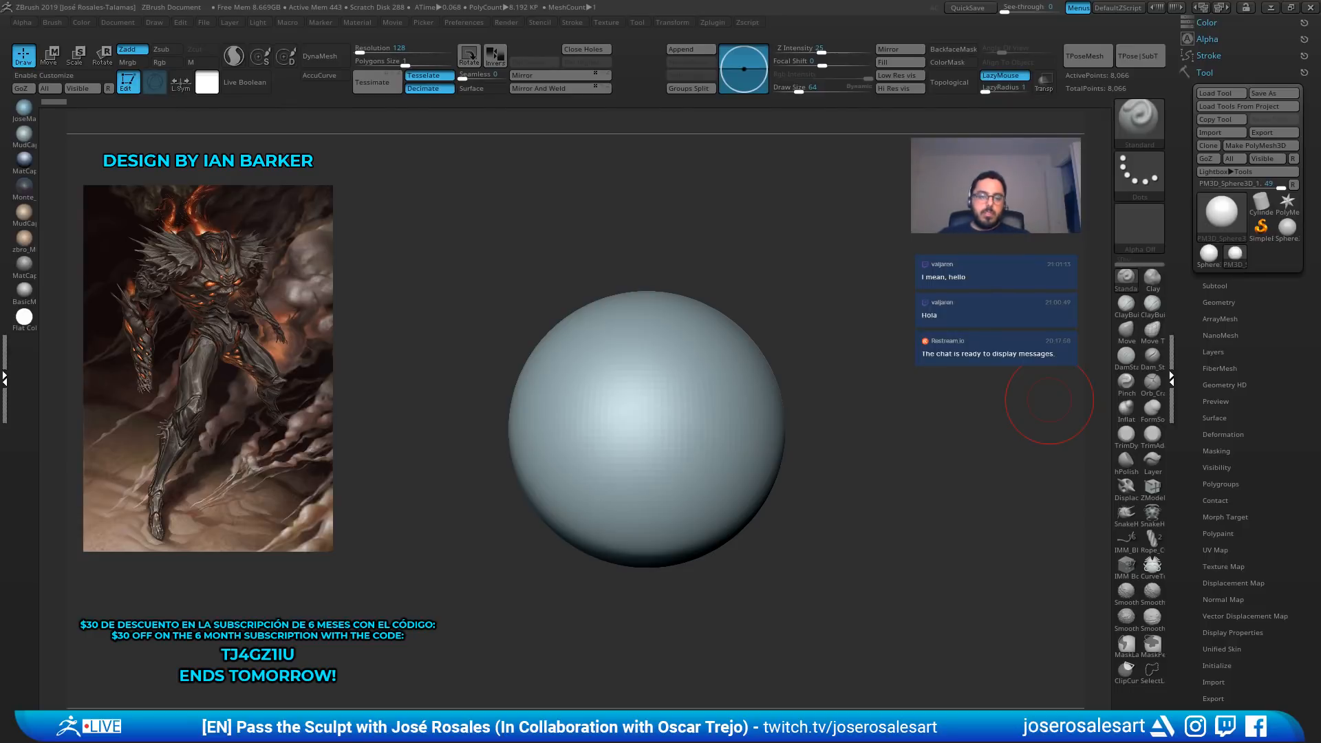
Turn on symmetry for the sphere and enlarge the brush to a draw size of 104
{"action": "left_click_drag", "start_coordinate": [770, 333], "coordinate": [631, 322], "text": "alt"}
{"action": "left_click_drag", "start_coordinate": [489, 300], "coordinate": [591, 307], "text": "alt"}
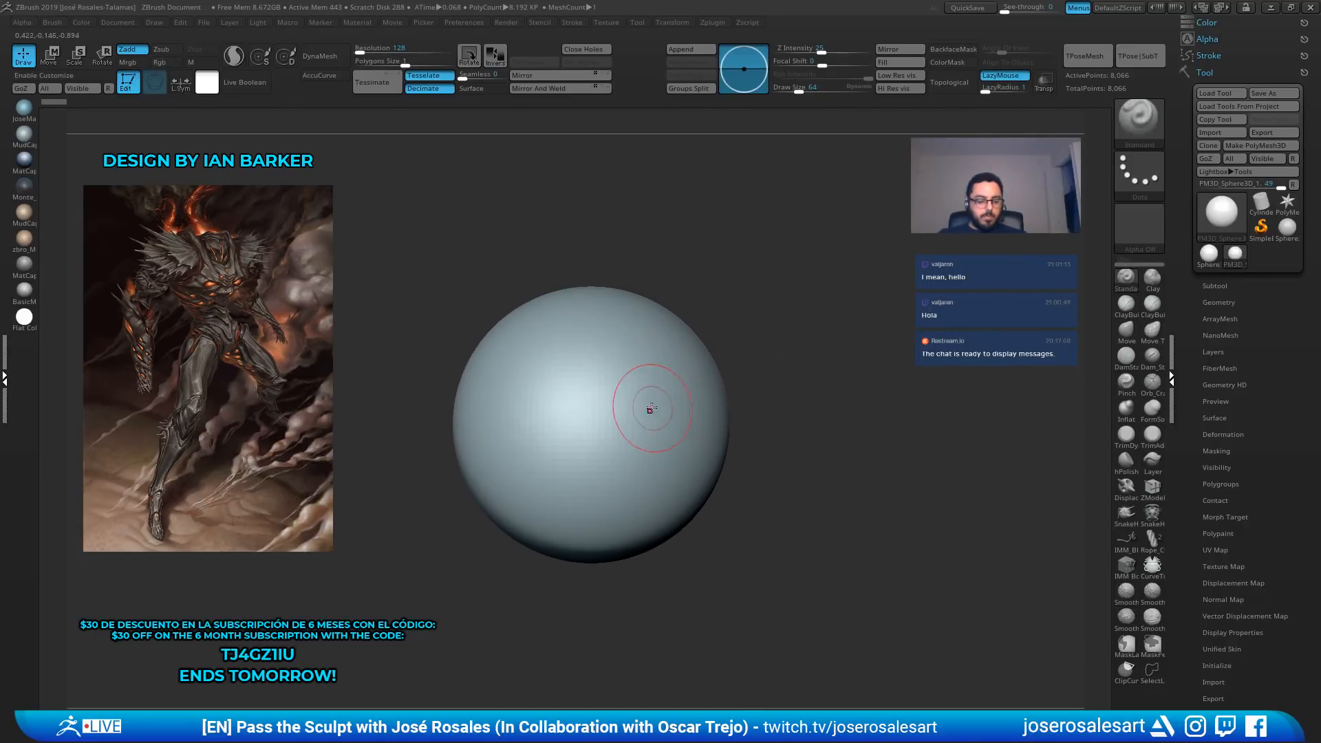
{"action": "key", "text": "x"}
{"action": "right_click_drag", "start_coordinate": [646, 377], "coordinate": [663, 375], "text": "alt"}
{"action": "key", "text": "s"}
{"action": "left_click_drag", "start_coordinate": [675, 394], "coordinate": [681, 395]}
{"action": "mouse_move", "coordinate": [680, 393]}
{"action": "right_mouse_down", "text": "ctrl"}
{"action": "mouse_move", "coordinate": [651, 390]}
{"action": "mouse_move", "coordinate": [643, 336]}
{"action": "mouse_move", "coordinate": [770, 386]}
{"action": "right_mouse_up", "text": "ctrl"}
{"action": "right_click_drag", "start_coordinate": [770, 386], "coordinate": [739, 323], "text": "alt"}
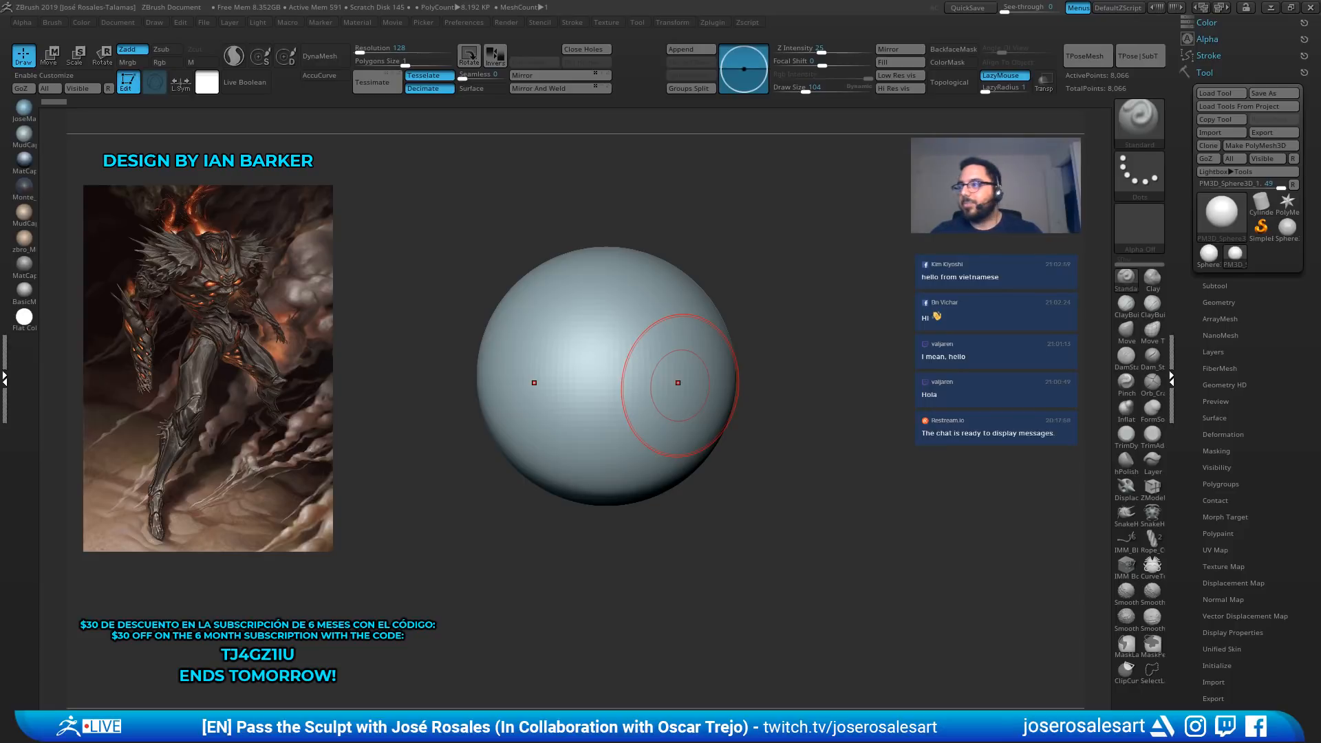
{"action": "right_click_drag", "start_coordinate": [796, 344], "coordinate": [761, 342], "text": "alt"}
{"action": "right_click_drag", "start_coordinate": [573, 370], "coordinate": [633, 369], "text": "alt"}
{"action": "right_click_drag", "start_coordinate": [797, 278], "coordinate": [791, 247], "text": "alt"}
{"action": "right_click_drag", "start_coordinate": [633, 326], "coordinate": [607, 318], "text": "alt"}
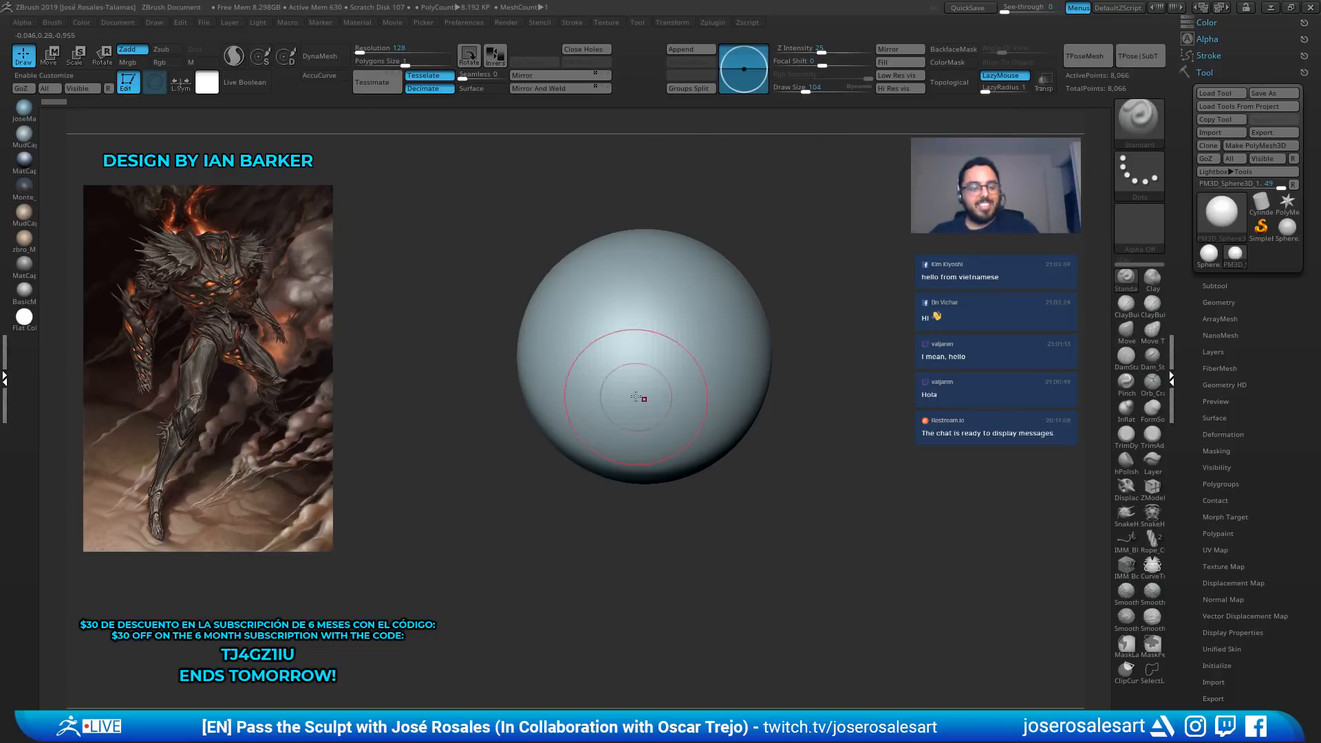
{"action": "right_click_drag", "start_coordinate": [701, 346], "coordinate": [637, 344], "text": "alt"}
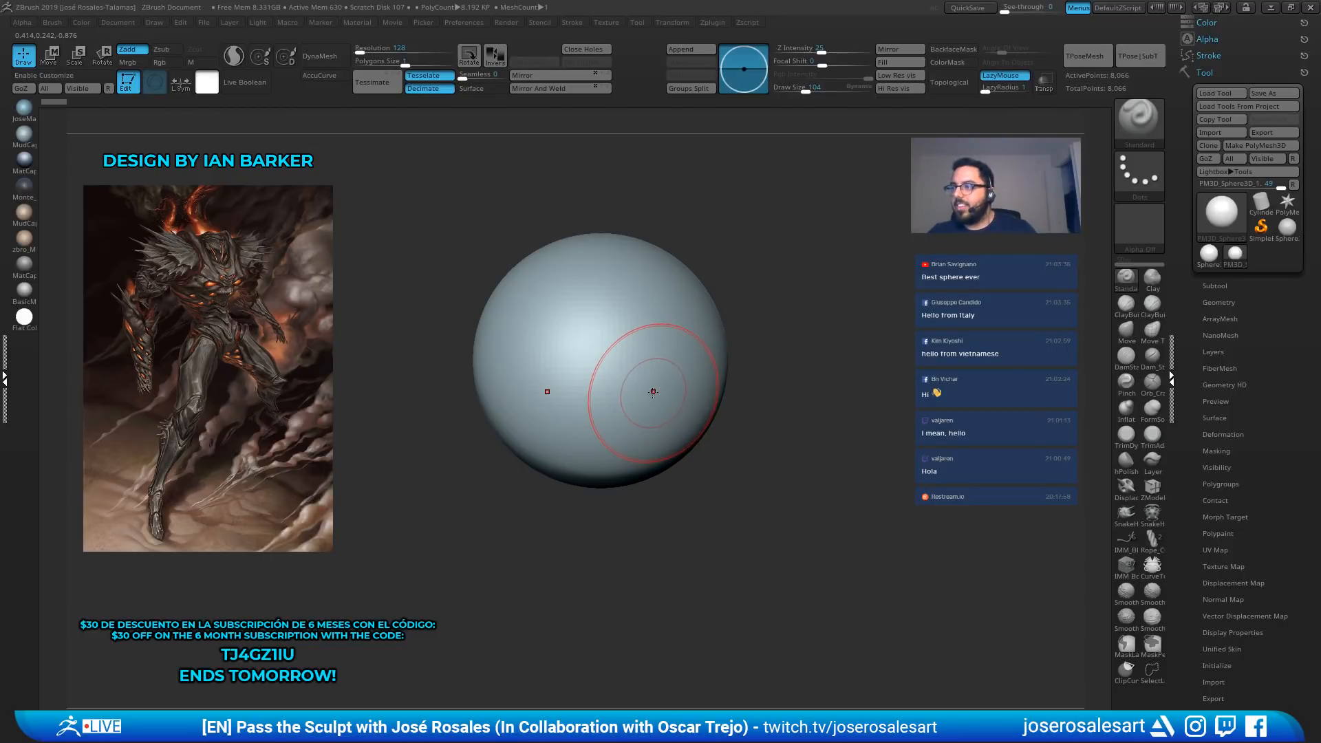
{"action": "right_click_drag", "start_coordinate": [663, 443], "coordinate": [695, 358]}
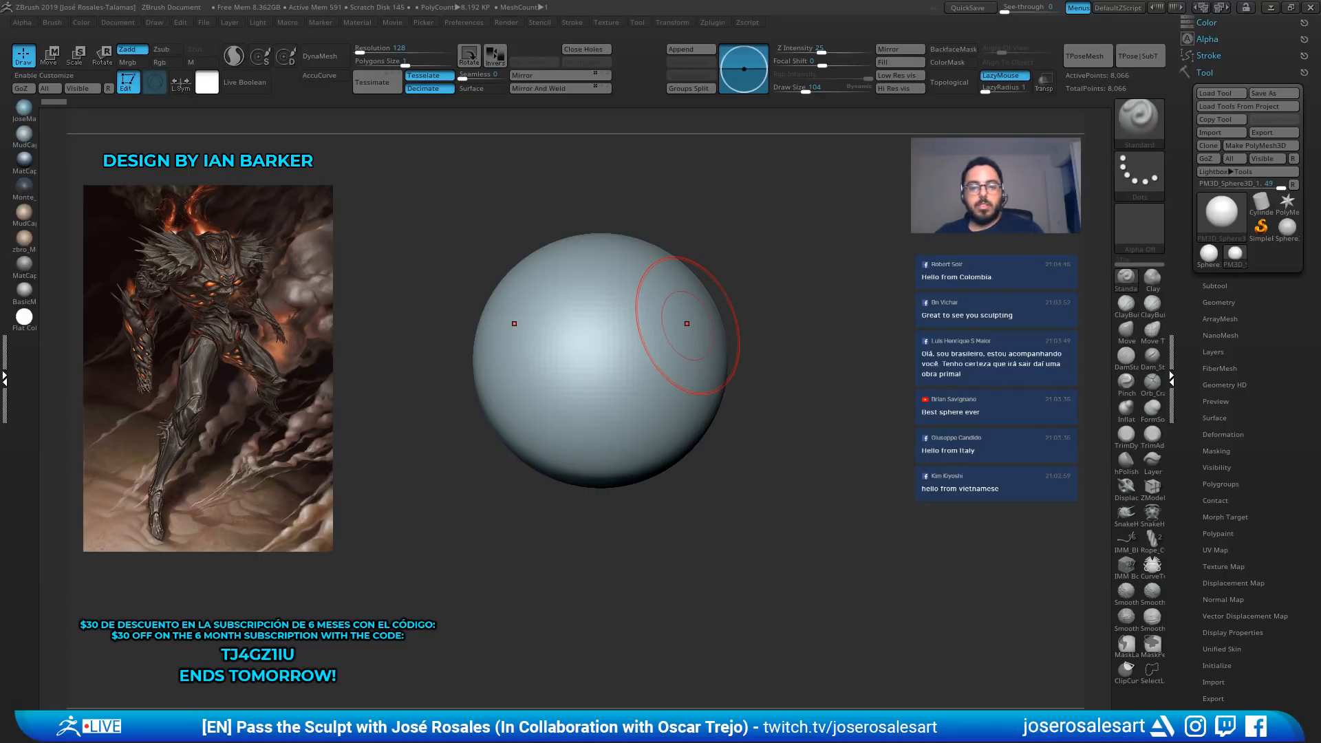
{"action": "left_click_drag", "start_coordinate": [687, 324], "coordinate": [719, 320], "text": "alt"}
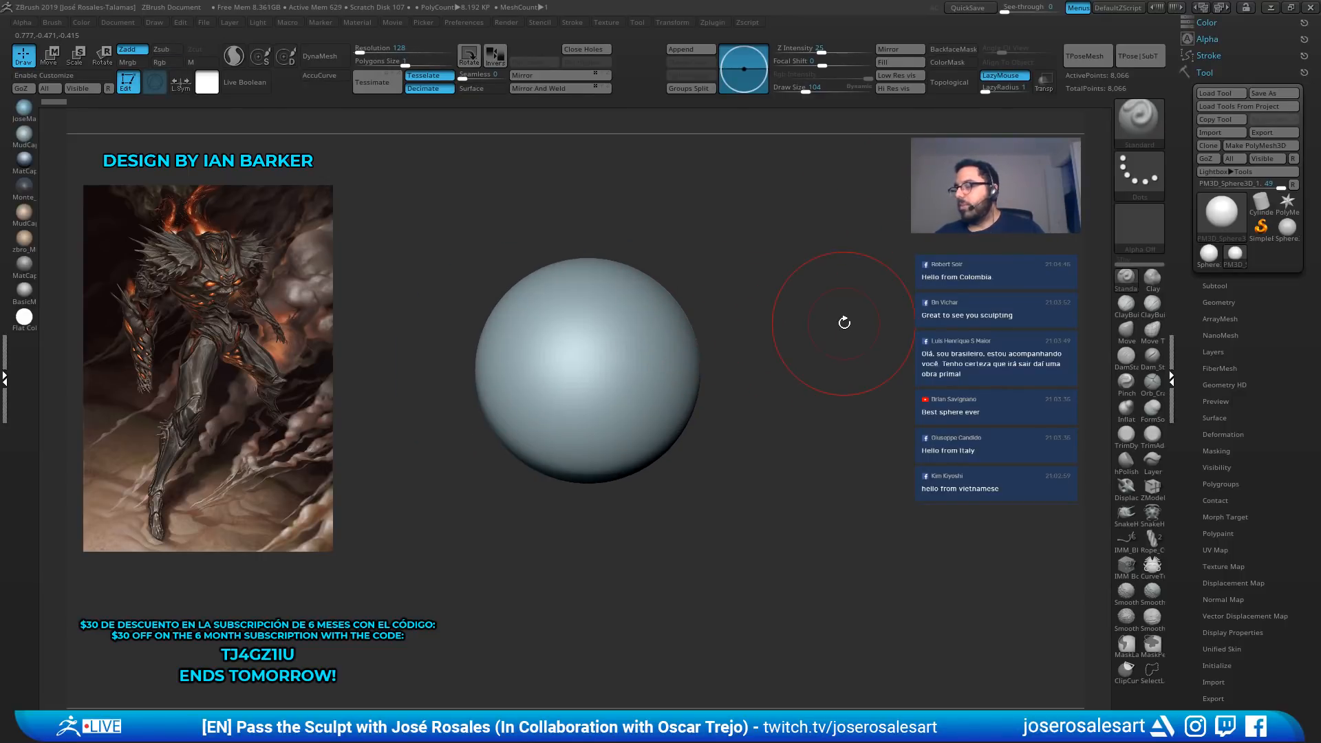
{"action": "right_click", "coordinate": [624, 337]}
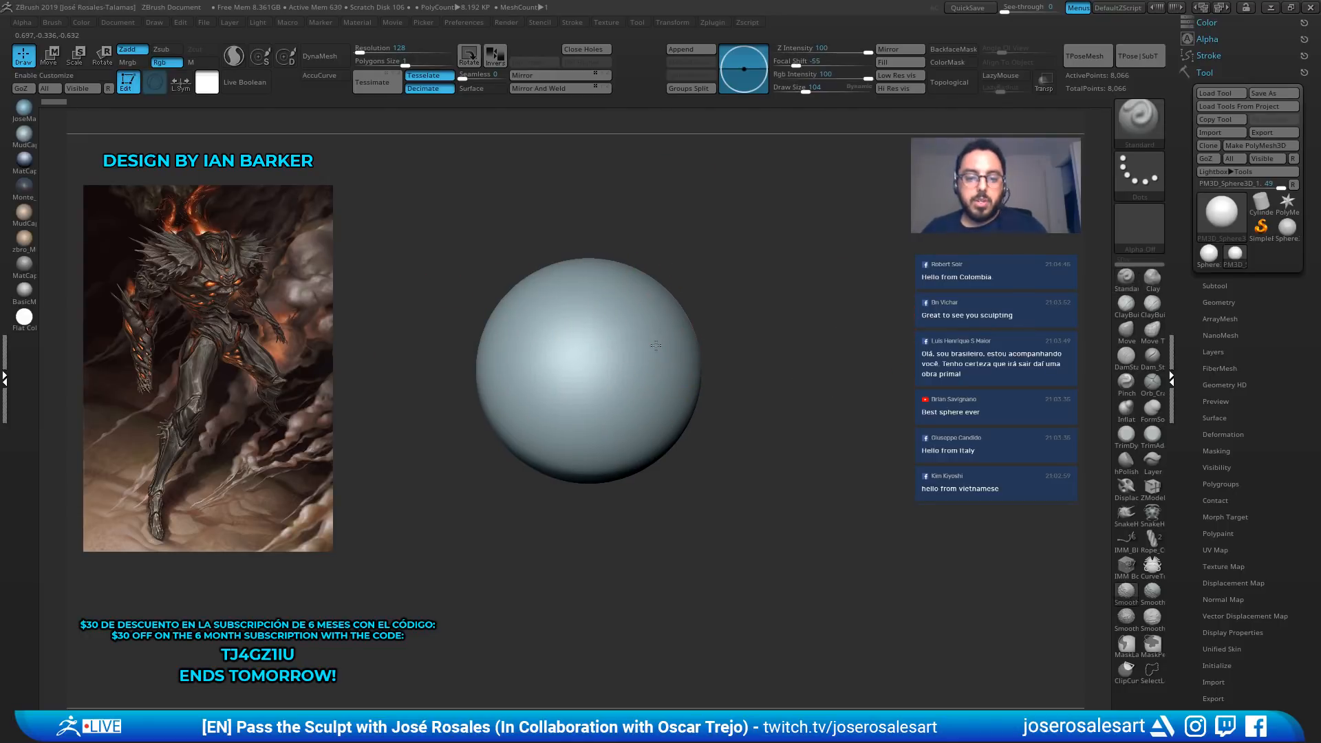
{"action": "right_click_drag", "start_coordinate": [659, 332], "coordinate": [679, 326], "text": "alt"}
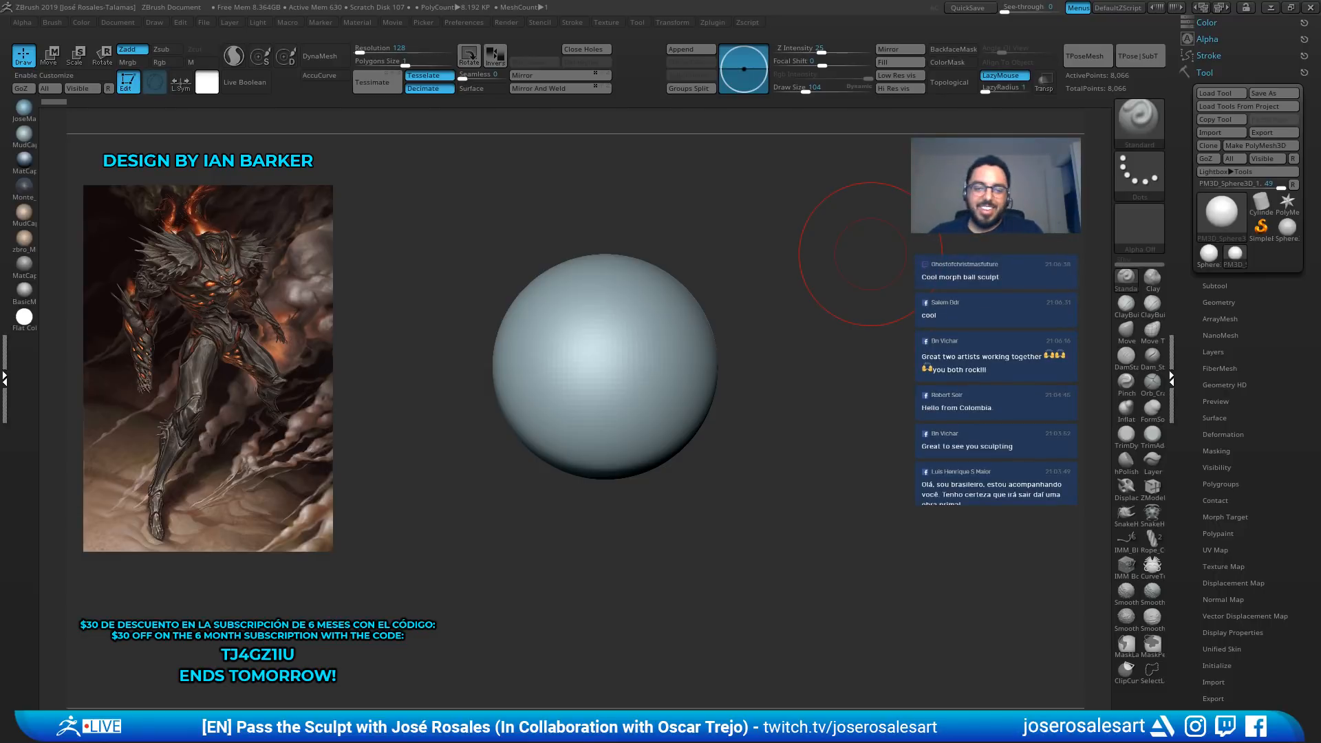
{"action": "mouse_move", "coordinate": [870, 254]}
{"action": "left_mouse_down"}
{"action": "mouse_move", "coordinate": [802, 298]}
{"action": "mouse_move", "coordinate": [748, 309]}
{"action": "mouse_move", "coordinate": [819, 243]}
{"action": "mouse_move", "coordinate": [732, 326]}
{"action": "mouse_move", "coordinate": [728, 316]}
{"action": "left_mouse_up"}
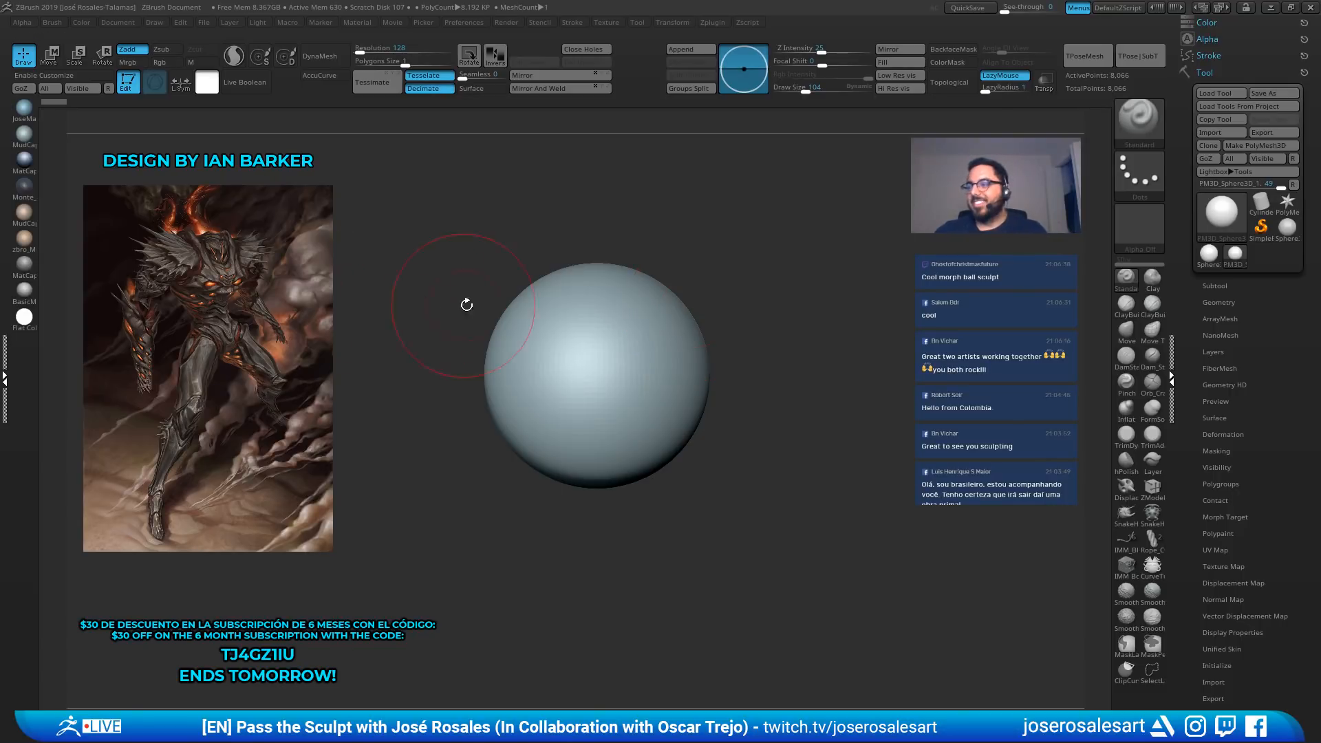
{"action": "right_click_drag", "start_coordinate": [592, 349], "coordinate": [600, 378], "text": "alt"}
{"action": "right_click_drag", "start_coordinate": [600, 378], "coordinate": [607, 346], "text": "alt"}
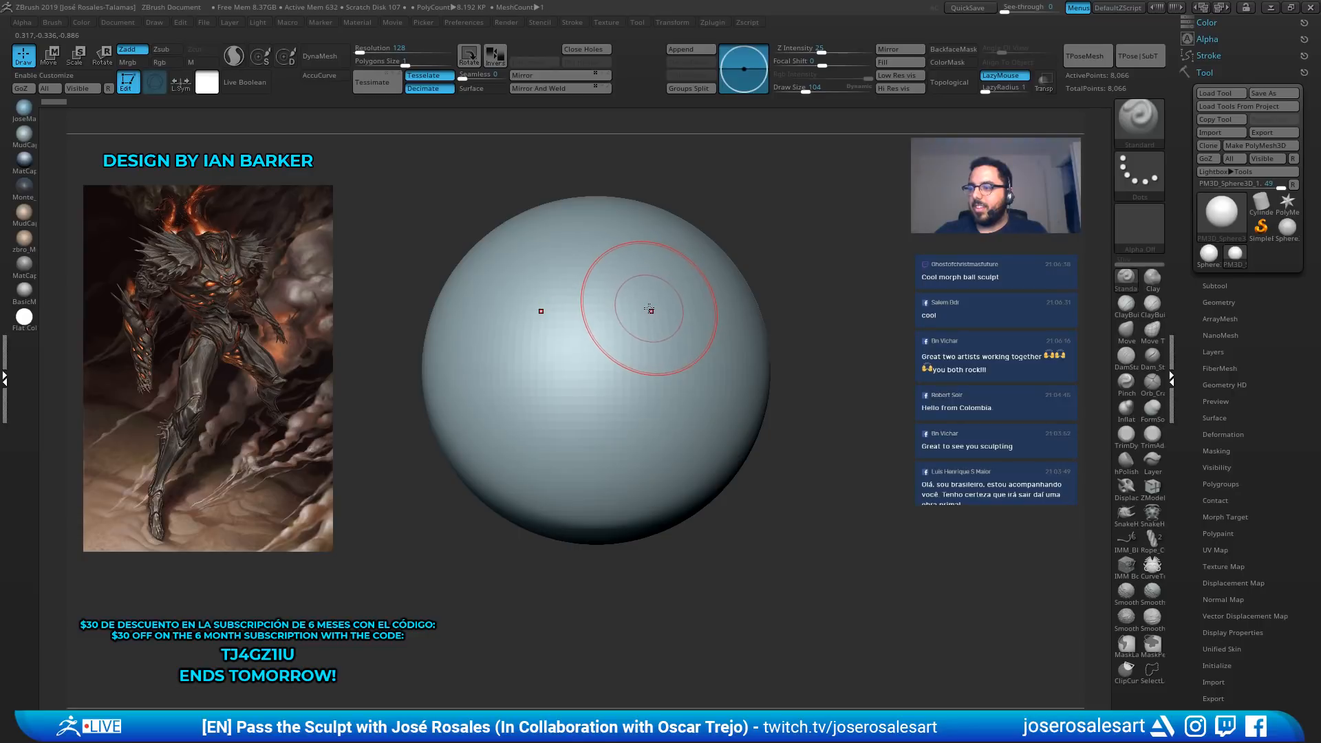
{"action": "right_click_drag", "start_coordinate": [638, 336], "coordinate": [567, 343], "text": "ctrl"}
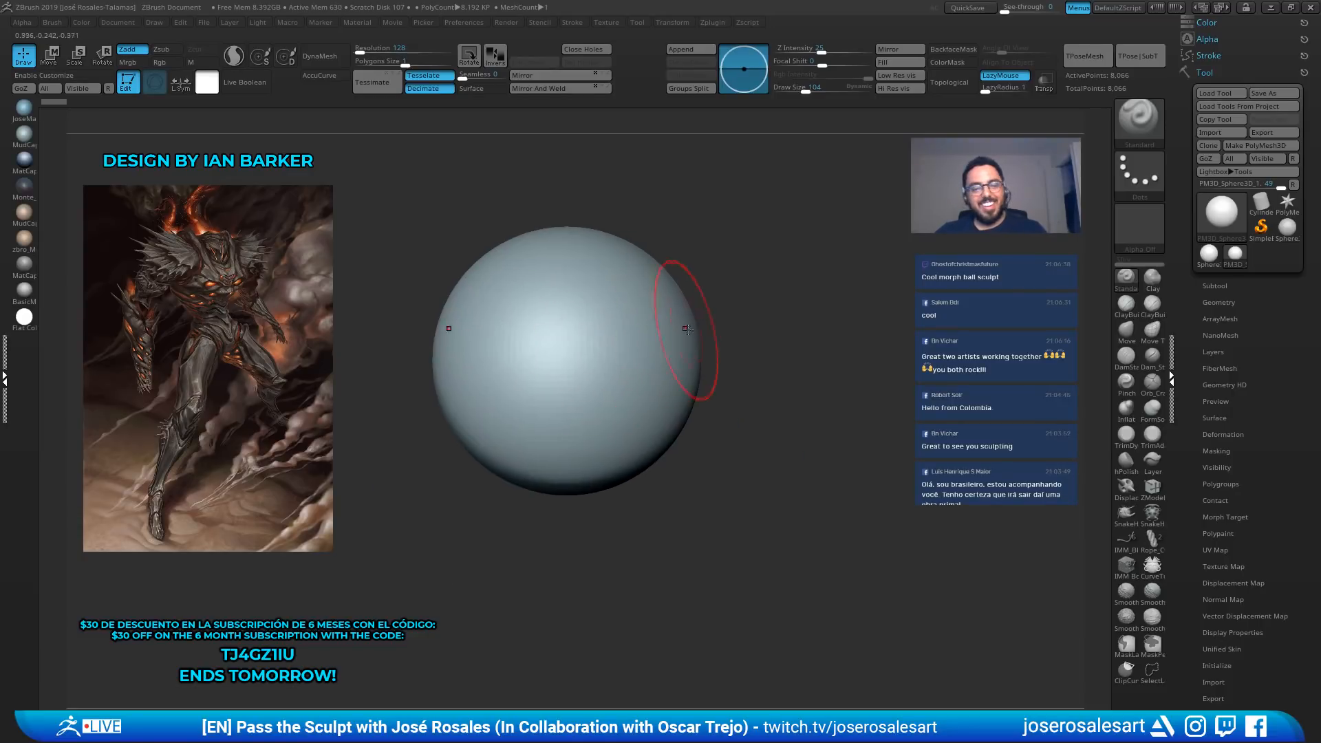
{"action": "right_click_drag", "start_coordinate": [588, 387], "coordinate": [605, 387], "text": "alt"}
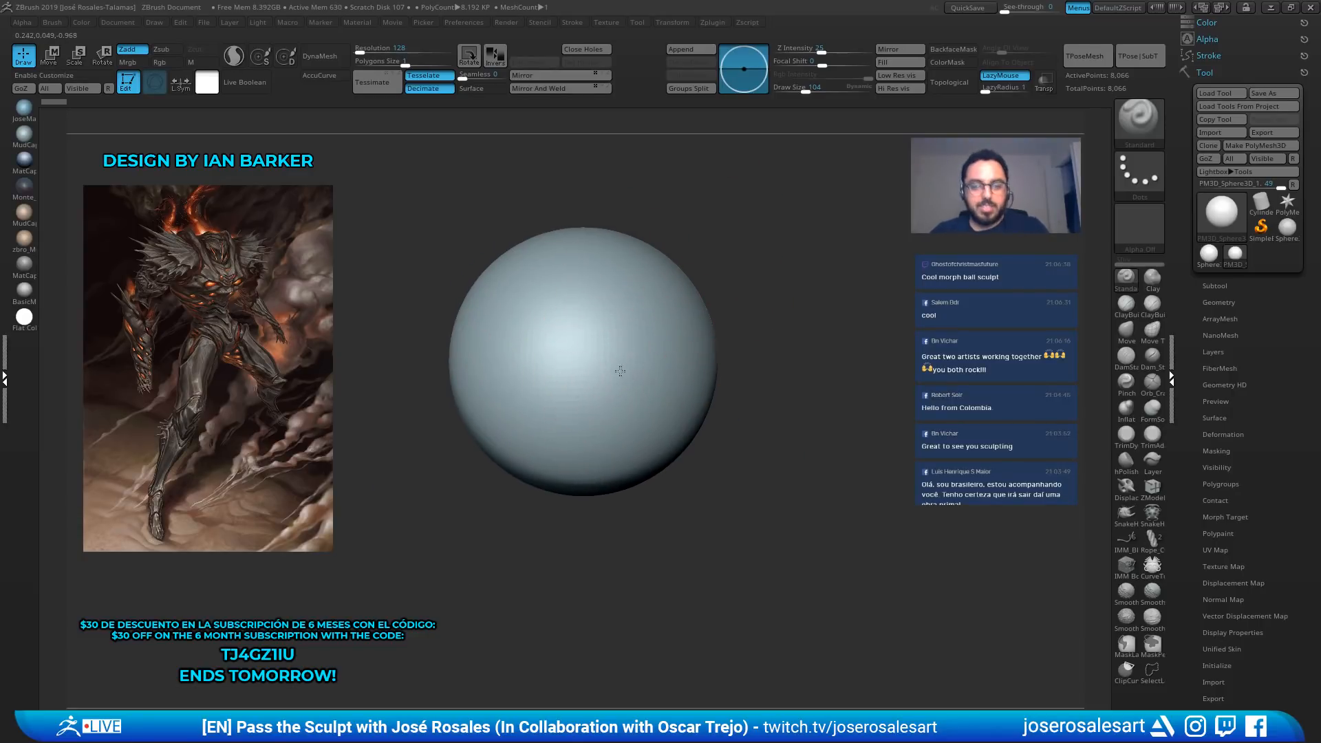
{"action": "right_click_drag", "start_coordinate": [464, 374], "coordinate": [554, 372], "text": "alt"}
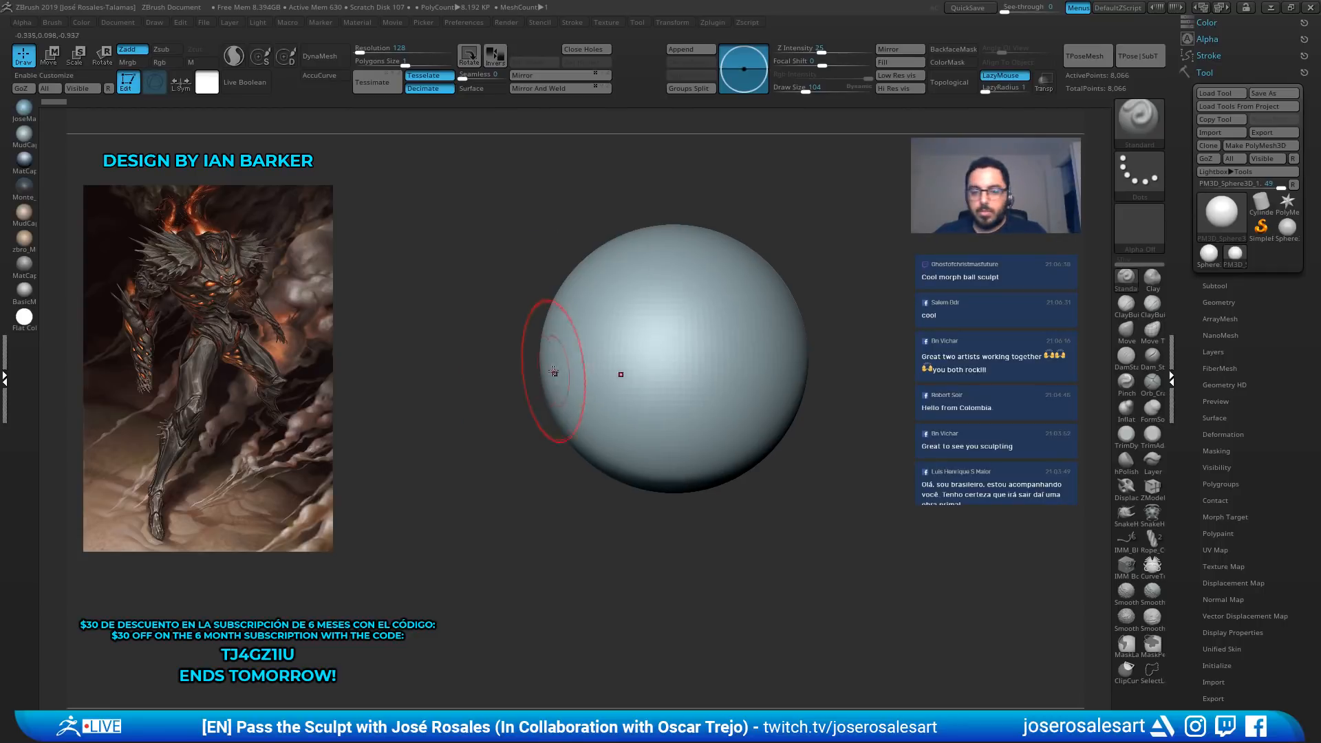
Set the DynaMesh resolution to 32 and convert the sphere to a DynaMesh
{"action": "right_click_drag", "start_coordinate": [677, 347], "coordinate": [507, 348], "text": "alt"}
{"action": "right_click_drag", "start_coordinate": [507, 348], "coordinate": [298, 214], "text": "ctrl"}
{"action": "left_click", "coordinate": [360, 50]}
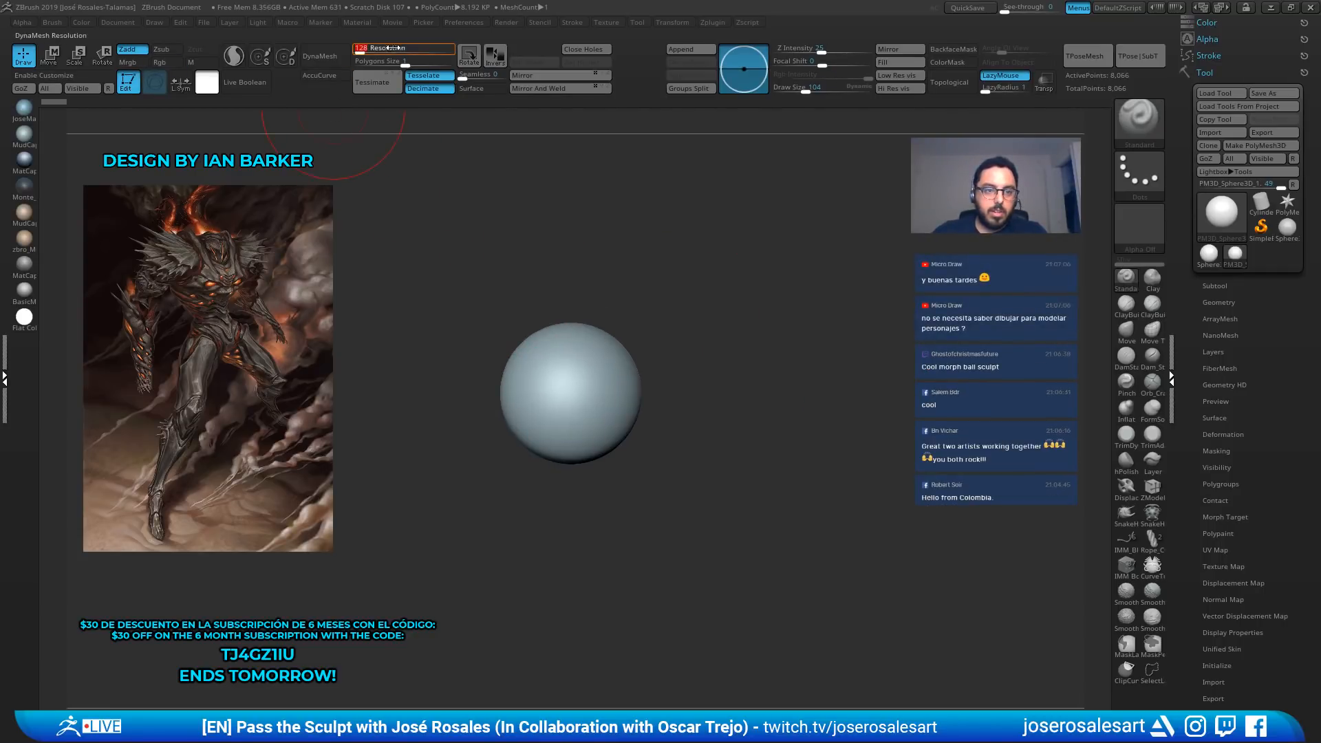
{"action": "type", "text": "32"}
{"action": "key", "text": "Return"}
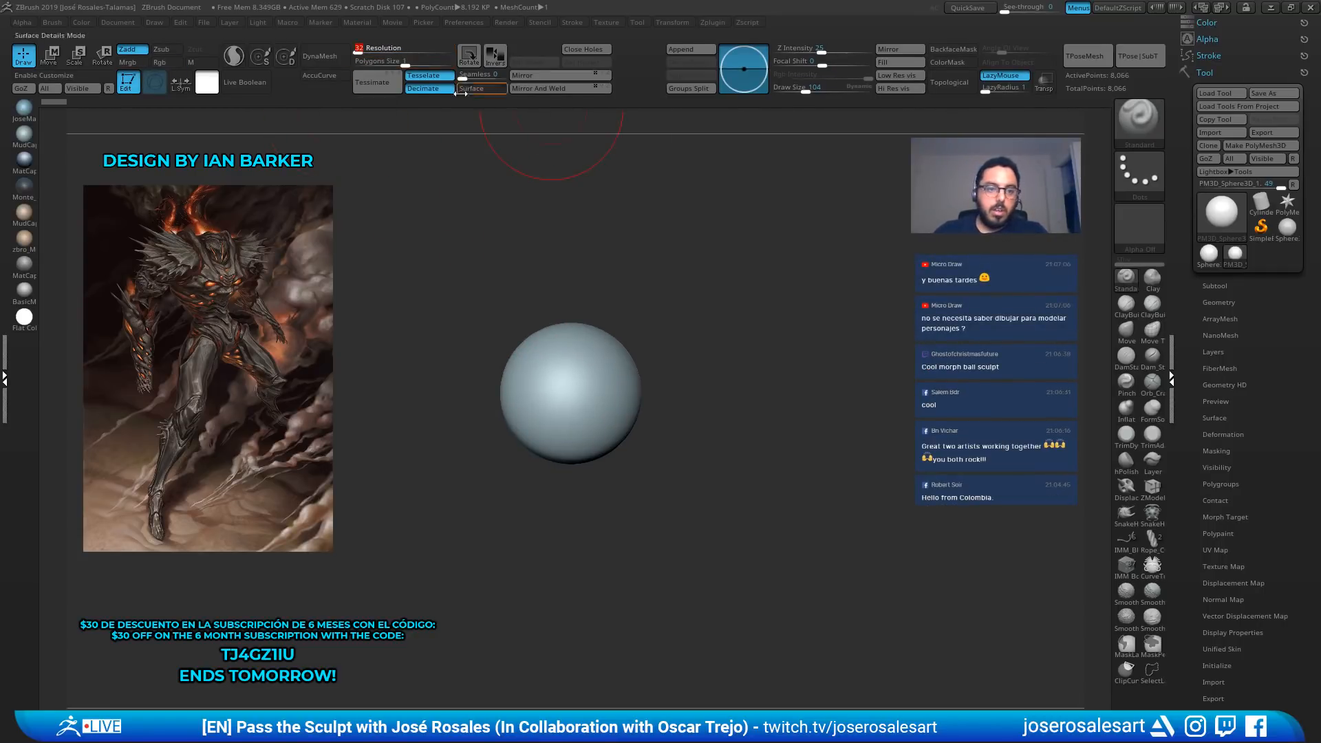
{"action": "left_click", "coordinate": [320, 55]}
Pull the sphere's lower half down into a rough jaw shape and turn on backface masking for the brush
{"action": "right_click_drag", "start_coordinate": [551, 387], "coordinate": [566, 387], "text": "alt"}
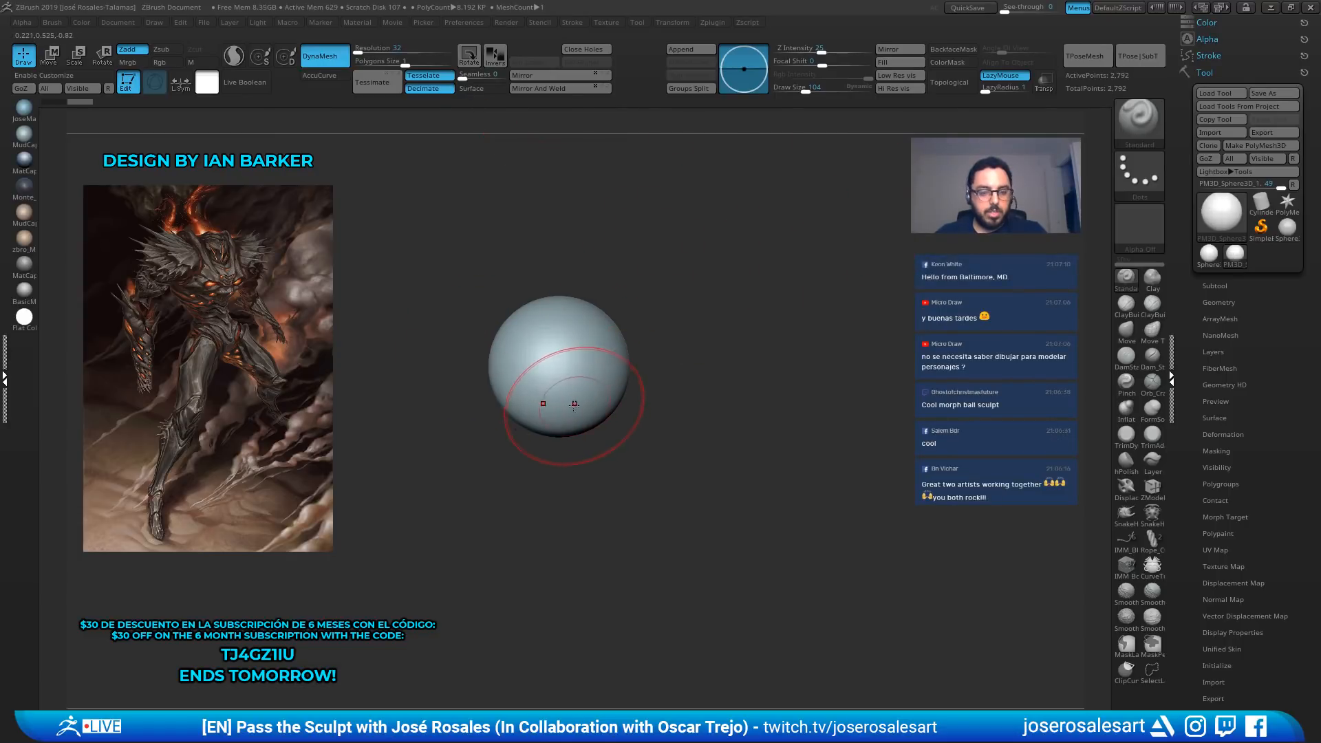
{"action": "left_click_drag", "start_coordinate": [589, 421], "coordinate": [607, 422]}
{"action": "left_click", "coordinate": [953, 50]}
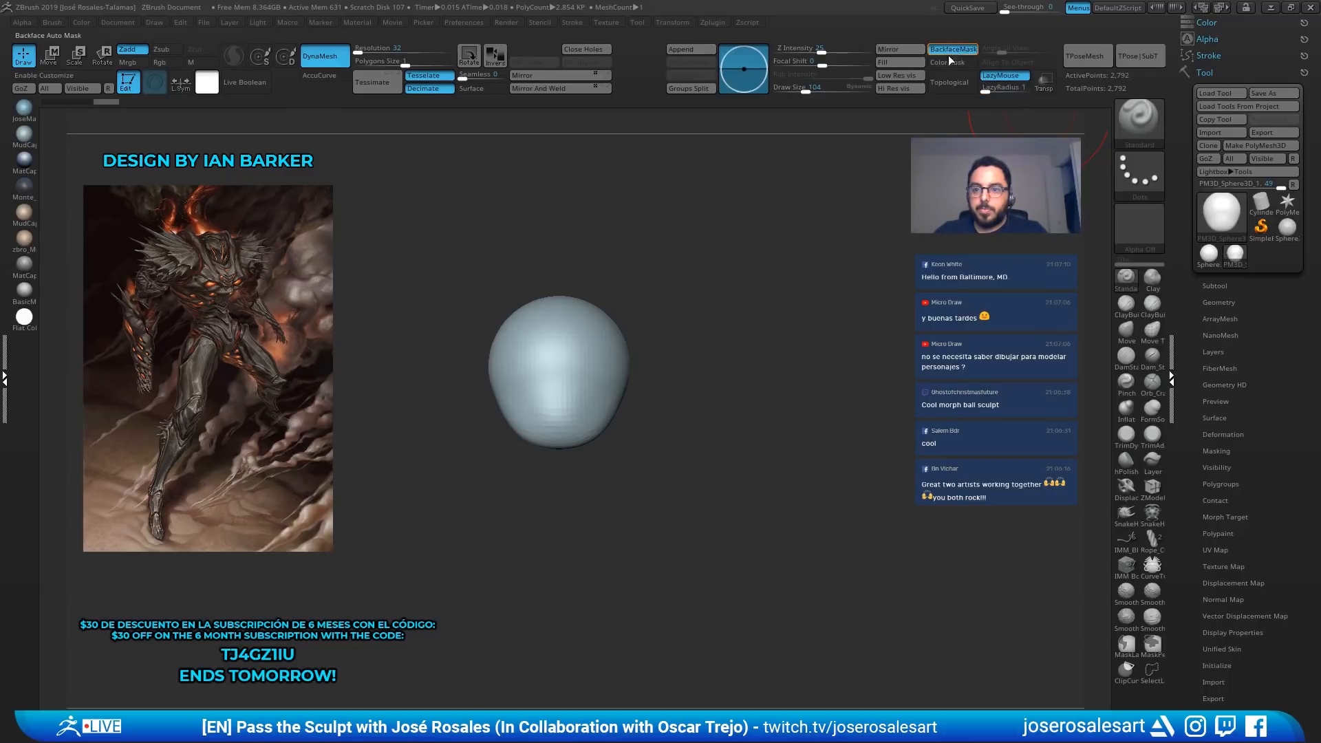
{"action": "mouse_move", "coordinate": [678, 344]}
{"action": "left_mouse_down"}
{"action": "mouse_move", "coordinate": [501, 389]}
{"action": "mouse_move", "coordinate": [599, 410]}
{"action": "mouse_move", "coordinate": [584, 438]}
{"action": "mouse_move", "coordinate": [544, 385]}
{"action": "mouse_move", "coordinate": [542, 430]}
{"action": "left_mouse_up"}
{"action": "mouse_move", "coordinate": [614, 382]}
{"action": "right_mouse_down"}
{"action": "mouse_move", "coordinate": [593, 391]}
{"action": "mouse_move", "coordinate": [666, 400]}
{"action": "mouse_move", "coordinate": [702, 385]}
{"action": "mouse_move", "coordinate": [629, 379]}
{"action": "right_mouse_up"}
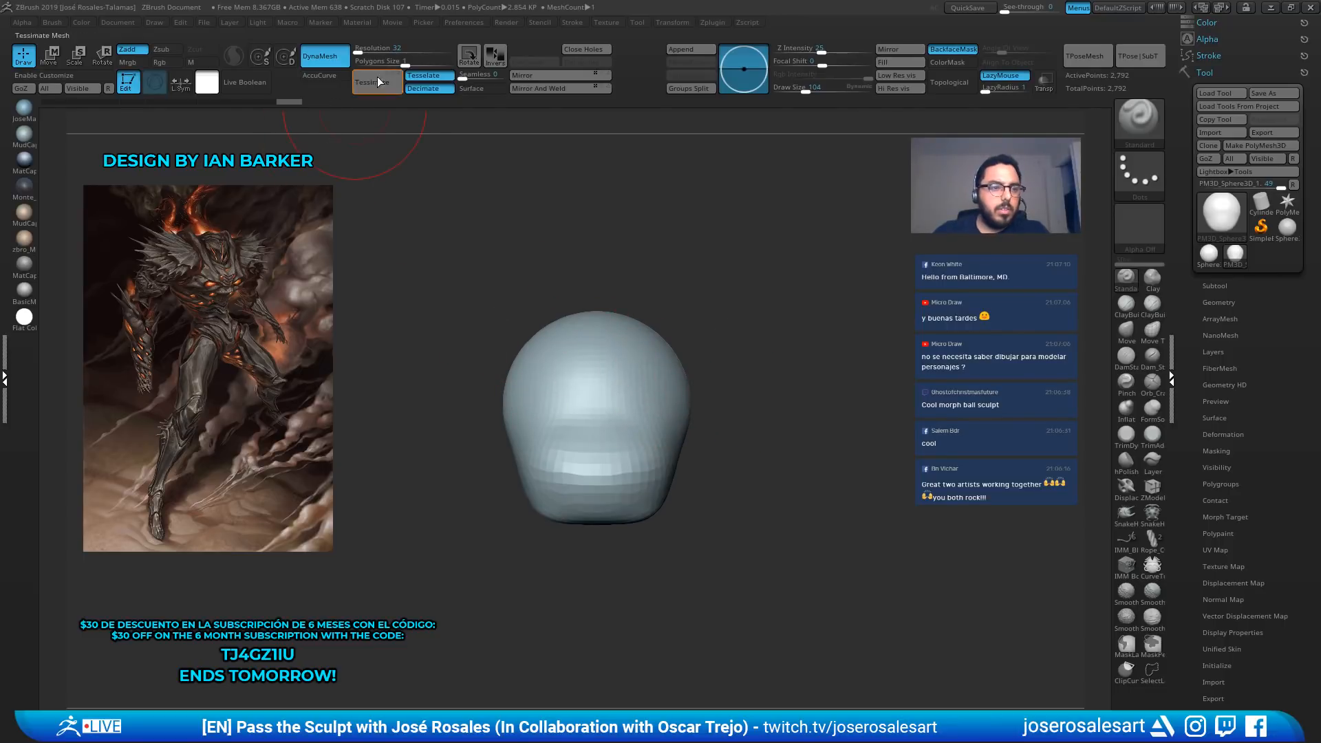
{"action": "left_click", "coordinate": [472, 23]}
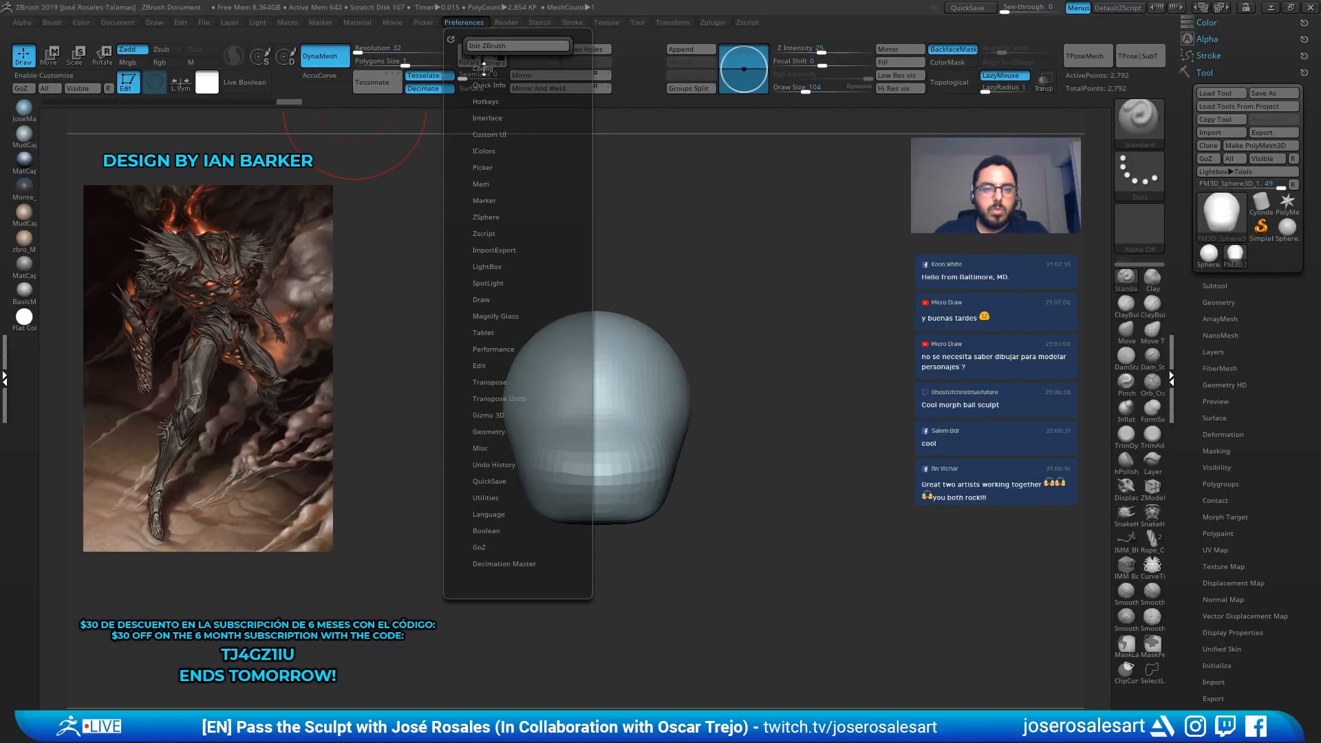
{"action": "left_click", "coordinate": [487, 101]}
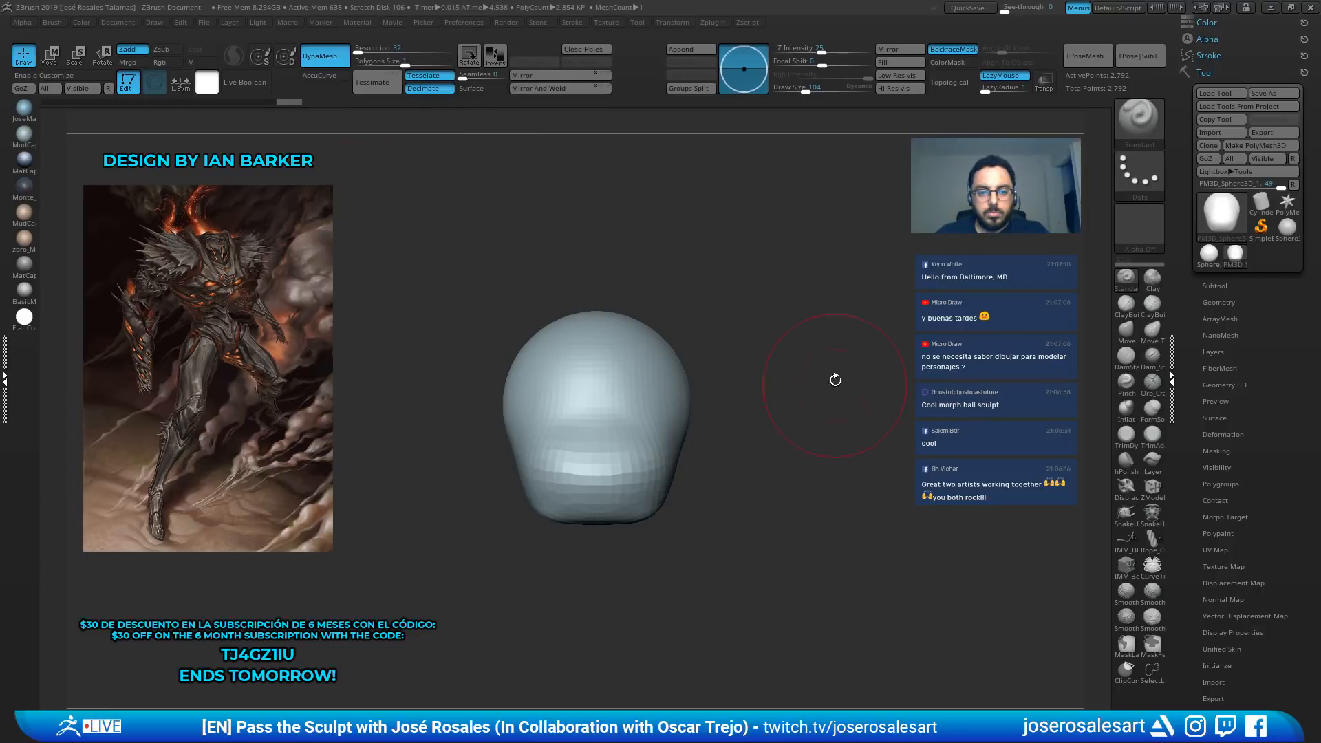
Rough out the brow, face and jaw of the head-like form with the ClayBuildup brush
{"action": "key", "text": "1"}
{"action": "left_click_drag", "start_coordinate": [704, 351], "coordinate": [688, 318], "text": "alt"}
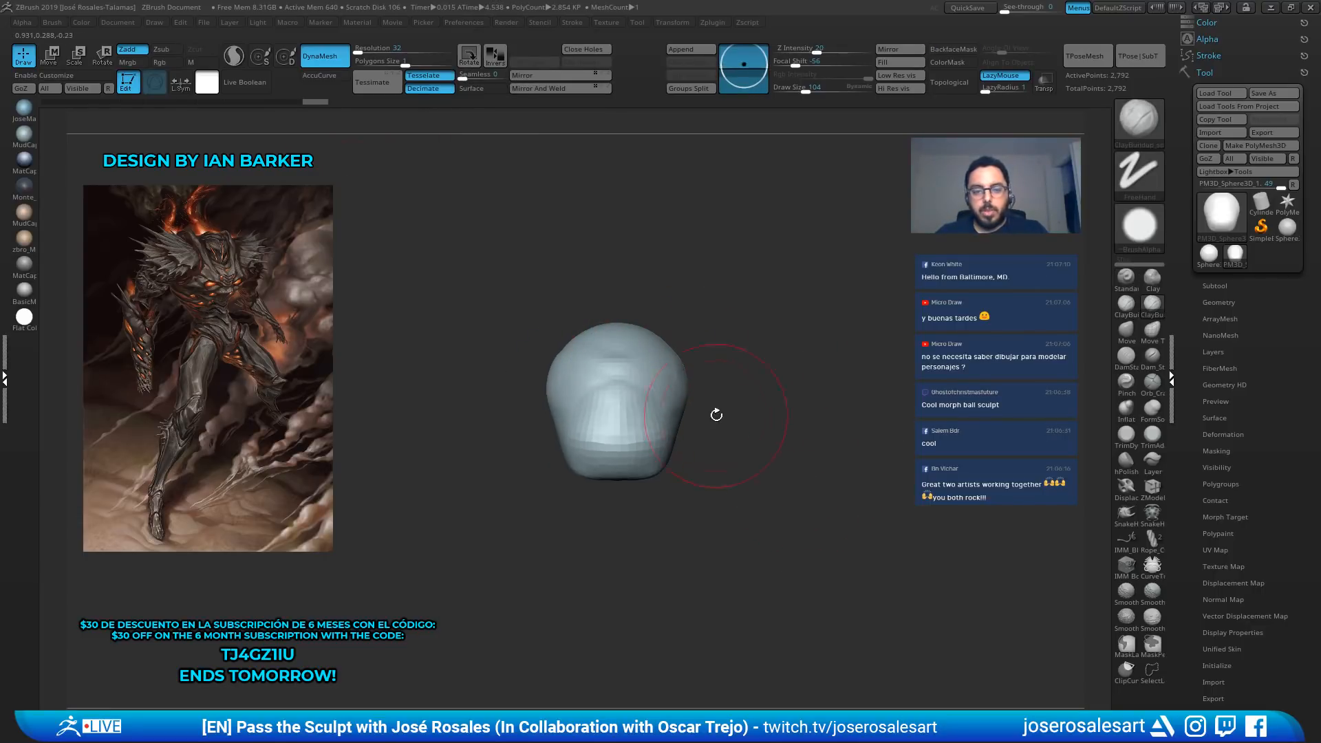
{"action": "mouse_move", "coordinate": [716, 410]}
{"action": "left_mouse_down"}
{"action": "mouse_move", "coordinate": [693, 365]}
{"action": "mouse_move", "coordinate": [851, 289]}
{"action": "left_mouse_up"}
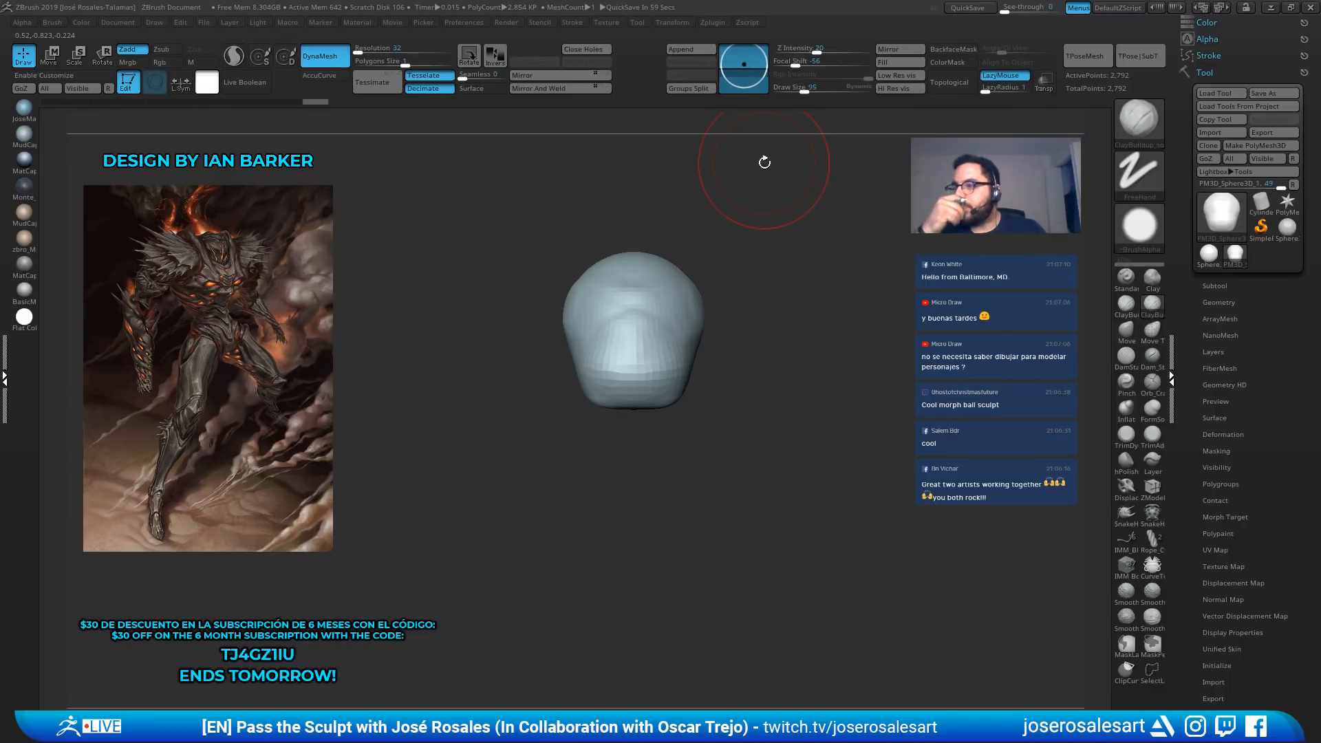
{"action": "mouse_move", "coordinate": [438, 297]}
{"action": "left_mouse_down"}
{"action": "mouse_move", "coordinate": [717, 333]}
{"action": "mouse_move", "coordinate": [625, 330]}
{"action": "mouse_move", "coordinate": [763, 157]}
{"action": "left_mouse_up"}
{"action": "mouse_move", "coordinate": [566, 349]}
{"action": "left_mouse_down"}
{"action": "mouse_move", "coordinate": [639, 348]}
{"action": "mouse_move", "coordinate": [629, 358]}
{"action": "left_mouse_up"}
{"action": "mouse_move", "coordinate": [711, 277]}
{"action": "left_mouse_down"}
{"action": "mouse_move", "coordinate": [619, 336]}
{"action": "mouse_move", "coordinate": [712, 320]}
{"action": "mouse_move", "coordinate": [730, 326]}
{"action": "mouse_move", "coordinate": [715, 354]}
{"action": "mouse_move", "coordinate": [630, 351]}
{"action": "left_mouse_up"}
Stretch the form downward into an elongated torso with the Move brush and remesh it
{"action": "key", "text": "b"}
{"action": "key", "text": "m"}
{"action": "key", "text": "v"}
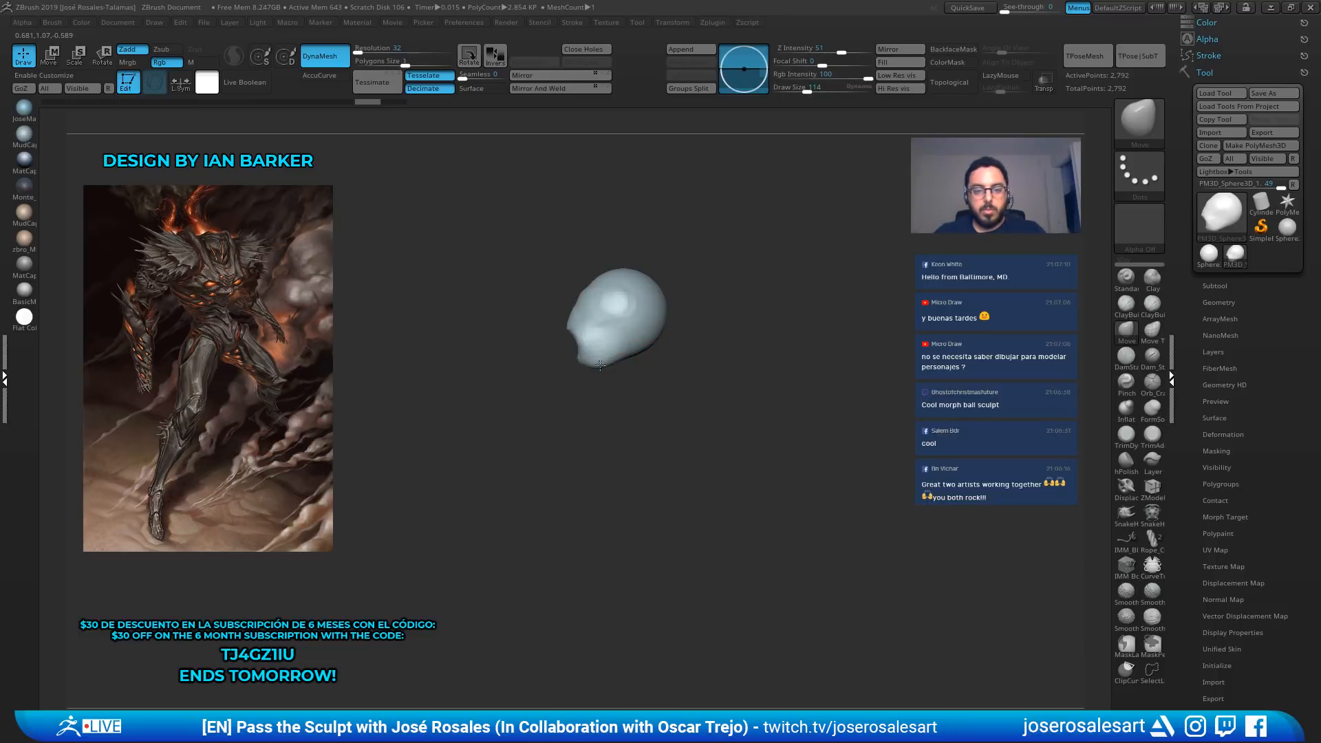
{"action": "left_click_drag", "start_coordinate": [616, 408], "coordinate": [696, 406]}
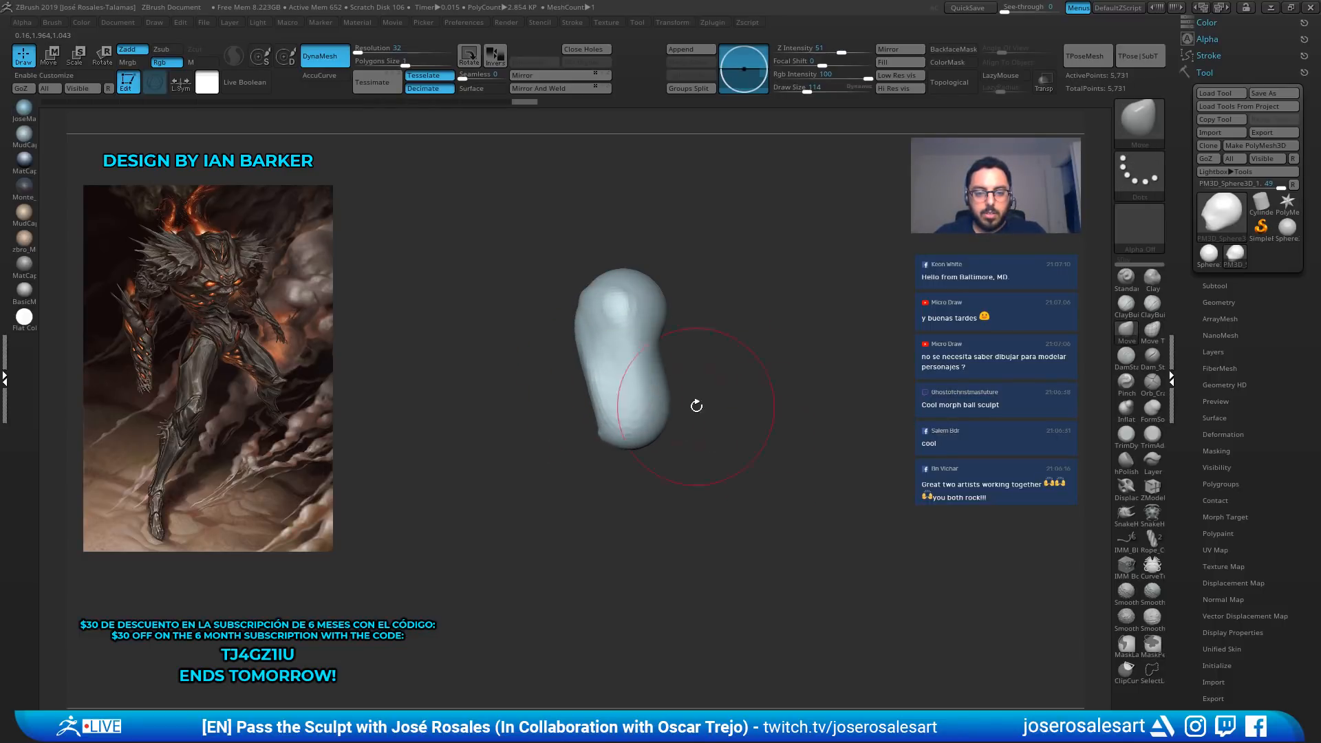
Carve in the waist and build up a wide chest on the elongated torso with the ClayBuildup brush
{"action": "key", "text": "b"}
{"action": "key", "text": "c"}
{"action": "key", "text": "b"}
{"action": "left_click_drag", "start_coordinate": [688, 348], "coordinate": [678, 348], "text": "shift"}
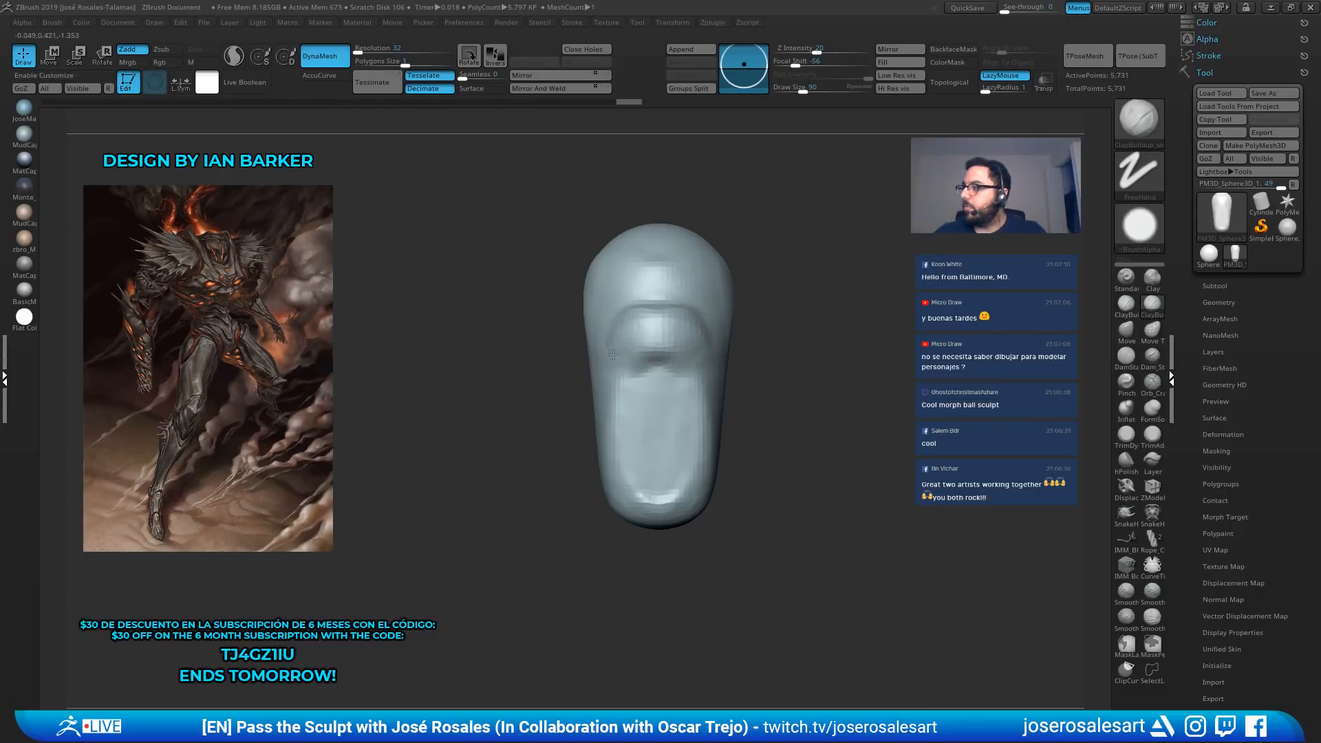
{"action": "left_click_drag", "start_coordinate": [643, 401], "coordinate": [644, 459], "text": "alt"}
{"action": "left_click_drag", "start_coordinate": [791, 413], "coordinate": [742, 414]}
{"action": "left_click_drag", "start_coordinate": [698, 412], "coordinate": [696, 489], "text": "alt"}
{"action": "mouse_move", "coordinate": [784, 475]}
{"action": "left_mouse_down"}
{"action": "mouse_move", "coordinate": [681, 399]}
{"action": "mouse_move", "coordinate": [724, 448]}
{"action": "mouse_move", "coordinate": [748, 395]}
{"action": "left_mouse_up"}
{"action": "left_click_drag", "start_coordinate": [743, 385], "coordinate": [723, 418], "text": "alt"}
{"action": "left_click_drag", "start_coordinate": [664, 333], "coordinate": [730, 325]}
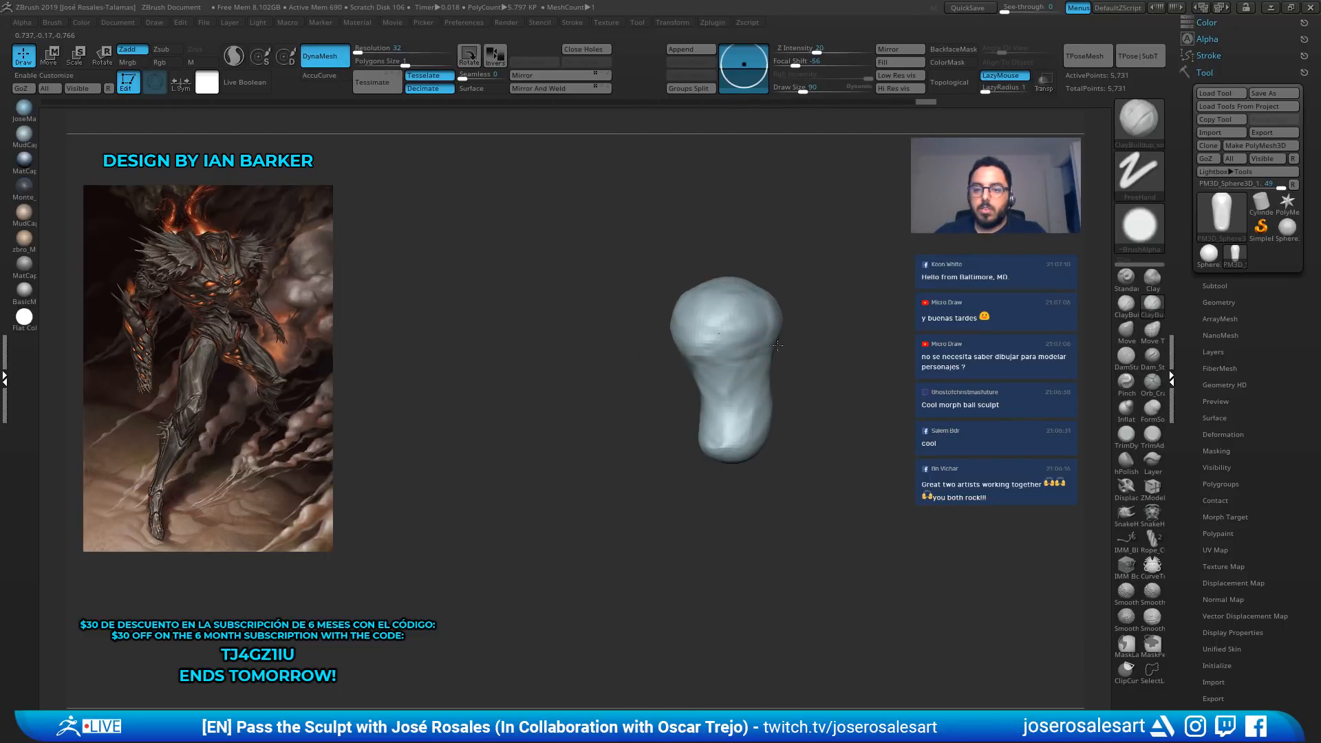
Add ClayBuildup strokes along the torso's side and around its lower end to shape the waist and hips
{"action": "right_click_drag", "start_coordinate": [753, 380], "coordinate": [777, 381]}
{"action": "left_click_drag", "start_coordinate": [771, 375], "coordinate": [759, 423]}
{"action": "mouse_move", "coordinate": [784, 385]}
{"action": "right_mouse_down"}
{"action": "mouse_move", "coordinate": [796, 354]}
{"action": "mouse_move", "coordinate": [661, 413]}
{"action": "right_mouse_up"}
{"action": "left_click_drag", "start_coordinate": [623, 440], "coordinate": [640, 459]}
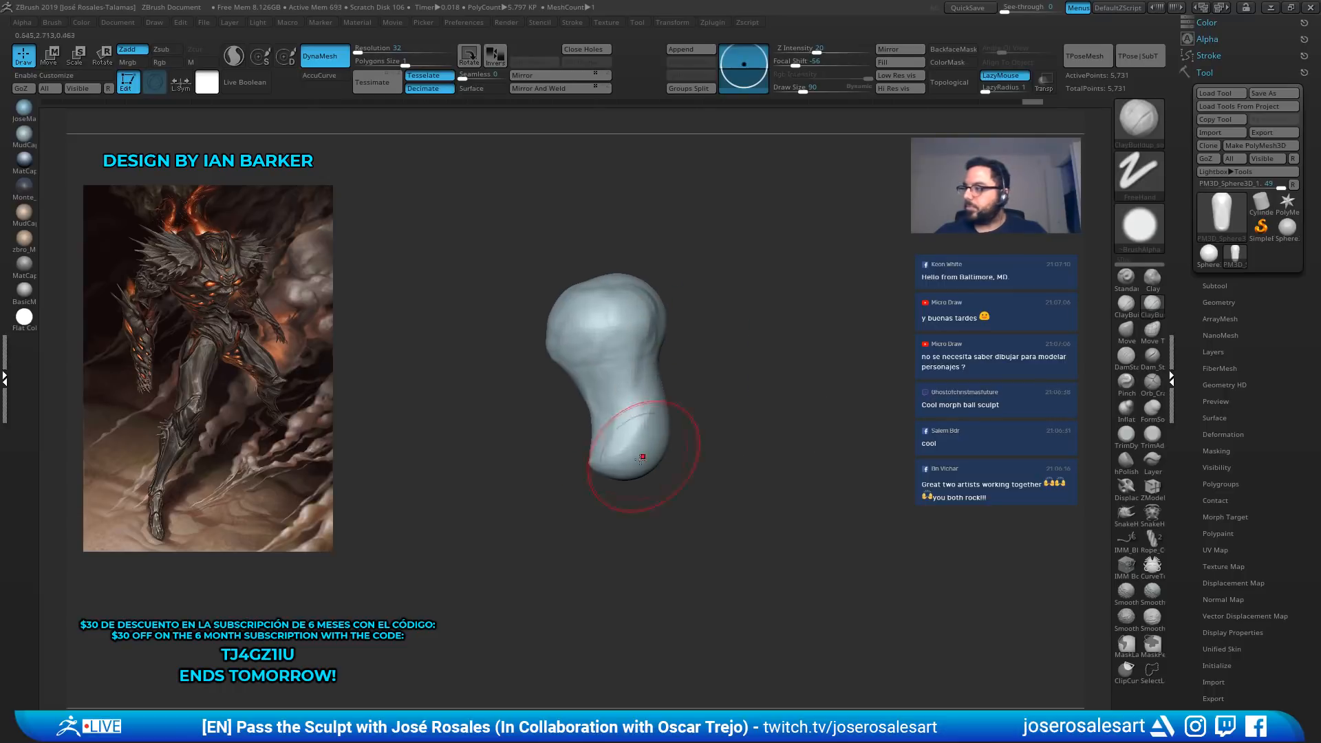
{"action": "right_click_drag", "start_coordinate": [673, 428], "coordinate": [679, 384], "text": "alt"}
Try to pull out the side of the chest with a resized SnakeHook brush, then undo the strokes
{"action": "key", "text": "b"}
{"action": "key", "text": "s"}
{"action": "key", "text": "h"}
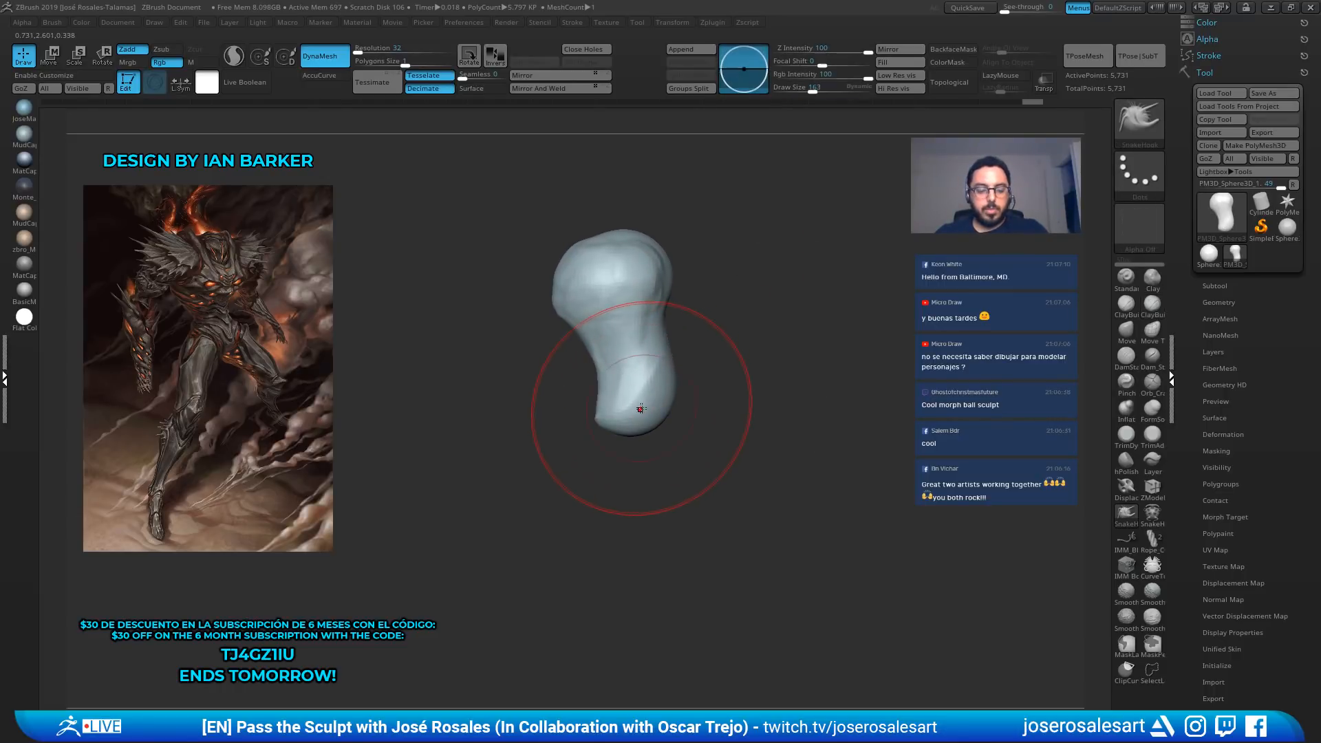
{"action": "key", "text": "s"}
{"action": "left_click_drag", "start_coordinate": [648, 418], "coordinate": [620, 413]}
{"action": "right_click_drag", "start_coordinate": [621, 413], "coordinate": [672, 378]}
{"action": "mouse_move", "coordinate": [687, 333]}
{"action": "right_mouse_down", "text": "alt"}
{"action": "mouse_move", "coordinate": [750, 378]}
{"action": "mouse_move", "coordinate": [740, 357]}
{"action": "right_mouse_up", "text": "alt"}
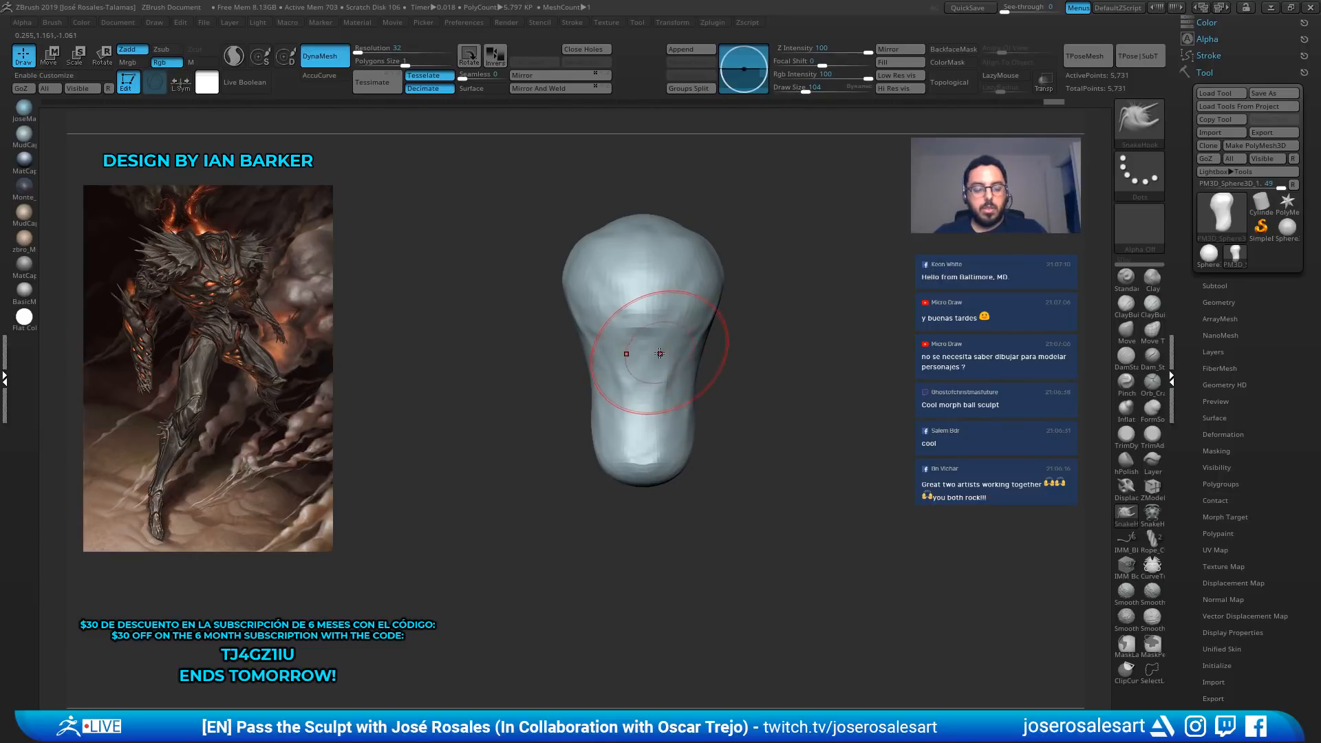
{"action": "key", "text": "s"}
{"action": "left_click_drag", "start_coordinate": [667, 348], "coordinate": [680, 349]}
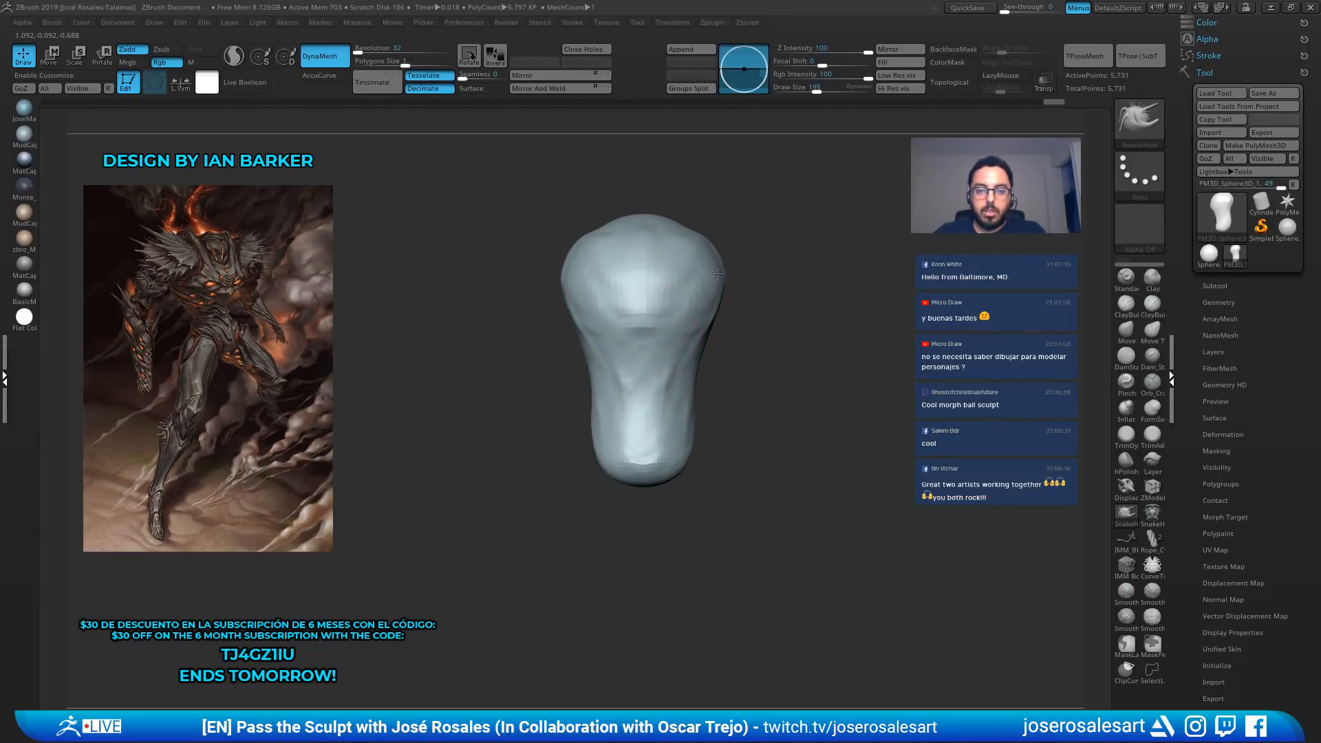
{"action": "left_click_drag", "start_coordinate": [717, 274], "coordinate": [730, 283]}
{"action": "key", "text": "ctrl+z"}
{"action": "key", "text": "ctrl+z"}
Try to adjust the outer contour of the chest with the Move brush, then undo the stroke
{"action": "key", "text": "b"}
{"action": "key", "text": "m"}
{"action": "key", "text": "v"}
{"action": "left_click_drag", "start_coordinate": [574, 283], "coordinate": [564, 285]}
{"action": "key", "text": "ctrl+z"}
Refine the sides of the rib cage and the waist with the ClayBuildup brush
{"action": "mouse_move", "coordinate": [617, 332]}
{"action": "right_mouse_down", "text": "alt"}
{"action": "mouse_move", "coordinate": [628, 360]}
{"action": "mouse_move", "coordinate": [694, 345]}
{"action": "right_mouse_up", "text": "alt"}
{"action": "key", "text": "b"}
{"action": "key", "text": "c"}
{"action": "key", "text": "b"}
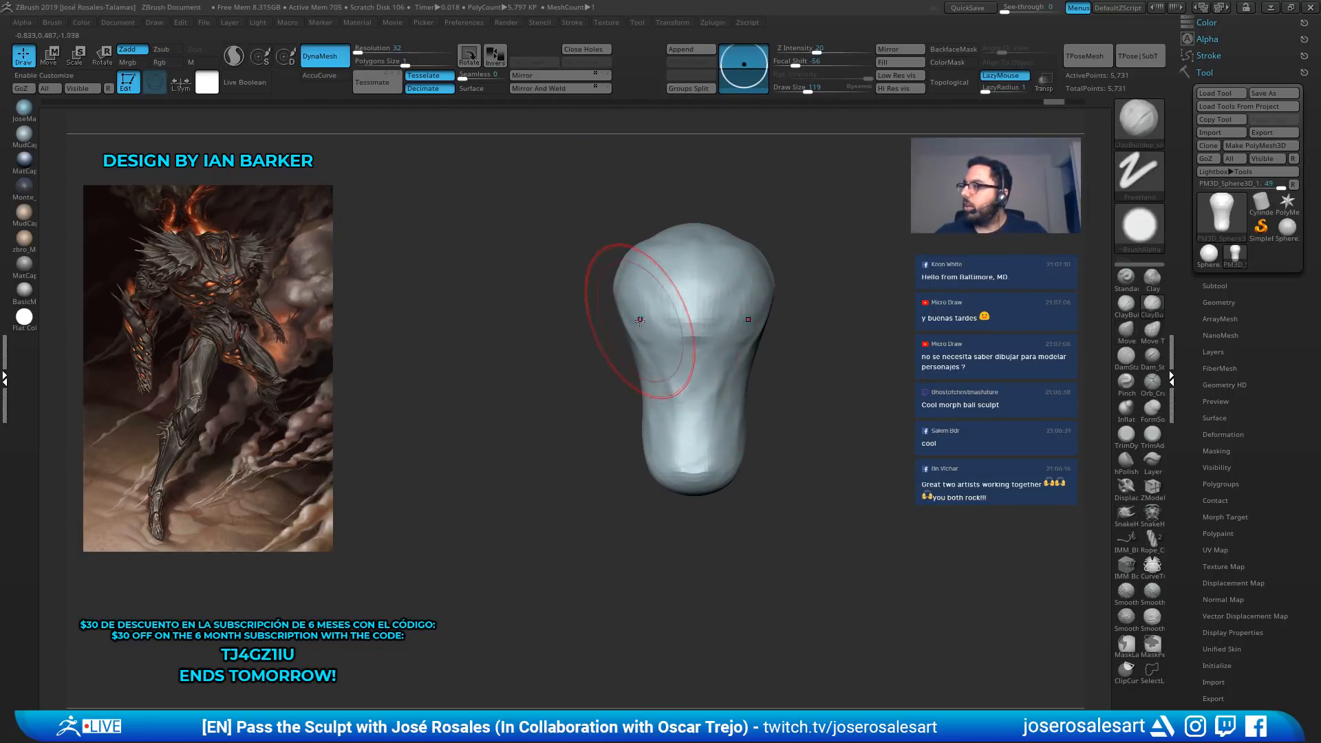
{"action": "right_click_drag", "start_coordinate": [532, 336], "coordinate": [585, 315]}
{"action": "left_click_drag", "start_coordinate": [561, 303], "coordinate": [611, 336]}
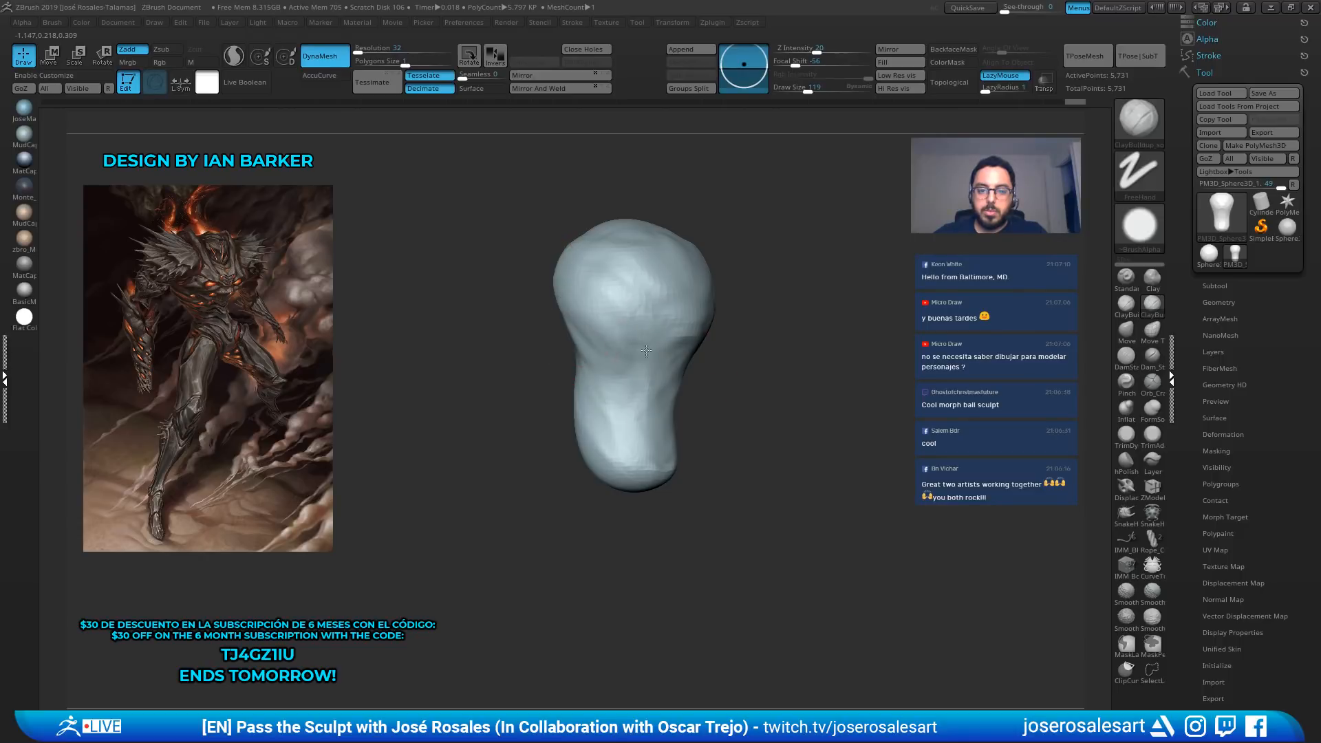
{"action": "right_click_drag", "start_coordinate": [610, 341], "coordinate": [619, 365], "text": "ctrl"}
{"action": "left_click_drag", "start_coordinate": [589, 378], "coordinate": [596, 385]}
{"action": "right_click_drag", "start_coordinate": [616, 344], "coordinate": [674, 289]}
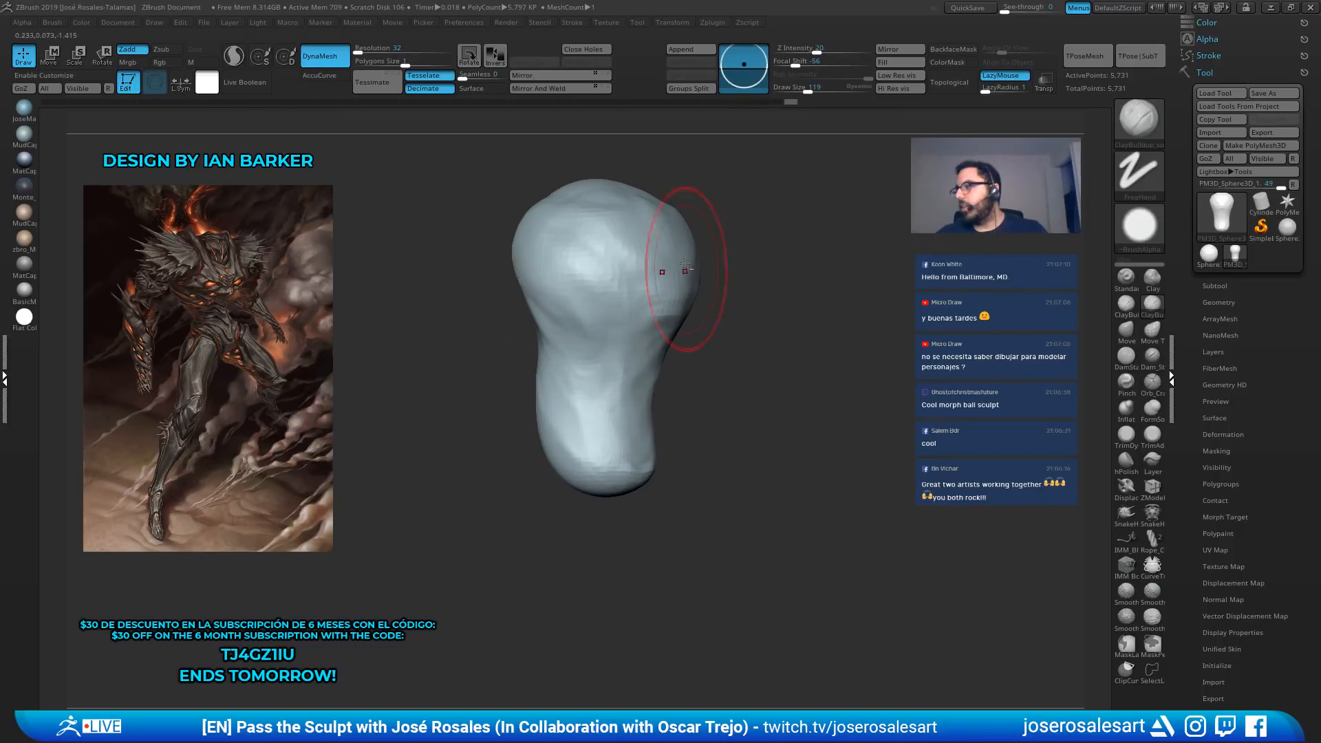
Adjust the ClayBuildup brush size and build up the pelvis at the lower end of the torso
{"action": "key", "text": "s"}
{"action": "left_click_drag", "start_coordinate": [628, 427], "coordinate": [625, 426]}
{"action": "mouse_move", "coordinate": [629, 494]}
{"action": "right_mouse_down", "text": "alt"}
{"action": "mouse_move", "coordinate": [643, 428]}
{"action": "mouse_move", "coordinate": [668, 423]}
{"action": "right_mouse_up", "text": "alt"}
{"action": "key", "text": "s"}
{"action": "mouse_move", "coordinate": [648, 416]}
{"action": "left_mouse_down"}
{"action": "mouse_move", "coordinate": [649, 439]}
{"action": "mouse_move", "coordinate": [612, 407]}
{"action": "mouse_move", "coordinate": [647, 447]}
{"action": "left_mouse_up"}
{"action": "mouse_move", "coordinate": [660, 447]}
{"action": "right_mouse_down", "text": "alt"}
{"action": "mouse_move", "coordinate": [607, 452]}
{"action": "mouse_move", "coordinate": [640, 412]}
{"action": "right_mouse_up", "text": "alt"}
{"action": "mouse_move", "coordinate": [708, 420]}
{"action": "right_mouse_down"}
{"action": "mouse_move", "coordinate": [679, 396]}
{"action": "mouse_move", "coordinate": [752, 365]}
{"action": "mouse_move", "coordinate": [735, 363]}
{"action": "mouse_move", "coordinate": [766, 365]}
{"action": "mouse_move", "coordinate": [726, 358]}
{"action": "right_mouse_up"}
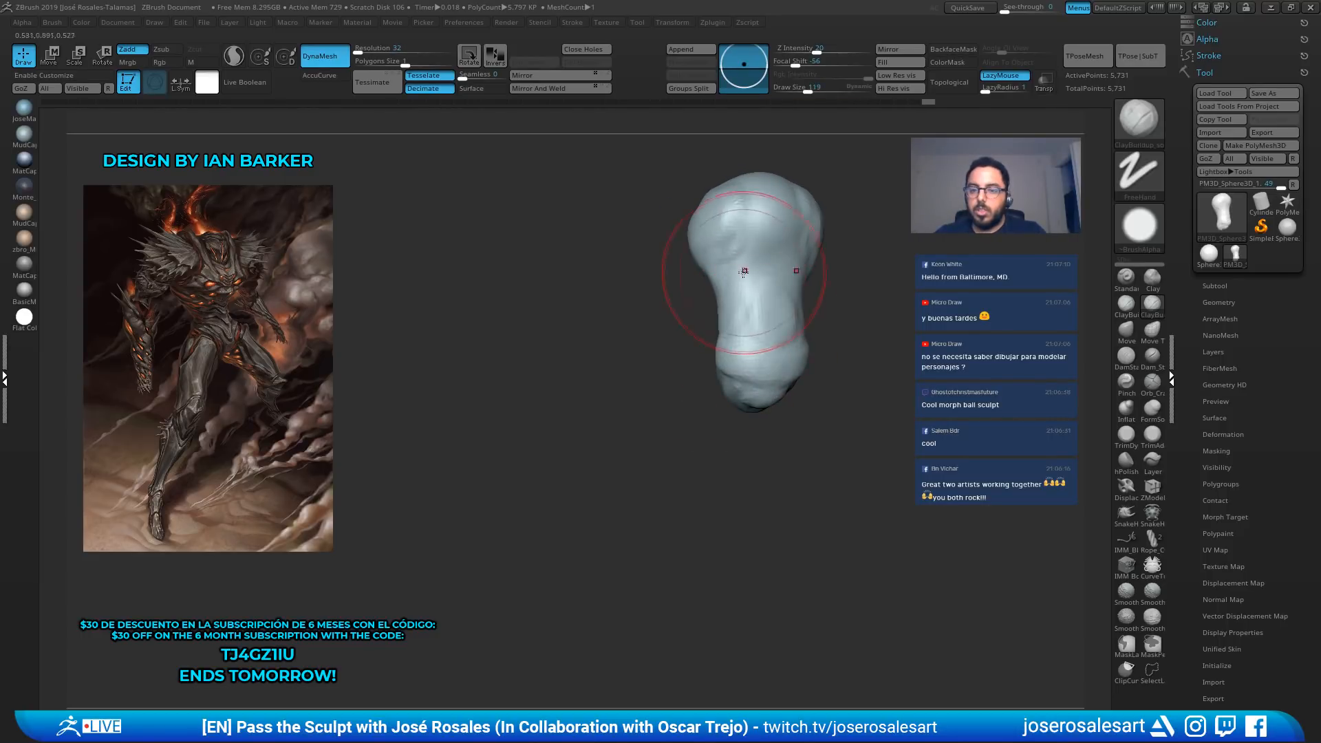
Build up the sides and back of the rib cage and waist with a larger ClayBuildup brush
{"action": "right_click_drag", "start_coordinate": [744, 272], "coordinate": [880, 169]}
{"action": "mouse_move", "coordinate": [786, 295]}
{"action": "right_mouse_down"}
{"action": "mouse_move", "coordinate": [710, 327]}
{"action": "mouse_move", "coordinate": [717, 358]}
{"action": "mouse_move", "coordinate": [760, 360]}
{"action": "mouse_move", "coordinate": [743, 360]}
{"action": "right_mouse_up"}
{"action": "key", "text": "s"}
{"action": "key", "text": "s"}
{"action": "left_click_drag", "start_coordinate": [741, 359], "coordinate": [745, 359]}
{"action": "right_click_drag", "start_coordinate": [744, 359], "coordinate": [779, 359]}
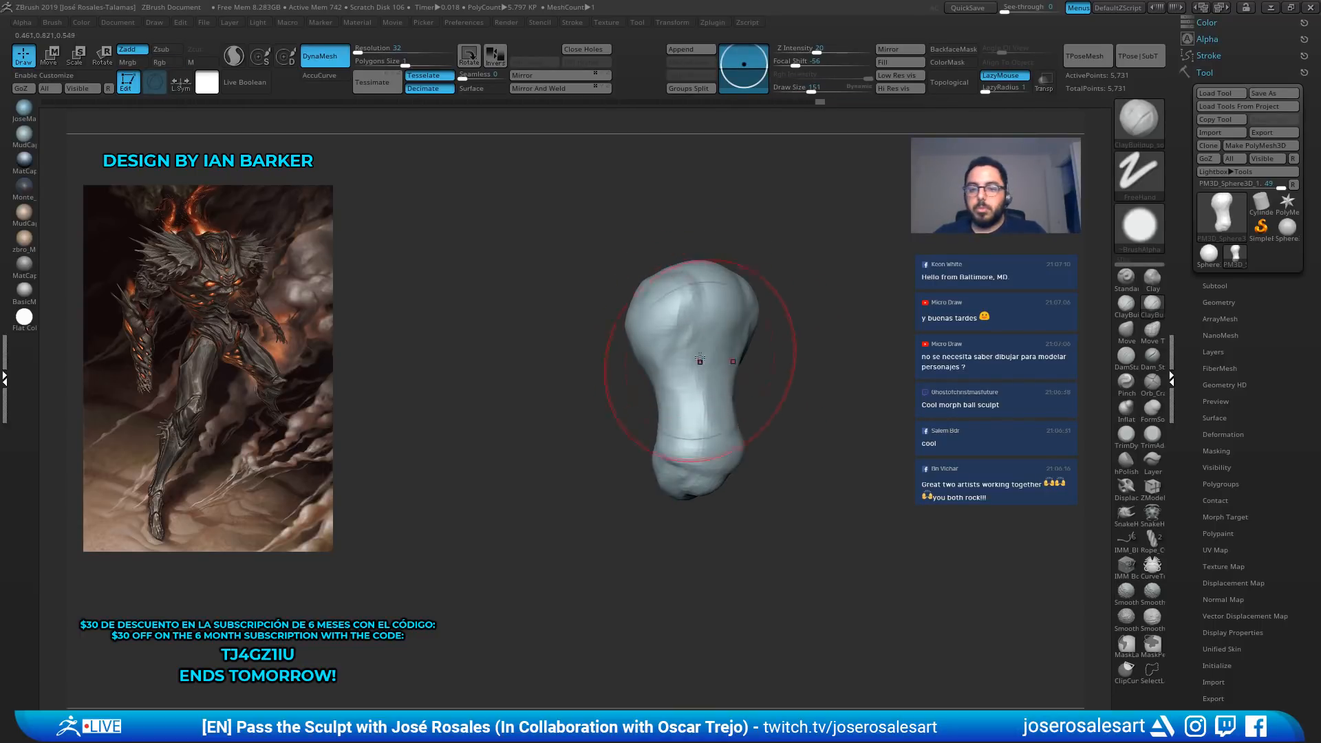
{"action": "left_click_drag", "start_coordinate": [718, 316], "coordinate": [697, 365]}
{"action": "right_click_drag", "start_coordinate": [698, 361], "coordinate": [724, 321]}
{"action": "left_click_drag", "start_coordinate": [723, 321], "coordinate": [743, 413]}
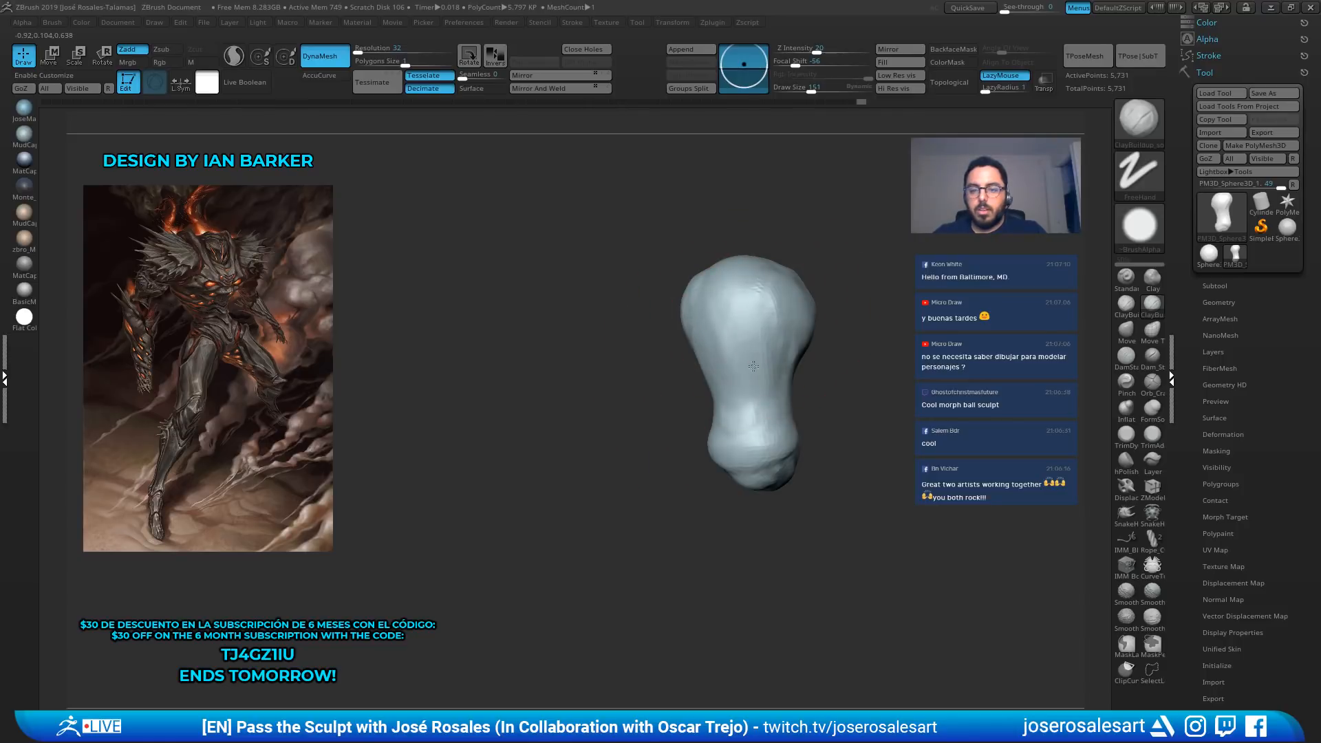
{"action": "right_click_drag", "start_coordinate": [688, 365], "coordinate": [722, 345]}
{"action": "right_click_drag", "start_coordinate": [770, 397], "coordinate": [736, 397], "text": "alt"}
Adjust the side contour of the waist with a resized Move brush
{"action": "key", "text": "b"}
{"action": "key", "text": "m"}
{"action": "key", "text": "v"}
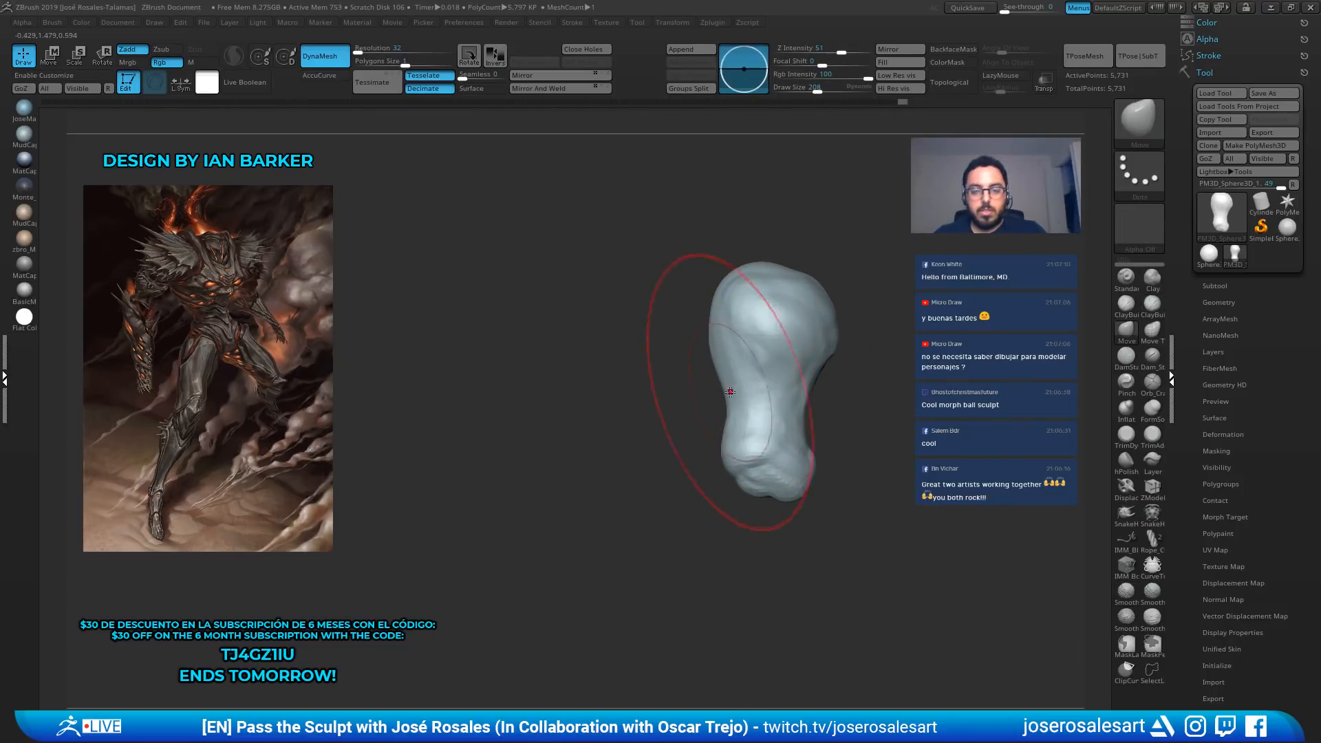
{"action": "mouse_move", "coordinate": [732, 390]}
{"action": "left_mouse_down"}
{"action": "mouse_move", "coordinate": [721, 391]}
{"action": "mouse_move", "coordinate": [734, 411]}
{"action": "mouse_move", "coordinate": [750, 411]}
{"action": "left_mouse_up"}
{"action": "key", "text": "s"}
{"action": "right_click_drag", "start_coordinate": [750, 411], "coordinate": [849, 410]}
{"action": "key", "text": "s"}
{"action": "left_click_drag", "start_coordinate": [852, 410], "coordinate": [832, 409]}
{"action": "mouse_move", "coordinate": [833, 410]}
{"action": "right_mouse_down", "text": "alt"}
{"action": "mouse_move", "coordinate": [700, 458]}
{"action": "mouse_move", "coordinate": [746, 406]}
{"action": "right_mouse_up", "text": "alt"}
Try to append a sphere as a new subtool, then delete that subtool
{"action": "key", "text": "ctrl+shift+a"}
{"action": "left_click", "coordinate": [416, 505]}
{"action": "right_click_drag", "start_coordinate": [747, 406], "coordinate": [751, 306], "text": "ctrl"}
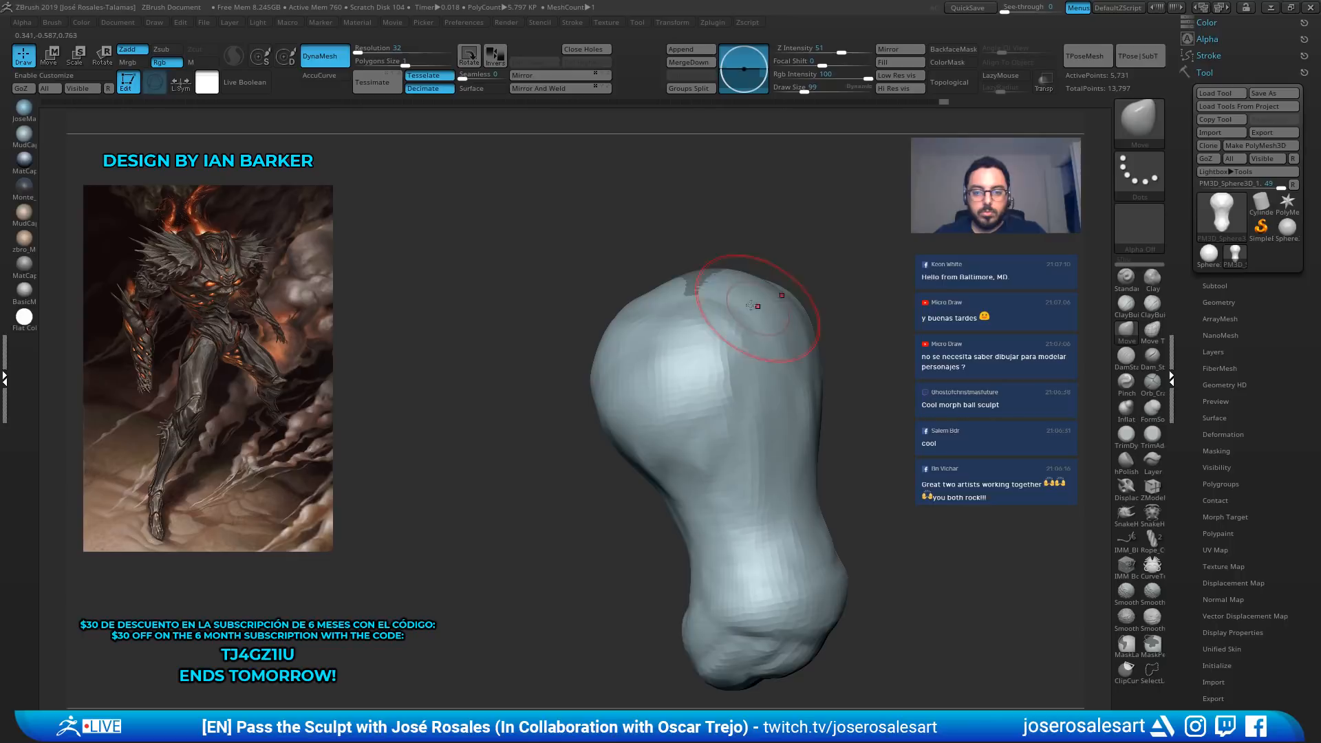
{"action": "left_click", "coordinate": [693, 276], "text": "alt"}
{"action": "right_click_drag", "start_coordinate": [693, 276], "coordinate": [799, 268], "text": "shift"}
{"action": "right_click_drag", "start_coordinate": [860, 305], "coordinate": [647, 389], "text": "alt"}
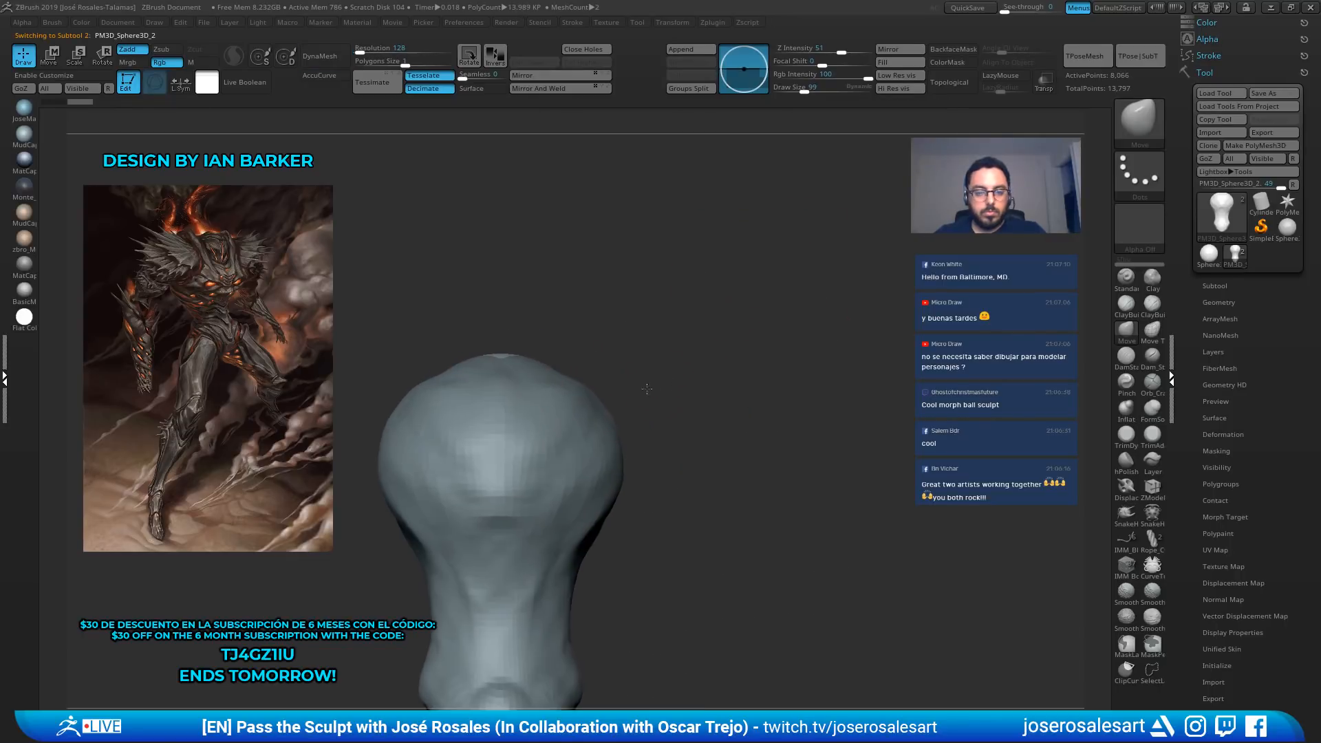
{"action": "left_click", "coordinate": [1244, 289]}
{"action": "left_click", "coordinate": [1216, 531]}
{"action": "left_click", "coordinate": [1058, 559]}
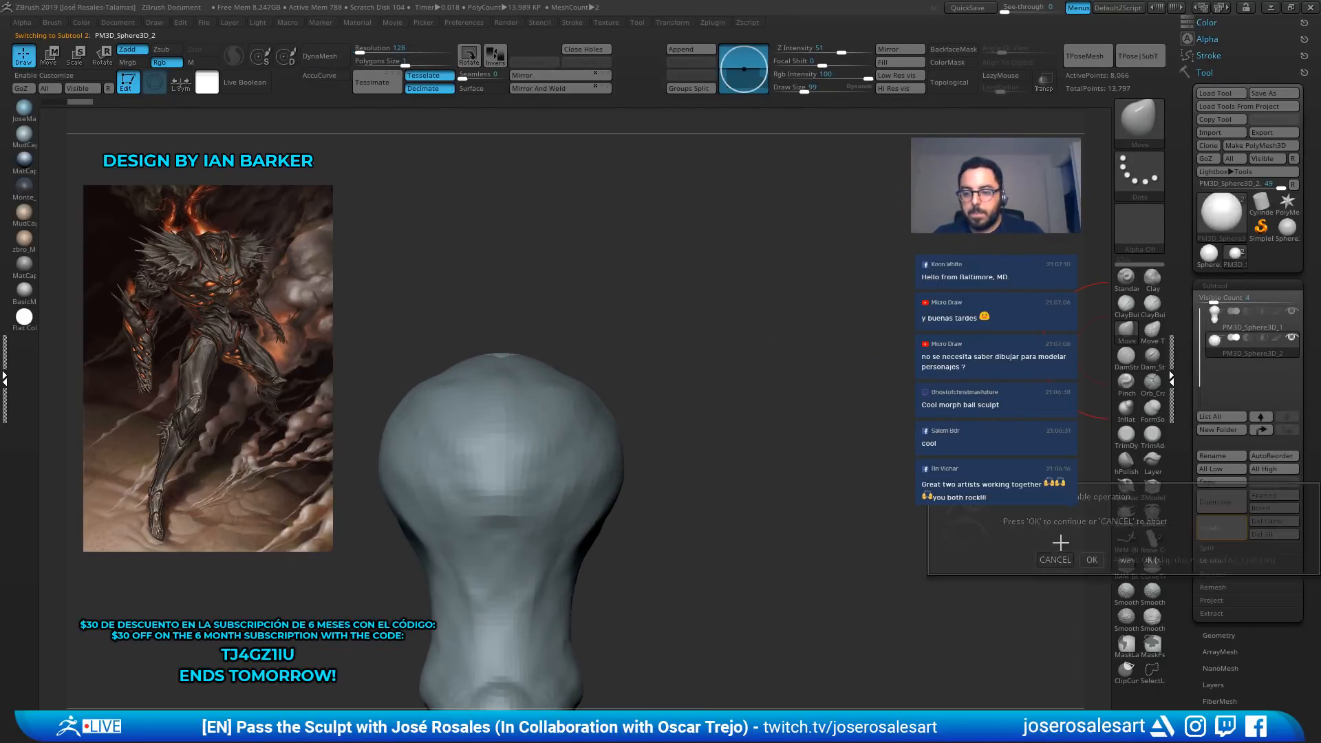
Duplicate the torso subtool and move the copy straight up until it sits above the original
{"action": "key", "text": "ctrl+shift+d"}
{"action": "key", "text": "w"}
{"action": "right_click_drag", "start_coordinate": [629, 421], "coordinate": [758, 440], "text": "alt"}
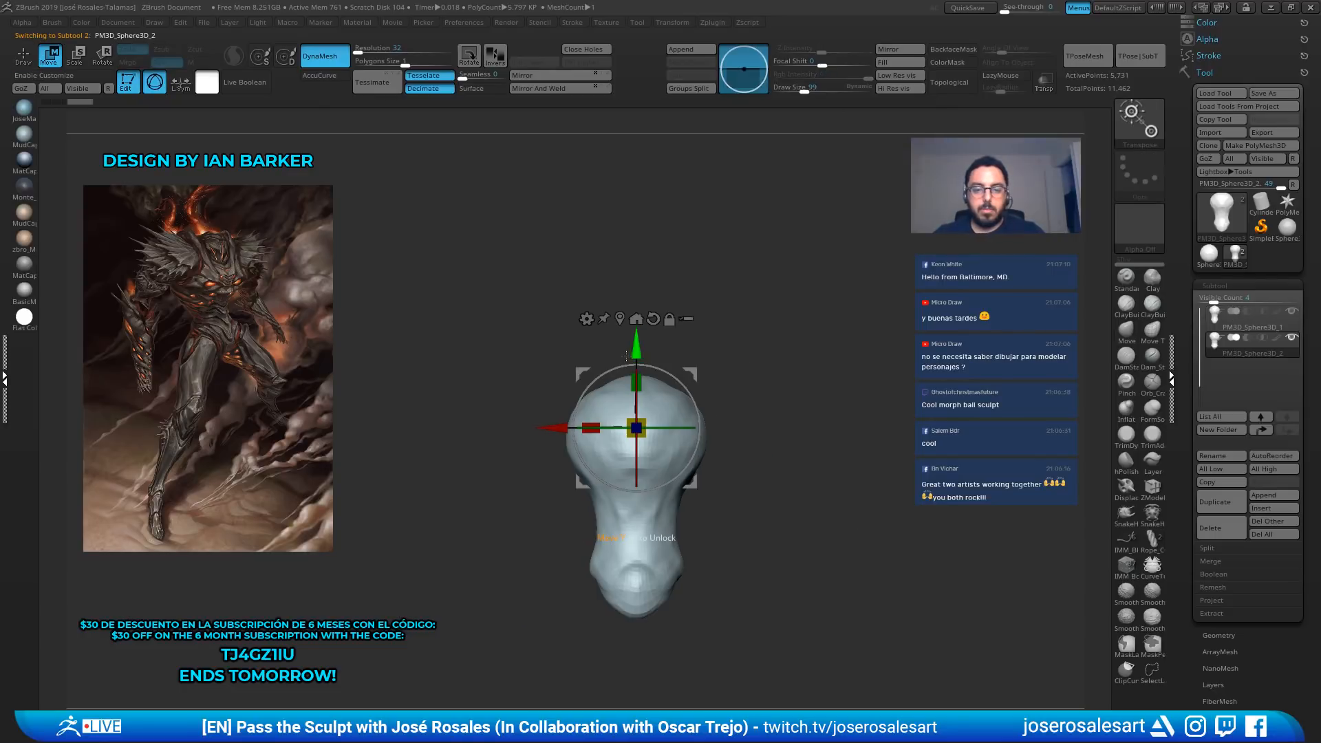
{"action": "left_click_drag", "start_coordinate": [641, 350], "coordinate": [641, 135]}
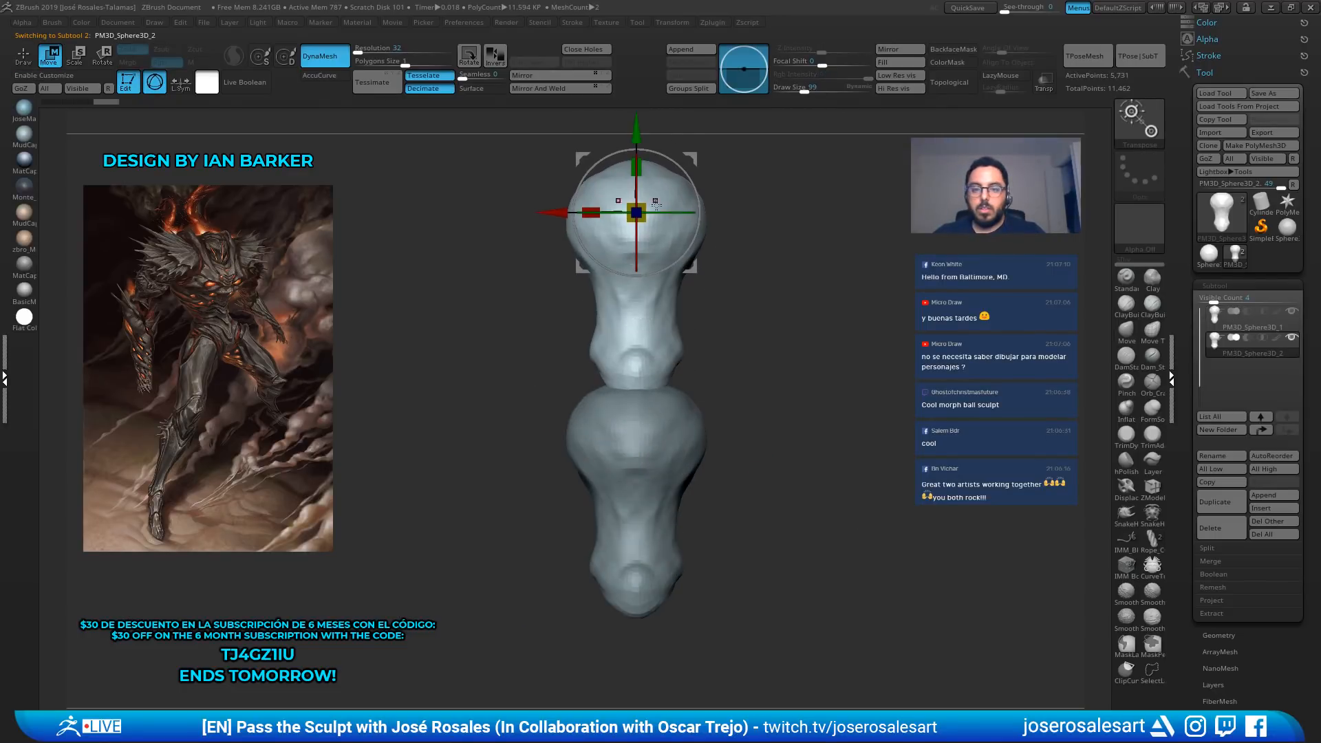
Scale the copy down to about half size and remesh it with DynaMesh
{"action": "left_click_drag", "start_coordinate": [641, 216], "coordinate": [598, 221]}
{"action": "right_click_drag", "start_coordinate": [801, 245], "coordinate": [787, 356], "text": "alt"}
{"action": "left_click_drag", "start_coordinate": [788, 341], "coordinate": [846, 405], "text": "ctrl"}
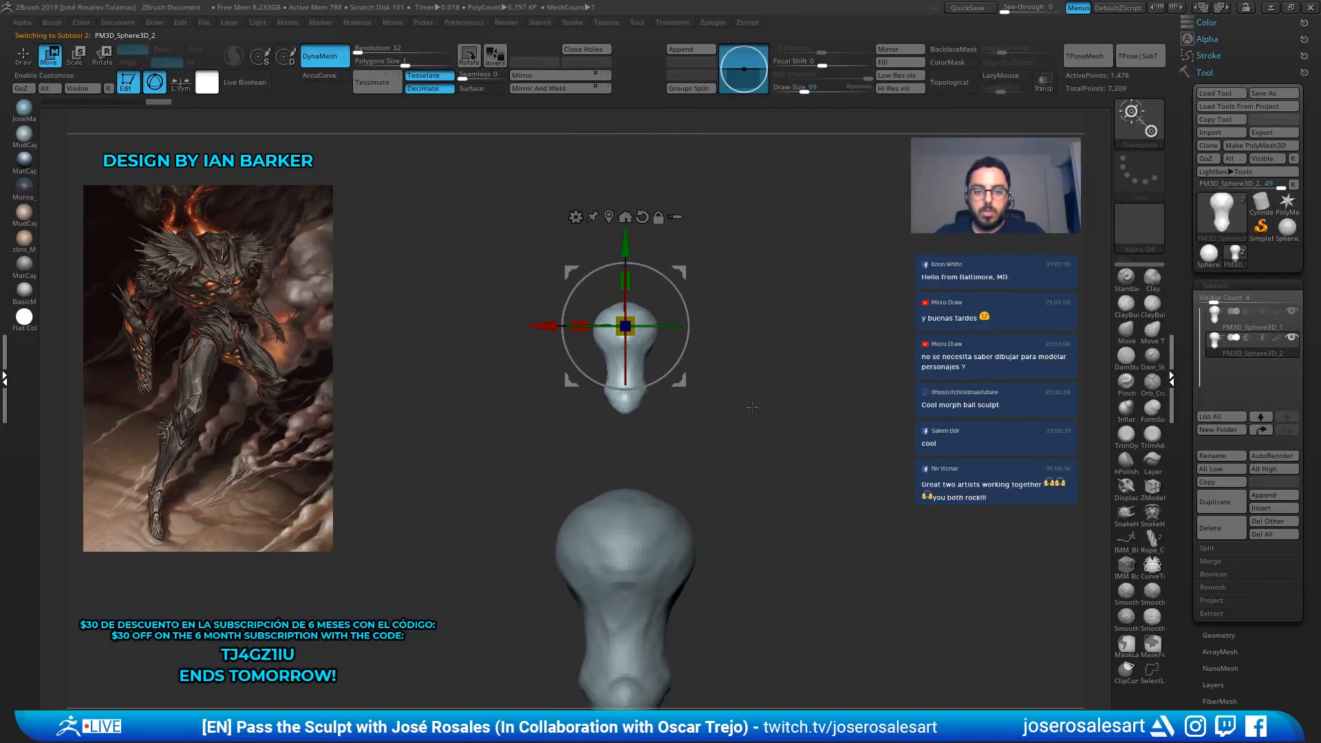
Reshape the small copy into a compact egg-shaped head mass with a resized Move brush and the transform gizmo
{"action": "right_click_drag", "start_coordinate": [749, 407], "coordinate": [793, 411], "text": "ctrl"}
{"action": "key", "text": "q"}
{"action": "key", "text": "s"}
{"action": "left_click_drag", "start_coordinate": [695, 417], "coordinate": [717, 418]}
{"action": "left_click_drag", "start_coordinate": [652, 396], "coordinate": [692, 391]}
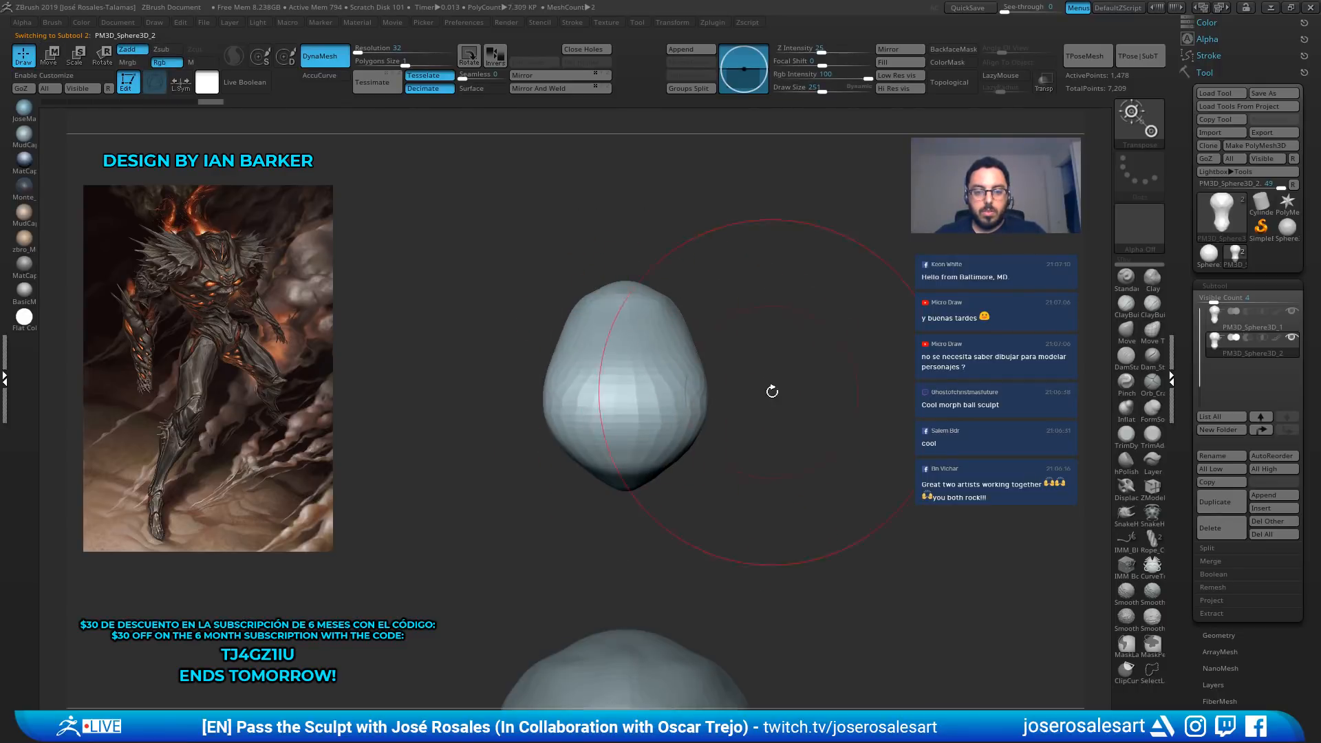
{"action": "right_click_drag", "start_coordinate": [773, 389], "coordinate": [709, 394]}
{"action": "key", "text": "s"}
{"action": "left_click_drag", "start_coordinate": [765, 407], "coordinate": [753, 407]}
{"action": "key", "text": "w"}
{"action": "mouse_move", "coordinate": [619, 386]}
{"action": "left_mouse_down"}
{"action": "mouse_move", "coordinate": [745, 389]}
{"action": "mouse_move", "coordinate": [719, 406]}
{"action": "left_mouse_up"}
{"action": "key", "text": "q"}
{"action": "key", "text": "1"}
{"action": "mouse_move", "coordinate": [729, 369]}
{"action": "right_mouse_down", "text": "shift"}
{"action": "mouse_move", "coordinate": [822, 344]}
{"action": "mouse_move", "coordinate": [885, 235]}
{"action": "right_mouse_up", "text": "shift"}
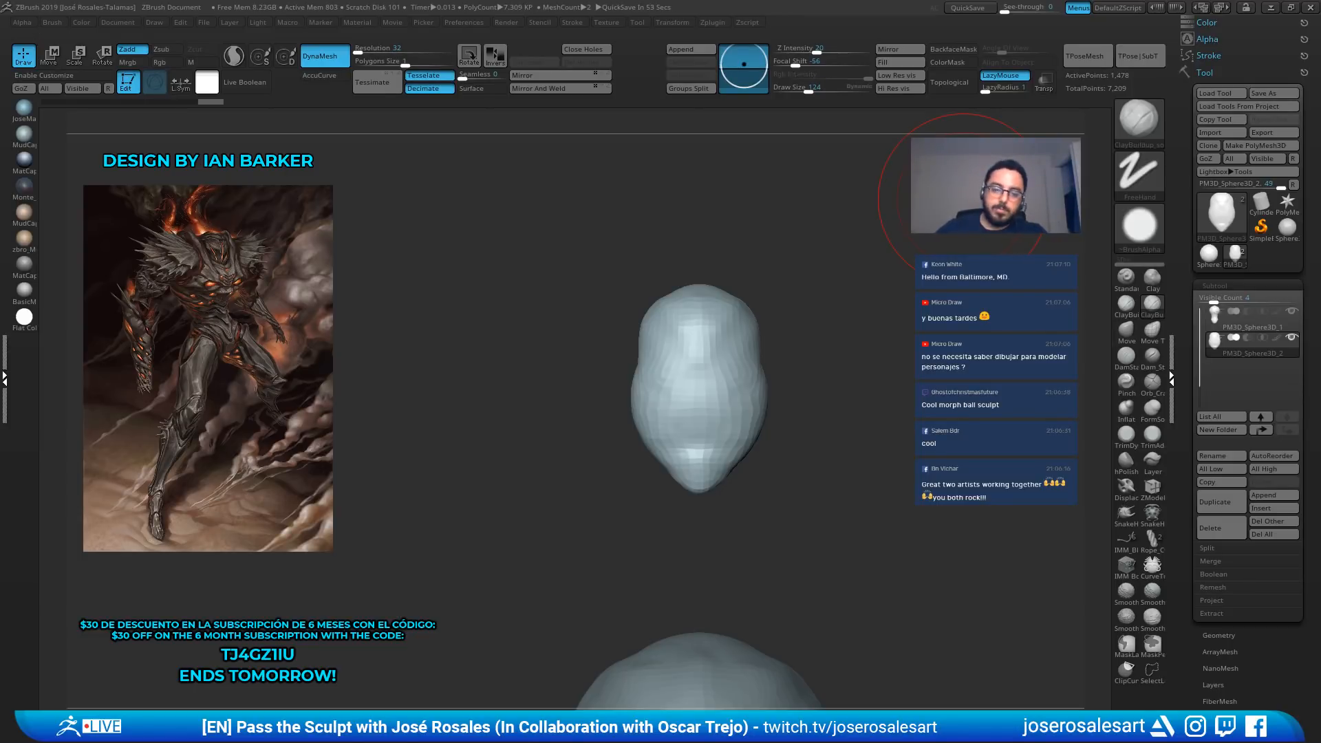
Build up the sides of the head with the ClayBuildup brush and remesh it with DynaMesh
{"action": "mouse_move", "coordinate": [499, 349]}
{"action": "left_mouse_down"}
{"action": "mouse_move", "coordinate": [649, 266]}
{"action": "mouse_move", "coordinate": [619, 371]}
{"action": "mouse_move", "coordinate": [616, 252]}
{"action": "mouse_move", "coordinate": [605, 256]}
{"action": "left_mouse_up"}
{"action": "left_click_drag", "start_coordinate": [625, 326], "coordinate": [650, 364]}
{"action": "key", "text": "s"}
{"action": "left_click_drag", "start_coordinate": [675, 353], "coordinate": [664, 353]}
{"action": "mouse_move", "coordinate": [657, 324]}
{"action": "left_mouse_down"}
{"action": "mouse_move", "coordinate": [667, 296]}
{"action": "mouse_move", "coordinate": [650, 377]}
{"action": "left_mouse_up"}
{"action": "left_click_drag", "start_coordinate": [792, 289], "coordinate": [832, 266]}
{"action": "left_click_drag", "start_coordinate": [832, 266], "coordinate": [750, 333], "text": "ctrl"}
Refine the side planes and the back of the head with ClayBuildup strokes
{"action": "left_click_drag", "start_coordinate": [667, 298], "coordinate": [664, 341]}
{"action": "left_click_drag", "start_coordinate": [669, 302], "coordinate": [657, 362]}
{"action": "left_click_drag", "start_coordinate": [757, 331], "coordinate": [802, 316]}
{"action": "mouse_move", "coordinate": [682, 322]}
{"action": "left_mouse_down"}
{"action": "mouse_move", "coordinate": [640, 348]}
{"action": "mouse_move", "coordinate": [664, 342]}
{"action": "left_mouse_up"}
{"action": "left_click_drag", "start_coordinate": [764, 330], "coordinate": [798, 320]}
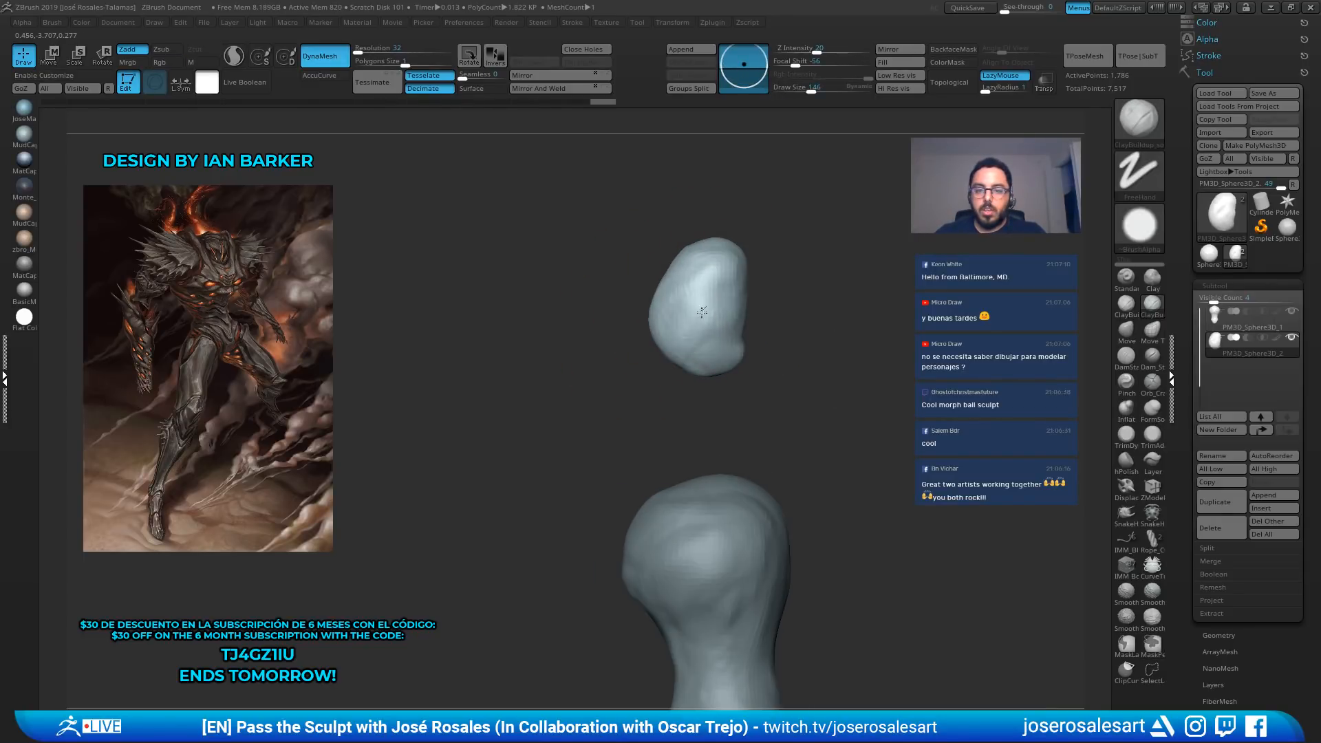
{"action": "left_click_drag", "start_coordinate": [733, 285], "coordinate": [723, 344]}
{"action": "mouse_move", "coordinate": [798, 327]}
{"action": "left_mouse_down"}
{"action": "mouse_move", "coordinate": [836, 313]}
{"action": "mouse_move", "coordinate": [776, 348]}
{"action": "left_mouse_up"}
Round off the cranium and taper the jaw with a smaller ClayBuildup brush
{"action": "key", "text": "s"}
{"action": "mouse_move", "coordinate": [796, 298]}
{"action": "left_mouse_down"}
{"action": "mouse_move", "coordinate": [779, 344]}
{"action": "mouse_move", "coordinate": [757, 305]}
{"action": "left_mouse_up"}
{"action": "right_click_drag", "start_coordinate": [778, 306], "coordinate": [746, 309]}
{"action": "left_click_drag", "start_coordinate": [750, 258], "coordinate": [721, 334]}
{"action": "mouse_move", "coordinate": [817, 311]}
{"action": "left_mouse_down"}
{"action": "mouse_move", "coordinate": [744, 292]}
{"action": "mouse_move", "coordinate": [756, 335]}
{"action": "mouse_move", "coordinate": [829, 320]}
{"action": "left_mouse_up"}
{"action": "key", "text": "s"}
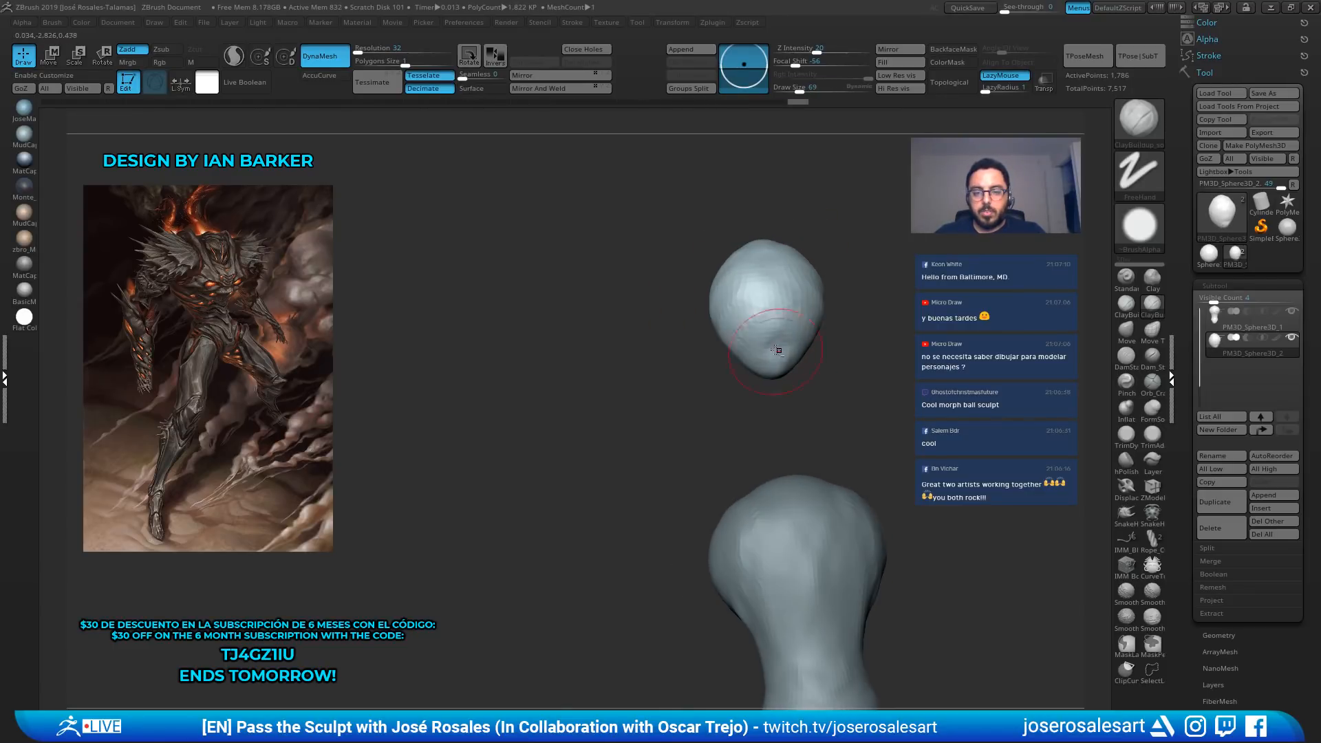
Scale the head down and seat it on top of the torso, checking its placement from the side
{"action": "left_click_drag", "start_coordinate": [755, 391], "coordinate": [775, 292], "text": "shift"}
{"action": "key", "text": "w"}
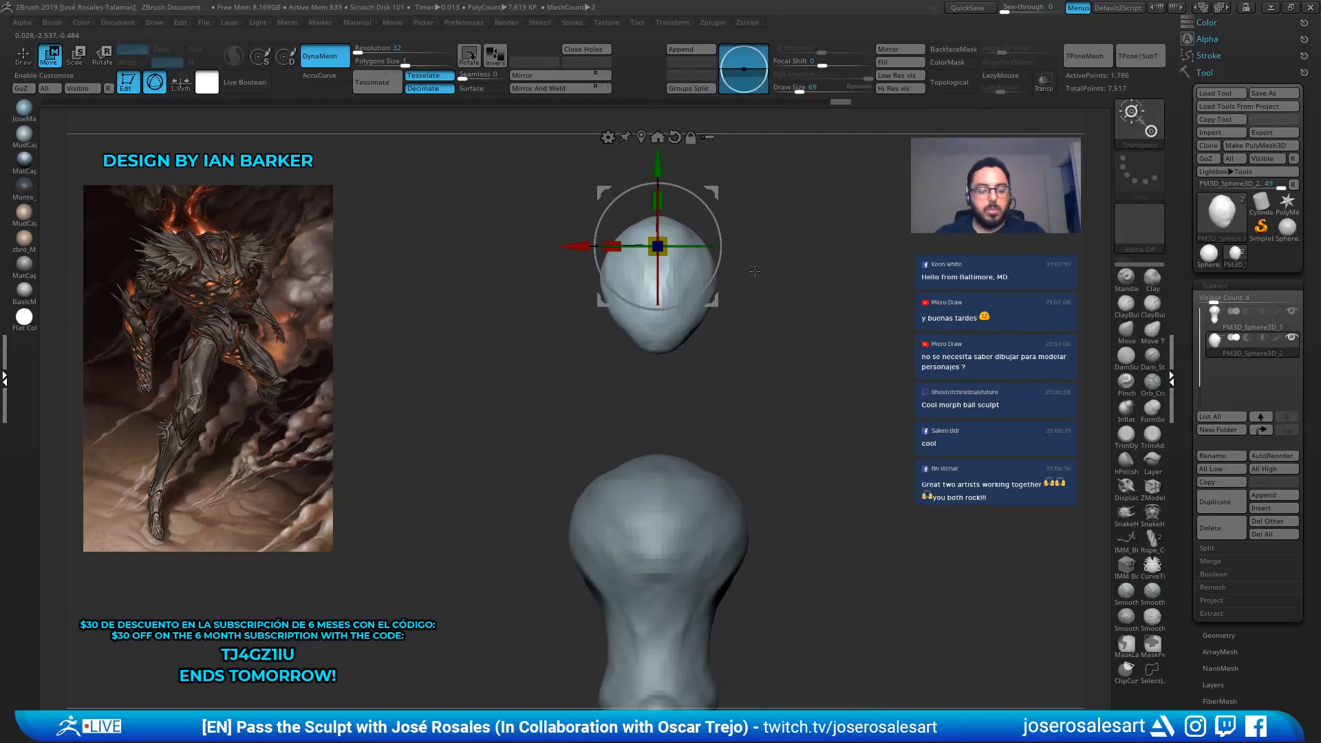
{"action": "left_click_drag", "start_coordinate": [658, 177], "coordinate": [658, 336]}
{"action": "left_click_drag", "start_coordinate": [578, 404], "coordinate": [584, 342], "text": "alt"}
{"action": "left_click_drag", "start_coordinate": [670, 342], "coordinate": [655, 339]}
{"action": "left_click_drag", "start_coordinate": [791, 344], "coordinate": [771, 371], "text": "shift"}
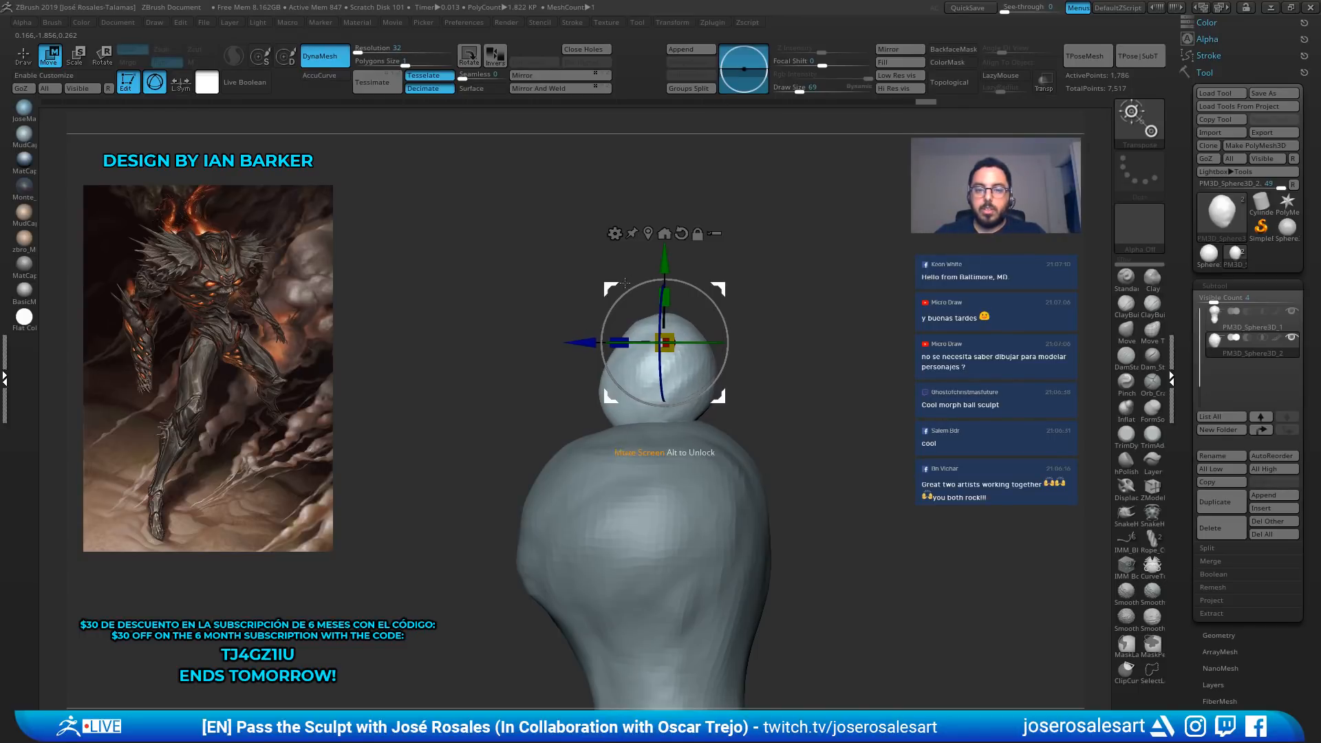
{"action": "left_click_drag", "start_coordinate": [624, 284], "coordinate": [561, 268]}
{"action": "left_click_drag", "start_coordinate": [729, 268], "coordinate": [828, 265], "text": "shift"}
{"action": "left_click_drag", "start_coordinate": [771, 323], "coordinate": [743, 280], "text": "alt"}
{"action": "left_click_drag", "start_coordinate": [652, 201], "coordinate": [737, 192], "text": "alt"}
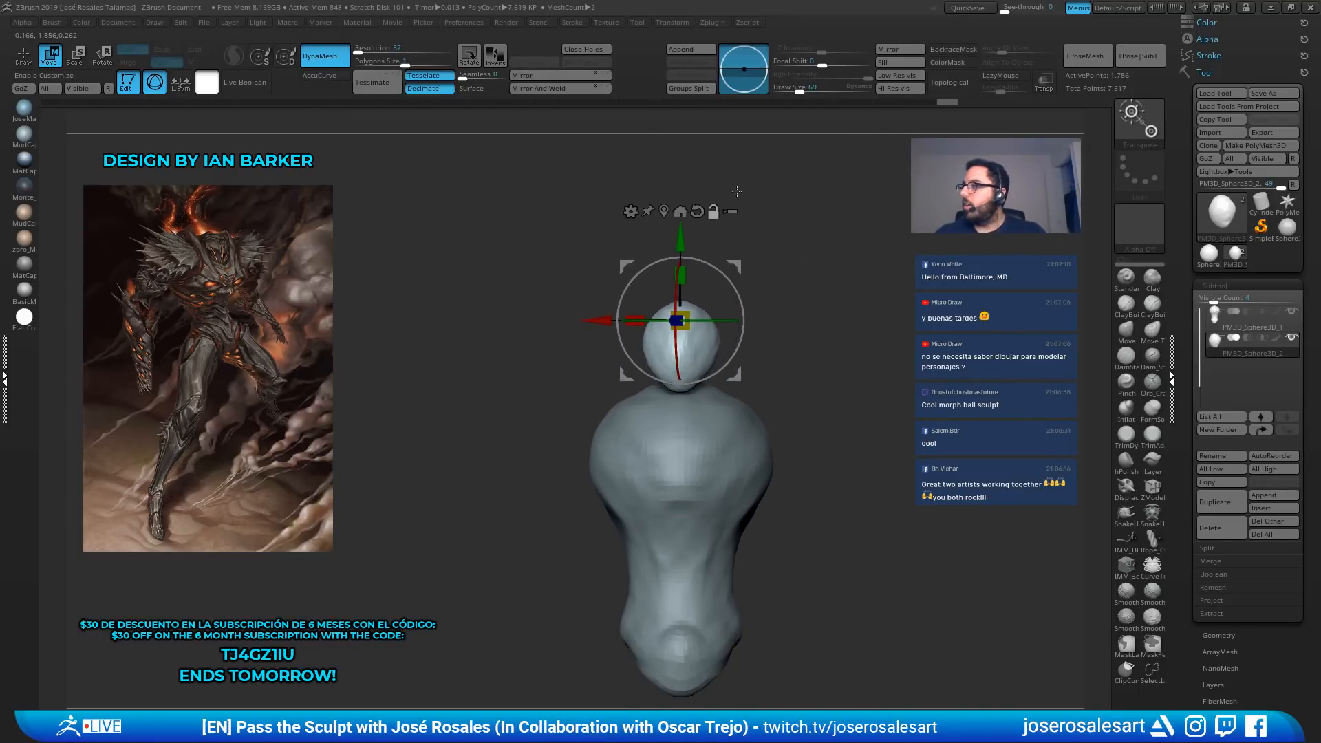
Select the torso subtool and set the draw size to about 90
{"action": "left_click", "coordinate": [726, 413], "text": "alt"}
{"action": "key", "text": "q"}
{"action": "key", "text": "s"}
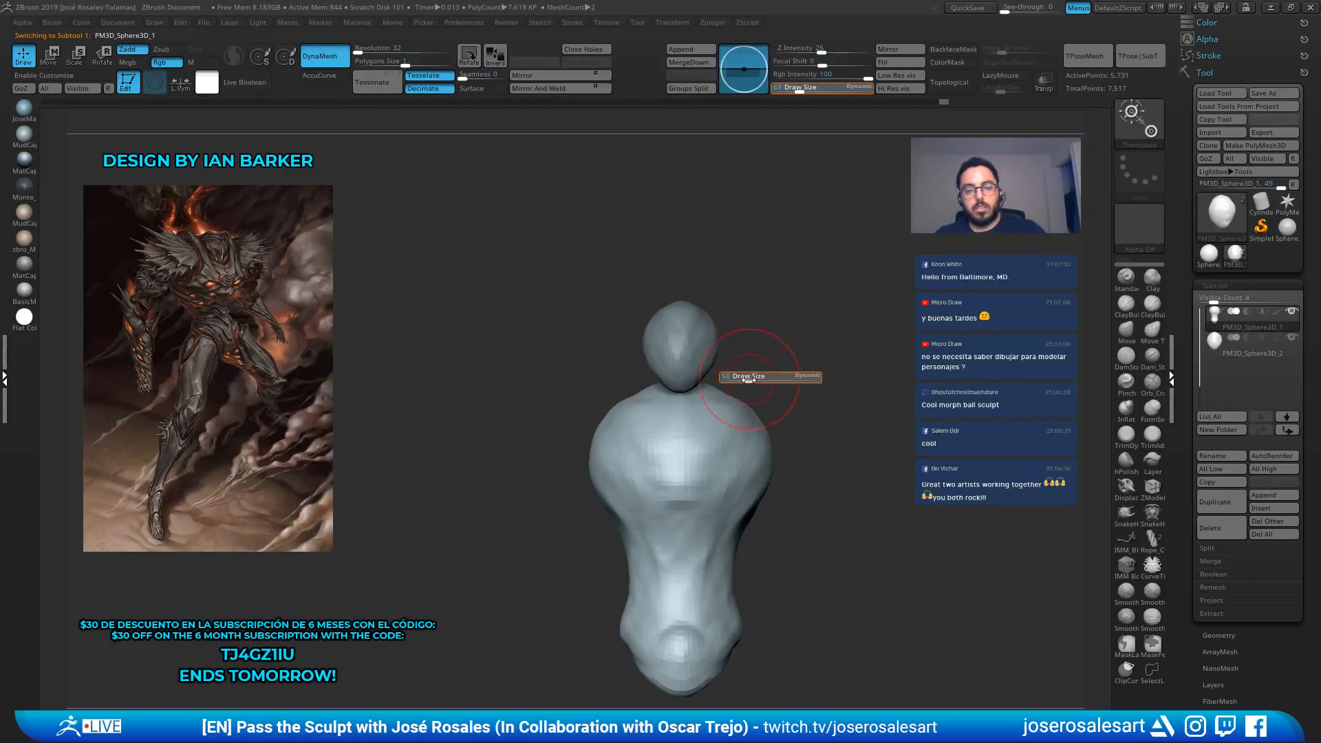
{"action": "left_click", "coordinate": [744, 379]}
{"action": "left_click_drag", "start_coordinate": [765, 377], "coordinate": [768, 414], "text": "alt"}
{"action": "key", "text": "s"}
{"action": "left_click", "coordinate": [609, 387]}
{"action": "left_click_drag", "start_coordinate": [544, 375], "coordinate": [536, 337], "text": "alt"}
{"action": "left_click_drag", "start_coordinate": [523, 371], "coordinate": [571, 395]}
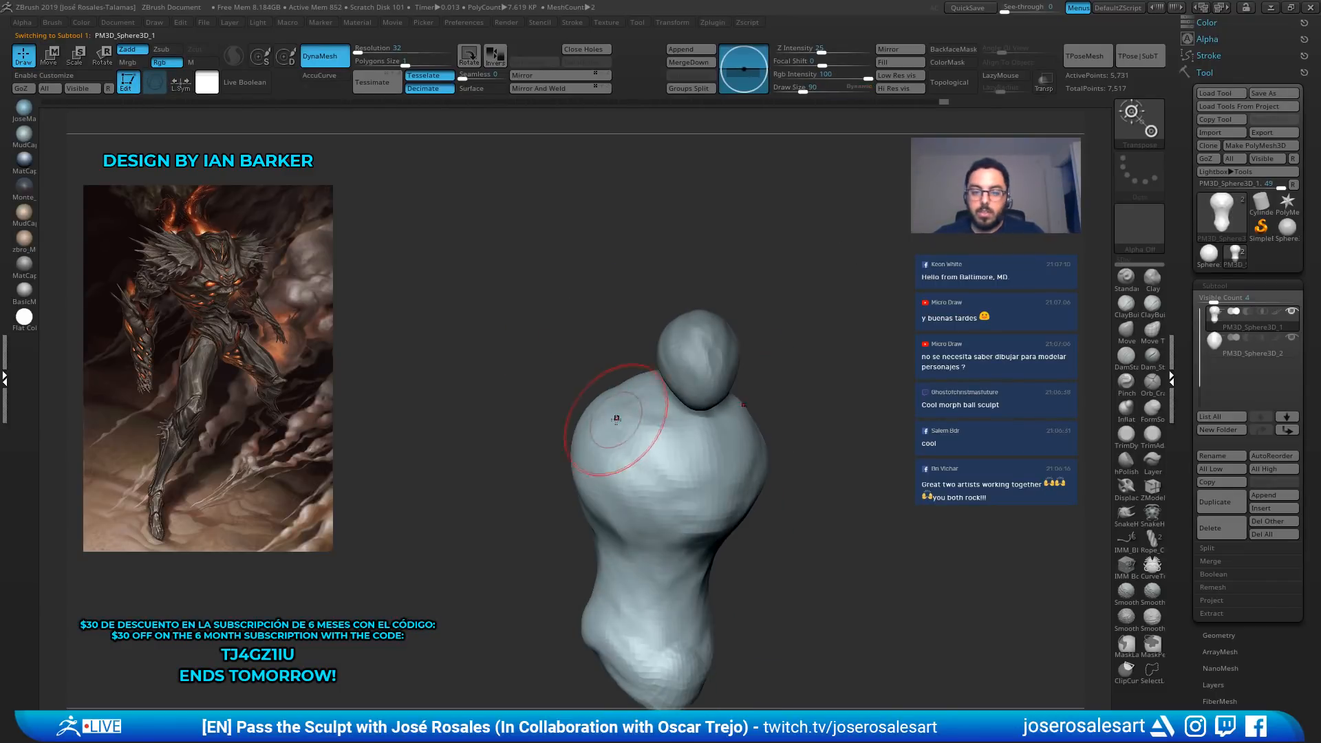
Build up a small mound on top of each shoulder with the ClayBuildup brush
{"action": "left_click", "coordinate": [674, 436]}
{"action": "left_click_drag", "start_coordinate": [791, 455], "coordinate": [733, 447]}
{"action": "key", "text": "b"}
{"action": "key", "text": "c"}
{"action": "key", "text": "b"}
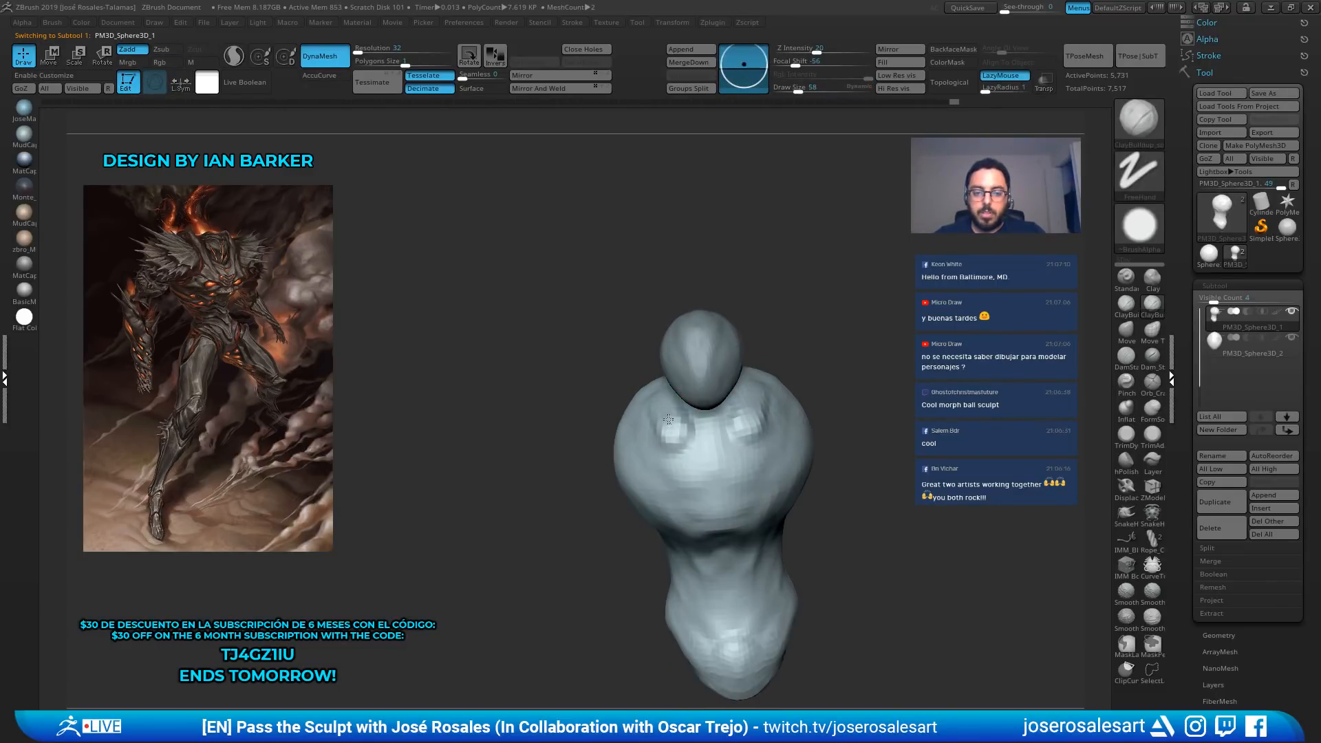
{"action": "mouse_move", "coordinate": [639, 421]}
{"action": "right_mouse_down"}
{"action": "mouse_move", "coordinate": [633, 431]}
{"action": "mouse_move", "coordinate": [626, 378]}
{"action": "right_mouse_up"}
Try to pull spikes up from the shoulder mounds with the SnakeHook brush, then undo the shoulder strokes
{"action": "key", "text": "b"}
{"action": "key", "text": "s"}
{"action": "key", "text": "h"}
{"action": "key", "text": "s"}
{"action": "left_click", "coordinate": [622, 441]}
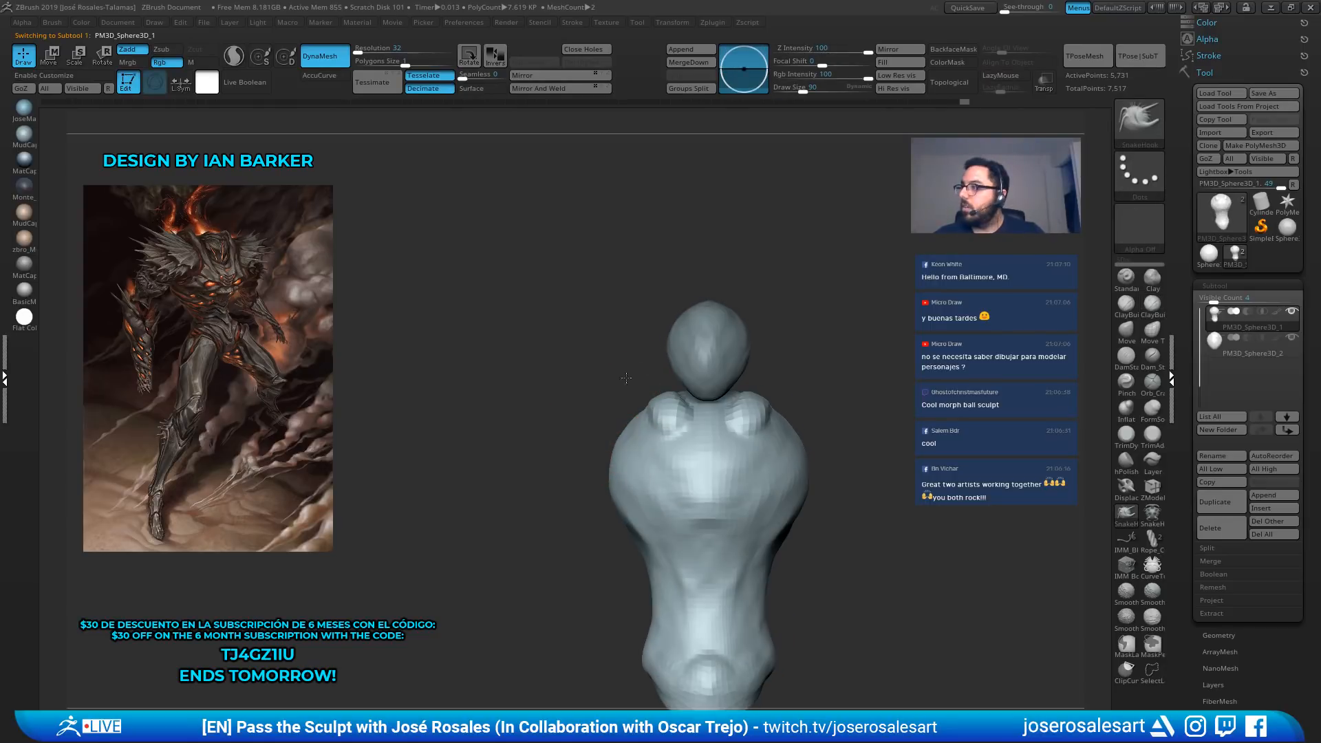
{"action": "left_click_drag", "start_coordinate": [649, 383], "coordinate": [627, 323]}
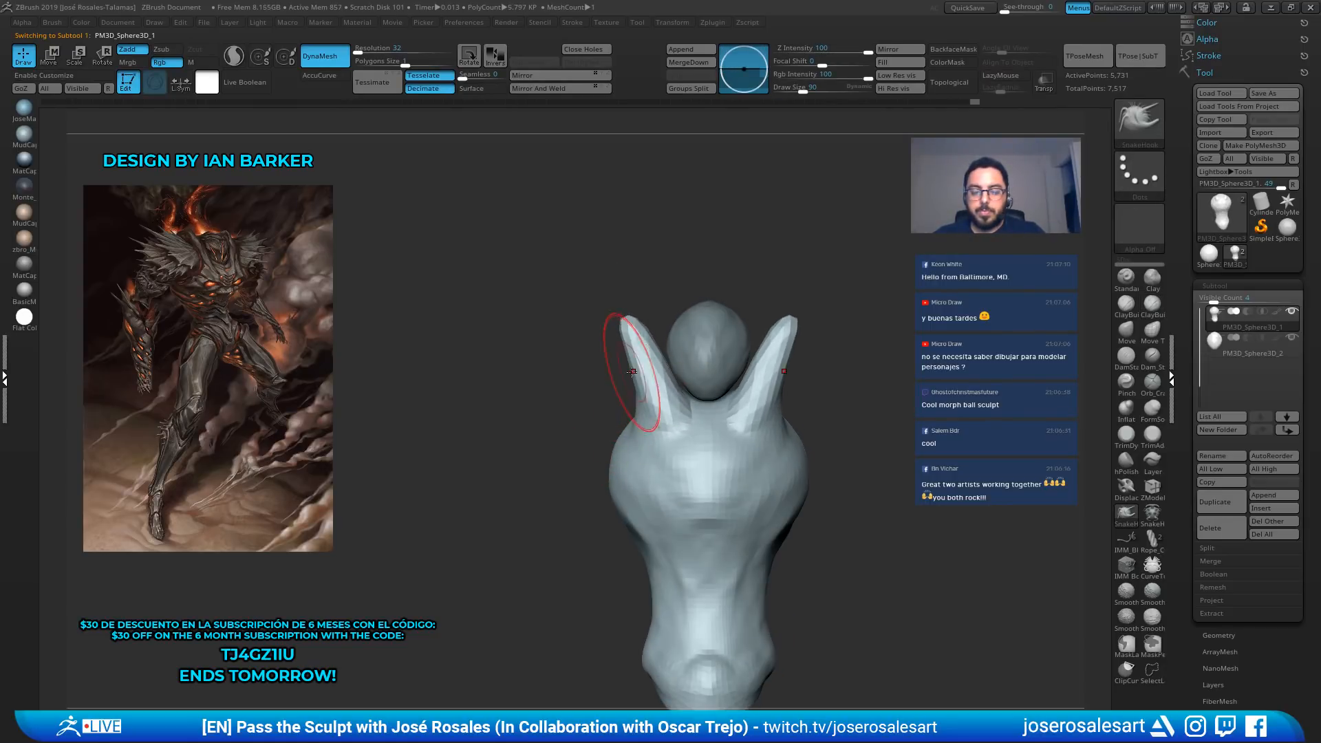
{"action": "right_click_drag", "start_coordinate": [560, 439], "coordinate": [643, 375]}
{"action": "right_click_drag", "start_coordinate": [573, 335], "coordinate": [622, 352]}
{"action": "key", "text": "ctrl"}
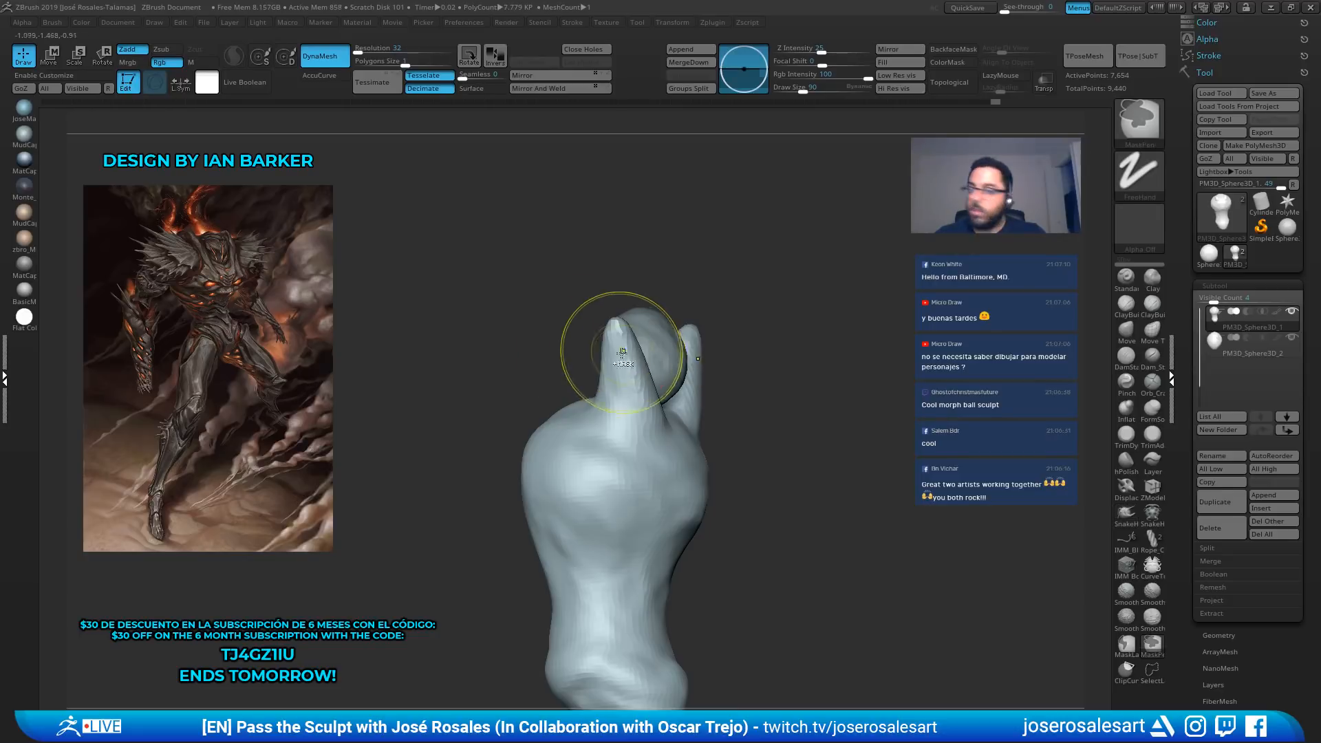
{"action": "key", "text": "ctrl+z"}
{"action": "key", "text": "ctrl+z"}
{"action": "key", "text": "ctrl+z"}
Mask a curved strip along the top of each shoulder and invert the mask
{"action": "mouse_move", "coordinate": [661, 414]}
{"action": "right_mouse_down"}
{"action": "mouse_move", "coordinate": [614, 412]}
{"action": "mouse_move", "coordinate": [697, 421]}
{"action": "mouse_move", "coordinate": [767, 498]}
{"action": "mouse_move", "coordinate": [712, 544]}
{"action": "right_mouse_up"}
{"action": "left_click_drag", "start_coordinate": [746, 375], "coordinate": [672, 411], "text": "ctrl"}
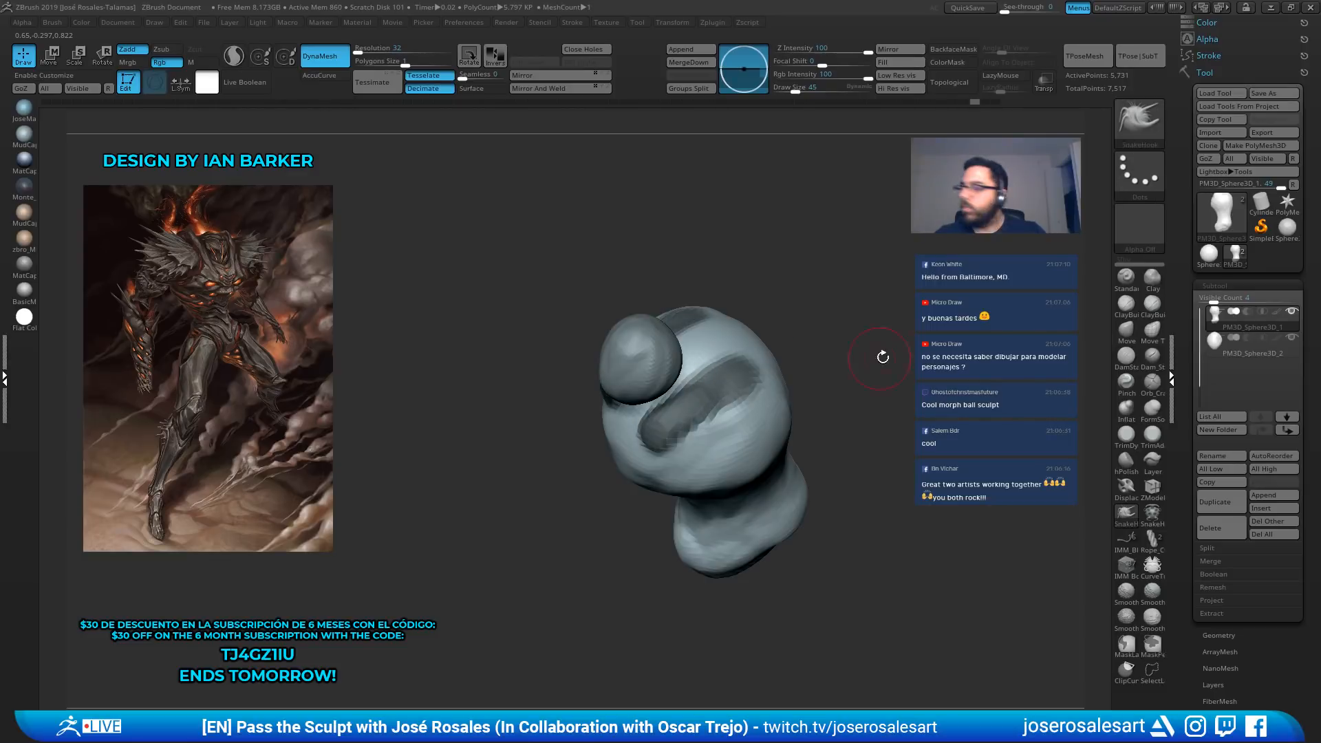
{"action": "mouse_move", "coordinate": [835, 372]}
{"action": "right_mouse_down"}
{"action": "mouse_move", "coordinate": [867, 374]}
{"action": "mouse_move", "coordinate": [725, 362]}
{"action": "right_mouse_up"}
Pull the unmasked shoulder strips up into a high collar with an enlarged SnakeHook brush, then clear the mask
{"action": "key", "text": "s"}
{"action": "left_click_drag", "start_coordinate": [725, 361], "coordinate": [740, 364]}
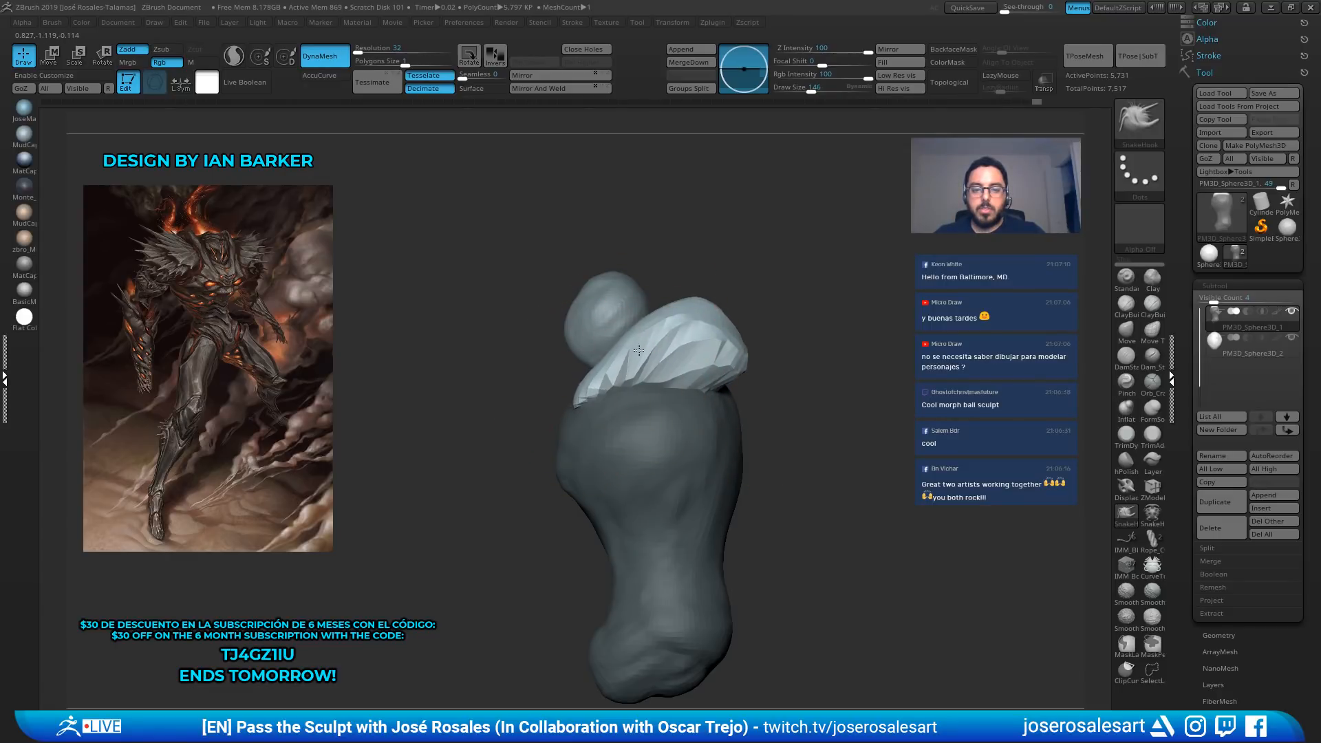
{"action": "left_click_drag", "start_coordinate": [639, 351], "coordinate": [620, 364]}
{"action": "left_click_drag", "start_coordinate": [877, 397], "coordinate": [896, 428], "text": "ctrl"}
{"action": "right_click_drag", "start_coordinate": [874, 416], "coordinate": [774, 413]}
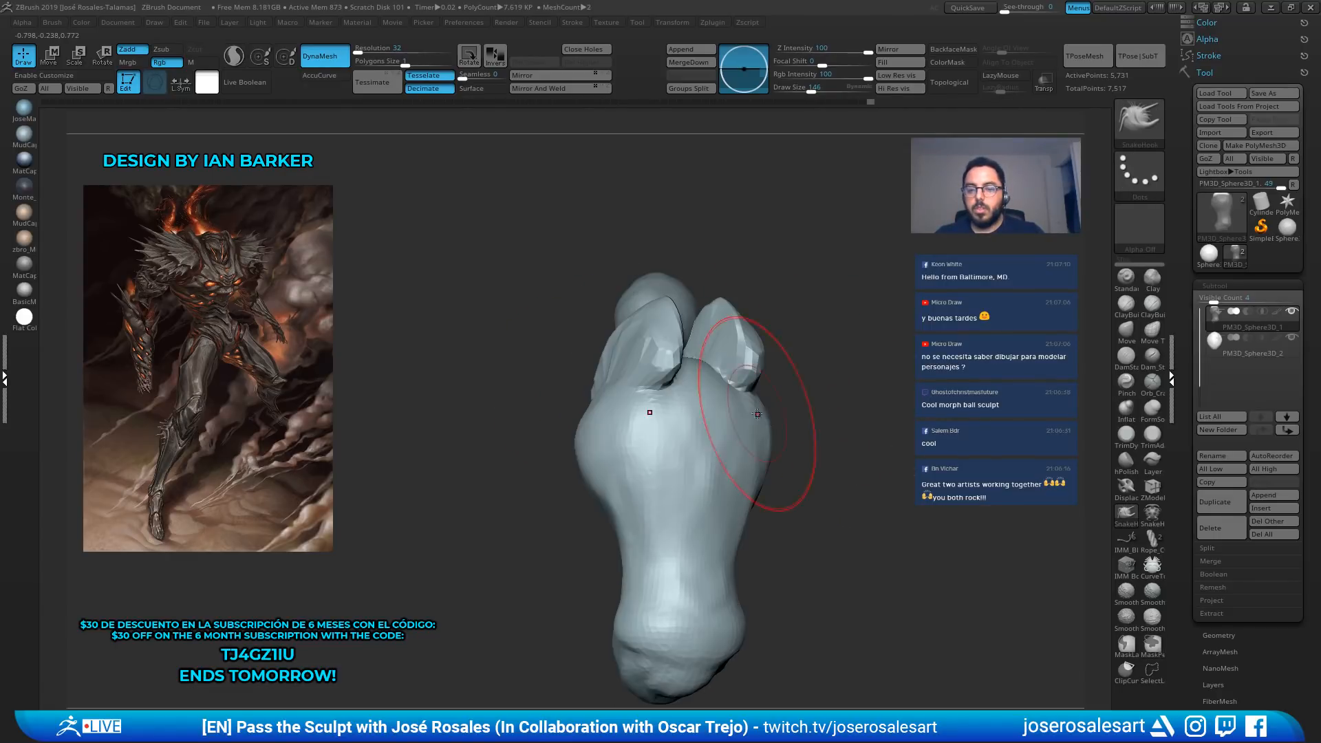
Adjust the back of the torso with SnakeHook and build up the shoulder blades below the collar with ClayBuildup
{"action": "left_click_drag", "start_coordinate": [760, 413], "coordinate": [745, 411]}
{"action": "right_click_drag", "start_coordinate": [744, 411], "coordinate": [791, 413]}
{"action": "key", "text": "bracketleft"}
{"action": "mouse_move", "coordinate": [701, 413]}
{"action": "right_mouse_down"}
{"action": "mouse_move", "coordinate": [716, 421]}
{"action": "mouse_move", "coordinate": [657, 410]}
{"action": "right_mouse_up"}
{"action": "key", "text": "b"}
{"action": "key", "text": "c"}
{"action": "key", "text": "b"}
{"action": "mouse_move", "coordinate": [664, 430]}
{"action": "left_mouse_down"}
{"action": "mouse_move", "coordinate": [676, 413]}
{"action": "mouse_move", "coordinate": [696, 425]}
{"action": "left_mouse_up"}
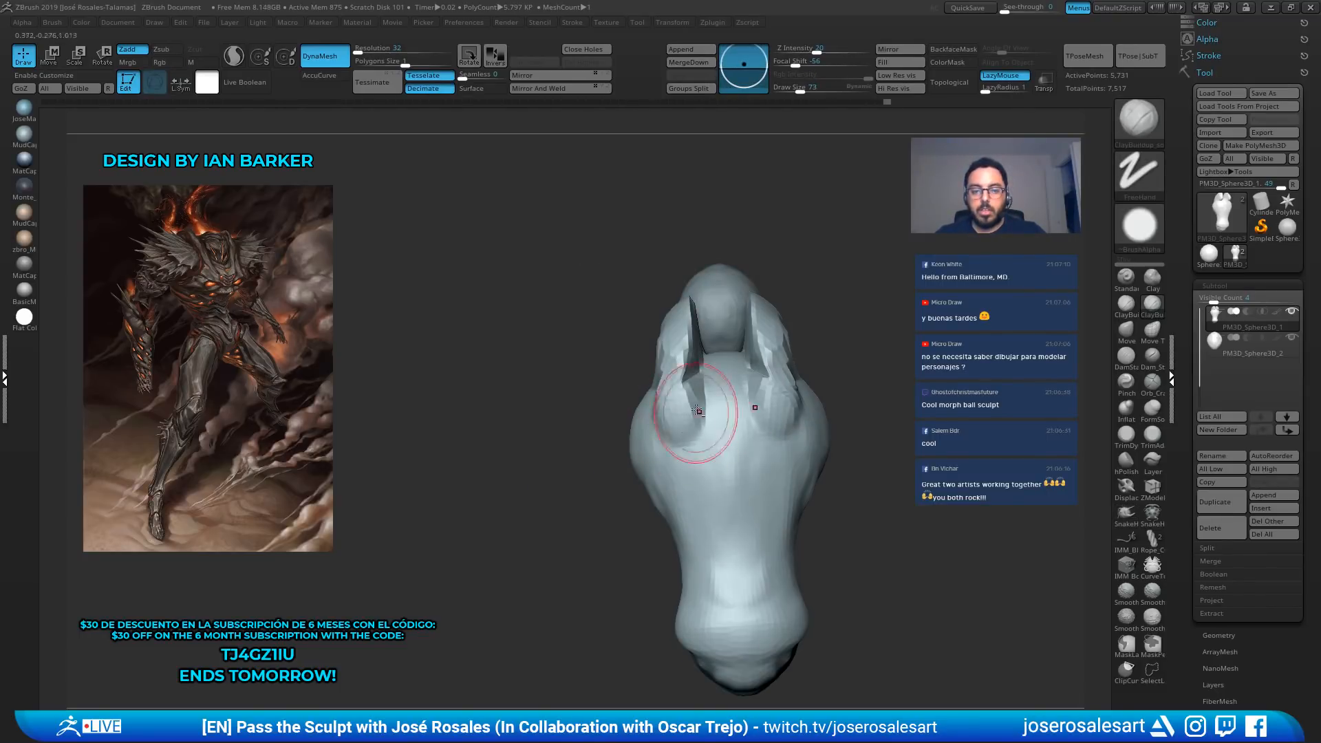
Blend the collar's rear ends into the upper back with ClayBuildup and remesh the torso with DynaMesh
{"action": "right_click_drag", "start_coordinate": [699, 419], "coordinate": [681, 399], "text": "ctrl"}
{"action": "right_click_drag", "start_coordinate": [681, 399], "coordinate": [699, 396]}
{"action": "left_click_drag", "start_coordinate": [693, 370], "coordinate": [686, 412]}
{"action": "right_click_drag", "start_coordinate": [708, 395], "coordinate": [818, 390]}
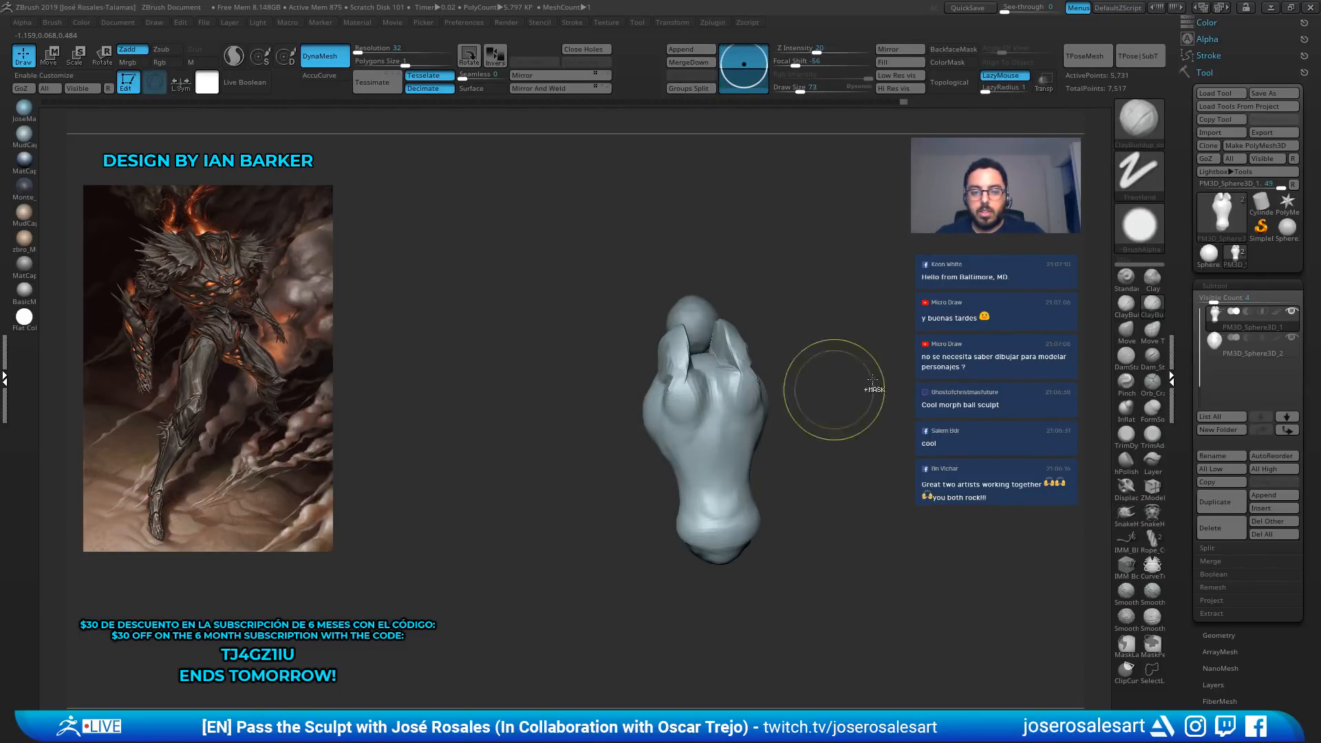
{"action": "left_click_drag", "start_coordinate": [834, 390], "coordinate": [864, 419], "text": "ctrl"}
{"action": "right_click_drag", "start_coordinate": [771, 399], "coordinate": [678, 398]}
{"action": "mouse_move", "coordinate": [728, 449]}
{"action": "right_mouse_down"}
{"action": "mouse_move", "coordinate": [818, 425]}
{"action": "mouse_move", "coordinate": [840, 348]}
{"action": "mouse_move", "coordinate": [802, 395]}
{"action": "mouse_move", "coordinate": [822, 412]}
{"action": "mouse_move", "coordinate": [840, 380]}
{"action": "right_mouse_up"}
Mask the raised collar flaps on both sides of the torso
{"action": "mouse_move", "coordinate": [842, 380]}
{"action": "left_mouse_down", "text": "shift"}
{"action": "mouse_move", "coordinate": [859, 369]}
{"action": "mouse_move", "coordinate": [851, 393]}
{"action": "mouse_move", "coordinate": [835, 393]}
{"action": "mouse_move", "coordinate": [829, 256]}
{"action": "left_mouse_up", "text": "shift"}
{"action": "key", "text": "s"}
{"action": "mouse_move", "coordinate": [829, 256]}
{"action": "right_mouse_down"}
{"action": "mouse_move", "coordinate": [791, 323]}
{"action": "mouse_move", "coordinate": [799, 289]}
{"action": "mouse_move", "coordinate": [753, 473]}
{"action": "mouse_move", "coordinate": [770, 427]}
{"action": "mouse_move", "coordinate": [797, 466]}
{"action": "mouse_move", "coordinate": [654, 377]}
{"action": "mouse_move", "coordinate": [658, 338]}
{"action": "right_mouse_up"}
{"action": "key", "text": "ctrl"}
{"action": "mouse_move", "coordinate": [658, 339]}
{"action": "left_mouse_down", "text": "ctrl"}
{"action": "mouse_move", "coordinate": [623, 392]}
{"action": "mouse_move", "coordinate": [633, 327]}
{"action": "left_mouse_up", "text": "ctrl"}
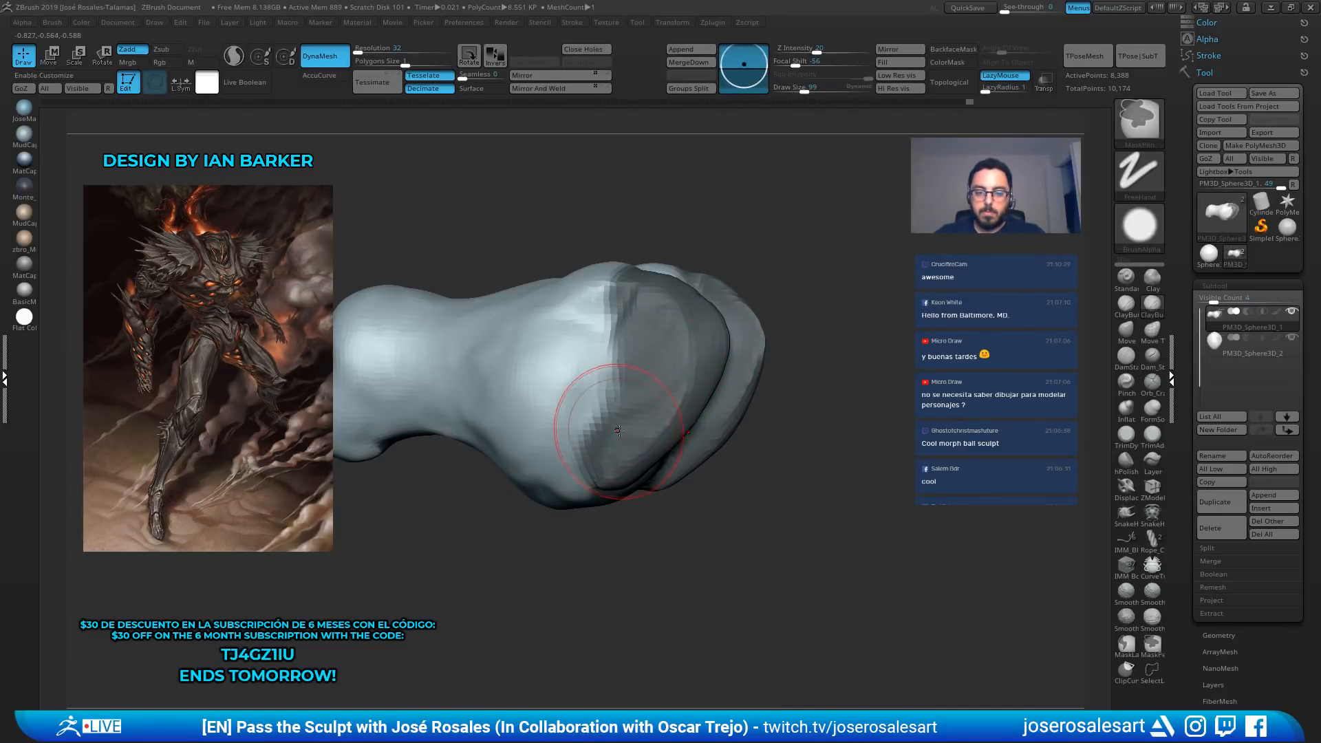
Clean up the mask's border and complete it along the inner collar with a smaller brush
{"action": "key", "text": "bracketleft"}
{"action": "key", "text": "bracketleft"}
{"action": "key", "text": "bracketleft"}
{"action": "left_click_drag", "start_coordinate": [598, 405], "coordinate": [572, 502], "text": "ctrl+alt"}
{"action": "mouse_move", "coordinate": [688, 512]}
{"action": "right_mouse_down"}
{"action": "mouse_move", "coordinate": [581, 463]}
{"action": "mouse_move", "coordinate": [550, 413]}
{"action": "right_mouse_up"}
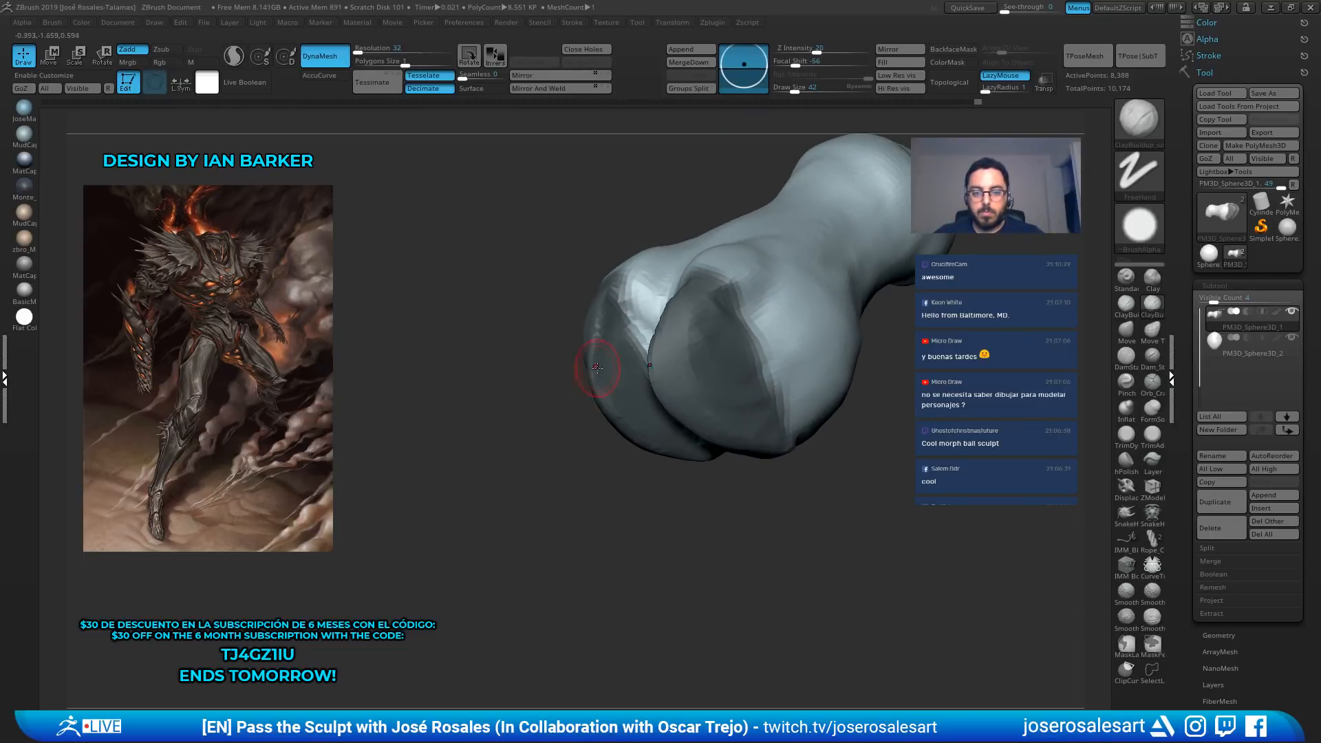
{"action": "left_click_drag", "start_coordinate": [620, 287], "coordinate": [639, 341], "text": "ctrl"}
{"action": "left_click_drag", "start_coordinate": [683, 315], "coordinate": [675, 265], "text": "shift"}
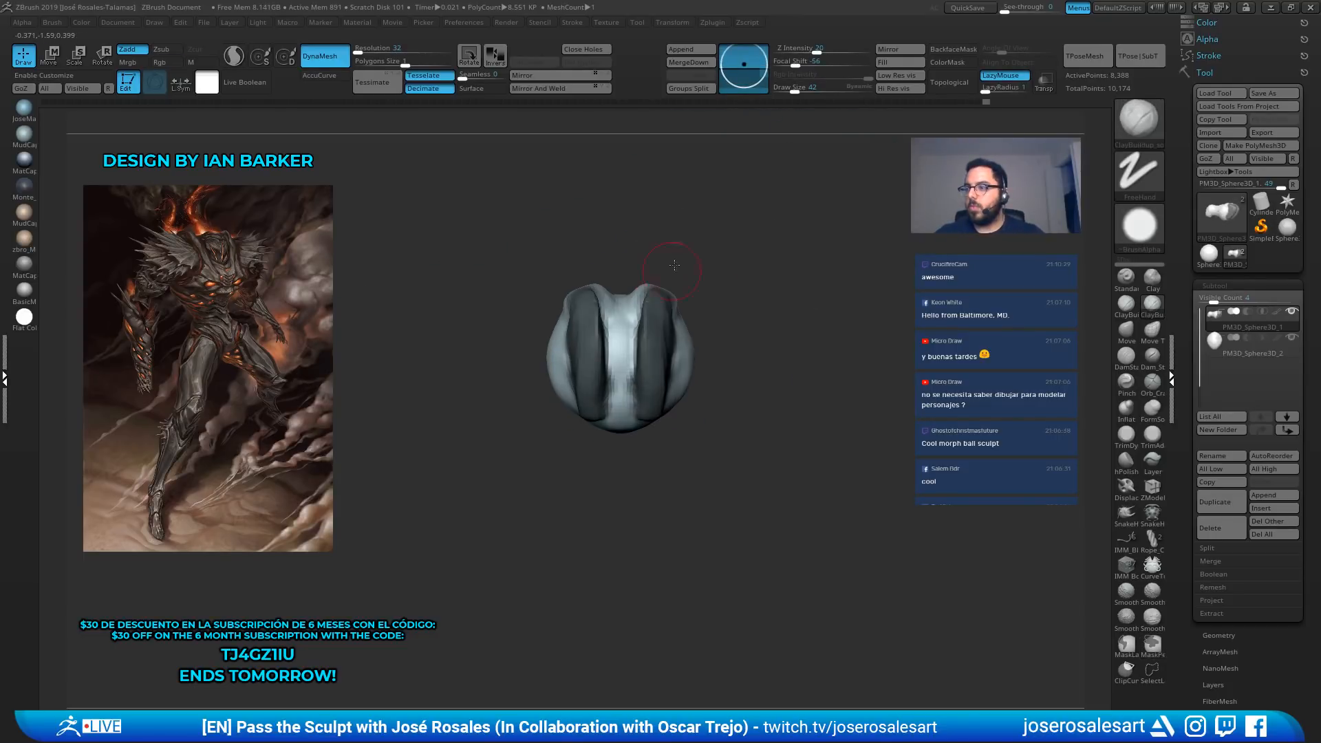
{"action": "mouse_move", "coordinate": [731, 344]}
{"action": "left_mouse_down", "text": "alt"}
{"action": "mouse_move", "coordinate": [746, 386]}
{"action": "mouse_move", "coordinate": [749, 328]}
{"action": "mouse_move", "coordinate": [859, 359]}
{"action": "mouse_move", "coordinate": [796, 384]}
{"action": "mouse_move", "coordinate": [786, 179]}
{"action": "left_mouse_up", "text": "alt"}
Scale the raised collar flaps with the transform gizmo, then clear the mask and remesh with DynaMesh
{"action": "key", "text": "e"}
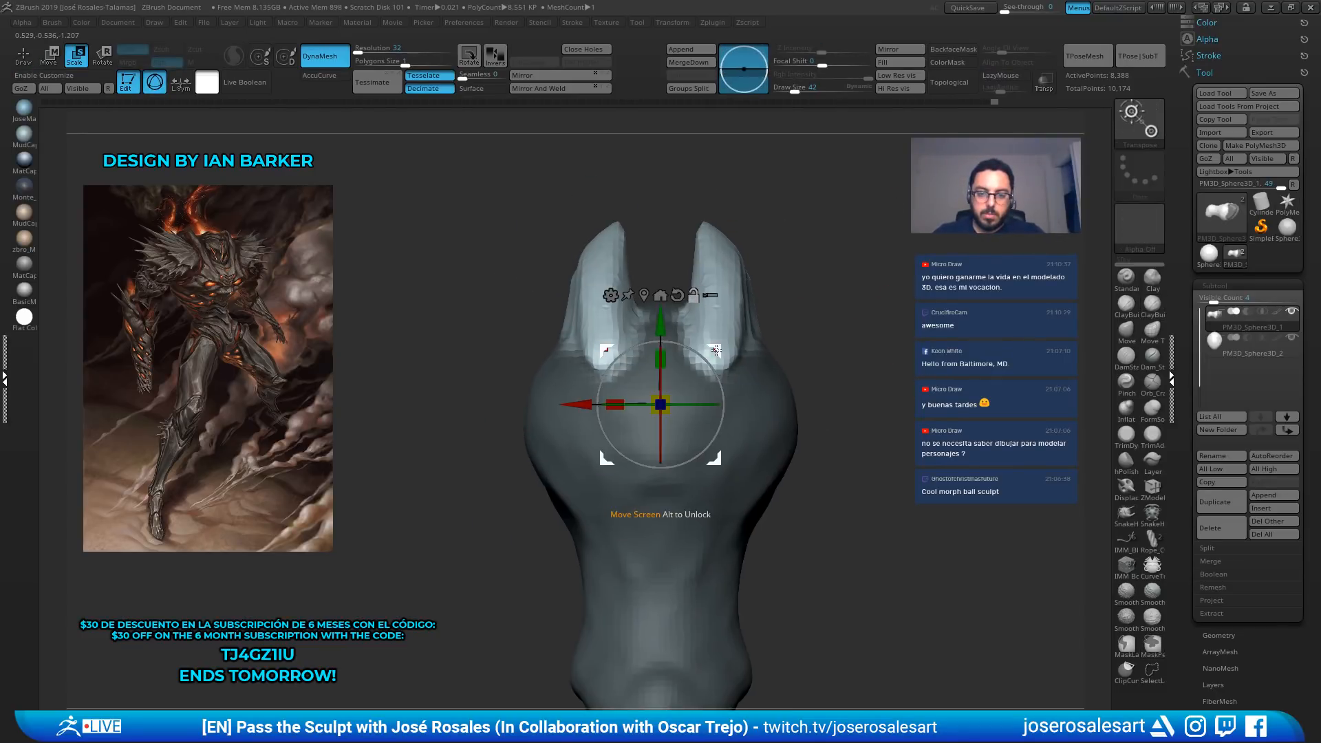
{"action": "mouse_move", "coordinate": [716, 350]}
{"action": "left_mouse_down", "text": "alt"}
{"action": "mouse_move", "coordinate": [780, 306]}
{"action": "mouse_move", "coordinate": [785, 344]}
{"action": "mouse_move", "coordinate": [782, 308]}
{"action": "mouse_move", "coordinate": [899, 345]}
{"action": "mouse_move", "coordinate": [716, 372]}
{"action": "mouse_move", "coordinate": [664, 358]}
{"action": "mouse_move", "coordinate": [770, 345]}
{"action": "left_mouse_up", "text": "alt"}
{"action": "key", "text": "q"}
{"action": "key", "text": "s"}
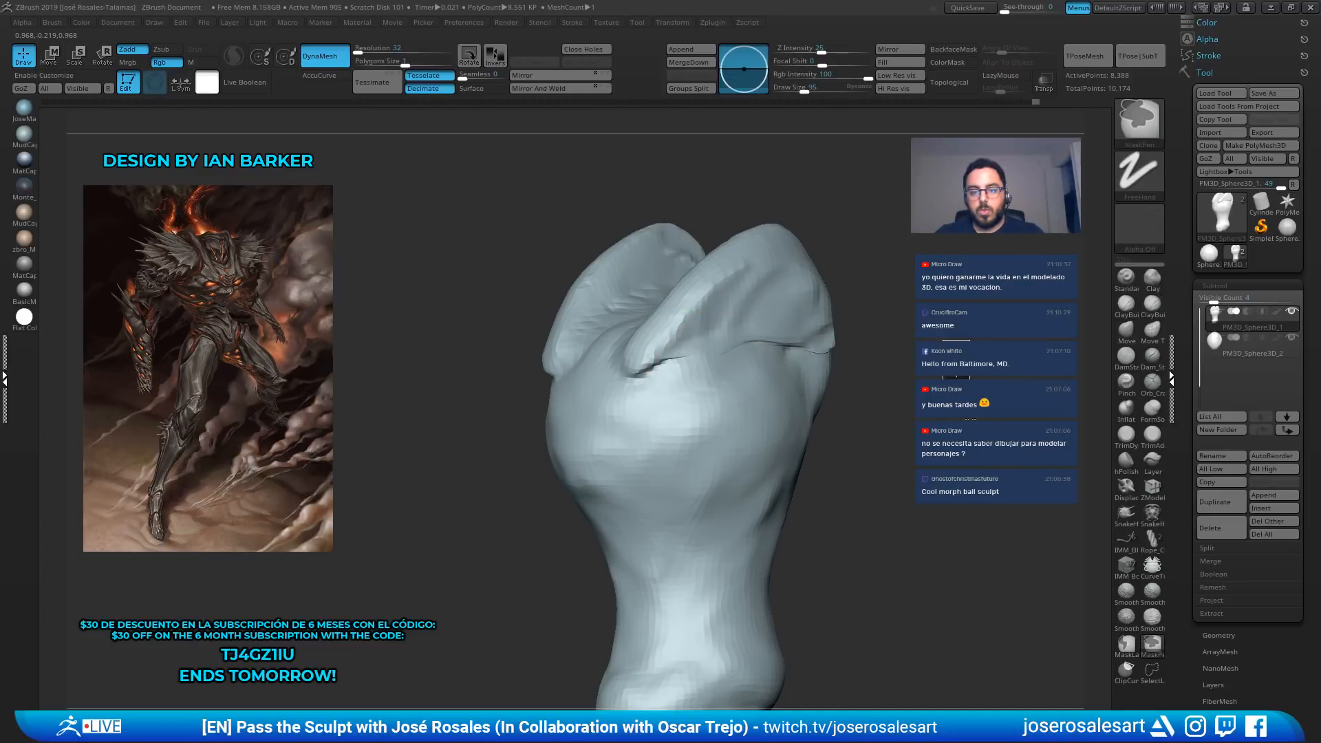
{"action": "left_click_drag", "start_coordinate": [864, 351], "coordinate": [884, 371], "text": "ctrl"}
Blend the base of the collar into the shoulders and upper chest with the ClayBuildup brush
{"action": "left_click_drag", "start_coordinate": [736, 368], "coordinate": [810, 339]}
{"action": "mouse_move", "coordinate": [611, 435]}
{"action": "left_mouse_down"}
{"action": "mouse_move", "coordinate": [702, 374]}
{"action": "mouse_move", "coordinate": [714, 381]}
{"action": "left_mouse_up"}
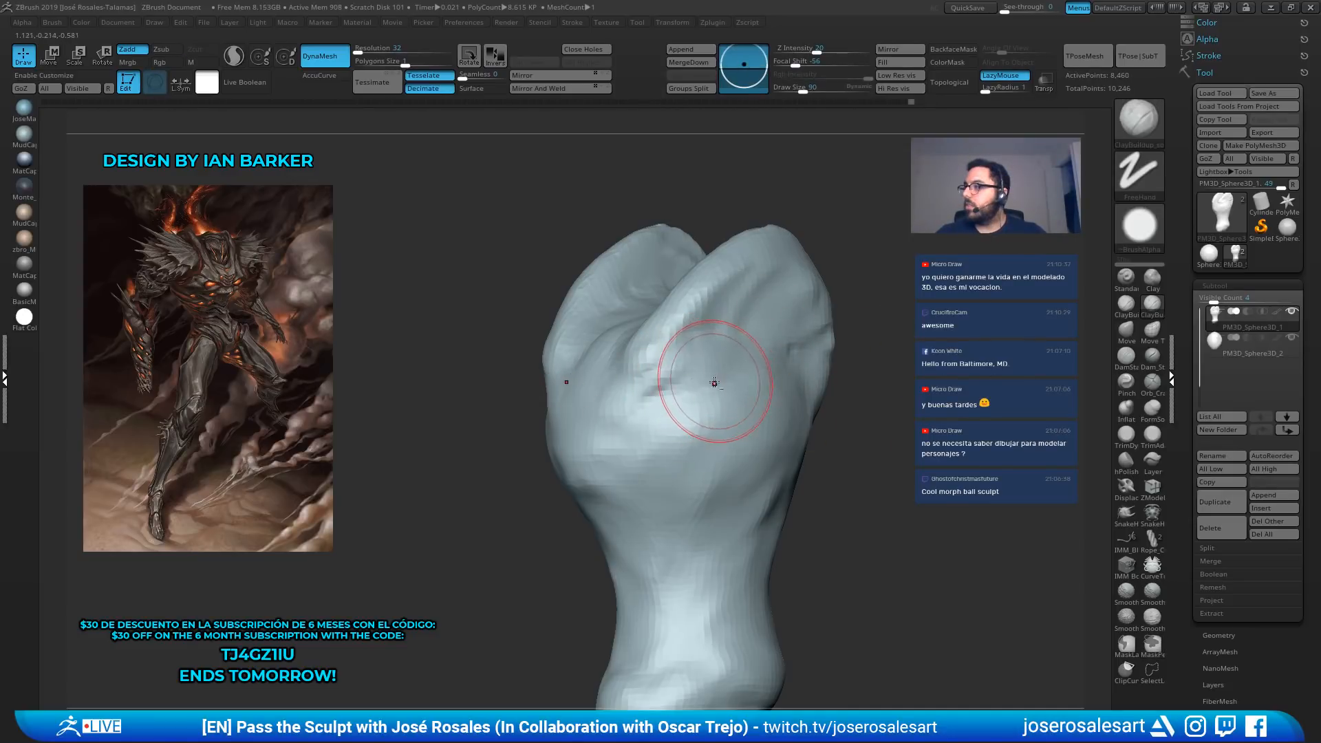
{"action": "right_click_drag", "start_coordinate": [713, 380], "coordinate": [688, 364]}
{"action": "mouse_move", "coordinate": [688, 365]}
{"action": "right_mouse_down", "text": "ctrl"}
{"action": "mouse_move", "coordinate": [680, 348]}
{"action": "mouse_move", "coordinate": [731, 364]}
{"action": "right_mouse_up", "text": "ctrl"}
{"action": "left_click_drag", "start_coordinate": [729, 361], "coordinate": [669, 427]}
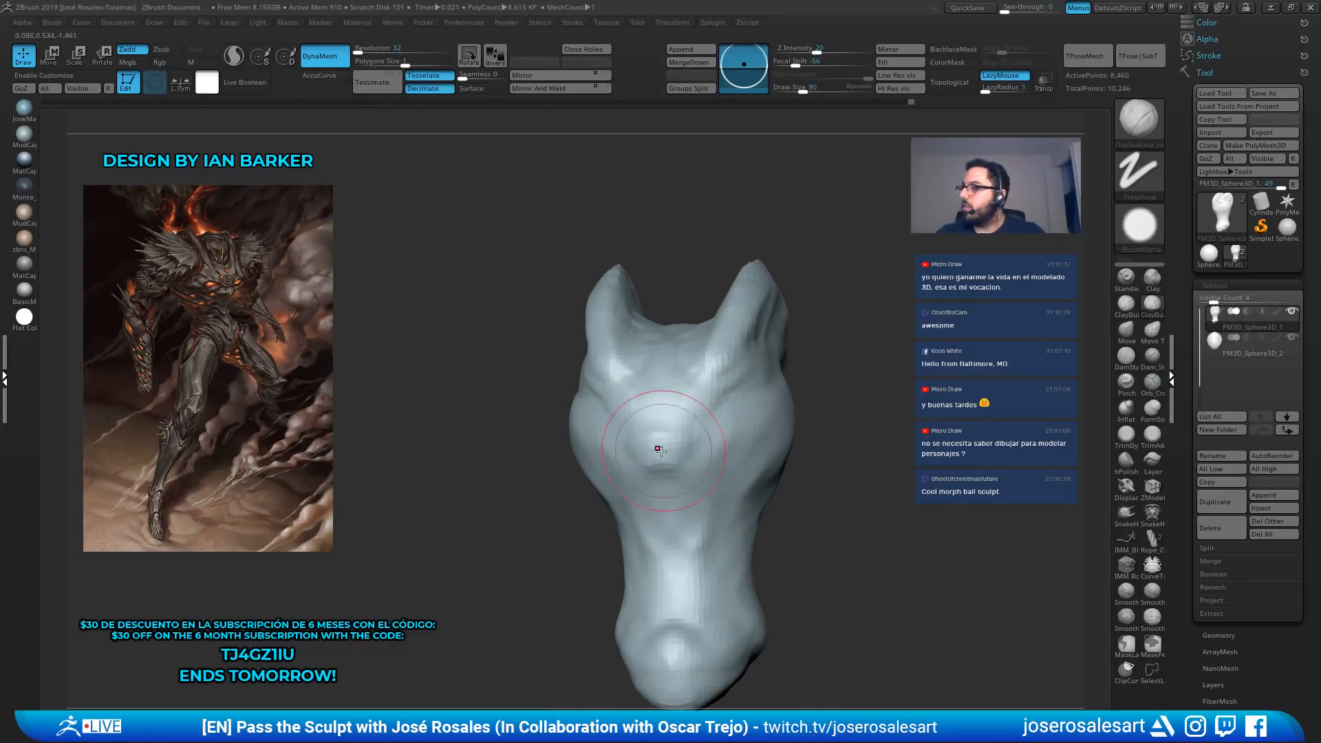
Carve a hollow into each side of the upper chest with the ClayBuildup brush and smooth around it
{"action": "right_click_drag", "start_coordinate": [662, 453], "coordinate": [709, 456]}
{"action": "mouse_move", "coordinate": [655, 454]}
{"action": "left_mouse_down"}
{"action": "mouse_move", "coordinate": [606, 479]}
{"action": "mouse_move", "coordinate": [618, 444]}
{"action": "mouse_move", "coordinate": [592, 457]}
{"action": "mouse_move", "coordinate": [546, 443]}
{"action": "mouse_move", "coordinate": [540, 455]}
{"action": "mouse_move", "coordinate": [611, 476]}
{"action": "left_mouse_up"}
{"action": "key", "text": "bracketleft"}
{"action": "key", "text": "bracketleft"}
{"action": "right_click_drag", "start_coordinate": [623, 472], "coordinate": [591, 466]}
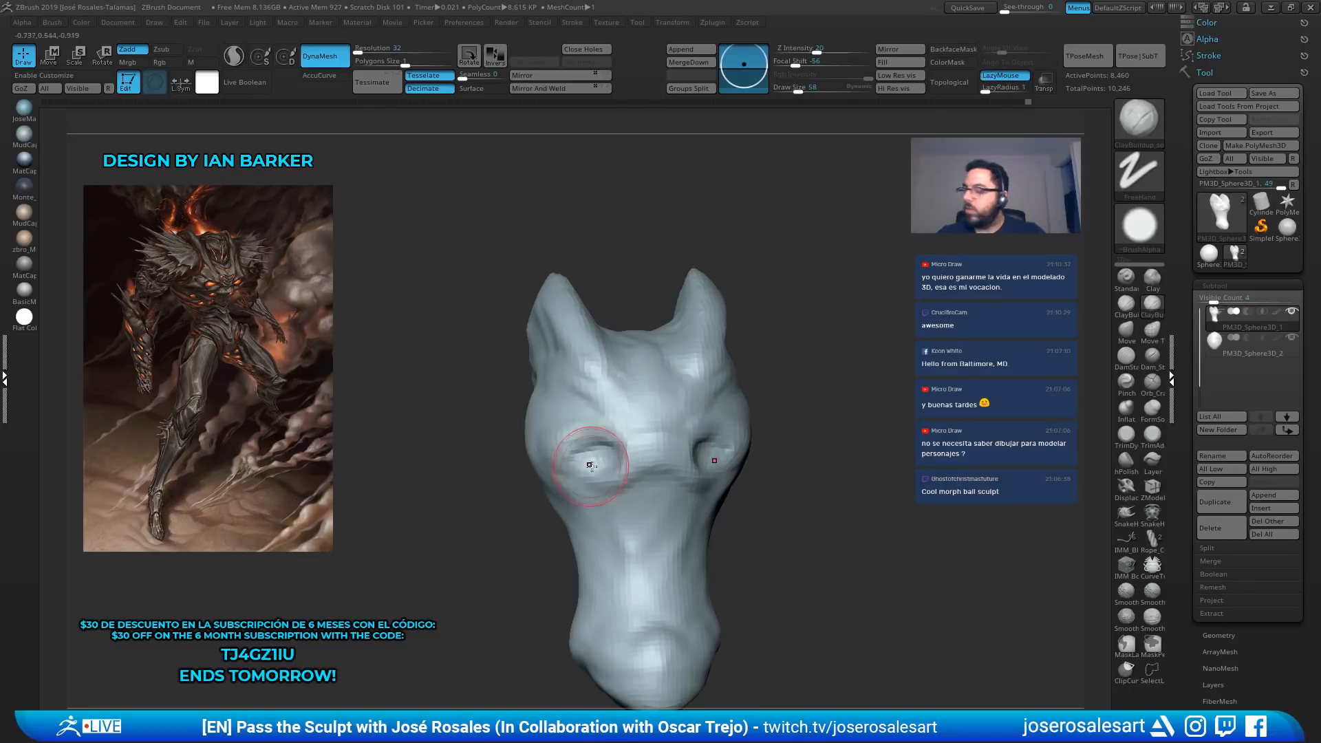
{"action": "left_click_drag", "start_coordinate": [590, 466], "coordinate": [616, 441], "text": "shift"}
Cut creases along the lower border of the chest with a smaller Dam Standard brush
{"action": "key", "text": "bracketleft"}
{"action": "mouse_move", "coordinate": [646, 444]}
{"action": "right_mouse_down", "text": "alt"}
{"action": "mouse_move", "coordinate": [654, 420]}
{"action": "mouse_move", "coordinate": [684, 413]}
{"action": "mouse_move", "coordinate": [538, 403]}
{"action": "right_mouse_up", "text": "alt"}
{"action": "key", "text": "b"}
{"action": "key", "text": "d"}
{"action": "key", "text": "s"}
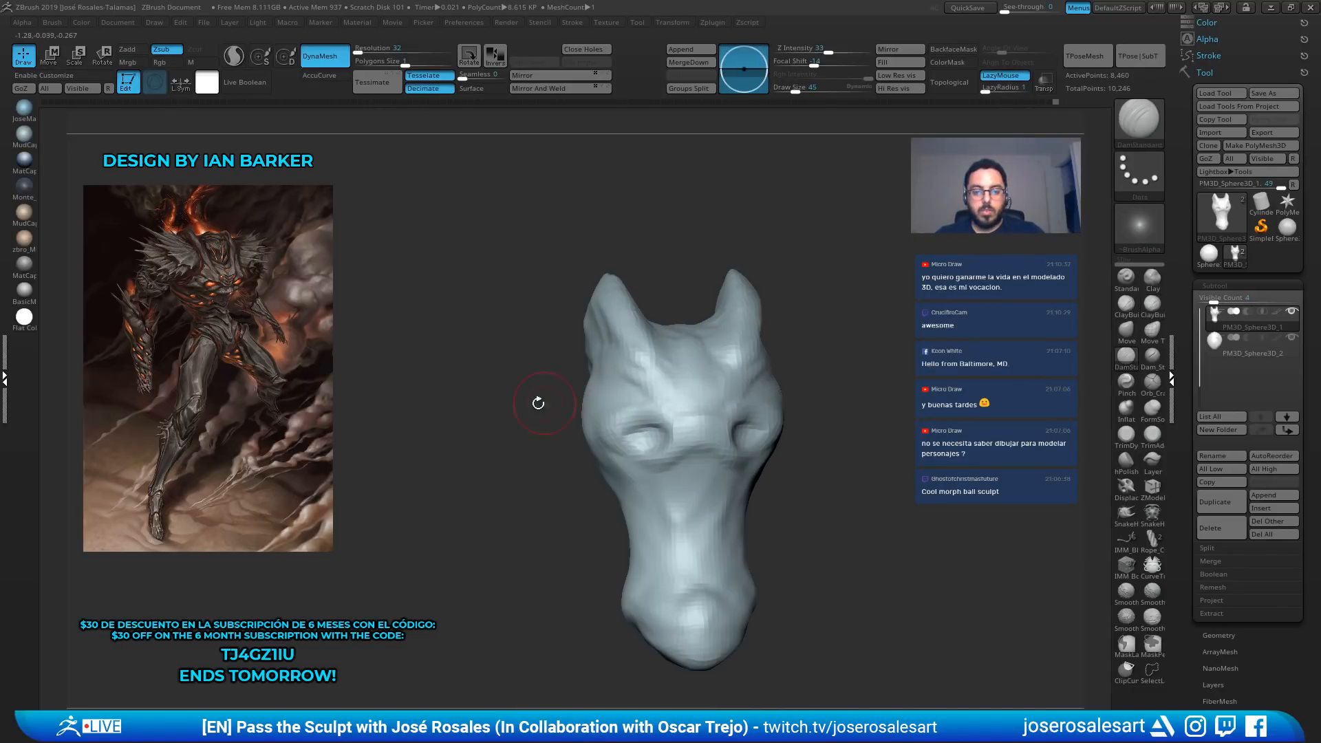
{"action": "mouse_move", "coordinate": [711, 425]}
{"action": "right_mouse_down"}
{"action": "mouse_move", "coordinate": [701, 437]}
{"action": "mouse_move", "coordinate": [684, 393]}
{"action": "right_mouse_up"}
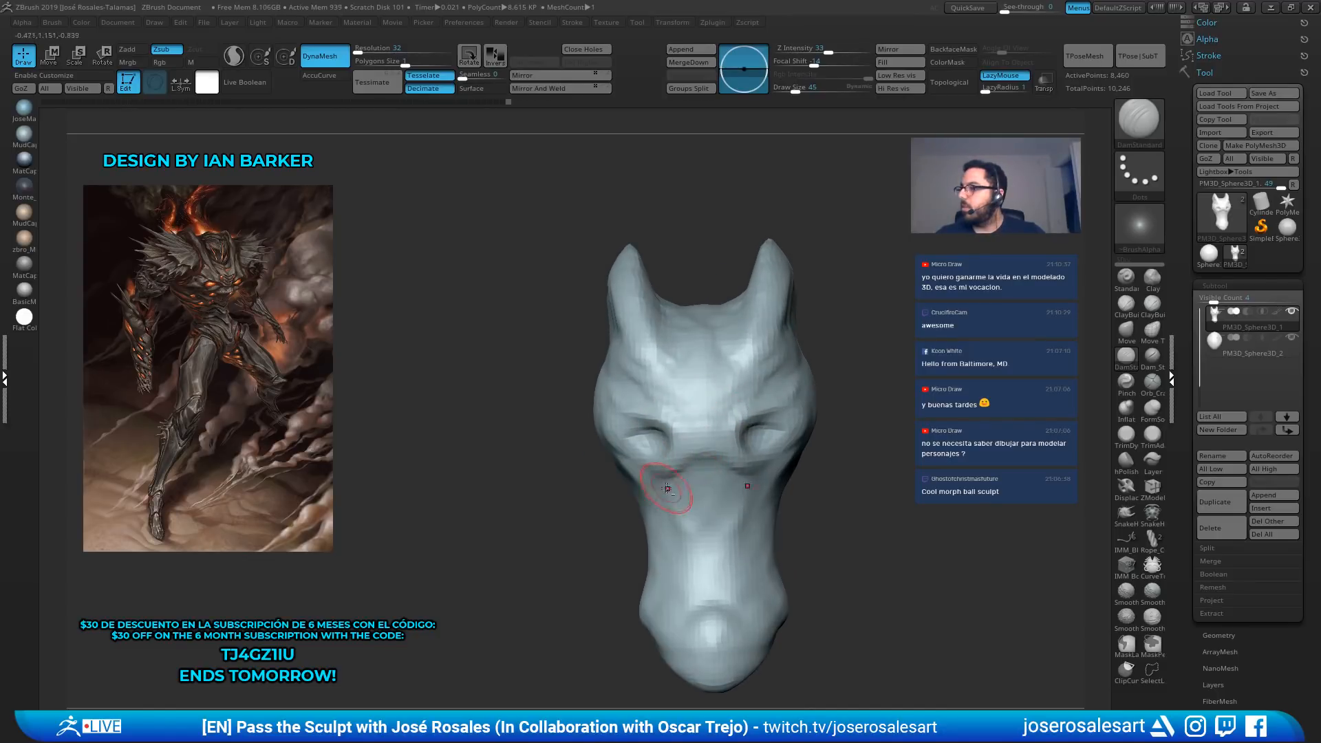
{"action": "right_click_drag", "start_coordinate": [667, 489], "coordinate": [709, 439], "text": "alt"}
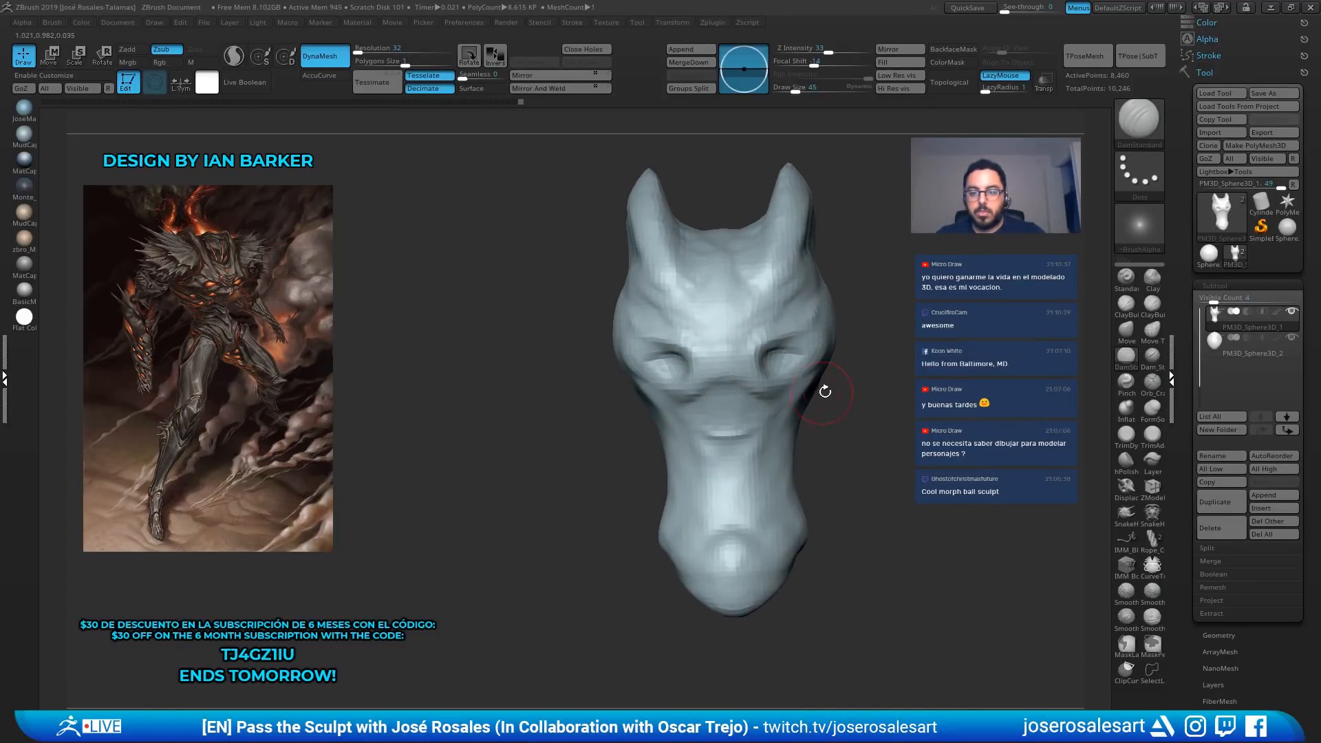
{"action": "right_click_drag", "start_coordinate": [825, 391], "coordinate": [783, 424]}
{"action": "right_click_drag", "start_coordinate": [771, 377], "coordinate": [759, 345], "text": "shift"}
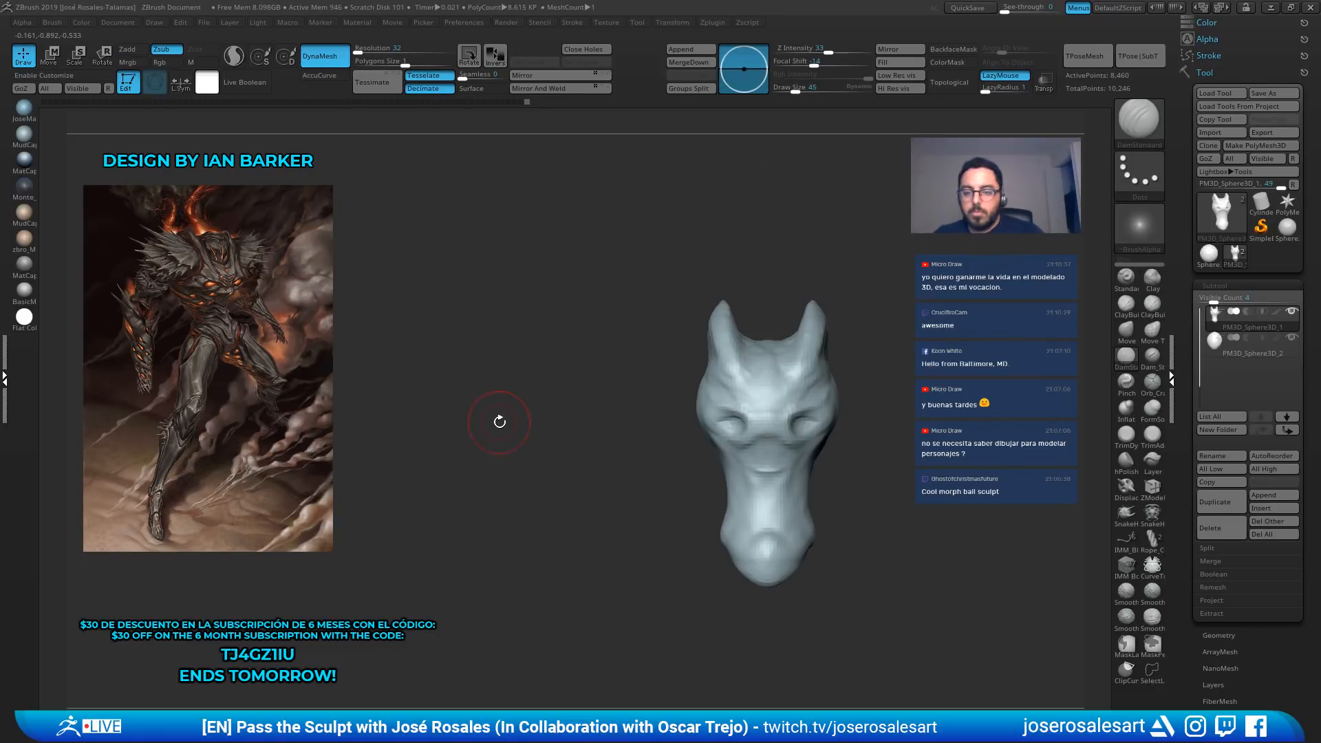
Build up the outer side of the raised collar and the shoulder blade area with the ClayBuildup brush
{"action": "mouse_move", "coordinate": [822, 472]}
{"action": "right_mouse_down", "text": "alt"}
{"action": "mouse_move", "coordinate": [729, 405]}
{"action": "mouse_move", "coordinate": [572, 419]}
{"action": "mouse_move", "coordinate": [619, 406]}
{"action": "right_mouse_up", "text": "alt"}
{"action": "key", "text": "bracketright"}
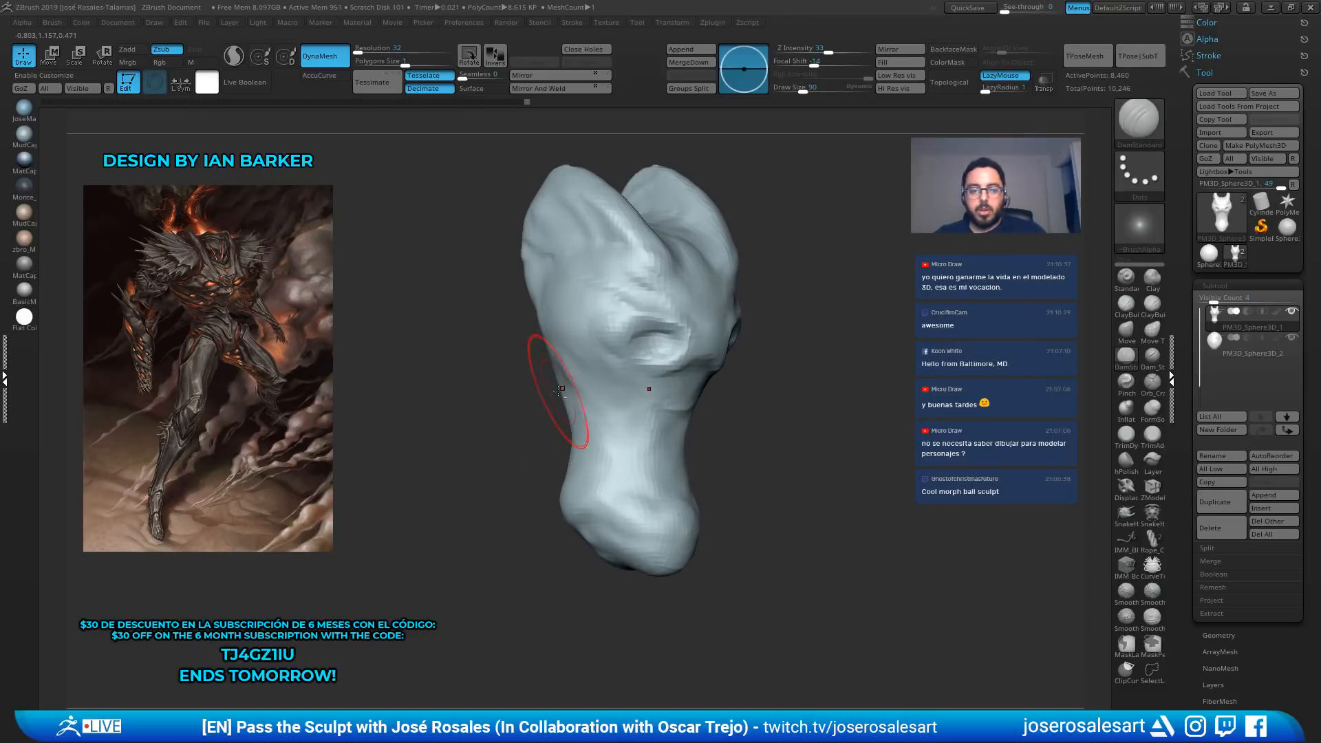
{"action": "key", "text": "b"}
{"action": "key", "text": "c"}
{"action": "key", "text": "b"}
{"action": "left_click_drag", "start_coordinate": [538, 313], "coordinate": [558, 293]}
{"action": "right_click_drag", "start_coordinate": [543, 302], "coordinate": [620, 302]}
{"action": "key", "text": "bracketright"}
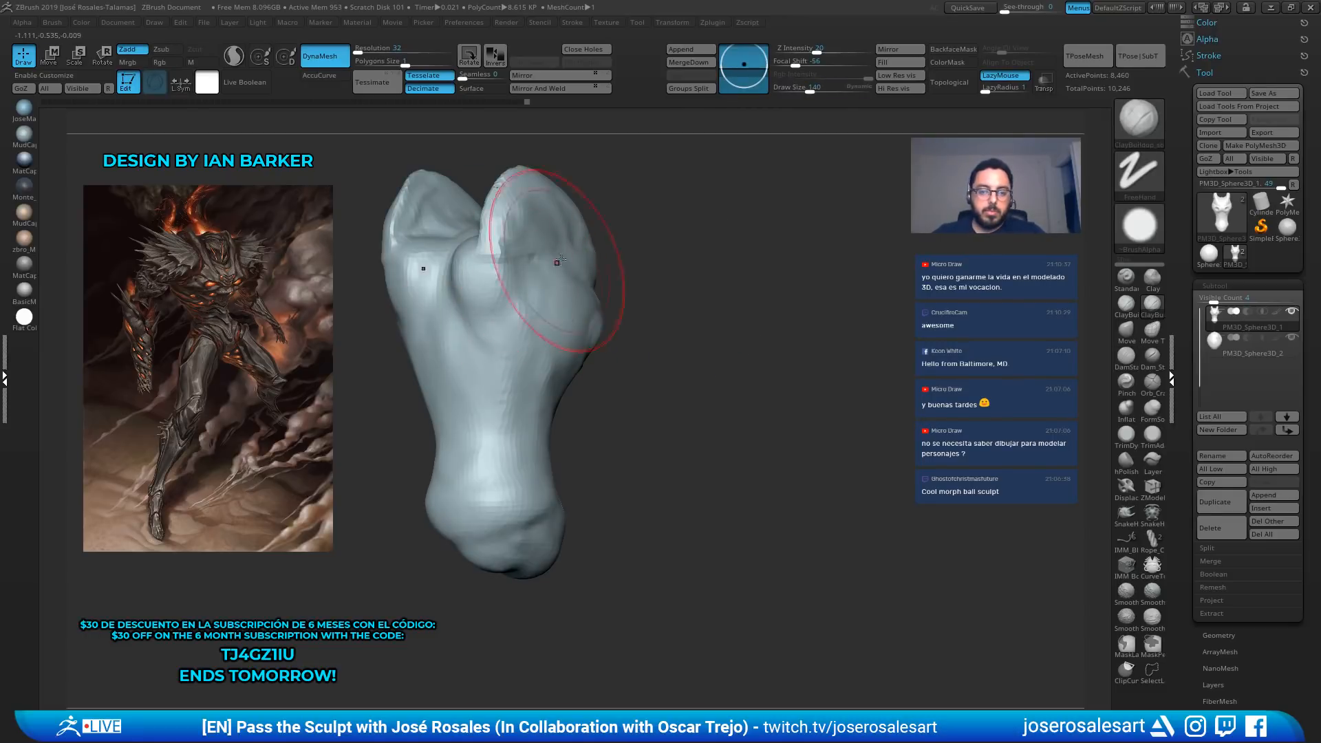
{"action": "mouse_move", "coordinate": [563, 265]}
{"action": "left_mouse_down"}
{"action": "mouse_move", "coordinate": [492, 320]}
{"action": "mouse_move", "coordinate": [486, 382]}
{"action": "left_mouse_up"}
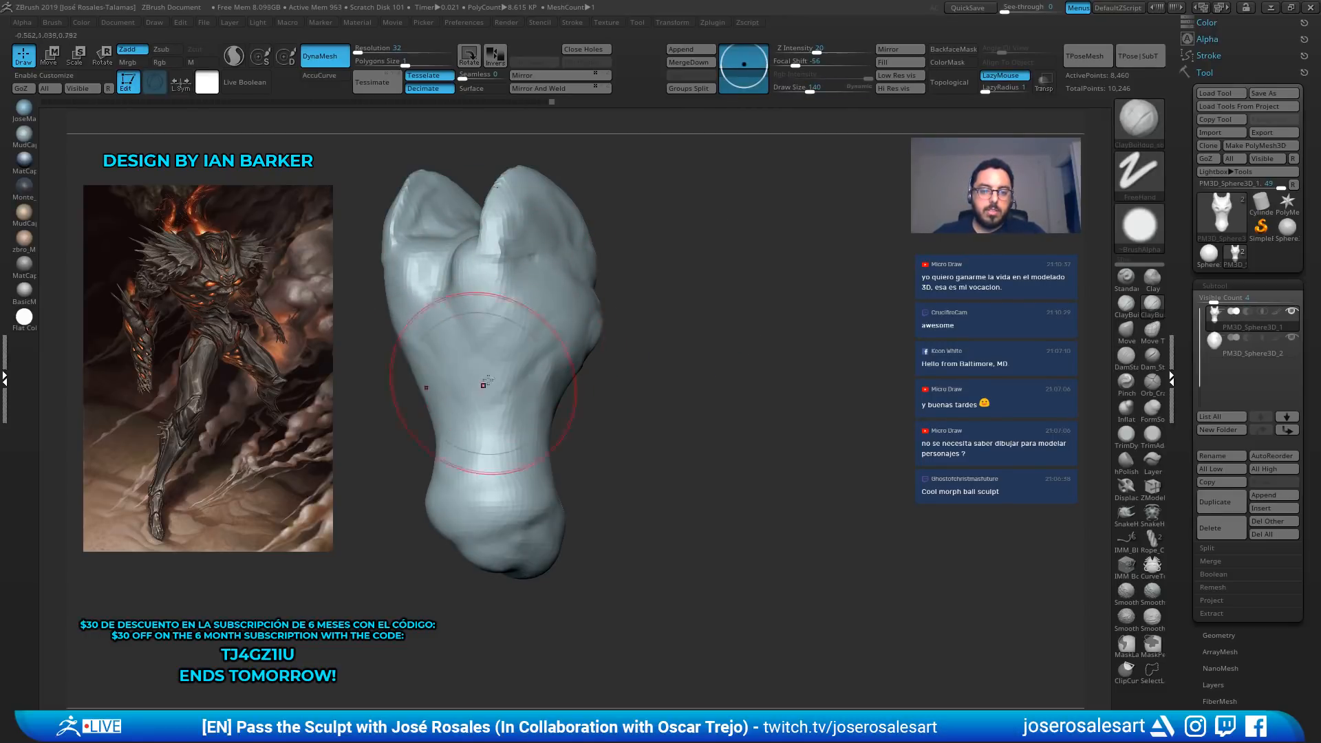
Fill in the upper back at the base of the collar flaps with ClayBuildup strokes
{"action": "mouse_move", "coordinate": [591, 385]}
{"action": "right_mouse_down"}
{"action": "mouse_move", "coordinate": [485, 371]}
{"action": "mouse_move", "coordinate": [567, 317]}
{"action": "mouse_move", "coordinate": [534, 324]}
{"action": "mouse_move", "coordinate": [542, 286]}
{"action": "mouse_move", "coordinate": [571, 282]}
{"action": "right_mouse_up"}
{"action": "key", "text": "s"}
{"action": "left_click", "coordinate": [583, 344]}
{"action": "mouse_move", "coordinate": [498, 254]}
{"action": "left_mouse_down"}
{"action": "mouse_move", "coordinate": [480, 260]}
{"action": "mouse_move", "coordinate": [513, 296]}
{"action": "left_mouse_up"}
{"action": "mouse_move", "coordinate": [516, 296]}
{"action": "right_mouse_down"}
{"action": "mouse_move", "coordinate": [592, 270]}
{"action": "mouse_move", "coordinate": [527, 296]}
{"action": "right_mouse_up"}
{"action": "left_click_drag", "start_coordinate": [497, 313], "coordinate": [477, 261]}
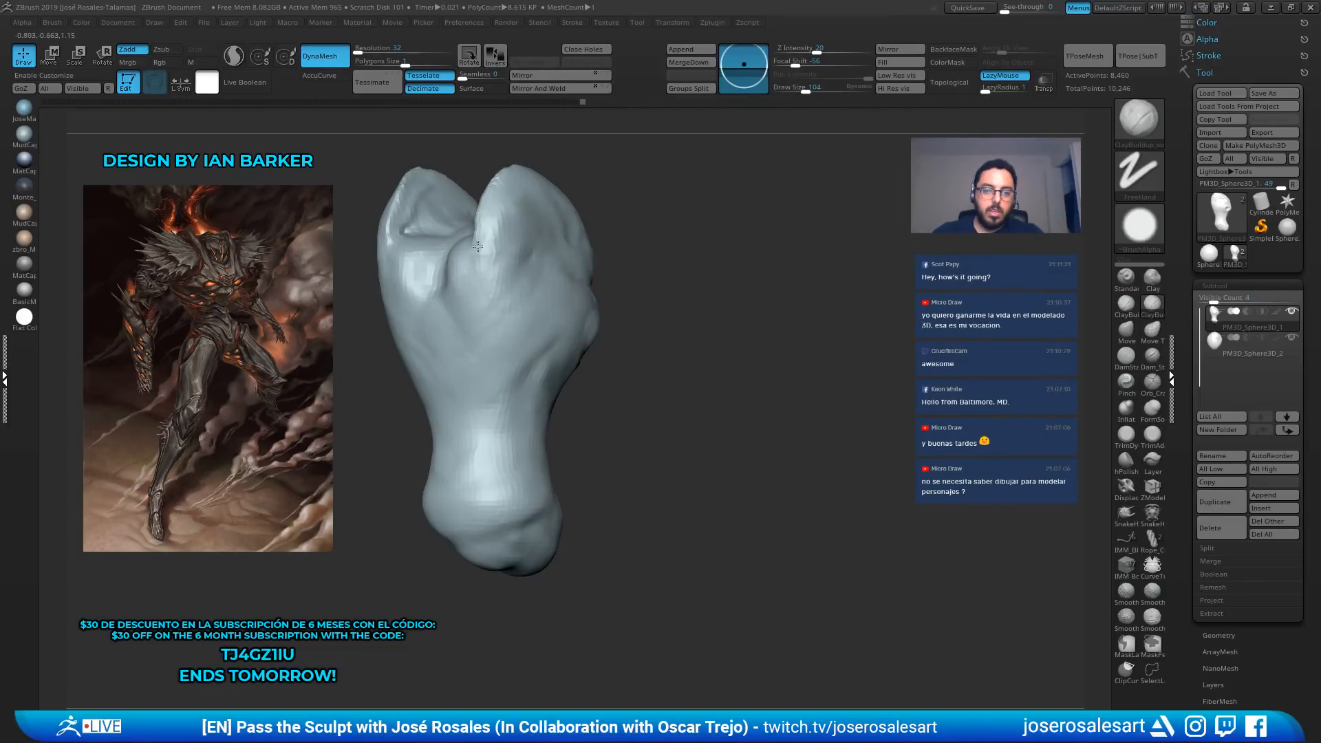
{"action": "right_click_drag", "start_coordinate": [410, 304], "coordinate": [474, 303]}
{"action": "mouse_move", "coordinate": [434, 306]}
{"action": "left_mouse_down"}
{"action": "mouse_move", "coordinate": [448, 254]}
{"action": "mouse_move", "coordinate": [438, 297]}
{"action": "left_mouse_up"}
{"action": "mouse_move", "coordinate": [436, 297]}
{"action": "right_mouse_down"}
{"action": "mouse_move", "coordinate": [695, 262]}
{"action": "mouse_move", "coordinate": [680, 338]}
{"action": "right_mouse_up"}
Make the head the active subtool for editing between the collar flaps
{"action": "key", "text": "s"}
{"action": "left_click", "coordinate": [729, 344]}
{"action": "mouse_move", "coordinate": [759, 335]}
{"action": "right_mouse_down", "text": "alt"}
{"action": "mouse_move", "coordinate": [755, 305]}
{"action": "mouse_move", "coordinate": [872, 313]}
{"action": "right_mouse_up", "text": "alt"}
{"action": "key", "text": "shift+s"}
{"action": "key", "text": "s"}
{"action": "left_click", "coordinate": [827, 316]}
{"action": "right_click_drag", "start_coordinate": [729, 245], "coordinate": [779, 282]}
{"action": "left_click", "coordinate": [727, 245], "text": "alt"}
{"action": "key", "text": "b"}
{"action": "key", "text": "s"}
{"action": "key", "text": "h"}
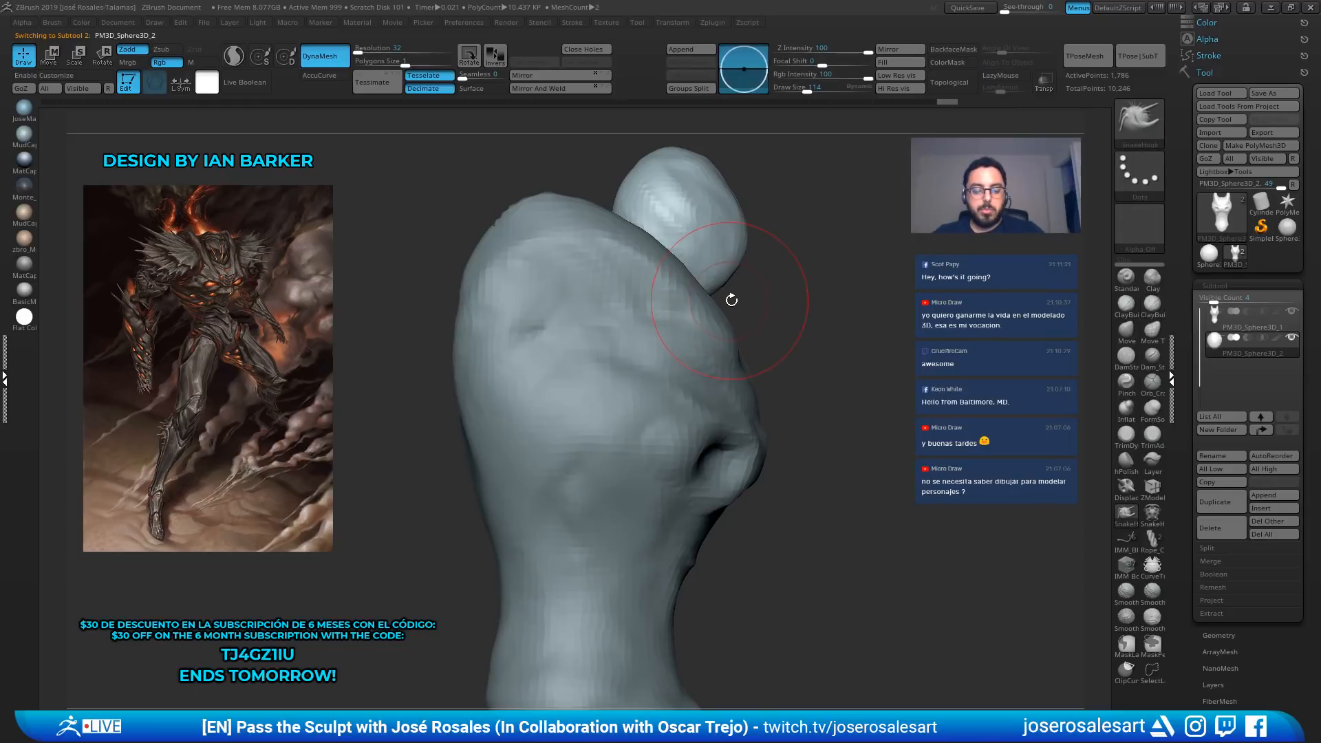
{"action": "right_click_drag", "start_coordinate": [801, 175], "coordinate": [802, 165], "text": "ctrl"}
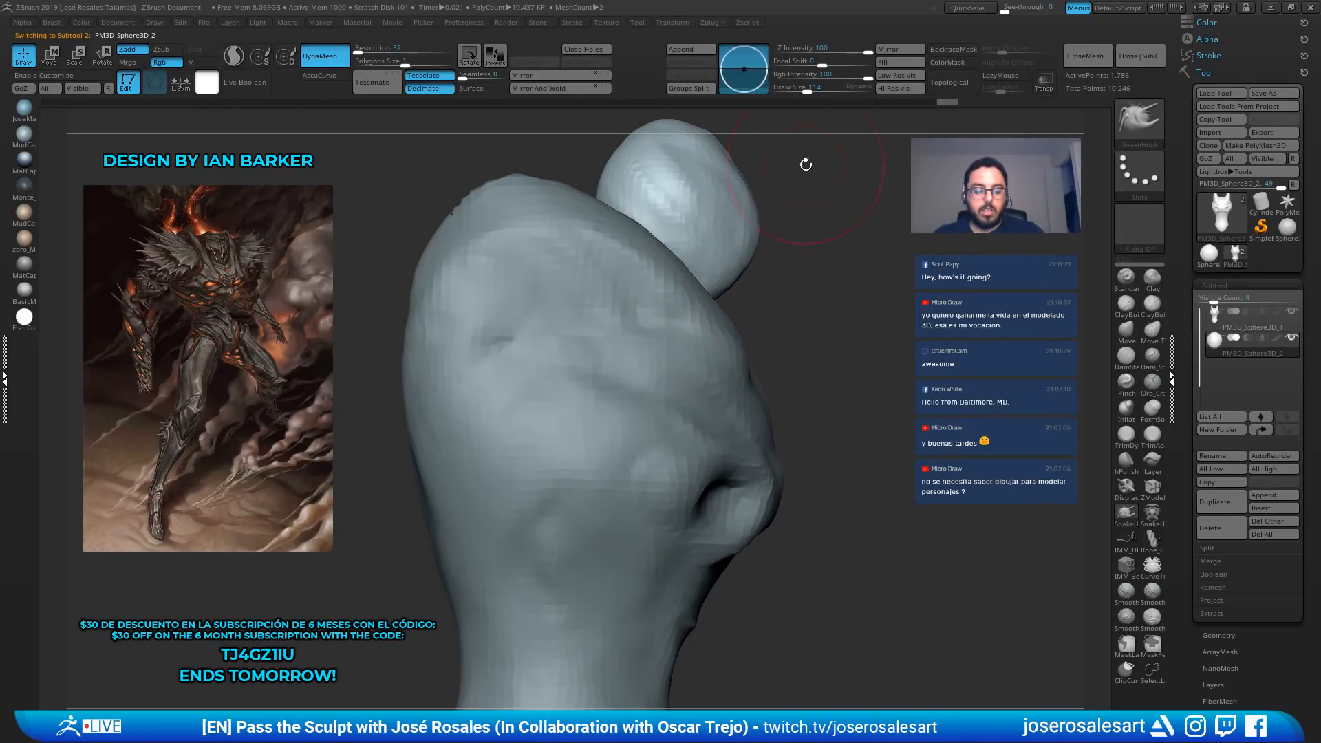
Pull the head's lower front down into a pointed jaw and adjust its back with the Move brush
{"action": "key", "text": "b"}
{"action": "key", "text": "m"}
{"action": "key", "text": "v"}
{"action": "key", "text": "s"}
{"action": "left_click_drag", "start_coordinate": [801, 300], "coordinate": [805, 299]}
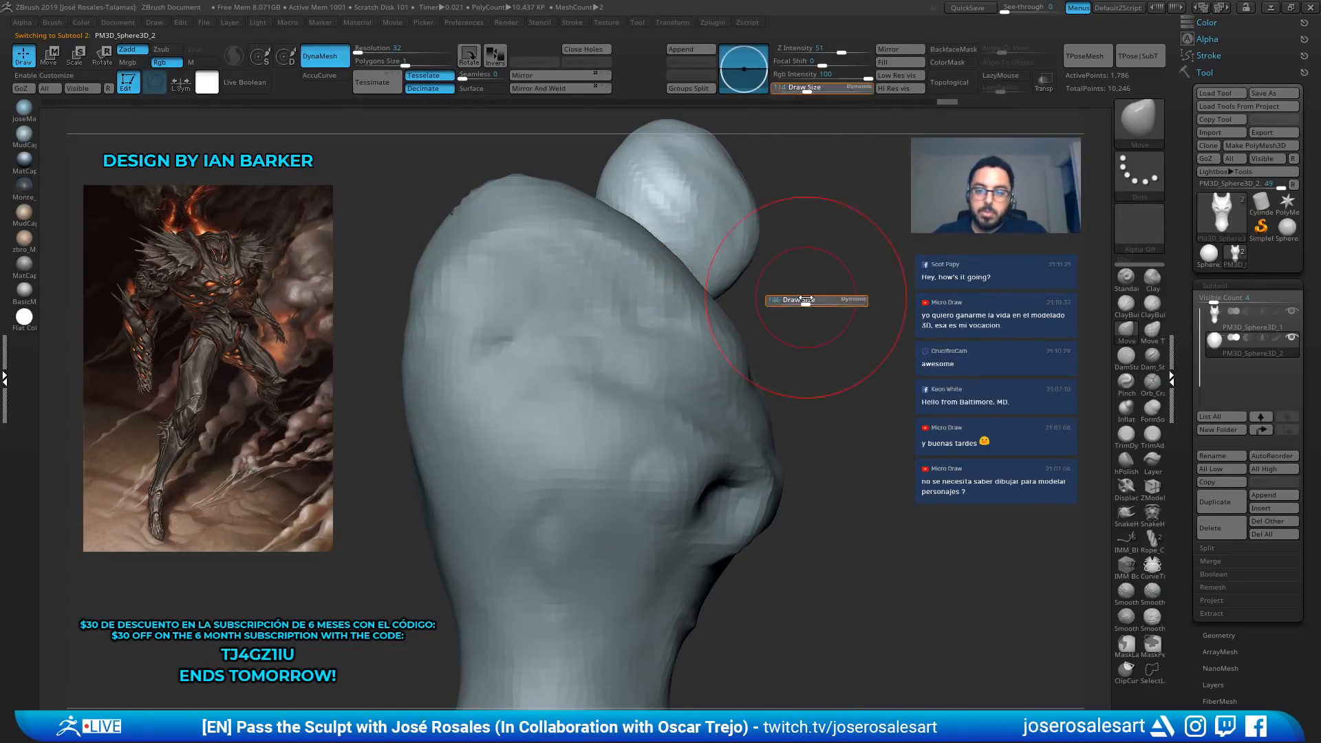
{"action": "left_click_drag", "start_coordinate": [735, 277], "coordinate": [745, 287]}
{"action": "key", "text": "bracketleft"}
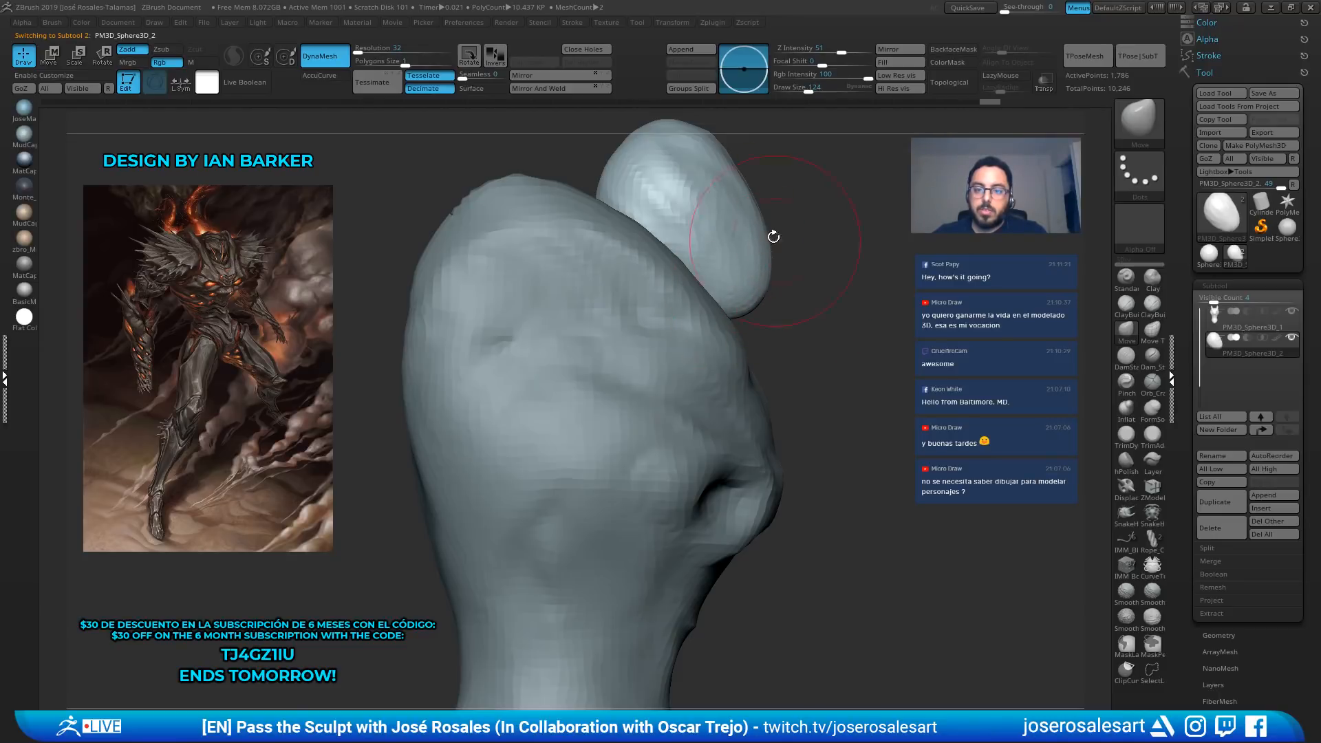
{"action": "right_click_drag", "start_coordinate": [736, 179], "coordinate": [733, 191], "text": "ctrl"}
{"action": "key", "text": "s"}
{"action": "left_click_drag", "start_coordinate": [681, 186], "coordinate": [645, 194]}
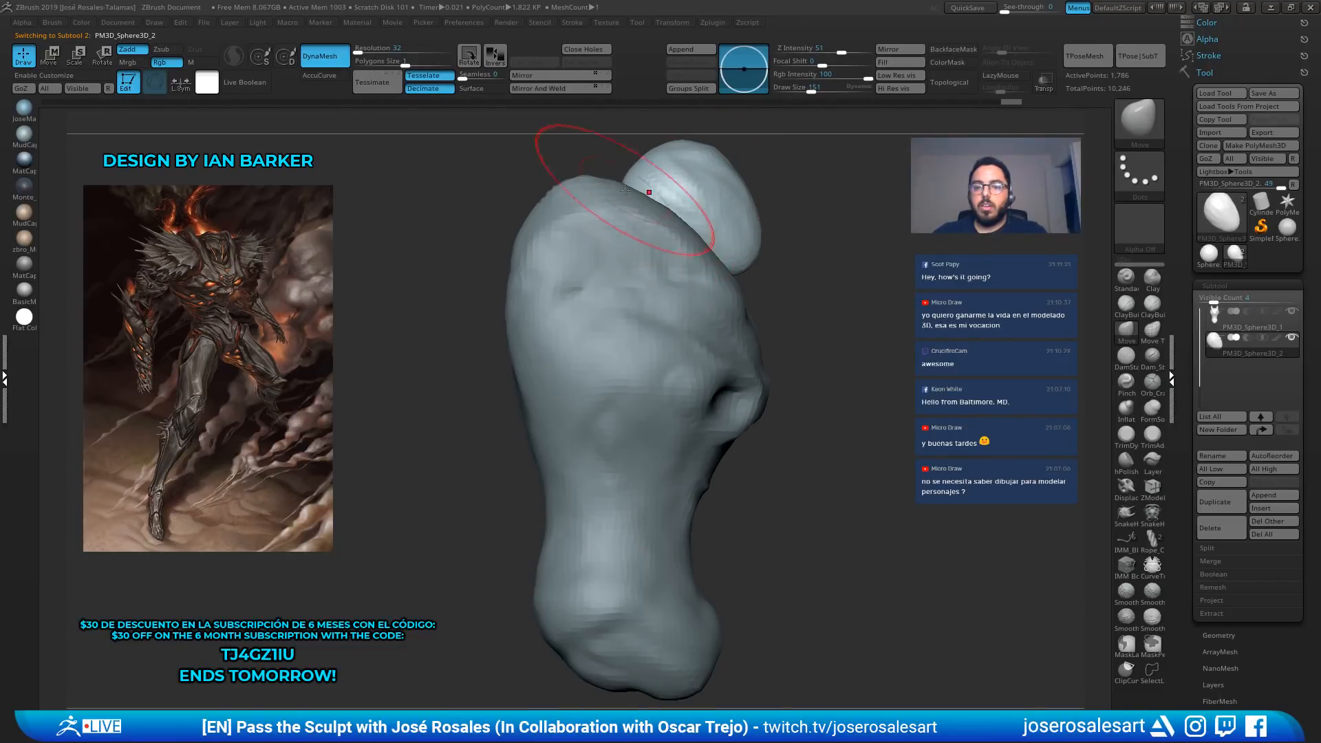
{"action": "mouse_move", "coordinate": [664, 194]}
{"action": "right_mouse_down"}
{"action": "mouse_move", "coordinate": [686, 193]}
{"action": "mouse_move", "coordinate": [694, 251]}
{"action": "right_mouse_up"}
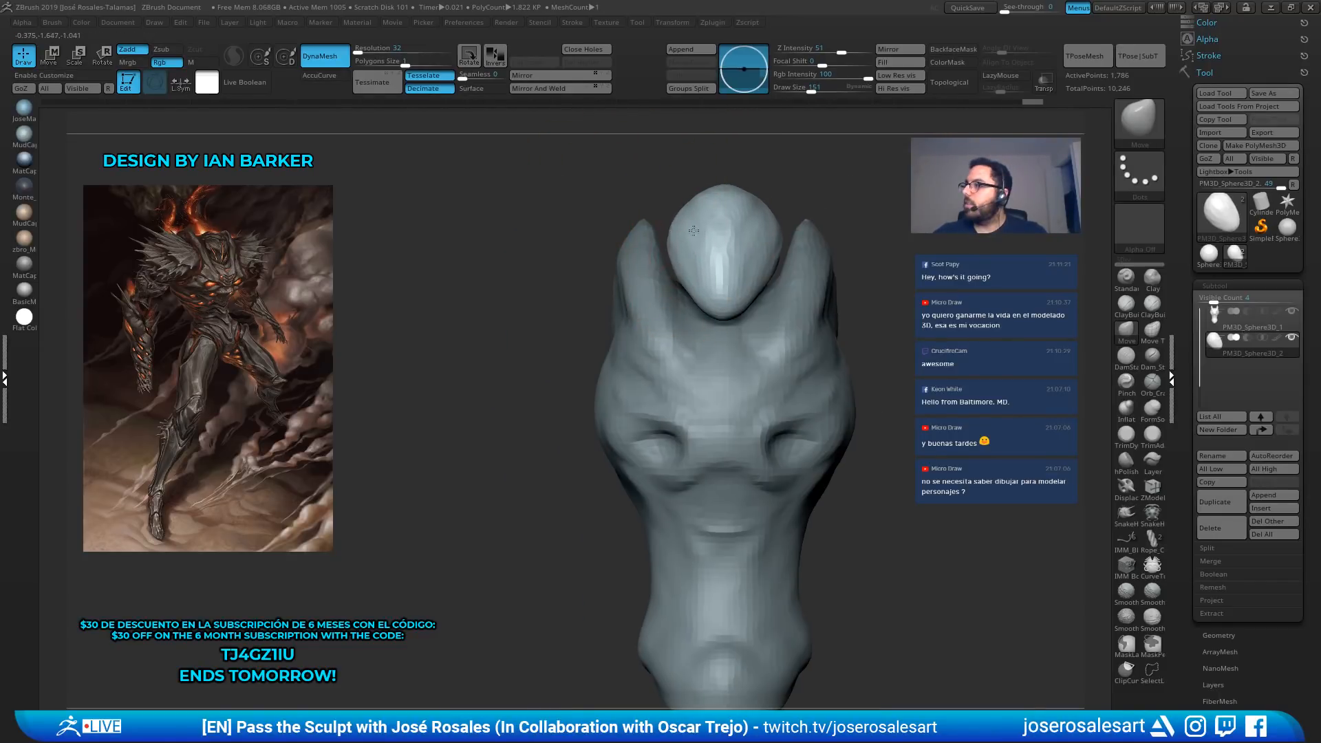
Scale the head down slightly and lower it between the collar flaps with the transform gizmo
{"action": "right_click_drag", "start_coordinate": [791, 250], "coordinate": [729, 263]}
{"action": "key", "text": "r"}
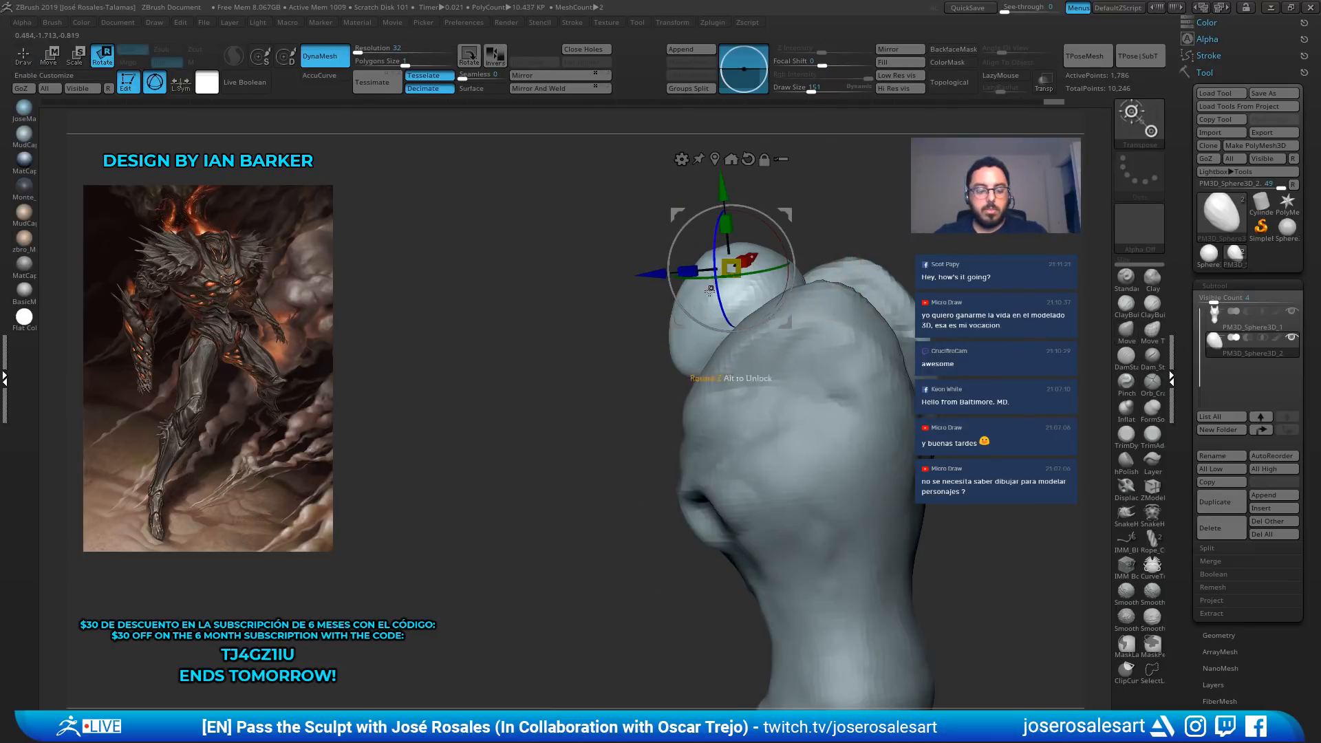
{"action": "left_click_drag", "start_coordinate": [726, 269], "coordinate": [719, 274]}
{"action": "right_click_drag", "start_coordinate": [778, 258], "coordinate": [839, 246]}
{"action": "left_click_drag", "start_coordinate": [762, 182], "coordinate": [762, 216]}
{"action": "key", "text": "q"}
{"action": "right_click_drag", "start_coordinate": [774, 221], "coordinate": [902, 292], "text": "ctrl"}
{"action": "key", "text": "s"}
{"action": "left_click_drag", "start_coordinate": [903, 293], "coordinate": [891, 294]}
{"action": "mouse_move", "coordinate": [892, 294]}
{"action": "right_mouse_down", "text": "ctrl"}
{"action": "mouse_move", "coordinate": [894, 272]}
{"action": "mouse_move", "coordinate": [876, 264]}
{"action": "right_mouse_up", "text": "ctrl"}
{"action": "right_click_drag", "start_coordinate": [827, 329], "coordinate": [750, 305], "text": "alt"}
{"action": "right_click_drag", "start_coordinate": [702, 369], "coordinate": [770, 394], "text": "alt"}
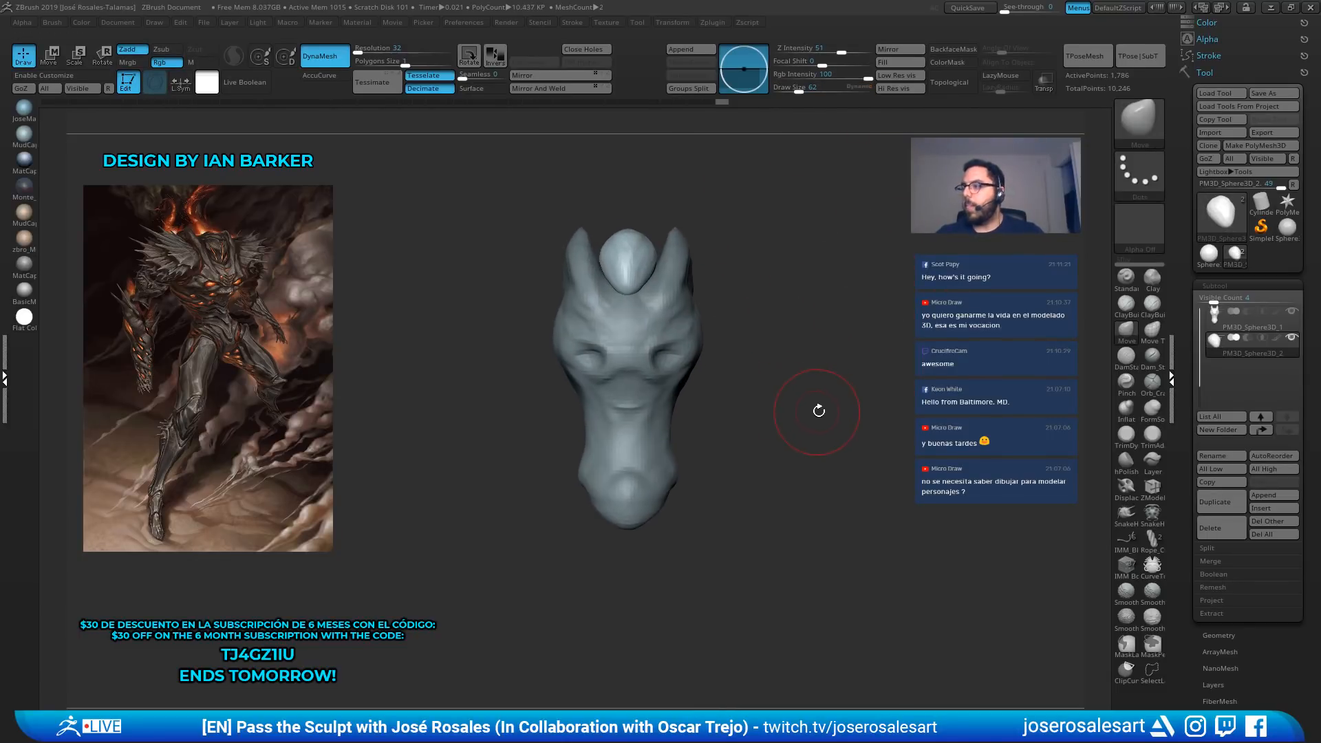
Add a new sphere as a separate subtool for the thigh
{"action": "key", "text": "ctrl+a"}
{"action": "key", "text": "ctrl+a"}
{"action": "left_click", "coordinate": [424, 495]}
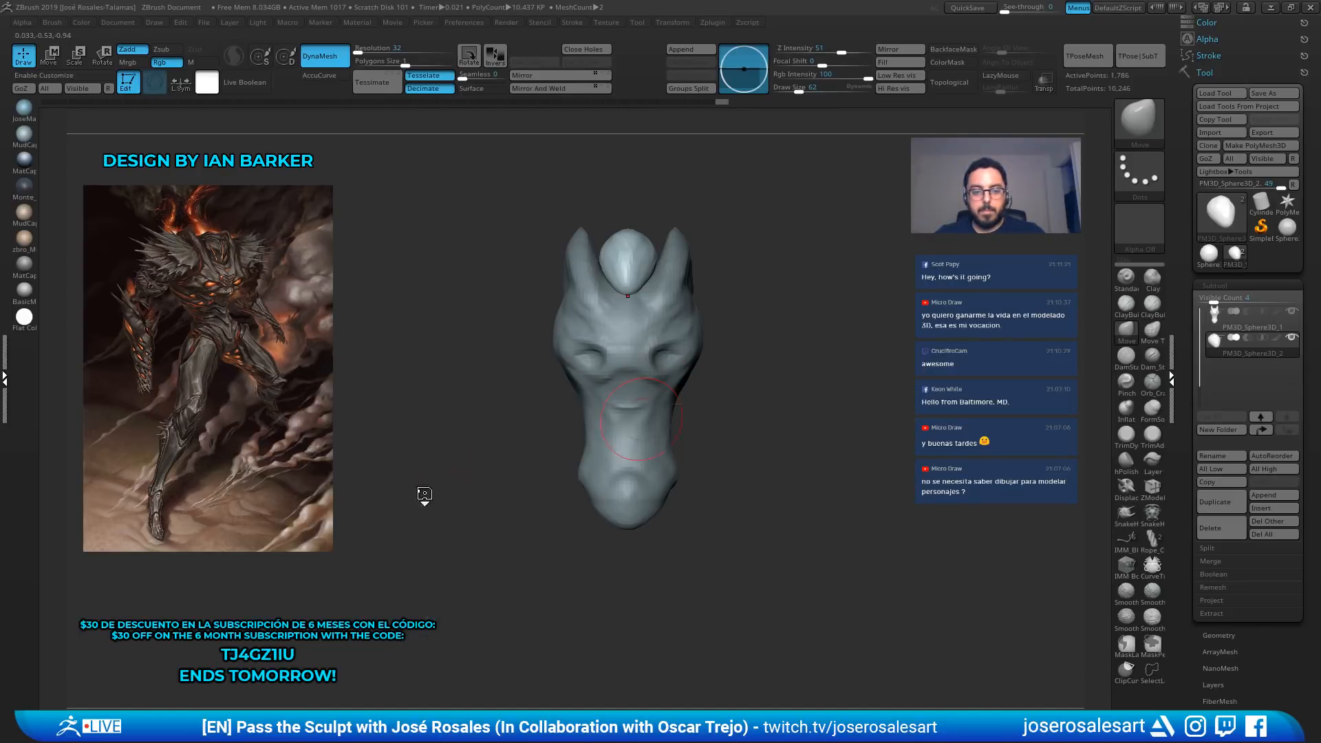
{"action": "right_click_drag", "start_coordinate": [646, 283], "coordinate": [706, 319]}
{"action": "left_click", "coordinate": [1249, 372]}
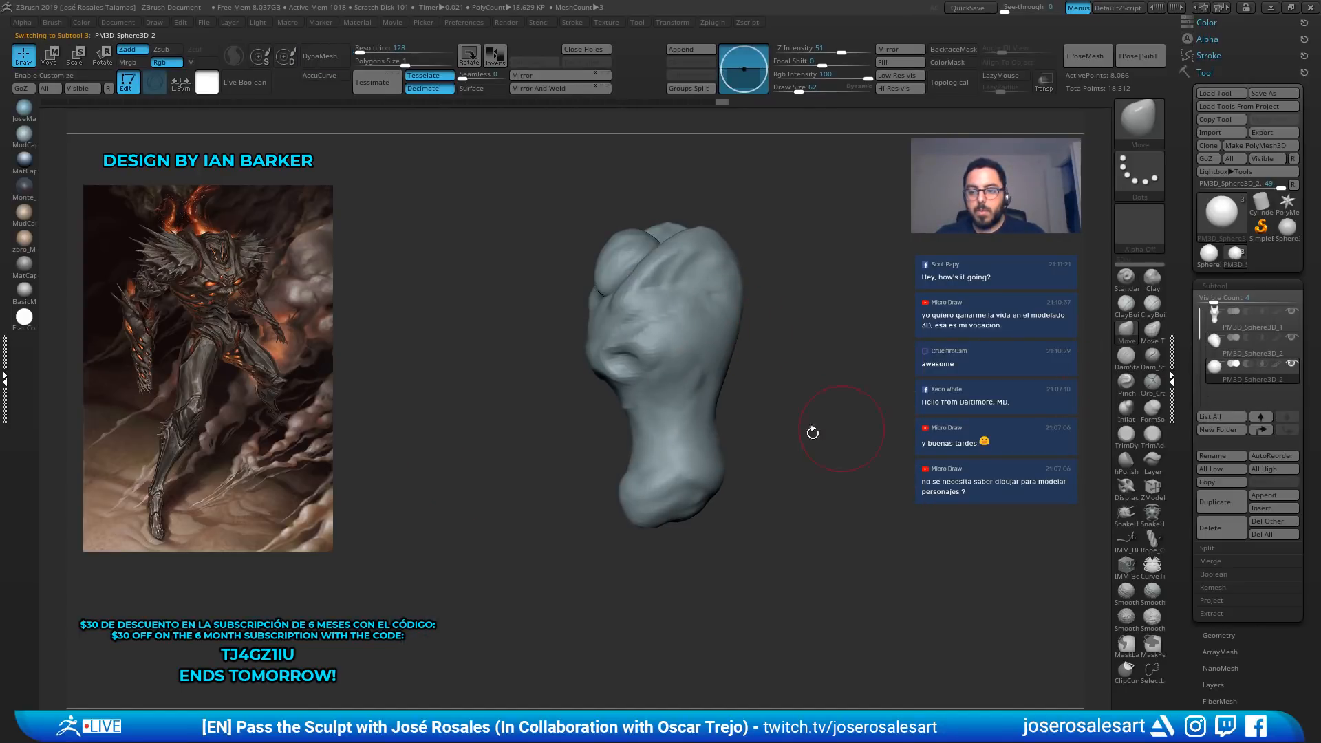
Move the new sphere down beside the pelvis and scale it to thigh width with the gizmo
{"action": "right_click_drag", "start_coordinate": [811, 434], "coordinate": [782, 406], "text": "shift"}
{"action": "key", "text": "w"}
{"action": "left_click_drag", "start_coordinate": [659, 270], "coordinate": [579, 392]}
{"action": "right_click_drag", "start_coordinate": [579, 392], "coordinate": [662, 382], "text": "alt"}
{"action": "left_click_drag", "start_coordinate": [657, 374], "coordinate": [689, 472]}
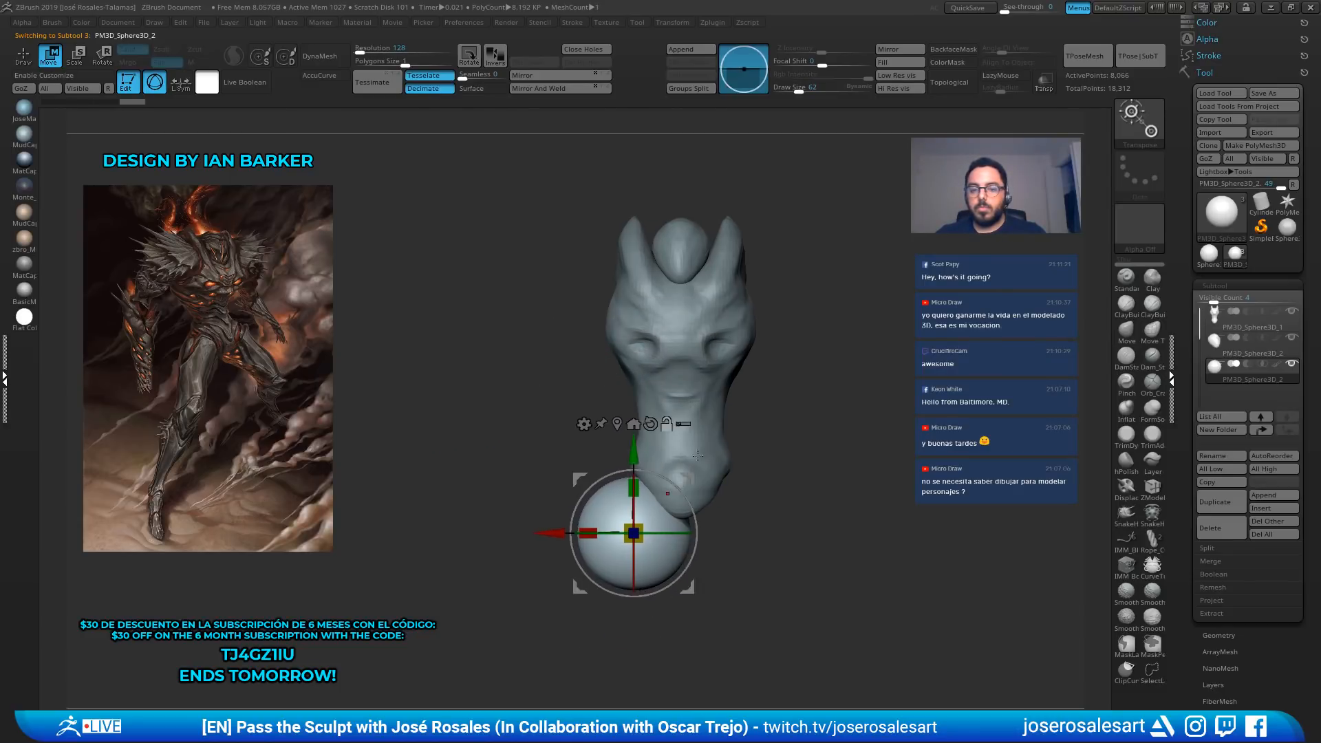
{"action": "right_click_drag", "start_coordinate": [689, 471], "coordinate": [658, 367], "text": "alt"}
{"action": "left_click_drag", "start_coordinate": [658, 369], "coordinate": [655, 352]}
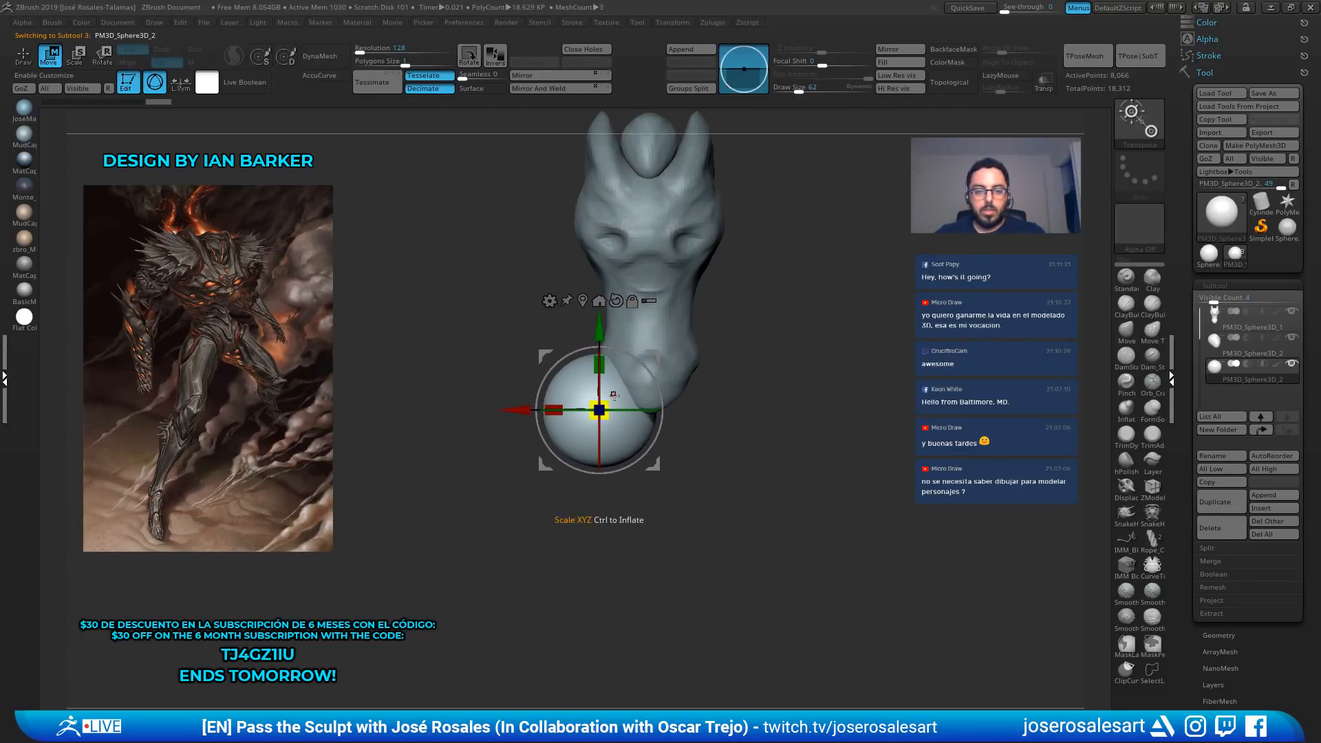
{"action": "left_click_drag", "start_coordinate": [614, 395], "coordinate": [600, 407]}
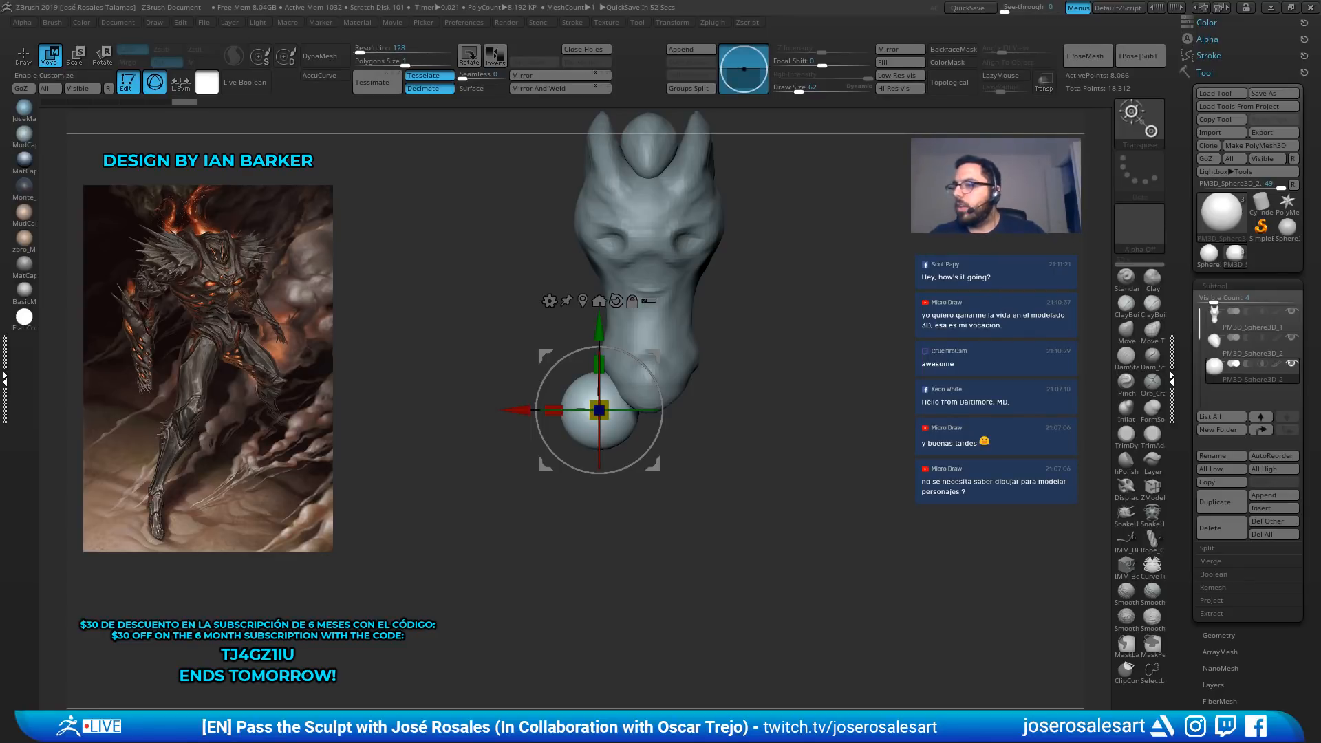
{"action": "left_click_drag", "start_coordinate": [762, 216], "coordinate": [780, 218]}
{"action": "left_click_drag", "start_coordinate": [780, 219], "coordinate": [797, 232], "text": "alt"}
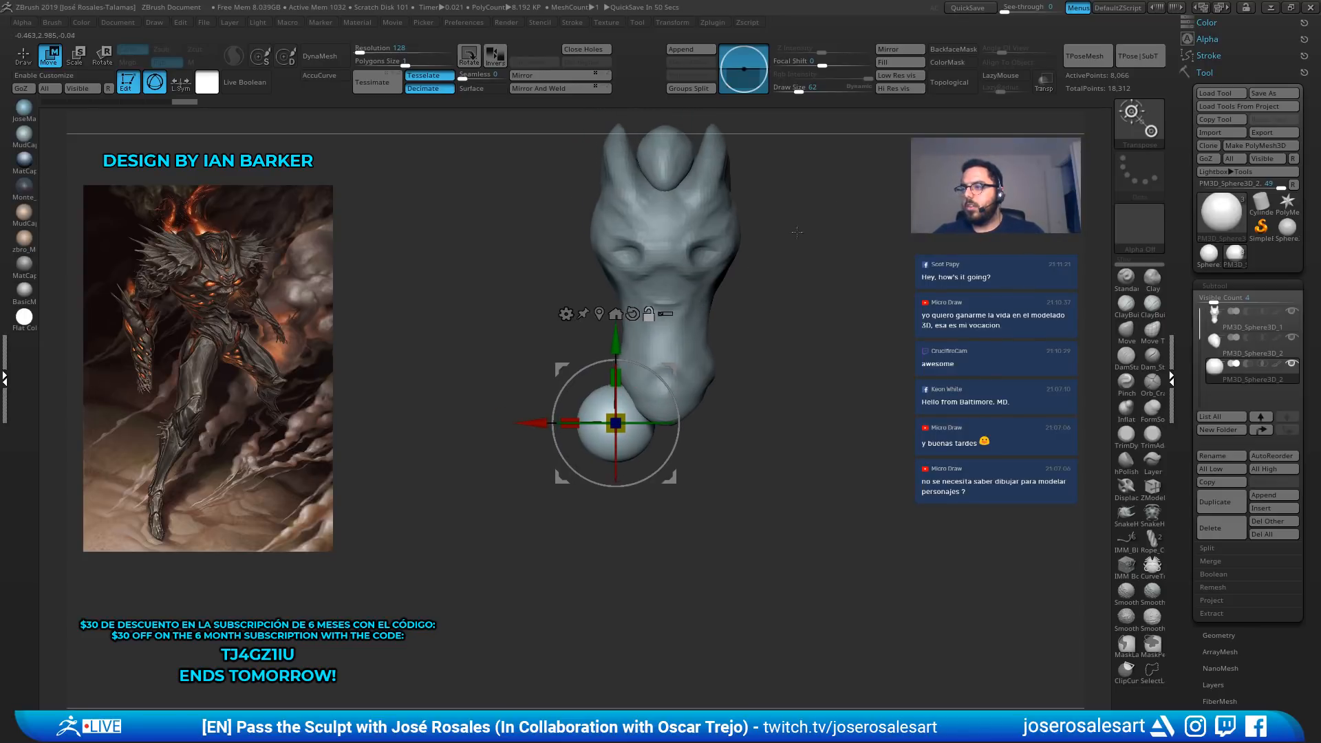
Stretch the sphere downward into a long thigh form with a large Move brush
{"action": "key", "text": "q"}
{"action": "right_click_drag", "start_coordinate": [656, 354], "coordinate": [669, 413], "text": "ctrl"}
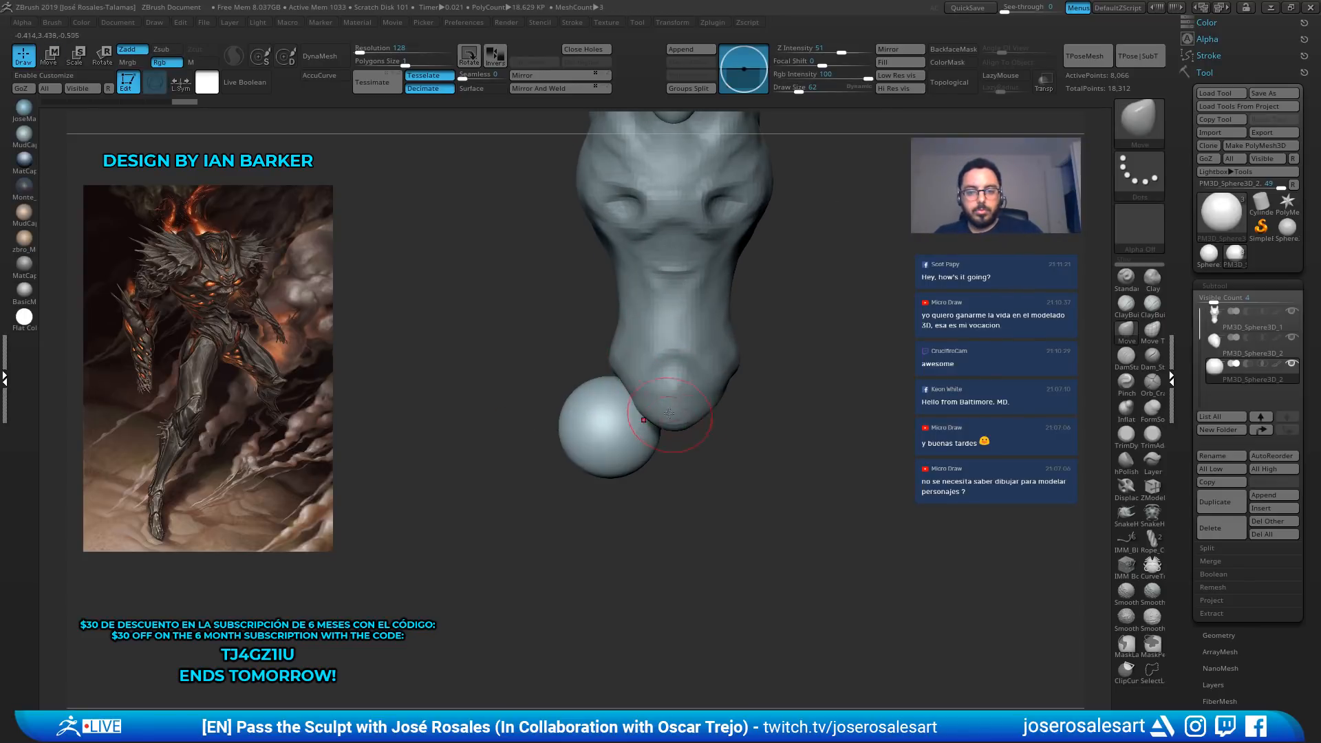
{"action": "key", "text": "s"}
{"action": "left_click", "coordinate": [604, 419]}
{"action": "key", "text": "s"}
{"action": "left_click", "coordinate": [608, 428]}
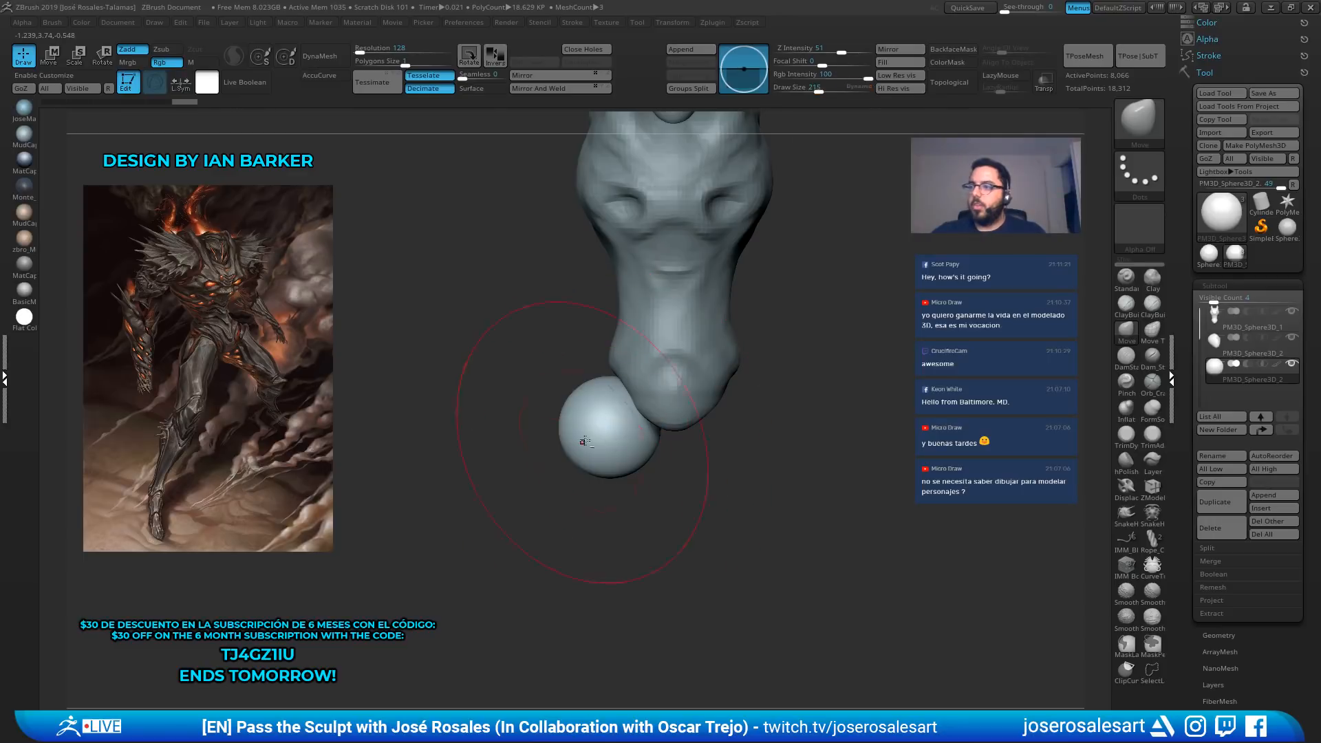
{"action": "mouse_move", "coordinate": [618, 485]}
{"action": "left_mouse_down", "text": "alt"}
{"action": "mouse_move", "coordinate": [657, 478]}
{"action": "mouse_move", "coordinate": [653, 536]}
{"action": "left_mouse_up", "text": "alt"}
{"action": "left_click_drag", "start_coordinate": [673, 494], "coordinate": [634, 477], "text": "alt"}
{"action": "right_click_drag", "start_coordinate": [635, 476], "coordinate": [737, 510]}
{"action": "left_click_drag", "start_coordinate": [614, 532], "coordinate": [622, 580]}
{"action": "left_click_drag", "start_coordinate": [610, 487], "coordinate": [622, 484]}
Shape the thigh's top and side contours so that it tapers up against the hip
{"action": "key", "text": "]"}
{"action": "left_click_drag", "start_coordinate": [566, 433], "coordinate": [599, 385]}
{"action": "left_click_drag", "start_coordinate": [688, 419], "coordinate": [600, 457]}
{"action": "key", "text": "s"}
{"action": "left_click_drag", "start_coordinate": [655, 472], "coordinate": [648, 473]}
{"action": "left_click_drag", "start_coordinate": [597, 407], "coordinate": [627, 385]}
{"action": "mouse_move", "coordinate": [565, 425]}
{"action": "left_mouse_down"}
{"action": "mouse_move", "coordinate": [547, 433]}
{"action": "mouse_move", "coordinate": [574, 423]}
{"action": "left_mouse_up"}
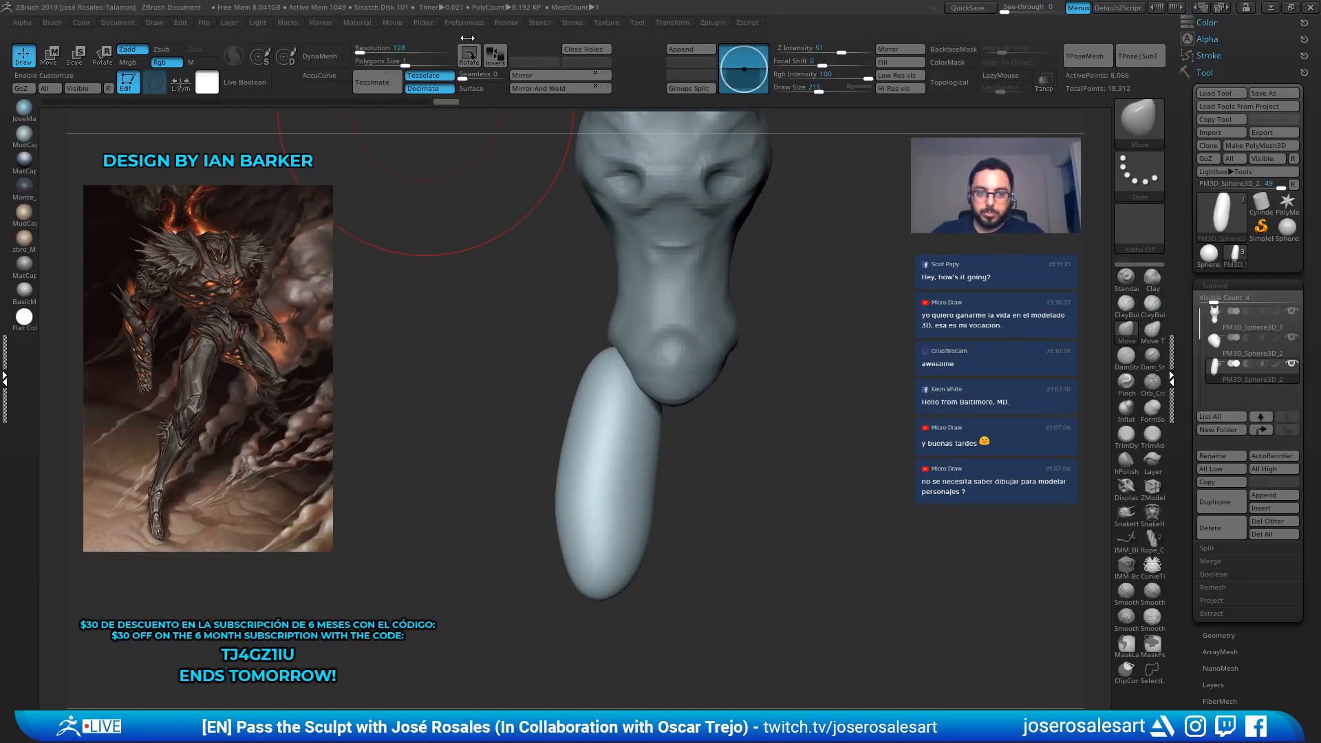
Set the DynaMesh resolution to 32 and turn on DynaMesh for the thigh
{"action": "left_click", "coordinate": [387, 54]}
{"action": "type", "text": "3"}
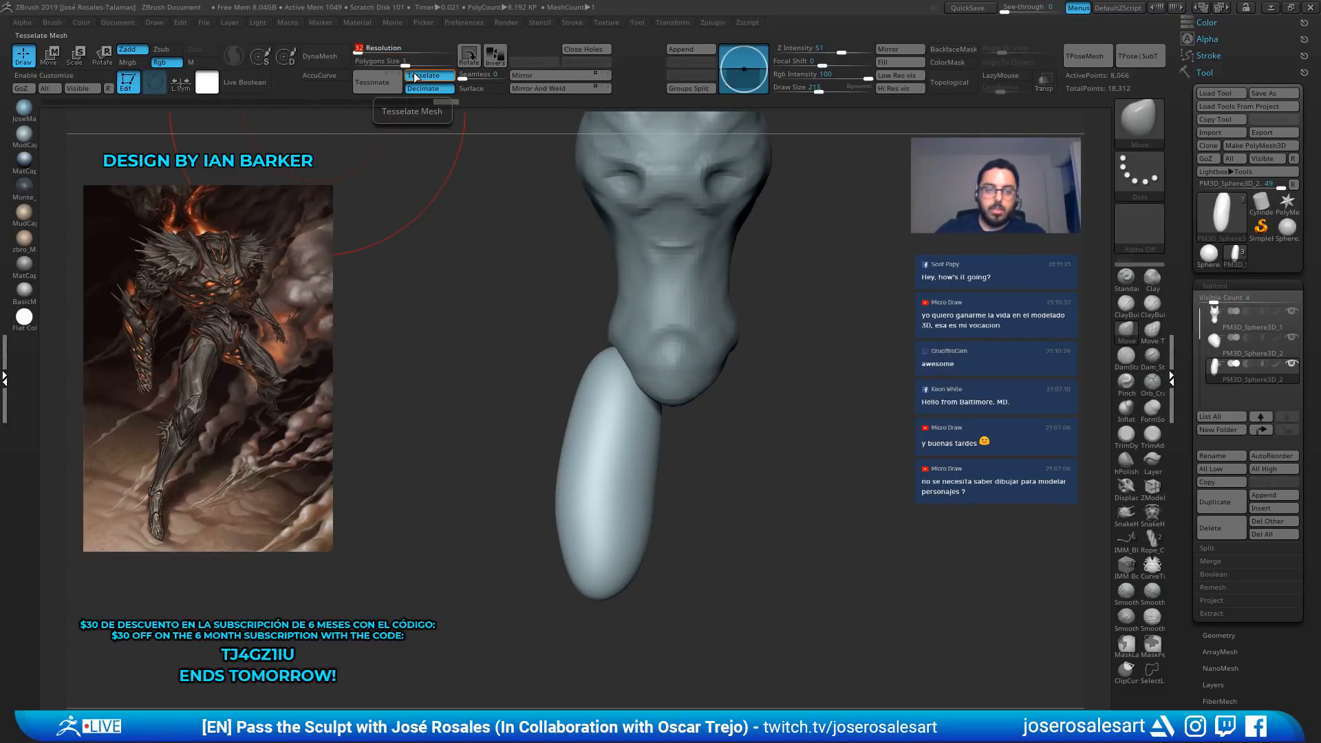
{"action": "type", "text": "2"}
{"action": "left_click", "coordinate": [328, 63]}
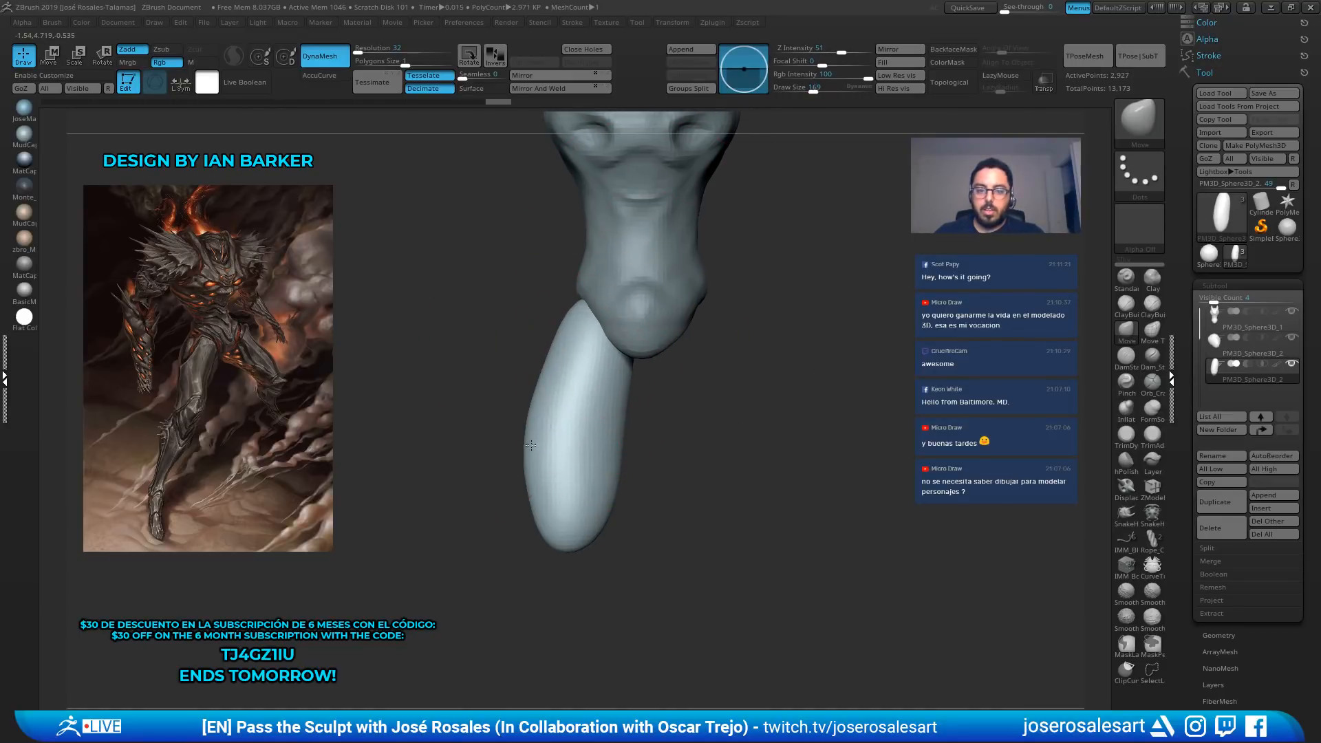
Refine the thigh's outer contour and front surface with the Move and ClayBuildup brushes
{"action": "left_click_drag", "start_coordinate": [531, 445], "coordinate": [618, 436]}
{"action": "key", "text": "2"}
{"action": "key", "text": "s"}
{"action": "right_click_drag", "start_coordinate": [628, 436], "coordinate": [551, 401], "text": "ctrl"}
{"action": "mouse_move", "coordinate": [553, 385]}
{"action": "left_mouse_down"}
{"action": "mouse_move", "coordinate": [563, 468]}
{"action": "mouse_move", "coordinate": [575, 436]}
{"action": "left_mouse_up"}
{"action": "right_click_drag", "start_coordinate": [538, 397], "coordinate": [598, 355]}
{"action": "key", "text": "s"}
{"action": "left_click_drag", "start_coordinate": [645, 399], "coordinate": [655, 398]}
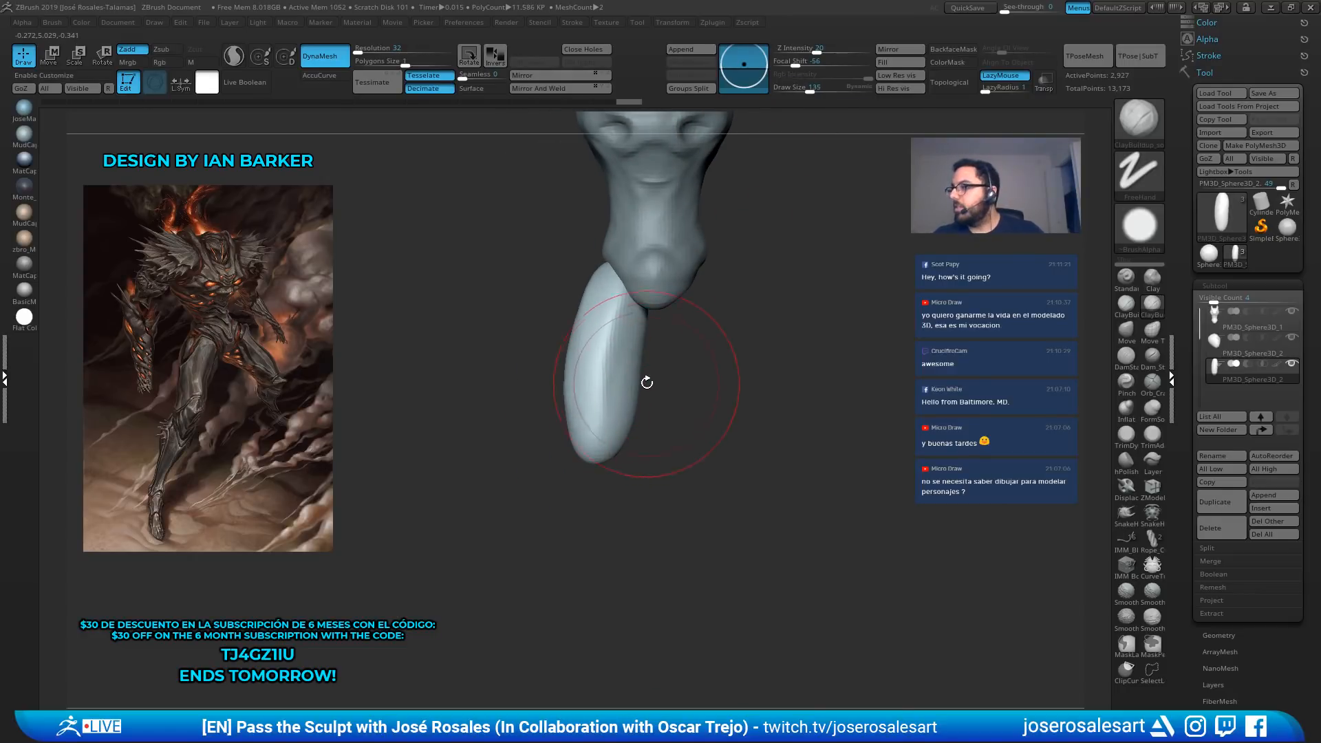
Build up volume at the top of the thigh where it meets the pelvis with the ClayBuildup brush
{"action": "right_click_drag", "start_coordinate": [646, 381], "coordinate": [631, 427], "text": "alt"}
{"action": "key", "text": "s"}
{"action": "left_click_drag", "start_coordinate": [611, 493], "coordinate": [605, 494]}
{"action": "key", "text": "s"}
{"action": "left_click_drag", "start_coordinate": [645, 400], "coordinate": [636, 399]}
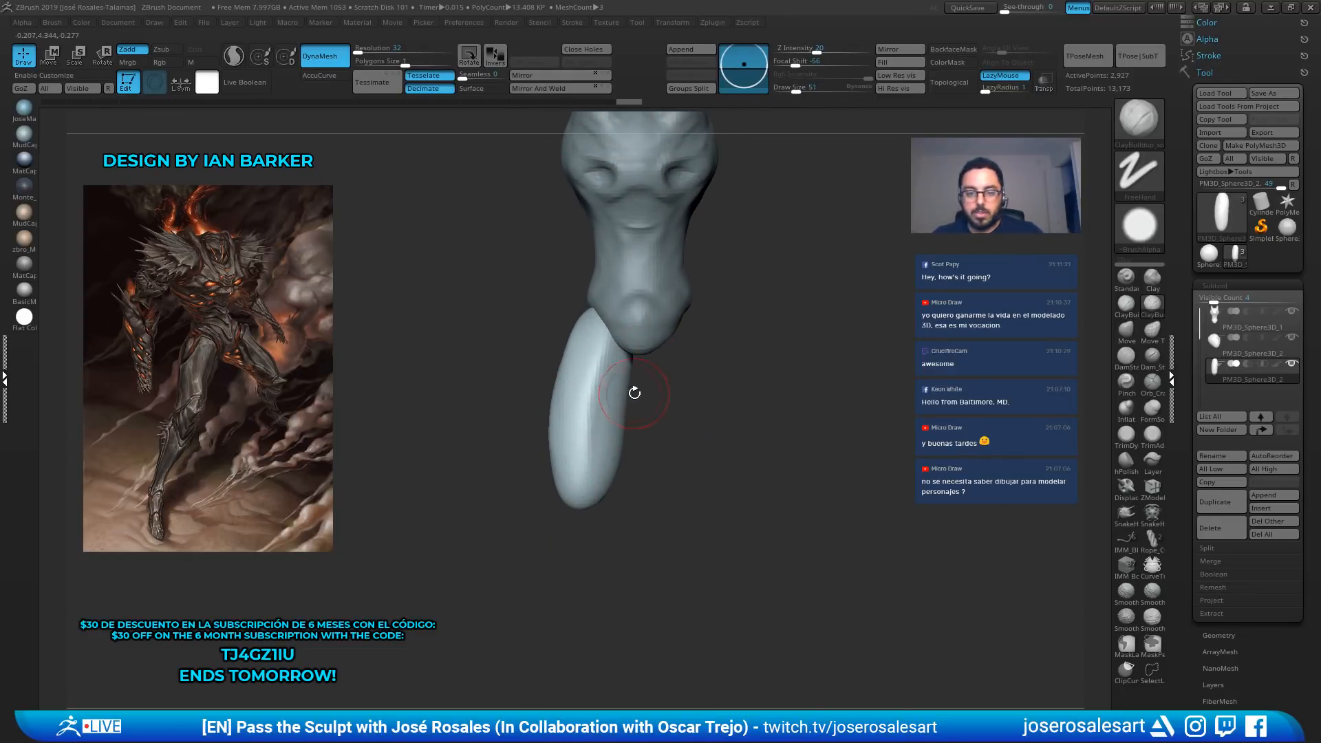
{"action": "right_click_drag", "start_coordinate": [597, 379], "coordinate": [730, 372]}
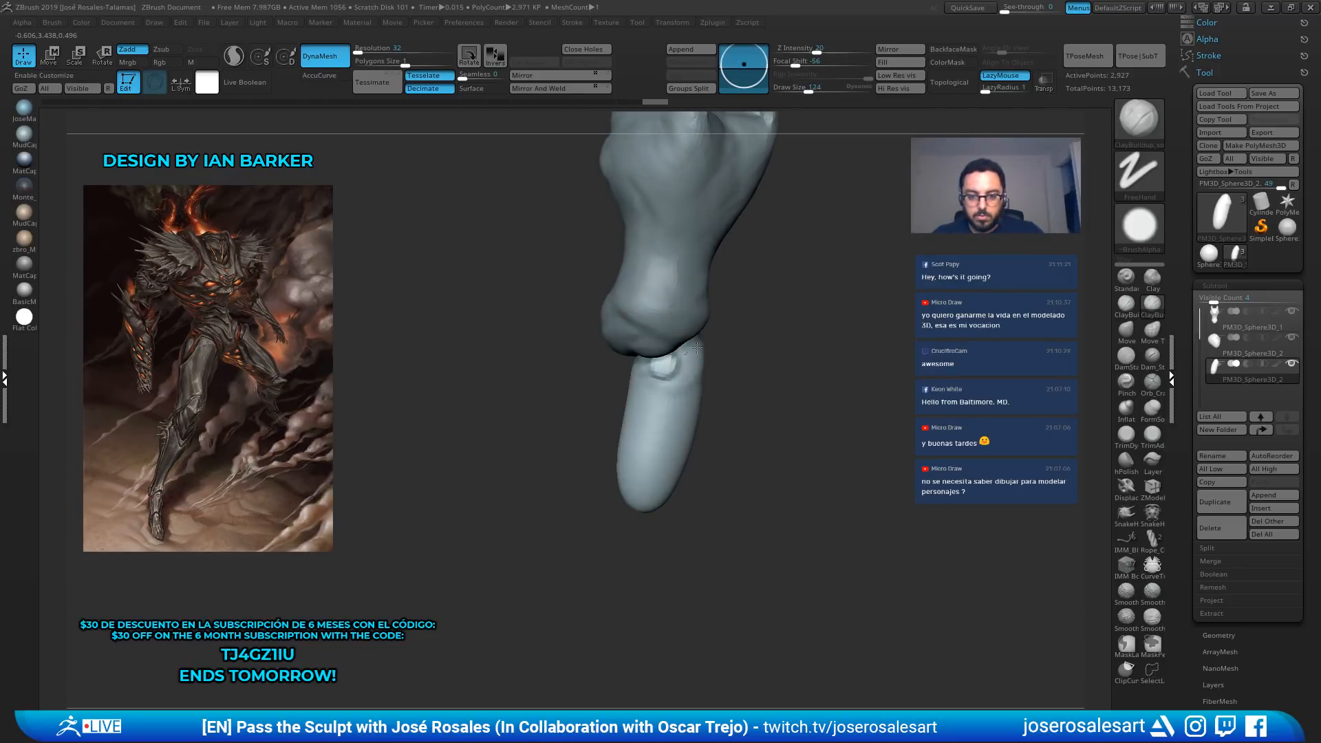
{"action": "left_click_drag", "start_coordinate": [647, 363], "coordinate": [666, 370]}
{"action": "right_click_drag", "start_coordinate": [666, 370], "coordinate": [705, 365]}
{"action": "key", "text": "s"}
{"action": "left_click_drag", "start_coordinate": [708, 358], "coordinate": [683, 372]}
{"action": "right_click_drag", "start_coordinate": [688, 372], "coordinate": [731, 358]}
{"action": "mouse_move", "coordinate": [722, 351]}
{"action": "left_mouse_down"}
{"action": "mouse_move", "coordinate": [716, 382]}
{"action": "mouse_move", "coordinate": [742, 416]}
{"action": "left_mouse_up"}
{"action": "mouse_move", "coordinate": [757, 395]}
{"action": "right_mouse_down", "text": "shift"}
{"action": "mouse_move", "coordinate": [811, 387]}
{"action": "mouse_move", "coordinate": [863, 465]}
{"action": "mouse_move", "coordinate": [814, 457]}
{"action": "right_mouse_up", "text": "shift"}
{"action": "mouse_move", "coordinate": [832, 532]}
{"action": "right_mouse_down", "text": "alt"}
{"action": "mouse_move", "coordinate": [671, 569]}
{"action": "mouse_move", "coordinate": [667, 475]}
{"action": "mouse_move", "coordinate": [681, 530]}
{"action": "right_mouse_up", "text": "alt"}
{"action": "mouse_move", "coordinate": [684, 468]}
{"action": "right_mouse_down"}
{"action": "mouse_move", "coordinate": [728, 508]}
{"action": "mouse_move", "coordinate": [764, 500]}
{"action": "right_mouse_up"}
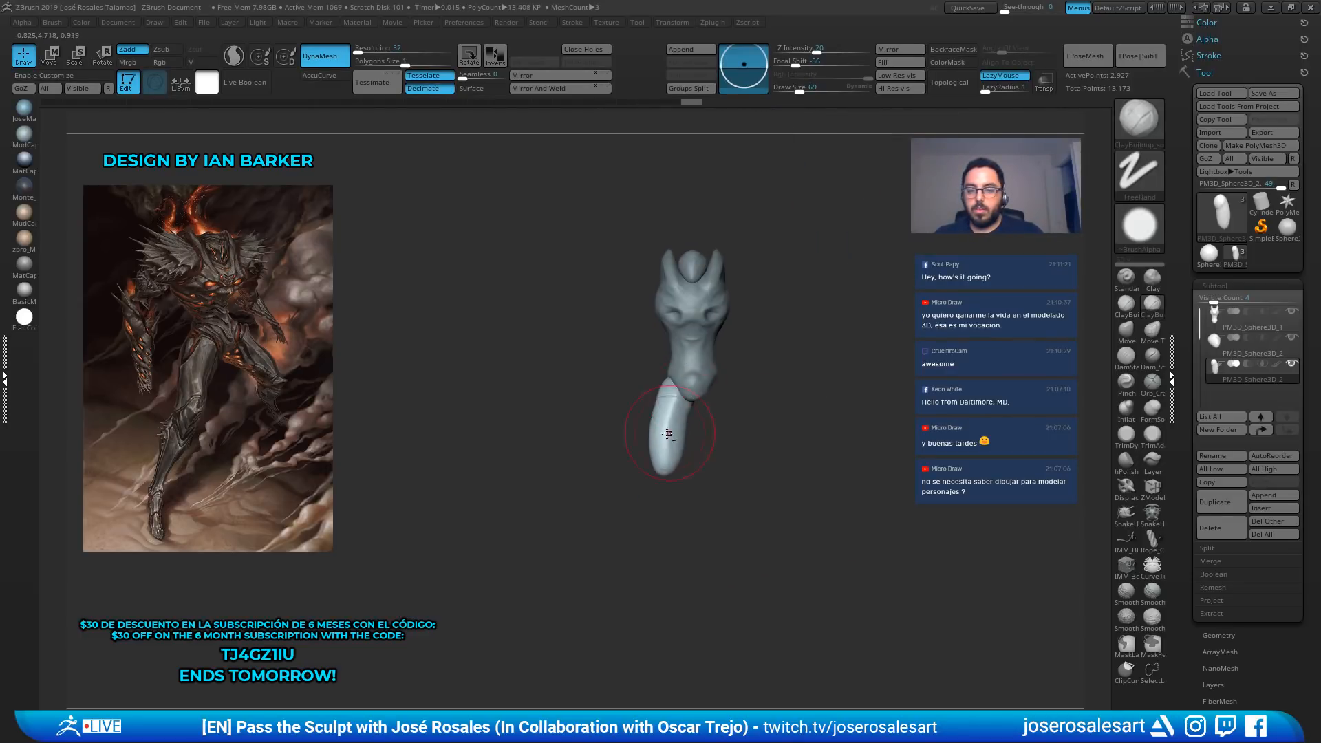
Move and rotate the thigh at the hip with the transform gizmo
{"action": "right_click_drag", "start_coordinate": [666, 433], "coordinate": [667, 489], "text": "ctrl"}
{"action": "key", "text": "w"}
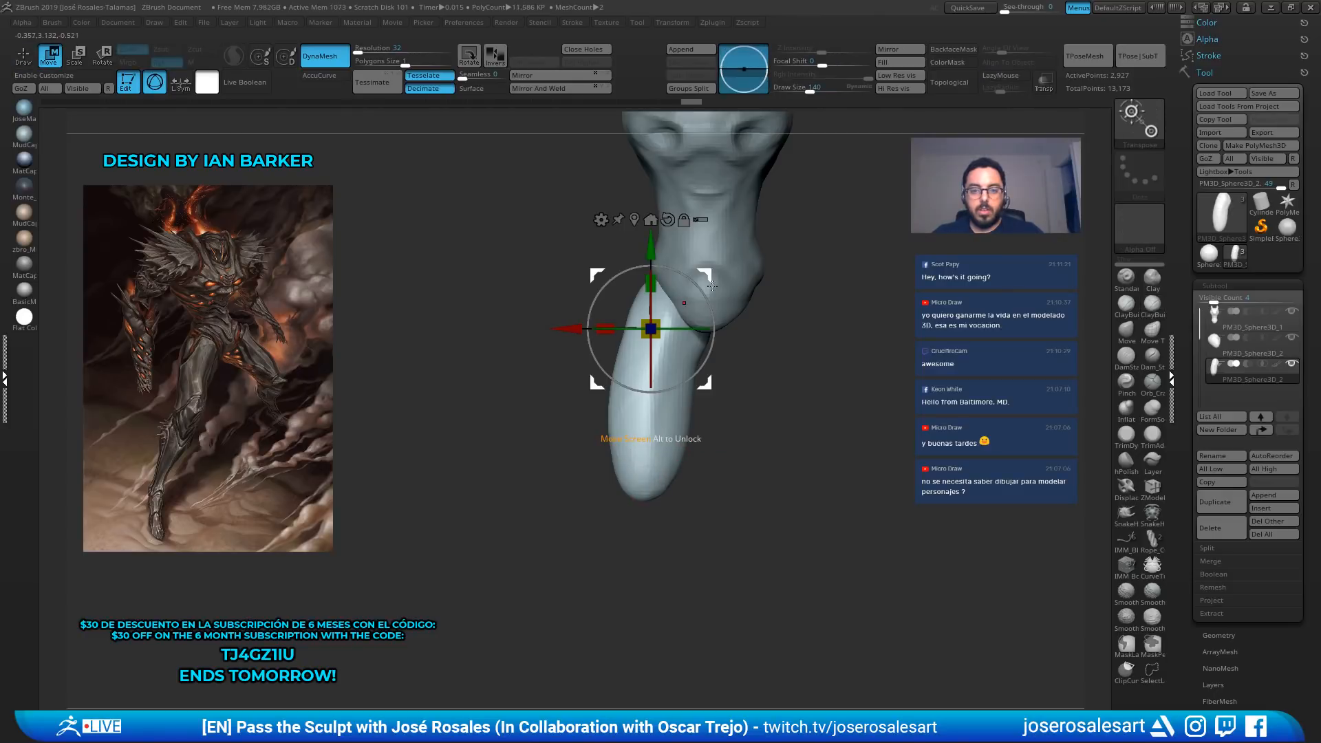
{"action": "left_click_drag", "start_coordinate": [701, 281], "coordinate": [716, 265]}
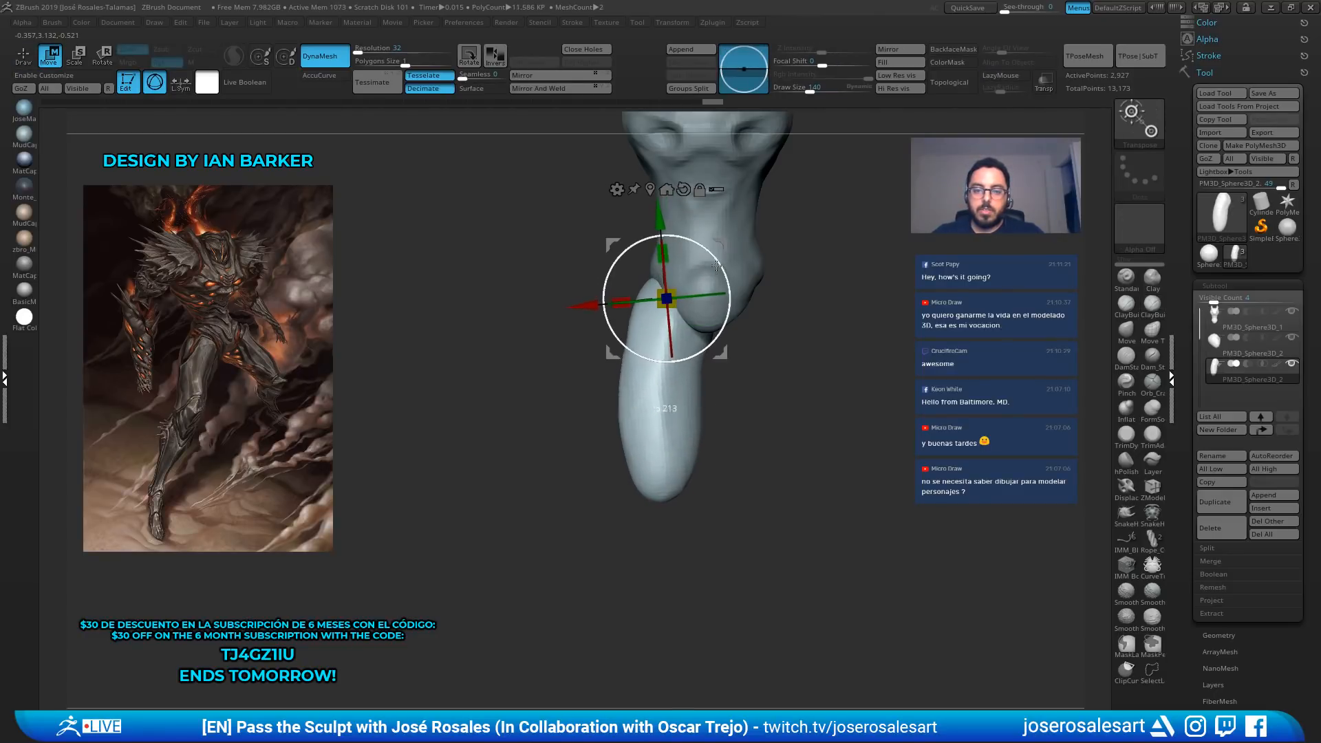
{"action": "right_click_drag", "start_coordinate": [767, 296], "coordinate": [764, 326]}
{"action": "key", "text": "q"}
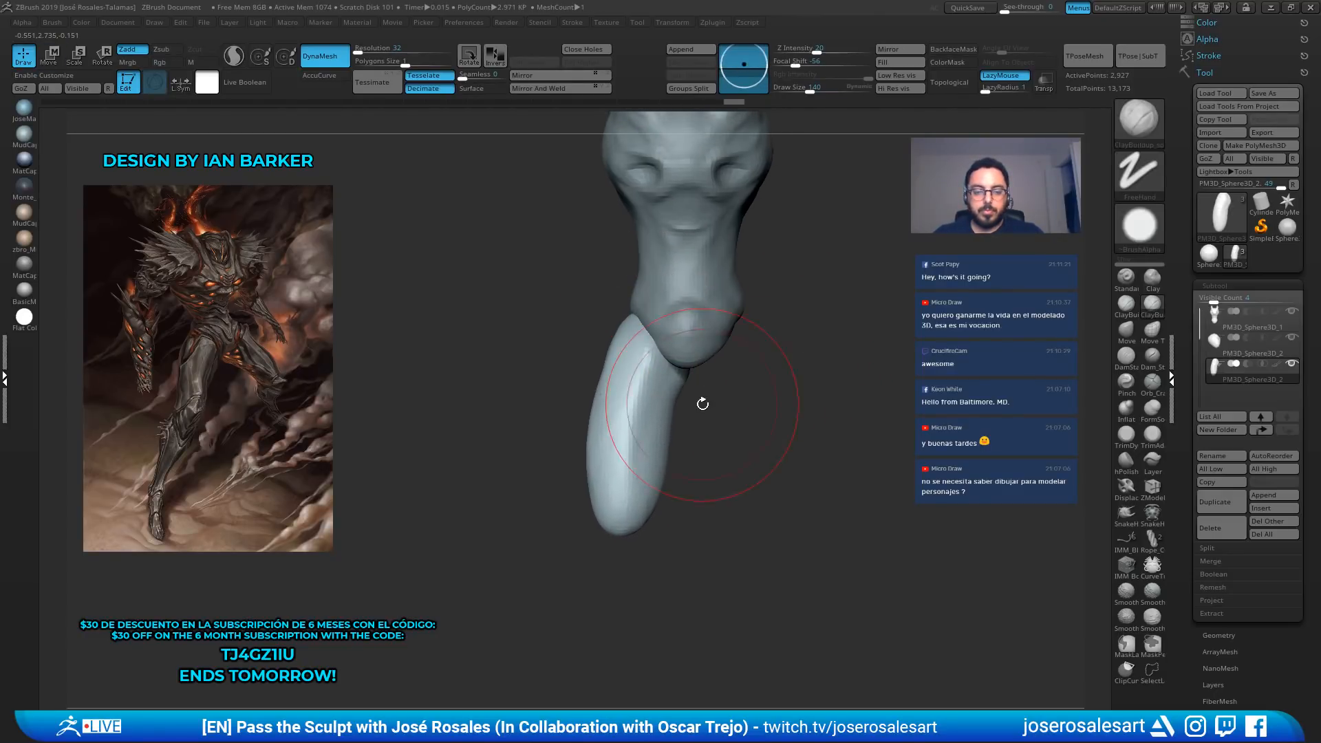
Build up the upper inner thigh below the pelvis and fill out its front surface with the ClayBuildup brush
{"action": "mouse_move", "coordinate": [702, 404]}
{"action": "right_mouse_down", "text": "ctrl"}
{"action": "mouse_move", "coordinate": [714, 422]}
{"action": "mouse_move", "coordinate": [678, 399]}
{"action": "right_mouse_up", "text": "ctrl"}
{"action": "key", "text": "s"}
{"action": "left_click_drag", "start_coordinate": [678, 400], "coordinate": [671, 357]}
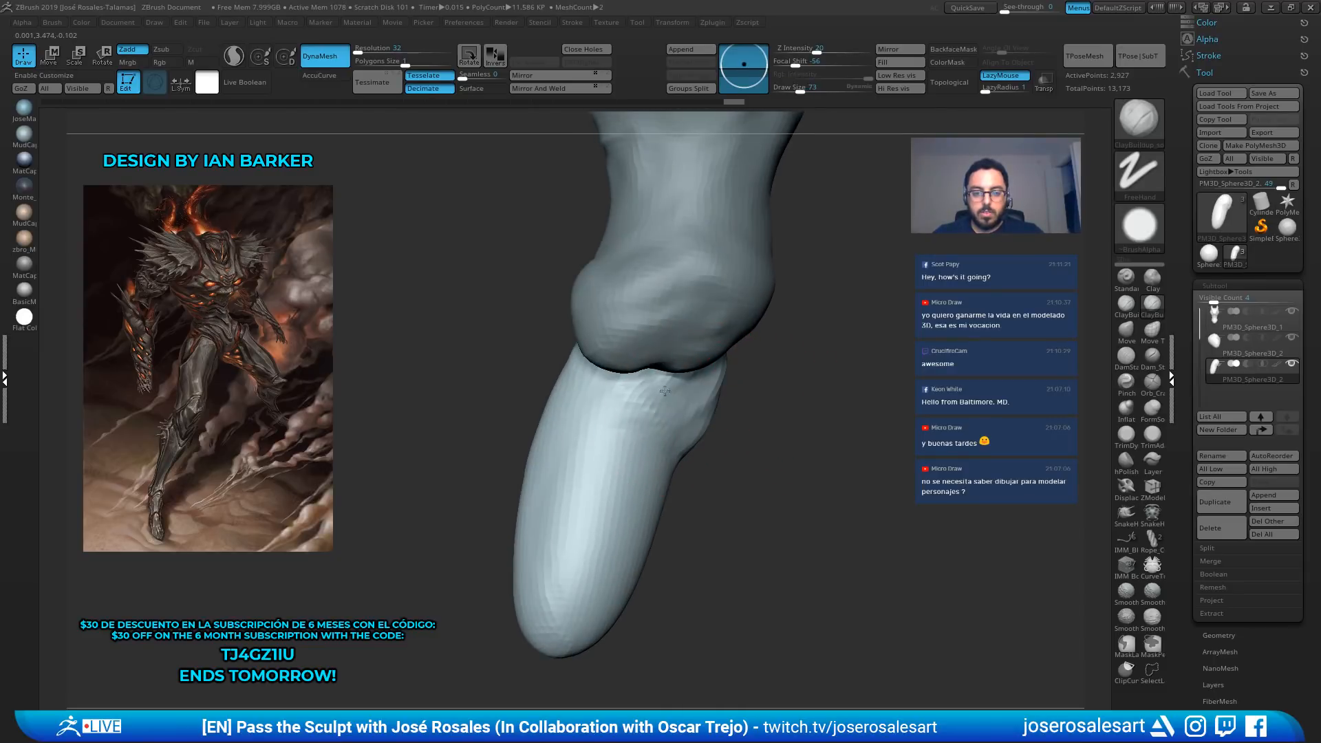
{"action": "mouse_move", "coordinate": [648, 462]}
{"action": "left_mouse_down"}
{"action": "mouse_move", "coordinate": [642, 436]}
{"action": "mouse_move", "coordinate": [658, 438]}
{"action": "left_mouse_up"}
{"action": "key", "text": "s"}
{"action": "left_click_drag", "start_coordinate": [606, 482], "coordinate": [590, 609]}
{"action": "left_click_drag", "start_coordinate": [651, 512], "coordinate": [608, 627]}
{"action": "mouse_move", "coordinate": [715, 551]}
{"action": "right_mouse_down"}
{"action": "mouse_move", "coordinate": [733, 547]}
{"action": "mouse_move", "coordinate": [725, 498]}
{"action": "mouse_move", "coordinate": [699, 510]}
{"action": "mouse_move", "coordinate": [661, 457]}
{"action": "right_mouse_up"}
{"action": "key", "text": "s"}
{"action": "left_click_drag", "start_coordinate": [639, 444], "coordinate": [622, 441]}
{"action": "mouse_move", "coordinate": [621, 438]}
{"action": "right_mouse_down"}
{"action": "mouse_move", "coordinate": [679, 457]}
{"action": "mouse_move", "coordinate": [678, 433]}
{"action": "right_mouse_up"}
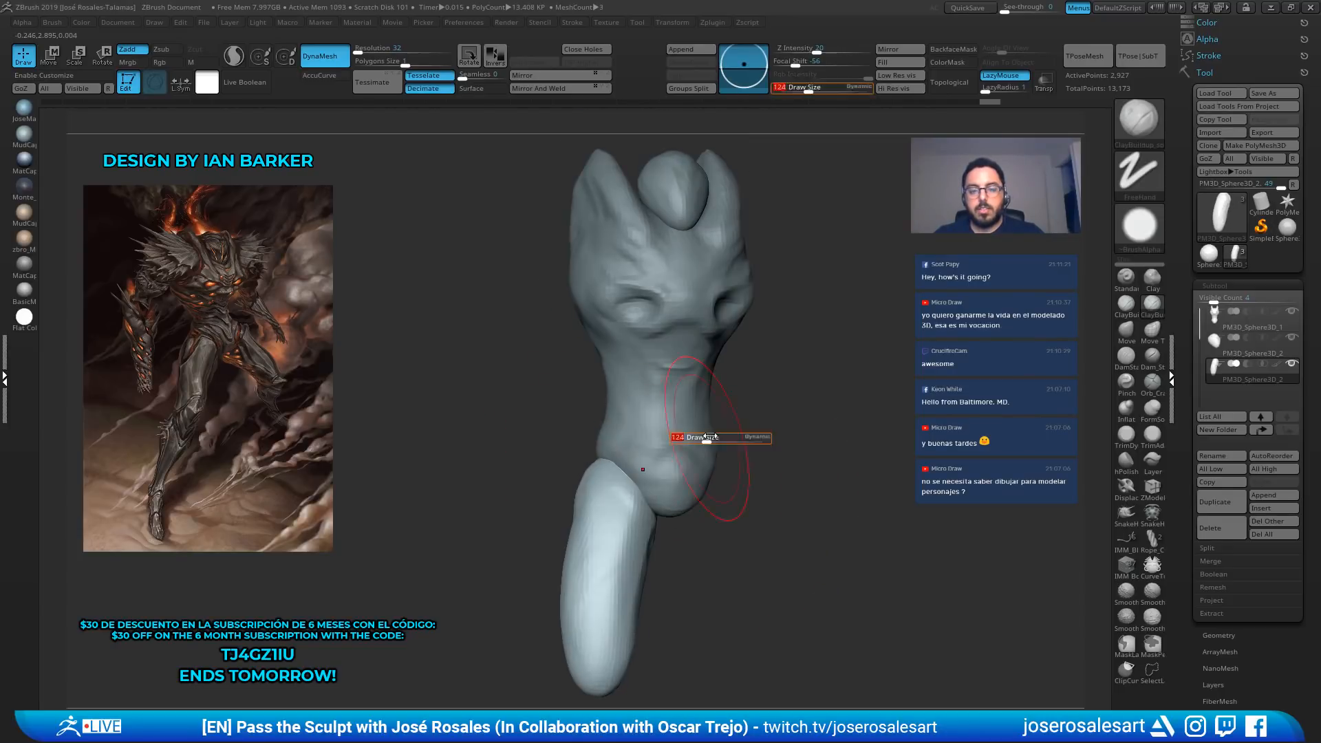
{"action": "right_click_drag", "start_coordinate": [702, 379], "coordinate": [609, 356]}
Append a Sphere3D to the torso and move it beside the shoulder as the start of the upper arm
{"action": "left_click", "coordinate": [694, 357], "text": "alt"}
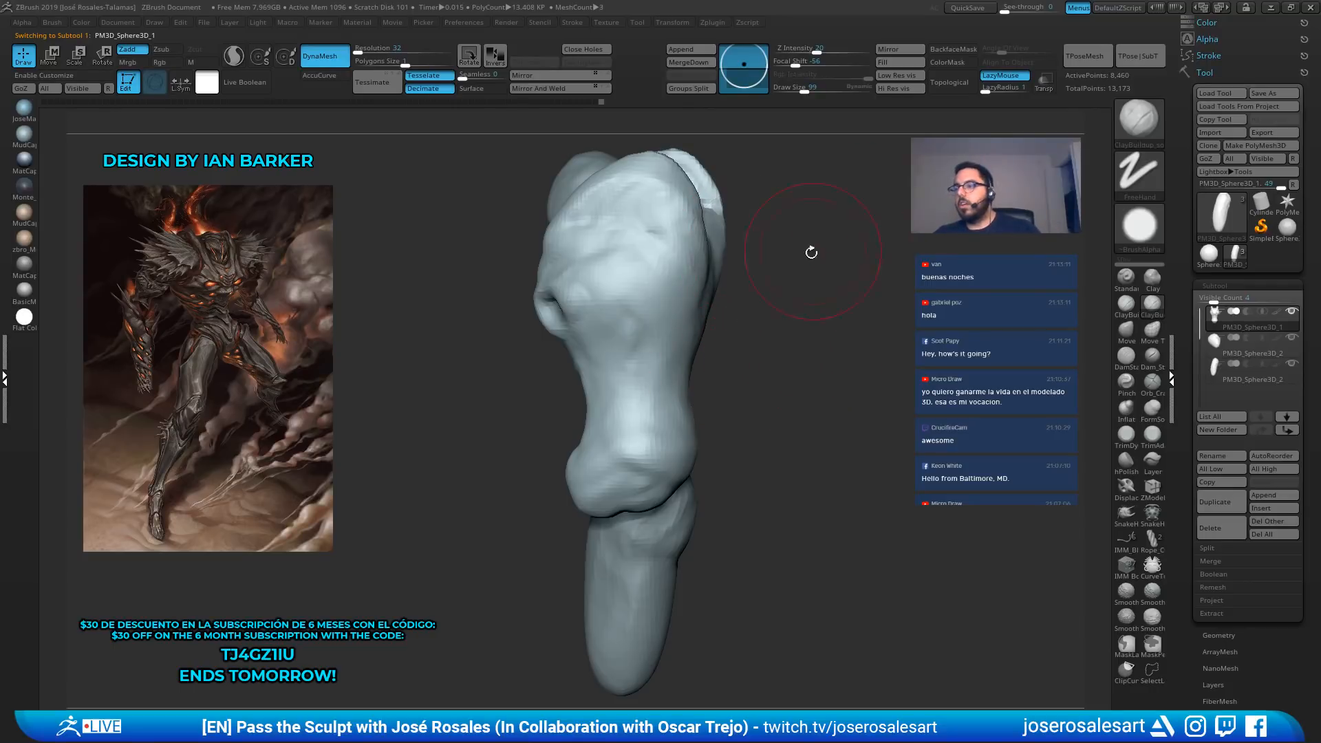
{"action": "right_click_drag", "start_coordinate": [800, 357], "coordinate": [715, 352]}
{"action": "key", "text": "ctrl+a"}
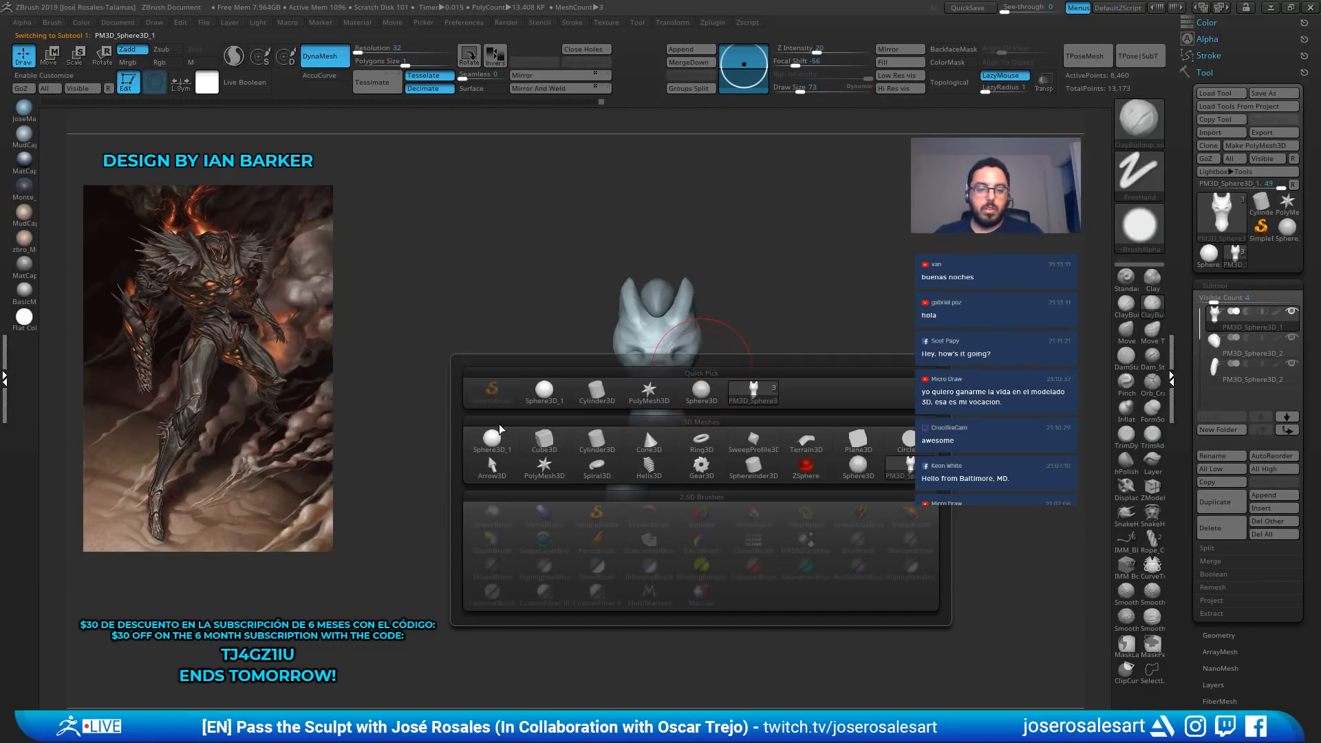
{"action": "left_click", "coordinate": [491, 439]}
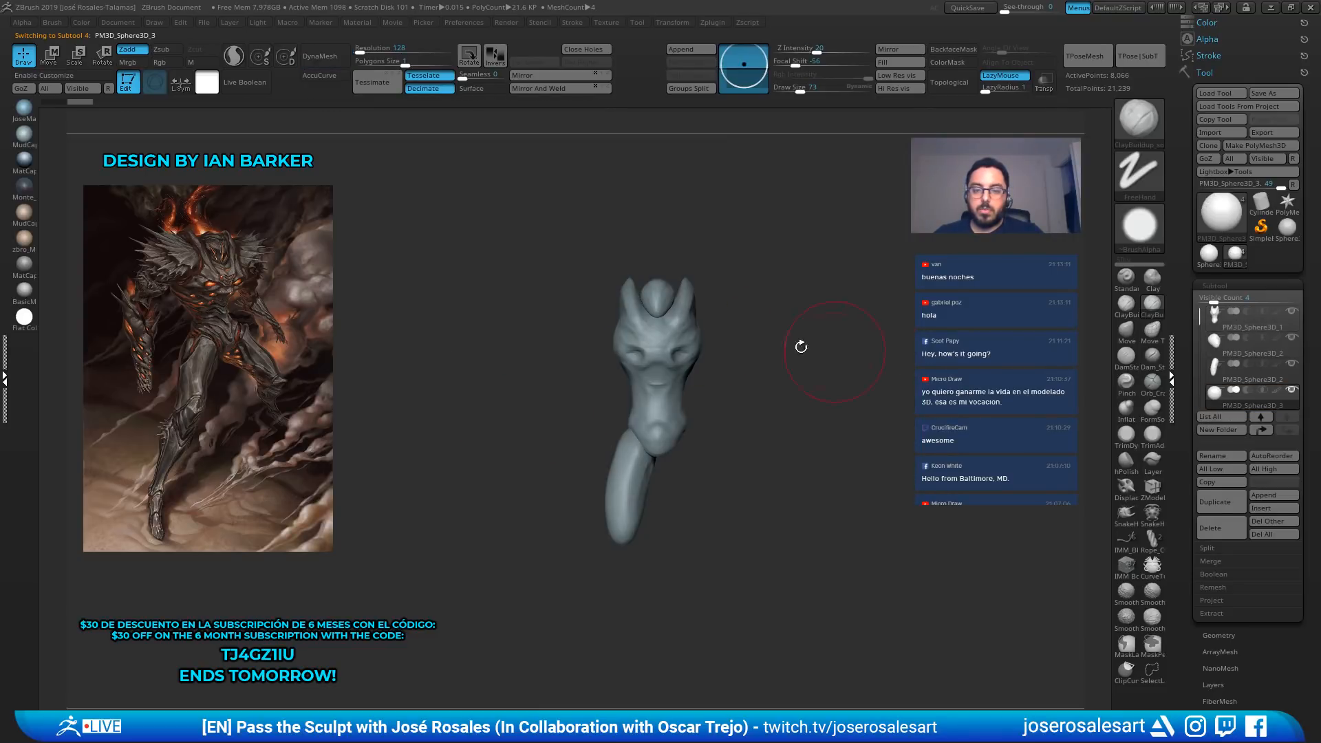
{"action": "key", "text": "w"}
{"action": "left_click_drag", "start_coordinate": [657, 267], "coordinate": [578, 257]}
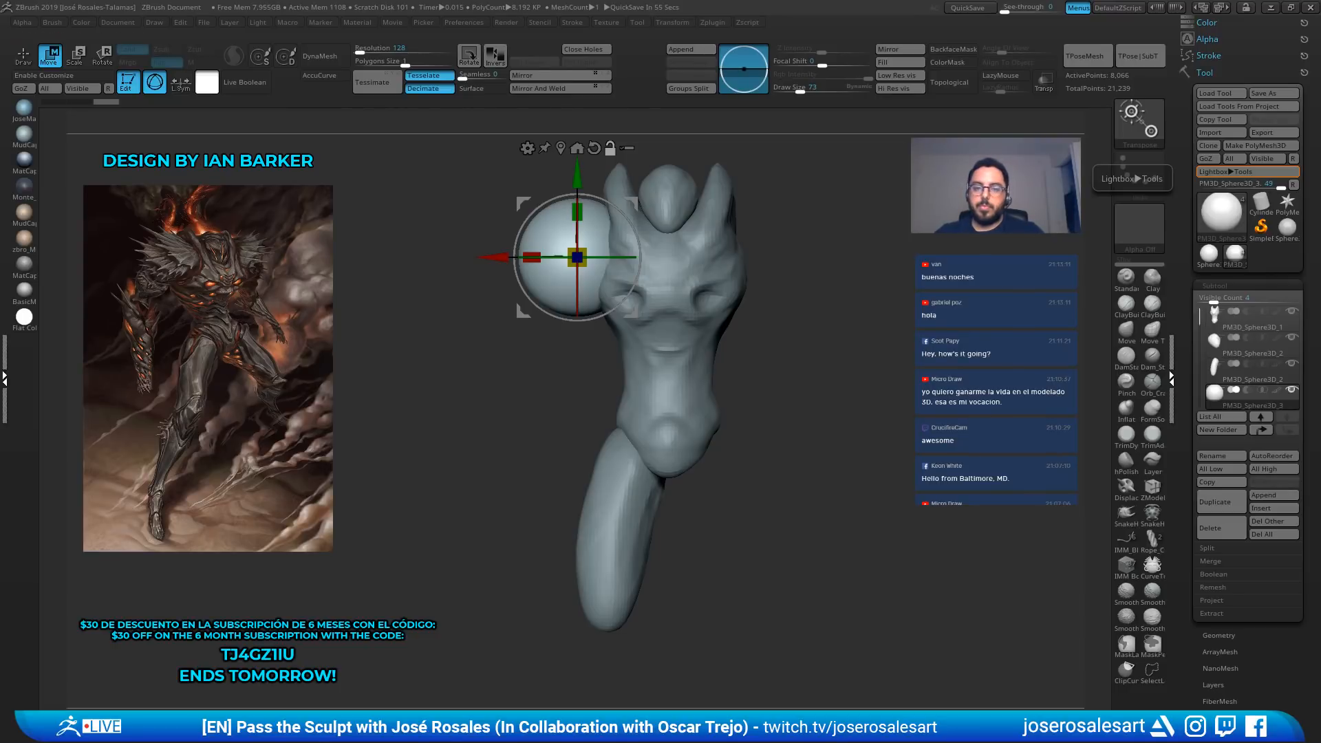
{"action": "key", "text": "q"}
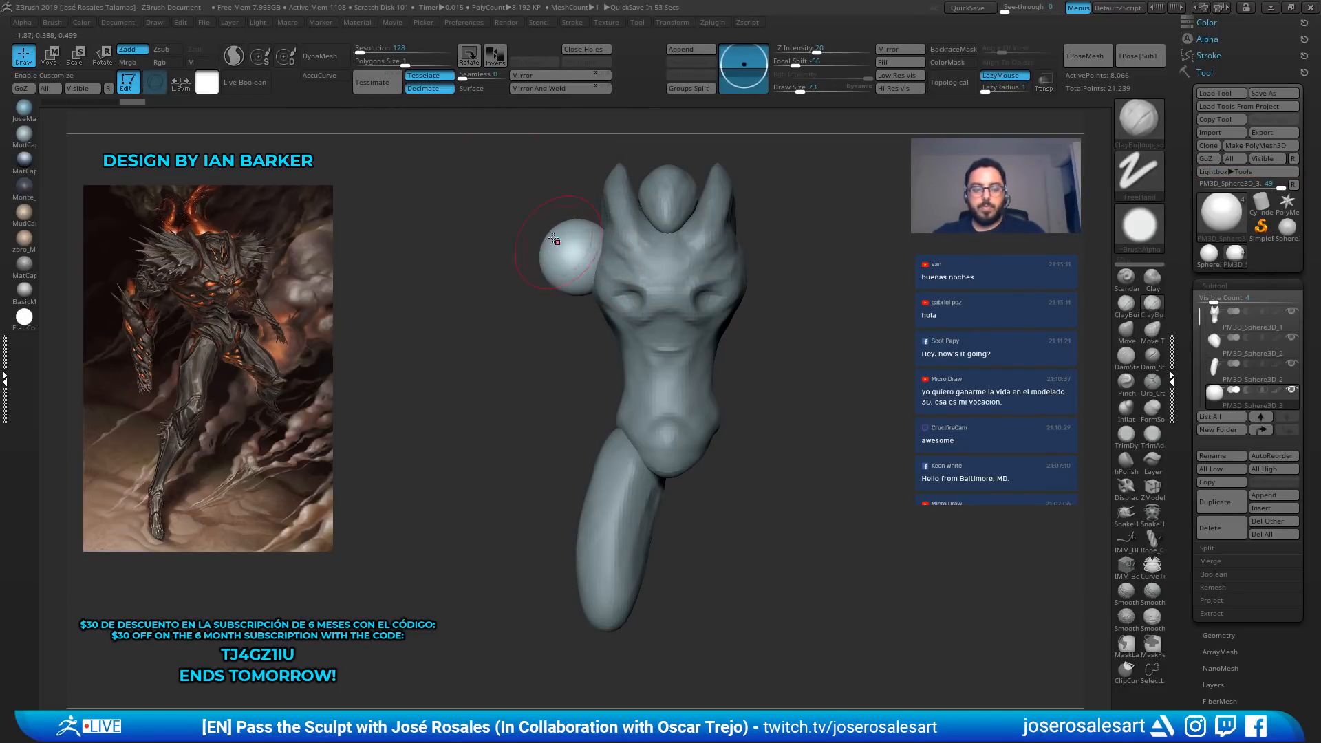
Set the DynaMesh resolution to 32 and turn on DynaMesh for the shoulder sphere
{"action": "left_click_drag", "start_coordinate": [370, 50], "coordinate": [415, 42]}
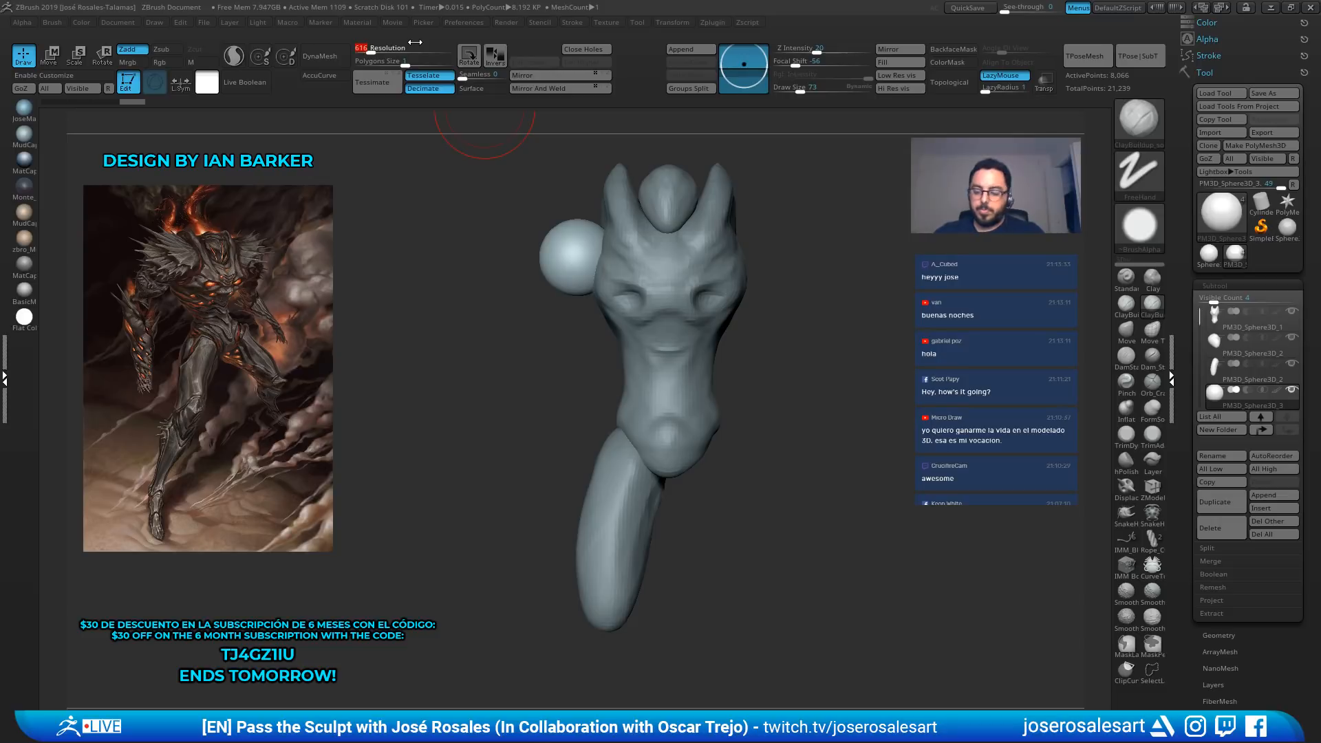
{"action": "left_click", "coordinate": [325, 57]}
{"action": "mouse_move", "coordinate": [470, 303]}
{"action": "left_mouse_down", "text": "alt"}
{"action": "mouse_move", "coordinate": [507, 332]}
{"action": "mouse_move", "coordinate": [499, 274]}
{"action": "left_mouse_up", "text": "alt"}
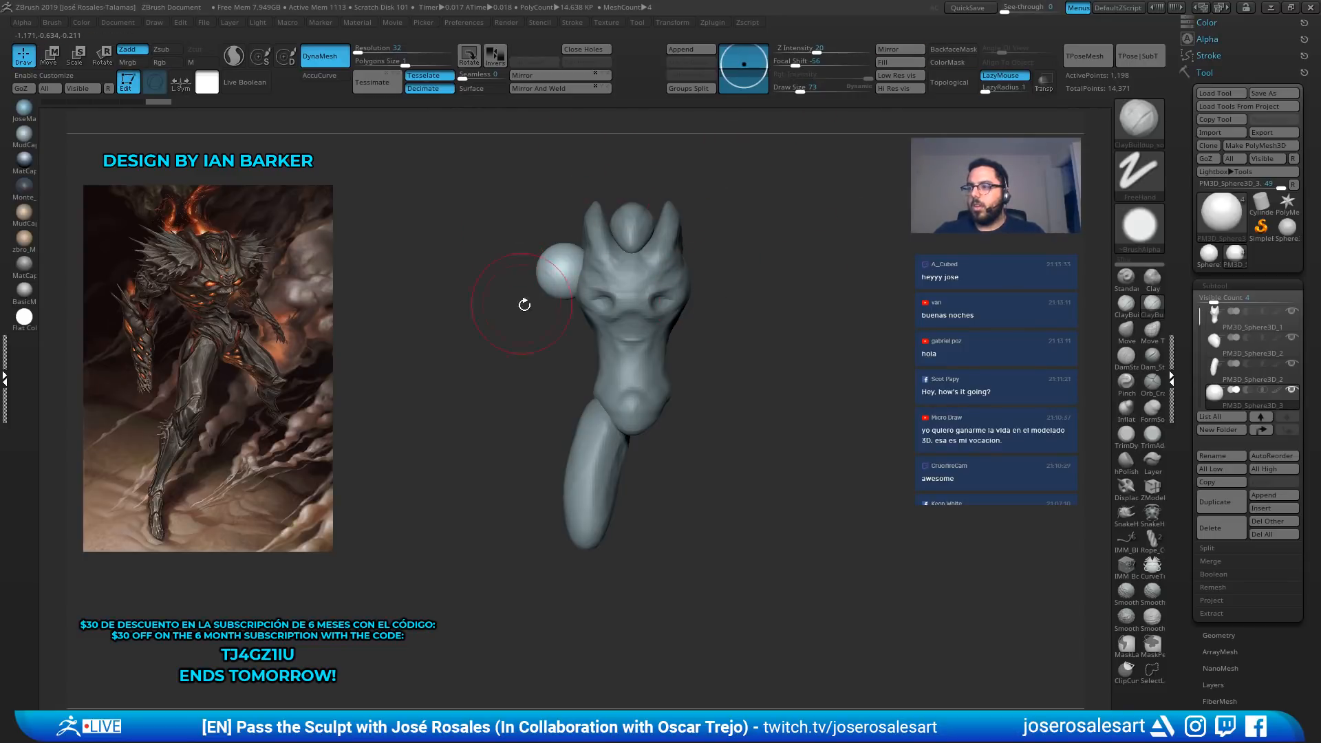
Pull the shoulder sphere down and outward into a tapered upper arm with the Move brush
{"action": "mouse_move", "coordinate": [457, 227]}
{"action": "left_mouse_down", "text": "alt"}
{"action": "mouse_move", "coordinate": [540, 325]}
{"action": "mouse_move", "coordinate": [538, 353]}
{"action": "mouse_move", "coordinate": [509, 354]}
{"action": "left_mouse_up", "text": "alt"}
{"action": "key", "text": "b"}
{"action": "key", "text": "m"}
{"action": "key", "text": "v"}
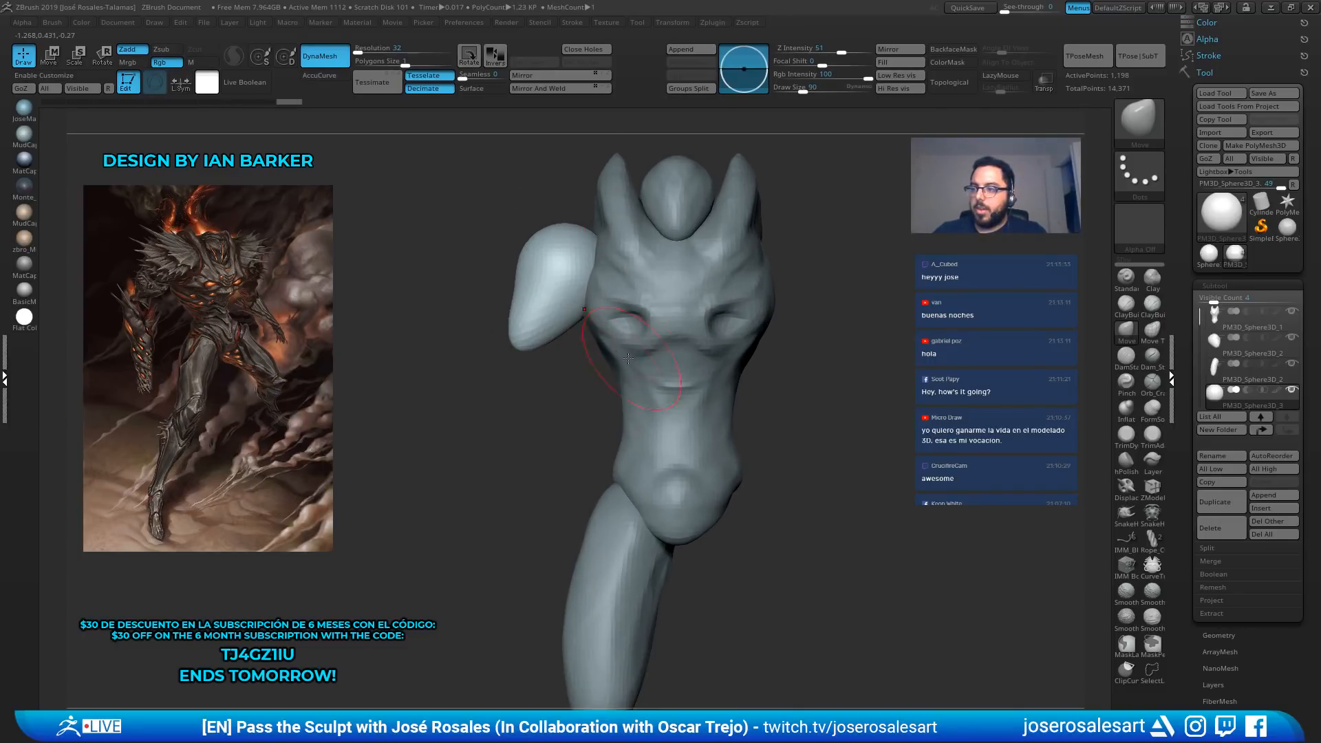
{"action": "left_click_drag", "start_coordinate": [523, 365], "coordinate": [487, 361]}
{"action": "key", "text": "b"}
{"action": "key", "text": "c"}
{"action": "key", "text": "b"}
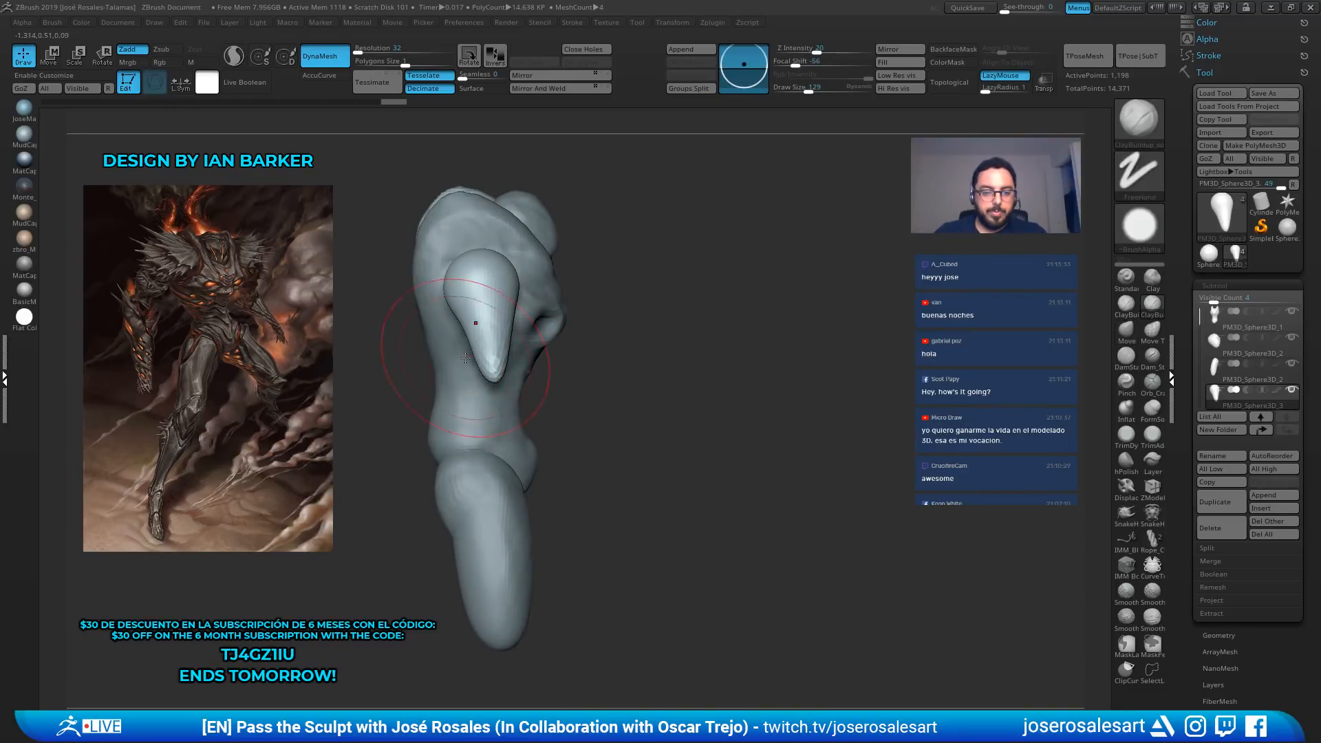
{"action": "key", "text": "b"}
{"action": "key", "text": "m"}
{"action": "key", "text": "v"}
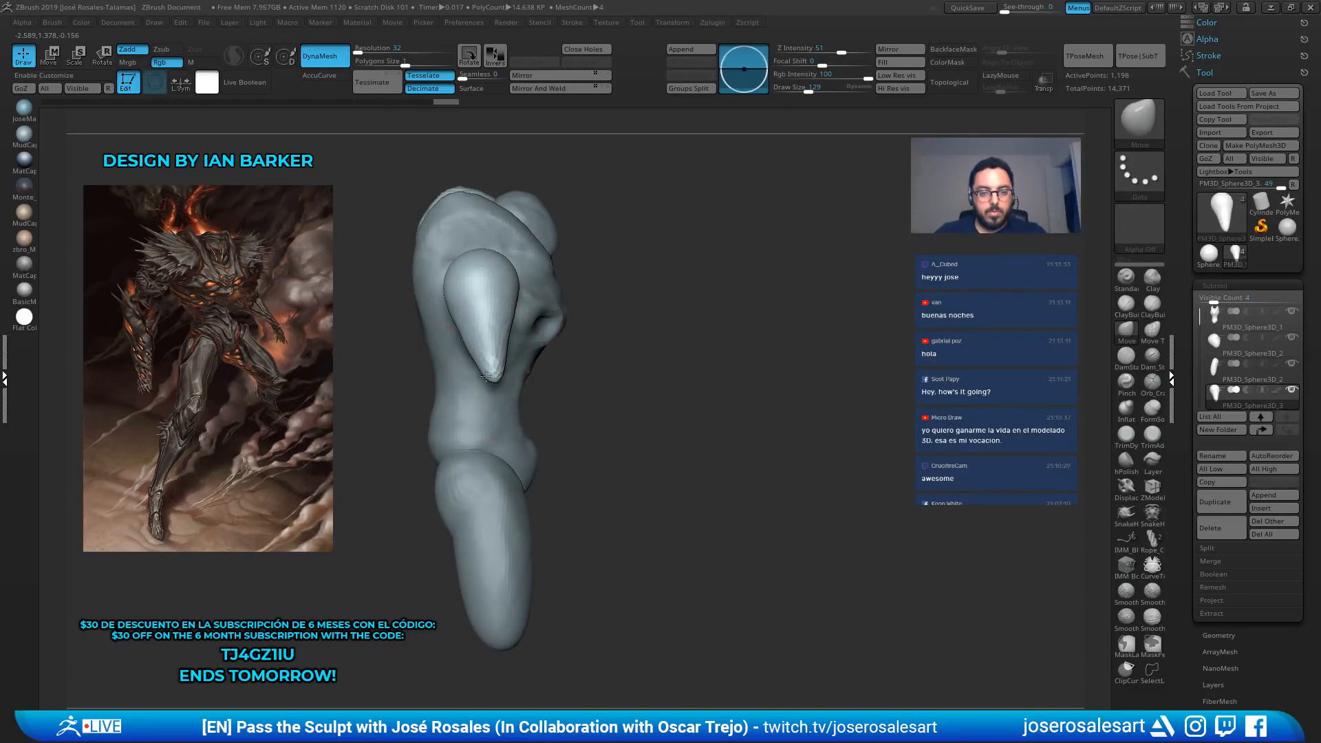
{"action": "left_click_drag", "start_coordinate": [485, 376], "coordinate": [469, 380]}
Build up the shoulder mass and thicken the length of the upper arm with the ClayBuildup brush
{"action": "key", "text": "b"}
{"action": "key", "text": "c"}
{"action": "key", "text": "b"}
{"action": "key", "text": "s"}
{"action": "mouse_move", "coordinate": [671, 278]}
{"action": "left_mouse_down"}
{"action": "mouse_move", "coordinate": [449, 330]}
{"action": "mouse_move", "coordinate": [475, 261]}
{"action": "left_mouse_up"}
{"action": "key", "text": "s"}
{"action": "mouse_move", "coordinate": [539, 230]}
{"action": "left_mouse_down"}
{"action": "mouse_move", "coordinate": [516, 221]}
{"action": "mouse_move", "coordinate": [531, 139]}
{"action": "mouse_move", "coordinate": [525, 264]}
{"action": "mouse_move", "coordinate": [509, 230]}
{"action": "mouse_move", "coordinate": [491, 245]}
{"action": "mouse_move", "coordinate": [517, 266]}
{"action": "left_mouse_up"}
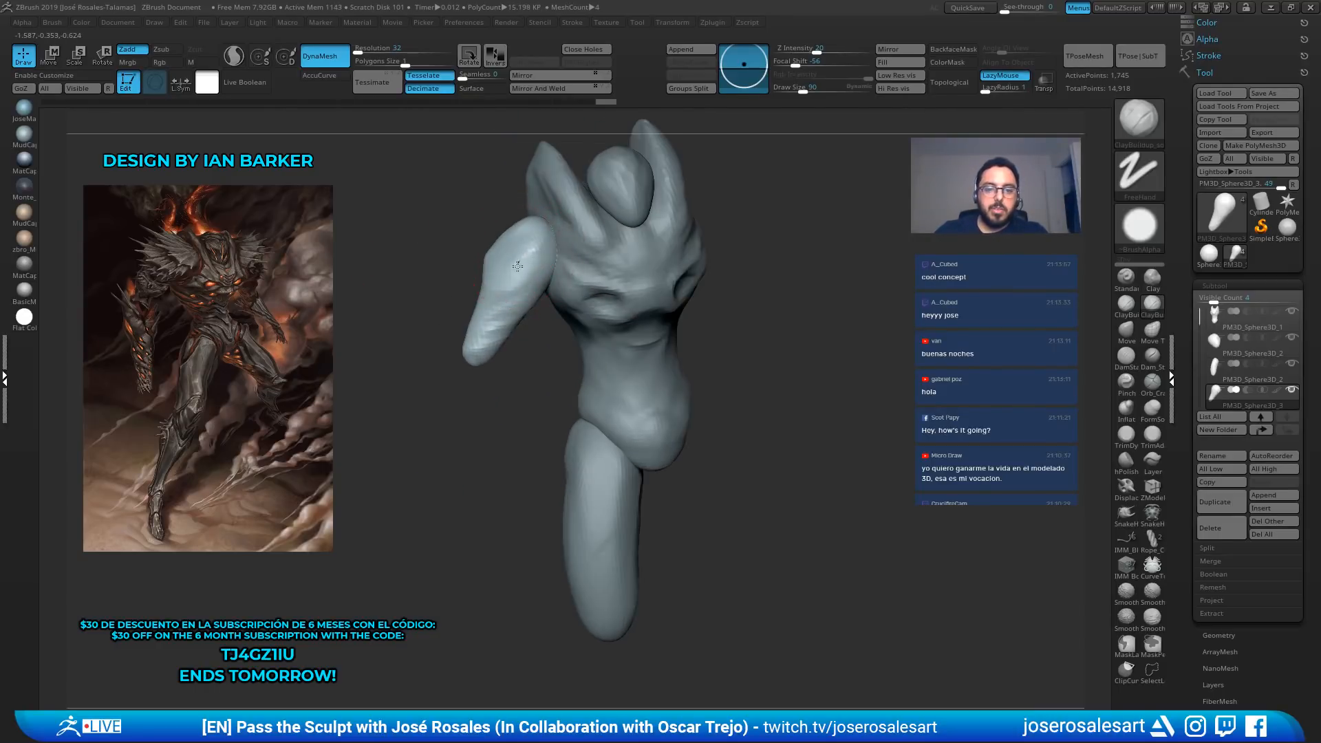
{"action": "mouse_move", "coordinate": [494, 332]}
{"action": "left_mouse_down"}
{"action": "mouse_move", "coordinate": [481, 323]}
{"action": "mouse_move", "coordinate": [431, 362]}
{"action": "mouse_move", "coordinate": [599, 143]}
{"action": "left_mouse_up"}
{"action": "mouse_move", "coordinate": [560, 236]}
{"action": "left_mouse_down", "text": "alt"}
{"action": "mouse_move", "coordinate": [541, 235]}
{"action": "mouse_move", "coordinate": [600, 209]}
{"action": "mouse_move", "coordinate": [470, 206]}
{"action": "mouse_move", "coordinate": [490, 227]}
{"action": "mouse_move", "coordinate": [509, 221]}
{"action": "left_mouse_up", "text": "alt"}
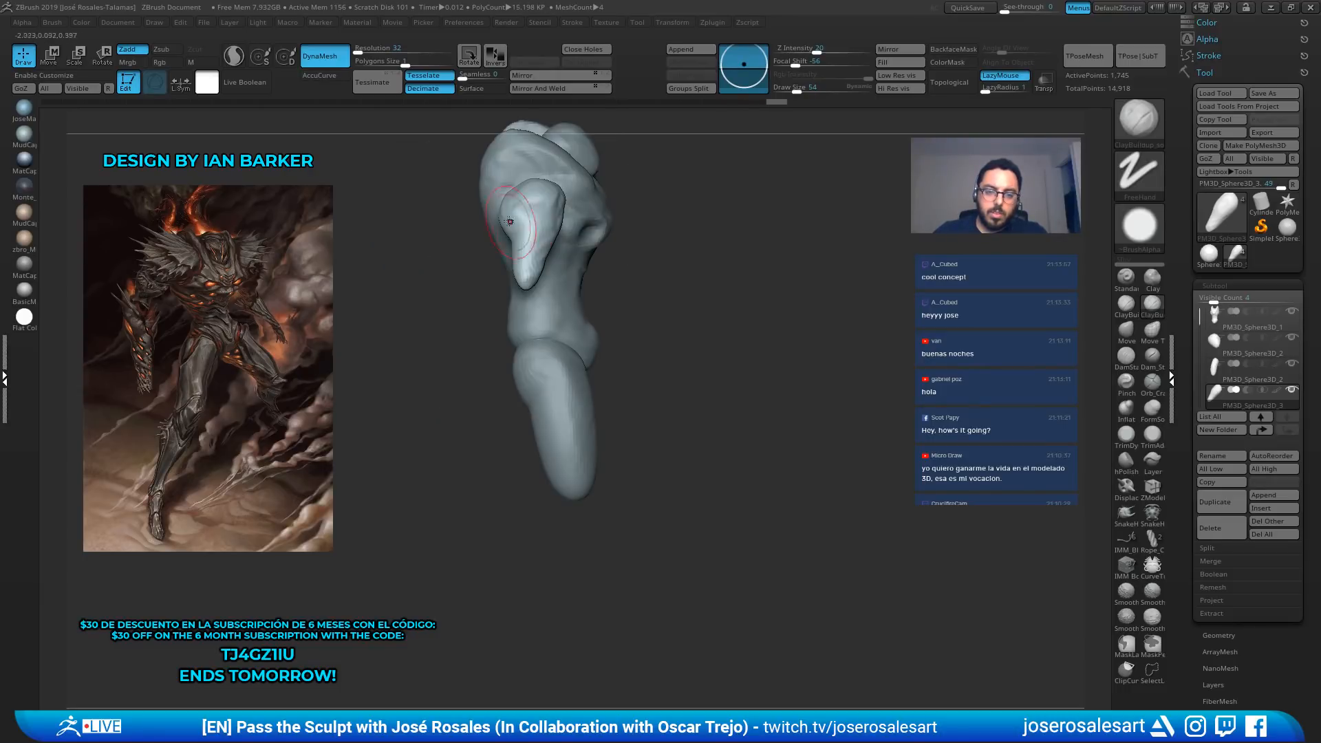
Shape the side of the upper arm into deltoid and lower-arm muscle masses with the ClayBuildup brush
{"action": "mouse_move", "coordinate": [539, 292]}
{"action": "left_mouse_down"}
{"action": "mouse_move", "coordinate": [496, 245]}
{"action": "mouse_move", "coordinate": [578, 298]}
{"action": "mouse_move", "coordinate": [636, 135]}
{"action": "left_mouse_up"}
{"action": "mouse_move", "coordinate": [521, 268]}
{"action": "left_mouse_down", "text": "alt"}
{"action": "mouse_move", "coordinate": [564, 272]}
{"action": "mouse_move", "coordinate": [534, 245]}
{"action": "left_mouse_up", "text": "alt"}
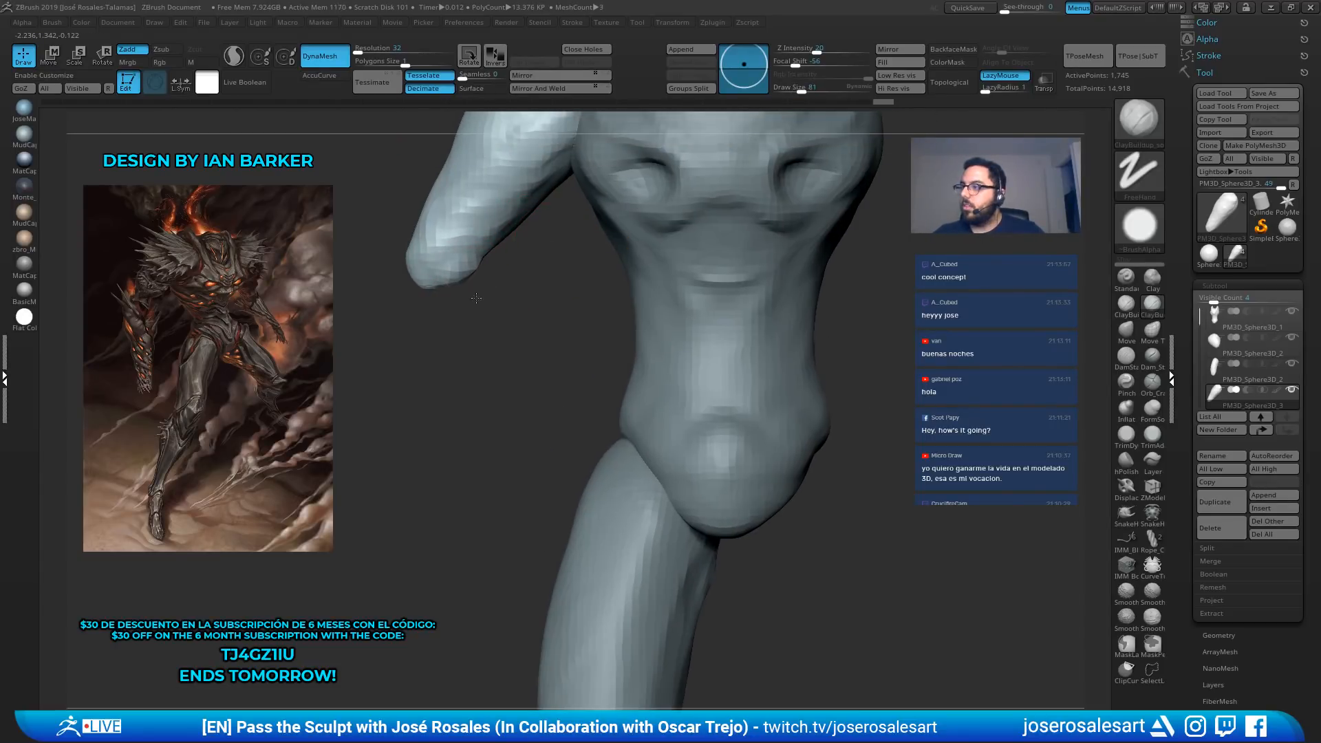
{"action": "left_click_drag", "start_coordinate": [523, 214], "coordinate": [541, 184]}
{"action": "left_click_drag", "start_coordinate": [550, 267], "coordinate": [607, 241]}
{"action": "left_click_drag", "start_coordinate": [512, 217], "coordinate": [521, 195]}
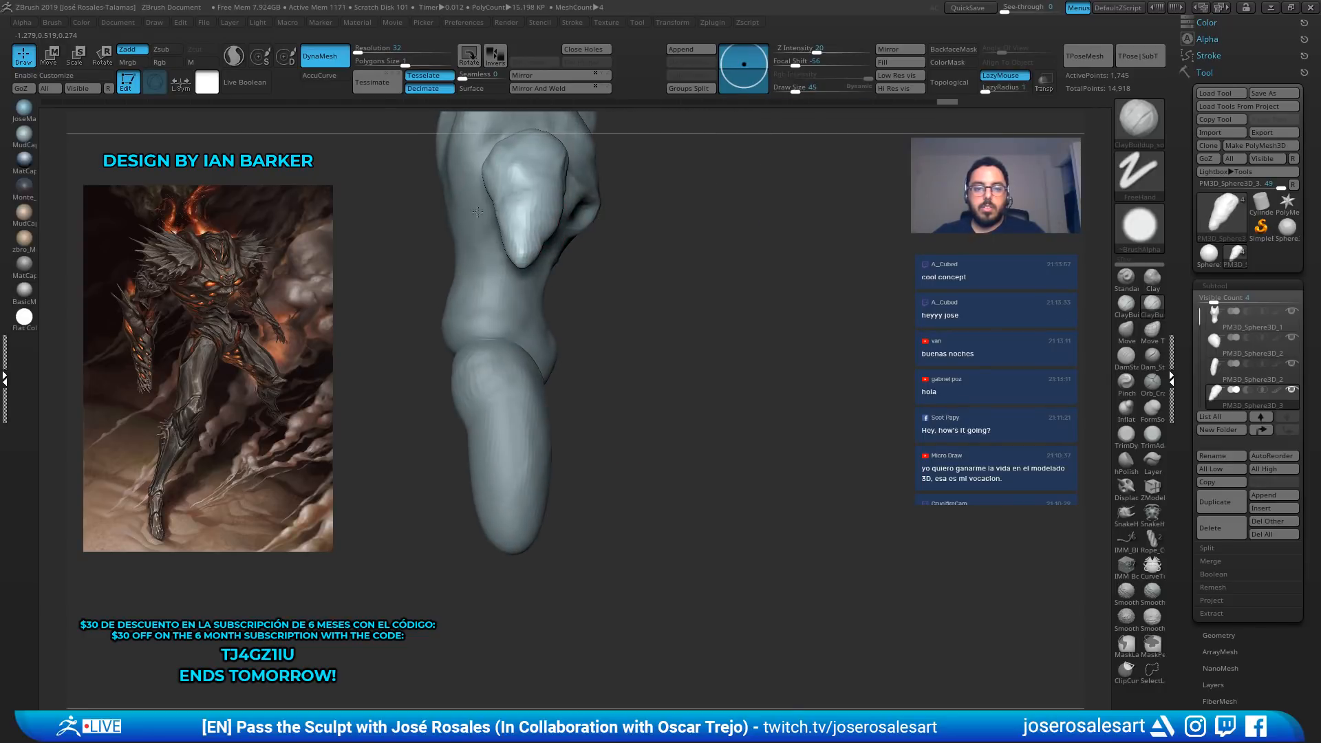
{"action": "mouse_move", "coordinate": [614, 237]}
{"action": "left_mouse_down"}
{"action": "mouse_move", "coordinate": [549, 233]}
{"action": "mouse_move", "coordinate": [584, 234]}
{"action": "mouse_move", "coordinate": [551, 298]}
{"action": "left_mouse_up"}
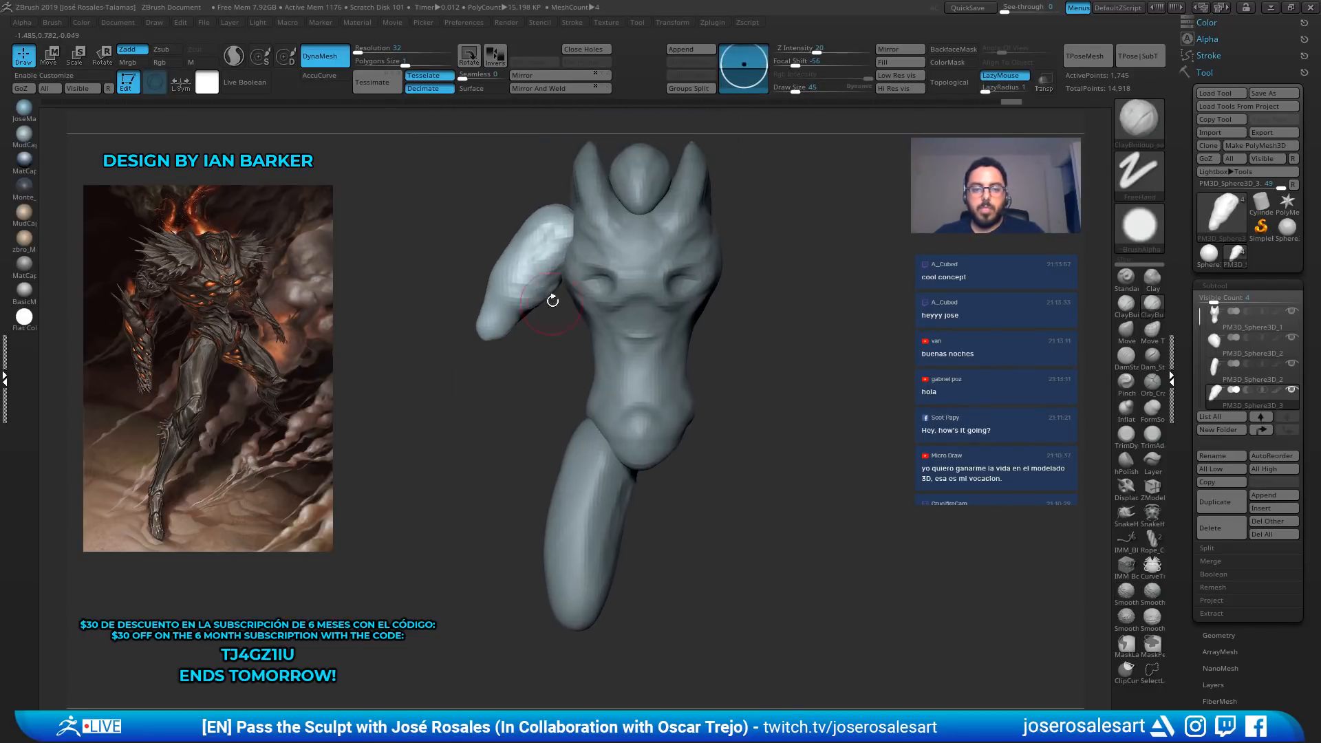
Refine the front of the upper arm and its transition into the torso with a larger ClayBuildup brush
{"action": "key", "text": "s"}
{"action": "left_click_drag", "start_coordinate": [510, 249], "coordinate": [521, 248]}
{"action": "left_click_drag", "start_coordinate": [618, 211], "coordinate": [549, 229], "text": "alt"}
{"action": "right_click_drag", "start_coordinate": [588, 268], "coordinate": [605, 307], "text": "alt"}
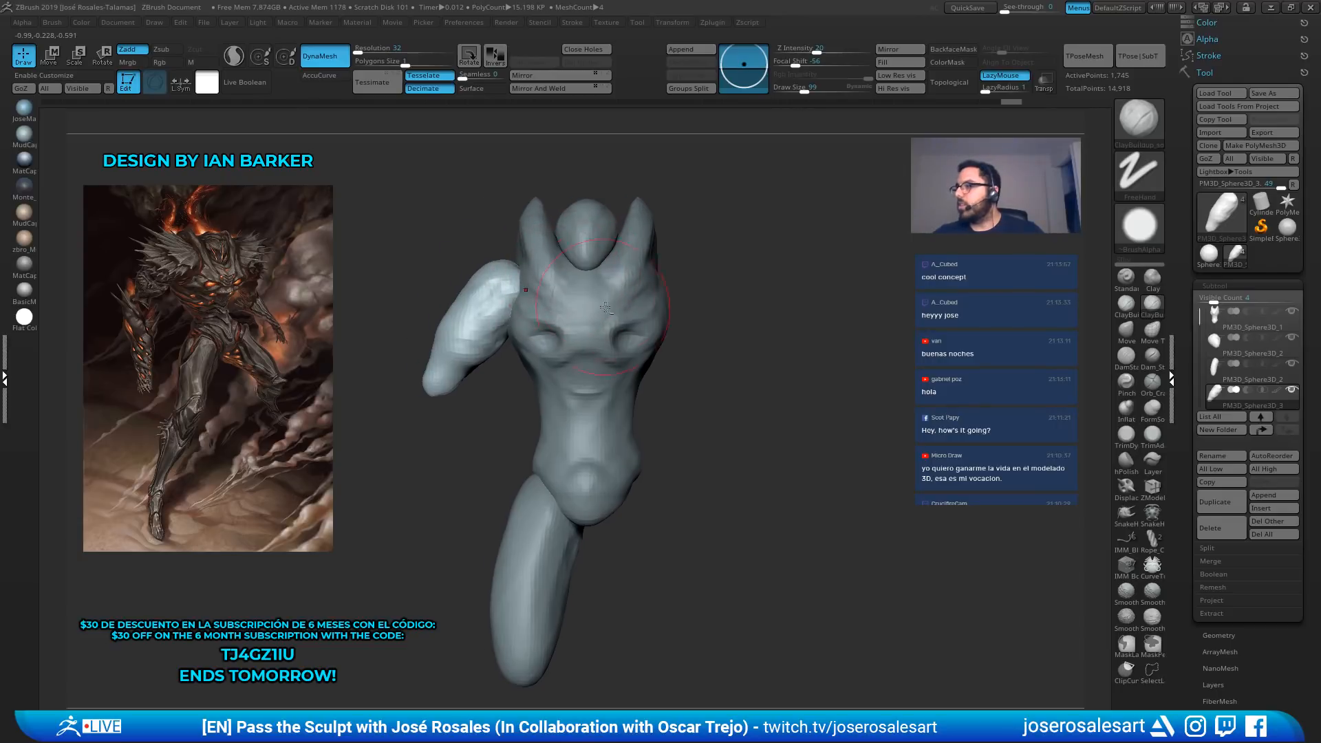
{"action": "mouse_move", "coordinate": [542, 253]}
{"action": "right_mouse_down"}
{"action": "mouse_move", "coordinate": [623, 262]}
{"action": "mouse_move", "coordinate": [551, 258]}
{"action": "right_mouse_up"}
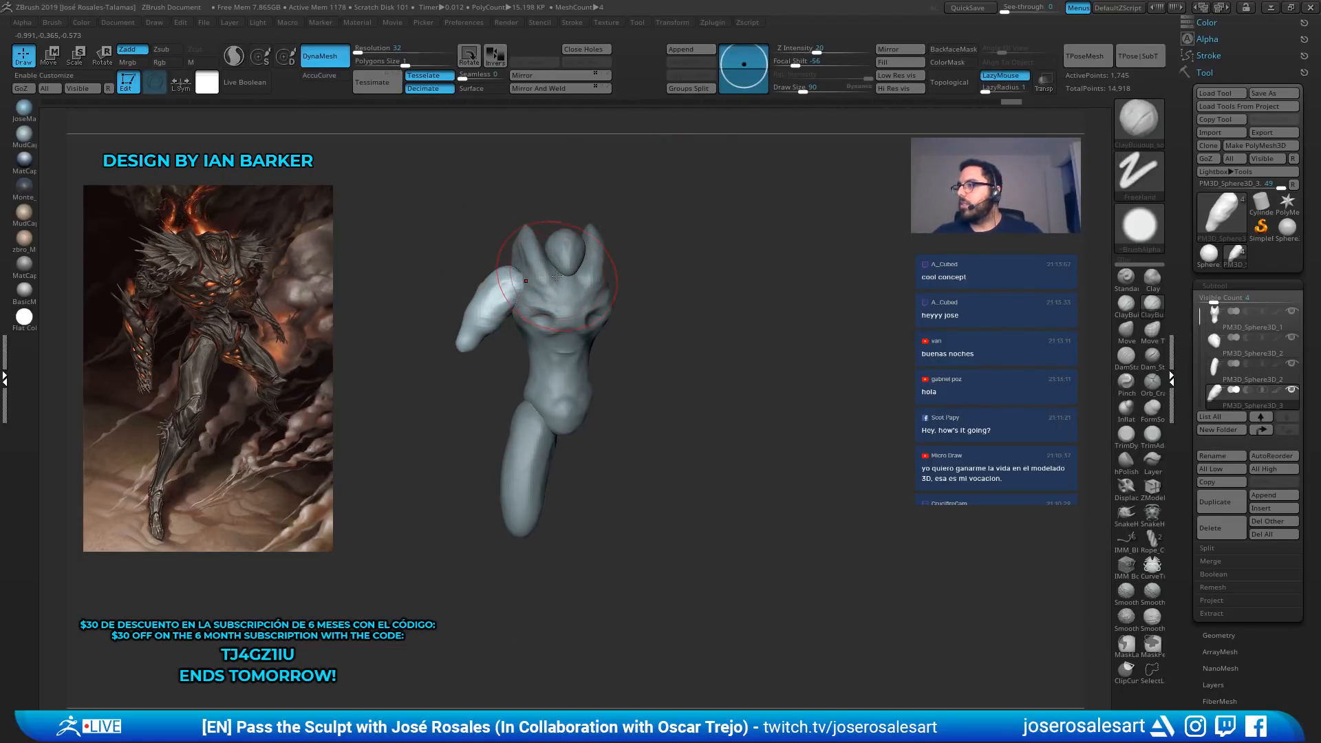
{"action": "mouse_move", "coordinate": [644, 276]}
{"action": "right_mouse_down", "text": "ctrl"}
{"action": "mouse_move", "coordinate": [621, 248]}
{"action": "mouse_move", "coordinate": [634, 241]}
{"action": "mouse_move", "coordinate": [626, 289]}
{"action": "right_mouse_up", "text": "ctrl"}
{"action": "right_click_drag", "start_coordinate": [520, 281], "coordinate": [549, 277]}
{"action": "key", "text": "s"}
{"action": "left_click_drag", "start_coordinate": [549, 282], "coordinate": [545, 282]}
{"action": "right_click", "coordinate": [545, 281]}
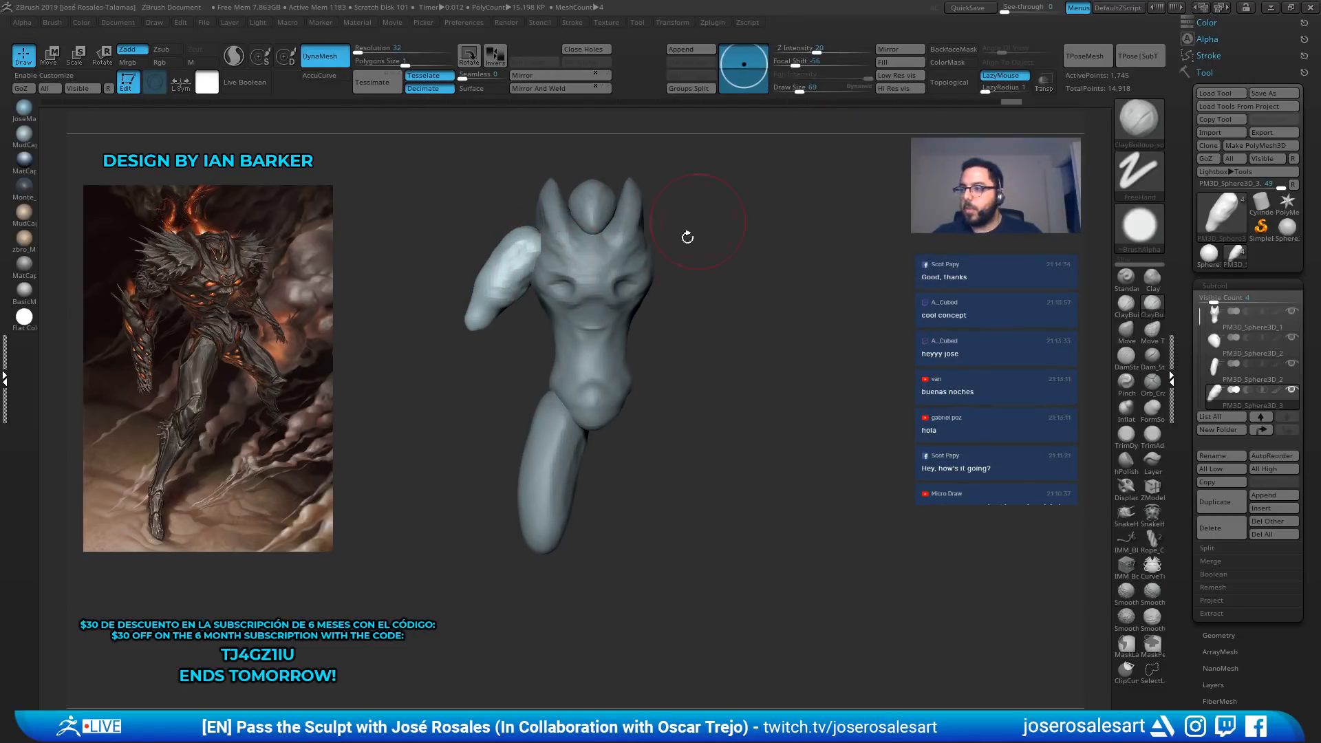
Select the torso and carve creases into the center of the lower abdomen with the DamStandard brush
{"action": "right_click_drag", "start_coordinate": [561, 265], "coordinate": [561, 321], "text": "ctrl"}
{"action": "right_click_drag", "start_coordinate": [560, 321], "coordinate": [585, 287], "text": "alt"}
{"action": "left_click", "coordinate": [626, 349], "text": "alt"}
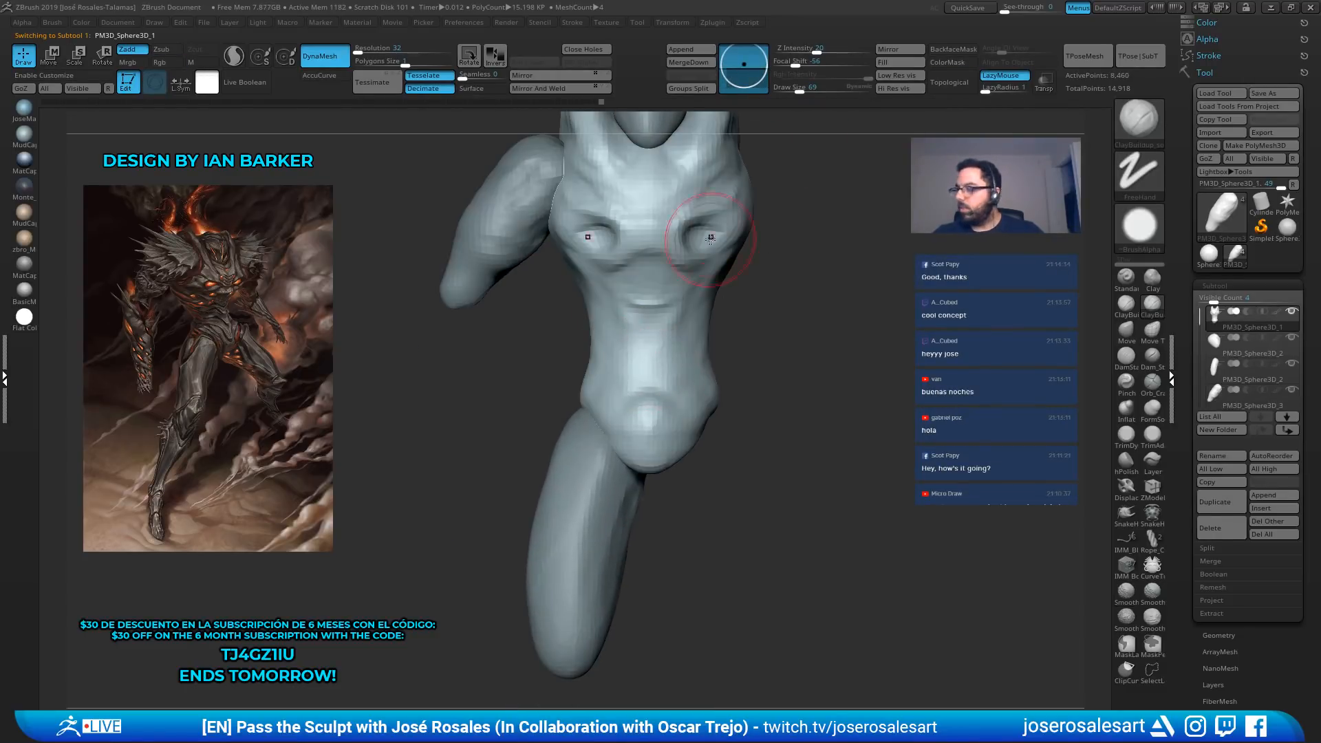
{"action": "key", "text": "b"}
{"action": "key", "text": "d"}
{"action": "key", "text": "s"}
{"action": "key", "text": "s"}
{"action": "left_click_drag", "start_coordinate": [646, 379], "coordinate": [644, 379]}
{"action": "mouse_move", "coordinate": [669, 377]}
{"action": "right_mouse_down", "text": "alt"}
{"action": "mouse_move", "coordinate": [693, 379]}
{"action": "mouse_move", "coordinate": [681, 392]}
{"action": "right_mouse_up", "text": "alt"}
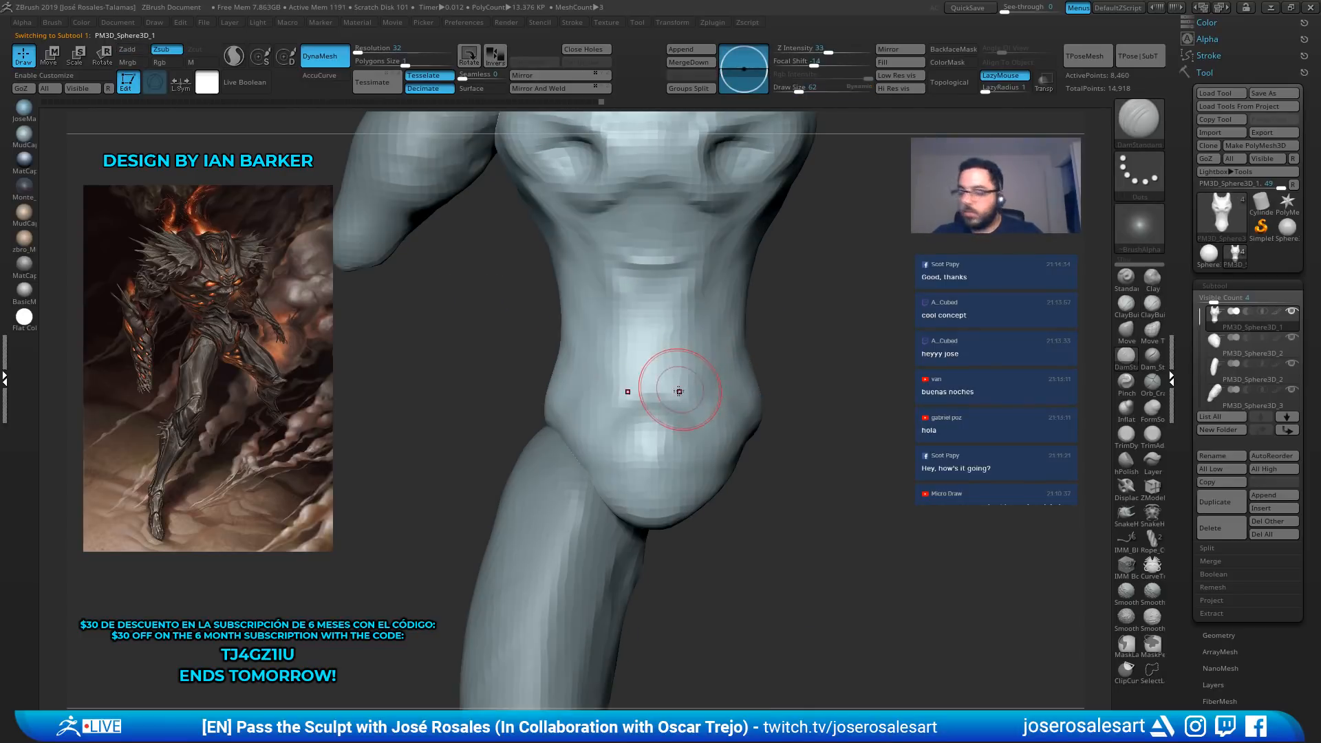
{"action": "key", "text": "s"}
{"action": "mouse_move", "coordinate": [678, 377]}
{"action": "left_mouse_down"}
{"action": "mouse_move", "coordinate": [657, 378]}
{"action": "mouse_move", "coordinate": [677, 370]}
{"action": "mouse_move", "coordinate": [667, 403]}
{"action": "left_mouse_up"}
{"action": "left_click_drag", "start_coordinate": [652, 352], "coordinate": [705, 313]}
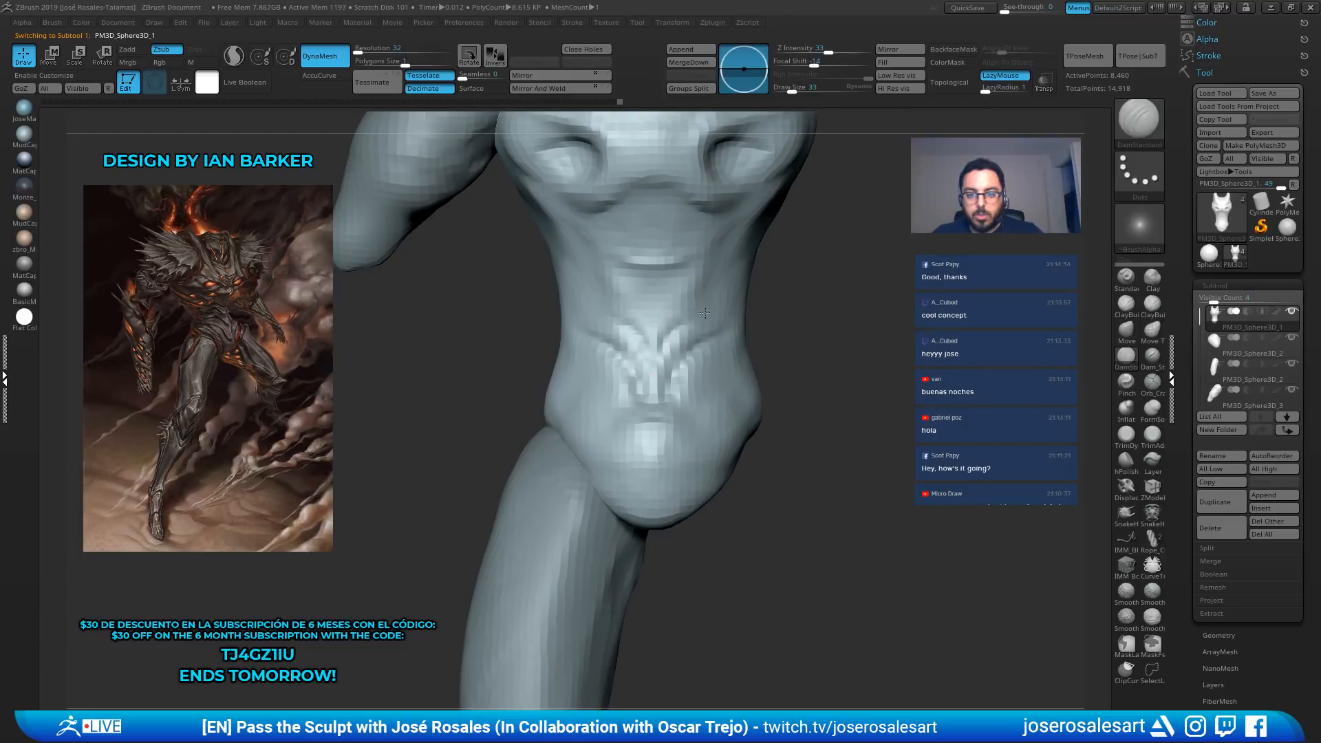
Carve folds from the abdomen around the waist above the hips with the DamStandard brush
{"action": "right_click_drag", "start_coordinate": [660, 360], "coordinate": [684, 295], "text": "ctrl"}
{"action": "left_click_drag", "start_coordinate": [684, 294], "coordinate": [747, 281]}
{"action": "left_click_drag", "start_coordinate": [676, 335], "coordinate": [723, 318]}
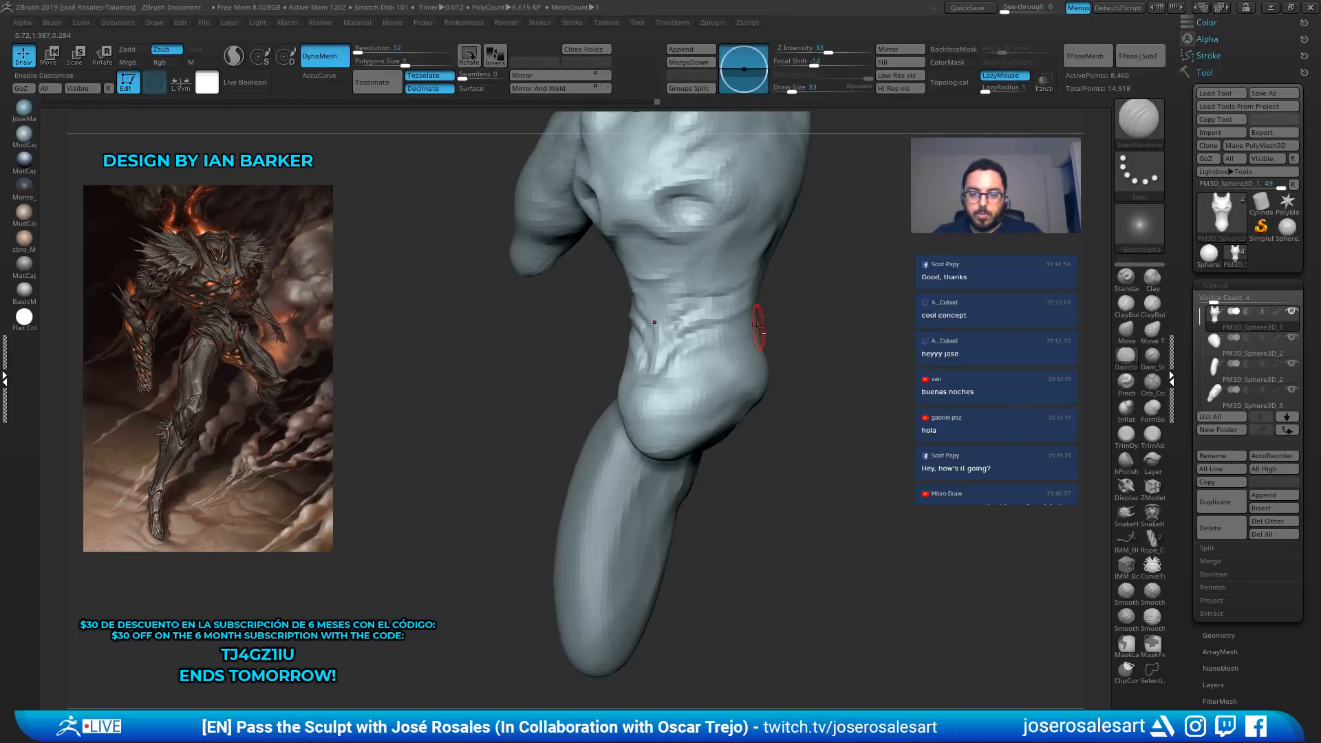
{"action": "mouse_move", "coordinate": [757, 328]}
{"action": "right_mouse_down"}
{"action": "mouse_move", "coordinate": [737, 333]}
{"action": "mouse_move", "coordinate": [732, 304]}
{"action": "mouse_move", "coordinate": [764, 300]}
{"action": "mouse_move", "coordinate": [801, 325]}
{"action": "mouse_move", "coordinate": [746, 312]}
{"action": "mouse_move", "coordinate": [796, 309]}
{"action": "right_mouse_up"}
{"action": "key", "text": "s"}
{"action": "key", "text": "1"}
{"action": "key", "text": "s"}
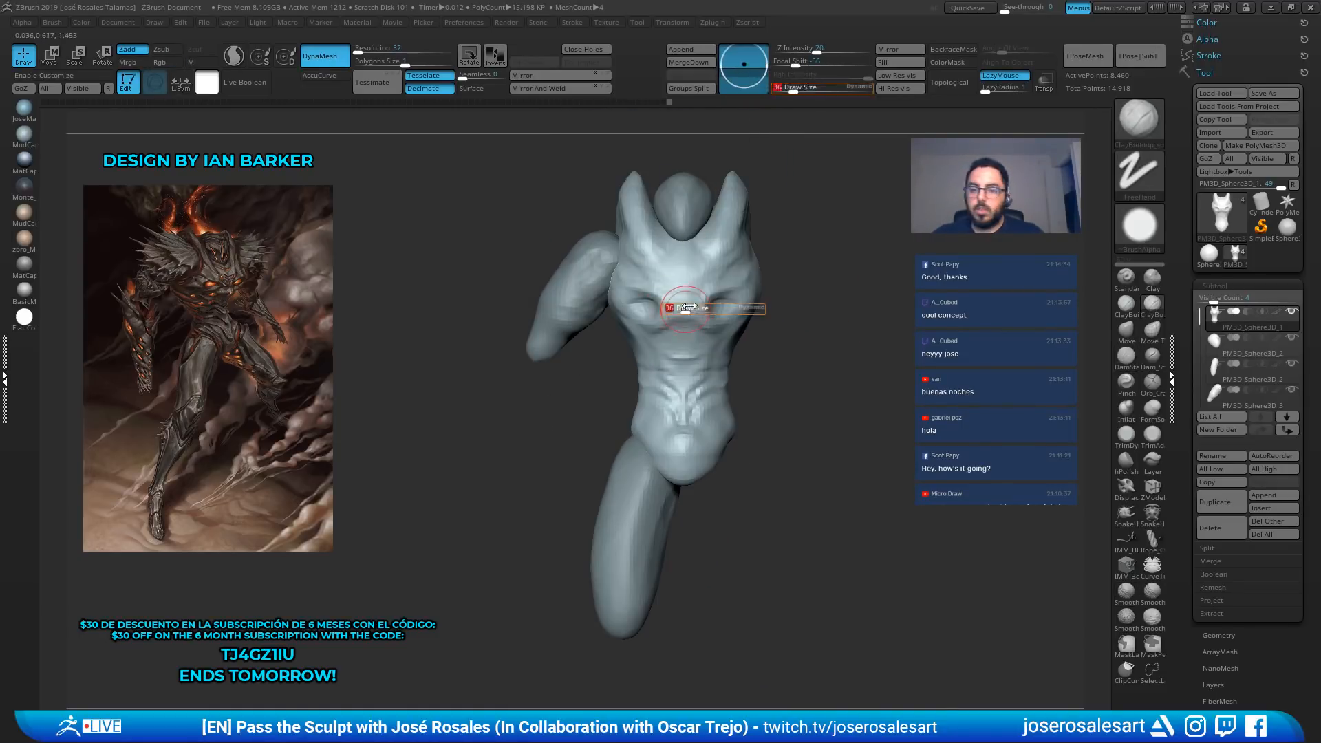
{"action": "left_click", "coordinate": [690, 308]}
Select and isolate the head, then smooth and round the lower face
{"action": "right_click_drag", "start_coordinate": [696, 265], "coordinate": [715, 267], "text": "ctrl"}
{"action": "mouse_move", "coordinate": [714, 267]}
{"action": "right_mouse_down"}
{"action": "mouse_move", "coordinate": [735, 266]}
{"action": "mouse_move", "coordinate": [656, 227]}
{"action": "mouse_move", "coordinate": [646, 286]}
{"action": "mouse_move", "coordinate": [643, 274]}
{"action": "right_mouse_up"}
{"action": "left_click", "coordinate": [676, 193], "text": "alt"}
{"action": "key", "text": "]"}
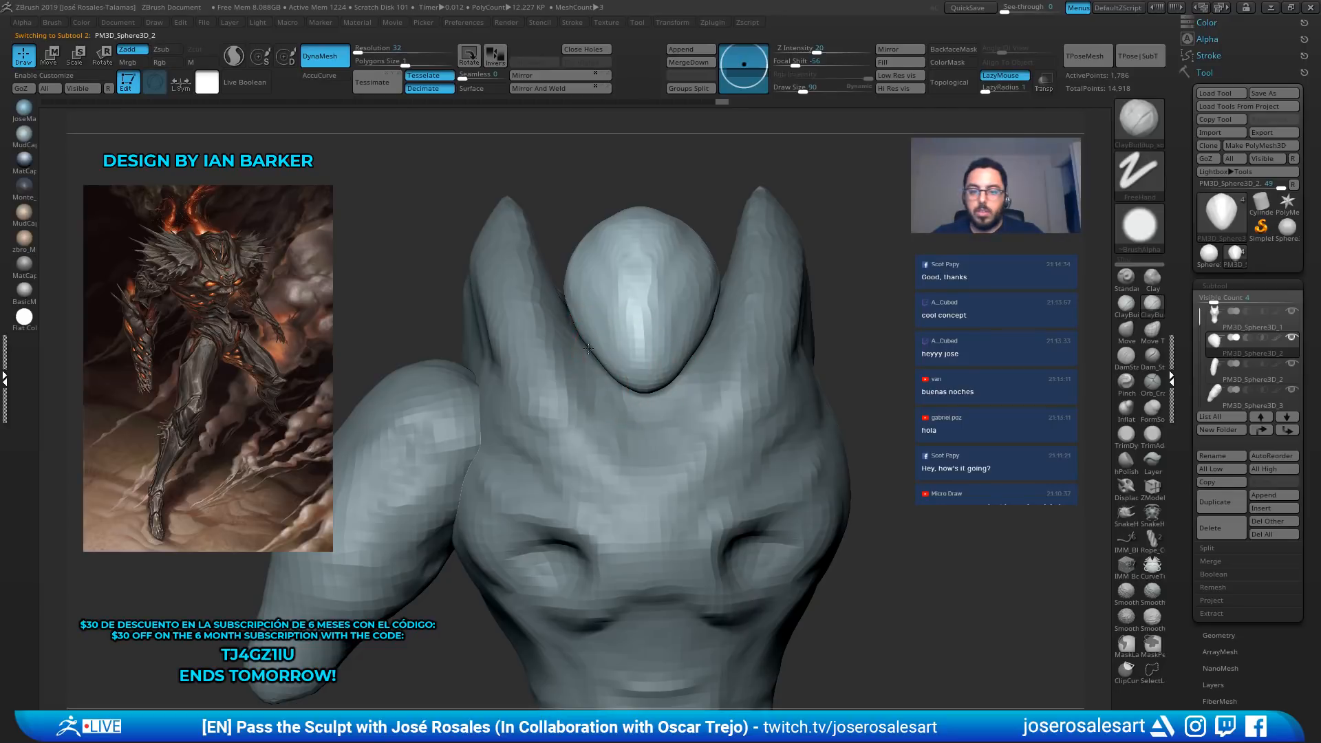
{"action": "key", "text": "shift+s"}
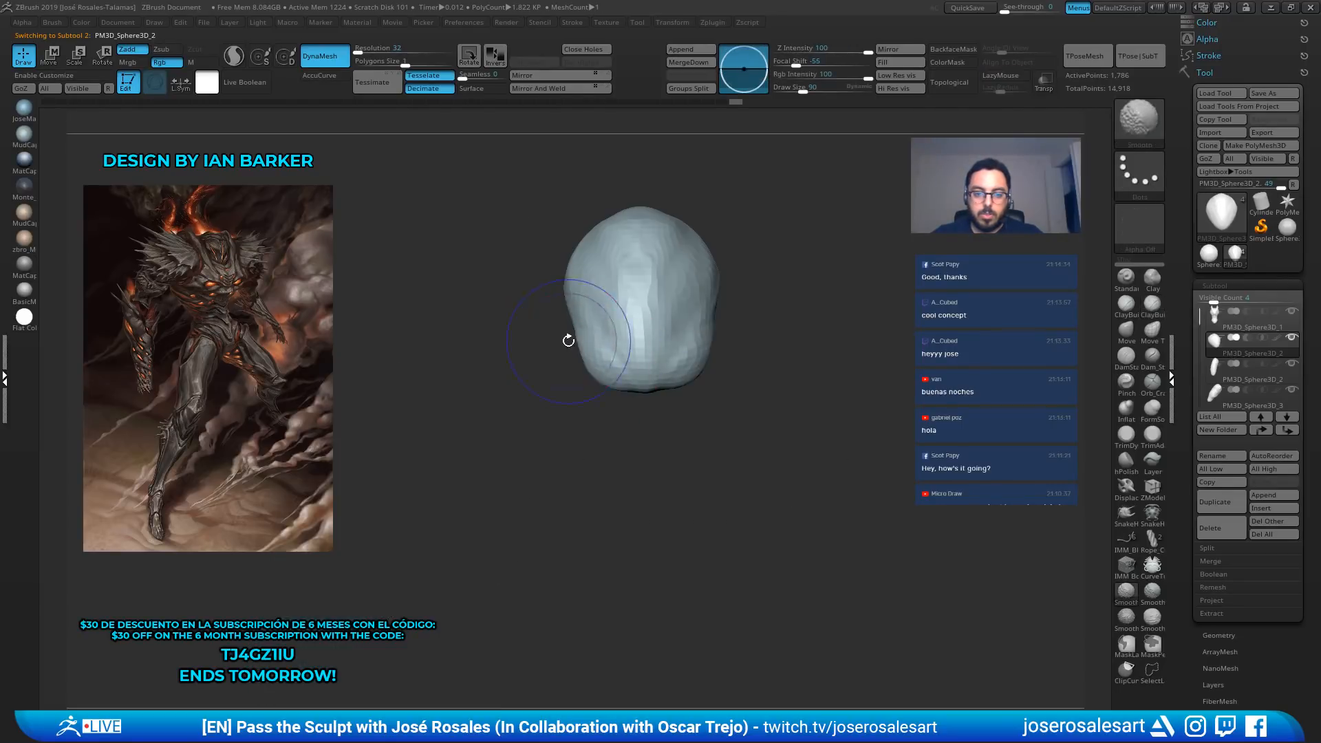
{"action": "right_click_drag", "start_coordinate": [569, 339], "coordinate": [616, 336]}
{"action": "left_click_drag", "start_coordinate": [634, 389], "coordinate": [624, 377], "text": "shift"}
{"action": "right_click_drag", "start_coordinate": [624, 378], "coordinate": [616, 351]}
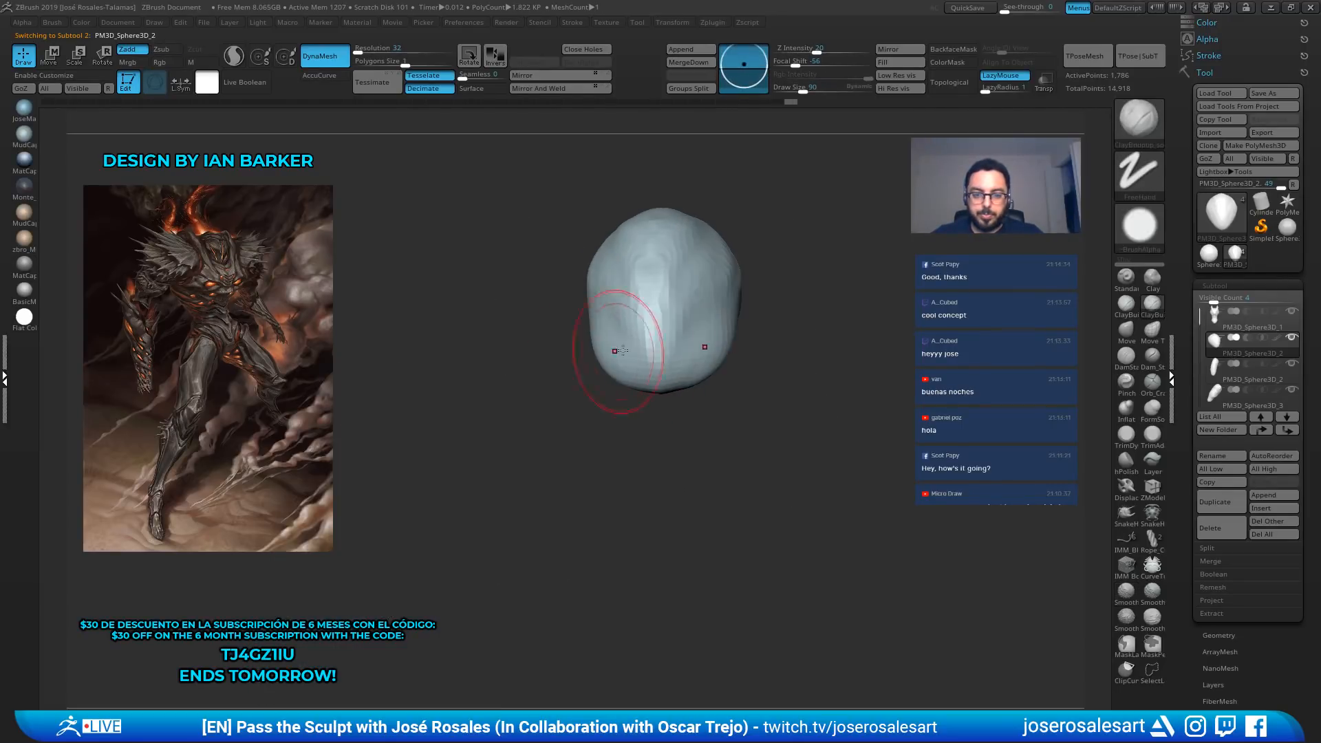
{"action": "left_click_drag", "start_coordinate": [616, 351], "coordinate": [657, 348], "text": "shift"}
{"action": "right_click_drag", "start_coordinate": [556, 327], "coordinate": [580, 342]}
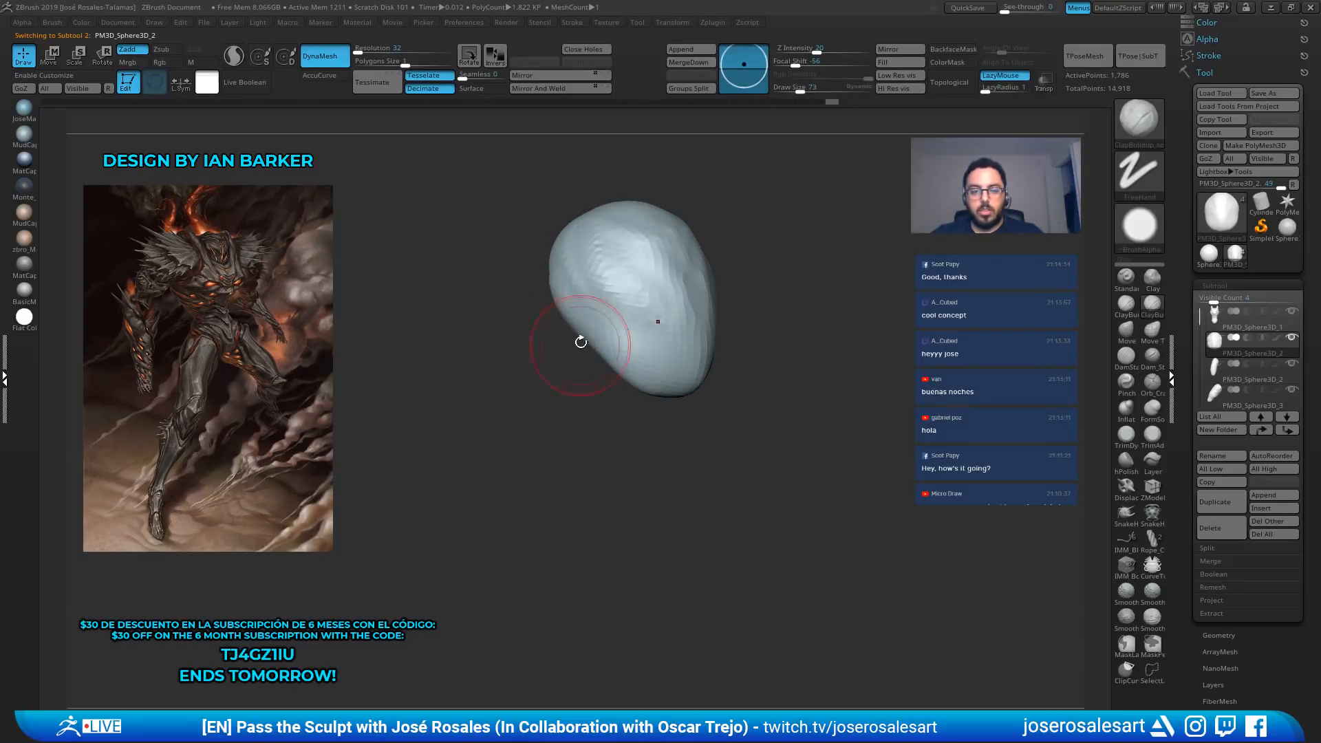
Build up the cheeks and sides of the head into a fuller shape with the ClayBuildup brush
{"action": "mouse_move", "coordinate": [614, 359]}
{"action": "left_mouse_down"}
{"action": "mouse_move", "coordinate": [590, 330]}
{"action": "mouse_move", "coordinate": [582, 269]}
{"action": "left_mouse_up"}
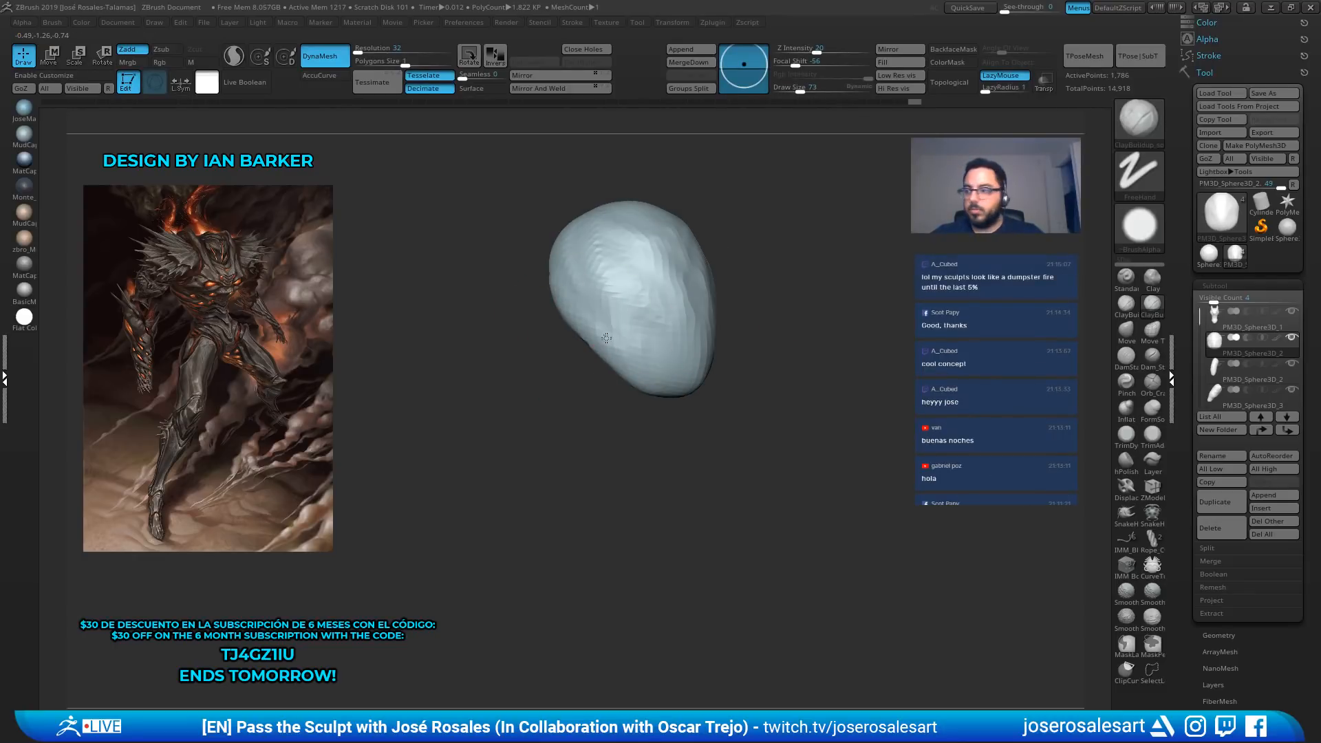
{"action": "mouse_move", "coordinate": [591, 282]}
{"action": "right_mouse_down"}
{"action": "mouse_move", "coordinate": [686, 321]}
{"action": "mouse_move", "coordinate": [630, 301]}
{"action": "mouse_move", "coordinate": [681, 309]}
{"action": "right_mouse_up"}
{"action": "key", "text": "s"}
{"action": "left_click", "coordinate": [658, 336]}
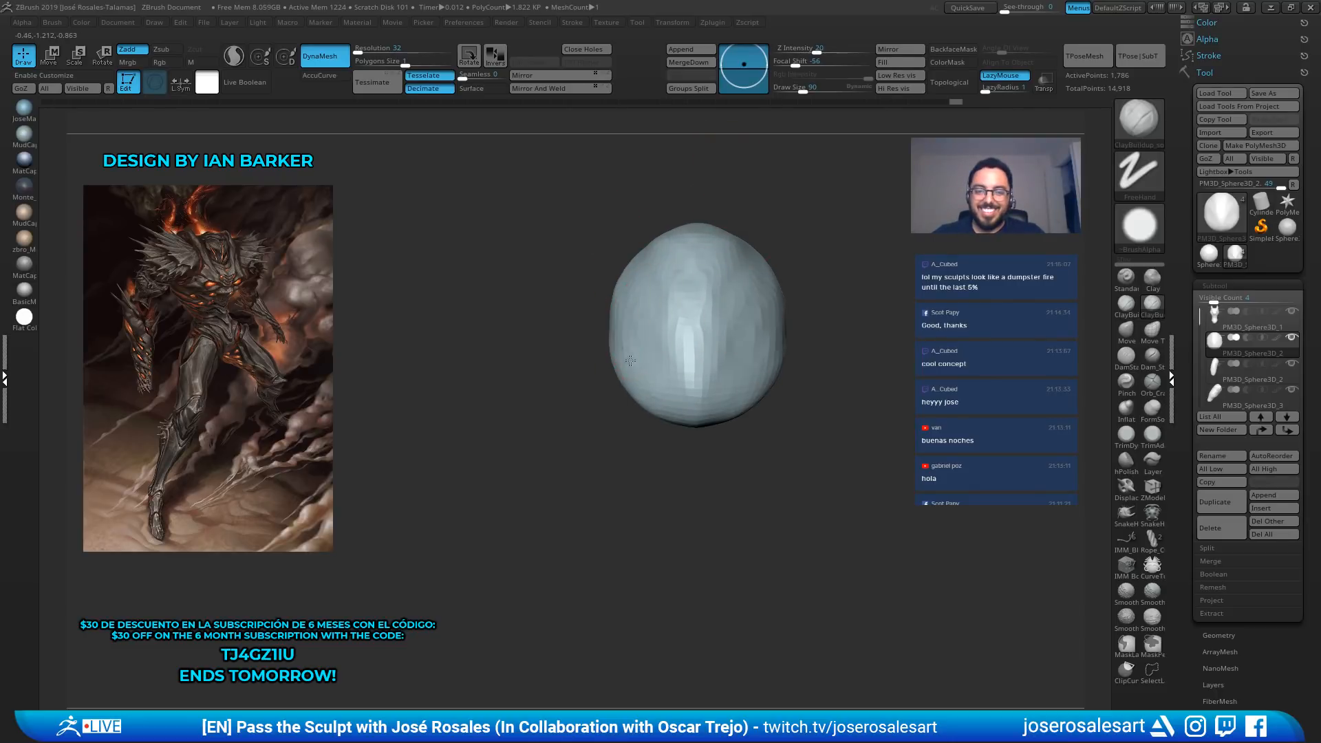
{"action": "right_click_drag", "start_coordinate": [631, 360], "coordinate": [579, 333]}
{"action": "left_click_drag", "start_coordinate": [637, 360], "coordinate": [632, 347]}
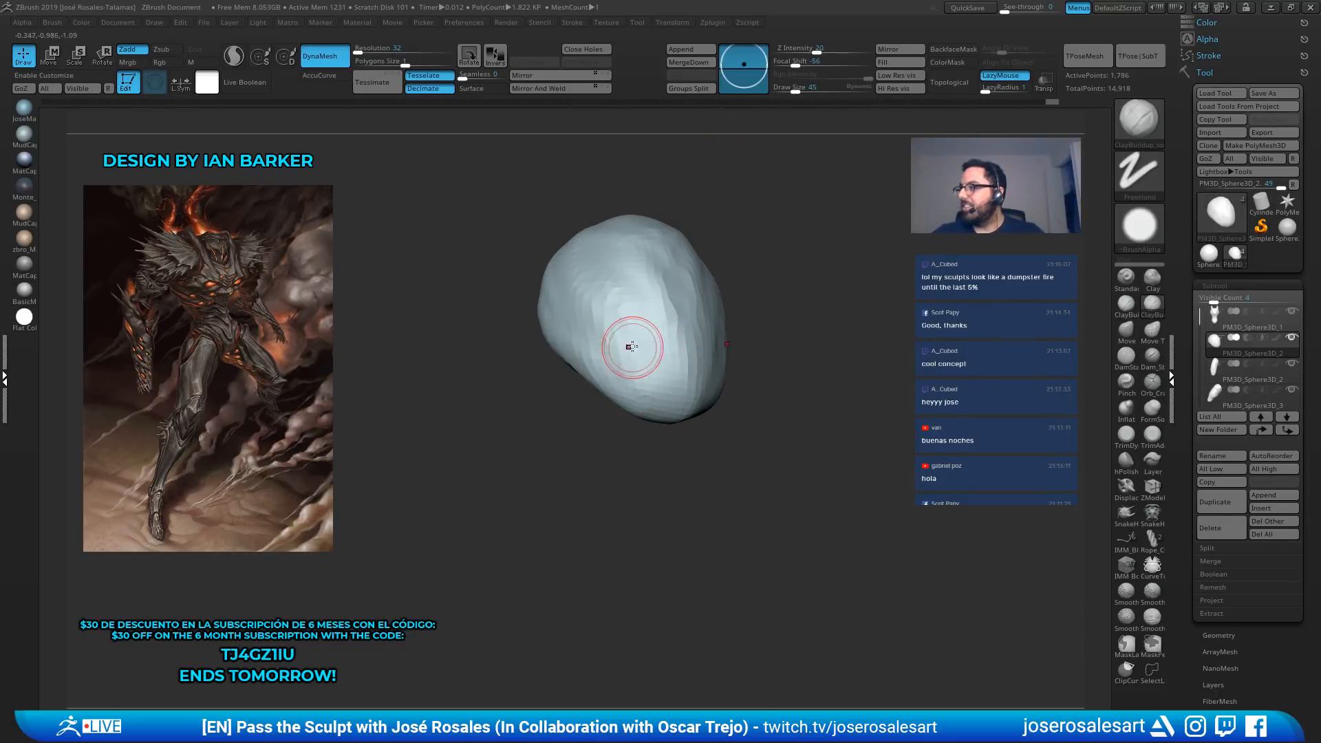
{"action": "left_click_drag", "start_coordinate": [721, 173], "coordinate": [751, 189], "text": "shift"}
{"action": "key", "text": "s"}
{"action": "left_click", "coordinate": [735, 350]}
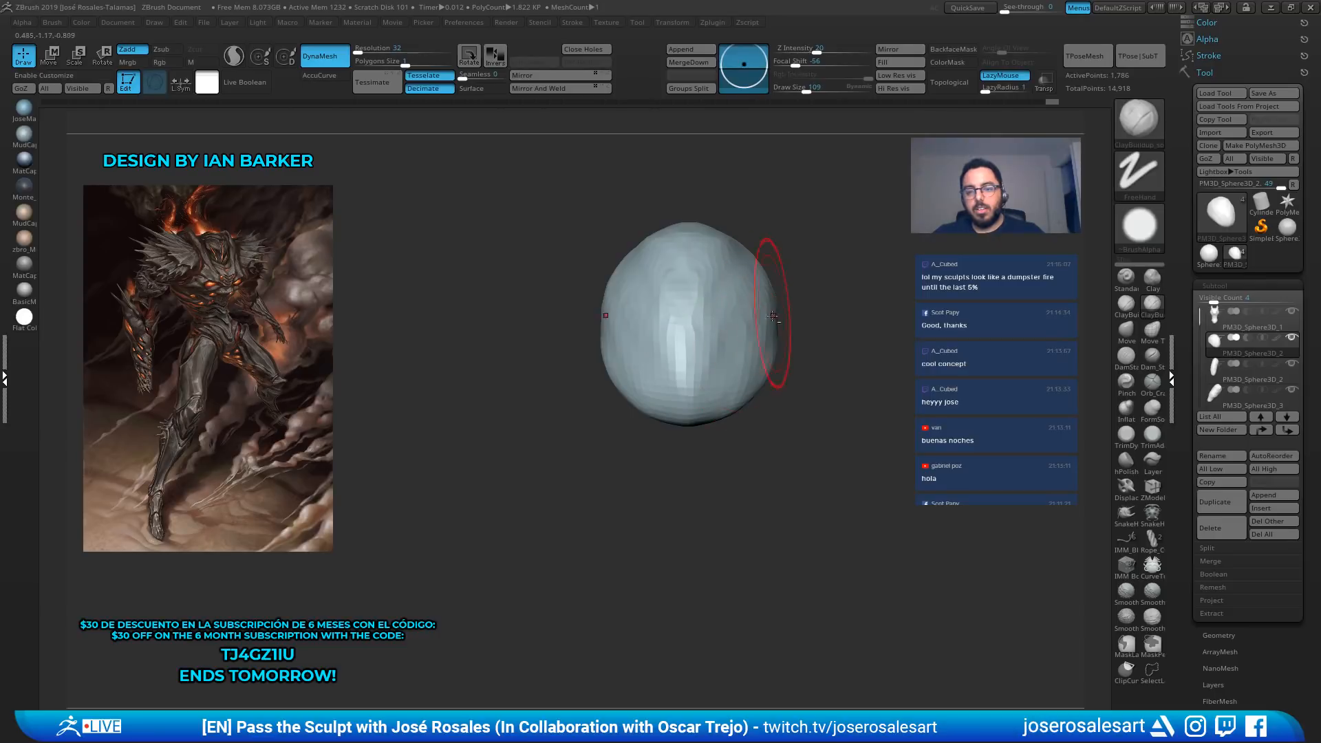
{"action": "mouse_move", "coordinate": [778, 333]}
{"action": "right_mouse_down"}
{"action": "mouse_move", "coordinate": [777, 307]}
{"action": "mouse_move", "coordinate": [799, 310]}
{"action": "mouse_move", "coordinate": [786, 305]}
{"action": "right_mouse_up"}
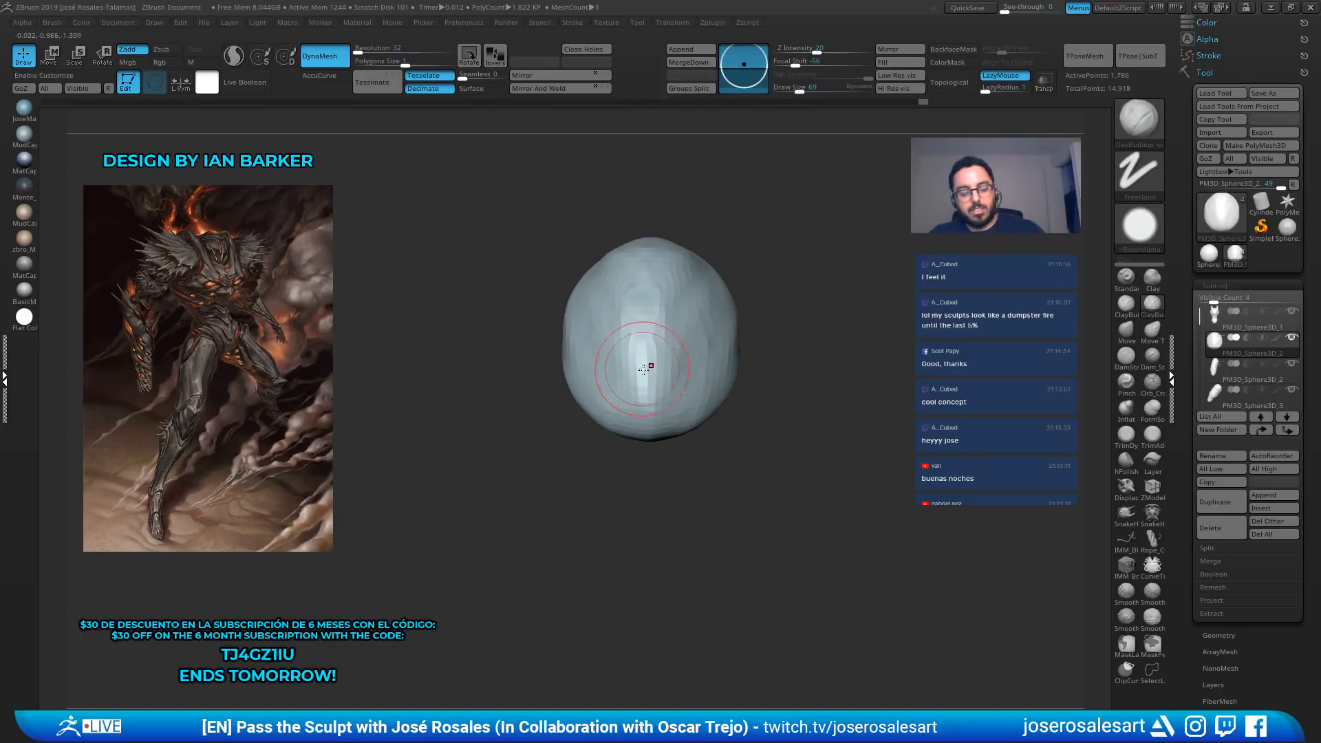
Carve vertical creases down the front of the head with the DamStandard brush, then show the whole figure
{"action": "key", "text": "b"}
{"action": "key", "text": "d"}
{"action": "key", "text": "s"}
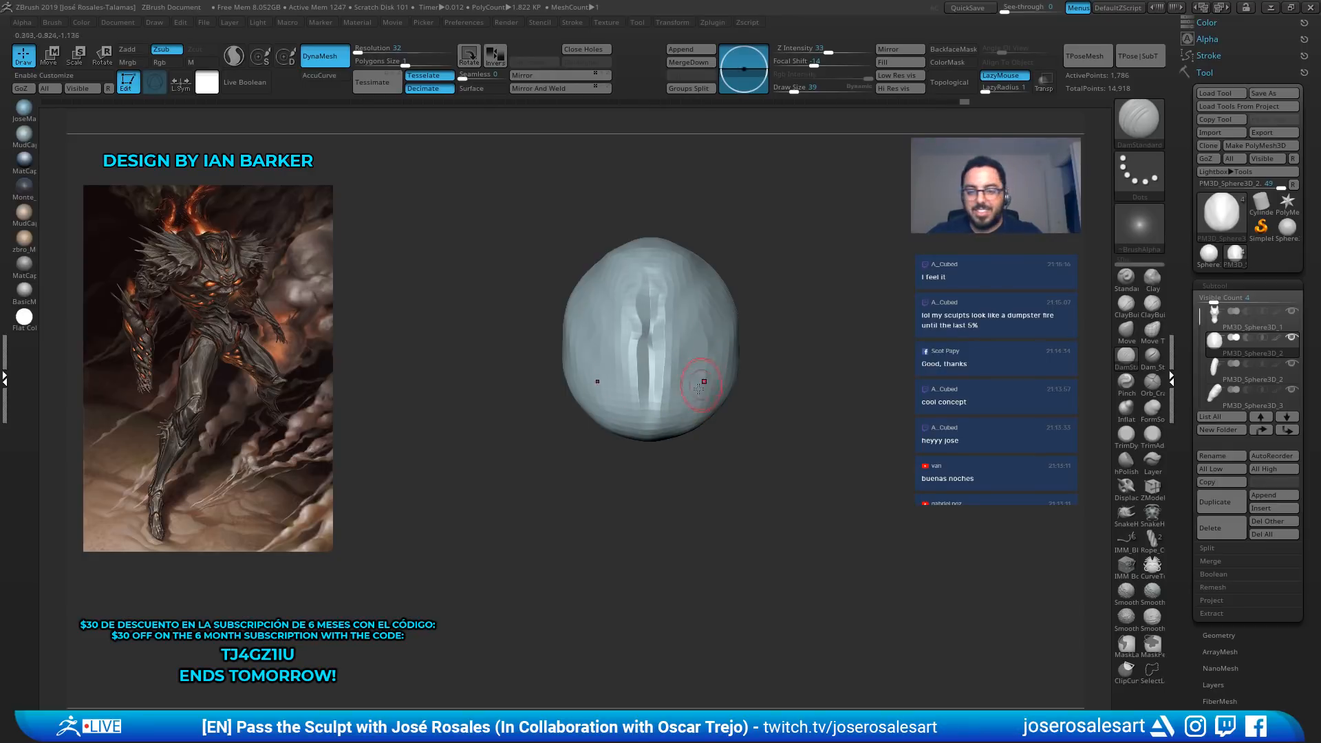
{"action": "left_click_drag", "start_coordinate": [747, 313], "coordinate": [744, 111]}
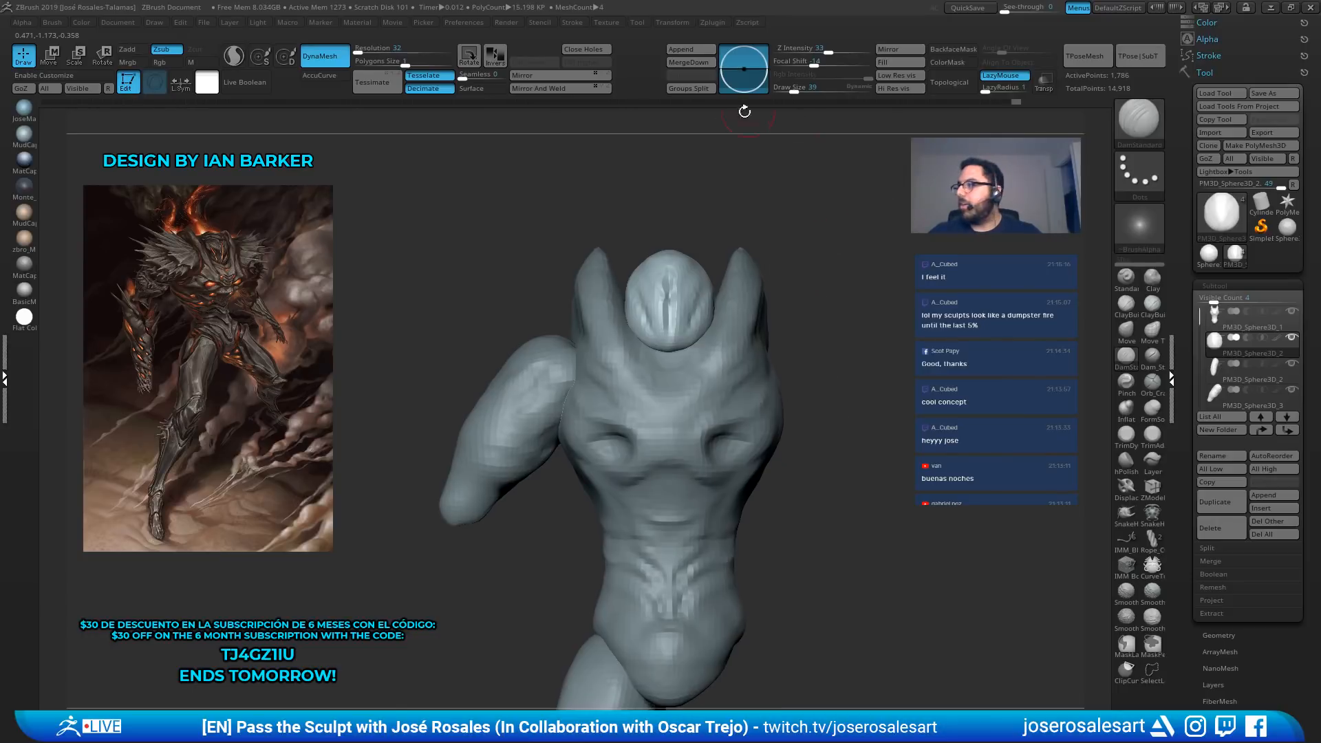
Reposition the head between the collar horns with the Move gizmo from the side view
{"action": "key", "text": "b"}
{"action": "key", "text": "m"}
{"action": "key", "text": "v"}
{"action": "mouse_move", "coordinate": [733, 292]}
{"action": "right_mouse_down", "text": "alt"}
{"action": "mouse_move", "coordinate": [750, 292]}
{"action": "mouse_move", "coordinate": [726, 341]}
{"action": "right_mouse_up", "text": "alt"}
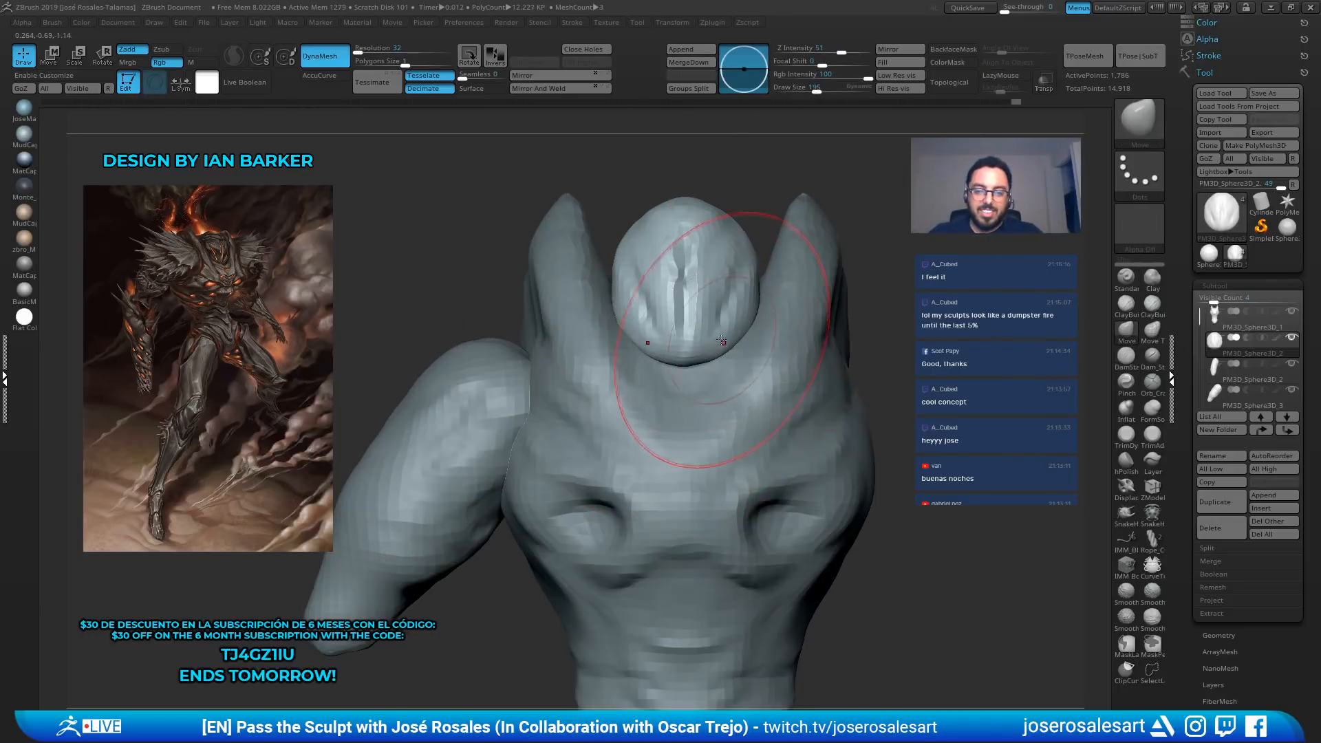
{"action": "right_click_drag", "start_coordinate": [619, 342], "coordinate": [692, 348]}
{"action": "mouse_move", "coordinate": [708, 266]}
{"action": "right_mouse_down"}
{"action": "mouse_move", "coordinate": [805, 312]}
{"action": "mouse_move", "coordinate": [746, 324]}
{"action": "mouse_move", "coordinate": [714, 258]}
{"action": "right_mouse_up"}
{"action": "key", "text": "w"}
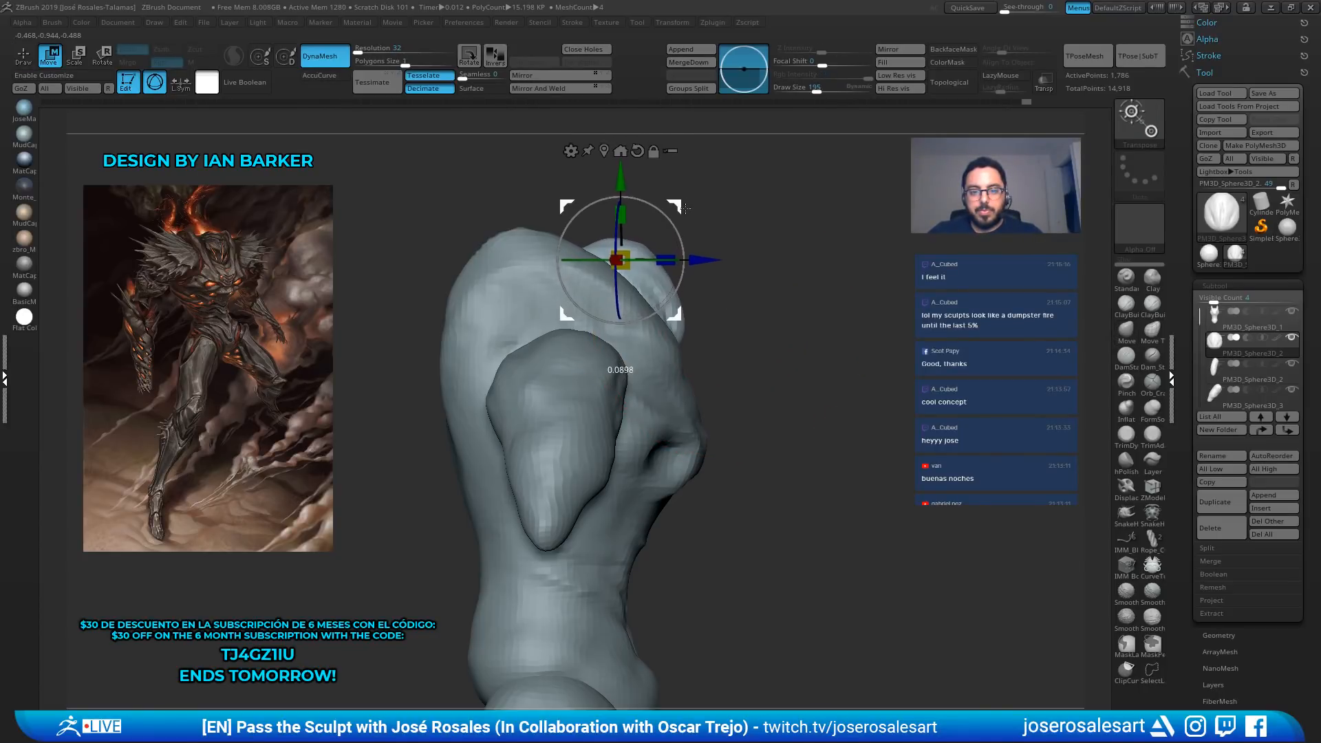
{"action": "key", "text": "q"}
Adjust the side and back contours of the head with the Move brush
{"action": "mouse_move", "coordinate": [677, 282]}
{"action": "right_mouse_down"}
{"action": "mouse_move", "coordinate": [571, 287]}
{"action": "mouse_move", "coordinate": [559, 306]}
{"action": "right_mouse_up"}
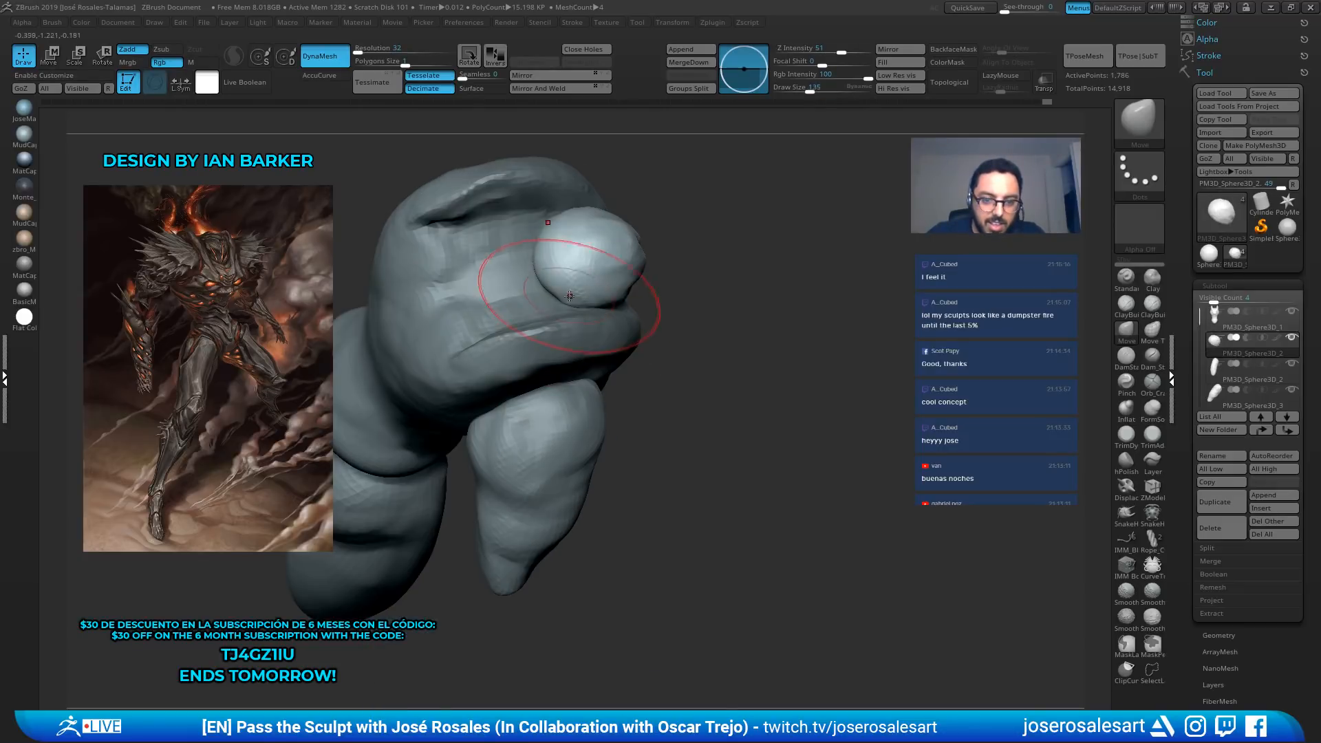
{"action": "left_click_drag", "start_coordinate": [559, 305], "coordinate": [554, 302]}
{"action": "right_click_drag", "start_coordinate": [554, 301], "coordinate": [566, 260]}
{"action": "left_click_drag", "start_coordinate": [566, 260], "coordinate": [568, 260]}
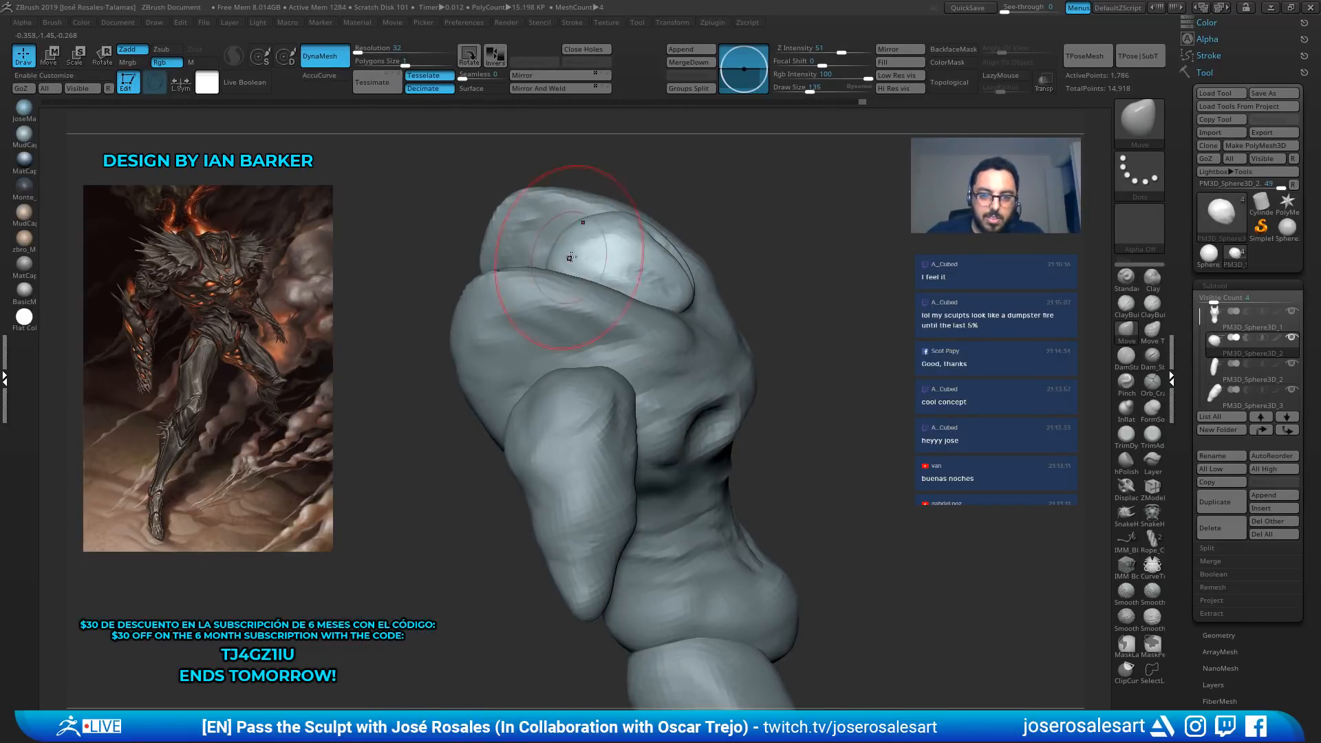
{"action": "right_click_drag", "start_coordinate": [568, 260], "coordinate": [570, 261], "text": "shift"}
Carve finer creases beside the center of the face with a smaller DamStandard brush
{"action": "right_click_drag", "start_coordinate": [661, 277], "coordinate": [682, 323], "text": "ctrl"}
{"action": "key", "text": "b"}
{"action": "key", "text": "d"}
{"action": "key", "text": "s"}
{"action": "key", "text": "s"}
{"action": "left_click_drag", "start_coordinate": [643, 299], "coordinate": [623, 299]}
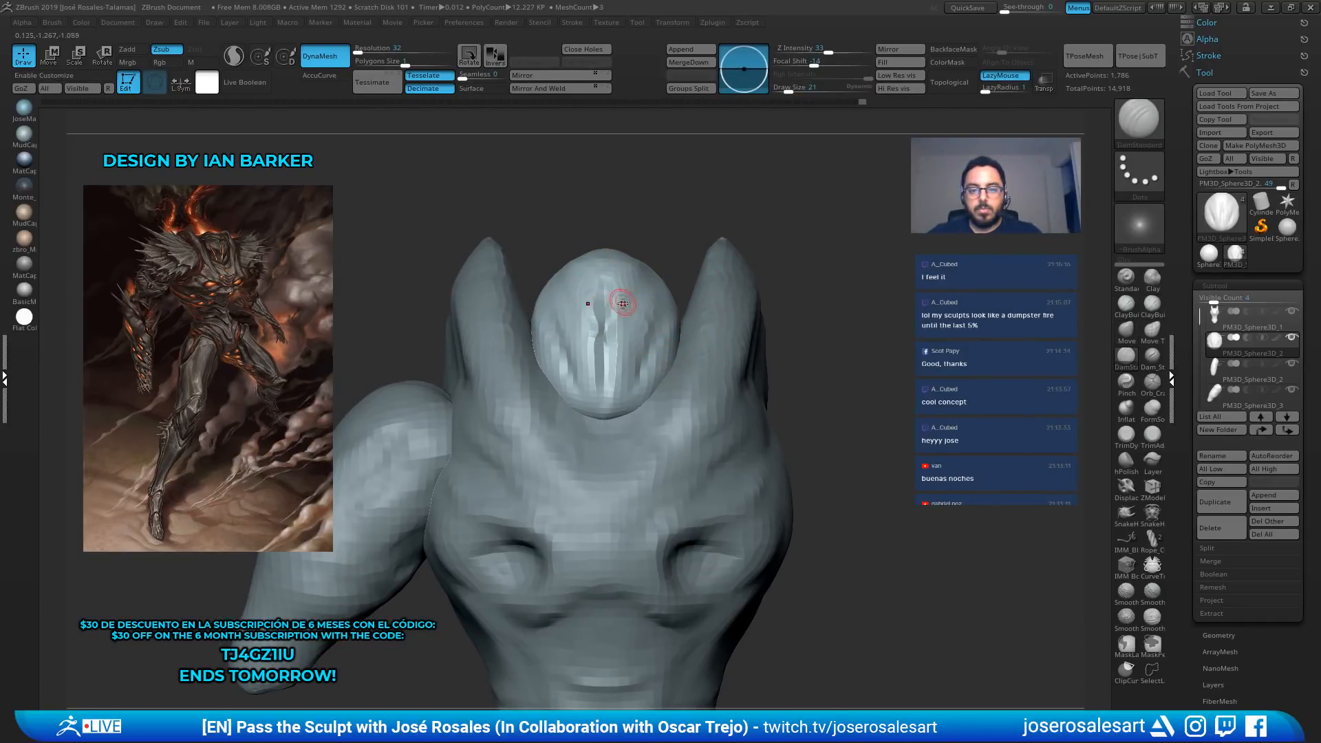
{"action": "right_click_drag", "start_coordinate": [666, 259], "coordinate": [614, 288]}
{"action": "key", "text": "s"}
{"action": "left_click_drag", "start_coordinate": [615, 288], "coordinate": [620, 289]}
{"action": "left_click_drag", "start_coordinate": [639, 267], "coordinate": [611, 299]}
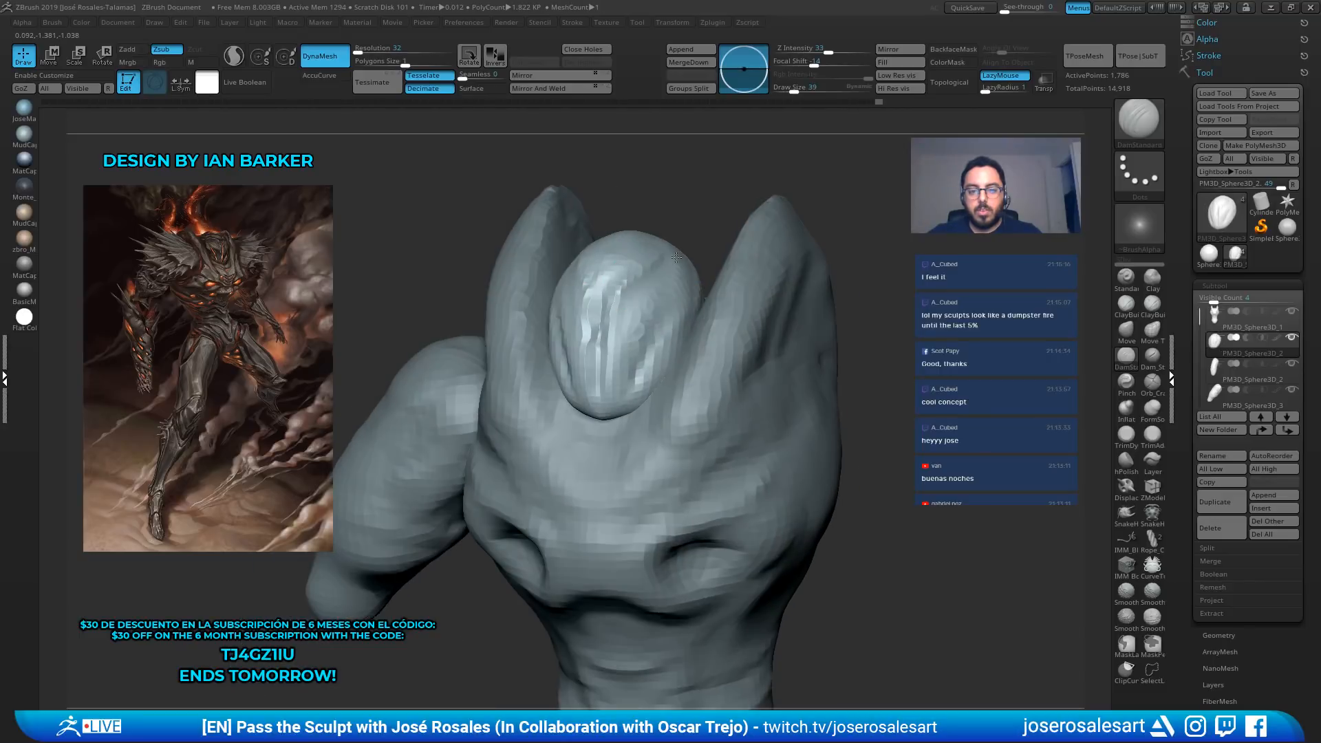
Build up volume along the side of the head with the ClayBuildup brush
{"action": "key", "text": "b"}
{"action": "key", "text": "c"}
{"action": "key", "text": "b"}
{"action": "mouse_move", "coordinate": [684, 286]}
{"action": "right_mouse_down"}
{"action": "mouse_move", "coordinate": [709, 267]}
{"action": "mouse_move", "coordinate": [708, 280]}
{"action": "right_mouse_up"}
{"action": "key", "text": "alt+s"}
{"action": "key", "text": "s"}
{"action": "left_click_drag", "start_coordinate": [714, 282], "coordinate": [727, 282]}
{"action": "left_click_drag", "start_coordinate": [736, 248], "coordinate": [729, 306]}
{"action": "right_click_drag", "start_coordinate": [728, 306], "coordinate": [702, 296]}
{"action": "left_click_drag", "start_coordinate": [743, 233], "coordinate": [753, 292]}
Add ClayBuildup strokes across the forehead and upper front of the head
{"action": "mouse_move", "coordinate": [729, 275]}
{"action": "right_mouse_down", "text": "ctrl"}
{"action": "mouse_move", "coordinate": [698, 247]}
{"action": "mouse_move", "coordinate": [711, 258]}
{"action": "right_mouse_up", "text": "ctrl"}
{"action": "left_click_drag", "start_coordinate": [702, 238], "coordinate": [645, 286]}
{"action": "right_click_drag", "start_coordinate": [701, 246], "coordinate": [661, 244]}
{"action": "left_click_drag", "start_coordinate": [646, 242], "coordinate": [632, 286]}
{"action": "right_click_drag", "start_coordinate": [647, 255], "coordinate": [654, 241]}
{"action": "left_click_drag", "start_coordinate": [623, 253], "coordinate": [657, 237]}
{"action": "right_click_drag", "start_coordinate": [658, 237], "coordinate": [742, 256]}
{"action": "key", "text": "alt+s"}
{"action": "mouse_move", "coordinate": [742, 256]}
{"action": "right_mouse_down"}
{"action": "mouse_move", "coordinate": [804, 271]}
{"action": "mouse_move", "coordinate": [726, 247]}
{"action": "mouse_move", "coordinate": [655, 259]}
{"action": "right_mouse_up"}
Build up the back of the head toward the neck with the ClayBuildup brush
{"action": "key", "text": "b"}
{"action": "key", "text": "m"}
{"action": "key", "text": "v"}
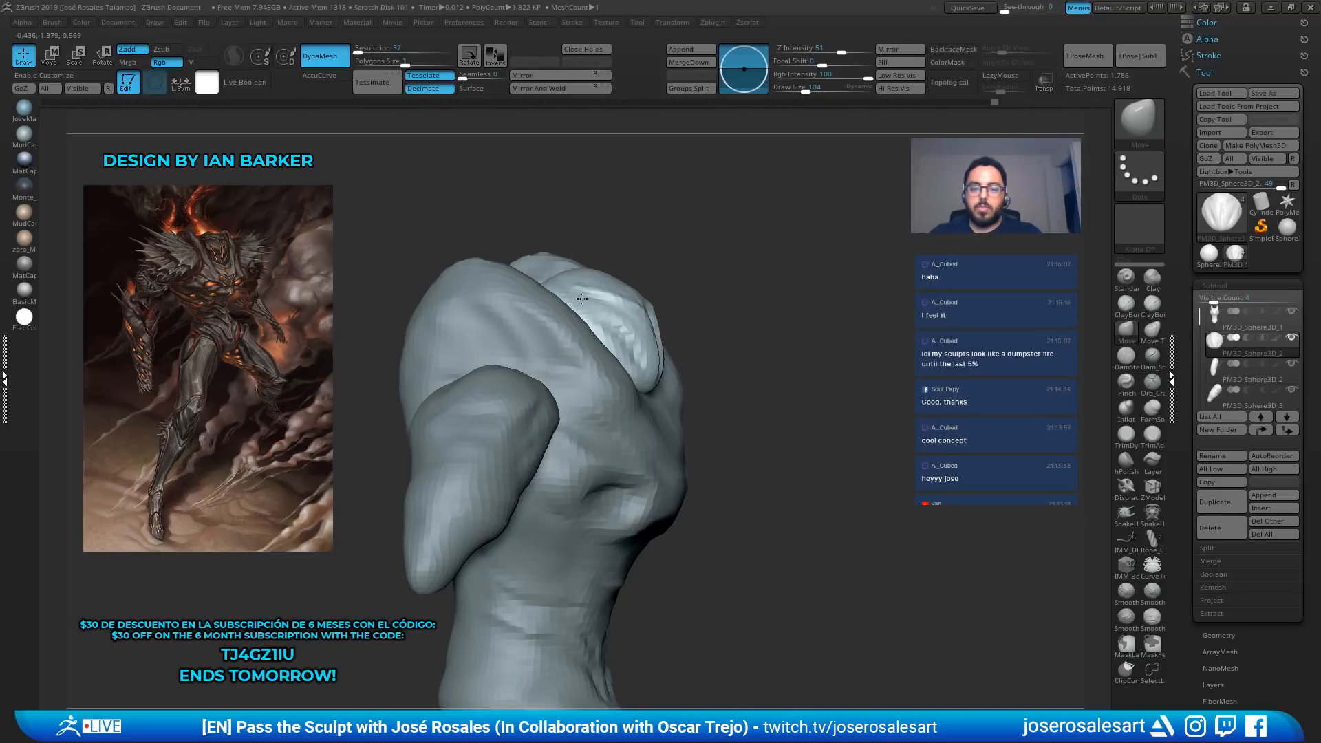
{"action": "right_click_drag", "start_coordinate": [582, 298], "coordinate": [556, 303], "text": "shift"}
{"action": "mouse_move", "coordinate": [652, 292]}
{"action": "right_mouse_down", "text": "ctrl"}
{"action": "mouse_move", "coordinate": [675, 109]}
{"action": "mouse_move", "coordinate": [619, 155]}
{"action": "mouse_move", "coordinate": [578, 165]}
{"action": "right_mouse_up", "text": "ctrl"}
{"action": "key", "text": "b"}
{"action": "key", "text": "c"}
{"action": "key", "text": "b"}
{"action": "right_click_drag", "start_coordinate": [833, 206], "coordinate": [707, 316]}
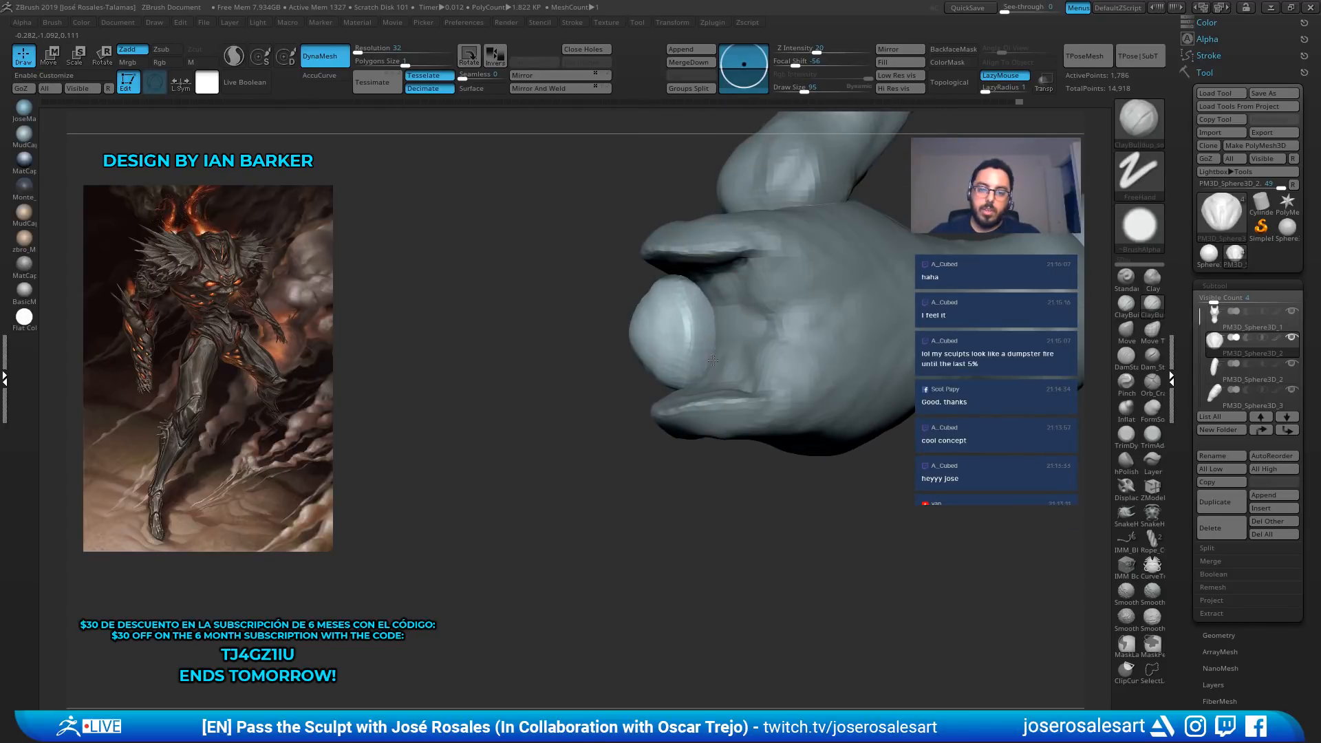
{"action": "left_click_drag", "start_coordinate": [718, 329], "coordinate": [729, 295]}
{"action": "mouse_move", "coordinate": [731, 293]}
{"action": "right_mouse_down"}
{"action": "mouse_move", "coordinate": [784, 280]}
{"action": "mouse_move", "coordinate": [729, 227]}
{"action": "mouse_move", "coordinate": [640, 289]}
{"action": "right_mouse_up"}
{"action": "mouse_move", "coordinate": [619, 335]}
{"action": "right_mouse_down"}
{"action": "mouse_move", "coordinate": [640, 286]}
{"action": "mouse_move", "coordinate": [618, 343]}
{"action": "right_mouse_up"}
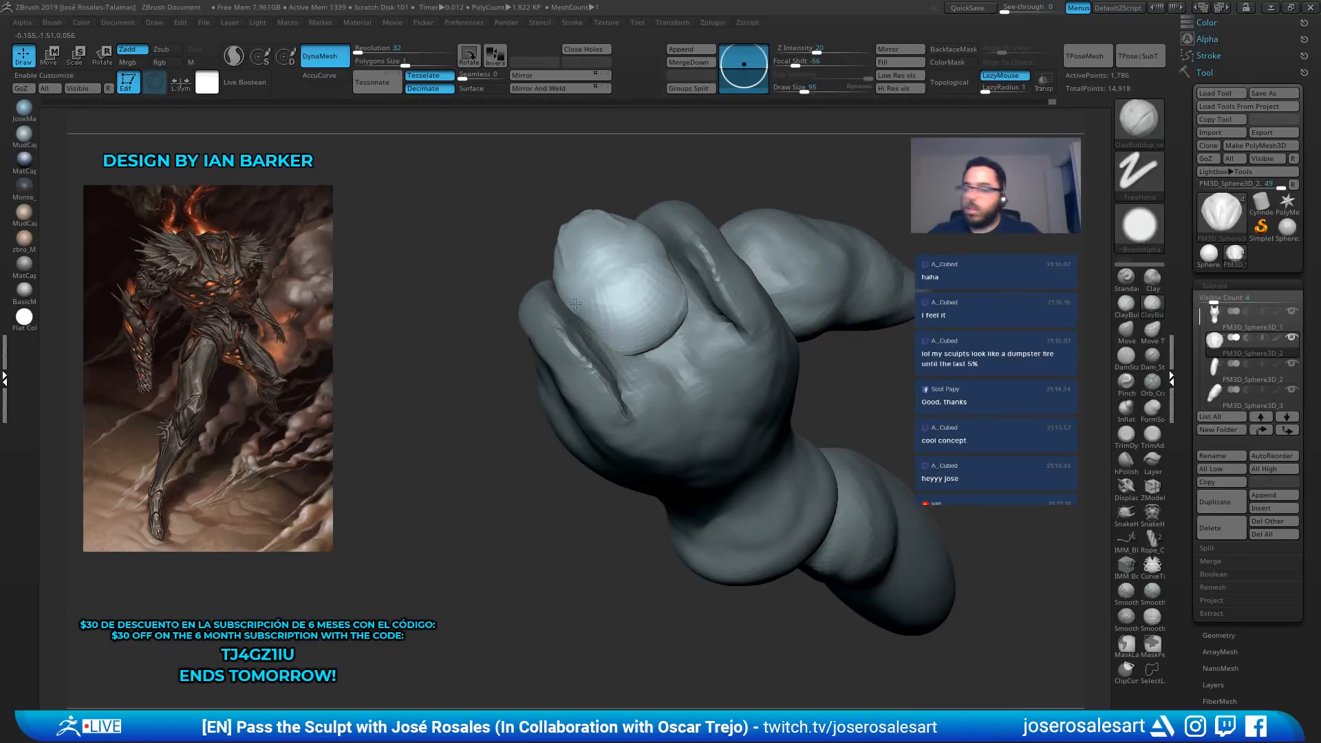
{"action": "left_click_drag", "start_coordinate": [575, 303], "coordinate": [605, 350]}
Isolate the head, reshape its outline with the SnakeHook brush, and update its DynaMesh
{"action": "mouse_move", "coordinate": [619, 351]}
{"action": "right_mouse_down", "text": "ctrl"}
{"action": "mouse_move", "coordinate": [745, 192]}
{"action": "mouse_move", "coordinate": [664, 321]}
{"action": "mouse_move", "coordinate": [708, 295]}
{"action": "mouse_move", "coordinate": [685, 306]}
{"action": "mouse_move", "coordinate": [685, 289]}
{"action": "mouse_move", "coordinate": [628, 242]}
{"action": "right_mouse_up", "text": "ctrl"}
{"action": "key", "text": "b"}
{"action": "key", "text": "s"}
{"action": "key", "text": "h"}
{"action": "left_click_drag", "start_coordinate": [678, 267], "coordinate": [707, 285]}
{"action": "mouse_move", "coordinate": [707, 285]}
{"action": "right_mouse_down"}
{"action": "mouse_move", "coordinate": [635, 281]}
{"action": "mouse_move", "coordinate": [701, 265]}
{"action": "mouse_move", "coordinate": [650, 281]}
{"action": "mouse_move", "coordinate": [636, 260]}
{"action": "right_mouse_up"}
{"action": "key", "text": "ctrl+z"}
{"action": "key", "text": "alt+shift+s"}
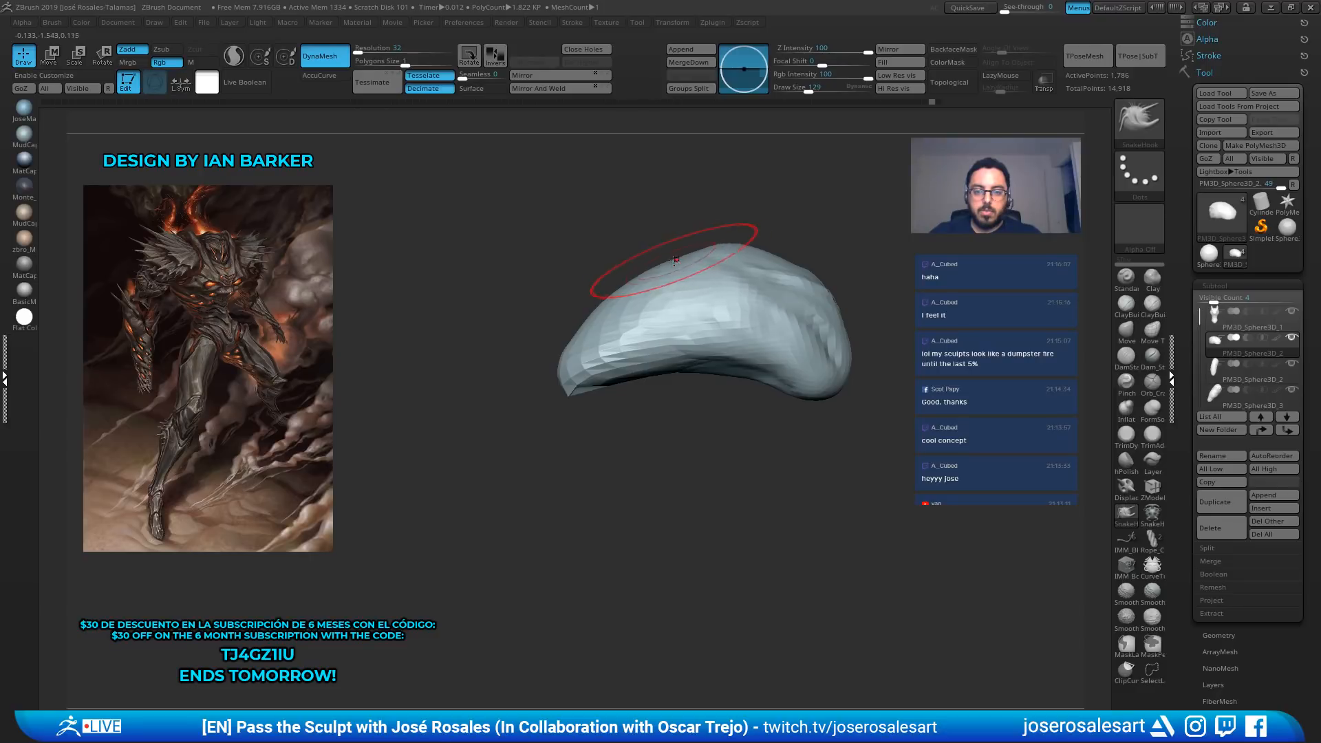
{"action": "left_click_drag", "start_coordinate": [675, 261], "coordinate": [678, 269]}
{"action": "left_click_drag", "start_coordinate": [590, 327], "coordinate": [576, 335]}
{"action": "left_click_drag", "start_coordinate": [502, 409], "coordinate": [533, 407], "text": "ctrl"}
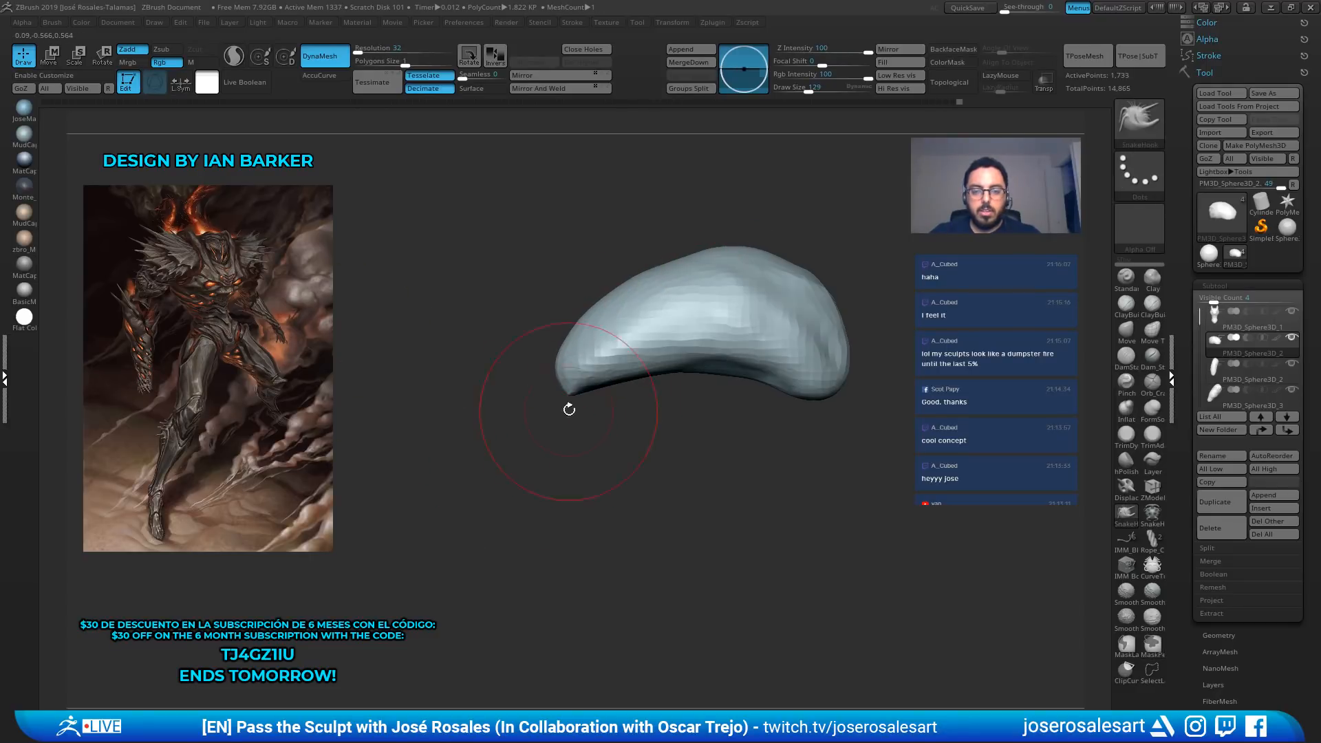
{"action": "right_click_drag", "start_coordinate": [569, 407], "coordinate": [505, 392]}
Show the whole figure again and lower the head between the collar horns with the gizmo
{"action": "key", "text": "alt+shift+s"}
{"action": "right_click_drag", "start_coordinate": [897, 333], "coordinate": [929, 303]}
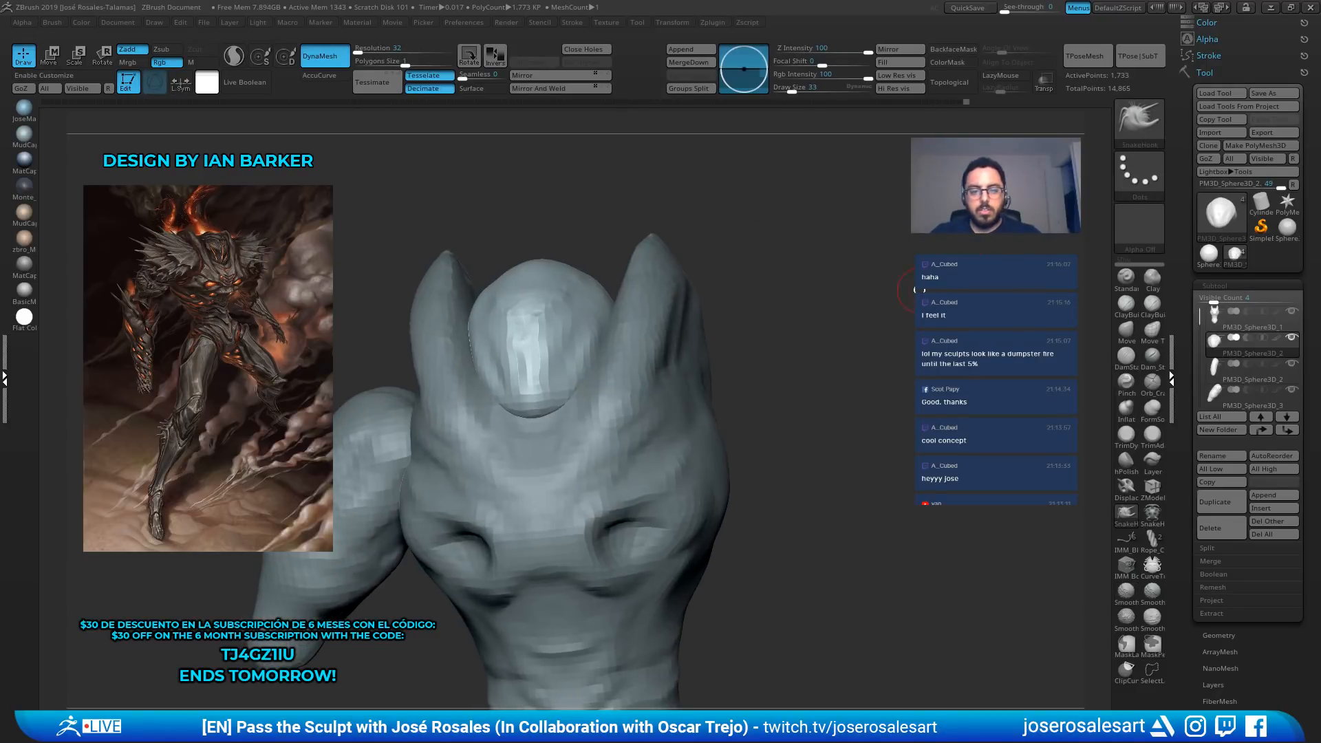
{"action": "right_click_drag", "start_coordinate": [853, 358], "coordinate": [843, 289], "text": "ctrl"}
{"action": "mouse_move", "coordinate": [842, 309]}
{"action": "right_mouse_down"}
{"action": "mouse_move", "coordinate": [708, 344]}
{"action": "mouse_move", "coordinate": [755, 298]}
{"action": "mouse_move", "coordinate": [853, 302]}
{"action": "right_mouse_up"}
{"action": "right_click_drag", "start_coordinate": [777, 337], "coordinate": [818, 364], "text": "ctrl"}
{"action": "key", "text": "r"}
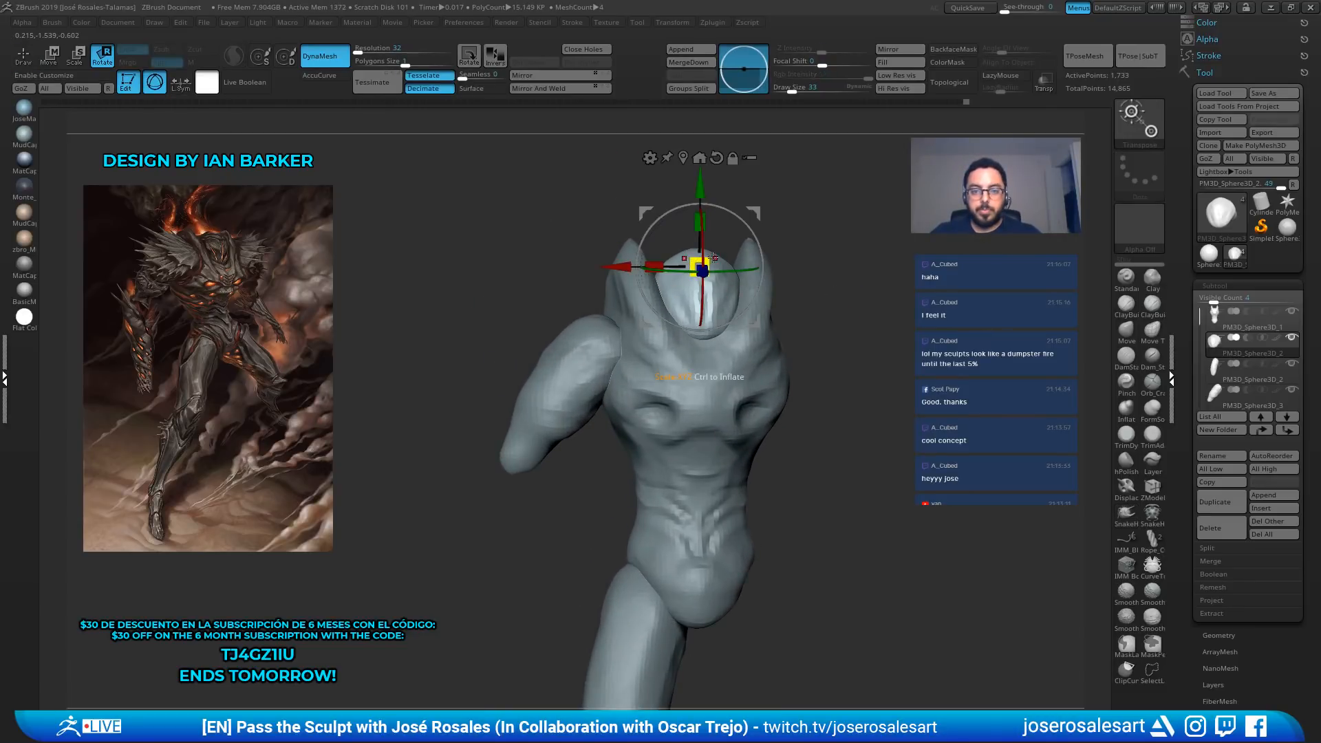
{"action": "left_click_drag", "start_coordinate": [708, 197], "coordinate": [695, 184]}
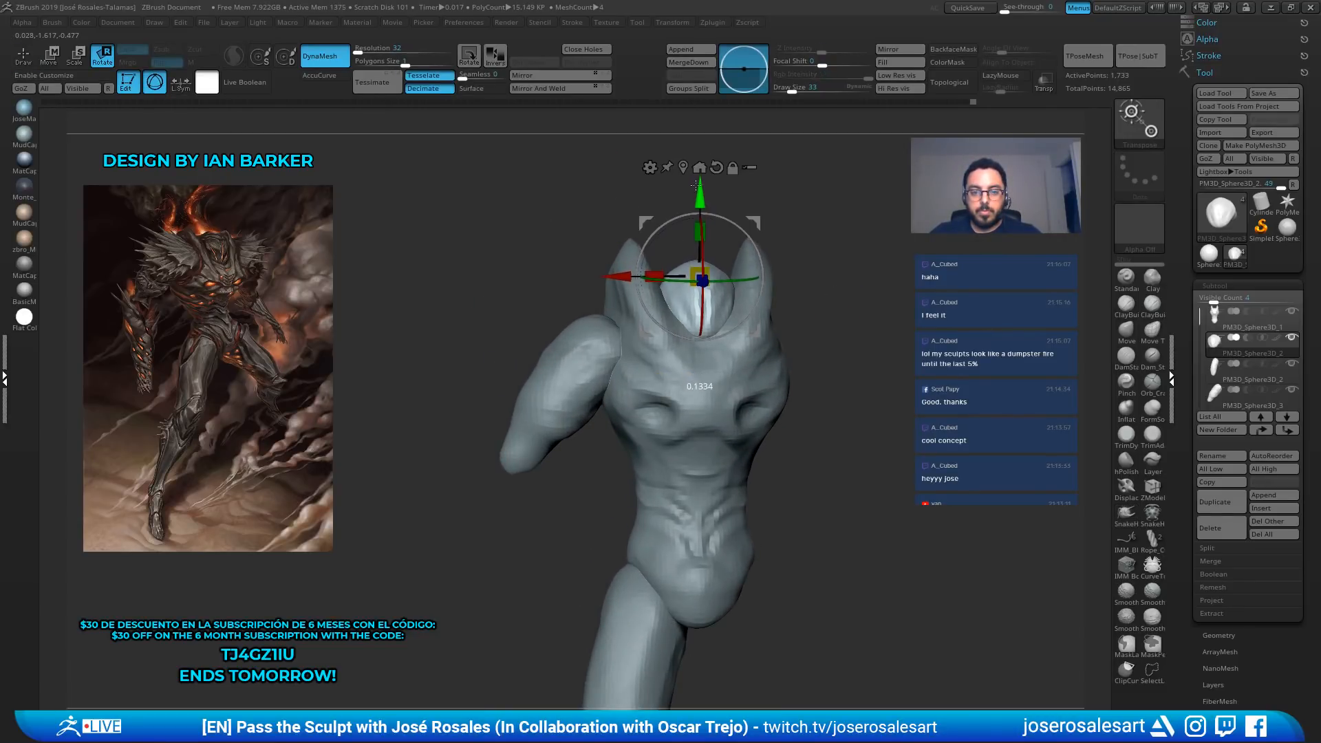
{"action": "mouse_move", "coordinate": [812, 258]}
{"action": "right_mouse_down"}
{"action": "mouse_move", "coordinate": [864, 251]}
{"action": "mouse_move", "coordinate": [846, 253]}
{"action": "right_mouse_up"}
{"action": "key", "text": "q"}
Select the torso and reshape the side of the waist with the SnakeHook brush
{"action": "right_click_drag", "start_coordinate": [961, 247], "coordinate": [793, 261], "text": "ctrl"}
{"action": "right_click_drag", "start_coordinate": [832, 323], "coordinate": [754, 212], "text": "alt"}
{"action": "right_click_drag", "start_coordinate": [754, 212], "coordinate": [699, 112], "text": "alt"}
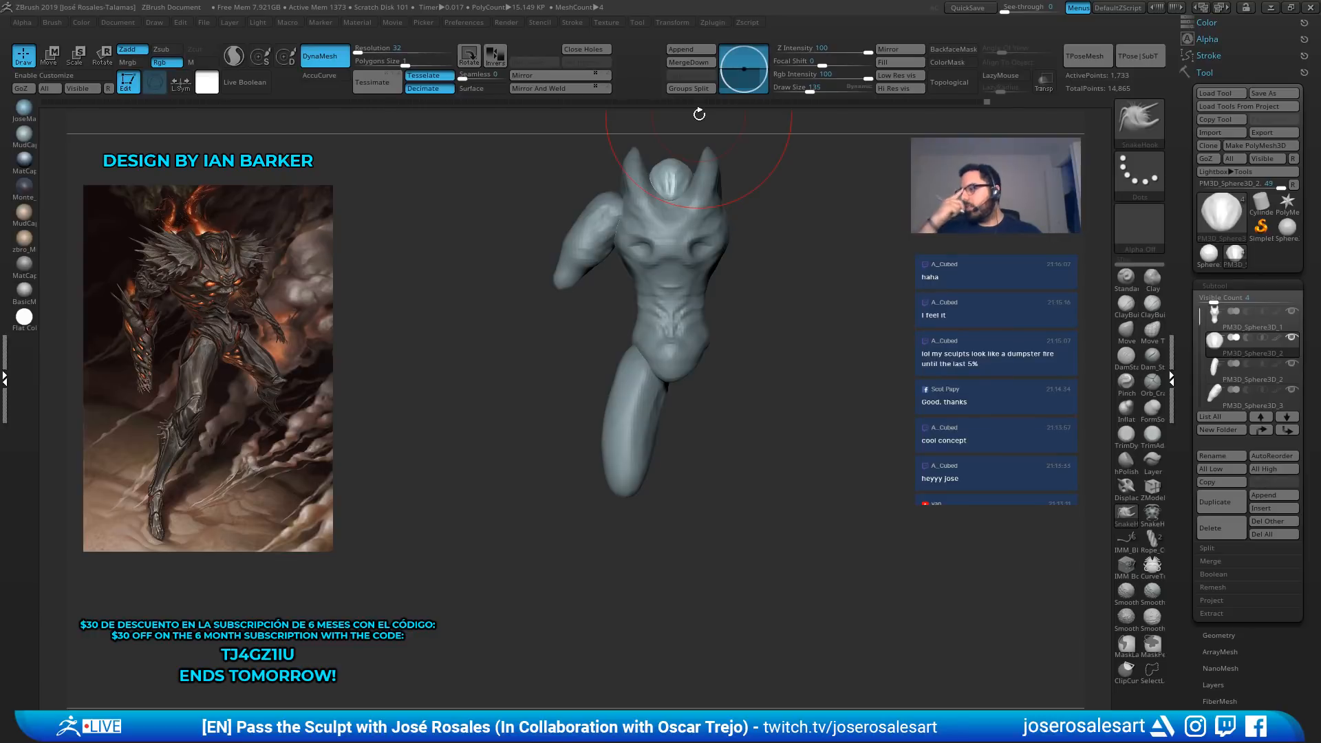
{"action": "right_click_drag", "start_coordinate": [714, 347], "coordinate": [751, 353], "text": "alt"}
{"action": "right_click_drag", "start_coordinate": [751, 353], "coordinate": [625, 371], "text": "ctrl"}
{"action": "left_click", "coordinate": [679, 385], "text": "alt"}
{"action": "key", "text": "b"}
{"action": "key", "text": "d"}
{"action": "key", "text": "s"}
{"action": "key", "text": "b"}
{"action": "key", "text": "s"}
{"action": "key", "text": "h"}
{"action": "key", "text": "s"}
{"action": "left_click_drag", "start_coordinate": [623, 368], "coordinate": [629, 369]}
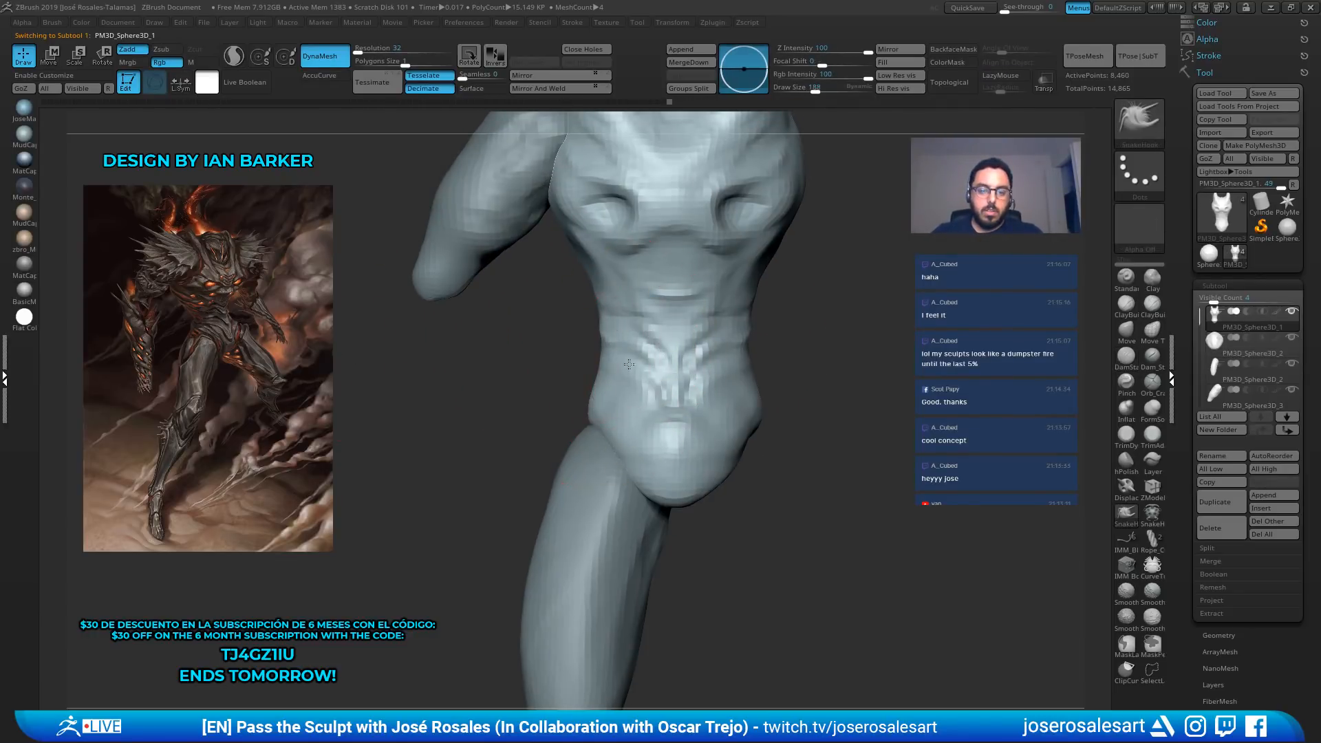
{"action": "right_click_drag", "start_coordinate": [622, 370], "coordinate": [650, 370]}
{"action": "left_click_drag", "start_coordinate": [587, 361], "coordinate": [605, 357]}
{"action": "right_click_drag", "start_coordinate": [629, 362], "coordinate": [699, 369]}
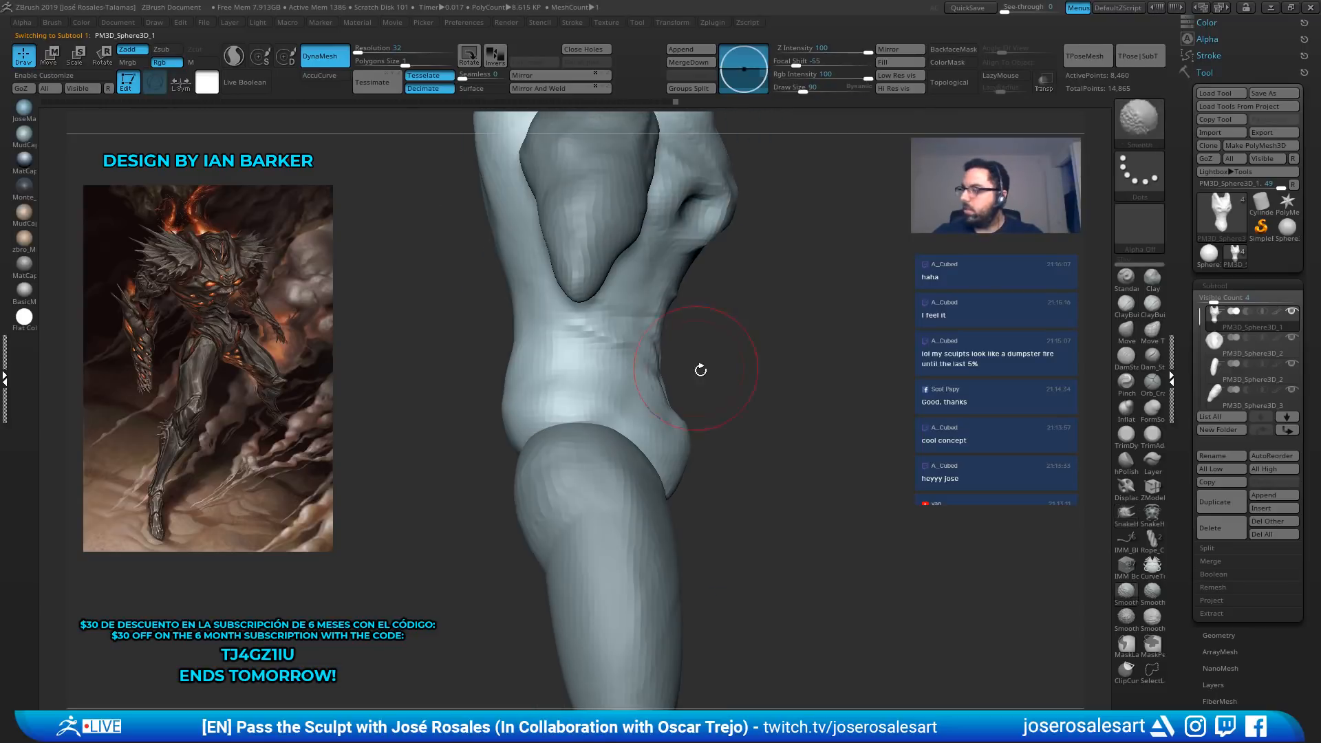
Smooth and adjust the torso's lower back and waist in profile, varying the brush size
{"action": "key", "text": "s"}
{"action": "left_click_drag", "start_coordinate": [693, 372], "coordinate": [699, 372]}
{"action": "key", "text": "s"}
{"action": "left_click_drag", "start_coordinate": [658, 330], "coordinate": [569, 352]}
{"action": "key", "text": "s"}
{"action": "left_click_drag", "start_coordinate": [510, 414], "coordinate": [503, 415]}
{"action": "mouse_move", "coordinate": [499, 425]}
{"action": "right_mouse_down"}
{"action": "mouse_move", "coordinate": [543, 432]}
{"action": "mouse_move", "coordinate": [589, 468]}
{"action": "right_mouse_up"}
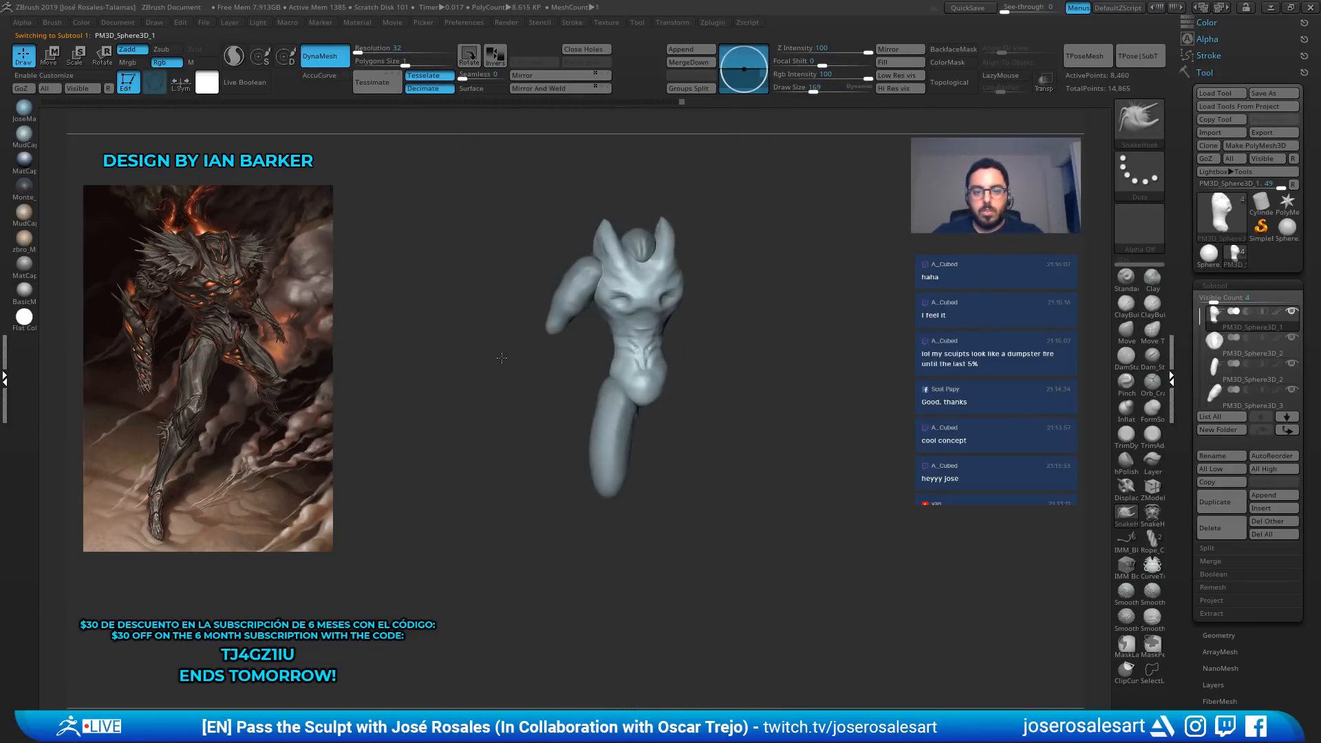
{"action": "key", "text": "s"}
{"action": "left_click_drag", "start_coordinate": [606, 468], "coordinate": [584, 468]}
Append a sphere as a new subtool and make it the active one
{"action": "left_click", "coordinate": [609, 459], "text": "alt"}
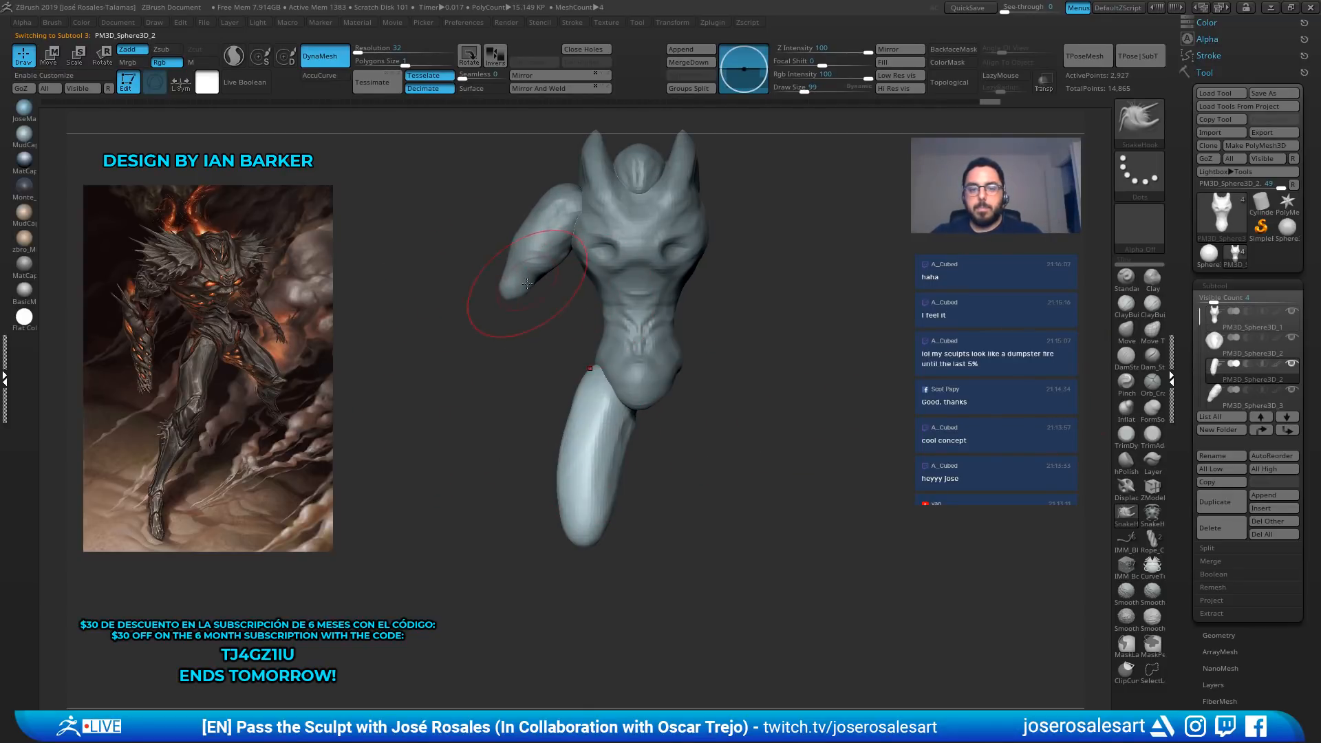
{"action": "right_click_drag", "start_coordinate": [527, 283], "coordinate": [562, 172]}
{"action": "right_click_drag", "start_coordinate": [533, 271], "coordinate": [543, 290], "text": "alt"}
{"action": "key", "text": "F1"}
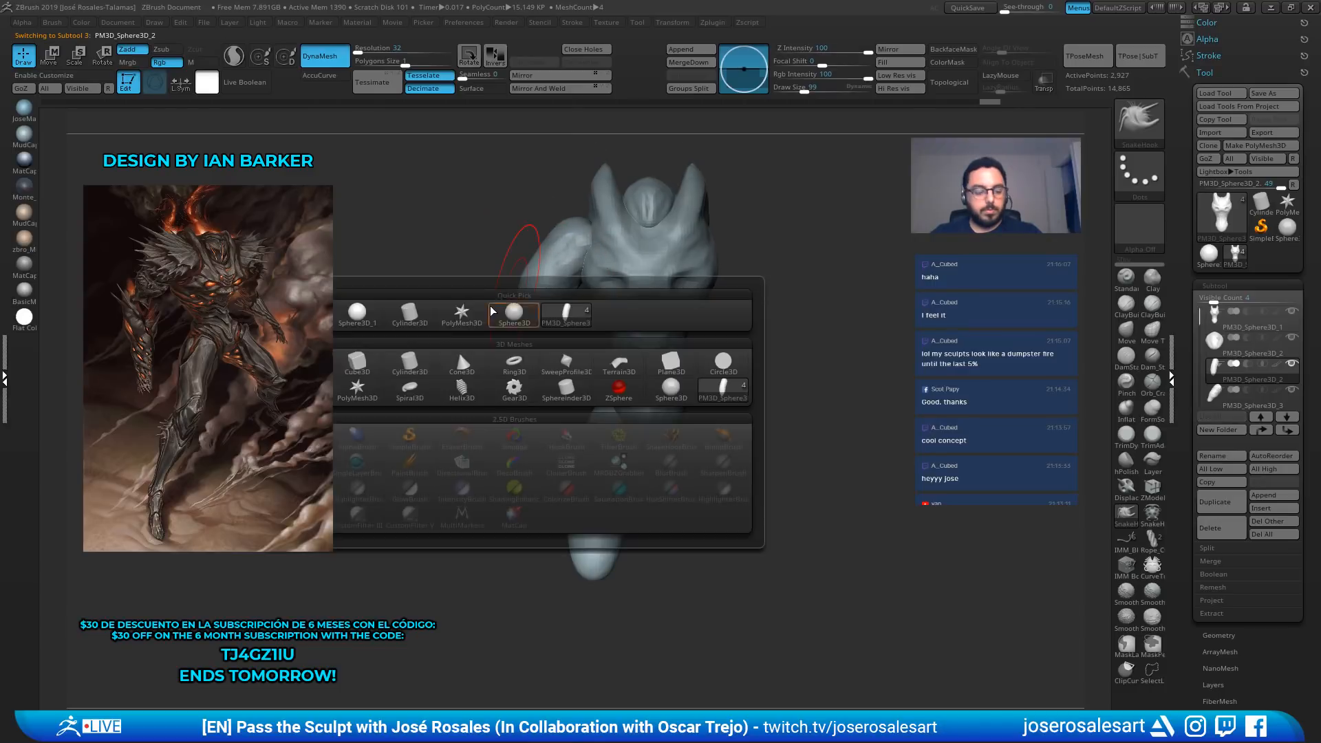
{"action": "left_click", "coordinate": [343, 326]}
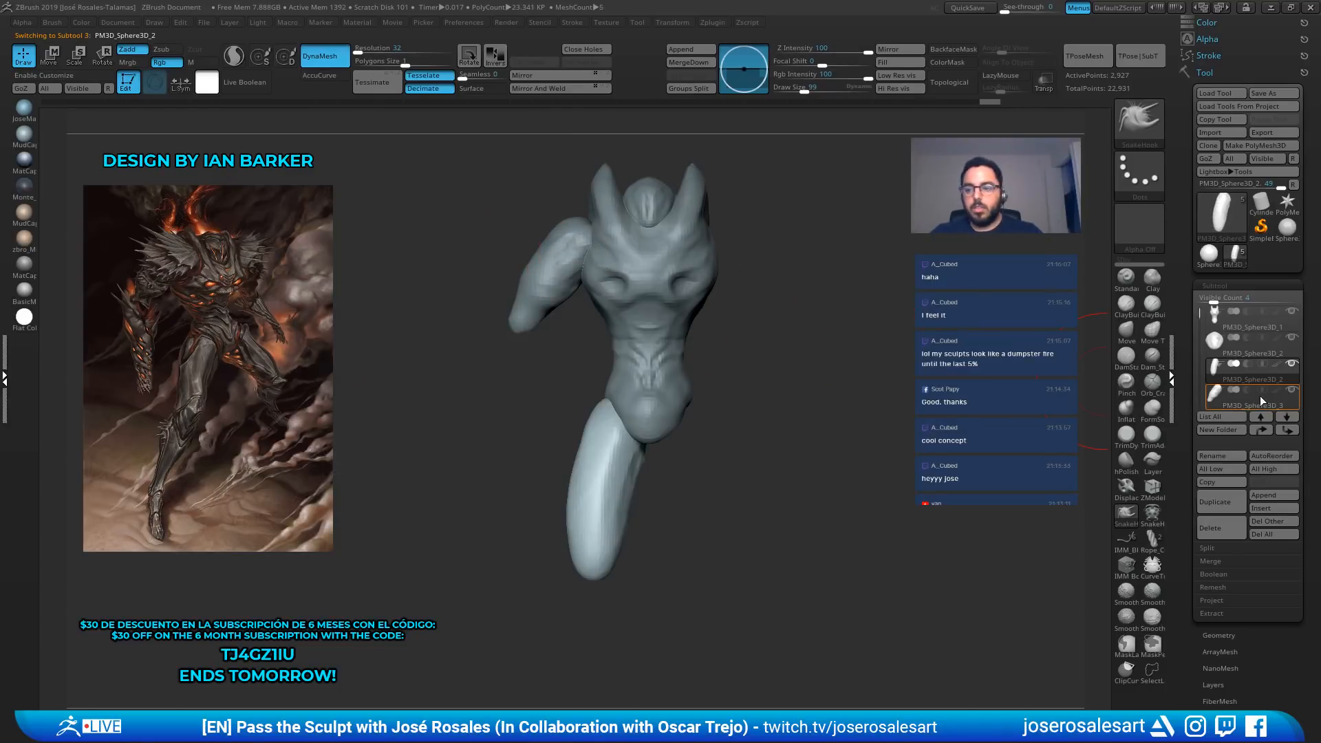
{"action": "left_click_drag", "start_coordinate": [1198, 315], "coordinate": [1198, 358]}
{"action": "left_click", "coordinate": [1230, 375]}
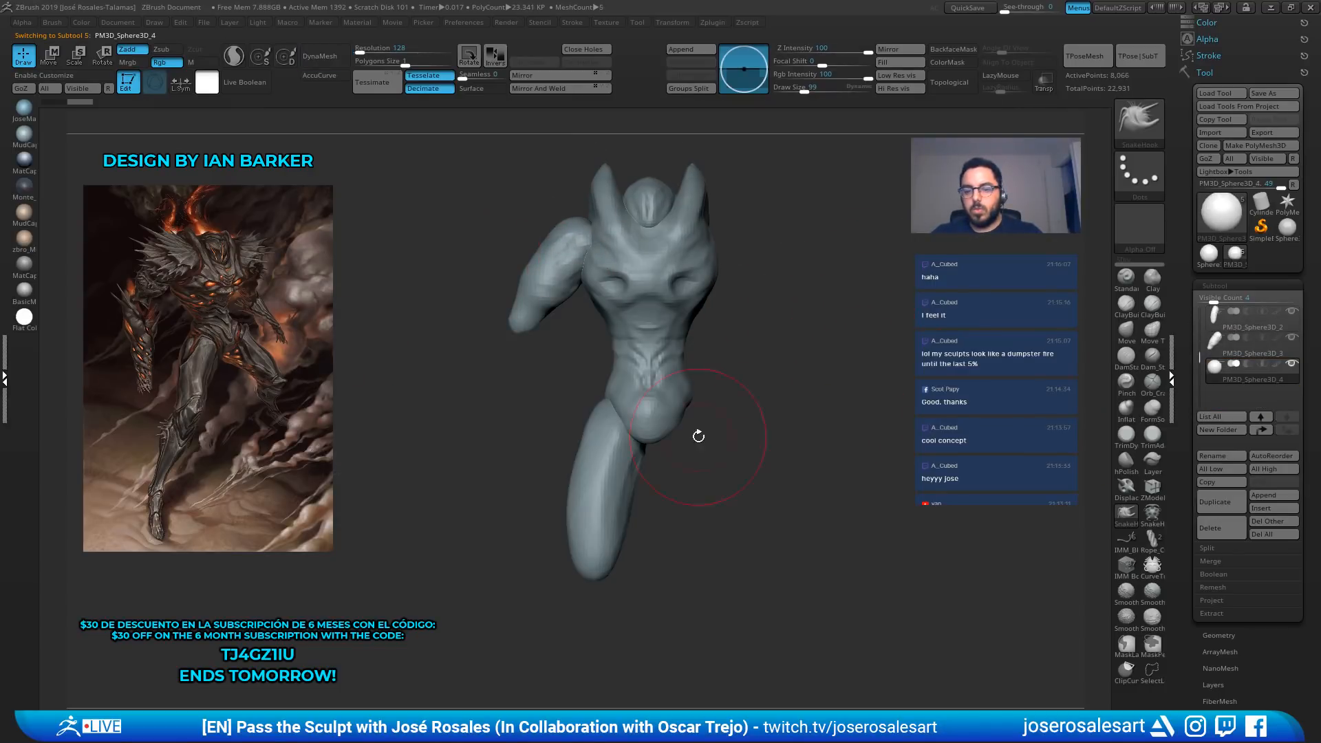
Isolate the new sphere and convert it to DynaMesh at resolution 32
{"action": "key", "text": "shift+s"}
{"action": "right_click_drag", "start_coordinate": [656, 307], "coordinate": [666, 368], "text": "alt"}
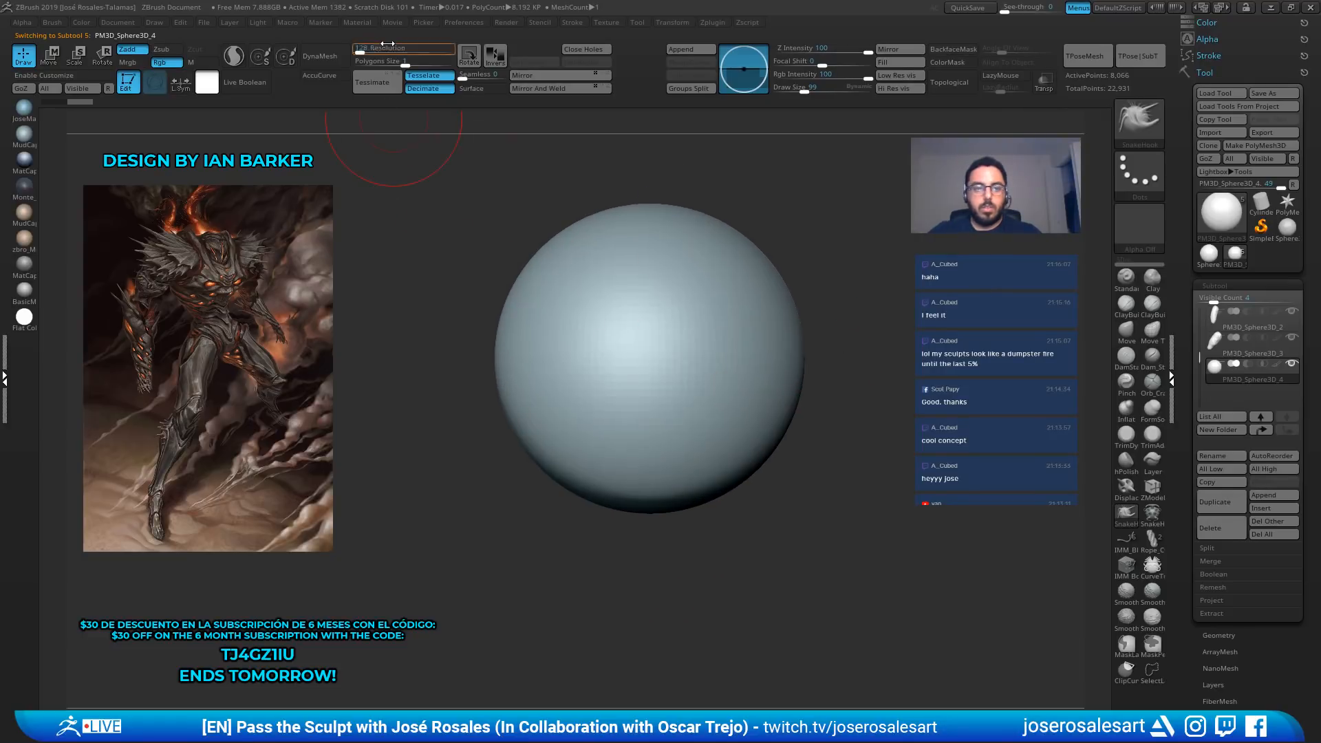
{"action": "left_click", "coordinate": [369, 79]}
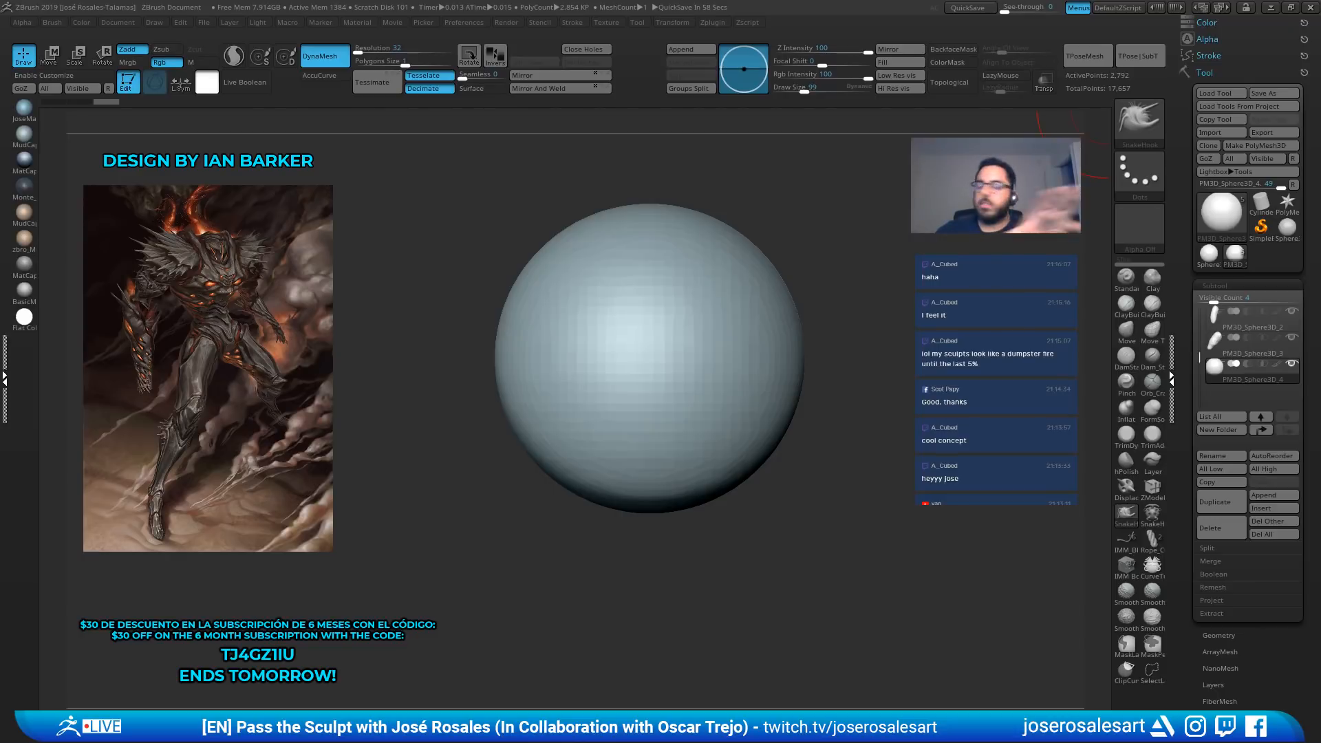
Flatten the sphere along one axis with the gizmo and rebuild it with DynaMesh
{"action": "right_click_drag", "start_coordinate": [648, 347], "coordinate": [660, 330], "text": "ctrl"}
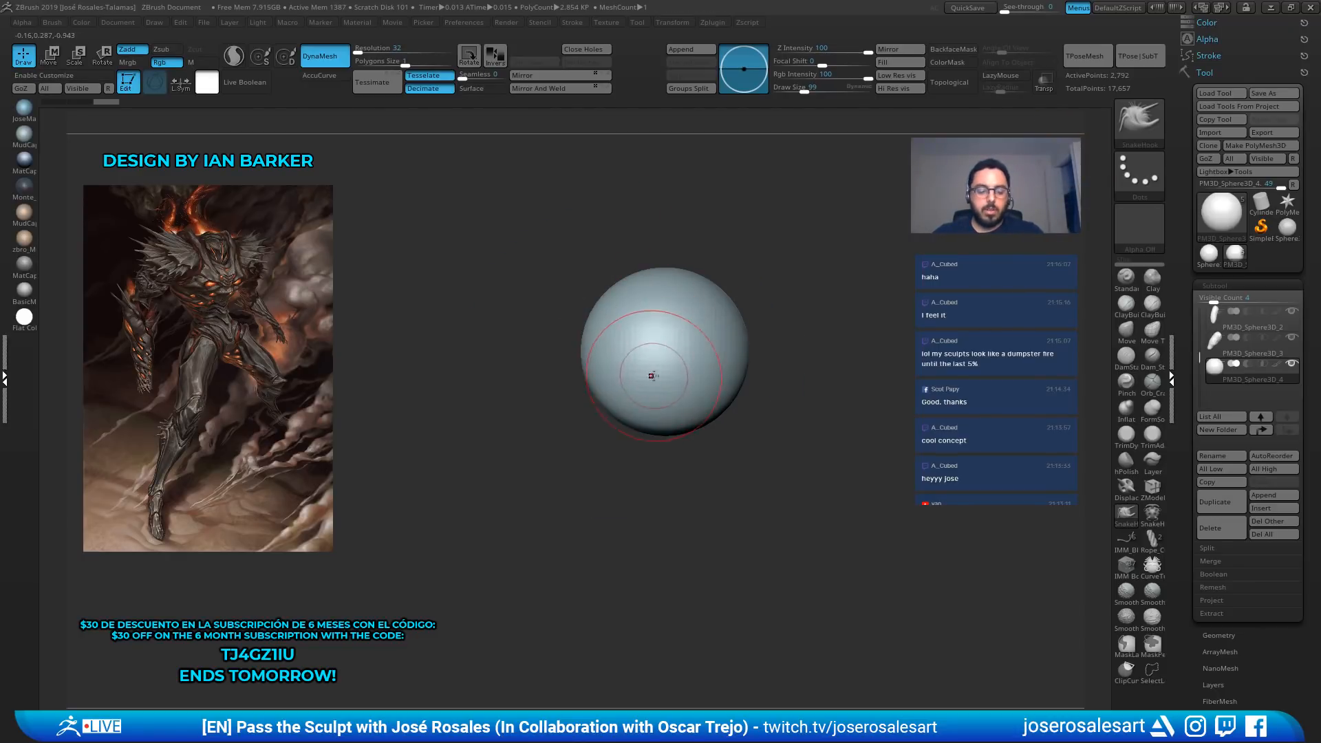
{"action": "key", "text": "r"}
{"action": "mouse_move", "coordinate": [672, 302]}
{"action": "left_mouse_down"}
{"action": "mouse_move", "coordinate": [737, 301]}
{"action": "mouse_move", "coordinate": [774, 327]}
{"action": "left_mouse_up"}
{"action": "key", "text": "q"}
{"action": "mouse_move", "coordinate": [760, 313]}
{"action": "right_mouse_down", "text": "shift"}
{"action": "mouse_move", "coordinate": [761, 461]}
{"action": "mouse_move", "coordinate": [660, 390]}
{"action": "right_mouse_up", "text": "shift"}
{"action": "key", "text": "bracketleft"}
{"action": "key", "text": "bracketleft"}
{"action": "key", "text": "bracketleft"}
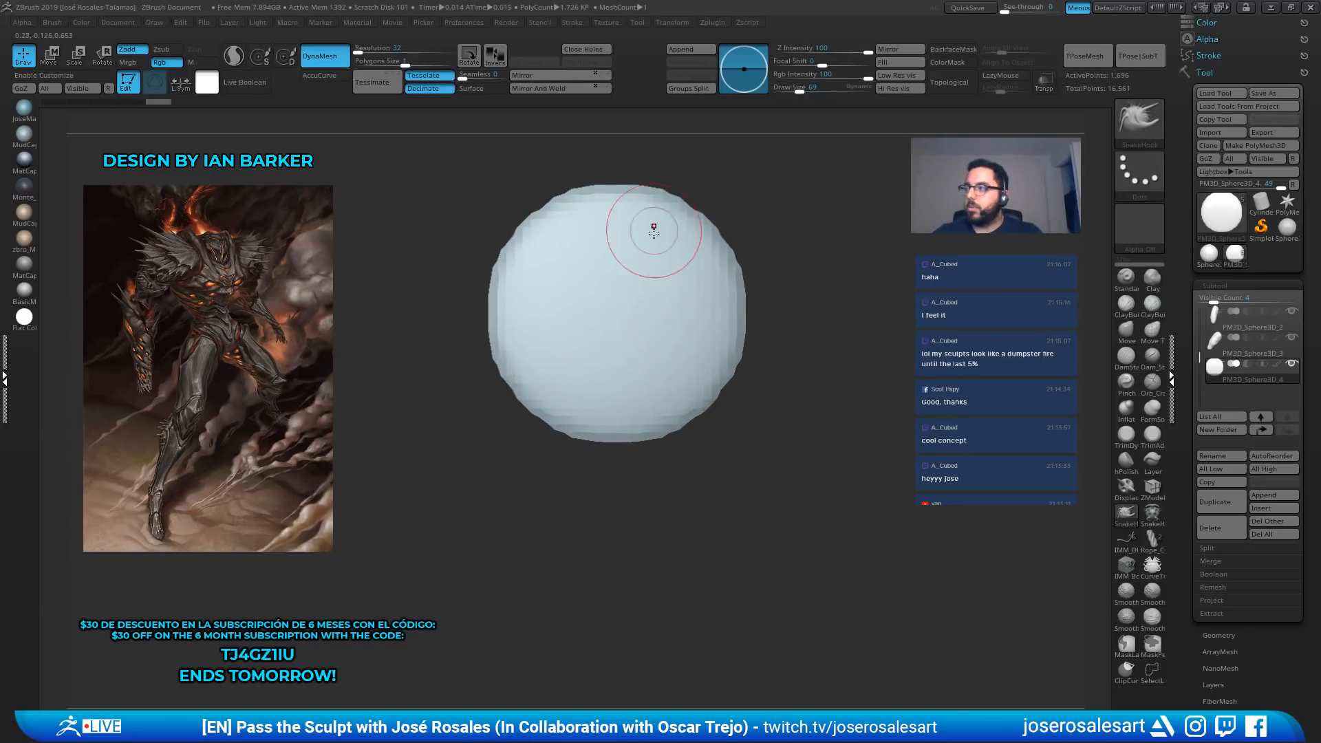
Set the DynaMesh resolution to 64 and remesh the flattened sphere
{"action": "key", "text": "bracketright"}
{"action": "key", "text": "bracketright"}
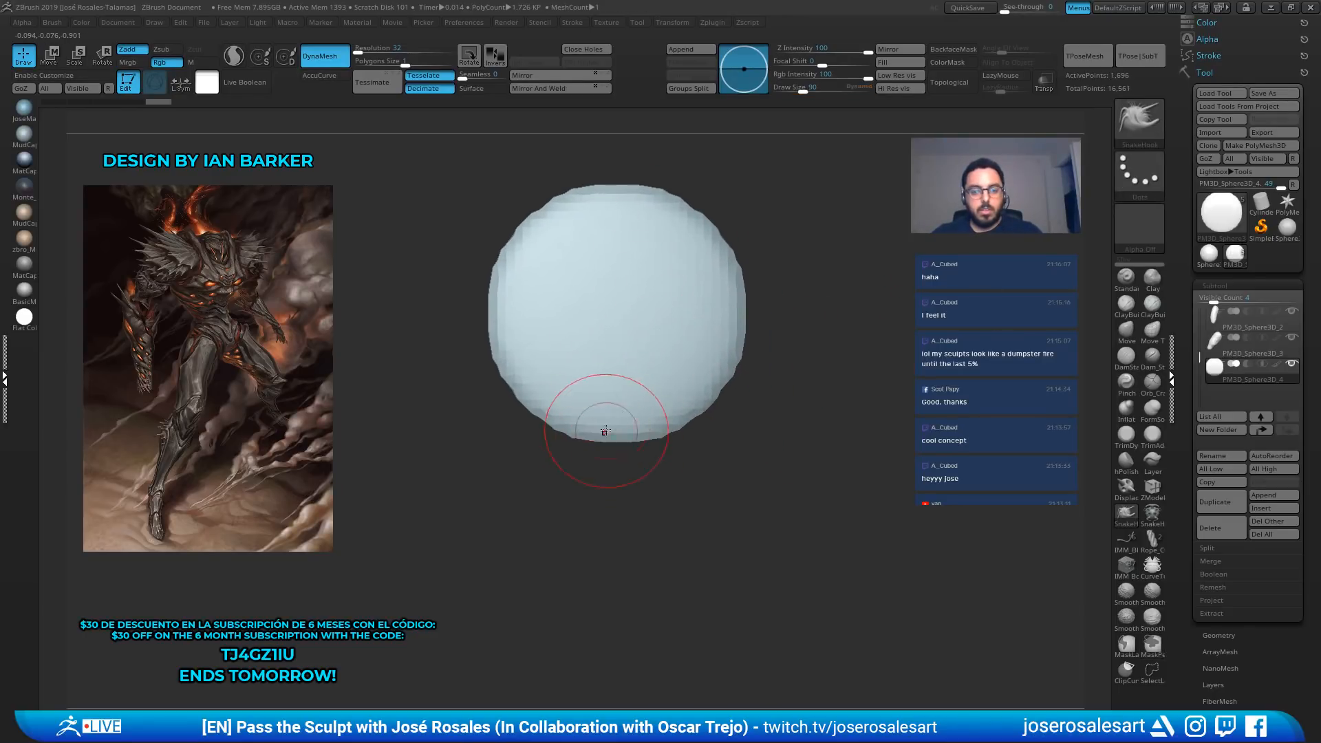
{"action": "left_click", "coordinate": [395, 55]}
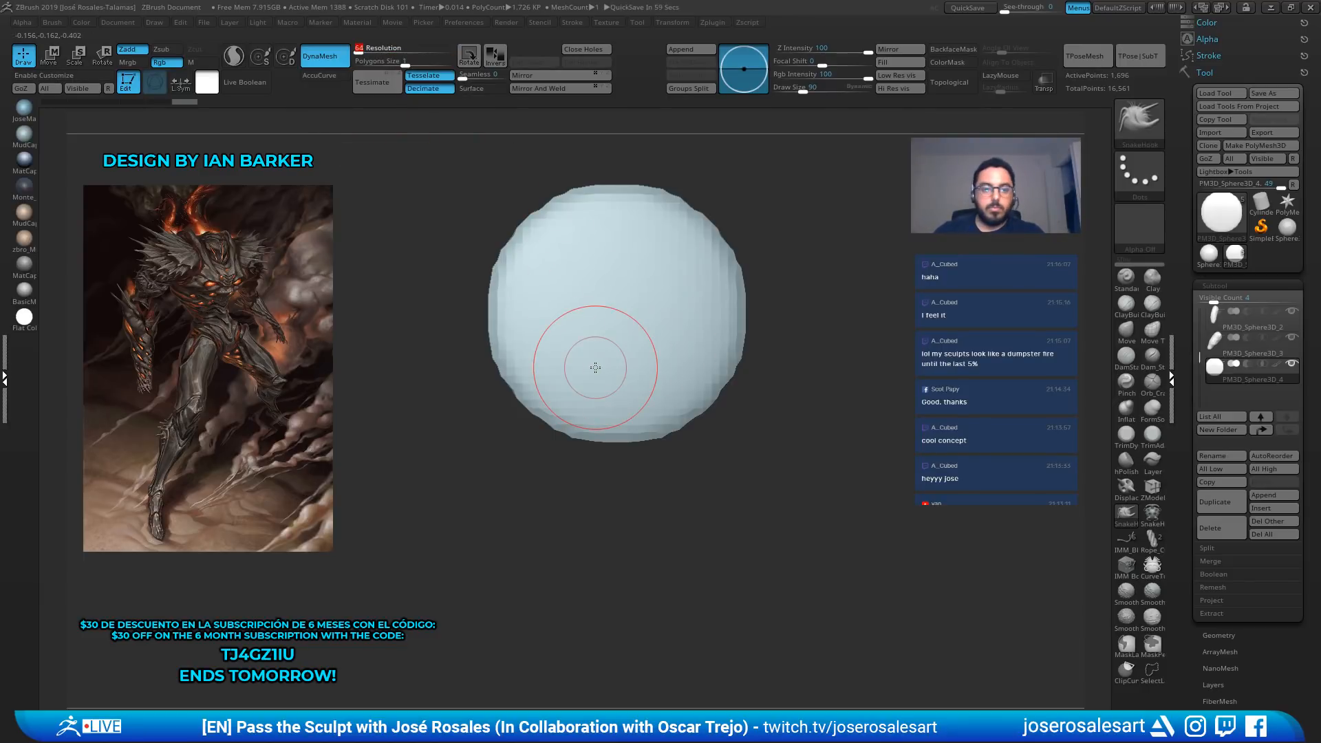
{"action": "left_click_drag", "start_coordinate": [791, 333], "coordinate": [873, 386], "text": "ctrl"}
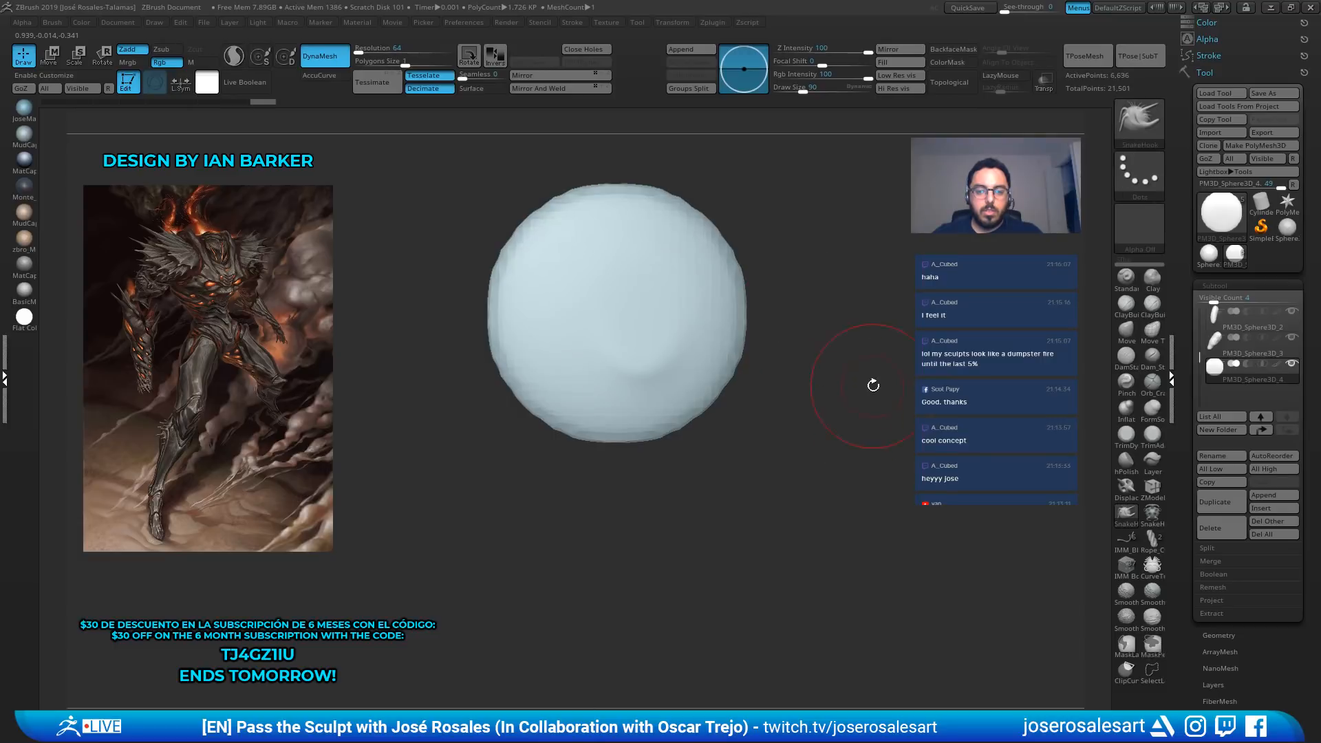
Pull the lower edge and bottom corners of the flattened sphere outward with a larger SnakeHook brush
{"action": "right_click_drag", "start_coordinate": [680, 423], "coordinate": [633, 417], "text": "alt"}
{"action": "key", "text": "s"}
{"action": "left_click_drag", "start_coordinate": [657, 423], "coordinate": [647, 426]}
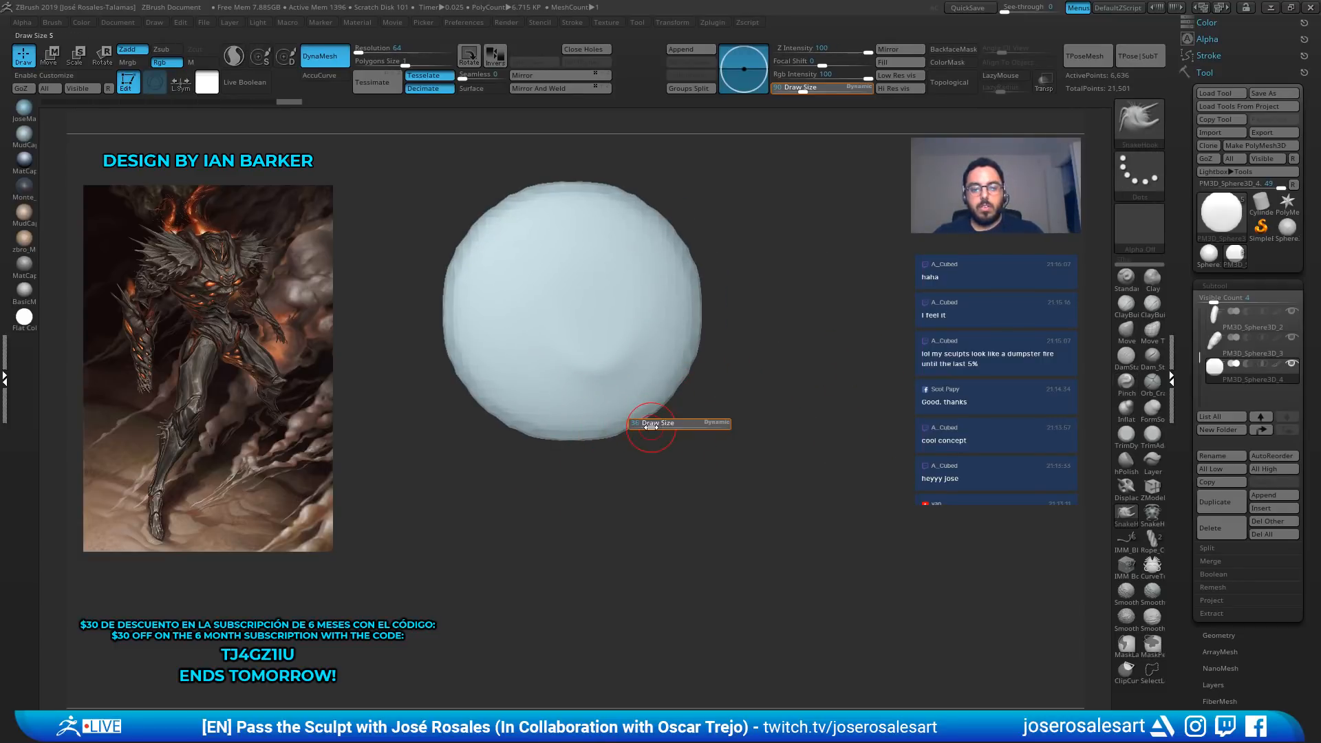
{"action": "right_click_drag", "start_coordinate": [643, 406], "coordinate": [563, 375], "text": "ctrl"}
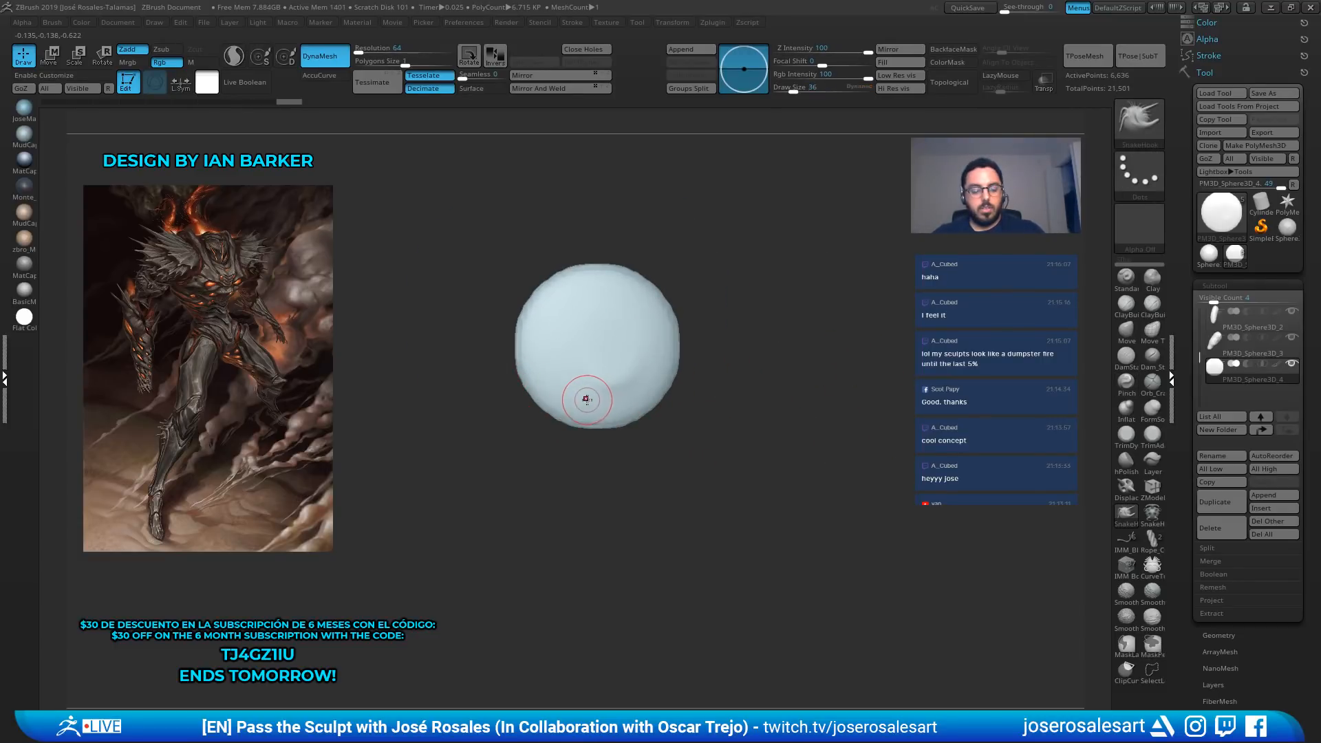
{"action": "key", "text": "s"}
{"action": "mouse_move", "coordinate": [583, 402]}
{"action": "left_mouse_down"}
{"action": "mouse_move", "coordinate": [663, 417]}
{"action": "mouse_move", "coordinate": [637, 428]}
{"action": "left_mouse_up"}
{"action": "left_click_drag", "start_coordinate": [613, 428], "coordinate": [657, 411]}
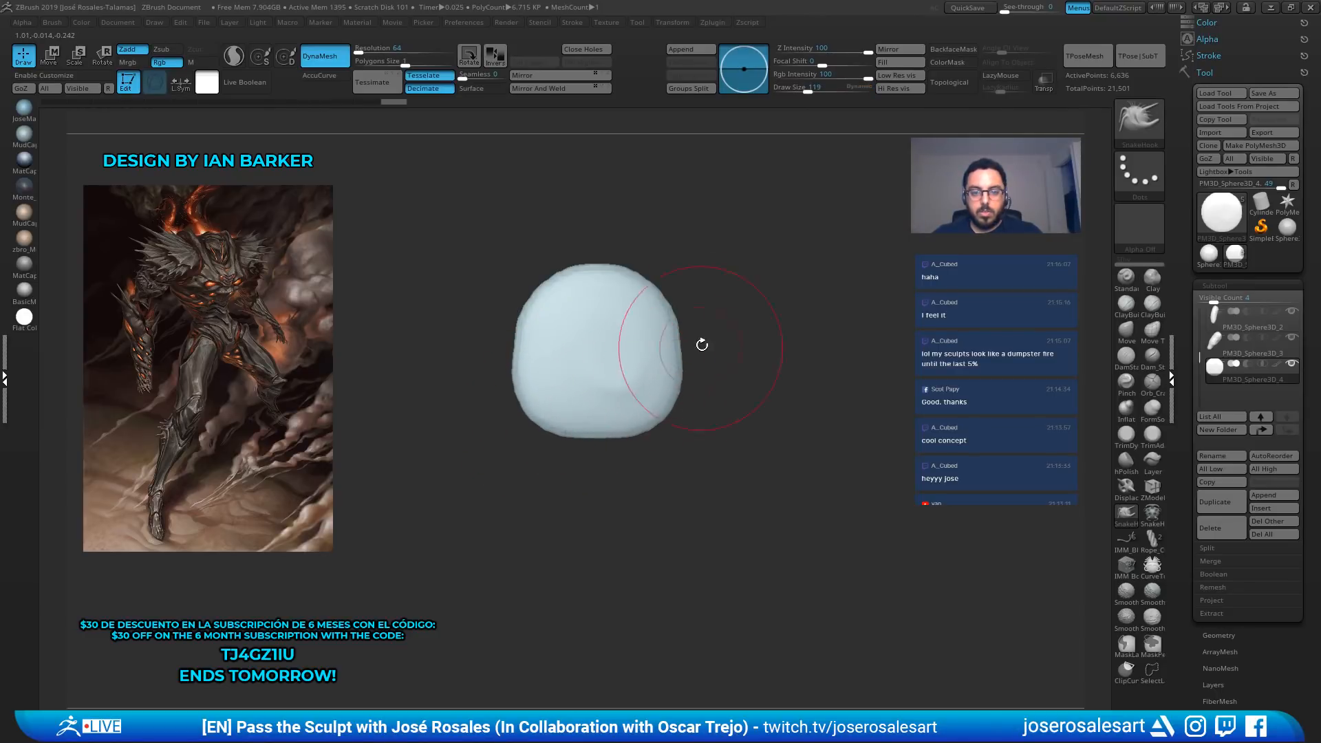
Taper the upper sides of the flattened form and extend its bottom edge with the SnakeHook brush
{"action": "mouse_move", "coordinate": [666, 301]}
{"action": "left_mouse_down"}
{"action": "mouse_move", "coordinate": [652, 293]}
{"action": "mouse_move", "coordinate": [679, 342]}
{"action": "mouse_move", "coordinate": [676, 400]}
{"action": "left_mouse_up"}
{"action": "left_click_drag", "start_coordinate": [654, 421], "coordinate": [623, 438]}
{"action": "left_click_drag", "start_coordinate": [598, 436], "coordinate": [597, 441]}
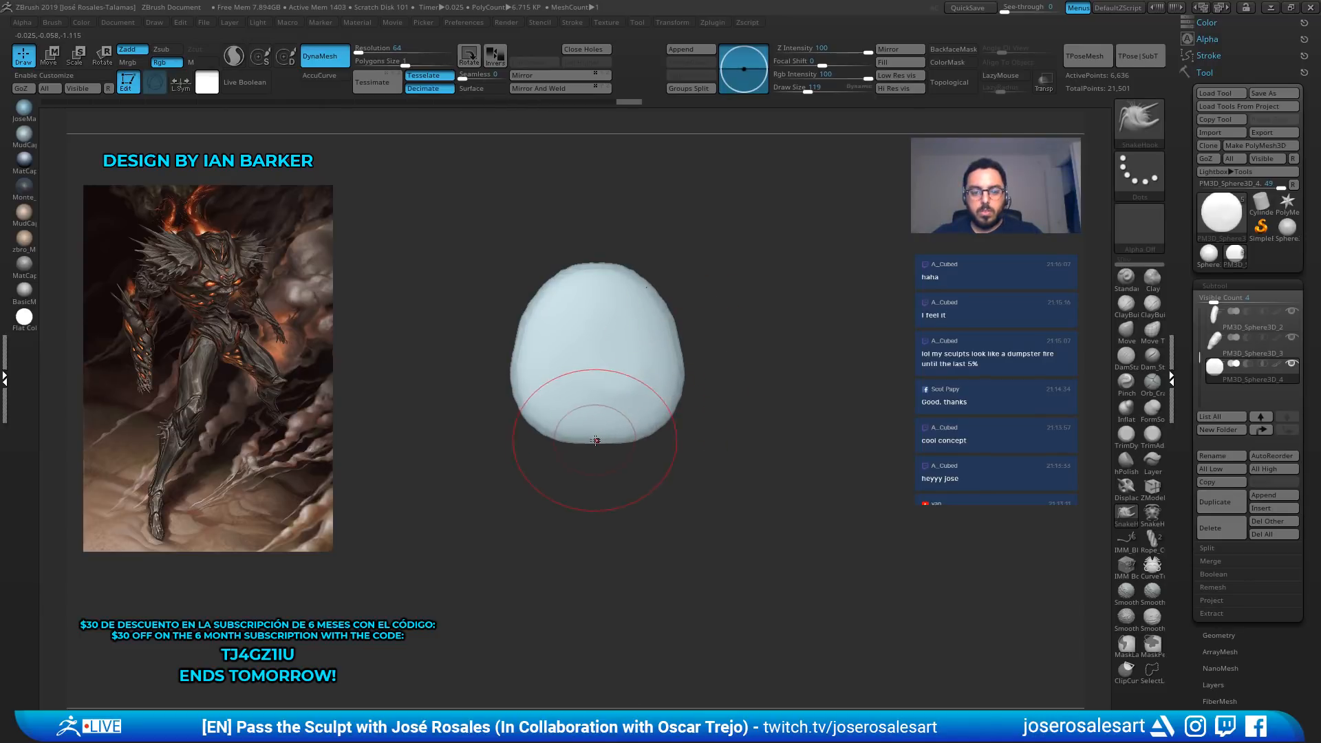
Pull a central spike and four mirrored pairs of spikes from the flattened form's lower edge and sides with a smaller SnakeHook brush
{"action": "key", "text": "s"}
{"action": "mouse_move", "coordinate": [758, 431]}
{"action": "left_mouse_down"}
{"action": "mouse_move", "coordinate": [746, 434]}
{"action": "mouse_move", "coordinate": [712, 377]}
{"action": "left_mouse_up"}
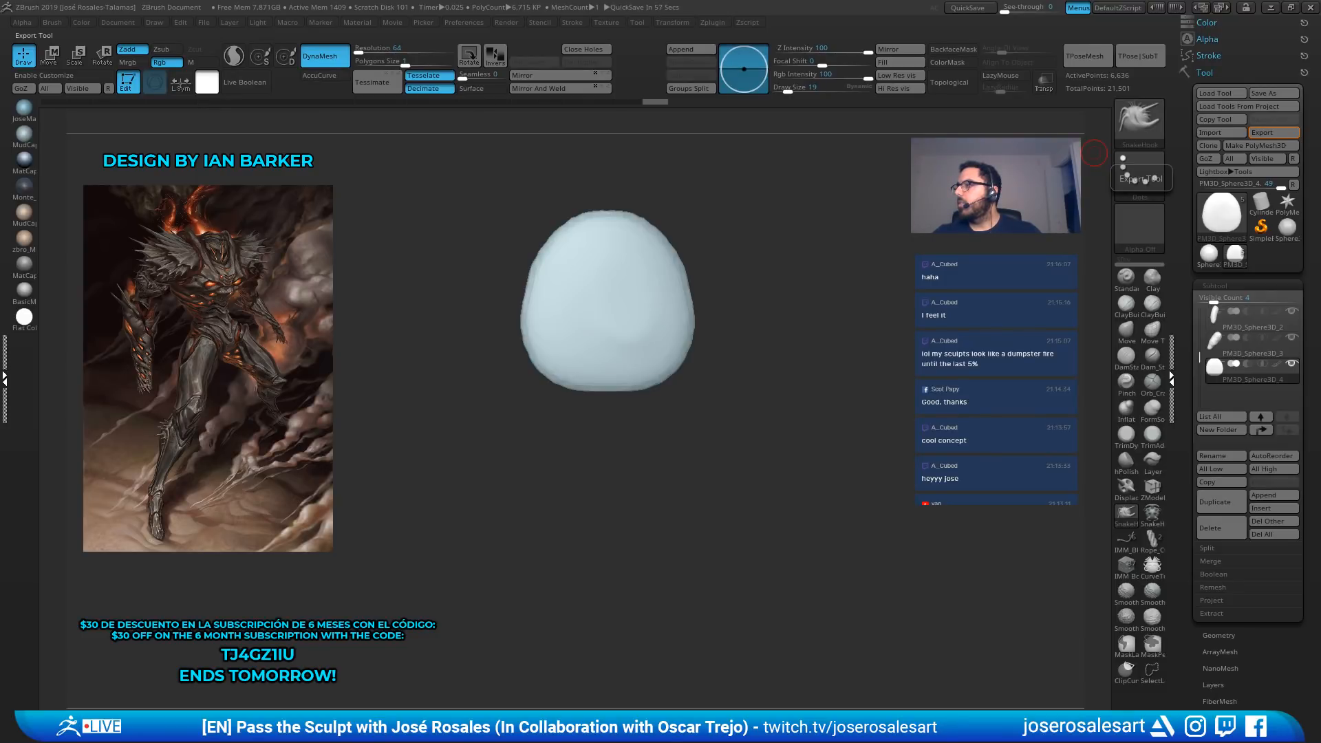
{"action": "left_click_drag", "start_coordinate": [605, 396], "coordinate": [604, 450]}
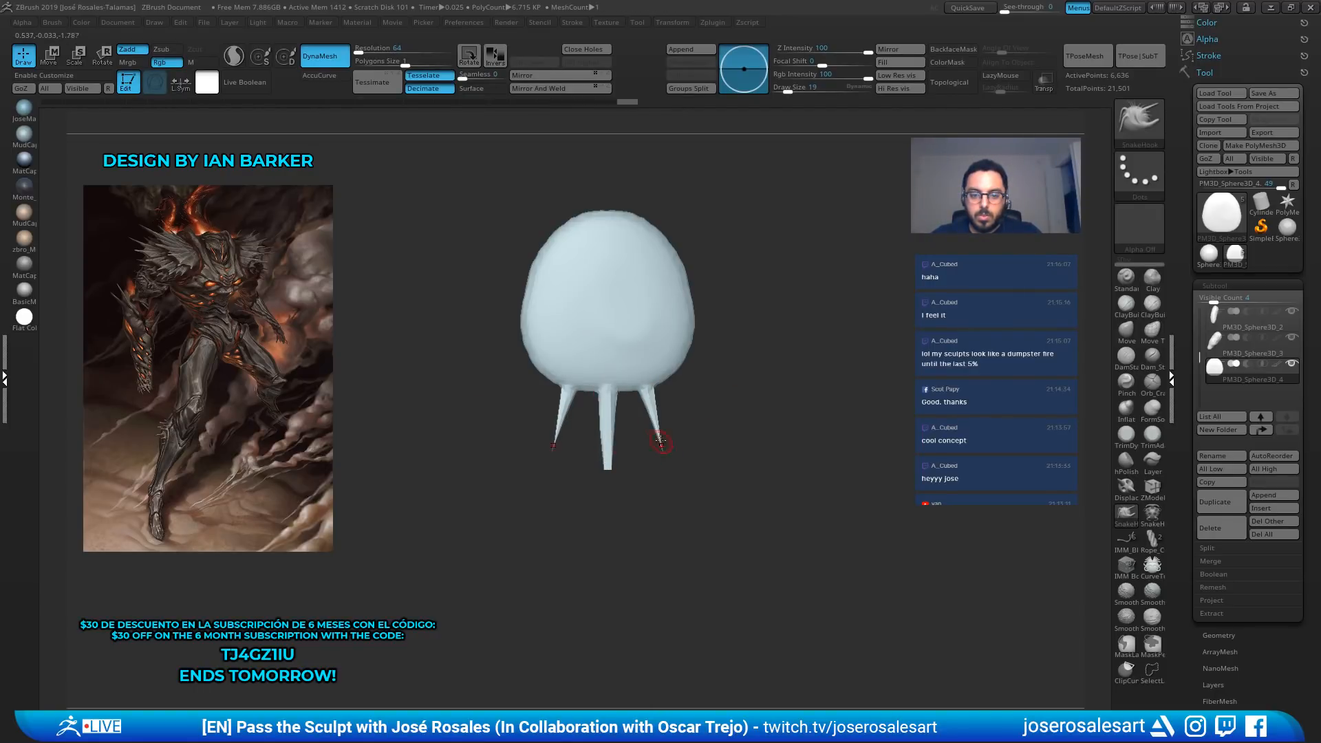
{"action": "key", "text": "s"}
{"action": "left_click_drag", "start_coordinate": [660, 436], "coordinate": [667, 436]}
{"action": "left_click_drag", "start_coordinate": [652, 392], "coordinate": [666, 448]}
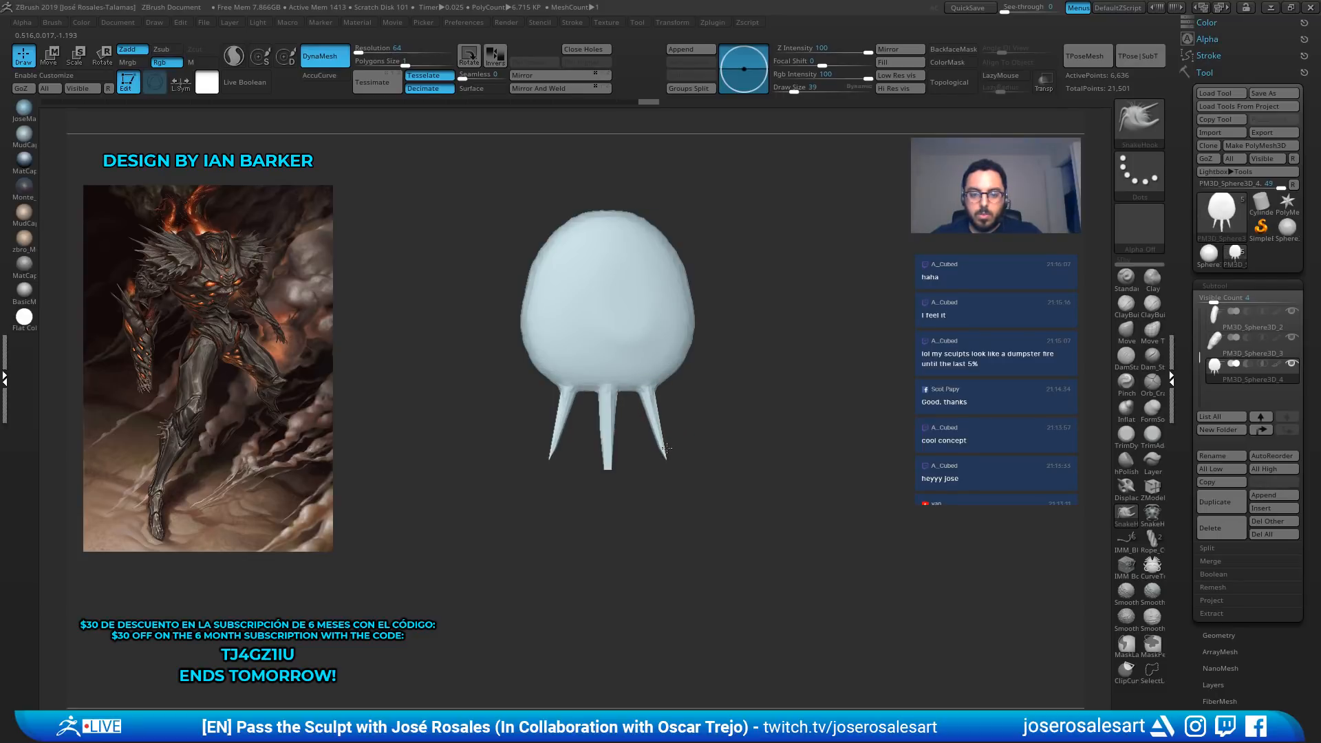
{"action": "left_click_drag", "start_coordinate": [683, 382], "coordinate": [702, 417]}
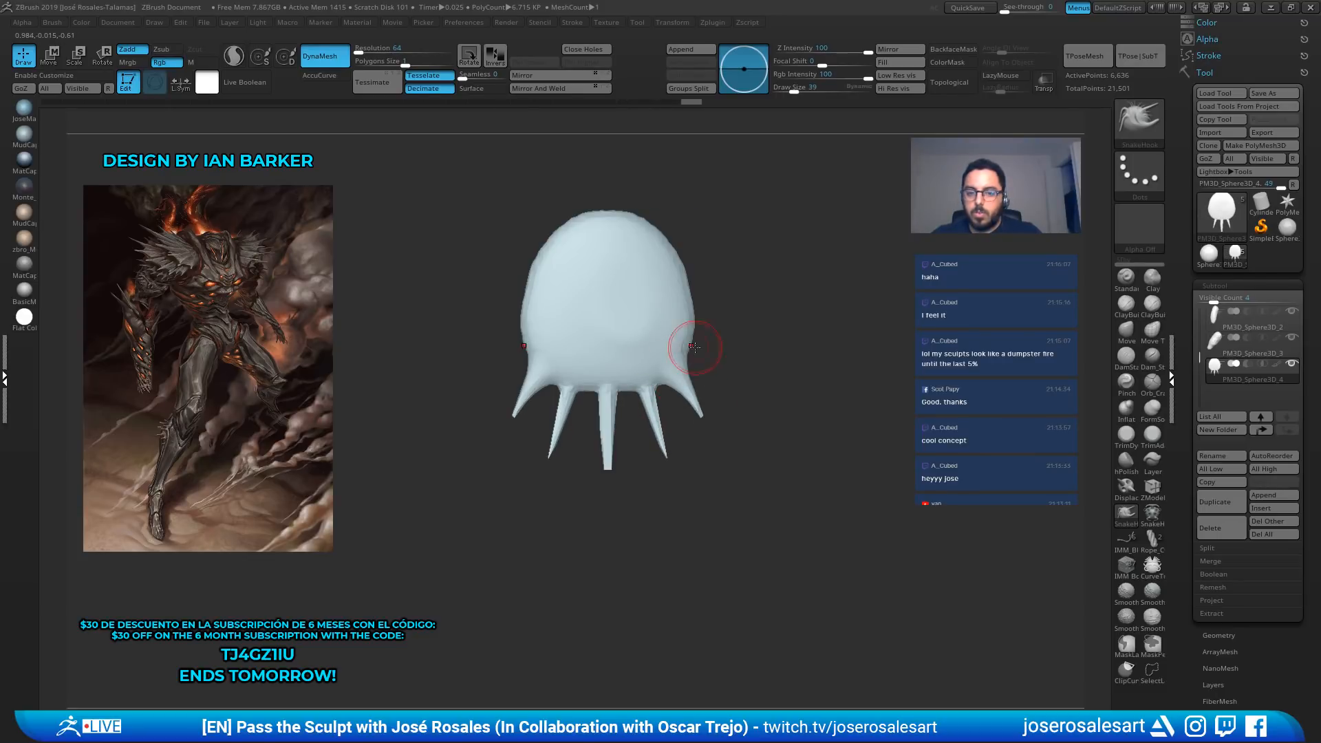
{"action": "left_click_drag", "start_coordinate": [692, 338], "coordinate": [726, 367]}
{"action": "key", "text": "s"}
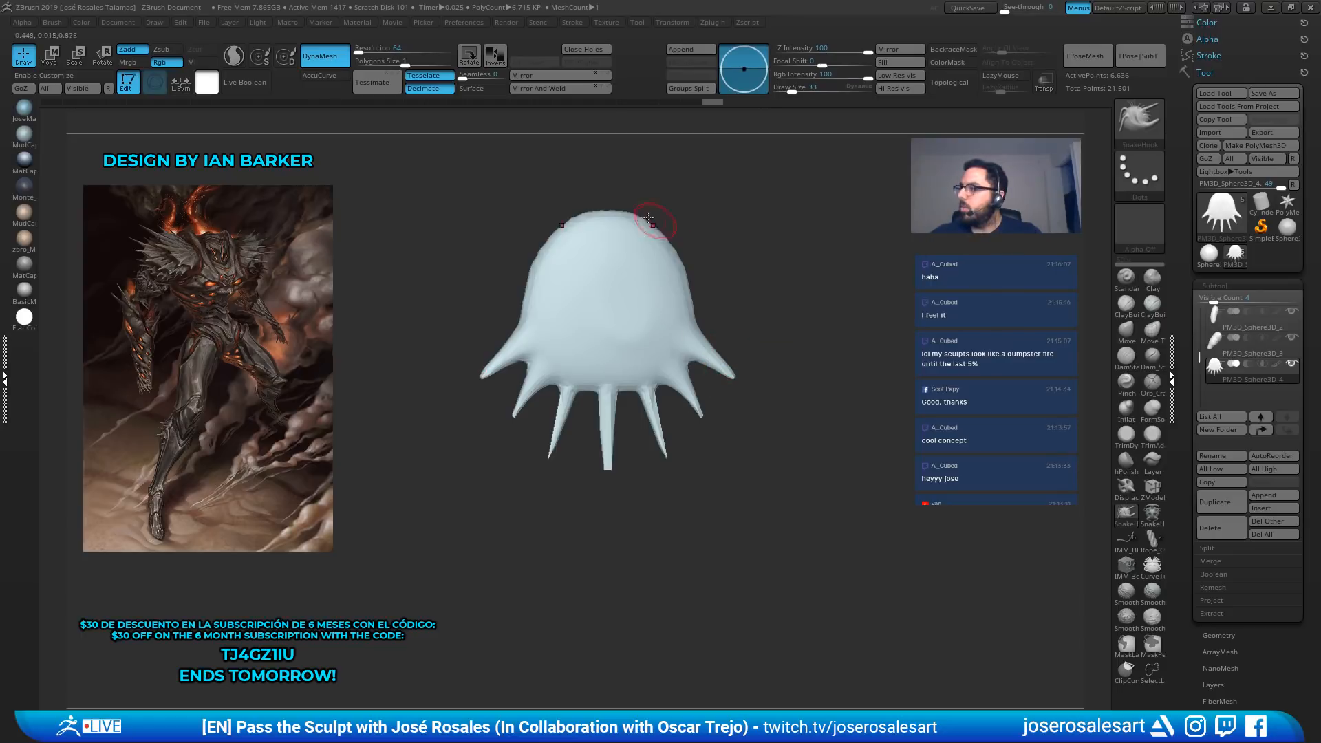
{"action": "mouse_move", "coordinate": [693, 298]}
{"action": "left_mouse_down"}
{"action": "mouse_move", "coordinate": [723, 305]}
{"action": "mouse_move", "coordinate": [693, 282]}
{"action": "left_mouse_up"}
Remesh the spiked form with DynaMesh
{"action": "mouse_move", "coordinate": [685, 300]}
{"action": "right_mouse_down"}
{"action": "mouse_move", "coordinate": [641, 217]}
{"action": "mouse_move", "coordinate": [720, 217]}
{"action": "mouse_move", "coordinate": [805, 244]}
{"action": "right_mouse_up"}
{"action": "left_click_drag", "start_coordinate": [820, 256], "coordinate": [832, 313], "text": "ctrl"}
{"action": "right_click_drag", "start_coordinate": [826, 303], "coordinate": [743, 214]}
{"action": "right_click_drag", "start_coordinate": [688, 144], "coordinate": [654, 186], "text": "ctrl"}
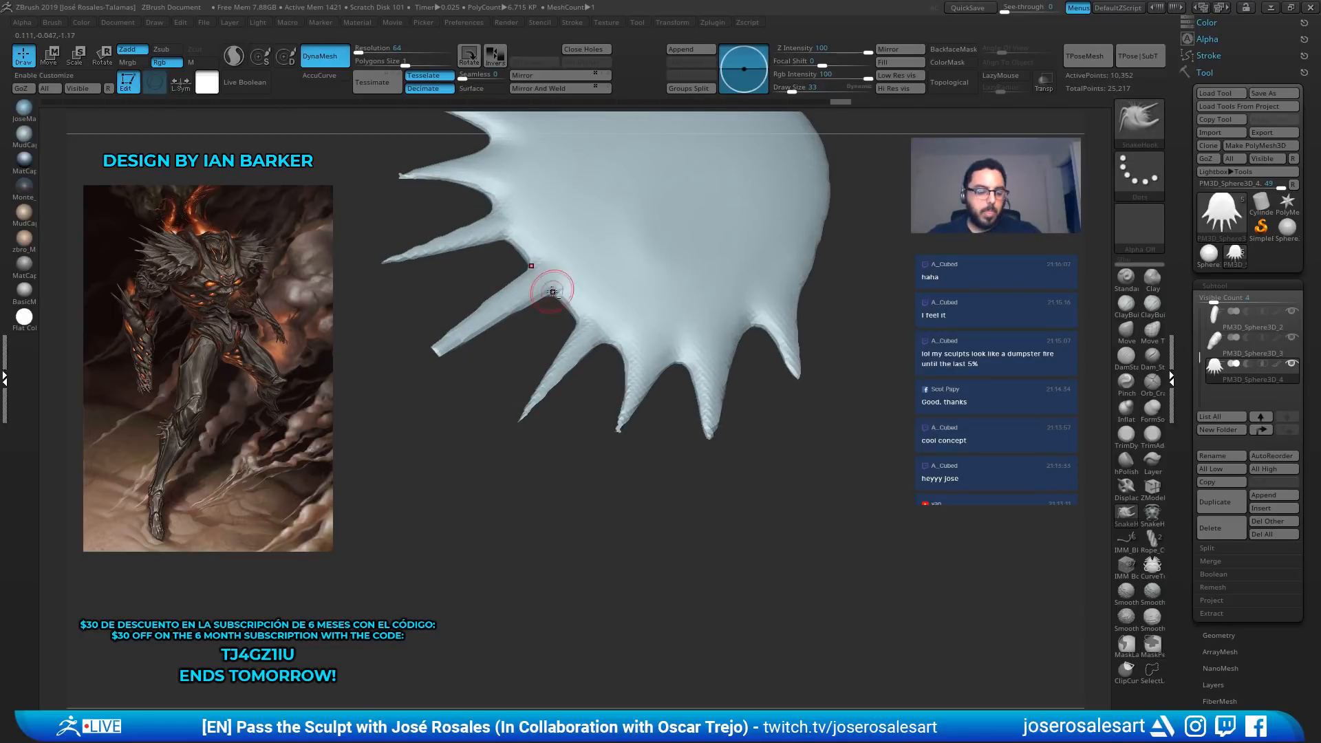
Sculpt a ridge from the central spike across the body with the Standard brush, undoing the first strokes
{"action": "key", "text": "b"}
{"action": "key", "text": "s"}
{"action": "key", "text": "t"}
{"action": "mouse_move", "coordinate": [598, 276]}
{"action": "right_mouse_down", "text": "alt"}
{"action": "mouse_move", "coordinate": [569, 280]}
{"action": "mouse_move", "coordinate": [582, 264]}
{"action": "right_mouse_up", "text": "alt"}
{"action": "left_click_drag", "start_coordinate": [512, 302], "coordinate": [660, 209]}
{"action": "left_click_drag", "start_coordinate": [523, 301], "coordinate": [718, 179]}
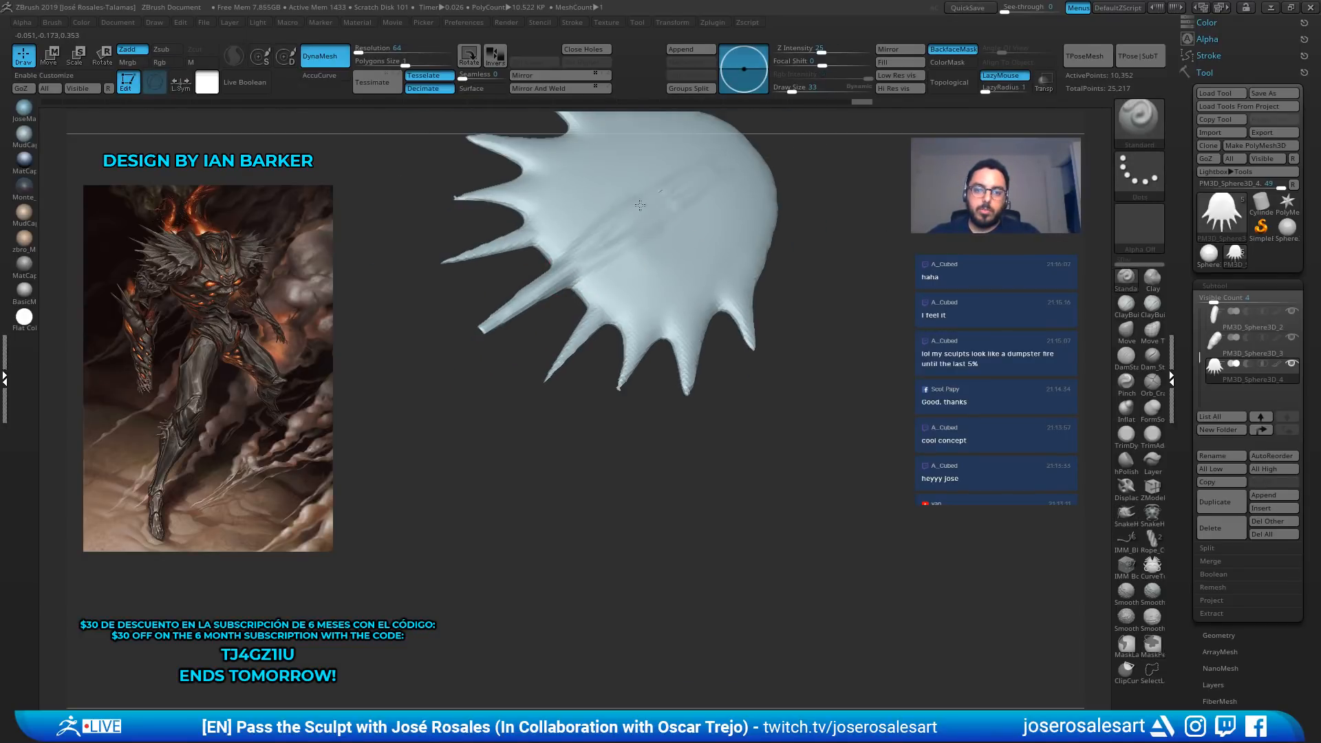
{"action": "key", "text": "ctrl"}
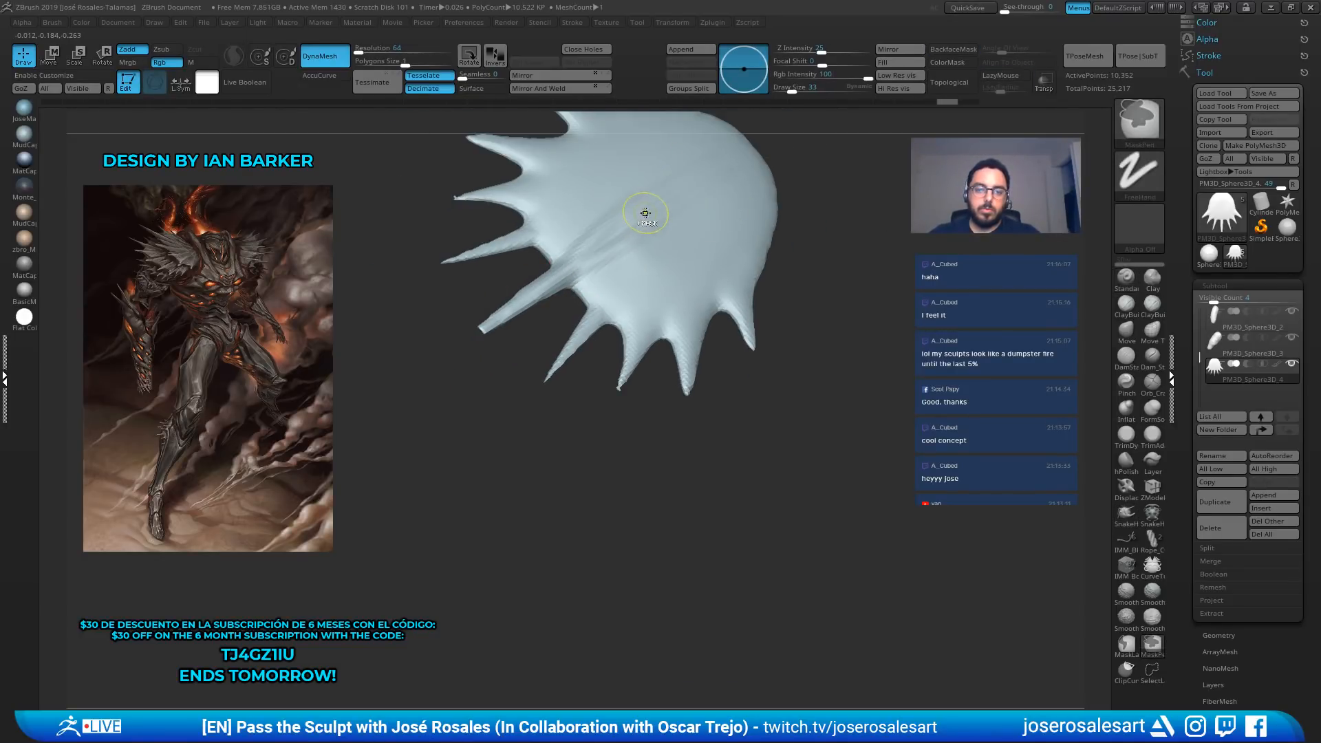
{"action": "key", "text": "ctrl+z"}
{"action": "key", "text": "ctrl+z"}
{"action": "key", "text": "ctrl+z"}
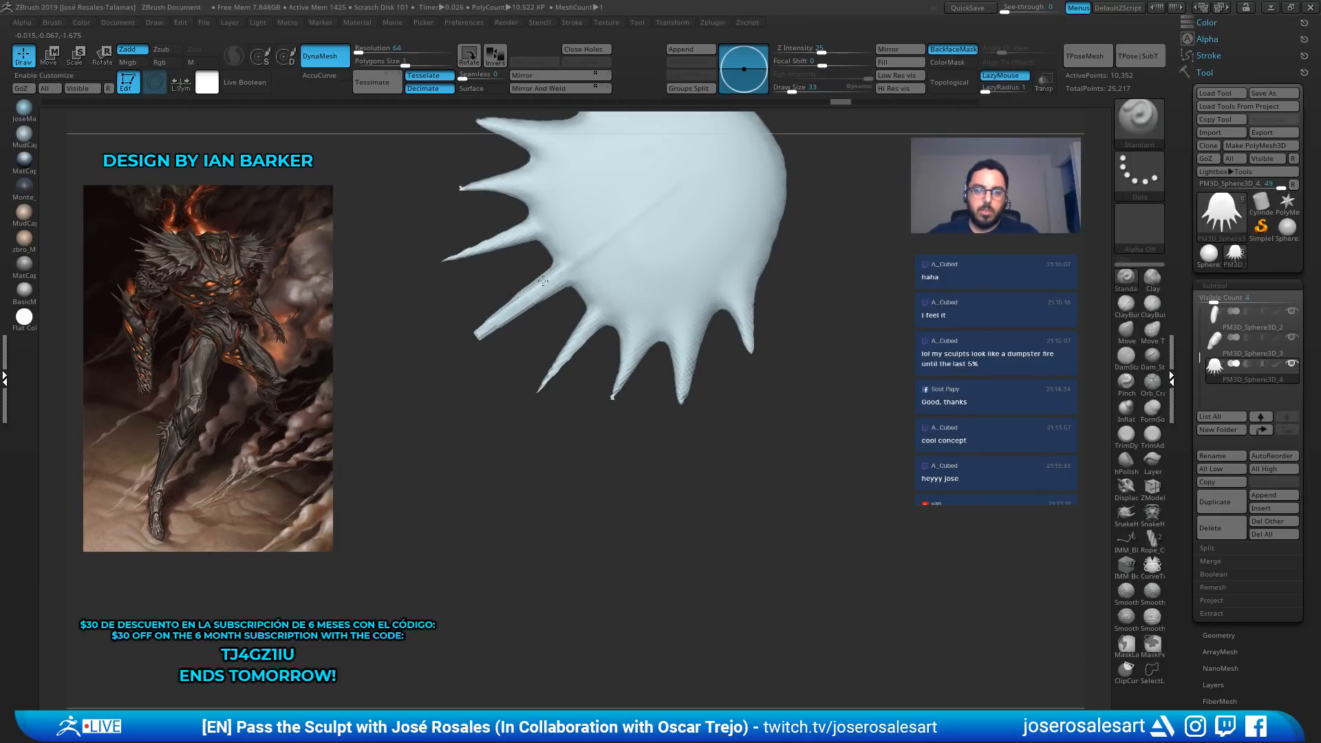
{"action": "mouse_move", "coordinate": [543, 280]}
{"action": "left_mouse_down"}
{"action": "mouse_move", "coordinate": [723, 168]}
{"action": "mouse_move", "coordinate": [540, 278]}
{"action": "left_mouse_up"}
{"action": "right_click_drag", "start_coordinate": [669, 258], "coordinate": [654, 283], "text": "ctrl"}
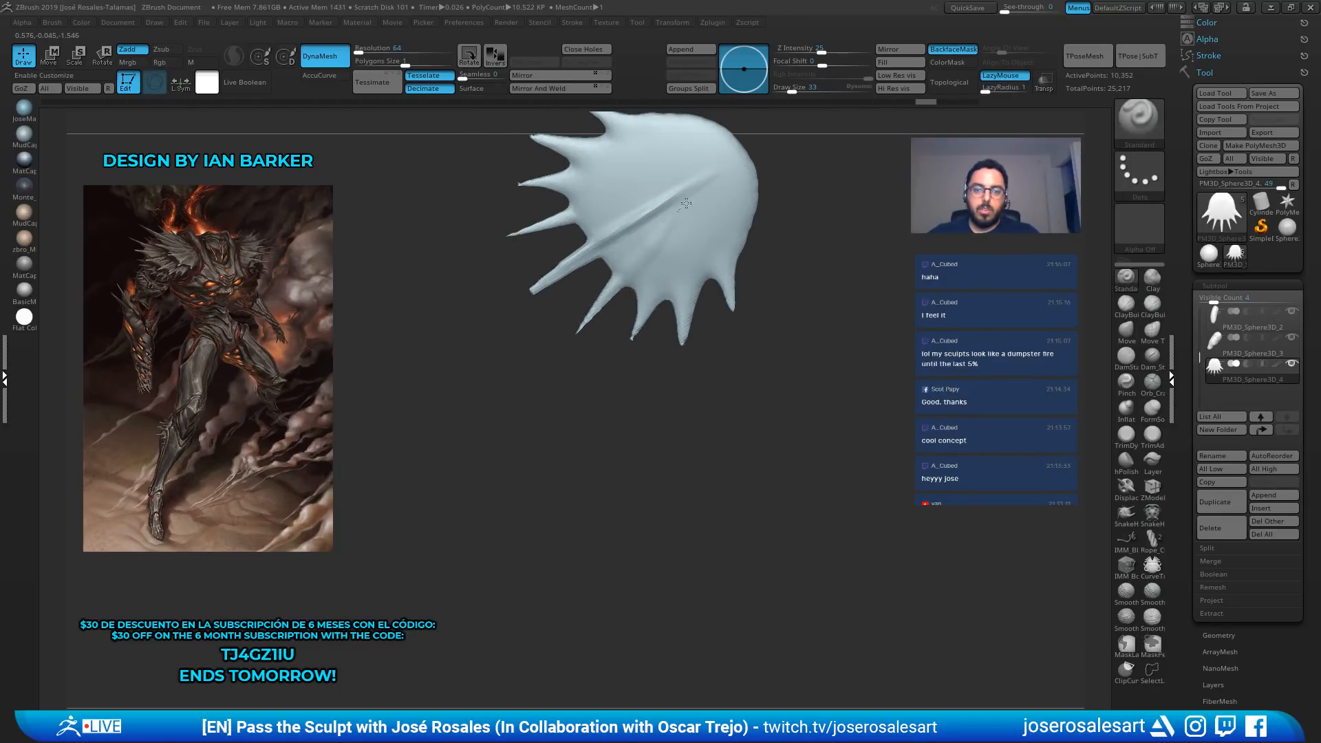
Sculpt radiating ridges from the remaining spikes across the body, reducing the Standard brush to a draw size of 23
{"action": "left_click_drag", "start_coordinate": [698, 193], "coordinate": [613, 292]}
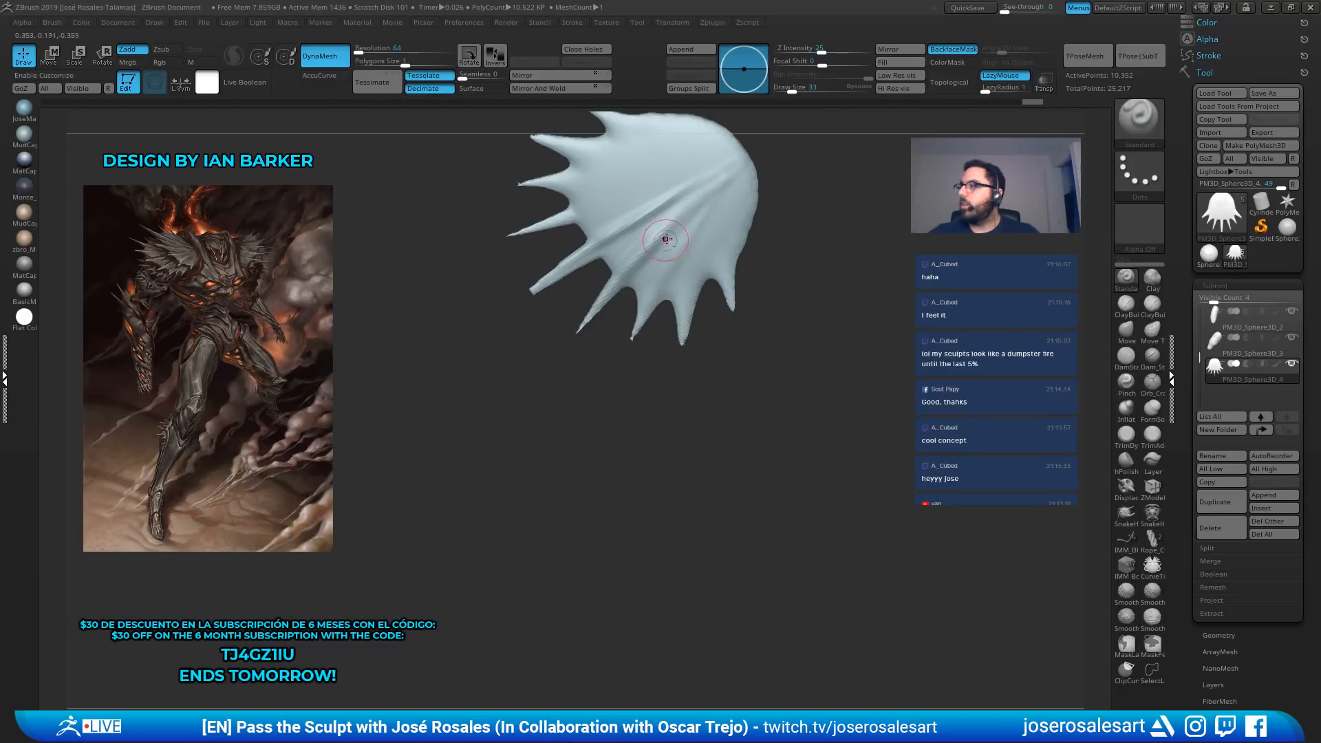
{"action": "right_click_drag", "start_coordinate": [666, 238], "coordinate": [659, 273]}
{"action": "mouse_move", "coordinate": [673, 276]}
{"action": "left_mouse_down"}
{"action": "mouse_move", "coordinate": [684, 239]}
{"action": "mouse_move", "coordinate": [658, 287]}
{"action": "left_mouse_up"}
{"action": "key", "text": "s"}
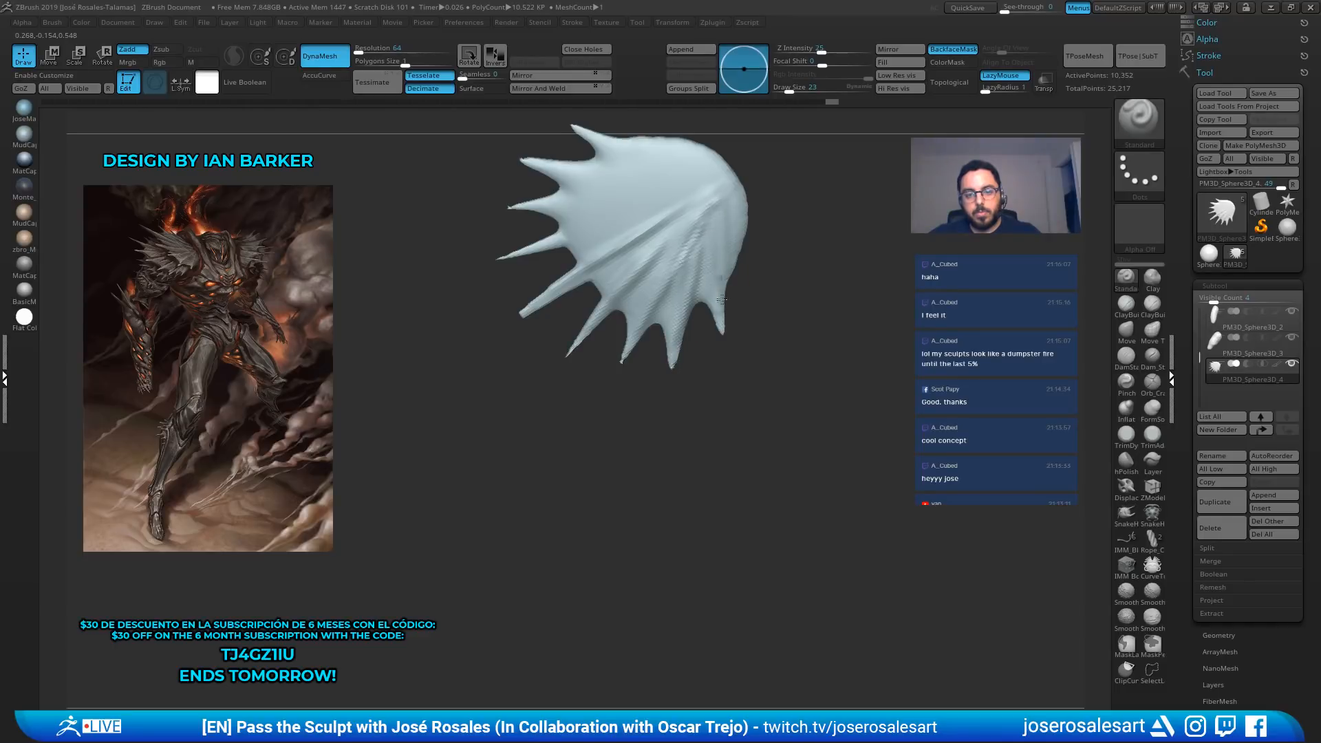
{"action": "right_click_drag", "start_coordinate": [722, 299], "coordinate": [643, 204]}
{"action": "left_click_drag", "start_coordinate": [551, 206], "coordinate": [688, 189]}
{"action": "right_click_drag", "start_coordinate": [597, 181], "coordinate": [560, 269], "text": "alt"}
{"action": "left_click_drag", "start_coordinate": [521, 249], "coordinate": [703, 272]}
{"action": "left_click_drag", "start_coordinate": [570, 214], "coordinate": [675, 272]}
{"action": "right_click_drag", "start_coordinate": [653, 266], "coordinate": [648, 274], "text": "alt"}
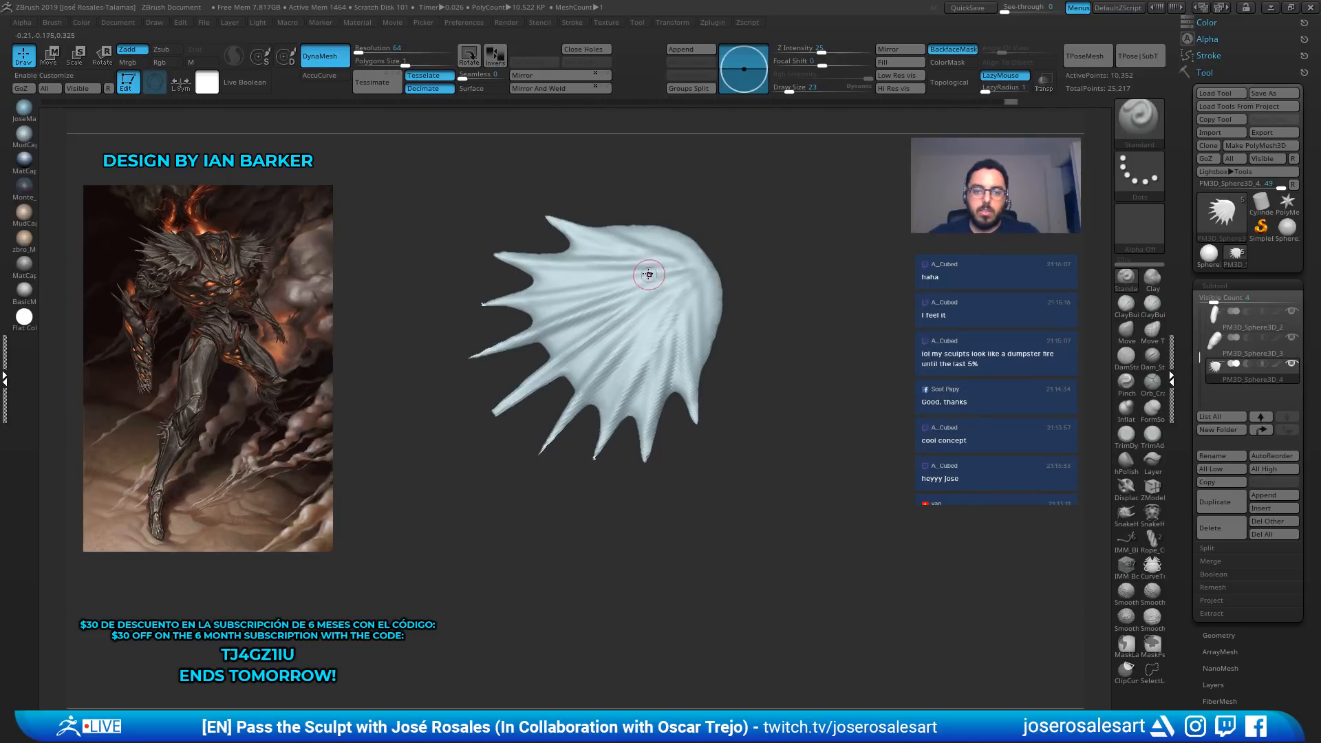
Set the Standard brush's focal shift to 63
{"action": "key", "text": "space"}
{"action": "left_click_drag", "start_coordinate": [598, 257], "coordinate": [654, 257]}
{"action": "mouse_move", "coordinate": [658, 261]}
{"action": "right_mouse_down"}
{"action": "mouse_move", "coordinate": [669, 240]}
{"action": "mouse_move", "coordinate": [622, 189]}
{"action": "mouse_move", "coordinate": [648, 223]}
{"action": "right_mouse_up"}
{"action": "key", "text": "bracketright"}
{"action": "key", "text": "bracketright"}
{"action": "key", "text": "bracketright"}
{"action": "key", "text": "bracketright"}
{"action": "key", "text": "bracketright"}
{"action": "key", "text": "bracketright"}
{"action": "mouse_move", "coordinate": [659, 290]}
{"action": "right_mouse_down"}
{"action": "mouse_move", "coordinate": [672, 256]}
{"action": "mouse_move", "coordinate": [665, 323]}
{"action": "mouse_move", "coordinate": [691, 392]}
{"action": "mouse_move", "coordinate": [693, 361]}
{"action": "right_mouse_up"}
{"action": "key", "text": "bracketright"}
{"action": "key", "text": "bracketright"}
{"action": "key", "text": "bracketright"}
{"action": "key", "text": "b"}
{"action": "key", "text": "m"}
{"action": "key", "text": "v"}
{"action": "key", "text": "s"}
{"action": "left_click_drag", "start_coordinate": [679, 357], "coordinate": [692, 375]}
{"action": "key", "text": "s"}
{"action": "mouse_move", "coordinate": [681, 375]}
{"action": "right_mouse_down"}
{"action": "mouse_move", "coordinate": [658, 339]}
{"action": "mouse_move", "coordinate": [711, 311]}
{"action": "mouse_move", "coordinate": [695, 361]}
{"action": "mouse_move", "coordinate": [755, 306]}
{"action": "right_mouse_up"}
{"action": "key", "text": "ctrl+z"}
Bend the flat spiked form in side view with the gizmo's Bend Arc deformer and return to draw mode
{"action": "mouse_move", "coordinate": [756, 306]}
{"action": "right_mouse_down", "text": "ctrl"}
{"action": "mouse_move", "coordinate": [796, 322]}
{"action": "mouse_move", "coordinate": [809, 359]}
{"action": "mouse_move", "coordinate": [838, 317]}
{"action": "right_mouse_up", "text": "ctrl"}
{"action": "key", "text": "s"}
{"action": "left_click", "coordinate": [817, 335]}
{"action": "key", "text": "w"}
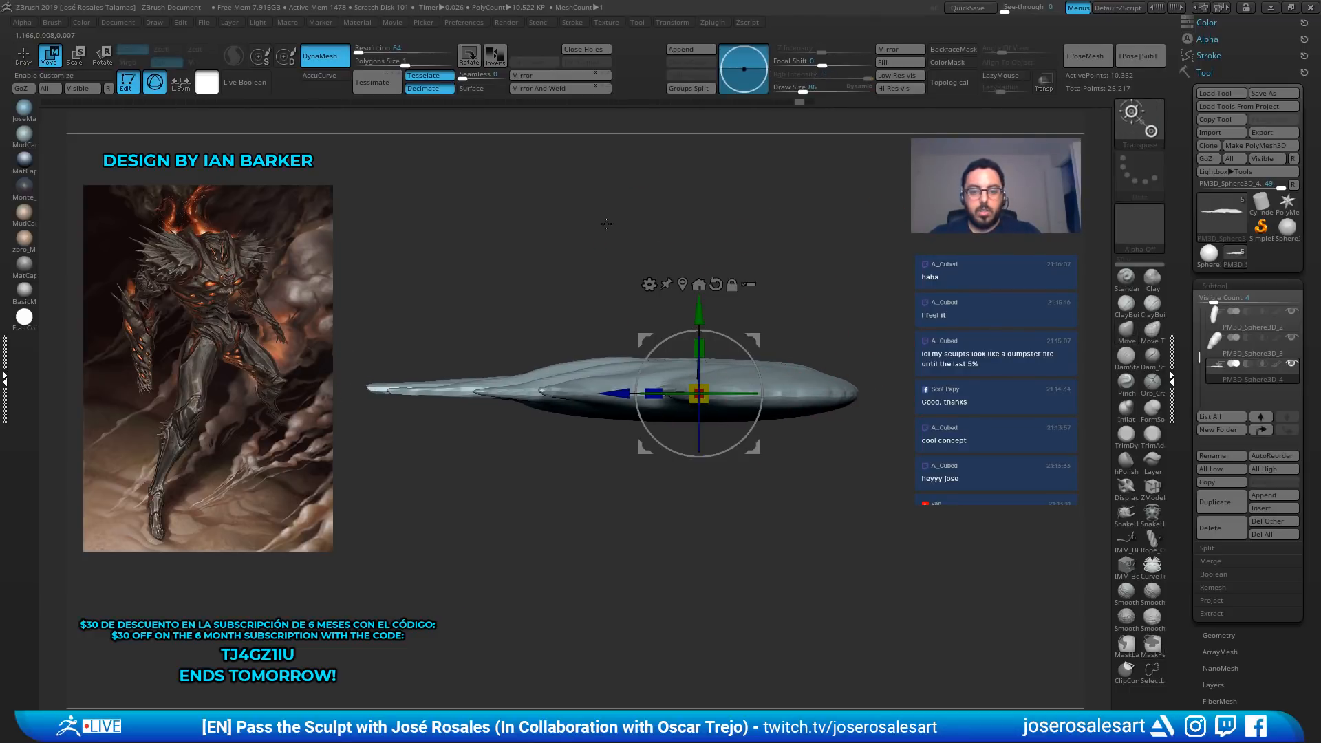
{"action": "left_click", "coordinate": [649, 284]}
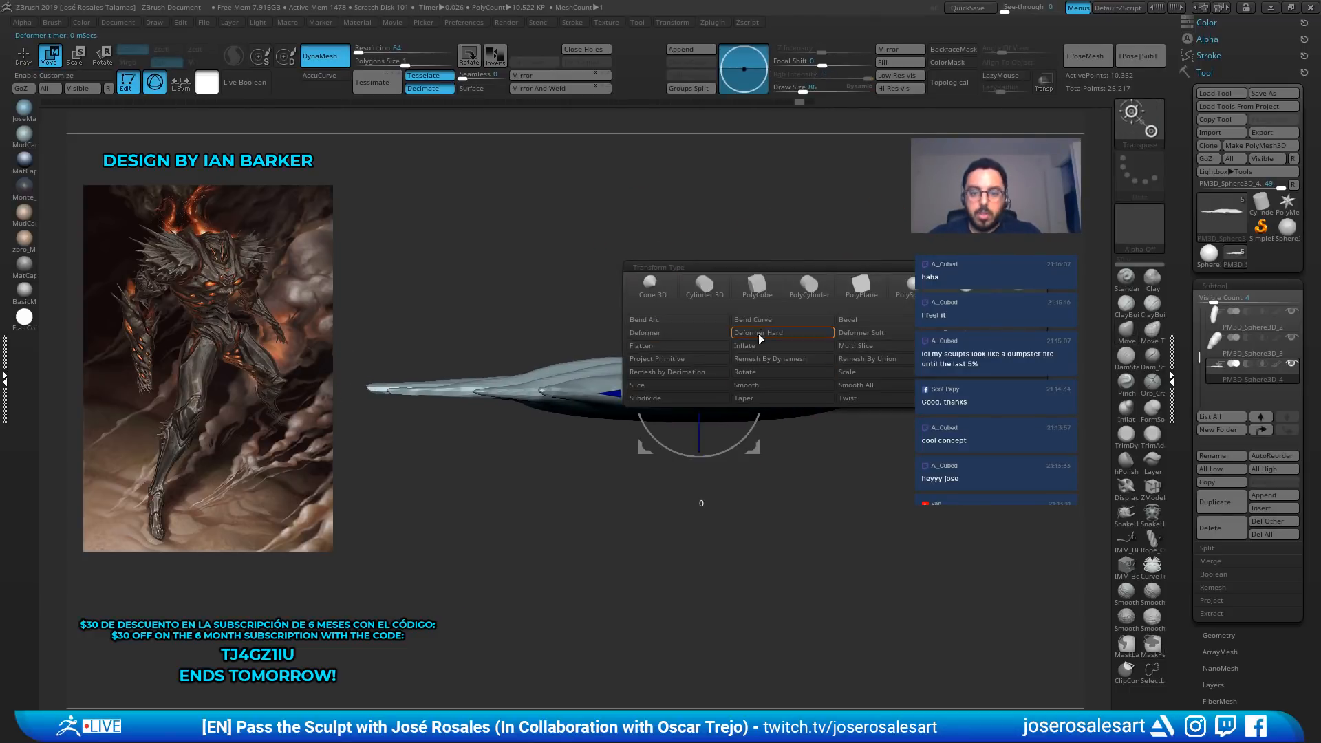
{"action": "left_click", "coordinate": [712, 321]}
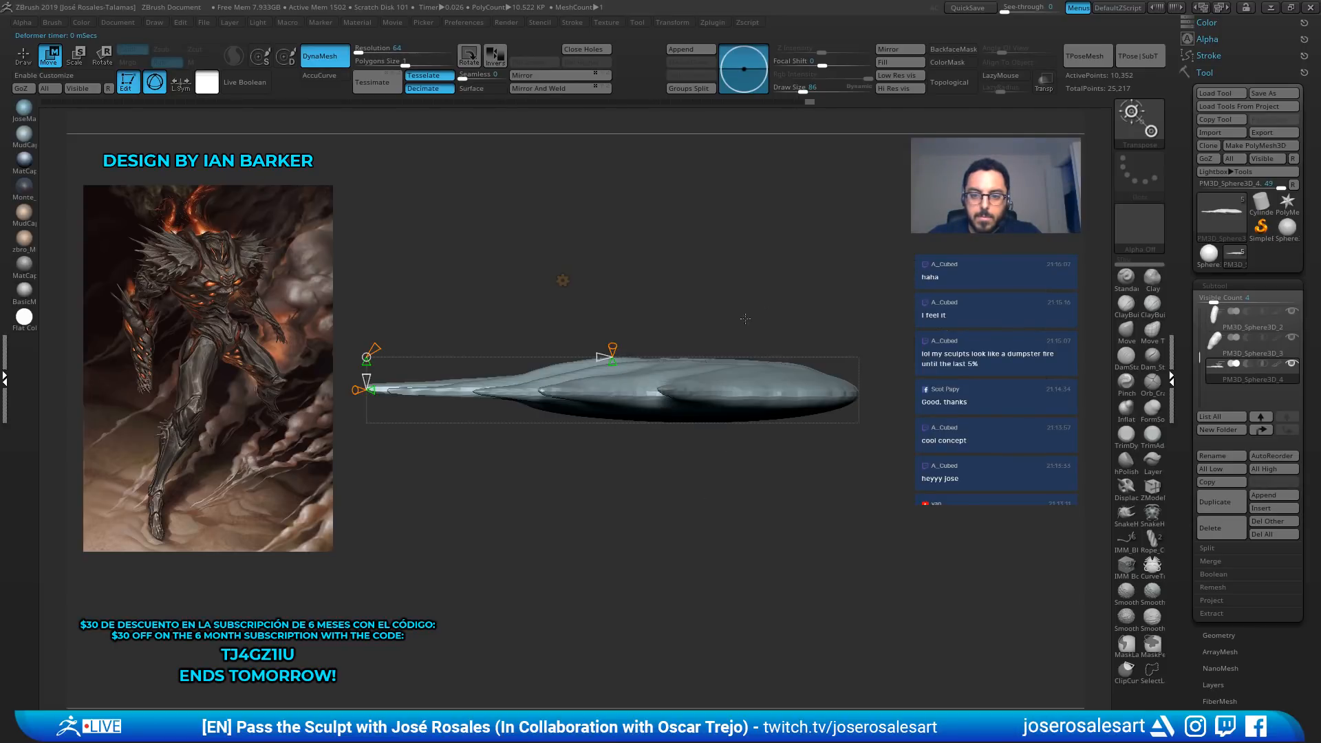
{"action": "left_click_drag", "start_coordinate": [617, 363], "coordinate": [613, 332]}
{"action": "mouse_move", "coordinate": [719, 297]}
{"action": "left_mouse_down"}
{"action": "mouse_move", "coordinate": [747, 351]}
{"action": "mouse_move", "coordinate": [773, 298]}
{"action": "mouse_move", "coordinate": [721, 301]}
{"action": "mouse_move", "coordinate": [646, 238]}
{"action": "left_mouse_up"}
{"action": "key", "text": "q"}
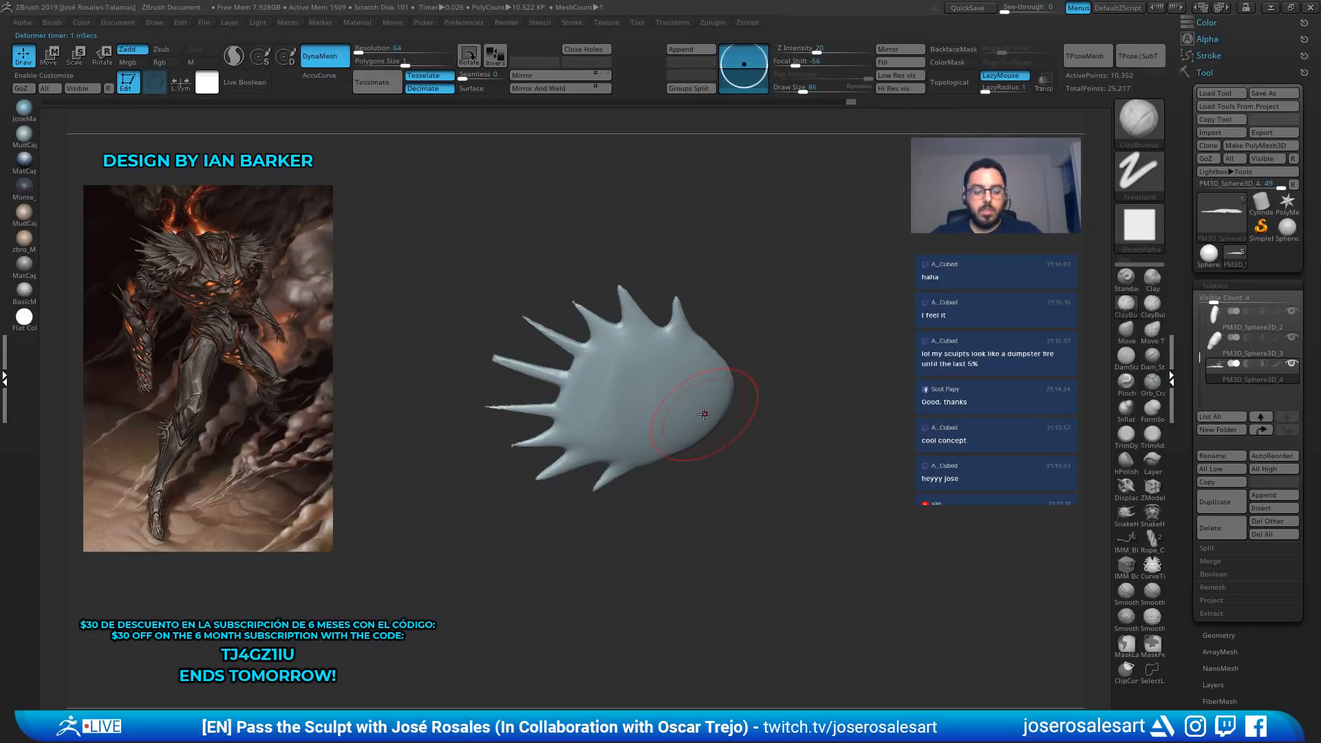
Sculpt radiating ridges from the spikes across the form's smooth face with the Standard brush at a draw size of 21
{"action": "mouse_move", "coordinate": [752, 384]}
{"action": "left_mouse_down", "text": "shift"}
{"action": "mouse_move", "coordinate": [732, 307]}
{"action": "mouse_move", "coordinate": [619, 318]}
{"action": "mouse_move", "coordinate": [668, 394]}
{"action": "mouse_move", "coordinate": [692, 358]}
{"action": "mouse_move", "coordinate": [540, 317]}
{"action": "mouse_move", "coordinate": [622, 310]}
{"action": "mouse_move", "coordinate": [630, 418]}
{"action": "left_mouse_up", "text": "shift"}
{"action": "key", "text": "b"}
{"action": "key", "text": "s"}
{"action": "key", "text": "t"}
{"action": "key", "text": "s"}
{"action": "mouse_move", "coordinate": [530, 372]}
{"action": "right_mouse_down", "text": "alt"}
{"action": "mouse_move", "coordinate": [551, 355]}
{"action": "mouse_move", "coordinate": [568, 415]}
{"action": "mouse_move", "coordinate": [568, 337]}
{"action": "right_mouse_up", "text": "alt"}
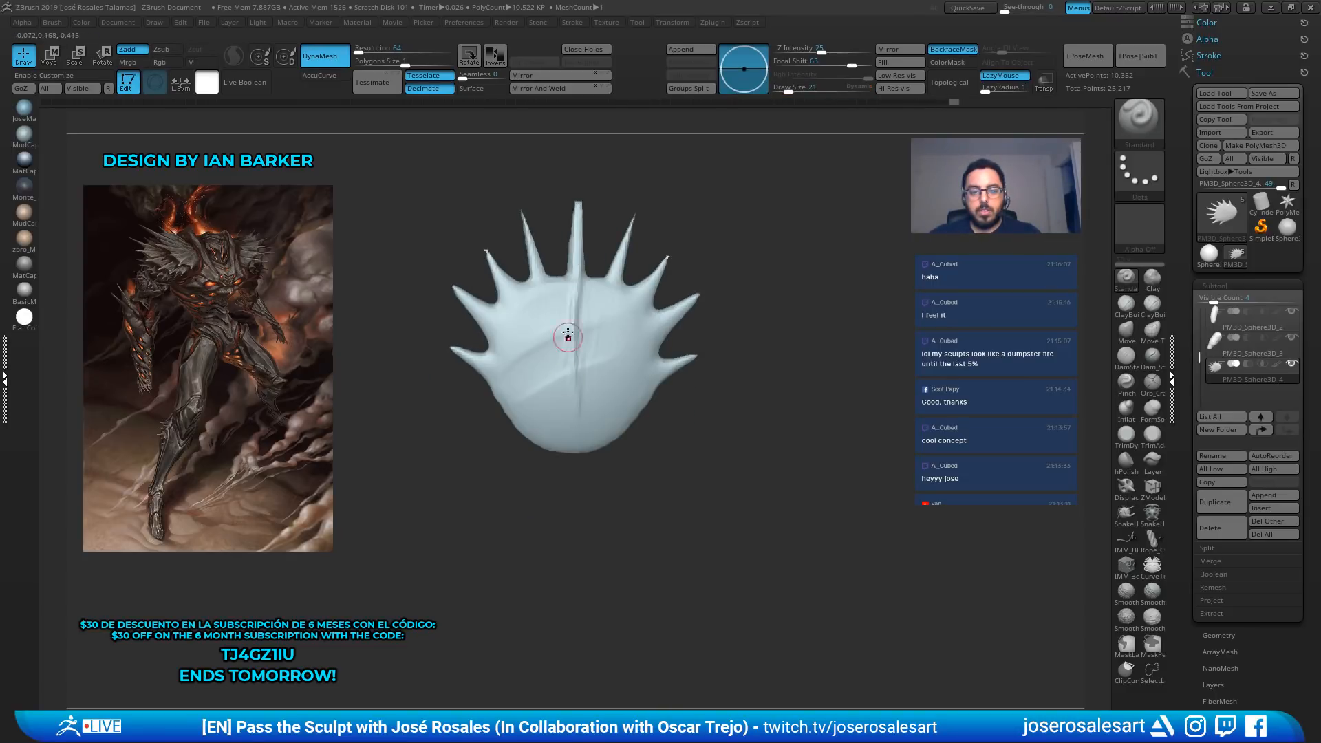
{"action": "left_click_drag", "start_coordinate": [629, 331], "coordinate": [647, 286]}
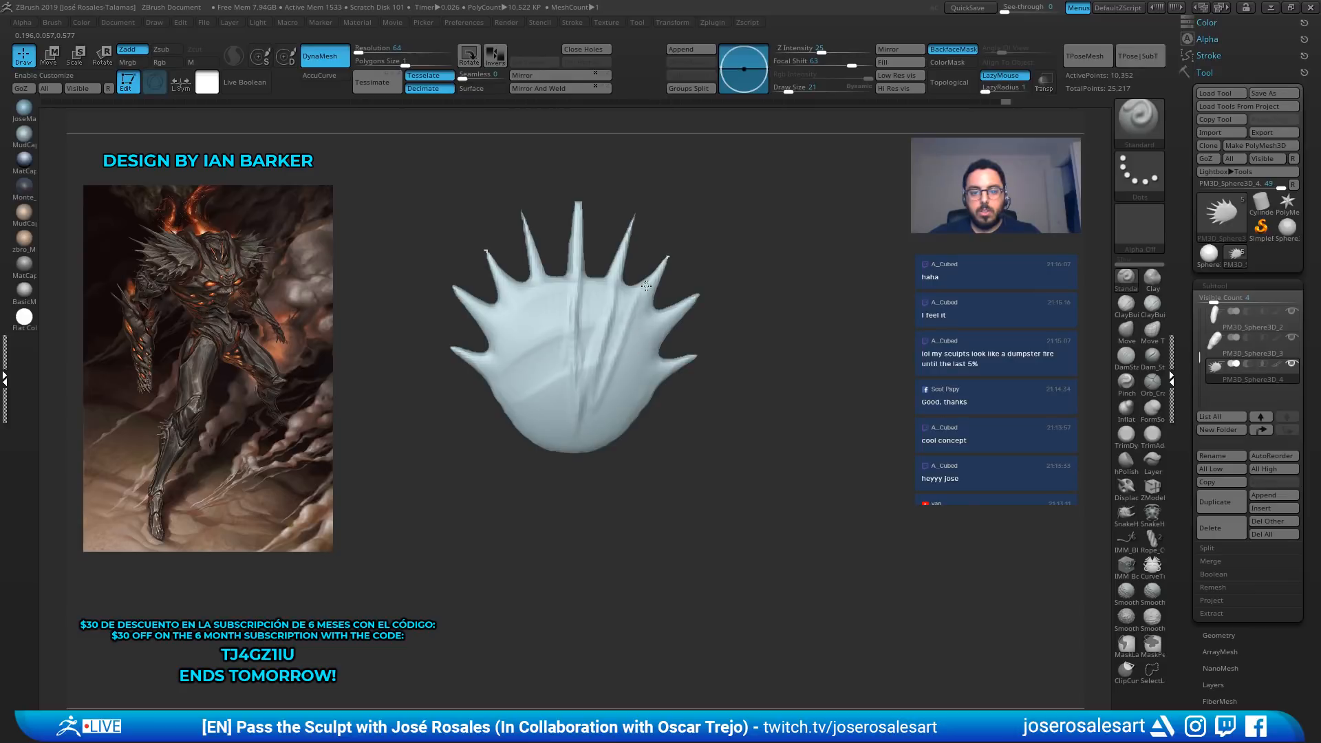
{"action": "left_click_drag", "start_coordinate": [653, 389], "coordinate": [629, 405]}
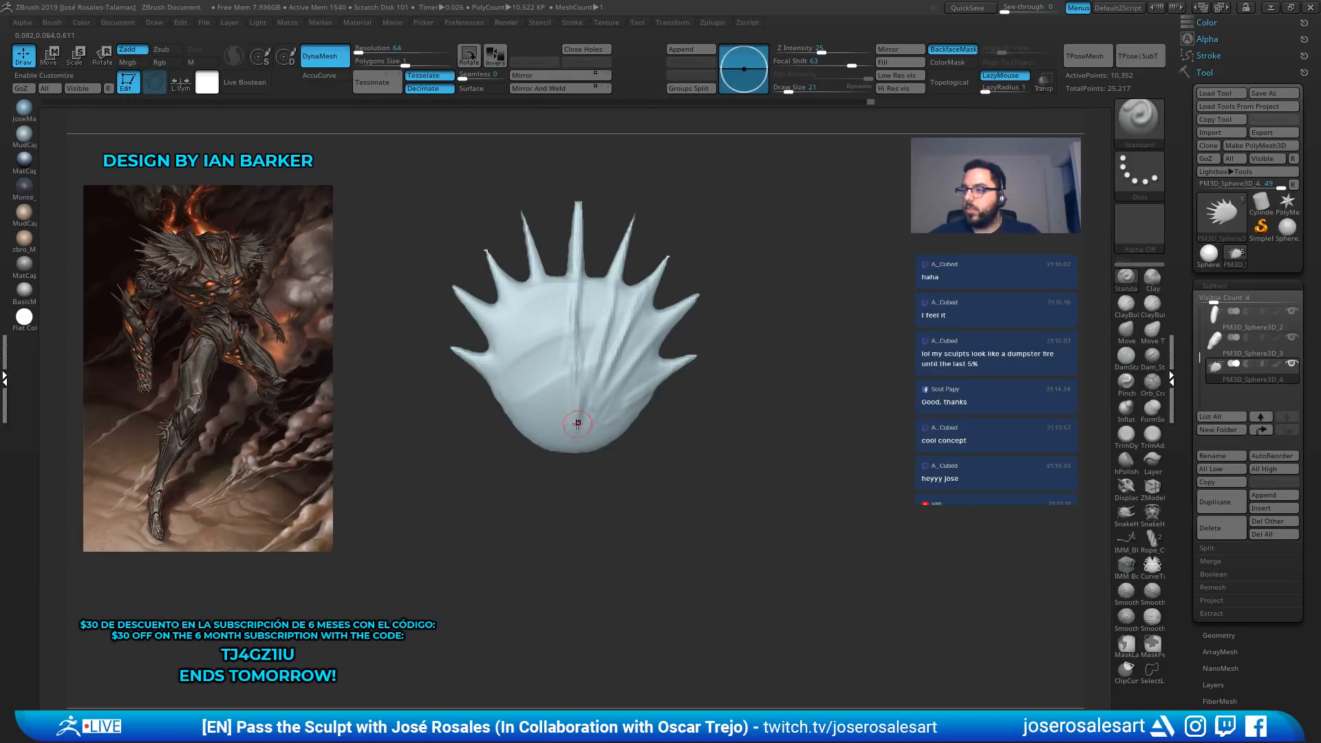
{"action": "mouse_move", "coordinate": [582, 340]}
{"action": "right_mouse_down", "text": "ctrl"}
{"action": "mouse_move", "coordinate": [575, 271]}
{"action": "mouse_move", "coordinate": [618, 274]}
{"action": "mouse_move", "coordinate": [600, 339]}
{"action": "right_mouse_up", "text": "ctrl"}
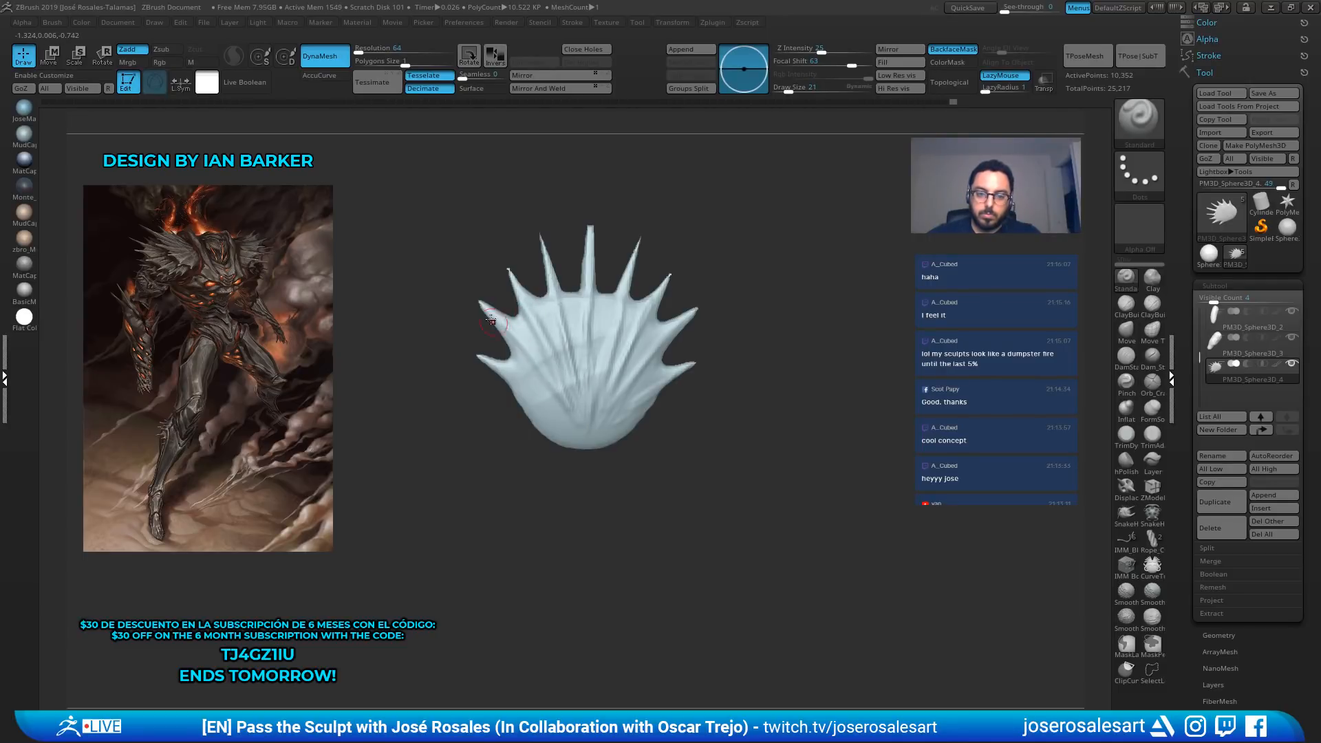
Reshape the body edge beside the central spike with the SnakeHook brush and smooth it, undoing a stroke on the spike's tip
{"action": "mouse_move", "coordinate": [566, 401]}
{"action": "right_mouse_down", "text": "alt"}
{"action": "mouse_move", "coordinate": [596, 393]}
{"action": "mouse_move", "coordinate": [588, 367]}
{"action": "mouse_move", "coordinate": [634, 310]}
{"action": "right_mouse_up", "text": "alt"}
{"action": "key", "text": "b"}
{"action": "key", "text": "s"}
{"action": "key", "text": "h"}
{"action": "key", "text": "s"}
{"action": "left_click_drag", "start_coordinate": [633, 310], "coordinate": [645, 310]}
{"action": "right_click_drag", "start_coordinate": [645, 310], "coordinate": [655, 292]}
{"action": "left_click_drag", "start_coordinate": [599, 245], "coordinate": [596, 218]}
{"action": "key", "text": "ctrl+z"}
{"action": "right_click_drag", "start_coordinate": [639, 272], "coordinate": [621, 357], "text": "alt"}
{"action": "mouse_move", "coordinate": [551, 337]}
{"action": "left_mouse_down"}
{"action": "mouse_move", "coordinate": [541, 297]}
{"action": "mouse_move", "coordinate": [582, 321]}
{"action": "mouse_move", "coordinate": [571, 296]}
{"action": "mouse_move", "coordinate": [541, 294]}
{"action": "mouse_move", "coordinate": [586, 289]}
{"action": "left_mouse_up"}
{"action": "left_click_drag", "start_coordinate": [582, 292], "coordinate": [563, 296], "text": "shift"}
Adjust the spike bases and the gaps beside the central spike with the SnakeHook brush at a draw size of 73
{"action": "mouse_move", "coordinate": [667, 332]}
{"action": "left_mouse_down"}
{"action": "mouse_move", "coordinate": [663, 304]}
{"action": "mouse_move", "coordinate": [692, 301]}
{"action": "left_mouse_up"}
{"action": "right_click_drag", "start_coordinate": [690, 297], "coordinate": [675, 275], "text": "ctrl"}
{"action": "mouse_move", "coordinate": [677, 313]}
{"action": "left_mouse_down"}
{"action": "mouse_move", "coordinate": [674, 301]}
{"action": "mouse_move", "coordinate": [693, 308]}
{"action": "mouse_move", "coordinate": [678, 311]}
{"action": "mouse_move", "coordinate": [691, 317]}
{"action": "mouse_move", "coordinate": [673, 301]}
{"action": "left_mouse_up"}
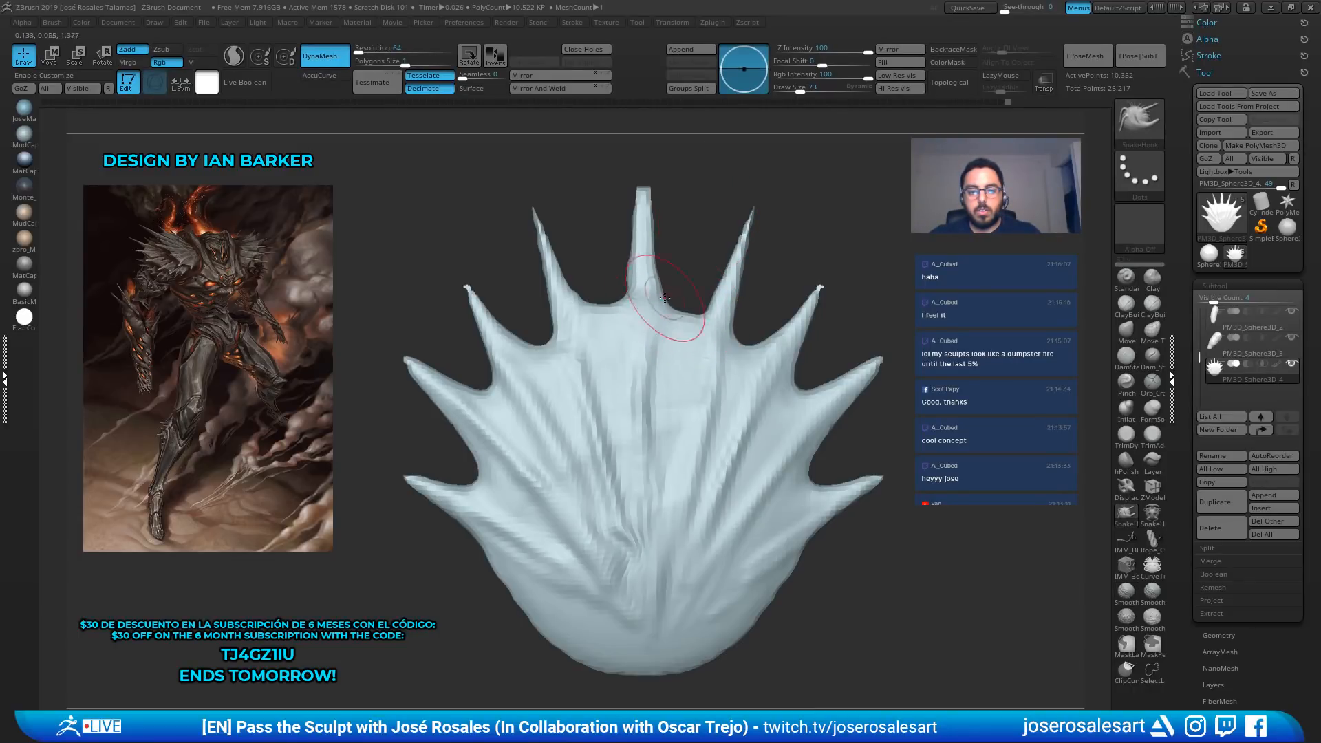
{"action": "left_click_drag", "start_coordinate": [742, 342], "coordinate": [714, 371]}
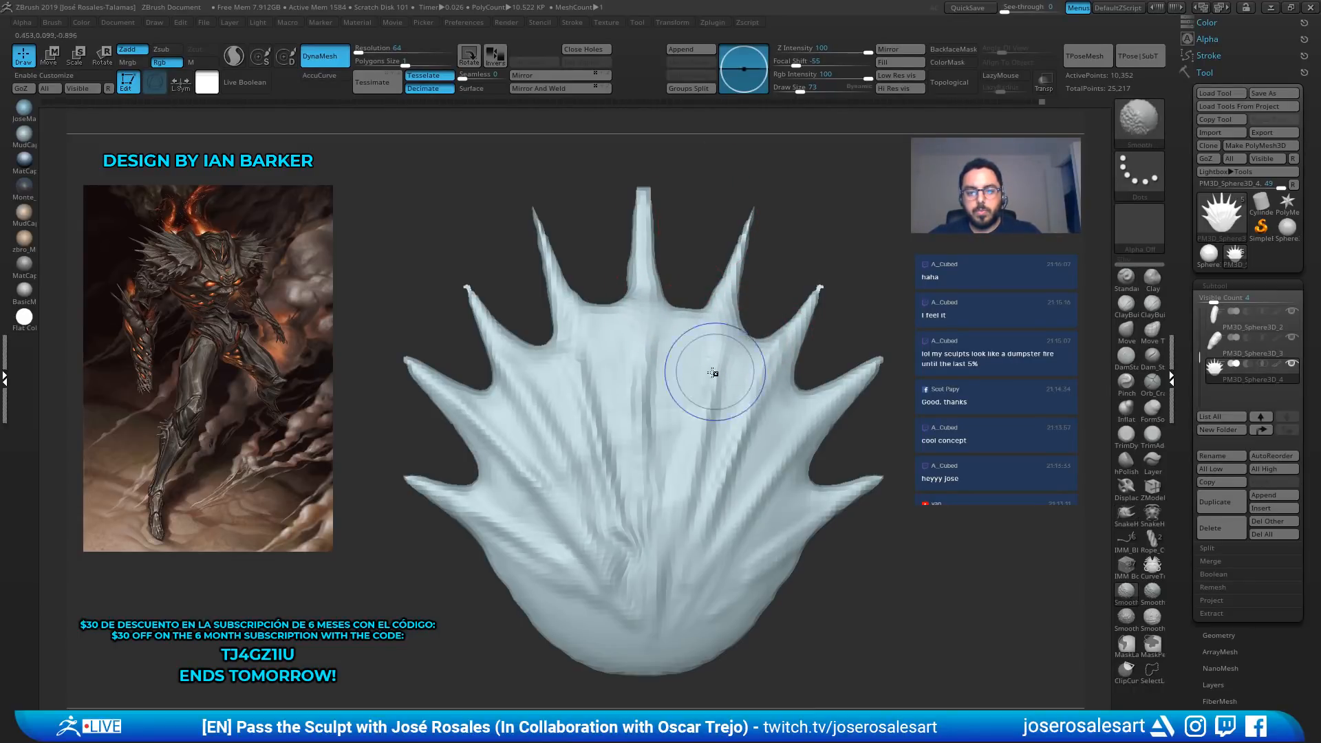
{"action": "right_click_drag", "start_coordinate": [653, 294], "coordinate": [640, 370], "text": "alt"}
{"action": "left_click_drag", "start_coordinate": [533, 422], "coordinate": [530, 410]}
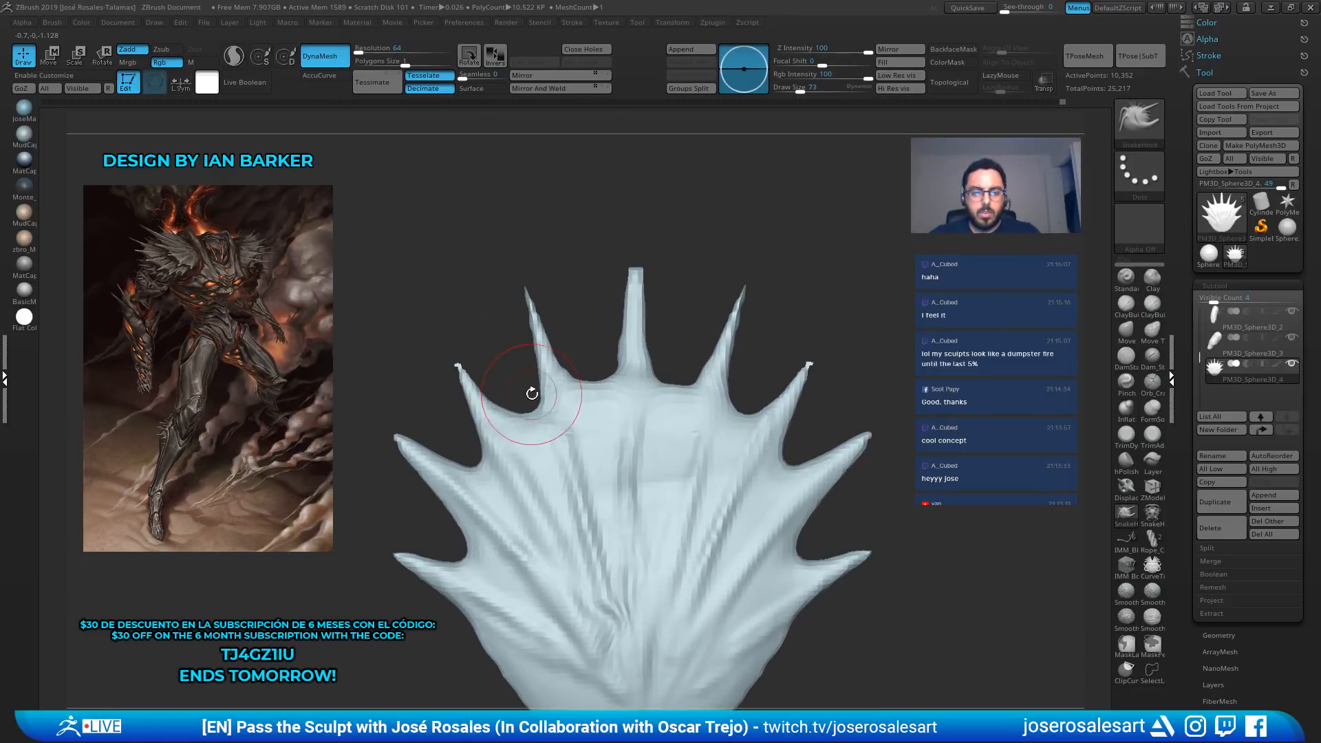
{"action": "mouse_move", "coordinate": [531, 391]}
{"action": "right_mouse_down", "text": "shift"}
{"action": "mouse_move", "coordinate": [495, 324]}
{"action": "mouse_move", "coordinate": [523, 379]}
{"action": "right_mouse_up", "text": "shift"}
Thicken the tips of the spikes next to the centre with the Inflate brush and smooth the blunt central tip
{"action": "key", "text": "b"}
{"action": "key", "text": "i"}
{"action": "key", "text": "n"}
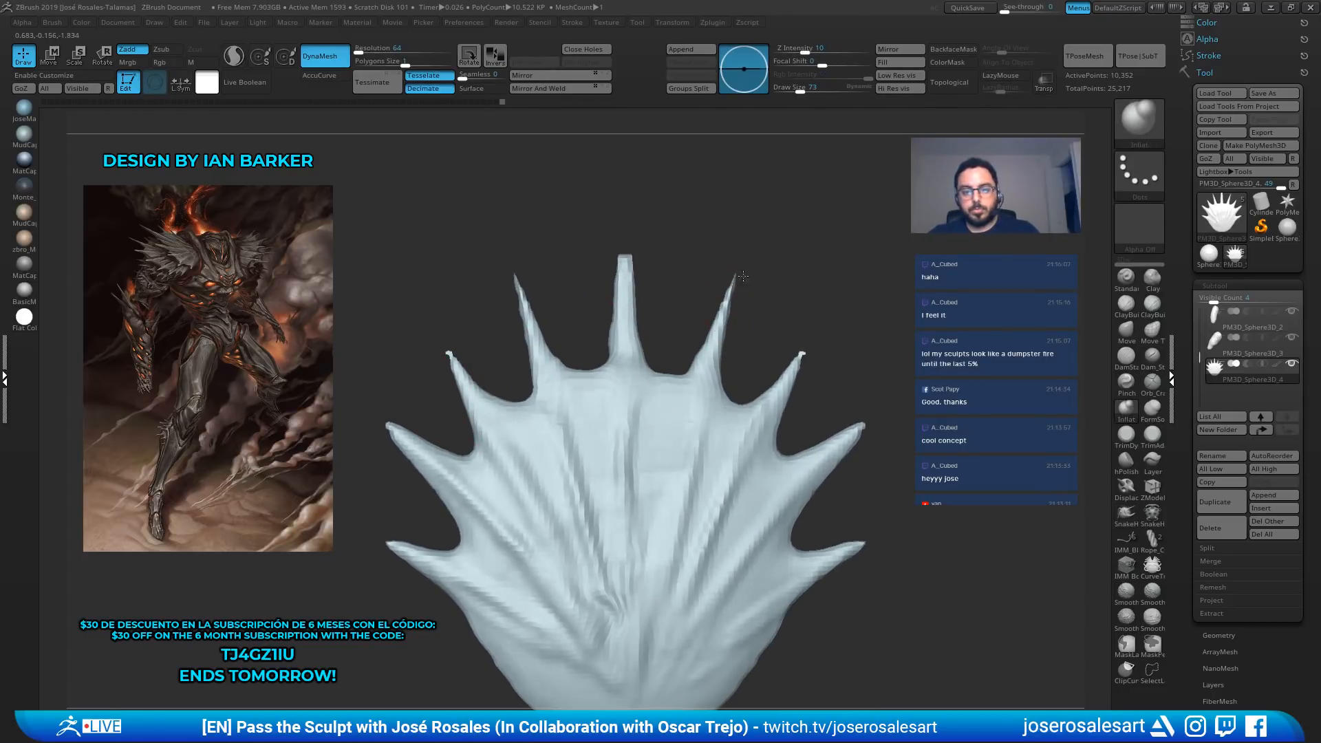
{"action": "right_click_drag", "start_coordinate": [677, 318], "coordinate": [690, 319]}
{"action": "left_click_drag", "start_coordinate": [736, 286], "coordinate": [738, 279]}
{"action": "left_click_drag", "start_coordinate": [629, 256], "coordinate": [630, 263], "text": "shift"}
{"action": "right_click_drag", "start_coordinate": [661, 322], "coordinate": [679, 316]}
Lengthen the central spike upward with the SnakeHook brush
{"action": "key", "text": "b"}
{"action": "key", "text": "s"}
{"action": "key", "text": "h"}
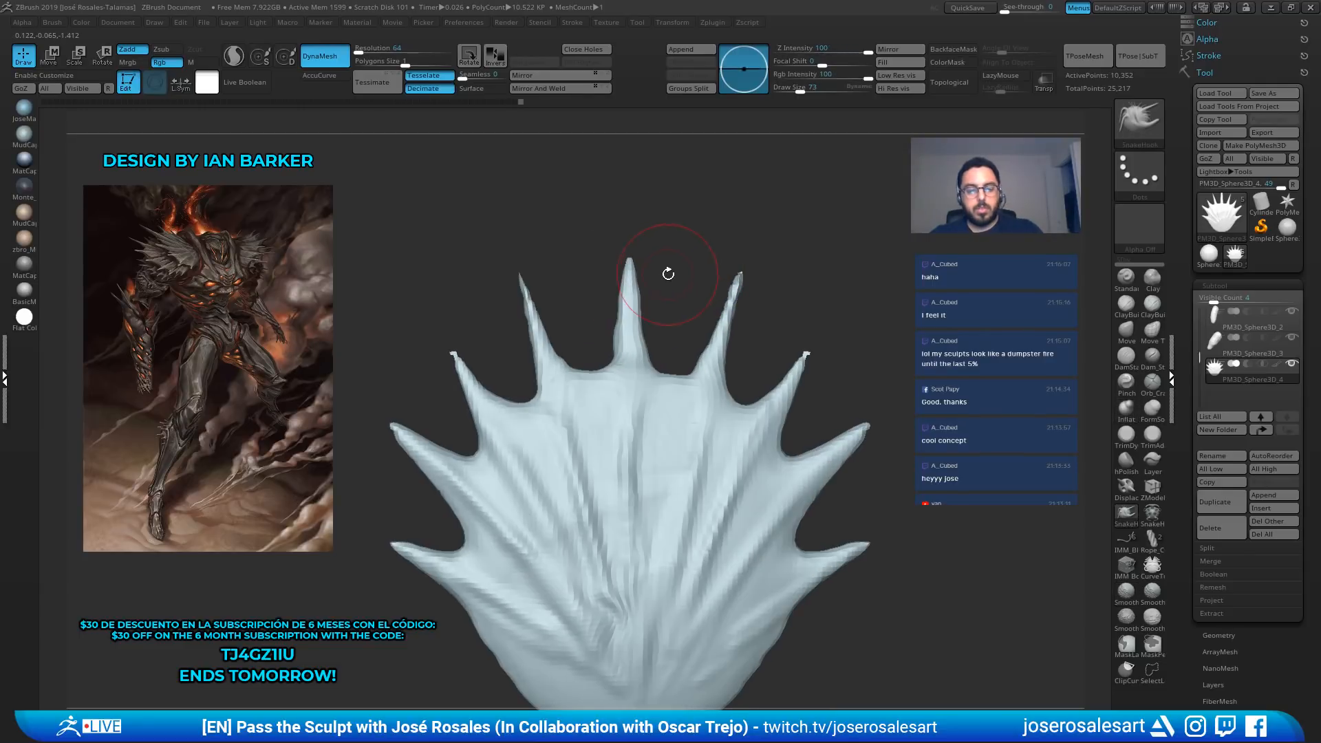
{"action": "left_click_drag", "start_coordinate": [624, 262], "coordinate": [624, 224]}
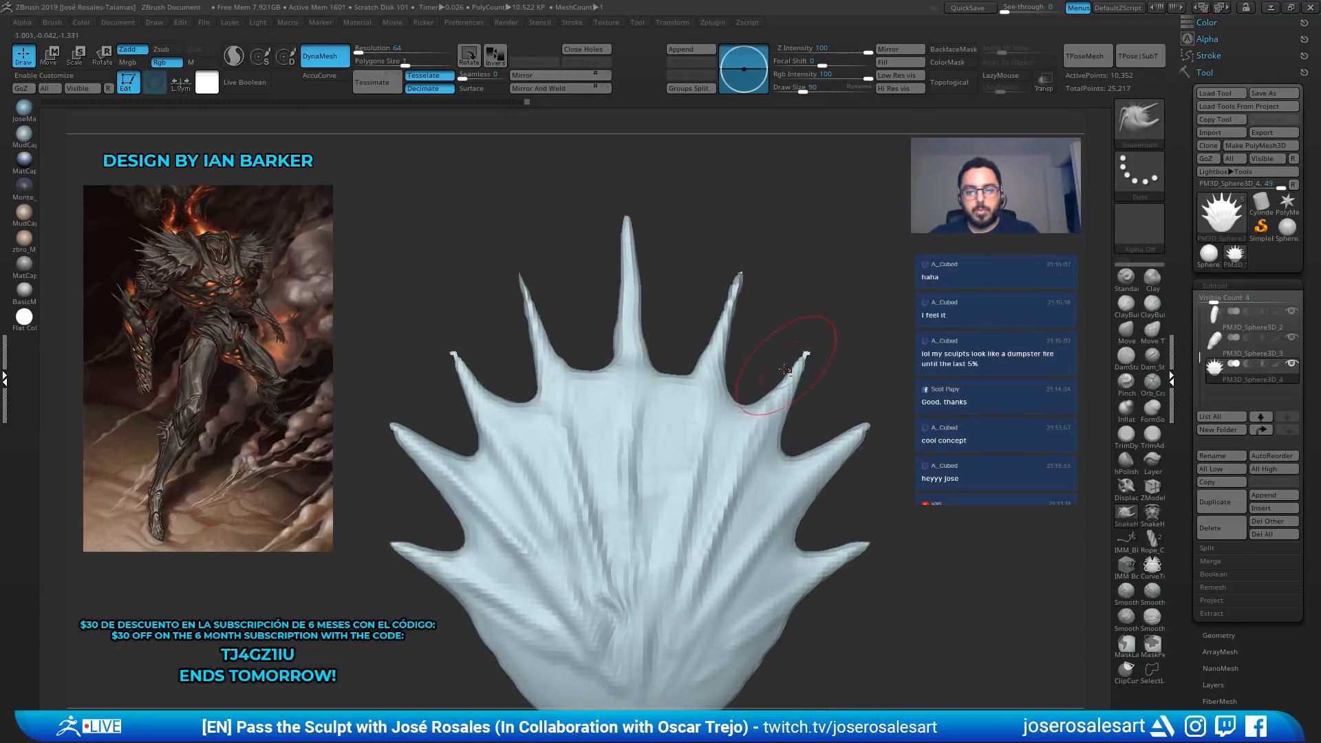
Thicken the outer spike tips with a smaller Inflate brush and smooth them
{"action": "key", "text": "b"}
{"action": "key", "text": "i"}
{"action": "key", "text": "n"}
{"action": "right_click_drag", "start_coordinate": [805, 362], "coordinate": [743, 367]}
{"action": "key", "text": "s"}
{"action": "left_click_drag", "start_coordinate": [817, 372], "coordinate": [813, 372]}
{"action": "right_click_drag", "start_coordinate": [800, 355], "coordinate": [801, 355]}
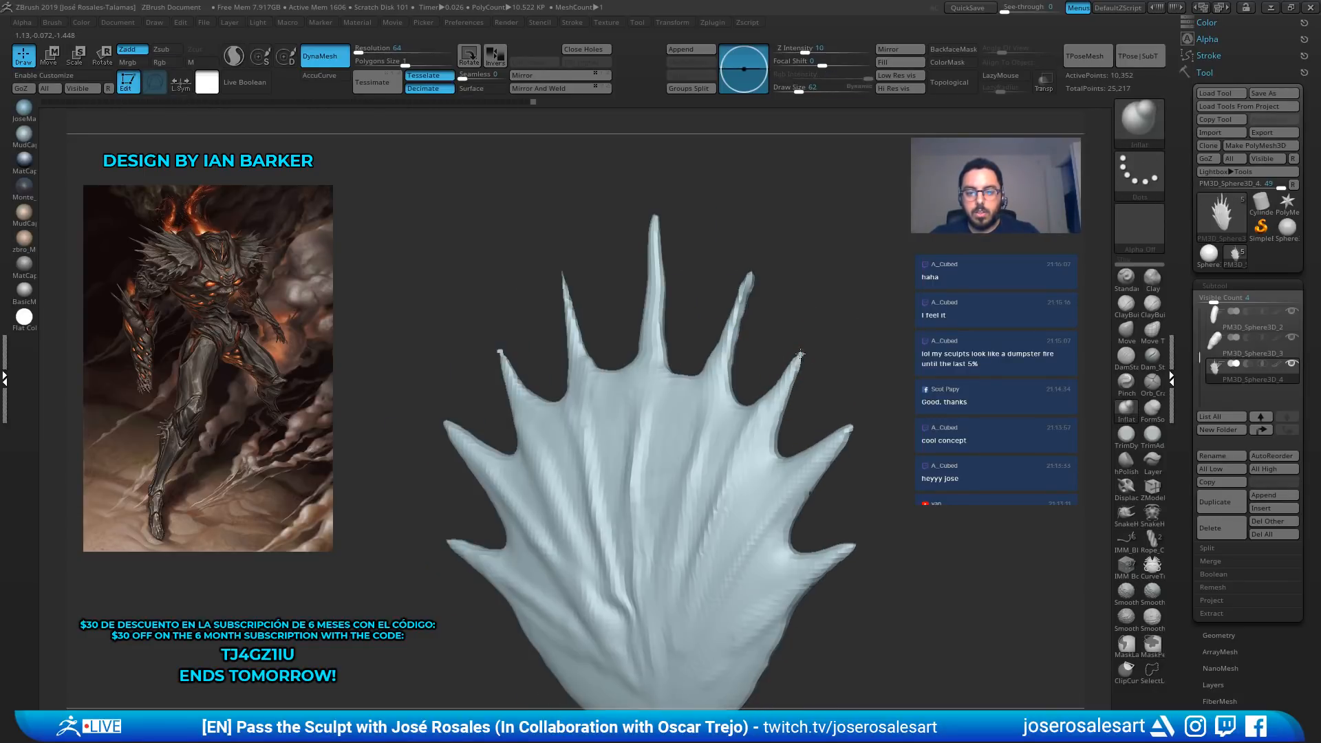
{"action": "right_click_drag", "start_coordinate": [630, 403], "coordinate": [500, 353]}
{"action": "right_click_drag", "start_coordinate": [523, 403], "coordinate": [489, 348], "text": "ctrl"}
{"action": "mouse_move", "coordinate": [845, 303]}
{"action": "left_mouse_down", "text": "shift"}
{"action": "mouse_move", "coordinate": [834, 330]}
{"action": "mouse_move", "coordinate": [844, 301]}
{"action": "left_mouse_up", "text": "shift"}
Round the gaps between the side spikes by pulling their edges with the SnakeHook brush
{"action": "right_click_drag", "start_coordinate": [851, 465], "coordinate": [788, 427], "text": "alt"}
{"action": "key", "text": "1"}
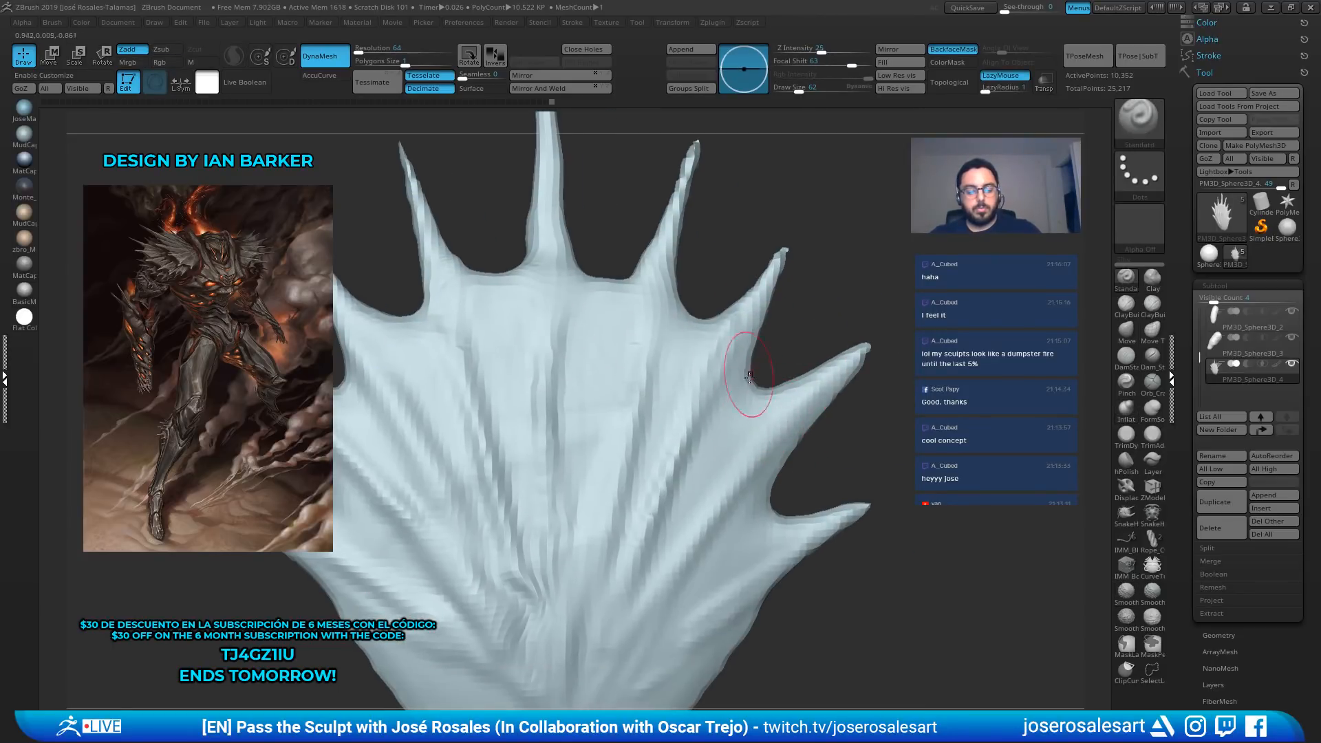
{"action": "key", "text": "b"}
{"action": "key", "text": "s"}
{"action": "key", "text": "h"}
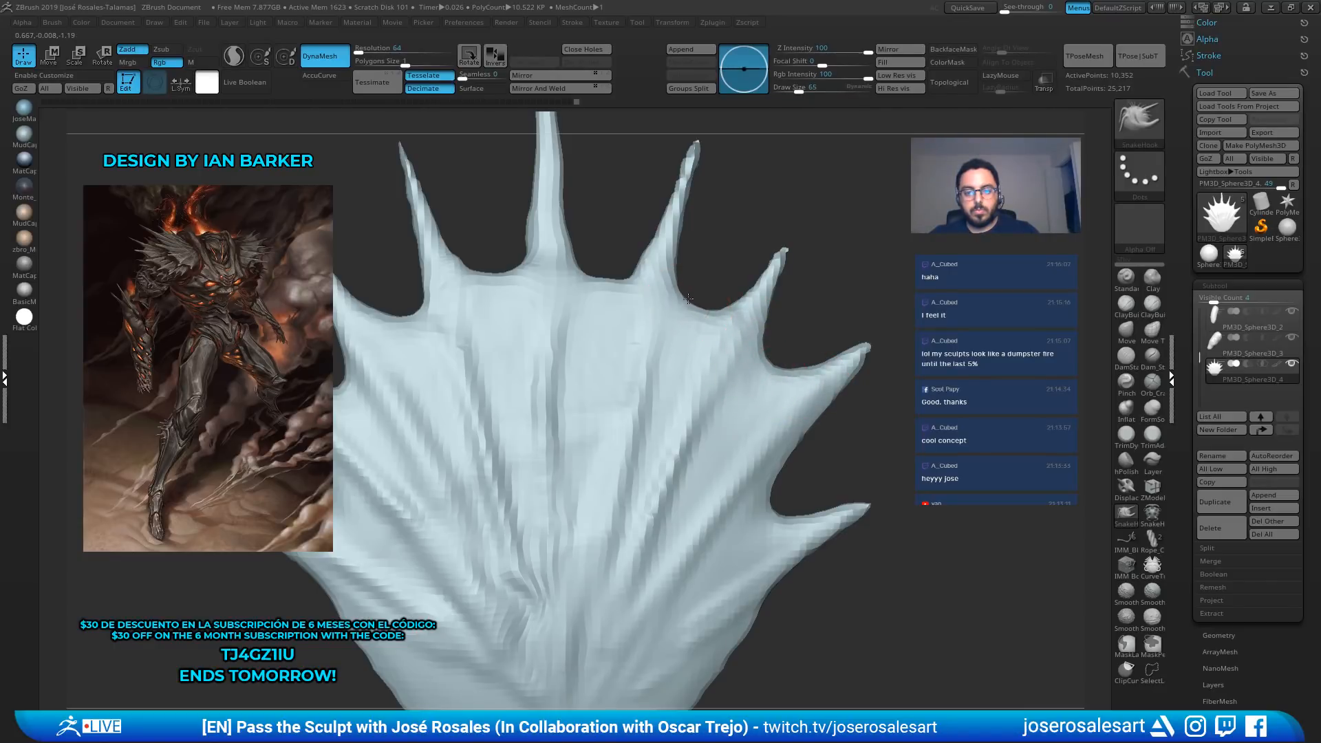
{"action": "left_click_drag", "start_coordinate": [670, 296], "coordinate": [683, 301]}
{"action": "right_click_drag", "start_coordinate": [835, 508], "coordinate": [832, 461], "text": "ctrl"}
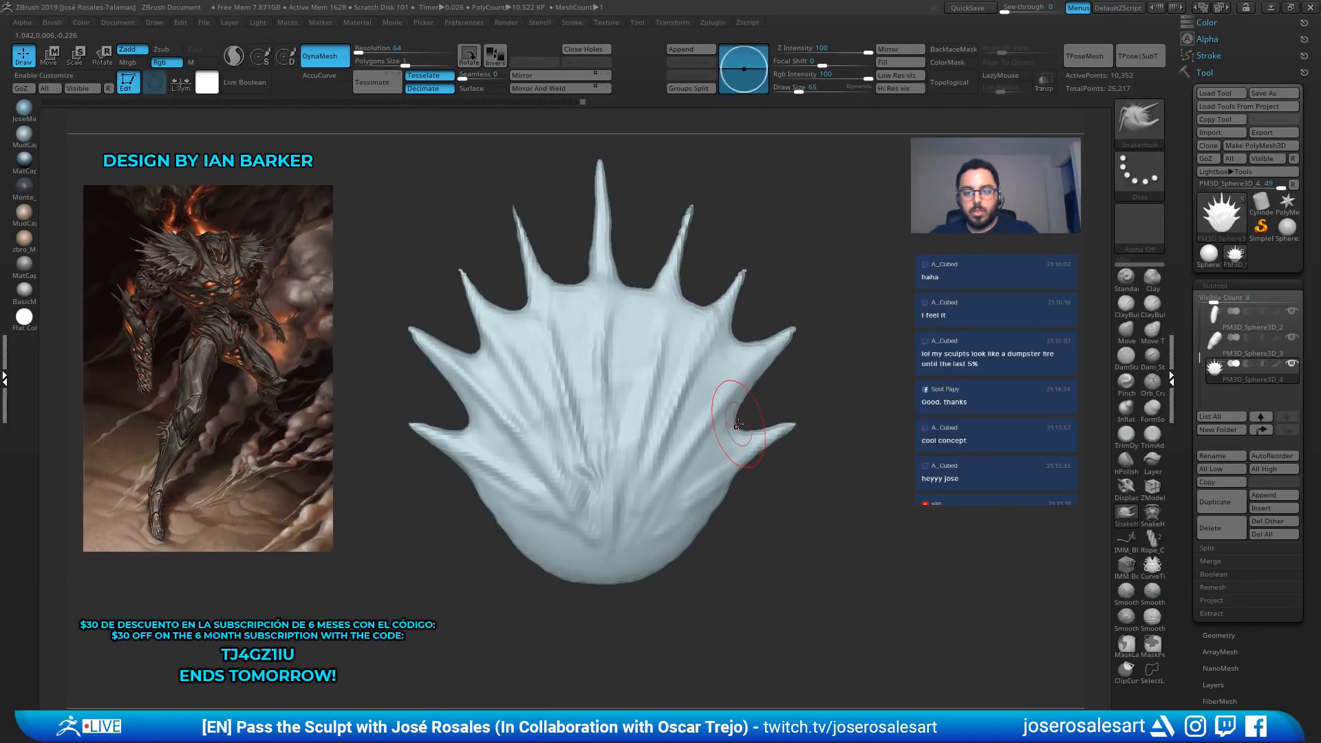
{"action": "left_click_drag", "start_coordinate": [737, 425], "coordinate": [739, 426]}
{"action": "key", "text": "s"}
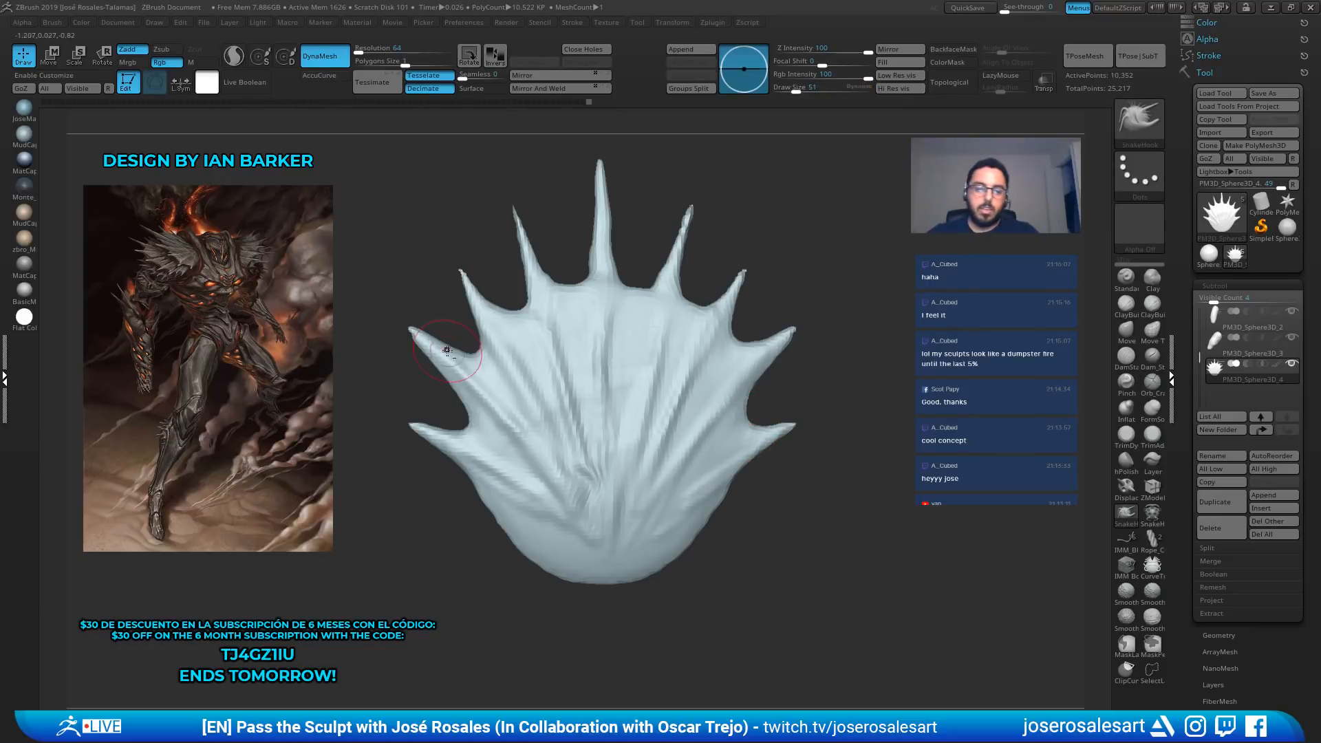
Reshape the notches between the spikes on the opposite side with a larger SnakeHook brush
{"action": "right_click_drag", "start_coordinate": [745, 424], "coordinate": [428, 456], "text": "ctrl"}
{"action": "key", "text": "bracketright"}
{"action": "key", "text": "bracketright"}
{"action": "key", "text": "bracketright"}
{"action": "left_click_drag", "start_coordinate": [421, 475], "coordinate": [402, 440]}
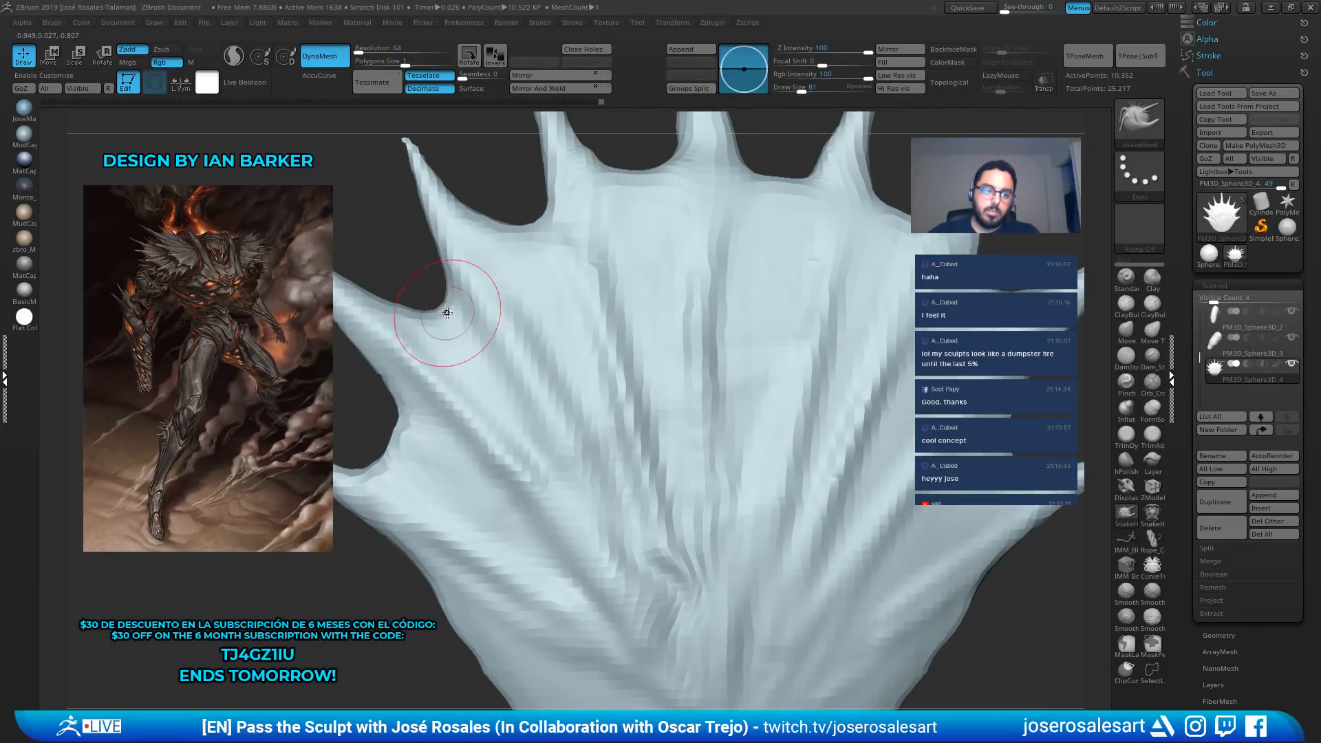
{"action": "key", "text": "minus"}
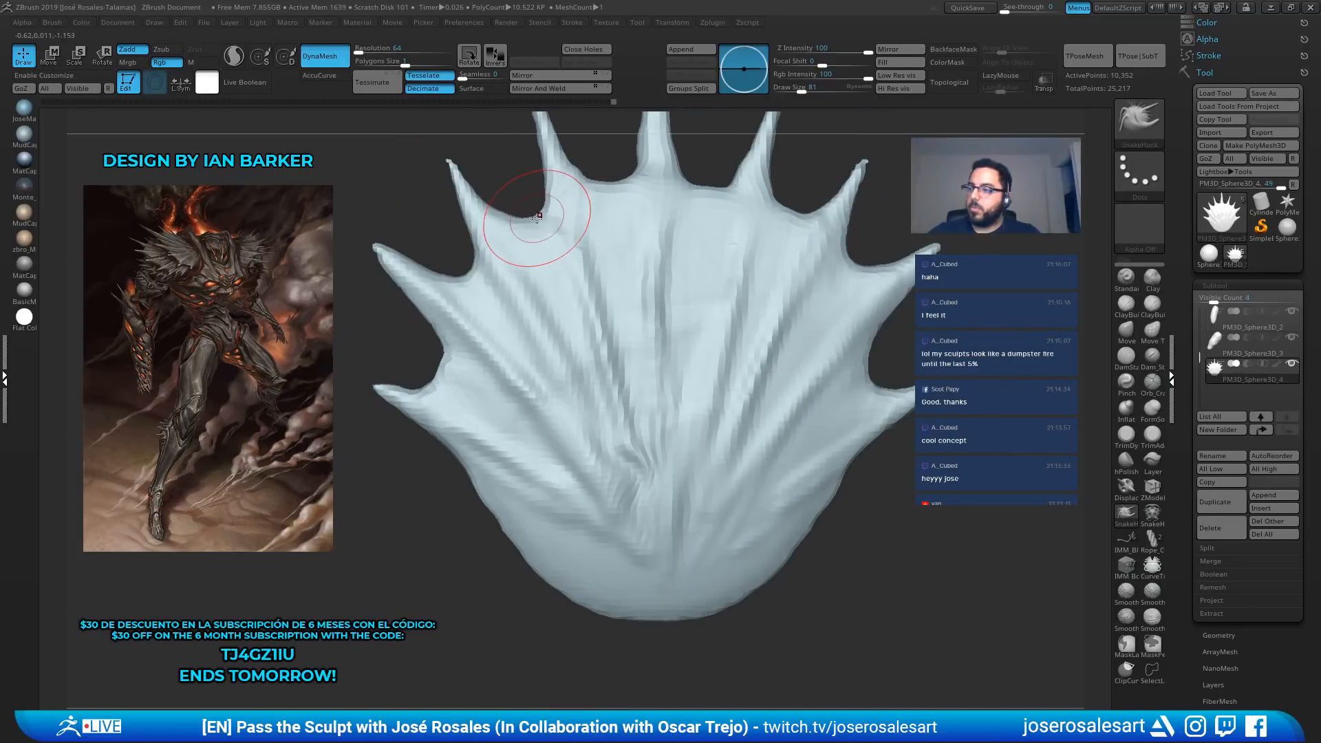
{"action": "key", "text": "minus"}
{"action": "left_click_drag", "start_coordinate": [490, 203], "coordinate": [729, 274]}
Accept the Bend Arc deformation on the spiked plate with the whole body in view
{"action": "left_click_drag", "start_coordinate": [791, 302], "coordinate": [888, 222], "text": "alt"}
{"action": "key", "text": "e"}
{"action": "left_click_drag", "start_coordinate": [763, 346], "coordinate": [752, 267], "text": "alt"}
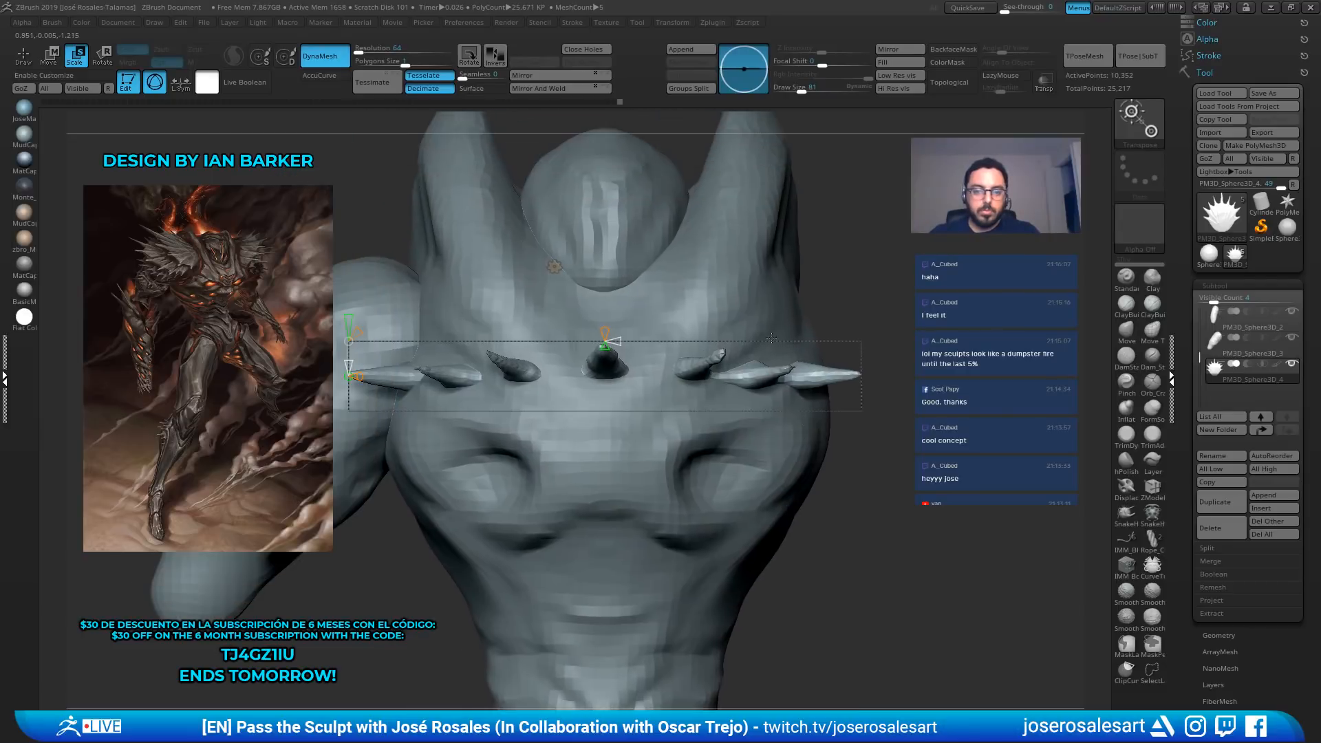
{"action": "left_click", "coordinate": [558, 269]}
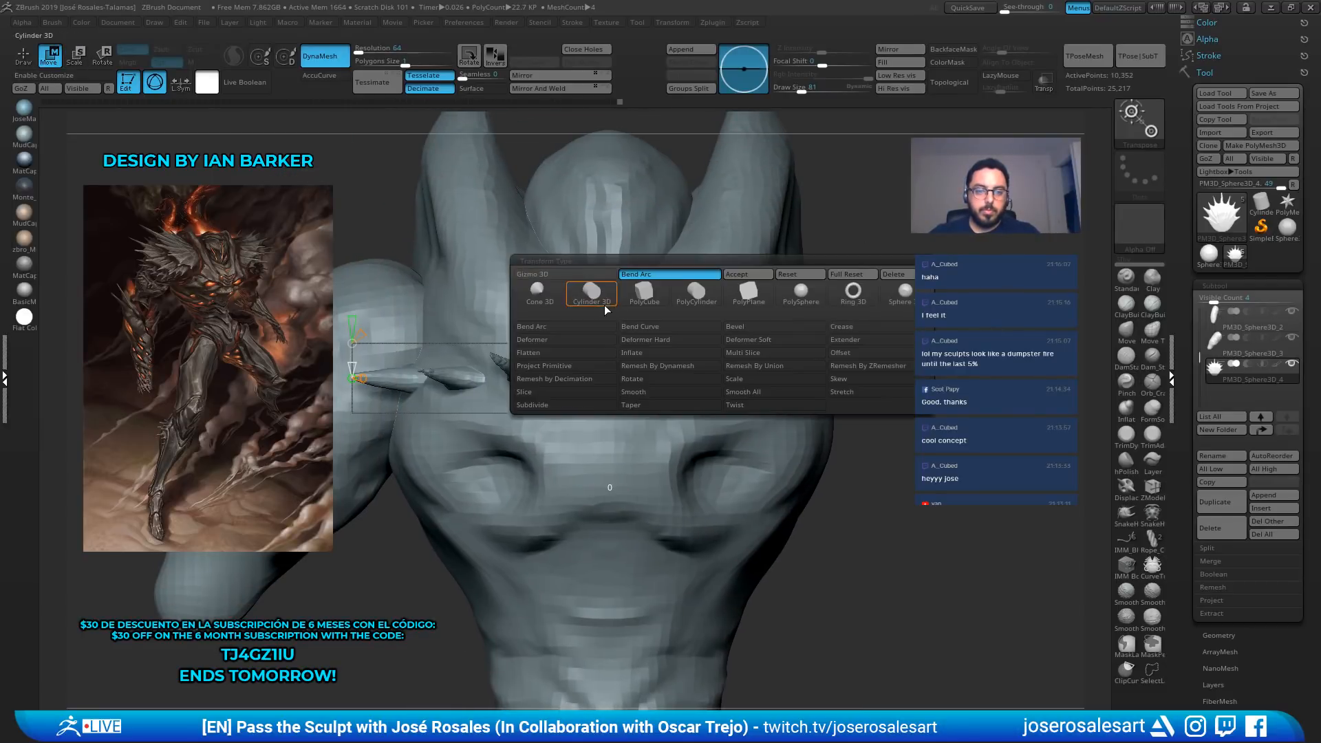
{"action": "left_click", "coordinate": [749, 274]}
{"action": "left_click_drag", "start_coordinate": [750, 273], "coordinate": [701, 323]}
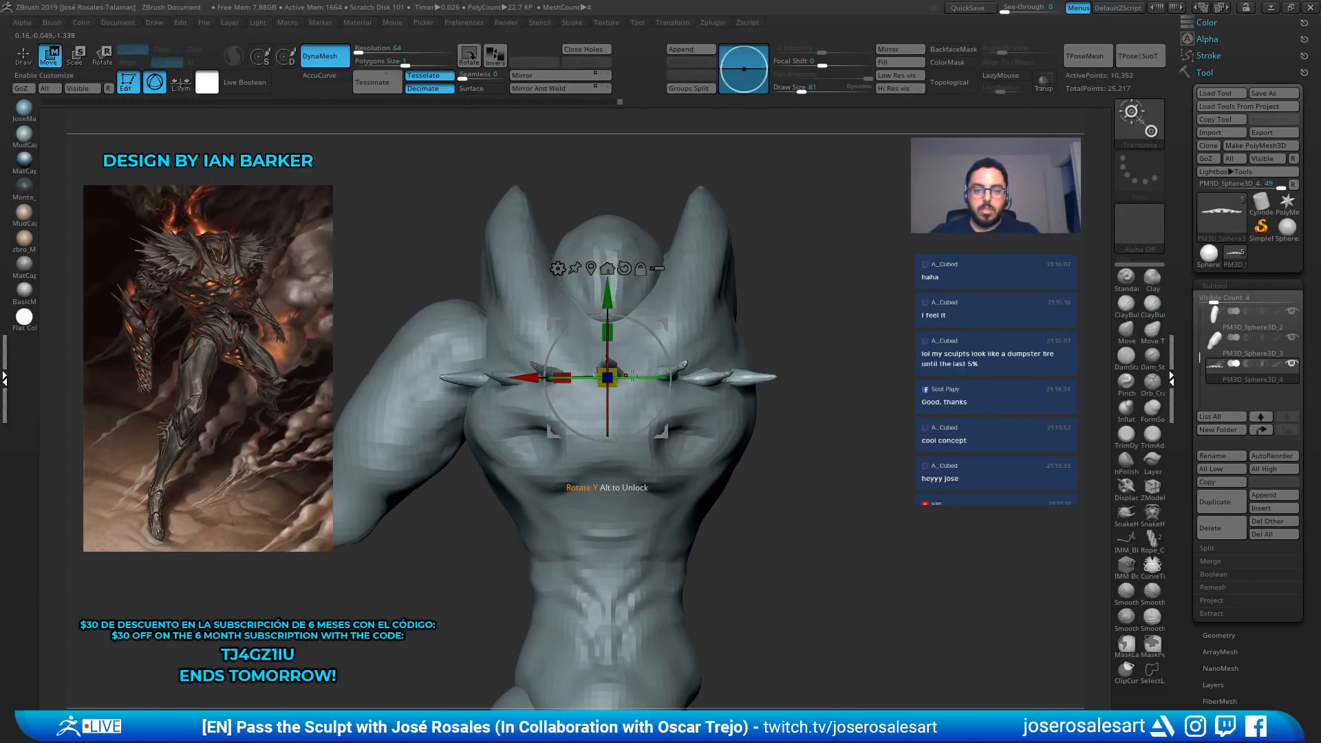
Turn the spiked plate sideways, move it over the character's shoulder and scale it down slightly
{"action": "left_click_drag", "start_coordinate": [580, 377], "coordinate": [566, 377]}
{"action": "right_click_drag", "start_coordinate": [599, 365], "coordinate": [643, 327], "text": "ctrl"}
{"action": "left_click_drag", "start_coordinate": [665, 321], "coordinate": [538, 289]}
{"action": "right_click_drag", "start_coordinate": [606, 278], "coordinate": [654, 340], "text": "ctrl"}
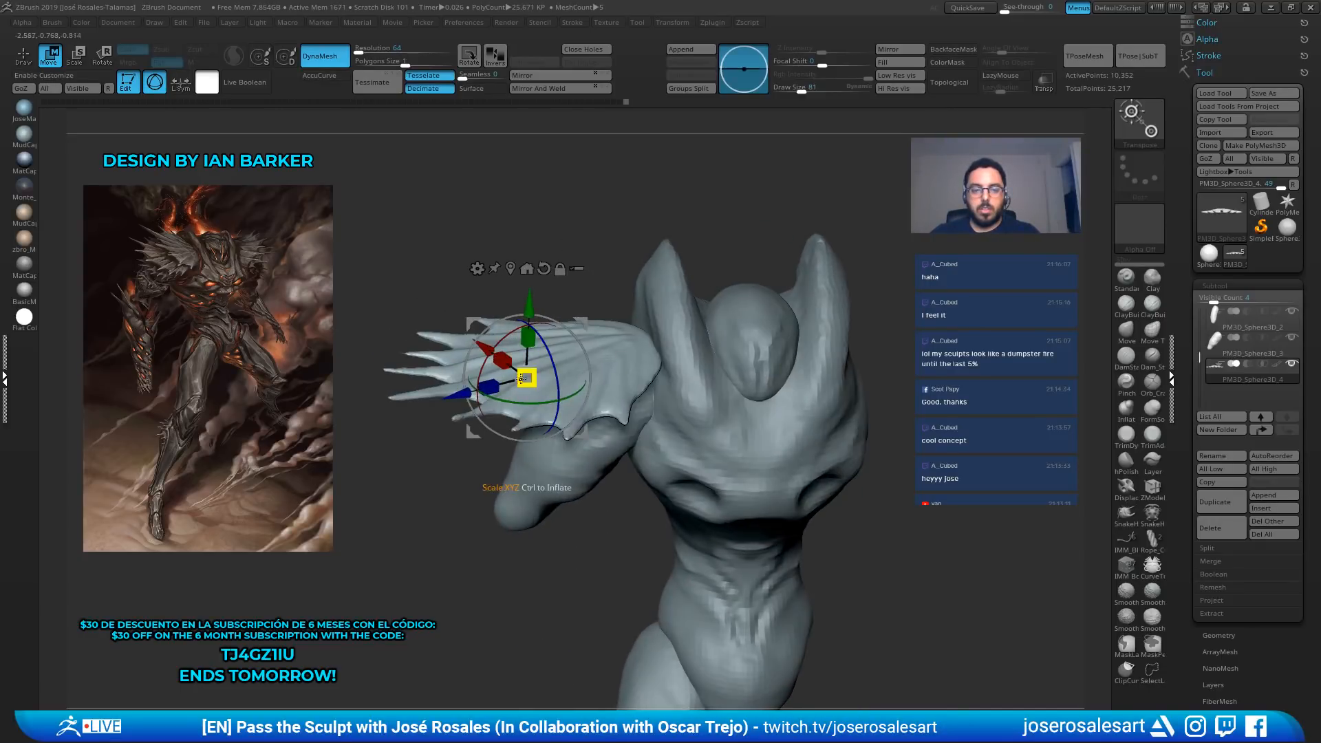
{"action": "left_click_drag", "start_coordinate": [527, 378], "coordinate": [506, 378]}
{"action": "right_click_drag", "start_coordinate": [506, 378], "coordinate": [688, 310]}
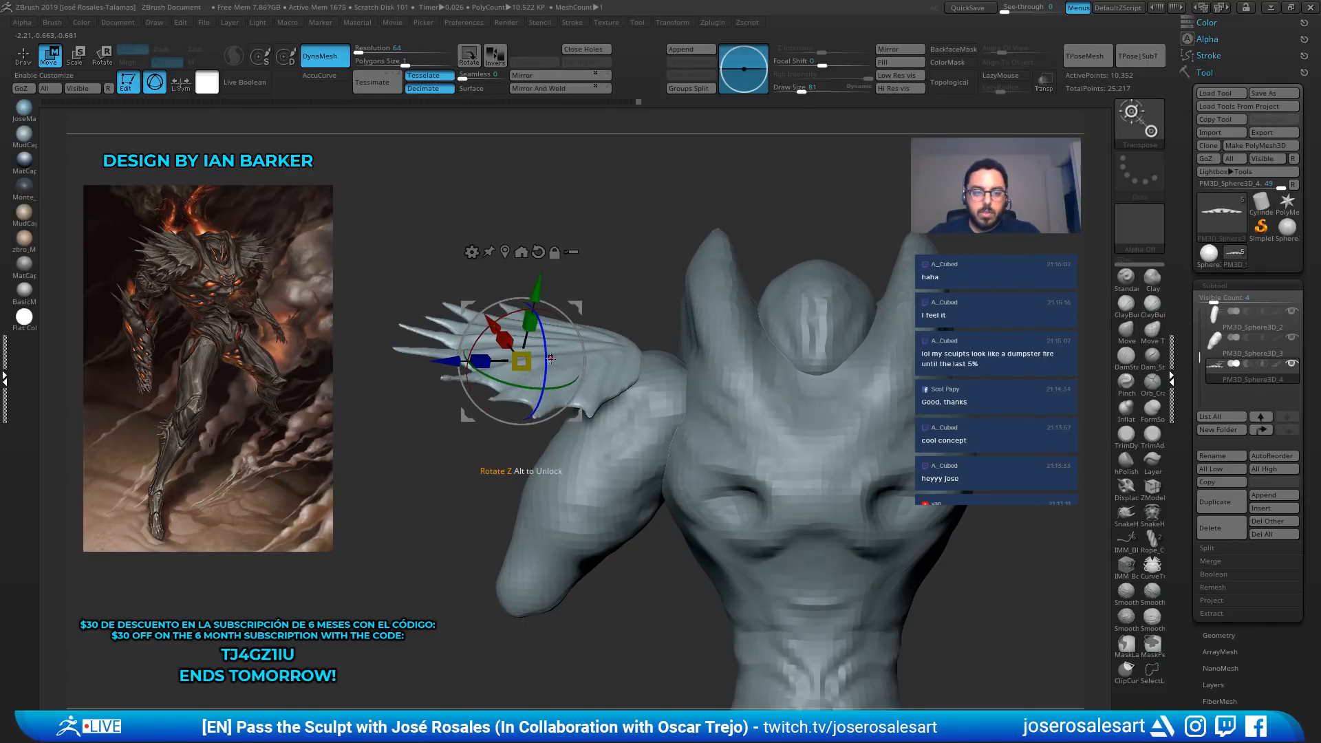
Move the plate in against the shoulder and tilt it so its spikes angle upward and outward
{"action": "left_click_drag", "start_coordinate": [583, 304], "coordinate": [645, 308]}
{"action": "mouse_move", "coordinate": [644, 308]}
{"action": "right_mouse_down", "text": "ctrl"}
{"action": "mouse_move", "coordinate": [681, 313]}
{"action": "mouse_move", "coordinate": [652, 324]}
{"action": "right_mouse_up", "text": "ctrl"}
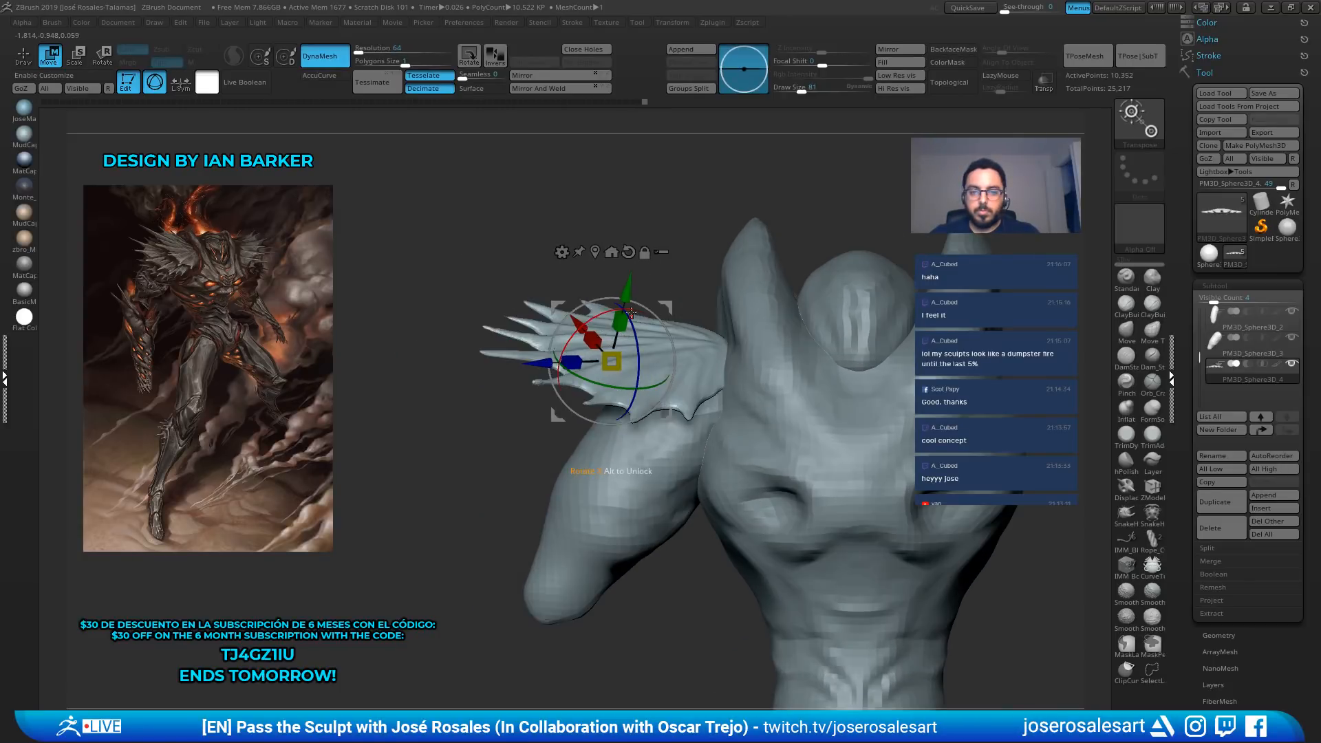
{"action": "left_click_drag", "start_coordinate": [599, 316], "coordinate": [640, 283]}
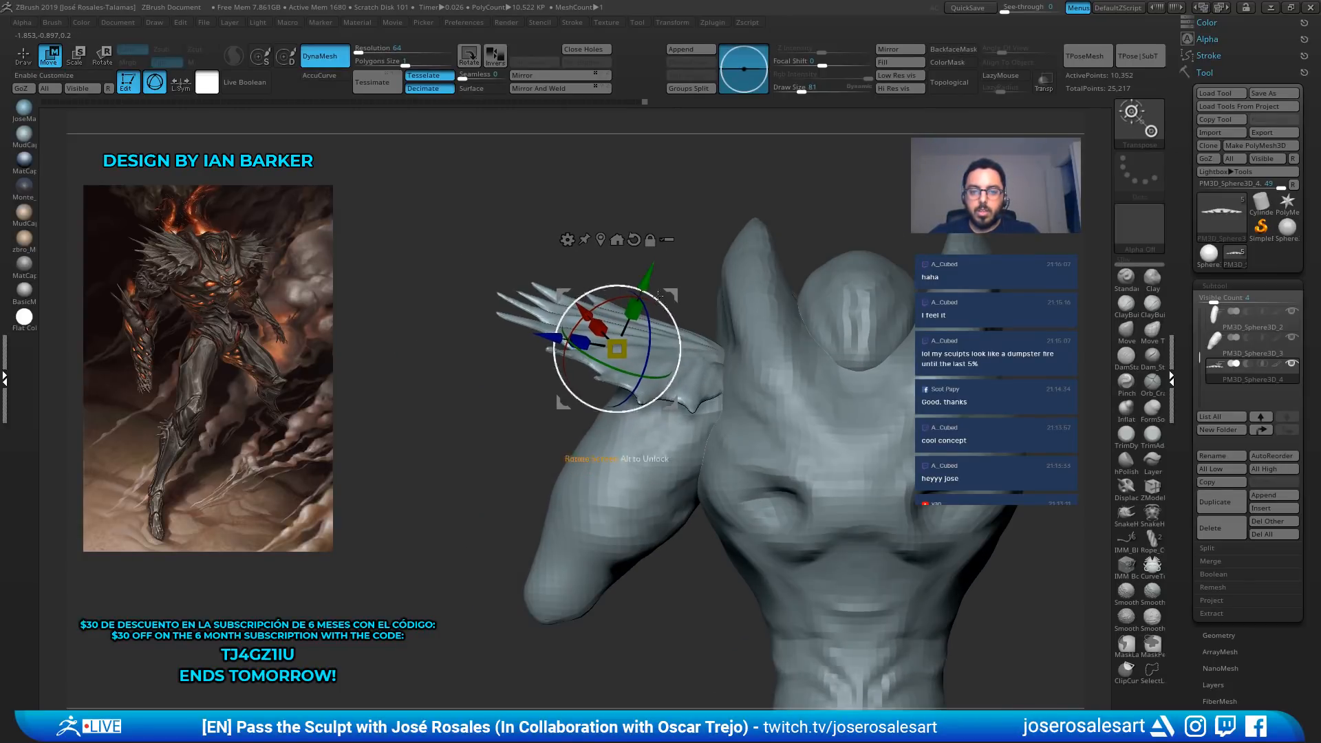
{"action": "right_click_drag", "start_coordinate": [675, 329], "coordinate": [842, 359]}
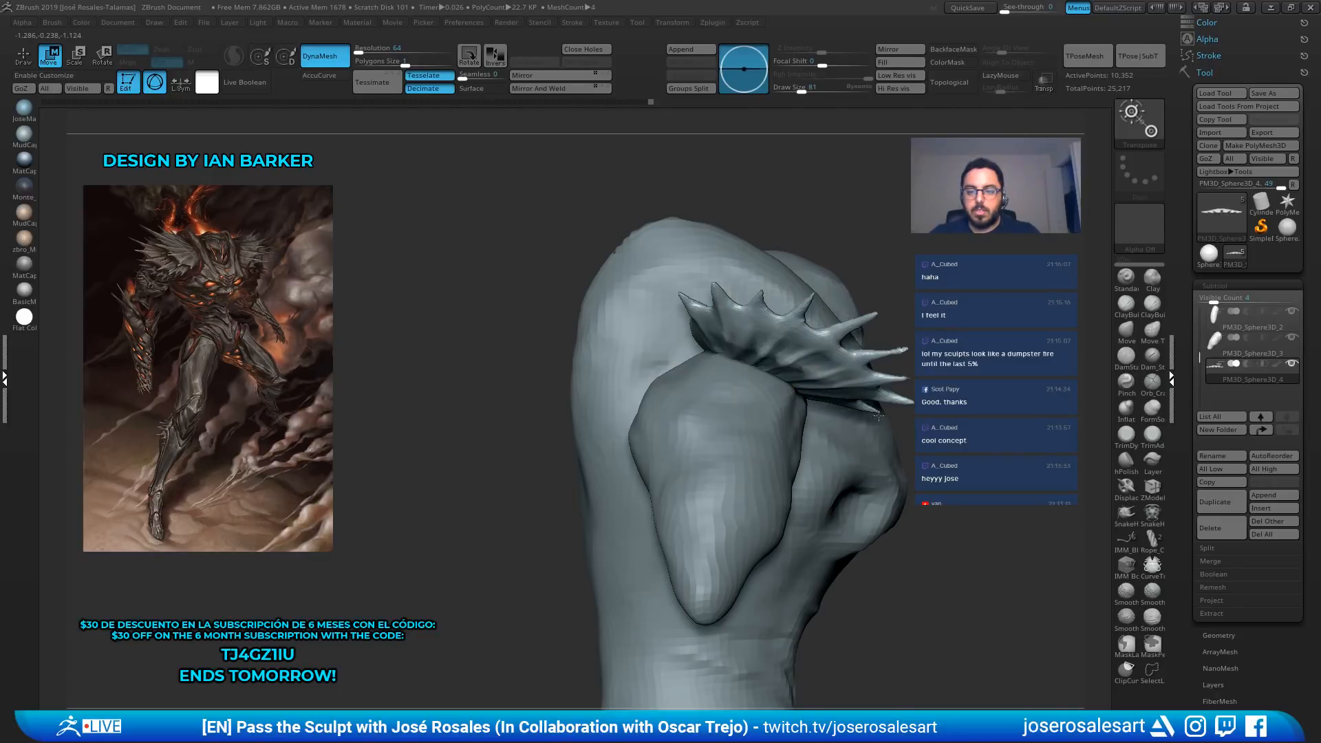
{"action": "key", "text": "q"}
{"action": "mouse_move", "coordinate": [792, 349]}
{"action": "right_mouse_down"}
{"action": "mouse_move", "coordinate": [849, 284]}
{"action": "mouse_move", "coordinate": [815, 310]}
{"action": "mouse_move", "coordinate": [825, 313]}
{"action": "mouse_move", "coordinate": [797, 299]}
{"action": "mouse_move", "coordinate": [829, 347]}
{"action": "mouse_move", "coordinate": [665, 258]}
{"action": "right_mouse_up"}
{"action": "key", "text": "e"}
{"action": "left_click_drag", "start_coordinate": [545, 363], "coordinate": [589, 306]}
{"action": "right_click_drag", "start_coordinate": [588, 306], "coordinate": [660, 372], "text": "ctrl"}
{"action": "mouse_move", "coordinate": [672, 287]}
{"action": "right_mouse_down"}
{"action": "mouse_move", "coordinate": [885, 301]}
{"action": "mouse_move", "coordinate": [932, 136]}
{"action": "right_mouse_up"}
{"action": "key", "text": "q"}
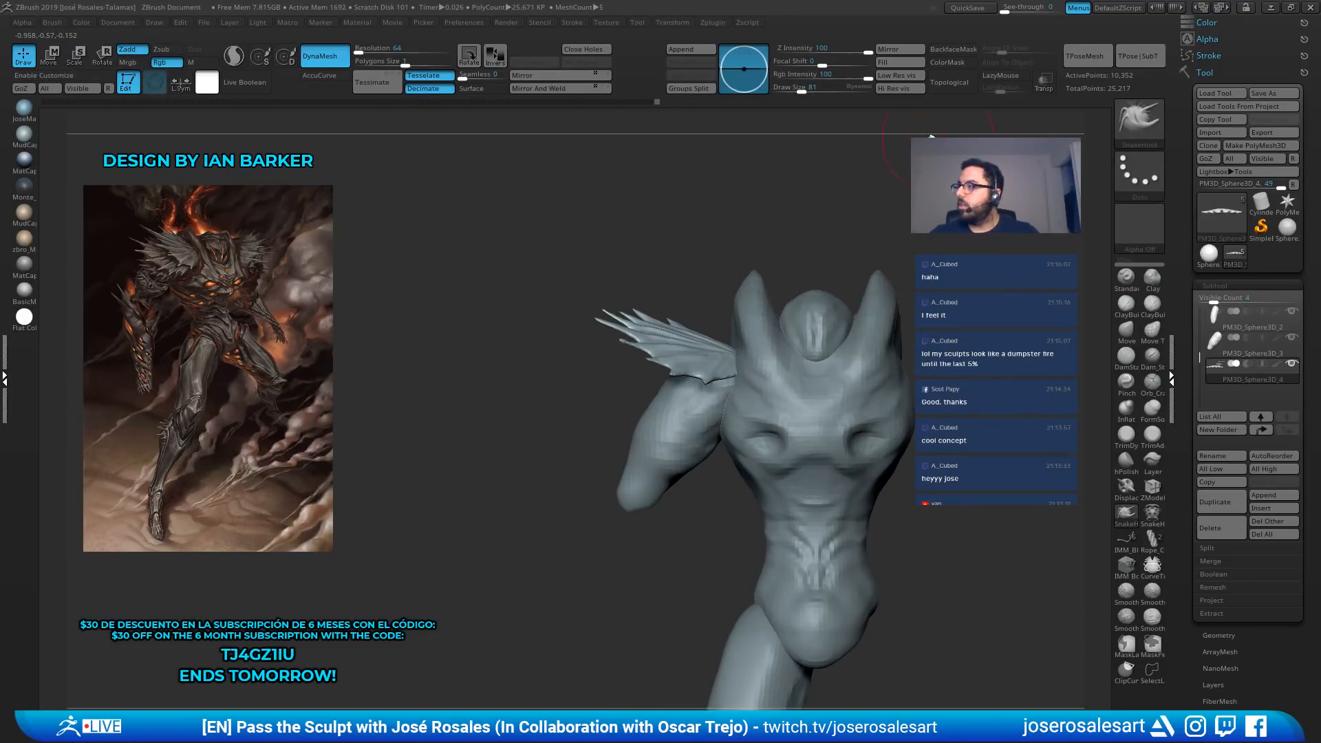
Select the torso and adjust its form around the shoulder and upper chest with the Move brush
{"action": "left_click", "coordinate": [836, 328], "text": "alt"}
{"action": "right_click_drag", "start_coordinate": [837, 324], "coordinate": [839, 289]}
{"action": "key", "text": "b"}
{"action": "key", "text": "m"}
{"action": "key", "text": "v"}
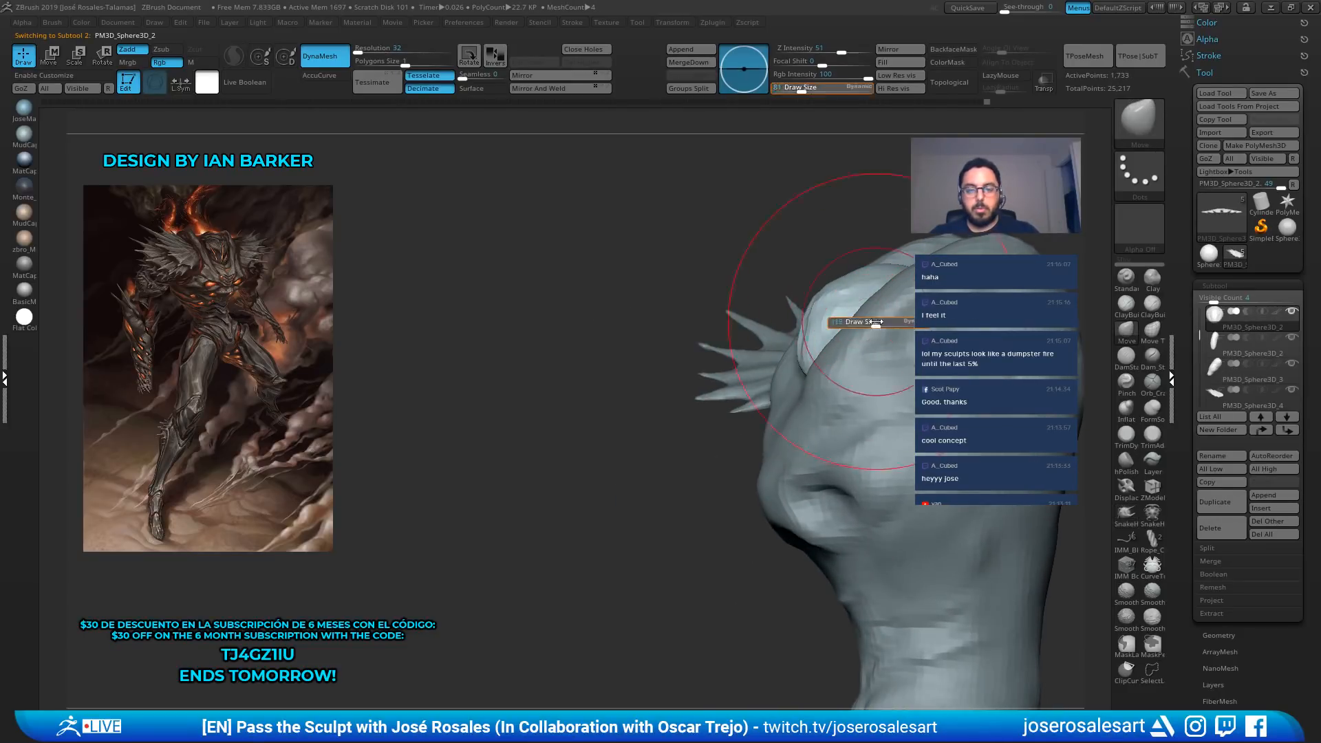
{"action": "right_click_drag", "start_coordinate": [870, 280], "coordinate": [843, 292]}
{"action": "mouse_move", "coordinate": [843, 292]}
{"action": "right_mouse_down", "text": "ctrl"}
{"action": "mouse_move", "coordinate": [795, 351]}
{"action": "mouse_move", "coordinate": [836, 302]}
{"action": "mouse_move", "coordinate": [840, 317]}
{"action": "mouse_move", "coordinate": [929, 331]}
{"action": "mouse_move", "coordinate": [753, 324]}
{"action": "mouse_move", "coordinate": [843, 313]}
{"action": "mouse_move", "coordinate": [831, 347]}
{"action": "right_mouse_up", "text": "ctrl"}
{"action": "mouse_move", "coordinate": [832, 348]}
{"action": "right_mouse_down"}
{"action": "mouse_move", "coordinate": [894, 313]}
{"action": "mouse_move", "coordinate": [843, 314]}
{"action": "right_mouse_up"}
{"action": "key", "text": "s"}
{"action": "left_click_drag", "start_coordinate": [909, 307], "coordinate": [895, 308]}
{"action": "mouse_move", "coordinate": [888, 313]}
{"action": "right_mouse_down"}
{"action": "mouse_move", "coordinate": [870, 323]}
{"action": "mouse_move", "coordinate": [881, 268]}
{"action": "right_mouse_up"}
{"action": "mouse_move", "coordinate": [671, 349]}
{"action": "right_mouse_down", "text": "alt"}
{"action": "mouse_move", "coordinate": [618, 344]}
{"action": "mouse_move", "coordinate": [623, 276]}
{"action": "right_mouse_up", "text": "alt"}
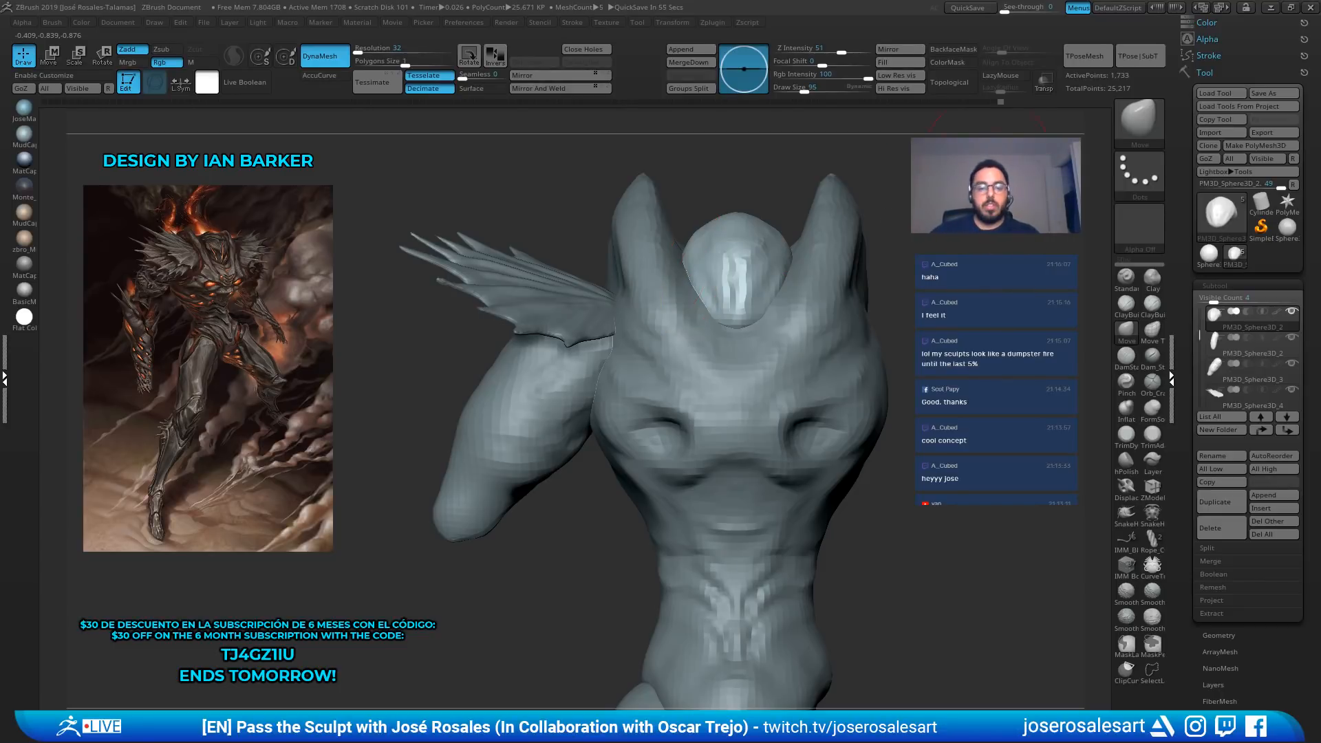
Subdivide the shoulder plate once and try moving it lower on the shoulder
{"action": "left_click", "coordinate": [568, 309], "text": "alt"}
{"action": "right_click_drag", "start_coordinate": [568, 309], "coordinate": [537, 246]}
{"action": "key", "text": "ctrl+d"}
{"action": "key", "text": "w"}
{"action": "left_click_drag", "start_coordinate": [538, 246], "coordinate": [523, 279]}
{"action": "scroll", "coordinate": [1200, 347], "scroll_direction": "down", "scroll_amount": 1}
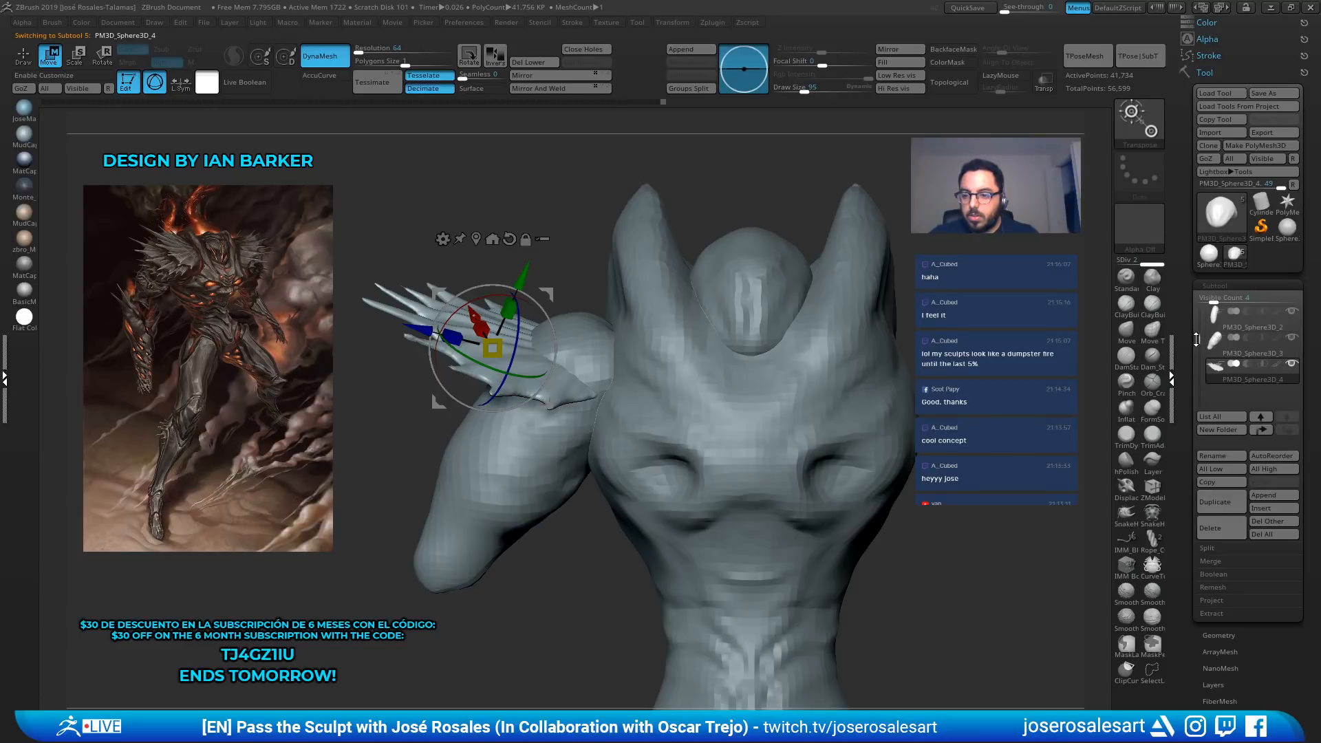
Undo the plate's move, duplicate the plate and place the copy lower over the upper arm
{"action": "key", "text": "ctrl+z"}
{"action": "key", "text": "ctrl+shift+d"}
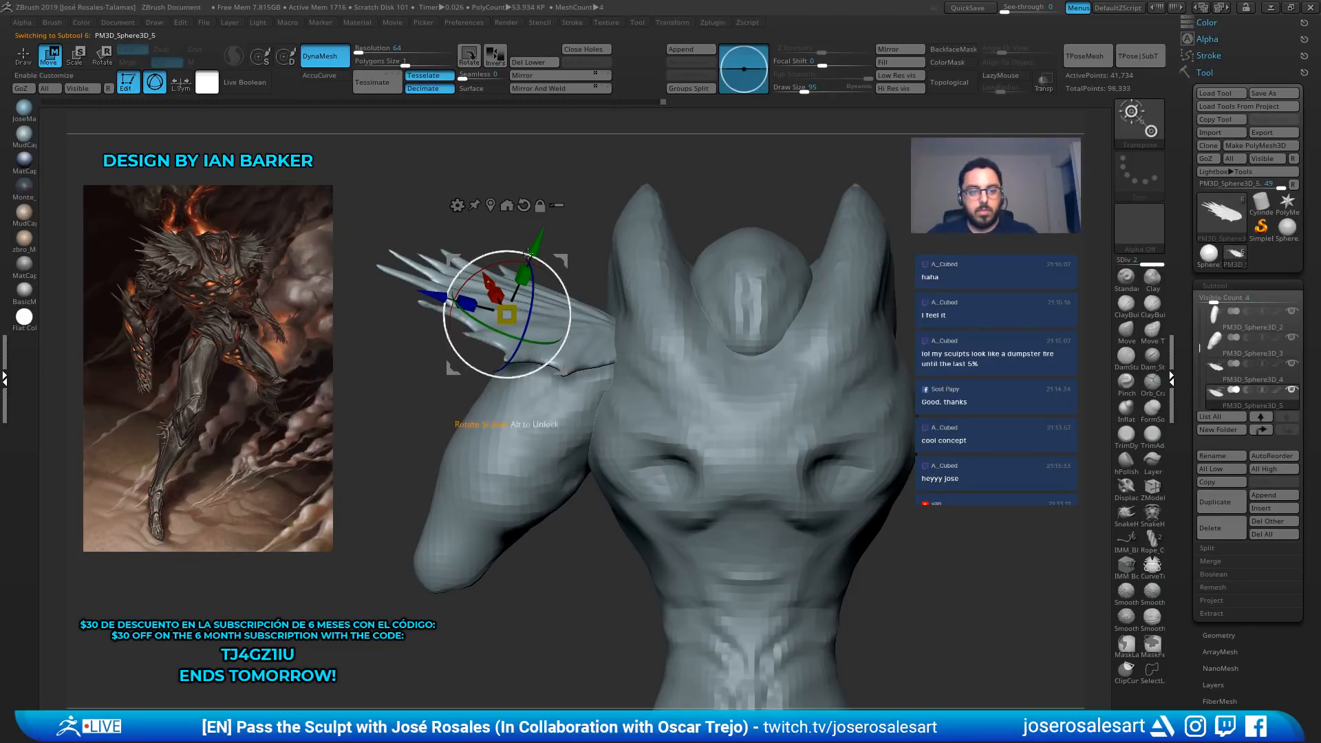
{"action": "left_click_drag", "start_coordinate": [528, 255], "coordinate": [574, 398]}
Stretch the lower plate's outline and spikes outward with the SnakeHook brush at a draw size of 129
{"action": "key", "text": "q"}
{"action": "key", "text": "b"}
{"action": "key", "text": "s"}
{"action": "key", "text": "h"}
{"action": "key", "text": "s"}
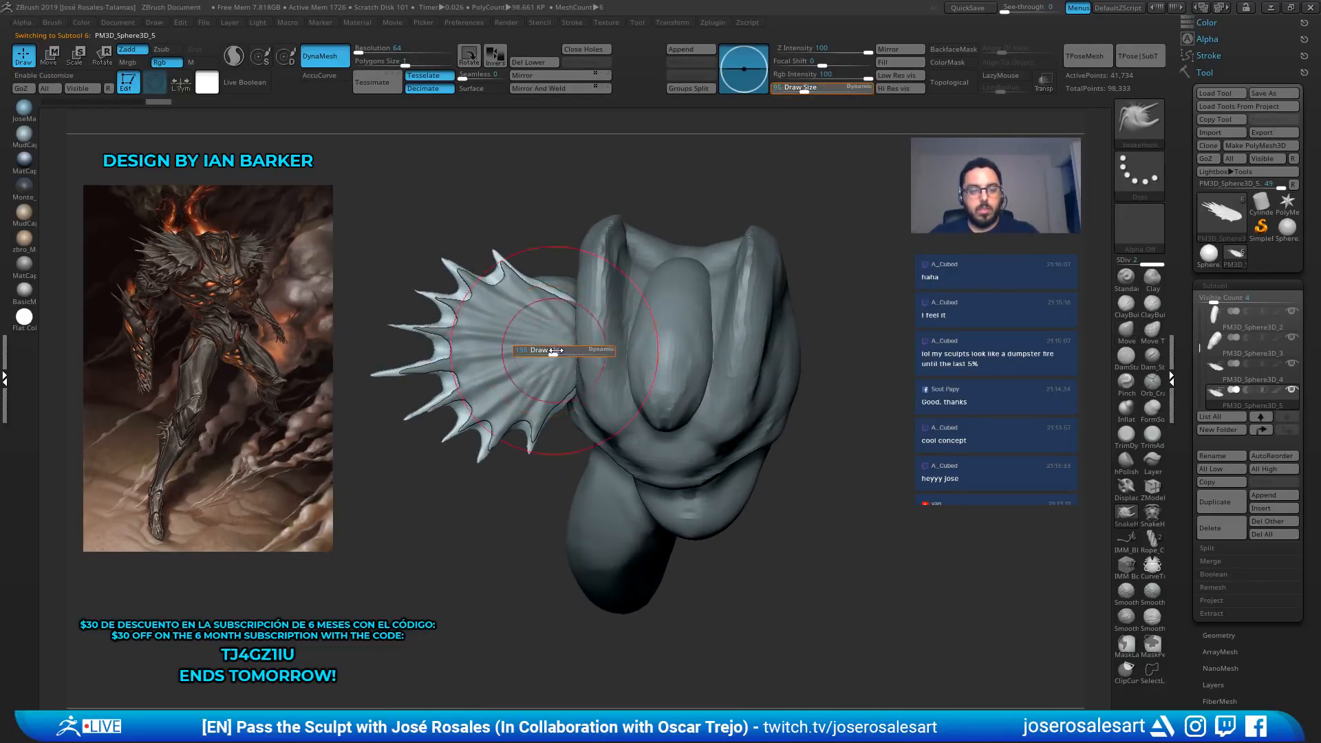
{"action": "left_click_drag", "start_coordinate": [551, 351], "coordinate": [567, 352]}
{"action": "left_click_drag", "start_coordinate": [472, 344], "coordinate": [435, 392]}
{"action": "key", "text": "s"}
{"action": "mouse_move", "coordinate": [423, 362]}
{"action": "left_mouse_down"}
{"action": "mouse_move", "coordinate": [381, 388]}
{"action": "mouse_move", "coordinate": [540, 280]}
{"action": "mouse_move", "coordinate": [525, 393]}
{"action": "left_mouse_up"}
Pull the lower plate around the shoulder and upper arm with the SnakeHook brush, checking it from several angles
{"action": "right_click_drag", "start_coordinate": [544, 377], "coordinate": [537, 345], "text": "ctrl"}
{"action": "right_click_drag", "start_coordinate": [536, 345], "coordinate": [549, 377]}
{"action": "left_click_drag", "start_coordinate": [549, 377], "coordinate": [538, 393]}
{"action": "mouse_move", "coordinate": [558, 326]}
{"action": "right_mouse_down"}
{"action": "mouse_move", "coordinate": [567, 370]}
{"action": "mouse_move", "coordinate": [550, 353]}
{"action": "right_mouse_up"}
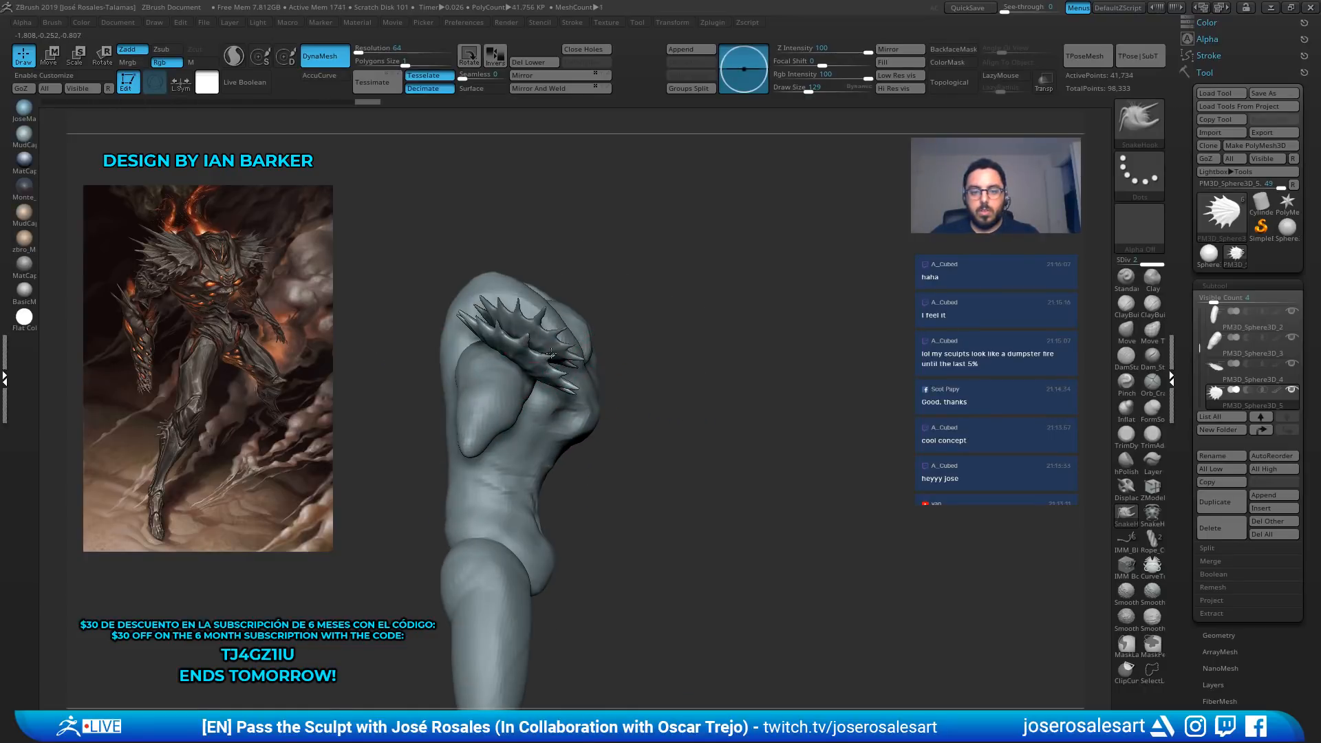
{"action": "mouse_move", "coordinate": [536, 354]}
{"action": "left_mouse_down"}
{"action": "mouse_move", "coordinate": [570, 385]}
{"action": "mouse_move", "coordinate": [499, 337]}
{"action": "left_mouse_up"}
{"action": "right_click_drag", "start_coordinate": [513, 348], "coordinate": [531, 345]}
{"action": "left_click_drag", "start_coordinate": [517, 340], "coordinate": [527, 335]}
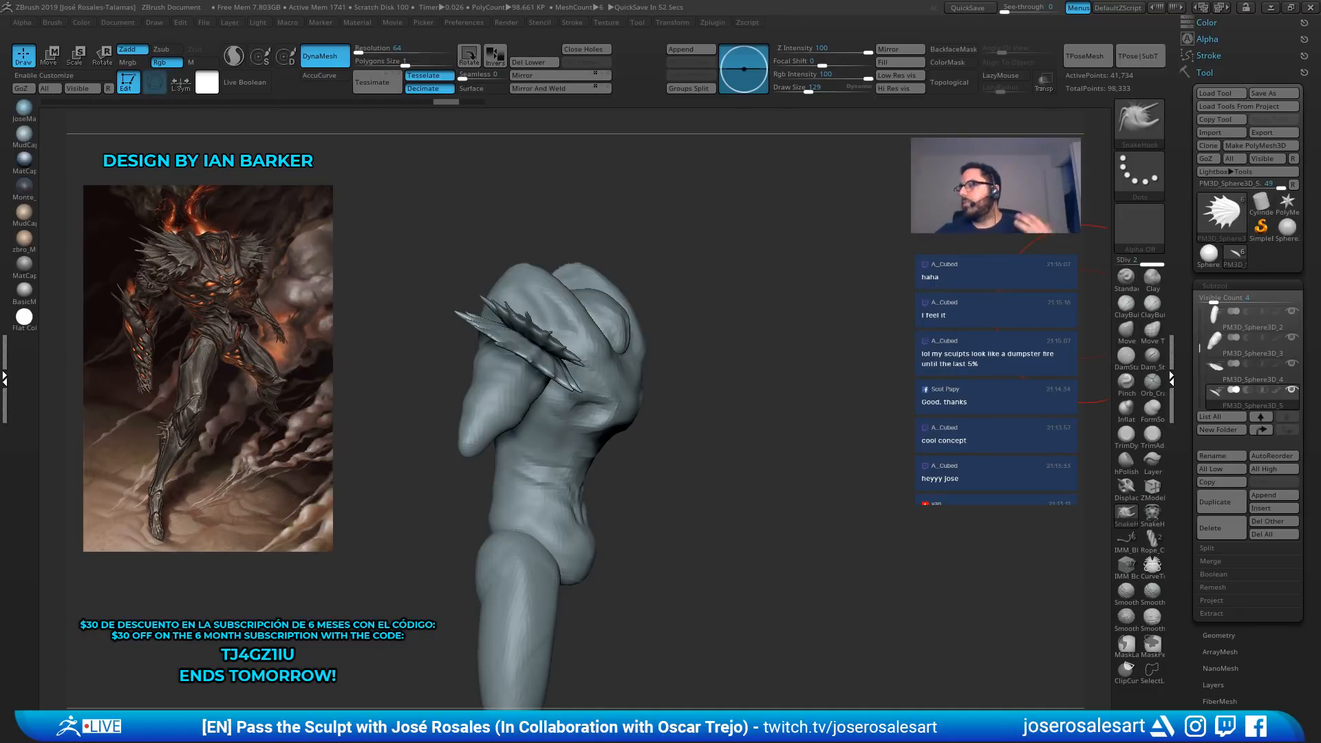
{"action": "mouse_move", "coordinate": [425, 371]}
{"action": "left_mouse_down"}
{"action": "mouse_move", "coordinate": [406, 369]}
{"action": "mouse_move", "coordinate": [407, 426]}
{"action": "left_mouse_up"}
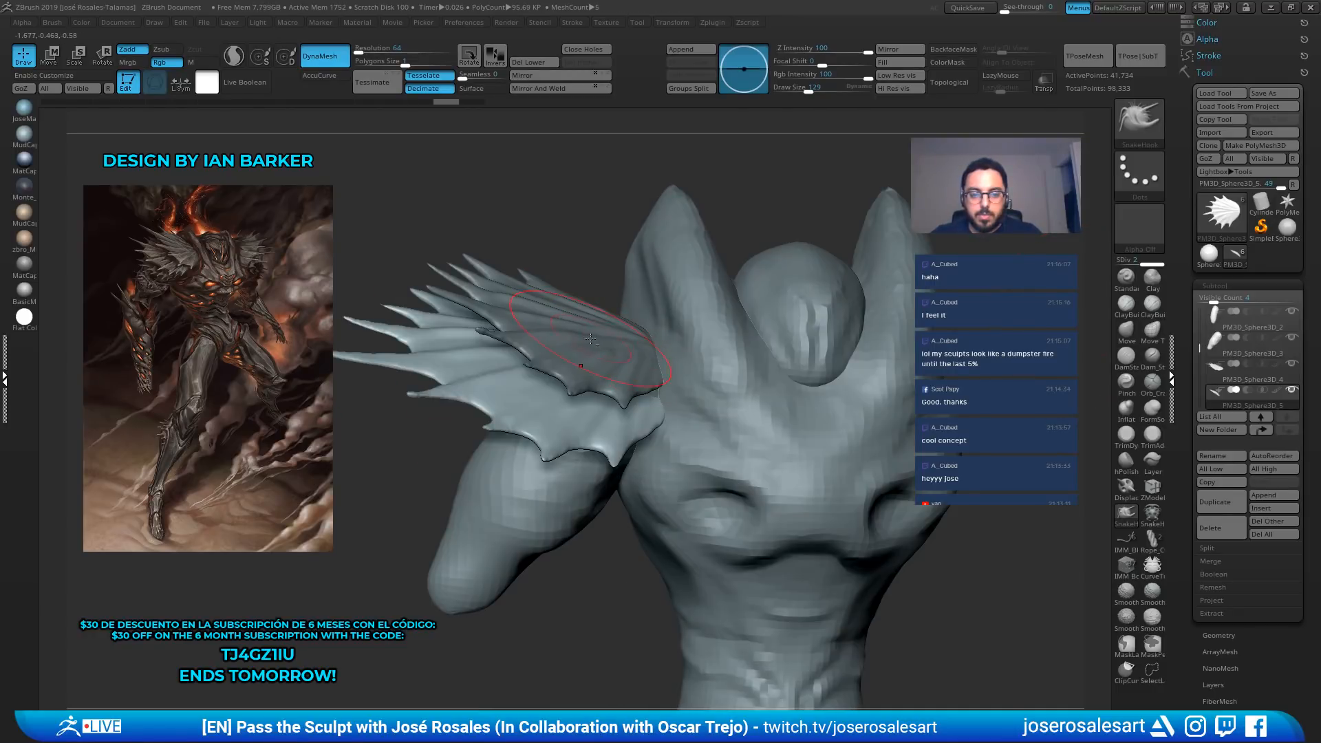
Isolate the upper shoulder plate and try to apply the Bend Arc deformer to it
{"action": "left_click", "coordinate": [590, 340], "text": "alt"}
{"action": "right_click_drag", "start_coordinate": [590, 340], "coordinate": [640, 399]}
{"action": "key", "text": "]"}
{"action": "right_click_drag", "start_coordinate": [613, 317], "coordinate": [695, 330]}
{"action": "mouse_move", "coordinate": [564, 344]}
{"action": "right_mouse_down"}
{"action": "mouse_move", "coordinate": [536, 321]}
{"action": "mouse_move", "coordinate": [518, 351]}
{"action": "right_mouse_up"}
{"action": "key", "text": "shift+s"}
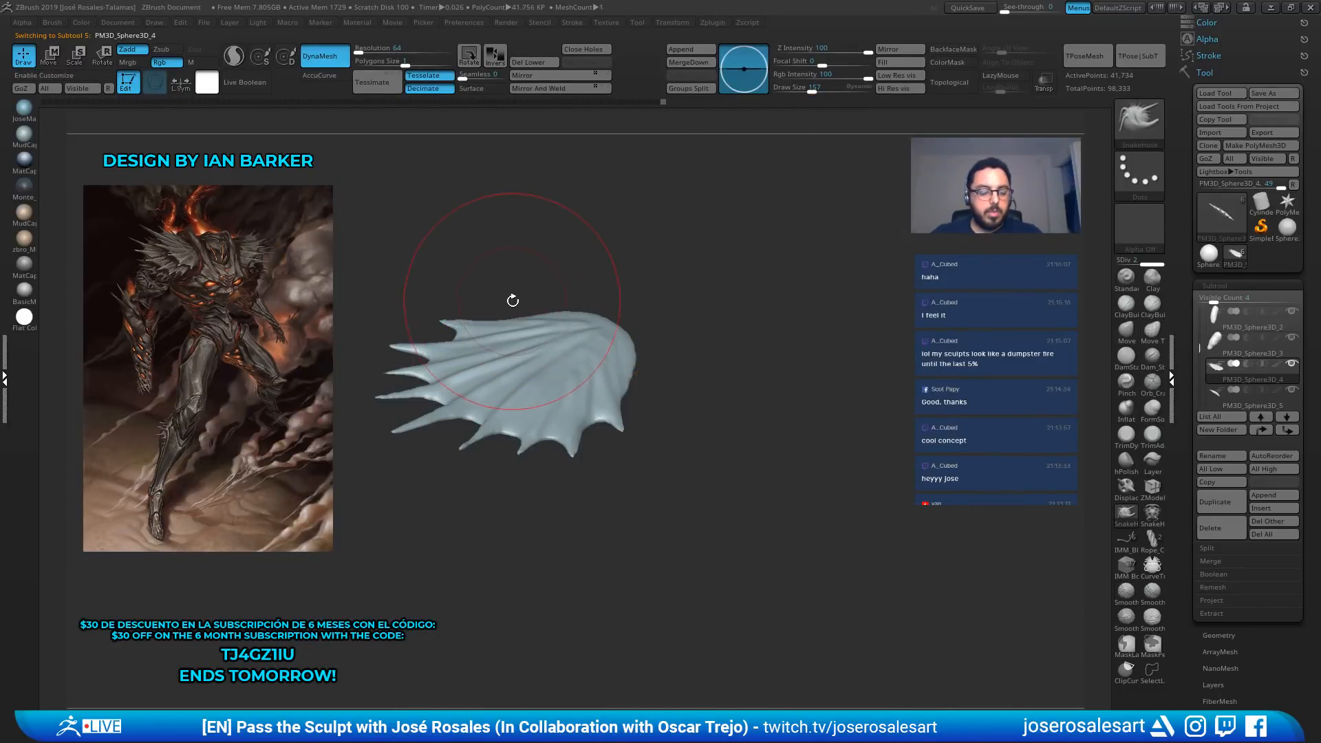
{"action": "key", "text": "w"}
{"action": "right_click_drag", "start_coordinate": [558, 326], "coordinate": [470, 294]}
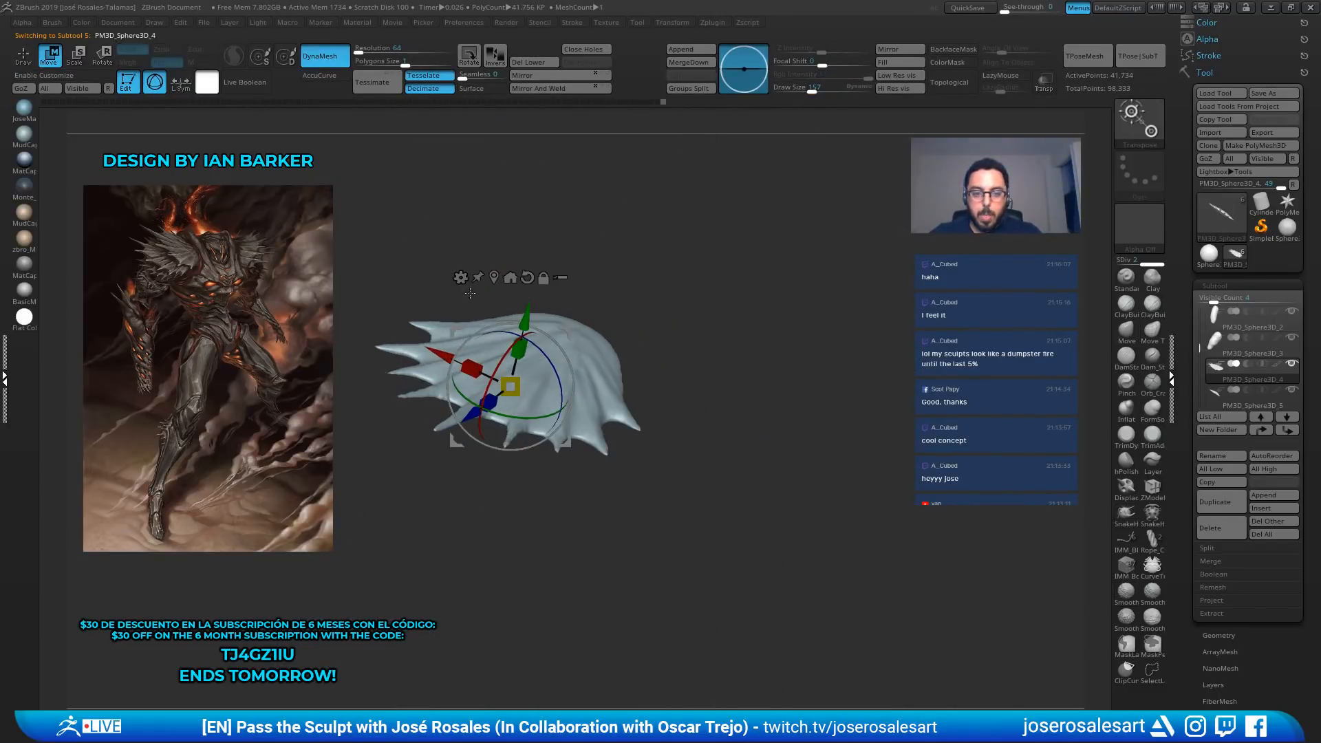
{"action": "left_click", "coordinate": [461, 278]}
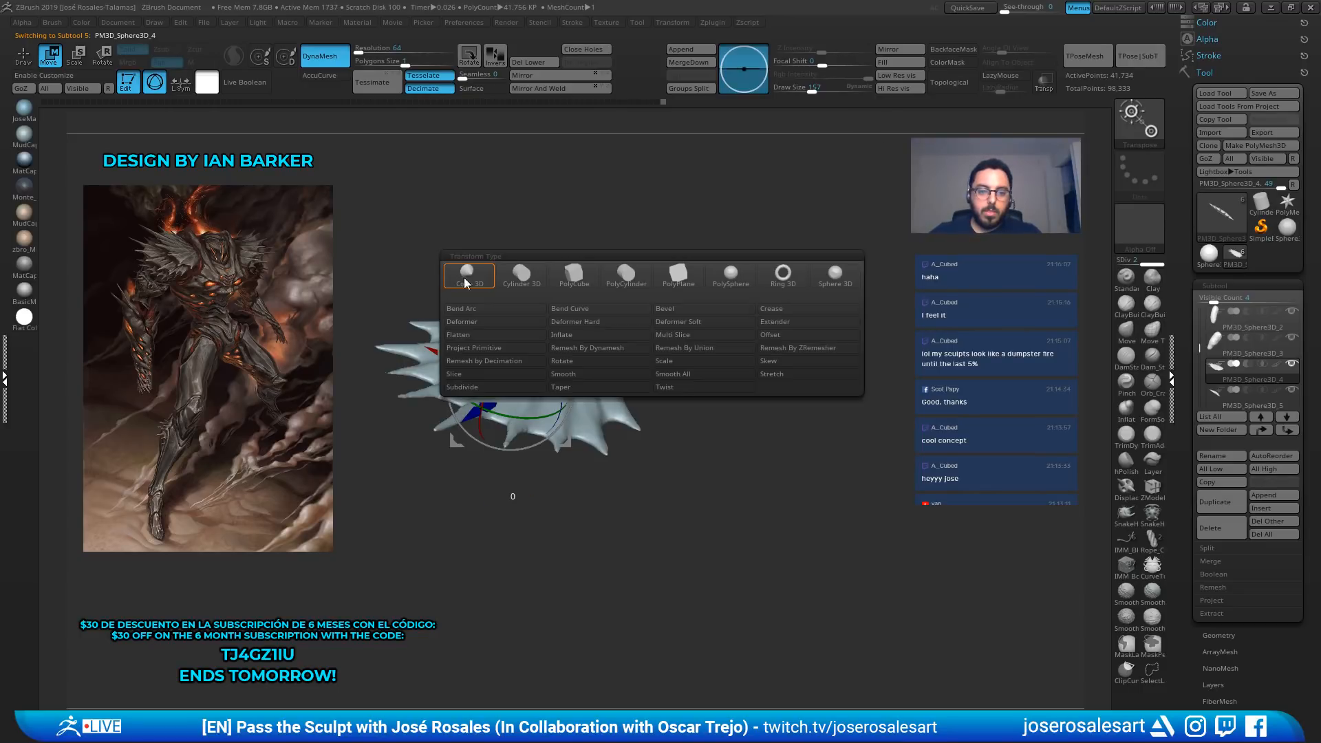
{"action": "left_click", "coordinate": [510, 308]}
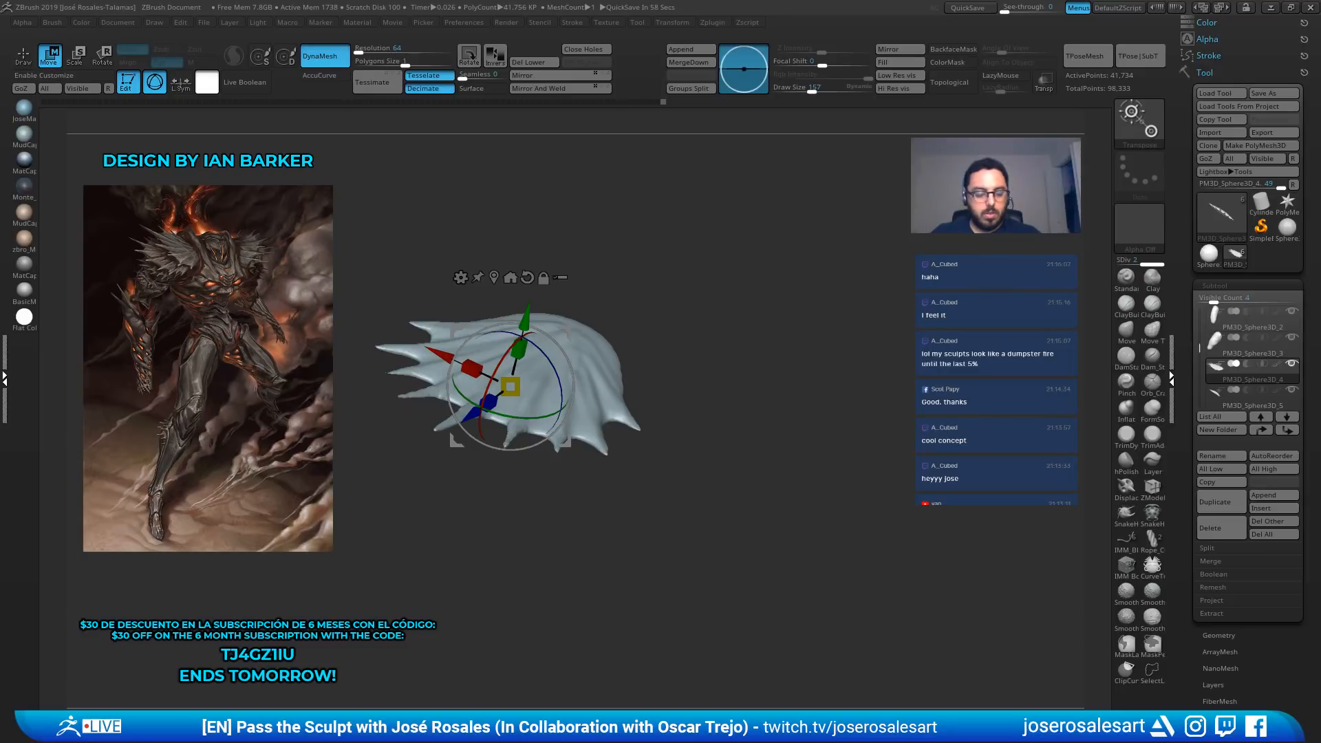
Delete the upper plate's higher subdivision level and apply the Bend Arc deformer
{"action": "key", "text": "shift+d"}
{"action": "left_click", "coordinate": [1215, 286]}
{"action": "left_click", "coordinate": [1220, 303]}
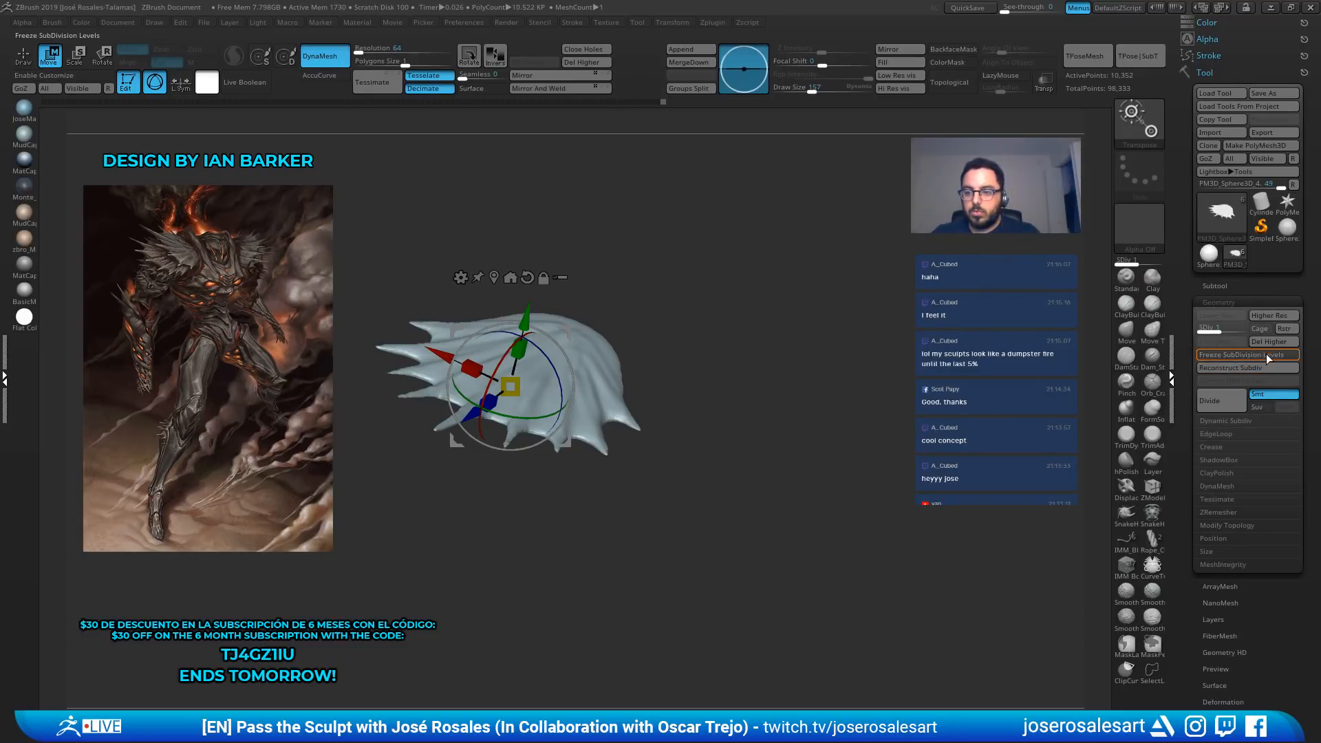
{"action": "left_click", "coordinate": [1266, 354]}
{"action": "left_click", "coordinate": [461, 278]}
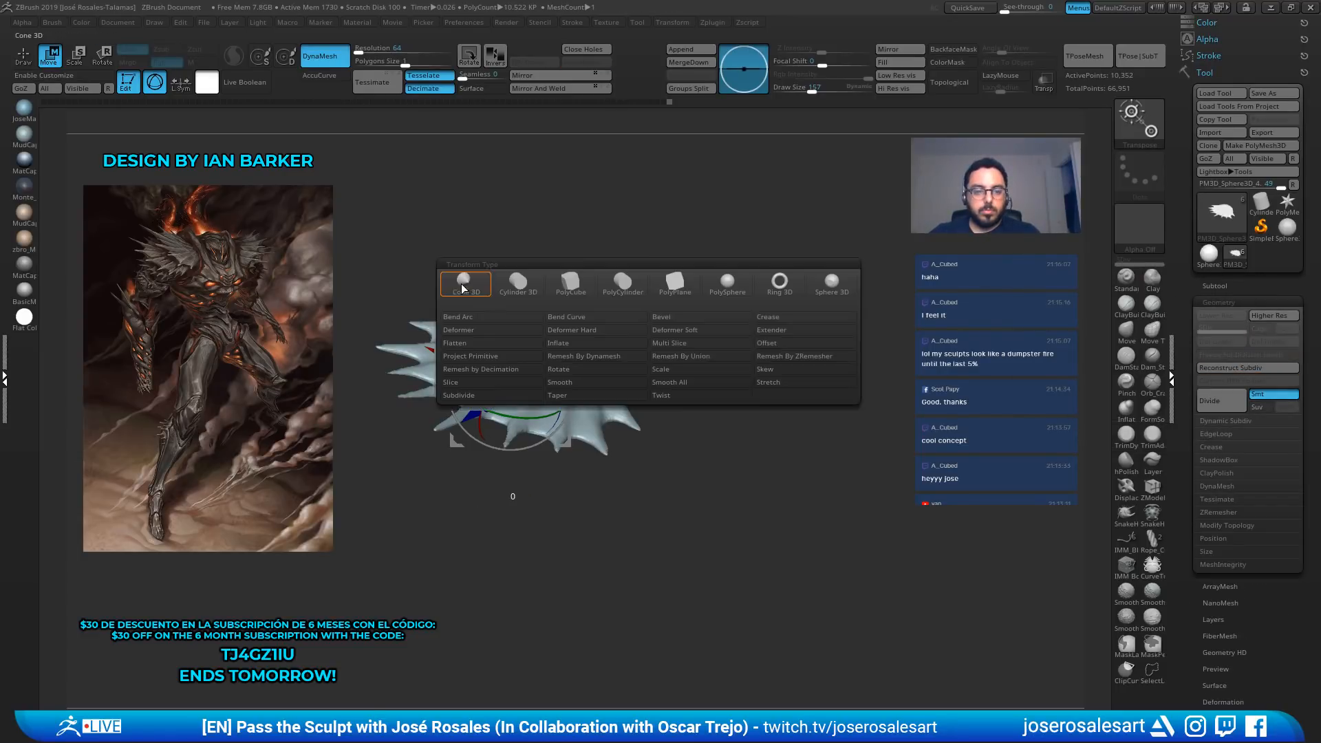
{"action": "left_click", "coordinate": [488, 317]}
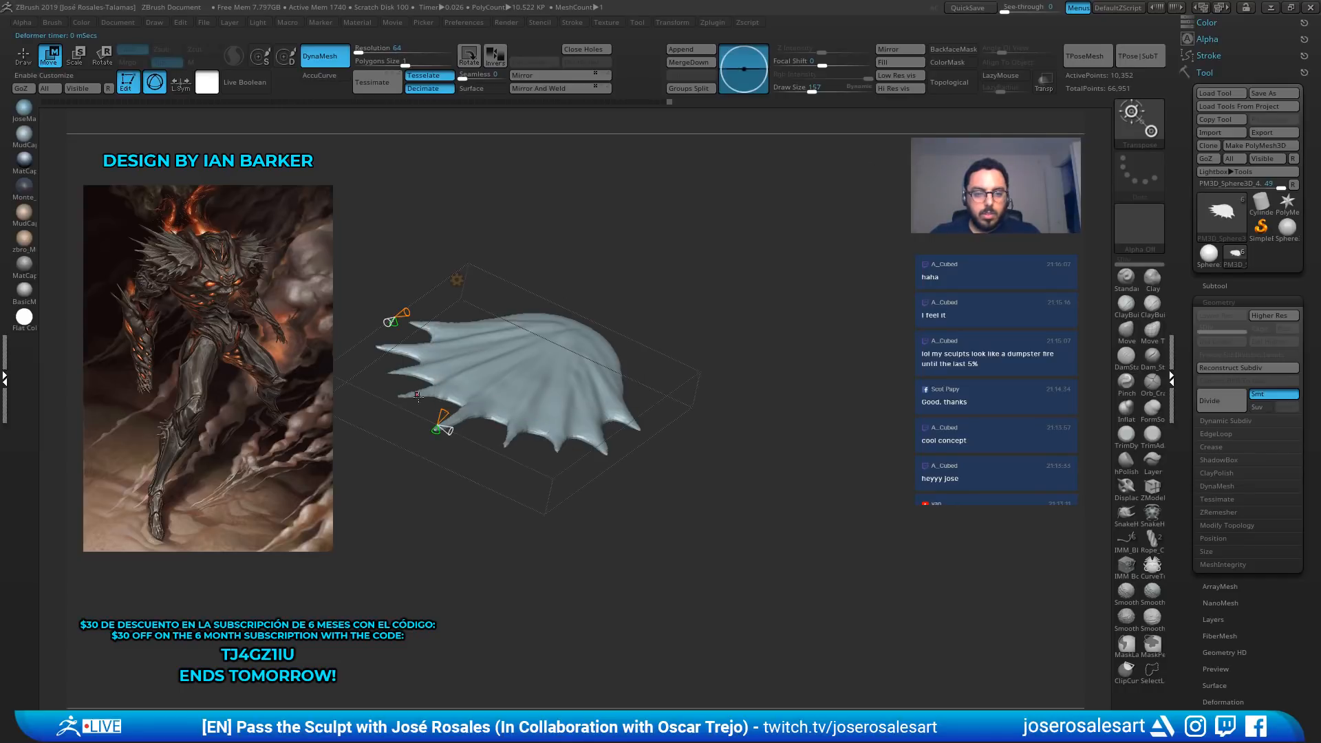
Bend the upper plate's sides downward by about 23 degrees with Bend Arc
{"action": "left_click_drag", "start_coordinate": [438, 429], "coordinate": [424, 459]}
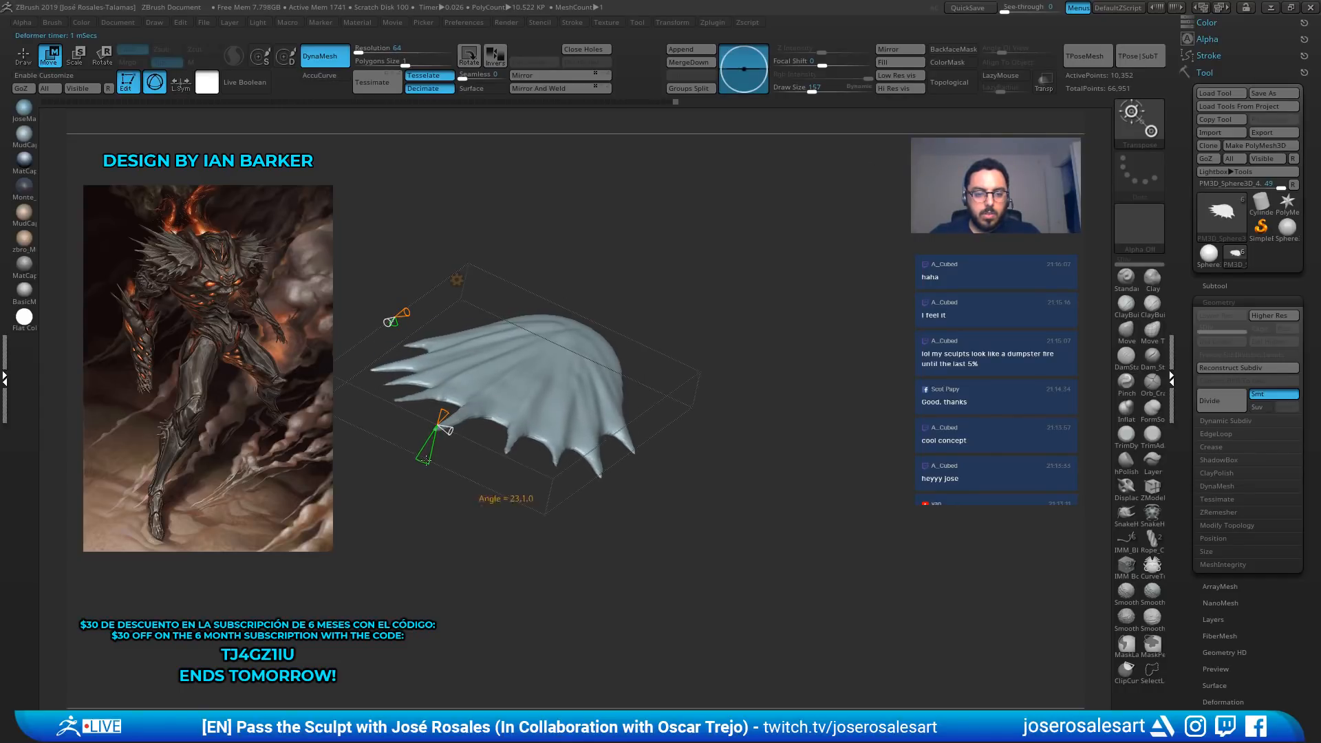
{"action": "left_click_drag", "start_coordinate": [598, 467], "coordinate": [596, 302]}
{"action": "left_click_drag", "start_coordinate": [441, 357], "coordinate": [438, 365]}
{"action": "left_click_drag", "start_coordinate": [750, 269], "coordinate": [663, 285]}
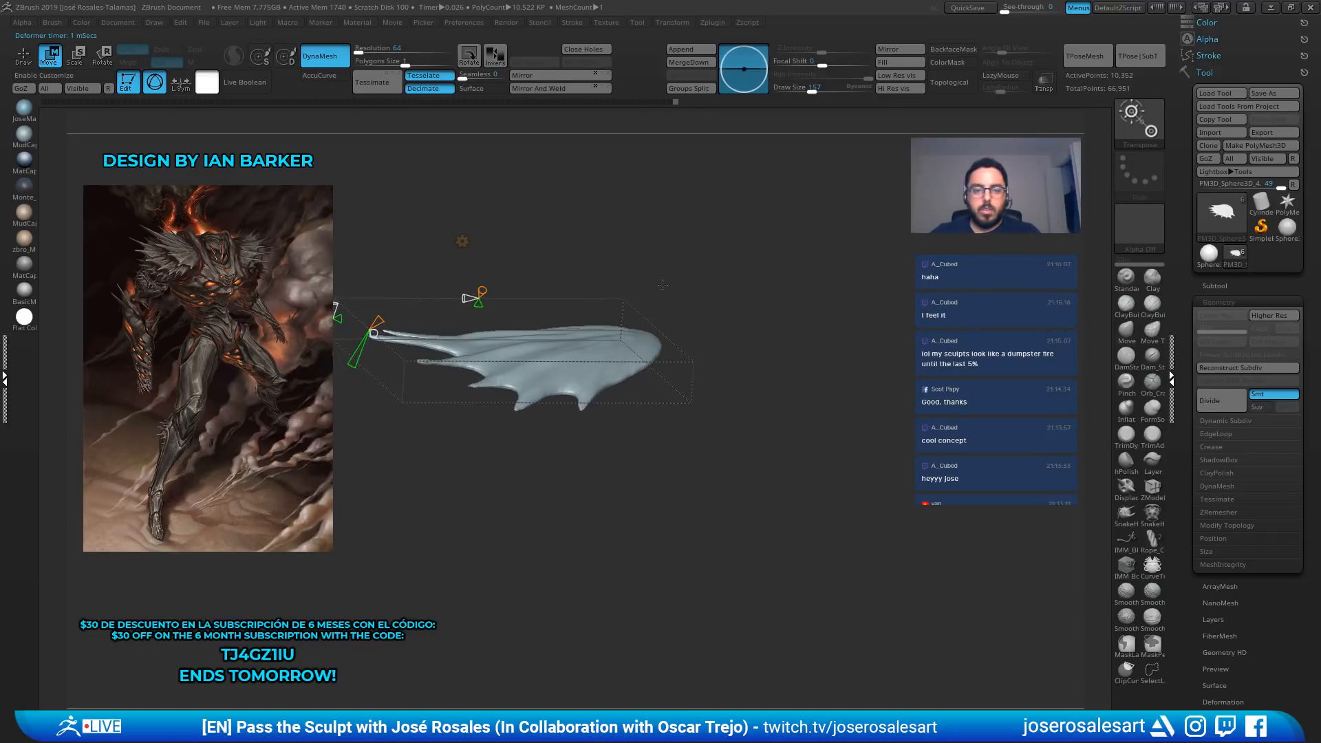
Curl the upper plate's spiked end upward and fine-tune the sideways bend with the Bend Arc handles
{"action": "left_click_drag", "start_coordinate": [478, 304], "coordinate": [444, 344]}
{"action": "left_click_drag", "start_coordinate": [589, 302], "coordinate": [582, 234]}
{"action": "left_click_drag", "start_coordinate": [433, 339], "coordinate": [471, 311]}
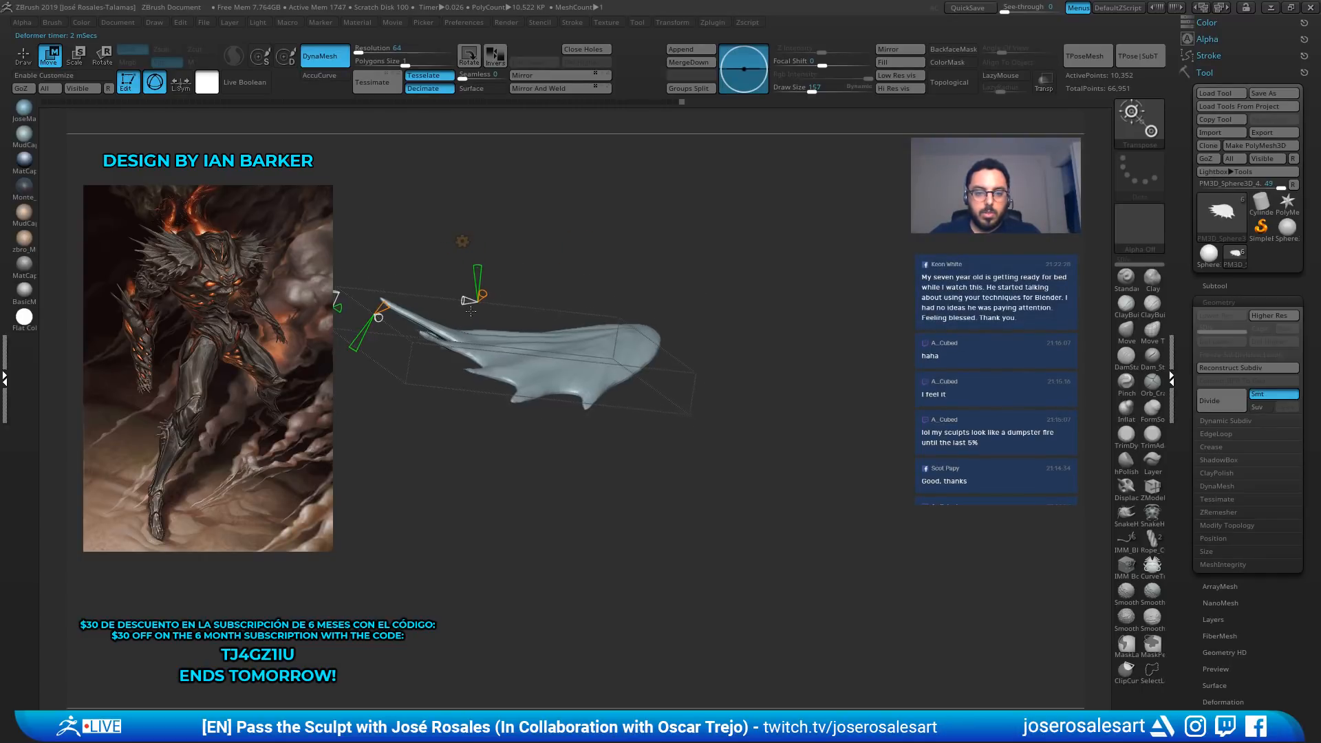
{"action": "left_click_drag", "start_coordinate": [348, 349], "coordinate": [352, 358]}
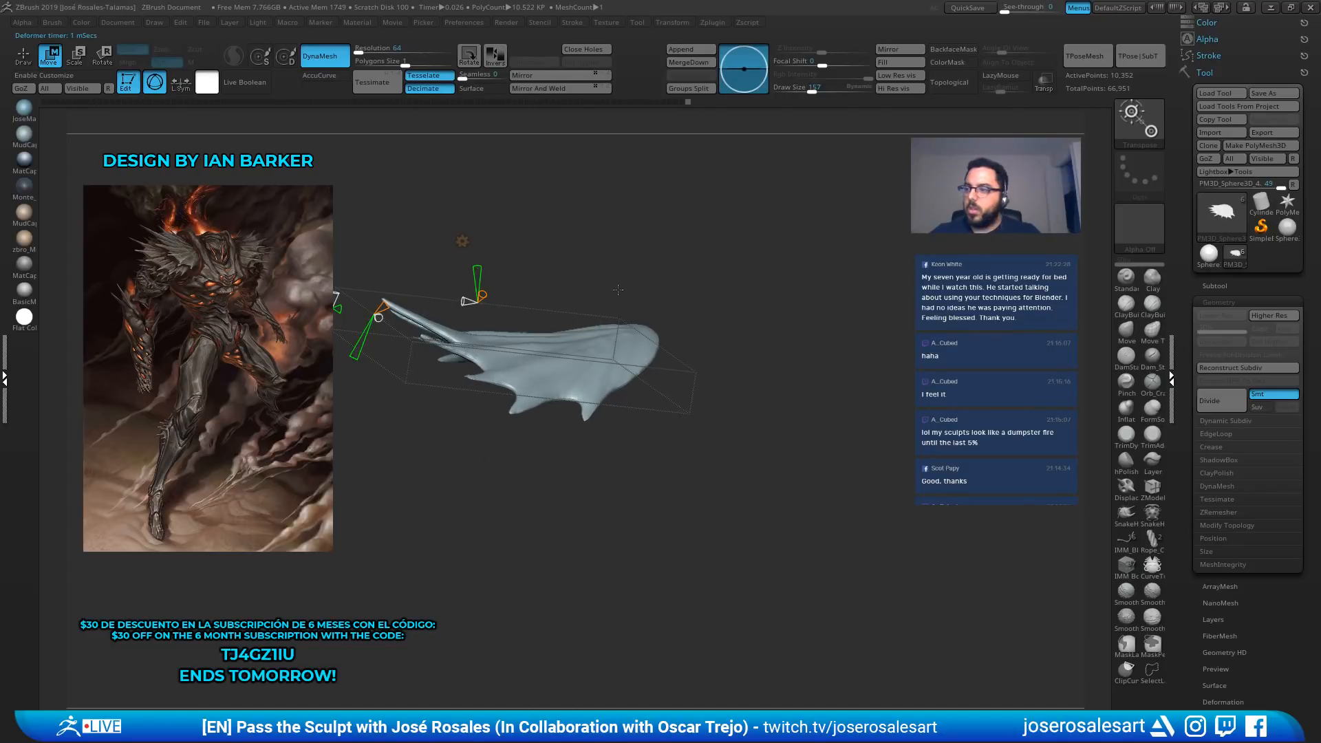
{"action": "left_click_drag", "start_coordinate": [618, 290], "coordinate": [597, 351]}
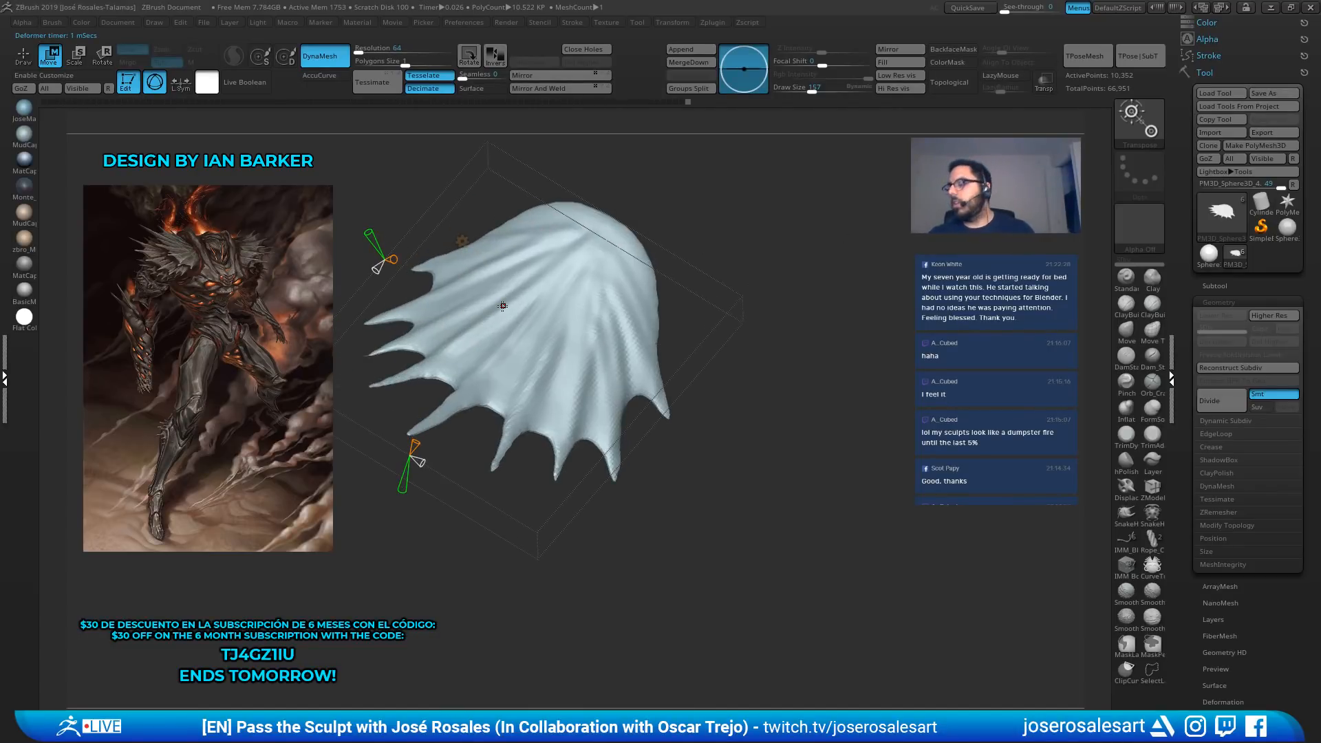
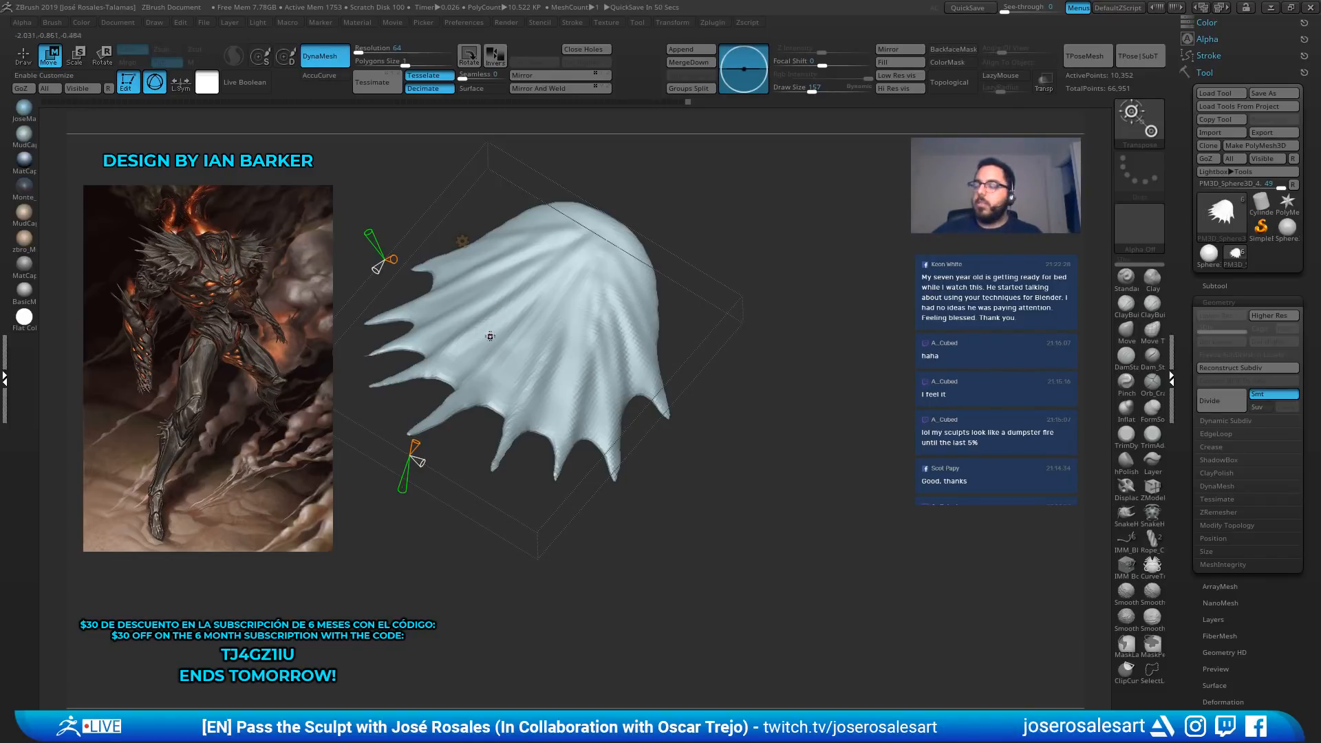
Accept the upper plate's Bend Arc deformation and show the rest of the body again
{"action": "left_click_drag", "start_coordinate": [695, 420], "coordinate": [570, 274]}
{"action": "left_click_drag", "start_coordinate": [764, 262], "coordinate": [846, 310]}
{"action": "left_click", "coordinate": [505, 250]}
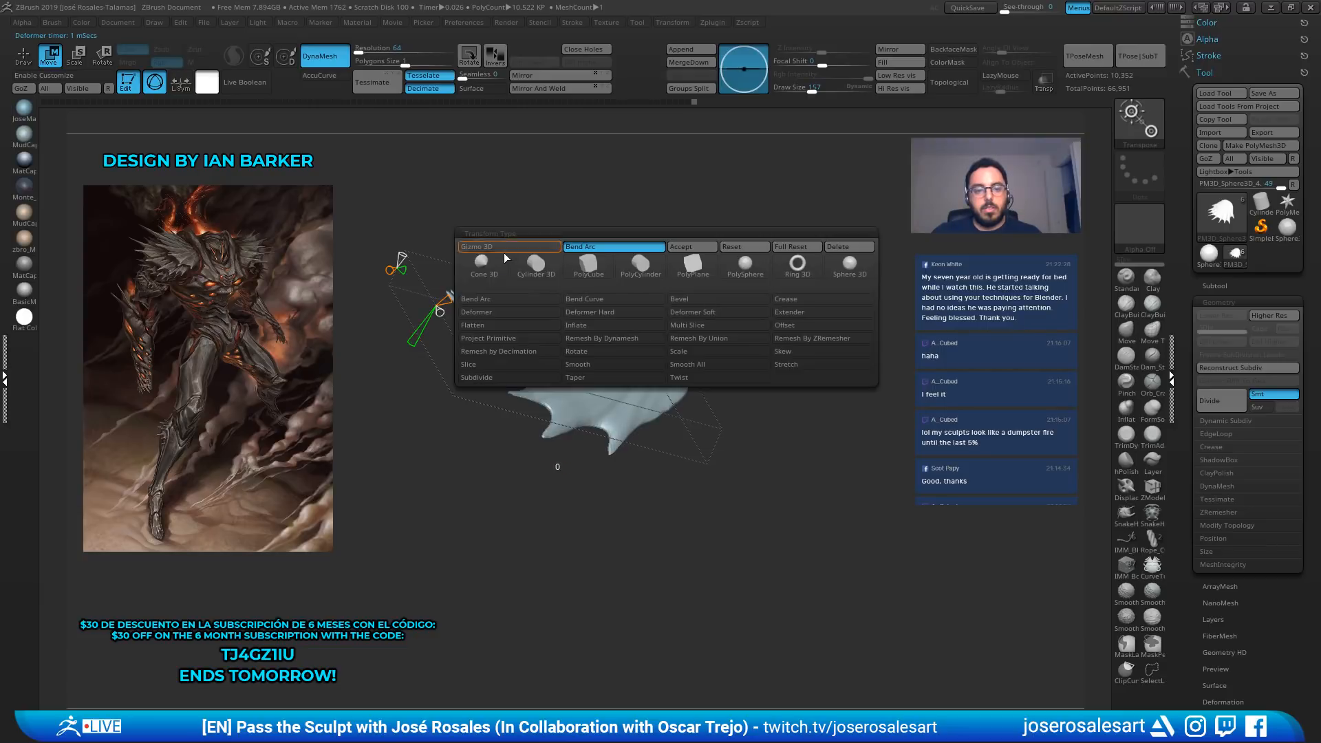
{"action": "left_click", "coordinate": [695, 248]}
{"action": "key", "text": "shift+alt+s"}
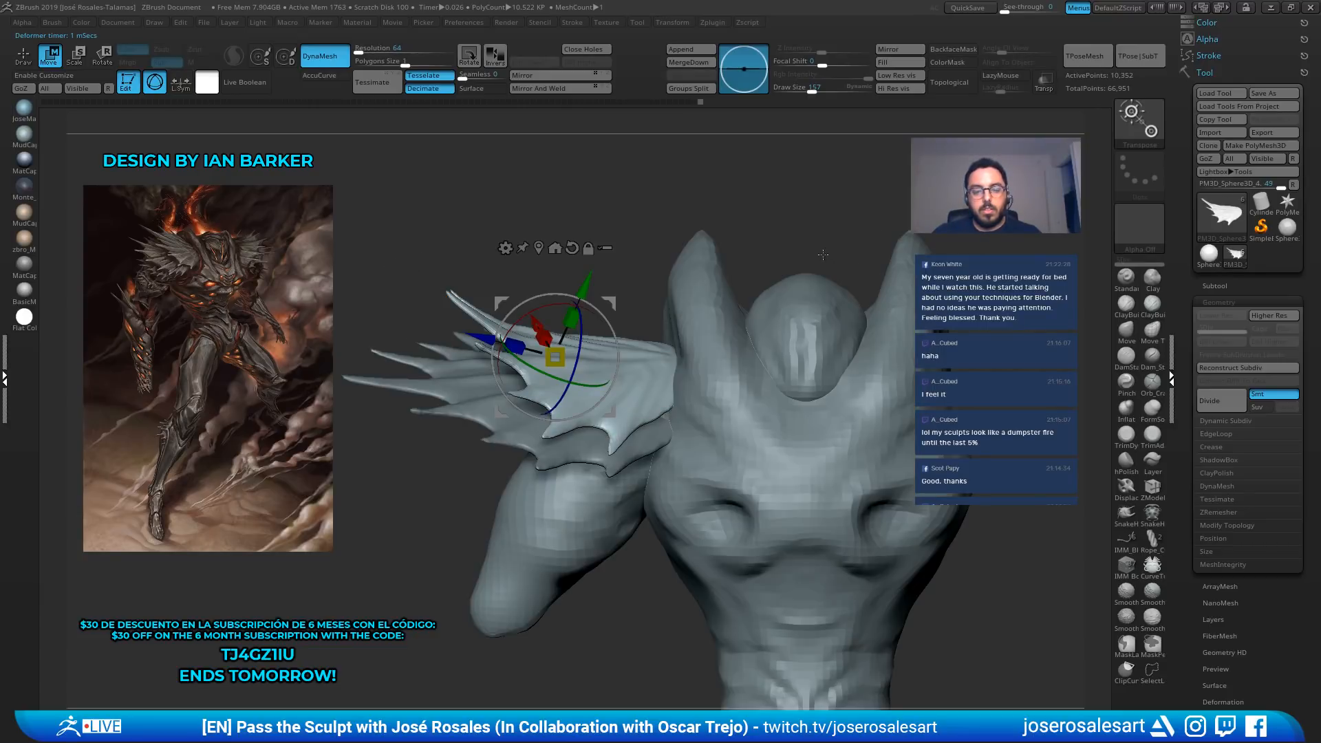
{"action": "mouse_move", "coordinate": [823, 255]}
{"action": "left_mouse_down", "text": "alt"}
{"action": "mouse_move", "coordinate": [702, 302]}
{"action": "mouse_move", "coordinate": [853, 293]}
{"action": "mouse_move", "coordinate": [764, 331]}
{"action": "left_mouse_up", "text": "alt"}
{"action": "left_click_drag", "start_coordinate": [763, 330], "coordinate": [791, 426], "text": "alt"}
Select the lower shoulder plate, switch it to its lowest subdivision level and delete the higher level
{"action": "key", "text": "q"}
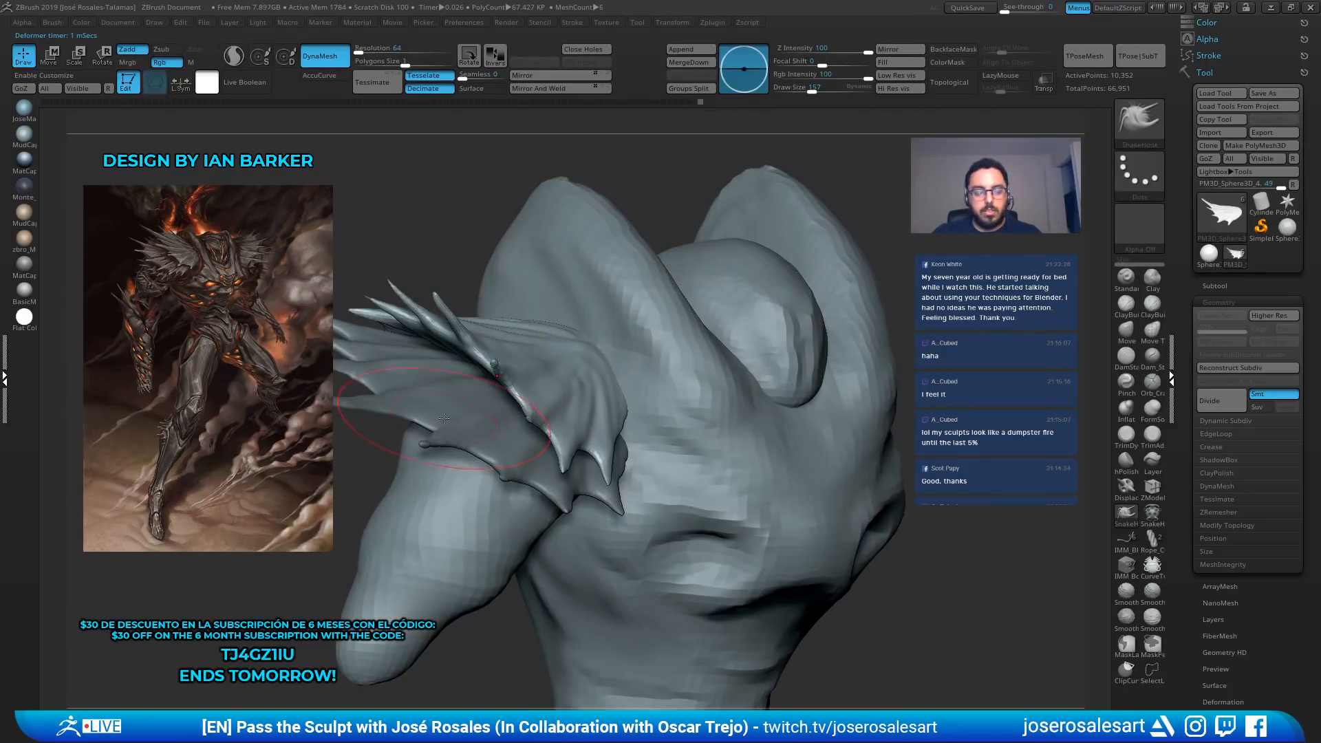
{"action": "left_click", "coordinate": [454, 416], "text": "alt"}
{"action": "right_click_drag", "start_coordinate": [455, 415], "coordinate": [481, 384], "text": "alt"}
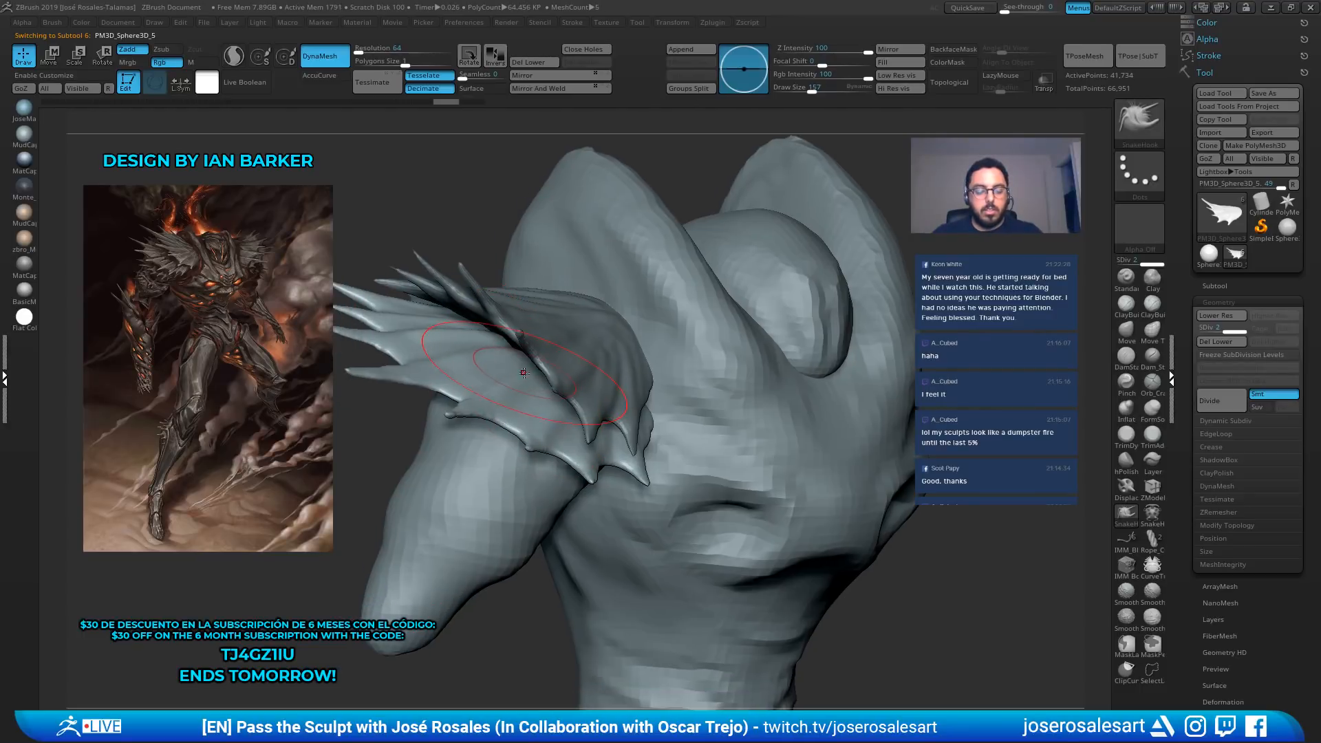
{"action": "key", "text": "w"}
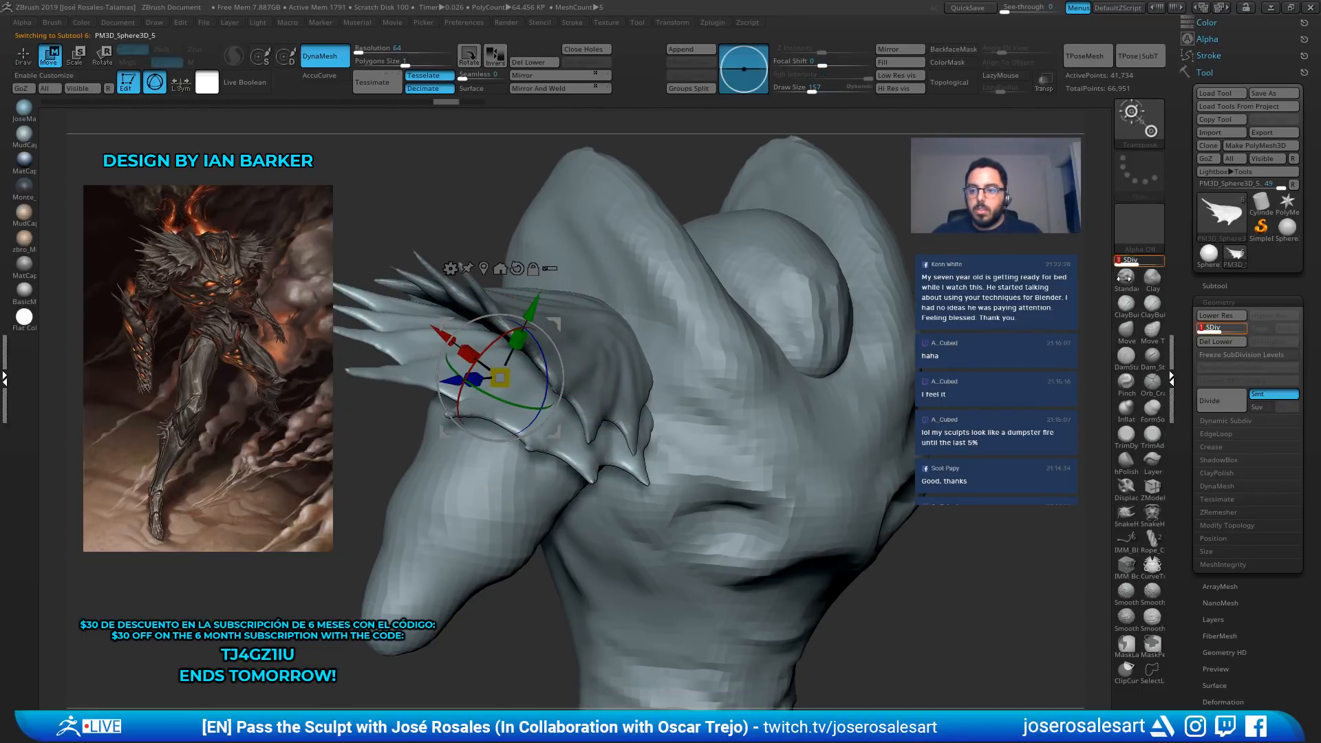
{"action": "left_click", "coordinate": [1204, 328]}
{"action": "left_click", "coordinate": [1272, 342]}
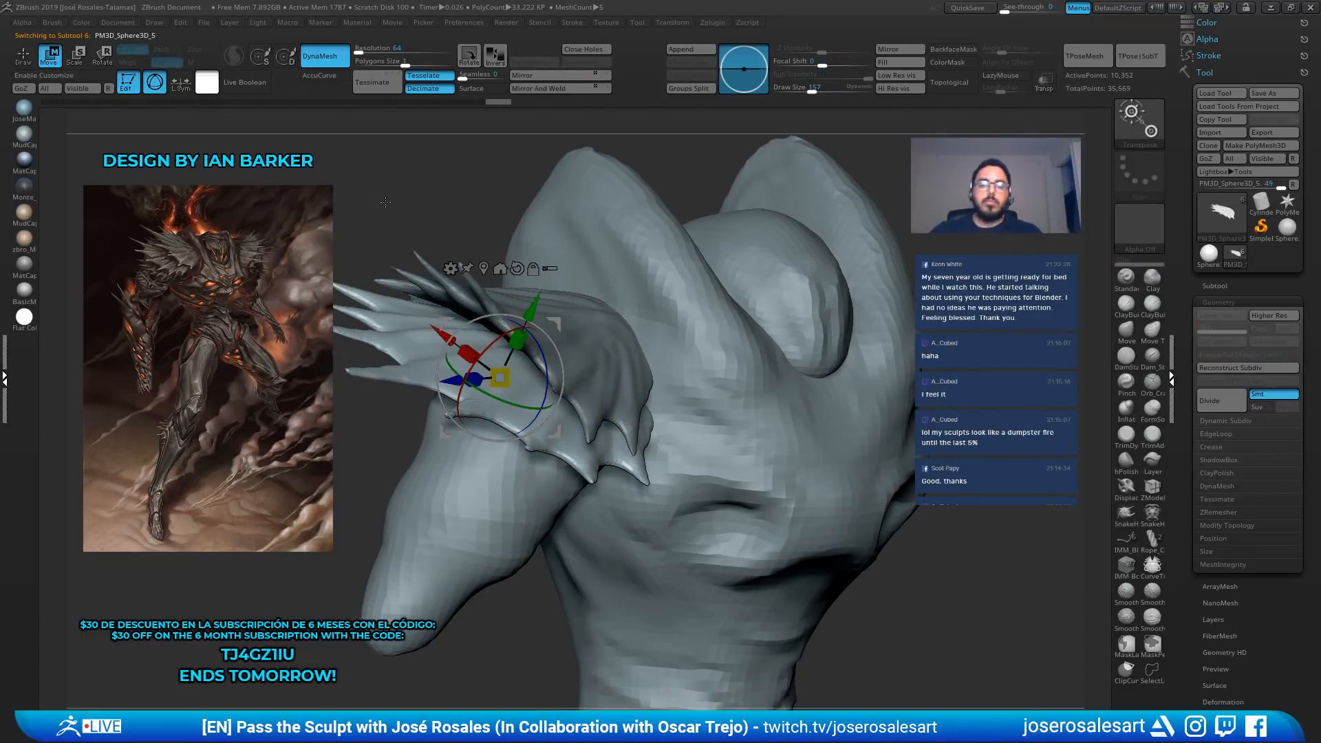
Apply the Bend Arc deformer to the lower plate and bend its sides and spiked end around the shoulder
{"action": "right_click_drag", "start_coordinate": [385, 202], "coordinate": [436, 164], "text": "alt"}
{"action": "mouse_move", "coordinate": [520, 316]}
{"action": "right_mouse_down"}
{"action": "mouse_move", "coordinate": [640, 326]}
{"action": "mouse_move", "coordinate": [500, 337]}
{"action": "mouse_move", "coordinate": [600, 324]}
{"action": "right_mouse_up"}
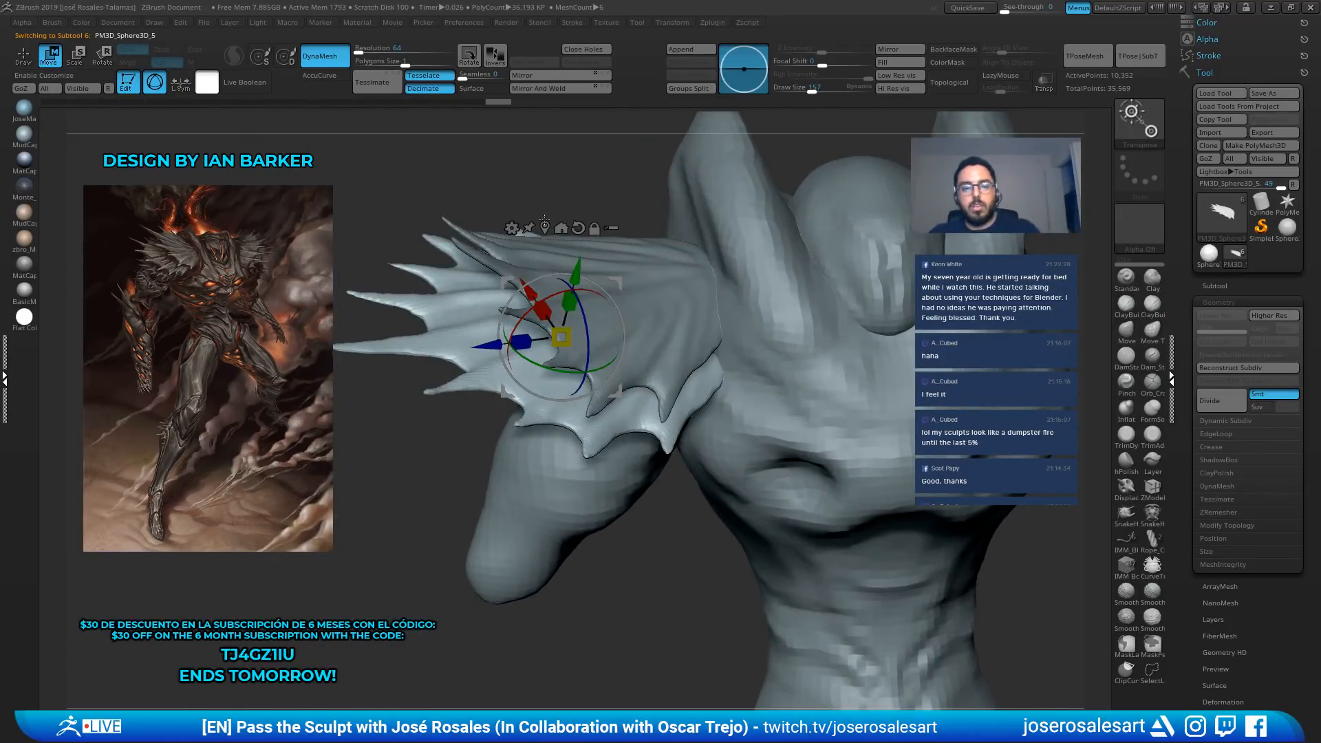
{"action": "right_click_drag", "start_coordinate": [697, 236], "coordinate": [564, 237]}
{"action": "left_click", "coordinate": [514, 227]}
{"action": "left_click", "coordinate": [537, 265]}
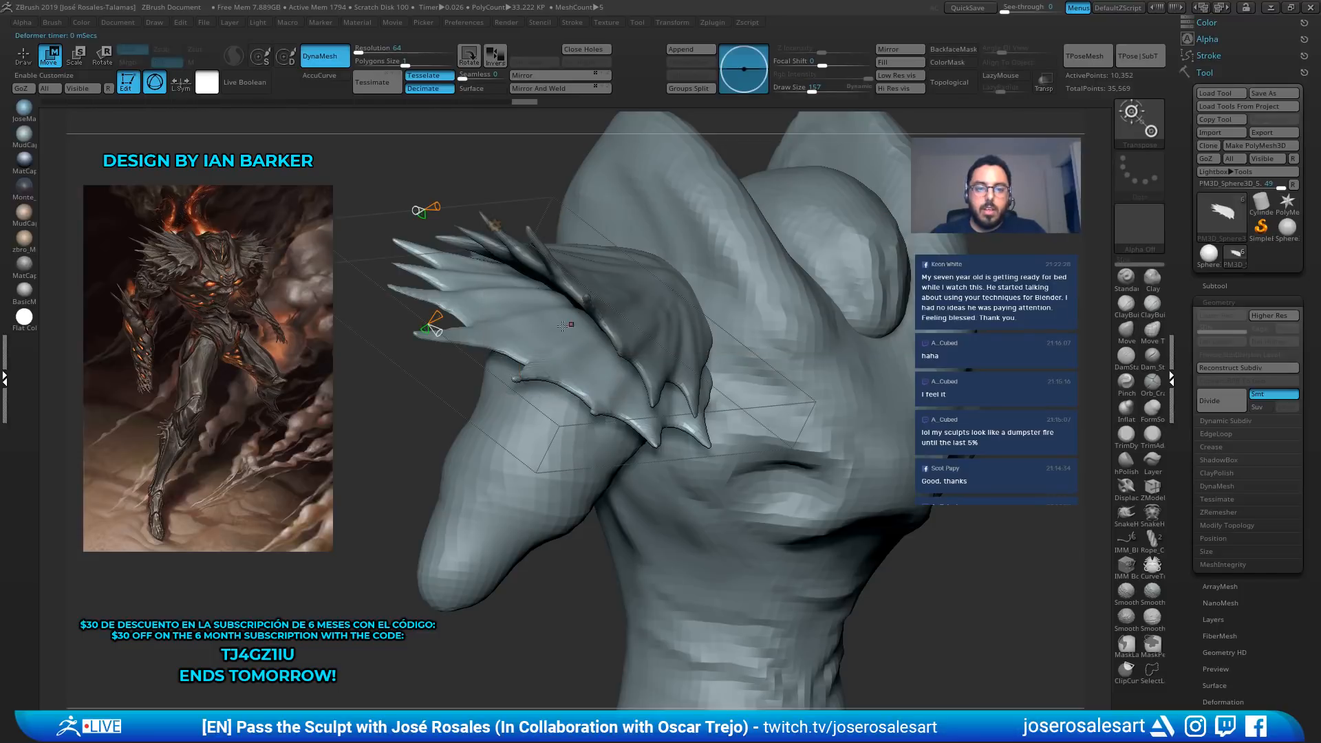
{"action": "left_click_drag", "start_coordinate": [414, 336], "coordinate": [406, 357]}
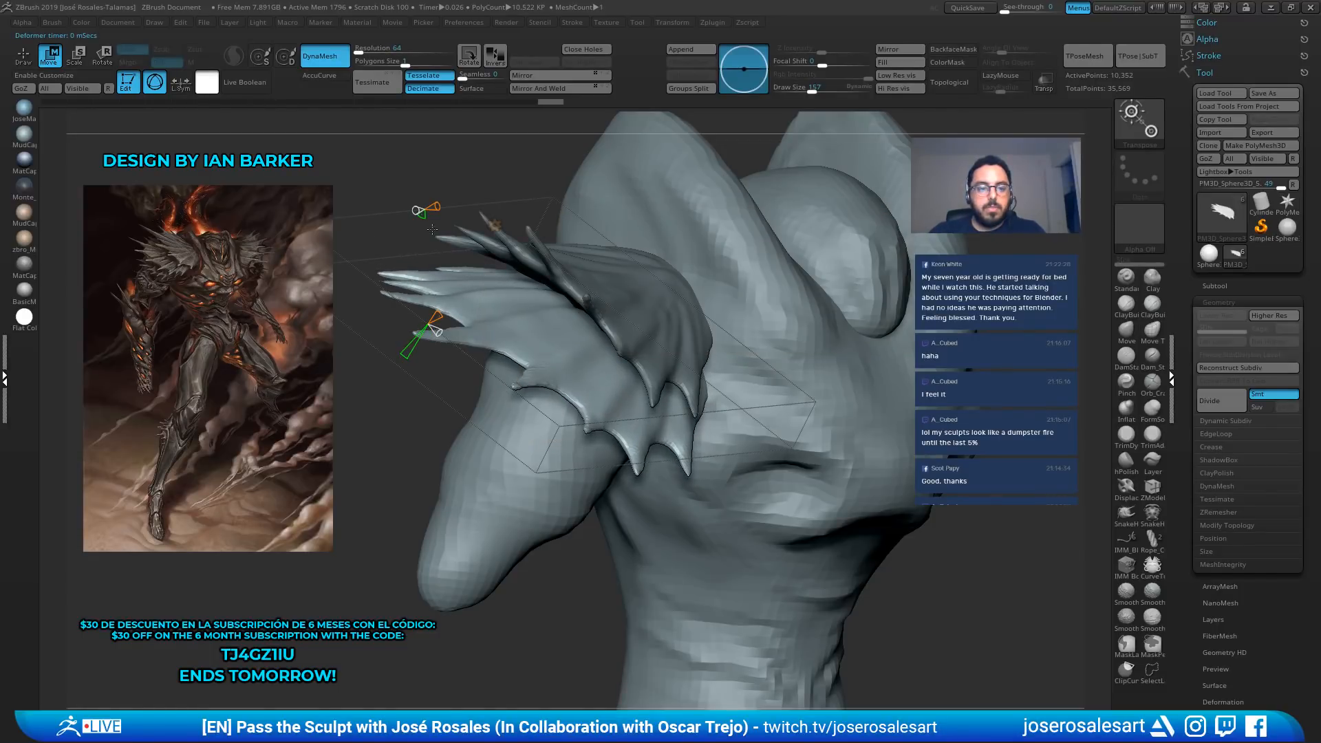
{"action": "right_click_drag", "start_coordinate": [428, 235], "coordinate": [463, 229]}
{"action": "left_click_drag", "start_coordinate": [447, 204], "coordinate": [466, 162]}
{"action": "right_click_drag", "start_coordinate": [585, 172], "coordinate": [427, 179]}
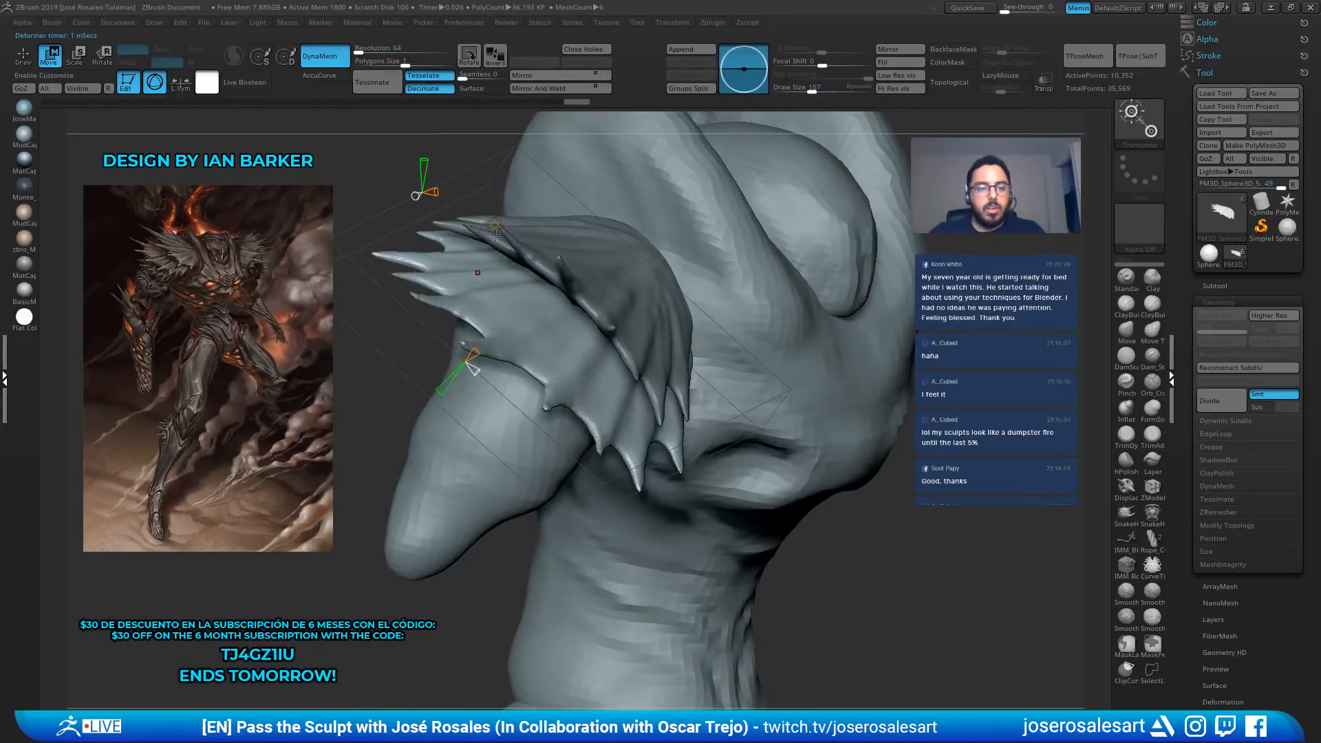
Accept the lower plate's Bend Arc deformation and shift the plate slightly with the transform gizmo
{"action": "mouse_move", "coordinate": [495, 236]}
{"action": "right_mouse_down"}
{"action": "mouse_move", "coordinate": [695, 230]}
{"action": "mouse_move", "coordinate": [661, 172]}
{"action": "right_mouse_up"}
{"action": "key", "text": "q"}
{"action": "right_click_drag", "start_coordinate": [677, 241], "coordinate": [739, 258]}
{"action": "right_click_drag", "start_coordinate": [740, 258], "coordinate": [775, 319], "text": "ctrl"}
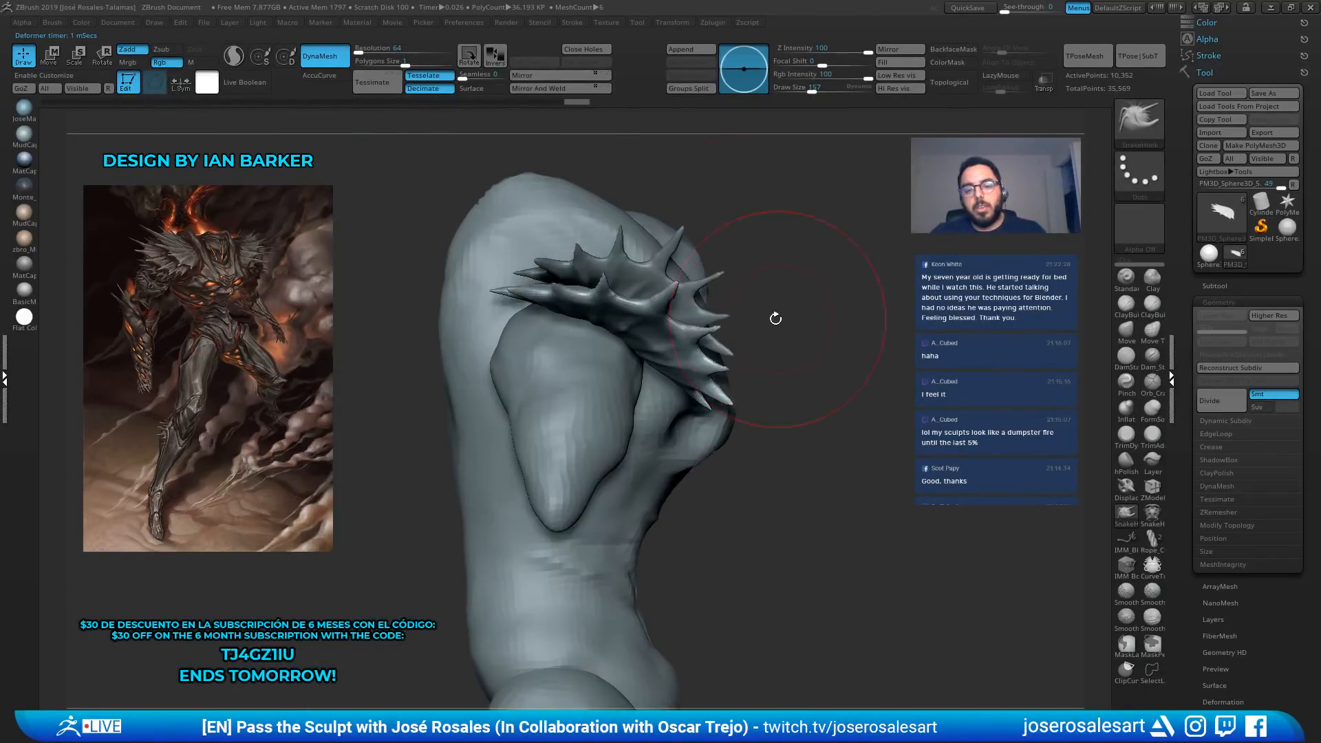
{"action": "key", "text": "e"}
{"action": "right_click_drag", "start_coordinate": [629, 246], "coordinate": [703, 270]}
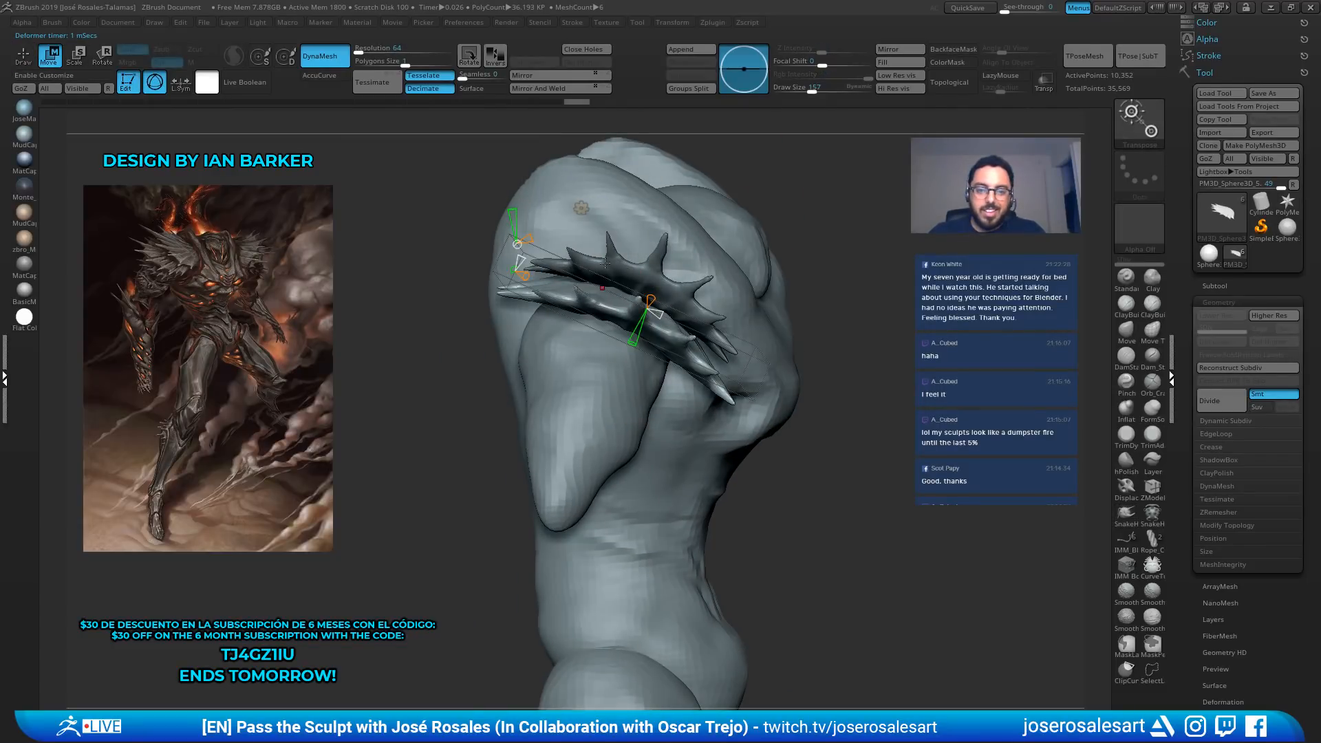
{"action": "right_click_drag", "start_coordinate": [512, 279], "coordinate": [454, 313]}
{"action": "left_click", "coordinate": [609, 219]}
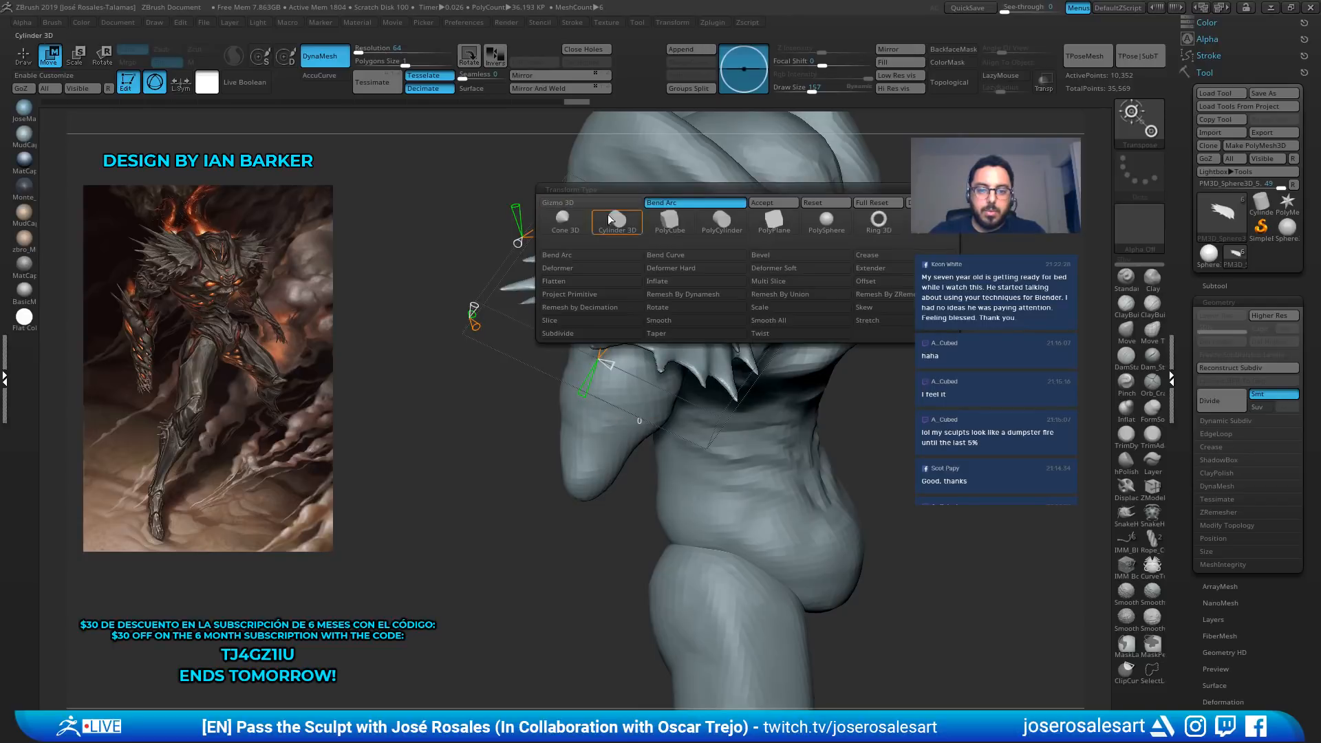
{"action": "left_click", "coordinate": [769, 201]}
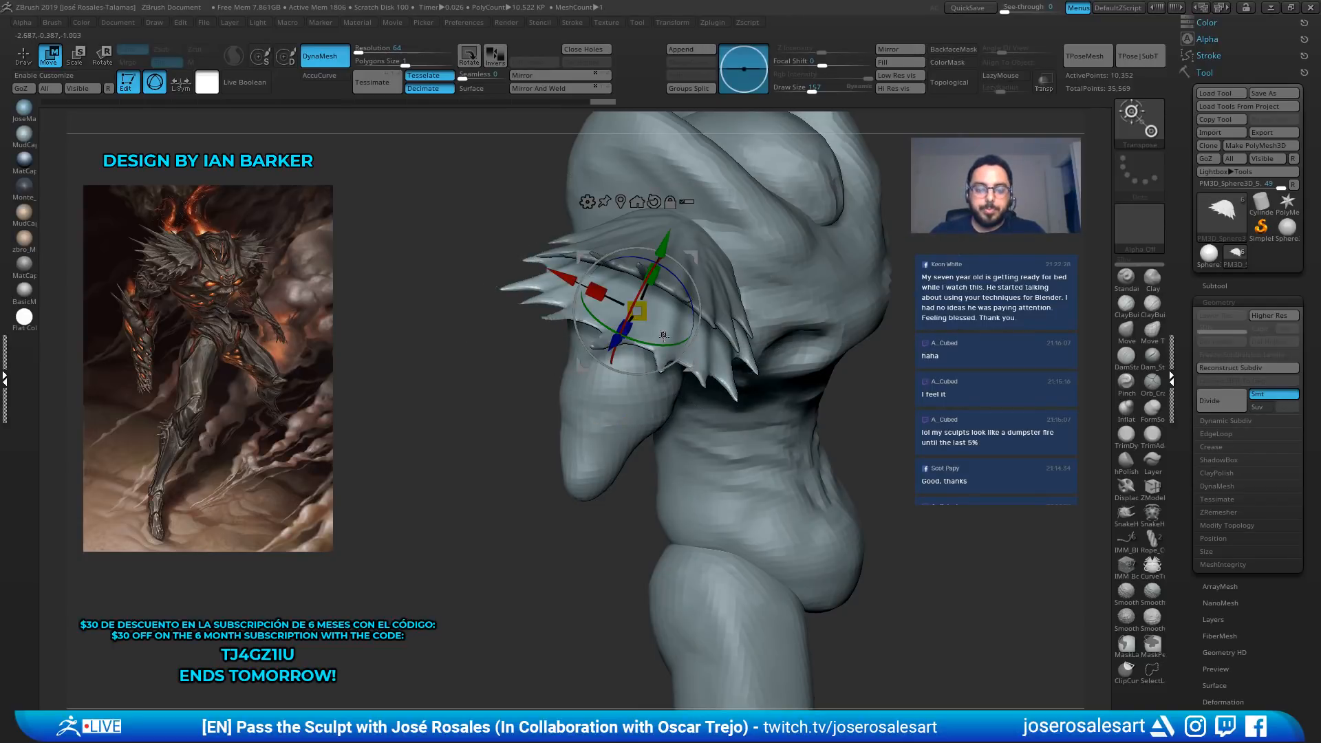
{"action": "left_click_drag", "start_coordinate": [616, 340], "coordinate": [643, 336]}
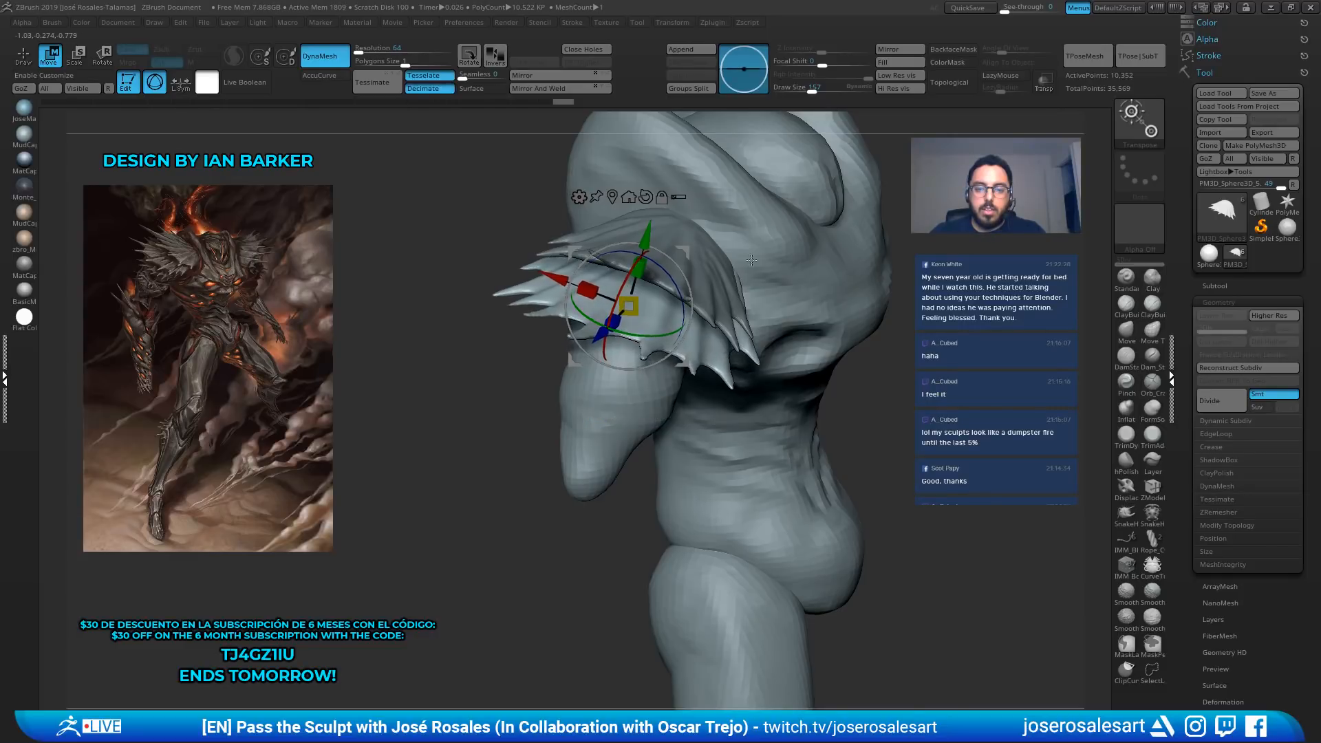
{"action": "mouse_move", "coordinate": [661, 317]}
{"action": "right_mouse_down"}
{"action": "mouse_move", "coordinate": [741, 245]}
{"action": "mouse_move", "coordinate": [730, 179]}
{"action": "mouse_move", "coordinate": [791, 199]}
{"action": "mouse_move", "coordinate": [768, 245]}
{"action": "mouse_move", "coordinate": [761, 206]}
{"action": "mouse_move", "coordinate": [616, 199]}
{"action": "mouse_move", "coordinate": [607, 293]}
{"action": "right_mouse_up"}
Reshape the lower plate's spiked end with a large Move brush so it follows the upper plate
{"action": "key", "text": "q"}
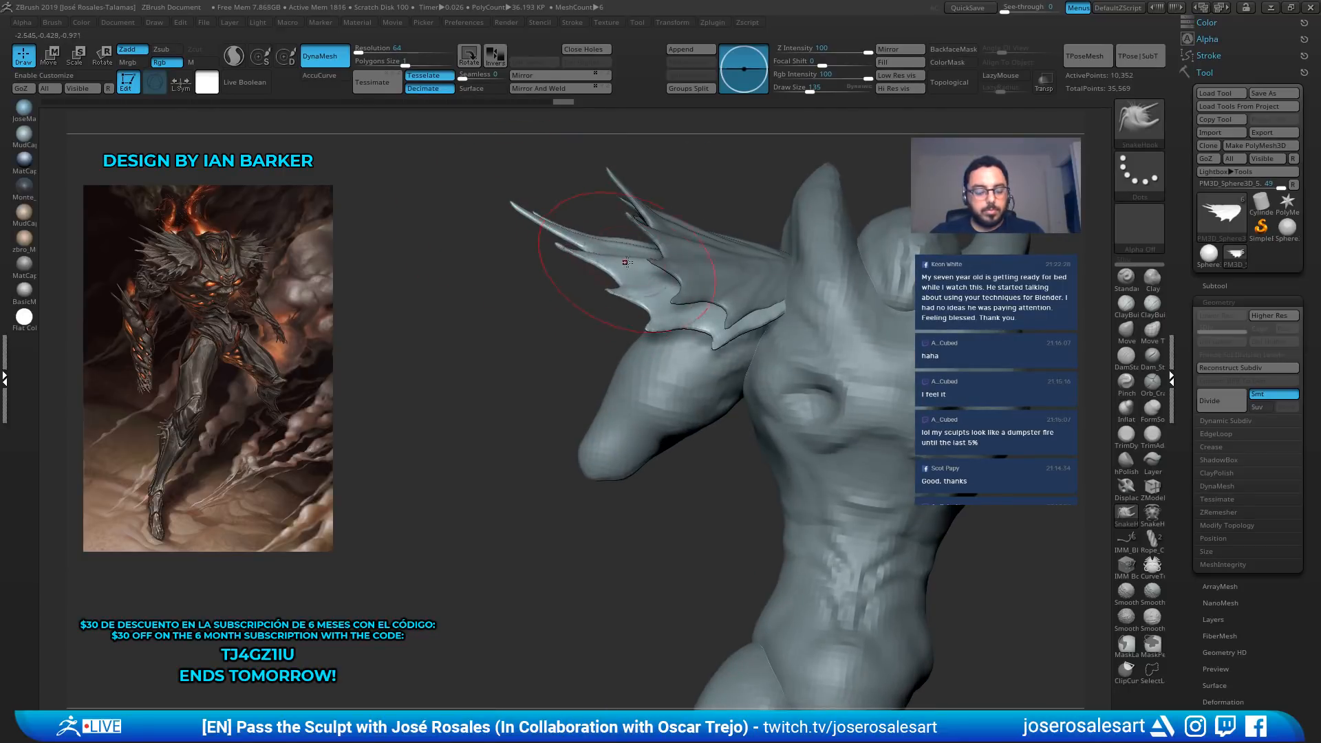
{"action": "key", "text": "b"}
{"action": "key", "text": "m"}
{"action": "key", "text": "v"}
{"action": "key", "text": "s"}
{"action": "left_click_drag", "start_coordinate": [626, 262], "coordinate": [633, 262]}
{"action": "right_click_drag", "start_coordinate": [674, 183], "coordinate": [643, 145], "text": "ctrl"}
{"action": "right_click_drag", "start_coordinate": [584, 235], "coordinate": [623, 233]}
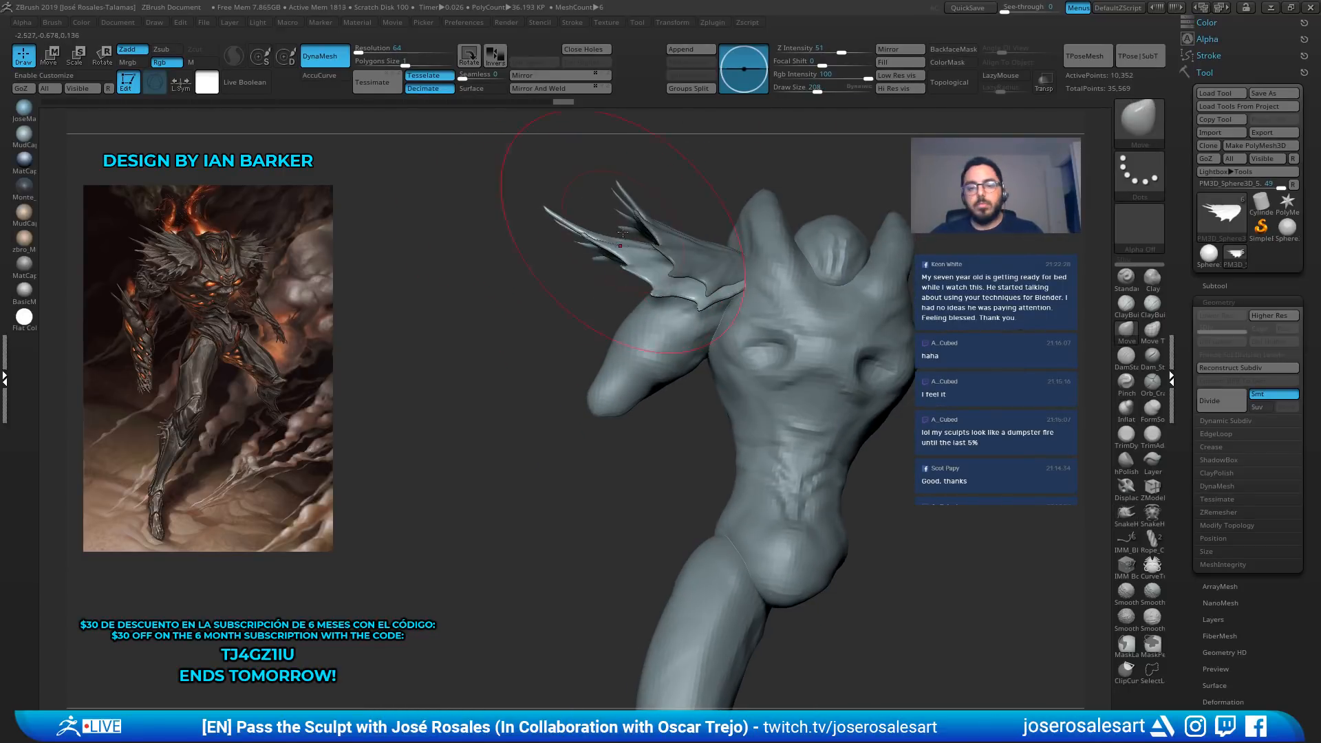
{"action": "left_click_drag", "start_coordinate": [628, 237], "coordinate": [622, 237]}
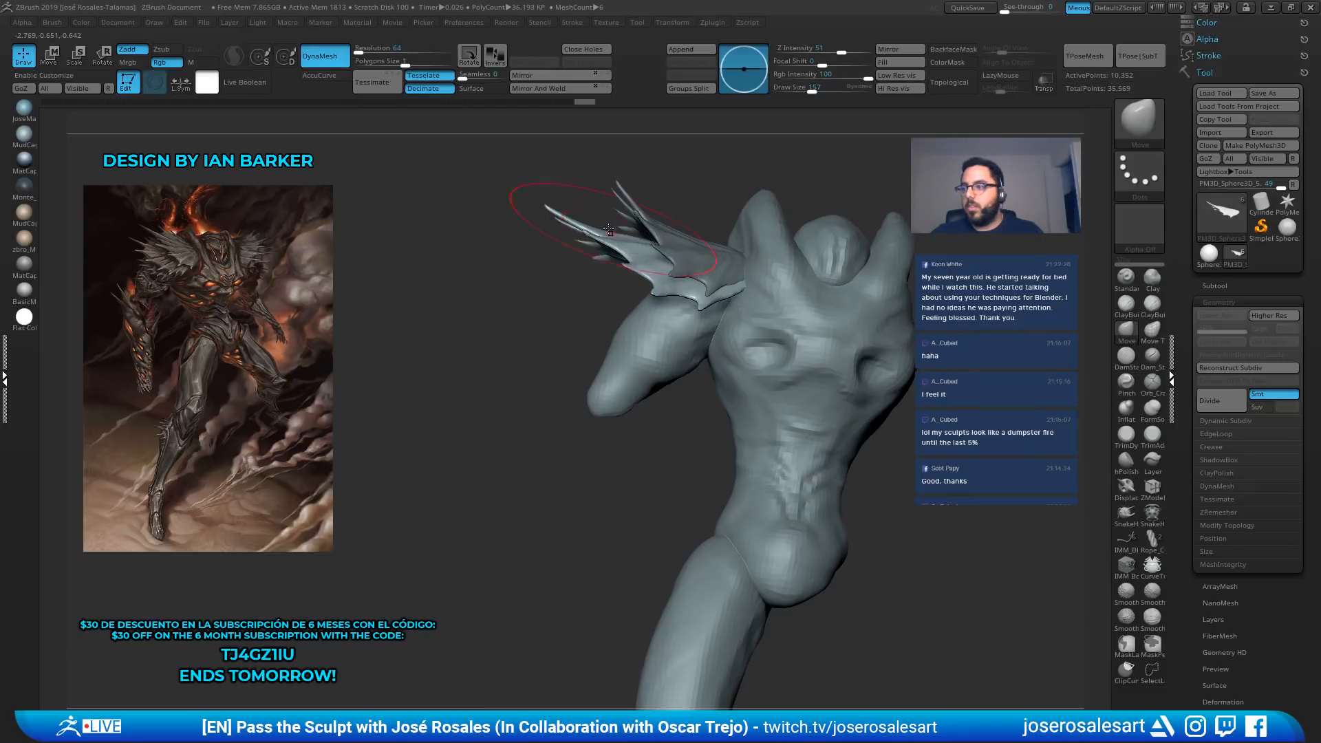
Build up the surface near the lower plate's rear spikes with a small ClayBuildup brush
{"action": "right_click_drag", "start_coordinate": [608, 229], "coordinate": [748, 158]}
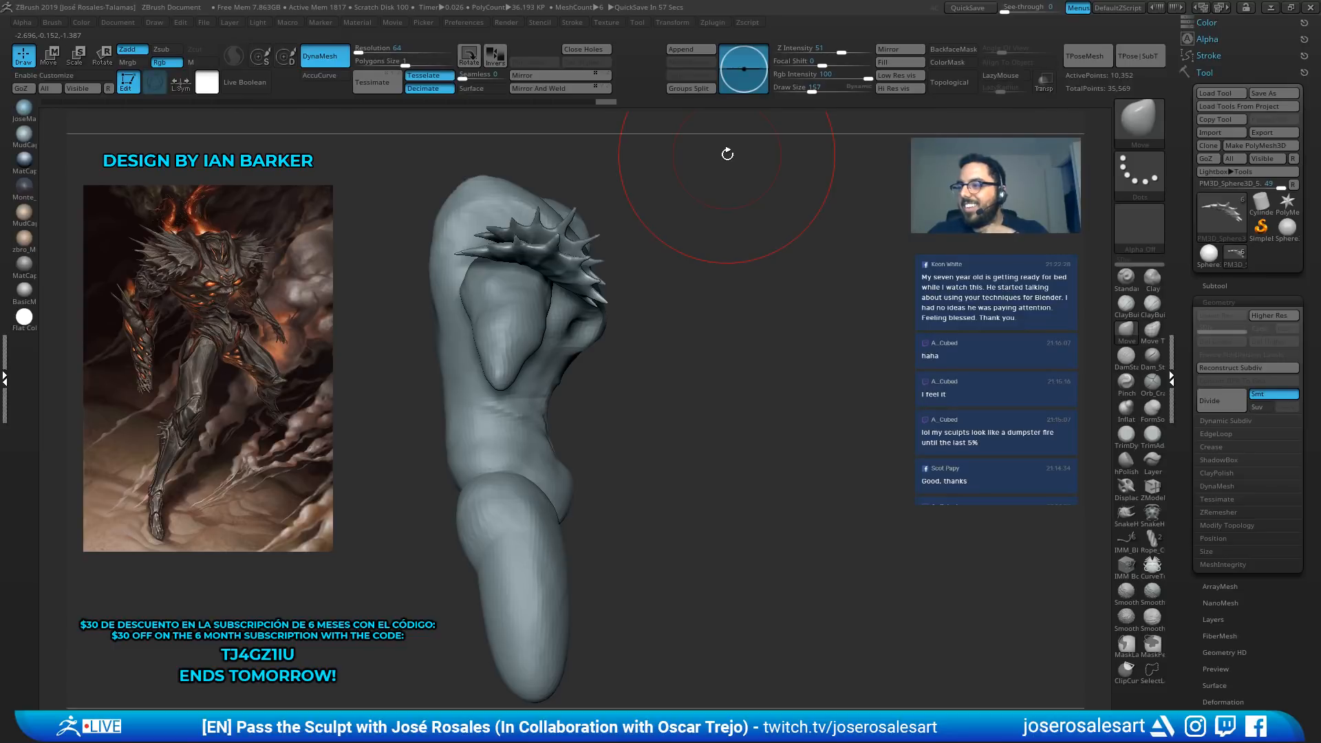
{"action": "mouse_move", "coordinate": [684, 269]}
{"action": "right_mouse_down", "text": "ctrl"}
{"action": "mouse_move", "coordinate": [749, 253]}
{"action": "mouse_move", "coordinate": [901, 254]}
{"action": "mouse_move", "coordinate": [588, 262]}
{"action": "mouse_move", "coordinate": [606, 295]}
{"action": "mouse_move", "coordinate": [678, 289]}
{"action": "right_mouse_up", "text": "ctrl"}
{"action": "key", "text": "b"}
{"action": "key", "text": "c"}
{"action": "key", "text": "b"}
{"action": "key", "text": "bracketleft"}
{"action": "right_click_drag", "start_coordinate": [678, 289], "coordinate": [567, 293], "text": "ctrl"}
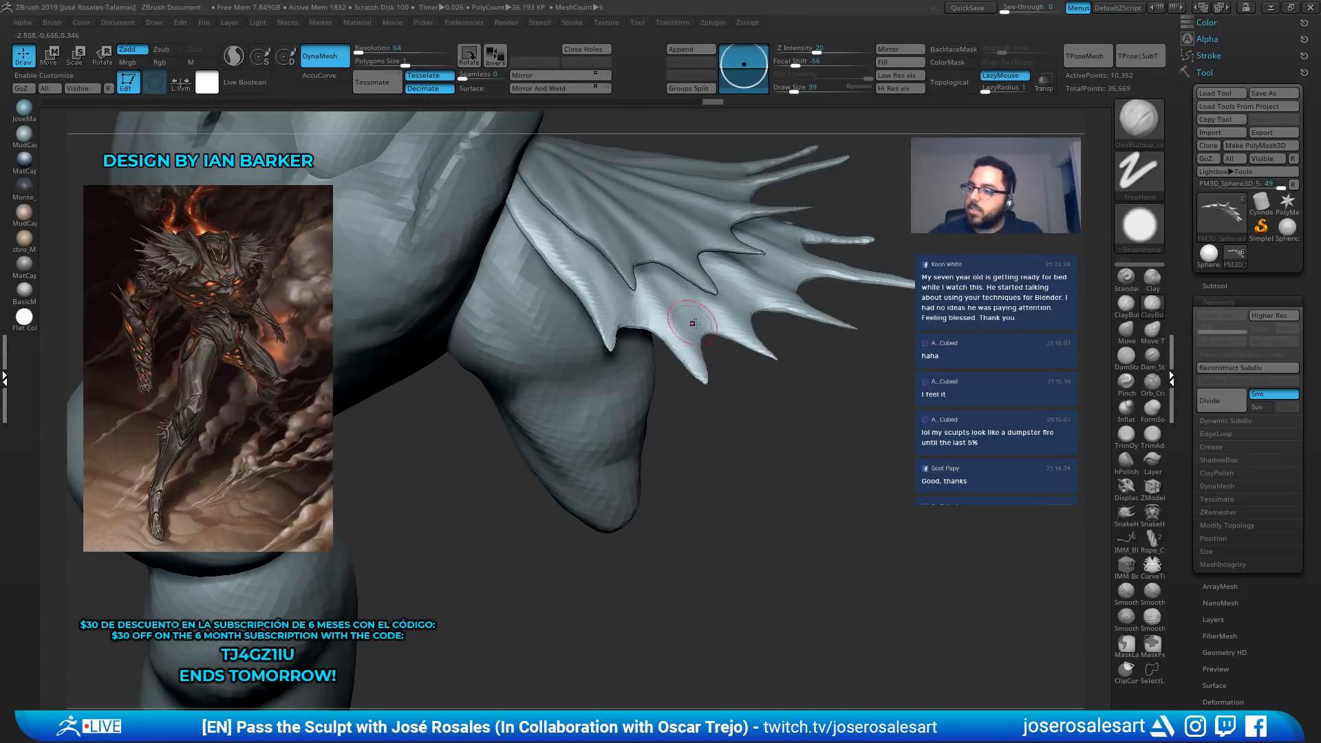
{"action": "right_click_drag", "start_coordinate": [694, 323], "coordinate": [621, 291]}
{"action": "key", "text": "bracketleft"}
{"action": "mouse_move", "coordinate": [697, 339]}
{"action": "right_mouse_down"}
{"action": "mouse_move", "coordinate": [717, 313]}
{"action": "mouse_move", "coordinate": [708, 282]}
{"action": "mouse_move", "coordinate": [694, 277]}
{"action": "mouse_move", "coordinate": [678, 302]}
{"action": "right_mouse_up"}
Adjust the lower plate's rear edge and spikes with the Move brush at draw size 81
{"action": "key", "text": "s"}
{"action": "key", "text": "b"}
{"action": "key", "text": "m"}
{"action": "key", "text": "v"}
{"action": "key", "text": "s"}
{"action": "left_click_drag", "start_coordinate": [675, 292], "coordinate": [687, 292]}
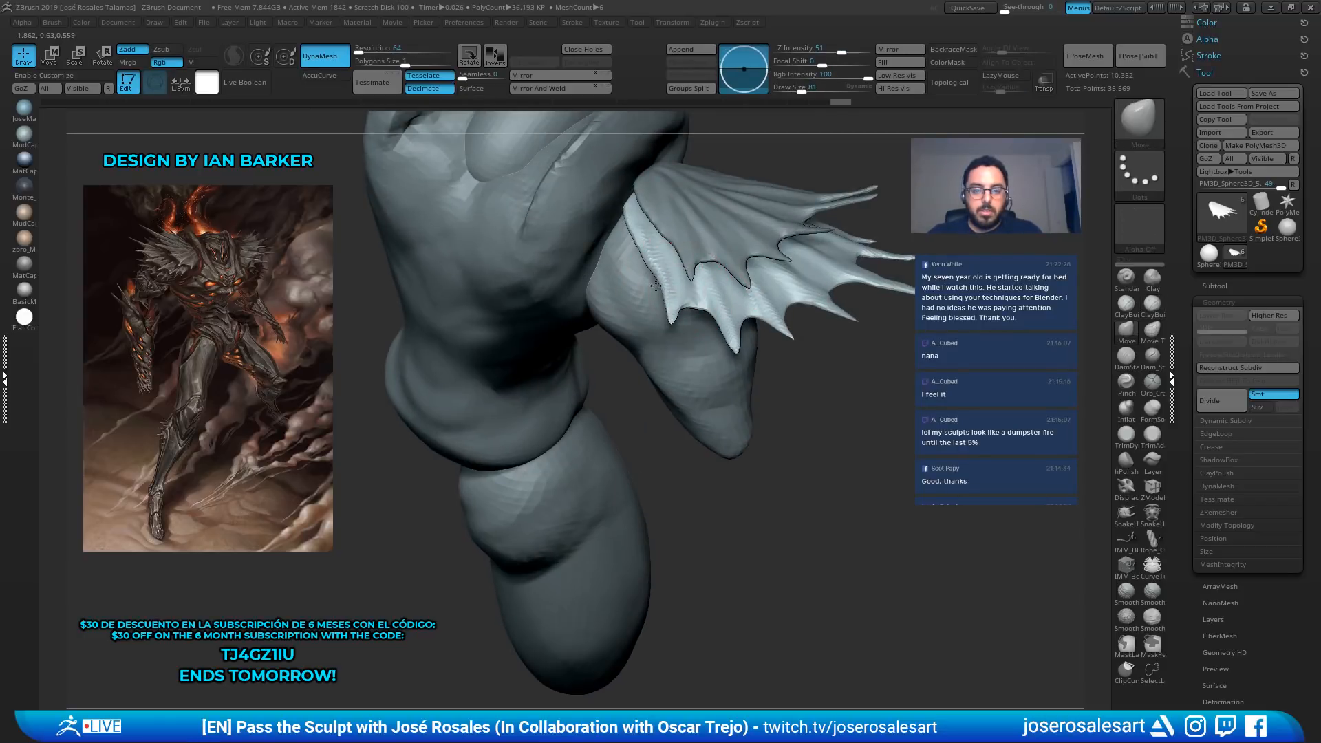
{"action": "mouse_move", "coordinate": [651, 263]}
{"action": "right_mouse_down"}
{"action": "mouse_move", "coordinate": [808, 238]}
{"action": "mouse_move", "coordinate": [620, 243]}
{"action": "right_mouse_up"}
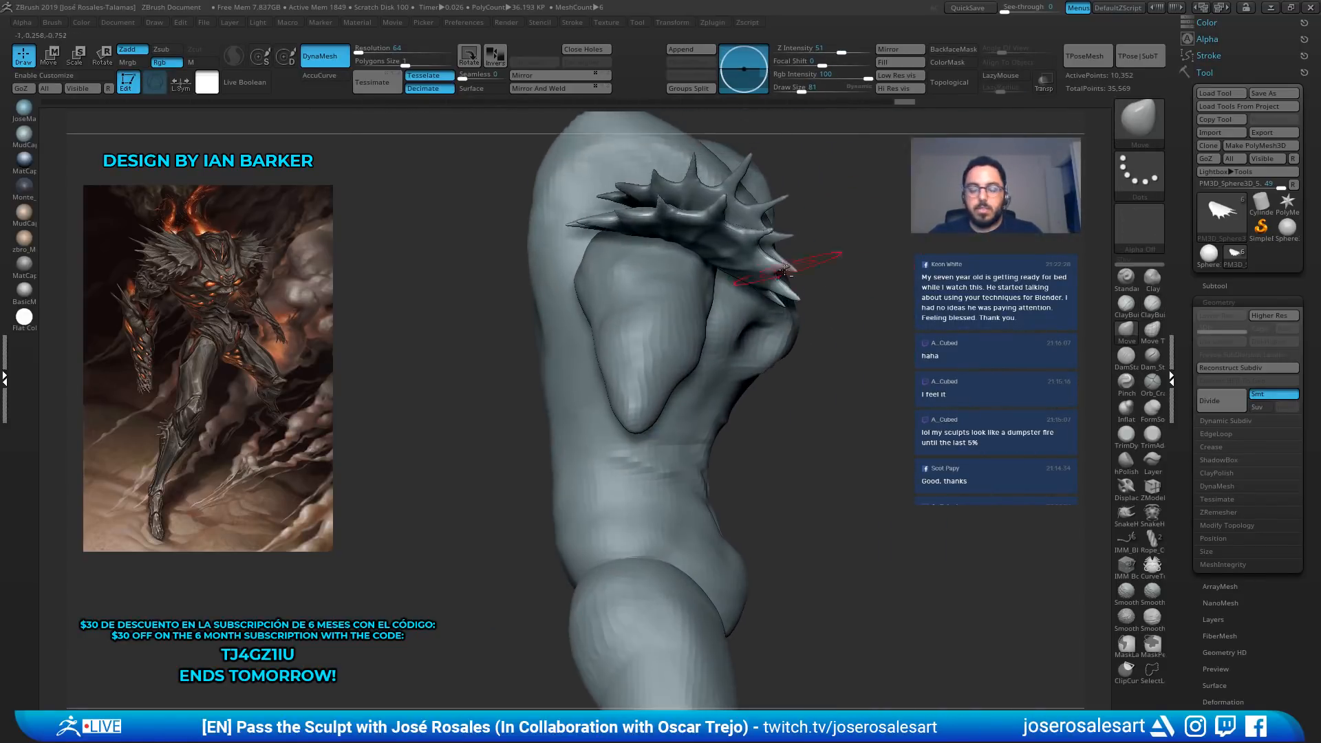
Reposition the lower plate over the shoulder with the transform gizmo and isolate it from the body
{"action": "key", "text": "w"}
{"action": "right_click_drag", "start_coordinate": [723, 222], "coordinate": [686, 239], "text": "alt"}
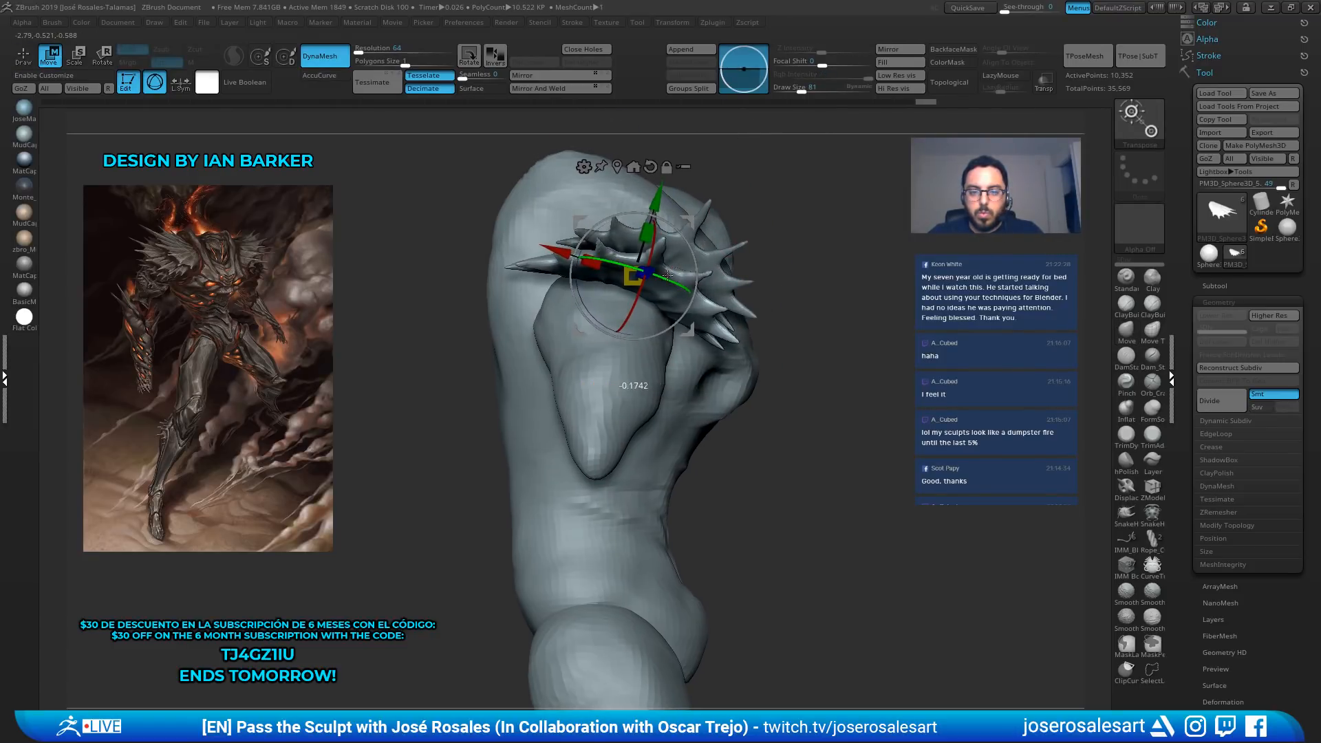
{"action": "mouse_move", "coordinate": [641, 261]}
{"action": "right_mouse_down"}
{"action": "mouse_move", "coordinate": [756, 193]}
{"action": "mouse_move", "coordinate": [611, 227]}
{"action": "mouse_move", "coordinate": [683, 256]}
{"action": "mouse_move", "coordinate": [670, 278]}
{"action": "mouse_move", "coordinate": [730, 283]}
{"action": "mouse_move", "coordinate": [731, 323]}
{"action": "mouse_move", "coordinate": [585, 334]}
{"action": "right_mouse_up"}
{"action": "key", "text": "q"}
{"action": "key", "text": "alt+s"}
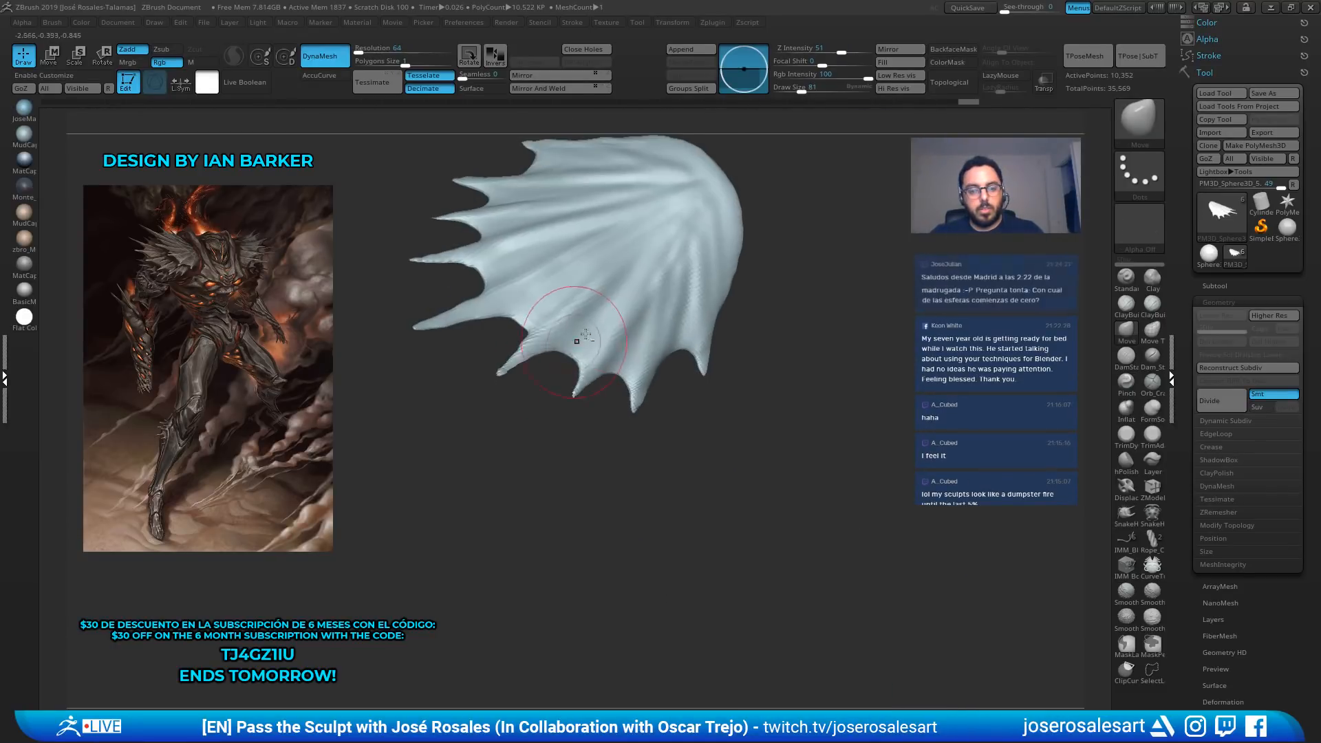
Sculpt raised ridges running into the isolated lower plate's spikes with the ClayBuildup brush at draw size 23
{"action": "key", "text": "1"}
{"action": "key", "text": "s"}
{"action": "left_click_drag", "start_coordinate": [619, 305], "coordinate": [610, 306]}
{"action": "right_click_drag", "start_coordinate": [610, 306], "coordinate": [610, 385], "text": "ctrl"}
{"action": "right_click_drag", "start_coordinate": [610, 284], "coordinate": [612, 119], "text": "alt"}
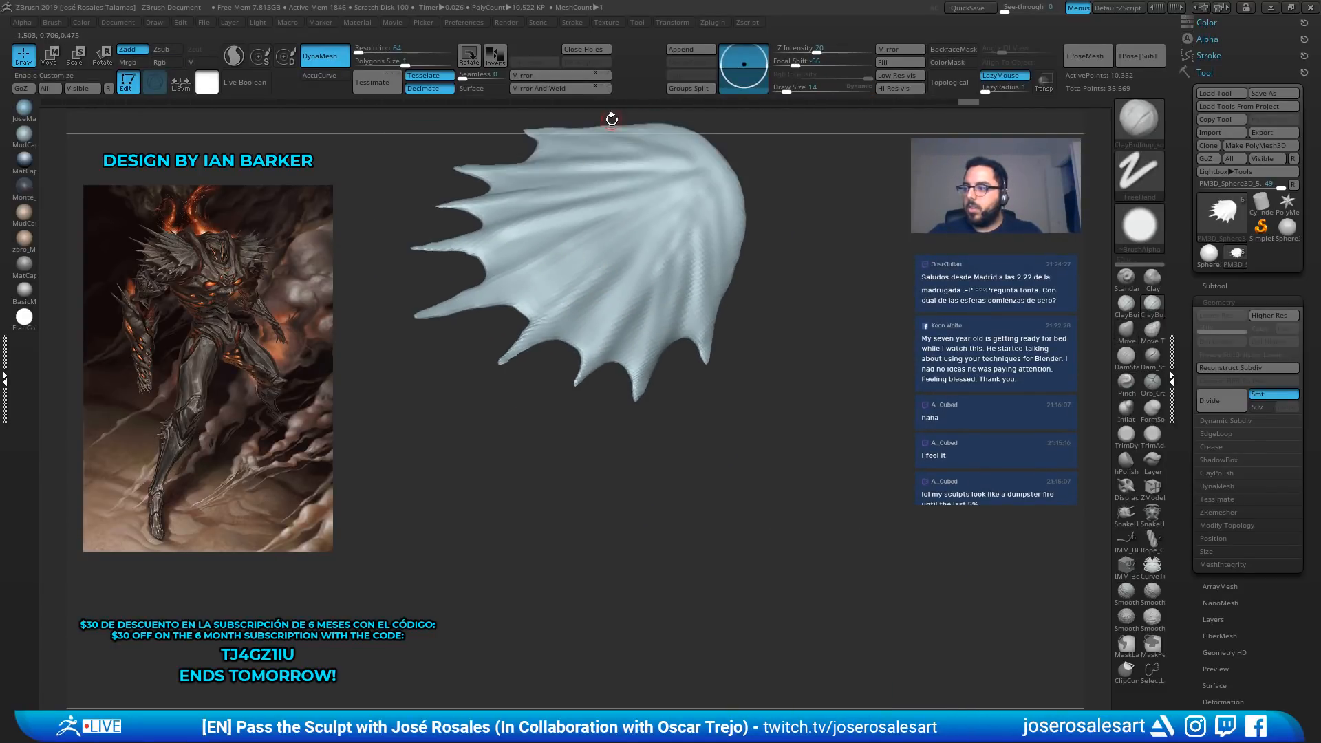
{"action": "key", "text": "s"}
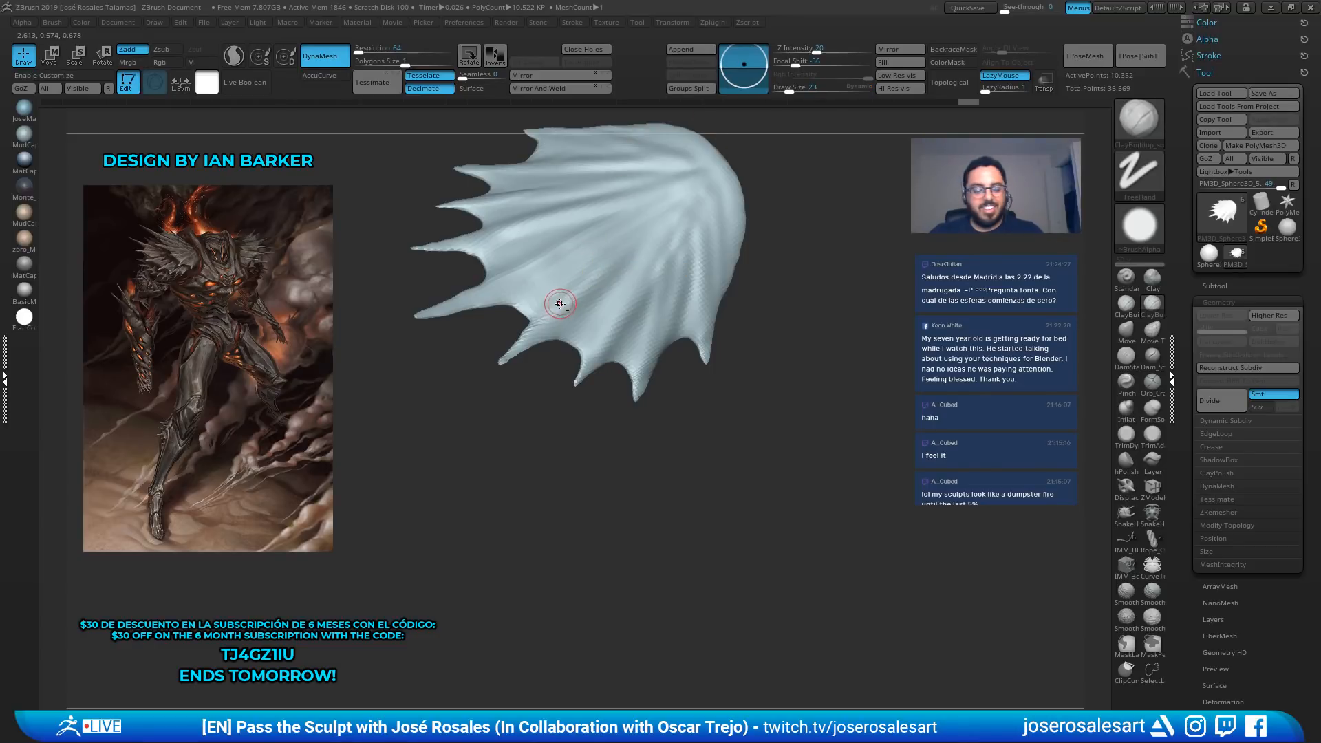
{"action": "right_click_drag", "start_coordinate": [560, 304], "coordinate": [580, 273], "text": "ctrl"}
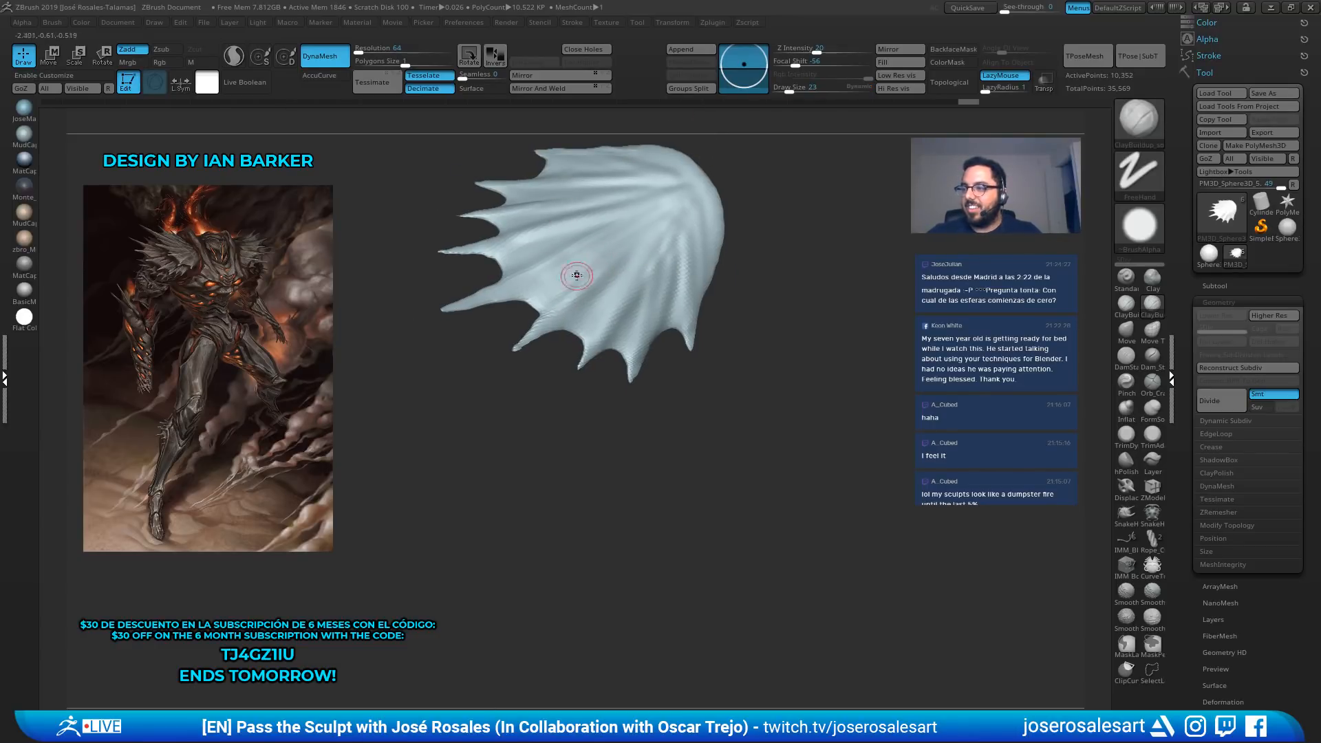
{"action": "mouse_move", "coordinate": [542, 310]}
{"action": "right_mouse_down"}
{"action": "mouse_move", "coordinate": [649, 230]}
{"action": "mouse_move", "coordinate": [542, 296]}
{"action": "right_mouse_up"}
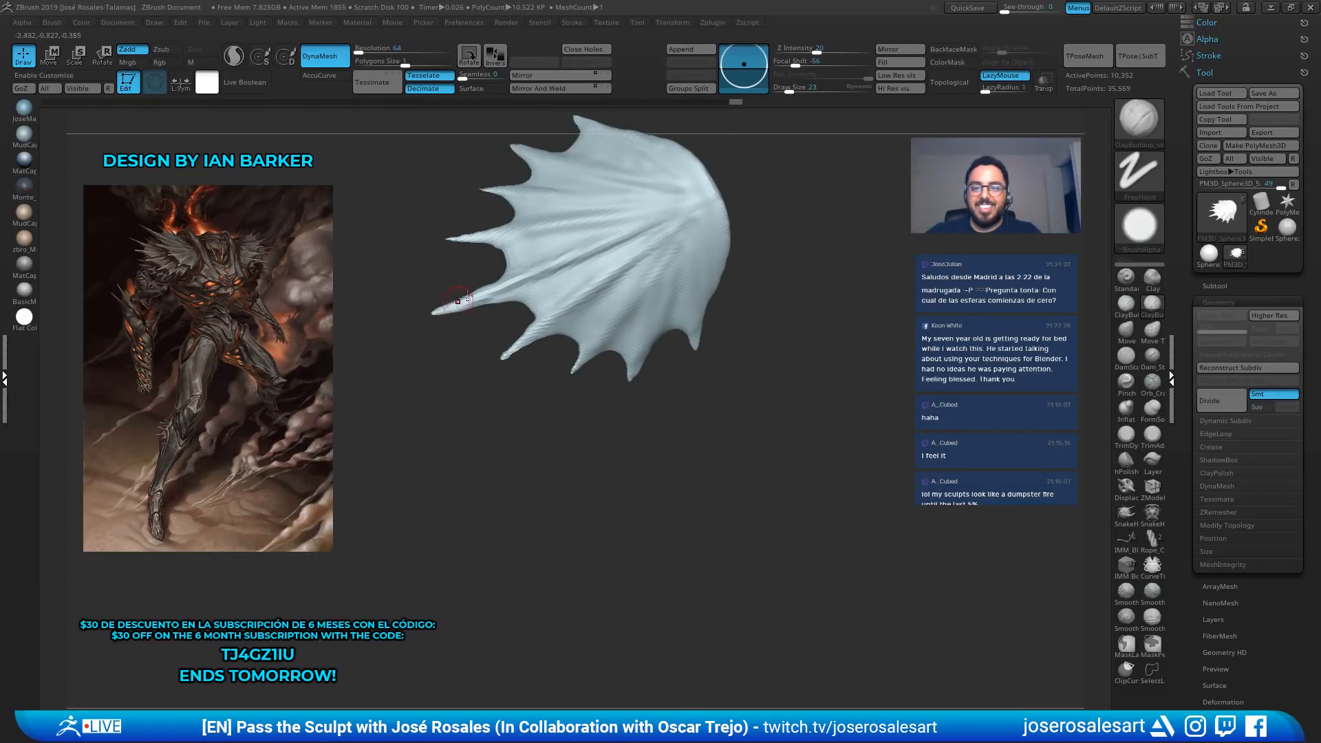
{"action": "right_click_drag", "start_coordinate": [458, 300], "coordinate": [761, 234]}
{"action": "right_click_drag", "start_coordinate": [659, 214], "coordinate": [502, 254]}
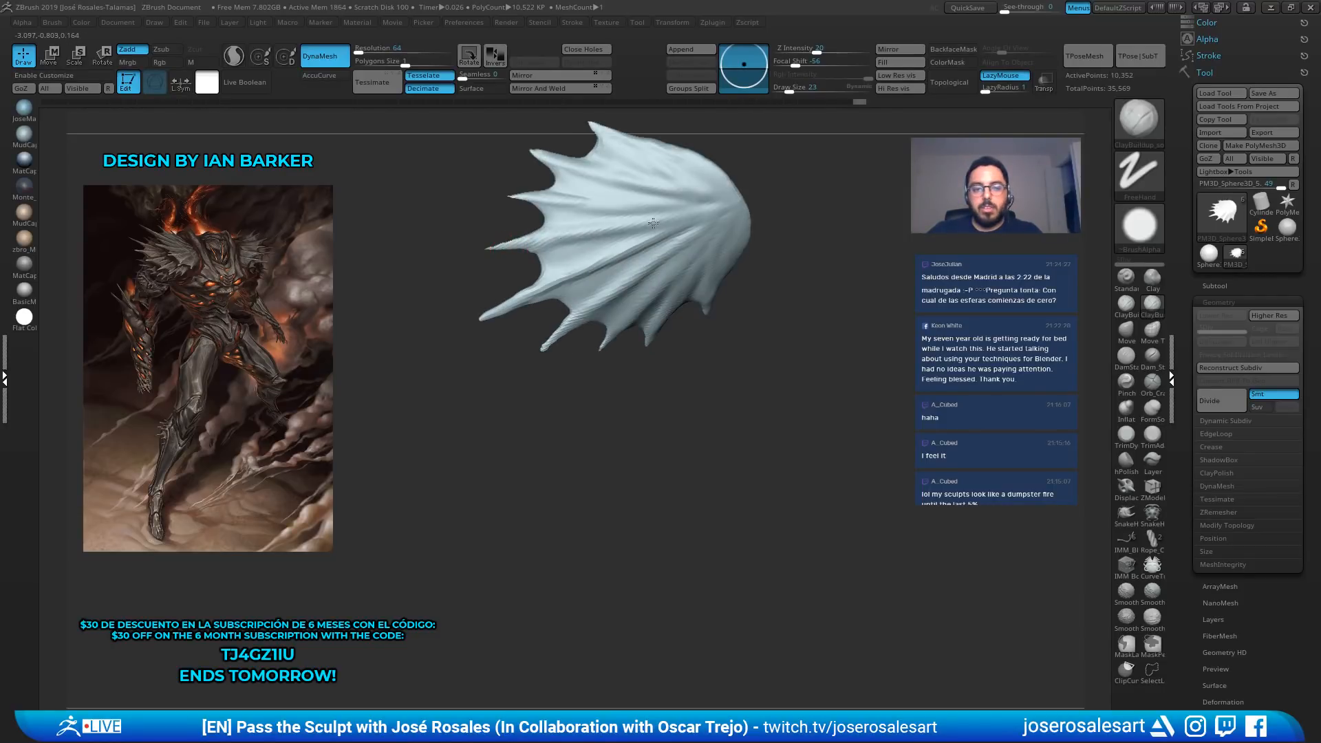
Refine the outline and spikes of the isolated lower plate with the Move brush
{"action": "mouse_move", "coordinate": [567, 216]}
{"action": "right_mouse_down"}
{"action": "mouse_move", "coordinate": [523, 200]}
{"action": "mouse_move", "coordinate": [631, 206]}
{"action": "mouse_move", "coordinate": [622, 183]}
{"action": "mouse_move", "coordinate": [613, 261]}
{"action": "right_mouse_up"}
{"action": "key", "text": "b"}
{"action": "key", "text": "m"}
{"action": "key", "text": "v"}
{"action": "right_click_drag", "start_coordinate": [528, 267], "coordinate": [644, 283]}
{"action": "left_click_drag", "start_coordinate": [658, 290], "coordinate": [659, 284]}
{"action": "right_click_drag", "start_coordinate": [659, 285], "coordinate": [543, 288]}
{"action": "key", "text": "s"}
{"action": "left_click_drag", "start_coordinate": [718, 293], "coordinate": [706, 292]}
{"action": "mouse_move", "coordinate": [705, 293]}
{"action": "right_mouse_down"}
{"action": "mouse_move", "coordinate": [861, 266]}
{"action": "mouse_move", "coordinate": [950, 220]}
{"action": "mouse_move", "coordinate": [779, 311]}
{"action": "mouse_move", "coordinate": [716, 303]}
{"action": "mouse_move", "coordinate": [894, 292]}
{"action": "mouse_move", "coordinate": [743, 275]}
{"action": "mouse_move", "coordinate": [787, 298]}
{"action": "mouse_move", "coordinate": [587, 236]}
{"action": "right_mouse_up"}
Show the whole body again, select the upper plate and adjust its shape with the Move brush at draw size 114
{"action": "key", "text": "shift+s"}
{"action": "mouse_move", "coordinate": [509, 250]}
{"action": "right_mouse_down"}
{"action": "mouse_move", "coordinate": [612, 303]}
{"action": "mouse_move", "coordinate": [646, 282]}
{"action": "mouse_move", "coordinate": [559, 267]}
{"action": "right_mouse_up"}
{"action": "left_click", "coordinate": [613, 303], "text": "alt"}
{"action": "key", "text": "bracketright"}
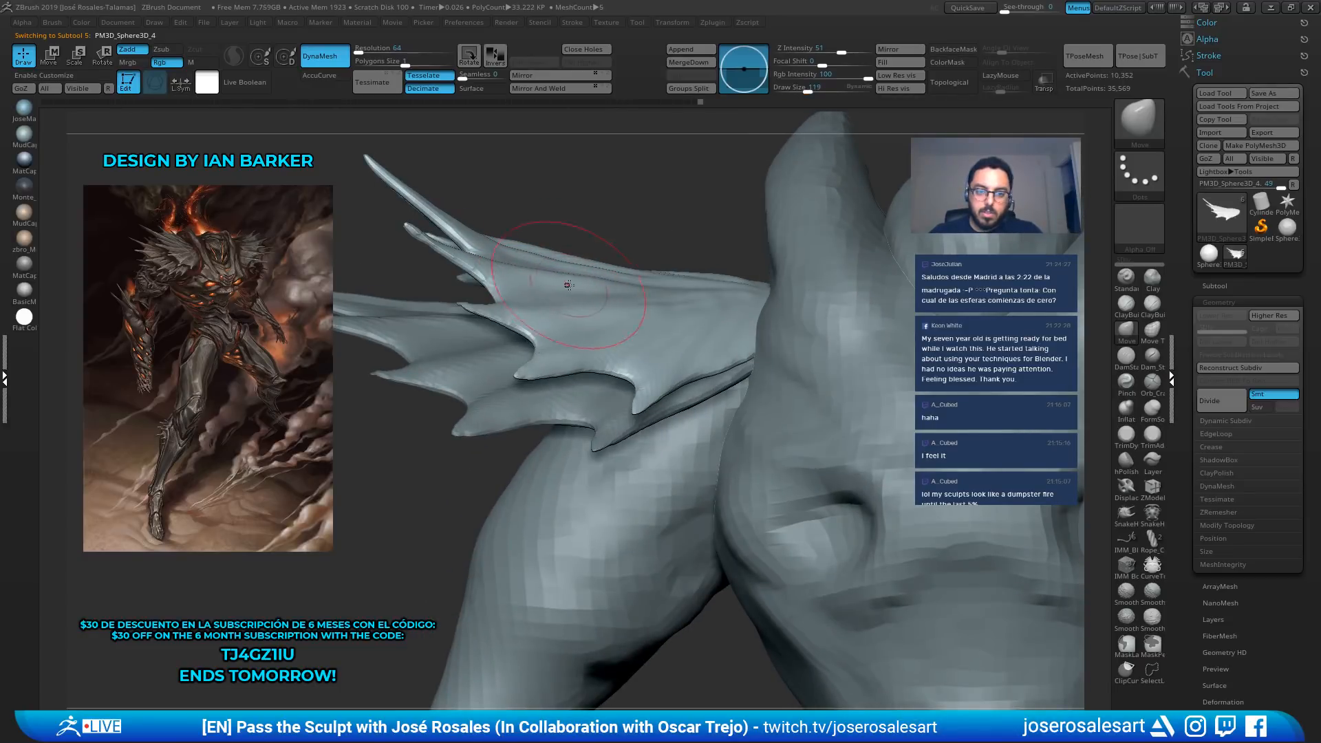
{"action": "right_click_drag", "start_coordinate": [616, 298], "coordinate": [610, 303], "text": "ctrl"}
{"action": "key", "text": "s"}
{"action": "left_click_drag", "start_coordinate": [611, 304], "coordinate": [598, 303]}
{"action": "mouse_move", "coordinate": [597, 304]}
{"action": "right_mouse_down", "text": "ctrl"}
{"action": "mouse_move", "coordinate": [615, 294]}
{"action": "mouse_move", "coordinate": [593, 283]}
{"action": "mouse_move", "coordinate": [612, 334]}
{"action": "right_mouse_up", "text": "ctrl"}
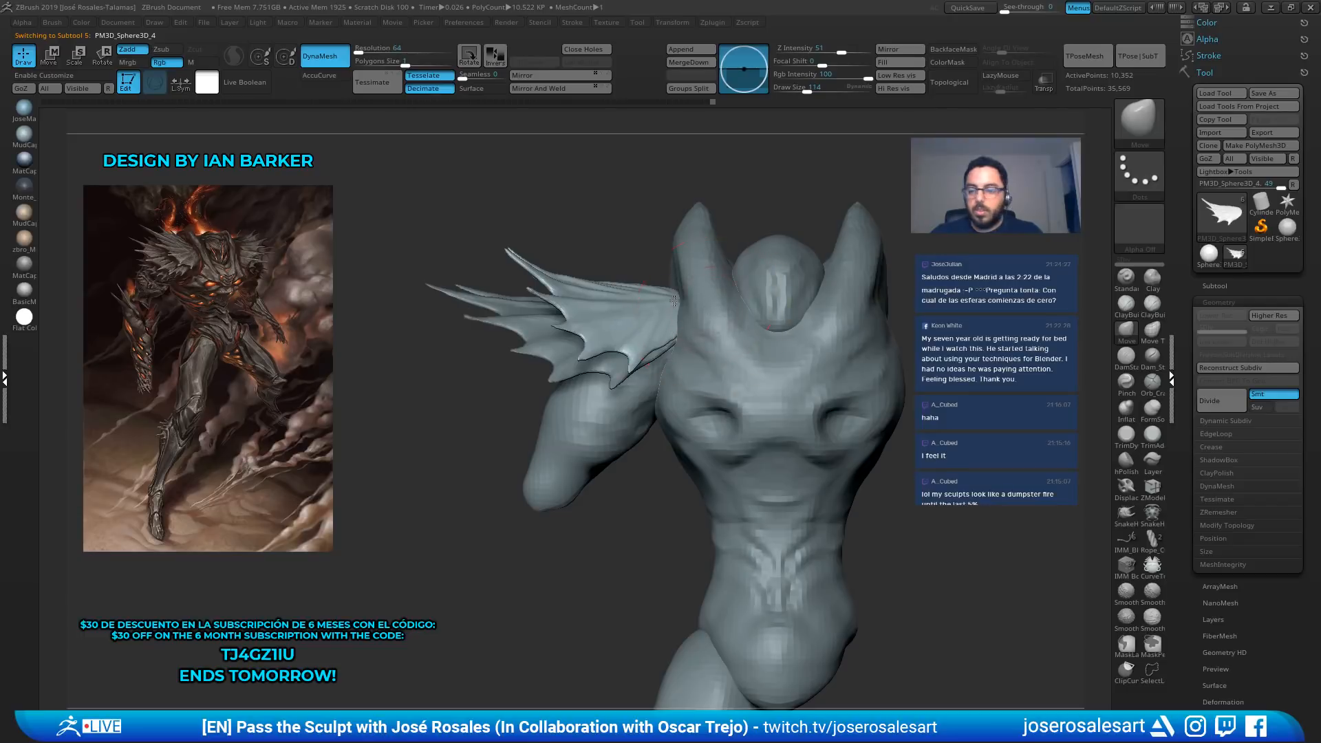
{"action": "mouse_move", "coordinate": [675, 300]}
{"action": "right_mouse_down", "text": "ctrl"}
{"action": "mouse_move", "coordinate": [690, 289]}
{"action": "mouse_move", "coordinate": [750, 308]}
{"action": "mouse_move", "coordinate": [696, 292]}
{"action": "mouse_move", "coordinate": [729, 300]}
{"action": "mouse_move", "coordinate": [727, 173]}
{"action": "right_mouse_up", "text": "ctrl"}
{"action": "right_click_drag", "start_coordinate": [657, 260], "coordinate": [614, 231], "text": "alt"}
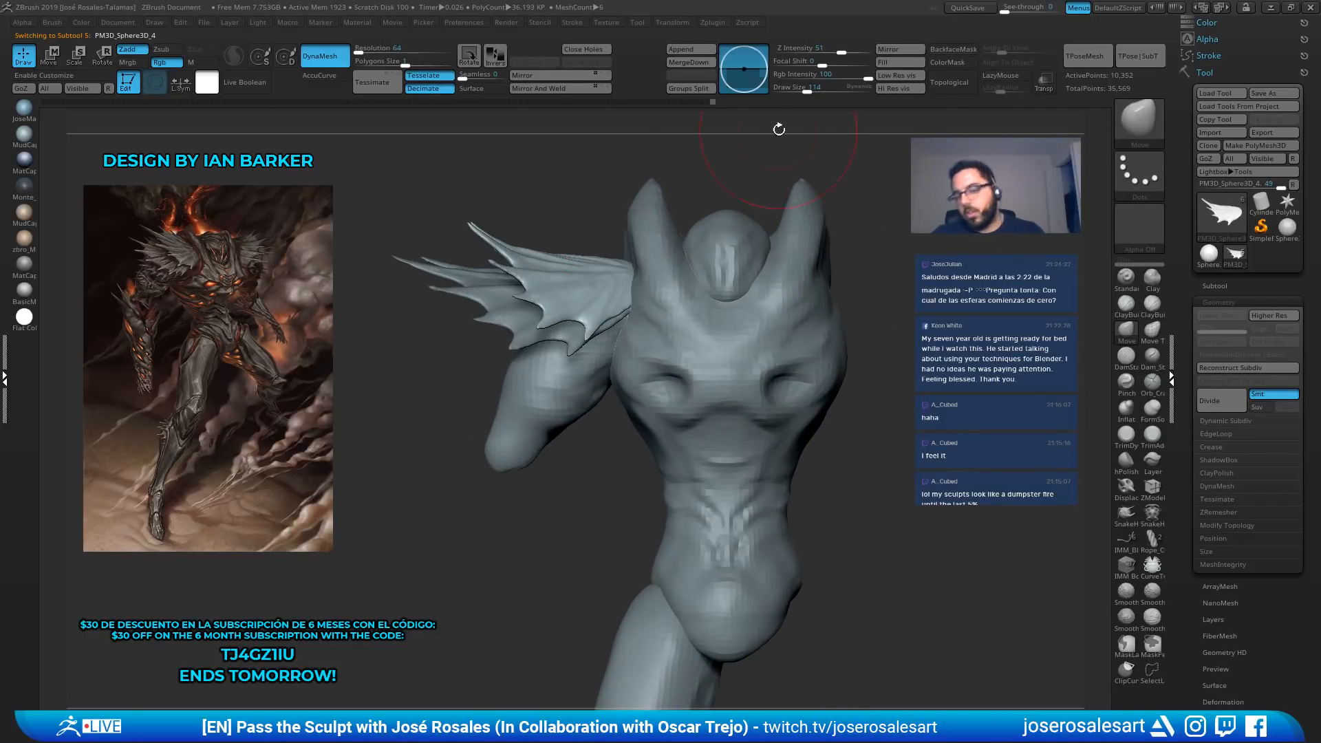
Select the lower plate and fine-tune its fit against the shoulder with progressively smaller Move brush sizes
{"action": "left_click", "coordinate": [496, 315], "text": "alt"}
{"action": "right_click_drag", "start_coordinate": [676, 350], "coordinate": [651, 353], "text": "alt"}
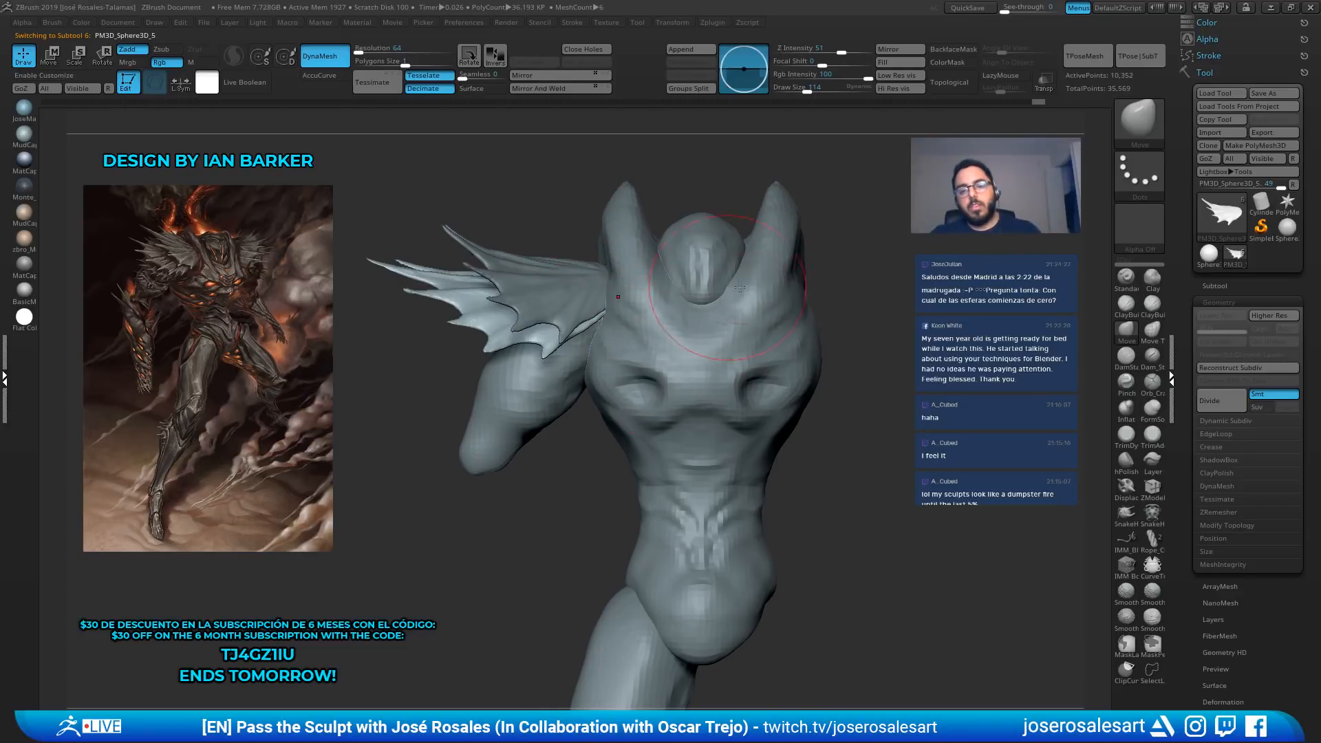
{"action": "key", "text": "bracketleft"}
{"action": "mouse_move", "coordinate": [764, 347]}
{"action": "right_mouse_down", "text": "alt"}
{"action": "mouse_move", "coordinate": [698, 303]}
{"action": "mouse_move", "coordinate": [616, 301]}
{"action": "right_mouse_up", "text": "alt"}
{"action": "mouse_move", "coordinate": [616, 302]}
{"action": "right_mouse_down"}
{"action": "mouse_move", "coordinate": [527, 296]}
{"action": "mouse_move", "coordinate": [737, 279]}
{"action": "right_mouse_up"}
{"action": "mouse_move", "coordinate": [736, 279]}
{"action": "right_mouse_down"}
{"action": "mouse_move", "coordinate": [870, 285]}
{"action": "mouse_move", "coordinate": [716, 278]}
{"action": "right_mouse_up"}
{"action": "key", "text": "bracketleft"}
{"action": "key", "text": "bracketleft"}
Duplicate the upper plate and select the original plate in the subtool list
{"action": "left_click", "coordinate": [569, 263], "text": "alt"}
{"action": "right_click_drag", "start_coordinate": [570, 264], "coordinate": [742, 246], "text": "alt"}
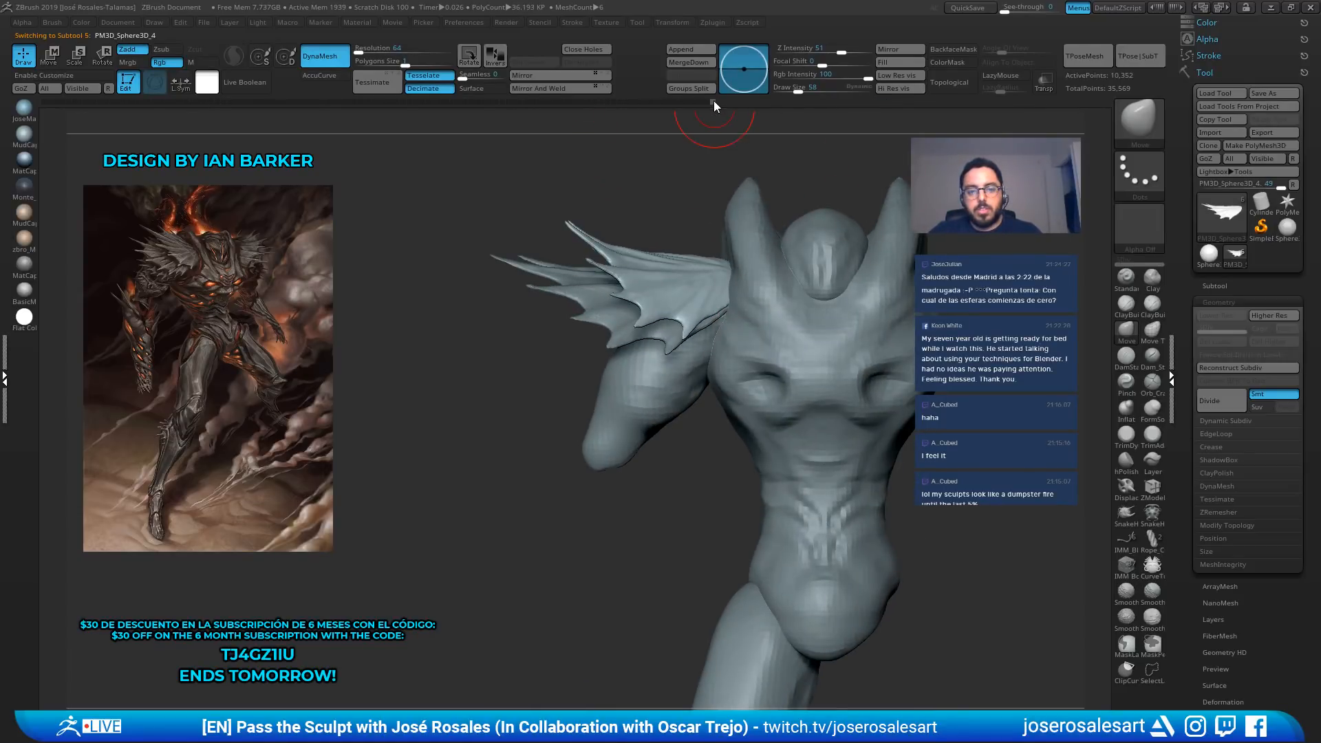
{"action": "key", "text": "ctrl+shift+d"}
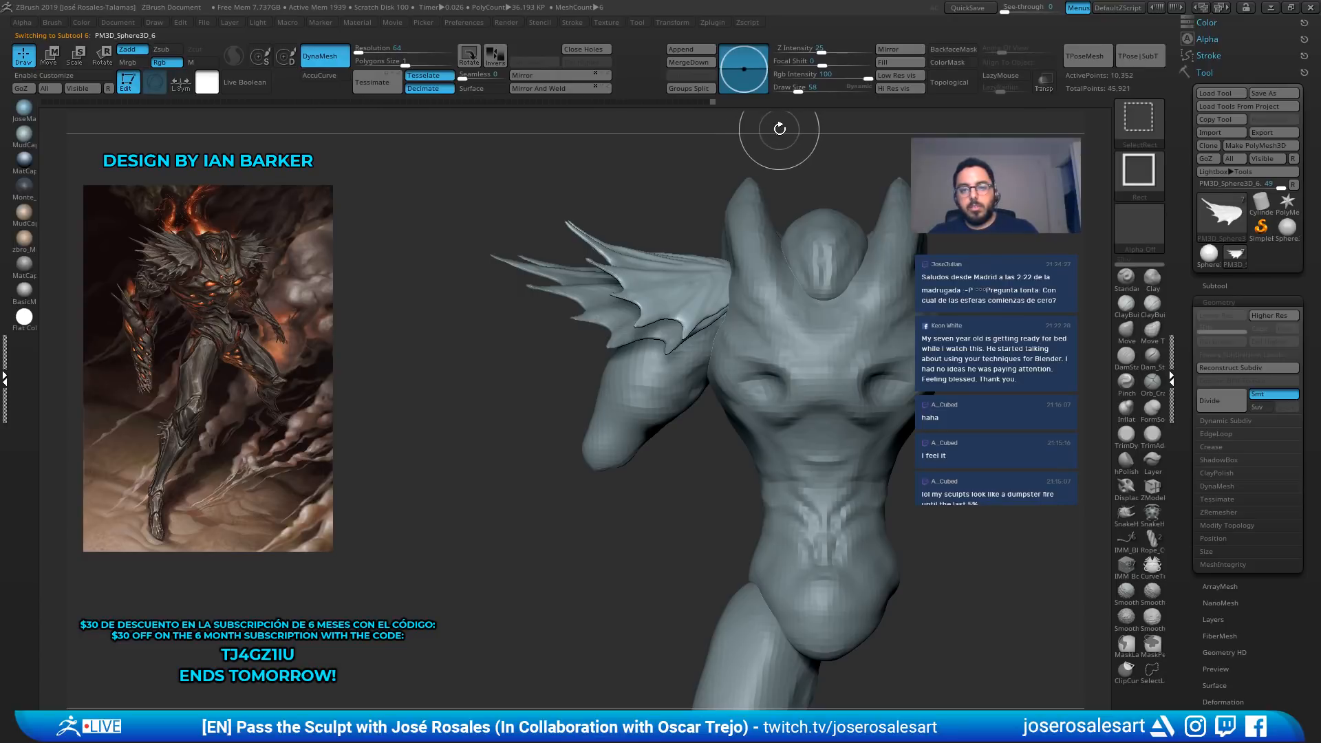
{"action": "left_click", "coordinate": [1249, 285]}
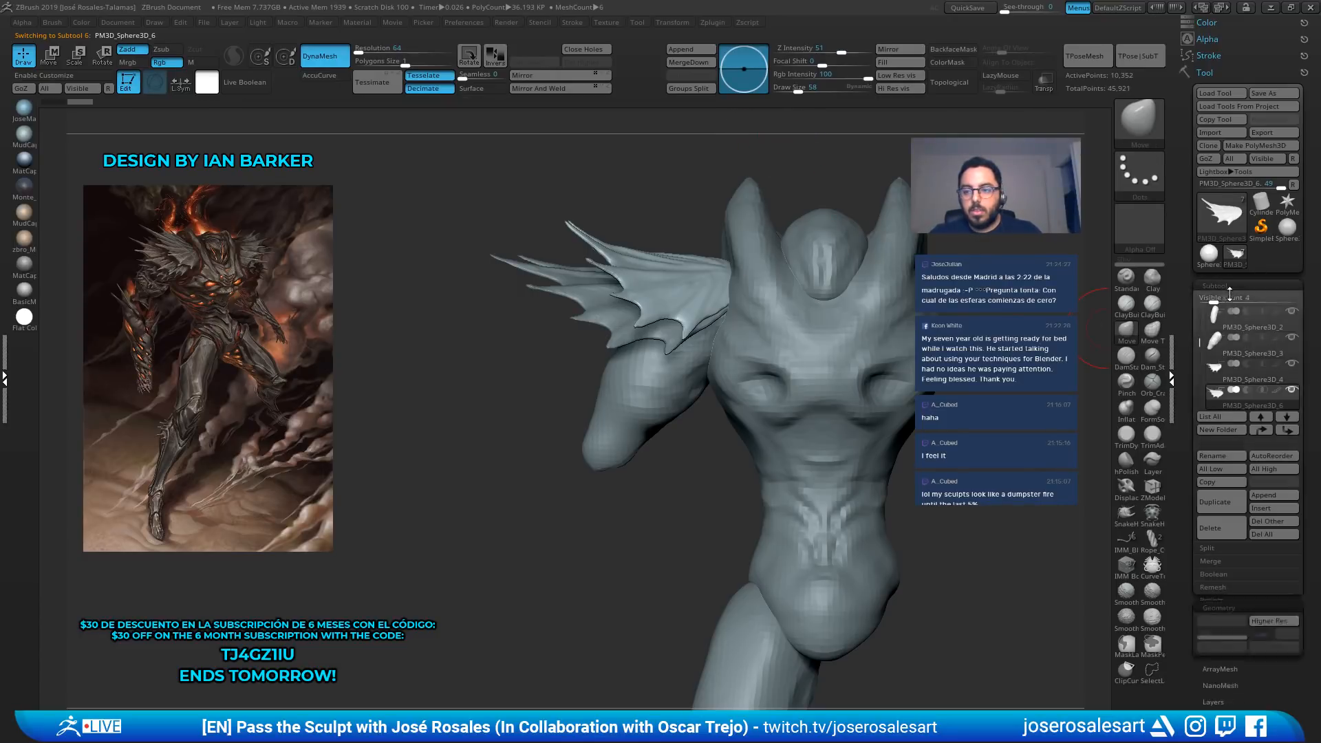
{"action": "left_click", "coordinate": [1213, 379]}
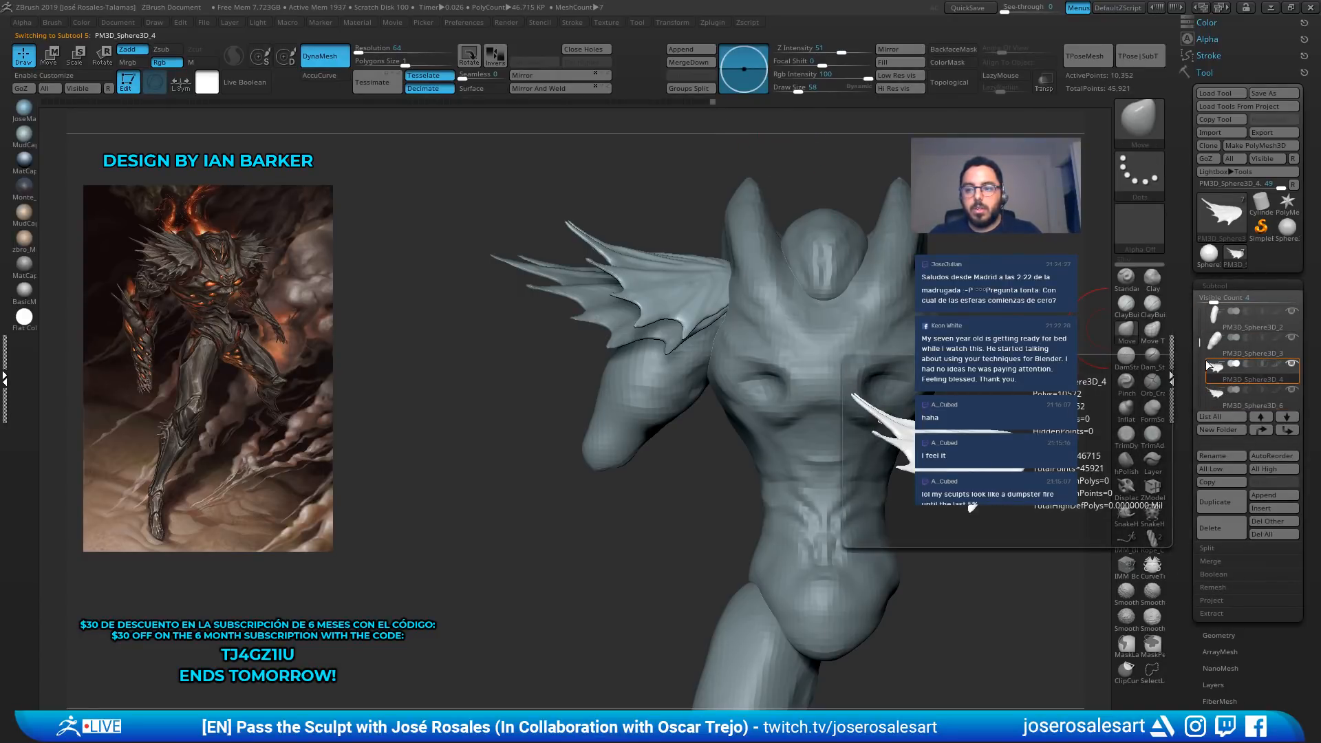
Move the selected spiked plate away from the body and hide it
{"action": "left_click_drag", "start_coordinate": [710, 97], "coordinate": [633, 110]}
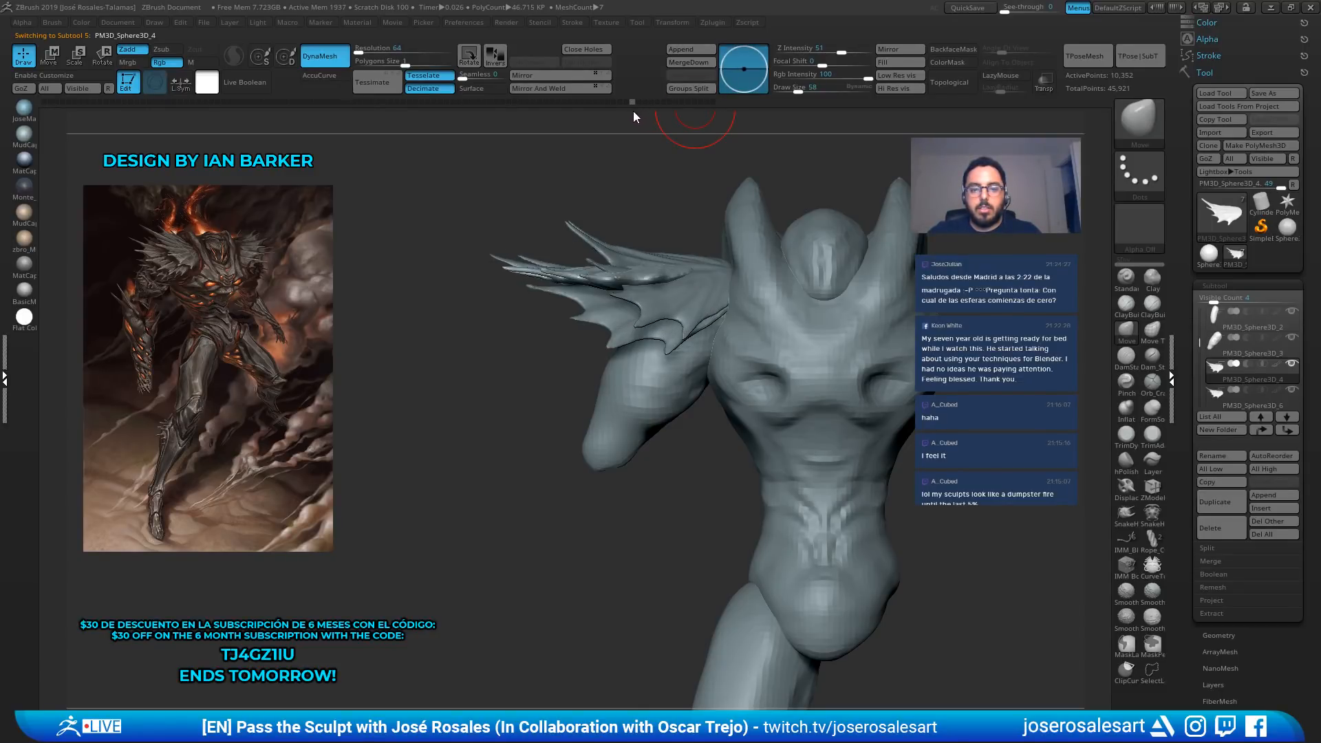
{"action": "key", "text": "w"}
{"action": "left_click_drag", "start_coordinate": [682, 226], "coordinate": [353, 164]}
{"action": "left_click", "coordinate": [361, 203]}
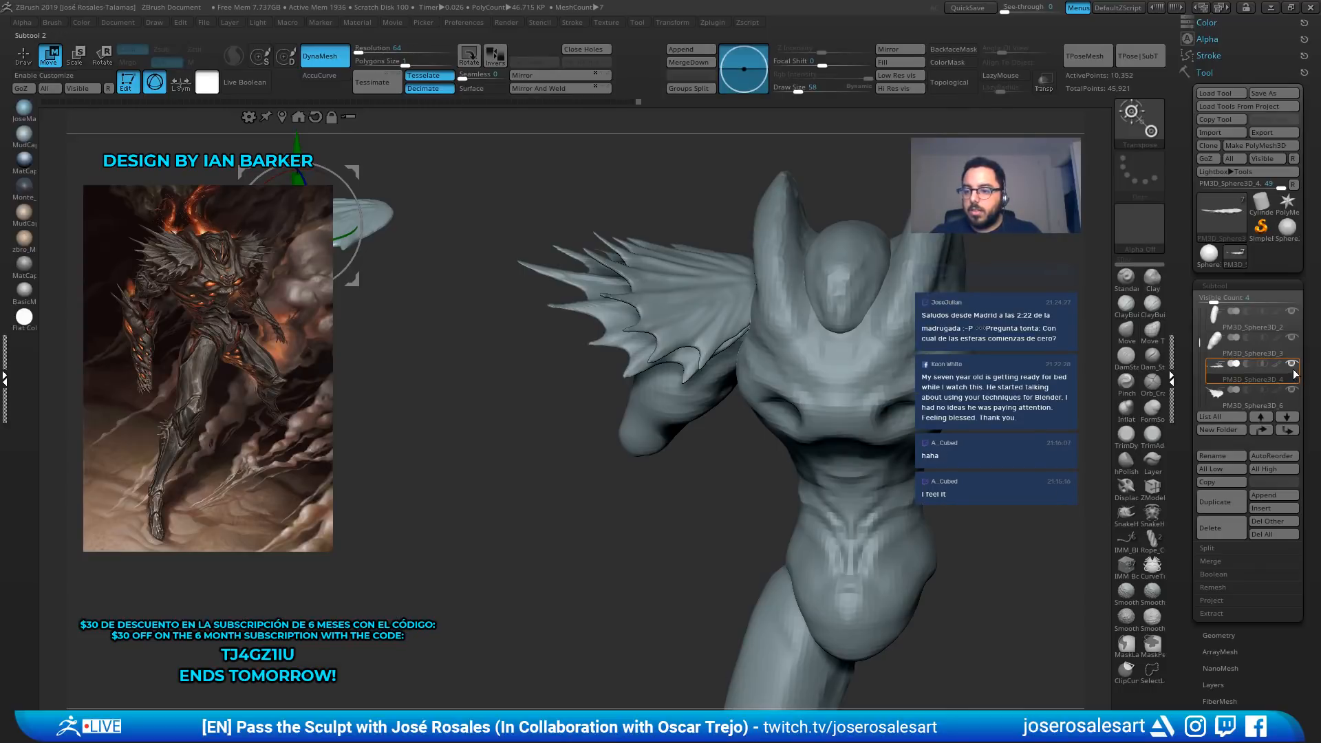
Select the spiked plate remaining on the shoulder and examine its fit from several angles
{"action": "left_click", "coordinate": [655, 301], "text": "alt"}
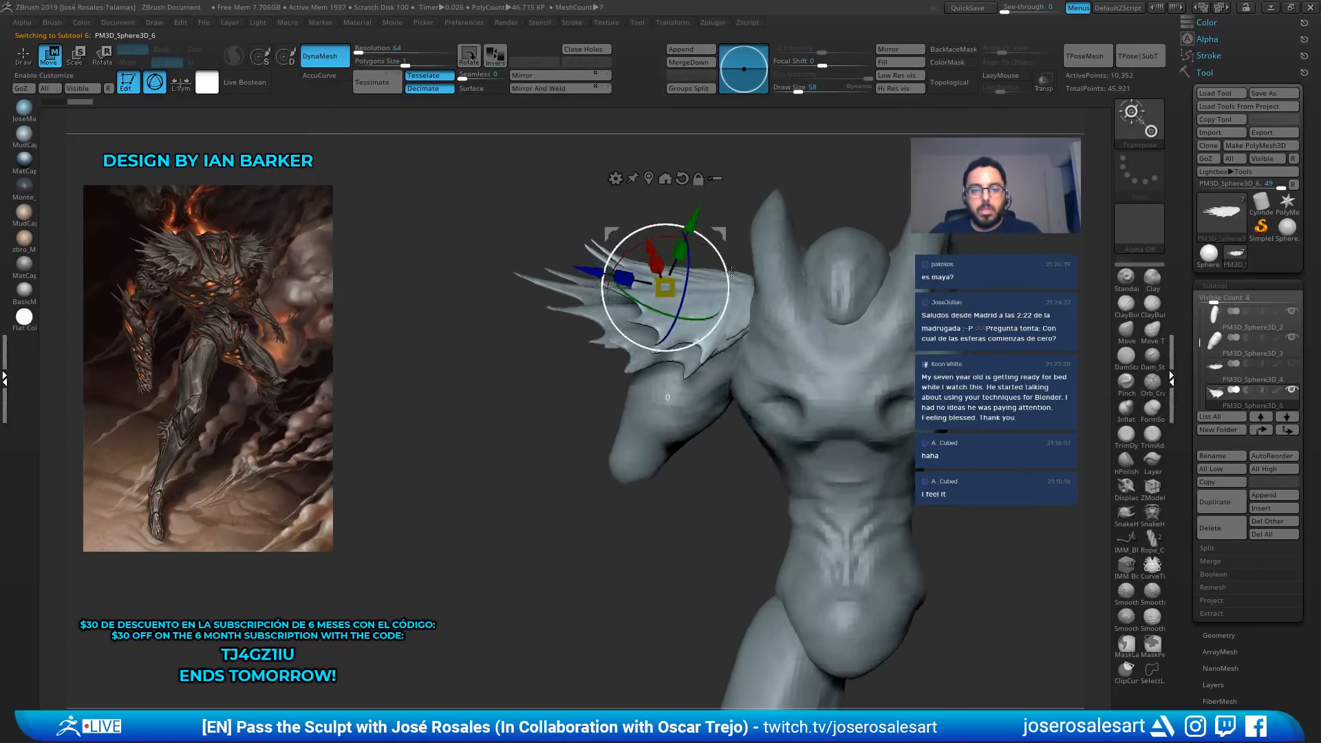
{"action": "right_click_drag", "start_coordinate": [791, 290], "coordinate": [847, 333]}
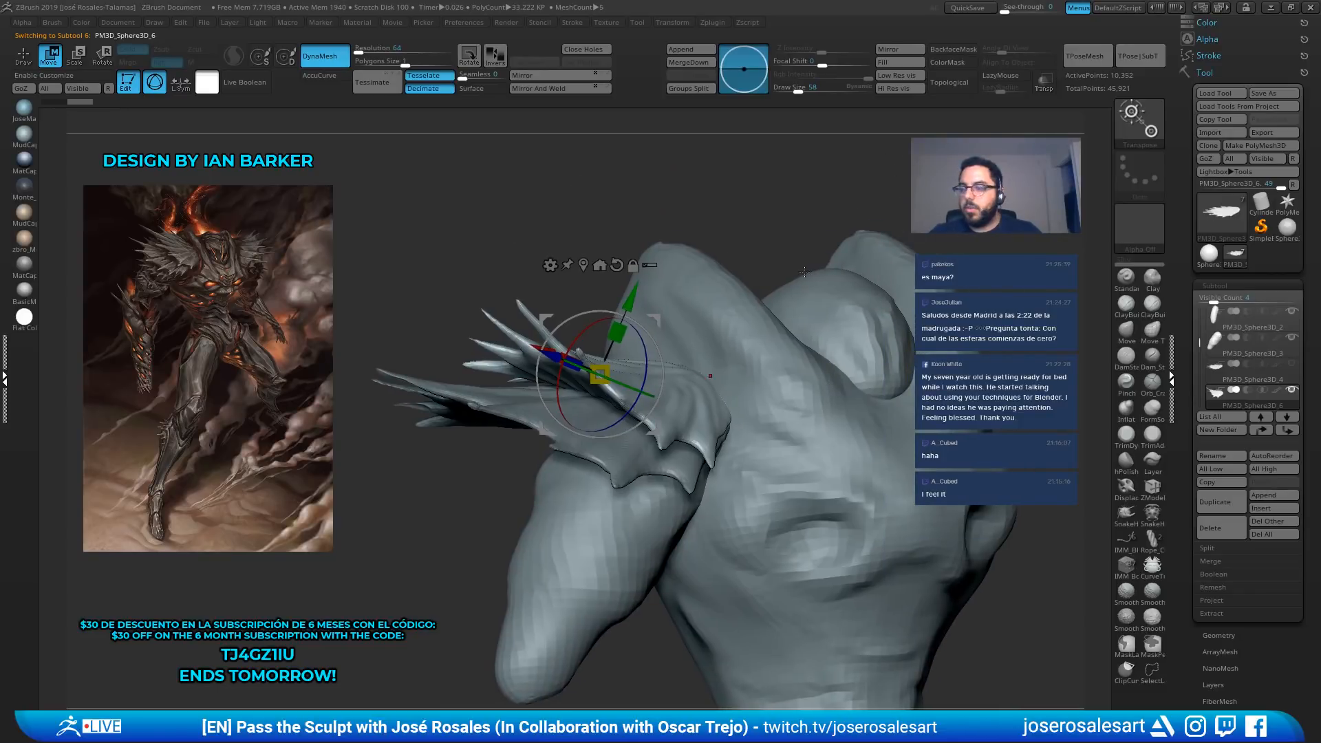
{"action": "mouse_move", "coordinate": [804, 272]}
{"action": "right_mouse_down"}
{"action": "mouse_move", "coordinate": [780, 237]}
{"action": "mouse_move", "coordinate": [743, 344]}
{"action": "mouse_move", "coordinate": [702, 358]}
{"action": "right_mouse_up"}
{"action": "key", "text": "q"}
{"action": "mouse_move", "coordinate": [702, 358]}
{"action": "right_mouse_down", "text": "alt"}
{"action": "mouse_move", "coordinate": [725, 296]}
{"action": "mouse_move", "coordinate": [846, 303]}
{"action": "mouse_move", "coordinate": [719, 351]}
{"action": "mouse_move", "coordinate": [698, 323]}
{"action": "mouse_move", "coordinate": [705, 268]}
{"action": "mouse_move", "coordinate": [836, 377]}
{"action": "mouse_move", "coordinate": [819, 324]}
{"action": "mouse_move", "coordinate": [830, 339]}
{"action": "right_mouse_up", "text": "alt"}
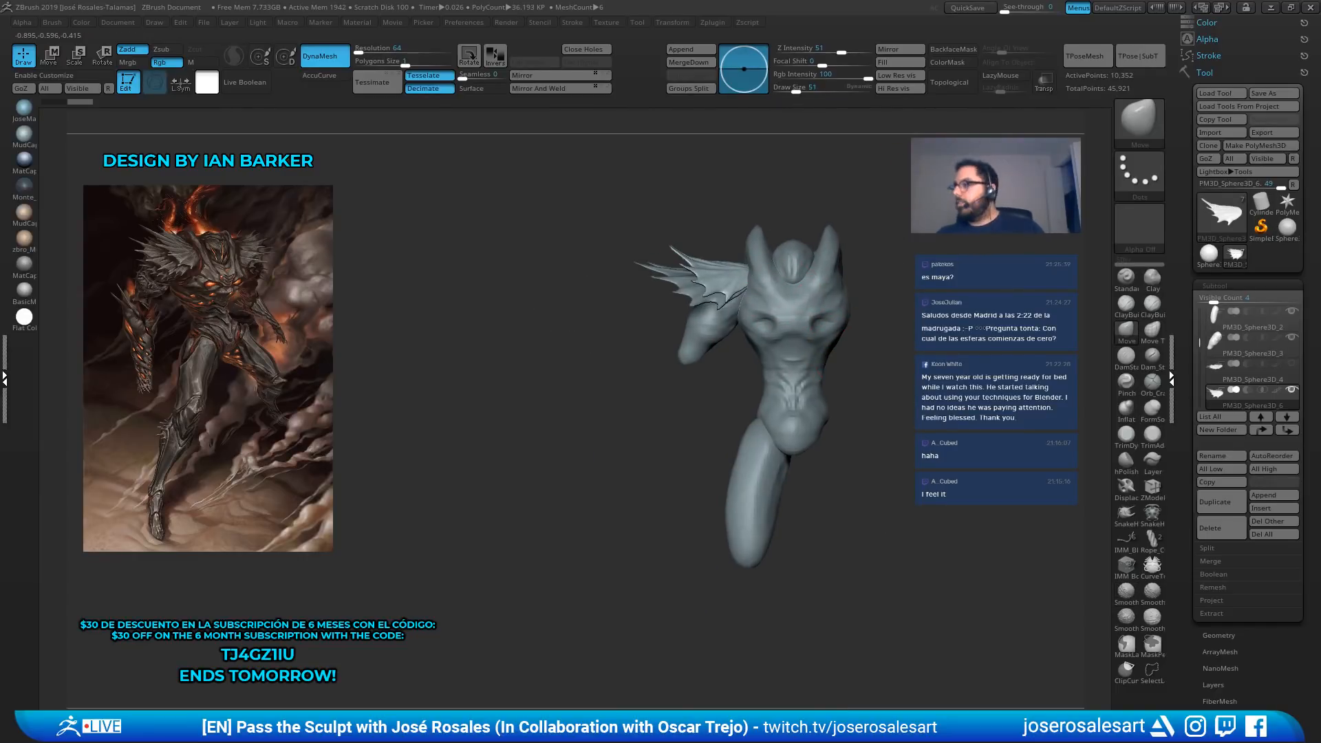
{"action": "right_click_drag", "start_coordinate": [713, 230], "coordinate": [619, 241]}
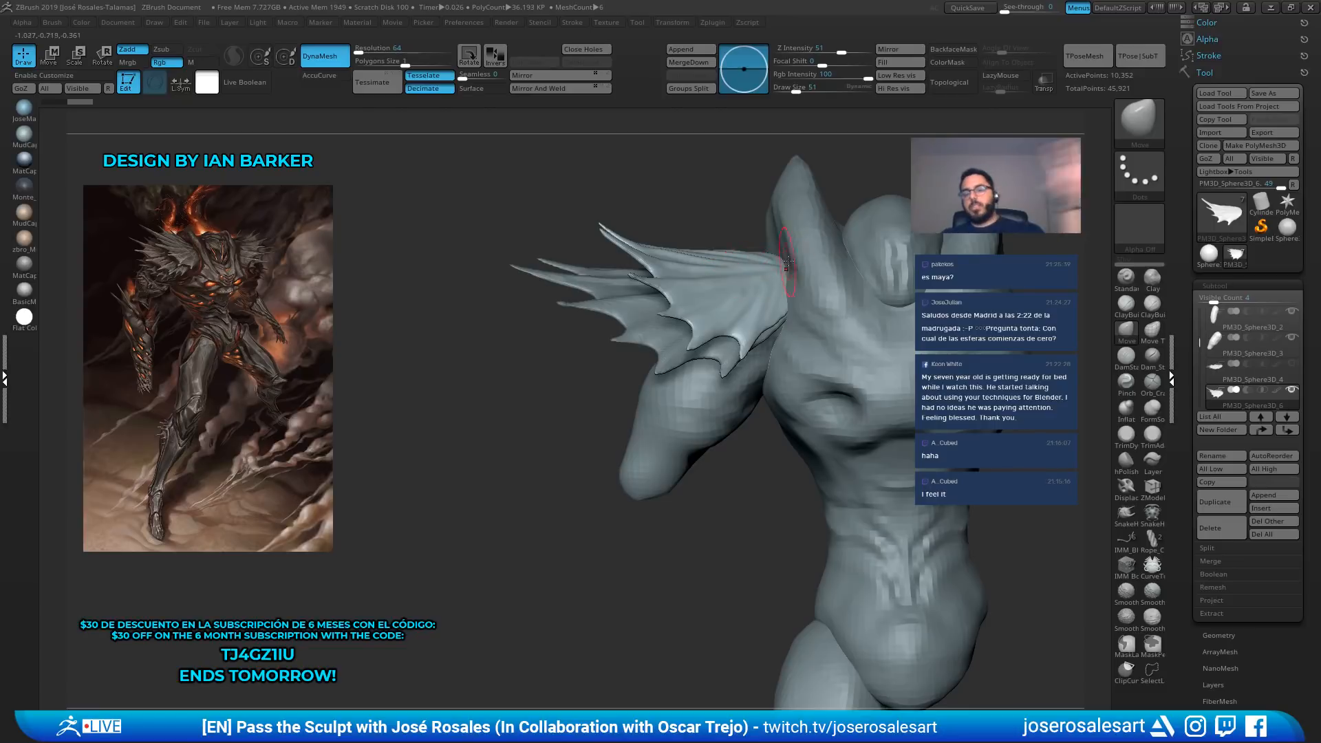
Bend the selected spiked plate around the shoulder with the Bend Arc deformer
{"action": "key", "text": "w"}
{"action": "left_click", "coordinate": [637, 165]}
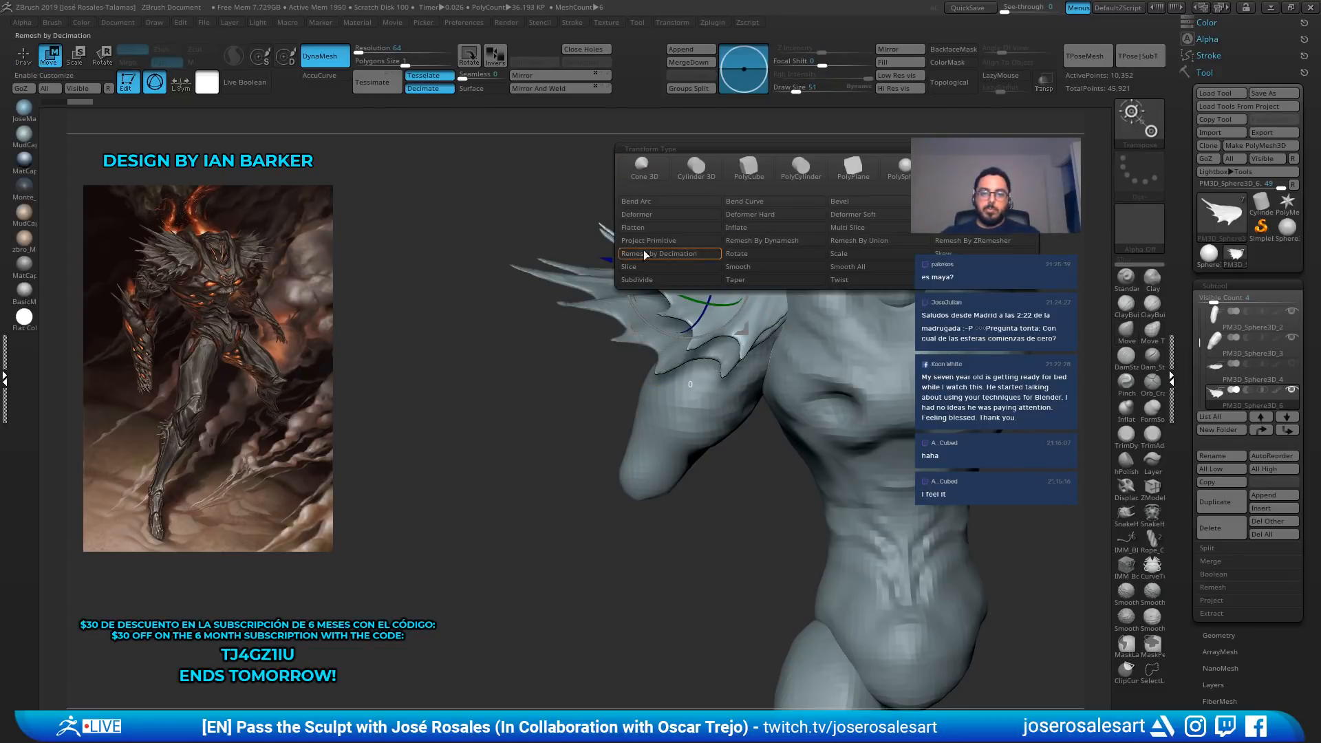
{"action": "left_click", "coordinate": [669, 202]}
{"action": "right_click_drag", "start_coordinate": [626, 240], "coordinate": [669, 259]}
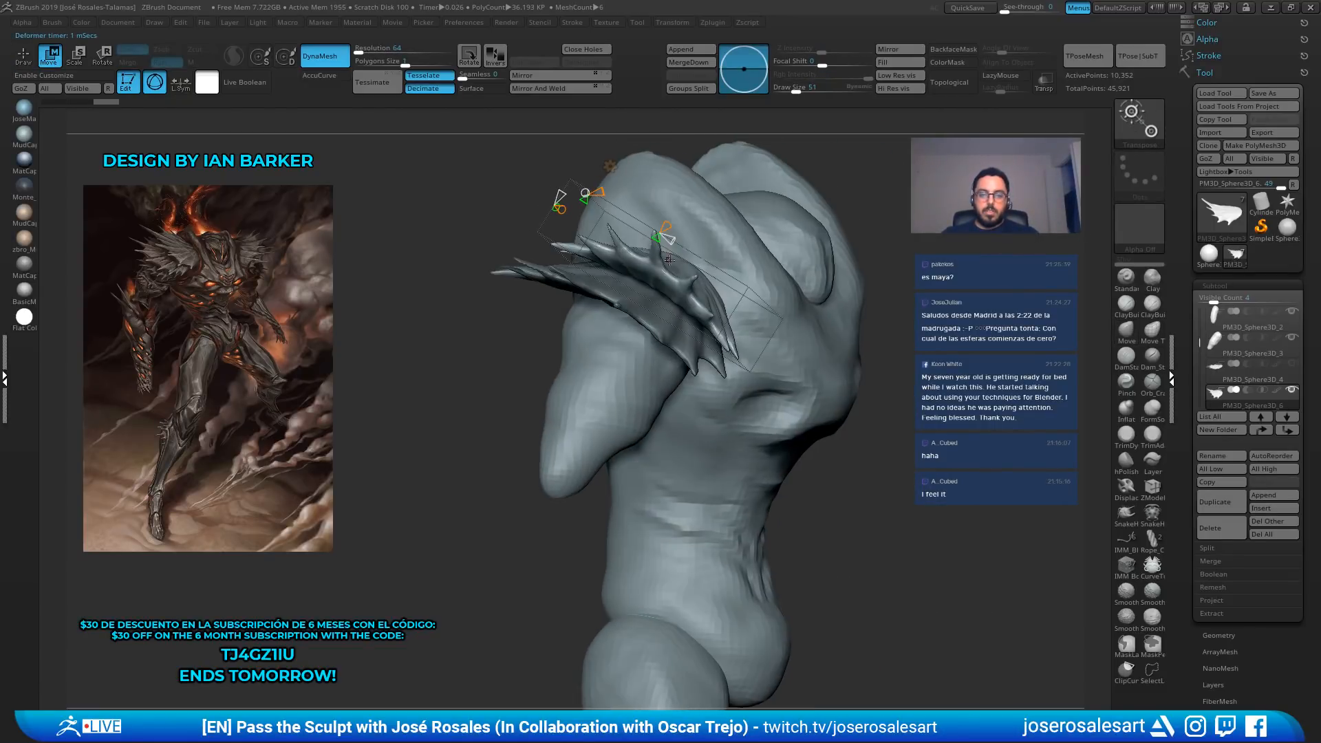
{"action": "left_click_drag", "start_coordinate": [663, 231], "coordinate": [684, 211]}
{"action": "left_click_drag", "start_coordinate": [860, 218], "coordinate": [1049, 113]}
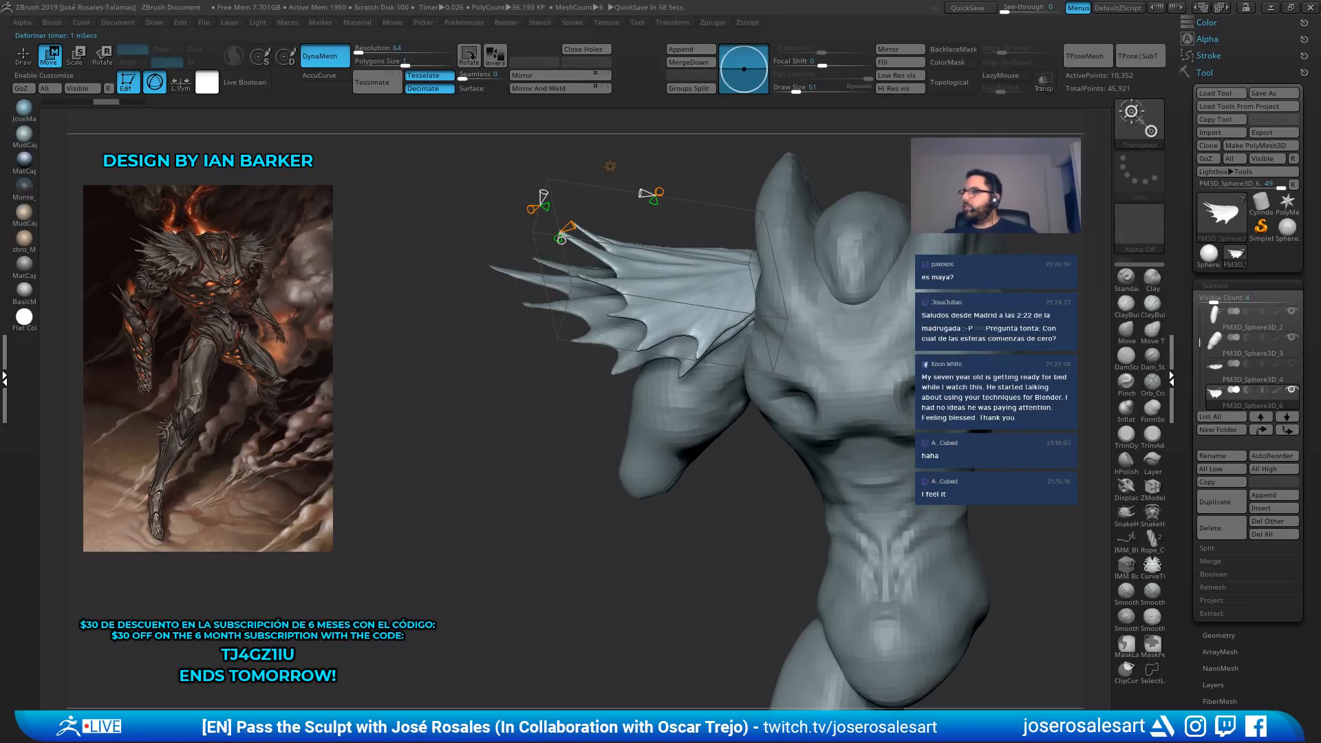
{"action": "mouse_move", "coordinate": [609, 296]}
{"action": "left_mouse_down", "text": "alt"}
{"action": "mouse_move", "coordinate": [590, 163]}
{"action": "mouse_move", "coordinate": [619, 234]}
{"action": "left_mouse_up", "text": "alt"}
{"action": "left_click_drag", "start_coordinate": [743, 148], "coordinate": [813, 137]}
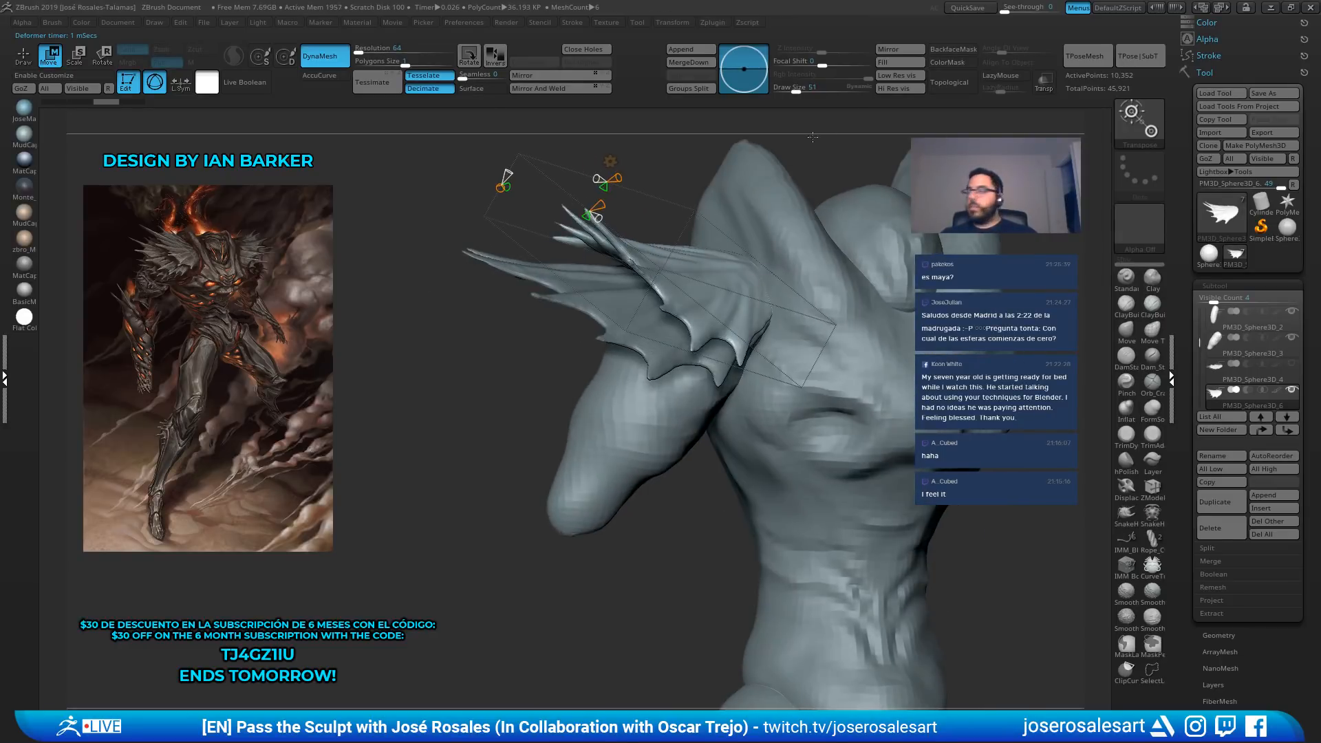
{"action": "mouse_move", "coordinate": [721, 257]}
{"action": "left_mouse_down"}
{"action": "mouse_move", "coordinate": [574, 185]}
{"action": "mouse_move", "coordinate": [610, 207]}
{"action": "left_mouse_up"}
{"action": "key", "text": "q"}
{"action": "mouse_move", "coordinate": [702, 238]}
{"action": "left_mouse_down", "text": "alt"}
{"action": "mouse_move", "coordinate": [722, 198]}
{"action": "mouse_move", "coordinate": [749, 278]}
{"action": "mouse_move", "coordinate": [677, 247]}
{"action": "mouse_move", "coordinate": [694, 289]}
{"action": "mouse_move", "coordinate": [726, 304]}
{"action": "left_mouse_up", "text": "alt"}
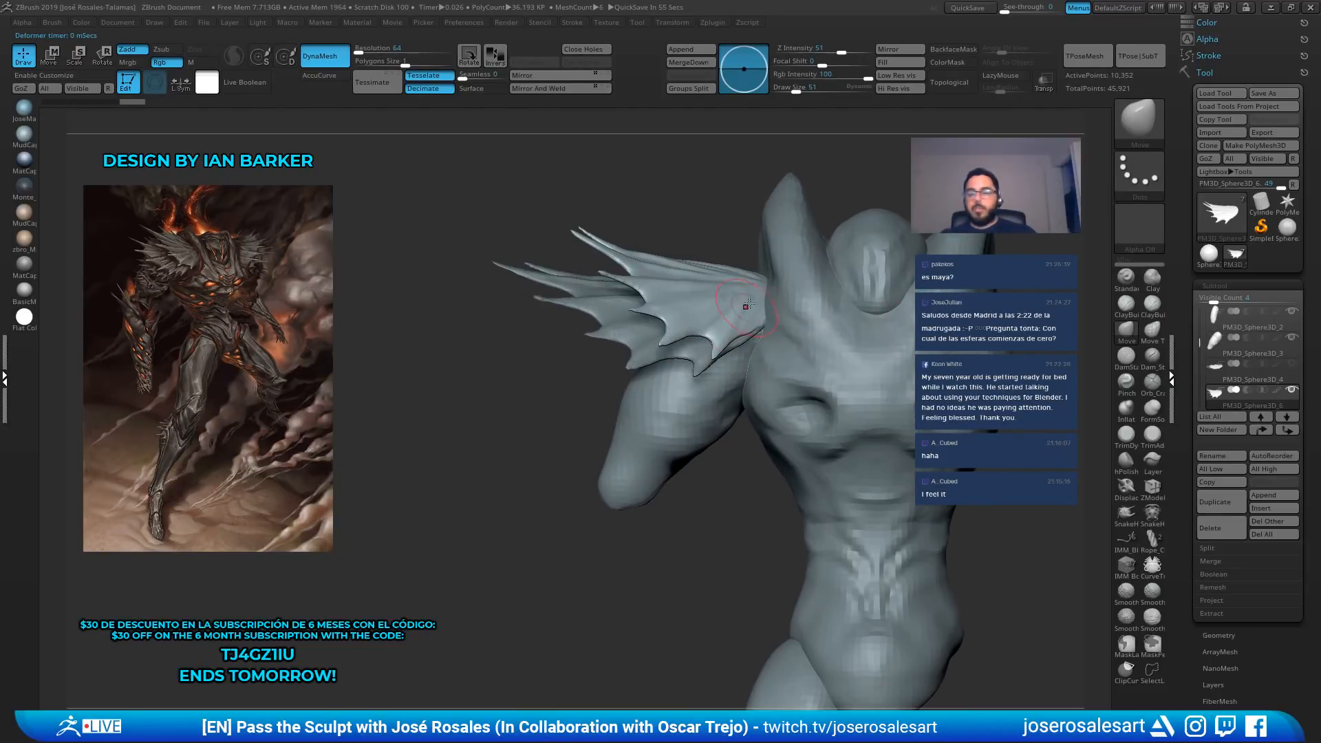
{"action": "left_click_drag", "start_coordinate": [685, 234], "coordinate": [752, 316]}
Select the torso and build up its form around the shoulder plates with the ClayBuildup brush at draw size 42
{"action": "left_click", "coordinate": [819, 321], "text": "alt"}
{"action": "key", "text": "b"}
{"action": "key", "text": "c"}
{"action": "key", "text": "b"}
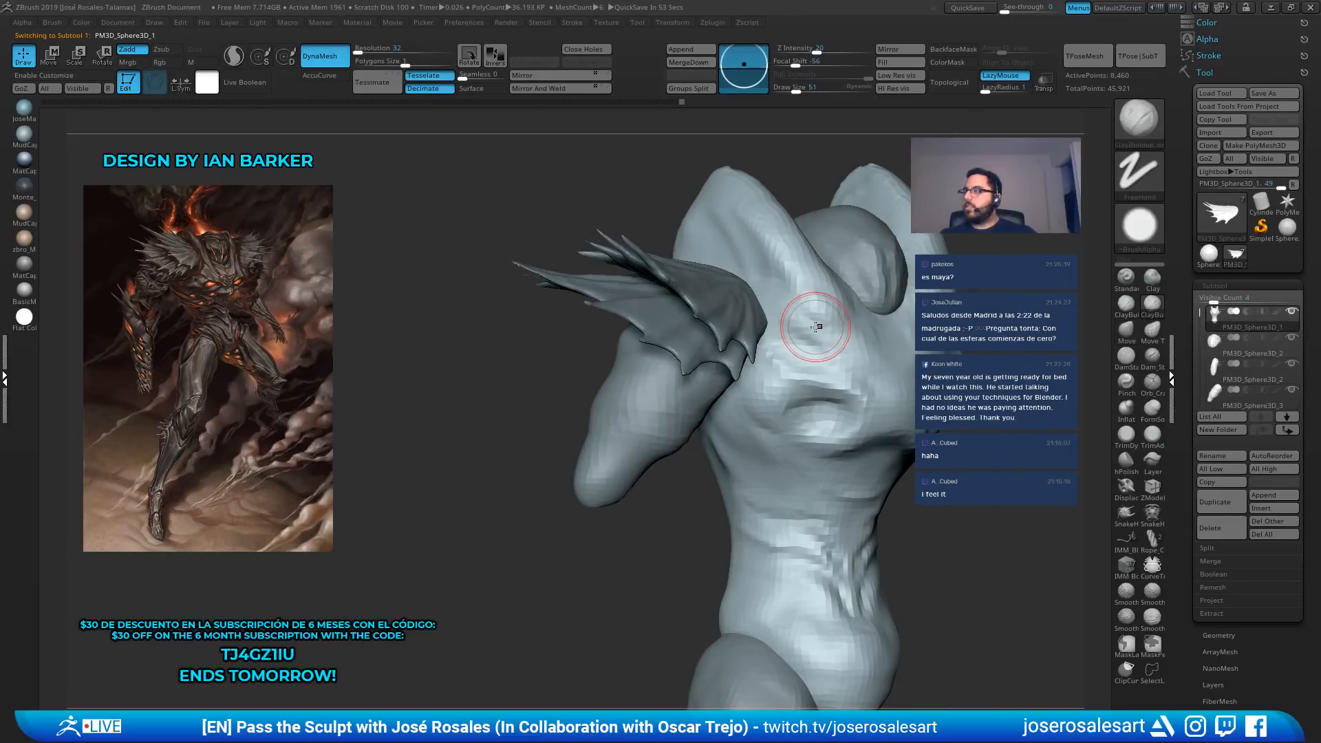
{"action": "right_click_drag", "start_coordinate": [767, 352], "coordinate": [709, 317]}
{"action": "left_click_drag", "start_coordinate": [752, 259], "coordinate": [716, 238]}
{"action": "right_click_drag", "start_coordinate": [681, 213], "coordinate": [723, 242]}
{"action": "left_click_drag", "start_coordinate": [726, 242], "coordinate": [688, 233]}
{"action": "right_click_drag", "start_coordinate": [688, 232], "coordinate": [714, 255]}
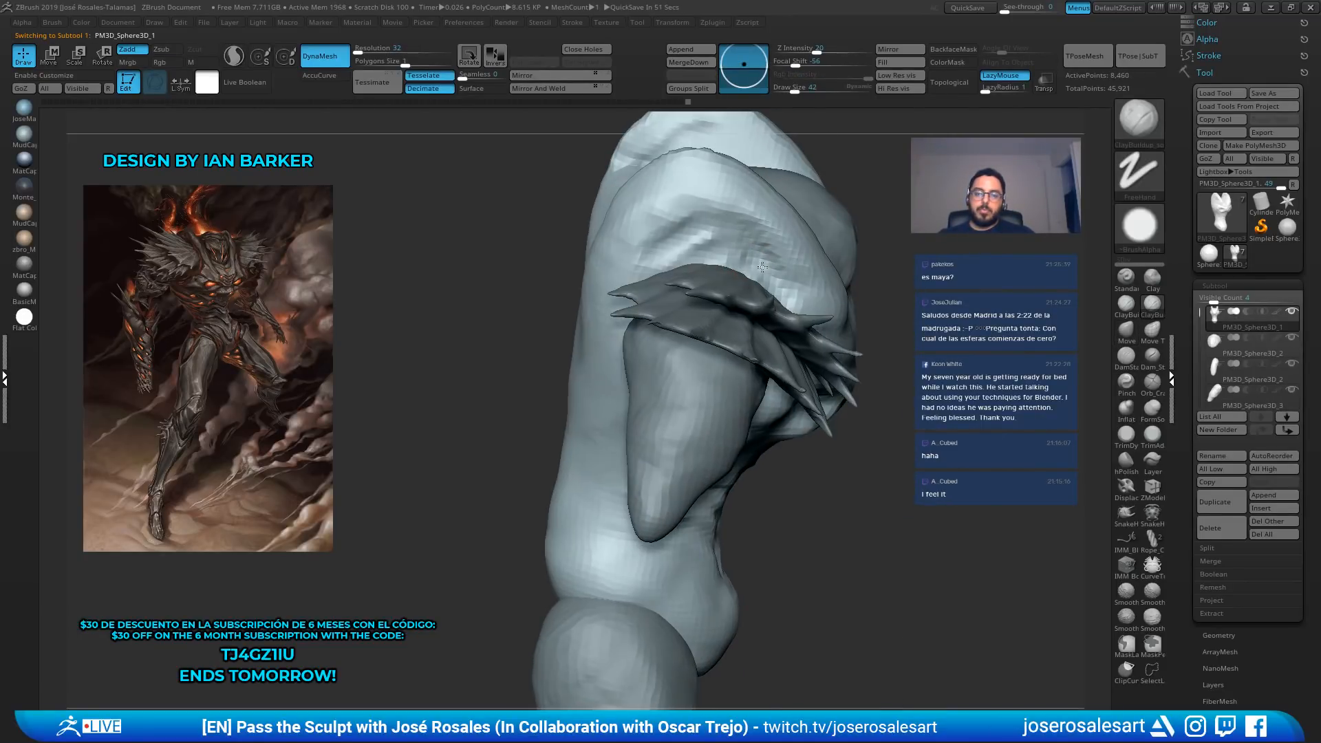
{"action": "left_click_drag", "start_coordinate": [709, 239], "coordinate": [671, 258]}
{"action": "mouse_move", "coordinate": [750, 255]}
{"action": "right_mouse_down"}
{"action": "mouse_move", "coordinate": [703, 230]}
{"action": "mouse_move", "coordinate": [733, 263]}
{"action": "mouse_move", "coordinate": [658, 286]}
{"action": "mouse_move", "coordinate": [641, 215]}
{"action": "right_mouse_up"}
{"action": "right_click_drag", "start_coordinate": [573, 331], "coordinate": [681, 344], "text": "ctrl"}
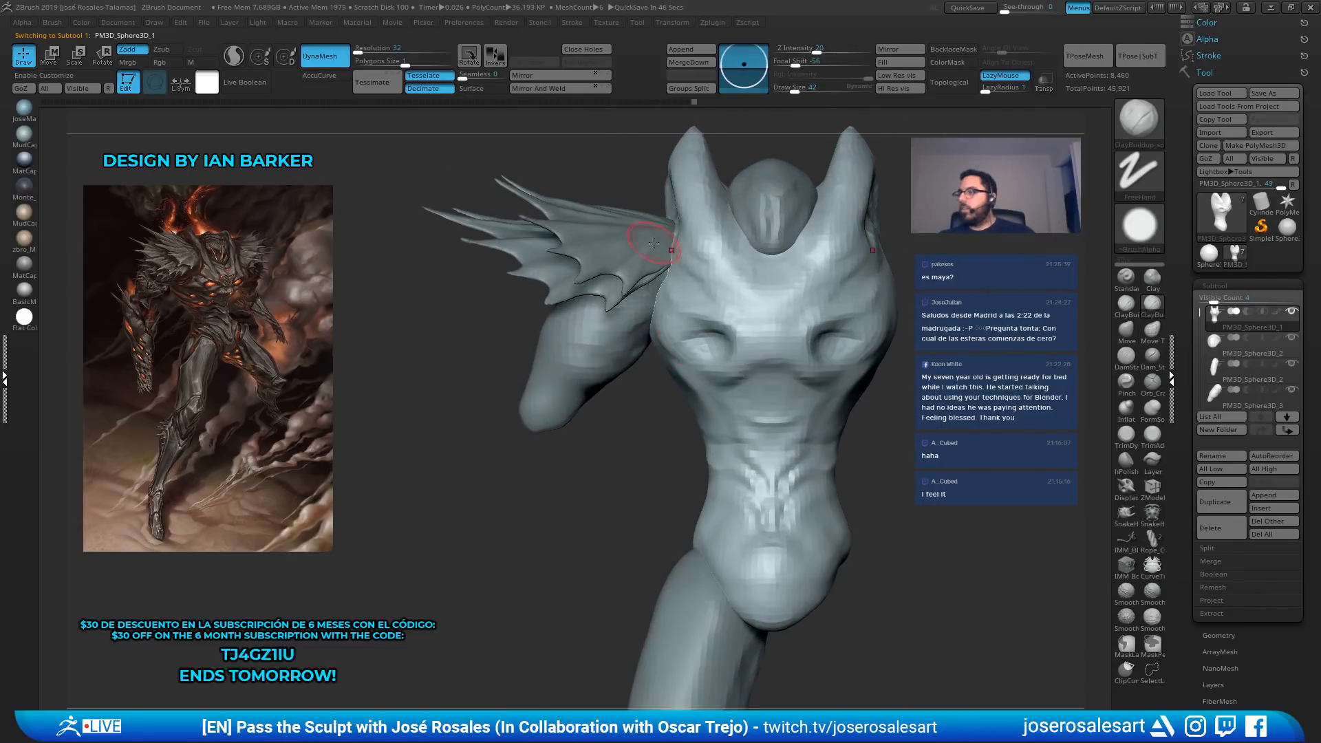
Select the arm and carve into its upper surface below the plates with the Dam Standard brush at draw size 42
{"action": "left_click", "coordinate": [608, 378], "text": "alt"}
{"action": "right_click", "coordinate": [609, 389]}
{"action": "right_click_drag", "start_coordinate": [609, 313], "coordinate": [688, 229], "text": "alt"}
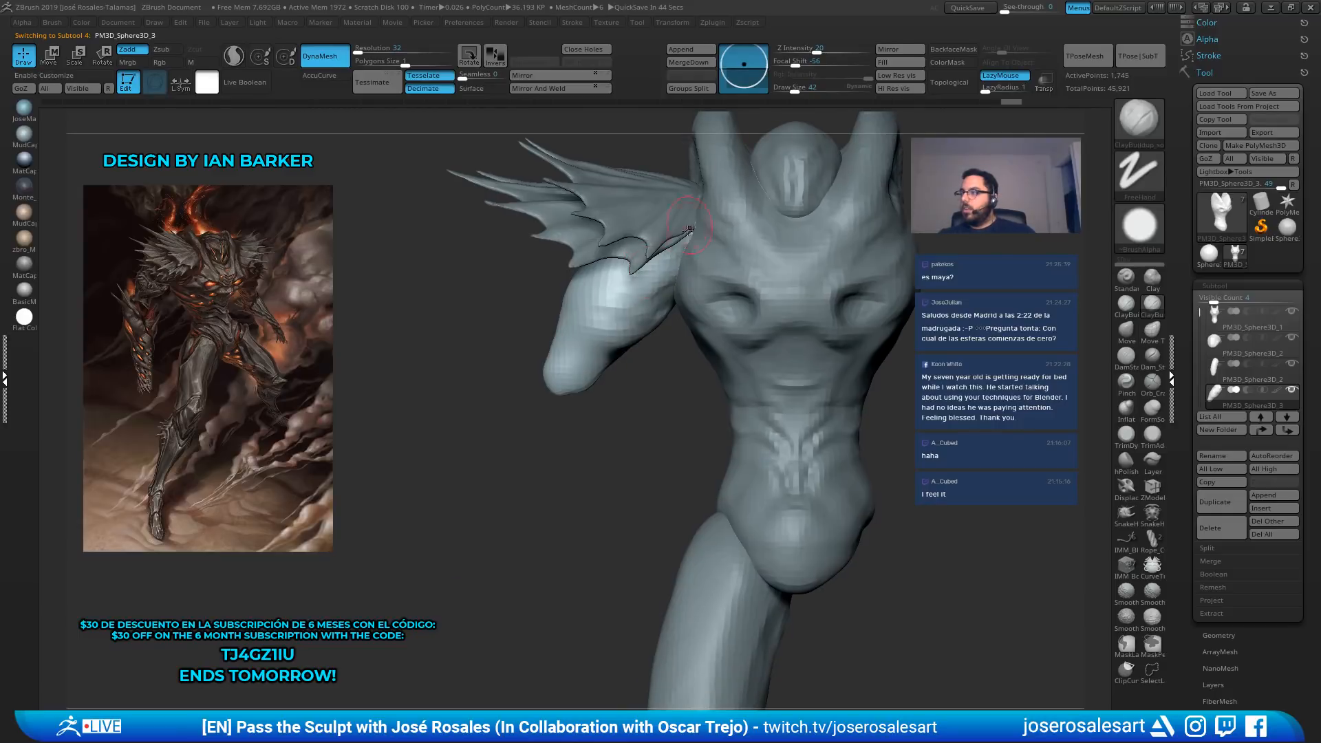
{"action": "key", "text": "b"}
{"action": "key", "text": "d"}
{"action": "key", "text": "s"}
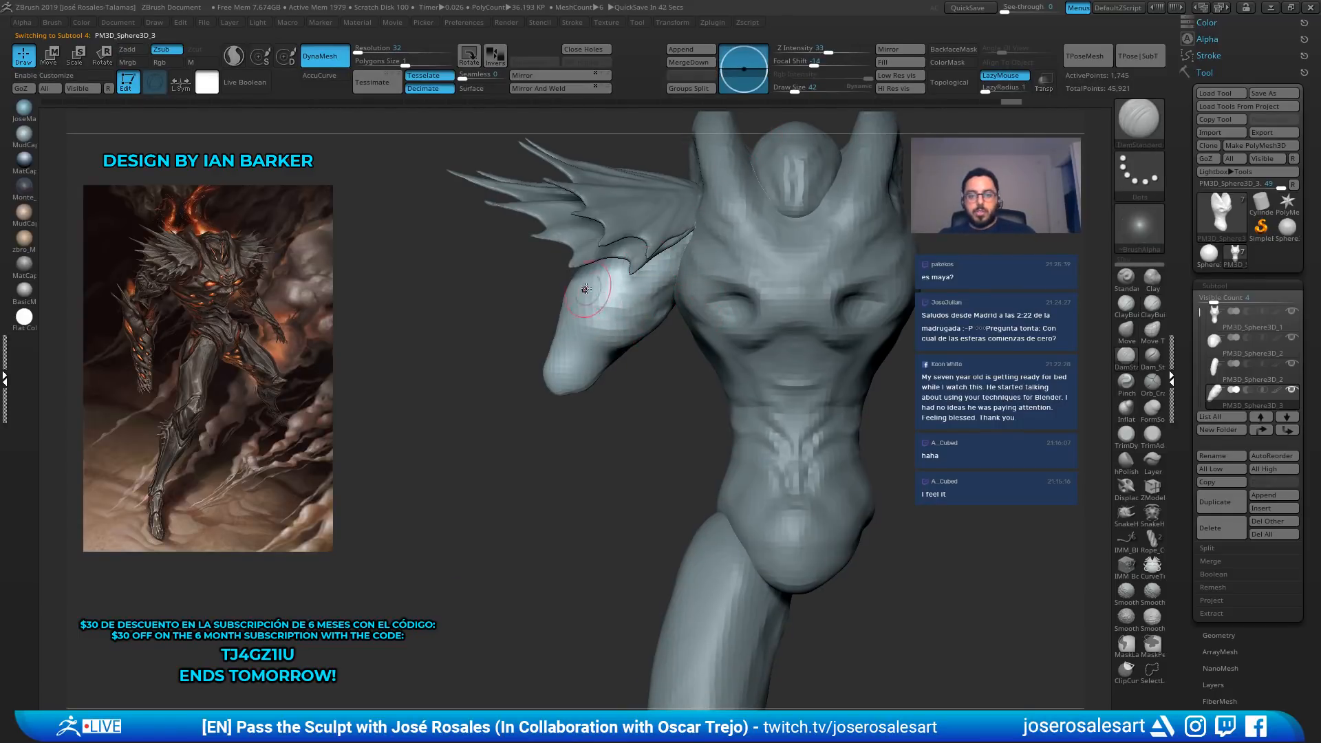
{"action": "left_click_drag", "start_coordinate": [585, 289], "coordinate": [616, 307]}
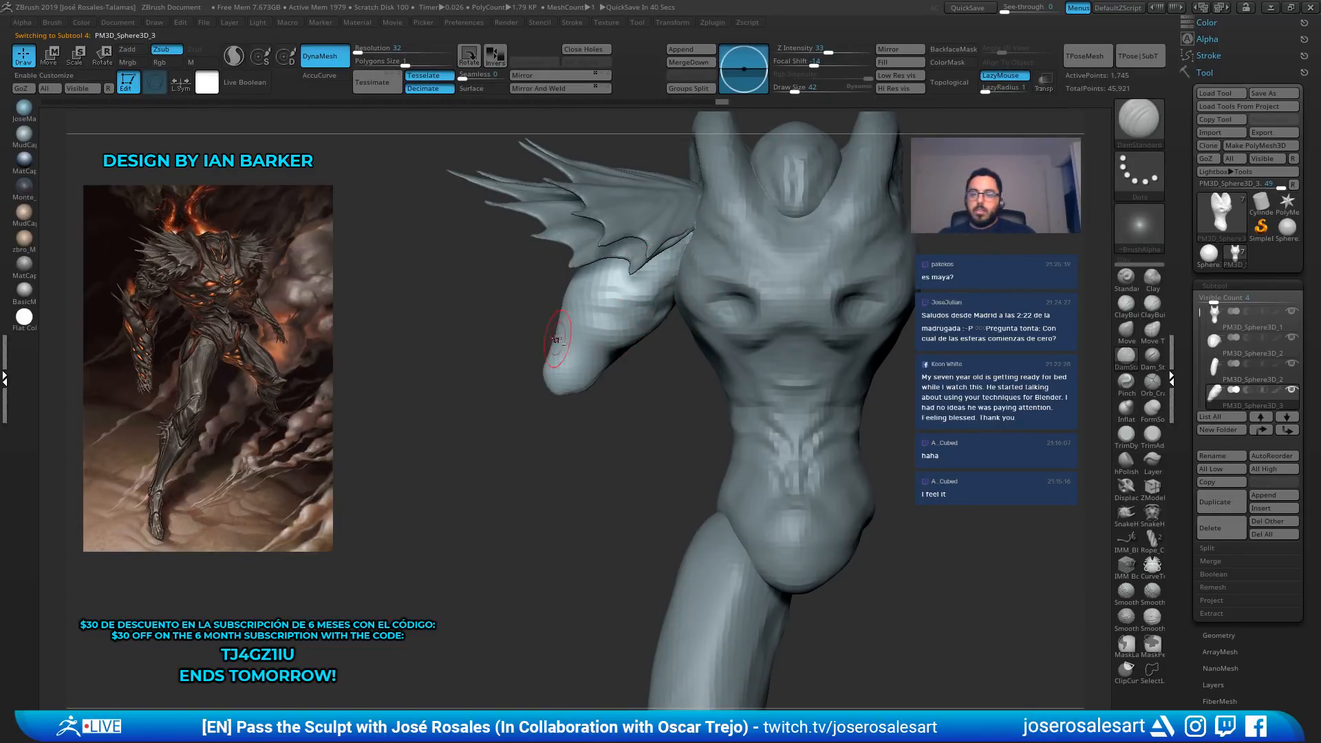
{"action": "mouse_move", "coordinate": [648, 352]}
{"action": "right_mouse_down", "text": "alt"}
{"action": "mouse_move", "coordinate": [643, 338]}
{"action": "mouse_move", "coordinate": [539, 311]}
{"action": "mouse_move", "coordinate": [594, 335]}
{"action": "right_mouse_up", "text": "alt"}
Pull a tapered tip out of the arm's lower end with the SnakeHook brush at draw size 33
{"action": "key", "text": "b"}
{"action": "key", "text": "s"}
{"action": "key", "text": "h"}
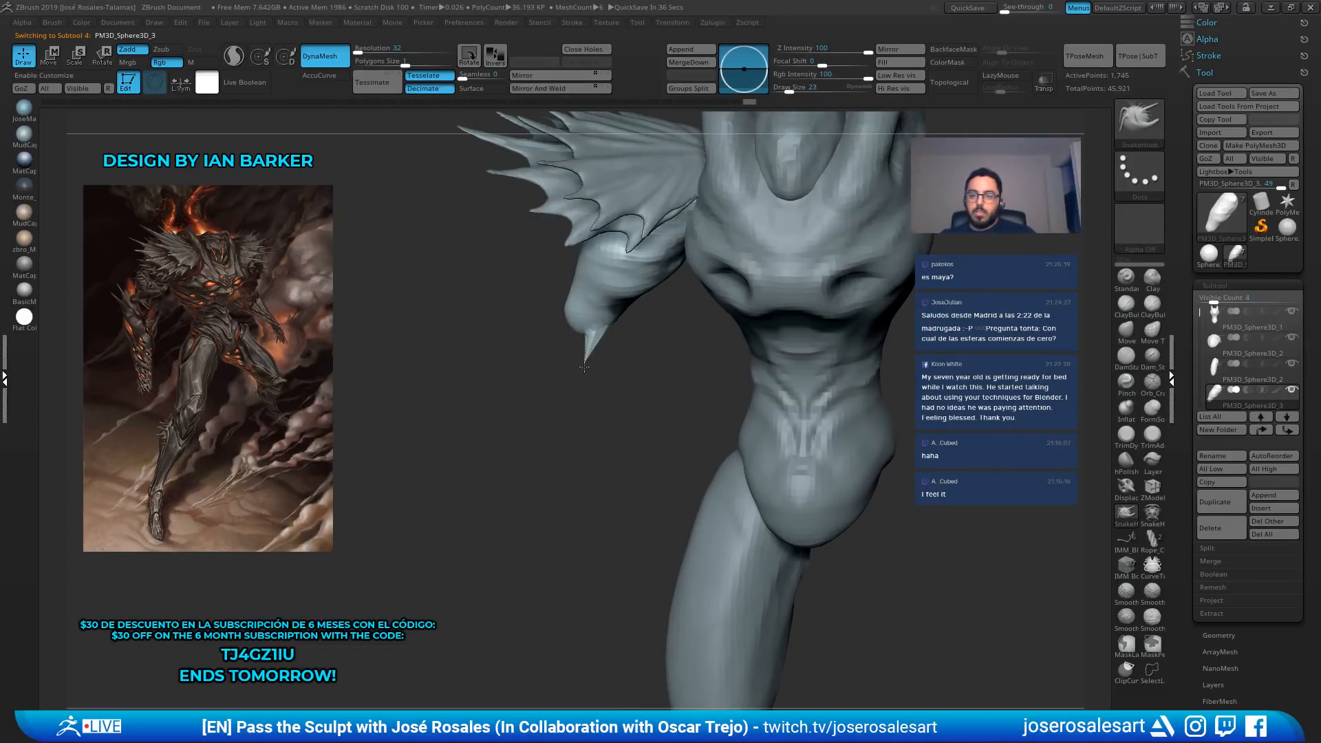
{"action": "key", "text": "ctrl+z"}
{"action": "key", "text": "s"}
{"action": "left_click_drag", "start_coordinate": [581, 349], "coordinate": [590, 363]}
{"action": "right_click_drag", "start_coordinate": [590, 362], "coordinate": [640, 354]}
{"action": "right_click", "coordinate": [578, 330]}
{"action": "key", "text": "s"}
{"action": "left_click_drag", "start_coordinate": [580, 320], "coordinate": [576, 320]}
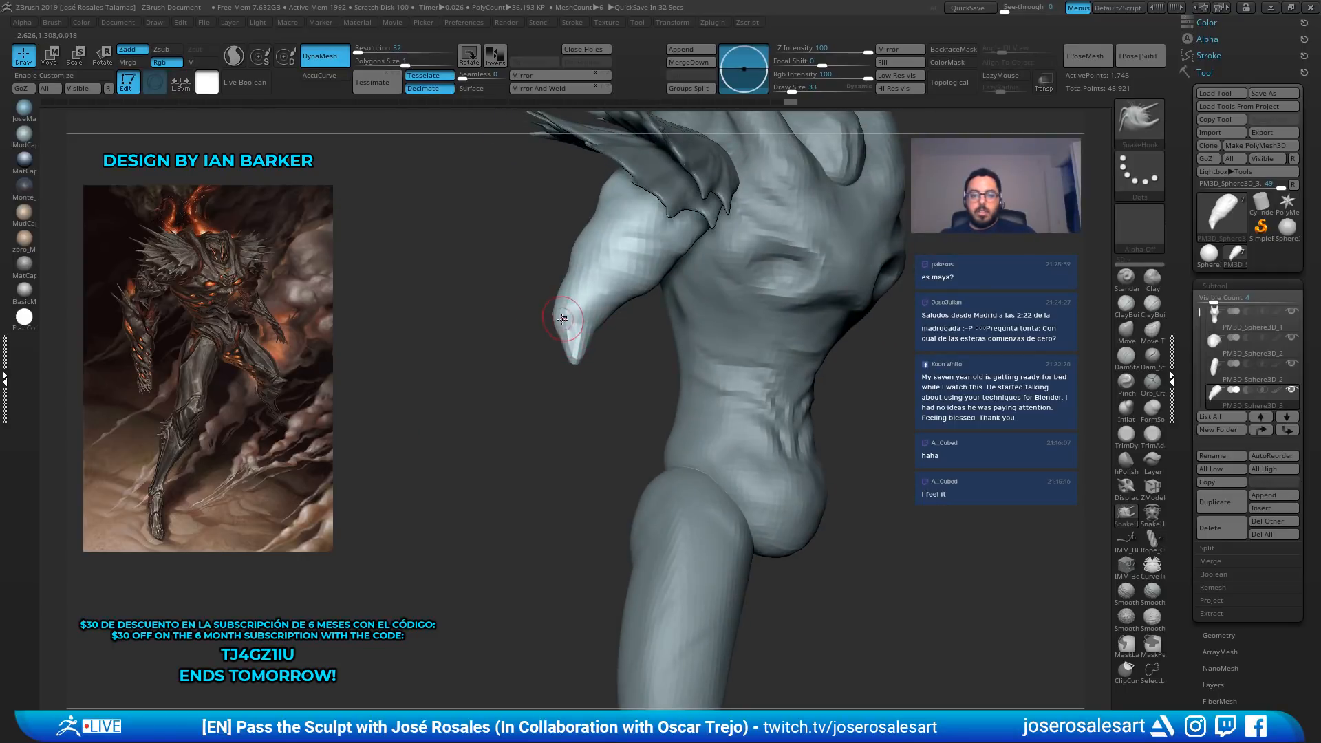
{"action": "right_click_drag", "start_coordinate": [544, 316], "coordinate": [516, 315]}
Build up the volume above the arm's pointed end with the ClayBuildup brush at draw size 62
{"action": "key", "text": "1"}
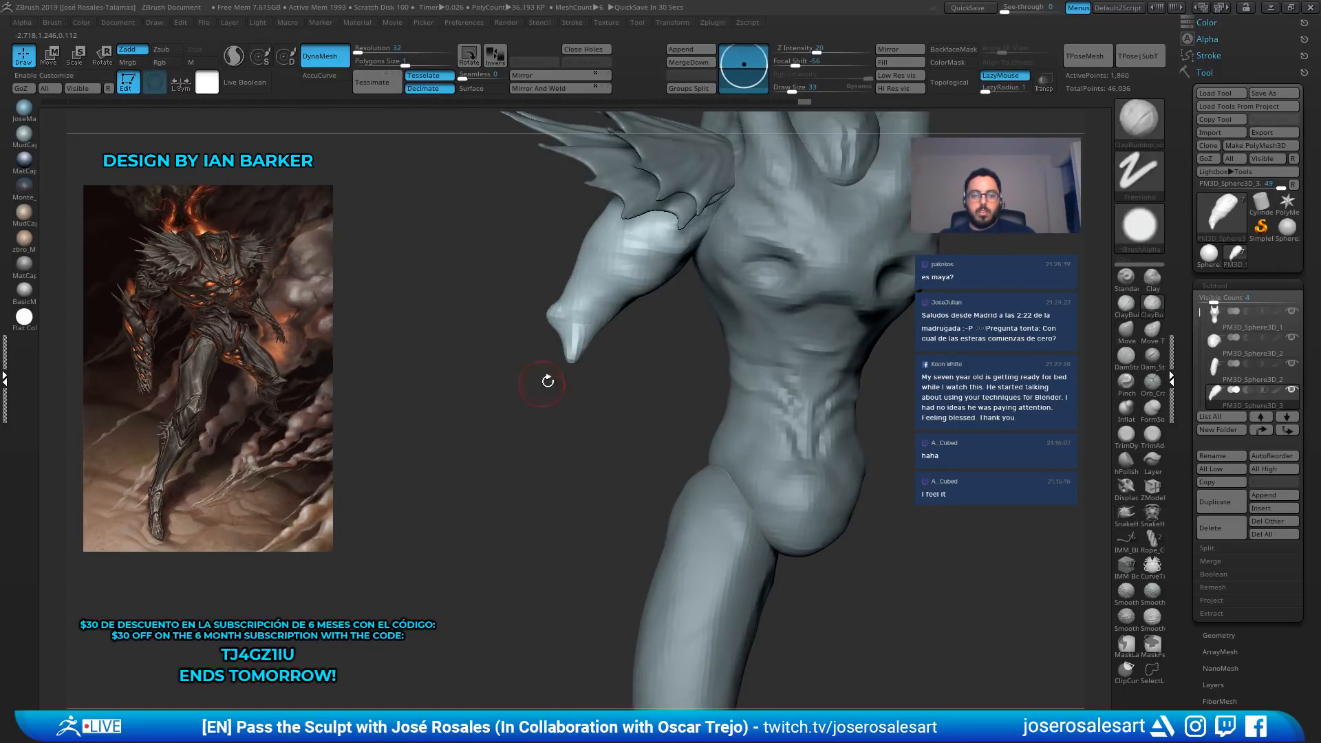
{"action": "mouse_move", "coordinate": [548, 381]}
{"action": "right_mouse_down"}
{"action": "mouse_move", "coordinate": [643, 333]}
{"action": "mouse_move", "coordinate": [600, 337]}
{"action": "right_mouse_up"}
{"action": "key", "text": "shift+s"}
{"action": "mouse_move", "coordinate": [599, 338]}
{"action": "left_mouse_down"}
{"action": "mouse_move", "coordinate": [665, 305]}
{"action": "mouse_move", "coordinate": [633, 323]}
{"action": "left_mouse_up"}
{"action": "right_click_drag", "start_coordinate": [675, 312], "coordinate": [643, 314]}
{"action": "mouse_move", "coordinate": [644, 313]}
{"action": "left_mouse_down"}
{"action": "mouse_move", "coordinate": [662, 305]}
{"action": "mouse_move", "coordinate": [636, 332]}
{"action": "left_mouse_up"}
{"action": "right_click_drag", "start_coordinate": [670, 328], "coordinate": [639, 303]}
{"action": "left_click_drag", "start_coordinate": [646, 299], "coordinate": [672, 314]}
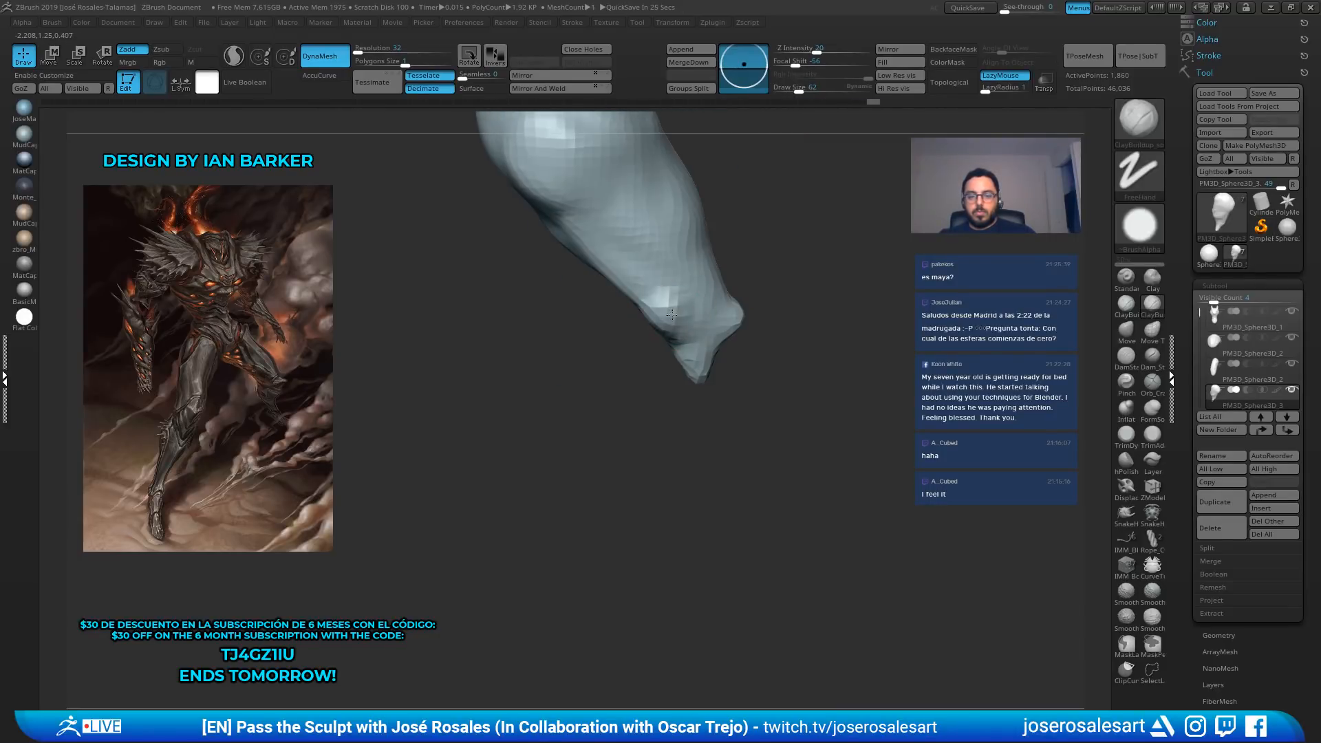
Define the ridges along the arm down to its tip with the ClayBuildup brush at draw size 45, smoothing the transitions
{"action": "mouse_move", "coordinate": [672, 314]}
{"action": "right_mouse_down"}
{"action": "mouse_move", "coordinate": [719, 346]}
{"action": "mouse_move", "coordinate": [683, 335]}
{"action": "mouse_move", "coordinate": [687, 313]}
{"action": "right_mouse_up"}
{"action": "mouse_move", "coordinate": [681, 321]}
{"action": "left_mouse_down"}
{"action": "mouse_move", "coordinate": [695, 336]}
{"action": "mouse_move", "coordinate": [685, 330]}
{"action": "left_mouse_up"}
{"action": "mouse_move", "coordinate": [686, 330]}
{"action": "right_mouse_down"}
{"action": "mouse_move", "coordinate": [668, 307]}
{"action": "mouse_move", "coordinate": [694, 208]}
{"action": "right_mouse_up"}
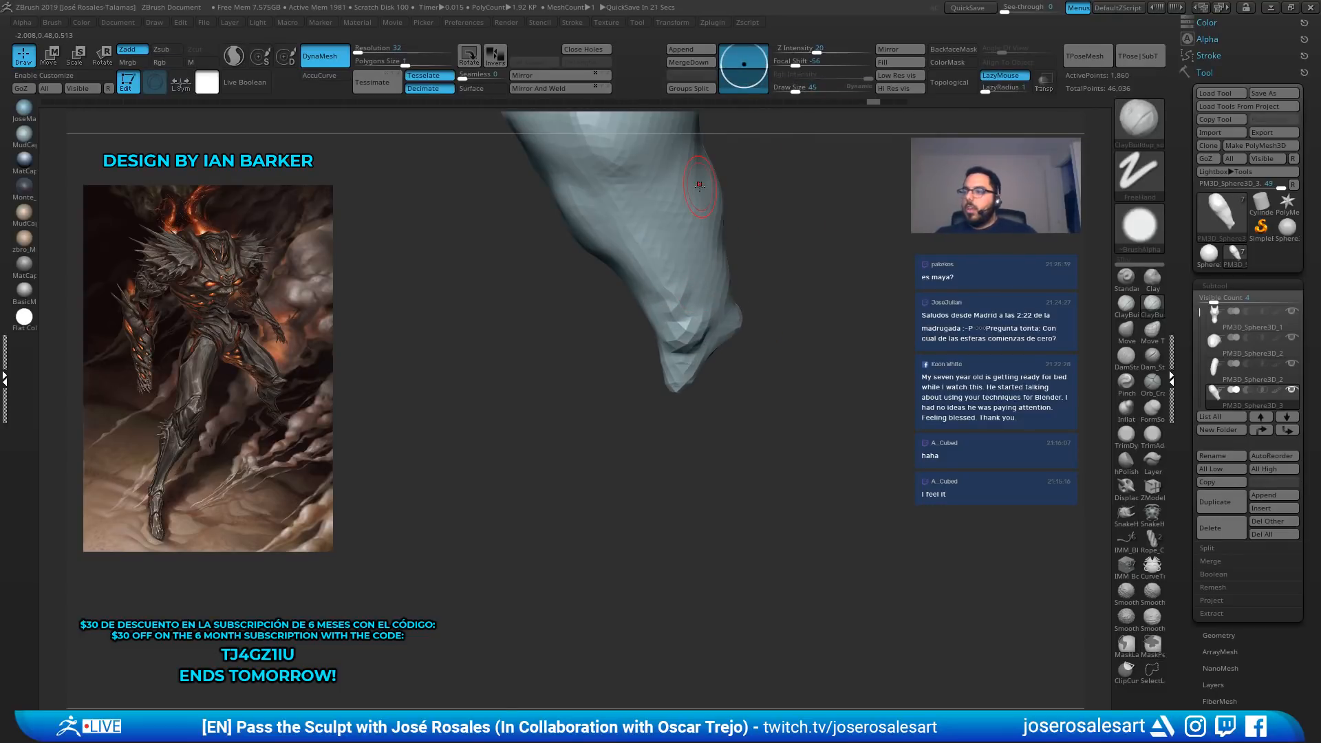
{"action": "right_click_drag", "start_coordinate": [365, 296], "coordinate": [681, 212]}
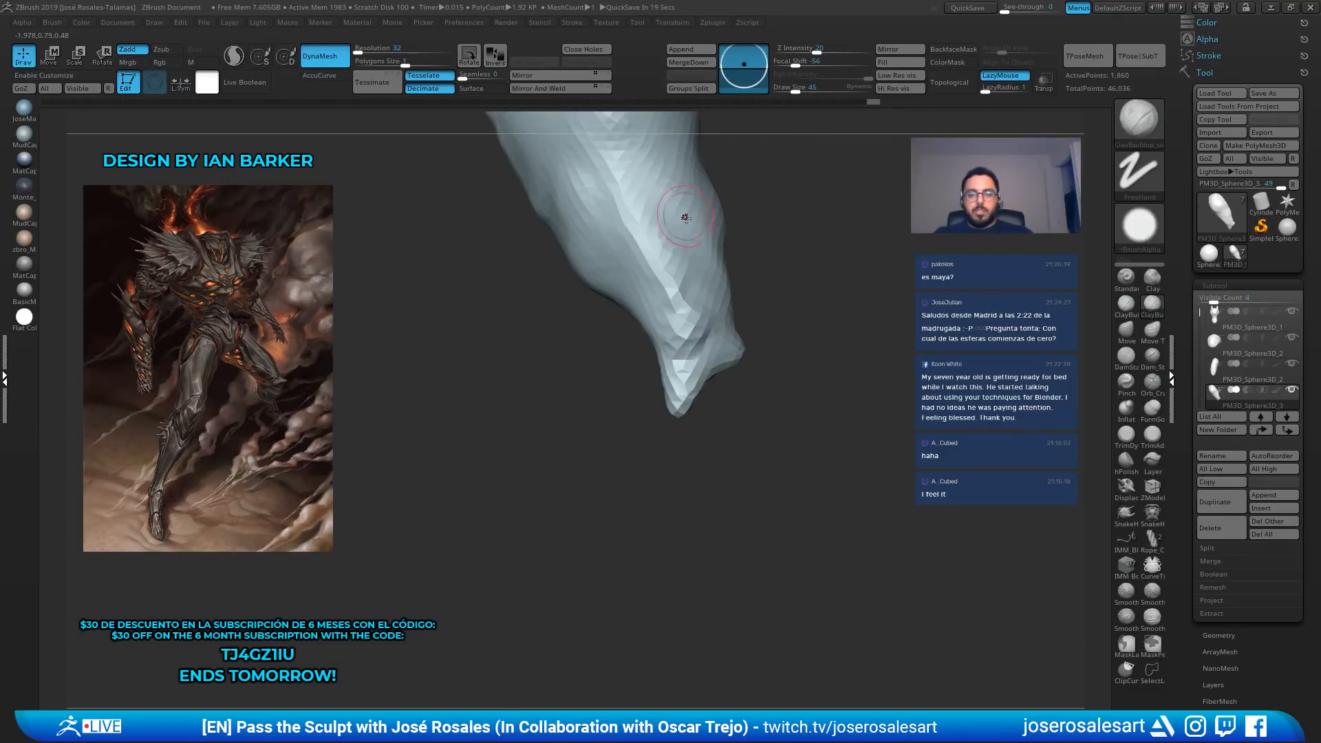
{"action": "mouse_move", "coordinate": [677, 368]}
{"action": "right_mouse_down"}
{"action": "mouse_move", "coordinate": [694, 344]}
{"action": "mouse_move", "coordinate": [687, 357]}
{"action": "right_mouse_up"}
{"action": "right_click_drag", "start_coordinate": [730, 309], "coordinate": [790, 199], "text": "ctrl"}
{"action": "left_click", "coordinate": [734, 300]}
{"action": "right_click_drag", "start_coordinate": [667, 344], "coordinate": [669, 387]}
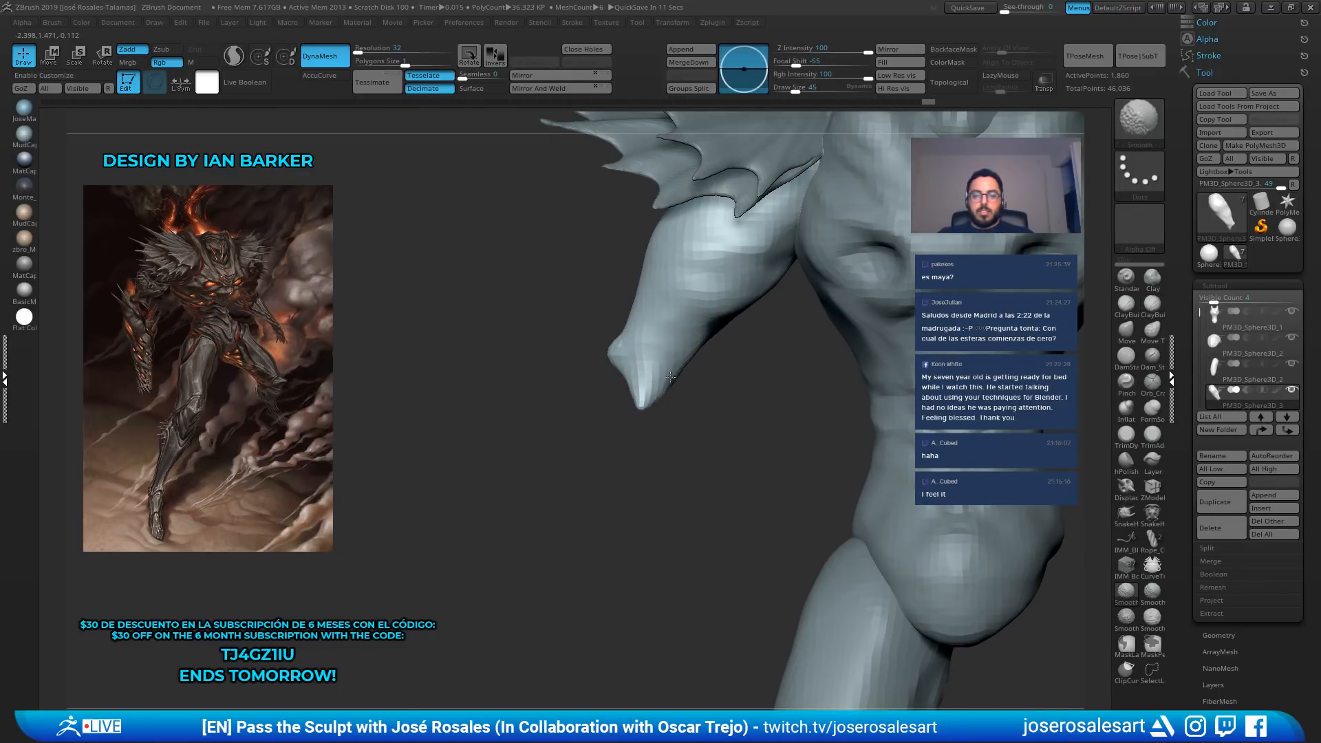
Remesh the arm with DynaMesh and reshape its lower tip with the Move brush at draw sizes 45 and 86
{"action": "left_click_drag", "start_coordinate": [531, 410], "coordinate": [589, 475], "text": "ctrl"}
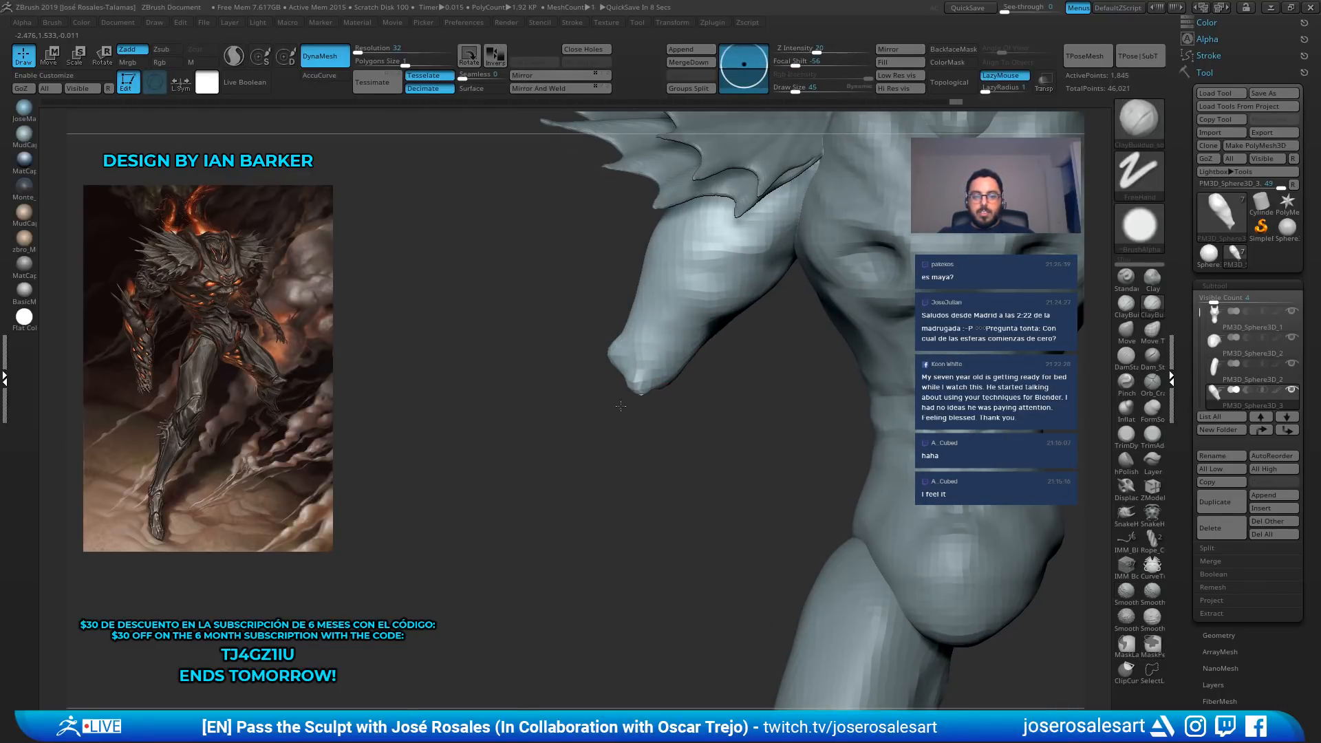
{"action": "key", "text": "b"}
{"action": "key", "text": "m"}
{"action": "key", "text": "v"}
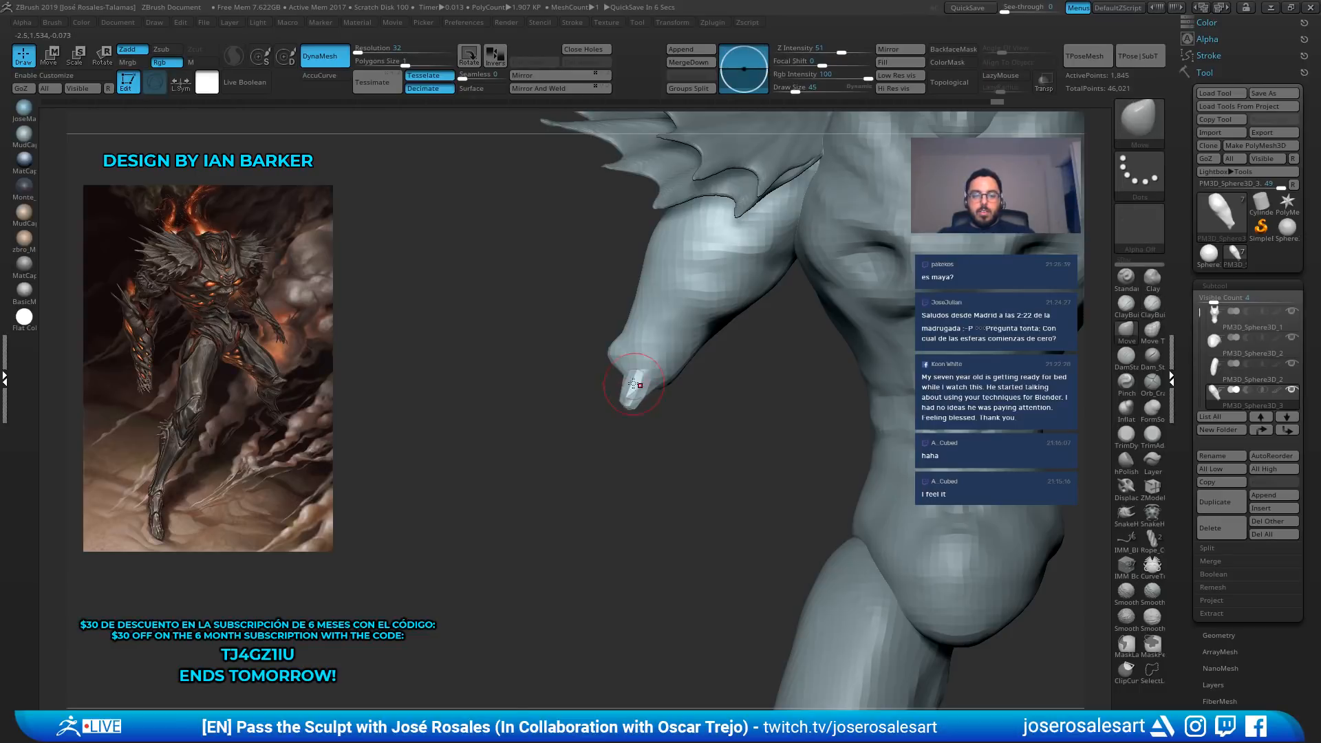
{"action": "mouse_move", "coordinate": [648, 378]}
{"action": "left_mouse_down"}
{"action": "mouse_move", "coordinate": [631, 410]}
{"action": "mouse_move", "coordinate": [748, 340]}
{"action": "mouse_move", "coordinate": [672, 339]}
{"action": "mouse_move", "coordinate": [662, 370]}
{"action": "left_mouse_up"}
{"action": "key", "text": "s"}
{"action": "left_click", "coordinate": [722, 356]}
{"action": "mouse_move", "coordinate": [627, 391]}
{"action": "left_mouse_down"}
{"action": "mouse_move", "coordinate": [634, 411]}
{"action": "mouse_move", "coordinate": [665, 417]}
{"action": "mouse_move", "coordinate": [635, 412]}
{"action": "left_mouse_up"}
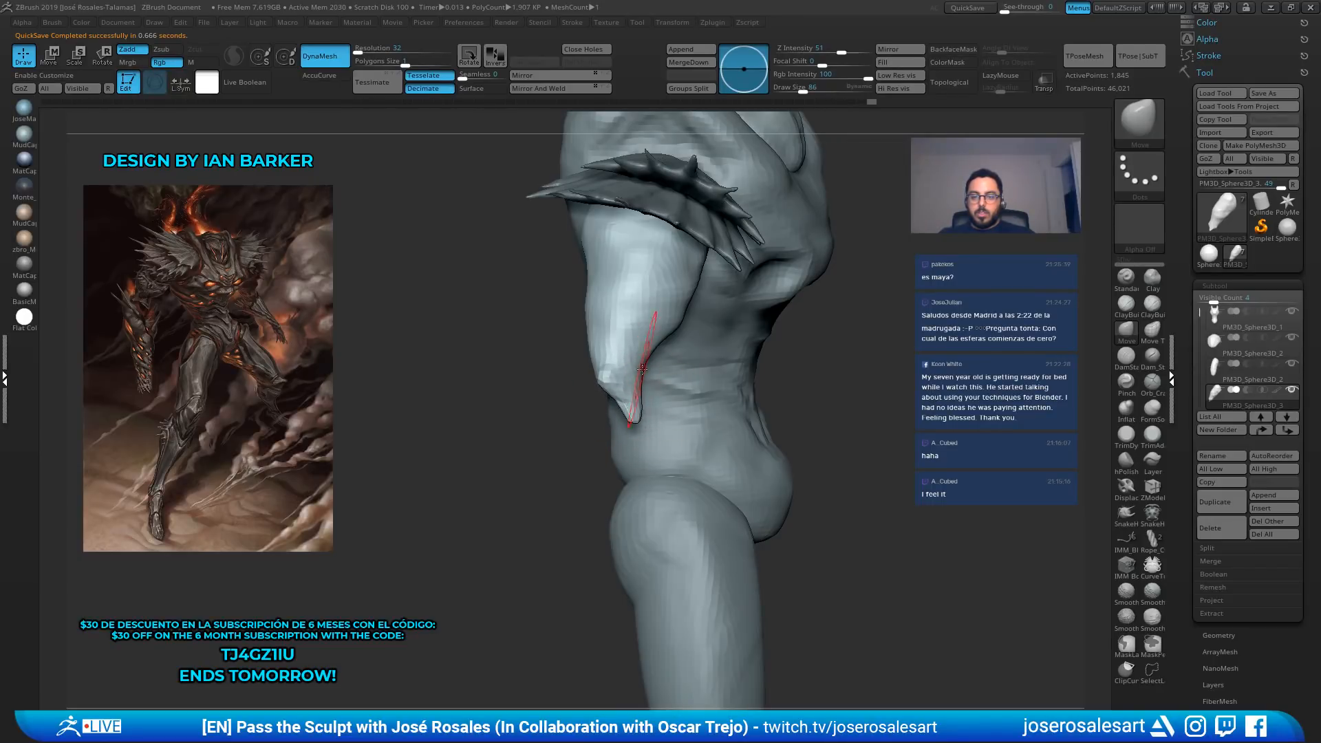
{"action": "left_click_drag", "start_coordinate": [647, 354], "coordinate": [655, 364]}
Add clay to the lower arm with the ClayBuildup brush and smooth the result
{"action": "key", "text": "b"}
{"action": "key", "text": "c"}
{"action": "key", "text": "b"}
{"action": "mouse_move", "coordinate": [530, 385]}
{"action": "left_mouse_down"}
{"action": "mouse_move", "coordinate": [619, 395]}
{"action": "mouse_move", "coordinate": [633, 374]}
{"action": "left_mouse_up"}
{"action": "mouse_move", "coordinate": [633, 374]}
{"action": "right_mouse_down"}
{"action": "mouse_move", "coordinate": [596, 371]}
{"action": "mouse_move", "coordinate": [616, 331]}
{"action": "mouse_move", "coordinate": [585, 331]}
{"action": "mouse_move", "coordinate": [547, 303]}
{"action": "mouse_move", "coordinate": [631, 293]}
{"action": "mouse_move", "coordinate": [684, 310]}
{"action": "mouse_move", "coordinate": [675, 330]}
{"action": "mouse_move", "coordinate": [693, 328]}
{"action": "right_mouse_up"}
{"action": "key", "text": "shift"}
Adjust the arm's overall silhouette below the shoulder plates with the Move brush at draw size 119
{"action": "key", "text": "b"}
{"action": "key", "text": "m"}
{"action": "key", "text": "v"}
{"action": "key", "text": "s"}
{"action": "mouse_move", "coordinate": [650, 297]}
{"action": "left_mouse_down"}
{"action": "mouse_move", "coordinate": [713, 327]}
{"action": "mouse_move", "coordinate": [664, 296]}
{"action": "left_mouse_up"}
{"action": "key", "text": "s"}
{"action": "left_click_drag", "start_coordinate": [619, 302], "coordinate": [629, 306]}
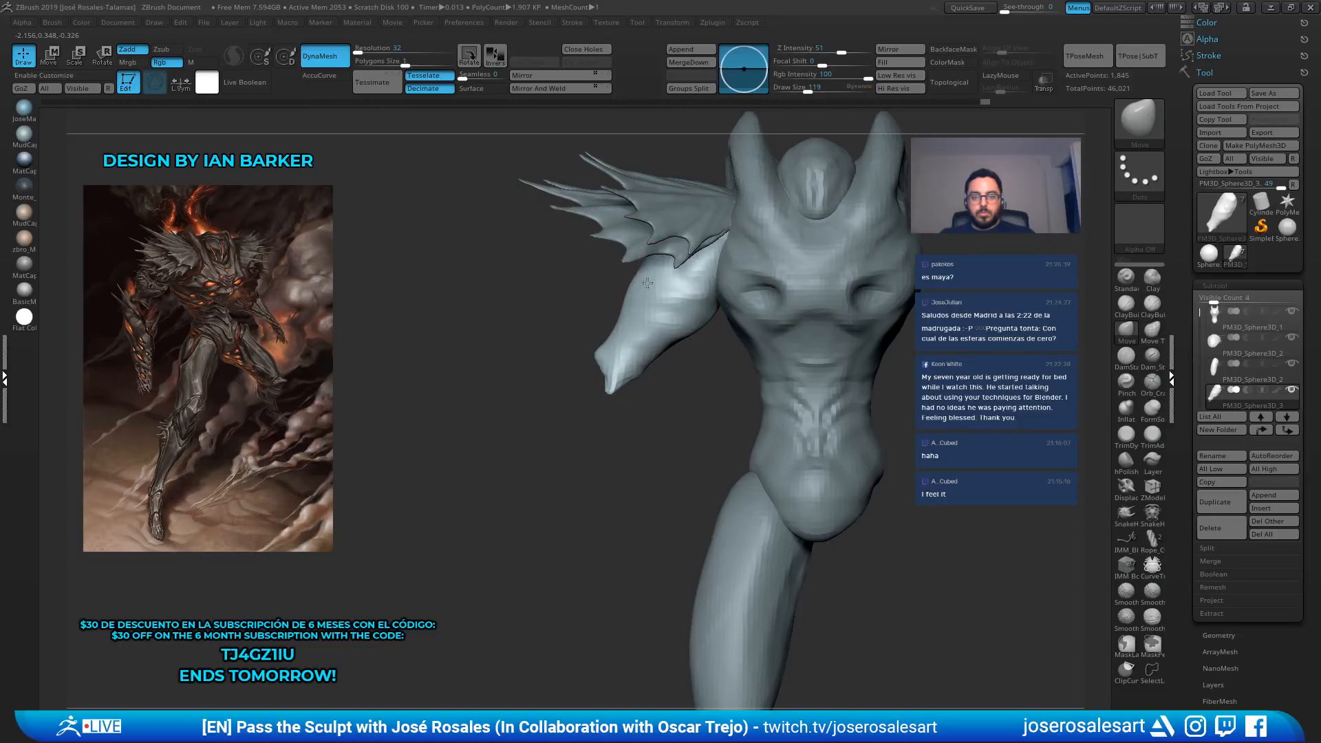
{"action": "mouse_move", "coordinate": [641, 310]}
{"action": "right_mouse_down", "text": "ctrl"}
{"action": "mouse_move", "coordinate": [650, 265]}
{"action": "mouse_move", "coordinate": [798, 273]}
{"action": "right_mouse_up", "text": "ctrl"}
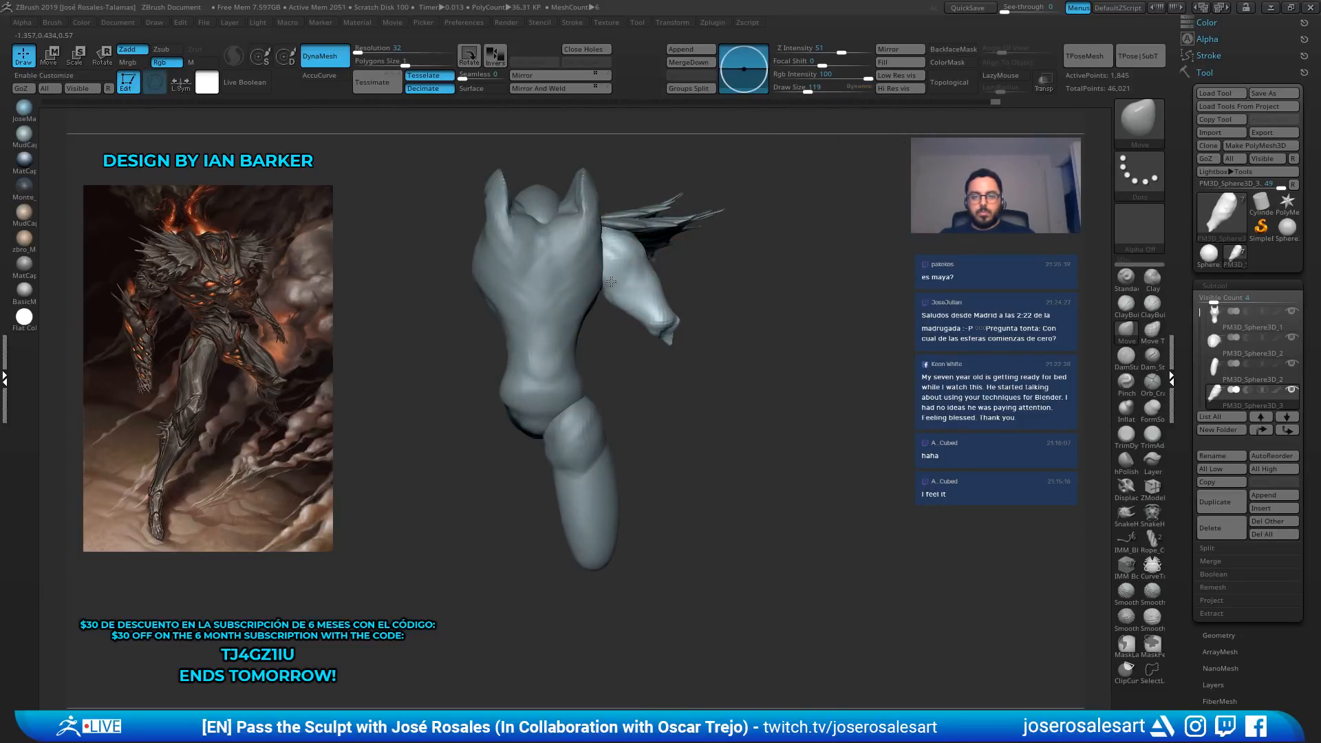
Build up the muscle forms on the back of the arm with the ClayBuildup brush at draw size 48
{"action": "key", "text": "b"}
{"action": "key", "text": "c"}
{"action": "key", "text": "b"}
{"action": "key", "text": "s"}
{"action": "right_click_drag", "start_coordinate": [649, 302], "coordinate": [750, 291], "text": "ctrl"}
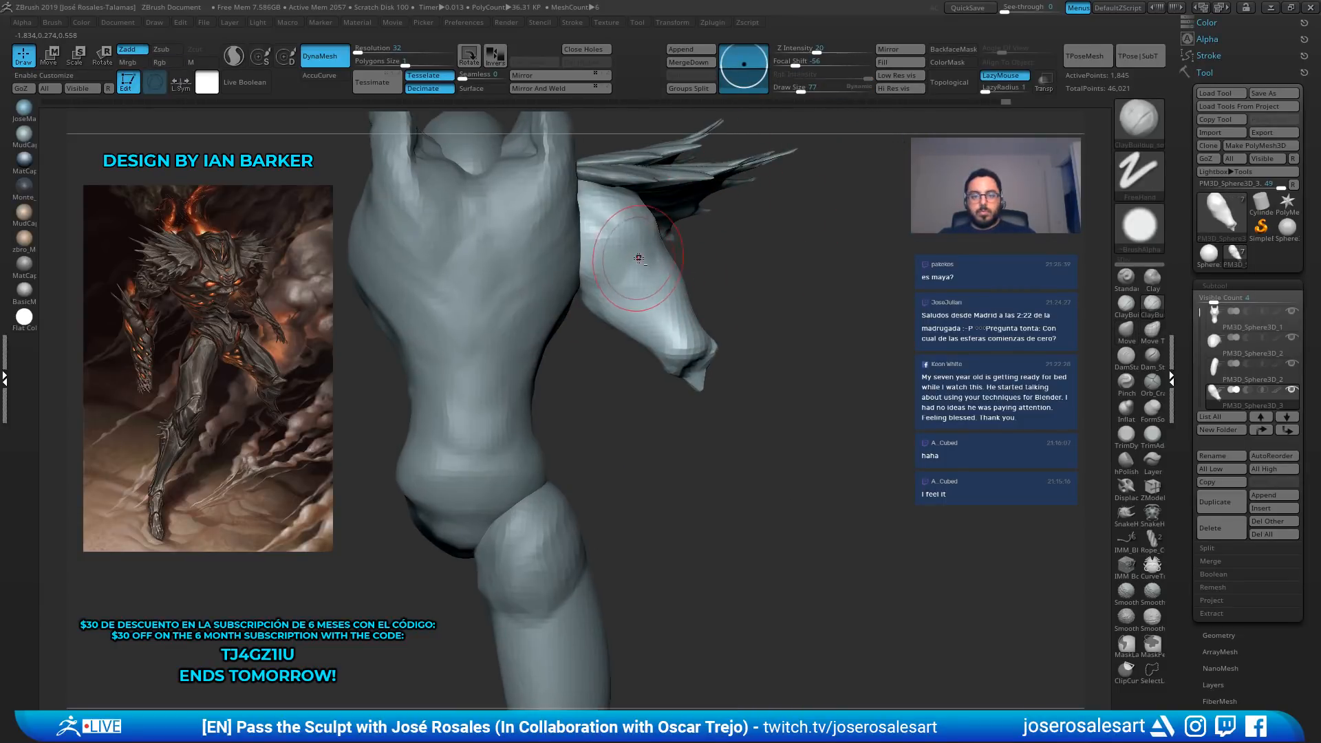
{"action": "key", "text": "s"}
{"action": "left_click_drag", "start_coordinate": [664, 259], "coordinate": [647, 259]}
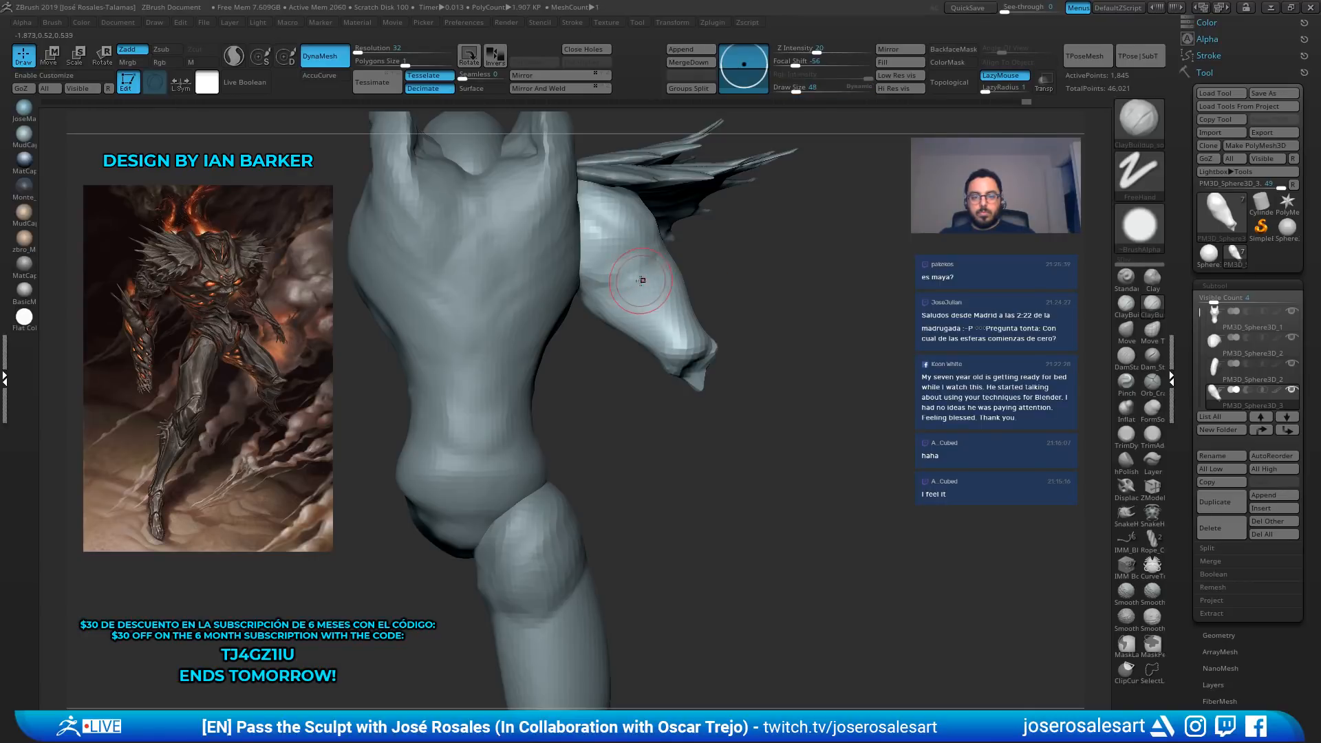
{"action": "right_click_drag", "start_coordinate": [638, 297], "coordinate": [641, 316]}
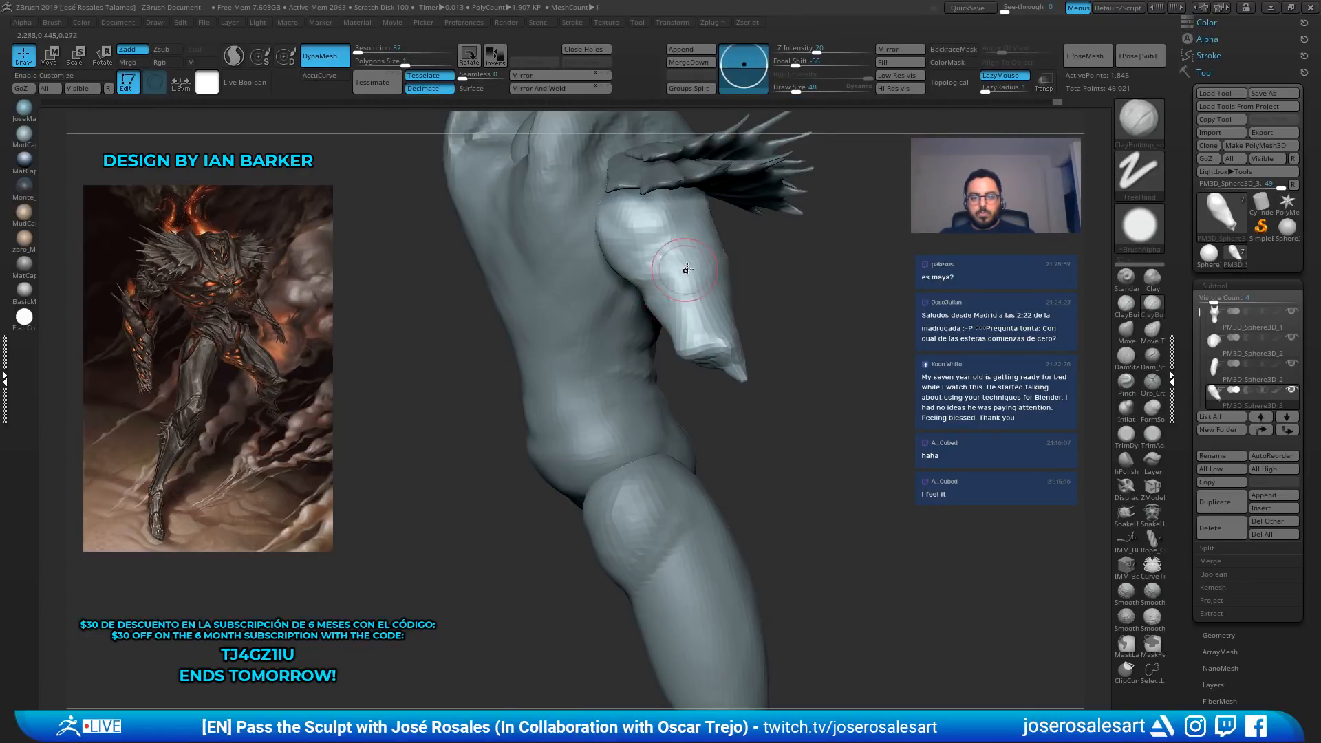
{"action": "mouse_move", "coordinate": [687, 270]}
{"action": "right_mouse_down"}
{"action": "mouse_move", "coordinate": [759, 269]}
{"action": "mouse_move", "coordinate": [761, 255]}
{"action": "right_mouse_up"}
Carve muscle separations into the upper arm with the Dam Standard brush at draw size 48
{"action": "key", "text": "b"}
{"action": "key", "text": "d"}
{"action": "key", "text": "s"}
{"action": "right_click_drag", "start_coordinate": [844, 275], "coordinate": [657, 285]}
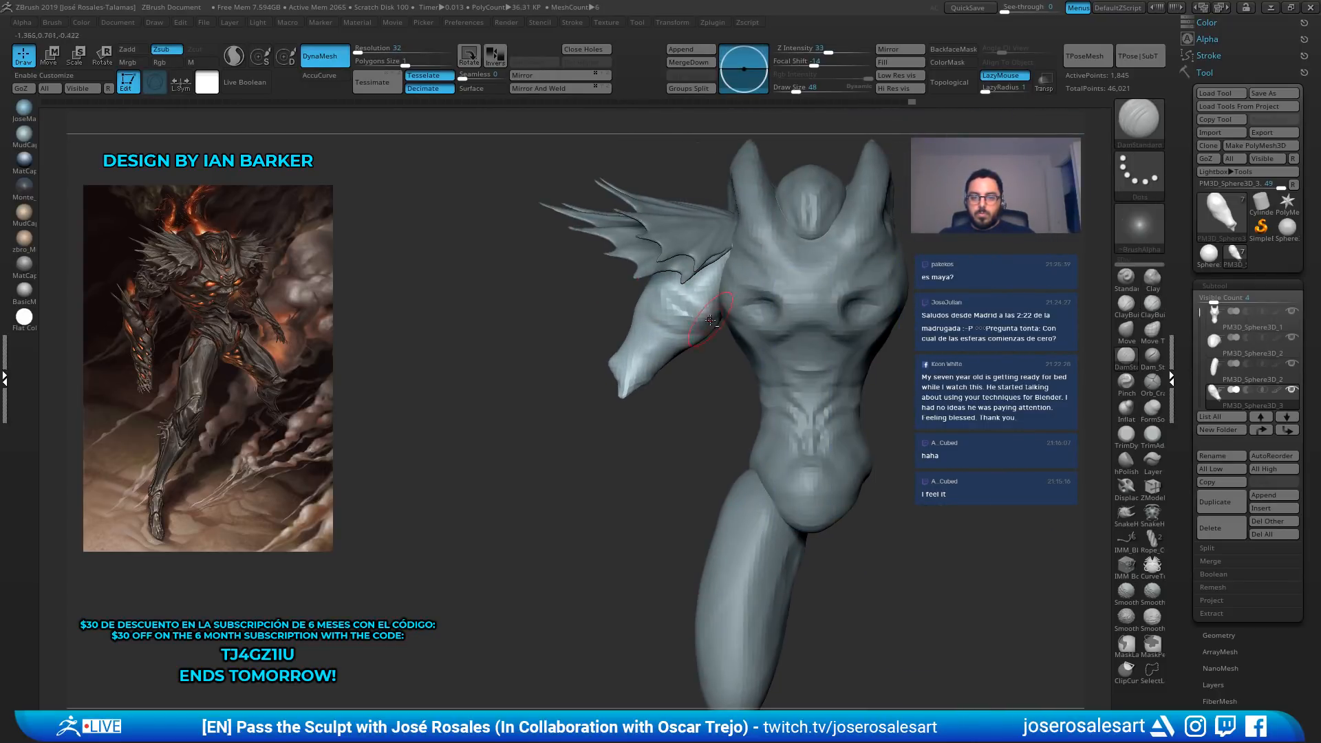
{"action": "mouse_move", "coordinate": [648, 330]}
{"action": "right_mouse_down"}
{"action": "mouse_move", "coordinate": [618, 283]}
{"action": "mouse_move", "coordinate": [618, 308]}
{"action": "mouse_move", "coordinate": [539, 257]}
{"action": "mouse_move", "coordinate": [537, 352]}
{"action": "right_mouse_up"}
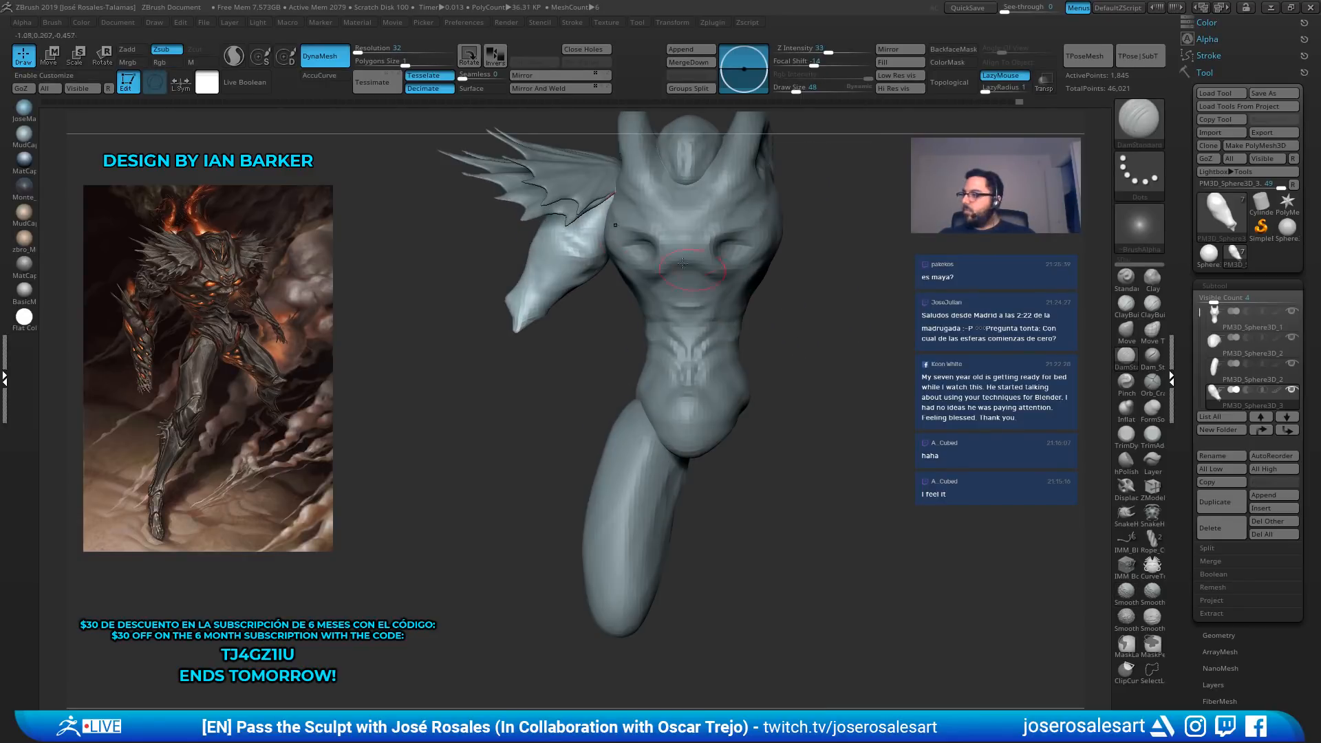
Select the torso and build up the hip and lower abdomen forms with the ClayBuildup brush
{"action": "key", "text": "2"}
{"action": "key", "text": "s"}
{"action": "left_click_drag", "start_coordinate": [621, 372], "coordinate": [624, 373]}
{"action": "mouse_move", "coordinate": [557, 321]}
{"action": "right_mouse_down", "text": "ctrl"}
{"action": "mouse_move", "coordinate": [550, 403]}
{"action": "mouse_move", "coordinate": [575, 404]}
{"action": "right_mouse_up", "text": "ctrl"}
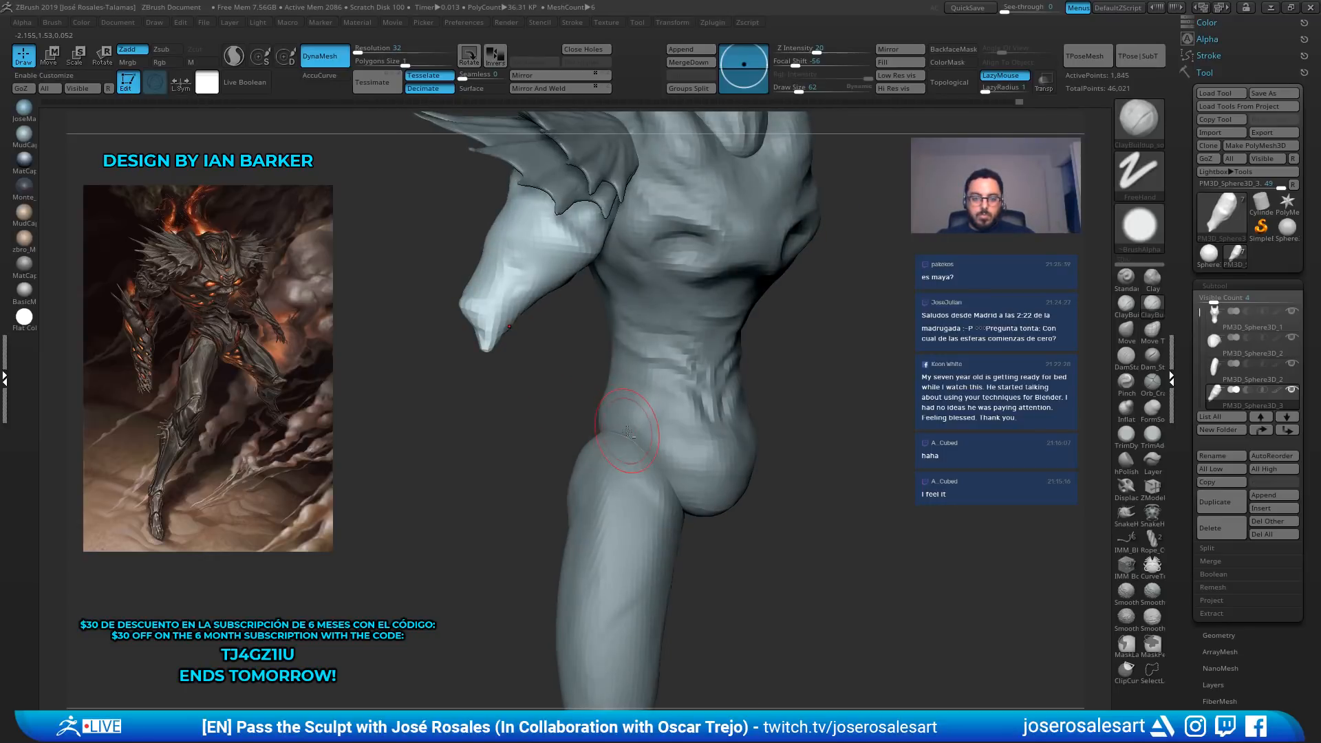
{"action": "key", "text": "s"}
{"action": "left_click_drag", "start_coordinate": [634, 427], "coordinate": [628, 427]}
{"action": "left_click", "coordinate": [616, 413], "text": "alt"}
{"action": "mouse_move", "coordinate": [615, 414]}
{"action": "right_mouse_down"}
{"action": "mouse_move", "coordinate": [628, 402]}
{"action": "mouse_move", "coordinate": [691, 448]}
{"action": "mouse_move", "coordinate": [706, 371]}
{"action": "mouse_move", "coordinate": [716, 389]}
{"action": "mouse_move", "coordinate": [671, 407]}
{"action": "mouse_move", "coordinate": [716, 354]}
{"action": "right_mouse_up"}
Reshape the underside of the pelvis with the Snake Hook brush
{"action": "key", "text": "b"}
{"action": "key", "text": "m"}
{"action": "key", "text": "v"}
{"action": "key", "text": "b"}
{"action": "key", "text": "s"}
{"action": "key", "text": "h"}
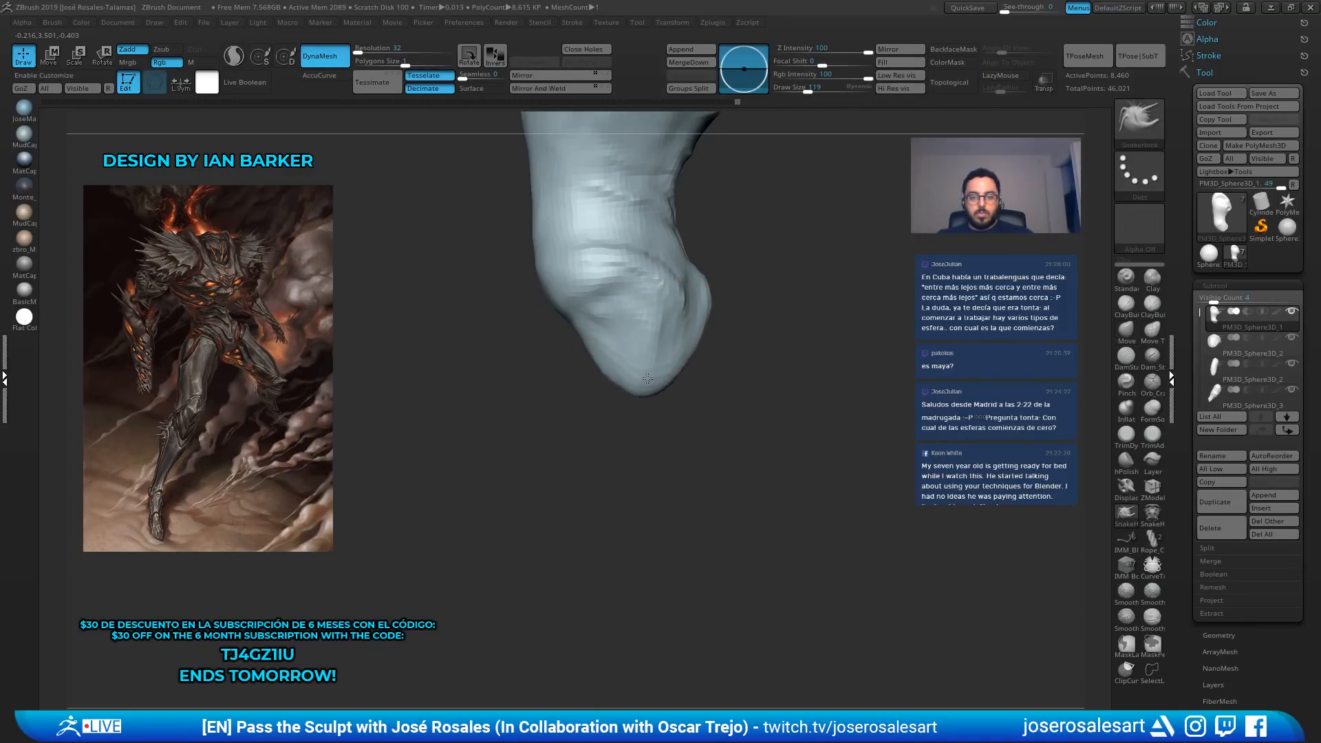
{"action": "key", "text": "s"}
{"action": "left_click_drag", "start_coordinate": [656, 374], "coordinate": [651, 374]}
{"action": "mouse_move", "coordinate": [650, 374]}
{"action": "right_mouse_down"}
{"action": "mouse_move", "coordinate": [714, 377]}
{"action": "mouse_move", "coordinate": [681, 412]}
{"action": "right_mouse_up"}
Adjust the pelvis silhouette with the Move brush at draw size 73 and smooth its surface
{"action": "key", "text": "b"}
{"action": "key", "text": "m"}
{"action": "key", "text": "v"}
{"action": "mouse_move", "coordinate": [736, 399]}
{"action": "left_mouse_down"}
{"action": "mouse_move", "coordinate": [765, 398]}
{"action": "mouse_move", "coordinate": [805, 362]}
{"action": "mouse_move", "coordinate": [806, 384]}
{"action": "left_mouse_up"}
{"action": "key", "text": "s"}
{"action": "right_click_drag", "start_coordinate": [806, 384], "coordinate": [820, 363]}
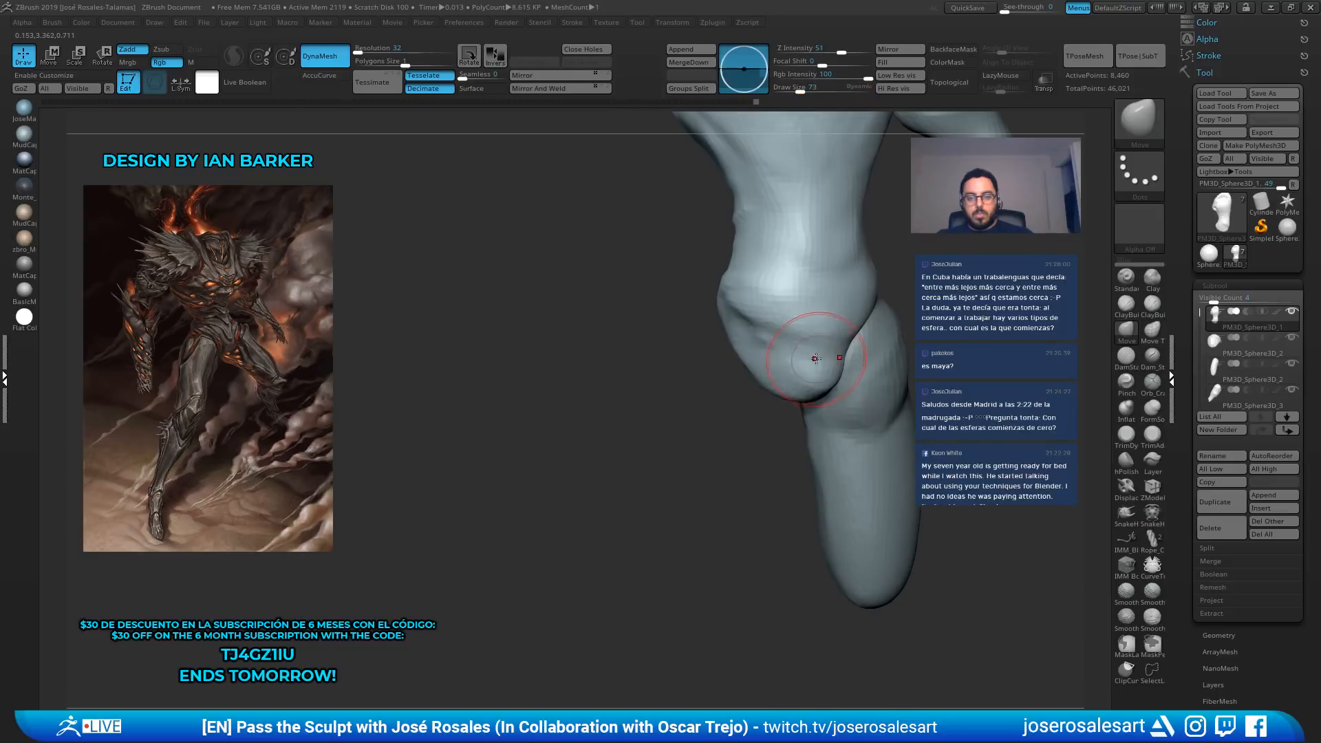
{"action": "left_click_drag", "start_coordinate": [823, 363], "coordinate": [813, 399], "text": "shift"}
{"action": "right_click_drag", "start_coordinate": [812, 401], "coordinate": [676, 349]}
Select the leg and add clay to the upper thigh with the ClayBuildup brush at draw size 51
{"action": "left_click", "coordinate": [738, 398], "text": "alt"}
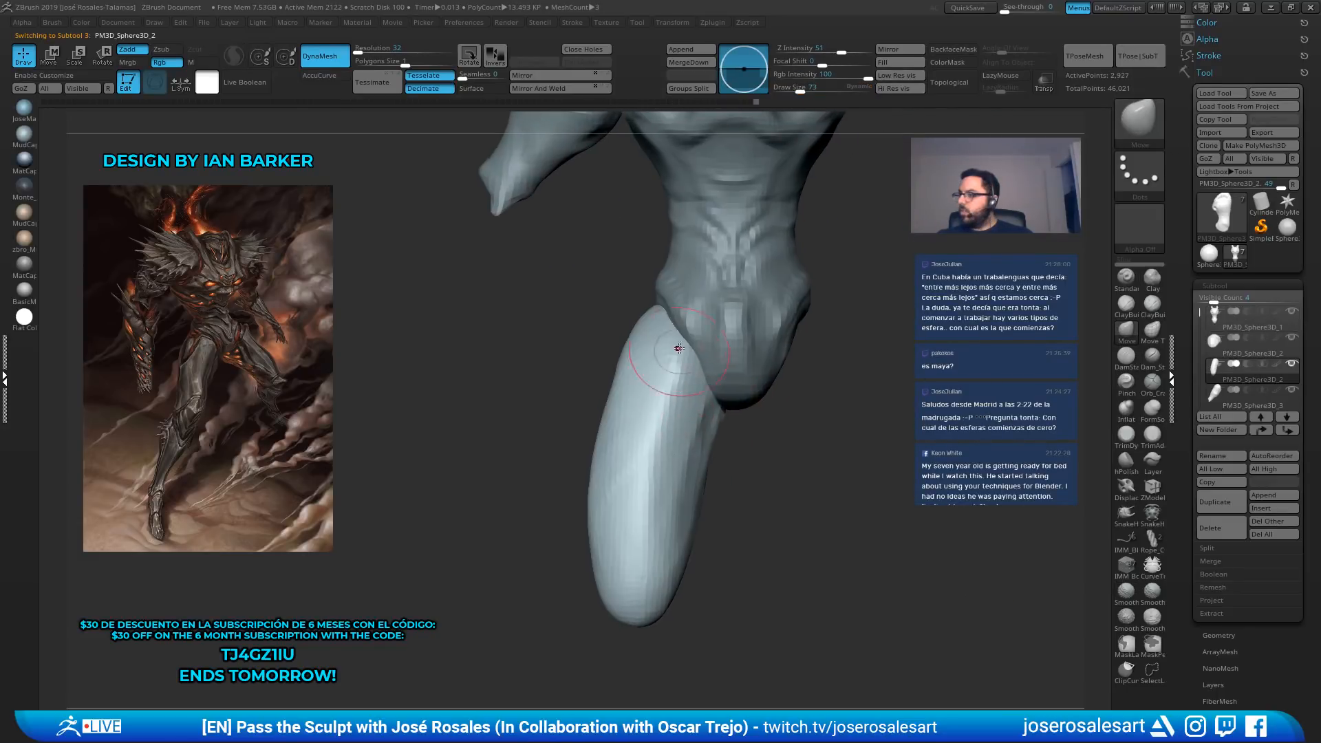
{"action": "right_click_drag", "start_coordinate": [735, 411], "coordinate": [825, 349], "text": "alt"}
{"action": "mouse_move", "coordinate": [781, 398]}
{"action": "right_mouse_down"}
{"action": "mouse_move", "coordinate": [805, 367]}
{"action": "mouse_move", "coordinate": [628, 383]}
{"action": "mouse_move", "coordinate": [671, 372]}
{"action": "right_mouse_up"}
{"action": "key", "text": "1"}
{"action": "left_click_drag", "start_coordinate": [684, 357], "coordinate": [678, 388]}
{"action": "mouse_move", "coordinate": [677, 389]}
{"action": "right_mouse_down", "text": "ctrl"}
{"action": "mouse_move", "coordinate": [709, 358]}
{"action": "mouse_move", "coordinate": [647, 358]}
{"action": "mouse_move", "coordinate": [743, 383]}
{"action": "mouse_move", "coordinate": [702, 402]}
{"action": "mouse_move", "coordinate": [814, 348]}
{"action": "mouse_move", "coordinate": [695, 482]}
{"action": "right_mouse_up", "text": "ctrl"}
{"action": "right_click_drag", "start_coordinate": [695, 482], "coordinate": [713, 383], "text": "ctrl"}
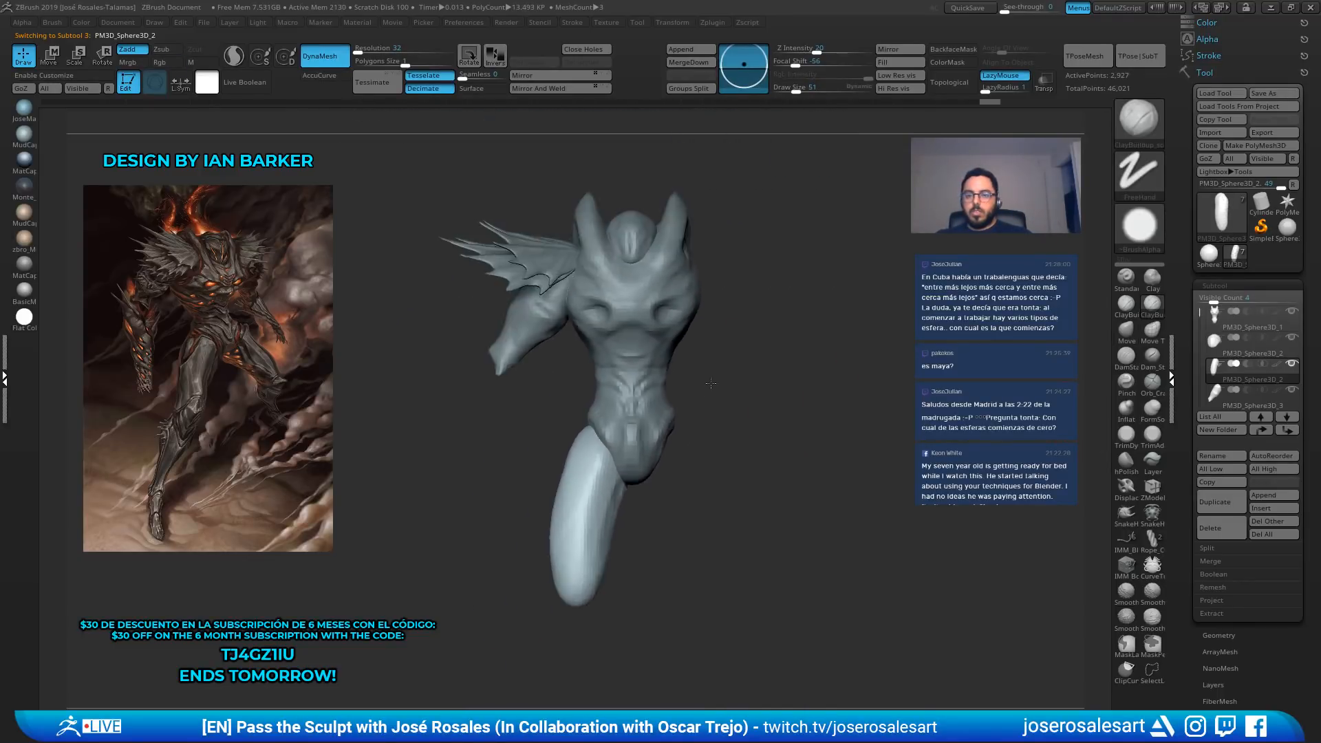
{"action": "left_click", "coordinate": [900, 49]}
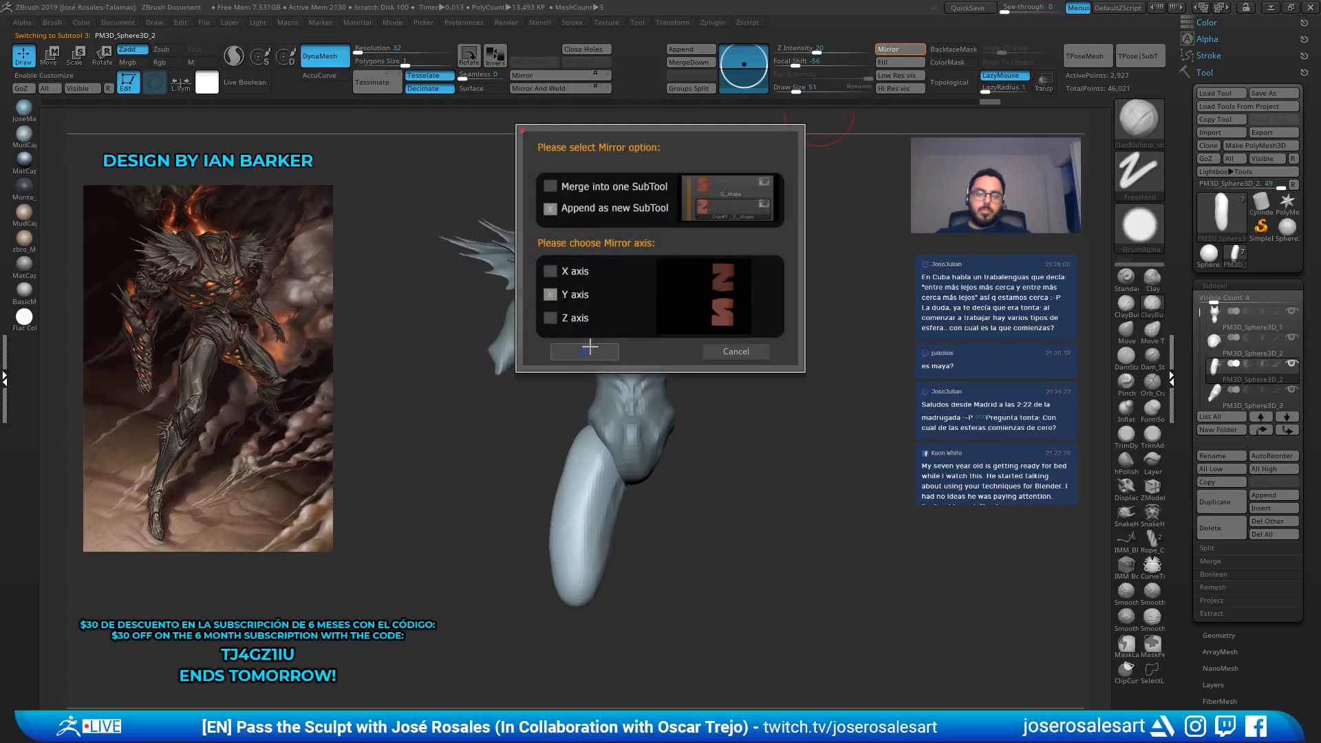
{"action": "left_click", "coordinate": [736, 351]}
{"action": "right_click_drag", "start_coordinate": [767, 412], "coordinate": [571, 371]}
{"action": "right_click_drag", "start_coordinate": [620, 296], "coordinate": [672, 449]}
Select the lower spiked shoulder plate and bend it around the shoulder with a gizmo deformer
{"action": "left_click", "coordinate": [653, 279], "text": "alt"}
{"action": "right_click_drag", "start_coordinate": [653, 279], "coordinate": [643, 368], "text": "alt"}
{"action": "key", "text": "w"}
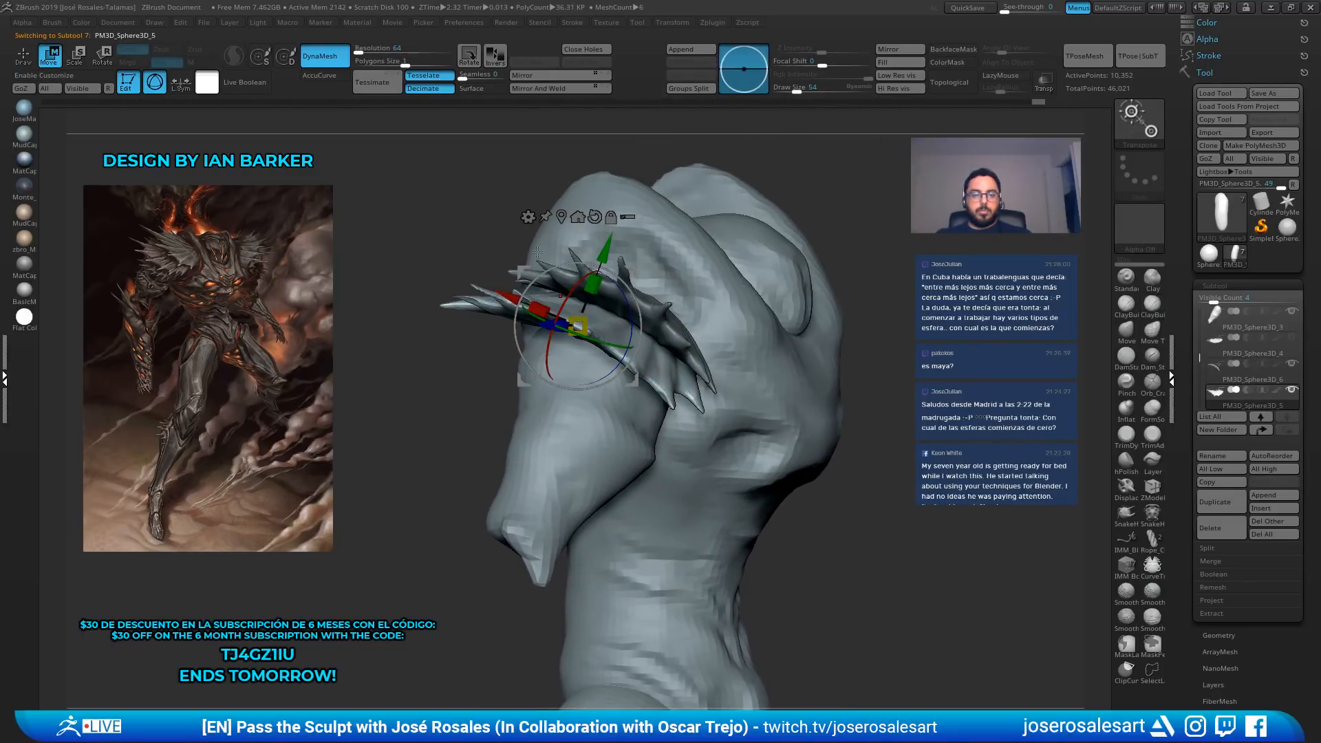
{"action": "left_click", "coordinate": [531, 216]}
{"action": "left_click", "coordinate": [575, 249]}
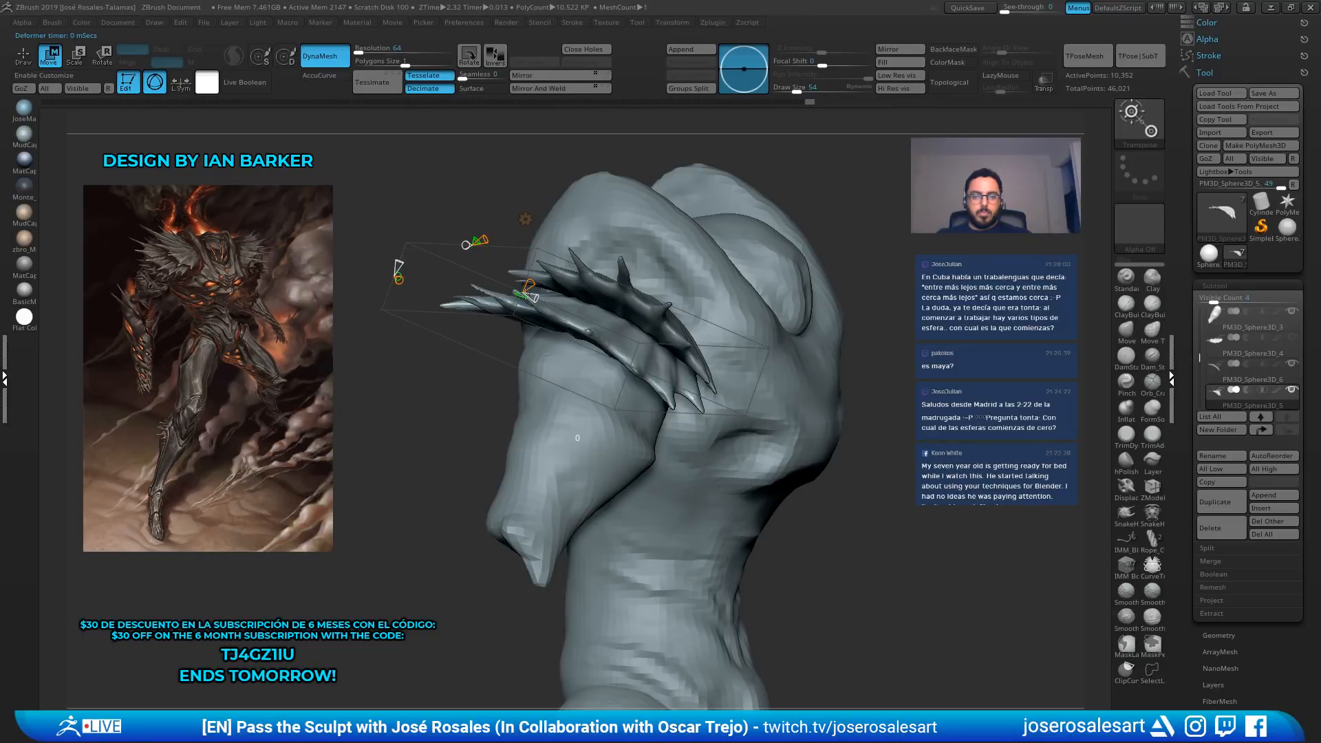
{"action": "mouse_move", "coordinate": [528, 283]}
{"action": "left_mouse_down"}
{"action": "mouse_move", "coordinate": [526, 270]}
{"action": "mouse_move", "coordinate": [530, 297]}
{"action": "left_mouse_up"}
{"action": "left_click_drag", "start_coordinate": [529, 233], "coordinate": [455, 264]}
Bend the upper spiked shoulder plate with the gizmo deformer and accept the deformation
{"action": "left_click", "coordinate": [550, 301], "text": "alt"}
{"action": "right_click_drag", "start_coordinate": [462, 262], "coordinate": [640, 261]}
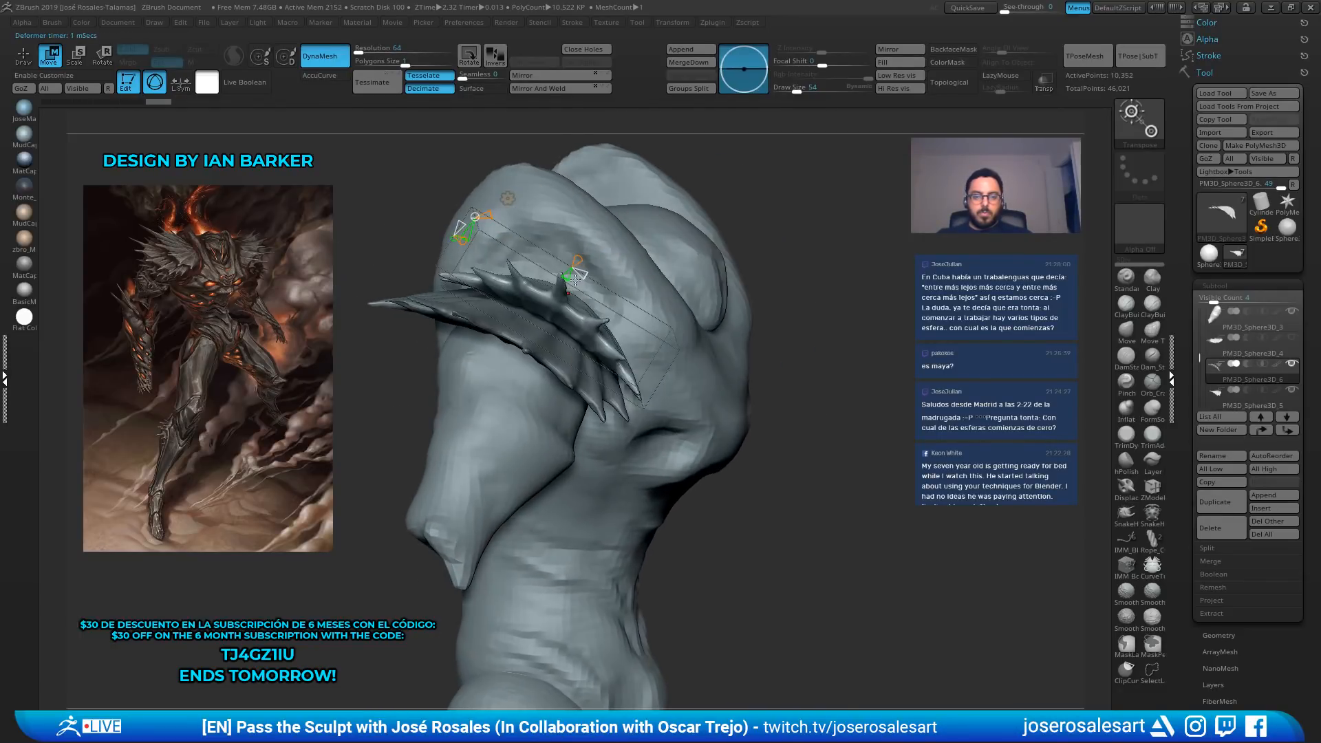
{"action": "left_click_drag", "start_coordinate": [567, 267], "coordinate": [564, 275]}
{"action": "mouse_move", "coordinate": [729, 265]}
{"action": "right_mouse_down"}
{"action": "mouse_move", "coordinate": [560, 264]}
{"action": "mouse_move", "coordinate": [636, 267]}
{"action": "right_mouse_up"}
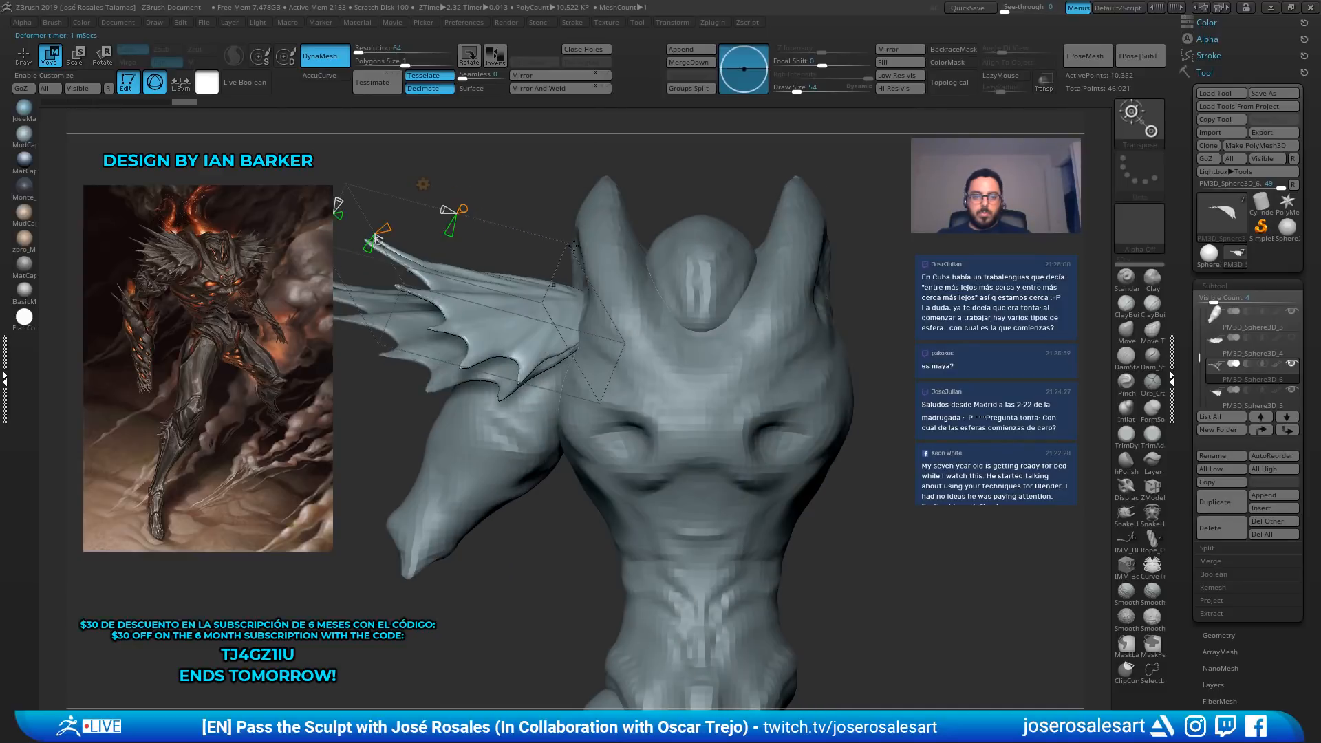
{"action": "key", "text": "q"}
{"action": "key", "text": "f"}
{"action": "mouse_move", "coordinate": [555, 207]}
{"action": "right_mouse_down"}
{"action": "mouse_move", "coordinate": [572, 358]}
{"action": "mouse_move", "coordinate": [622, 344]}
{"action": "right_mouse_up"}
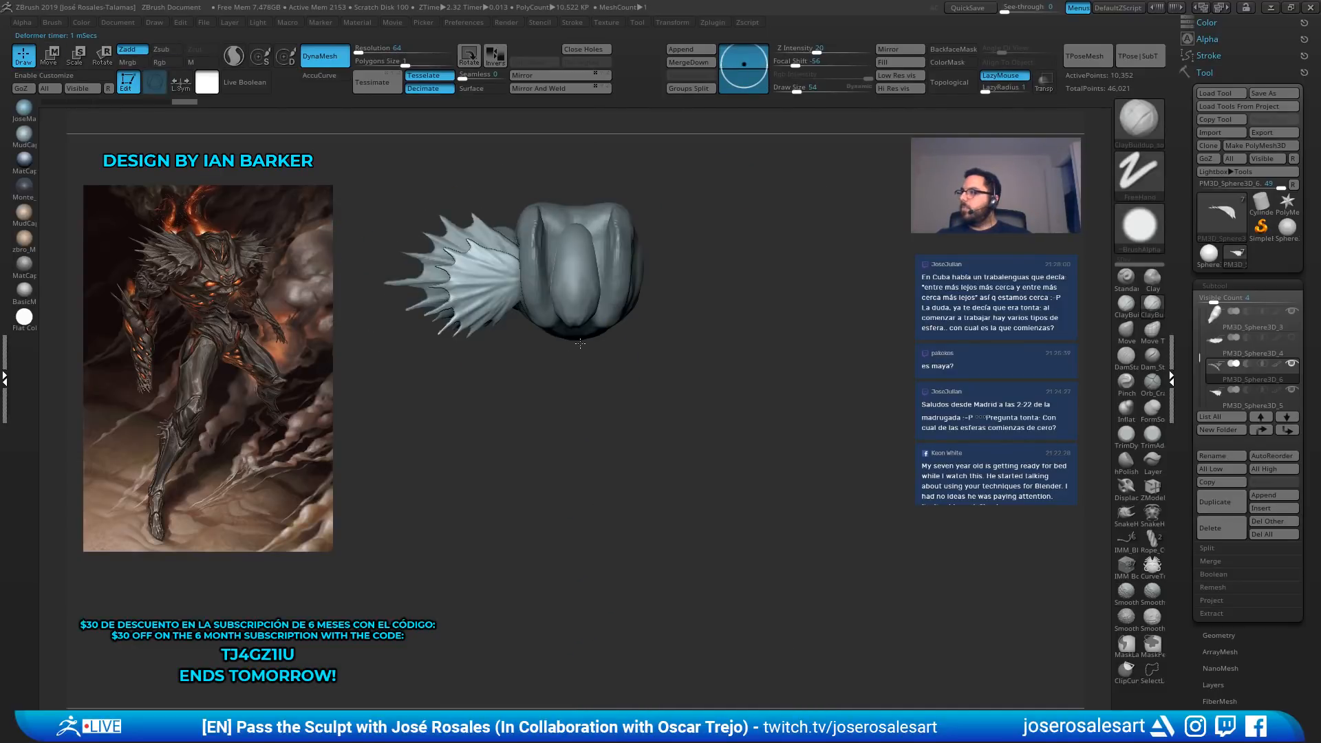
{"action": "mouse_move", "coordinate": [628, 143]}
{"action": "right_mouse_down"}
{"action": "mouse_move", "coordinate": [691, 179]}
{"action": "mouse_move", "coordinate": [636, 159]}
{"action": "right_mouse_up"}
{"action": "mouse_move", "coordinate": [637, 158]}
{"action": "right_mouse_down", "text": "ctrl"}
{"action": "mouse_move", "coordinate": [636, 213]}
{"action": "mouse_move", "coordinate": [648, 215]}
{"action": "right_mouse_up", "text": "ctrl"}
{"action": "key", "text": "w"}
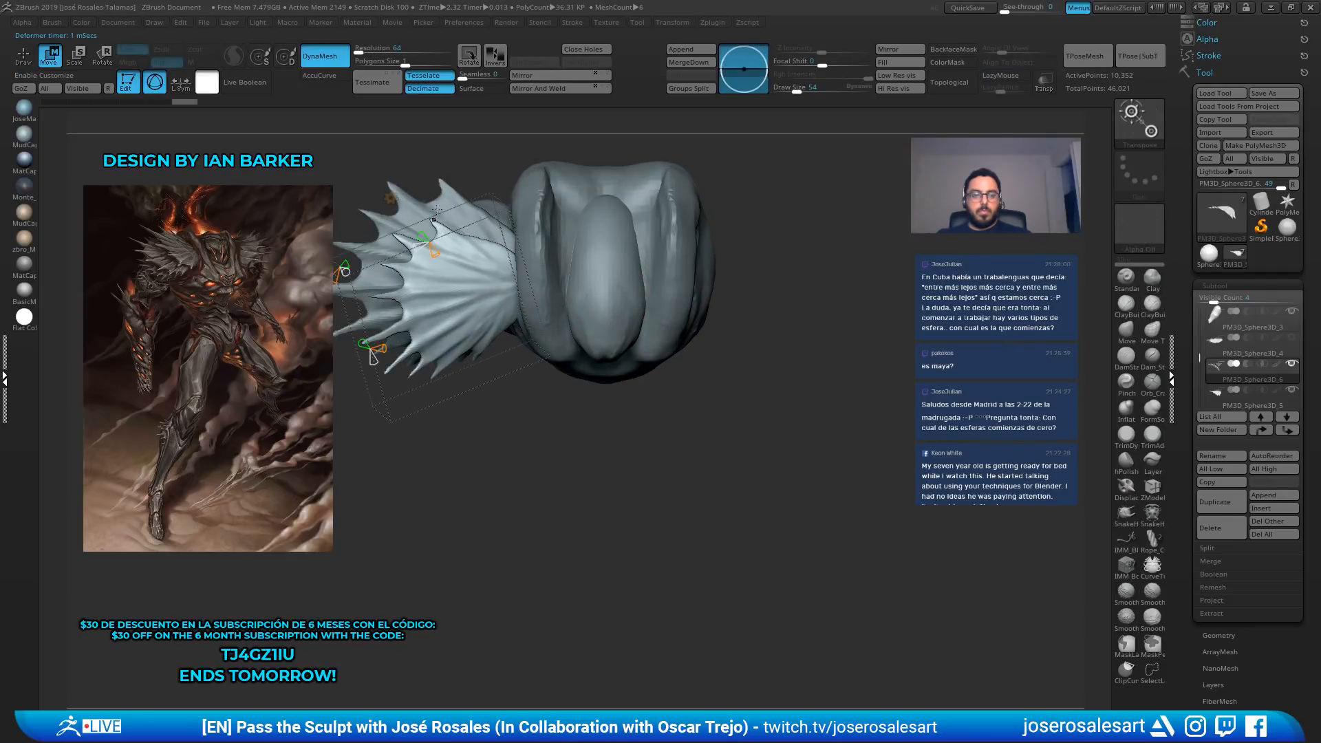
{"action": "left_click", "coordinate": [403, 239]}
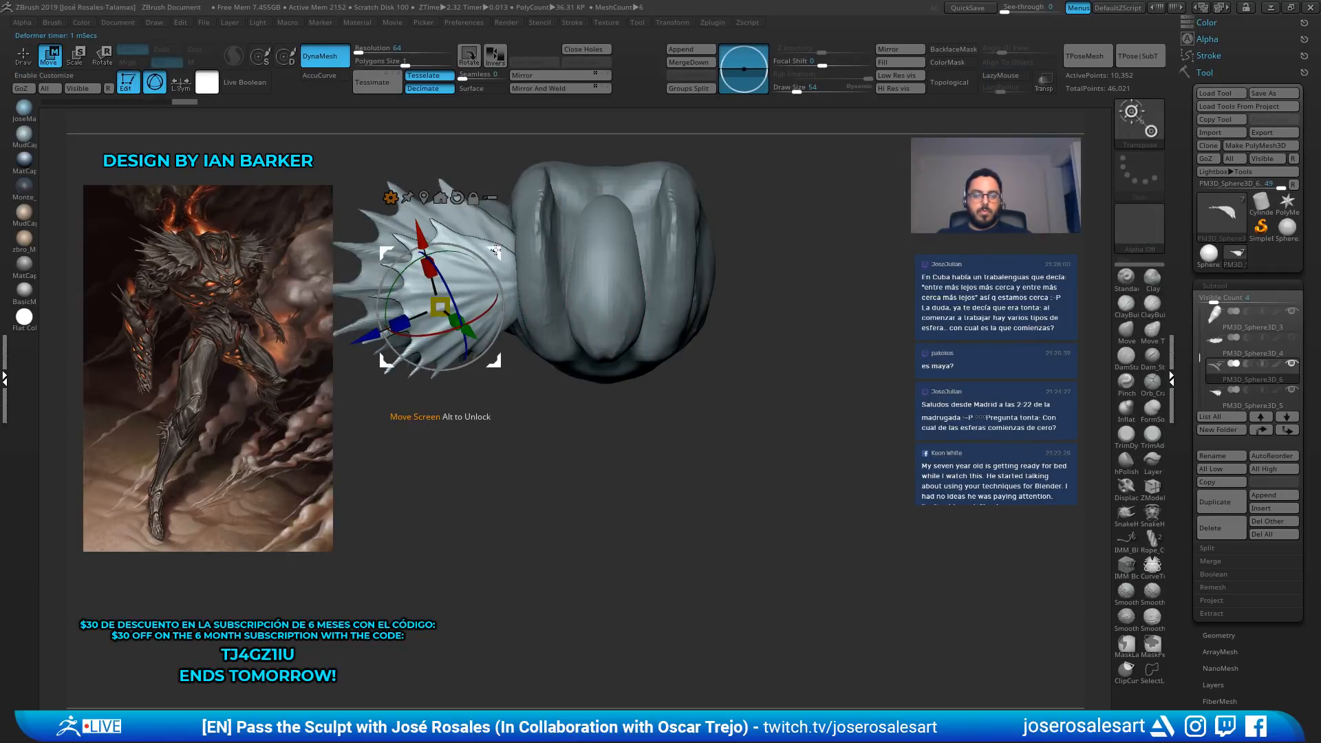
Reset the gizmo orientation and move the upper shoulder plate slightly backward and upward
{"action": "left_click", "coordinate": [458, 198], "text": "alt"}
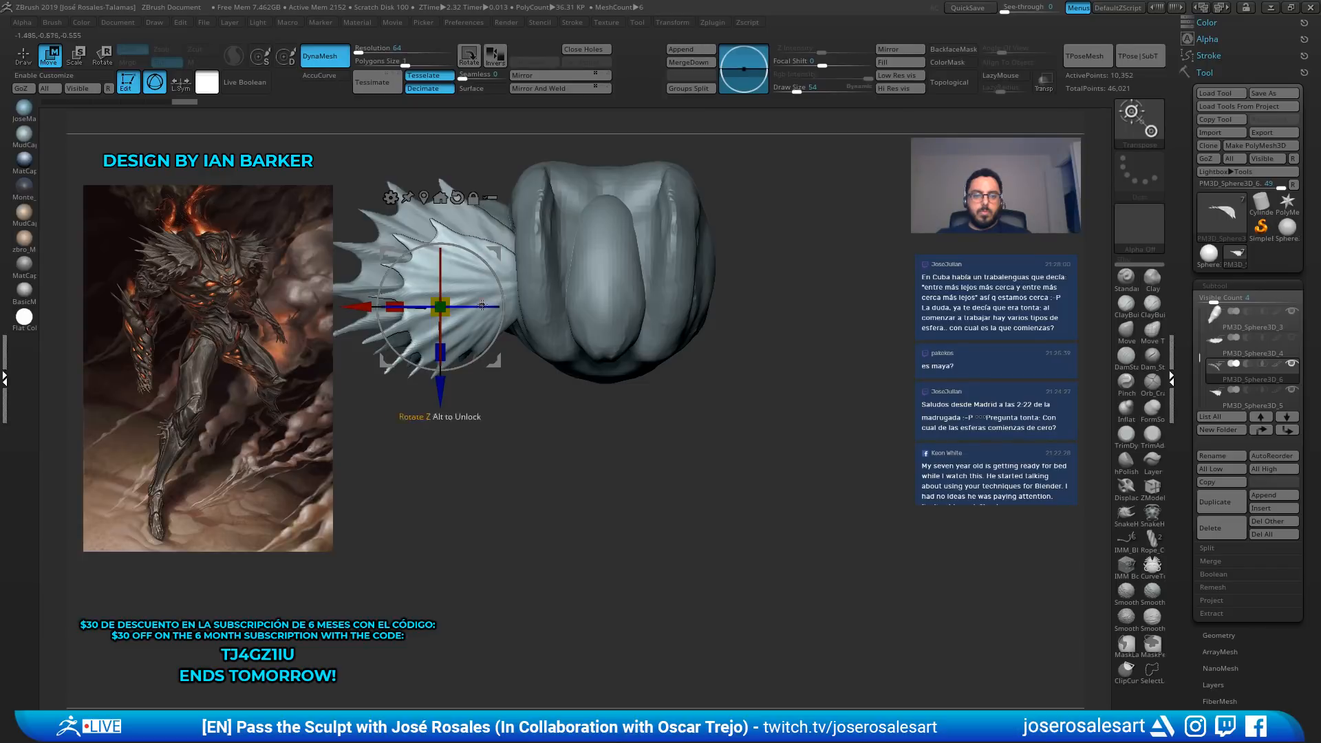
{"action": "left_click_drag", "start_coordinate": [440, 392], "coordinate": [440, 364]}
{"action": "right_click_drag", "start_coordinate": [436, 344], "coordinate": [504, 169], "text": "shift"}
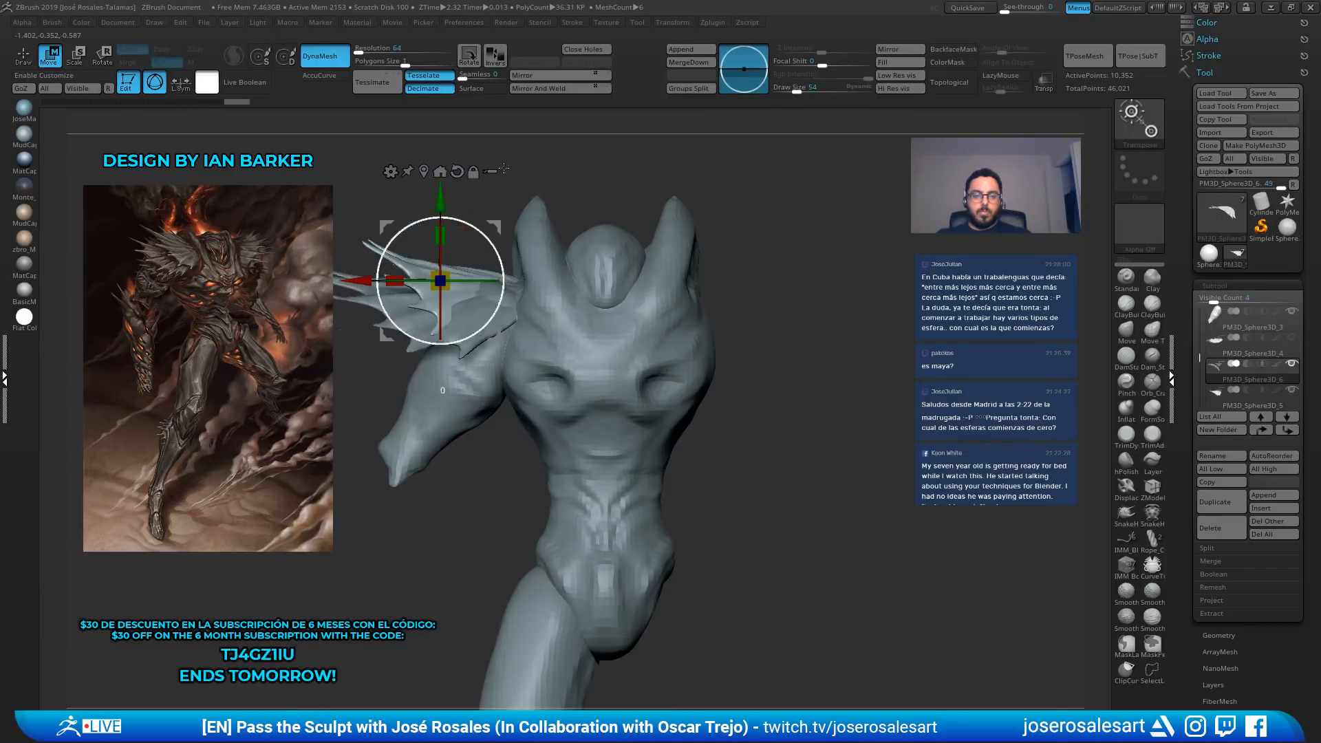
{"action": "left_click_drag", "start_coordinate": [441, 200], "coordinate": [440, 191]}
{"action": "right_click_drag", "start_coordinate": [454, 226], "coordinate": [562, 240], "text": "shift"}
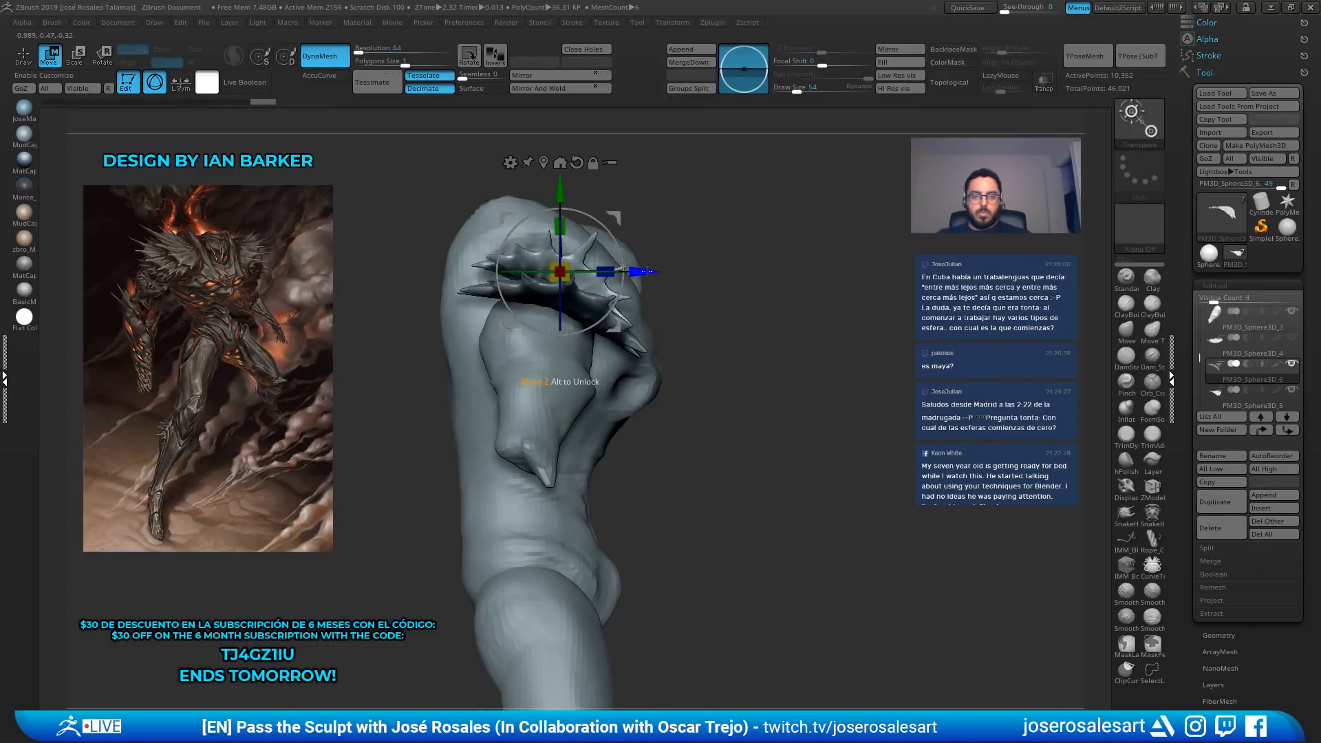
Tilt the upper shoulder plate in small rotations so it follows the shoulder above the lower plate
{"action": "left_click_drag", "start_coordinate": [620, 252], "coordinate": [616, 240]}
{"action": "key", "text": "q"}
{"action": "mouse_move", "coordinate": [713, 238]}
{"action": "right_mouse_down"}
{"action": "mouse_move", "coordinate": [634, 242]}
{"action": "mouse_move", "coordinate": [621, 281]}
{"action": "mouse_move", "coordinate": [745, 284]}
{"action": "mouse_move", "coordinate": [730, 263]}
{"action": "right_mouse_up"}
{"action": "key", "text": "w"}
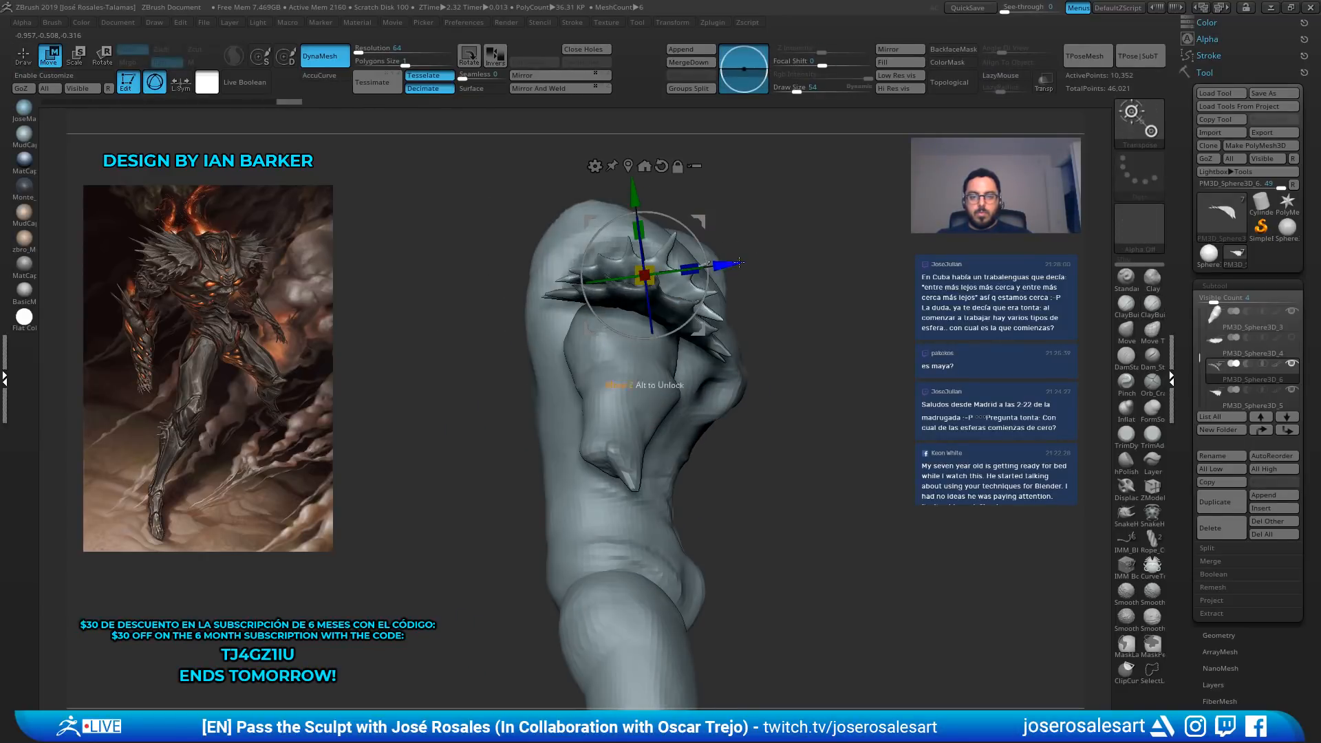
{"action": "left_click_drag", "start_coordinate": [706, 223], "coordinate": [711, 226]}
{"action": "key", "text": "q"}
{"action": "right_click_drag", "start_coordinate": [836, 241], "coordinate": [744, 243]}
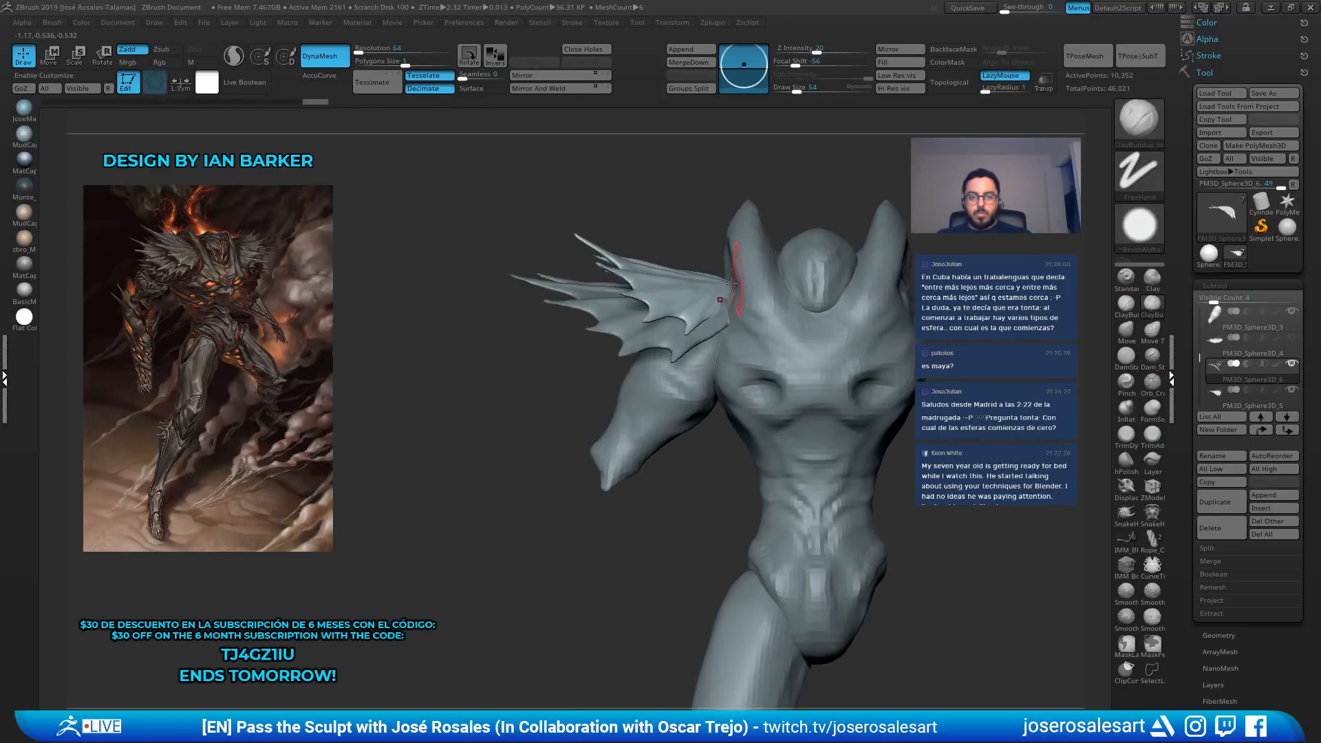
{"action": "right_click_drag", "start_coordinate": [685, 366], "coordinate": [774, 368]}
{"action": "key", "text": "w"}
{"action": "left_click_drag", "start_coordinate": [645, 214], "coordinate": [659, 209]}
{"action": "key", "text": "q"}
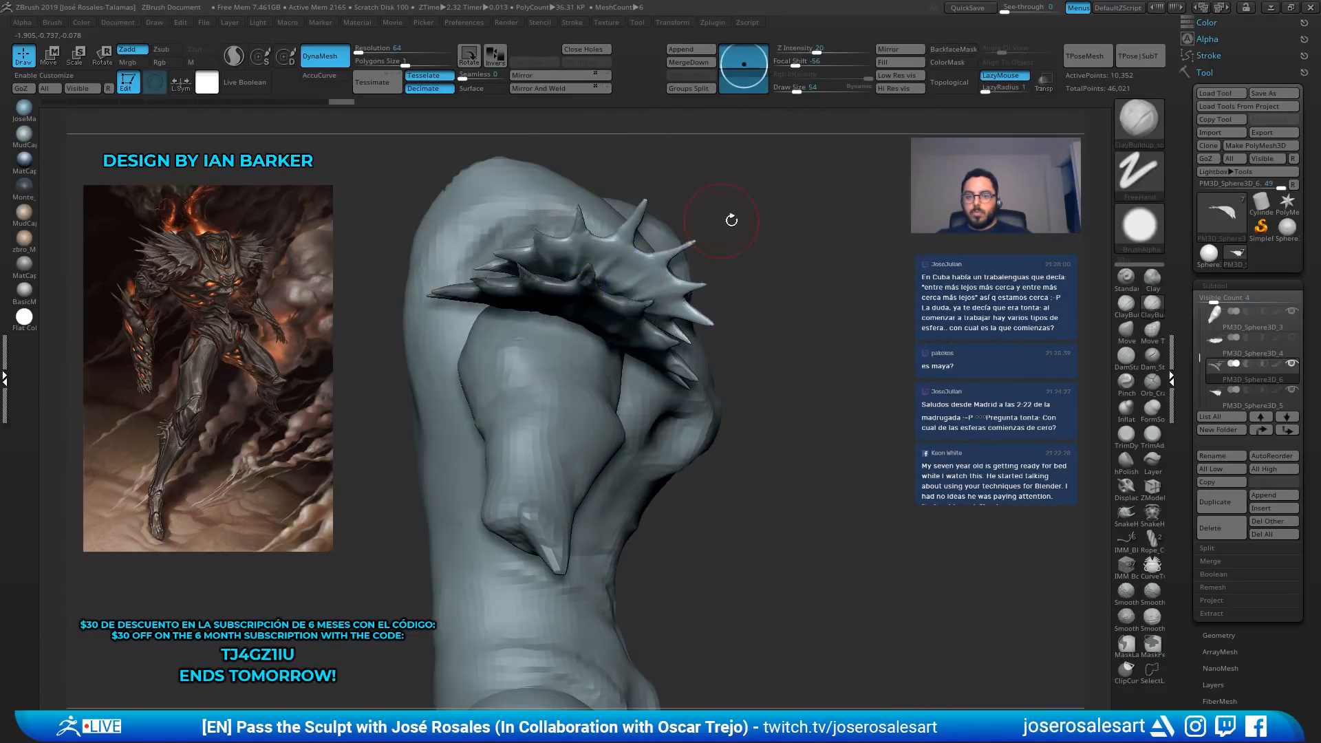
{"action": "right_click_drag", "start_coordinate": [729, 215], "coordinate": [339, 317]}
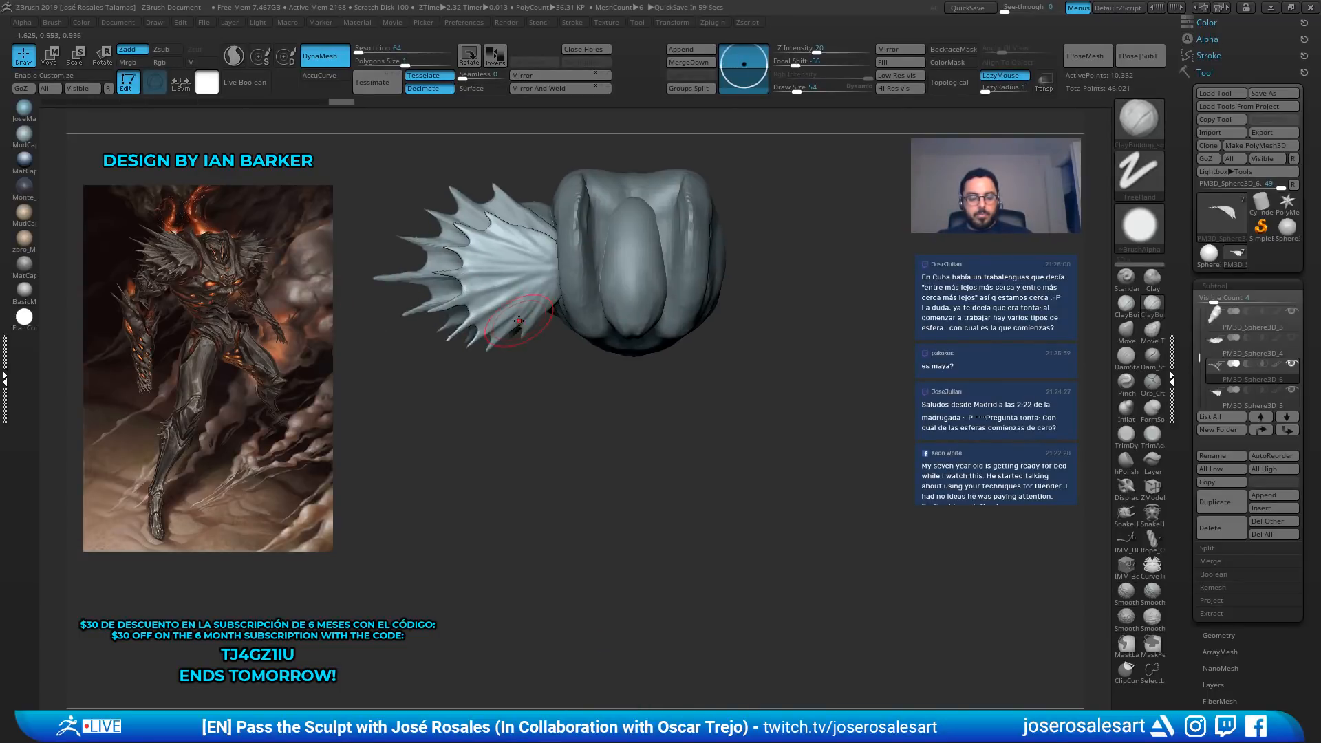
Pull the spiked edge of the upper shoulder plate with the Snake Hook brush, undoing and redoing the first attempt
{"action": "key", "text": "w"}
{"action": "key", "text": "q"}
{"action": "key", "text": "b"}
{"action": "key", "text": "s"}
{"action": "key", "text": "h"}
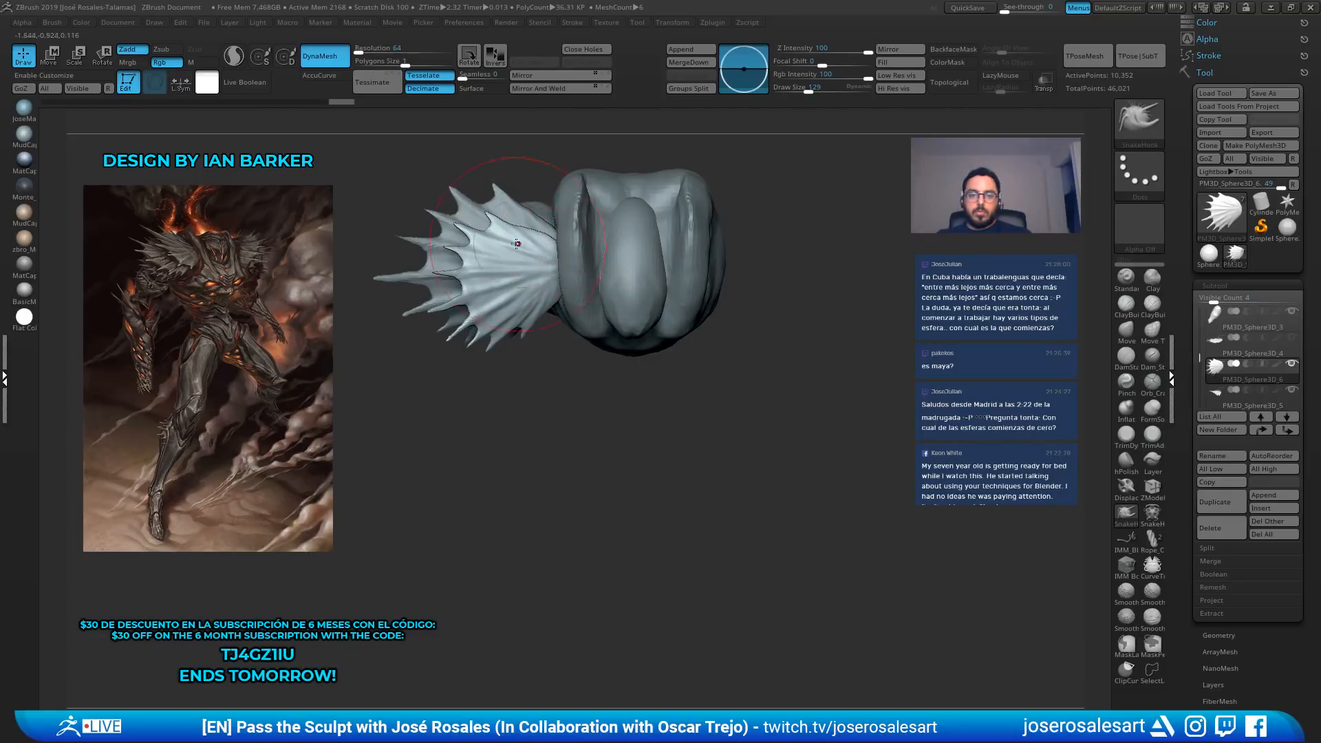
{"action": "right_click_drag", "start_coordinate": [541, 235], "coordinate": [509, 289]}
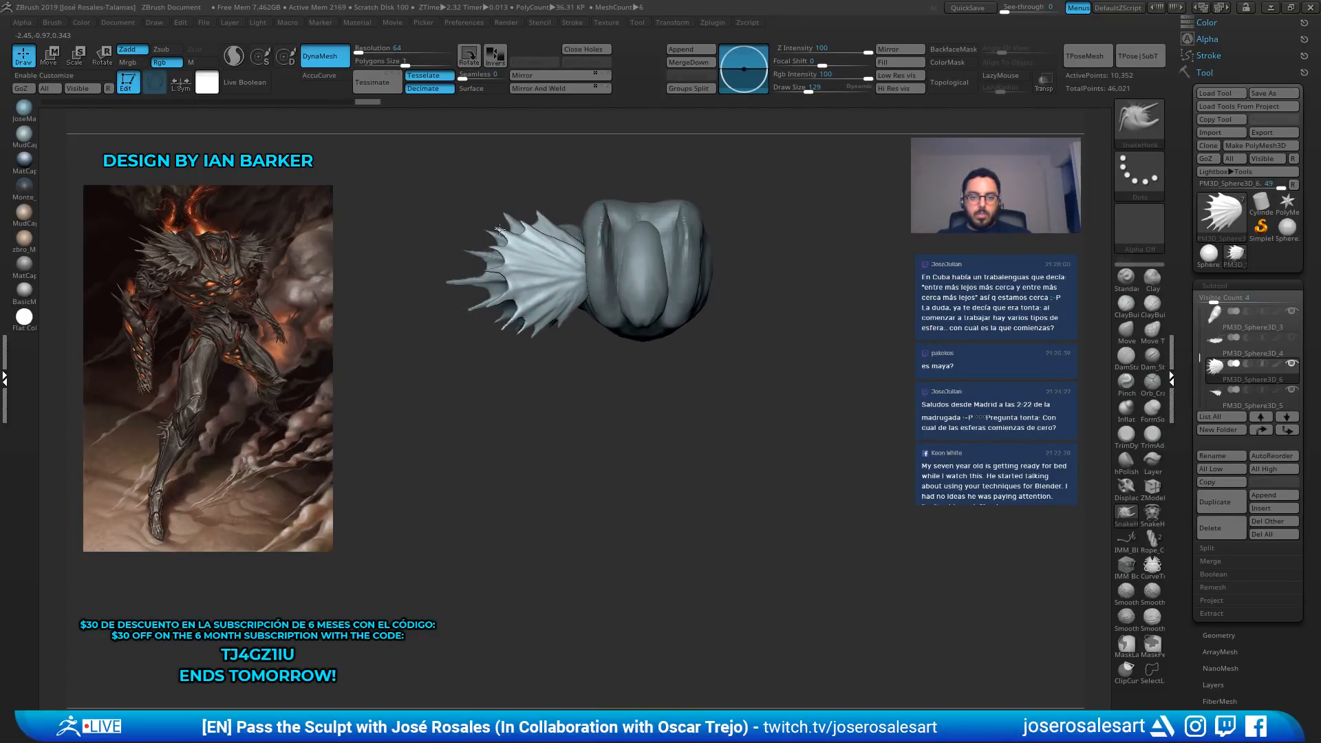
{"action": "left_click_drag", "start_coordinate": [507, 294], "coordinate": [520, 308]}
{"action": "key", "text": "["}
{"action": "key", "text": "ctrl+z"}
{"action": "key", "text": "ctrl+z"}
{"action": "mouse_move", "coordinate": [515, 248]}
{"action": "left_mouse_down"}
{"action": "mouse_move", "coordinate": [527, 261]}
{"action": "mouse_move", "coordinate": [547, 253]}
{"action": "left_mouse_up"}
{"action": "key", "text": "s"}
{"action": "right_click_drag", "start_coordinate": [553, 272], "coordinate": [885, 177]}
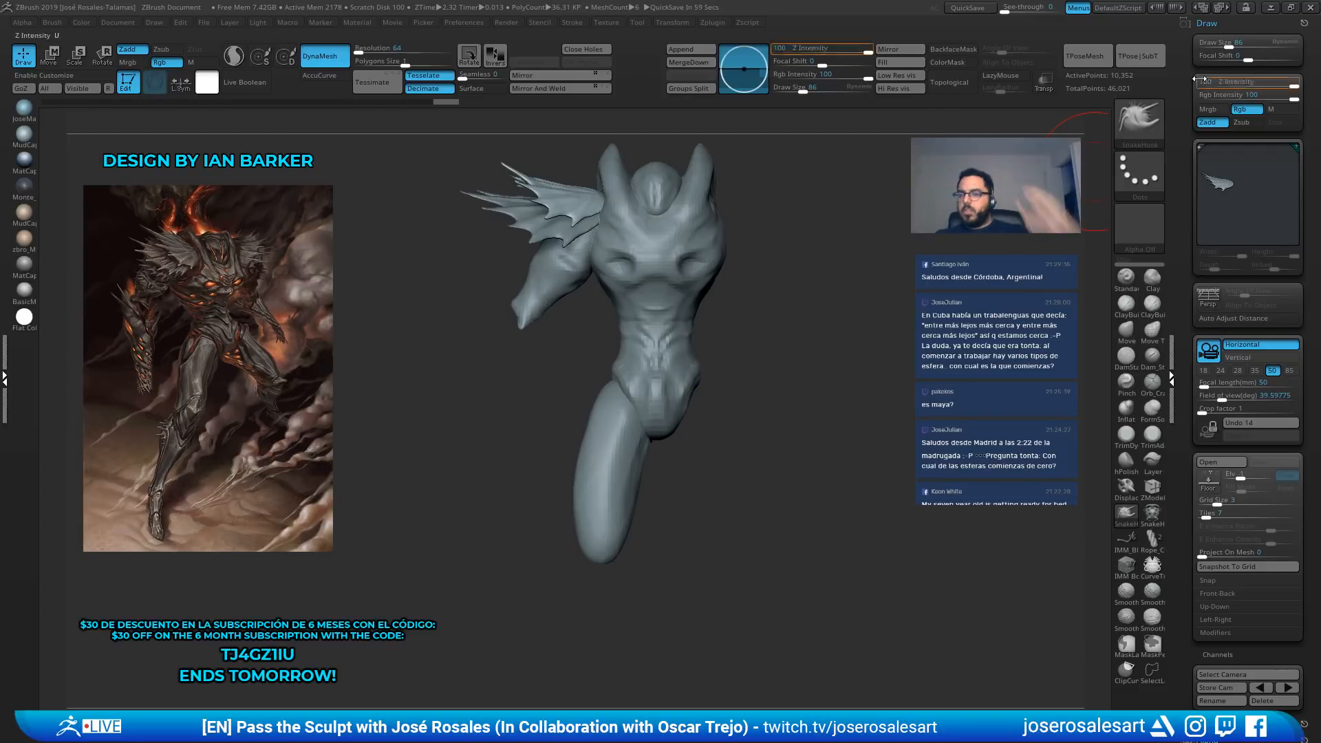
{"action": "left_click_drag", "start_coordinate": [1303, 23], "coordinate": [955, 234]}
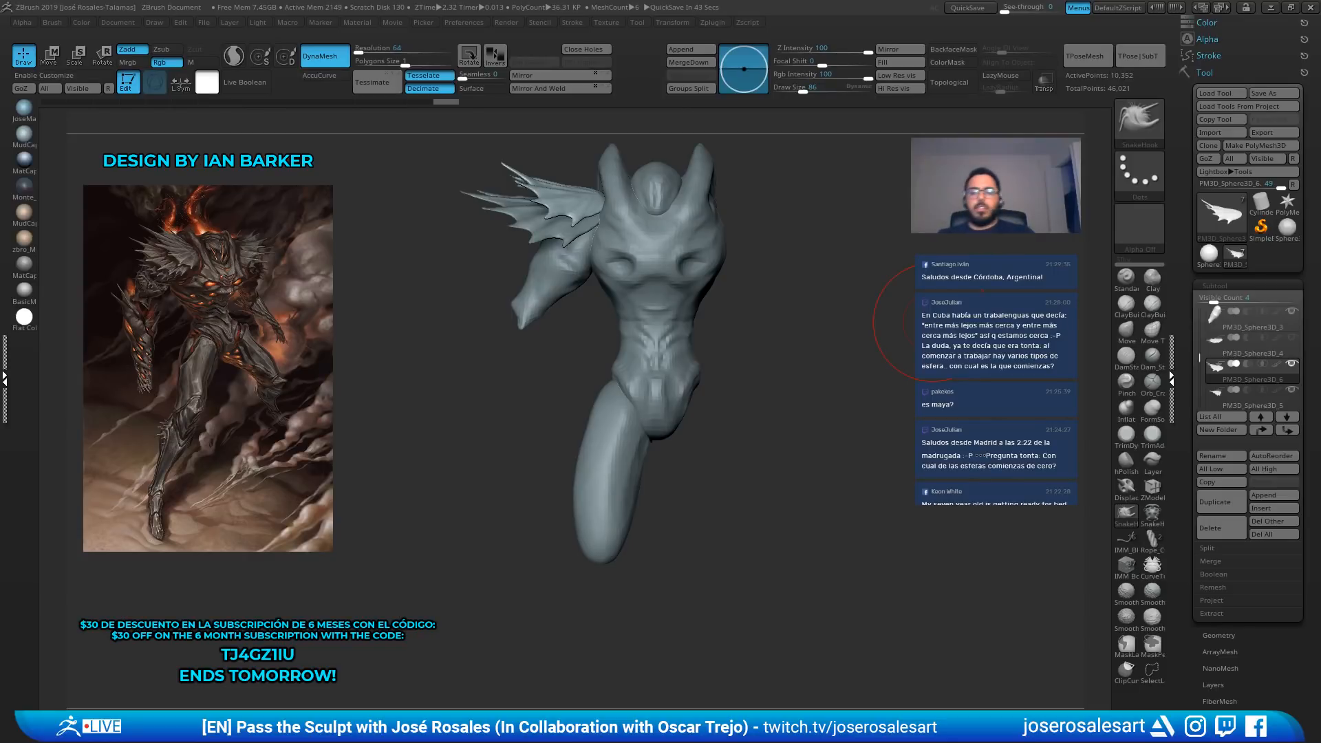
{"action": "left_click_drag", "start_coordinate": [986, 292], "coordinate": [818, 320]}
{"action": "mouse_move", "coordinate": [812, 262]}
{"action": "left_mouse_down"}
{"action": "mouse_move", "coordinate": [645, 258]}
{"action": "mouse_move", "coordinate": [812, 236]}
{"action": "left_mouse_up"}
{"action": "mouse_move", "coordinate": [761, 282]}
{"action": "left_mouse_down"}
{"action": "mouse_move", "coordinate": [857, 284]}
{"action": "mouse_move", "coordinate": [1198, 204]}
{"action": "left_mouse_up"}
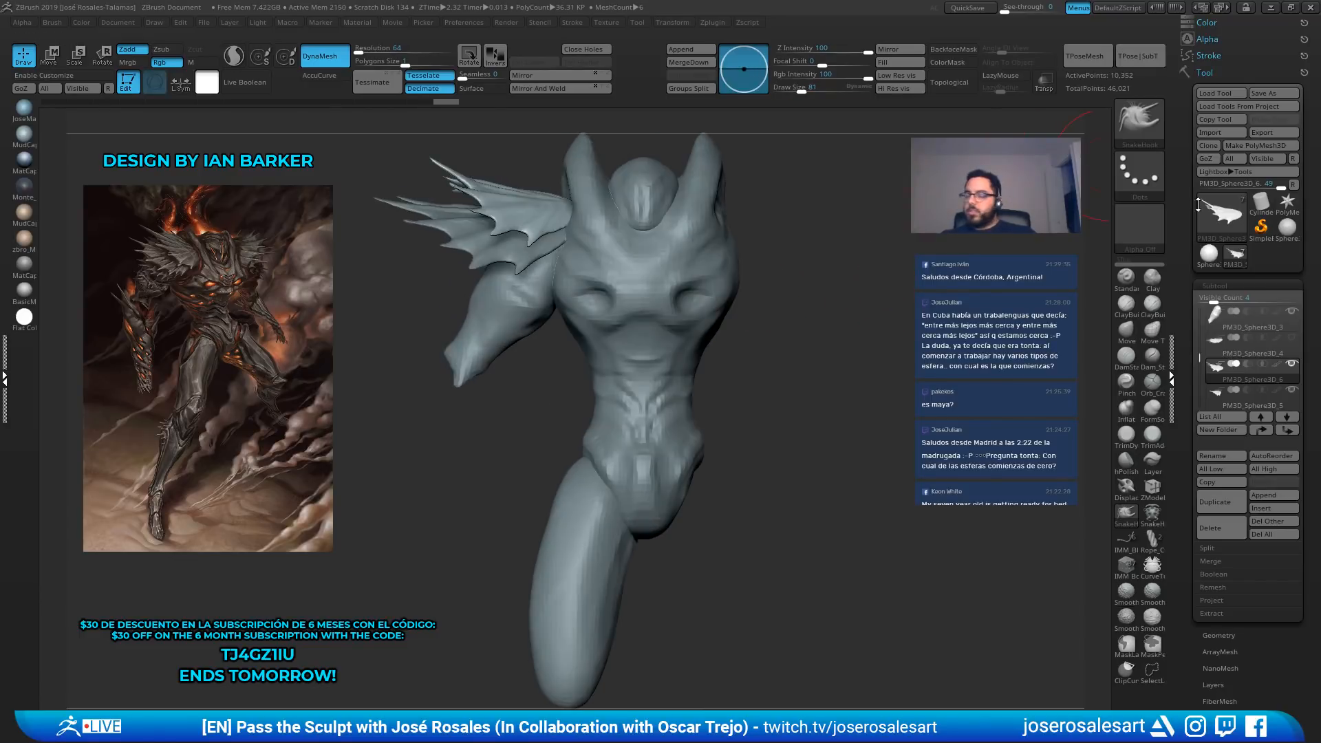
Switch to the Sphere3D primitive, show its wireframe and convert it to a PolyMesh3D
{"action": "left_click", "coordinate": [1215, 260]}
{"action": "key", "text": "f"}
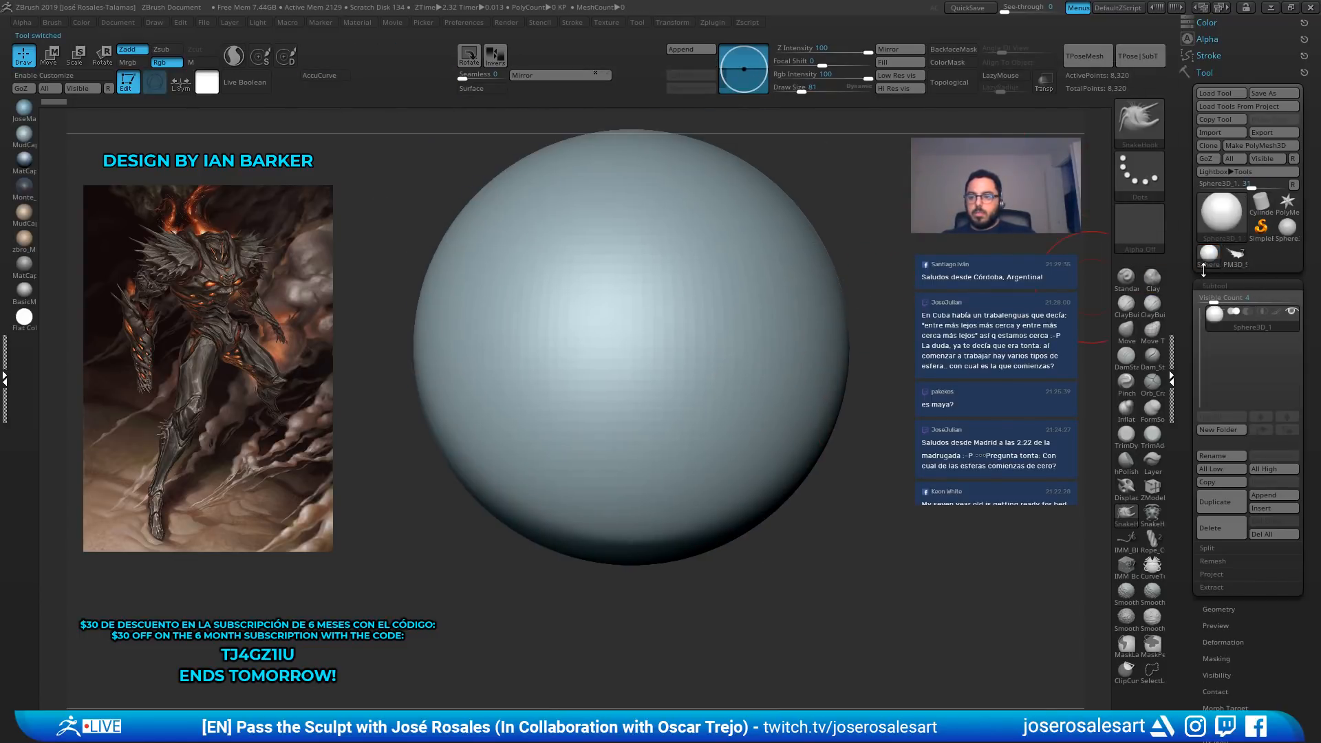
{"action": "key", "text": "shift+f"}
{"action": "right_click_drag", "start_coordinate": [717, 284], "coordinate": [668, 356]}
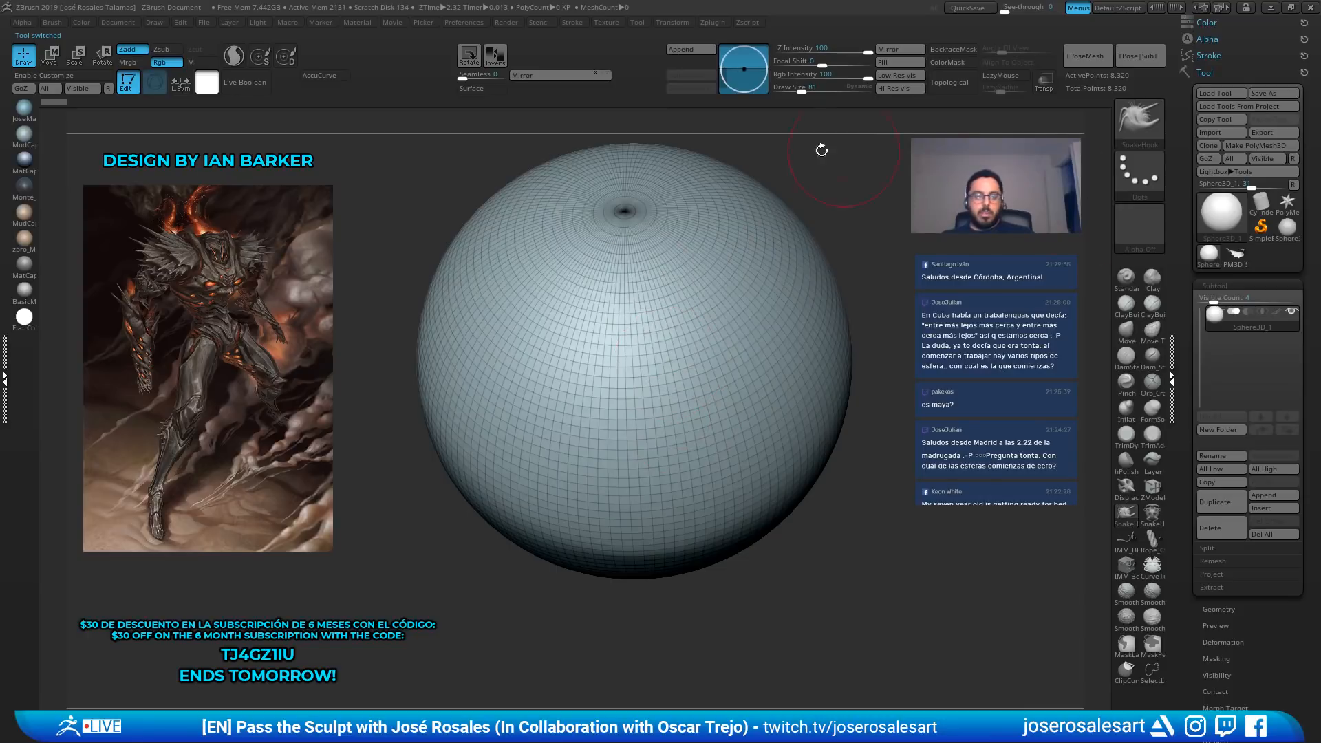
{"action": "left_click", "coordinate": [1262, 145]}
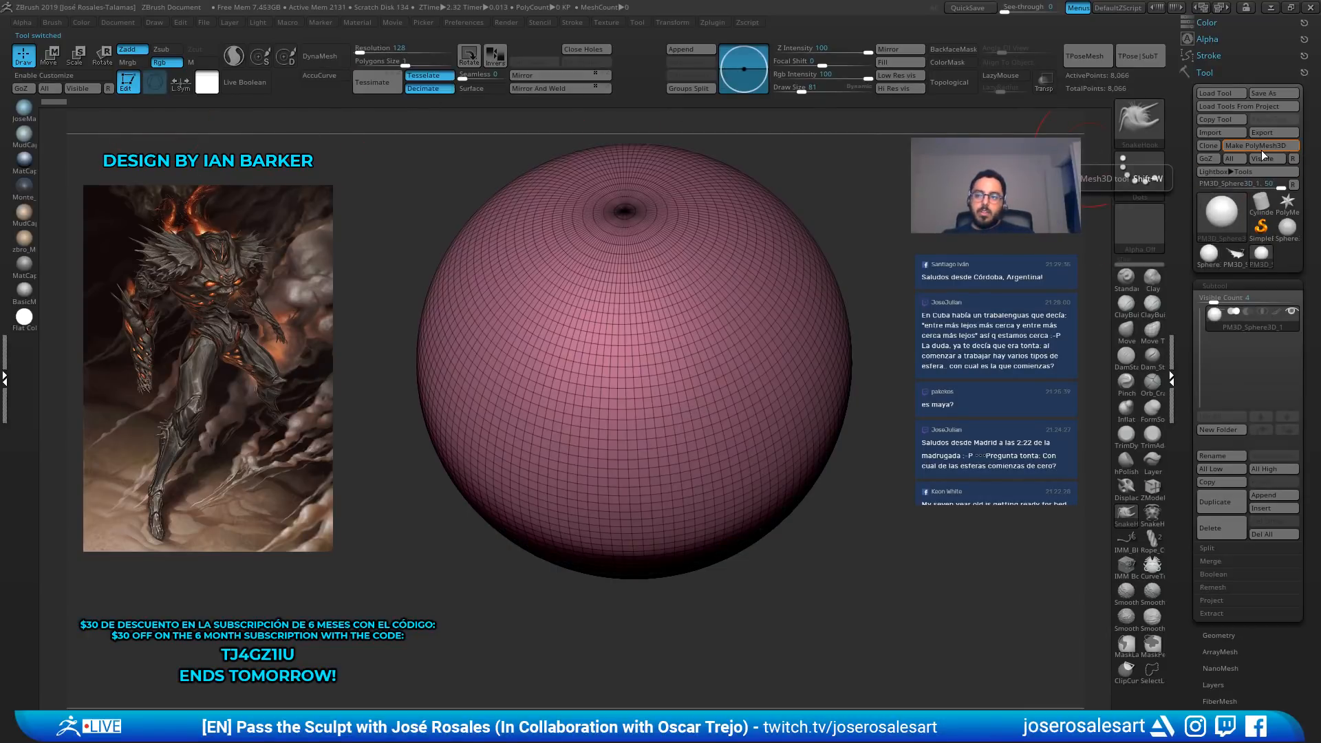
DynaMesh the sphere at resolution 128, then lower the resolution to 32 and remesh it
{"action": "left_click_drag", "start_coordinate": [384, 49], "coordinate": [426, 50]}
{"action": "left_click", "coordinate": [319, 55]}
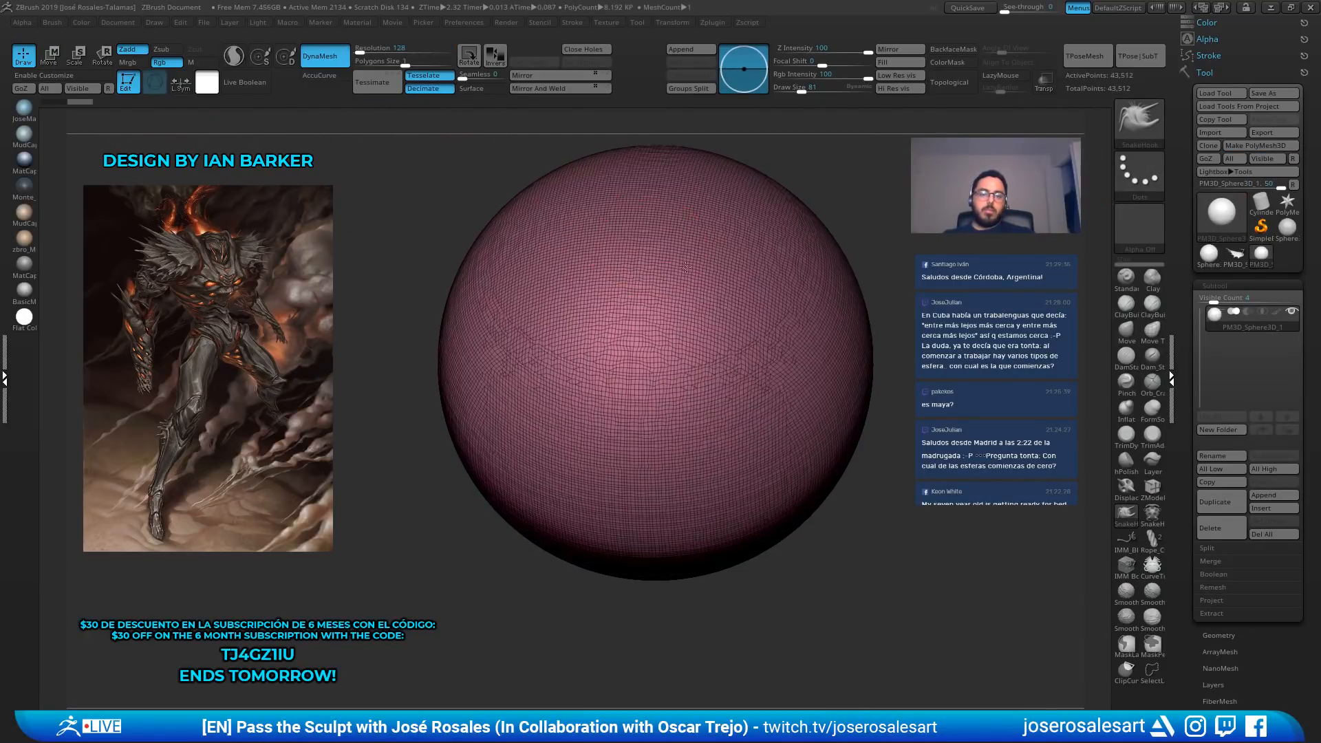
{"action": "left_click", "coordinate": [358, 55]}
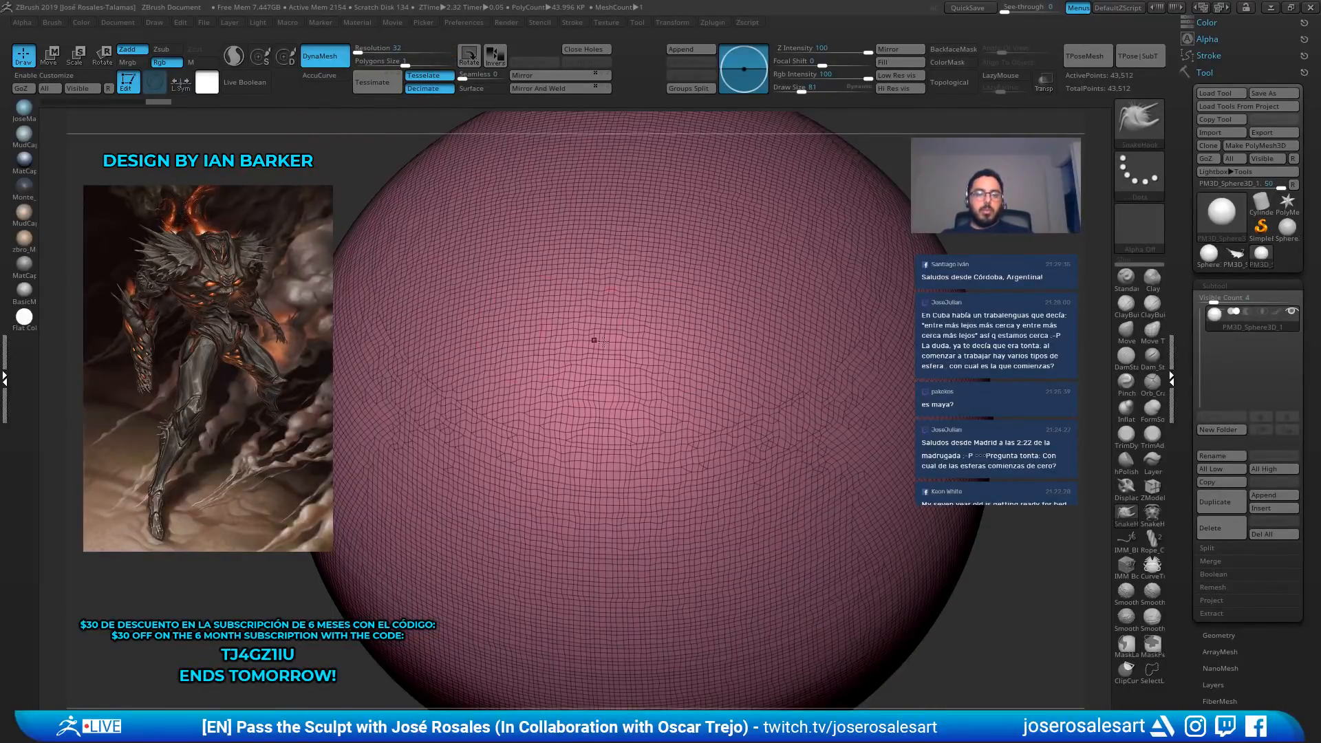
{"action": "right_click_drag", "start_coordinate": [596, 339], "coordinate": [530, 323], "text": "ctrl"}
{"action": "left_click_drag", "start_coordinate": [849, 413], "coordinate": [884, 447], "text": "ctrl"}
{"action": "right_click_drag", "start_coordinate": [585, 302], "coordinate": [530, 232], "text": "ctrl"}
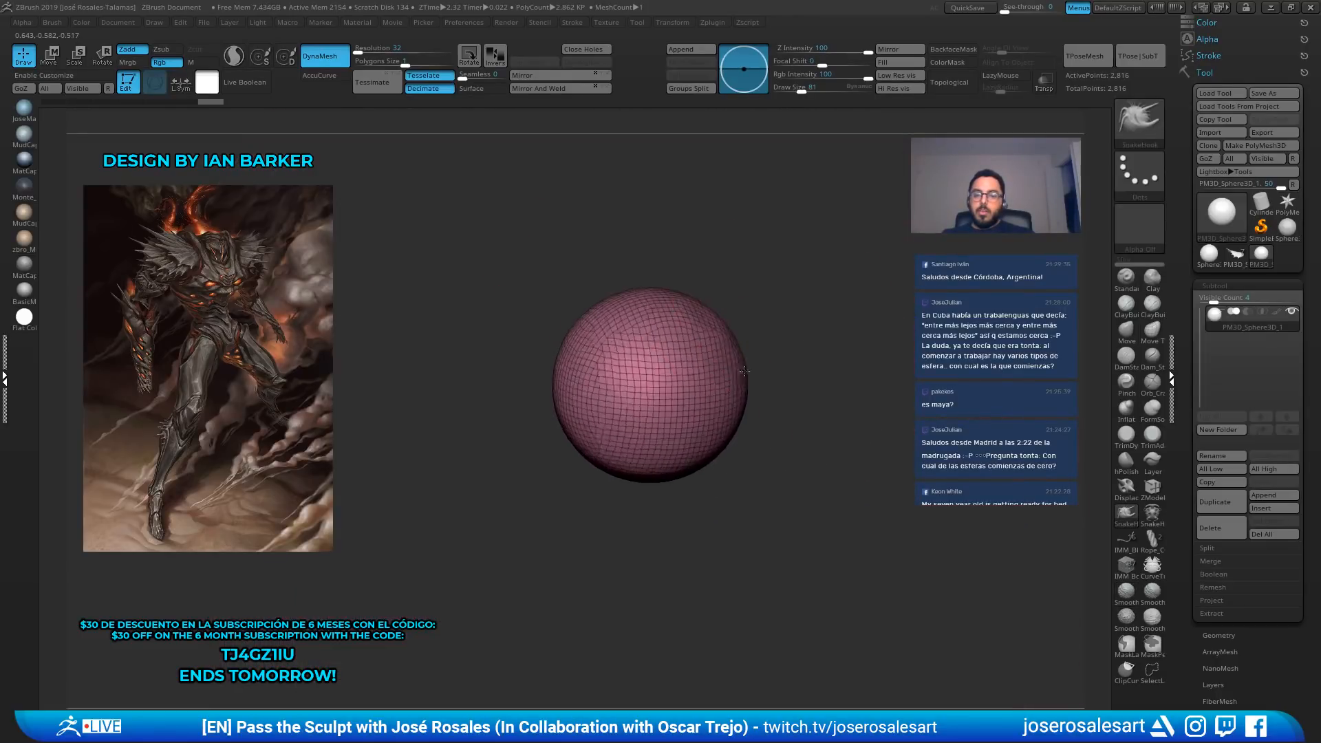
Return to the demon model and compare the wireframe density of the upper shoulder plate and the arm
{"action": "left_click", "coordinate": [1235, 254]}
{"action": "right_click_drag", "start_coordinate": [673, 360], "coordinate": [454, 330]}
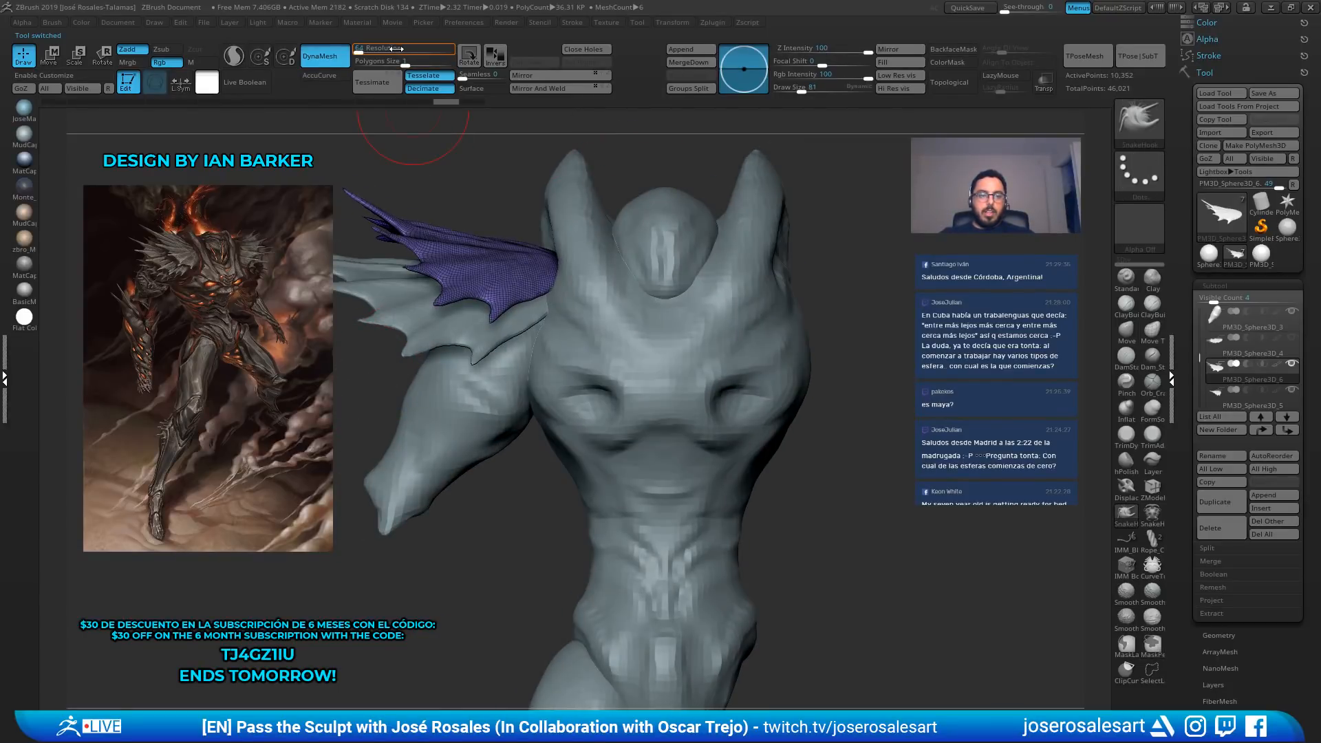
{"action": "right_click_drag", "start_coordinate": [292, 140], "coordinate": [683, 346]}
{"action": "left_click", "coordinate": [466, 448], "text": "alt"}
Switch to the ClayBuildup brush and make the torso the active subtool
{"action": "key", "text": "s"}
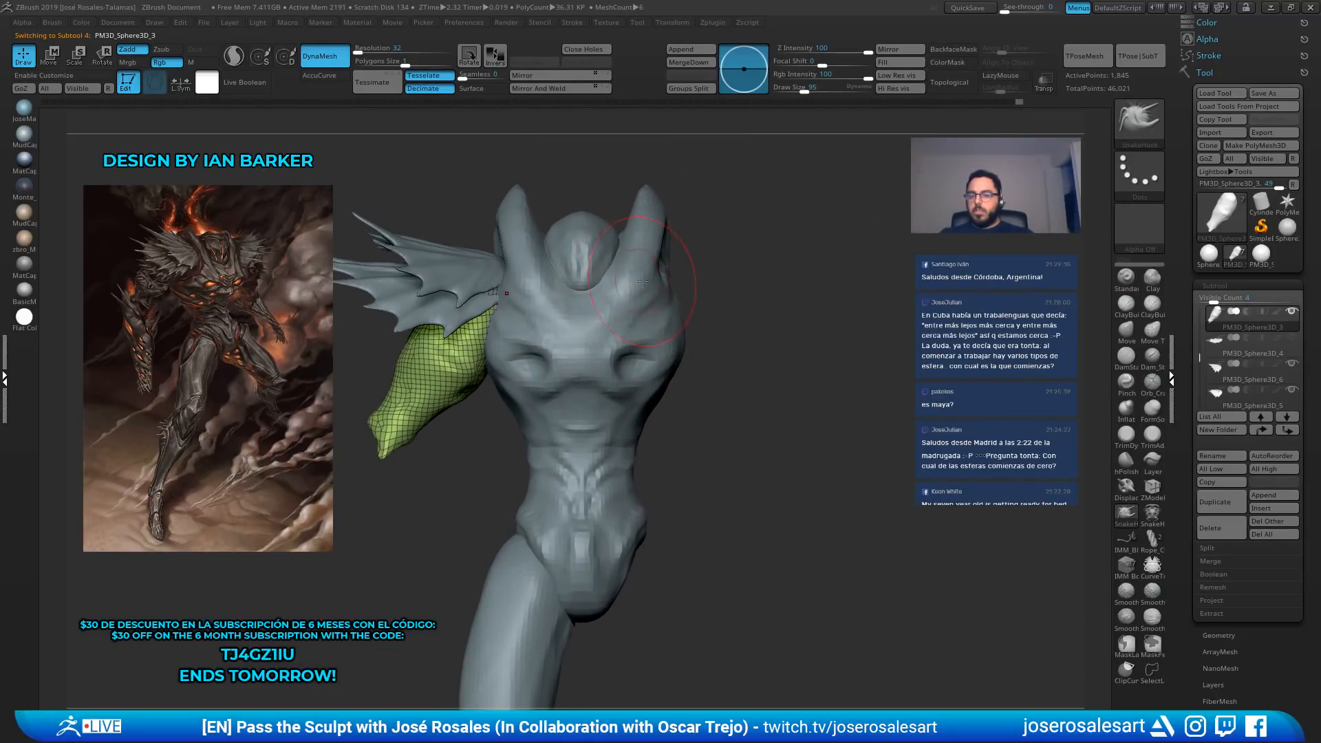
{"action": "mouse_move", "coordinate": [670, 292]}
{"action": "left_mouse_down"}
{"action": "mouse_move", "coordinate": [670, 305]}
{"action": "mouse_move", "coordinate": [620, 321]}
{"action": "left_mouse_up"}
{"action": "key", "text": "b"}
{"action": "key", "text": "c"}
{"action": "key", "text": "b"}
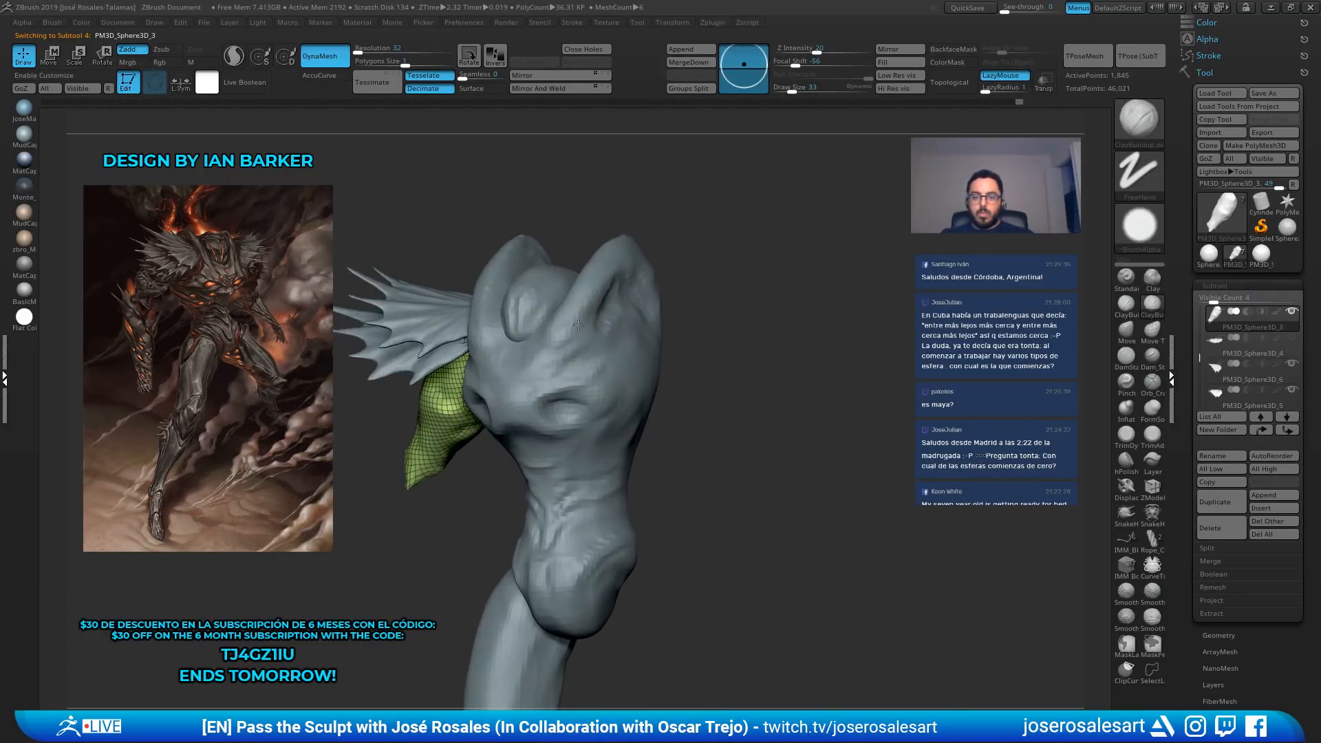
{"action": "left_click", "coordinate": [561, 344], "text": "alt"}
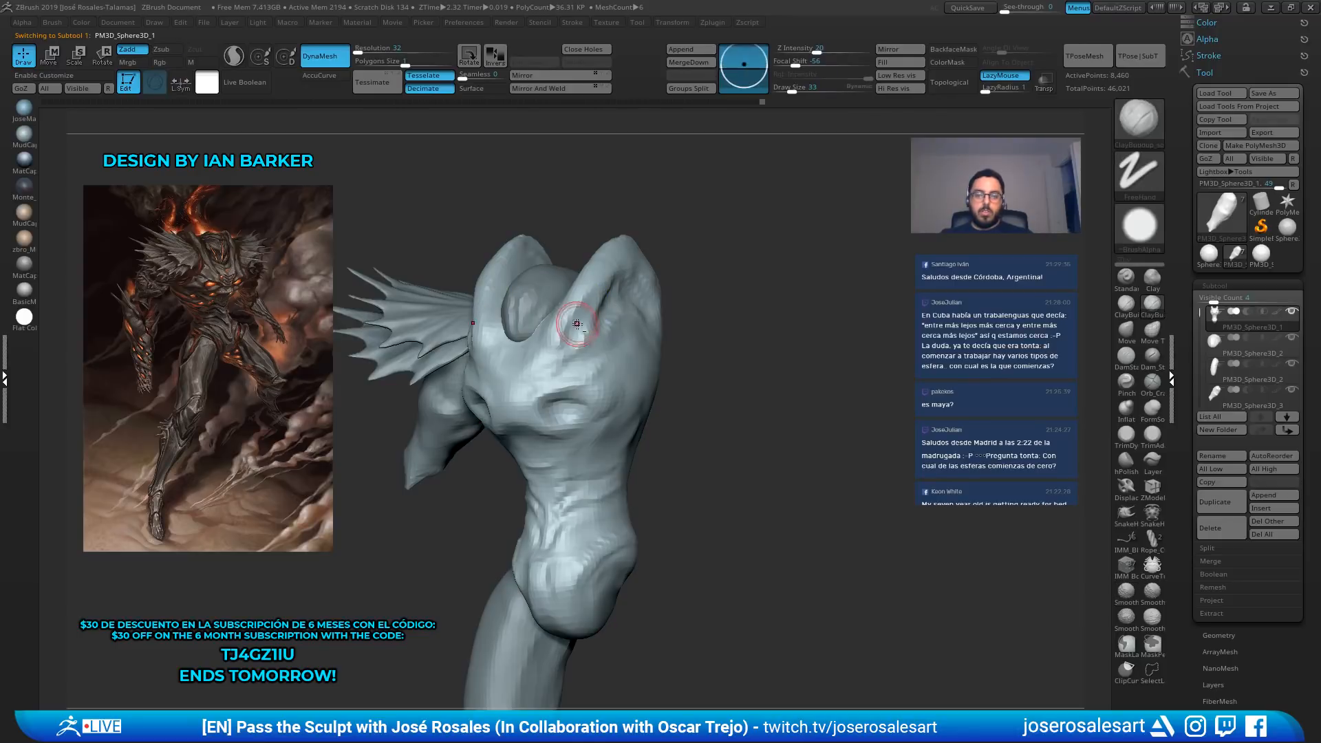
Build up the chest forms above the sunken pectoral hollows with ClayBuildup strokes
{"action": "mouse_move", "coordinate": [542, 328]}
{"action": "right_mouse_down", "text": "ctrl"}
{"action": "mouse_move", "coordinate": [688, 309]}
{"action": "mouse_move", "coordinate": [713, 172]}
{"action": "right_mouse_up", "text": "ctrl"}
{"action": "mouse_move", "coordinate": [613, 328]}
{"action": "right_mouse_down"}
{"action": "mouse_move", "coordinate": [651, 341]}
{"action": "mouse_move", "coordinate": [613, 365]}
{"action": "mouse_move", "coordinate": [630, 433]}
{"action": "mouse_move", "coordinate": [591, 427]}
{"action": "mouse_move", "coordinate": [636, 440]}
{"action": "right_mouse_up"}
{"action": "right_click", "coordinate": [633, 440]}
{"action": "left_click", "coordinate": [630, 420]}
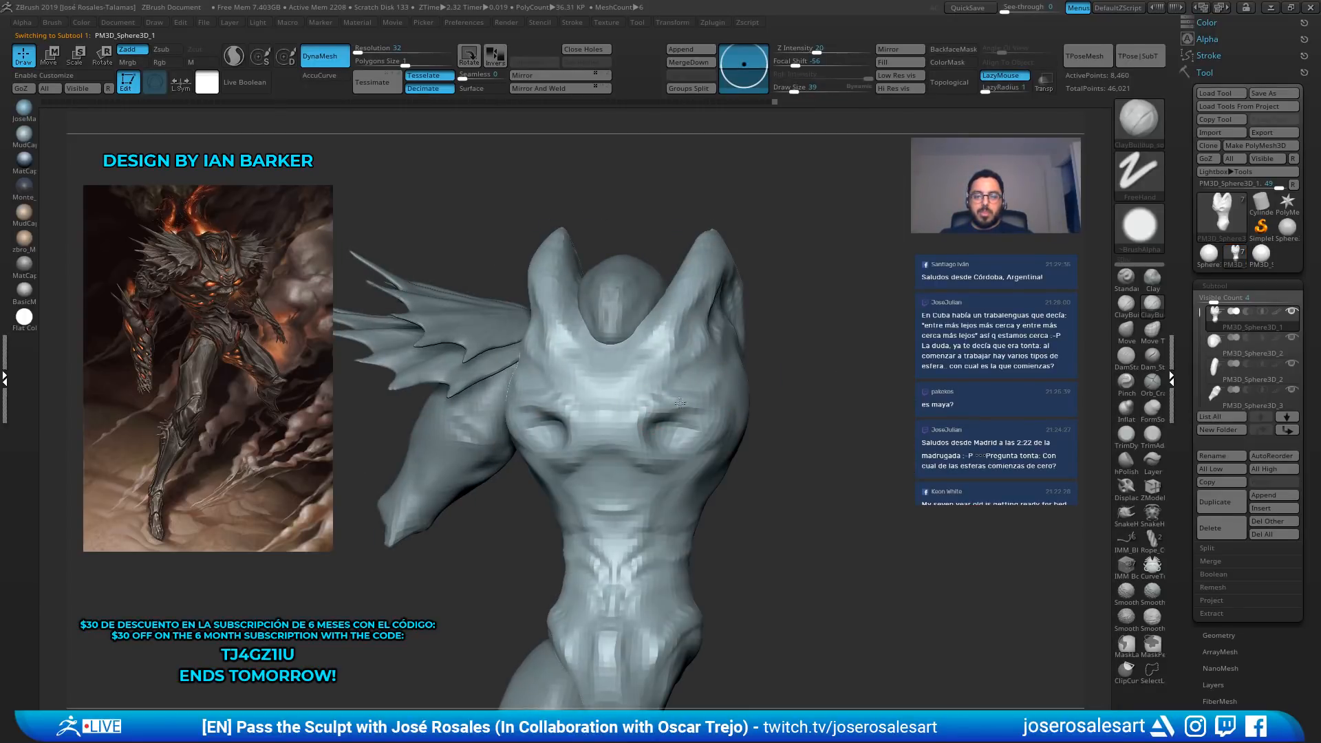
{"action": "right_click_drag", "start_coordinate": [677, 403], "coordinate": [562, 410]}
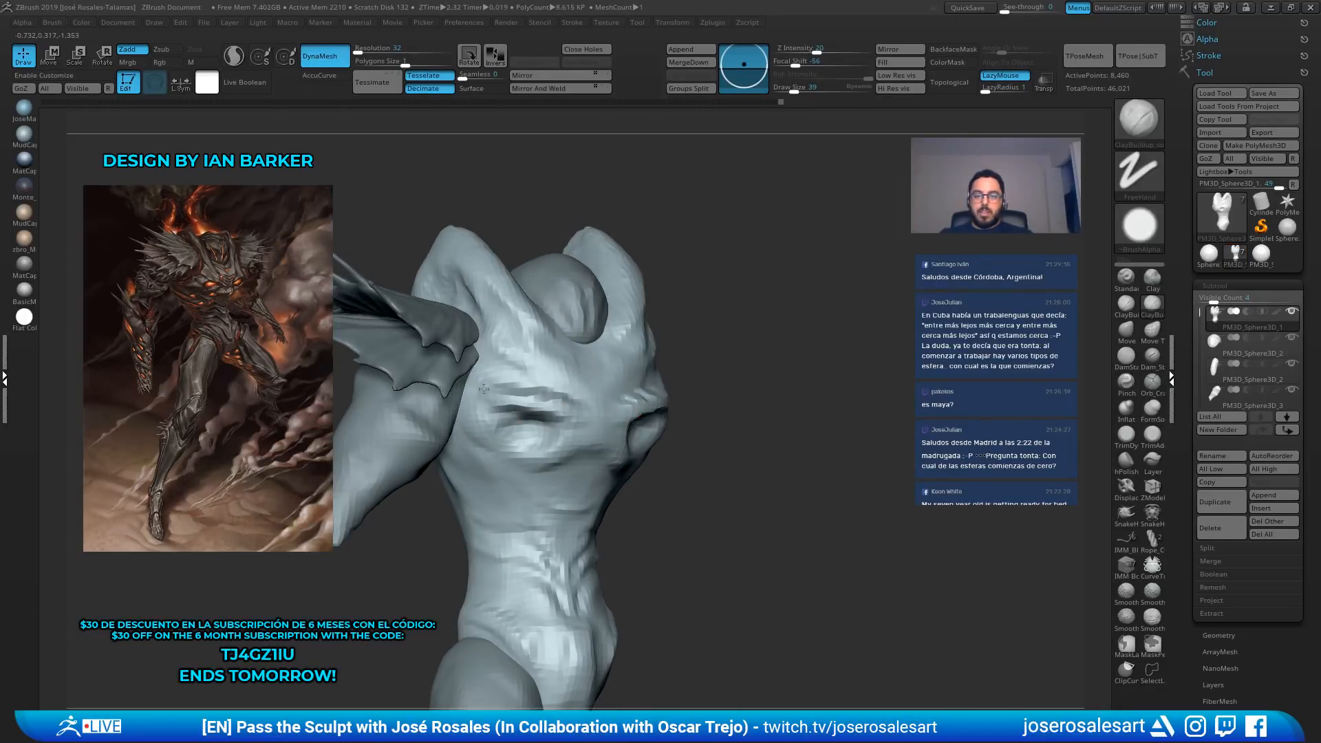
{"action": "left_click_drag", "start_coordinate": [537, 400], "coordinate": [508, 415]}
{"action": "right_click_drag", "start_coordinate": [508, 415], "coordinate": [550, 406]}
{"action": "left_click_drag", "start_coordinate": [506, 378], "coordinate": [539, 390]}
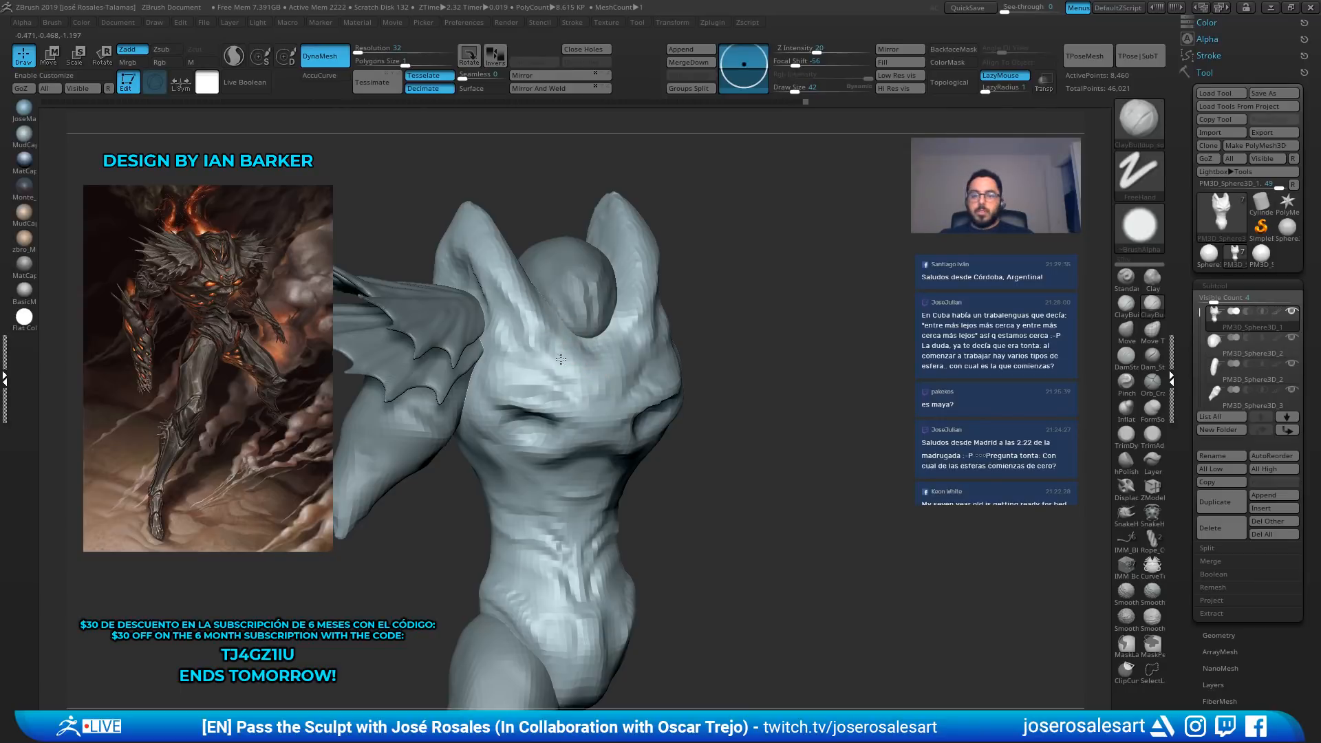
{"action": "right_click_drag", "start_coordinate": [589, 402], "coordinate": [584, 401], "text": "ctrl"}
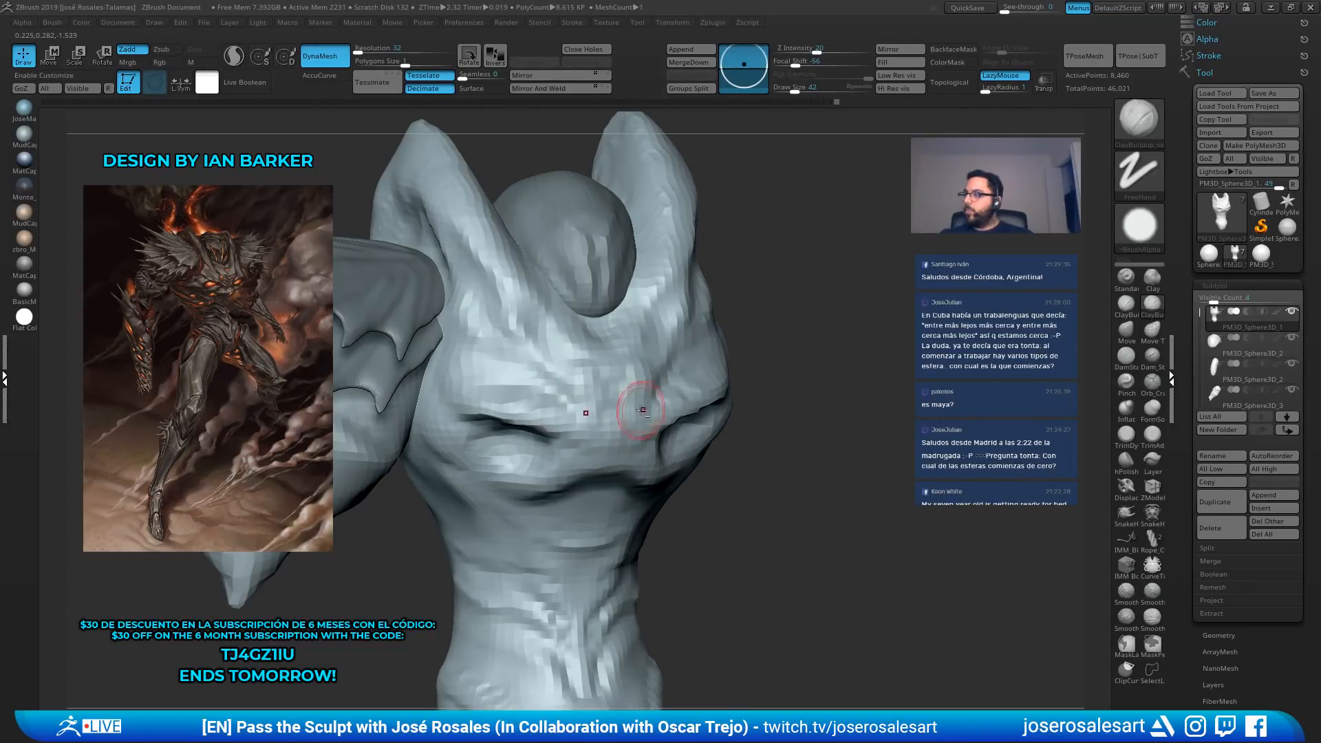
{"action": "right_click_drag", "start_coordinate": [641, 410], "coordinate": [688, 299]}
{"action": "right_click_drag", "start_coordinate": [796, 358], "coordinate": [736, 352], "text": "ctrl"}
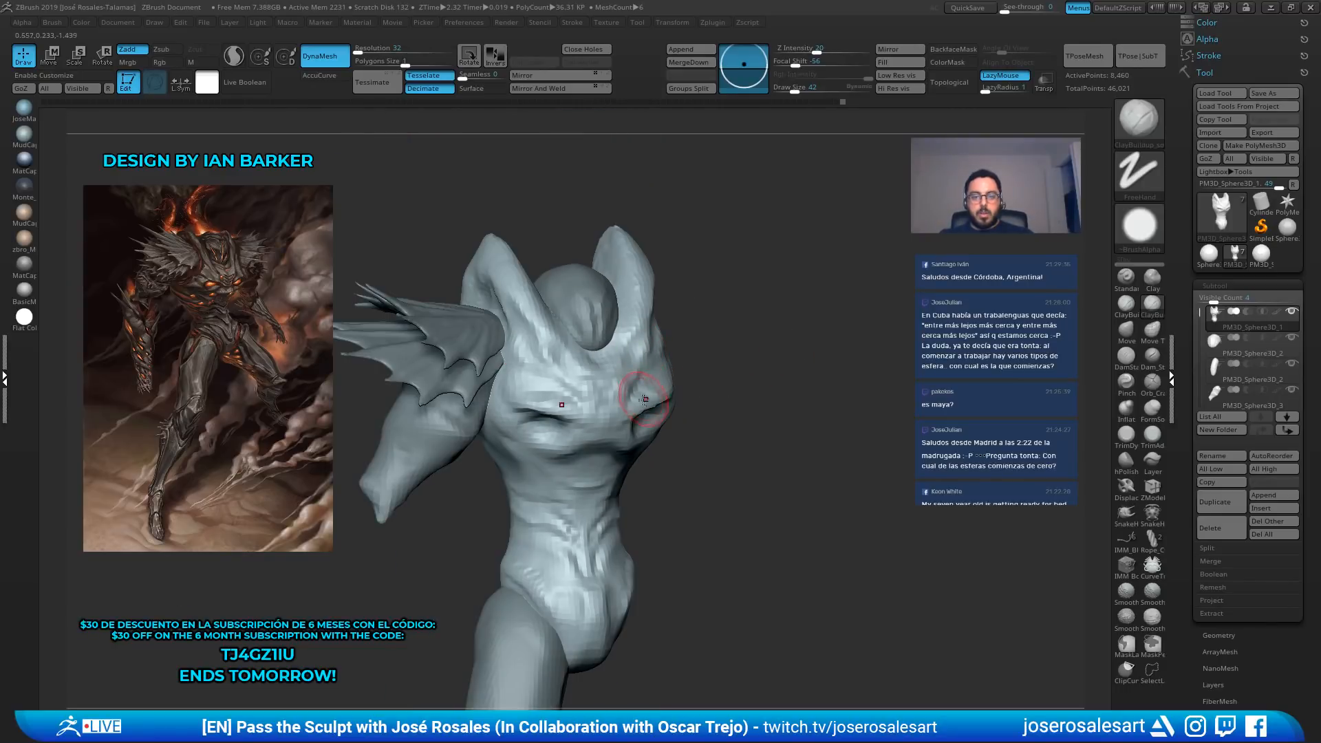
{"action": "right_click_drag", "start_coordinate": [643, 399], "coordinate": [722, 349]}
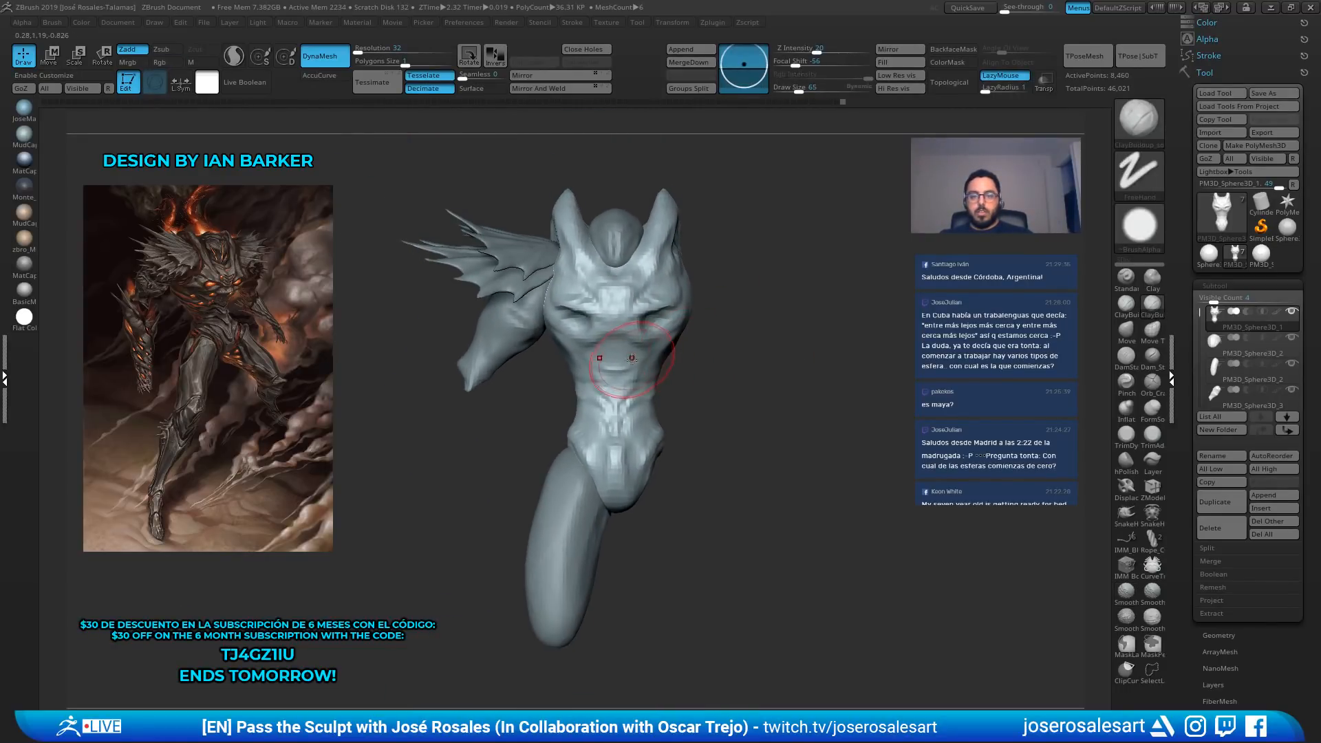
{"action": "mouse_move", "coordinate": [887, 425]}
{"action": "right_mouse_down"}
{"action": "mouse_move", "coordinate": [784, 408]}
{"action": "mouse_move", "coordinate": [685, 364]}
{"action": "right_mouse_up"}
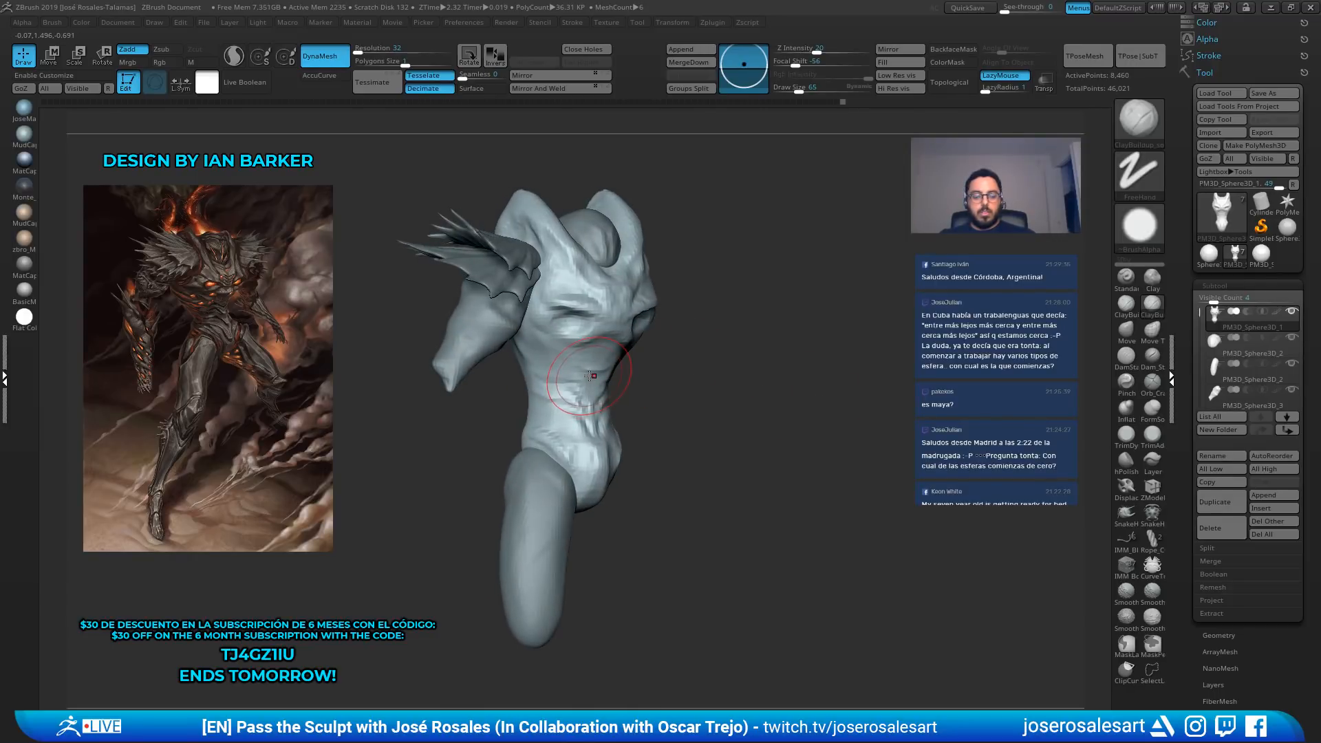
Switch to the Snake Hook brush and enlarge its draw size to 169 at the side of the waist
{"action": "key", "text": "b"}
{"action": "key", "text": "s"}
{"action": "key", "text": "h"}
{"action": "right_click_drag", "start_coordinate": [604, 360], "coordinate": [521, 387]}
{"action": "mouse_move", "coordinate": [449, 351]}
{"action": "right_mouse_down"}
{"action": "mouse_move", "coordinate": [648, 348]}
{"action": "mouse_move", "coordinate": [619, 318]}
{"action": "mouse_move", "coordinate": [715, 369]}
{"action": "mouse_move", "coordinate": [723, 406]}
{"action": "right_mouse_up"}
{"action": "right_click_drag", "start_coordinate": [723, 406], "coordinate": [678, 395]}
{"action": "mouse_move", "coordinate": [756, 330]}
{"action": "right_mouse_down"}
{"action": "mouse_move", "coordinate": [796, 346]}
{"action": "mouse_move", "coordinate": [645, 425]}
{"action": "right_mouse_up"}
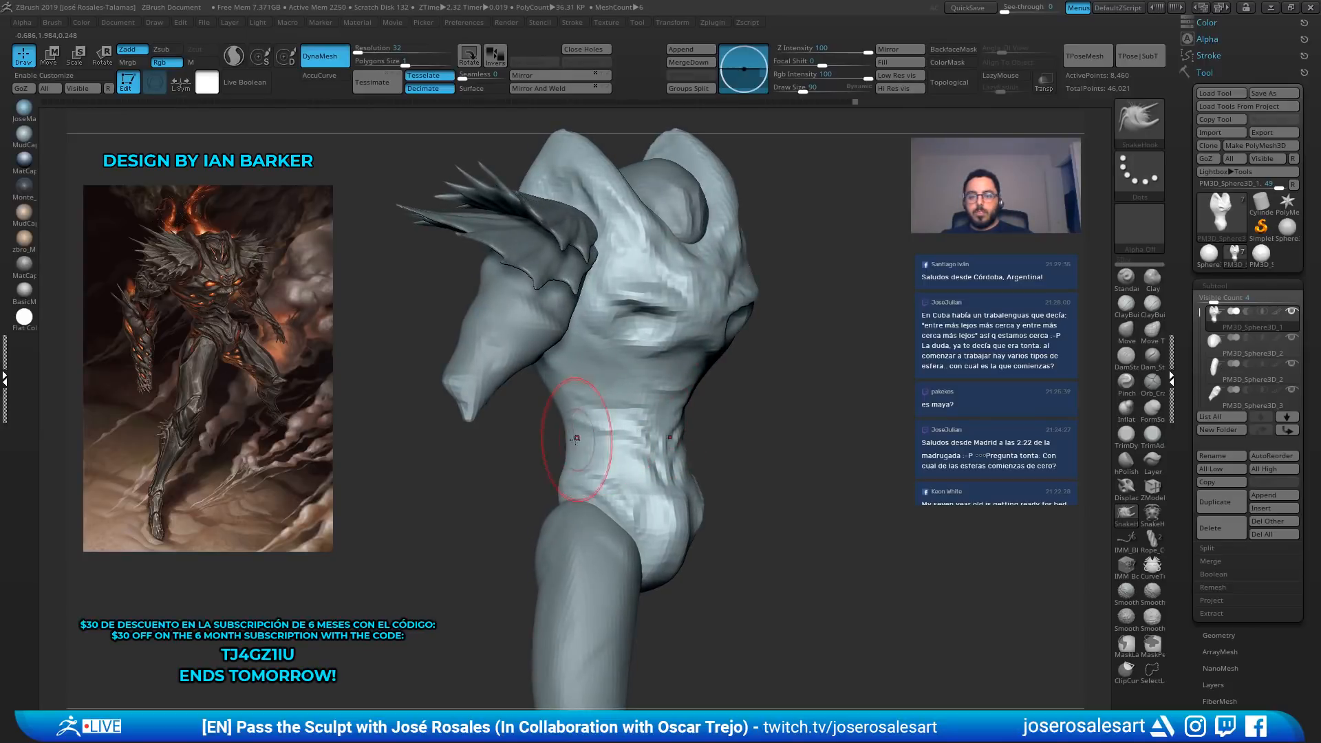
{"action": "key", "text": "s"}
{"action": "left_click_drag", "start_coordinate": [571, 443], "coordinate": [575, 441]}
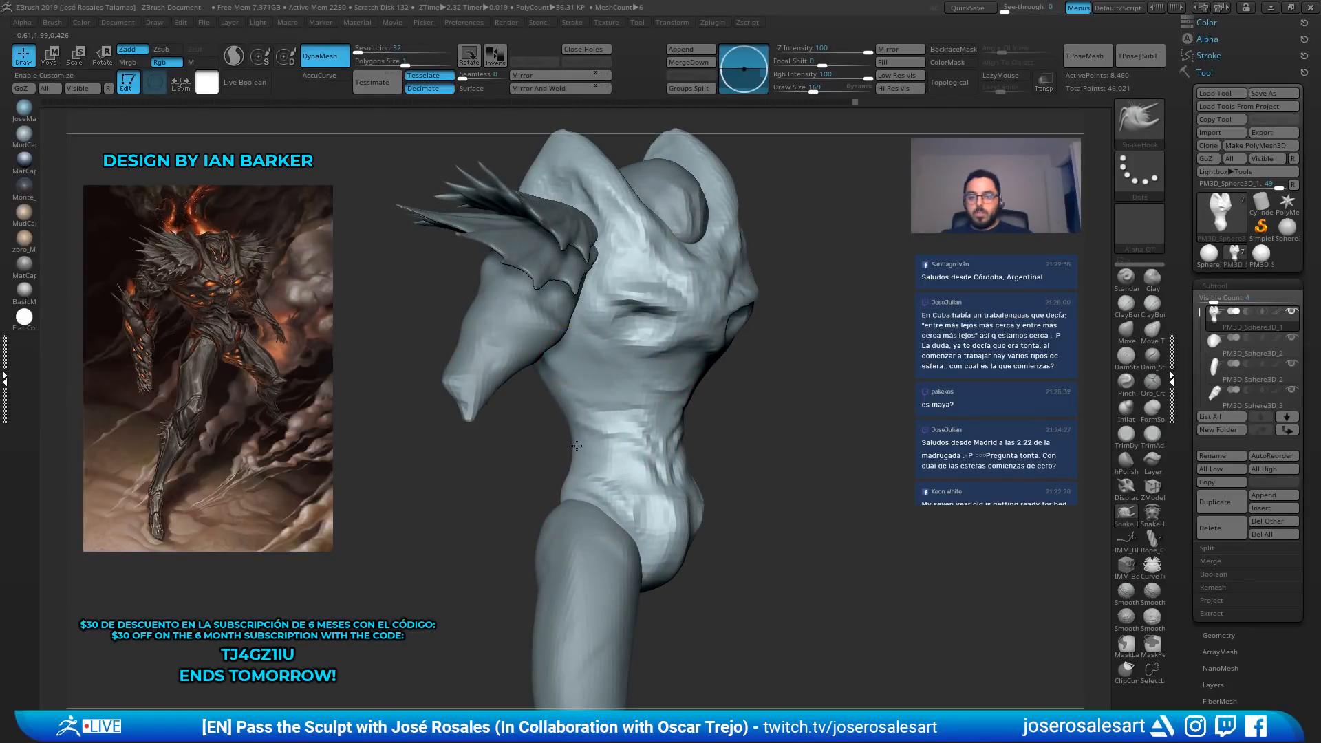
Switch to the ClayBuildup brush and add volume along the lower back
{"action": "mouse_move", "coordinate": [564, 425]}
{"action": "right_mouse_down"}
{"action": "mouse_move", "coordinate": [585, 421]}
{"action": "mouse_move", "coordinate": [531, 427]}
{"action": "right_mouse_up"}
{"action": "key", "text": "b"}
{"action": "key", "text": "c"}
{"action": "key", "text": "b"}
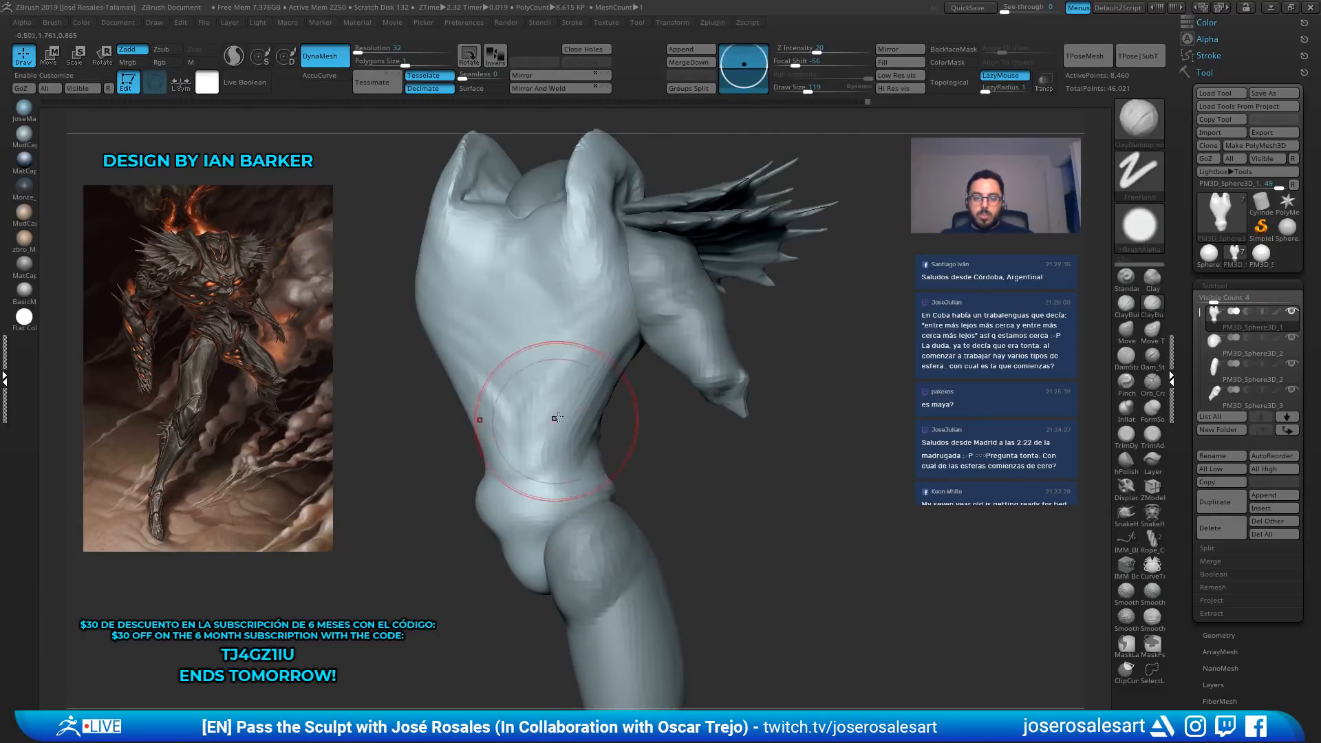
{"action": "left_click_drag", "start_coordinate": [533, 378], "coordinate": [529, 434]}
{"action": "mouse_move", "coordinate": [543, 386]}
{"action": "right_mouse_down"}
{"action": "mouse_move", "coordinate": [454, 371]}
{"action": "mouse_move", "coordinate": [561, 344]}
{"action": "right_mouse_up"}
Enlarge the ClayBuildup brush to about 201, build up the upper back and smooth the surface down to the waist
{"action": "key", "text": "s"}
{"action": "left_click_drag", "start_coordinate": [566, 339], "coordinate": [573, 339]}
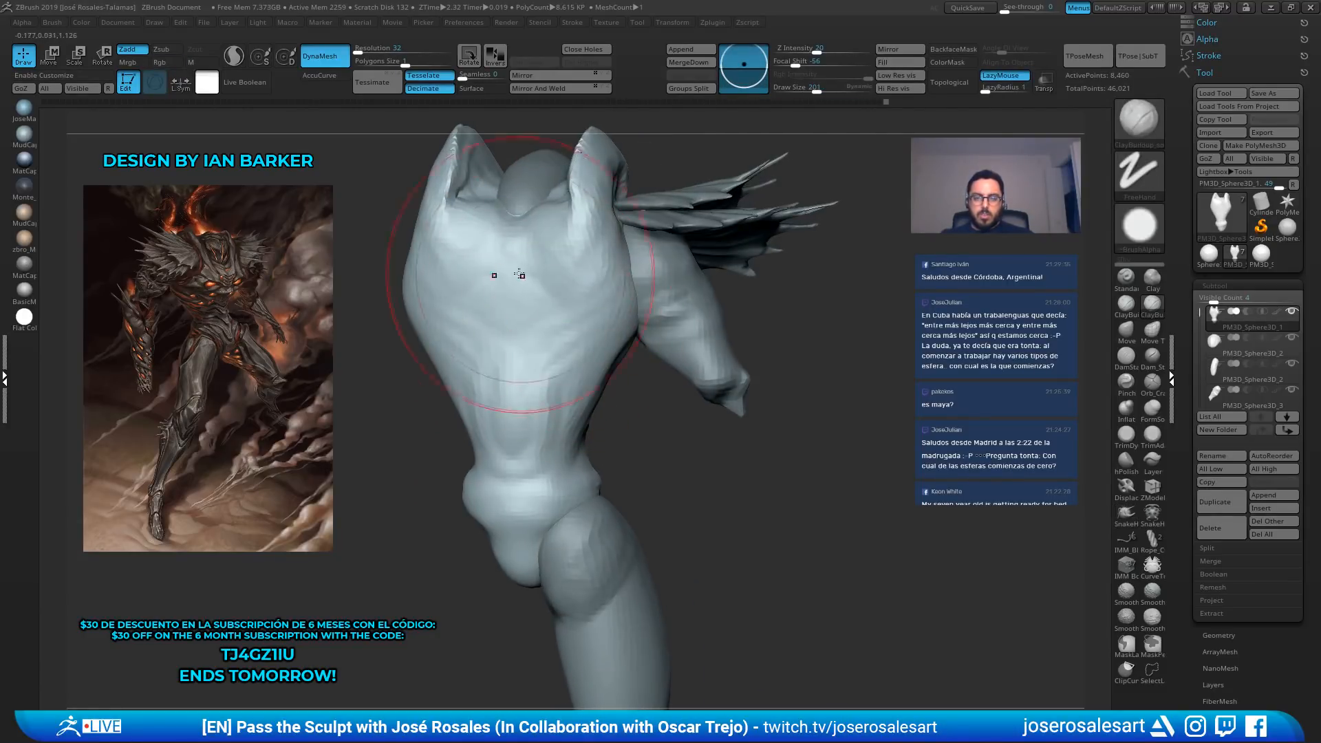
{"action": "mouse_move", "coordinate": [520, 275]}
{"action": "left_mouse_down"}
{"action": "mouse_move", "coordinate": [506, 423]}
{"action": "mouse_move", "coordinate": [517, 324]}
{"action": "left_mouse_up"}
{"action": "right_click_drag", "start_coordinate": [557, 317], "coordinate": [509, 316]}
{"action": "left_click_drag", "start_coordinate": [525, 317], "coordinate": [531, 395], "text": "shift"}
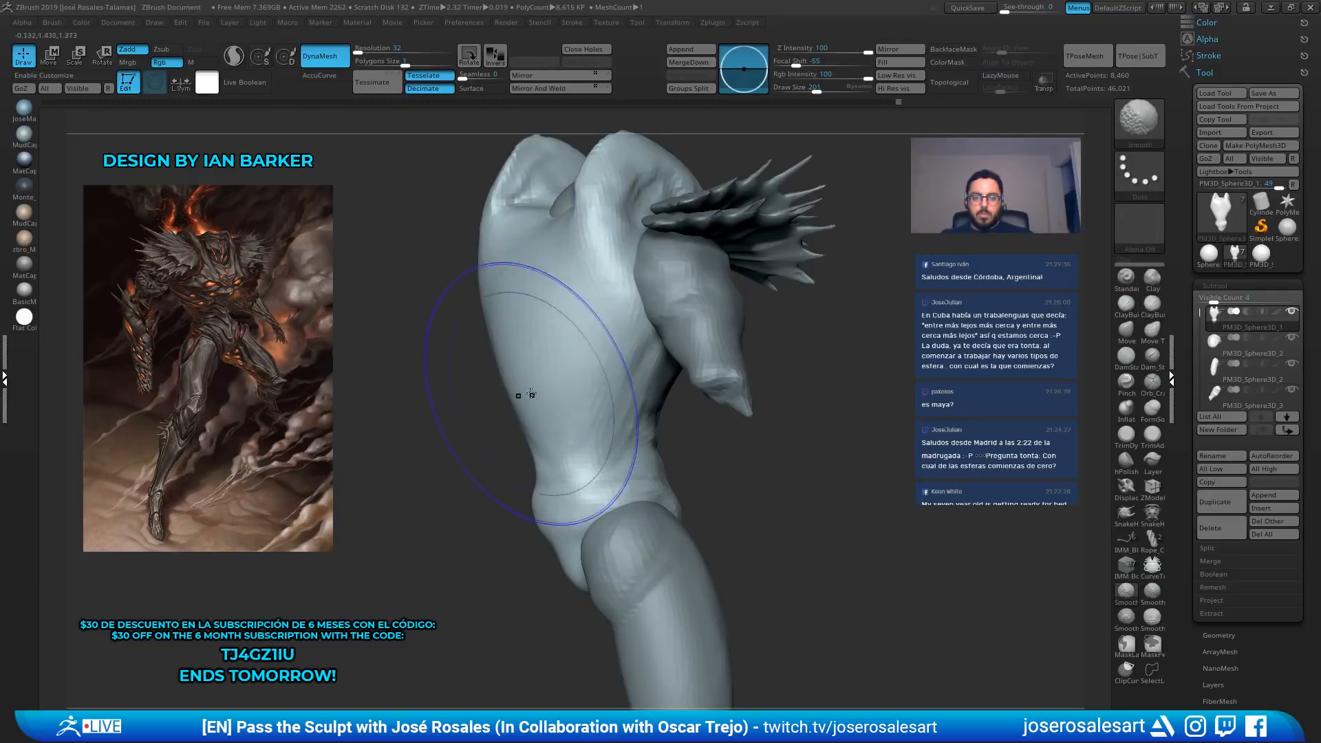
Reduce the brush size and undo the last two changes to the torso
{"action": "right_click_drag", "start_coordinate": [547, 387], "coordinate": [498, 348]}
{"action": "right_click_drag", "start_coordinate": [637, 331], "coordinate": [592, 405]}
{"action": "key", "text": "s"}
{"action": "left_click_drag", "start_coordinate": [593, 409], "coordinate": [586, 409]}
{"action": "mouse_move", "coordinate": [606, 413]}
{"action": "right_mouse_down", "text": "ctrl"}
{"action": "mouse_move", "coordinate": [599, 371]}
{"action": "mouse_move", "coordinate": [537, 399]}
{"action": "right_mouse_up", "text": "ctrl"}
{"action": "key", "text": "ctrl+z"}
{"action": "key", "text": "ctrl+z"}
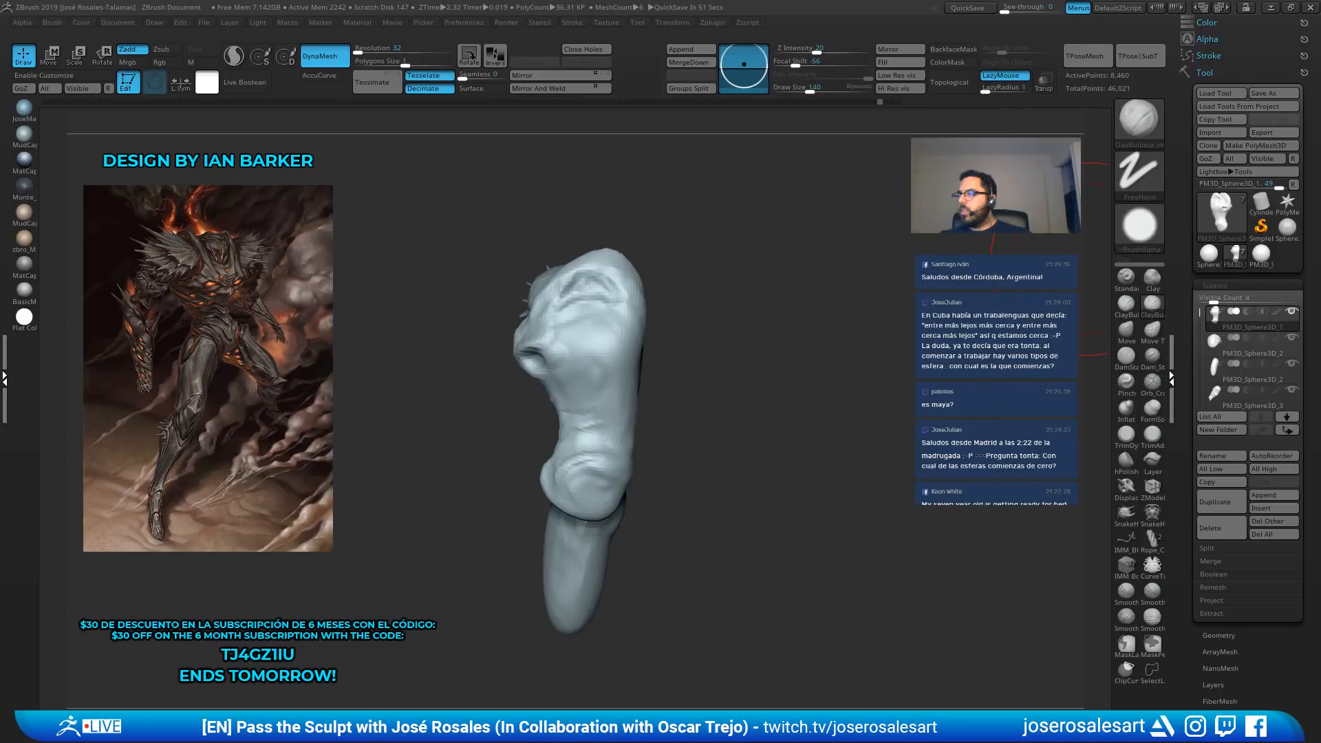
Reduce the ClayBuildup draw size to 95 and build up form across the middle of the back
{"action": "right_click_drag", "start_coordinate": [657, 399], "coordinate": [575, 411]}
{"action": "key", "text": "s"}
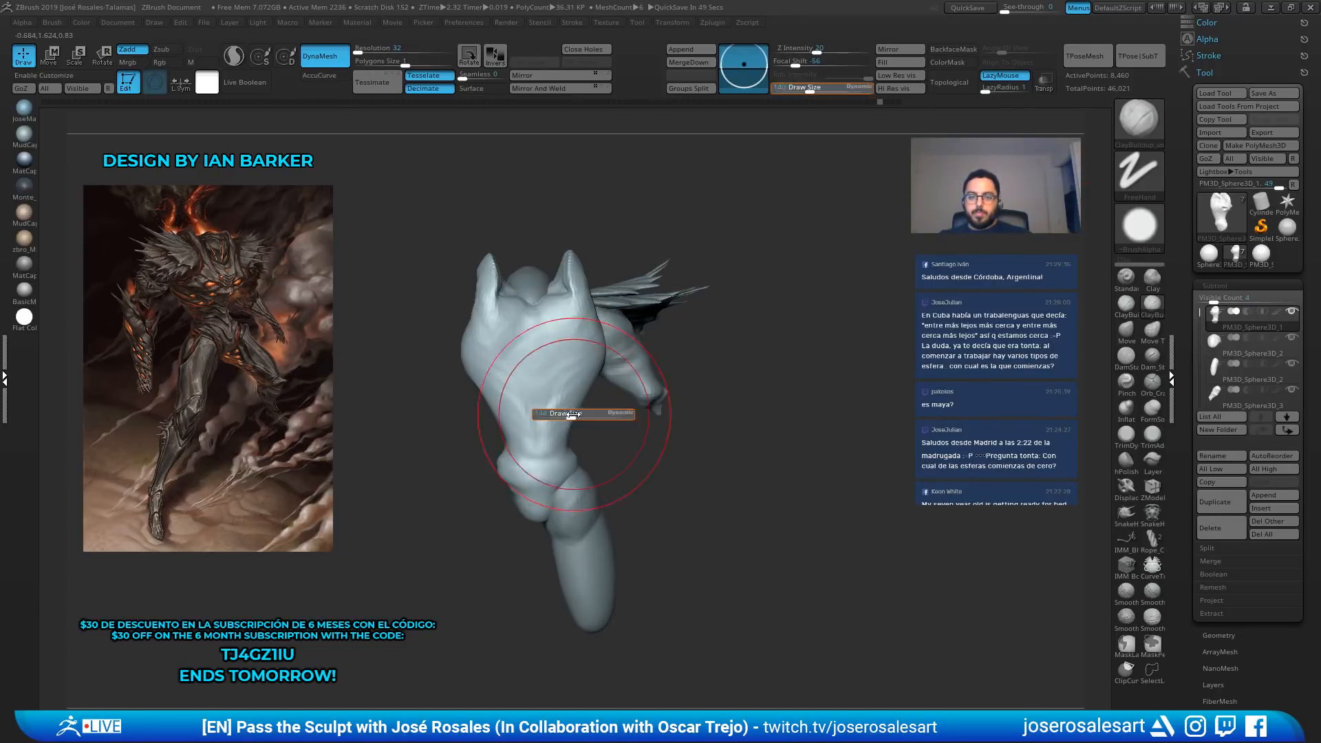
{"action": "left_click_drag", "start_coordinate": [571, 414], "coordinate": [567, 414]}
{"action": "mouse_move", "coordinate": [551, 409]}
{"action": "right_mouse_down", "text": "ctrl"}
{"action": "mouse_move", "coordinate": [507, 442]}
{"action": "mouse_move", "coordinate": [494, 374]}
{"action": "mouse_move", "coordinate": [526, 382]}
{"action": "right_mouse_up", "text": "ctrl"}
{"action": "key", "text": "b"}
{"action": "key", "text": "c"}
{"action": "key", "text": "b"}
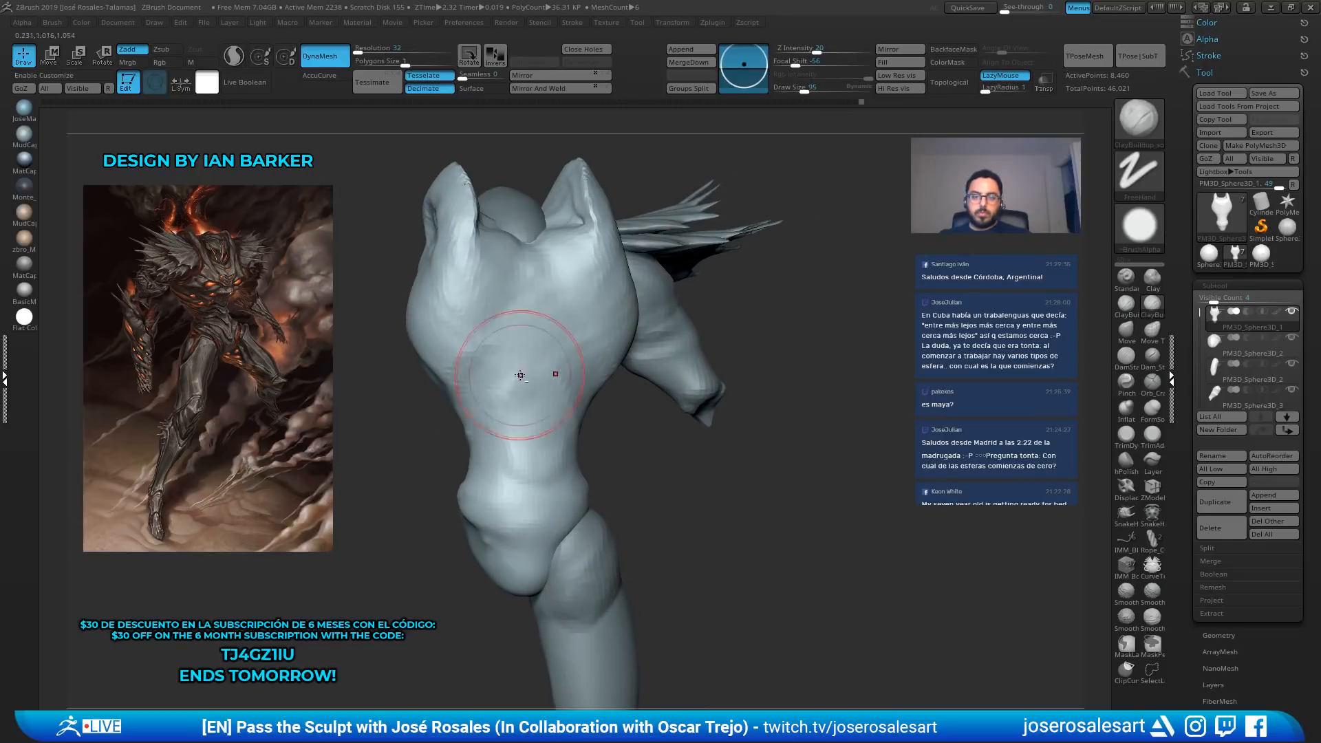
{"action": "mouse_move", "coordinate": [494, 344]}
{"action": "left_mouse_down"}
{"action": "mouse_move", "coordinate": [506, 310]}
{"action": "mouse_move", "coordinate": [482, 334]}
{"action": "left_mouse_up"}
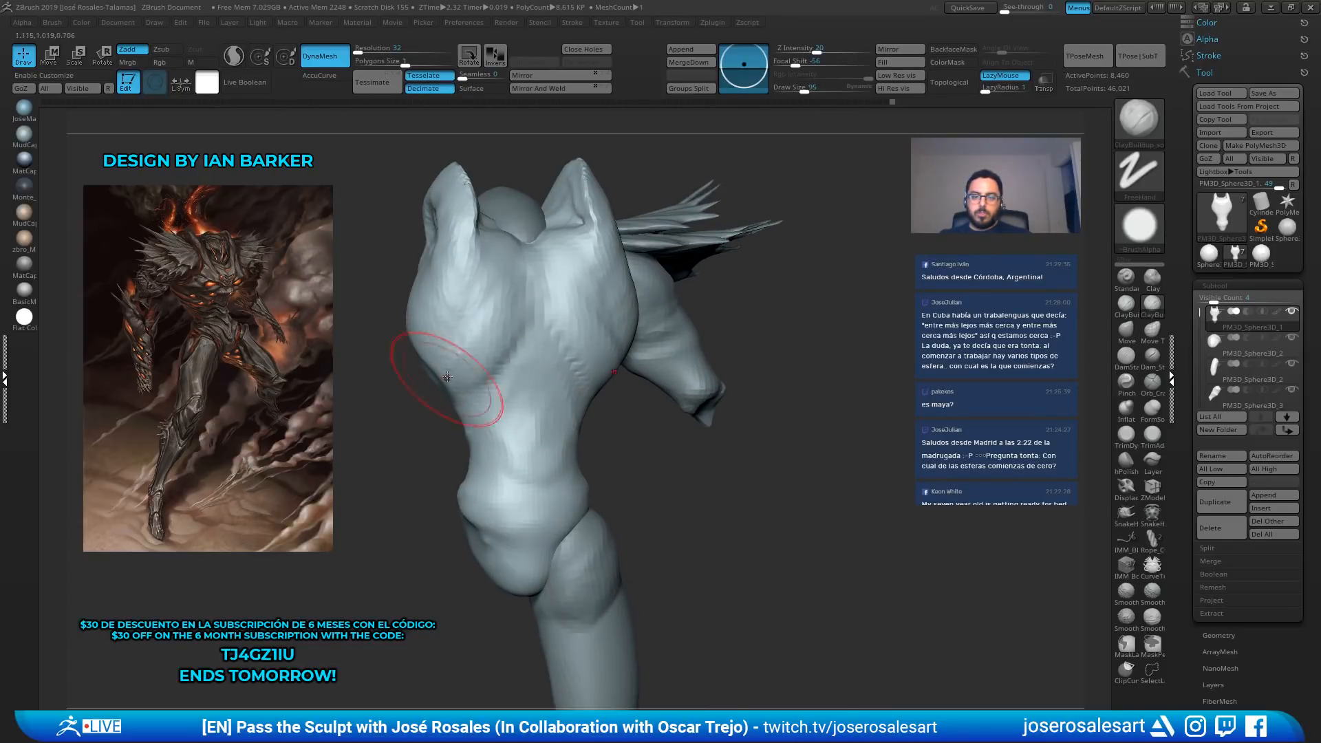
Build up the shoulder blades and the muscle masses beneath them with ClayBuildup strokes
{"action": "right_click_drag", "start_coordinate": [464, 368], "coordinate": [585, 351]}
{"action": "left_click_drag", "start_coordinate": [586, 292], "coordinate": [608, 315]}
{"action": "right_click_drag", "start_coordinate": [609, 315], "coordinate": [566, 292]}
{"action": "mouse_move", "coordinate": [566, 290]}
{"action": "left_mouse_down"}
{"action": "mouse_move", "coordinate": [577, 265]}
{"action": "mouse_move", "coordinate": [614, 356]}
{"action": "mouse_move", "coordinate": [536, 331]}
{"action": "left_mouse_up"}
{"action": "right_click_drag", "start_coordinate": [648, 381], "coordinate": [632, 359]}
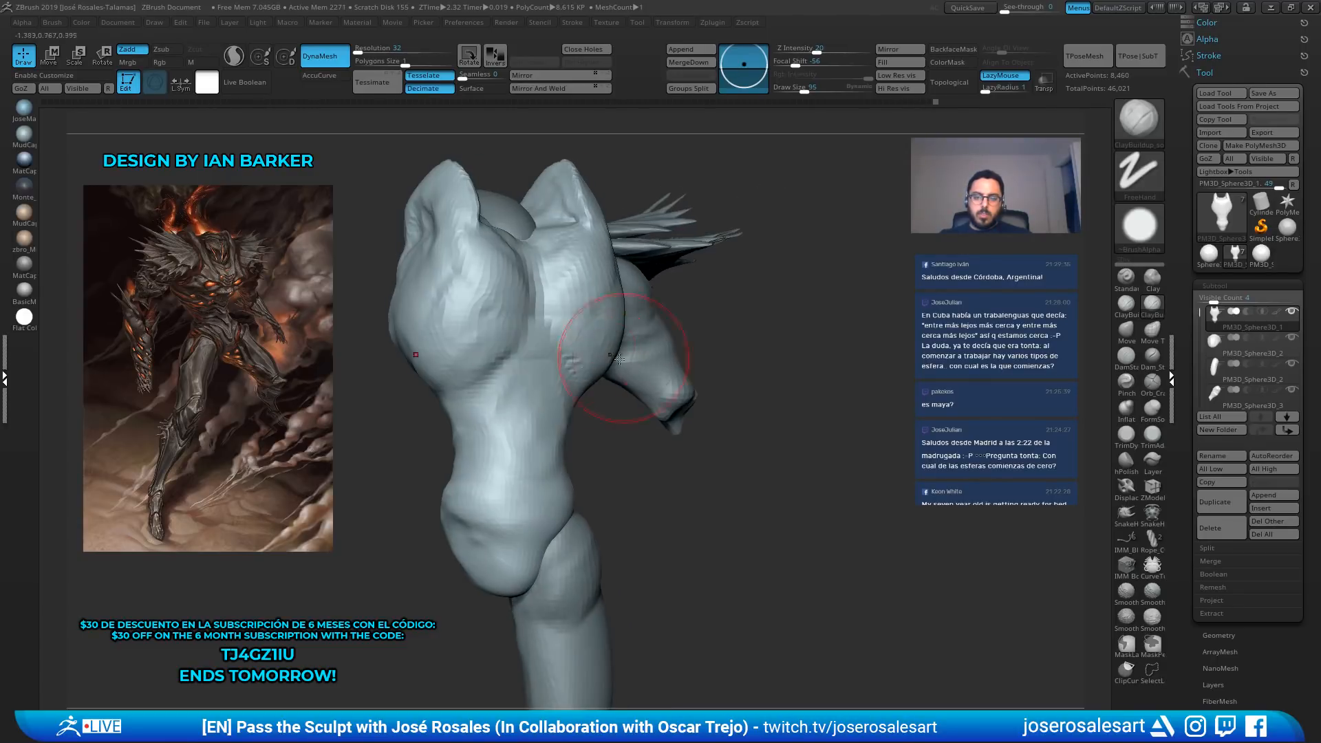
{"action": "mouse_move", "coordinate": [498, 370]}
{"action": "left_mouse_down"}
{"action": "mouse_move", "coordinate": [518, 390]}
{"action": "mouse_move", "coordinate": [511, 406]}
{"action": "left_mouse_up"}
Add a ClayBuildup stroke across the lower back and check the torso's side and front silhouettes
{"action": "mouse_move", "coordinate": [526, 265]}
{"action": "right_mouse_down"}
{"action": "mouse_move", "coordinate": [604, 245]}
{"action": "mouse_move", "coordinate": [627, 285]}
{"action": "right_mouse_up"}
{"action": "right_click_drag", "start_coordinate": [627, 285], "coordinate": [543, 302]}
{"action": "right_click_drag", "start_coordinate": [539, 440], "coordinate": [558, 367], "text": "alt"}
{"action": "mouse_move", "coordinate": [556, 394]}
{"action": "left_mouse_down"}
{"action": "mouse_move", "coordinate": [582, 408]}
{"action": "mouse_move", "coordinate": [613, 392]}
{"action": "left_mouse_up"}
{"action": "right_click_drag", "start_coordinate": [613, 392], "coordinate": [570, 392]}
{"action": "right_click_drag", "start_coordinate": [651, 410], "coordinate": [602, 377]}
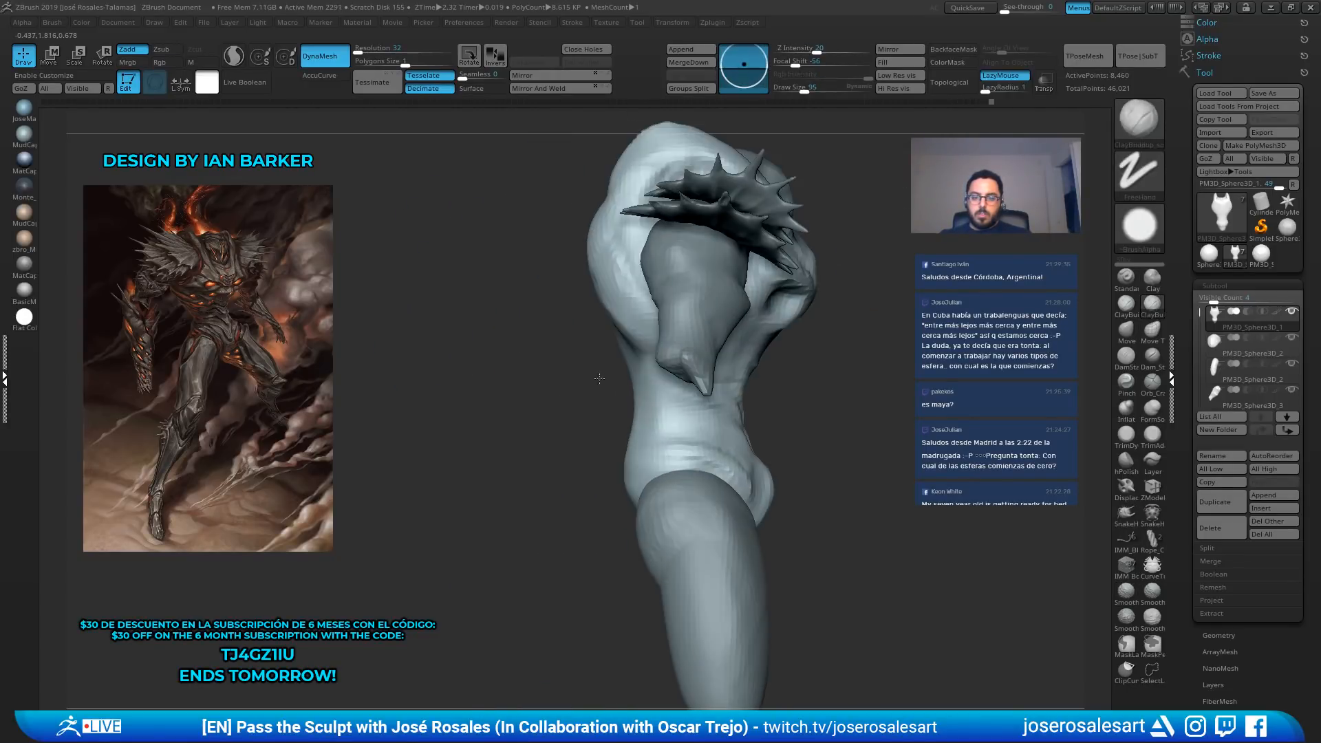
{"action": "mouse_move", "coordinate": [688, 437]}
{"action": "right_mouse_down", "text": "alt"}
{"action": "mouse_move", "coordinate": [625, 414]}
{"action": "mouse_move", "coordinate": [563, 422]}
{"action": "mouse_move", "coordinate": [622, 428]}
{"action": "right_mouse_up", "text": "alt"}
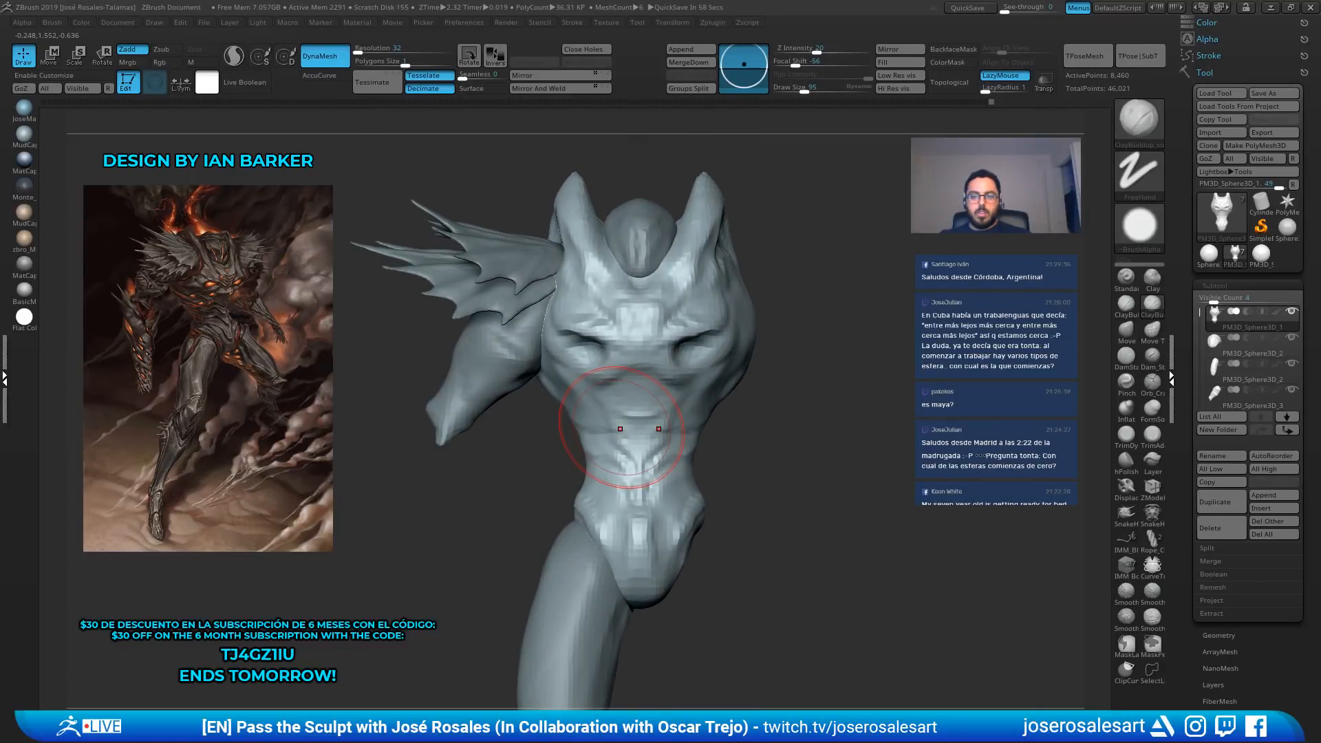
Make the leg the active subtool and frame it below the pelvis
{"action": "mouse_move", "coordinate": [620, 429]}
{"action": "right_mouse_down"}
{"action": "mouse_move", "coordinate": [807, 321]}
{"action": "mouse_move", "coordinate": [858, 357]}
{"action": "mouse_move", "coordinate": [665, 374]}
{"action": "mouse_move", "coordinate": [662, 307]}
{"action": "right_mouse_up"}
{"action": "mouse_move", "coordinate": [1214, 342]}
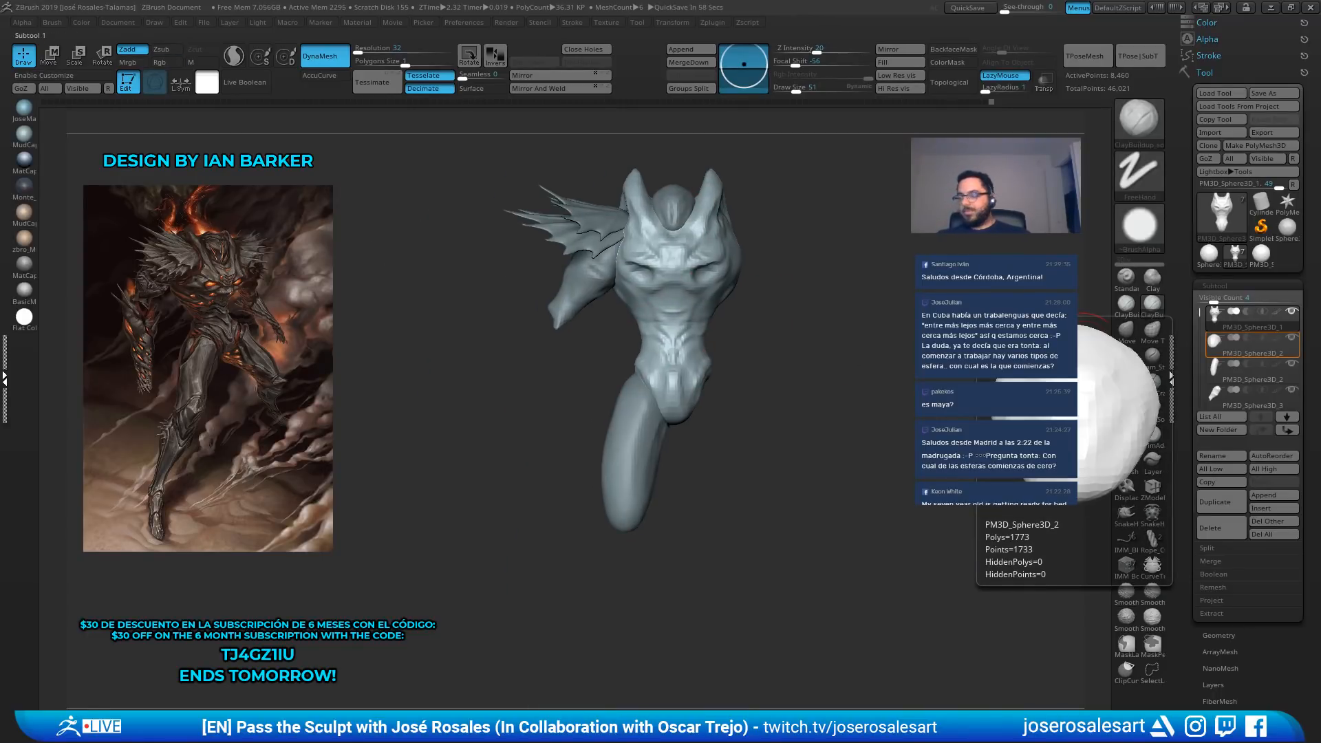
{"action": "mouse_move", "coordinate": [777, 420]}
{"action": "right_mouse_down"}
{"action": "mouse_move", "coordinate": [702, 481]}
{"action": "mouse_move", "coordinate": [660, 440]}
{"action": "mouse_move", "coordinate": [623, 560]}
{"action": "mouse_move", "coordinate": [664, 510]}
{"action": "mouse_move", "coordinate": [672, 407]}
{"action": "mouse_move", "coordinate": [622, 354]}
{"action": "mouse_move", "coordinate": [616, 303]}
{"action": "right_mouse_up"}
{"action": "left_click", "coordinate": [623, 562], "text": "alt"}
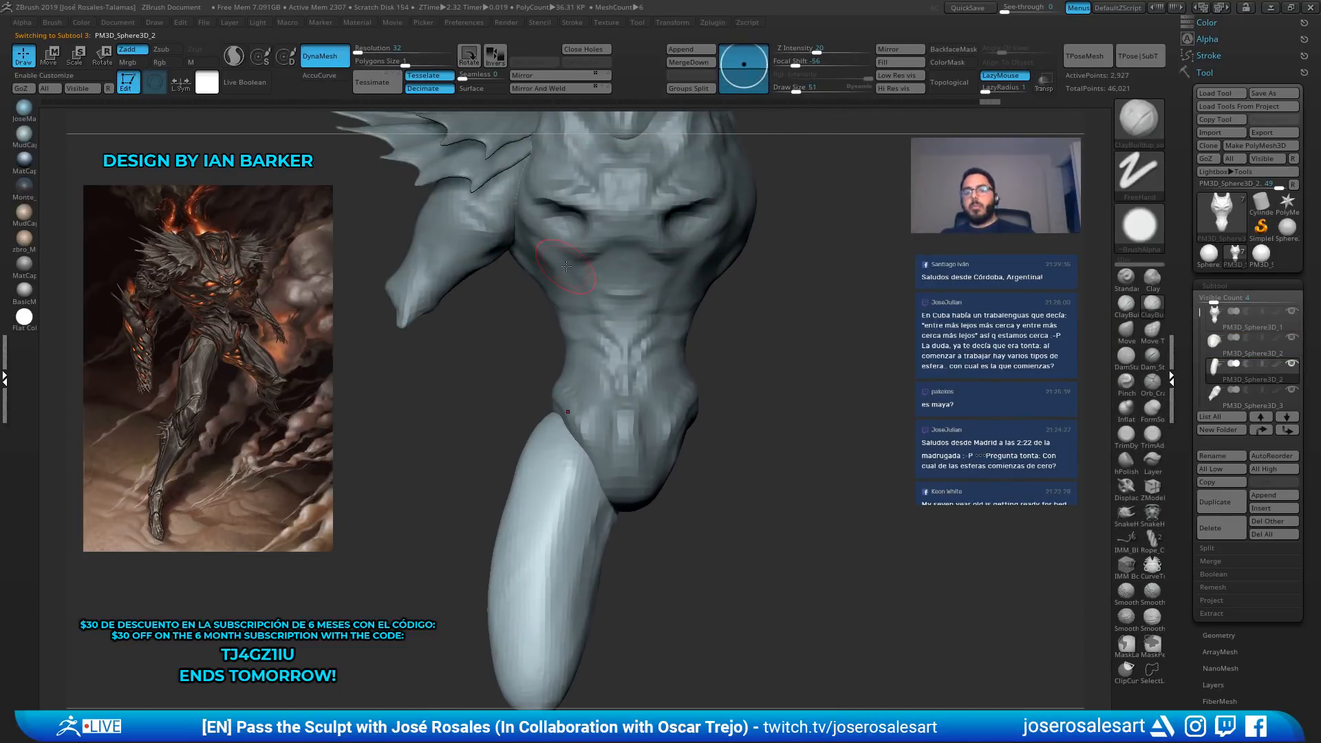
{"action": "mouse_move", "coordinate": [566, 266]}
{"action": "right_mouse_down", "text": "alt"}
{"action": "mouse_move", "coordinate": [563, 357]}
{"action": "mouse_move", "coordinate": [592, 399]}
{"action": "mouse_move", "coordinate": [551, 417]}
{"action": "right_mouse_up", "text": "alt"}
{"action": "right_click", "coordinate": [572, 375]}
{"action": "mouse_move", "coordinate": [577, 353]}
{"action": "right_mouse_down", "text": "alt"}
{"action": "mouse_move", "coordinate": [586, 303]}
{"action": "mouse_move", "coordinate": [580, 334]}
{"action": "right_mouse_up", "text": "alt"}
{"action": "right_click_drag", "start_coordinate": [560, 580], "coordinate": [569, 494], "text": "alt"}
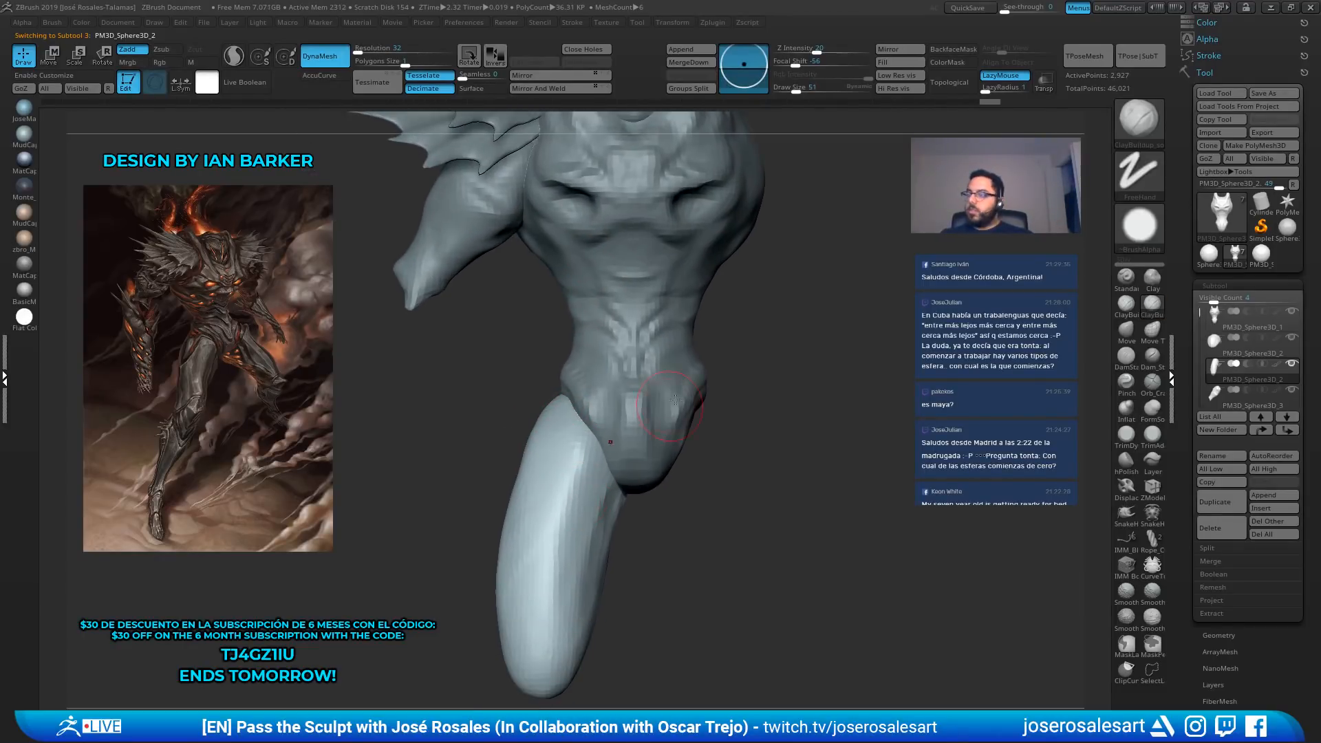
Carve a diagonal line up the front of the upper thigh with the DamStandard brush
{"action": "key", "text": "b"}
{"action": "key", "text": "d"}
{"action": "key", "text": "s"}
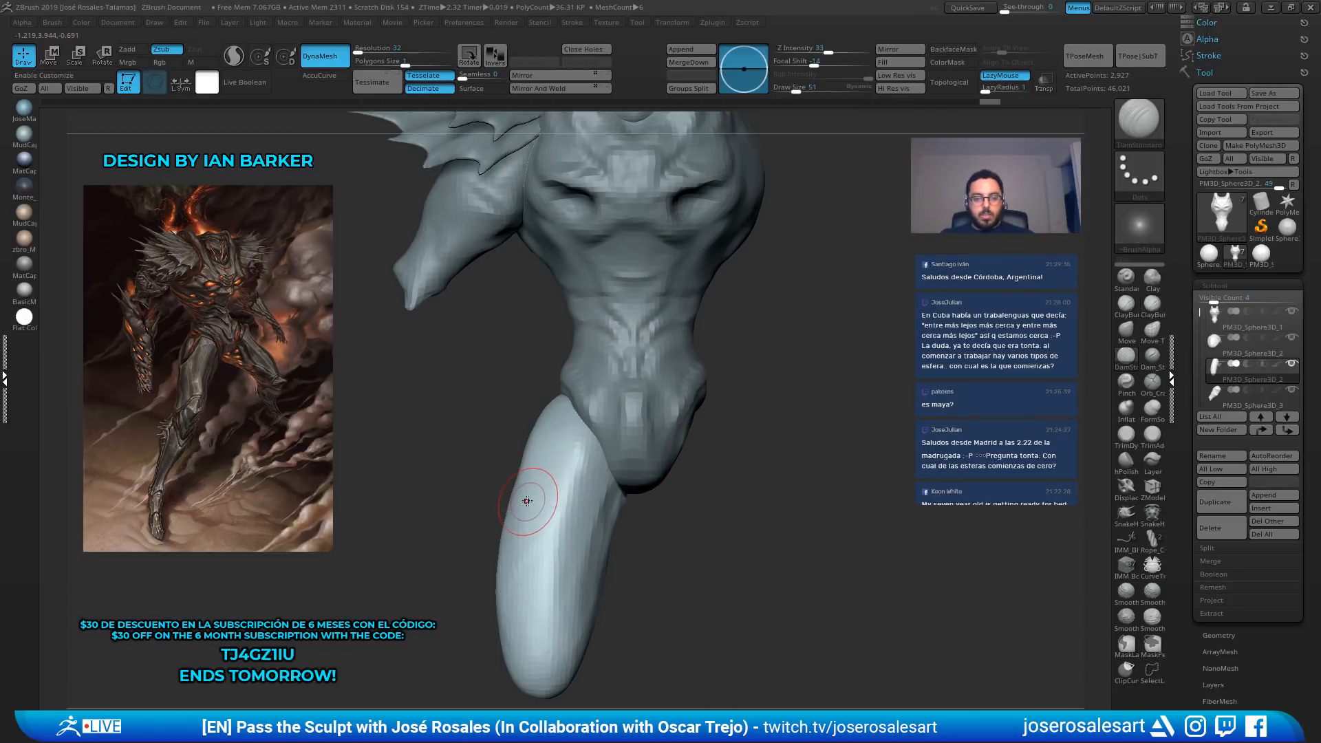
{"action": "left_click_drag", "start_coordinate": [532, 502], "coordinate": [552, 466]}
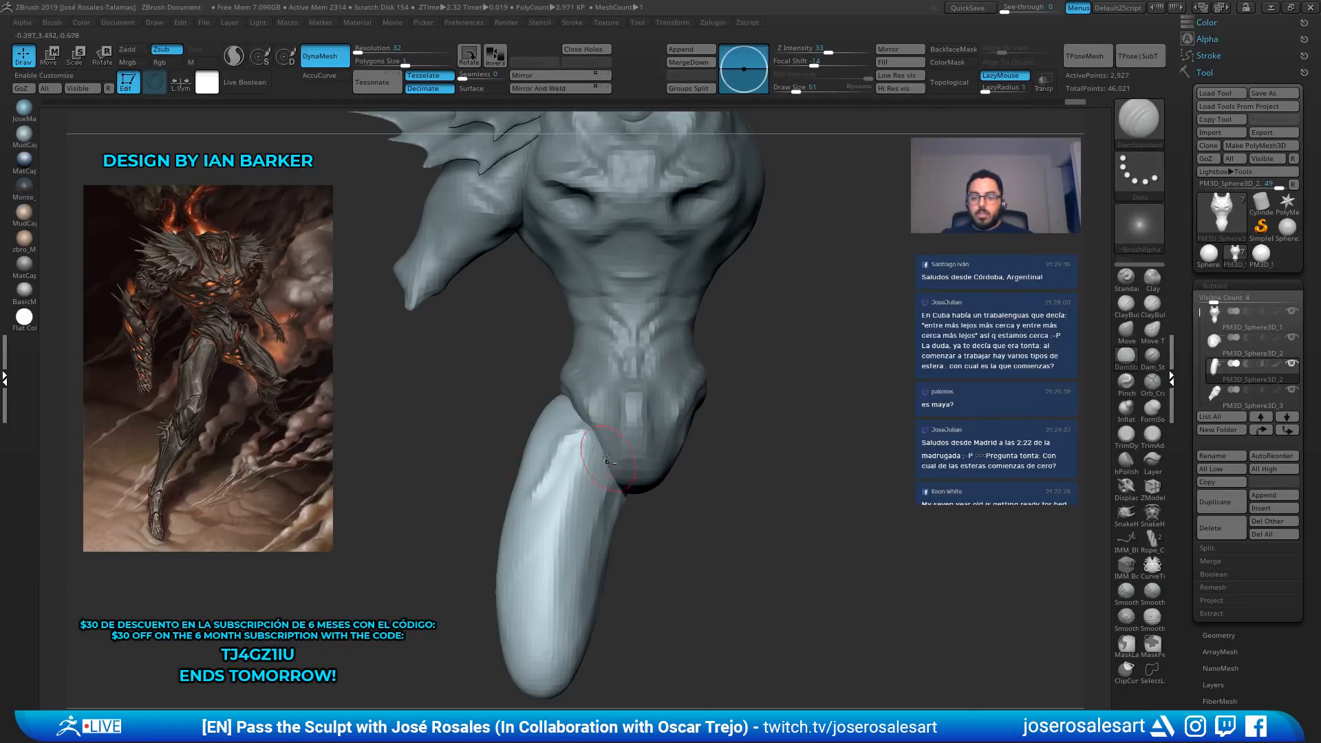
Carve grooves down the front and inner side of the thigh with the DamStandard brush
{"action": "left_click_drag", "start_coordinate": [576, 428], "coordinate": [583, 431]}
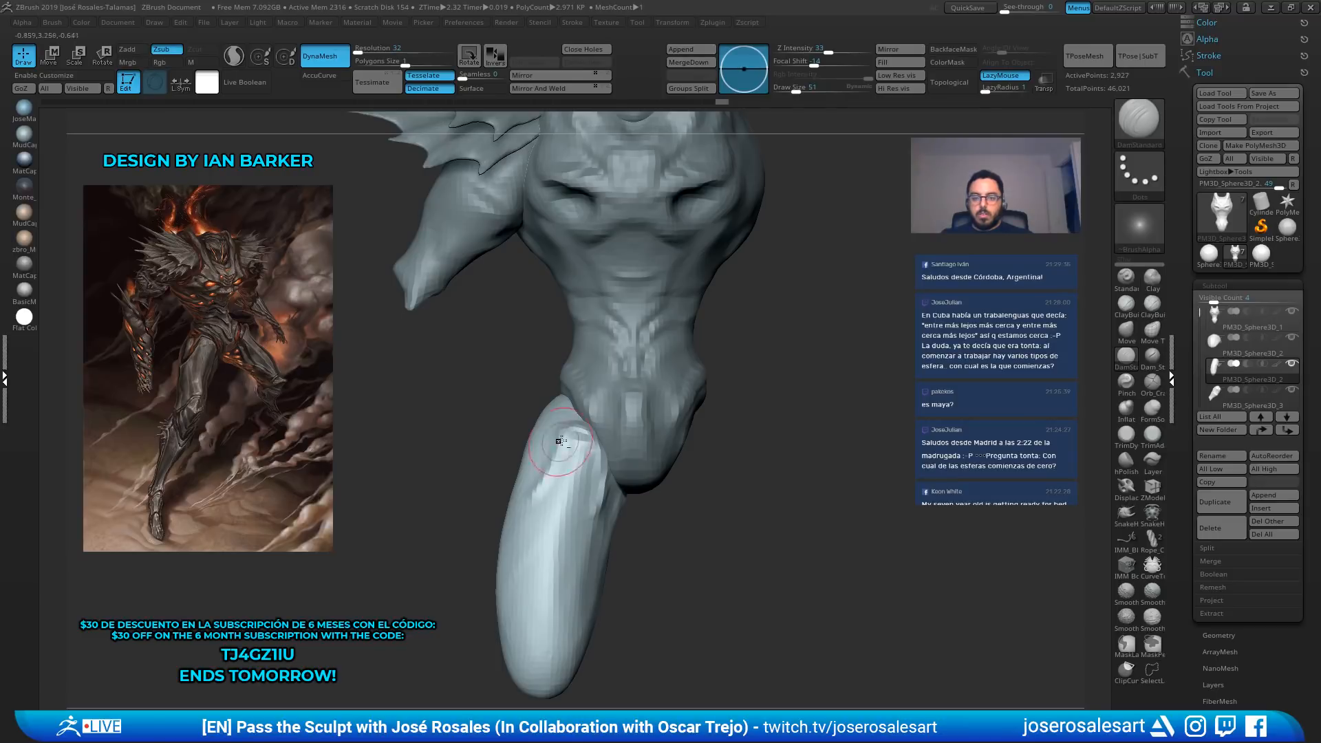
{"action": "left_click_drag", "start_coordinate": [538, 488], "coordinate": [580, 432]}
{"action": "left_click_drag", "start_coordinate": [502, 508], "coordinate": [518, 522]}
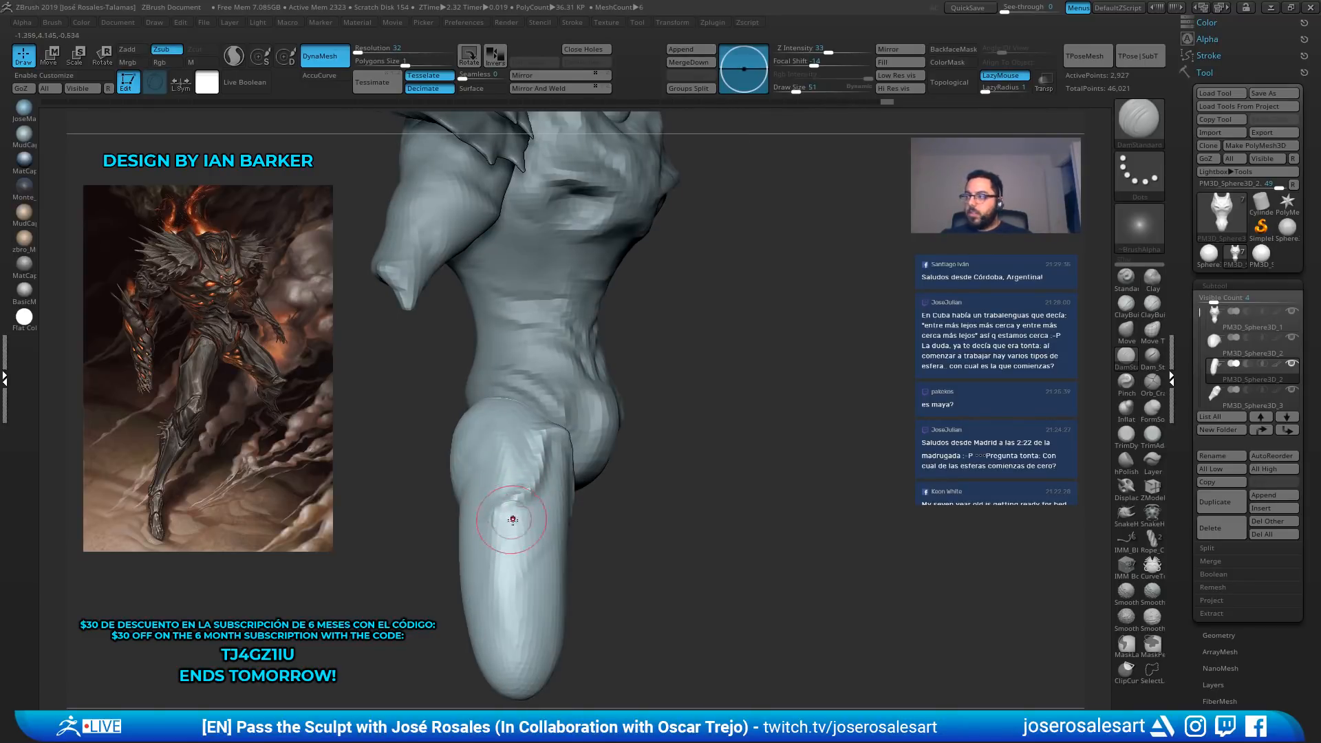
{"action": "right_click_drag", "start_coordinate": [511, 520], "coordinate": [508, 525]}
{"action": "left_click_drag", "start_coordinate": [504, 512], "coordinate": [511, 650]}
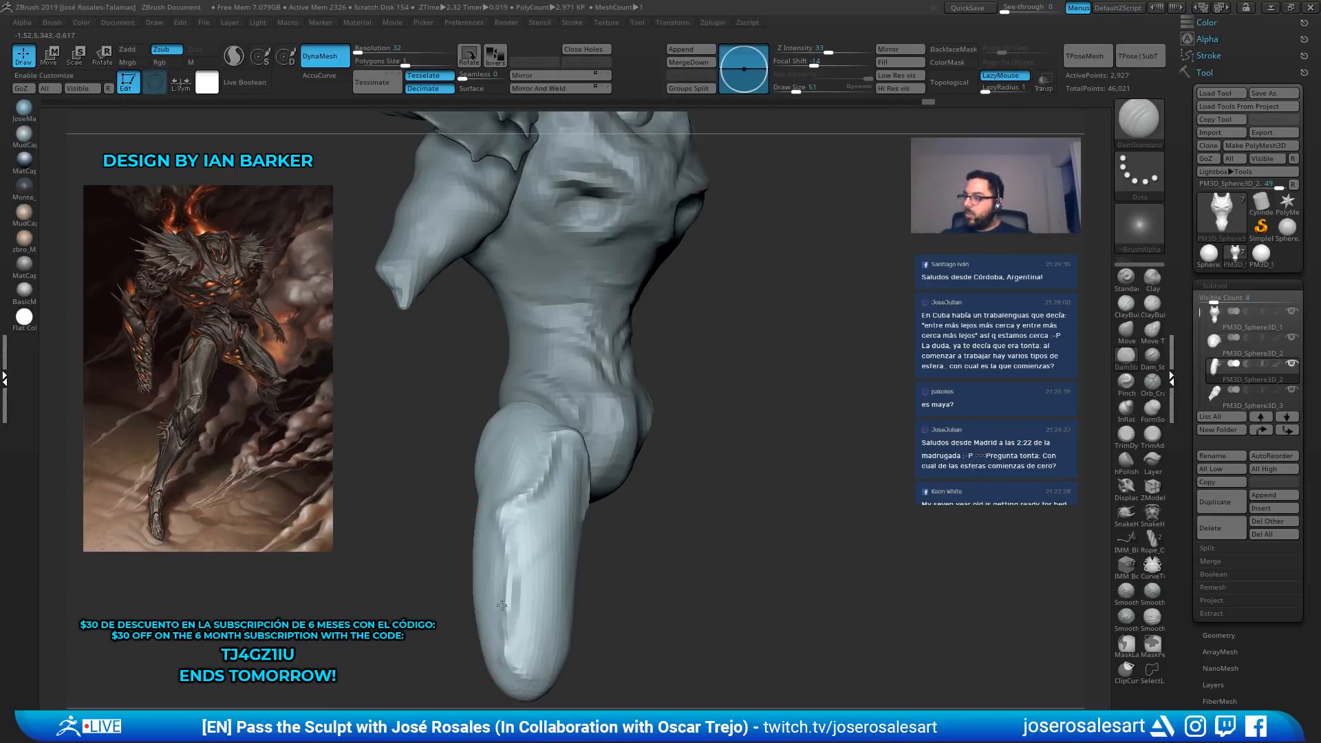
{"action": "mouse_move", "coordinate": [521, 652]}
{"action": "right_mouse_down", "text": "alt"}
{"action": "mouse_move", "coordinate": [513, 584]}
{"action": "mouse_move", "coordinate": [513, 609]}
{"action": "right_mouse_up", "text": "alt"}
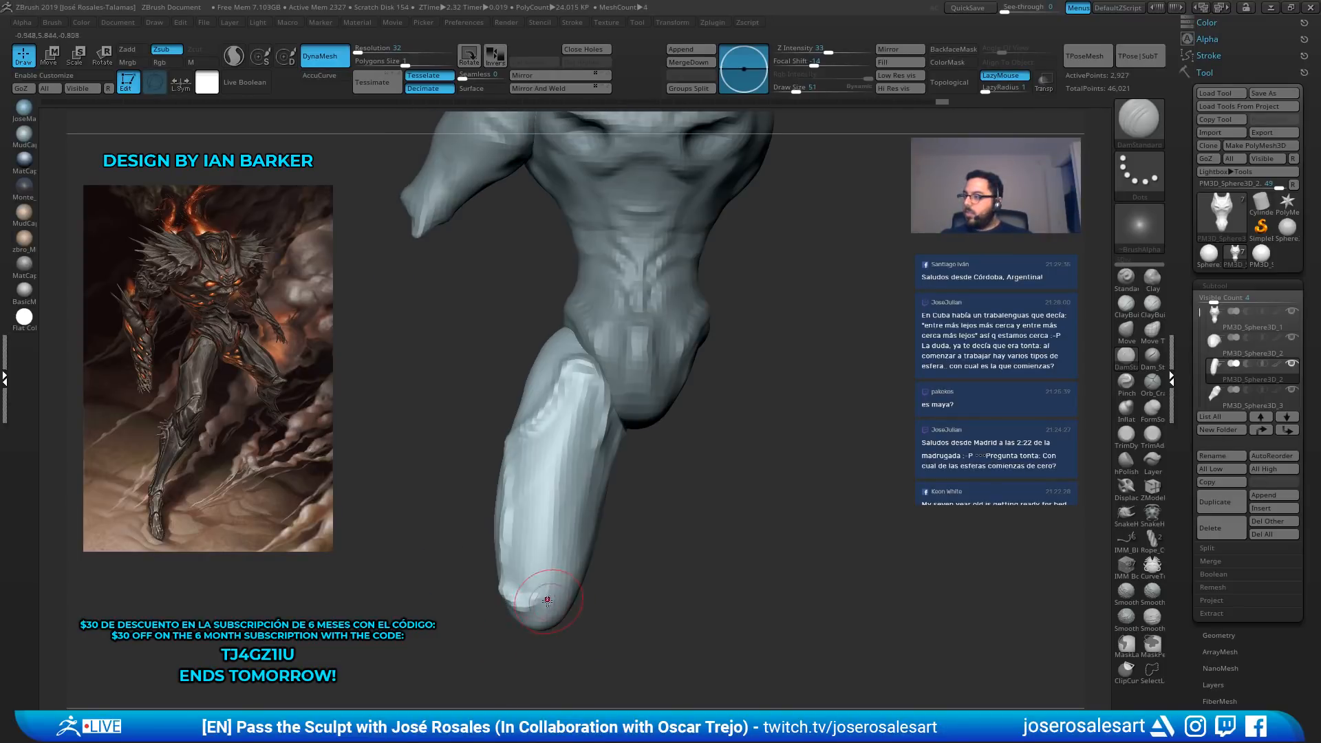
Carve a curved knee line around the lower end of the thigh and smooth it
{"action": "left_click_drag", "start_coordinate": [510, 585], "coordinate": [563, 574]}
{"action": "right_click_drag", "start_coordinate": [539, 593], "coordinate": [514, 597]}
{"action": "left_click_drag", "start_coordinate": [510, 597], "coordinate": [572, 585]}
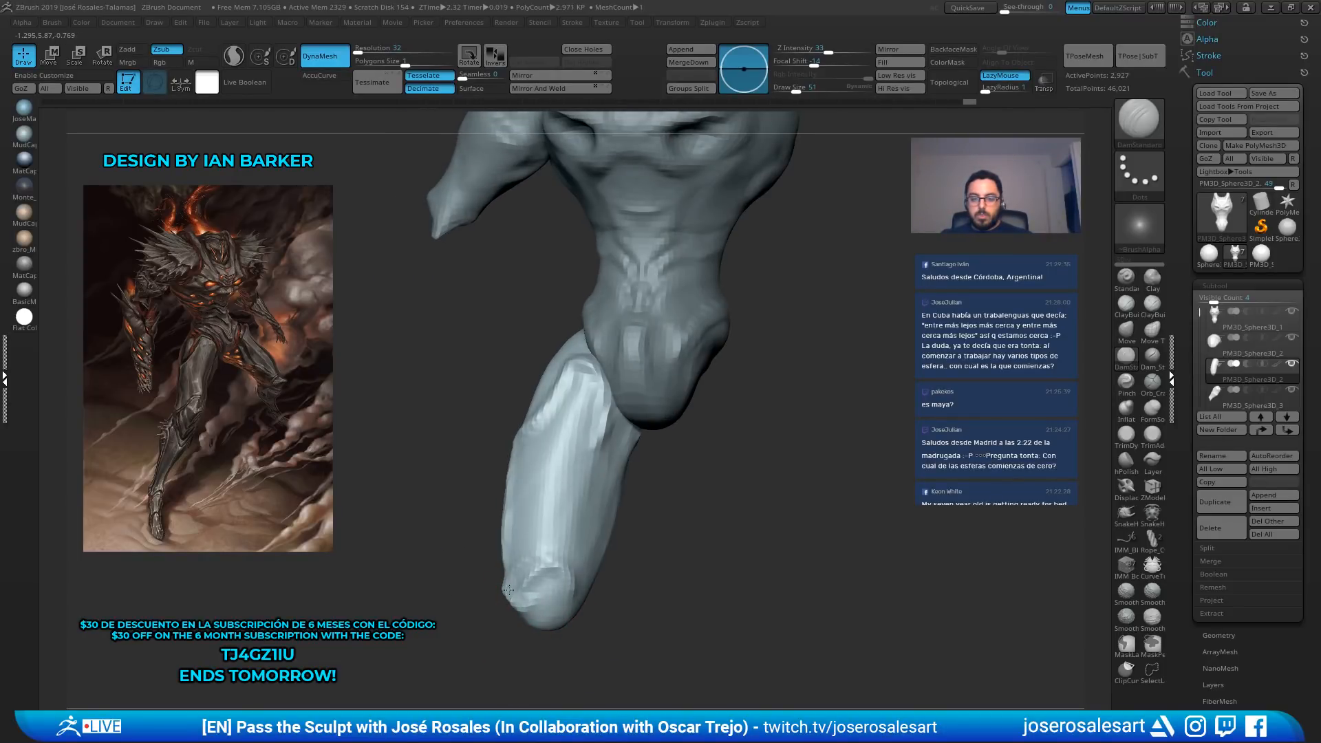
{"action": "right_click_drag", "start_coordinate": [561, 594], "coordinate": [536, 597]}
{"action": "left_click_drag", "start_coordinate": [531, 593], "coordinate": [541, 557], "text": "shift"}
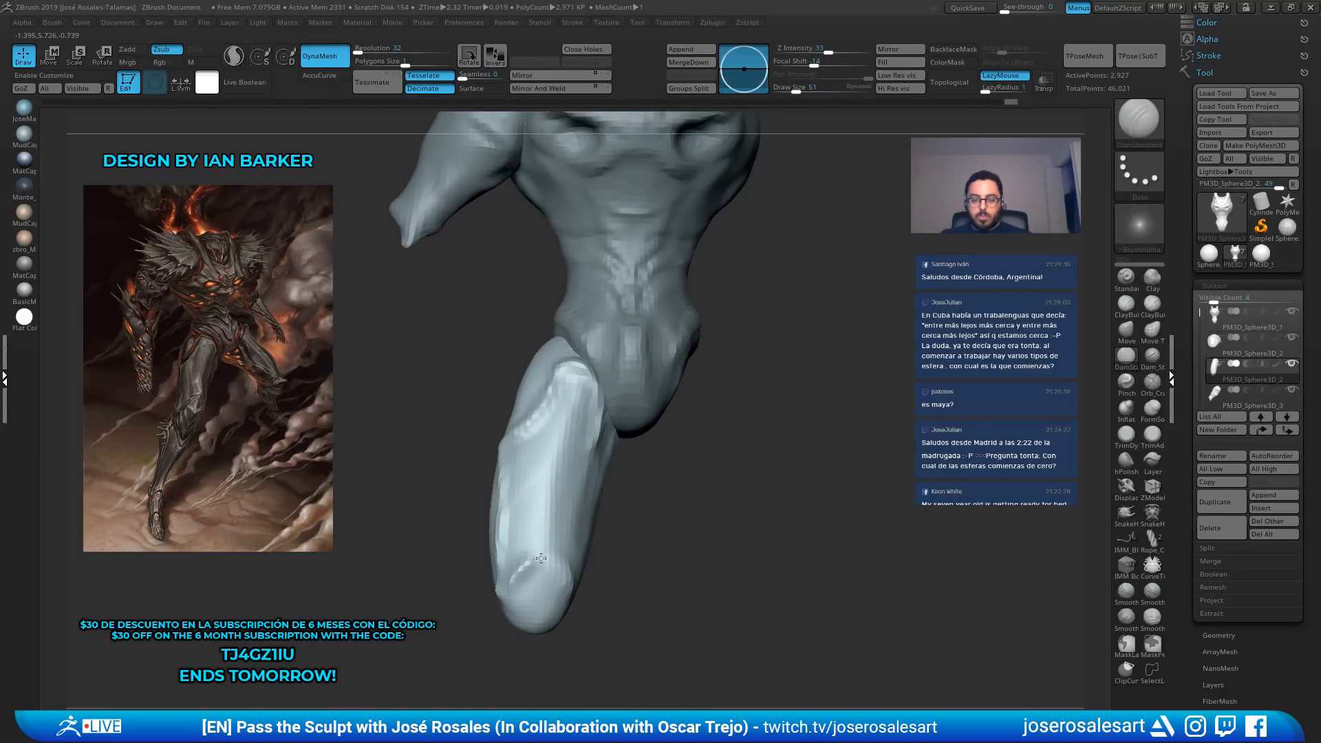
{"action": "right_click_drag", "start_coordinate": [557, 576], "coordinate": [571, 596]}
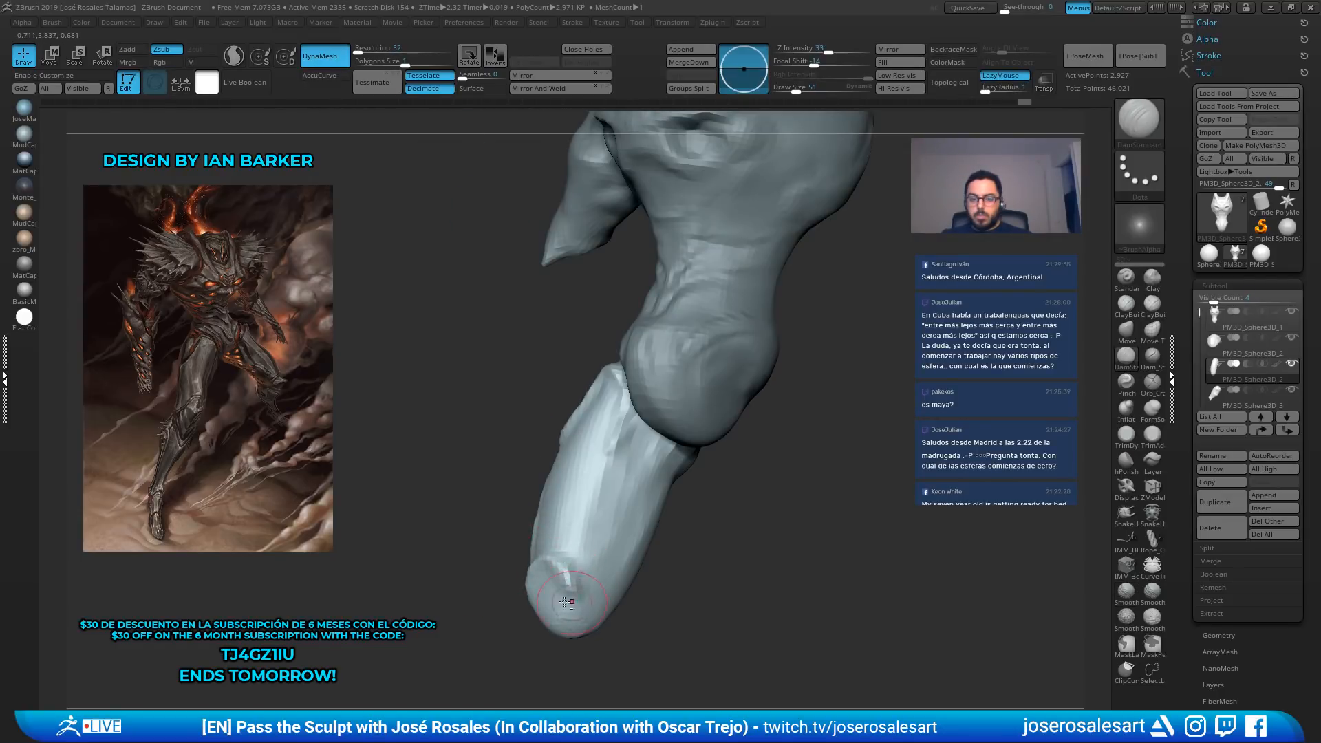
Push the inner contour of the thigh inward with the Move brush
{"action": "mouse_move", "coordinate": [619, 440]}
{"action": "right_mouse_down"}
{"action": "mouse_move", "coordinate": [675, 480]}
{"action": "mouse_move", "coordinate": [605, 559]}
{"action": "right_mouse_up"}
{"action": "key", "text": "b"}
{"action": "key", "text": "m"}
{"action": "key", "text": "v"}
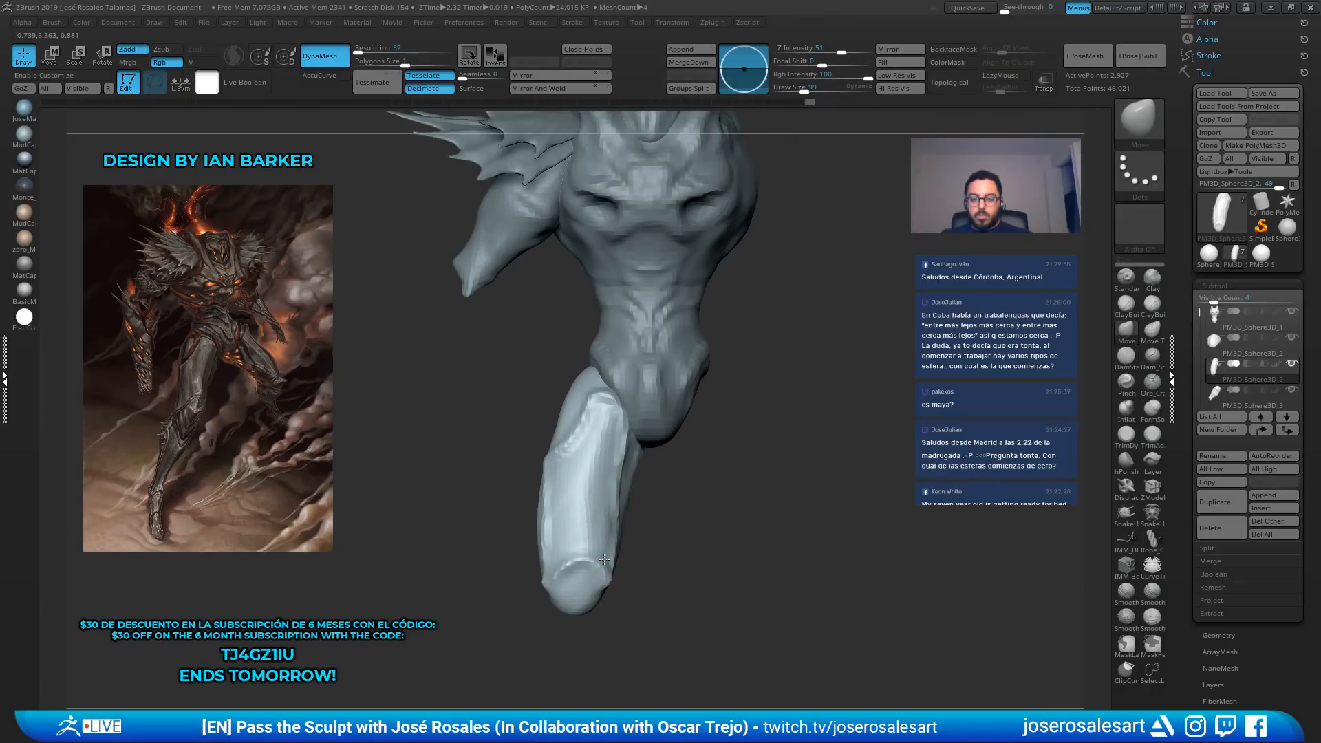
{"action": "left_click_drag", "start_coordinate": [612, 525], "coordinate": [598, 519]}
{"action": "mouse_move", "coordinate": [597, 519]}
{"action": "right_mouse_down", "text": "ctrl"}
{"action": "mouse_move", "coordinate": [525, 493]}
{"action": "mouse_move", "coordinate": [554, 550]}
{"action": "right_mouse_up", "text": "ctrl"}
{"action": "right_click", "coordinate": [557, 577]}
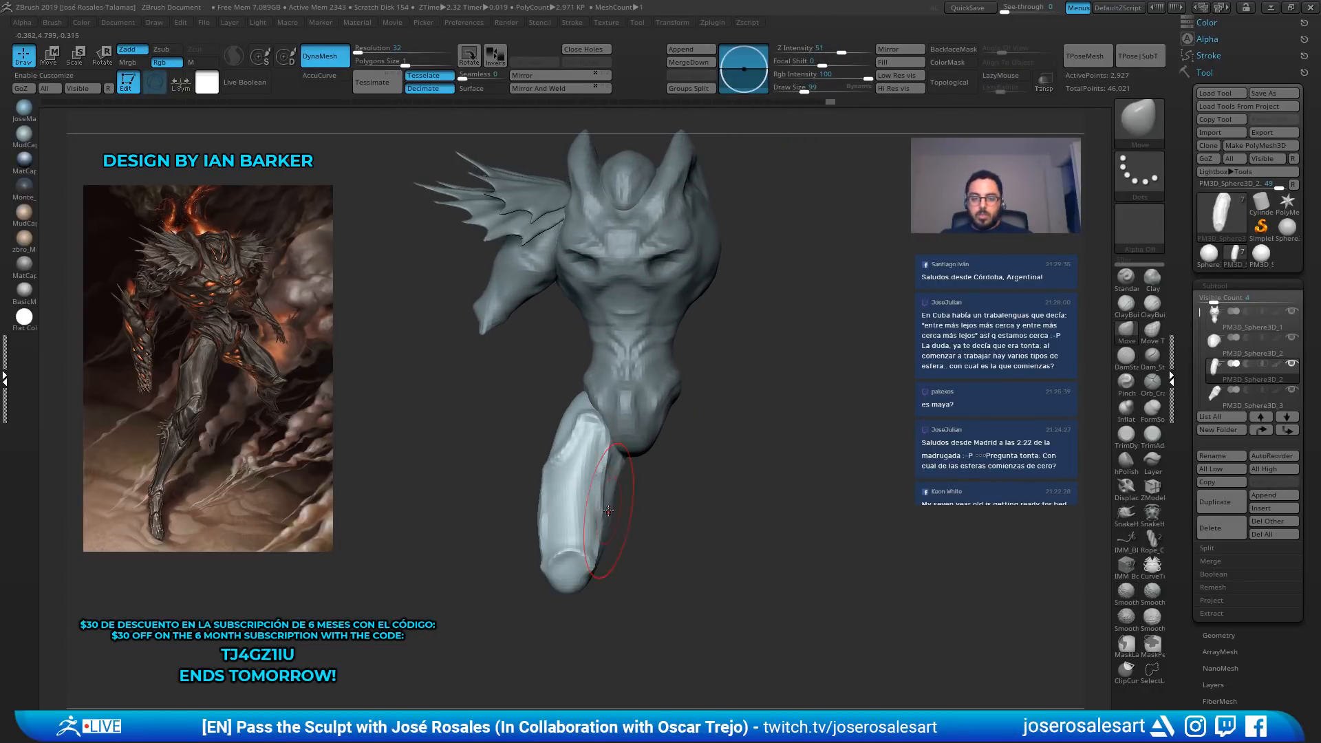
{"action": "left_click_drag", "start_coordinate": [612, 501], "coordinate": [599, 498]}
{"action": "mouse_move", "coordinate": [546, 554]}
{"action": "right_mouse_down"}
{"action": "mouse_move", "coordinate": [539, 437]}
{"action": "mouse_move", "coordinate": [573, 555]}
{"action": "mouse_move", "coordinate": [622, 553]}
{"action": "mouse_move", "coordinate": [622, 511]}
{"action": "mouse_move", "coordinate": [521, 515]}
{"action": "right_mouse_up"}
{"action": "right_click_drag", "start_coordinate": [659, 550], "coordinate": [687, 324]}
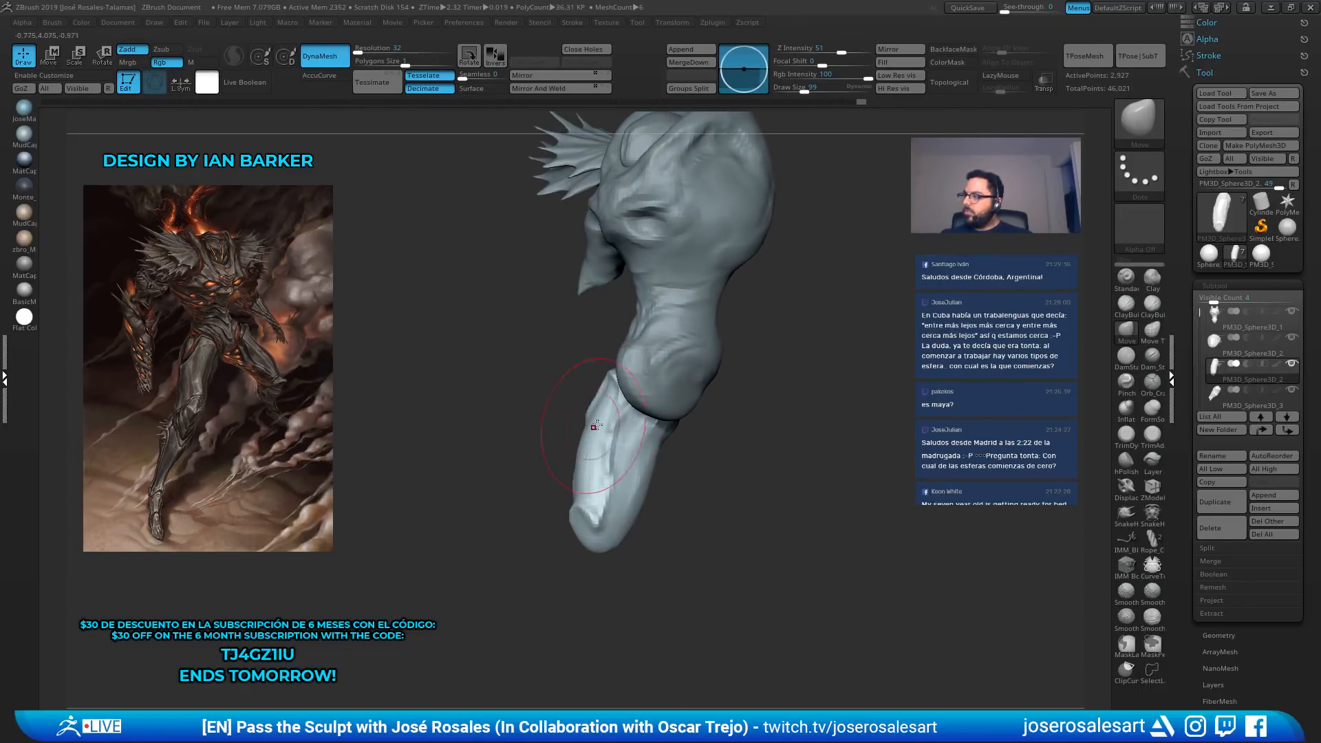
Mask the front of the upper thigh and invert the mask so only that area stays editable
{"action": "mouse_move", "coordinate": [595, 427]}
{"action": "right_mouse_down"}
{"action": "mouse_move", "coordinate": [657, 437]}
{"action": "mouse_move", "coordinate": [635, 450]}
{"action": "mouse_move", "coordinate": [637, 476]}
{"action": "right_mouse_up"}
{"action": "key", "text": "b"}
{"action": "key", "text": "c"}
{"action": "key", "text": "b"}
{"action": "right_click_drag", "start_coordinate": [489, 286], "coordinate": [507, 289]}
{"action": "mouse_move", "coordinate": [582, 347]}
{"action": "left_mouse_down", "text": "ctrl"}
{"action": "mouse_move", "coordinate": [609, 321]}
{"action": "mouse_move", "coordinate": [579, 389]}
{"action": "mouse_move", "coordinate": [634, 420]}
{"action": "left_mouse_up", "text": "ctrl"}
{"action": "mouse_move", "coordinate": [634, 419]}
{"action": "right_mouse_down"}
{"action": "mouse_move", "coordinate": [483, 421]}
{"action": "mouse_move", "coordinate": [532, 425]}
{"action": "mouse_move", "coordinate": [507, 410]}
{"action": "mouse_move", "coordinate": [528, 408]}
{"action": "right_mouse_up"}
{"action": "left_click", "coordinate": [521, 395], "text": "ctrl"}
Pull the unmasked upper front of the thigh outward with the SnakeHook brush, adjusting its draw size
{"action": "key", "text": "b"}
{"action": "key", "text": "s"}
{"action": "key", "text": "h"}
{"action": "mouse_move", "coordinate": [529, 408]}
{"action": "right_mouse_down"}
{"action": "mouse_move", "coordinate": [552, 405]}
{"action": "mouse_move", "coordinate": [524, 435]}
{"action": "mouse_move", "coordinate": [552, 458]}
{"action": "mouse_move", "coordinate": [589, 455]}
{"action": "right_mouse_up"}
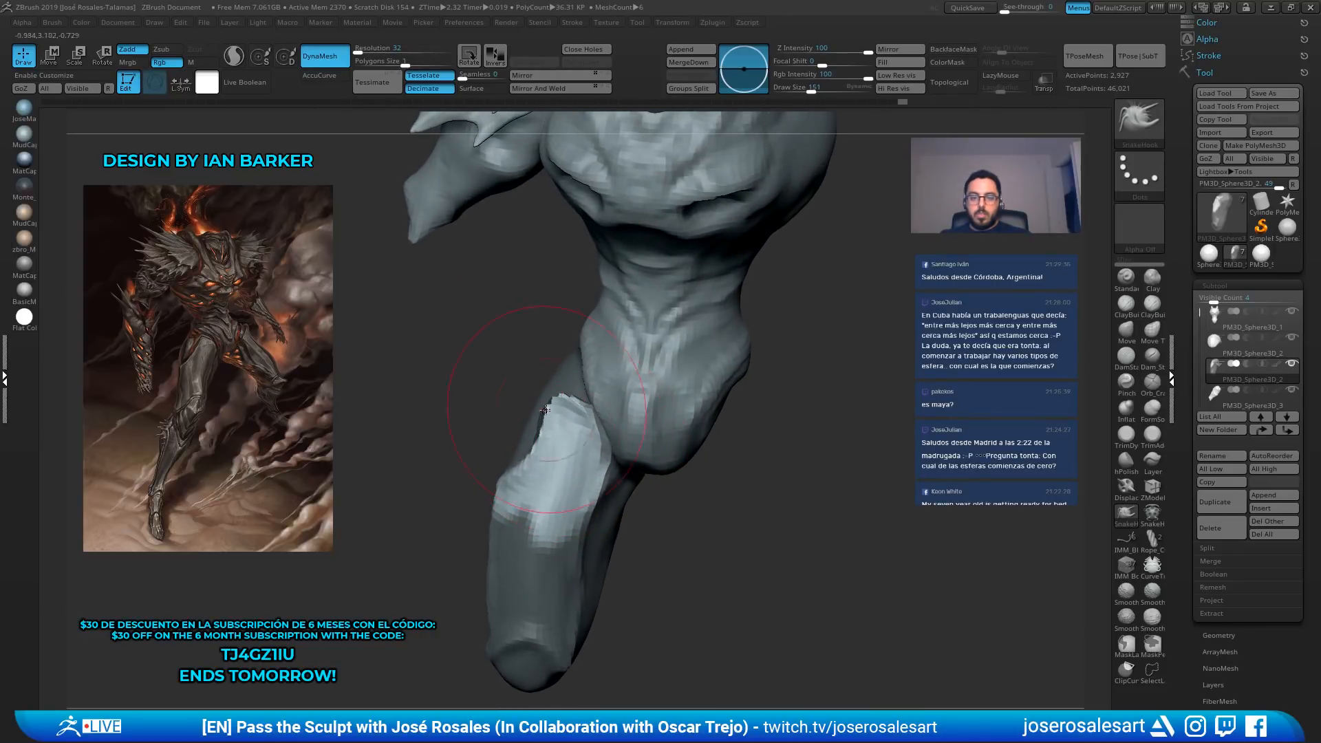
{"action": "right_click_drag", "start_coordinate": [545, 410], "coordinate": [545, 434]}
{"action": "key", "text": "s"}
{"action": "left_click_drag", "start_coordinate": [702, 420], "coordinate": [719, 423]}
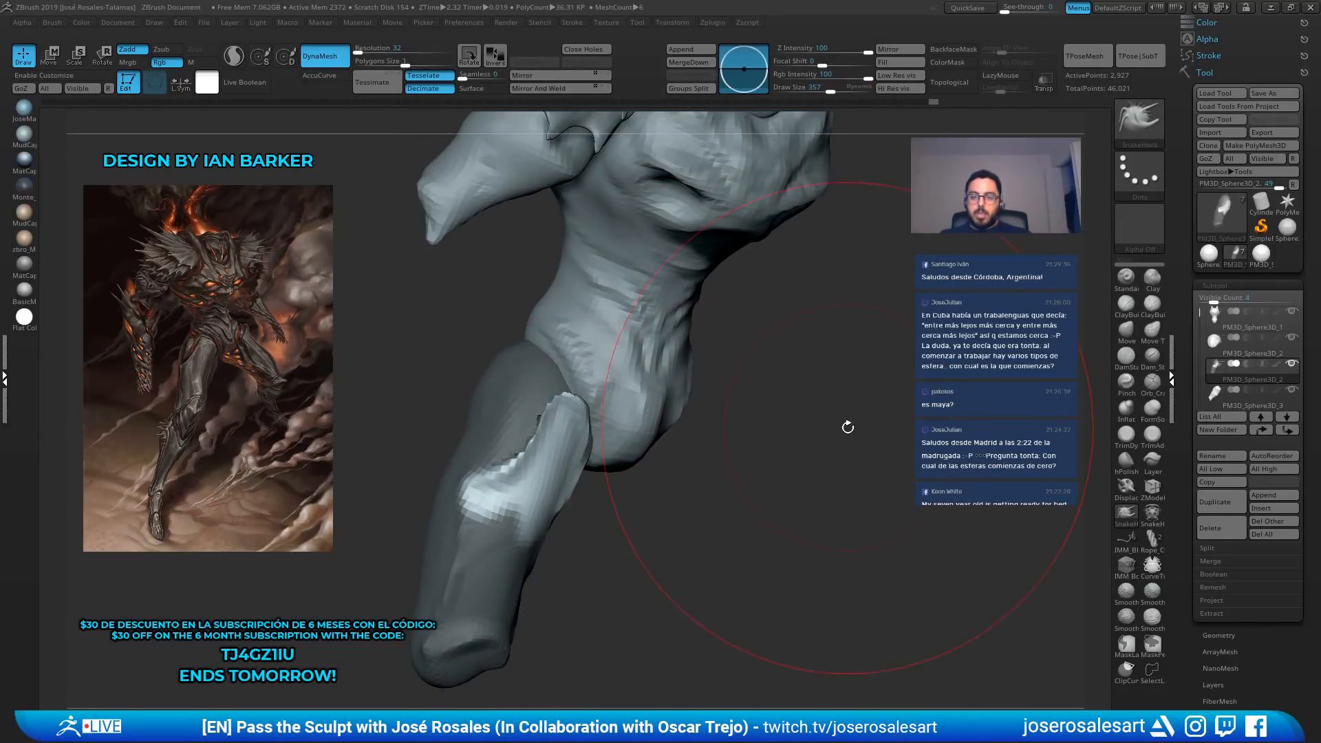
{"action": "key", "text": "s"}
{"action": "left_click_drag", "start_coordinate": [845, 425], "coordinate": [774, 435]}
{"action": "right_click_drag", "start_coordinate": [742, 435], "coordinate": [660, 430]}
{"action": "right_click_drag", "start_coordinate": [661, 430], "coordinate": [539, 404], "text": "ctrl"}
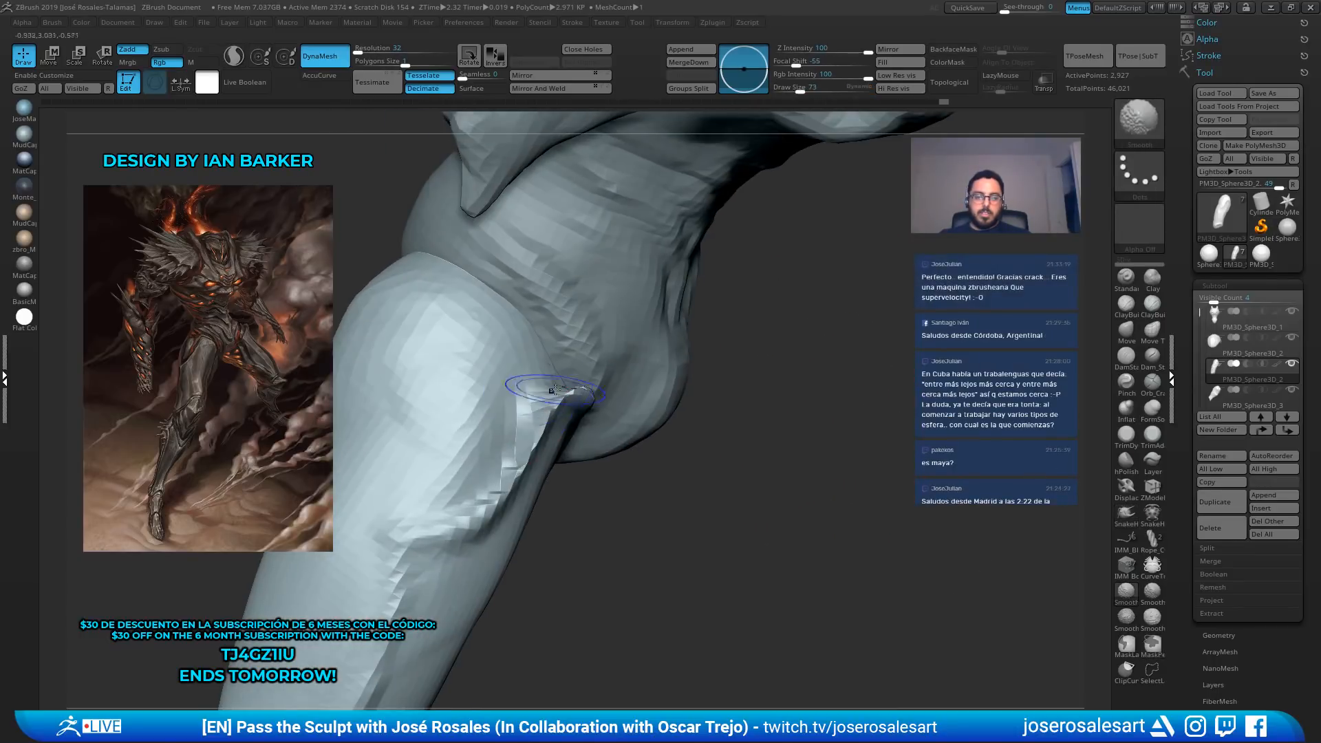
Smooth the raised edge on the upper thigh where it meets the pelvis
{"action": "left_click_drag", "start_coordinate": [555, 387], "coordinate": [529, 385], "text": "shift"}
{"action": "right_click_drag", "start_coordinate": [479, 473], "coordinate": [507, 418]}
{"action": "left_click_drag", "start_coordinate": [507, 419], "coordinate": [529, 419], "text": "shift"}
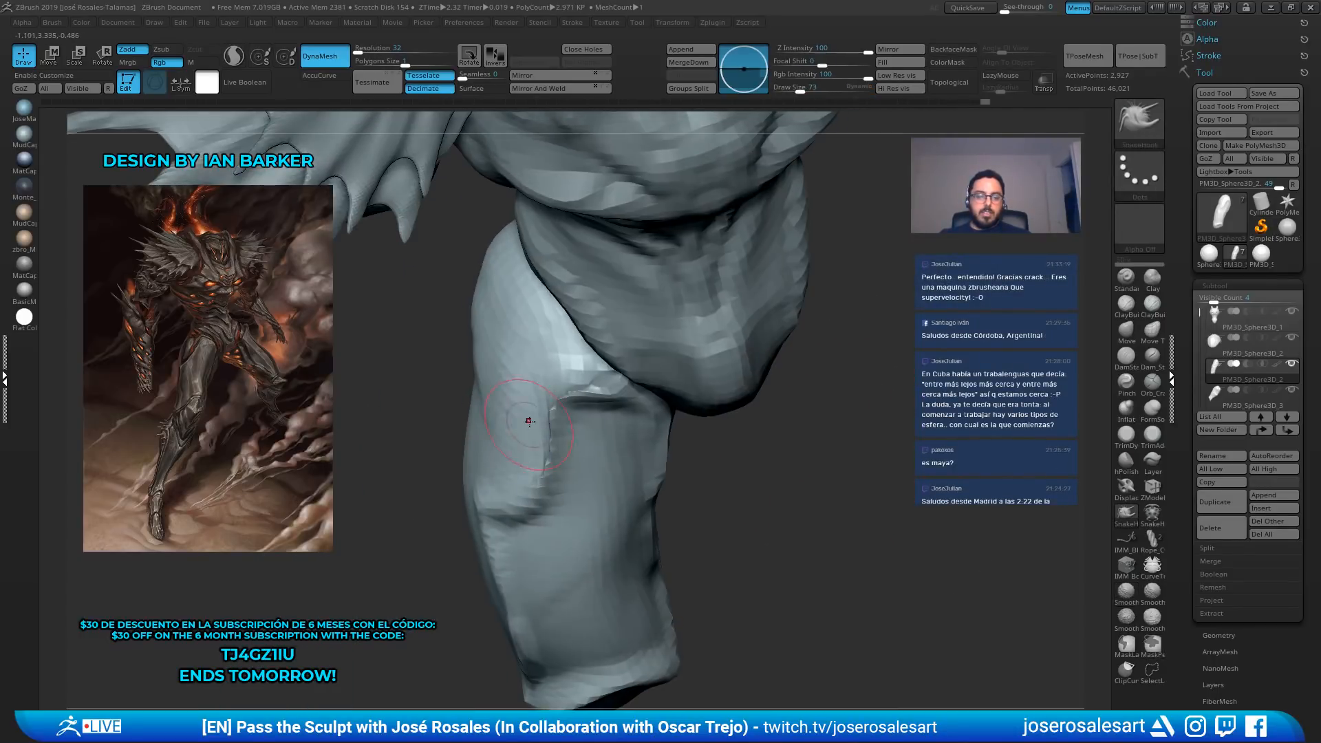
{"action": "right_click_drag", "start_coordinate": [530, 419], "coordinate": [560, 358]}
{"action": "left_click_drag", "start_coordinate": [560, 357], "coordinate": [575, 372], "text": "shift"}
Pull the top front edge of the thigh into a sharp-cornered lip with the SnakeHook brush
{"action": "key", "text": "b"}
{"action": "key", "text": "c"}
{"action": "key", "text": "b"}
{"action": "right_click_drag", "start_coordinate": [776, 432], "coordinate": [545, 387]}
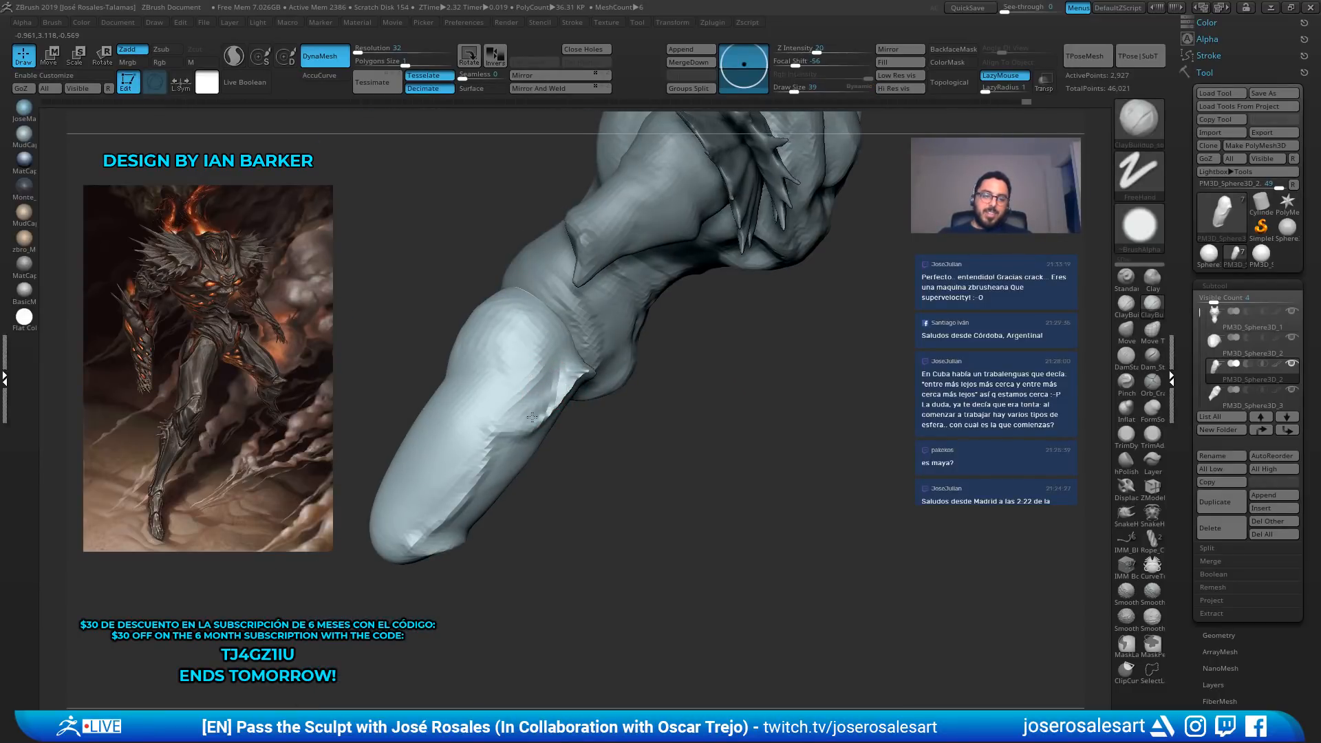
{"action": "mouse_move", "coordinate": [497, 435]}
{"action": "right_mouse_down"}
{"action": "mouse_move", "coordinate": [640, 436]}
{"action": "mouse_move", "coordinate": [581, 354]}
{"action": "mouse_move", "coordinate": [407, 443]}
{"action": "mouse_move", "coordinate": [533, 243]}
{"action": "right_mouse_up"}
{"action": "key", "text": "b"}
{"action": "key", "text": "s"}
{"action": "key", "text": "h"}
{"action": "right_click_drag", "start_coordinate": [500, 332], "coordinate": [479, 393], "text": "ctrl"}
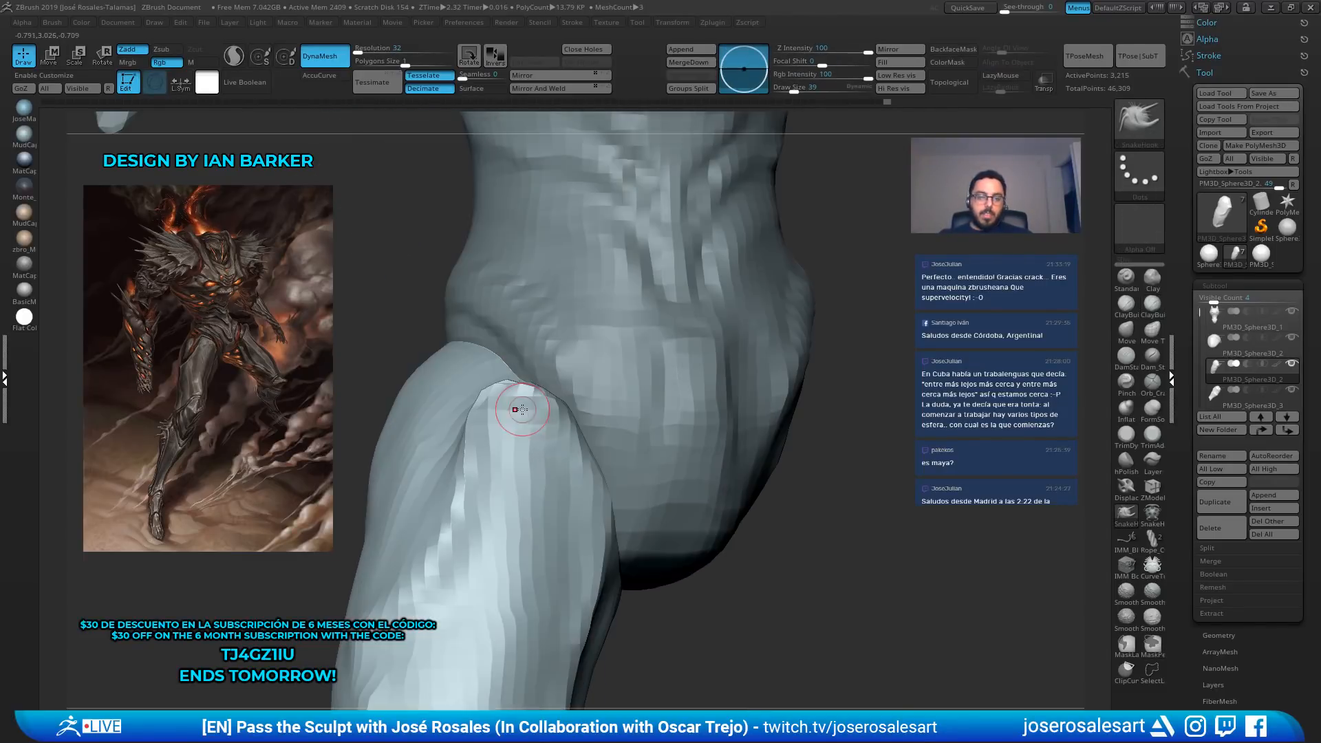
{"action": "left_click_drag", "start_coordinate": [473, 382], "coordinate": [534, 396]}
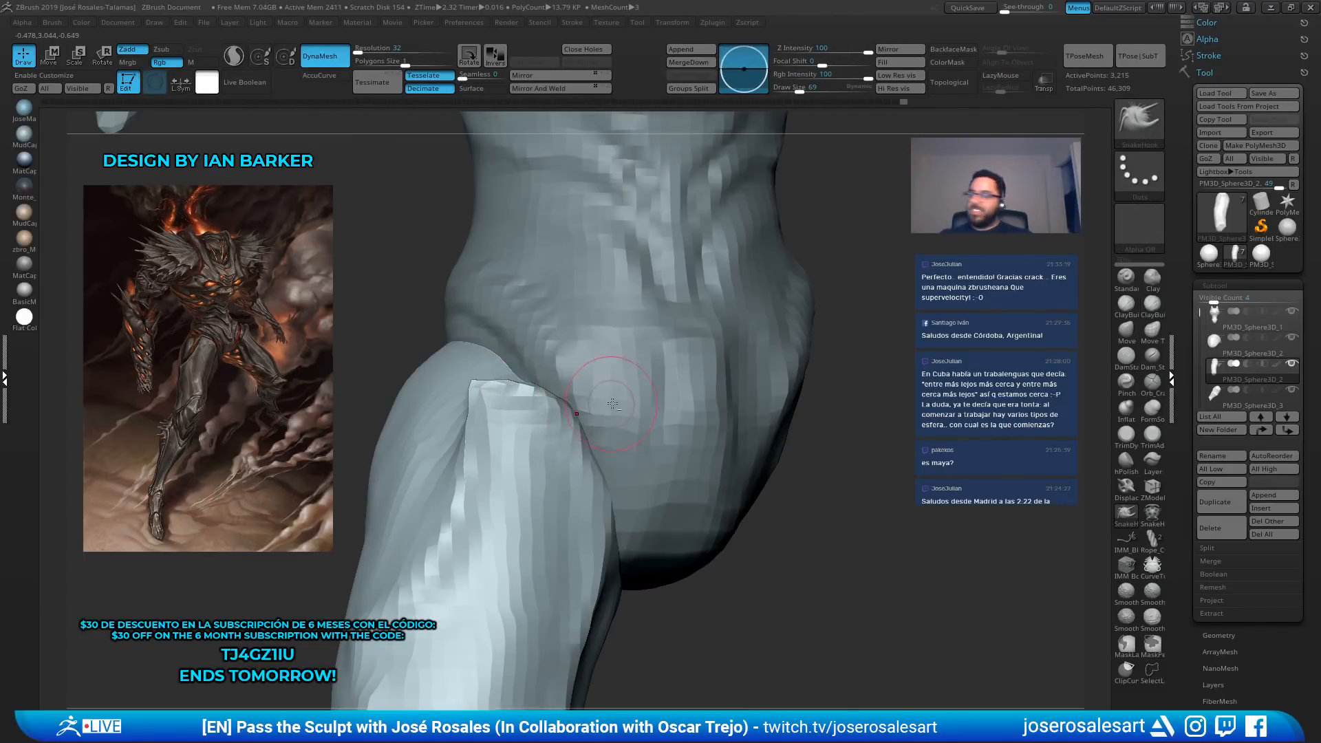
{"action": "mouse_move", "coordinate": [613, 404]}
{"action": "right_mouse_down"}
{"action": "mouse_move", "coordinate": [564, 438]}
{"action": "mouse_move", "coordinate": [575, 433]}
{"action": "right_mouse_up"}
Build up the front plane of the thigh below the lip with the ClayBuildup brush
{"action": "key", "text": "b"}
{"action": "key", "text": "c"}
{"action": "key", "text": "b"}
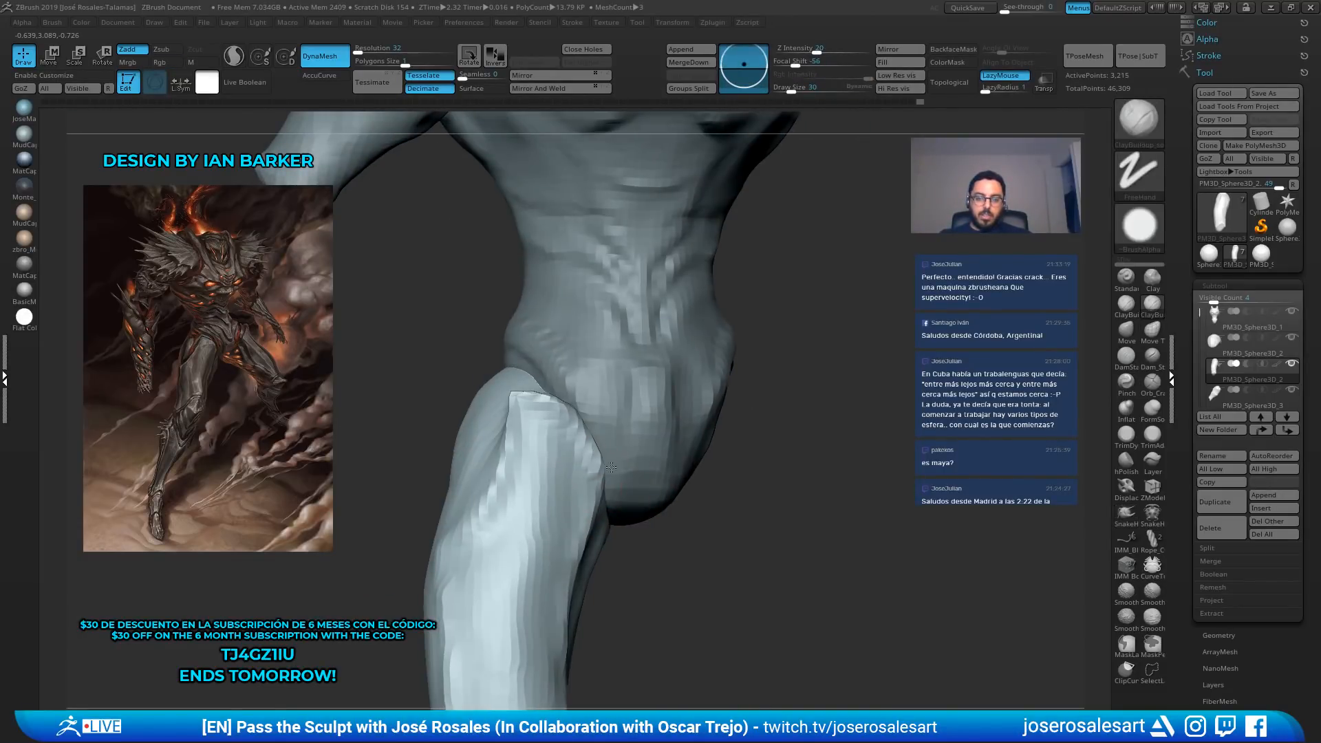
{"action": "mouse_move", "coordinate": [569, 543]}
{"action": "right_mouse_down"}
{"action": "mouse_move", "coordinate": [593, 470]}
{"action": "mouse_move", "coordinate": [589, 408]}
{"action": "mouse_move", "coordinate": [578, 427]}
{"action": "right_mouse_up"}
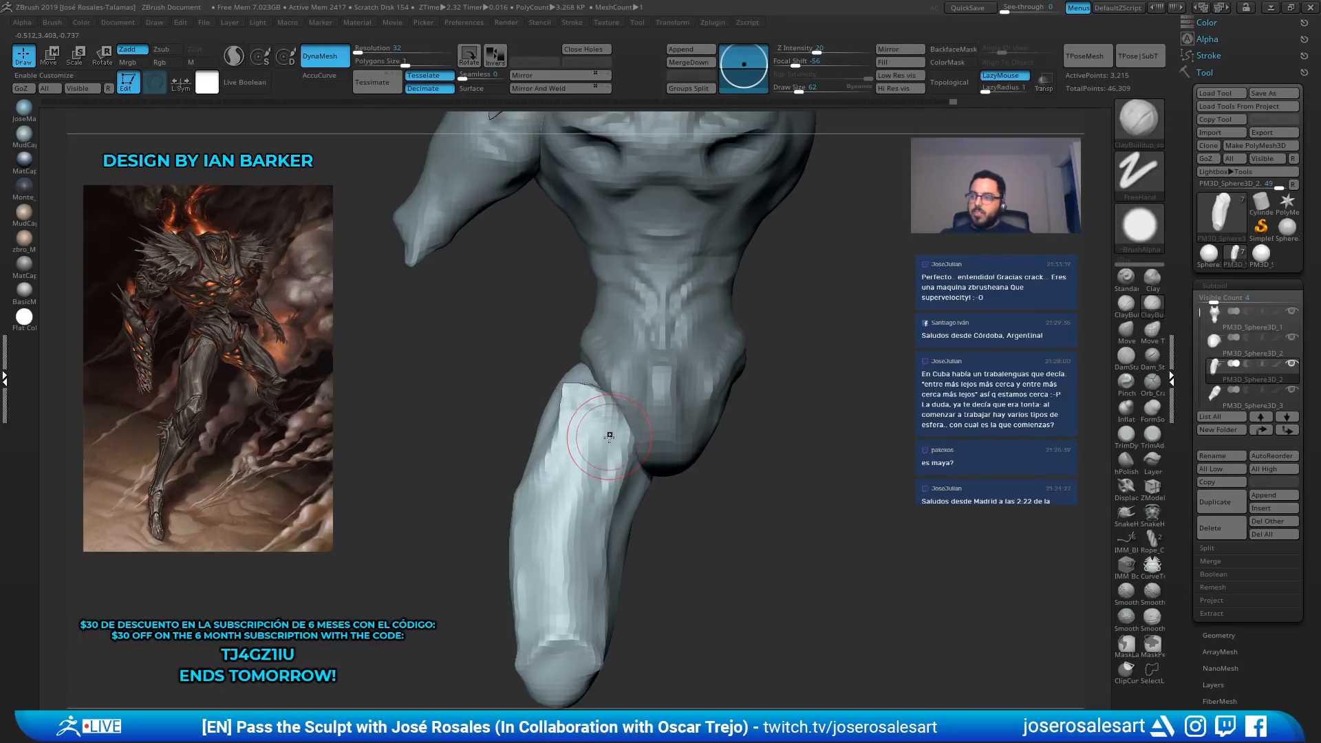
{"action": "left_click_drag", "start_coordinate": [571, 408], "coordinate": [547, 496]}
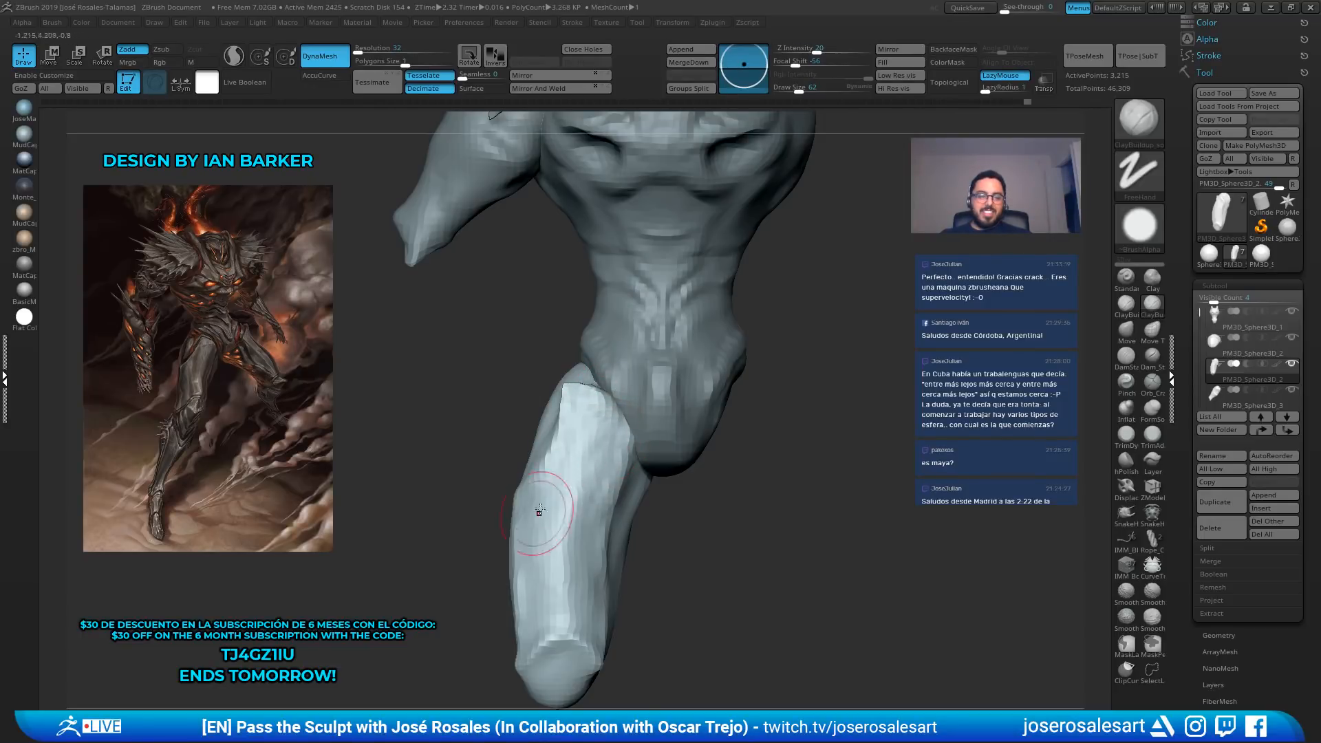
{"action": "mouse_move", "coordinate": [540, 513]}
{"action": "right_mouse_down"}
{"action": "mouse_move", "coordinate": [510, 510]}
{"action": "mouse_move", "coordinate": [558, 482]}
{"action": "right_mouse_up"}
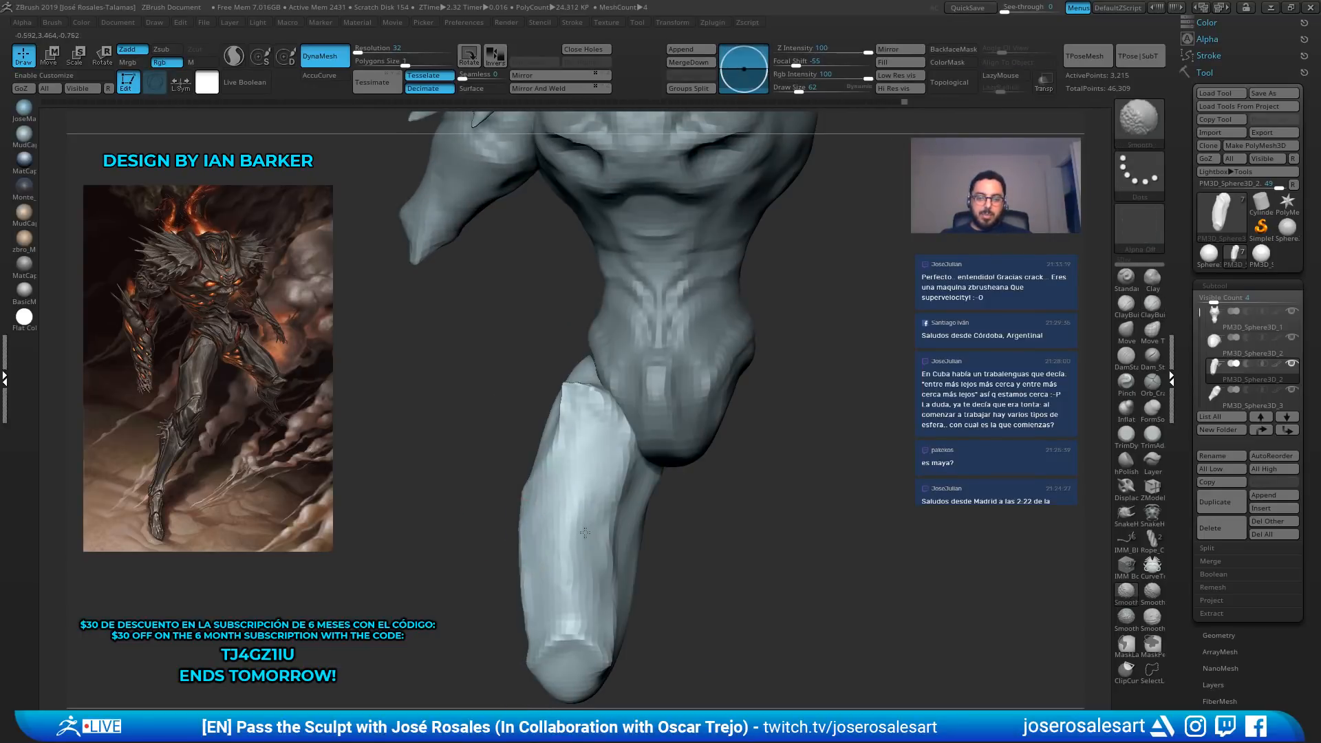
{"action": "mouse_move", "coordinate": [585, 533]}
{"action": "right_mouse_down", "text": "ctrl"}
{"action": "mouse_move", "coordinate": [637, 392]}
{"action": "mouse_move", "coordinate": [699, 383]}
{"action": "mouse_move", "coordinate": [661, 430]}
{"action": "mouse_move", "coordinate": [614, 451]}
{"action": "mouse_move", "coordinate": [528, 439]}
{"action": "mouse_move", "coordinate": [568, 447]}
{"action": "right_mouse_up", "text": "ctrl"}
{"action": "right_click_drag", "start_coordinate": [541, 473], "coordinate": [592, 457]}
{"action": "mouse_move", "coordinate": [504, 495]}
{"action": "right_mouse_down", "text": "ctrl"}
{"action": "mouse_move", "coordinate": [492, 491]}
{"action": "mouse_move", "coordinate": [514, 536]}
{"action": "mouse_move", "coordinate": [502, 500]}
{"action": "mouse_move", "coordinate": [495, 511]}
{"action": "mouse_move", "coordinate": [544, 540]}
{"action": "mouse_move", "coordinate": [599, 531]}
{"action": "mouse_move", "coordinate": [601, 271]}
{"action": "right_mouse_up", "text": "ctrl"}
{"action": "key", "text": "s"}
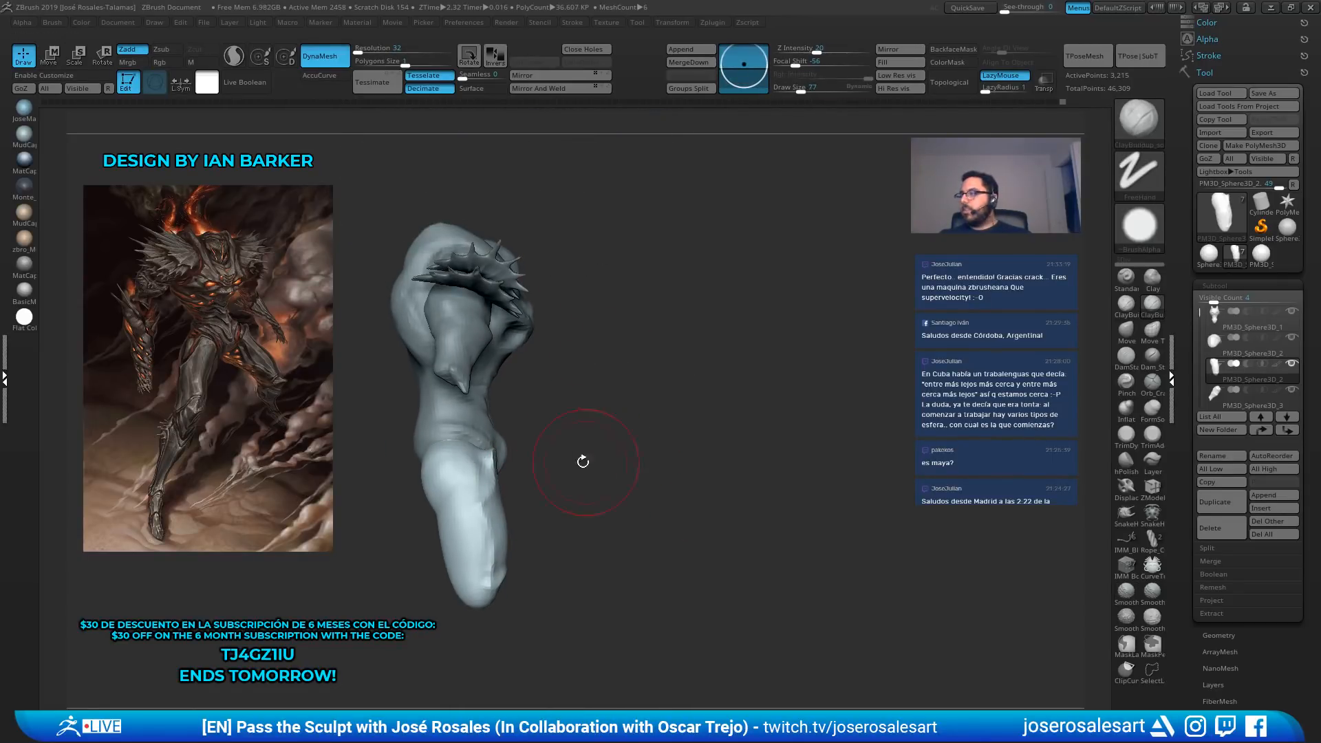
Carve an oval groove on the outer side of the upper thigh with the DamStandard brush
{"action": "mouse_move", "coordinate": [583, 462]}
{"action": "right_mouse_down"}
{"action": "mouse_move", "coordinate": [442, 457]}
{"action": "mouse_move", "coordinate": [360, 487]}
{"action": "right_mouse_up"}
{"action": "key", "text": "b"}
{"action": "key", "text": "d"}
{"action": "key", "text": "s"}
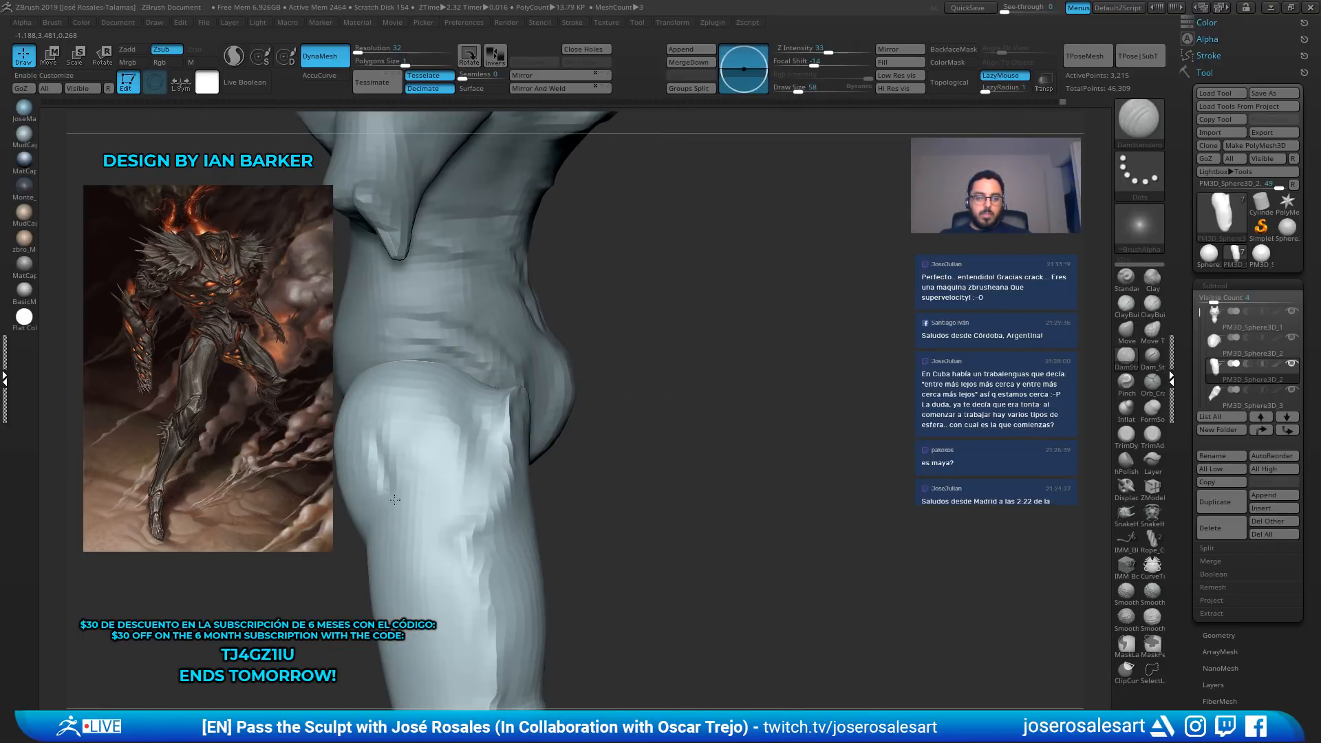
{"action": "mouse_move", "coordinate": [440, 406]}
{"action": "left_mouse_down"}
{"action": "mouse_move", "coordinate": [385, 413]}
{"action": "mouse_move", "coordinate": [413, 475]}
{"action": "mouse_move", "coordinate": [446, 478]}
{"action": "mouse_move", "coordinate": [451, 421]}
{"action": "mouse_move", "coordinate": [377, 394]}
{"action": "mouse_move", "coordinate": [364, 446]}
{"action": "mouse_move", "coordinate": [406, 386]}
{"action": "left_mouse_up"}
{"action": "right_click_drag", "start_coordinate": [405, 386], "coordinate": [474, 433]}
Build up clay on the torso's lower back along the rear hip line with the ClayBuildup brush
{"action": "key", "text": "b"}
{"action": "key", "text": "c"}
{"action": "key", "text": "b"}
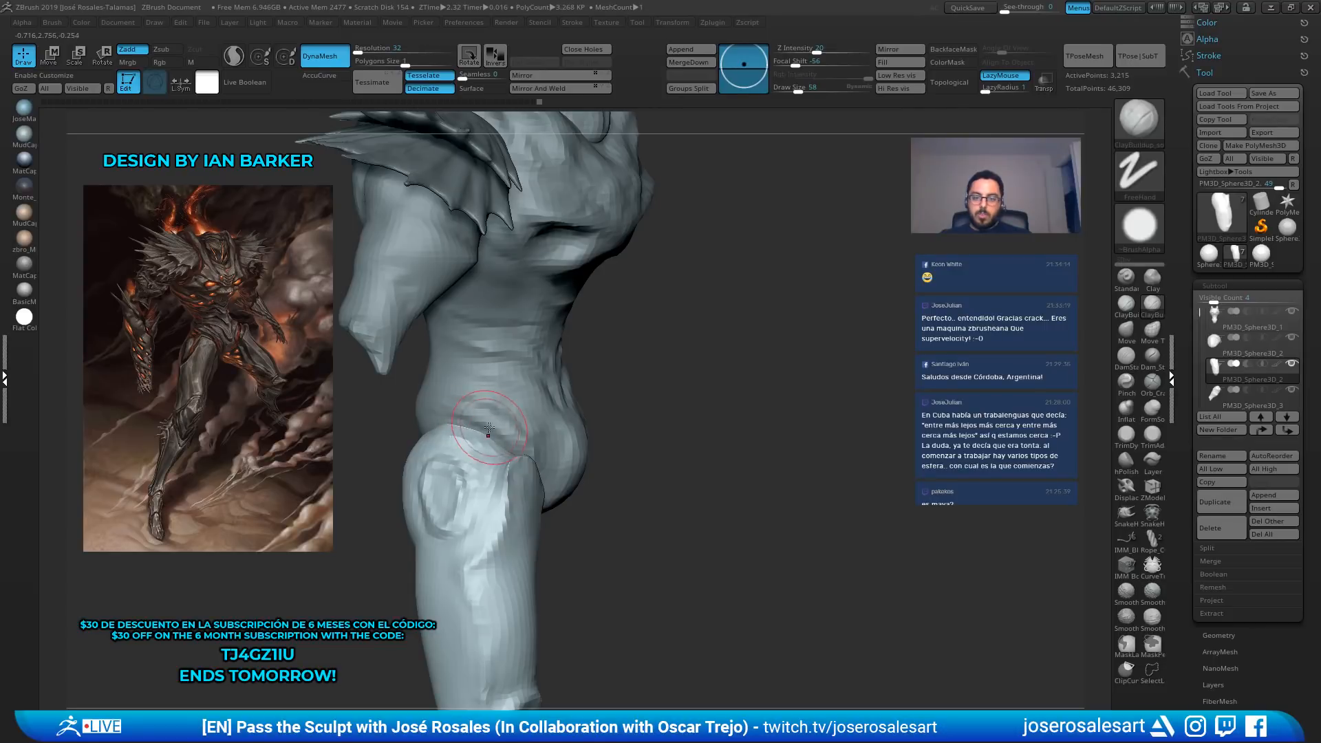
{"action": "left_click", "coordinate": [476, 415], "text": "alt"}
{"action": "mouse_move", "coordinate": [490, 420]}
{"action": "right_mouse_down"}
{"action": "mouse_move", "coordinate": [488, 447]}
{"action": "mouse_move", "coordinate": [440, 475]}
{"action": "mouse_move", "coordinate": [397, 469]}
{"action": "right_mouse_up"}
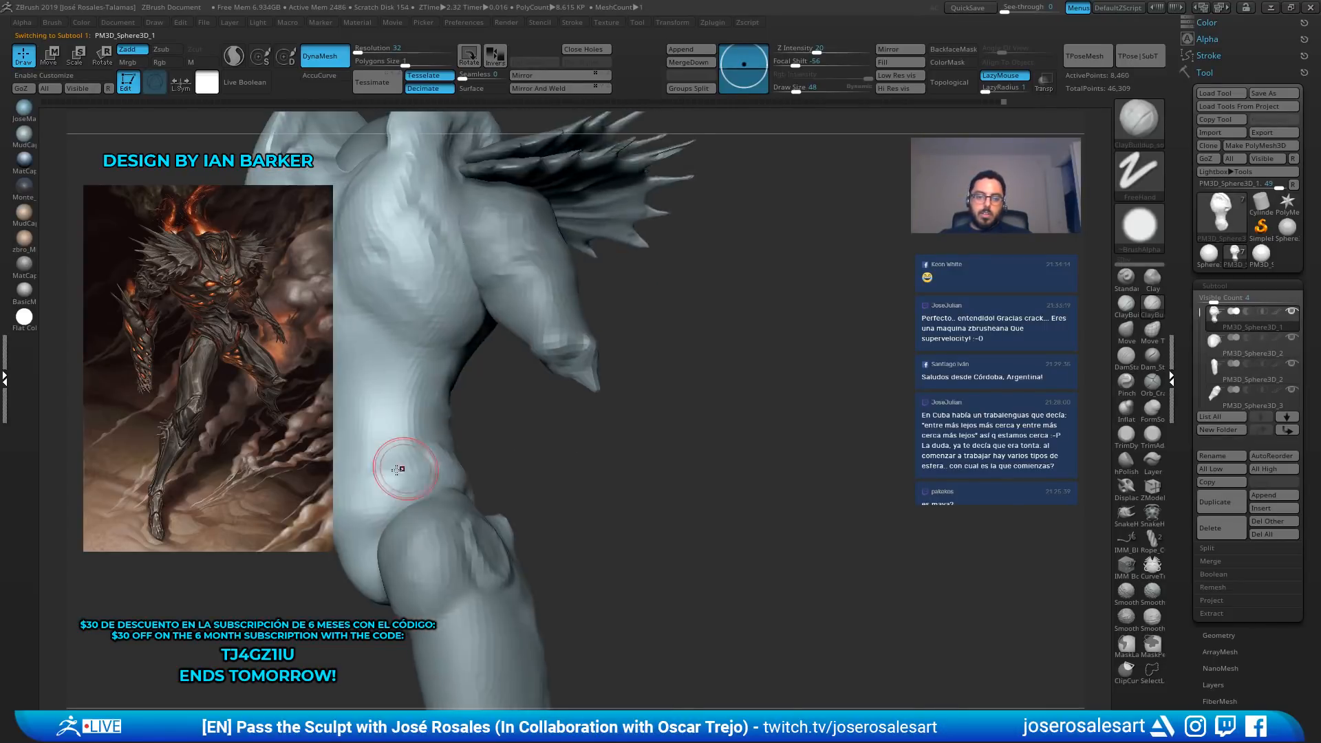
{"action": "mouse_move", "coordinate": [400, 482]}
{"action": "left_mouse_down"}
{"action": "mouse_move", "coordinate": [435, 478]}
{"action": "mouse_move", "coordinate": [357, 537]}
{"action": "left_mouse_up"}
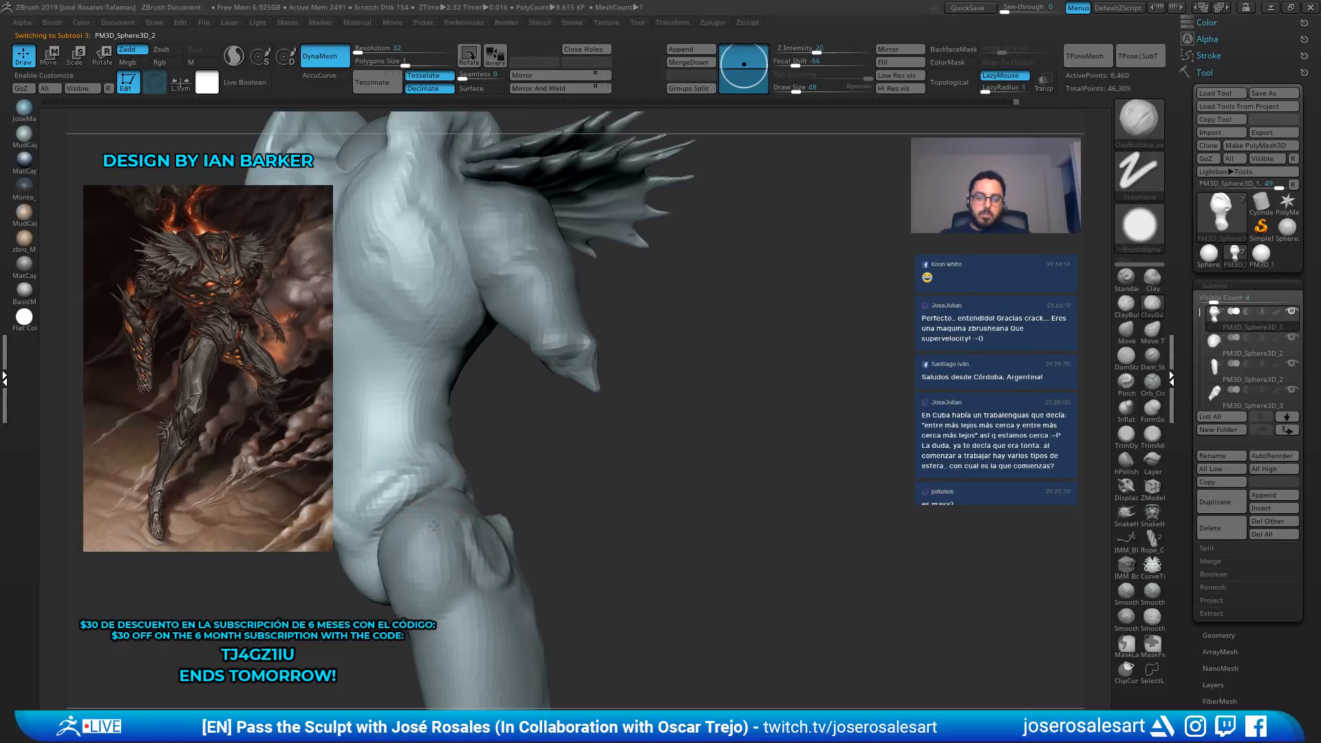
Select the leg subtool and check the figure's proportions as a solid black silhouette
{"action": "left_click", "coordinate": [434, 508], "text": "alt"}
{"action": "mouse_move", "coordinate": [434, 508]}
{"action": "right_mouse_down"}
{"action": "mouse_move", "coordinate": [454, 481]}
{"action": "mouse_move", "coordinate": [497, 475]}
{"action": "mouse_move", "coordinate": [481, 485]}
{"action": "mouse_move", "coordinate": [457, 448]}
{"action": "mouse_move", "coordinate": [518, 470]}
{"action": "mouse_move", "coordinate": [532, 397]}
{"action": "right_mouse_up"}
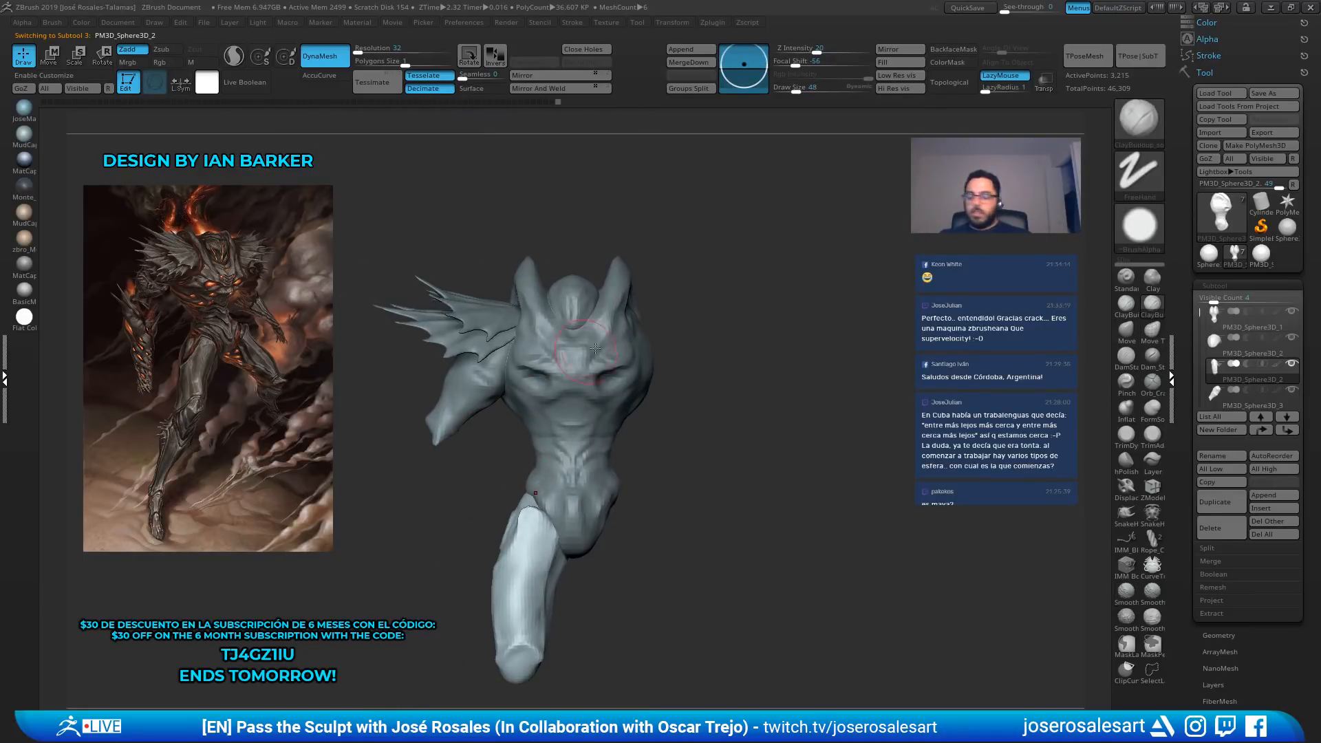
{"action": "key", "text": "v"}
{"action": "mouse_move", "coordinate": [636, 437]}
{"action": "right_mouse_down", "text": "ctrl"}
{"action": "mouse_move", "coordinate": [631, 394]}
{"action": "mouse_move", "coordinate": [598, 412]}
{"action": "mouse_move", "coordinate": [598, 529]}
{"action": "right_mouse_up", "text": "ctrl"}
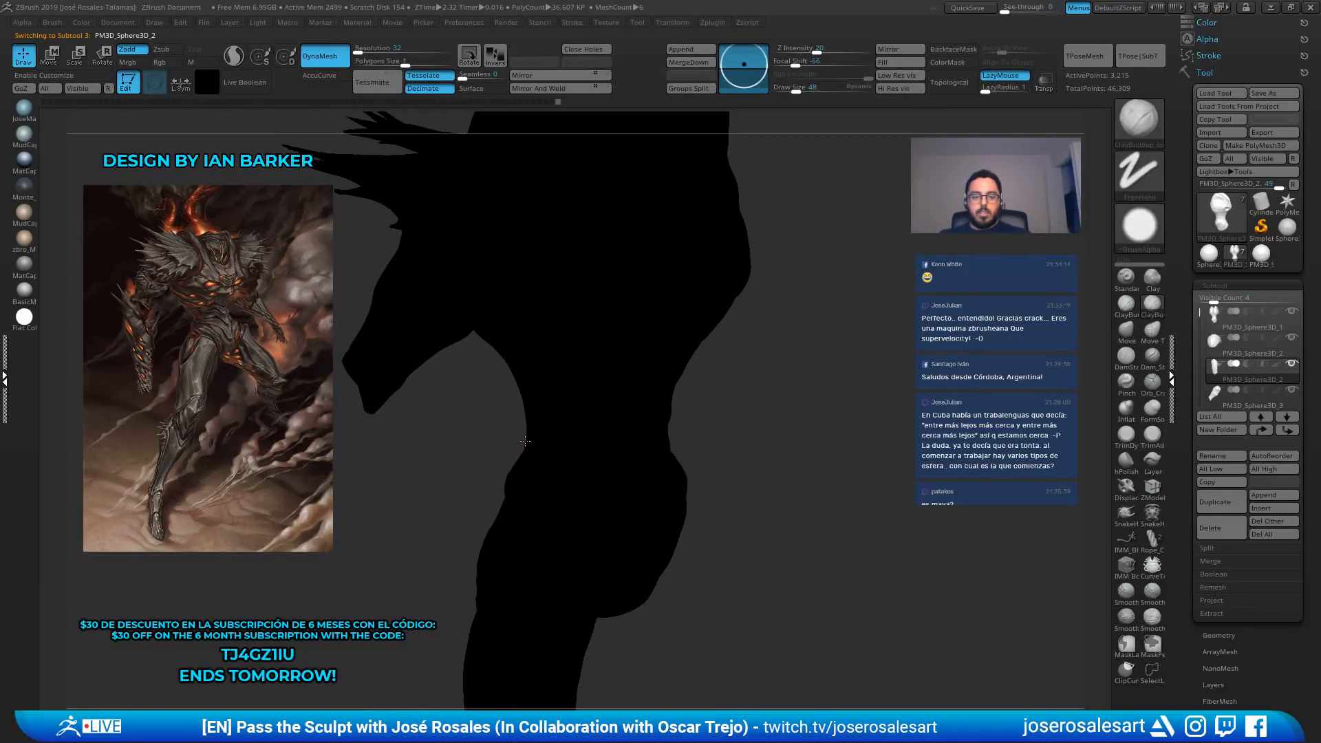
{"action": "right_click_drag", "start_coordinate": [525, 441], "coordinate": [480, 484]}
{"action": "mouse_move", "coordinate": [675, 257]}
{"action": "right_mouse_down"}
{"action": "mouse_move", "coordinate": [507, 412]}
{"action": "mouse_move", "coordinate": [730, 425]}
{"action": "mouse_move", "coordinate": [596, 403]}
{"action": "mouse_move", "coordinate": [434, 442]}
{"action": "mouse_move", "coordinate": [825, 224]}
{"action": "right_mouse_up"}
{"action": "key", "text": "v"}
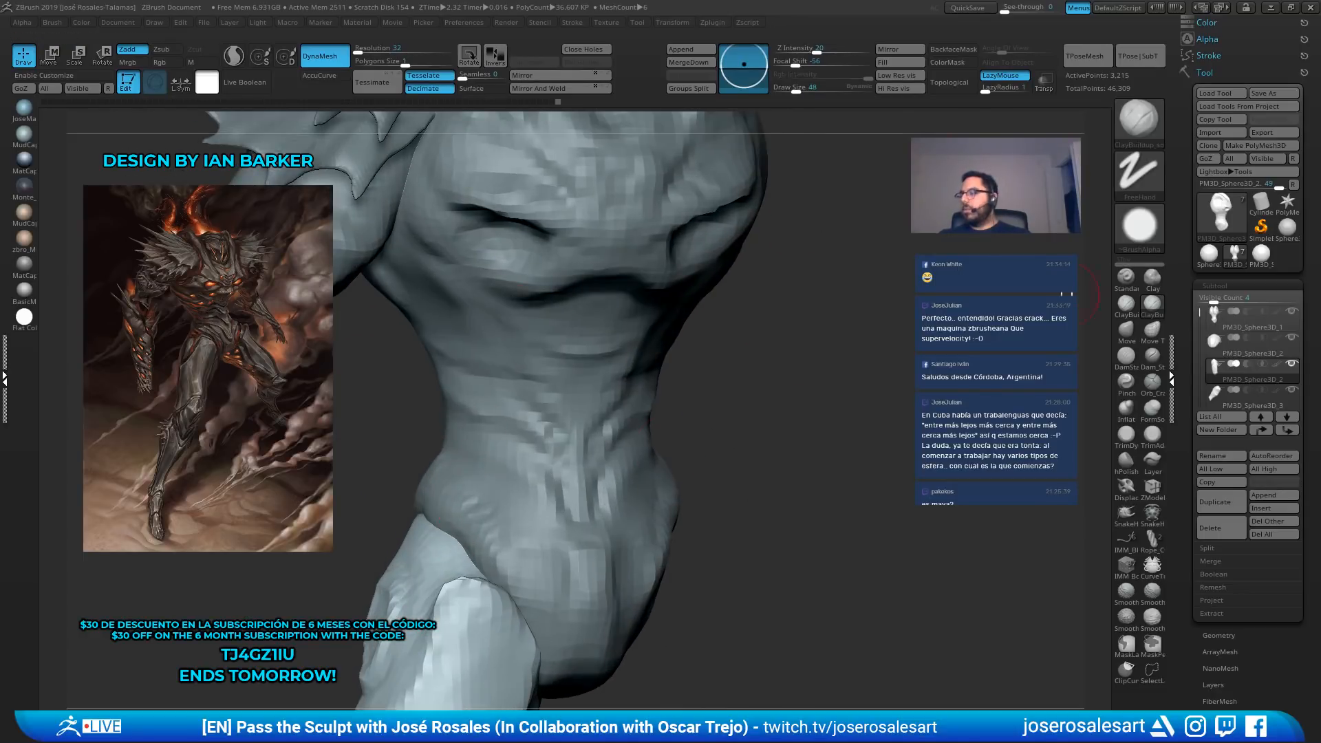
Select the torso subtool and build up the hip crest and gluteal area with ClayBuildup strokes
{"action": "mouse_move", "coordinate": [482, 385]}
{"action": "right_mouse_down"}
{"action": "mouse_move", "coordinate": [527, 406]}
{"action": "mouse_move", "coordinate": [465, 506]}
{"action": "mouse_move", "coordinate": [475, 482]}
{"action": "mouse_move", "coordinate": [521, 493]}
{"action": "mouse_move", "coordinate": [506, 465]}
{"action": "mouse_move", "coordinate": [574, 474]}
{"action": "mouse_move", "coordinate": [555, 414]}
{"action": "right_mouse_up"}
{"action": "left_click", "coordinate": [505, 502], "text": "alt"}
{"action": "right_click_drag", "start_coordinate": [554, 414], "coordinate": [544, 411], "text": "ctrl"}
{"action": "left_click_drag", "start_coordinate": [543, 410], "coordinate": [421, 443]}
{"action": "right_click_drag", "start_coordinate": [417, 447], "coordinate": [467, 433]}
{"action": "mouse_move", "coordinate": [471, 432]}
{"action": "left_mouse_down"}
{"action": "mouse_move", "coordinate": [374, 510]}
{"action": "mouse_move", "coordinate": [368, 542]}
{"action": "left_mouse_up"}
{"action": "right_click_drag", "start_coordinate": [372, 537], "coordinate": [427, 475], "text": "ctrl"}
{"action": "mouse_move", "coordinate": [438, 469]}
{"action": "left_mouse_down"}
{"action": "mouse_move", "coordinate": [410, 504]}
{"action": "mouse_move", "coordinate": [406, 540]}
{"action": "mouse_move", "coordinate": [422, 543]}
{"action": "left_mouse_up"}
{"action": "right_click_drag", "start_coordinate": [430, 533], "coordinate": [461, 506]}
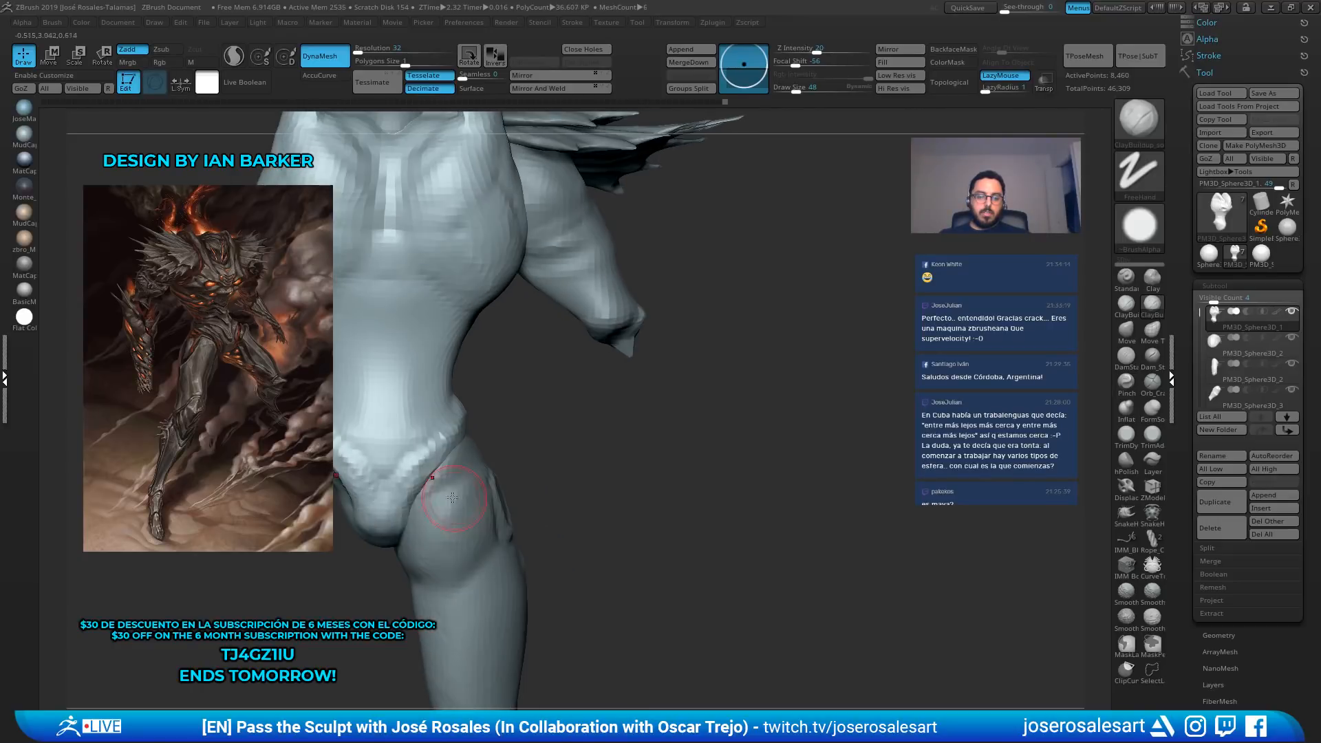
{"action": "left_click_drag", "start_coordinate": [466, 502], "coordinate": [442, 507]}
Reduce the brush draw size to 36 and review the whole figure from the front
{"action": "right_click_drag", "start_coordinate": [740, 475], "coordinate": [729, 427], "text": "ctrl"}
{"action": "mouse_move", "coordinate": [730, 427]}
{"action": "right_mouse_down"}
{"action": "mouse_move", "coordinate": [642, 412]}
{"action": "mouse_move", "coordinate": [671, 440]}
{"action": "right_mouse_up"}
{"action": "key", "text": "s"}
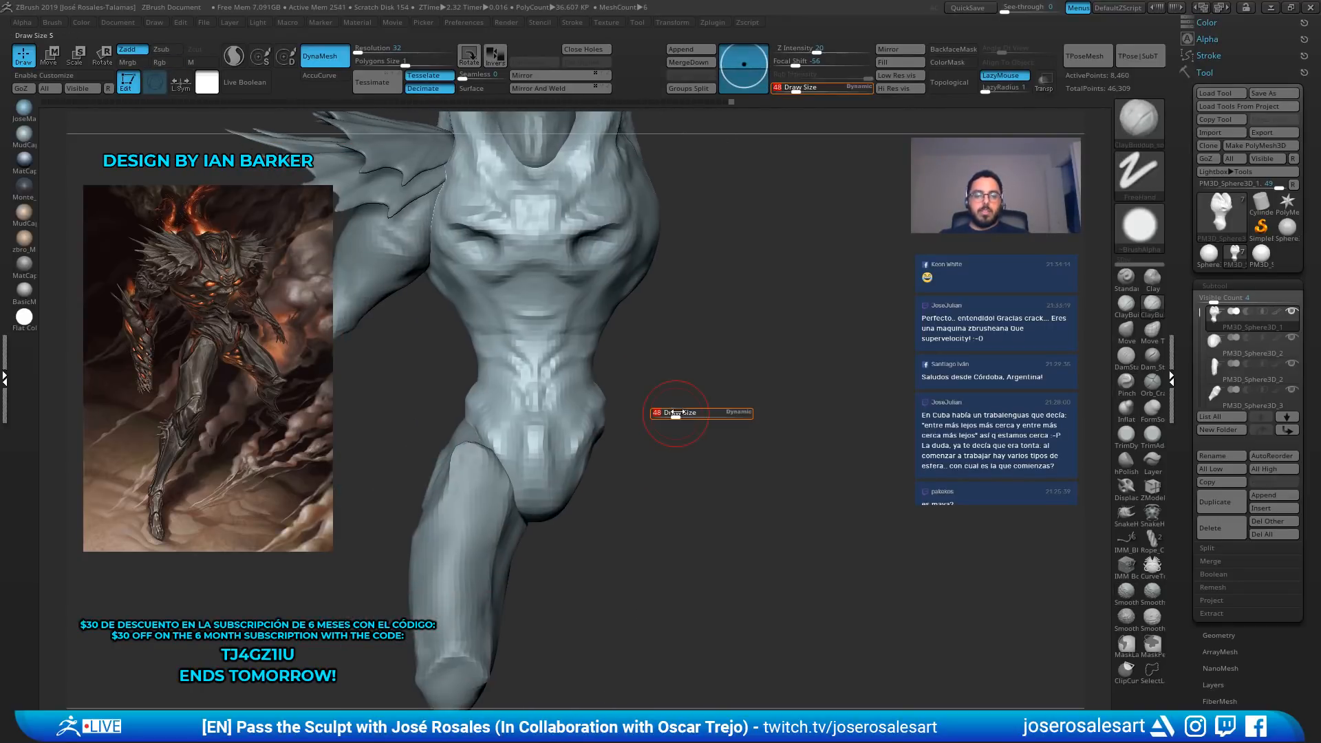
{"action": "left_click_drag", "start_coordinate": [678, 415], "coordinate": [675, 415]}
{"action": "mouse_move", "coordinate": [696, 404]}
{"action": "right_mouse_down", "text": "ctrl"}
{"action": "mouse_move", "coordinate": [629, 383]}
{"action": "mouse_move", "coordinate": [569, 443]}
{"action": "mouse_move", "coordinate": [587, 439]}
{"action": "mouse_move", "coordinate": [607, 370]}
{"action": "mouse_move", "coordinate": [636, 375]}
{"action": "right_mouse_up", "text": "ctrl"}
{"action": "right_click_drag", "start_coordinate": [637, 375], "coordinate": [701, 399], "text": "alt"}
{"action": "right_click_drag", "start_coordinate": [667, 448], "coordinate": [614, 421], "text": "ctrl"}
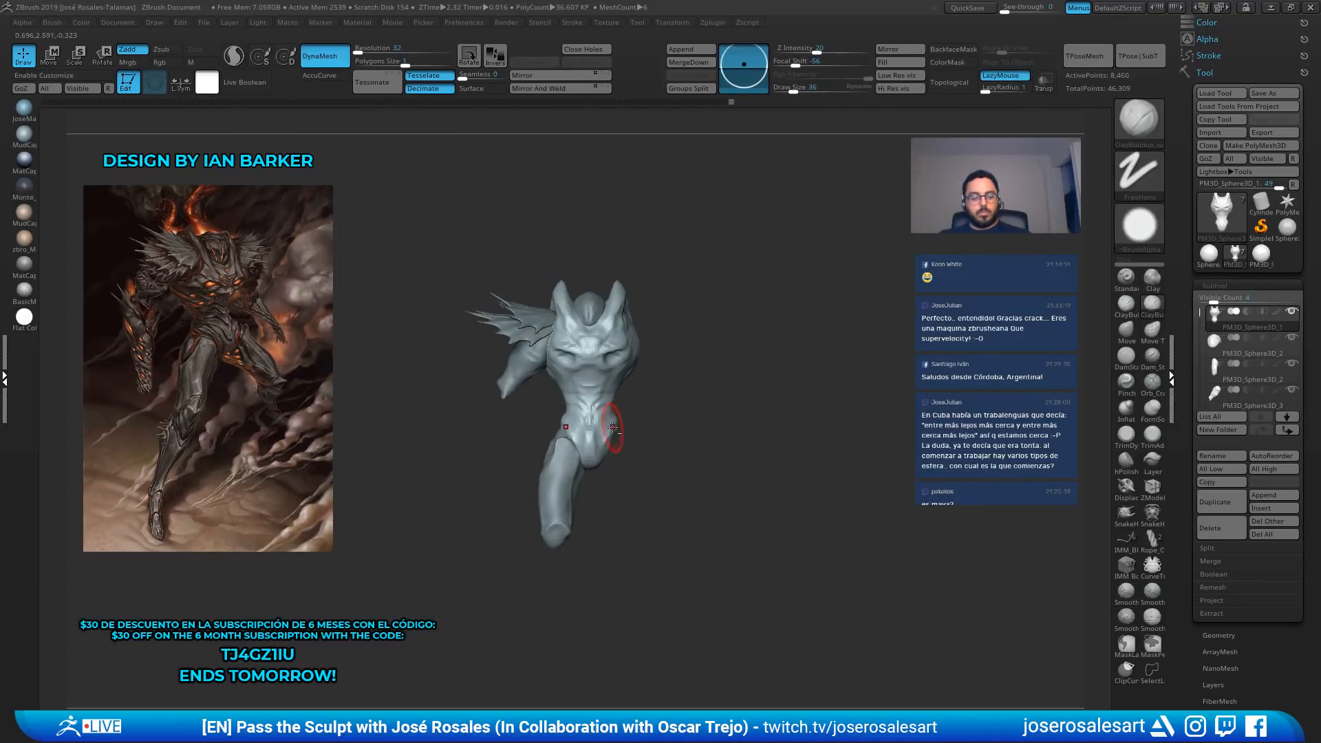
Append a sphere as a new subtool and select it in the subtool list
{"action": "key", "text": "F1"}
{"action": "left_click", "coordinate": [418, 495]}
{"action": "left_click", "coordinate": [1214, 342]}
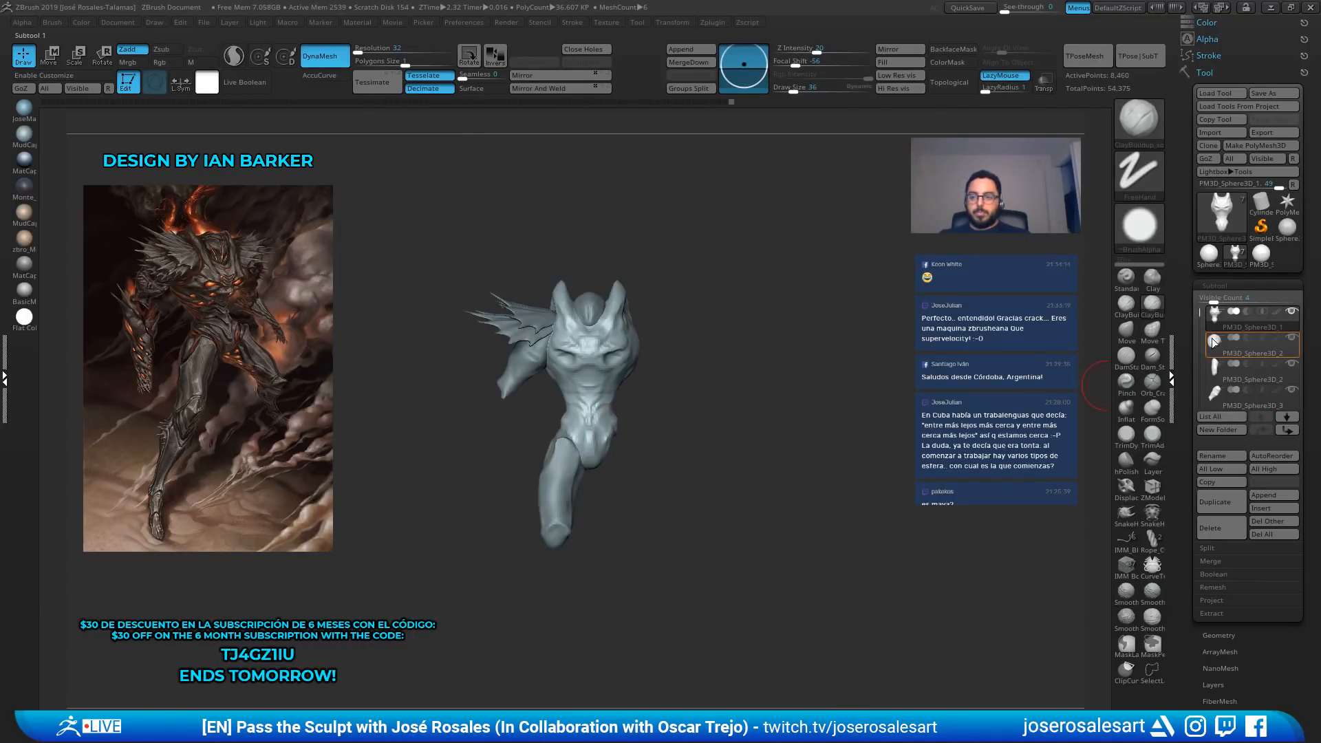
{"action": "left_click_drag", "start_coordinate": [1196, 312], "coordinate": [1196, 373]}
{"action": "left_click", "coordinate": [1216, 372]}
{"action": "right_click_drag", "start_coordinate": [797, 411], "coordinate": [777, 381], "text": "alt"}
Position the new sphere directly below the knee end of the thigh, then return to drawing mode
{"action": "key", "text": "w"}
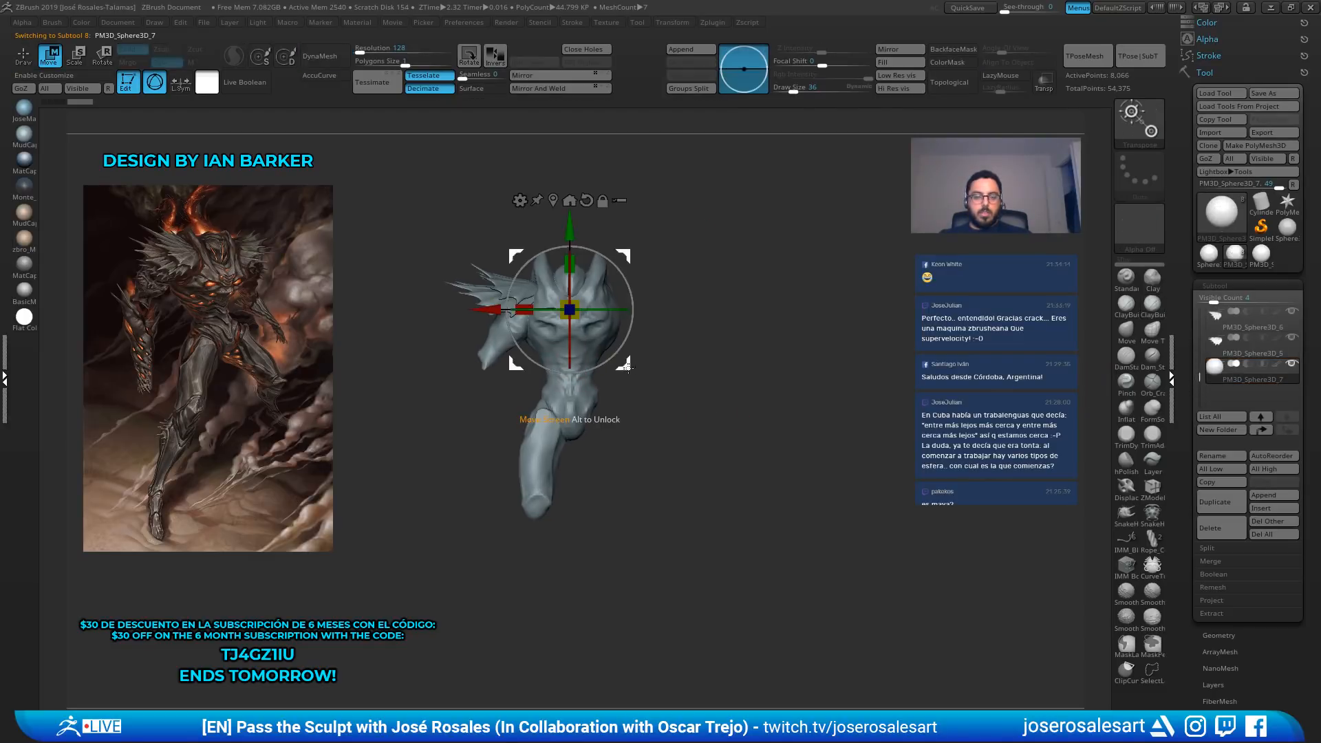
{"action": "left_click_drag", "start_coordinate": [627, 367], "coordinate": [600, 598]}
{"action": "right_click_drag", "start_coordinate": [633, 420], "coordinate": [640, 468], "text": "ctrl"}
{"action": "mouse_move", "coordinate": [640, 468]}
{"action": "right_mouse_down", "text": "shift"}
{"action": "mouse_move", "coordinate": [578, 466]}
{"action": "mouse_move", "coordinate": [553, 441]}
{"action": "right_mouse_up", "text": "shift"}
{"action": "left_click_drag", "start_coordinate": [575, 457], "coordinate": [548, 477]}
{"action": "key", "text": "q"}
{"action": "right_click_drag", "start_coordinate": [574, 412], "coordinate": [937, 403], "text": "shift"}
{"action": "right_click_drag", "start_coordinate": [937, 402], "coordinate": [945, 361], "text": "ctrl"}
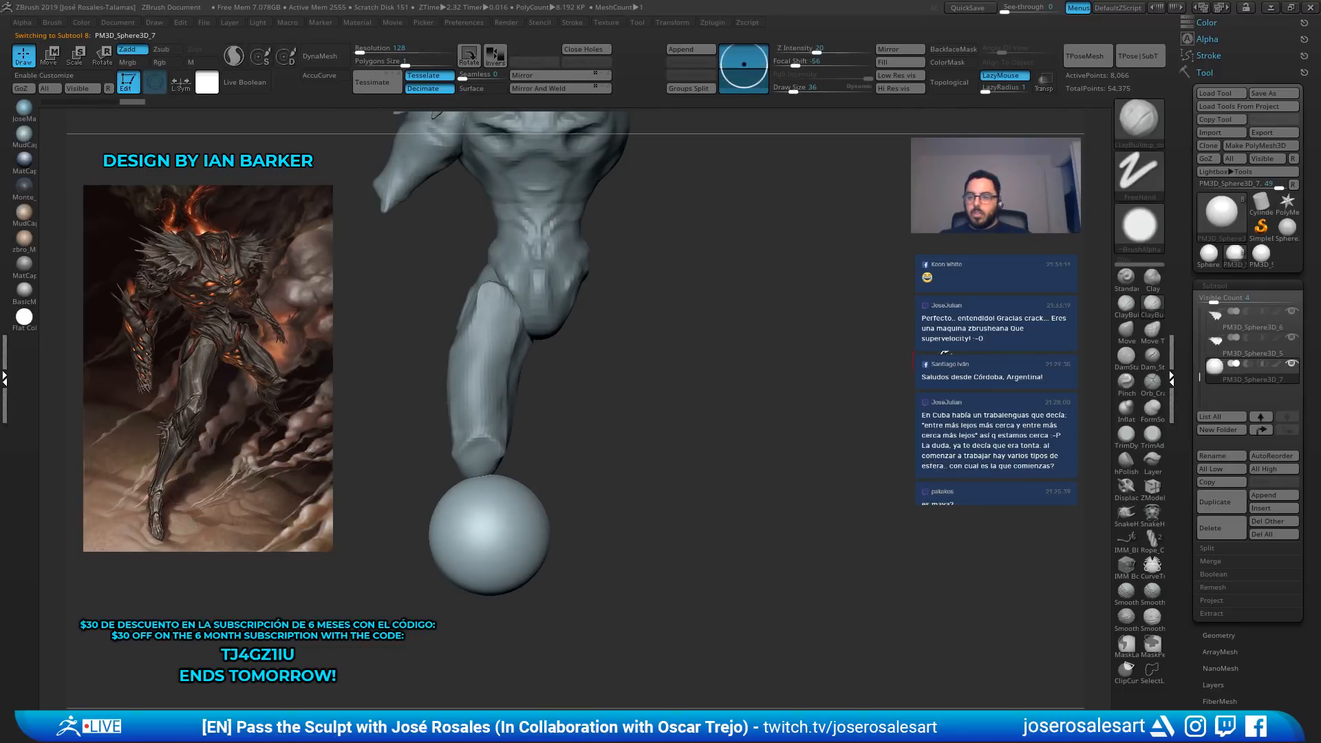
Move the new sphere subtool up the subtool list until it sits directly below the thigh subtool
{"action": "left_click", "coordinate": [1263, 430]}
{"action": "left_click", "coordinate": [1263, 429]}
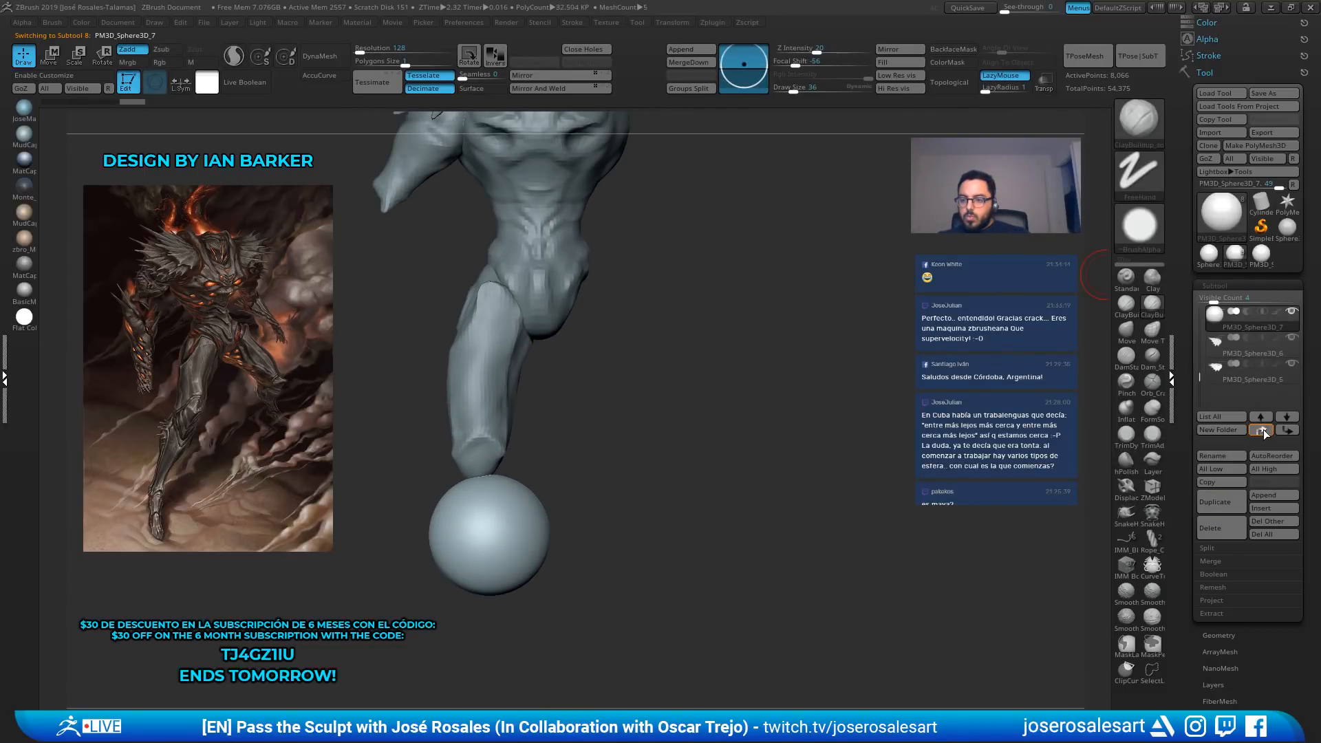
{"action": "left_click", "coordinate": [1263, 429]}
{"action": "left_click_drag", "start_coordinate": [1198, 376], "coordinate": [1196, 330]}
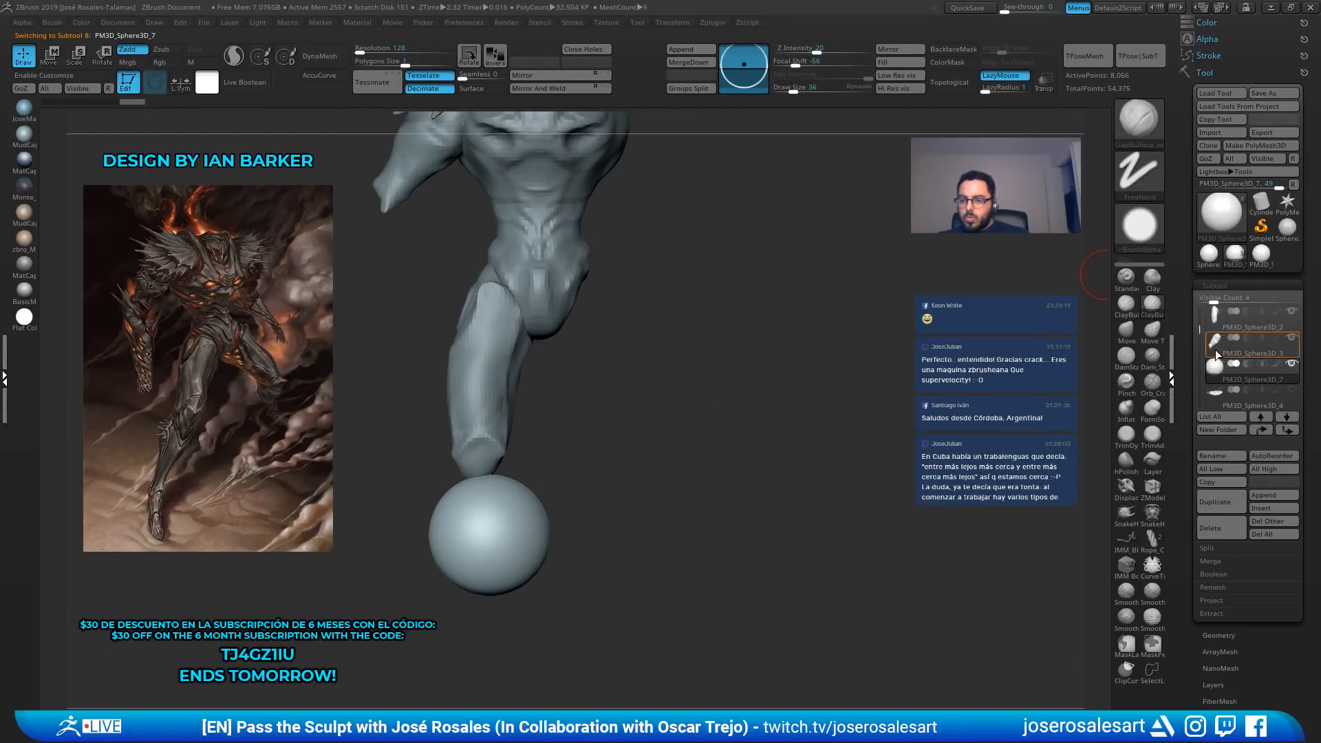
{"action": "left_click", "coordinate": [1268, 433]}
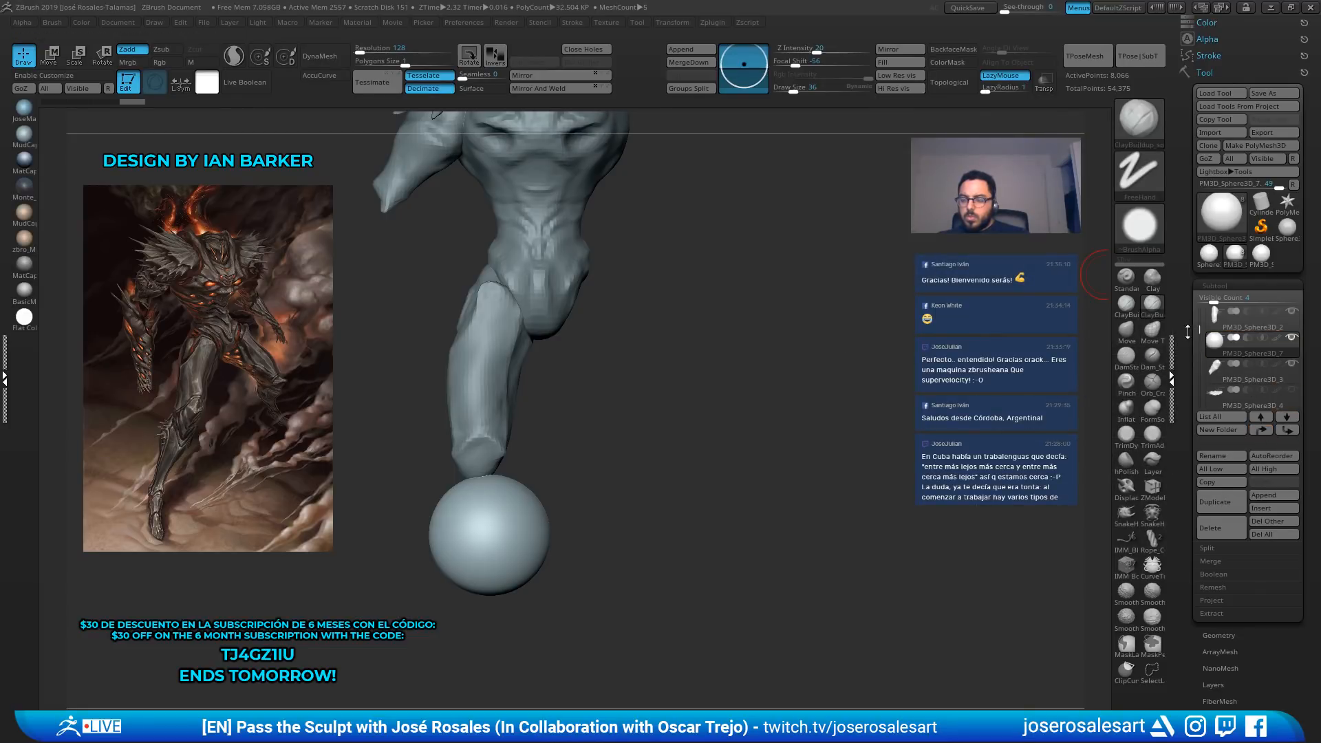
{"action": "left_click_drag", "start_coordinate": [1187, 333], "coordinate": [1188, 313]}
Create a subtool folder named Legs from the thigh subtool and add the new sphere to it
{"action": "left_click", "coordinate": [1216, 364]}
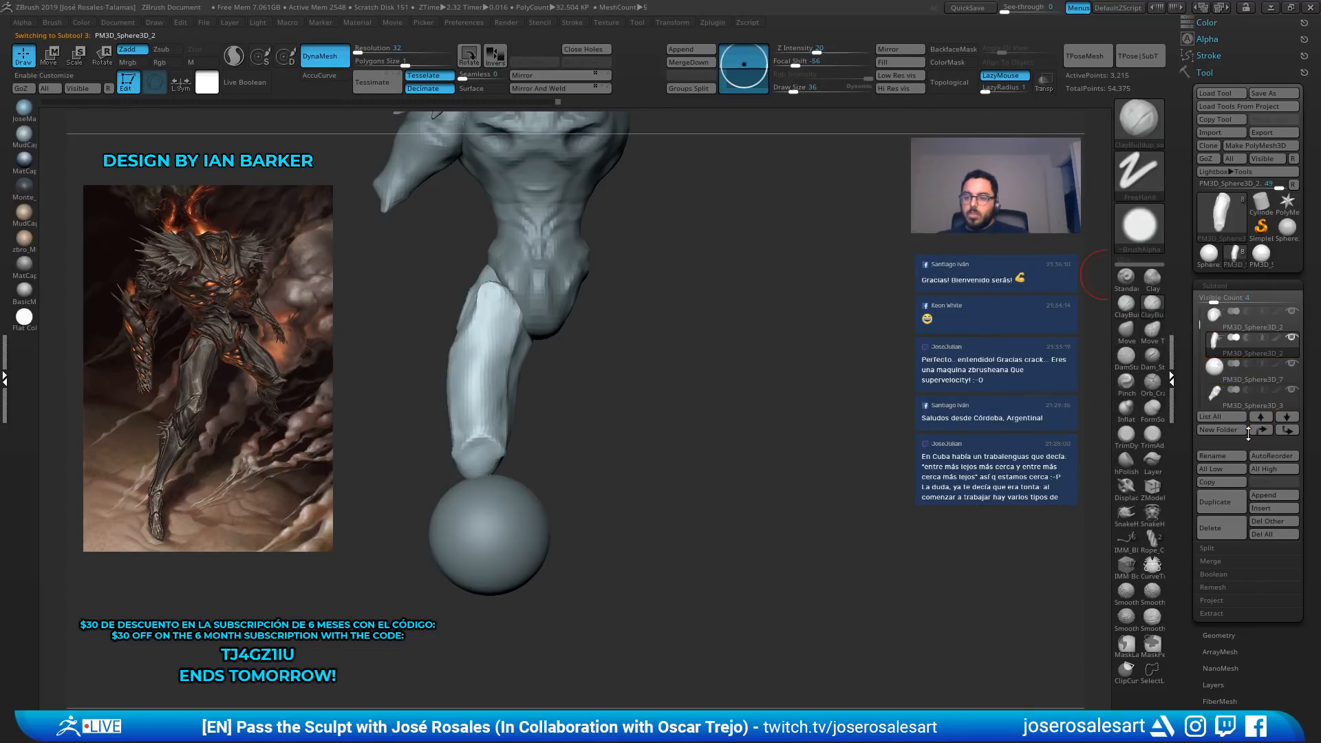
{"action": "left_click", "coordinate": [1219, 430]}
{"action": "key", "text": "BackSpace"}
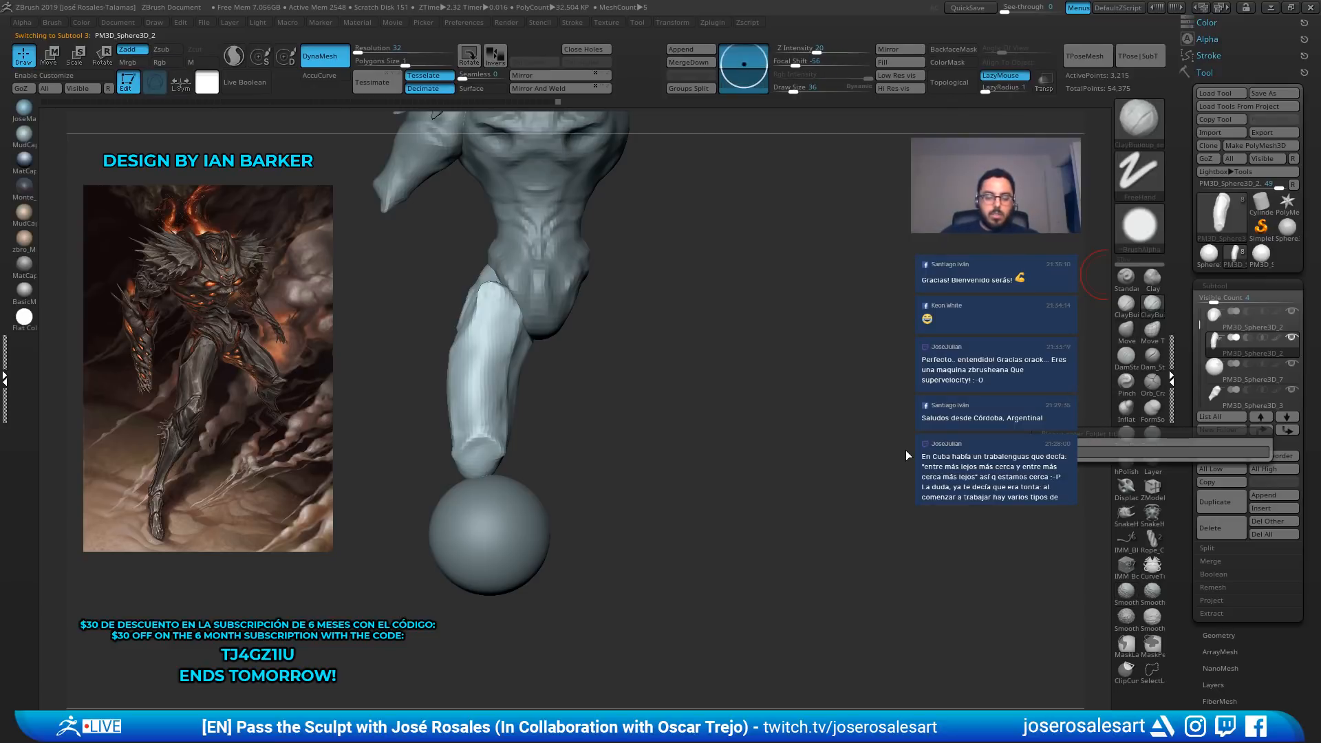
{"action": "type", "text": "Legs"}
{"action": "key", "text": "Return"}
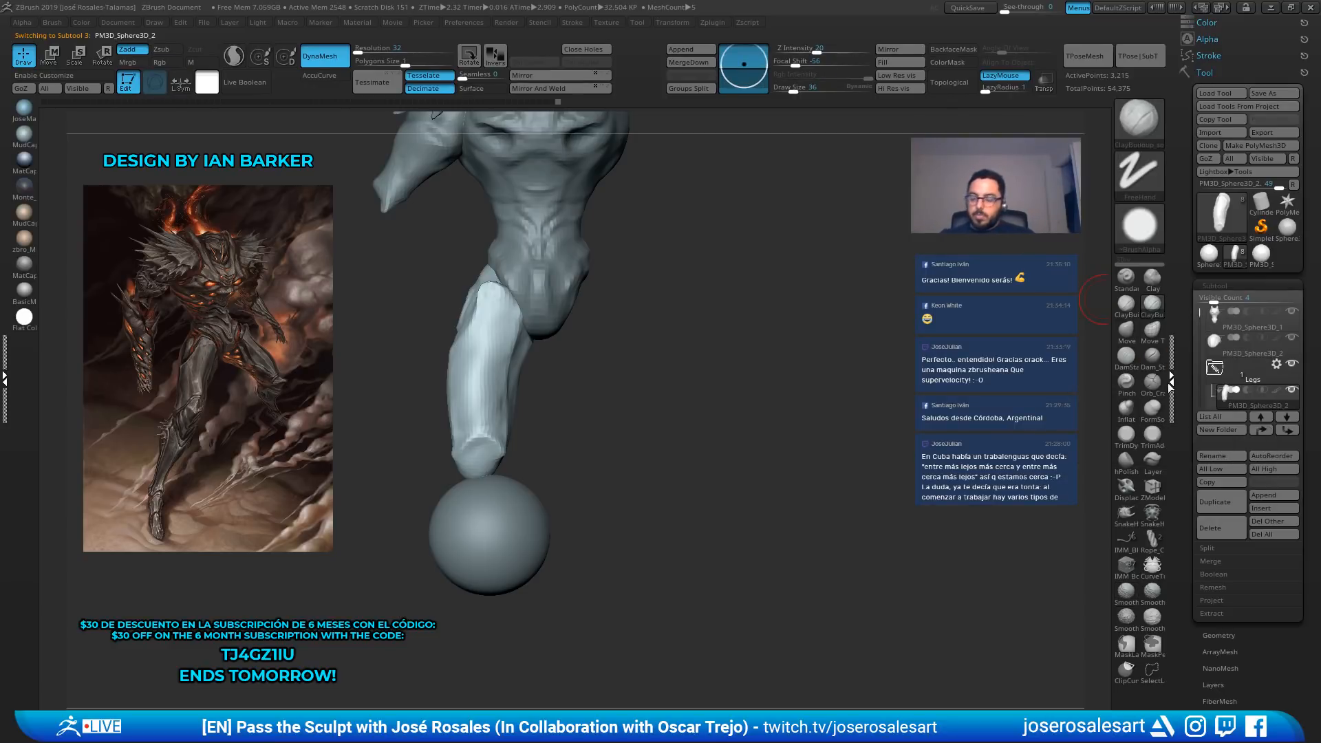
{"action": "left_click_drag", "start_coordinate": [1200, 313], "coordinate": [1198, 331]}
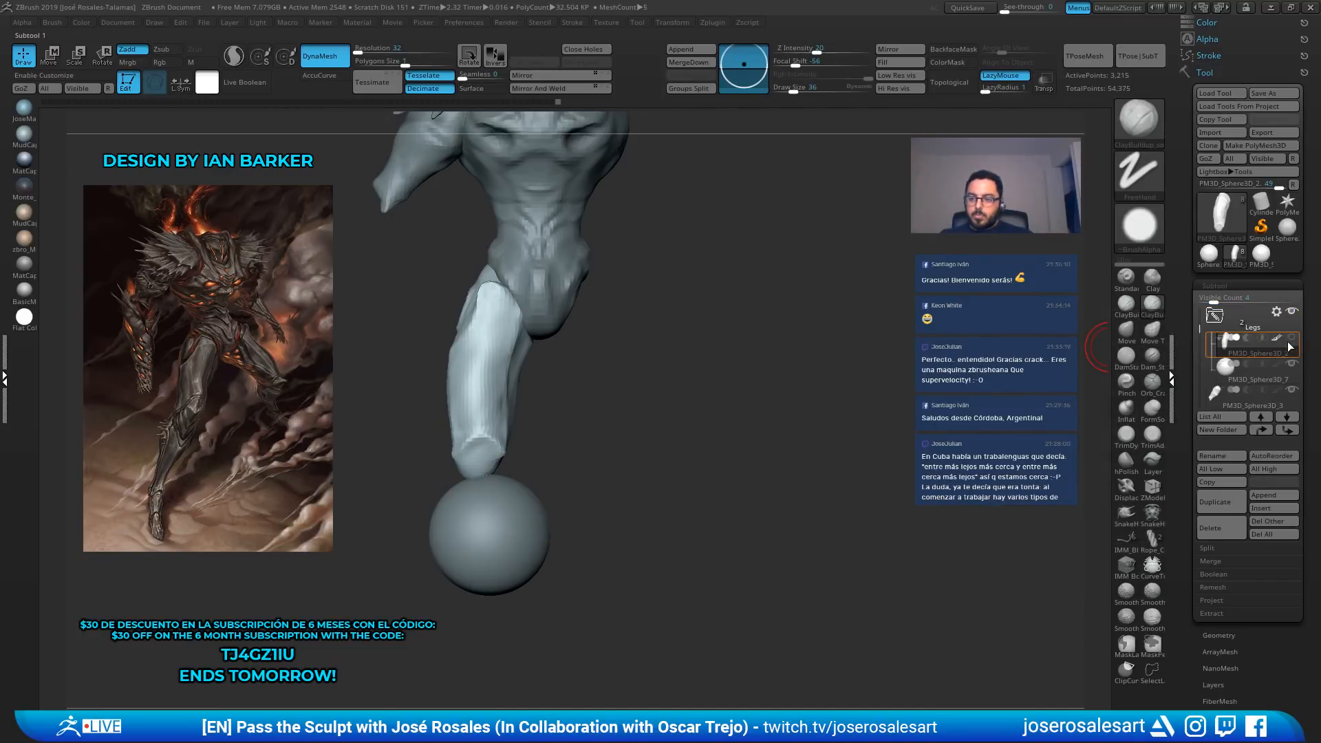
Test the Legs folder by collapsing and expanding it and toggling the visibility of the folder and the thigh
{"action": "left_click", "coordinate": [1232, 329]}
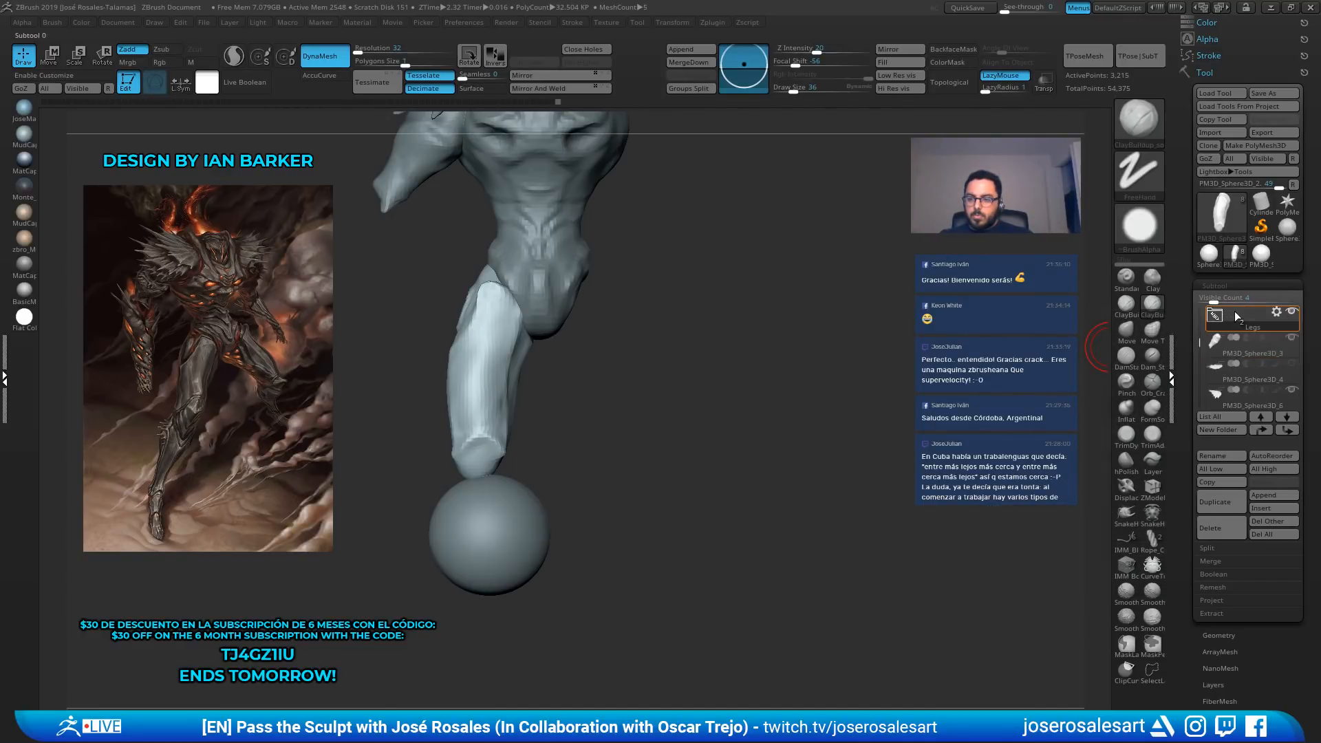
{"action": "left_click", "coordinate": [1245, 365]}
{"action": "left_click", "coordinate": [1293, 312]}
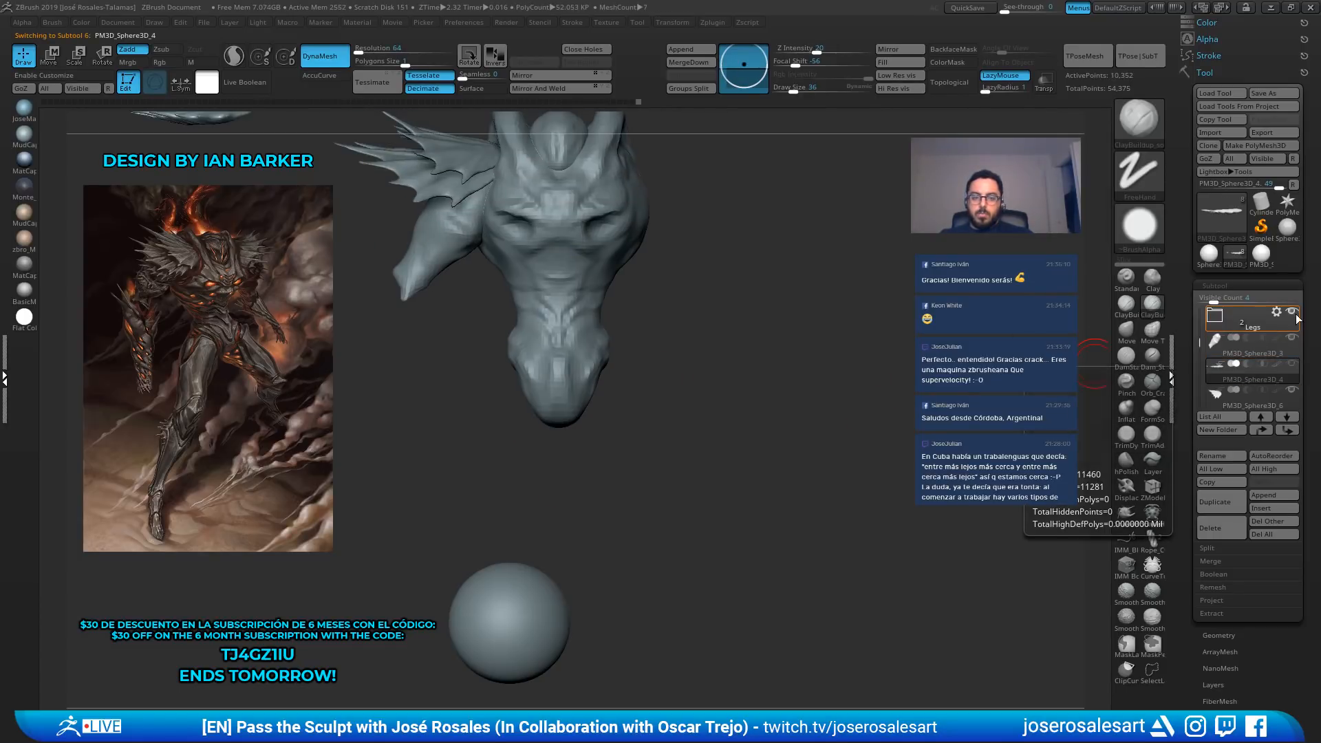
{"action": "left_click", "coordinate": [1293, 313]}
{"action": "left_click", "coordinate": [1293, 313]}
{"action": "left_click", "coordinate": [1212, 318]}
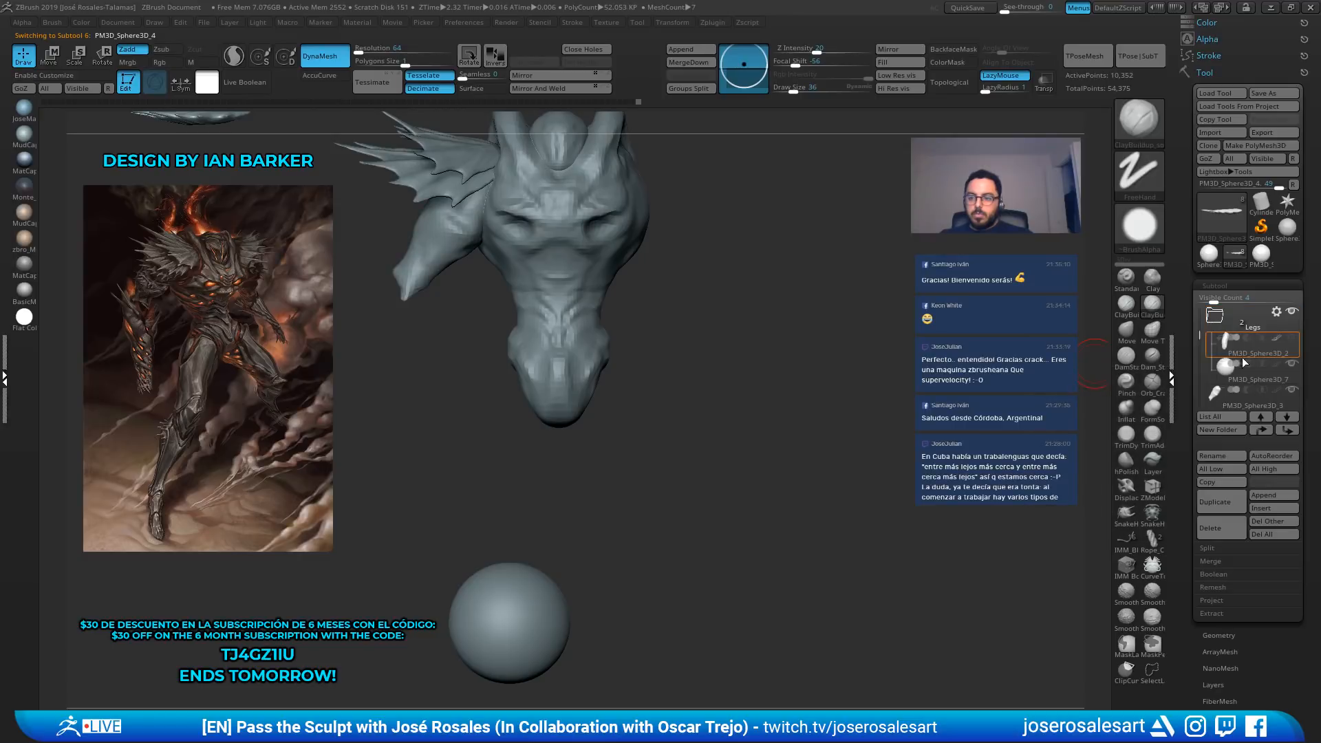
{"action": "left_click", "coordinate": [1292, 337]}
{"action": "left_click", "coordinate": [1294, 312]}
{"action": "left_click", "coordinate": [1295, 311]}
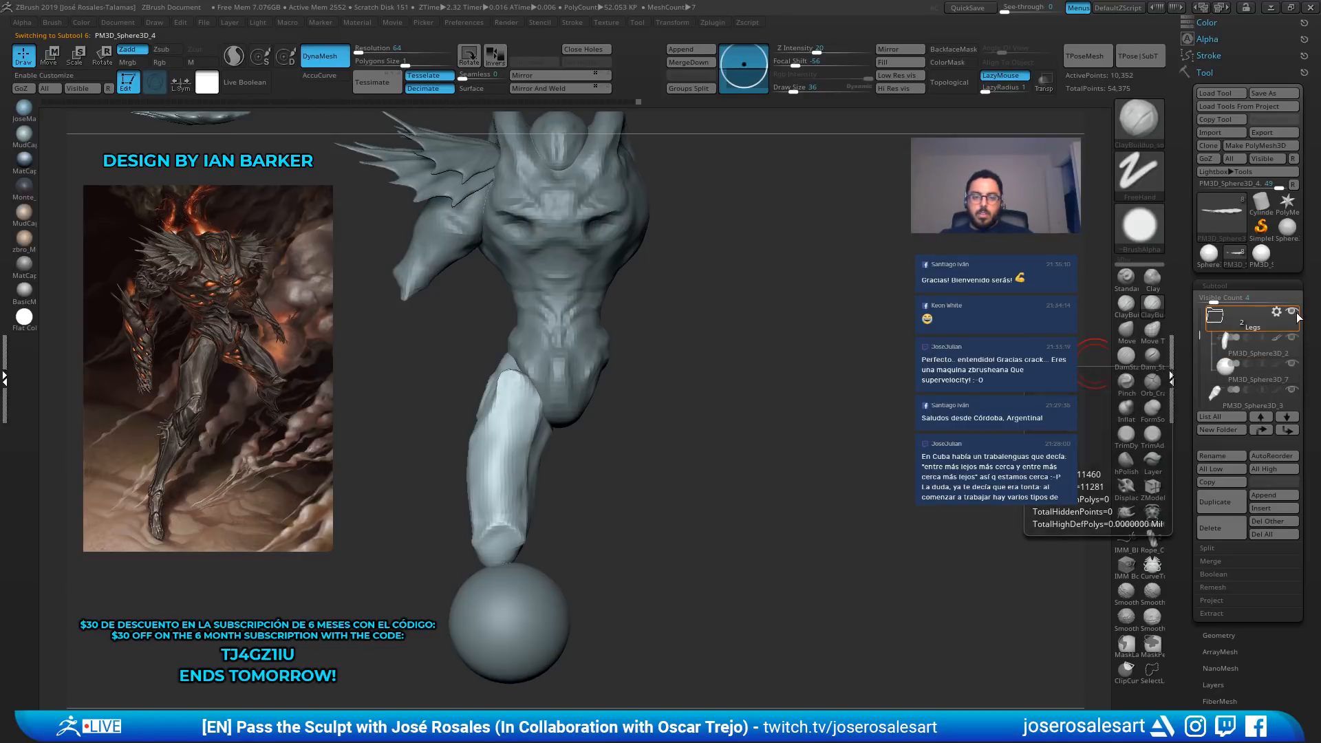
Select the lower-leg sphere and switch to the Move brush
{"action": "right_click_drag", "start_coordinate": [499, 669], "coordinate": [514, 618], "text": "alt"}
{"action": "left_click", "coordinate": [514, 618], "text": "alt"}
{"action": "left_click_drag", "start_coordinate": [665, 458], "coordinate": [616, 382], "text": "alt"}
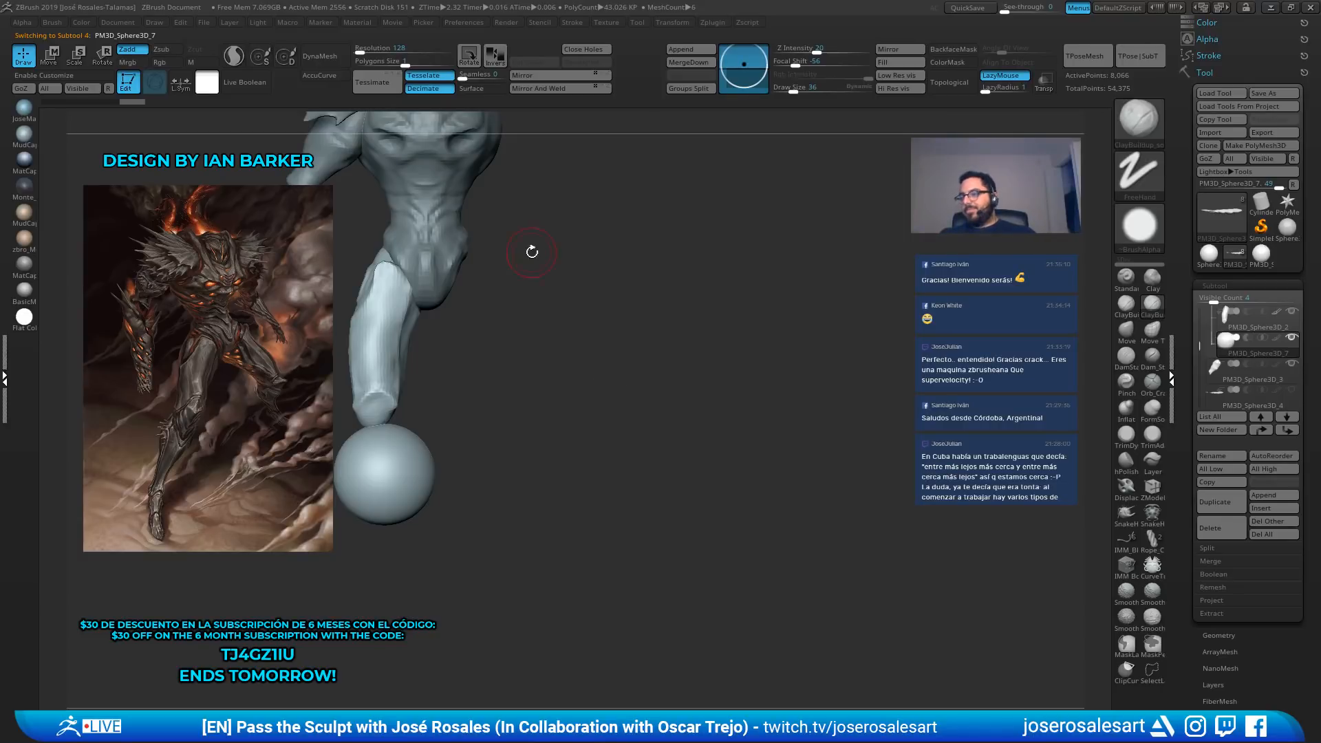
{"action": "left_click_drag", "start_coordinate": [483, 369], "coordinate": [565, 380]}
{"action": "left_click_drag", "start_coordinate": [440, 391], "coordinate": [537, 407]}
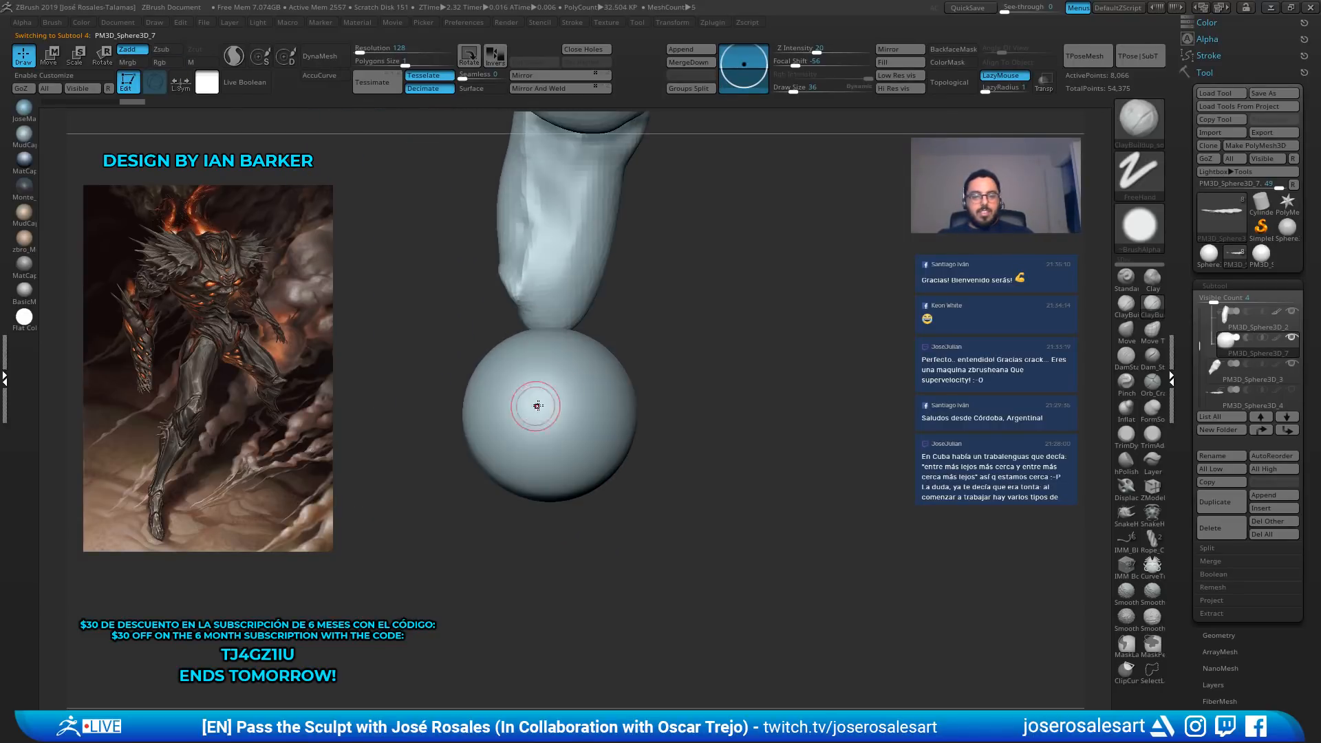
{"action": "key", "text": "b"}
{"action": "key", "text": "m"}
{"action": "key", "text": "v"}
{"action": "right_click_drag", "start_coordinate": [598, 415], "coordinate": [554, 442], "text": "ctrl"}
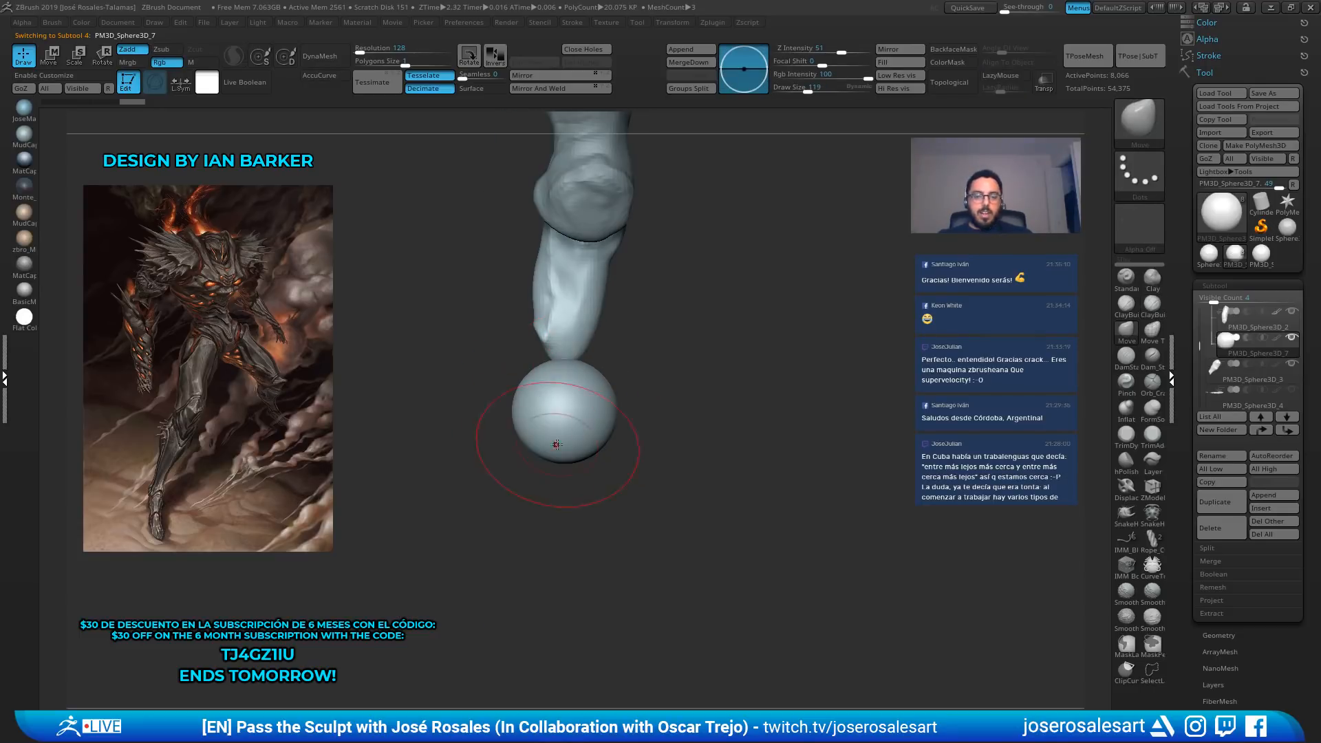
Switch to the SnakeHook brush and reduce its draw size to 81
{"action": "key", "text": "b"}
{"action": "key", "text": "s"}
{"action": "key", "text": "h"}
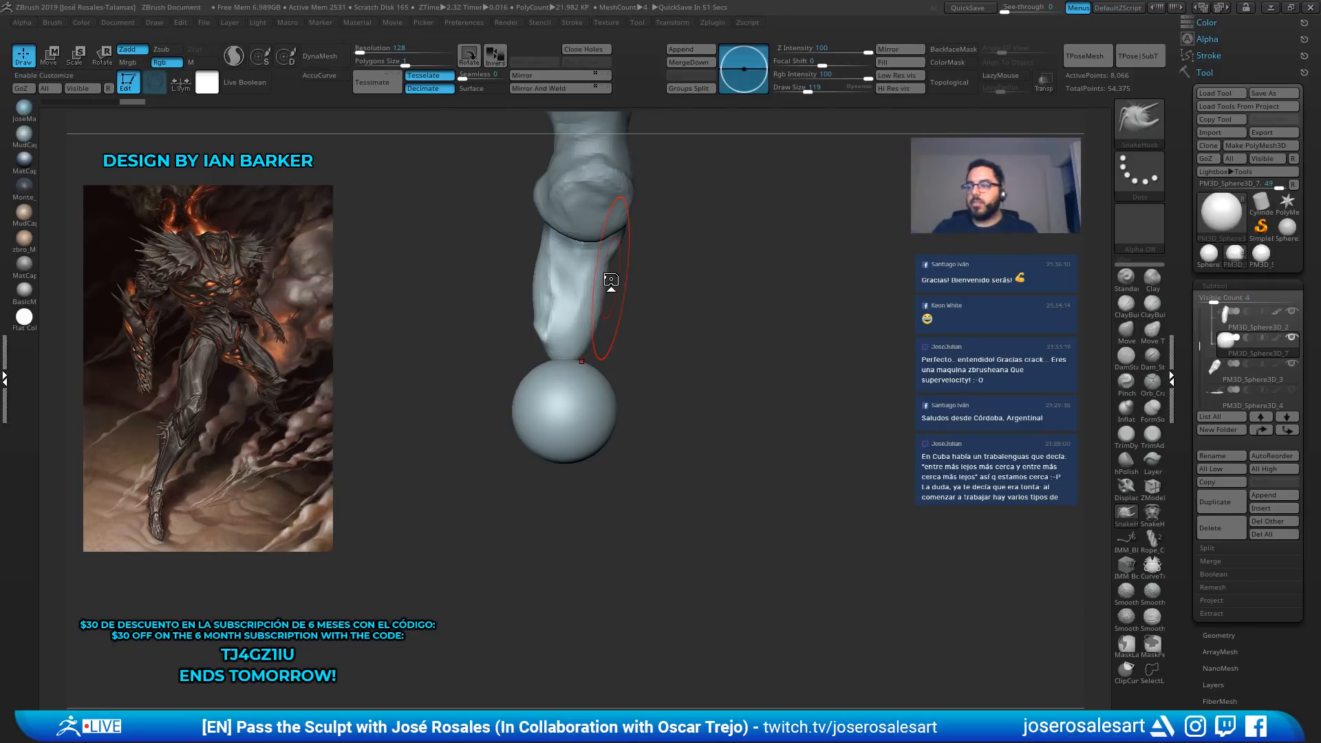
{"action": "key", "text": "s"}
{"action": "left_click_drag", "start_coordinate": [640, 377], "coordinate": [630, 377]}
{"action": "mouse_move", "coordinate": [625, 382]}
{"action": "right_mouse_down"}
{"action": "mouse_move", "coordinate": [648, 389]}
{"action": "mouse_move", "coordinate": [617, 326]}
{"action": "right_mouse_up"}
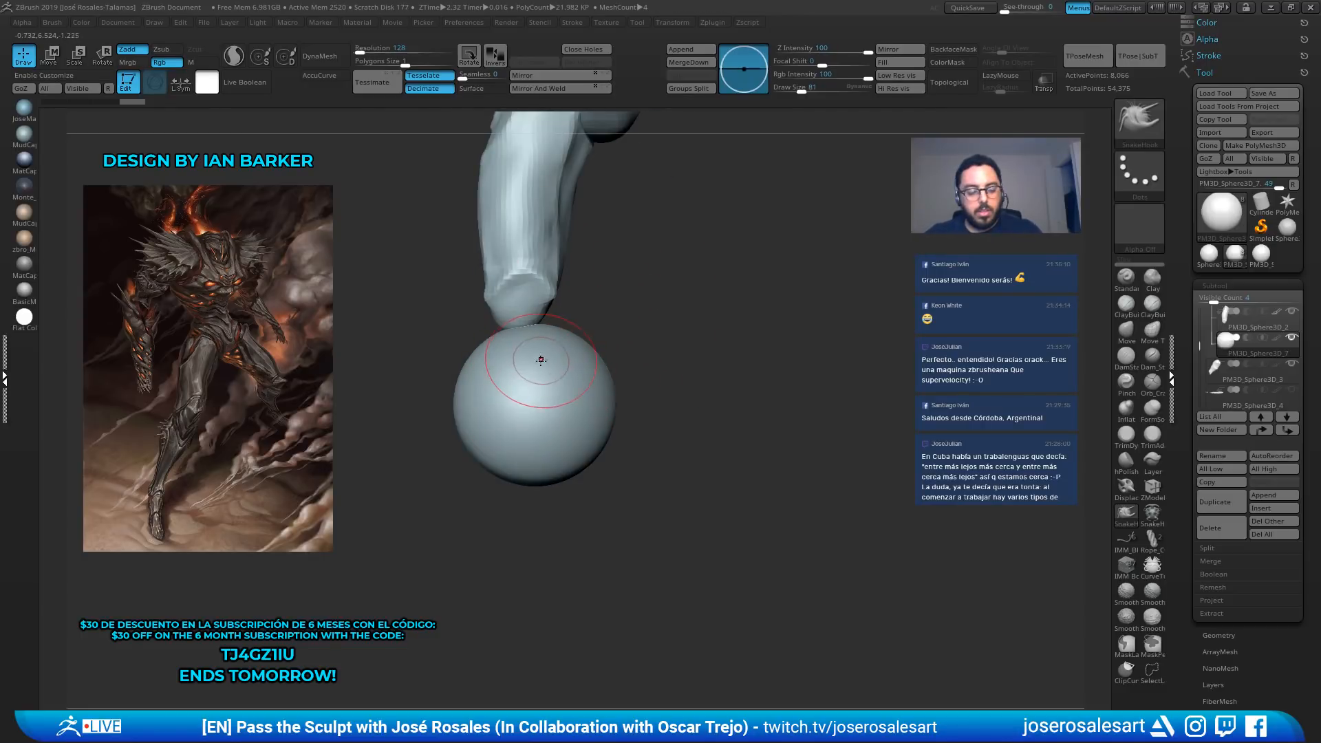
Nudge the lower-leg sphere sideways under the knee with the transform gizmo and return to drawing mode
{"action": "key", "text": "1"}
{"action": "right_click_drag", "start_coordinate": [522, 349], "coordinate": [566, 335]}
{"action": "key", "text": "w"}
{"action": "right_click_drag", "start_coordinate": [488, 361], "coordinate": [533, 325]}
{"action": "left_click_drag", "start_coordinate": [385, 397], "coordinate": [374, 397]}
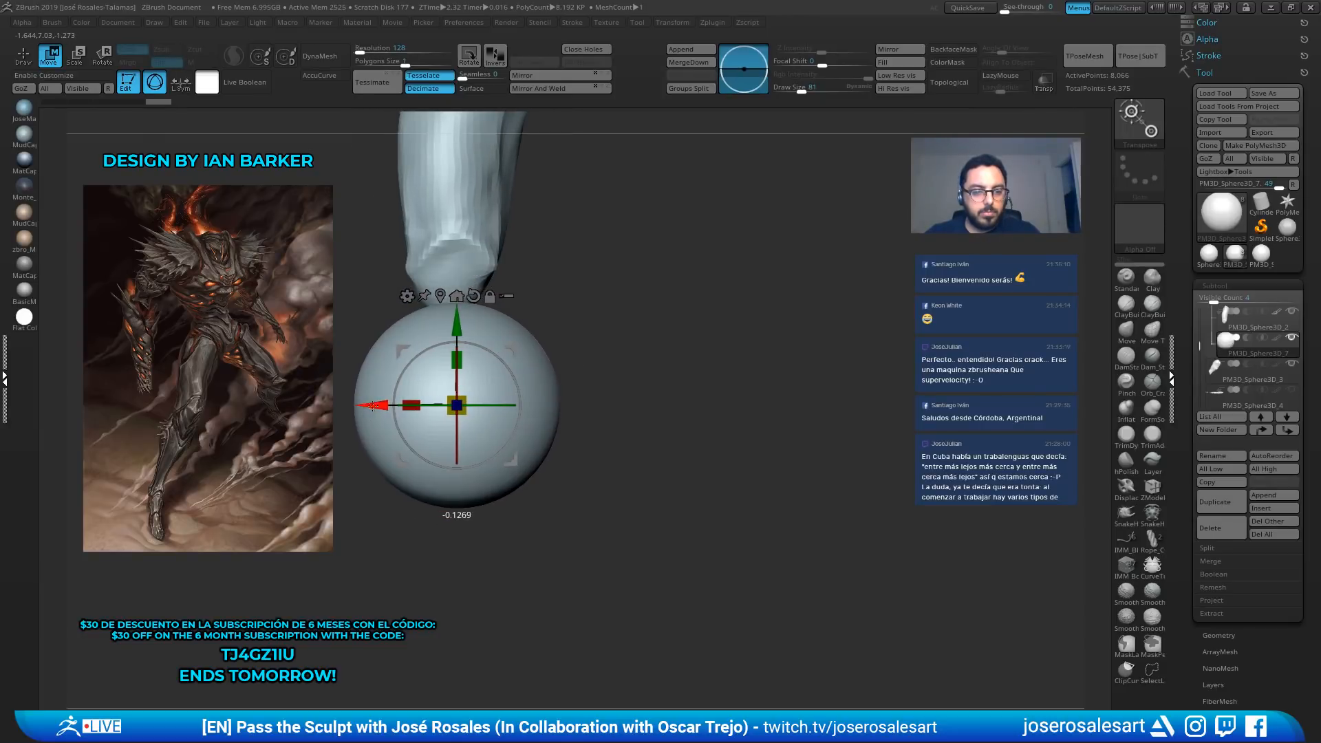
{"action": "key", "text": "q"}
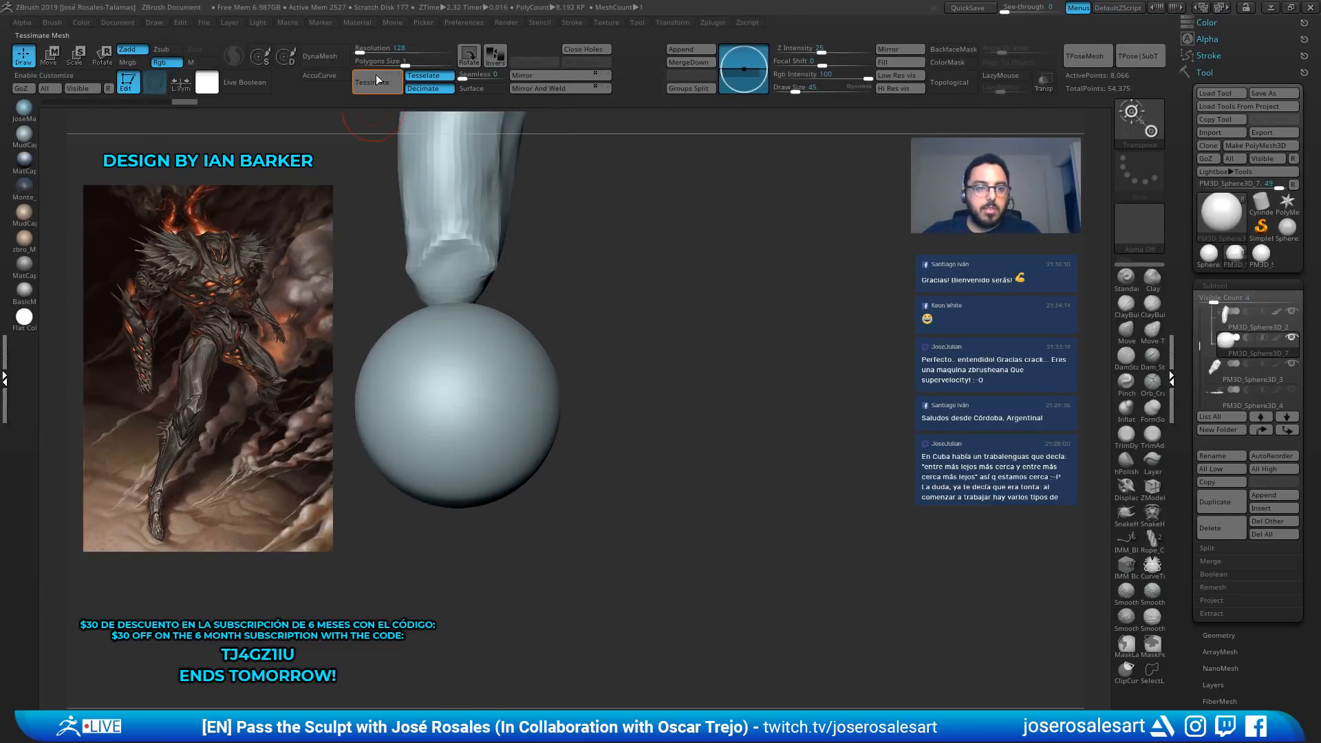
Convert the lower-leg sphere to a DynaMesh at resolution 32
{"action": "left_click", "coordinate": [377, 80]}
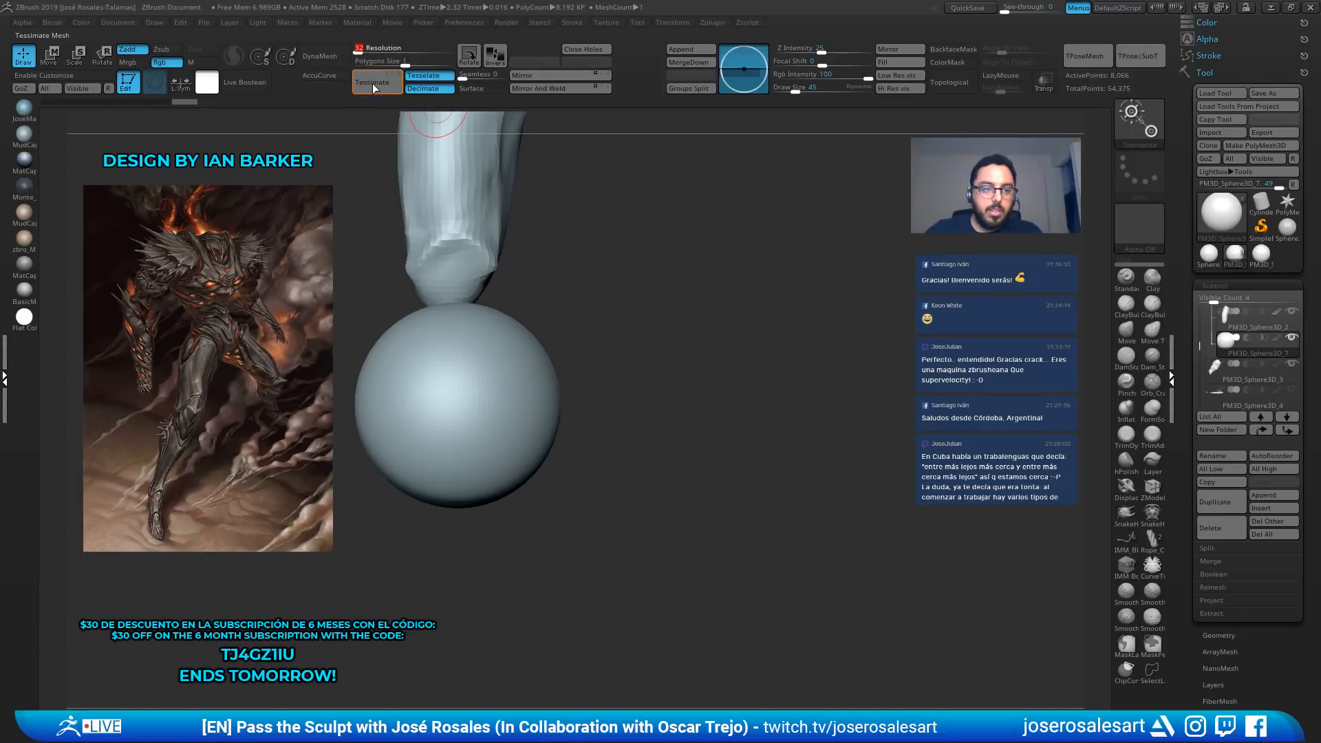
{"action": "key", "text": "s"}
{"action": "mouse_move", "coordinate": [462, 325]}
{"action": "left_mouse_down"}
{"action": "mouse_move", "coordinate": [477, 326]}
{"action": "mouse_move", "coordinate": [452, 334]}
{"action": "left_mouse_up"}
Try to pull the sphere's top up into the knee with the Move Topological brush at draw size 73
{"action": "key", "text": "b"}
{"action": "key", "text": "m"}
{"action": "key", "text": "t"}
{"action": "key", "text": "s"}
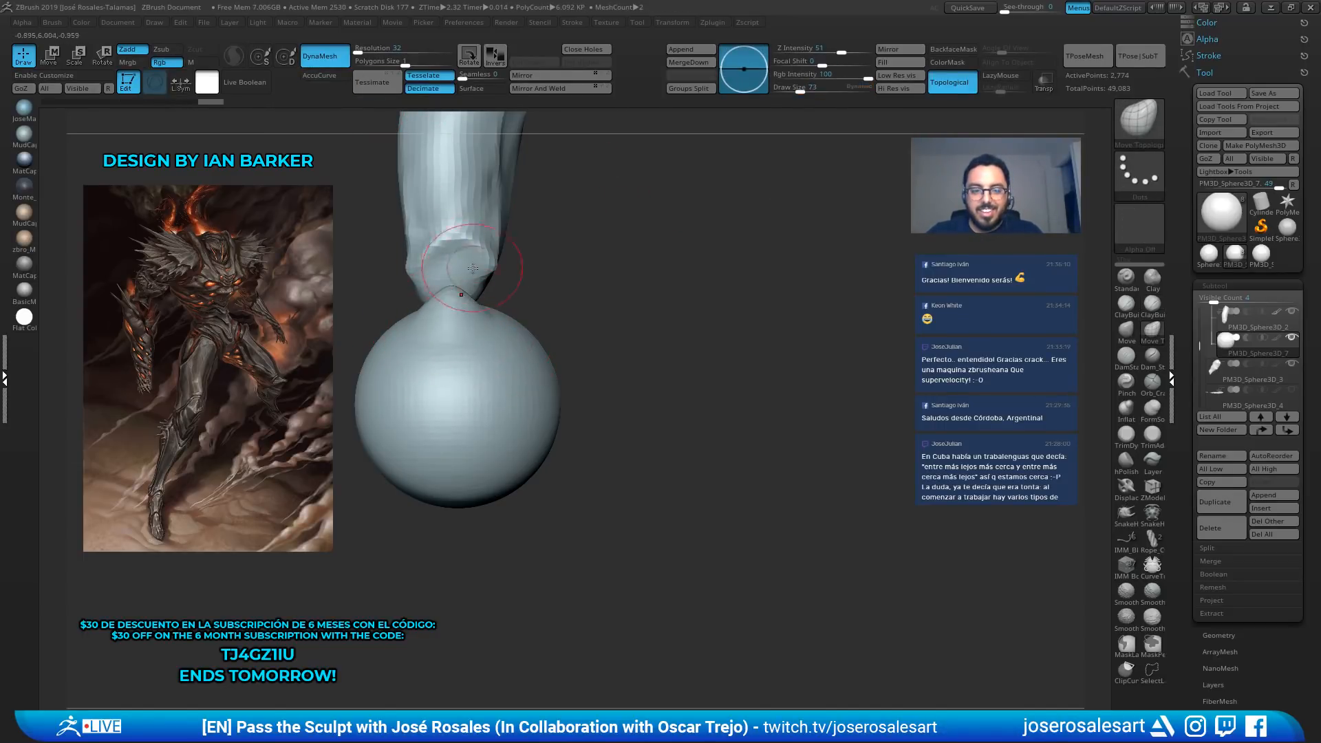
{"action": "key", "text": "ctrl+z"}
{"action": "left_click_drag", "start_coordinate": [404, 275], "coordinate": [428, 281]}
Choose ClayBuildup at draw size 114, extend the sphere's top up to the knee and narrow its sides
{"action": "key", "text": "b"}
{"action": "key", "text": "c"}
{"action": "key", "text": "b"}
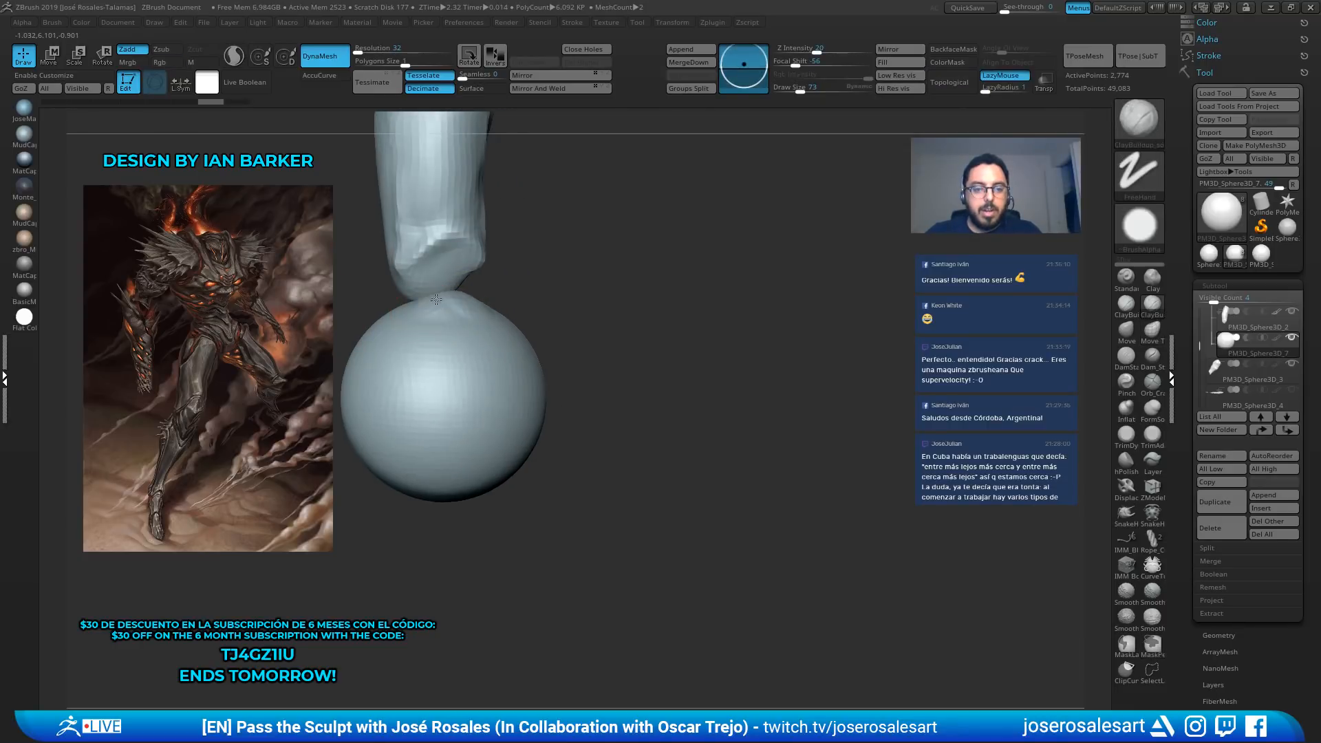
{"action": "mouse_move", "coordinate": [472, 294]}
{"action": "right_mouse_down"}
{"action": "mouse_move", "coordinate": [485, 303]}
{"action": "mouse_move", "coordinate": [424, 291]}
{"action": "mouse_move", "coordinate": [428, 305]}
{"action": "mouse_move", "coordinate": [399, 282]}
{"action": "mouse_move", "coordinate": [439, 289]}
{"action": "mouse_move", "coordinate": [438, 305]}
{"action": "mouse_move", "coordinate": [412, 300]}
{"action": "mouse_move", "coordinate": [447, 344]}
{"action": "mouse_move", "coordinate": [508, 356]}
{"action": "right_mouse_up"}
{"action": "key", "text": "s"}
{"action": "left_click_drag", "start_coordinate": [507, 356], "coordinate": [498, 357]}
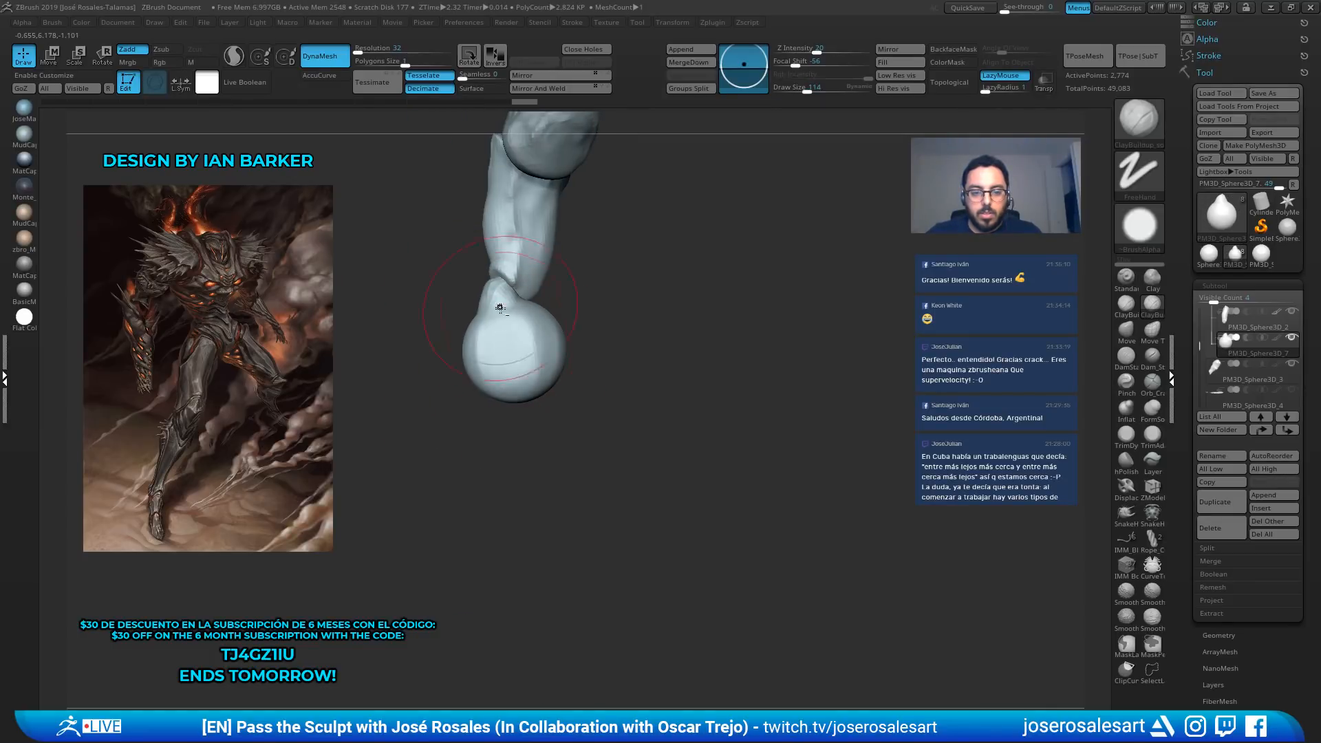
{"action": "mouse_move", "coordinate": [540, 328]}
{"action": "right_mouse_down"}
{"action": "mouse_move", "coordinate": [432, 361]}
{"action": "mouse_move", "coordinate": [427, 335]}
{"action": "mouse_move", "coordinate": [399, 329]}
{"action": "mouse_move", "coordinate": [419, 336]}
{"action": "right_mouse_up"}
{"action": "left_click_drag", "start_coordinate": [419, 337], "coordinate": [385, 345]}
{"action": "right_click_drag", "start_coordinate": [385, 345], "coordinate": [448, 357]}
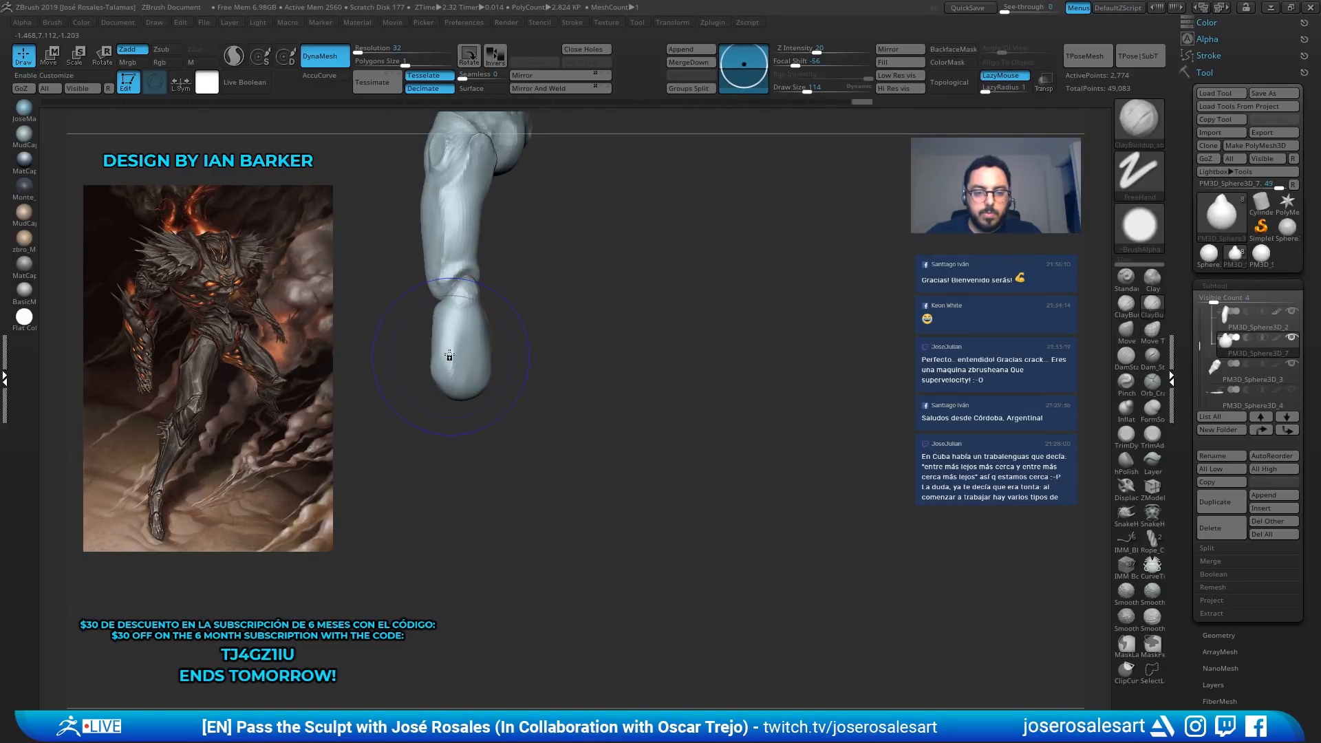
Smooth the lower-leg sphere into a slim egg shape from several angles
{"action": "left_click_drag", "start_coordinate": [448, 357], "coordinate": [460, 413], "text": "shift"}
{"action": "right_click_drag", "start_coordinate": [460, 413], "coordinate": [516, 385]}
{"action": "left_click_drag", "start_coordinate": [516, 386], "coordinate": [527, 354], "text": "shift"}
{"action": "right_click_drag", "start_coordinate": [527, 355], "coordinate": [501, 351]}
{"action": "mouse_move", "coordinate": [502, 350]}
{"action": "left_mouse_down"}
{"action": "mouse_move", "coordinate": [527, 355]}
{"action": "mouse_move", "coordinate": [540, 380]}
{"action": "mouse_move", "coordinate": [529, 372]}
{"action": "left_mouse_up"}
{"action": "right_click_drag", "start_coordinate": [530, 371], "coordinate": [577, 374]}
{"action": "mouse_move", "coordinate": [577, 374]}
{"action": "left_mouse_down", "text": "alt"}
{"action": "mouse_move", "coordinate": [523, 366]}
{"action": "mouse_move", "coordinate": [532, 379]}
{"action": "left_mouse_up", "text": "alt"}
Switch to the SnakeHook brush, frame the body and leg together, and set the draw size to 161
{"action": "key", "text": "b"}
{"action": "key", "text": "m"}
{"action": "key", "text": "v"}
{"action": "key", "text": "s"}
{"action": "key", "text": "b"}
{"action": "key", "text": "s"}
{"action": "key", "text": "h"}
{"action": "mouse_move", "coordinate": [511, 313]}
{"action": "left_mouse_down", "text": "alt"}
{"action": "mouse_move", "coordinate": [508, 448]}
{"action": "mouse_move", "coordinate": [553, 470]}
{"action": "left_mouse_up", "text": "alt"}
{"action": "key", "text": "s"}
{"action": "left_click_drag", "start_coordinate": [551, 470], "coordinate": [543, 463]}
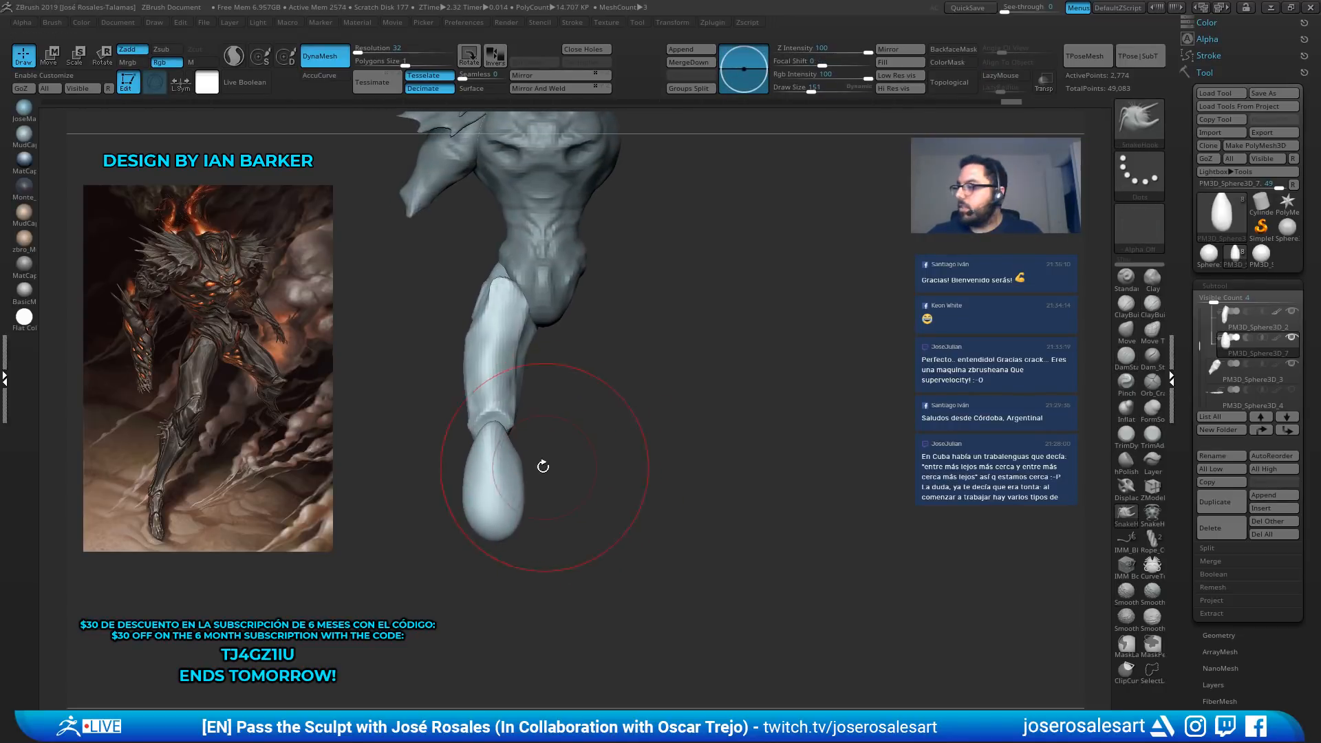
Stretch the egg-shaped lower leg into a longer, thinner form with SnakeHook and smooth its surface
{"action": "left_click_drag", "start_coordinate": [552, 372], "coordinate": [554, 263], "text": "alt"}
{"action": "mouse_move", "coordinate": [484, 422]}
{"action": "left_mouse_down"}
{"action": "mouse_move", "coordinate": [491, 490]}
{"action": "mouse_move", "coordinate": [505, 452]}
{"action": "left_mouse_up"}
{"action": "left_click_drag", "start_coordinate": [576, 492], "coordinate": [531, 494]}
{"action": "left_click_drag", "start_coordinate": [505, 438], "coordinate": [511, 462], "text": "shift"}
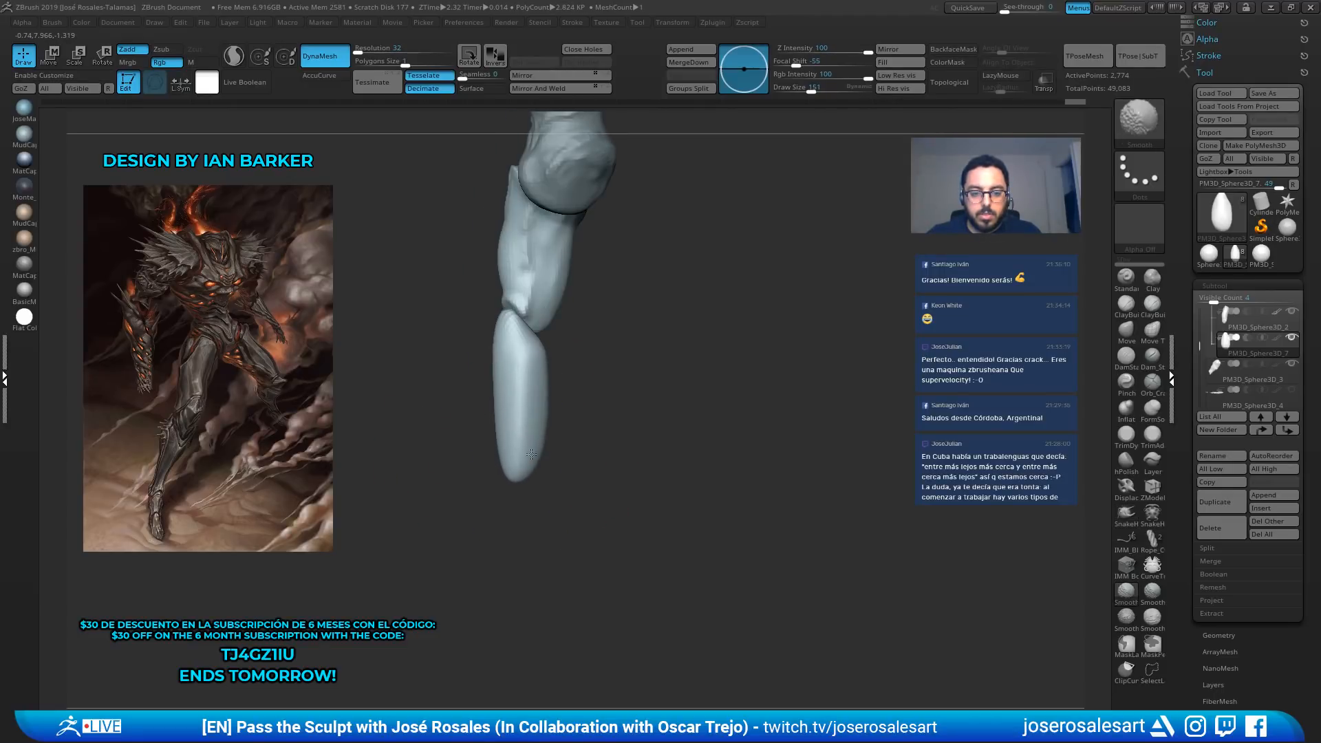
Remesh the lower leg with DynaMesh, pull its end down toward the ankle and smooth it
{"action": "mouse_move", "coordinate": [647, 434]}
{"action": "left_mouse_down", "text": "ctrl"}
{"action": "mouse_move", "coordinate": [684, 452]}
{"action": "mouse_move", "coordinate": [655, 424]}
{"action": "left_mouse_up", "text": "ctrl"}
{"action": "key", "text": "s"}
{"action": "mouse_move", "coordinate": [652, 417]}
{"action": "left_mouse_down"}
{"action": "mouse_move", "coordinate": [625, 407]}
{"action": "mouse_move", "coordinate": [566, 424]}
{"action": "mouse_move", "coordinate": [490, 398]}
{"action": "mouse_move", "coordinate": [491, 448]}
{"action": "mouse_move", "coordinate": [521, 421]}
{"action": "mouse_move", "coordinate": [502, 451]}
{"action": "left_mouse_up"}
{"action": "left_click_drag", "start_coordinate": [447, 386], "coordinate": [457, 383]}
{"action": "mouse_move", "coordinate": [565, 358]}
{"action": "left_mouse_down"}
{"action": "mouse_move", "coordinate": [554, 354]}
{"action": "mouse_move", "coordinate": [577, 324]}
{"action": "left_mouse_up"}
{"action": "left_click_drag", "start_coordinate": [476, 413], "coordinate": [481, 450], "text": "shift"}
Set the brush draw size to 157 and refine the lower leg's taper from calf to ankle
{"action": "left_click_drag", "start_coordinate": [585, 351], "coordinate": [589, 434], "text": "alt"}
{"action": "key", "text": "s"}
{"action": "left_click_drag", "start_coordinate": [515, 456], "coordinate": [525, 457]}
{"action": "left_click_drag", "start_coordinate": [605, 441], "coordinate": [582, 444]}
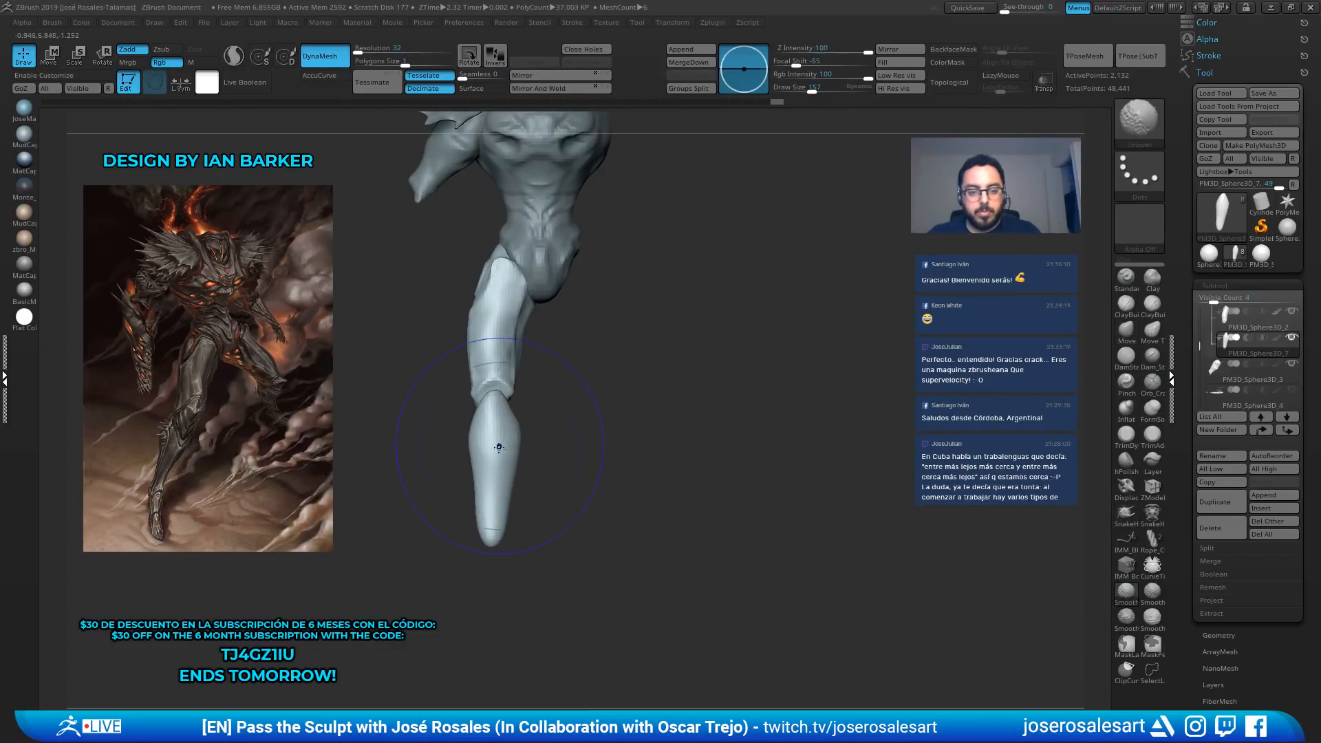
{"action": "left_click_drag", "start_coordinate": [496, 440], "coordinate": [494, 428]}
{"action": "key", "text": "s"}
{"action": "left_click_drag", "start_coordinate": [534, 474], "coordinate": [526, 475]}
Reshape the lower leg's knee end and calf curve with the Move brush at draw size 129
{"action": "mouse_move", "coordinate": [584, 454]}
{"action": "left_mouse_down", "text": "alt"}
{"action": "mouse_move", "coordinate": [589, 420]}
{"action": "mouse_move", "coordinate": [532, 427]}
{"action": "mouse_move", "coordinate": [559, 440]}
{"action": "left_mouse_up", "text": "alt"}
{"action": "key", "text": "s"}
{"action": "mouse_move", "coordinate": [544, 494]}
{"action": "left_mouse_down"}
{"action": "mouse_move", "coordinate": [576, 492]}
{"action": "mouse_move", "coordinate": [582, 477]}
{"action": "left_mouse_up"}
{"action": "key", "text": "s"}
{"action": "left_click_drag", "start_coordinate": [647, 474], "coordinate": [685, 441], "text": "alt"}
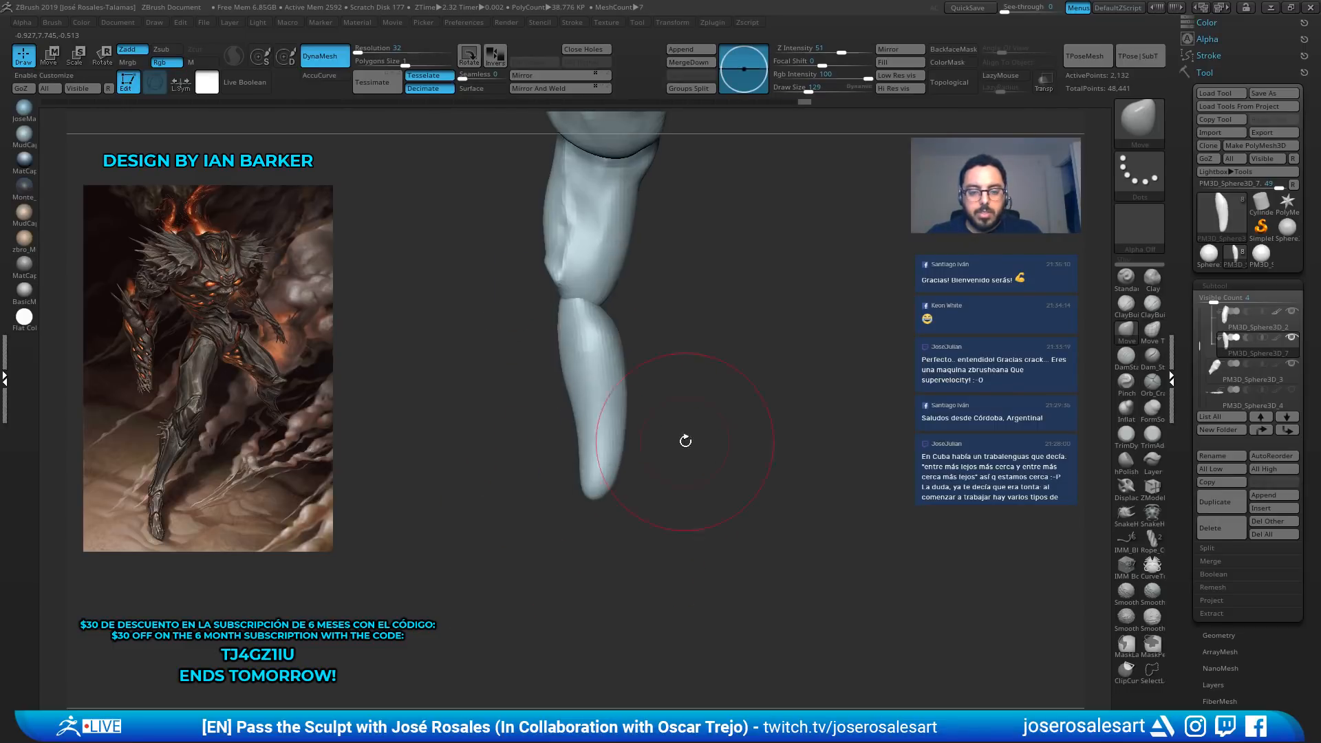
{"action": "left_click_drag", "start_coordinate": [566, 320], "coordinate": [554, 312]}
{"action": "left_click_drag", "start_coordinate": [614, 392], "coordinate": [600, 393]}
{"action": "mouse_move", "coordinate": [528, 368]}
{"action": "left_mouse_down", "text": "alt"}
{"action": "mouse_move", "coordinate": [525, 325]}
{"action": "mouse_move", "coordinate": [695, 358]}
{"action": "mouse_move", "coordinate": [593, 450]}
{"action": "left_mouse_up", "text": "alt"}
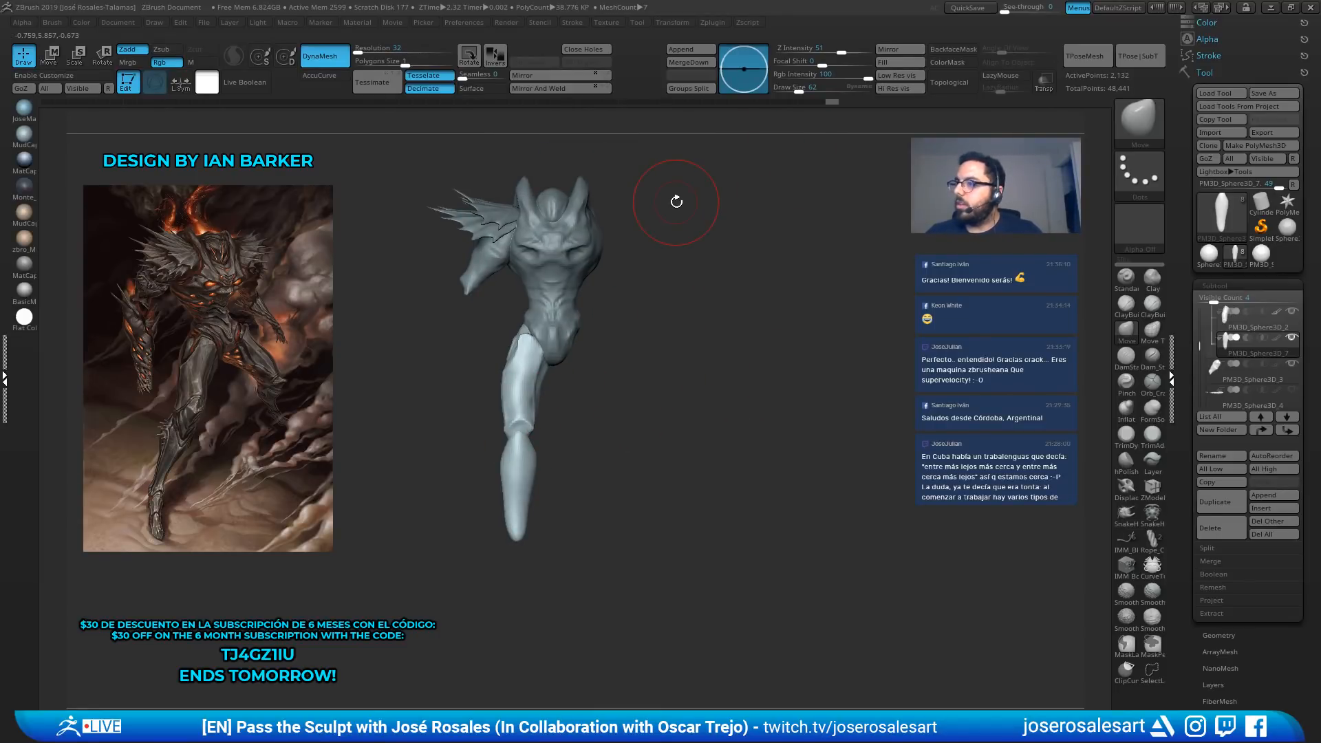
Build up the front of the upper shin just below the knee with ClayBuildup strokes
{"action": "left_click_drag", "start_coordinate": [384, 385], "coordinate": [396, 444], "text": "alt"}
{"action": "key", "text": "b"}
{"action": "key", "text": "c"}
{"action": "key", "text": "b"}
{"action": "mouse_move", "coordinate": [584, 355]}
{"action": "left_mouse_down", "text": "alt"}
{"action": "mouse_move", "coordinate": [587, 393]}
{"action": "mouse_move", "coordinate": [643, 389]}
{"action": "left_mouse_up", "text": "alt"}
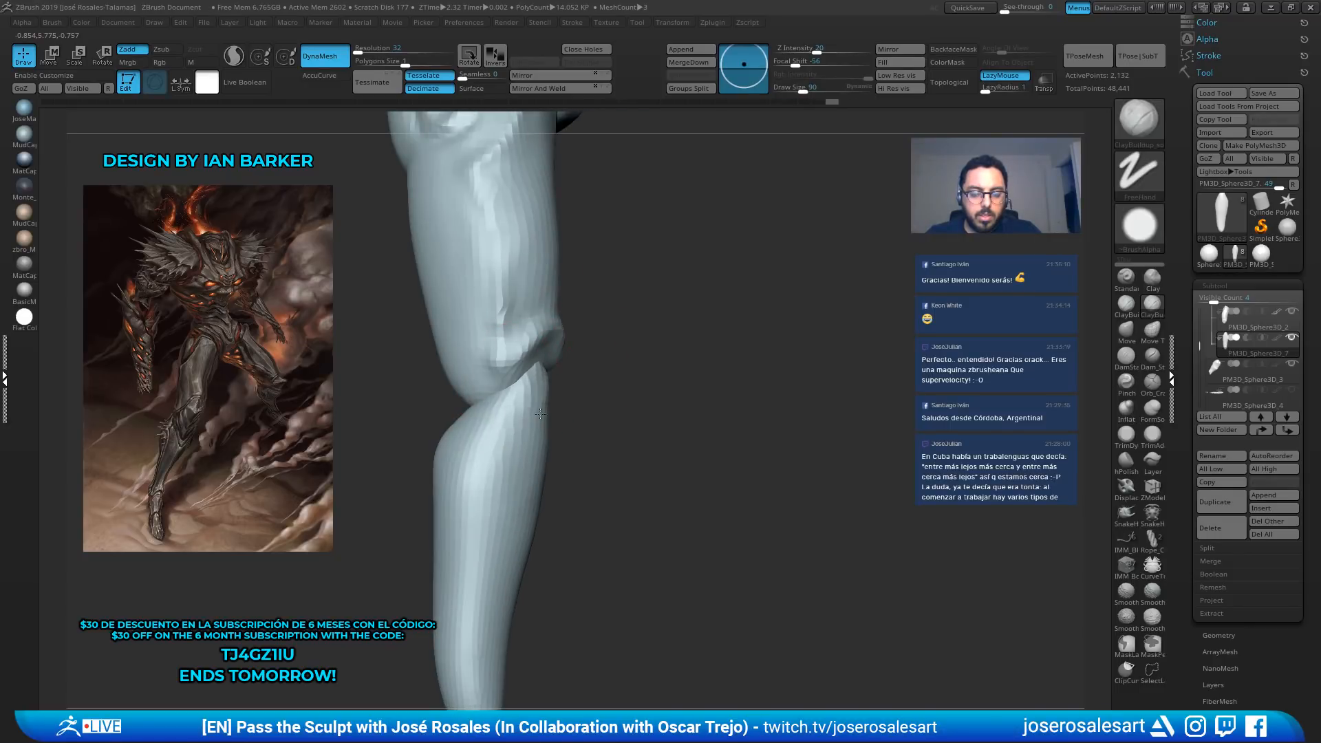
{"action": "left_click_drag", "start_coordinate": [540, 412], "coordinate": [527, 364]}
{"action": "left_click_drag", "start_coordinate": [565, 416], "coordinate": [559, 375]}
{"action": "mouse_move", "coordinate": [593, 386]}
{"action": "left_mouse_down"}
{"action": "mouse_move", "coordinate": [545, 377]}
{"action": "mouse_move", "coordinate": [546, 437]}
{"action": "mouse_move", "coordinate": [568, 401]}
{"action": "mouse_move", "coordinate": [560, 412]}
{"action": "mouse_move", "coordinate": [550, 351]}
{"action": "mouse_move", "coordinate": [549, 407]}
{"action": "left_mouse_up"}
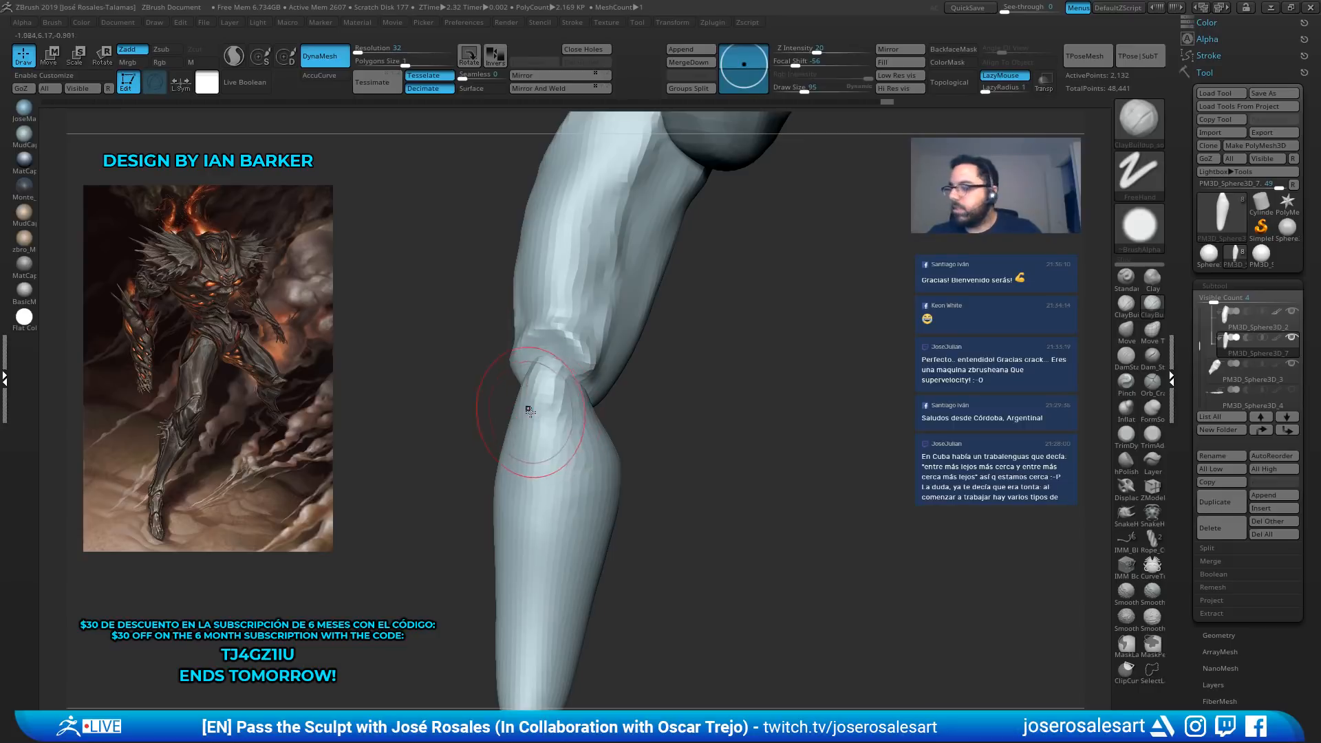
{"action": "right_click_drag", "start_coordinate": [559, 405], "coordinate": [545, 386]}
{"action": "left_click_drag", "start_coordinate": [536, 372], "coordinate": [542, 366]}
{"action": "mouse_move", "coordinate": [543, 371]}
{"action": "right_mouse_down", "text": "ctrl"}
{"action": "mouse_move", "coordinate": [415, 378]}
{"action": "mouse_move", "coordinate": [591, 416]}
{"action": "mouse_move", "coordinate": [497, 371]}
{"action": "mouse_move", "coordinate": [578, 371]}
{"action": "mouse_move", "coordinate": [606, 399]}
{"action": "mouse_move", "coordinate": [558, 357]}
{"action": "mouse_move", "coordinate": [544, 413]}
{"action": "right_mouse_up", "text": "ctrl"}
Select the thigh subtool and build up its lower end around the knee with ClayBuildup
{"action": "left_click", "coordinate": [498, 362], "text": "alt"}
{"action": "key", "text": "s"}
{"action": "left_click_drag", "start_coordinate": [510, 408], "coordinate": [519, 407]}
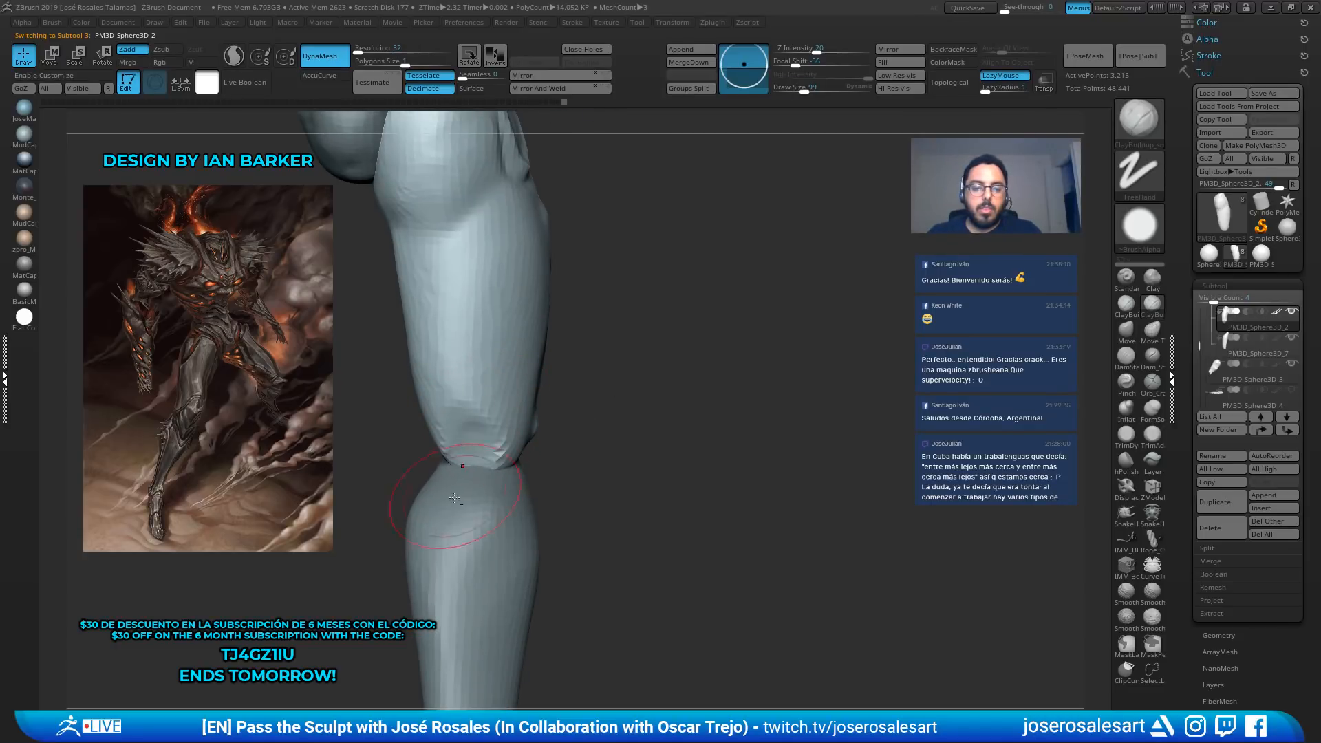
{"action": "mouse_move", "coordinate": [454, 498]}
{"action": "right_mouse_down"}
{"action": "mouse_move", "coordinate": [510, 440]}
{"action": "mouse_move", "coordinate": [463, 386]}
{"action": "mouse_move", "coordinate": [473, 409]}
{"action": "mouse_move", "coordinate": [472, 384]}
{"action": "right_mouse_up"}
{"action": "right_click_drag", "start_coordinate": [506, 435], "coordinate": [529, 420]}
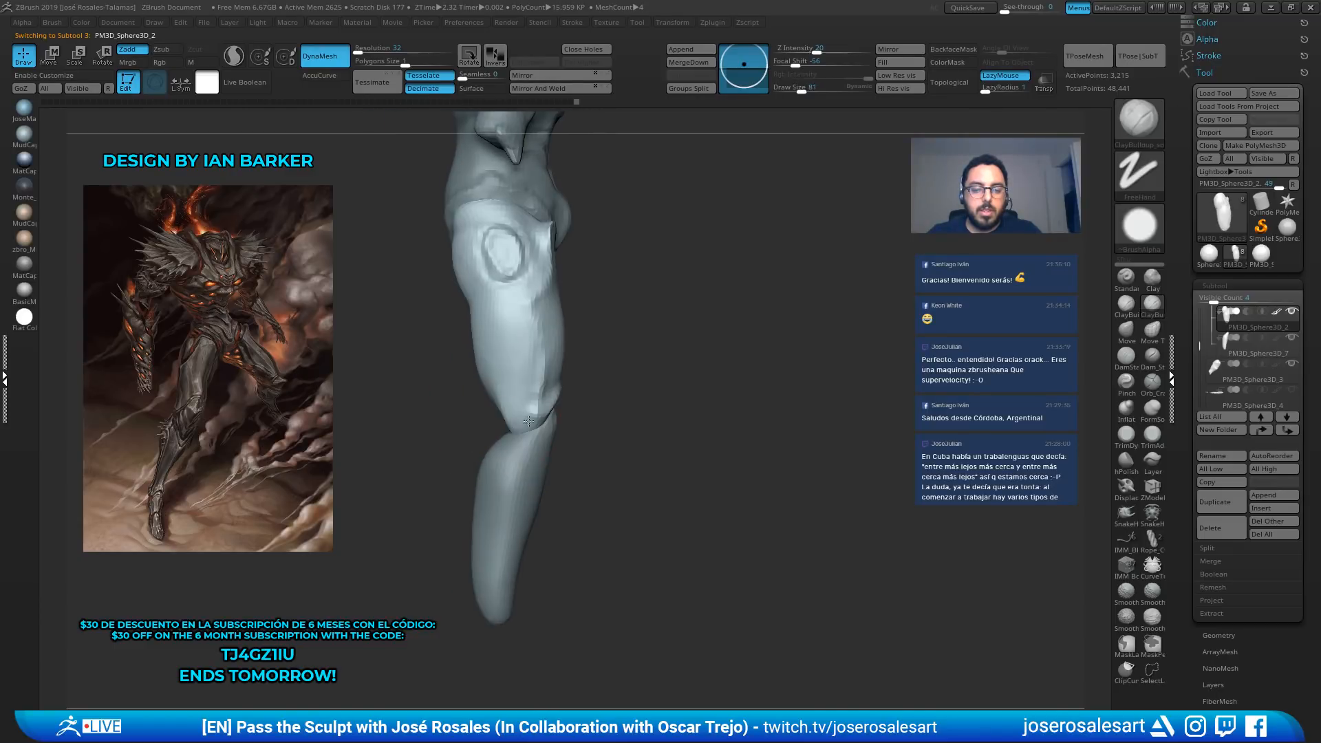
{"action": "mouse_move", "coordinate": [460, 459]}
{"action": "right_mouse_down"}
{"action": "mouse_move", "coordinate": [524, 413]}
{"action": "mouse_move", "coordinate": [501, 437]}
{"action": "mouse_move", "coordinate": [495, 403]}
{"action": "mouse_move", "coordinate": [448, 404]}
{"action": "mouse_move", "coordinate": [481, 418]}
{"action": "mouse_move", "coordinate": [557, 410]}
{"action": "mouse_move", "coordinate": [536, 411]}
{"action": "right_mouse_up"}
Adjust the thigh's knee end with the Move brush, then select the lower-leg subtool
{"action": "key", "text": "b"}
{"action": "key", "text": "m"}
{"action": "key", "text": "v"}
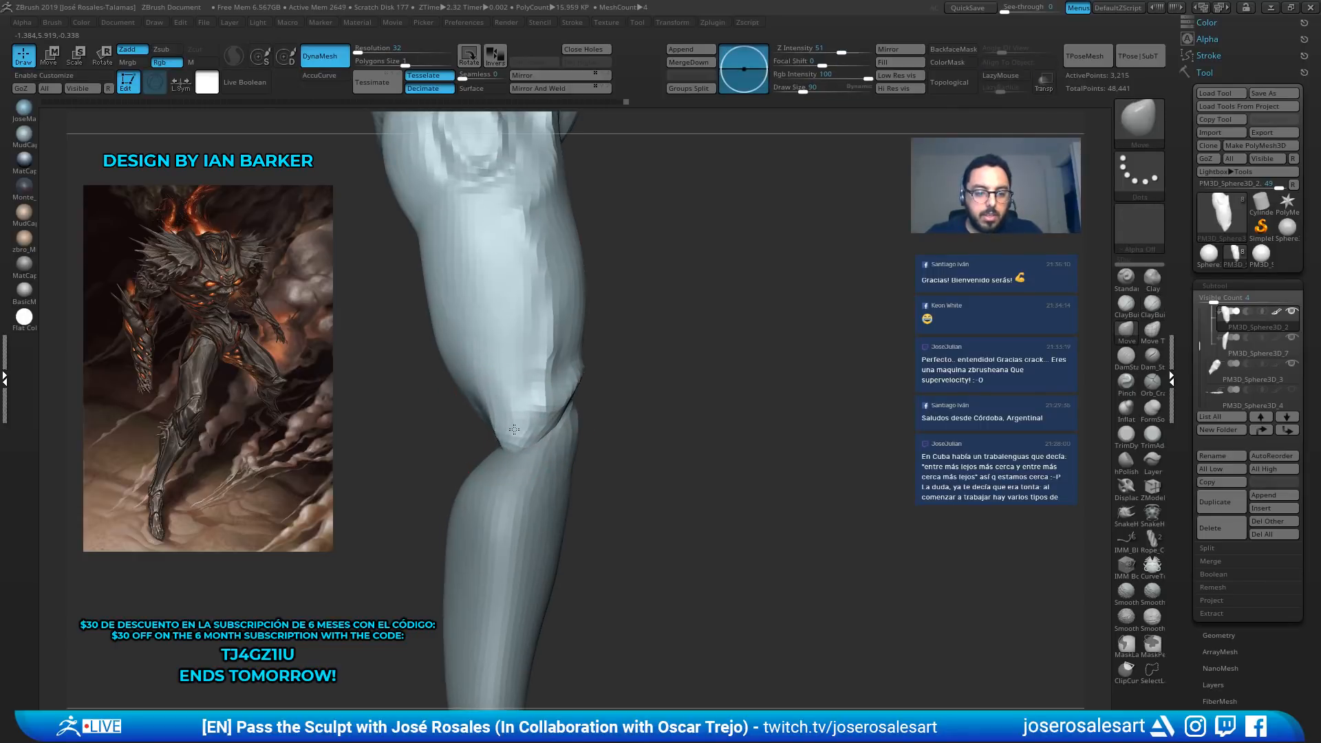
{"action": "left_click_drag", "start_coordinate": [512, 417], "coordinate": [508, 409]}
{"action": "mouse_move", "coordinate": [566, 413]}
{"action": "right_mouse_down", "text": "ctrl"}
{"action": "mouse_move", "coordinate": [599, 385]}
{"action": "mouse_move", "coordinate": [631, 401]}
{"action": "mouse_move", "coordinate": [578, 372]}
{"action": "right_mouse_up", "text": "ctrl"}
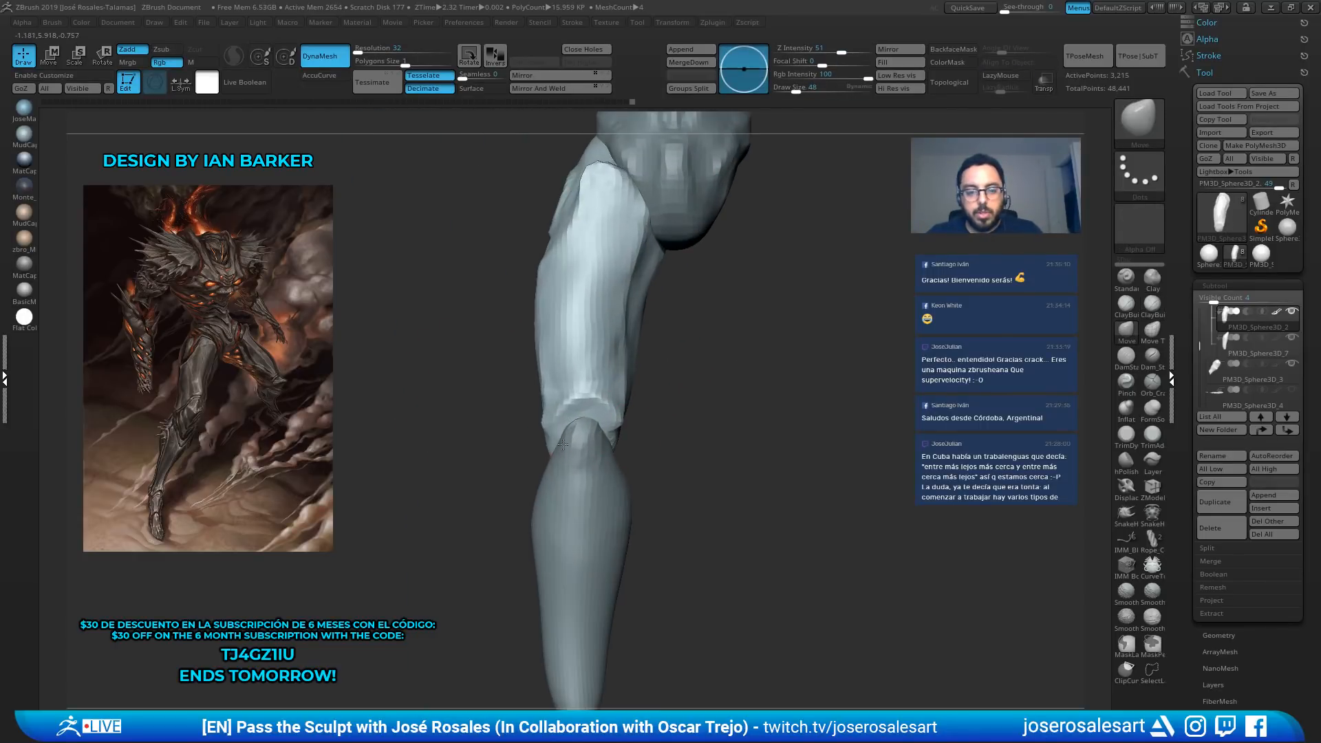
{"action": "left_click", "coordinate": [560, 356], "text": "alt"}
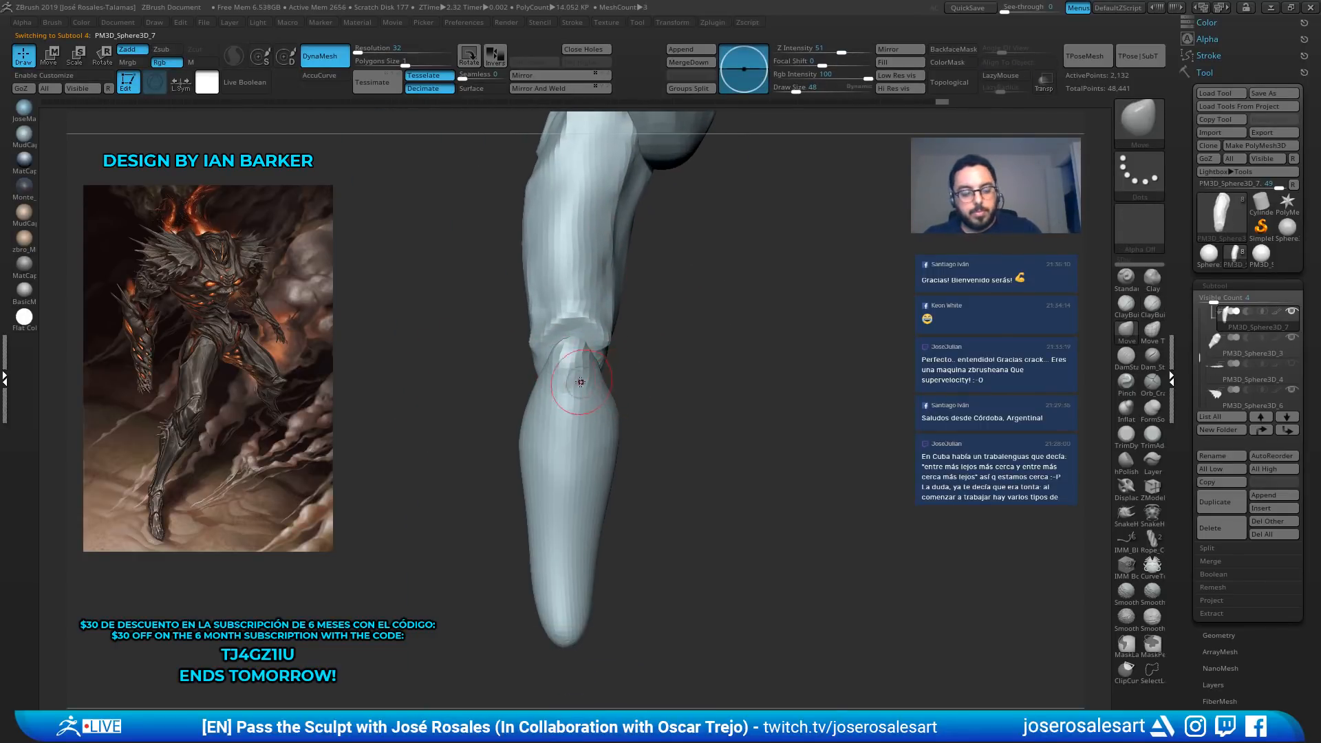
Build up the shin and the ankle end of the lower leg with ClayBuildup strokes, reducing the draw size to 90
{"action": "key", "text": "s"}
{"action": "left_click_drag", "start_coordinate": [631, 403], "coordinate": [639, 405]}
{"action": "right_click_drag", "start_coordinate": [636, 404], "coordinate": [620, 313], "text": "ctrl"}
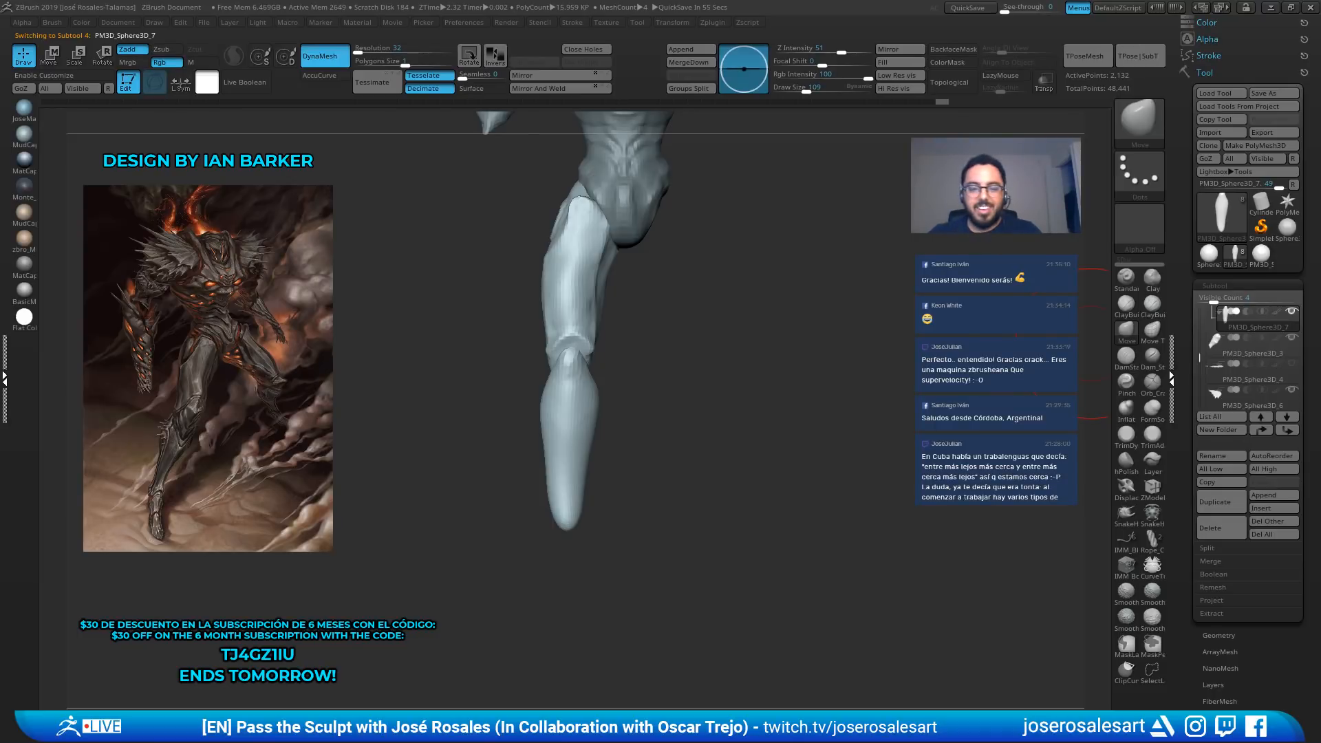
{"action": "mouse_move", "coordinate": [596, 428]}
{"action": "right_mouse_down"}
{"action": "mouse_move", "coordinate": [640, 454]}
{"action": "mouse_move", "coordinate": [597, 428]}
{"action": "right_mouse_up"}
{"action": "right_click_drag", "start_coordinate": [597, 428], "coordinate": [575, 413], "text": "alt"}
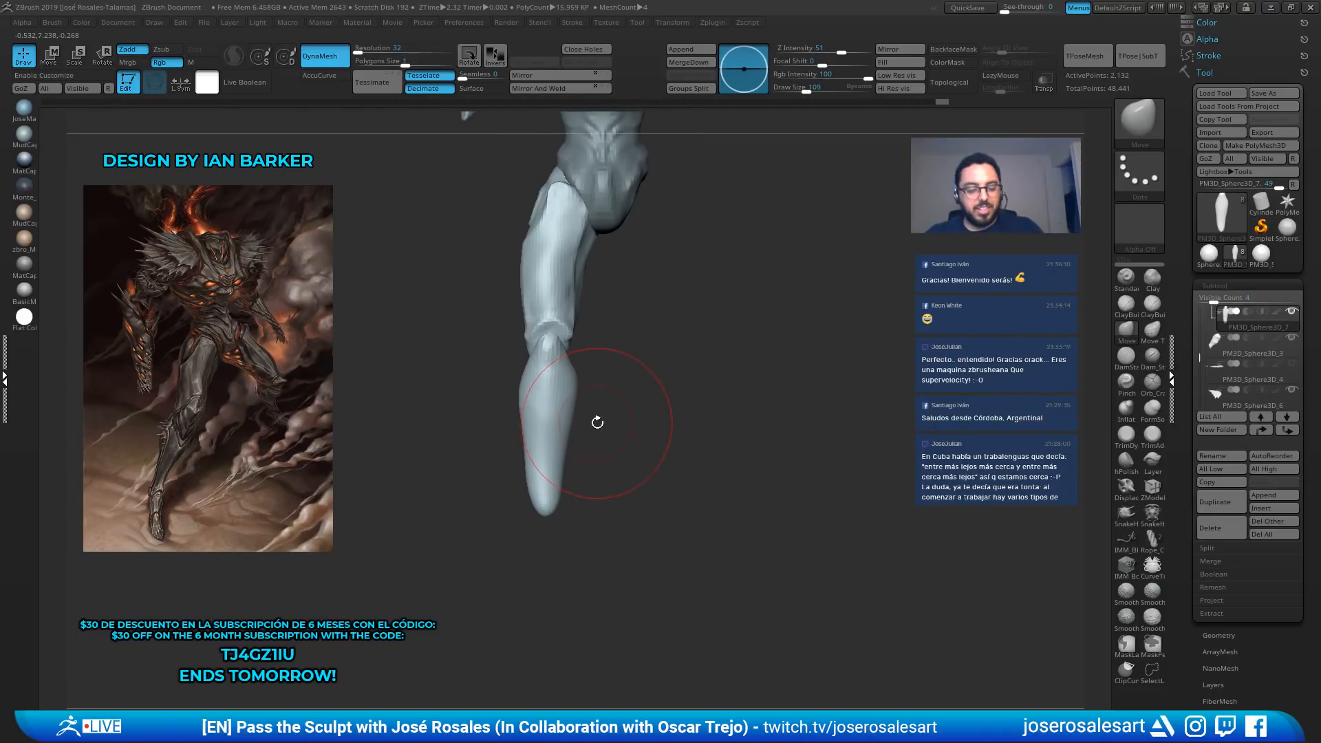
{"action": "key", "text": "s"}
{"action": "left_click", "coordinate": [598, 426]}
{"action": "key", "text": "1"}
{"action": "key", "text": "s"}
{"action": "left_click", "coordinate": [593, 458]}
{"action": "mouse_move", "coordinate": [595, 457]}
{"action": "right_mouse_down", "text": "ctrl"}
{"action": "mouse_move", "coordinate": [620, 465]}
{"action": "mouse_move", "coordinate": [599, 495]}
{"action": "right_mouse_up", "text": "ctrl"}
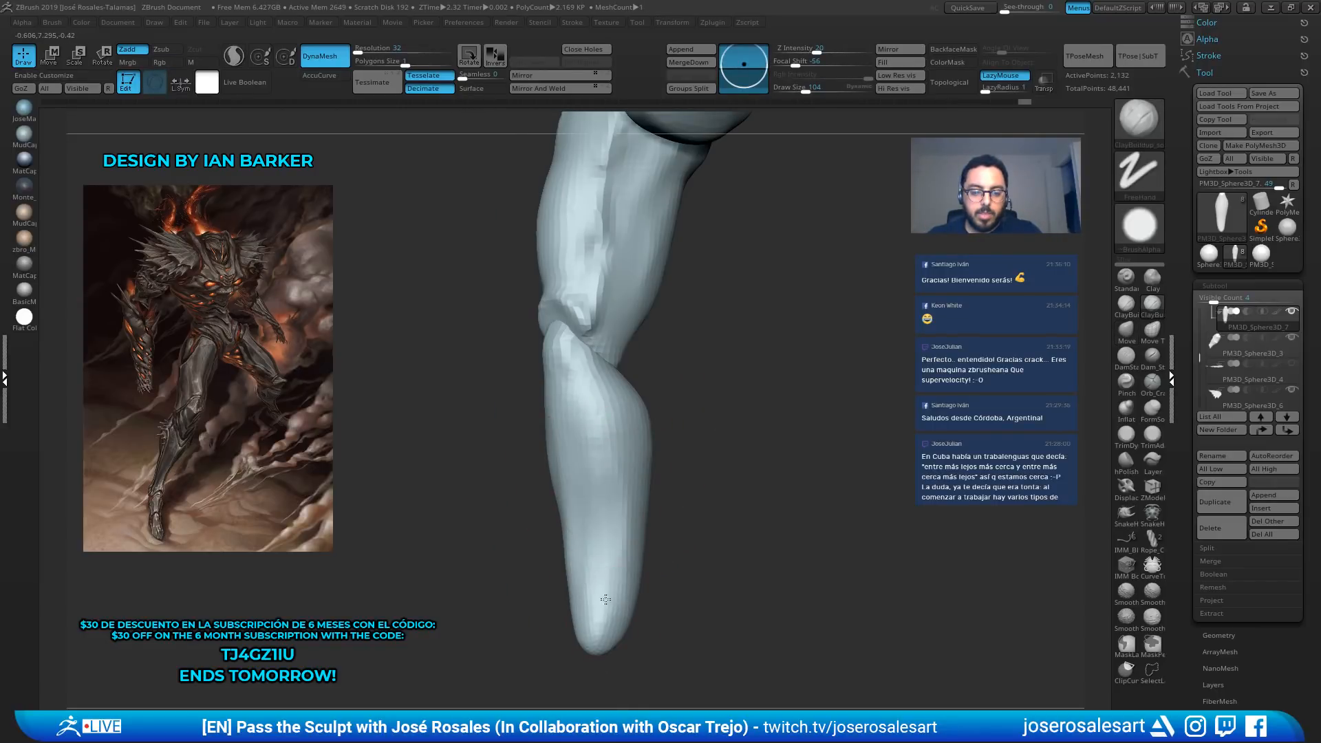
{"action": "mouse_move", "coordinate": [606, 599]}
{"action": "left_mouse_down"}
{"action": "mouse_move", "coordinate": [597, 551]}
{"action": "mouse_move", "coordinate": [593, 605]}
{"action": "left_mouse_up"}
{"action": "right_click_drag", "start_coordinate": [593, 550], "coordinate": [569, 440]}
{"action": "mouse_move", "coordinate": [571, 537]}
{"action": "left_mouse_down"}
{"action": "mouse_move", "coordinate": [544, 443]}
{"action": "mouse_move", "coordinate": [556, 528]}
{"action": "left_mouse_up"}
{"action": "right_click_drag", "start_coordinate": [579, 485], "coordinate": [567, 437]}
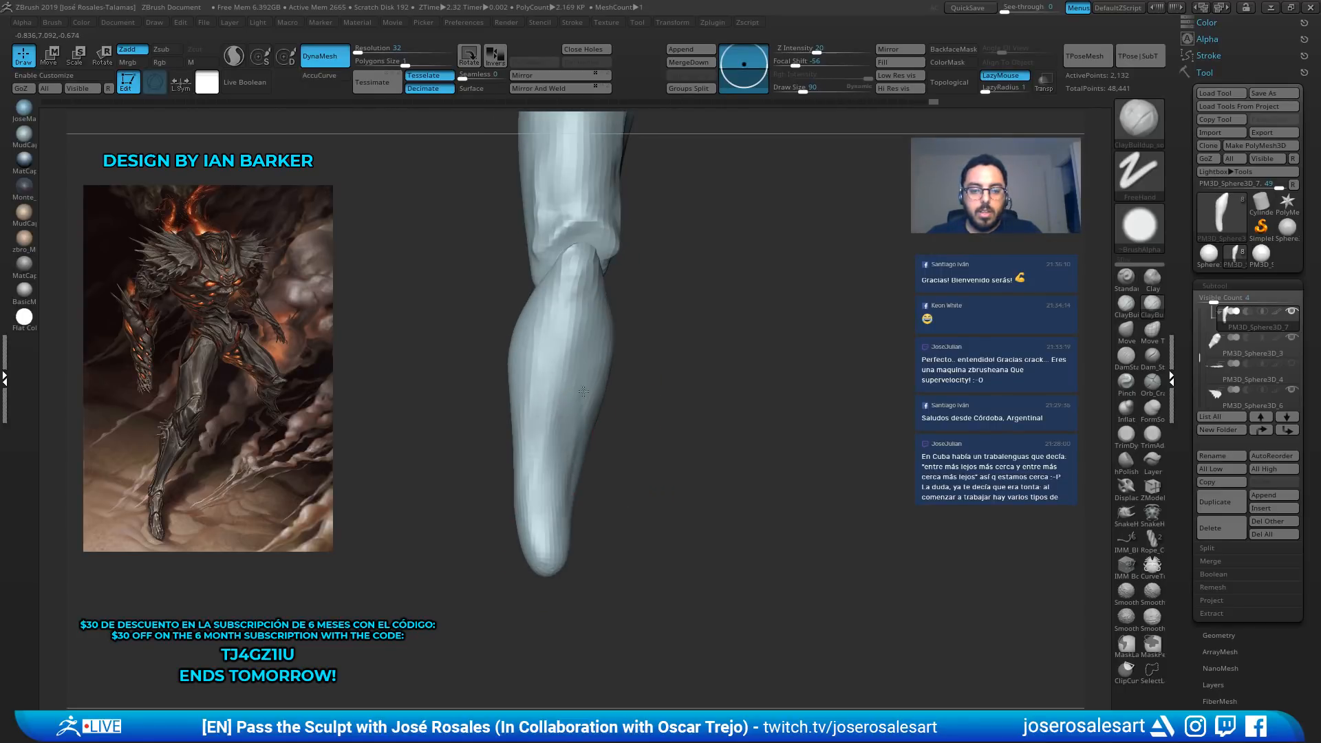
Smooth the front and sides of the lower leg along the shin
{"action": "right_click_drag", "start_coordinate": [583, 392], "coordinate": [560, 389]}
{"action": "key", "text": "shift"}
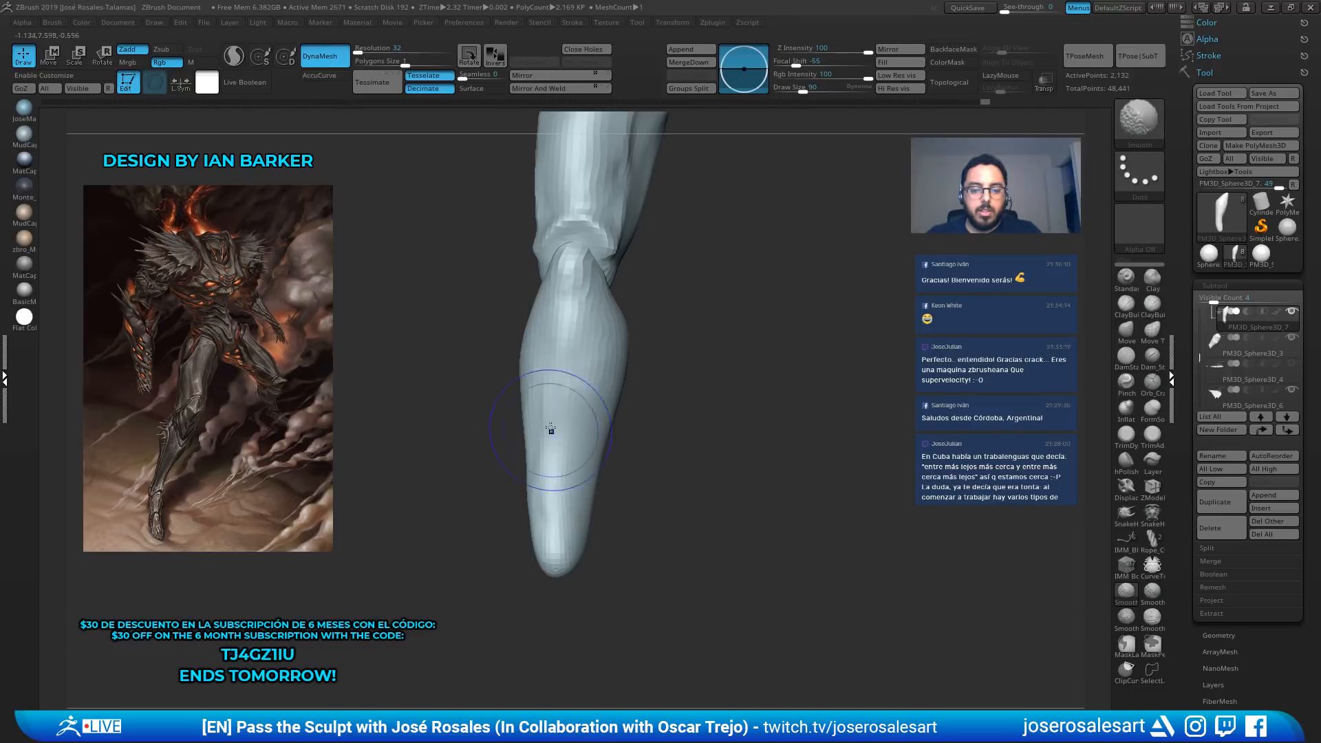
{"action": "right_click_drag", "start_coordinate": [630, 427], "coordinate": [677, 266]}
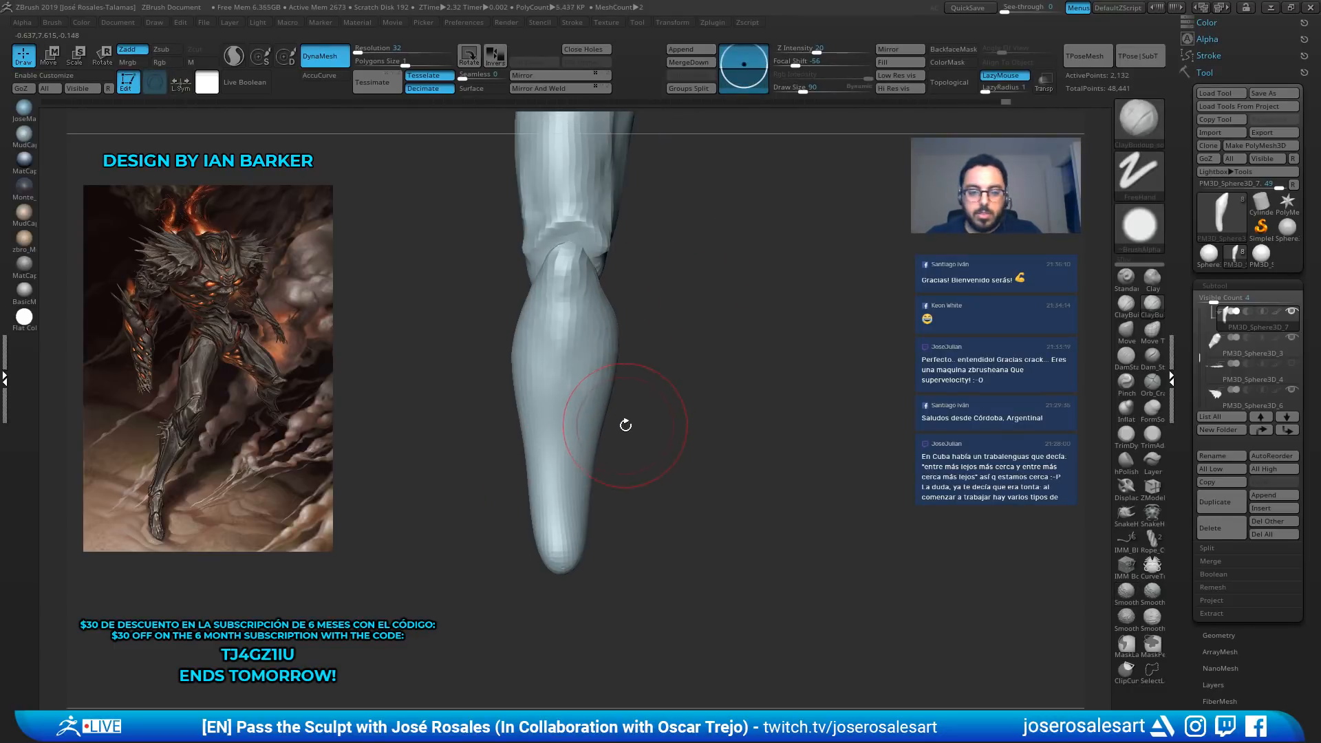
{"action": "mouse_move", "coordinate": [653, 421]}
{"action": "right_mouse_down", "text": "ctrl"}
{"action": "mouse_move", "coordinate": [644, 385]}
{"action": "mouse_move", "coordinate": [595, 417]}
{"action": "mouse_move", "coordinate": [619, 440]}
{"action": "mouse_move", "coordinate": [605, 413]}
{"action": "mouse_move", "coordinate": [569, 407]}
{"action": "right_mouse_up", "text": "ctrl"}
{"action": "key", "text": "r"}
{"action": "key", "text": "q"}
{"action": "right_click_drag", "start_coordinate": [591, 457], "coordinate": [673, 471], "text": "ctrl"}
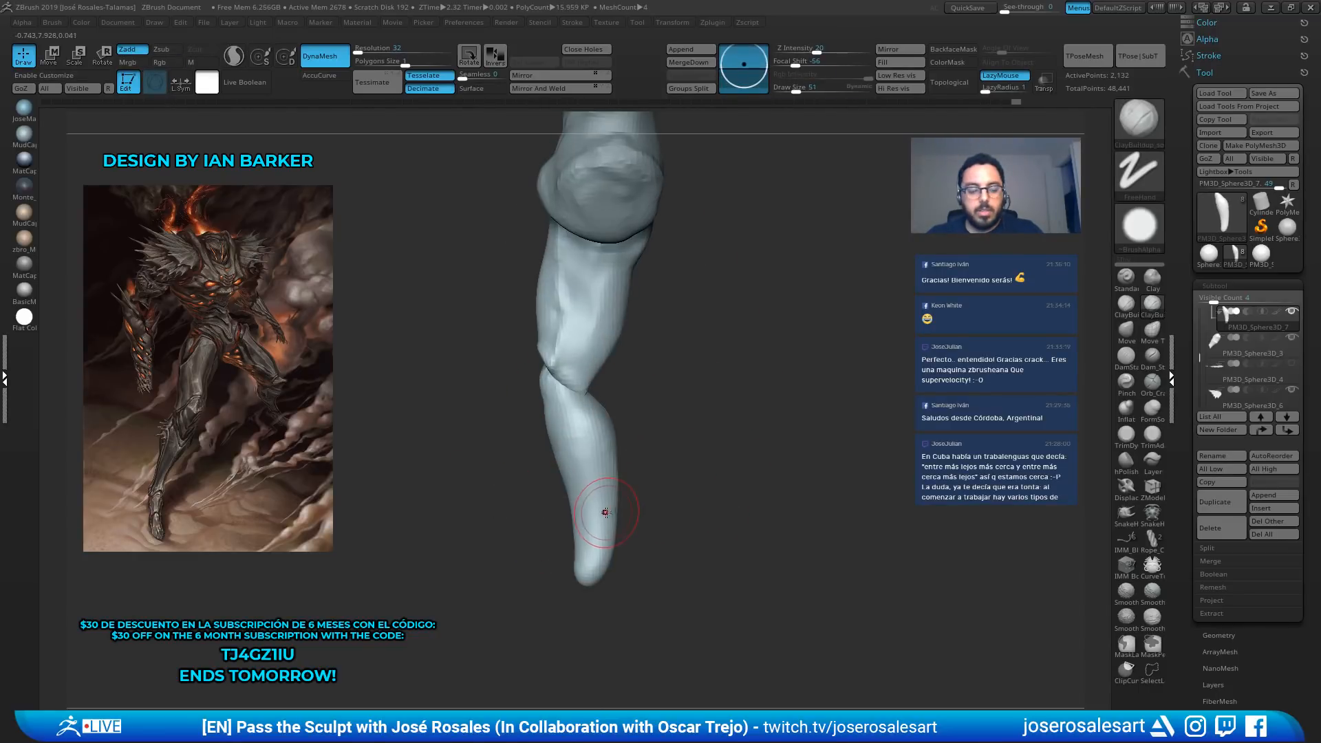
Pull the front of the lower leg just below the knee into a forward point with the Move brush at draw size 86
{"action": "key", "text": "b"}
{"action": "key", "text": "m"}
{"action": "key", "text": "v"}
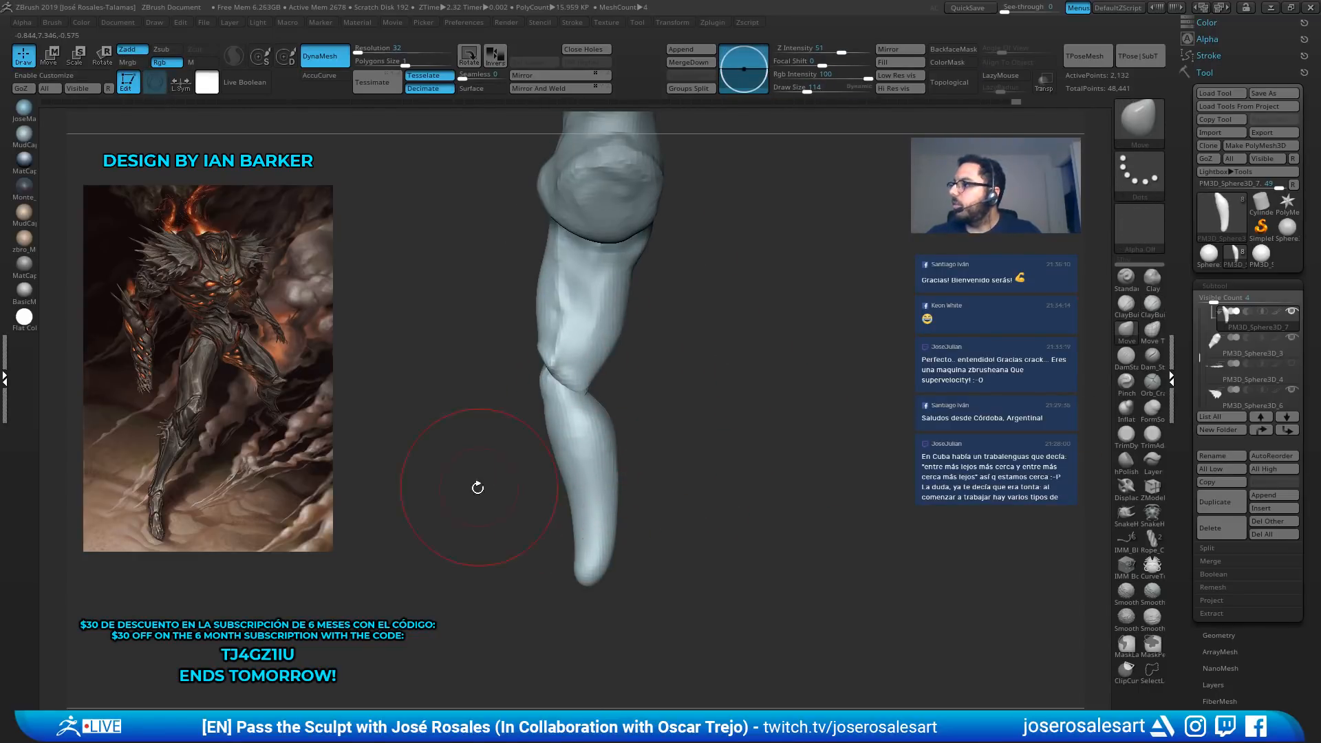
{"action": "key", "text": "s"}
{"action": "left_click_drag", "start_coordinate": [580, 461], "coordinate": [576, 462]}
{"action": "right_click_drag", "start_coordinate": [576, 460], "coordinate": [534, 375]}
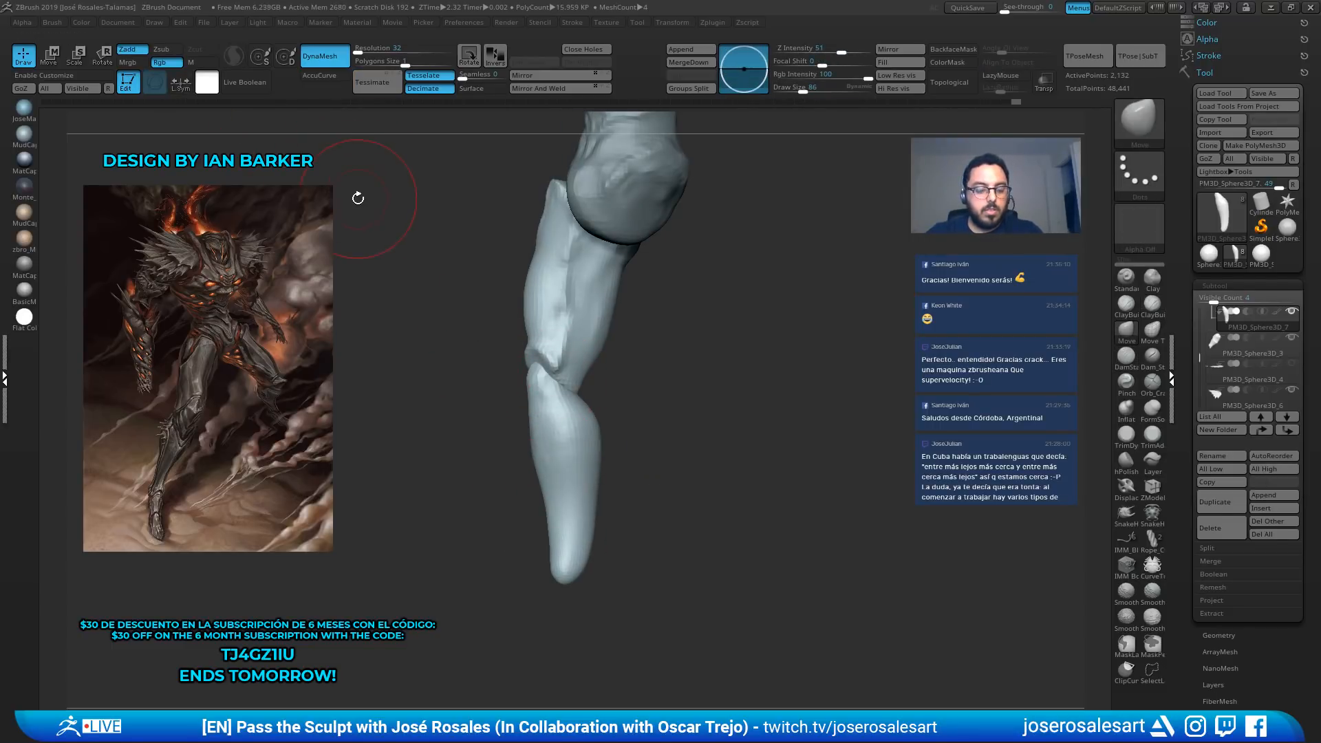
{"action": "mouse_move", "coordinate": [559, 272]}
{"action": "right_mouse_down"}
{"action": "mouse_move", "coordinate": [506, 405]}
{"action": "mouse_move", "coordinate": [551, 413]}
{"action": "right_mouse_up"}
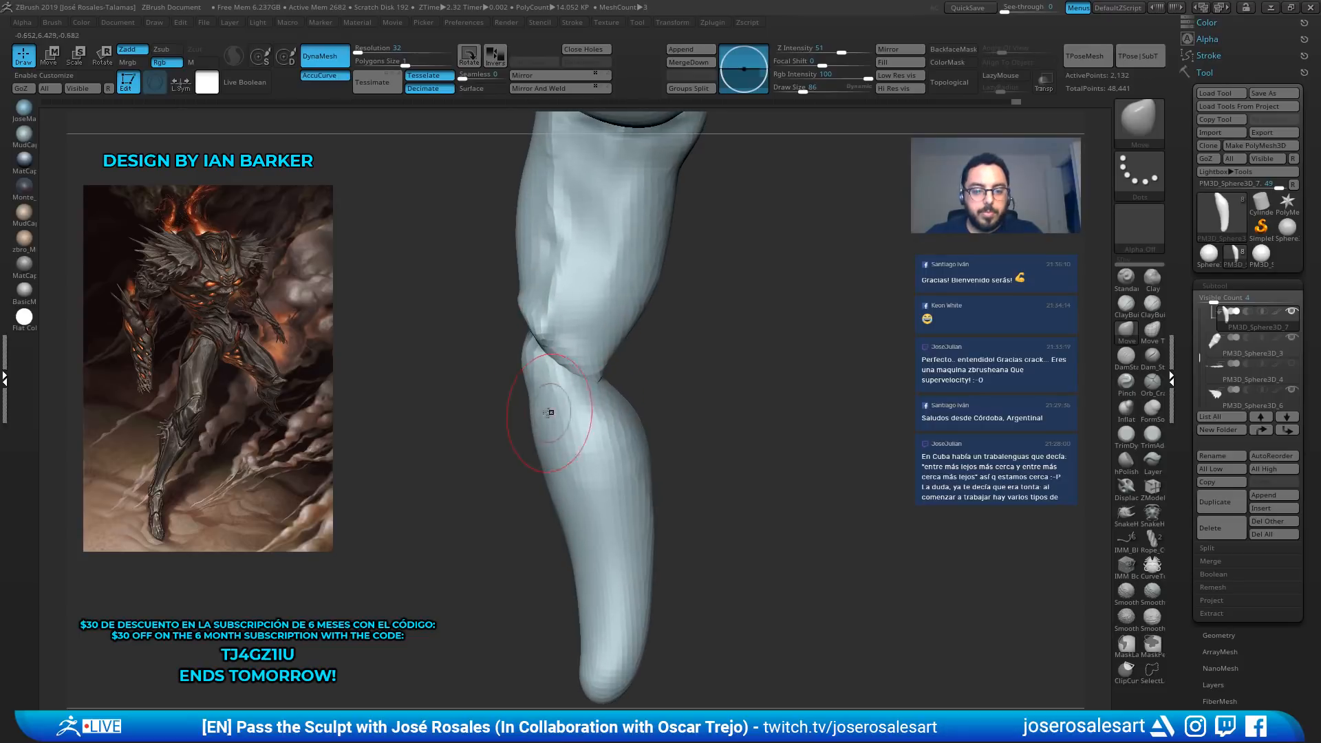
{"action": "left_click_drag", "start_coordinate": [539, 397], "coordinate": [455, 393]}
{"action": "right_click_drag", "start_coordinate": [437, 386], "coordinate": [572, 390]}
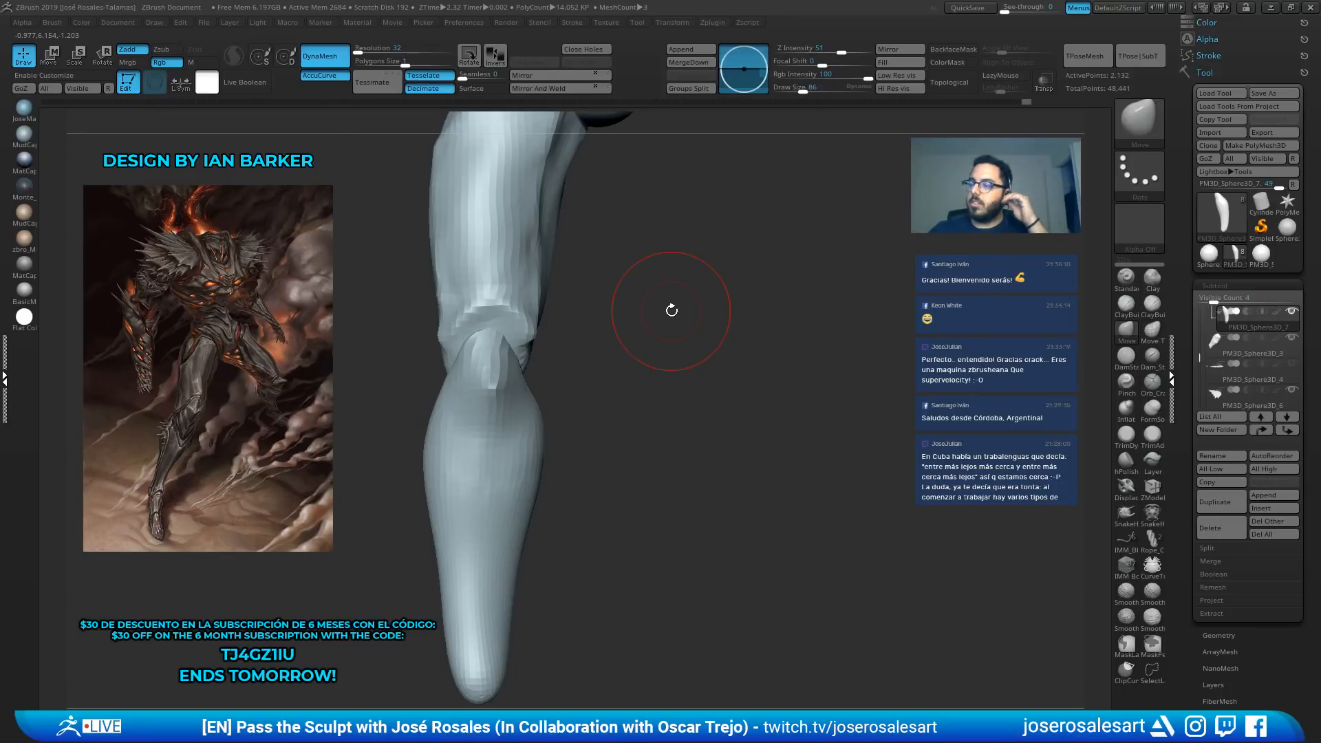
{"action": "mouse_move", "coordinate": [521, 368]}
{"action": "right_mouse_down"}
{"action": "mouse_move", "coordinate": [604, 370]}
{"action": "mouse_move", "coordinate": [598, 380]}
{"action": "right_mouse_up"}
{"action": "key", "text": "1"}
{"action": "right_click_drag", "start_coordinate": [501, 410], "coordinate": [408, 410]}
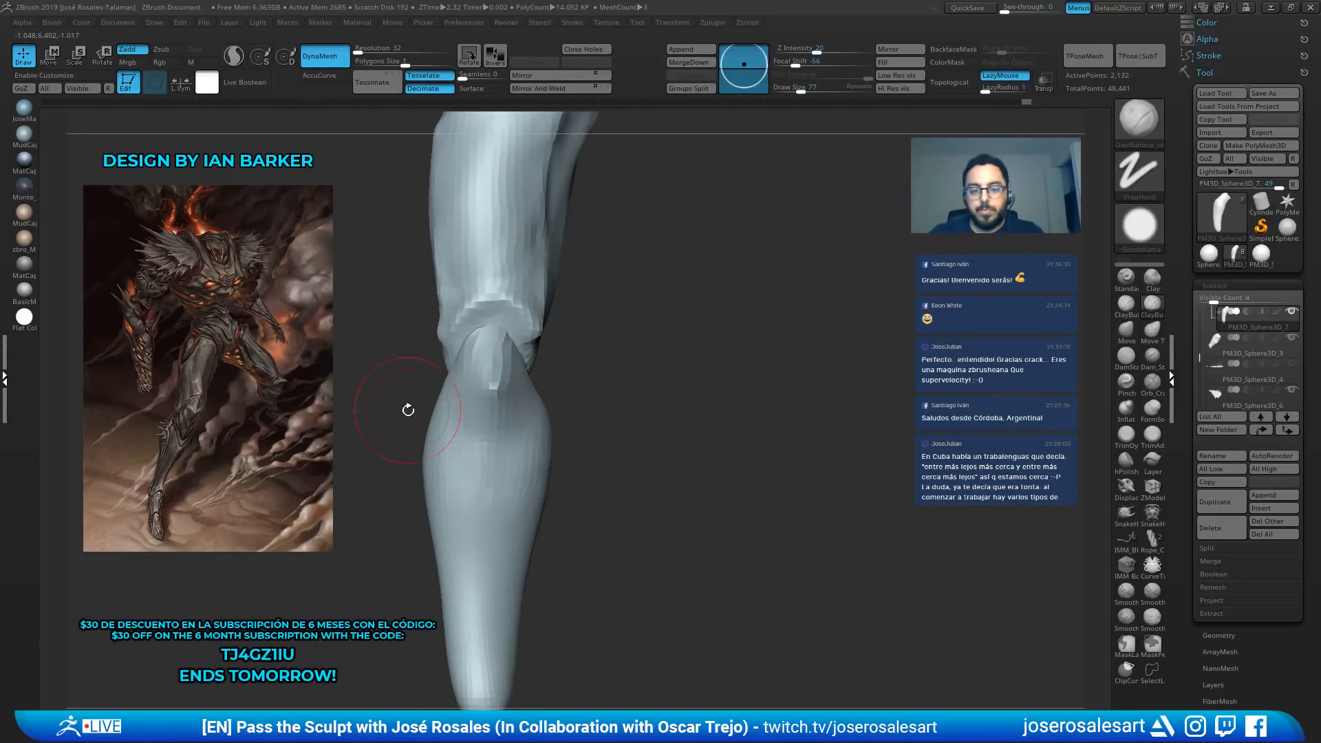
{"action": "right_click_drag", "start_coordinate": [516, 461], "coordinate": [482, 439]}
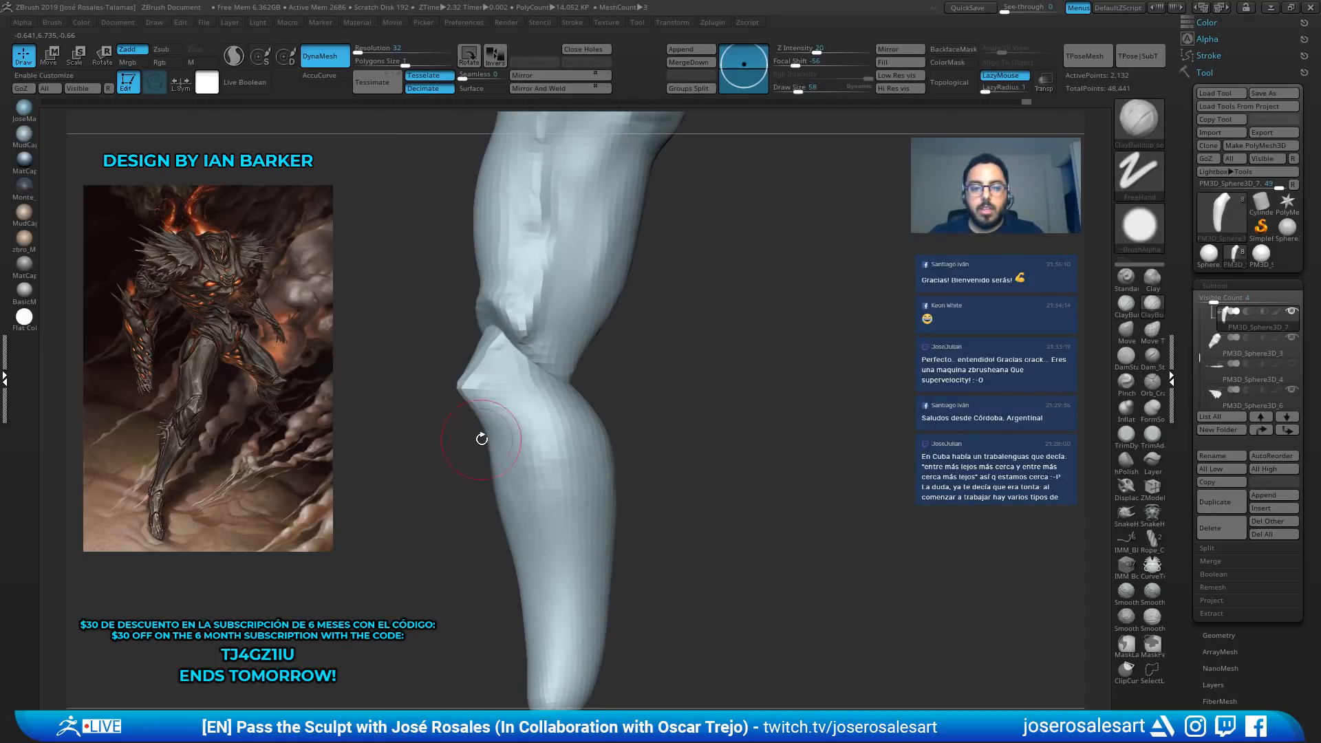
Select the thigh subtool and try to pull its front outward with the Move brush at draw size 129
{"action": "key", "text": "2"}
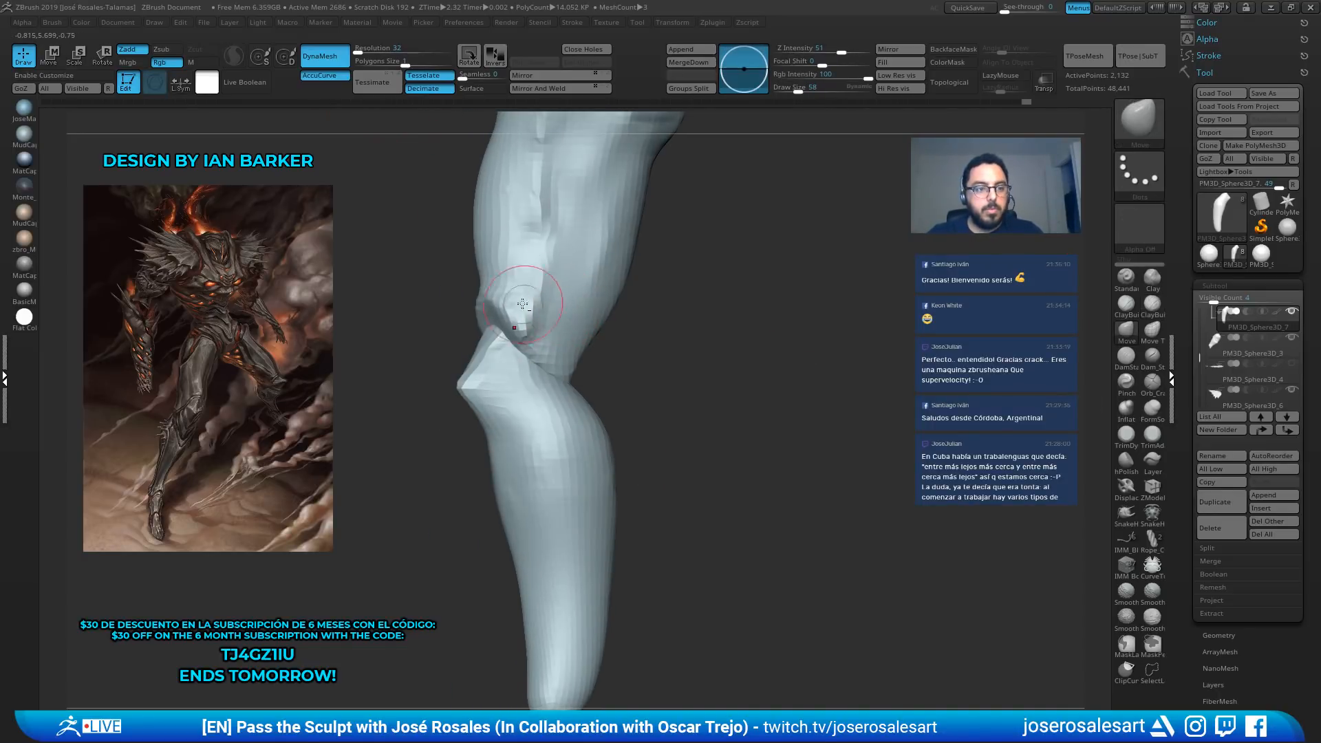
{"action": "right_click_drag", "start_coordinate": [603, 226], "coordinate": [605, 226], "text": "alt"}
{"action": "left_click", "coordinate": [605, 226], "text": "alt"}
{"action": "right_click_drag", "start_coordinate": [533, 415], "coordinate": [477, 425]}
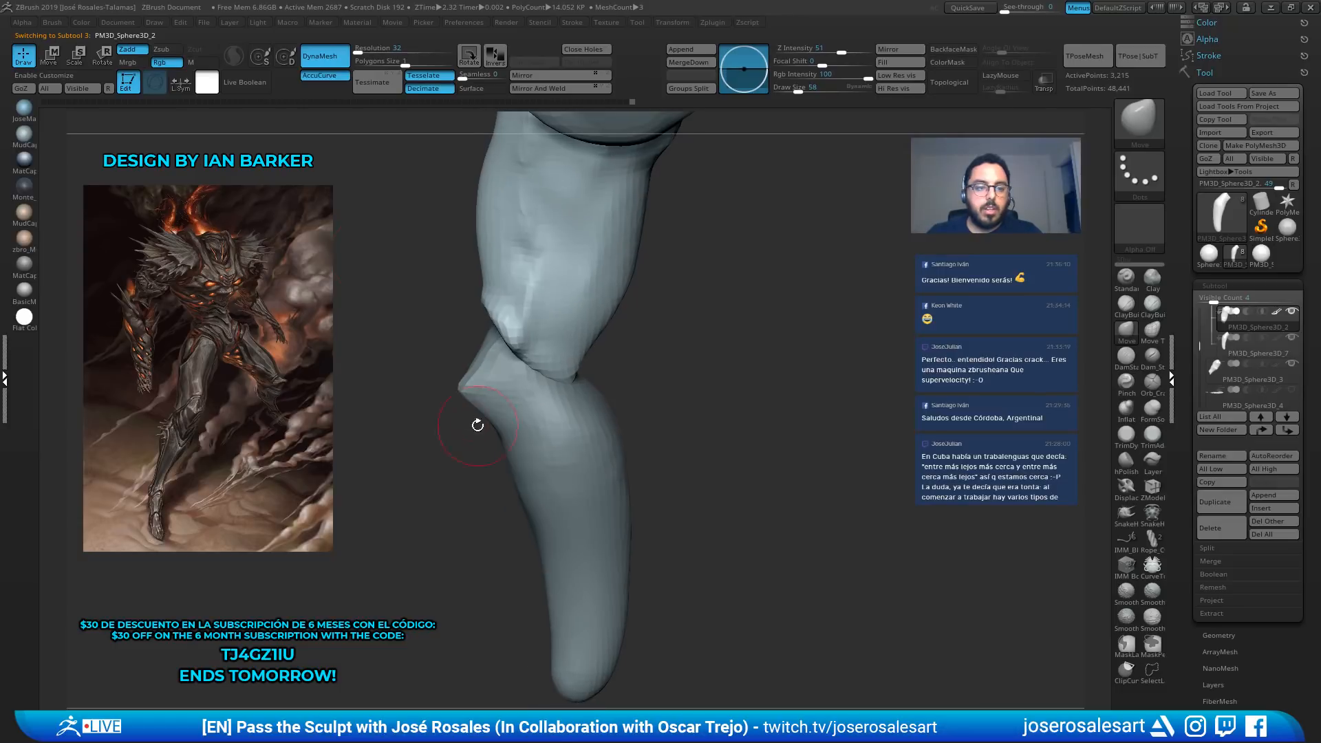
{"action": "right_click_drag", "start_coordinate": [532, 248], "coordinate": [543, 230]}
{"action": "key", "text": "s"}
{"action": "left_click_drag", "start_coordinate": [485, 247], "coordinate": [497, 248]}
{"action": "left_click_drag", "start_coordinate": [463, 223], "coordinate": [364, 216]}
{"action": "key", "text": "ctrl+z"}
{"action": "mouse_move", "coordinate": [459, 215]}
{"action": "left_mouse_down"}
{"action": "mouse_move", "coordinate": [413, 199]}
{"action": "mouse_move", "coordinate": [433, 199]}
{"action": "left_mouse_up"}
{"action": "key", "text": "ctrl+z"}
Try to pull the back of the thigh above the knee outward with the Move brush
{"action": "right_click_drag", "start_coordinate": [481, 302], "coordinate": [417, 303]}
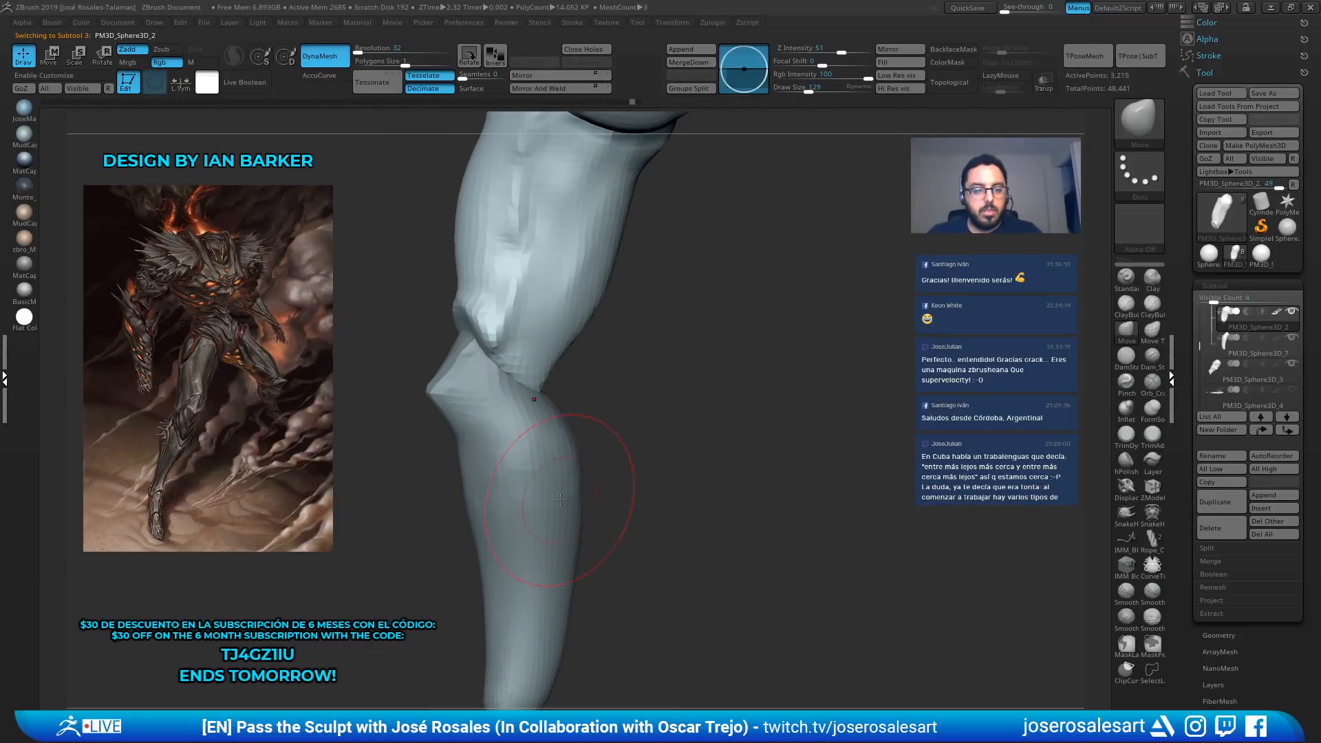
{"action": "left_click_drag", "start_coordinate": [565, 348], "coordinate": [597, 339]}
{"action": "key", "text": "ctrl+z"}
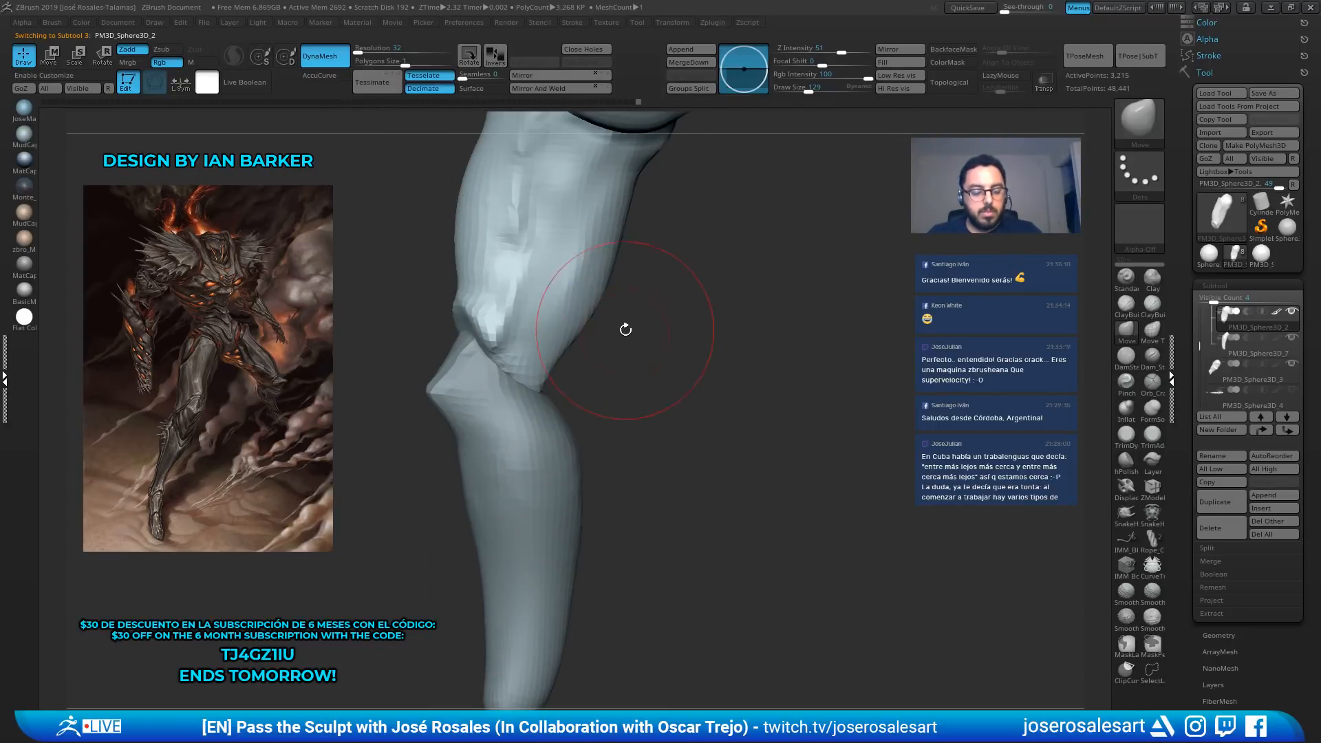
{"action": "right_click_drag", "start_coordinate": [693, 271], "coordinate": [632, 253]}
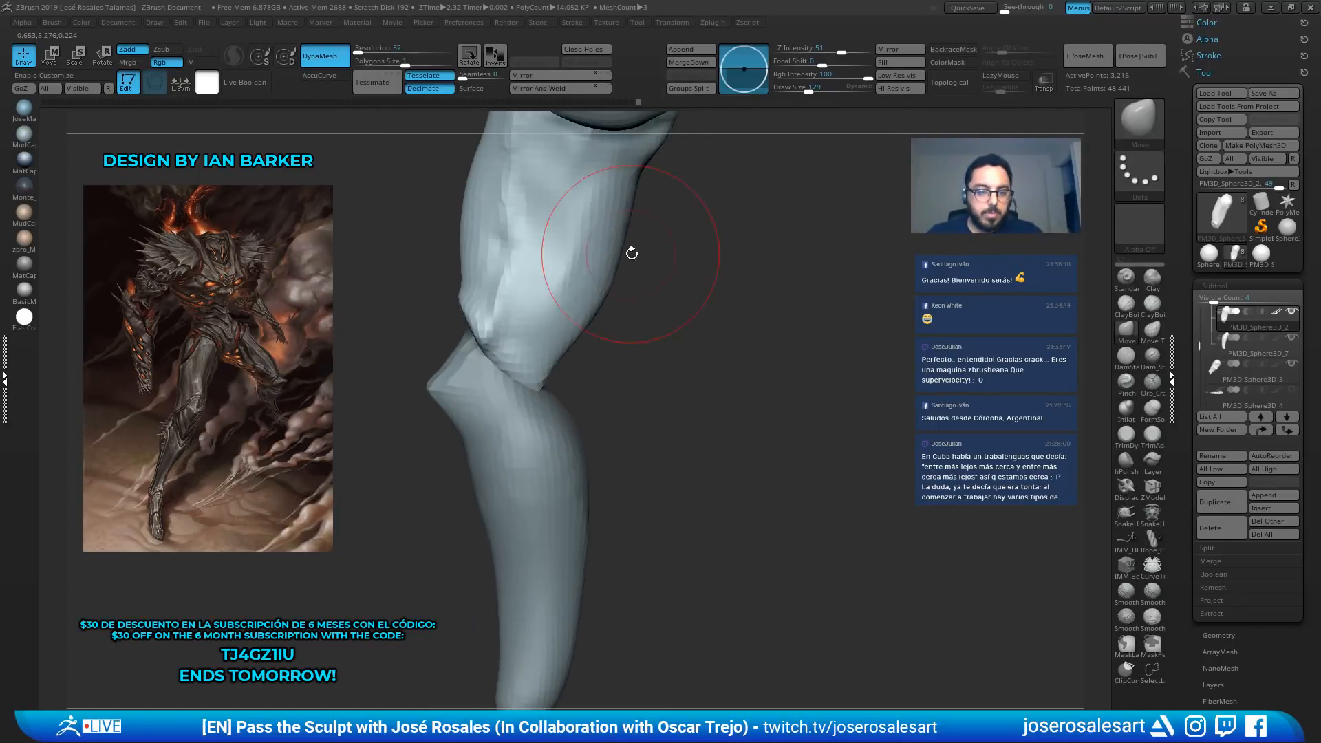
{"action": "left_click_drag", "start_coordinate": [615, 266], "coordinate": [774, 277]}
{"action": "right_click_drag", "start_coordinate": [774, 277], "coordinate": [822, 249]}
{"action": "key", "text": "ctrl+z"}
{"action": "left_click_drag", "start_coordinate": [604, 267], "coordinate": [752, 280]}
{"action": "key", "text": "ctrl+z"}
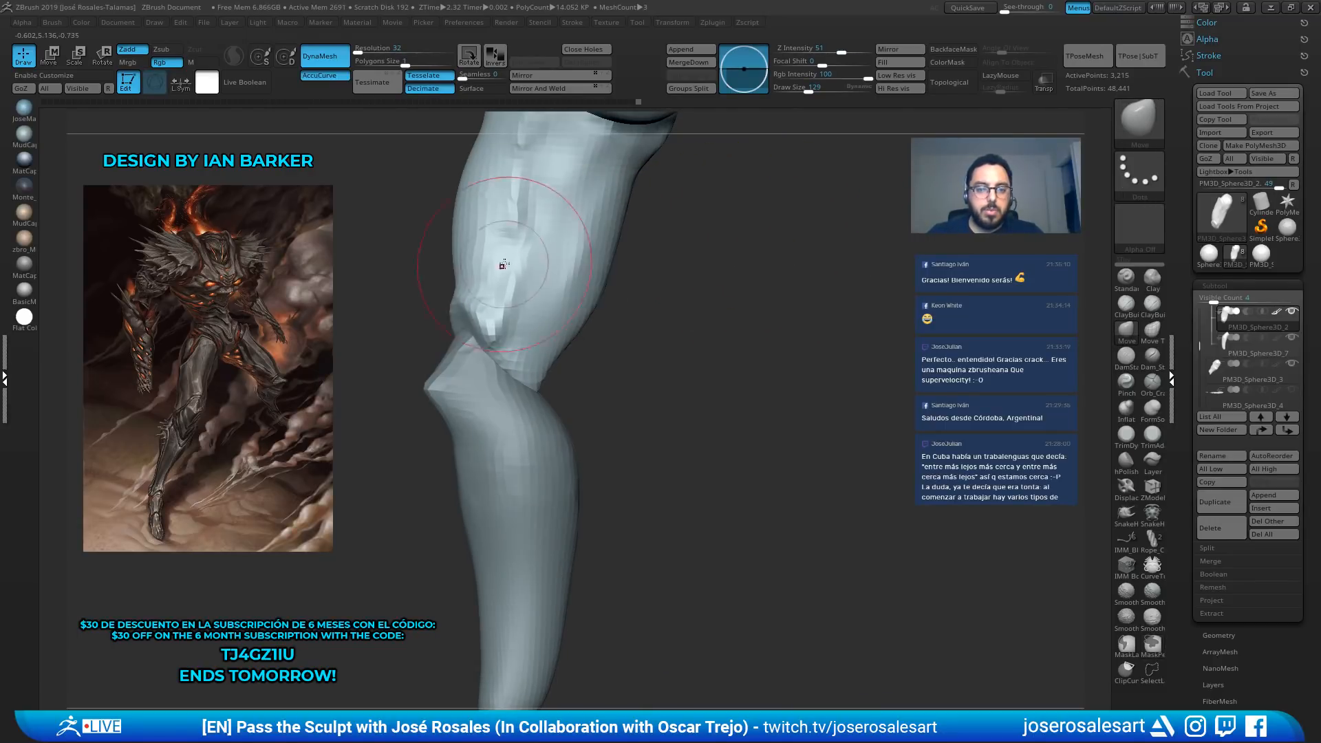
Select the lower-leg subtool and carve around the base of the knee point with DamStandard at draw size 69
{"action": "mouse_move", "coordinate": [495, 364]}
{"action": "right_mouse_down"}
{"action": "mouse_move", "coordinate": [490, 411]}
{"action": "mouse_move", "coordinate": [516, 409]}
{"action": "mouse_move", "coordinate": [482, 447]}
{"action": "right_mouse_up"}
{"action": "key", "text": "b"}
{"action": "key", "text": "d"}
{"action": "key", "text": "s"}
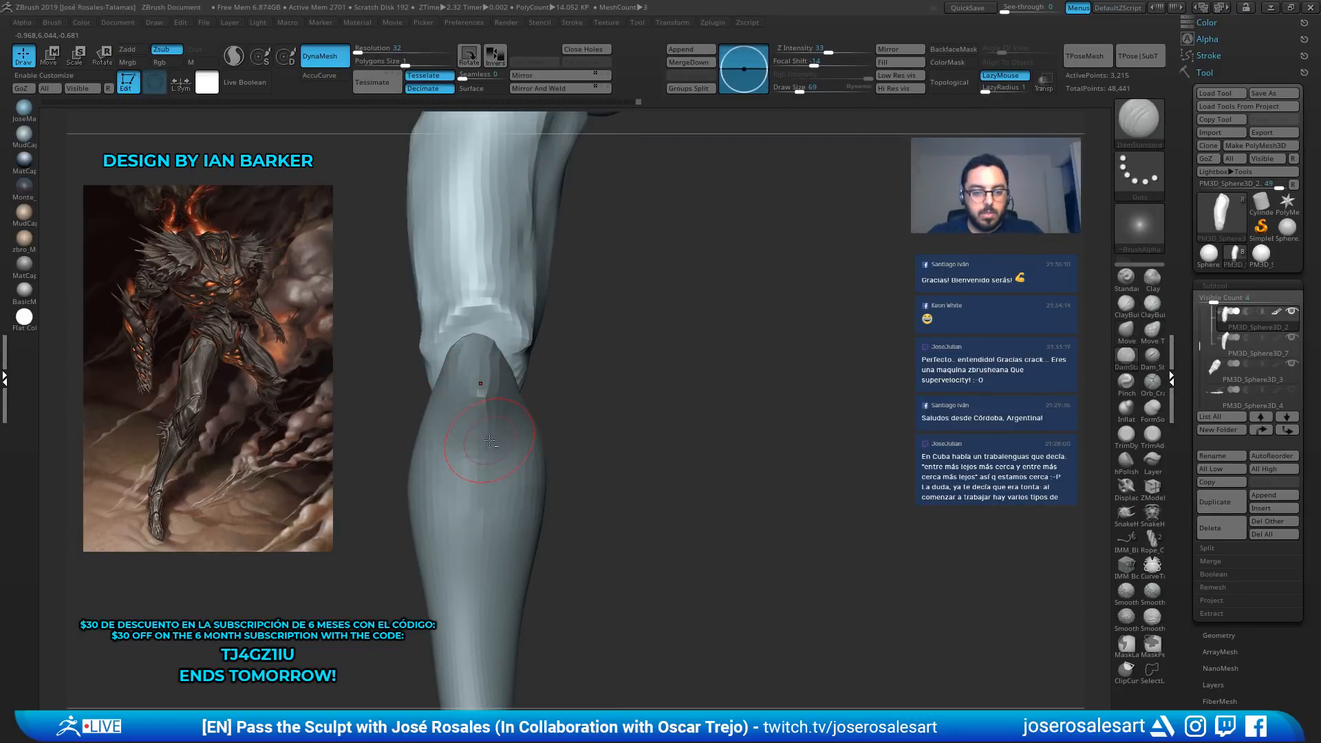
{"action": "left_click", "coordinate": [448, 397], "text": "alt"}
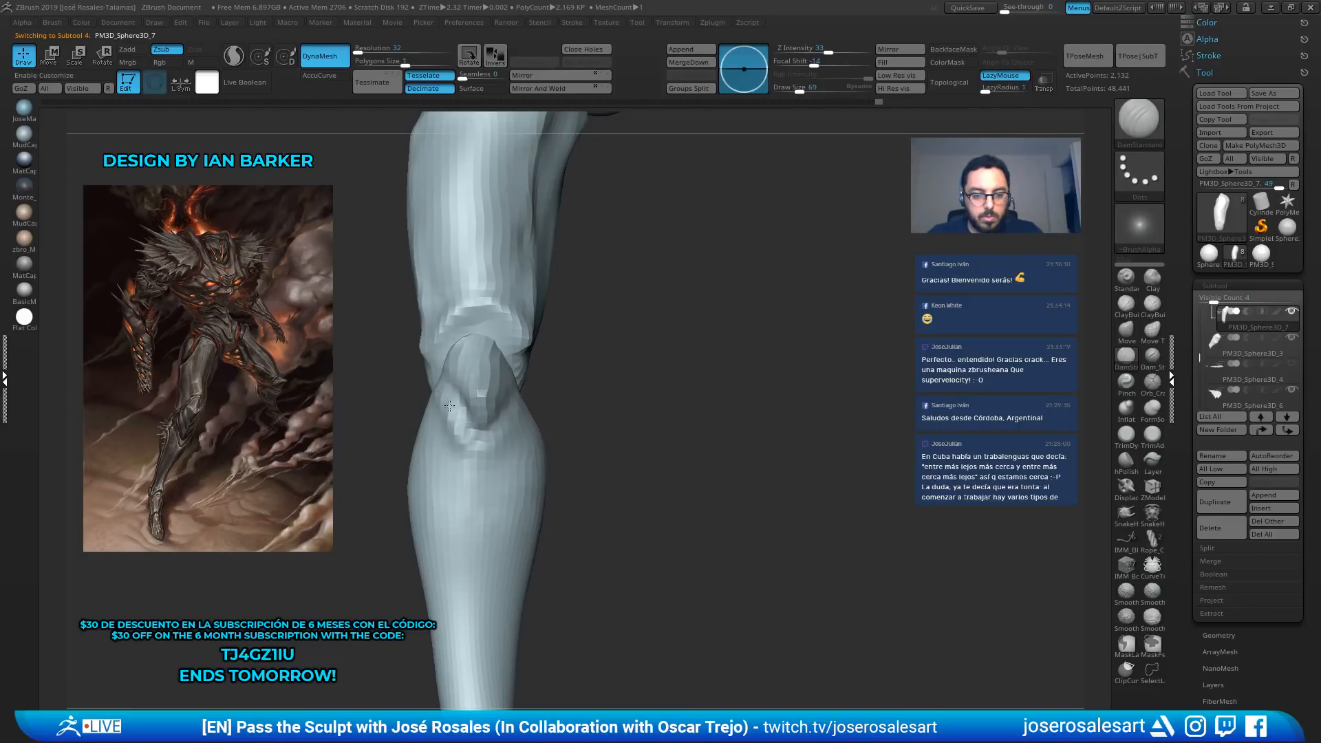
{"action": "right_click_drag", "start_coordinate": [507, 431], "coordinate": [482, 427]}
Add more DamStandard strokes across the front of the shin below the knee point at draw size 62
{"action": "key", "text": "s"}
{"action": "left_click_drag", "start_coordinate": [540, 424], "coordinate": [537, 424]}
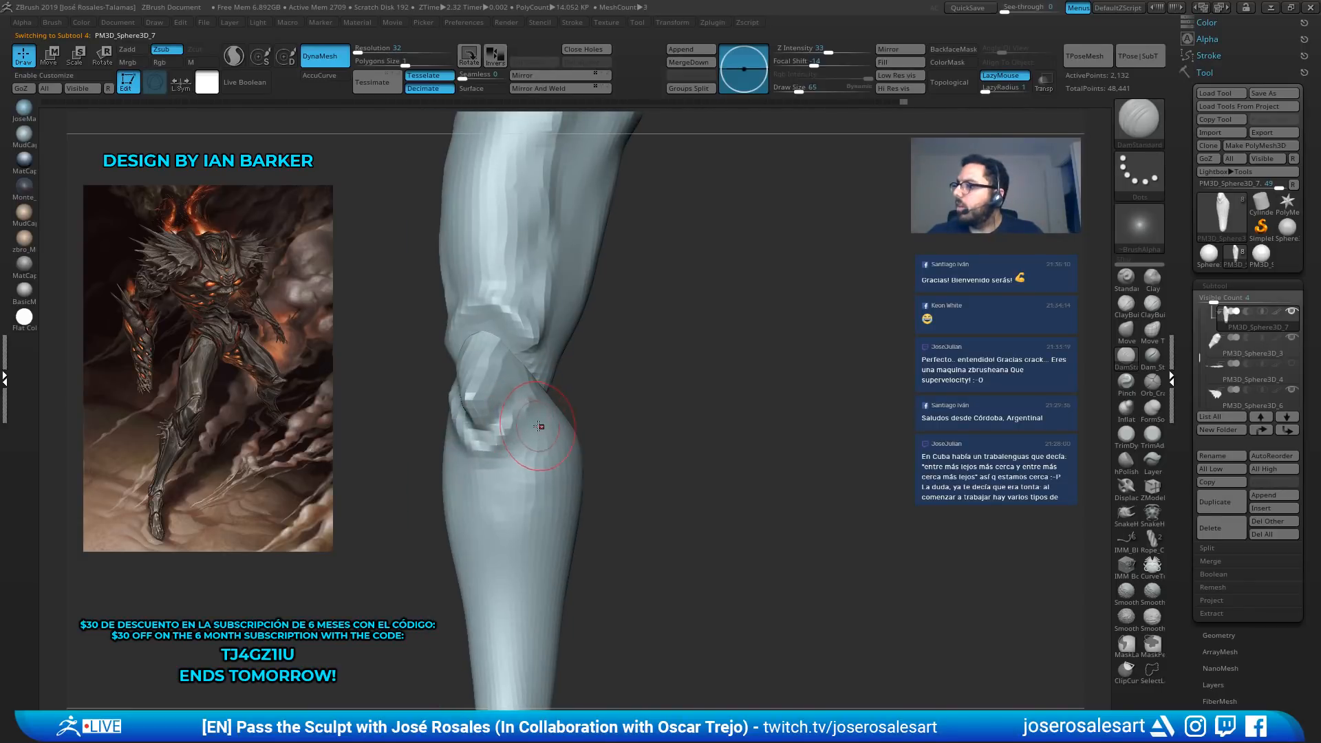
{"action": "right_click_drag", "start_coordinate": [537, 423], "coordinate": [527, 410], "text": "ctrl"}
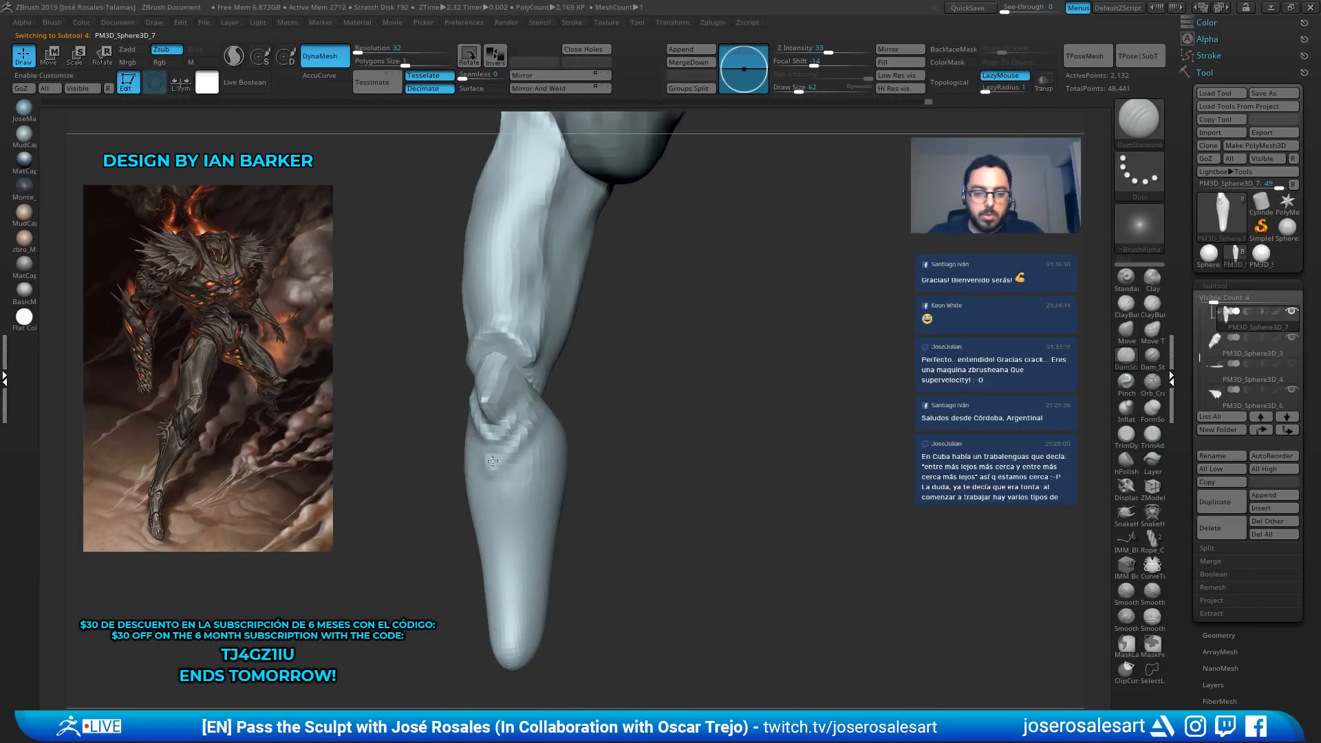
{"action": "mouse_move", "coordinate": [493, 461]}
{"action": "right_mouse_down"}
{"action": "mouse_move", "coordinate": [468, 448]}
{"action": "mouse_move", "coordinate": [508, 451]}
{"action": "right_mouse_up"}
{"action": "left_click_drag", "start_coordinate": [507, 441], "coordinate": [509, 474]}
{"action": "right_click_drag", "start_coordinate": [513, 441], "coordinate": [540, 358]}
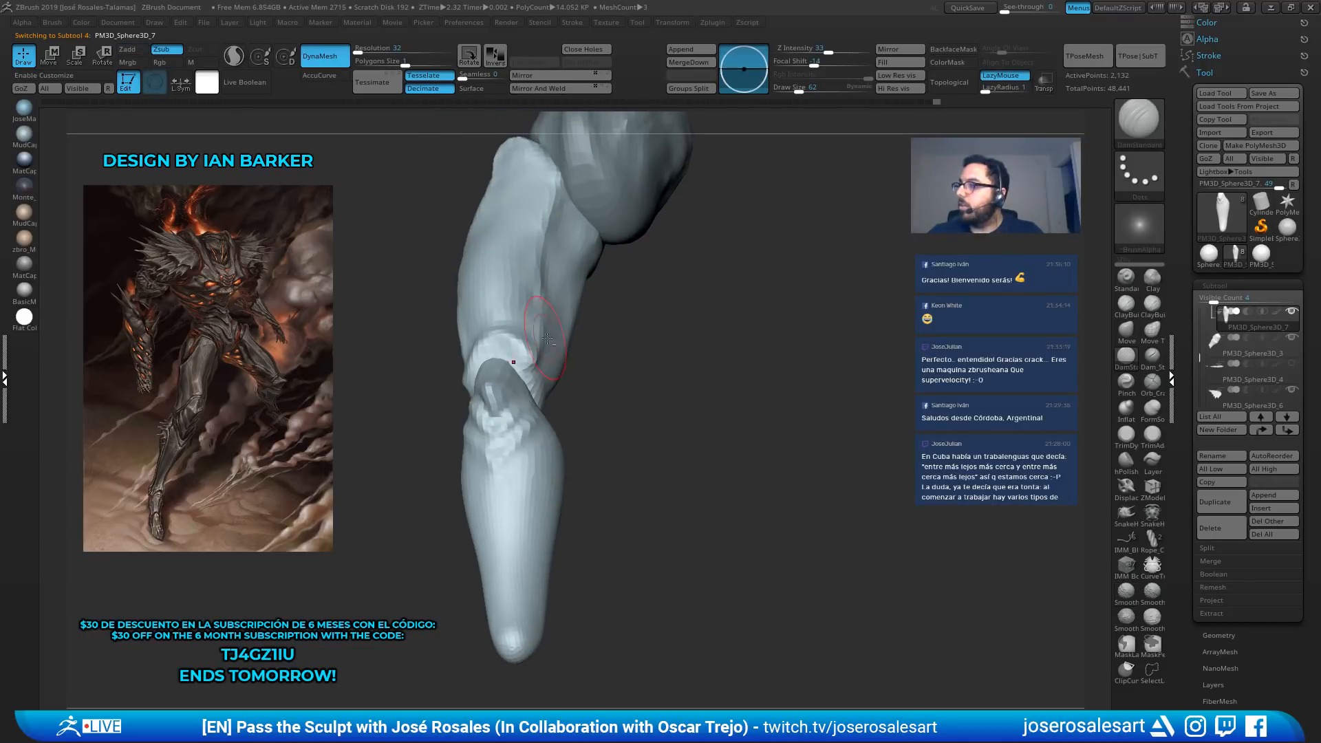
Push in both sides of the lower leg just below the knee with the Move brush at draw size 188
{"action": "key", "text": "b"}
{"action": "key", "text": "m"}
{"action": "key", "text": "v"}
{"action": "key", "text": "s"}
{"action": "left_click_drag", "start_coordinate": [527, 420], "coordinate": [543, 420]}
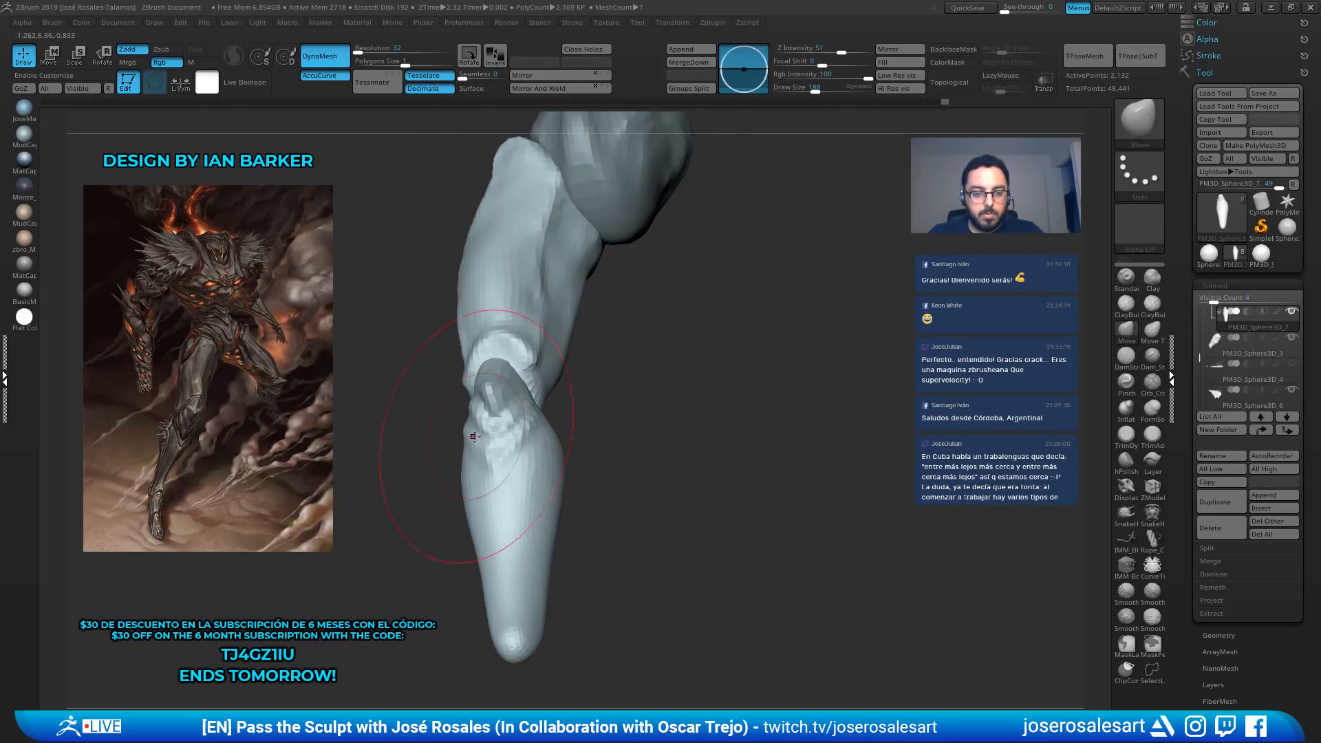
{"action": "mouse_move", "coordinate": [490, 432]}
{"action": "right_mouse_down", "text": "ctrl"}
{"action": "mouse_move", "coordinate": [503, 458]}
{"action": "mouse_move", "coordinate": [475, 440]}
{"action": "right_mouse_up", "text": "ctrl"}
{"action": "left_click_drag", "start_coordinate": [448, 442], "coordinate": [474, 451]}
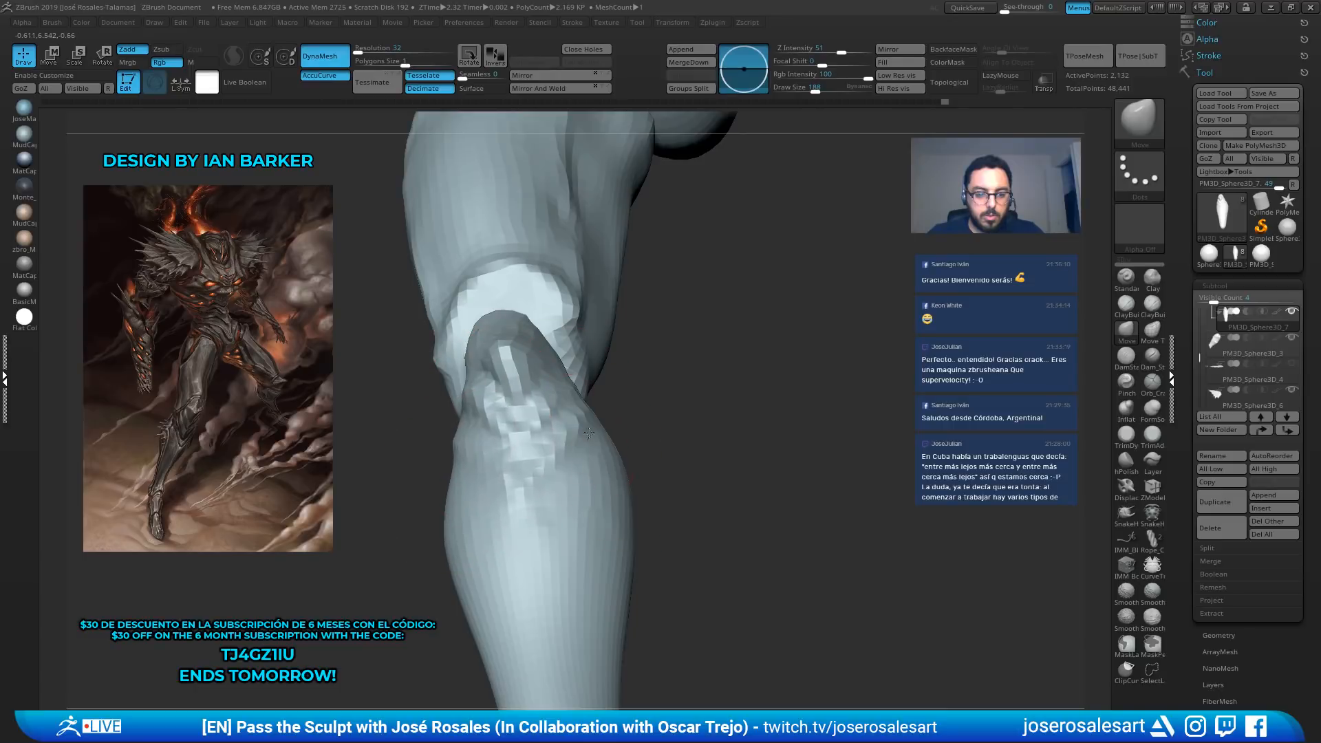
{"action": "left_click_drag", "start_coordinate": [605, 434], "coordinate": [584, 437]}
{"action": "right_click_drag", "start_coordinate": [592, 440], "coordinate": [605, 406], "text": "ctrl"}
{"action": "mouse_move", "coordinate": [606, 405]}
{"action": "right_mouse_down"}
{"action": "mouse_move", "coordinate": [688, 411]}
{"action": "mouse_move", "coordinate": [547, 421]}
{"action": "right_mouse_up"}
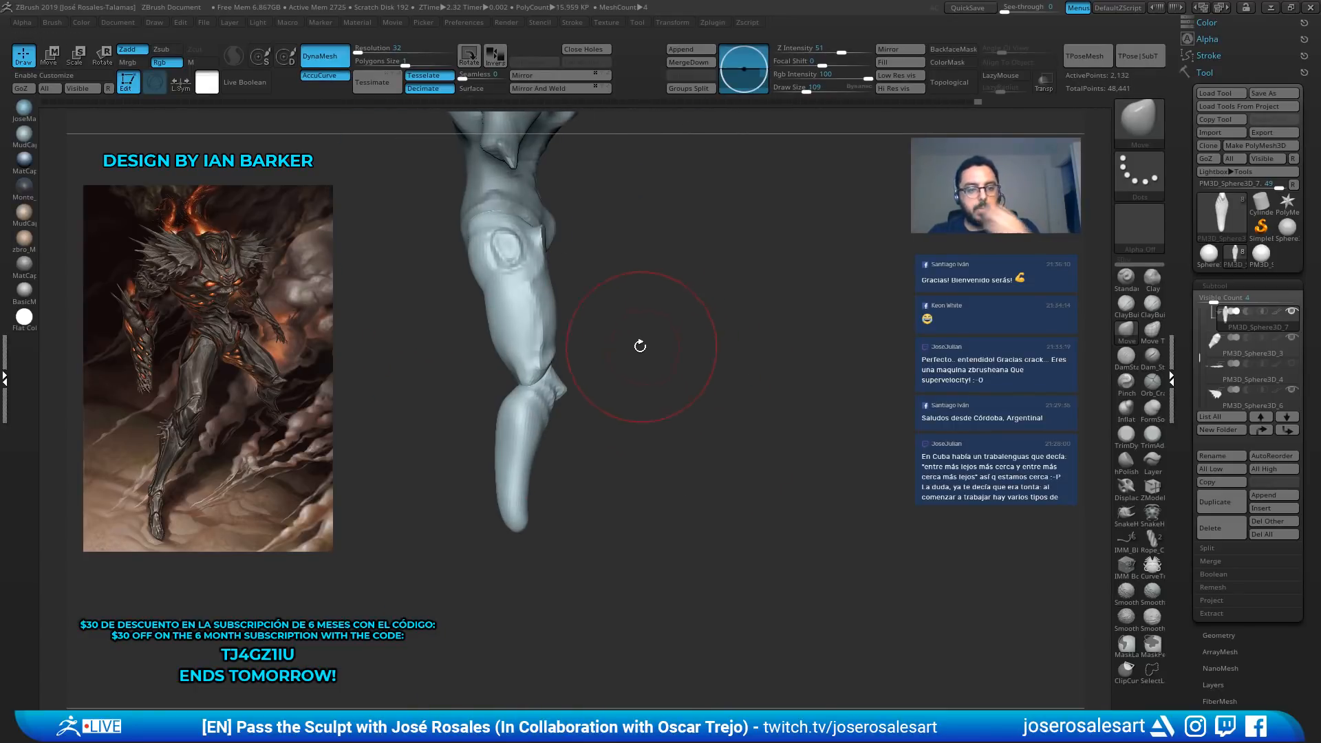
Select the thigh subtool and build up its back from the hip down towards the knee with ClayBuildup strokes
{"action": "mouse_move", "coordinate": [640, 345]}
{"action": "right_mouse_down"}
{"action": "mouse_move", "coordinate": [666, 313]}
{"action": "mouse_move", "coordinate": [652, 289]}
{"action": "right_mouse_up"}
{"action": "mouse_move", "coordinate": [652, 311]}
{"action": "right_mouse_down", "text": "alt"}
{"action": "mouse_move", "coordinate": [657, 399]}
{"action": "mouse_move", "coordinate": [572, 394]}
{"action": "mouse_move", "coordinate": [618, 432]}
{"action": "right_mouse_up", "text": "alt"}
{"action": "right_click_drag", "start_coordinate": [605, 358], "coordinate": [654, 356]}
{"action": "right_click_drag", "start_coordinate": [653, 356], "coordinate": [701, 322], "text": "ctrl"}
{"action": "mouse_move", "coordinate": [506, 316]}
{"action": "right_mouse_down", "text": "ctrl"}
{"action": "mouse_move", "coordinate": [500, 352]}
{"action": "mouse_move", "coordinate": [550, 337]}
{"action": "right_mouse_up", "text": "ctrl"}
{"action": "key", "text": "1"}
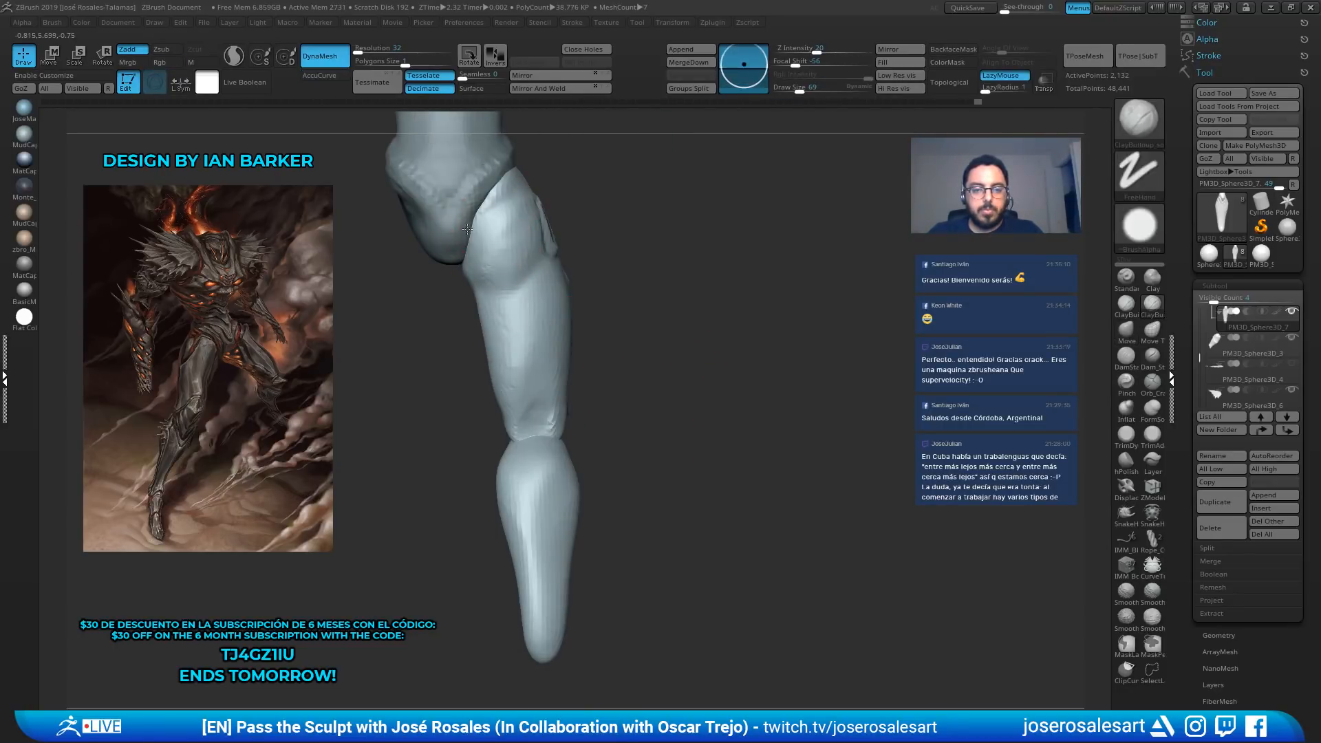
{"action": "left_click", "coordinate": [503, 204], "text": "alt"}
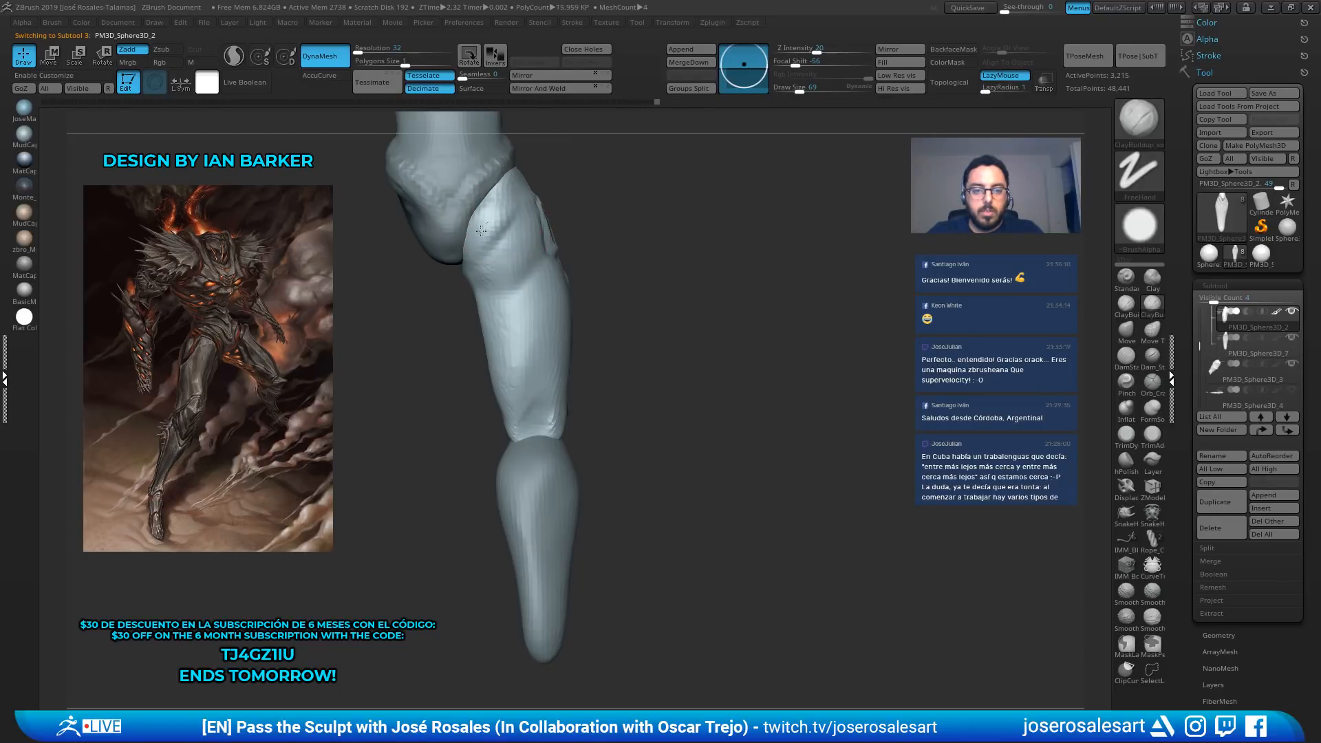
{"action": "right_click_drag", "start_coordinate": [532, 244], "coordinate": [512, 226]}
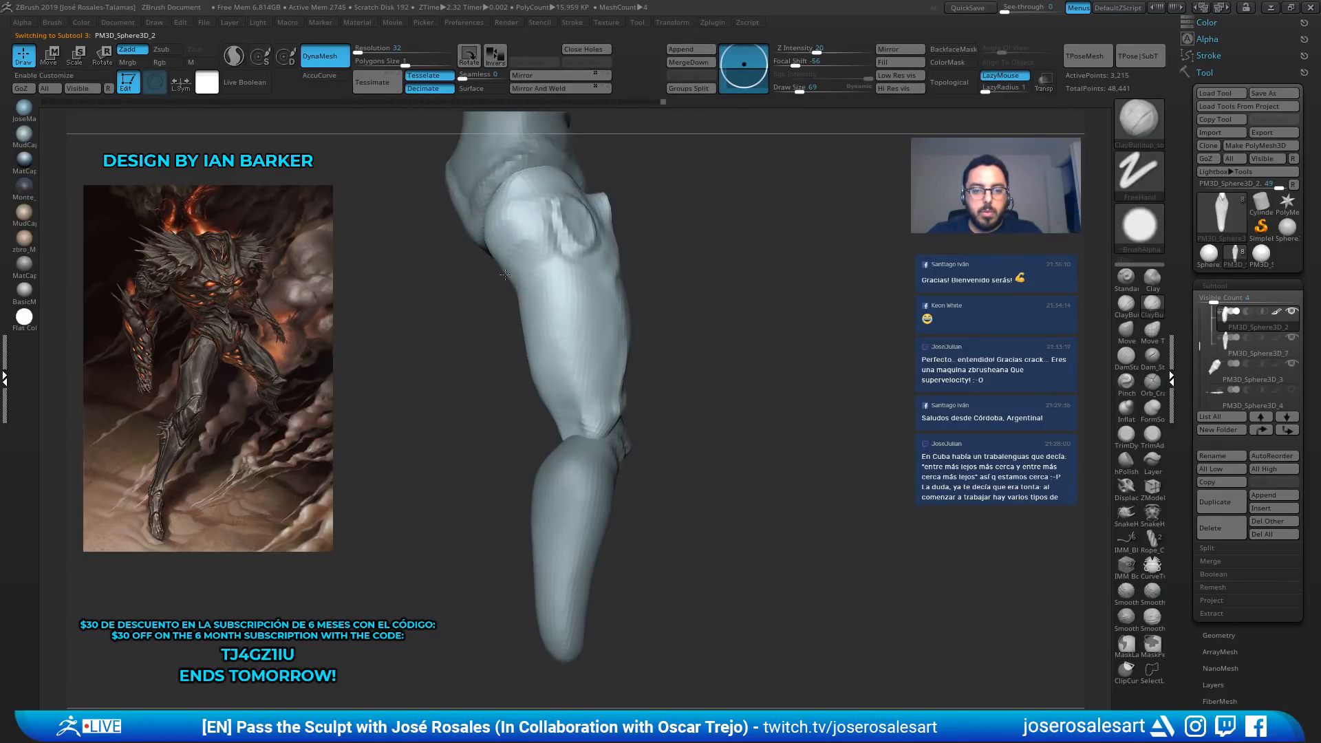
{"action": "mouse_move", "coordinate": [485, 316]}
{"action": "left_mouse_down"}
{"action": "mouse_move", "coordinate": [525, 254]}
{"action": "mouse_move", "coordinate": [507, 229]}
{"action": "mouse_move", "coordinate": [470, 316]}
{"action": "mouse_move", "coordinate": [483, 287]}
{"action": "left_mouse_up"}
{"action": "right_click_drag", "start_coordinate": [490, 304], "coordinate": [483, 315]}
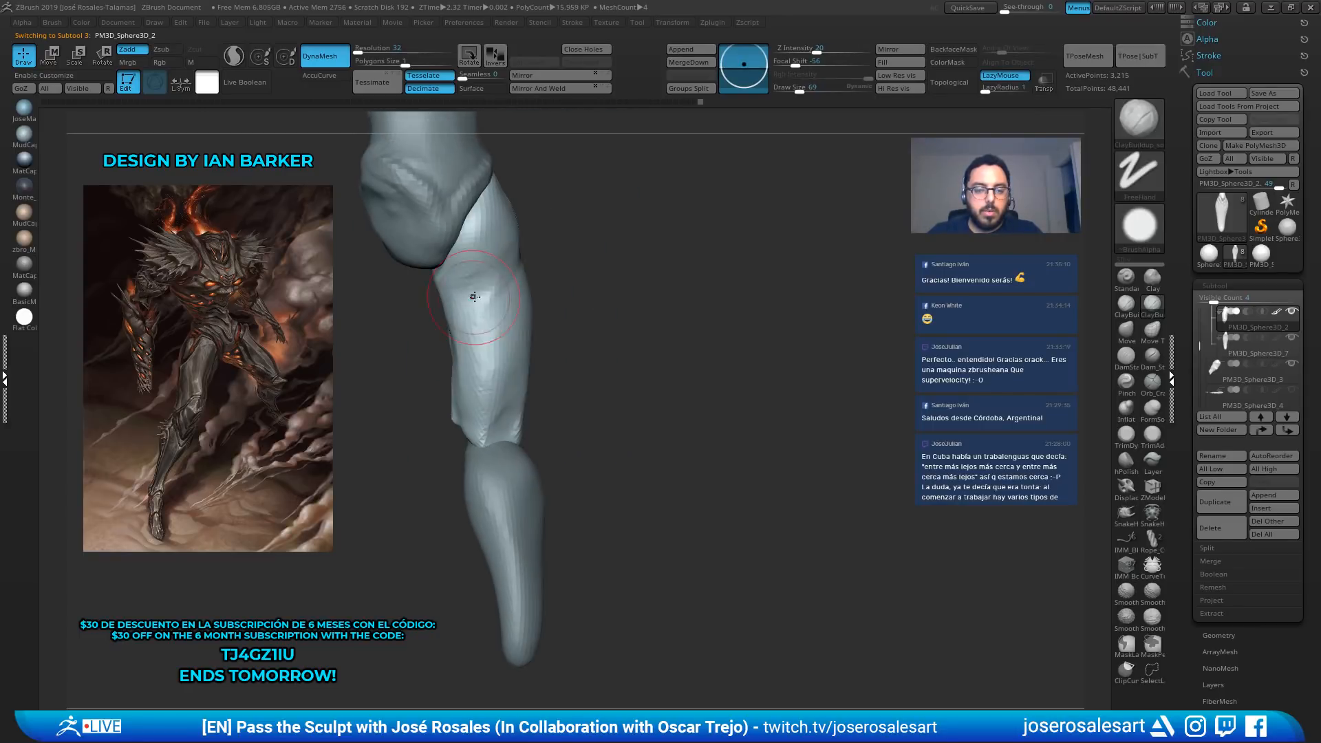
{"action": "mouse_move", "coordinate": [538, 332]}
{"action": "left_mouse_down"}
{"action": "mouse_move", "coordinate": [564, 337]}
{"action": "mouse_move", "coordinate": [543, 344]}
{"action": "left_mouse_up"}
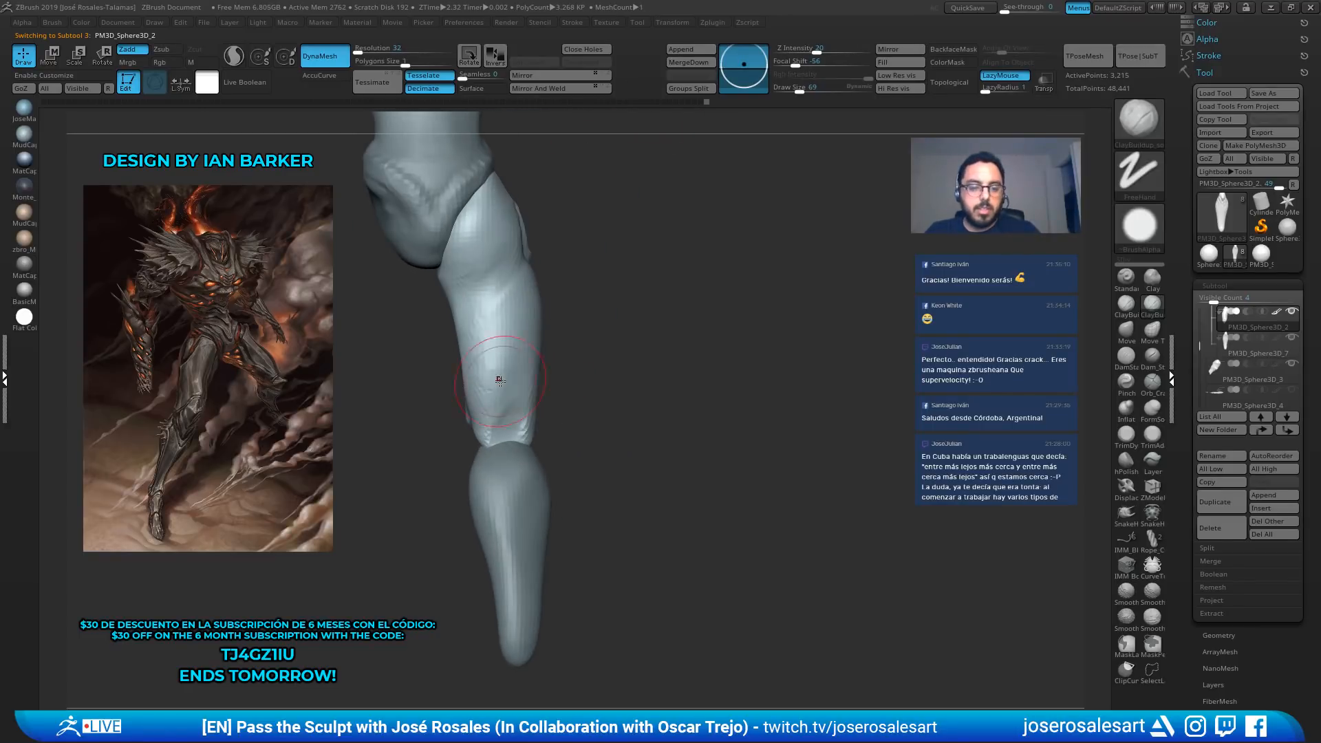
{"action": "left_click_drag", "start_coordinate": [619, 313], "coordinate": [723, 141]}
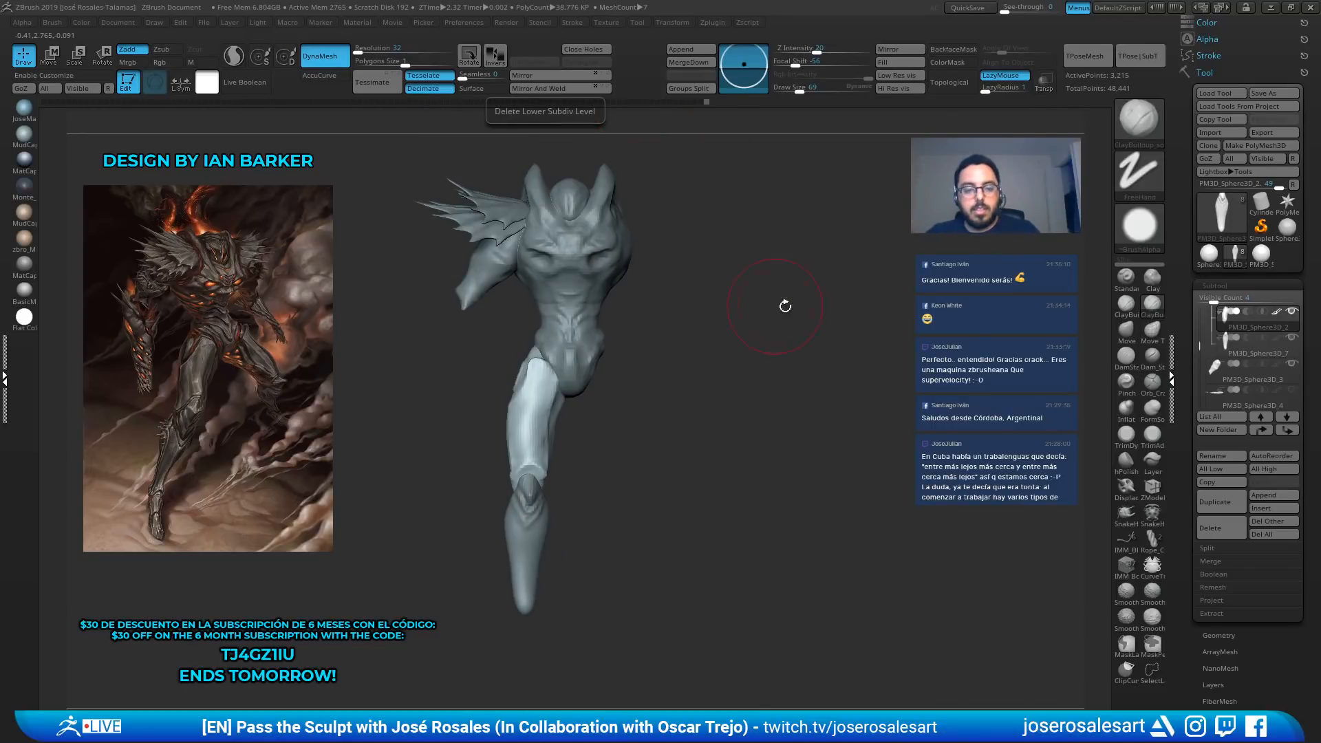
Select the torso subtool and carve the muscle creases beside the central abdomen with DamStandard at draw size 69
{"action": "left_click_drag", "start_coordinate": [784, 305], "coordinate": [860, 365]}
{"action": "left_click", "coordinate": [841, 341], "text": "alt"}
{"action": "right_click_drag", "start_coordinate": [790, 275], "coordinate": [646, 264], "text": "alt"}
{"action": "key", "text": "b"}
{"action": "key", "text": "d"}
{"action": "key", "text": "s"}
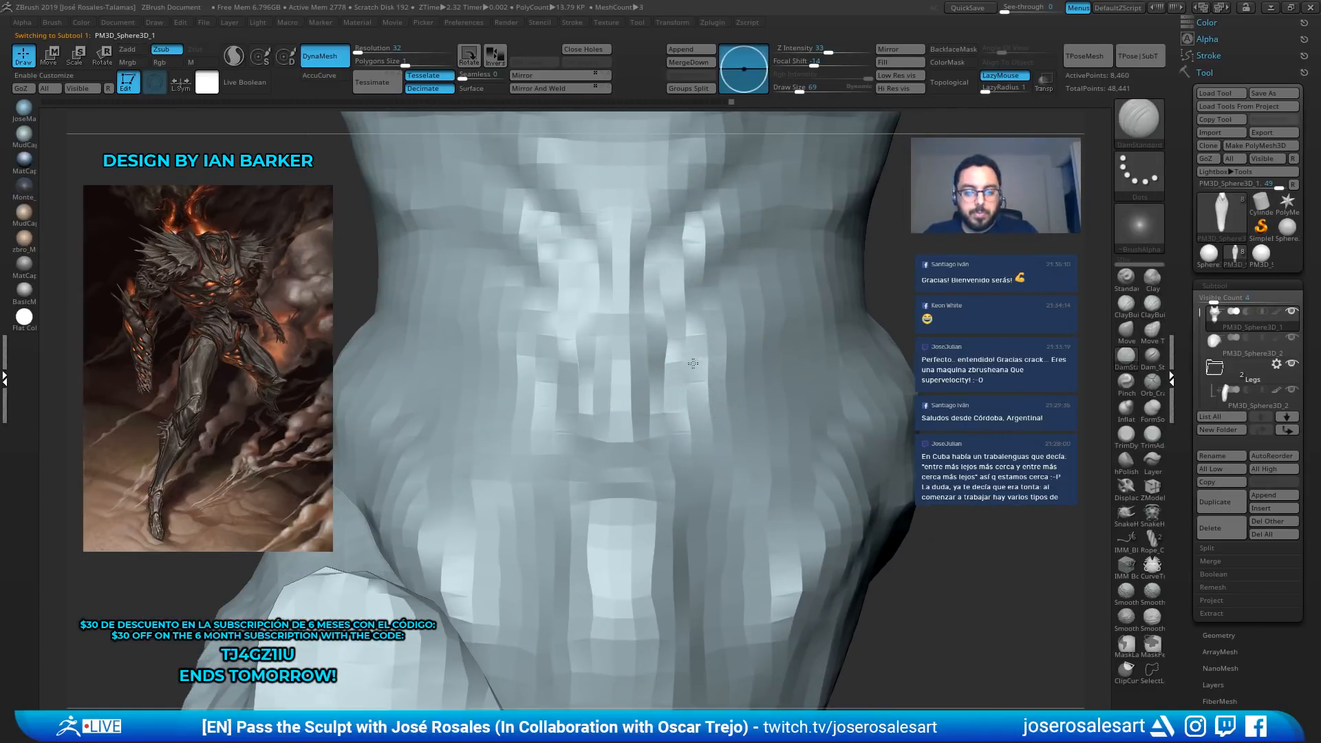
{"action": "left_click_drag", "start_coordinate": [786, 326], "coordinate": [701, 413]}
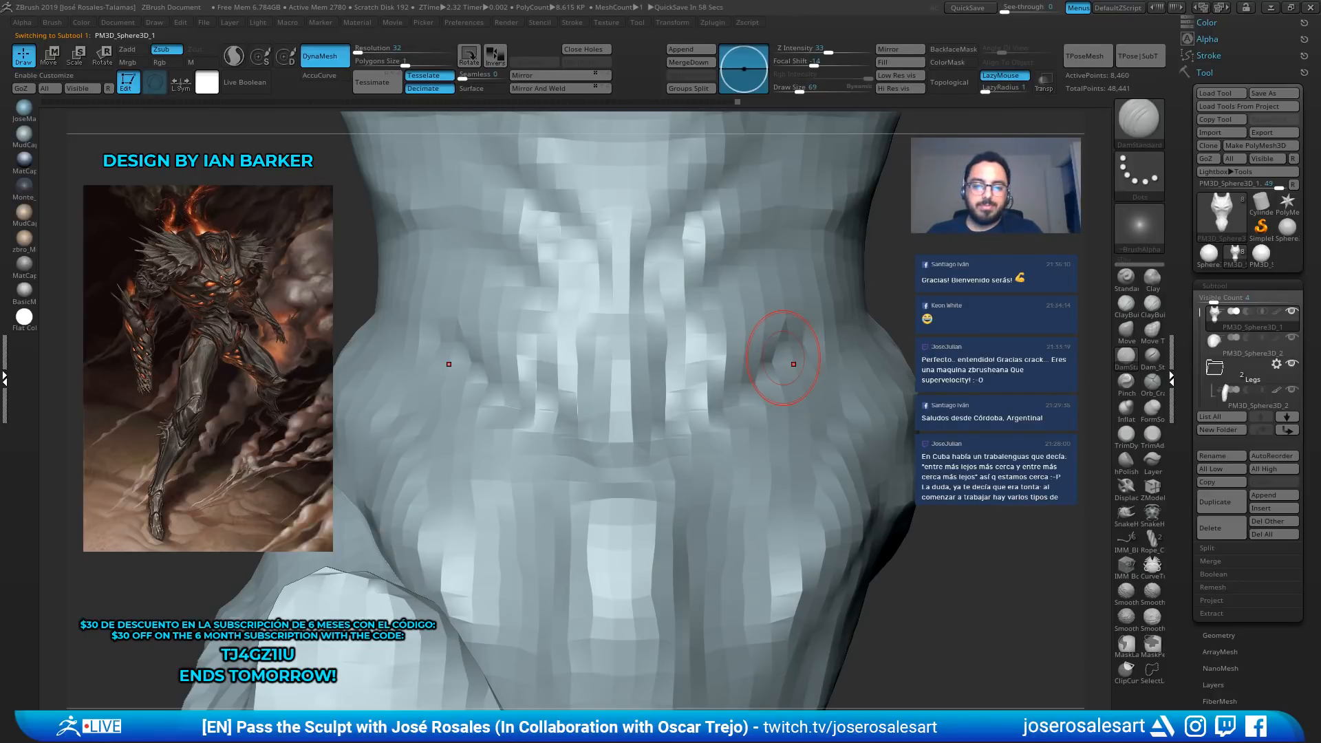
Select the lower leg subtool and set the brush draw size to 77
{"action": "left_click_drag", "start_coordinate": [884, 313], "coordinate": [879, 233], "text": "alt"}
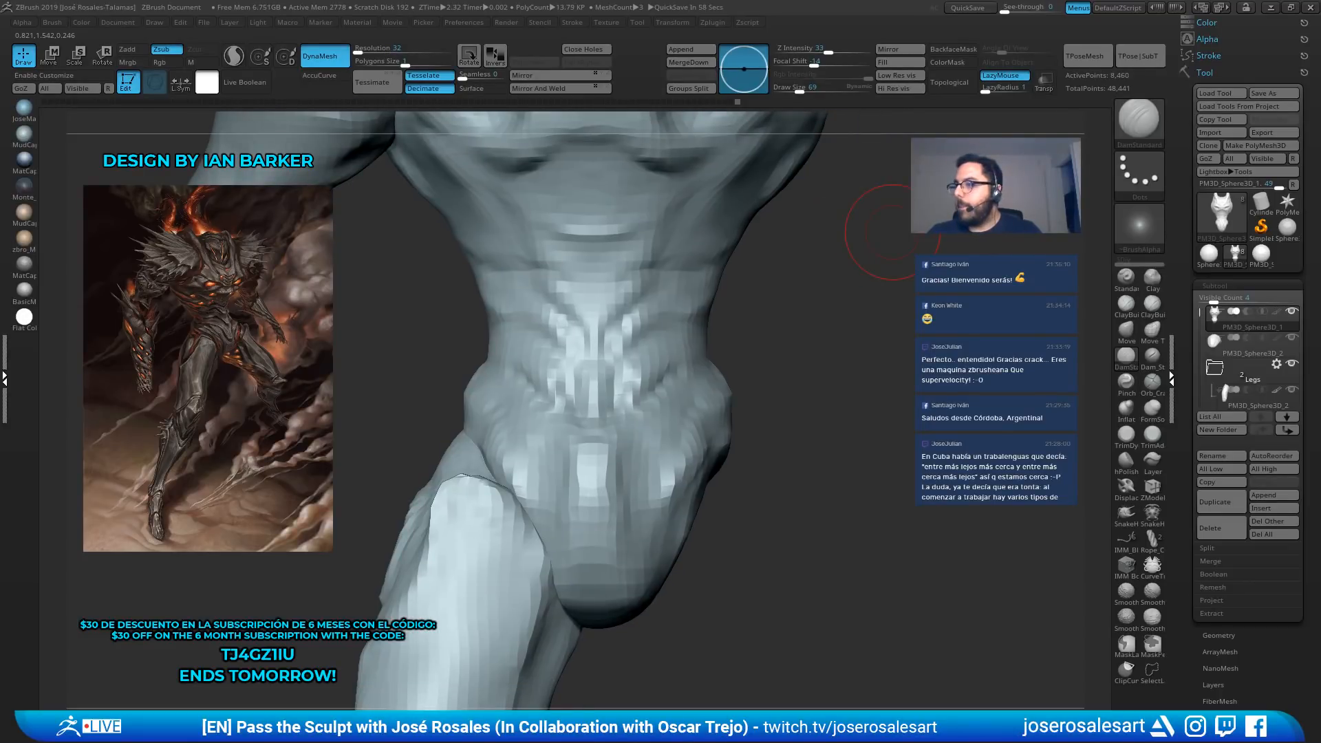
{"action": "left_click_drag", "start_coordinate": [892, 232], "coordinate": [618, 416]}
{"action": "mouse_move", "coordinate": [617, 416]}
{"action": "right_mouse_down", "text": "alt"}
{"action": "mouse_move", "coordinate": [673, 285]}
{"action": "mouse_move", "coordinate": [529, 412]}
{"action": "mouse_move", "coordinate": [640, 496]}
{"action": "mouse_move", "coordinate": [686, 447]}
{"action": "mouse_move", "coordinate": [664, 451]}
{"action": "right_mouse_up", "text": "alt"}
{"action": "left_click", "coordinate": [601, 413], "text": "alt"}
{"action": "key", "text": "s"}
{"action": "key", "text": "s"}
{"action": "left_click_drag", "start_coordinate": [663, 452], "coordinate": [679, 451]}
{"action": "left_click", "coordinate": [665, 475], "text": "alt"}
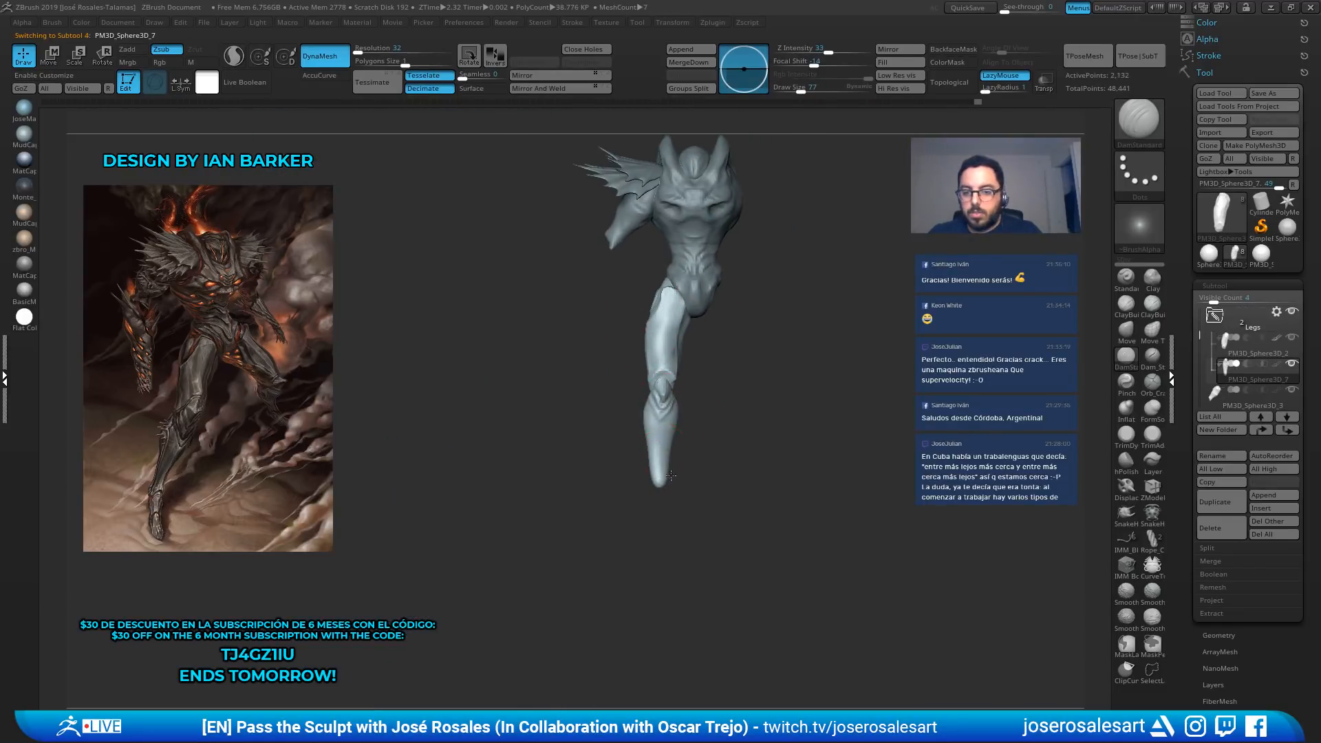
Lengthen and taper the lower leg downward with the Move brush at draw size 77, smoothing its calf
{"action": "right_click_drag", "start_coordinate": [551, 475], "coordinate": [657, 478]}
{"action": "key", "text": "b"}
{"action": "key", "text": "m"}
{"action": "key", "text": "v"}
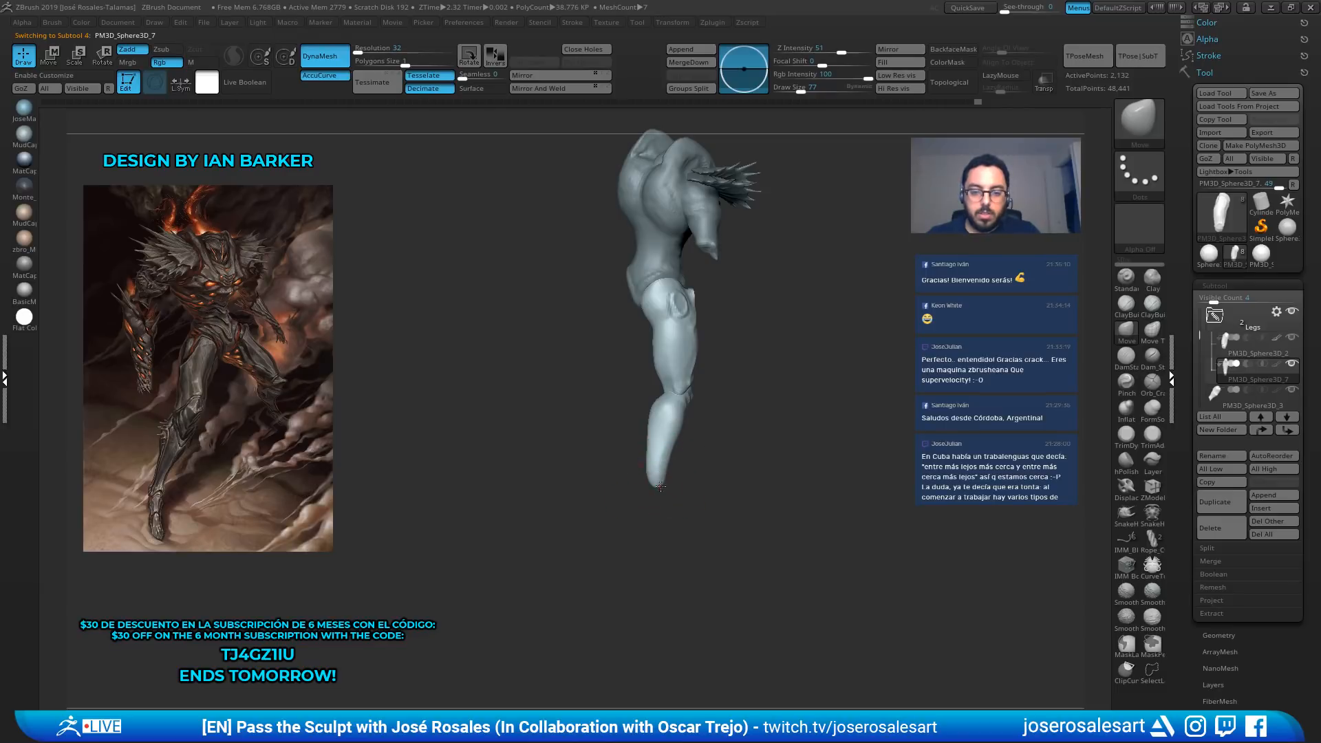
{"action": "left_click_drag", "start_coordinate": [656, 529], "coordinate": [658, 528]}
{"action": "mouse_move", "coordinate": [653, 475]}
{"action": "right_mouse_down"}
{"action": "mouse_move", "coordinate": [690, 454]}
{"action": "mouse_move", "coordinate": [664, 434]}
{"action": "mouse_move", "coordinate": [645, 440]}
{"action": "right_mouse_up"}
{"action": "left_click_drag", "start_coordinate": [644, 435], "coordinate": [640, 432], "text": "shift"}
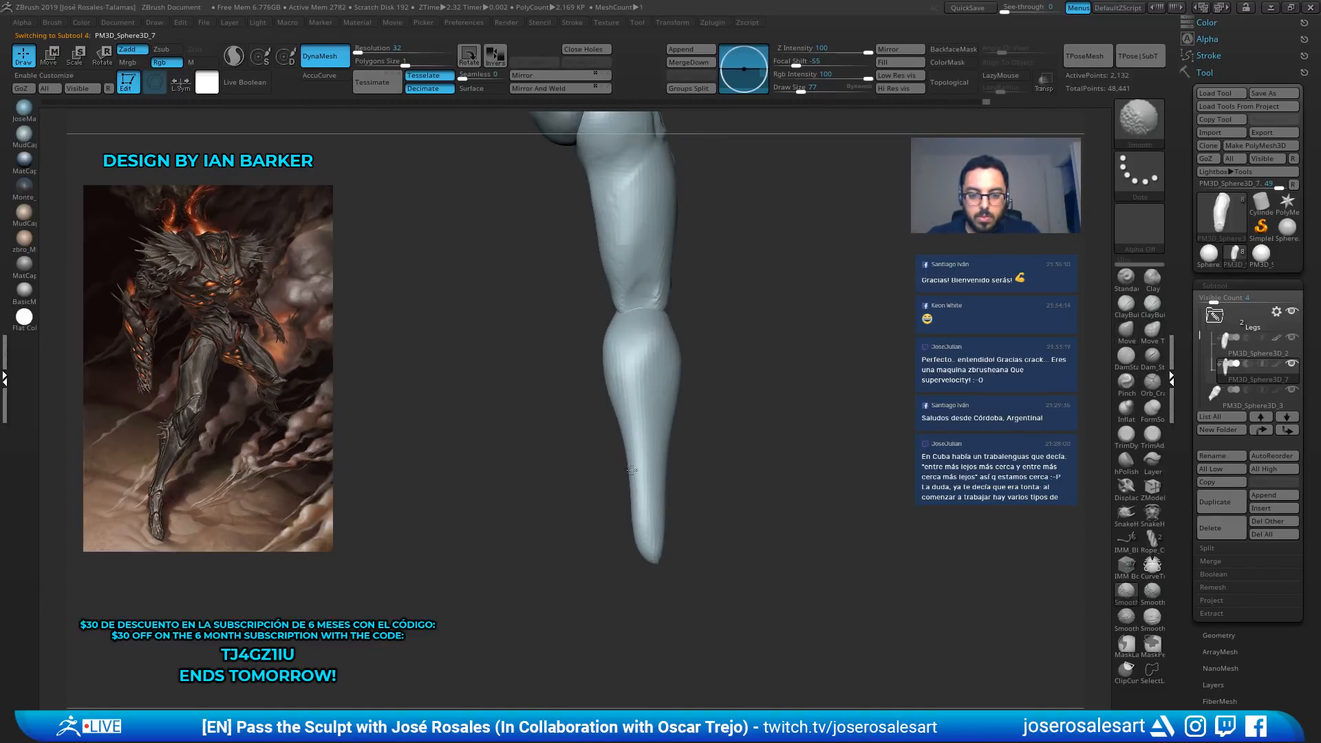
Smooth the shin and refine the lower leg's contour towards the ankle with the Move brush at draw size 236
{"action": "mouse_move", "coordinate": [632, 470]}
{"action": "right_mouse_down"}
{"action": "mouse_move", "coordinate": [636, 459]}
{"action": "mouse_move", "coordinate": [664, 499]}
{"action": "right_mouse_up"}
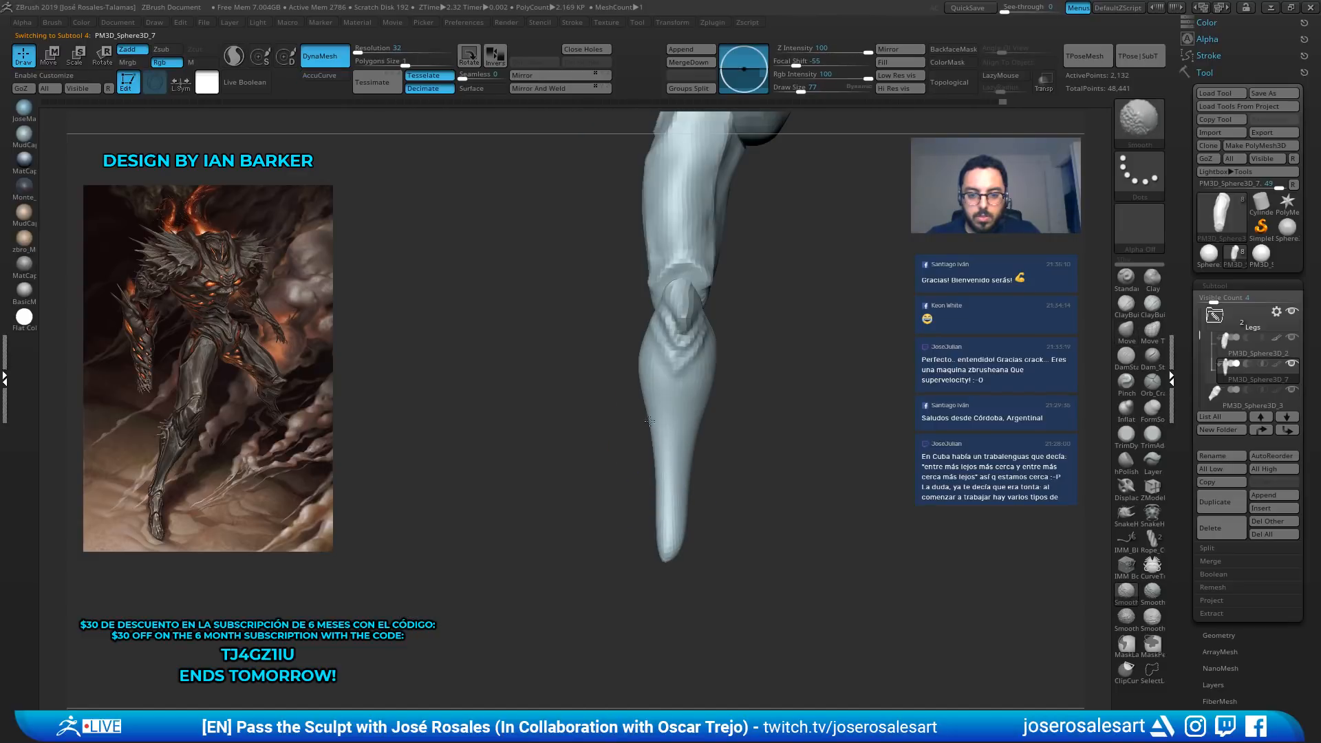
{"action": "left_click_drag", "start_coordinate": [649, 421], "coordinate": [652, 438], "text": "shift"}
{"action": "left_click_drag", "start_coordinate": [671, 494], "coordinate": [664, 494]}
{"action": "key", "text": "["}
{"action": "left_click_drag", "start_coordinate": [668, 430], "coordinate": [661, 426]}
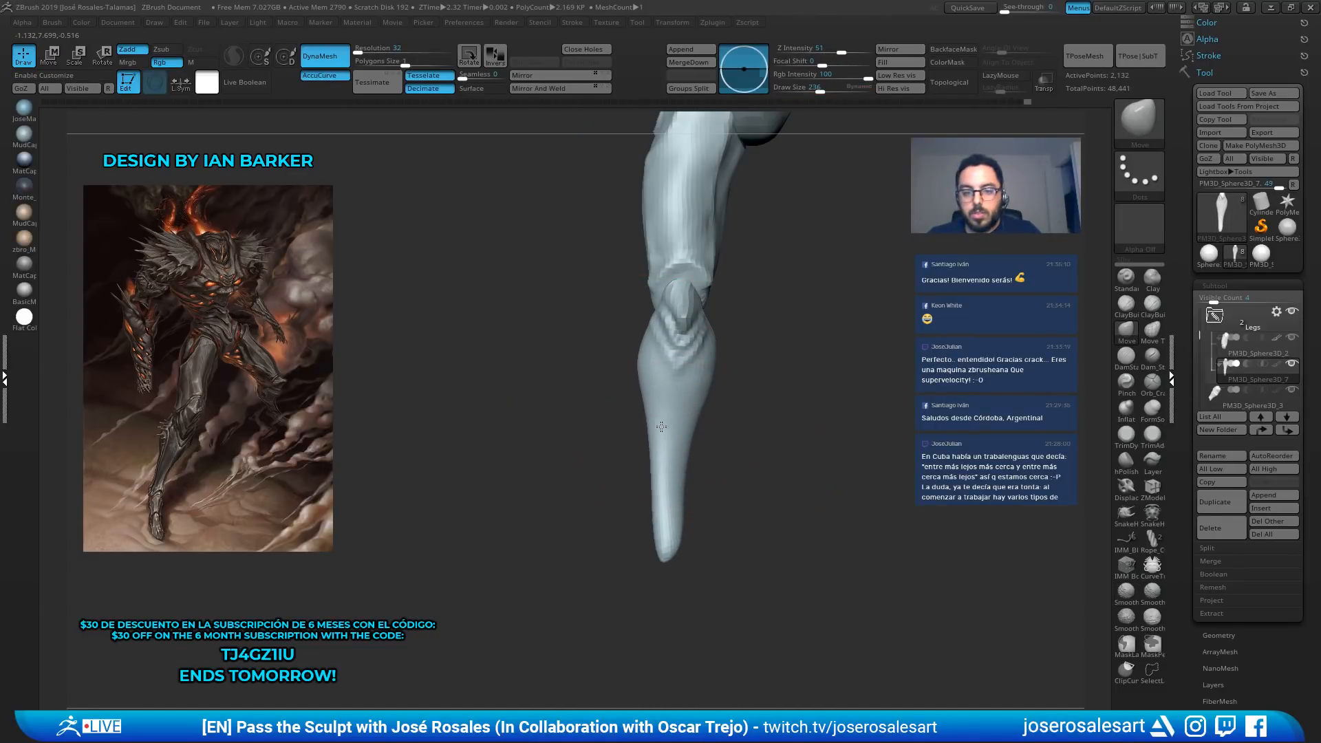
{"action": "mouse_move", "coordinate": [666, 542]}
{"action": "left_mouse_down"}
{"action": "mouse_move", "coordinate": [660, 554]}
{"action": "mouse_move", "coordinate": [699, 522]}
{"action": "left_mouse_up"}
{"action": "key", "text": "s"}
{"action": "key", "text": "s"}
{"action": "mouse_move", "coordinate": [812, 357]}
{"action": "left_mouse_down"}
{"action": "mouse_move", "coordinate": [764, 344]}
{"action": "mouse_move", "coordinate": [785, 427]}
{"action": "left_mouse_up"}
{"action": "mouse_move", "coordinate": [784, 427]}
{"action": "left_mouse_down", "text": "shift"}
{"action": "mouse_move", "coordinate": [725, 460]}
{"action": "mouse_move", "coordinate": [702, 390]}
{"action": "left_mouse_up", "text": "shift"}
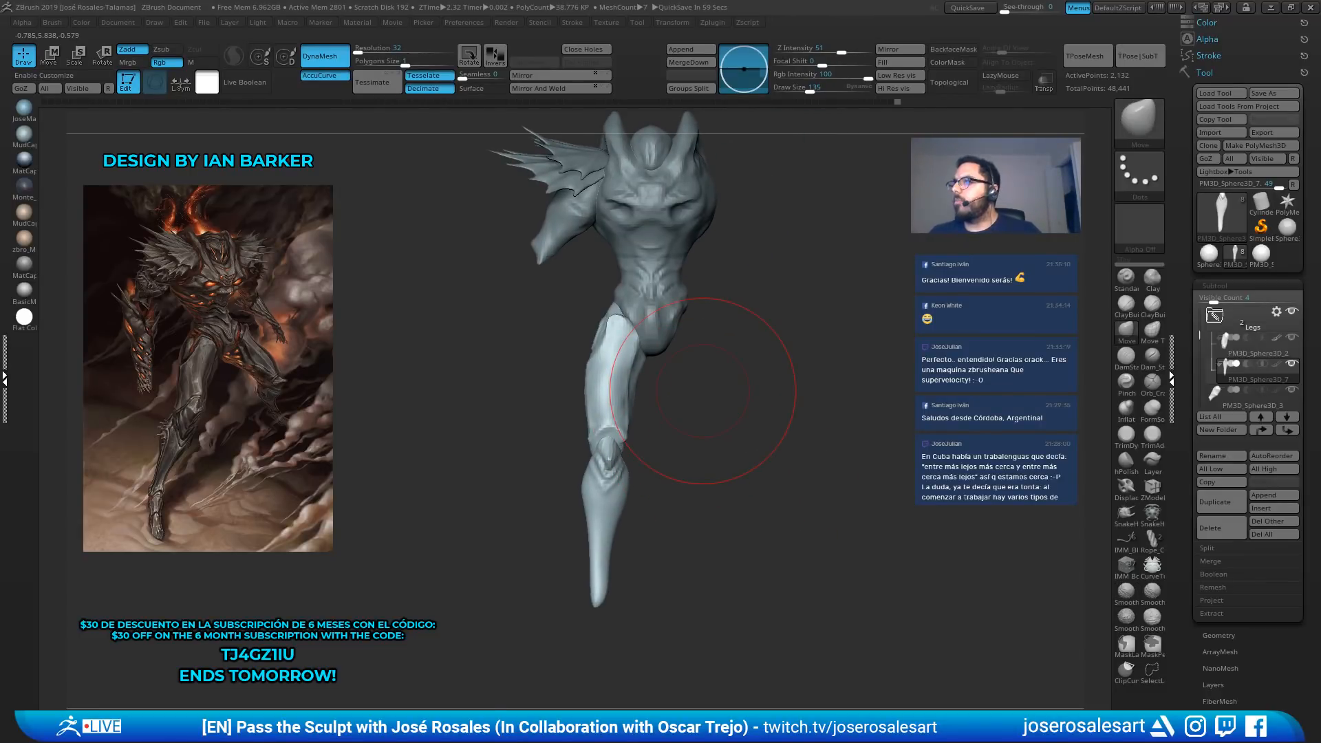
{"action": "mouse_move", "coordinate": [738, 459]}
{"action": "left_mouse_down", "text": "alt"}
{"action": "mouse_move", "coordinate": [752, 427]}
{"action": "mouse_move", "coordinate": [677, 434]}
{"action": "mouse_move", "coordinate": [534, 360]}
{"action": "mouse_move", "coordinate": [711, 378]}
{"action": "left_mouse_up", "text": "alt"}
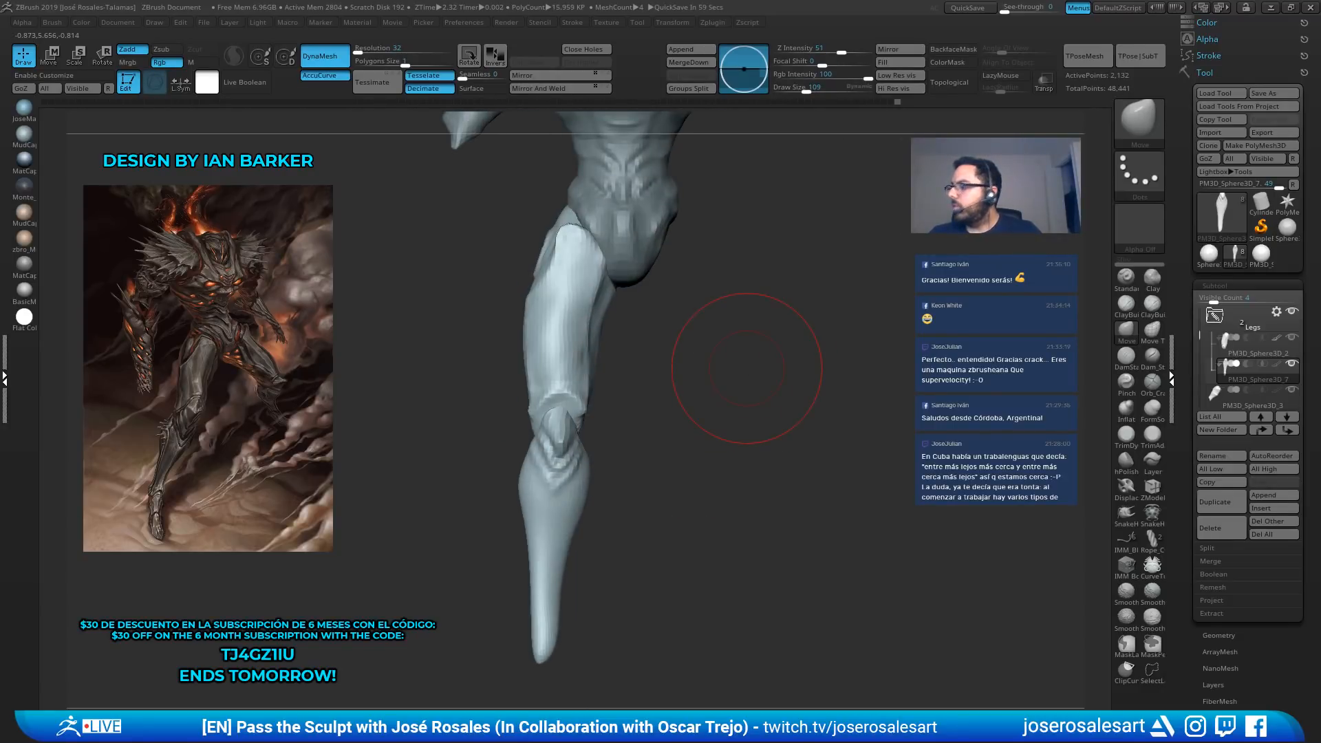
{"action": "mouse_move", "coordinate": [747, 368]}
{"action": "left_mouse_down"}
{"action": "mouse_move", "coordinate": [681, 460]}
{"action": "mouse_move", "coordinate": [693, 484]}
{"action": "mouse_move", "coordinate": [691, 386]}
{"action": "left_mouse_up"}
Build up the tip of the lower leg with ClayBuildup, reducing the draw size to 62
{"action": "mouse_move", "coordinate": [566, 295]}
{"action": "left_mouse_down", "text": "alt"}
{"action": "mouse_move", "coordinate": [585, 523]}
{"action": "mouse_move", "coordinate": [619, 495]}
{"action": "left_mouse_up", "text": "alt"}
{"action": "key", "text": "b"}
{"action": "key", "text": "c"}
{"action": "key", "text": "b"}
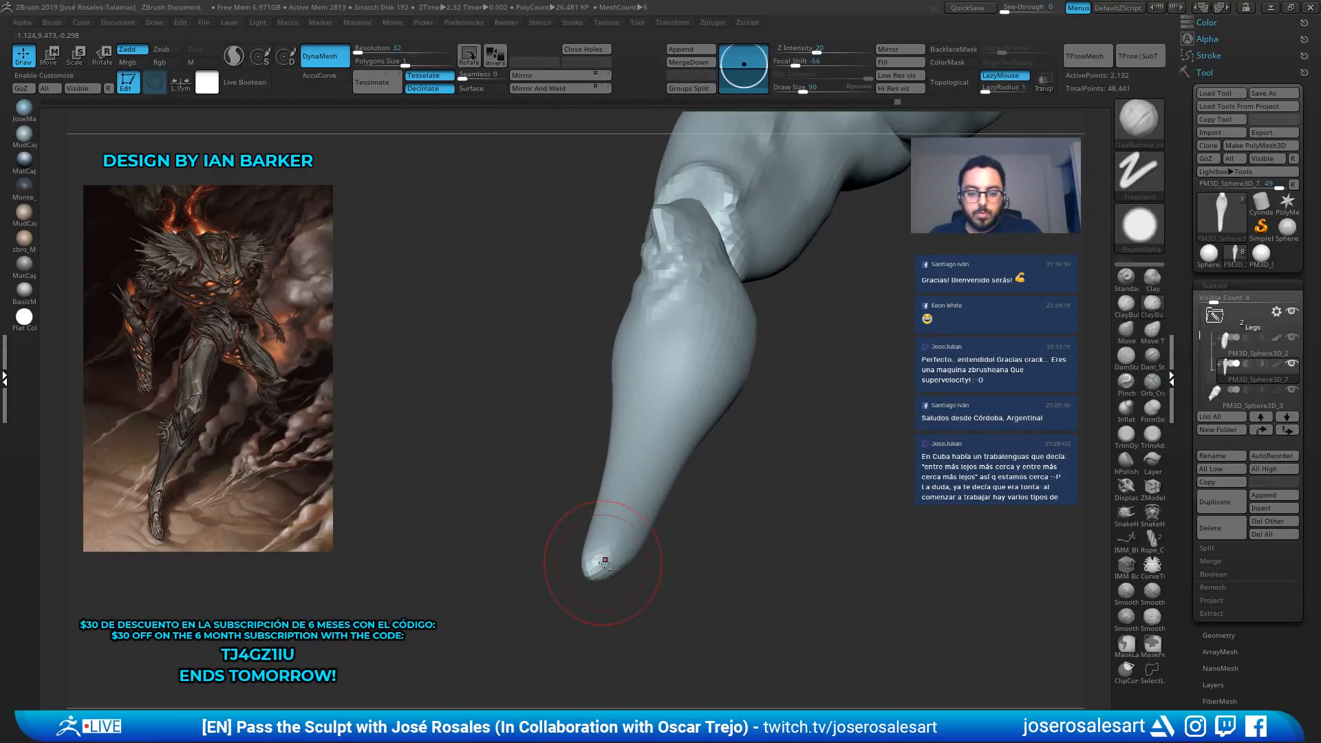
{"action": "key", "text": "s"}
{"action": "left_click_drag", "start_coordinate": [605, 562], "coordinate": [600, 562]}
{"action": "mouse_move", "coordinate": [530, 561]}
{"action": "left_mouse_down"}
{"action": "mouse_move", "coordinate": [606, 563]}
{"action": "mouse_move", "coordinate": [604, 499]}
{"action": "mouse_move", "coordinate": [580, 501]}
{"action": "left_mouse_up"}
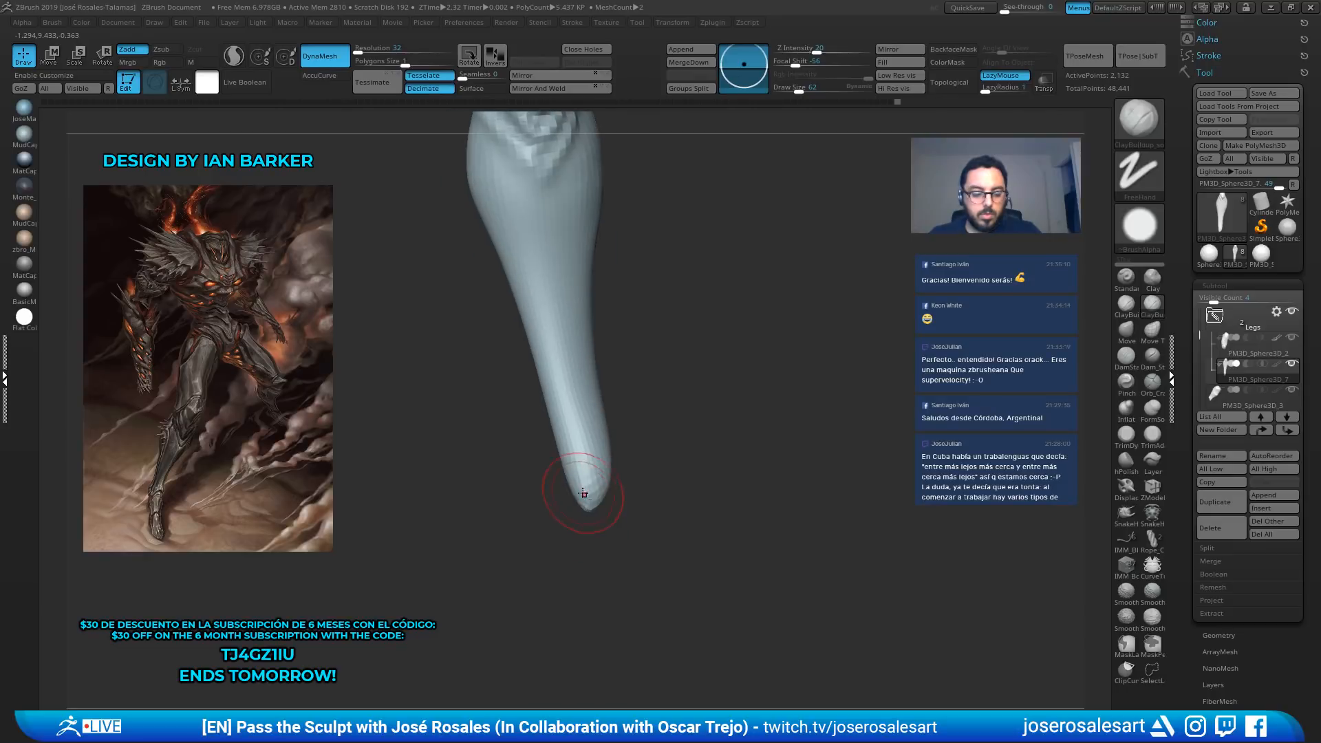
Append a sphere subtool and place it directly below the lower leg in the Legs folder
{"action": "key", "text": "shift+a"}
{"action": "left_click", "coordinate": [430, 497]}
{"action": "left_click_drag", "start_coordinate": [702, 426], "coordinate": [811, 398]}
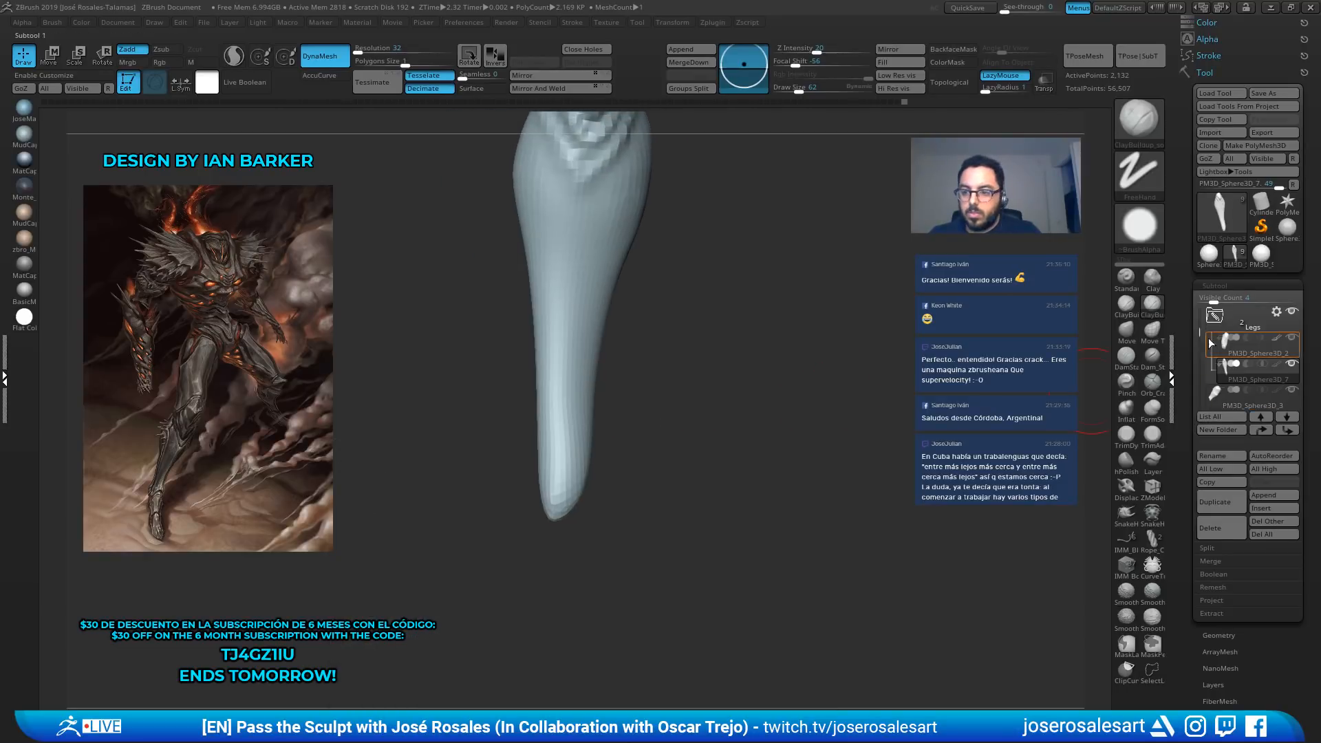
{"action": "left_click_drag", "start_coordinate": [1200, 334], "coordinate": [1226, 357]}
{"action": "left_click", "coordinate": [1222, 374]}
{"action": "left_click", "coordinate": [1261, 429]}
Lower the sphere with the gizmo, scale it down and position it at the end of the lower leg as a heel
{"action": "mouse_move", "coordinate": [739, 365]}
{"action": "left_mouse_down"}
{"action": "mouse_move", "coordinate": [640, 436]}
{"action": "mouse_move", "coordinate": [669, 280]}
{"action": "mouse_move", "coordinate": [771, 355]}
{"action": "mouse_move", "coordinate": [619, 124]}
{"action": "mouse_move", "coordinate": [616, 228]}
{"action": "left_mouse_up"}
{"action": "key", "text": "w"}
{"action": "left_click_drag", "start_coordinate": [549, 265], "coordinate": [549, 467]}
{"action": "left_click_drag", "start_coordinate": [688, 481], "coordinate": [702, 382], "text": "alt"}
{"action": "left_click_drag", "start_coordinate": [715, 383], "coordinate": [622, 551]}
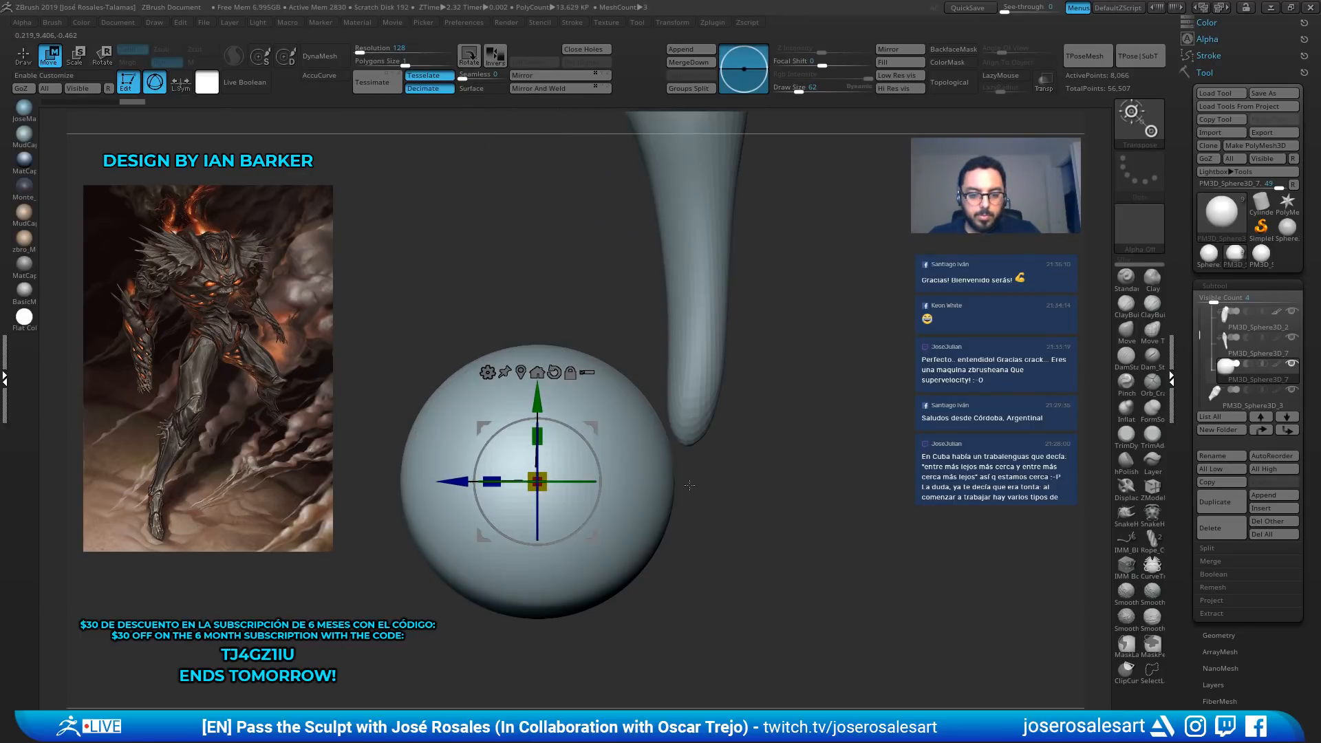
{"action": "left_click_drag", "start_coordinate": [543, 476], "coordinate": [465, 497]}
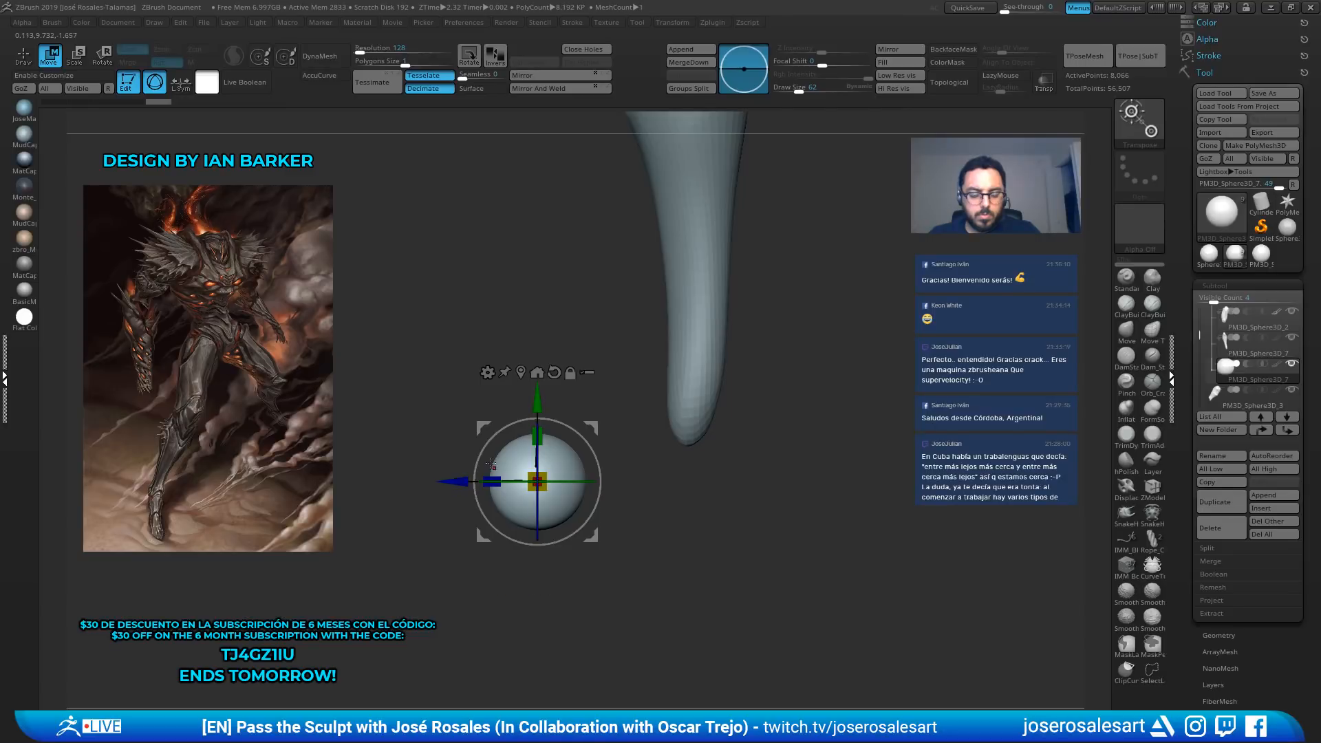
{"action": "left_click_drag", "start_coordinate": [583, 423], "coordinate": [707, 380]}
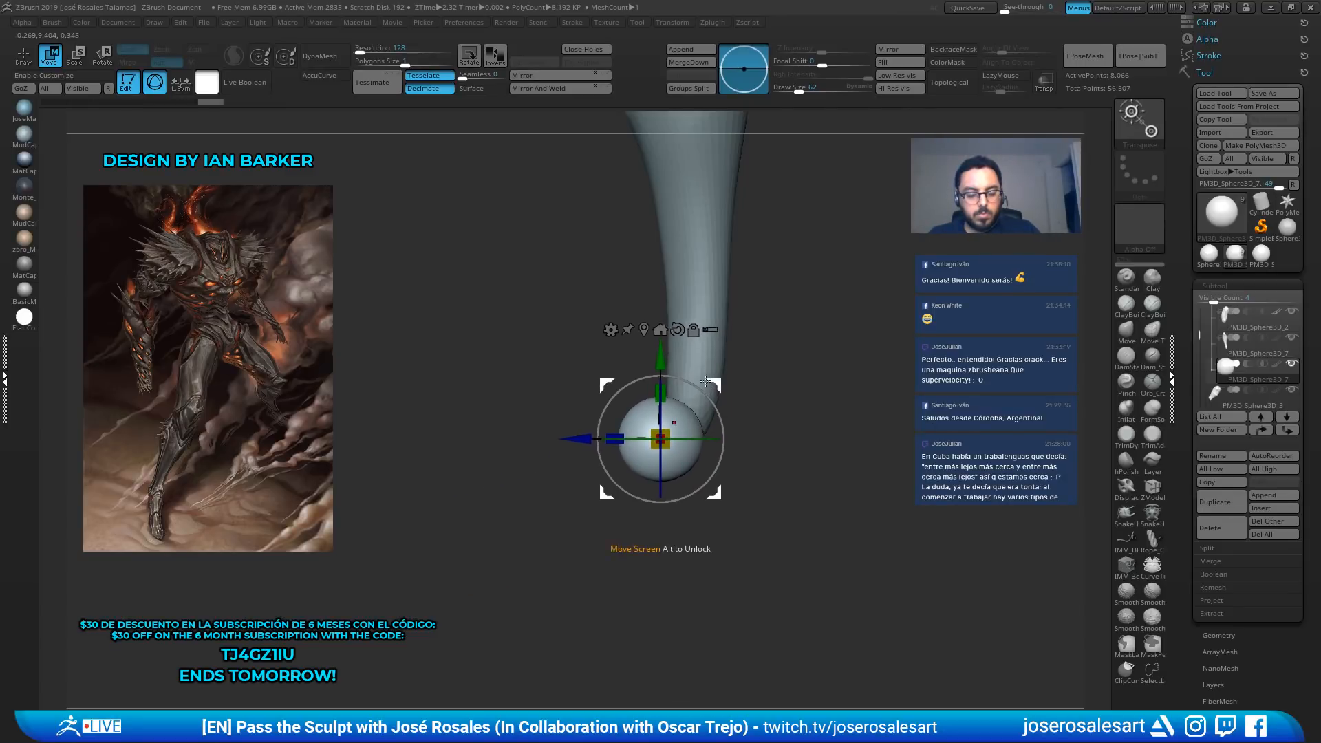
Pull the sphere forward into a basic foot shape with the SnakeHook brush at draw size 119
{"action": "key", "text": "q"}
{"action": "key", "text": "b"}
{"action": "key", "text": "s"}
{"action": "key", "text": "h"}
{"action": "left_click_drag", "start_coordinate": [613, 448], "coordinate": [534, 468]}
{"action": "left_click_drag", "start_coordinate": [717, 454], "coordinate": [737, 452]}
DynaMesh the foot at resolution 32
{"action": "left_click", "coordinate": [388, 52]}
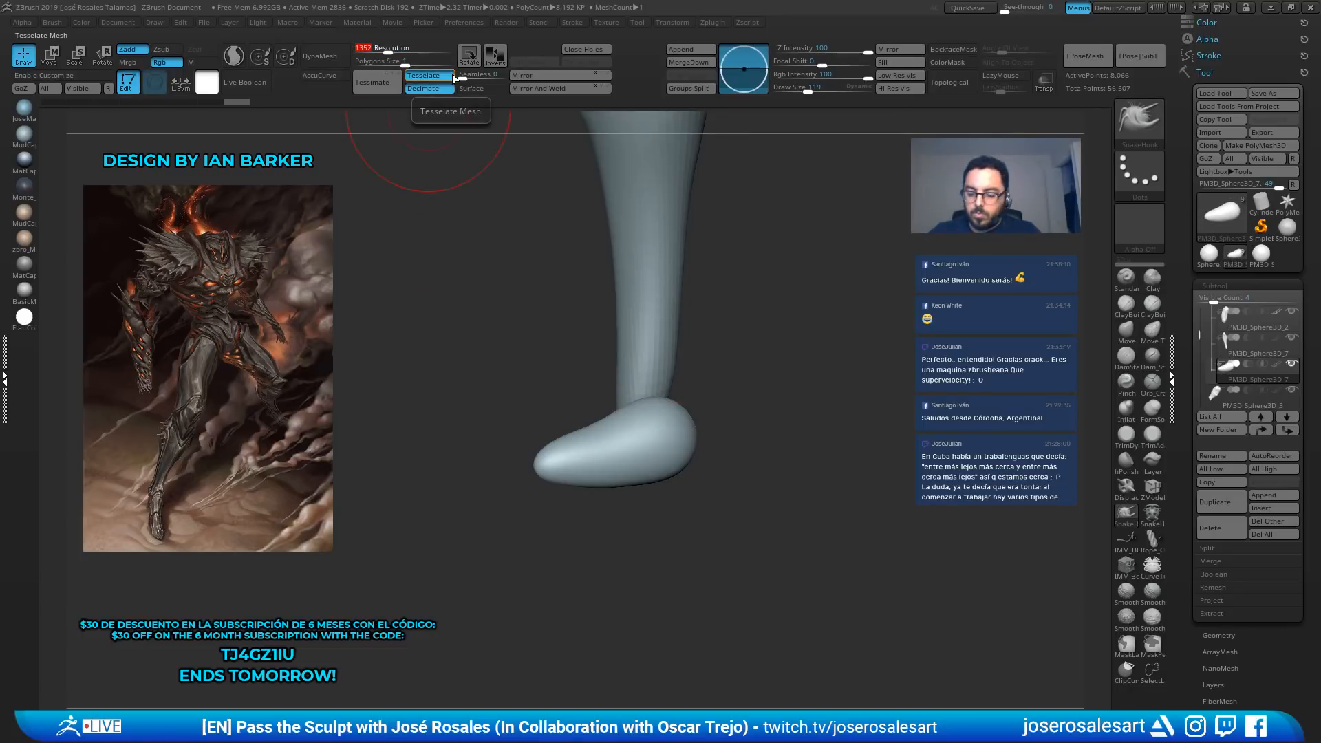
{"action": "type", "text": "32"}
{"action": "key", "text": "Return"}
{"action": "key", "text": "ctrl"}
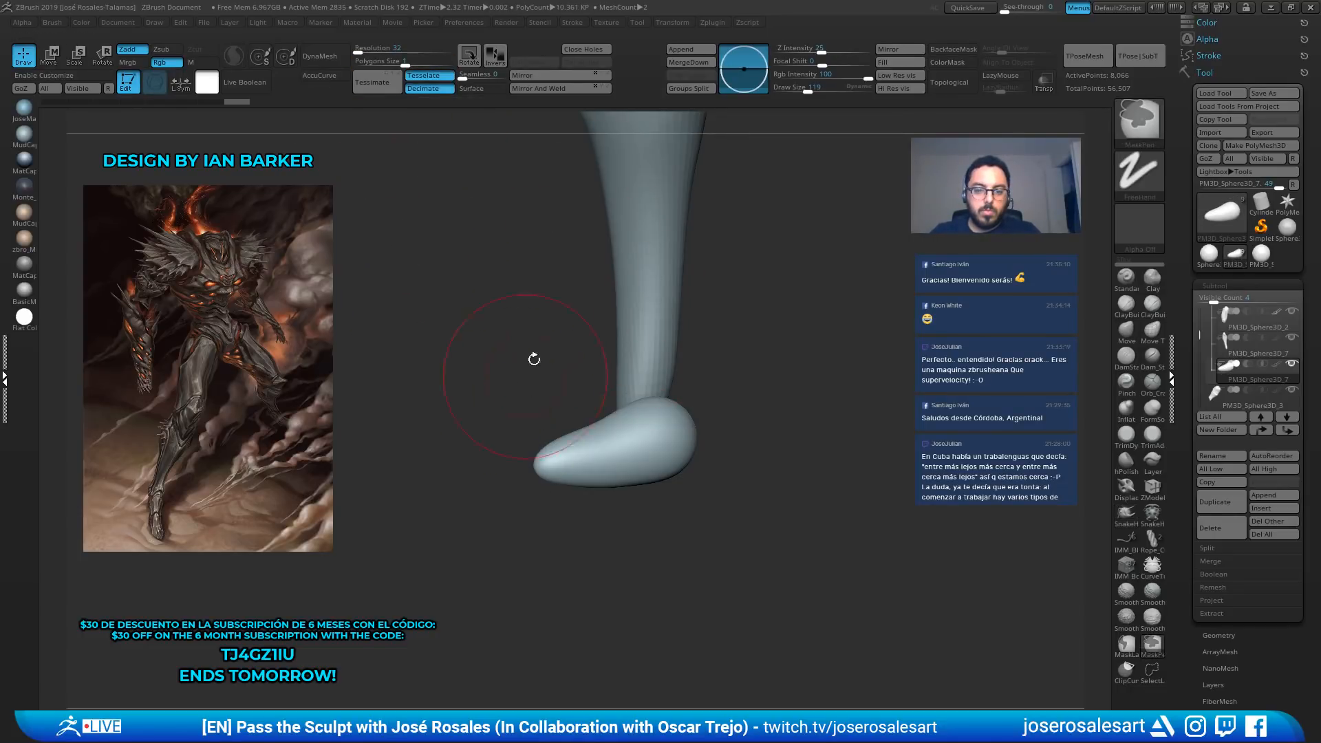
{"action": "left_click", "coordinate": [326, 65]}
Shift the foot sideways with the gizmo to line it up under the ankle
{"action": "left_click_drag", "start_coordinate": [544, 296], "coordinate": [619, 309], "text": "shift"}
{"action": "key", "text": "w"}
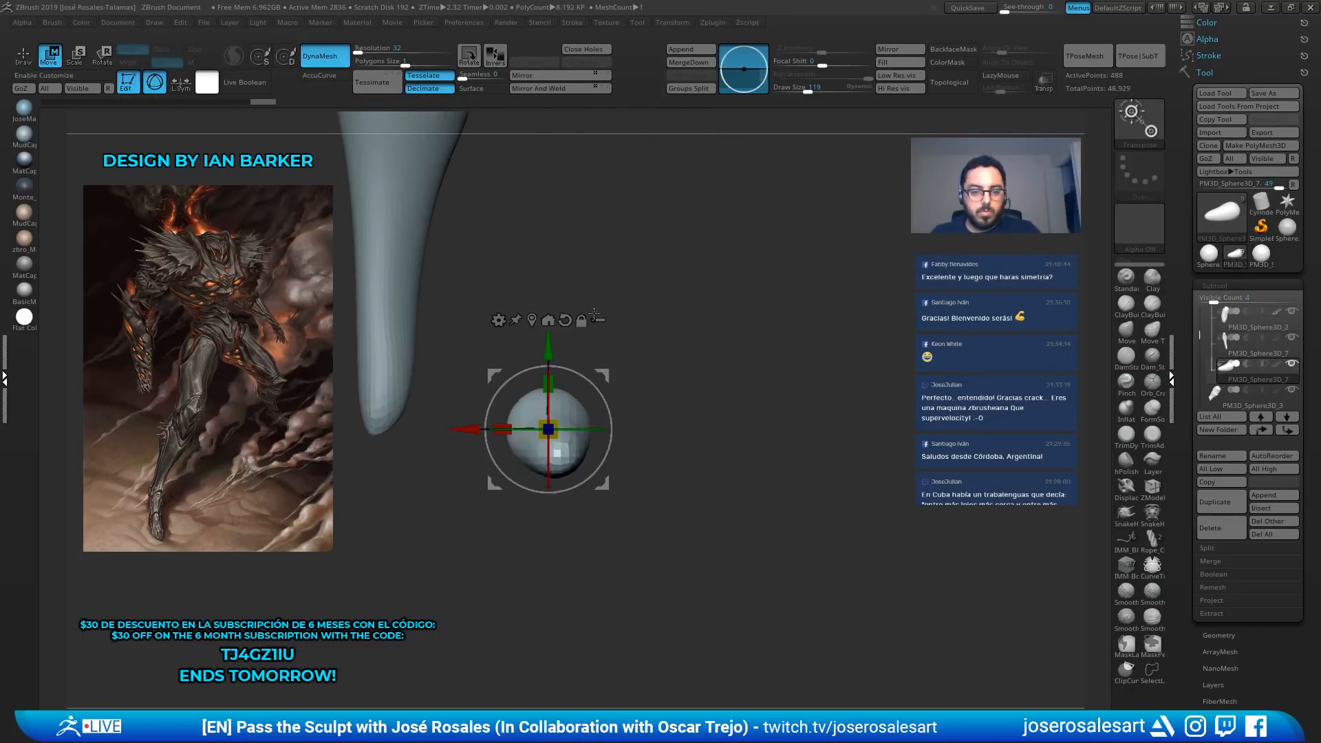
{"action": "mouse_move", "coordinate": [596, 417]}
{"action": "left_mouse_down"}
{"action": "mouse_move", "coordinate": [426, 417]}
{"action": "mouse_move", "coordinate": [539, 419]}
{"action": "mouse_move", "coordinate": [584, 259]}
{"action": "mouse_move", "coordinate": [587, 400]}
{"action": "mouse_move", "coordinate": [653, 417]}
{"action": "left_mouse_up"}
{"action": "key", "text": "q"}
Build up the top of the foot where it meets the ankle with ClayBuildup at draw size 48
{"action": "key", "text": "b"}
{"action": "key", "text": "c"}
{"action": "key", "text": "b"}
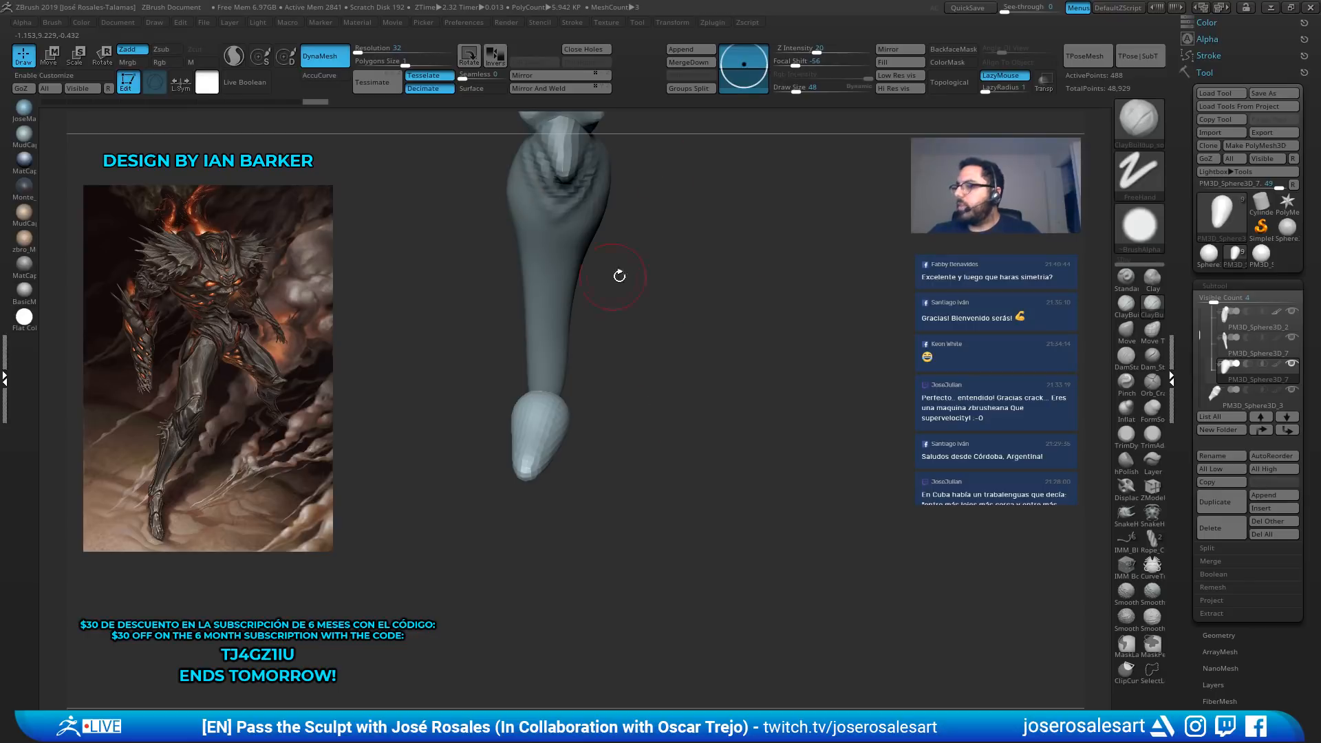
{"action": "left_click_drag", "start_coordinate": [482, 392], "coordinate": [534, 399]}
{"action": "left_click_drag", "start_coordinate": [597, 393], "coordinate": [537, 396]}
{"action": "mouse_move", "coordinate": [540, 384]}
{"action": "left_mouse_down"}
{"action": "mouse_move", "coordinate": [543, 403]}
{"action": "mouse_move", "coordinate": [571, 401]}
{"action": "left_mouse_up"}
{"action": "left_click_drag", "start_coordinate": [524, 410], "coordinate": [636, 440]}
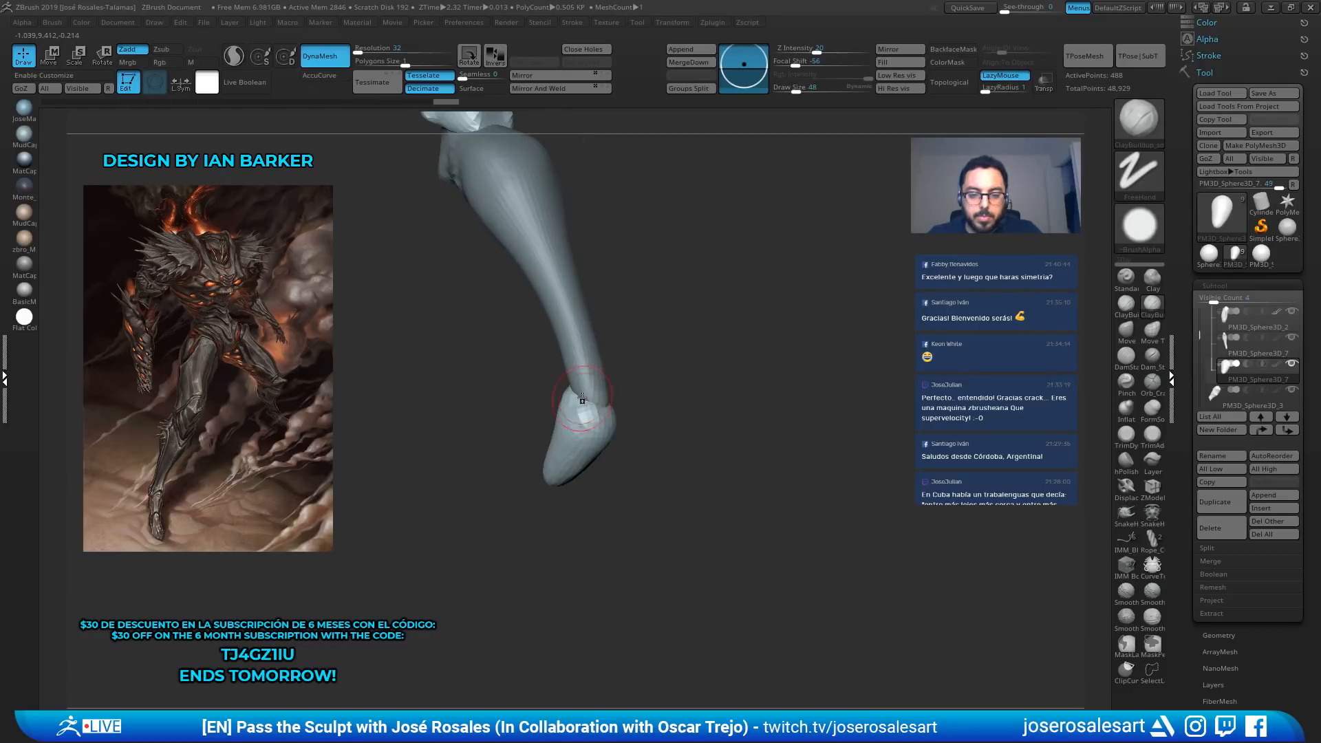
Add more ClayBuildup strokes around the sides of the ankle and along the instep at draw size 48
{"action": "left_click_drag", "start_coordinate": [581, 399], "coordinate": [585, 423]}
{"action": "left_click_drag", "start_coordinate": [527, 440], "coordinate": [584, 444]}
{"action": "left_click_drag", "start_coordinate": [609, 393], "coordinate": [619, 417]}
{"action": "left_click_drag", "start_coordinate": [709, 433], "coordinate": [657, 432]}
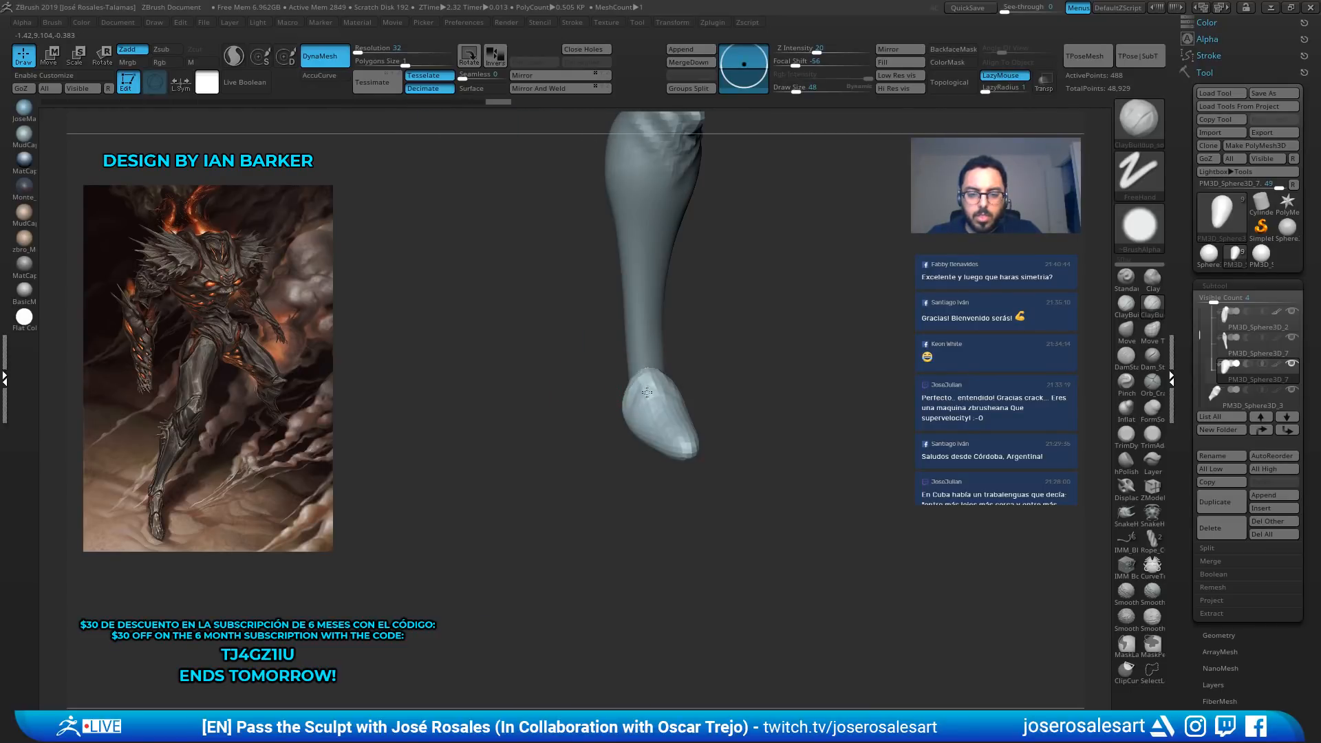
{"action": "left_click_drag", "start_coordinate": [660, 385], "coordinate": [666, 410]}
{"action": "mouse_move", "coordinate": [719, 410]}
{"action": "left_mouse_down"}
{"action": "mouse_move", "coordinate": [688, 406]}
{"action": "mouse_move", "coordinate": [668, 372]}
{"action": "left_mouse_up"}
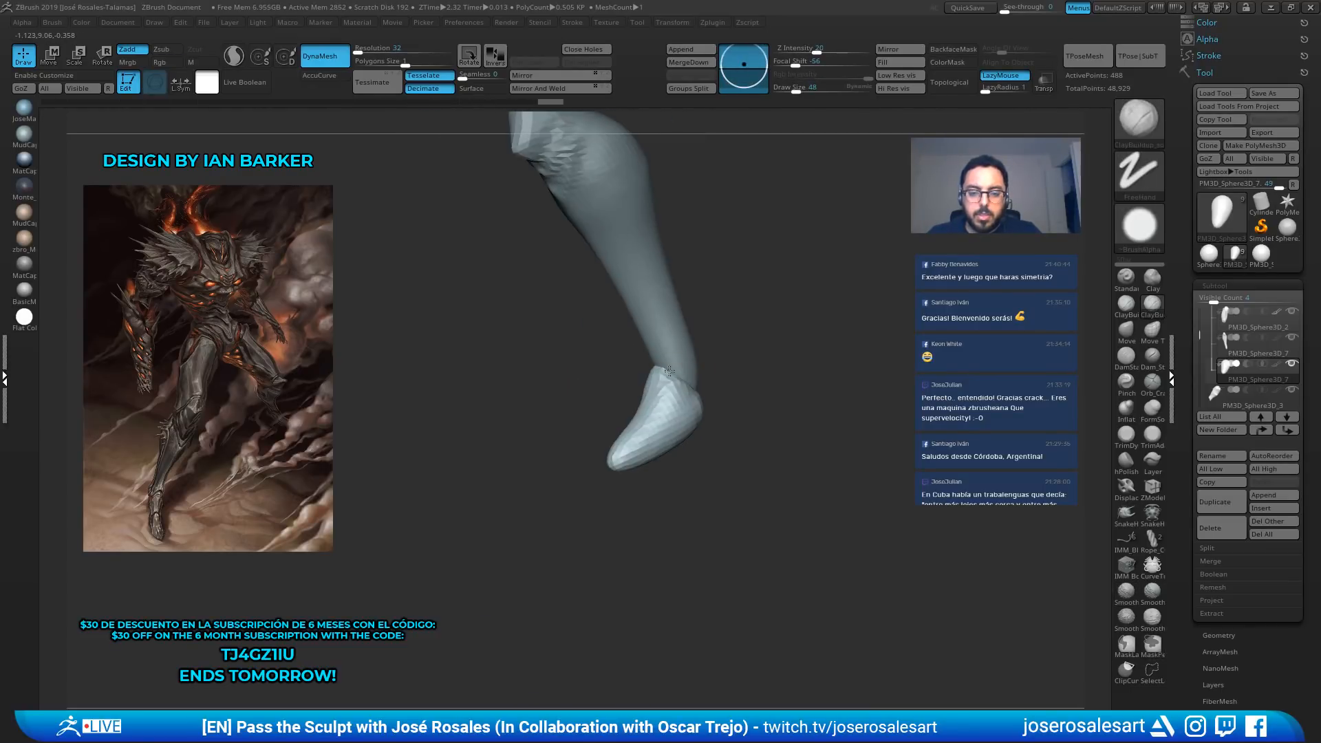
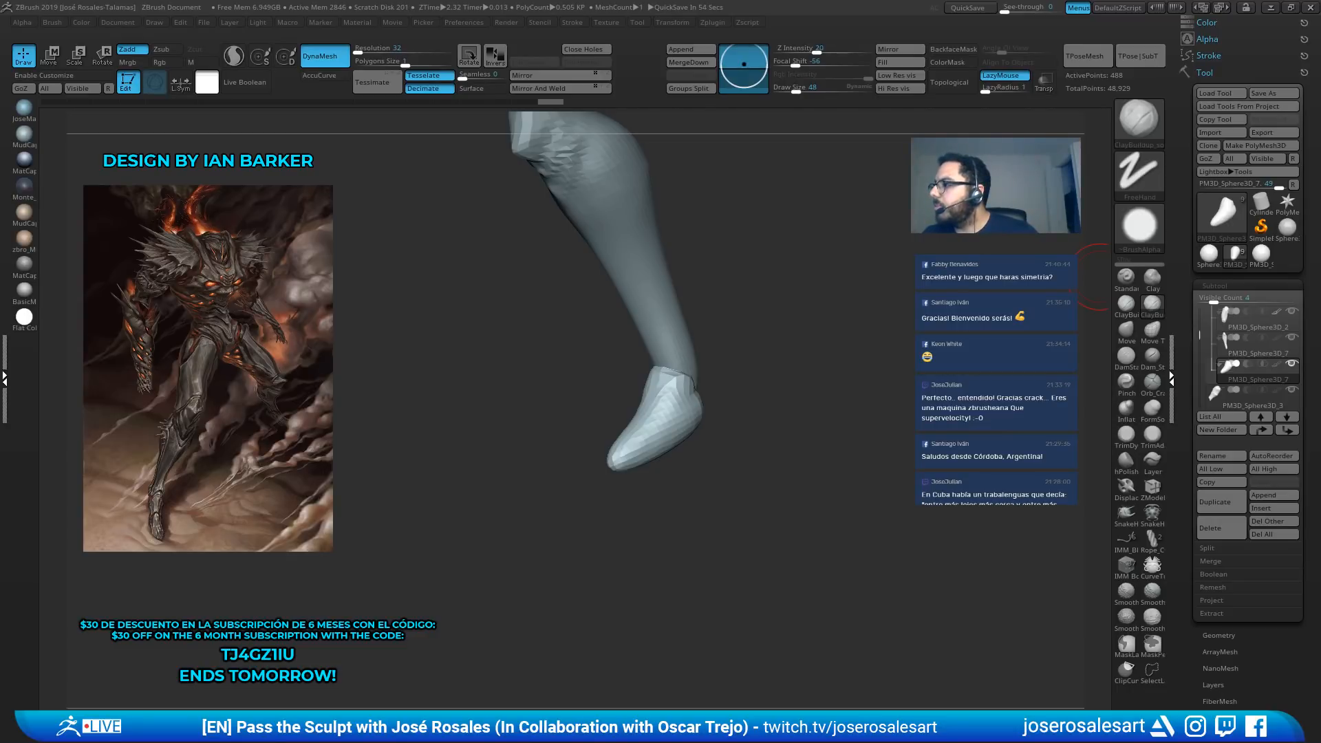
{"action": "left_click_drag", "start_coordinate": [717, 388], "coordinate": [637, 445]}
{"action": "left_click_drag", "start_coordinate": [636, 446], "coordinate": [659, 428]}
{"action": "left_click_drag", "start_coordinate": [659, 427], "coordinate": [680, 437], "text": "alt"}
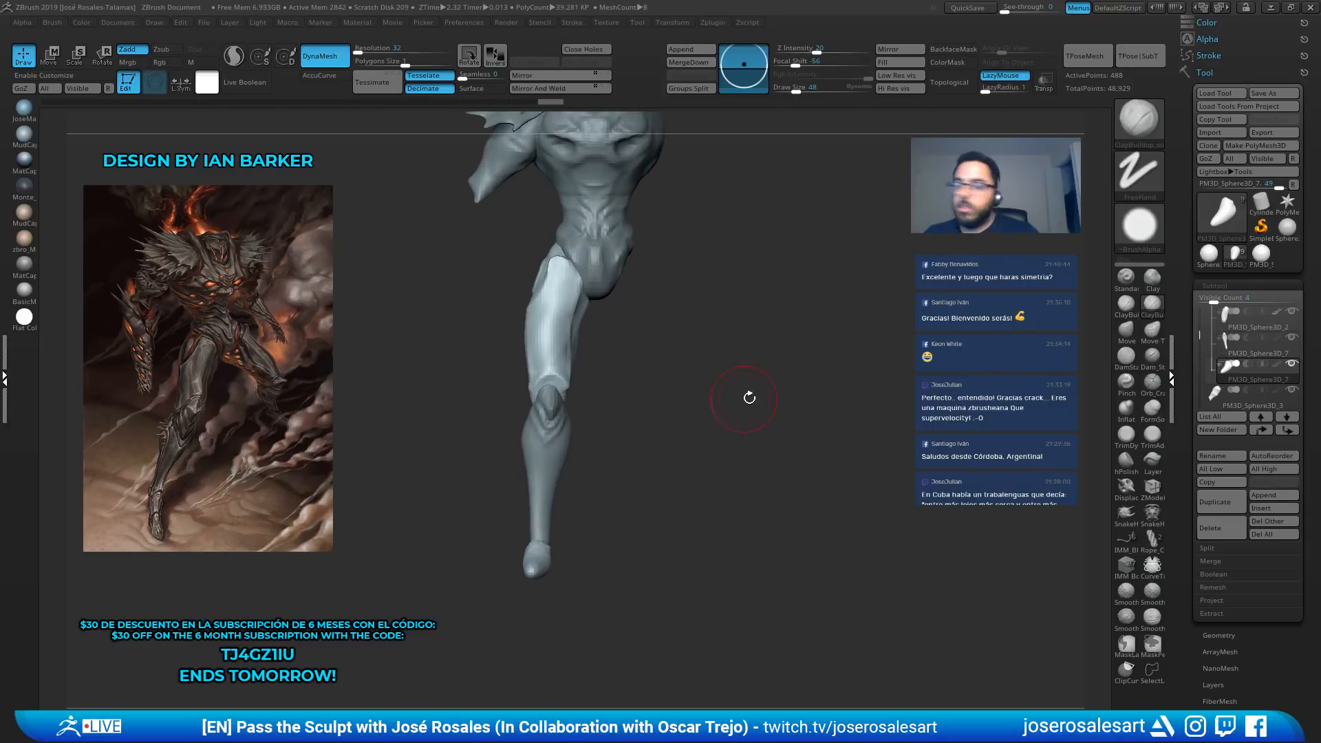
Select the thigh subtool and build up the back of the thigh above the knee with ClayBuildup at draw size 114
{"action": "mouse_move", "coordinate": [1286, 231]}
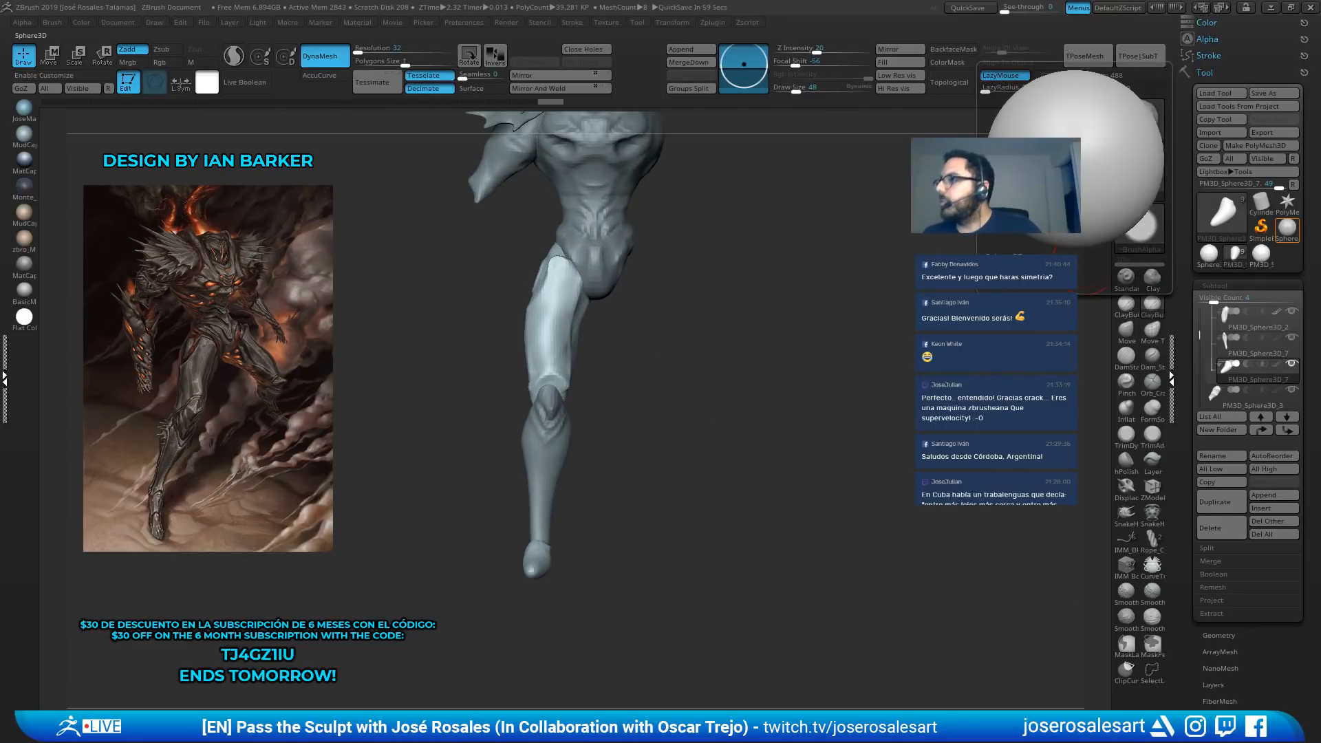
{"action": "mouse_move", "coordinate": [495, 313]}
{"action": "left_mouse_down"}
{"action": "mouse_move", "coordinate": [504, 348]}
{"action": "mouse_move", "coordinate": [551, 350]}
{"action": "left_mouse_up"}
{"action": "mouse_move", "coordinate": [674, 302]}
{"action": "left_mouse_down", "text": "alt"}
{"action": "mouse_move", "coordinate": [698, 342]}
{"action": "mouse_move", "coordinate": [623, 341]}
{"action": "mouse_move", "coordinate": [578, 315]}
{"action": "left_mouse_up", "text": "alt"}
{"action": "left_click", "coordinate": [593, 321], "text": "alt"}
{"action": "key", "text": "]"}
{"action": "key", "text": "]"}
{"action": "key", "text": "]"}
{"action": "left_click_drag", "start_coordinate": [625, 276], "coordinate": [631, 370]}
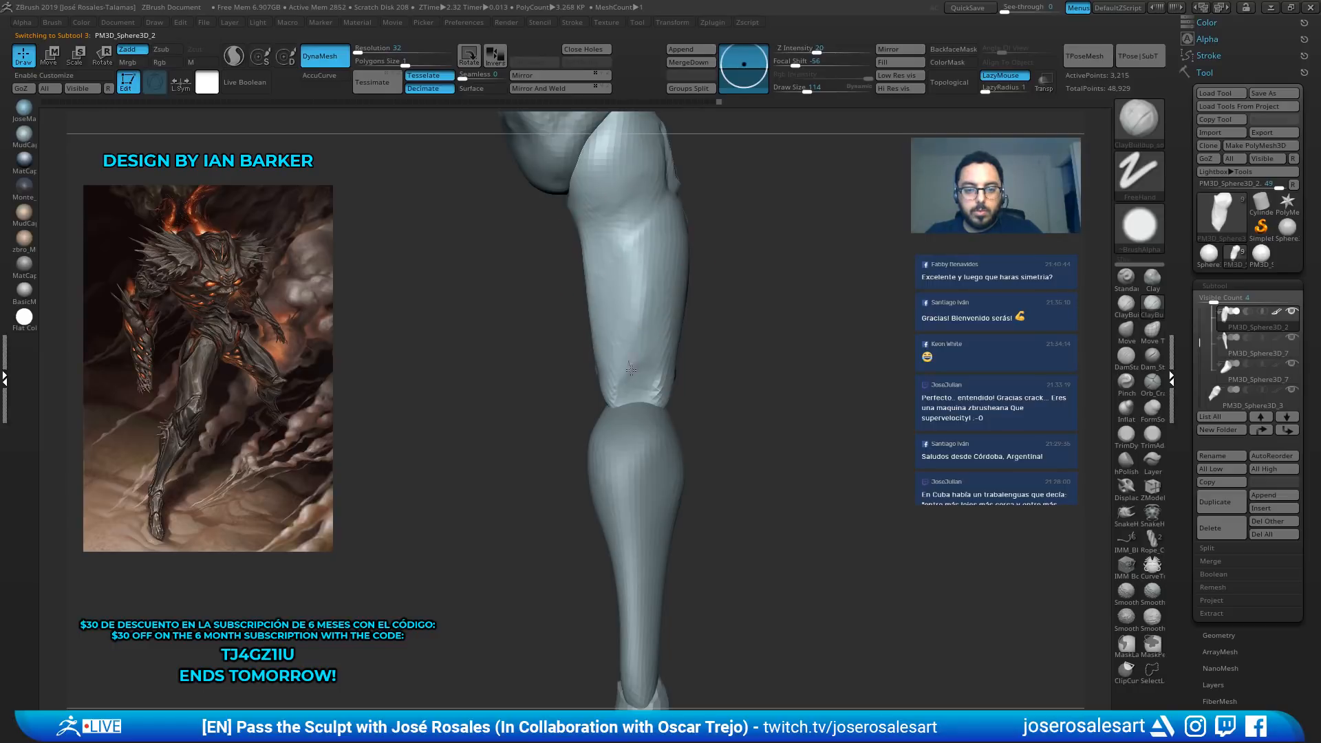
{"action": "right_click_drag", "start_coordinate": [647, 307], "coordinate": [695, 305]}
{"action": "right_click_drag", "start_coordinate": [620, 377], "coordinate": [697, 345]}
Shape the hamstrings down the back of the thigh with ClayBuildup at draw size 99 and smooth them
{"action": "key", "text": "ctrl"}
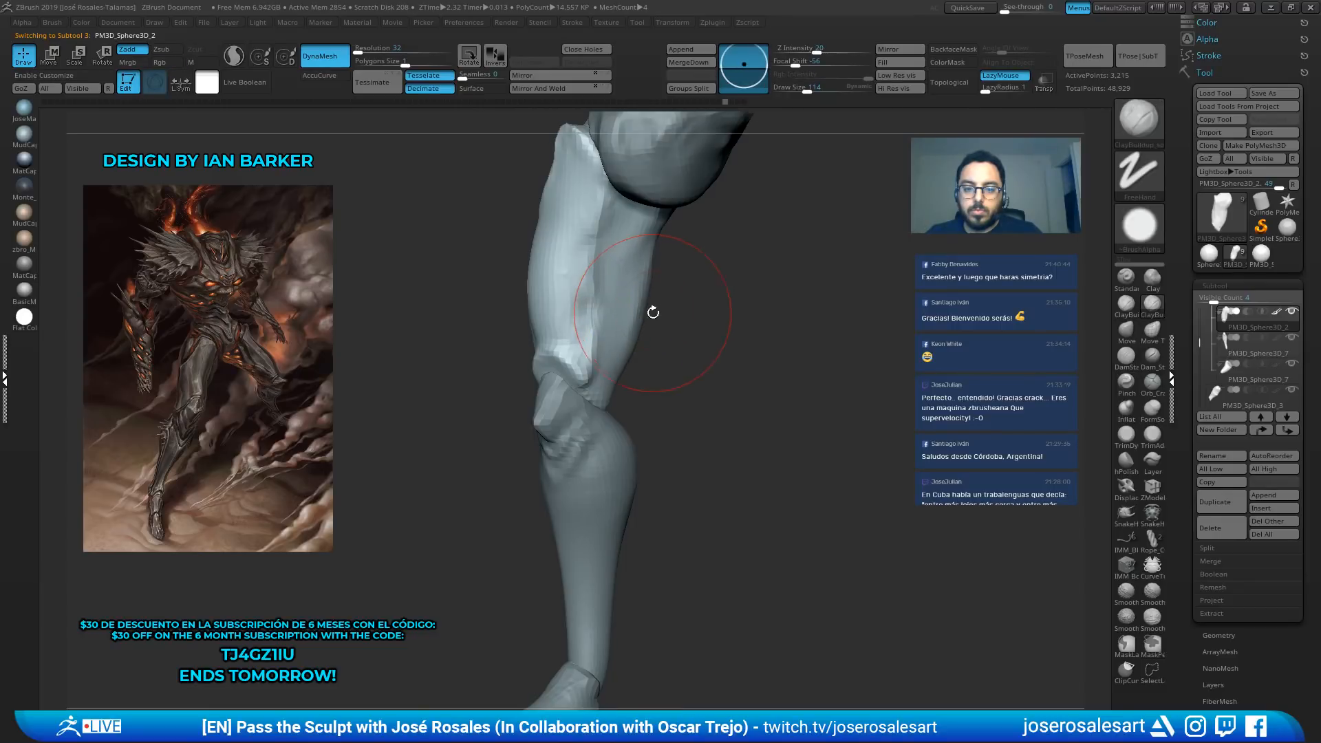
{"action": "right_click_drag", "start_coordinate": [652, 309], "coordinate": [634, 302]}
{"action": "right_click_drag", "start_coordinate": [611, 360], "coordinate": [632, 247]}
{"action": "mouse_move", "coordinate": [624, 323]}
{"action": "right_mouse_down"}
{"action": "mouse_move", "coordinate": [633, 333]}
{"action": "mouse_move", "coordinate": [629, 292]}
{"action": "right_mouse_up"}
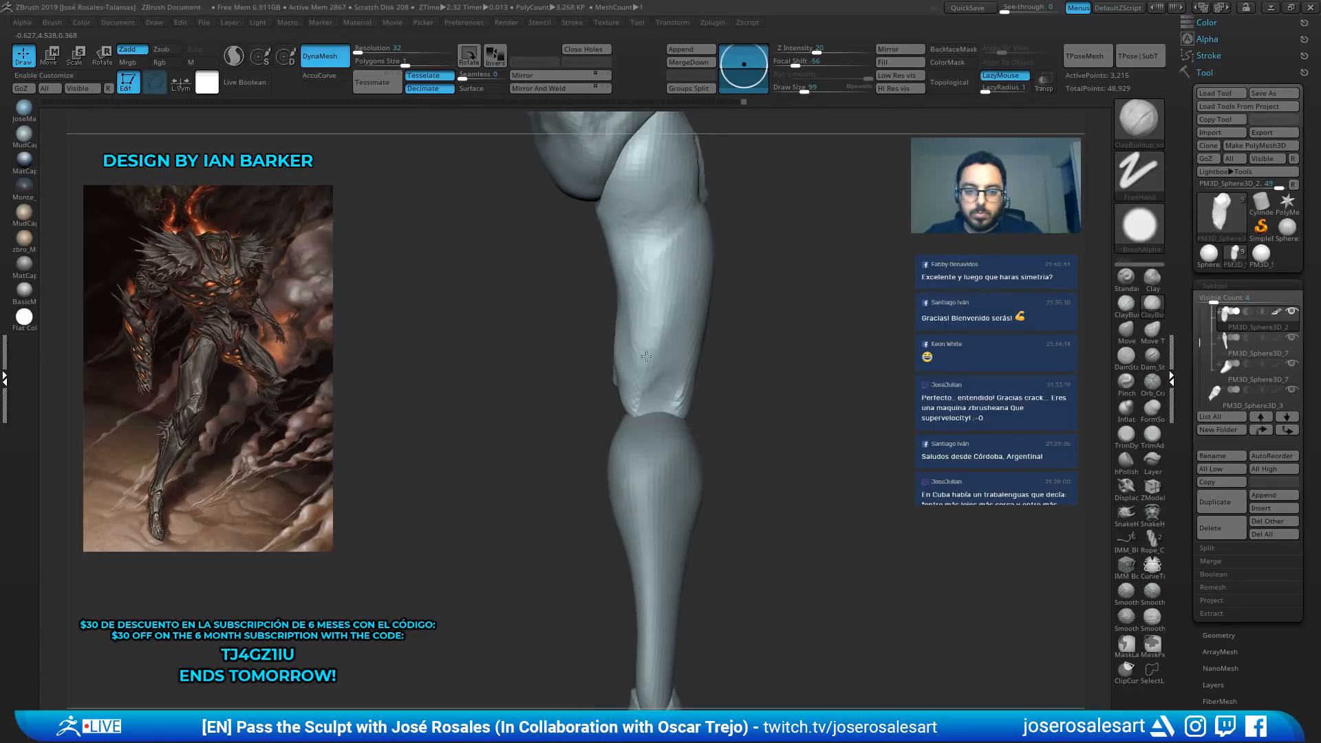
{"action": "mouse_move", "coordinate": [639, 372]}
{"action": "right_mouse_down"}
{"action": "mouse_move", "coordinate": [649, 279]}
{"action": "mouse_move", "coordinate": [654, 301]}
{"action": "mouse_move", "coordinate": [637, 305]}
{"action": "mouse_move", "coordinate": [619, 249]}
{"action": "right_mouse_up"}
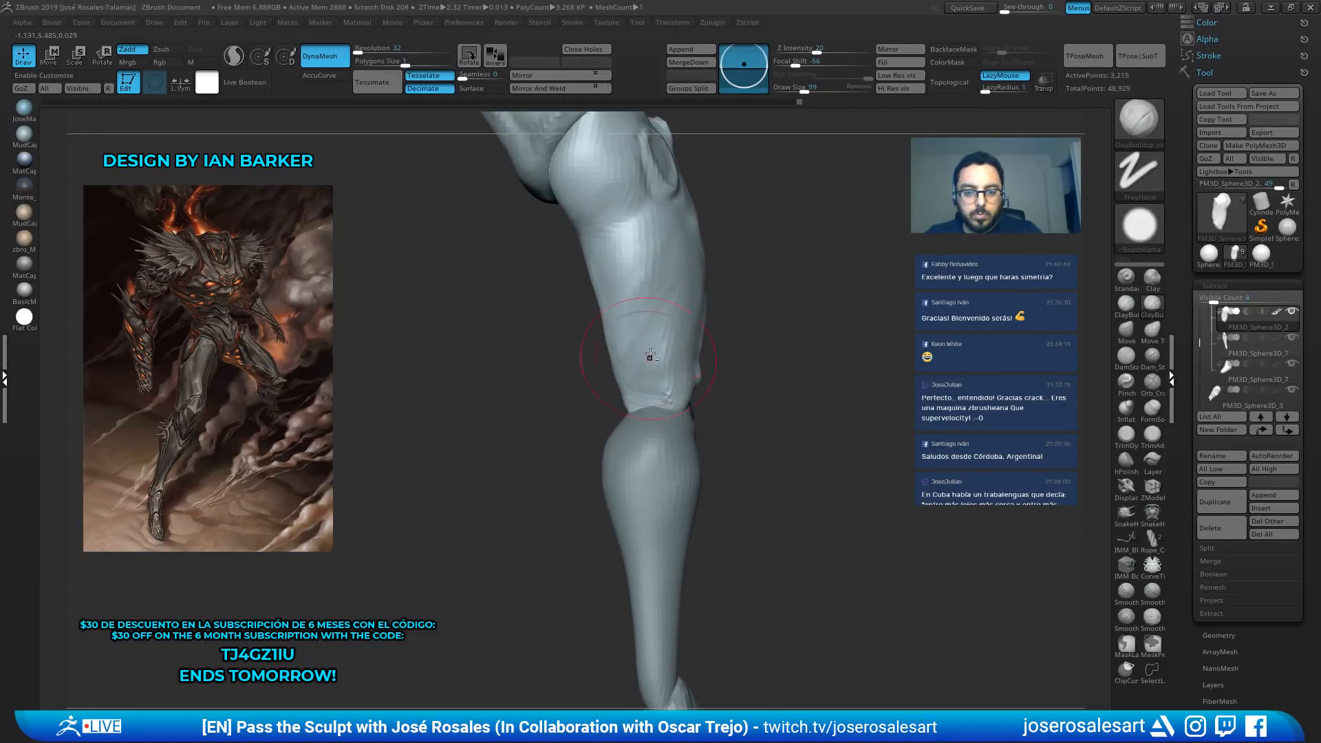
{"action": "right_click_drag", "start_coordinate": [662, 380], "coordinate": [652, 288]}
{"action": "mouse_move", "coordinate": [641, 374]}
{"action": "right_mouse_down"}
{"action": "mouse_move", "coordinate": [639, 344]}
{"action": "mouse_move", "coordinate": [690, 339]}
{"action": "mouse_move", "coordinate": [657, 358]}
{"action": "right_mouse_up"}
{"action": "left_click_drag", "start_coordinate": [636, 348], "coordinate": [642, 368], "text": "shift"}
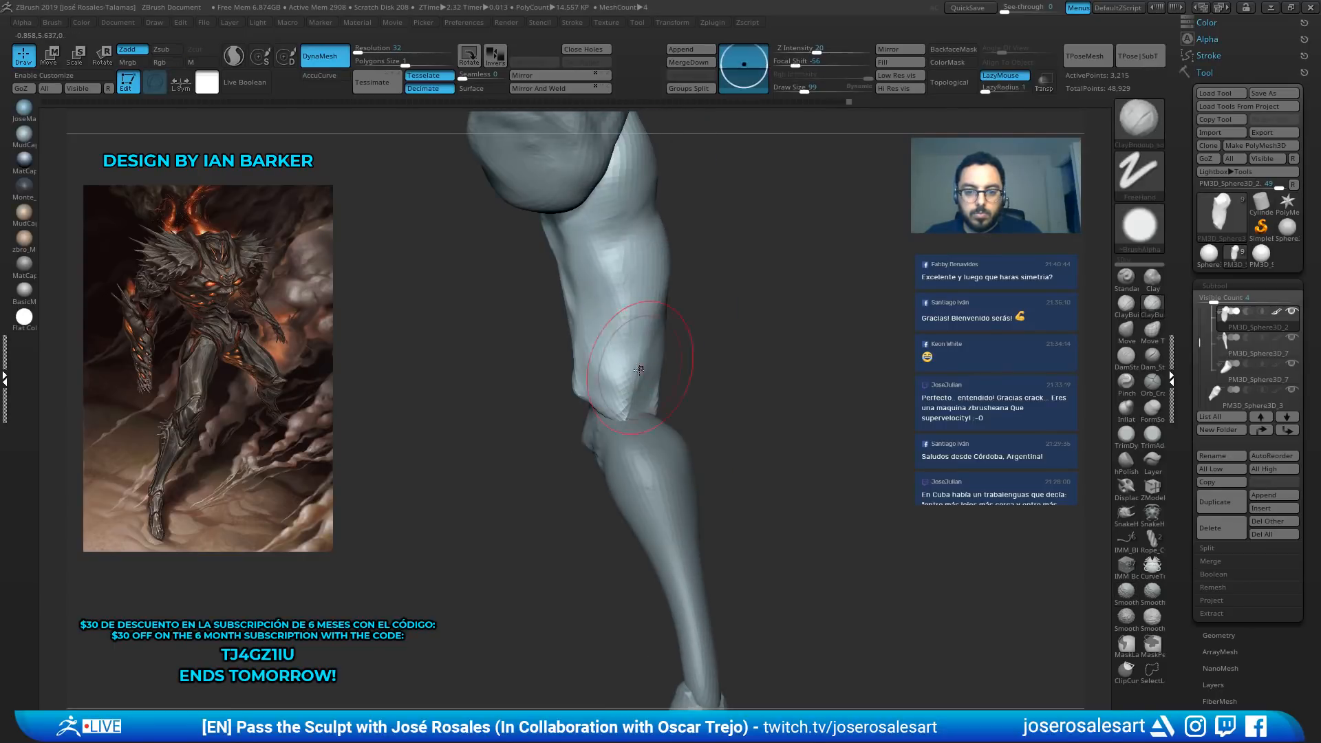
Refine the hamstring end behind the knee with ClayBuildup strokes, reducing the draw size to 65, and smooth the back thigh
{"action": "mouse_move", "coordinate": [642, 369]}
{"action": "right_mouse_down"}
{"action": "mouse_move", "coordinate": [656, 351]}
{"action": "mouse_move", "coordinate": [606, 347]}
{"action": "right_mouse_up"}
{"action": "mouse_move", "coordinate": [622, 400]}
{"action": "right_mouse_down"}
{"action": "mouse_move", "coordinate": [662, 315]}
{"action": "mouse_move", "coordinate": [637, 285]}
{"action": "mouse_move", "coordinate": [654, 271]}
{"action": "mouse_move", "coordinate": [617, 260]}
{"action": "mouse_move", "coordinate": [662, 255]}
{"action": "mouse_move", "coordinate": [671, 270]}
{"action": "mouse_move", "coordinate": [637, 252]}
{"action": "right_mouse_up"}
{"action": "key", "text": "bracketleft"}
{"action": "left_click_drag", "start_coordinate": [637, 252], "coordinate": [635, 289], "text": "shift"}
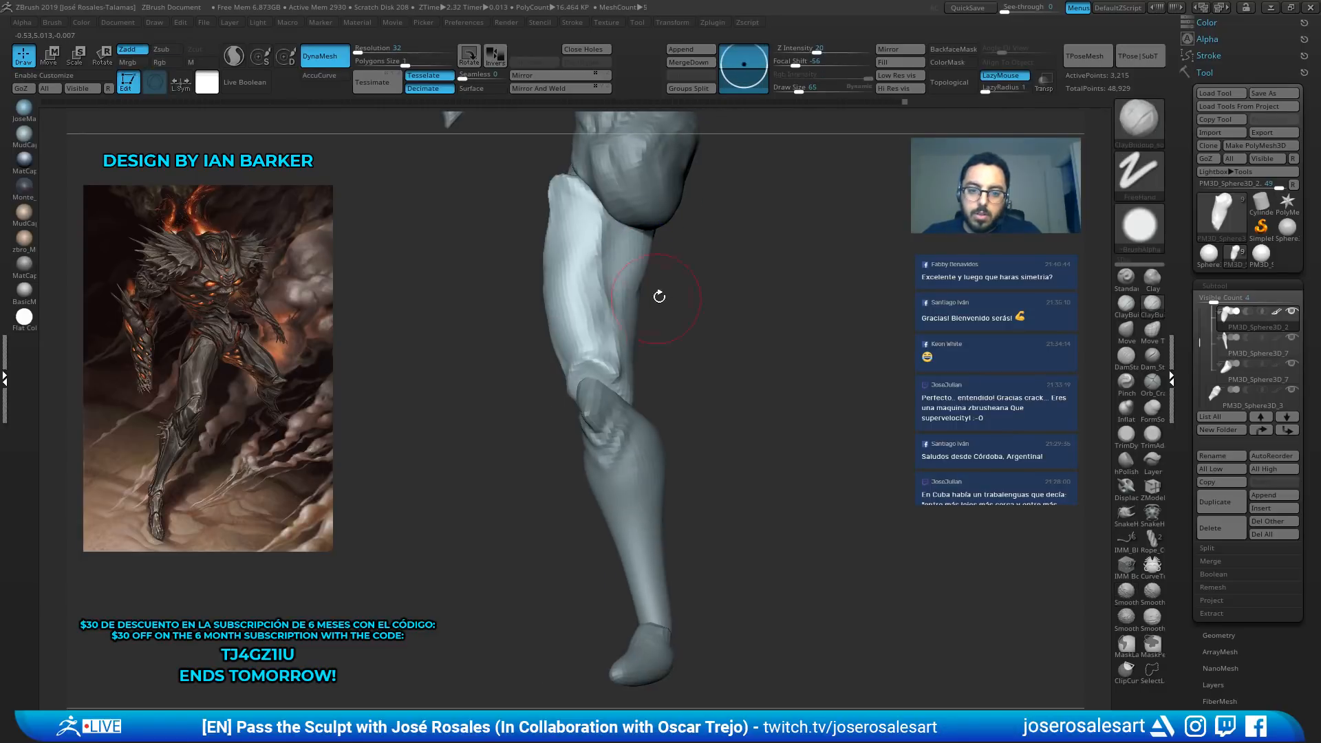
Adjust the thigh's silhouette with the Move brush at draw size 95
{"action": "mouse_move", "coordinate": [661, 295]}
{"action": "right_mouse_down"}
{"action": "mouse_move", "coordinate": [673, 270]}
{"action": "mouse_move", "coordinate": [723, 296]}
{"action": "mouse_move", "coordinate": [678, 270]}
{"action": "mouse_move", "coordinate": [704, 282]}
{"action": "right_mouse_up"}
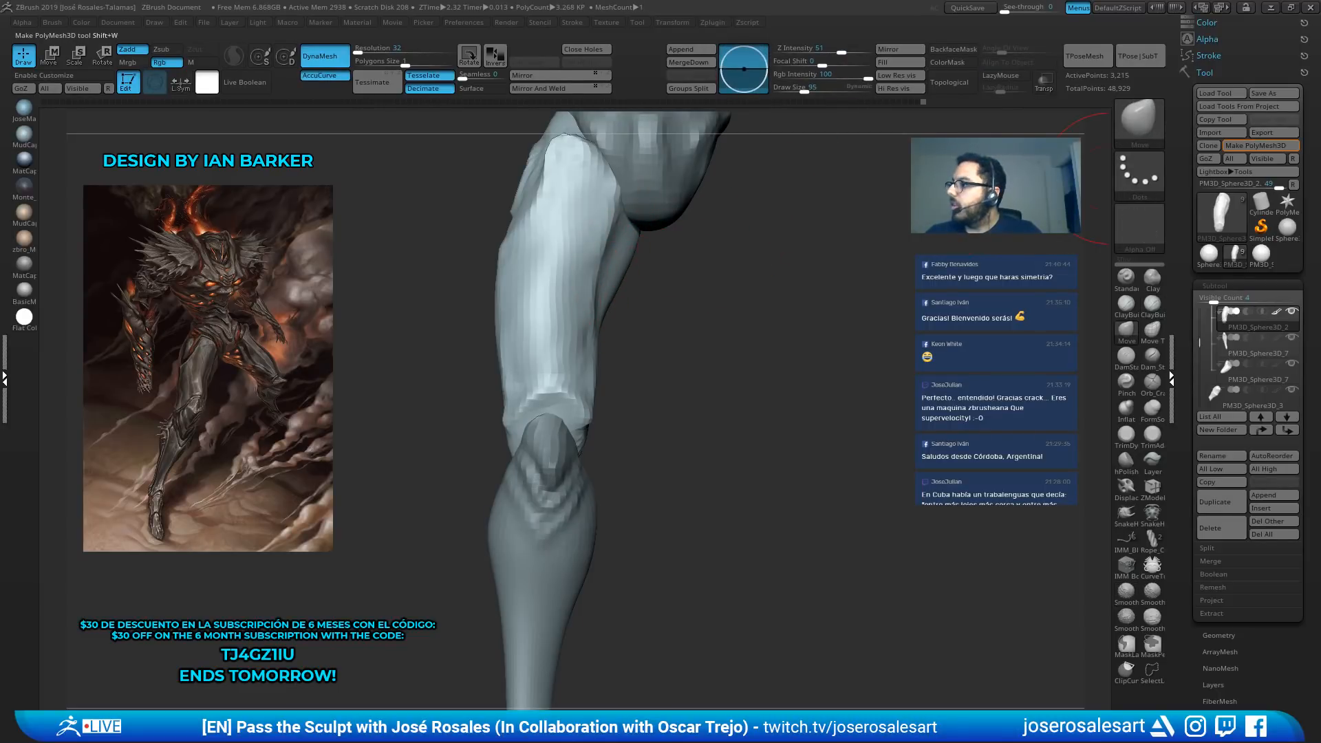
{"action": "right_click_drag", "start_coordinate": [474, 320], "coordinate": [437, 299], "text": "ctrl"}
{"action": "right_click_drag", "start_coordinate": [622, 242], "coordinate": [609, 433], "text": "alt"}
{"action": "right_click_drag", "start_coordinate": [523, 441], "coordinate": [592, 358], "text": "ctrl"}
{"action": "mouse_move", "coordinate": [592, 358]}
{"action": "right_mouse_down"}
{"action": "mouse_move", "coordinate": [828, 385]}
{"action": "mouse_move", "coordinate": [699, 427]}
{"action": "mouse_move", "coordinate": [750, 426]}
{"action": "right_mouse_up"}
Build up the oval form on the outer hip of the thigh with ClayBuildup at draw size 48 and smooth it
{"action": "key", "text": "b"}
{"action": "key", "text": "c"}
{"action": "key", "text": "b"}
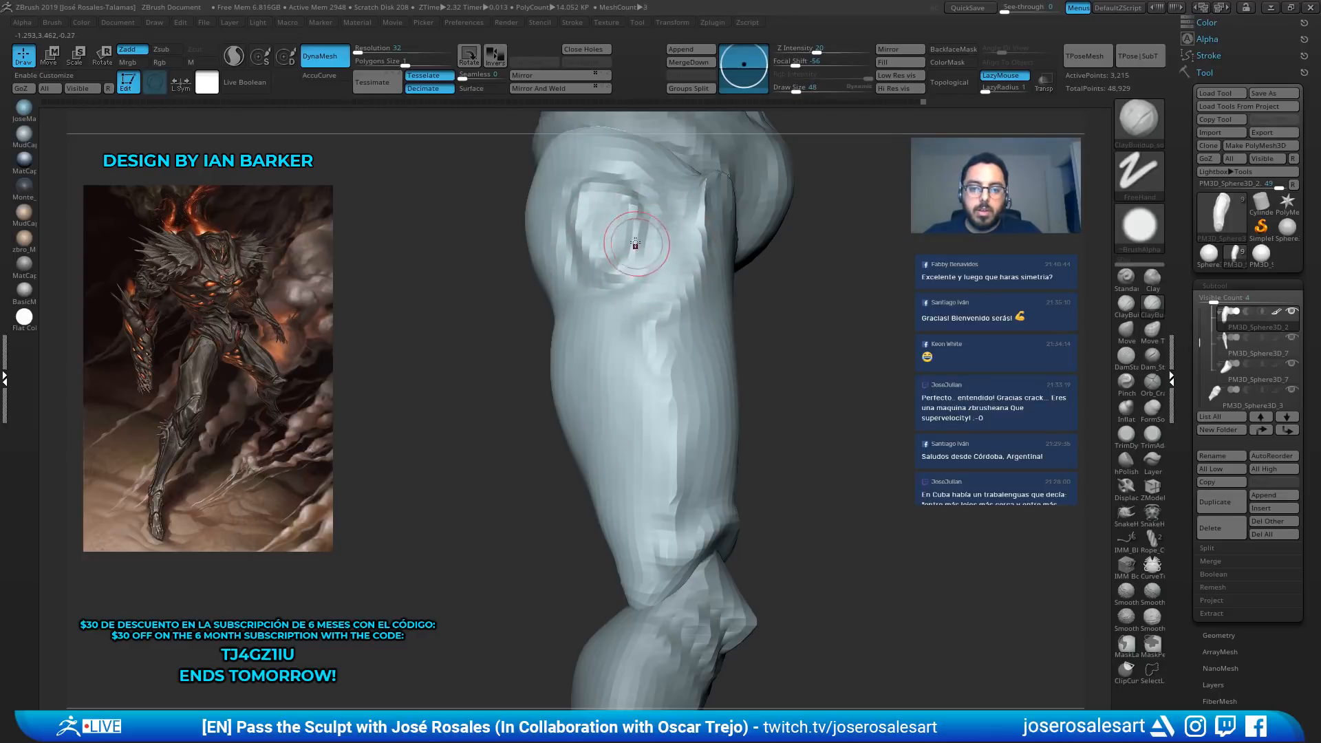
{"action": "mouse_move", "coordinate": [635, 243]}
{"action": "left_mouse_down"}
{"action": "mouse_move", "coordinate": [606, 261]}
{"action": "mouse_move", "coordinate": [608, 282]}
{"action": "left_mouse_up"}
{"action": "mouse_move", "coordinate": [599, 286]}
{"action": "right_mouse_down", "text": "ctrl"}
{"action": "mouse_move", "coordinate": [569, 227]}
{"action": "mouse_move", "coordinate": [585, 225]}
{"action": "right_mouse_up", "text": "ctrl"}
{"action": "mouse_move", "coordinate": [597, 223]}
{"action": "left_mouse_down", "text": "shift"}
{"action": "mouse_move", "coordinate": [610, 216]}
{"action": "mouse_move", "coordinate": [616, 251]}
{"action": "left_mouse_up", "text": "shift"}
{"action": "right_click_drag", "start_coordinate": [578, 254], "coordinate": [619, 259]}
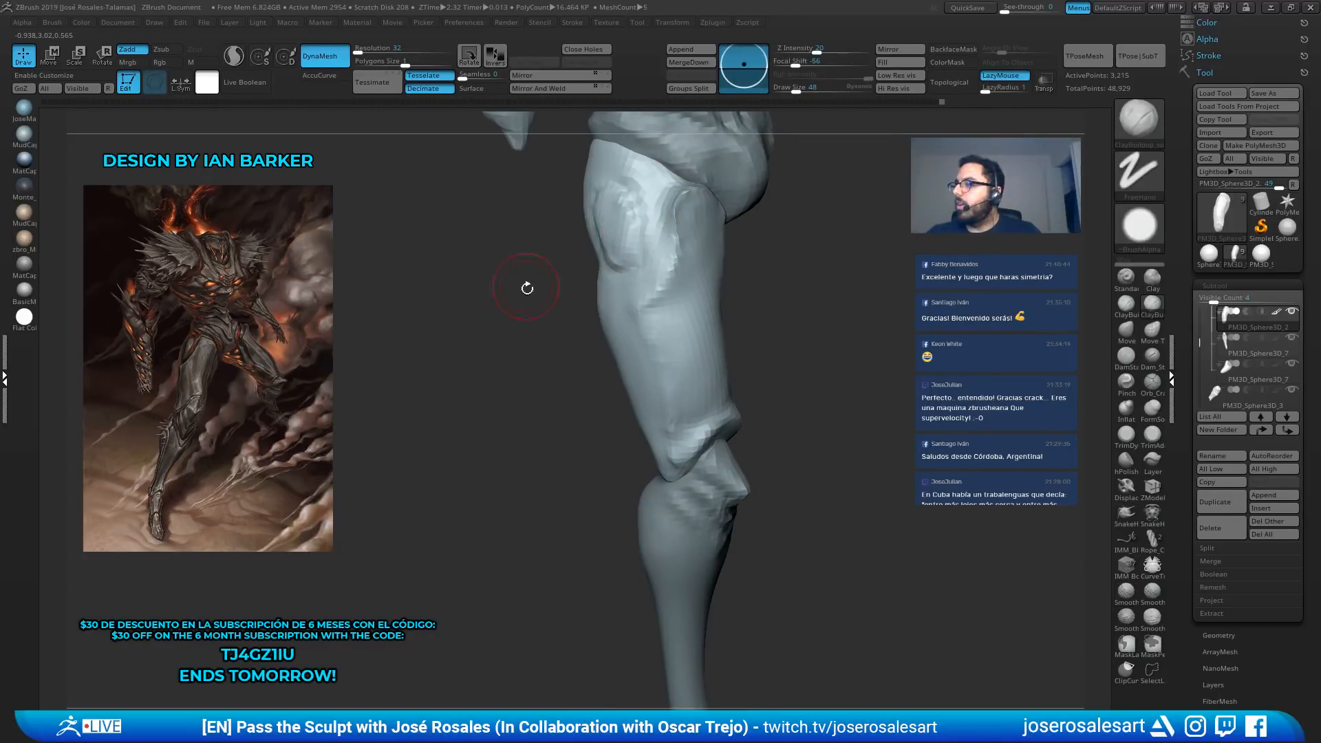
Add ClayBuildup strokes along the front edge of the upper thigh beside the hip form at draw size 30
{"action": "mouse_move", "coordinate": [527, 288]}
{"action": "right_mouse_down", "text": "alt"}
{"action": "mouse_move", "coordinate": [533, 314]}
{"action": "mouse_move", "coordinate": [605, 296]}
{"action": "right_mouse_up", "text": "alt"}
{"action": "left_click_drag", "start_coordinate": [665, 334], "coordinate": [666, 305]}
{"action": "right_click_drag", "start_coordinate": [644, 326], "coordinate": [623, 310], "text": "ctrl"}
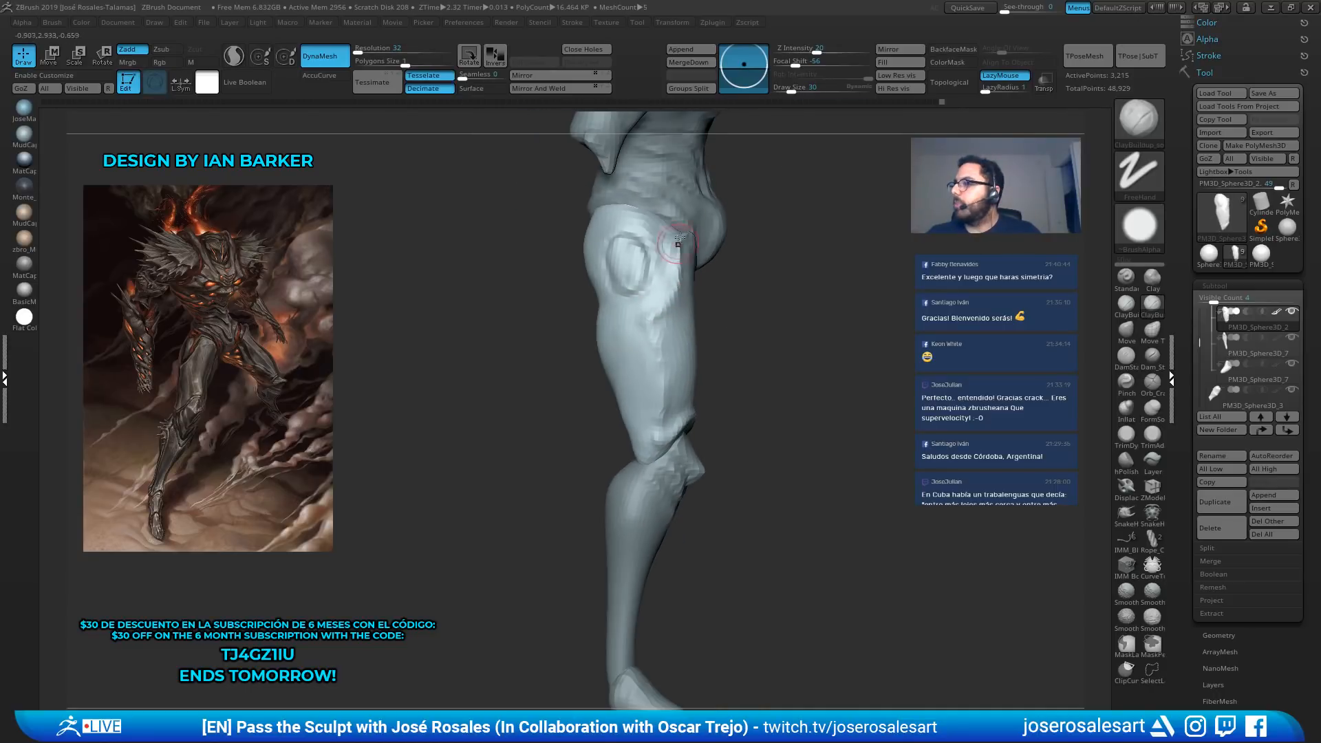
{"action": "left_click_drag", "start_coordinate": [680, 239], "coordinate": [664, 315]}
{"action": "right_click_drag", "start_coordinate": [637, 292], "coordinate": [535, 270]}
Select the lower leg, isolate it to smooth the folds below the kneecap, and update its DynaMesh at resolution 32
{"action": "right_click_drag", "start_coordinate": [713, 325], "coordinate": [717, 274], "text": "ctrl"}
{"action": "right_click_drag", "start_coordinate": [763, 337], "coordinate": [692, 313]}
{"action": "right_click_drag", "start_coordinate": [691, 313], "coordinate": [616, 392]}
{"action": "right_click_drag", "start_coordinate": [568, 385], "coordinate": [616, 389]}
{"action": "left_click", "coordinate": [540, 385], "text": "alt"}
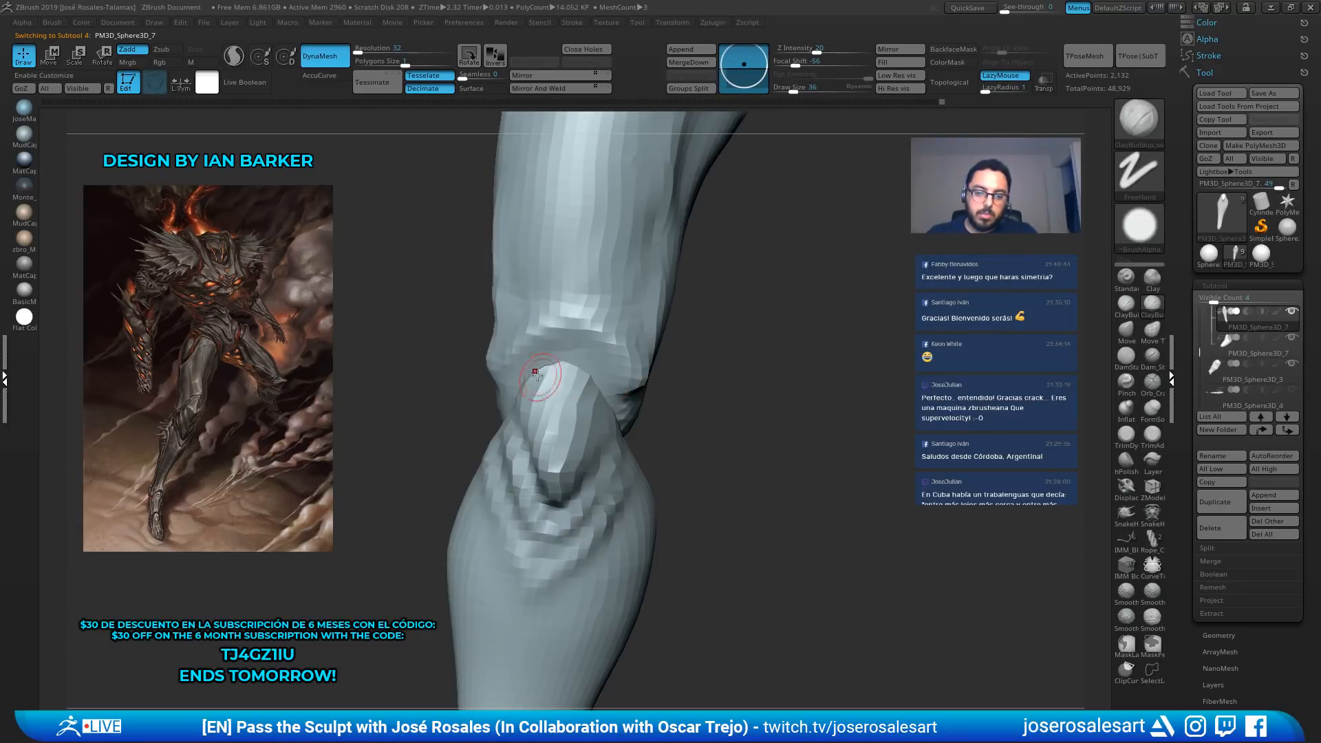
{"action": "right_click_drag", "start_coordinate": [541, 375], "coordinate": [578, 391]}
{"action": "right_click_drag", "start_coordinate": [564, 393], "coordinate": [632, 402], "text": "ctrl"}
{"action": "key", "text": "shift+s"}
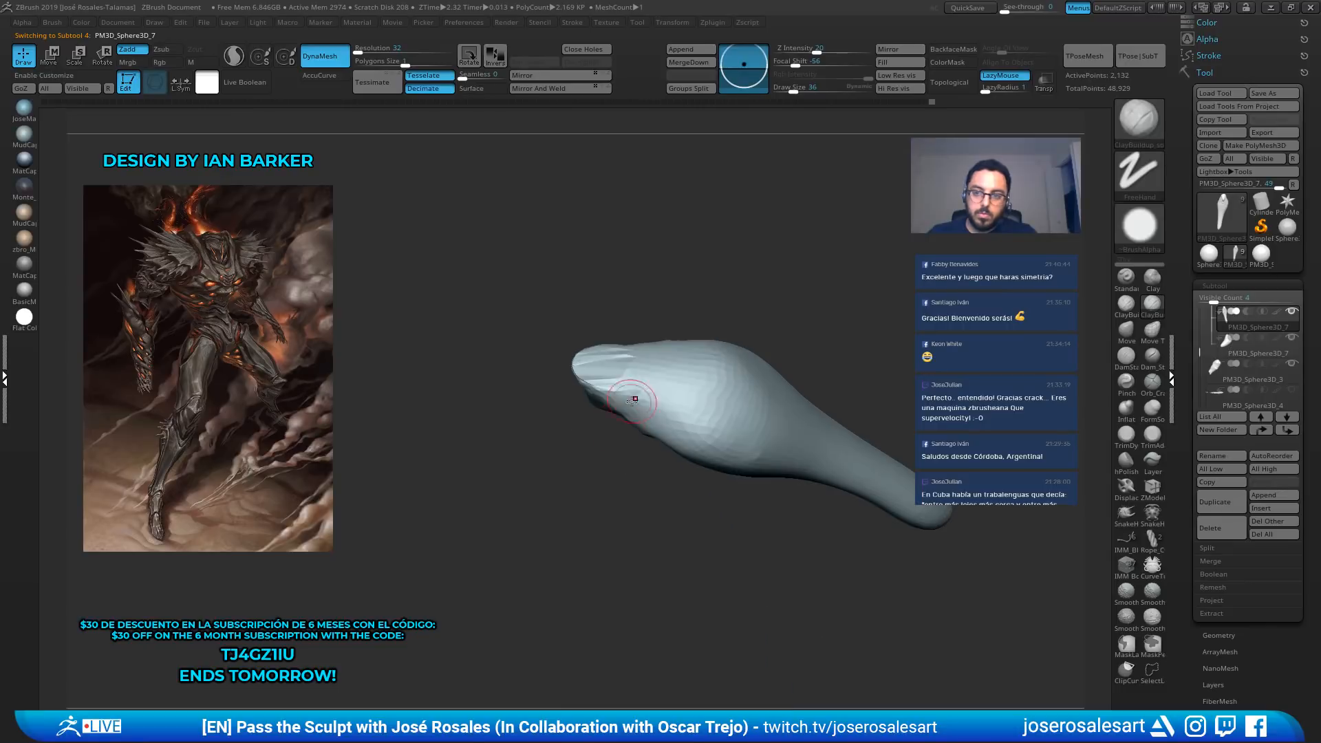
{"action": "mouse_move", "coordinate": [640, 301]}
{"action": "right_mouse_down"}
{"action": "mouse_move", "coordinate": [546, 368]}
{"action": "mouse_move", "coordinate": [684, 342]}
{"action": "mouse_move", "coordinate": [722, 383]}
{"action": "mouse_move", "coordinate": [637, 404]}
{"action": "right_mouse_up"}
{"action": "key", "text": "shift+s"}
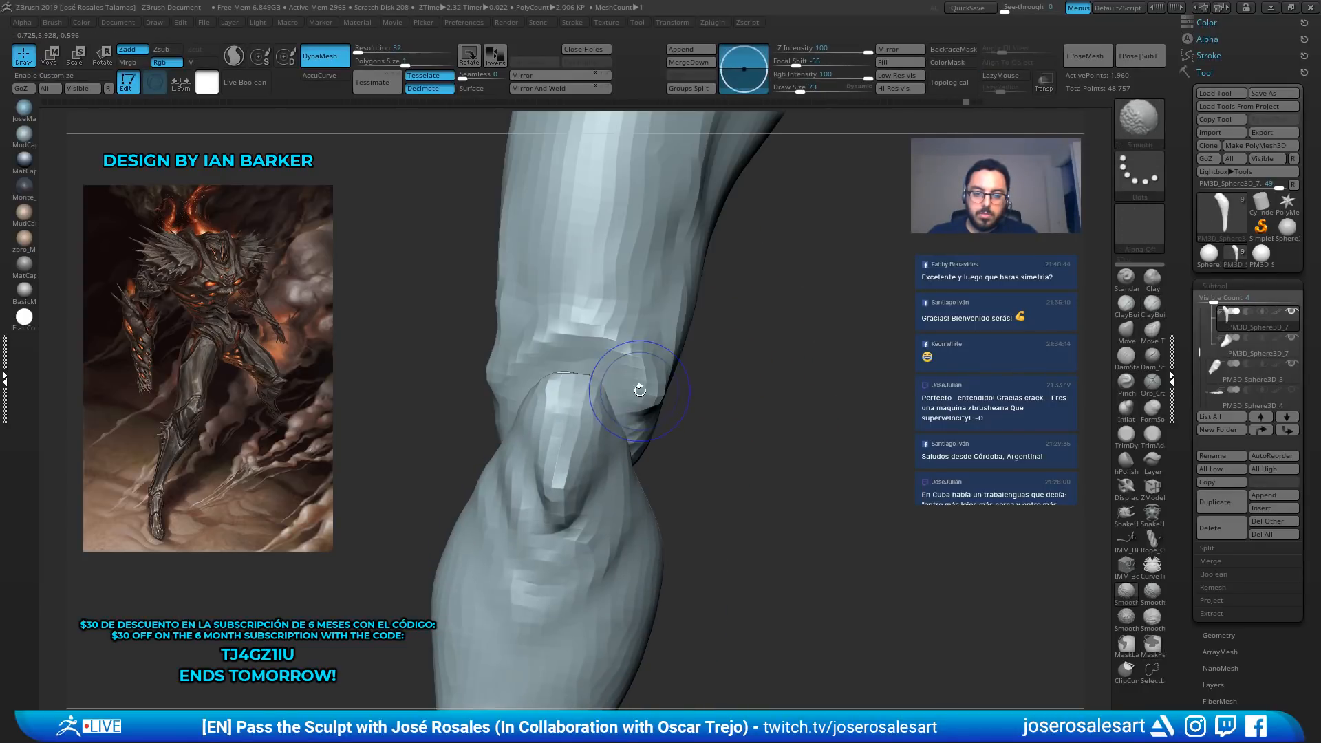
Reshape the knee where it meets the thigh with the SnakeHook brush at draw size 109
{"action": "key", "text": "b"}
{"action": "key", "text": "s"}
{"action": "key", "text": "h"}
{"action": "key", "text": "s"}
{"action": "left_click_drag", "start_coordinate": [597, 375], "coordinate": [604, 375]}
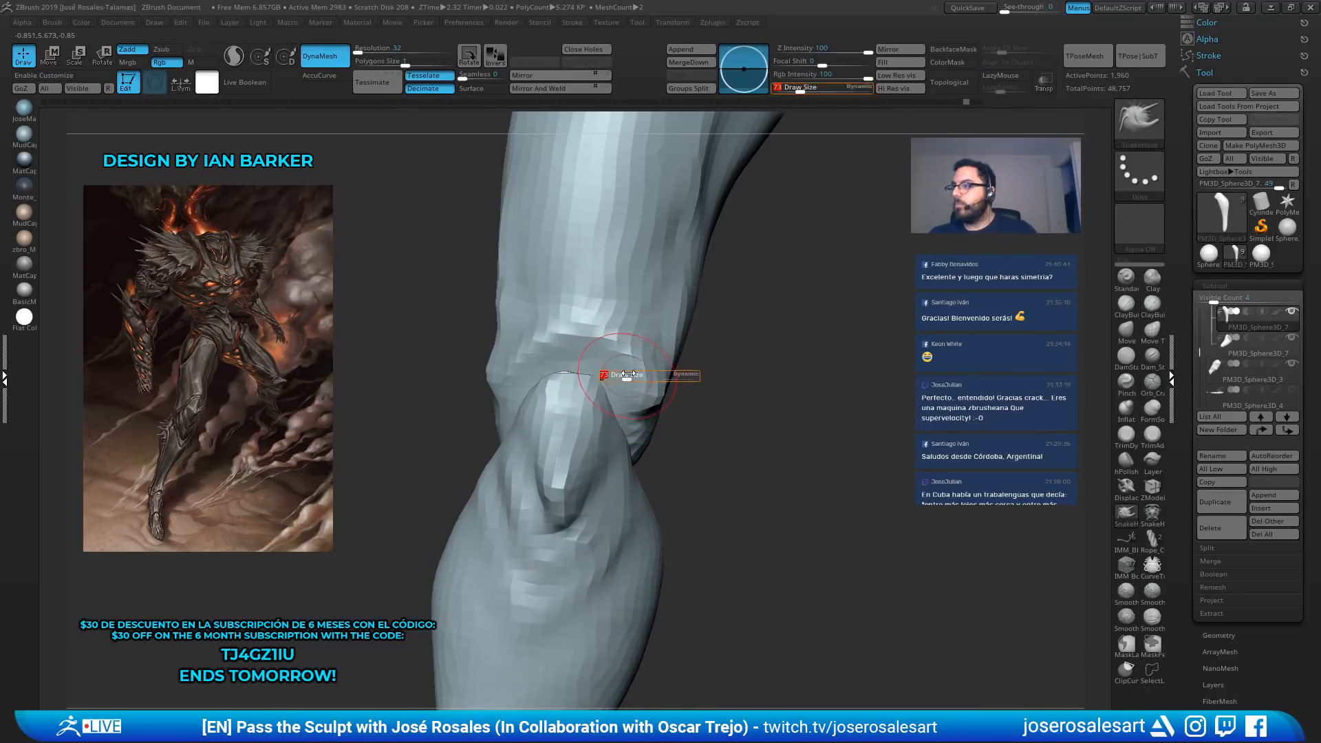
{"action": "right_click_drag", "start_coordinate": [605, 375], "coordinate": [601, 315], "text": "ctrl"}
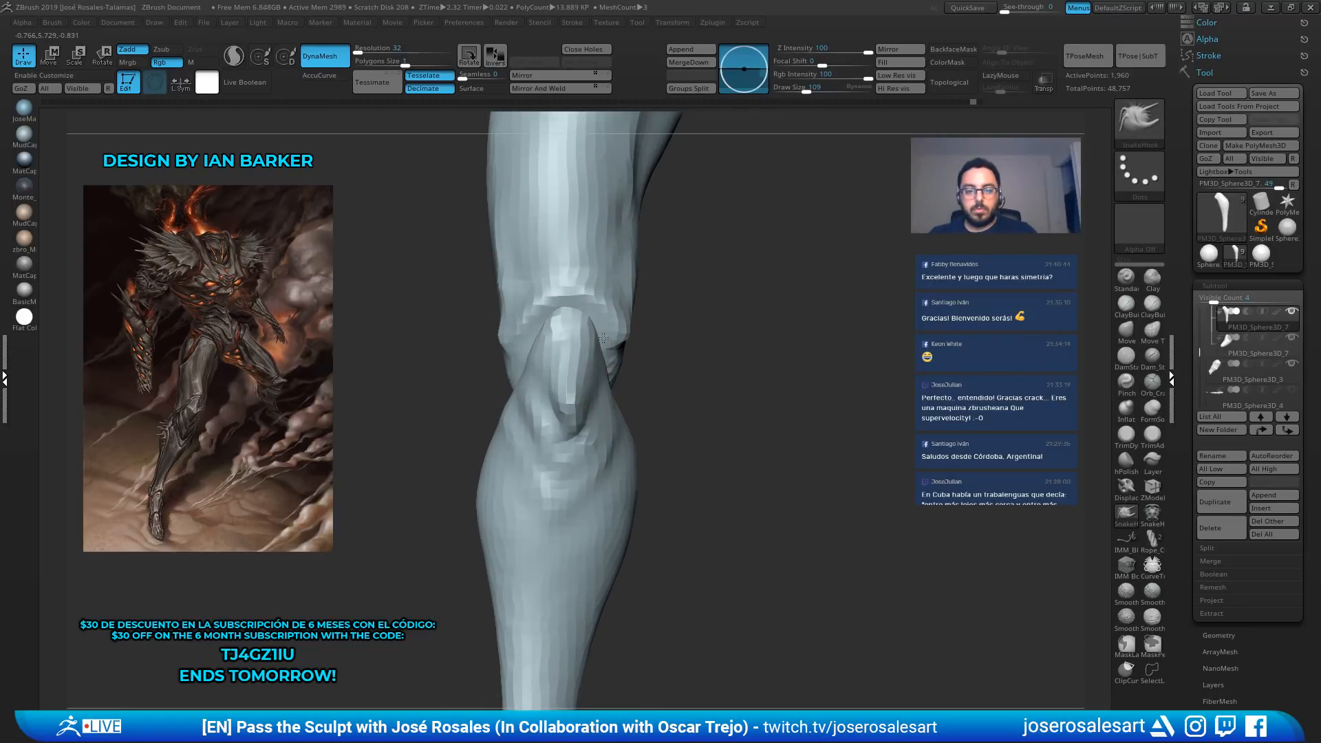
{"action": "right_click_drag", "start_coordinate": [514, 349], "coordinate": [583, 331]}
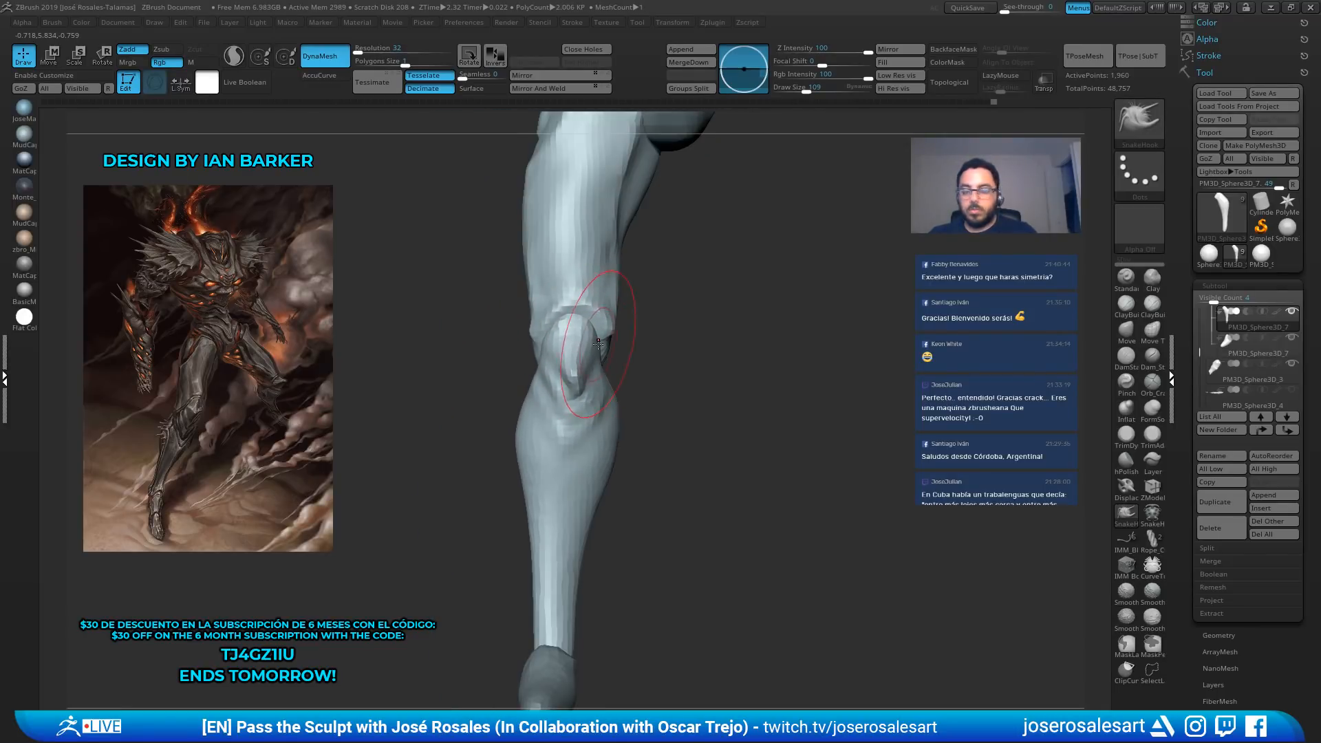
Refine the knee contour with SnakeHook at draw size 77 and smooth the kneecap
{"action": "key", "text": "s"}
{"action": "left_click_drag", "start_coordinate": [598, 344], "coordinate": [593, 341]}
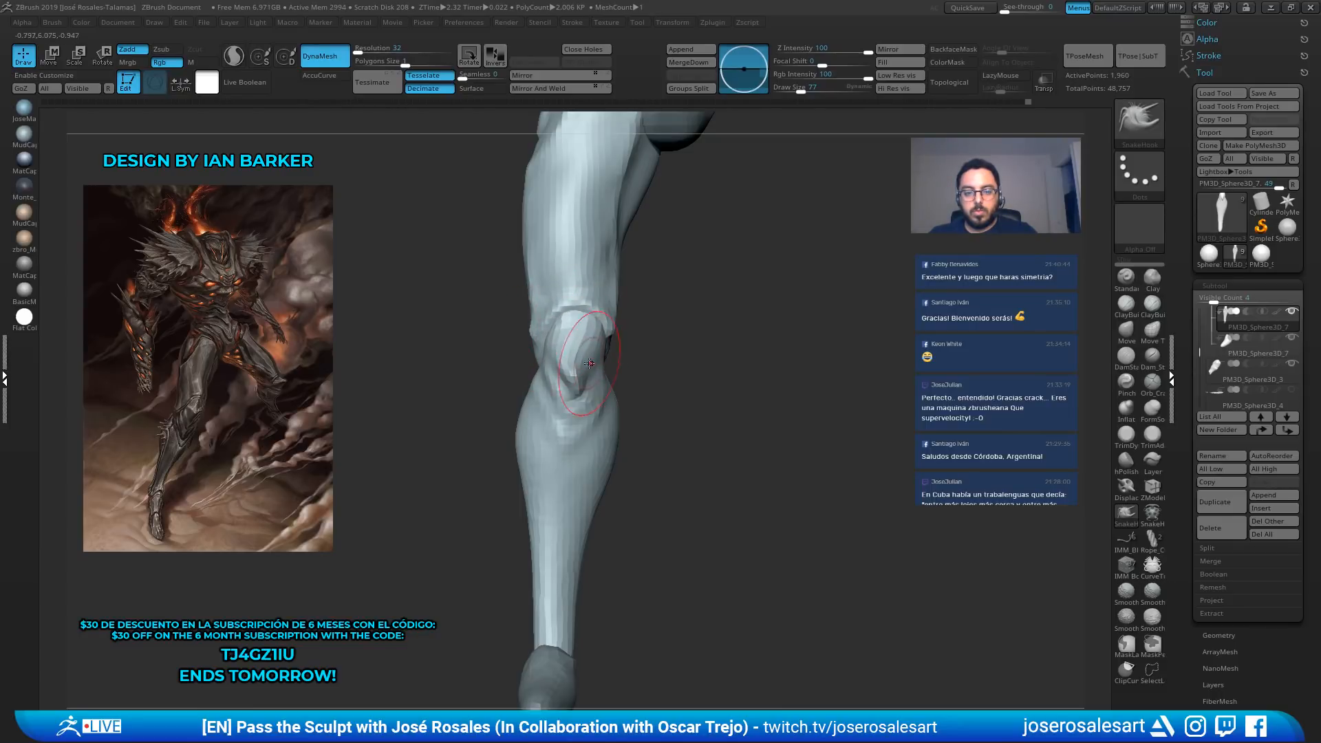
{"action": "right_click_drag", "start_coordinate": [570, 360], "coordinate": [573, 385], "text": "ctrl"}
{"action": "right_click_drag", "start_coordinate": [573, 386], "coordinate": [529, 379]}
{"action": "left_click_drag", "start_coordinate": [591, 323], "coordinate": [600, 348], "text": "shift"}
{"action": "right_click_drag", "start_coordinate": [540, 351], "coordinate": [584, 350]}
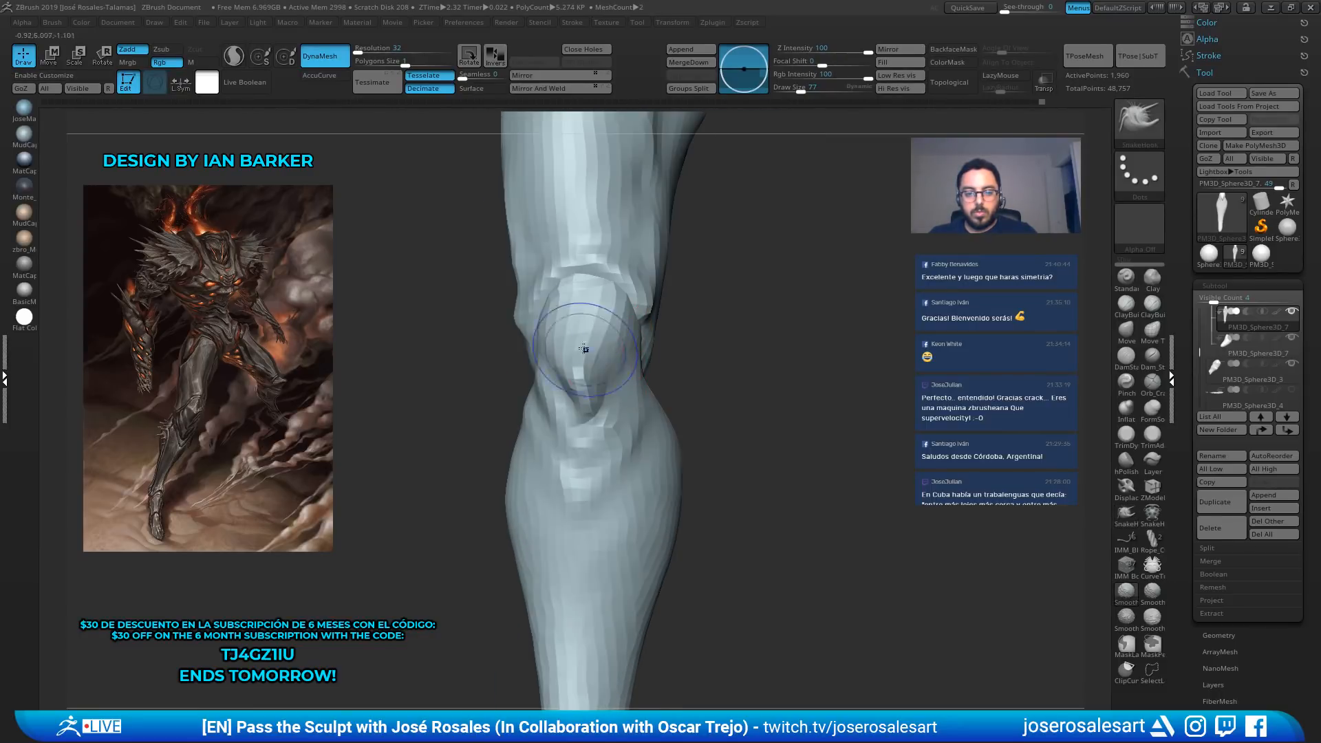
{"action": "mouse_move", "coordinate": [584, 351]}
{"action": "left_mouse_down", "text": "shift"}
{"action": "mouse_move", "coordinate": [616, 375]}
{"action": "mouse_move", "coordinate": [619, 348]}
{"action": "left_mouse_up", "text": "shift"}
Set the ClayBuildup draw size to 48, then select the thigh and rotate it about 13.8° to swing its knee end back
{"action": "right_click_drag", "start_coordinate": [669, 342], "coordinate": [671, 313], "text": "ctrl"}
{"action": "mouse_move", "coordinate": [671, 313]}
{"action": "right_mouse_down"}
{"action": "mouse_move", "coordinate": [734, 374]}
{"action": "mouse_move", "coordinate": [697, 309]}
{"action": "right_mouse_up"}
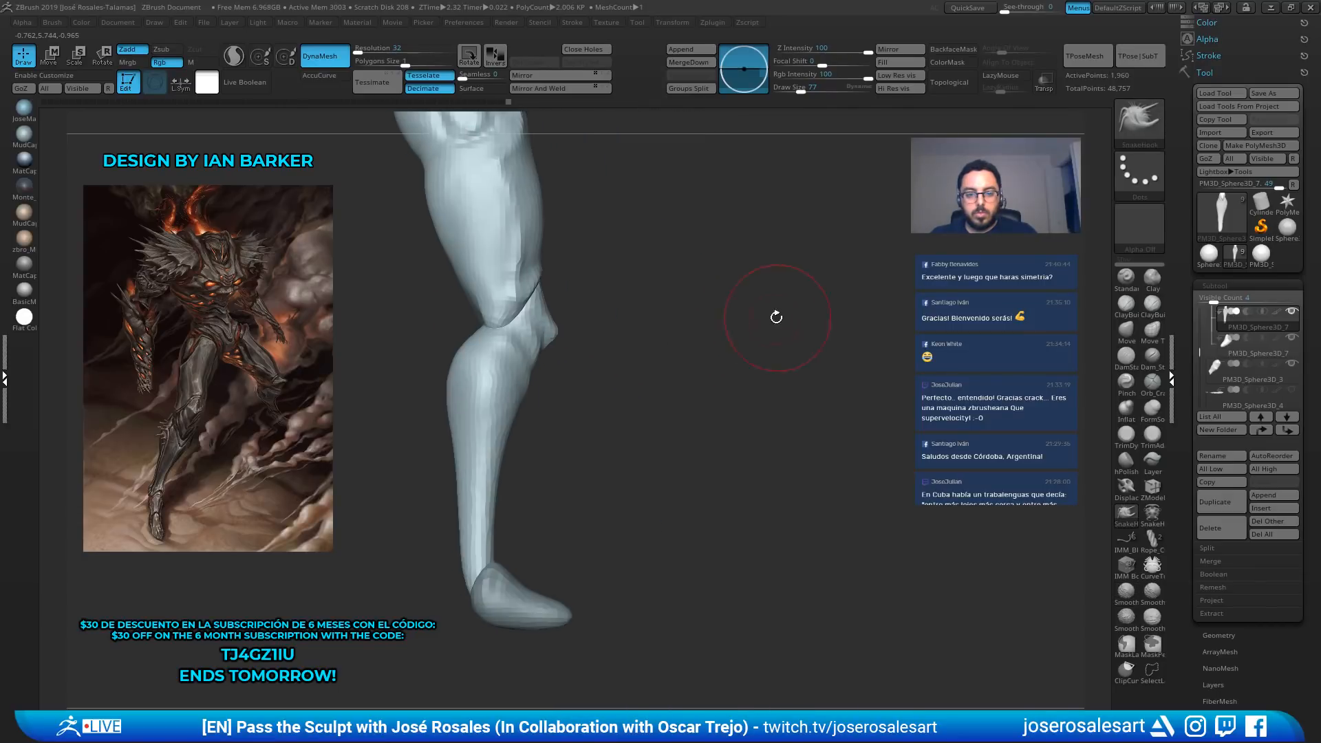
{"action": "right_click_drag", "start_coordinate": [775, 316], "coordinate": [670, 324], "text": "ctrl"}
{"action": "right_click_drag", "start_coordinate": [669, 323], "coordinate": [602, 418], "text": "alt"}
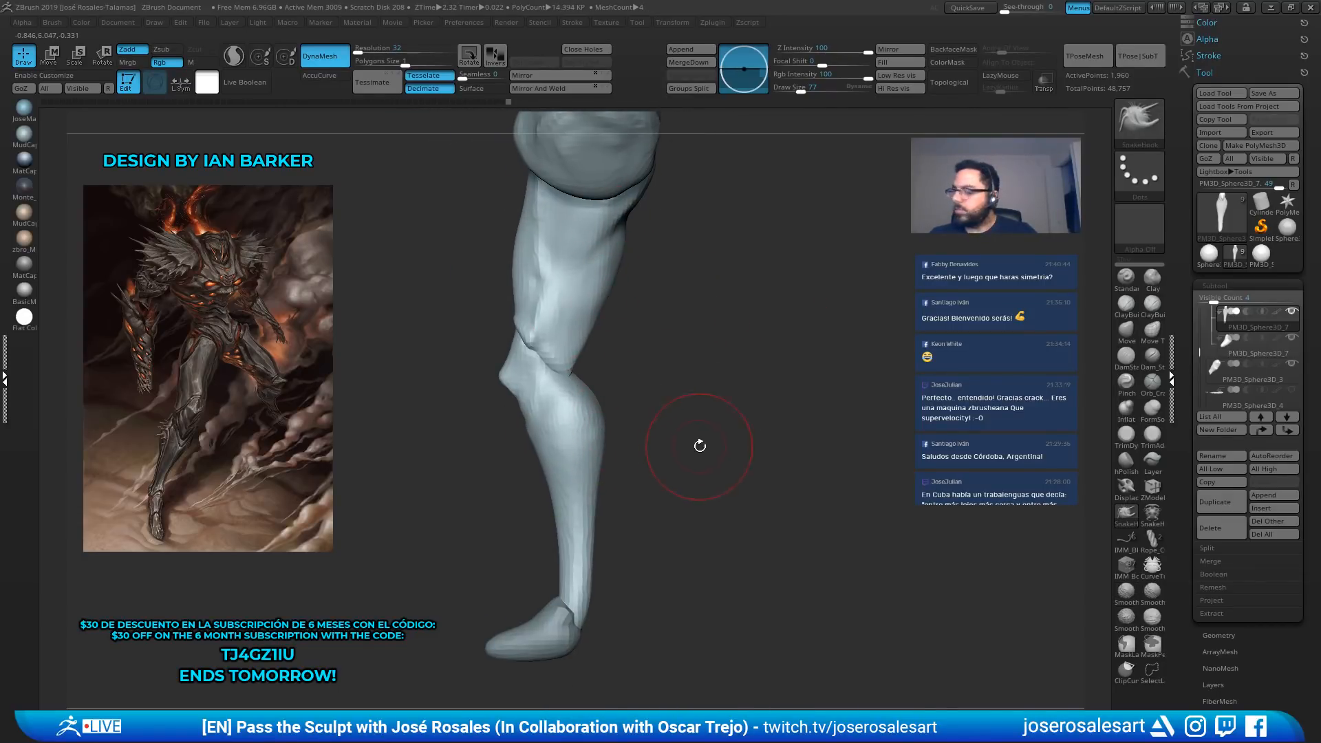
{"action": "right_click_drag", "start_coordinate": [700, 445], "coordinate": [602, 497]}
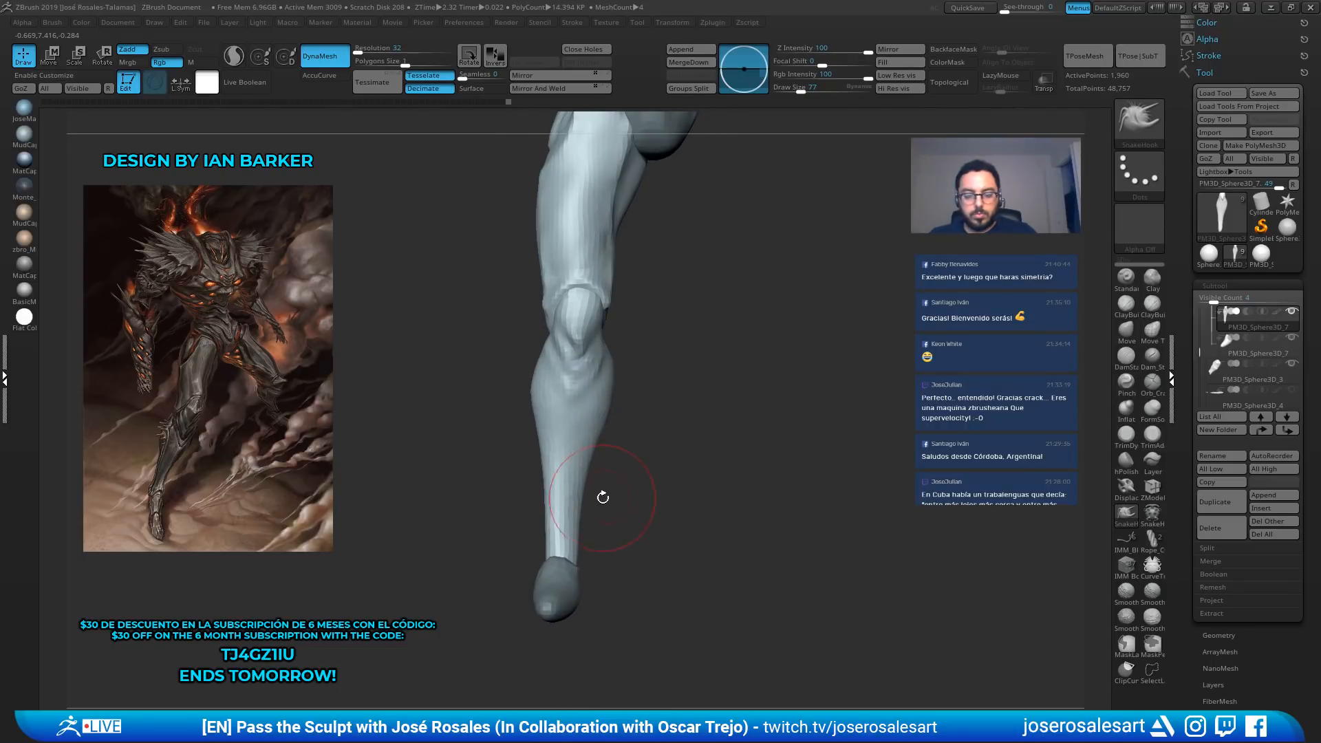
{"action": "key", "text": "1"}
{"action": "key", "text": "s"}
{"action": "left_click_drag", "start_coordinate": [655, 481], "coordinate": [649, 482]}
{"action": "mouse_move", "coordinate": [651, 480]}
{"action": "right_mouse_down", "text": "ctrl"}
{"action": "mouse_move", "coordinate": [653, 392]}
{"action": "mouse_move", "coordinate": [645, 492]}
{"action": "right_mouse_up", "text": "ctrl"}
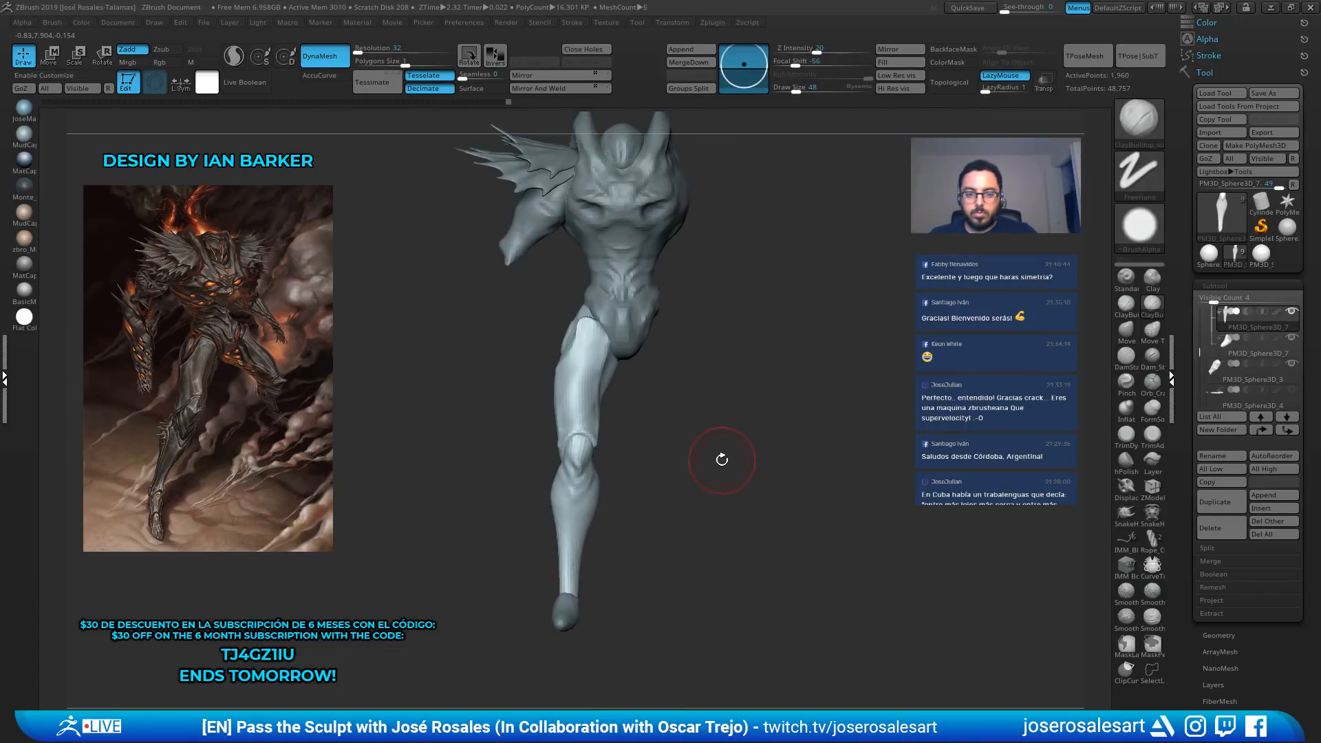
{"action": "right_click_drag", "start_coordinate": [722, 459], "coordinate": [633, 456]}
{"action": "left_click", "coordinate": [609, 372], "text": "alt"}
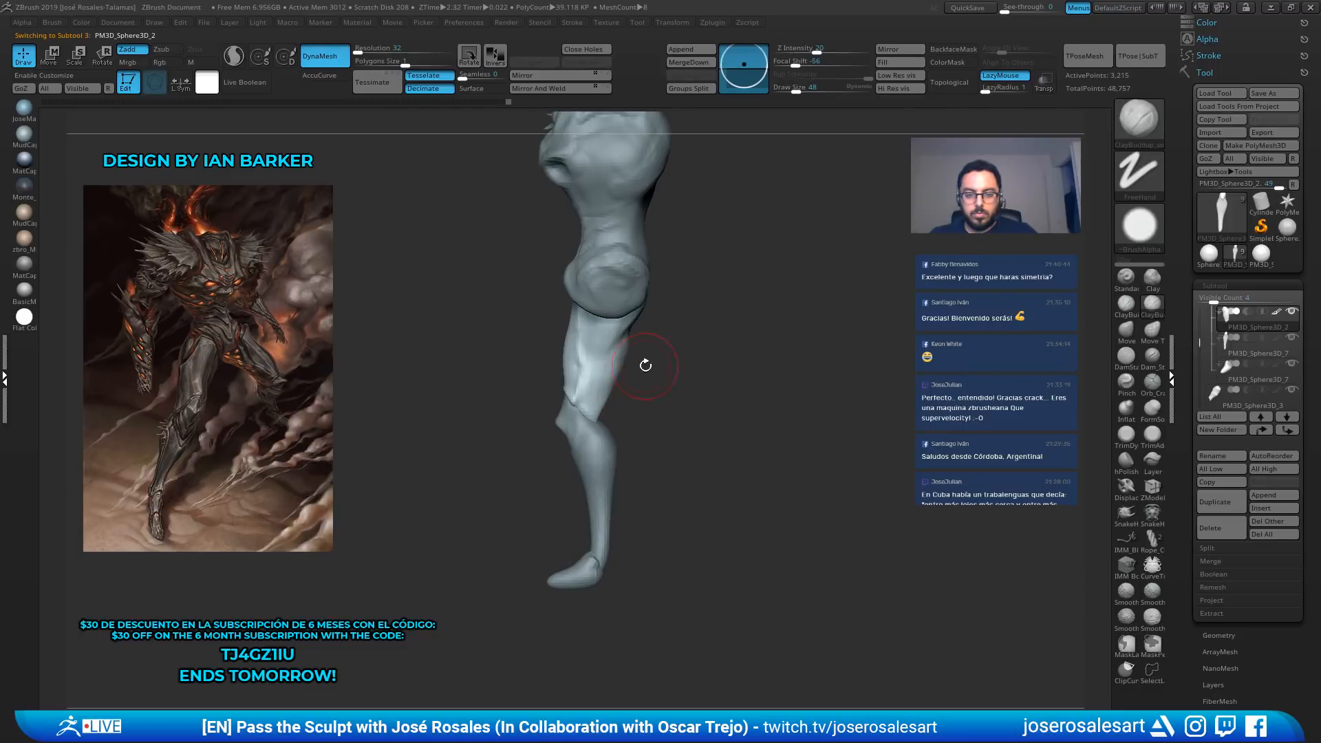
{"action": "right_click_drag", "start_coordinate": [645, 365], "coordinate": [722, 325]}
{"action": "key", "text": "e"}
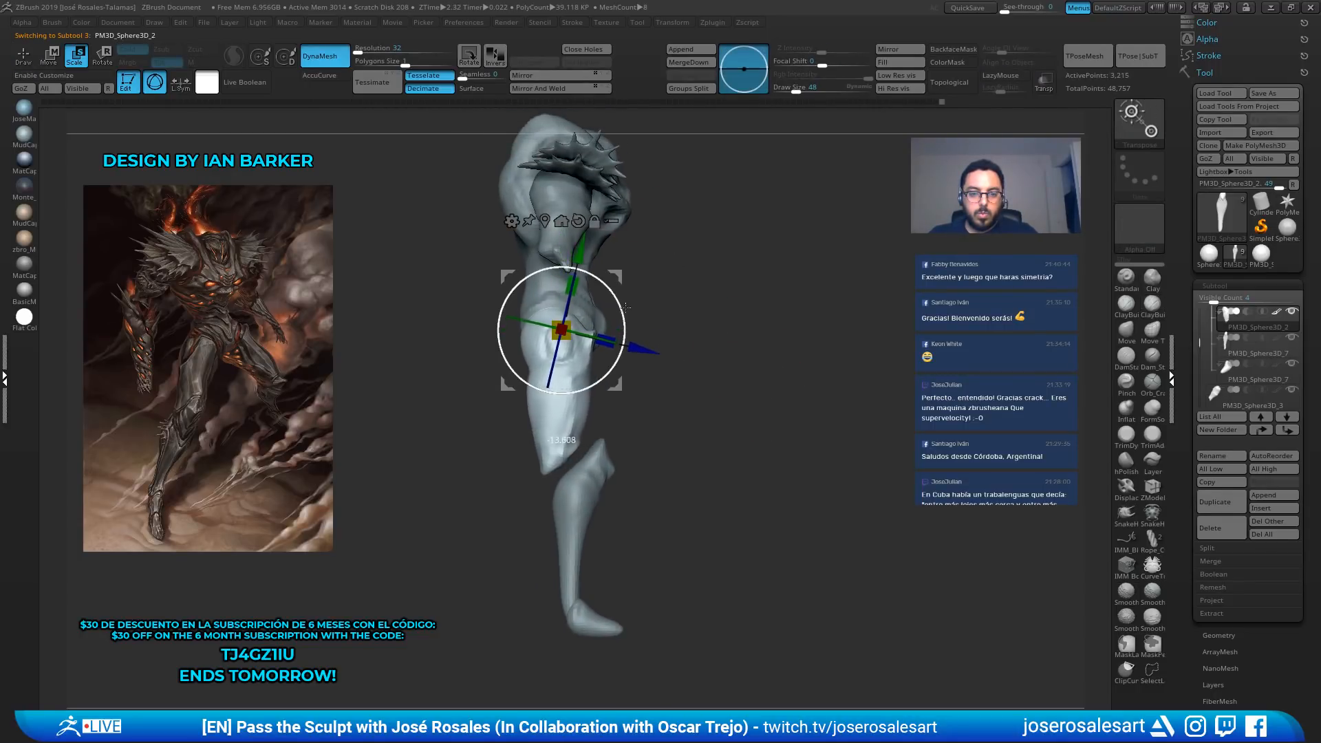
Select the lower leg and move it back to line up with the rotated thigh
{"action": "left_click", "coordinate": [591, 485], "text": "alt"}
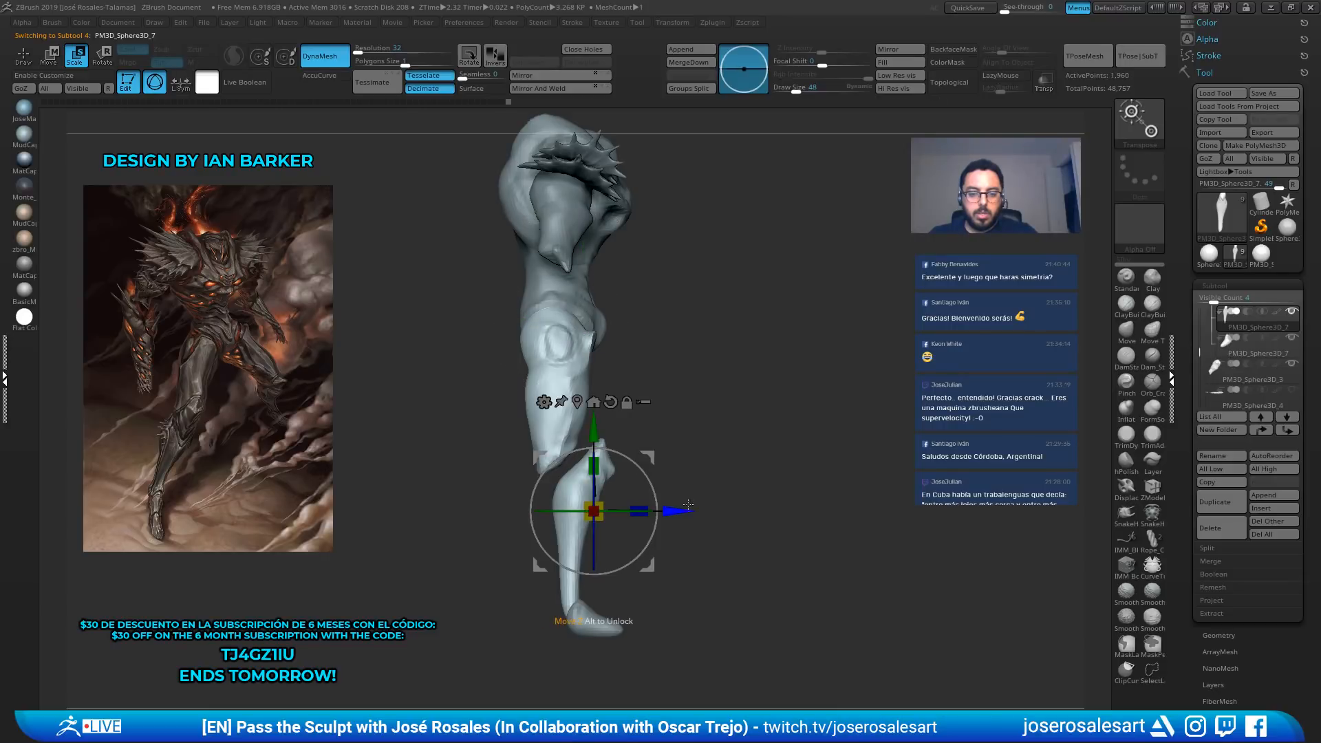
{"action": "left_click_drag", "start_coordinate": [683, 512], "coordinate": [653, 511]}
{"action": "key", "text": "q"}
{"action": "right_click_drag", "start_coordinate": [682, 448], "coordinate": [666, 392], "text": "ctrl"}
{"action": "right_click_drag", "start_coordinate": [666, 393], "coordinate": [598, 380]}
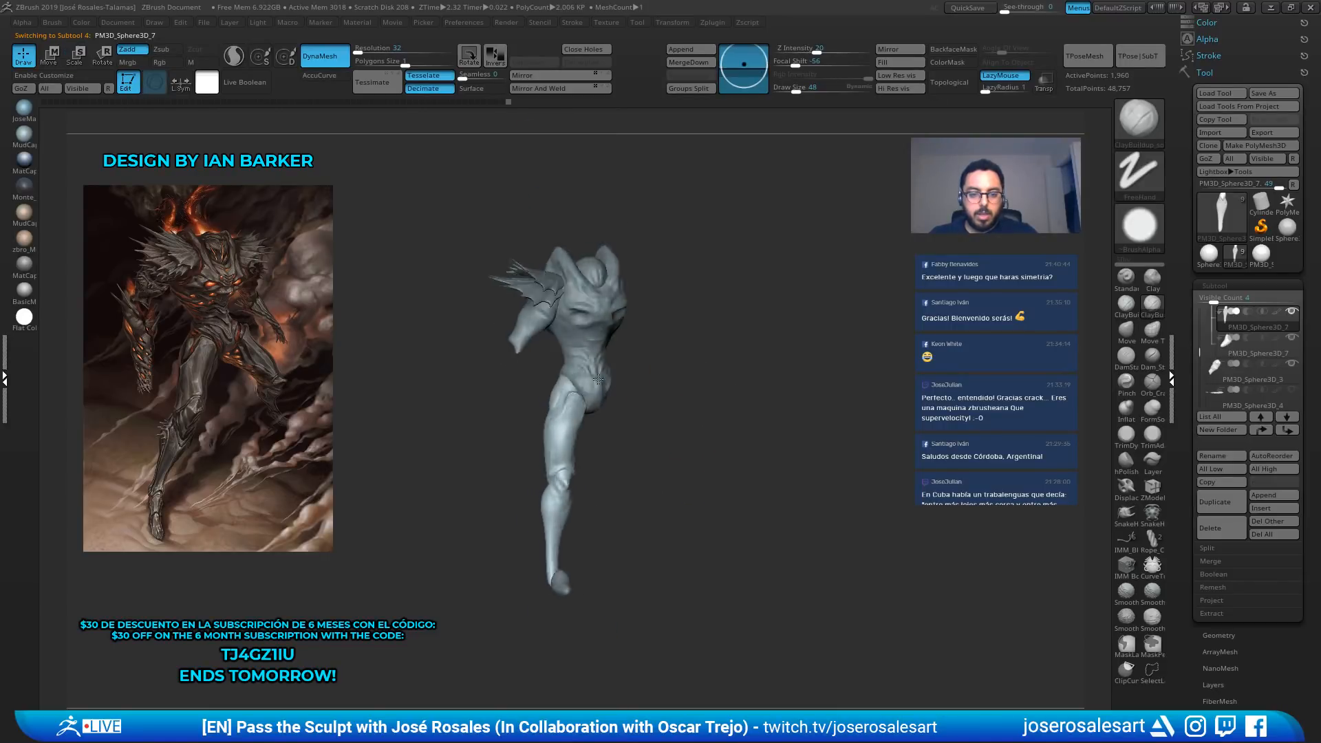
Select the foot and move it back toward the ankle end of the lower leg
{"action": "right_click_drag", "start_coordinate": [679, 418], "coordinate": [668, 367], "text": "alt"}
{"action": "right_click_drag", "start_coordinate": [669, 367], "coordinate": [582, 475]}
{"action": "right_click_drag", "start_coordinate": [582, 475], "coordinate": [583, 392], "text": "alt"}
{"action": "left_click", "coordinate": [552, 580], "text": "alt"}
{"action": "right_click_drag", "start_coordinate": [559, 558], "coordinate": [636, 454]}
{"action": "key", "text": "w"}
{"action": "left_click_drag", "start_coordinate": [674, 528], "coordinate": [634, 530]}
{"action": "key", "text": "q"}
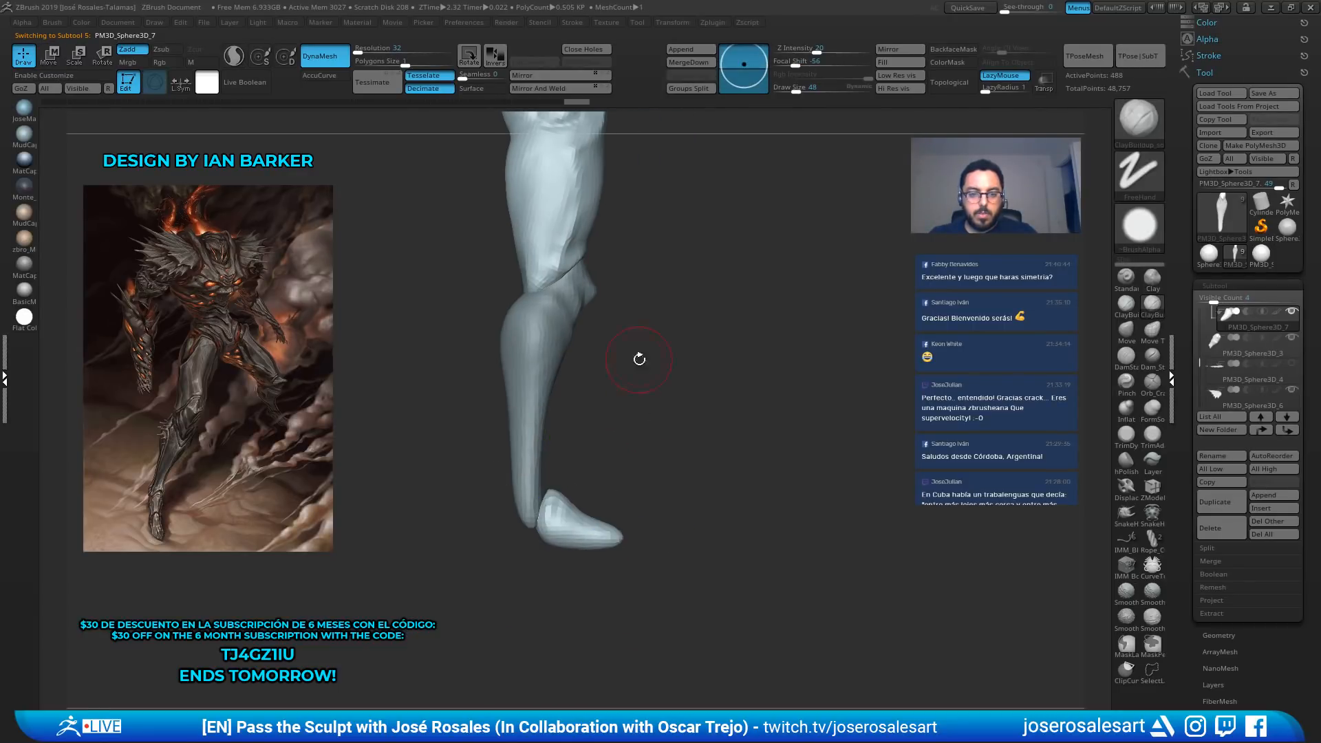
Tilt the lower leg so its ankle swings back, and shift it back under the knee by about 0.16
{"action": "right_click_drag", "start_coordinate": [640, 358], "coordinate": [660, 448], "text": "alt"}
{"action": "left_click", "coordinate": [556, 447], "text": "alt"}
{"action": "key", "text": "w"}
{"action": "left_click_drag", "start_coordinate": [664, 446], "coordinate": [677, 446]}
{"action": "key", "text": "q"}
{"action": "mouse_move", "coordinate": [708, 419]}
{"action": "right_mouse_down"}
{"action": "mouse_move", "coordinate": [628, 421]}
{"action": "mouse_move", "coordinate": [643, 443]}
{"action": "mouse_move", "coordinate": [699, 378]}
{"action": "mouse_move", "coordinate": [657, 328]}
{"action": "right_mouse_up"}
{"action": "key", "text": "w"}
{"action": "left_click_drag", "start_coordinate": [585, 325], "coordinate": [585, 322]}
{"action": "right_click_drag", "start_coordinate": [597, 333], "coordinate": [680, 385]}
{"action": "left_click_drag", "start_coordinate": [673, 409], "coordinate": [642, 413]}
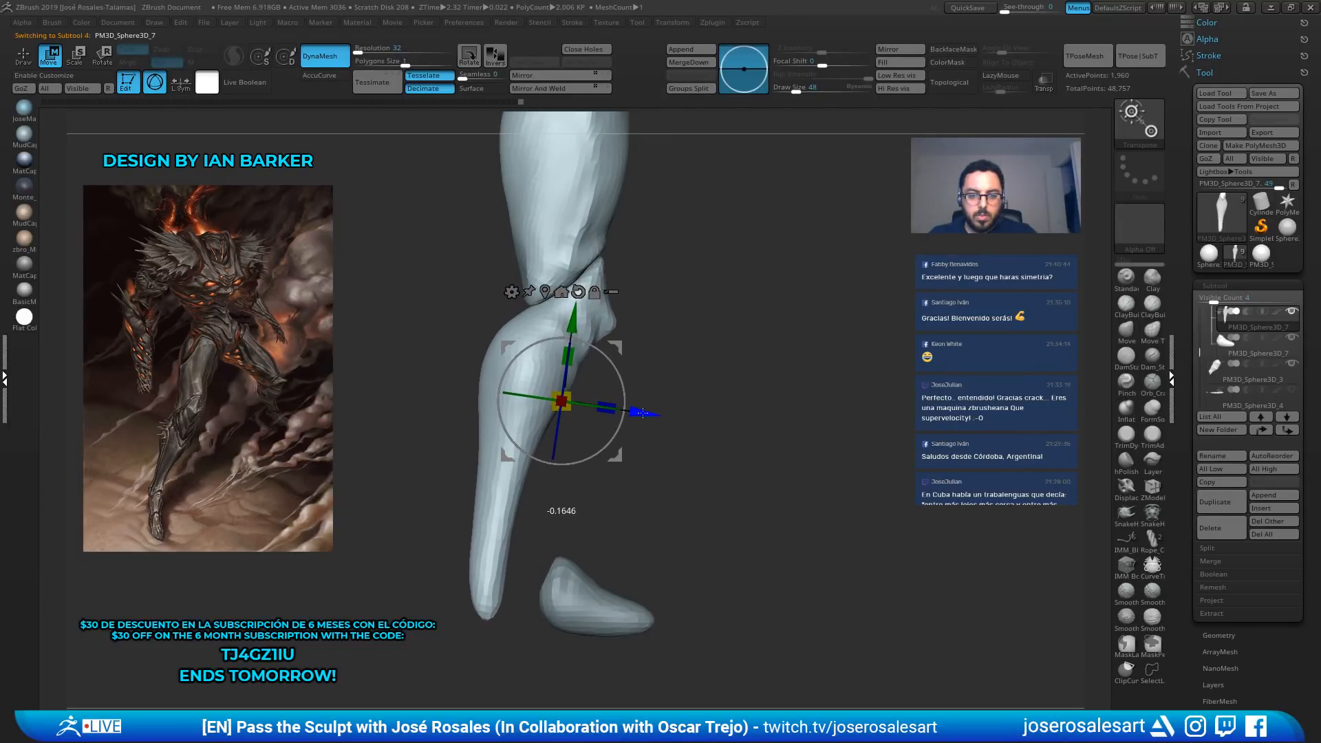
{"action": "key", "text": "q"}
Select the foot and move it back beneath the tilted ankle
{"action": "mouse_move", "coordinate": [647, 418]}
{"action": "right_mouse_down"}
{"action": "mouse_move", "coordinate": [599, 440]}
{"action": "mouse_move", "coordinate": [705, 523]}
{"action": "right_mouse_up"}
{"action": "left_click", "coordinate": [727, 578], "text": "alt"}
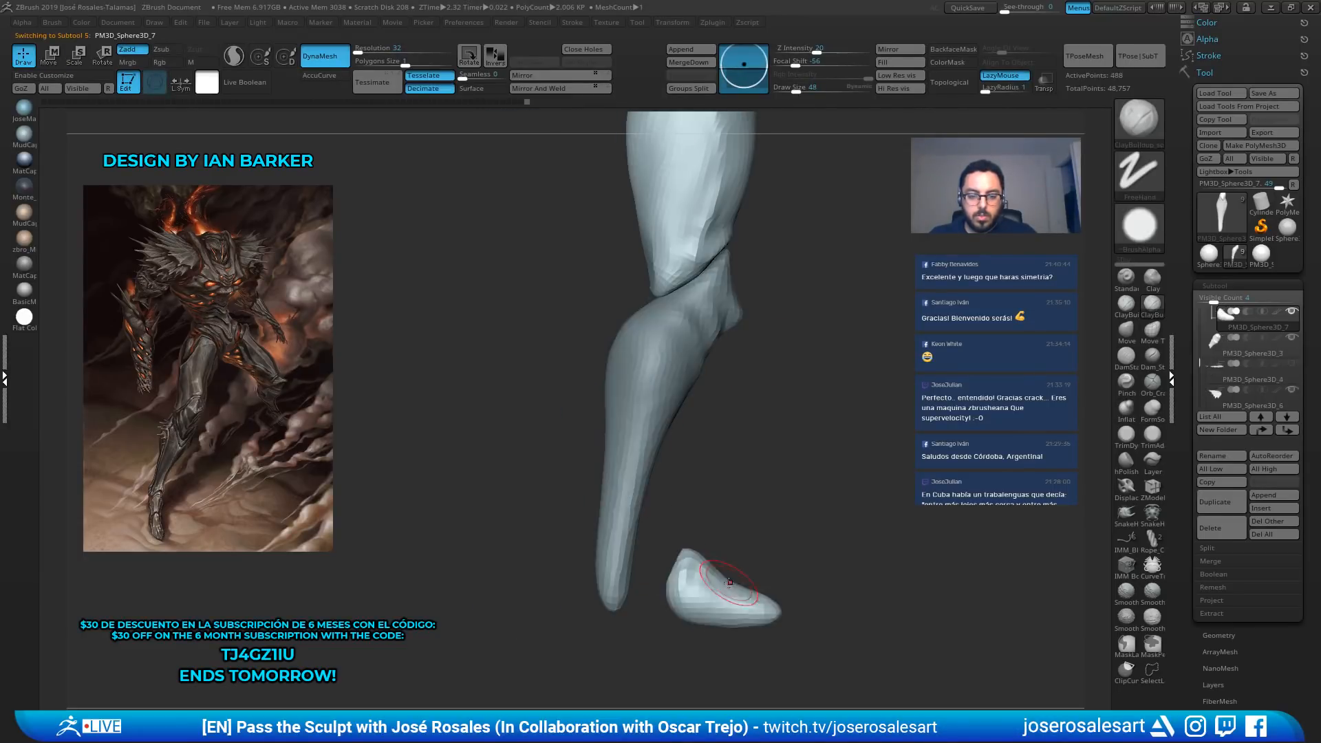
{"action": "right_click_drag", "start_coordinate": [797, 565], "coordinate": [726, 462], "text": "alt"}
{"action": "key", "text": "w"}
{"action": "left_click_drag", "start_coordinate": [691, 487], "coordinate": [637, 487]}
{"action": "mouse_move", "coordinate": [716, 358]}
{"action": "right_mouse_down"}
{"action": "mouse_move", "coordinate": [663, 318]}
{"action": "mouse_move", "coordinate": [516, 414]}
{"action": "mouse_move", "coordinate": [575, 422]}
{"action": "mouse_move", "coordinate": [637, 462]}
{"action": "right_mouse_up"}
{"action": "key", "text": "q"}
Adjust the lower leg's calf contour with SnakeHook at draw size 163, and switch to ClayBuildup at draw size 58
{"action": "left_click", "coordinate": [575, 422], "text": "alt"}
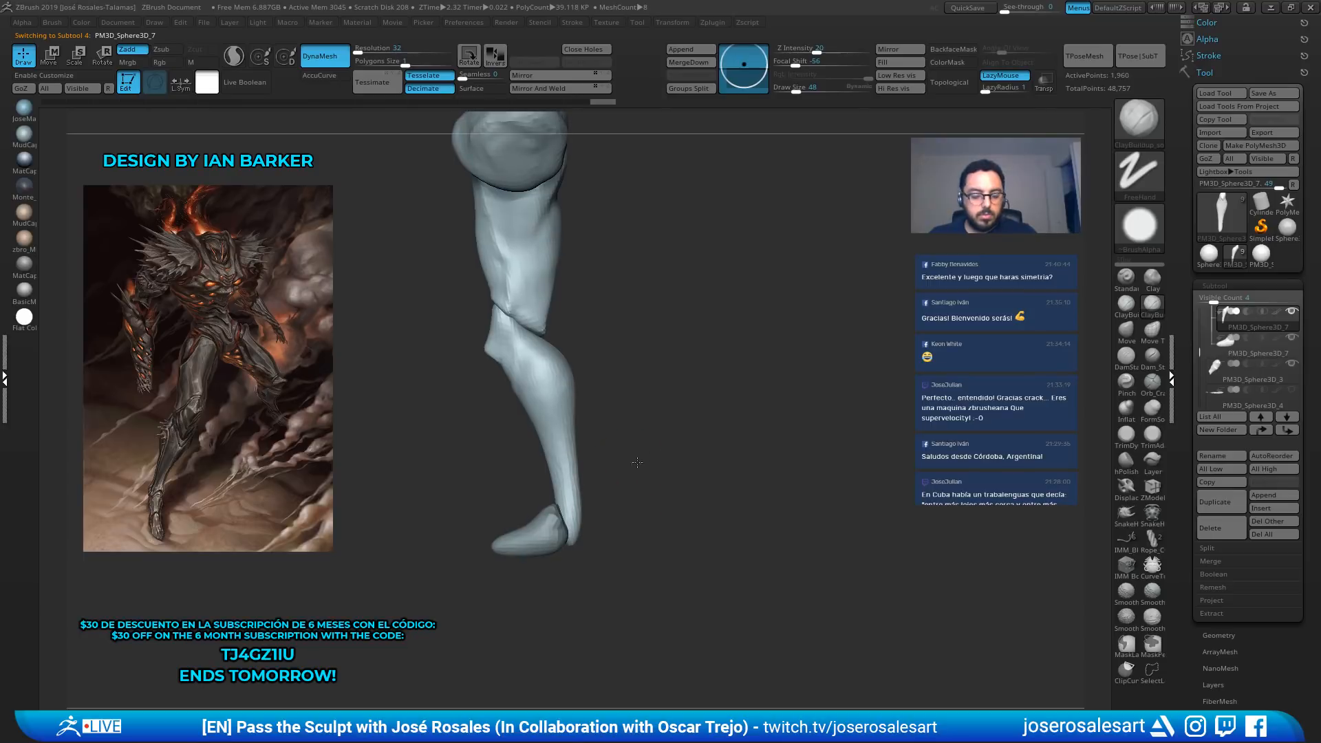
{"action": "key", "text": "b"}
{"action": "key", "text": "s"}
{"action": "key", "text": "h"}
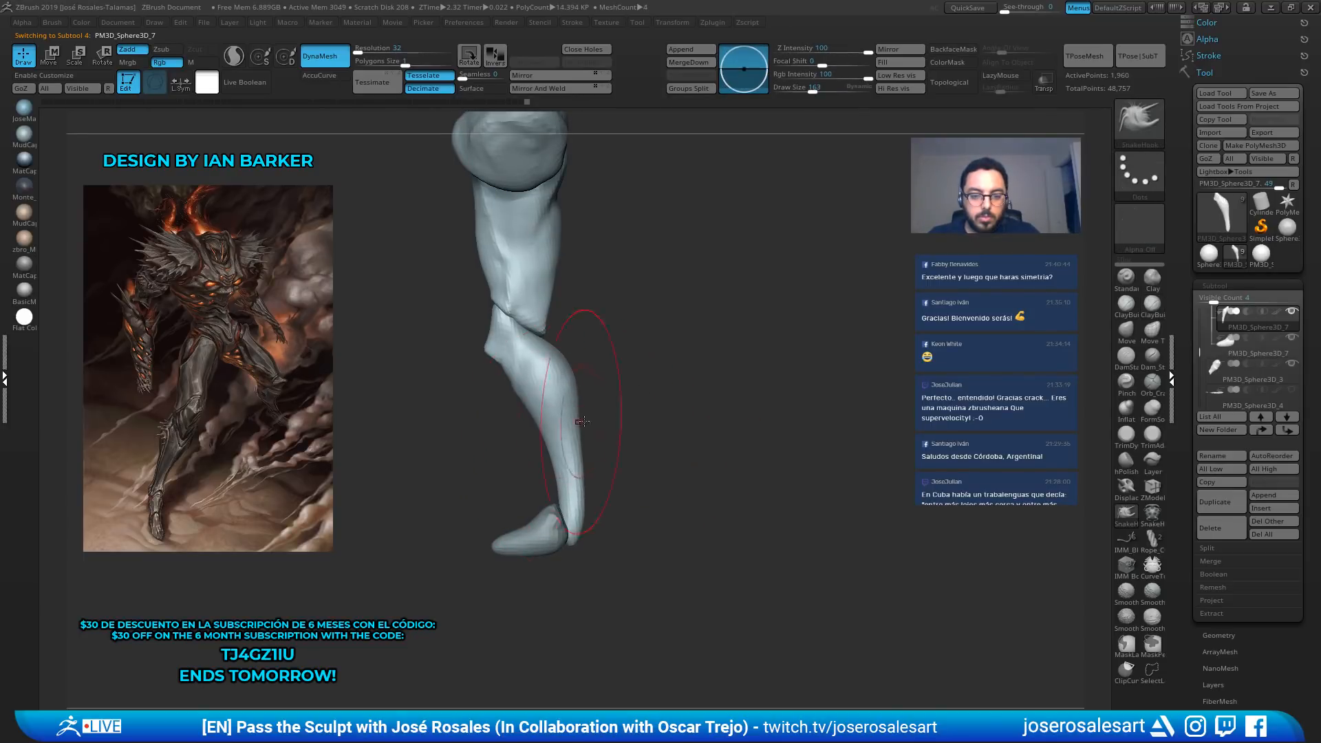
{"action": "mouse_move", "coordinate": [583, 421]}
{"action": "right_mouse_down"}
{"action": "mouse_move", "coordinate": [534, 431]}
{"action": "mouse_move", "coordinate": [610, 396]}
{"action": "right_mouse_up"}
{"action": "key", "text": "b"}
{"action": "key", "text": "c"}
{"action": "key", "text": "b"}
{"action": "key", "text": "s"}
{"action": "left_click_drag", "start_coordinate": [612, 395], "coordinate": [607, 390]}
Select the foot and slide it sideways to center it under the ankle in the front view
{"action": "mouse_move", "coordinate": [617, 350]}
{"action": "right_mouse_down"}
{"action": "mouse_move", "coordinate": [583, 393]}
{"action": "mouse_move", "coordinate": [571, 371]}
{"action": "mouse_move", "coordinate": [603, 475]}
{"action": "right_mouse_up"}
{"action": "left_click", "coordinate": [590, 548], "text": "alt"}
{"action": "right_click_drag", "start_coordinate": [590, 548], "coordinate": [585, 492], "text": "alt"}
{"action": "key", "text": "w"}
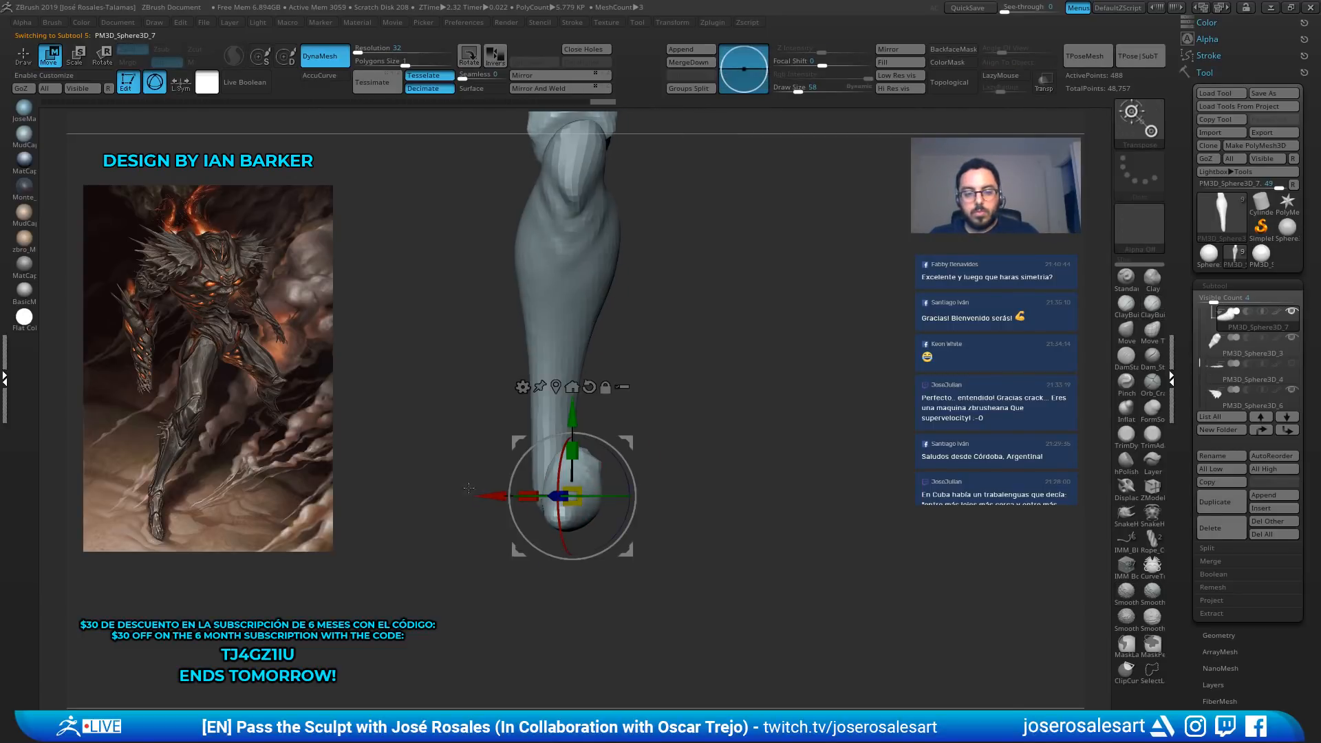
{"action": "left_click_drag", "start_coordinate": [488, 495], "coordinate": [468, 494]}
{"action": "mouse_move", "coordinate": [605, 406]}
{"action": "right_mouse_down"}
{"action": "mouse_move", "coordinate": [648, 400]}
{"action": "mouse_move", "coordinate": [636, 296]}
{"action": "mouse_move", "coordinate": [691, 310]}
{"action": "mouse_move", "coordinate": [695, 392]}
{"action": "mouse_move", "coordinate": [677, 315]}
{"action": "right_mouse_up"}
{"action": "key", "text": "q"}
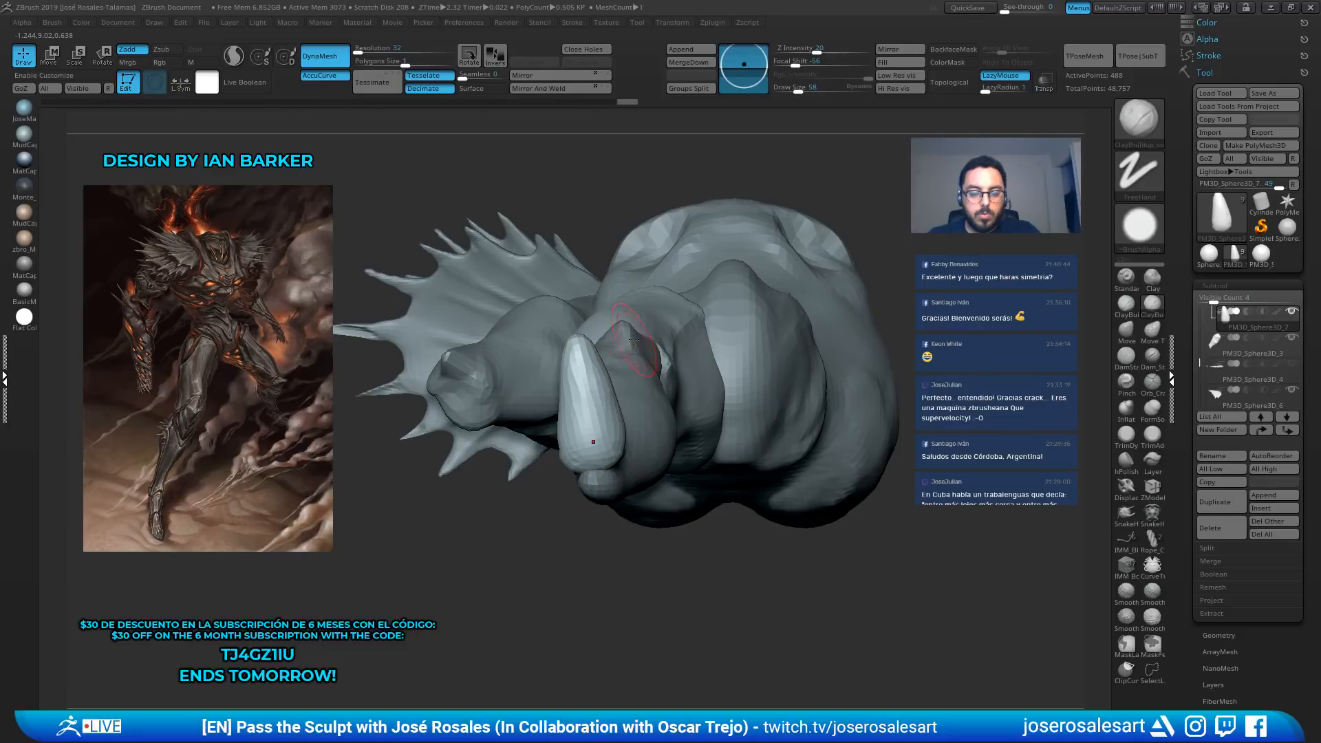
Isolate the foot and shape its outline seen from below with the Move brush at draw size 58
{"action": "right_click_drag", "start_coordinate": [634, 340], "coordinate": [631, 578]}
{"action": "key", "text": "shift+s"}
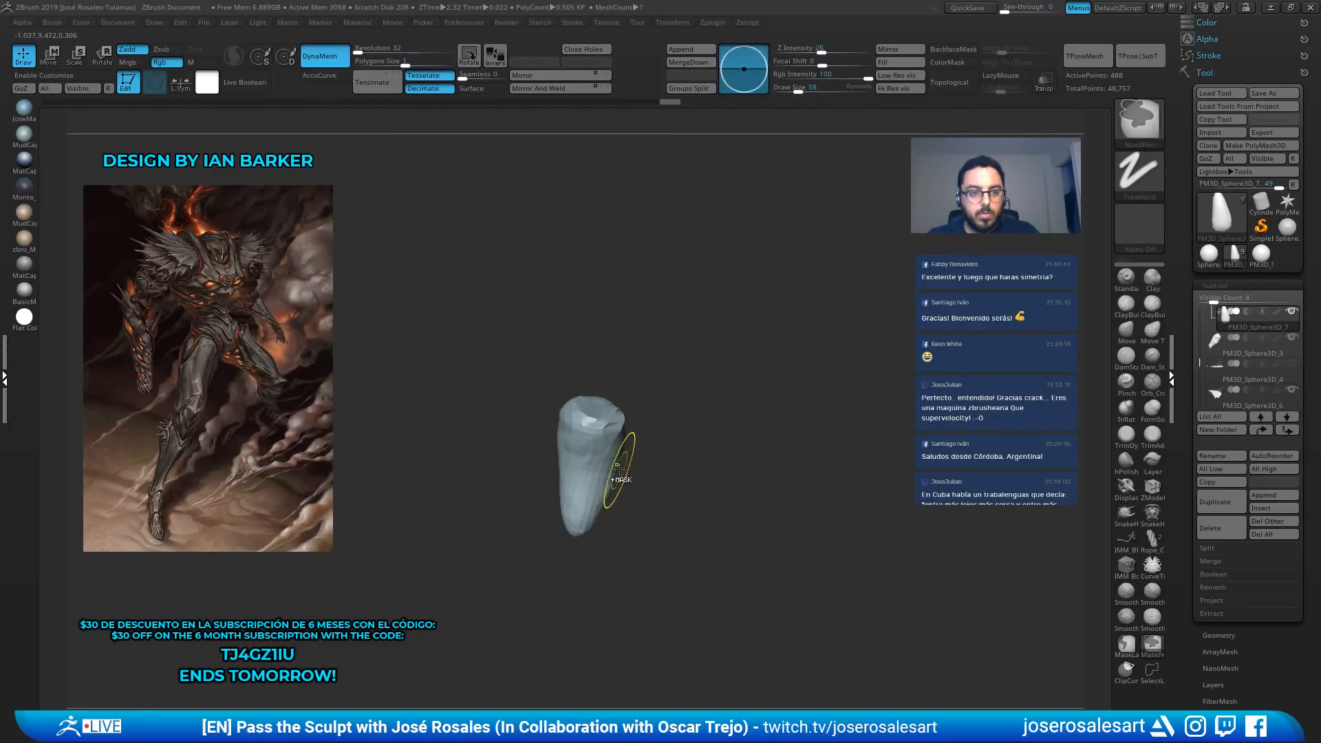
{"action": "key", "text": "b"}
{"action": "key", "text": "m"}
{"action": "key", "text": "v"}
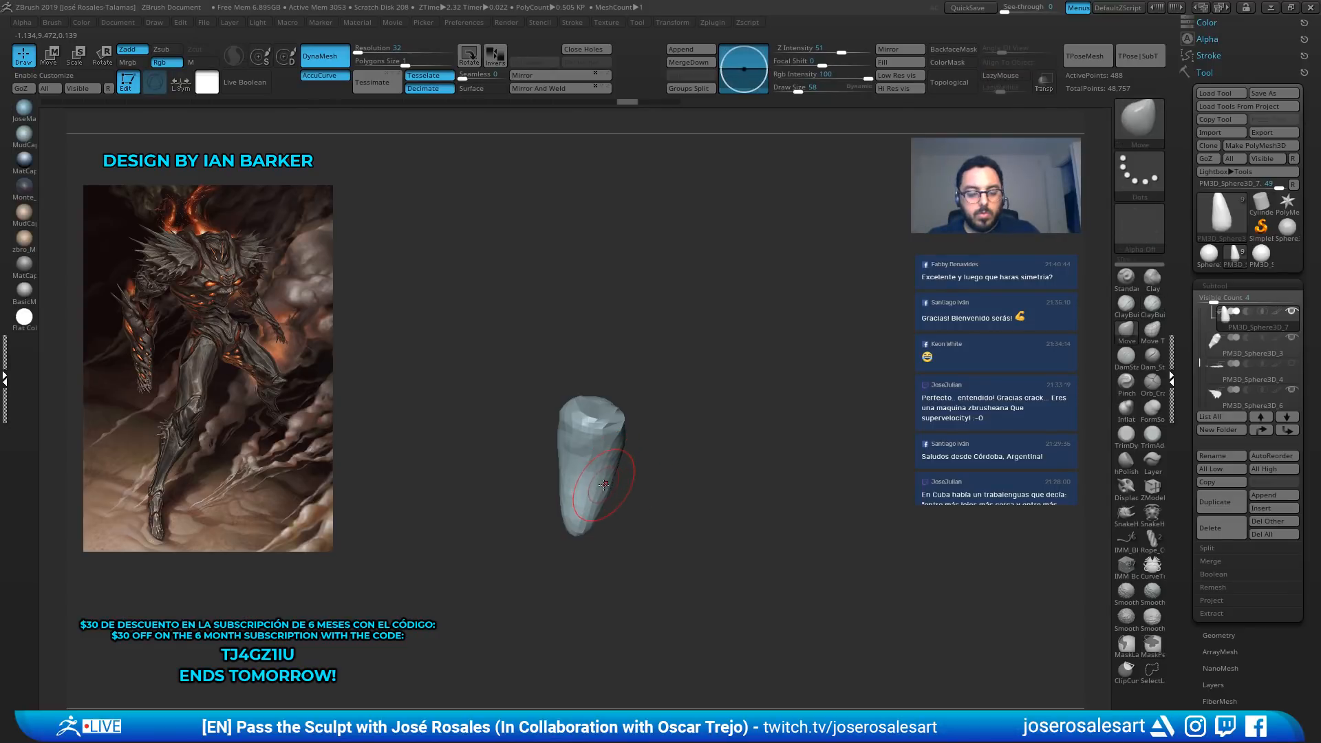
{"action": "left_click_drag", "start_coordinate": [554, 486], "coordinate": [589, 179]}
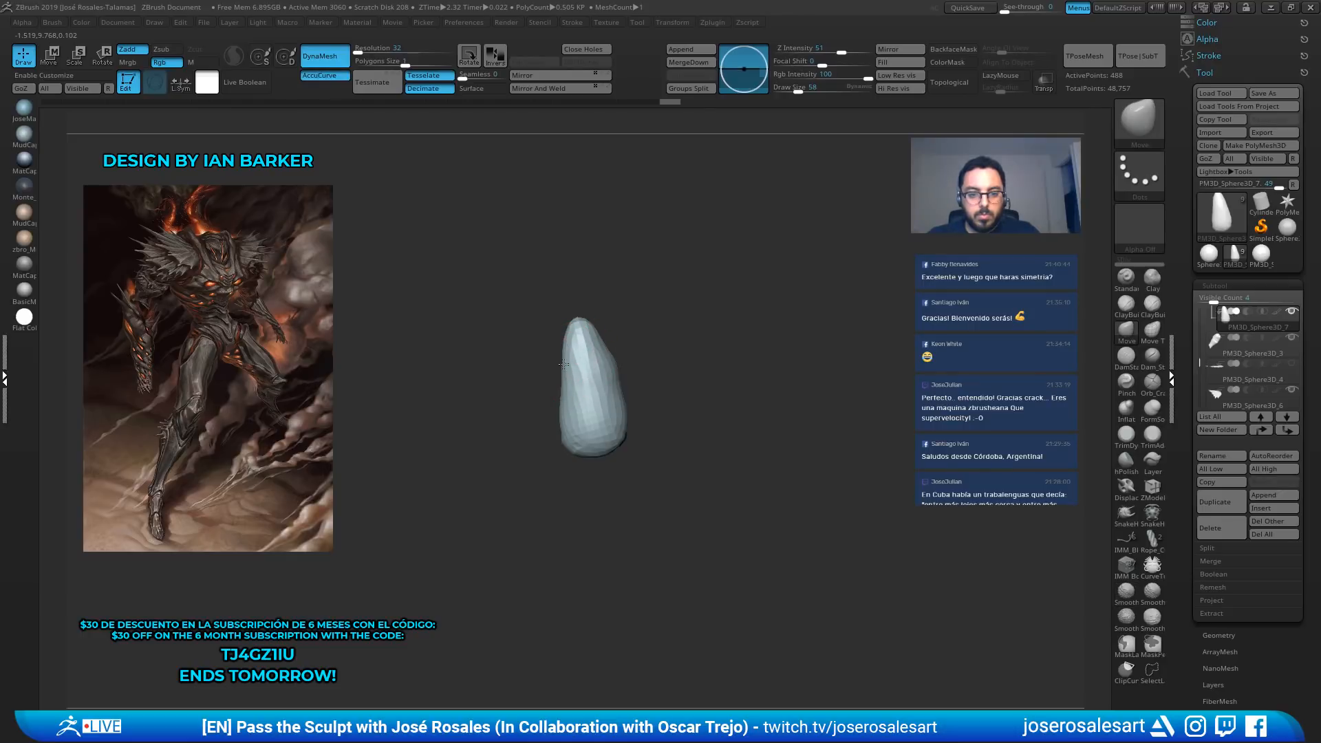
{"action": "mouse_move", "coordinate": [568, 365]}
{"action": "left_mouse_down"}
{"action": "mouse_move", "coordinate": [552, 373]}
{"action": "mouse_move", "coordinate": [575, 299]}
{"action": "left_mouse_up"}
Pull the foot's ankle and toe ends into shape with the SnakeHook brush at a smaller size
{"action": "key", "text": "b"}
{"action": "key", "text": "s"}
{"action": "key", "text": "h"}
{"action": "key", "text": "bracketleft"}
{"action": "mouse_move", "coordinate": [585, 468]}
{"action": "left_mouse_down"}
{"action": "mouse_move", "coordinate": [575, 478]}
{"action": "mouse_move", "coordinate": [560, 413]}
{"action": "mouse_move", "coordinate": [612, 530]}
{"action": "mouse_move", "coordinate": [560, 460]}
{"action": "left_mouse_up"}
{"action": "left_click_drag", "start_coordinate": [646, 448], "coordinate": [621, 477]}
{"action": "mouse_move", "coordinate": [648, 419]}
{"action": "left_mouse_down"}
{"action": "mouse_move", "coordinate": [681, 422]}
{"action": "mouse_move", "coordinate": [673, 378]}
{"action": "mouse_move", "coordinate": [651, 392]}
{"action": "mouse_move", "coordinate": [701, 397]}
{"action": "left_mouse_up"}
Build up the form of the foot with ClayBuildup strokes at draw size 51
{"action": "key", "text": "b"}
{"action": "key", "text": "c"}
{"action": "key", "text": "b"}
{"action": "left_click_drag", "start_coordinate": [690, 452], "coordinate": [735, 425]}
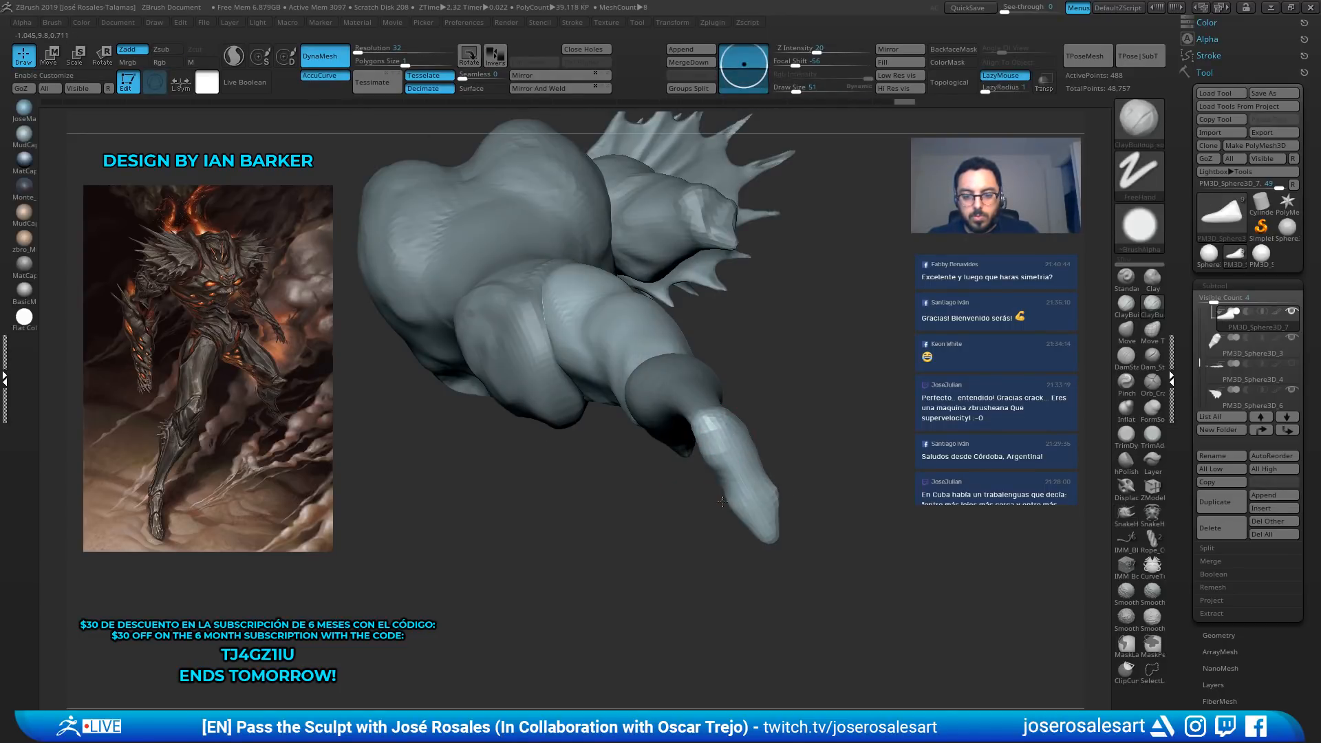
{"action": "mouse_move", "coordinate": [722, 502]}
{"action": "left_mouse_down"}
{"action": "mouse_move", "coordinate": [713, 486]}
{"action": "mouse_move", "coordinate": [757, 484]}
{"action": "mouse_move", "coordinate": [725, 450]}
{"action": "mouse_move", "coordinate": [729, 419]}
{"action": "mouse_move", "coordinate": [713, 474]}
{"action": "mouse_move", "coordinate": [770, 493]}
{"action": "mouse_move", "coordinate": [793, 477]}
{"action": "mouse_move", "coordinate": [783, 449]}
{"action": "mouse_move", "coordinate": [730, 451]}
{"action": "mouse_move", "coordinate": [761, 455]}
{"action": "left_mouse_up"}
Select the lower leg and build up the shin and ankle above the foot with ClayBuildup at draw size 51
{"action": "left_click", "coordinate": [762, 426], "text": "alt"}
{"action": "mouse_move", "coordinate": [750, 450]}
{"action": "left_mouse_down"}
{"action": "mouse_move", "coordinate": [732, 473]}
{"action": "mouse_move", "coordinate": [768, 430]}
{"action": "left_mouse_up"}
{"action": "left_click_drag", "start_coordinate": [794, 451], "coordinate": [751, 454]}
{"action": "mouse_move", "coordinate": [850, 446]}
{"action": "left_mouse_down"}
{"action": "mouse_move", "coordinate": [813, 448]}
{"action": "mouse_move", "coordinate": [853, 451]}
{"action": "left_mouse_up"}
{"action": "mouse_move", "coordinate": [886, 447]}
{"action": "left_mouse_down"}
{"action": "mouse_move", "coordinate": [841, 441]}
{"action": "mouse_move", "coordinate": [846, 430]}
{"action": "left_mouse_up"}
{"action": "right_click_drag", "start_coordinate": [845, 428], "coordinate": [855, 417]}
{"action": "left_click_drag", "start_coordinate": [856, 417], "coordinate": [877, 459]}
{"action": "right_click_drag", "start_coordinate": [857, 438], "coordinate": [883, 432]}
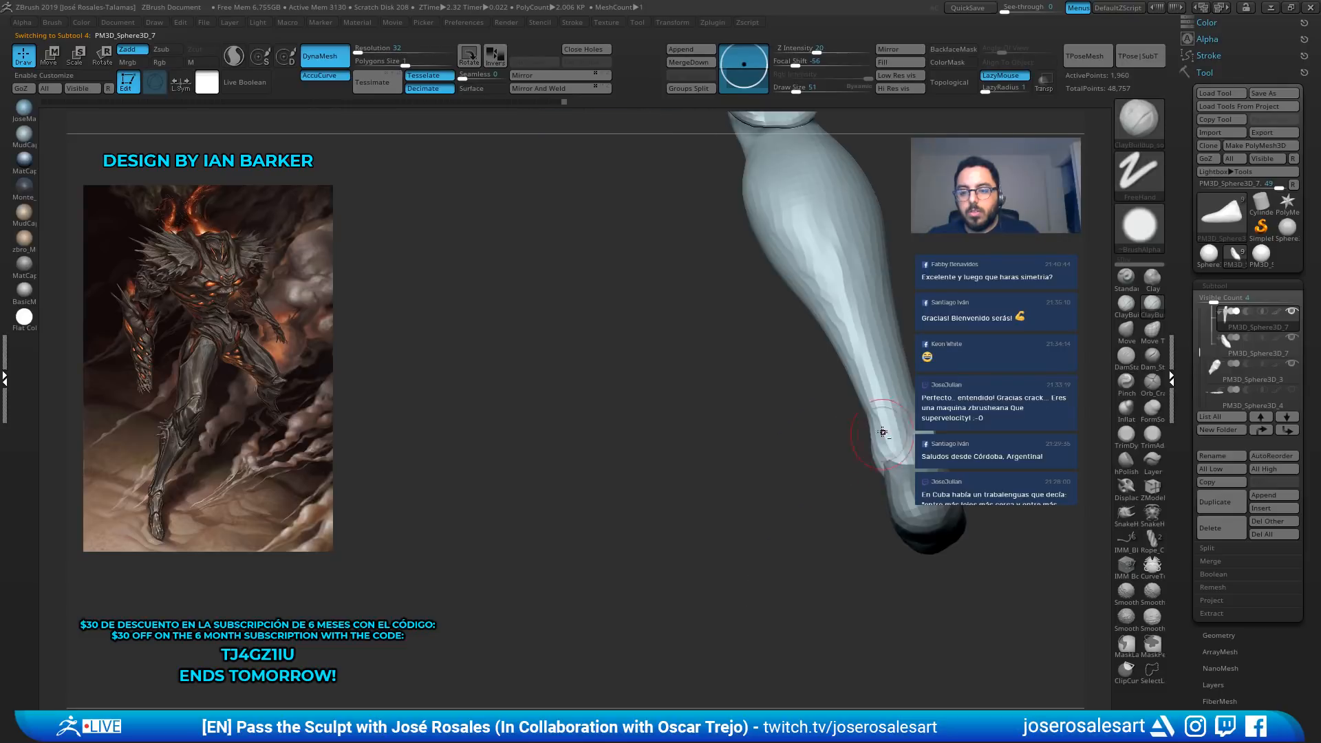
{"action": "left_click_drag", "start_coordinate": [943, 512], "coordinate": [937, 506]}
{"action": "mouse_move", "coordinate": [860, 447]}
{"action": "left_mouse_down"}
{"action": "mouse_move", "coordinate": [826, 440]}
{"action": "mouse_move", "coordinate": [963, 386]}
{"action": "mouse_move", "coordinate": [838, 424]}
{"action": "mouse_move", "coordinate": [850, 307]}
{"action": "mouse_move", "coordinate": [825, 354]}
{"action": "mouse_move", "coordinate": [852, 358]}
{"action": "mouse_move", "coordinate": [832, 432]}
{"action": "mouse_move", "coordinate": [680, 240]}
{"action": "left_mouse_up"}
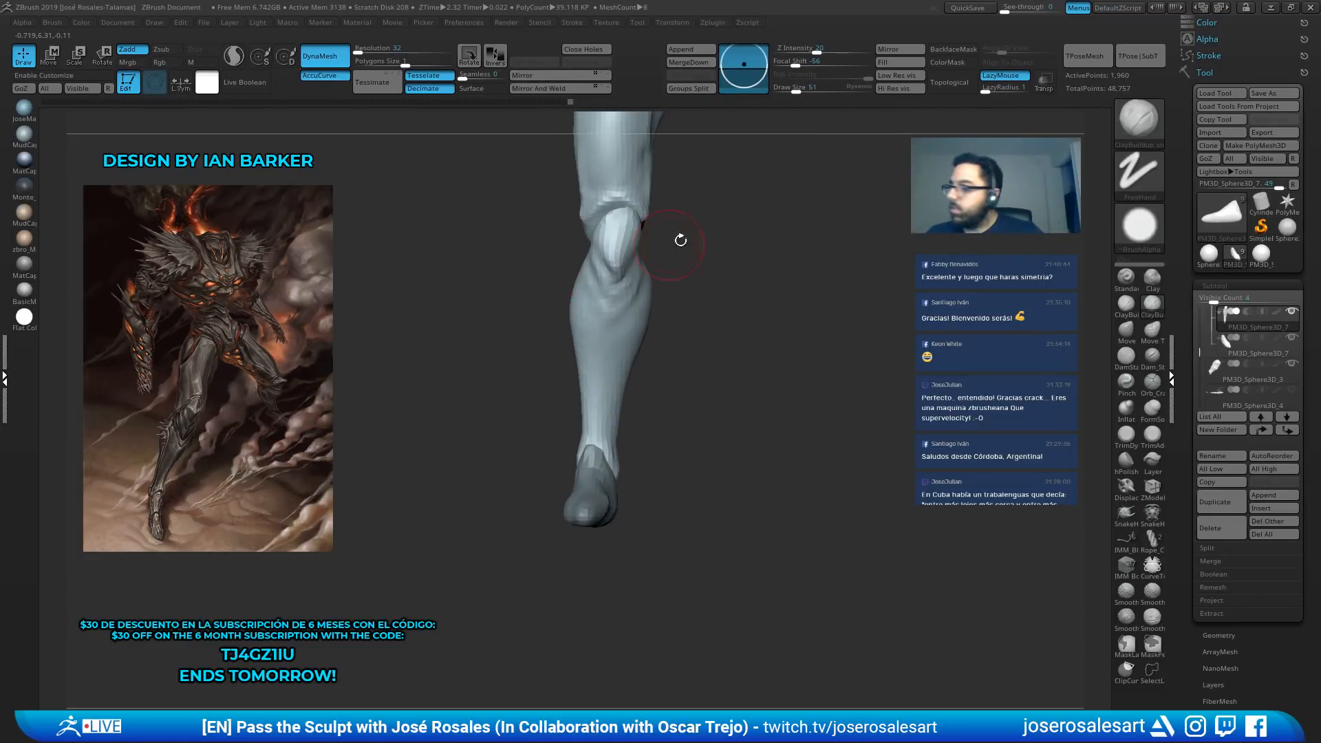
Reduce the draw size to 36, select the foot and update its DynaMesh at resolution 32
{"action": "left_click", "coordinate": [609, 346], "text": "alt"}
{"action": "key", "text": "s"}
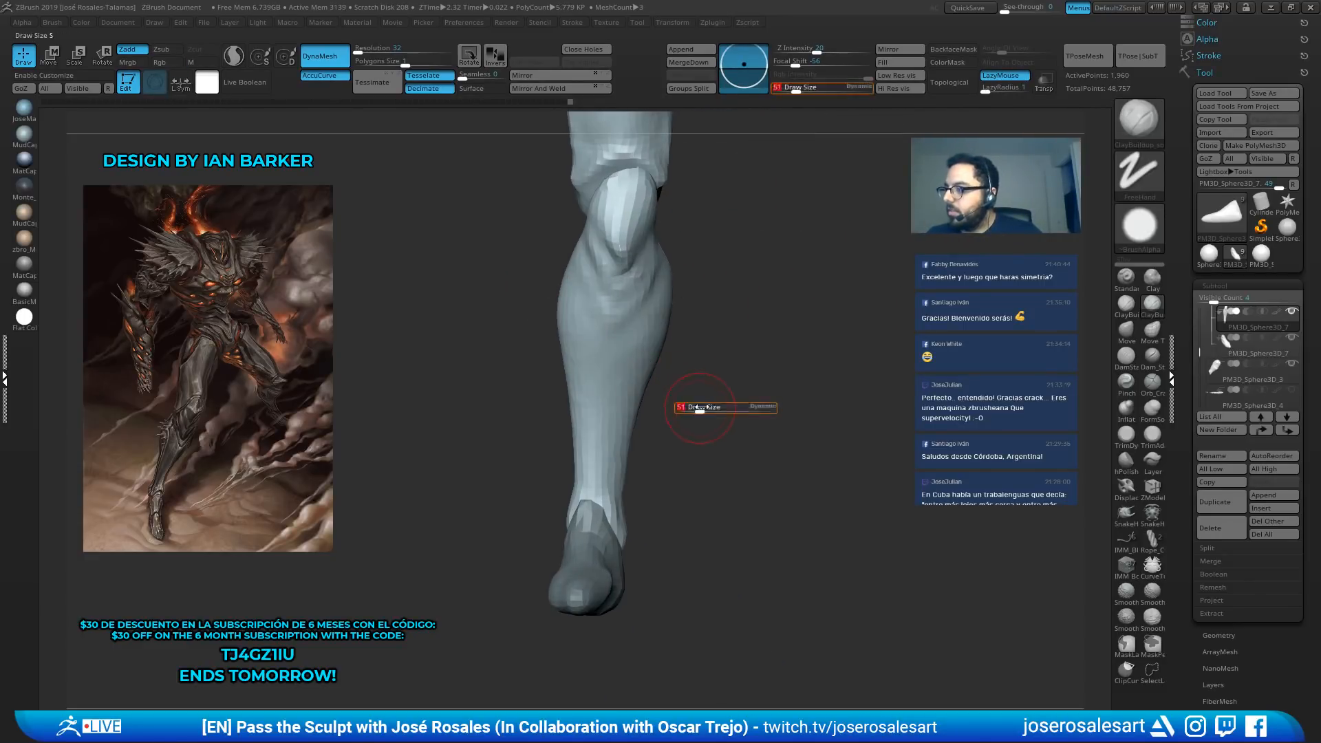
{"action": "left_click_drag", "start_coordinate": [699, 410], "coordinate": [695, 411]}
{"action": "mouse_move", "coordinate": [696, 411]}
{"action": "left_mouse_down", "text": "alt"}
{"action": "mouse_move", "coordinate": [696, 439]}
{"action": "mouse_move", "coordinate": [715, 344]}
{"action": "left_mouse_up", "text": "alt"}
{"action": "left_click", "coordinate": [631, 511], "text": "alt"}
{"action": "left_click_drag", "start_coordinate": [737, 509], "coordinate": [729, 440]}
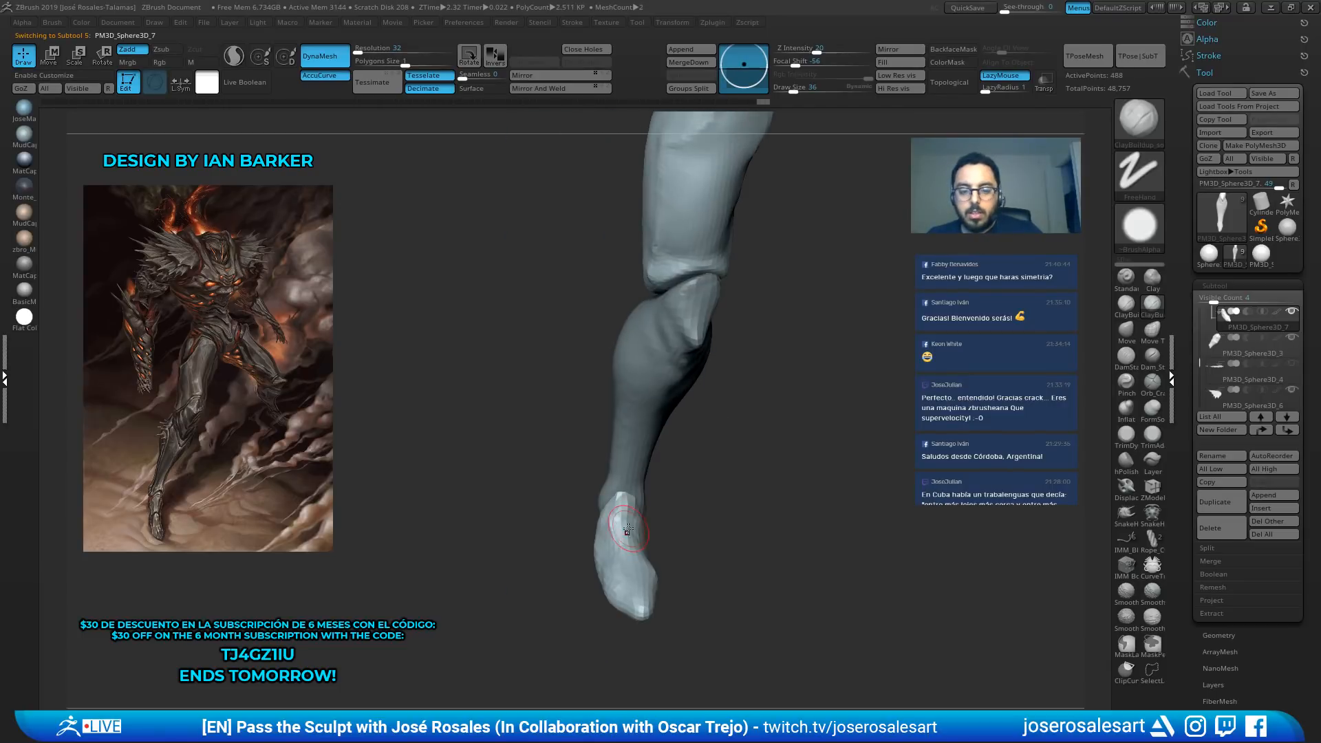
{"action": "left_click_drag", "start_coordinate": [702, 534], "coordinate": [719, 506]}
Carve crease lines around the ankle and instep of the foot with DamStandard at draw size 36
{"action": "key", "text": "b"}
{"action": "key", "text": "d"}
{"action": "key", "text": "s"}
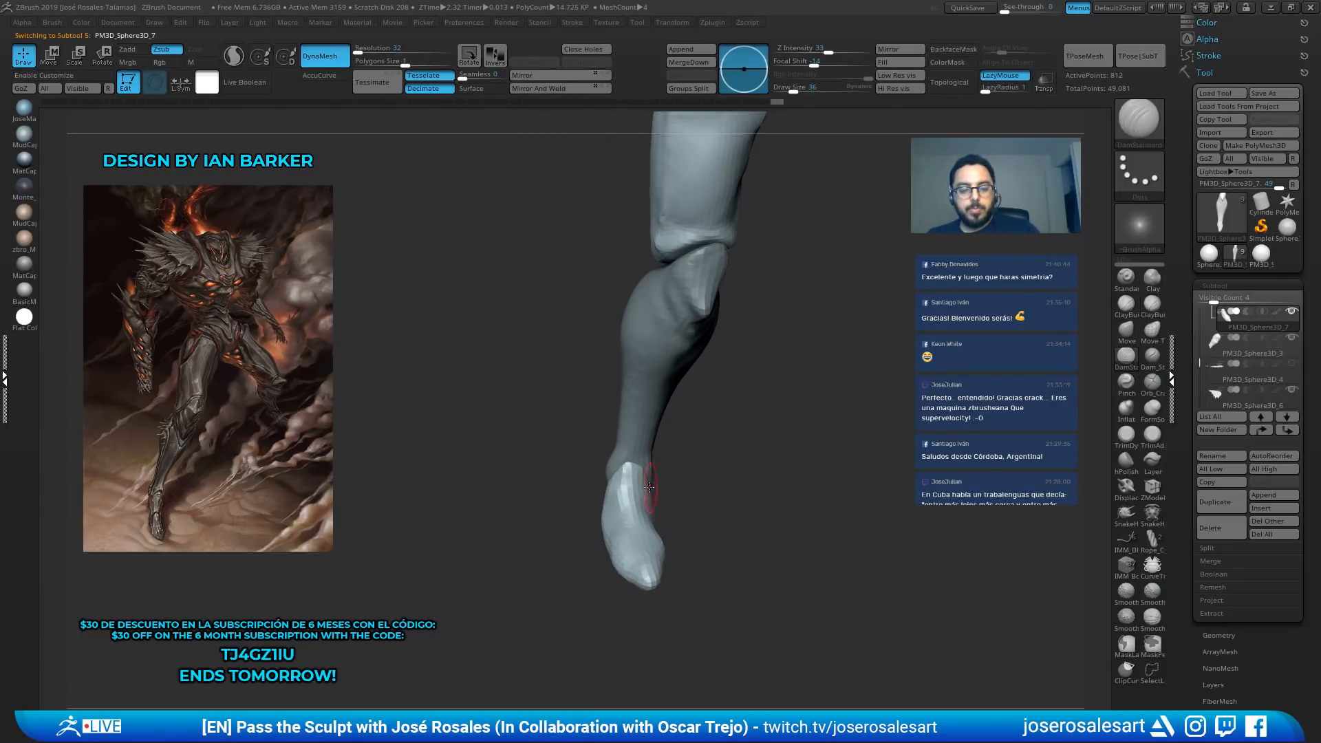
{"action": "mouse_move", "coordinate": [723, 485]}
{"action": "left_mouse_down"}
{"action": "mouse_move", "coordinate": [632, 485]}
{"action": "mouse_move", "coordinate": [656, 504]}
{"action": "mouse_move", "coordinate": [617, 510]}
{"action": "mouse_move", "coordinate": [617, 493]}
{"action": "mouse_move", "coordinate": [595, 488]}
{"action": "mouse_move", "coordinate": [604, 536]}
{"action": "left_mouse_up"}
Add ClayBuildup strokes over the top and side of the foot at draw size 36
{"action": "key", "text": "b"}
{"action": "key", "text": "c"}
{"action": "key", "text": "b"}
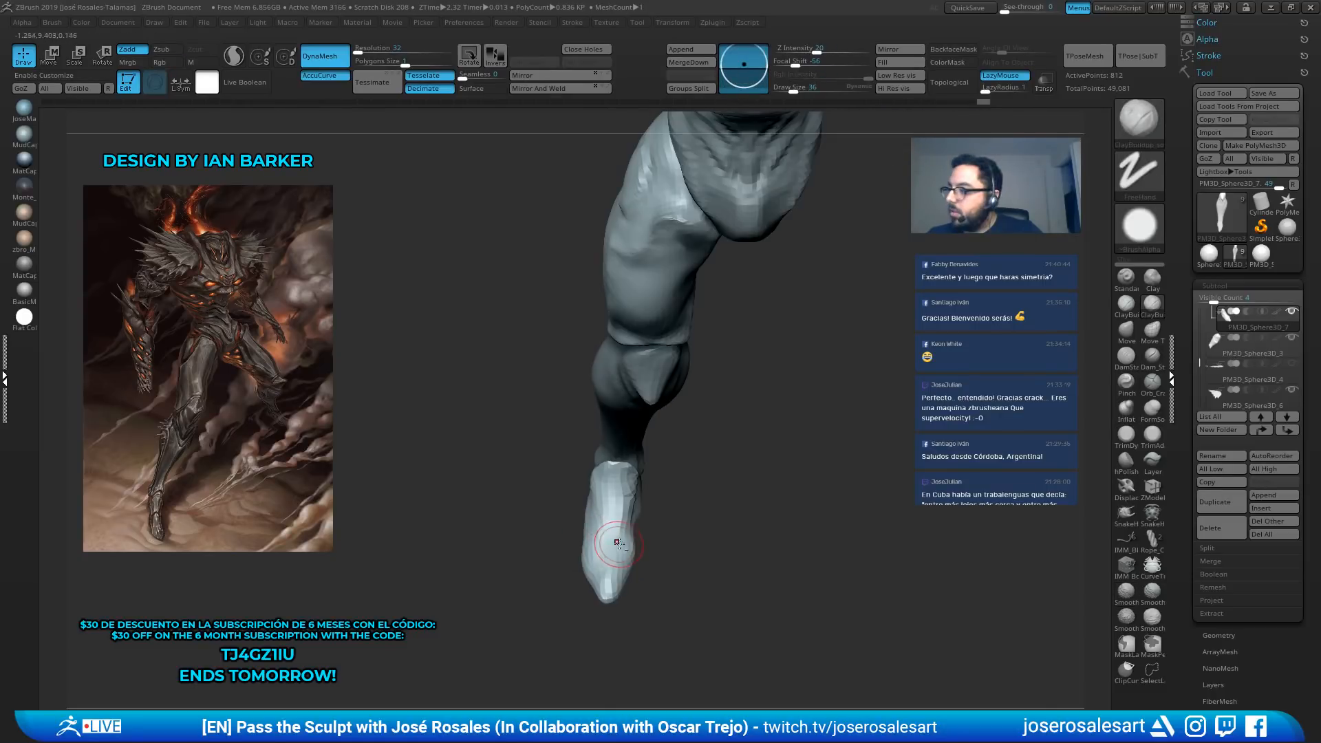
{"action": "right_click_drag", "start_coordinate": [617, 543], "coordinate": [589, 467], "text": "alt"}
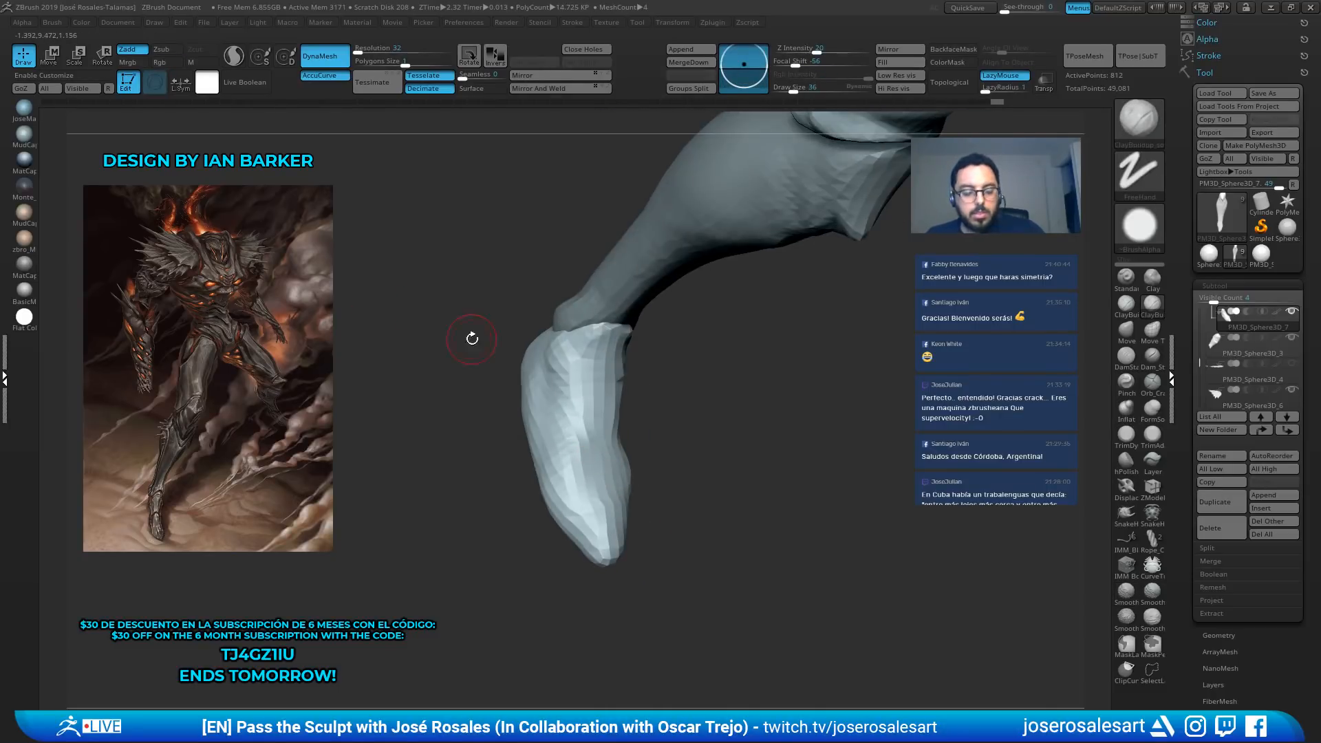
Carve a crease across the middle of the foot's top with DamStandard at draw size 36
{"action": "key", "text": "b"}
{"action": "key", "text": "d"}
{"action": "key", "text": "s"}
{"action": "left_click_drag", "start_coordinate": [472, 339], "coordinate": [640, 437]}
{"action": "right_click_drag", "start_coordinate": [619, 448], "coordinate": [596, 446]}
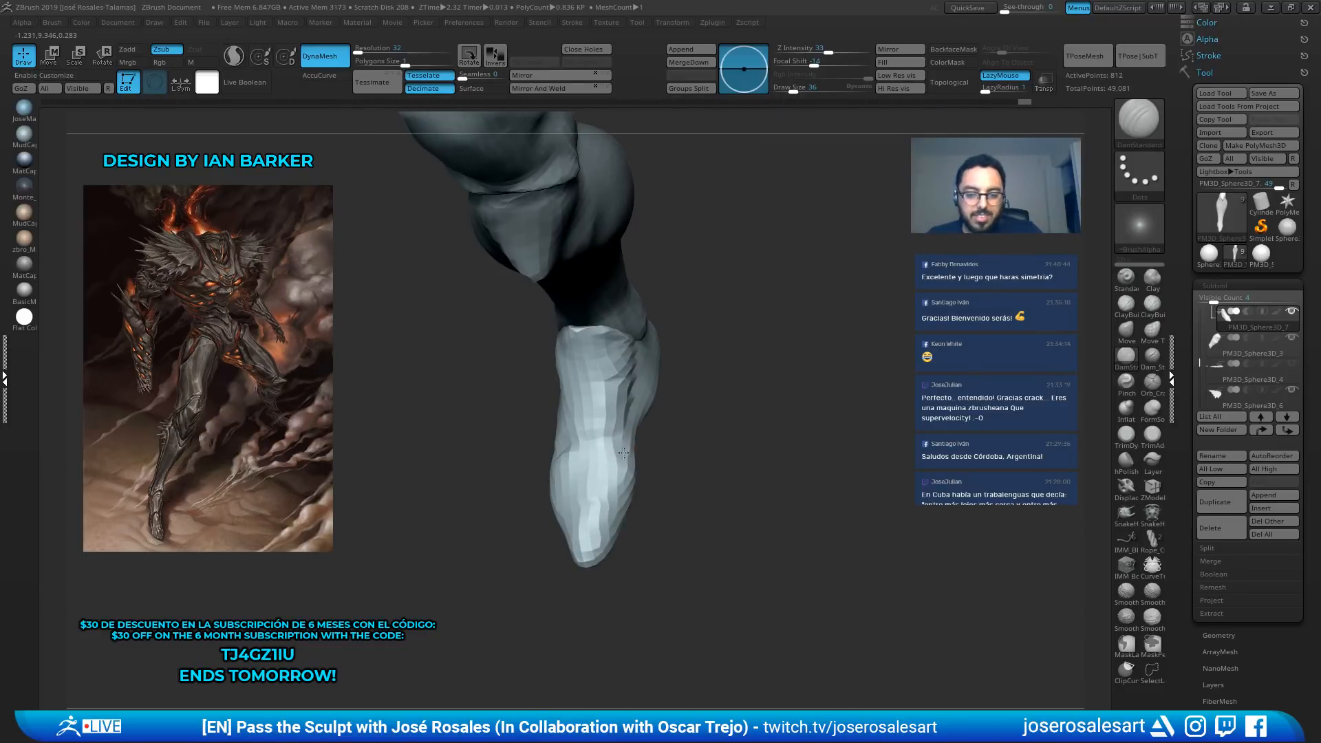
{"action": "left_click_drag", "start_coordinate": [600, 451], "coordinate": [625, 442]}
{"action": "mouse_move", "coordinate": [625, 442]}
{"action": "right_mouse_down"}
{"action": "mouse_move", "coordinate": [591, 440]}
{"action": "mouse_move", "coordinate": [585, 460]}
{"action": "mouse_move", "coordinate": [603, 475]}
{"action": "right_mouse_up"}
Build up the forefoot with ClayBuildup at draw size 36 and smooth the surface toward the toes
{"action": "key", "text": "b"}
{"action": "key", "text": "c"}
{"action": "key", "text": "b"}
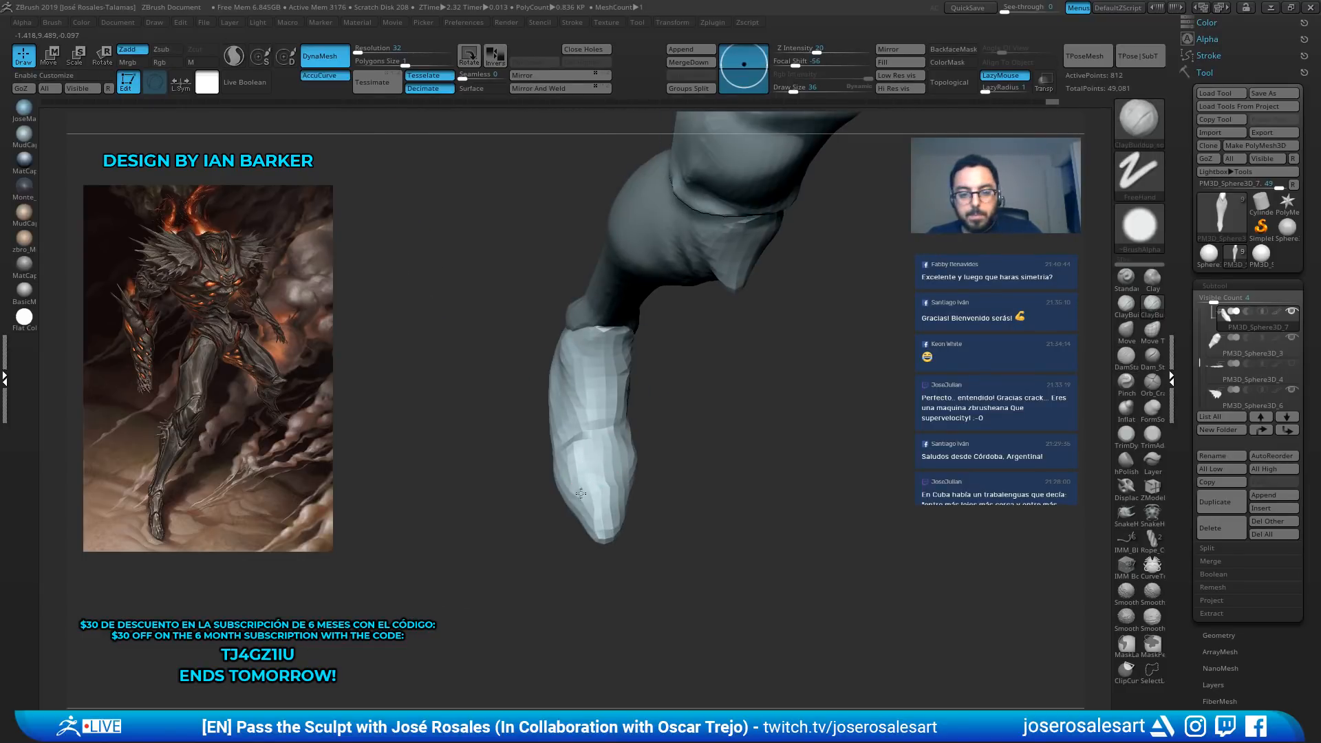
{"action": "left_click_drag", "start_coordinate": [620, 465], "coordinate": [606, 450]}
{"action": "right_click_drag", "start_coordinate": [607, 451], "coordinate": [617, 463]}
{"action": "left_click_drag", "start_coordinate": [580, 465], "coordinate": [588, 524], "text": "shift"}
Enlarge the draw size to 124 and flatten the planes of the foot with TrimDynamic
{"action": "mouse_move", "coordinate": [589, 509]}
{"action": "right_mouse_down"}
{"action": "mouse_move", "coordinate": [539, 422]}
{"action": "mouse_move", "coordinate": [623, 467]}
{"action": "mouse_move", "coordinate": [592, 458]}
{"action": "mouse_move", "coordinate": [705, 457]}
{"action": "mouse_move", "coordinate": [696, 448]}
{"action": "right_mouse_up"}
{"action": "mouse_move", "coordinate": [794, 389]}
{"action": "right_mouse_down", "text": "ctrl"}
{"action": "mouse_move", "coordinate": [637, 318]}
{"action": "mouse_move", "coordinate": [784, 221]}
{"action": "mouse_move", "coordinate": [757, 386]}
{"action": "mouse_move", "coordinate": [772, 376]}
{"action": "mouse_move", "coordinate": [595, 442]}
{"action": "mouse_move", "coordinate": [722, 301]}
{"action": "mouse_move", "coordinate": [810, 347]}
{"action": "right_mouse_up", "text": "ctrl"}
{"action": "key", "text": "s"}
{"action": "left_click", "coordinate": [844, 341]}
{"action": "key", "text": "b"}
{"action": "key", "text": "t"}
{"action": "key", "text": "d"}
{"action": "mouse_move", "coordinate": [665, 417]}
{"action": "left_mouse_down"}
{"action": "mouse_move", "coordinate": [693, 472]}
{"action": "mouse_move", "coordinate": [688, 568]}
{"action": "left_mouse_up"}
{"action": "left_click_drag", "start_coordinate": [687, 464], "coordinate": [700, 502]}
{"action": "mouse_move", "coordinate": [622, 409]}
{"action": "right_mouse_down", "text": "ctrl"}
{"action": "mouse_move", "coordinate": [610, 346]}
{"action": "mouse_move", "coordinate": [730, 438]}
{"action": "right_mouse_up", "text": "ctrl"}
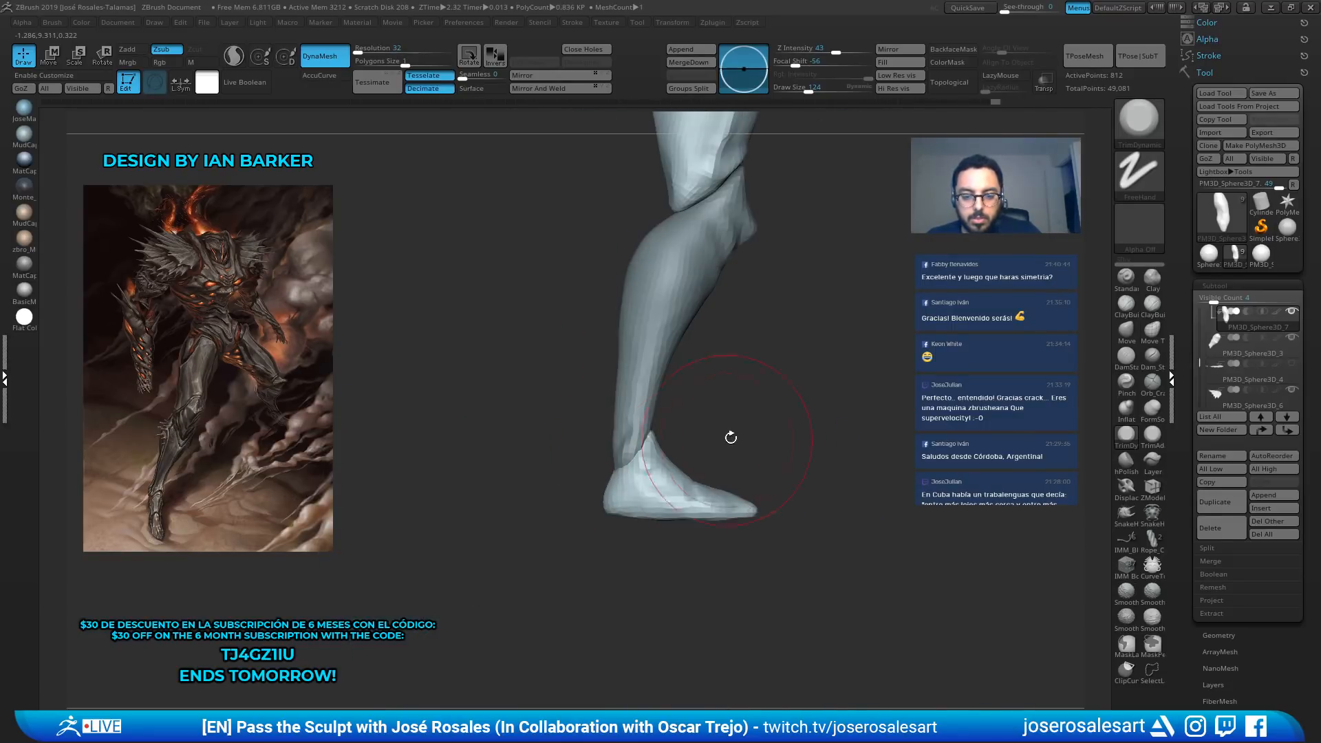
Pull the heel and outline of the foot into shape with SnakeHook at draw size 104
{"action": "key", "text": "b"}
{"action": "key", "text": "s"}
{"action": "key", "text": "h"}
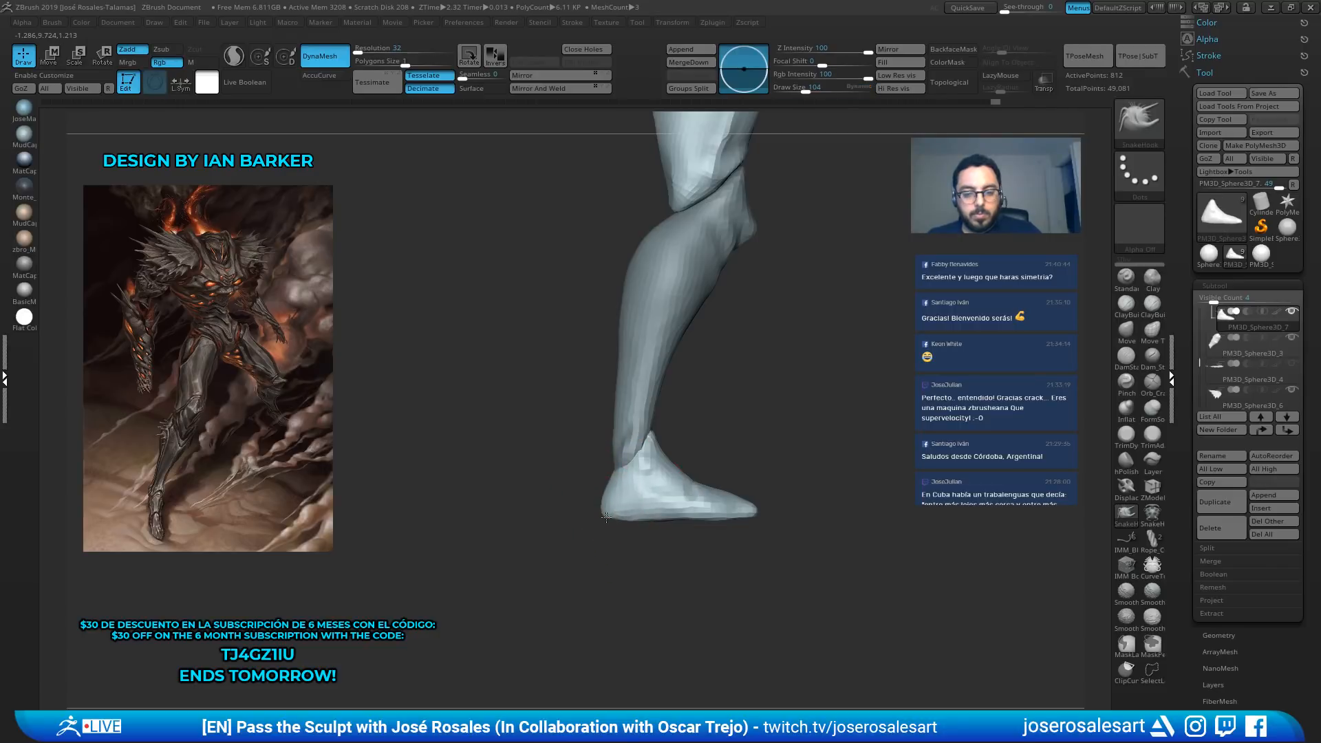
{"action": "right_click_drag", "start_coordinate": [610, 512], "coordinate": [646, 435]}
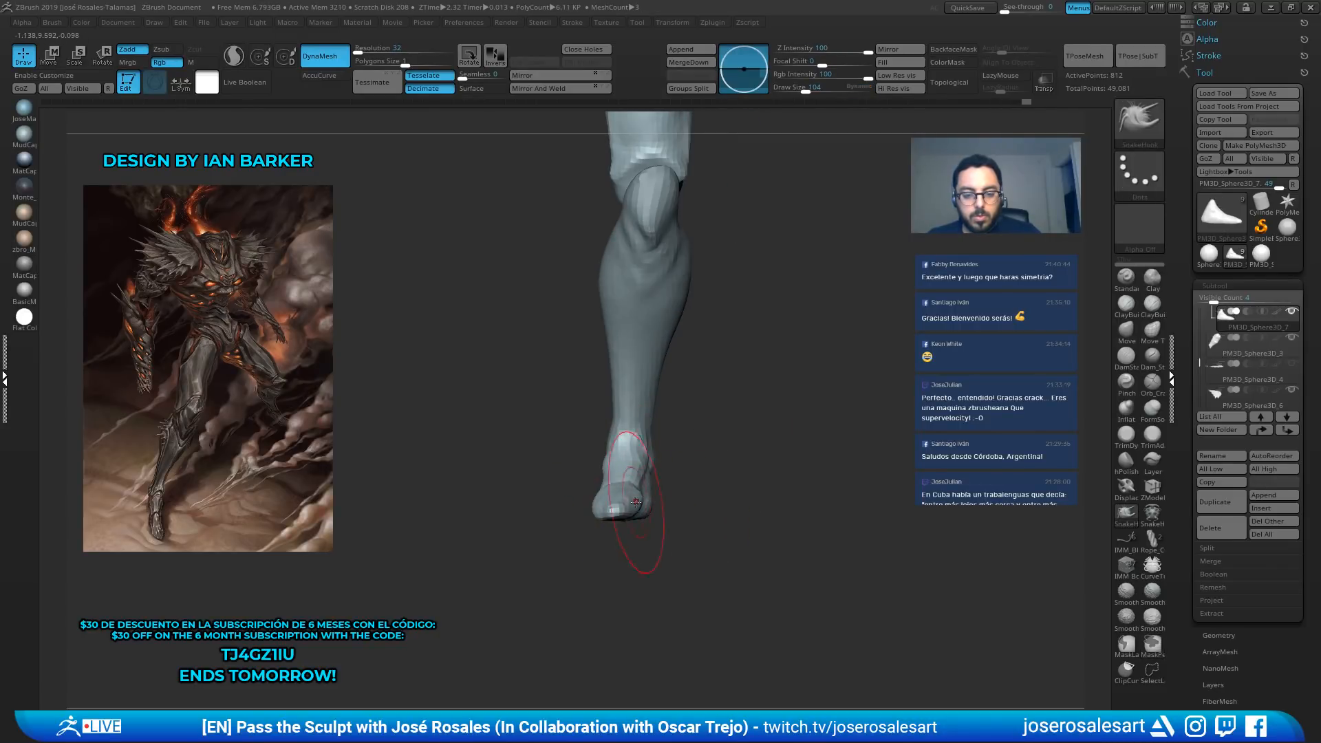
{"action": "right_click_drag", "start_coordinate": [624, 511], "coordinate": [753, 420]}
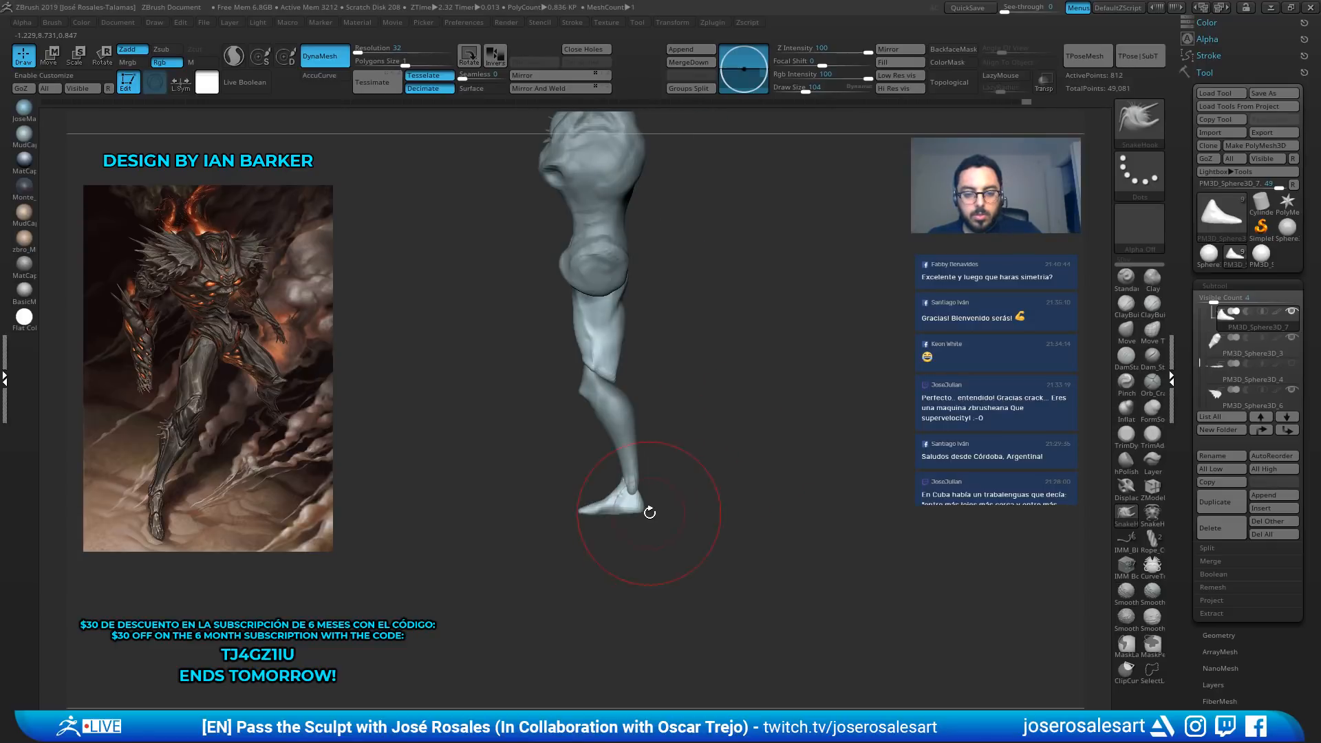
Shorten the foot by pulling the toe tip back with SnakeHook at draw size 86, and reduce the draw size to 42
{"action": "key", "text": "s"}
{"action": "left_click", "coordinate": [642, 514]}
{"action": "right_click_drag", "start_coordinate": [640, 508], "coordinate": [654, 513], "text": "ctrl"}
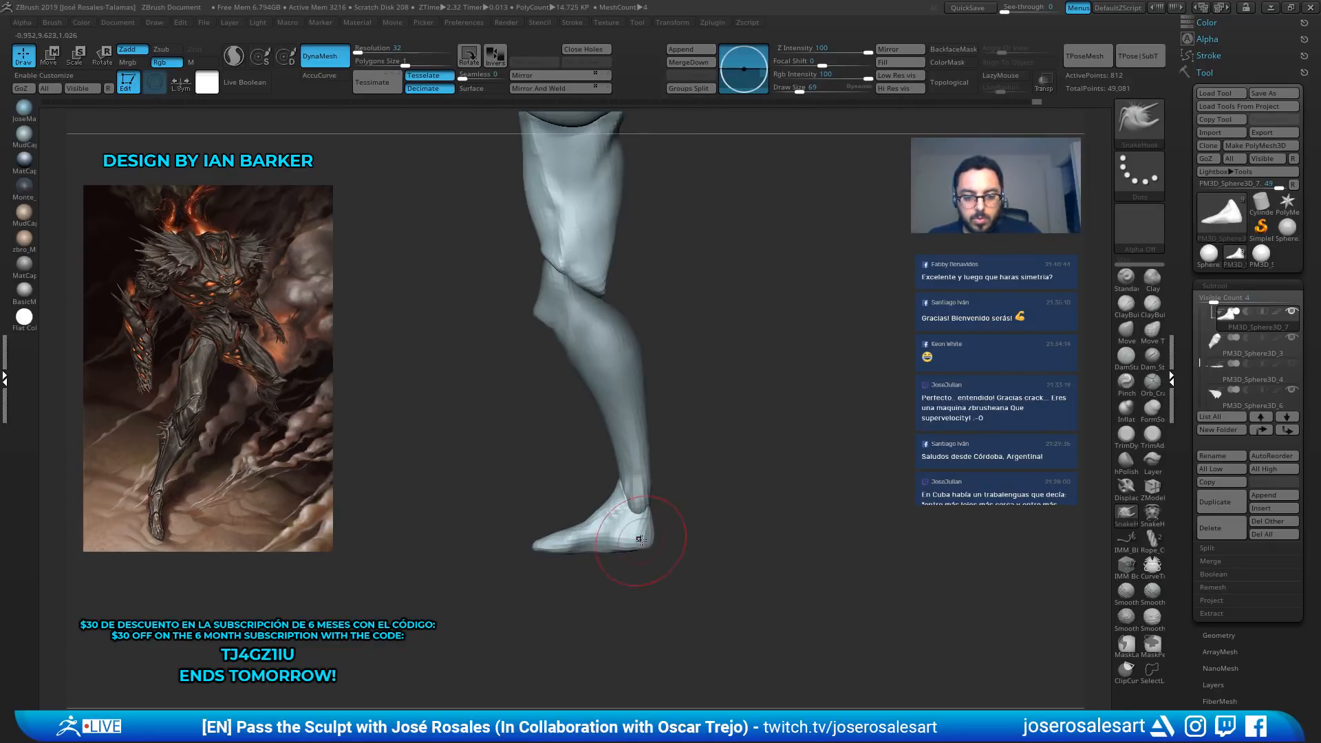
{"action": "key", "text": "s"}
{"action": "left_click", "coordinate": [595, 536]}
{"action": "left_click_drag", "start_coordinate": [543, 543], "coordinate": [551, 543]}
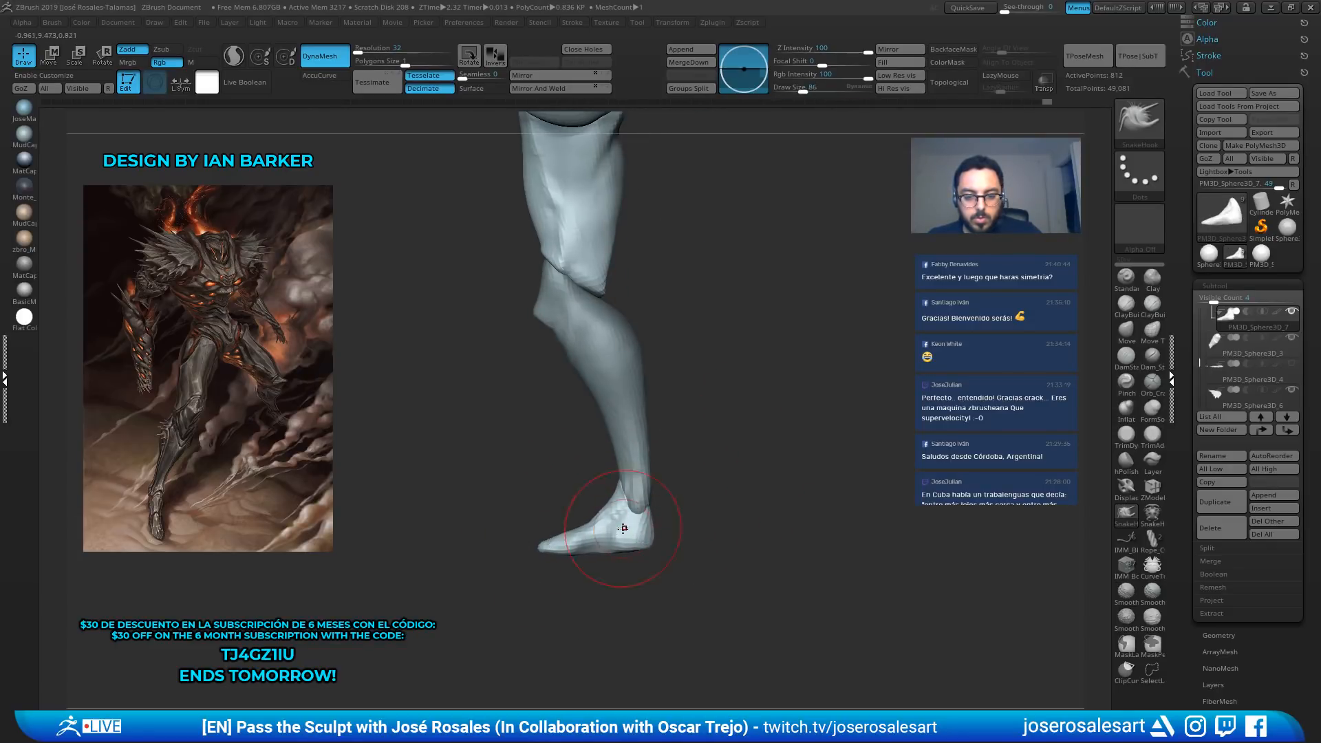
{"action": "mouse_move", "coordinate": [624, 528]}
{"action": "right_mouse_down", "text": "ctrl"}
{"action": "mouse_move", "coordinate": [743, 419]}
{"action": "mouse_move", "coordinate": [696, 445]}
{"action": "mouse_move", "coordinate": [687, 424]}
{"action": "right_mouse_up", "text": "ctrl"}
{"action": "key", "text": "s"}
{"action": "left_click", "coordinate": [733, 419]}
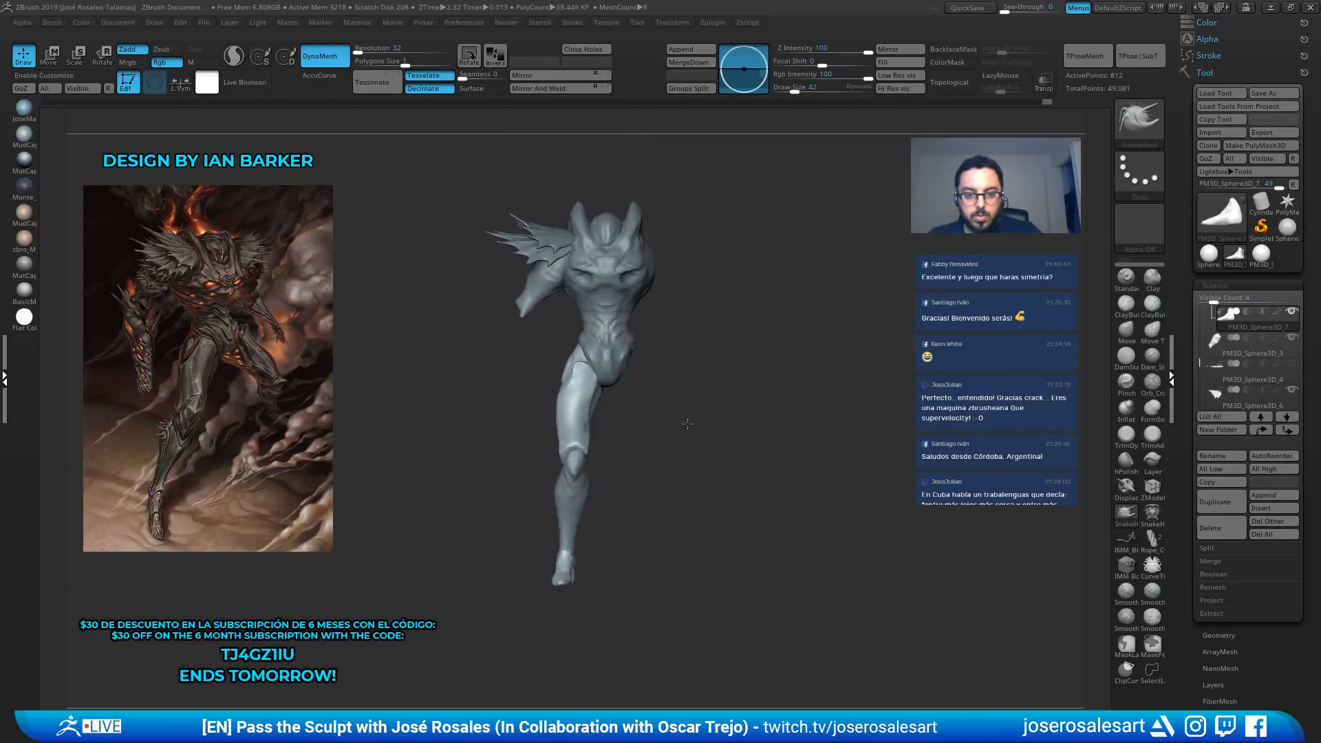
Try to mirror the thigh as a new SubTool across the Y axis and inspect the copy
{"action": "left_click", "coordinate": [583, 406], "text": "alt"}
{"action": "left_click", "coordinate": [910, 54]}
{"action": "left_click", "coordinate": [593, 350]}
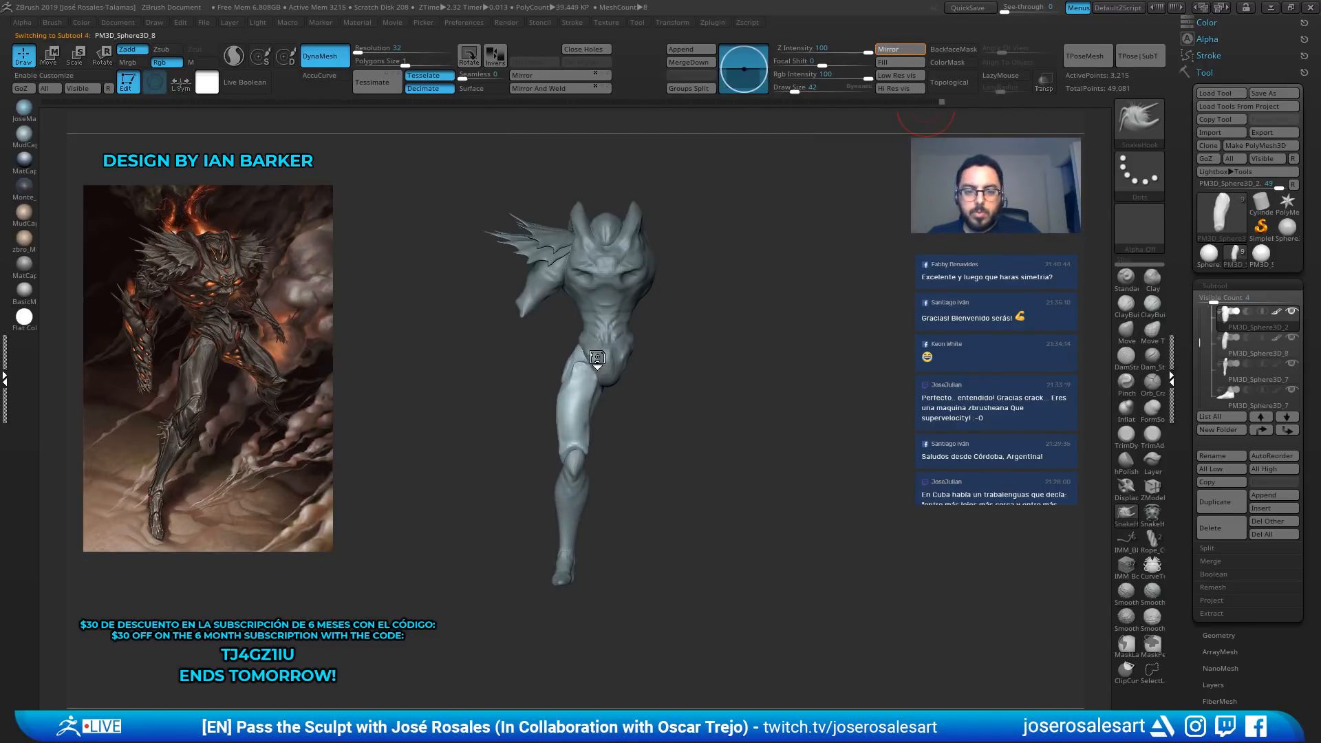
{"action": "left_click_drag", "start_coordinate": [758, 177], "coordinate": [736, 357]}
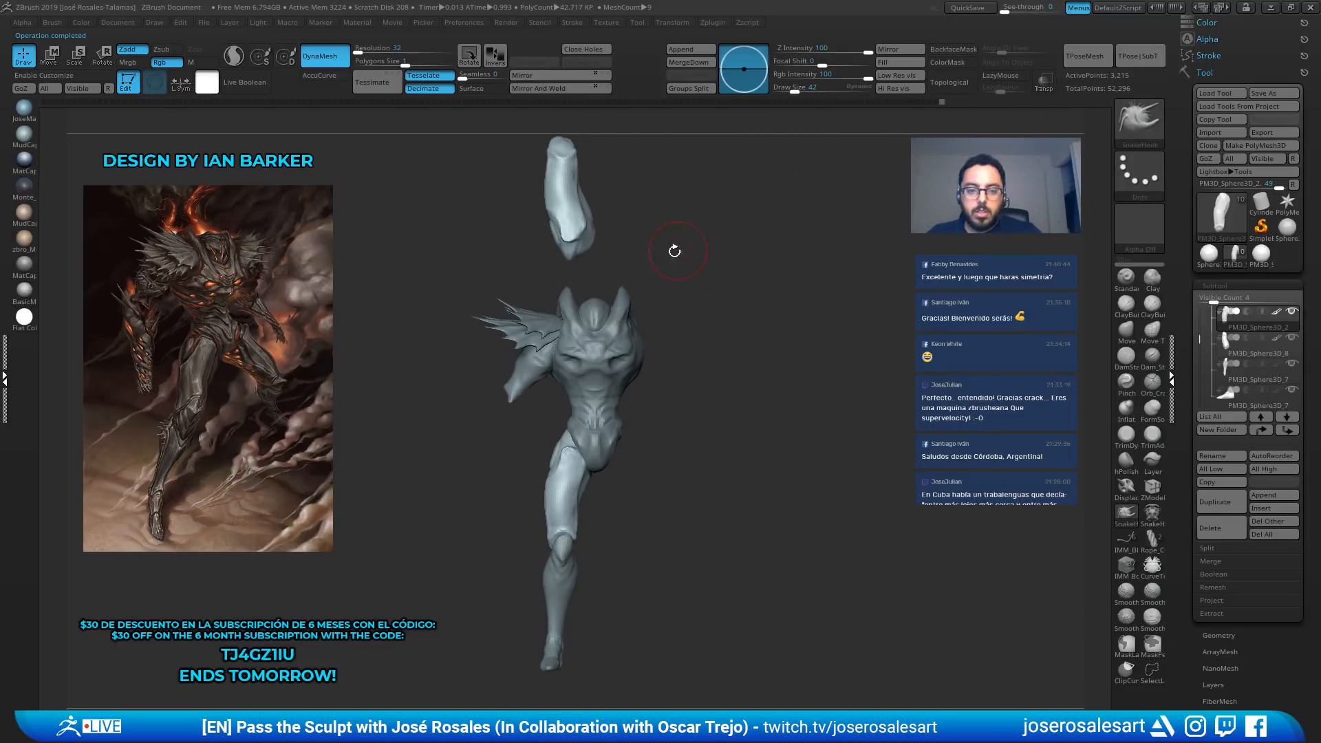
{"action": "left_click_drag", "start_coordinate": [674, 250], "coordinate": [679, 309], "text": "alt"}
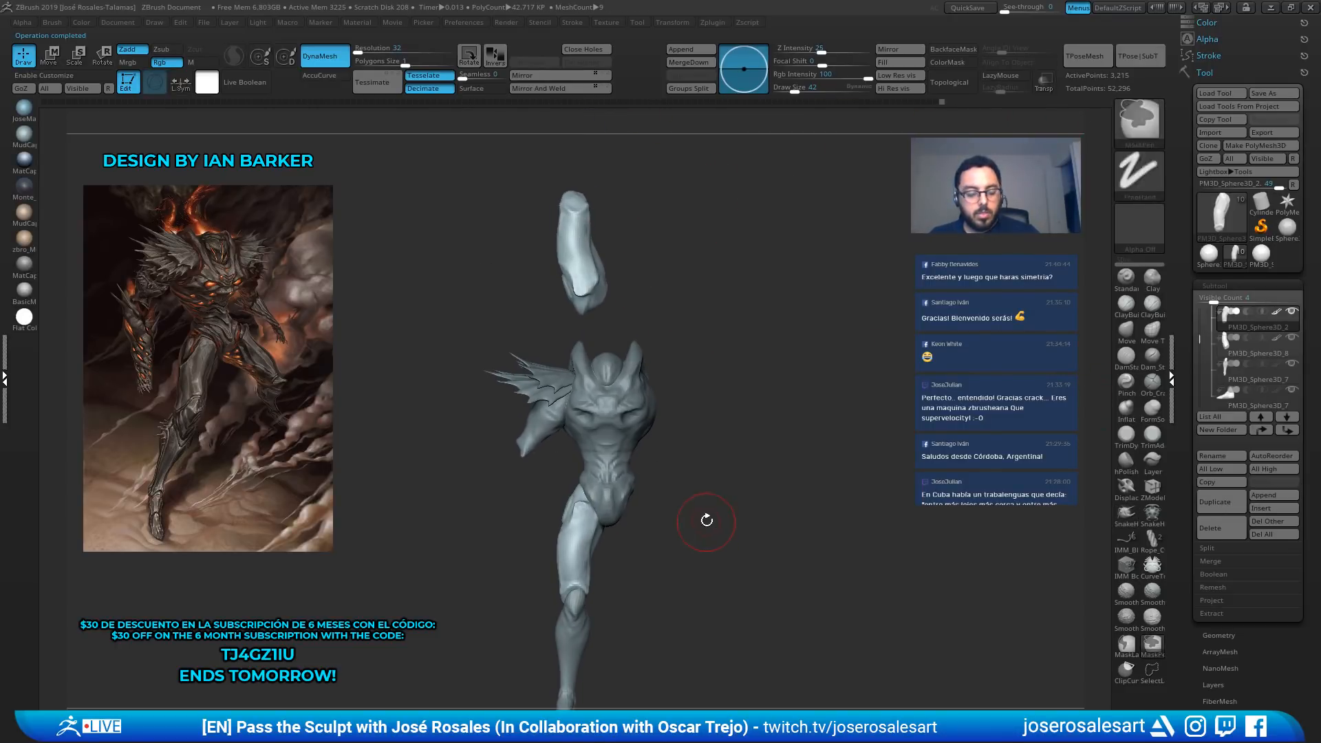
{"action": "key", "text": "shift+s"}
{"action": "left_click_drag", "start_coordinate": [712, 492], "coordinate": [724, 395]}
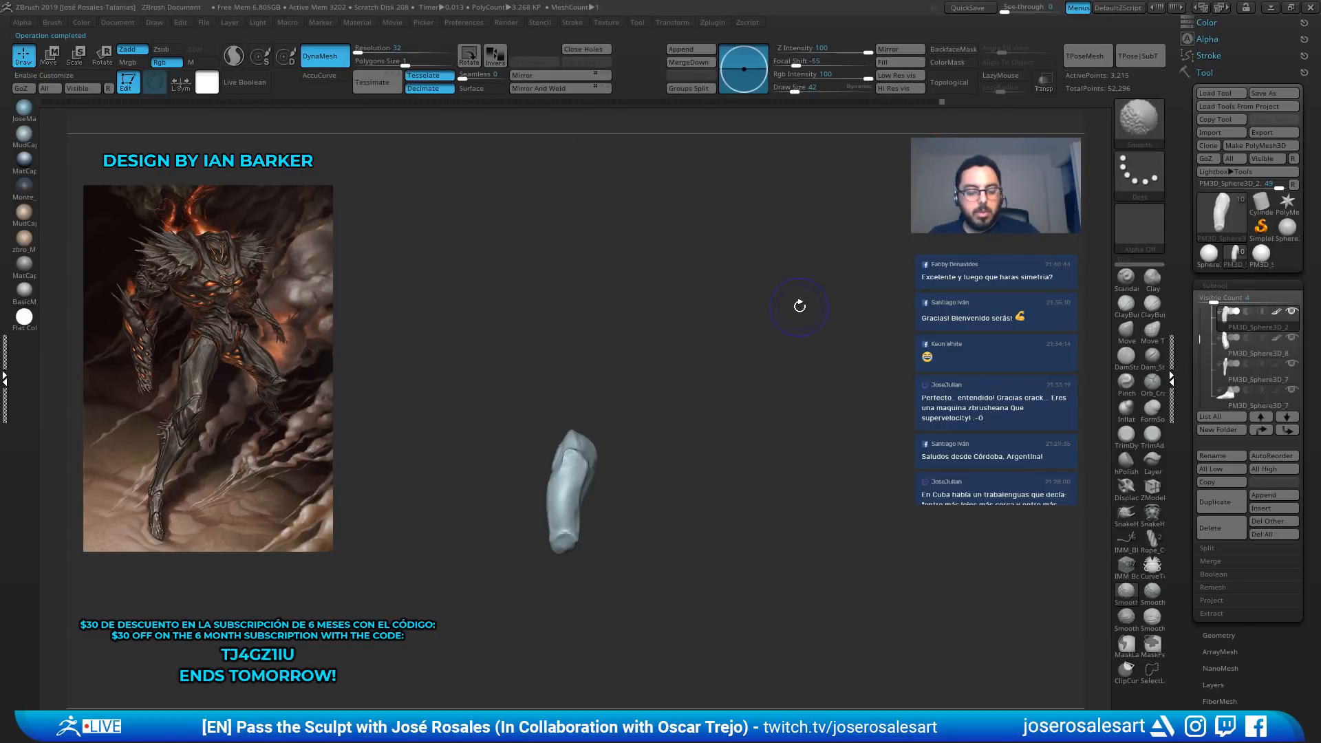
{"action": "key", "text": "shift+s"}
{"action": "left_click_drag", "start_coordinate": [672, 348], "coordinate": [773, 370]}
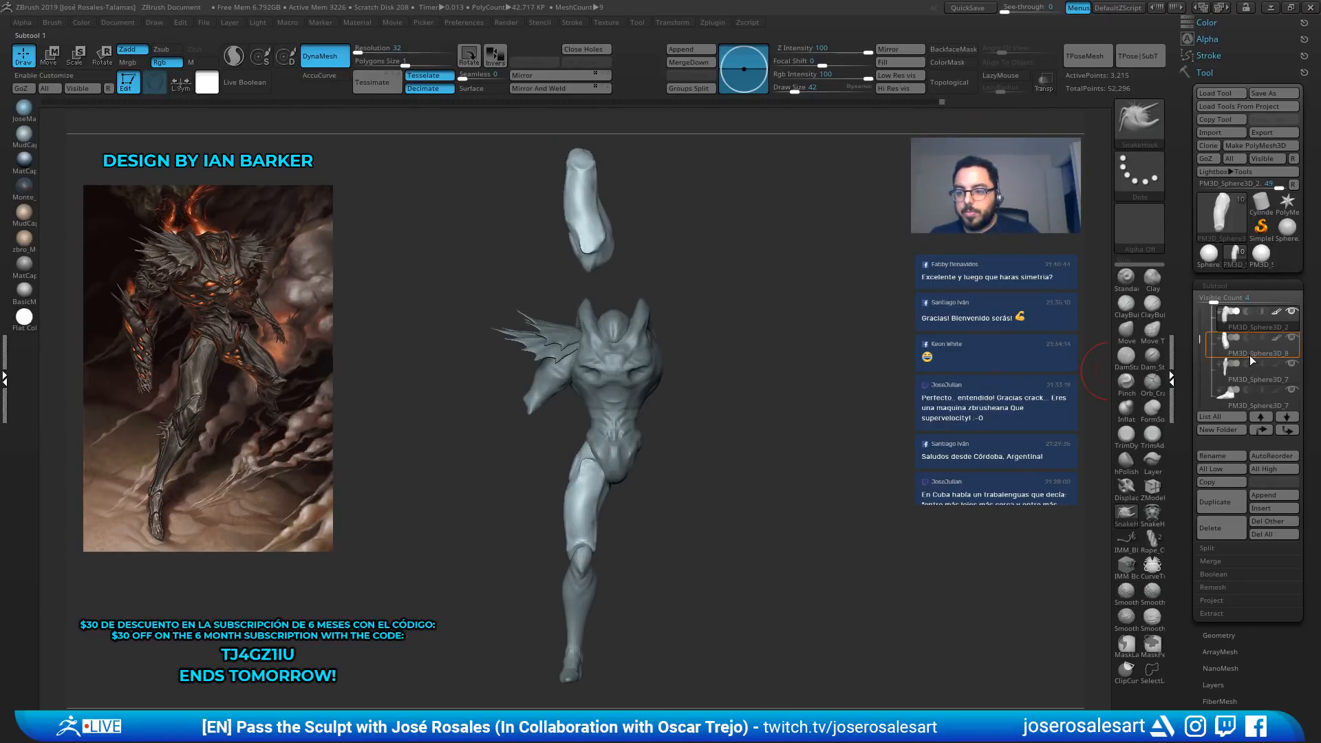
Delete the misplaced mirrored thigh SubTool and skip the deletion warning until the next restart
{"action": "left_click", "coordinate": [1250, 355]}
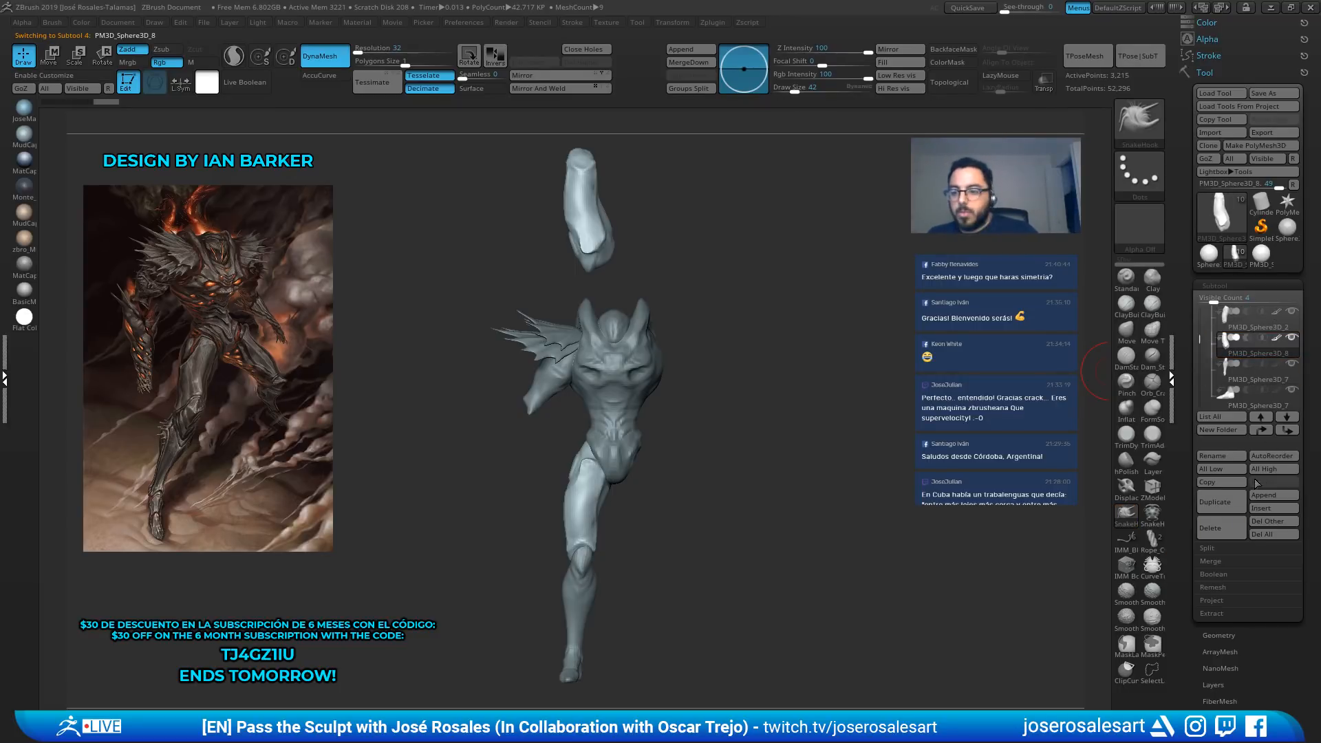
{"action": "left_click", "coordinate": [1225, 528]}
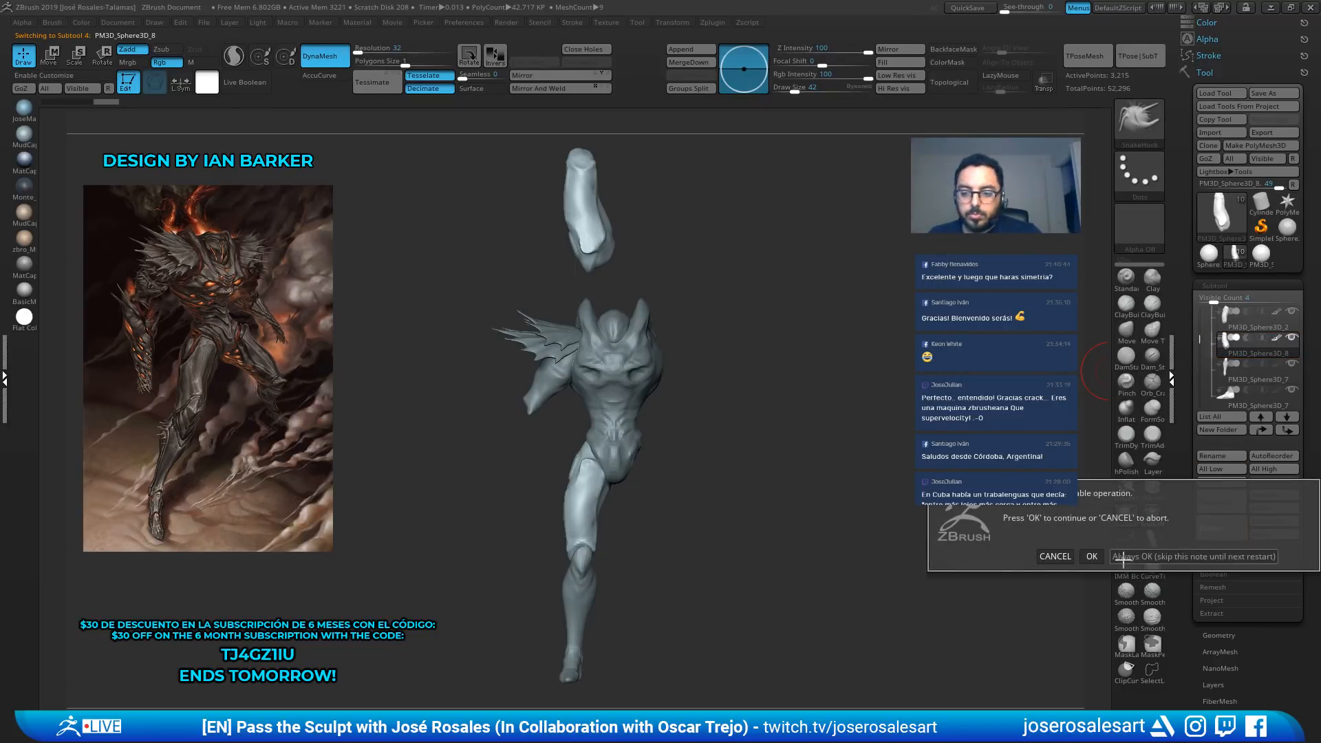
{"action": "left_click", "coordinate": [1123, 557]}
Mirror the lower leg across the X axis, merging both sides into one SubTool
{"action": "left_click", "coordinate": [889, 50]}
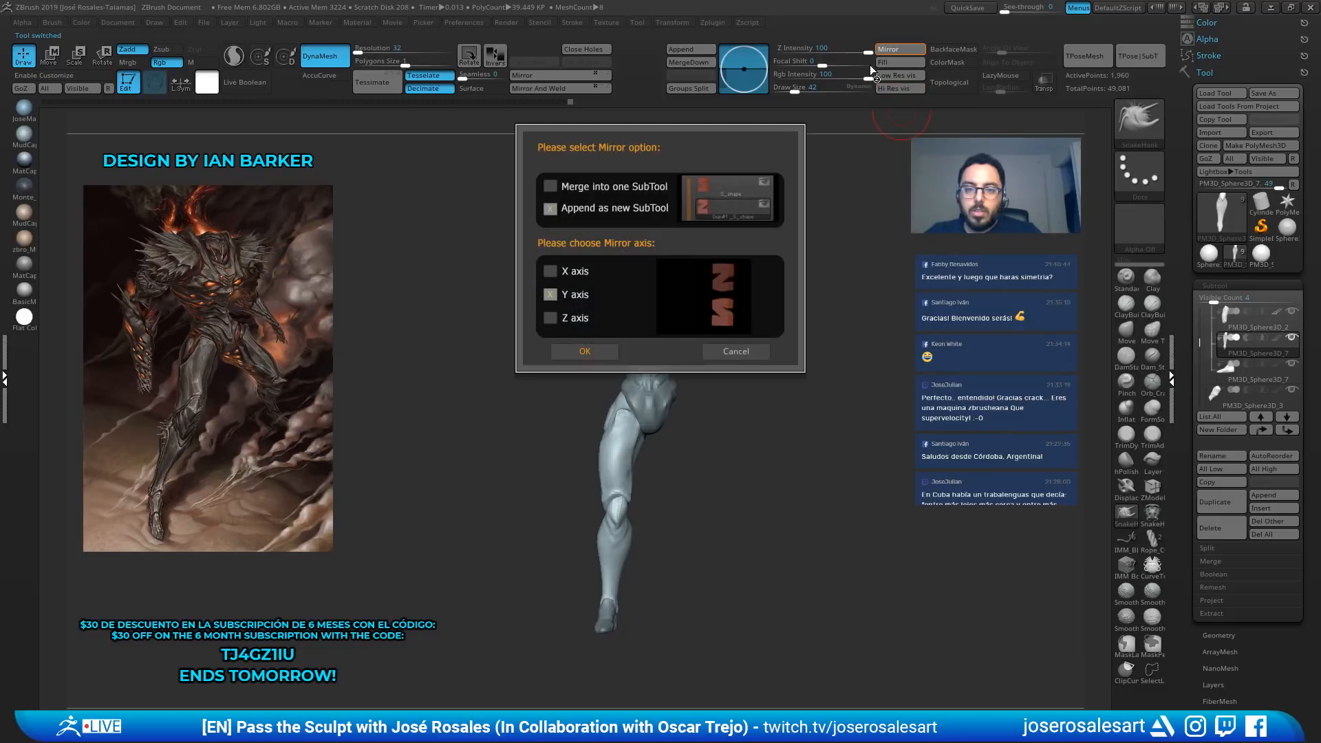
{"action": "left_click", "coordinate": [550, 186]}
{"action": "left_click", "coordinate": [549, 271]}
{"action": "left_click", "coordinate": [585, 351]}
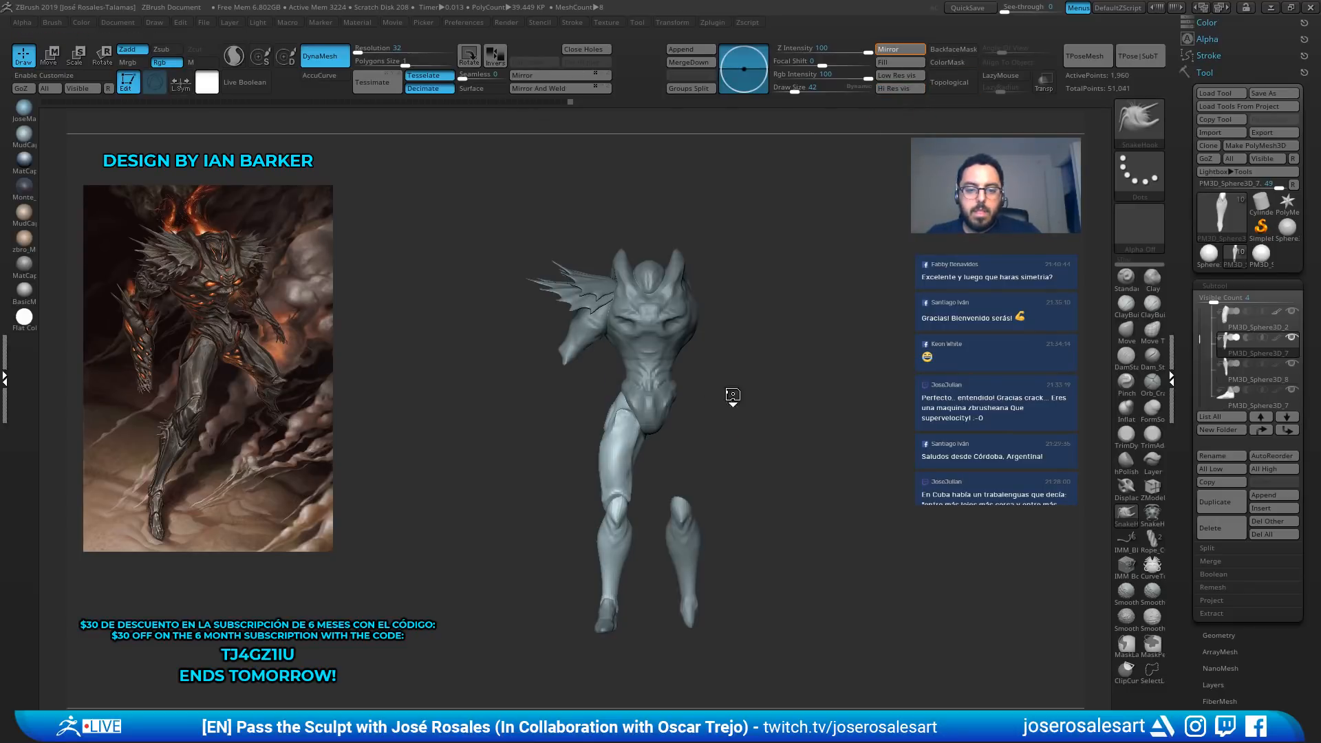
Select the thigh and mirror it across the X axis into one SubTool
{"action": "left_click", "coordinate": [695, 500], "text": "alt"}
{"action": "left_click", "coordinate": [898, 49]}
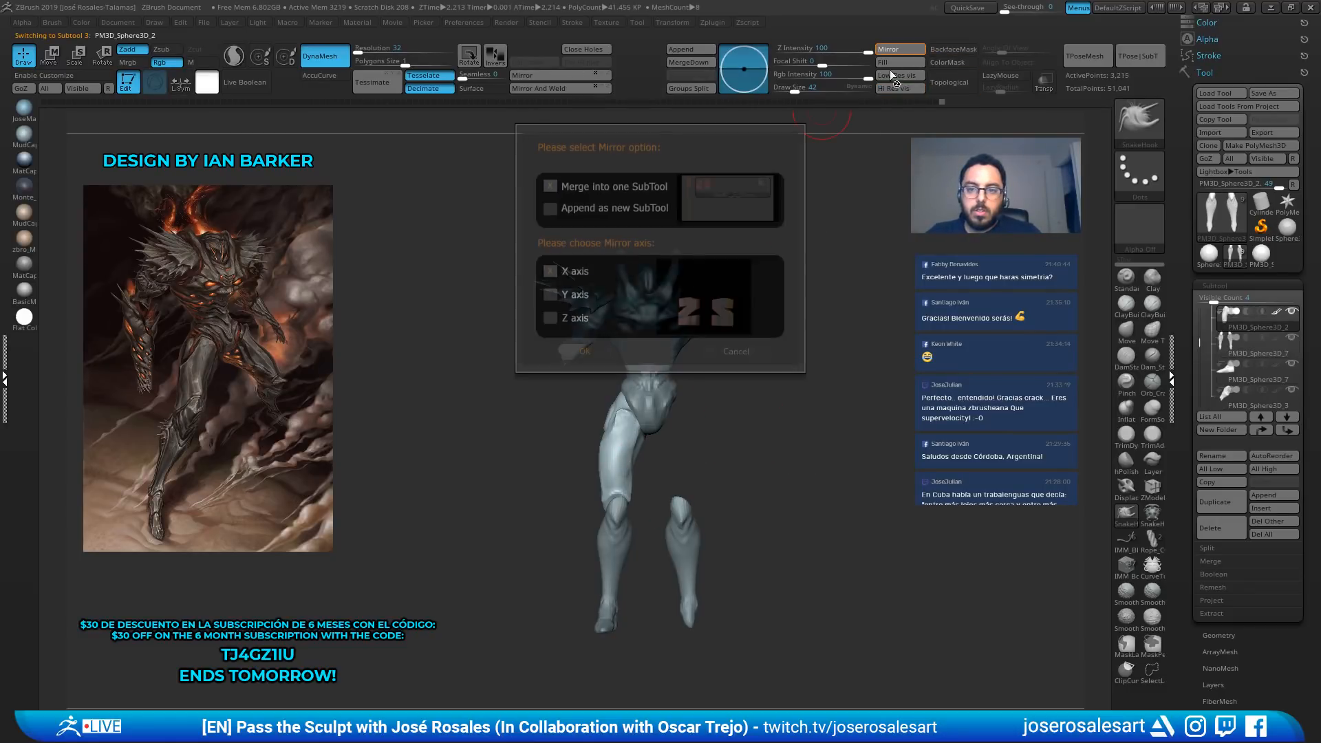
{"action": "left_click", "coordinate": [592, 352]}
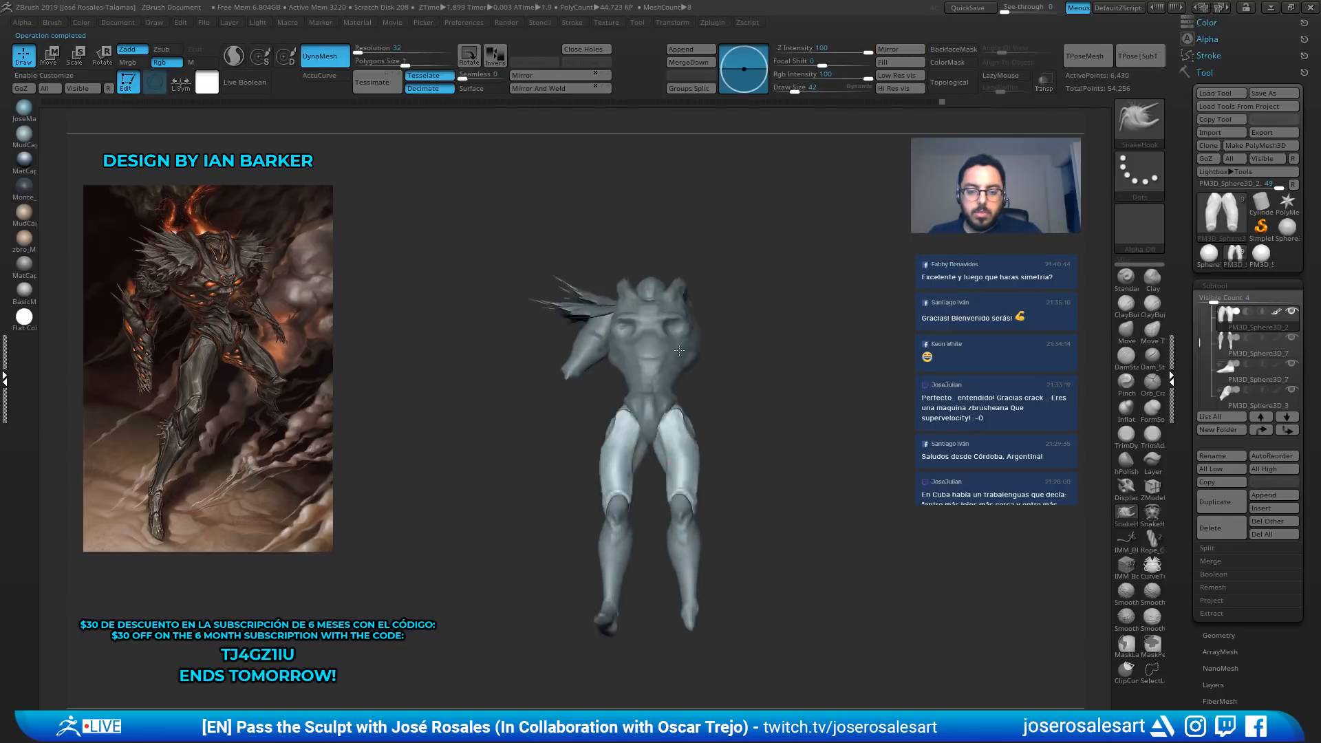
Select the foot and mirror it across the X axis into one SubTool
{"action": "left_click_drag", "start_coordinate": [564, 523], "coordinate": [581, 525]}
{"action": "left_click", "coordinate": [612, 541], "text": "alt"}
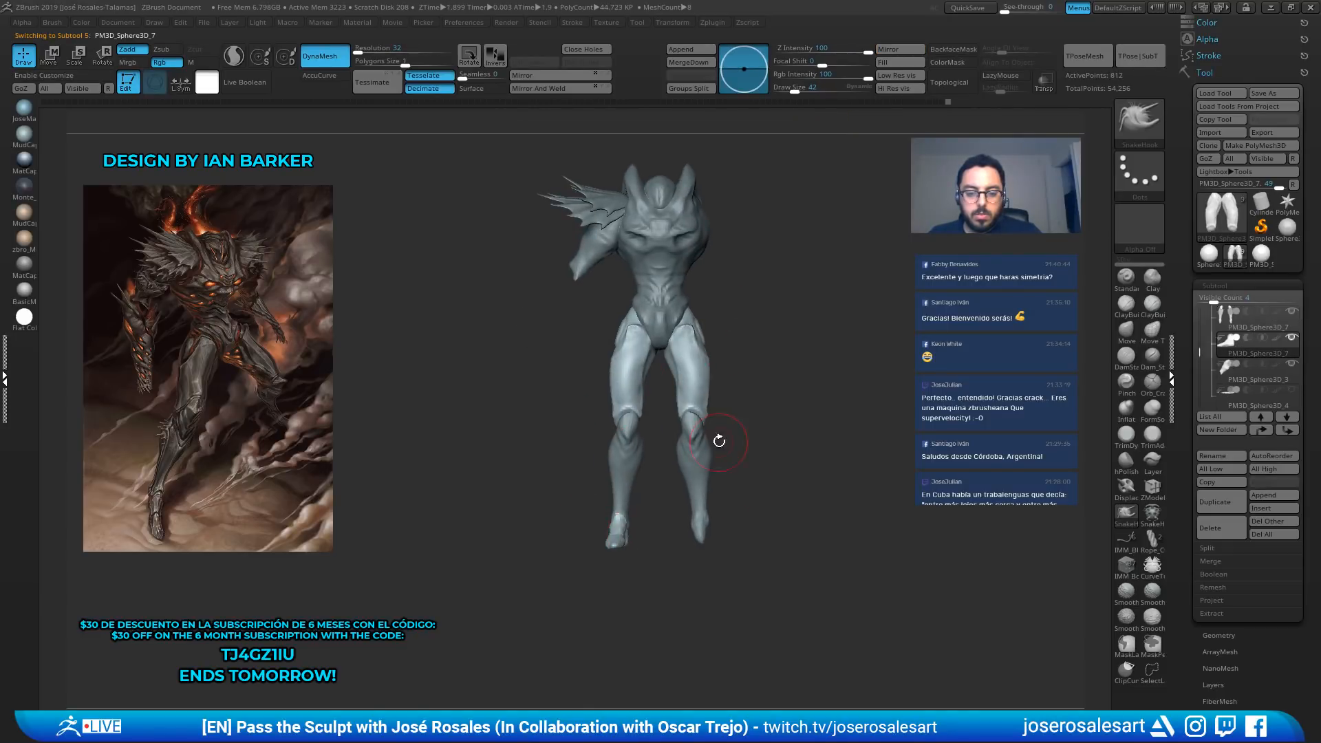
{"action": "key", "text": "f"}
{"action": "left_click", "coordinate": [899, 50]}
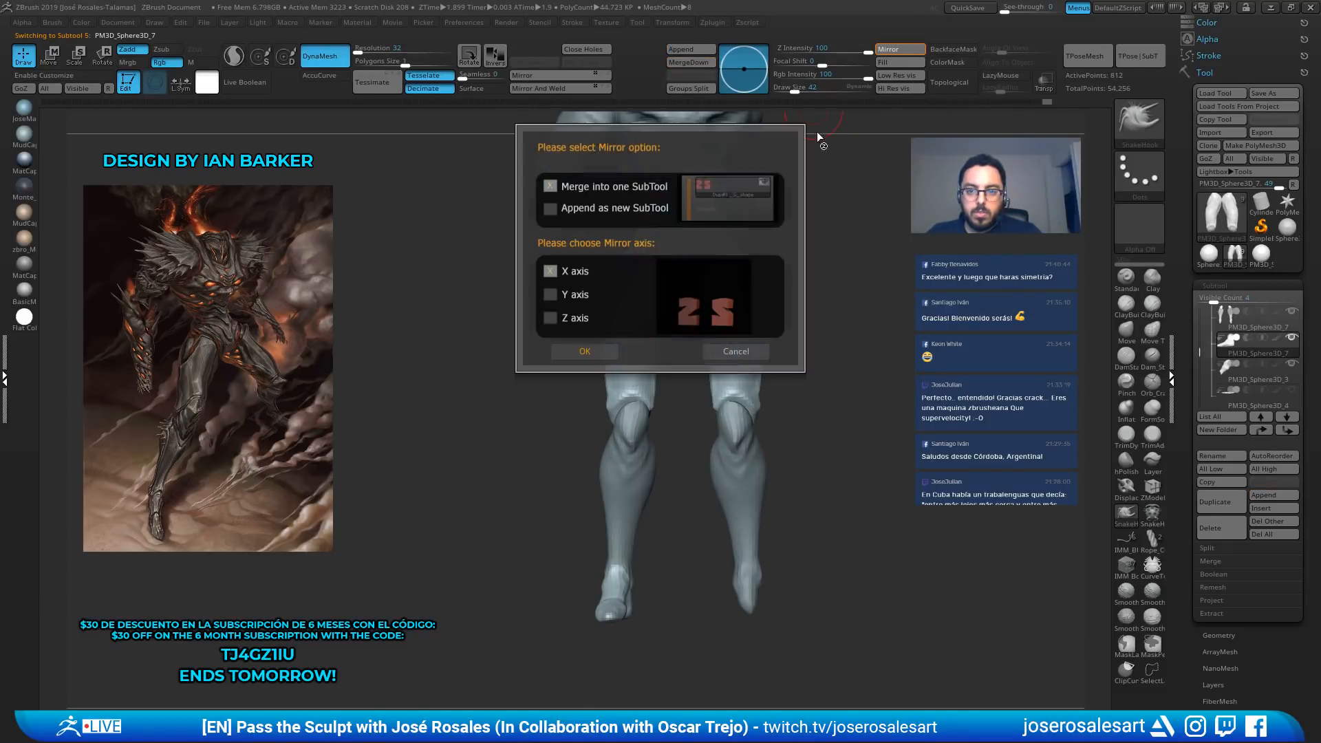
{"action": "left_click", "coordinate": [586, 352]}
{"action": "left_click_drag", "start_coordinate": [799, 423], "coordinate": [795, 337], "text": "alt"}
{"action": "left_click_drag", "start_coordinate": [760, 442], "coordinate": [741, 521], "text": "alt"}
{"action": "left_click_drag", "start_coordinate": [894, 352], "coordinate": [895, 320], "text": "alt"}
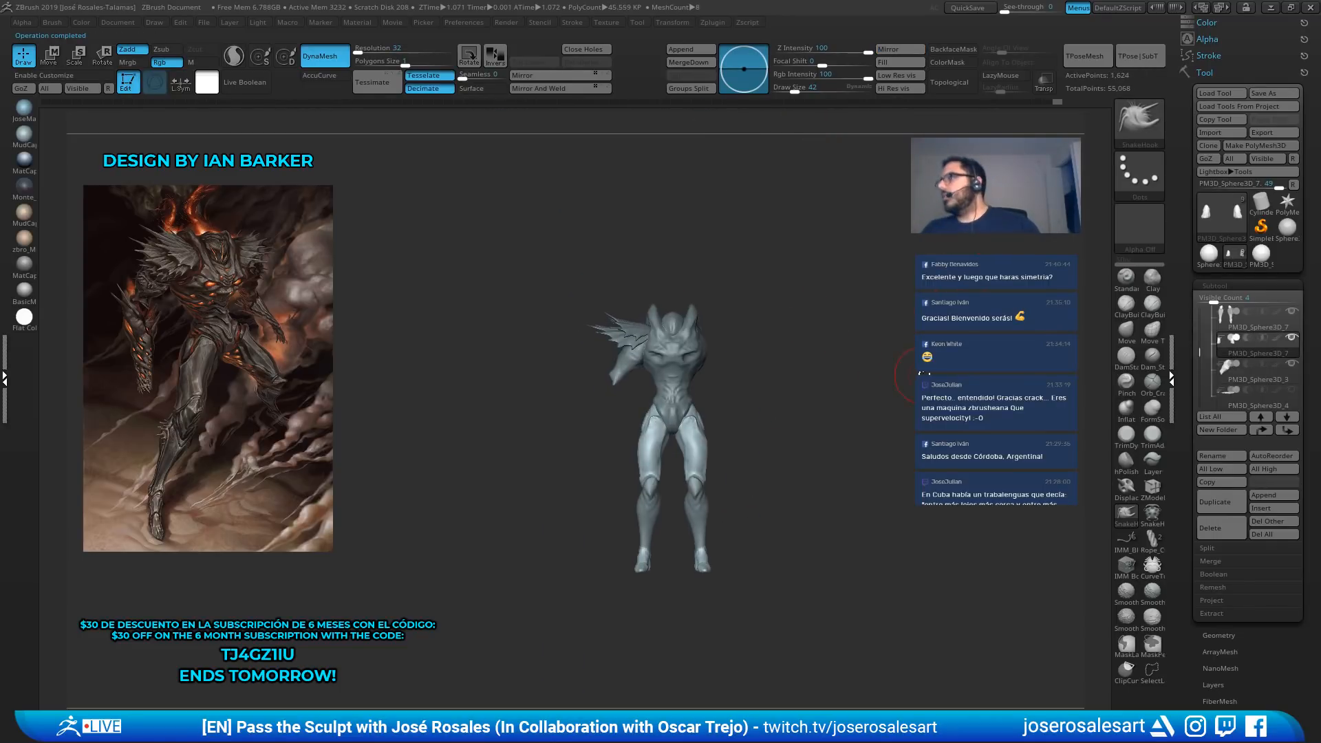
{"action": "left_click_drag", "start_coordinate": [753, 406], "coordinate": [745, 477], "text": "alt"}
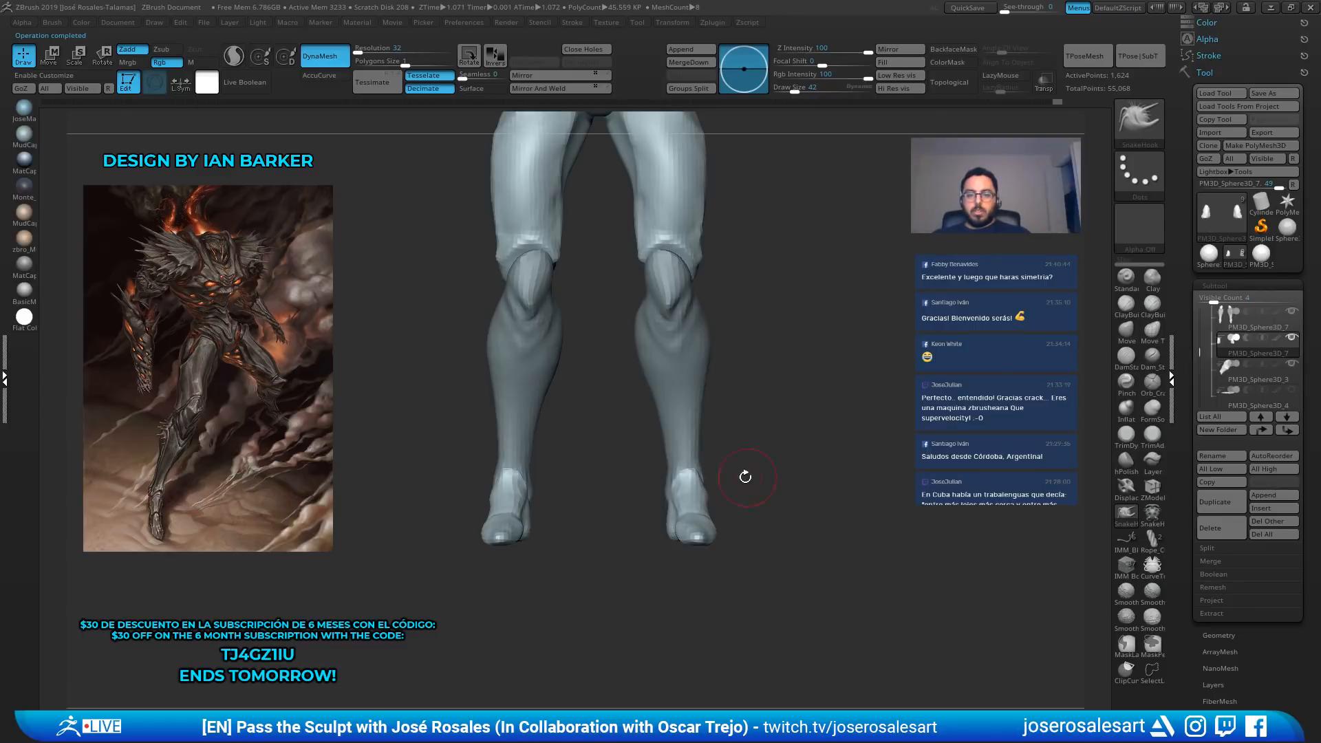
Adjust the shape of the feet from the front with the Move brush at draw size 86
{"action": "key", "text": "b"}
{"action": "key", "text": "m"}
{"action": "key", "text": "v"}
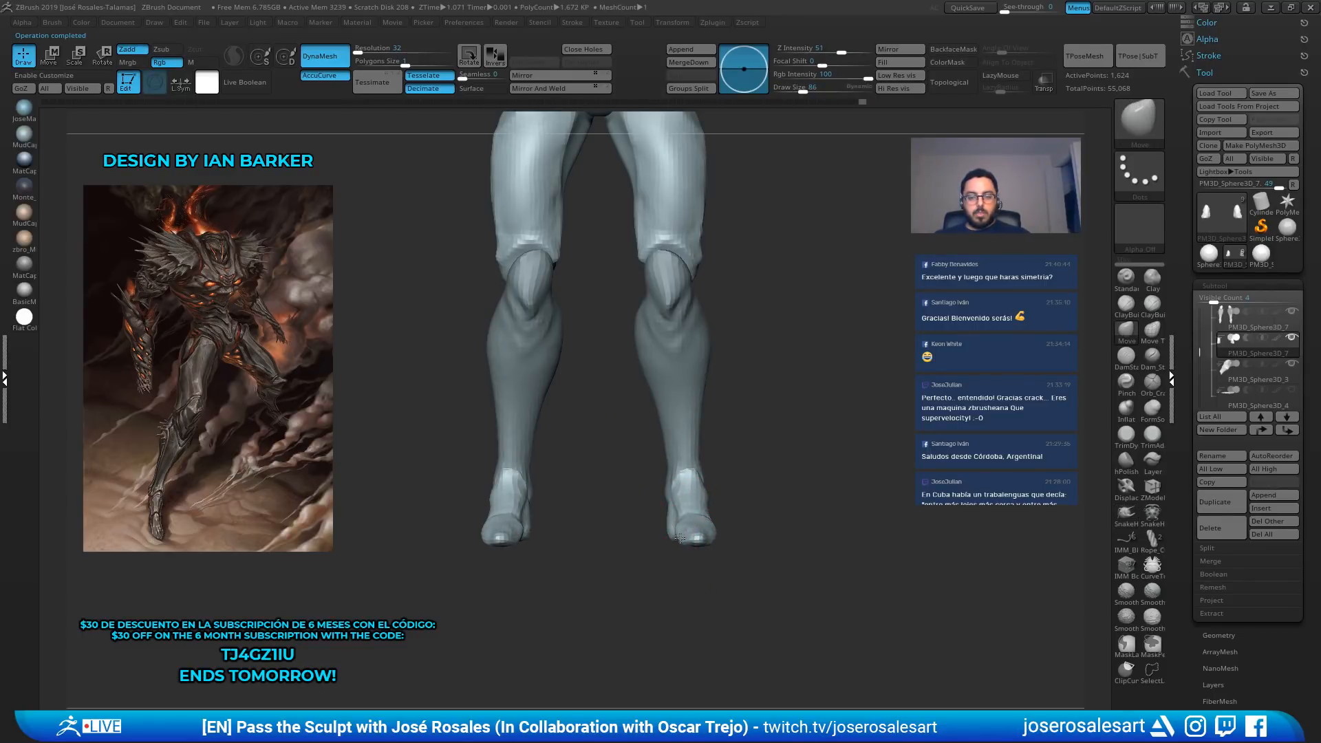
{"action": "left_click_drag", "start_coordinate": [598, 535], "coordinate": [667, 532]}
{"action": "key", "text": "f"}
{"action": "left_click_drag", "start_coordinate": [778, 447], "coordinate": [729, 447], "text": "shift"}
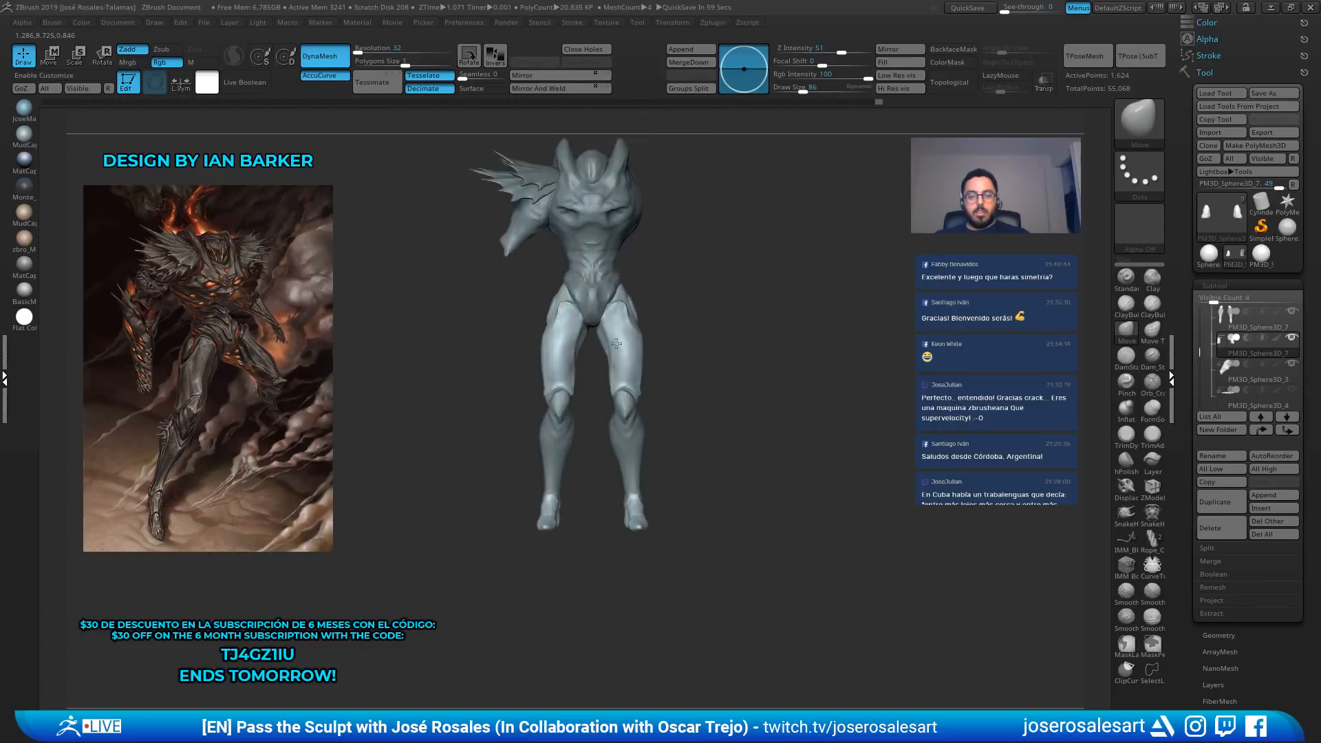
Set the draw size to 73 and generate a combined Transpose Master mesh of the character with TPoseMesh
{"action": "key", "text": "s"}
{"action": "left_click_drag", "start_coordinate": [774, 375], "coordinate": [784, 436], "text": "alt"}
{"action": "left_click_drag", "start_coordinate": [788, 426], "coordinate": [793, 371], "text": "alt"}
{"action": "left_click", "coordinate": [1093, 61]}
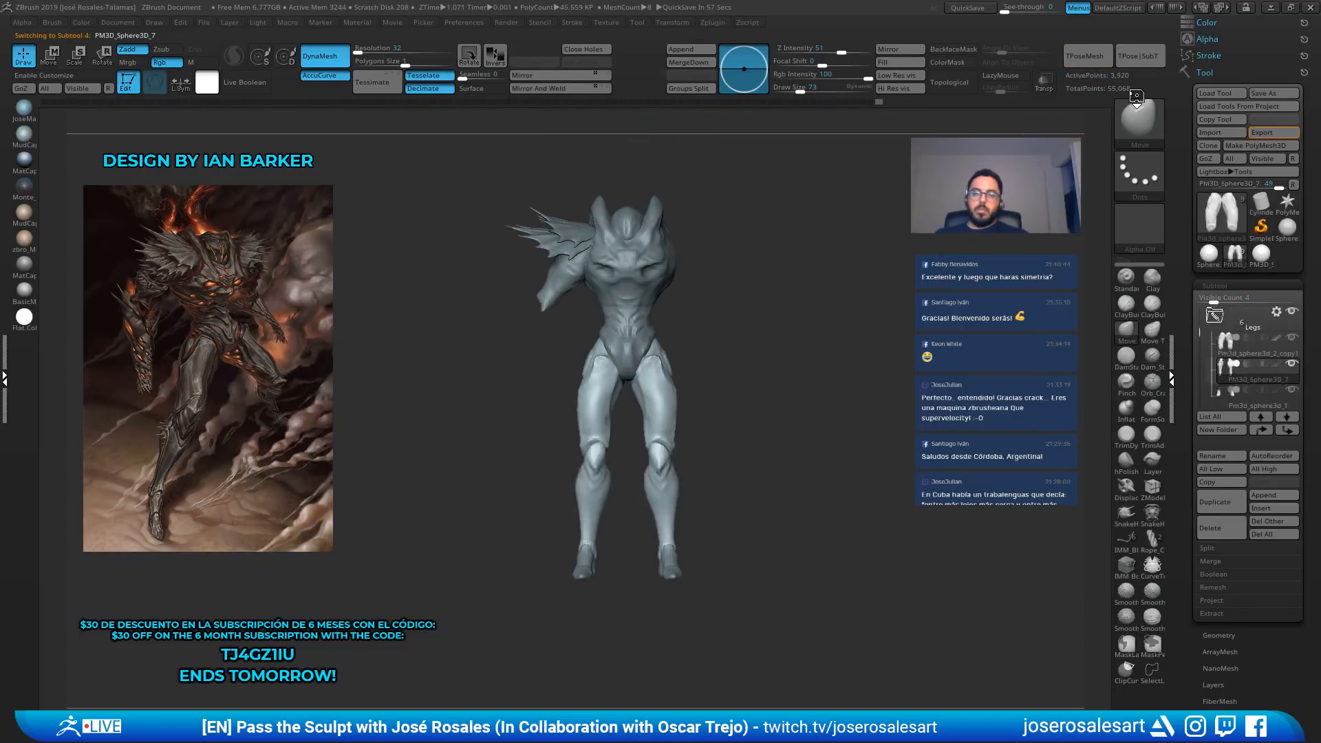
{"action": "mouse_move", "coordinate": [740, 385]}
{"action": "left_mouse_down", "text": "alt"}
{"action": "mouse_move", "coordinate": [728, 372]}
{"action": "mouse_move", "coordinate": [710, 463]}
{"action": "mouse_move", "coordinate": [609, 472]}
{"action": "left_mouse_up", "text": "alt"}
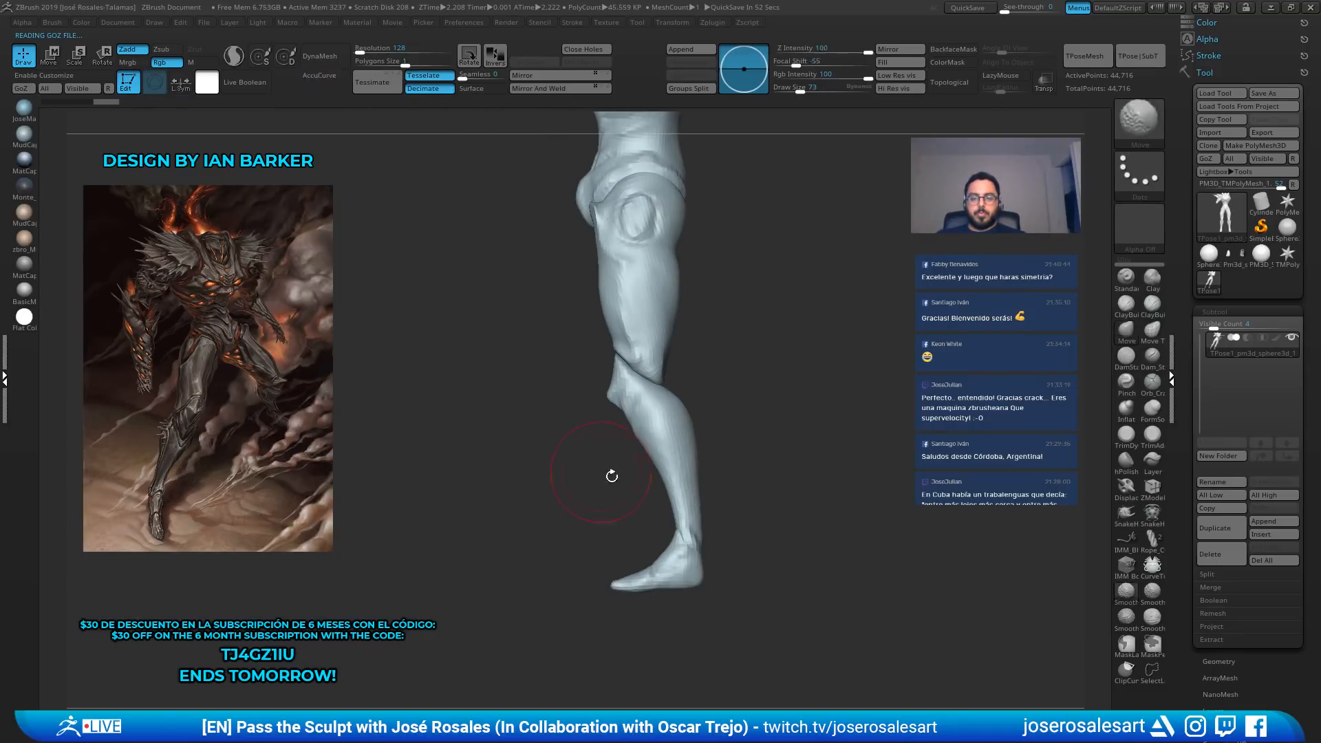
Isolate the feet, center the transform gizmo on them and move them slightly downward
{"action": "left_click", "coordinate": [674, 573], "text": "ctrl+shift"}
{"action": "key", "text": "w"}
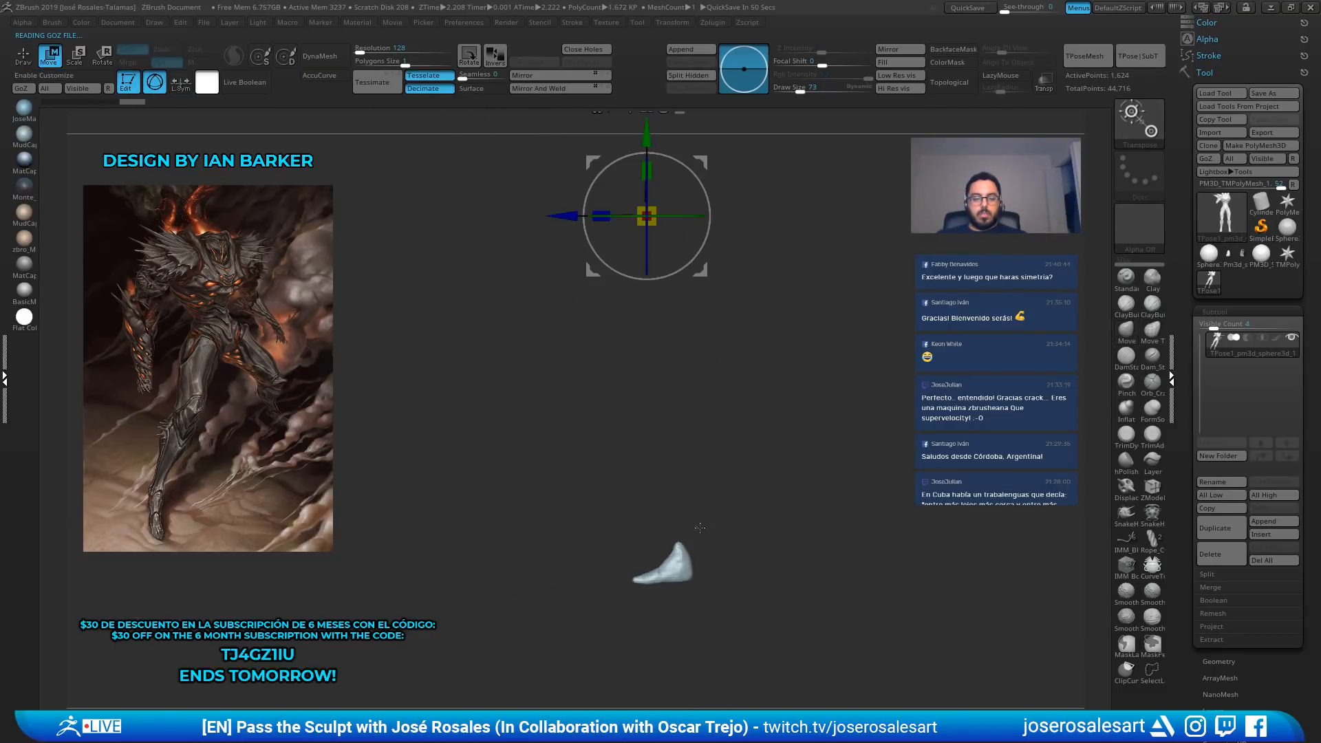
{"action": "left_click_drag", "start_coordinate": [695, 140], "coordinate": [687, 192], "text": "alt"}
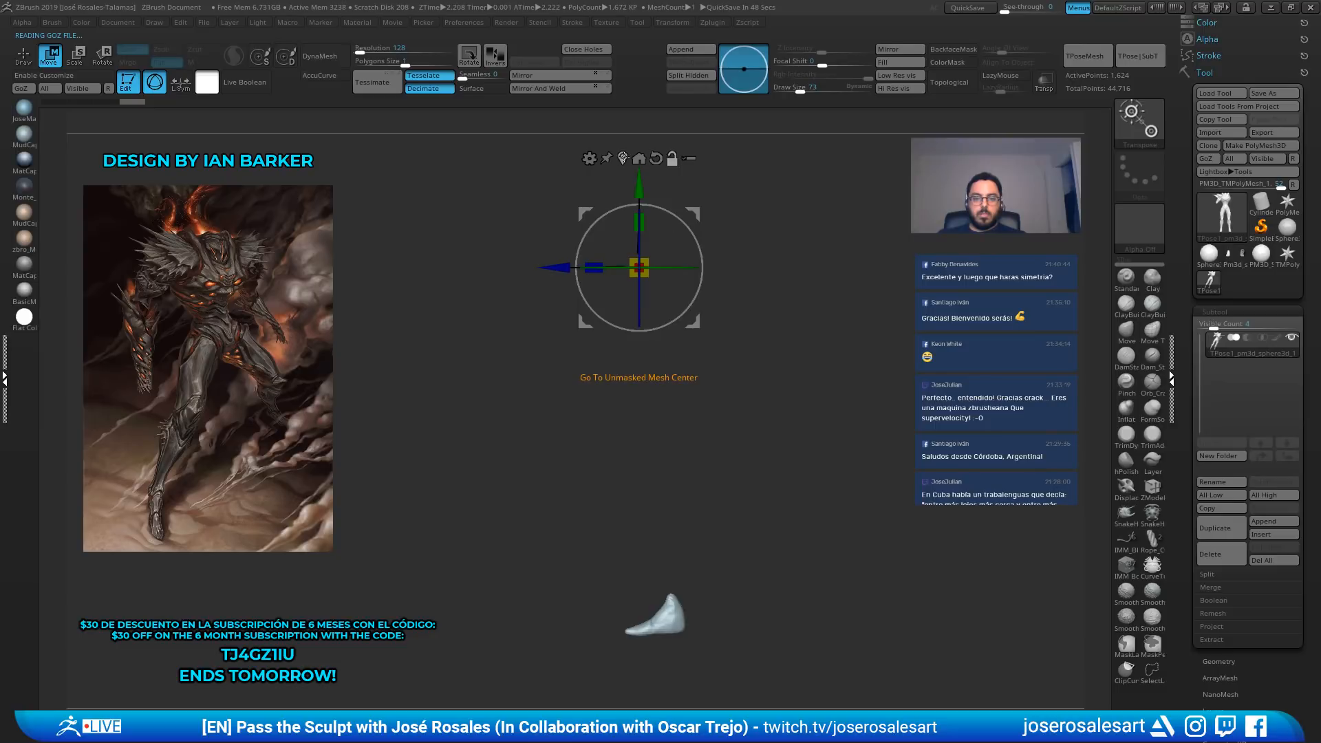
{"action": "left_click", "coordinate": [622, 159]}
{"action": "left_click_drag", "start_coordinate": [653, 529], "coordinate": [653, 539]}
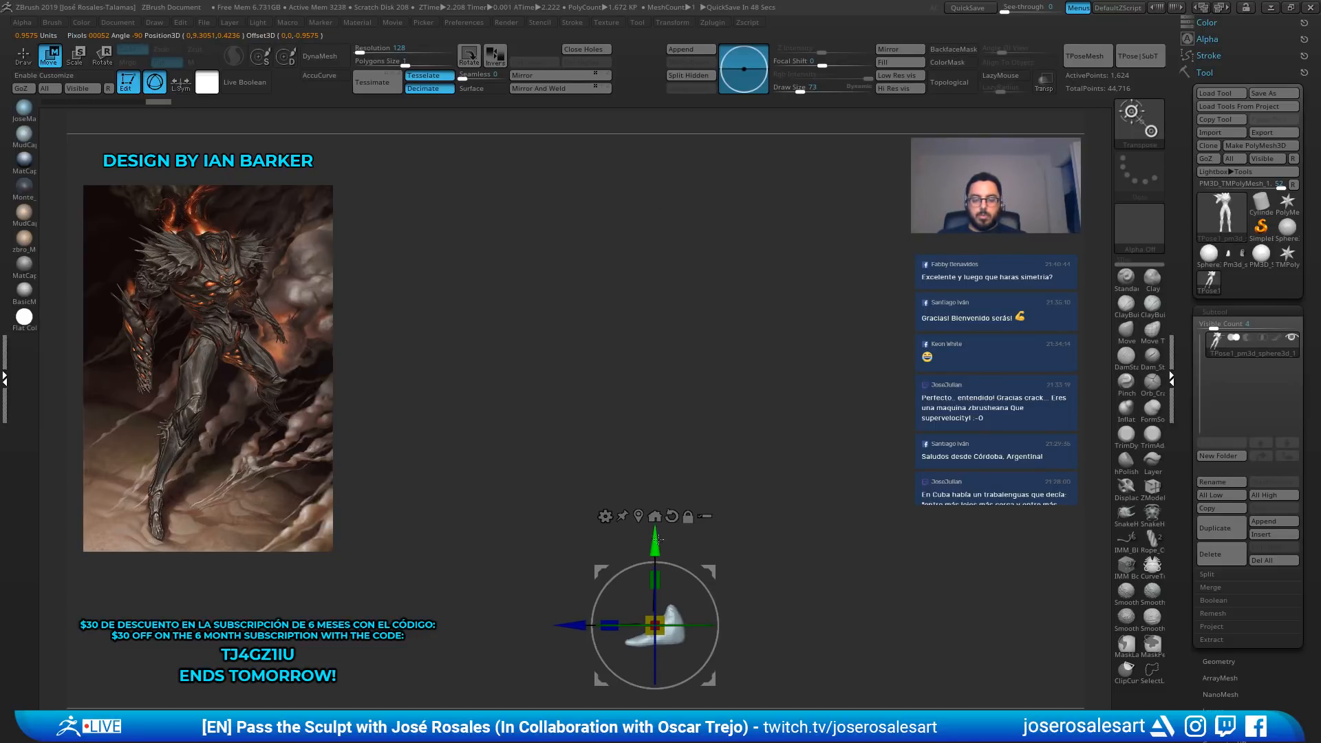
Show the whole body again and pull the lower ends of the shins down toward the feet with SnakeHook
{"action": "left_click", "coordinate": [767, 529], "text": "ctrl+shift"}
{"action": "mouse_move", "coordinate": [739, 527]}
{"action": "left_mouse_down", "text": "shift"}
{"action": "mouse_move", "coordinate": [819, 525]}
{"action": "mouse_move", "coordinate": [787, 452]}
{"action": "mouse_move", "coordinate": [746, 496]}
{"action": "mouse_move", "coordinate": [740, 460]}
{"action": "mouse_move", "coordinate": [721, 456]}
{"action": "mouse_move", "coordinate": [759, 493]}
{"action": "left_mouse_up", "text": "shift"}
{"action": "key", "text": "q"}
{"action": "key", "text": "3"}
{"action": "key", "text": "s"}
{"action": "left_click_drag", "start_coordinate": [660, 516], "coordinate": [654, 540]}
{"action": "left_click_drag", "start_coordinate": [540, 533], "coordinate": [606, 530], "text": "shift"}
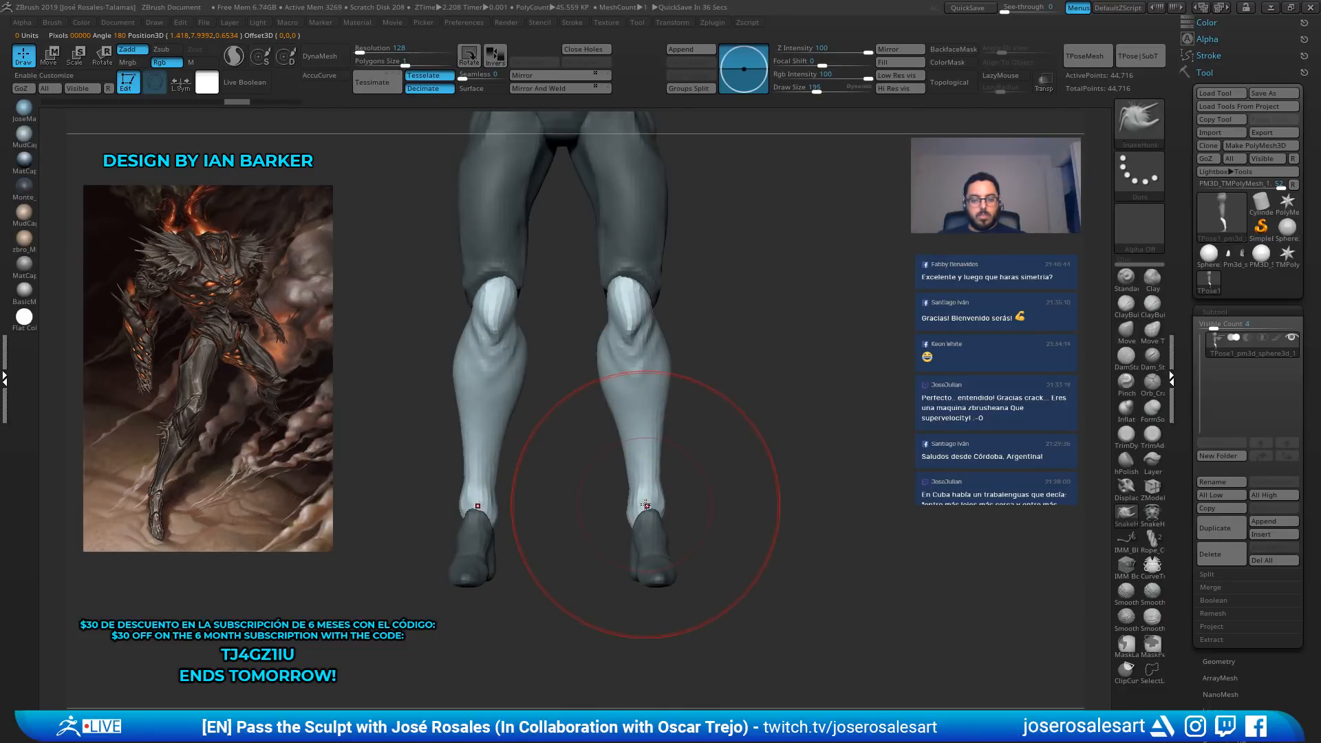
{"action": "left_click_drag", "start_coordinate": [645, 510], "coordinate": [644, 528]}
Refine the ankles from the side with SnakeHook, reduce the draw size to 81, and transfer the TPose changes back to the SubTools
{"action": "key", "text": "s"}
{"action": "right_click_drag", "start_coordinate": [644, 528], "coordinate": [544, 529]}
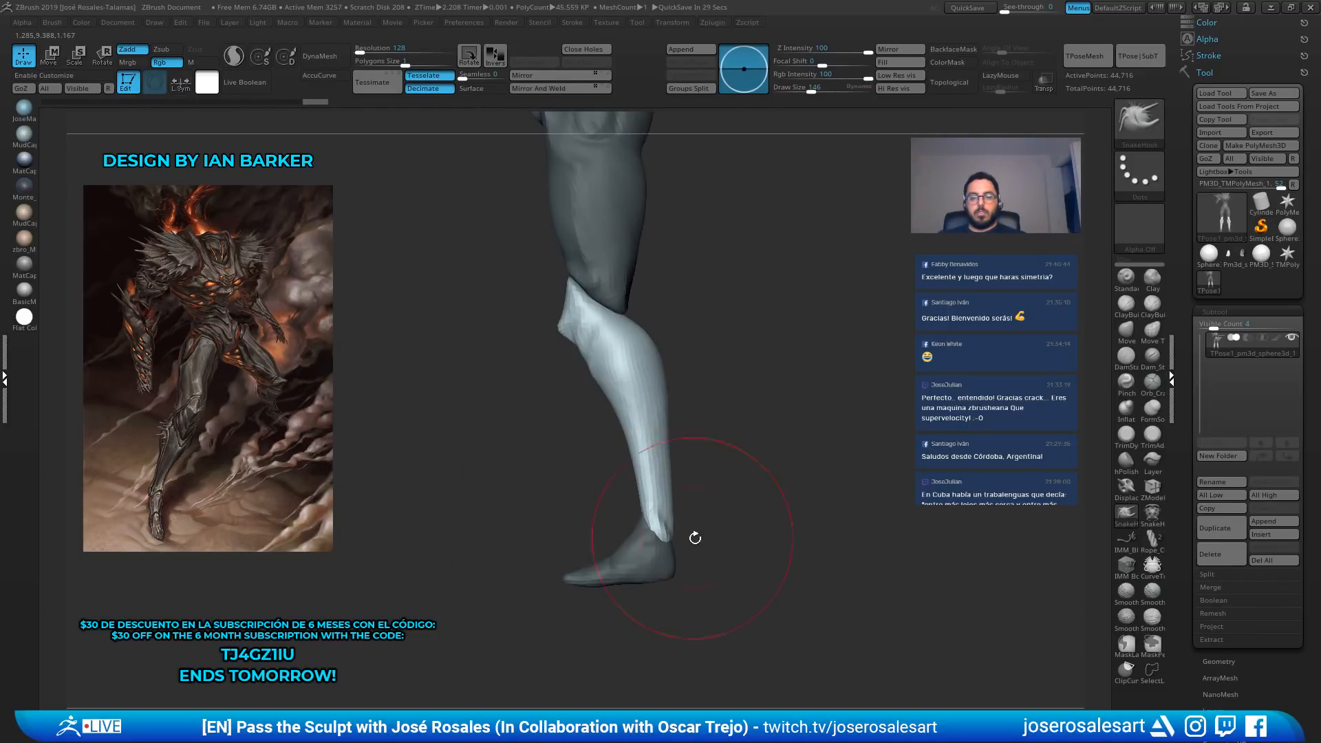
{"action": "right_click_drag", "start_coordinate": [695, 538], "coordinate": [615, 538]}
{"action": "key", "text": "s"}
{"action": "left_click_drag", "start_coordinate": [709, 535], "coordinate": [699, 534]}
{"action": "mouse_move", "coordinate": [699, 534]}
{"action": "right_mouse_down", "text": "ctrl"}
{"action": "mouse_move", "coordinate": [670, 497]}
{"action": "mouse_move", "coordinate": [616, 497]}
{"action": "right_mouse_up", "text": "ctrl"}
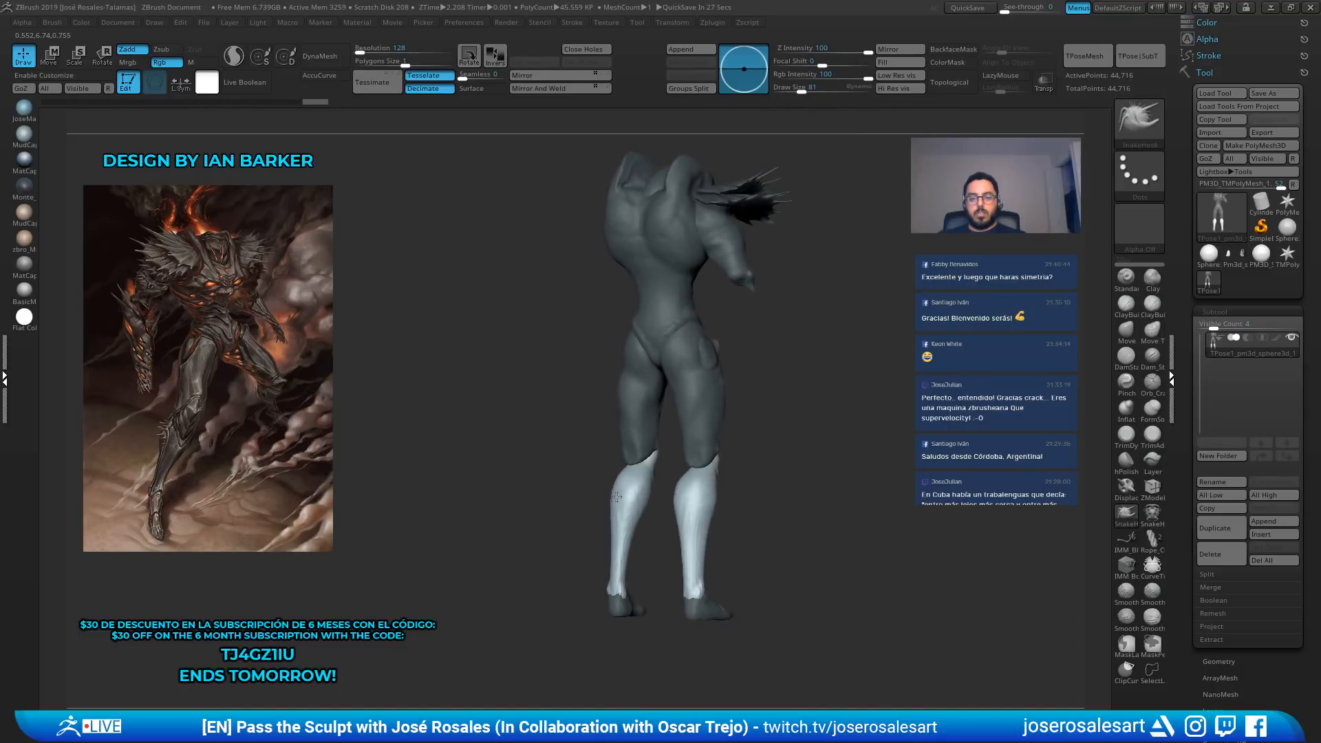
{"action": "left_click", "coordinate": [1127, 61]}
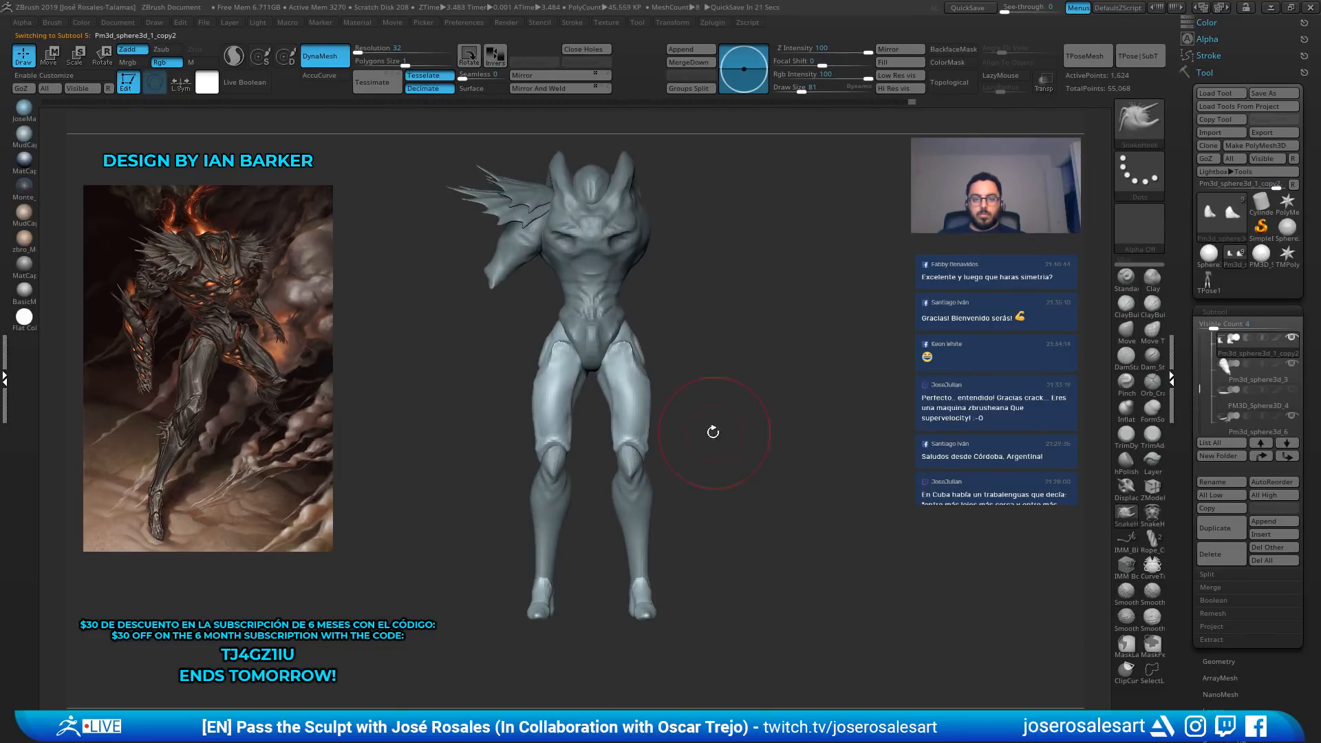
Build up the inner sides of the lower legs above the ankles with ClayBuildup
{"action": "key", "text": "b"}
{"action": "key", "text": "c"}
{"action": "key", "text": "b"}
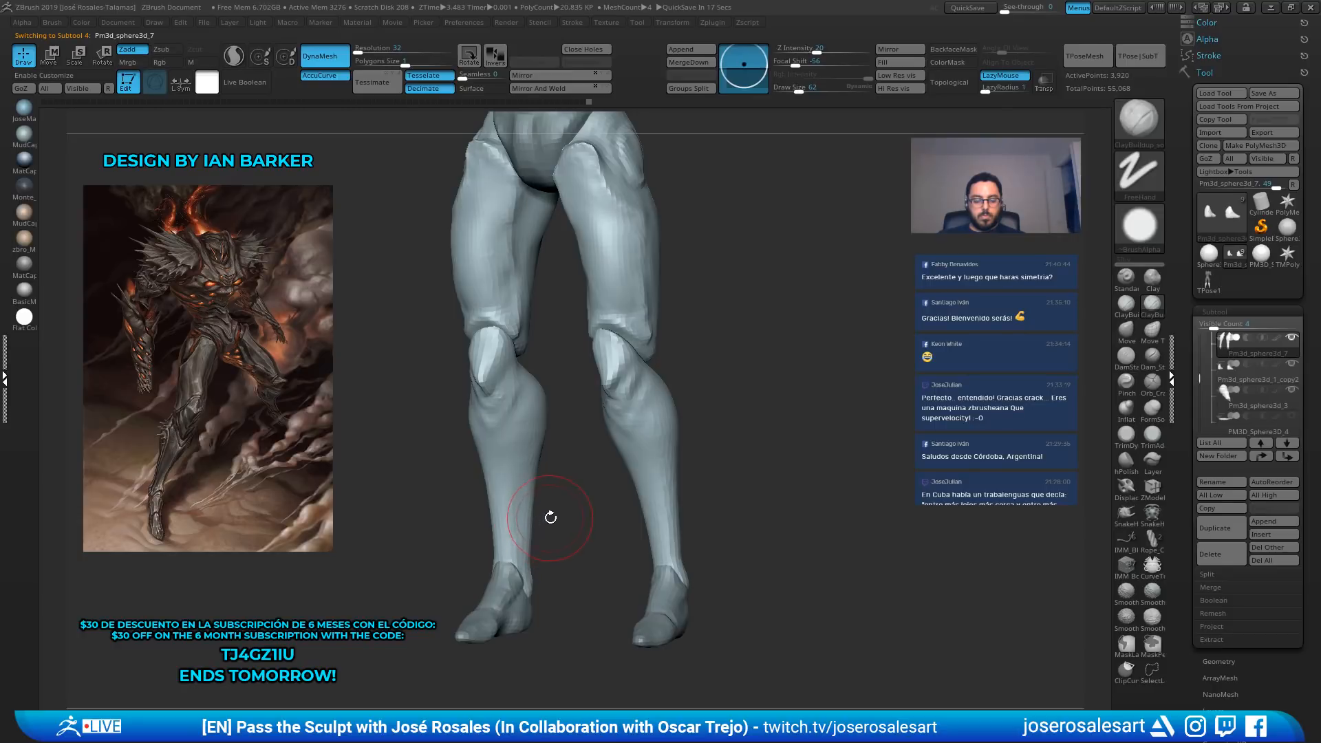
{"action": "left_click_drag", "start_coordinate": [548, 519], "coordinate": [531, 489]}
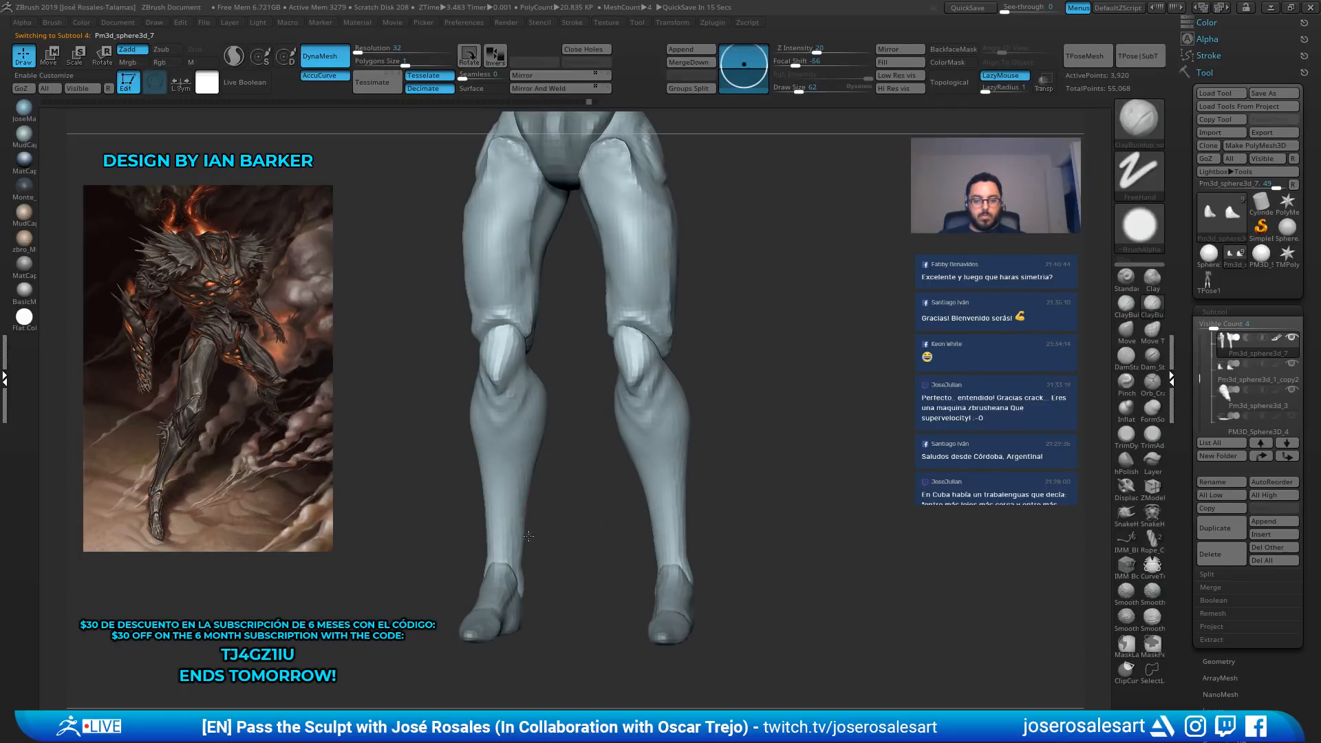
{"action": "mouse_move", "coordinate": [521, 547]}
{"action": "left_mouse_down"}
{"action": "mouse_move", "coordinate": [520, 495]}
{"action": "mouse_move", "coordinate": [451, 466]}
{"action": "mouse_move", "coordinate": [516, 530]}
{"action": "mouse_move", "coordinate": [461, 493]}
{"action": "mouse_move", "coordinate": [500, 493]}
{"action": "mouse_move", "coordinate": [492, 444]}
{"action": "mouse_move", "coordinate": [487, 491]}
{"action": "left_mouse_up"}
Sharpen a ridge down the front of the shin with an inverted DamStandard stroke
{"action": "key", "text": "b"}
{"action": "key", "text": "d"}
{"action": "key", "text": "s"}
{"action": "left_click_drag", "start_coordinate": [489, 440], "coordinate": [488, 522], "text": "alt"}
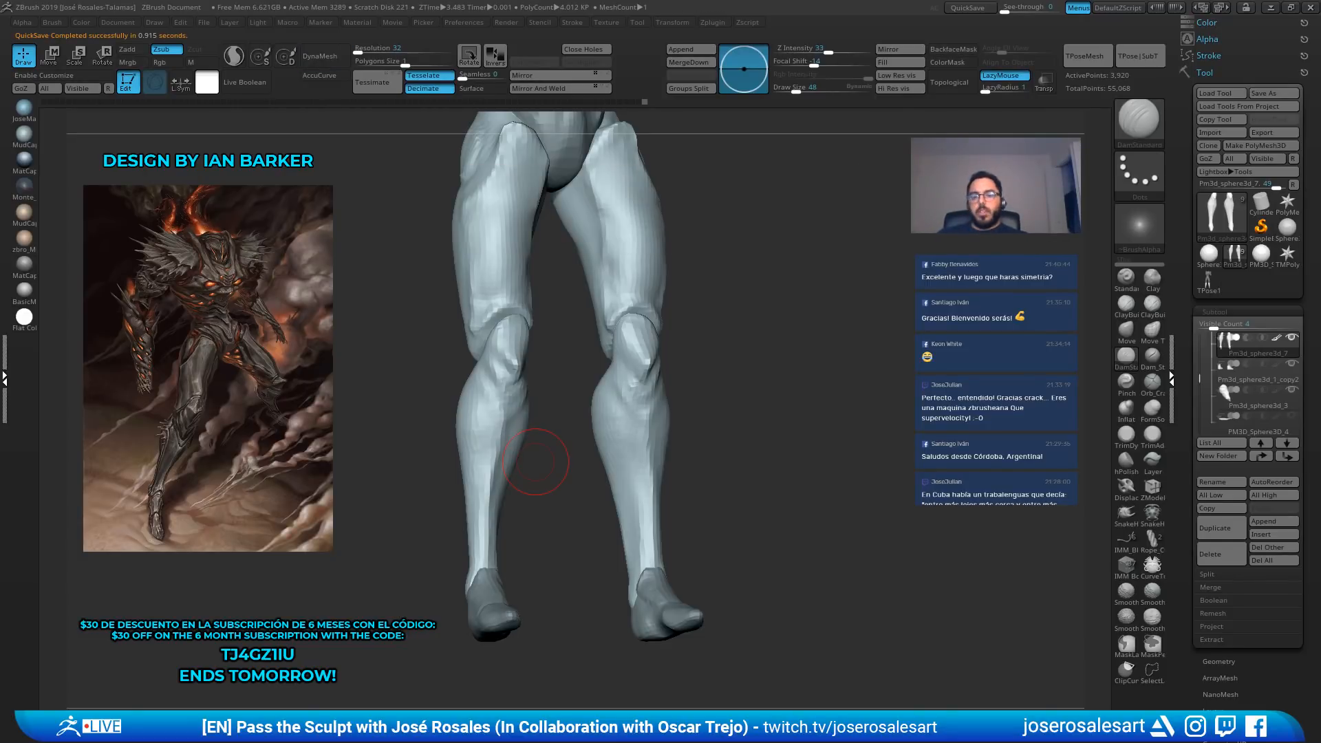
Examine the calves and thighs from behind and make the thighs the active SubTool
{"action": "right_click_drag", "start_coordinate": [535, 461], "coordinate": [616, 398]}
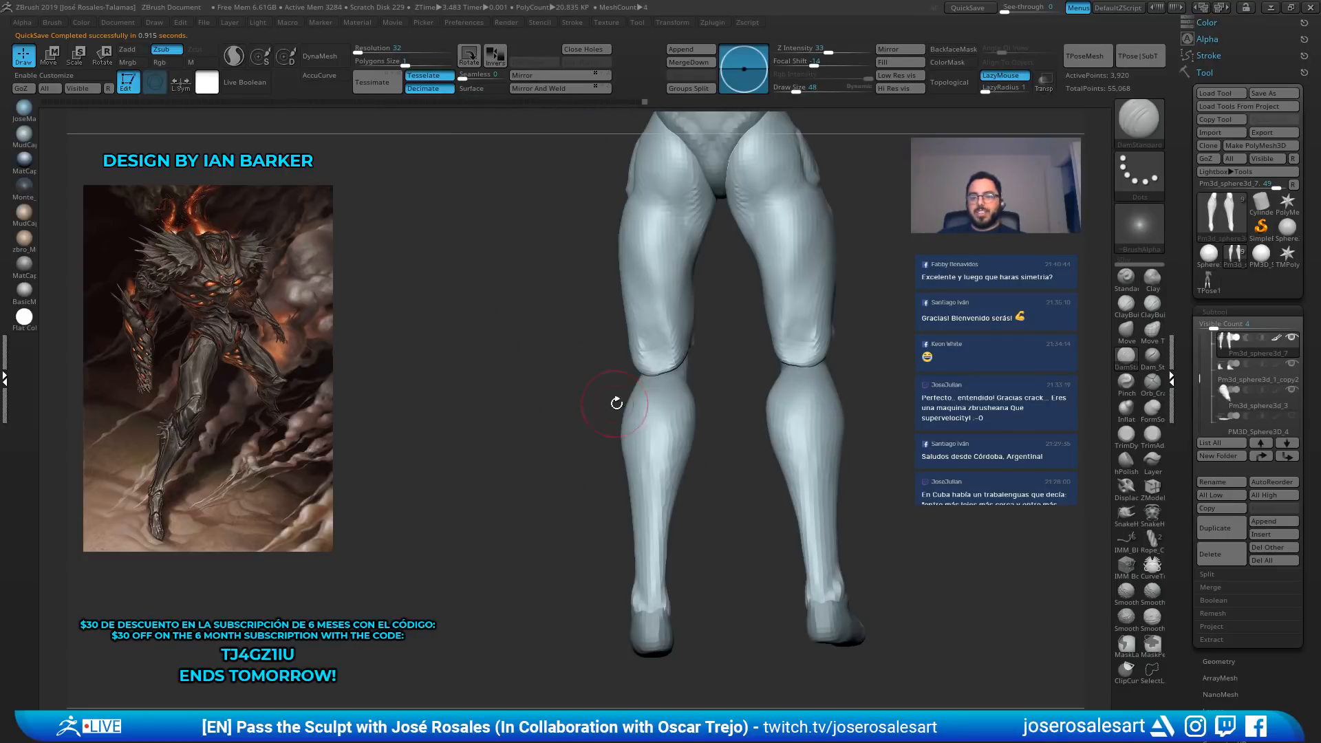
{"action": "key", "text": "1"}
{"action": "key", "text": "s"}
{"action": "mouse_move", "coordinate": [728, 410]}
{"action": "right_mouse_down"}
{"action": "mouse_move", "coordinate": [690, 421]}
{"action": "mouse_move", "coordinate": [622, 351]}
{"action": "mouse_move", "coordinate": [647, 286]}
{"action": "mouse_move", "coordinate": [657, 385]}
{"action": "right_mouse_up"}
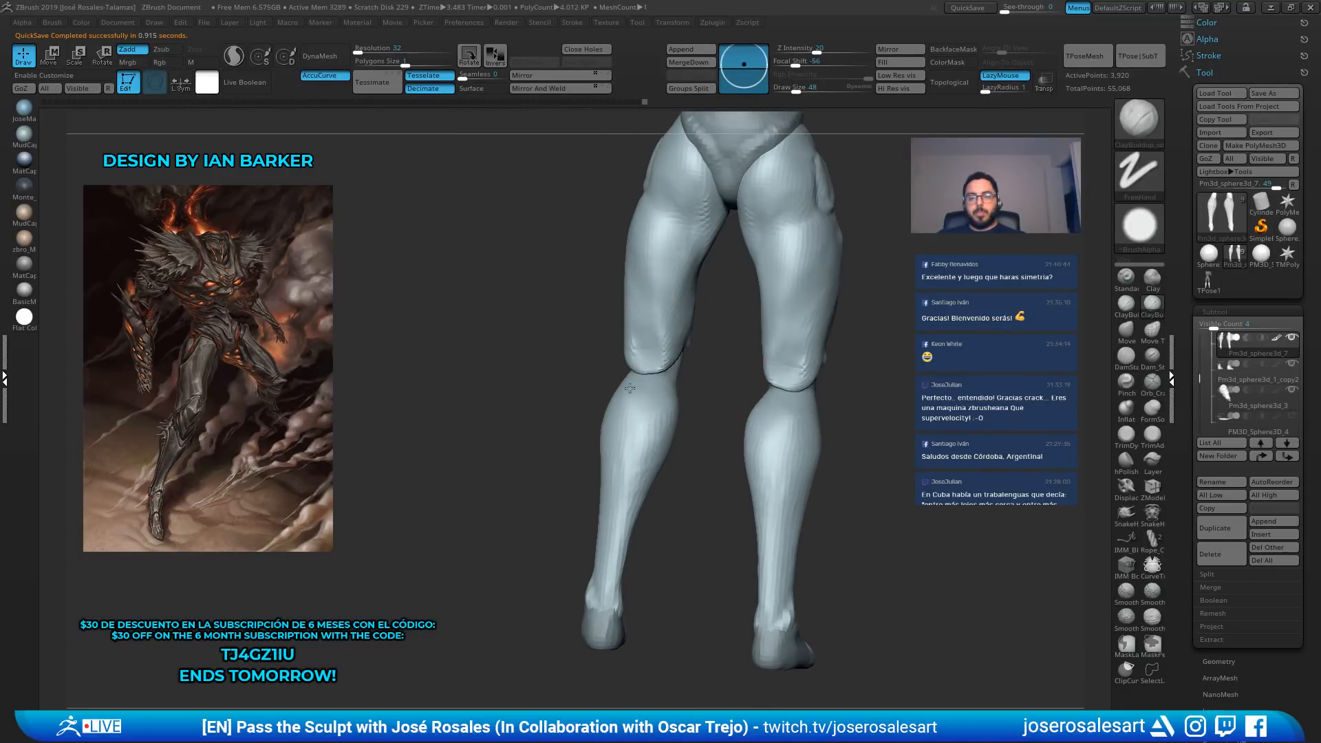
{"action": "left_click", "coordinate": [655, 363], "text": "alt"}
{"action": "right_click_drag", "start_coordinate": [736, 357], "coordinate": [703, 403], "text": "ctrl"}
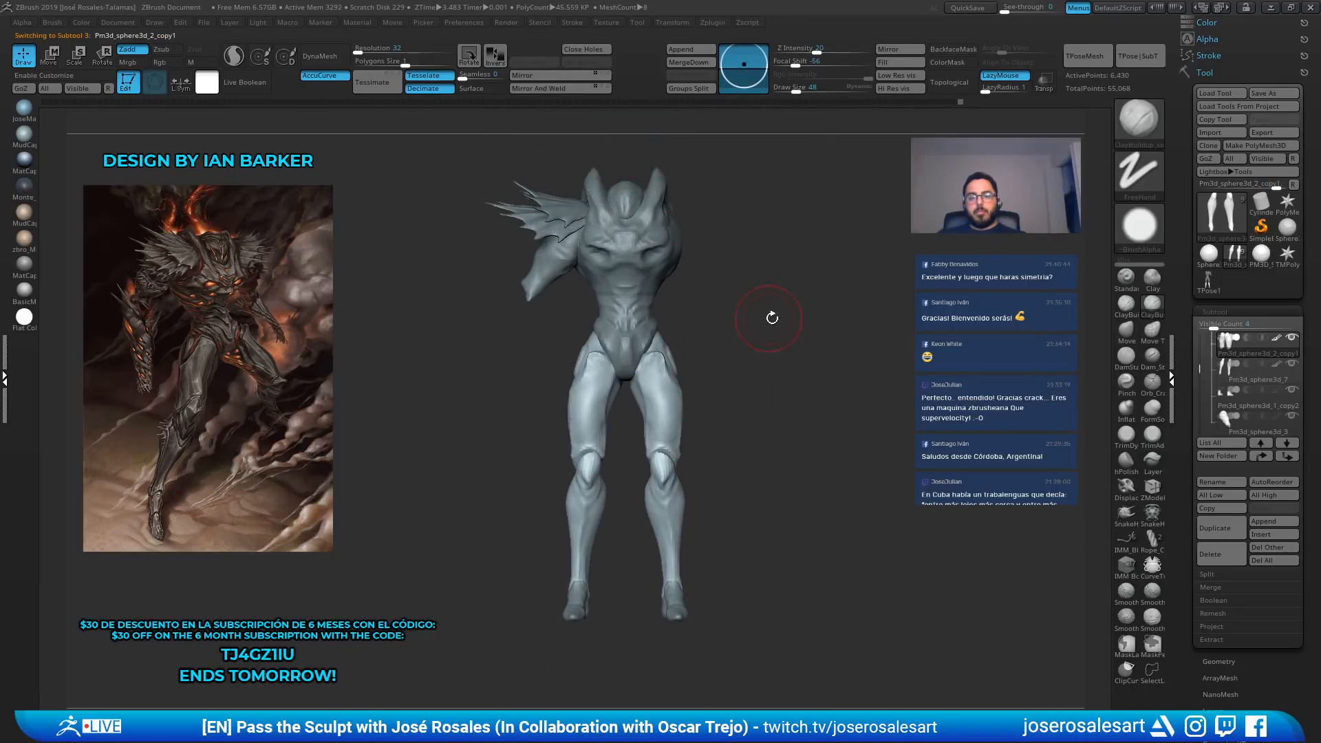
Select the head SubTool, remesh it with DynaMesh at resolution 64 and frame it closely
{"action": "mouse_move", "coordinate": [770, 316]}
{"action": "right_mouse_down"}
{"action": "mouse_move", "coordinate": [734, 346]}
{"action": "mouse_move", "coordinate": [854, 331]}
{"action": "mouse_move", "coordinate": [751, 362]}
{"action": "mouse_move", "coordinate": [768, 318]}
{"action": "mouse_move", "coordinate": [799, 395]}
{"action": "mouse_move", "coordinate": [761, 292]}
{"action": "mouse_move", "coordinate": [749, 309]}
{"action": "mouse_move", "coordinate": [716, 313]}
{"action": "right_mouse_up"}
{"action": "right_click_drag", "start_coordinate": [626, 283], "coordinate": [612, 281], "text": "shift"}
{"action": "left_click", "coordinate": [613, 281], "text": "alt"}
{"action": "key", "text": "f"}
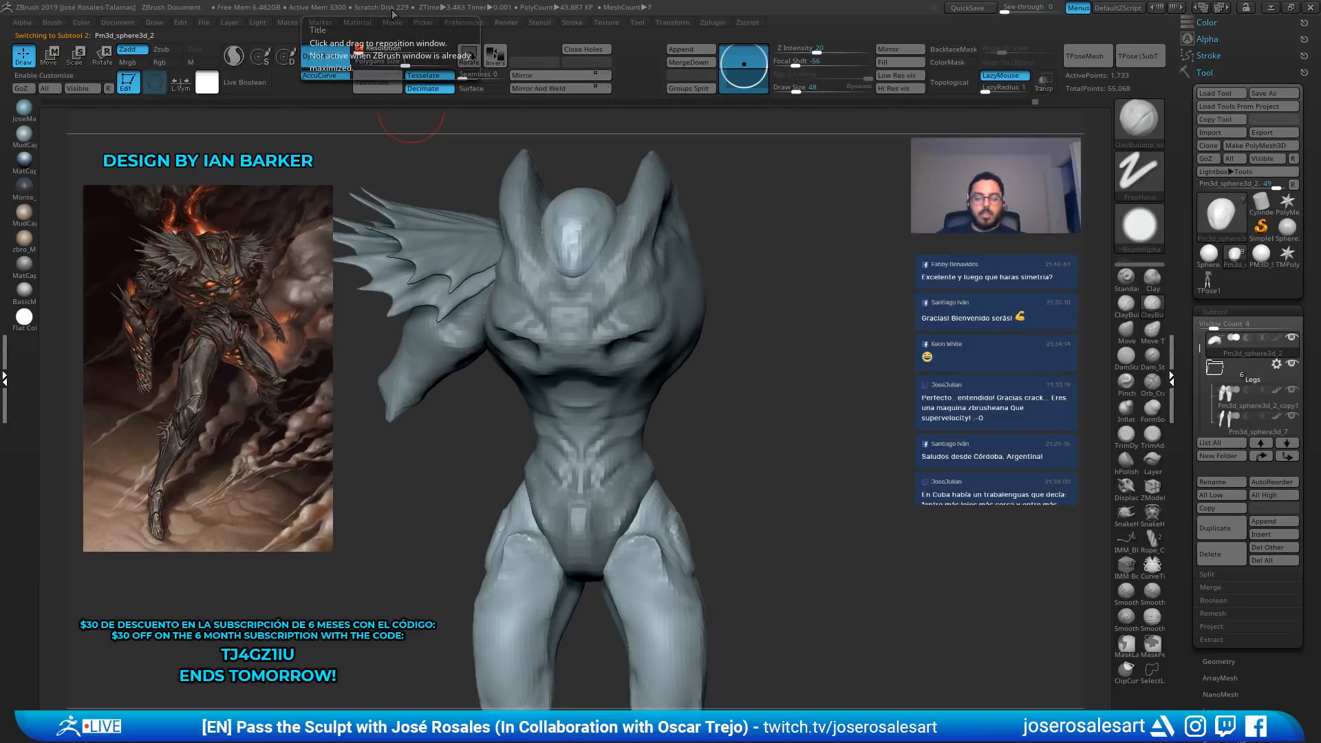
{"action": "left_click_drag", "start_coordinate": [832, 287], "coordinate": [882, 389], "text": "ctrl"}
{"action": "right_click_drag", "start_coordinate": [880, 386], "coordinate": [919, 468], "text": "ctrl"}
{"action": "right_click_drag", "start_coordinate": [918, 344], "coordinate": [926, 509], "text": "alt"}
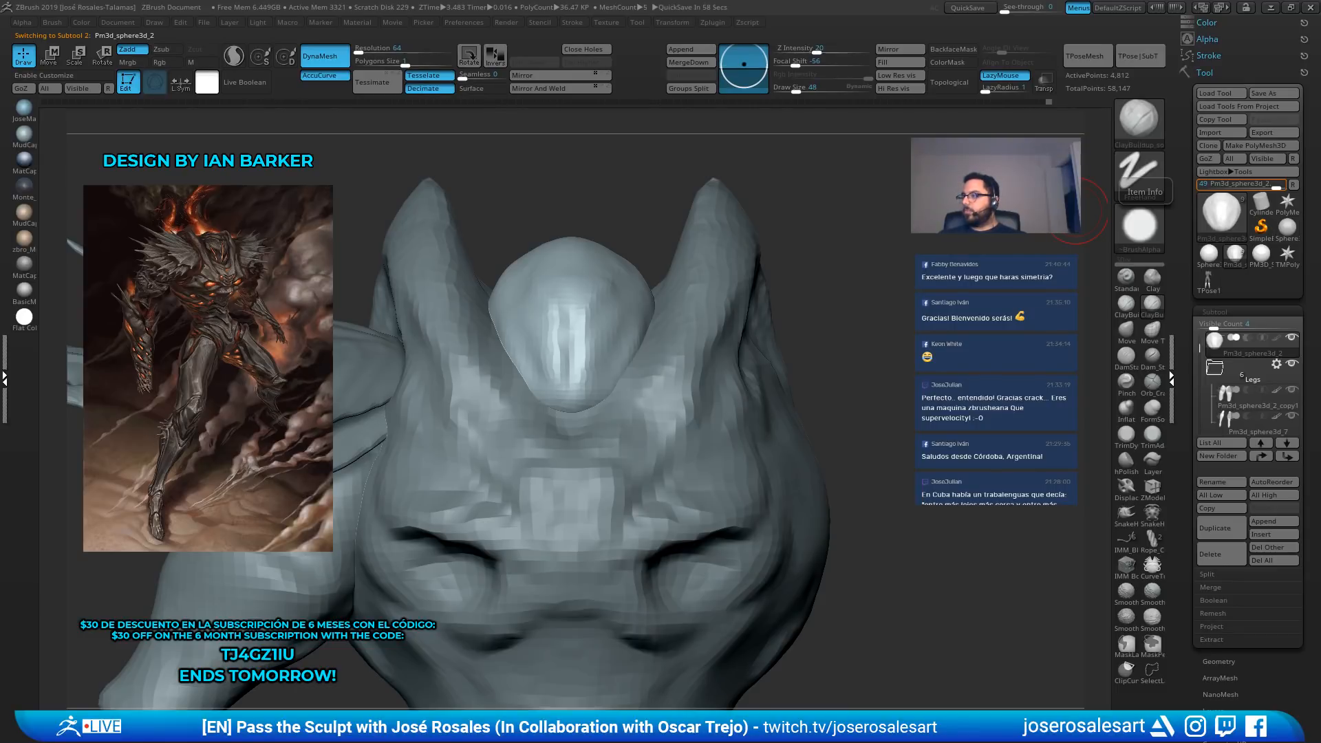
Carve a diagonal groove into the side of the face with DamStandard at a reduced draw size
{"action": "right_click_drag", "start_coordinate": [860, 289], "coordinate": [895, 303]}
{"action": "key", "text": "s"}
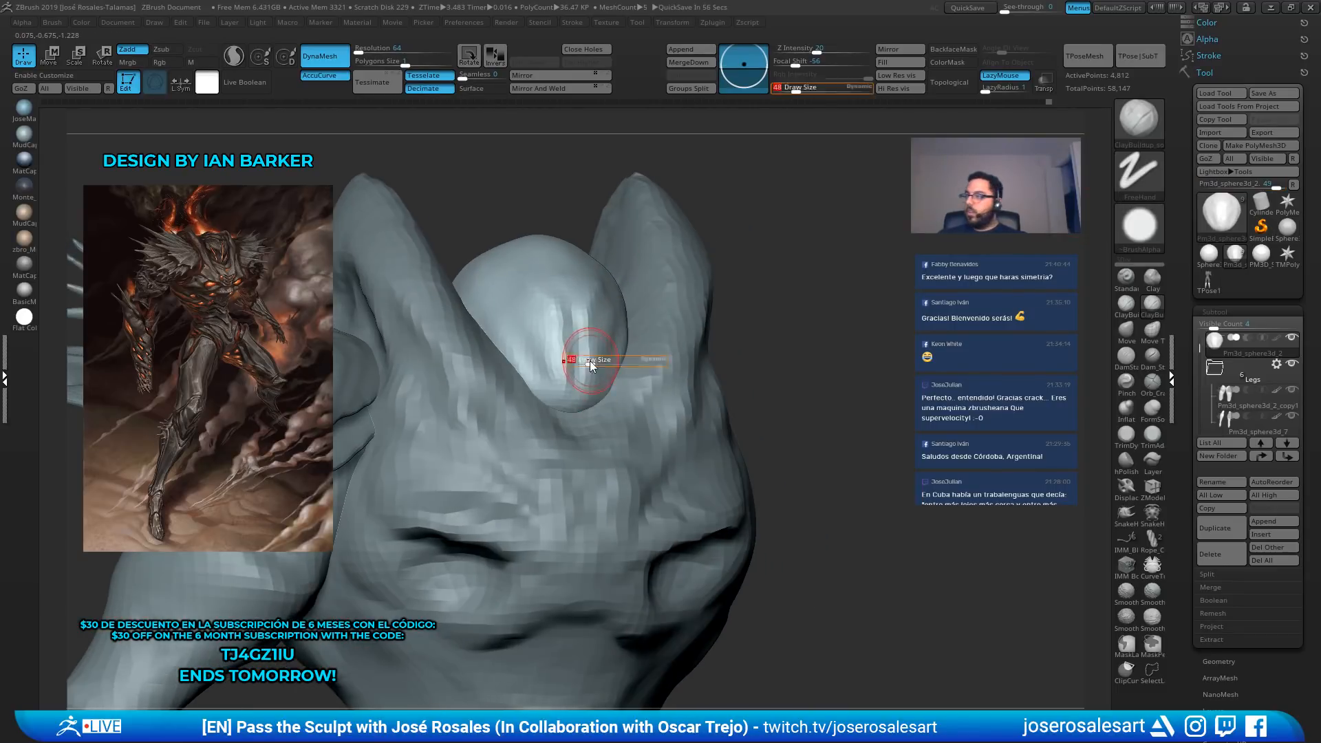
{"action": "left_click_drag", "start_coordinate": [586, 362], "coordinate": [577, 363]}
{"action": "mouse_move", "coordinate": [577, 362]}
{"action": "right_mouse_down"}
{"action": "mouse_move", "coordinate": [565, 344]}
{"action": "mouse_move", "coordinate": [543, 365]}
{"action": "right_mouse_up"}
{"action": "key", "text": "b"}
{"action": "key", "text": "d"}
{"action": "key", "text": "s"}
{"action": "key", "text": "s"}
{"action": "left_click_drag", "start_coordinate": [541, 355], "coordinate": [548, 354]}
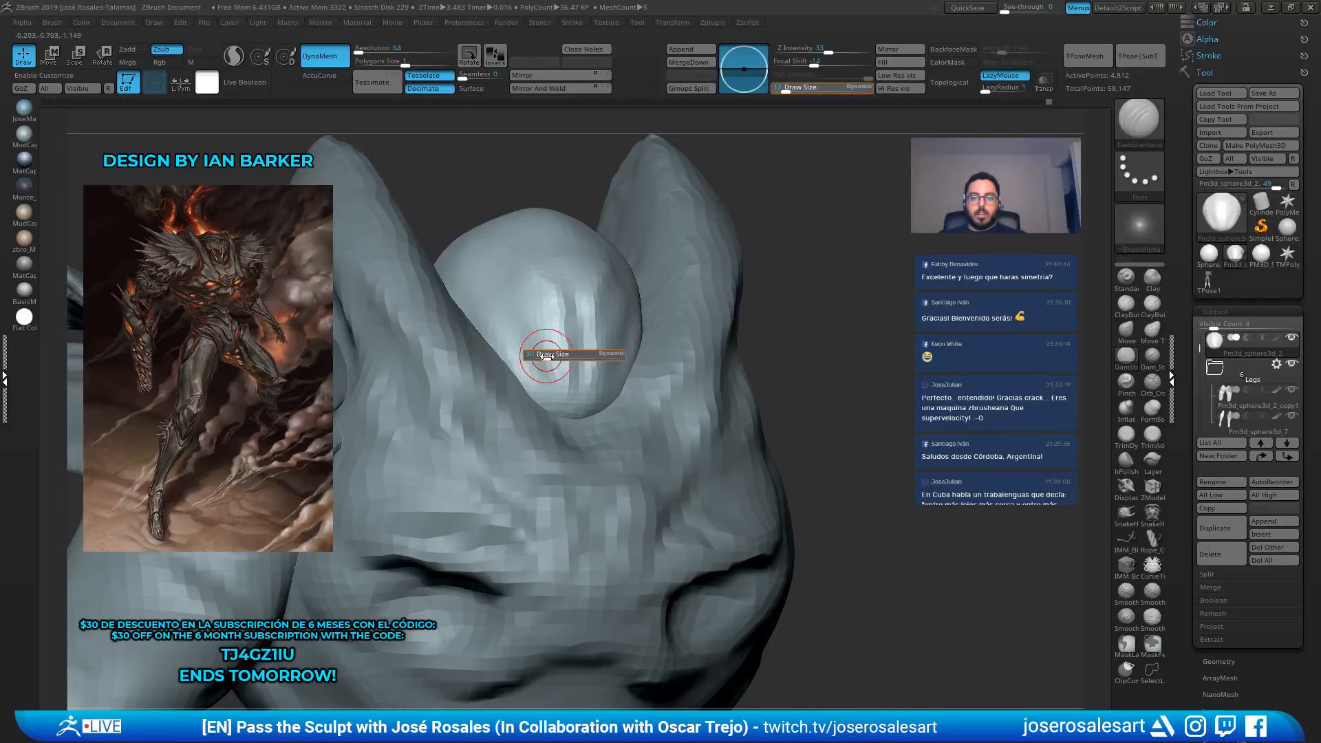
{"action": "right_click_drag", "start_coordinate": [528, 344], "coordinate": [509, 314]}
{"action": "left_click_drag", "start_coordinate": [497, 284], "coordinate": [527, 345]}
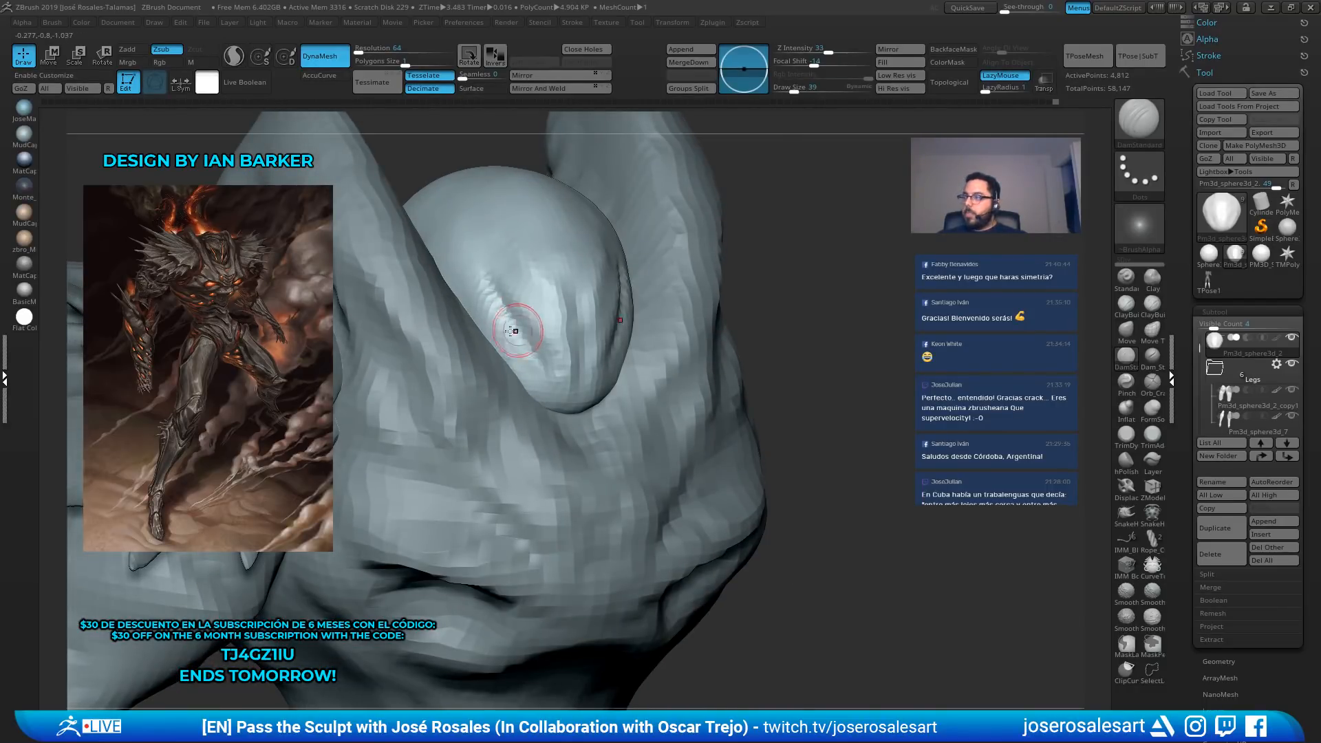
Carve creases into the lower center of the face and a line across the brow with DamStandard
{"action": "right_click_drag", "start_coordinate": [512, 331], "coordinate": [565, 352]}
{"action": "left_click_drag", "start_coordinate": [573, 366], "coordinate": [566, 354]}
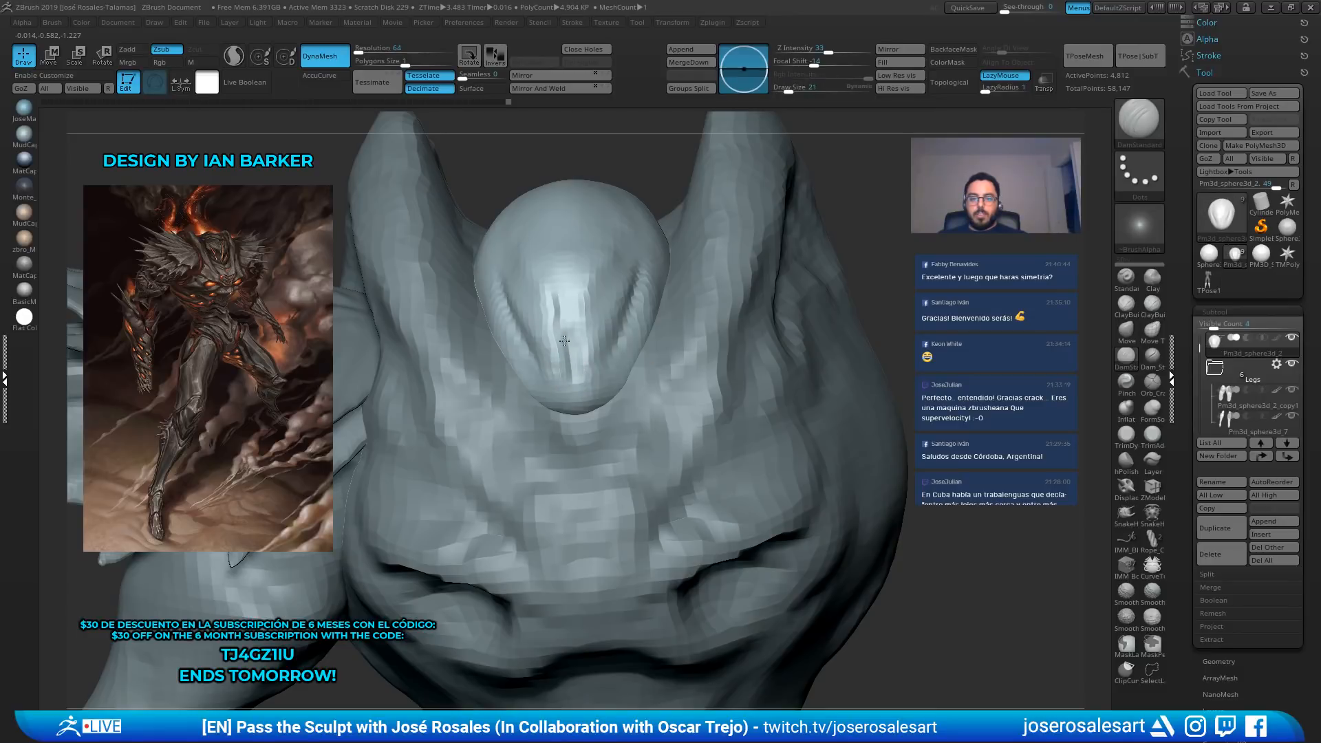
{"action": "mouse_move", "coordinate": [572, 313]}
{"action": "right_mouse_down"}
{"action": "mouse_move", "coordinate": [548, 236]}
{"action": "mouse_move", "coordinate": [512, 201]}
{"action": "right_mouse_up"}
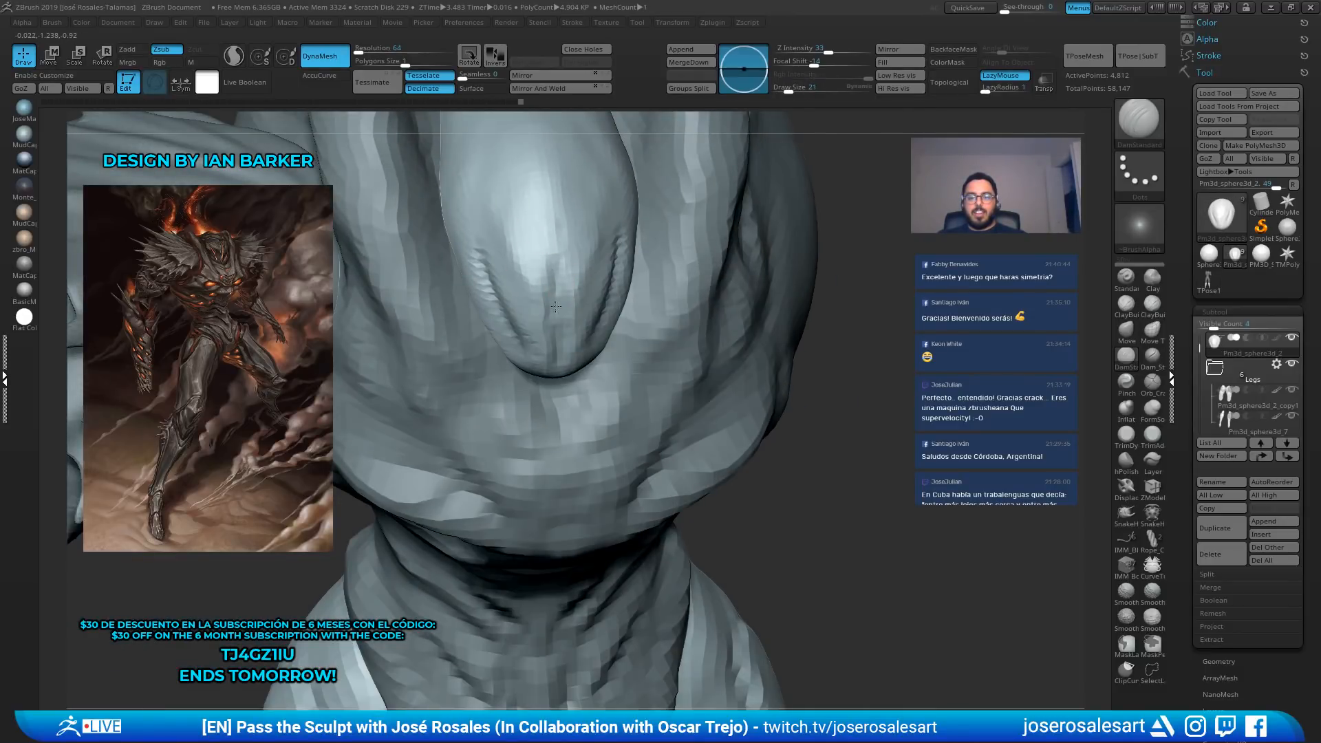
{"action": "left_click_drag", "start_coordinate": [552, 327], "coordinate": [559, 288]}
{"action": "mouse_move", "coordinate": [577, 177]}
{"action": "right_mouse_down"}
{"action": "mouse_move", "coordinate": [551, 233]}
{"action": "mouse_move", "coordinate": [584, 237]}
{"action": "right_mouse_up"}
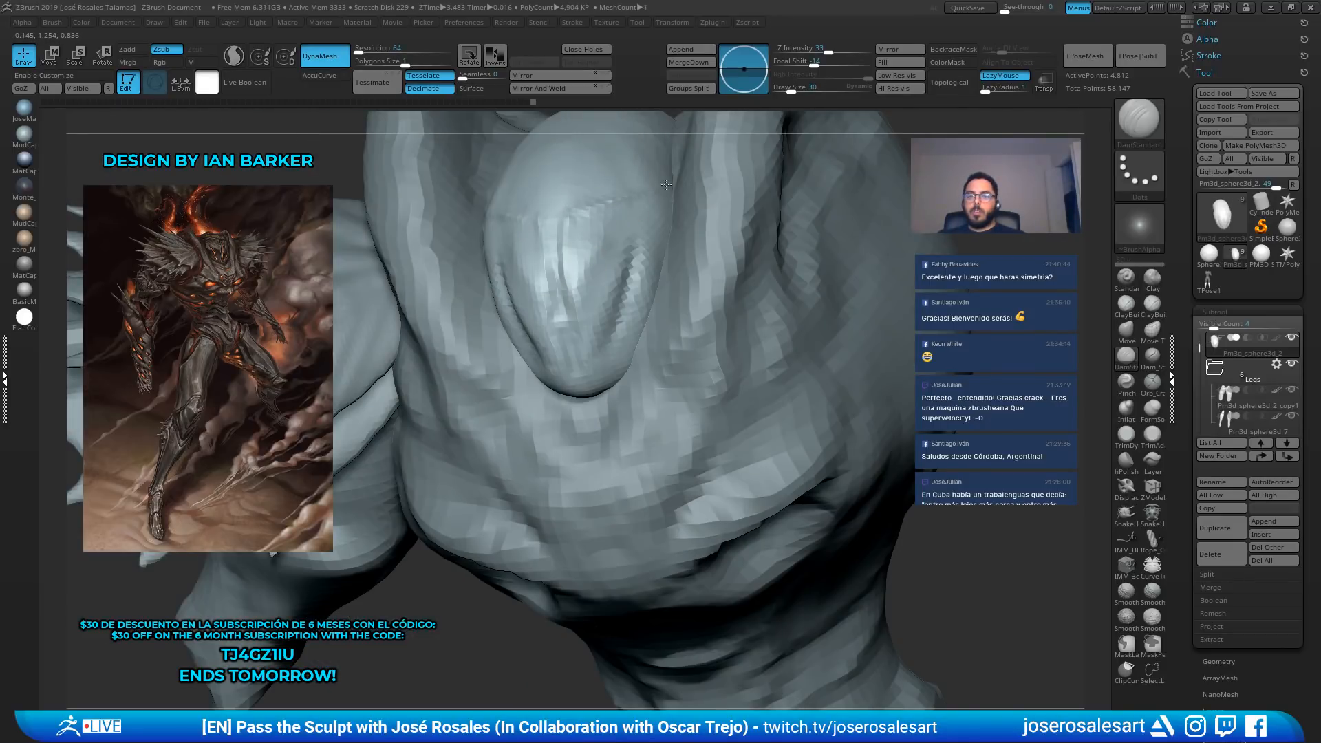
{"action": "mouse_move", "coordinate": [559, 214]}
{"action": "right_mouse_down"}
{"action": "mouse_move", "coordinate": [576, 224]}
{"action": "mouse_move", "coordinate": [580, 310]}
{"action": "right_mouse_up"}
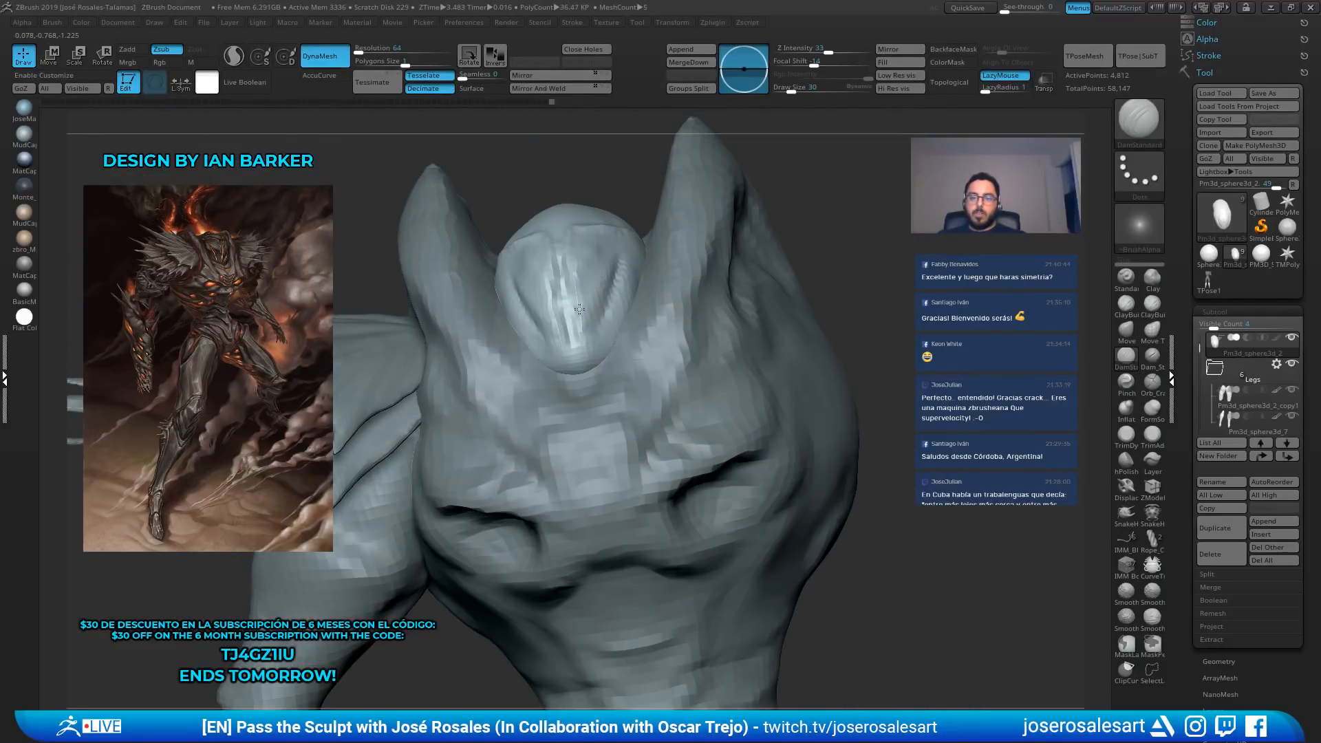
Select the torso SubTool and refine the forms around the head with ClayBuildup and DamStandard at draw size 36
{"action": "mouse_move", "coordinate": [586, 382]}
{"action": "right_mouse_down"}
{"action": "mouse_move", "coordinate": [559, 331]}
{"action": "mouse_move", "coordinate": [549, 346]}
{"action": "mouse_move", "coordinate": [625, 224]}
{"action": "mouse_move", "coordinate": [690, 241]}
{"action": "mouse_move", "coordinate": [663, 283]}
{"action": "mouse_move", "coordinate": [588, 290]}
{"action": "right_mouse_up"}
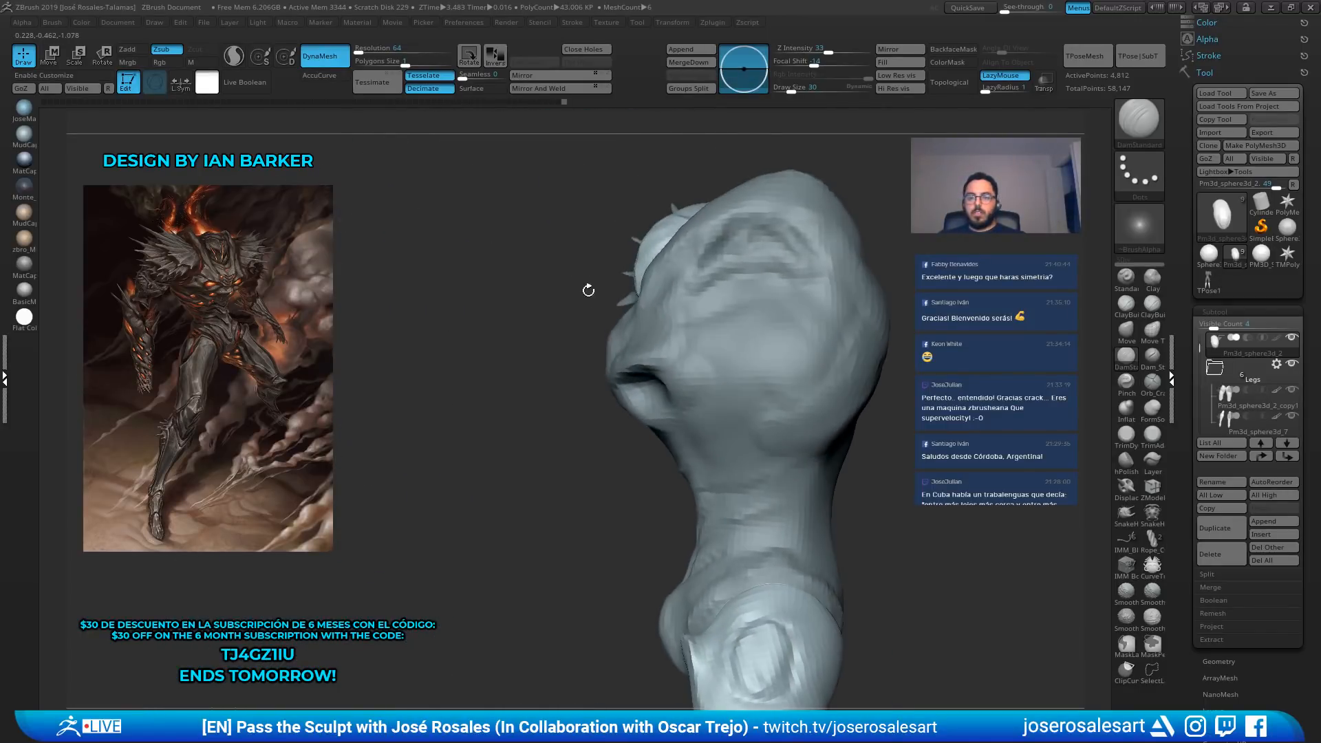
{"action": "left_click", "coordinate": [644, 323], "text": "alt"}
{"action": "right_click_drag", "start_coordinate": [654, 324], "coordinate": [687, 312]}
{"action": "key", "text": "b"}
{"action": "key", "text": "c"}
{"action": "key", "text": "b"}
{"action": "key", "text": "s"}
{"action": "left_click_drag", "start_coordinate": [613, 316], "coordinate": [618, 316]}
{"action": "mouse_move", "coordinate": [623, 316]}
{"action": "right_mouse_down"}
{"action": "mouse_move", "coordinate": [606, 317]}
{"action": "mouse_move", "coordinate": [557, 147]}
{"action": "mouse_move", "coordinate": [524, 335]}
{"action": "right_mouse_up"}
{"action": "key", "text": "b"}
{"action": "key", "text": "d"}
{"action": "key", "text": "s"}
{"action": "mouse_move", "coordinate": [494, 159]}
{"action": "right_mouse_down"}
{"action": "mouse_move", "coordinate": [531, 289]}
{"action": "mouse_move", "coordinate": [643, 383]}
{"action": "mouse_move", "coordinate": [561, 344]}
{"action": "mouse_move", "coordinate": [673, 295]}
{"action": "mouse_move", "coordinate": [622, 297]}
{"action": "mouse_move", "coordinate": [685, 323]}
{"action": "mouse_move", "coordinate": [627, 338]}
{"action": "right_mouse_up"}
{"action": "mouse_move", "coordinate": [647, 413]}
{"action": "right_mouse_down", "text": "alt"}
{"action": "mouse_move", "coordinate": [623, 320]}
{"action": "mouse_move", "coordinate": [635, 326]}
{"action": "right_mouse_up", "text": "alt"}
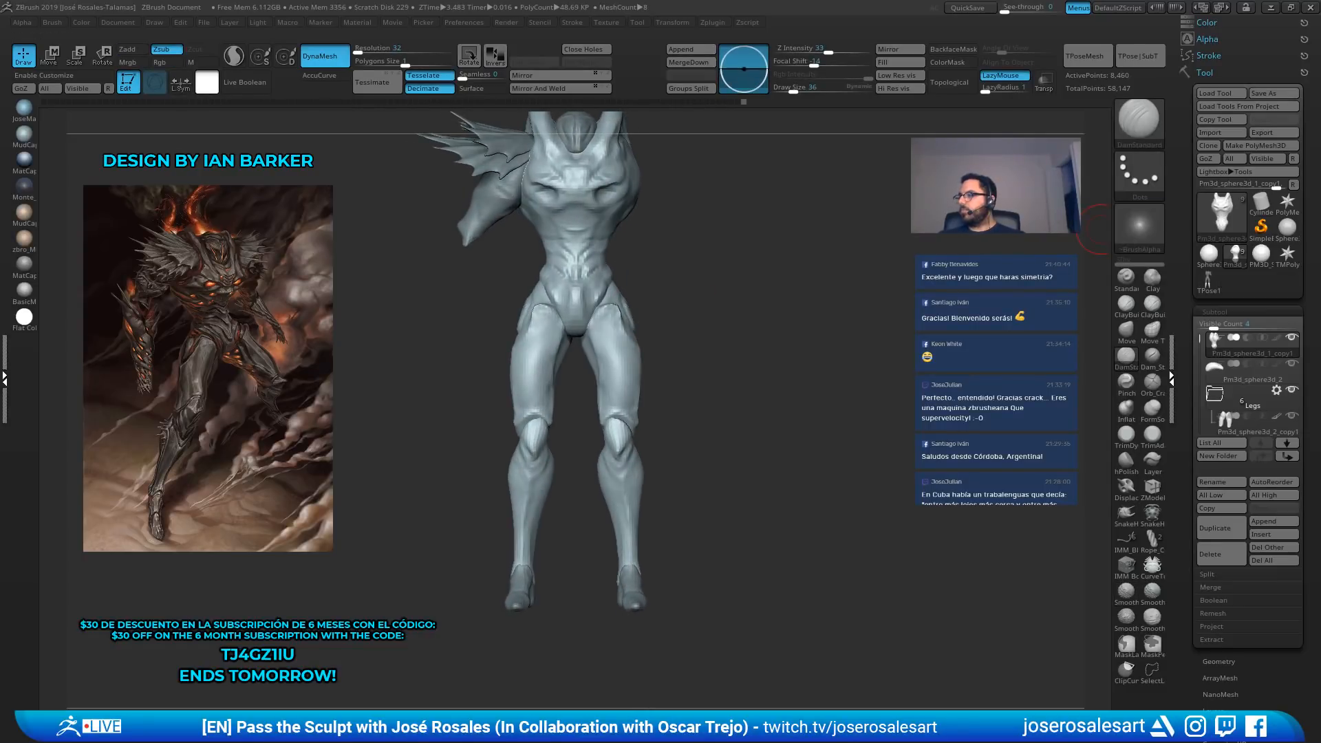
Build up the hips and the area above the thighs on the torso with ClayBuildup at draw size 77
{"action": "mouse_move", "coordinate": [622, 413]}
{"action": "right_mouse_down"}
{"action": "mouse_move", "coordinate": [729, 420]}
{"action": "mouse_move", "coordinate": [633, 435]}
{"action": "mouse_move", "coordinate": [662, 450]}
{"action": "right_mouse_up"}
{"action": "key", "text": "b"}
{"action": "key", "text": "c"}
{"action": "key", "text": "b"}
{"action": "mouse_move", "coordinate": [661, 451]}
{"action": "right_mouse_down"}
{"action": "mouse_move", "coordinate": [719, 419]}
{"action": "mouse_move", "coordinate": [753, 448]}
{"action": "right_mouse_up"}
{"action": "key", "text": "bracketleft"}
{"action": "key", "text": "bracketleft"}
{"action": "key", "text": "bracketleft"}
{"action": "right_click_drag", "start_coordinate": [633, 373], "coordinate": [668, 367]}
{"action": "key", "text": "bracketleft"}
{"action": "key", "text": "bracketleft"}
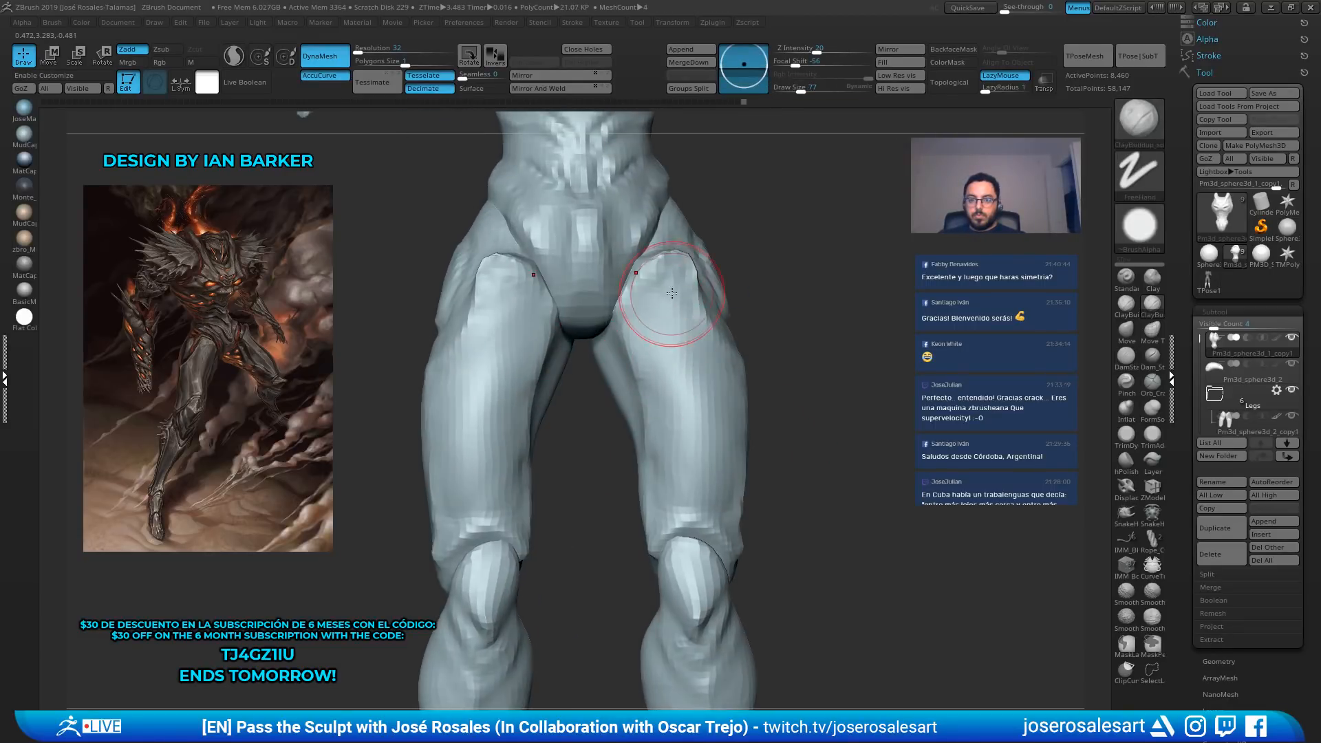
Switch to SnakeHook and make the thighs the active SubTool, viewing the hip from the side
{"action": "mouse_move", "coordinate": [676, 282]}
{"action": "right_mouse_down"}
{"action": "mouse_move", "coordinate": [560, 310]}
{"action": "mouse_move", "coordinate": [680, 306]}
{"action": "mouse_move", "coordinate": [672, 260]}
{"action": "mouse_move", "coordinate": [624, 269]}
{"action": "right_mouse_up"}
{"action": "key", "text": "b"}
{"action": "key", "text": "s"}
{"action": "key", "text": "h"}
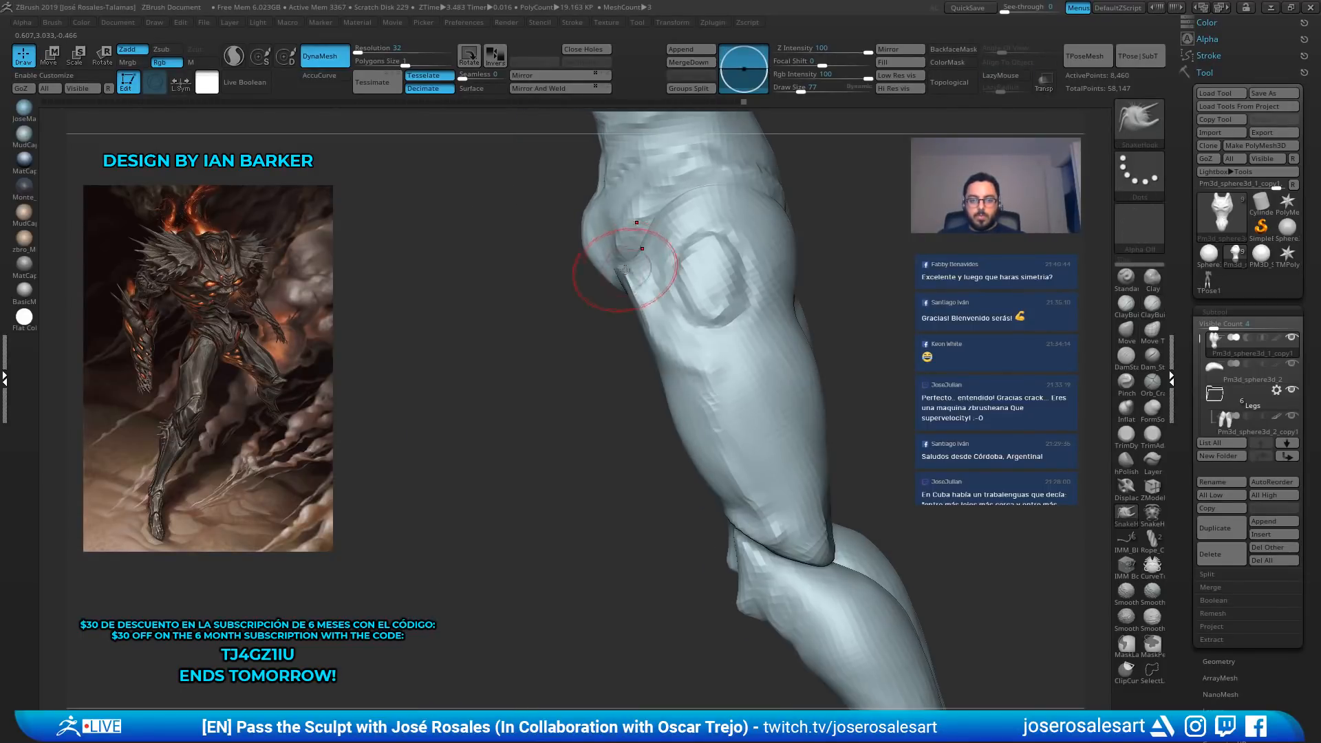
{"action": "left_click", "coordinate": [636, 284], "text": "alt"}
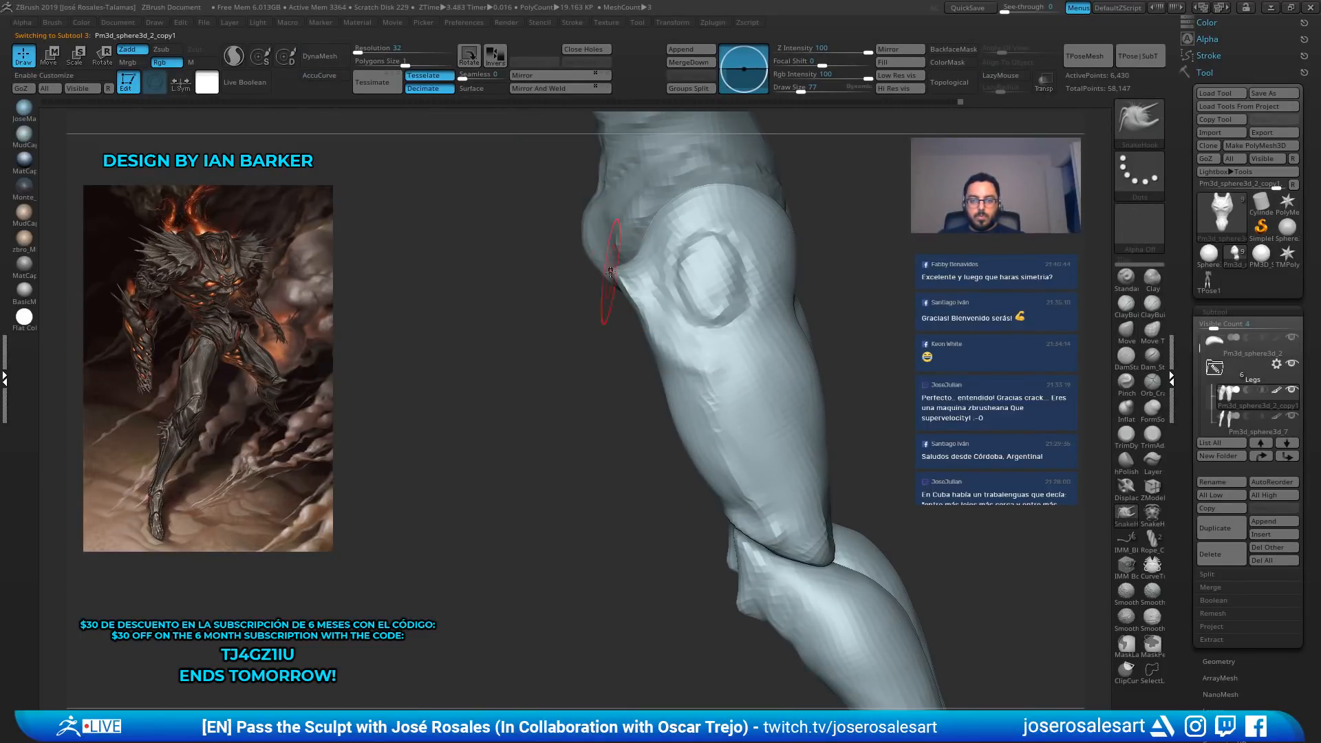
Try to build up the upper front of the thighs with ClayBuildup, and undo the strokes
{"action": "right_click_drag", "start_coordinate": [614, 276], "coordinate": [638, 303]}
{"action": "key", "text": "b"}
{"action": "key", "text": "c"}
{"action": "key", "text": "b"}
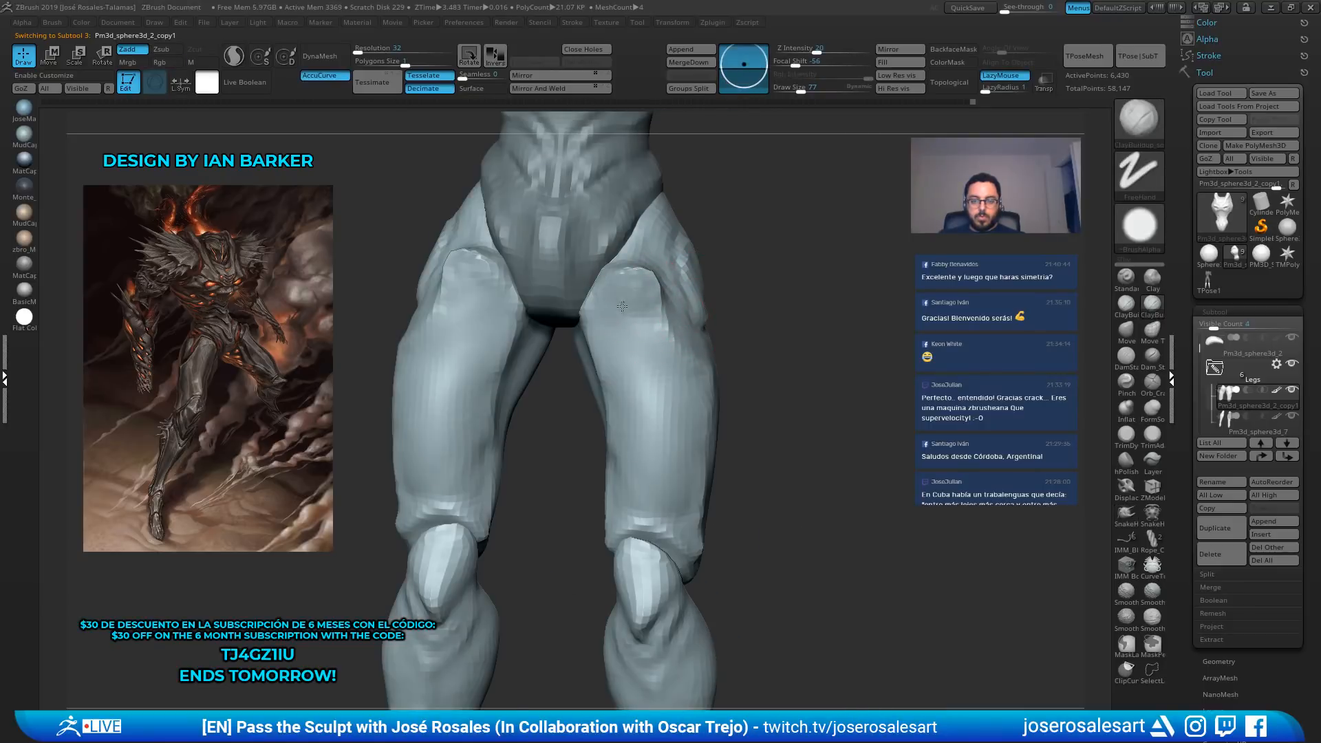
{"action": "key", "text": "ctrl"}
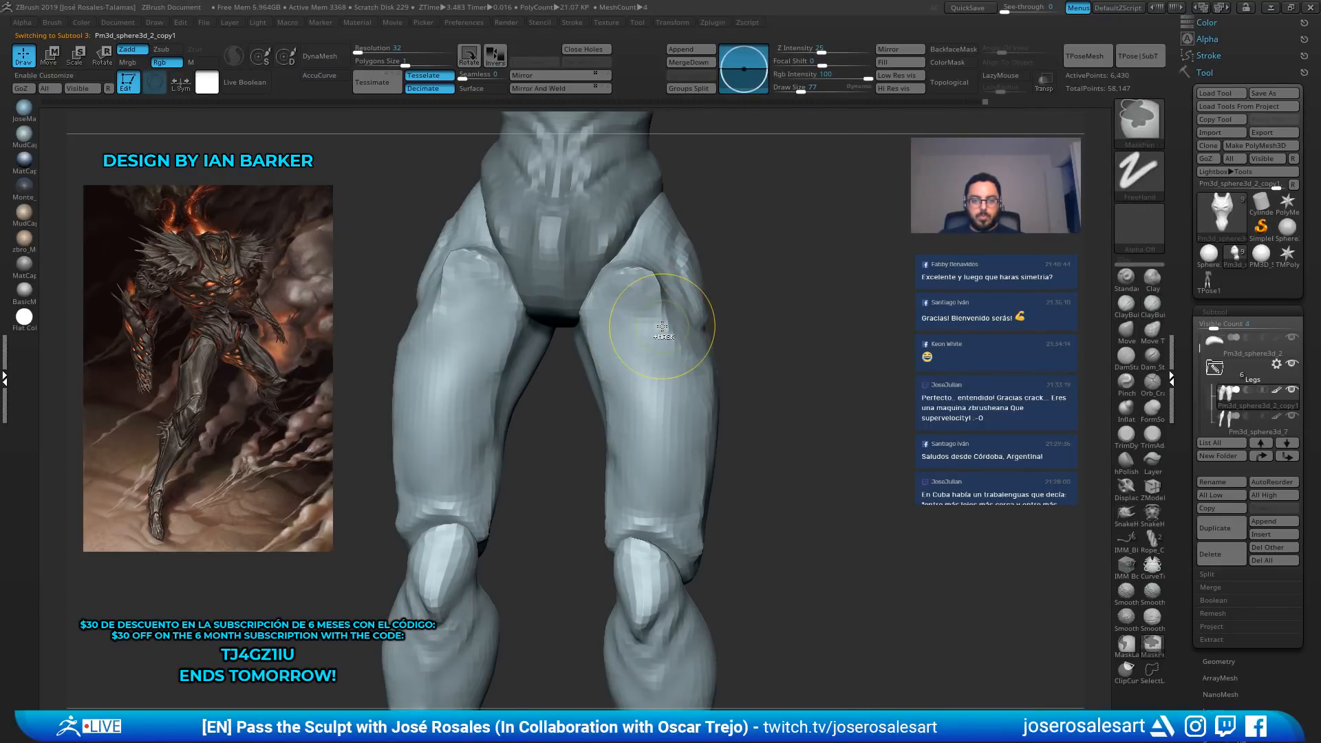
{"action": "key", "text": "ctrl+z"}
{"action": "key", "text": "ctrl+z"}
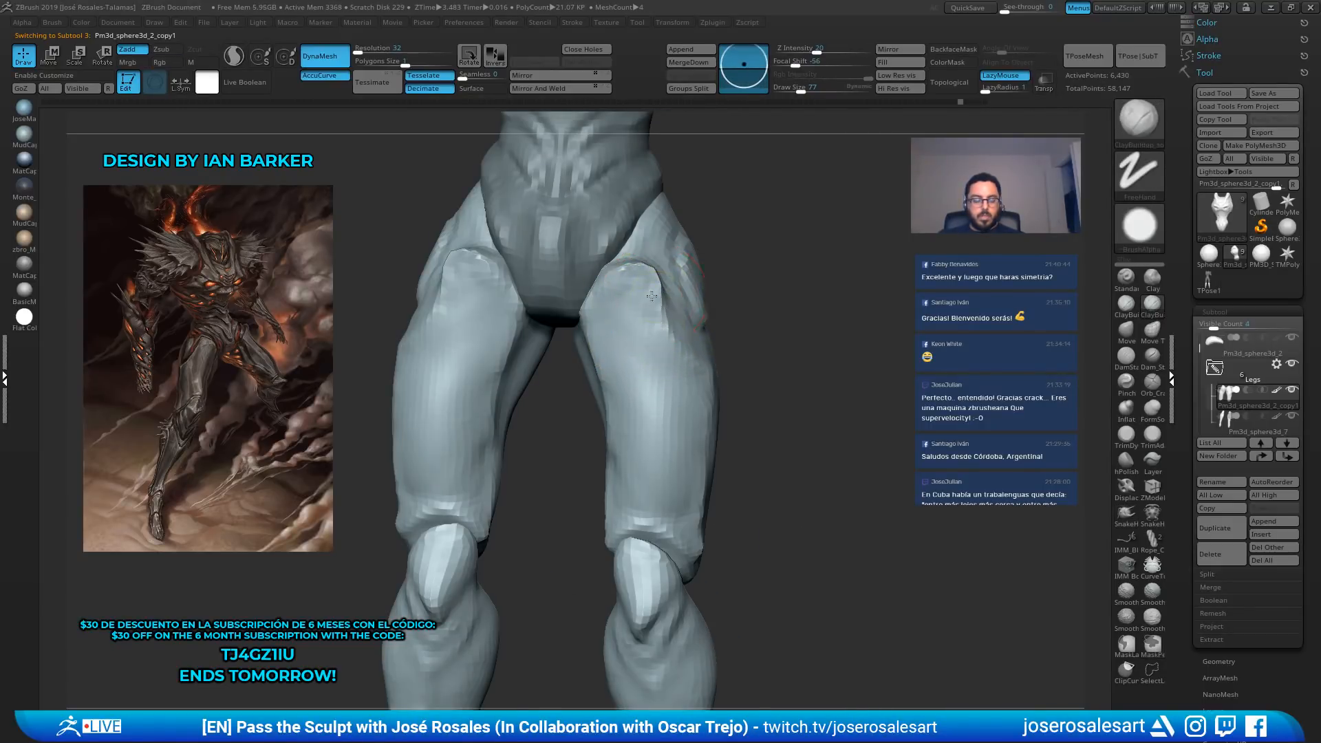
Pull the upper front edge of the thighs outward from the side with SnakeHook at draw size 104
{"action": "right_click_drag", "start_coordinate": [655, 296], "coordinate": [589, 280]}
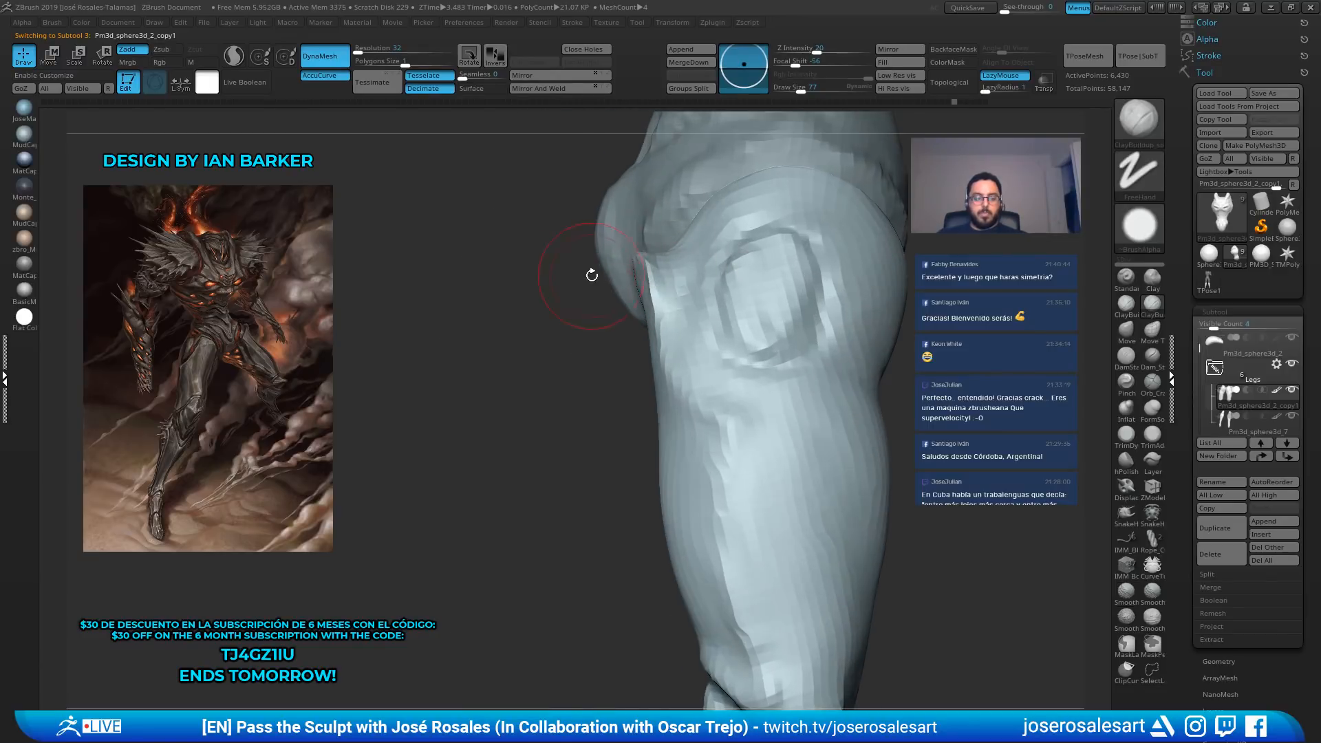
{"action": "key", "text": "b"}
{"action": "key", "text": "s"}
{"action": "key", "text": "h"}
{"action": "key", "text": "s"}
{"action": "left_click_drag", "start_coordinate": [641, 262], "coordinate": [646, 263]}
{"action": "left_click_drag", "start_coordinate": [645, 264], "coordinate": [612, 271]}
Add volume down the front and outer side of the thighs with ClayBuildup and smooth the surface
{"action": "right_click_drag", "start_coordinate": [591, 282], "coordinate": [674, 289]}
{"action": "key", "text": "b"}
{"action": "key", "text": "c"}
{"action": "key", "text": "b"}
{"action": "mouse_move", "coordinate": [713, 307]}
{"action": "left_mouse_down"}
{"action": "mouse_move", "coordinate": [722, 352]}
{"action": "mouse_move", "coordinate": [747, 355]}
{"action": "left_mouse_up"}
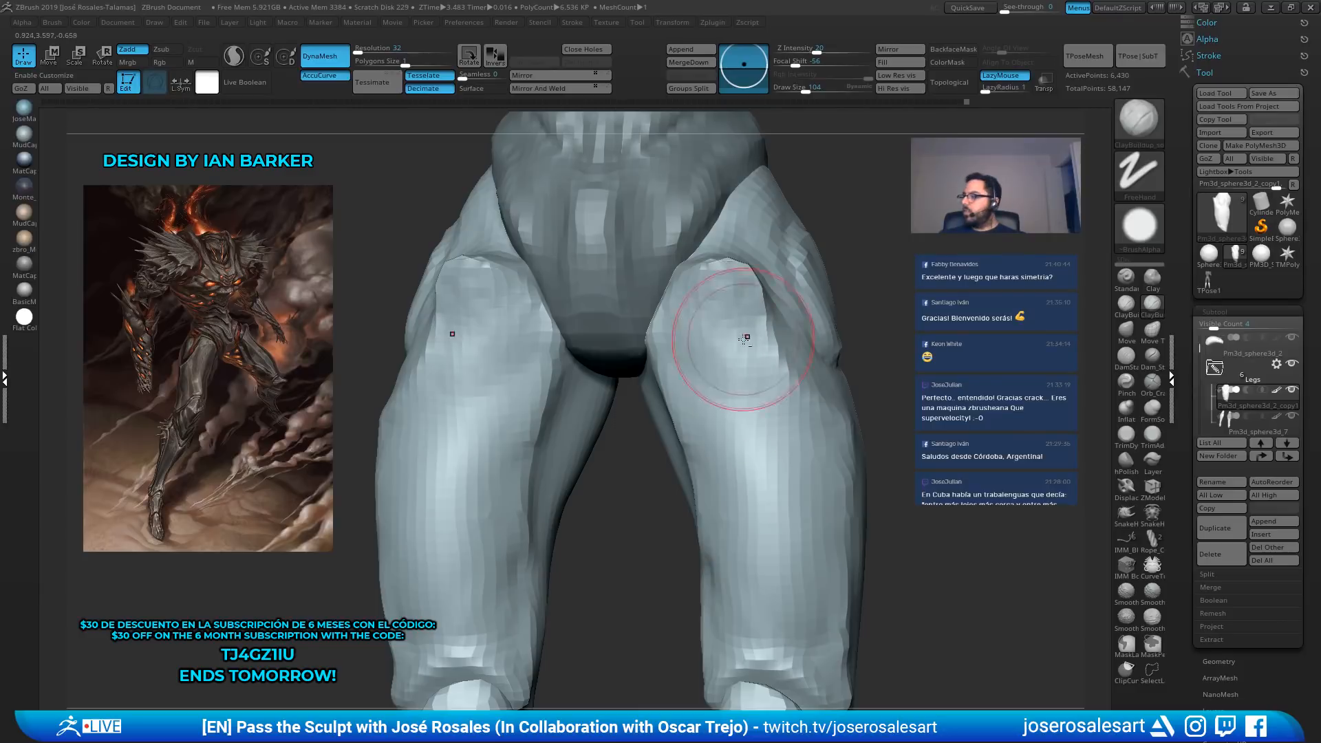
{"action": "right_click_drag", "start_coordinate": [746, 334], "coordinate": [710, 322], "text": "ctrl"}
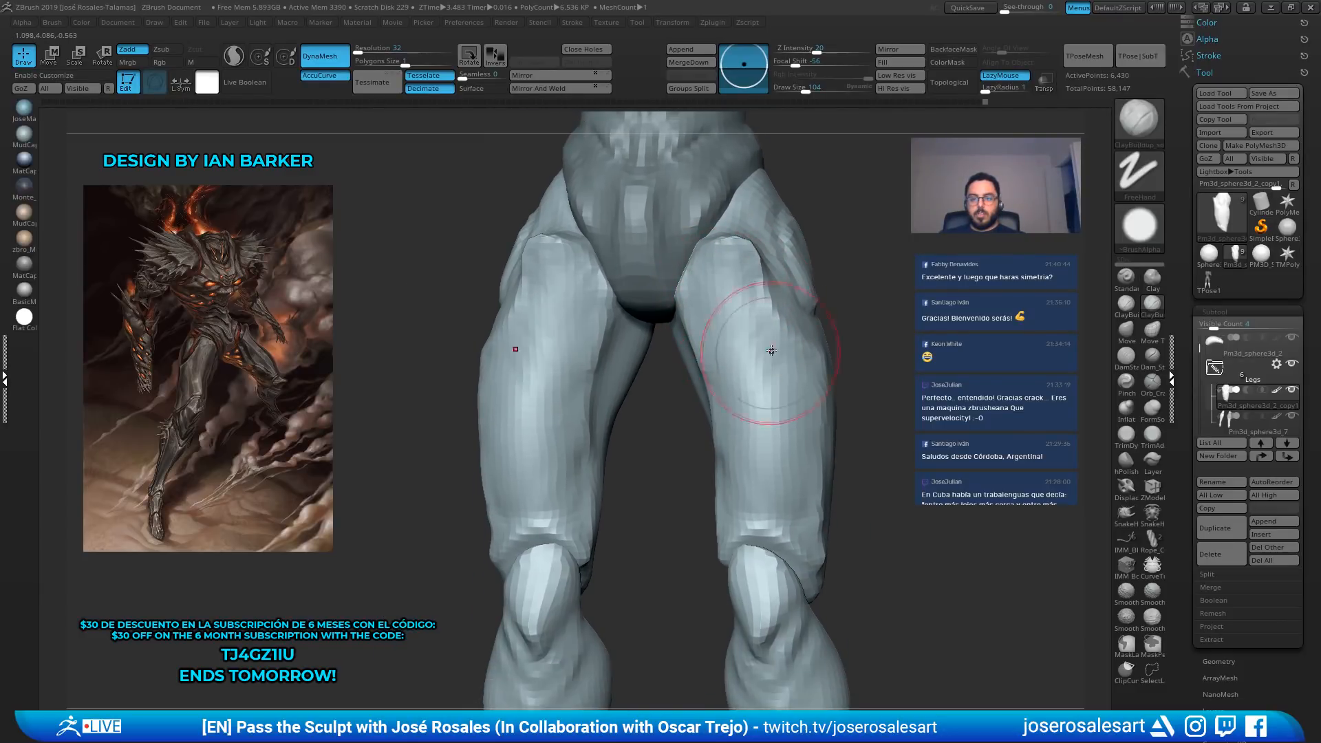
{"action": "left_click_drag", "start_coordinate": [772, 351], "coordinate": [786, 451]}
{"action": "right_click_drag", "start_coordinate": [816, 401], "coordinate": [757, 417]}
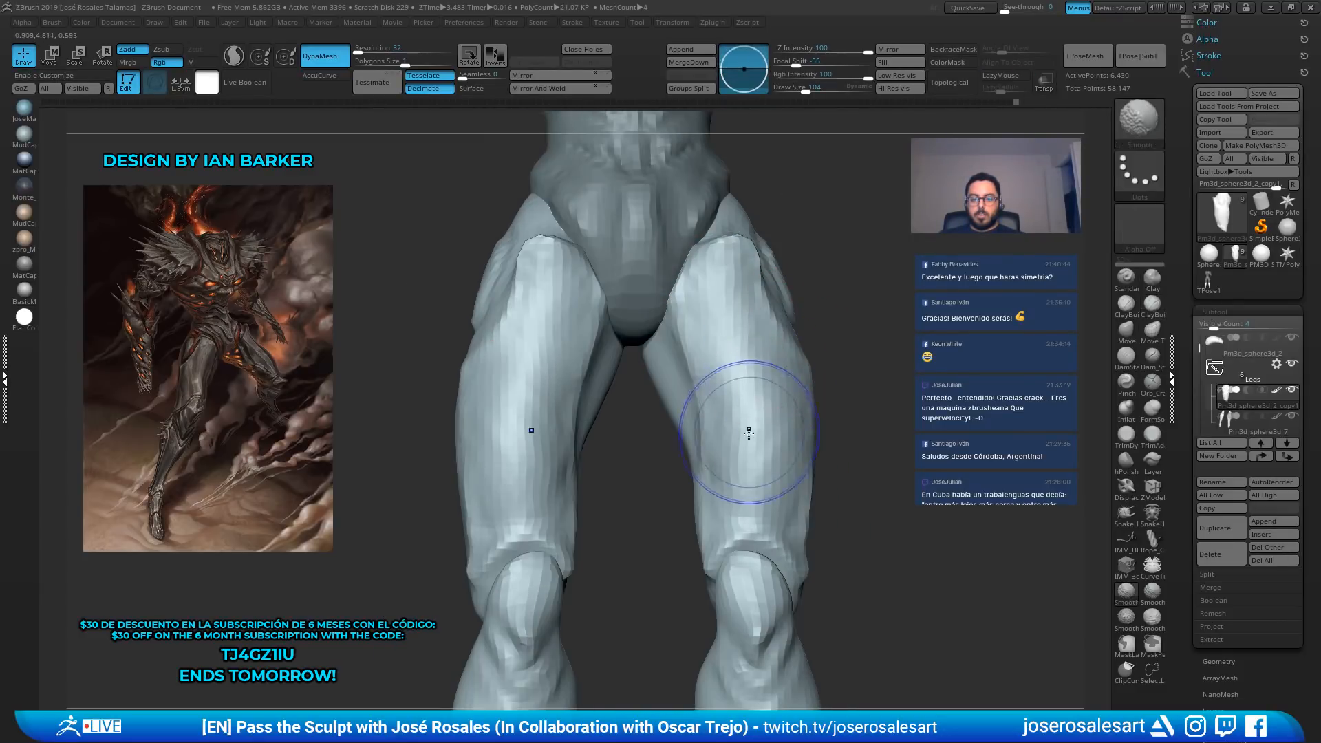
{"action": "mouse_move", "coordinate": [749, 431]}
{"action": "left_mouse_down", "text": "shift"}
{"action": "mouse_move", "coordinate": [731, 481]}
{"action": "mouse_move", "coordinate": [731, 304]}
{"action": "left_mouse_up", "text": "shift"}
Build up the inner edge of the thighs with ClayBuildup and smooth it down toward the knees
{"action": "mouse_move", "coordinate": [695, 373]}
{"action": "right_mouse_down"}
{"action": "mouse_move", "coordinate": [550, 364]}
{"action": "mouse_move", "coordinate": [688, 355]}
{"action": "right_mouse_up"}
{"action": "right_click_drag", "start_coordinate": [809, 351], "coordinate": [805, 353]}
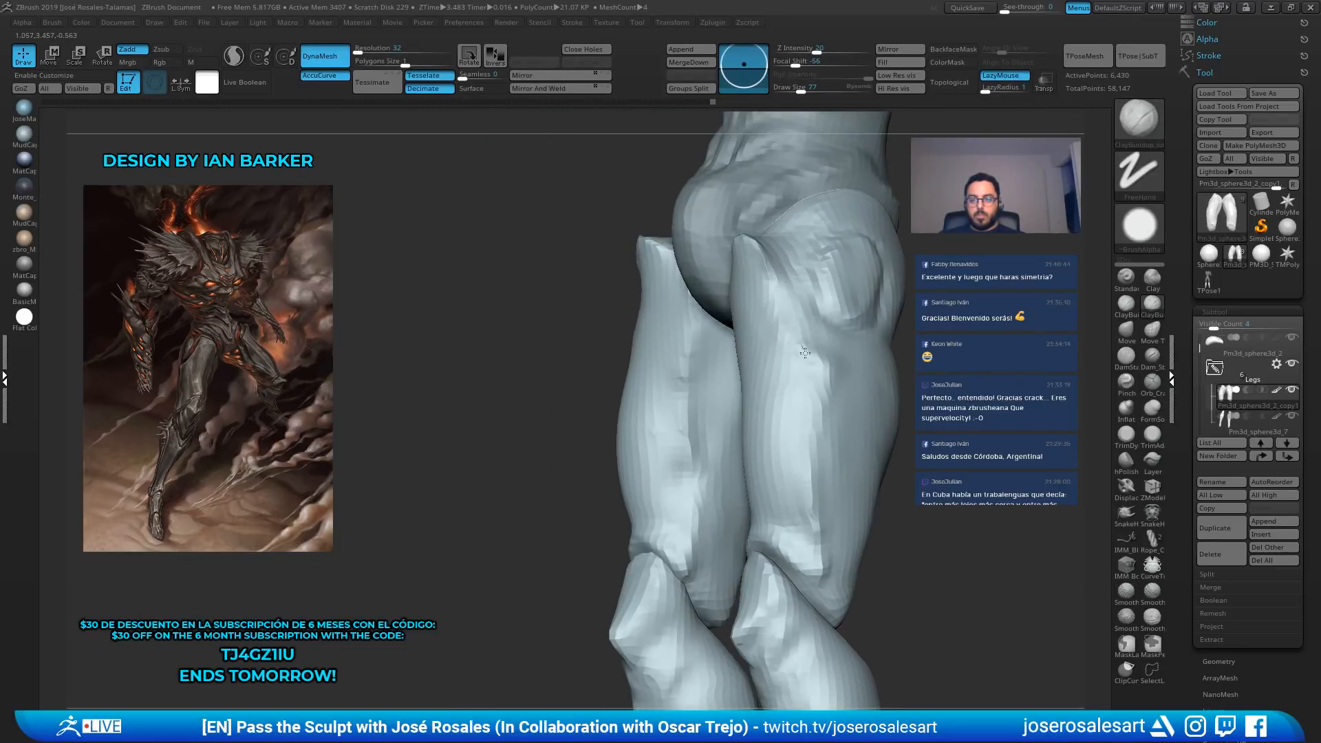
{"action": "right_click_drag", "start_coordinate": [767, 303], "coordinate": [746, 322]}
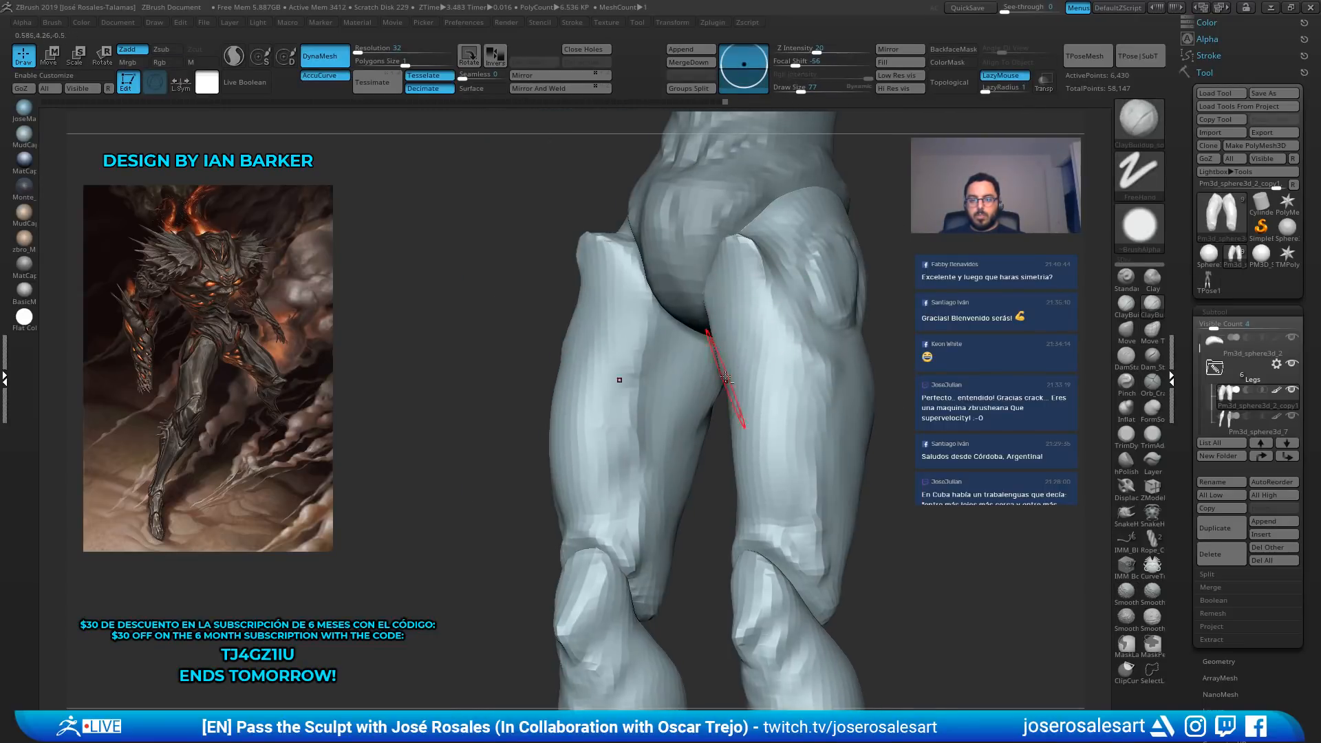
{"action": "right_click_drag", "start_coordinate": [726, 377], "coordinate": [774, 371]}
{"action": "left_click_drag", "start_coordinate": [719, 305], "coordinate": [715, 364]}
{"action": "right_click_drag", "start_coordinate": [722, 365], "coordinate": [764, 362]}
{"action": "left_click_drag", "start_coordinate": [719, 412], "coordinate": [729, 505], "text": "shift"}
{"action": "mouse_move", "coordinate": [771, 379]}
{"action": "right_mouse_down"}
{"action": "mouse_move", "coordinate": [734, 376]}
{"action": "mouse_move", "coordinate": [788, 319]}
{"action": "mouse_move", "coordinate": [801, 375]}
{"action": "right_mouse_up"}
Make the torso the active SubTool and generate a new combined Transpose Master mesh with TPoseMesh
{"action": "right_click_drag", "start_coordinate": [801, 375], "coordinate": [809, 227]}
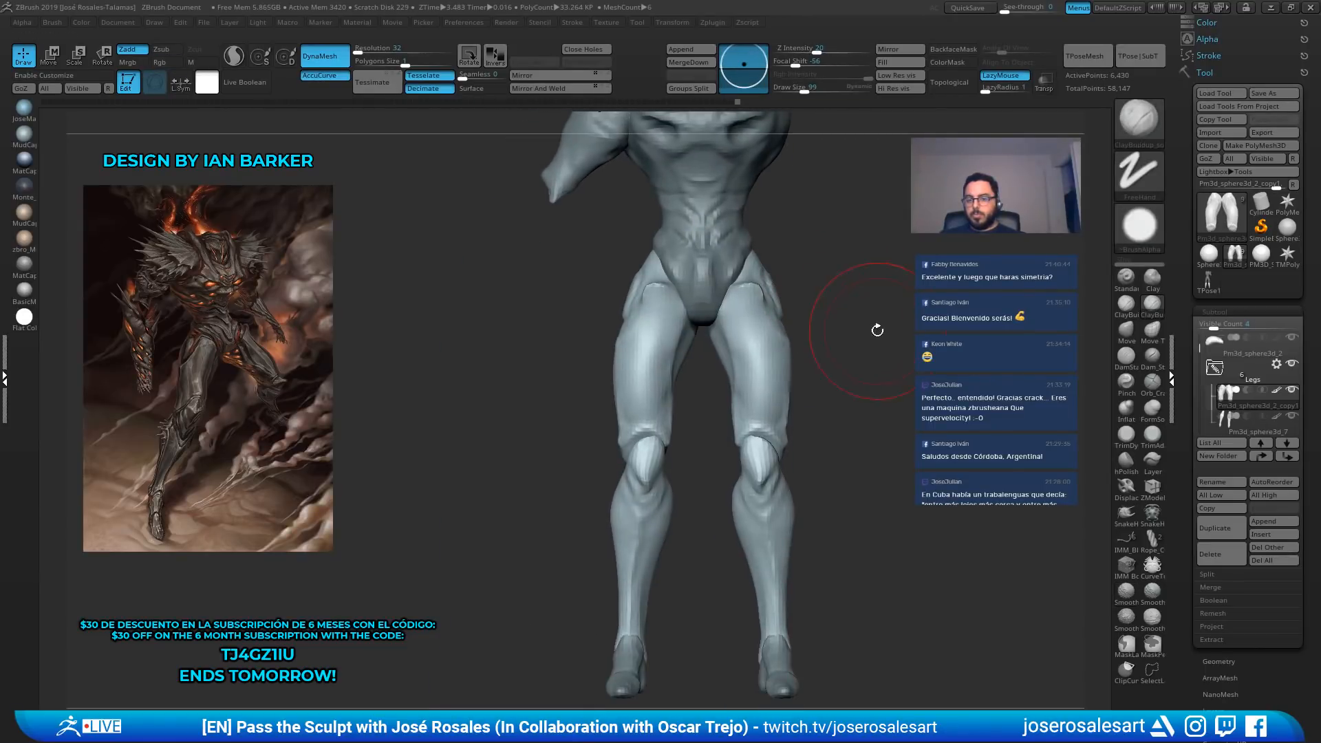
{"action": "right_click_drag", "start_coordinate": [877, 330], "coordinate": [900, 259], "text": "alt"}
{"action": "right_click_drag", "start_coordinate": [865, 324], "coordinate": [789, 350]}
{"action": "mouse_move", "coordinate": [767, 305]}
{"action": "right_mouse_down"}
{"action": "mouse_move", "coordinate": [796, 303]}
{"action": "mouse_move", "coordinate": [781, 327]}
{"action": "right_mouse_up"}
{"action": "left_click", "coordinate": [776, 303], "text": "alt"}
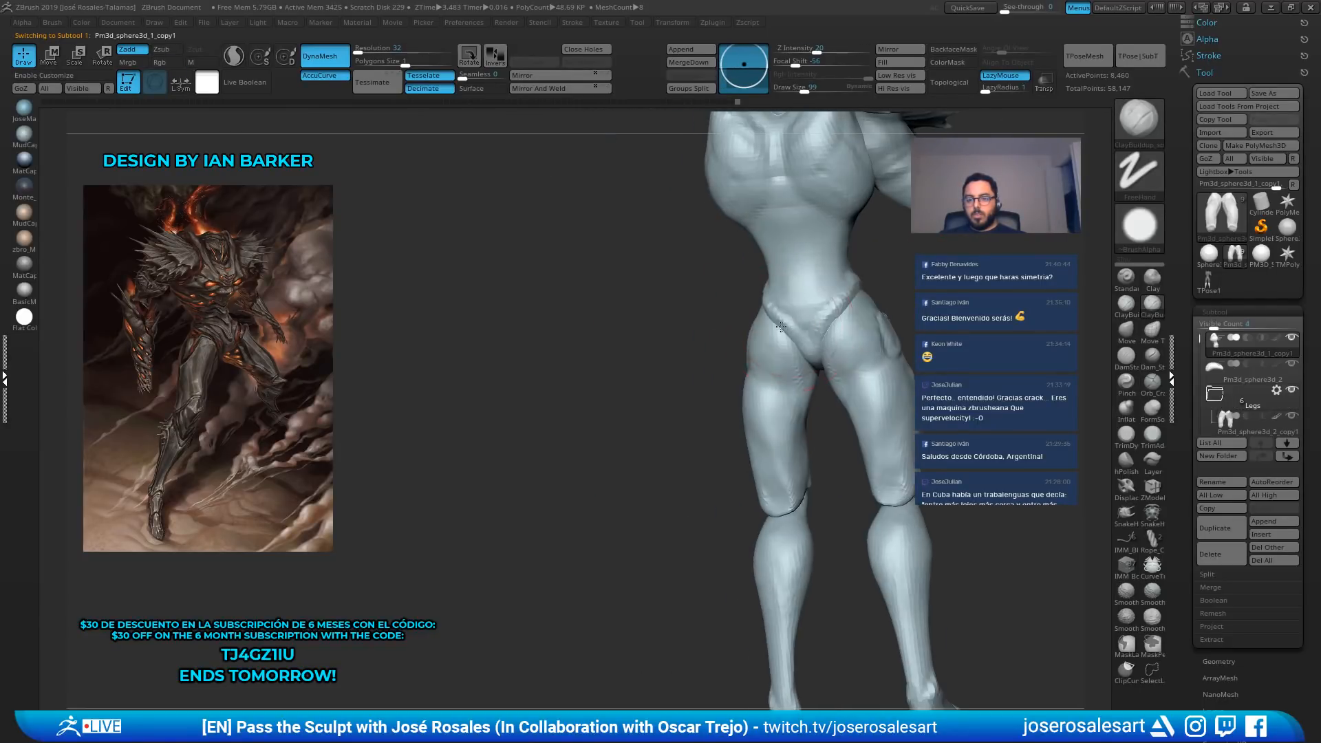
{"action": "left_click", "coordinate": [1107, 61]}
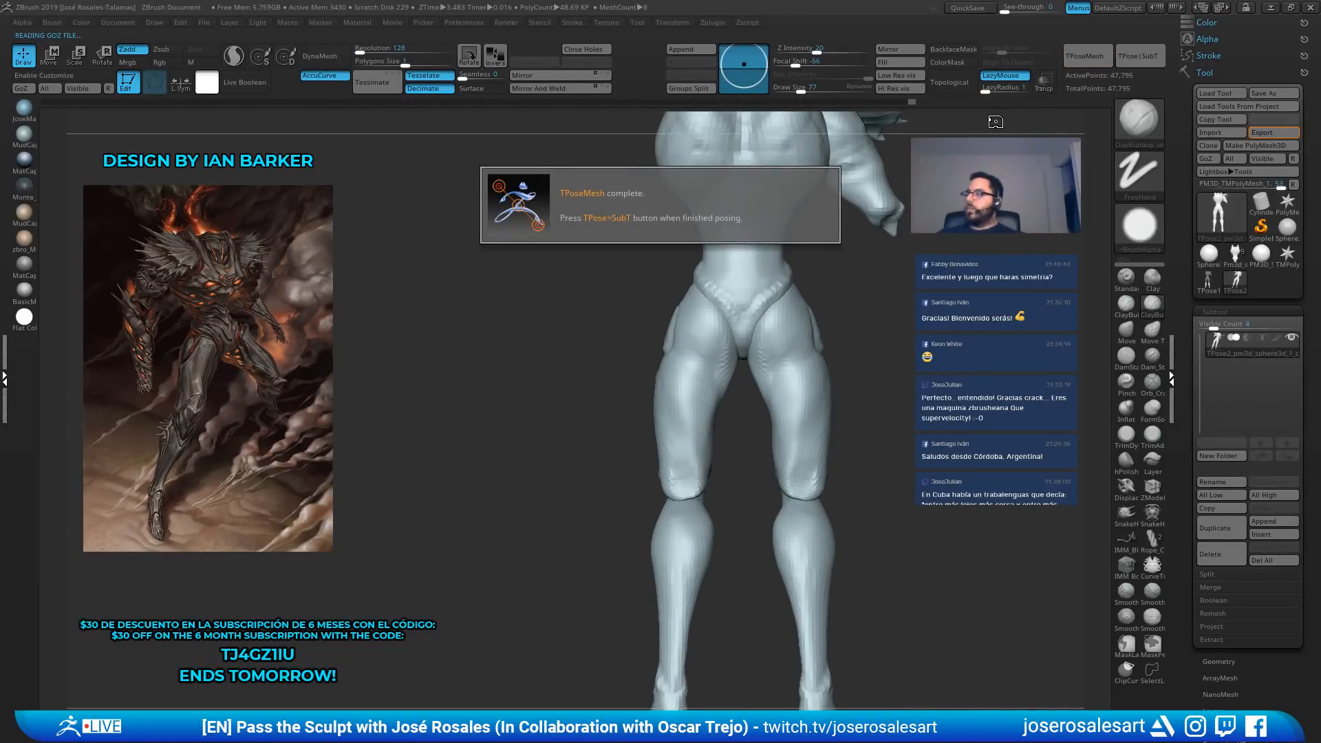
{"action": "mouse_move", "coordinate": [878, 333]}
{"action": "left_mouse_down"}
{"action": "mouse_move", "coordinate": [636, 305]}
{"action": "mouse_move", "coordinate": [677, 420]}
{"action": "mouse_move", "coordinate": [678, 401]}
{"action": "mouse_move", "coordinate": [631, 383]}
{"action": "mouse_move", "coordinate": [630, 406]}
{"action": "mouse_move", "coordinate": [568, 397]}
{"action": "left_mouse_up"}
{"action": "key", "text": "b"}
{"action": "key", "text": "m"}
{"action": "key", "text": "v"}
{"action": "key", "text": "s"}
{"action": "key", "text": "f"}
{"action": "left_click_drag", "start_coordinate": [427, 337], "coordinate": [515, 347]}
{"action": "mouse_move", "coordinate": [515, 348]}
{"action": "left_mouse_down", "text": "alt"}
{"action": "mouse_move", "coordinate": [514, 401]}
{"action": "mouse_move", "coordinate": [590, 369]}
{"action": "mouse_move", "coordinate": [728, 360]}
{"action": "mouse_move", "coordinate": [679, 347]}
{"action": "mouse_move", "coordinate": [723, 365]}
{"action": "left_mouse_up", "text": "alt"}
Reshape the hips and buttocks of the combined Transpose Master mesh with SnakeHook
{"action": "key", "text": "b"}
{"action": "key", "text": "s"}
{"action": "key", "text": "h"}
{"action": "key", "text": "s"}
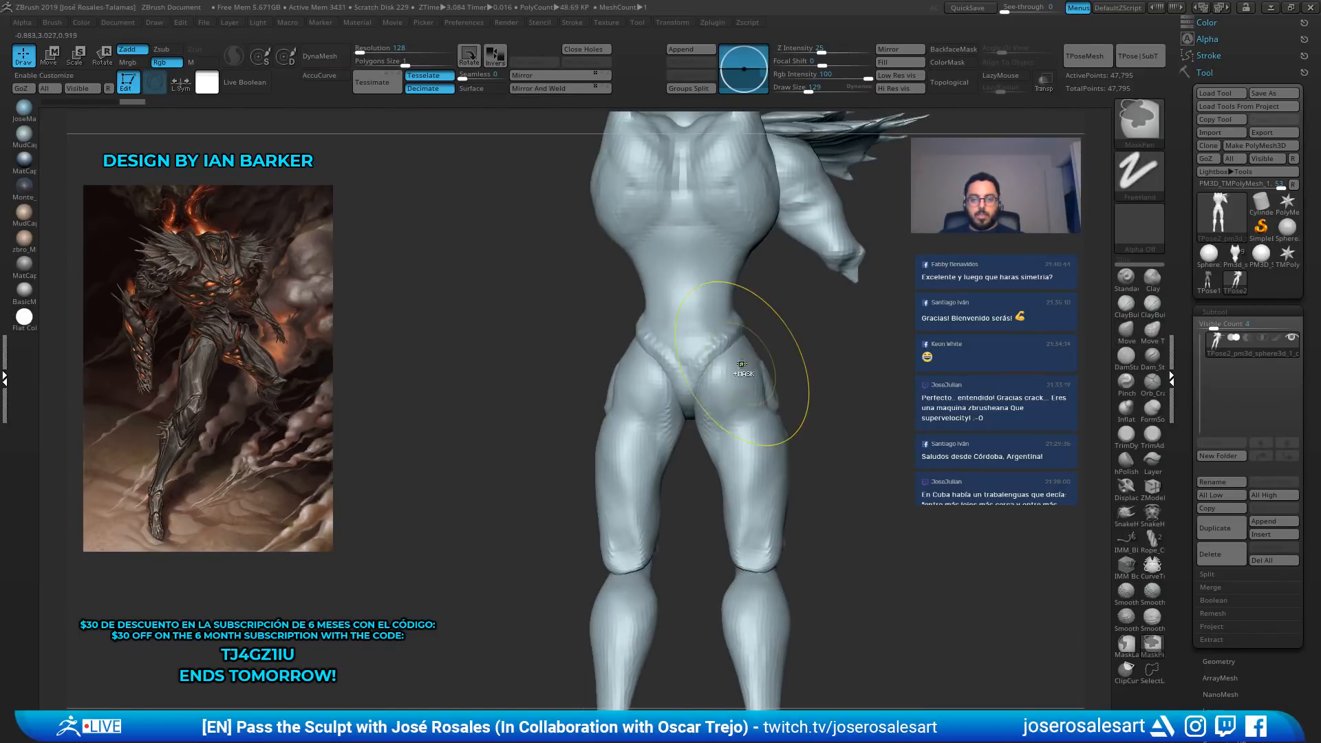
{"action": "key", "text": "ctrl+z"}
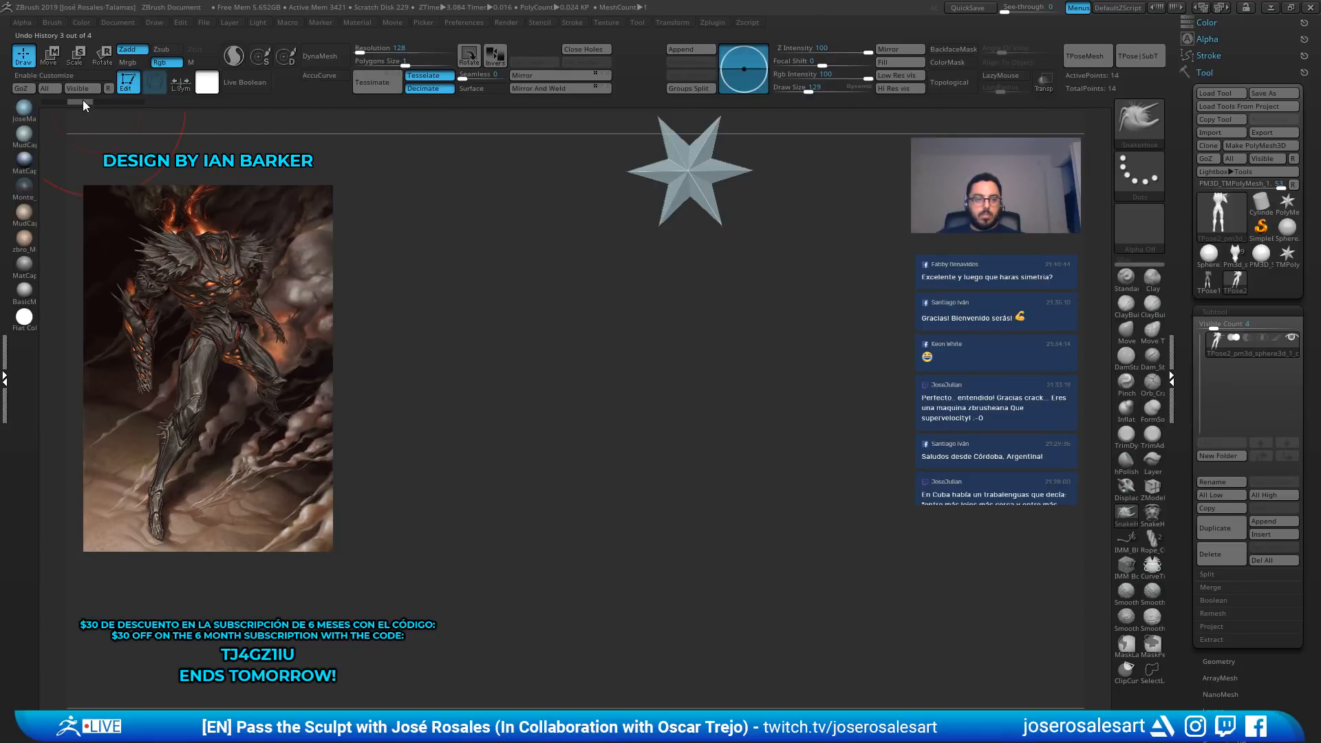
{"action": "left_click", "coordinate": [105, 102]}
{"action": "mouse_move", "coordinate": [669, 346]}
{"action": "left_mouse_down"}
{"action": "mouse_move", "coordinate": [630, 359]}
{"action": "mouse_move", "coordinate": [656, 330]}
{"action": "left_mouse_up"}
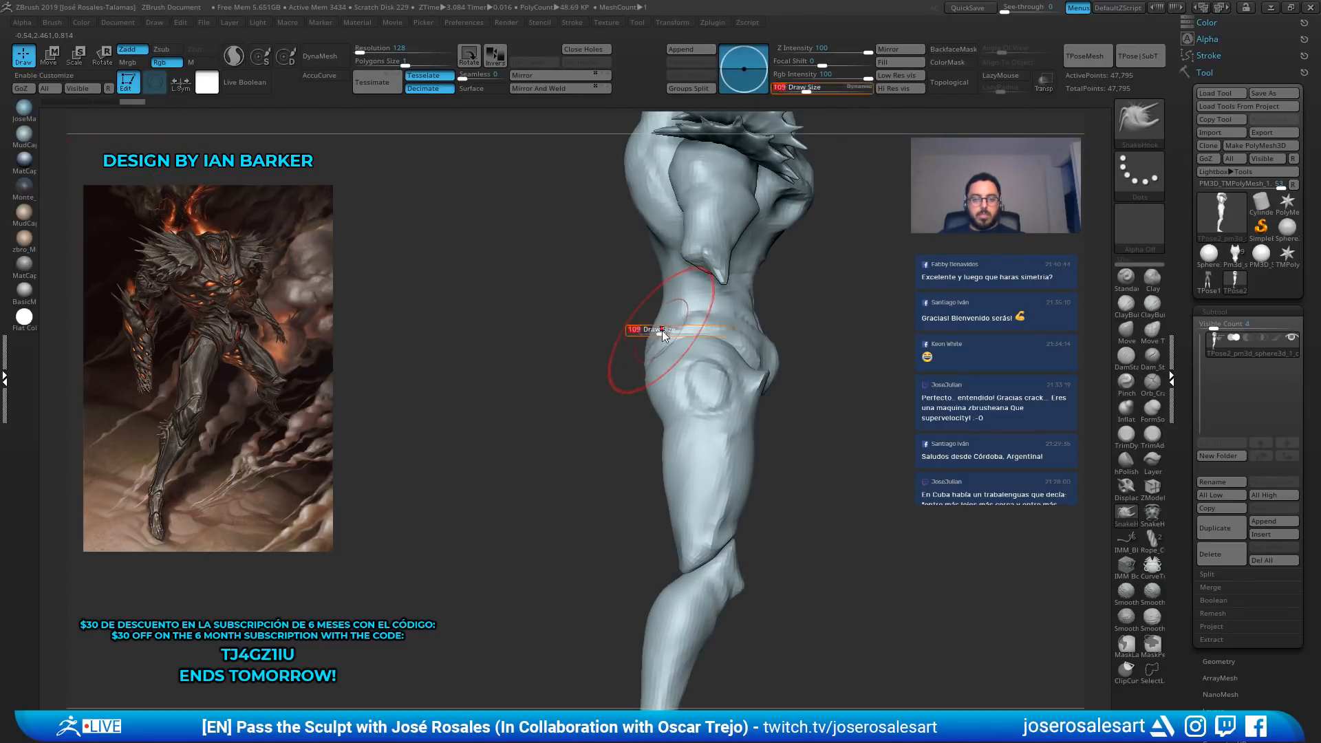
Build up the buttocks with ClayBuildup at draw size 86 and transfer the Transpose Master changes back to the SubTools
{"action": "key", "text": "1"}
{"action": "mouse_move", "coordinate": [657, 332]}
{"action": "right_mouse_down", "text": "ctrl"}
{"action": "mouse_move", "coordinate": [618, 350]}
{"action": "mouse_move", "coordinate": [666, 288]}
{"action": "right_mouse_up", "text": "ctrl"}
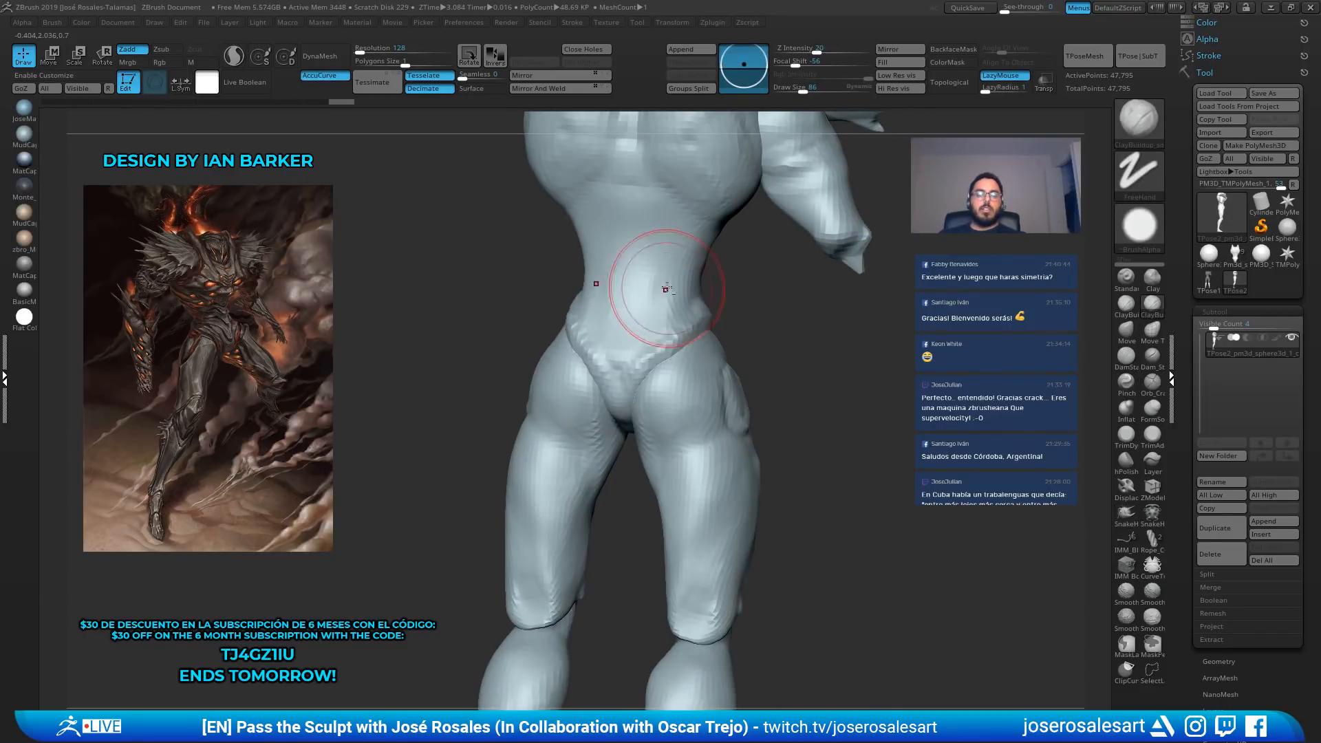
{"action": "mouse_move", "coordinate": [678, 349]}
{"action": "right_mouse_down"}
{"action": "mouse_move", "coordinate": [604, 271]}
{"action": "mouse_move", "coordinate": [791, 318]}
{"action": "mouse_move", "coordinate": [755, 342]}
{"action": "mouse_move", "coordinate": [784, 347]}
{"action": "mouse_move", "coordinate": [791, 331]}
{"action": "mouse_move", "coordinate": [728, 312]}
{"action": "mouse_move", "coordinate": [784, 379]}
{"action": "right_mouse_up"}
{"action": "key", "text": "s"}
{"action": "left_click", "coordinate": [803, 366]}
{"action": "key", "text": "s"}
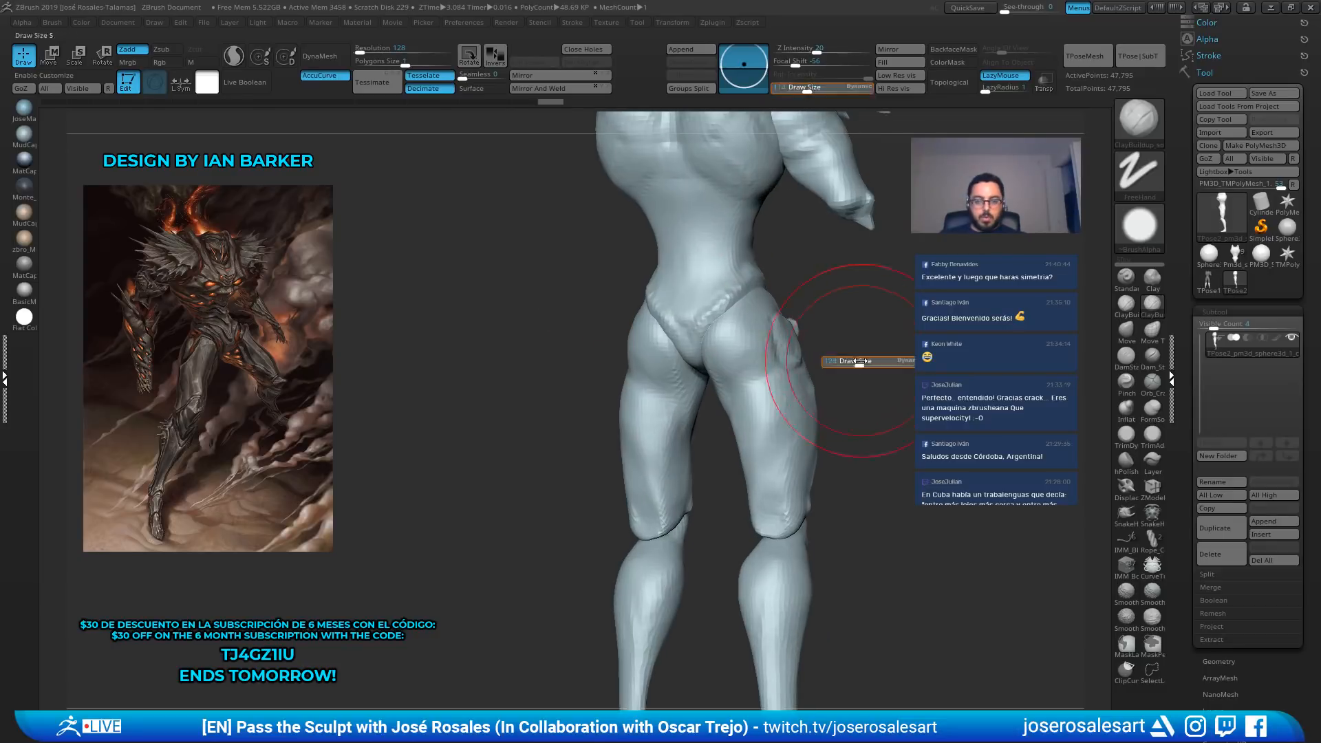
{"action": "left_click", "coordinate": [862, 364]}
{"action": "key", "text": "s"}
{"action": "left_click", "coordinate": [875, 356]}
{"action": "right_click_drag", "start_coordinate": [874, 351], "coordinate": [878, 335]}
{"action": "key", "text": "s"}
{"action": "left_click", "coordinate": [683, 413]}
{"action": "mouse_move", "coordinate": [682, 413]}
{"action": "right_mouse_down"}
{"action": "mouse_move", "coordinate": [692, 386]}
{"action": "mouse_move", "coordinate": [708, 398]}
{"action": "mouse_move", "coordinate": [672, 358]}
{"action": "mouse_move", "coordinate": [782, 326]}
{"action": "right_mouse_up"}
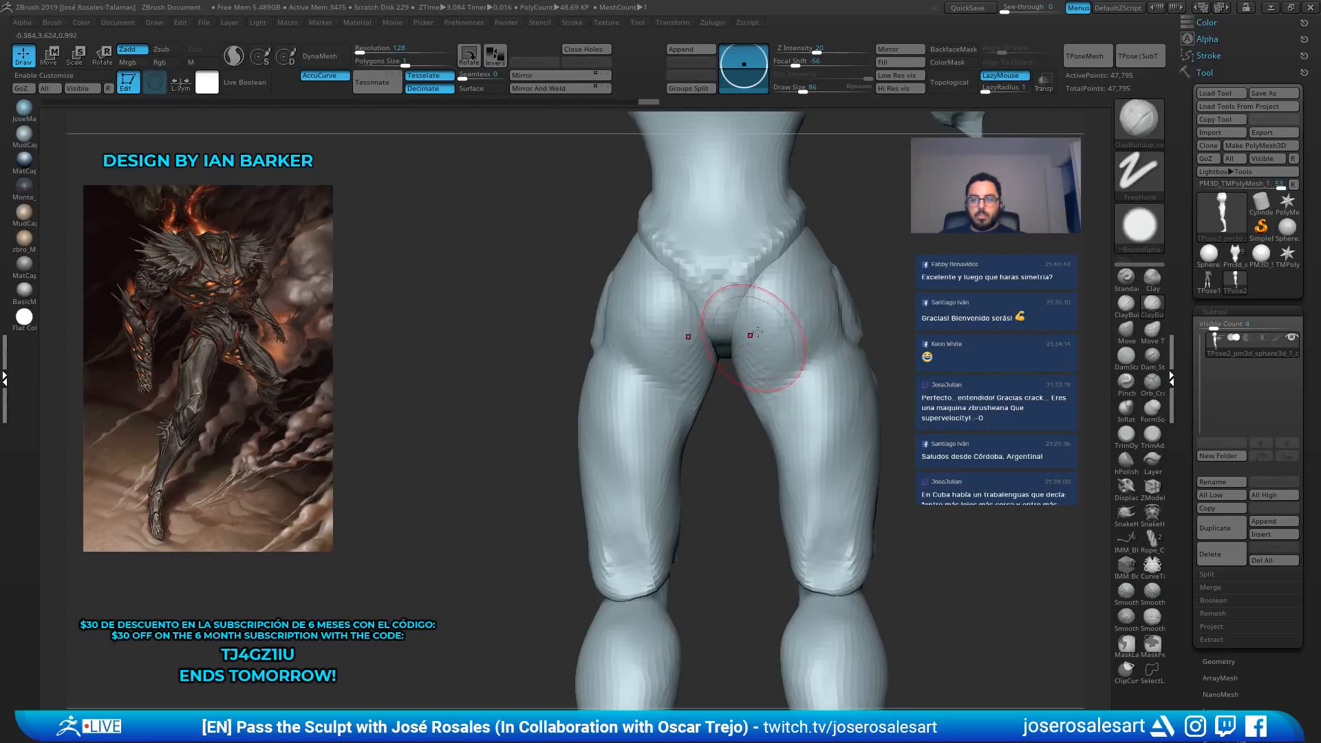
{"action": "right_click_drag", "start_coordinate": [817, 374], "coordinate": [653, 409], "text": "ctrl"}
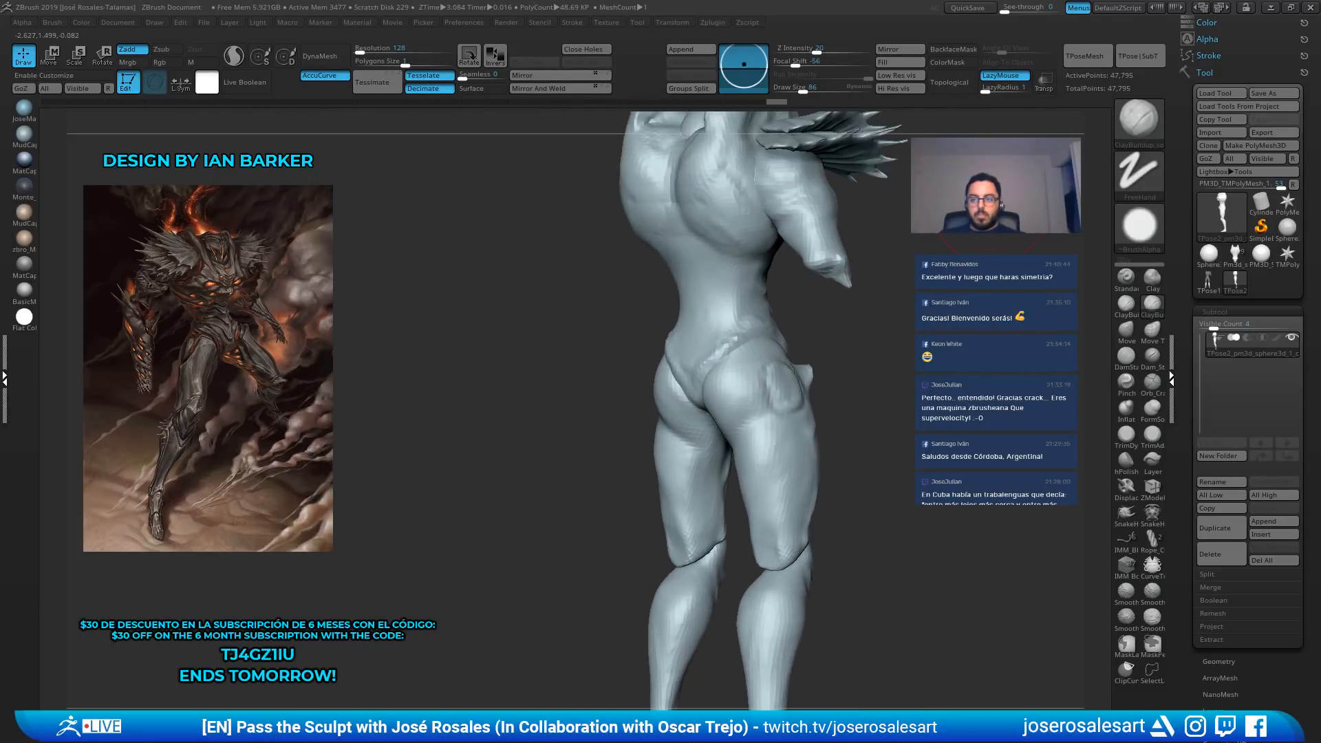
{"action": "left_click", "coordinate": [1158, 62]}
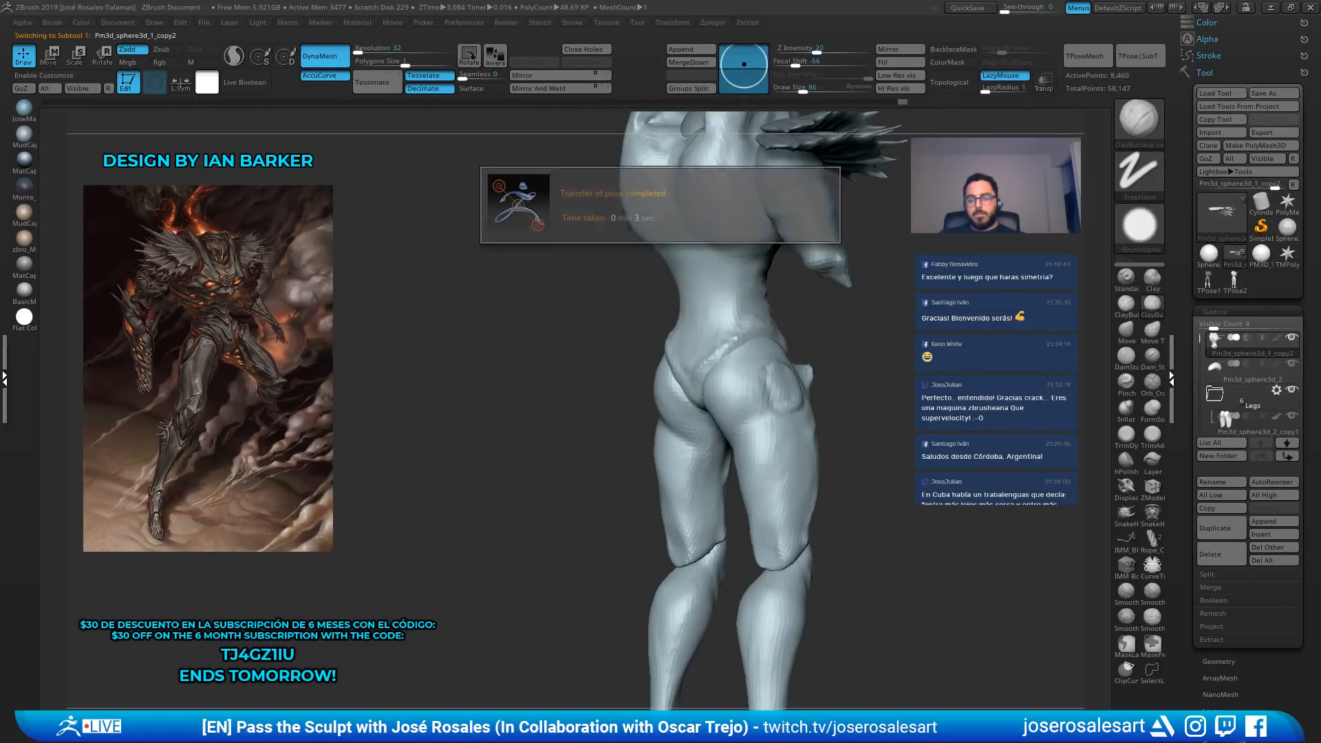
Make the thighs the active SubTool and smooth the surface of the buttocks
{"action": "mouse_move", "coordinate": [863, 375]}
{"action": "right_mouse_down"}
{"action": "mouse_move", "coordinate": [654, 396]}
{"action": "mouse_move", "coordinate": [611, 295]}
{"action": "mouse_move", "coordinate": [708, 280]}
{"action": "mouse_move", "coordinate": [693, 398]}
{"action": "right_mouse_up"}
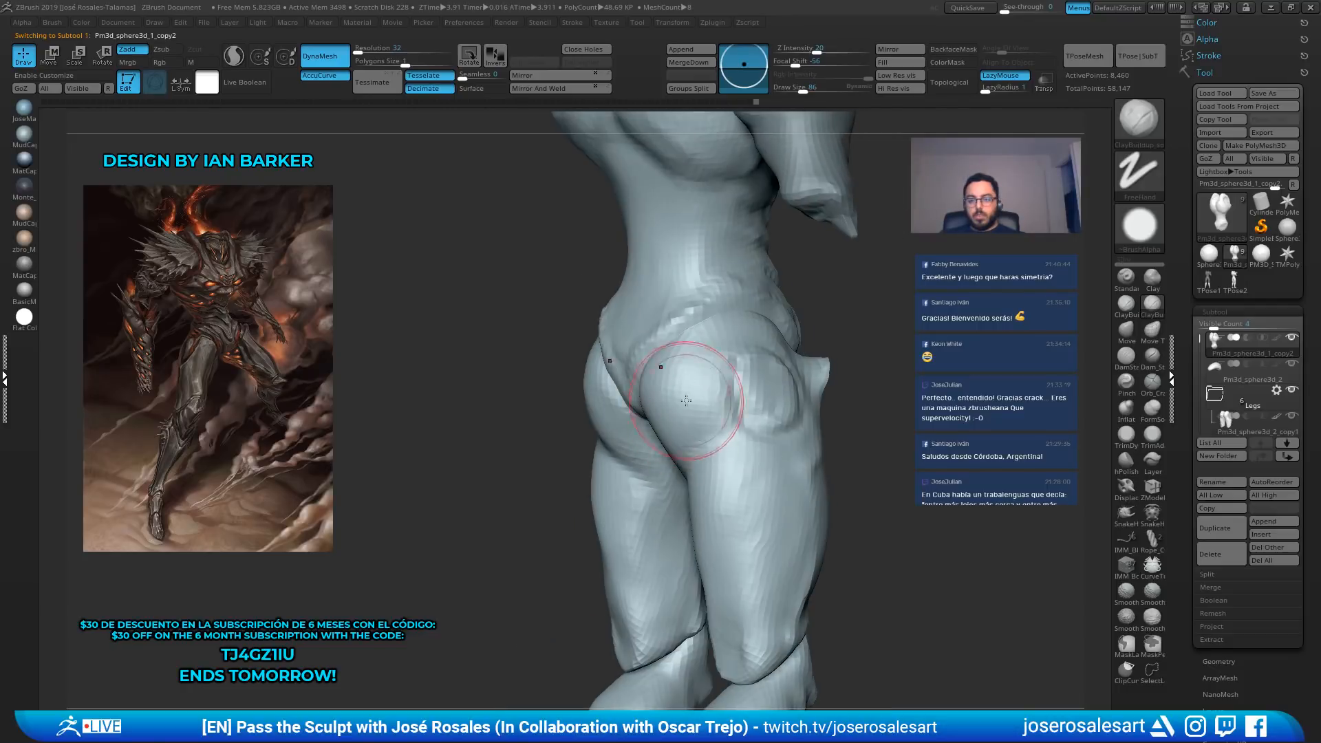
{"action": "key", "text": "shift"}
{"action": "left_click_drag", "start_coordinate": [682, 359], "coordinate": [690, 386], "text": "shift"}
{"action": "key", "text": "ctrl+z"}
{"action": "left_click", "coordinate": [682, 391], "text": "alt"}
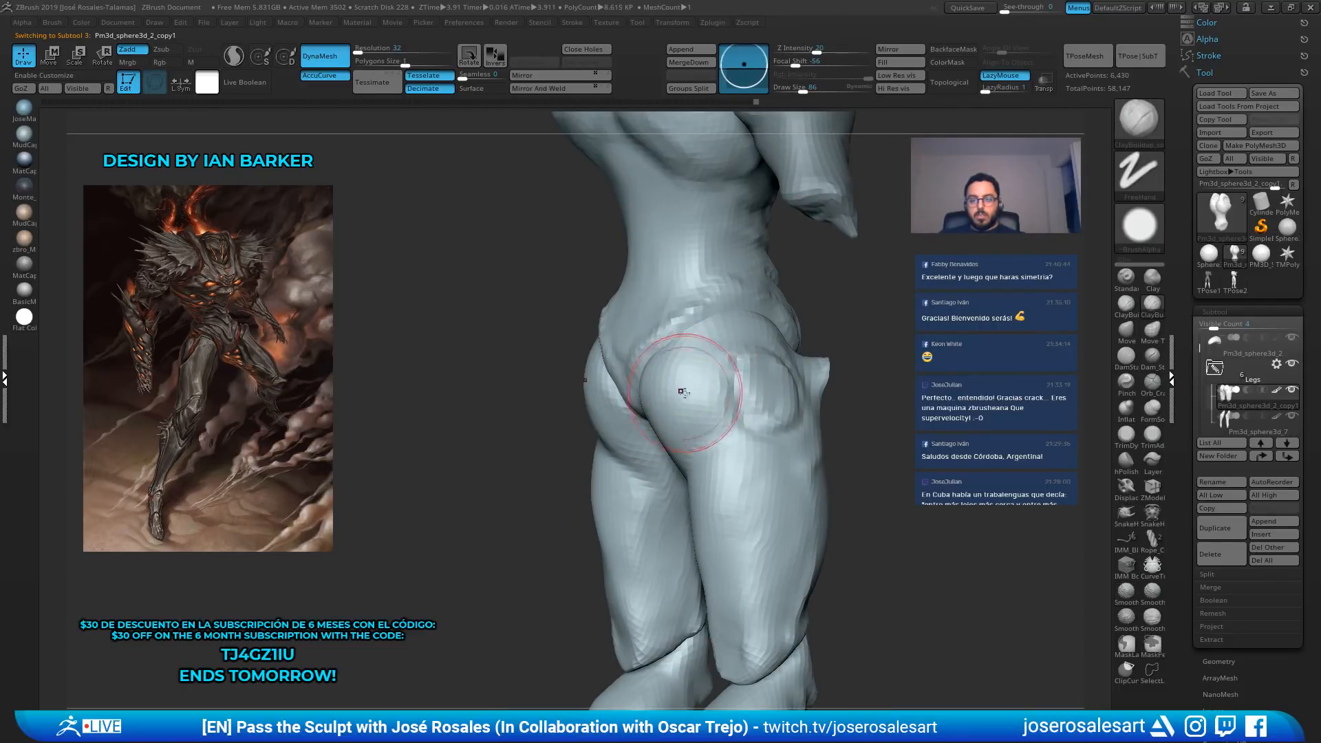
{"action": "right_click_drag", "start_coordinate": [682, 390], "coordinate": [672, 379]}
{"action": "key", "text": "shift"}
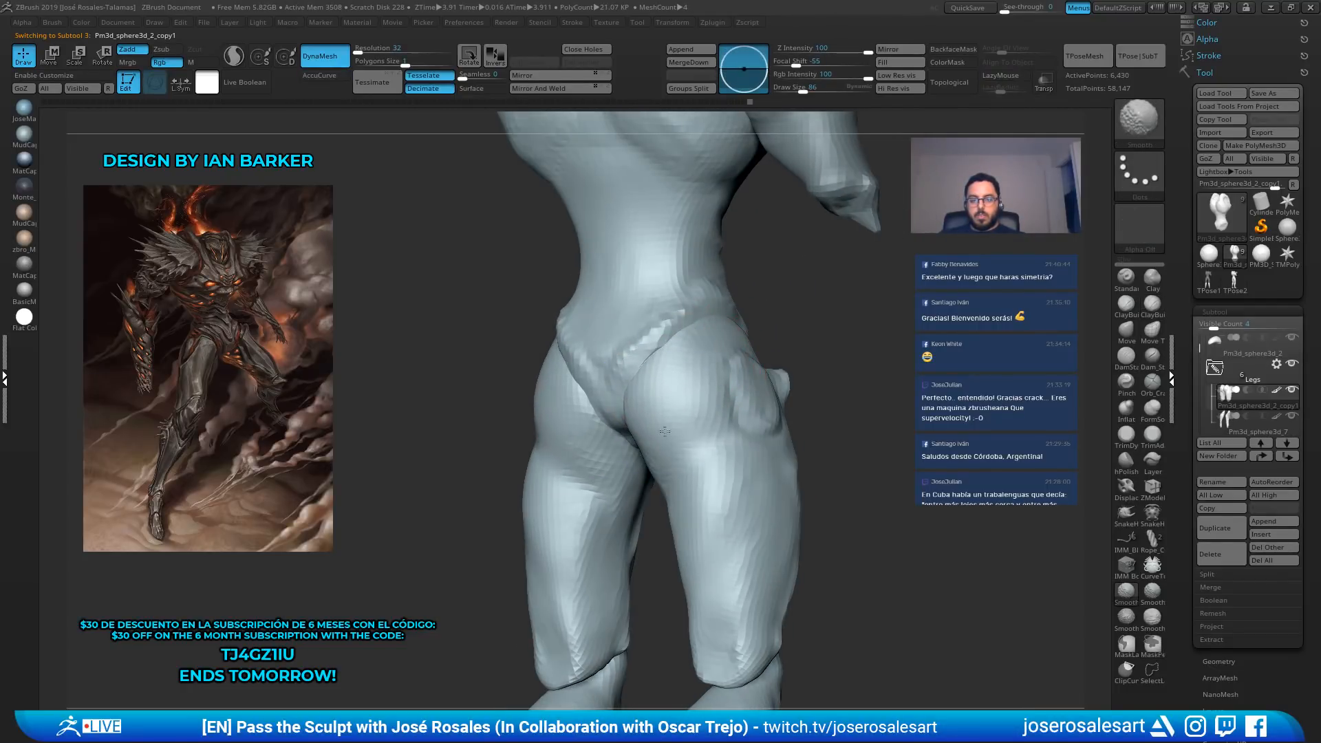
{"action": "right_click_drag", "start_coordinate": [657, 492], "coordinate": [764, 330], "text": "ctrl"}
Make the torso the active SubTool and build up its lower back edge between the buttocks with ClayBuildup at draw size 77
{"action": "left_click", "coordinate": [676, 323], "text": "alt"}
{"action": "right_click_drag", "start_coordinate": [681, 331], "coordinate": [694, 386], "text": "ctrl"}
{"action": "right_click_drag", "start_coordinate": [695, 385], "coordinate": [780, 343]}
{"action": "right_click_drag", "start_coordinate": [786, 394], "coordinate": [749, 428]}
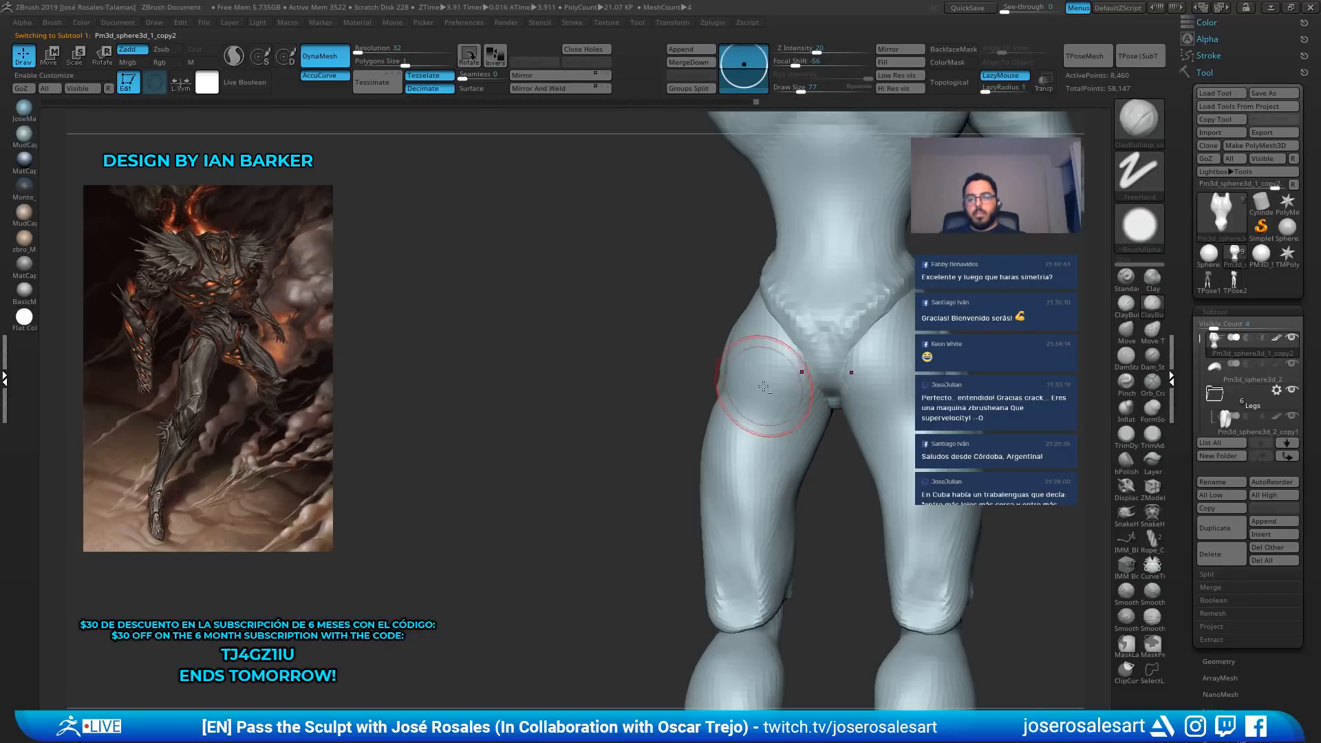
{"action": "right_click_drag", "start_coordinate": [896, 356], "coordinate": [755, 344]}
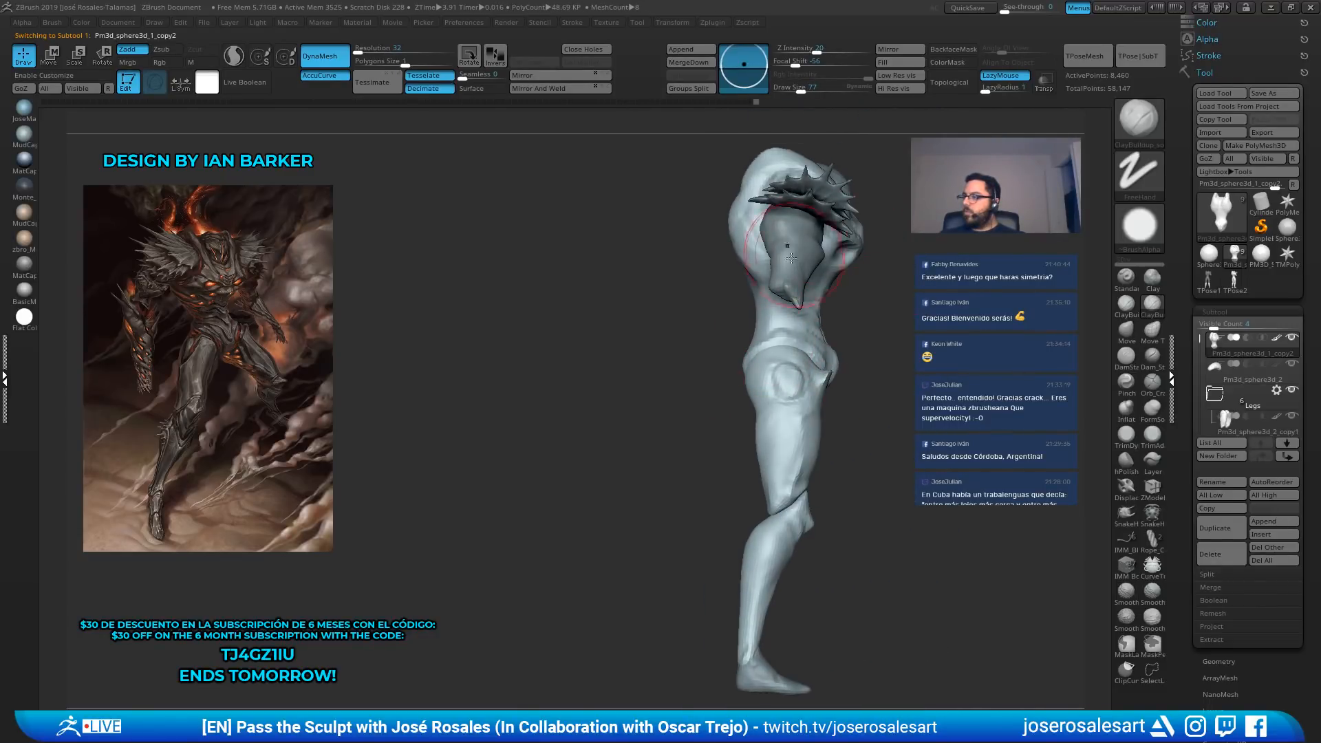
{"action": "mouse_move", "coordinate": [791, 258]}
{"action": "right_mouse_down", "text": "ctrl"}
{"action": "mouse_move", "coordinate": [728, 344]}
{"action": "mouse_move", "coordinate": [853, 331]}
{"action": "mouse_move", "coordinate": [822, 386]}
{"action": "mouse_move", "coordinate": [850, 374]}
{"action": "mouse_move", "coordinate": [888, 387]}
{"action": "mouse_move", "coordinate": [868, 313]}
{"action": "mouse_move", "coordinate": [849, 344]}
{"action": "mouse_move", "coordinate": [894, 379]}
{"action": "mouse_move", "coordinate": [880, 403]}
{"action": "mouse_move", "coordinate": [809, 426]}
{"action": "right_mouse_up", "text": "ctrl"}
Make the thighs the active SubTool and carve muscle lines down their front with DamStandard at draw size 36
{"action": "key", "text": "["}
{"action": "key", "text": "b"}
{"action": "key", "text": "d"}
{"action": "key", "text": "s"}
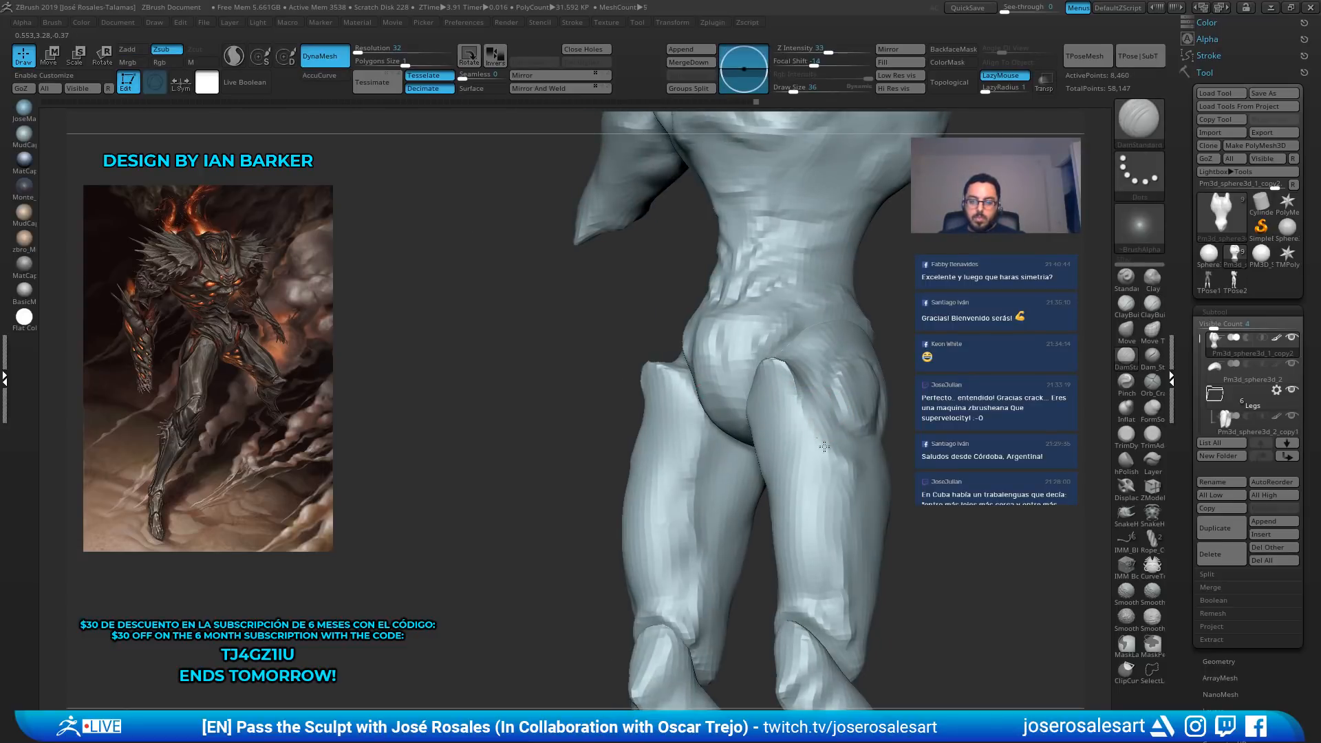
{"action": "left_click", "coordinate": [808, 410], "text": "alt"}
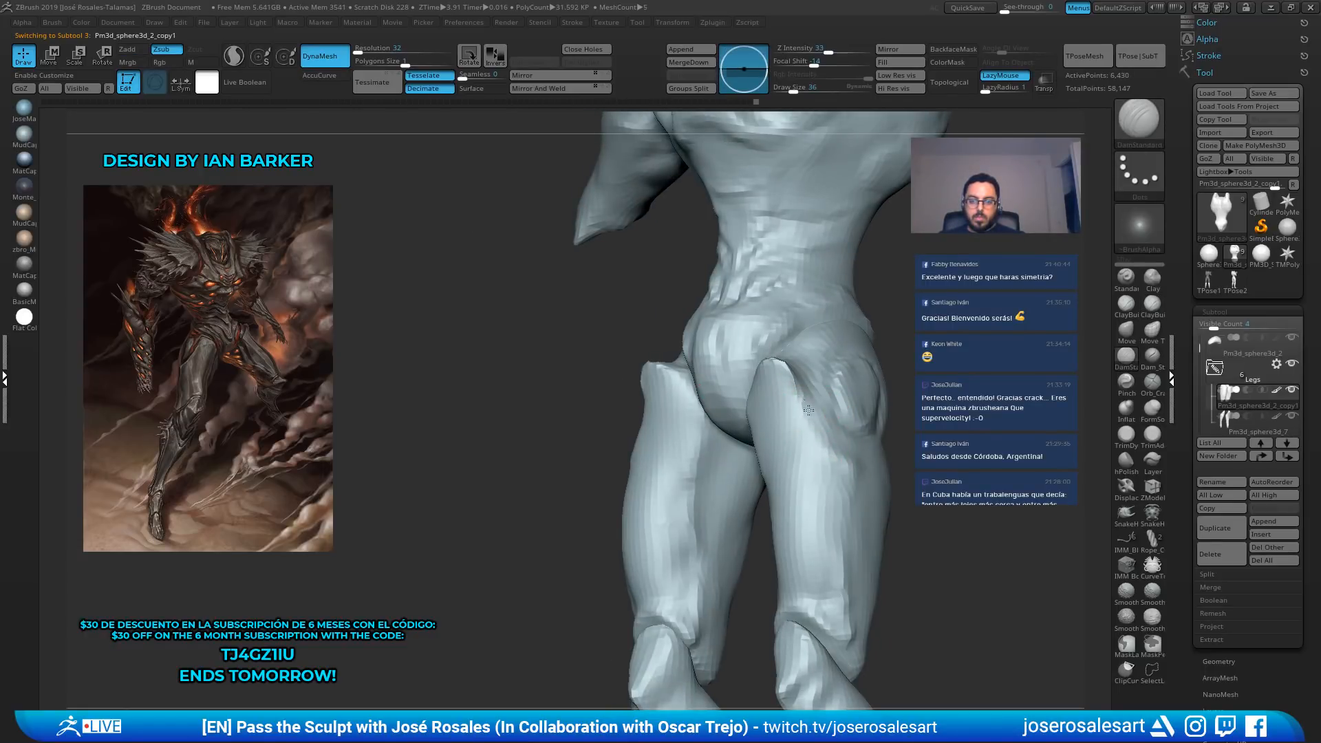
{"action": "right_click_drag", "start_coordinate": [818, 446], "coordinate": [853, 407]}
{"action": "right_click_drag", "start_coordinate": [739, 373], "coordinate": [737, 382]}
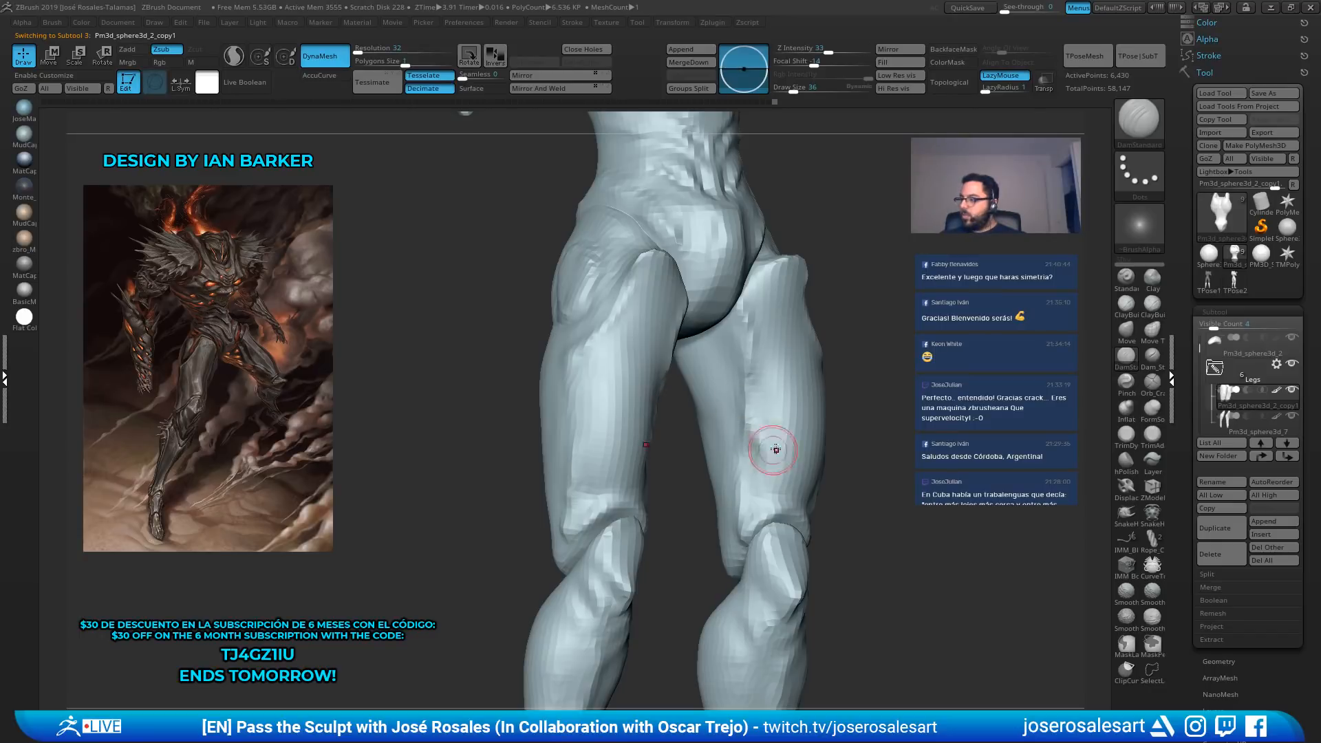
{"action": "right_click_drag", "start_coordinate": [762, 478], "coordinate": [754, 456]}
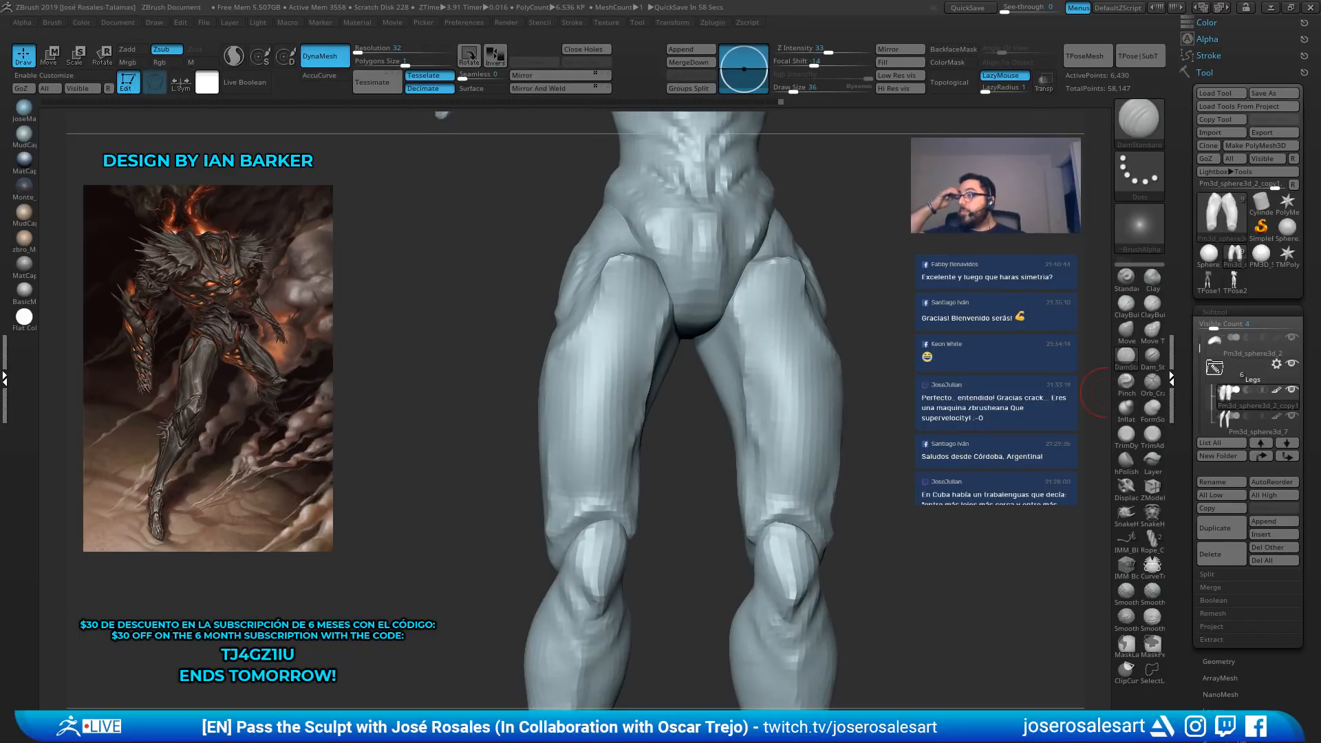
Smooth the inner front of the thighs and add volume above the knees with ClayBuildup at draw size 36
{"action": "mouse_move", "coordinate": [1104, 392]}
{"action": "left_mouse_down"}
{"action": "mouse_move", "coordinate": [460, 345]}
{"action": "mouse_move", "coordinate": [835, 309]}
{"action": "mouse_move", "coordinate": [781, 259]}
{"action": "left_mouse_up"}
{"action": "key", "text": "shift"}
{"action": "left_click_drag", "start_coordinate": [746, 391], "coordinate": [756, 425], "text": "shift"}
{"action": "left_click_drag", "start_coordinate": [901, 331], "coordinate": [891, 361], "text": "alt"}
{"action": "key", "text": "ctrl"}
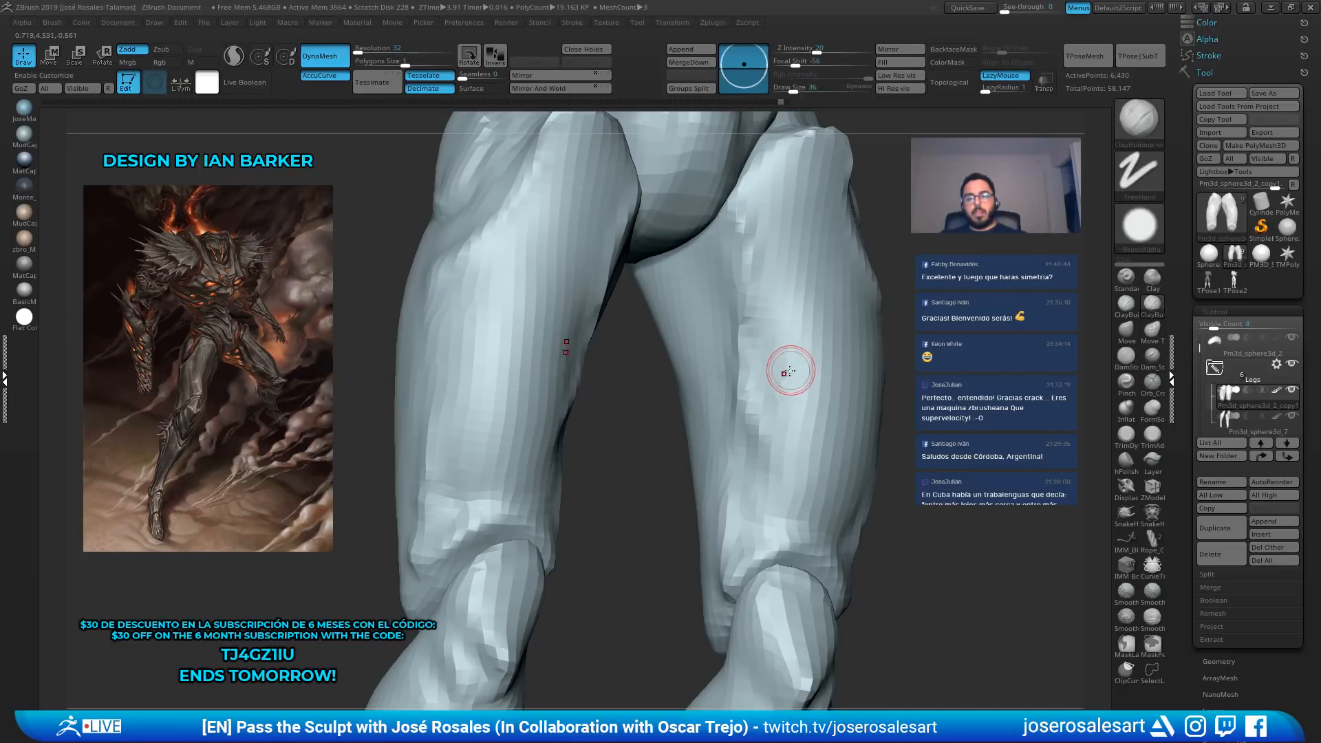
{"action": "left_click_drag", "start_coordinate": [792, 434], "coordinate": [798, 451]}
{"action": "mouse_move", "coordinate": [909, 426]}
{"action": "left_mouse_down"}
{"action": "mouse_move", "coordinate": [661, 413]}
{"action": "mouse_move", "coordinate": [922, 406]}
{"action": "mouse_move", "coordinate": [898, 286]}
{"action": "left_mouse_up"}
Carve grooves down the inner side of the thighs with DamStandard at draw size 54
{"action": "key", "text": "bracketleft"}
{"action": "mouse_move", "coordinate": [796, 349]}
{"action": "right_mouse_down", "text": "alt"}
{"action": "mouse_move", "coordinate": [824, 374]}
{"action": "mouse_move", "coordinate": [835, 286]}
{"action": "right_mouse_up", "text": "alt"}
{"action": "key", "text": "b"}
{"action": "key", "text": "d"}
{"action": "key", "text": "s"}
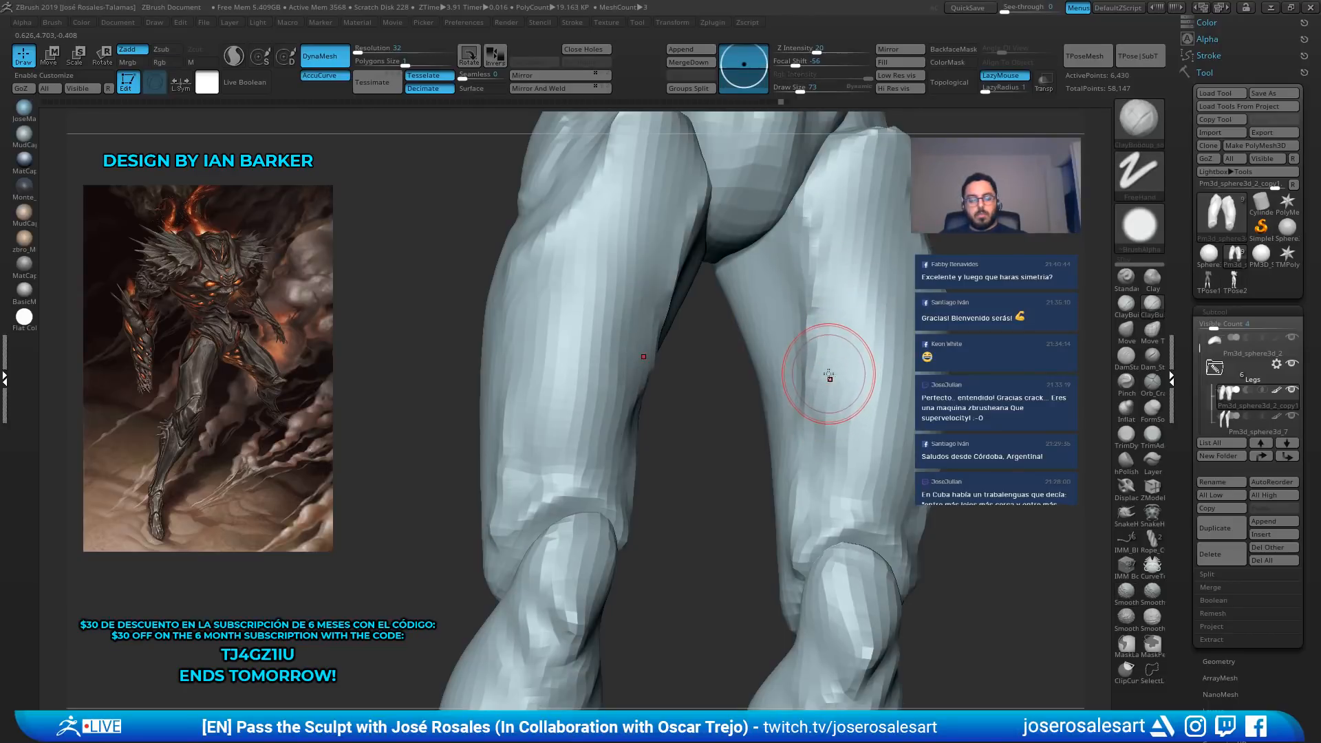
{"action": "key", "text": "s"}
{"action": "left_click_drag", "start_coordinate": [845, 367], "coordinate": [841, 367]}
{"action": "right_click_drag", "start_coordinate": [763, 338], "coordinate": [819, 330]}
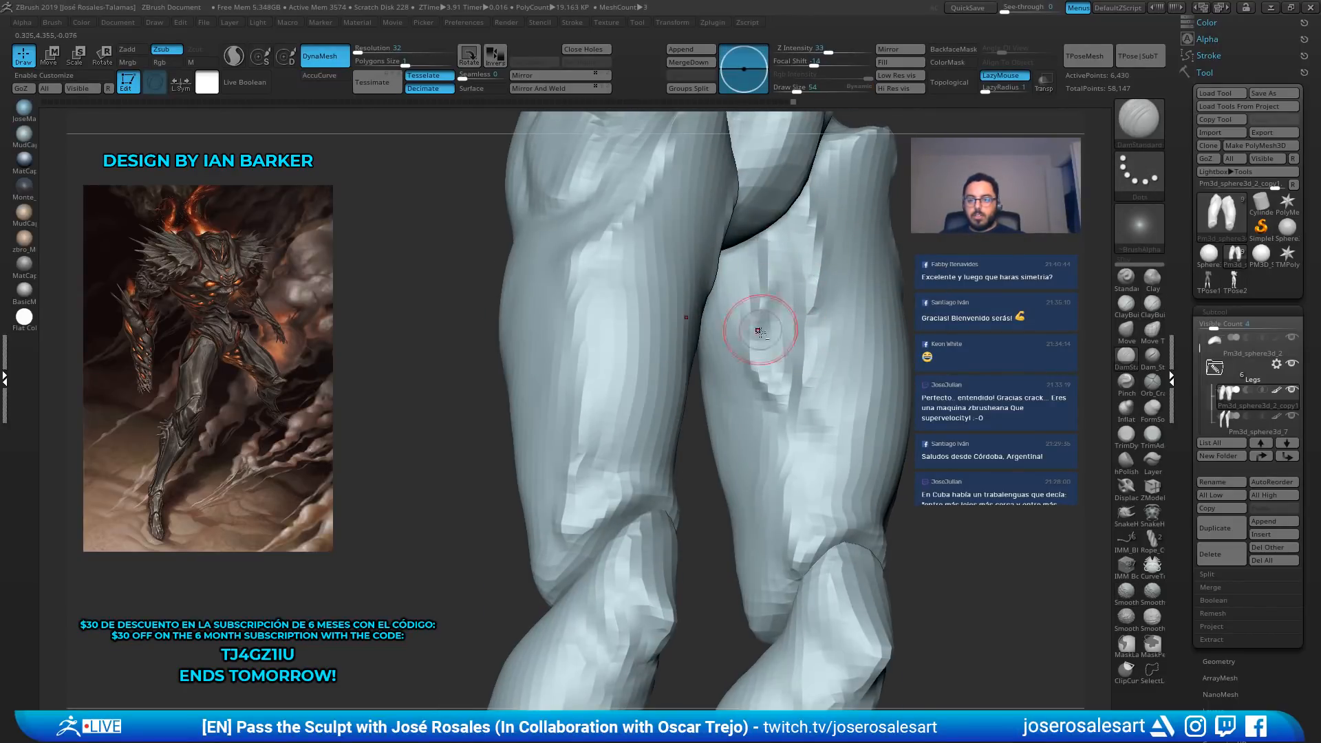
{"action": "right_click_drag", "start_coordinate": [784, 373], "coordinate": [774, 259]}
Build up around the inner thigh grooves with ClayBuildup at draw size 54 and smooth the thighs up to their outer hip edge
{"action": "key", "text": "b"}
{"action": "key", "text": "c"}
{"action": "key", "text": "b"}
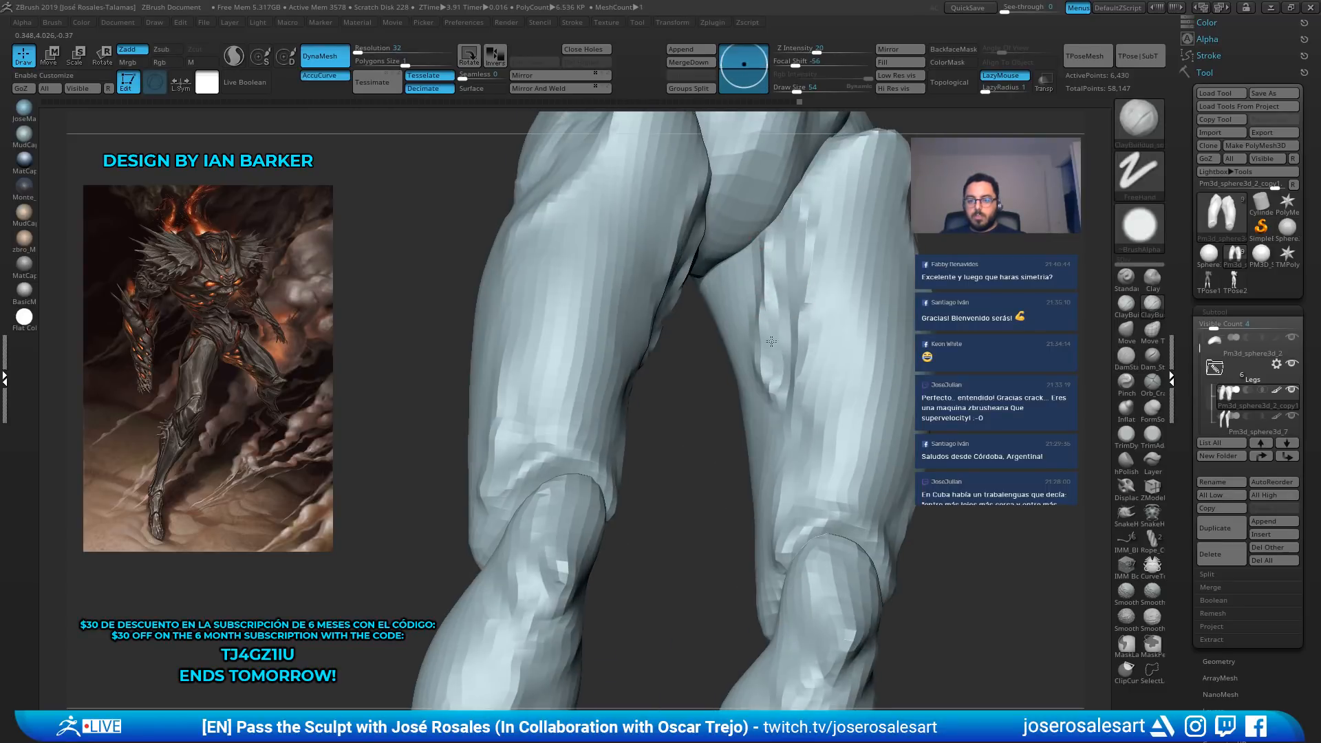
{"action": "left_click_drag", "start_coordinate": [769, 353], "coordinate": [777, 323], "text": "shift"}
{"action": "mouse_move", "coordinate": [777, 324]}
{"action": "right_mouse_down"}
{"action": "mouse_move", "coordinate": [776, 271]}
{"action": "mouse_move", "coordinate": [781, 309]}
{"action": "right_mouse_up"}
{"action": "mouse_move", "coordinate": [783, 430]}
{"action": "right_mouse_down"}
{"action": "mouse_move", "coordinate": [743, 400]}
{"action": "mouse_move", "coordinate": [835, 376]}
{"action": "mouse_move", "coordinate": [891, 381]}
{"action": "right_mouse_up"}
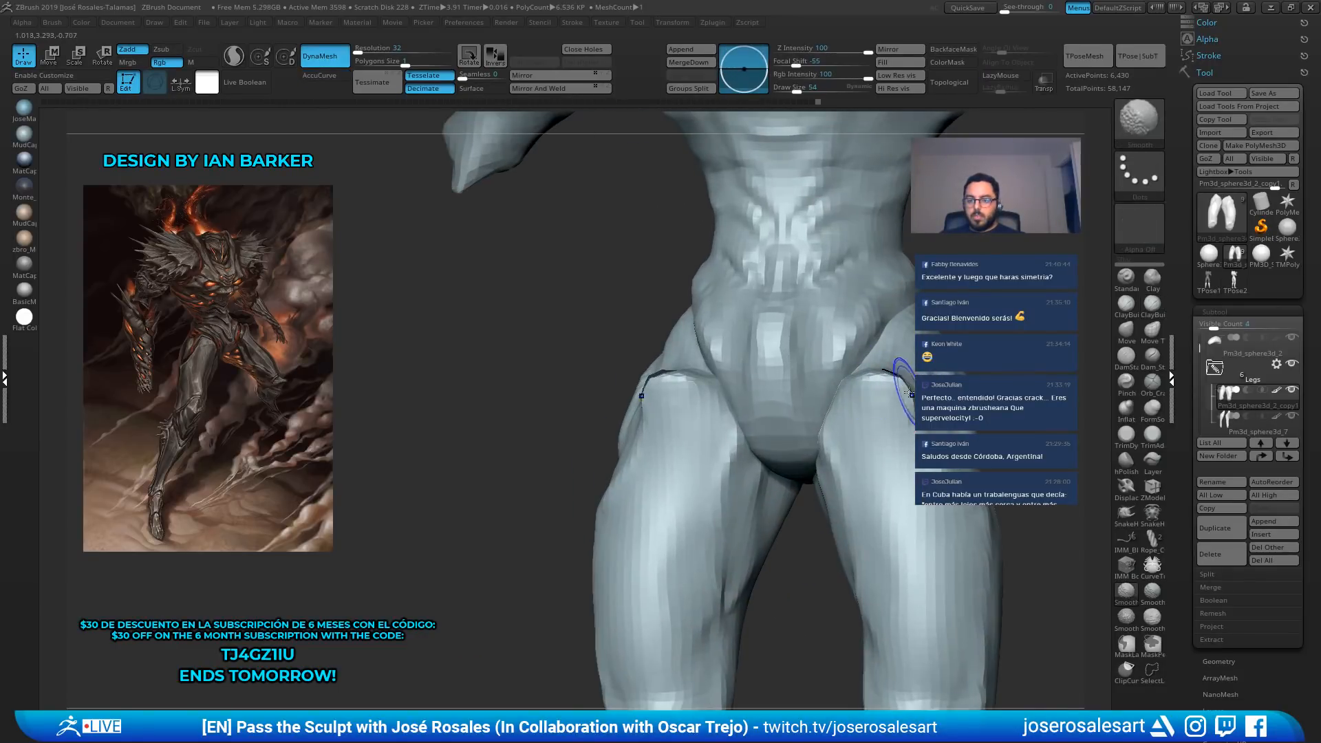
{"action": "left_click_drag", "start_coordinate": [924, 435], "coordinate": [919, 448], "text": "shift"}
{"action": "right_click_drag", "start_coordinate": [919, 447], "coordinate": [901, 440]}
{"action": "mouse_move", "coordinate": [688, 426]}
{"action": "right_mouse_down"}
{"action": "mouse_move", "coordinate": [811, 423]}
{"action": "mouse_move", "coordinate": [709, 430]}
{"action": "mouse_move", "coordinate": [798, 426]}
{"action": "mouse_move", "coordinate": [660, 413]}
{"action": "mouse_move", "coordinate": [646, 371]}
{"action": "mouse_move", "coordinate": [539, 418]}
{"action": "mouse_move", "coordinate": [913, 387]}
{"action": "right_mouse_up"}
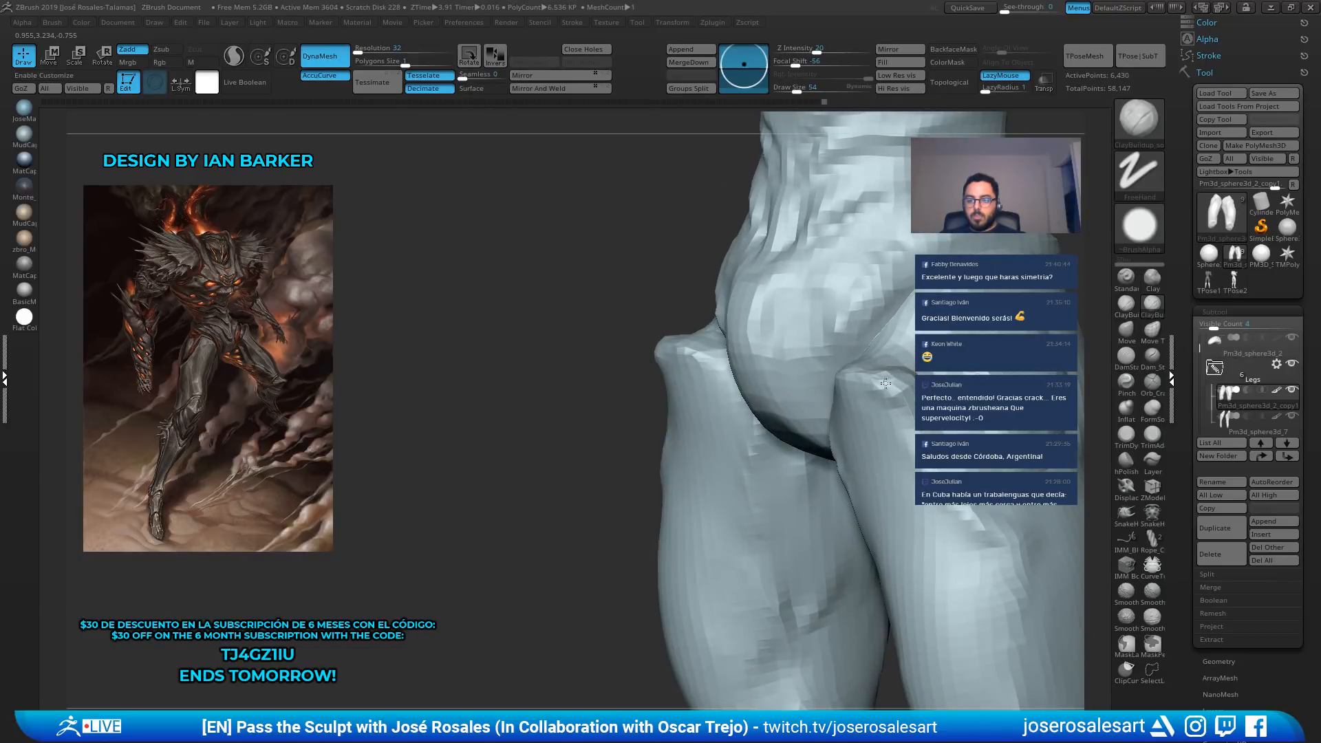
Adjust the upper front ends of the thighs with SnakeHook at draw size 54 and smooth them
{"action": "key", "text": "b"}
{"action": "key", "text": "s"}
{"action": "key", "text": "h"}
{"action": "mouse_move", "coordinate": [912, 380]}
{"action": "right_mouse_down", "text": "shift"}
{"action": "mouse_move", "coordinate": [893, 418]}
{"action": "mouse_move", "coordinate": [907, 369]}
{"action": "right_mouse_up", "text": "shift"}
{"action": "right_click_drag", "start_coordinate": [929, 430], "coordinate": [842, 319], "text": "shift"}
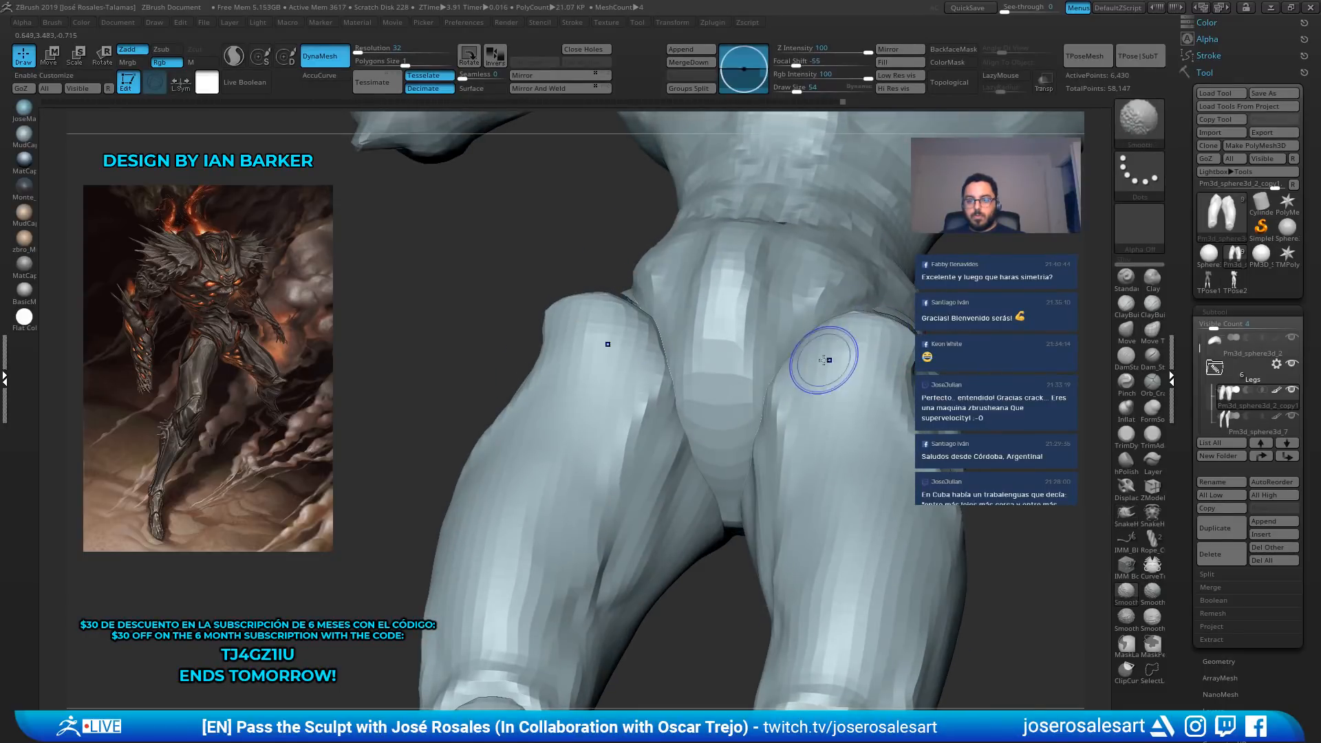
{"action": "mouse_move", "coordinate": [828, 418]}
{"action": "right_mouse_down"}
{"action": "mouse_move", "coordinate": [825, 474]}
{"action": "mouse_move", "coordinate": [874, 468]}
{"action": "mouse_move", "coordinate": [831, 375]}
{"action": "mouse_move", "coordinate": [887, 375]}
{"action": "mouse_move", "coordinate": [860, 370]}
{"action": "mouse_move", "coordinate": [860, 450]}
{"action": "mouse_move", "coordinate": [941, 395]}
{"action": "mouse_move", "coordinate": [909, 388]}
{"action": "mouse_move", "coordinate": [897, 321]}
{"action": "right_mouse_up"}
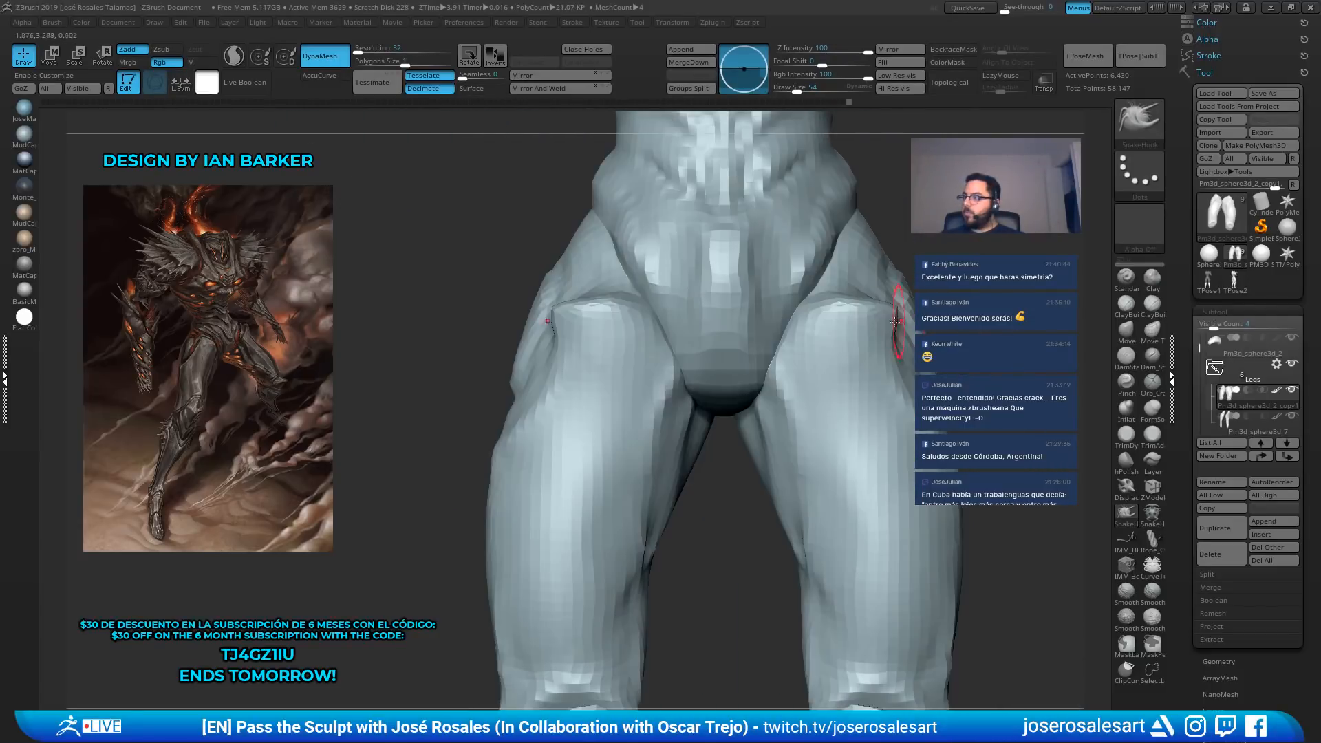
Pull the upper outer corners of the thighs up toward the hips with SnakeHook at draw size 104
{"action": "type", "text": "104"}
{"action": "key", "text": "Return"}
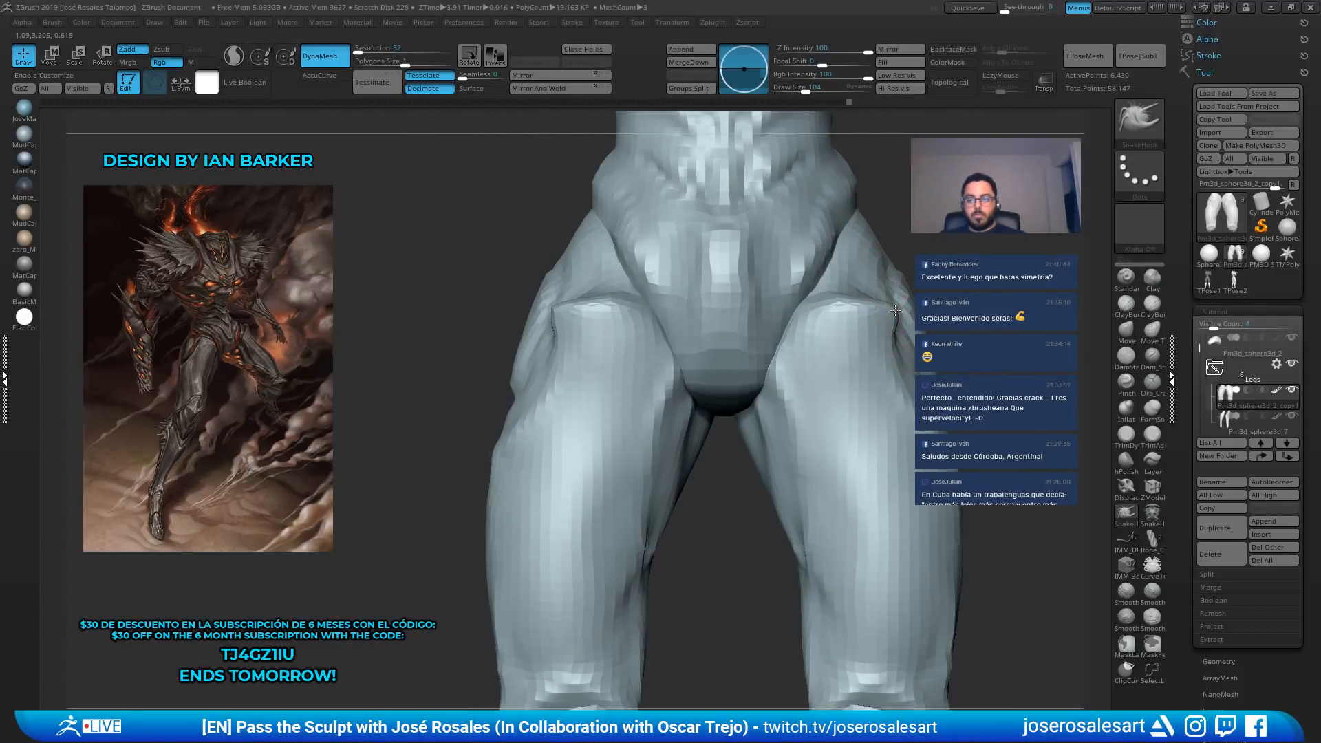
{"action": "mouse_move", "coordinate": [891, 329]}
{"action": "left_mouse_down"}
{"action": "mouse_move", "coordinate": [890, 281]}
{"action": "mouse_move", "coordinate": [843, 289]}
{"action": "mouse_move", "coordinate": [800, 319]}
{"action": "left_mouse_up"}
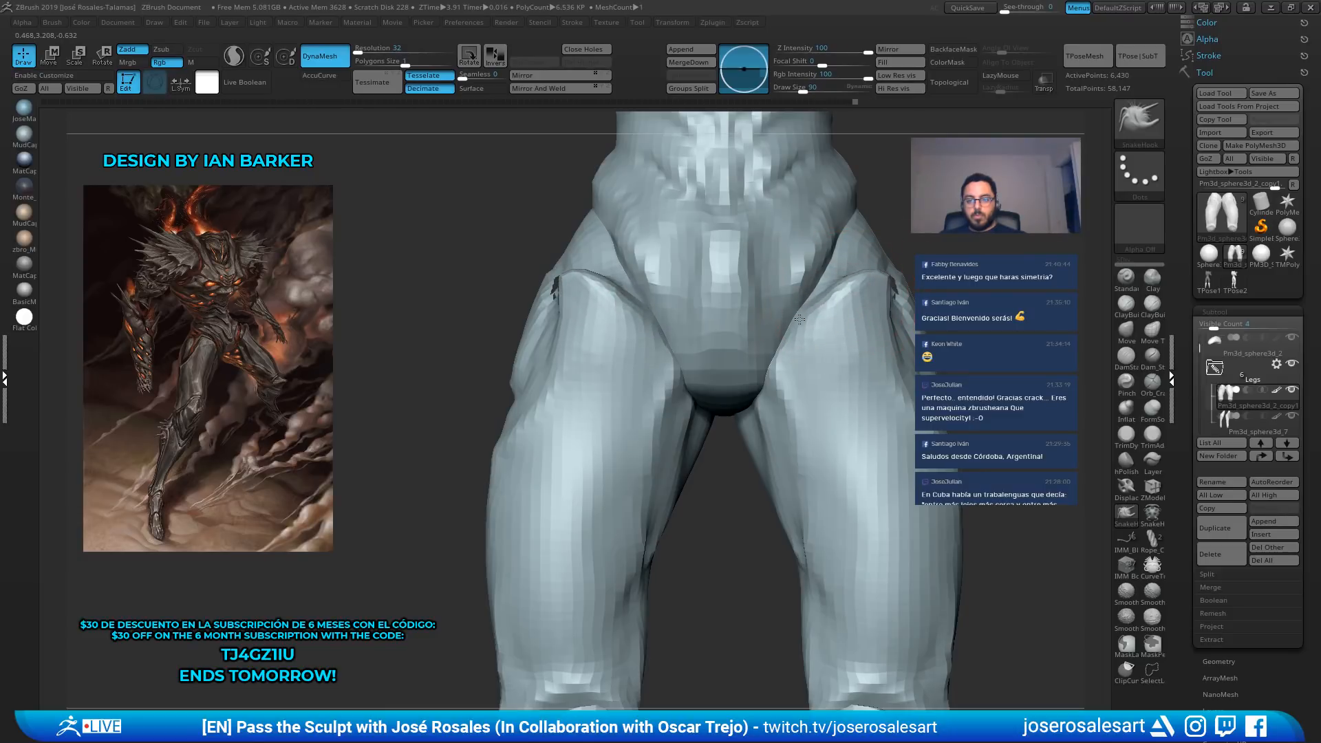
{"action": "mouse_move", "coordinate": [828, 310]}
{"action": "right_mouse_down"}
{"action": "mouse_move", "coordinate": [896, 279]}
{"action": "mouse_move", "coordinate": [929, 363]}
{"action": "right_mouse_up"}
Refine the upper thigh edges around the pelvis with ClayBuildup and DamStandard at draw size 62
{"action": "key", "text": "1"}
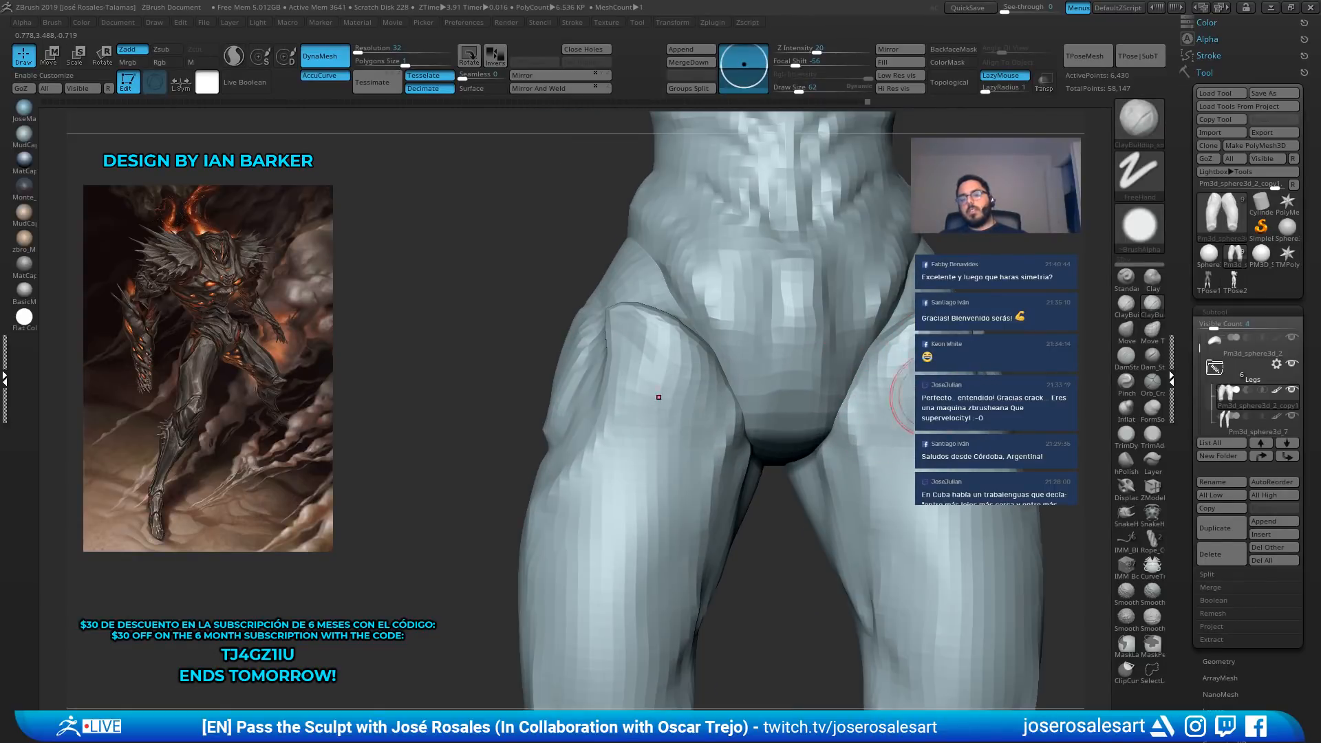
{"action": "mouse_move", "coordinate": [854, 367]}
{"action": "right_mouse_down", "text": "ctrl"}
{"action": "mouse_move", "coordinate": [981, 359]}
{"action": "mouse_move", "coordinate": [960, 354]}
{"action": "right_mouse_up", "text": "ctrl"}
{"action": "right_click_drag", "start_coordinate": [959, 354], "coordinate": [828, 360], "text": "alt"}
{"action": "key", "text": "2"}
{"action": "mouse_move", "coordinate": [839, 346]}
{"action": "left_mouse_down"}
{"action": "mouse_move", "coordinate": [838, 368]}
{"action": "mouse_move", "coordinate": [793, 394]}
{"action": "mouse_move", "coordinate": [792, 430]}
{"action": "left_mouse_up"}
{"action": "key", "text": "3"}
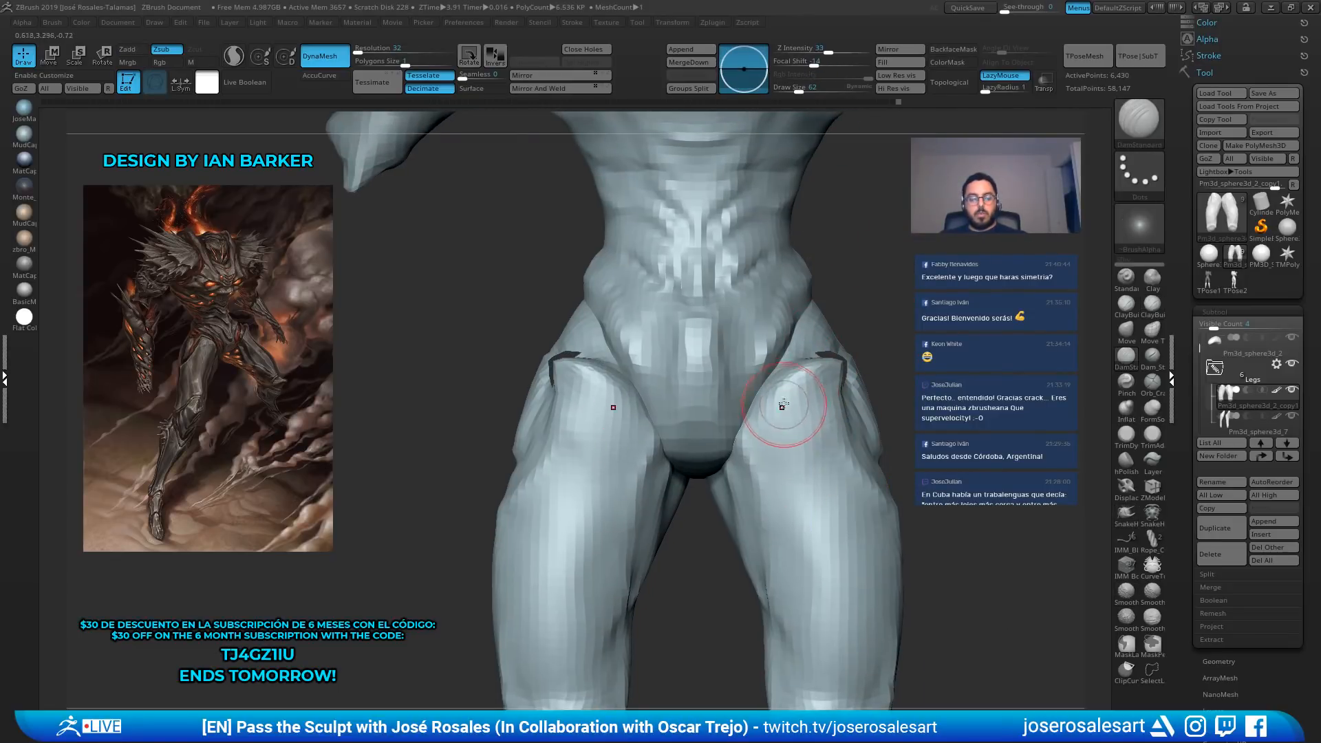
{"action": "right_click_drag", "start_coordinate": [781, 404], "coordinate": [749, 415]}
{"action": "right_click_drag", "start_coordinate": [829, 356], "coordinate": [726, 442]}
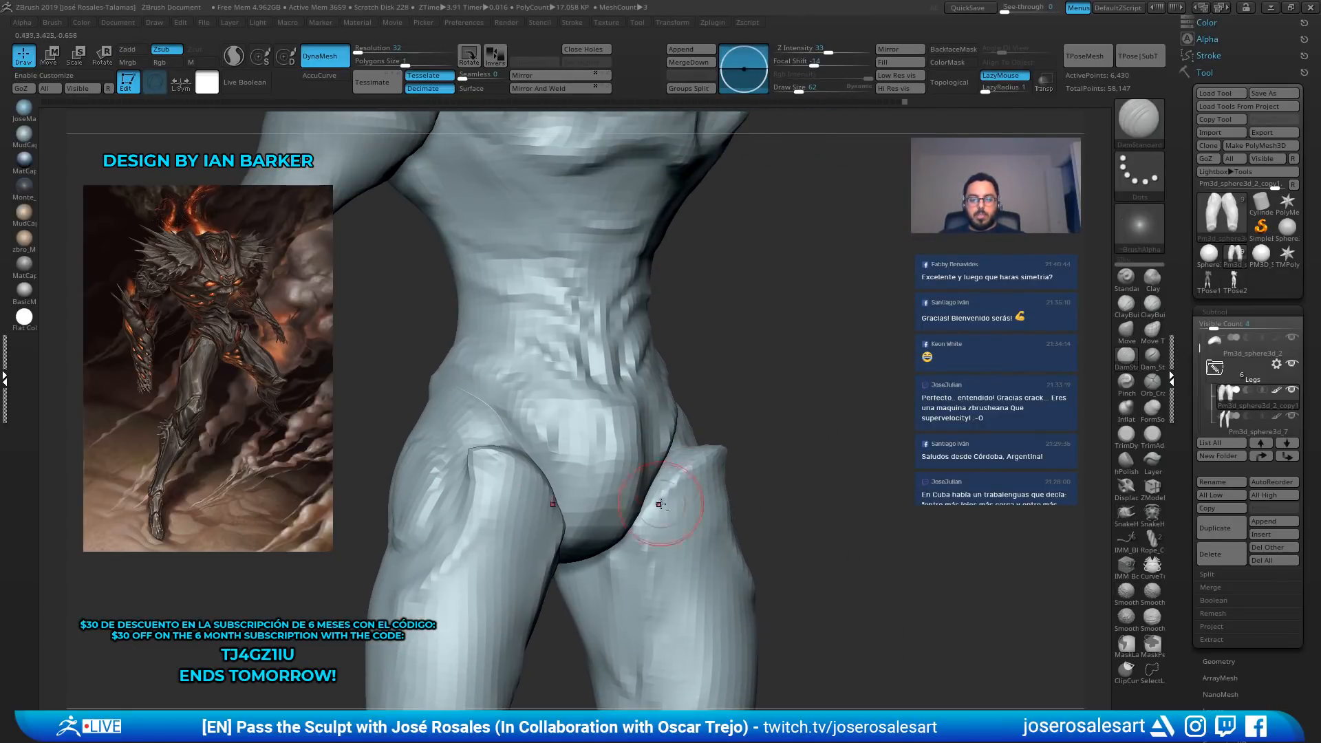
{"action": "mouse_move", "coordinate": [652, 540]}
{"action": "right_mouse_down"}
{"action": "mouse_move", "coordinate": [787, 165]}
{"action": "mouse_move", "coordinate": [681, 343]}
{"action": "mouse_move", "coordinate": [695, 433]}
{"action": "right_mouse_up"}
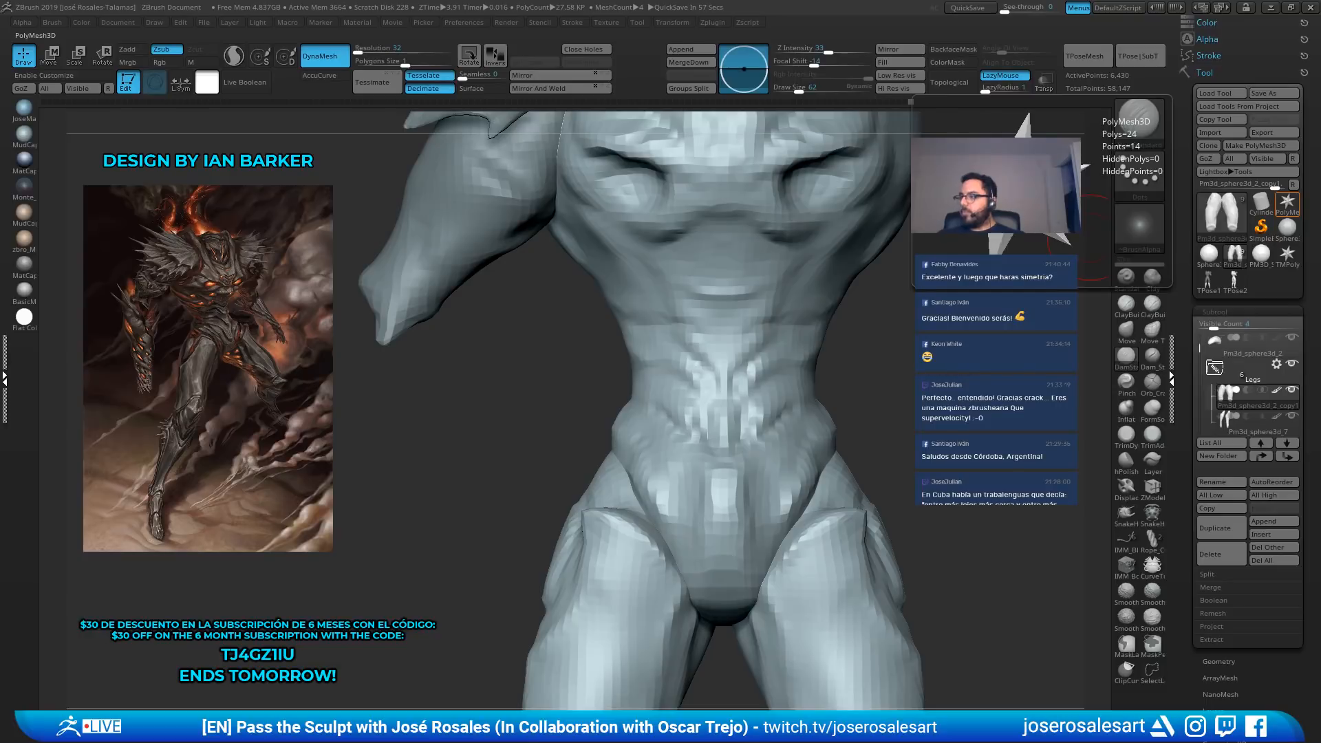
Append a Sphere3D as a new SubTool
{"action": "mouse_move", "coordinate": [550, 276]}
{"action": "right_mouse_down"}
{"action": "mouse_move", "coordinate": [707, 256]}
{"action": "mouse_move", "coordinate": [671, 298]}
{"action": "mouse_move", "coordinate": [689, 284]}
{"action": "right_mouse_up"}
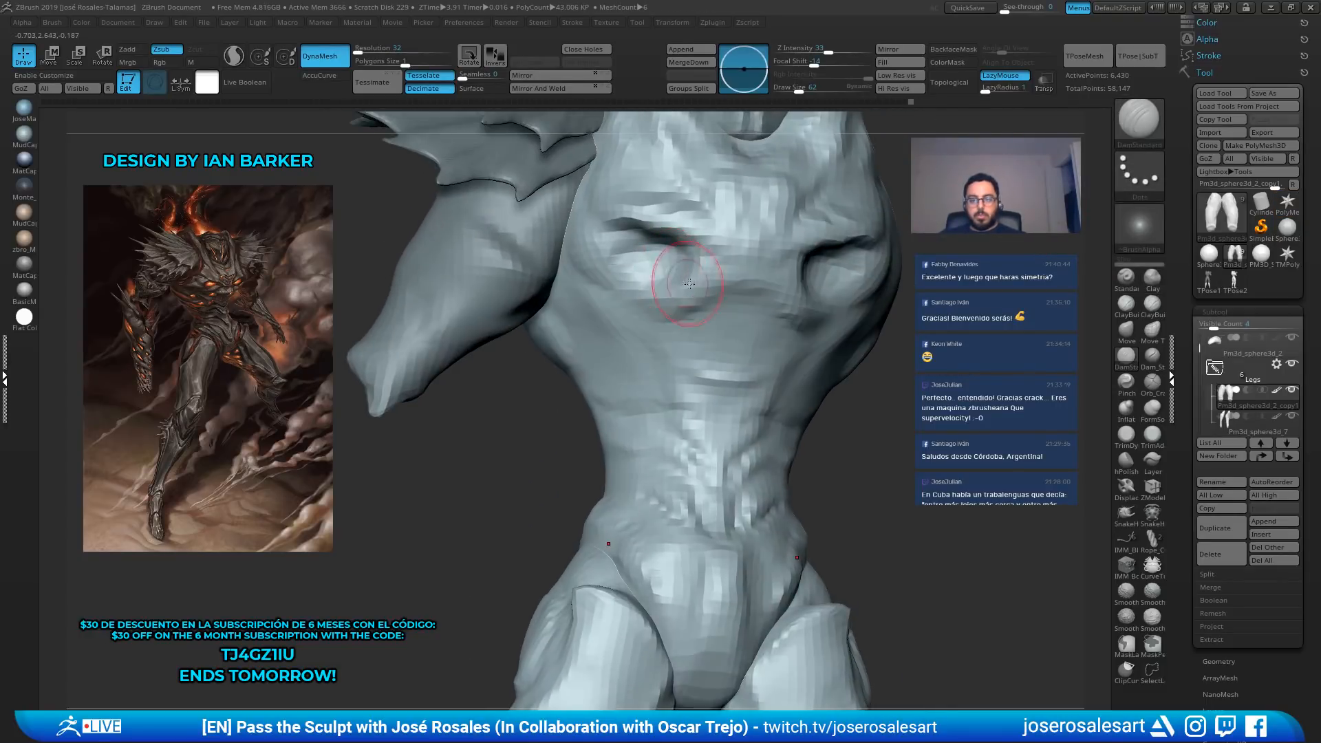
{"action": "key", "text": "n"}
{"action": "left_click", "coordinate": [542, 383]}
{"action": "right_click_drag", "start_coordinate": [747, 342], "coordinate": [732, 214]}
{"action": "key", "text": "w"}
{"action": "left_click_drag", "start_coordinate": [718, 431], "coordinate": [755, 402]}
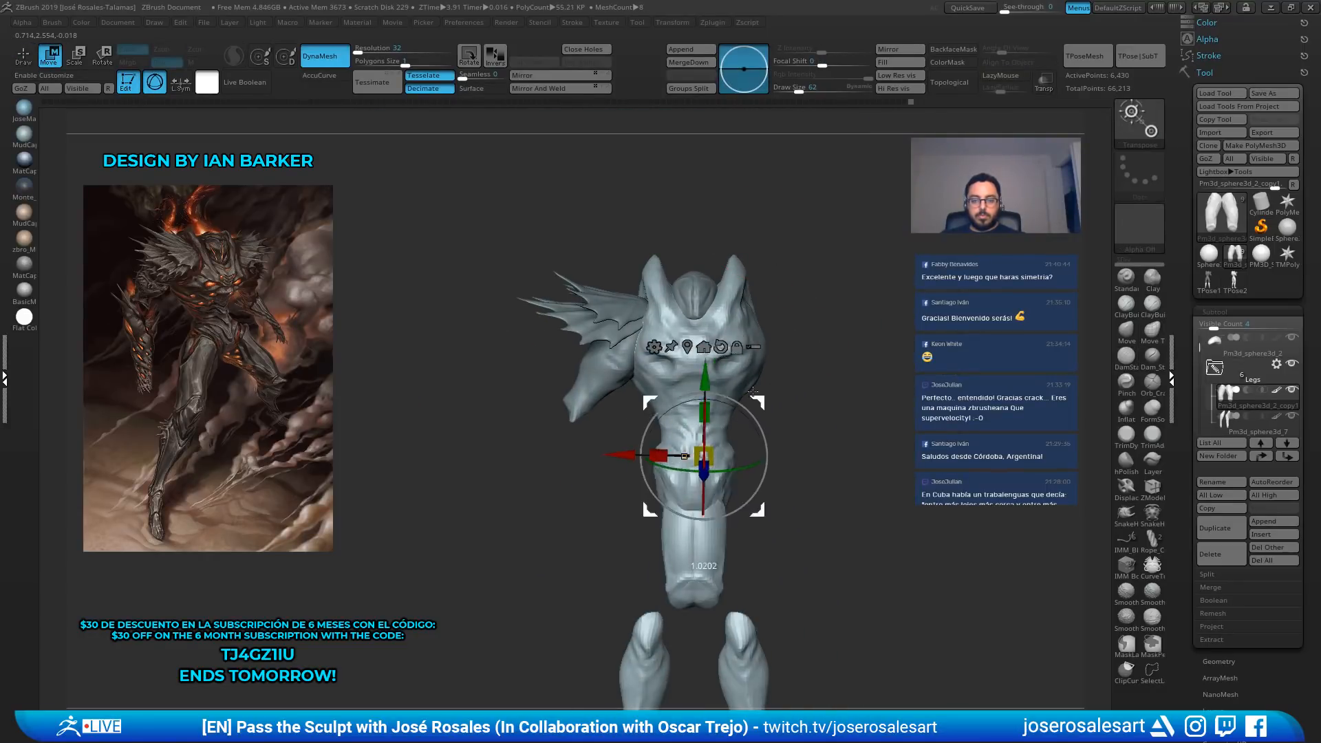
{"action": "key", "text": "ctrl+z"}
Select the appended sphere, shrink it to eyeball size and move it to the front of the torso's face near the eye socket
{"action": "left_click_drag", "start_coordinate": [1196, 350], "coordinate": [1198, 411]}
{"action": "left_click", "coordinate": [1211, 398]}
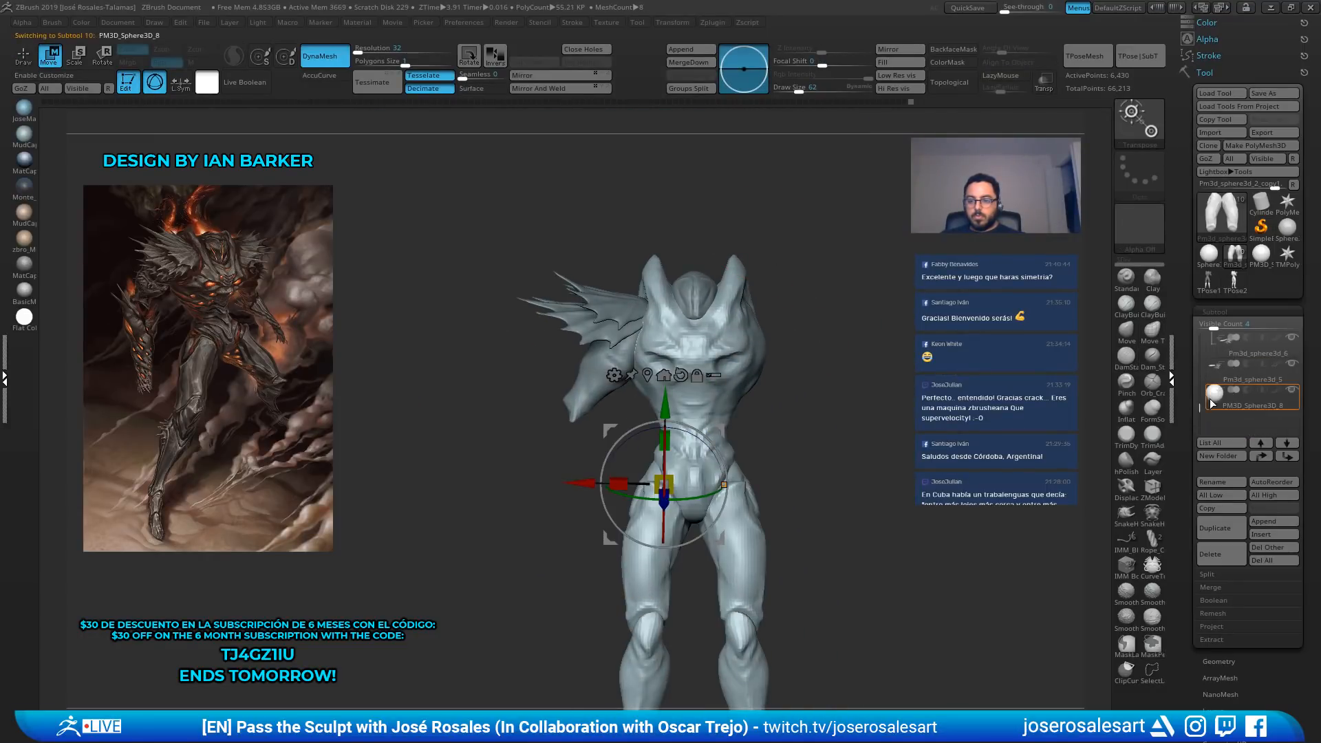
{"action": "left_click_drag", "start_coordinate": [750, 278], "coordinate": [716, 306]}
{"action": "right_click_drag", "start_coordinate": [730, 309], "coordinate": [816, 358], "text": "shift"}
{"action": "left_click_drag", "start_coordinate": [736, 366], "coordinate": [810, 352]}
{"action": "right_click_drag", "start_coordinate": [809, 352], "coordinate": [815, 366], "text": "ctrl"}
{"action": "left_click_drag", "start_coordinate": [735, 367], "coordinate": [694, 386]}
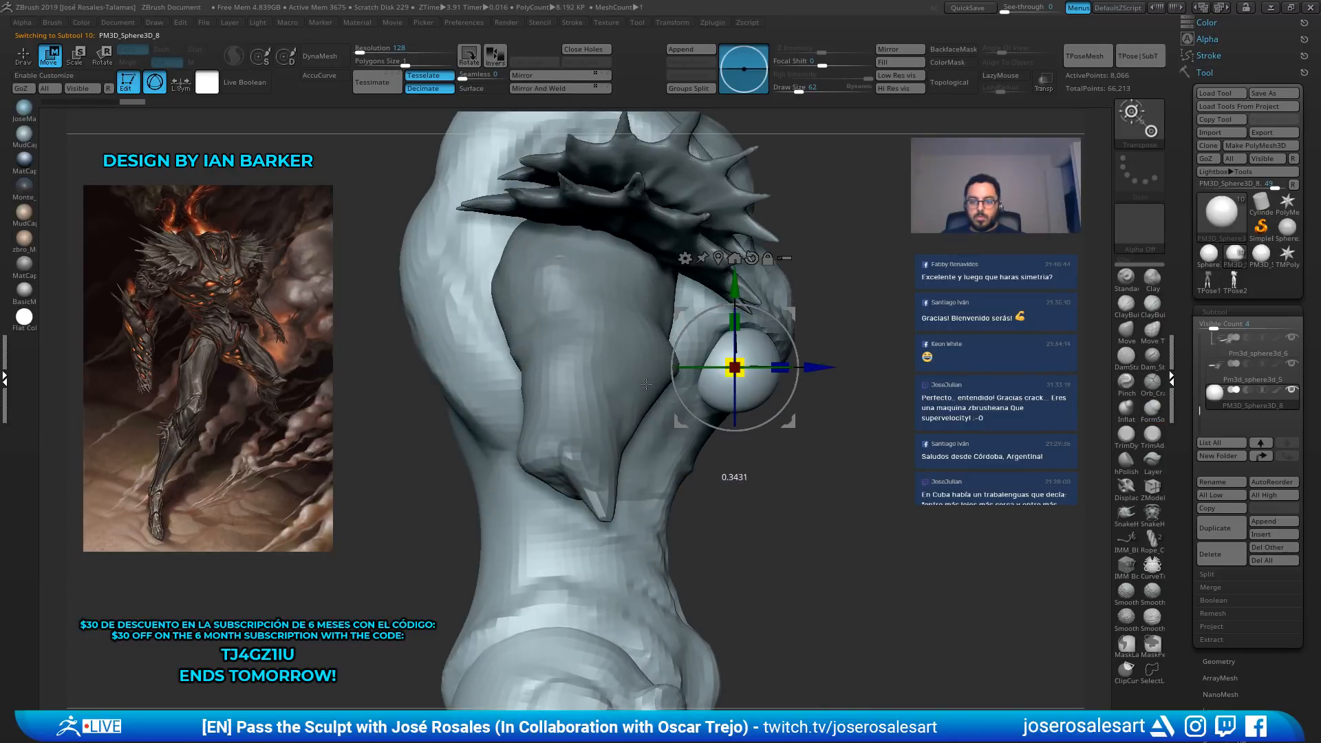
Seat the small sphere inside the torso face's eye socket, aligning it from the front, top and side
{"action": "right_click_drag", "start_coordinate": [832, 368], "coordinate": [804, 356]}
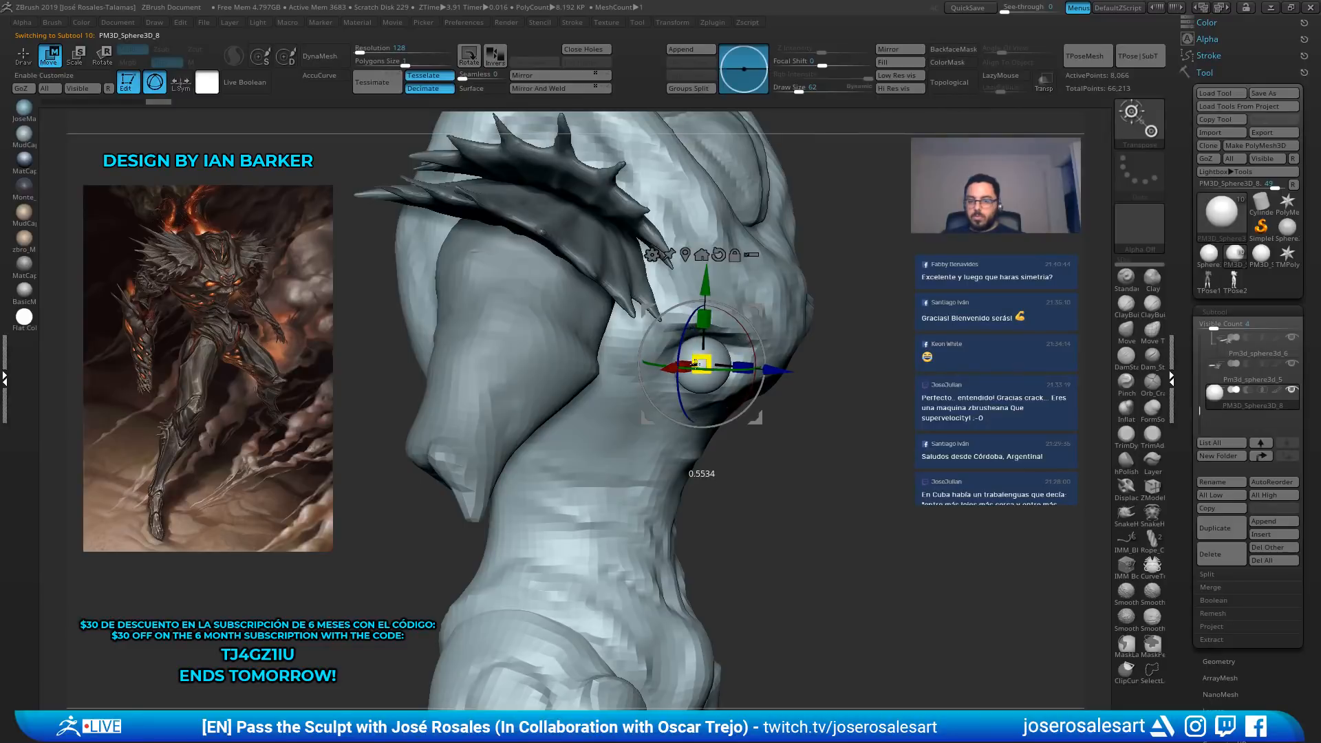
{"action": "left_click_drag", "start_coordinate": [695, 364], "coordinate": [693, 365]}
{"action": "right_click_drag", "start_coordinate": [778, 368], "coordinate": [681, 365]}
{"action": "right_click_drag", "start_coordinate": [681, 365], "coordinate": [647, 332], "text": "ctrl"}
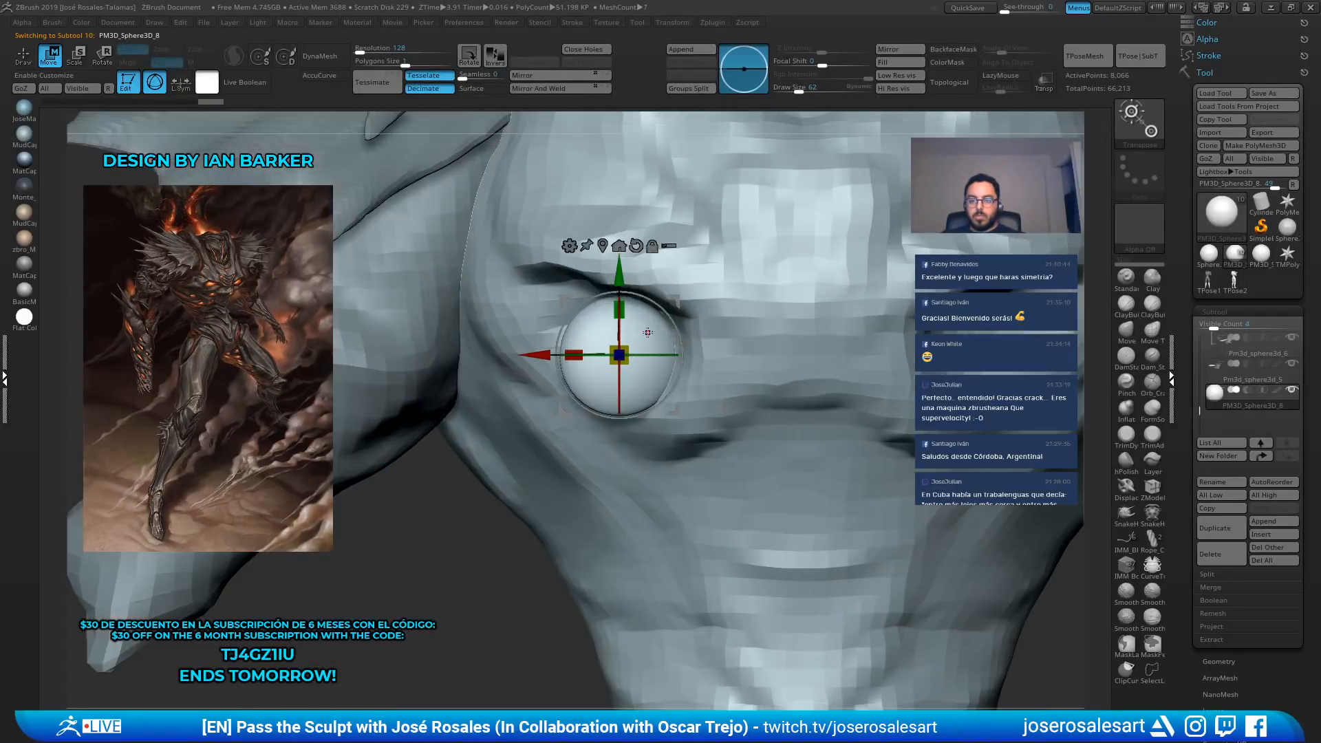
{"action": "right_click_drag", "start_coordinate": [736, 304], "coordinate": [688, 260]}
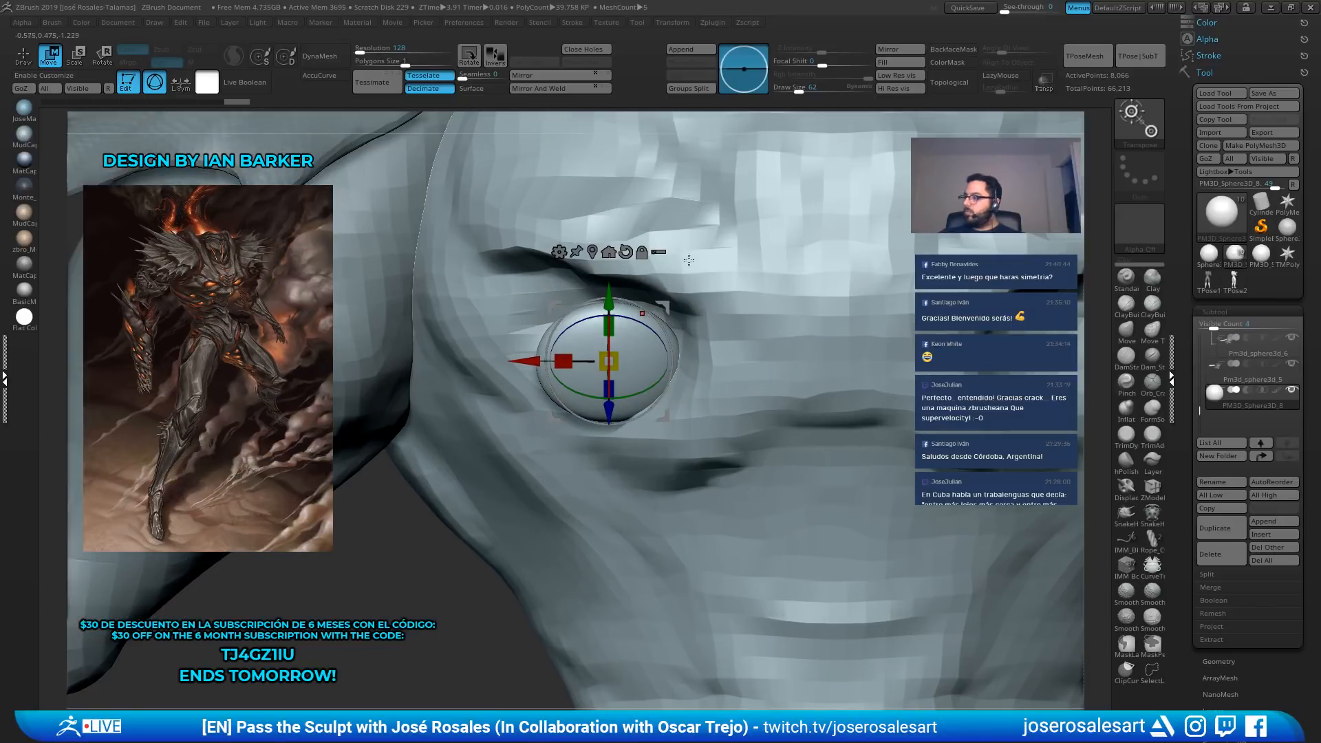
{"action": "right_click_drag", "start_coordinate": [697, 377], "coordinate": [693, 405]}
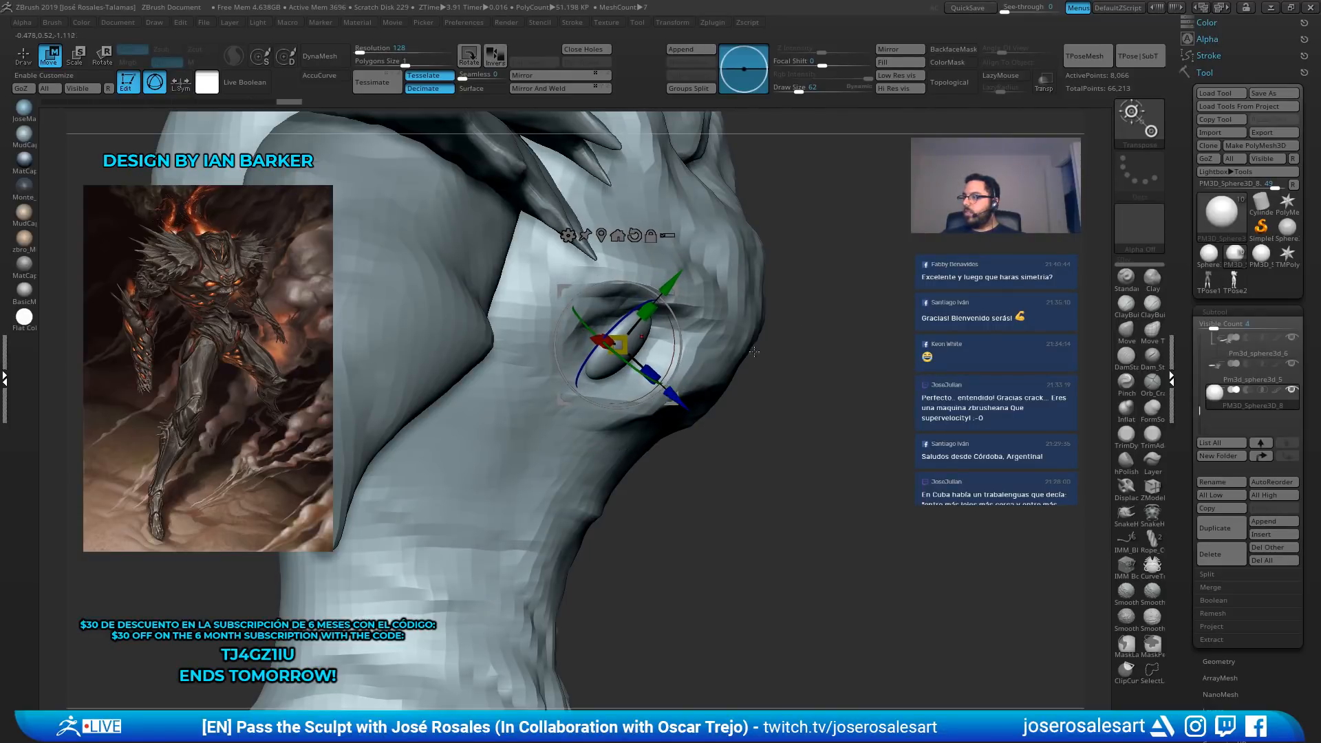
{"action": "mouse_move", "coordinate": [754, 351]}
{"action": "right_mouse_down"}
{"action": "mouse_move", "coordinate": [691, 354]}
{"action": "mouse_move", "coordinate": [622, 412]}
{"action": "mouse_move", "coordinate": [654, 413]}
{"action": "mouse_move", "coordinate": [653, 365]}
{"action": "mouse_move", "coordinate": [636, 358]}
{"action": "right_mouse_up"}
Select the torso and reshape the brow and eye socket around the sphere with SnakeHook at draw size 124
{"action": "key", "text": "q"}
{"action": "left_click", "coordinate": [627, 335], "text": "alt"}
{"action": "key", "text": "1"}
{"action": "key", "text": "s"}
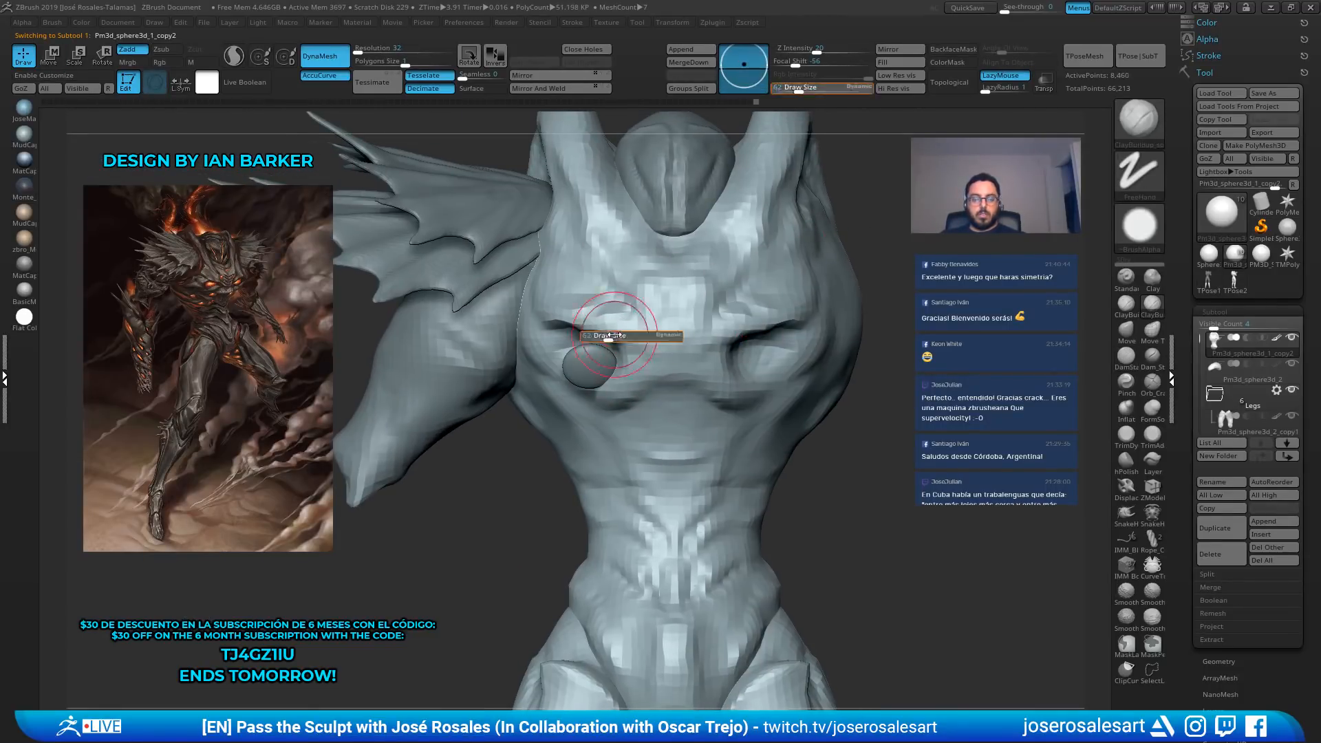
{"action": "left_click_drag", "start_coordinate": [612, 336], "coordinate": [623, 335]}
{"action": "right_click_drag", "start_coordinate": [530, 342], "coordinate": [592, 344]}
{"action": "key", "text": "b"}
{"action": "key", "text": "s"}
{"action": "key", "text": "h"}
{"action": "key", "text": "s"}
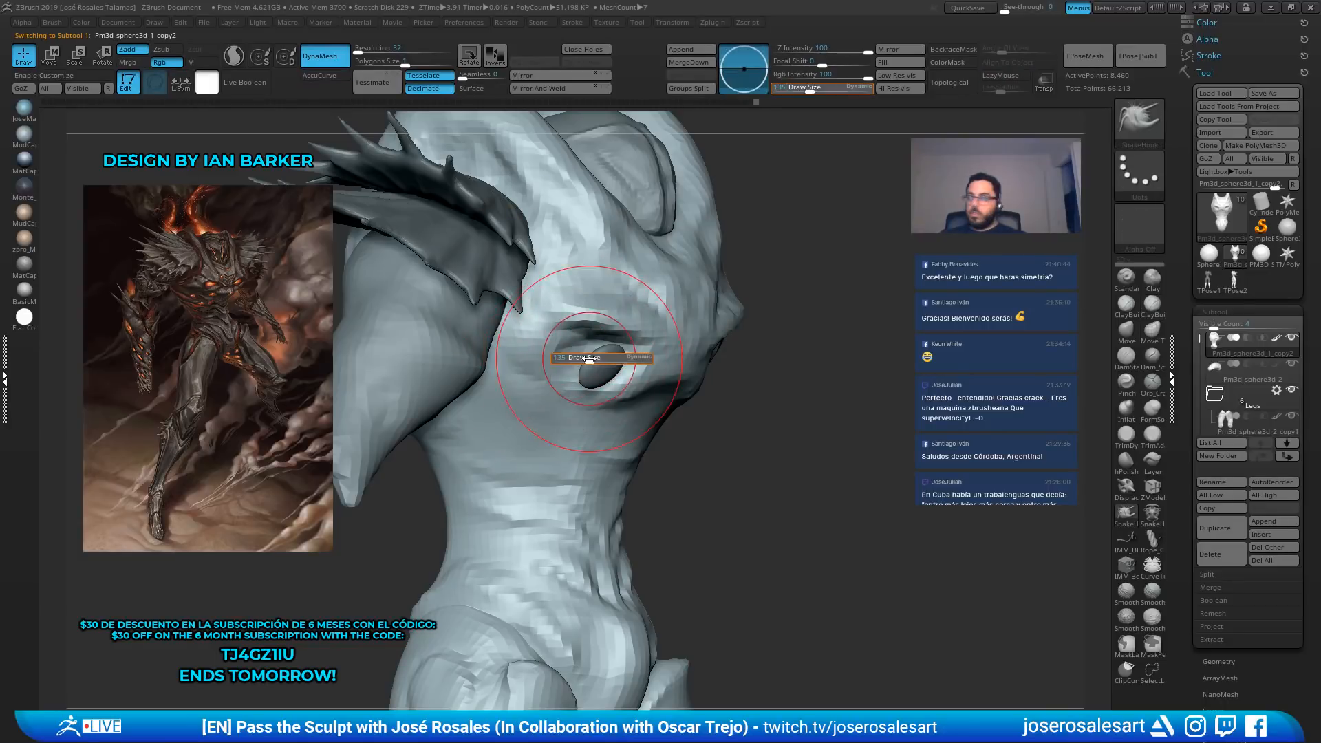
{"action": "mouse_move", "coordinate": [589, 351]}
{"action": "right_mouse_down"}
{"action": "mouse_move", "coordinate": [609, 352]}
{"action": "mouse_move", "coordinate": [615, 376]}
{"action": "mouse_move", "coordinate": [638, 370]}
{"action": "right_mouse_up"}
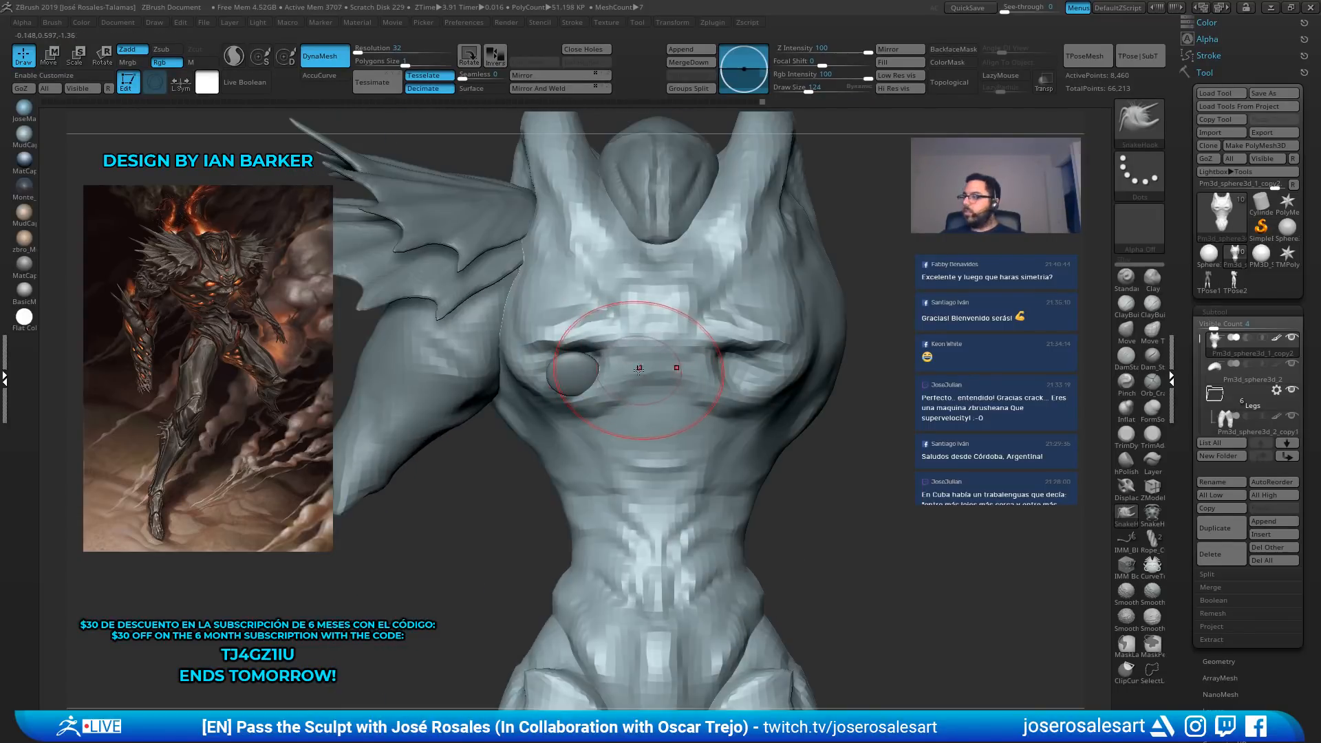
{"action": "left_click_drag", "start_coordinate": [533, 352], "coordinate": [544, 344]}
{"action": "left_click_drag", "start_coordinate": [660, 337], "coordinate": [663, 377]}
Build up a mouth form below the eye sockets with ClayBuildup and carve its creases with DamStandard at draw size 48
{"action": "key", "text": "b"}
{"action": "key", "text": "c"}
{"action": "key", "text": "b"}
{"action": "mouse_move", "coordinate": [657, 392]}
{"action": "right_mouse_down"}
{"action": "mouse_move", "coordinate": [597, 406]}
{"action": "mouse_move", "coordinate": [646, 441]}
{"action": "right_mouse_up"}
{"action": "key", "text": "s"}
{"action": "left_click_drag", "start_coordinate": [664, 450], "coordinate": [634, 436]}
{"action": "key", "text": "b"}
{"action": "key", "text": "d"}
{"action": "key", "text": "s"}
{"action": "key", "text": "s"}
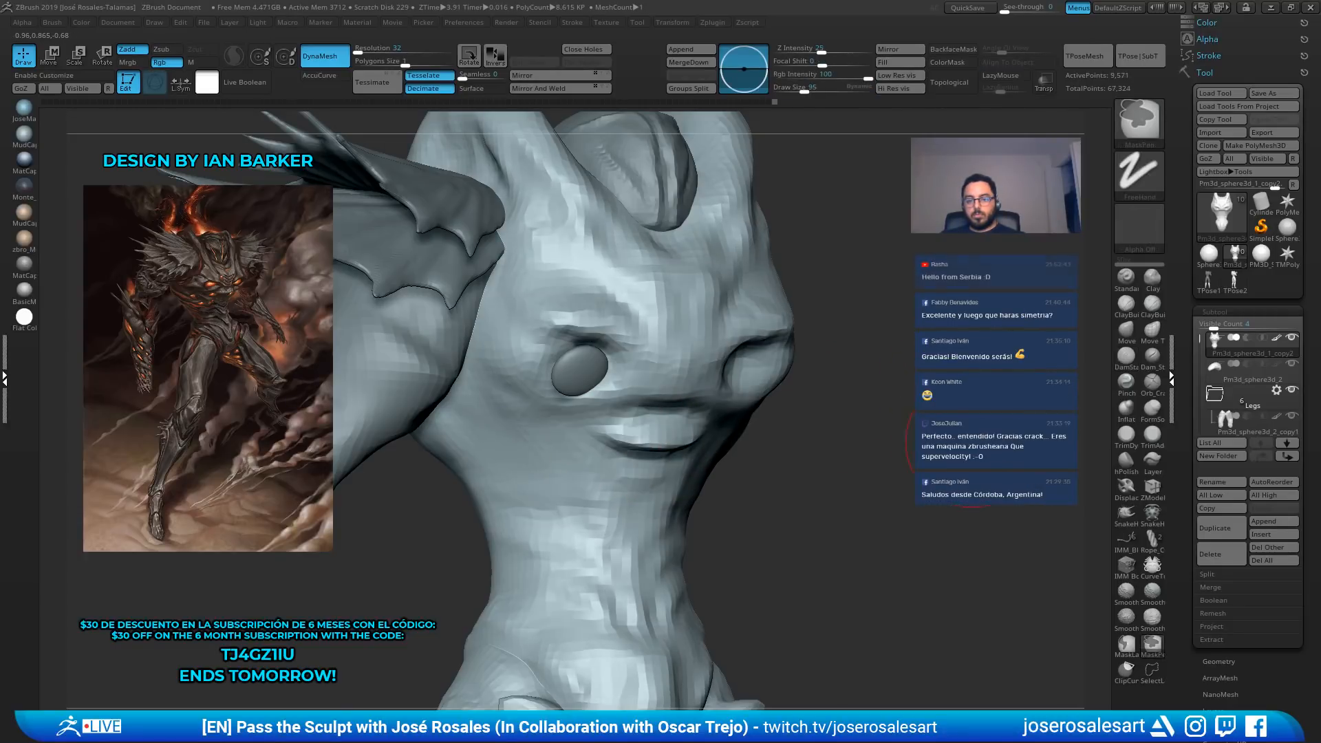
{"action": "mouse_move", "coordinate": [950, 404]}
{"action": "right_mouse_down"}
{"action": "mouse_move", "coordinate": [761, 404]}
{"action": "mouse_move", "coordinate": [791, 413]}
{"action": "mouse_move", "coordinate": [784, 426]}
{"action": "right_mouse_up"}
{"action": "key", "text": "s"}
{"action": "left_click_drag", "start_coordinate": [783, 429], "coordinate": [777, 430]}
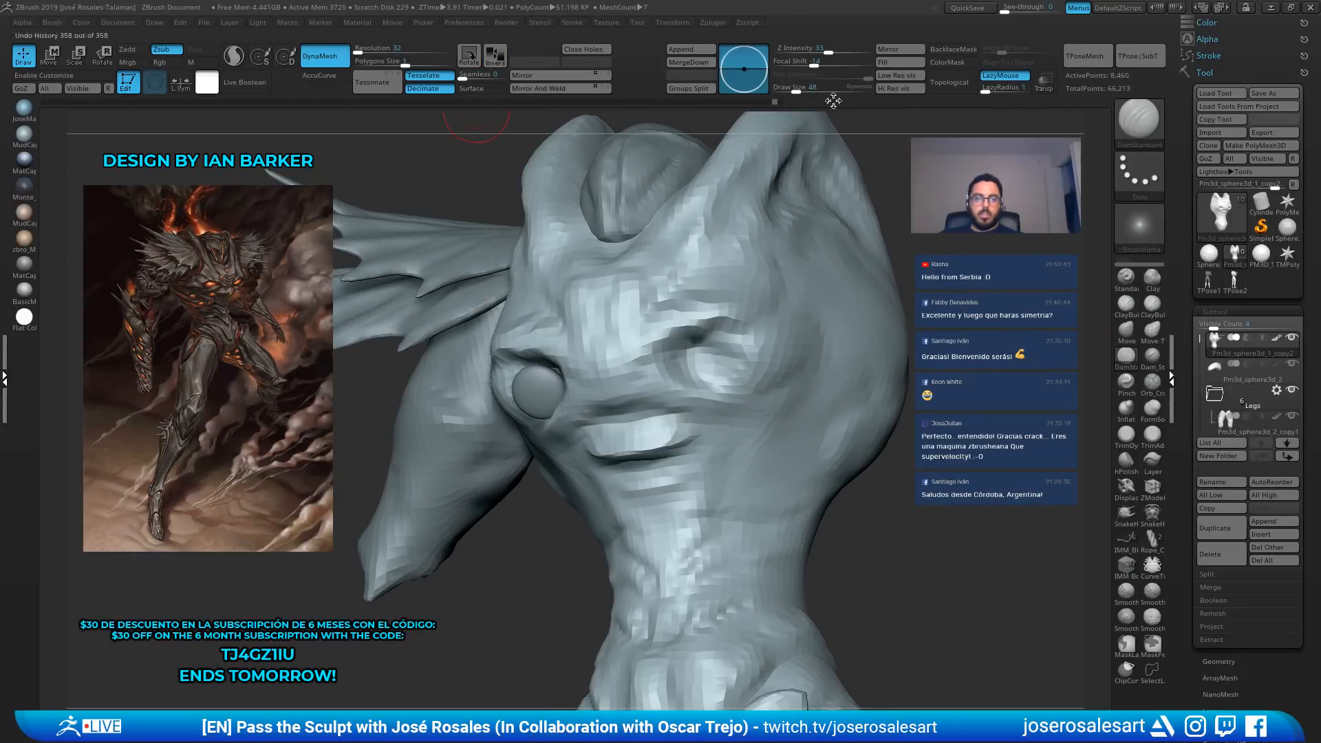
Remesh the torso with DynaMesh at resolution 32, with Project enabled and Polish disabled
{"action": "left_click", "coordinate": [1224, 662]}
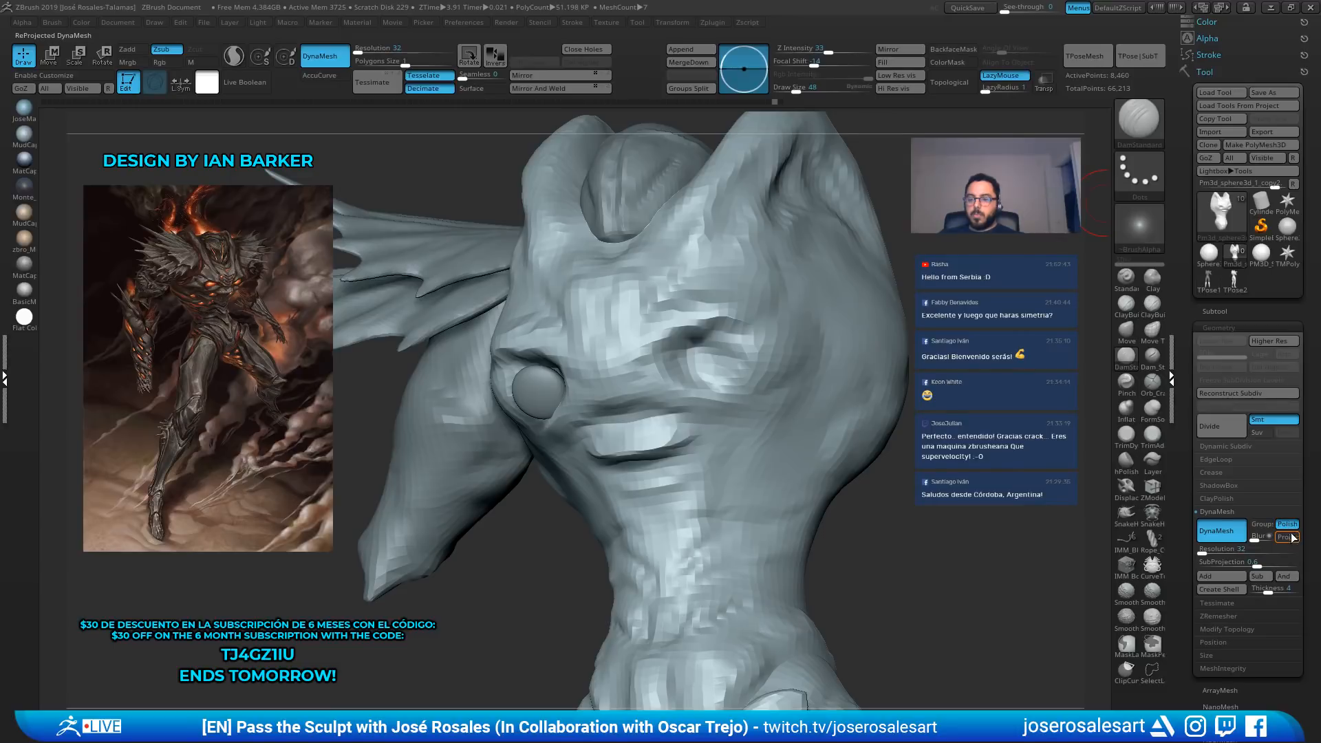
{"action": "left_click_drag", "start_coordinate": [1001, 237], "coordinate": [1007, 246], "text": "ctrl"}
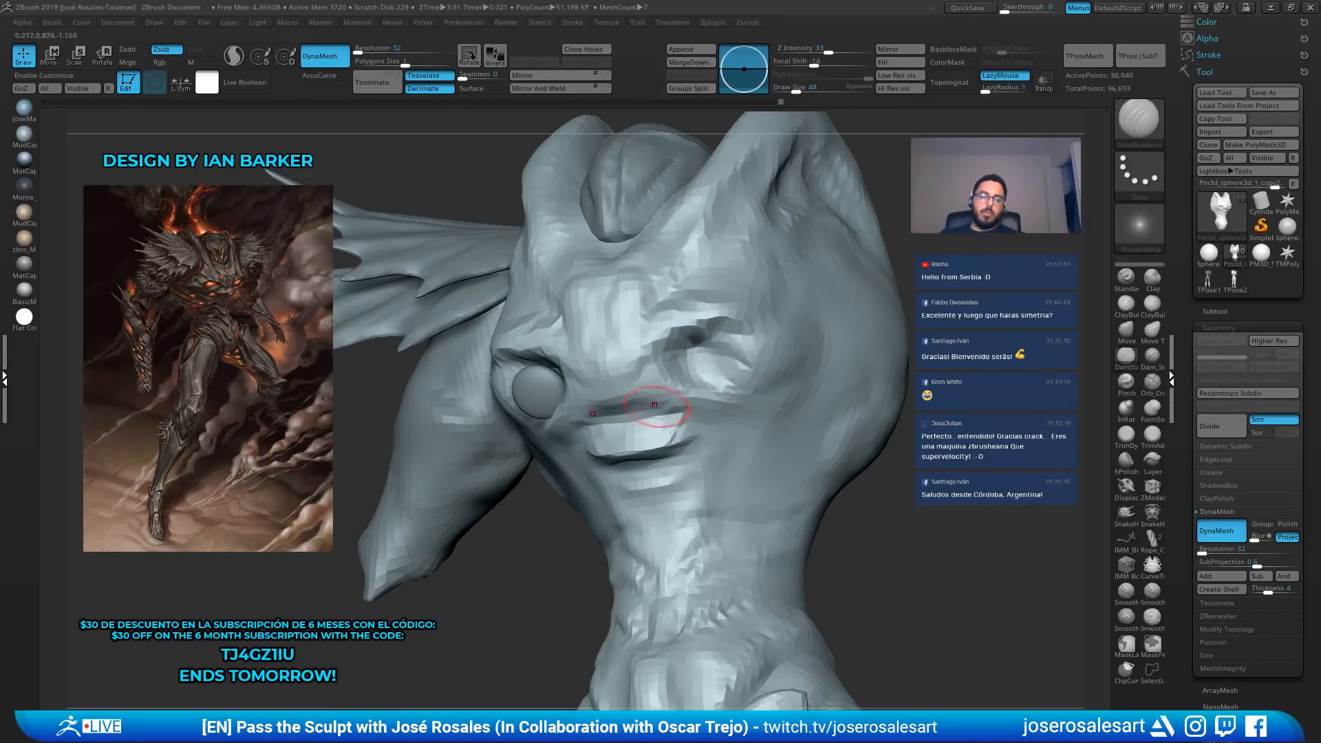
{"action": "mouse_move", "coordinate": [657, 406]}
{"action": "right_mouse_down"}
{"action": "mouse_move", "coordinate": [693, 371]}
{"action": "mouse_move", "coordinate": [695, 384]}
{"action": "mouse_move", "coordinate": [698, 330]}
{"action": "mouse_move", "coordinate": [778, 364]}
{"action": "mouse_move", "coordinate": [719, 379]}
{"action": "mouse_move", "coordinate": [693, 498]}
{"action": "right_mouse_up"}
Isolate the head between the horns and refine the crease on its front with DamStandard
{"action": "right_click_drag", "start_coordinate": [805, 327], "coordinate": [688, 330], "text": "alt"}
{"action": "left_click", "coordinate": [715, 373], "text": "alt"}
{"action": "right_click_drag", "start_coordinate": [747, 258], "coordinate": [688, 386], "text": "alt"}
{"action": "right_click", "coordinate": [685, 405]}
{"action": "key", "text": "shift+s"}
{"action": "key", "text": "s"}
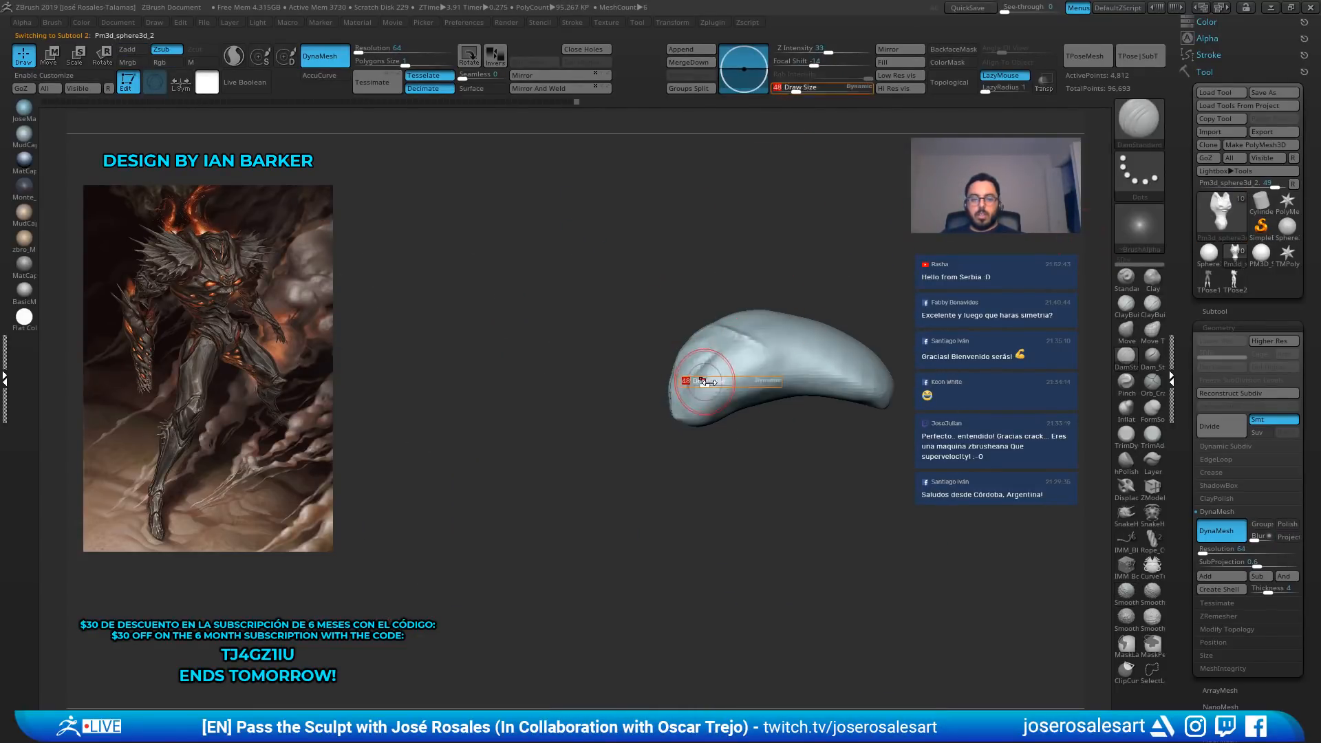
{"action": "left_click_drag", "start_coordinate": [701, 378], "coordinate": [712, 378]}
{"action": "right_click_drag", "start_coordinate": [745, 361], "coordinate": [716, 404], "text": "ctrl"}
Reshape the front and top profile of the isolated head with SnakeHook at draw size 140
{"action": "key", "text": "b"}
{"action": "key", "text": "m"}
{"action": "key", "text": "v"}
{"action": "key", "text": "s"}
{"action": "left_click_drag", "start_coordinate": [708, 417], "coordinate": [721, 419]}
{"action": "key", "text": "b"}
{"action": "key", "text": "s"}
{"action": "key", "text": "h"}
{"action": "left_click_drag", "start_coordinate": [699, 337], "coordinate": [683, 339]}
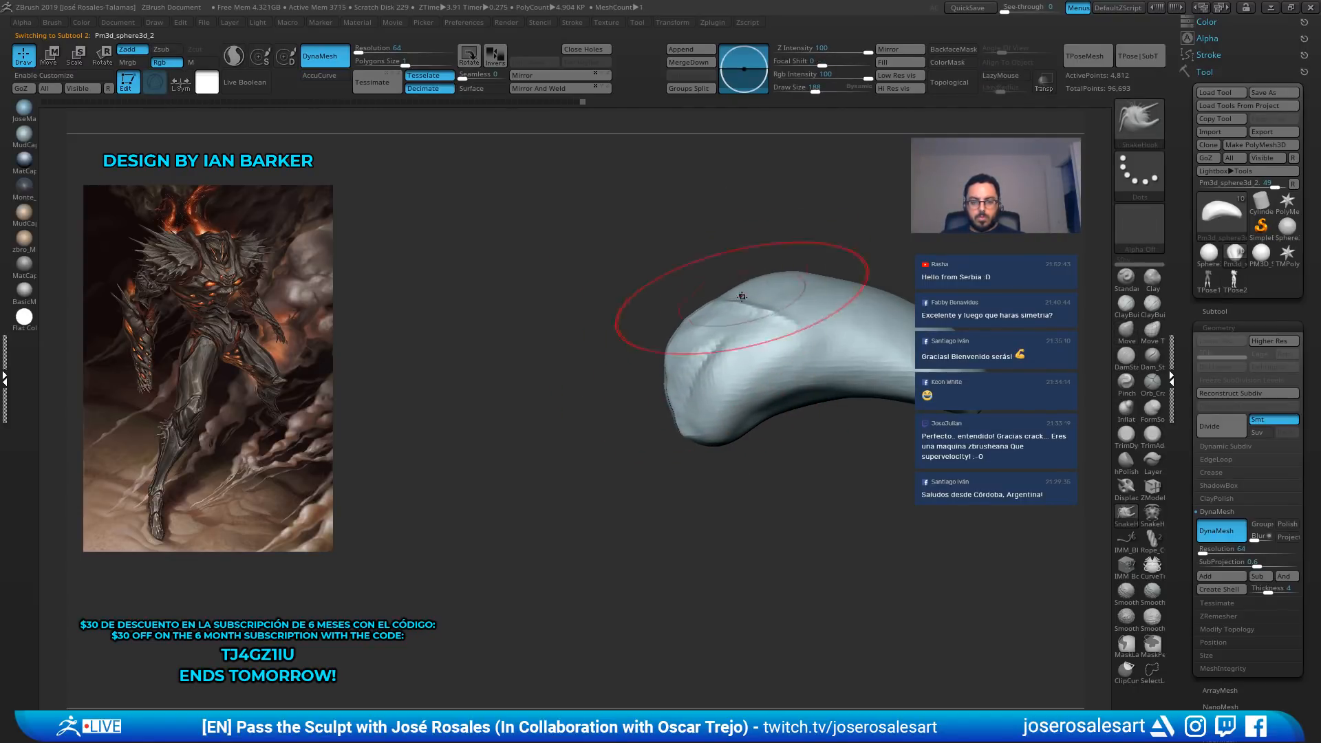
{"action": "key", "text": "s"}
{"action": "left_click_drag", "start_coordinate": [754, 274], "coordinate": [748, 274]}
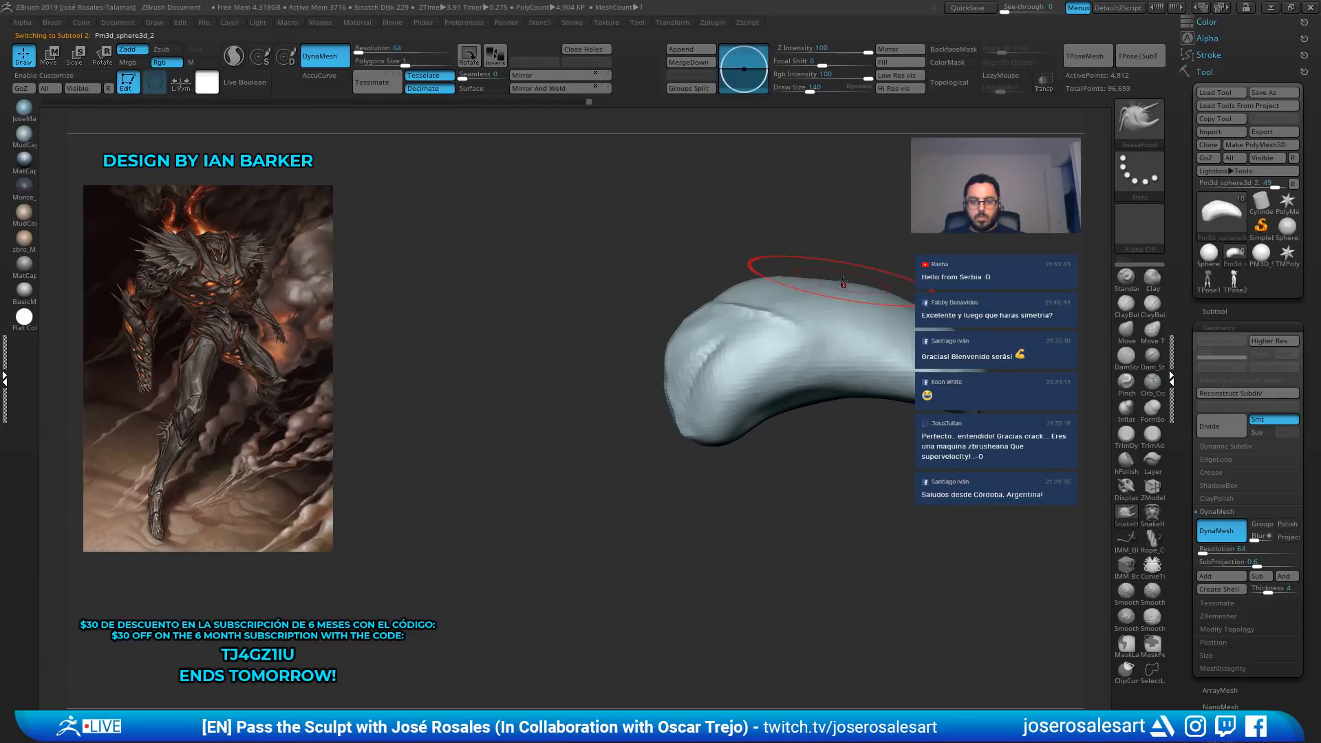
{"action": "left_click_drag", "start_coordinate": [843, 282], "coordinate": [841, 274]}
Show the whole figure again and fine-tune the head's shape with SnakeHook at draw size 69
{"action": "right_click_drag", "start_coordinate": [750, 279], "coordinate": [853, 303]}
{"action": "key", "text": "shift+s"}
{"action": "key", "text": "s"}
{"action": "left_click_drag", "start_coordinate": [853, 311], "coordinate": [844, 311]}
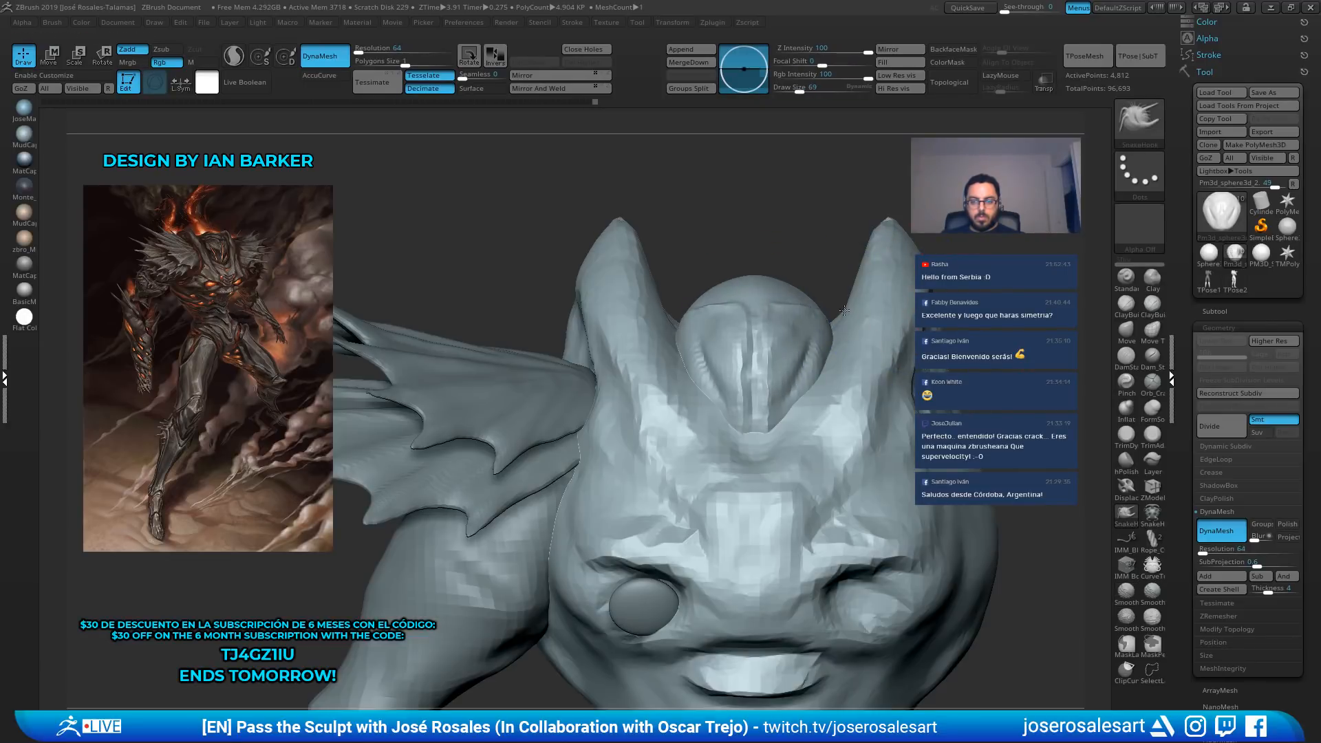
{"action": "right_click_drag", "start_coordinate": [844, 311], "coordinate": [841, 289], "text": "ctrl"}
{"action": "right_click_drag", "start_coordinate": [841, 289], "coordinate": [891, 302]}
Select the torso and refine the collar rim around the head with ClayBuildup, and DamStandard at draw size 33
{"action": "left_click", "coordinate": [871, 397], "text": "alt"}
{"action": "right_click_drag", "start_coordinate": [873, 398], "coordinate": [856, 404]}
{"action": "key", "text": "b"}
{"action": "key", "text": "c"}
{"action": "key", "text": "b"}
{"action": "key", "text": "s"}
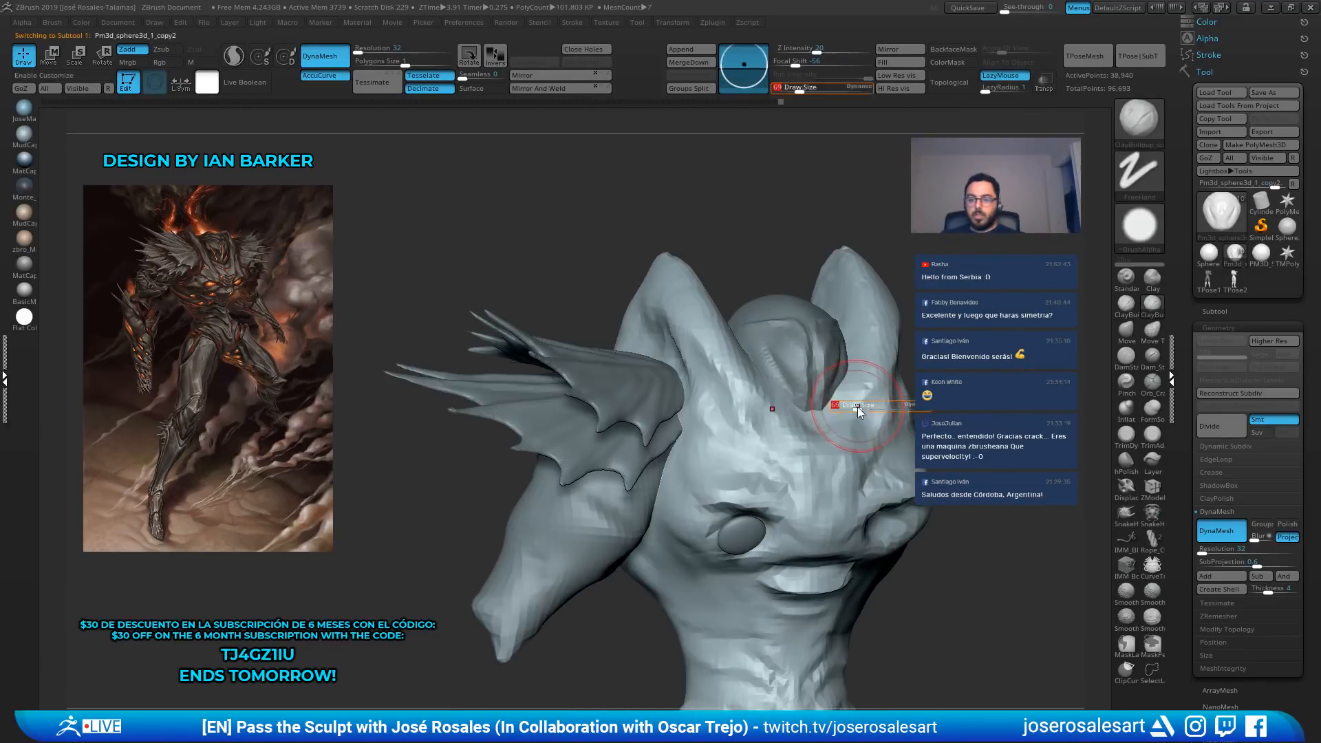
{"action": "left_click_drag", "start_coordinate": [857, 409], "coordinate": [843, 410]}
{"action": "right_click_drag", "start_coordinate": [843, 410], "coordinate": [838, 397]}
{"action": "key", "text": "b"}
{"action": "key", "text": "d"}
{"action": "key", "text": "s"}
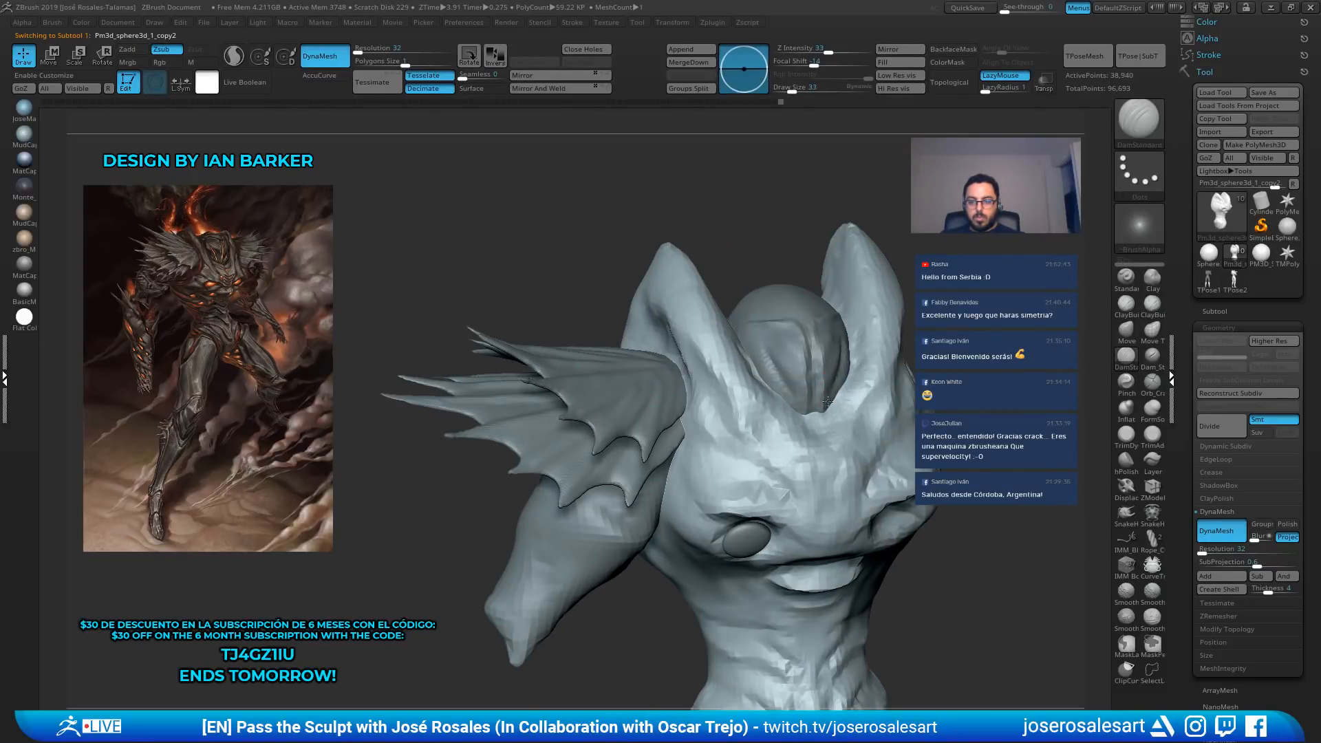
{"action": "right_click_drag", "start_coordinate": [827, 401], "coordinate": [817, 418]}
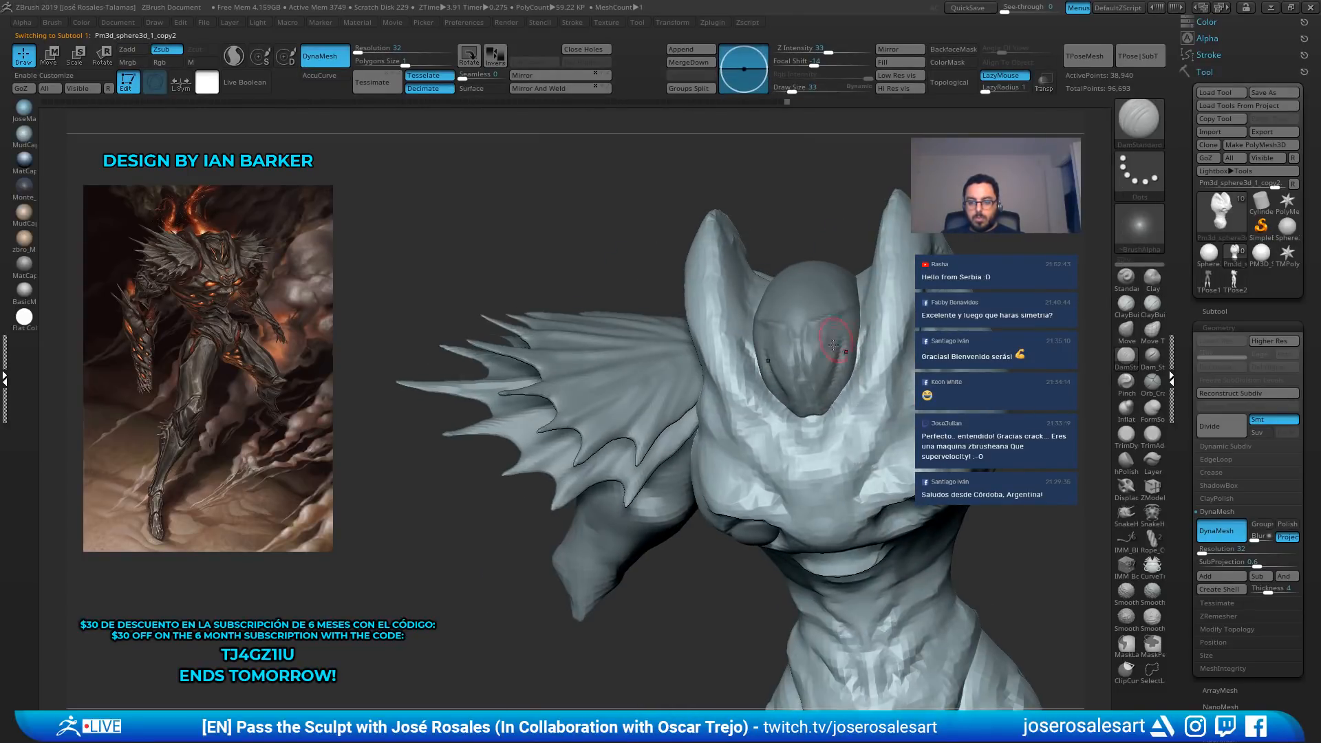
{"action": "mouse_move", "coordinate": [834, 344]}
{"action": "right_mouse_down"}
{"action": "mouse_move", "coordinate": [858, 347]}
{"action": "mouse_move", "coordinate": [798, 341]}
{"action": "mouse_move", "coordinate": [877, 289]}
{"action": "mouse_move", "coordinate": [888, 303]}
{"action": "mouse_move", "coordinate": [849, 248]}
{"action": "mouse_move", "coordinate": [836, 323]}
{"action": "mouse_move", "coordinate": [757, 284]}
{"action": "right_mouse_up"}
{"action": "right_click_drag", "start_coordinate": [757, 284], "coordinate": [860, 299], "text": "alt"}
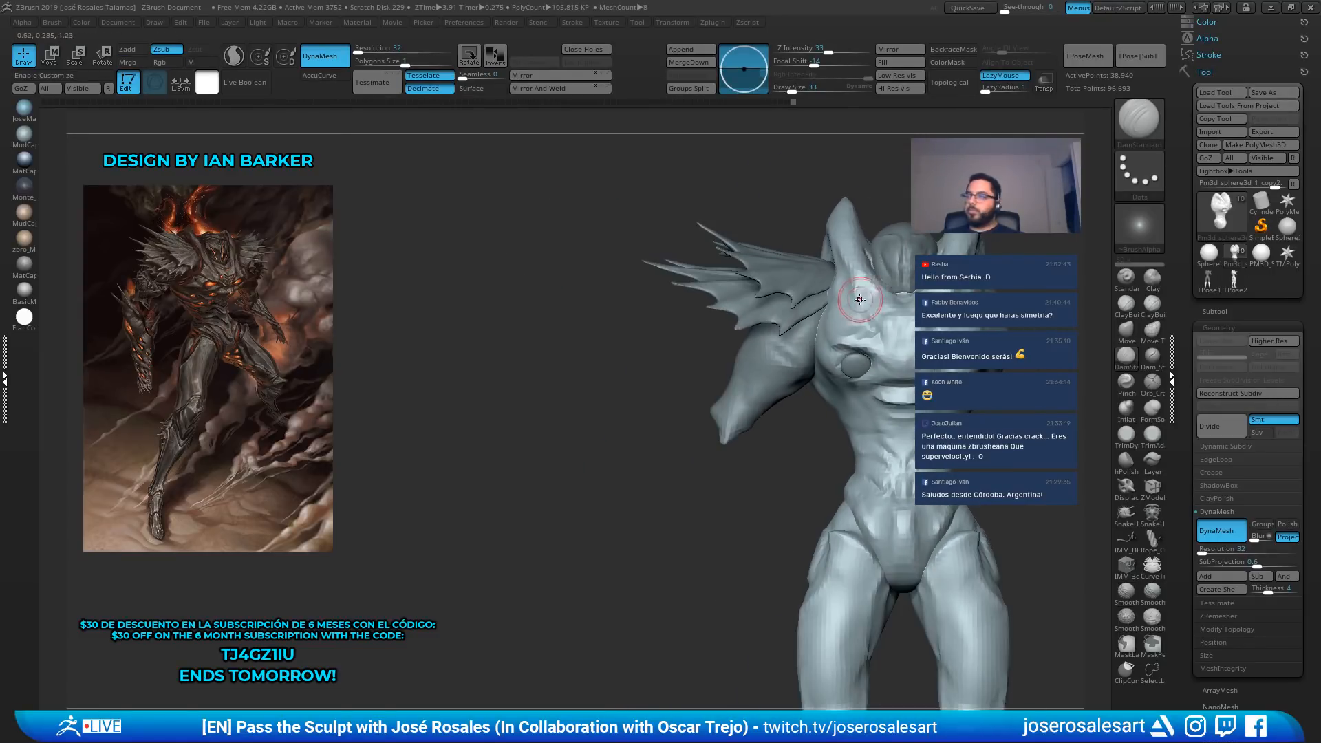
Duplicate the spiked shoulder plate and move the copy down below the original
{"action": "left_click", "coordinate": [770, 313], "text": "alt"}
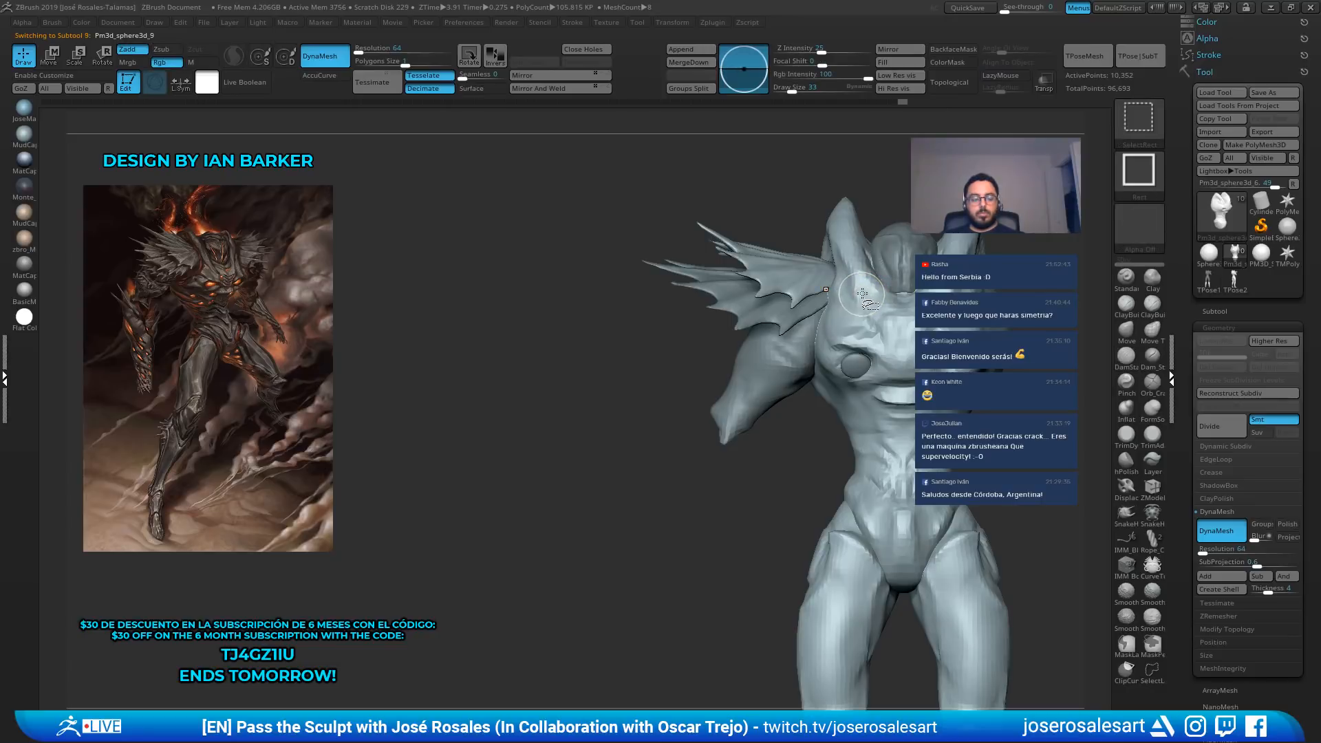
{"action": "key", "text": "w"}
{"action": "key", "text": "ctrl+shift+d"}
{"action": "right_click_drag", "start_coordinate": [817, 205], "coordinate": [785, 253], "text": "alt"}
{"action": "left_click_drag", "start_coordinate": [785, 253], "coordinate": [767, 305]}
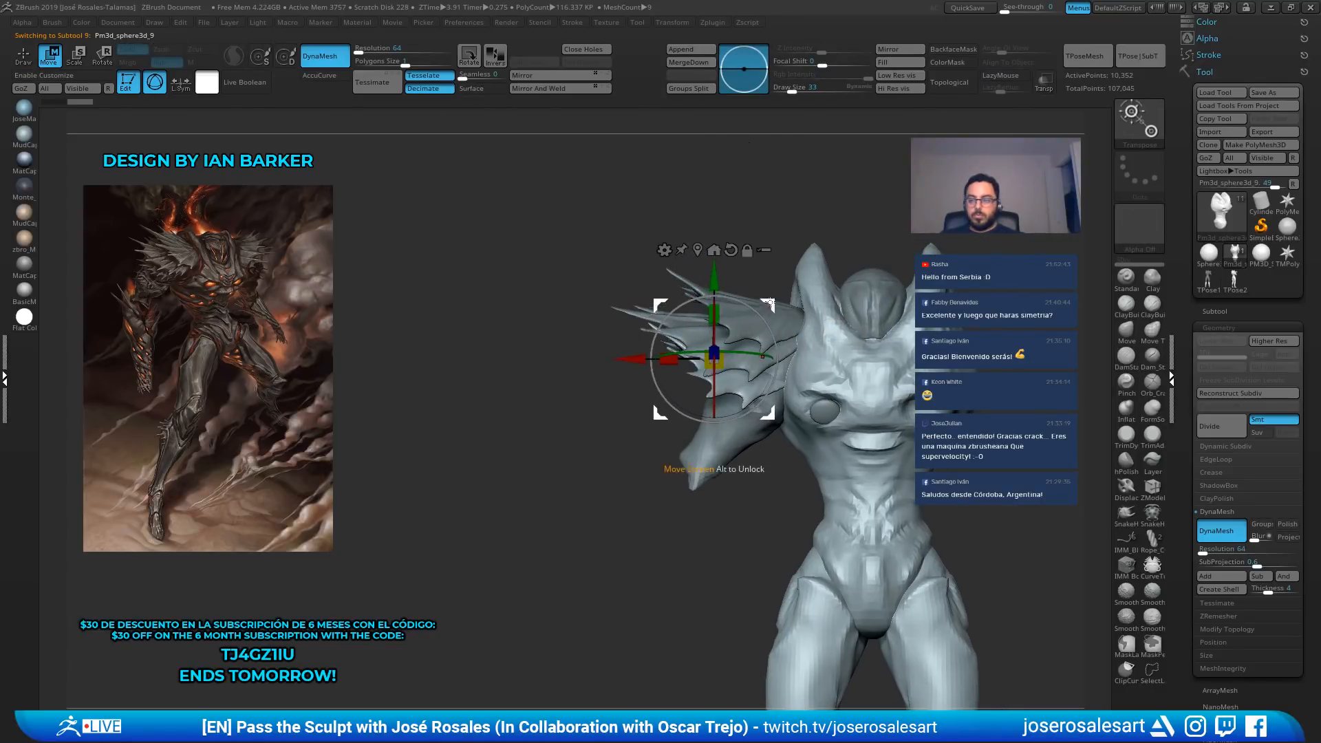
Try to curve the duplicated shoulder plate with the Bend Arc deformer and isolate it
{"action": "right_click_drag", "start_coordinate": [550, 227], "coordinate": [699, 234]}
{"action": "left_click", "coordinate": [685, 239]}
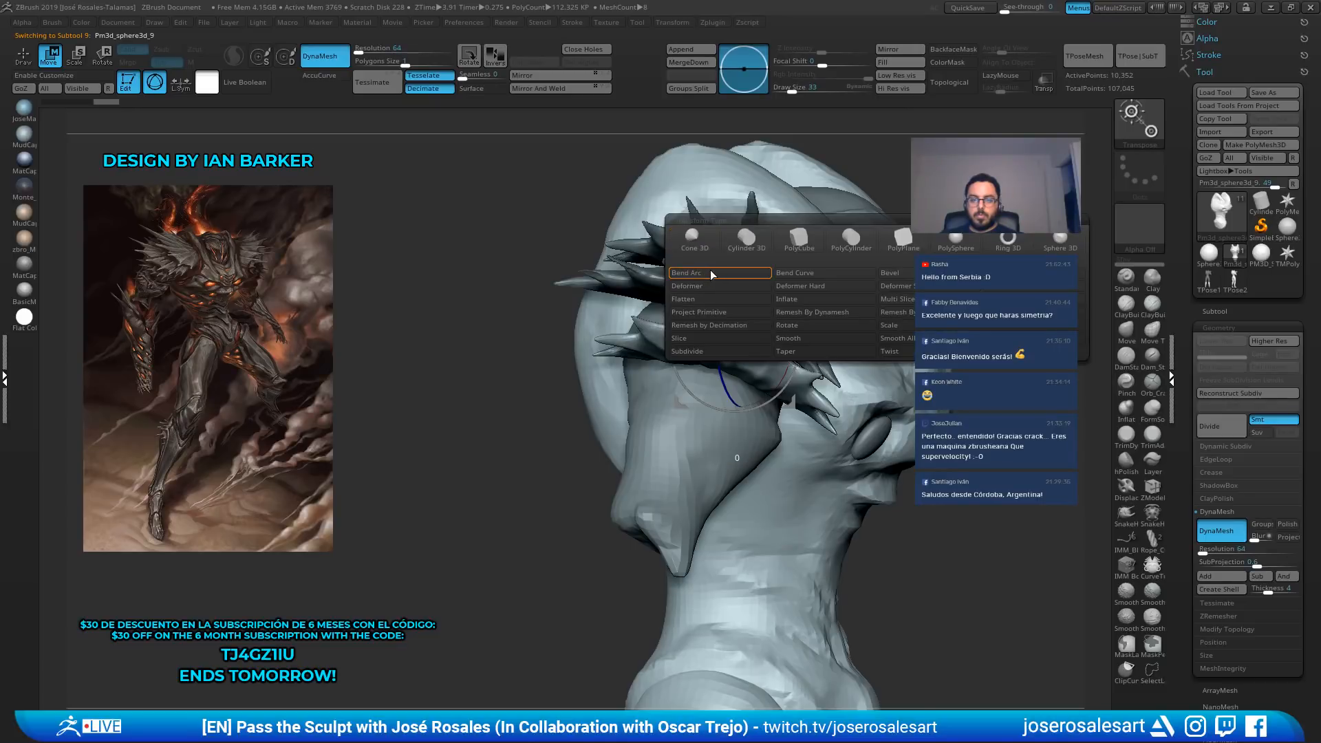
{"action": "left_click", "coordinate": [711, 274]}
{"action": "mouse_move", "coordinate": [911, 264]}
{"action": "right_mouse_down"}
{"action": "mouse_move", "coordinate": [853, 275]}
{"action": "mouse_move", "coordinate": [928, 275]}
{"action": "mouse_move", "coordinate": [874, 296]}
{"action": "mouse_move", "coordinate": [893, 340]}
{"action": "mouse_move", "coordinate": [722, 388]}
{"action": "mouse_move", "coordinate": [860, 318]}
{"action": "mouse_move", "coordinate": [697, 404]}
{"action": "right_mouse_up"}
{"action": "key", "text": "y"}
{"action": "left_click_drag", "start_coordinate": [697, 404], "coordinate": [693, 419]}
{"action": "right_click_drag", "start_coordinate": [901, 405], "coordinate": [669, 343]}
{"action": "key", "text": "ctrl+shift+s"}
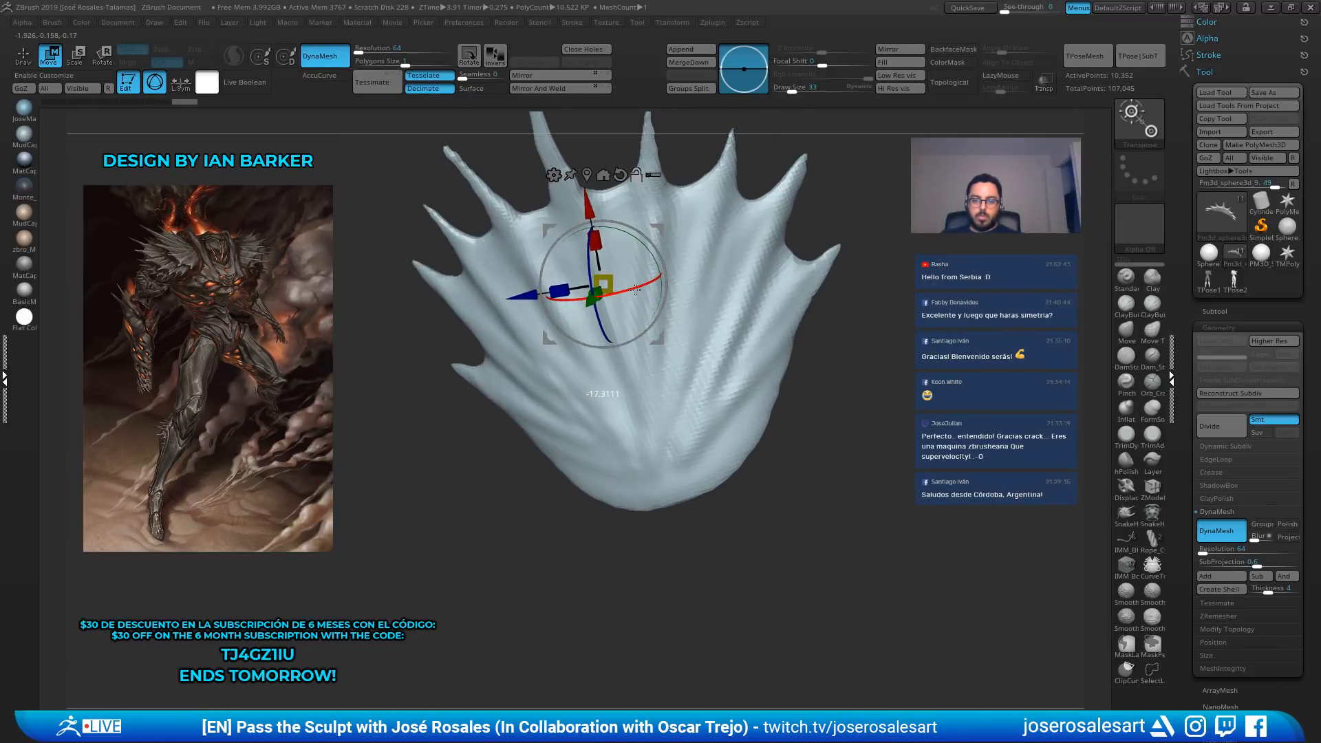
Align the gizmo to the isolated plate's orientation and bend the plate with the Bend Arc deformer
{"action": "right_click_drag", "start_coordinate": [620, 282], "coordinate": [645, 228]}
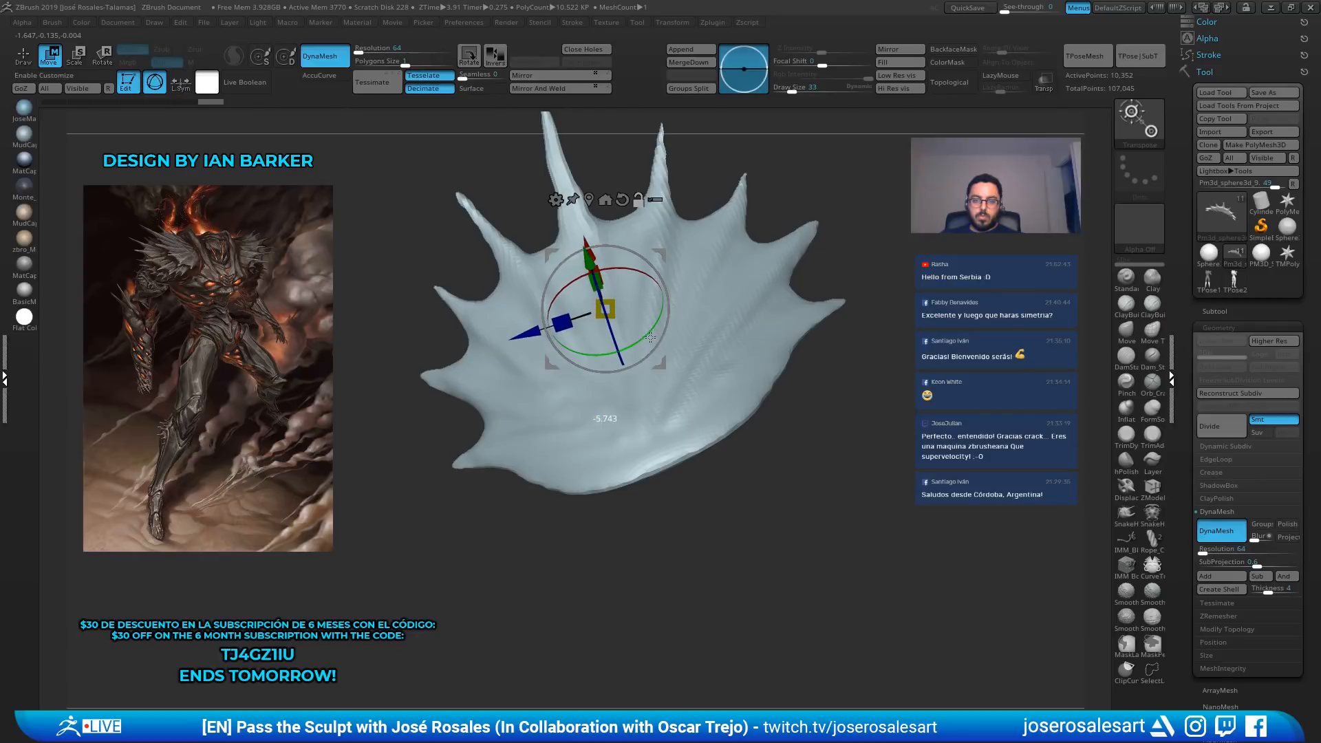
{"action": "mouse_move", "coordinate": [650, 337]}
{"action": "left_mouse_down"}
{"action": "mouse_move", "coordinate": [750, 337]}
{"action": "mouse_move", "coordinate": [584, 330]}
{"action": "mouse_move", "coordinate": [659, 334]}
{"action": "left_mouse_up"}
{"action": "left_click", "coordinate": [517, 214]}
{"action": "left_click", "coordinate": [538, 243]}
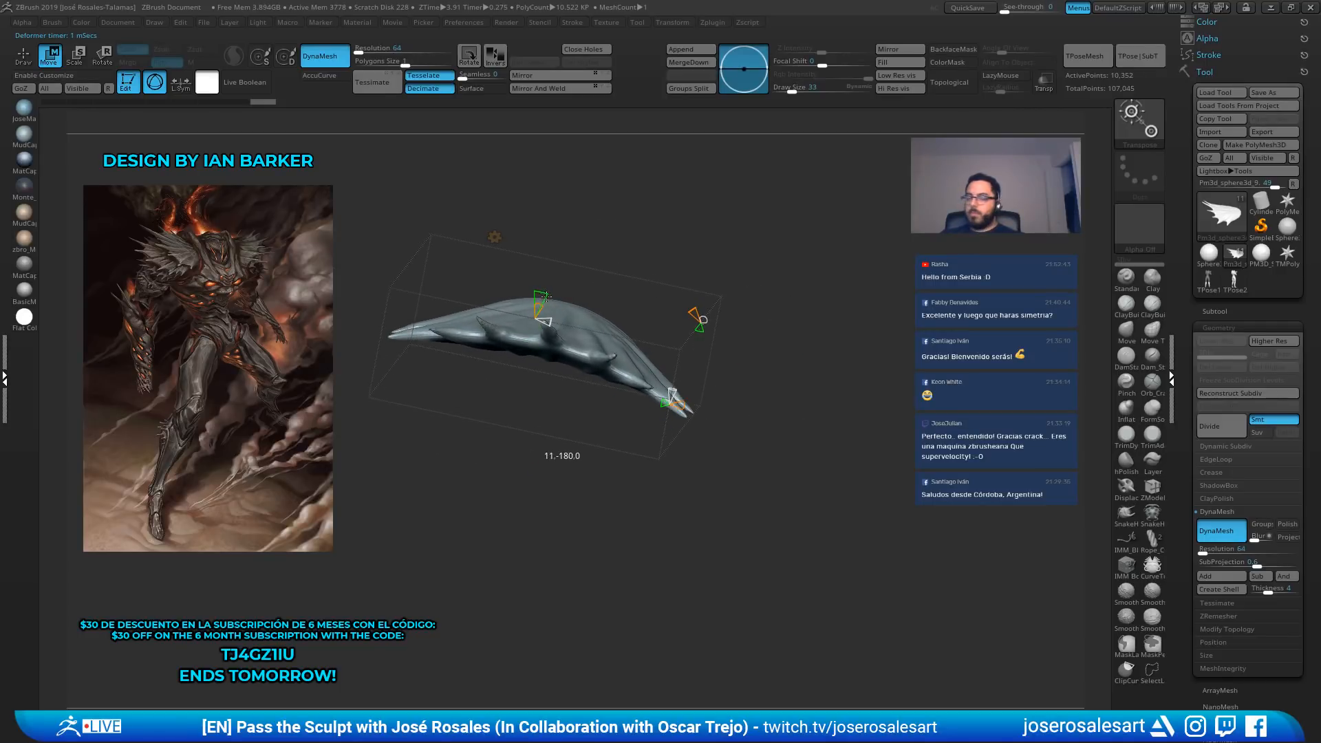
{"action": "left_click_drag", "start_coordinate": [545, 296], "coordinate": [626, 271]}
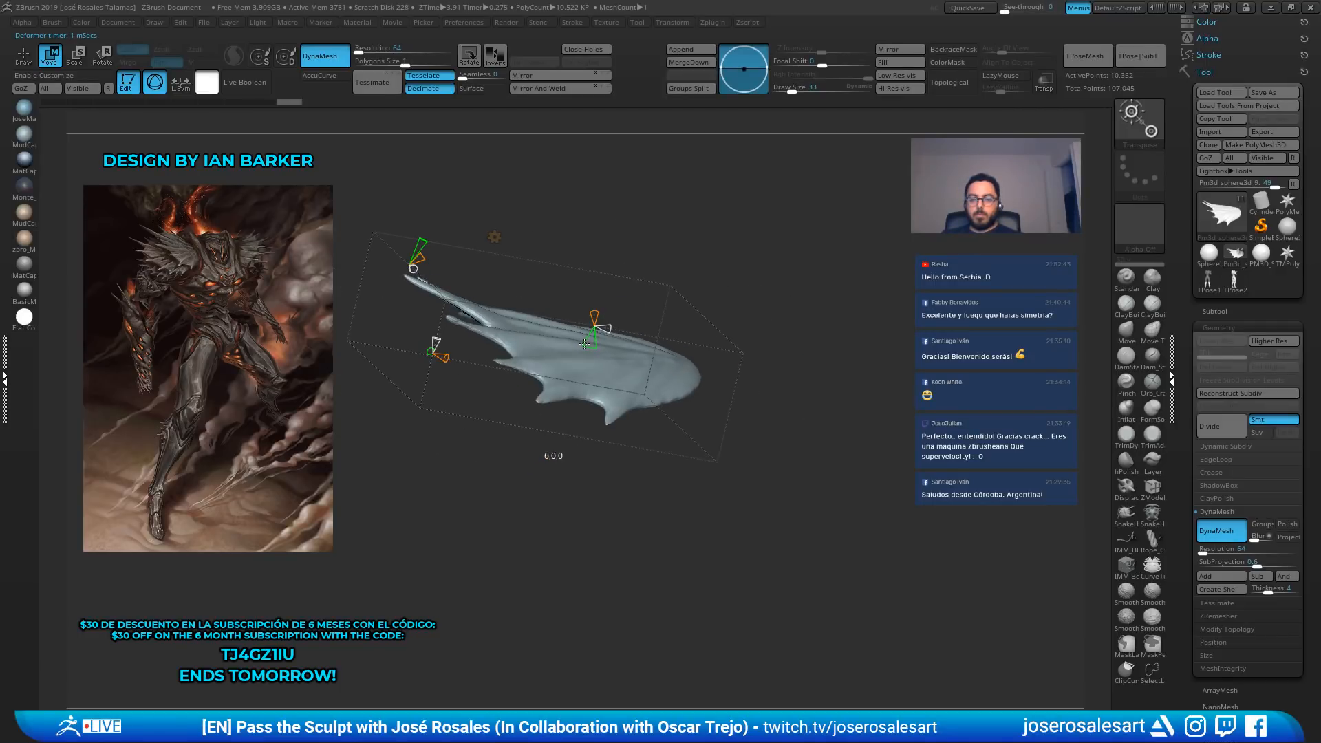
{"action": "left_click_drag", "start_coordinate": [585, 344], "coordinate": [583, 346]}
Show the whole figure again and move the bent plate into place under the other shoulder plates
{"action": "key", "text": "q"}
{"action": "key", "text": "shift+s"}
{"action": "left_click_drag", "start_coordinate": [637, 172], "coordinate": [582, 258]}
{"action": "key", "text": "w"}
{"action": "mouse_move", "coordinate": [485, 344]}
{"action": "left_mouse_down"}
{"action": "mouse_move", "coordinate": [597, 299]}
{"action": "mouse_move", "coordinate": [581, 324]}
{"action": "left_mouse_up"}
{"action": "key", "text": "q"}
{"action": "mouse_move", "coordinate": [743, 295]}
{"action": "left_mouse_down"}
{"action": "mouse_move", "coordinate": [778, 302]}
{"action": "mouse_move", "coordinate": [792, 289]}
{"action": "mouse_move", "coordinate": [815, 335]}
{"action": "left_mouse_up"}
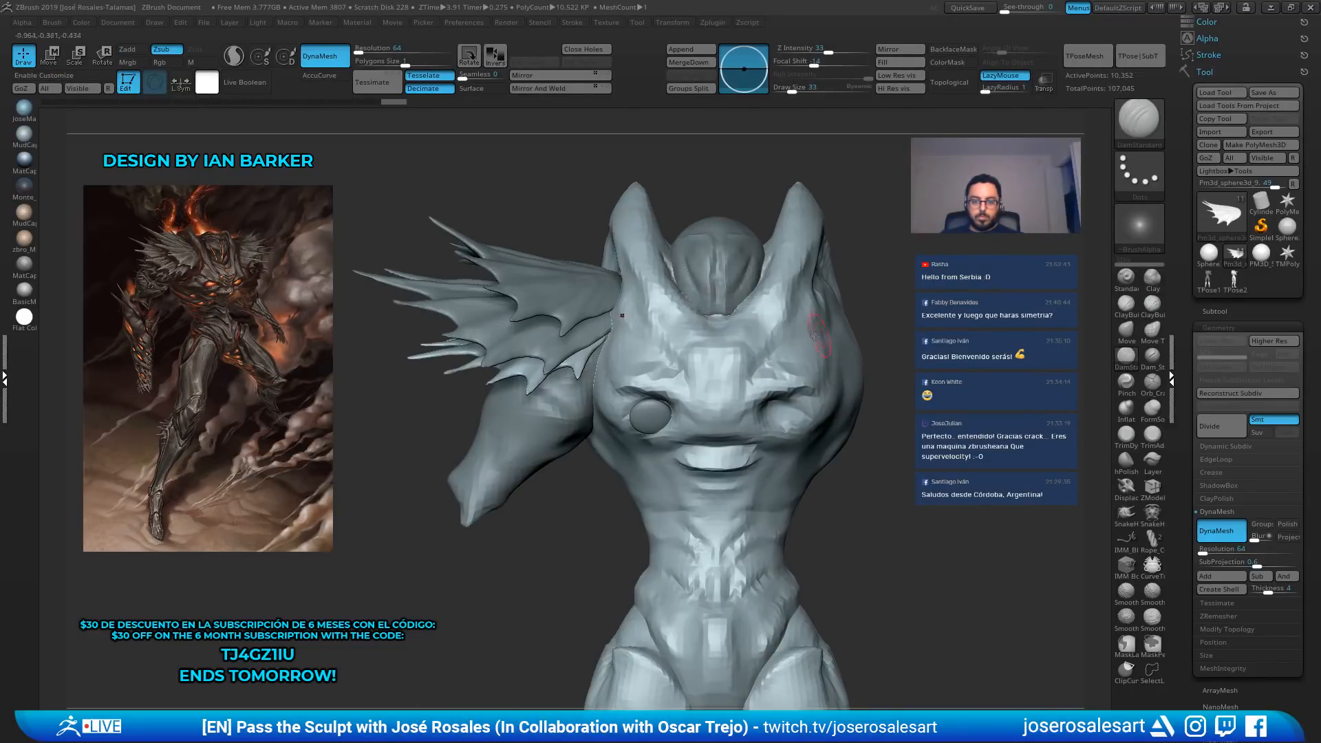
Rotate and scale the lower shoulder plate so it wraps around the upper arm beneath the other plates
{"action": "key", "text": "r"}
{"action": "mouse_move", "coordinate": [553, 275]}
{"action": "left_mouse_down", "text": "alt"}
{"action": "mouse_move", "coordinate": [512, 275]}
{"action": "mouse_move", "coordinate": [644, 343]}
{"action": "left_mouse_up", "text": "alt"}
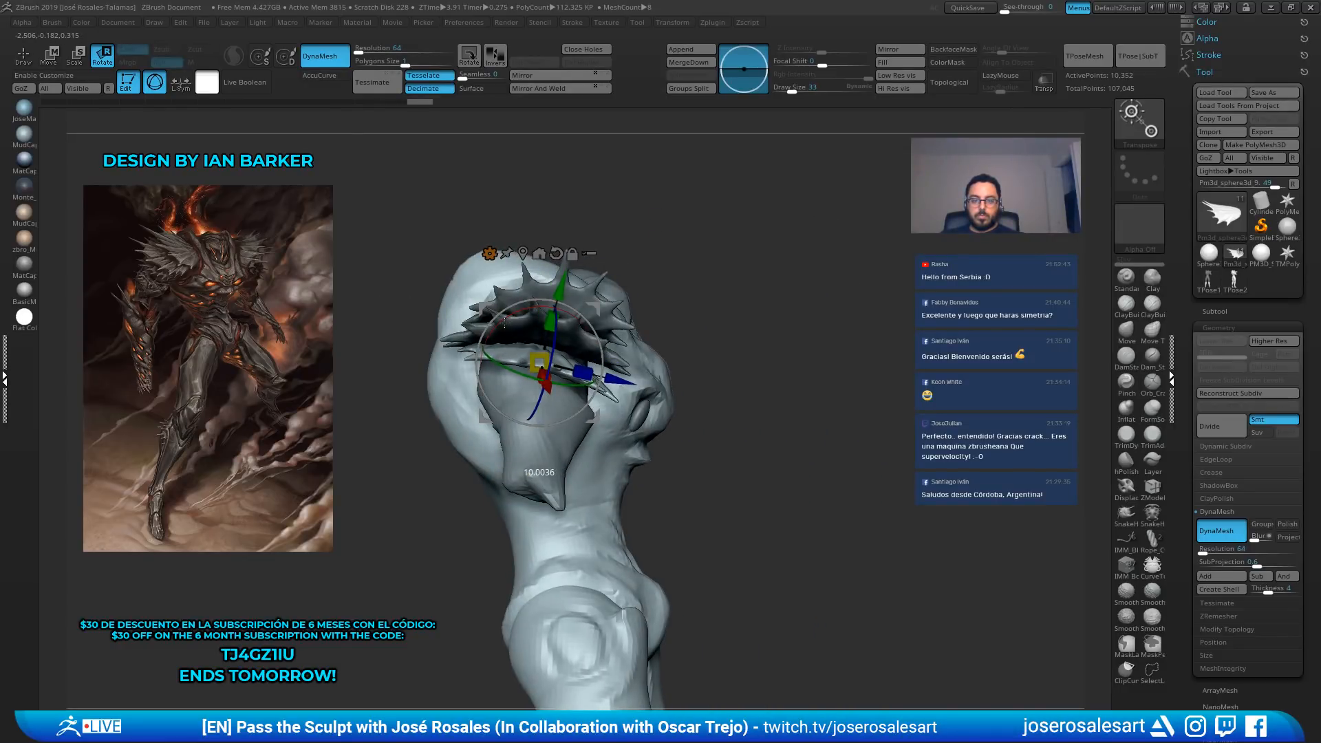
{"action": "left_click_drag", "start_coordinate": [505, 322], "coordinate": [505, 321]}
{"action": "key", "text": "q"}
{"action": "mouse_move", "coordinate": [688, 310]}
{"action": "left_mouse_down"}
{"action": "mouse_move", "coordinate": [737, 344]}
{"action": "mouse_move", "coordinate": [730, 444]}
{"action": "mouse_move", "coordinate": [688, 344]}
{"action": "mouse_move", "coordinate": [628, 337]}
{"action": "mouse_move", "coordinate": [636, 371]}
{"action": "left_mouse_up"}
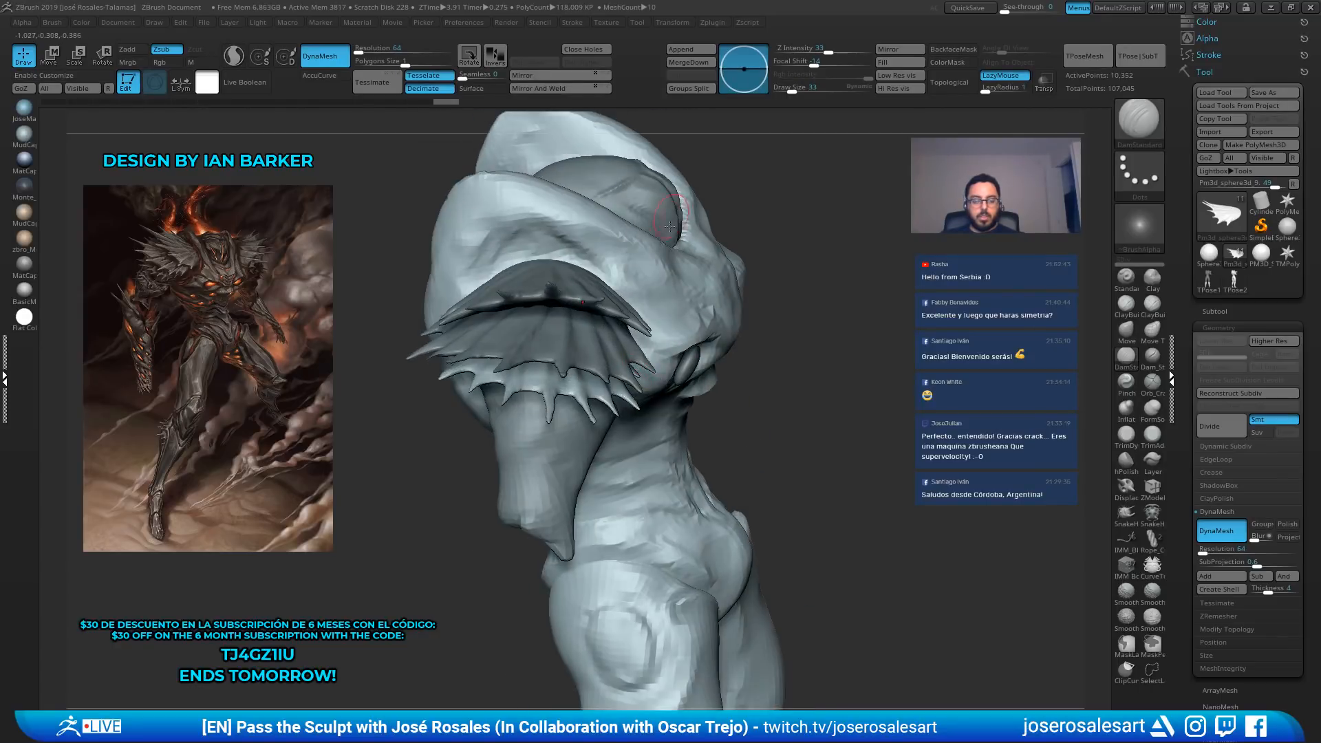
{"action": "key", "text": "e"}
{"action": "mouse_move", "coordinate": [567, 406]}
{"action": "left_mouse_down"}
{"action": "mouse_move", "coordinate": [684, 344]}
{"action": "mouse_move", "coordinate": [732, 272]}
{"action": "mouse_move", "coordinate": [741, 324]}
{"action": "mouse_move", "coordinate": [657, 320]}
{"action": "mouse_move", "coordinate": [647, 302]}
{"action": "mouse_move", "coordinate": [893, 259]}
{"action": "mouse_move", "coordinate": [834, 297]}
{"action": "mouse_move", "coordinate": [771, 283]}
{"action": "mouse_move", "coordinate": [788, 328]}
{"action": "left_mouse_up"}
{"action": "key", "text": "q"}
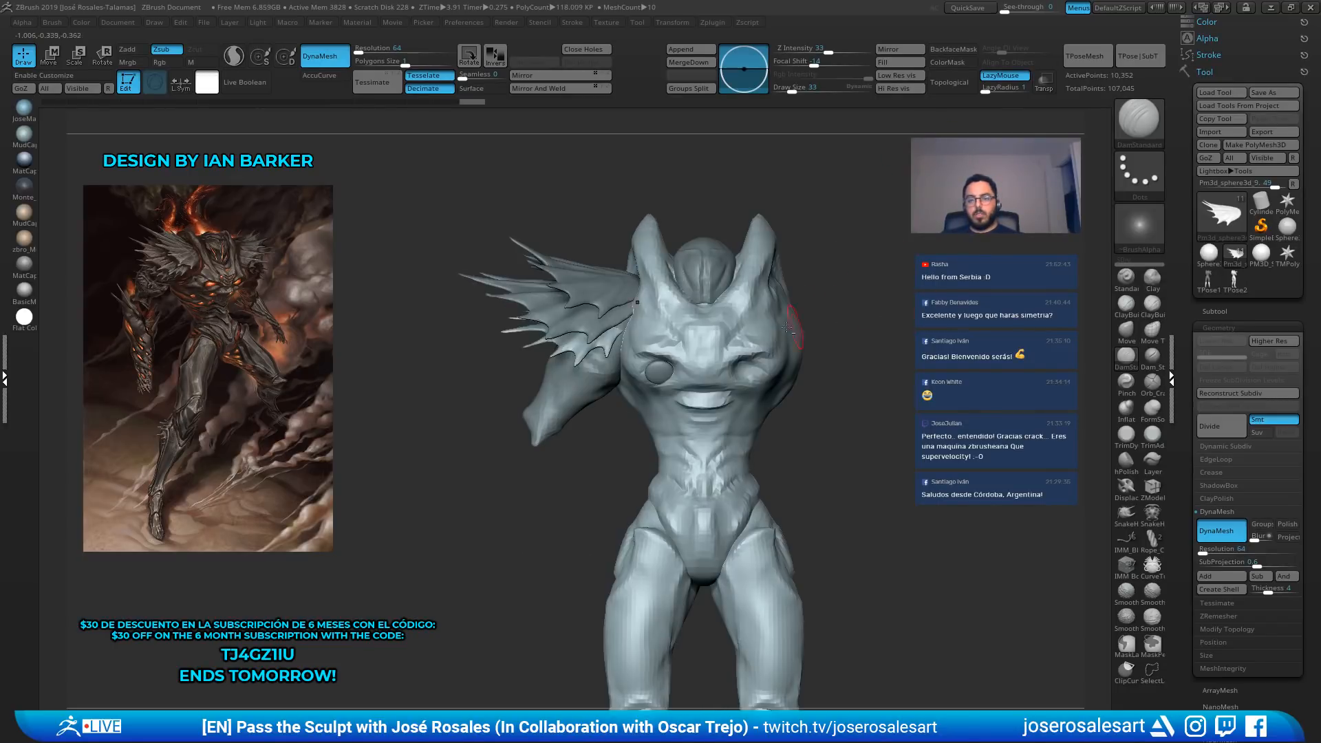
Mirror the three layered shoulder plates across the X axis, merging each copy into its own SubTool
{"action": "left_click", "coordinate": [611, 293], "text": "alt"}
{"action": "left_click_drag", "start_coordinate": [610, 289], "coordinate": [545, 268], "text": "alt"}
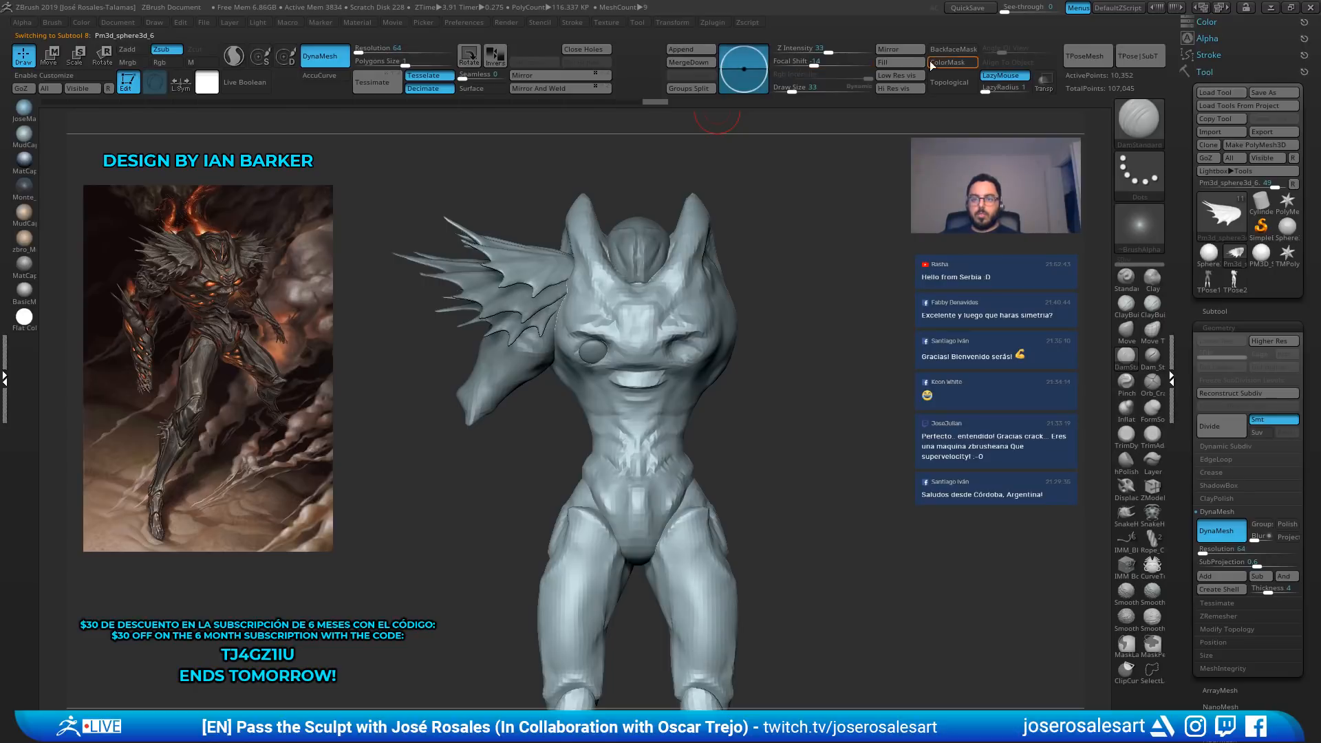
{"action": "left_click", "coordinate": [892, 53]}
{"action": "left_click", "coordinate": [579, 352]}
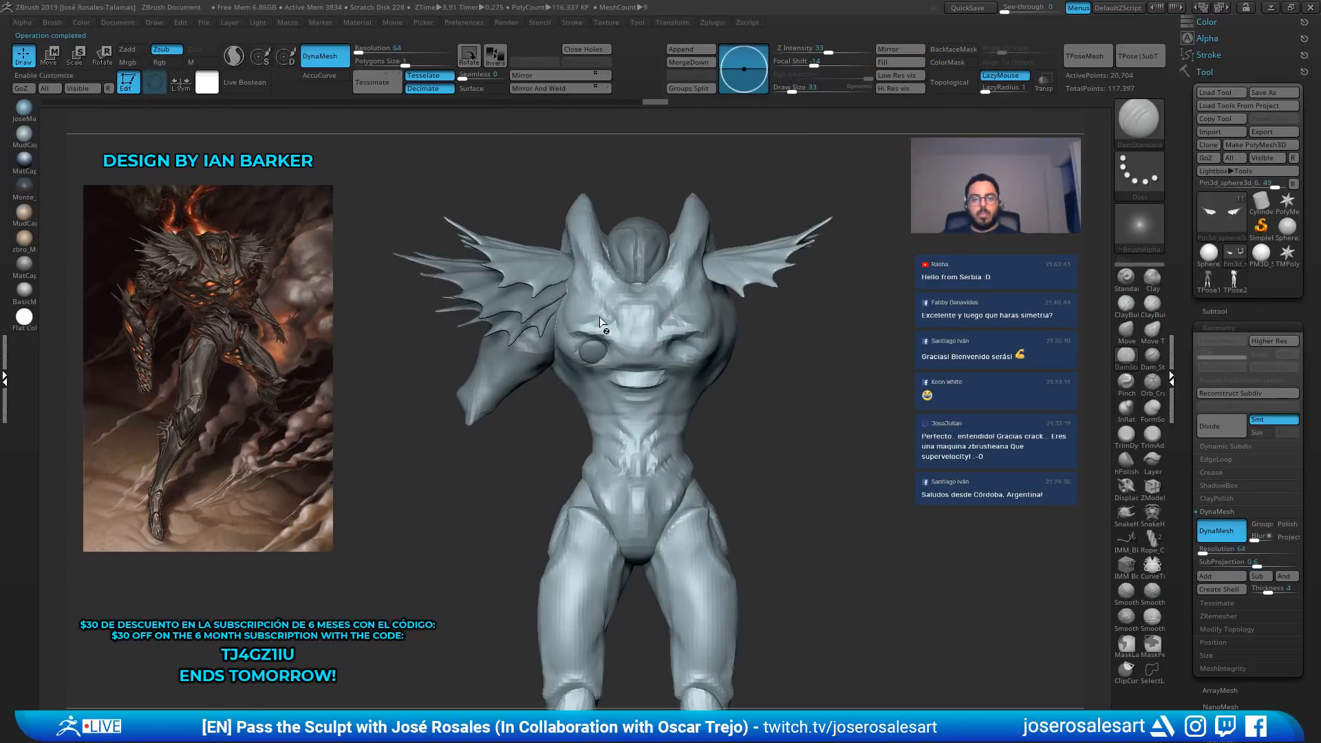
{"action": "left_click", "coordinate": [914, 54]}
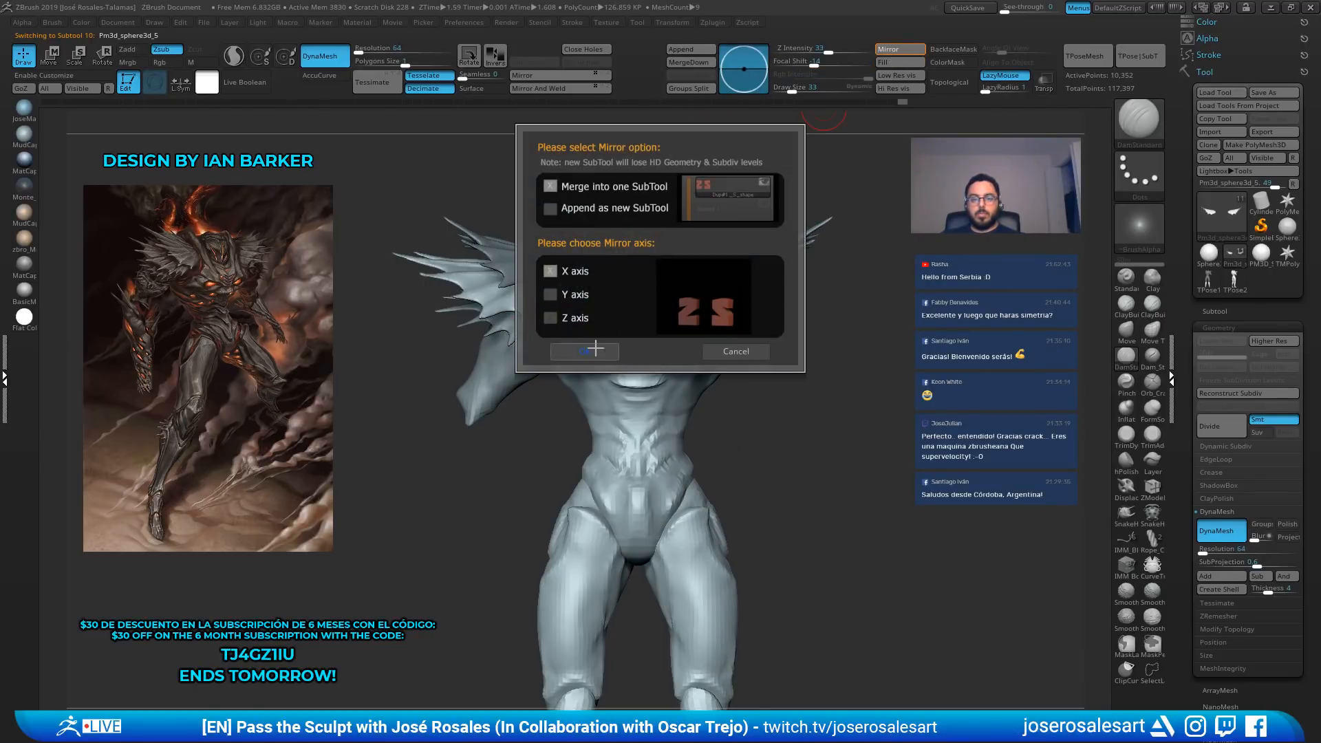
{"action": "left_click", "coordinate": [579, 350]}
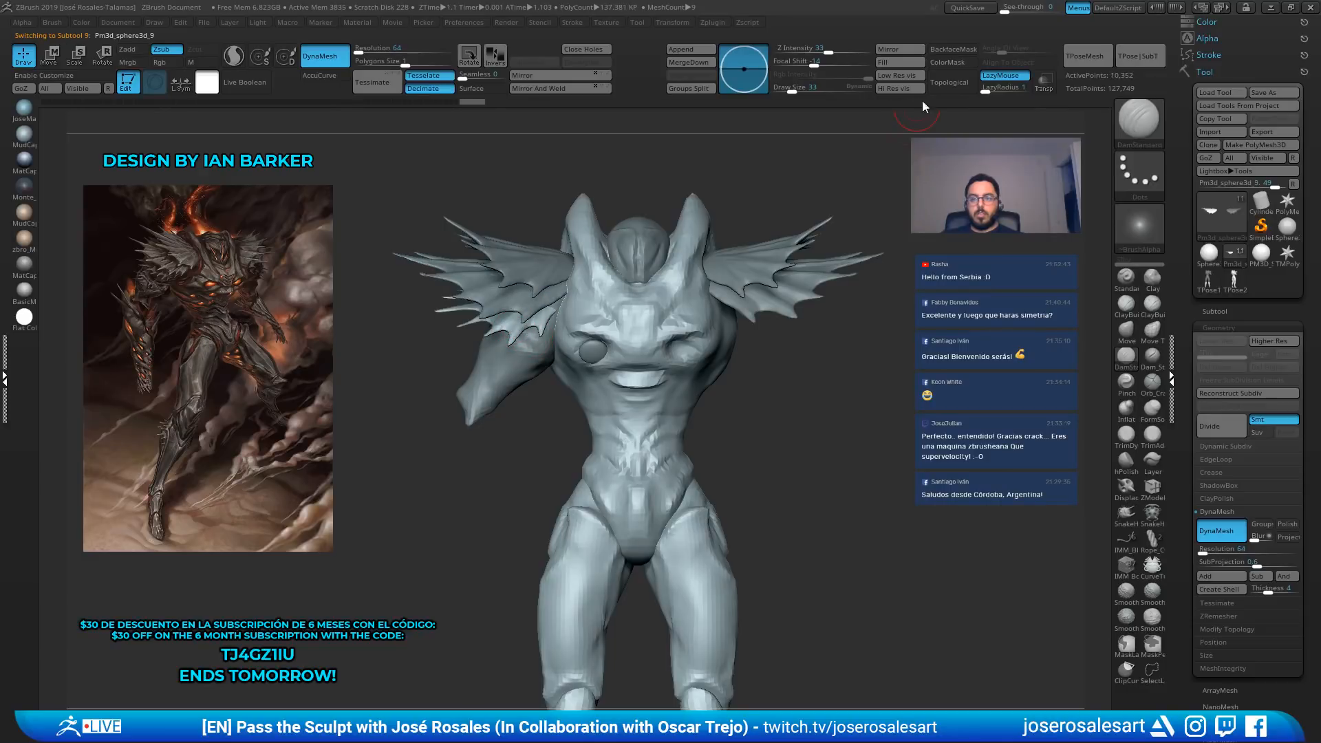
{"action": "left_click", "coordinate": [902, 50]}
{"action": "left_click", "coordinate": [579, 351]}
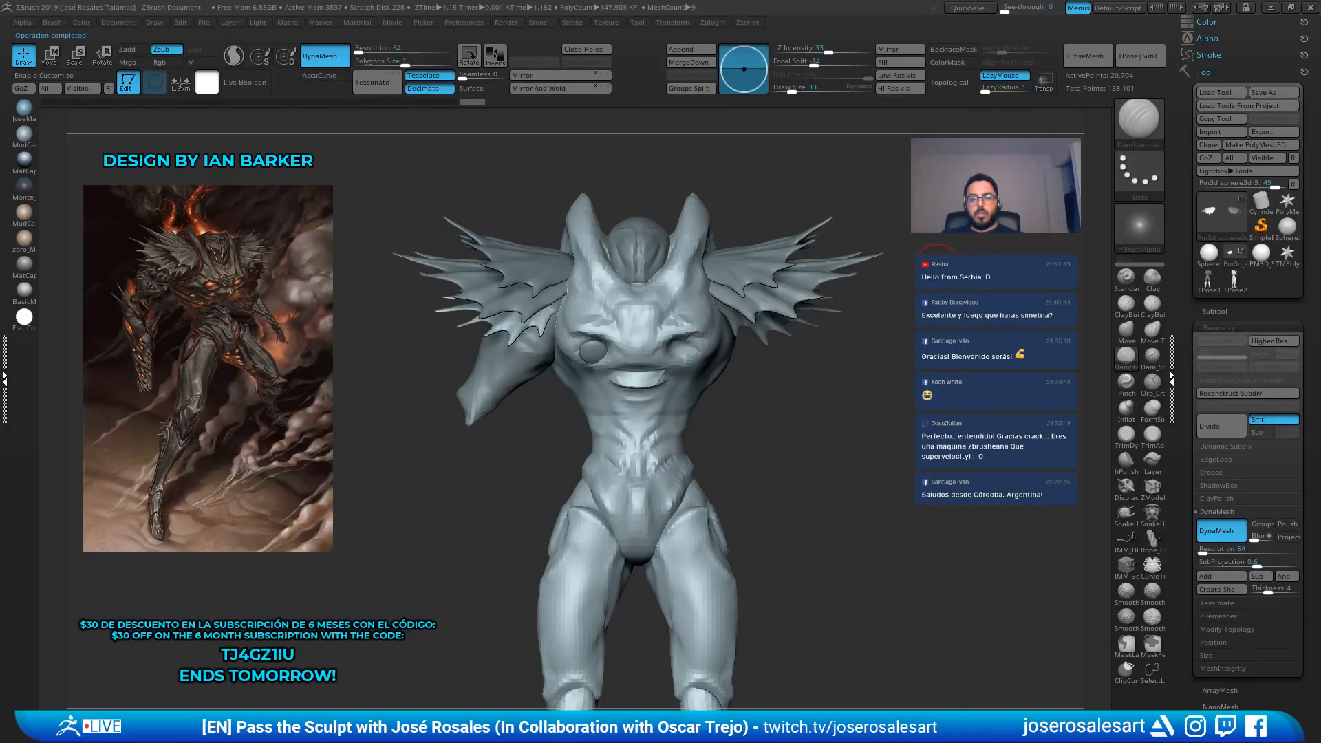
Select the upper arm and build up its muscle forms with the clay brush, working around its back and side
{"action": "left_click_drag", "start_coordinate": [825, 344], "coordinate": [880, 247], "text": "alt"}
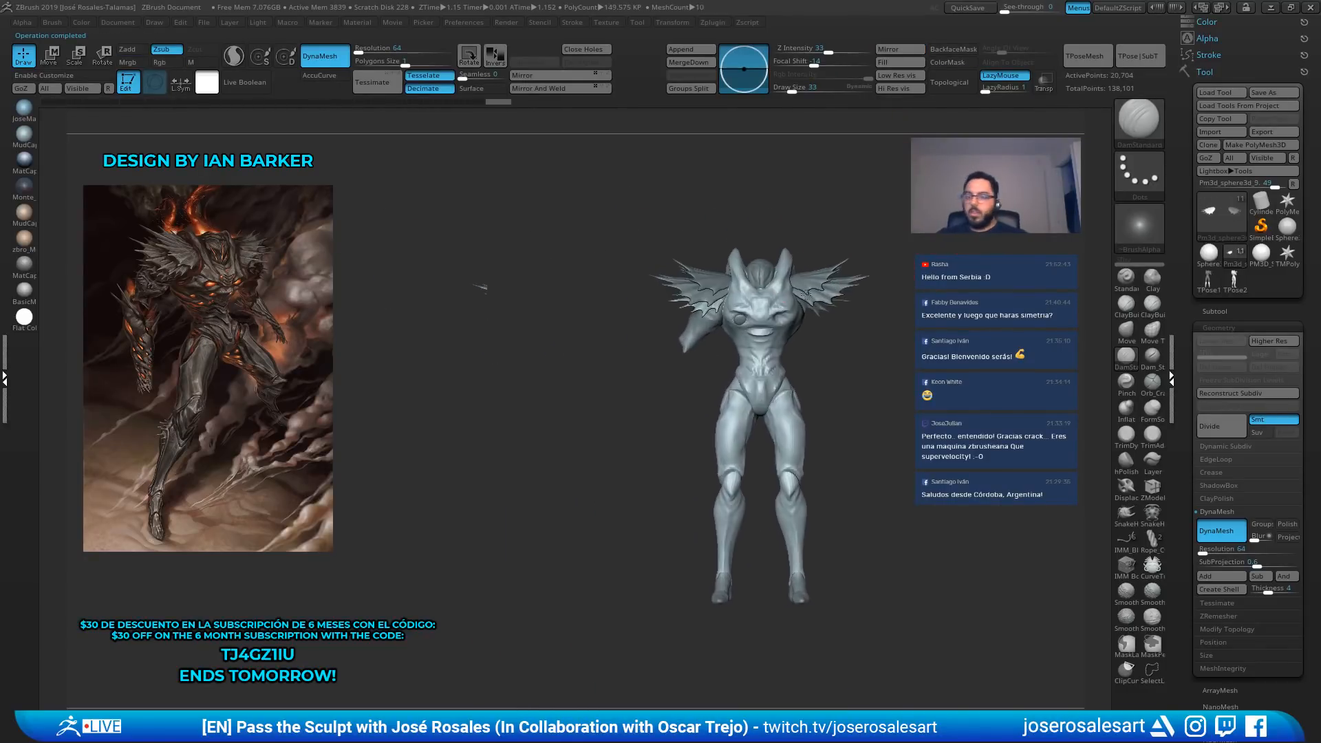
{"action": "left_click_drag", "start_coordinate": [484, 286], "coordinate": [483, 350], "text": "alt"}
{"action": "left_click_drag", "start_coordinate": [483, 351], "coordinate": [668, 346]}
{"action": "left_click", "coordinate": [716, 302], "text": "alt"}
{"action": "left_click_drag", "start_coordinate": [815, 302], "coordinate": [812, 344], "text": "alt"}
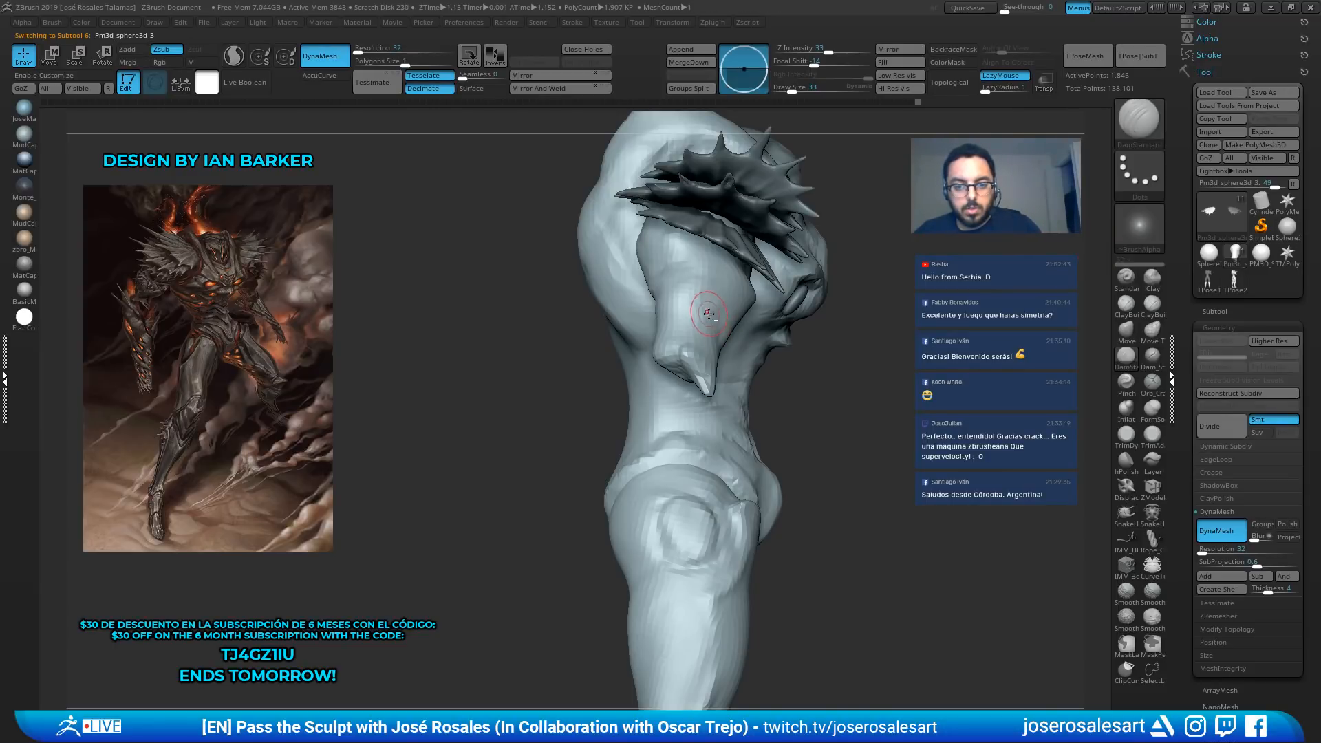
{"action": "right_click_drag", "start_coordinate": [681, 315], "coordinate": [763, 322]}
{"action": "key", "text": "1"}
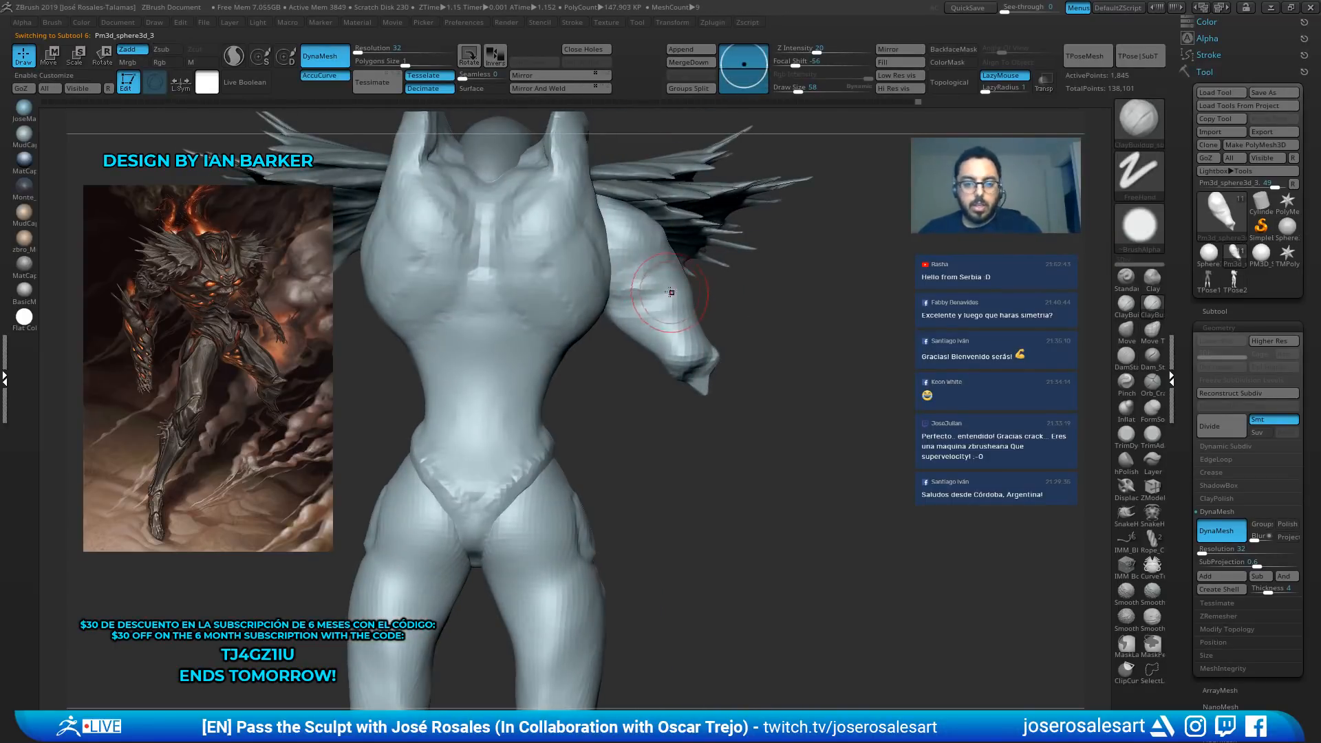
{"action": "mouse_move", "coordinate": [671, 292]}
{"action": "right_mouse_down"}
{"action": "mouse_move", "coordinate": [597, 297]}
{"action": "mouse_move", "coordinate": [675, 311]}
{"action": "right_mouse_up"}
{"action": "key", "text": "2"}
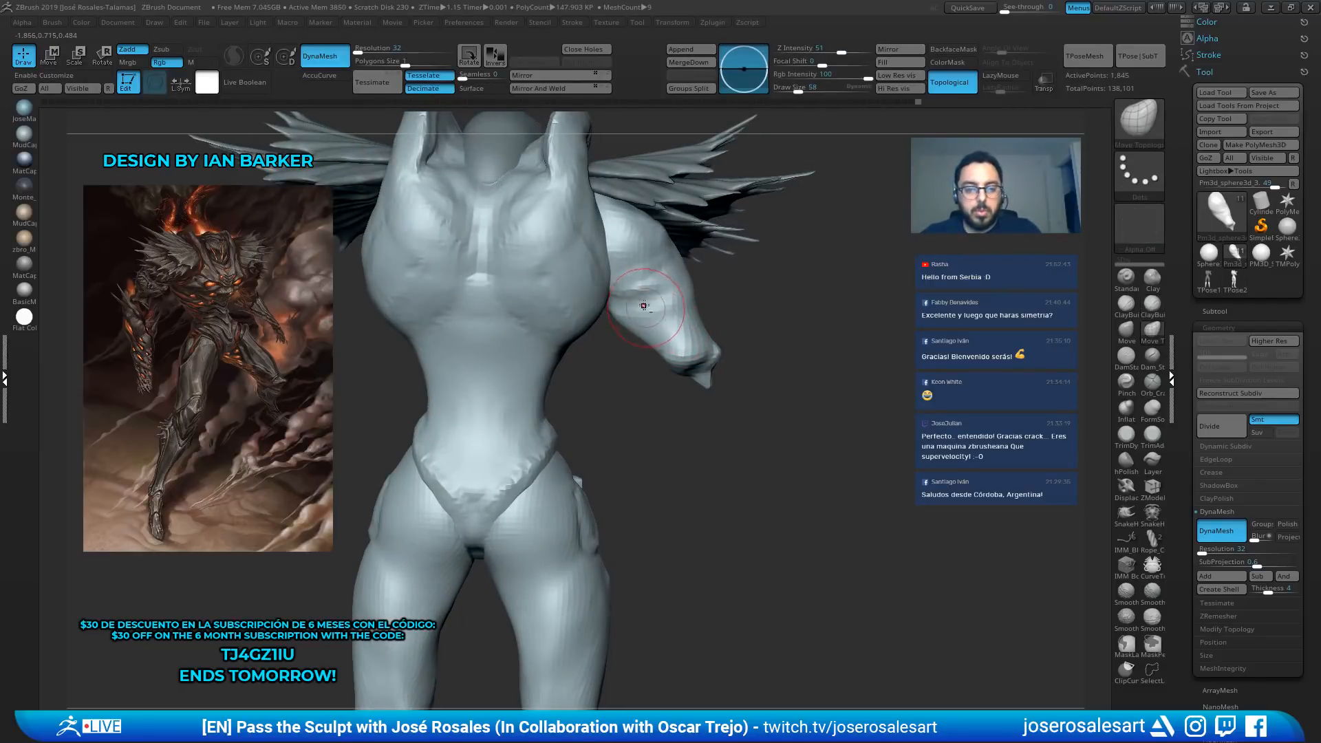
{"action": "key", "text": "1"}
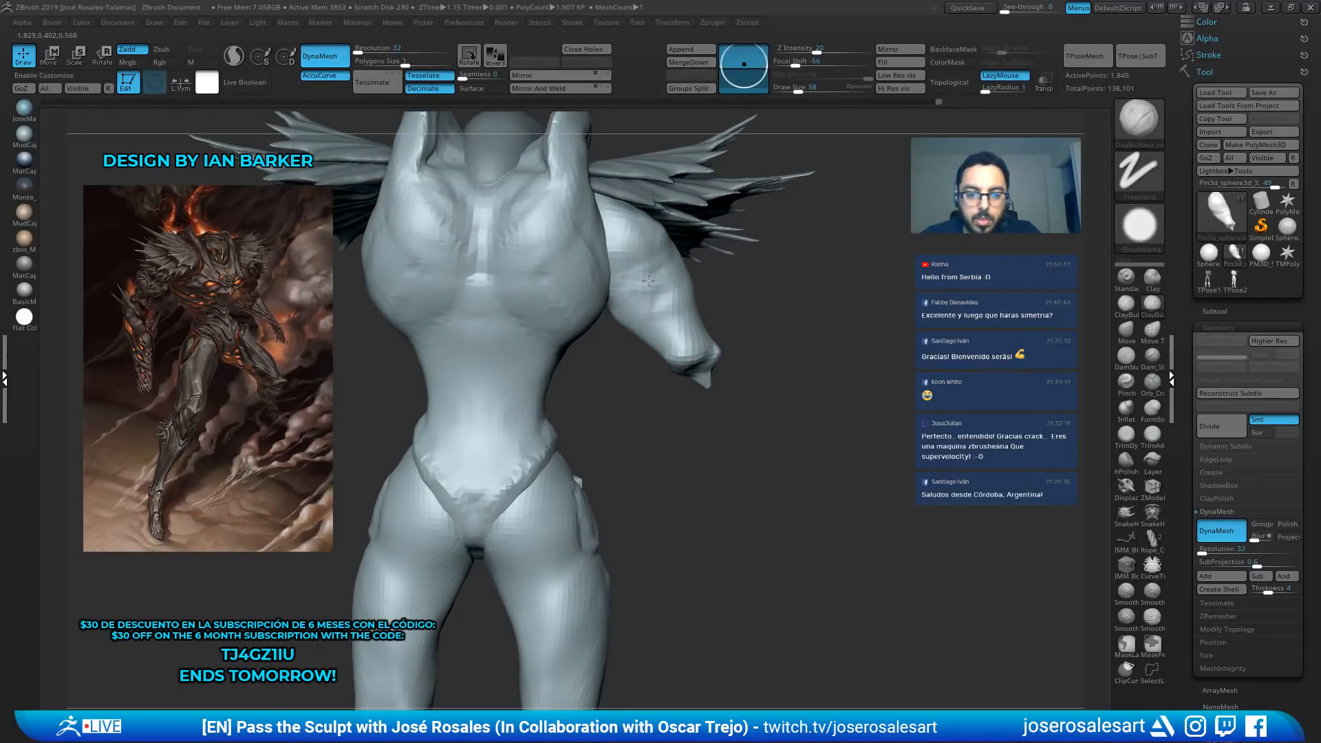
{"action": "right_click_drag", "start_coordinate": [701, 288], "coordinate": [677, 269]}
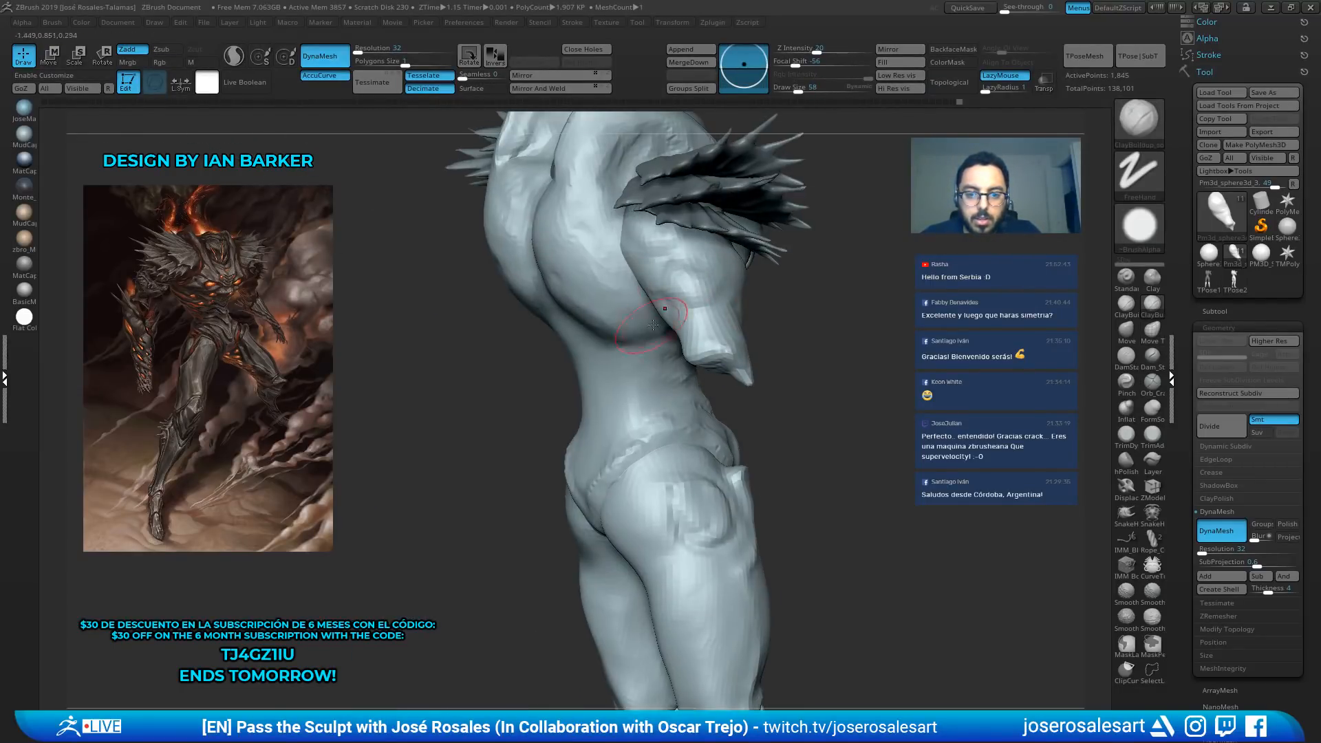
{"action": "mouse_move", "coordinate": [653, 325]}
{"action": "right_mouse_down"}
{"action": "mouse_move", "coordinate": [655, 256]}
{"action": "mouse_move", "coordinate": [657, 303]}
{"action": "mouse_move", "coordinate": [633, 309]}
{"action": "mouse_move", "coordinate": [660, 277]}
{"action": "mouse_move", "coordinate": [639, 303]}
{"action": "right_mouse_up"}
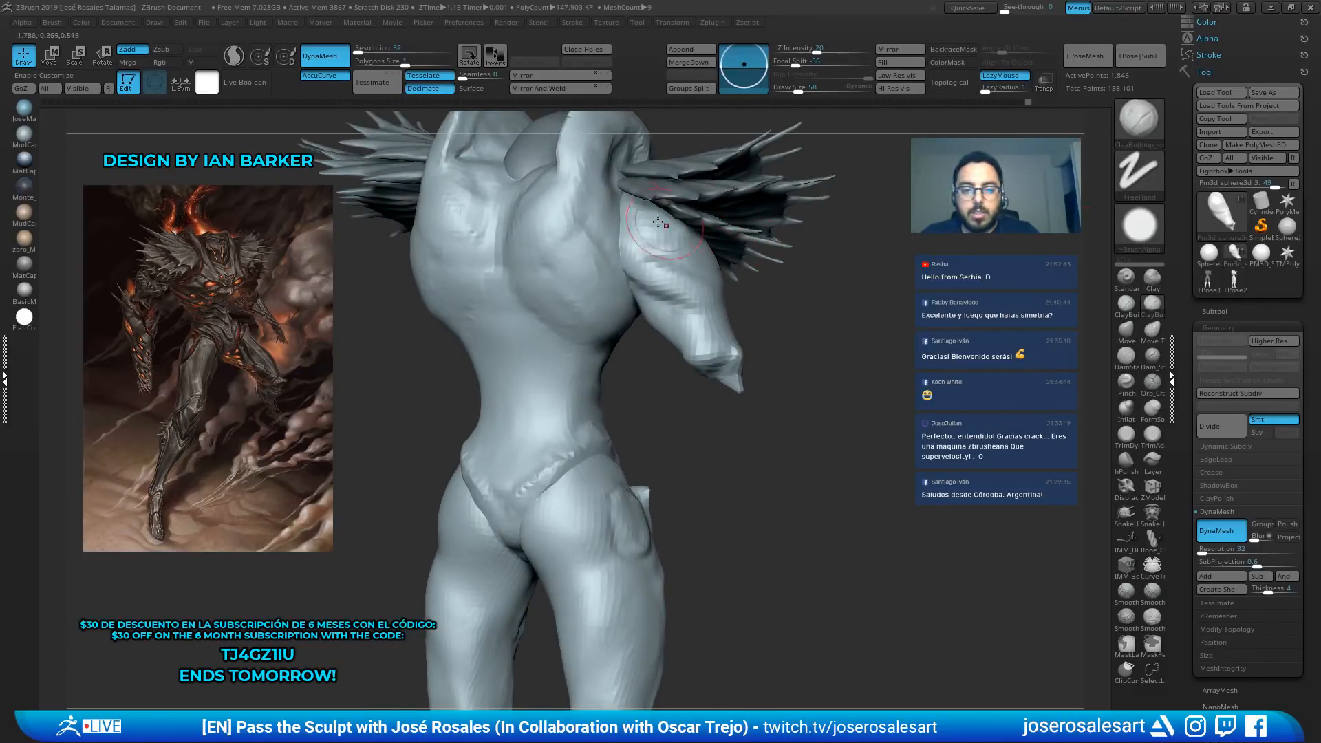
Choose the SnakeHook brush and make the uppermost shoulder plates the active SubTool
{"action": "mouse_move", "coordinate": [658, 222]}
{"action": "right_mouse_down"}
{"action": "mouse_move", "coordinate": [612, 227]}
{"action": "mouse_move", "coordinate": [699, 233]}
{"action": "mouse_move", "coordinate": [673, 224]}
{"action": "mouse_move", "coordinate": [681, 215]}
{"action": "mouse_move", "coordinate": [737, 233]}
{"action": "mouse_move", "coordinate": [677, 248]}
{"action": "mouse_move", "coordinate": [629, 240]}
{"action": "right_mouse_up"}
{"action": "left_click", "coordinate": [618, 237], "text": "alt"}
{"action": "key", "text": "b"}
{"action": "key", "text": "s"}
{"action": "key", "text": "h"}
{"action": "right_click_drag", "start_coordinate": [698, 207], "coordinate": [616, 215]}
{"action": "right_click_drag", "start_coordinate": [736, 264], "coordinate": [747, 210], "text": "ctrl"}
{"action": "right_click_drag", "start_coordinate": [788, 254], "coordinate": [797, 245]}
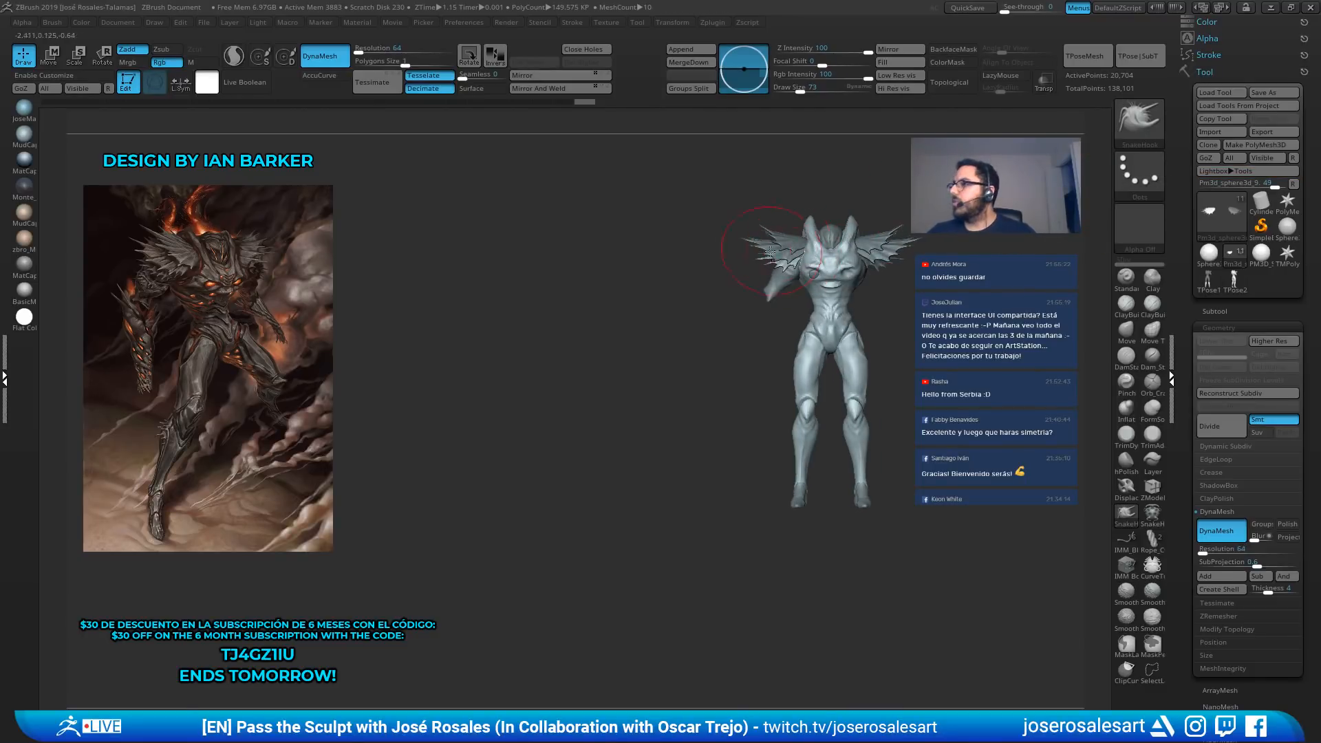
{"action": "mouse_move", "coordinate": [761, 229]}
{"action": "right_mouse_down", "text": "ctrl"}
{"action": "mouse_move", "coordinate": [818, 260]}
{"action": "mouse_move", "coordinate": [881, 244]}
{"action": "right_mouse_up", "text": "ctrl"}
{"action": "left_click", "coordinate": [791, 248], "text": "alt"}
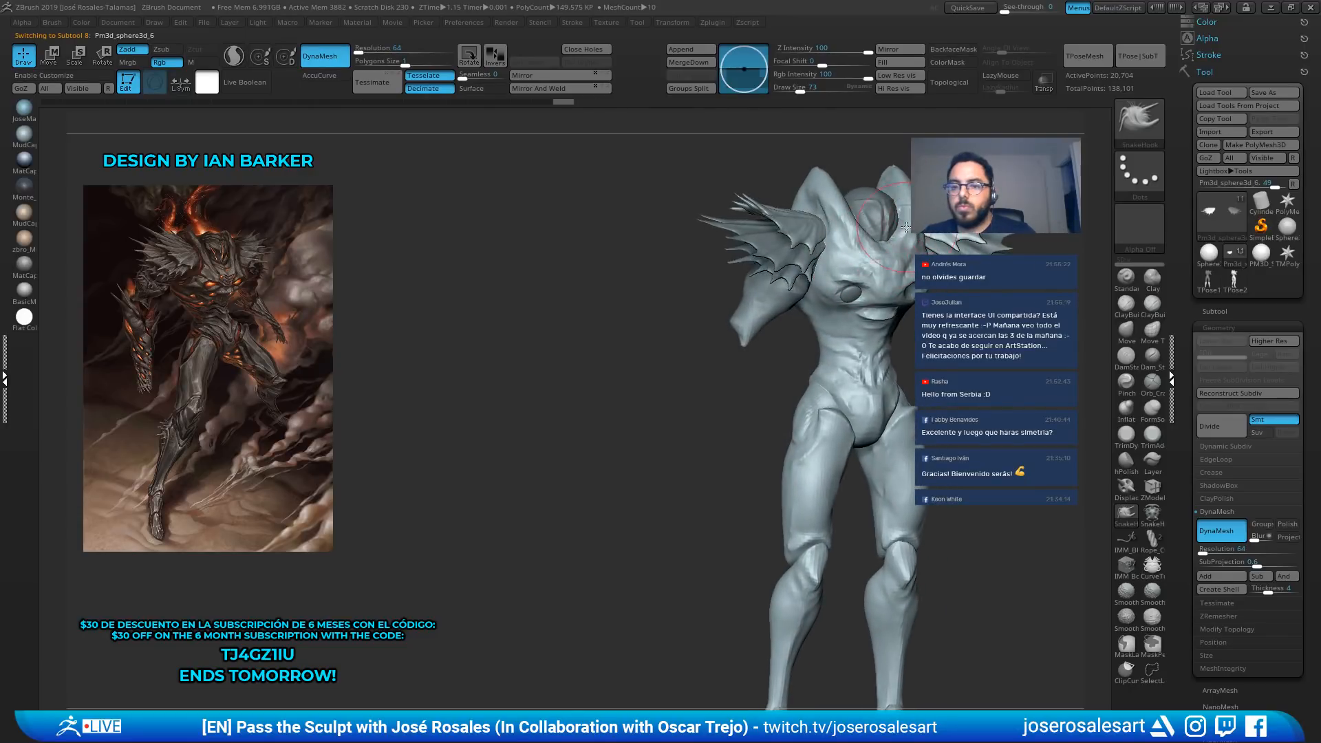
Select the torso mesh and set the SnakeHook draw size to 140 over its shoulder horn
{"action": "right_click_drag", "start_coordinate": [791, 241], "coordinate": [806, 275], "text": "ctrl"}
{"action": "left_click", "coordinate": [806, 199], "text": "alt"}
{"action": "mouse_move", "coordinate": [805, 197]}
{"action": "right_mouse_down", "text": "alt"}
{"action": "mouse_move", "coordinate": [764, 276]}
{"action": "mouse_move", "coordinate": [822, 267]}
{"action": "mouse_move", "coordinate": [750, 262]}
{"action": "mouse_move", "coordinate": [798, 274]}
{"action": "right_mouse_up", "text": "alt"}
{"action": "key", "text": "bracketright"}
{"action": "key", "text": "bracketright"}
{"action": "key", "text": "bracketright"}
{"action": "key", "text": "bracketright"}
{"action": "key", "text": "bracketright"}
{"action": "key", "text": "bracketright"}
{"action": "key", "text": "bracketright"}
{"action": "key", "text": "bracketright"}
{"action": "key", "text": "bracketright"}
{"action": "key", "text": "bracketleft"}
{"action": "key", "text": "bracketleft"}
{"action": "key", "text": "bracketleft"}
{"action": "key", "text": "bracketleft"}
{"action": "key", "text": "bracketleft"}
{"action": "key", "text": "bracketleft"}
{"action": "key", "text": "bracketright"}
{"action": "key", "text": "bracketright"}
{"action": "key", "text": "bracketright"}
{"action": "key", "text": "bracketright"}
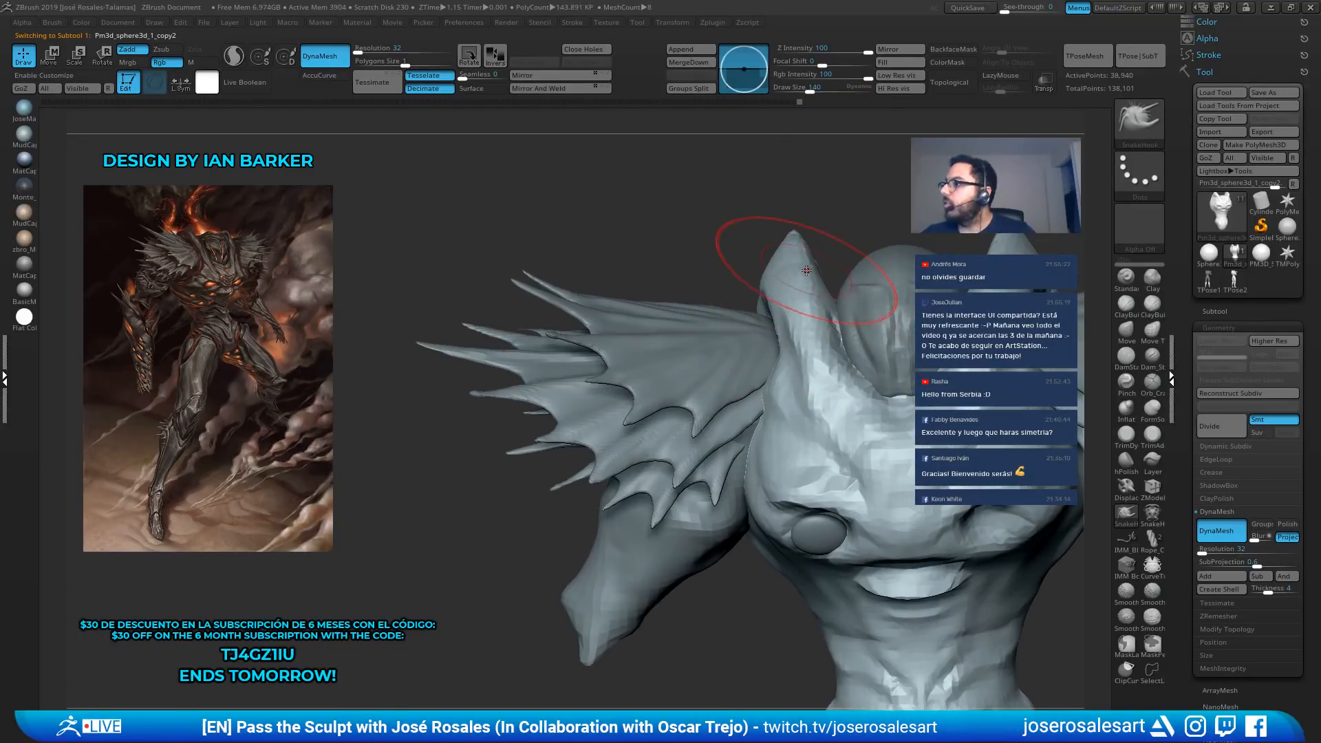
Isolate the torso and sculpt the hollow of its shoulder horn with the clay brush at draw size 58
{"action": "key", "text": "1"}
{"action": "key", "text": "s"}
{"action": "left_click_drag", "start_coordinate": [810, 318], "coordinate": [808, 319]}
{"action": "key", "text": "alt+s"}
{"action": "right_click_drag", "start_coordinate": [771, 292], "coordinate": [798, 306]}
{"action": "key", "text": "s"}
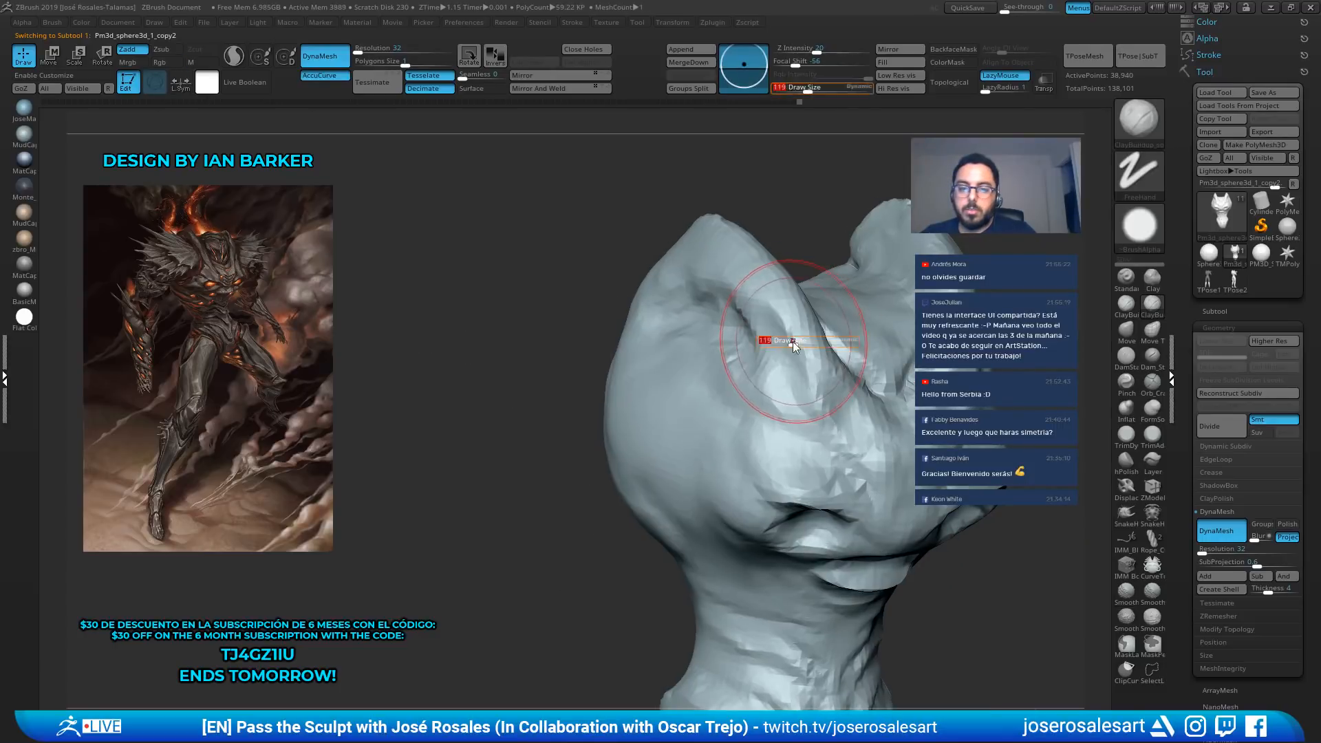
{"action": "left_click_drag", "start_coordinate": [790, 340], "coordinate": [783, 339]}
{"action": "mouse_move", "coordinate": [764, 334]}
{"action": "left_mouse_down"}
{"action": "mouse_move", "coordinate": [707, 256]}
{"action": "mouse_move", "coordinate": [772, 339]}
{"action": "left_mouse_up"}
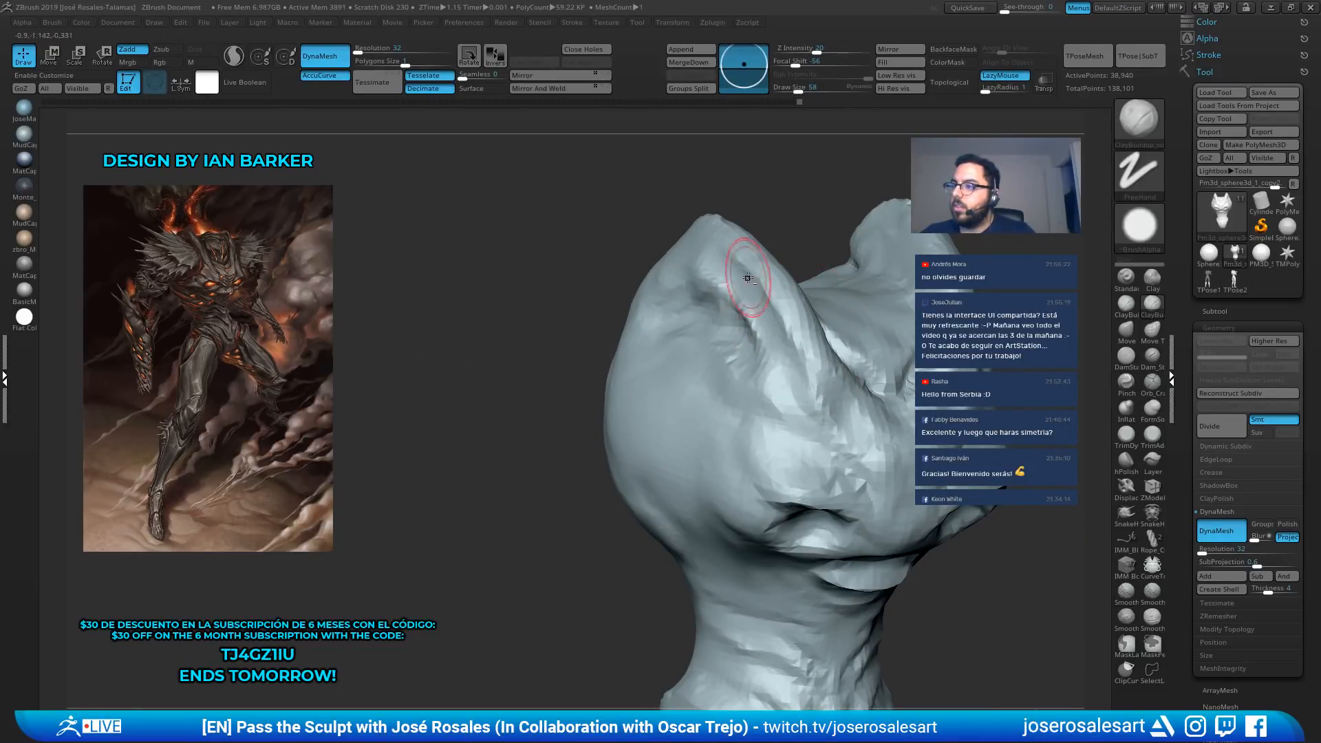
{"action": "mouse_move", "coordinate": [757, 273]}
{"action": "right_mouse_down"}
{"action": "mouse_move", "coordinate": [691, 304]}
{"action": "mouse_move", "coordinate": [770, 310]}
{"action": "right_mouse_up"}
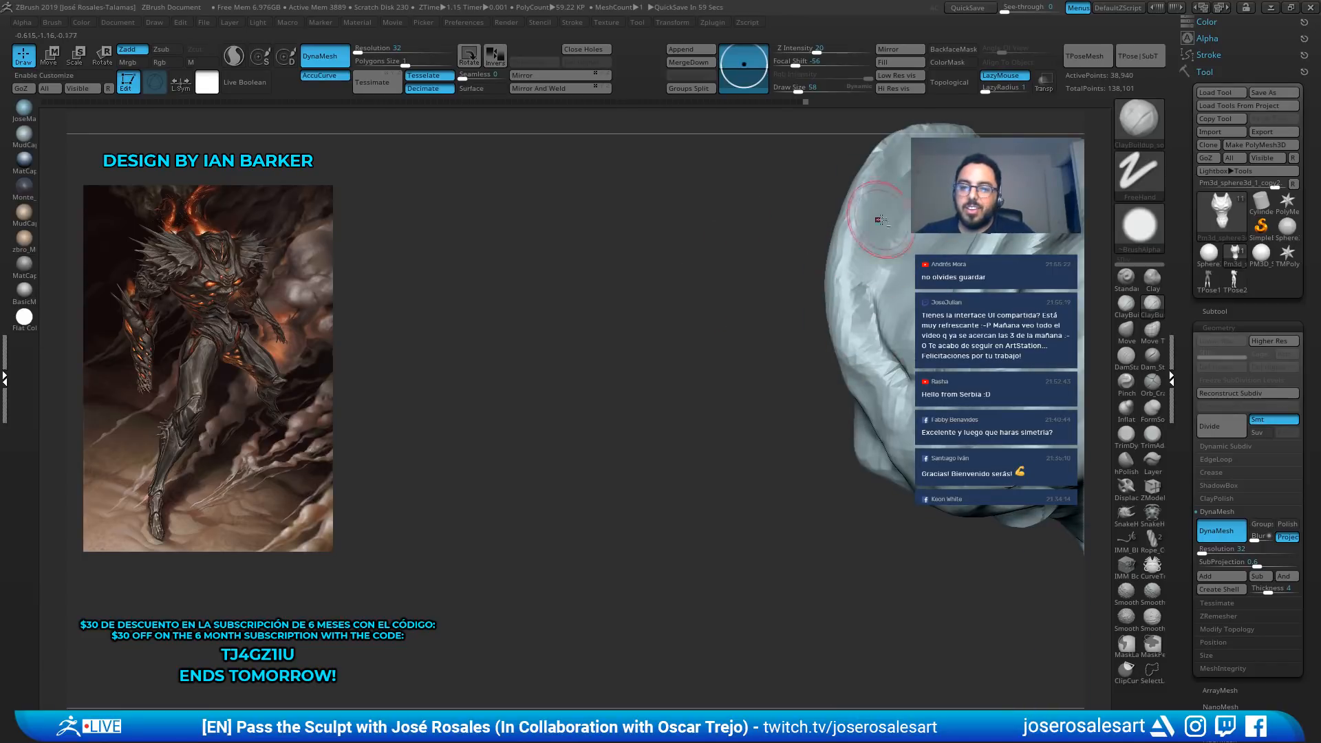
Add clay strokes to the shoulder mass and horn ridge of the isolated torso, and show the whole figure again
{"action": "left_click_drag", "start_coordinate": [880, 220], "coordinate": [872, 329]}
{"action": "mouse_move", "coordinate": [884, 227]}
{"action": "right_mouse_down"}
{"action": "mouse_move", "coordinate": [900, 182]}
{"action": "mouse_move", "coordinate": [904, 231]}
{"action": "mouse_move", "coordinate": [925, 241]}
{"action": "right_mouse_up"}
{"action": "left_click_drag", "start_coordinate": [929, 213], "coordinate": [946, 249]}
{"action": "mouse_move", "coordinate": [926, 246]}
{"action": "right_mouse_down"}
{"action": "mouse_move", "coordinate": [909, 213]}
{"action": "mouse_move", "coordinate": [834, 294]}
{"action": "right_mouse_up"}
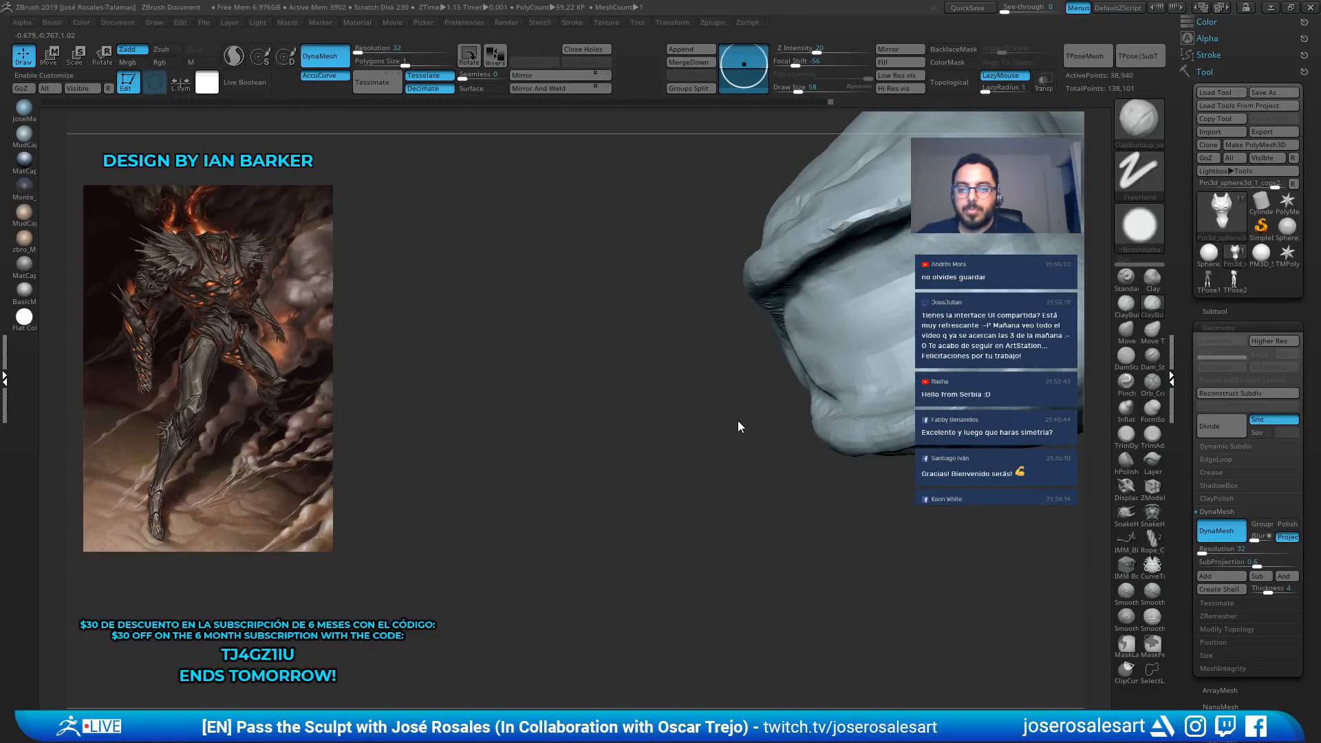
{"action": "right_click_drag", "start_coordinate": [720, 411], "coordinate": [909, 239]}
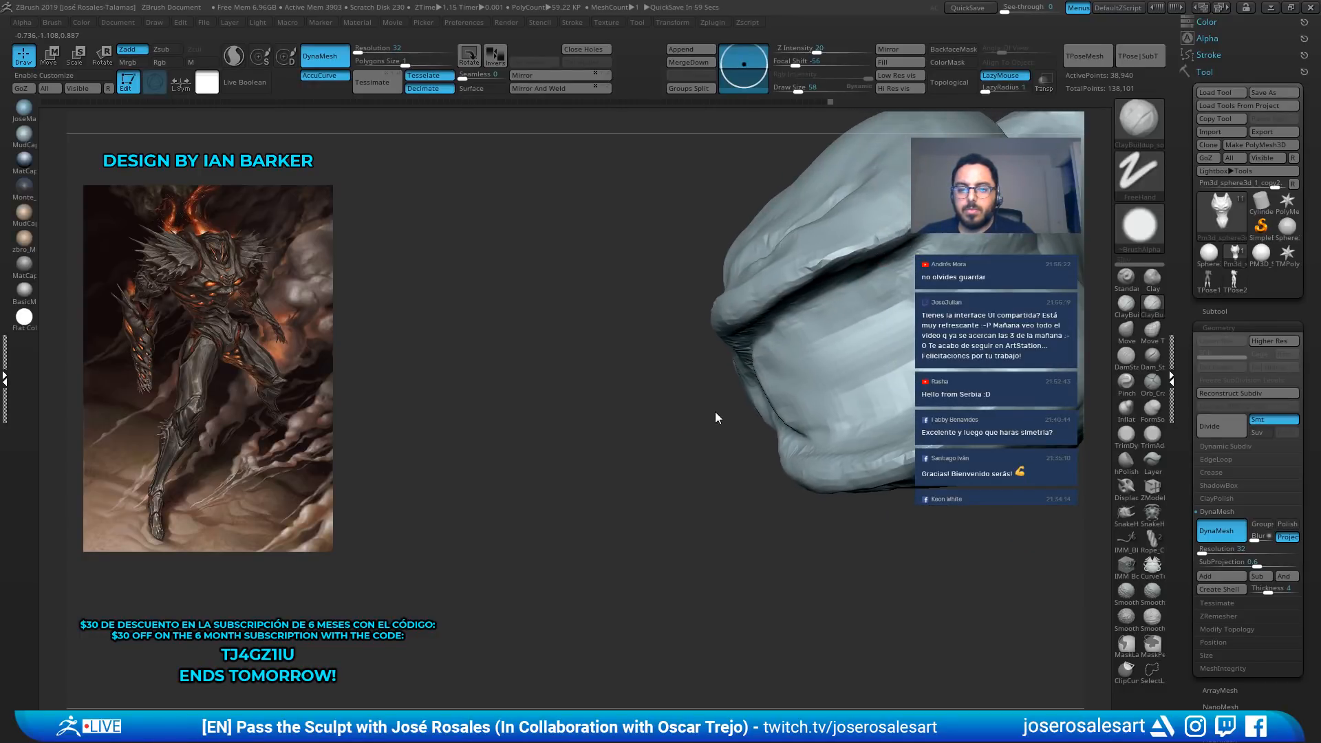
{"action": "right_click_drag", "start_coordinate": [715, 411], "coordinate": [693, 383]}
{"action": "right_click_drag", "start_coordinate": [893, 234], "coordinate": [734, 415]}
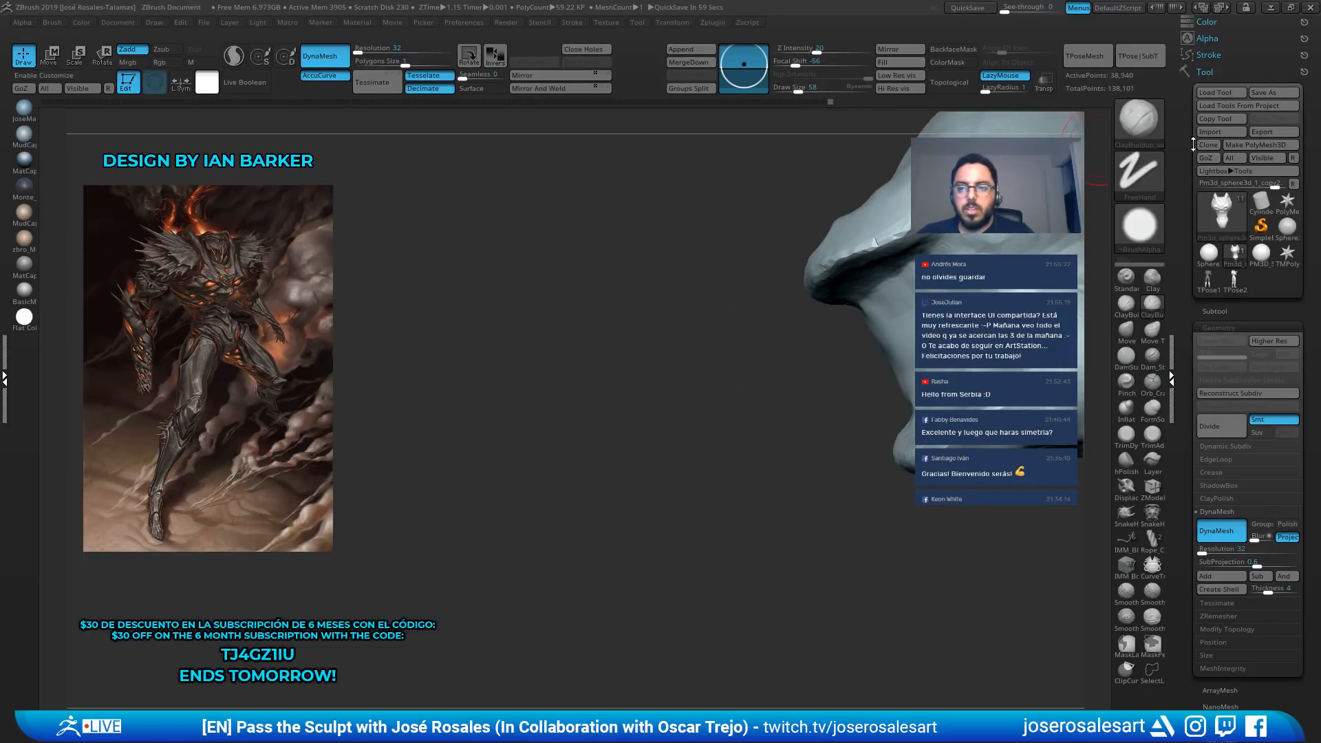
{"action": "right_click_drag", "start_coordinate": [1059, 141], "coordinate": [904, 188]}
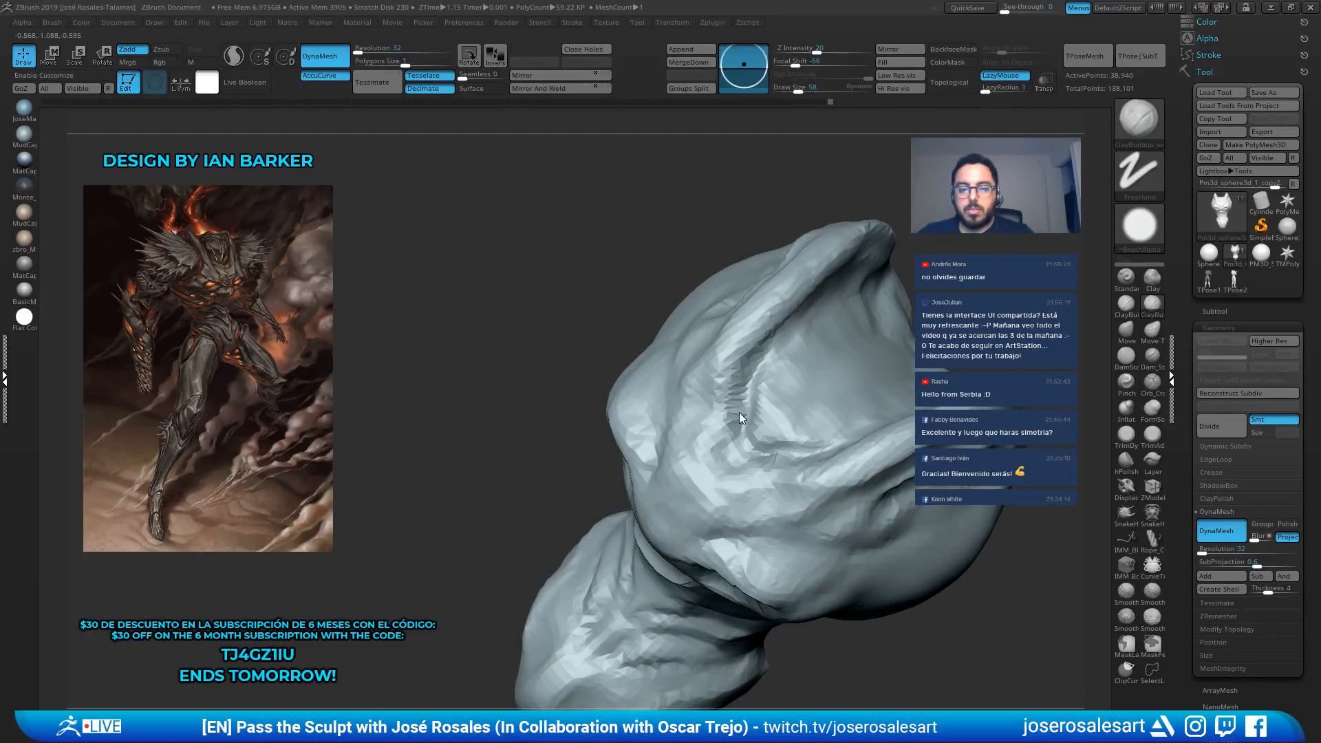
{"action": "mouse_move", "coordinate": [739, 412]}
{"action": "right_mouse_down"}
{"action": "mouse_move", "coordinate": [885, 377]}
{"action": "mouse_move", "coordinate": [945, 234]}
{"action": "right_mouse_up"}
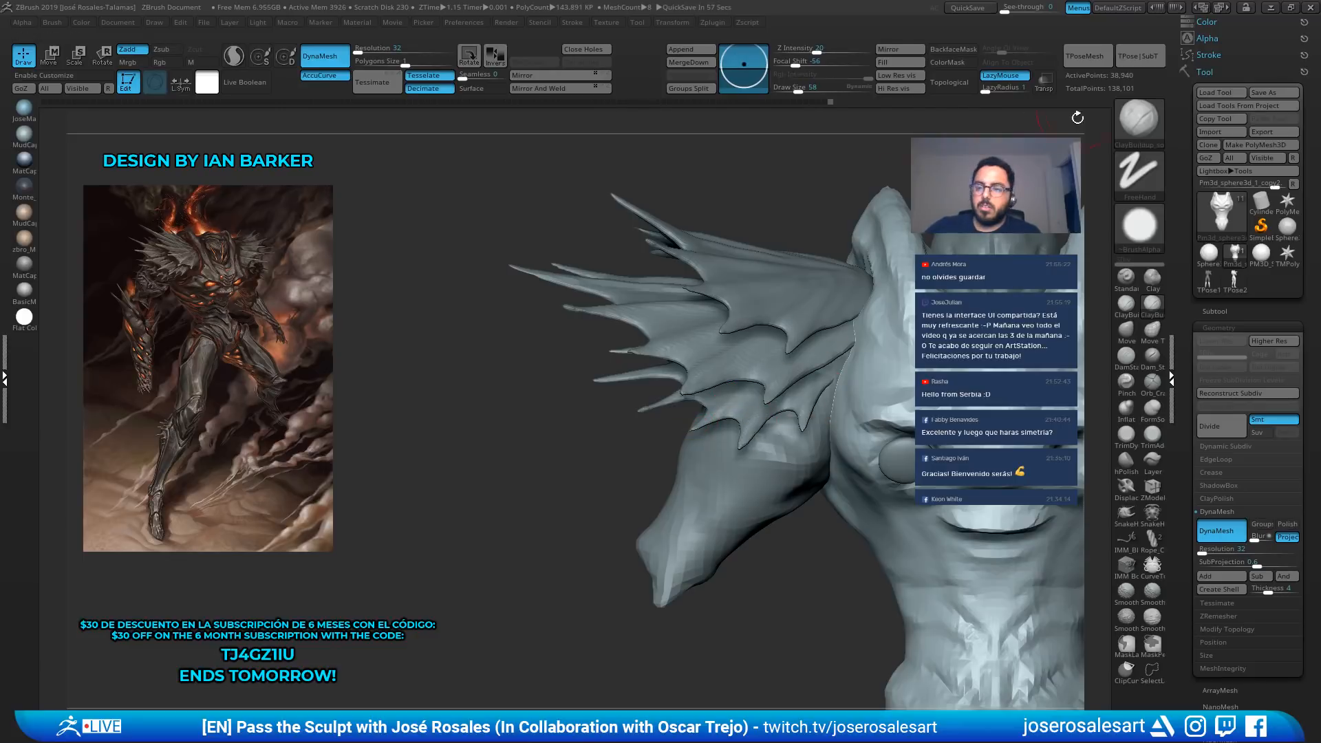
Save the demon character to disk as a tool file
{"action": "left_click", "coordinate": [1273, 92]}
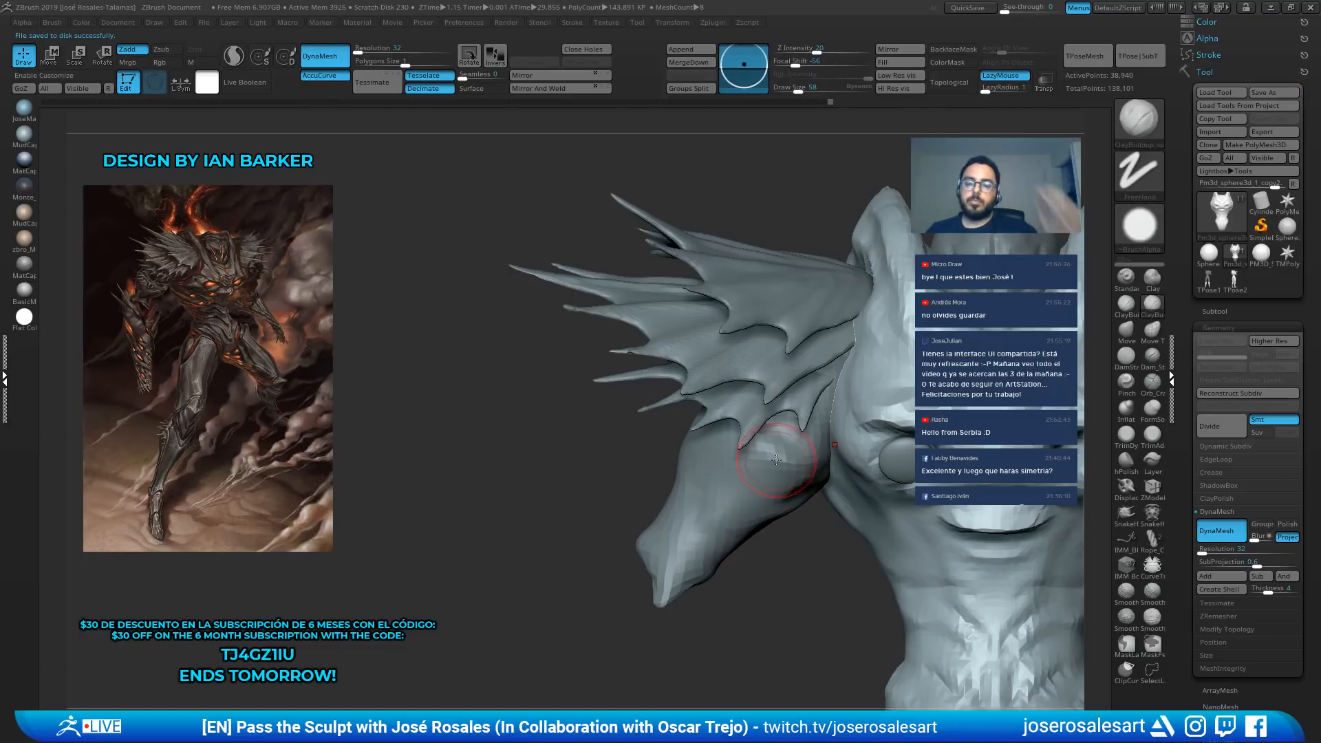
{"action": "right_click_drag", "start_coordinate": [880, 376], "coordinate": [829, 373], "text": "alt"}
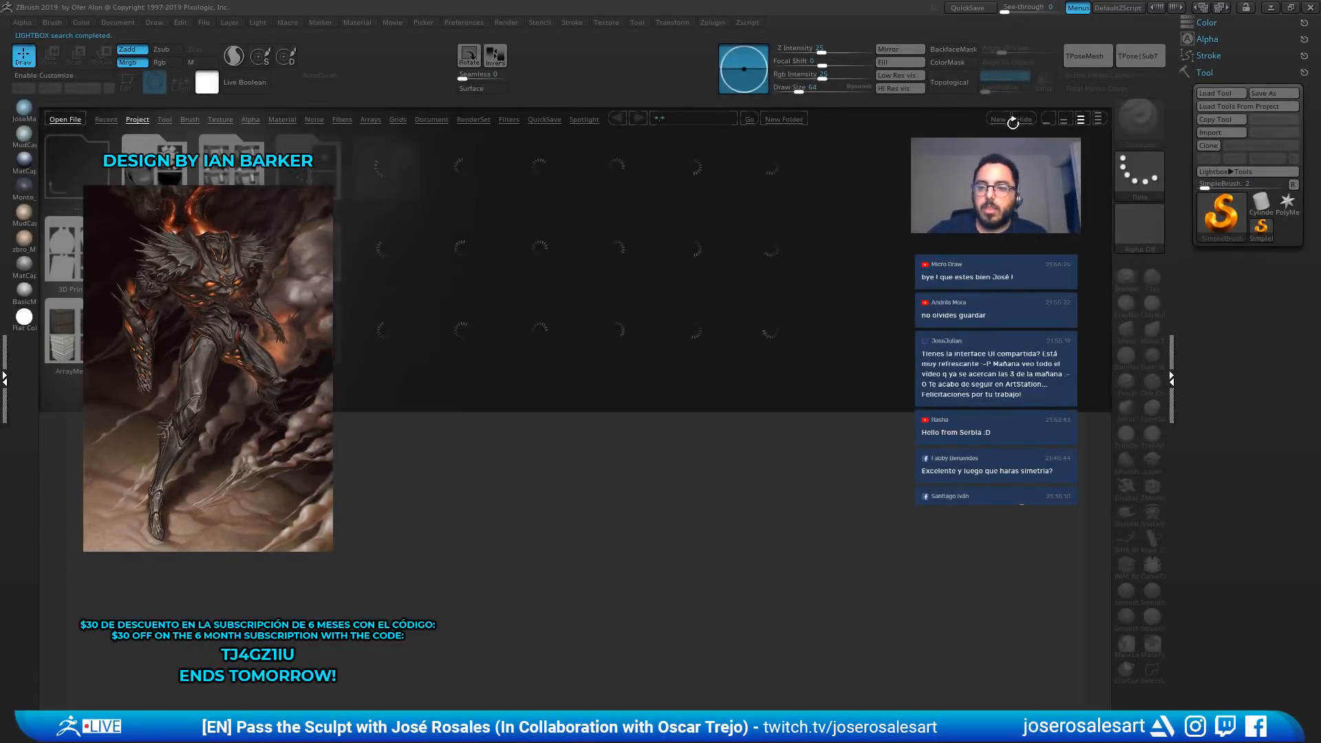
Load the saved character tool and place it on the empty canvas in Edit mode
{"action": "left_click", "coordinate": [1055, 118]}
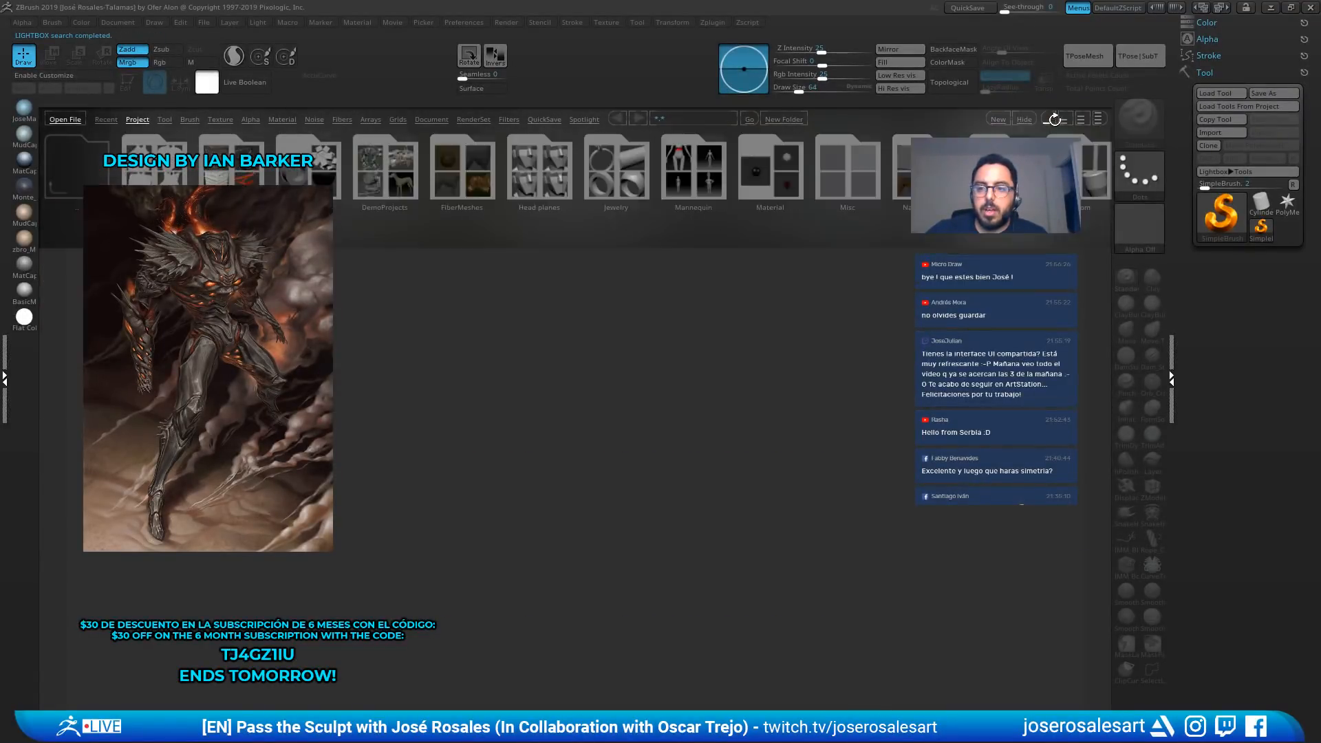
{"action": "left_click", "coordinate": [1028, 121]}
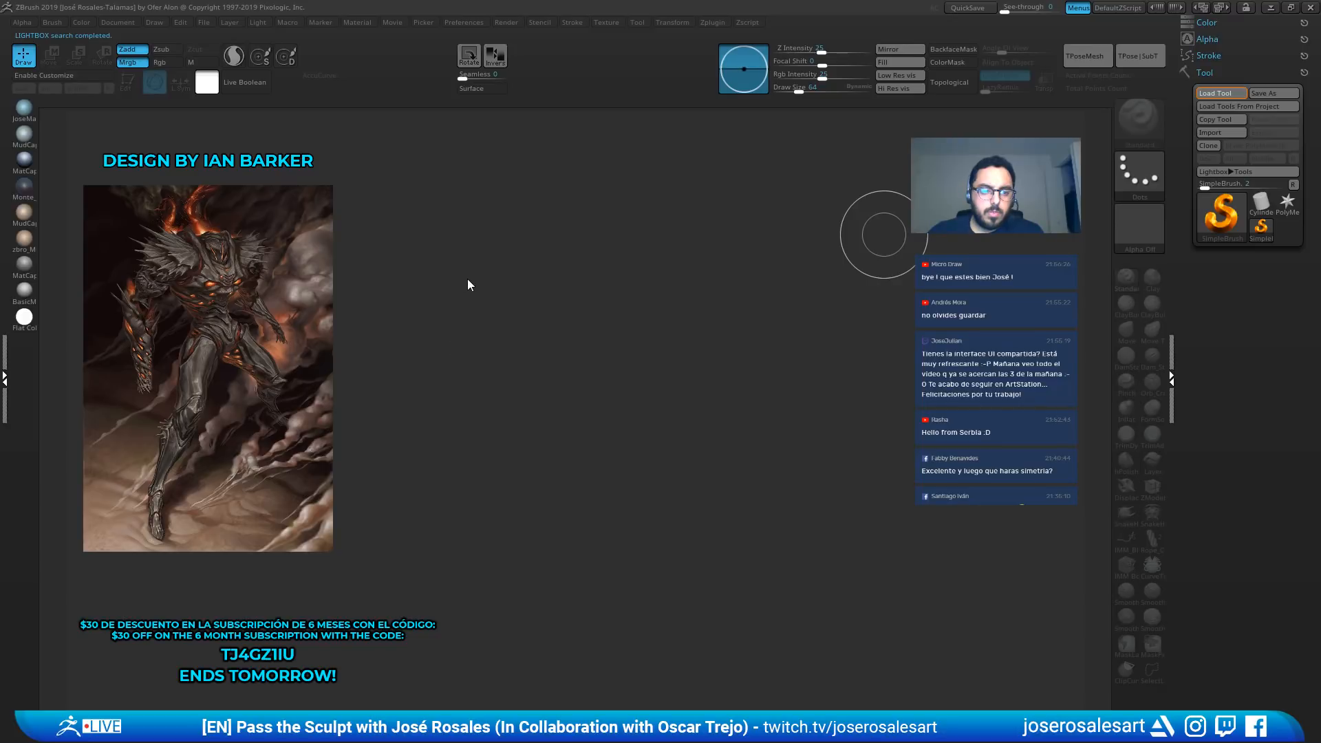
{"action": "left_click_drag", "start_coordinate": [609, 351], "coordinate": [609, 471]}
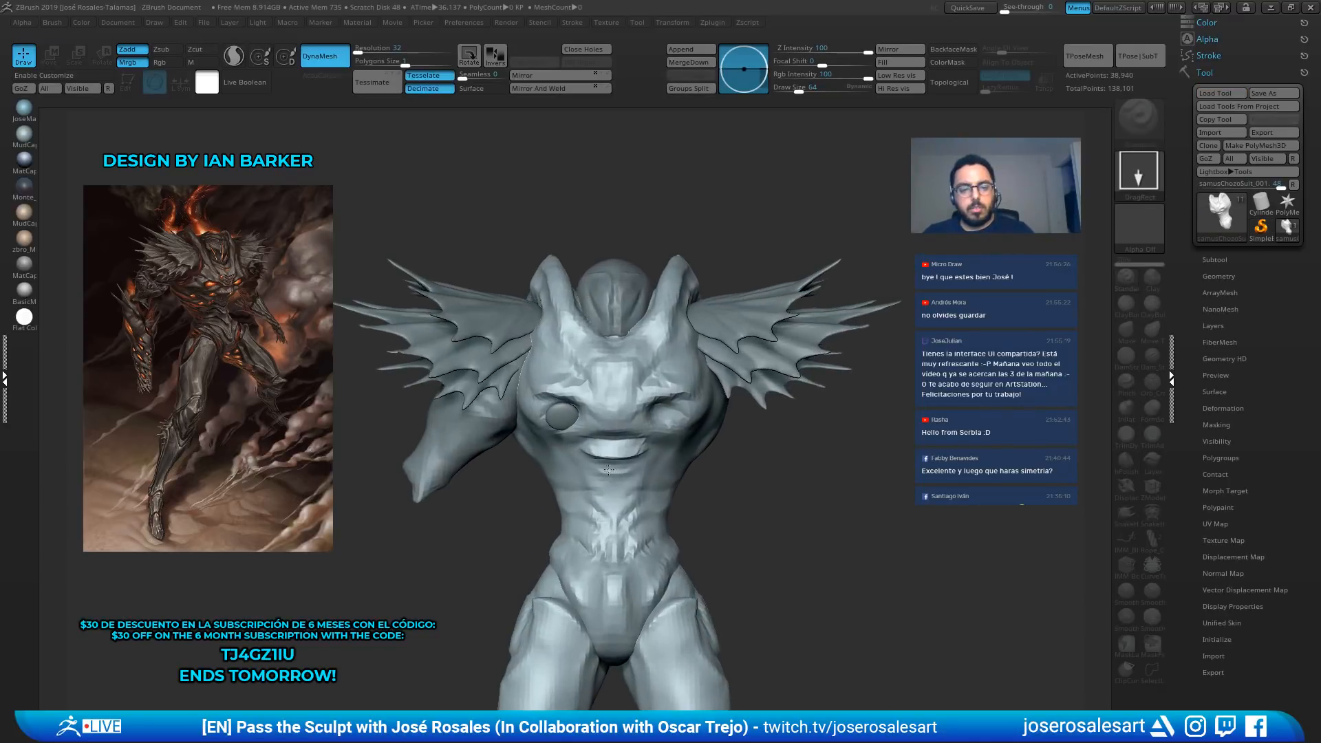
{"action": "key", "text": "t"}
{"action": "key", "text": "f"}
Select the uppermost shoulder plate, reset its gizmo orientation, tilt the spike tips slightly upward and raise the plate
{"action": "mouse_move", "coordinate": [634, 275]}
{"action": "right_mouse_down"}
{"action": "mouse_move", "coordinate": [658, 299]}
{"action": "mouse_move", "coordinate": [585, 300]}
{"action": "mouse_move", "coordinate": [702, 289]}
{"action": "right_mouse_up"}
{"action": "right_click_drag", "start_coordinate": [729, 234], "coordinate": [651, 288], "text": "ctrl"}
{"action": "right_click_drag", "start_coordinate": [650, 288], "coordinate": [602, 187]}
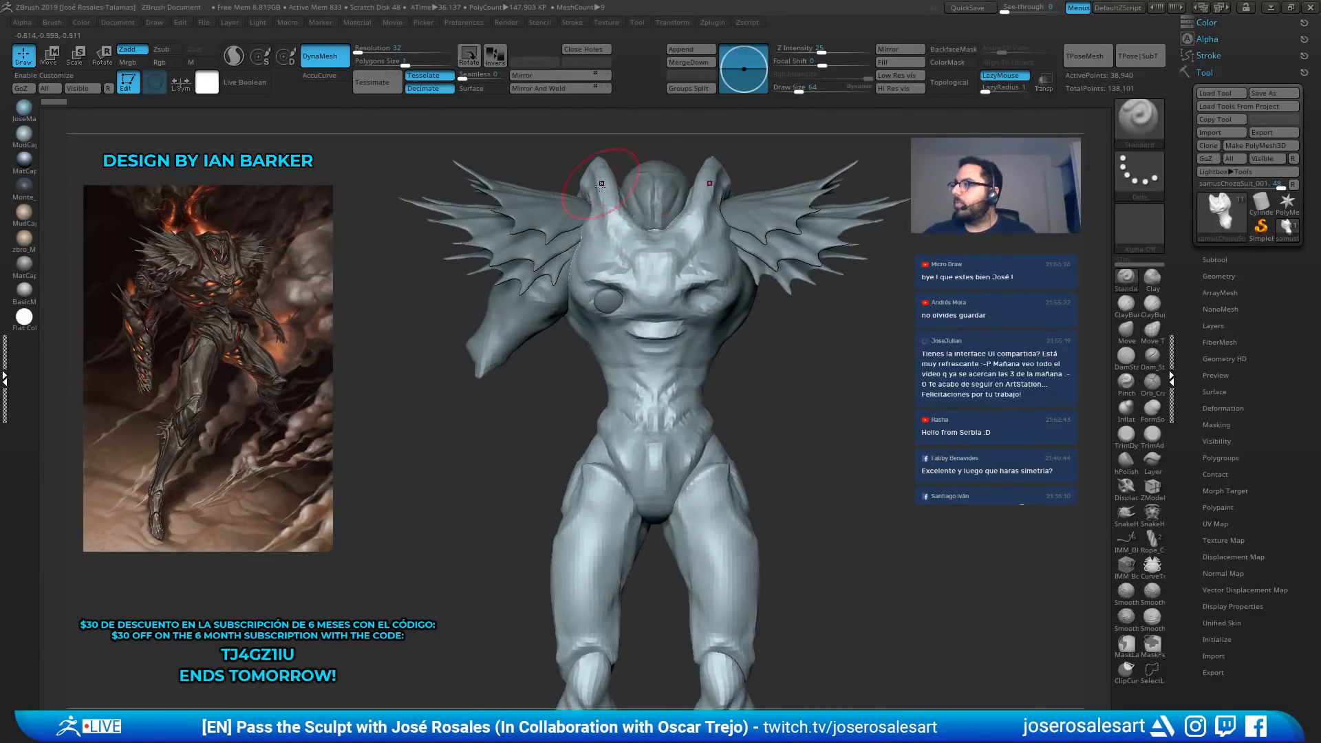
{"action": "mouse_move", "coordinate": [688, 265]}
{"action": "right_mouse_down"}
{"action": "mouse_move", "coordinate": [712, 280]}
{"action": "mouse_move", "coordinate": [692, 245]}
{"action": "right_mouse_up"}
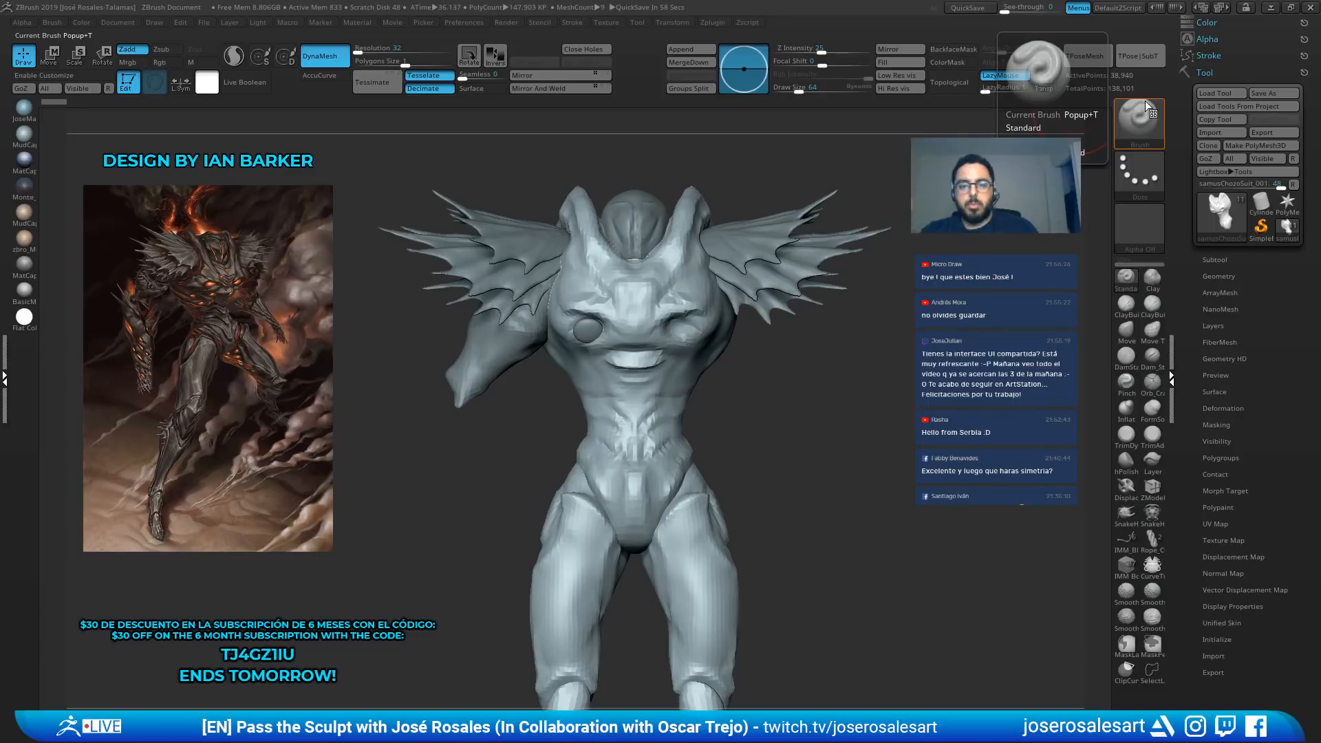
{"action": "mouse_move", "coordinate": [741, 337]}
{"action": "right_mouse_down"}
{"action": "mouse_move", "coordinate": [757, 368]}
{"action": "mouse_move", "coordinate": [722, 357]}
{"action": "mouse_move", "coordinate": [622, 186]}
{"action": "right_mouse_up"}
{"action": "right_click_drag", "start_coordinate": [623, 186], "coordinate": [620, 227], "text": "alt"}
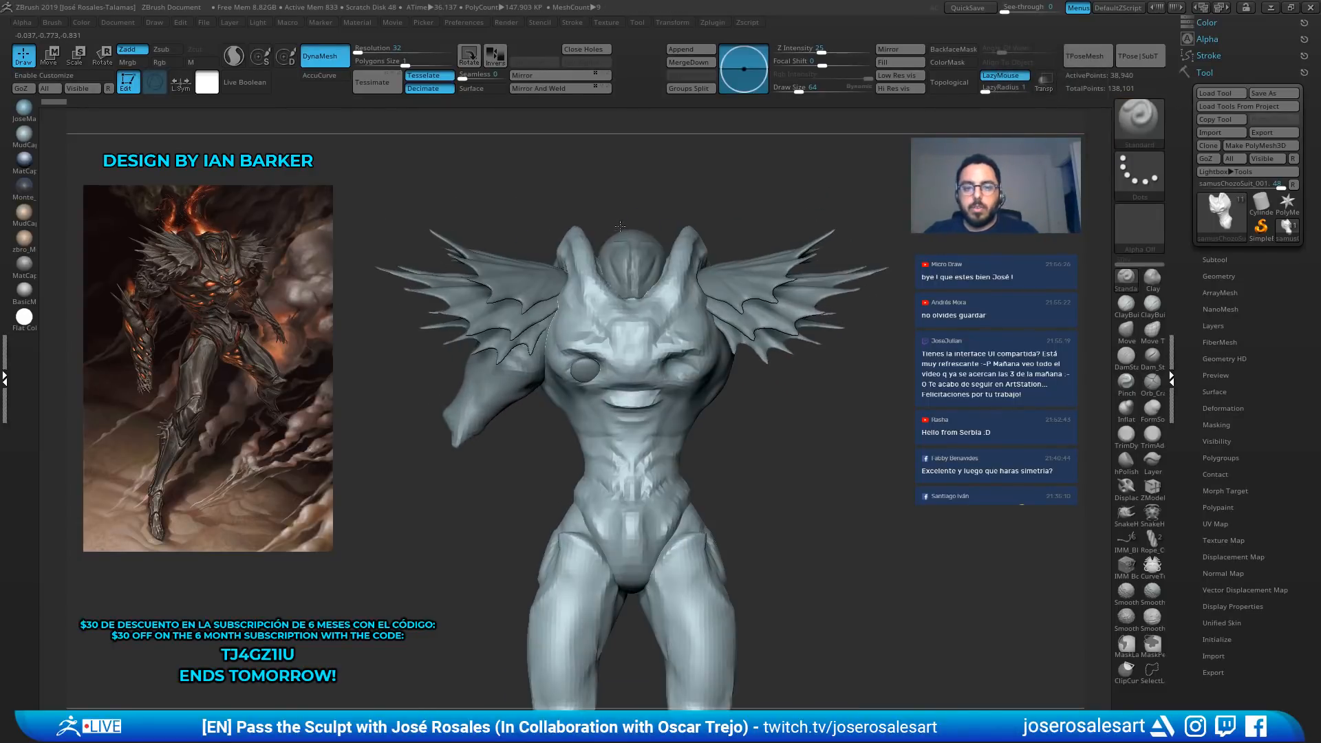
{"action": "right_click_drag", "start_coordinate": [578, 275], "coordinate": [622, 133], "text": "ctrl"}
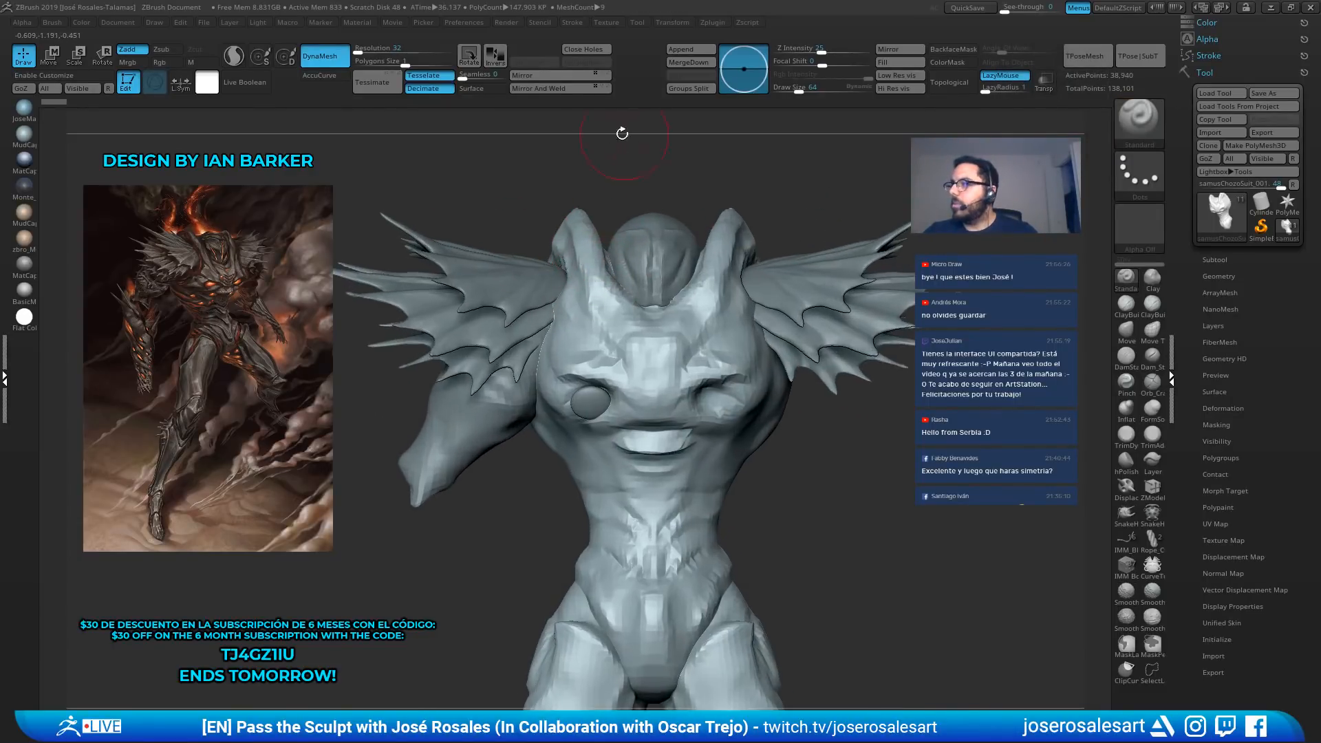
{"action": "left_click", "coordinate": [515, 284], "text": "alt"}
{"action": "key", "text": "w"}
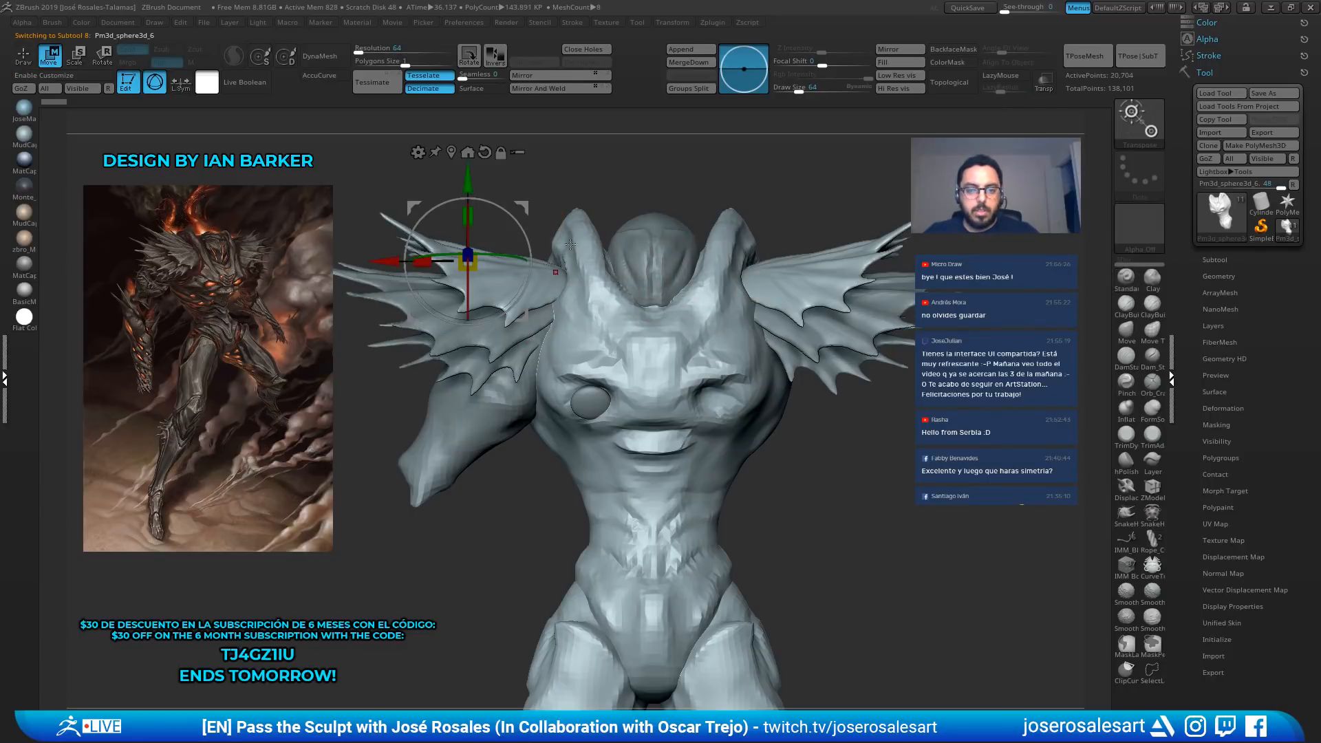
{"action": "left_click", "coordinate": [483, 152]}
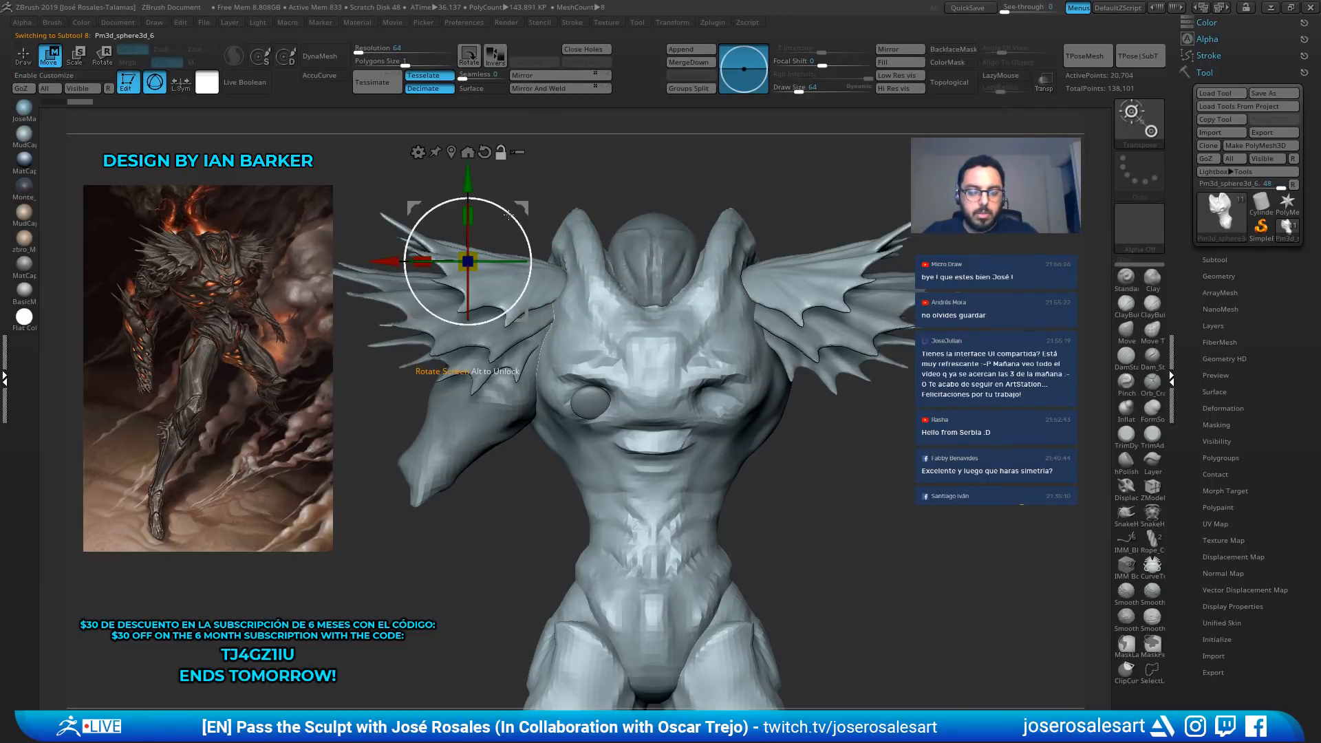
{"action": "left_click_drag", "start_coordinate": [508, 215], "coordinate": [496, 162]}
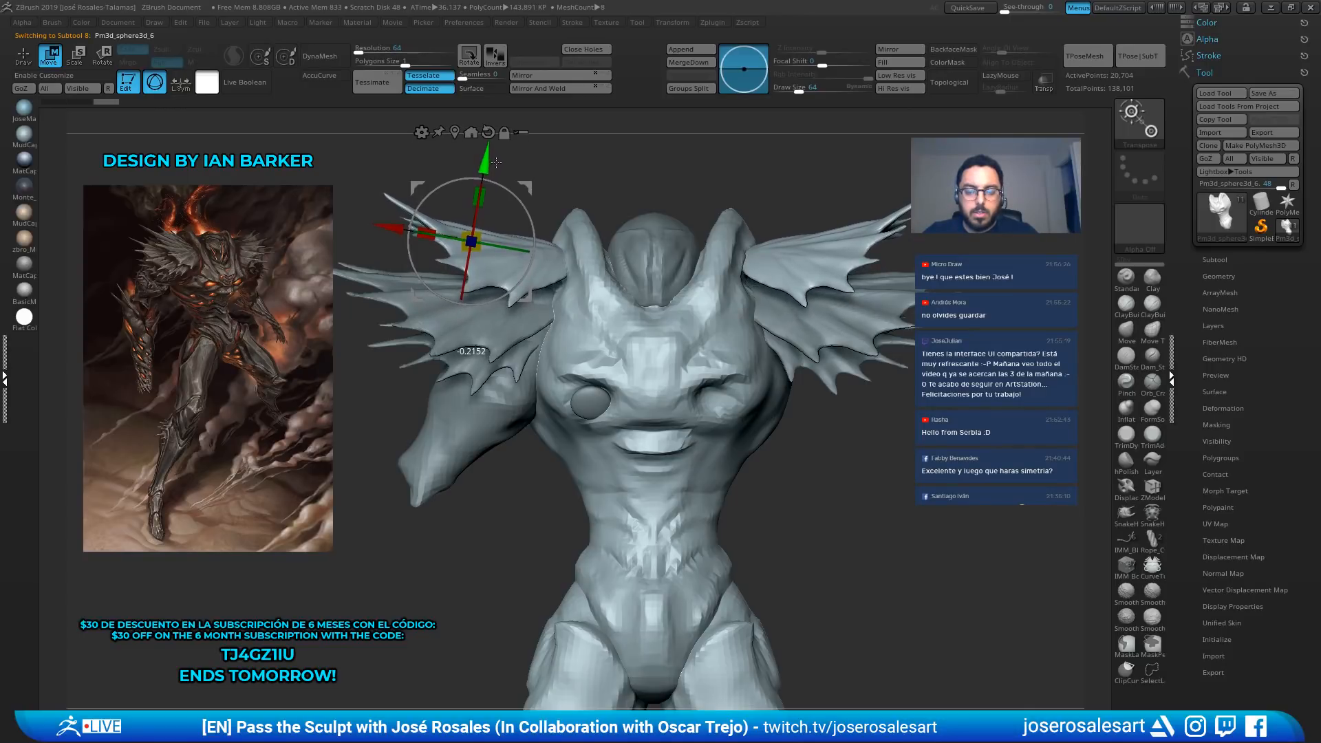
Select the middle shoulder plate, reset its gizmo orientation and move the plate slightly upward
{"action": "left_click", "coordinate": [468, 210], "text": "alt"}
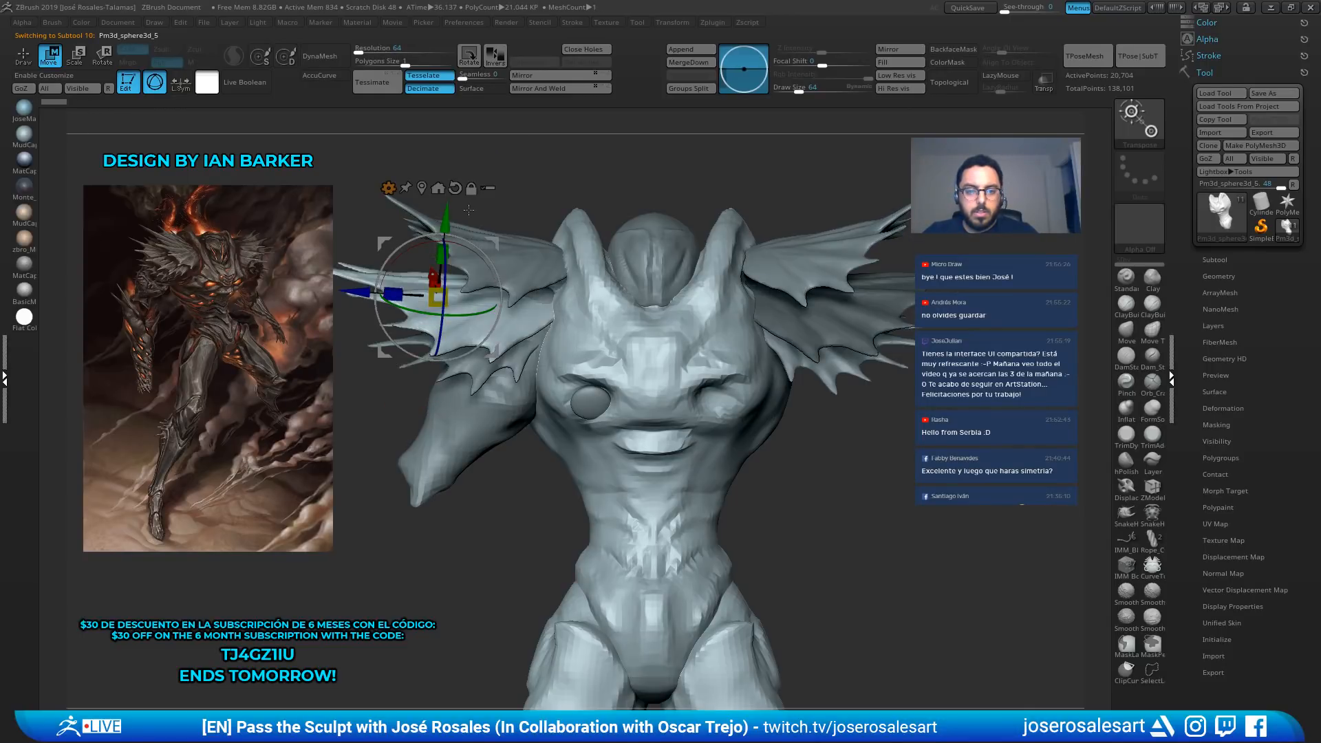
{"action": "left_click_drag", "start_coordinate": [496, 243], "coordinate": [496, 229]}
{"action": "key", "text": "ctrl+z"}
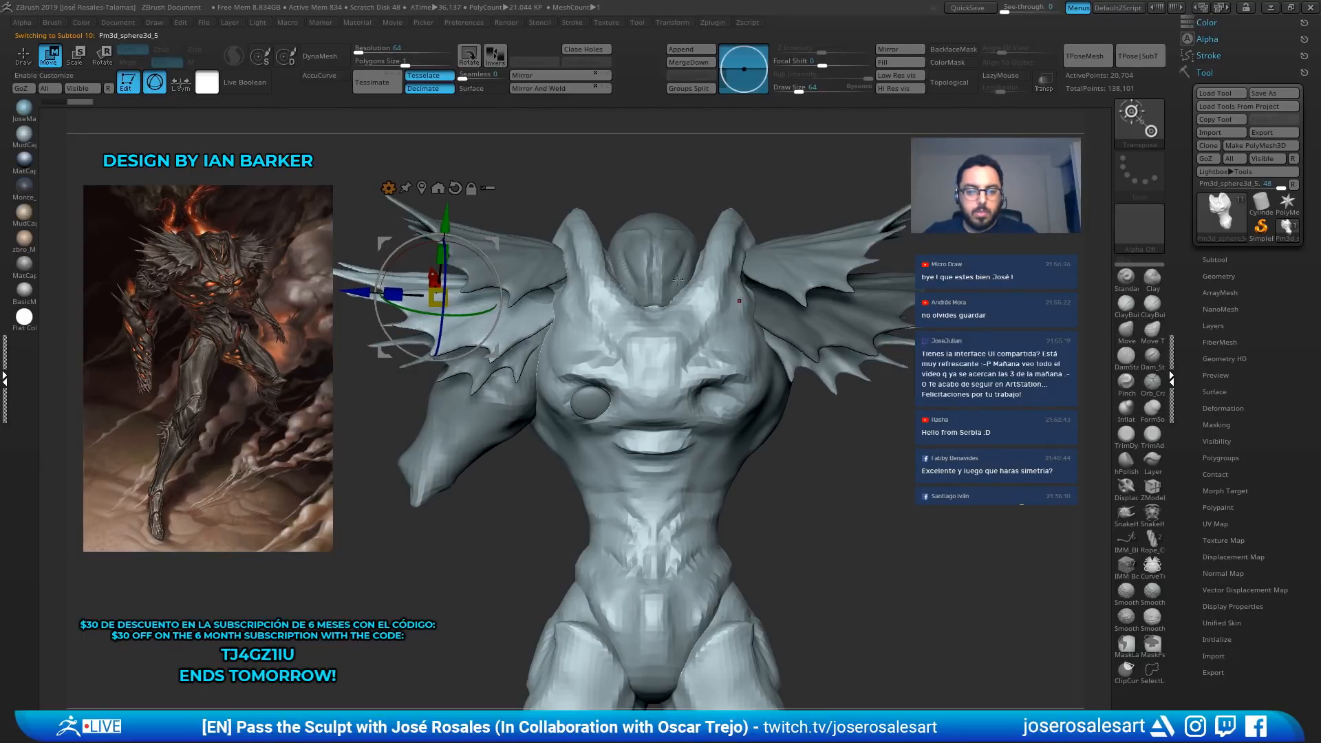
{"action": "left_click", "coordinate": [840, 326]}
{"action": "key", "text": "q"}
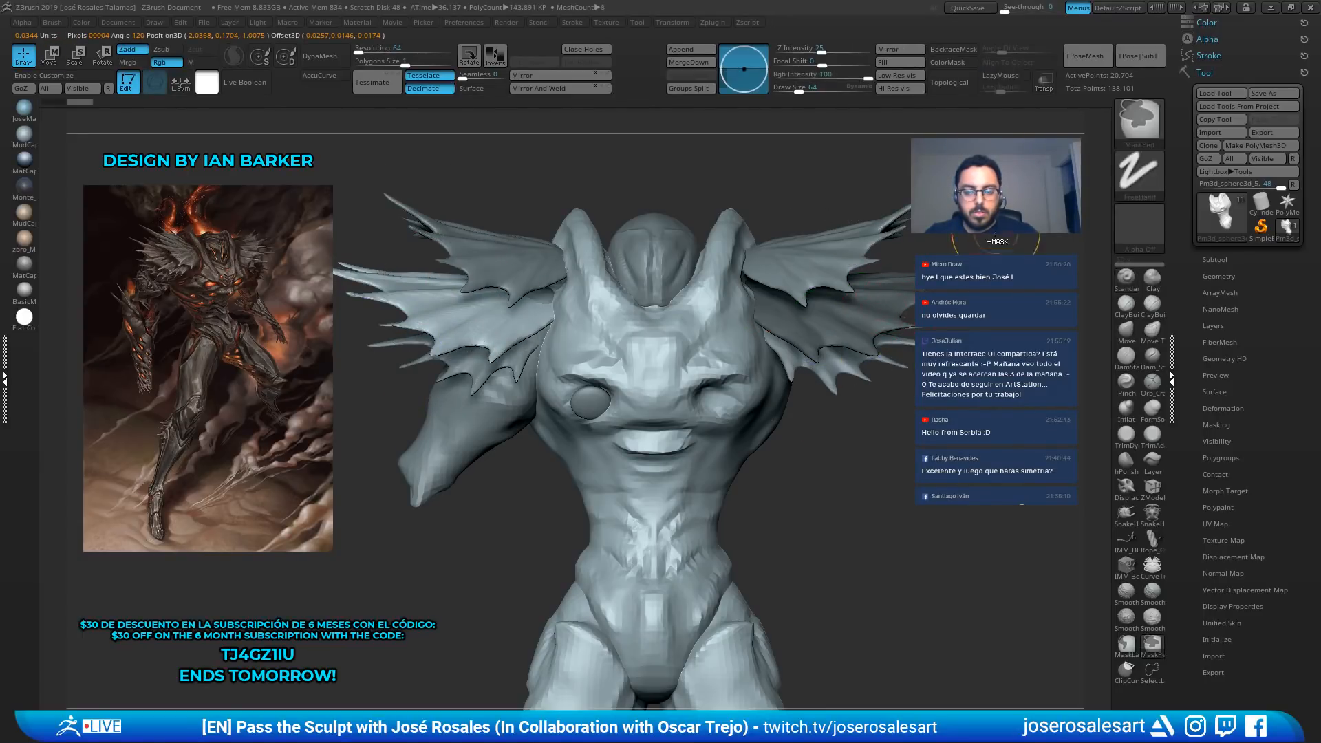
{"action": "key", "text": "w"}
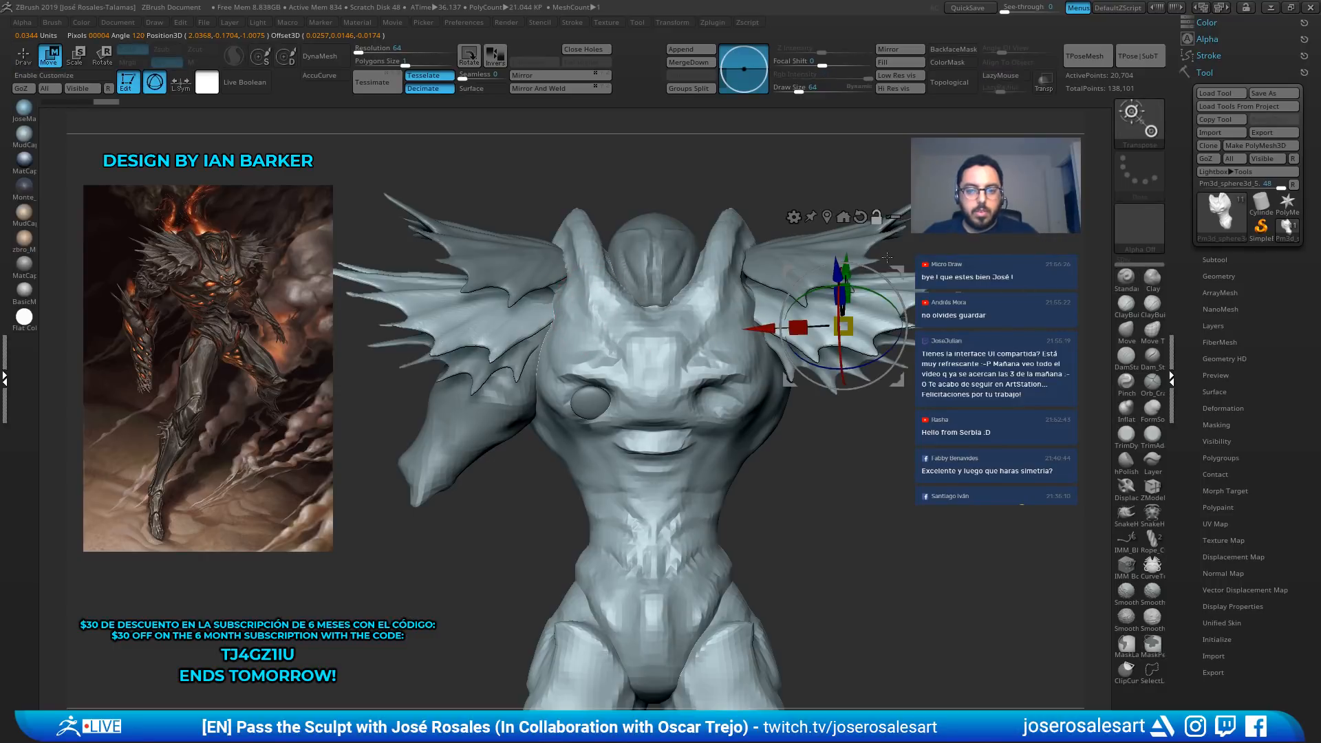
{"action": "left_click", "coordinate": [863, 216]}
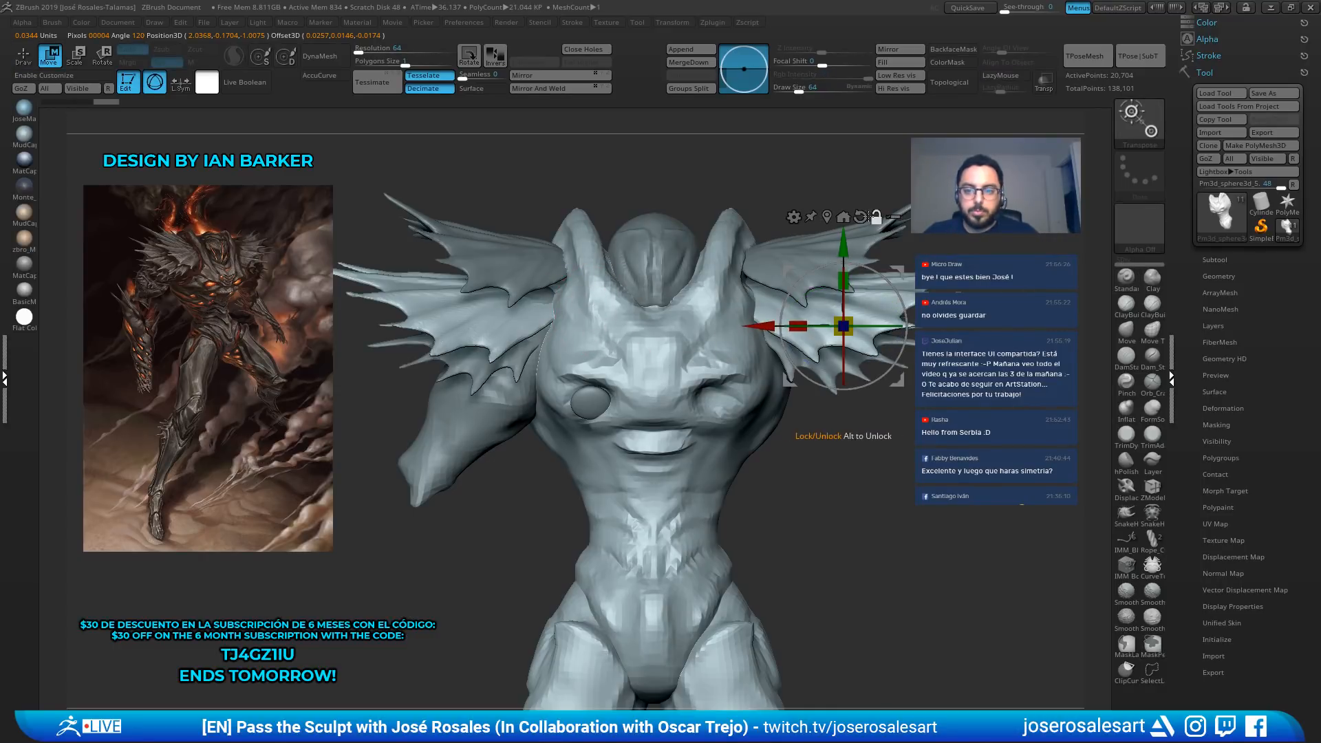
{"action": "left_click_drag", "start_coordinate": [790, 267], "coordinate": [792, 251]}
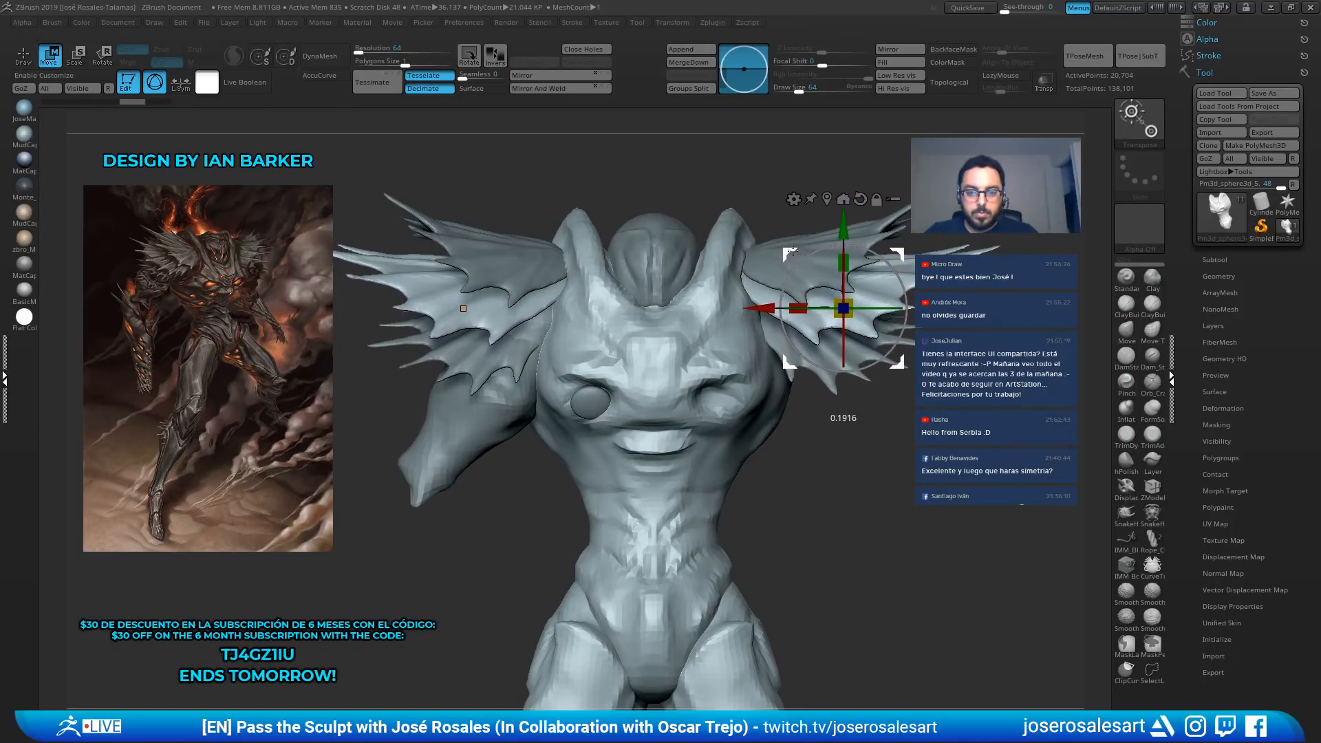
{"action": "key", "text": "q"}
Select the lowest shoulder plate and move it slightly upward, closer to the plate above
{"action": "left_click", "coordinate": [506, 356], "text": "alt"}
{"action": "left_click_drag", "start_coordinate": [897, 448], "coordinate": [915, 477], "text": "ctrl"}
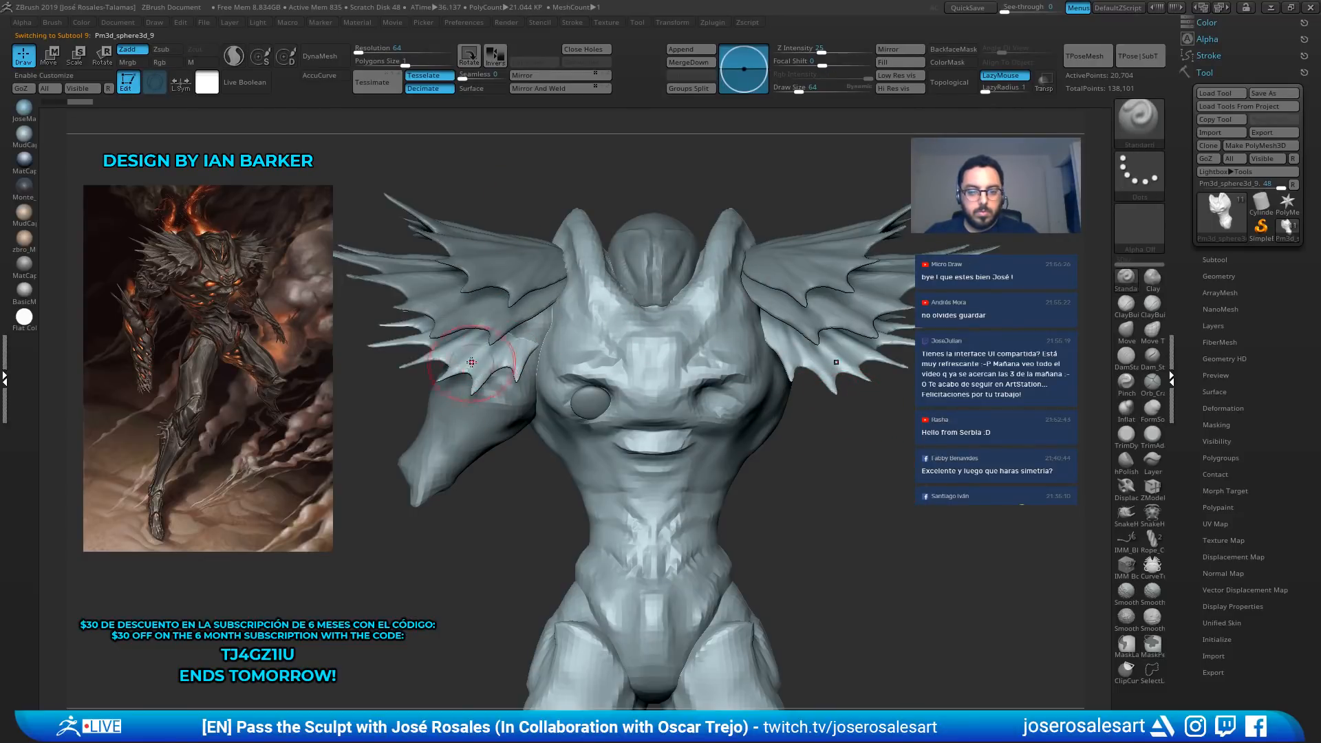
{"action": "key", "text": "w"}
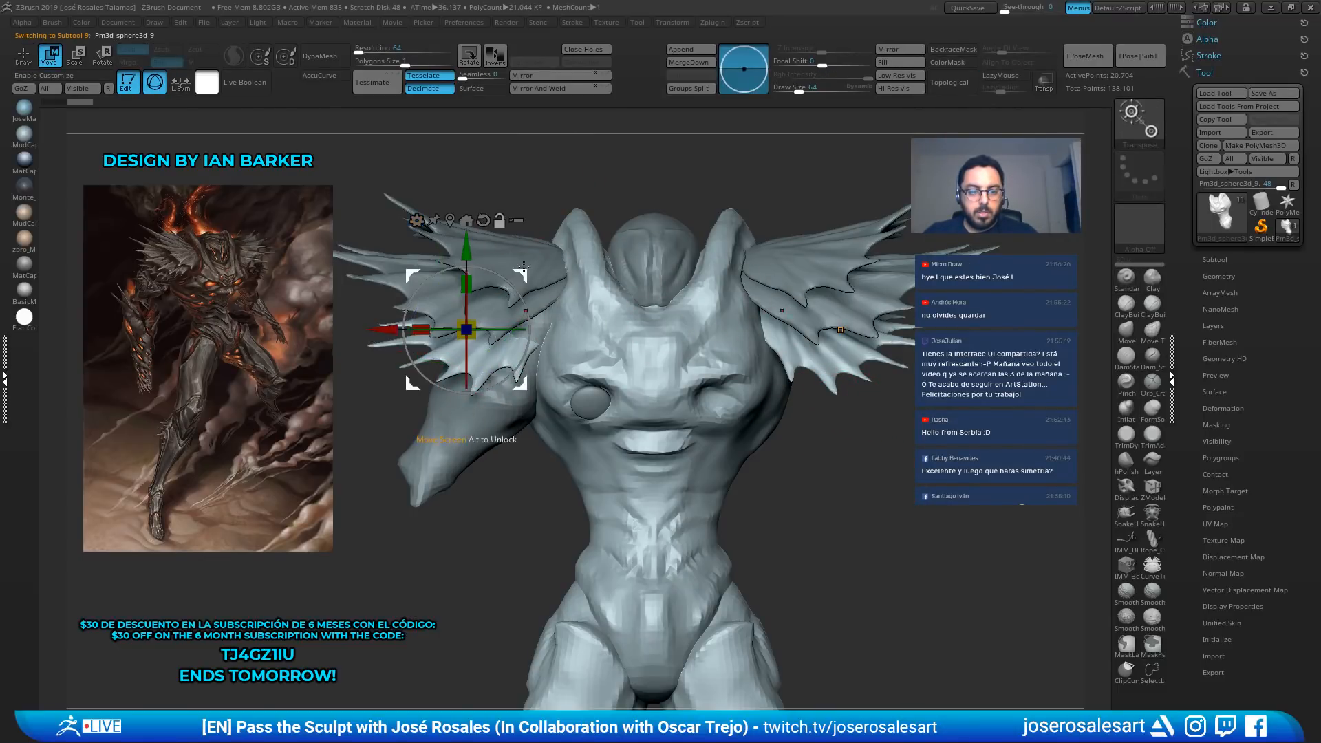
{"action": "left_click_drag", "start_coordinate": [524, 266], "coordinate": [528, 254]}
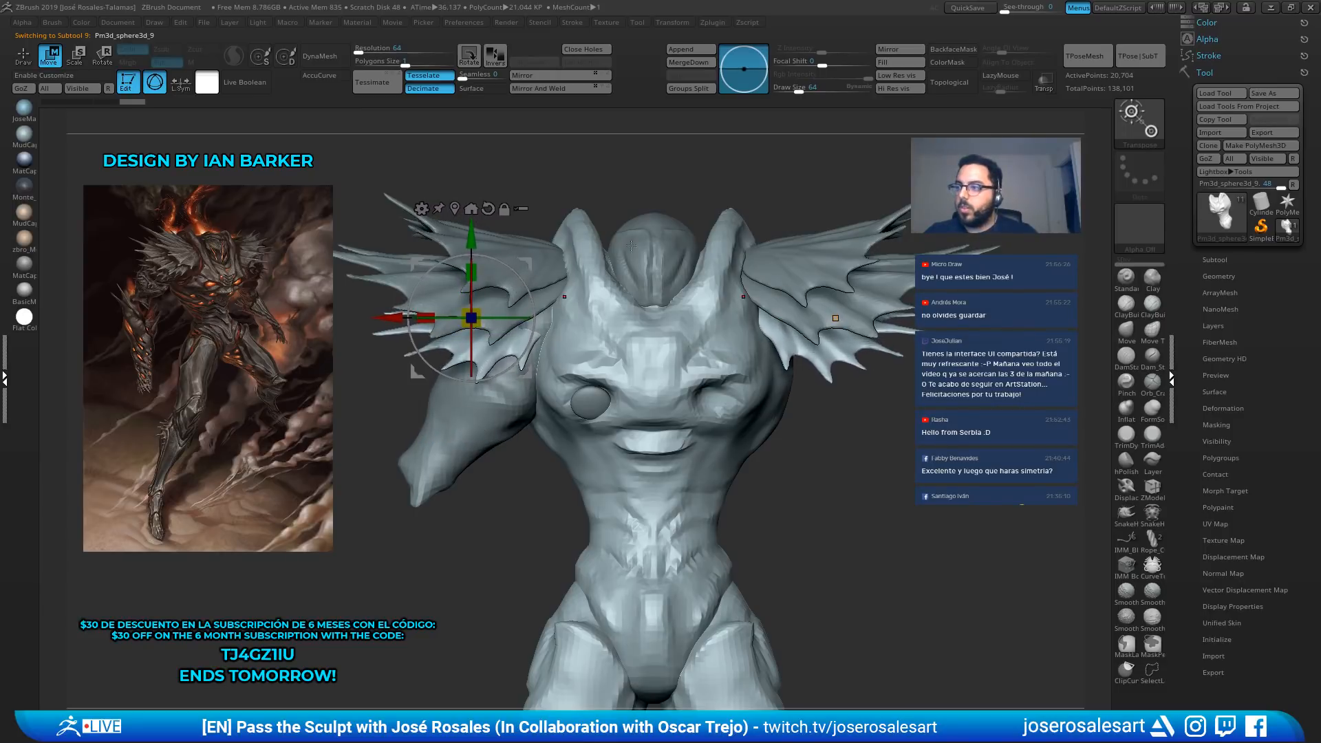
{"action": "key", "text": "q"}
Select the uppermost shoulder plate again and enlarge the brush to draw size 99
{"action": "mouse_move", "coordinate": [631, 246]}
{"action": "right_mouse_down"}
{"action": "mouse_move", "coordinate": [773, 256]}
{"action": "mouse_move", "coordinate": [829, 241]}
{"action": "mouse_move", "coordinate": [801, 205]}
{"action": "right_mouse_up"}
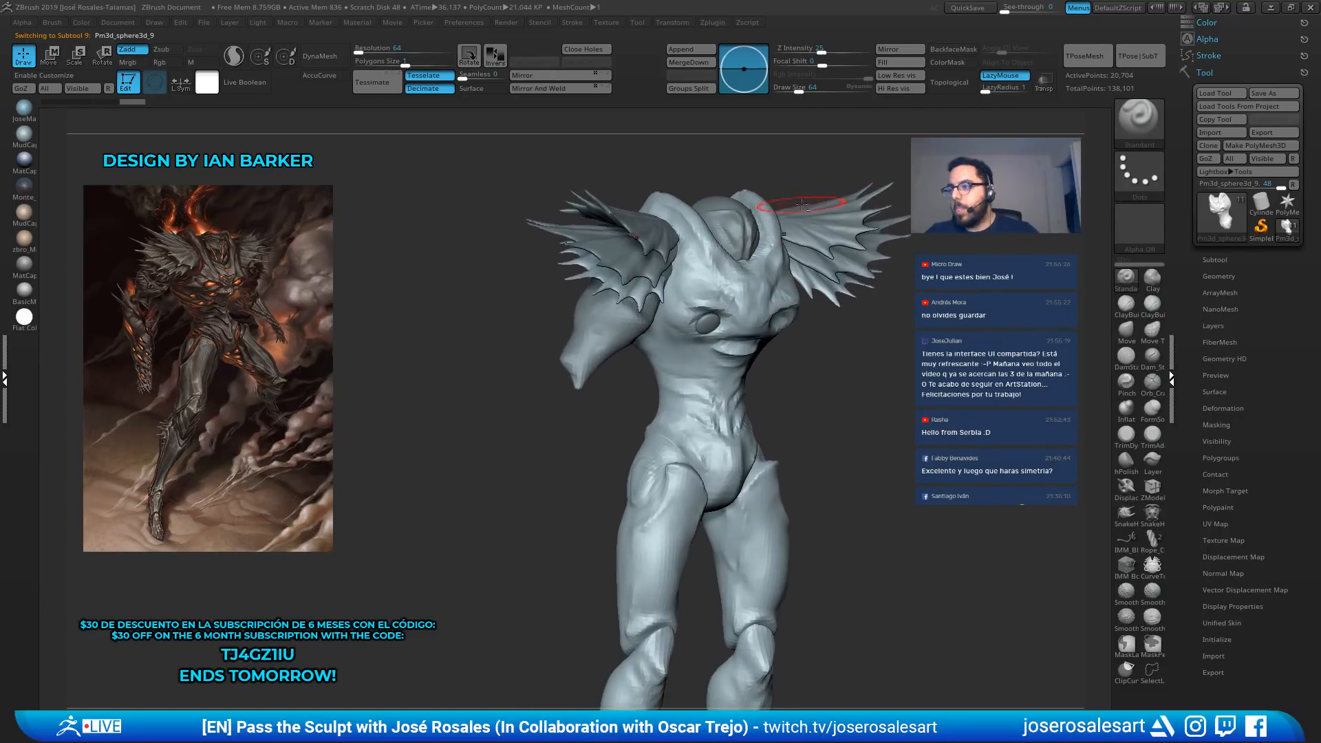
{"action": "mouse_move", "coordinate": [757, 311]}
{"action": "right_mouse_down"}
{"action": "mouse_move", "coordinate": [907, 255]}
{"action": "mouse_move", "coordinate": [895, 313]}
{"action": "mouse_move", "coordinate": [840, 287]}
{"action": "mouse_move", "coordinate": [835, 262]}
{"action": "mouse_move", "coordinate": [888, 259]}
{"action": "mouse_move", "coordinate": [882, 406]}
{"action": "right_mouse_up"}
{"action": "mouse_move", "coordinate": [849, 157]}
{"action": "right_mouse_down", "text": "ctrl"}
{"action": "mouse_move", "coordinate": [851, 199]}
{"action": "mouse_move", "coordinate": [849, 141]}
{"action": "right_mouse_up", "text": "ctrl"}
{"action": "left_click", "coordinate": [525, 299], "text": "alt"}
{"action": "mouse_move", "coordinate": [525, 300]}
{"action": "right_mouse_down"}
{"action": "mouse_move", "coordinate": [567, 272]}
{"action": "mouse_move", "coordinate": [737, 347]}
{"action": "mouse_move", "coordinate": [741, 334]}
{"action": "mouse_move", "coordinate": [718, 352]}
{"action": "right_mouse_up"}
{"action": "key", "text": "bracketright"}
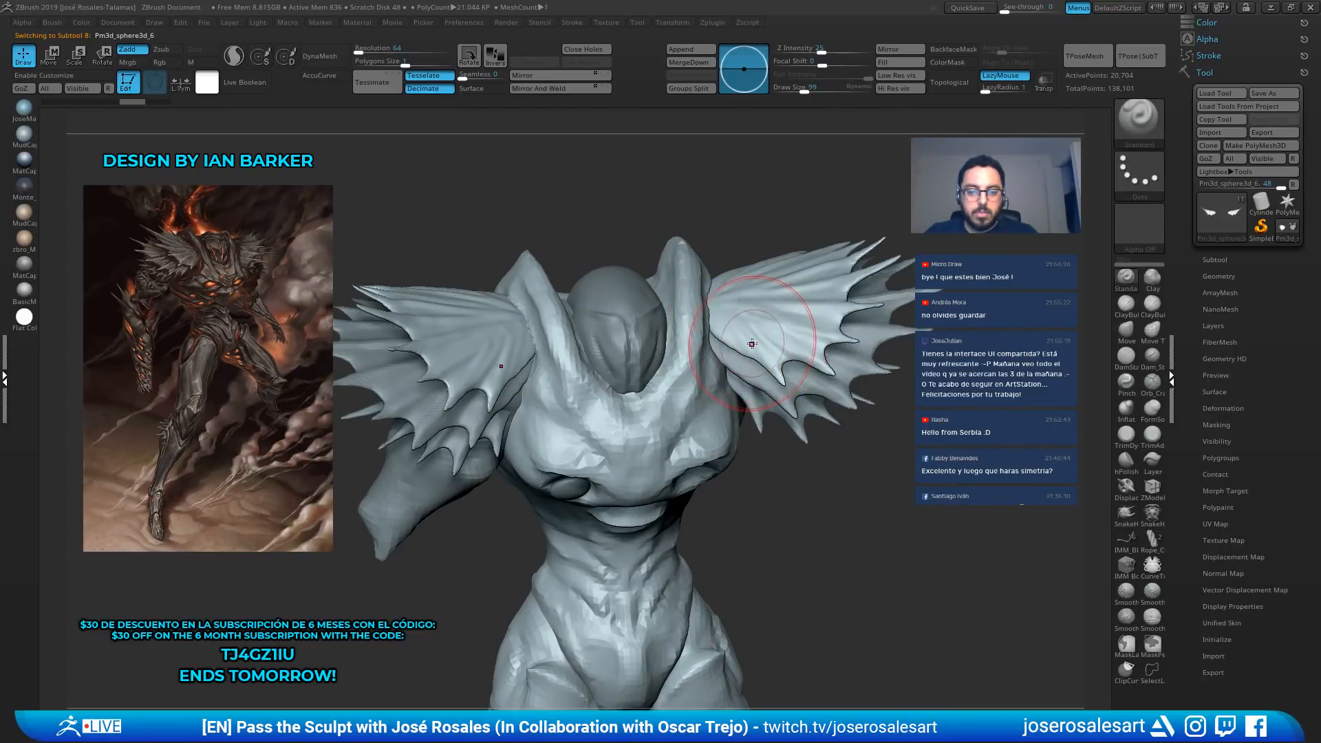
{"action": "right_click_drag", "start_coordinate": [769, 331], "coordinate": [758, 283]}
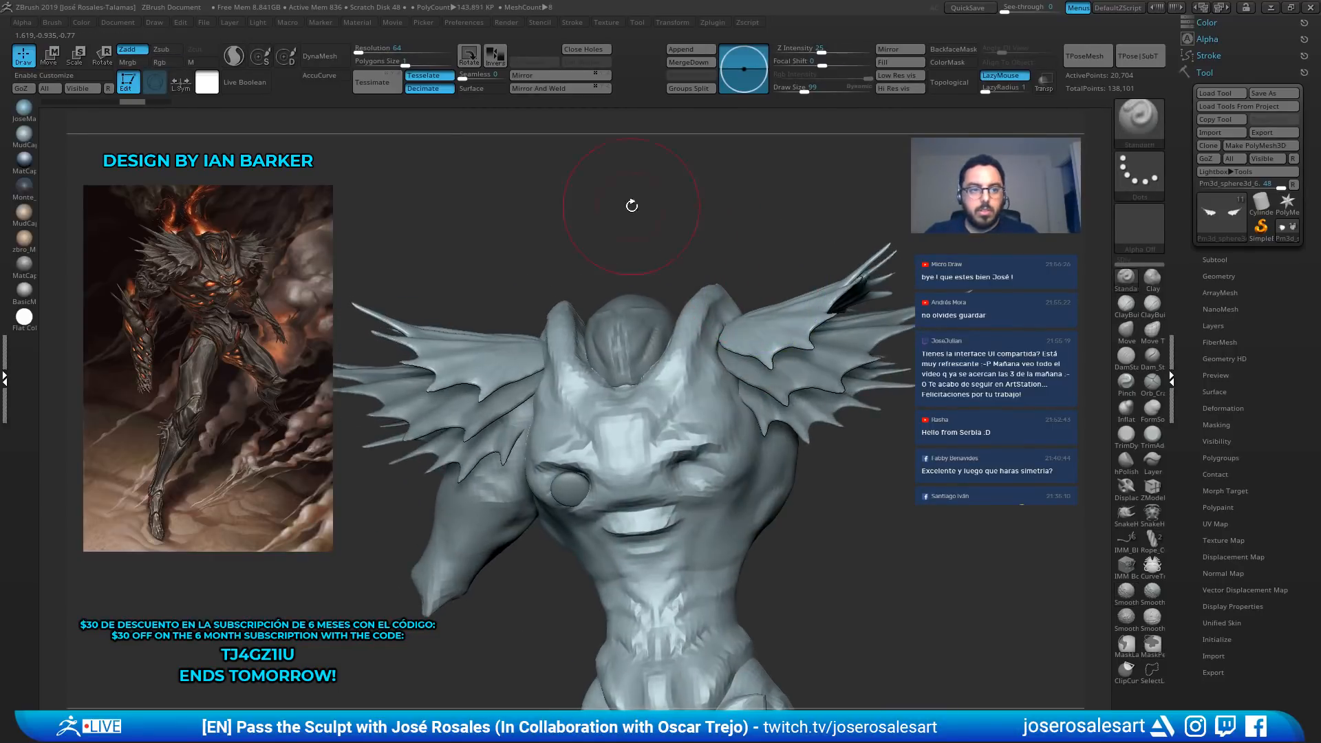
Open the hotkey preferences, and switch to the SnakeHook brush for the uppermost shoulder plate
{"action": "left_click", "coordinate": [460, 23]}
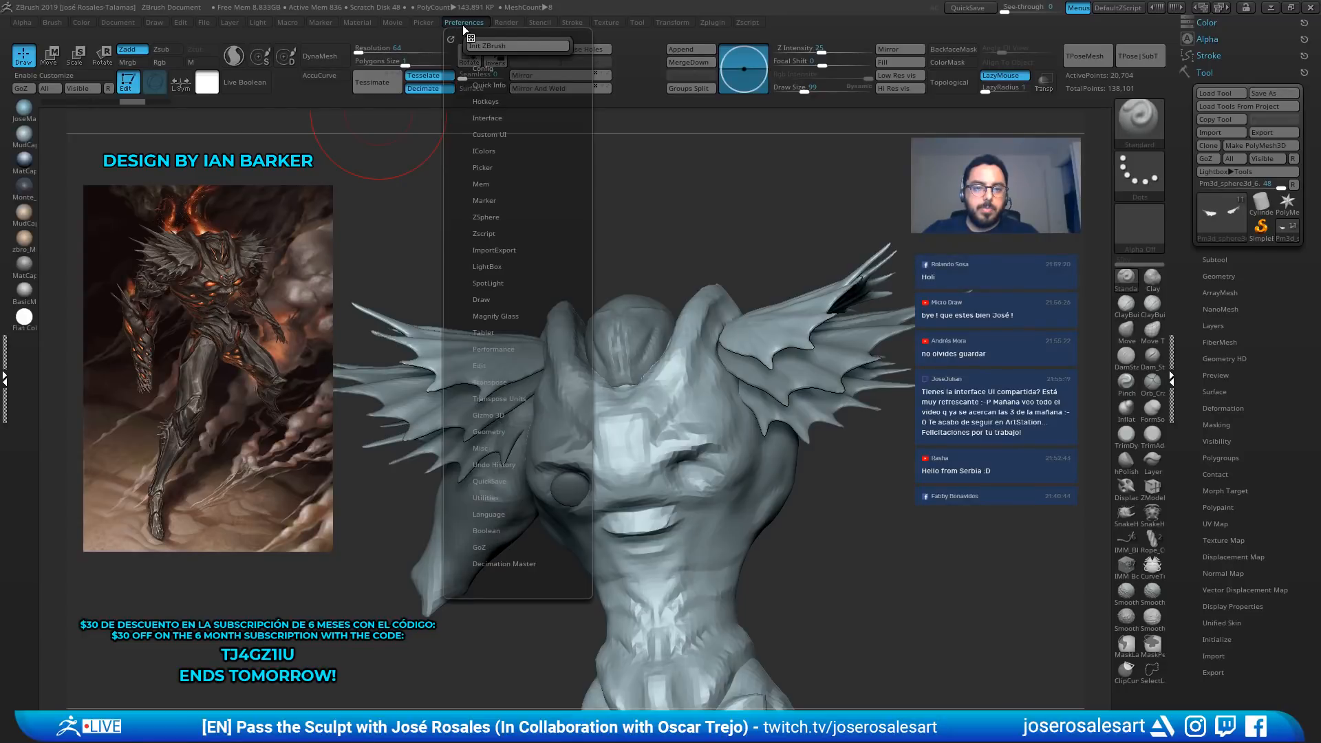
{"action": "left_click", "coordinate": [488, 102]}
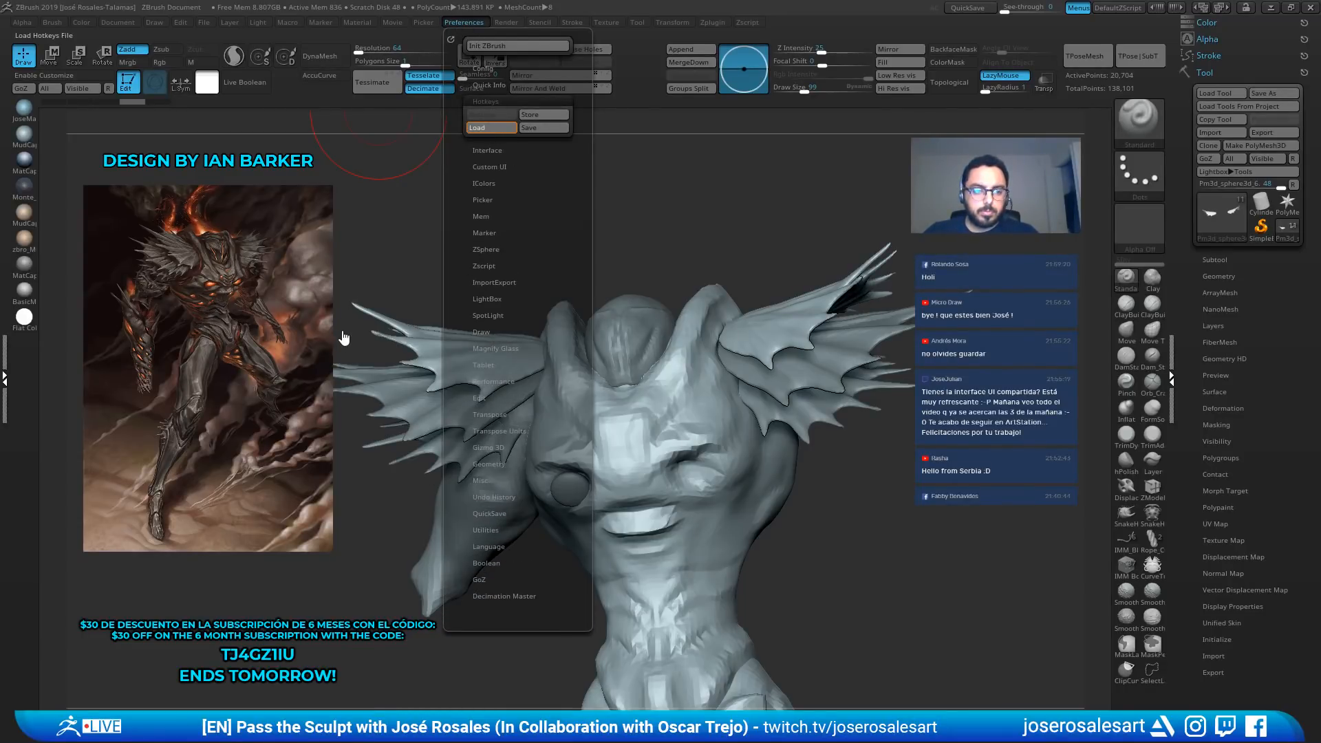
{"action": "left_click_drag", "start_coordinate": [811, 260], "coordinate": [728, 353]}
{"action": "key", "text": "b"}
{"action": "key", "text": "s"}
{"action": "key", "text": "h"}
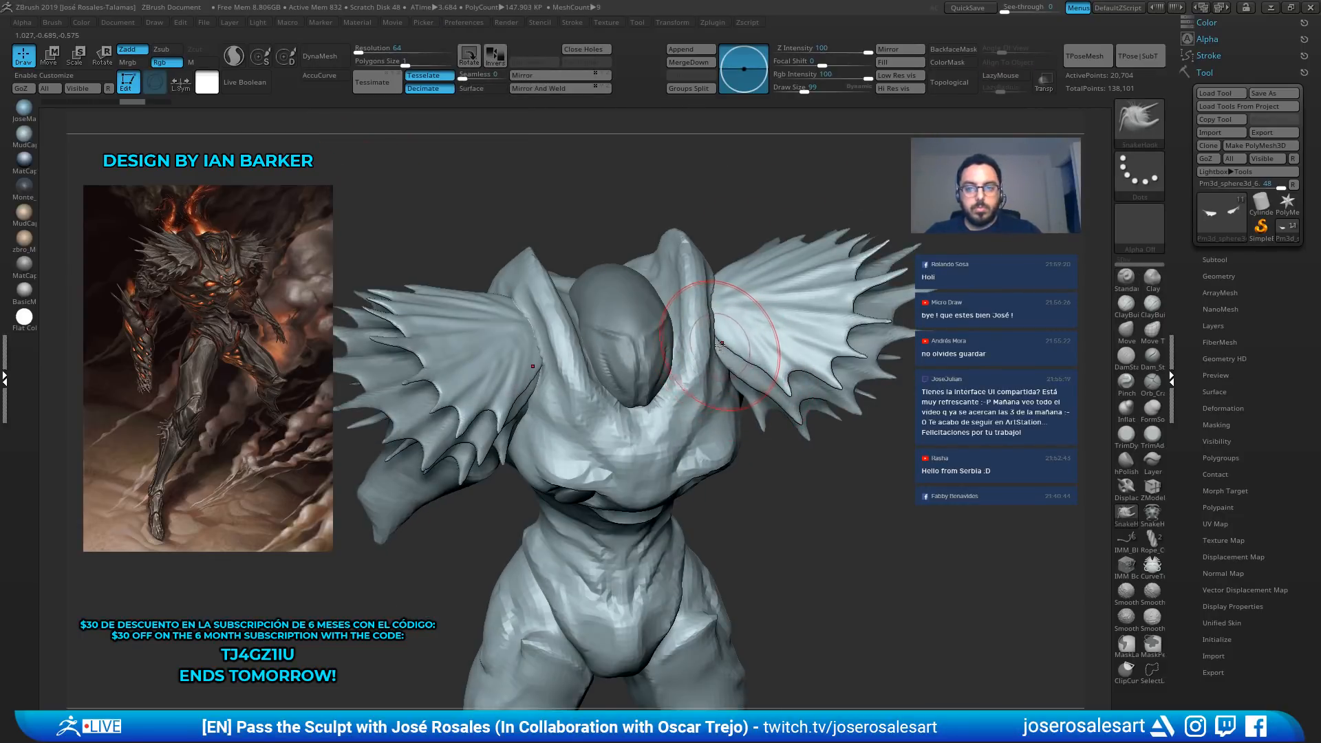
Pull the uppermost shoulder plate's inner edge and outer spikes into shape with the SnakeHook brush at draw size 99
{"action": "right_click_drag", "start_coordinate": [726, 336], "coordinate": [722, 352]}
{"action": "mouse_move", "coordinate": [724, 353]}
{"action": "left_mouse_down"}
{"action": "mouse_move", "coordinate": [718, 369]}
{"action": "mouse_move", "coordinate": [730, 352]}
{"action": "left_mouse_up"}
{"action": "mouse_move", "coordinate": [747, 337]}
{"action": "right_mouse_down"}
{"action": "mouse_move", "coordinate": [724, 260]}
{"action": "mouse_move", "coordinate": [819, 237]}
{"action": "mouse_move", "coordinate": [757, 275]}
{"action": "right_mouse_up"}
{"action": "right_click_drag", "start_coordinate": [756, 275], "coordinate": [655, 168], "text": "ctrl"}
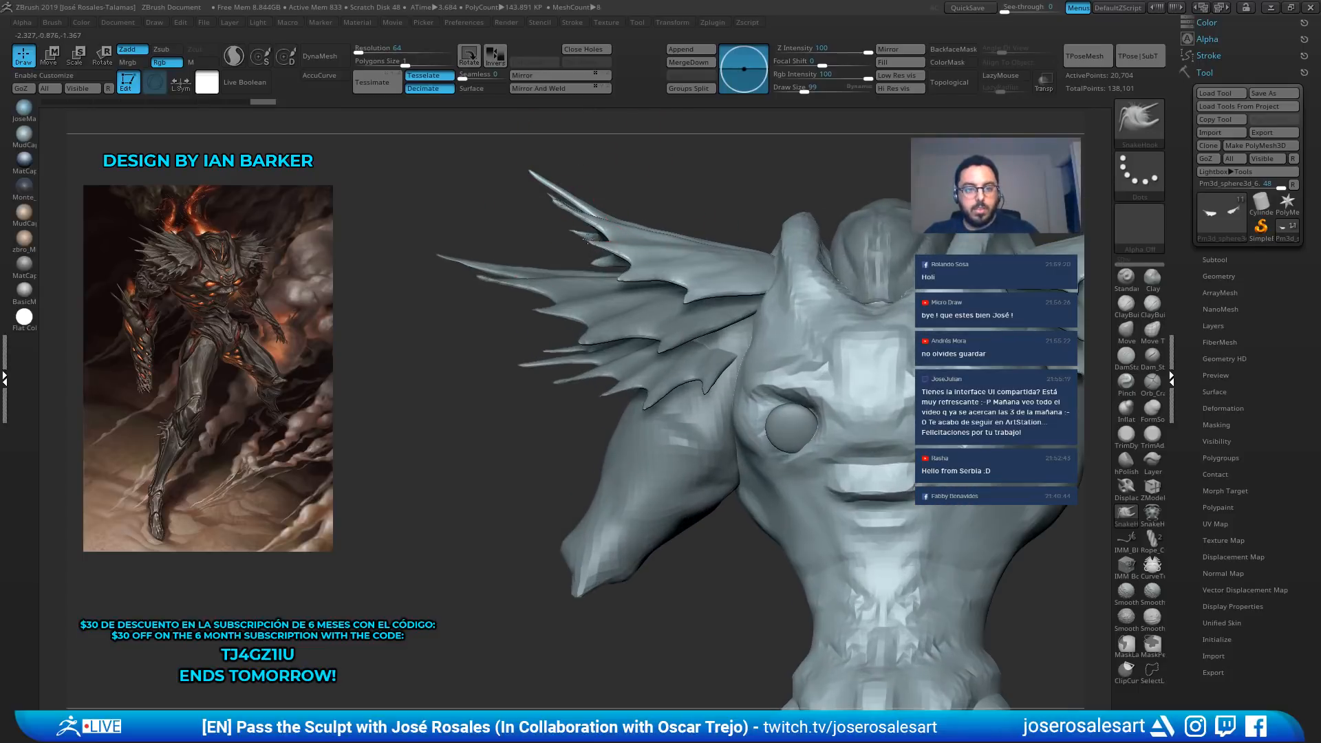
{"action": "right_click_drag", "start_coordinate": [588, 239], "coordinate": [582, 222]}
{"action": "left_click_drag", "start_coordinate": [585, 205], "coordinate": [598, 214]}
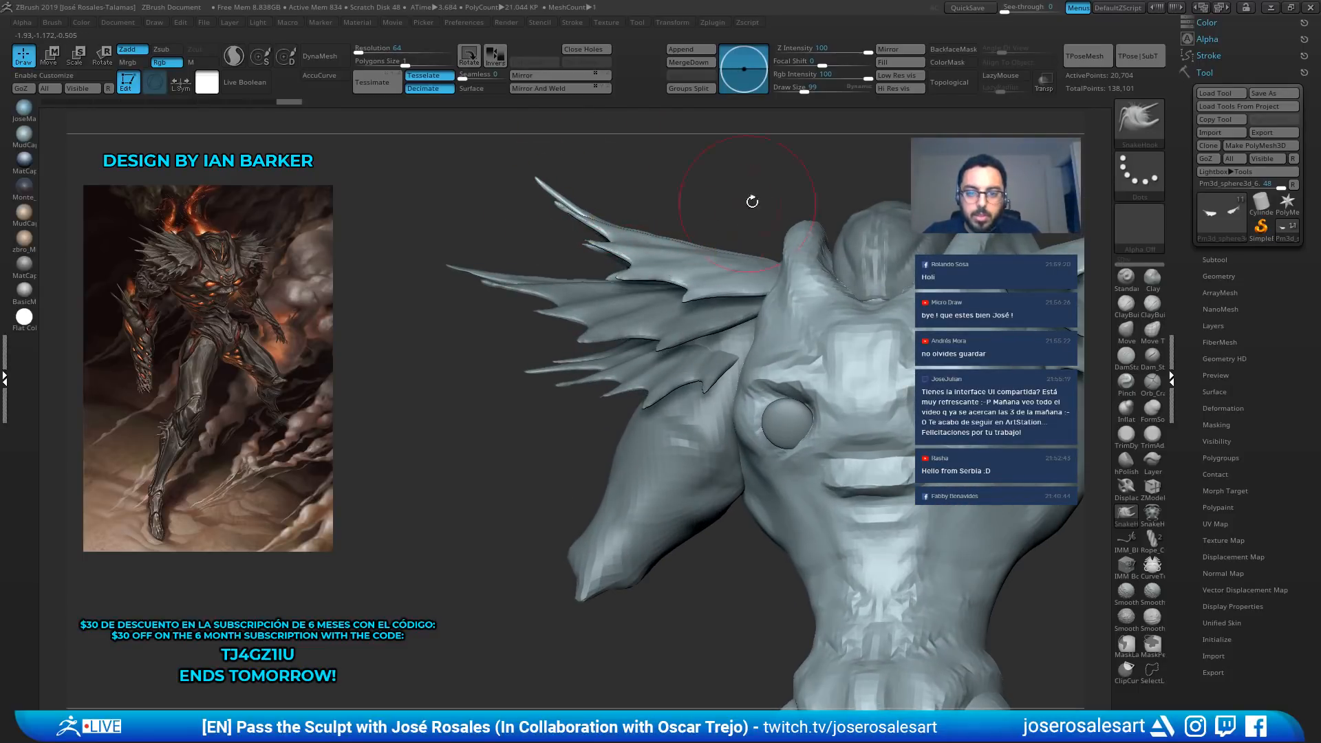
Examine the layered shoulder plates up close and the whole figure's silhouette from the side and front
{"action": "right_click_drag", "start_coordinate": [752, 201], "coordinate": [812, 238], "text": "ctrl"}
{"action": "right_click_drag", "start_coordinate": [894, 262], "coordinate": [771, 275], "text": "alt"}
{"action": "right_click_drag", "start_coordinate": [770, 276], "coordinate": [730, 255], "text": "ctrl"}
{"action": "right_click_drag", "start_coordinate": [460, 192], "coordinate": [420, 230]}
{"action": "mouse_move", "coordinate": [475, 227]}
{"action": "left_mouse_down", "text": "shift"}
{"action": "mouse_move", "coordinate": [439, 220]}
{"action": "mouse_move", "coordinate": [422, 257]}
{"action": "mouse_move", "coordinate": [420, 203]}
{"action": "left_mouse_up", "text": "shift"}
{"action": "mouse_move", "coordinate": [475, 189]}
{"action": "right_mouse_down", "text": "ctrl"}
{"action": "mouse_move", "coordinate": [592, 220]}
{"action": "mouse_move", "coordinate": [791, 231]}
{"action": "mouse_move", "coordinate": [858, 254]}
{"action": "mouse_move", "coordinate": [840, 316]}
{"action": "mouse_move", "coordinate": [815, 201]}
{"action": "right_mouse_up", "text": "ctrl"}
{"action": "key", "text": "s"}
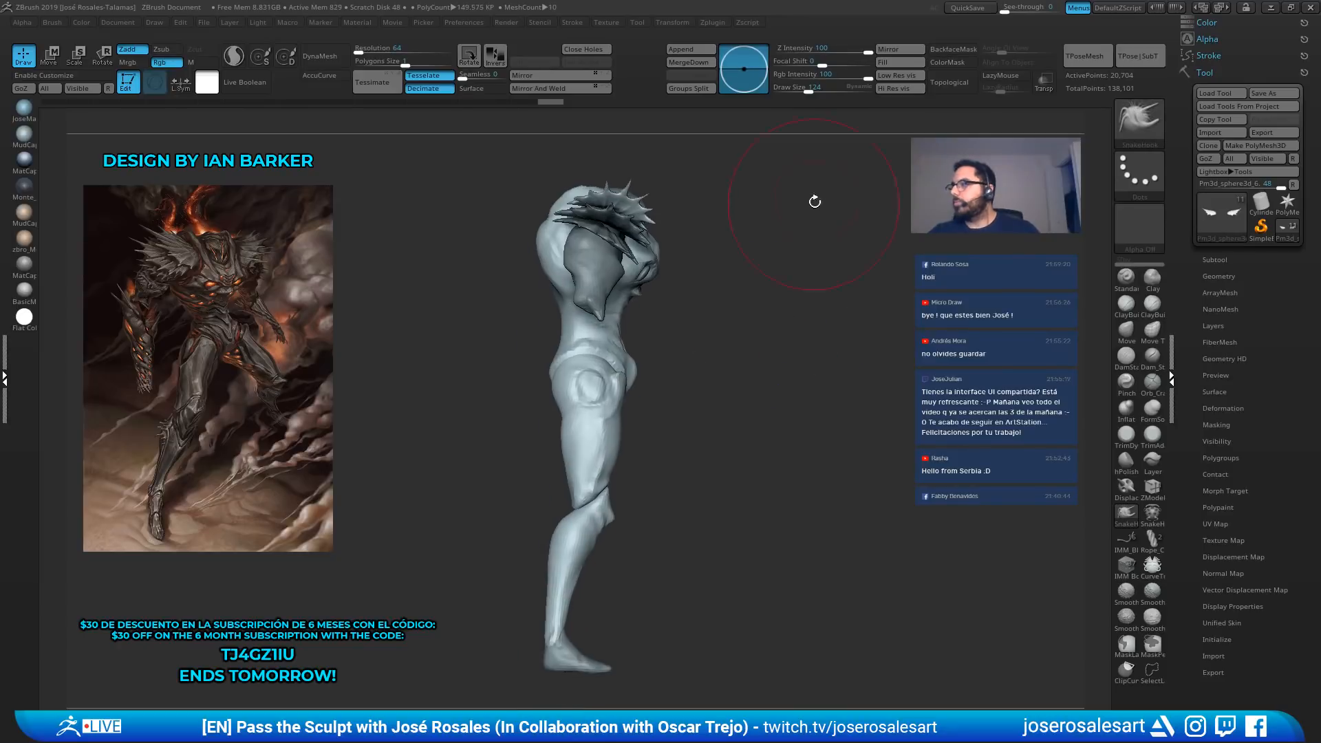
{"action": "right_click_drag", "start_coordinate": [758, 254], "coordinate": [678, 272]}
{"action": "right_click_drag", "start_coordinate": [678, 271], "coordinate": [657, 303], "text": "ctrl"}
Select the arm, reduce the brush to draw size 54 and sculpt the first forms near the shoulder
{"action": "left_click", "coordinate": [443, 361], "text": "alt"}
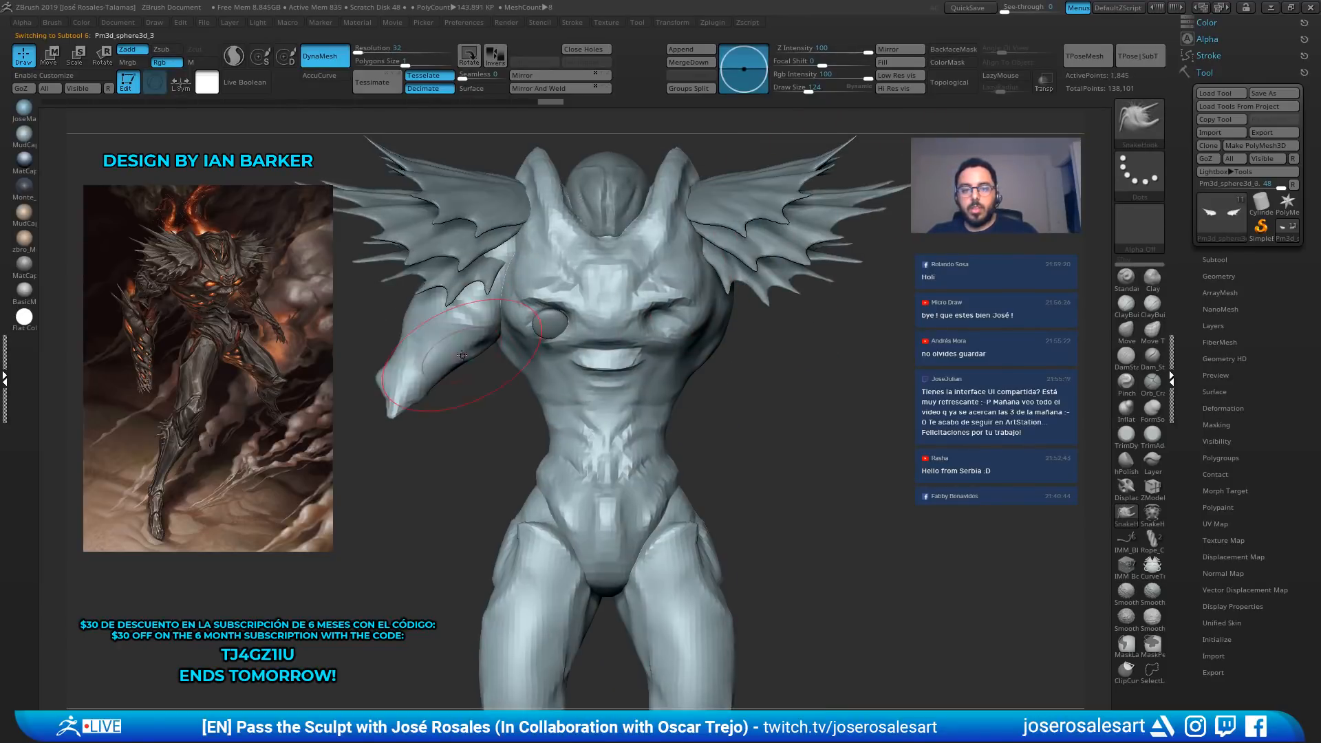
{"action": "mouse_move", "coordinate": [439, 373]}
{"action": "right_mouse_down", "text": "alt"}
{"action": "mouse_move", "coordinate": [531, 364]}
{"action": "mouse_move", "coordinate": [466, 287]}
{"action": "mouse_move", "coordinate": [507, 322]}
{"action": "right_mouse_up", "text": "alt"}
{"action": "key", "text": "1"}
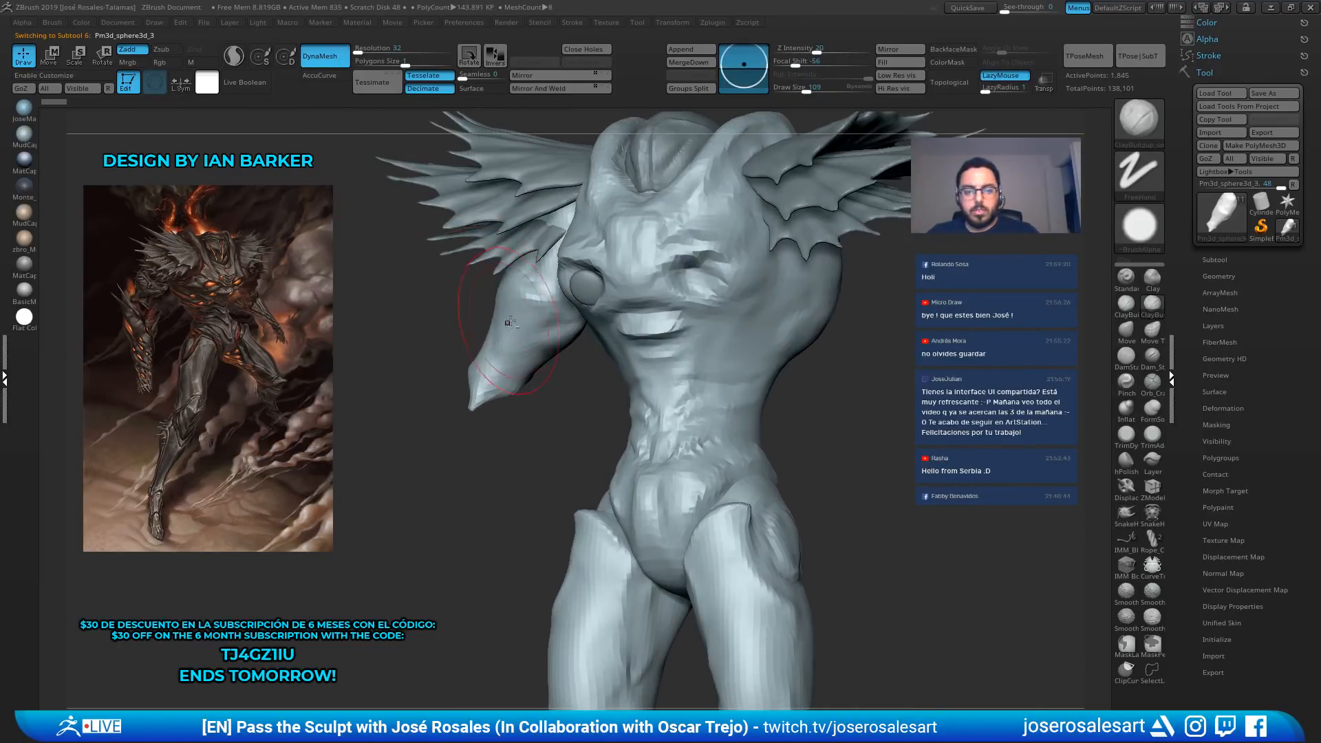
{"action": "key", "text": "2"}
{"action": "key", "text": "s"}
{"action": "left_click_drag", "start_coordinate": [555, 309], "coordinate": [544, 309]}
{"action": "mouse_move", "coordinate": [537, 265]}
{"action": "right_mouse_down", "text": "ctrl"}
{"action": "mouse_move", "coordinate": [526, 295]}
{"action": "mouse_move", "coordinate": [555, 261]}
{"action": "right_mouse_up", "text": "ctrl"}
{"action": "right_click_drag", "start_coordinate": [555, 262], "coordinate": [646, 292]}
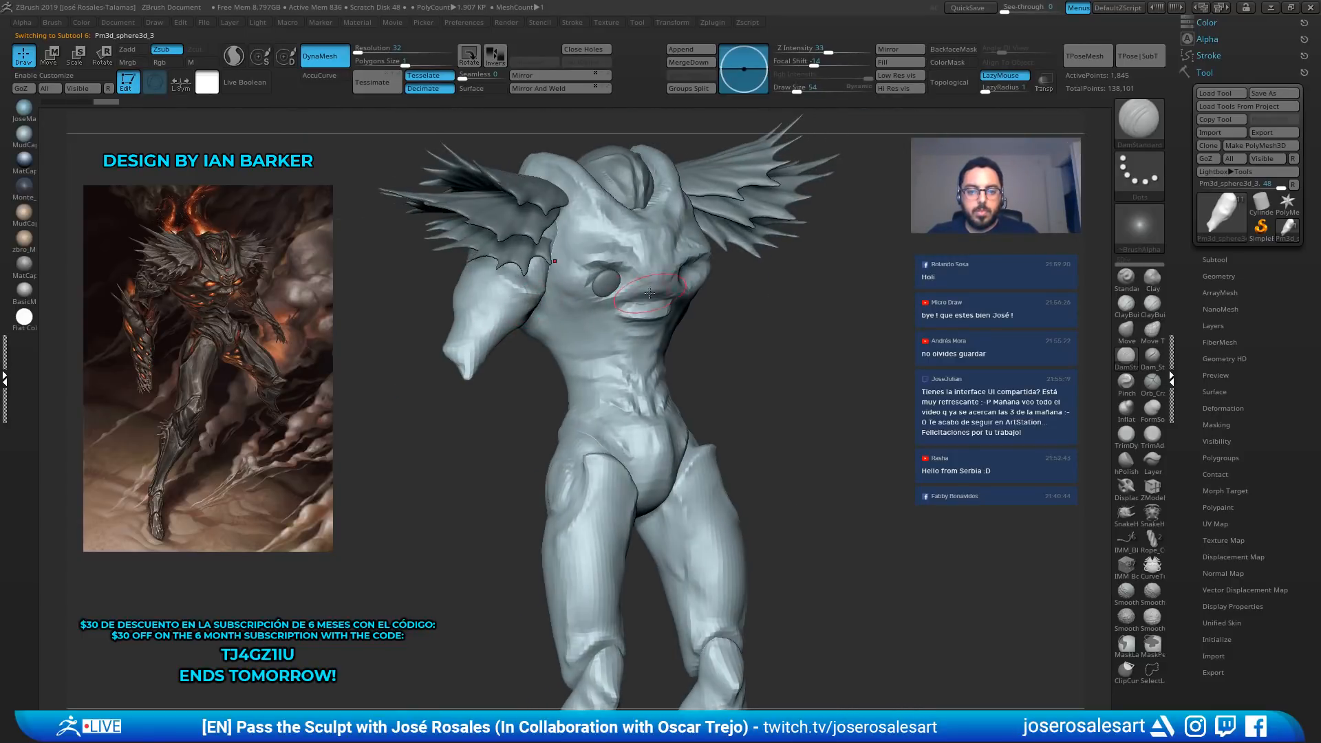
Build up muscle forms along the upper arm with clay brush strokes at draw size 54
{"action": "mouse_move", "coordinate": [459, 300]}
{"action": "right_mouse_down"}
{"action": "mouse_move", "coordinate": [569, 310]}
{"action": "mouse_move", "coordinate": [501, 327]}
{"action": "mouse_move", "coordinate": [490, 315]}
{"action": "mouse_move", "coordinate": [585, 351]}
{"action": "mouse_move", "coordinate": [520, 355]}
{"action": "right_mouse_up"}
{"action": "key", "text": "1"}
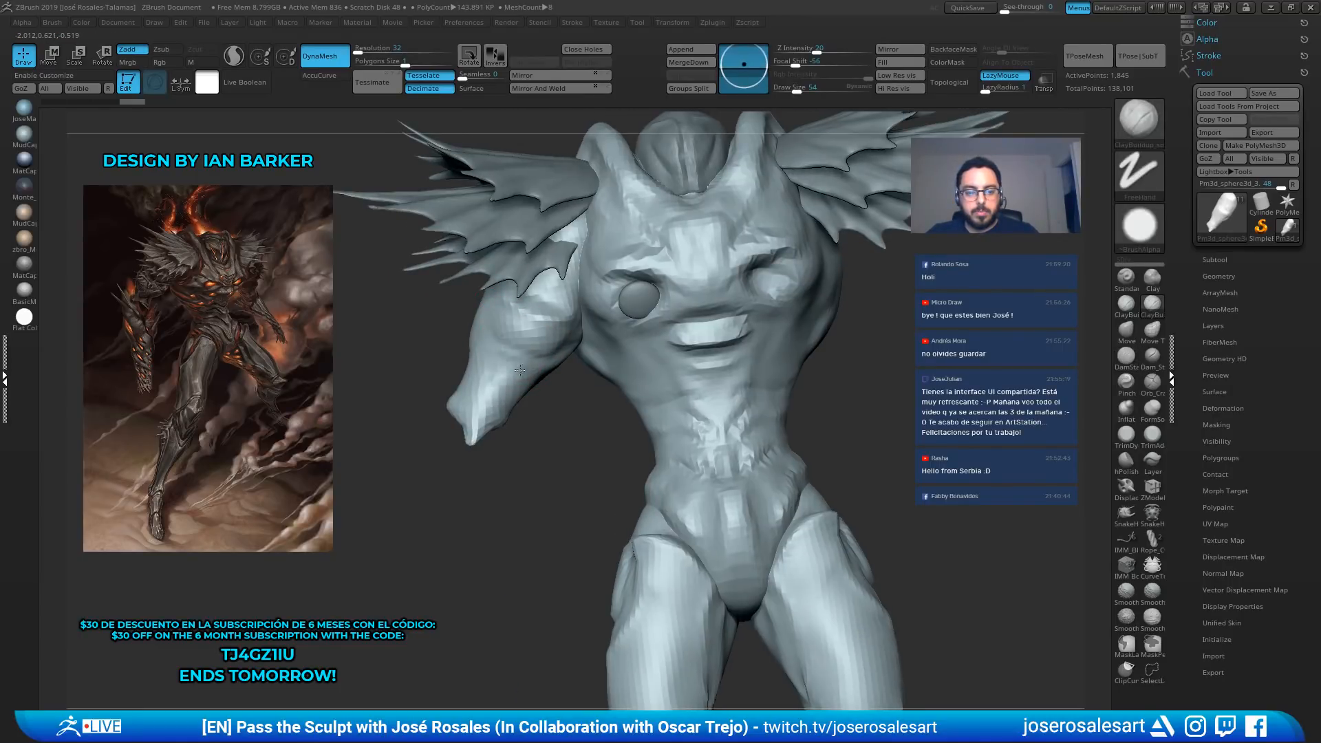
{"action": "left_click_drag", "start_coordinate": [520, 370], "coordinate": [513, 391]}
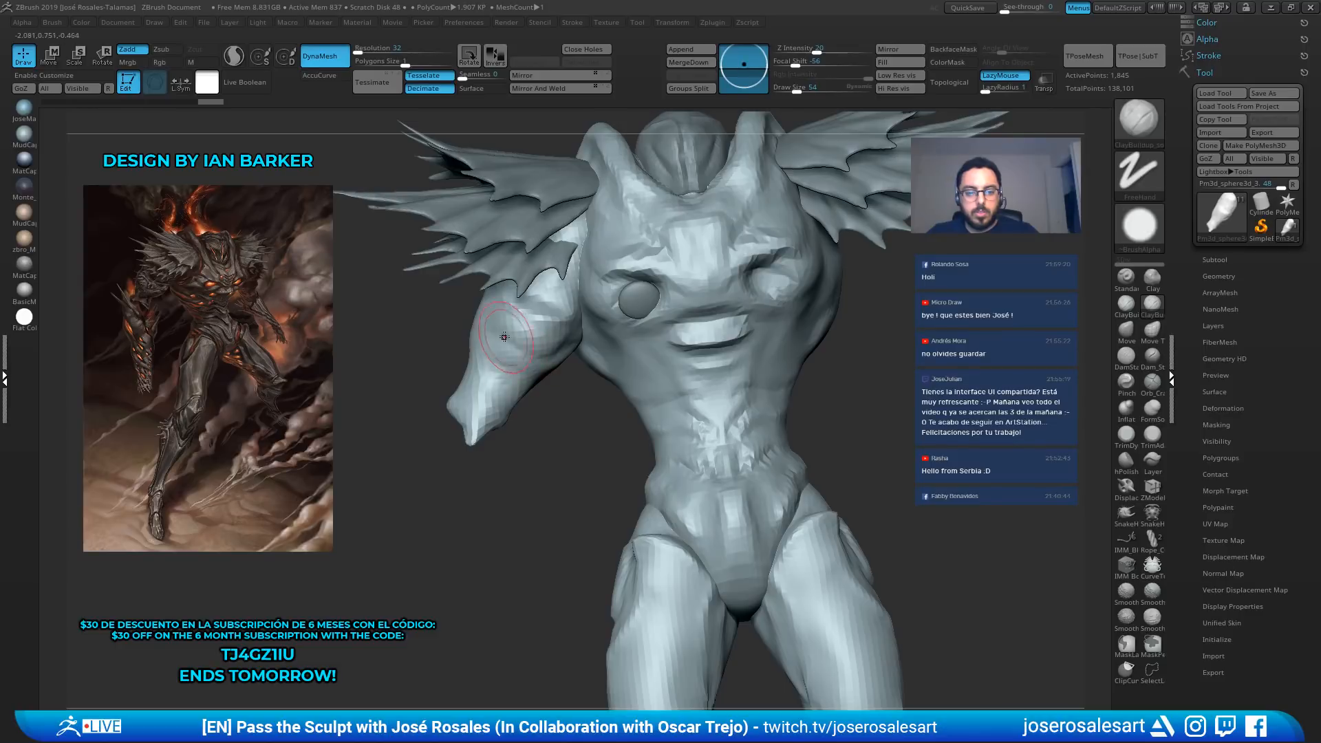
{"action": "right_click_drag", "start_coordinate": [513, 343], "coordinate": [535, 359]}
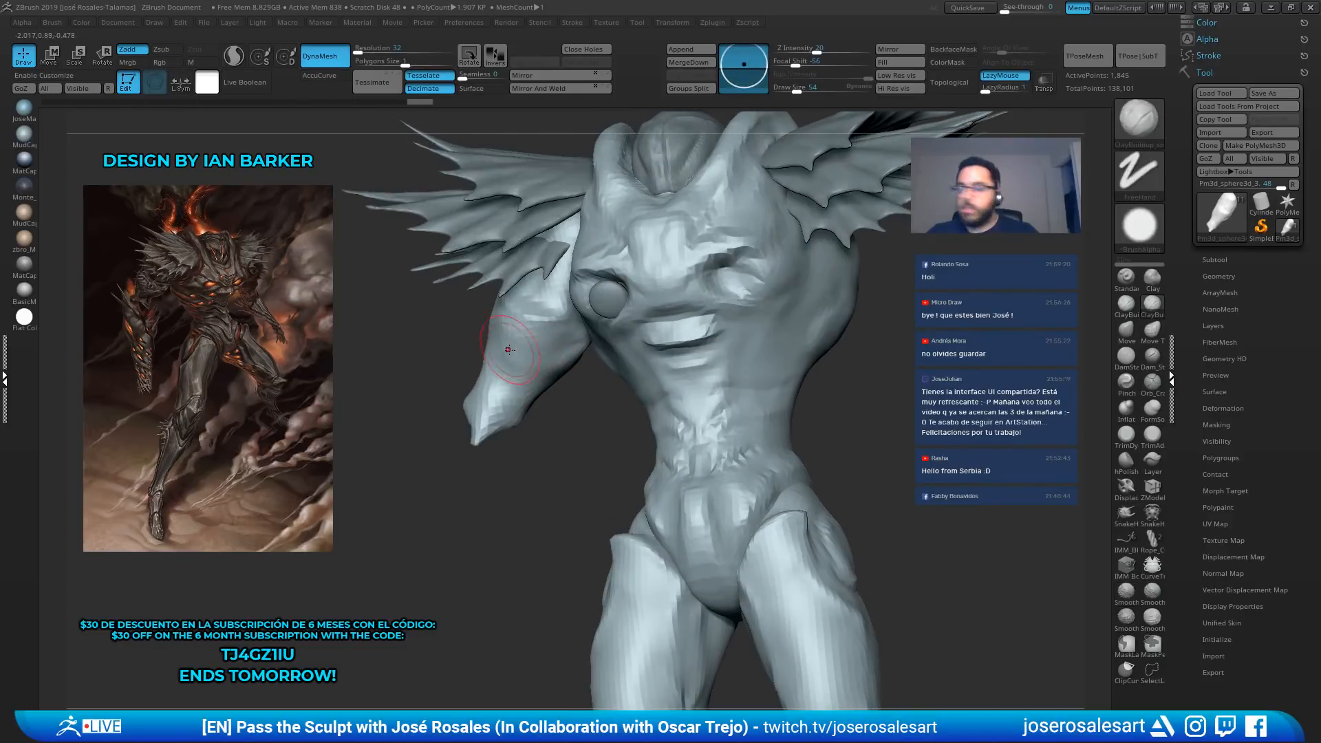
{"action": "left_click_drag", "start_coordinate": [510, 349], "coordinate": [516, 375]}
{"action": "mouse_move", "coordinate": [604, 372]}
{"action": "right_mouse_down"}
{"action": "mouse_move", "coordinate": [534, 378]}
{"action": "mouse_move", "coordinate": [535, 389]}
{"action": "mouse_move", "coordinate": [578, 370]}
{"action": "right_mouse_up"}
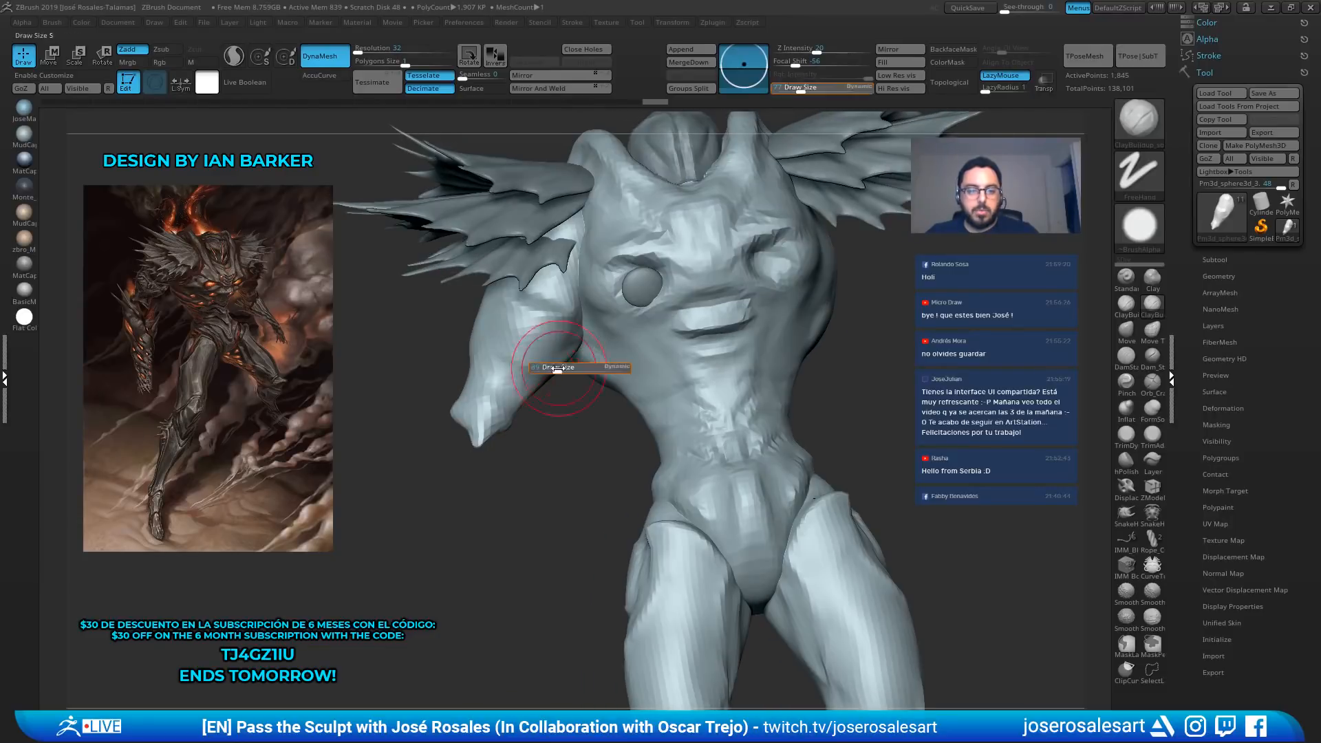
Build up and smooth the back of the upper arm and elbow with the ClayBuildup brush at draw size 54
{"action": "left_click_drag", "start_coordinate": [578, 369], "coordinate": [533, 362]}
{"action": "right_click_drag", "start_coordinate": [474, 372], "coordinate": [546, 382]}
{"action": "left_click_drag", "start_coordinate": [547, 381], "coordinate": [552, 371], "text": "shift"}
{"action": "mouse_move", "coordinate": [553, 372]}
{"action": "right_mouse_down"}
{"action": "mouse_move", "coordinate": [609, 377]}
{"action": "mouse_move", "coordinate": [611, 288]}
{"action": "mouse_move", "coordinate": [699, 344]}
{"action": "mouse_move", "coordinate": [553, 341]}
{"action": "mouse_move", "coordinate": [559, 302]}
{"action": "right_mouse_up"}
{"action": "right_click_drag", "start_coordinate": [558, 302], "coordinate": [567, 295], "text": "ctrl"}
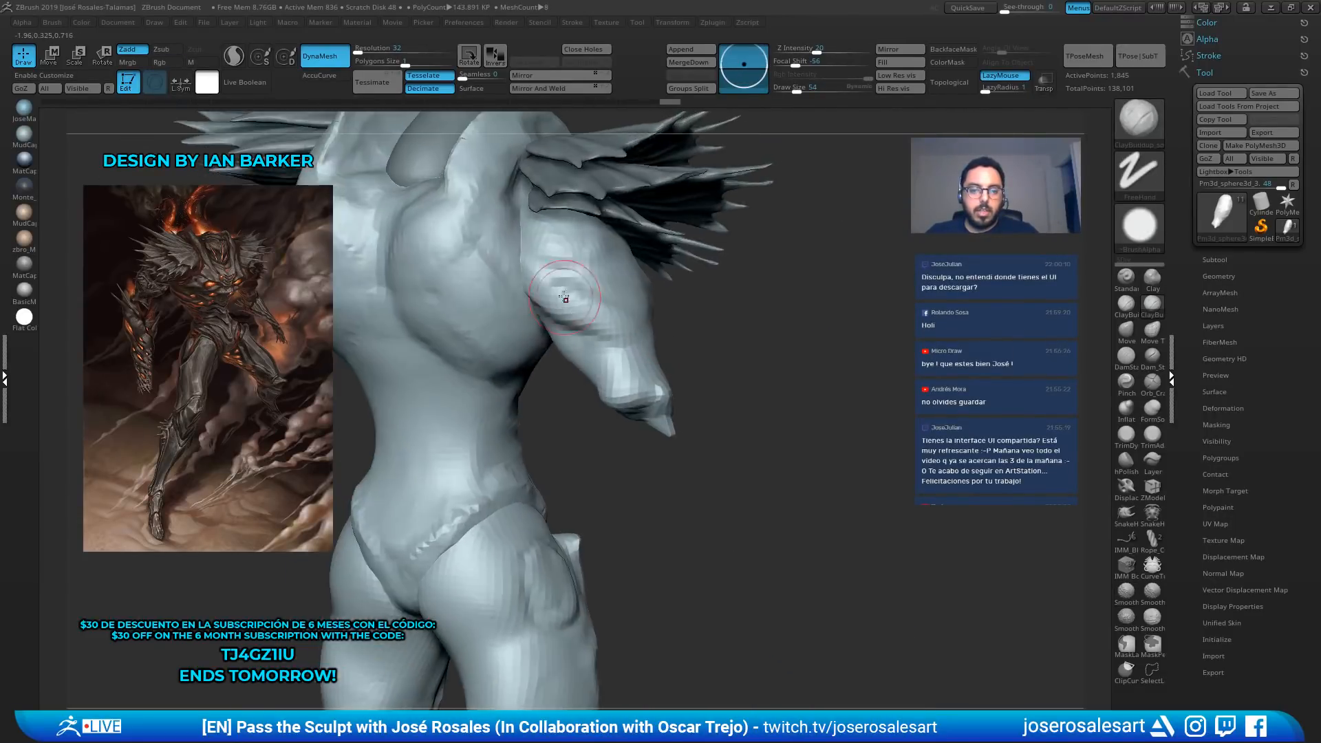
{"action": "left_click_drag", "start_coordinate": [566, 295], "coordinate": [597, 275]}
{"action": "mouse_move", "coordinate": [636, 326]}
{"action": "right_mouse_down"}
{"action": "mouse_move", "coordinate": [659, 305]}
{"action": "mouse_move", "coordinate": [645, 275]}
{"action": "right_mouse_up"}
{"action": "left_click_drag", "start_coordinate": [644, 275], "coordinate": [641, 281], "text": "shift"}
{"action": "right_click_drag", "start_coordinate": [641, 278], "coordinate": [592, 275]}
{"action": "mouse_move", "coordinate": [592, 276]}
{"action": "left_mouse_down", "text": "shift"}
{"action": "mouse_move", "coordinate": [565, 270]}
{"action": "mouse_move", "coordinate": [606, 309]}
{"action": "left_mouse_up", "text": "shift"}
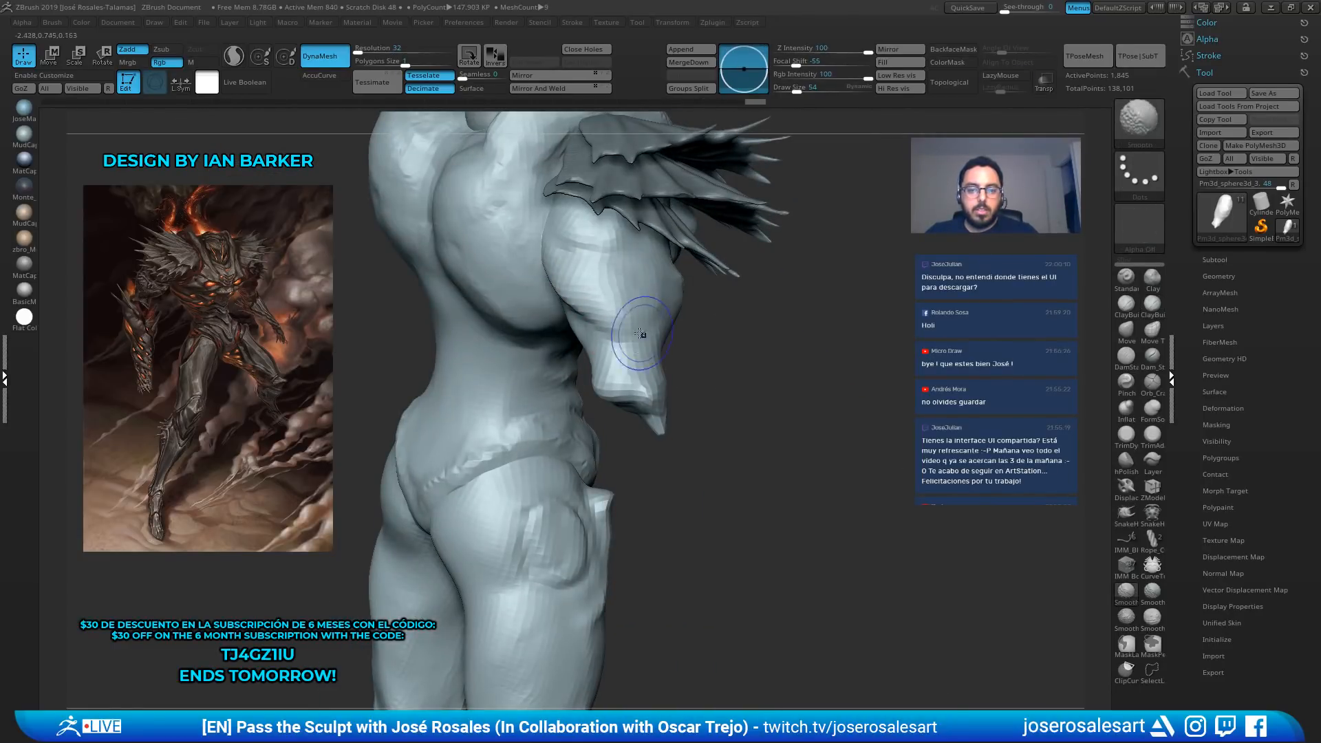
Add clay volume to the inner side of the arm around the elbow with ClayBuildup
{"action": "right_click_drag", "start_coordinate": [606, 310], "coordinate": [549, 318]}
{"action": "left_click_drag", "start_coordinate": [526, 317], "coordinate": [531, 302]}
{"action": "left_click_drag", "start_coordinate": [561, 344], "coordinate": [570, 373]}
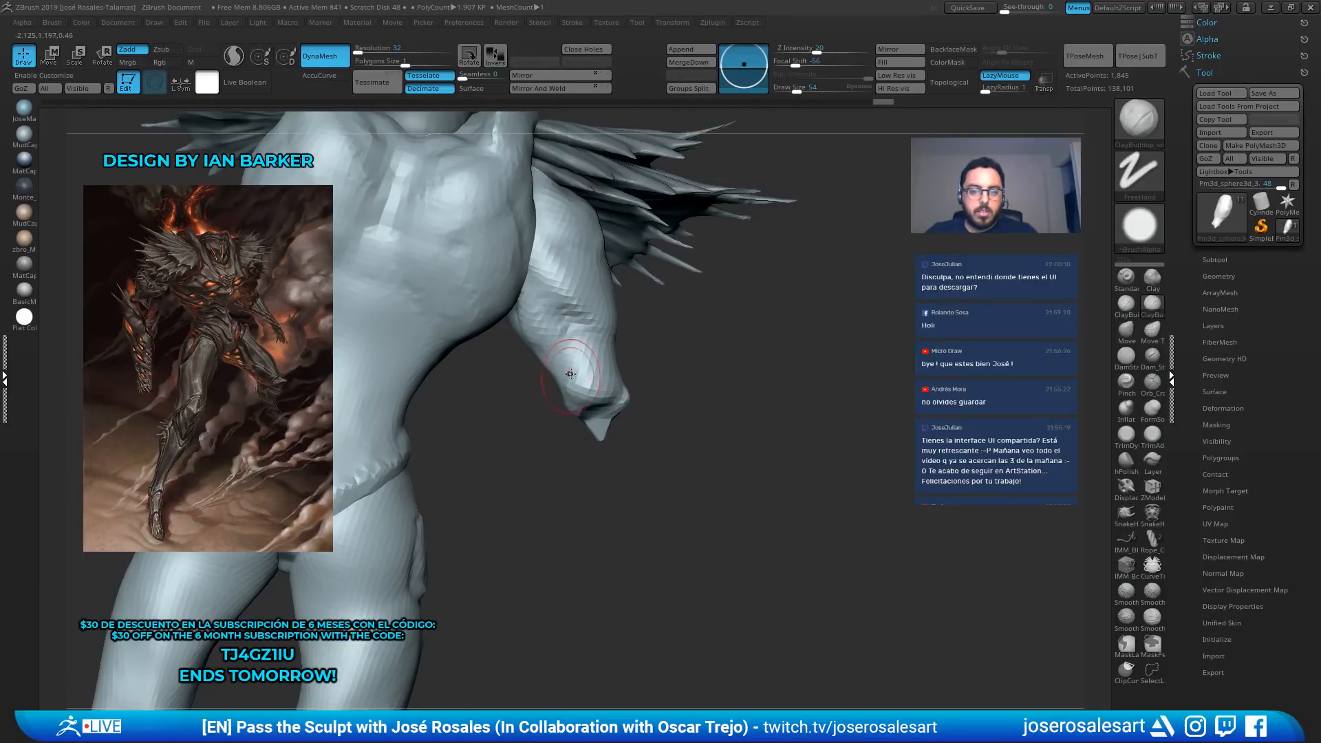
{"action": "right_click_drag", "start_coordinate": [570, 373], "coordinate": [537, 323]}
{"action": "left_click_drag", "start_coordinate": [537, 323], "coordinate": [534, 311]}
{"action": "right_click_drag", "start_coordinate": [543, 316], "coordinate": [536, 305]}
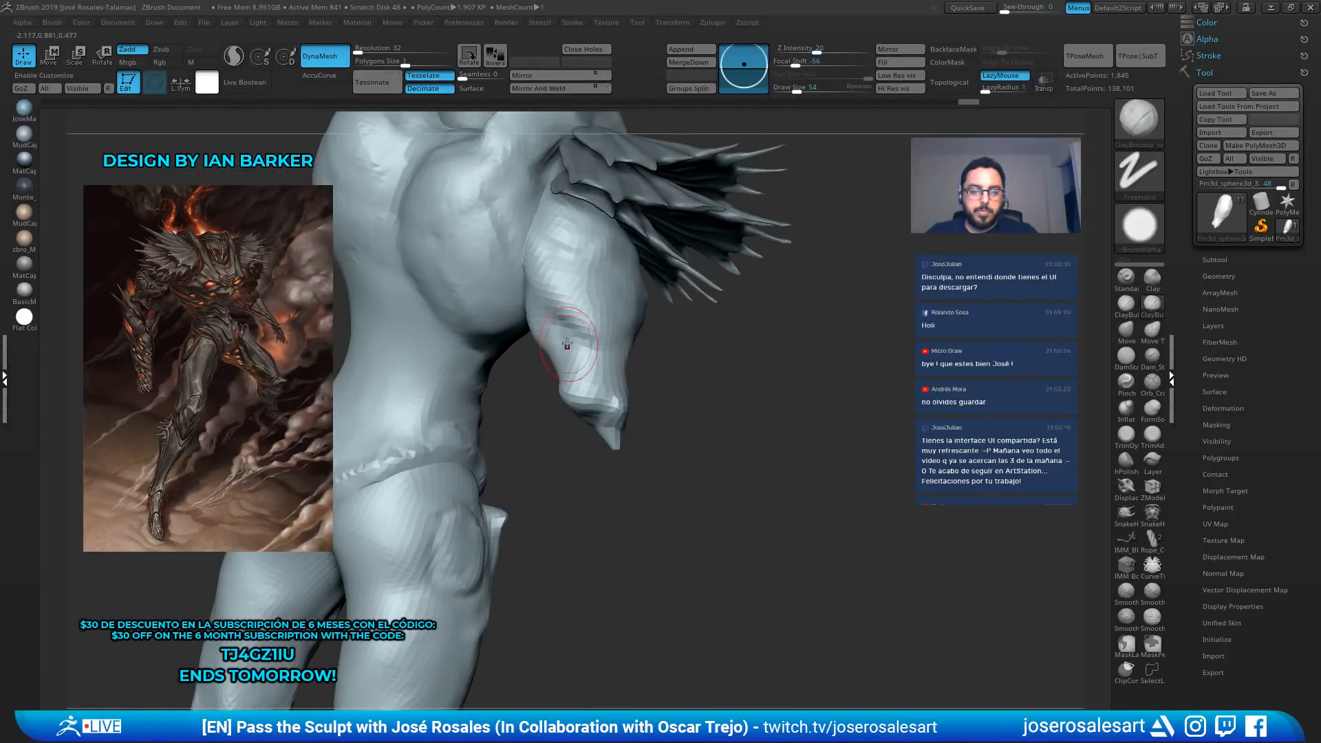
Reshape the arm's side silhouette near the elbow using the Move brush with AccuCurve enabled
{"action": "mouse_move", "coordinate": [552, 369]}
{"action": "right_mouse_down"}
{"action": "mouse_move", "coordinate": [660, 392]}
{"action": "mouse_move", "coordinate": [606, 398]}
{"action": "right_mouse_up"}
{"action": "key", "text": "b"}
{"action": "key", "text": "m"}
{"action": "key", "text": "v"}
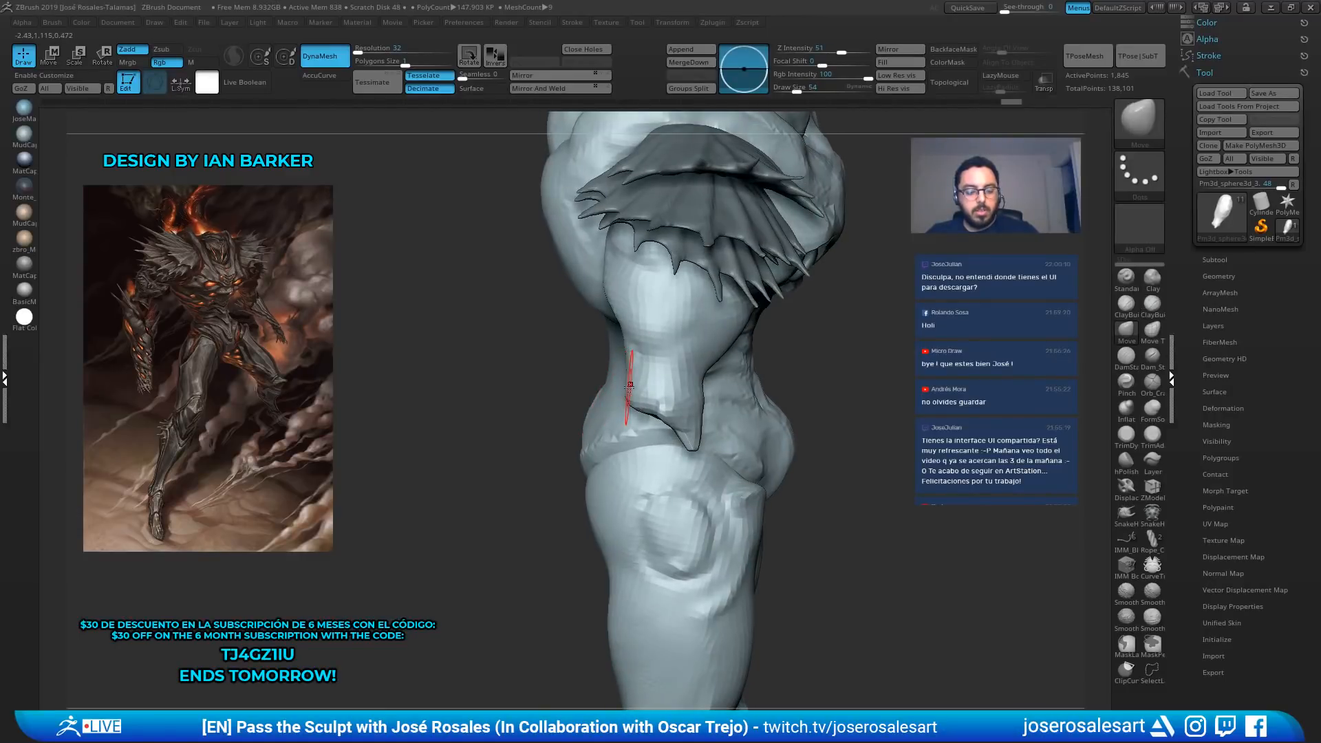
{"action": "key", "text": "a"}
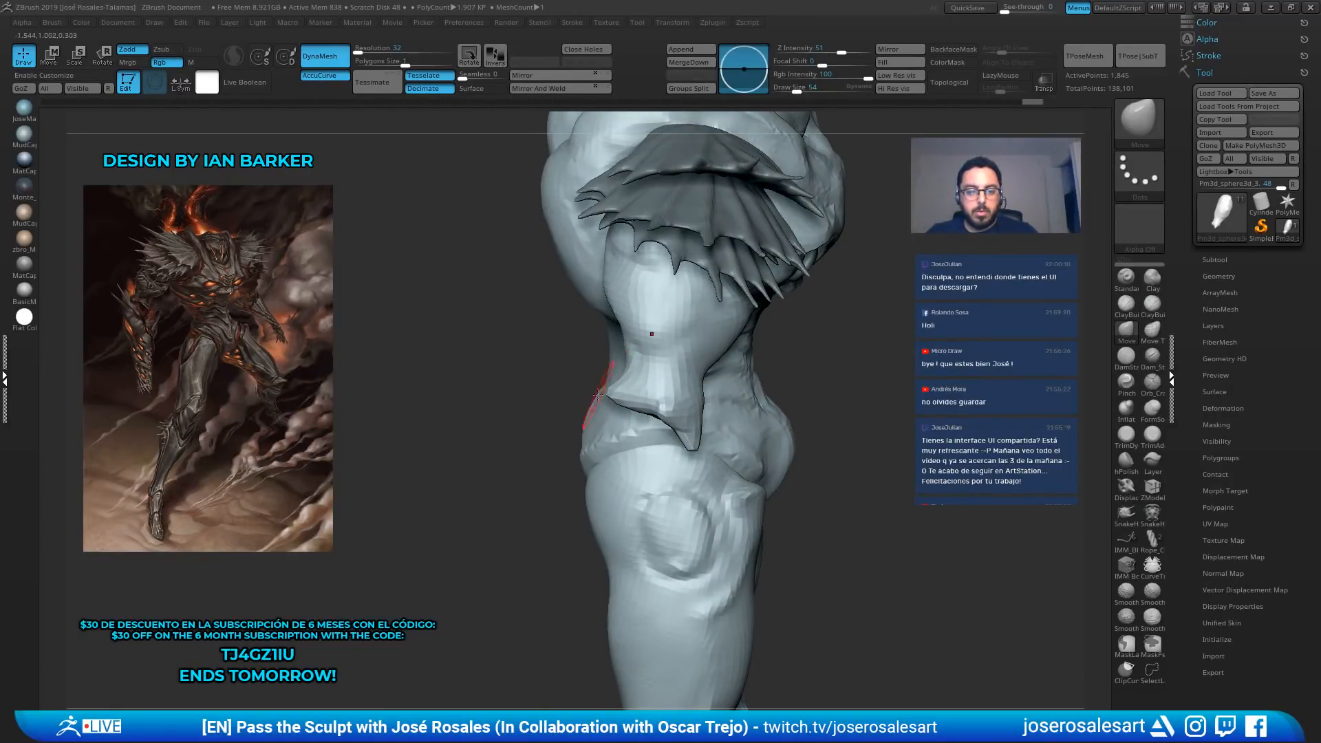
{"action": "mouse_move", "coordinate": [598, 395]}
{"action": "right_mouse_down"}
{"action": "mouse_move", "coordinate": [642, 383]}
{"action": "mouse_move", "coordinate": [622, 366]}
{"action": "mouse_move", "coordinate": [566, 207]}
{"action": "right_mouse_up"}
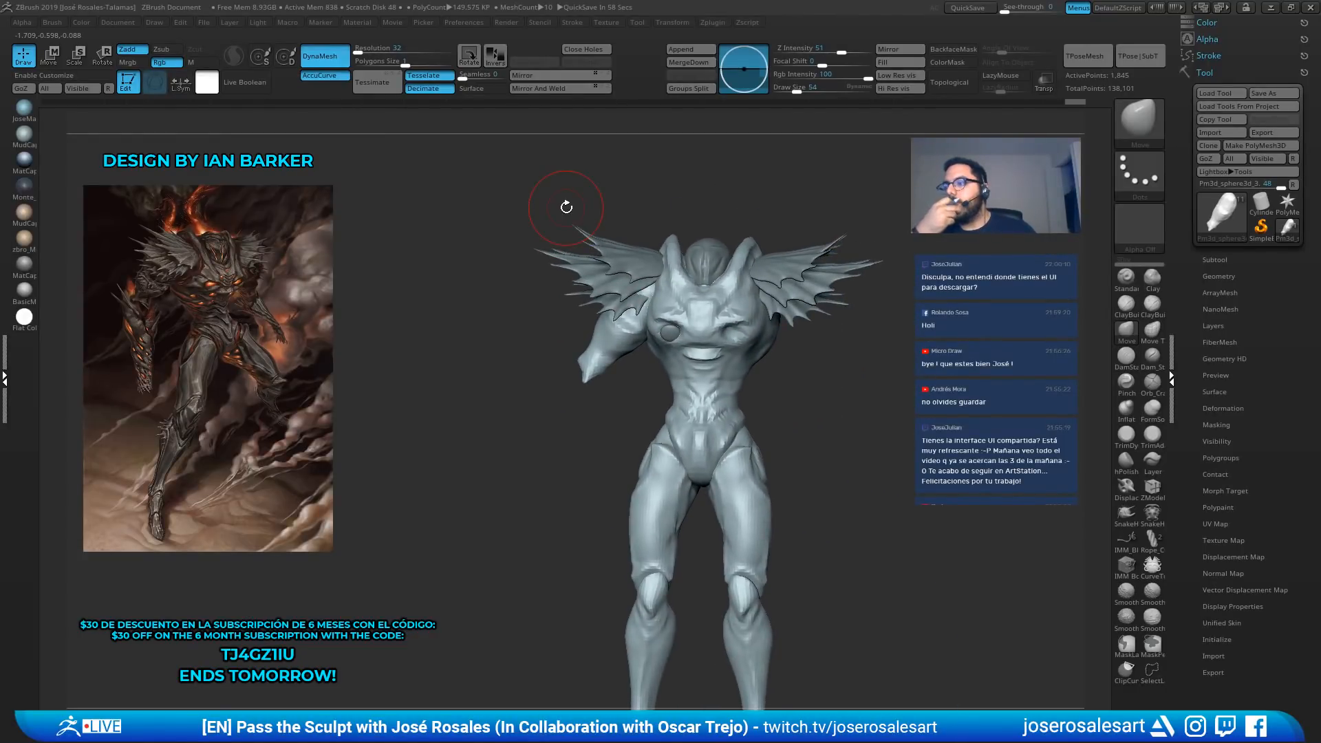
{"action": "left_click_drag", "start_coordinate": [892, 322], "coordinate": [895, 234], "text": "alt"}
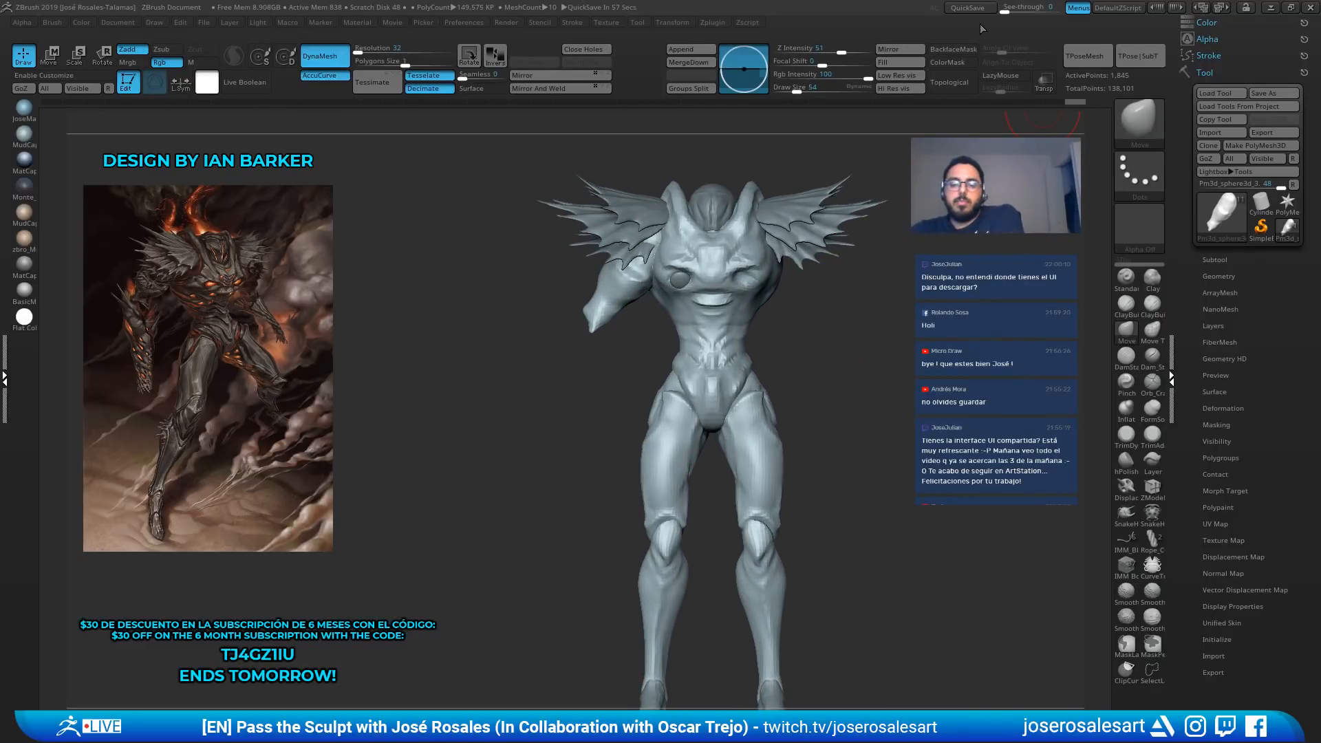
Select the lower legs and reshape the shins with the SnakeHook brush at draw size 243
{"action": "left_click_drag", "start_coordinate": [846, 529], "coordinate": [806, 471], "text": "alt"}
{"action": "left_click", "coordinate": [687, 462], "text": "alt"}
{"action": "key", "text": "b"}
{"action": "key", "text": "s"}
{"action": "key", "text": "h"}
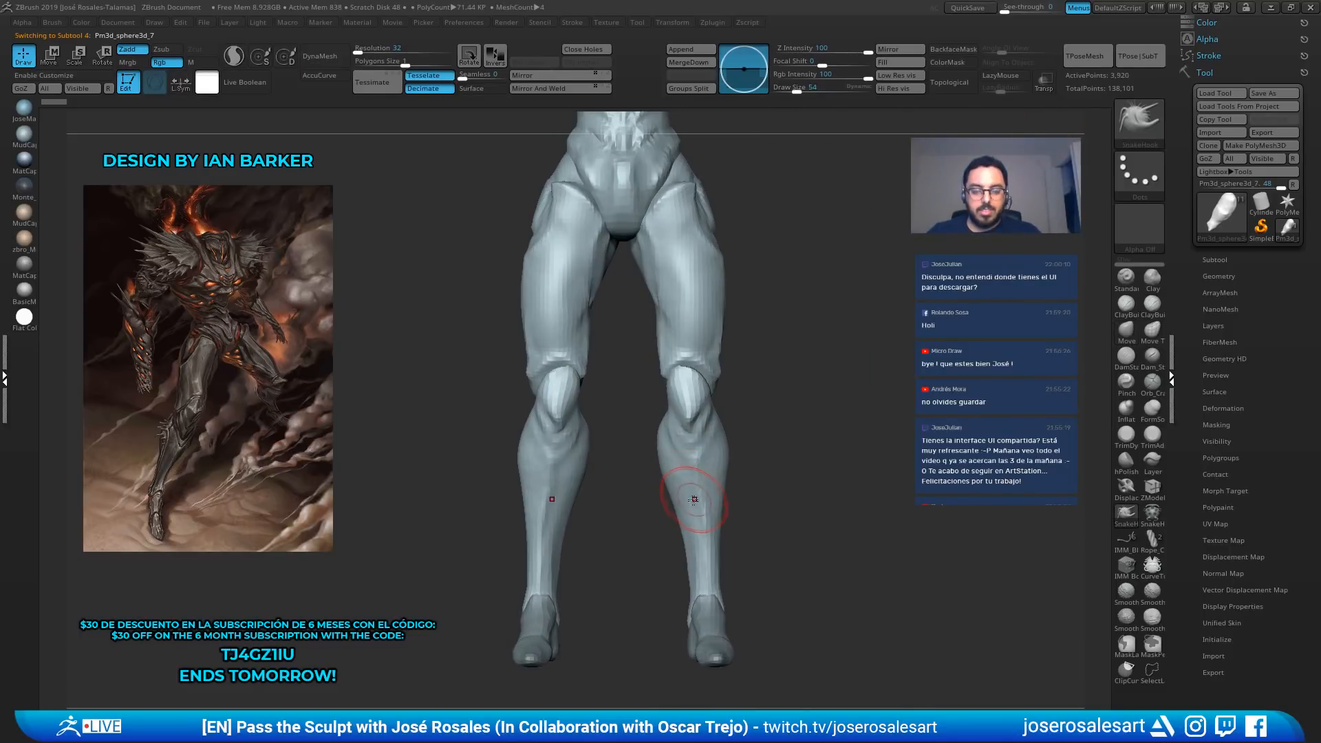
{"action": "key", "text": "s"}
{"action": "mouse_move", "coordinate": [680, 496]}
{"action": "left_mouse_down"}
{"action": "mouse_move", "coordinate": [702, 497]}
{"action": "mouse_move", "coordinate": [689, 498]}
{"action": "left_mouse_up"}
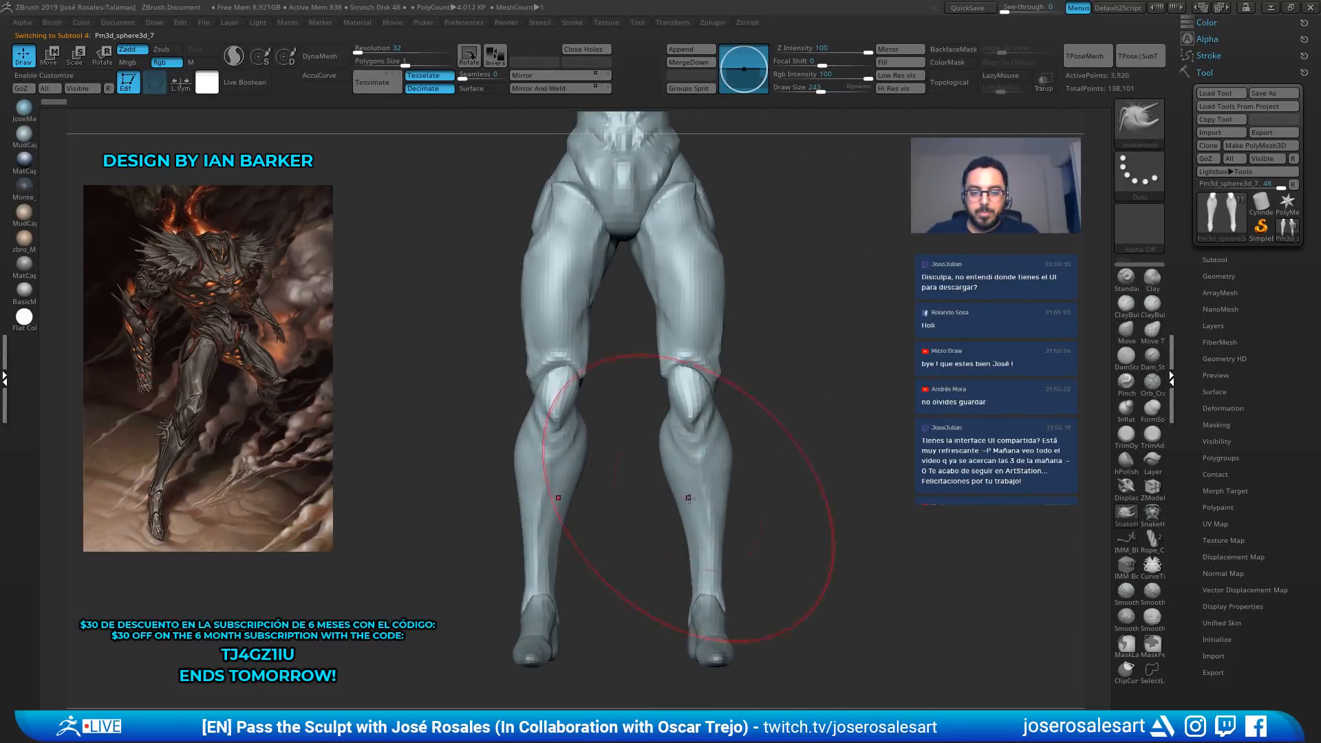
Reduce the SnakeHook draw size to 129 and refine the contour of the lower legs
{"action": "key", "text": "f"}
{"action": "mouse_move", "coordinate": [860, 403]}
{"action": "left_mouse_down"}
{"action": "mouse_move", "coordinate": [836, 433]}
{"action": "mouse_move", "coordinate": [806, 425]}
{"action": "mouse_move", "coordinate": [829, 446]}
{"action": "mouse_move", "coordinate": [774, 423]}
{"action": "mouse_move", "coordinate": [751, 465]}
{"action": "mouse_move", "coordinate": [694, 445]}
{"action": "left_mouse_up"}
{"action": "key", "text": "s"}
{"action": "key", "text": "f"}
{"action": "mouse_move", "coordinate": [777, 404]}
{"action": "left_mouse_down"}
{"action": "mouse_move", "coordinate": [733, 407]}
{"action": "mouse_move", "coordinate": [777, 402]}
{"action": "left_mouse_up"}
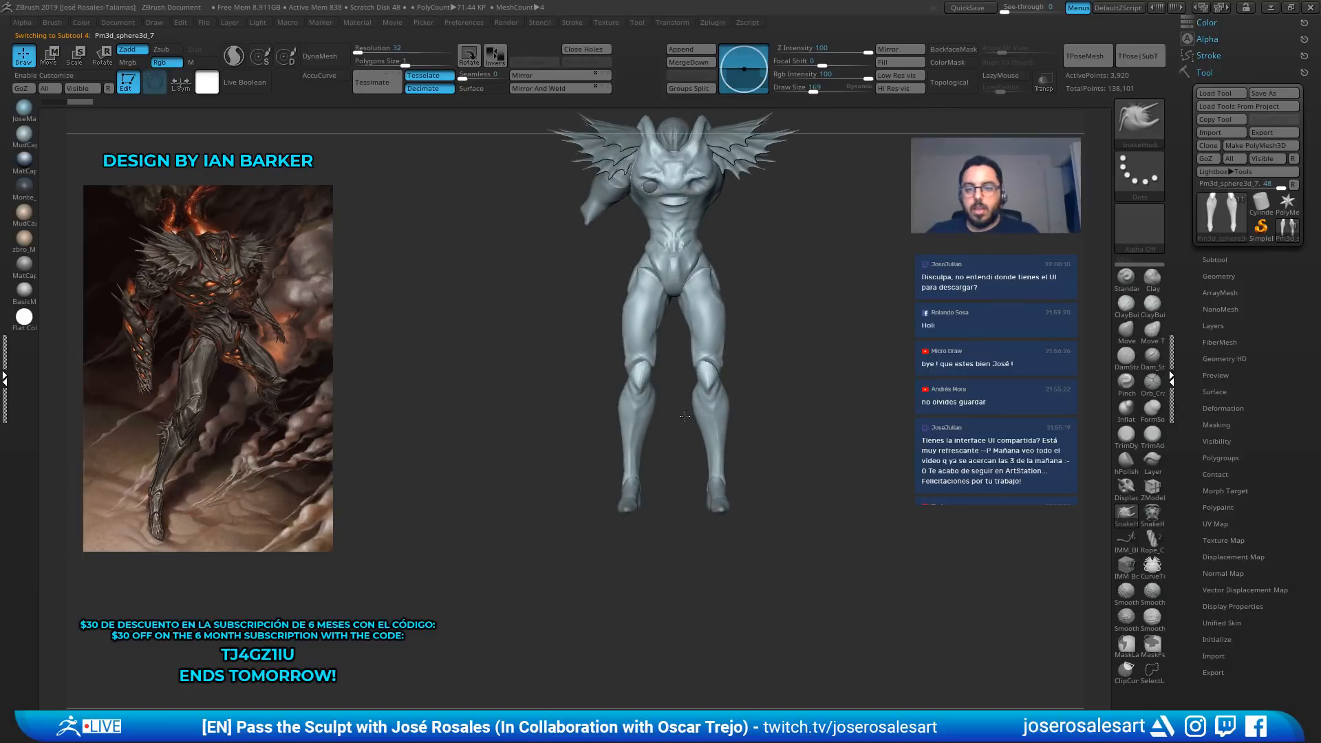
{"action": "mouse_move", "coordinate": [860, 275]}
{"action": "left_mouse_down", "text": "alt"}
{"action": "mouse_move", "coordinate": [836, 323]}
{"action": "mouse_move", "coordinate": [864, 338]}
{"action": "mouse_move", "coordinate": [843, 388]}
{"action": "left_mouse_up", "text": "alt"}
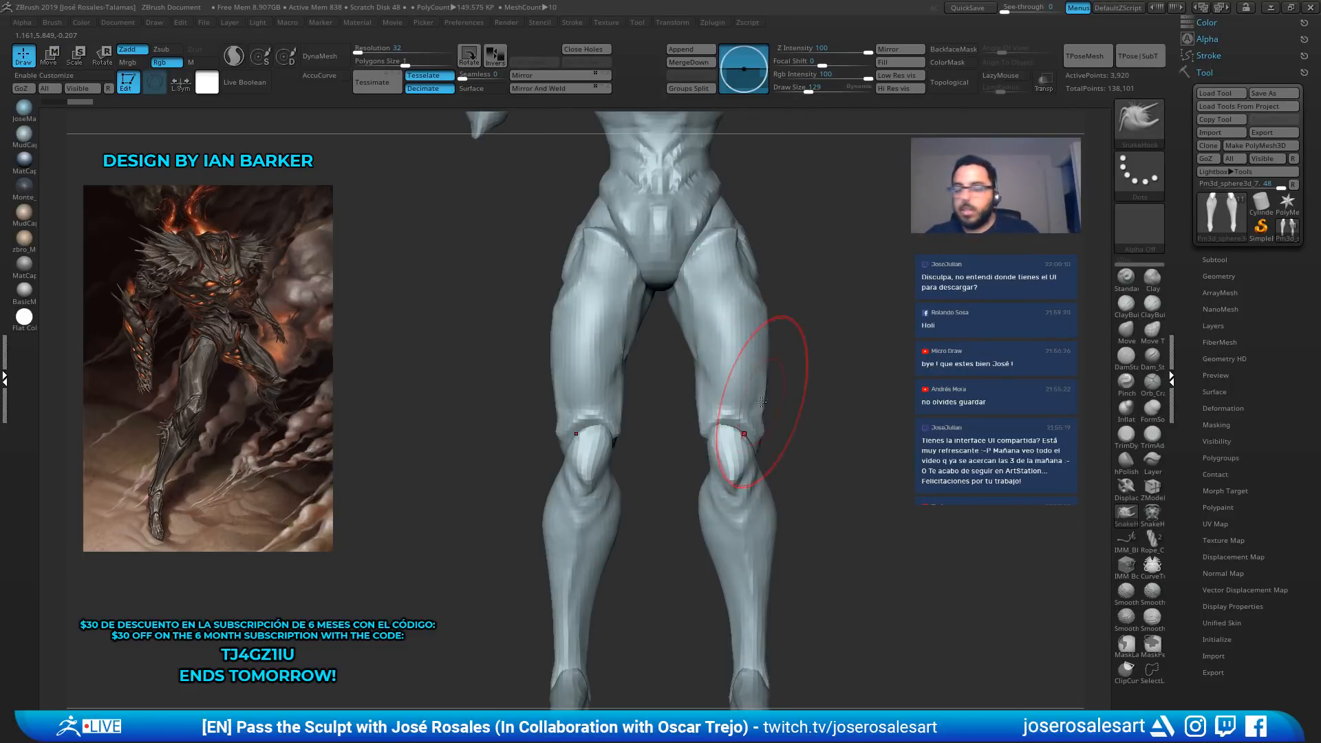
Select the thighs and build up the area just above the knees with ClayBuildup, starting at draw size 69
{"action": "left_click_drag", "start_coordinate": [490, 375], "coordinate": [549, 382]}
{"action": "left_click", "coordinate": [573, 413], "text": "alt"}
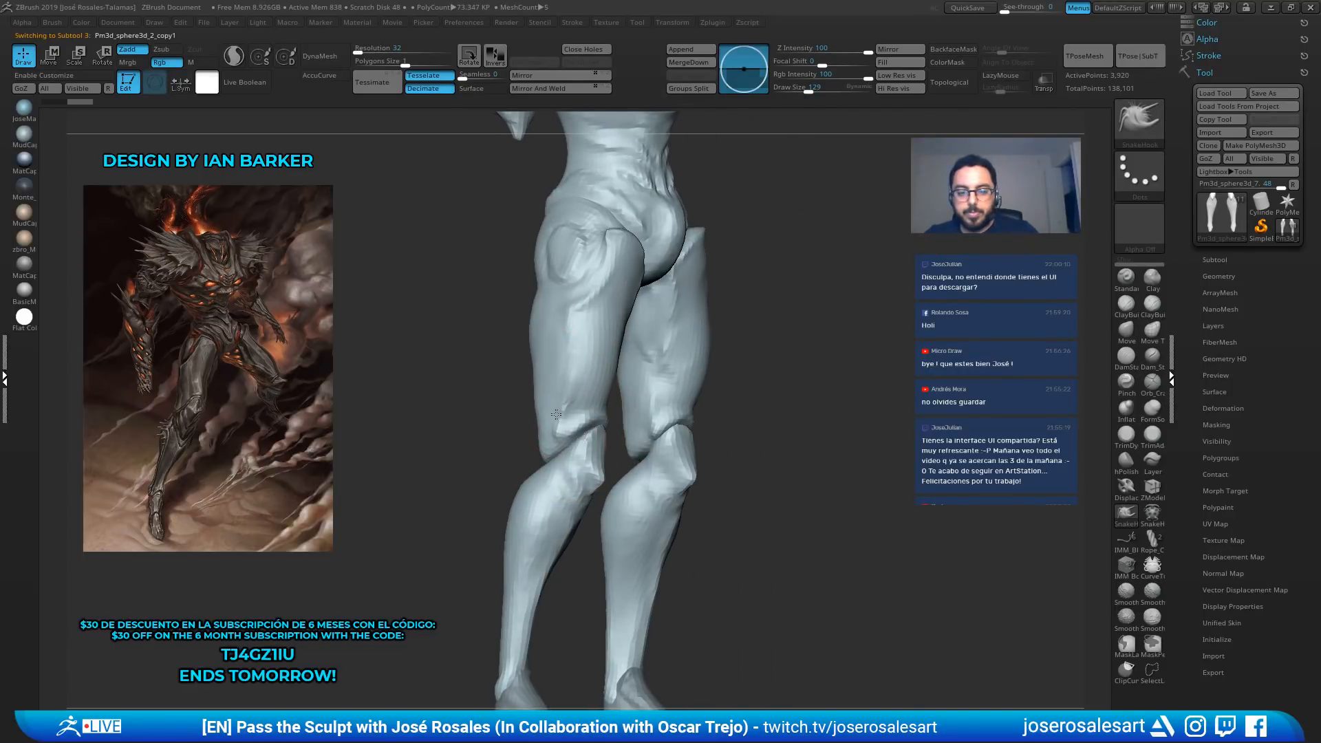
{"action": "key", "text": "b"}
{"action": "key", "text": "c"}
{"action": "key", "text": "b"}
{"action": "key", "text": "s"}
{"action": "left_click_drag", "start_coordinate": [584, 426], "coordinate": [579, 427]}
{"action": "mouse_move", "coordinate": [574, 421]}
{"action": "right_mouse_down", "text": "alt"}
{"action": "mouse_move", "coordinate": [560, 430]}
{"action": "mouse_move", "coordinate": [595, 428]}
{"action": "right_mouse_up", "text": "alt"}
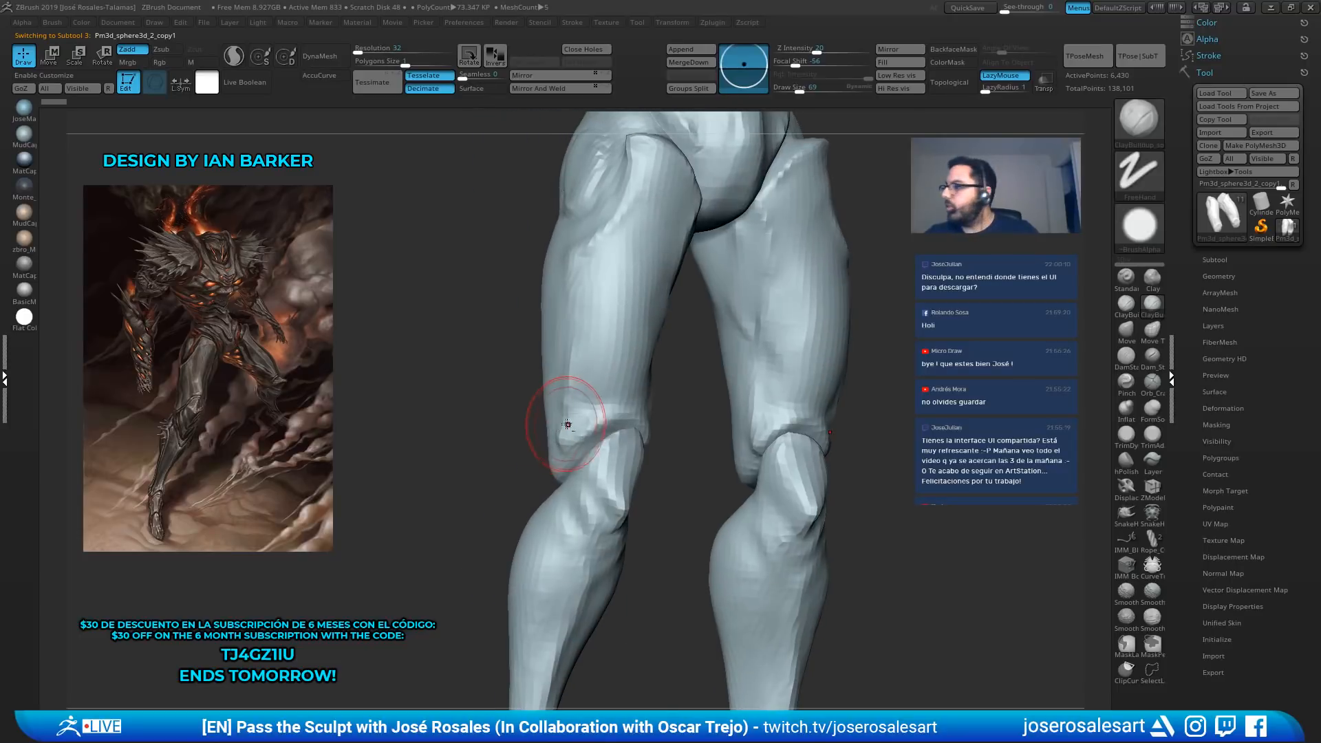
{"action": "key", "text": "s"}
{"action": "left_click_drag", "start_coordinate": [579, 427], "coordinate": [573, 426]}
{"action": "mouse_move", "coordinate": [583, 424]}
{"action": "right_mouse_down", "text": "alt"}
{"action": "mouse_move", "coordinate": [595, 425]}
{"action": "mouse_move", "coordinate": [590, 385]}
{"action": "right_mouse_up", "text": "alt"}
Carve a crease on the lower outer thigh above the knee with DamStandard at draw size 48
{"action": "key", "text": "b"}
{"action": "key", "text": "d"}
{"action": "key", "text": "s"}
{"action": "key", "text": "s"}
{"action": "left_click_drag", "start_coordinate": [530, 442], "coordinate": [525, 438]}
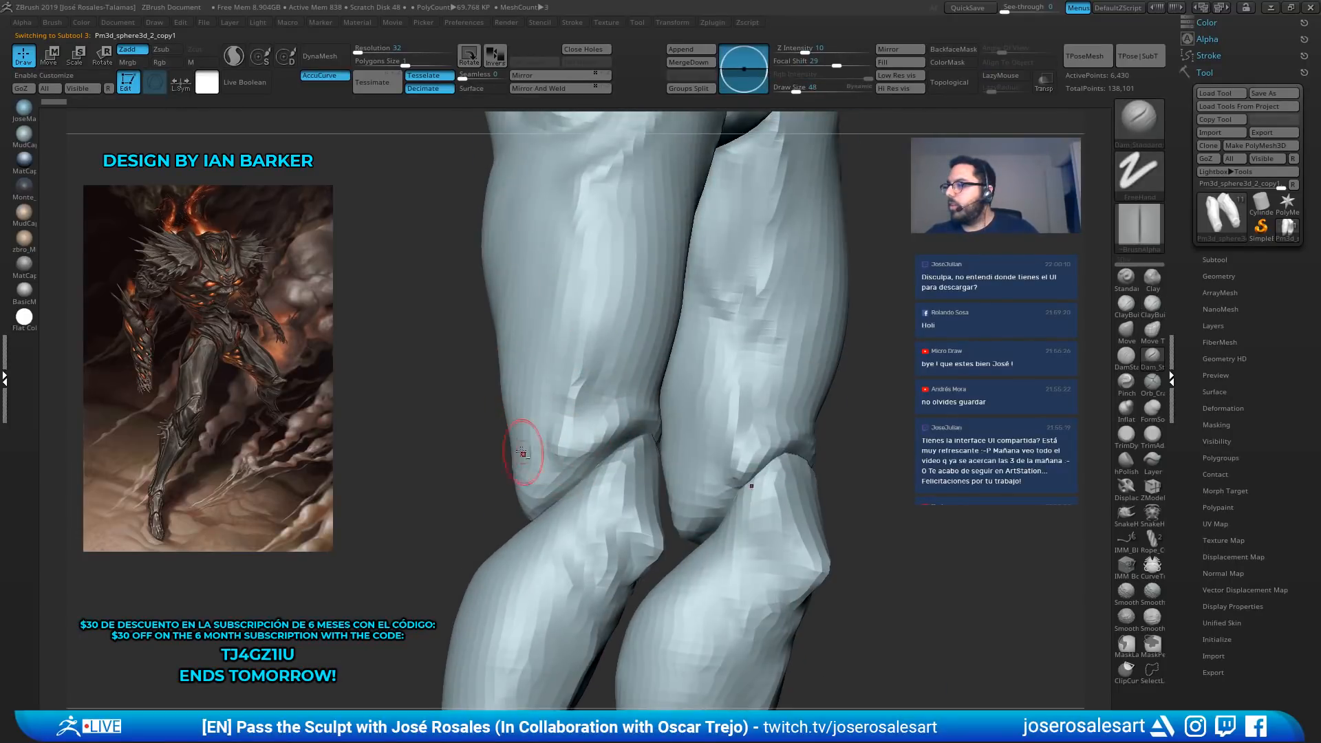
{"action": "mouse_move", "coordinate": [525, 436]}
{"action": "right_mouse_down"}
{"action": "mouse_move", "coordinate": [483, 444]}
{"action": "mouse_move", "coordinate": [529, 427]}
{"action": "right_mouse_up"}
{"action": "right_click_drag", "start_coordinate": [579, 212], "coordinate": [490, 213], "text": "alt"}
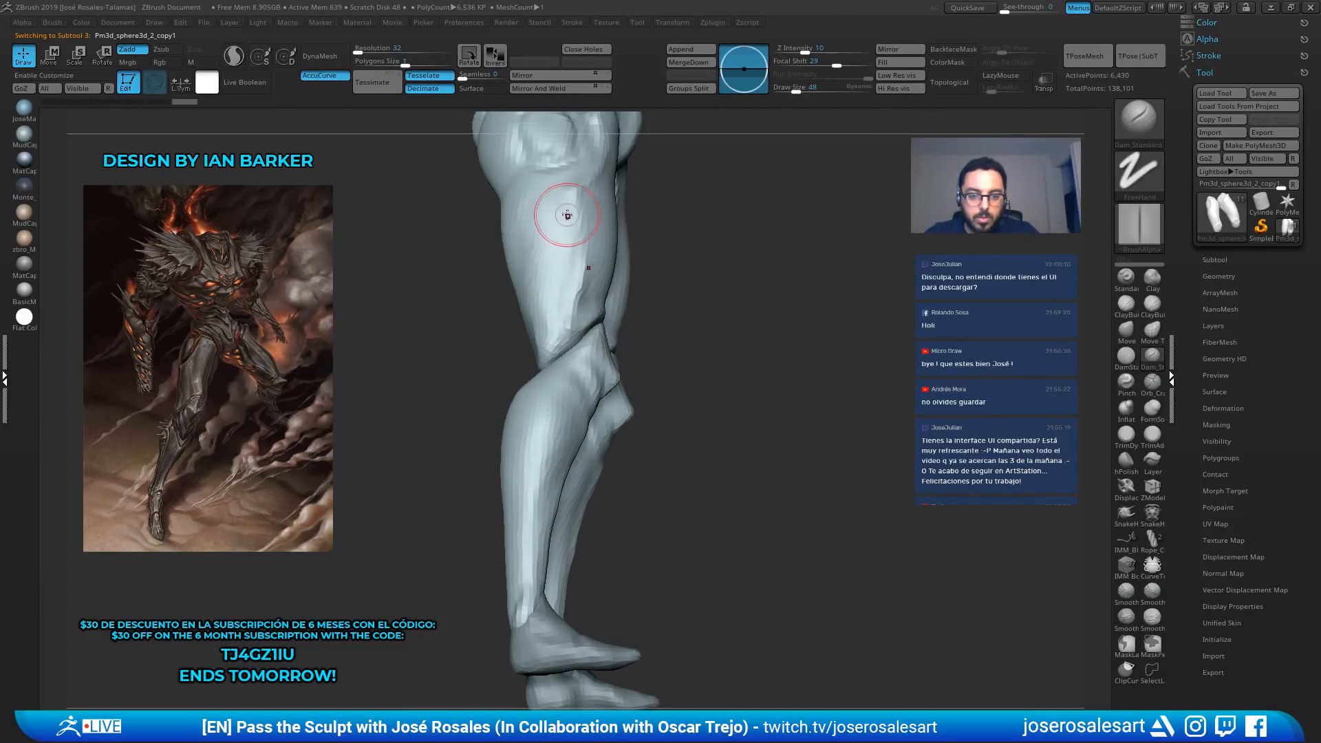
{"action": "mouse_move", "coordinate": [567, 282]}
{"action": "right_mouse_down"}
{"action": "mouse_move", "coordinate": [594, 309]}
{"action": "mouse_move", "coordinate": [605, 275]}
{"action": "mouse_move", "coordinate": [591, 190]}
{"action": "mouse_move", "coordinate": [591, 280]}
{"action": "right_mouse_up"}
Cut muscle definition into the outer side of the thigh at draw size 51
{"action": "key", "text": "ctrl"}
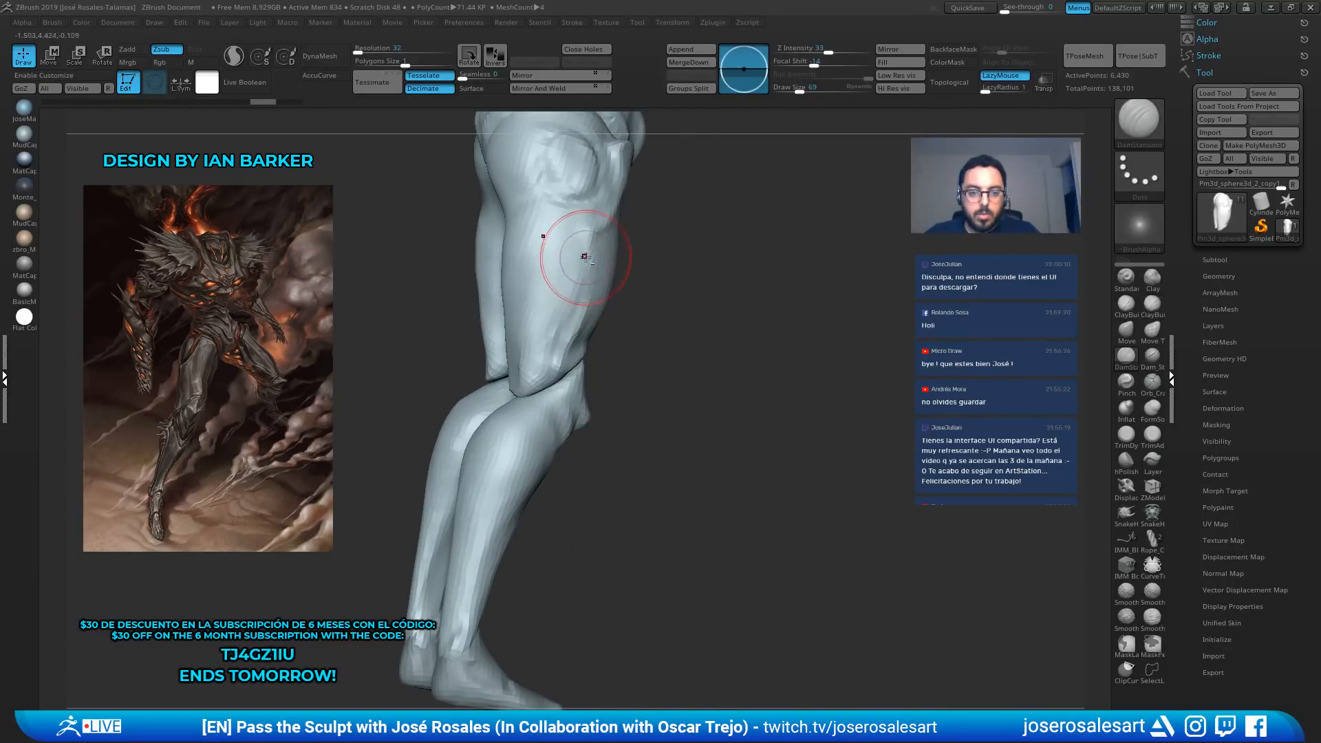
{"action": "key", "text": "s"}
{"action": "left_click_drag", "start_coordinate": [582, 291], "coordinate": [577, 291]}
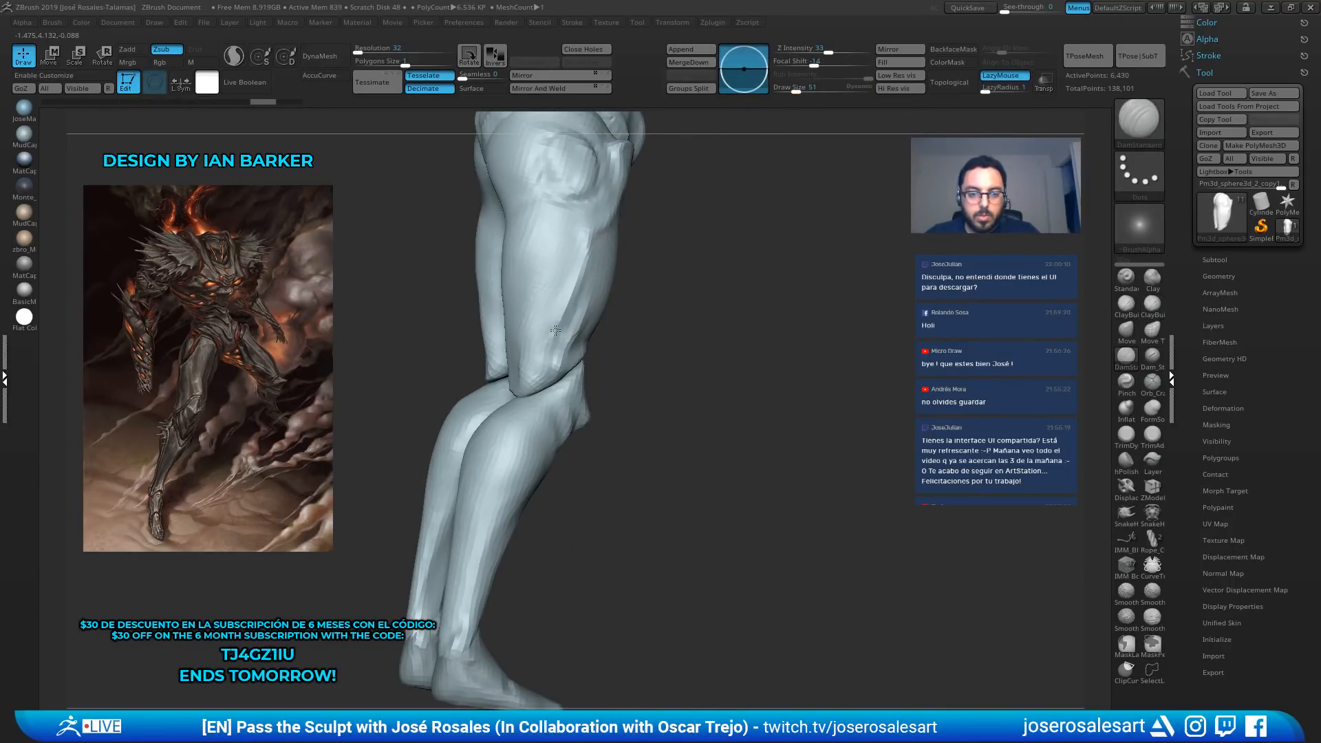
{"action": "mouse_move", "coordinate": [546, 379]}
{"action": "right_mouse_down"}
{"action": "mouse_move", "coordinate": [505, 332]}
{"action": "mouse_move", "coordinate": [579, 263]}
{"action": "right_mouse_up"}
{"action": "key", "text": "shift"}
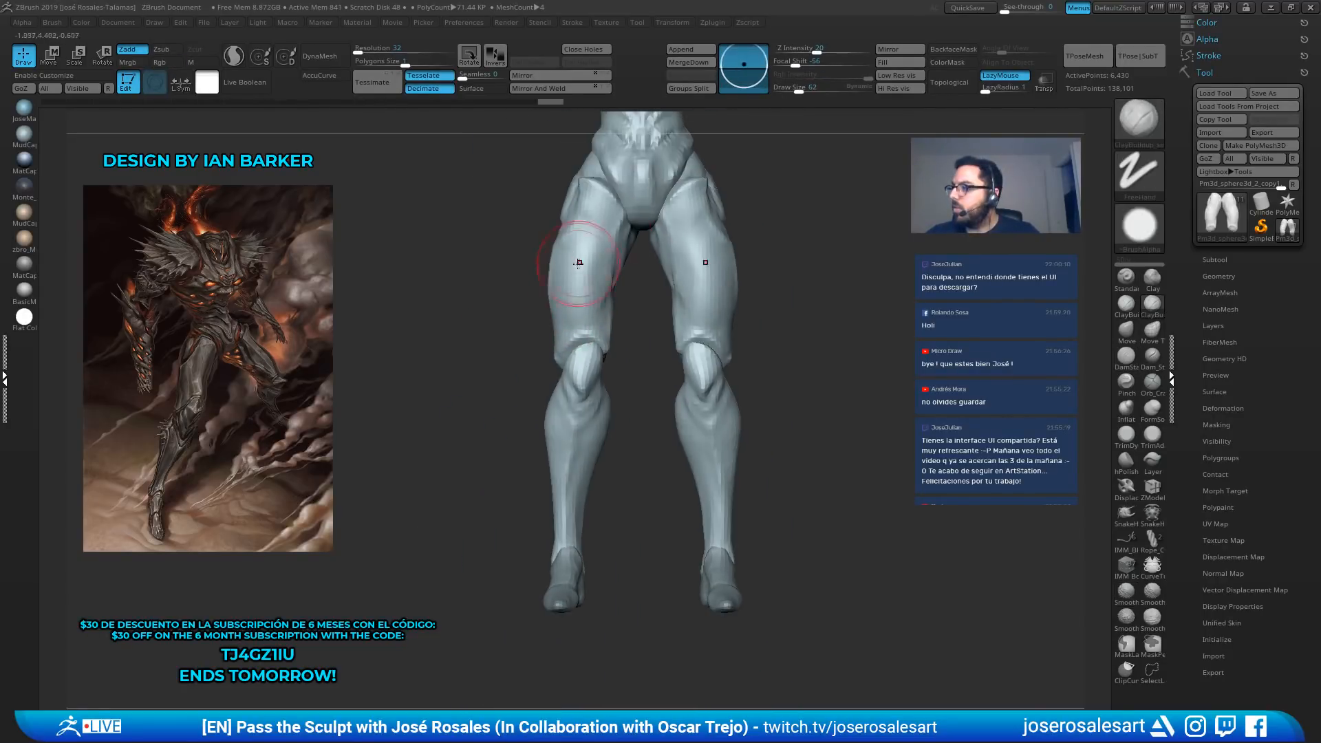
{"action": "mouse_move", "coordinate": [572, 337]}
{"action": "right_mouse_down"}
{"action": "mouse_move", "coordinate": [633, 274]}
{"action": "mouse_move", "coordinate": [560, 354]}
{"action": "mouse_move", "coordinate": [551, 337]}
{"action": "mouse_move", "coordinate": [490, 333]}
{"action": "right_mouse_up"}
{"action": "right_click_drag", "start_coordinate": [605, 313], "coordinate": [630, 335], "text": "alt"}
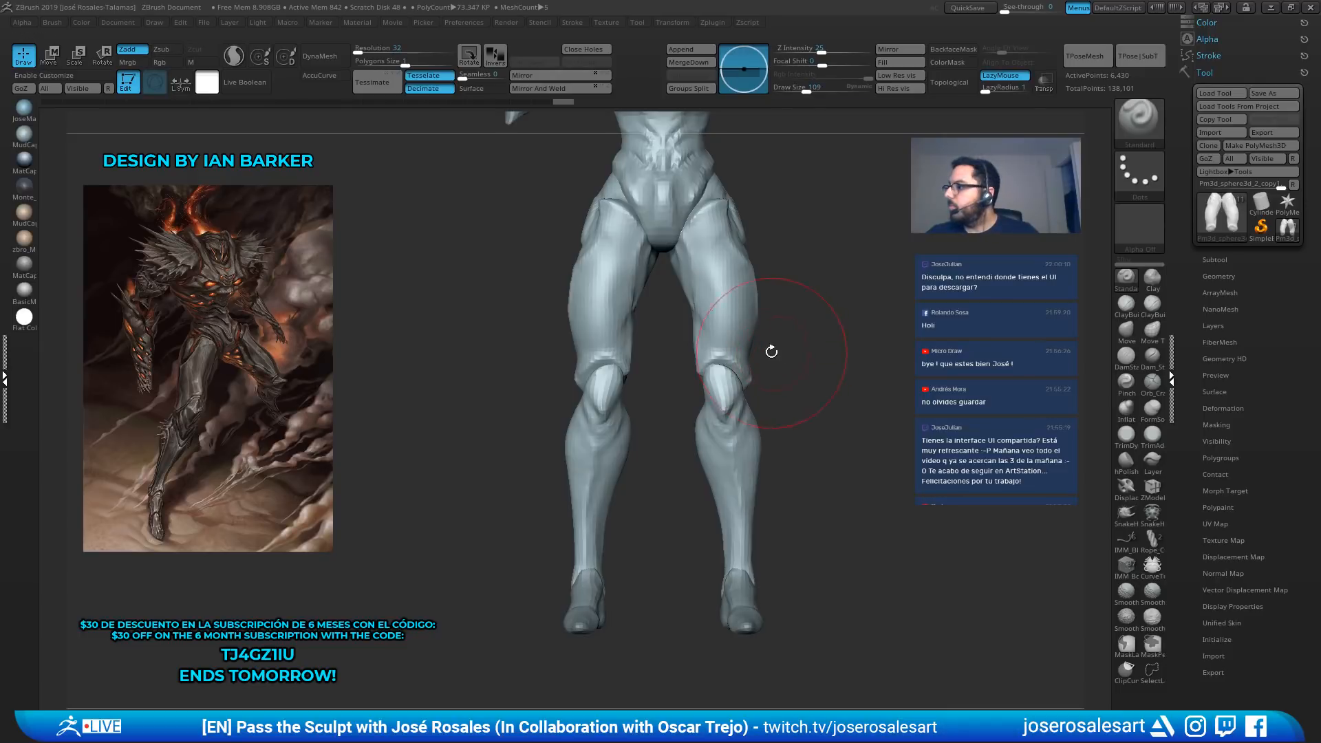
Build up volume on the front of the thighs with ClayBuildup at draw size 73
{"action": "right_click_drag", "start_coordinate": [771, 352], "coordinate": [772, 185], "text": "ctrl"}
{"action": "mouse_move", "coordinate": [603, 368]}
{"action": "right_mouse_down"}
{"action": "mouse_move", "coordinate": [648, 352]}
{"action": "mouse_move", "coordinate": [675, 369]}
{"action": "mouse_move", "coordinate": [653, 362]}
{"action": "right_mouse_up"}
{"action": "key", "text": "b"}
{"action": "key", "text": "c"}
{"action": "key", "text": "b"}
{"action": "right_click_drag", "start_coordinate": [580, 321], "coordinate": [596, 329], "text": "shift"}
{"action": "key", "text": "s"}
{"action": "left_click_drag", "start_coordinate": [593, 331], "coordinate": [616, 321]}
{"action": "mouse_move", "coordinate": [617, 321]}
{"action": "right_mouse_down", "text": "alt"}
{"action": "mouse_move", "coordinate": [554, 362]}
{"action": "mouse_move", "coordinate": [502, 445]}
{"action": "right_mouse_up", "text": "alt"}
Scale the thighs sideways along the X axis with the transform gizmo and return to draw mode
{"action": "key", "text": "r"}
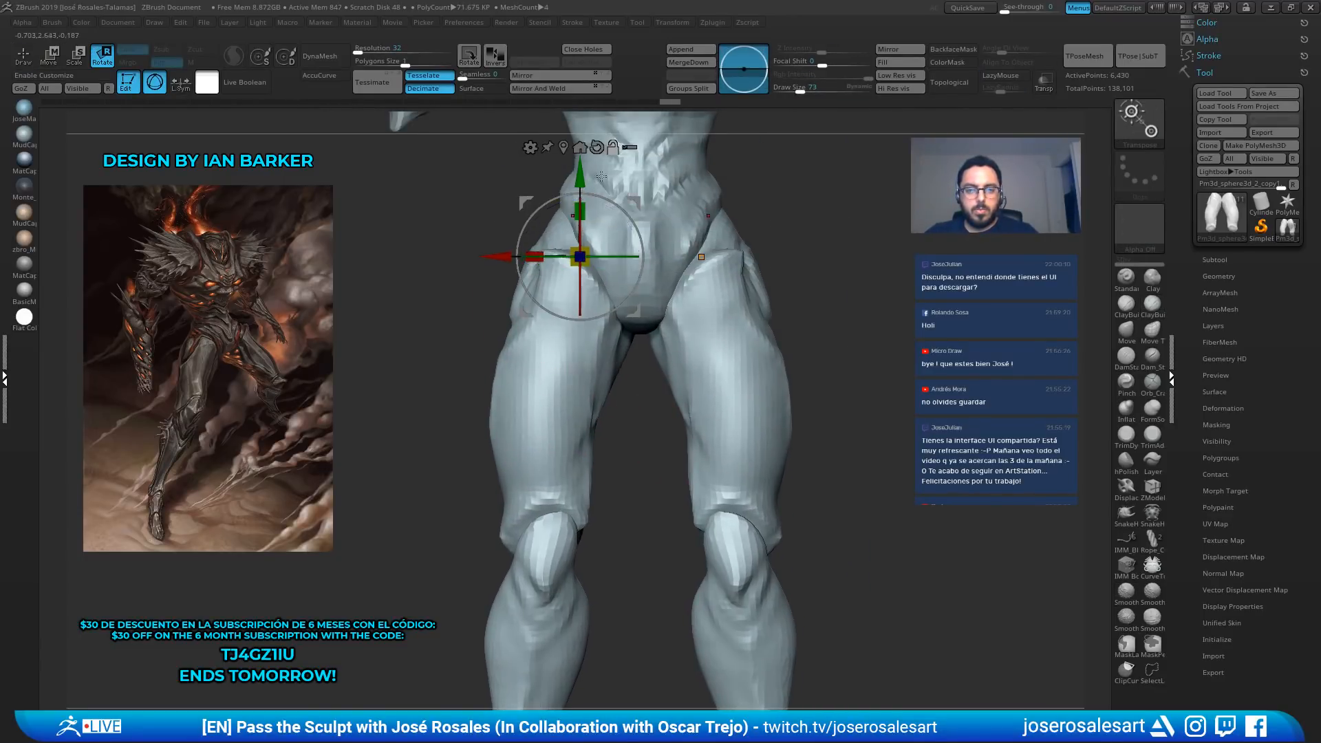
{"action": "left_click_drag", "start_coordinate": [636, 202], "coordinate": [602, 341], "text": "alt"}
{"action": "left_click_drag", "start_coordinate": [501, 395], "coordinate": [447, 395]}
{"action": "key", "text": "q"}
Switch to the SnakeHook brush and isolate the thighs from the rest of the figure
{"action": "right_click_drag", "start_coordinate": [728, 333], "coordinate": [703, 313], "text": "ctrl"}
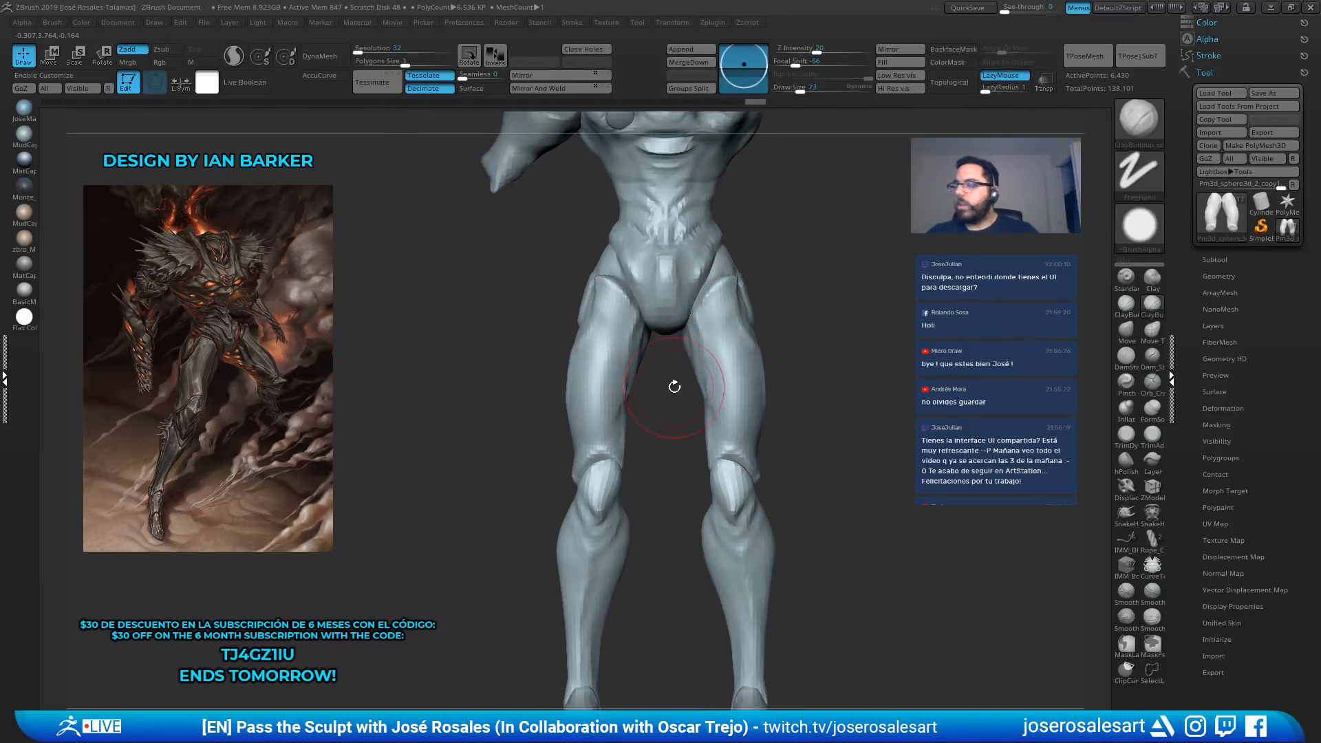
{"action": "right_click_drag", "start_coordinate": [706, 390], "coordinate": [778, 419], "text": "alt"}
{"action": "key", "text": "b"}
{"action": "key", "text": "s"}
{"action": "key", "text": "h"}
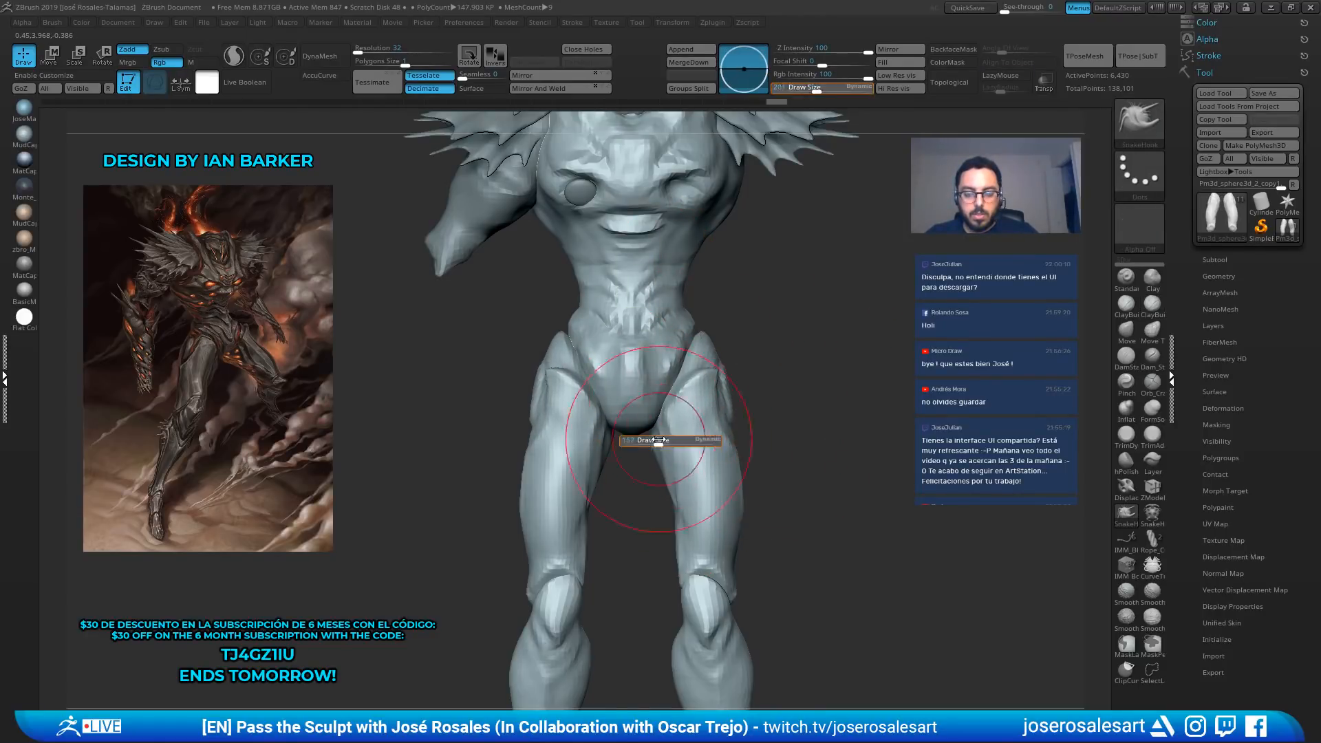
{"action": "key", "text": "shift"}
{"action": "key", "text": "shift+s"}
{"action": "key", "text": "f"}
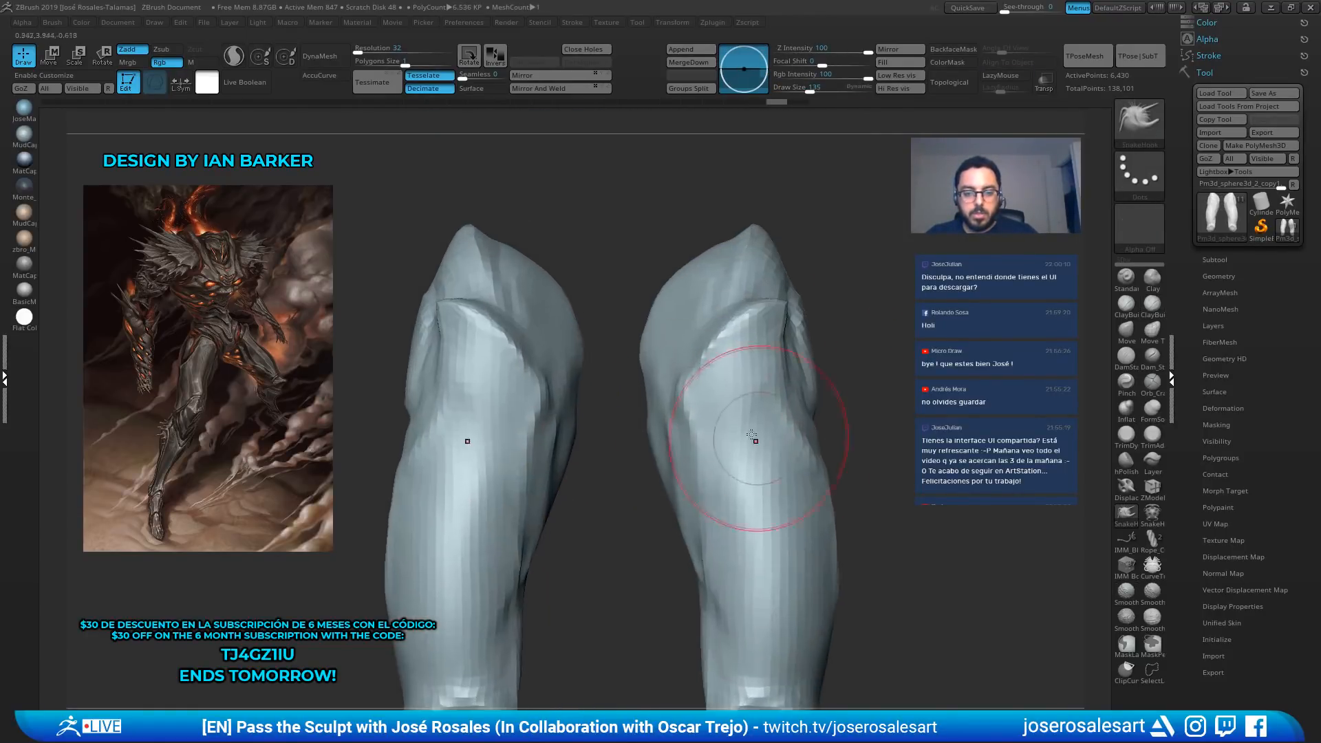
Pull the upper inner contour of the isolated thighs and show the whole figure again
{"action": "right_click_drag", "start_coordinate": [677, 392], "coordinate": [644, 388]}
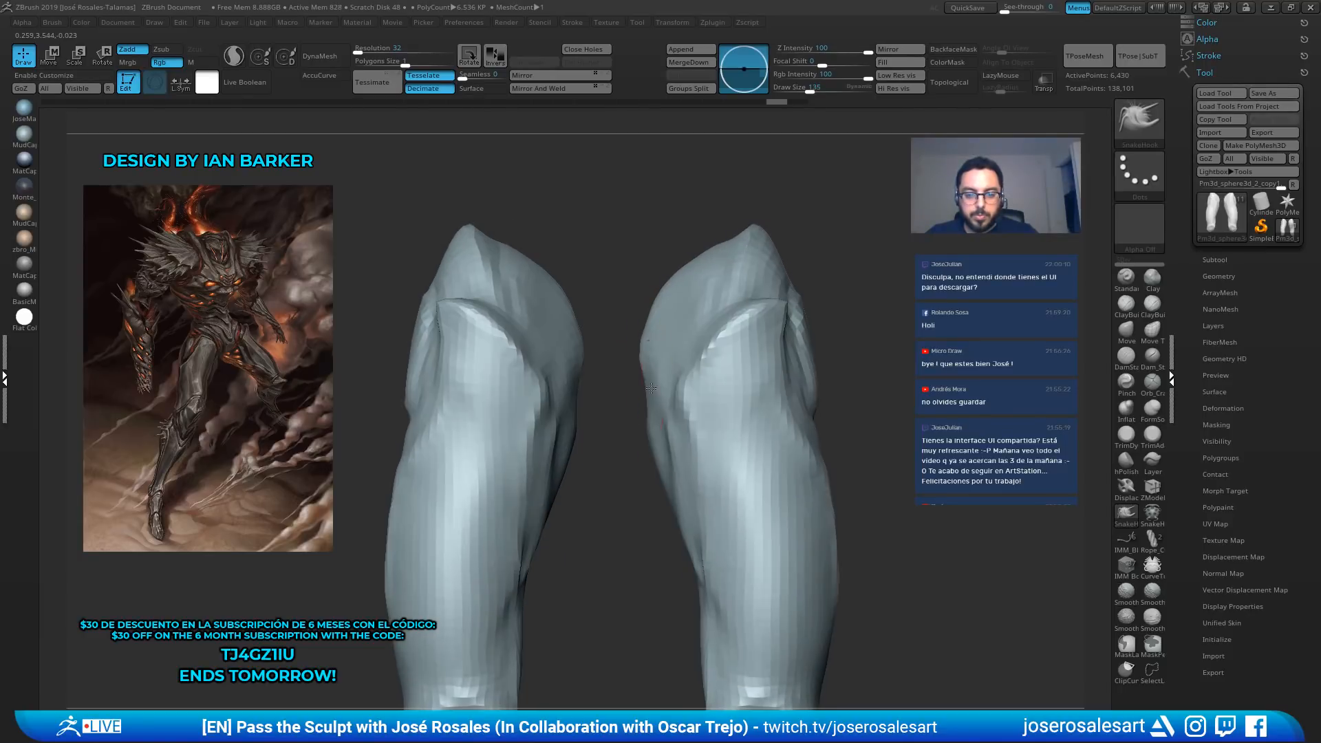
{"action": "mouse_move", "coordinate": [650, 386]}
{"action": "left_mouse_down"}
{"action": "mouse_move", "coordinate": [626, 396]}
{"action": "mouse_move", "coordinate": [629, 358]}
{"action": "left_mouse_up"}
{"action": "mouse_move", "coordinate": [650, 320]}
{"action": "left_mouse_down", "text": "shift"}
{"action": "mouse_move", "coordinate": [657, 298]}
{"action": "mouse_move", "coordinate": [660, 313]}
{"action": "left_mouse_up", "text": "shift"}
{"action": "key", "text": "shift+s"}
Reshape the inner thighs just below the crotch so they fit against the pelvis
{"action": "right_click_drag", "start_coordinate": [690, 317], "coordinate": [695, 399], "text": "ctrl"}
{"action": "left_click_drag", "start_coordinate": [600, 350], "coordinate": [570, 335]}
{"action": "key", "text": "1"}
{"action": "mouse_move", "coordinate": [604, 346]}
{"action": "right_mouse_down"}
{"action": "mouse_move", "coordinate": [630, 351]}
{"action": "mouse_move", "coordinate": [599, 330]}
{"action": "right_mouse_up"}
{"action": "left_click_drag", "start_coordinate": [553, 314], "coordinate": [535, 372]}
{"action": "right_click_drag", "start_coordinate": [585, 349], "coordinate": [512, 341]}
Build up and smooth the inner thighs beneath the pelvis with ClayBuildup at draw size 65
{"action": "left_click_drag", "start_coordinate": [812, 89], "coordinate": [799, 90]}
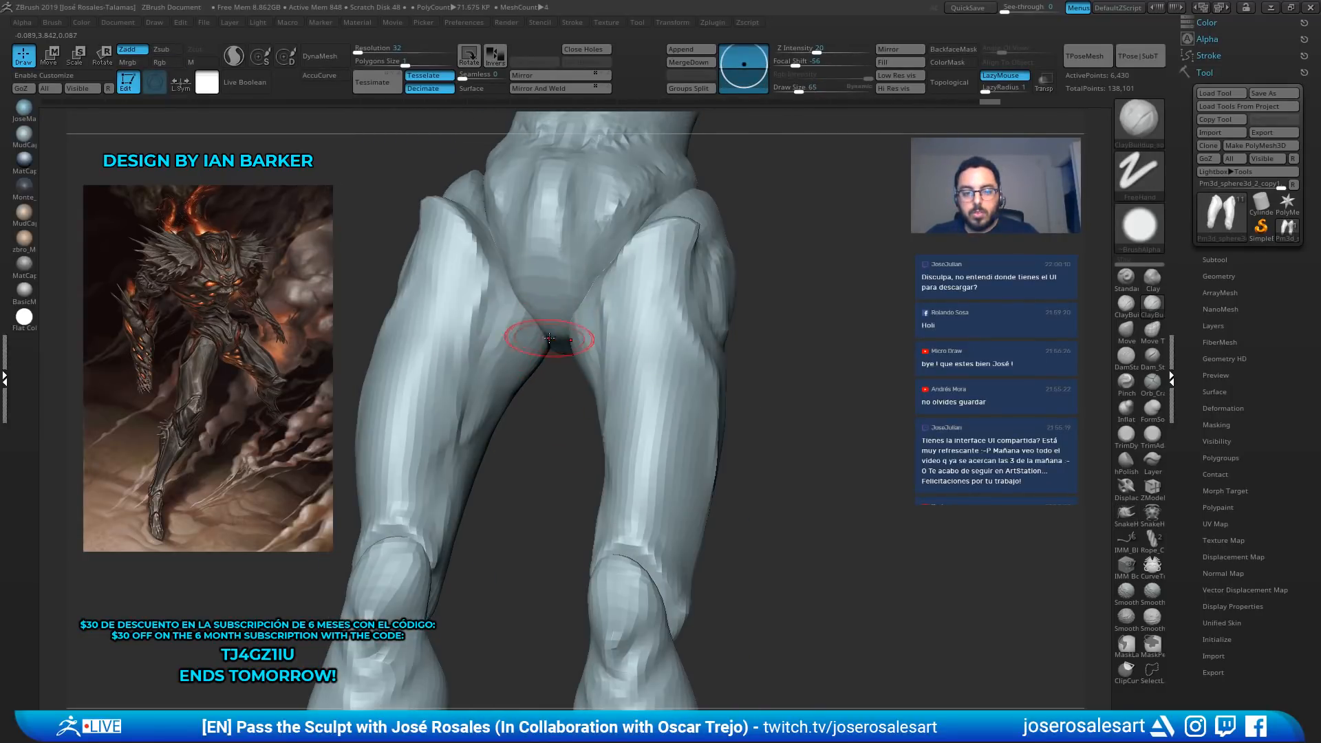
{"action": "left_click_drag", "start_coordinate": [548, 332], "coordinate": [542, 353]}
{"action": "mouse_move", "coordinate": [544, 327]}
{"action": "left_mouse_down", "text": "shift"}
{"action": "mouse_move", "coordinate": [531, 336]}
{"action": "mouse_move", "coordinate": [548, 337]}
{"action": "left_mouse_up", "text": "shift"}
{"action": "right_click_drag", "start_coordinate": [551, 378], "coordinate": [603, 406]}
{"action": "mouse_move", "coordinate": [603, 406]}
{"action": "right_mouse_down", "text": "ctrl"}
{"action": "mouse_move", "coordinate": [600, 392]}
{"action": "mouse_move", "coordinate": [692, 367]}
{"action": "mouse_move", "coordinate": [743, 378]}
{"action": "mouse_move", "coordinate": [685, 377]}
{"action": "right_mouse_up", "text": "ctrl"}
Adjust the thighs slightly along the X axis with the transform gizmo and return to draw mode
{"action": "key", "text": "r"}
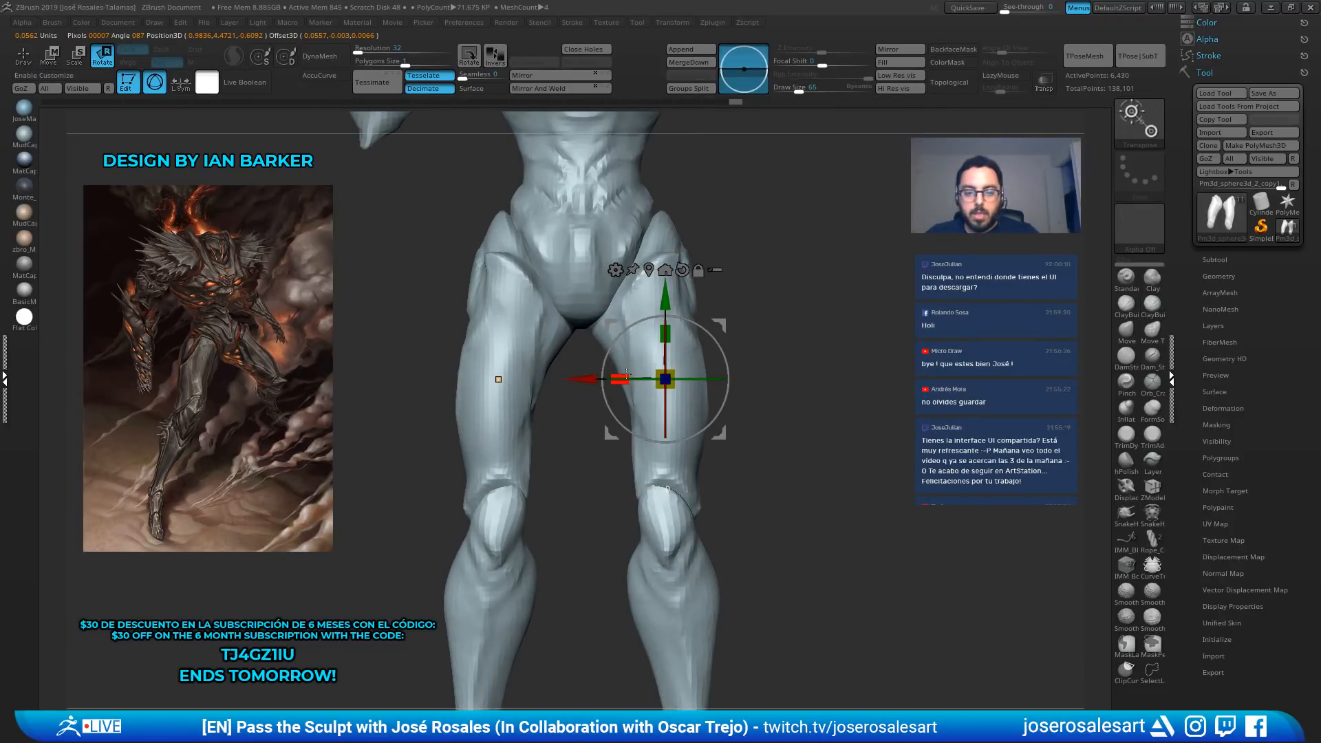
{"action": "left_click_drag", "start_coordinate": [625, 374], "coordinate": [577, 378]}
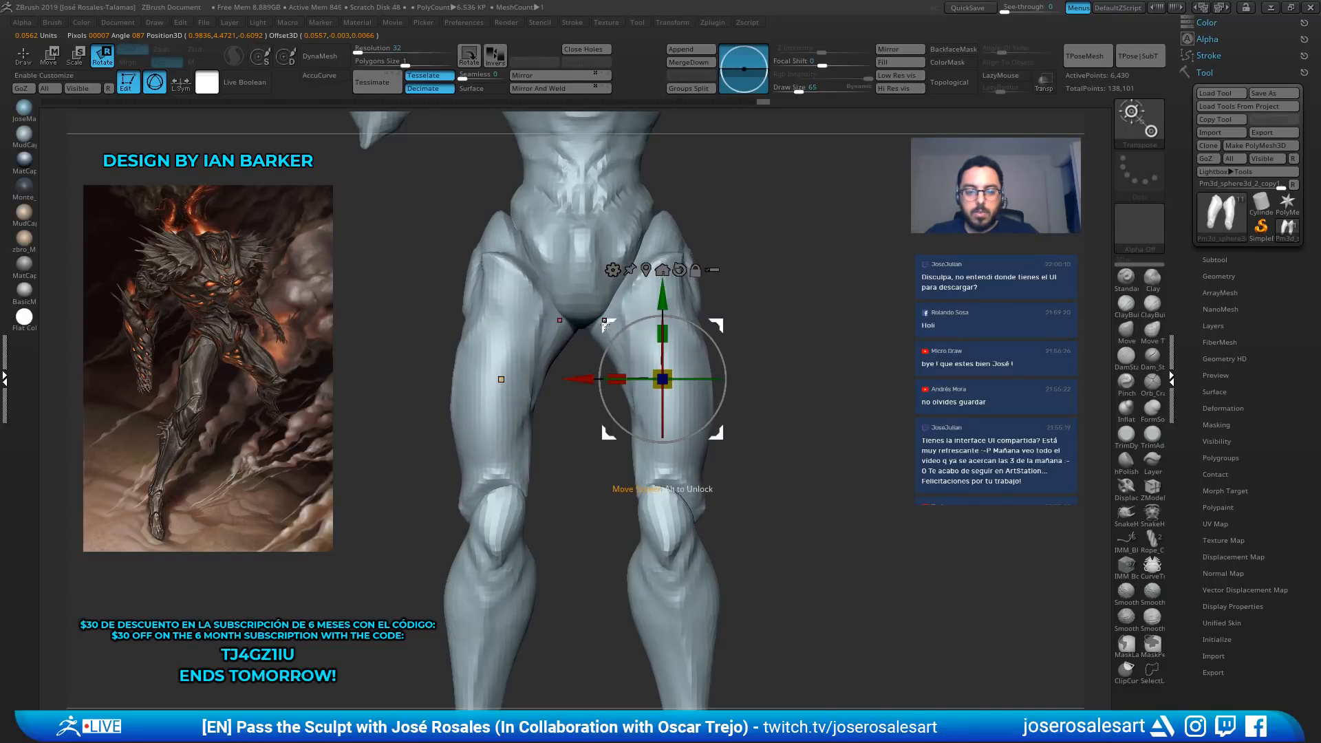
{"action": "key", "text": "q"}
{"action": "right_click_drag", "start_coordinate": [603, 326], "coordinate": [584, 323], "text": "ctrl"}
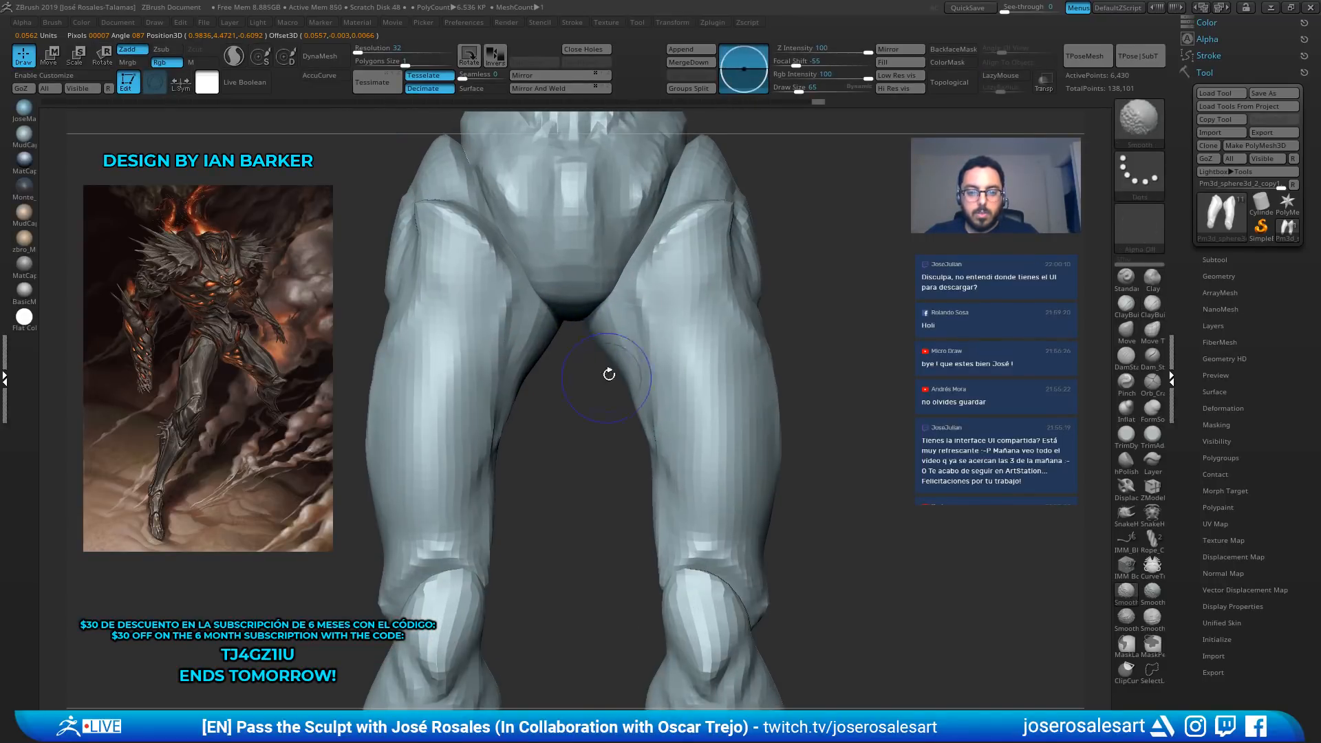
Reshape the upper outer thighs and hip contour from the front with an enlarged SnakeHook brush
{"action": "mouse_move", "coordinate": [609, 374]}
{"action": "right_mouse_down", "text": "ctrl"}
{"action": "mouse_move", "coordinate": [607, 330]}
{"action": "mouse_move", "coordinate": [608, 344]}
{"action": "right_mouse_up", "text": "ctrl"}
{"action": "key", "text": "b"}
{"action": "key", "text": "s"}
{"action": "key", "text": "h"}
{"action": "key", "text": "s"}
{"action": "left_click_drag", "start_coordinate": [709, 307], "coordinate": [721, 308]}
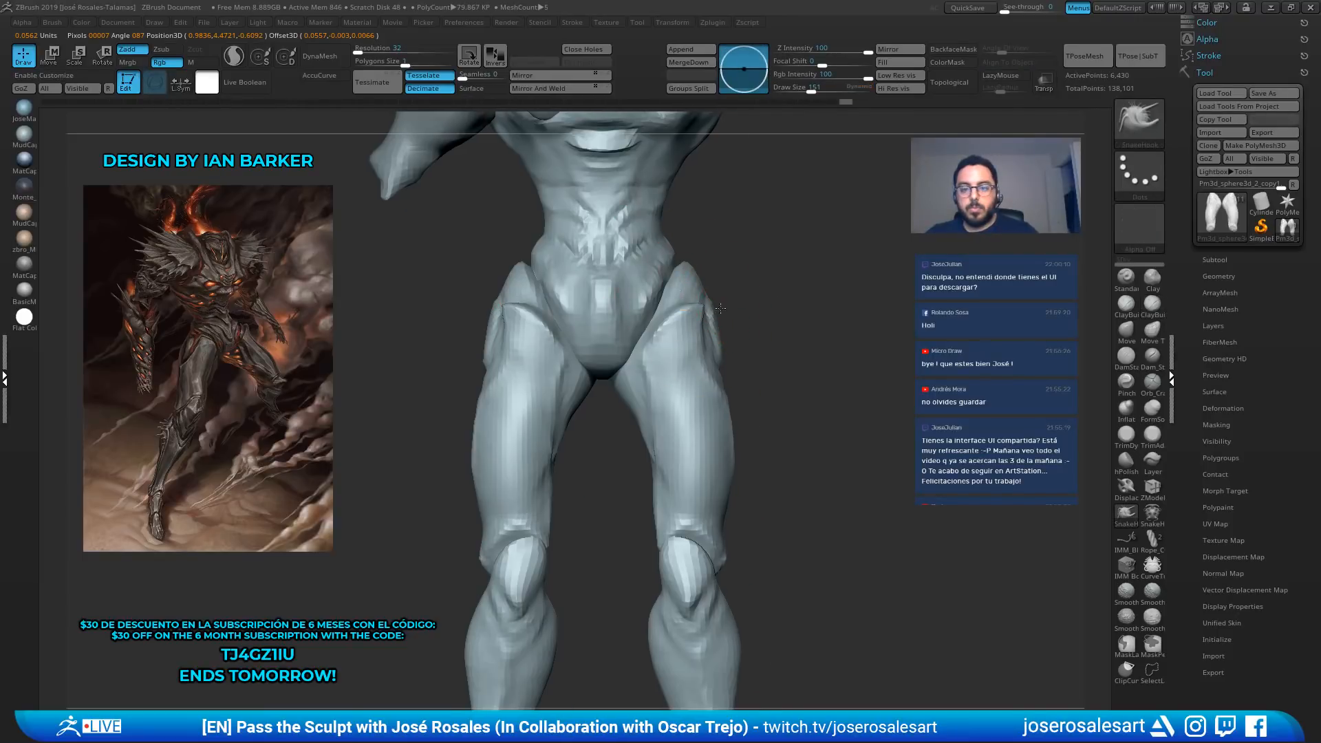
{"action": "right_click_drag", "start_coordinate": [720, 308], "coordinate": [721, 344], "text": "ctrl"}
{"action": "left_click_drag", "start_coordinate": [678, 267], "coordinate": [701, 253]}
{"action": "mouse_move", "coordinate": [719, 296]}
{"action": "right_mouse_down"}
{"action": "mouse_move", "coordinate": [746, 275]}
{"action": "mouse_move", "coordinate": [740, 313]}
{"action": "right_mouse_up"}
{"action": "left_click_drag", "start_coordinate": [687, 274], "coordinate": [678, 241]}
{"action": "mouse_move", "coordinate": [778, 137]}
{"action": "right_mouse_down"}
{"action": "mouse_move", "coordinate": [752, 113]}
{"action": "mouse_move", "coordinate": [750, 131]}
{"action": "right_mouse_up"}
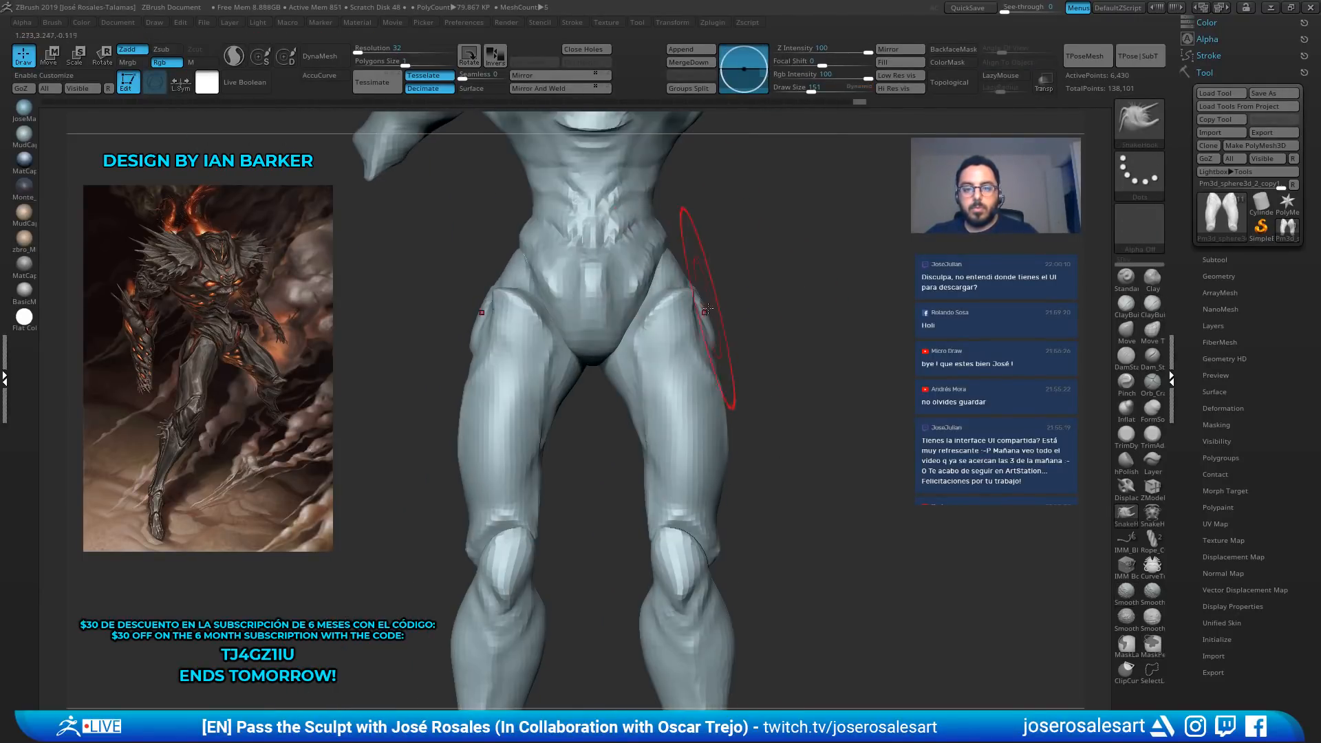
{"action": "left_click_drag", "start_coordinate": [707, 309], "coordinate": [700, 316]}
Pull the outer hip and the back of the thigh into shape from the rear with SnakeHook
{"action": "right_click_drag", "start_coordinate": [740, 348], "coordinate": [509, 338]}
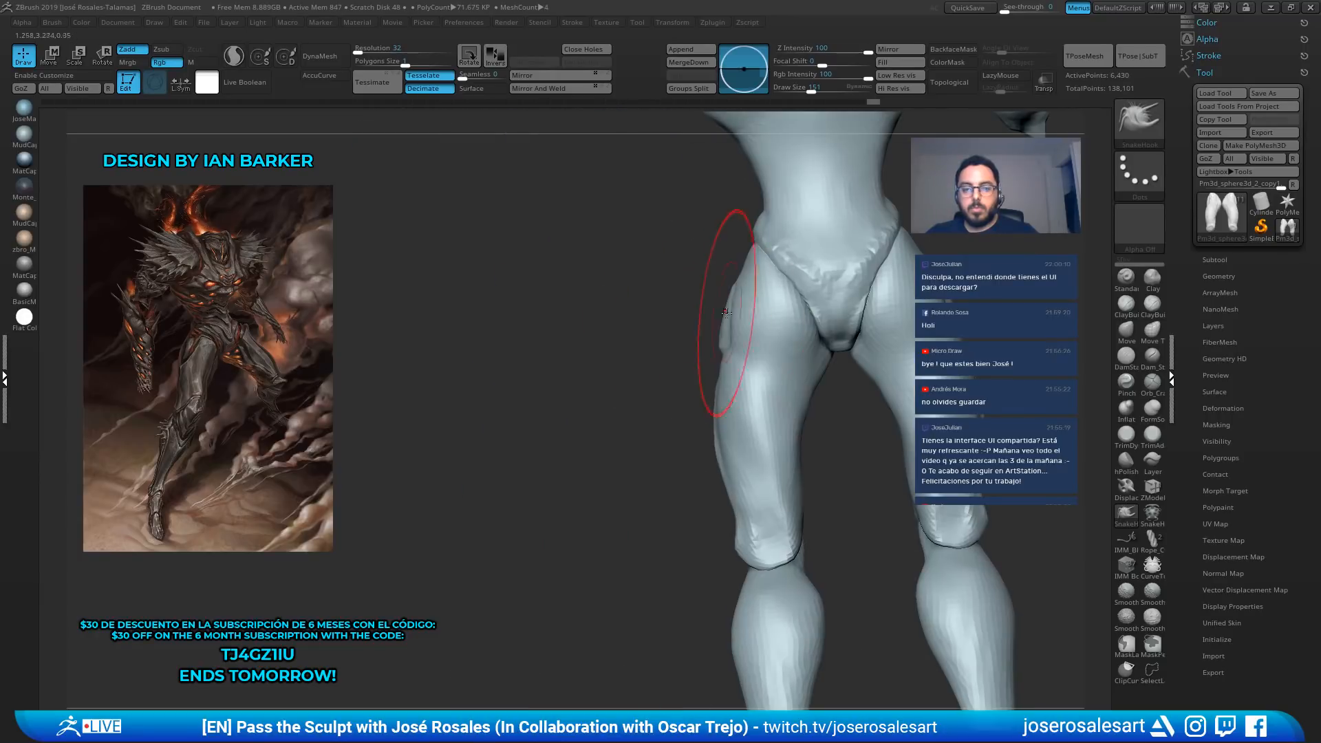
{"action": "left_click_drag", "start_coordinate": [741, 315], "coordinate": [748, 315]}
{"action": "right_click_drag", "start_coordinate": [747, 316], "coordinate": [732, 337], "text": "shift"}
{"action": "mouse_move", "coordinate": [769, 395]}
{"action": "left_mouse_down"}
{"action": "mouse_move", "coordinate": [788, 405]}
{"action": "mouse_move", "coordinate": [746, 428]}
{"action": "left_mouse_up"}
Build up the back of the thigh with ClayBuildup at draw size 119 and smooth it
{"action": "key", "text": "2"}
{"action": "key", "text": "s"}
{"action": "key", "text": "s"}
{"action": "left_click_drag", "start_coordinate": [759, 435], "coordinate": [736, 428]}
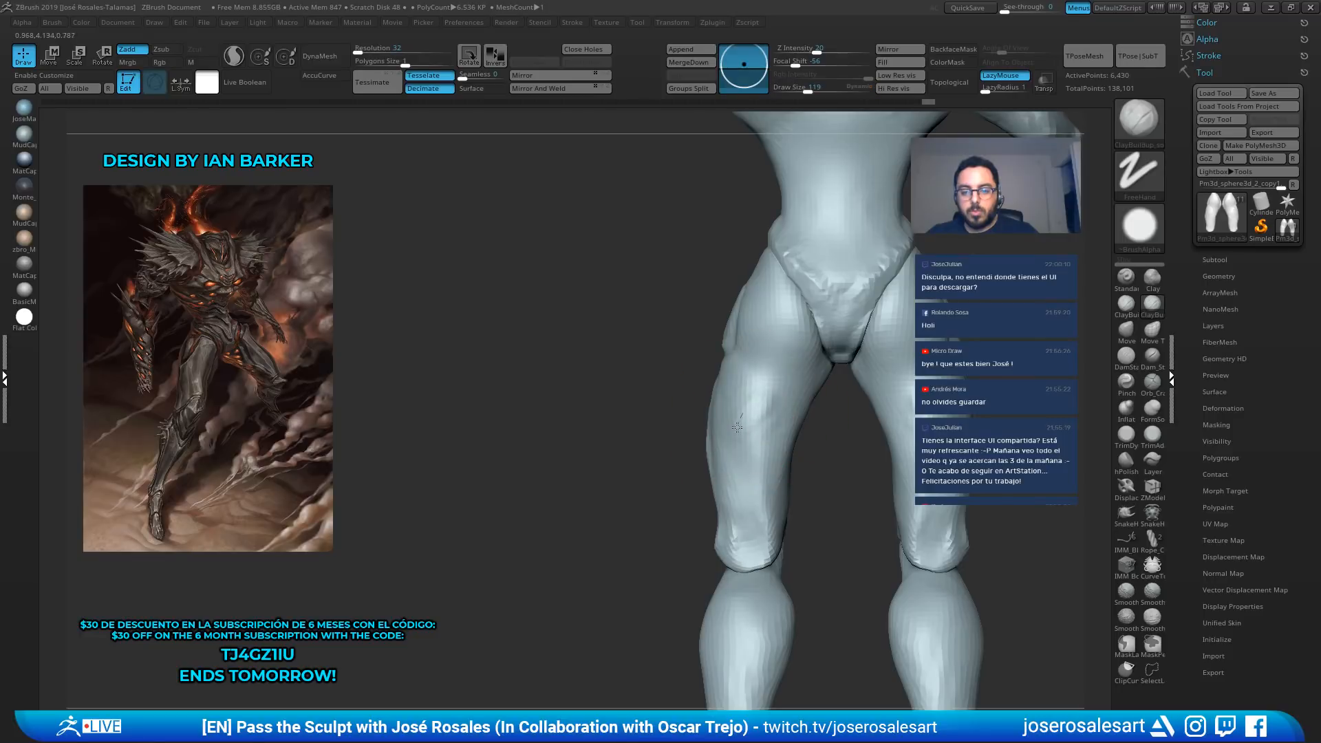
{"action": "right_click_drag", "start_coordinate": [767, 453], "coordinate": [812, 427]}
{"action": "left_click_drag", "start_coordinate": [750, 392], "coordinate": [746, 435], "text": "shift"}
{"action": "right_click_drag", "start_coordinate": [747, 435], "coordinate": [773, 431], "text": "shift"}
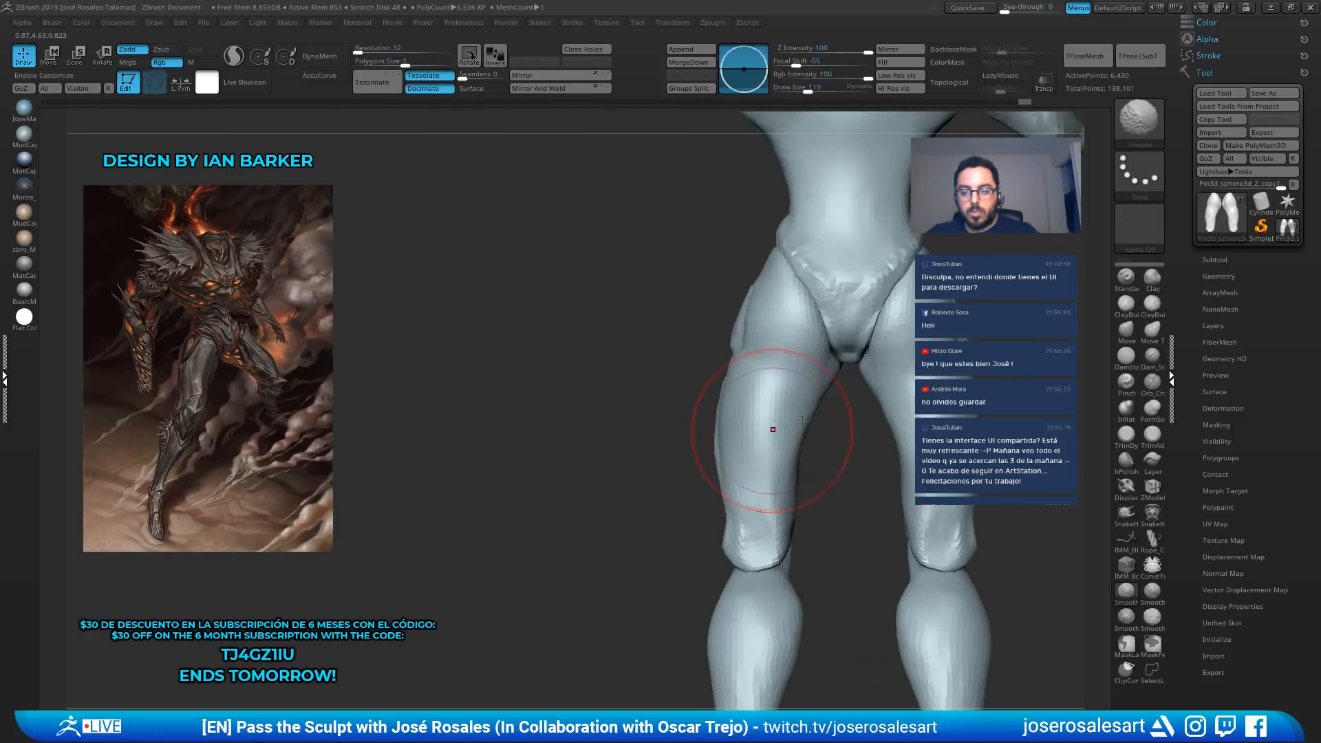
{"action": "left_click_drag", "start_coordinate": [773, 431], "coordinate": [757, 447]}
{"action": "mouse_move", "coordinate": [926, 437]}
{"action": "right_mouse_down"}
{"action": "mouse_move", "coordinate": [839, 428]}
{"action": "mouse_move", "coordinate": [887, 385]}
{"action": "mouse_move", "coordinate": [902, 336]}
{"action": "mouse_move", "coordinate": [732, 361]}
{"action": "right_mouse_up"}
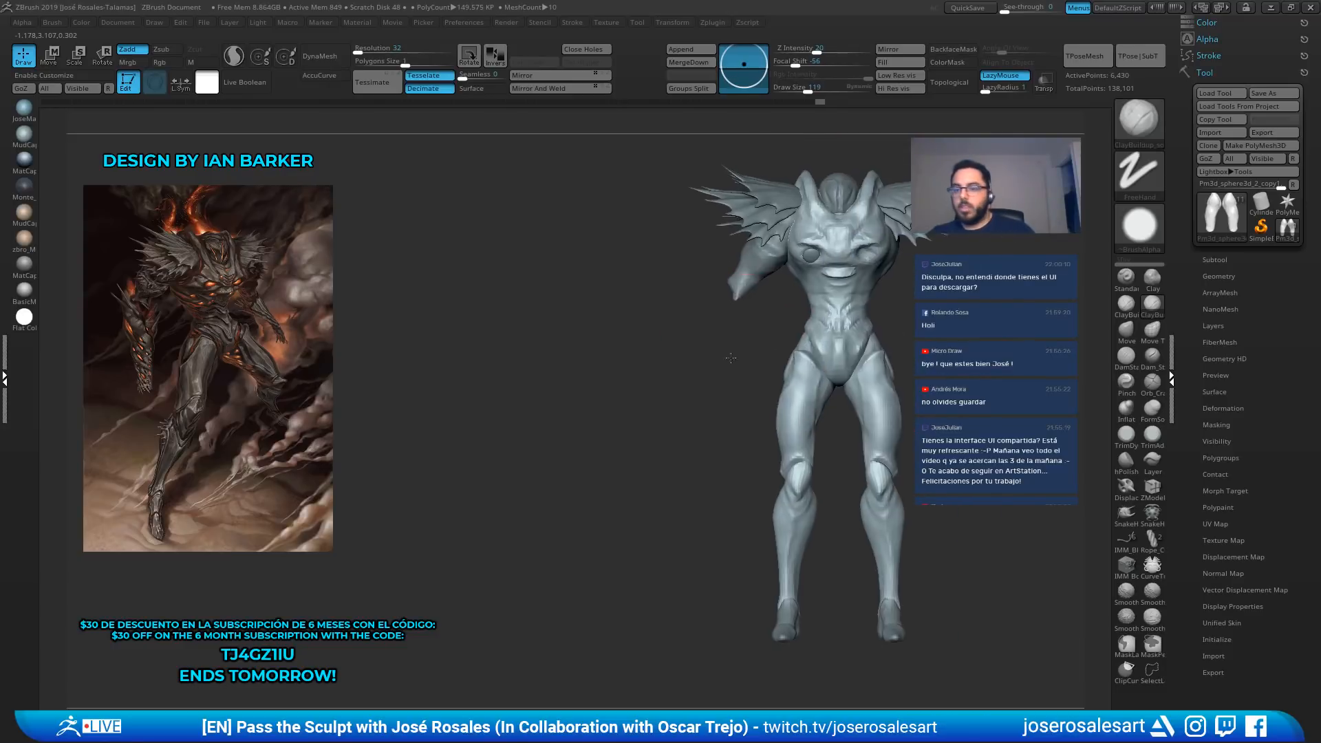
Select the lower legs and shift them outward along the X axis by about 0.158 with the transform gizmo, keeping symmetry
{"action": "right_click_drag", "start_coordinate": [908, 372], "coordinate": [934, 354], "text": "ctrl"}
{"action": "mouse_move", "coordinate": [935, 355]}
{"action": "right_mouse_down", "text": "alt"}
{"action": "mouse_move", "coordinate": [848, 352]}
{"action": "mouse_move", "coordinate": [819, 386]}
{"action": "mouse_move", "coordinate": [885, 435]}
{"action": "right_mouse_up", "text": "alt"}
{"action": "right_click_drag", "start_coordinate": [884, 435], "coordinate": [820, 369], "text": "alt"}
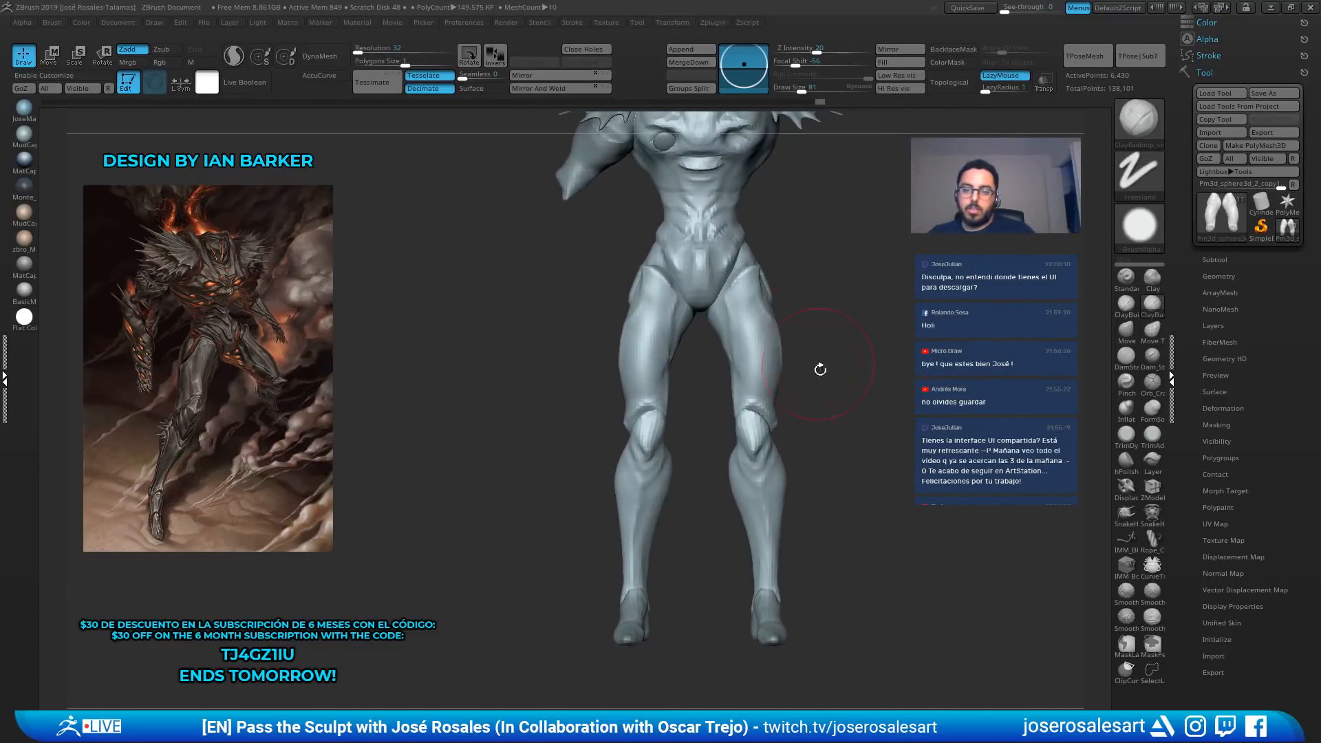
{"action": "mouse_move", "coordinate": [772, 514]}
{"action": "right_mouse_down", "text": "alt"}
{"action": "mouse_move", "coordinate": [762, 469]}
{"action": "mouse_move", "coordinate": [764, 523]}
{"action": "right_mouse_up", "text": "alt"}
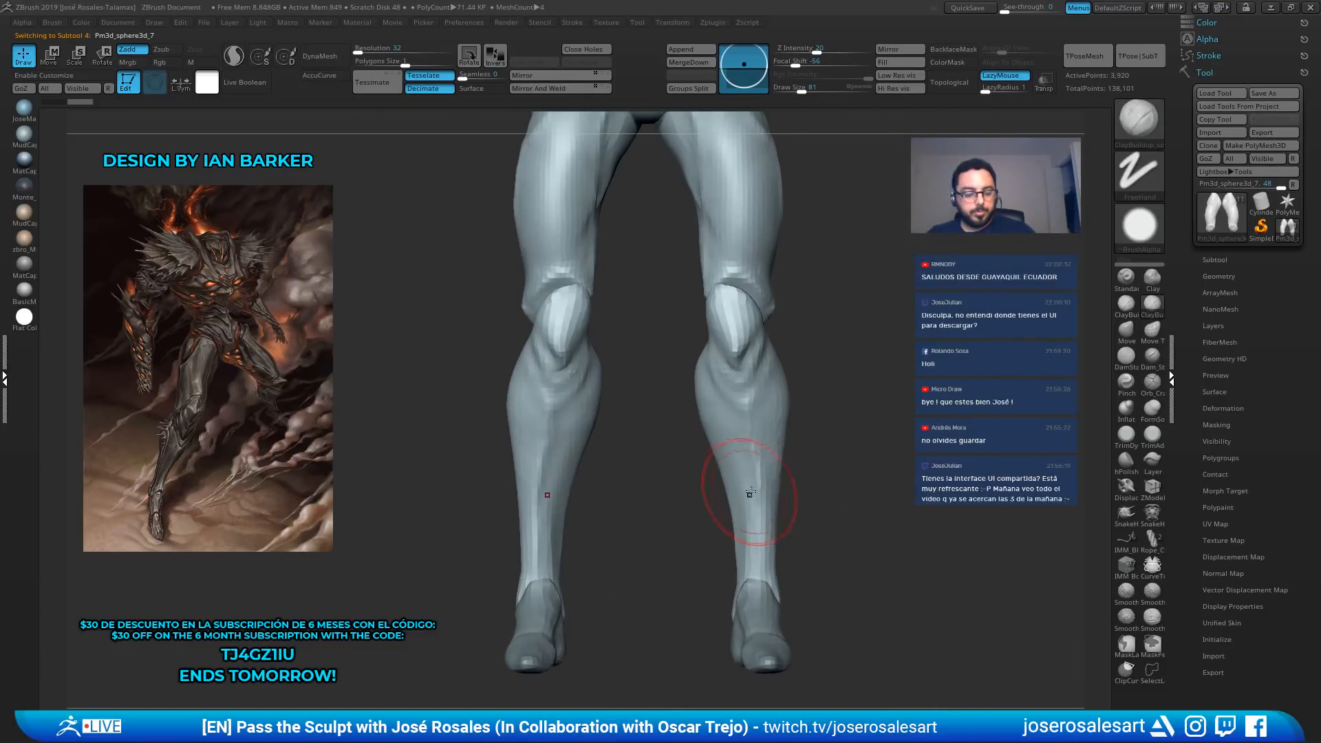
{"action": "key", "text": "r"}
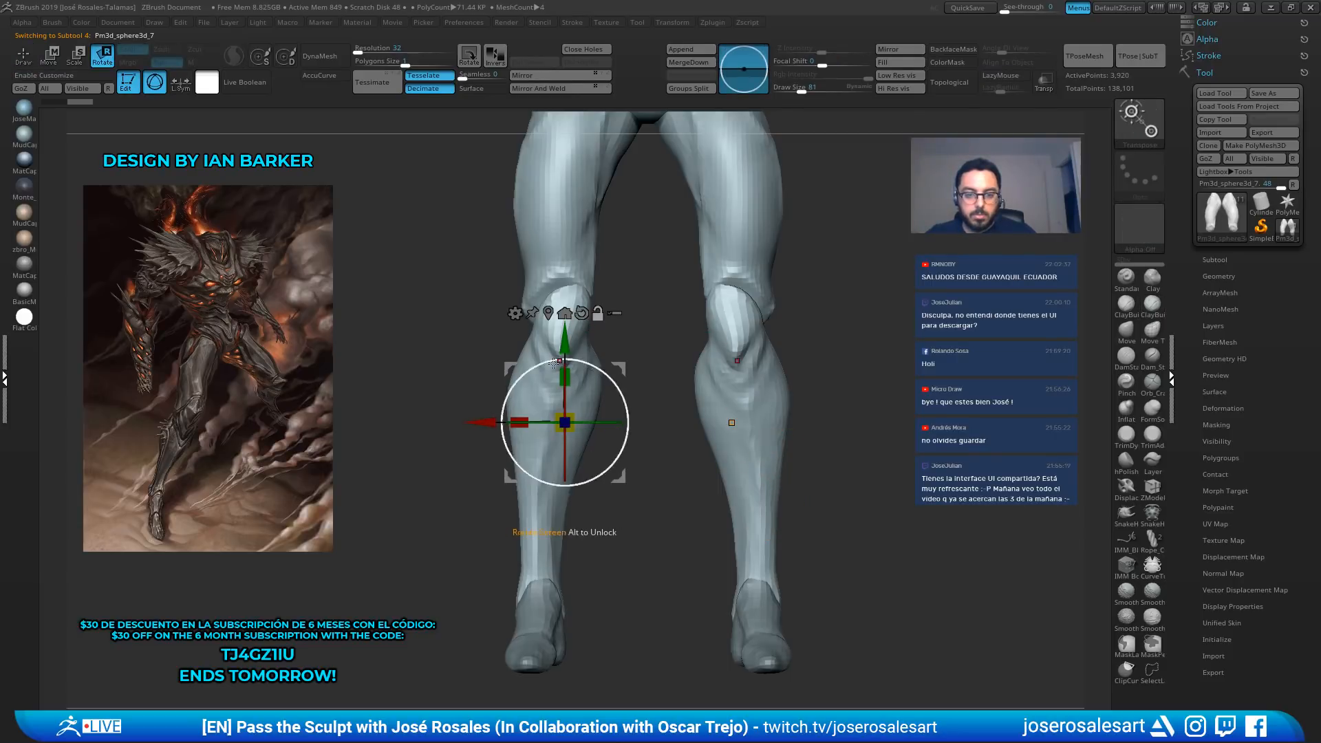
{"action": "left_click_drag", "start_coordinate": [480, 427], "coordinate": [448, 424], "text": "alt"}
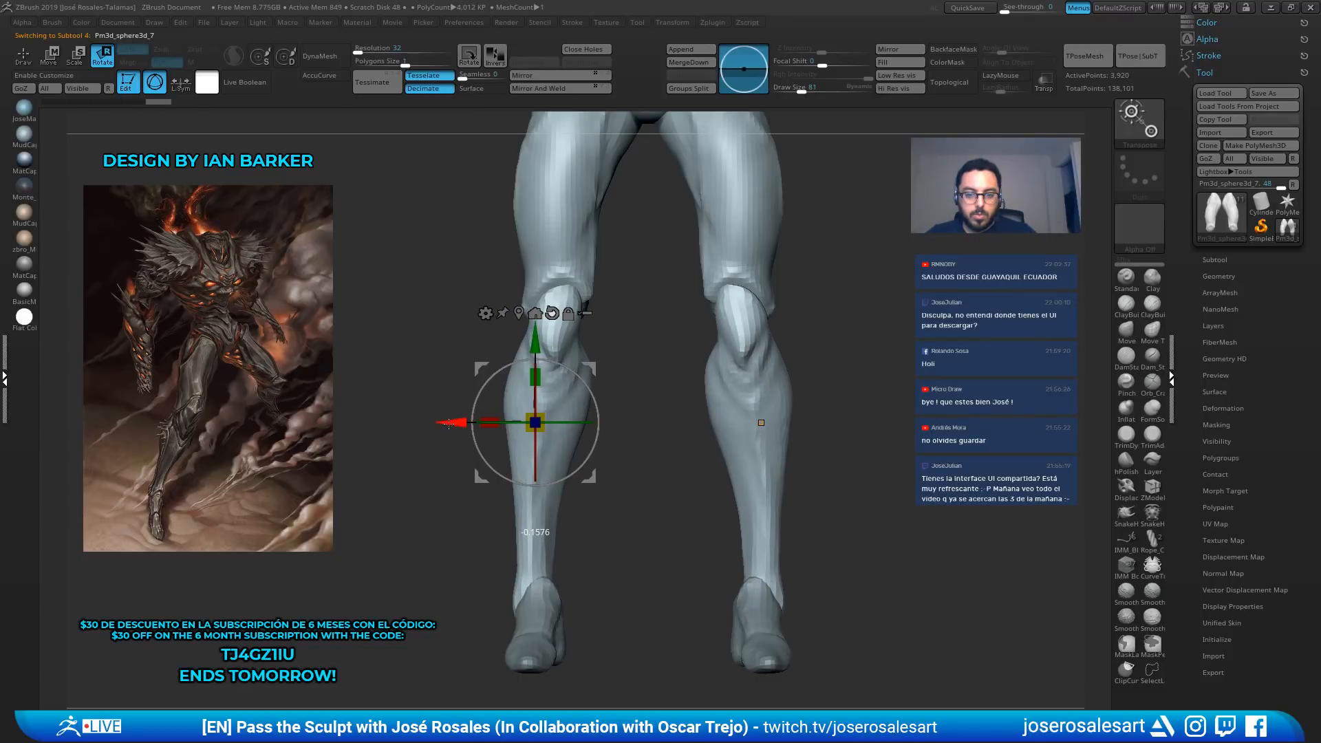
{"action": "key", "text": "q"}
Select the feet, bring up their move gizmo, and return to draw mode with the whole figure framed
{"action": "left_click_drag", "start_coordinate": [688, 429], "coordinate": [686, 368], "text": "alt"}
{"action": "left_click", "coordinate": [751, 556], "text": "alt"}
{"action": "key", "text": "w"}
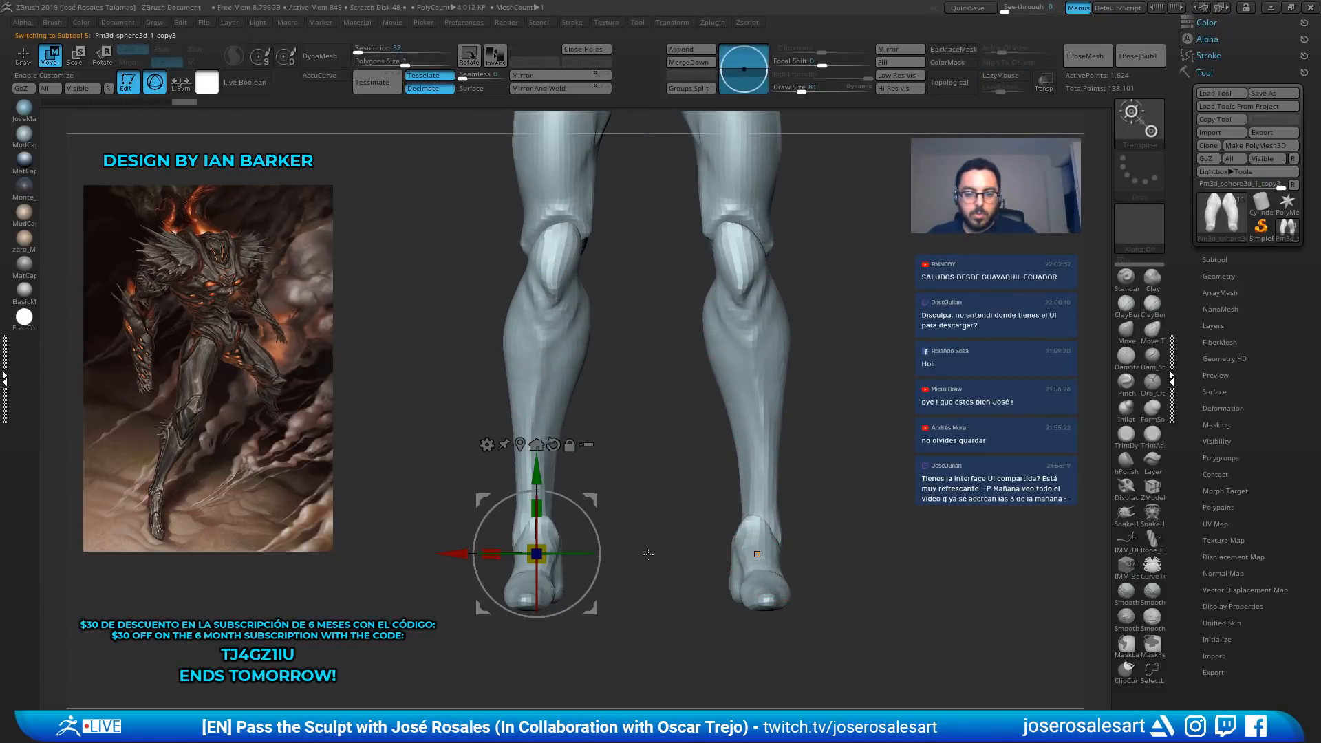
{"action": "key", "text": "q"}
{"action": "key", "text": "f"}
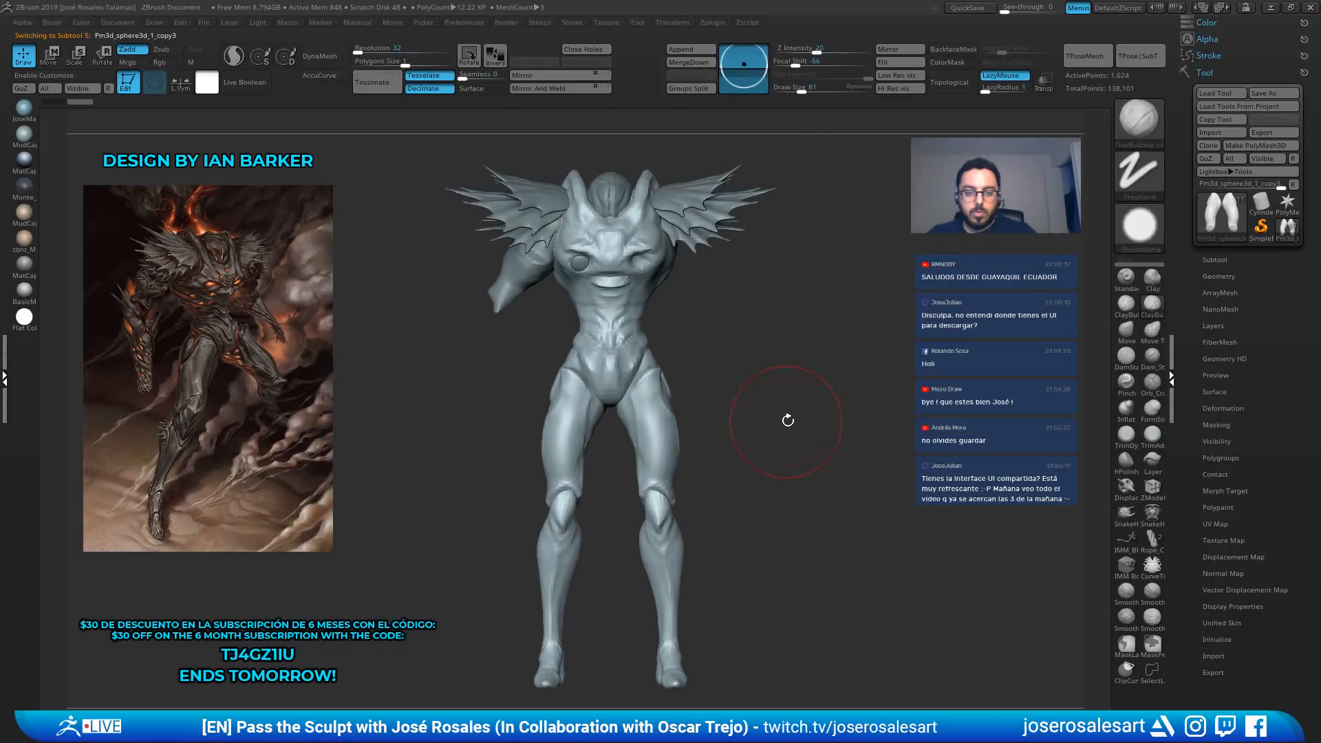
{"action": "mouse_move", "coordinate": [790, 394]}
{"action": "left_mouse_down"}
{"action": "mouse_move", "coordinate": [661, 424]}
{"action": "mouse_move", "coordinate": [701, 425]}
{"action": "mouse_move", "coordinate": [749, 339]}
{"action": "mouse_move", "coordinate": [761, 398]}
{"action": "mouse_move", "coordinate": [775, 388]}
{"action": "left_mouse_up"}
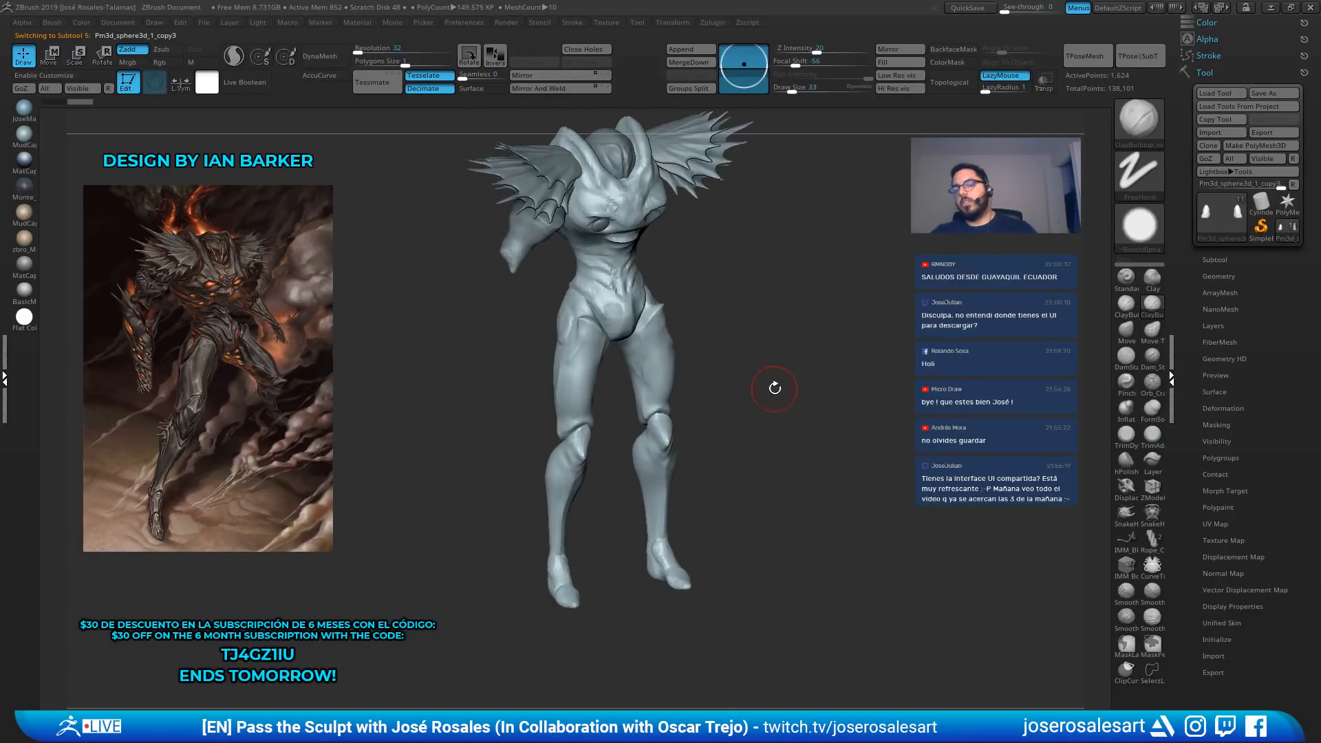
Switch the active colour to black, select the torso, and fill all visible subtools using the Material option
{"action": "left_click_drag", "start_coordinate": [855, 317], "coordinate": [731, 372], "text": "alt"}
{"action": "key", "text": "v"}
{"action": "left_click_drag", "start_coordinate": [767, 330], "coordinate": [731, 370], "text": "shift"}
{"action": "left_click_drag", "start_coordinate": [730, 370], "coordinate": [732, 295], "text": "alt"}
{"action": "left_click", "coordinate": [611, 450], "text": "alt"}
{"action": "left_click_drag", "start_coordinate": [747, 344], "coordinate": [764, 300], "text": "alt"}
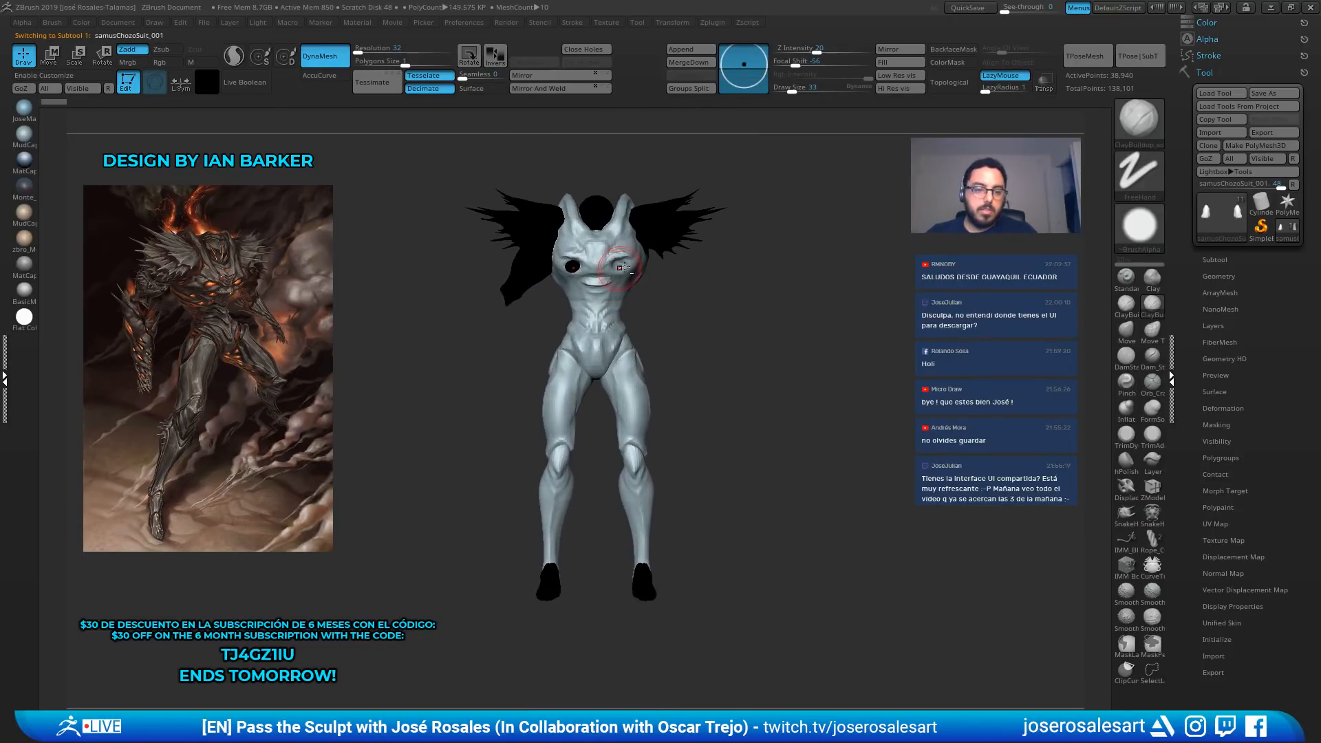
{"action": "left_click", "coordinate": [31, 325]}
{"action": "mouse_move", "coordinate": [449, 288]}
{"action": "left_mouse_down"}
{"action": "mouse_move", "coordinate": [465, 307]}
{"action": "mouse_move", "coordinate": [487, 284]}
{"action": "left_mouse_up"}
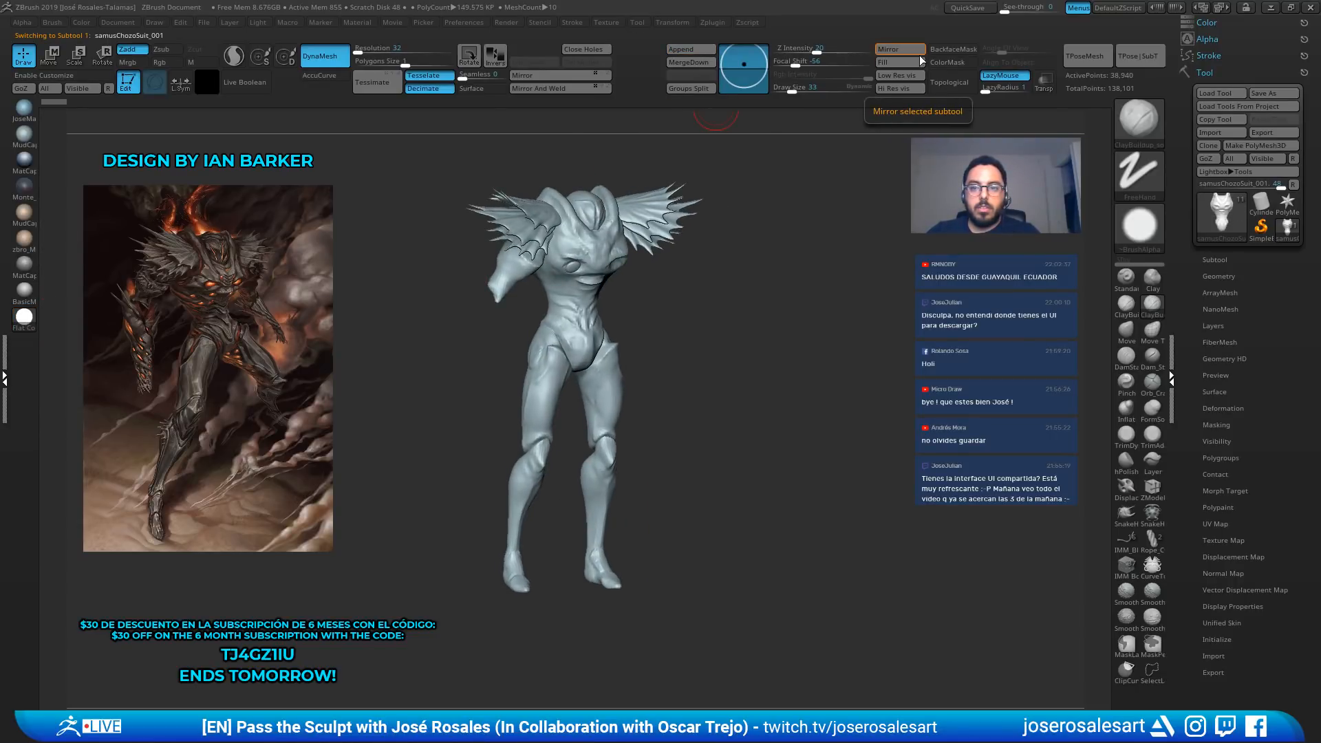
{"action": "left_click", "coordinate": [899, 61]}
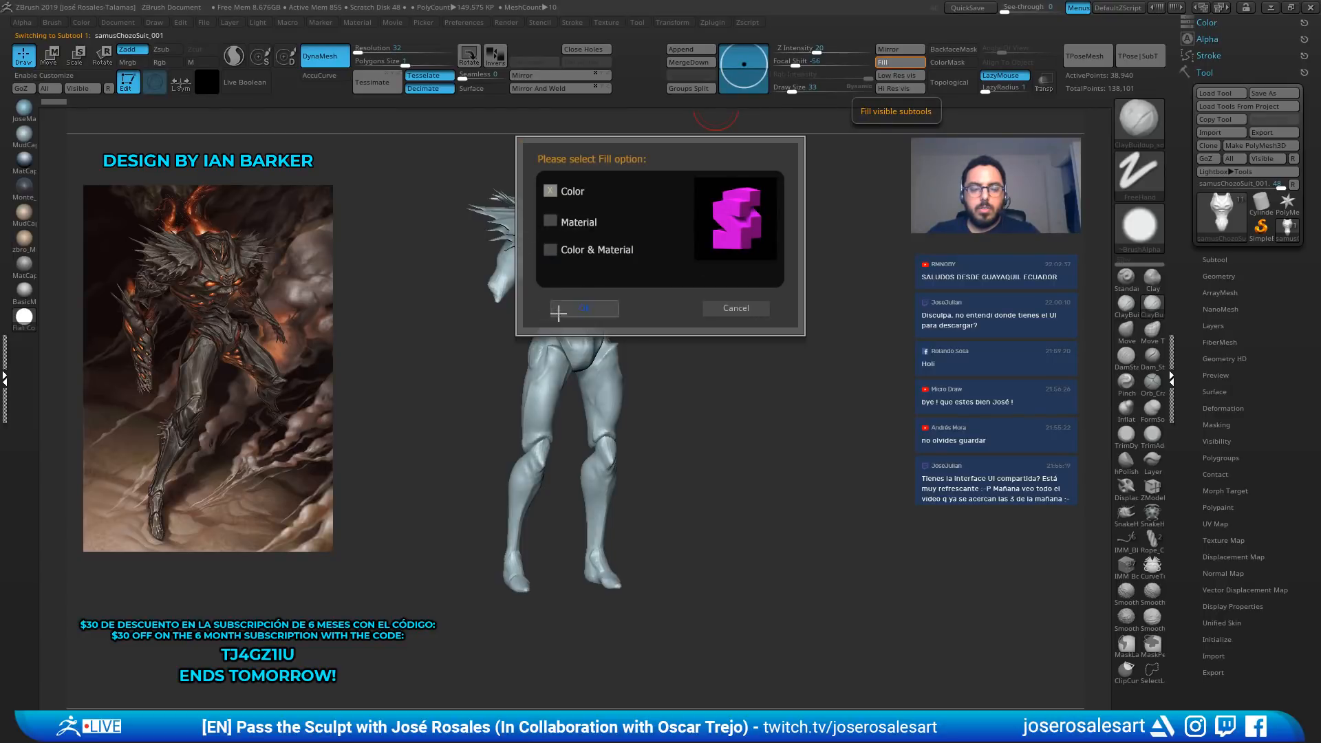
{"action": "left_click", "coordinate": [550, 221]}
{"action": "left_click", "coordinate": [584, 308]}
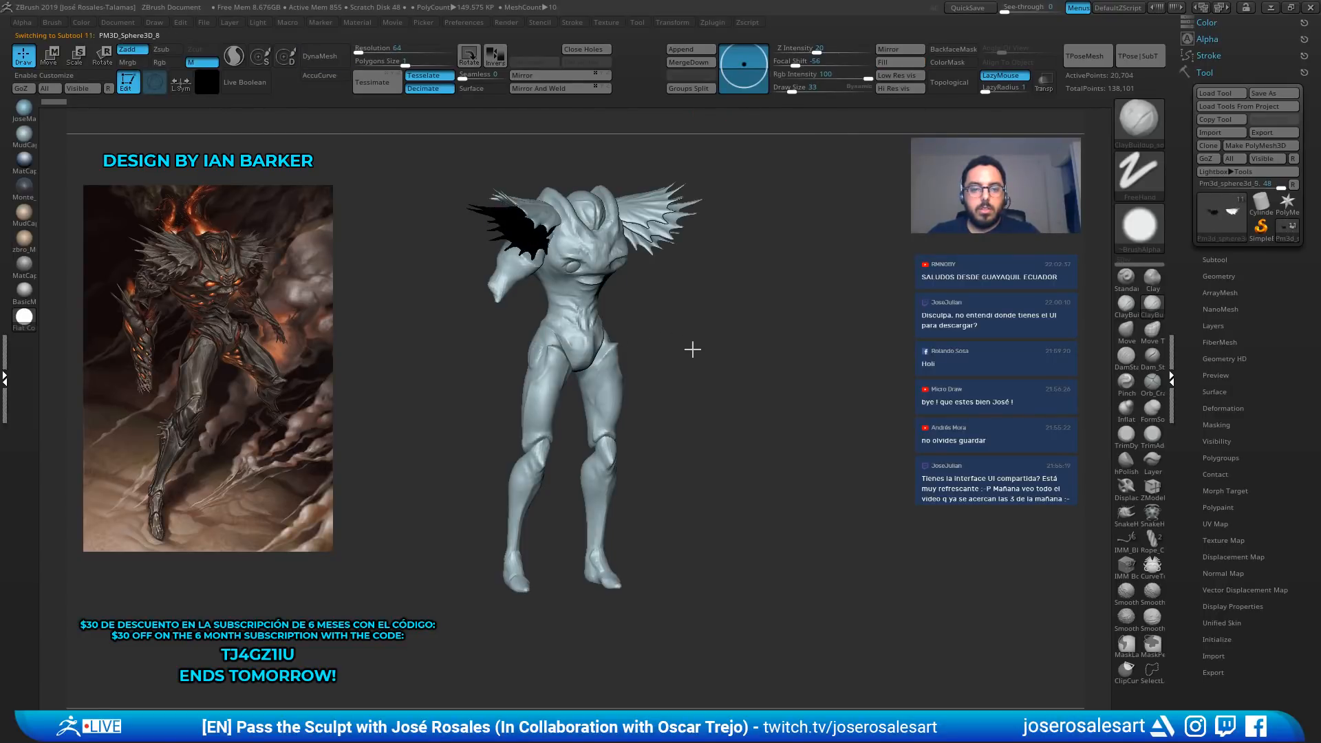
{"action": "left_click_drag", "start_coordinate": [679, 330], "coordinate": [622, 333]}
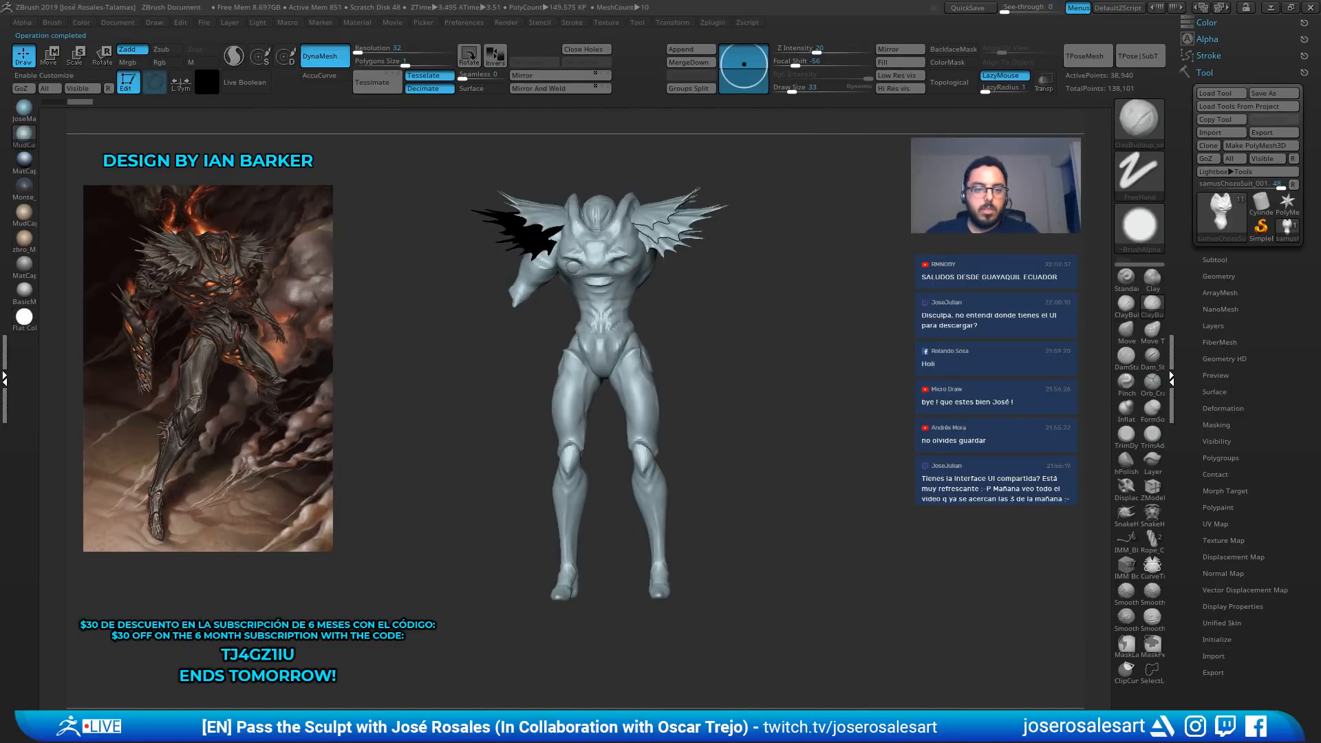
Fill all visible subtools with black using the Color & Material option to get a silhouette
{"action": "left_click_drag", "start_coordinate": [164, 175], "coordinate": [81, 166], "text": "shift"}
{"action": "left_click_drag", "start_coordinate": [359, 267], "coordinate": [517, 296]}
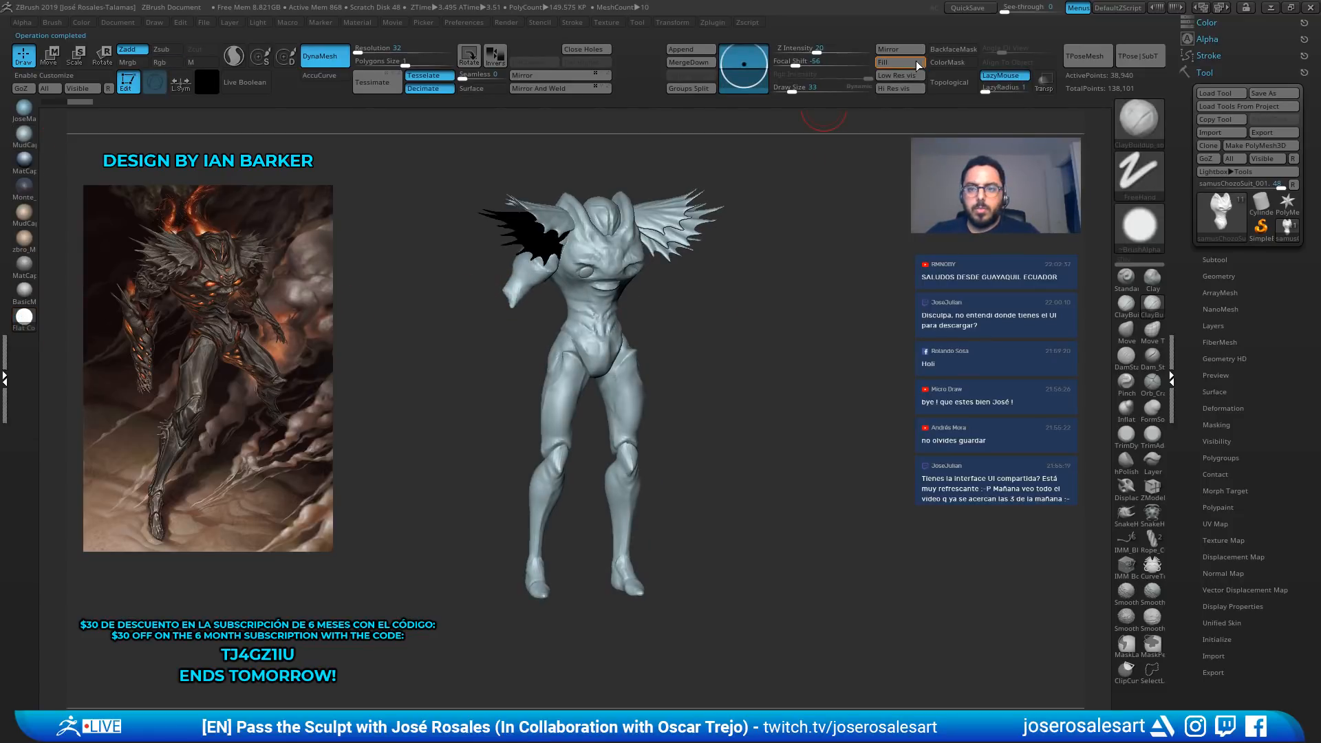
{"action": "left_click", "coordinate": [922, 64]}
{"action": "left_click", "coordinate": [550, 250]}
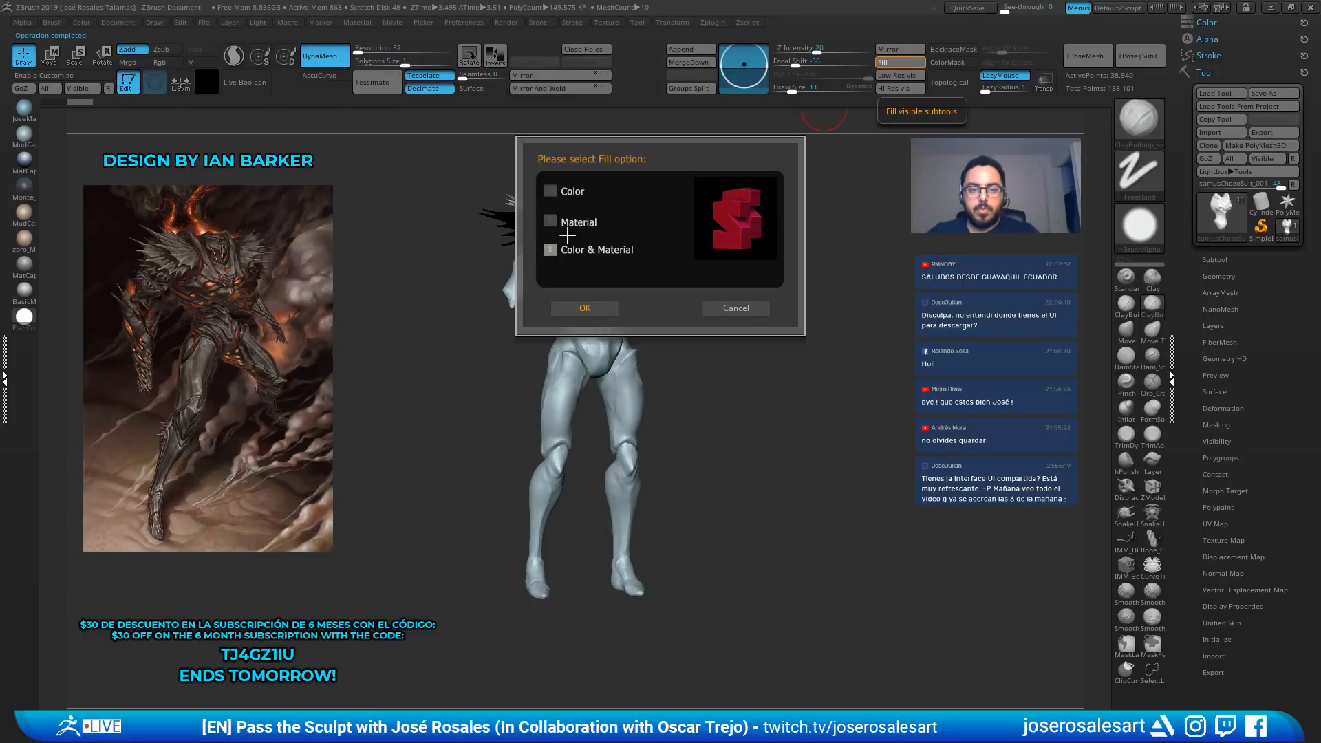
{"action": "left_click", "coordinate": [585, 307]}
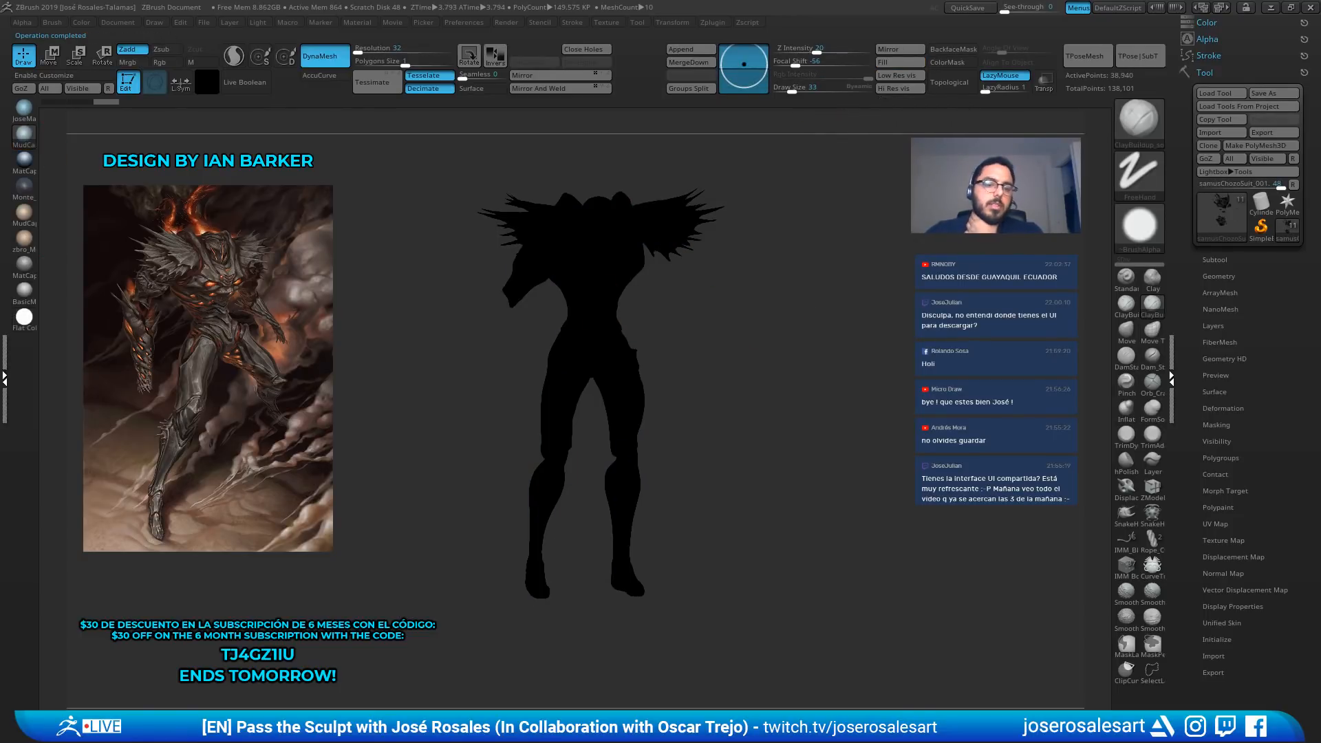
Enable Live Boolean, choose the startup material, and switch the active colour to white
{"action": "left_click", "coordinate": [36, 148]}
{"action": "left_click", "coordinate": [790, 199]}
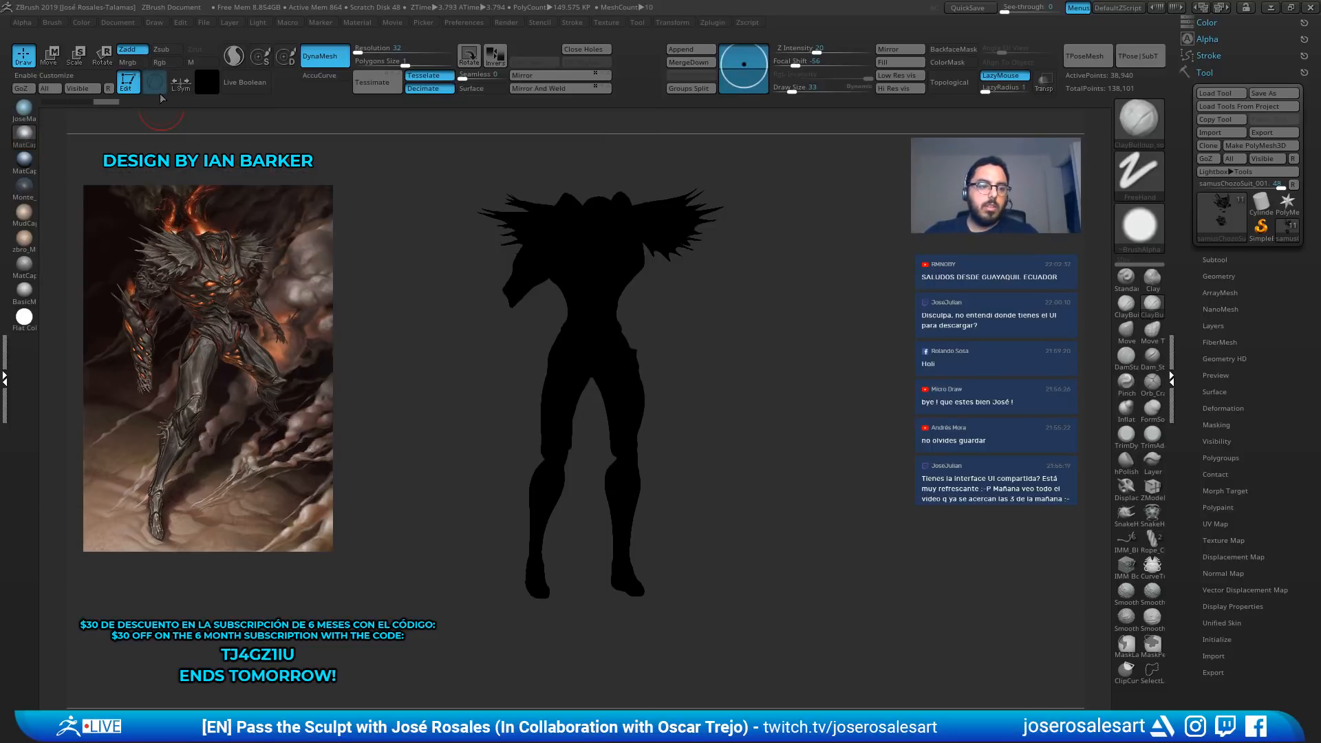
{"action": "left_click", "coordinate": [227, 83]}
{"action": "left_click", "coordinate": [24, 136]}
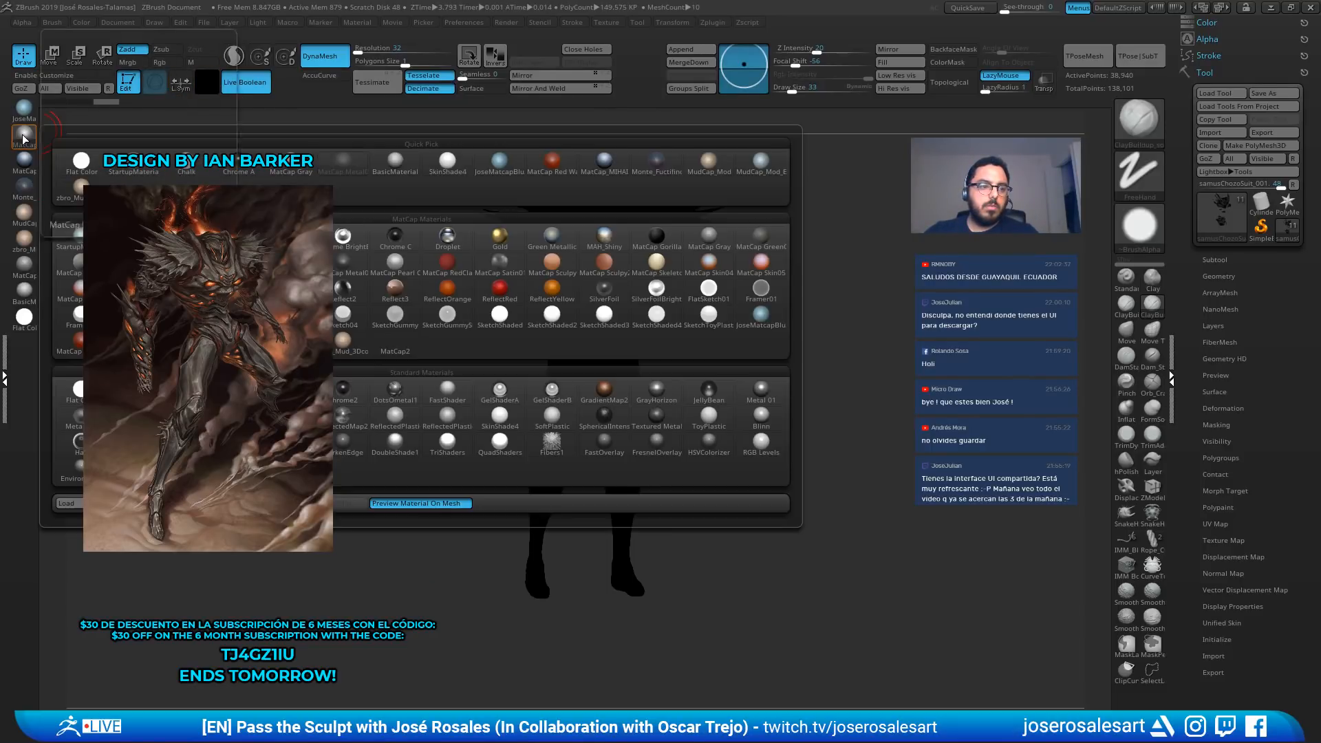
{"action": "left_click", "coordinate": [143, 174]}
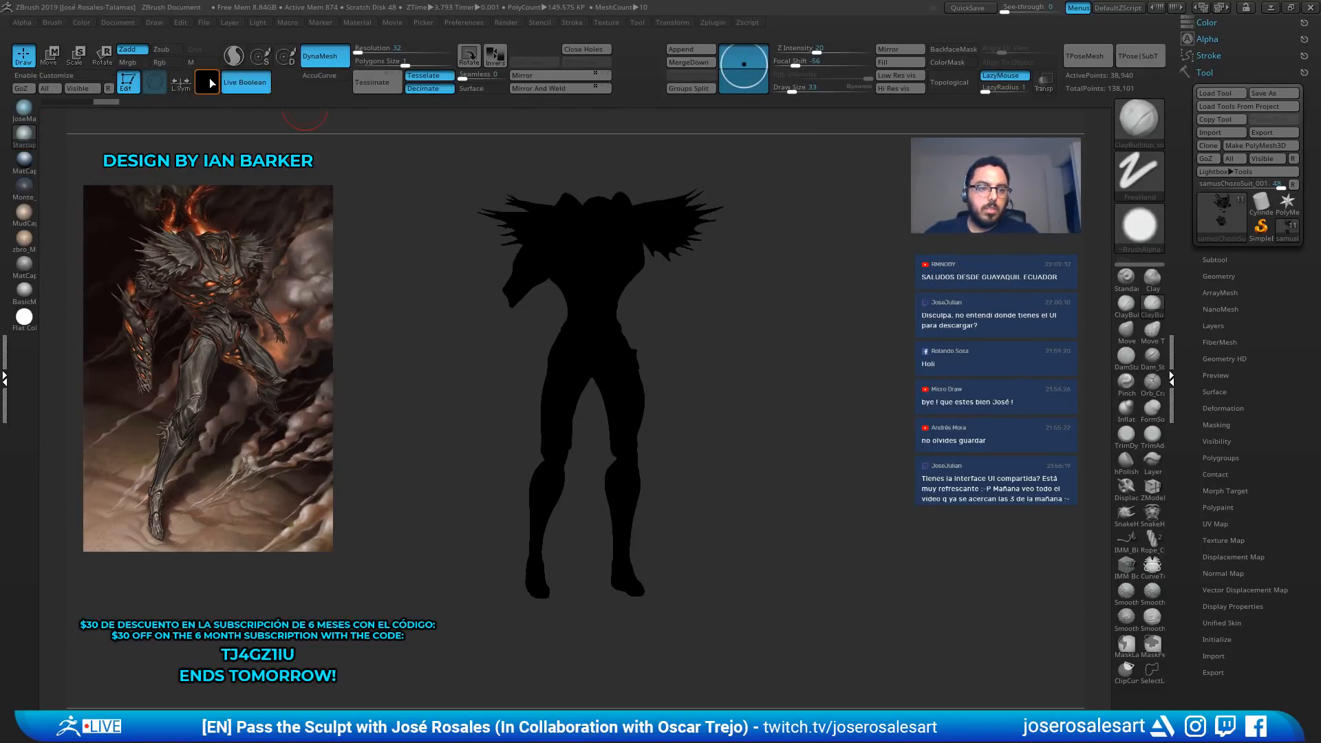
{"action": "left_click", "coordinate": [209, 81]}
{"action": "left_click", "coordinate": [140, 42]}
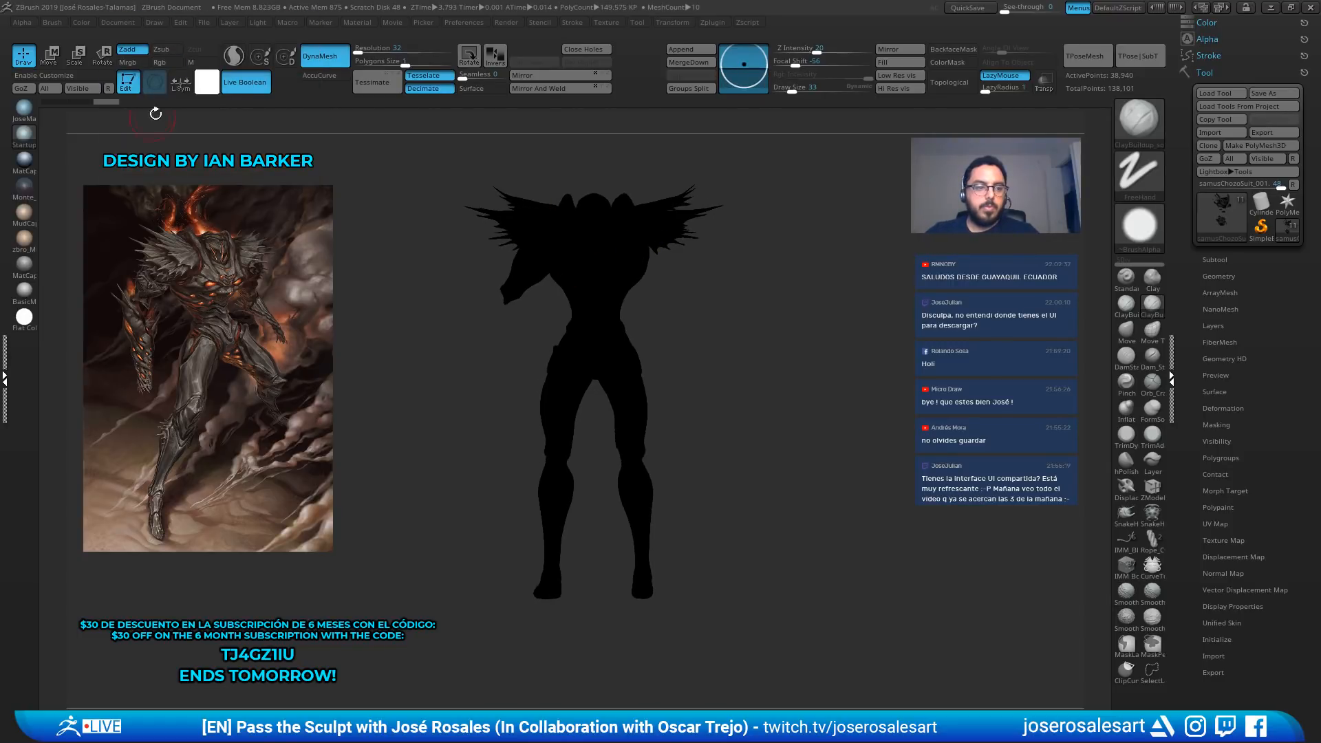
Fill all visible subtools with white and the Flat Color material using the Color & Material option
{"action": "left_click_drag", "start_coordinate": [375, 283], "coordinate": [876, 234]}
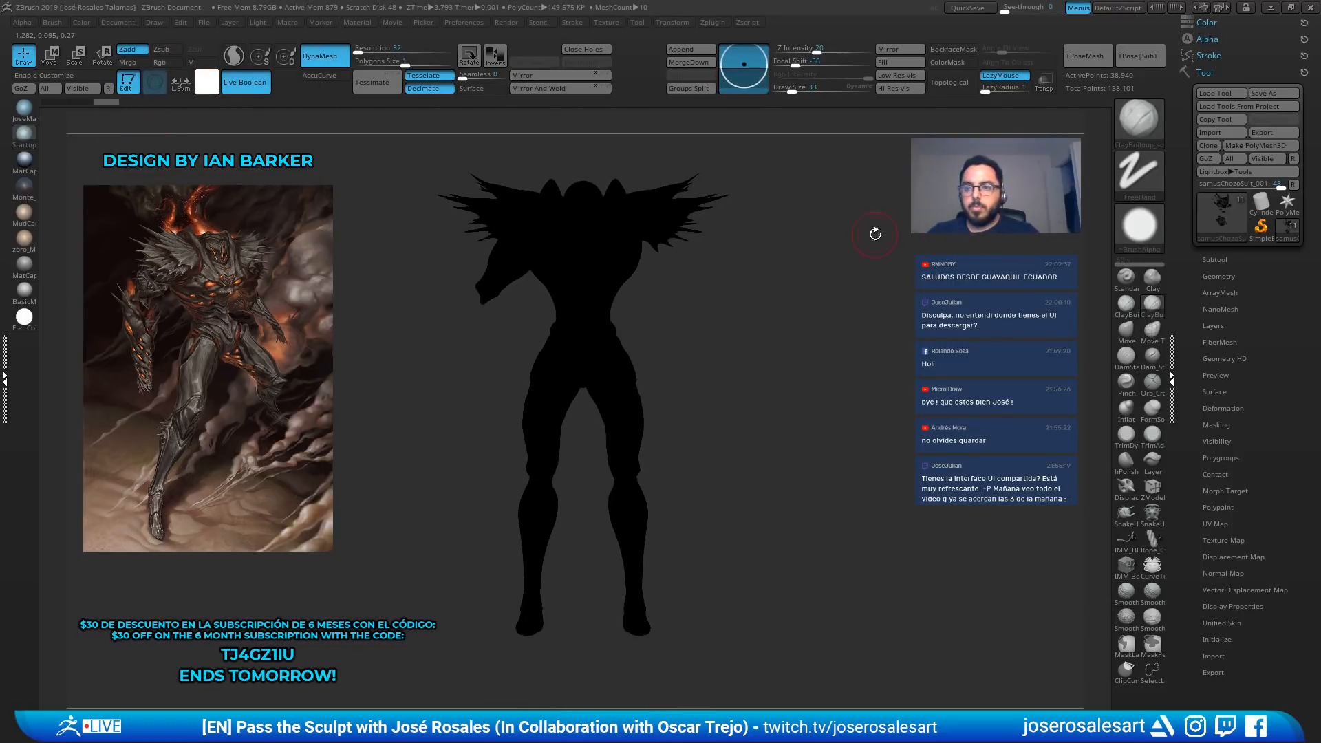
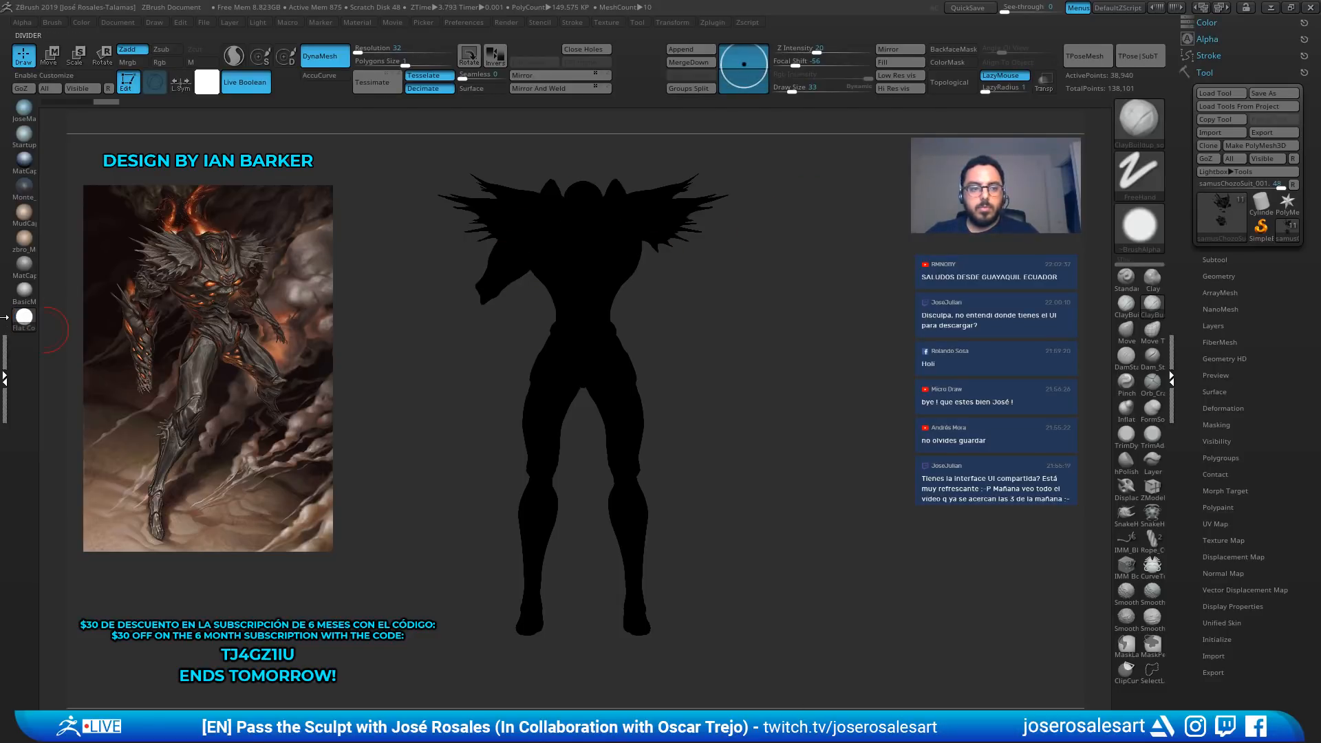
{"action": "left_click", "coordinate": [208, 83]}
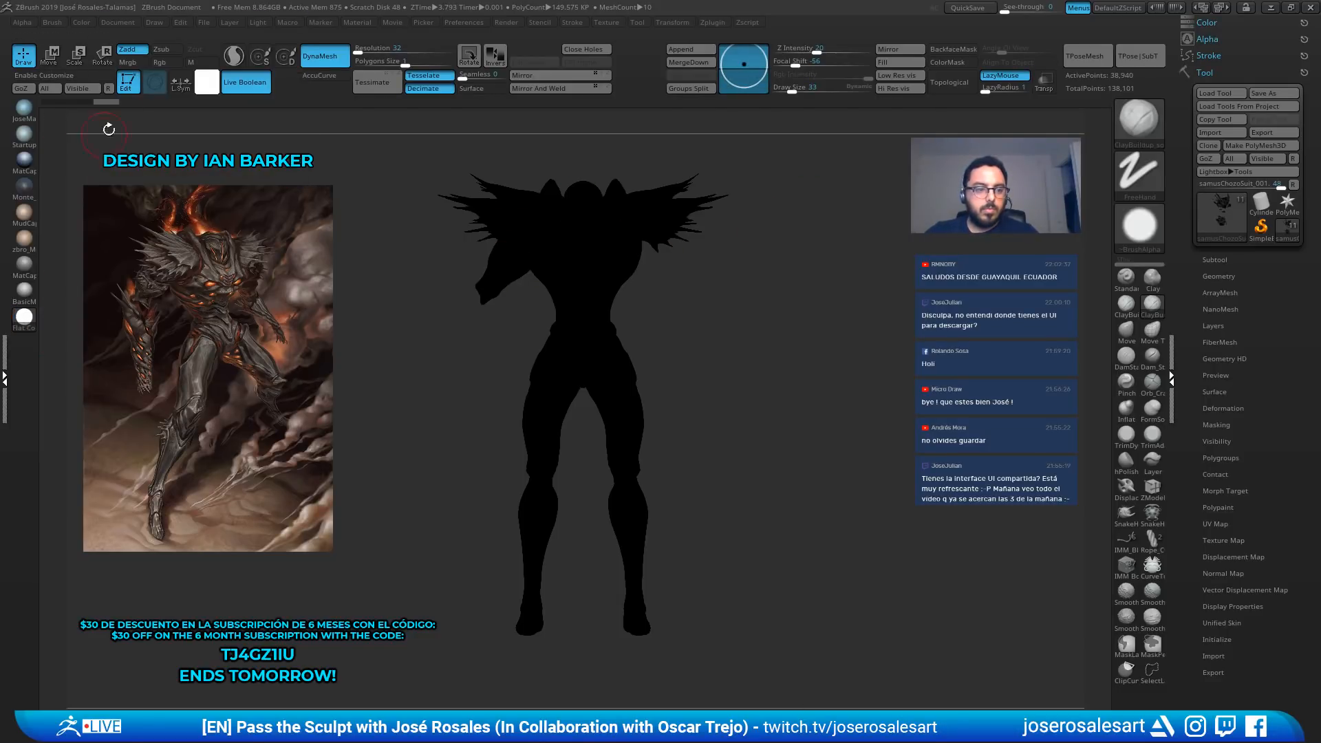
{"action": "left_click", "coordinate": [24, 316]}
{"action": "left_click", "coordinate": [900, 62]}
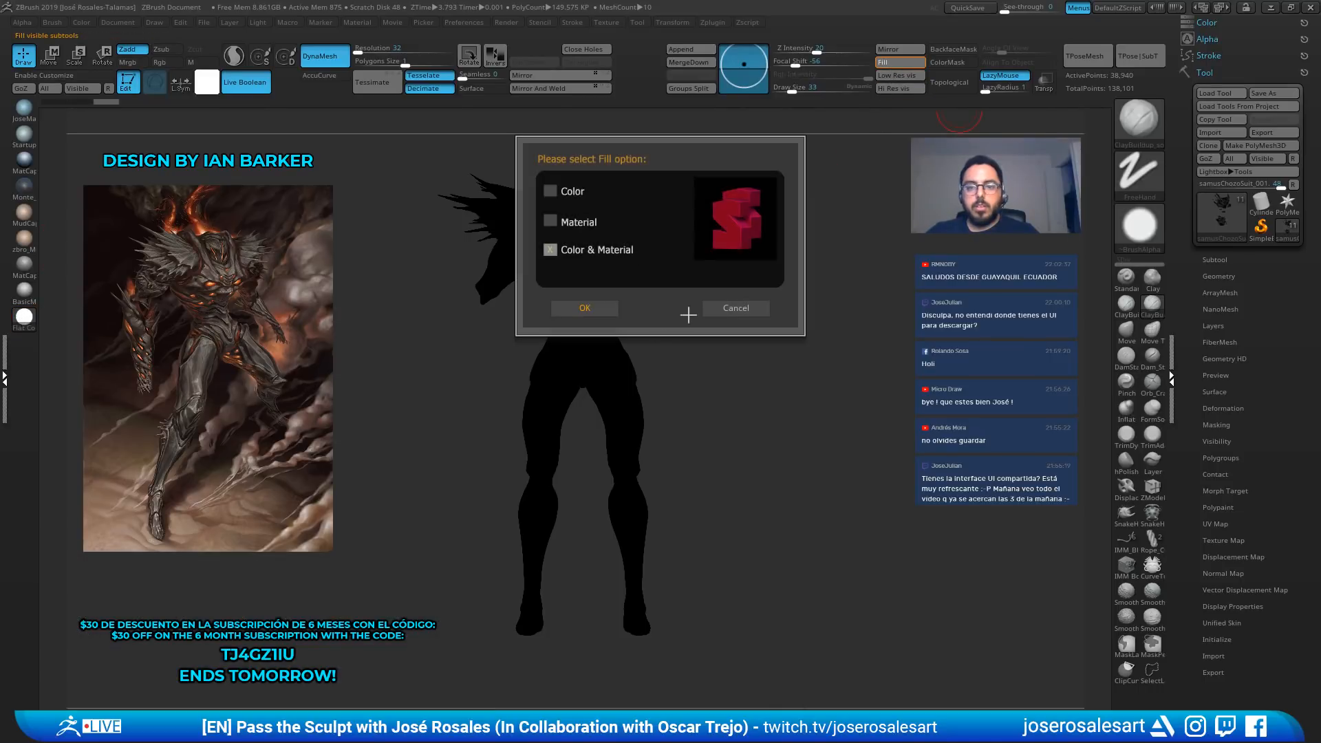
{"action": "left_click", "coordinate": [596, 312]}
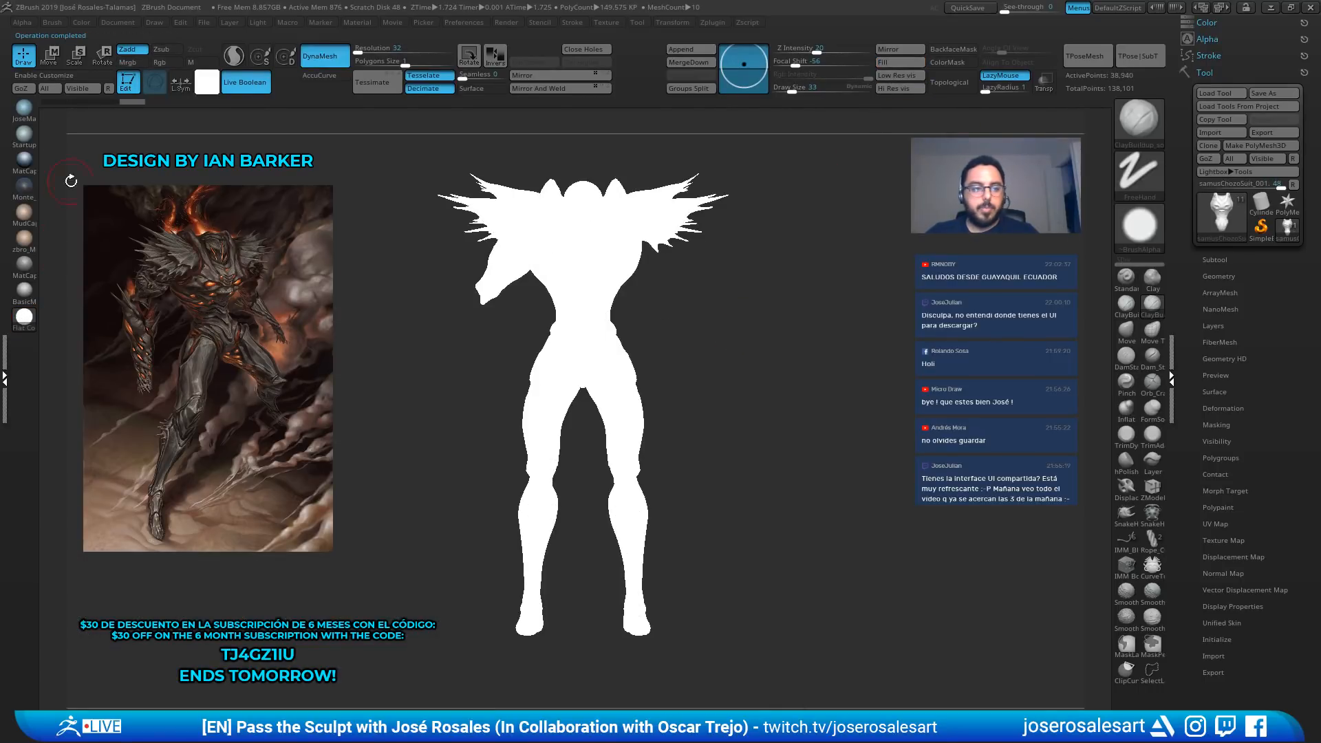
Return the figure to the shaded startup material and reselect the torso
{"action": "left_click", "coordinate": [25, 135]}
{"action": "mouse_move", "coordinate": [426, 357]}
{"action": "left_mouse_down"}
{"action": "mouse_move", "coordinate": [385, 365]}
{"action": "mouse_move", "coordinate": [447, 371]}
{"action": "left_mouse_up"}
{"action": "left_click", "coordinate": [626, 383], "text": "alt"}
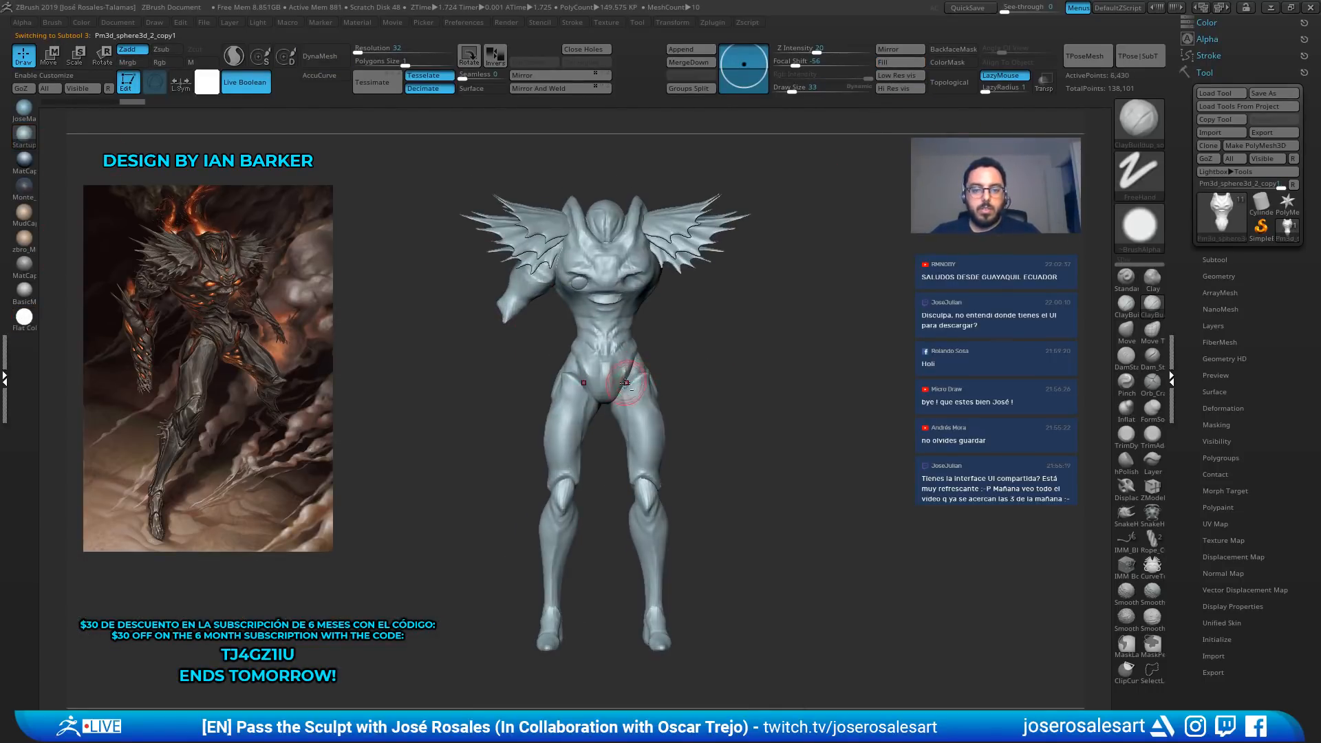
{"action": "left_click", "coordinate": [619, 358], "text": "alt"}
{"action": "left_click_drag", "start_coordinate": [691, 358], "coordinate": [675, 316]}
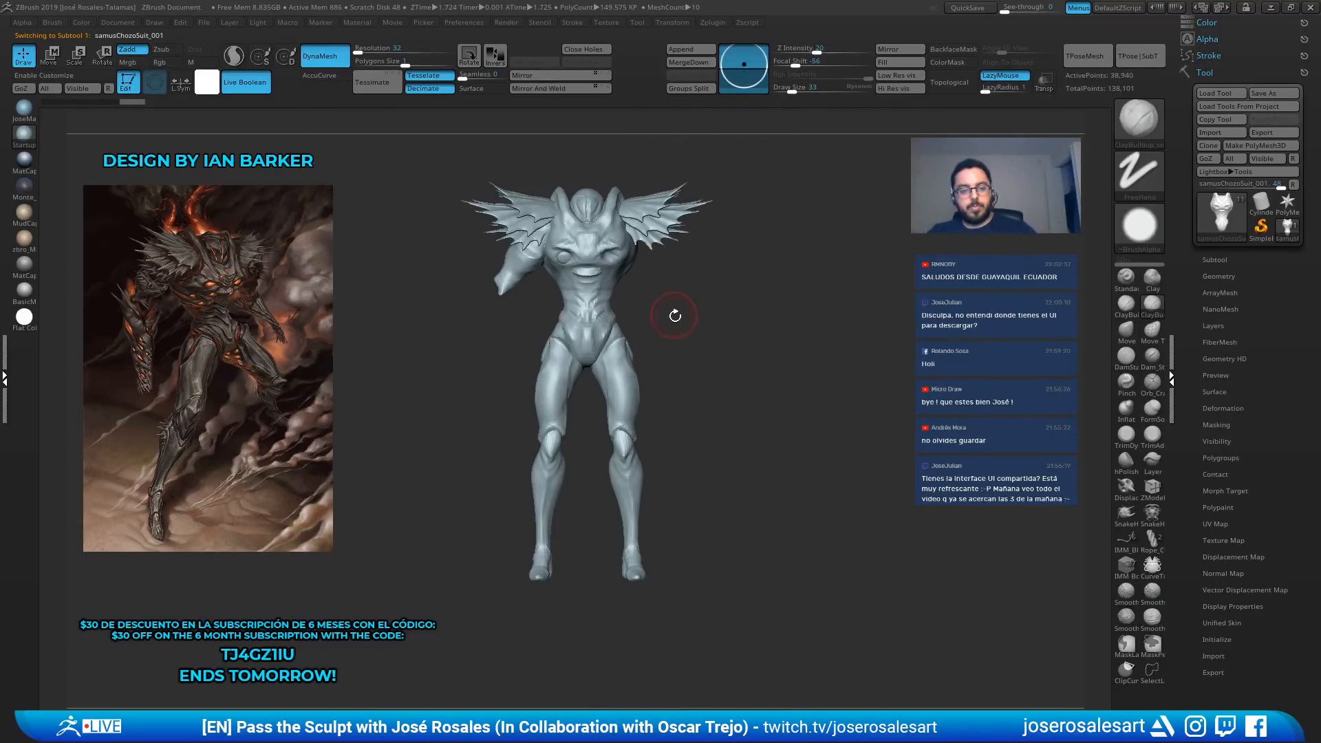
{"action": "left_click_drag", "start_coordinate": [76, 324], "coordinate": [227, 103], "text": "alt"}
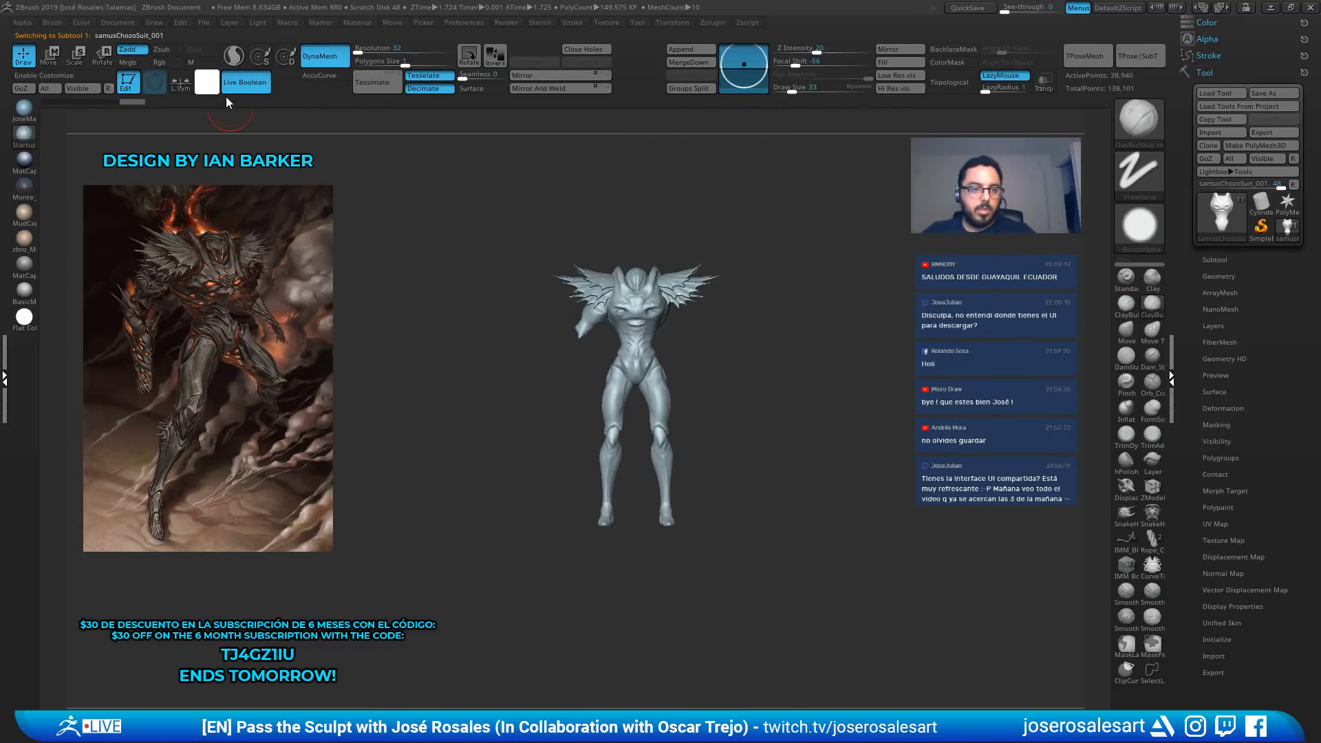
{"action": "left_click_drag", "start_coordinate": [873, 307], "coordinate": [883, 307]}
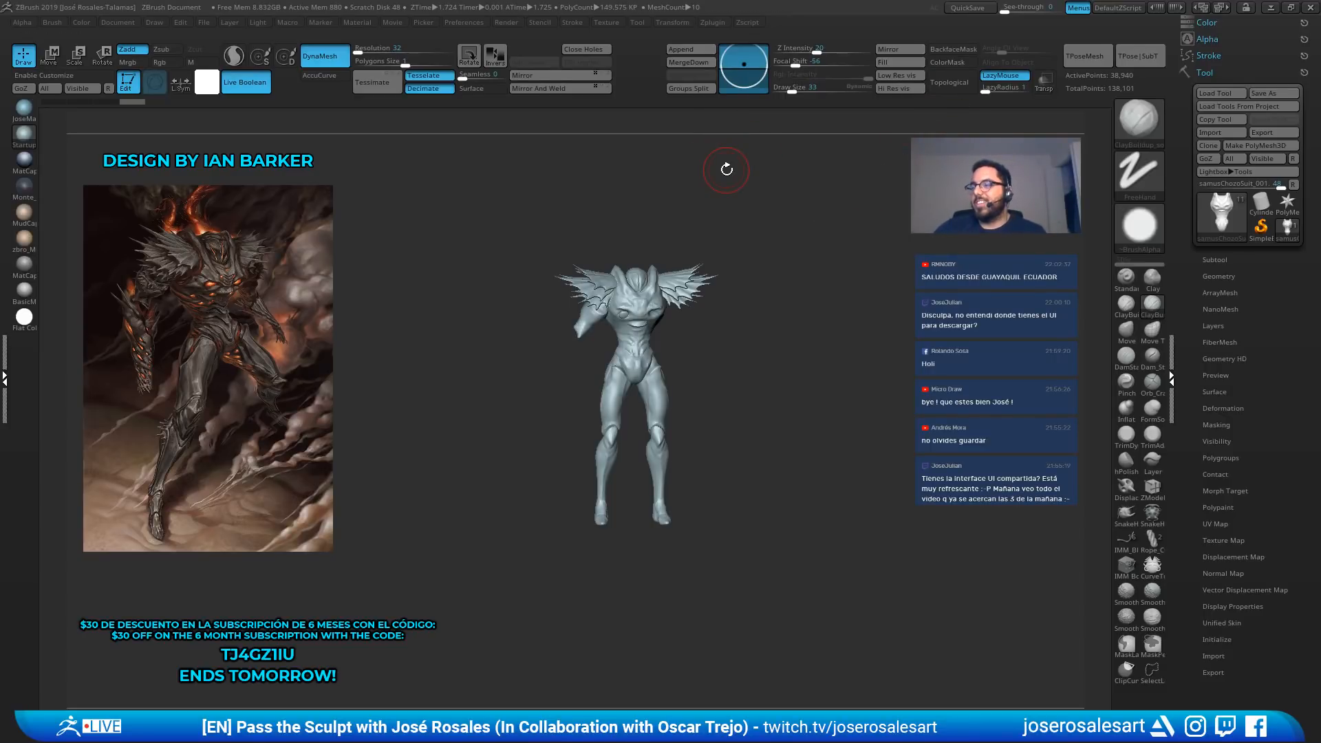
{"action": "left_click_drag", "start_coordinate": [687, 360], "coordinate": [669, 383]}
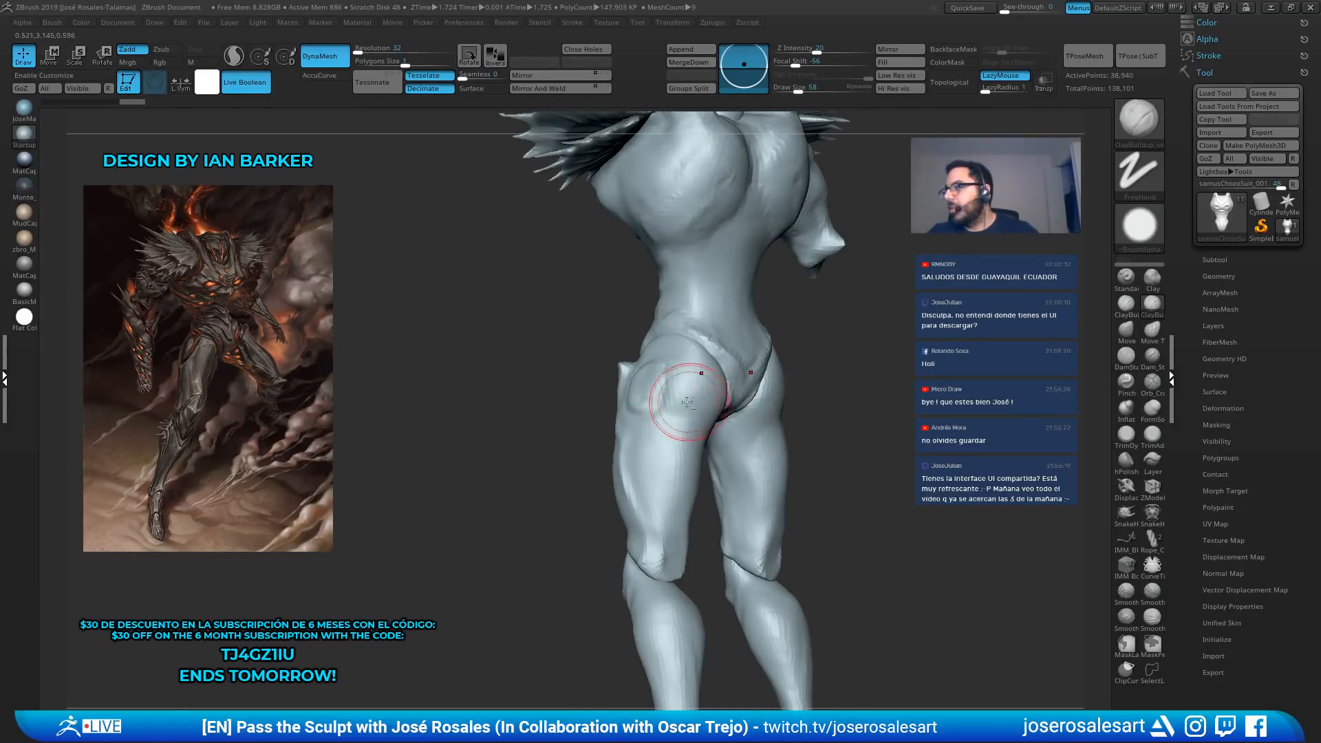
Check the thigh and torso from behind and smooth the torso's lower back above the hips
{"action": "mouse_move", "coordinate": [688, 402]}
{"action": "right_mouse_down"}
{"action": "mouse_move", "coordinate": [628, 403]}
{"action": "mouse_move", "coordinate": [703, 406]}
{"action": "mouse_move", "coordinate": [677, 426]}
{"action": "mouse_move", "coordinate": [650, 372]}
{"action": "mouse_move", "coordinate": [654, 392]}
{"action": "mouse_move", "coordinate": [707, 336]}
{"action": "mouse_move", "coordinate": [671, 310]}
{"action": "mouse_move", "coordinate": [660, 350]}
{"action": "right_mouse_up"}
{"action": "left_click", "coordinate": [638, 384], "text": "alt"}
{"action": "left_click", "coordinate": [669, 342], "text": "alt"}
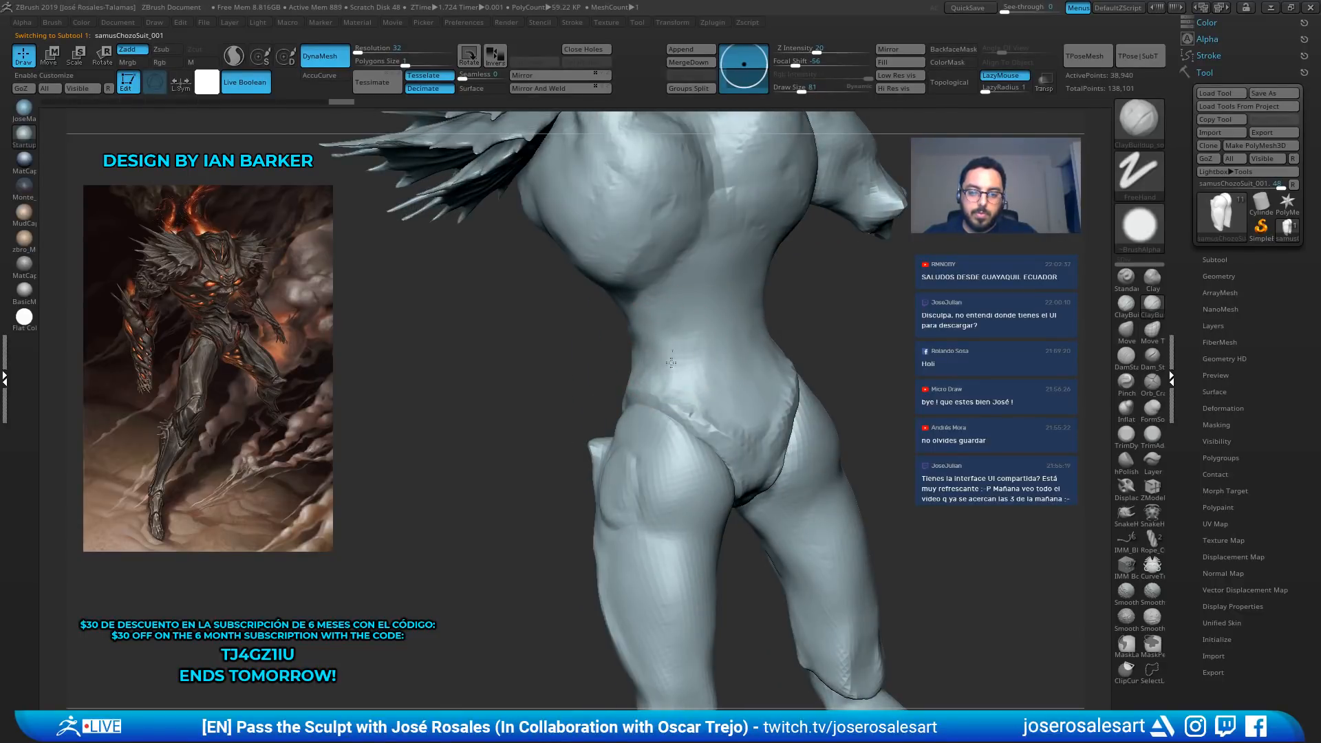
{"action": "left_click_drag", "start_coordinate": [717, 356], "coordinate": [748, 369], "text": "shift"}
{"action": "right_click_drag", "start_coordinate": [748, 368], "coordinate": [695, 347]}
{"action": "mouse_move", "coordinate": [695, 348]}
{"action": "right_mouse_down", "text": "ctrl"}
{"action": "mouse_move", "coordinate": [715, 296]}
{"action": "mouse_move", "coordinate": [777, 296]}
{"action": "mouse_move", "coordinate": [730, 318]}
{"action": "mouse_move", "coordinate": [791, 275]}
{"action": "mouse_move", "coordinate": [814, 200]}
{"action": "right_mouse_up", "text": "ctrl"}
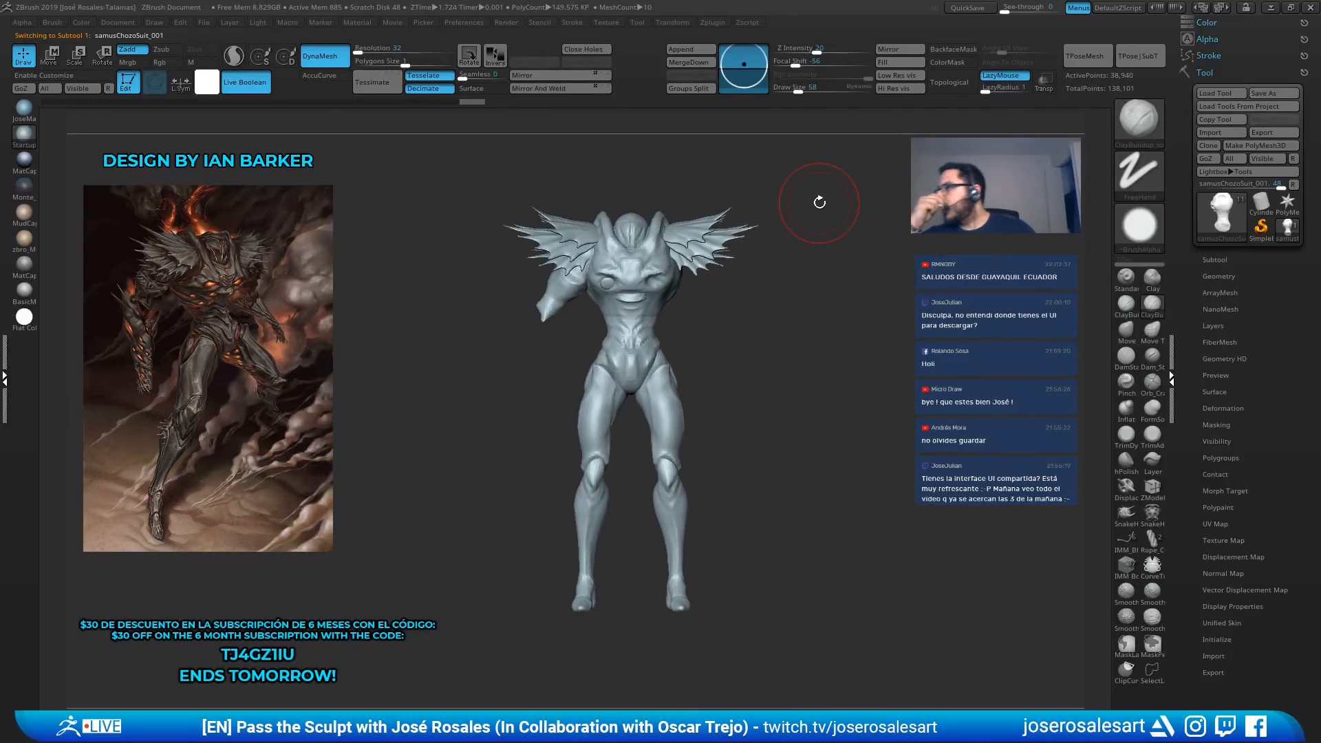
{"action": "right_click_drag", "start_coordinate": [655, 344], "coordinate": [658, 330], "text": "ctrl"}
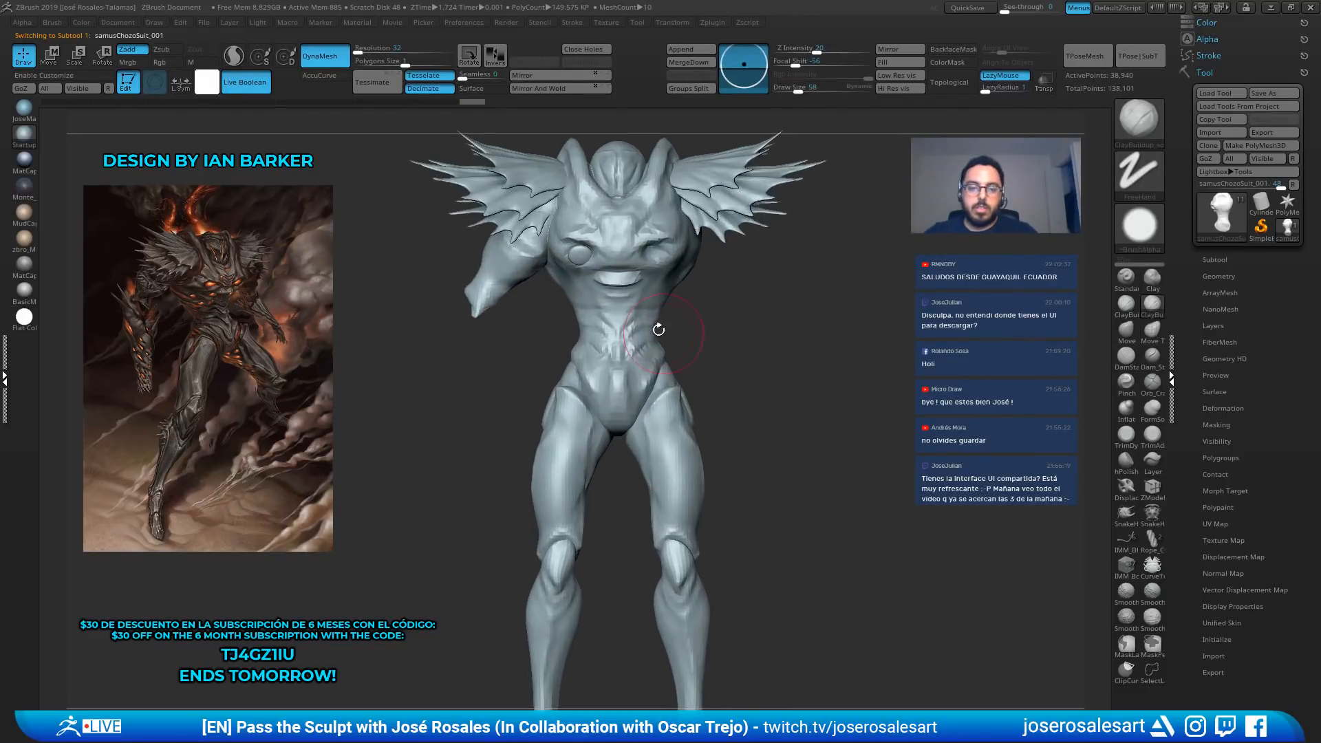
Select the upper arm and the spiked shoulder wings, bring up the wings' scale gizmo, and return to draw mode
{"action": "left_click", "coordinate": [495, 289], "text": "alt"}
{"action": "right_click_drag", "start_coordinate": [496, 289], "coordinate": [507, 333], "text": "alt"}
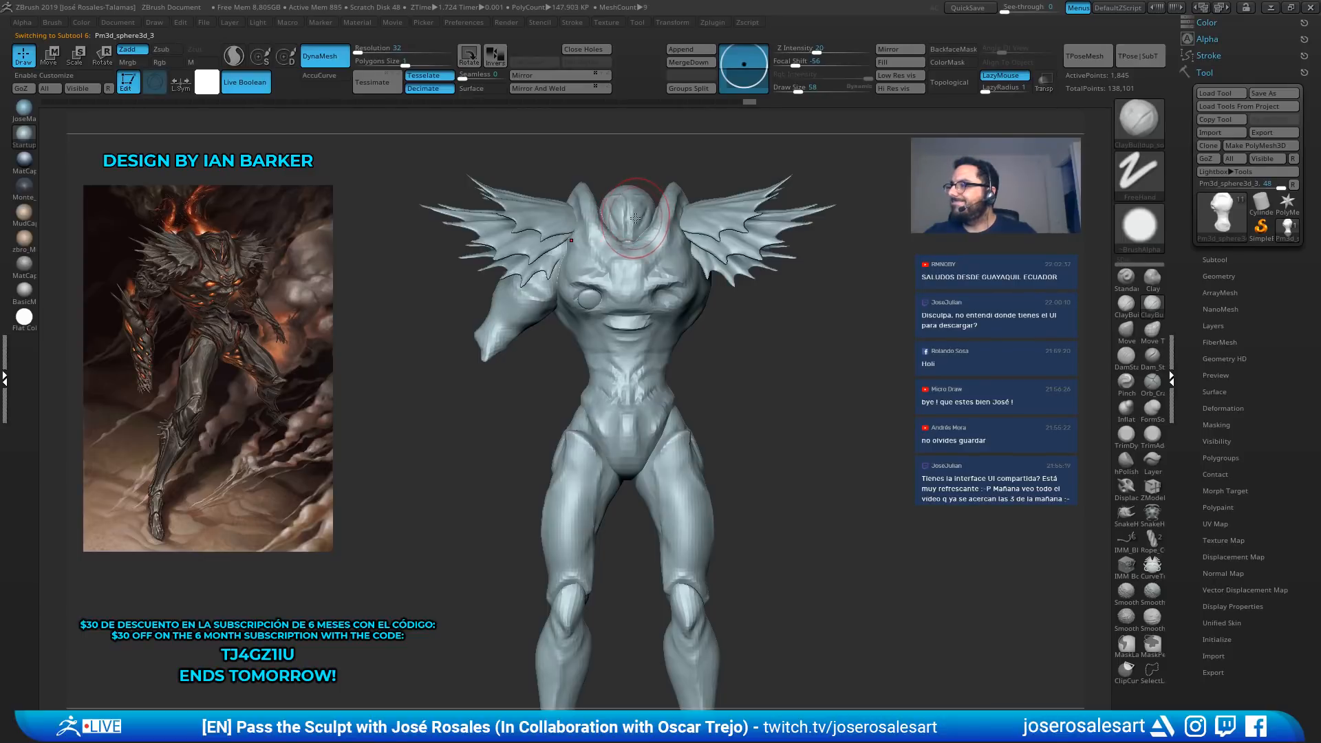
{"action": "mouse_move", "coordinate": [647, 253]}
{"action": "right_mouse_down"}
{"action": "mouse_move", "coordinate": [688, 241]}
{"action": "mouse_move", "coordinate": [635, 212]}
{"action": "mouse_move", "coordinate": [546, 208]}
{"action": "mouse_move", "coordinate": [544, 258]}
{"action": "right_mouse_up"}
{"action": "left_click", "coordinate": [516, 194], "text": "alt"}
{"action": "key", "text": "e"}
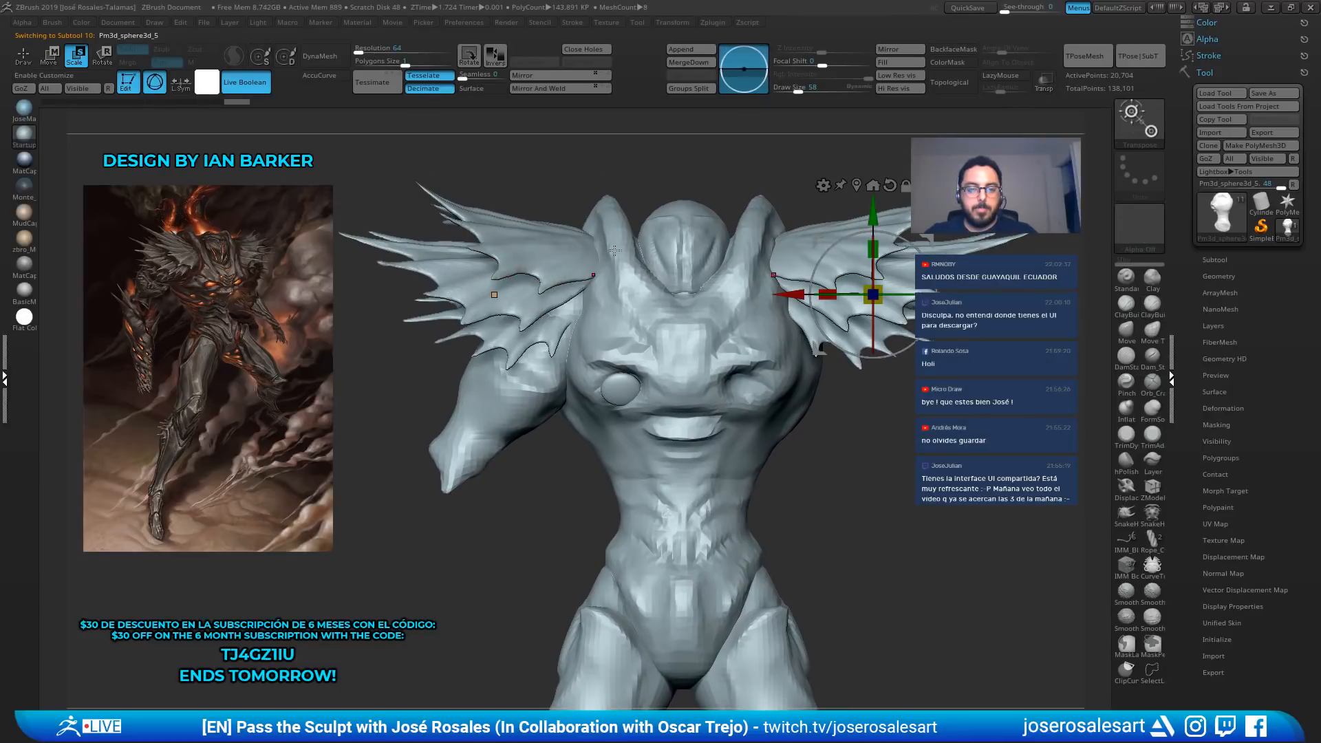
{"action": "left_click_drag", "start_coordinate": [926, 239], "coordinate": [829, 229], "text": "alt"}
{"action": "key", "text": "q"}
{"action": "right_click_drag", "start_coordinate": [827, 229], "coordinate": [835, 197], "text": "ctrl"}
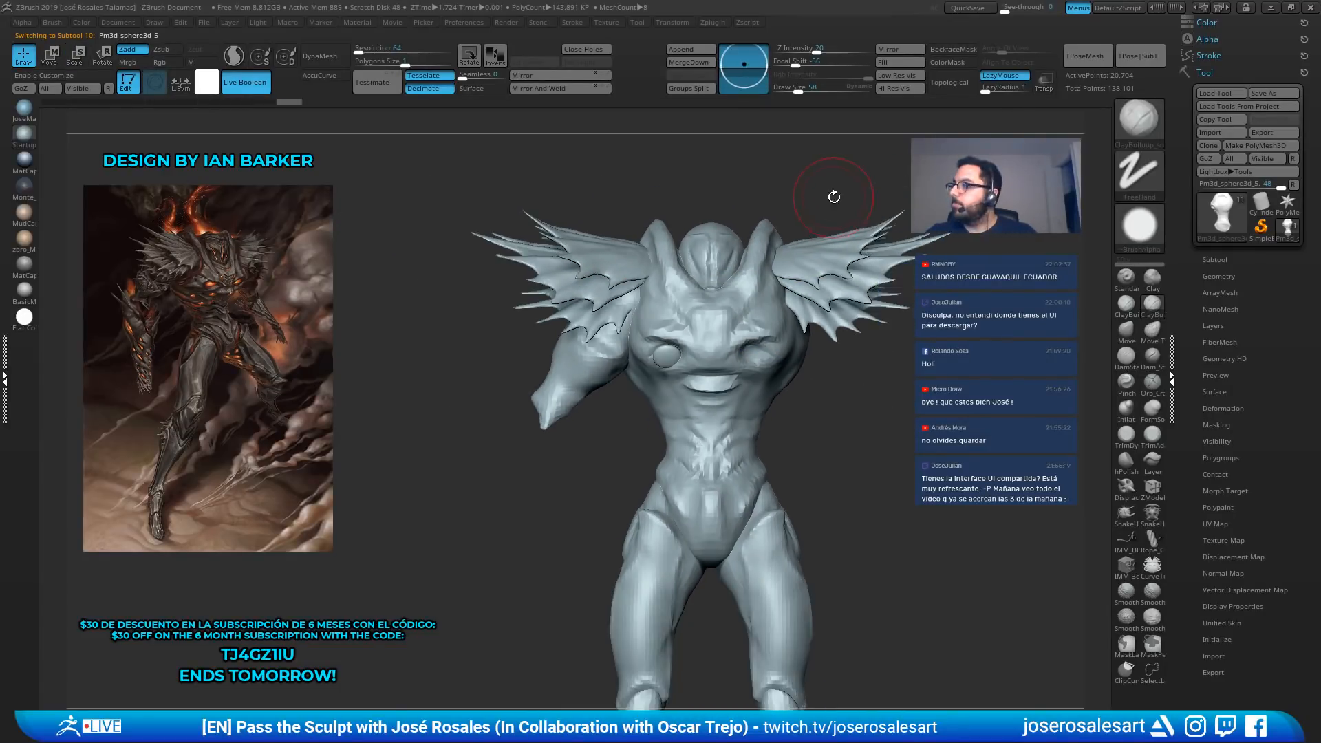
Scale the large spiked shoulder wings down slightly with the transform gizmo
{"action": "key", "text": "r"}
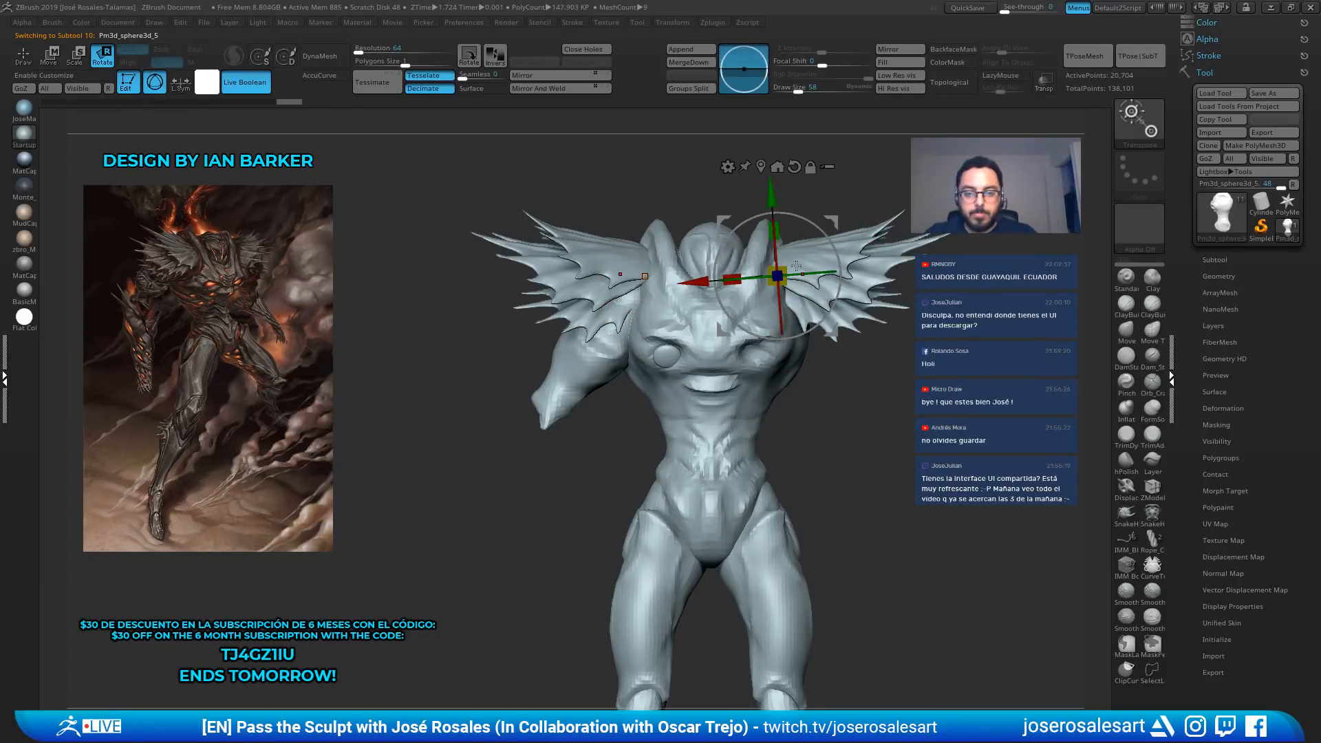
{"action": "left_click_drag", "start_coordinate": [777, 275], "coordinate": [769, 269]}
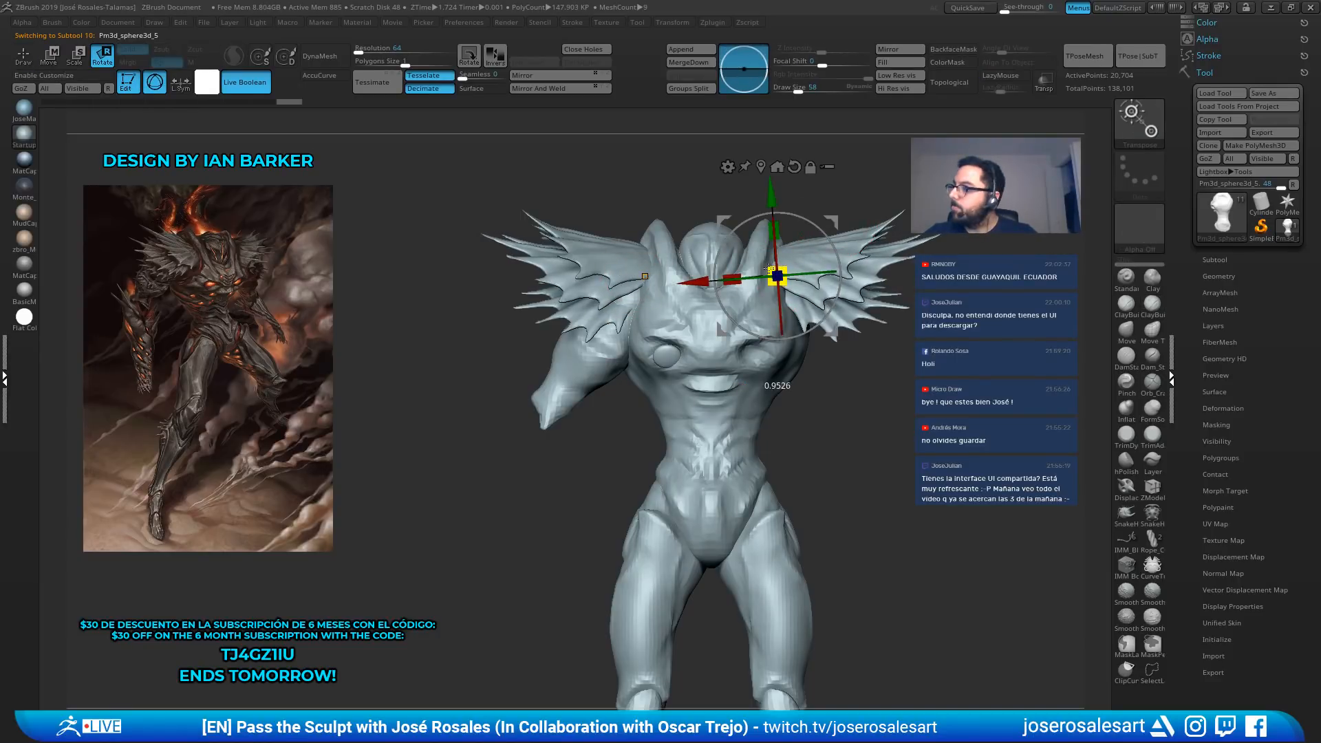
{"action": "left_click_drag", "start_coordinate": [767, 269], "coordinate": [755, 272]}
{"action": "key", "text": "q"}
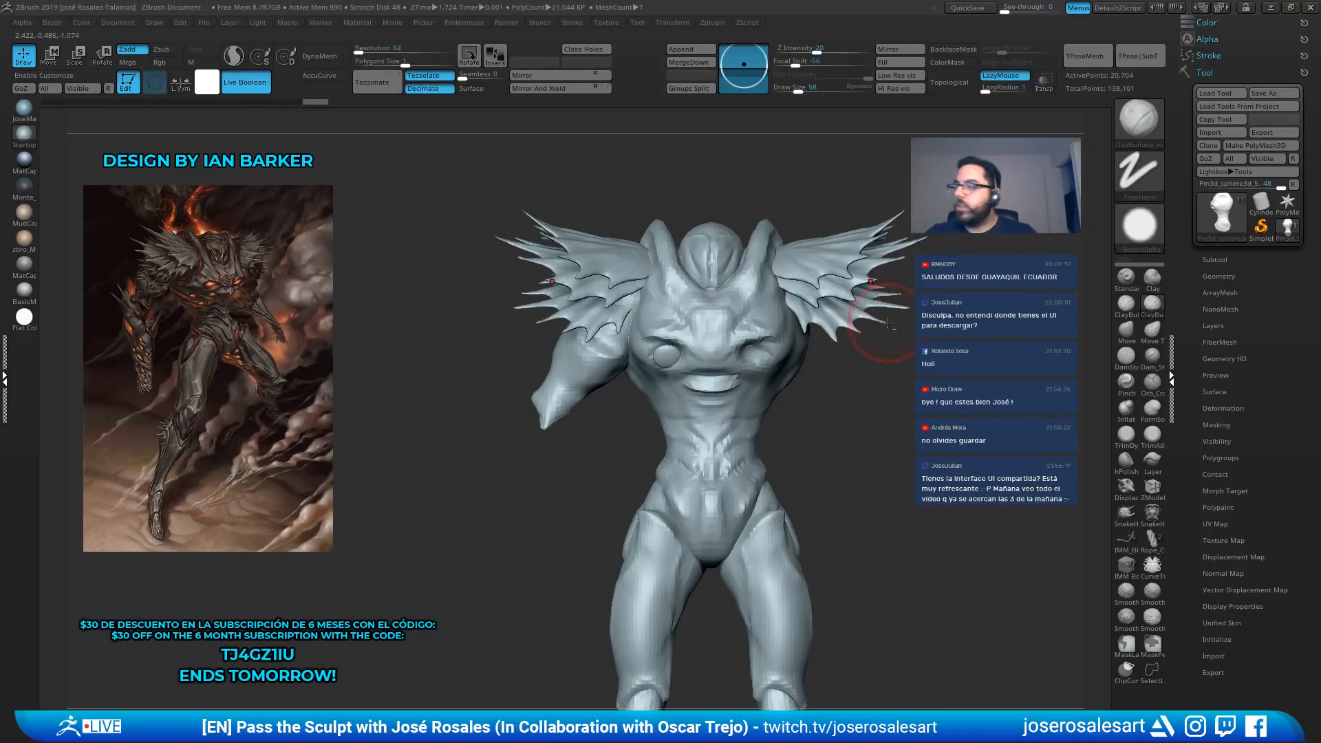
Select the second layer of shoulder wings and adjust its placement against the shoulder with the gizmo
{"action": "key", "text": "w"}
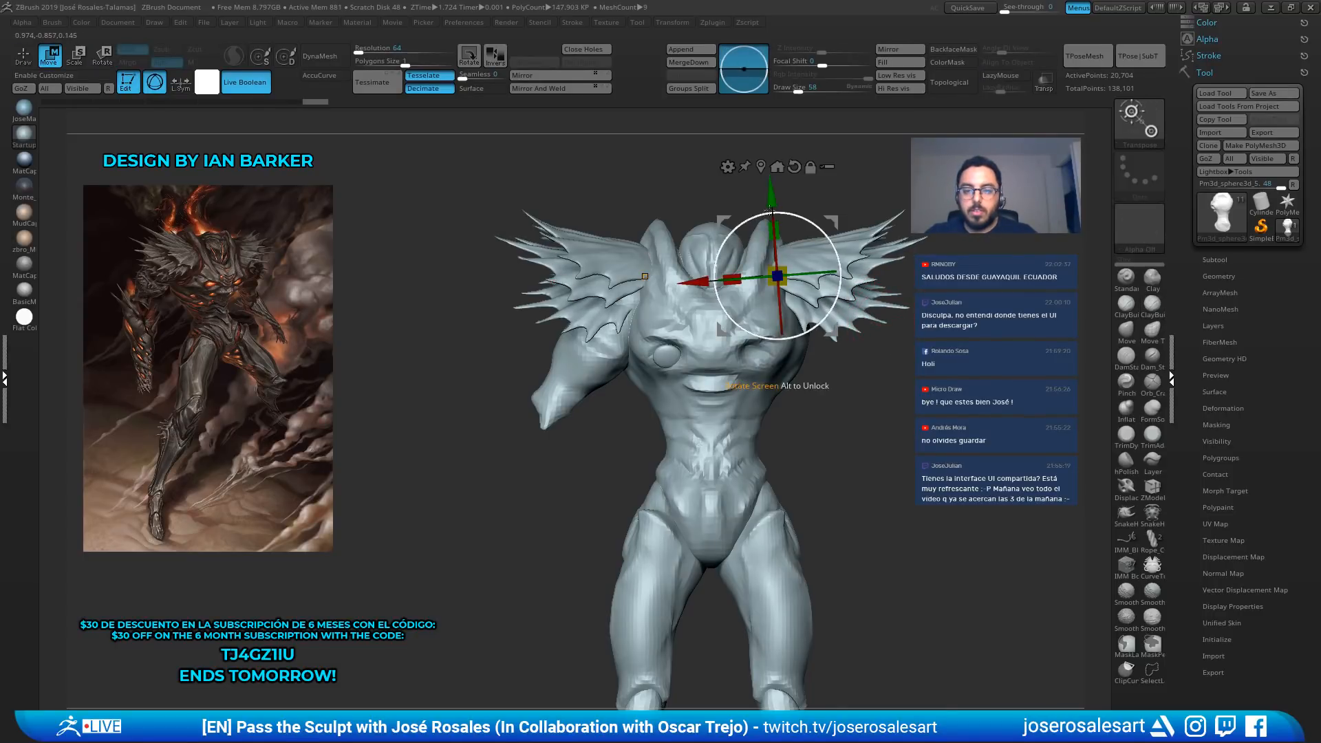
{"action": "left_click_drag", "start_coordinate": [841, 295], "coordinate": [840, 311]}
{"action": "key", "text": "ctrl+z"}
{"action": "left_click", "coordinate": [879, 303], "text": "alt"}
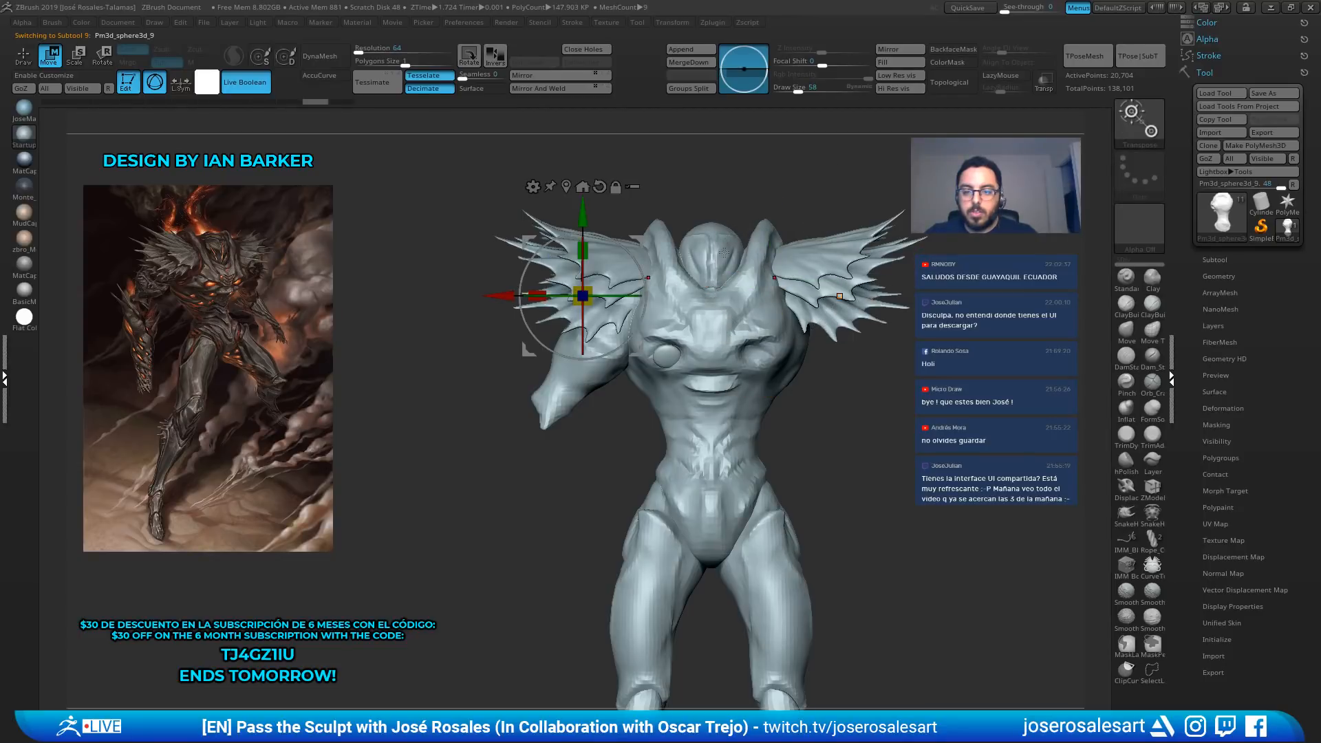
{"action": "left_click", "coordinate": [597, 193], "text": "alt"}
{"action": "left_click_drag", "start_coordinate": [640, 236], "coordinate": [686, 229]}
{"action": "key", "text": "ctrl+z"}
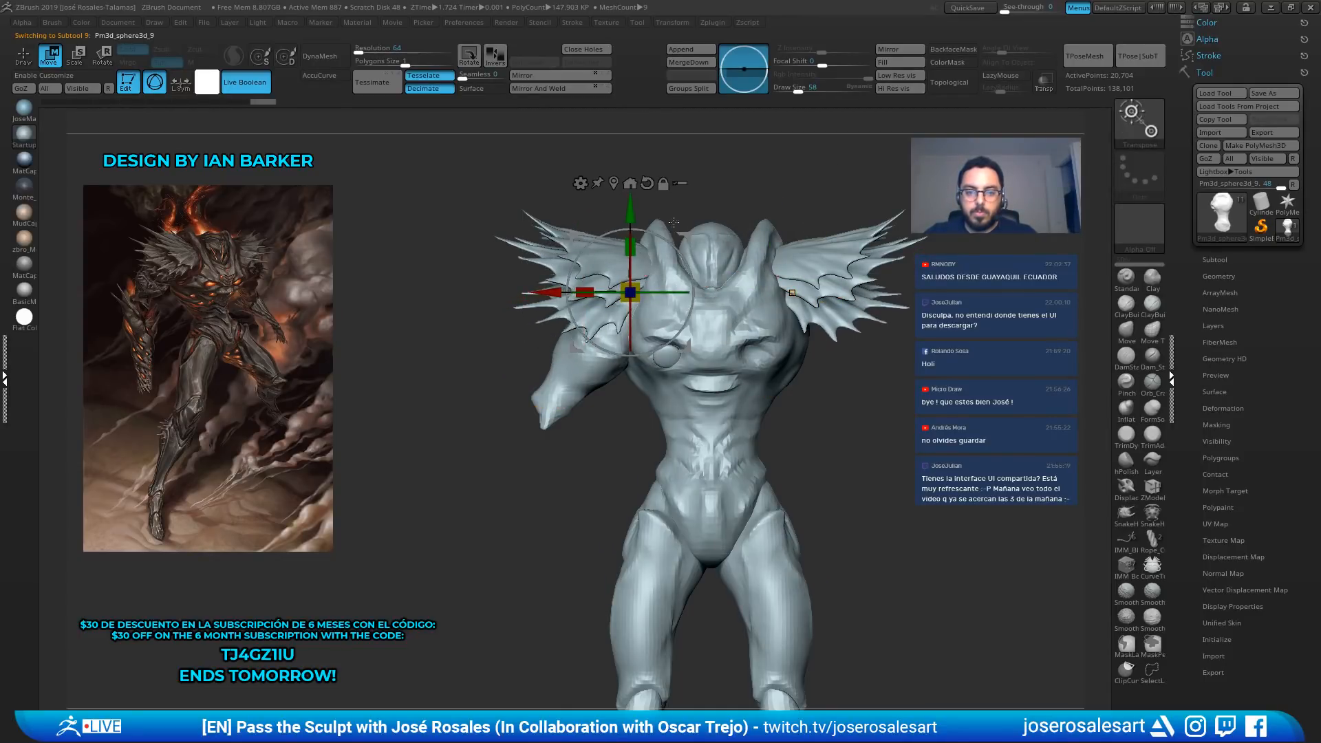
{"action": "mouse_move", "coordinate": [691, 237]}
{"action": "right_mouse_down"}
{"action": "mouse_move", "coordinate": [775, 241]}
{"action": "mouse_move", "coordinate": [689, 254]}
{"action": "right_mouse_up"}
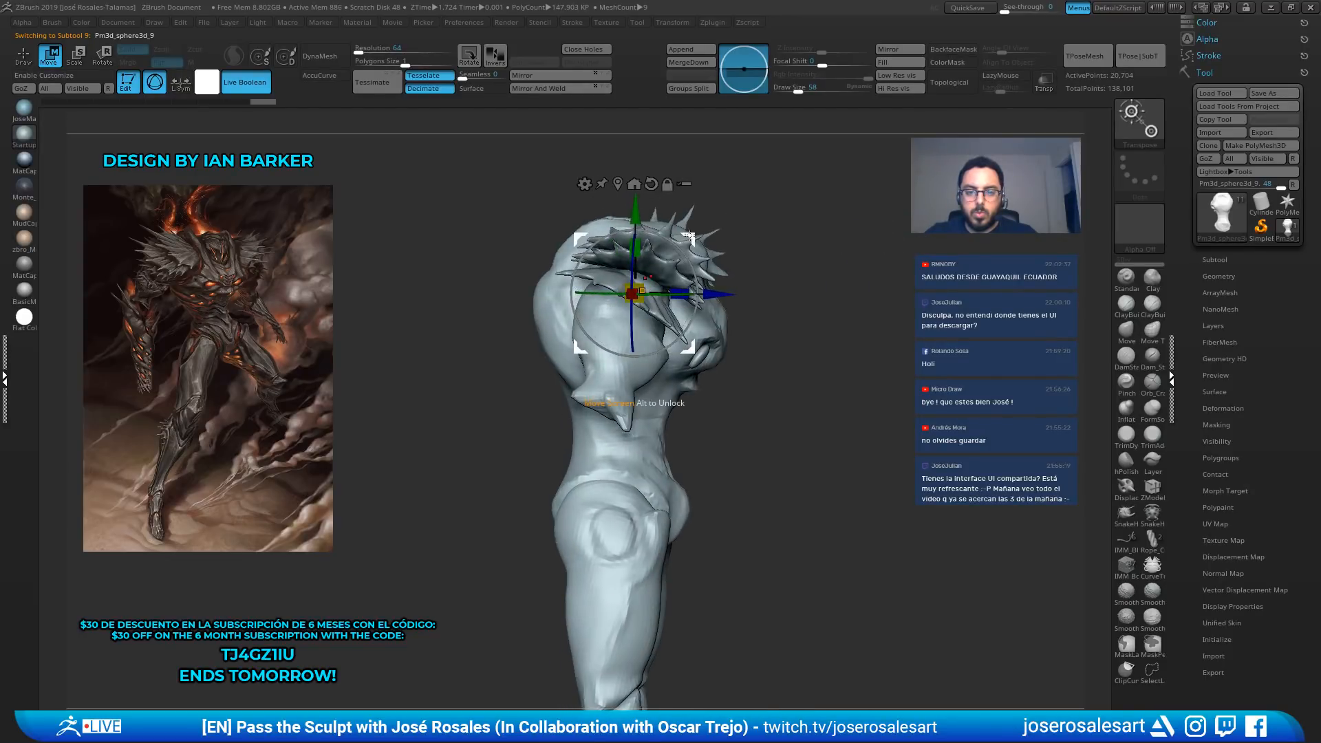
{"action": "left_click_drag", "start_coordinate": [690, 236], "coordinate": [699, 228]}
{"action": "key", "text": "q"}
Select the upper arm and smooth its outer shoulder surface with a draw size of 62
{"action": "mouse_move", "coordinate": [843, 228]}
{"action": "right_mouse_down"}
{"action": "mouse_move", "coordinate": [689, 209]}
{"action": "mouse_move", "coordinate": [744, 212]}
{"action": "mouse_move", "coordinate": [856, 265]}
{"action": "mouse_move", "coordinate": [788, 289]}
{"action": "mouse_move", "coordinate": [788, 317]}
{"action": "right_mouse_up"}
{"action": "mouse_move", "coordinate": [540, 333]}
{"action": "right_mouse_down"}
{"action": "mouse_move", "coordinate": [604, 352]}
{"action": "mouse_move", "coordinate": [533, 344]}
{"action": "mouse_move", "coordinate": [486, 308]}
{"action": "mouse_move", "coordinate": [506, 279]}
{"action": "mouse_move", "coordinate": [593, 296]}
{"action": "mouse_move", "coordinate": [644, 276]}
{"action": "right_mouse_up"}
{"action": "left_click", "coordinate": [535, 349], "text": "alt"}
{"action": "left_click", "coordinate": [506, 309], "text": "ctrl+shift"}
{"action": "key", "text": "s"}
{"action": "left_click_drag", "start_coordinate": [665, 292], "coordinate": [659, 292]}
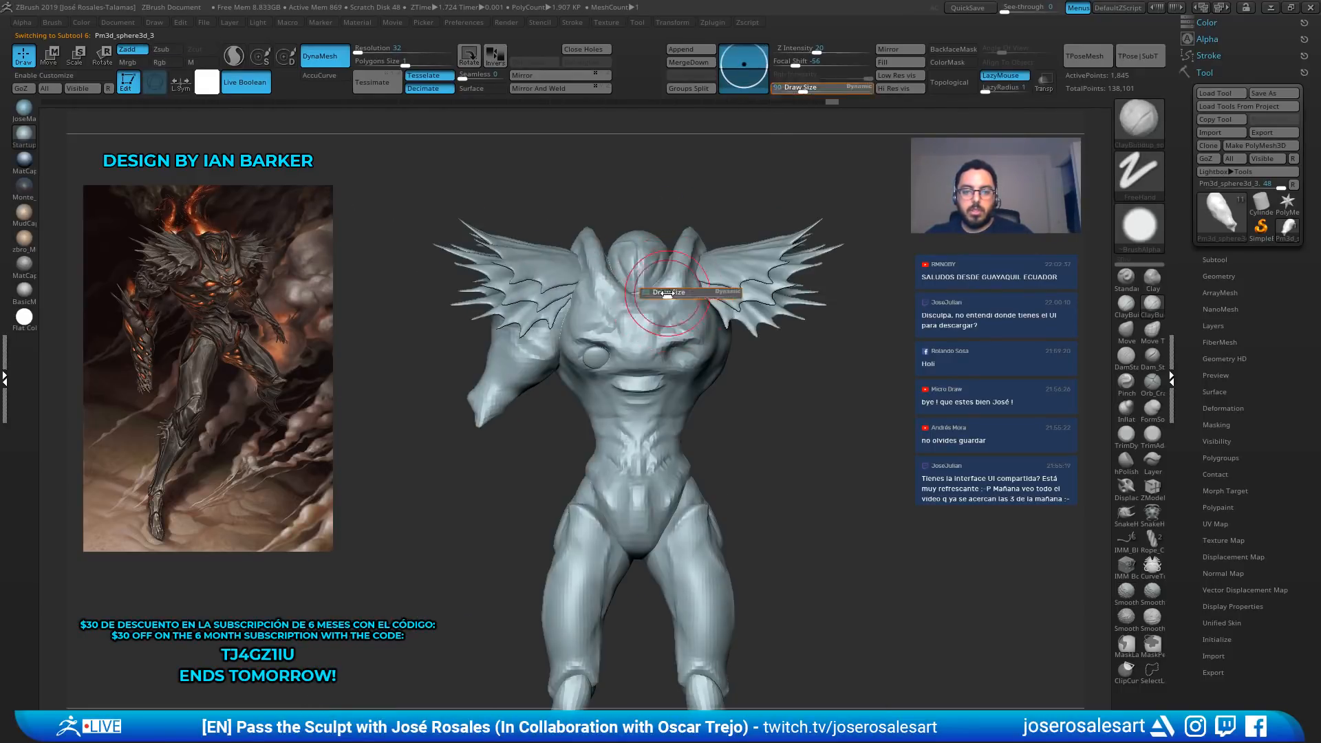
{"action": "right_click_drag", "start_coordinate": [654, 289], "coordinate": [606, 278], "text": "ctrl"}
{"action": "mouse_move", "coordinate": [629, 224]}
{"action": "right_mouse_down"}
{"action": "mouse_move", "coordinate": [555, 319]}
{"action": "mouse_move", "coordinate": [513, 335]}
{"action": "mouse_move", "coordinate": [565, 322]}
{"action": "right_mouse_up"}
{"action": "left_click_drag", "start_coordinate": [526, 325], "coordinate": [531, 337], "text": "shift"}
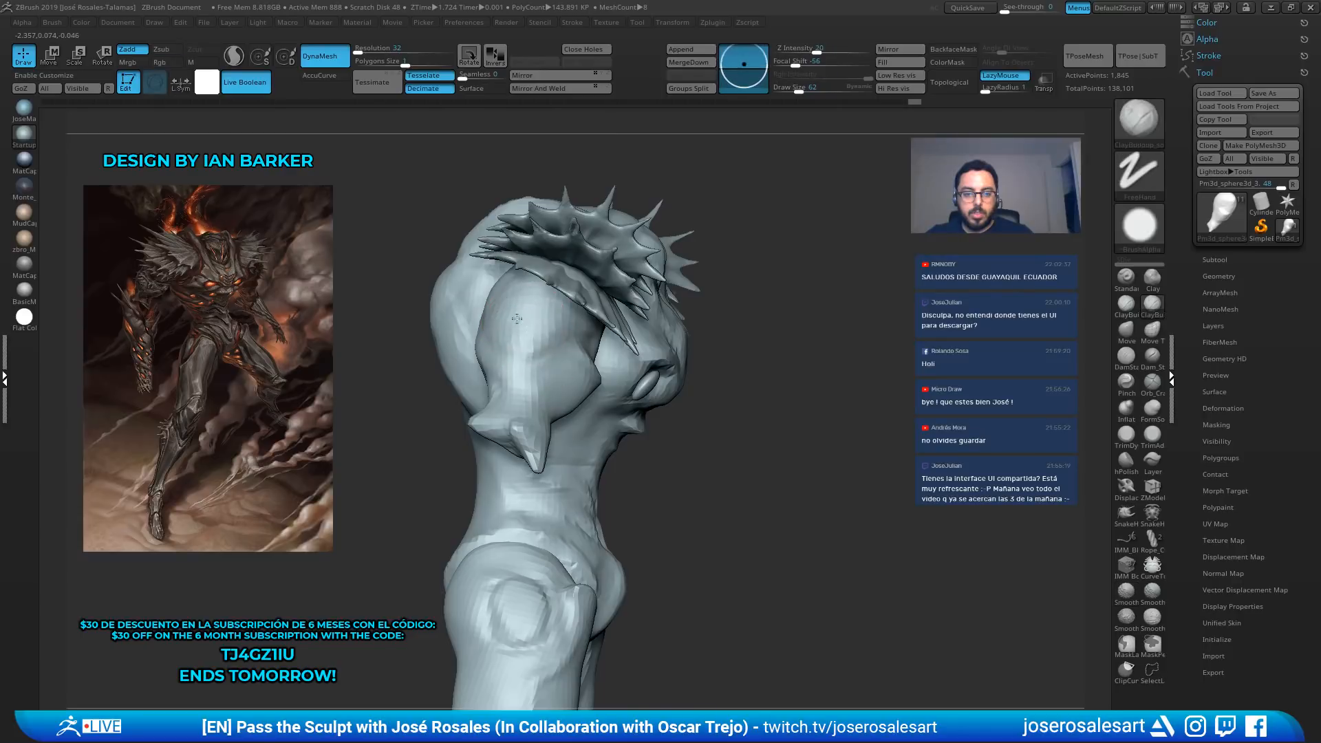
Isolate the upper arm, define the deltoid's edge with the DamStandard brush, and smooth the transition below it
{"action": "right_click_drag", "start_coordinate": [544, 326], "coordinate": [495, 325]}
{"action": "key", "text": "b"}
{"action": "key", "text": "d"}
{"action": "key", "text": "s"}
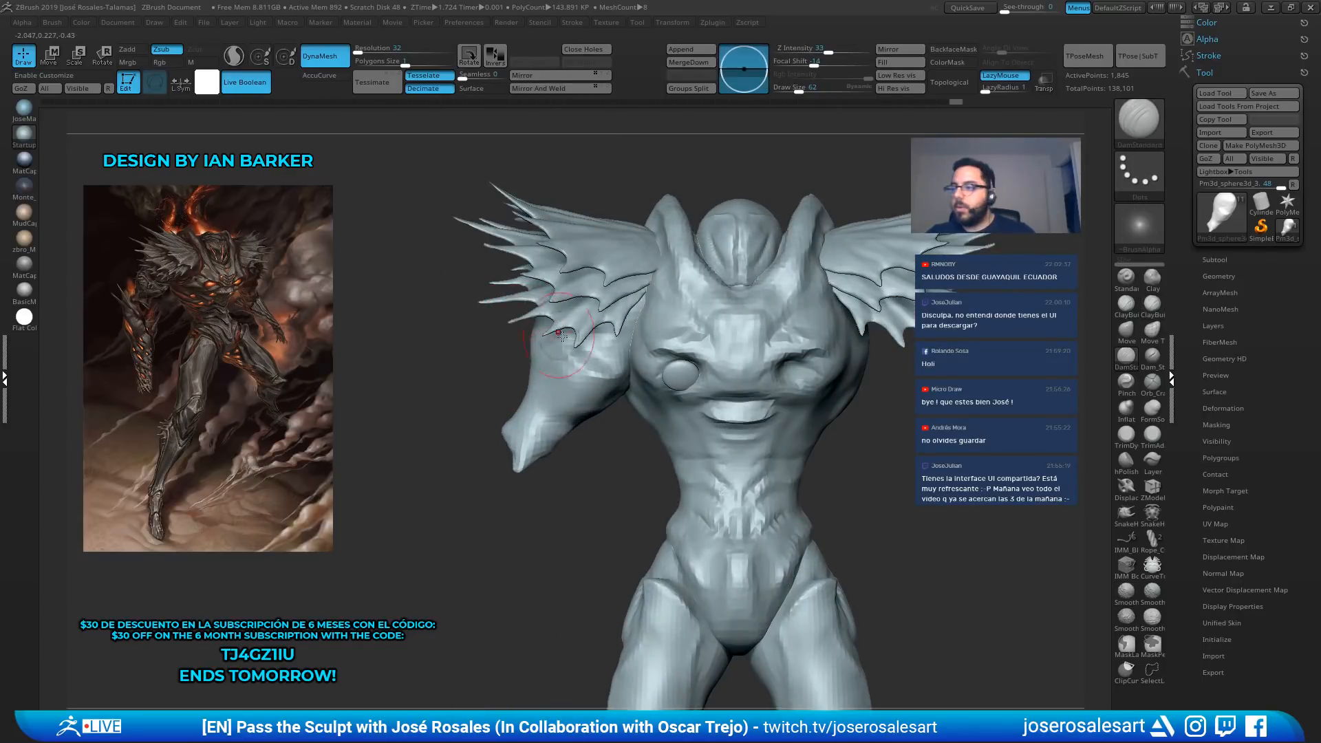
{"action": "key", "text": "alt+s"}
{"action": "mouse_move", "coordinate": [578, 328]}
{"action": "right_mouse_down"}
{"action": "mouse_move", "coordinate": [569, 304]}
{"action": "mouse_move", "coordinate": [492, 363]}
{"action": "mouse_move", "coordinate": [406, 317]}
{"action": "right_mouse_up"}
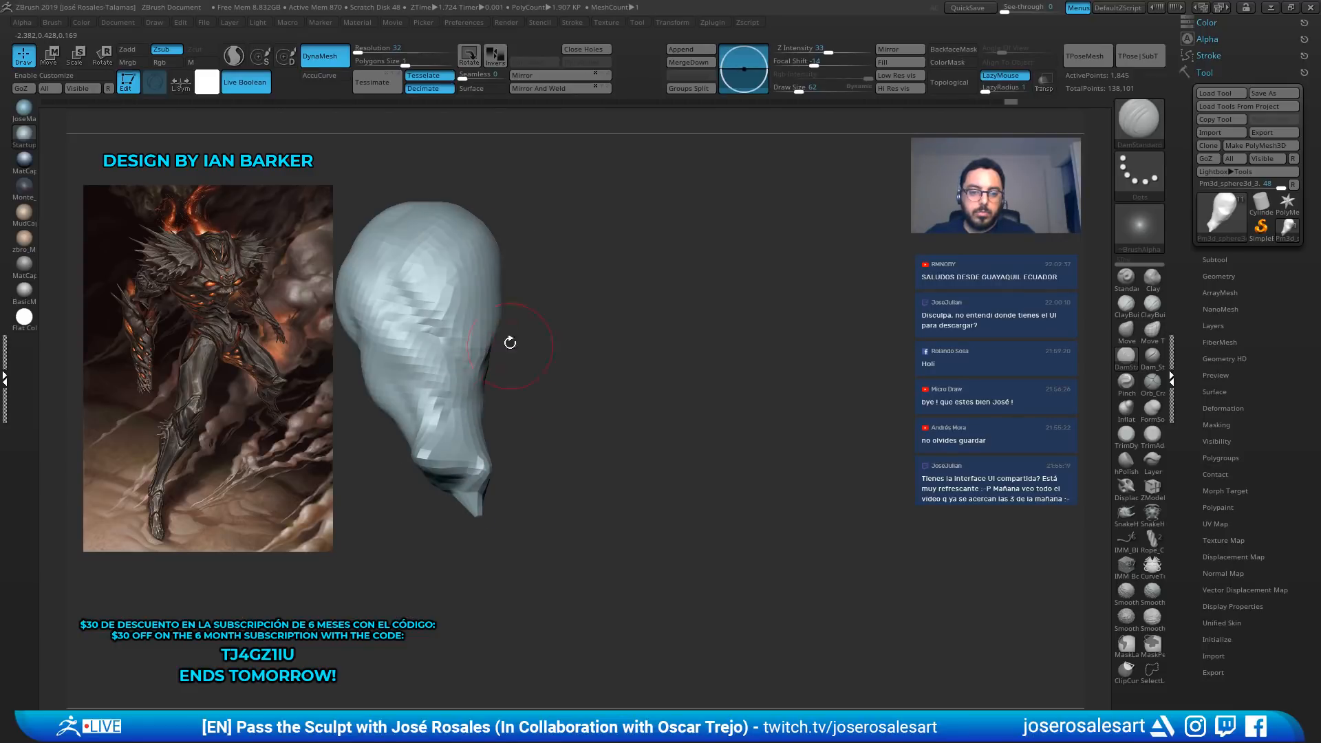
{"action": "right_click_drag", "start_coordinate": [507, 342], "coordinate": [455, 299]}
{"action": "right_click_drag", "start_coordinate": [542, 274], "coordinate": [455, 332], "text": "shift"}
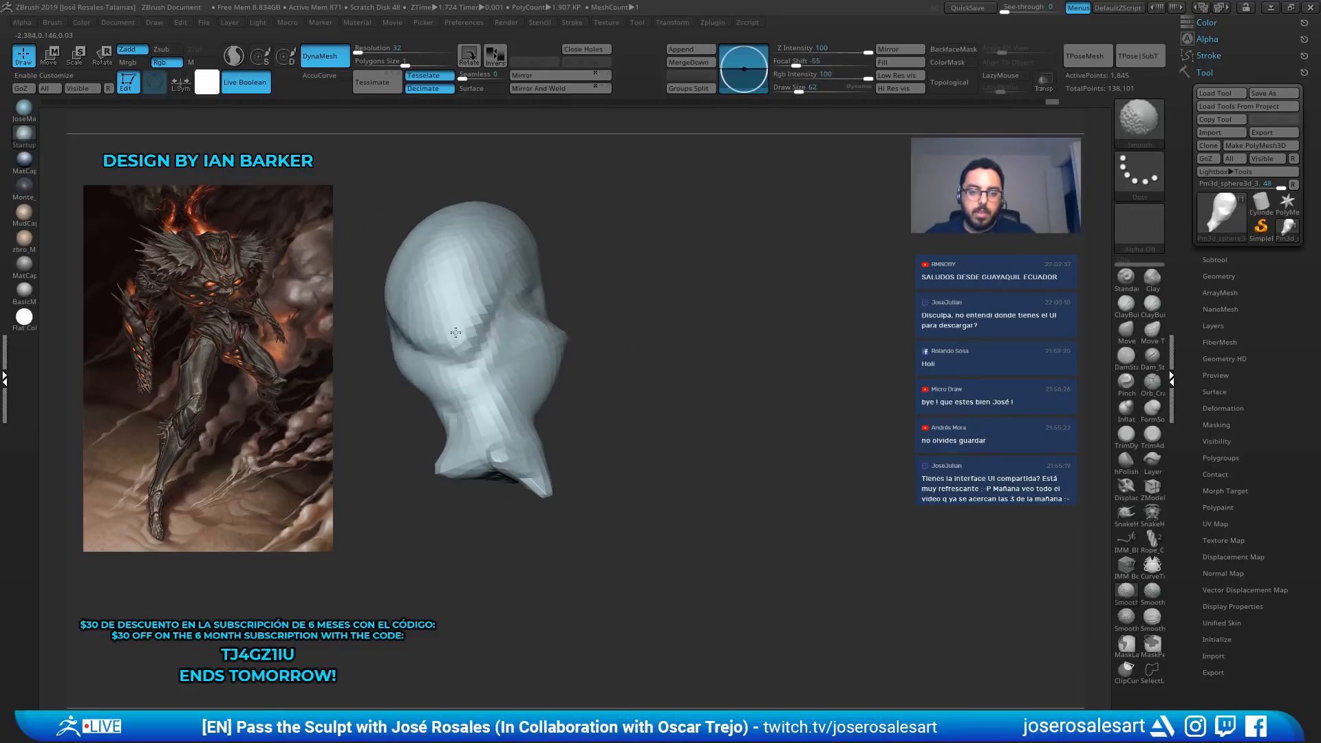
{"action": "mouse_move", "coordinate": [456, 380]}
{"action": "right_mouse_down"}
{"action": "mouse_move", "coordinate": [404, 358]}
{"action": "mouse_move", "coordinate": [660, 271]}
{"action": "mouse_move", "coordinate": [619, 286]}
{"action": "mouse_move", "coordinate": [606, 317]}
{"action": "mouse_move", "coordinate": [599, 307]}
{"action": "mouse_move", "coordinate": [640, 275]}
{"action": "mouse_move", "coordinate": [560, 271]}
{"action": "mouse_move", "coordinate": [474, 291]}
{"action": "mouse_move", "coordinate": [498, 319]}
{"action": "mouse_move", "coordinate": [481, 372]}
{"action": "mouse_move", "coordinate": [445, 408]}
{"action": "mouse_move", "coordinate": [476, 348]}
{"action": "right_mouse_up"}
{"action": "key", "text": "["}
Reshape the upper arm where it meets the chest with the SnakeHook brush
{"action": "key", "text": "b"}
{"action": "key", "text": "s"}
{"action": "key", "text": "h"}
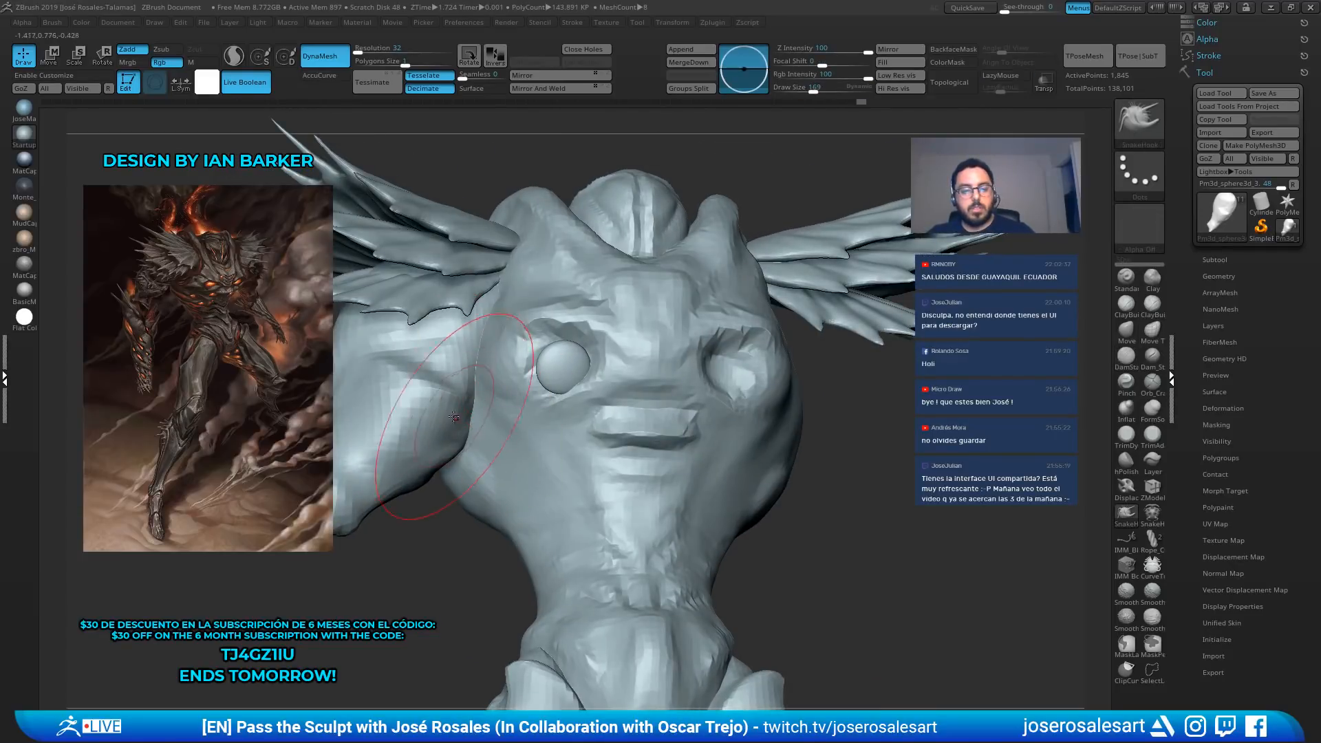
{"action": "right_click_drag", "start_coordinate": [467, 410], "coordinate": [483, 372], "text": "ctrl"}
{"action": "mouse_move", "coordinate": [484, 372]}
{"action": "right_mouse_down"}
{"action": "mouse_move", "coordinate": [561, 447]}
{"action": "mouse_move", "coordinate": [609, 223]}
{"action": "right_mouse_up"}
Select the torso and build up the area around the chest face's eyes with the ClayBuildup brush at size 65
{"action": "key", "text": "b"}
{"action": "key", "text": "c"}
{"action": "key", "text": "b"}
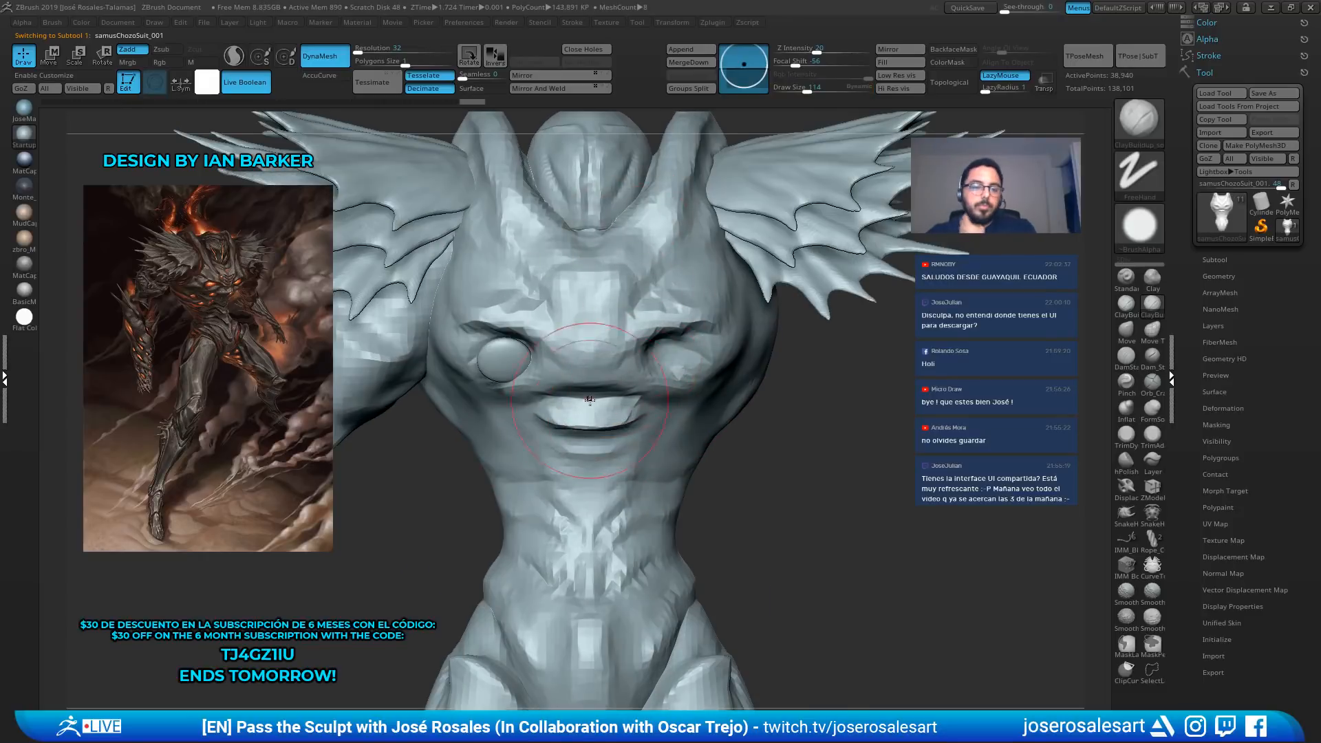
{"action": "right_click_drag", "start_coordinate": [531, 385], "coordinate": [529, 286], "text": "ctrl"}
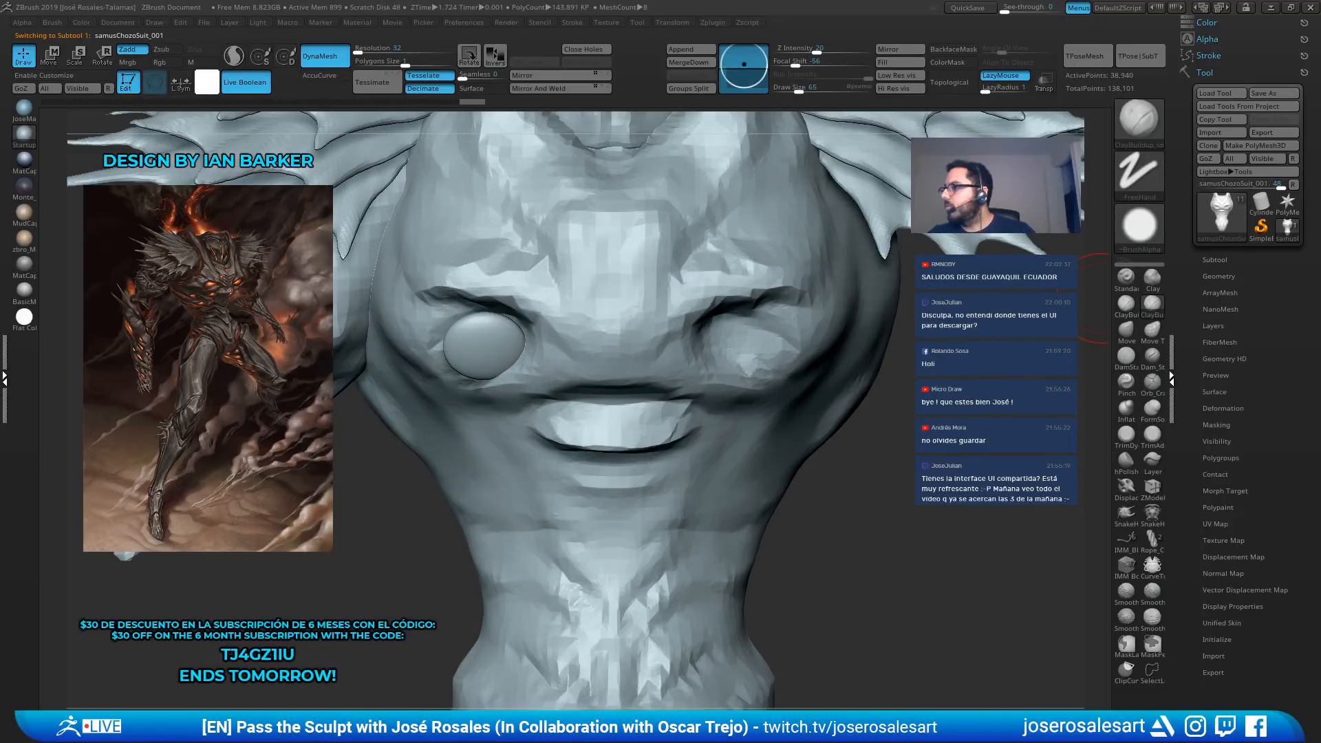
{"action": "right_click_drag", "start_coordinate": [406, 350], "coordinate": [493, 359]}
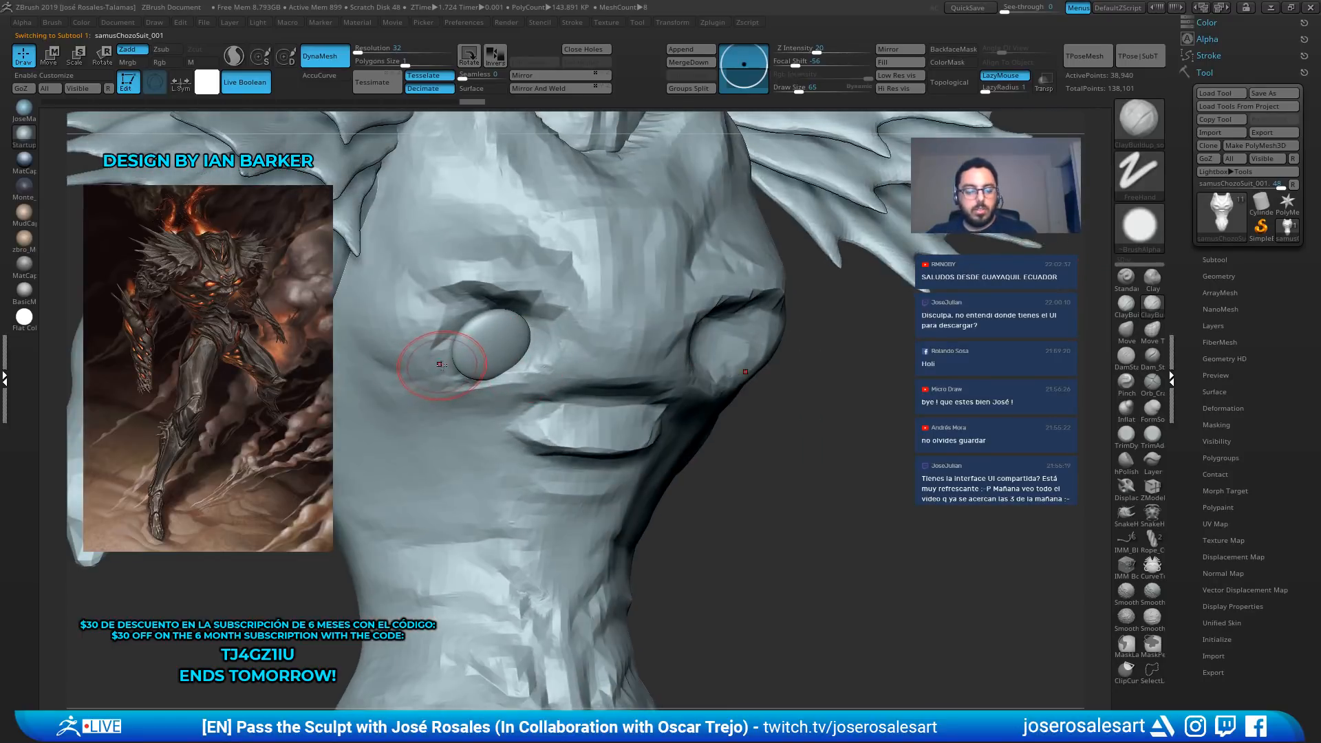
Carve creases around the chest face's eye sockets and across the nose bridge with the DamStandard brush at size 65
{"action": "key", "text": "b"}
{"action": "key", "text": "d"}
{"action": "key", "text": "s"}
{"action": "mouse_move", "coordinate": [442, 317]}
{"action": "left_mouse_down"}
{"action": "mouse_move", "coordinate": [430, 365]}
{"action": "mouse_move", "coordinate": [488, 394]}
{"action": "mouse_move", "coordinate": [612, 337]}
{"action": "mouse_move", "coordinate": [613, 350]}
{"action": "left_mouse_up"}
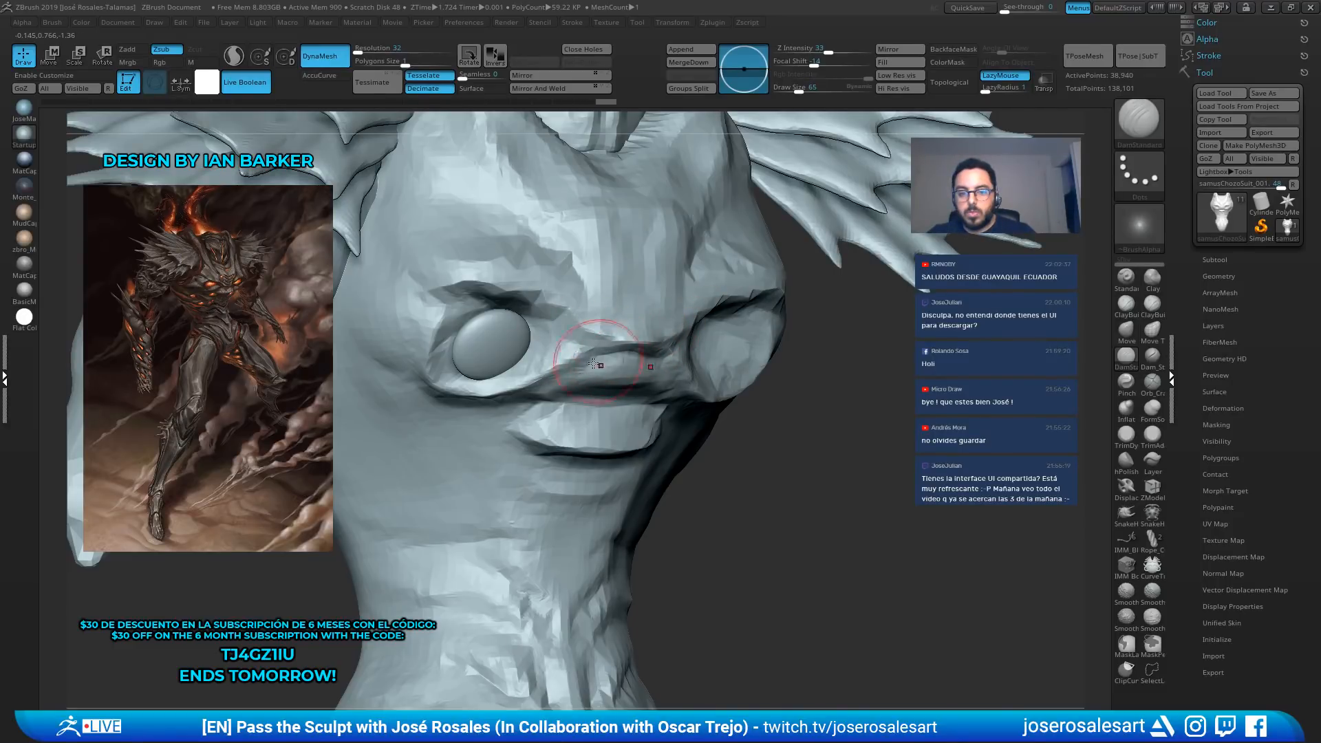
Sharpen the brow and nose creases between the chest's eye sockets with the DamStandard brush at size 33
{"action": "left_click", "coordinate": [791, 90]}
{"action": "mouse_move", "coordinate": [675, 329]}
{"action": "right_mouse_down"}
{"action": "mouse_move", "coordinate": [634, 338]}
{"action": "mouse_move", "coordinate": [656, 351]}
{"action": "right_mouse_up"}
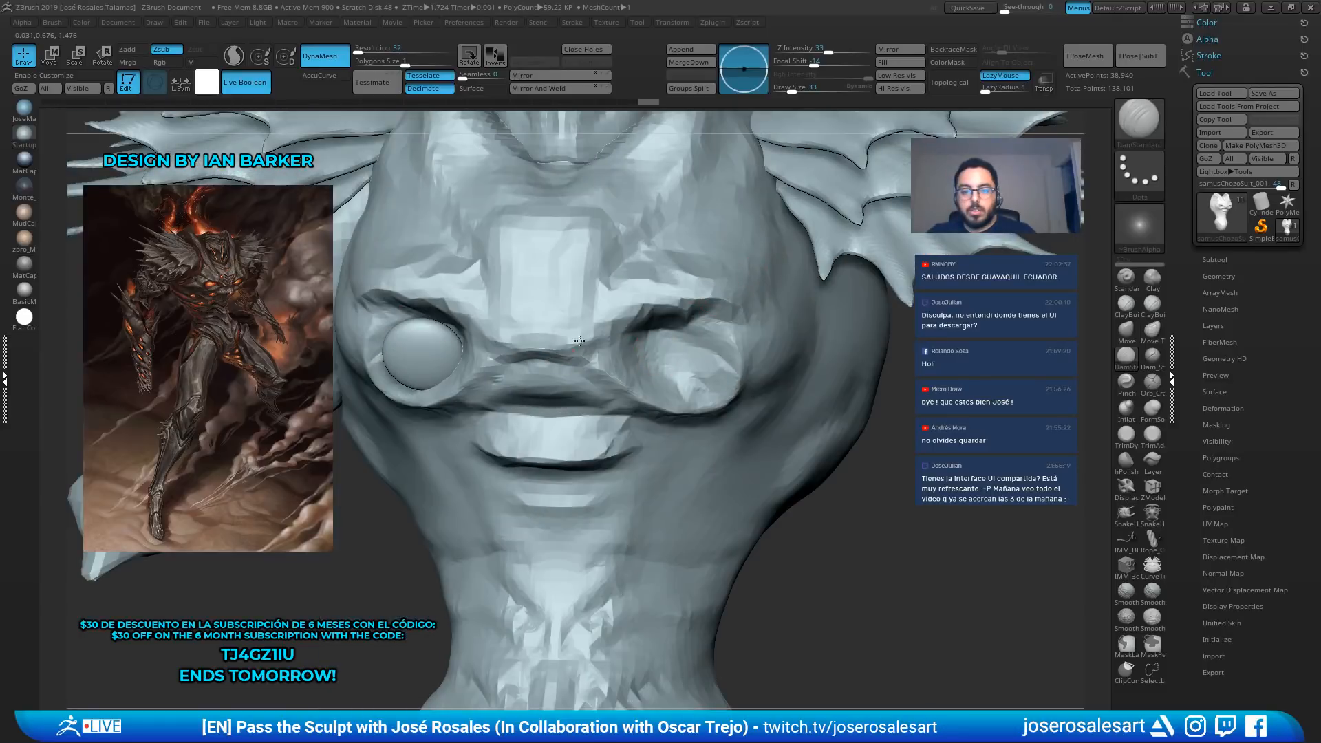
{"action": "left_click_drag", "start_coordinate": [605, 320], "coordinate": [709, 303]}
{"action": "right_click_drag", "start_coordinate": [662, 306], "coordinate": [578, 329]}
{"action": "mouse_move", "coordinate": [389, 377]}
{"action": "right_mouse_down"}
{"action": "mouse_move", "coordinate": [310, 355]}
{"action": "mouse_move", "coordinate": [455, 342]}
{"action": "mouse_move", "coordinate": [421, 316]}
{"action": "mouse_move", "coordinate": [428, 326]}
{"action": "right_mouse_up"}
Refine and smooth the chest face's nose ridge, checking its profile from the side
{"action": "key", "text": "2"}
{"action": "right_click_drag", "start_coordinate": [847, 295], "coordinate": [585, 238], "text": "ctrl"}
{"action": "key", "text": "s"}
{"action": "left_click_drag", "start_coordinate": [491, 349], "coordinate": [482, 349]}
{"action": "mouse_move", "coordinate": [426, 344]}
{"action": "right_mouse_down"}
{"action": "mouse_move", "coordinate": [511, 337]}
{"action": "mouse_move", "coordinate": [439, 342]}
{"action": "mouse_move", "coordinate": [475, 358]}
{"action": "right_mouse_up"}
{"action": "right_click_drag", "start_coordinate": [475, 358], "coordinate": [575, 348]}
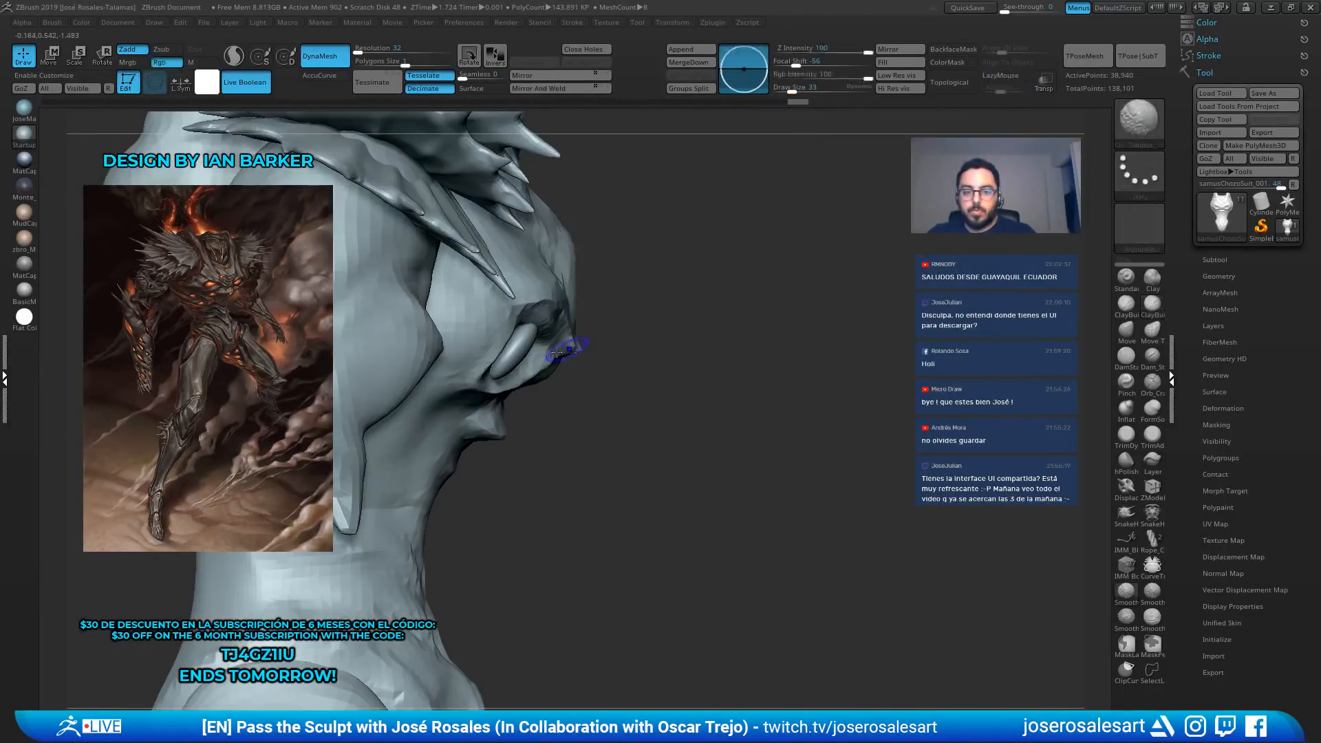
Select the chest's eyeball, bring up its scale gizmo, and isolate it to check its shape
{"action": "left_click", "coordinate": [514, 352], "text": "alt"}
{"action": "key", "text": "e"}
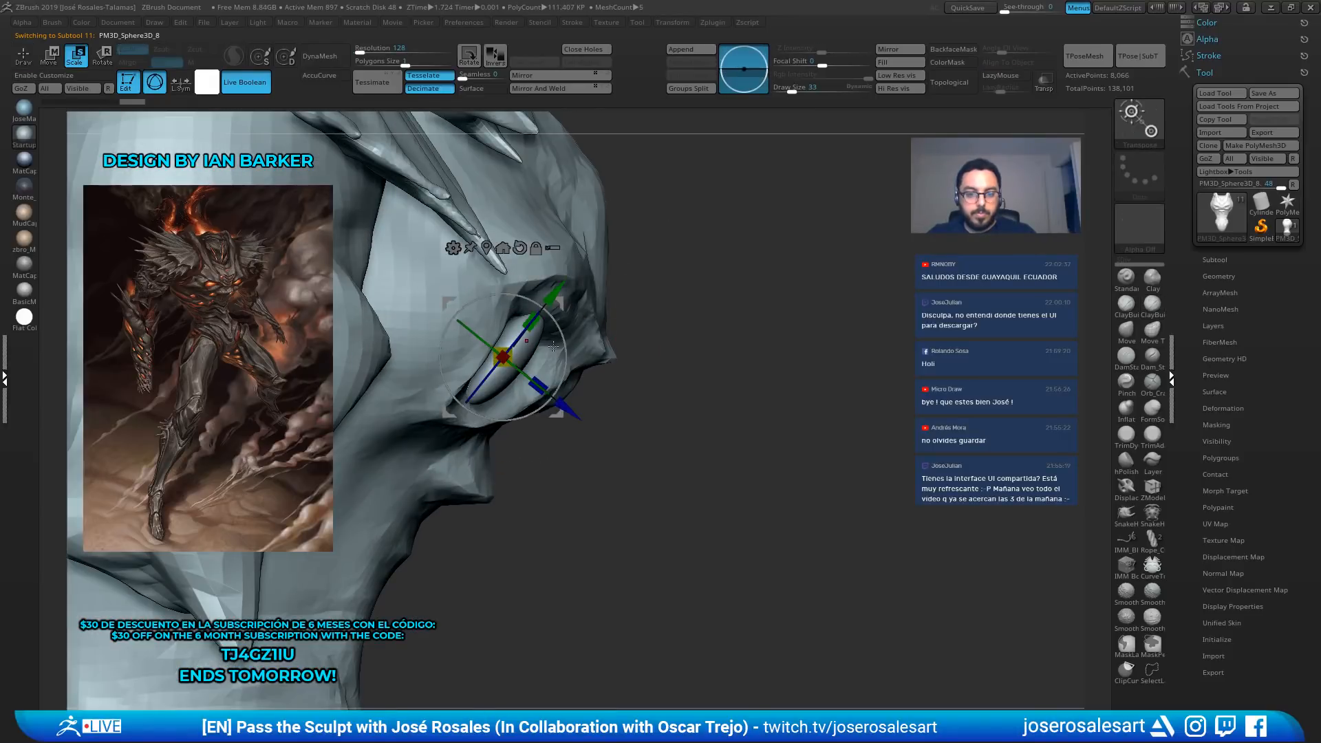
{"action": "mouse_move", "coordinate": [561, 364]}
{"action": "right_mouse_down"}
{"action": "mouse_move", "coordinate": [474, 378]}
{"action": "mouse_move", "coordinate": [530, 411]}
{"action": "mouse_move", "coordinate": [471, 403]}
{"action": "right_mouse_up"}
{"action": "key", "text": "q"}
{"action": "key", "text": "shift+s"}
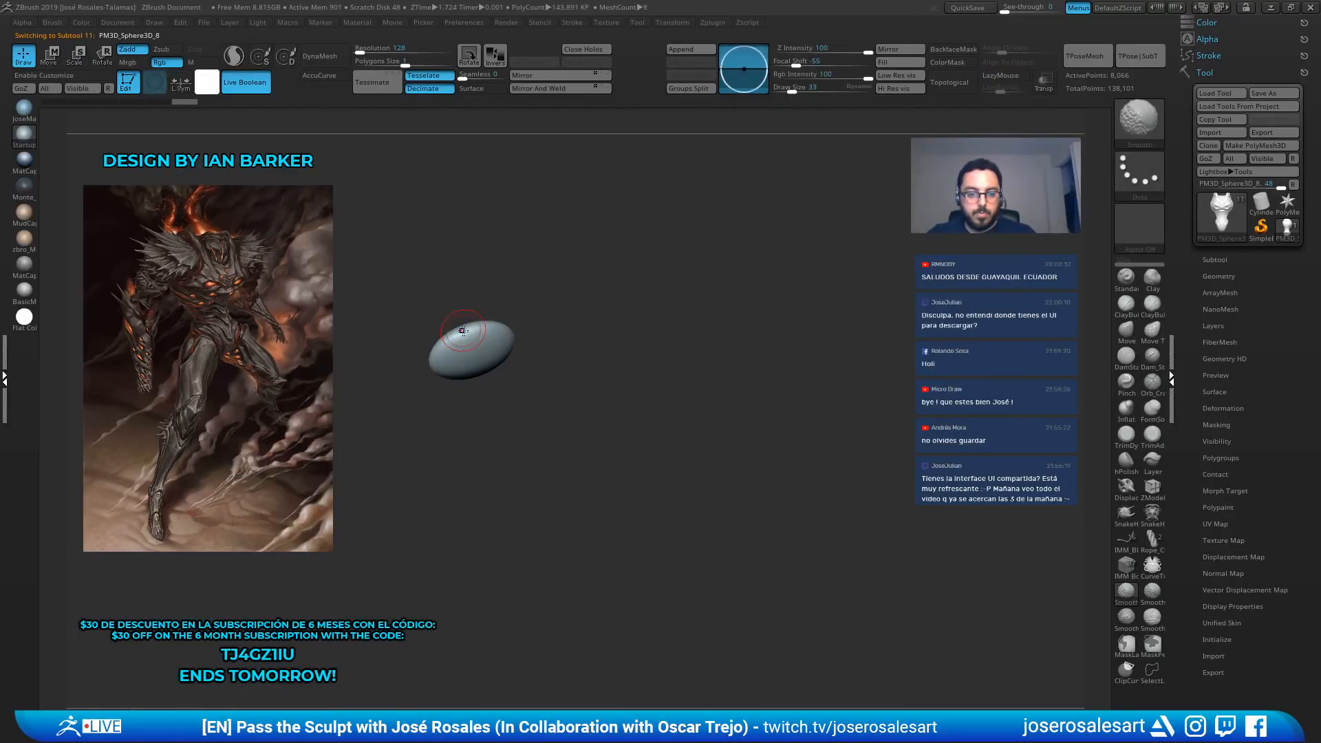
{"action": "key", "text": "shift+s"}
Isolate the torso, dig the eye socket deeper with the ClayBuildup brush, and smooth its inner surface
{"action": "left_click", "coordinate": [517, 346], "text": "alt"}
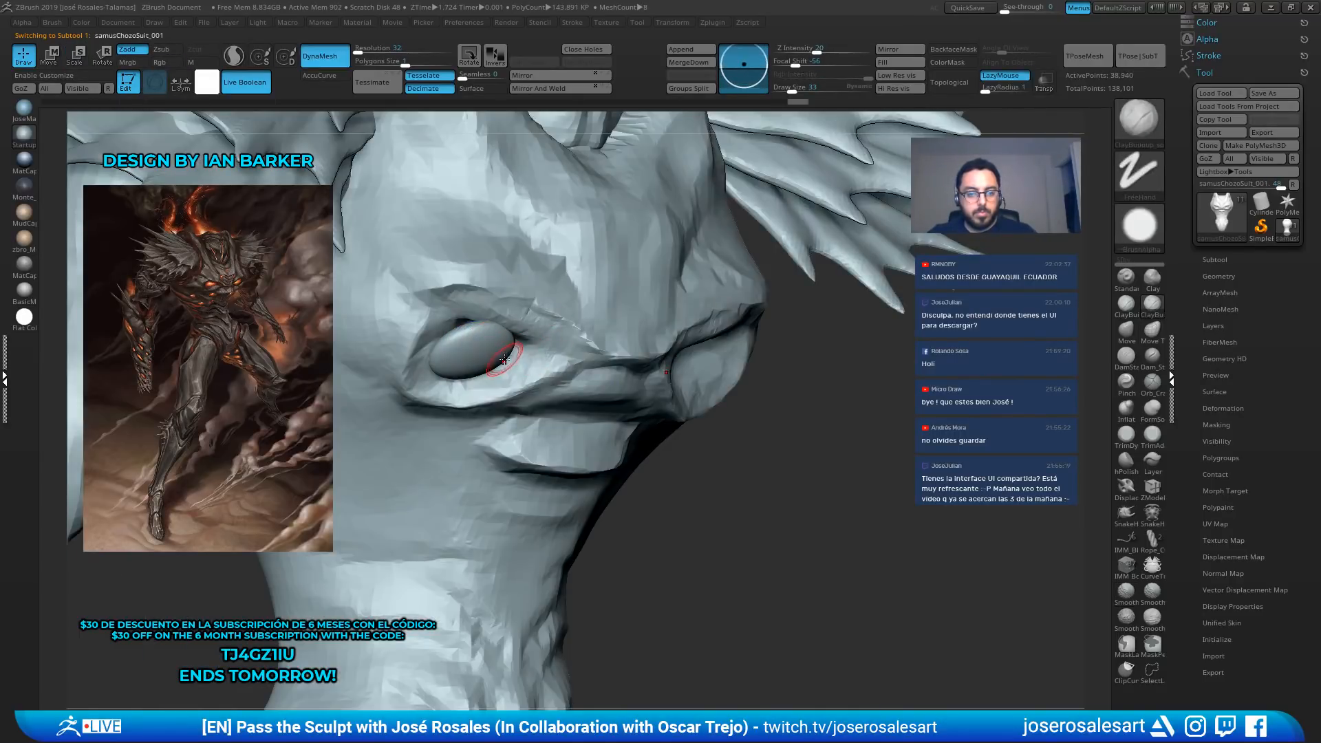
{"action": "key", "text": "shift+s"}
{"action": "right_click_drag", "start_coordinate": [477, 345], "coordinate": [467, 343]}
{"action": "left_click_drag", "start_coordinate": [472, 325], "coordinate": [468, 341], "text": "alt"}
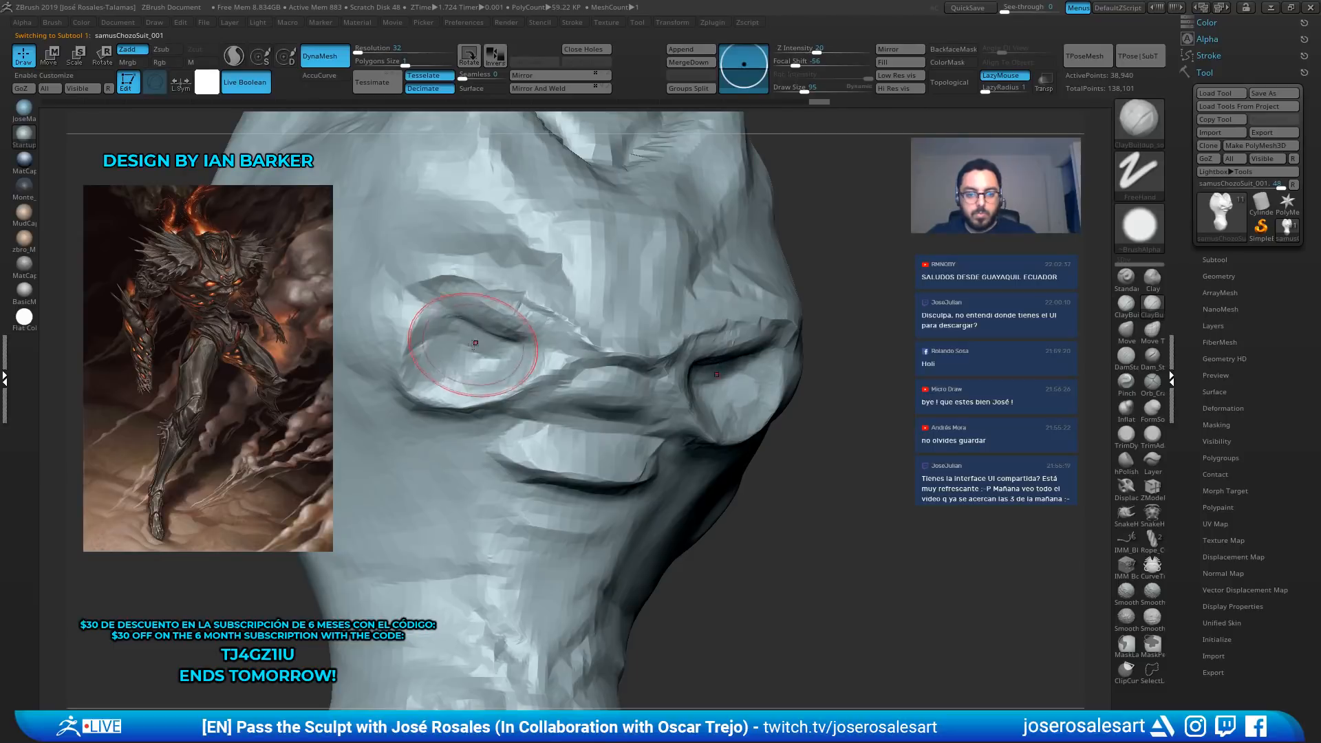
{"action": "right_click_drag", "start_coordinate": [468, 342], "coordinate": [499, 346]}
{"action": "left_click_drag", "start_coordinate": [505, 350], "coordinate": [528, 357], "text": "shift"}
{"action": "key", "text": "shift+s"}
Pull the lower and outer rims of the chest's eye sockets into a rounder shape with the SnakeHook brush
{"action": "right_click_drag", "start_coordinate": [528, 339], "coordinate": [454, 338]}
{"action": "mouse_move", "coordinate": [454, 339]}
{"action": "right_mouse_down", "text": "ctrl"}
{"action": "mouse_move", "coordinate": [475, 310]}
{"action": "mouse_move", "coordinate": [454, 316]}
{"action": "right_mouse_up", "text": "ctrl"}
{"action": "mouse_move", "coordinate": [530, 354]}
{"action": "right_mouse_down", "text": "ctrl"}
{"action": "mouse_move", "coordinate": [545, 378]}
{"action": "mouse_move", "coordinate": [528, 348]}
{"action": "mouse_move", "coordinate": [562, 349]}
{"action": "mouse_move", "coordinate": [461, 387]}
{"action": "mouse_move", "coordinate": [482, 337]}
{"action": "mouse_move", "coordinate": [518, 375]}
{"action": "right_mouse_up", "text": "ctrl"}
{"action": "key", "text": "shift+s"}
{"action": "key", "text": "shift+s"}
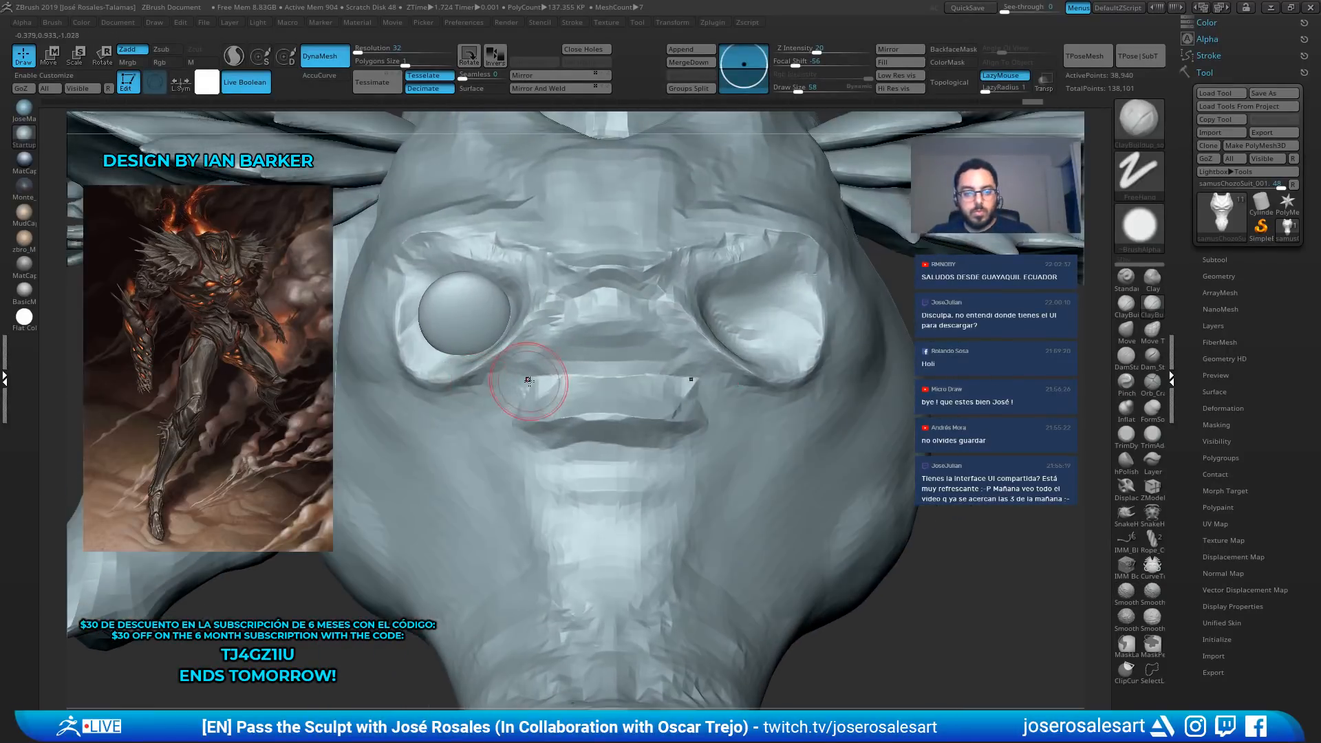
{"action": "key", "text": "b"}
{"action": "key", "text": "s"}
{"action": "key", "text": "h"}
{"action": "mouse_move", "coordinate": [517, 382]}
{"action": "left_mouse_down"}
{"action": "mouse_move", "coordinate": [432, 371]}
{"action": "mouse_move", "coordinate": [387, 334]}
{"action": "left_mouse_up"}
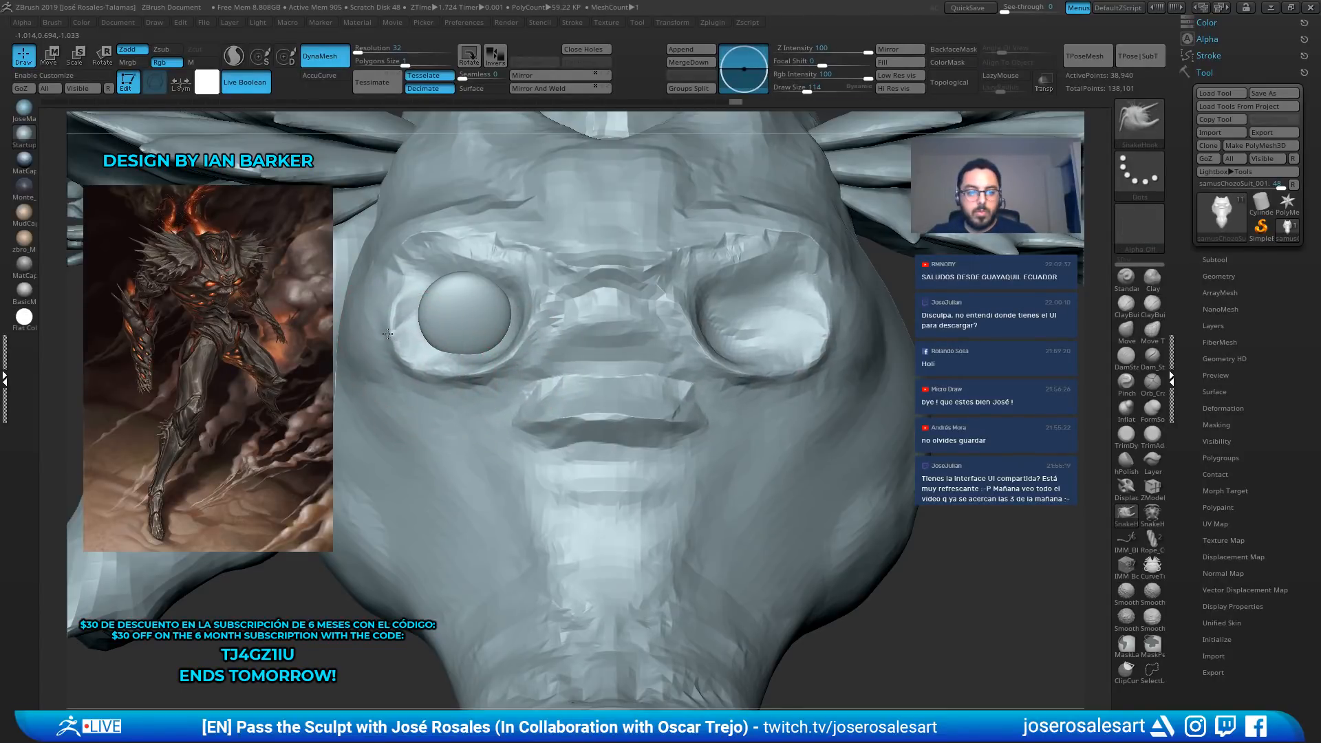
{"action": "mouse_move", "coordinate": [395, 303]}
{"action": "right_mouse_down"}
{"action": "mouse_move", "coordinate": [502, 281]}
{"action": "mouse_move", "coordinate": [452, 279]}
{"action": "right_mouse_up"}
Define the brow and rim around the chest's eye sockets with the ClayBuildup and DamStandard brushes
{"action": "key", "text": "b"}
{"action": "key", "text": "c"}
{"action": "key", "text": "b"}
{"action": "key", "text": "b"}
{"action": "key", "text": "d"}
{"action": "key", "text": "s"}
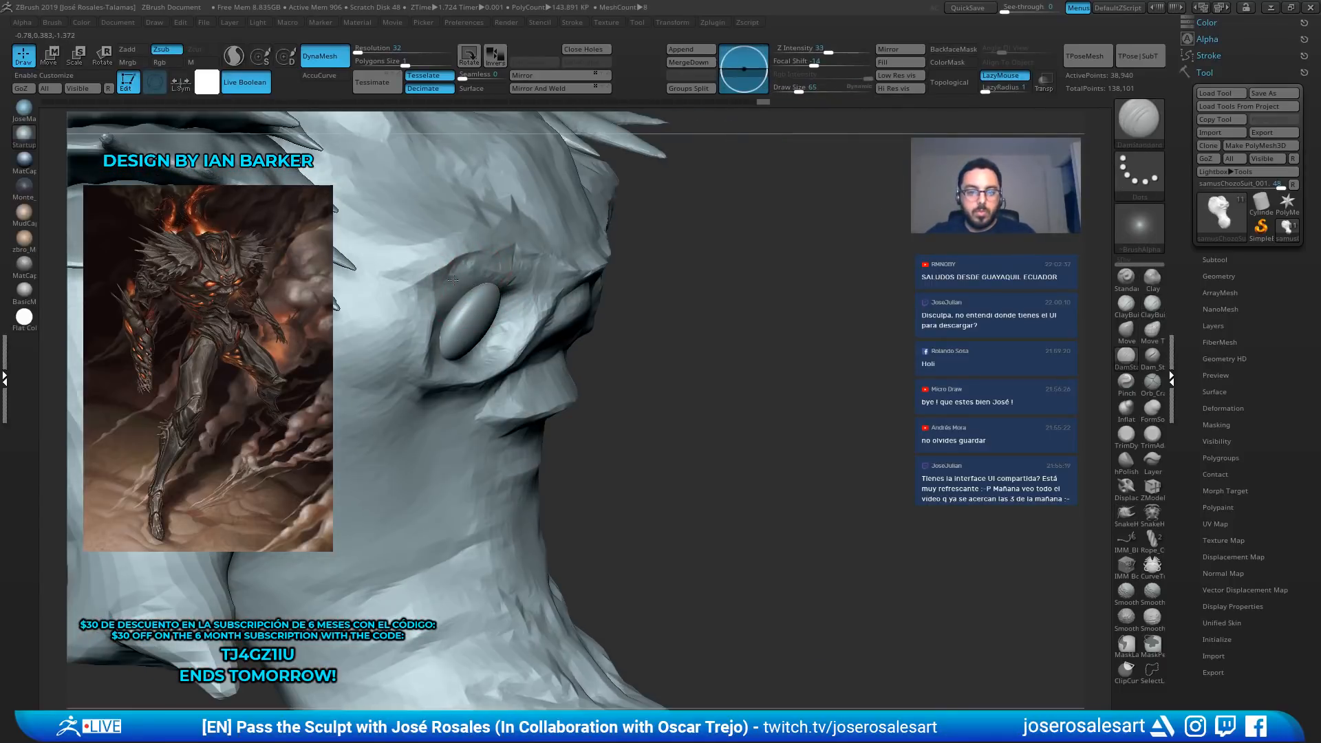
{"action": "mouse_move", "coordinate": [423, 350]}
{"action": "right_mouse_down"}
{"action": "mouse_move", "coordinate": [450, 291]}
{"action": "mouse_move", "coordinate": [466, 289]}
{"action": "right_mouse_up"}
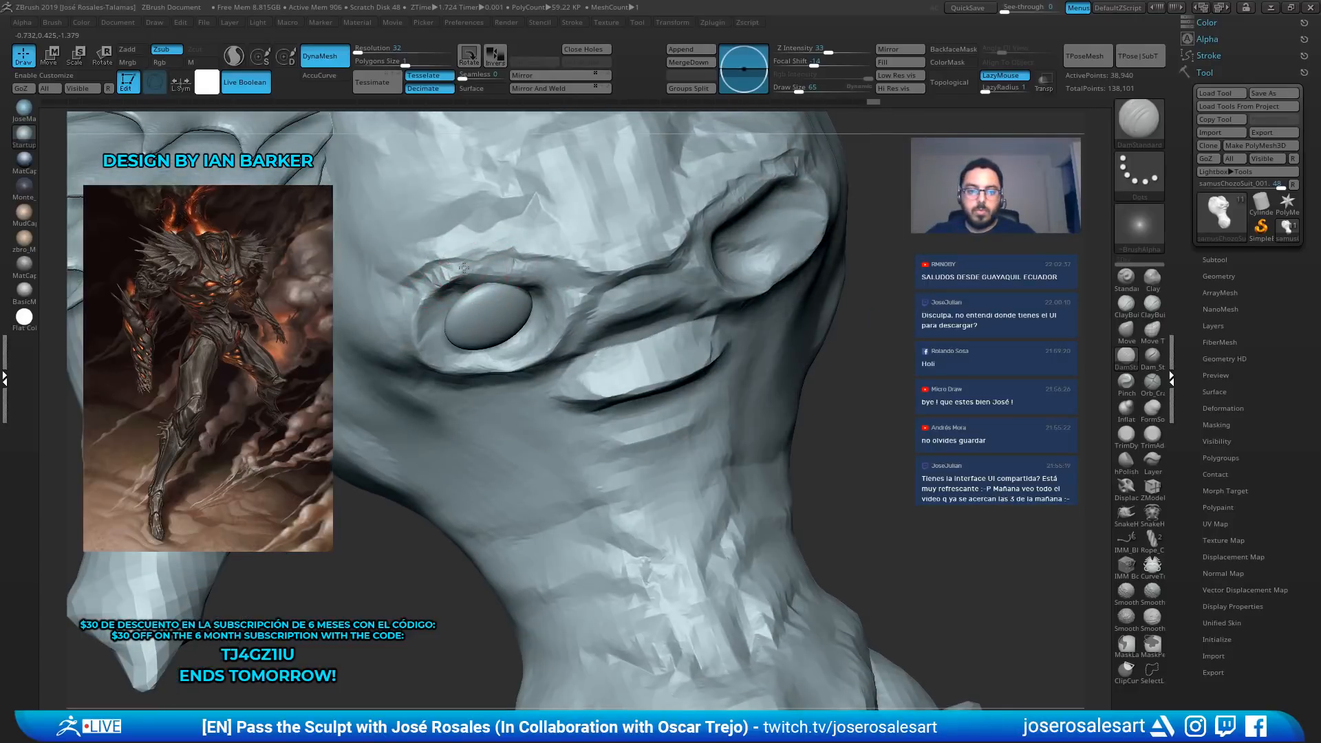
{"action": "right_click_drag", "start_coordinate": [575, 220], "coordinate": [709, 300]}
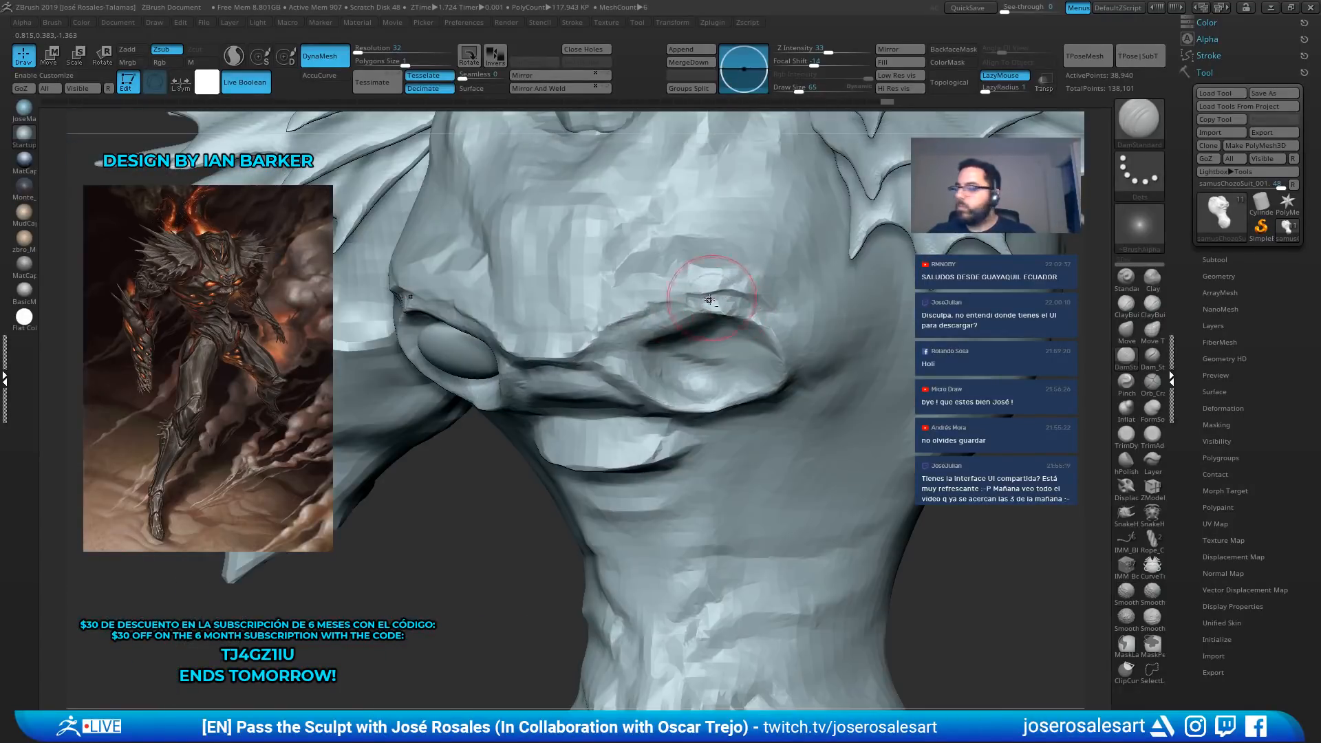
{"action": "mouse_move", "coordinate": [707, 241]}
{"action": "right_mouse_down"}
{"action": "mouse_move", "coordinate": [519, 280]}
{"action": "mouse_move", "coordinate": [365, 260]}
{"action": "mouse_move", "coordinate": [395, 295]}
{"action": "mouse_move", "coordinate": [394, 271]}
{"action": "right_mouse_up"}
Isolate and frame the torso, and try a DamStandard stroke at size 104 on the side of the chest
{"action": "key", "text": "shift+s"}
{"action": "key", "text": "f"}
{"action": "key", "text": "s"}
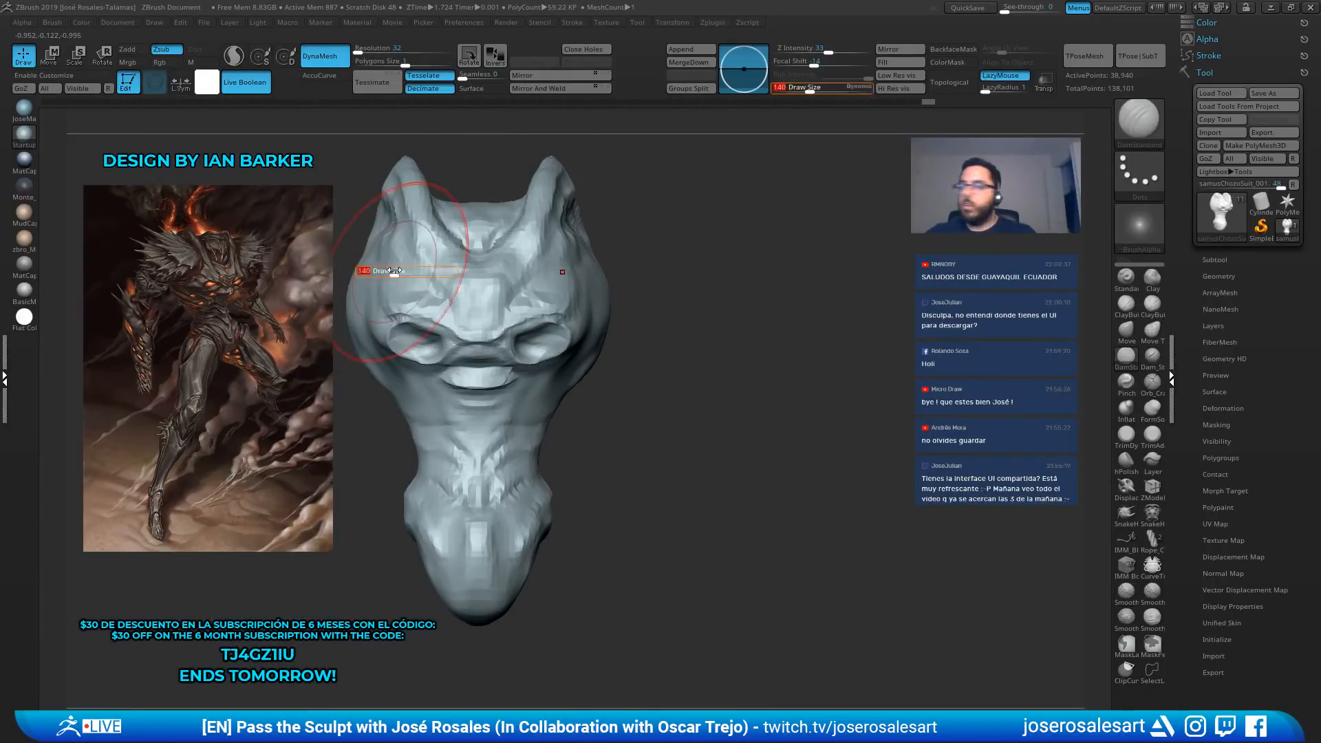
{"action": "left_click_drag", "start_coordinate": [394, 271], "coordinate": [390, 271]}
{"action": "mouse_move", "coordinate": [400, 255]}
{"action": "right_mouse_down", "text": "alt"}
{"action": "mouse_move", "coordinate": [437, 300]}
{"action": "mouse_move", "coordinate": [496, 310]}
{"action": "mouse_move", "coordinate": [379, 293]}
{"action": "right_mouse_up", "text": "alt"}
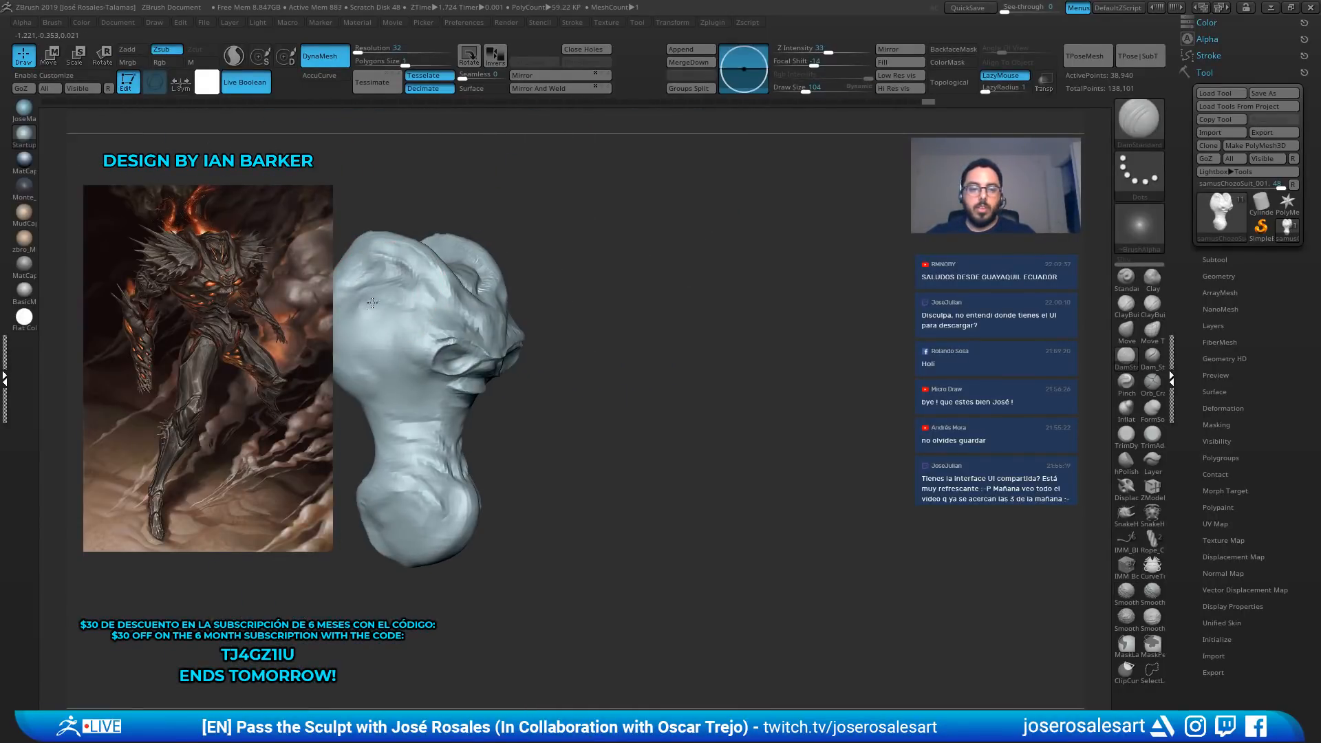
{"action": "key", "text": "ctrl+z"}
Build up the torso's shoulder ridge and the side of the chest with the ClayBuildup brush
{"action": "key", "text": "1"}
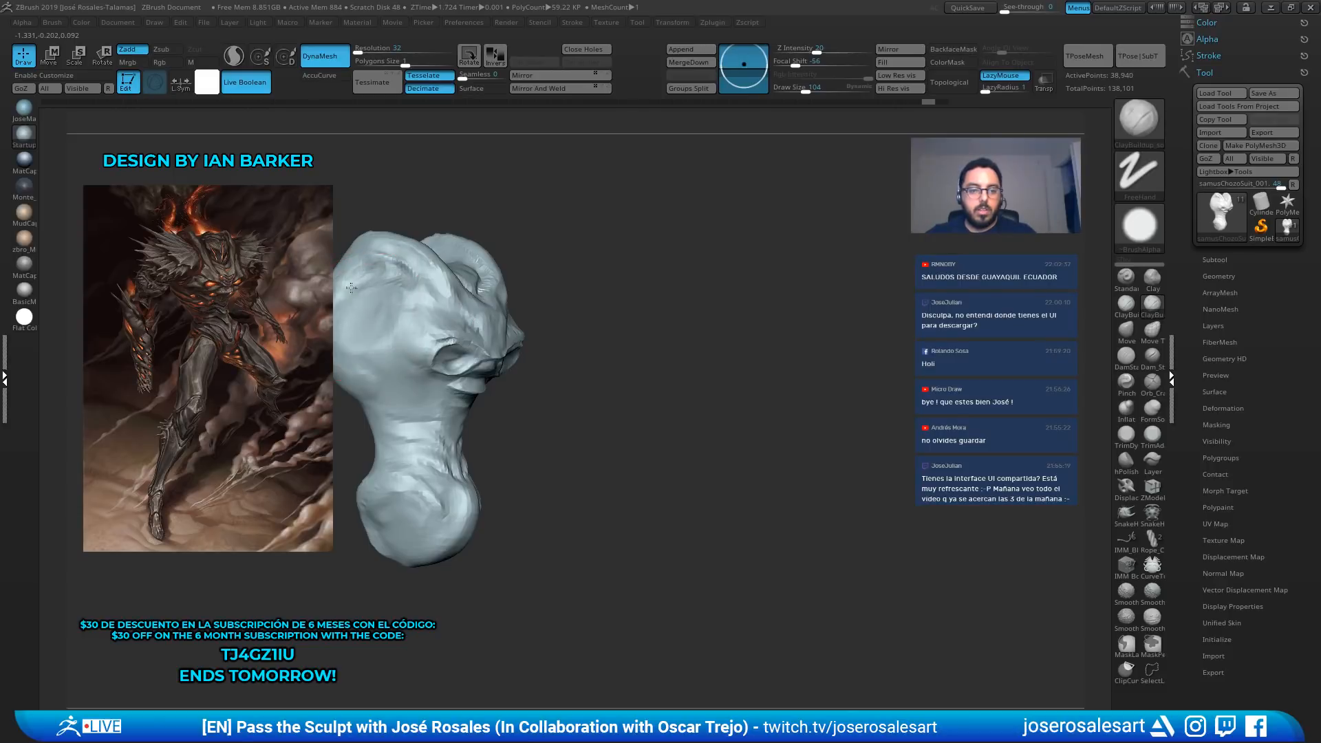
{"action": "right_click_drag", "start_coordinate": [399, 295], "coordinate": [380, 298]}
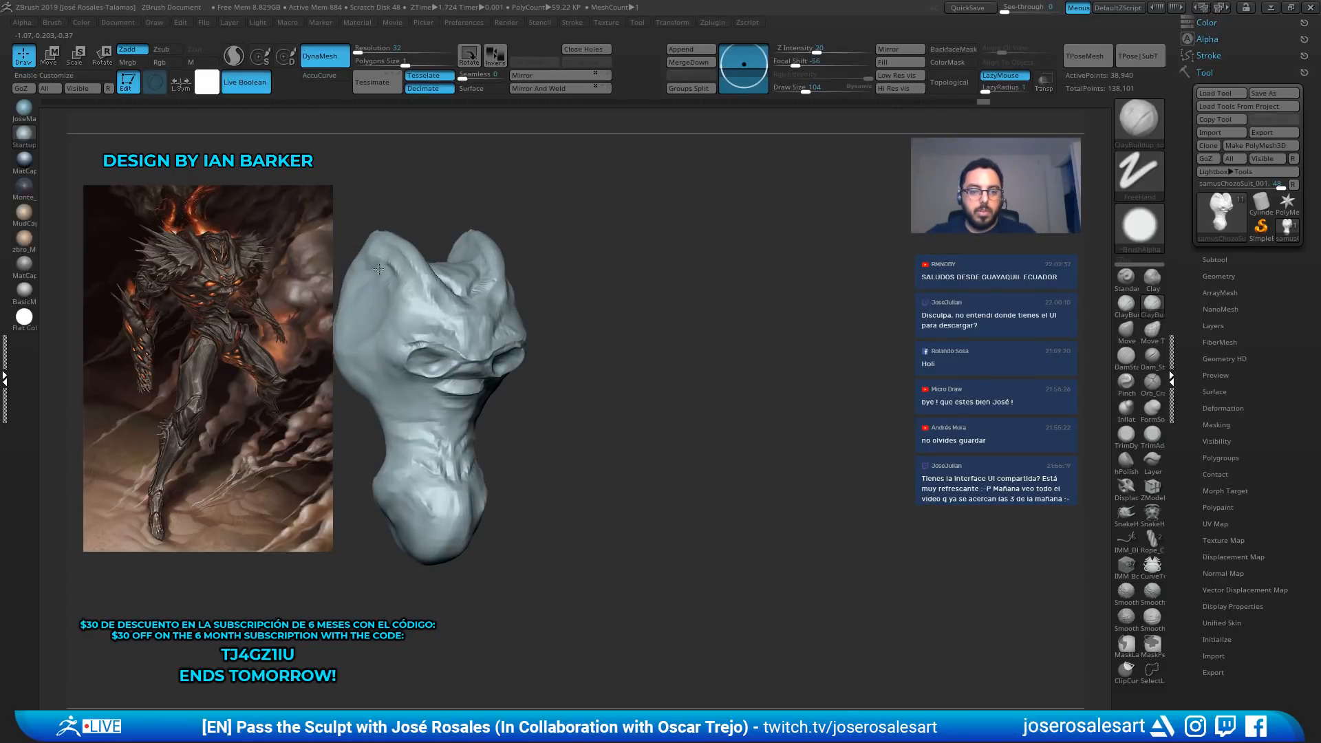
{"action": "left_click_drag", "start_coordinate": [379, 269], "coordinate": [405, 299]}
{"action": "key", "text": "s"}
{"action": "left_click_drag", "start_coordinate": [410, 304], "coordinate": [407, 304]}
{"action": "right_click_drag", "start_coordinate": [408, 284], "coordinate": [413, 288], "text": "alt"}
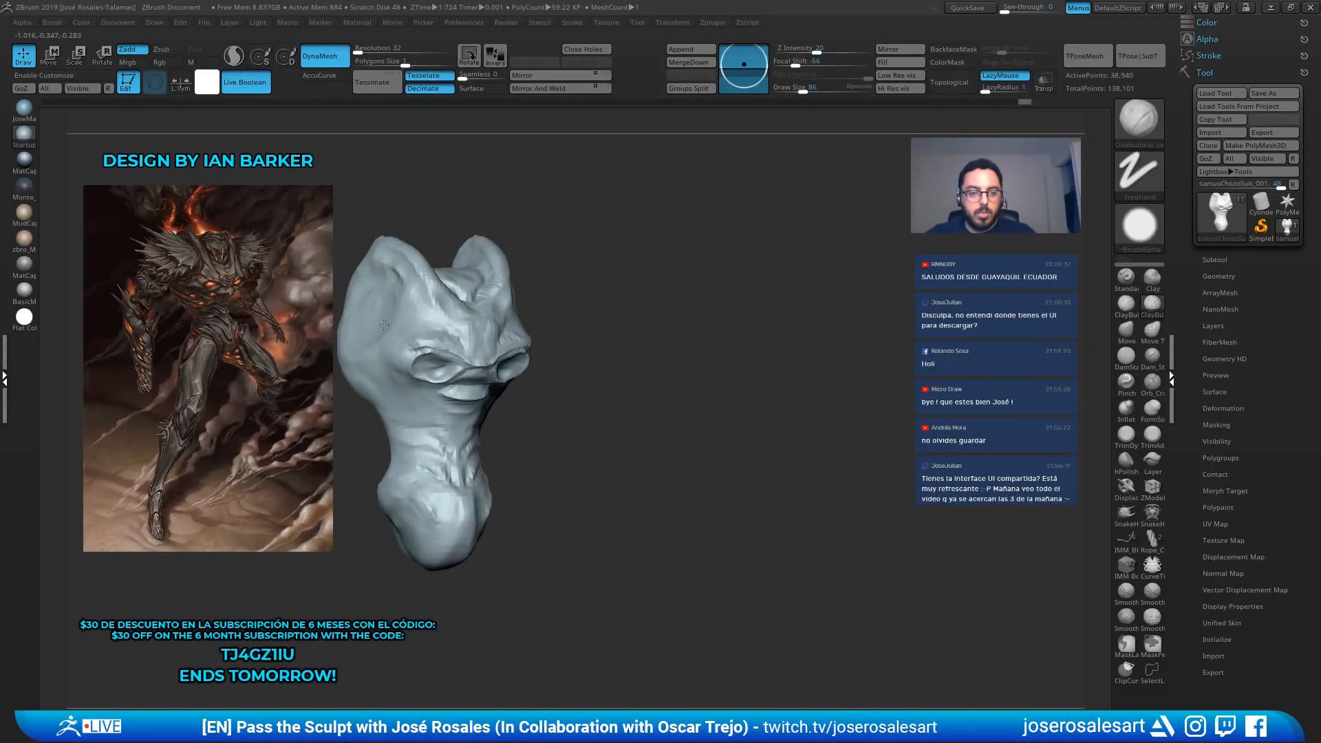
{"action": "left_click_drag", "start_coordinate": [383, 324], "coordinate": [381, 333]}
{"action": "right_click_drag", "start_coordinate": [379, 326], "coordinate": [361, 324]}
Show all the parts again, select the lower legs and shape the calves with the SnakeHook brush at size 124
{"action": "key", "text": "alt+s"}
{"action": "right_click_drag", "start_coordinate": [647, 306], "coordinate": [585, 288]}
{"action": "mouse_move", "coordinate": [507, 303]}
{"action": "right_mouse_down"}
{"action": "mouse_move", "coordinate": [534, 229]}
{"action": "mouse_move", "coordinate": [546, 296]}
{"action": "mouse_move", "coordinate": [734, 392]}
{"action": "mouse_move", "coordinate": [645, 434]}
{"action": "right_mouse_up"}
{"action": "key", "text": "b"}
{"action": "key", "text": "s"}
{"action": "key", "text": "h"}
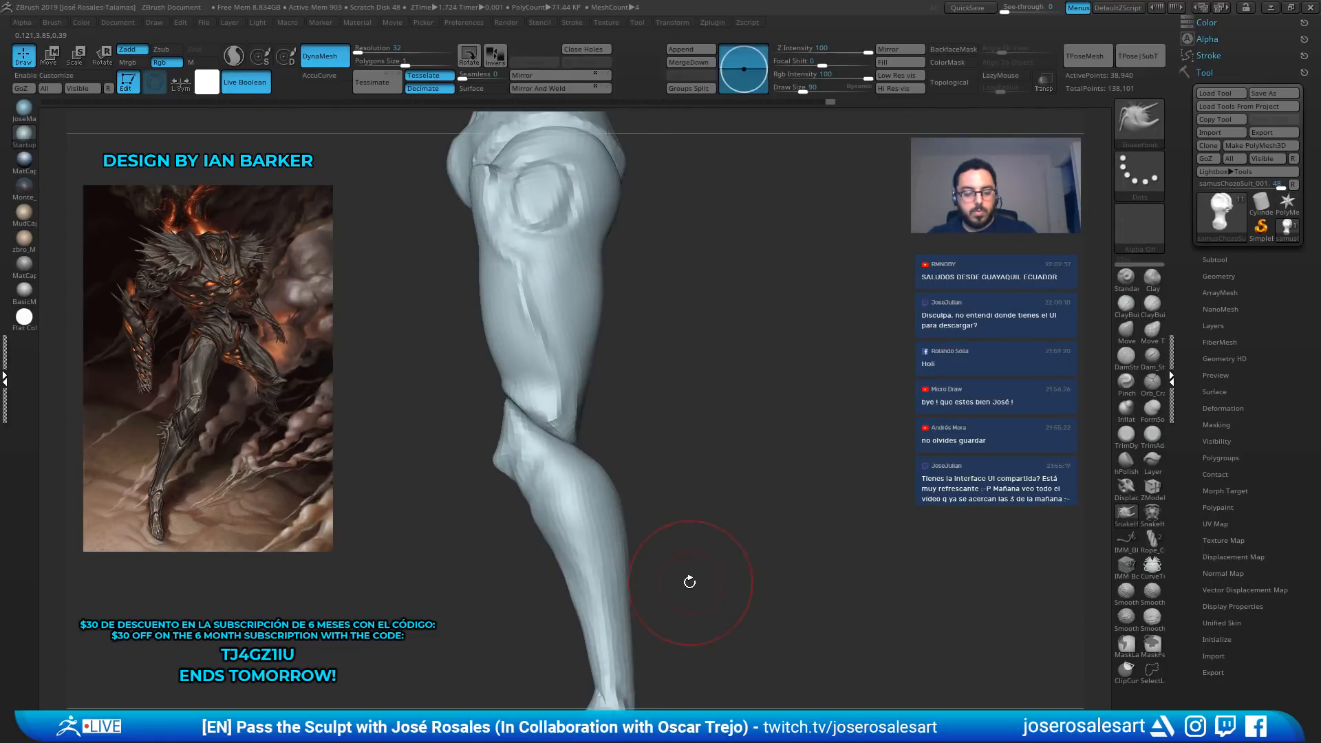
{"action": "right_click_drag", "start_coordinate": [686, 578], "coordinate": [623, 498], "text": "alt"}
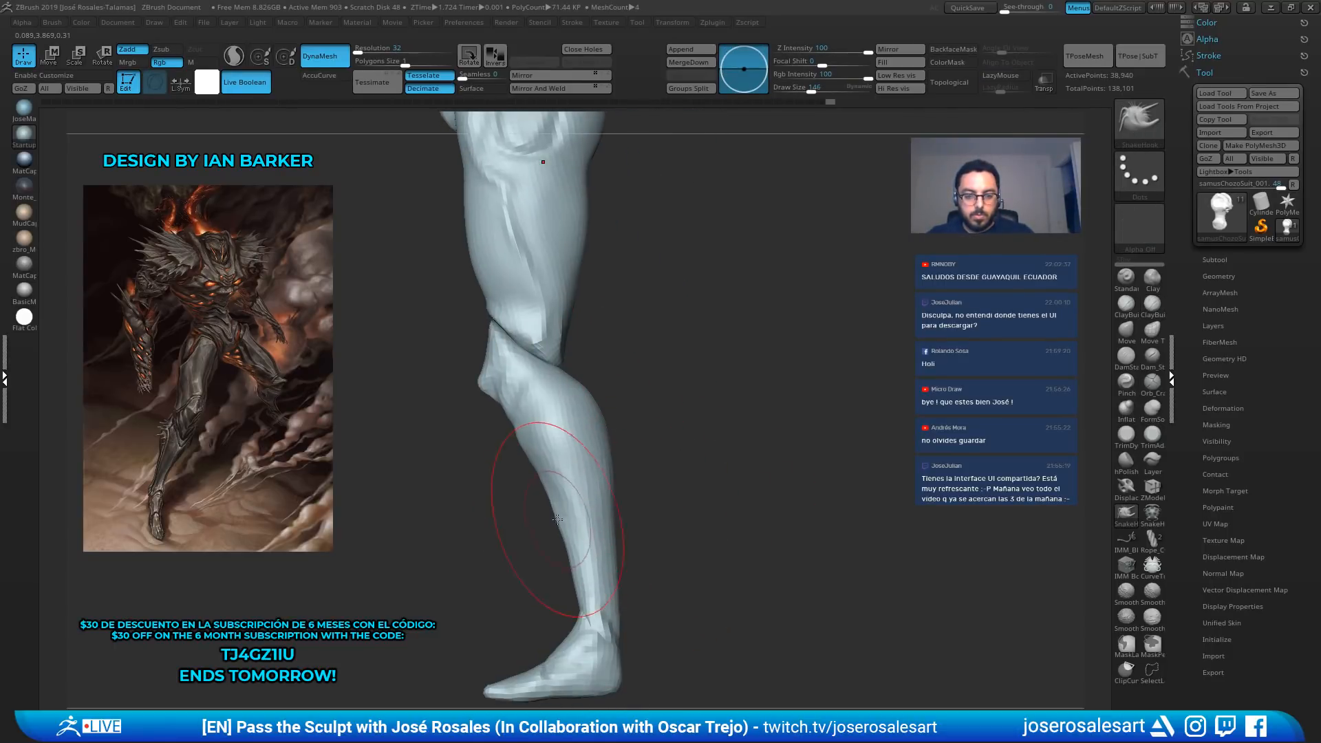
{"action": "left_click", "coordinate": [596, 514], "text": "alt"}
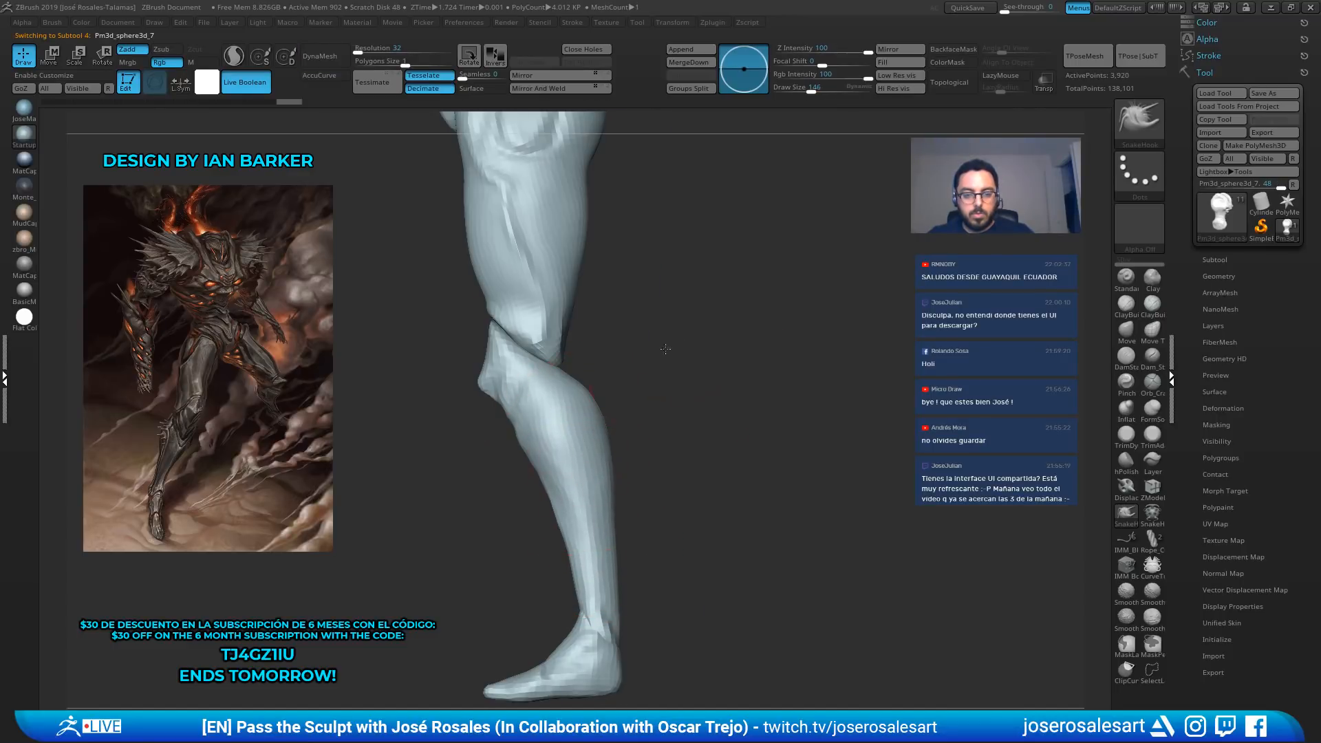
{"action": "right_click_drag", "start_coordinate": [665, 349], "coordinate": [606, 344]}
{"action": "key", "text": "s"}
{"action": "left_click_drag", "start_coordinate": [699, 408], "coordinate": [659, 407]}
{"action": "key", "text": "s"}
{"action": "right_click_drag", "start_coordinate": [695, 413], "coordinate": [730, 441], "text": "alt"}
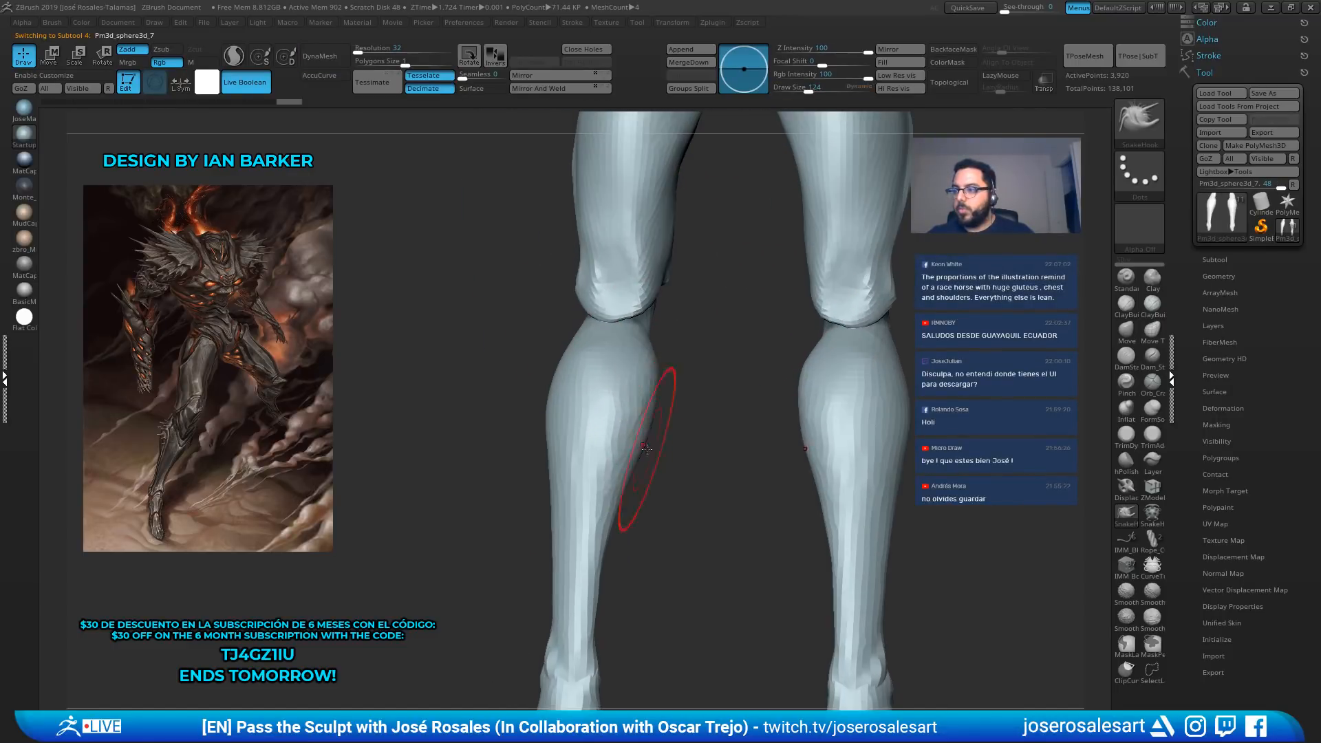
{"action": "right_click_drag", "start_coordinate": [647, 447], "coordinate": [722, 324]}
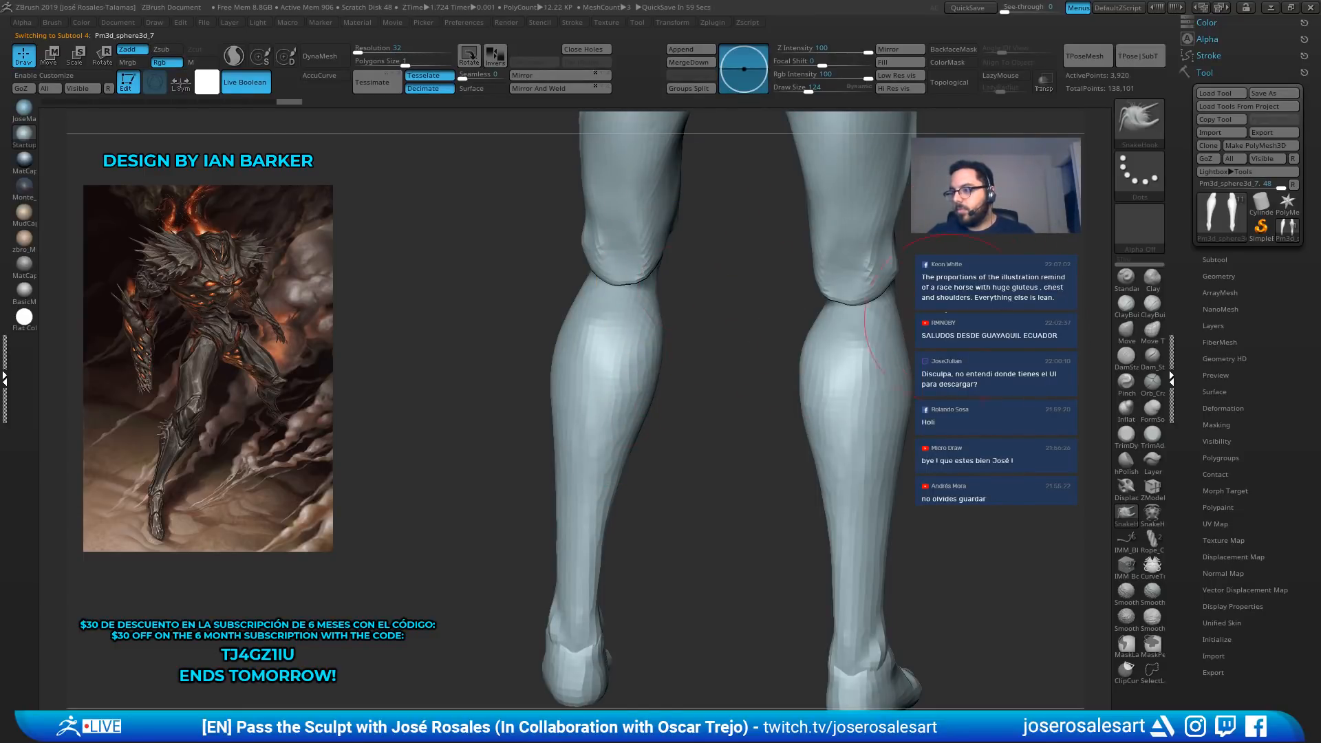
Refine the inner contour of the calves below the knee with the SnakeHook brush
{"action": "right_click_drag", "start_coordinate": [819, 305], "coordinate": [858, 291], "text": "ctrl"}
{"action": "key", "text": "1"}
{"action": "right_click_drag", "start_coordinate": [770, 330], "coordinate": [721, 318], "text": "shift"}
{"action": "right_click_drag", "start_coordinate": [721, 318], "coordinate": [708, 313], "text": "ctrl"}
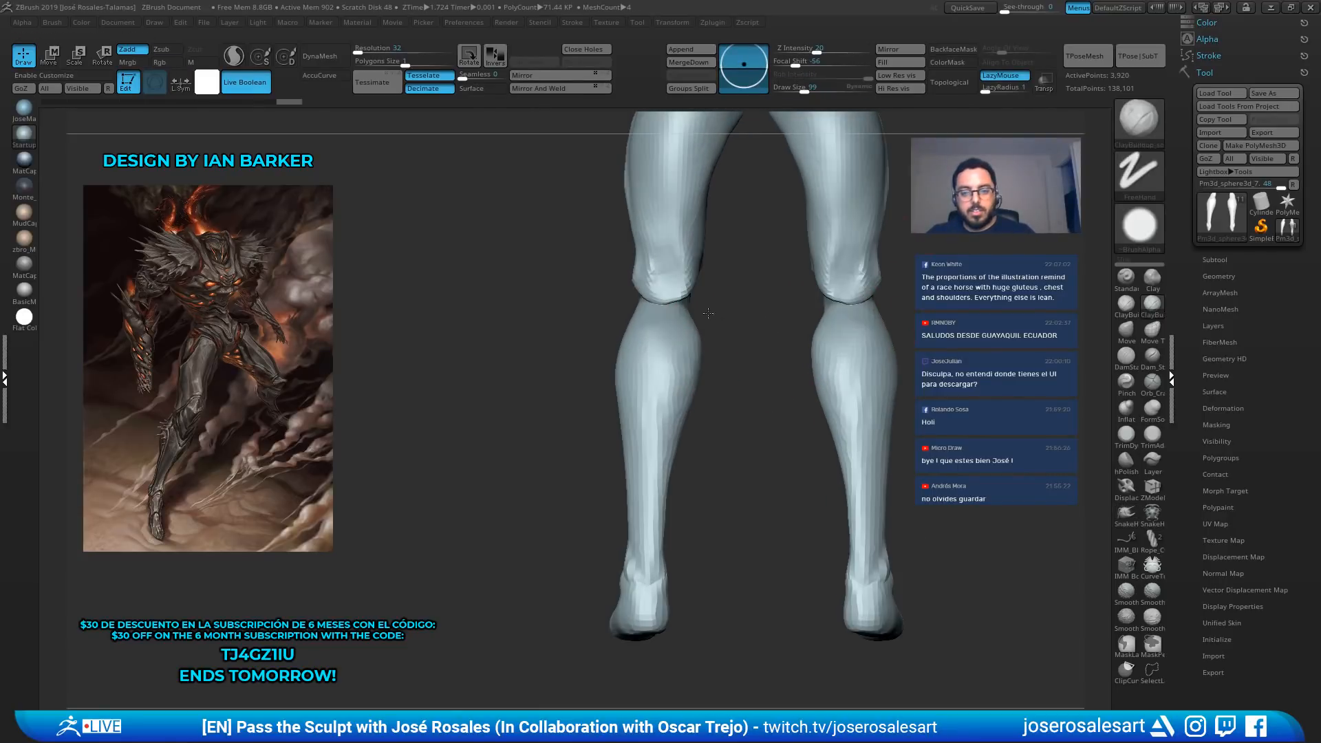
{"action": "key", "text": "2"}
{"action": "right_click_drag", "start_coordinate": [717, 374], "coordinate": [688, 373]}
{"action": "left_click_drag", "start_coordinate": [694, 364], "coordinate": [680, 403]}
{"action": "left_click_drag", "start_coordinate": [659, 319], "coordinate": [529, 315]}
{"action": "mouse_move", "coordinate": [741, 303]}
{"action": "left_mouse_down", "text": "alt"}
{"action": "mouse_move", "coordinate": [840, 333]}
{"action": "mouse_move", "coordinate": [694, 326]}
{"action": "mouse_move", "coordinate": [769, 342]}
{"action": "mouse_move", "coordinate": [763, 414]}
{"action": "mouse_move", "coordinate": [771, 382]}
{"action": "mouse_move", "coordinate": [737, 340]}
{"action": "mouse_move", "coordinate": [850, 211]}
{"action": "left_mouse_up", "text": "alt"}
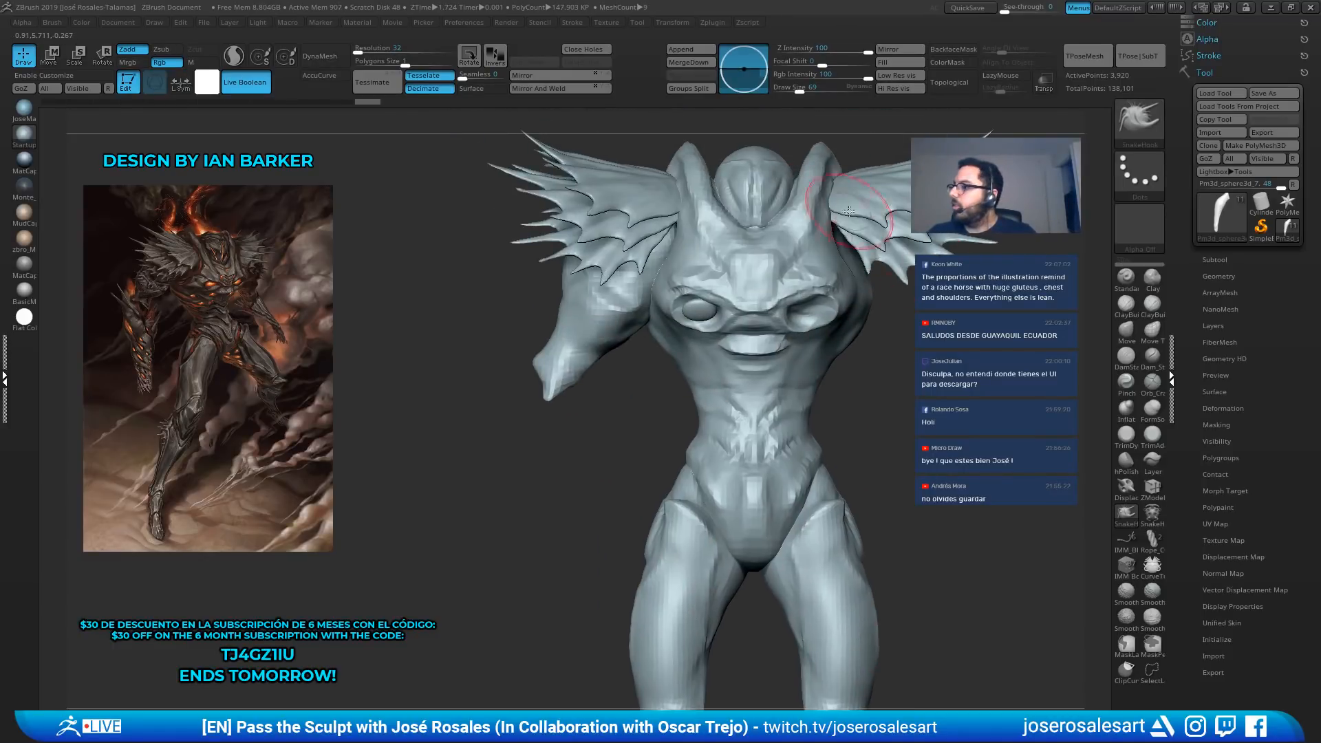
Select the arm and move it slightly outward from the torso along the X axis
{"action": "left_click_drag", "start_coordinate": [669, 351], "coordinate": [828, 355]}
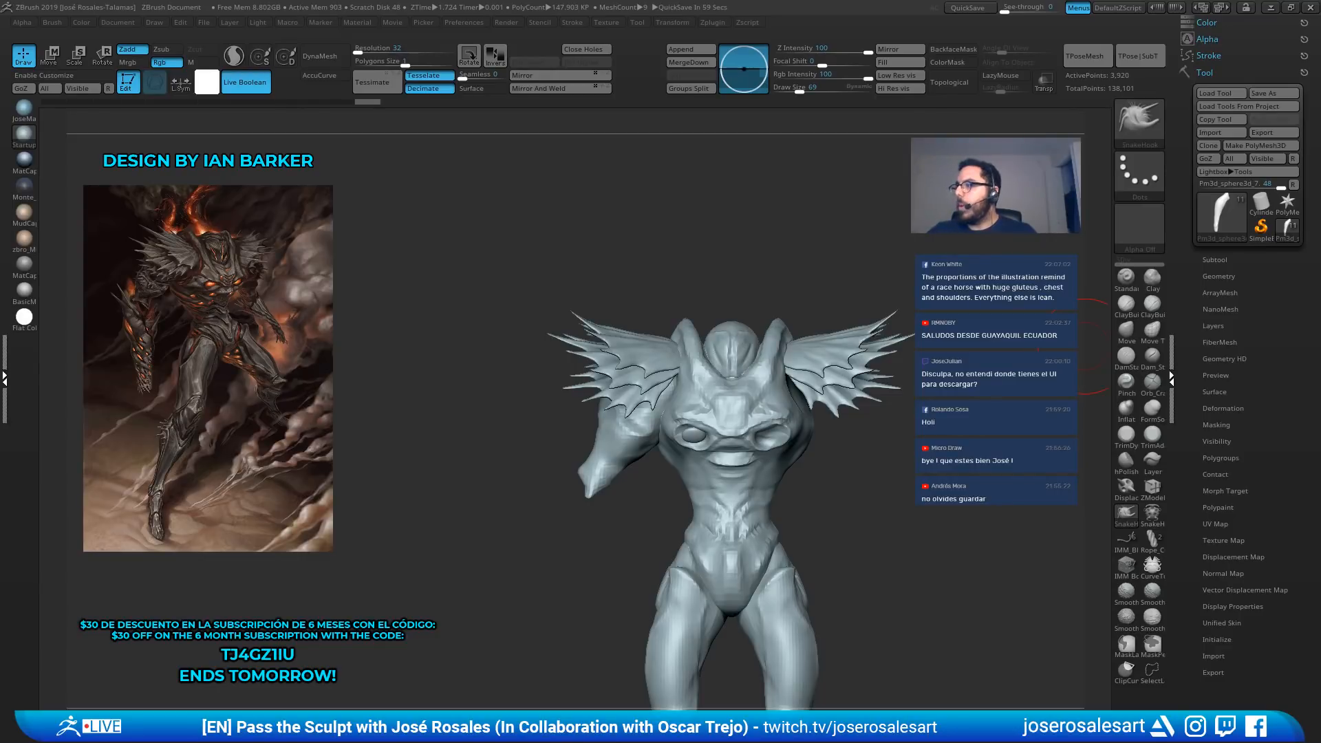
{"action": "left_click", "coordinate": [657, 437], "text": "alt"}
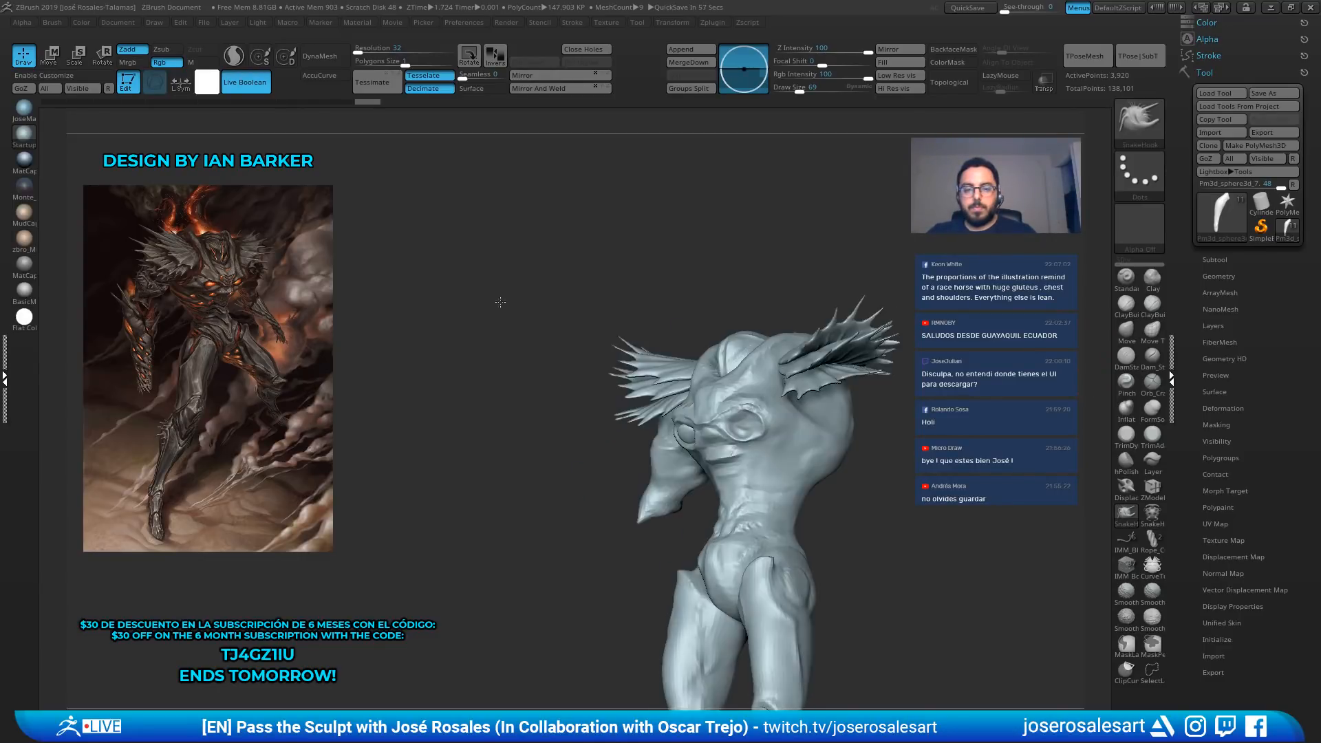
{"action": "key", "text": "w"}
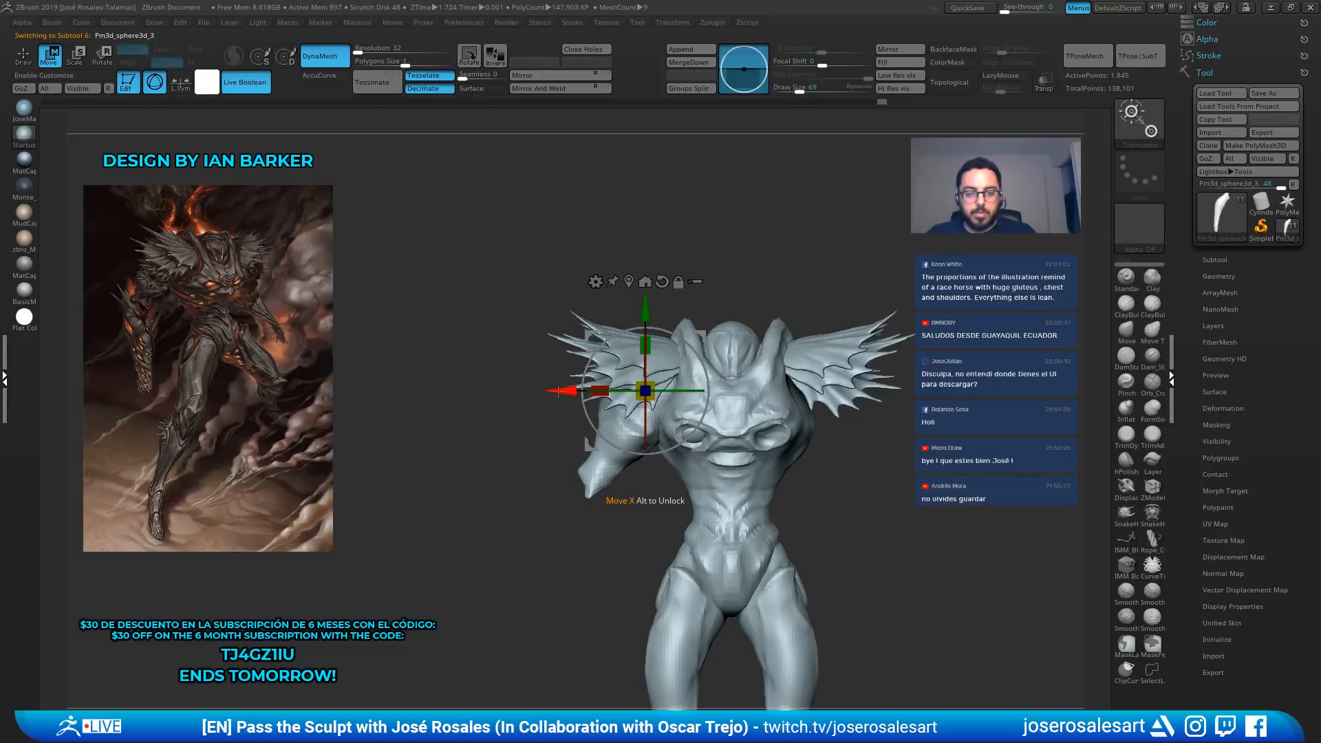
{"action": "mouse_move", "coordinate": [557, 392]}
{"action": "left_mouse_down"}
{"action": "mouse_move", "coordinate": [533, 395]}
{"action": "mouse_move", "coordinate": [545, 397]}
{"action": "left_mouse_up"}
{"action": "key", "text": "q"}
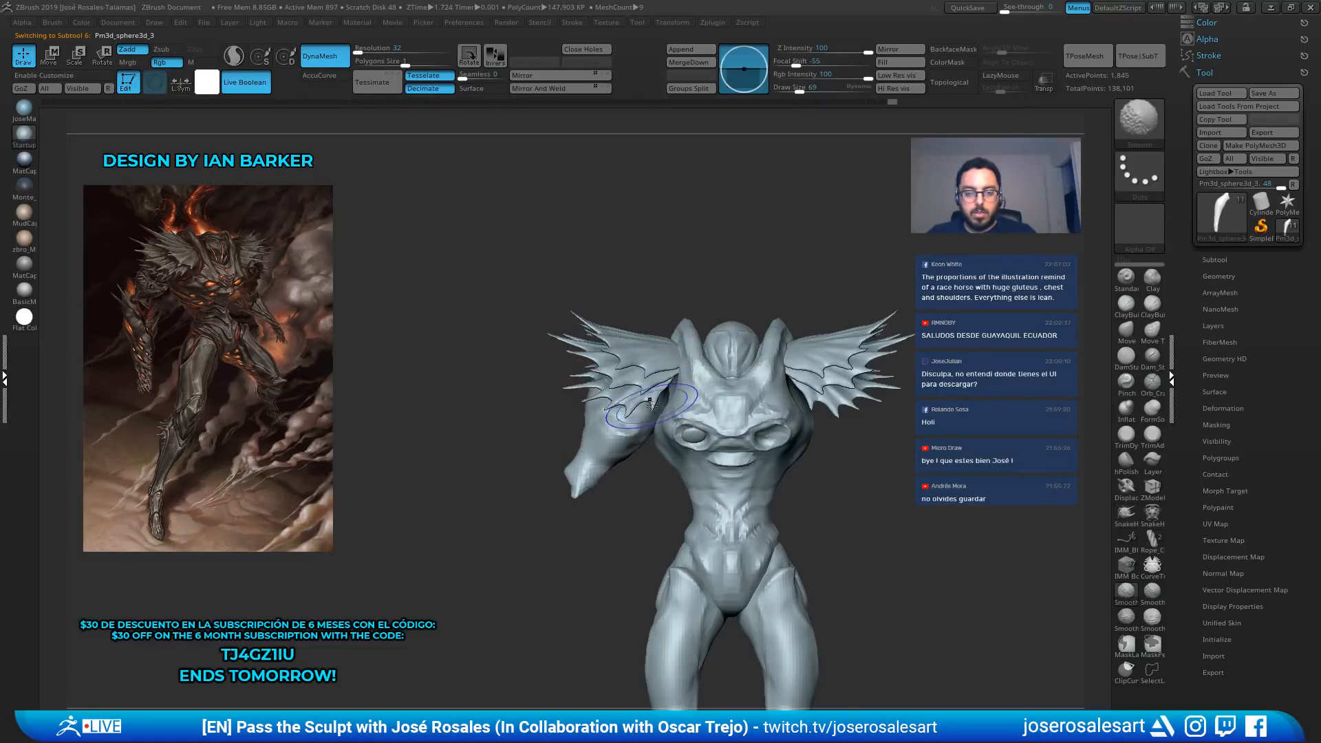
Isolate and frame the arm, set the SnakeHook draw size to 104, and bring the other parts back
{"action": "key", "text": "alt+s"}
{"action": "key", "text": "f"}
{"action": "right_click_drag", "start_coordinate": [646, 425], "coordinate": [681, 431]}
{"action": "key", "text": "f"}
{"action": "key", "text": "s"}
{"action": "key", "text": "s"}
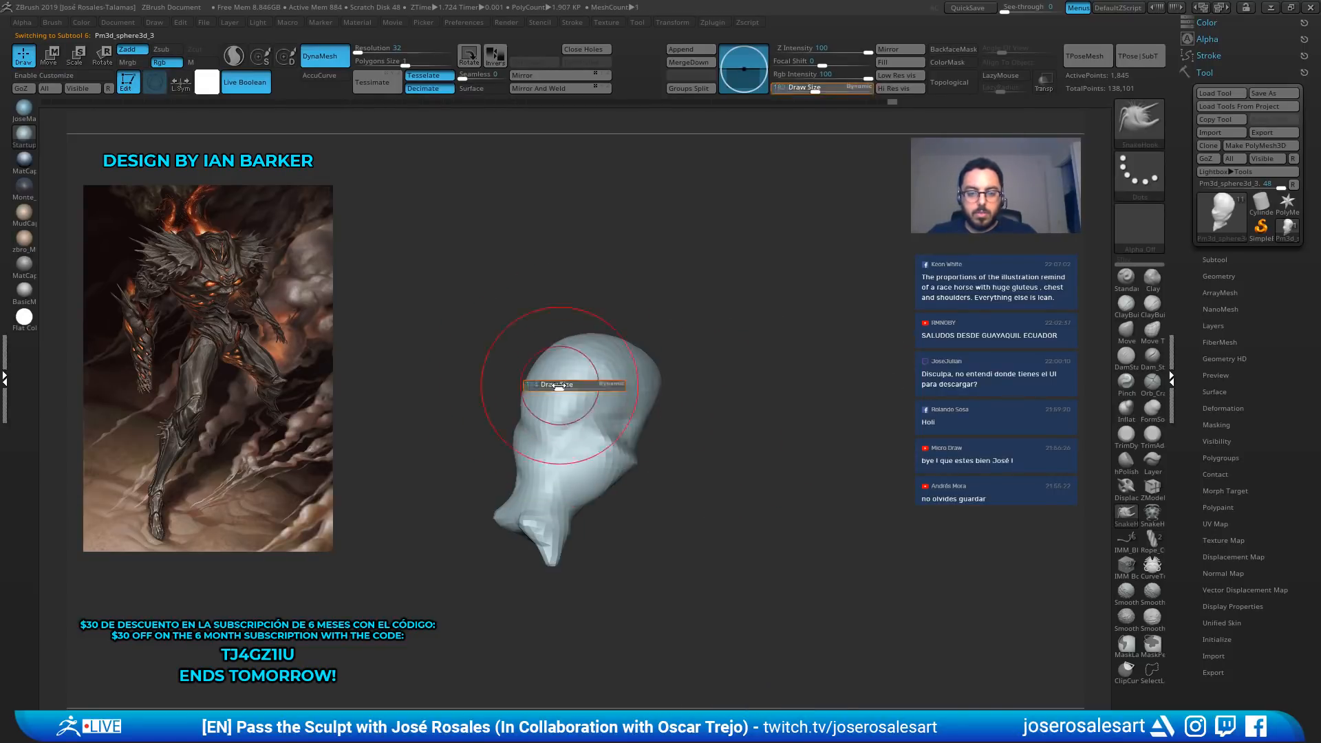
{"action": "left_click_drag", "start_coordinate": [563, 387], "coordinate": [558, 386]}
{"action": "mouse_move", "coordinate": [589, 397]}
{"action": "right_mouse_down"}
{"action": "mouse_move", "coordinate": [555, 401]}
{"action": "mouse_move", "coordinate": [641, 420]}
{"action": "right_mouse_up"}
{"action": "key", "text": "alt+s"}
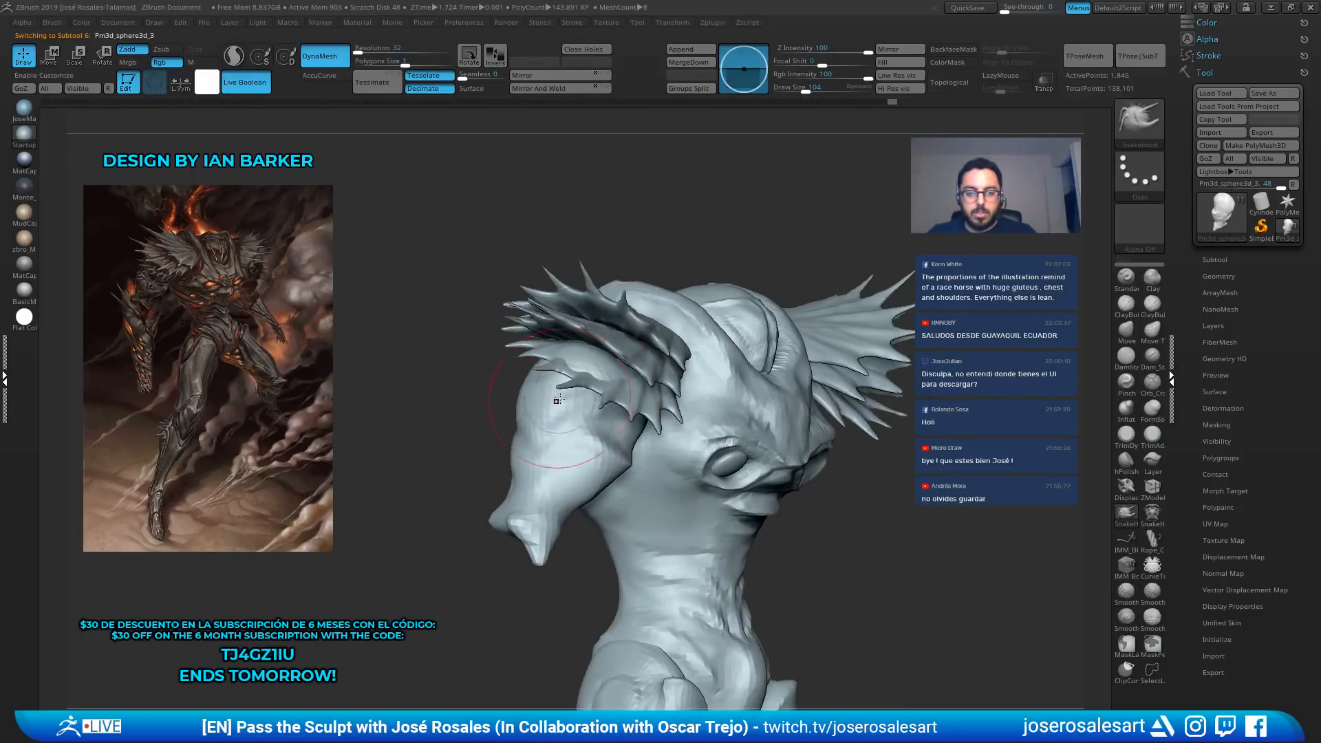
{"action": "mouse_move", "coordinate": [585, 375]}
{"action": "right_mouse_down"}
{"action": "mouse_move", "coordinate": [559, 399]}
{"action": "mouse_move", "coordinate": [552, 389]}
{"action": "right_mouse_up"}
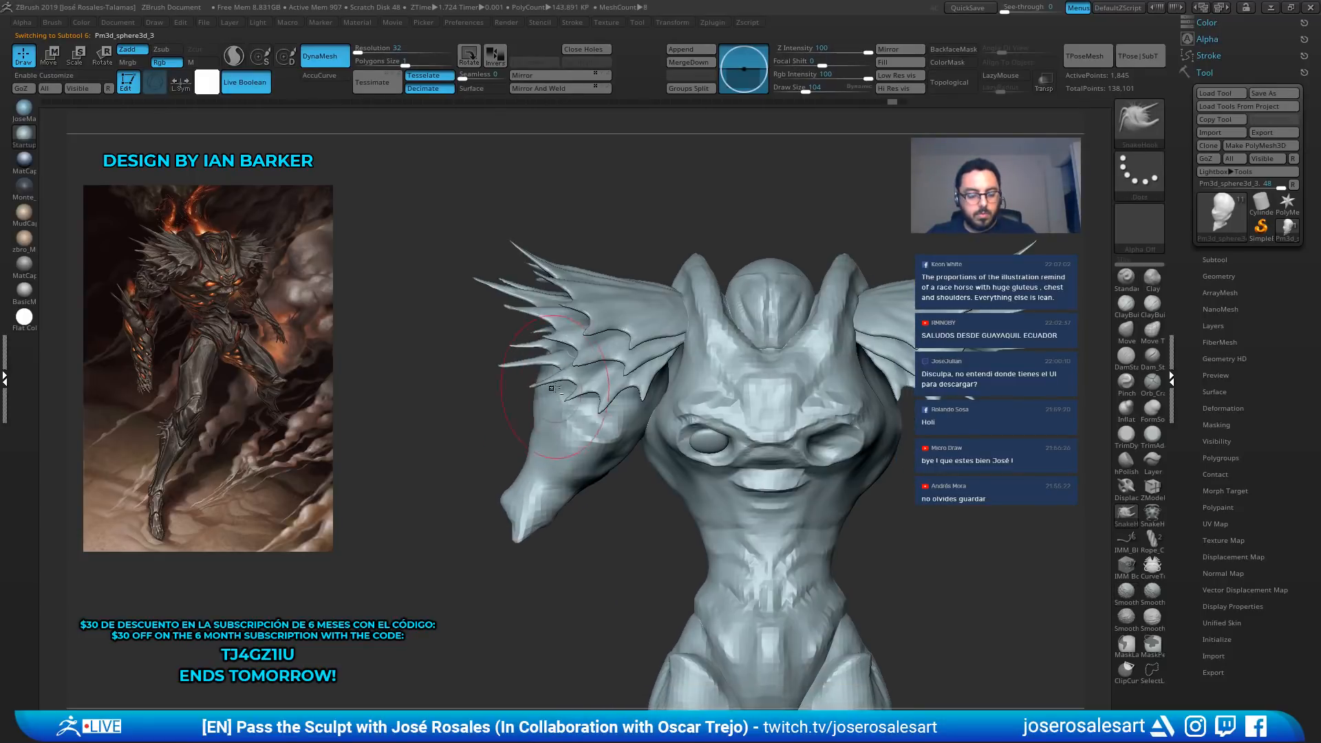
Reshape the shoulder and upper arm from the front and back with a larger SnakeHook brush
{"action": "key", "text": "s"}
{"action": "left_click_drag", "start_coordinate": [569, 405], "coordinate": [576, 406]}
{"action": "mouse_move", "coordinate": [524, 440]}
{"action": "left_mouse_down"}
{"action": "mouse_move", "coordinate": [545, 428]}
{"action": "mouse_move", "coordinate": [574, 362]}
{"action": "left_mouse_up"}
{"action": "right_click_drag", "start_coordinate": [558, 377], "coordinate": [525, 343]}
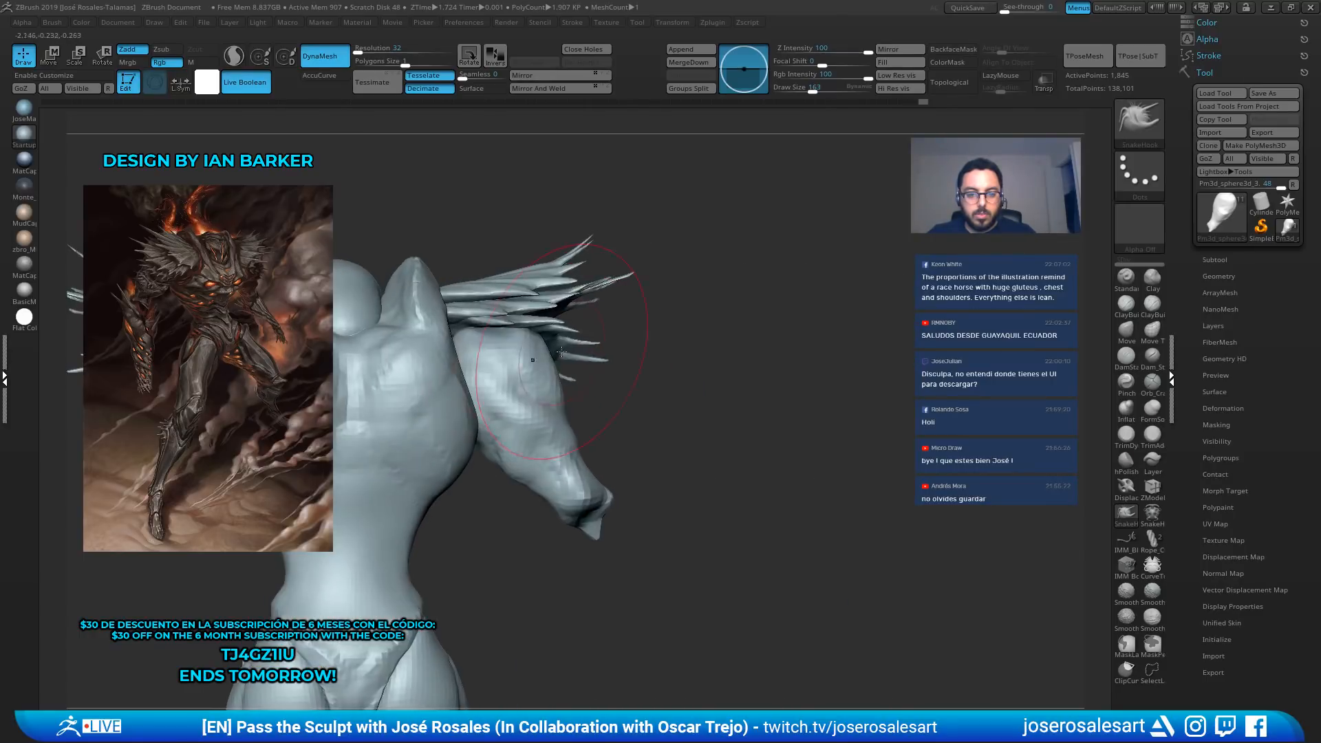
{"action": "mouse_move", "coordinate": [583, 410]}
{"action": "right_mouse_down"}
{"action": "mouse_move", "coordinate": [612, 405]}
{"action": "mouse_move", "coordinate": [550, 423]}
{"action": "right_mouse_up"}
{"action": "key", "text": "s"}
{"action": "mouse_move", "coordinate": [543, 424]}
{"action": "left_mouse_down"}
{"action": "mouse_move", "coordinate": [503, 423]}
{"action": "mouse_move", "coordinate": [493, 406]}
{"action": "mouse_move", "coordinate": [574, 460]}
{"action": "left_mouse_up"}
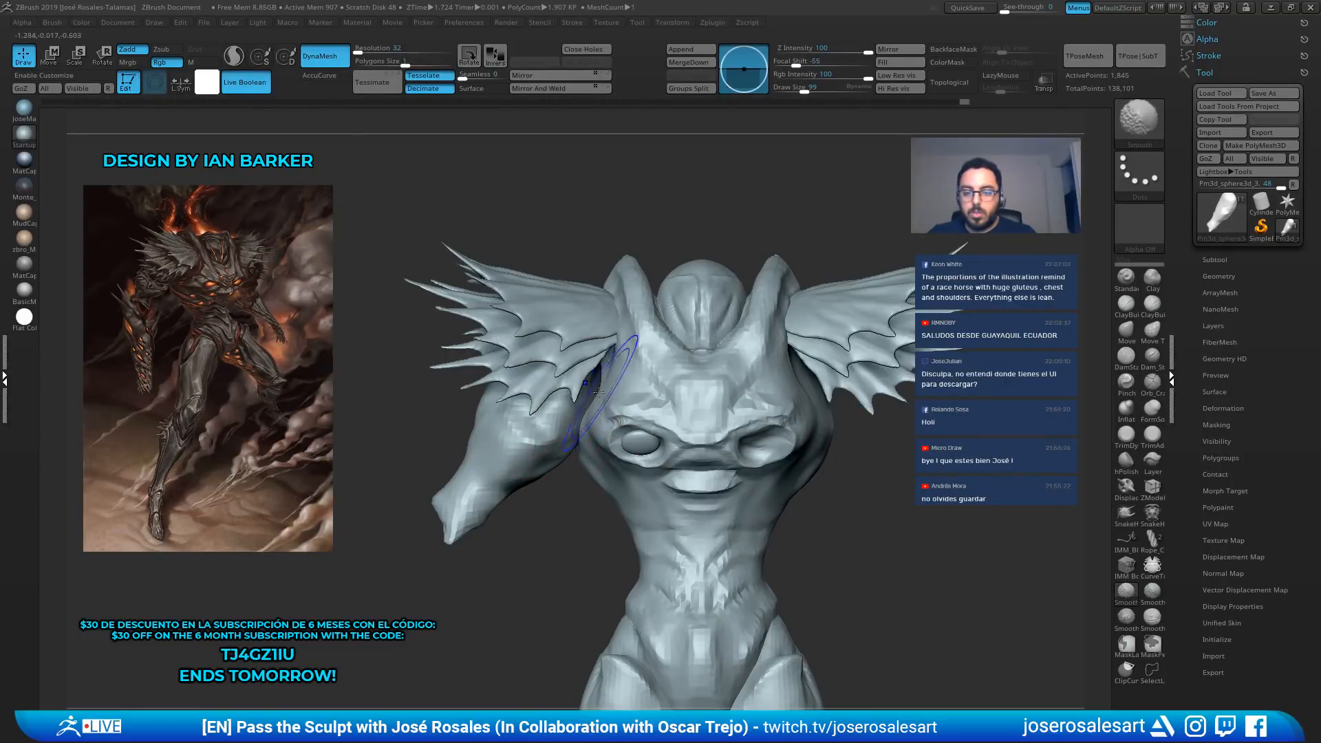
Add volume to the arm's shoulder with the ClayBuildup brush and mirror the arm across the X axis, merged into one subtool
{"action": "key", "text": "shift+s"}
{"action": "right_click_drag", "start_coordinate": [553, 352], "coordinate": [566, 364]}
{"action": "key", "text": "1"}
{"action": "left_click_drag", "start_coordinate": [549, 365], "coordinate": [569, 386]}
{"action": "key", "text": "shift+s"}
{"action": "mouse_move", "coordinate": [569, 386]}
{"action": "right_mouse_down"}
{"action": "mouse_move", "coordinate": [604, 381]}
{"action": "mouse_move", "coordinate": [538, 382]}
{"action": "mouse_move", "coordinate": [612, 342]}
{"action": "right_mouse_up"}
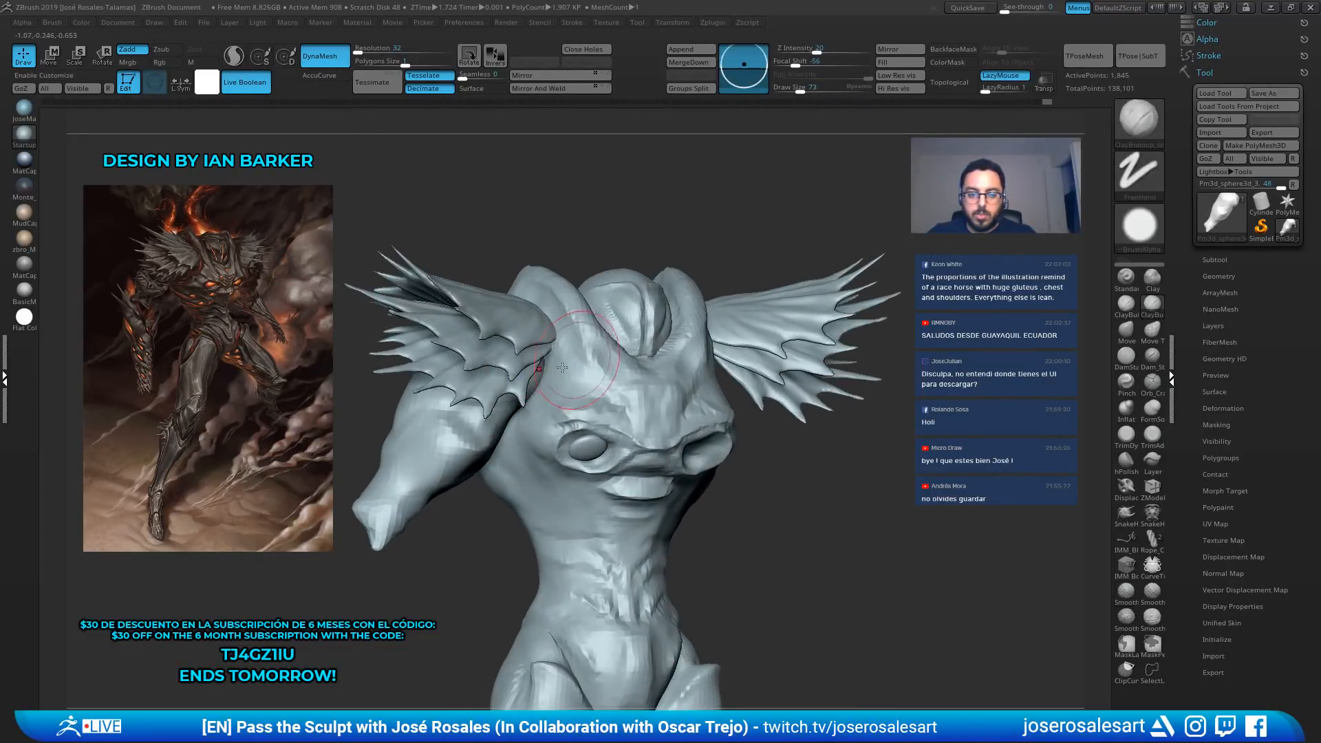
{"action": "left_click", "coordinate": [897, 48]}
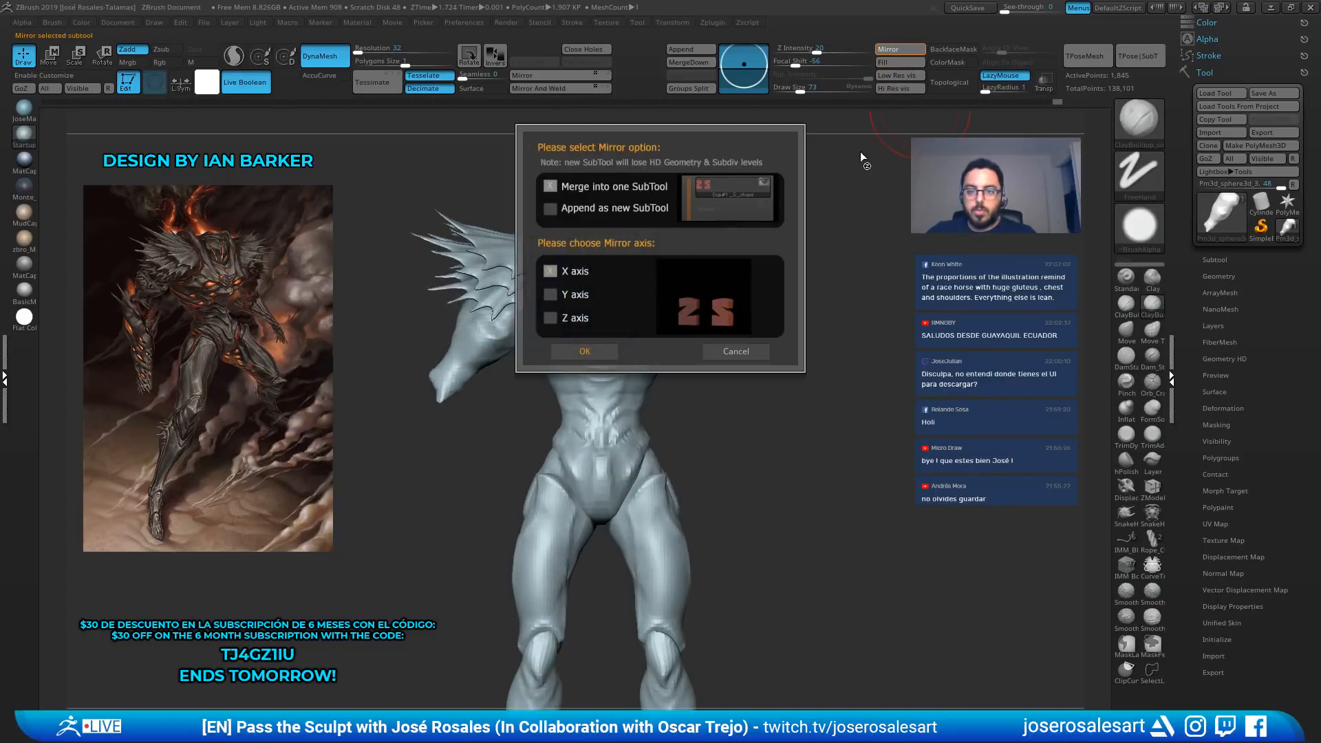
{"action": "left_click", "coordinate": [613, 358]}
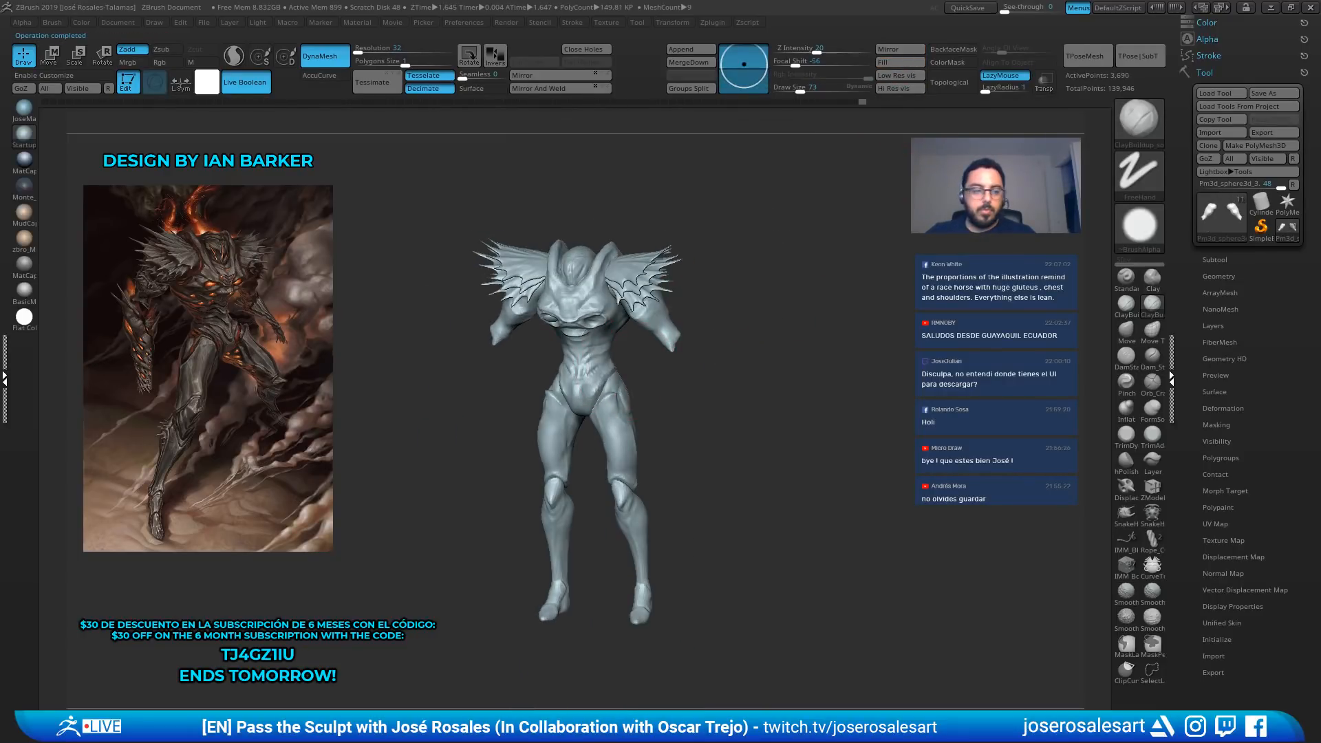
Show the figure's silhouette with the Flat Color material and fill all the parts using the Material option
{"action": "left_click", "coordinate": [24, 316]}
{"action": "right_click_drag", "start_coordinate": [413, 331], "coordinate": [605, 329]}
{"action": "right_click_drag", "start_coordinate": [482, 276], "coordinate": [509, 240], "text": "ctrl"}
{"action": "left_click", "coordinate": [904, 62]}
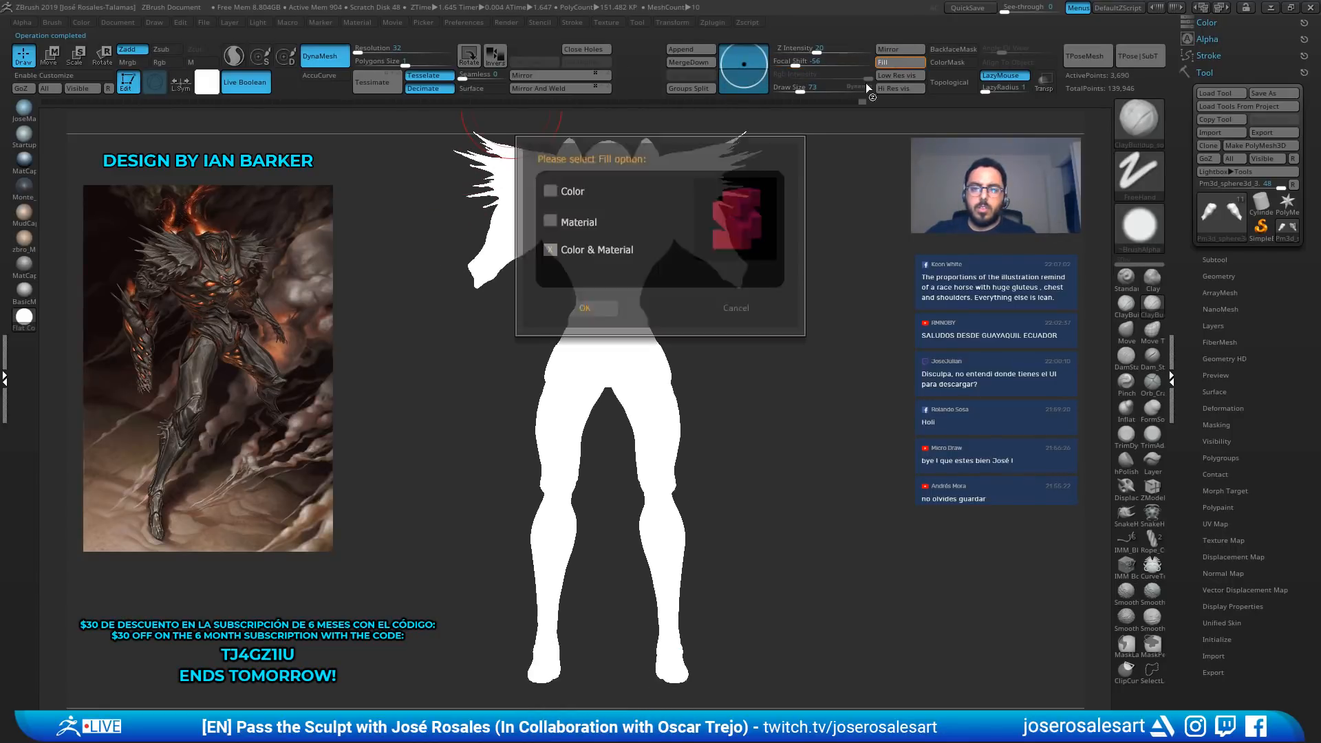
{"action": "left_click", "coordinate": [549, 220]}
{"action": "left_click", "coordinate": [585, 310]}
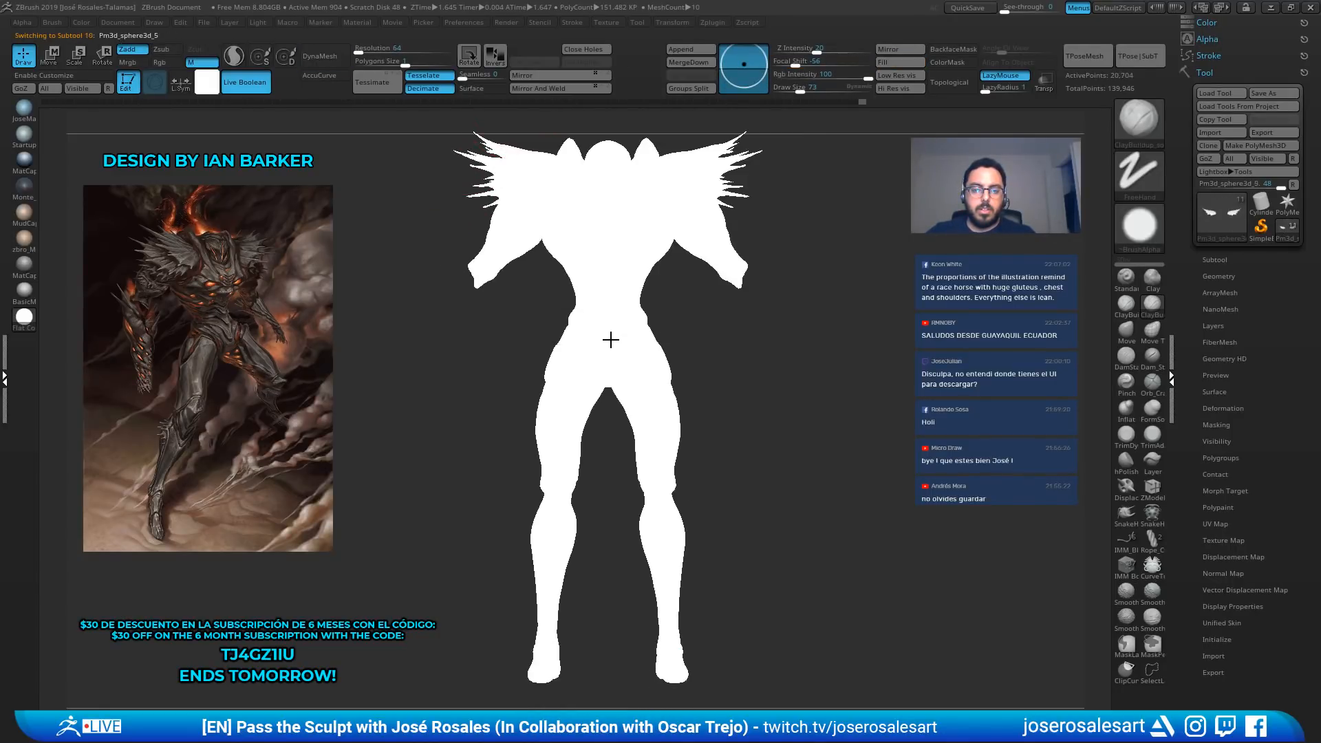
Run the fill on all the parts again and switch the figure back to the Startup material
{"action": "mouse_move", "coordinate": [84, 166]}
{"action": "left_mouse_down"}
{"action": "mouse_move", "coordinate": [69, 164]}
{"action": "mouse_move", "coordinate": [131, 223]}
{"action": "mouse_move", "coordinate": [404, 241]}
{"action": "mouse_move", "coordinate": [352, 209]}
{"action": "mouse_move", "coordinate": [382, 215]}
{"action": "mouse_move", "coordinate": [365, 210]}
{"action": "left_mouse_up"}
{"action": "left_click", "coordinate": [26, 136]}
{"action": "left_click", "coordinate": [24, 316]}
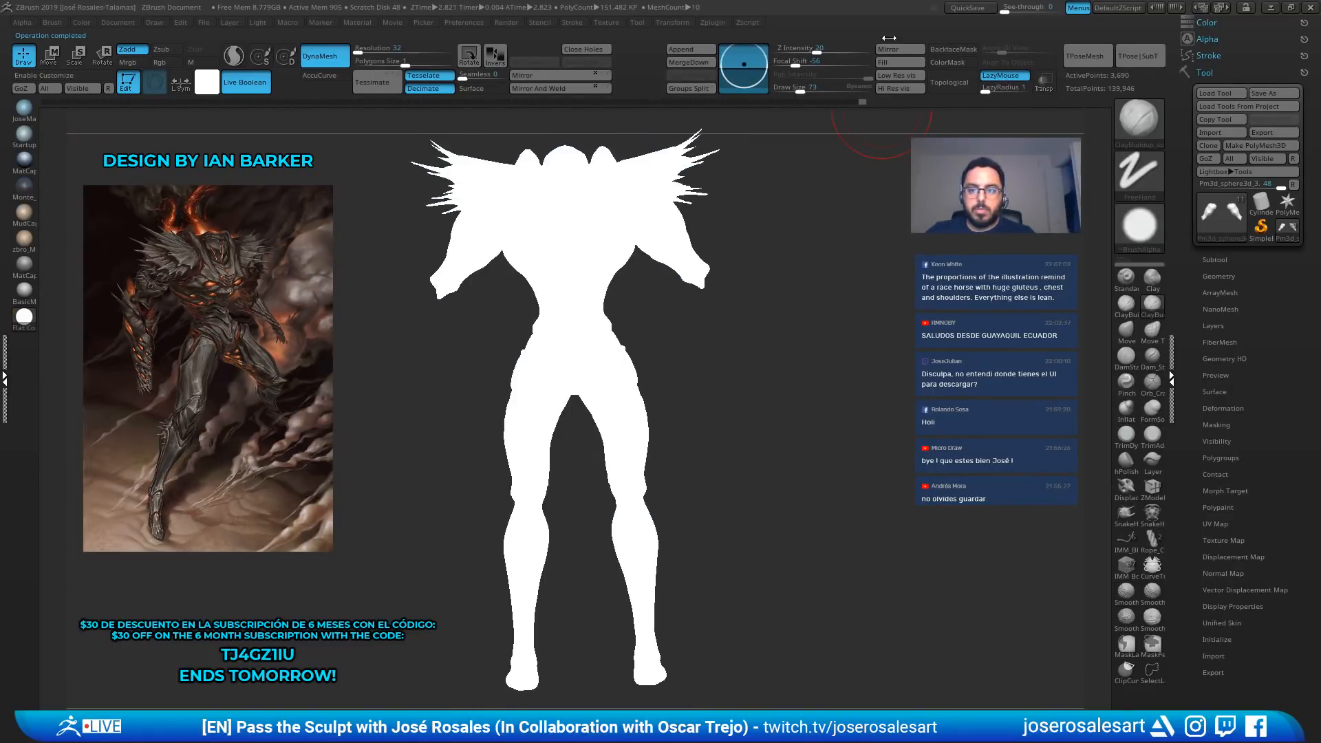
{"action": "left_click", "coordinate": [891, 49]}
{"action": "left_click", "coordinate": [769, 352]}
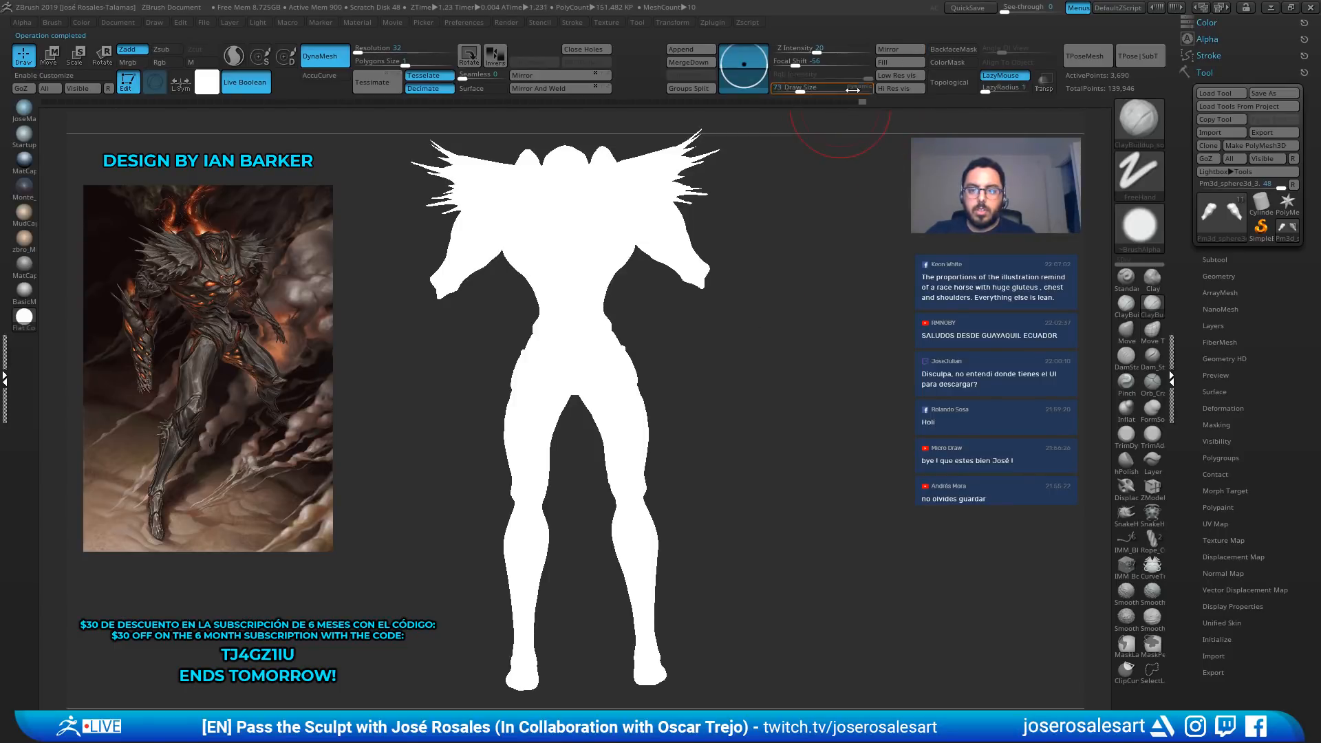
{"action": "left_click", "coordinate": [887, 62]}
{"action": "left_click", "coordinate": [584, 308]}
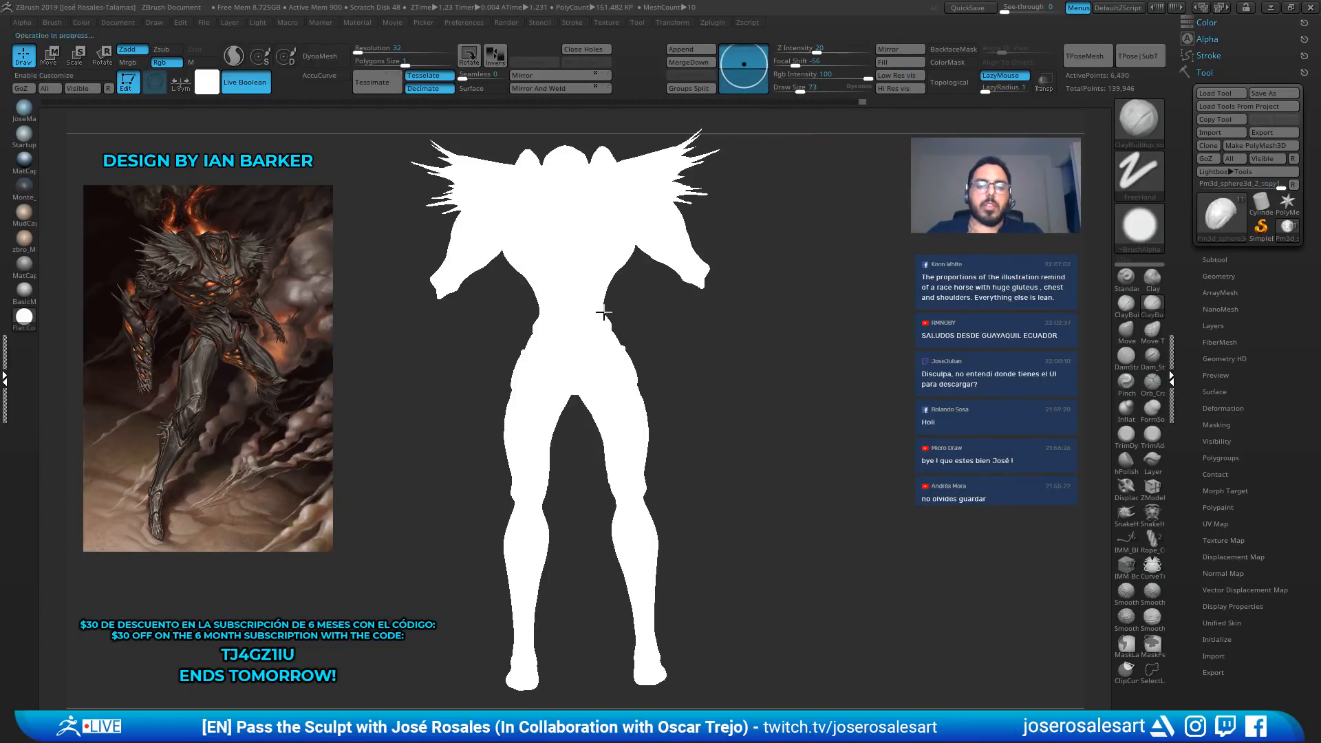
{"action": "left_click", "coordinate": [27, 136]}
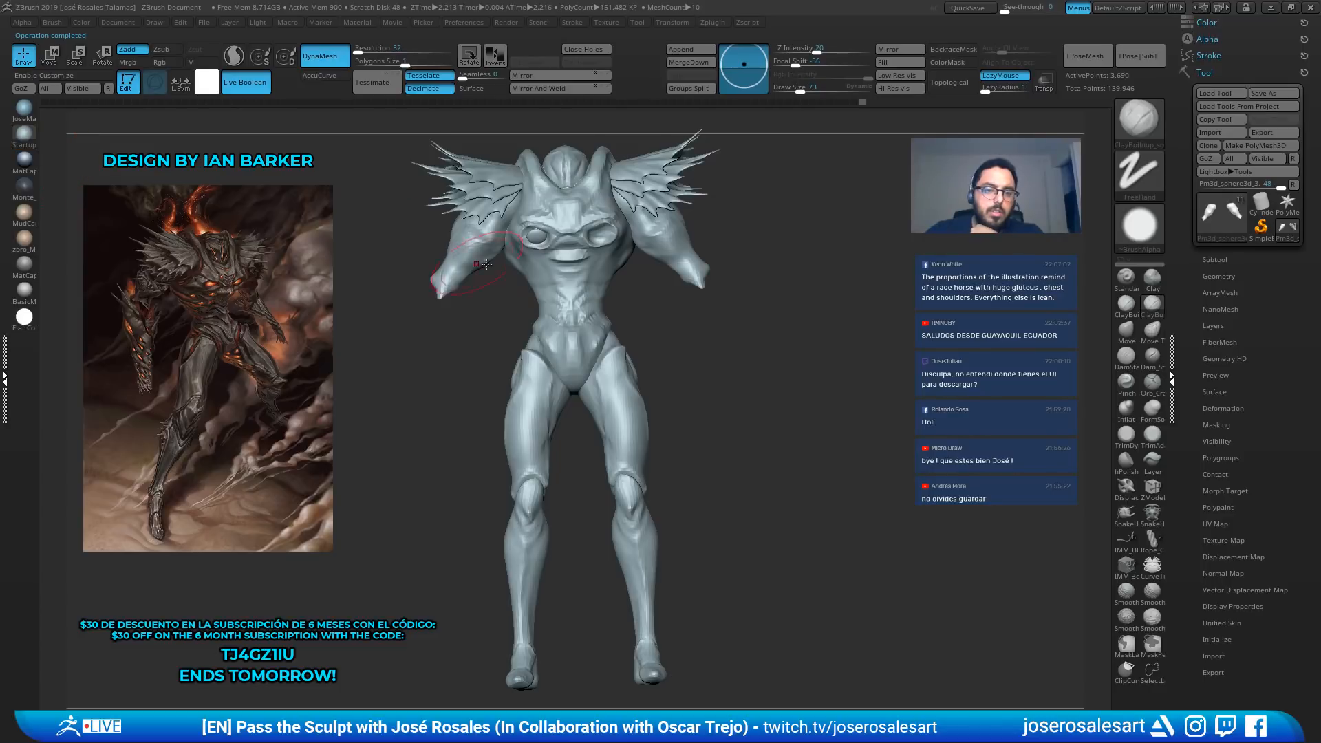
{"action": "left_click_drag", "start_coordinate": [486, 264], "coordinate": [541, 317]}
{"action": "left_click", "coordinate": [560, 315], "text": "alt"}
{"action": "left_click", "coordinate": [207, 83]}
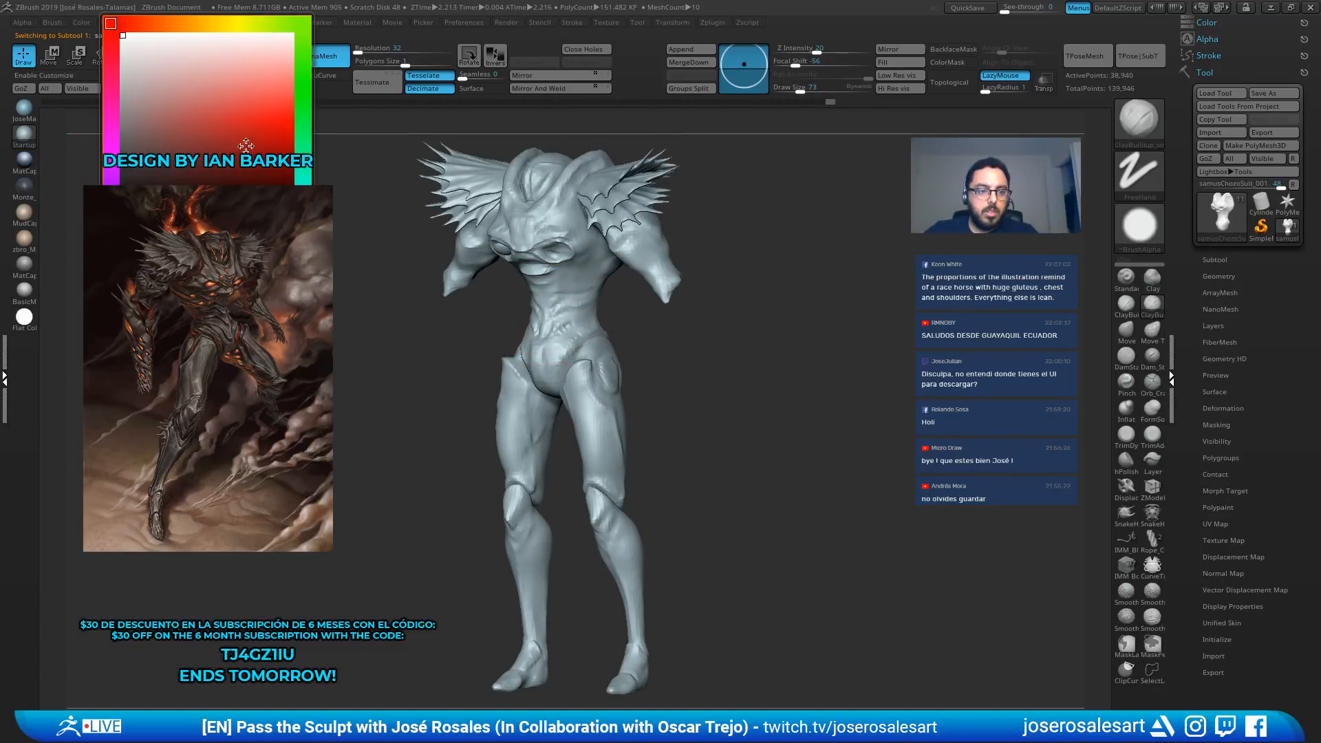
{"action": "left_click", "coordinate": [207, 84]}
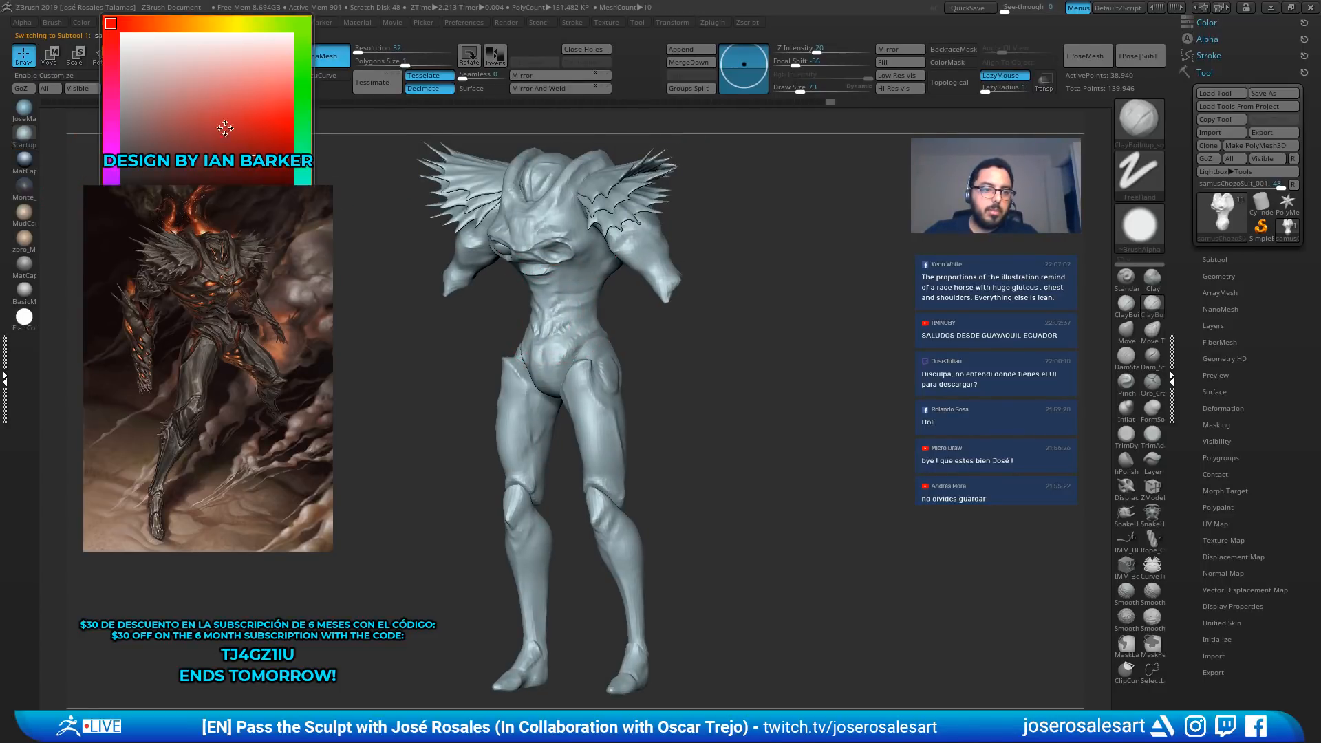
{"action": "left_click_drag", "start_coordinate": [678, 237], "coordinate": [732, 245]}
Select the lower legs and define the edge of the kneecap with the DamStandard brush at size 48, smoothing beside it
{"action": "key", "text": "s"}
{"action": "left_click_drag", "start_coordinate": [801, 249], "coordinate": [738, 143]}
{"action": "mouse_move", "coordinate": [740, 334]}
{"action": "left_mouse_down"}
{"action": "mouse_move", "coordinate": [654, 347]}
{"action": "mouse_move", "coordinate": [749, 363]}
{"action": "mouse_move", "coordinate": [776, 481]}
{"action": "left_mouse_up"}
{"action": "left_click", "coordinate": [496, 538], "text": "alt"}
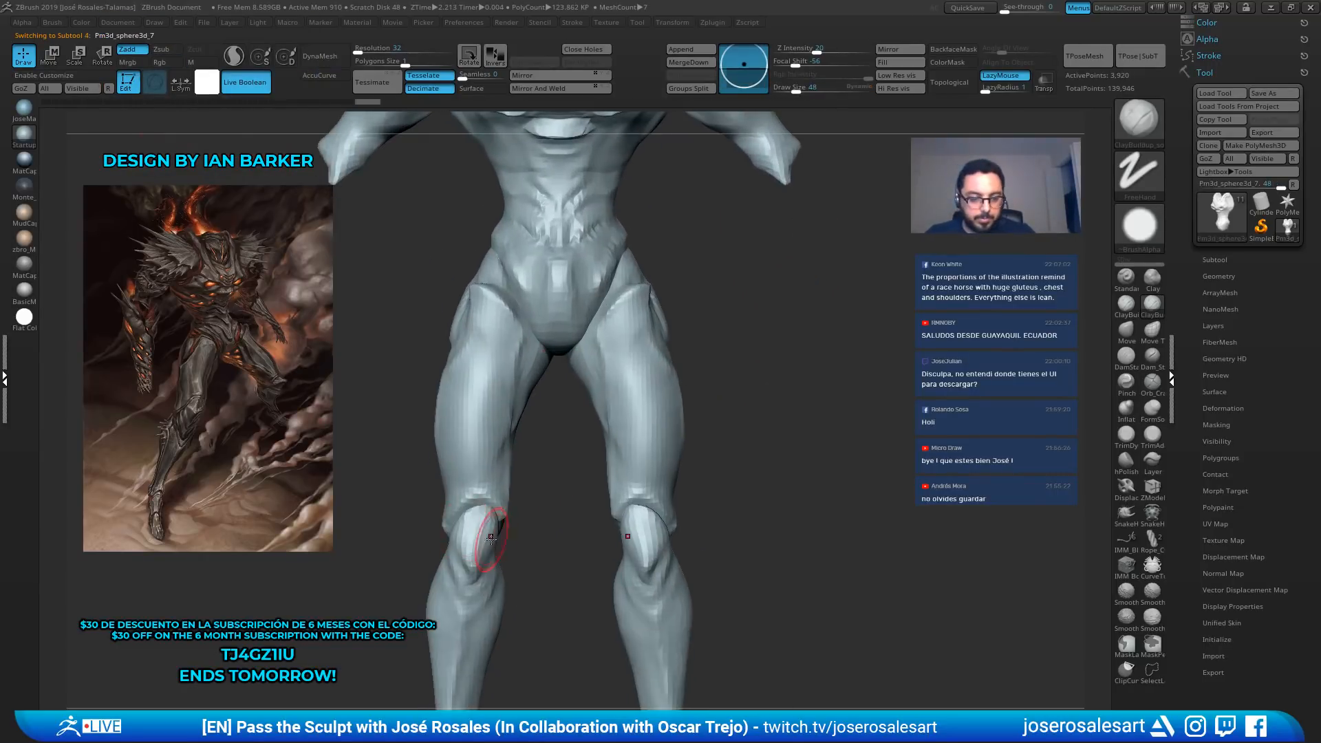
{"action": "mouse_move", "coordinate": [575, 536]}
{"action": "left_mouse_down", "text": "alt"}
{"action": "mouse_move", "coordinate": [573, 466]}
{"action": "mouse_move", "coordinate": [598, 520]}
{"action": "left_mouse_up", "text": "alt"}
{"action": "key", "text": "b"}
{"action": "key", "text": "d"}
{"action": "key", "text": "s"}
{"action": "right_click_drag", "start_coordinate": [513, 510], "coordinate": [531, 485]}
{"action": "left_click_drag", "start_coordinate": [446, 475], "coordinate": [482, 510]}
{"action": "right_click_drag", "start_coordinate": [506, 474], "coordinate": [475, 476]}
{"action": "left_click_drag", "start_coordinate": [465, 478], "coordinate": [454, 451], "text": "shift"}
Form a vertical ridge down the centre of the kneecap with the DamStandard brush
{"action": "mouse_move", "coordinate": [522, 478]}
{"action": "right_mouse_down"}
{"action": "mouse_move", "coordinate": [543, 475]}
{"action": "mouse_move", "coordinate": [517, 476]}
{"action": "right_mouse_up"}
{"action": "mouse_move", "coordinate": [475, 437]}
{"action": "left_mouse_down"}
{"action": "mouse_move", "coordinate": [459, 476]}
{"action": "mouse_move", "coordinate": [479, 486]}
{"action": "left_mouse_up"}
{"action": "right_click_drag", "start_coordinate": [544, 475], "coordinate": [609, 468]}
{"action": "mouse_move", "coordinate": [609, 468]}
{"action": "right_mouse_down", "text": "ctrl"}
{"action": "mouse_move", "coordinate": [611, 419]}
{"action": "mouse_move", "coordinate": [610, 460]}
{"action": "mouse_move", "coordinate": [639, 468]}
{"action": "right_mouse_up", "text": "ctrl"}
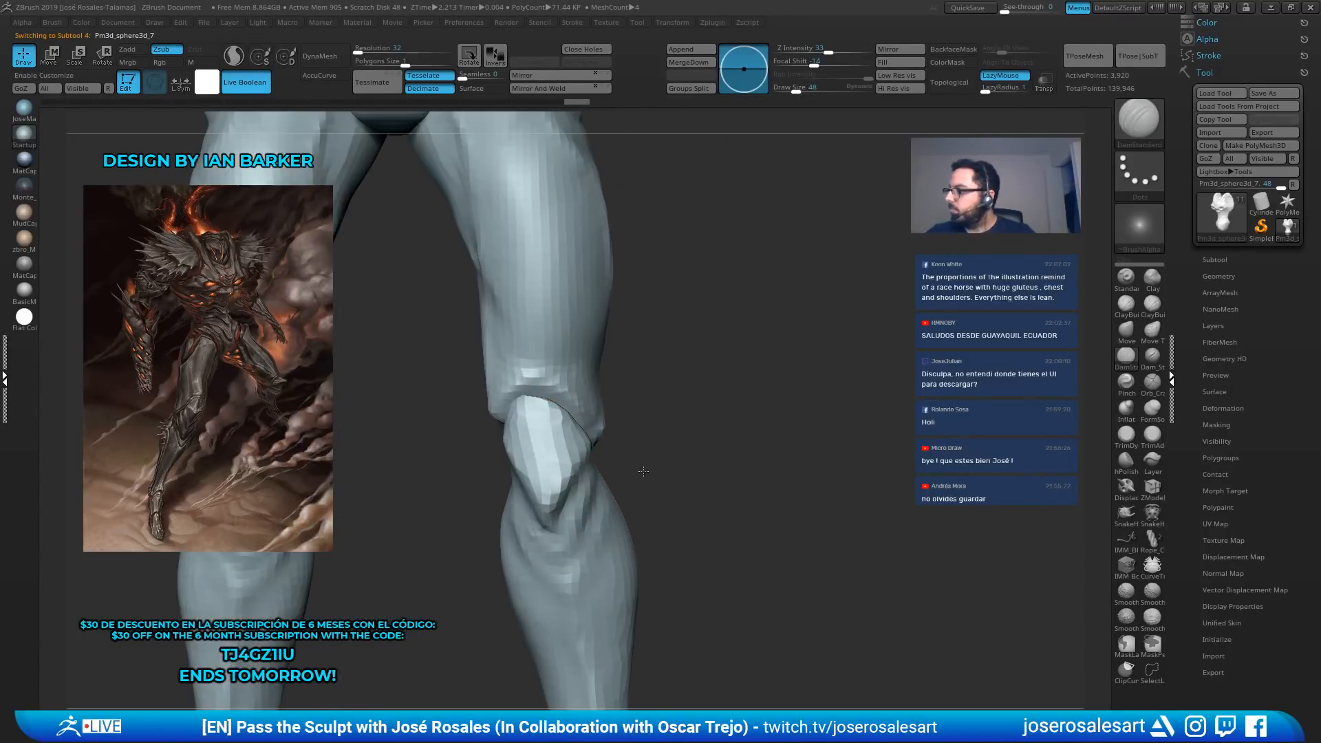
{"action": "left_click_drag", "start_coordinate": [533, 407], "coordinate": [544, 497]}
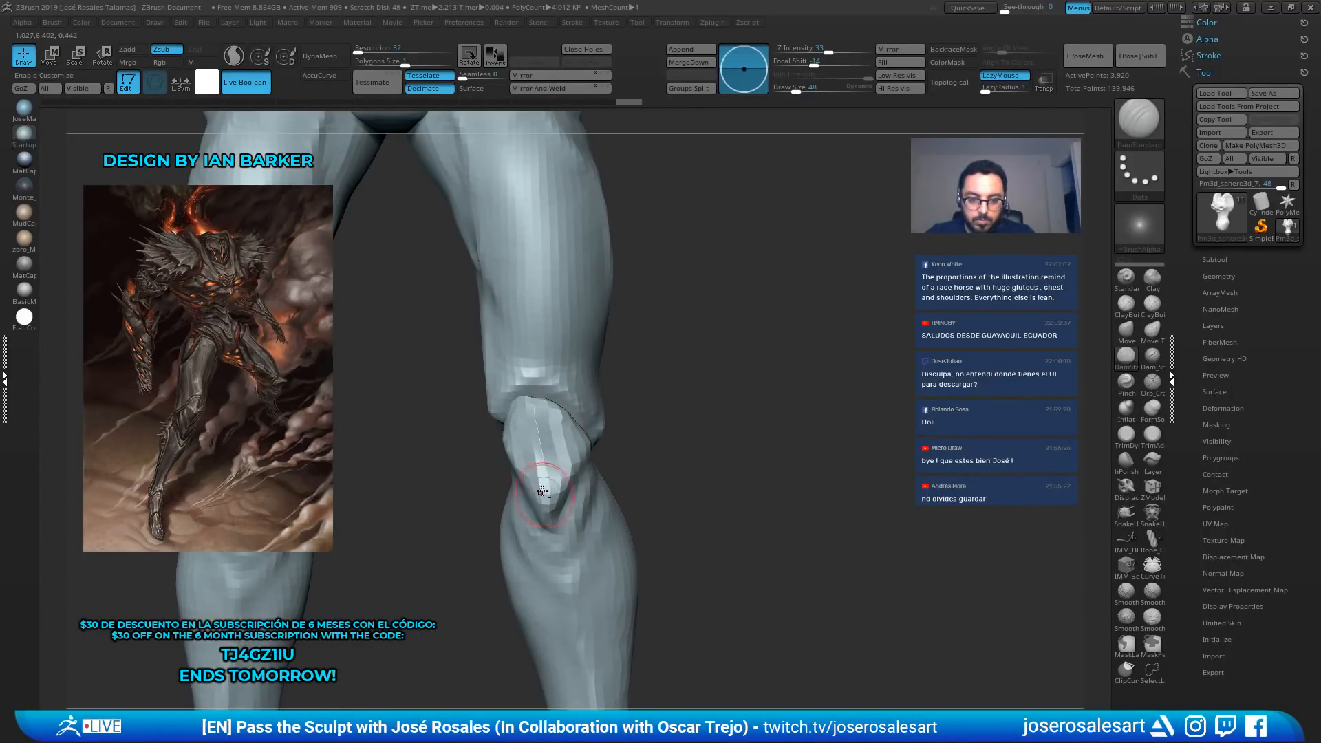
{"action": "mouse_move", "coordinate": [541, 492]}
{"action": "right_mouse_down"}
{"action": "mouse_move", "coordinate": [497, 475]}
{"action": "mouse_move", "coordinate": [496, 407]}
{"action": "mouse_move", "coordinate": [570, 445]}
{"action": "mouse_move", "coordinate": [530, 450]}
{"action": "right_mouse_up"}
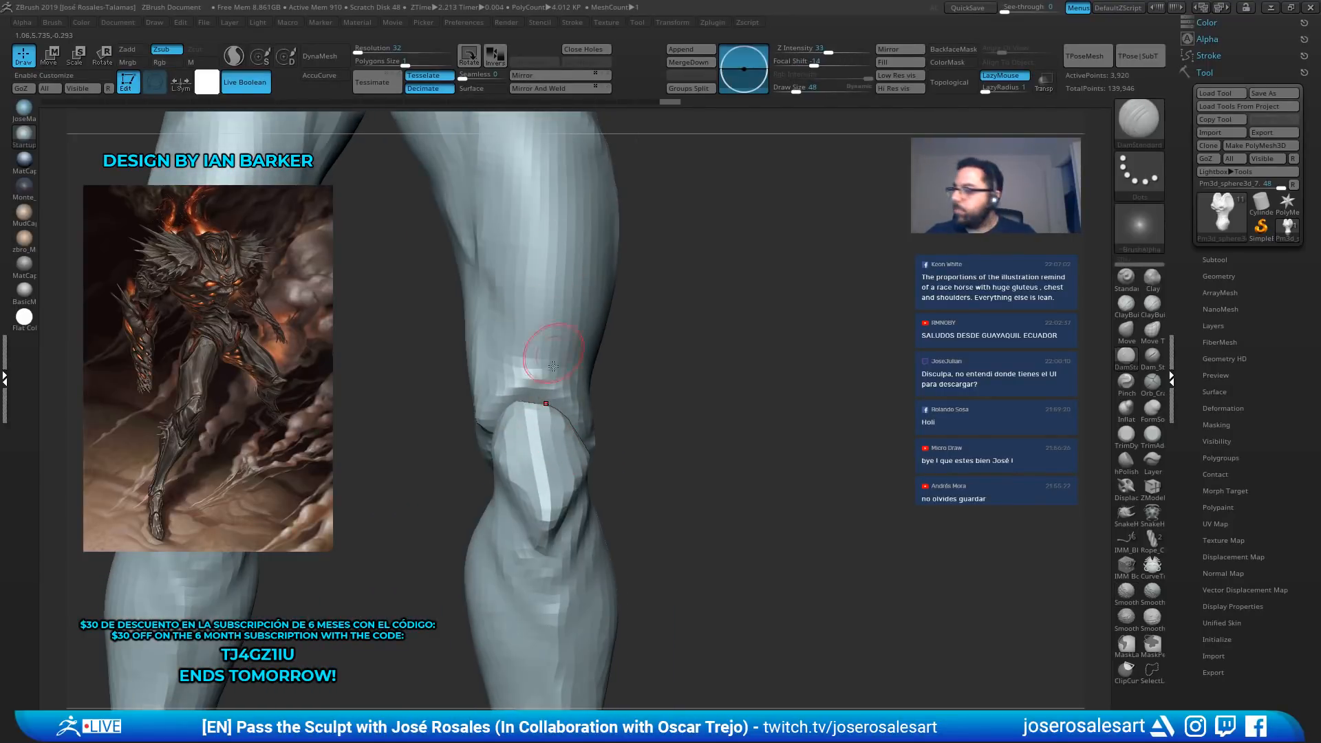
Sharpen the lower tip of the kneecap ridge with the DamStandard brush at size 77
{"action": "mouse_move", "coordinate": [553, 366]}
{"action": "right_mouse_down"}
{"action": "mouse_move", "coordinate": [589, 347]}
{"action": "mouse_move", "coordinate": [550, 265]}
{"action": "right_mouse_up"}
{"action": "key", "text": "b"}
{"action": "key", "text": "m"}
{"action": "key", "text": "v"}
{"action": "key", "text": "s"}
{"action": "left_click_drag", "start_coordinate": [593, 420], "coordinate": [601, 420]}
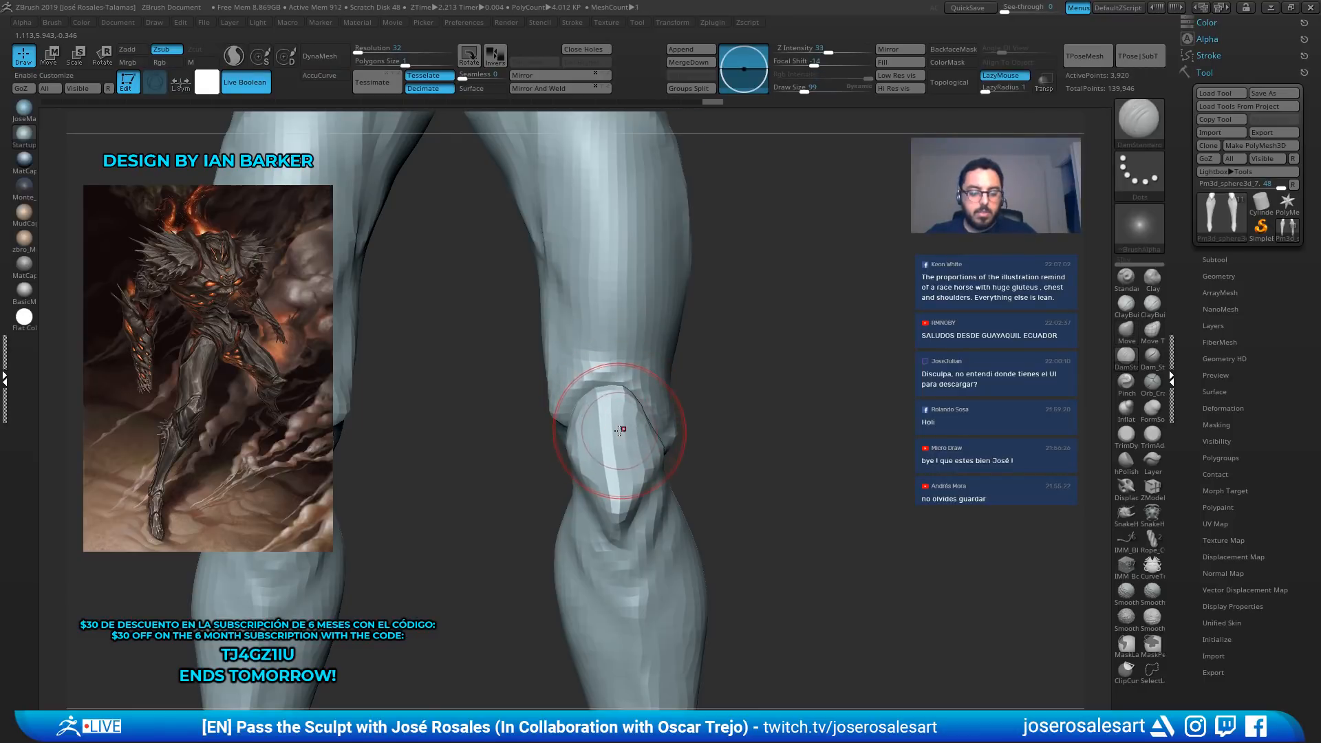
{"action": "key", "text": "b"}
{"action": "key", "text": "d"}
{"action": "key", "text": "s"}
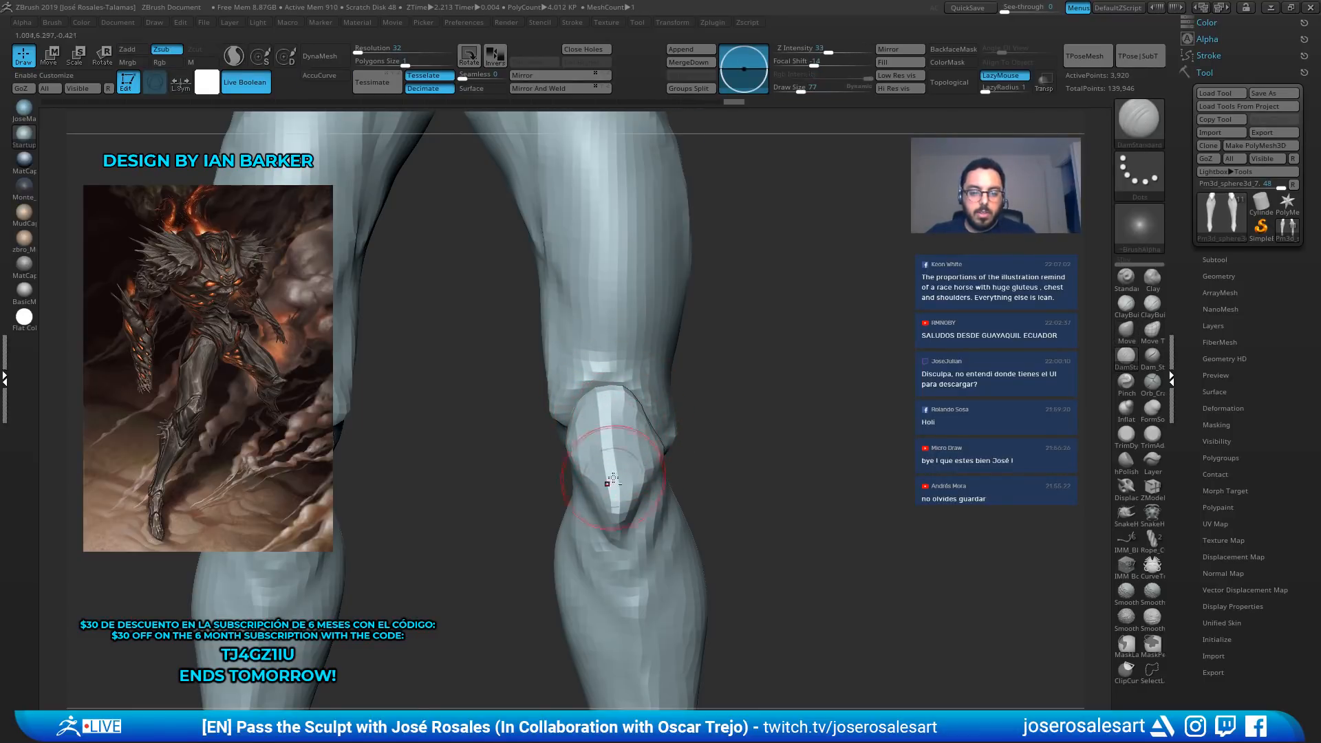
{"action": "left_click_drag", "start_coordinate": [614, 516], "coordinate": [615, 529]}
{"action": "right_click_drag", "start_coordinate": [615, 529], "coordinate": [605, 454], "text": "ctrl"}
Pull the upper front edge of the kneecap upward in side view with the SnakeHook brush at size 77
{"action": "mouse_move", "coordinate": [605, 454]}
{"action": "right_mouse_down"}
{"action": "mouse_move", "coordinate": [510, 386]}
{"action": "mouse_move", "coordinate": [489, 331]}
{"action": "mouse_move", "coordinate": [506, 393]}
{"action": "right_mouse_up"}
{"action": "key", "text": "b"}
{"action": "key", "text": "s"}
{"action": "key", "text": "h"}
{"action": "right_click_drag", "start_coordinate": [551, 451], "coordinate": [544, 452]}
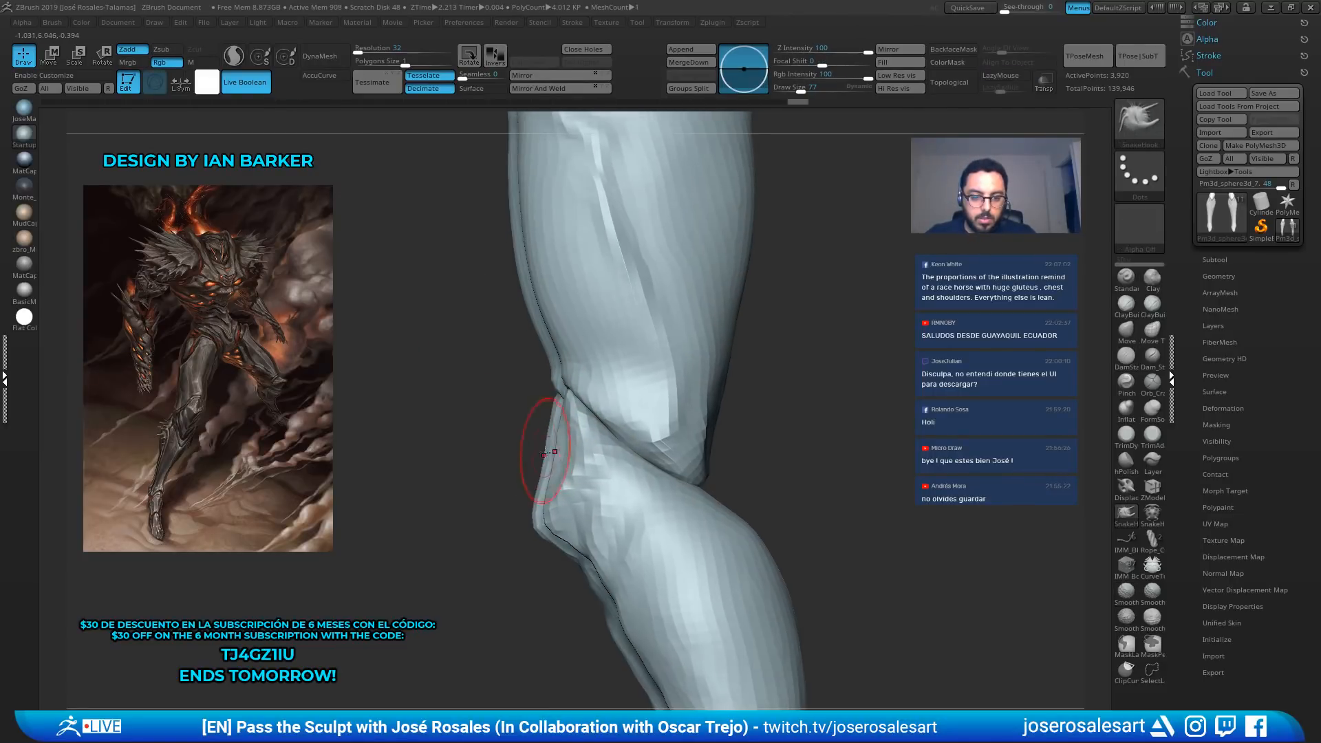
{"action": "left_click_drag", "start_coordinate": [564, 431], "coordinate": [566, 415]}
{"action": "mouse_move", "coordinate": [582, 378]}
{"action": "right_mouse_down", "text": "ctrl"}
{"action": "mouse_move", "coordinate": [566, 189]}
{"action": "mouse_move", "coordinate": [719, 386]}
{"action": "mouse_move", "coordinate": [602, 277]}
{"action": "right_mouse_up", "text": "ctrl"}
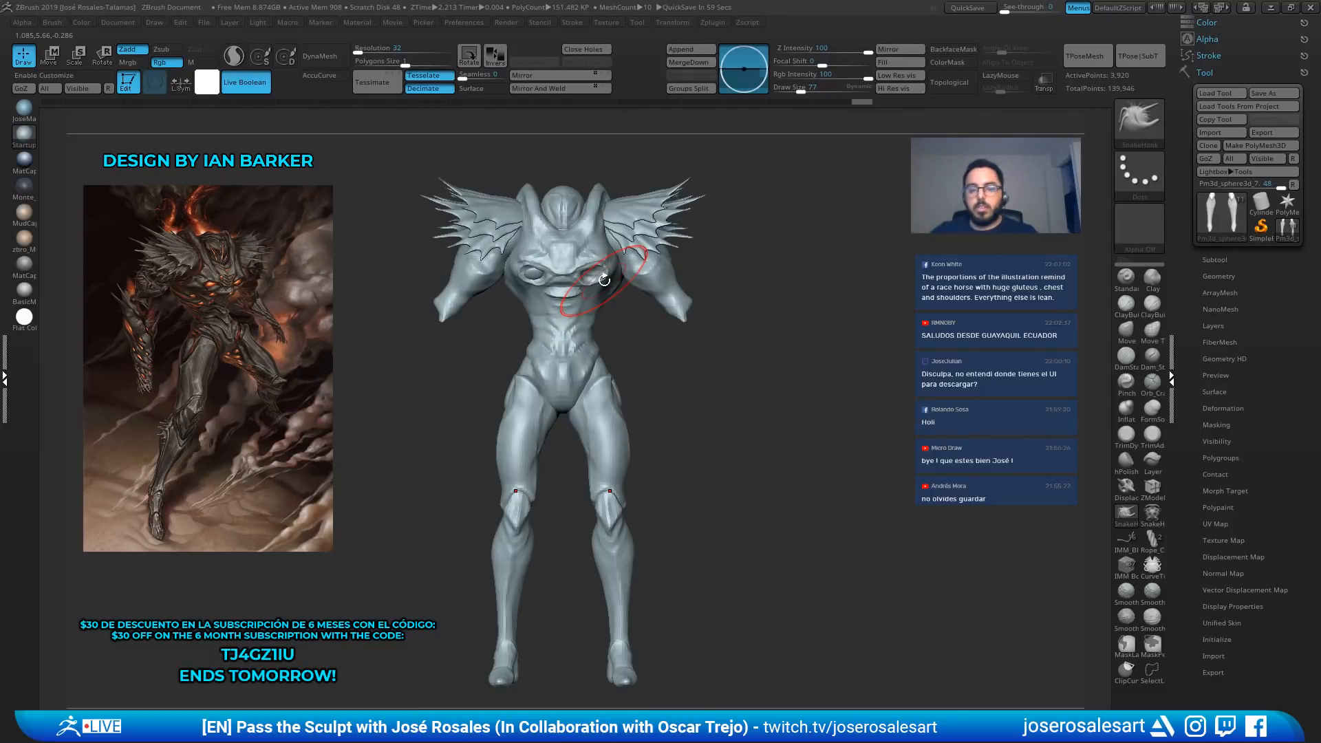
Hide and show the Legs folder to examine which parts it contains, and select the torso
{"action": "right_click_drag", "start_coordinate": [916, 353], "coordinate": [902, 162], "text": "alt"}
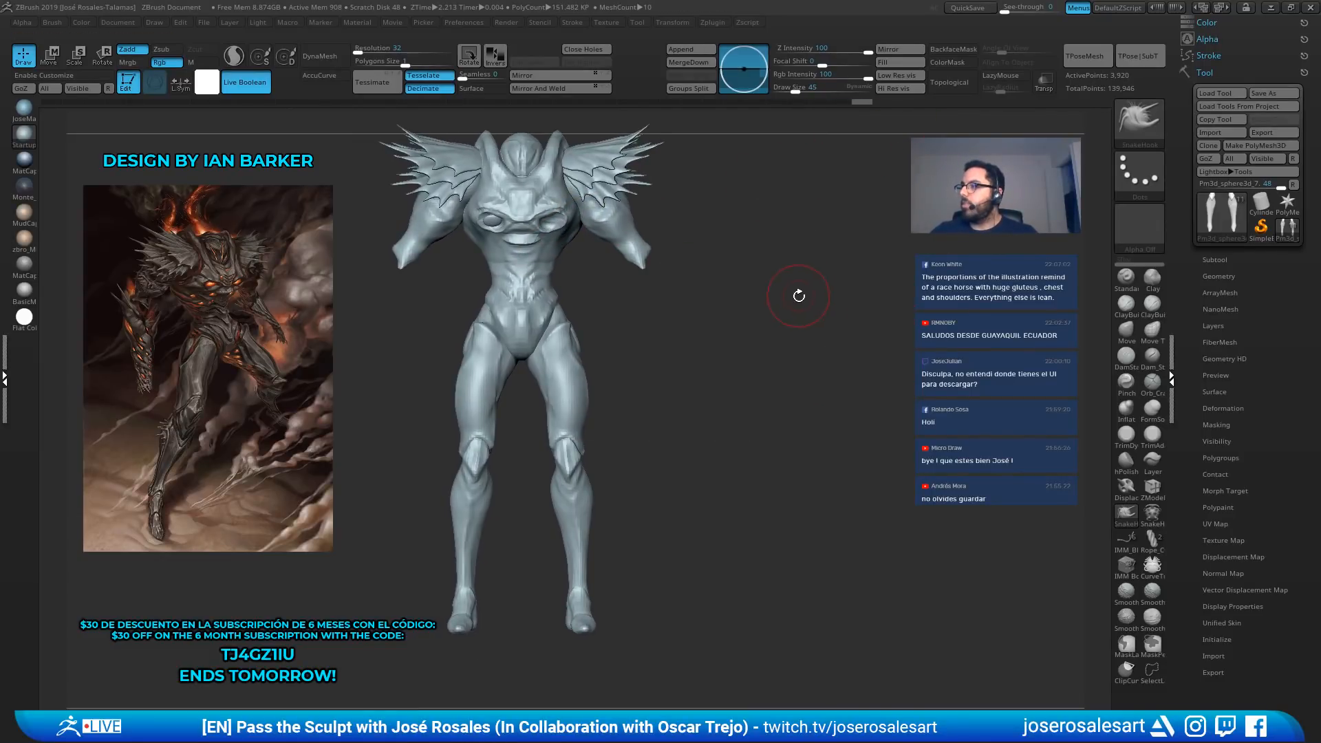
{"action": "mouse_move", "coordinate": [798, 296]}
{"action": "right_mouse_down"}
{"action": "mouse_move", "coordinate": [715, 282]}
{"action": "mouse_move", "coordinate": [867, 187]}
{"action": "right_mouse_up"}
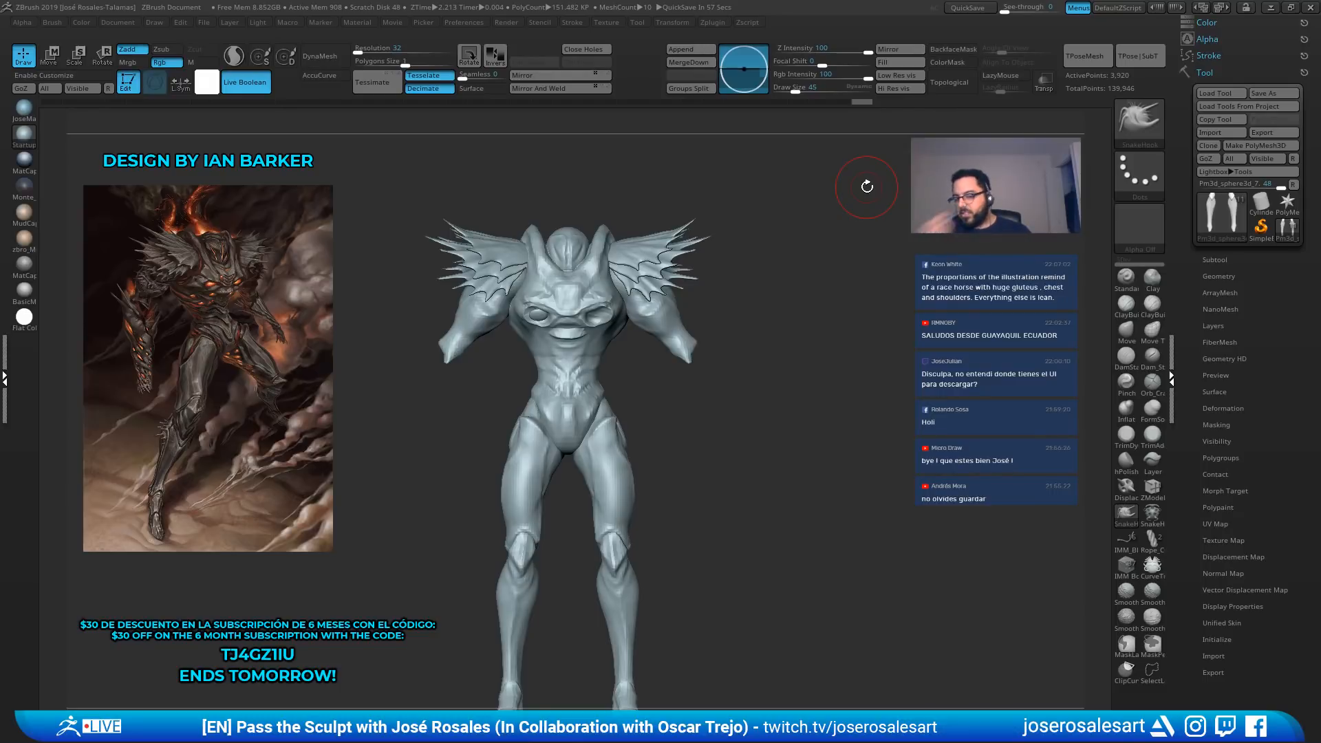
{"action": "right_click_drag", "start_coordinate": [867, 187], "coordinate": [715, 411], "text": "alt"}
{"action": "left_click", "coordinate": [1215, 260]}
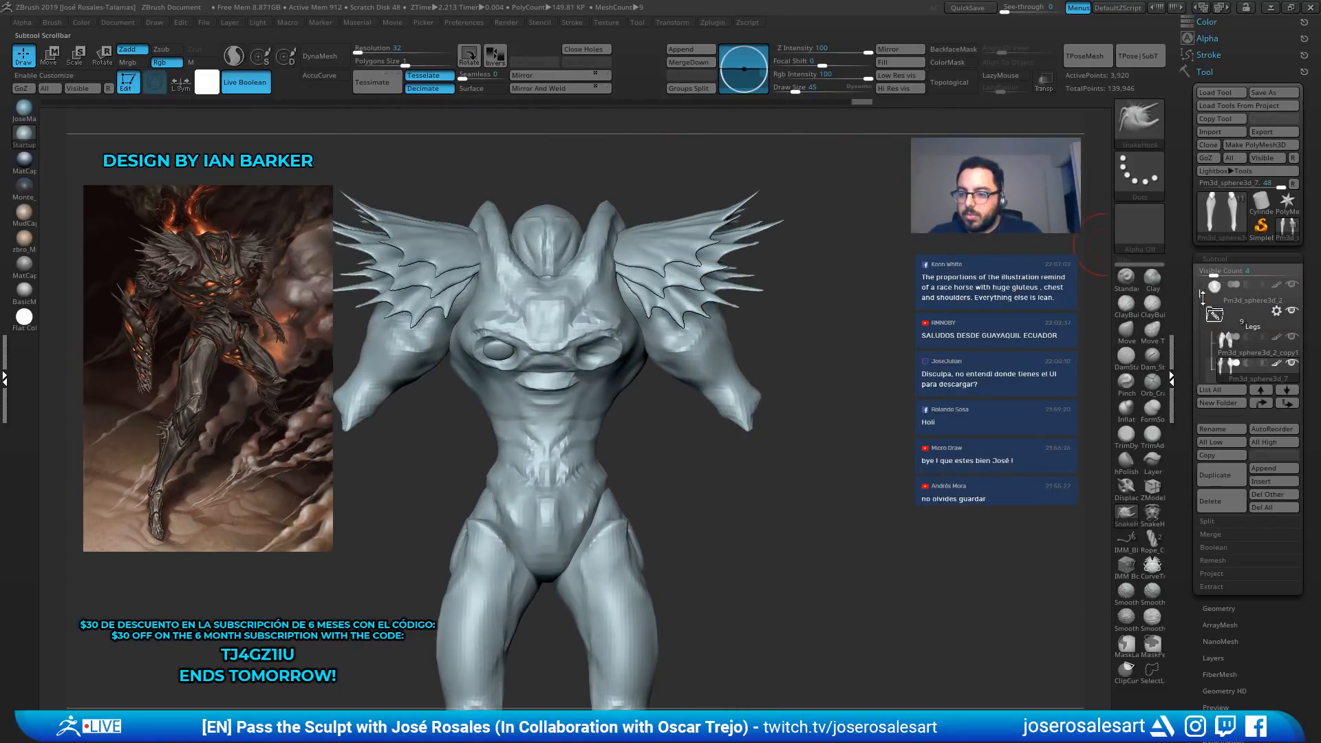
{"action": "left_click_drag", "start_coordinate": [1203, 298], "coordinate": [1203, 301]}
{"action": "left_click", "coordinate": [1213, 296]}
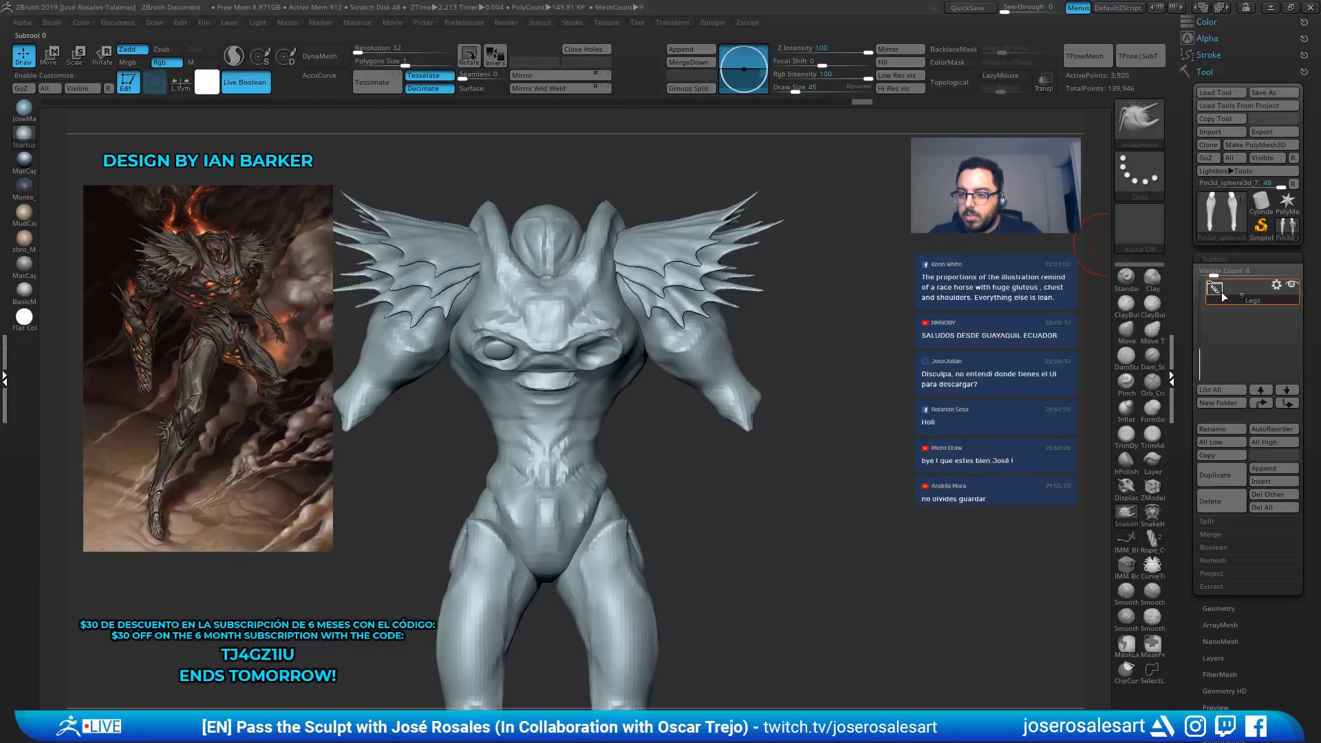
{"action": "left_click", "coordinate": [1292, 284]}
{"action": "right_click_drag", "start_coordinate": [852, 212], "coordinate": [777, 342]}
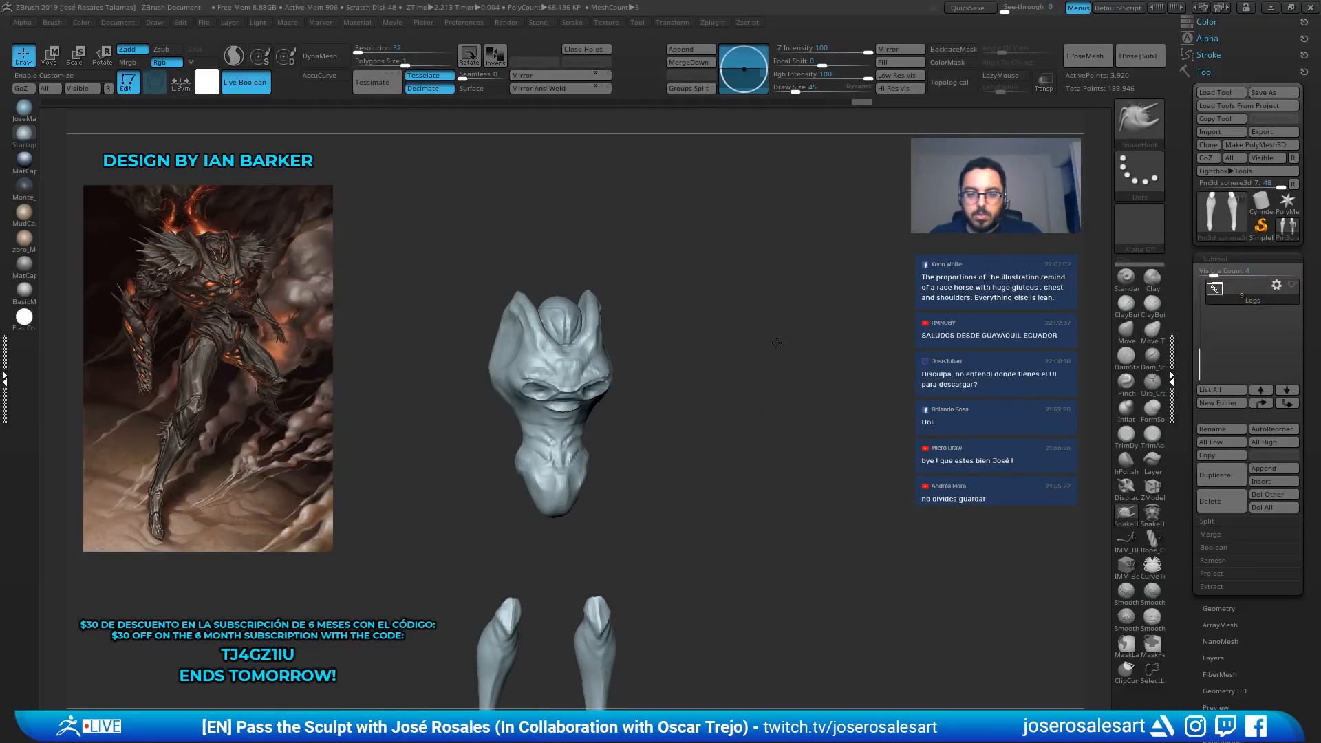
{"action": "left_click", "coordinate": [580, 445], "text": "alt"}
{"action": "right_click_drag", "start_coordinate": [694, 446], "coordinate": [755, 309]}
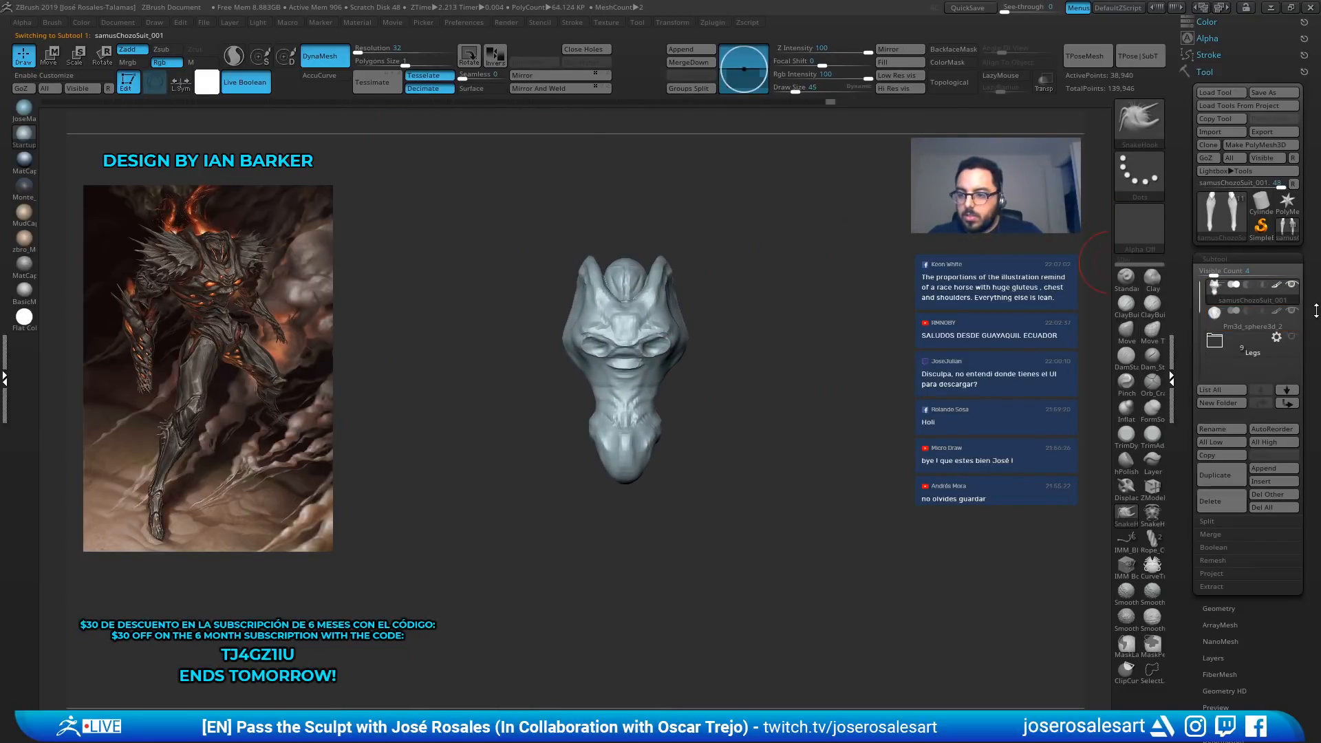
{"action": "left_click", "coordinate": [1291, 337]}
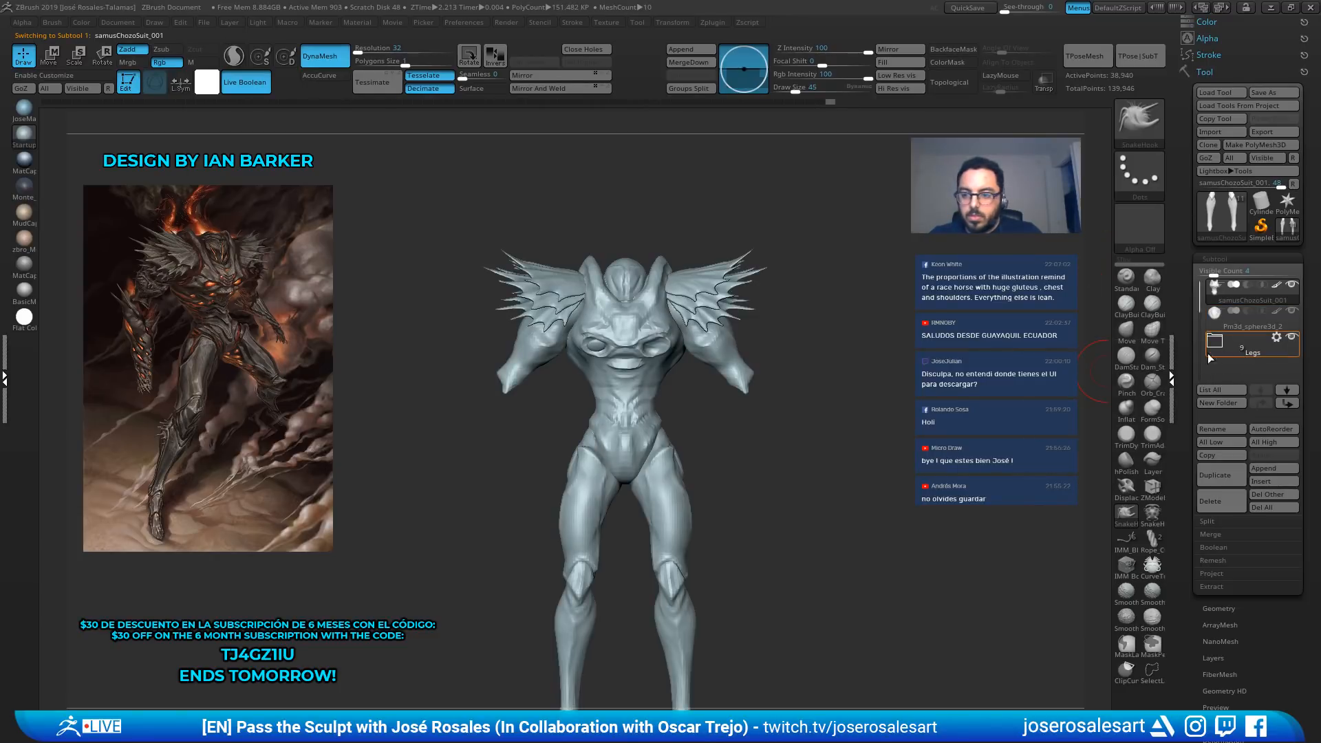
Select the upper shoulder wing subtool and place it in a new subtool folder named Shoulders
{"action": "mouse_move", "coordinate": [1192, 295]}
{"action": "left_mouse_down"}
{"action": "mouse_move", "coordinate": [1200, 350]}
{"action": "mouse_move", "coordinate": [1208, 290]}
{"action": "left_mouse_up"}
{"action": "left_click_drag", "start_coordinate": [815, 309], "coordinate": [796, 257], "text": "alt"}
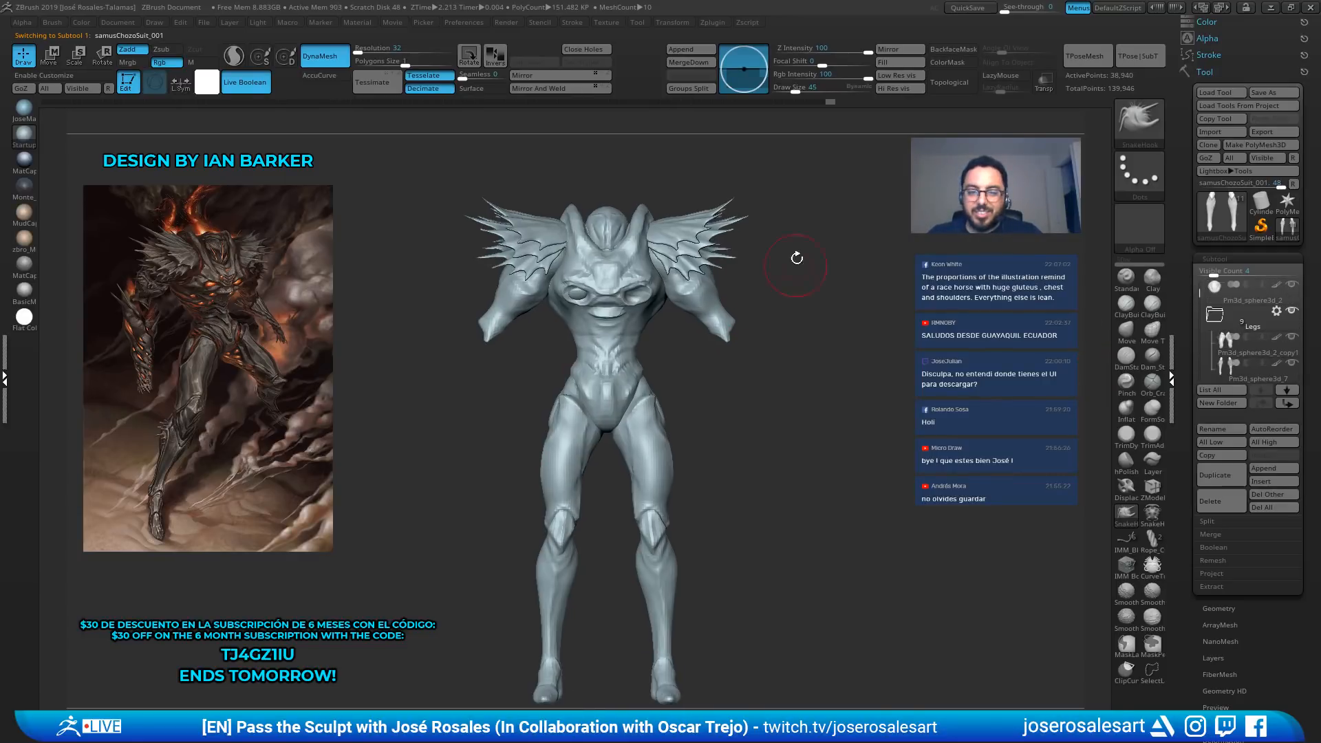
{"action": "mouse_move", "coordinate": [1200, 296]}
{"action": "left_mouse_down"}
{"action": "mouse_move", "coordinate": [1203, 355]}
{"action": "mouse_move", "coordinate": [1230, 382]}
{"action": "mouse_move", "coordinate": [1219, 322]}
{"action": "mouse_move", "coordinate": [1200, 343]}
{"action": "mouse_move", "coordinate": [1217, 342]}
{"action": "left_mouse_up"}
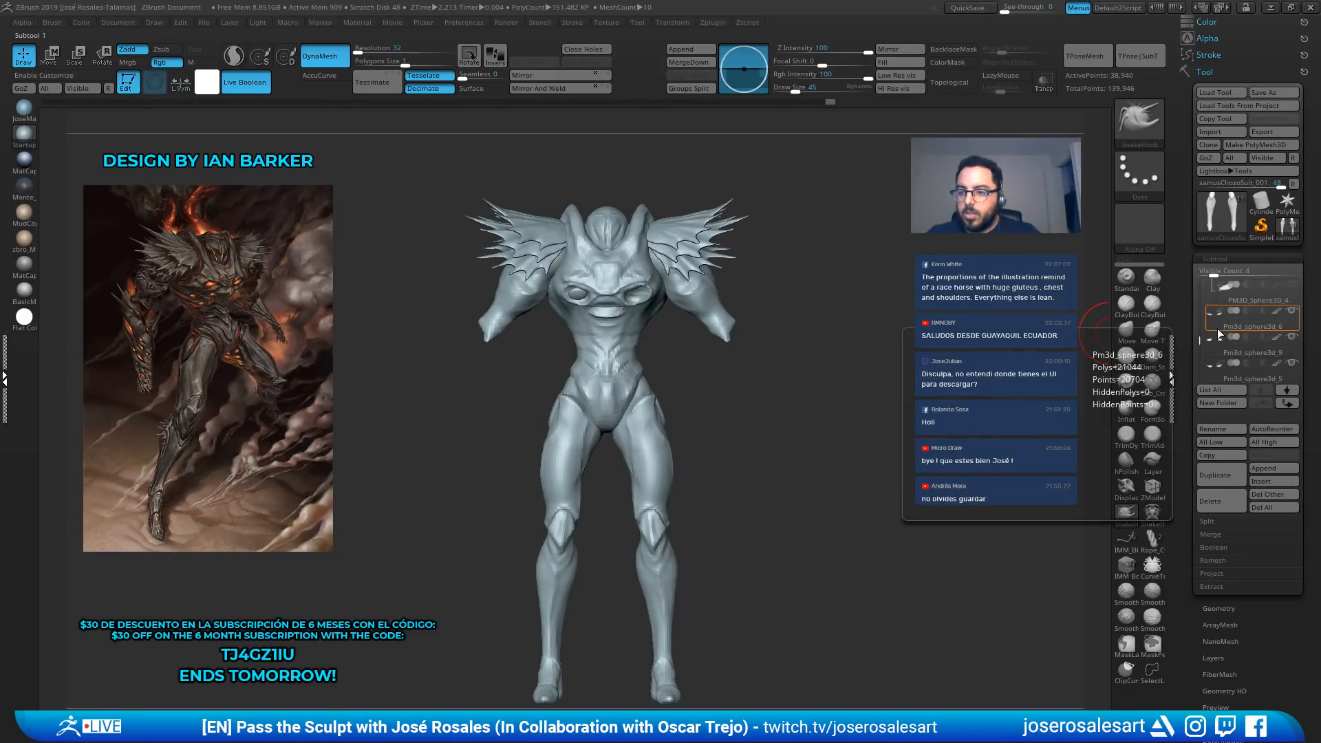
{"action": "left_click", "coordinate": [1216, 328]}
{"action": "left_click", "coordinate": [1228, 404]}
{"action": "key", "text": "BackSpace"}
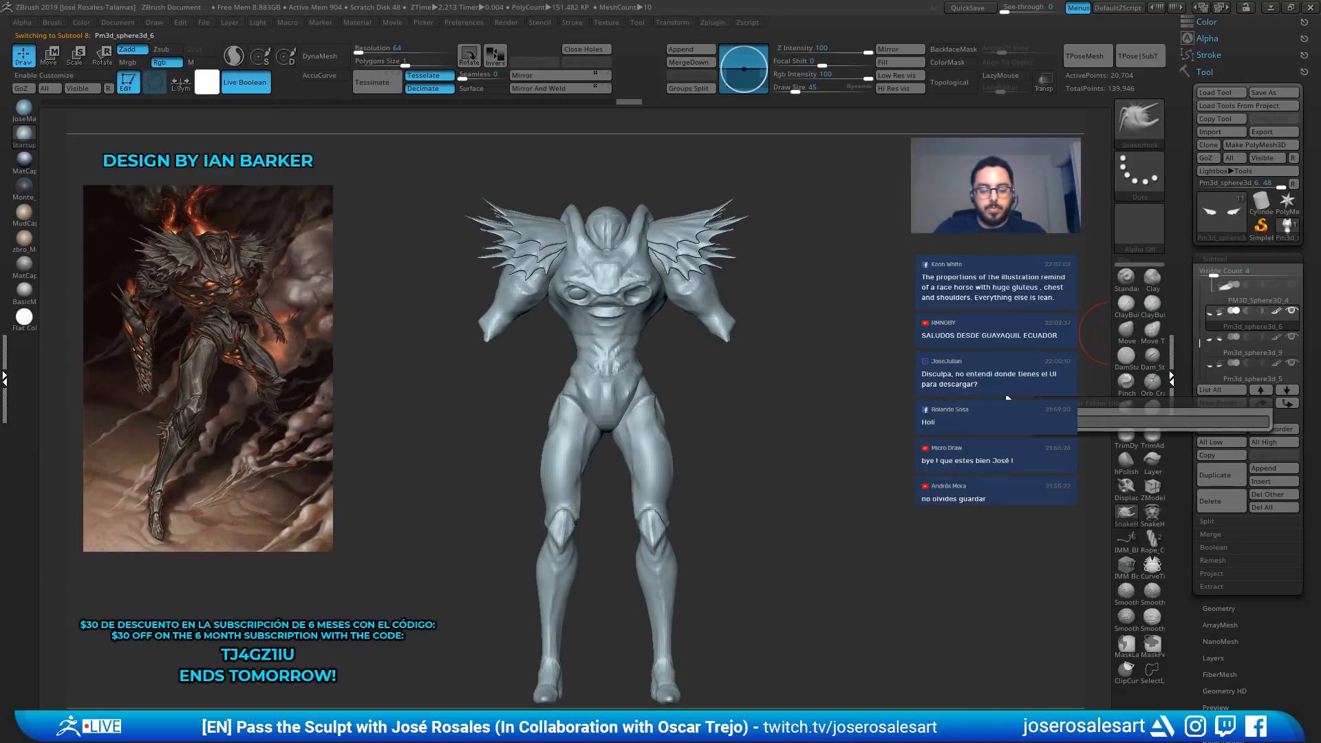
{"action": "type", "text": "Shoulders"}
{"action": "key", "text": "Return"}
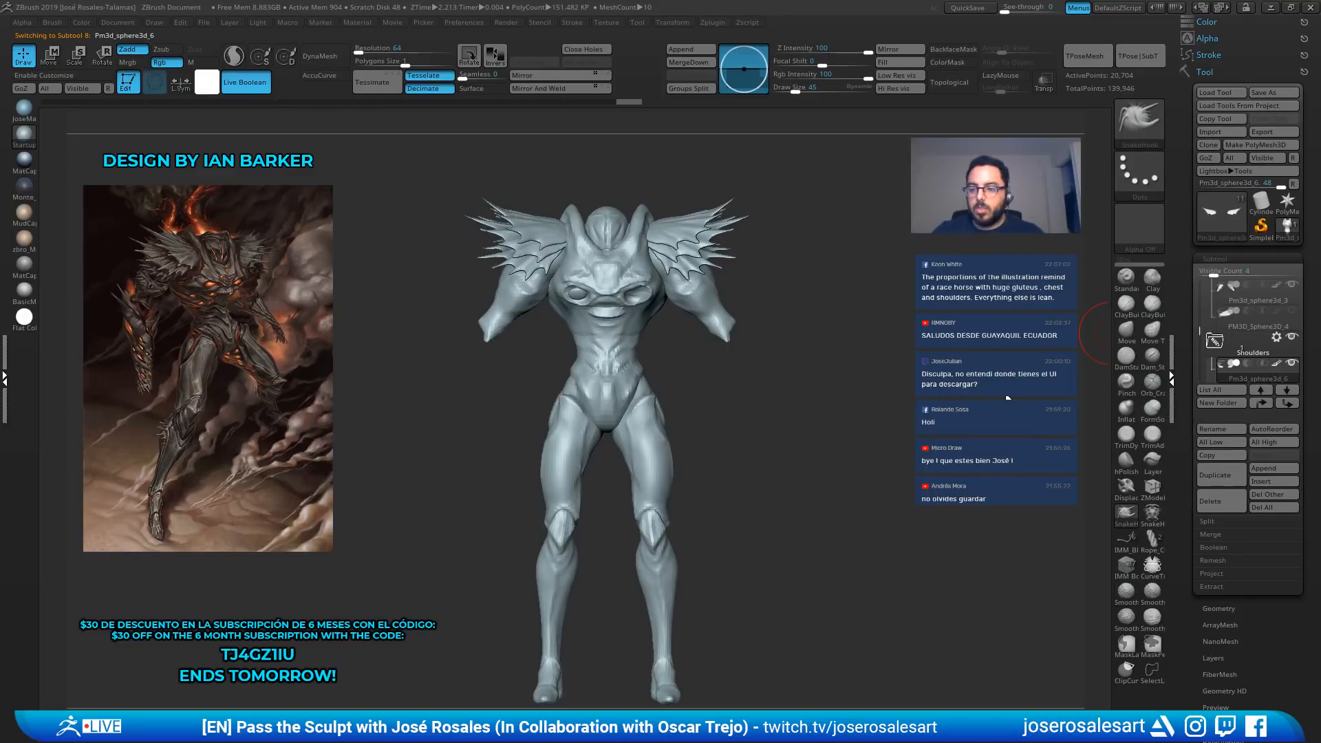
Move the other two shoulder wing subtools into the Shoulders folder, select the torso, and collapse the Legs and Shoulders folders
{"action": "mouse_move", "coordinate": [1204, 327]}
{"action": "left_mouse_down"}
{"action": "mouse_move", "coordinate": [1201, 343]}
{"action": "mouse_move", "coordinate": [1246, 330]}
{"action": "left_mouse_up"}
{"action": "left_click_drag", "start_coordinate": [1241, 378], "coordinate": [1248, 363]}
{"action": "left_click_drag", "start_coordinate": [561, 362], "coordinate": [647, 303]}
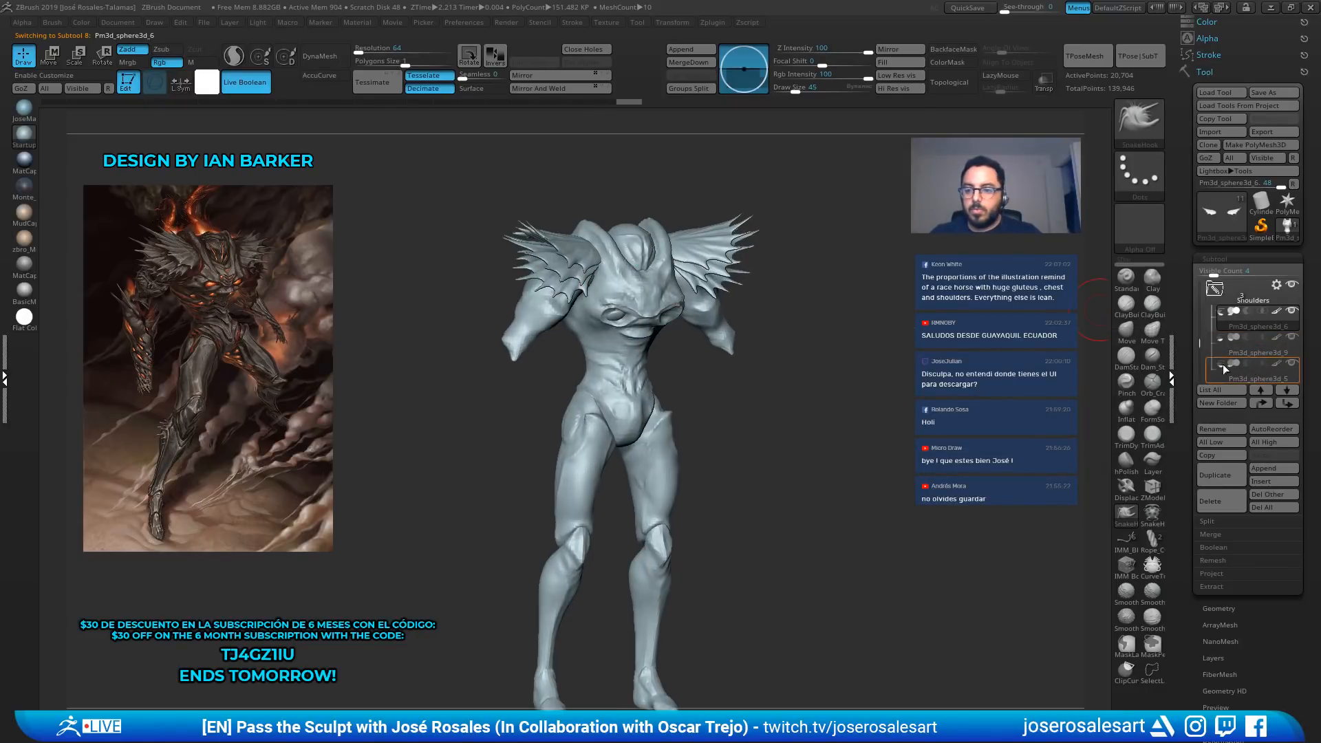
{"action": "left_click", "coordinate": [636, 357], "text": "alt"}
{"action": "left_click_drag", "start_coordinate": [866, 342], "coordinate": [888, 393], "text": "alt"}
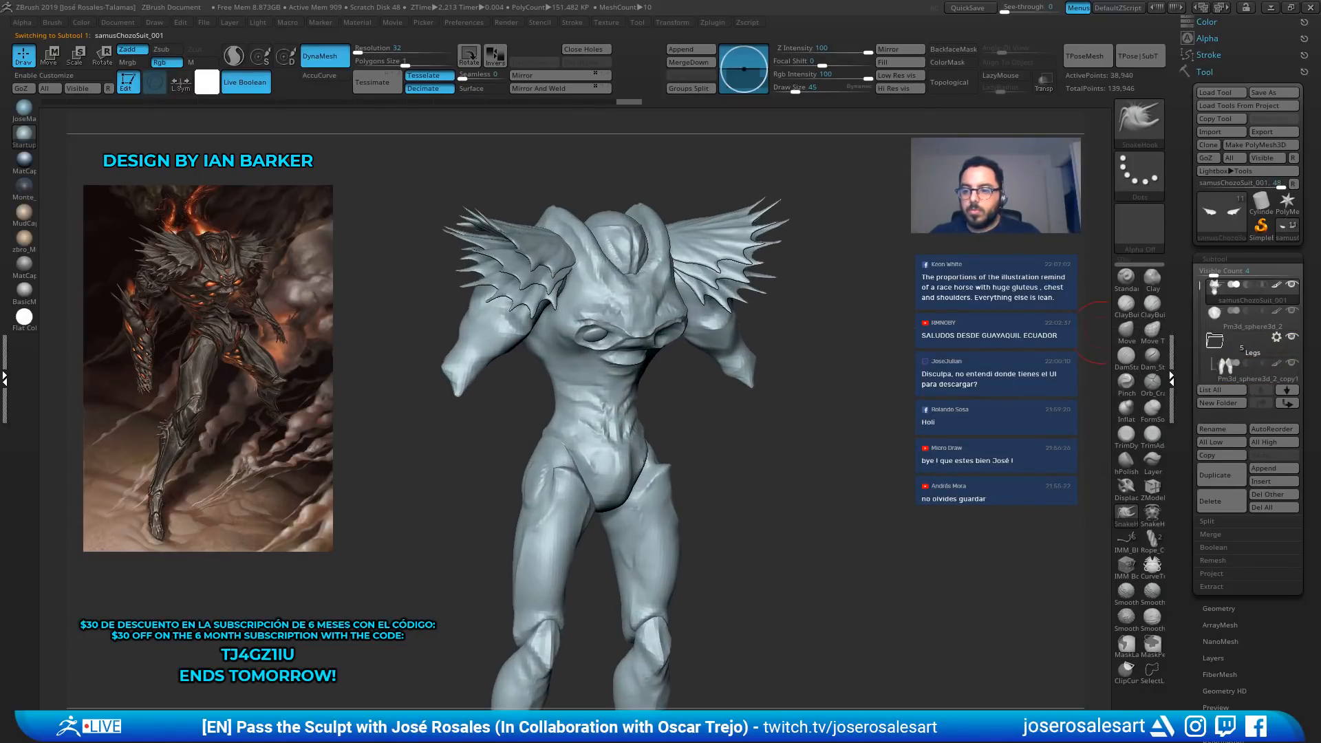
{"action": "left_click", "coordinate": [1225, 342]}
{"action": "left_click", "coordinate": [1292, 364]}
{"action": "left_click", "coordinate": [1292, 364]}
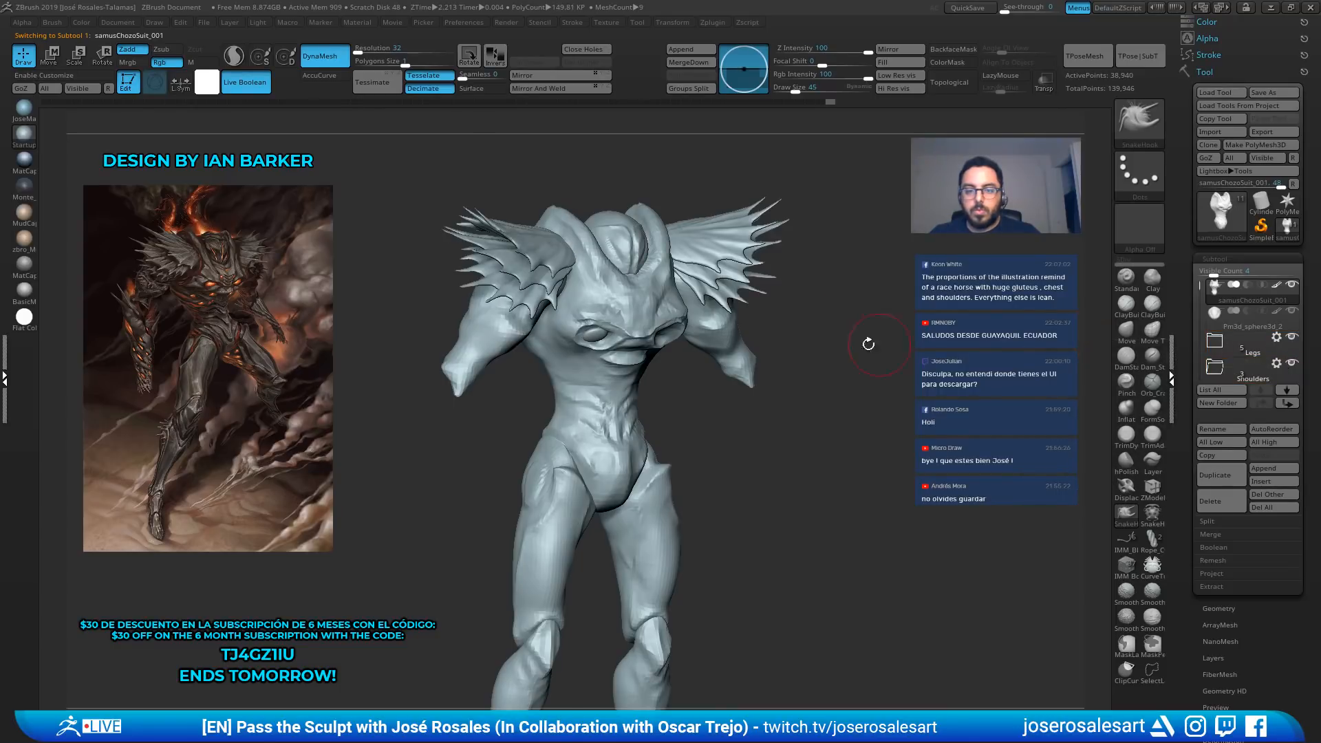
Set up the Rotate gizmo on the upper shoulder wing, resetting its orientation to the axes and examining the Shoulders folder
{"action": "left_click_drag", "start_coordinate": [869, 344], "coordinate": [770, 328]}
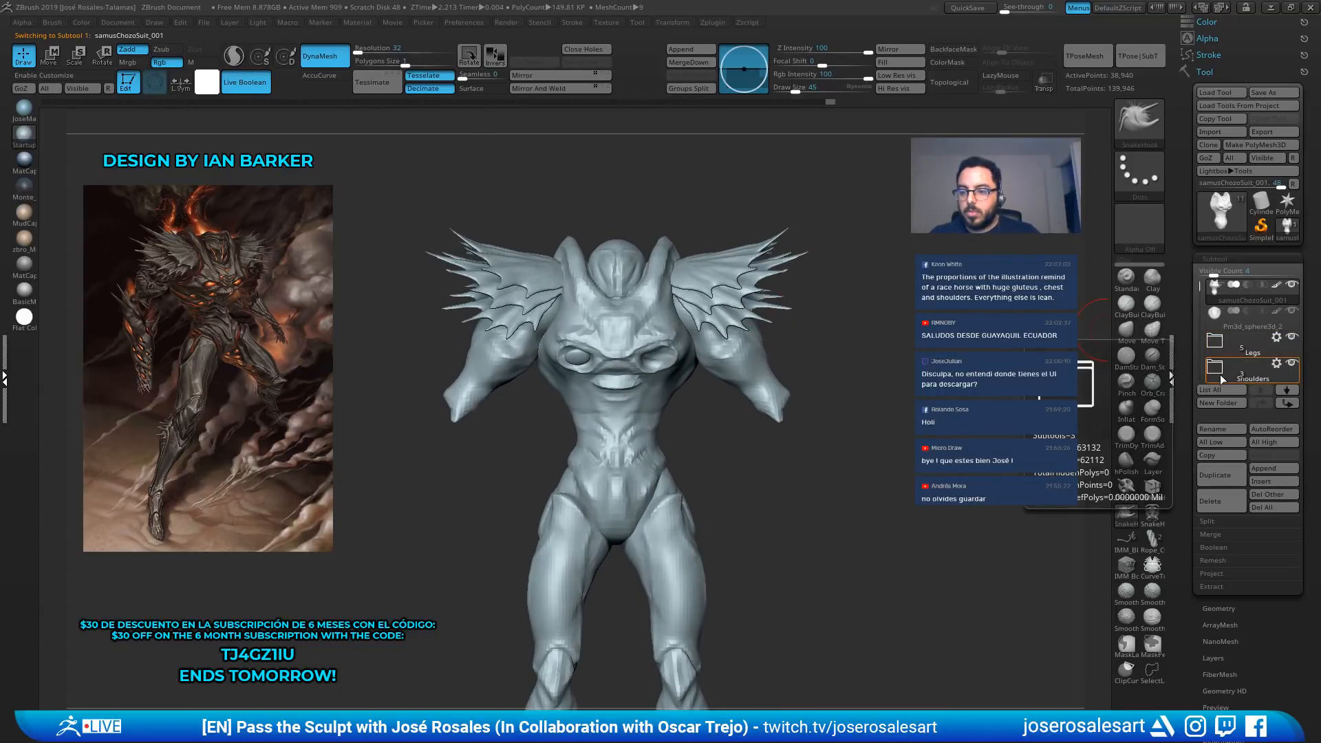
{"action": "key", "text": "r"}
{"action": "right_click_drag", "start_coordinate": [654, 248], "coordinate": [661, 282], "text": "ctrl"}
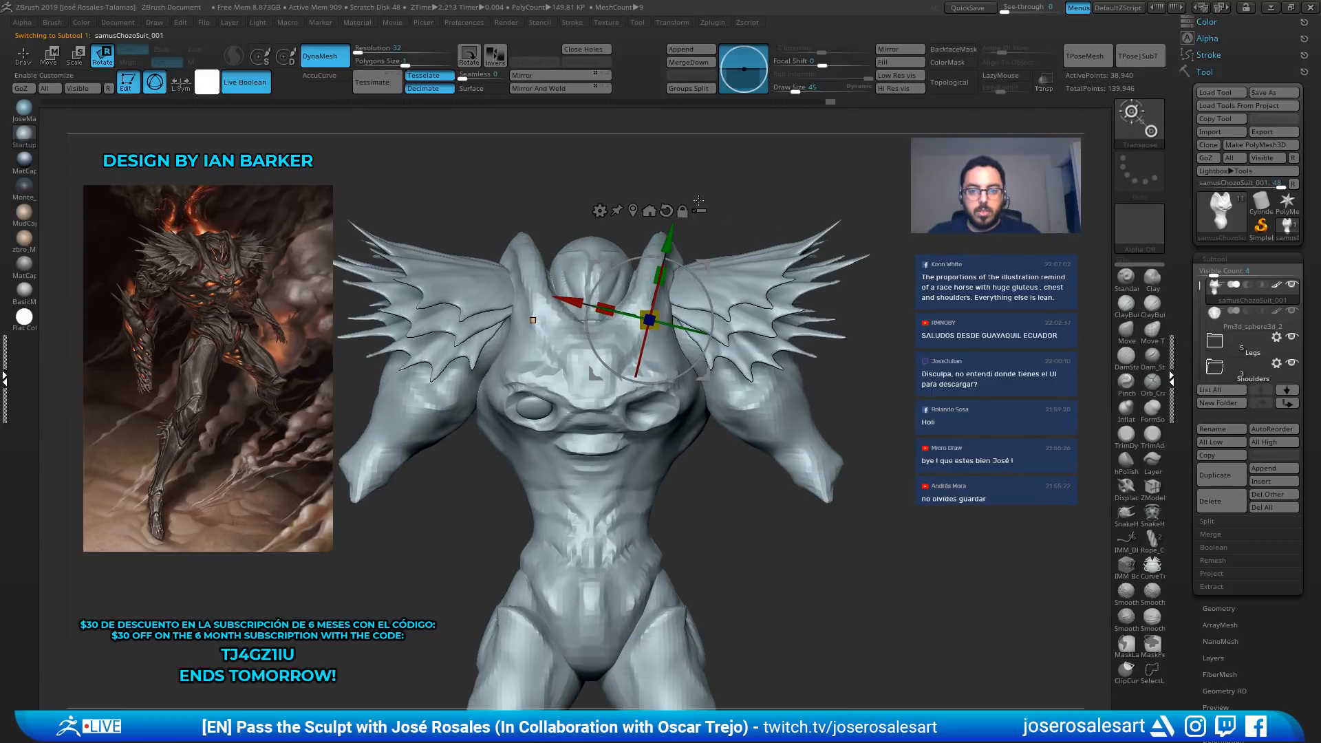
{"action": "left_click", "coordinate": [666, 211], "text": "alt"}
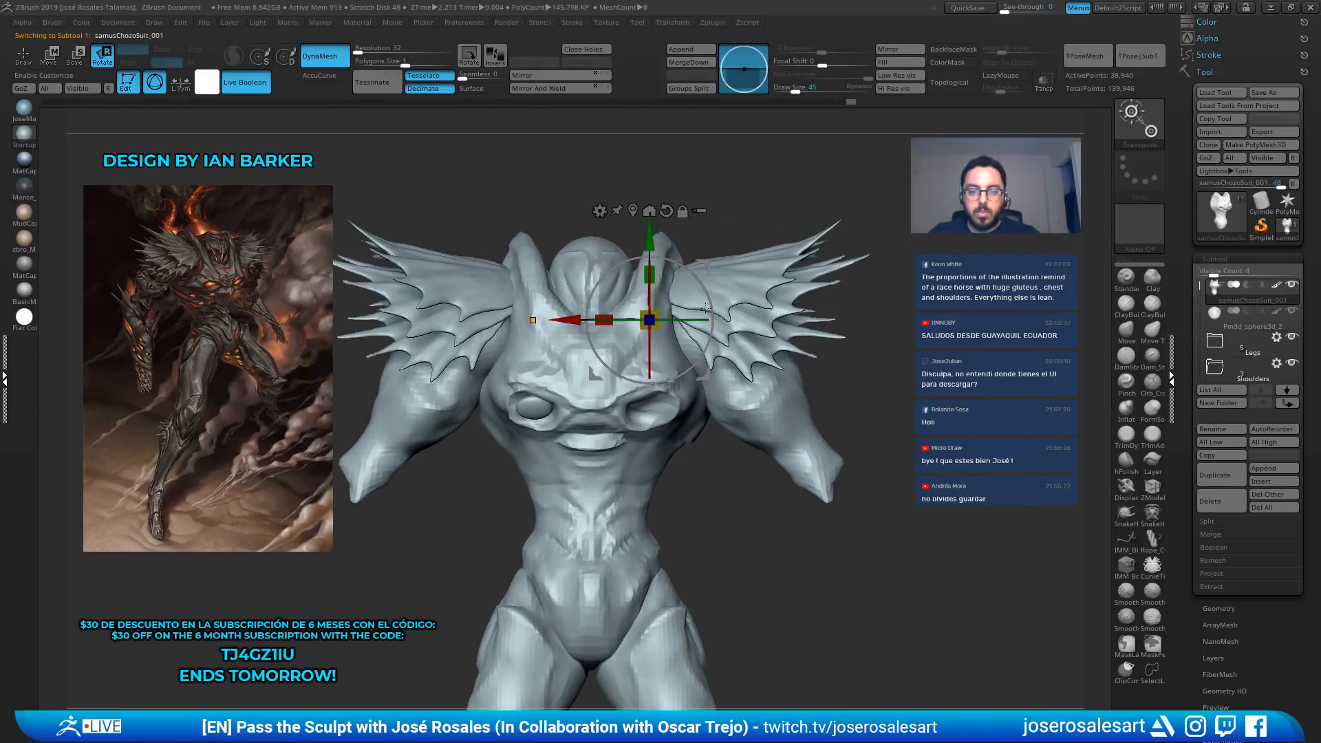
{"action": "left_click", "coordinate": [733, 295], "text": "alt"}
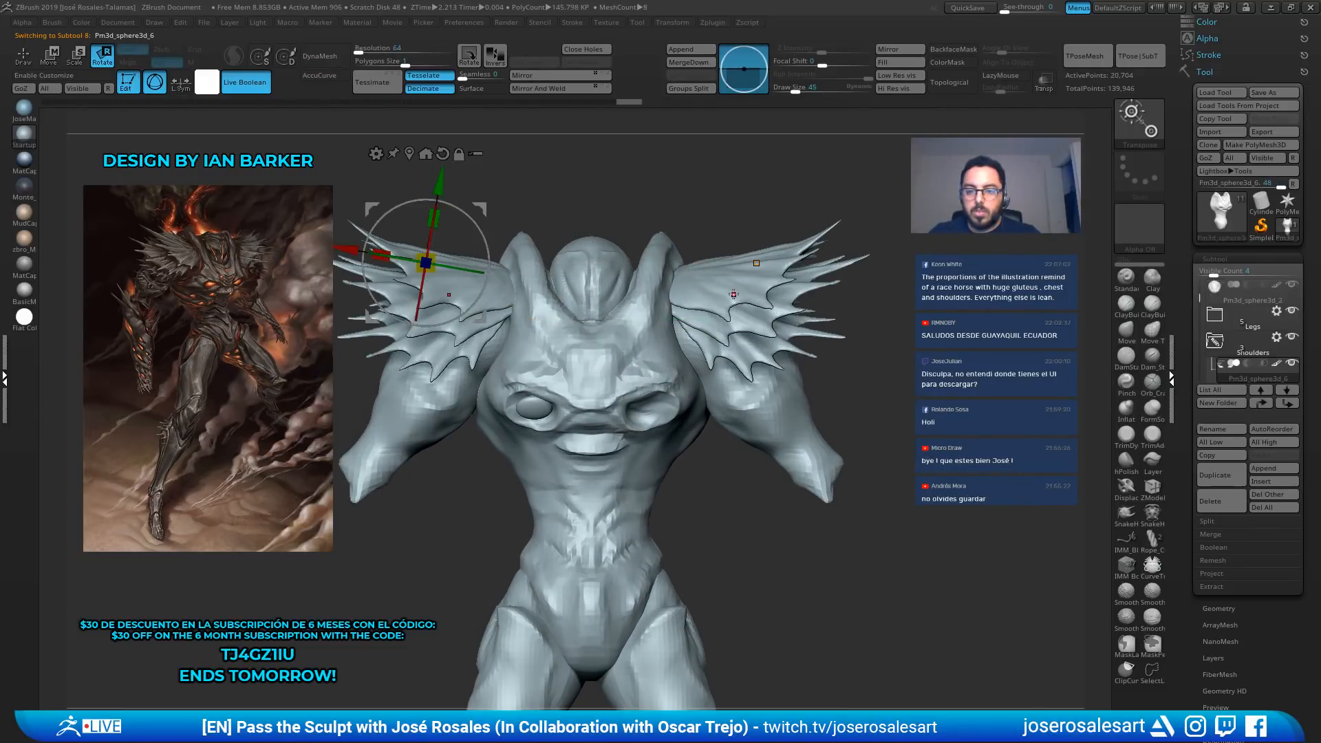
{"action": "left_click", "coordinate": [1233, 352]}
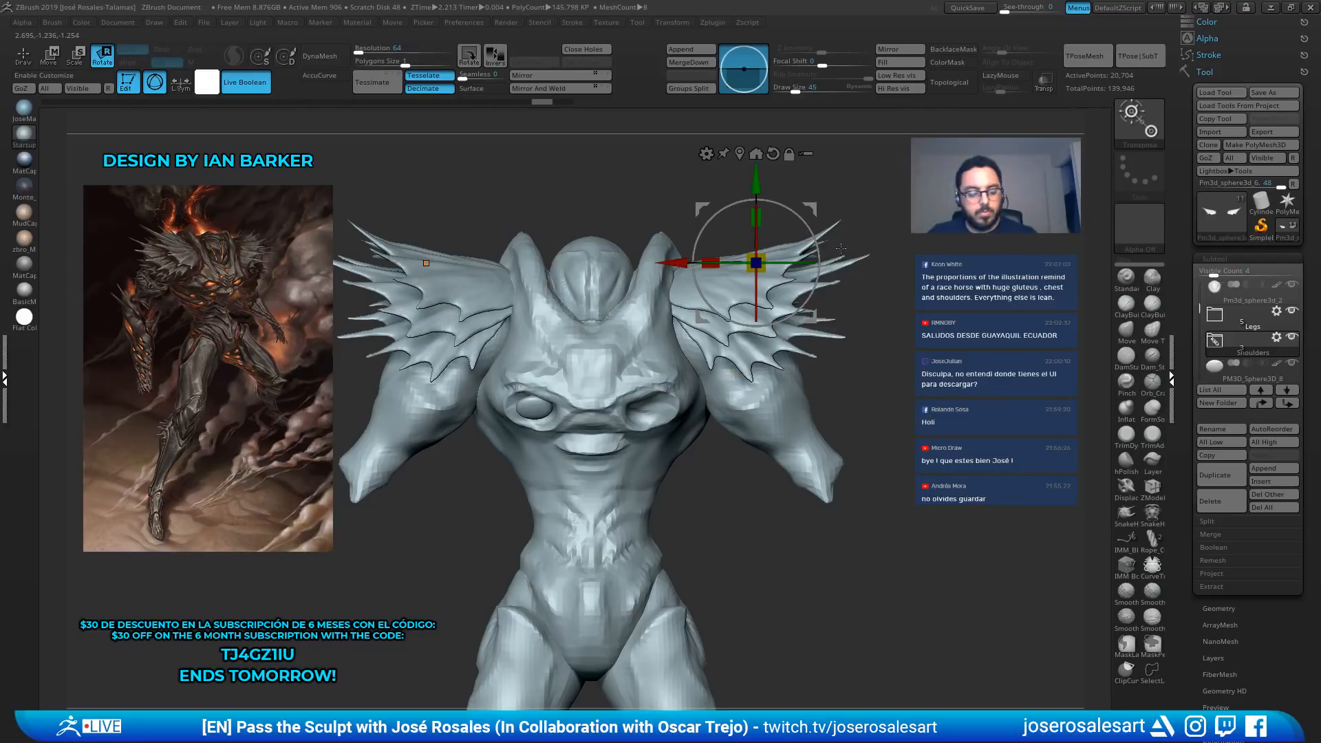
{"action": "left_click", "coordinate": [1212, 341]}
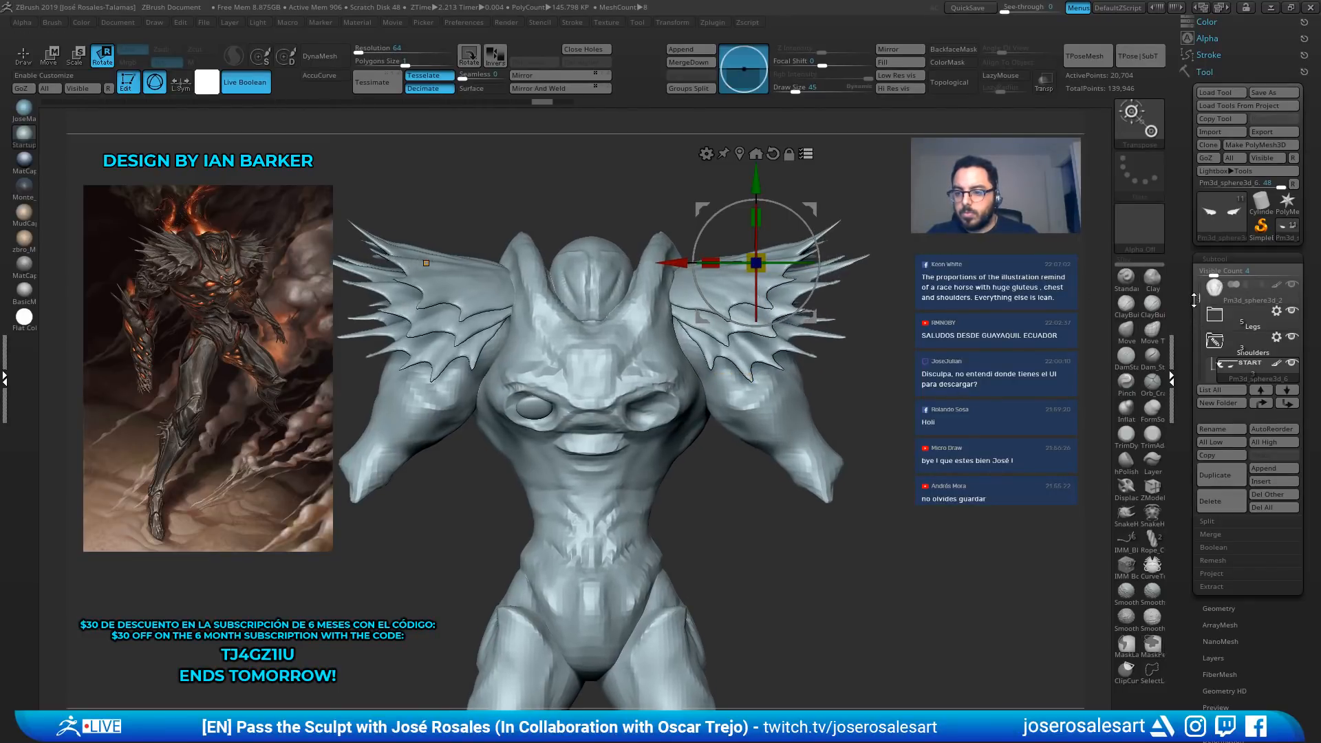
{"action": "left_click_drag", "start_coordinate": [1195, 300], "coordinate": [1198, 332]}
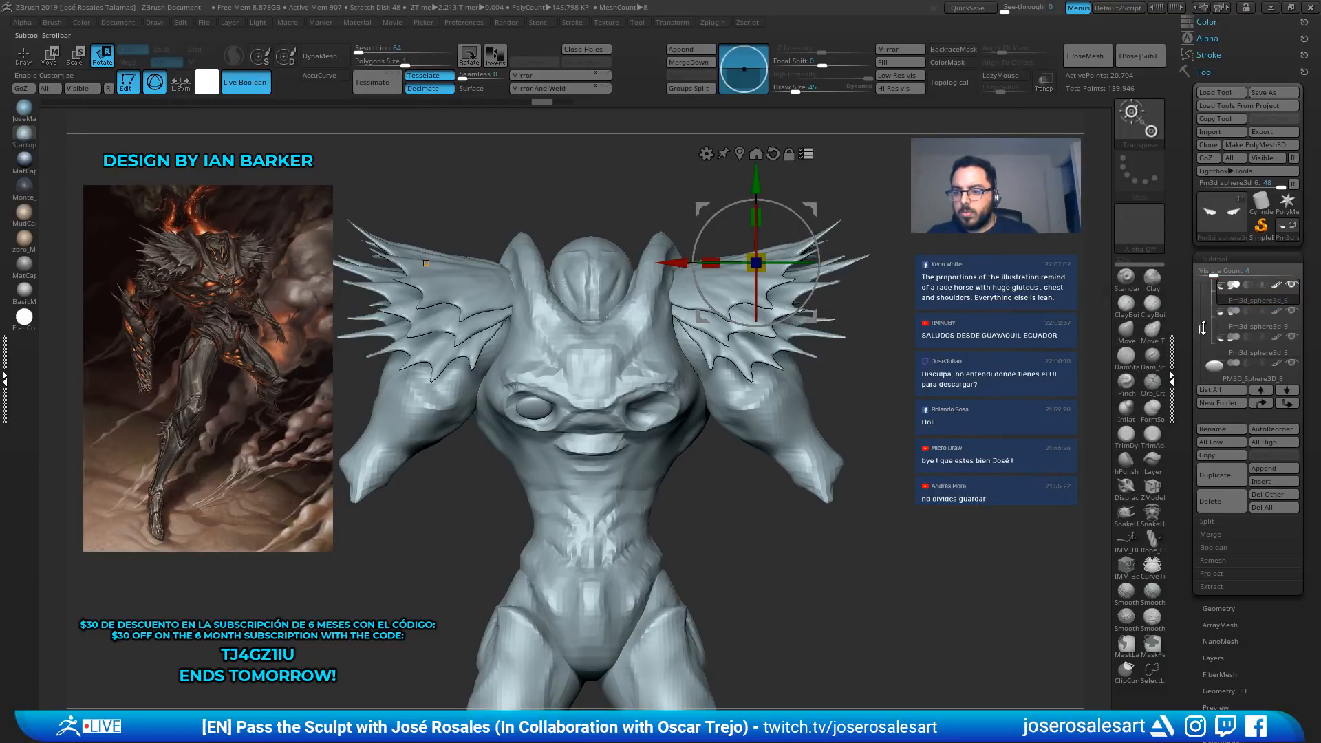
{"action": "left_click_drag", "start_coordinate": [1198, 329], "coordinate": [1199, 308]}
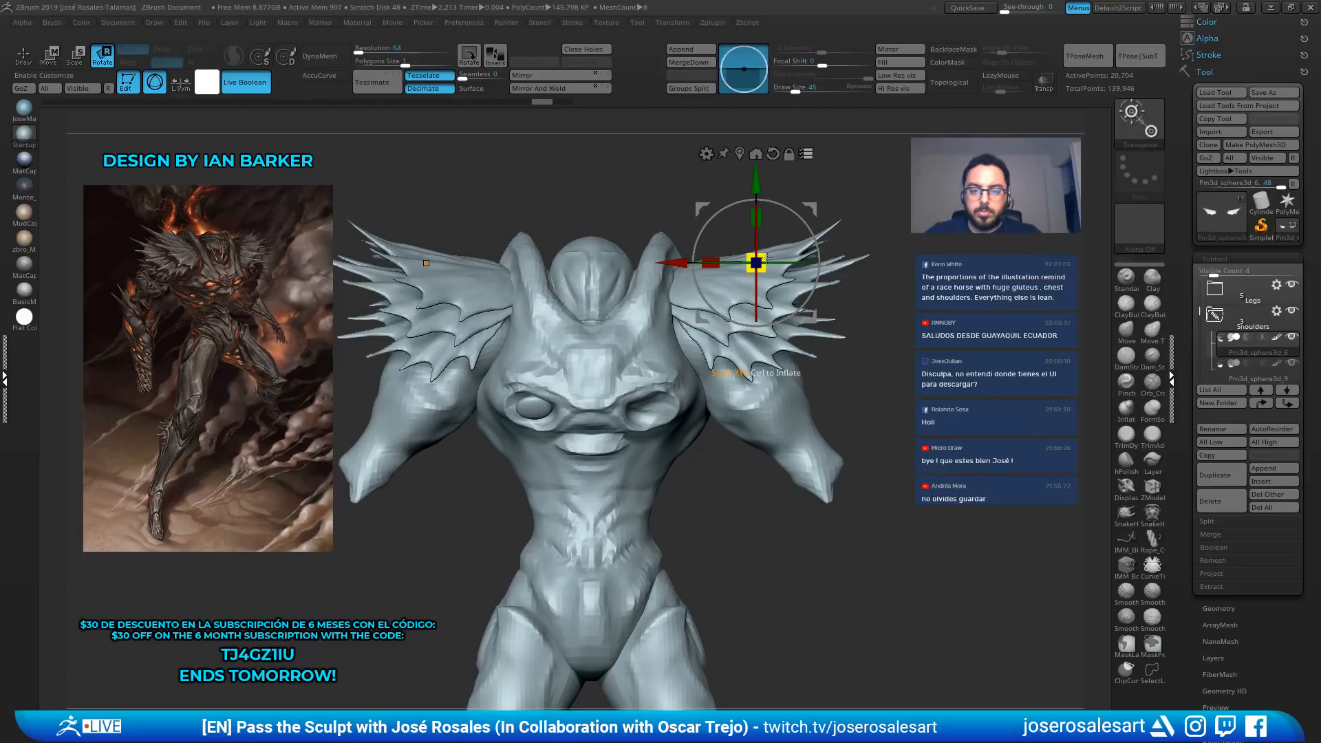
Select the head and build up its rear end above the upper back with the clay brush at size 99
{"action": "key", "text": "q"}
{"action": "mouse_move", "coordinate": [902, 215]}
{"action": "left_mouse_down", "text": "alt"}
{"action": "mouse_move", "coordinate": [887, 176]}
{"action": "mouse_move", "coordinate": [791, 258]}
{"action": "mouse_move", "coordinate": [823, 342]}
{"action": "mouse_move", "coordinate": [796, 330]}
{"action": "mouse_move", "coordinate": [796, 184]}
{"action": "mouse_move", "coordinate": [867, 275]}
{"action": "mouse_move", "coordinate": [812, 248]}
{"action": "mouse_move", "coordinate": [831, 346]}
{"action": "left_mouse_up", "text": "alt"}
{"action": "right_click_drag", "start_coordinate": [804, 383], "coordinate": [773, 306]}
{"action": "left_click", "coordinate": [784, 342], "text": "alt"}
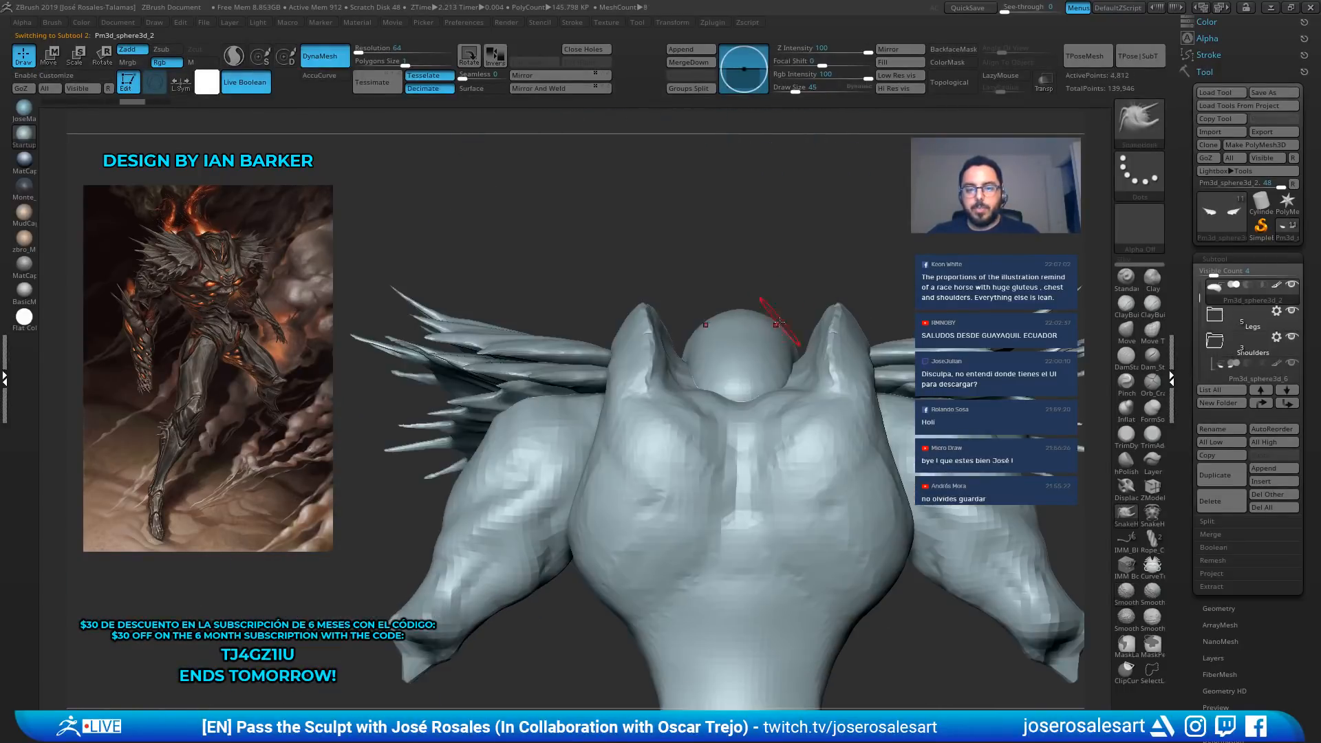
{"action": "key", "text": "1"}
{"action": "right_click_drag", "start_coordinate": [737, 386], "coordinate": [712, 351]}
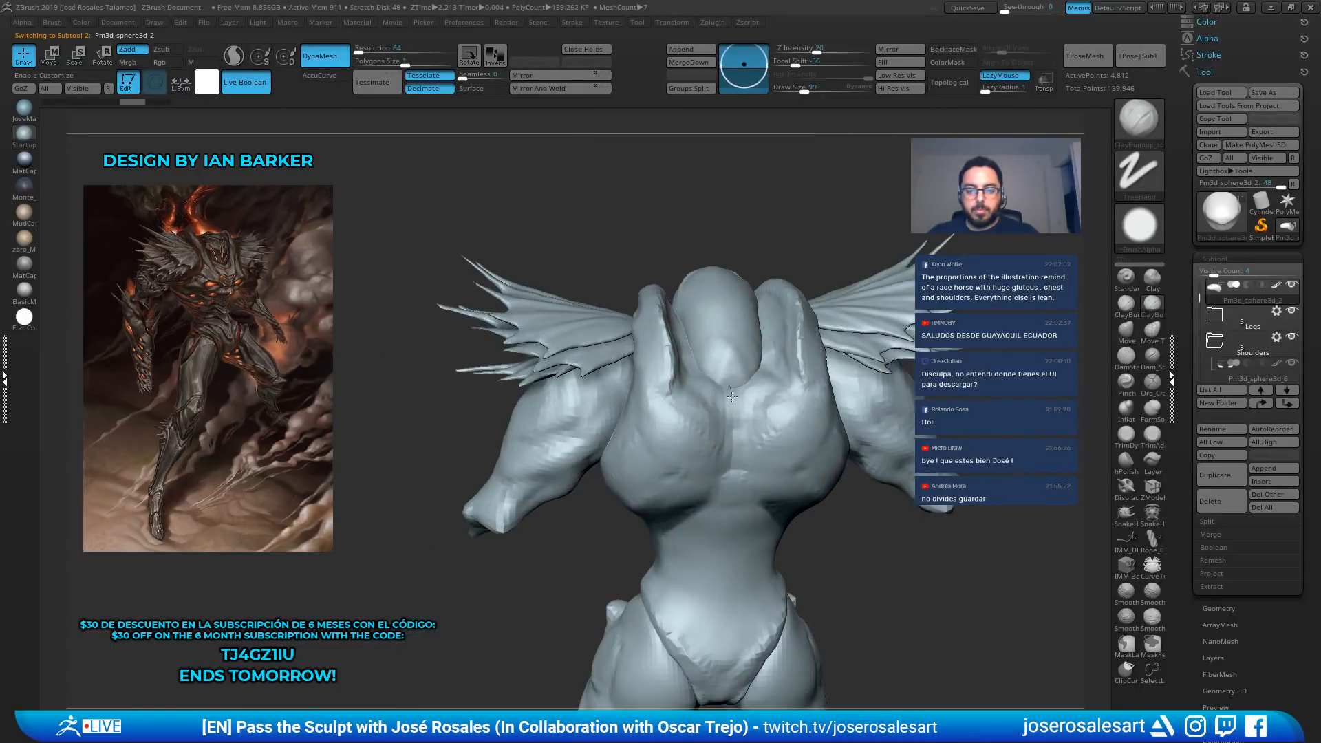
{"action": "left_click", "coordinate": [725, 379], "text": "ctrl+shift"}
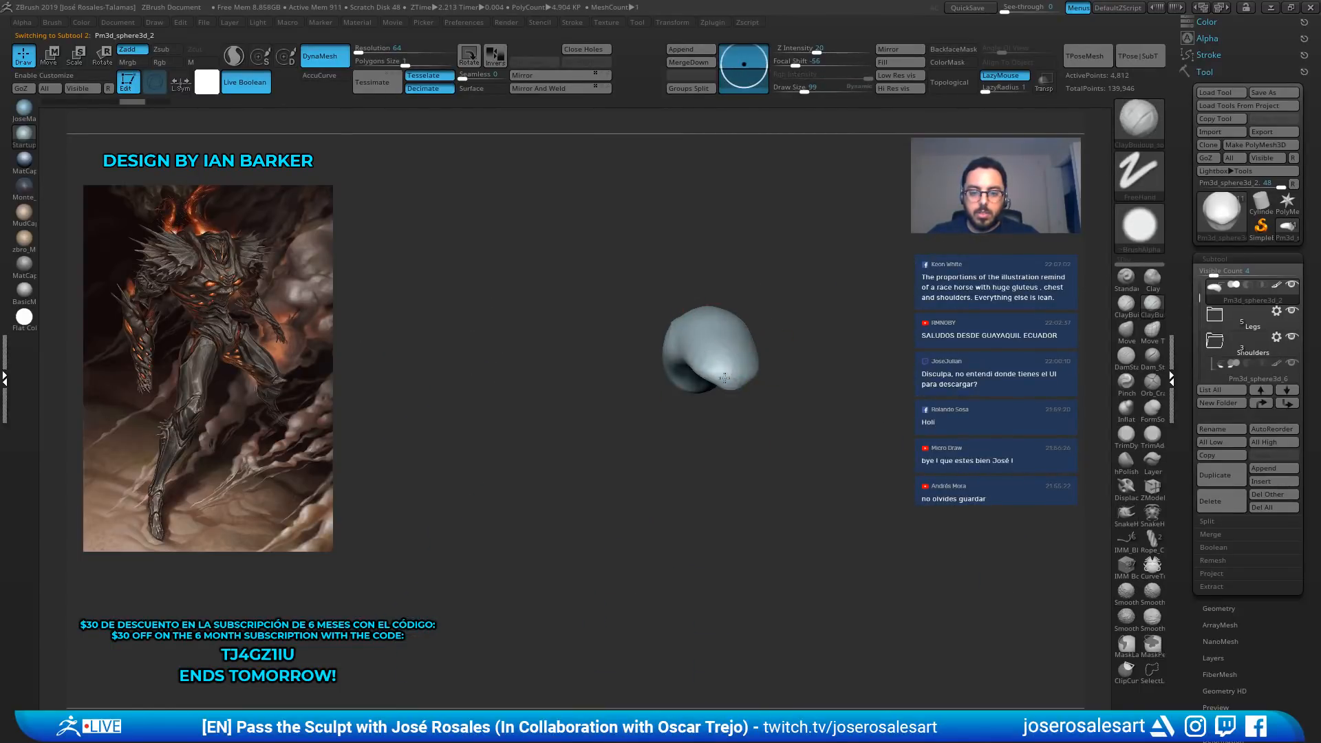
{"action": "left_click", "coordinate": [740, 411], "text": "ctrl+shift"}
{"action": "right_click_drag", "start_coordinate": [767, 389], "coordinate": [741, 413]}
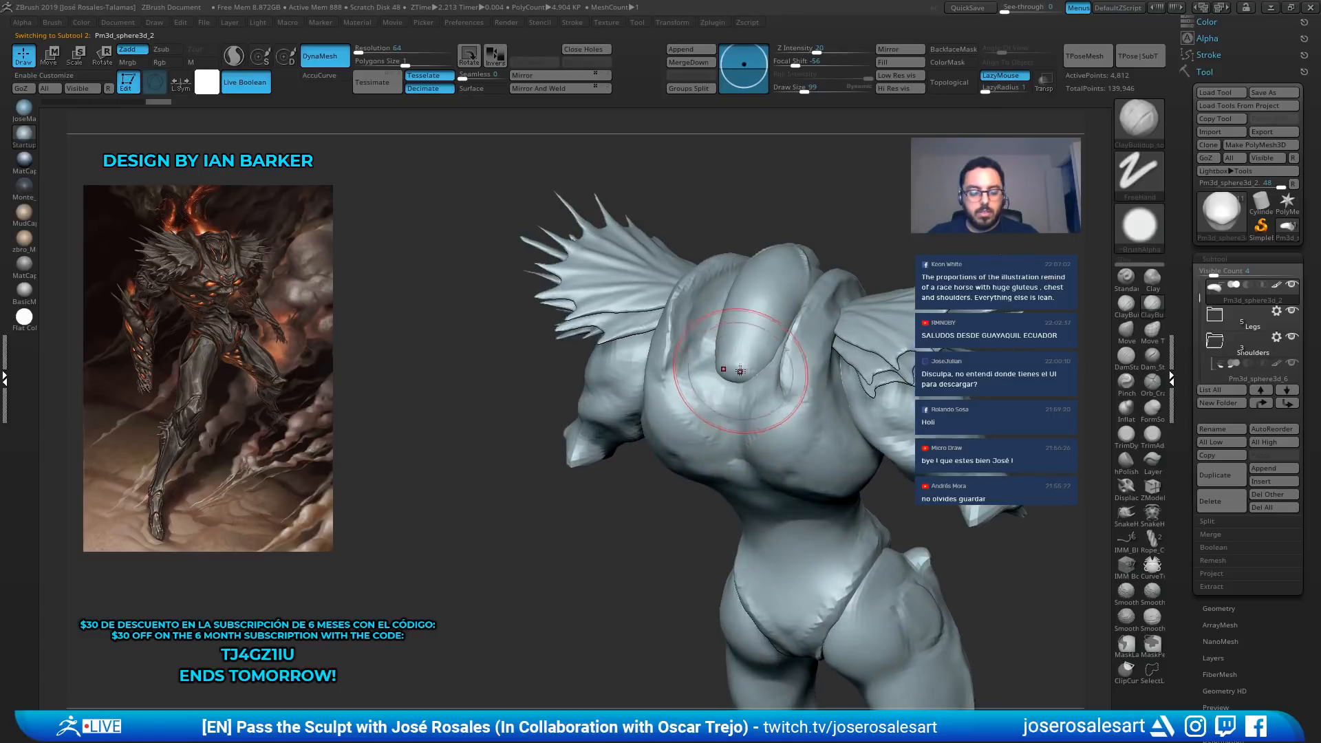
Smooth the rear tip of the head where it meets the upper back, at brush size 81
{"action": "key", "text": "2"}
{"action": "mouse_move", "coordinate": [746, 359]}
{"action": "right_mouse_down"}
{"action": "mouse_move", "coordinate": [736, 344]}
{"action": "mouse_move", "coordinate": [704, 381]}
{"action": "right_mouse_up"}
{"action": "key", "text": "s"}
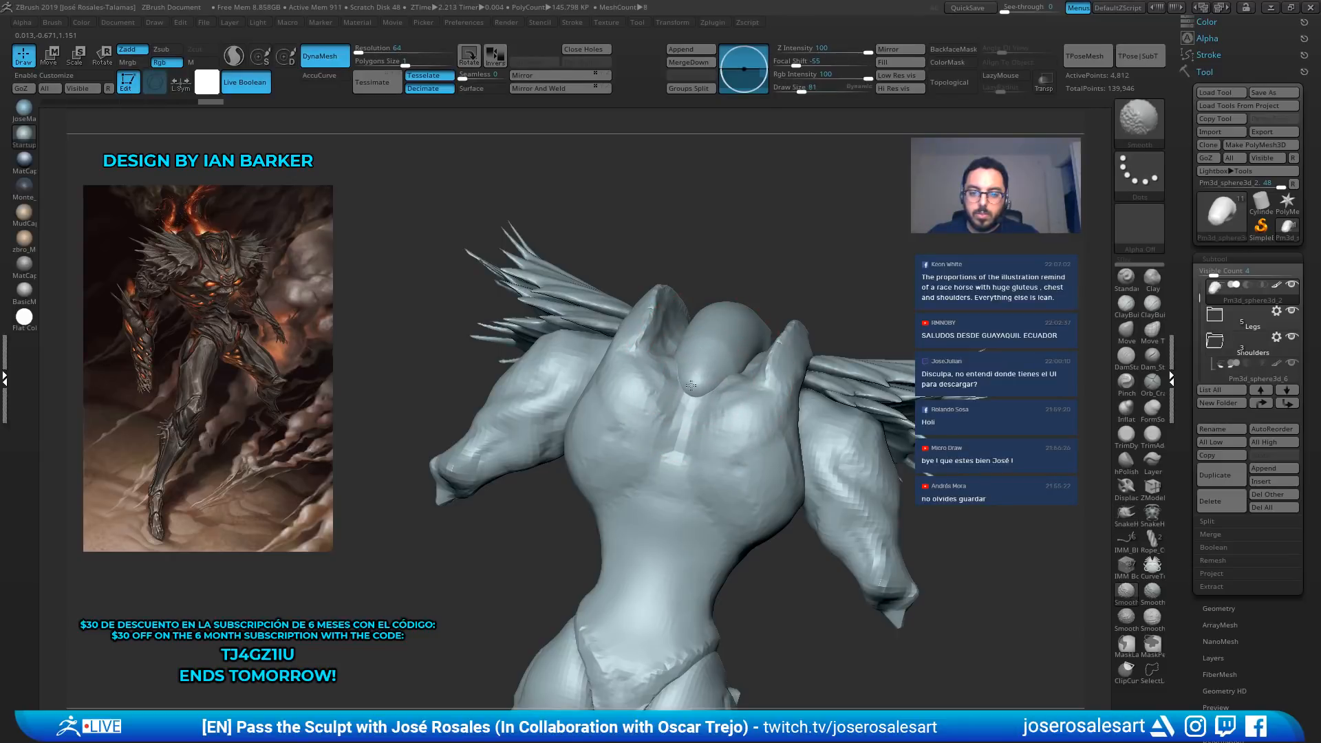
{"action": "mouse_move", "coordinate": [682, 457]}
{"action": "right_mouse_down"}
{"action": "mouse_move", "coordinate": [696, 378]}
{"action": "mouse_move", "coordinate": [770, 363]}
{"action": "mouse_move", "coordinate": [802, 328]}
{"action": "mouse_move", "coordinate": [942, 337]}
{"action": "mouse_move", "coordinate": [902, 365]}
{"action": "mouse_move", "coordinate": [915, 341]}
{"action": "mouse_move", "coordinate": [758, 212]}
{"action": "right_mouse_up"}
{"action": "mouse_move", "coordinate": [813, 324]}
{"action": "right_mouse_down"}
{"action": "mouse_move", "coordinate": [727, 377]}
{"action": "mouse_move", "coordinate": [759, 367]}
{"action": "right_mouse_up"}
Select the torso and reshape the upper back and raised collar beside the head with the Move brush
{"action": "key", "text": "b"}
{"action": "key", "text": "s"}
{"action": "key", "text": "h"}
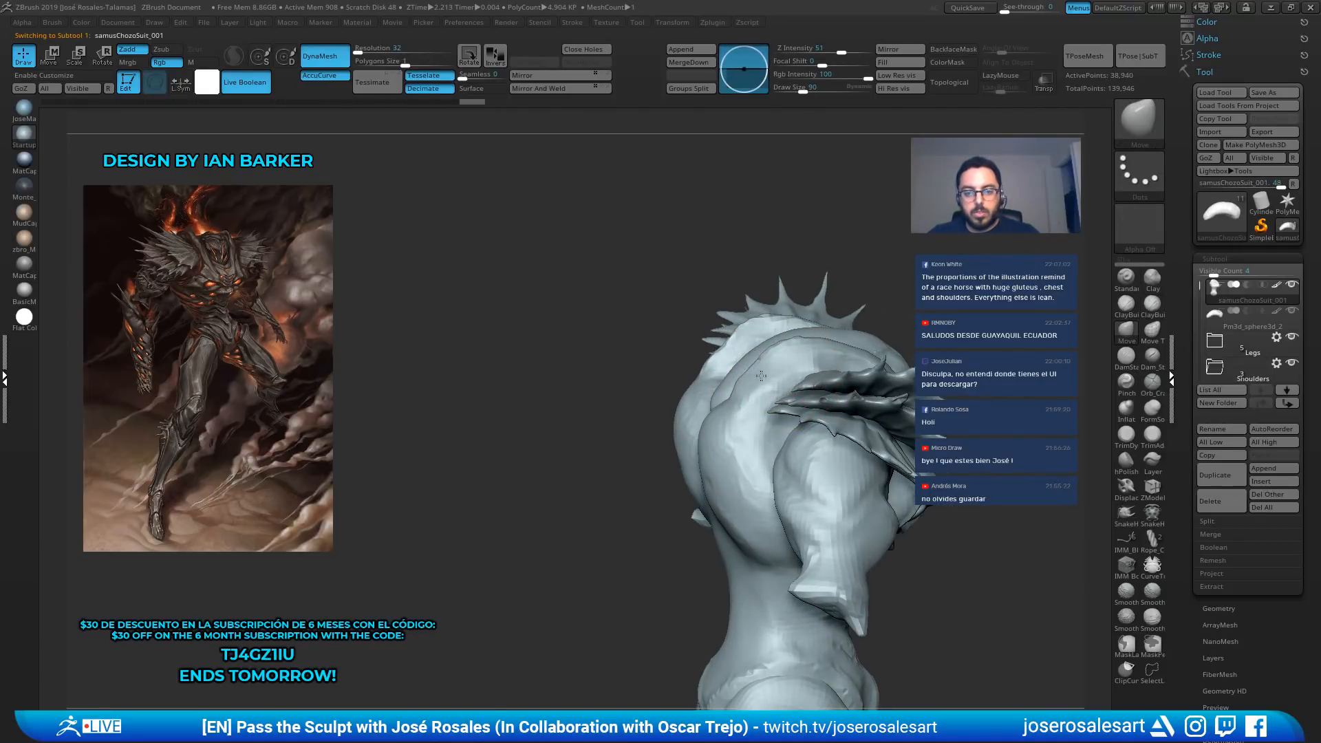
{"action": "mouse_move", "coordinate": [743, 377]}
{"action": "right_mouse_down"}
{"action": "mouse_move", "coordinate": [822, 342]}
{"action": "mouse_move", "coordinate": [762, 334]}
{"action": "mouse_move", "coordinate": [716, 309]}
{"action": "mouse_move", "coordinate": [726, 286]}
{"action": "right_mouse_up"}
Build up the raised collar around the head with the clay brush at size 62
{"action": "key", "text": "1"}
{"action": "right_click_drag", "start_coordinate": [724, 335], "coordinate": [769, 247]}
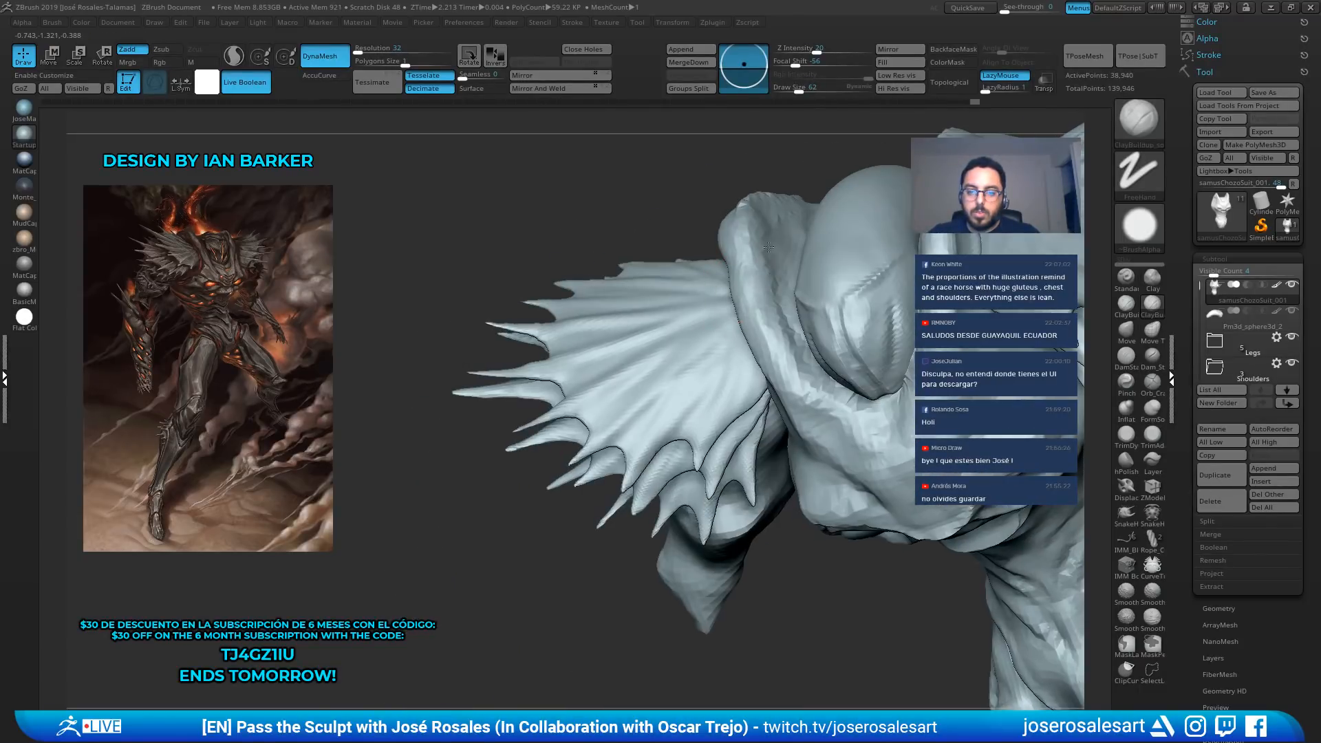
{"action": "right_click_drag", "start_coordinate": [794, 197], "coordinate": [749, 332]}
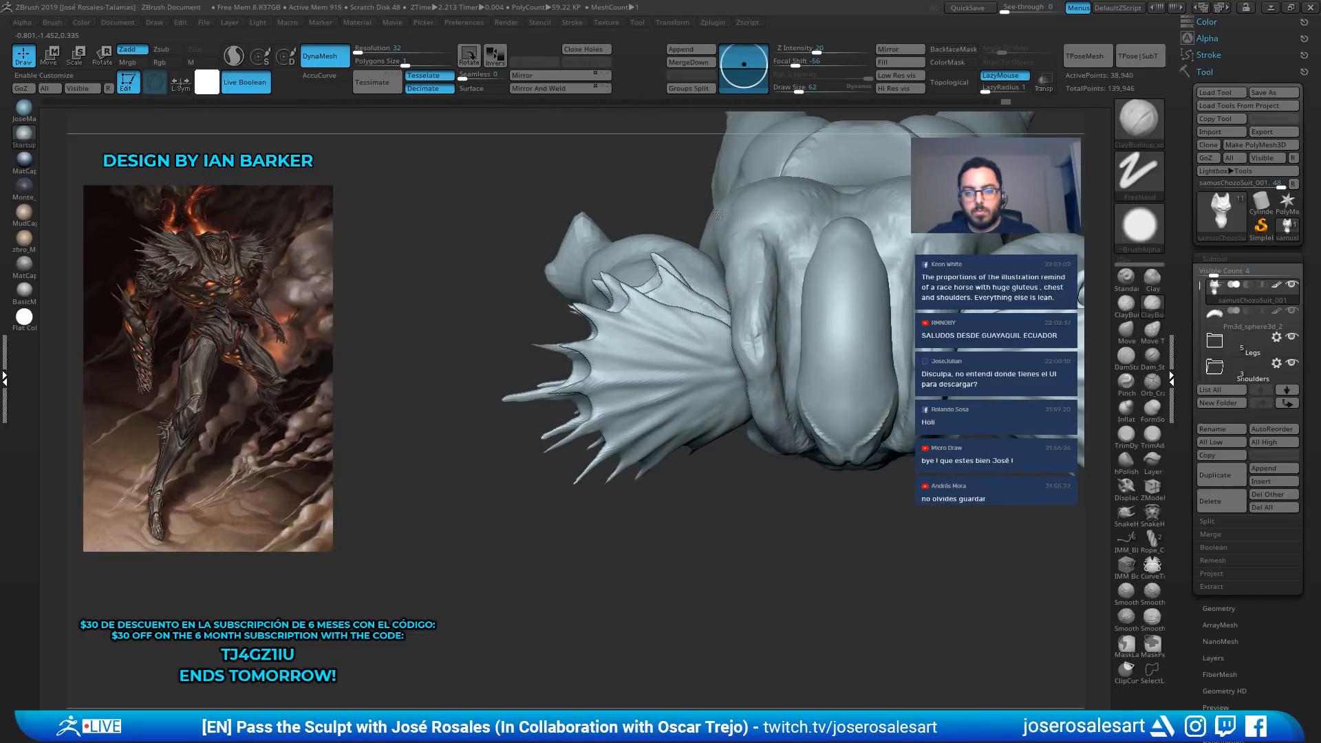
{"action": "right_click_drag", "start_coordinate": [752, 330], "coordinate": [780, 399]}
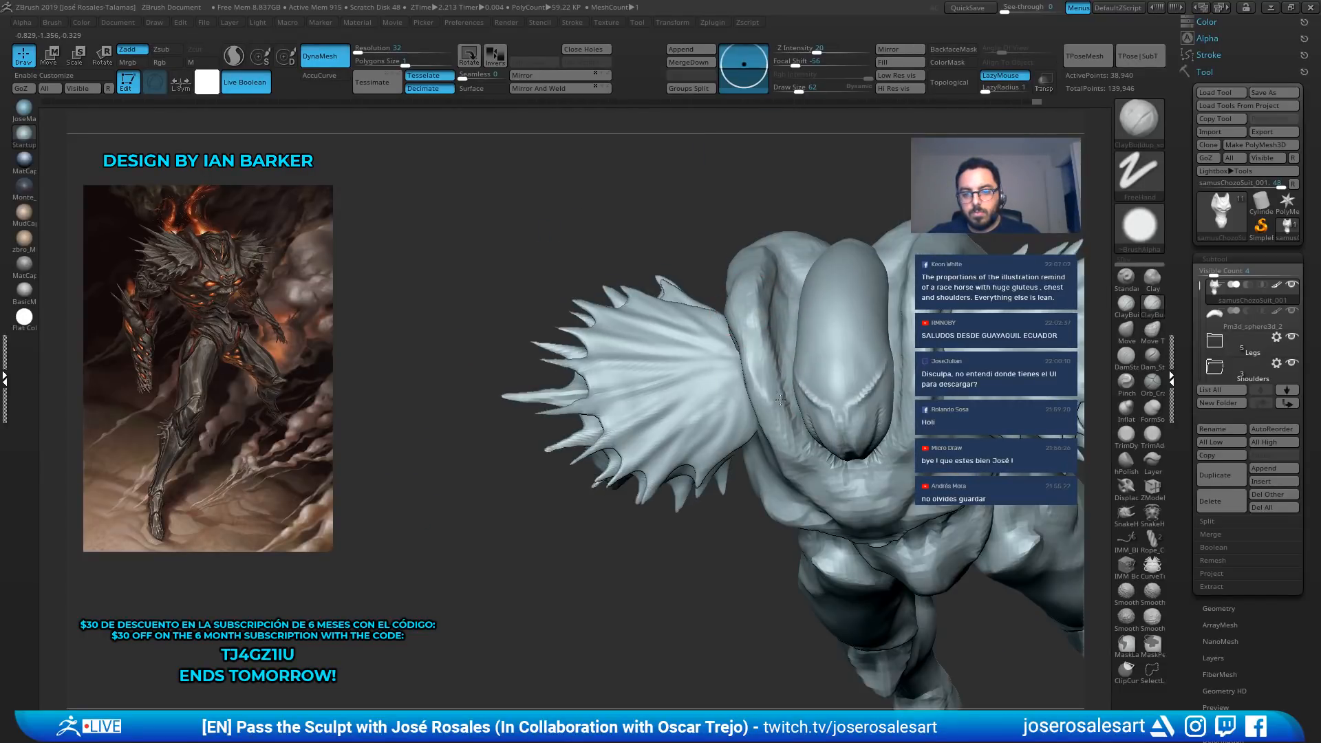
{"action": "mouse_move", "coordinate": [791, 454]}
{"action": "right_mouse_down"}
{"action": "mouse_move", "coordinate": [875, 257]}
{"action": "mouse_move", "coordinate": [819, 282]}
{"action": "mouse_move", "coordinate": [750, 279]}
{"action": "mouse_move", "coordinate": [826, 261]}
{"action": "right_mouse_up"}
{"action": "mouse_move", "coordinate": [825, 261]}
{"action": "right_mouse_down", "text": "alt"}
{"action": "mouse_move", "coordinate": [761, 296]}
{"action": "mouse_move", "coordinate": [833, 242]}
{"action": "right_mouse_up", "text": "alt"}
Create a TPoseMesh of the whole character and isolate the shoulder wing pieces on it
{"action": "key", "text": "ctrl+shift+d"}
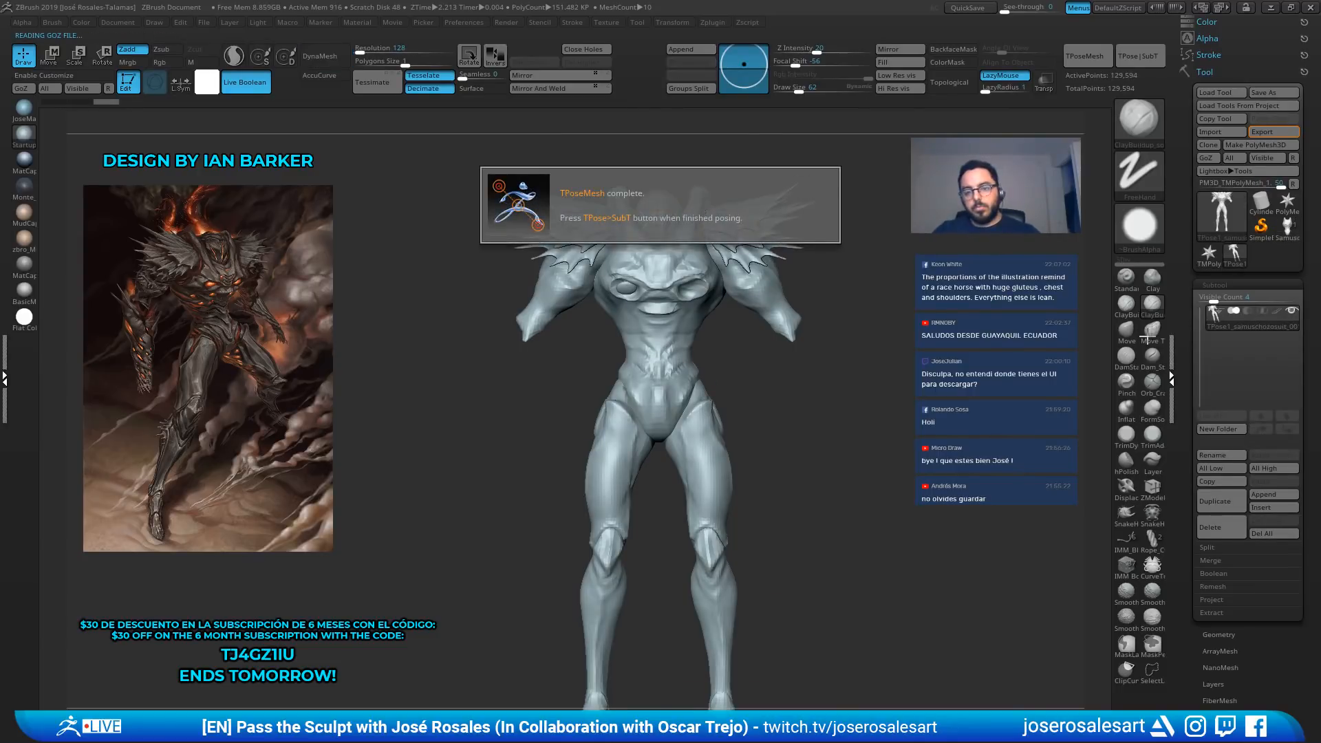
{"action": "right_click_drag", "start_coordinate": [697, 320], "coordinate": [845, 200], "text": "ctrl"}
{"action": "left_click", "coordinate": [871, 209], "text": "ctrl+shift"}
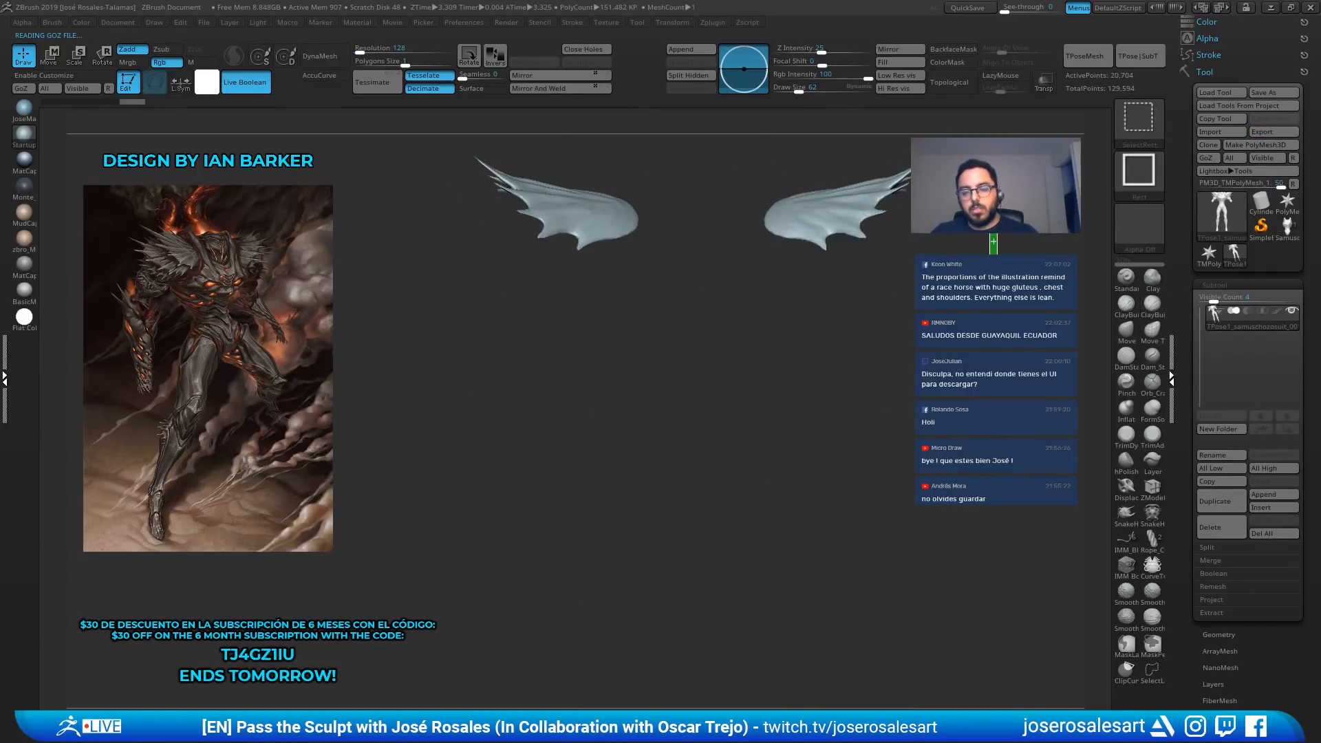
{"action": "left_click_drag", "start_coordinate": [990, 229], "coordinate": [997, 255], "text": "ctrl+shift"}
{"action": "left_click", "coordinate": [851, 241], "text": "ctrl+shift"}
{"action": "left_click", "coordinate": [844, 251], "text": "ctrl+shift"}
{"action": "left_click_drag", "start_coordinate": [887, 199], "coordinate": [900, 220], "text": "ctrl+shift"}
{"action": "right_click_drag", "start_coordinate": [898, 200], "coordinate": [836, 173], "text": "ctrl"}
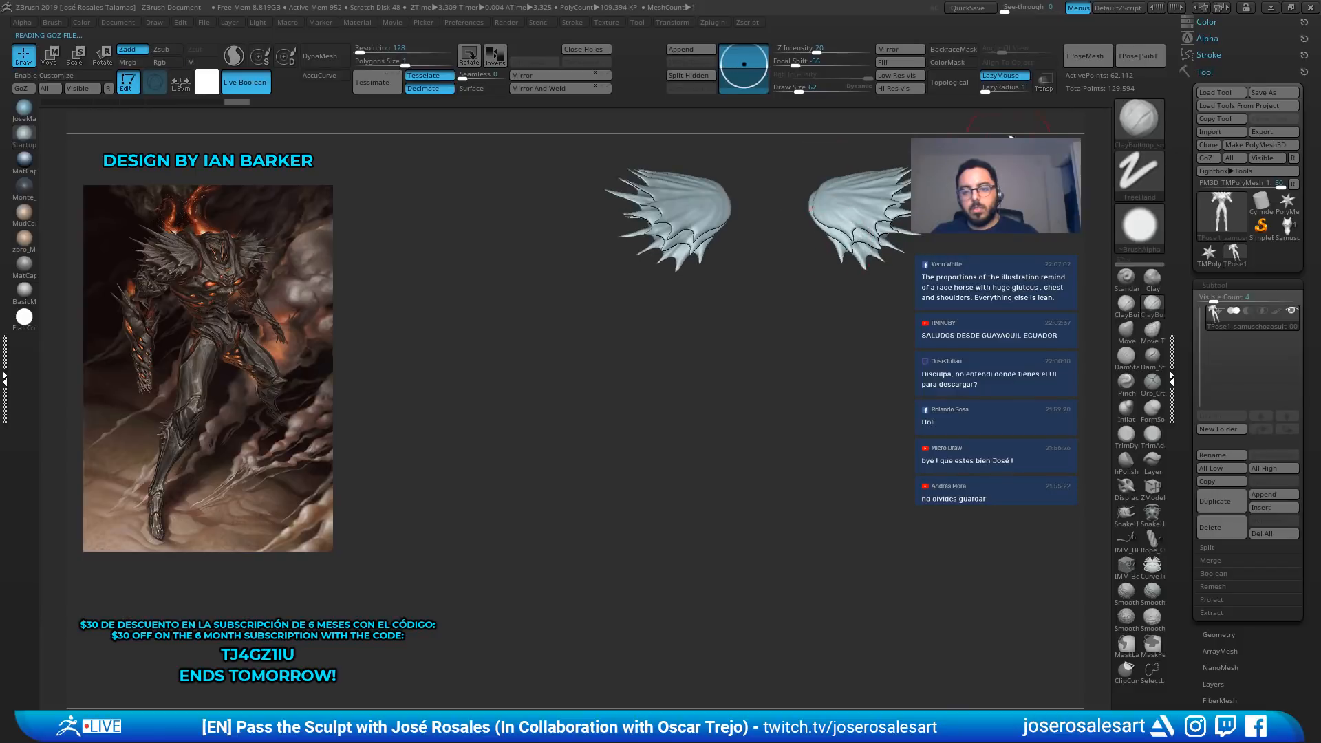
Mask the isolated shoulder wings and show the rest of the character again
{"action": "right_click_drag", "start_coordinate": [1011, 136], "coordinate": [933, 258], "text": "alt"}
{"action": "left_click", "coordinate": [922, 256], "text": "ctrl"}
{"action": "left_click", "coordinate": [421, 493], "text": "ctrl+shift"}
{"action": "left_click", "coordinate": [926, 252], "text": "ctrl"}
{"action": "left_click", "coordinate": [926, 252], "text": "ctrl"}
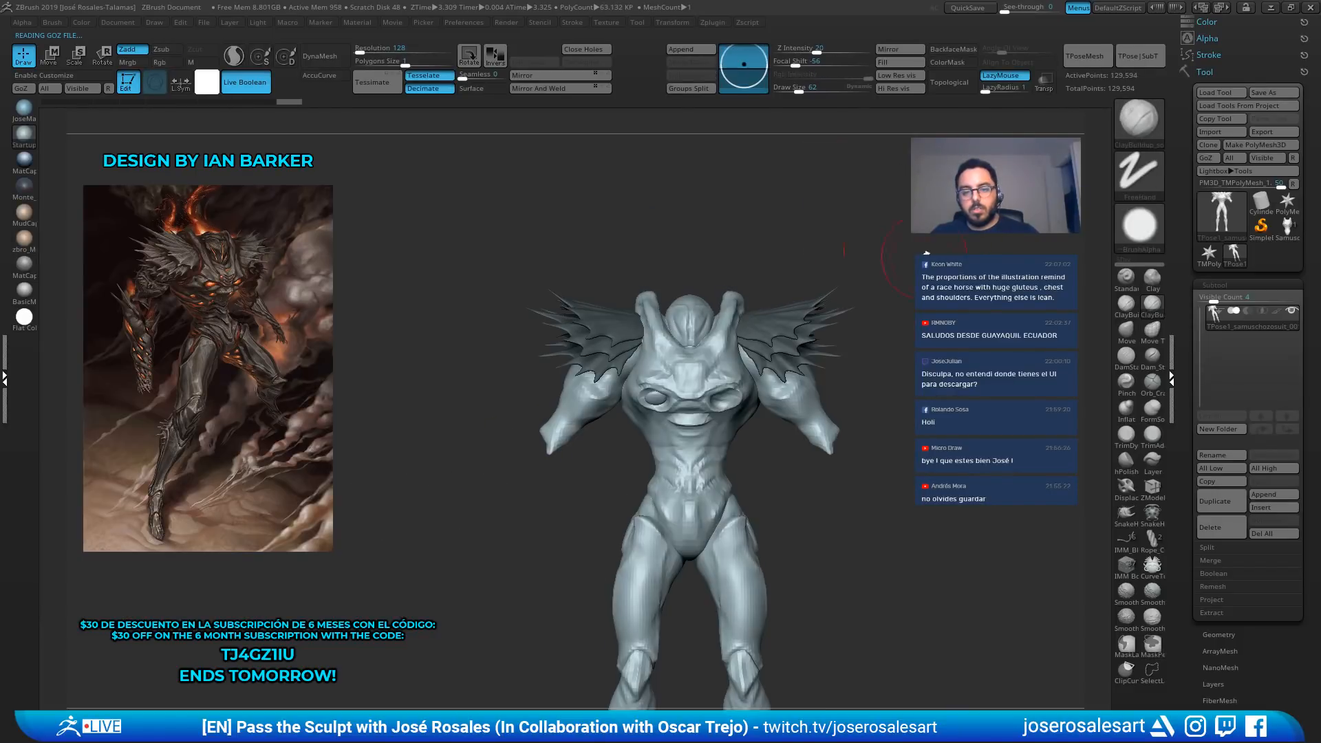
Invert the mask to free the shoulder wings, place the gizmo on one wing and rotate both wings
{"action": "left_click", "coordinate": [926, 252], "text": "ctrl"}
{"action": "right_click_drag", "start_coordinate": [853, 280], "coordinate": [817, 235], "text": "alt"}
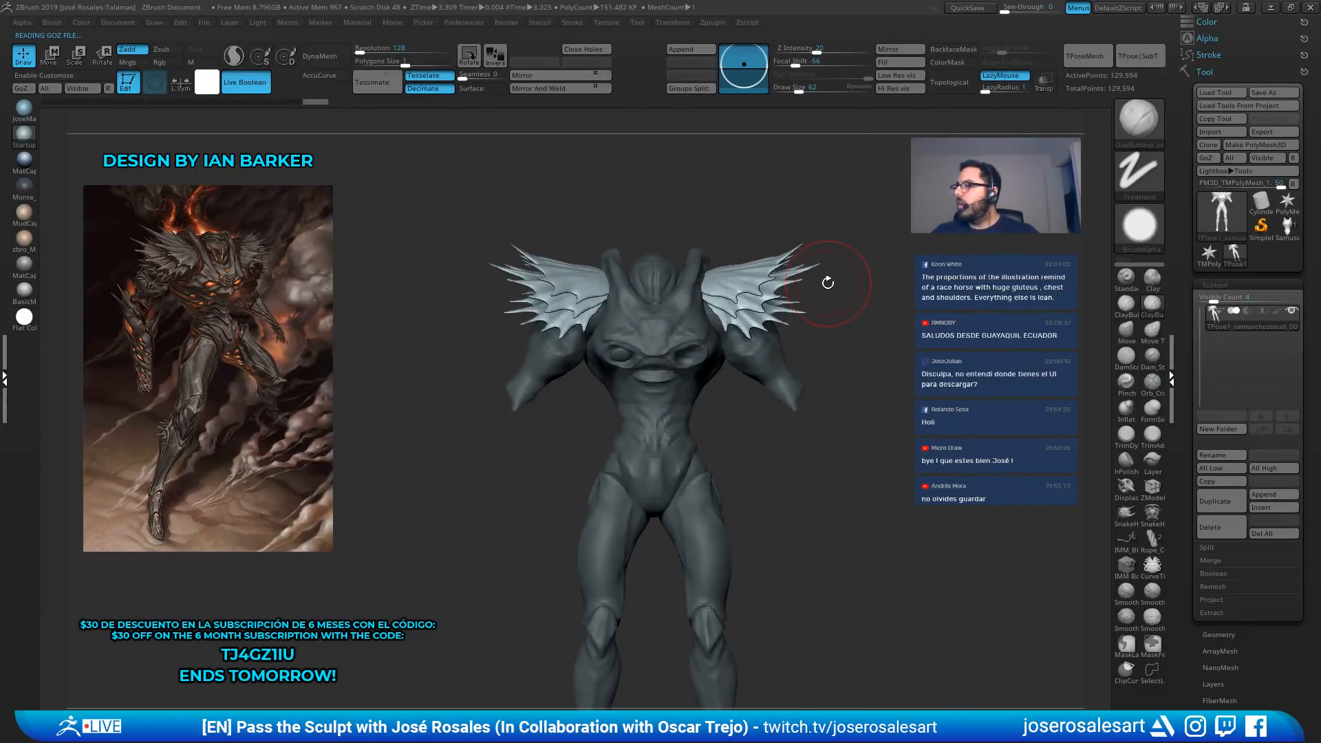
{"action": "right_click_drag", "start_coordinate": [828, 283], "coordinate": [868, 256]}
{"action": "right_click_drag", "start_coordinate": [868, 256], "coordinate": [879, 274]}
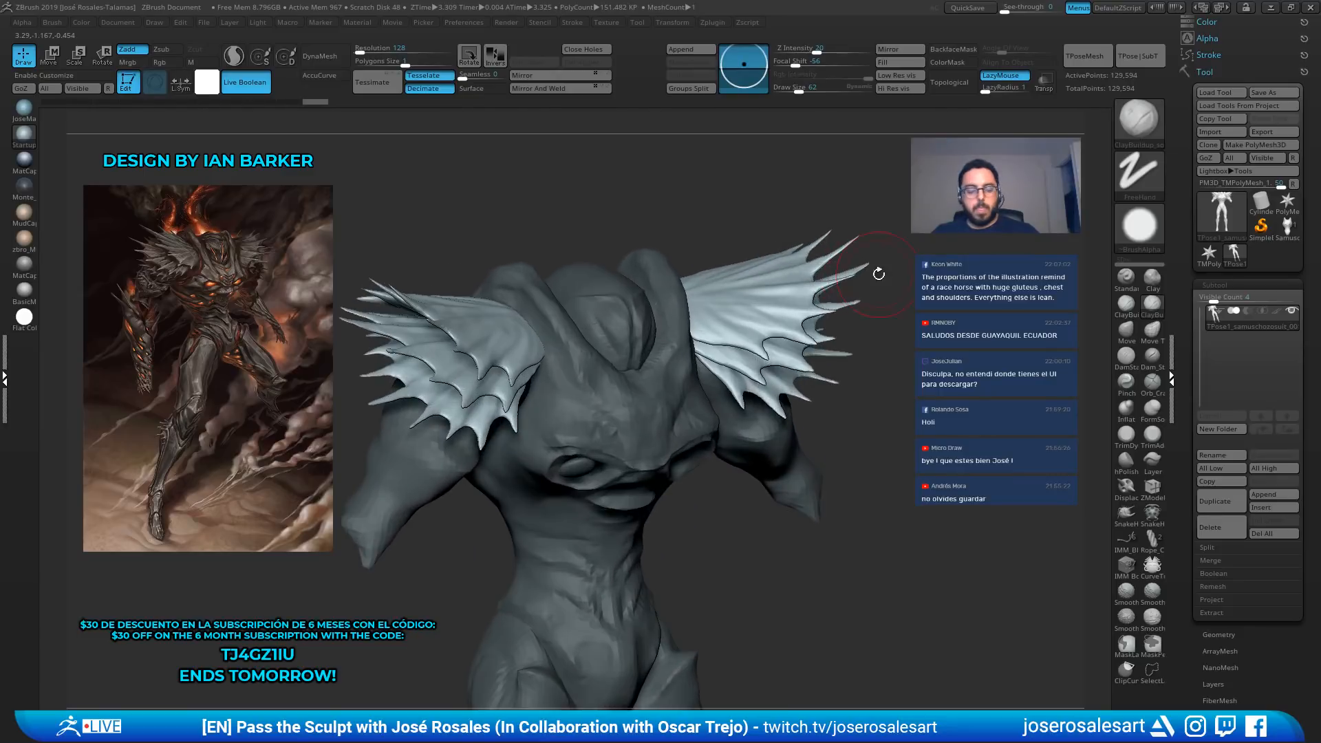
{"action": "key", "text": "r"}
{"action": "right_click_drag", "start_coordinate": [642, 399], "coordinate": [606, 389]}
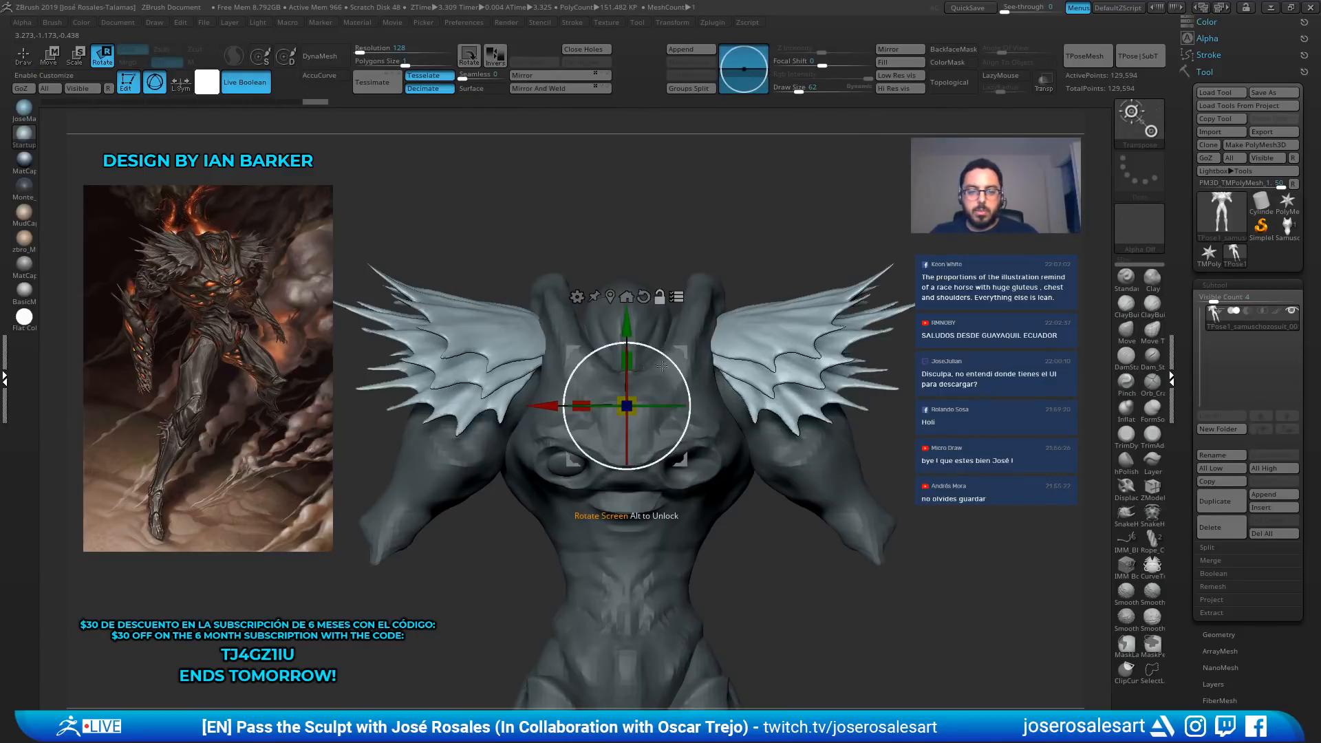
{"action": "left_click_drag", "start_coordinate": [684, 349], "coordinate": [795, 278], "text": "alt"}
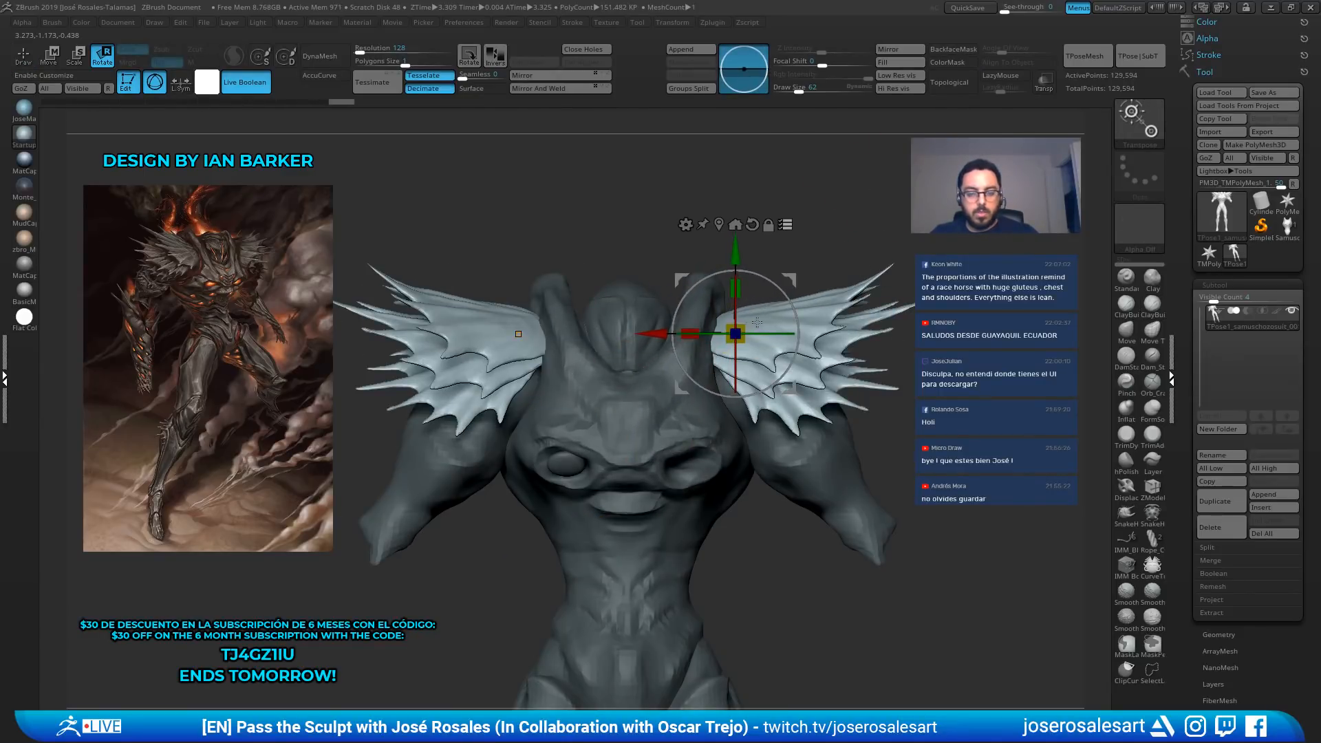
{"action": "left_click_drag", "start_coordinate": [750, 326], "coordinate": [732, 328]}
Refine the depth and height placement of the shoulder wings from the top and front with the gizmo
{"action": "right_click_drag", "start_coordinate": [722, 344], "coordinate": [717, 468]}
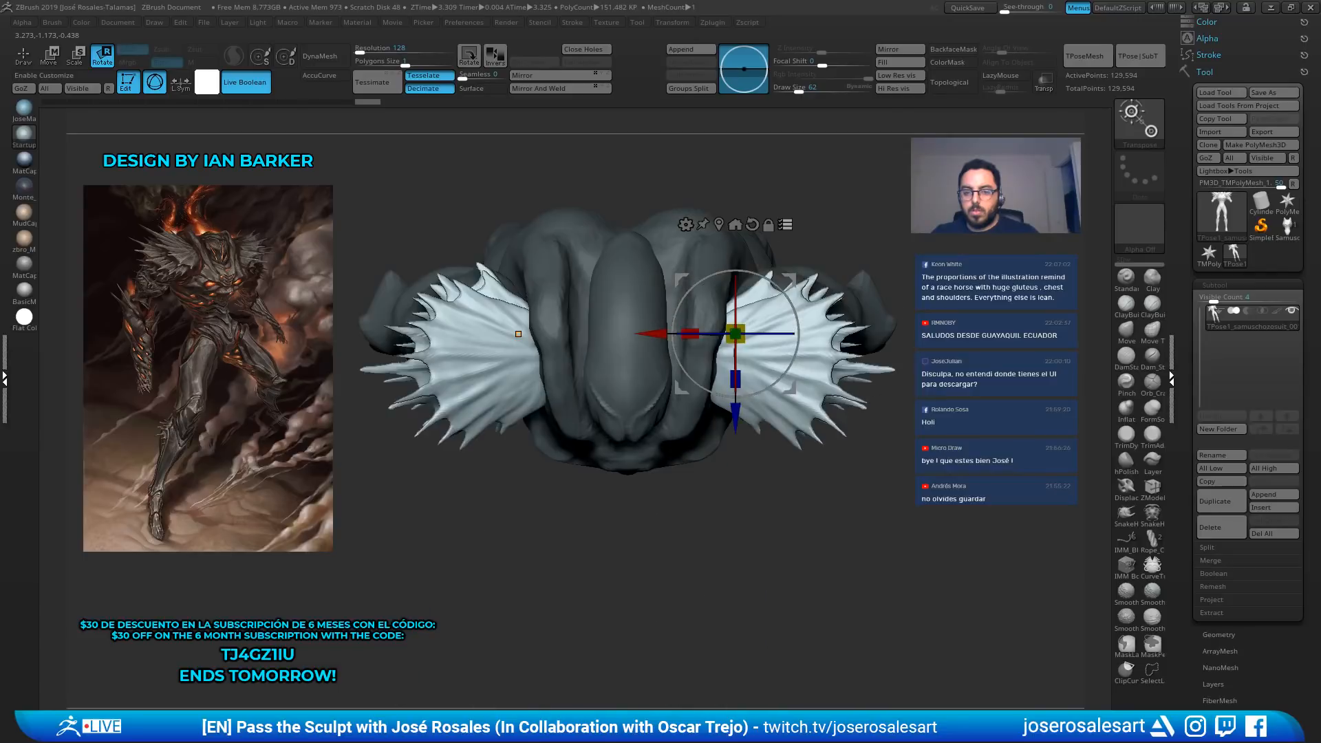
{"action": "left_click_drag", "start_coordinate": [741, 380], "coordinate": [737, 405]}
{"action": "right_click_drag", "start_coordinate": [743, 385], "coordinate": [808, 157]}
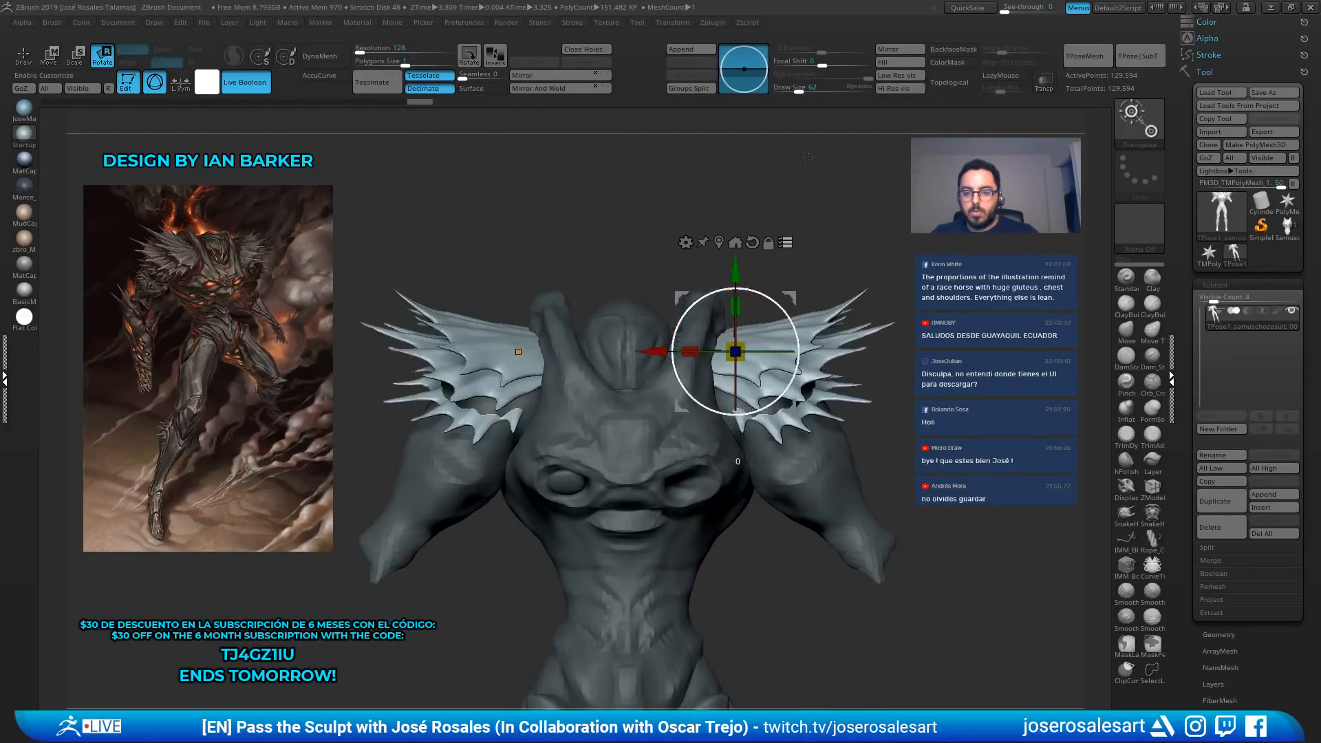
{"action": "left_click_drag", "start_coordinate": [742, 277], "coordinate": [741, 273]}
{"action": "key", "text": "q"}
Move the shoulder wings along the torso's depth while viewing the figure from the side
{"action": "mouse_move", "coordinate": [837, 230]}
{"action": "right_mouse_down", "text": "ctrl"}
{"action": "mouse_move", "coordinate": [715, 260]}
{"action": "mouse_move", "coordinate": [713, 186]}
{"action": "right_mouse_up", "text": "ctrl"}
{"action": "right_click", "coordinate": [819, 229]}
{"action": "right_click_drag", "start_coordinate": [861, 213], "coordinate": [861, 149], "text": "alt"}
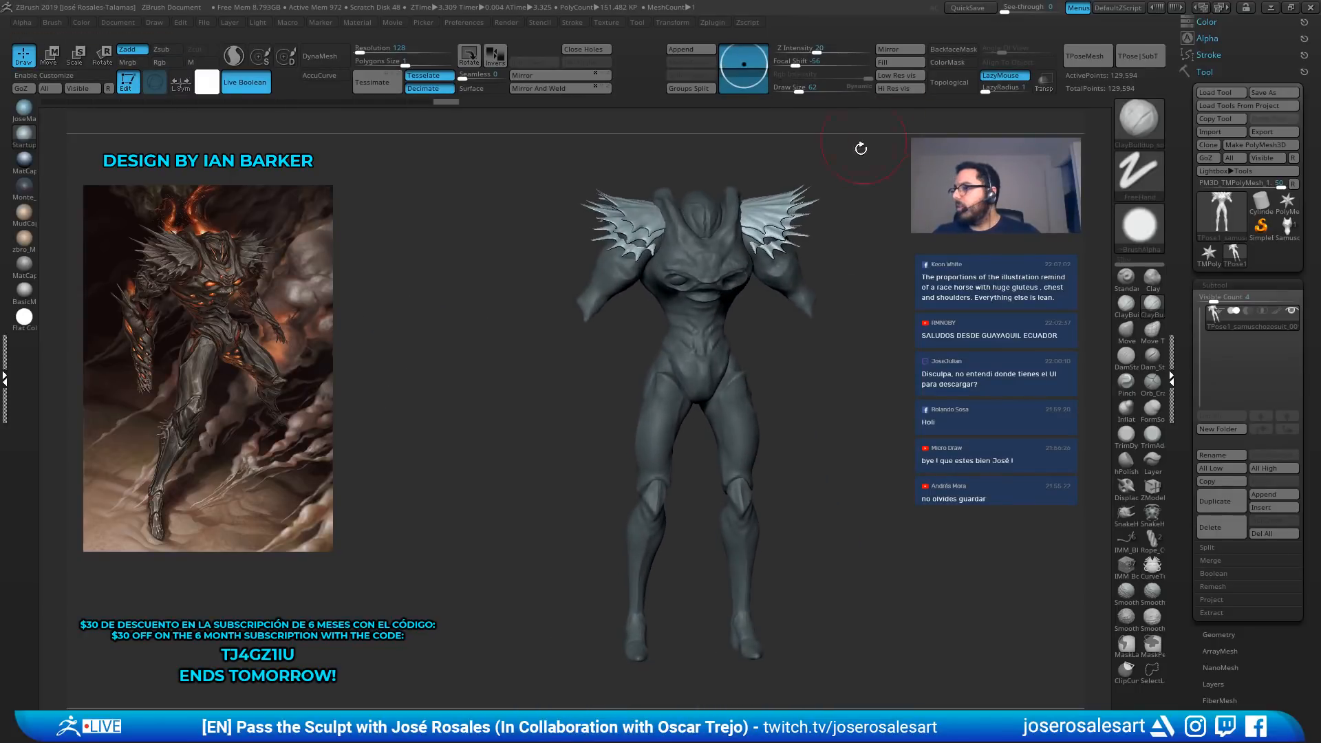
{"action": "right_click_drag", "start_coordinate": [948, 245], "coordinate": [884, 320]}
{"action": "key", "text": "w"}
{"action": "right_click_drag", "start_coordinate": [832, 215], "coordinate": [827, 251], "text": "ctrl"}
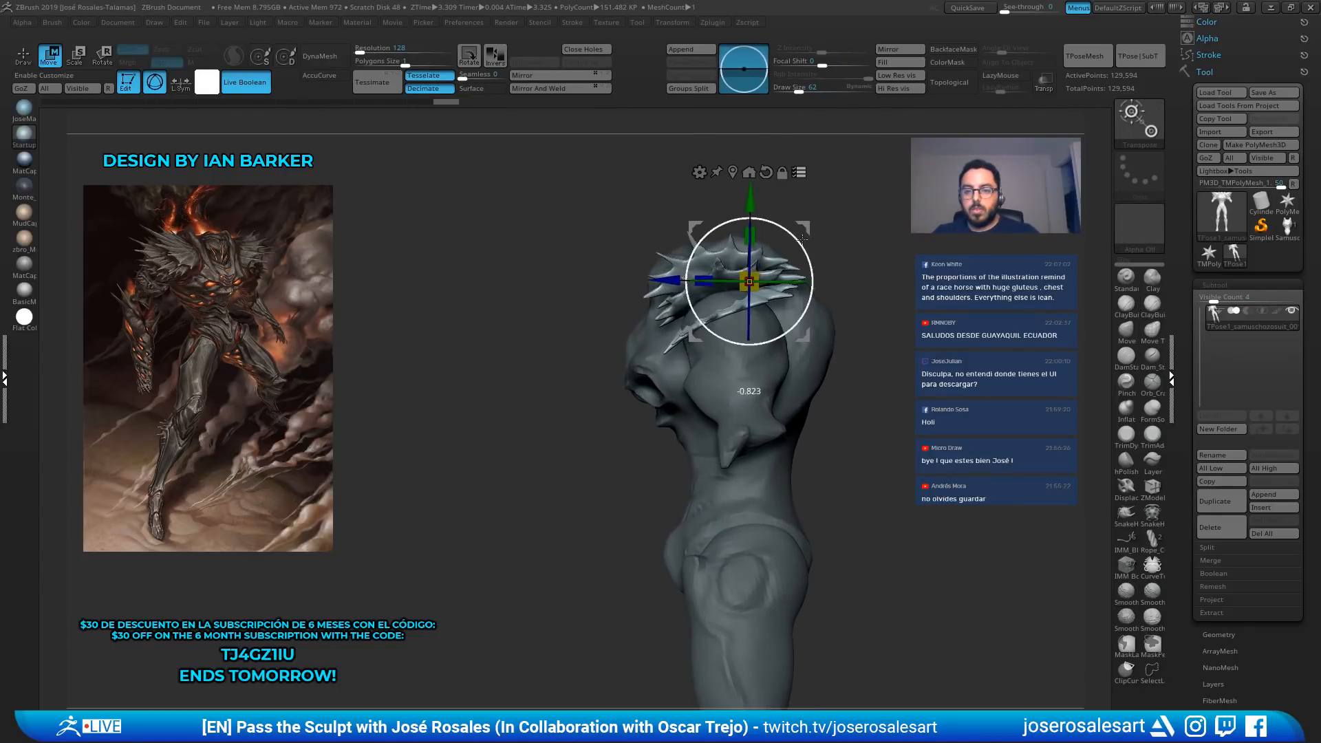
{"action": "left_click_drag", "start_coordinate": [804, 241], "coordinate": [805, 243]}
{"action": "key", "text": "q"}
Reposition the shoulder wings against the raised collar with the Move gizmo and compare them with the concept art
{"action": "mouse_move", "coordinate": [800, 247]}
{"action": "right_mouse_down", "text": "ctrl"}
{"action": "mouse_move", "coordinate": [787, 227]}
{"action": "mouse_move", "coordinate": [873, 221]}
{"action": "mouse_move", "coordinate": [855, 260]}
{"action": "mouse_move", "coordinate": [830, 208]}
{"action": "right_mouse_up", "text": "ctrl"}
{"action": "right_click_drag", "start_coordinate": [647, 307], "coordinate": [741, 322], "text": "ctrl"}
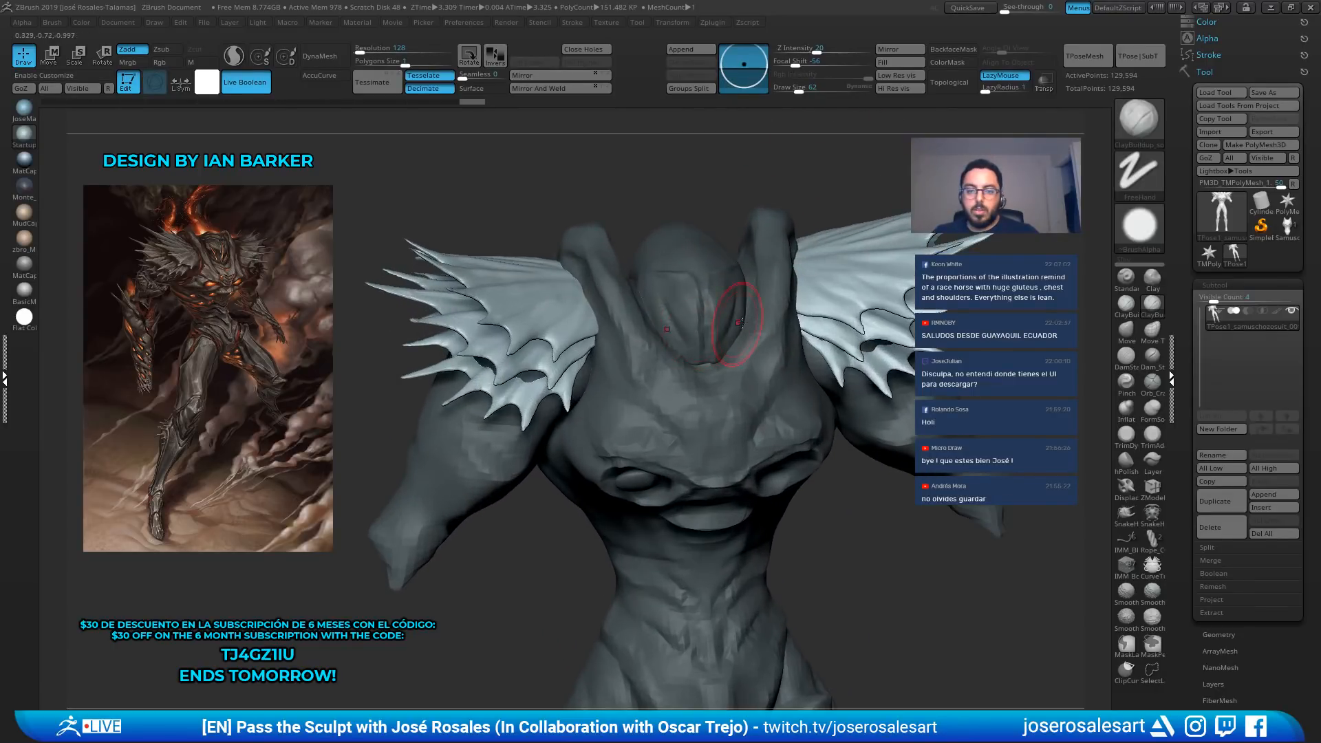
{"action": "right_click_drag", "start_coordinate": [710, 384], "coordinate": [693, 374]}
{"action": "key", "text": "w"}
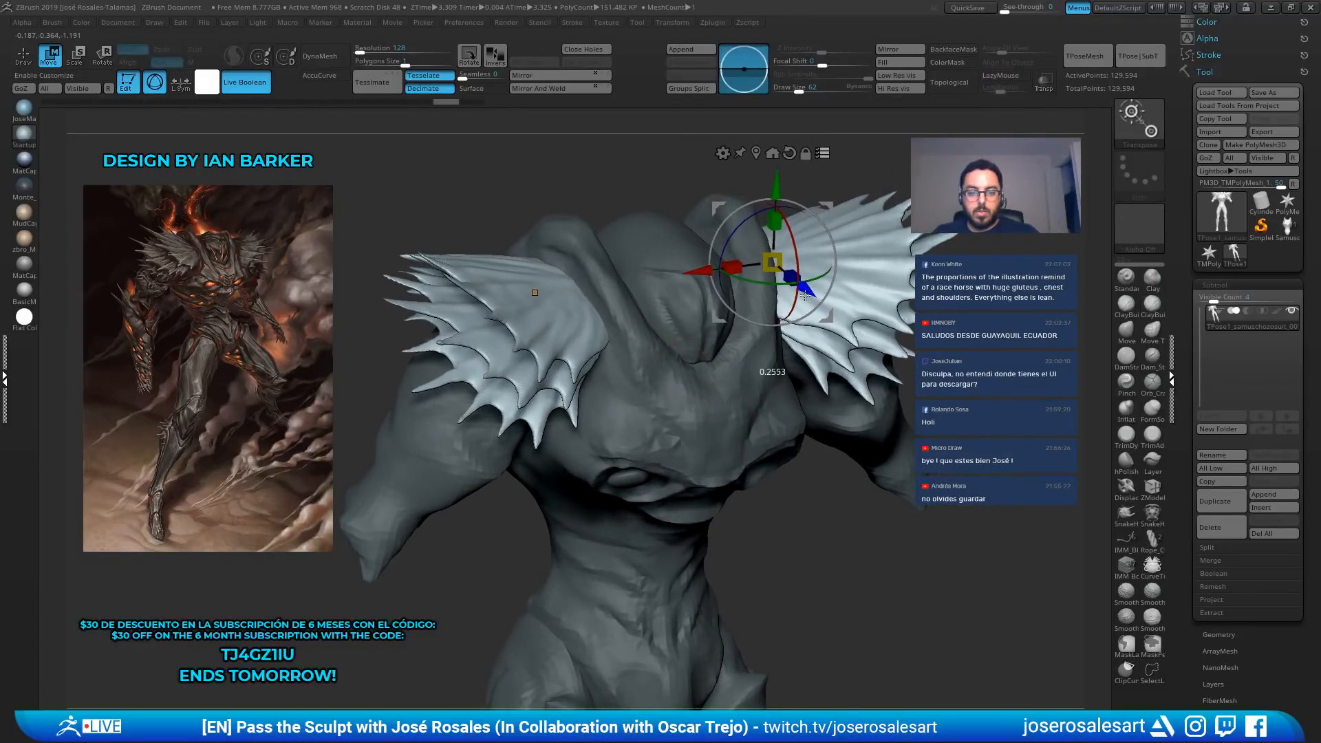
{"action": "mouse_move", "coordinate": [522, 283]}
{"action": "right_mouse_down"}
{"action": "mouse_move", "coordinate": [801, 298]}
{"action": "mouse_move", "coordinate": [865, 276]}
{"action": "right_mouse_up"}
{"action": "mouse_move", "coordinate": [700, 353]}
{"action": "right_mouse_down"}
{"action": "mouse_move", "coordinate": [736, 359]}
{"action": "mouse_move", "coordinate": [701, 342]}
{"action": "mouse_move", "coordinate": [737, 324]}
{"action": "mouse_move", "coordinate": [808, 329]}
{"action": "right_mouse_up"}
{"action": "right_click_drag", "start_coordinate": [830, 265], "coordinate": [858, 203], "text": "alt"}
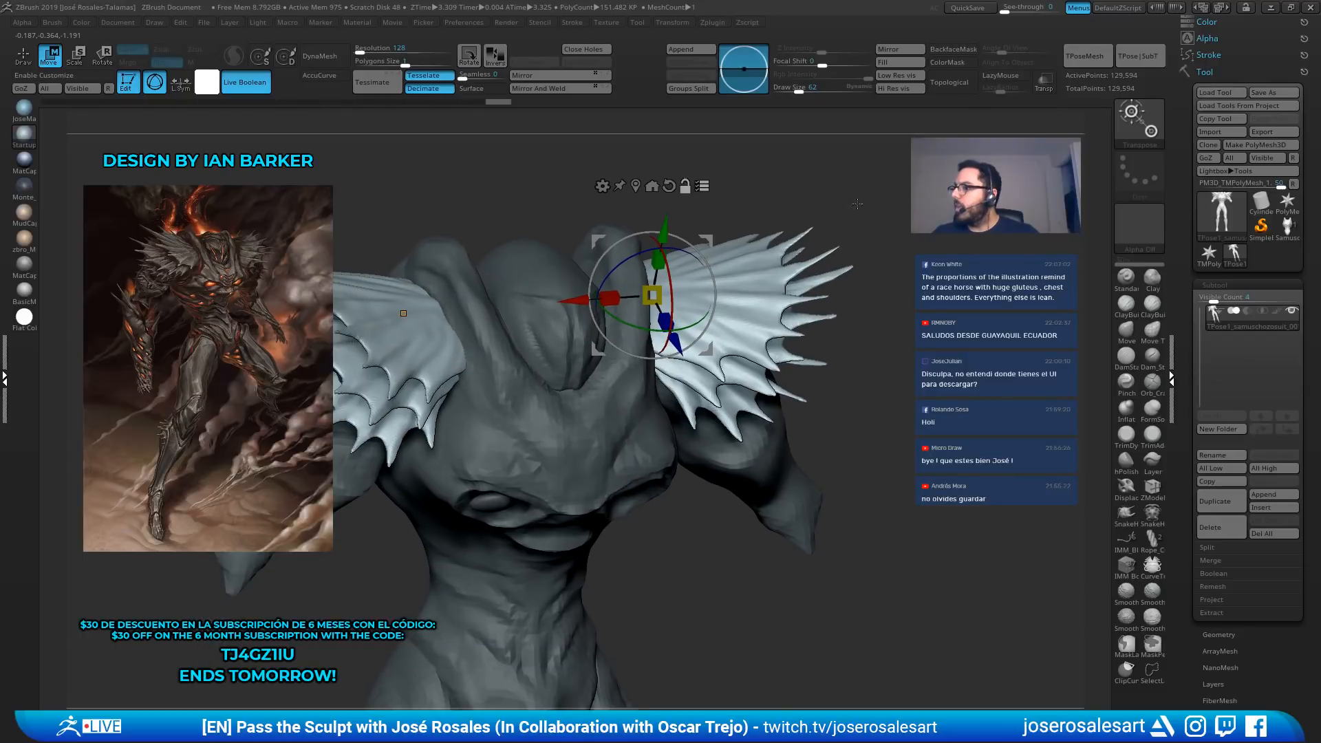
{"action": "mouse_move", "coordinate": [832, 246]}
{"action": "right_mouse_down"}
{"action": "mouse_move", "coordinate": [823, 213]}
{"action": "mouse_move", "coordinate": [844, 216]}
{"action": "right_mouse_up"}
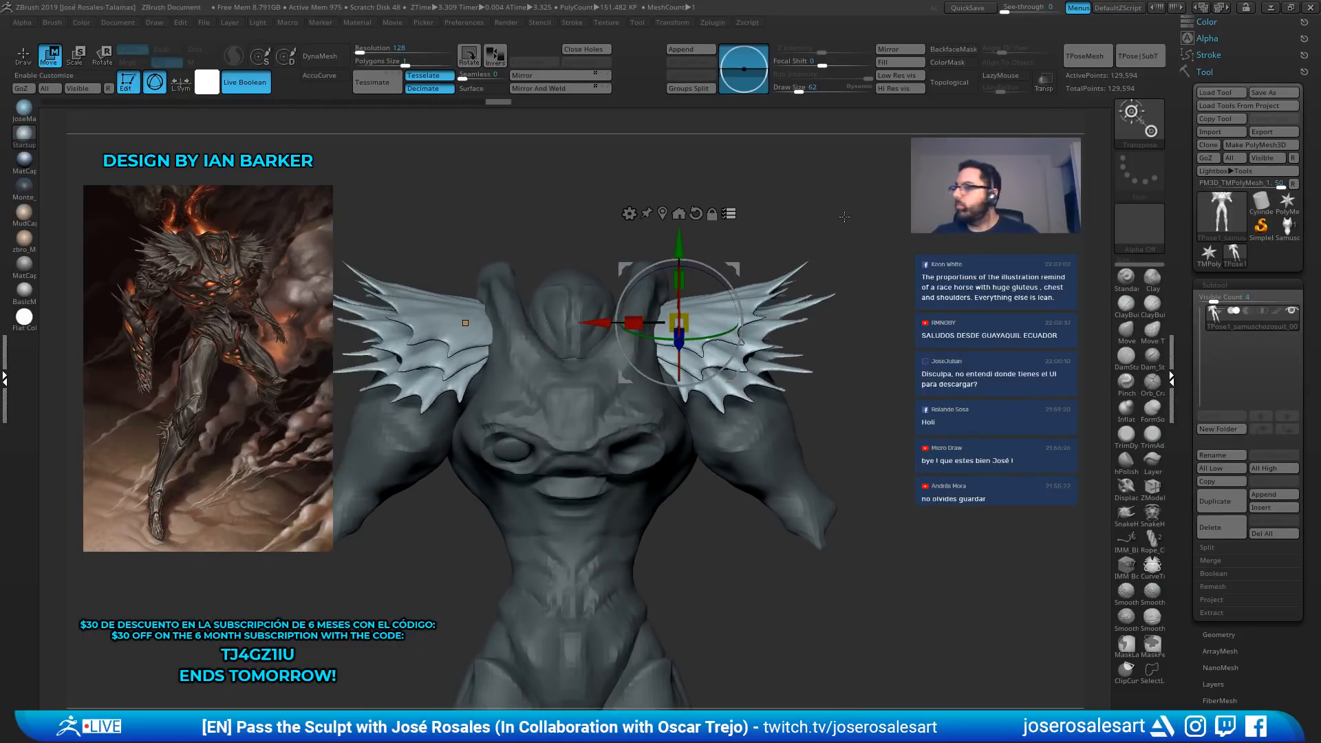
{"action": "key", "text": "q"}
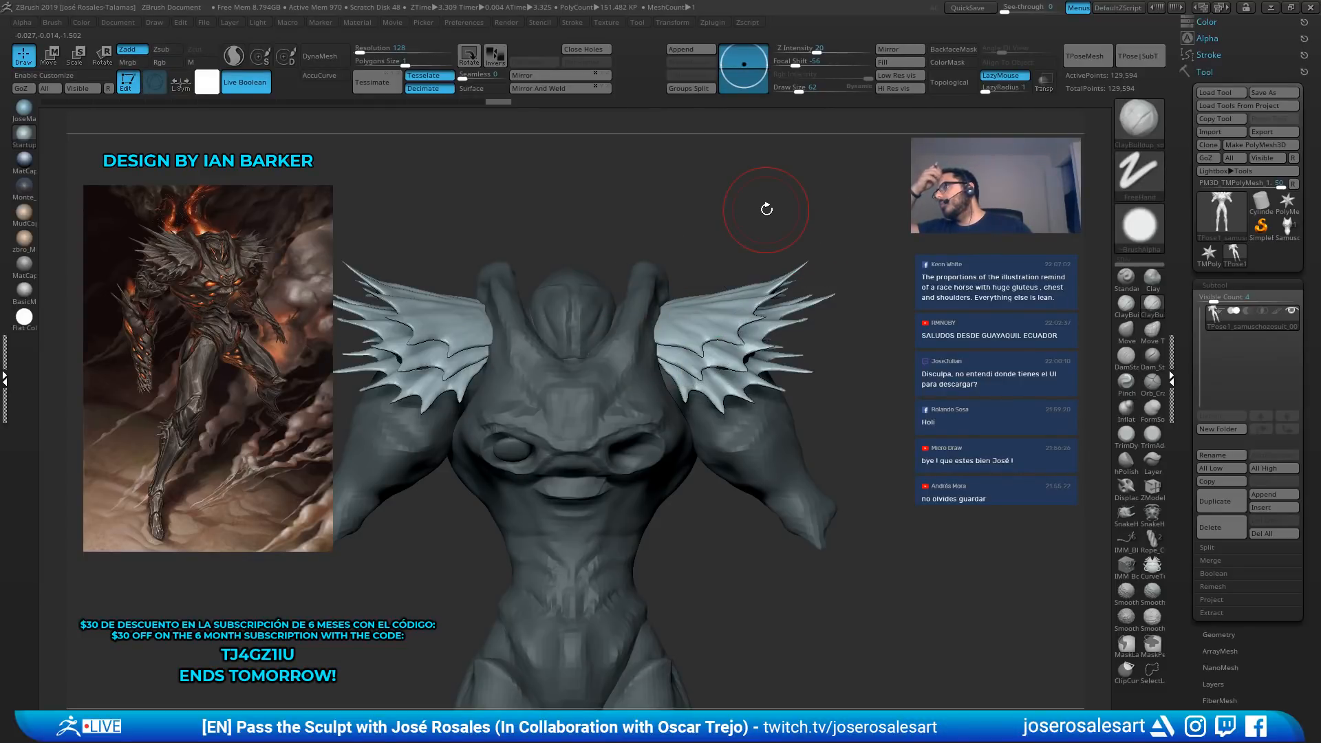
Try a gizmo deformer on the unmasked shoulder wings and undo its change
{"action": "mouse_move", "coordinate": [767, 209]}
{"action": "right_mouse_down", "text": "ctrl"}
{"action": "mouse_move", "coordinate": [445, 250]}
{"action": "mouse_move", "coordinate": [626, 282]}
{"action": "mouse_move", "coordinate": [621, 213]}
{"action": "mouse_move", "coordinate": [718, 260]}
{"action": "mouse_move", "coordinate": [713, 212]}
{"action": "mouse_move", "coordinate": [734, 255]}
{"action": "mouse_move", "coordinate": [739, 216]}
{"action": "mouse_move", "coordinate": [702, 253]}
{"action": "mouse_move", "coordinate": [791, 248]}
{"action": "mouse_move", "coordinate": [785, 296]}
{"action": "right_mouse_up", "text": "ctrl"}
{"action": "mouse_move", "coordinate": [785, 296]}
{"action": "right_mouse_down"}
{"action": "mouse_move", "coordinate": [738, 315]}
{"action": "mouse_move", "coordinate": [678, 224]}
{"action": "mouse_move", "coordinate": [722, 224]}
{"action": "mouse_move", "coordinate": [776, 269]}
{"action": "right_mouse_up"}
{"action": "mouse_move", "coordinate": [776, 270]}
{"action": "right_mouse_down", "text": "ctrl"}
{"action": "mouse_move", "coordinate": [791, 248]}
{"action": "mouse_move", "coordinate": [747, 252]}
{"action": "mouse_move", "coordinate": [808, 248]}
{"action": "mouse_move", "coordinate": [845, 224]}
{"action": "right_mouse_up", "text": "ctrl"}
{"action": "key", "text": "w"}
{"action": "left_click", "coordinate": [670, 160]}
{"action": "left_click", "coordinate": [691, 192]}
{"action": "right_click_drag", "start_coordinate": [844, 224], "coordinate": [793, 319], "text": "ctrl"}
{"action": "key", "text": "ctrl+z"}
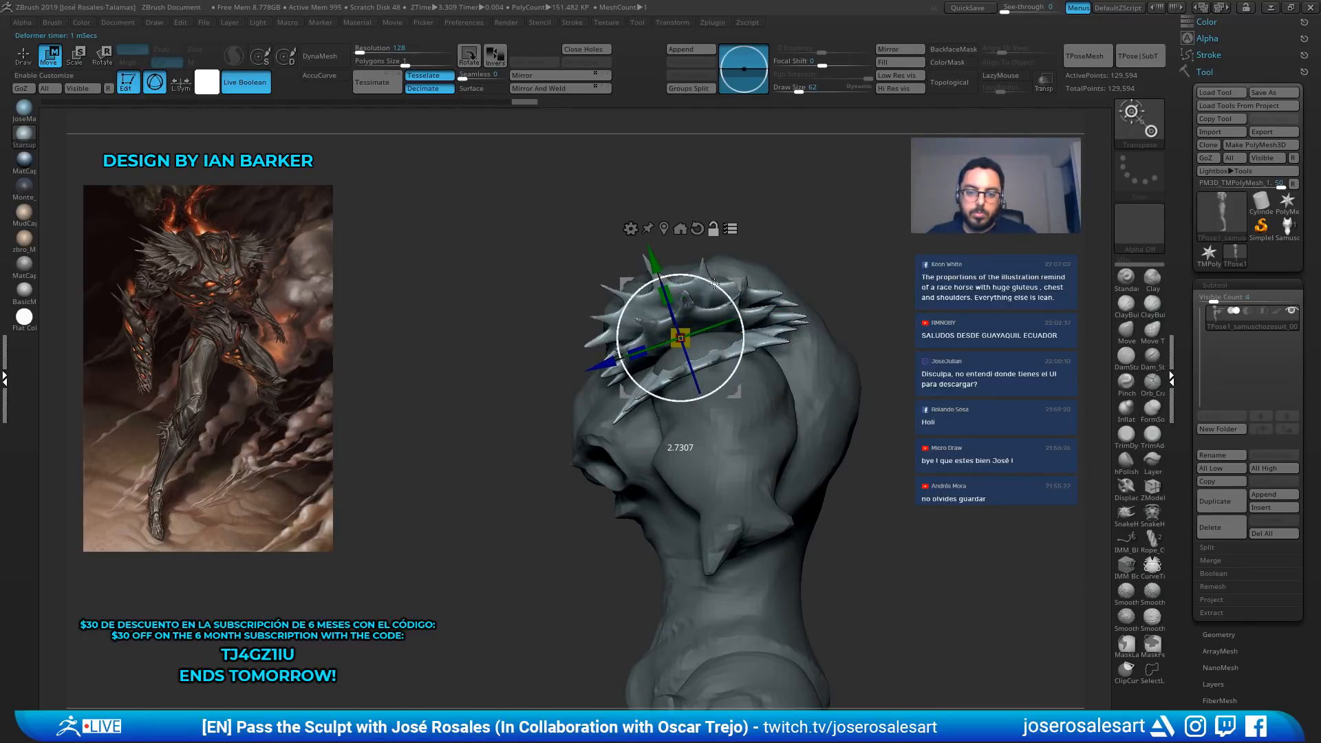
Shift the shoulder wings in depth from the top view and set the gizmo on the wing in side view
{"action": "right_click_drag", "start_coordinate": [717, 284], "coordinate": [792, 432]}
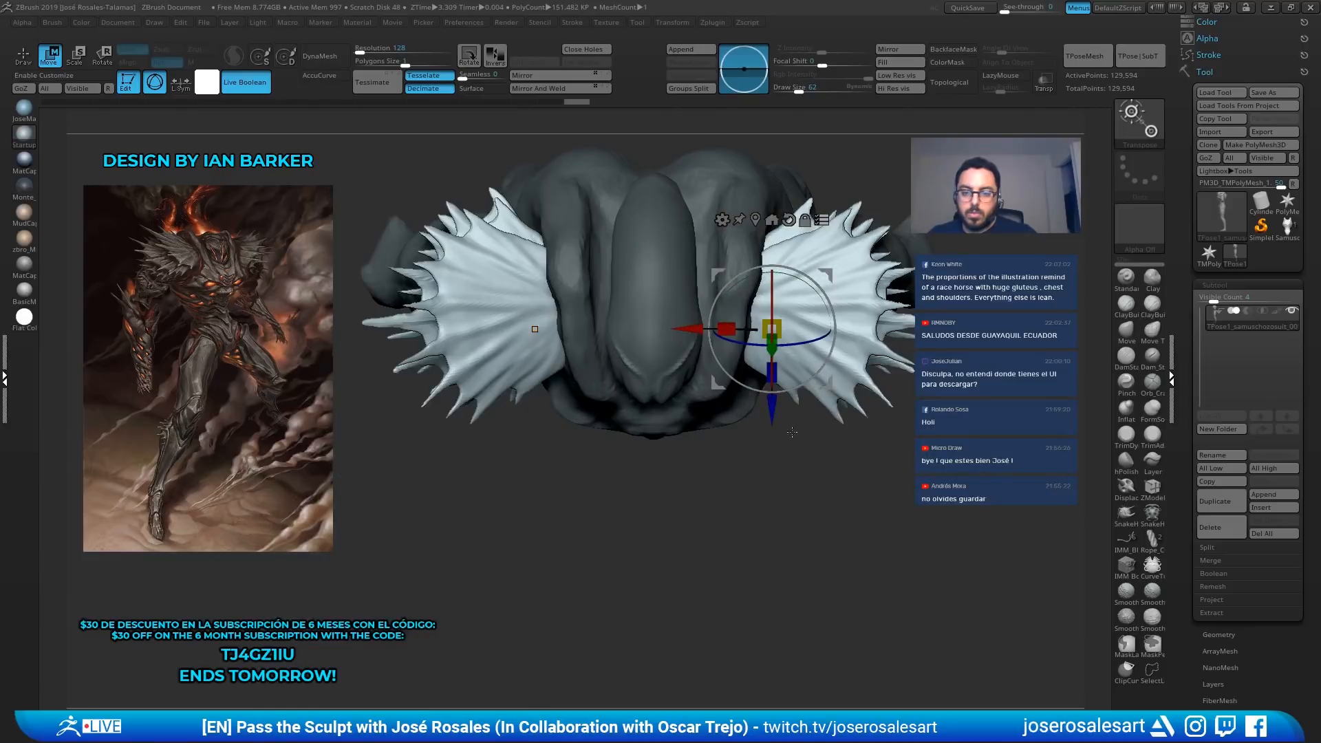
{"action": "left_click_drag", "start_coordinate": [766, 418], "coordinate": [769, 393]}
{"action": "right_click_drag", "start_coordinate": [817, 352], "coordinate": [852, 217]}
{"action": "left_click_drag", "start_coordinate": [725, 333], "coordinate": [718, 335], "text": "alt"}
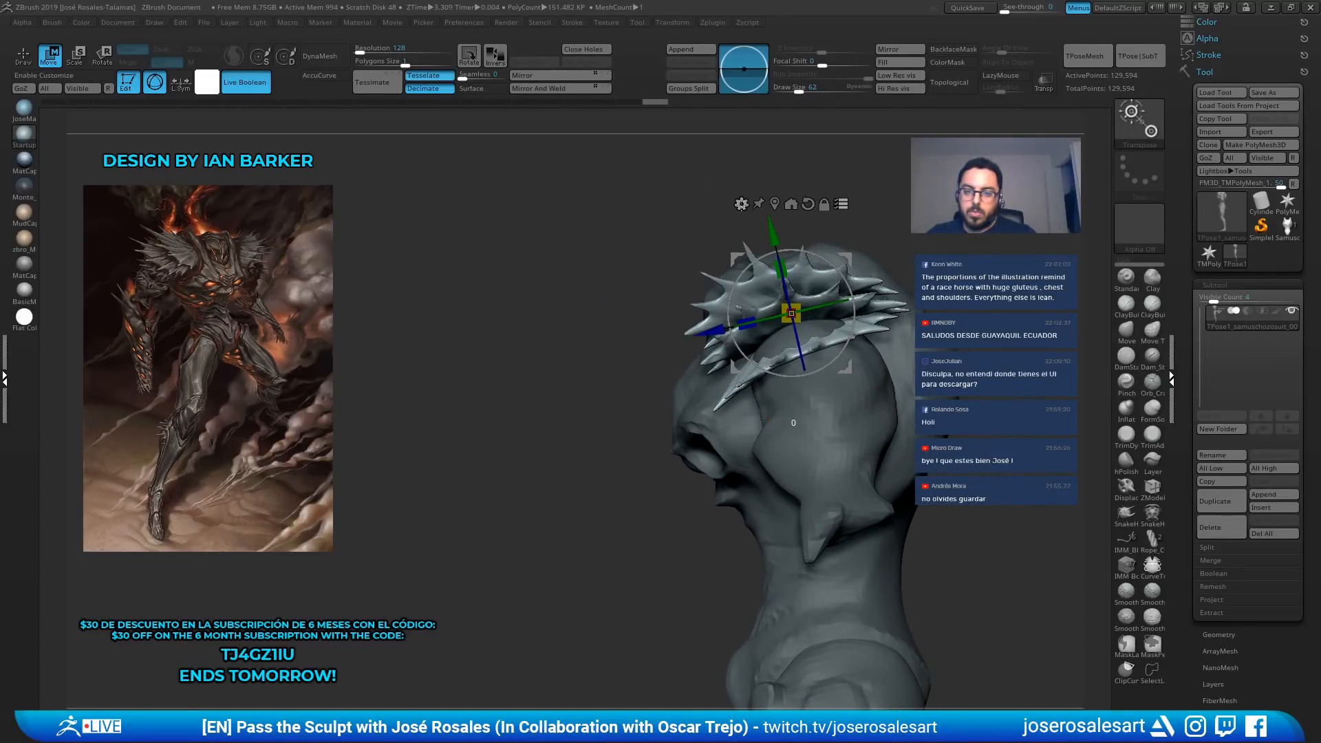
Apply a gizmo deformer to the shoulder wings and adjust its cone handles to curve them around the shoulders
{"action": "left_click", "coordinate": [741, 205]}
{"action": "left_click", "coordinate": [765, 238]}
{"action": "mouse_move", "coordinate": [865, 289]}
{"action": "right_mouse_down"}
{"action": "mouse_move", "coordinate": [944, 292]}
{"action": "mouse_move", "coordinate": [990, 273]}
{"action": "mouse_move", "coordinate": [856, 292]}
{"action": "right_mouse_up"}
{"action": "mouse_move", "coordinate": [841, 301]}
{"action": "left_mouse_down"}
{"action": "mouse_move", "coordinate": [840, 253]}
{"action": "mouse_move", "coordinate": [833, 294]}
{"action": "left_mouse_up"}
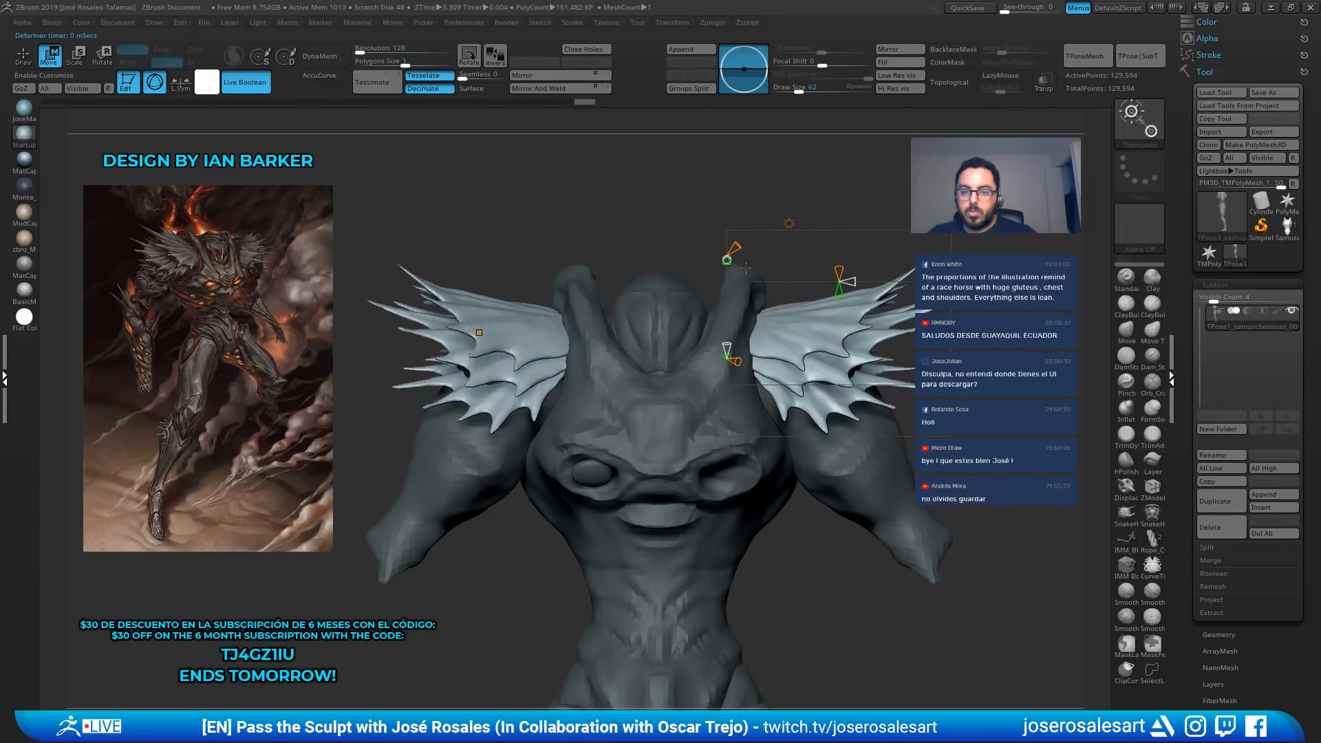
{"action": "right_click_drag", "start_coordinate": [754, 351], "coordinate": [662, 368]}
{"action": "left_click_drag", "start_coordinate": [696, 359], "coordinate": [693, 360]}
{"action": "left_click_drag", "start_coordinate": [692, 296], "coordinate": [693, 289]}
{"action": "right_click_drag", "start_coordinate": [746, 274], "coordinate": [875, 269]}
{"action": "left_click_drag", "start_coordinate": [866, 263], "coordinate": [866, 227]}
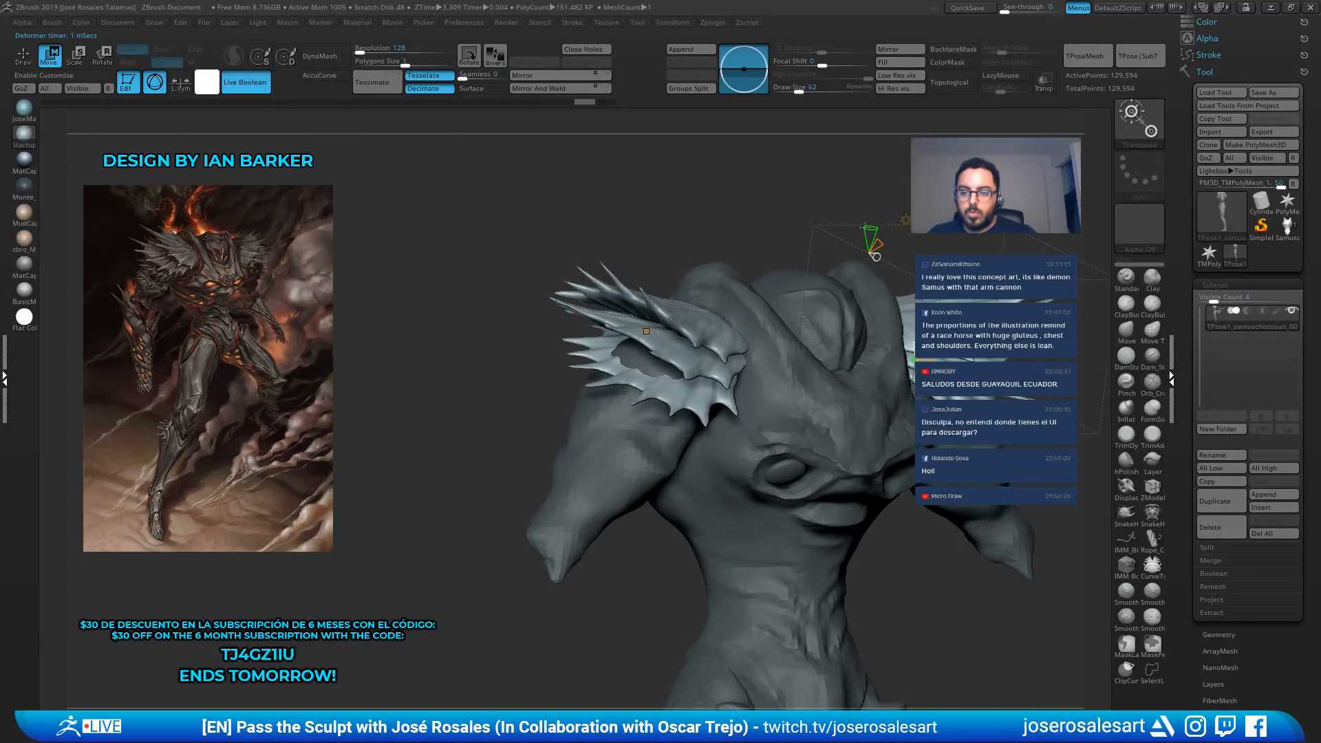
{"action": "mouse_move", "coordinate": [897, 215]}
{"action": "right_mouse_down"}
{"action": "mouse_move", "coordinate": [837, 209]}
{"action": "mouse_move", "coordinate": [869, 286]}
{"action": "mouse_move", "coordinate": [817, 315]}
{"action": "mouse_move", "coordinate": [832, 303]}
{"action": "right_mouse_up"}
{"action": "key", "text": "q"}
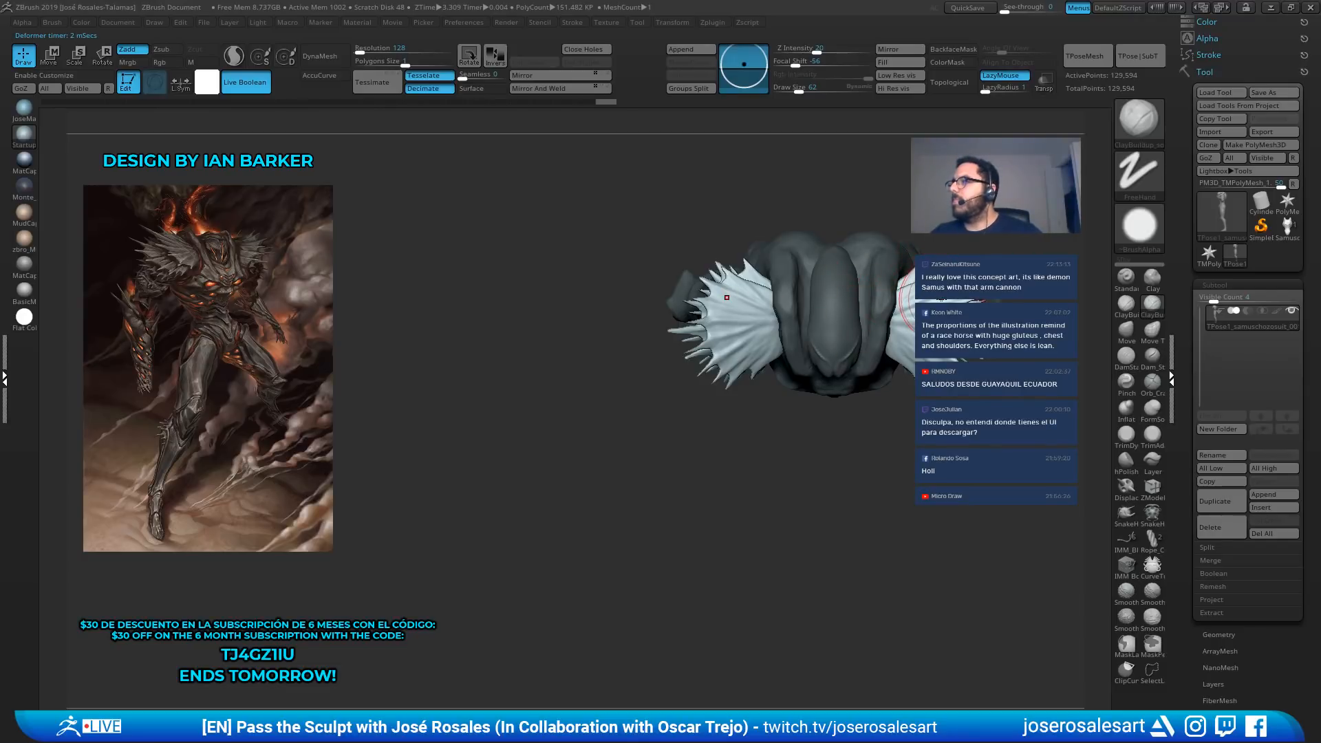
Pull the shoulder wing shapes with the SnakeHook brush at size 104, then clear the mask from the figure
{"action": "mouse_move", "coordinate": [883, 258]}
{"action": "right_mouse_down"}
{"action": "mouse_move", "coordinate": [836, 231]}
{"action": "mouse_move", "coordinate": [817, 286]}
{"action": "mouse_move", "coordinate": [692, 218]}
{"action": "right_mouse_up"}
{"action": "key", "text": "b"}
{"action": "key", "text": "s"}
{"action": "key", "text": "h"}
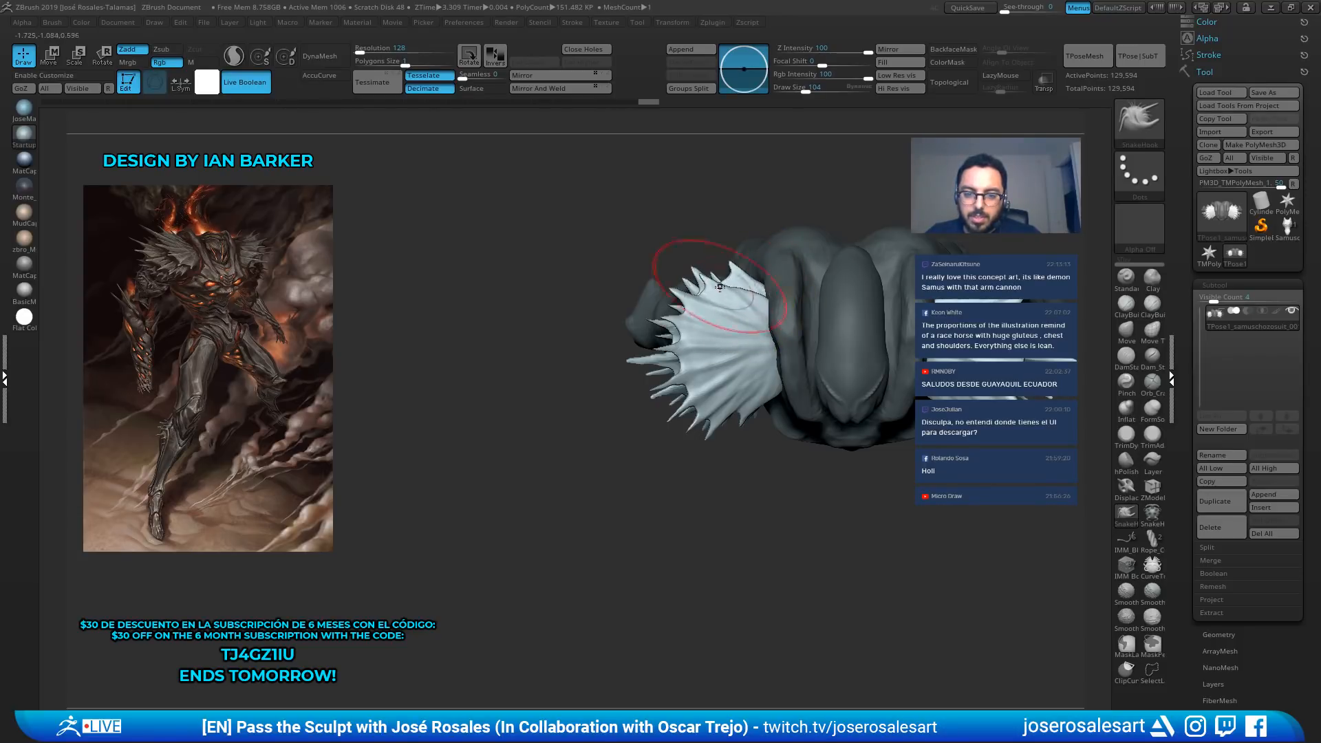
{"action": "right_click_drag", "start_coordinate": [786, 373], "coordinate": [966, 291]}
{"action": "right_click_drag", "start_coordinate": [965, 290], "coordinate": [905, 257], "text": "alt"}
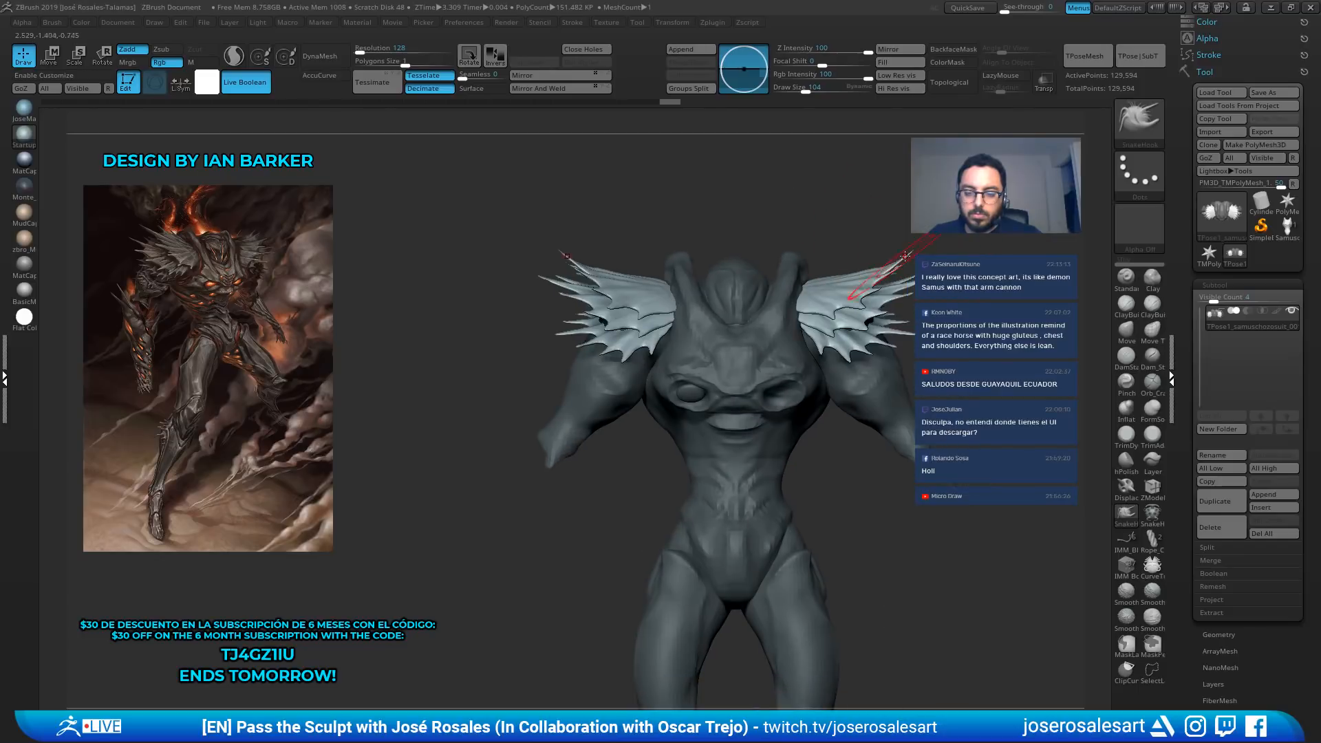
{"action": "mouse_move", "coordinate": [919, 354]}
{"action": "right_mouse_down"}
{"action": "mouse_move", "coordinate": [813, 295]}
{"action": "mouse_move", "coordinate": [1004, 176]}
{"action": "right_mouse_up"}
{"action": "left_click_drag", "start_coordinate": [965, 301], "coordinate": [976, 308], "text": "ctrl"}
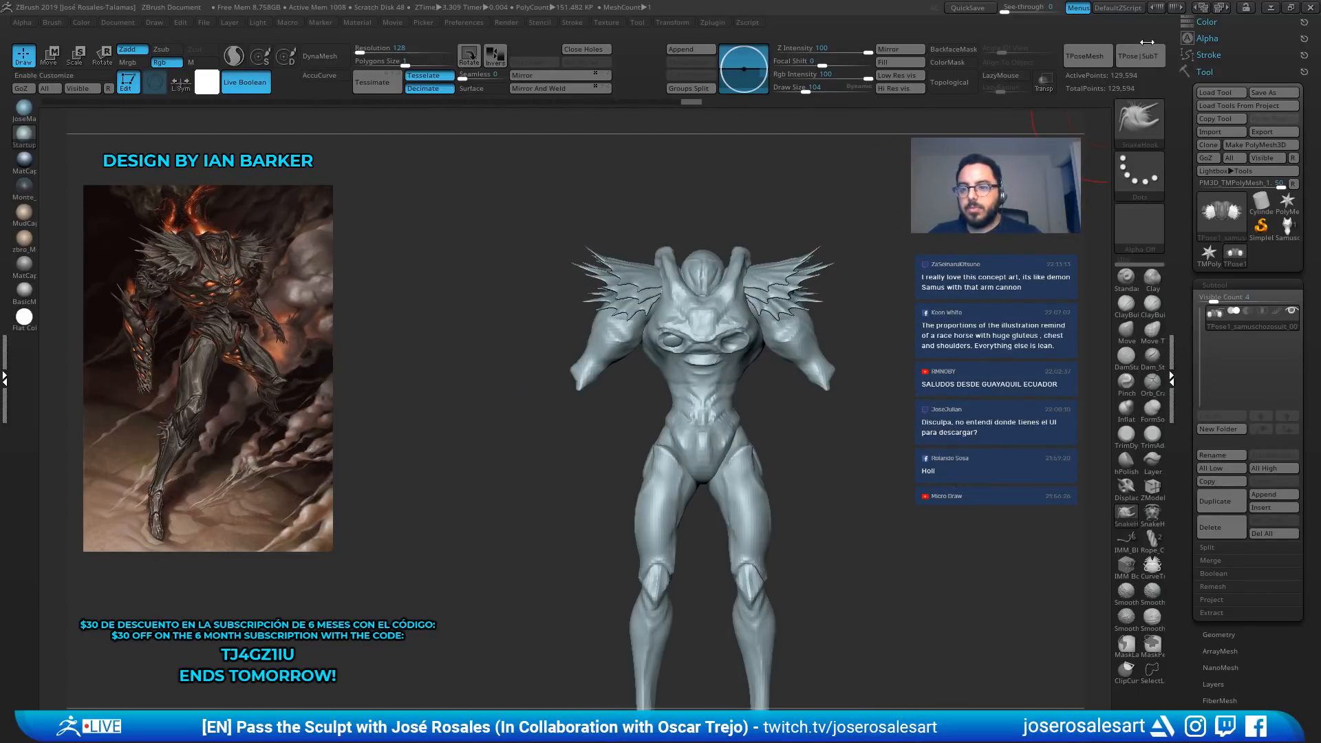
Try to transfer the TPoseMesh changes to the subtools, then select a distorted shoulder piece and undo its change
{"action": "left_click", "coordinate": [1138, 57]}
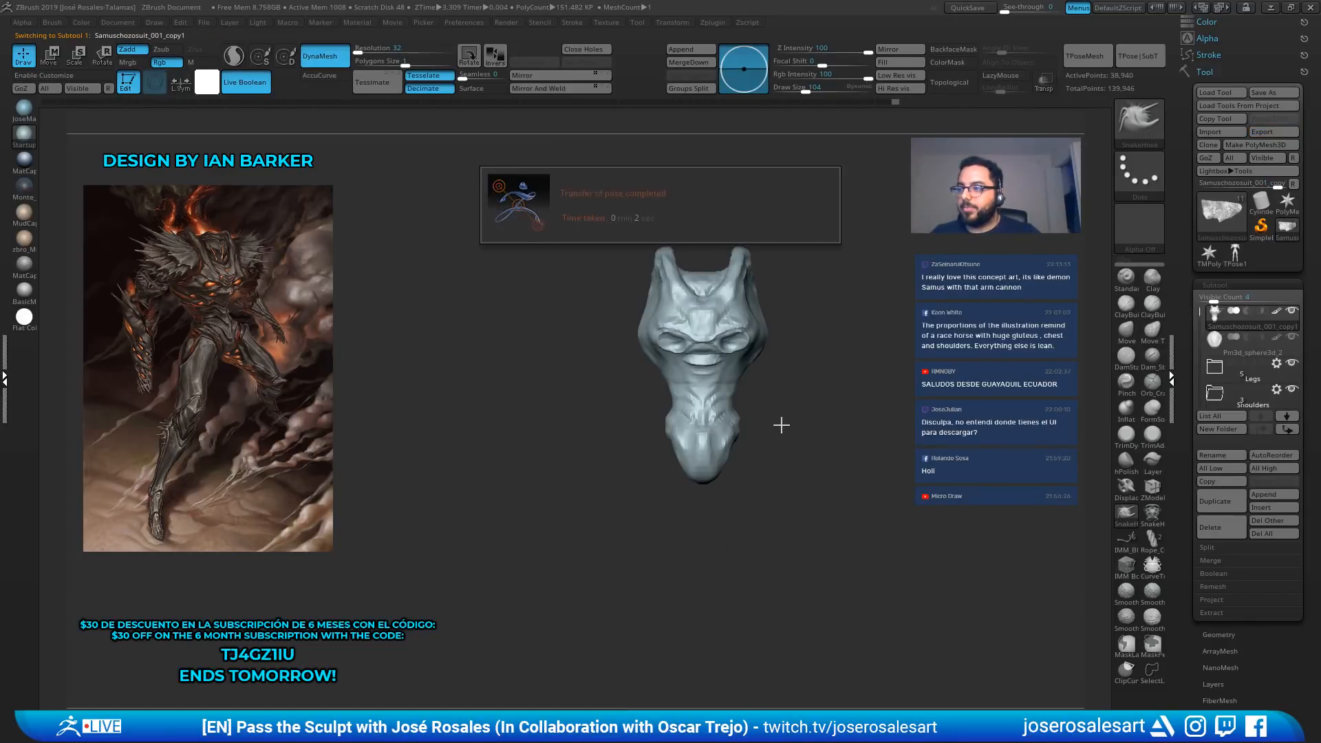
{"action": "mouse_move", "coordinate": [723, 320]}
{"action": "right_mouse_down", "text": "ctrl"}
{"action": "mouse_move", "coordinate": [838, 274]}
{"action": "mouse_move", "coordinate": [800, 341]}
{"action": "right_mouse_up", "text": "ctrl"}
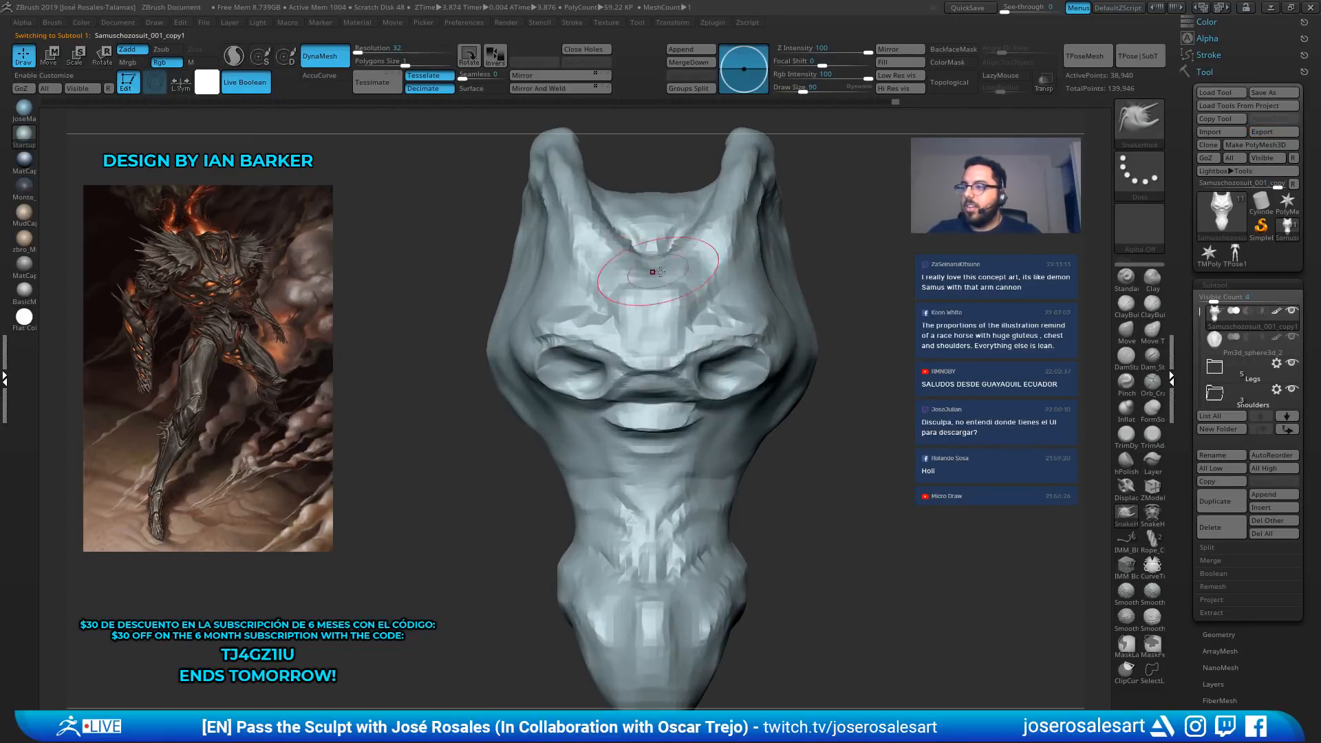
{"action": "right_click_drag", "start_coordinate": [713, 253], "coordinate": [832, 222]}
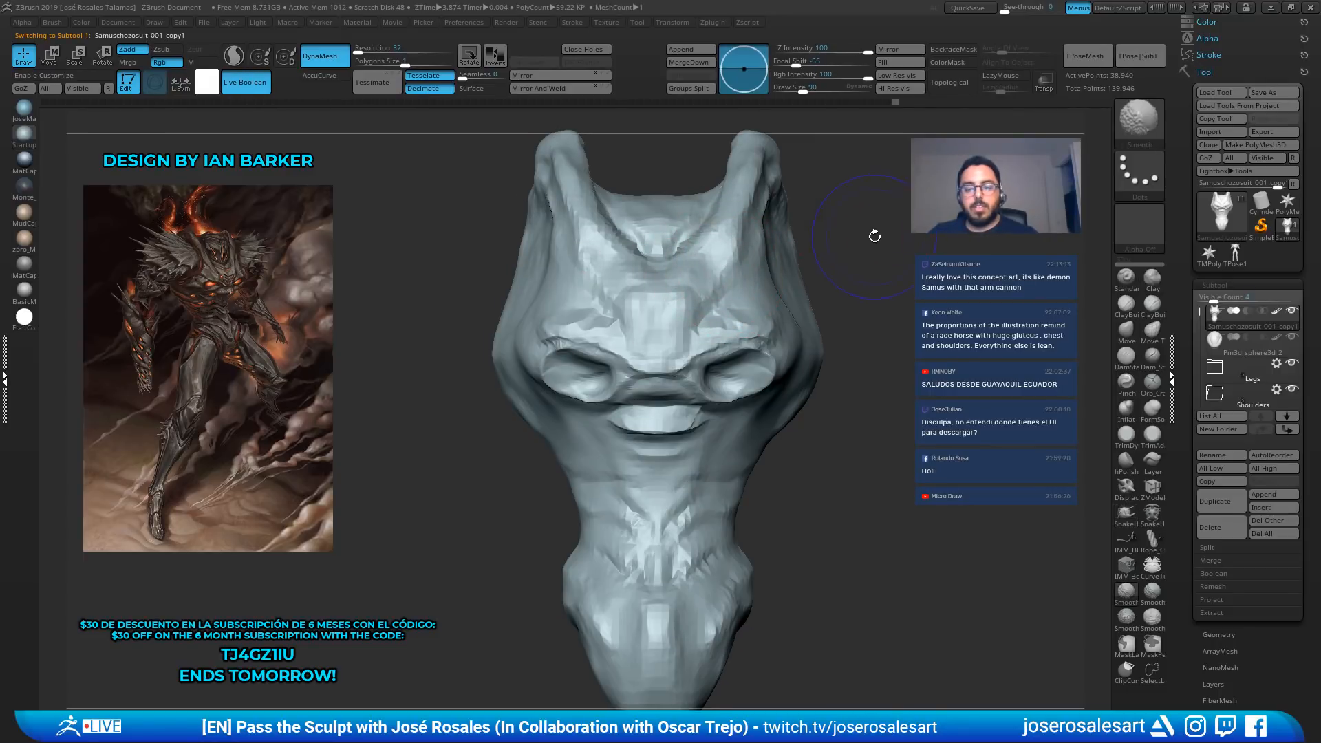
{"action": "right_click_drag", "start_coordinate": [693, 200], "coordinate": [873, 184]}
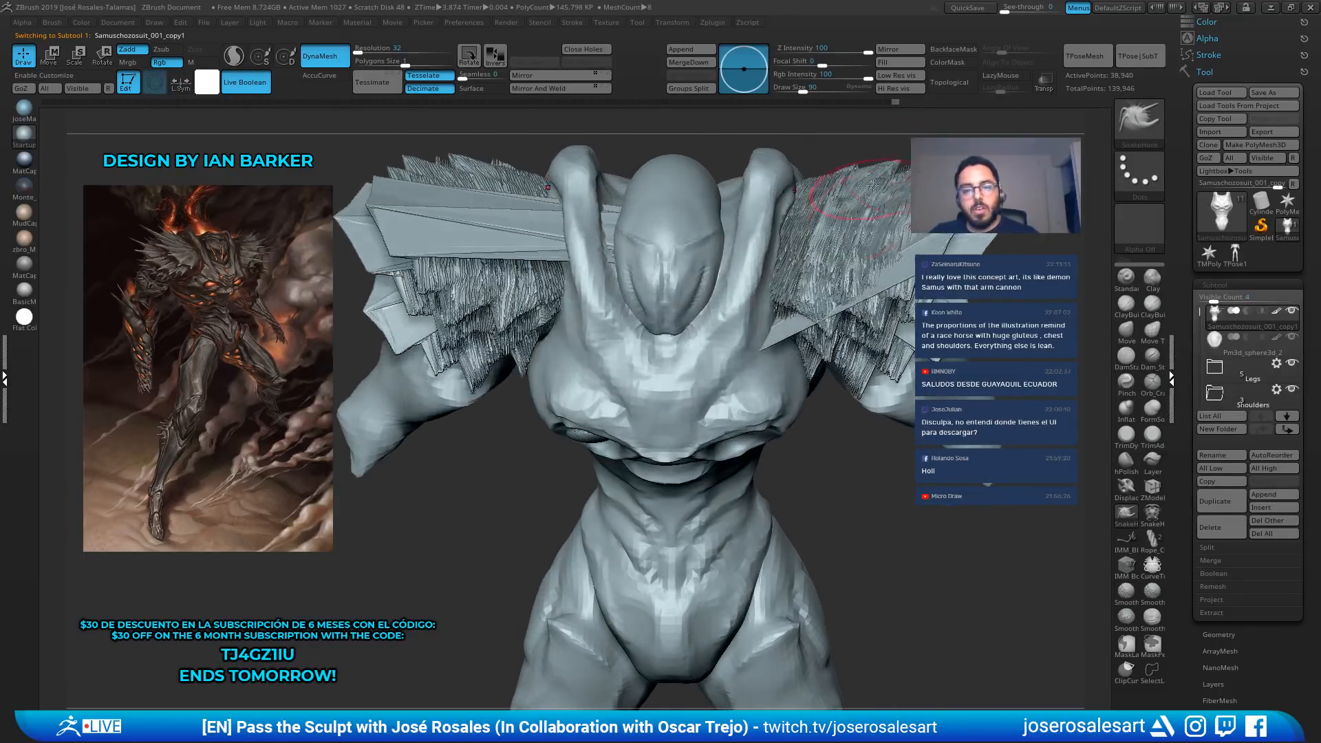
{"action": "left_click", "coordinate": [891, 245], "text": "alt"}
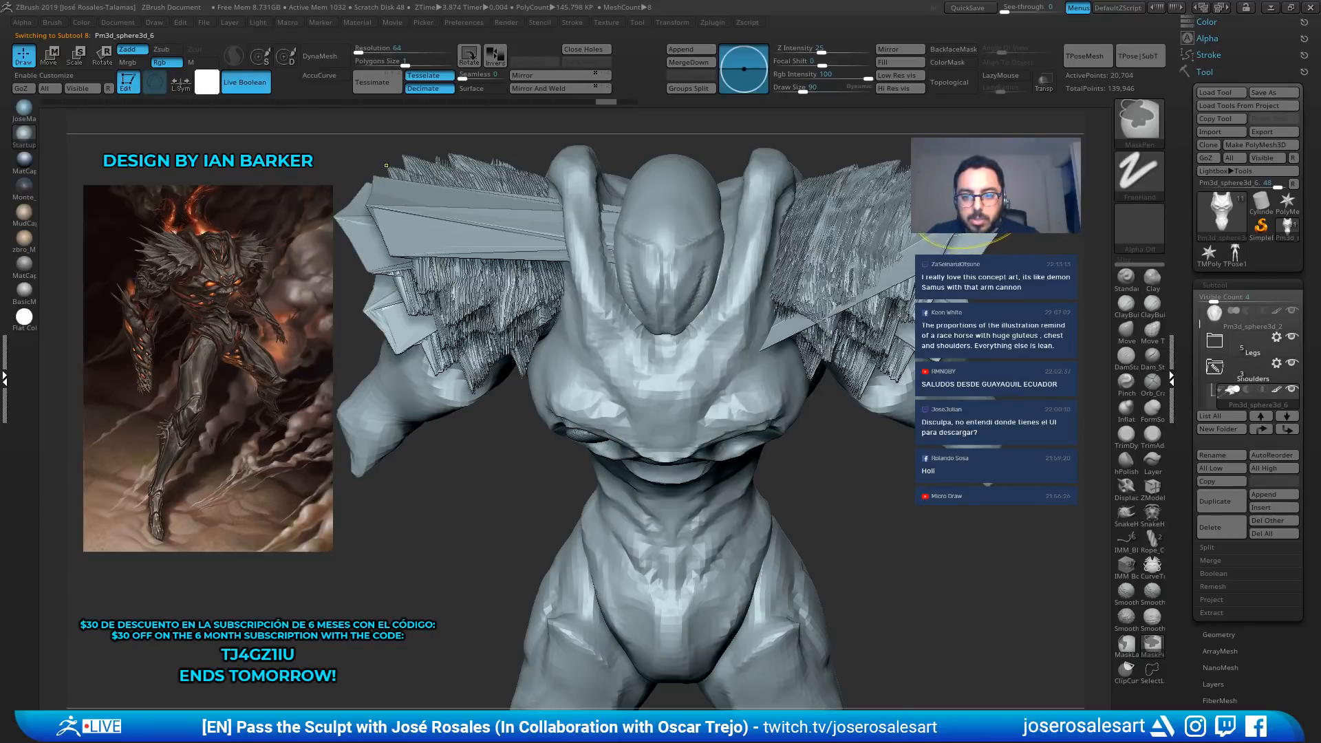
{"action": "key", "text": "ctrl+z"}
{"action": "mouse_move", "coordinate": [961, 170]}
{"action": "left_mouse_down", "text": "alt"}
{"action": "mouse_move", "coordinate": [915, 262]}
{"action": "mouse_move", "coordinate": [877, 159]}
{"action": "mouse_move", "coordinate": [838, 186]}
{"action": "mouse_move", "coordinate": [837, 227]}
{"action": "left_mouse_up", "text": "alt"}
Return to the TPoseMesh tool and transfer its adjusted pose to the subtools again
{"action": "left_click", "coordinate": [1236, 254]}
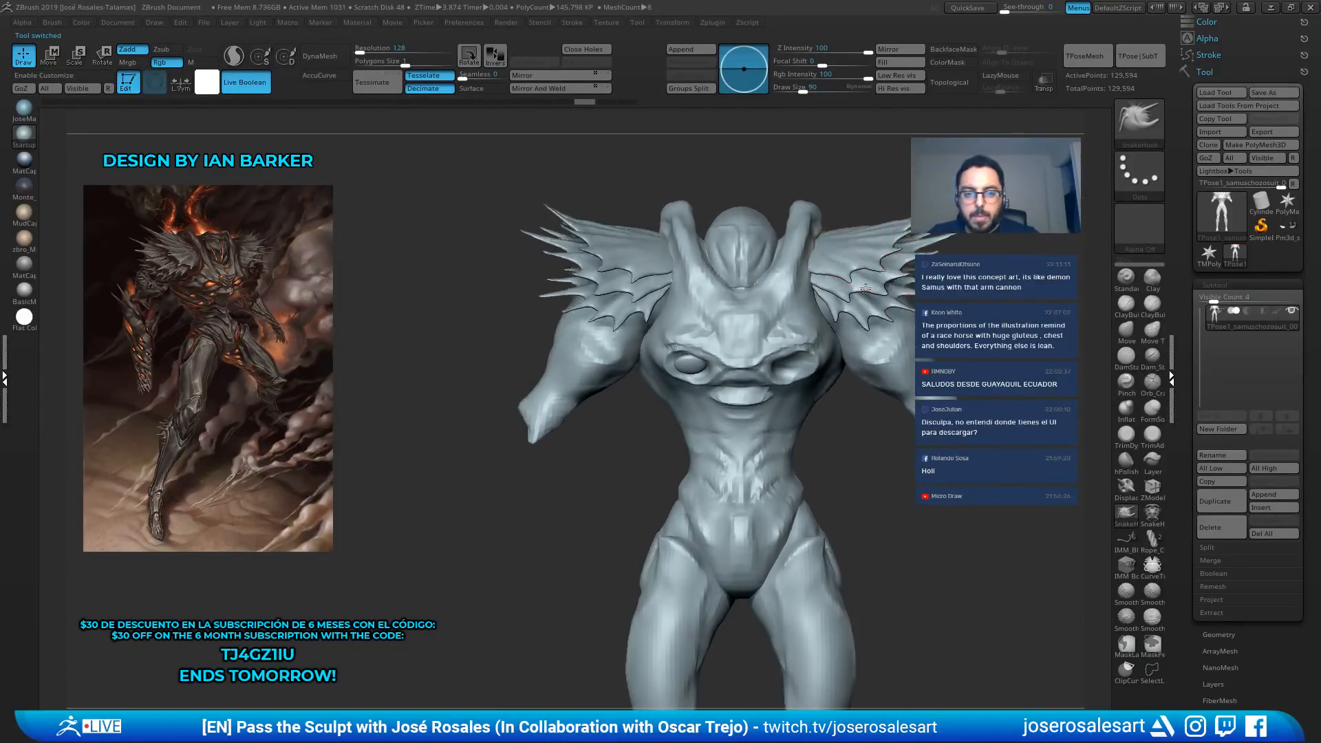
{"action": "mouse_move", "coordinate": [835, 244]}
{"action": "left_mouse_down"}
{"action": "mouse_move", "coordinate": [816, 195]}
{"action": "mouse_move", "coordinate": [1047, 132]}
{"action": "left_mouse_up"}
{"action": "left_click", "coordinate": [1141, 56]}
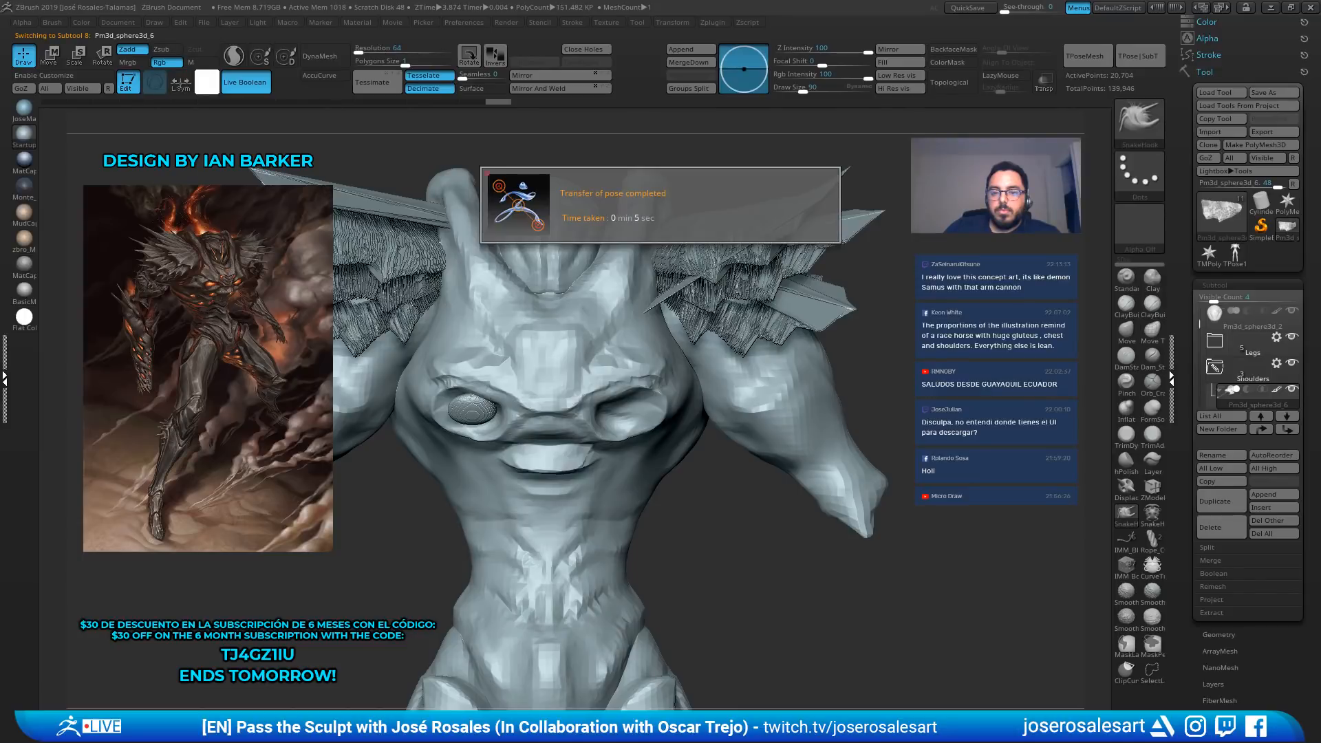
{"action": "mouse_move", "coordinate": [793, 237]}
{"action": "right_mouse_down"}
{"action": "mouse_move", "coordinate": [749, 305]}
{"action": "mouse_move", "coordinate": [777, 314]}
{"action": "mouse_move", "coordinate": [610, 282]}
{"action": "right_mouse_up"}
Select the distorted Pm3d_sphere3d_9 shoulder piece and step it back through its undo history
{"action": "left_click", "coordinate": [388, 215], "text": "alt"}
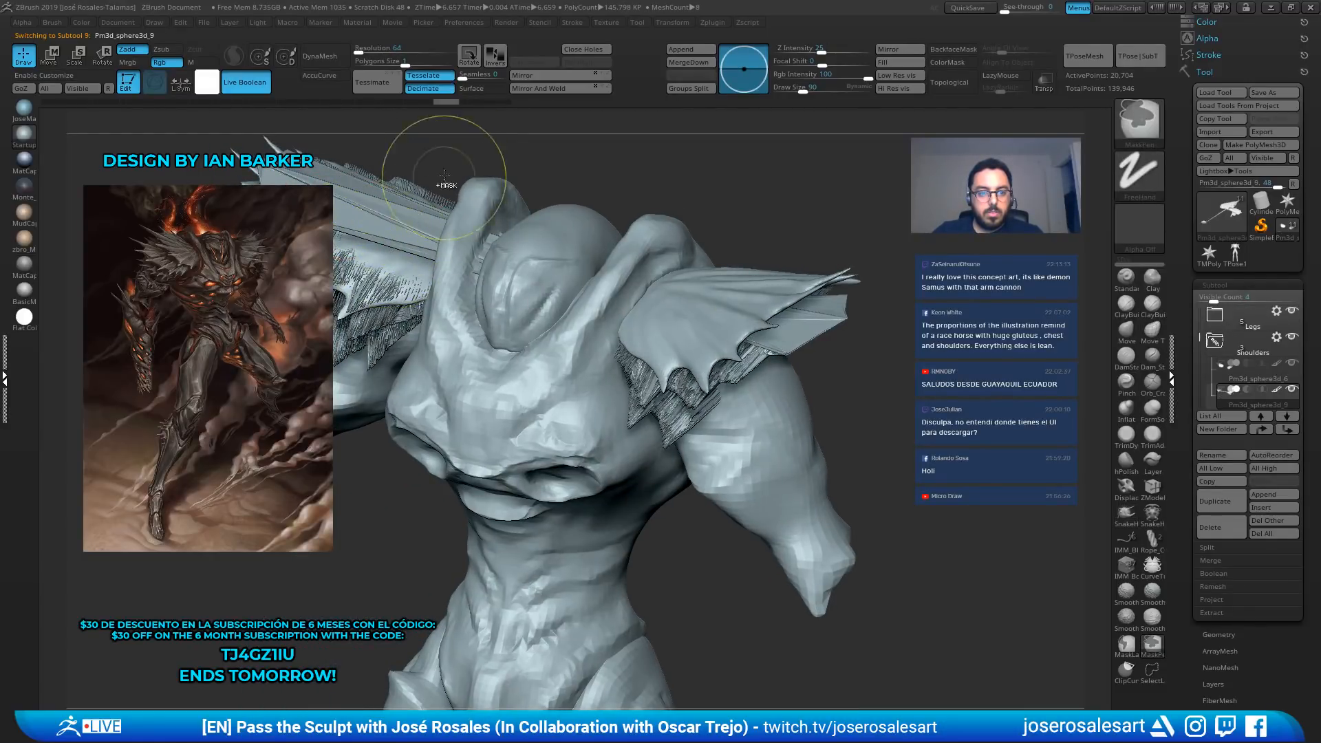
{"action": "left_click_drag", "start_coordinate": [340, 104], "coordinate": [278, 98]}
{"action": "right_click_drag", "start_coordinate": [383, 229], "coordinate": [428, 247], "text": "shift"}
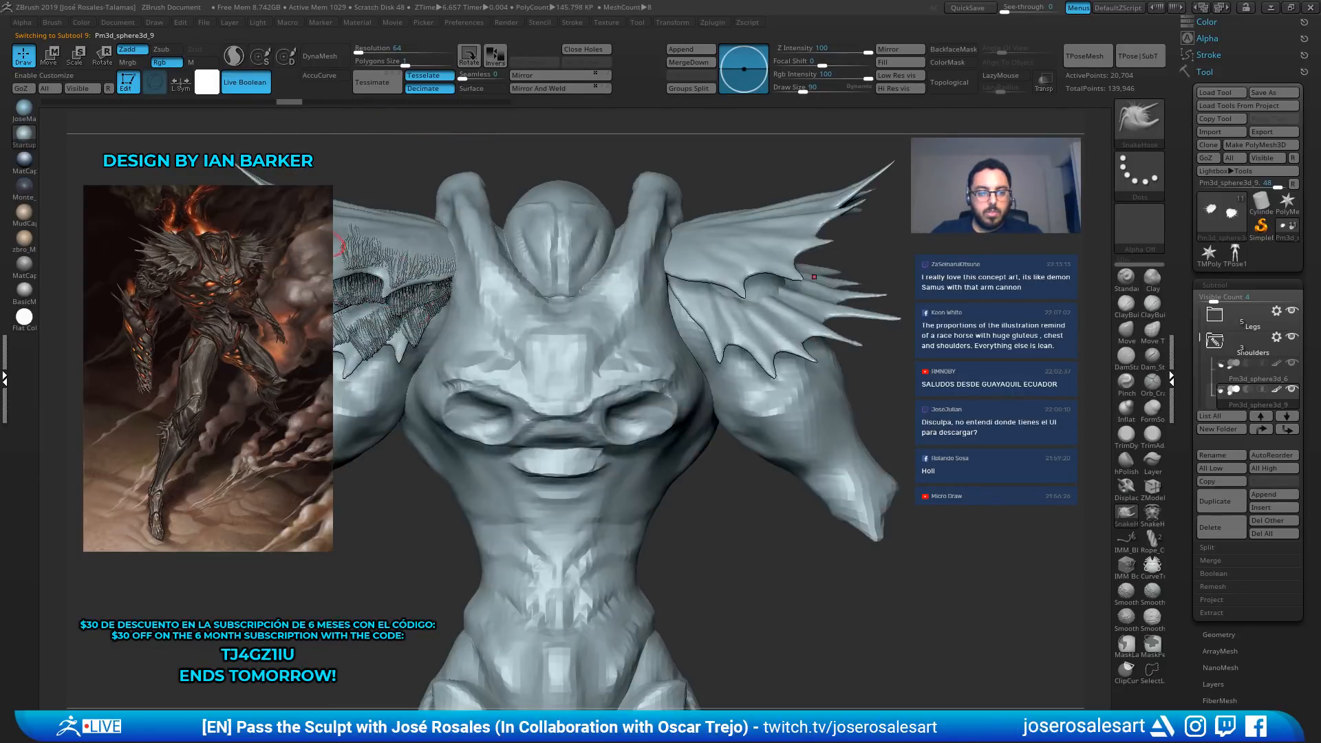
Inspect the distorted shoulder layers, then select the leftover Pm3d_sphere3d_8 subtool and delete it
{"action": "key", "text": "ctrl"}
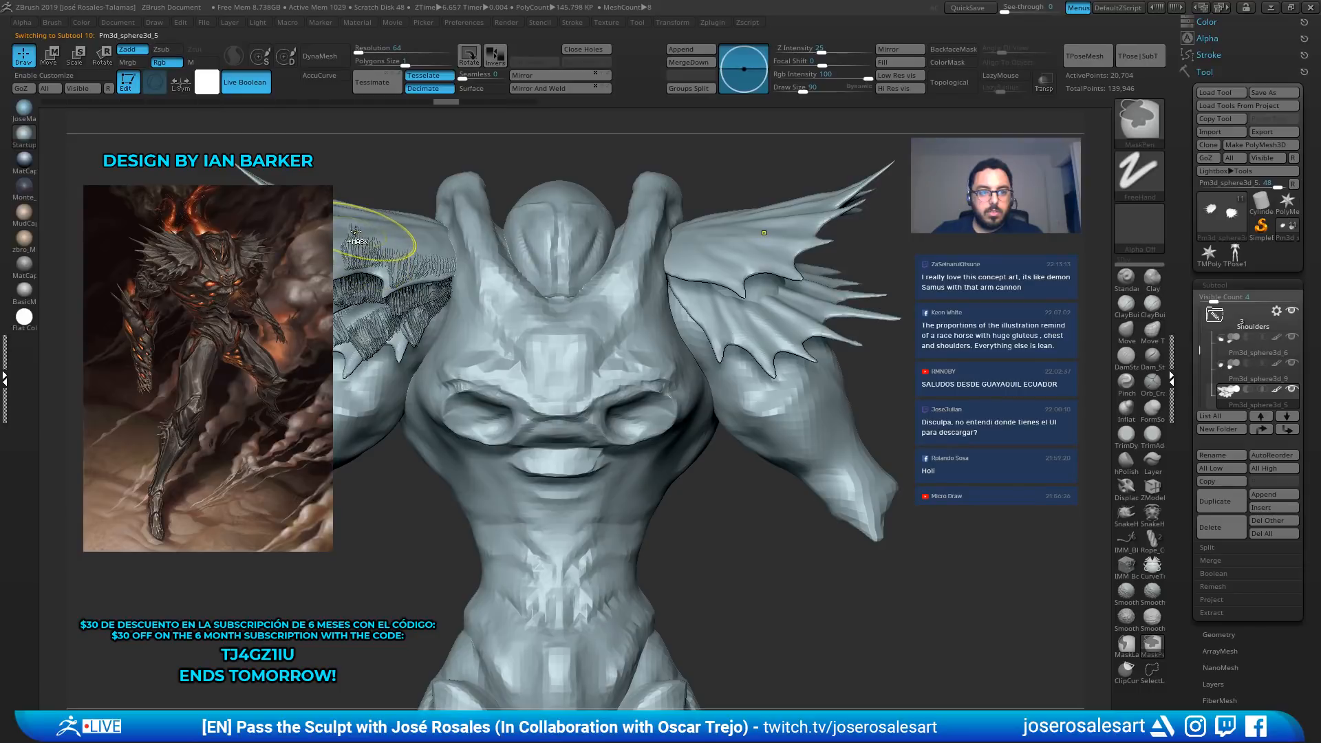
{"action": "mouse_move", "coordinate": [357, 241]}
{"action": "right_mouse_down"}
{"action": "mouse_move", "coordinate": [424, 264]}
{"action": "mouse_move", "coordinate": [431, 295]}
{"action": "right_mouse_up"}
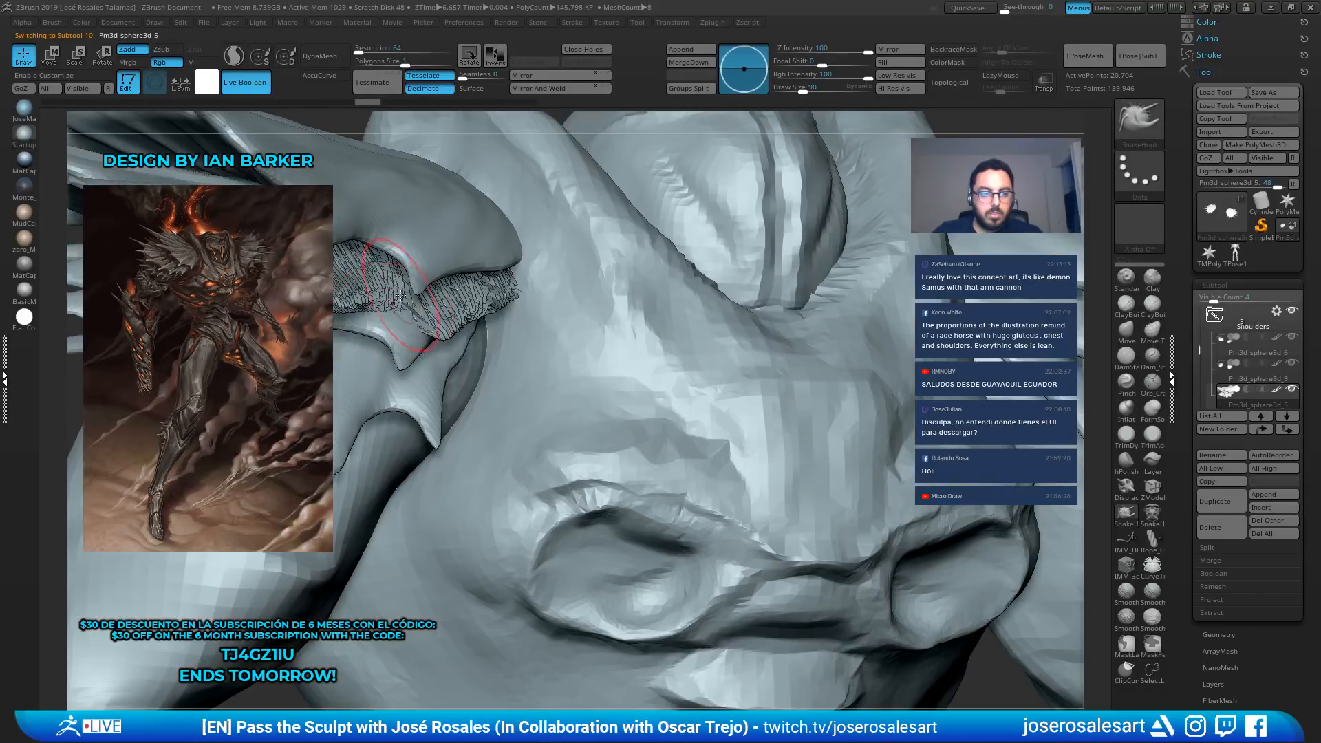
{"action": "key", "text": "shift"}
{"action": "left_click", "coordinate": [348, 291], "text": "alt"}
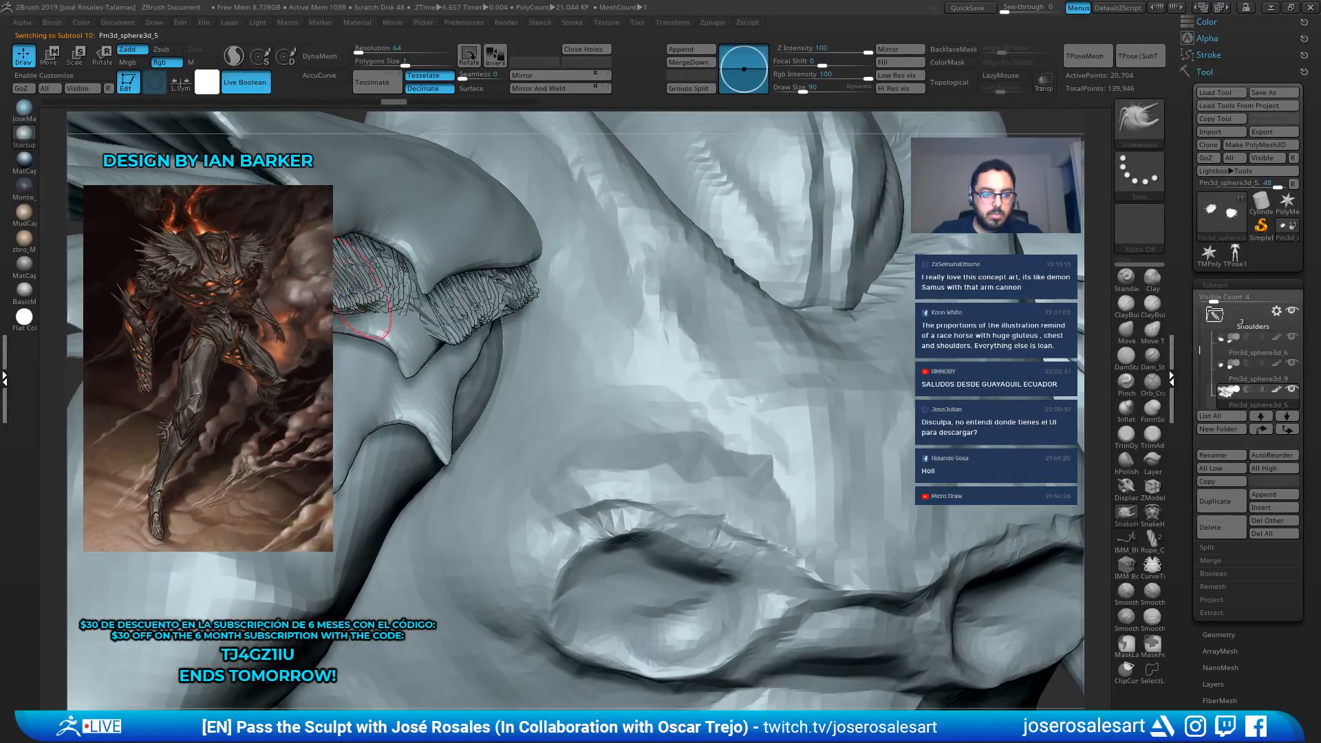
{"action": "left_click", "coordinate": [348, 291], "text": "ctrl+shift"}
{"action": "right_click_drag", "start_coordinate": [348, 291], "coordinate": [508, 289]}
{"action": "key", "text": "shift+s"}
{"action": "mouse_move", "coordinate": [1232, 405]}
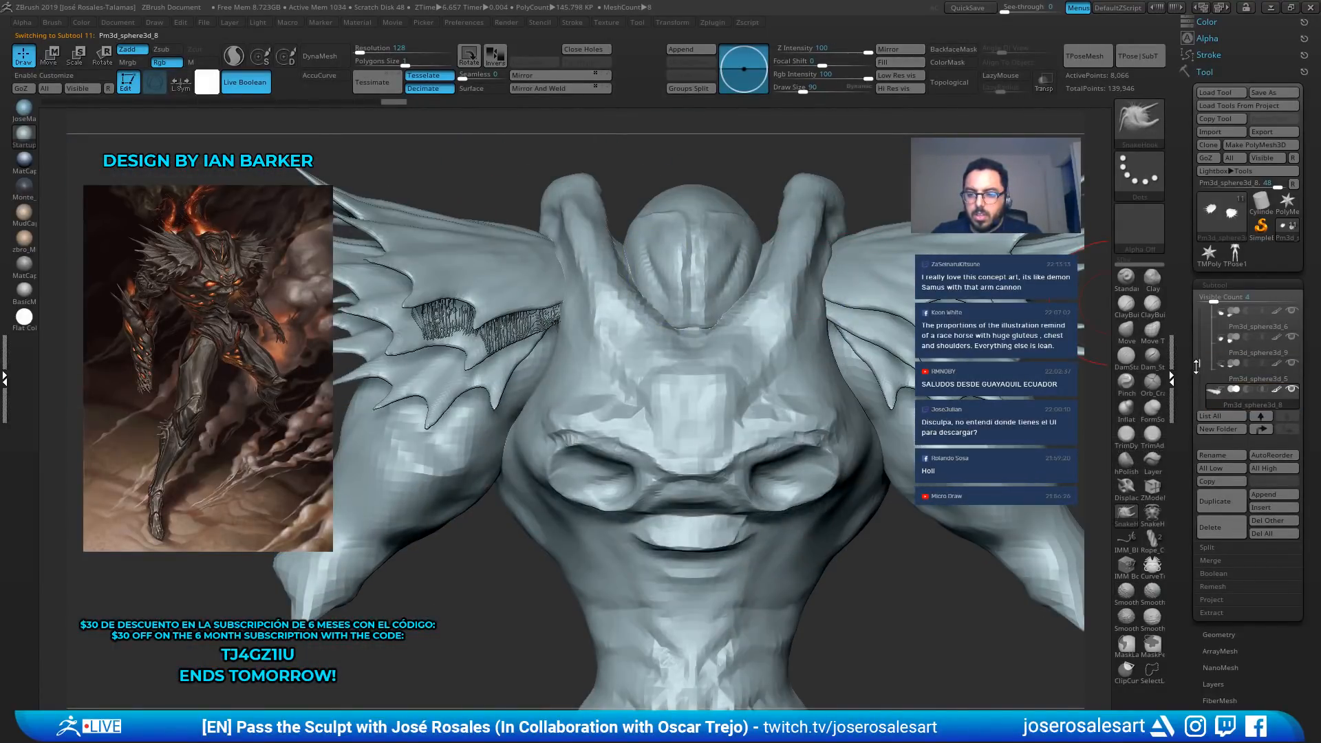
{"action": "left_click", "coordinate": [1213, 527]}
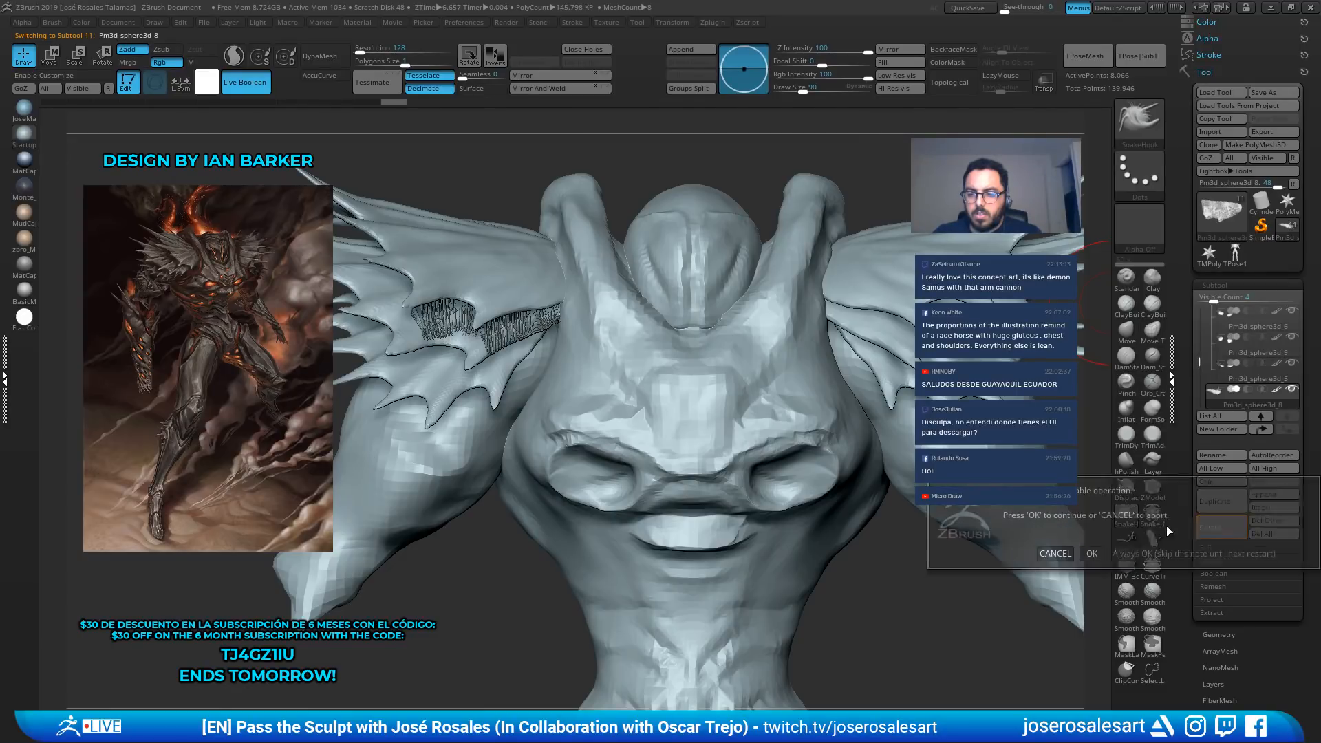
{"action": "left_click", "coordinate": [1092, 553]}
View the whole figure and compare the TPose1 tool with the character tool
{"action": "right_click_drag", "start_coordinate": [802, 380], "coordinate": [694, 365], "text": "ctrl"}
{"action": "right_click_drag", "start_coordinate": [850, 385], "coordinate": [726, 394], "text": "alt"}
{"action": "mouse_move", "coordinate": [777, 440]}
{"action": "right_mouse_down", "text": "ctrl"}
{"action": "mouse_move", "coordinate": [730, 377]}
{"action": "mouse_move", "coordinate": [936, 192]}
{"action": "right_mouse_up", "text": "ctrl"}
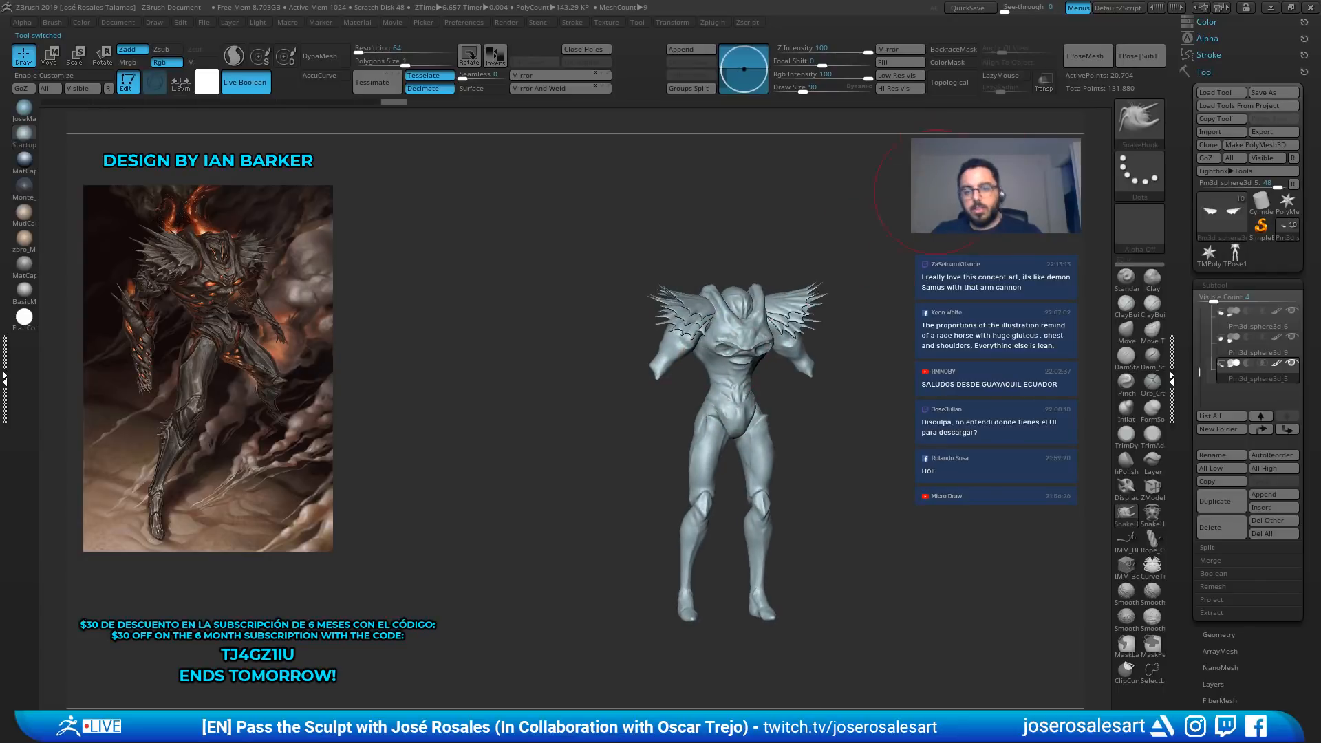
{"action": "left_click", "coordinate": [1235, 255]}
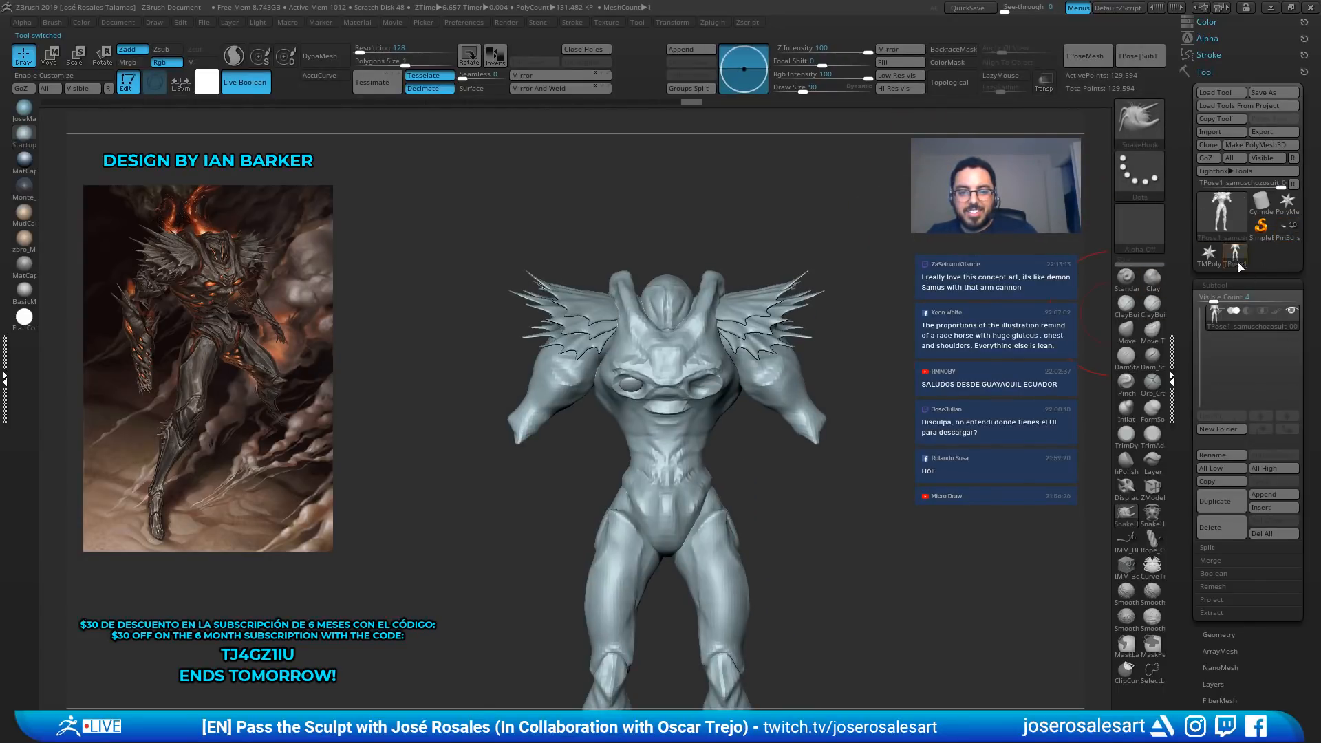
{"action": "left_click", "coordinate": [1296, 242]}
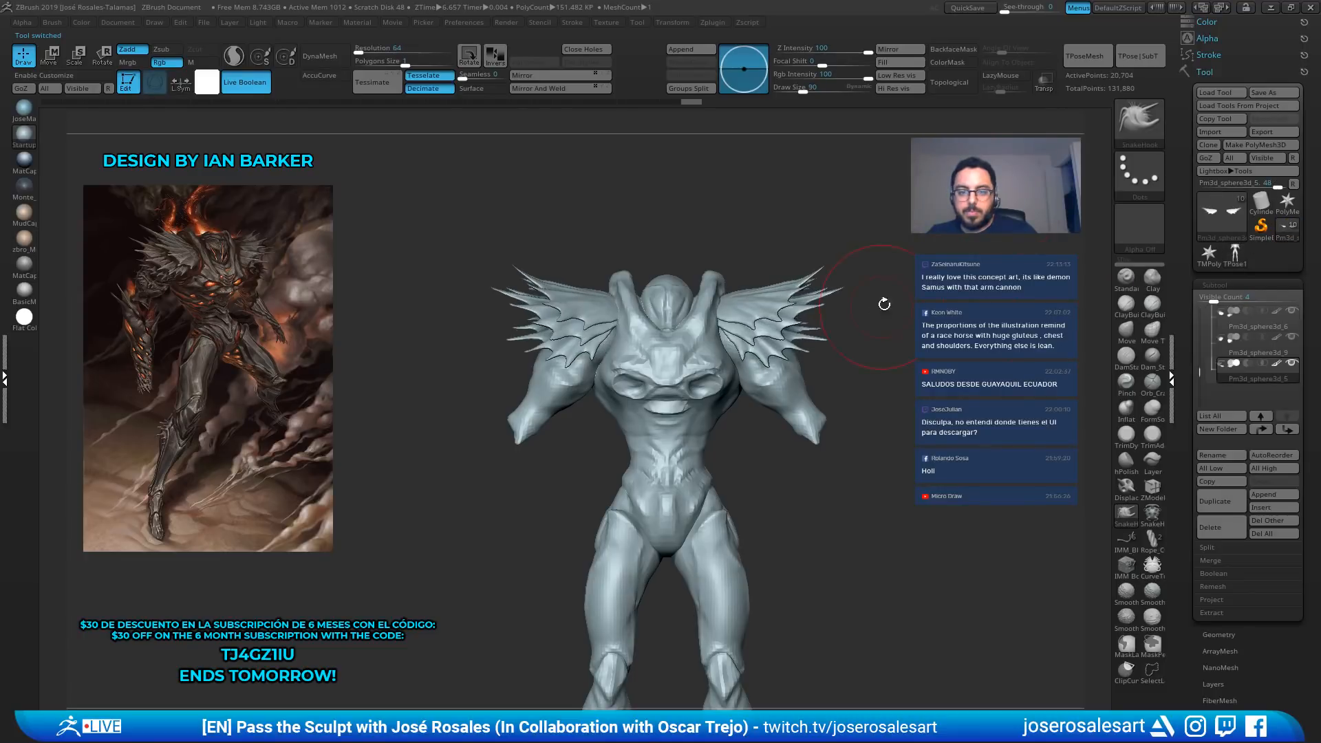
{"action": "right_click_drag", "start_coordinate": [883, 301], "coordinate": [808, 238], "text": "ctrl"}
{"action": "right_click_drag", "start_coordinate": [808, 237], "coordinate": [763, 351]}
Check the PM3D_Sphere3D_4 subtool above the Shoulders folder by toggling its visibility
{"action": "mouse_move", "coordinate": [1198, 370]}
{"action": "left_mouse_down"}
{"action": "mouse_move", "coordinate": [1195, 296]}
{"action": "mouse_move", "coordinate": [1203, 346]}
{"action": "left_mouse_up"}
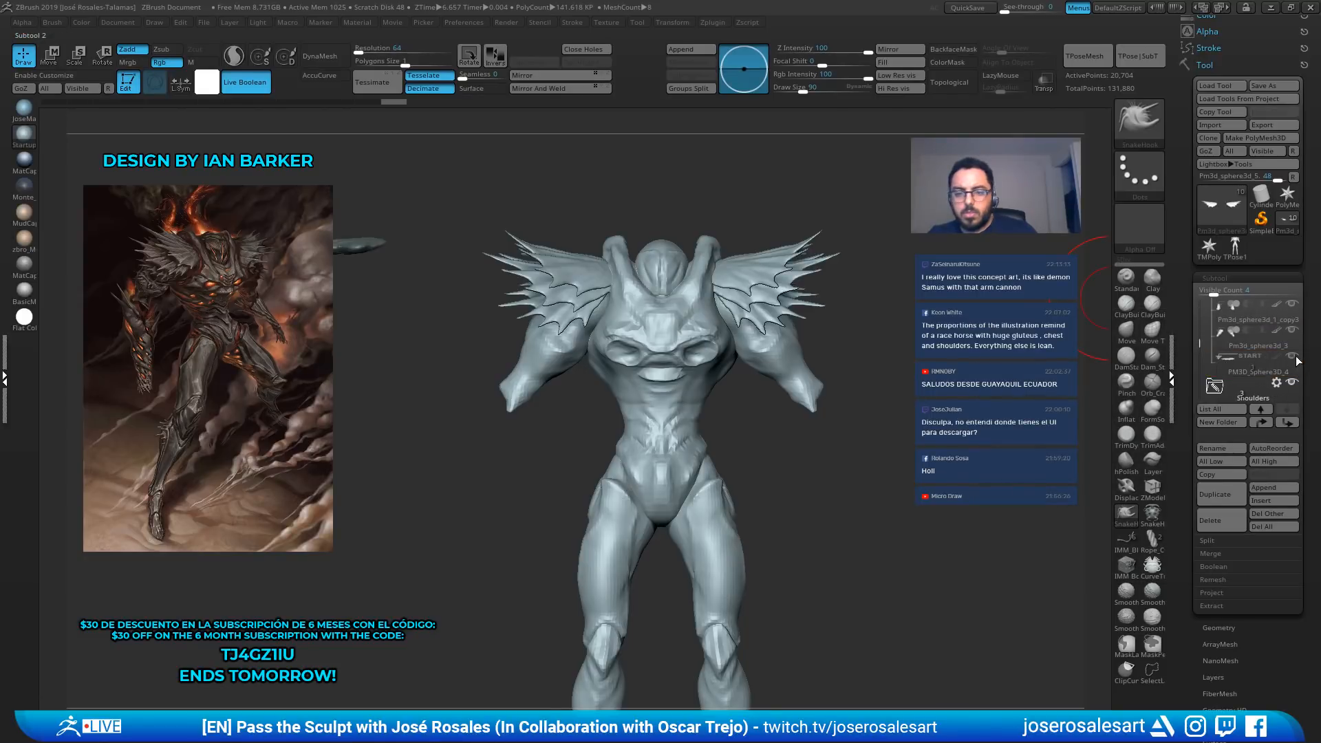
{"action": "left_click", "coordinate": [1290, 357]}
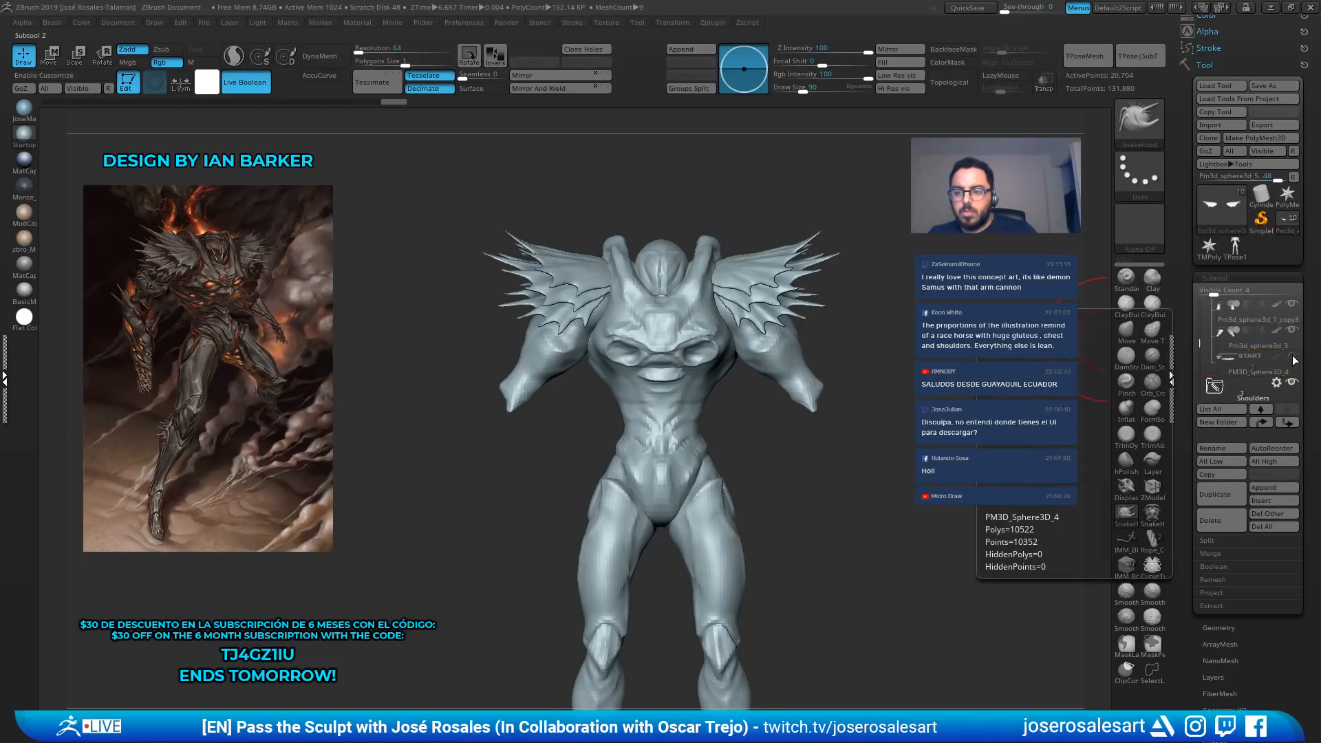
{"action": "right_click_drag", "start_coordinate": [512, 289], "coordinate": [536, 350], "text": "ctrl"}
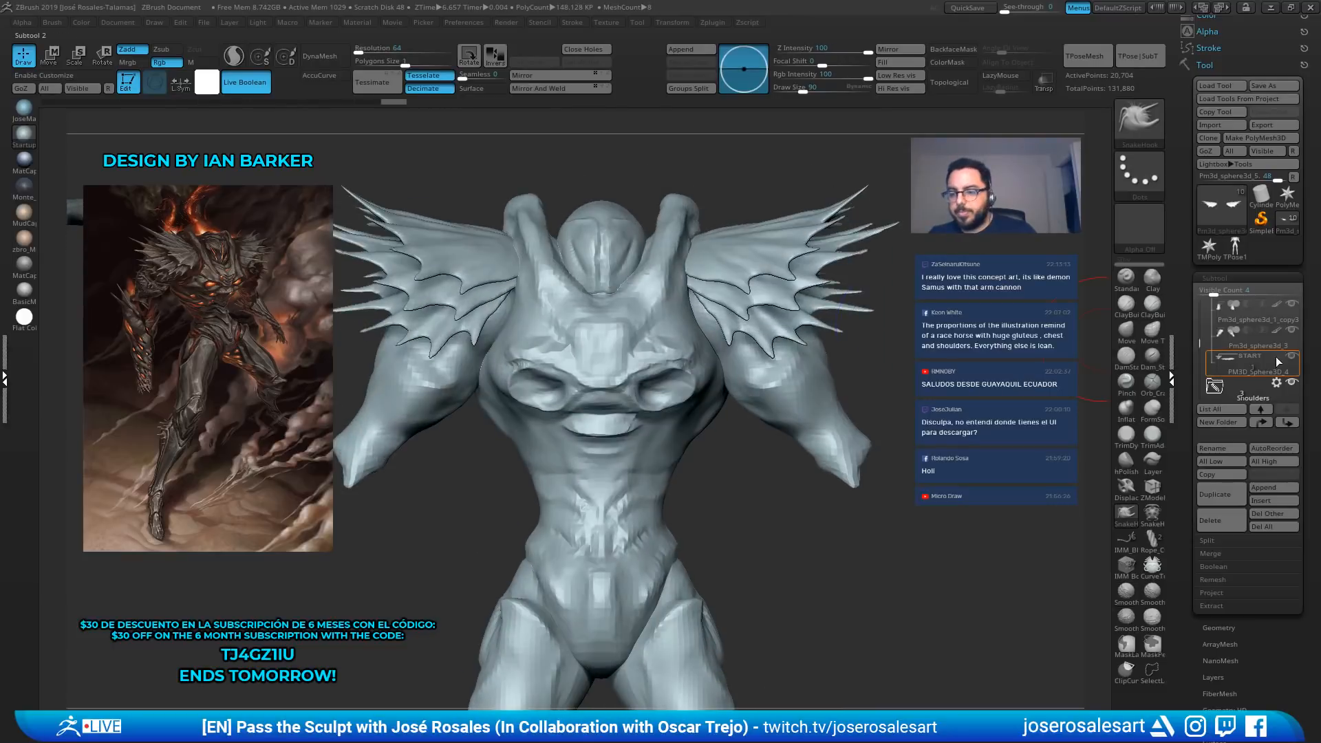
{"action": "mouse_move", "coordinate": [908, 365]}
{"action": "right_mouse_down"}
{"action": "mouse_move", "coordinate": [722, 344]}
{"action": "mouse_move", "coordinate": [846, 344]}
{"action": "right_mouse_up"}
{"action": "mouse_move", "coordinate": [847, 344]}
{"action": "right_mouse_down", "text": "ctrl"}
{"action": "mouse_move", "coordinate": [839, 275]}
{"action": "mouse_move", "coordinate": [826, 296]}
{"action": "right_mouse_up", "text": "ctrl"}
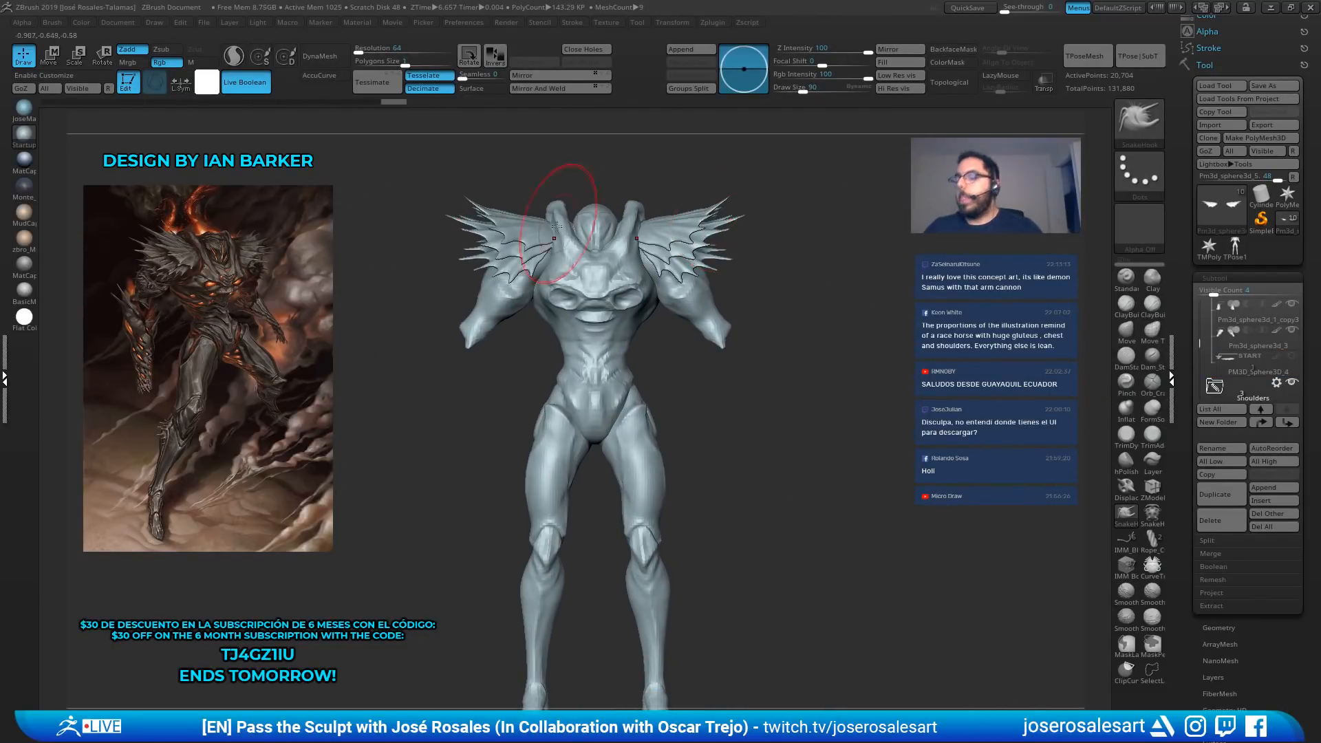
Select the Samuschozosuit torso subtool and build up the abdominal muscle forms with the ClayBuildup brush, starting at size 33
{"action": "right_click_drag", "start_coordinate": [646, 296], "coordinate": [733, 275], "text": "alt"}
{"action": "key", "text": "s"}
{"action": "left_click", "coordinate": [851, 289]}
{"action": "right_click_drag", "start_coordinate": [795, 185], "coordinate": [788, 220], "text": "ctrl"}
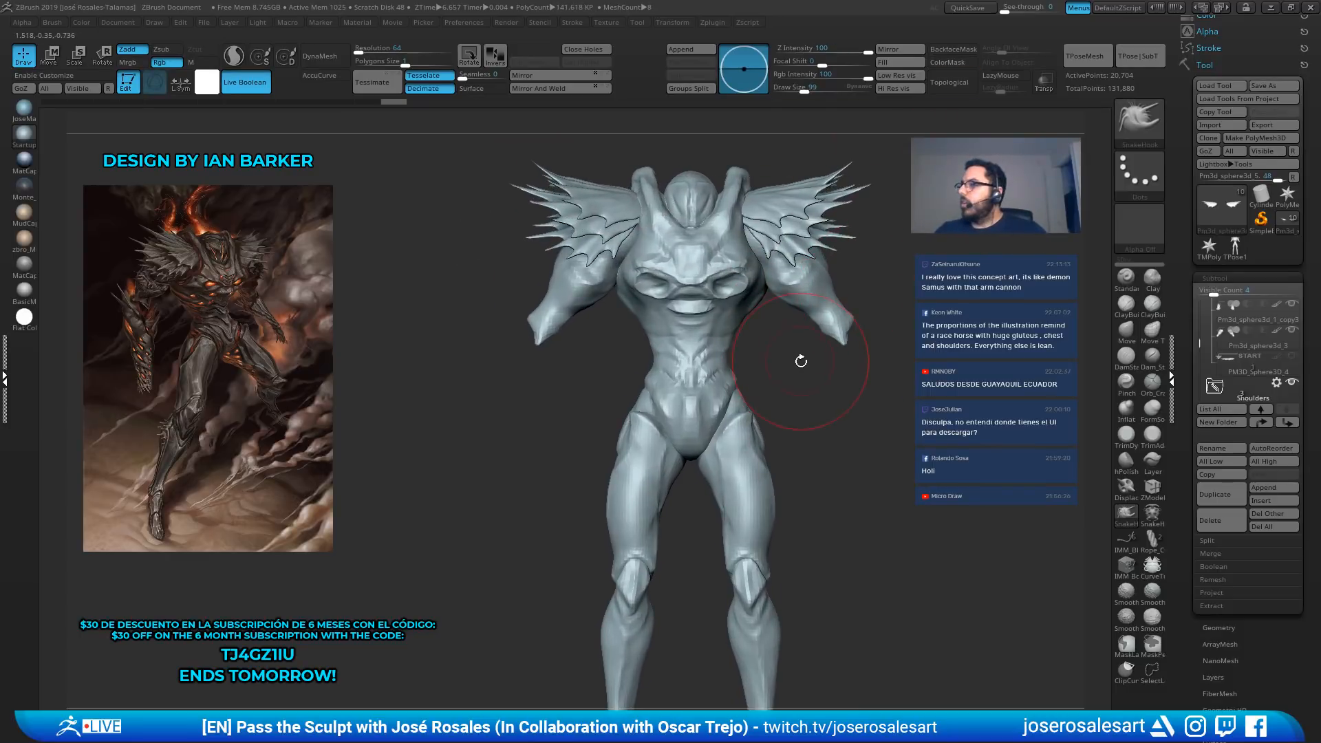
{"action": "key", "text": "1"}
{"action": "mouse_move", "coordinate": [695, 375]}
{"action": "right_mouse_down", "text": "ctrl"}
{"action": "mouse_move", "coordinate": [660, 431]}
{"action": "mouse_move", "coordinate": [619, 440]}
{"action": "mouse_move", "coordinate": [722, 444]}
{"action": "right_mouse_up", "text": "ctrl"}
{"action": "mouse_move", "coordinate": [723, 444]}
{"action": "right_mouse_down"}
{"action": "mouse_move", "coordinate": [701, 449]}
{"action": "mouse_move", "coordinate": [716, 475]}
{"action": "mouse_move", "coordinate": [608, 427]}
{"action": "mouse_move", "coordinate": [672, 408]}
{"action": "right_mouse_up"}
{"action": "key", "text": "s"}
{"action": "left_click_drag", "start_coordinate": [672, 411], "coordinate": [660, 410]}
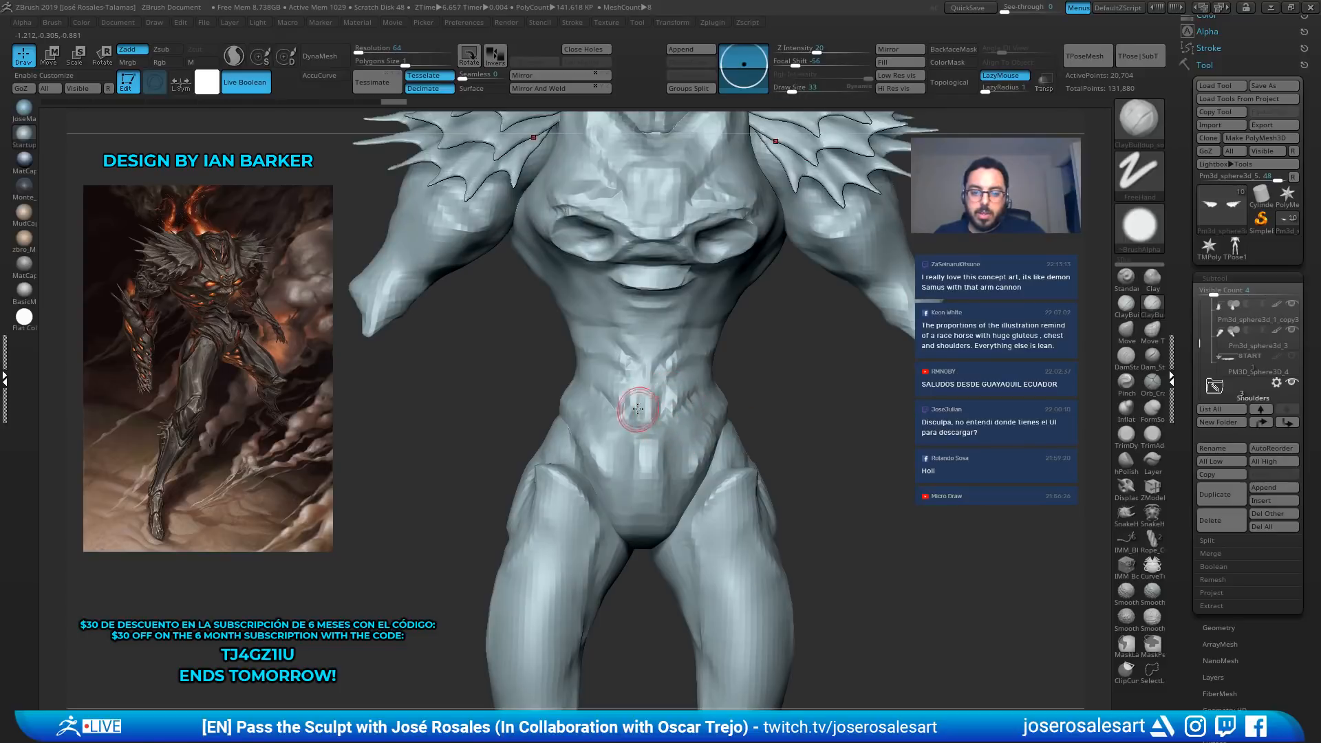
{"action": "left_click", "coordinate": [639, 410], "text": "alt"}
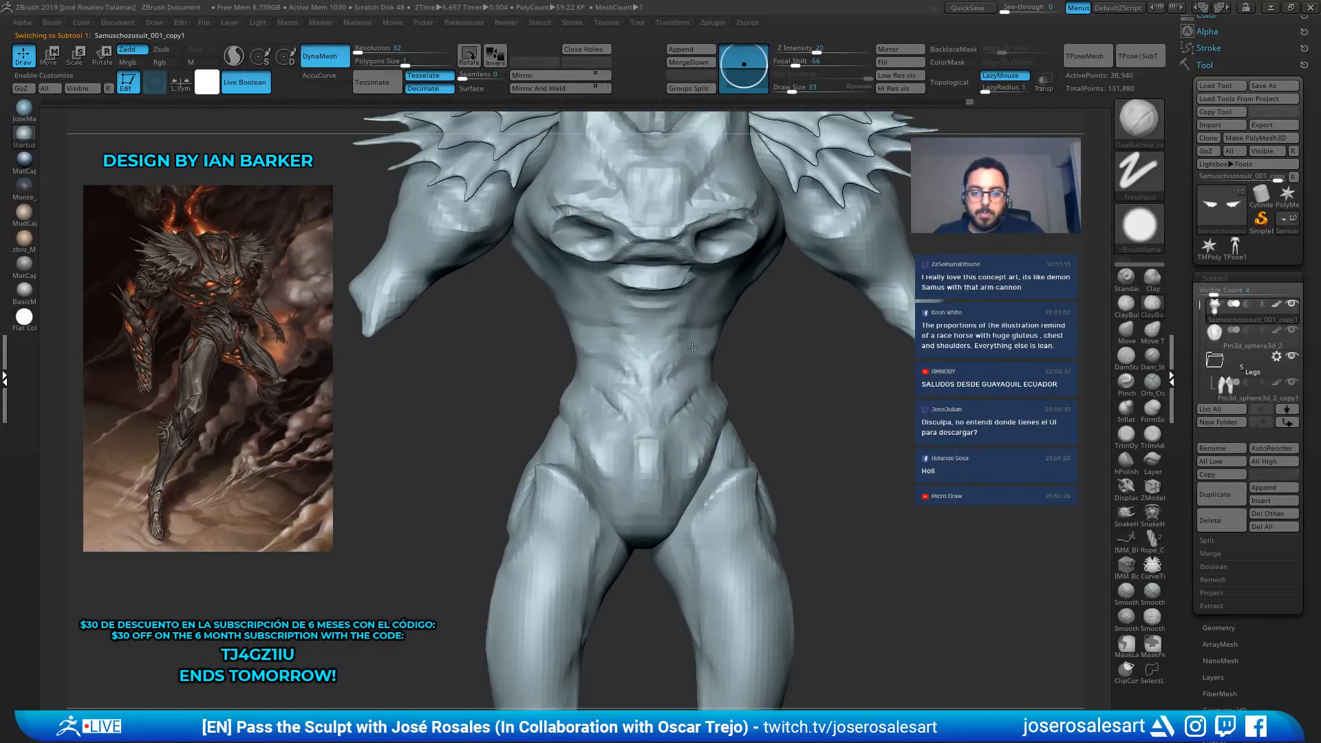
{"action": "right_click_drag", "start_coordinate": [629, 373], "coordinate": [654, 357]}
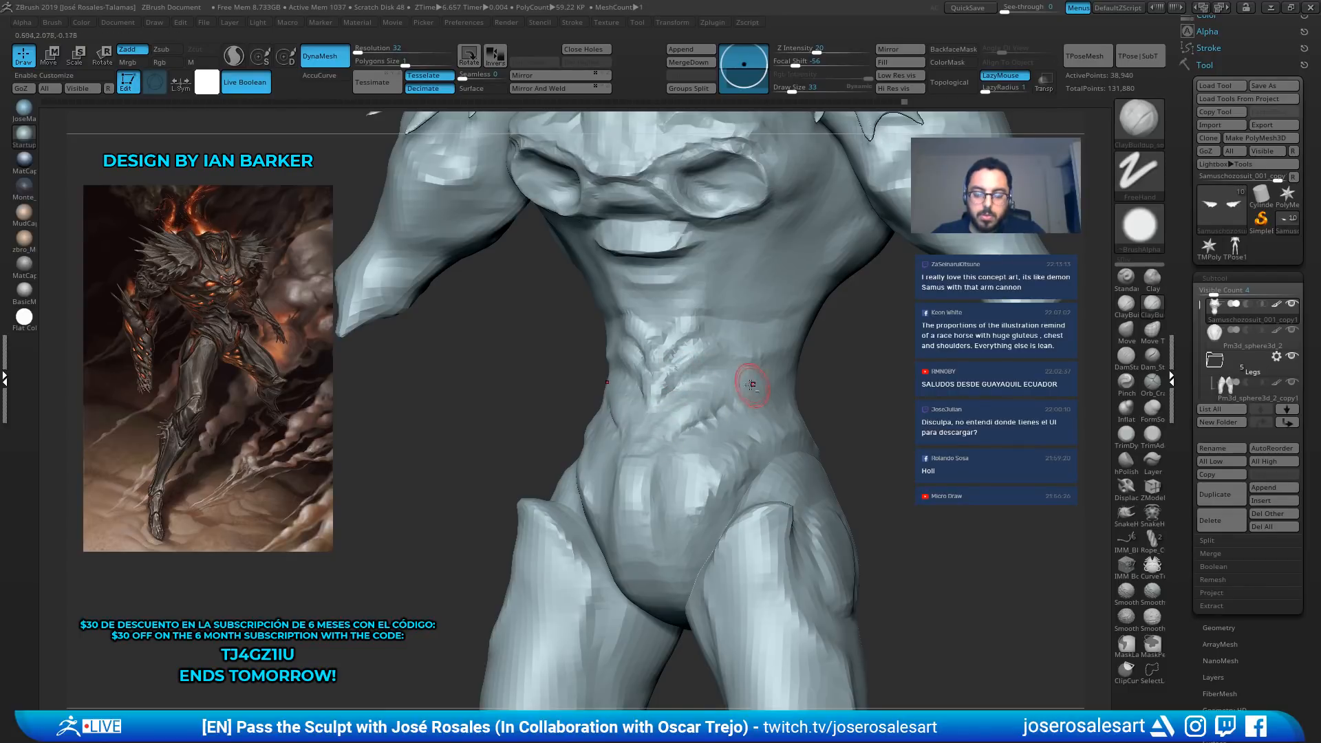
{"action": "right_click_drag", "start_coordinate": [746, 380], "coordinate": [591, 320]}
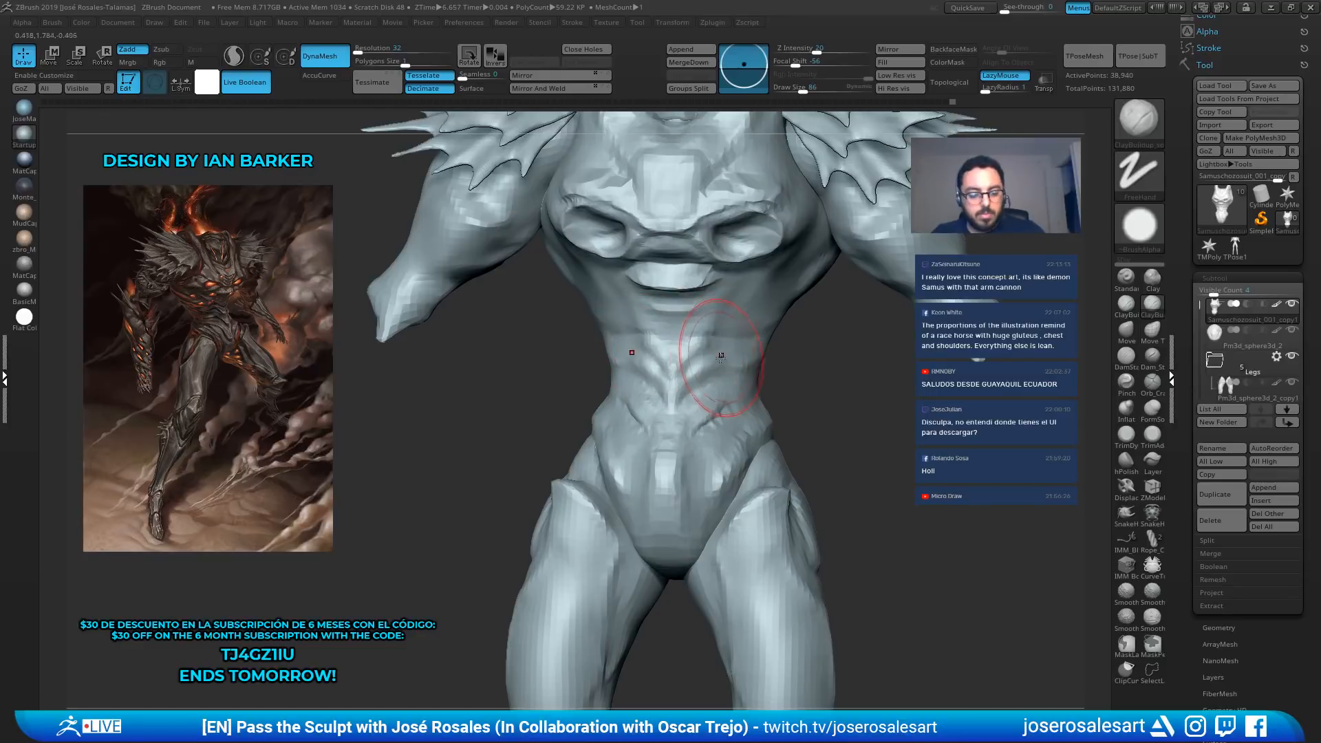
Define the creases of the abdomen and waist with the DamStandard brush at size 28
{"action": "key", "text": "b"}
{"action": "key", "text": "d"}
{"action": "key", "text": "s"}
{"action": "key", "text": "s"}
{"action": "left_click", "coordinate": [680, 365]}
{"action": "mouse_move", "coordinate": [767, 358]}
{"action": "right_mouse_down"}
{"action": "mouse_move", "coordinate": [707, 353]}
{"action": "mouse_move", "coordinate": [720, 318]}
{"action": "mouse_move", "coordinate": [705, 305]}
{"action": "mouse_move", "coordinate": [790, 304]}
{"action": "mouse_move", "coordinate": [734, 307]}
{"action": "mouse_move", "coordinate": [832, 338]}
{"action": "mouse_move", "coordinate": [823, 344]}
{"action": "right_mouse_up"}
{"action": "right_click_drag", "start_coordinate": [728, 346], "coordinate": [612, 353]}
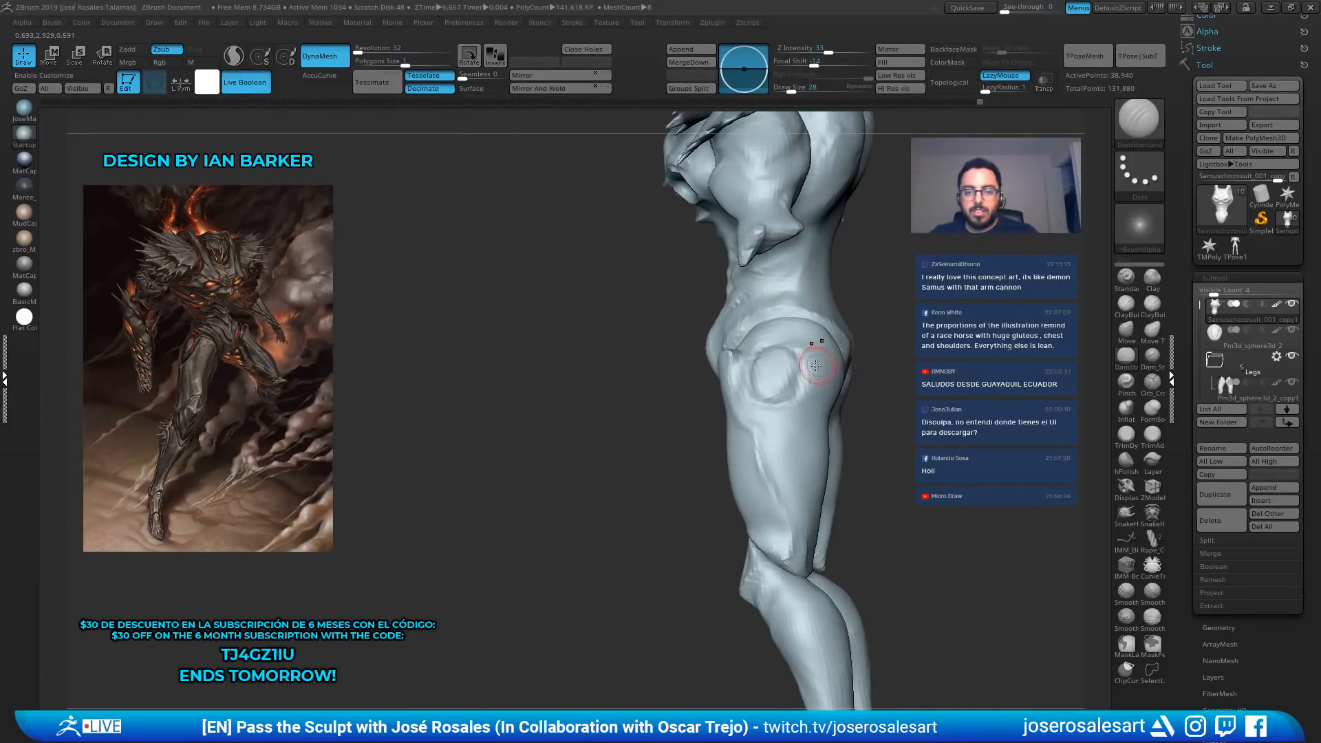
{"action": "mouse_move", "coordinate": [816, 365]}
{"action": "right_mouse_down"}
{"action": "mouse_move", "coordinate": [794, 402]}
{"action": "mouse_move", "coordinate": [800, 384]}
{"action": "right_mouse_up"}
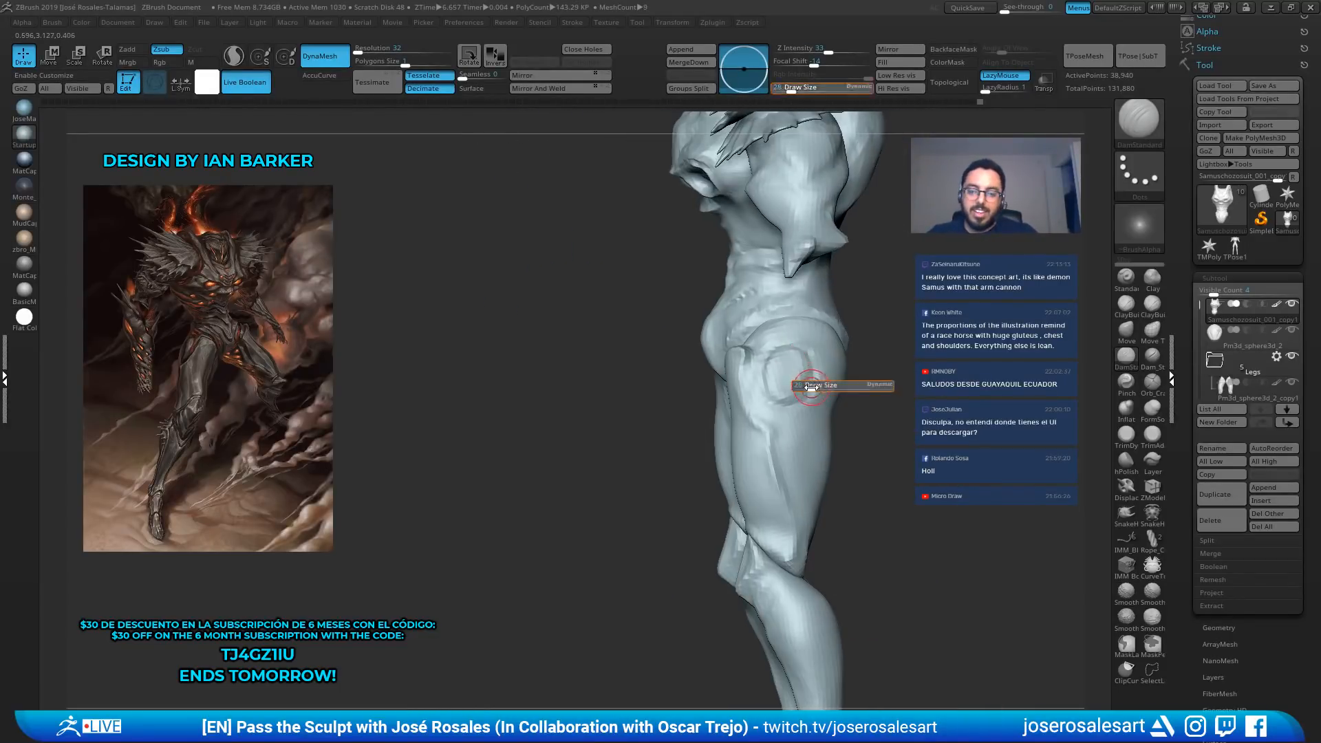
Select the Pm3d_sphere3d_2_copy1 thigh subtool and enlarge the brush to work around its hip area
{"action": "left_click", "coordinate": [785, 342], "text": "alt"}
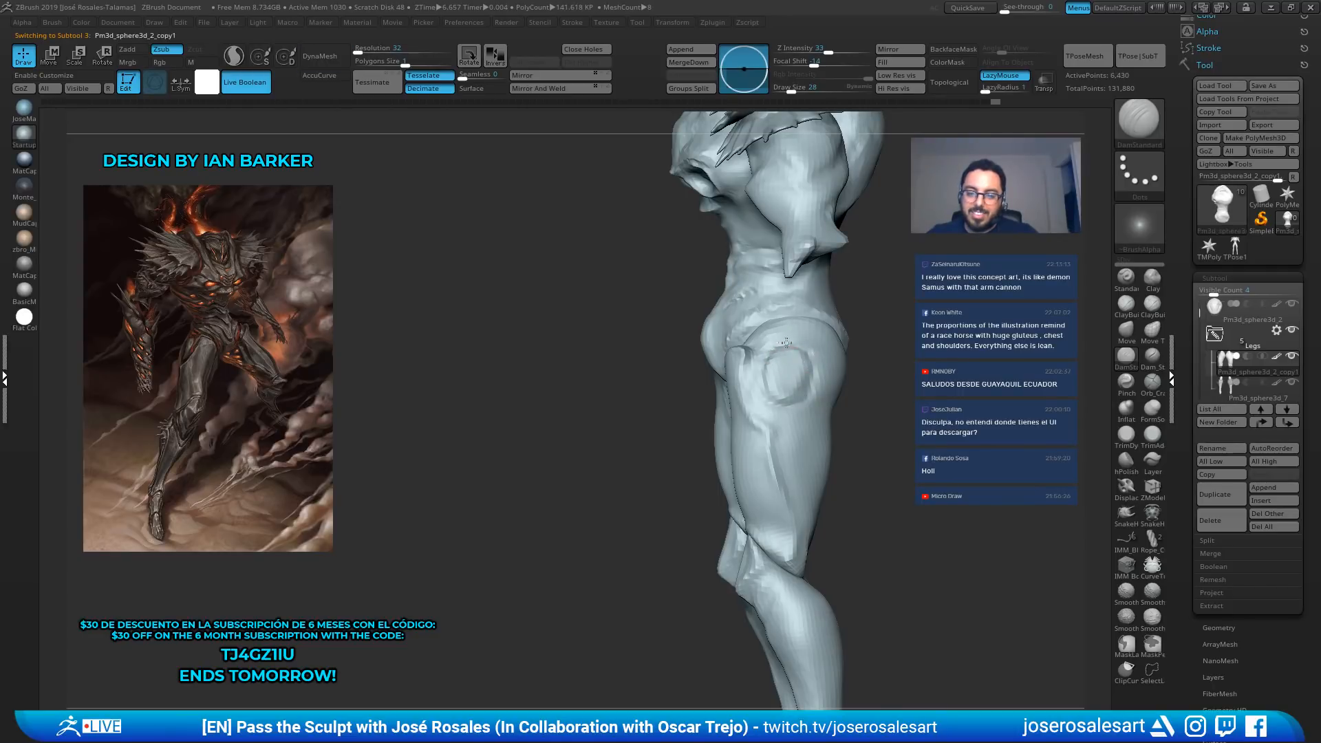
{"action": "right_click_drag", "start_coordinate": [771, 403], "coordinate": [786, 350]}
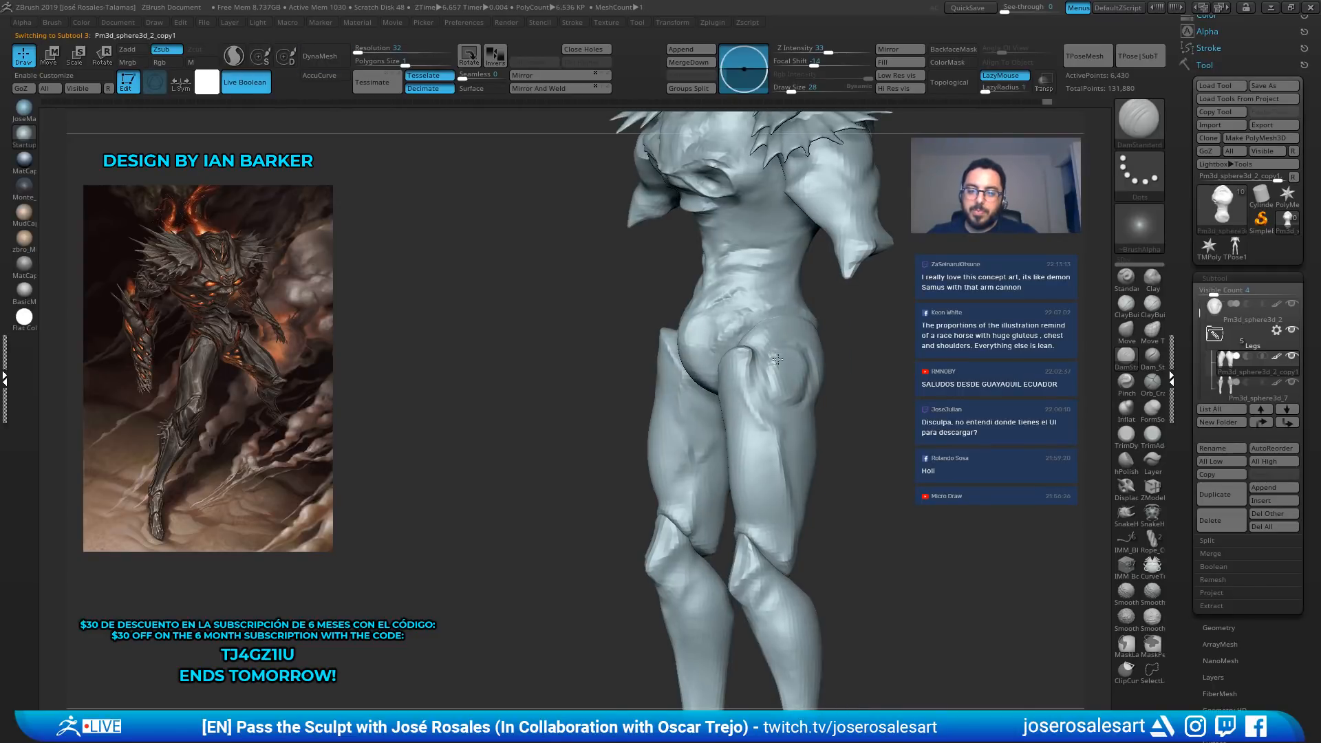
{"action": "mouse_move", "coordinate": [787, 396]}
{"action": "right_mouse_down", "text": "ctrl"}
{"action": "mouse_move", "coordinate": [785, 344]}
{"action": "mouse_move", "coordinate": [809, 330]}
{"action": "right_mouse_up", "text": "ctrl"}
{"action": "mouse_move", "coordinate": [809, 330]}
{"action": "right_mouse_down", "text": "alt"}
{"action": "mouse_move", "coordinate": [790, 376]}
{"action": "mouse_move", "coordinate": [761, 359]}
{"action": "mouse_move", "coordinate": [833, 379]}
{"action": "mouse_move", "coordinate": [798, 366]}
{"action": "mouse_move", "coordinate": [791, 416]}
{"action": "mouse_move", "coordinate": [697, 377]}
{"action": "mouse_move", "coordinate": [723, 421]}
{"action": "mouse_move", "coordinate": [803, 413]}
{"action": "mouse_move", "coordinate": [778, 428]}
{"action": "right_mouse_up", "text": "alt"}
{"action": "key", "text": "bracketright"}
{"action": "key", "text": "bracketright"}
{"action": "key", "text": "bracketright"}
Reselect the torso subtool and adjust the pelvis silhouette with an enlarged SnakeHook brush
{"action": "left_click", "coordinate": [729, 393], "text": "alt"}
{"action": "key", "text": "b"}
{"action": "key", "text": "s"}
{"action": "key", "text": "h"}
{"action": "key", "text": "bracketright"}
{"action": "key", "text": "bracketright"}
{"action": "key", "text": "bracketright"}
Build up the front of the pelvis with the ClayBuildup brush at size 58 and smooth its lower surface
{"action": "key", "text": "b"}
{"action": "key", "text": "c"}
{"action": "key", "text": "b"}
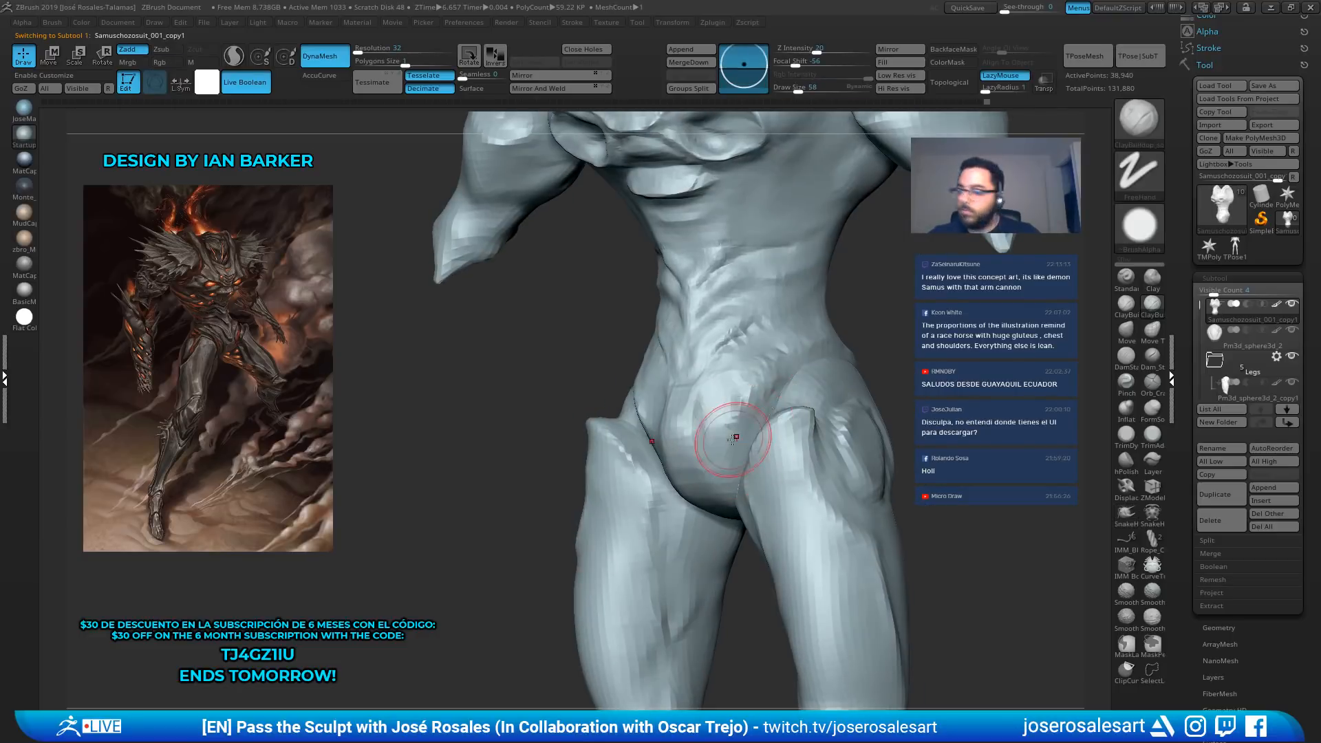
{"action": "left_click_drag", "start_coordinate": [726, 425], "coordinate": [724, 425]}
{"action": "mouse_move", "coordinate": [724, 425]}
{"action": "right_mouse_down"}
{"action": "mouse_move", "coordinate": [763, 428]}
{"action": "mouse_move", "coordinate": [750, 403]}
{"action": "right_mouse_up"}
{"action": "left_click_drag", "start_coordinate": [670, 479], "coordinate": [684, 457], "text": "shift"}
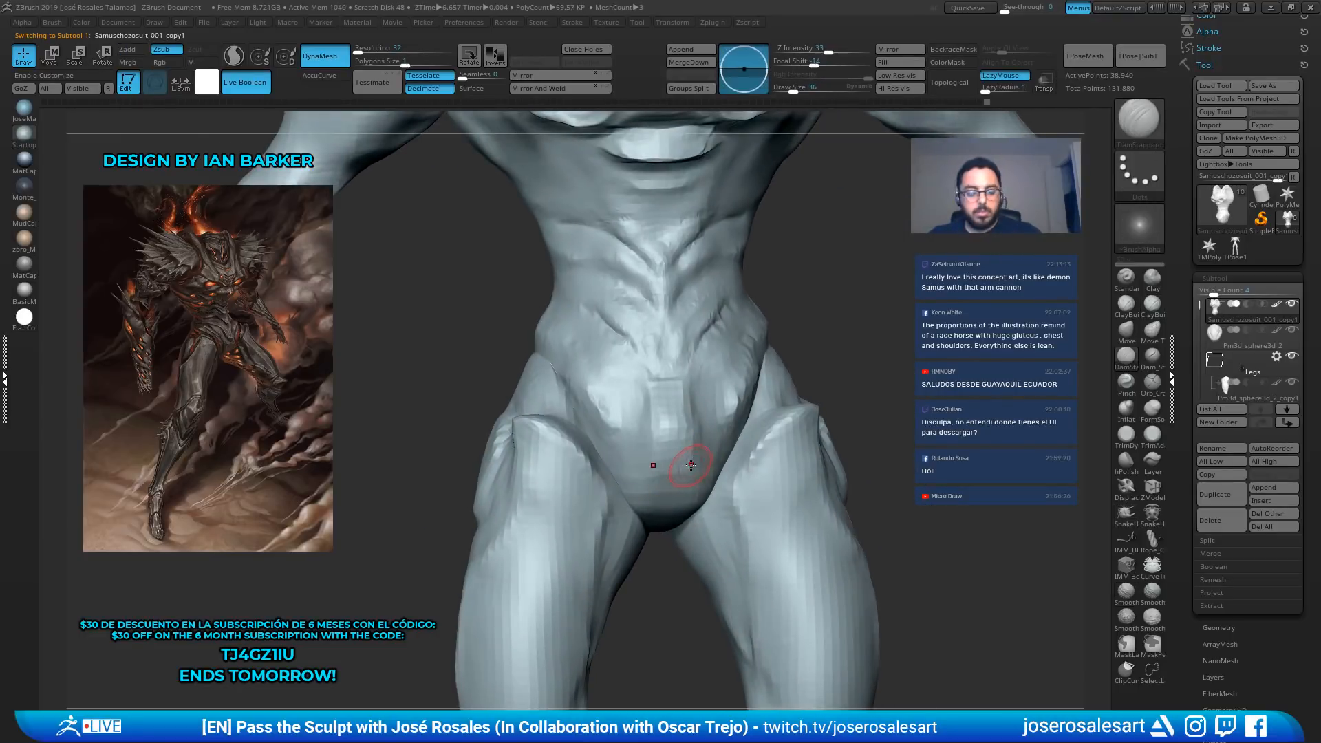
{"action": "mouse_move", "coordinate": [681, 443]}
{"action": "right_mouse_down", "text": "shift"}
{"action": "mouse_move", "coordinate": [697, 426]}
{"action": "mouse_move", "coordinate": [724, 449]}
{"action": "right_mouse_up", "text": "shift"}
Carve a horizontal crease across the lower pelvis with the DamStandard brush, starting at size 36
{"action": "key", "text": "b"}
{"action": "key", "text": "d"}
{"action": "key", "text": "s"}
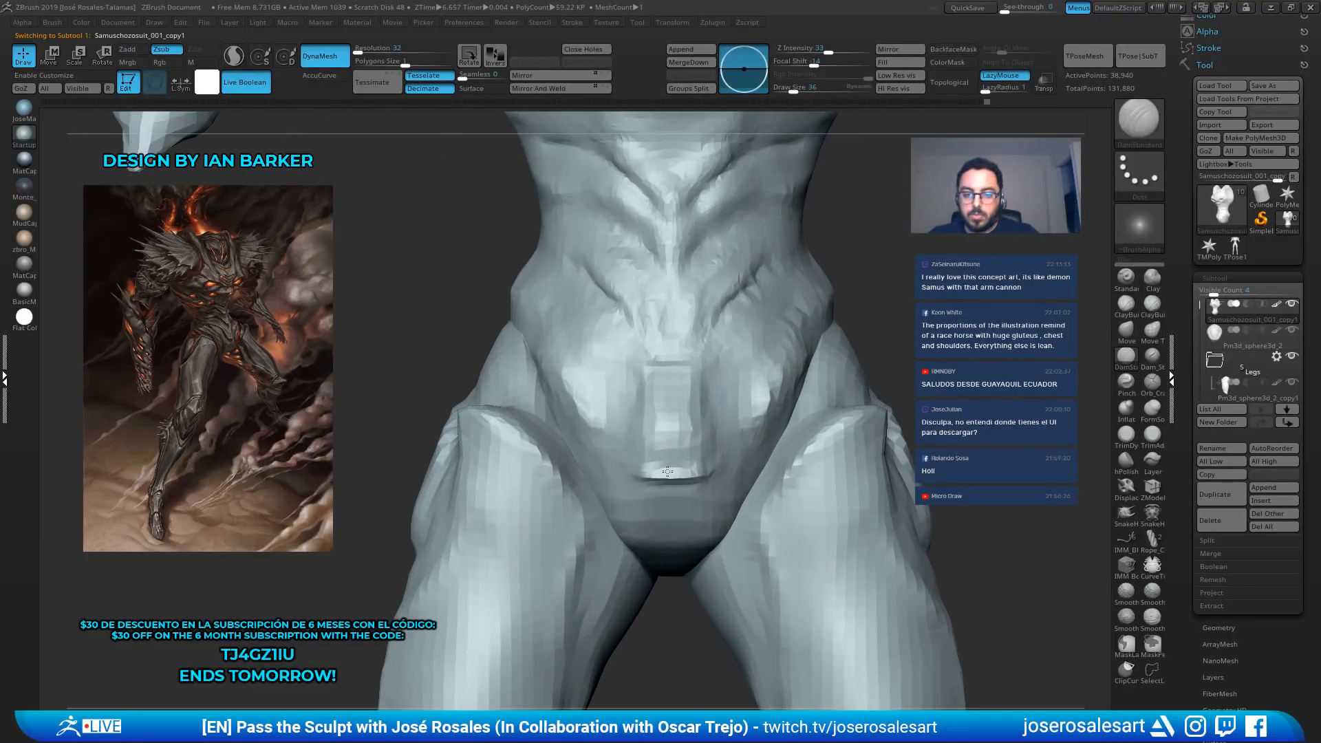
{"action": "key", "text": "s"}
{"action": "left_click_drag", "start_coordinate": [693, 461], "coordinate": [699, 462]}
Fill out the central plate on the front of the pelvis with the ClayBuildup brush
{"action": "key", "text": "b"}
{"action": "key", "text": "c"}
{"action": "key", "text": "b"}
{"action": "left_click_drag", "start_coordinate": [654, 419], "coordinate": [655, 385]}
{"action": "mouse_move", "coordinate": [678, 427]}
{"action": "right_mouse_down"}
{"action": "mouse_move", "coordinate": [647, 437]}
{"action": "mouse_move", "coordinate": [674, 430]}
{"action": "mouse_move", "coordinate": [619, 412]}
{"action": "mouse_move", "coordinate": [696, 465]}
{"action": "mouse_move", "coordinate": [719, 440]}
{"action": "right_mouse_up"}
{"action": "mouse_move", "coordinate": [719, 441]}
{"action": "right_mouse_down"}
{"action": "mouse_move", "coordinate": [696, 489]}
{"action": "mouse_move", "coordinate": [681, 447]}
{"action": "mouse_move", "coordinate": [720, 403]}
{"action": "mouse_move", "coordinate": [711, 378]}
{"action": "right_mouse_up"}
Pull the front of the pelvis outward with the SnakeHook brush at size 119, then smooth the area
{"action": "key", "text": "b"}
{"action": "key", "text": "s"}
{"action": "key", "text": "h"}
{"action": "key", "text": "s"}
{"action": "mouse_move", "coordinate": [720, 436]}
{"action": "left_mouse_down"}
{"action": "mouse_move", "coordinate": [732, 436]}
{"action": "mouse_move", "coordinate": [708, 457]}
{"action": "left_mouse_up"}
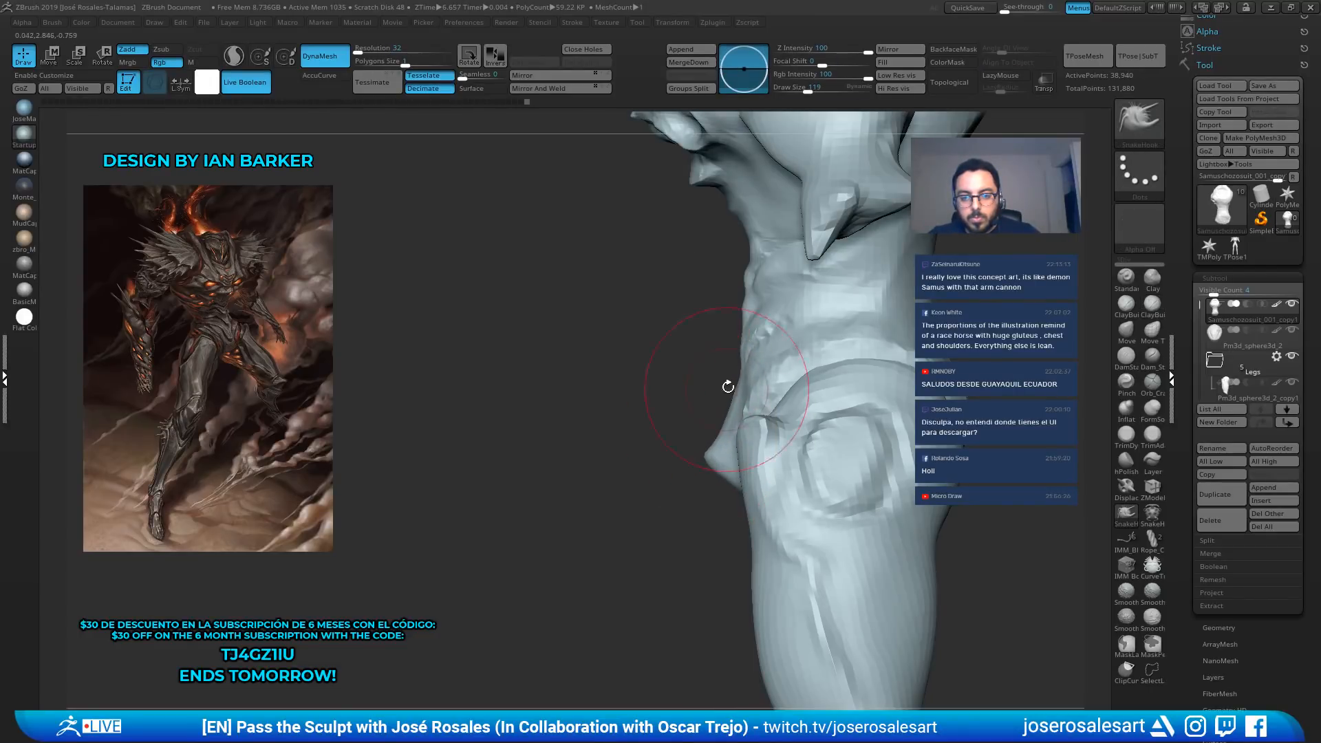
{"action": "right_click_drag", "start_coordinate": [802, 307], "coordinate": [793, 275], "text": "ctrl"}
{"action": "mouse_move", "coordinate": [792, 330]}
{"action": "right_mouse_down"}
{"action": "mouse_move", "coordinate": [841, 390]}
{"action": "mouse_move", "coordinate": [678, 423]}
{"action": "mouse_move", "coordinate": [663, 401]}
{"action": "mouse_move", "coordinate": [730, 403]}
{"action": "mouse_move", "coordinate": [622, 325]}
{"action": "right_mouse_up"}
{"action": "key", "text": "shift"}
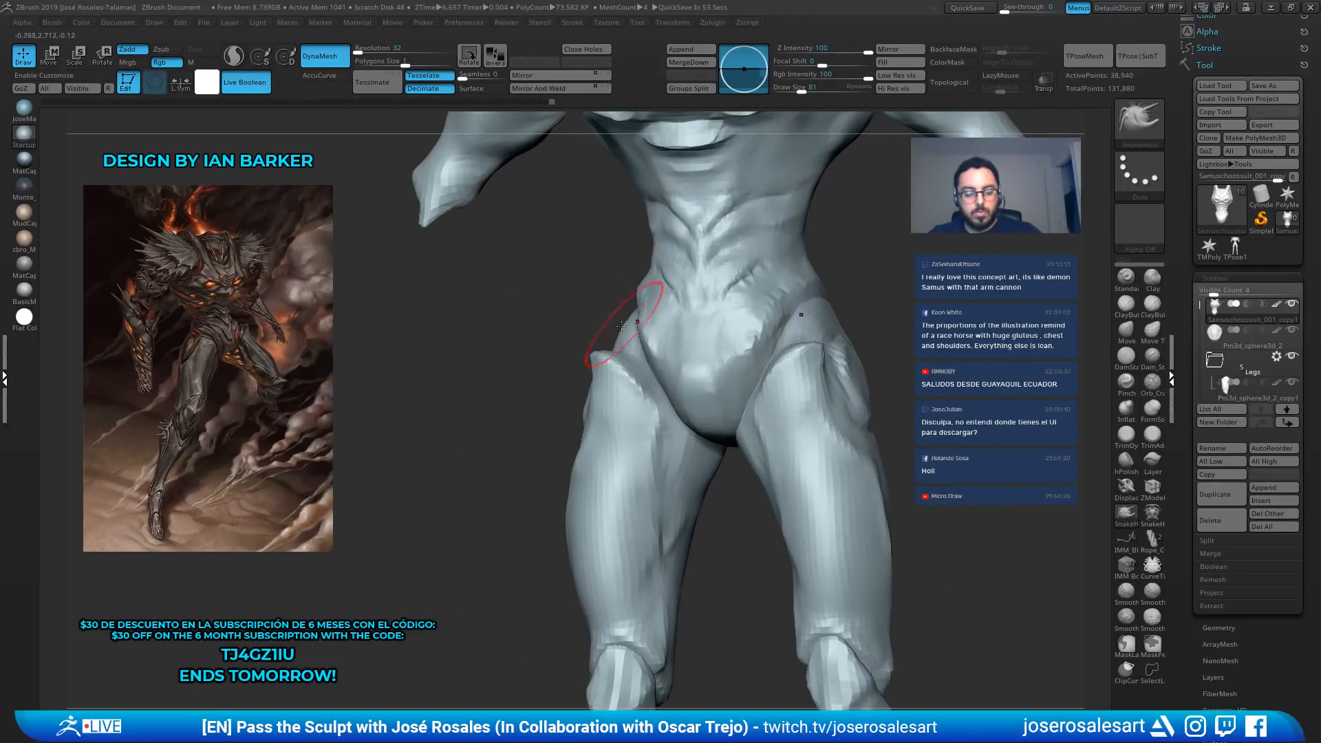
Try the Pinch brush on the pelvis, then cut its lower plate edge with DamStandard at size 54
{"action": "key", "text": "b"}
{"action": "key", "text": "d"}
{"action": "key", "text": "s"}
{"action": "right_click_drag", "start_coordinate": [675, 382], "coordinate": [752, 374], "text": "ctrl"}
{"action": "key", "text": "b"}
{"action": "key", "text": "p"}
{"action": "key", "text": "i"}
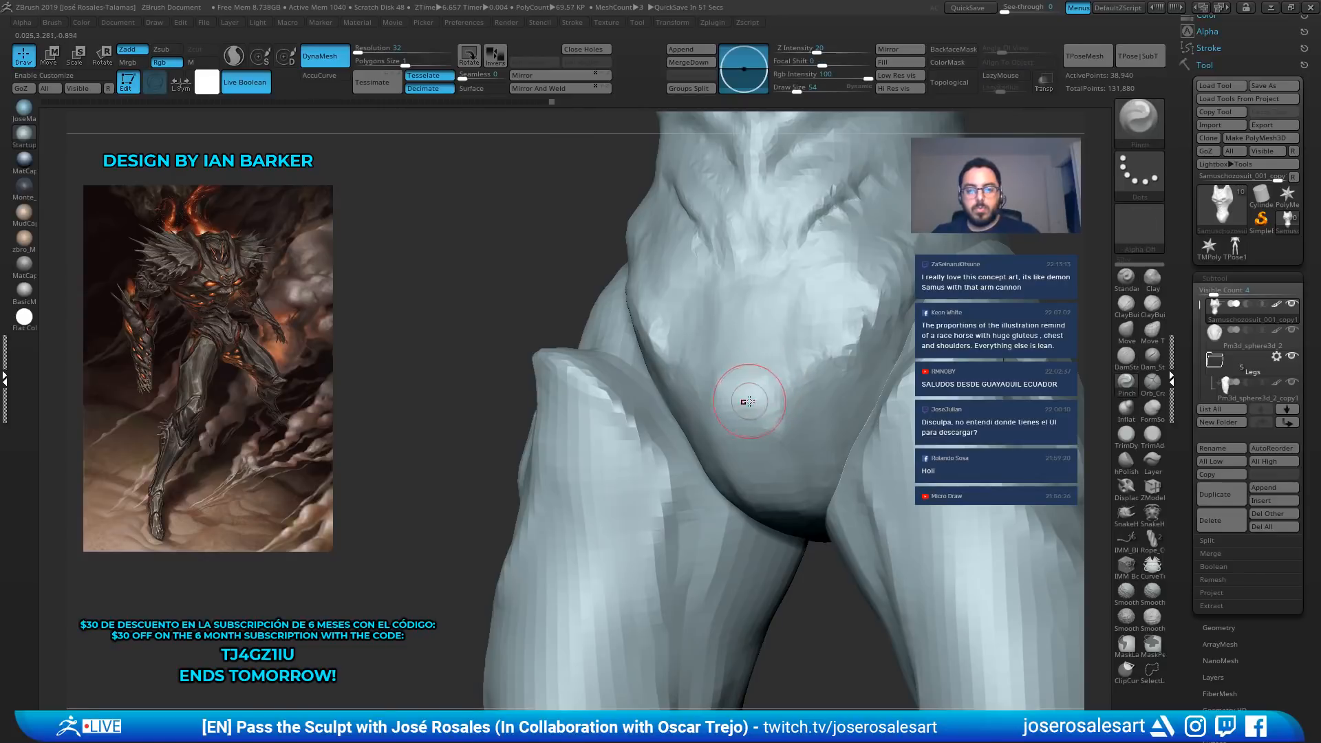
{"action": "key", "text": "b"}
{"action": "key", "text": "d"}
{"action": "key", "text": "s"}
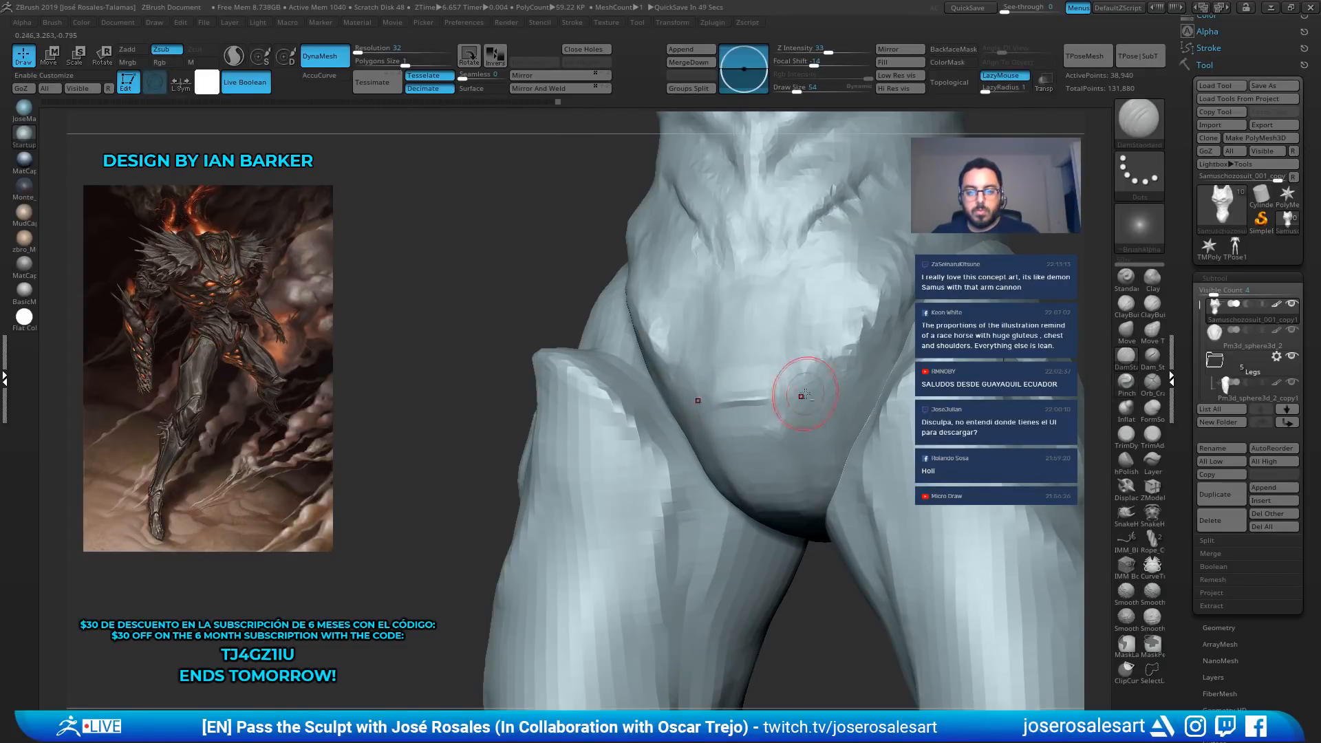
{"action": "mouse_move", "coordinate": [805, 395]}
{"action": "right_mouse_down", "text": "ctrl"}
{"action": "mouse_move", "coordinate": [702, 408]}
{"action": "mouse_move", "coordinate": [748, 422]}
{"action": "right_mouse_up", "text": "ctrl"}
{"action": "mouse_move", "coordinate": [731, 467]}
{"action": "right_mouse_down", "text": "ctrl"}
{"action": "mouse_move", "coordinate": [708, 374]}
{"action": "mouse_move", "coordinate": [746, 347]}
{"action": "mouse_move", "coordinate": [728, 389]}
{"action": "mouse_move", "coordinate": [731, 364]}
{"action": "right_mouse_up", "text": "ctrl"}
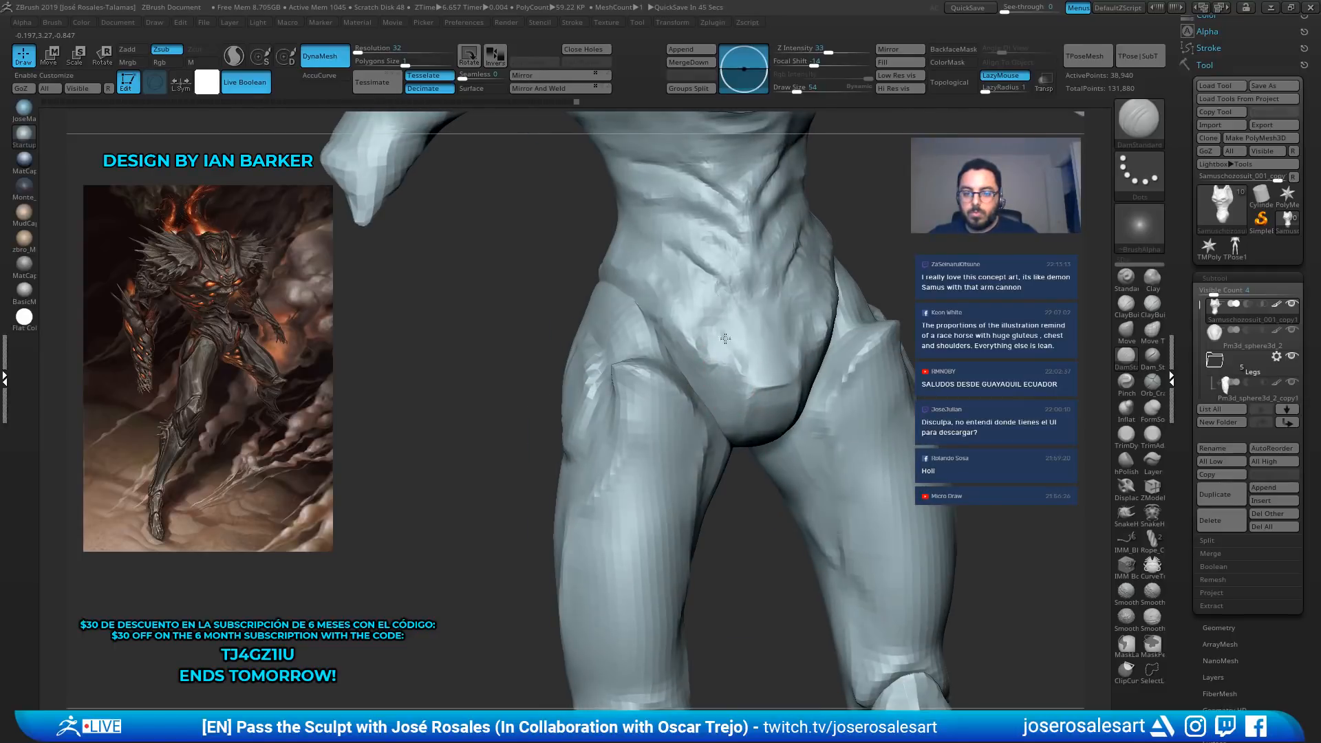
Build up the groin planes beside the pelvic plate with the ClayBuildup brush at size 90
{"action": "key", "text": "b"}
{"action": "key", "text": "c"}
{"action": "key", "text": "b"}
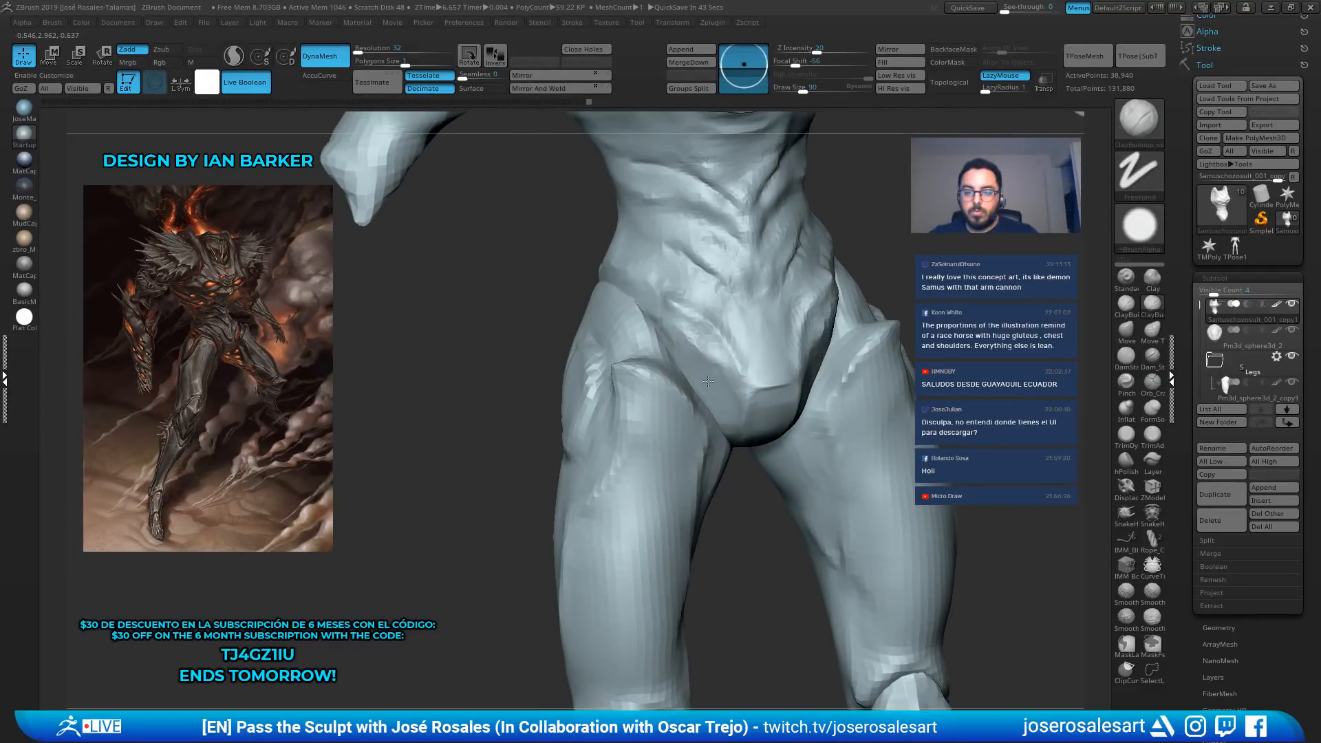
{"action": "mouse_move", "coordinate": [764, 364]}
{"action": "right_mouse_down"}
{"action": "mouse_move", "coordinate": [701, 375]}
{"action": "mouse_move", "coordinate": [709, 317]}
{"action": "mouse_move", "coordinate": [736, 334]}
{"action": "mouse_move", "coordinate": [717, 428]}
{"action": "mouse_move", "coordinate": [633, 383]}
{"action": "right_mouse_up"}
Select the Pm3d_sphere3d_2_copy1 thigh subtool and build up its upper inner edge beside the groin
{"action": "left_click", "coordinate": [695, 436], "text": "alt"}
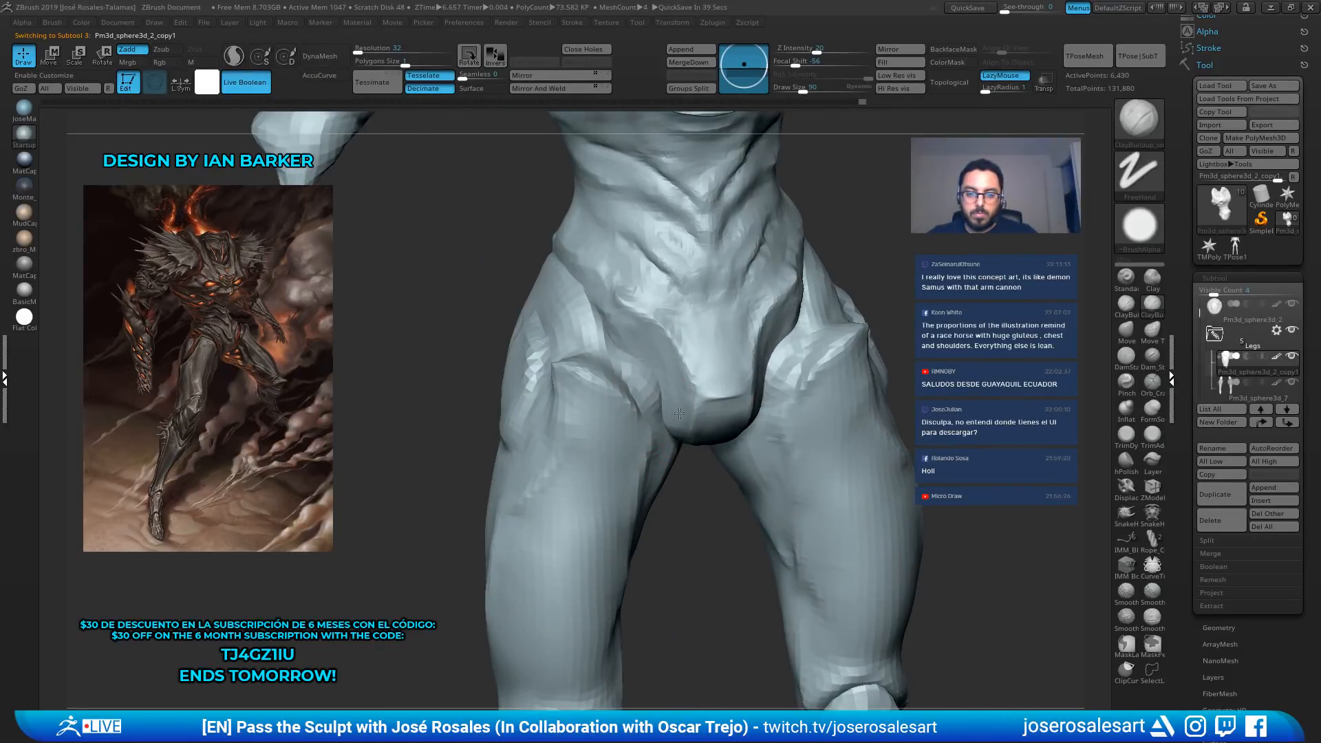
{"action": "mouse_move", "coordinate": [680, 414]}
{"action": "left_mouse_down"}
{"action": "mouse_move", "coordinate": [625, 356]}
{"action": "mouse_move", "coordinate": [654, 383]}
{"action": "left_mouse_up"}
{"action": "key", "text": "alt+s"}
{"action": "right_click_drag", "start_coordinate": [657, 384], "coordinate": [629, 372]}
{"action": "mouse_move", "coordinate": [643, 368]}
{"action": "left_mouse_down"}
{"action": "mouse_move", "coordinate": [684, 395]}
{"action": "mouse_move", "coordinate": [649, 357]}
{"action": "left_mouse_up"}
{"action": "key", "text": "alt+s"}
{"action": "mouse_move", "coordinate": [780, 375]}
{"action": "right_mouse_down", "text": "ctrl"}
{"action": "mouse_move", "coordinate": [792, 322]}
{"action": "mouse_move", "coordinate": [878, 309]}
{"action": "mouse_move", "coordinate": [839, 291]}
{"action": "right_mouse_up", "text": "ctrl"}
Select the Samuschozosuit_001_copy1 torso subtool and pull the sides of the hips with the SnakeHook brush at size 104
{"action": "key", "text": "f"}
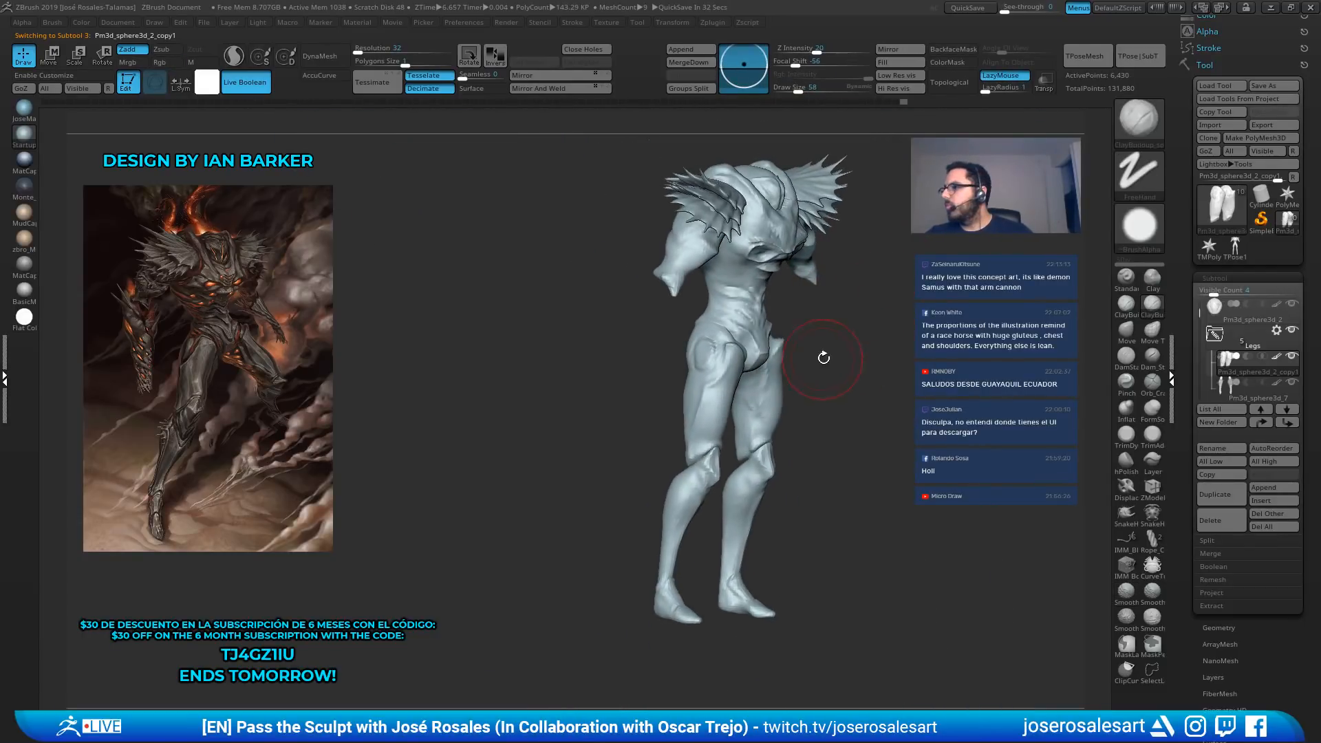
{"action": "right_click_drag", "start_coordinate": [824, 358], "coordinate": [869, 351]}
{"action": "right_click_drag", "start_coordinate": [853, 289], "coordinate": [825, 337], "text": "ctrl"}
{"action": "left_click", "coordinate": [756, 314], "text": "alt"}
{"action": "right_click_drag", "start_coordinate": [791, 237], "coordinate": [811, 274], "text": "ctrl"}
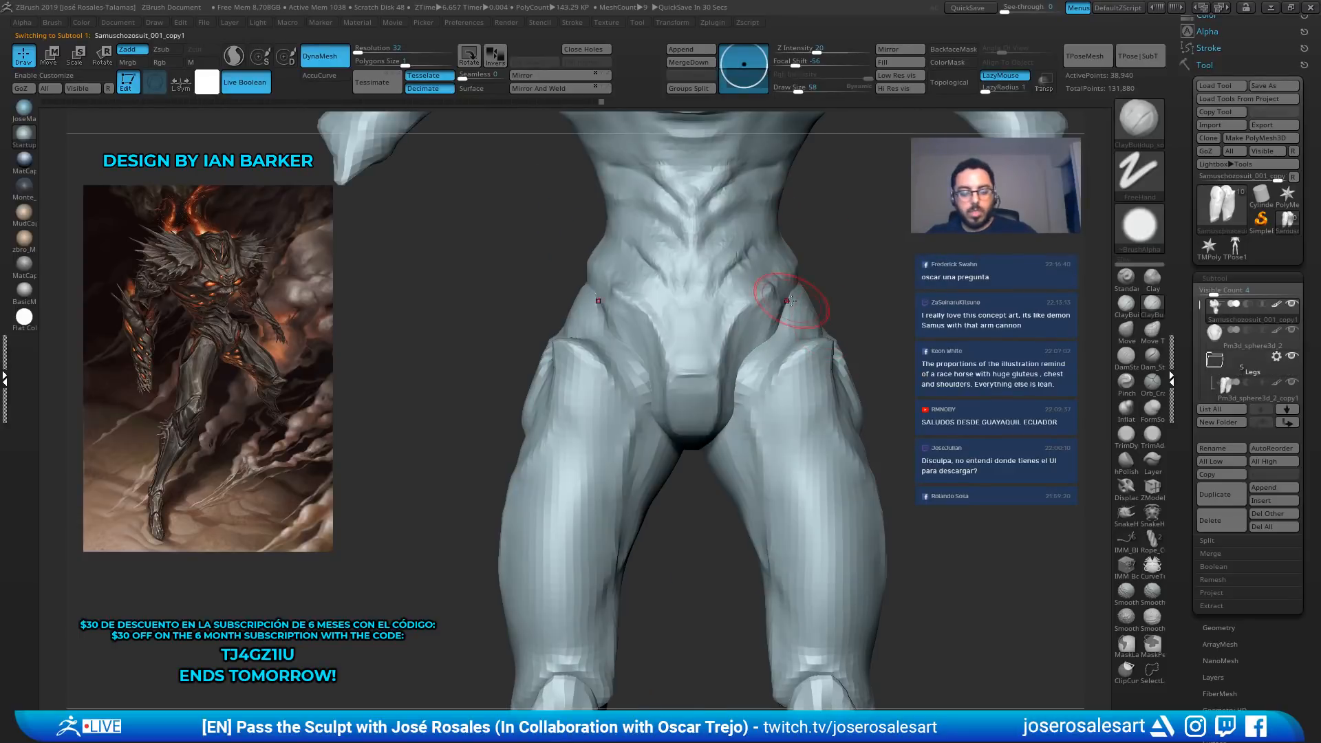
{"action": "key", "text": "b"}
{"action": "key", "text": "s"}
{"action": "key", "text": "h"}
{"action": "mouse_move", "coordinate": [838, 319]}
{"action": "right_mouse_down", "text": "ctrl"}
{"action": "mouse_move", "coordinate": [782, 270]}
{"action": "mouse_move", "coordinate": [815, 292]}
{"action": "right_mouse_up", "text": "ctrl"}
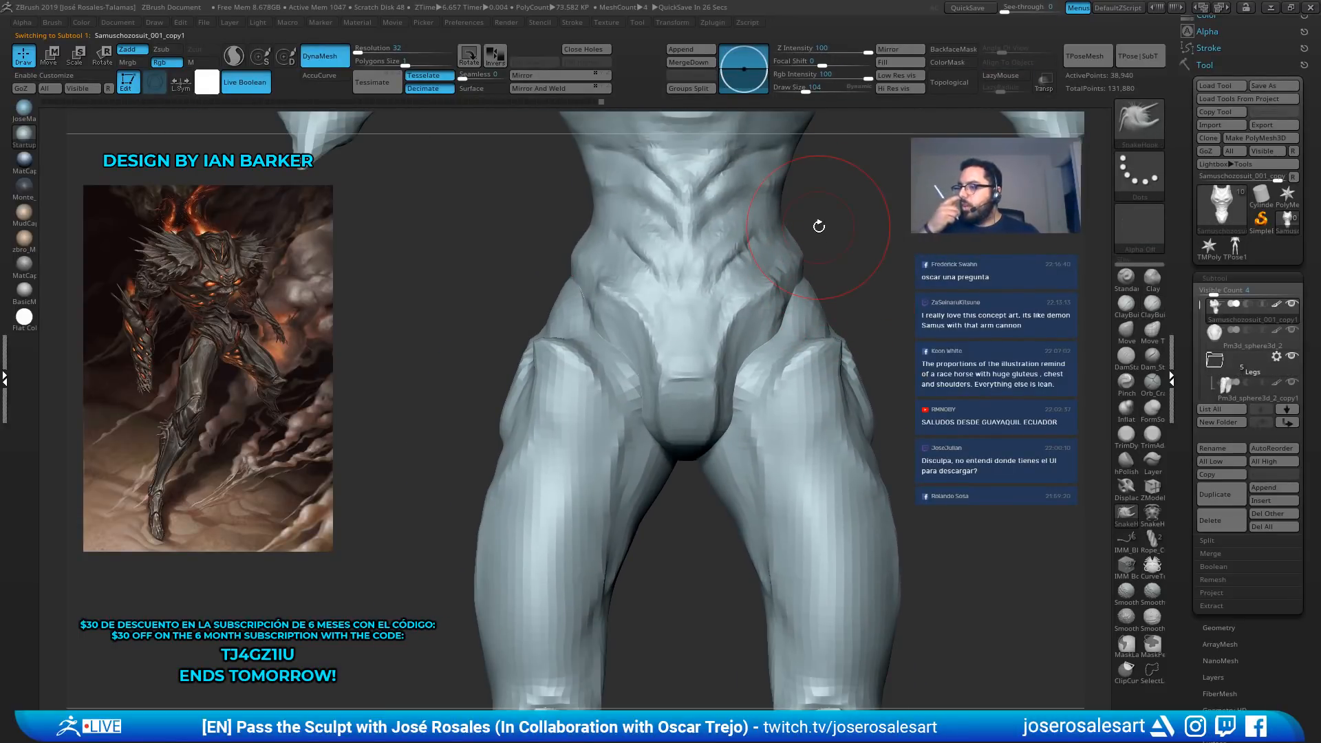
Adjust the hip crests above the thighs with the SnakeHook brush, undoing one pull and reducing the brush size to 99
{"action": "mouse_move", "coordinate": [600, 267]}
{"action": "right_mouse_down"}
{"action": "mouse_move", "coordinate": [640, 261]}
{"action": "mouse_move", "coordinate": [585, 275]}
{"action": "right_mouse_up"}
{"action": "key", "text": "bracketright"}
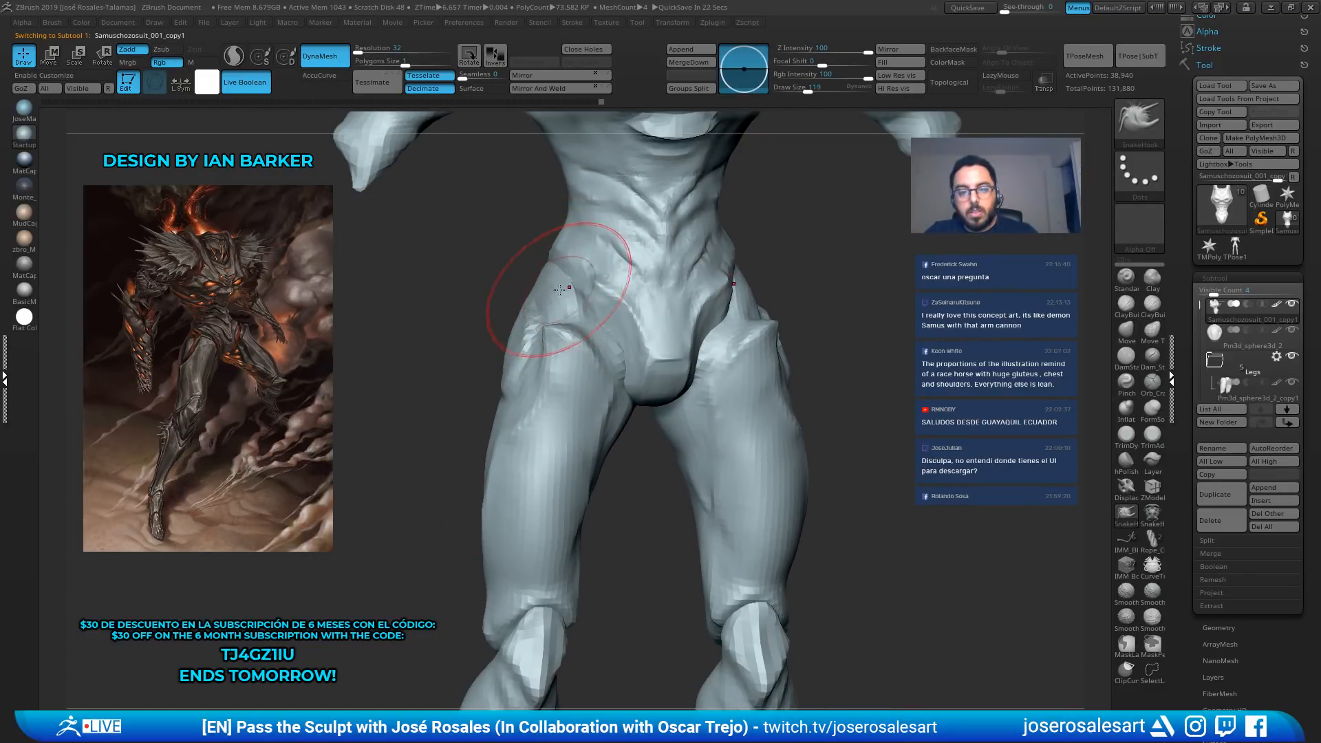
{"action": "mouse_move", "coordinate": [572, 284]}
{"action": "left_mouse_down"}
{"action": "mouse_move", "coordinate": [560, 281]}
{"action": "mouse_move", "coordinate": [585, 283]}
{"action": "left_mouse_up"}
{"action": "key", "text": "s"}
{"action": "key", "text": "ctrl+z"}
{"action": "key", "text": "bracketright"}
{"action": "key", "text": "bracketright"}
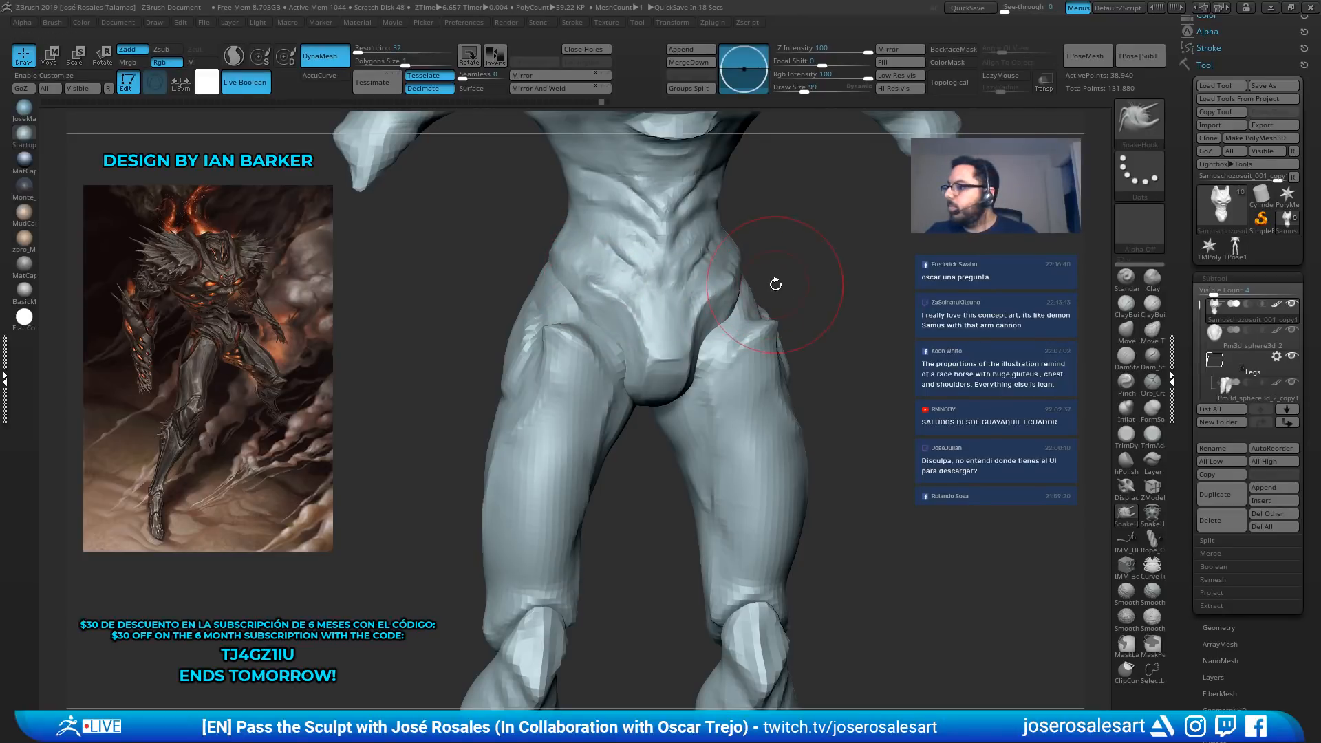
Select the Pm3d_sphere3d_2_copy1 thigh subtool and build up its upper outer edge along the hip with the ClayBuildup brush
{"action": "mouse_move", "coordinate": [776, 284]}
{"action": "right_mouse_down"}
{"action": "mouse_move", "coordinate": [765, 258]}
{"action": "mouse_move", "coordinate": [757, 274]}
{"action": "right_mouse_up"}
{"action": "left_click", "coordinate": [766, 259], "text": "alt"}
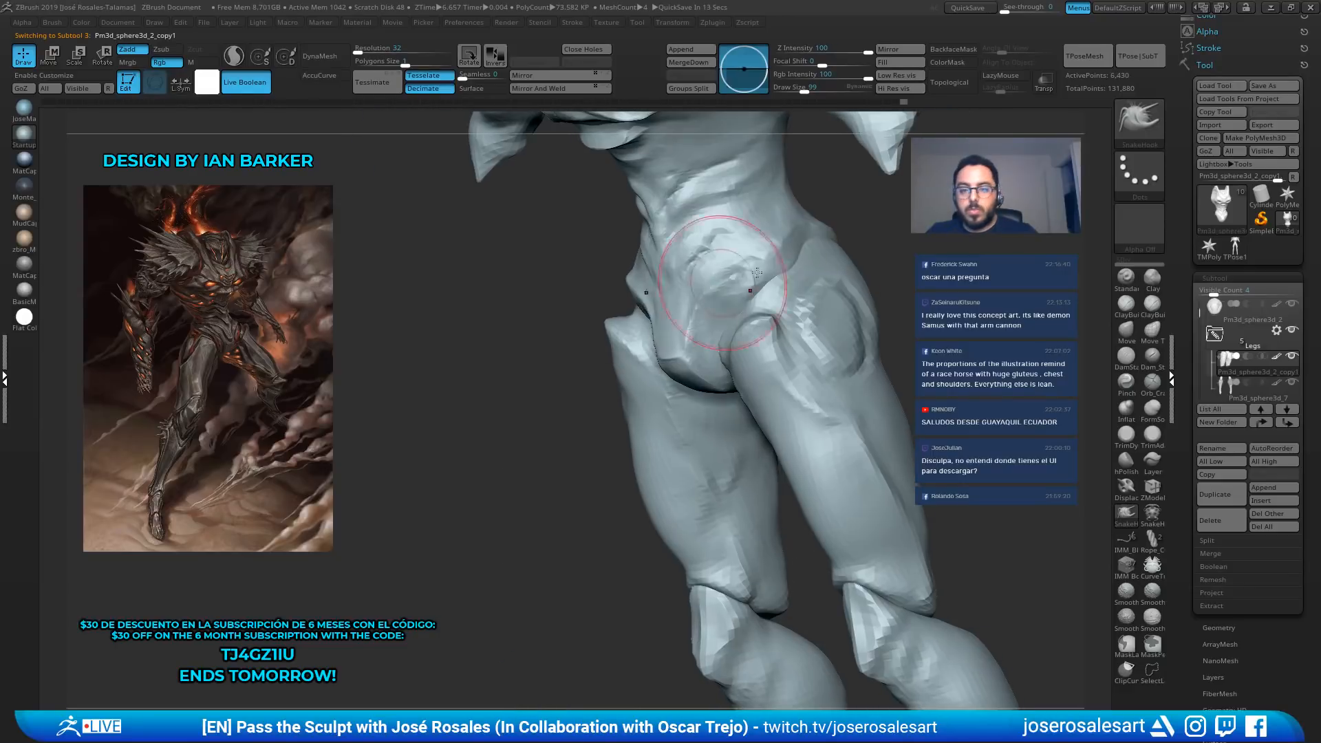
{"action": "key", "text": "b"}
{"action": "key", "text": "c"}
{"action": "key", "text": "b"}
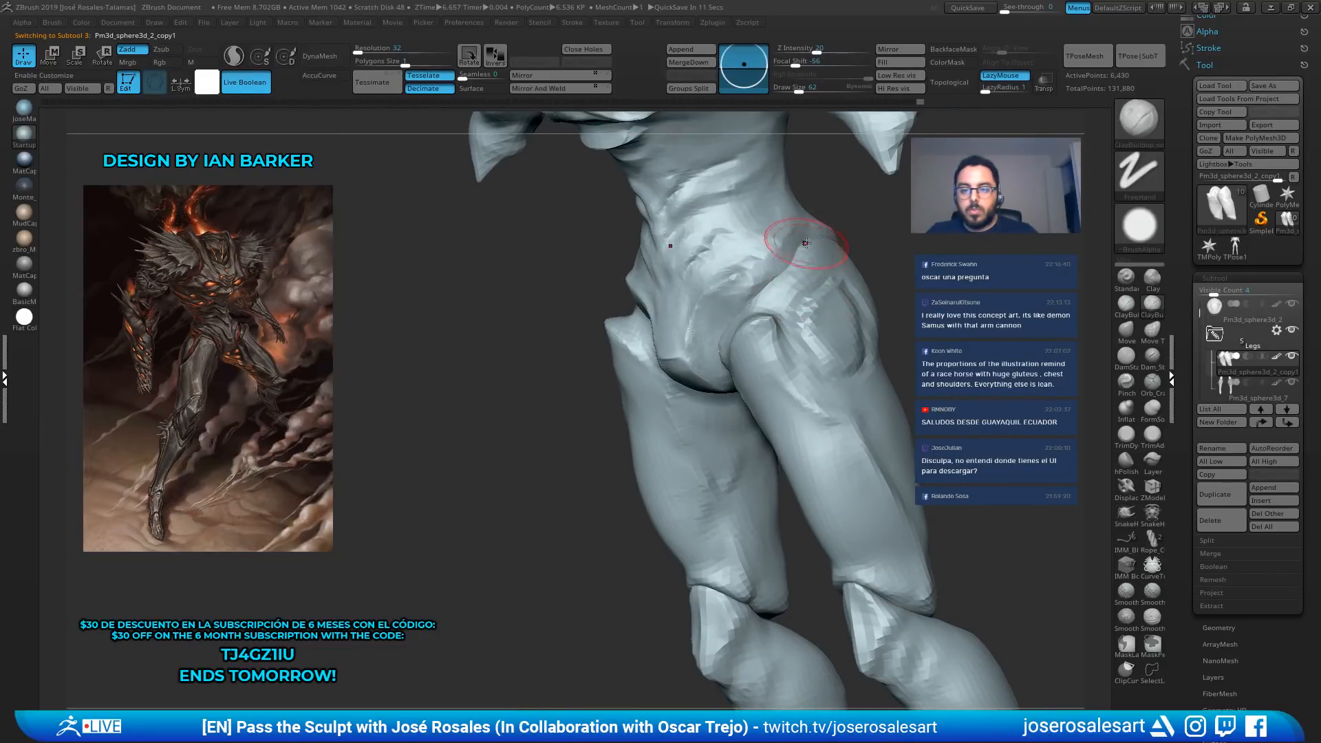
{"action": "mouse_move", "coordinate": [774, 303]}
{"action": "right_mouse_down", "text": "shift"}
{"action": "mouse_move", "coordinate": [792, 274]}
{"action": "mouse_move", "coordinate": [784, 255]}
{"action": "mouse_move", "coordinate": [802, 262]}
{"action": "mouse_move", "coordinate": [722, 251]}
{"action": "mouse_move", "coordinate": [968, 250]}
{"action": "mouse_move", "coordinate": [935, 358]}
{"action": "mouse_move", "coordinate": [851, 279]}
{"action": "right_mouse_up", "text": "shift"}
{"action": "right_click_drag", "start_coordinate": [677, 331], "coordinate": [581, 186]}
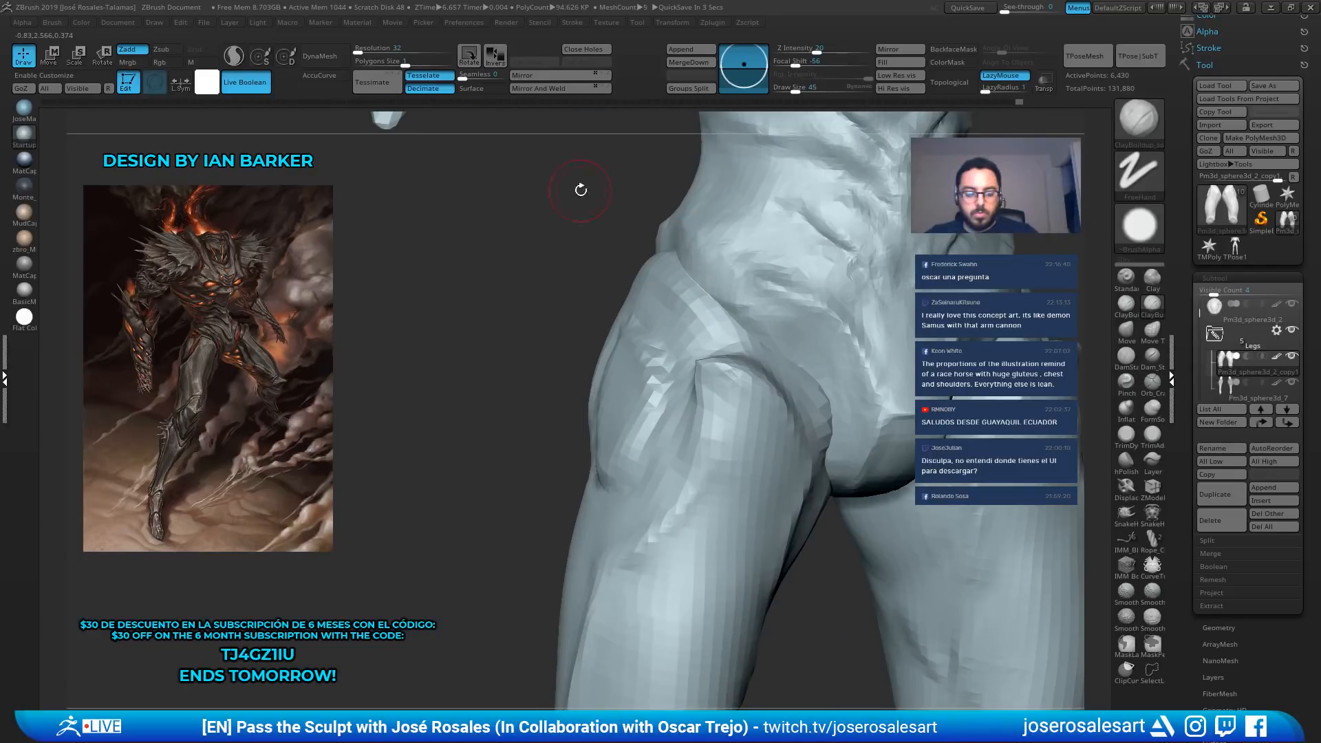
Select the torso subtool and sharpen the pelvic edge above the thigh with the DamStandard brush at size 146
{"action": "key", "text": "b"}
{"action": "key", "text": "d"}
{"action": "key", "text": "s"}
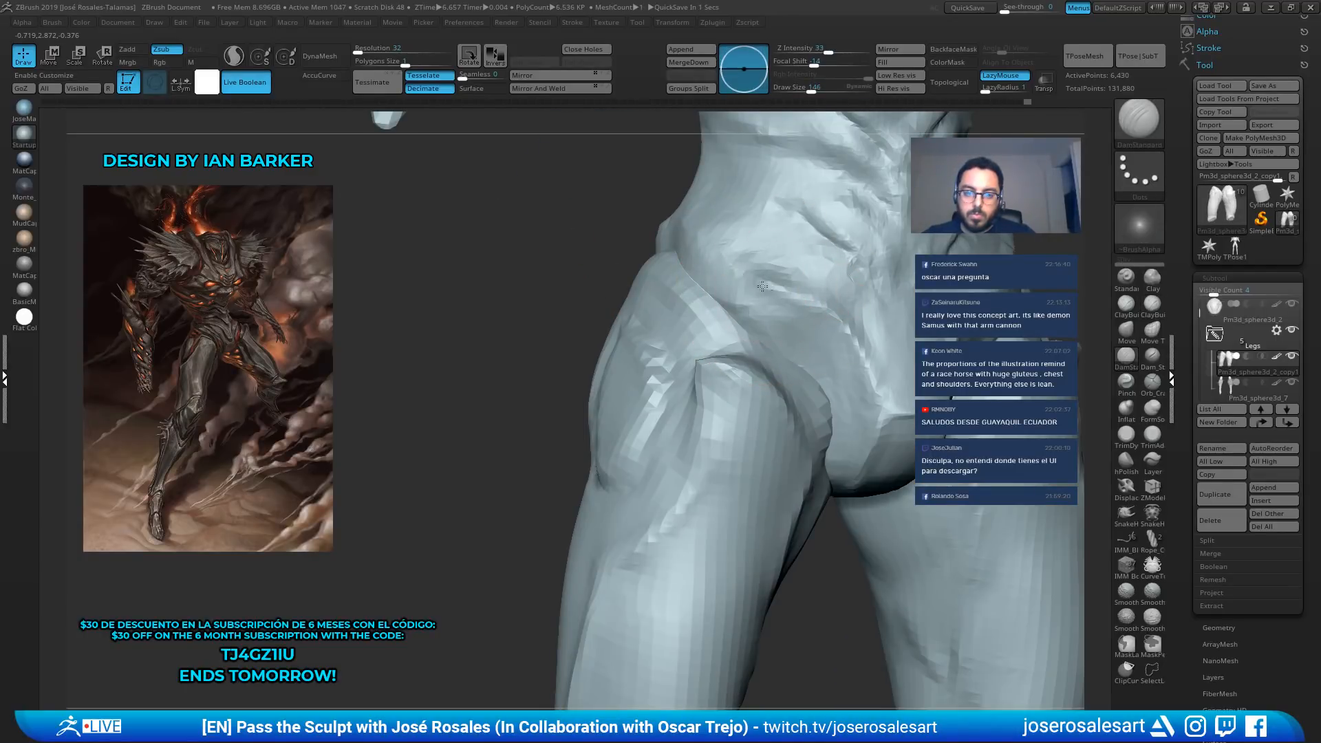
{"action": "left_click", "coordinate": [763, 288], "text": "alt"}
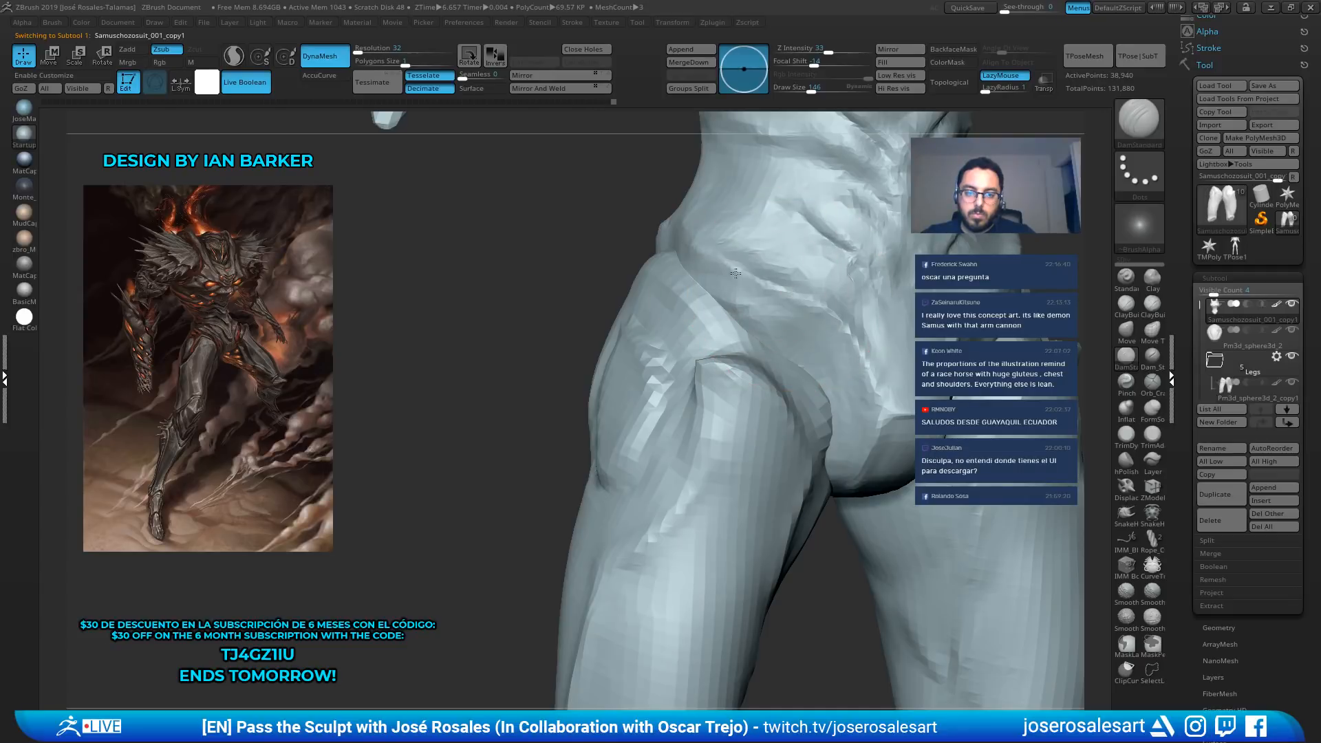
{"action": "right_click_drag", "start_coordinate": [758, 291], "coordinate": [721, 269]}
{"action": "right_click_drag", "start_coordinate": [571, 187], "coordinate": [648, 235]}
{"action": "mouse_move", "coordinate": [739, 300]}
{"action": "right_mouse_down", "text": "ctrl"}
{"action": "mouse_move", "coordinate": [785, 344]}
{"action": "mouse_move", "coordinate": [743, 286]}
{"action": "mouse_move", "coordinate": [826, 220]}
{"action": "mouse_move", "coordinate": [877, 213]}
{"action": "mouse_move", "coordinate": [825, 206]}
{"action": "right_mouse_up", "text": "ctrl"}
{"action": "left_click_drag", "start_coordinate": [857, 168], "coordinate": [895, 217]}
{"action": "mouse_move", "coordinate": [825, 213]}
{"action": "right_mouse_down"}
{"action": "mouse_move", "coordinate": [769, 207]}
{"action": "mouse_move", "coordinate": [819, 217]}
{"action": "right_mouse_up"}
{"action": "mouse_move", "coordinate": [819, 217]}
{"action": "right_mouse_down", "text": "ctrl"}
{"action": "mouse_move", "coordinate": [857, 245]}
{"action": "mouse_move", "coordinate": [812, 471]}
{"action": "mouse_move", "coordinate": [810, 215]}
{"action": "mouse_move", "coordinate": [817, 284]}
{"action": "mouse_move", "coordinate": [613, 245]}
{"action": "mouse_move", "coordinate": [658, 292]}
{"action": "mouse_move", "coordinate": [659, 330]}
{"action": "right_mouse_up", "text": "ctrl"}
Select the Pm3d_sphere3d_2 head subtool, build up its back with the ClayBuildup brush at size 104, and smooth it
{"action": "left_click", "coordinate": [658, 292], "text": "alt"}
{"action": "key", "text": "b"}
{"action": "key", "text": "c"}
{"action": "key", "text": "b"}
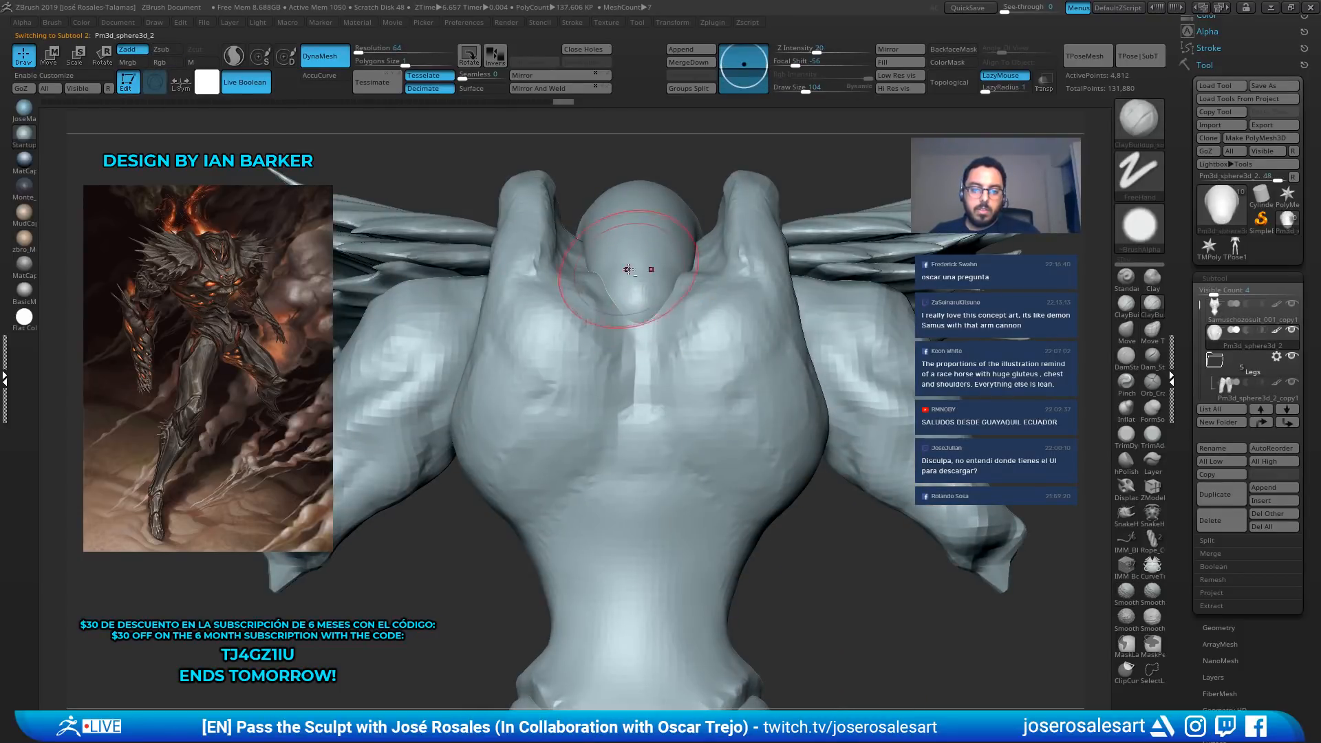
{"action": "right_click_drag", "start_coordinate": [648, 268], "coordinate": [678, 206], "text": "ctrl"}
{"action": "right_click_drag", "start_coordinate": [678, 206], "coordinate": [662, 250]}
{"action": "mouse_move", "coordinate": [632, 205]}
{"action": "left_mouse_down"}
{"action": "mouse_move", "coordinate": [639, 237]}
{"action": "mouse_move", "coordinate": [645, 206]}
{"action": "left_mouse_up"}
{"action": "right_click_drag", "start_coordinate": [657, 247], "coordinate": [665, 201]}
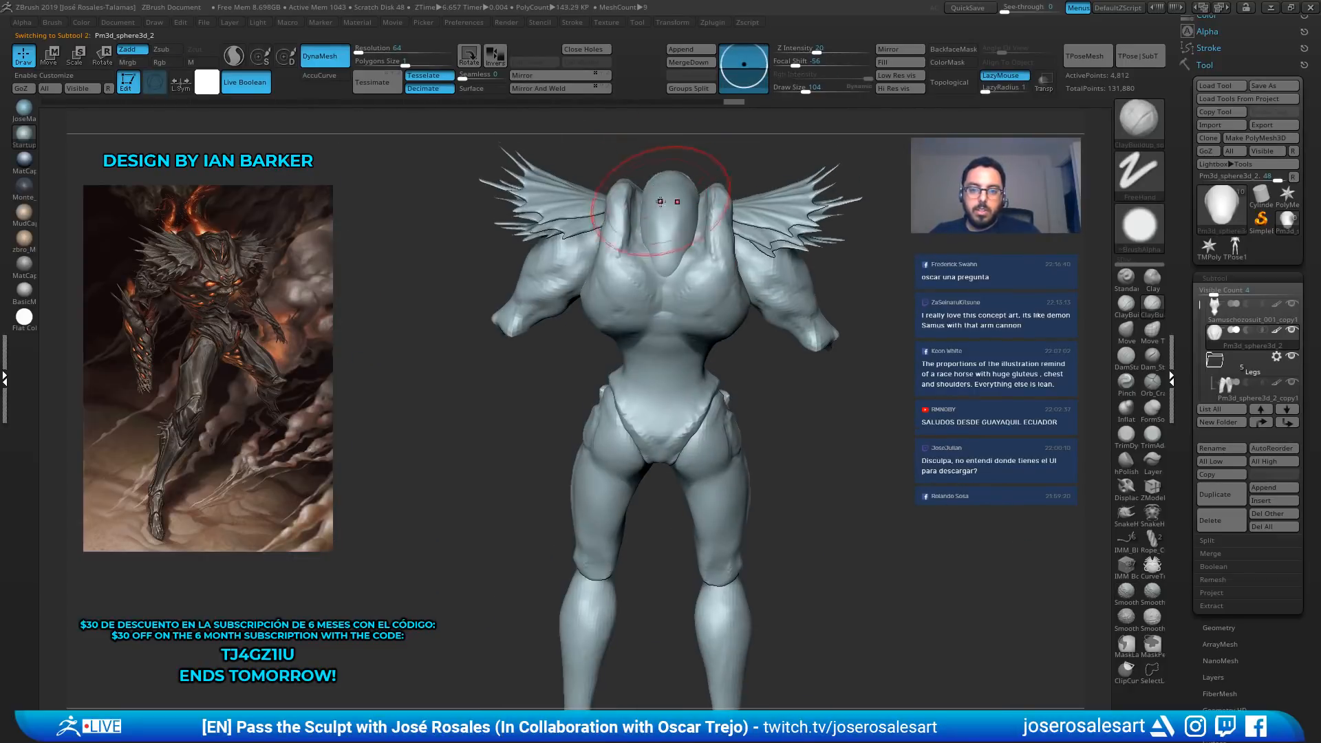
{"action": "left_click_drag", "start_coordinate": [657, 224], "coordinate": [640, 253], "text": "shift"}
Save the character tool as a new file named samusChozoSuit_002
{"action": "mouse_move", "coordinate": [557, 244]}
{"action": "right_mouse_down", "text": "shift"}
{"action": "mouse_move", "coordinate": [657, 240]}
{"action": "mouse_move", "coordinate": [661, 268]}
{"action": "mouse_move", "coordinate": [712, 312]}
{"action": "mouse_move", "coordinate": [796, 316]}
{"action": "mouse_move", "coordinate": [765, 314]}
{"action": "right_mouse_up", "text": "shift"}
{"action": "mouse_move", "coordinate": [765, 315]}
{"action": "right_mouse_down"}
{"action": "mouse_move", "coordinate": [710, 320]}
{"action": "mouse_move", "coordinate": [756, 367]}
{"action": "mouse_move", "coordinate": [795, 310]}
{"action": "right_mouse_up"}
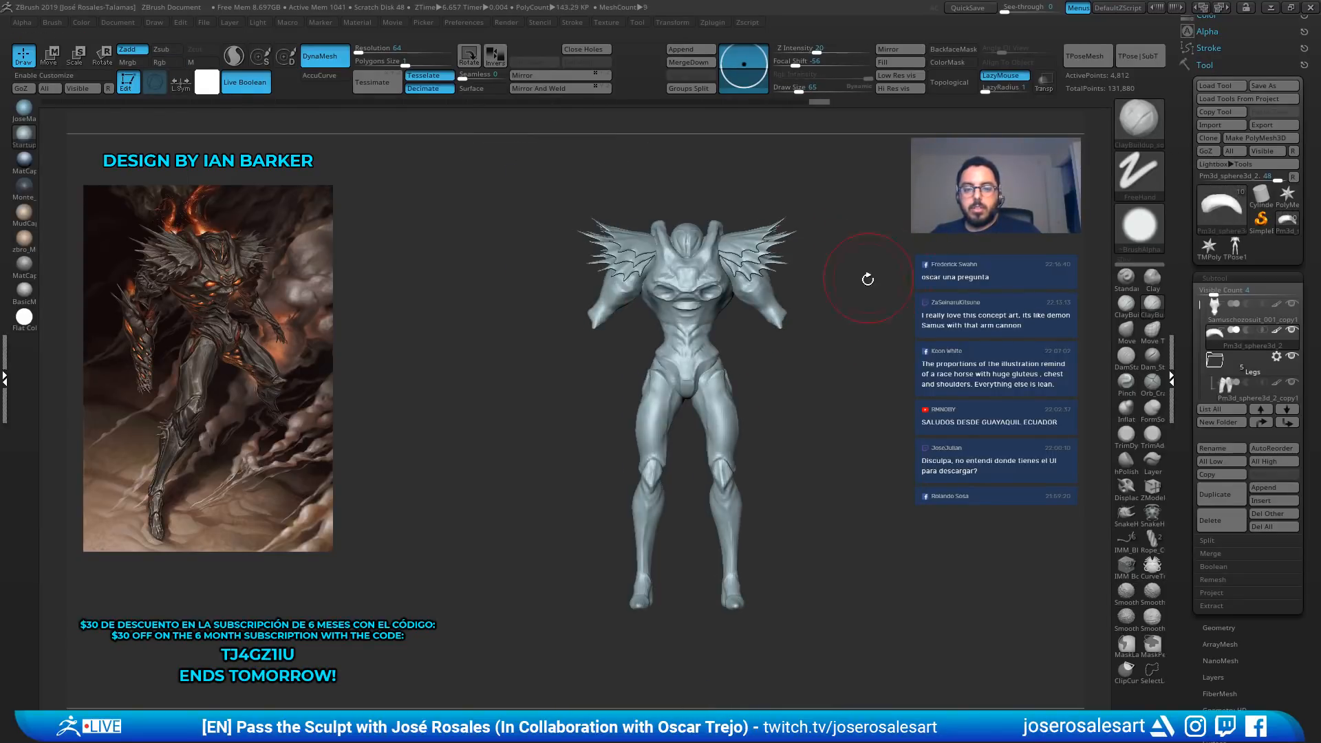
{"action": "right_click_drag", "start_coordinate": [868, 279], "coordinate": [874, 236], "text": "ctrl"}
{"action": "left_click", "coordinate": [1281, 90]}
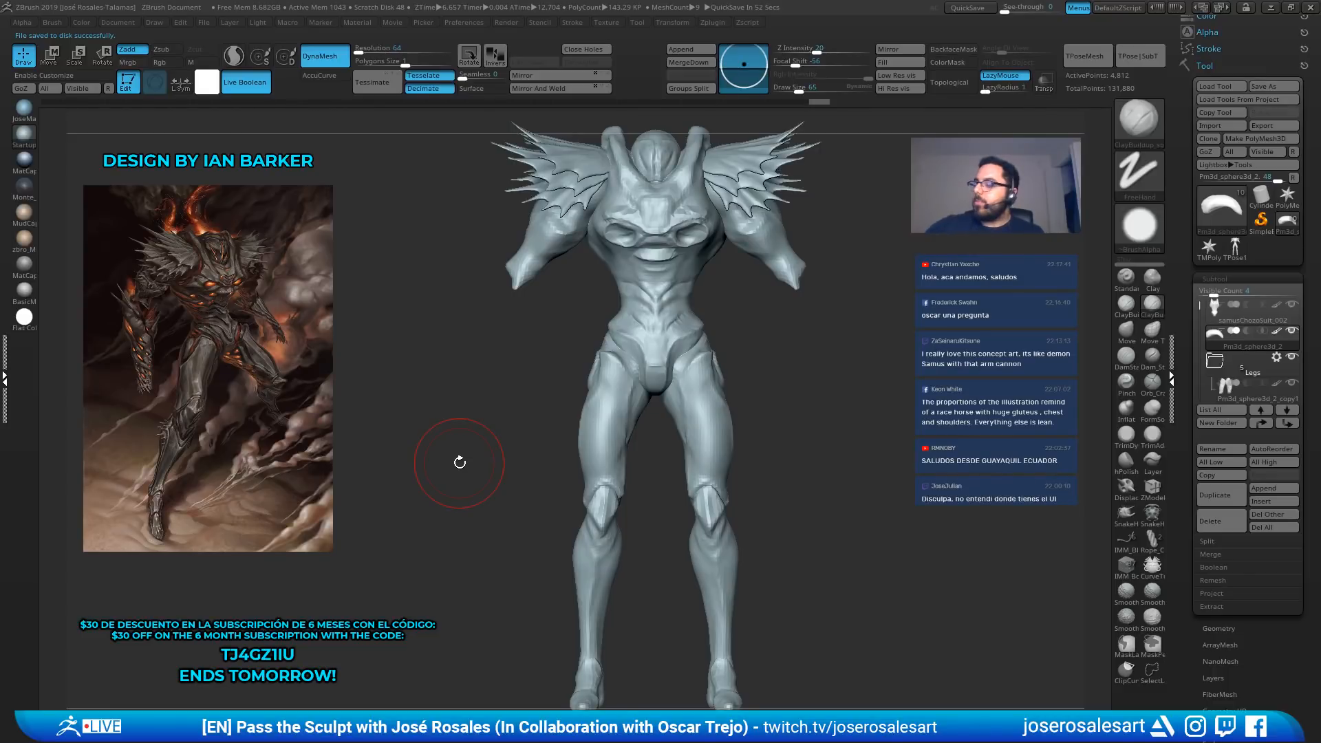
{"action": "mouse_move", "coordinate": [571, 303]}
{"action": "right_mouse_down", "text": "ctrl"}
{"action": "mouse_move", "coordinate": [596, 245]}
{"action": "mouse_move", "coordinate": [699, 271]}
{"action": "right_mouse_up", "text": "ctrl"}
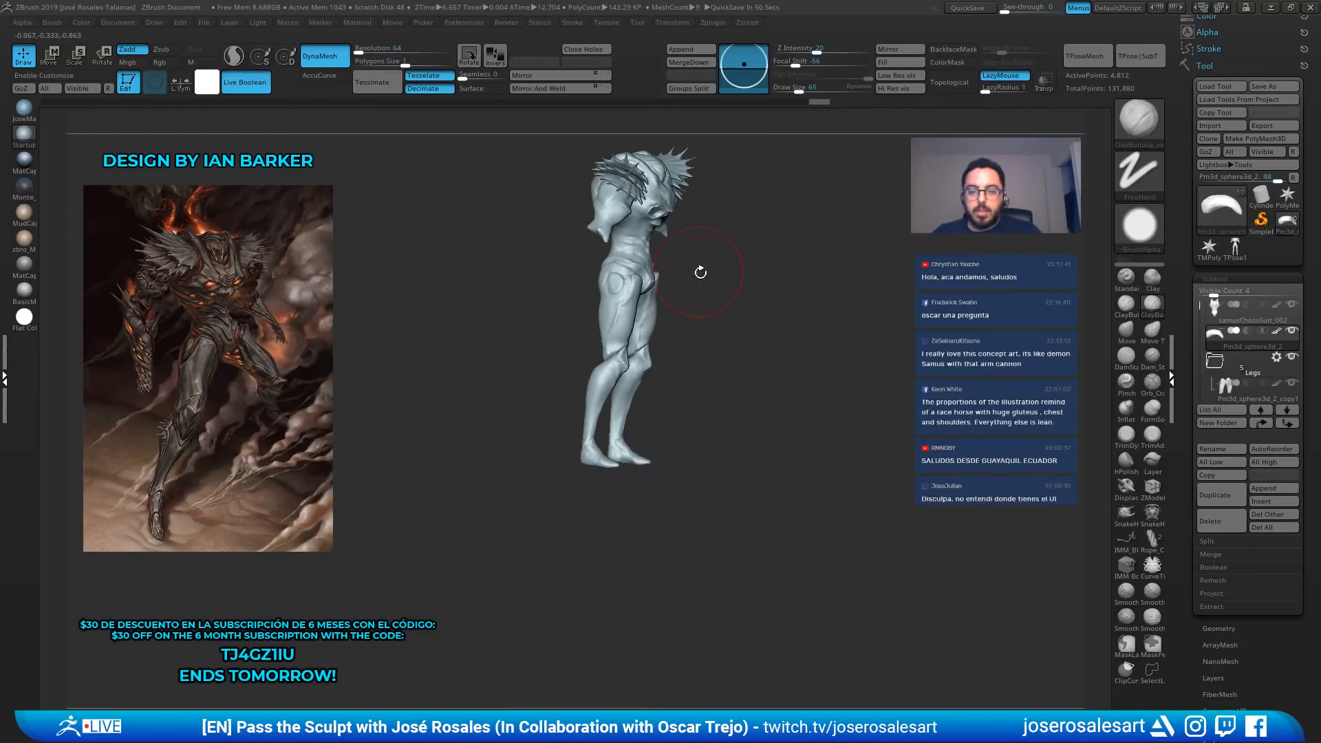
{"action": "key", "text": "s"}
{"action": "left_click_drag", "start_coordinate": [769, 285], "coordinate": [777, 285]}
{"action": "right_click_drag", "start_coordinate": [749, 273], "coordinate": [792, 316], "text": "ctrl"}
{"action": "right_click_drag", "start_coordinate": [791, 317], "coordinate": [751, 309], "text": "shift"}
{"action": "key", "text": "s"}
{"action": "left_click_drag", "start_coordinate": [778, 312], "coordinate": [771, 313]}
Select the Pm3d_sphere3d_1_copy3 foot subtool and rotate the feet so the toes turn outward
{"action": "mouse_move", "coordinate": [773, 303]}
{"action": "right_mouse_down", "text": "ctrl"}
{"action": "mouse_move", "coordinate": [776, 180]}
{"action": "mouse_move", "coordinate": [826, 273]}
{"action": "mouse_move", "coordinate": [858, 178]}
{"action": "right_mouse_up", "text": "ctrl"}
{"action": "mouse_move", "coordinate": [791, 451]}
{"action": "right_mouse_down", "text": "alt"}
{"action": "mouse_move", "coordinate": [766, 330]}
{"action": "mouse_move", "coordinate": [715, 386]}
{"action": "mouse_move", "coordinate": [769, 496]}
{"action": "mouse_move", "coordinate": [761, 466]}
{"action": "mouse_move", "coordinate": [723, 463]}
{"action": "mouse_move", "coordinate": [757, 354]}
{"action": "mouse_move", "coordinate": [743, 342]}
{"action": "mouse_move", "coordinate": [742, 371]}
{"action": "right_mouse_up", "text": "alt"}
{"action": "left_click", "coordinate": [755, 352], "text": "alt"}
{"action": "key", "text": "r"}
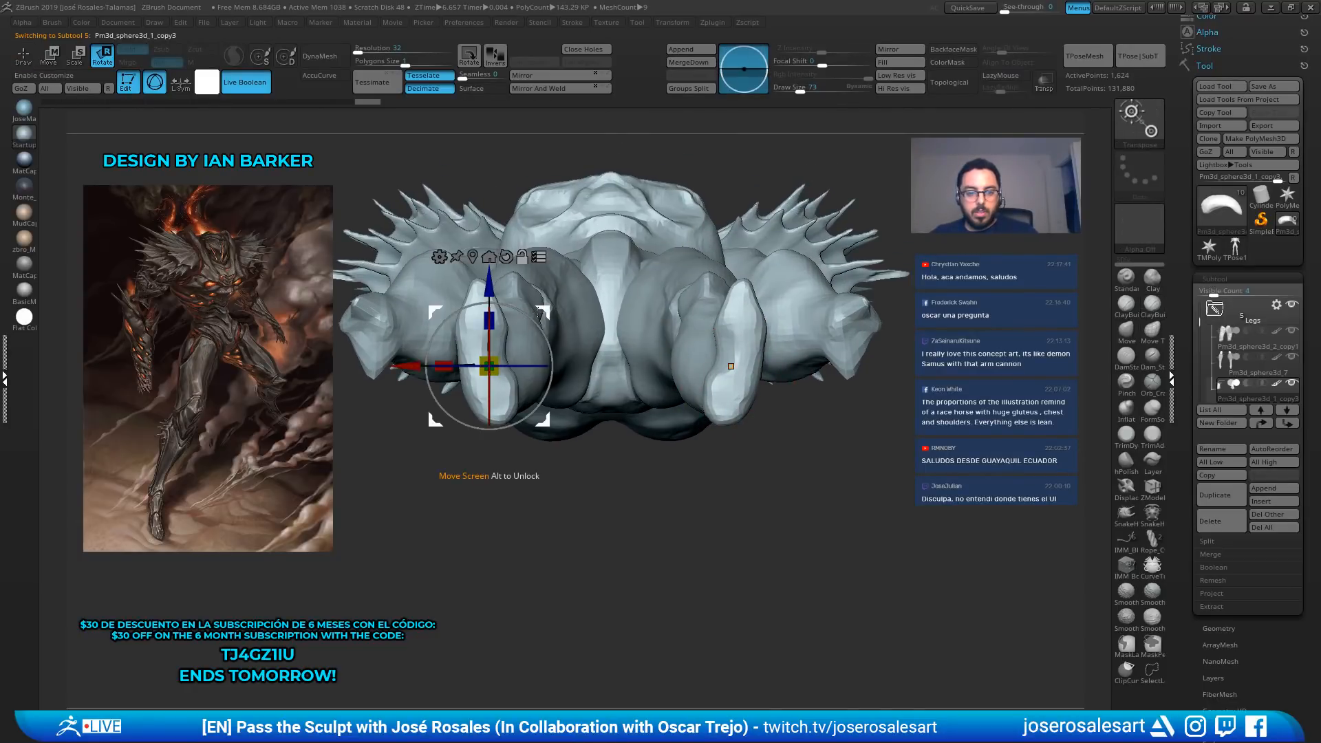
{"action": "left_click_drag", "start_coordinate": [538, 312], "coordinate": [513, 387]}
{"action": "left_click_drag", "start_coordinate": [784, 448], "coordinate": [891, 409]}
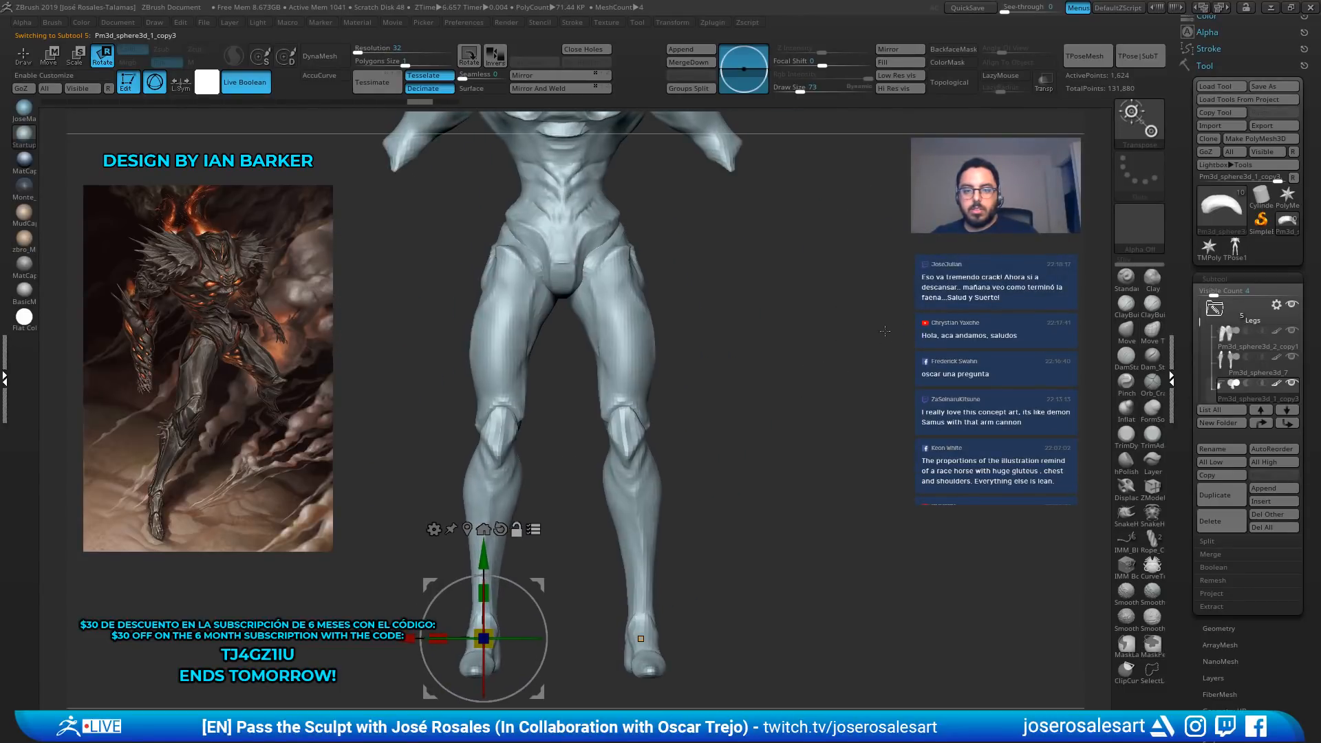
{"action": "left_click_drag", "start_coordinate": [561, 531], "coordinate": [668, 343]}
{"action": "left_click_drag", "start_coordinate": [572, 466], "coordinate": [591, 453]}
{"action": "mouse_move", "coordinate": [591, 453]}
{"action": "left_mouse_down"}
{"action": "mouse_move", "coordinate": [583, 495]}
{"action": "mouse_move", "coordinate": [592, 454]}
{"action": "left_mouse_up"}
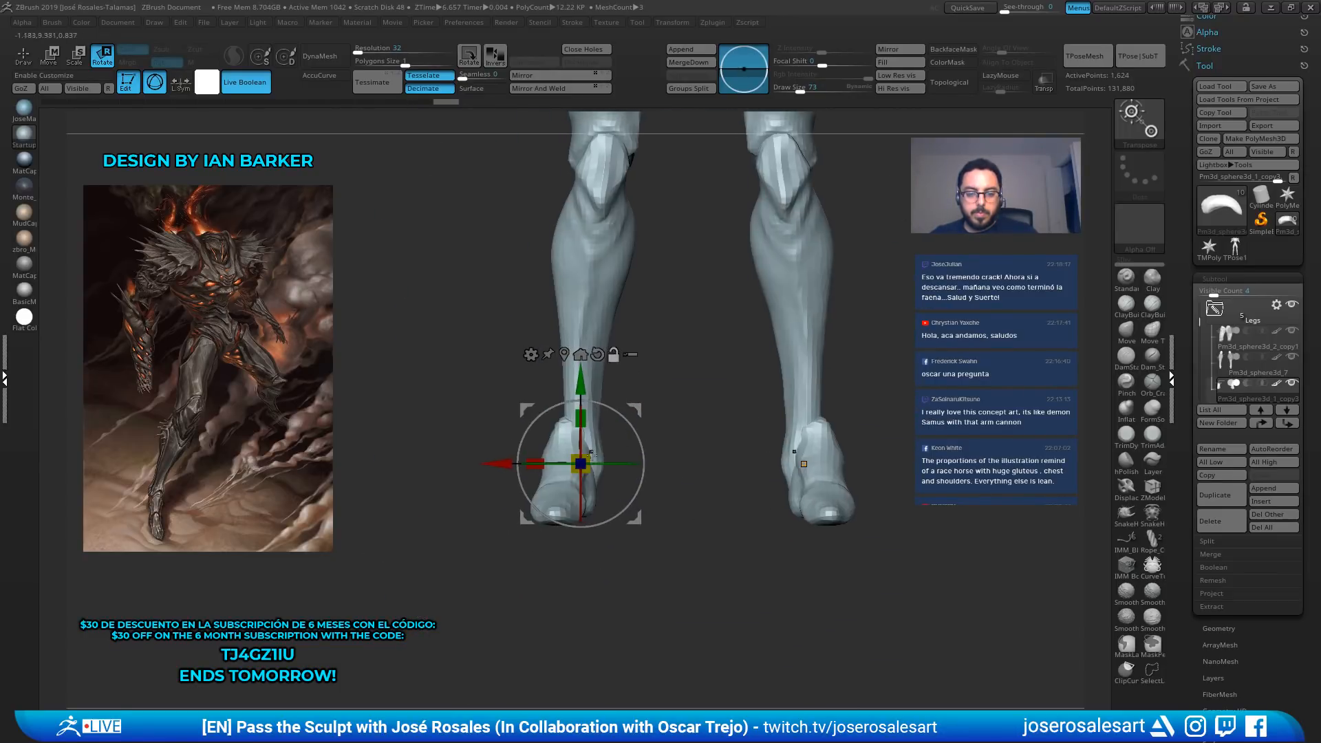
{"action": "key", "text": "q"}
Select the Pm3d_sphere3d_2_copy1 thigh subtool and build up its lower edge behind the knee with the ClayBuildup brush at size 54
{"action": "key", "text": "f"}
{"action": "mouse_move", "coordinate": [702, 260]}
{"action": "left_mouse_down"}
{"action": "mouse_move", "coordinate": [737, 357]}
{"action": "mouse_move", "coordinate": [735, 376]}
{"action": "mouse_move", "coordinate": [719, 375]}
{"action": "mouse_move", "coordinate": [800, 375]}
{"action": "mouse_move", "coordinate": [780, 374]}
{"action": "left_mouse_up"}
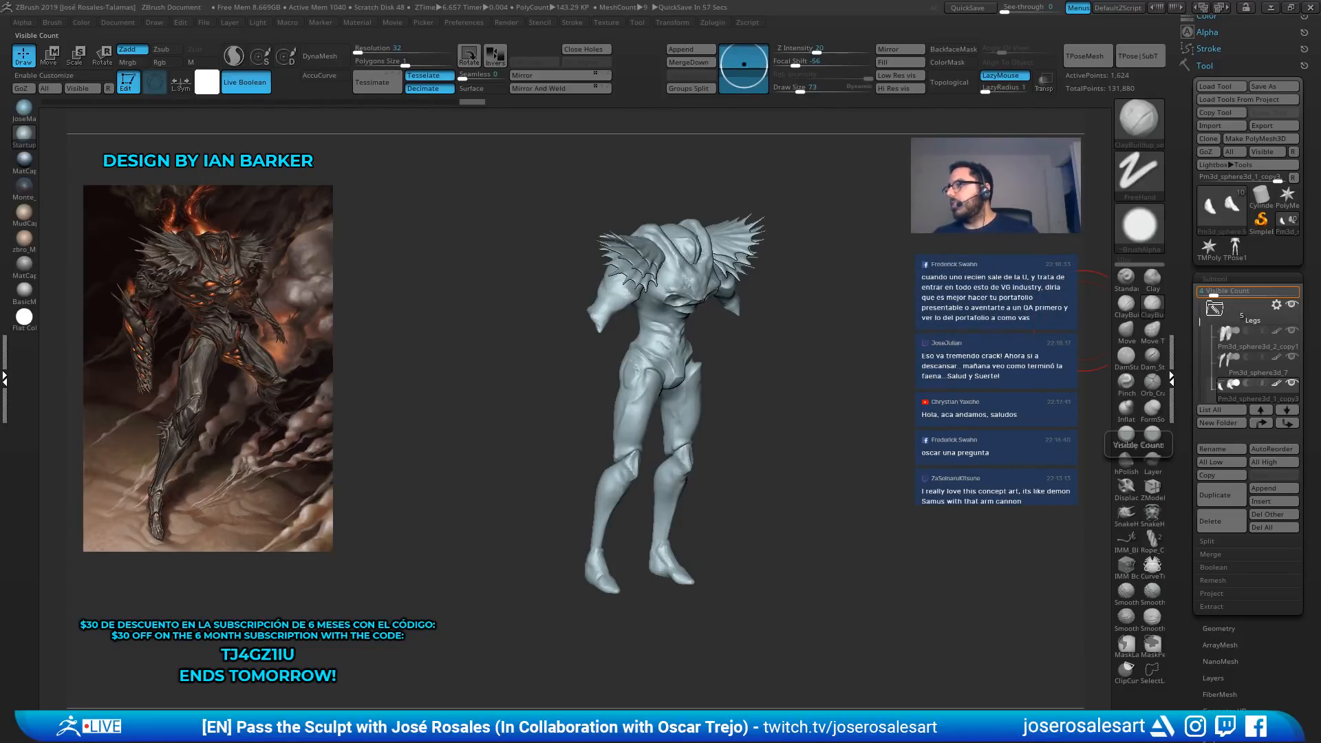
{"action": "mouse_move", "coordinate": [832, 389]}
{"action": "left_mouse_down"}
{"action": "mouse_move", "coordinate": [784, 387]}
{"action": "mouse_move", "coordinate": [764, 427]}
{"action": "mouse_move", "coordinate": [690, 392]}
{"action": "left_mouse_up"}
{"action": "mouse_move", "coordinate": [690, 393]}
{"action": "right_mouse_down", "text": "alt"}
{"action": "mouse_move", "coordinate": [637, 409]}
{"action": "mouse_move", "coordinate": [684, 349]}
{"action": "mouse_move", "coordinate": [661, 309]}
{"action": "mouse_move", "coordinate": [642, 346]}
{"action": "mouse_move", "coordinate": [888, 519]}
{"action": "right_mouse_up", "text": "alt"}
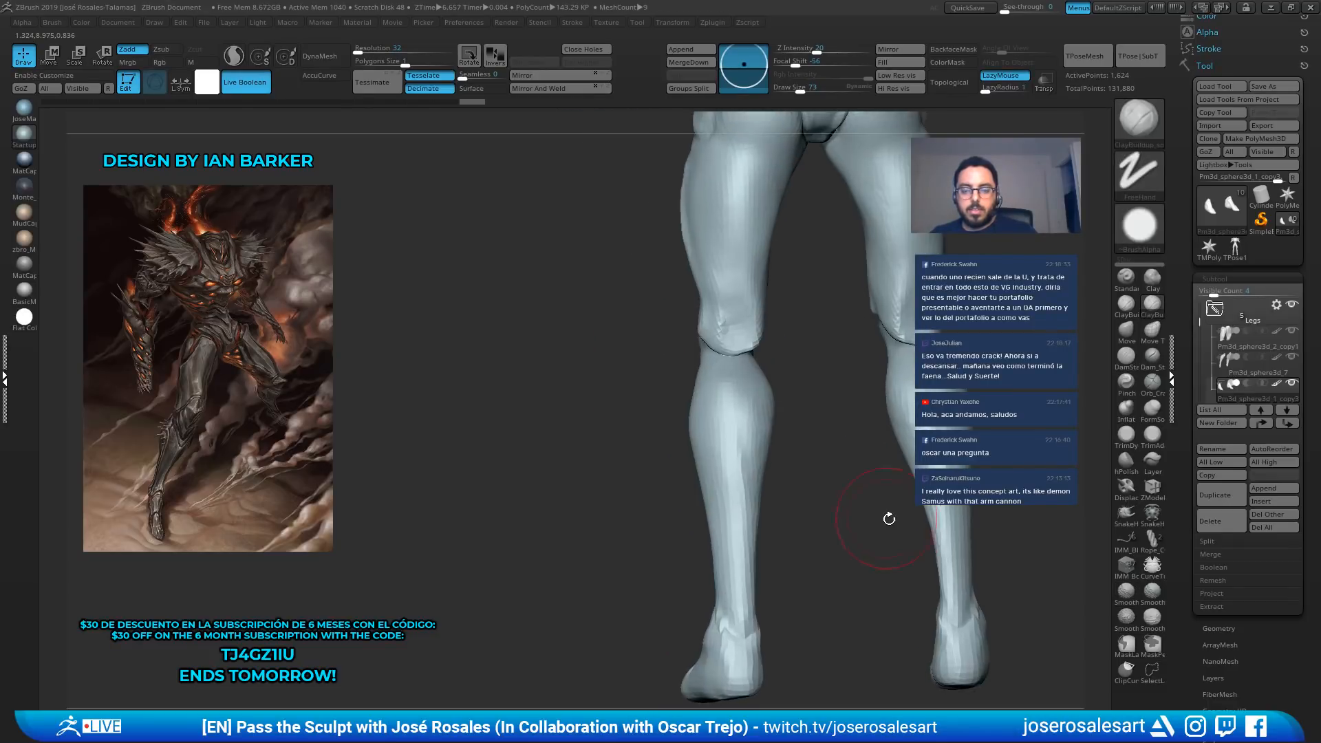
{"action": "left_click", "coordinate": [736, 346], "text": "alt"}
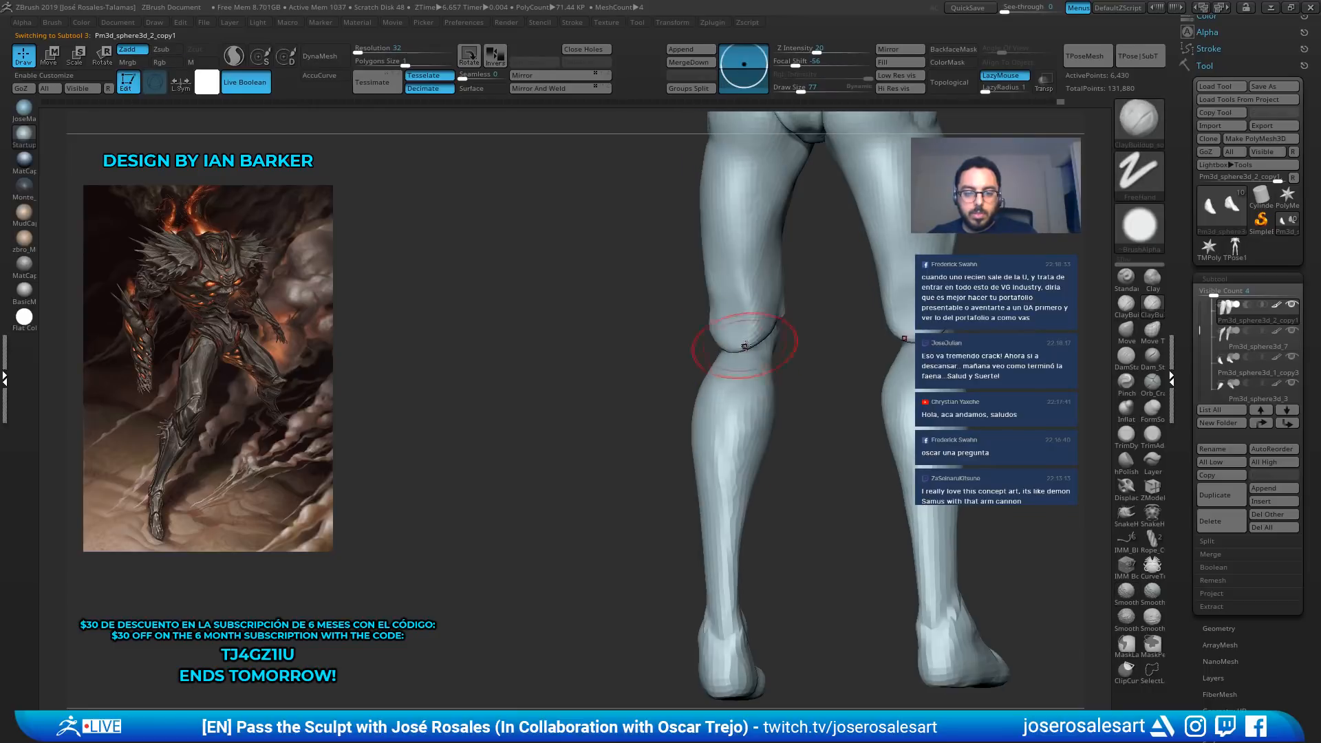
{"action": "key", "text": "bracketleft"}
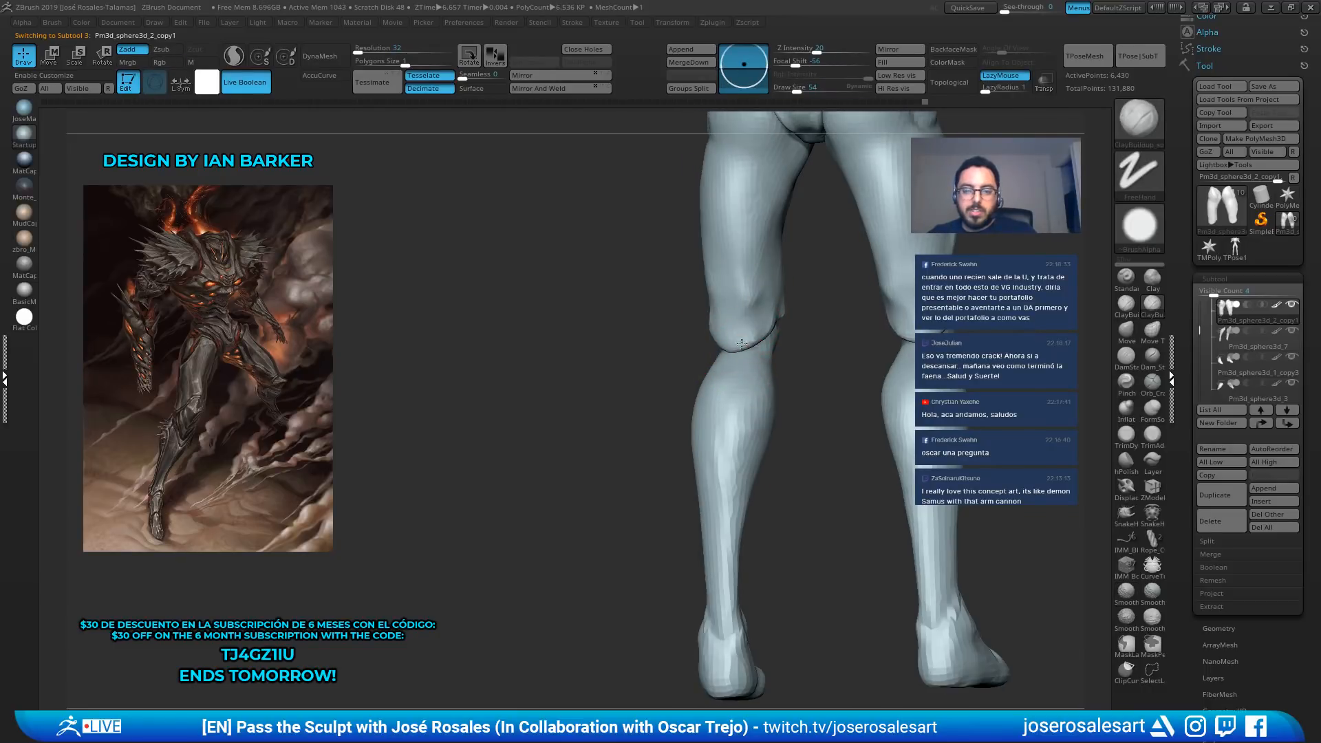
{"action": "right_click_drag", "start_coordinate": [736, 326], "coordinate": [727, 242], "text": "ctrl"}
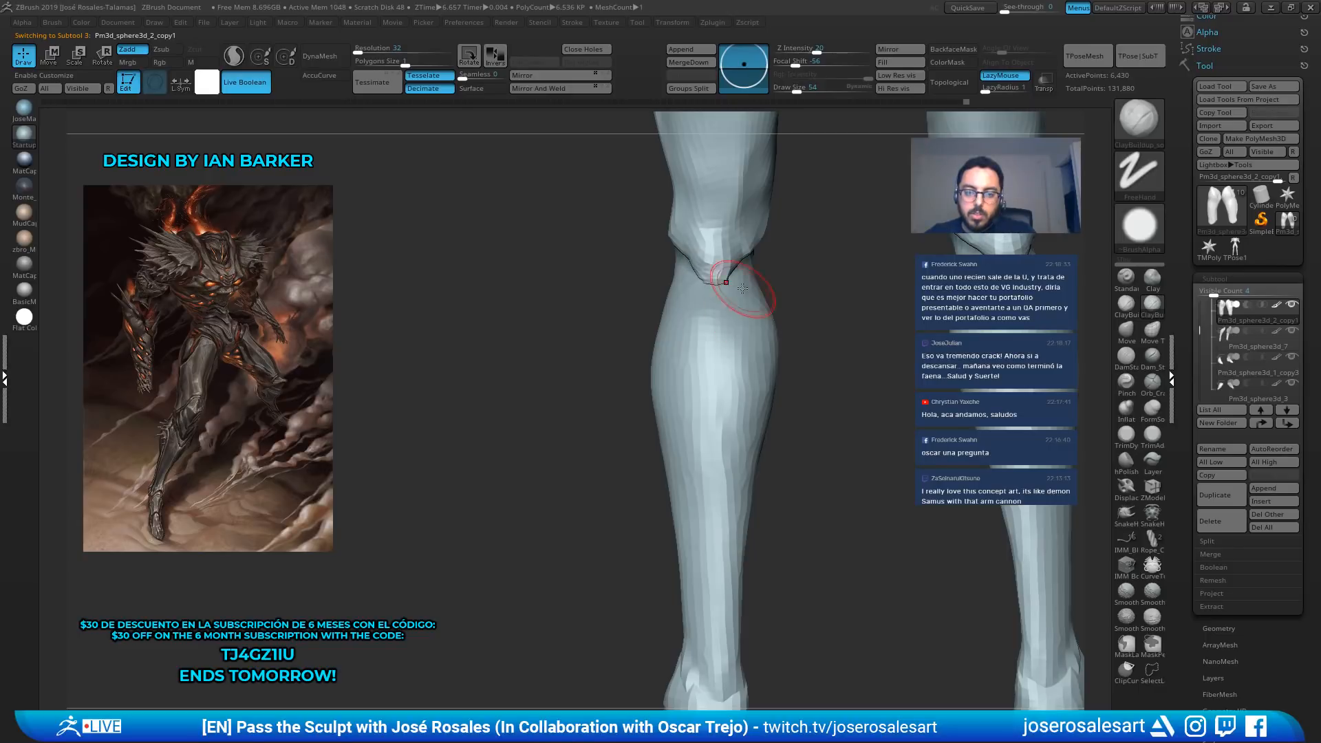
Reshape the thigh's lower edge behind the knee with the SnakeHook brush at size 86, then smooth the surface
{"action": "key", "text": "b"}
{"action": "key", "text": "s"}
{"action": "key", "text": "h"}
{"action": "key", "text": "bracketright"}
{"action": "left_click_drag", "start_coordinate": [735, 268], "coordinate": [726, 254]}
{"action": "right_click_drag", "start_coordinate": [734, 256], "coordinate": [825, 260]}
{"action": "left_click_drag", "start_coordinate": [698, 225], "coordinate": [726, 255], "text": "shift"}
{"action": "right_click_drag", "start_coordinate": [738, 313], "coordinate": [687, 252]}
{"action": "left_click_drag", "start_coordinate": [757, 219], "coordinate": [755, 291], "text": "shift"}
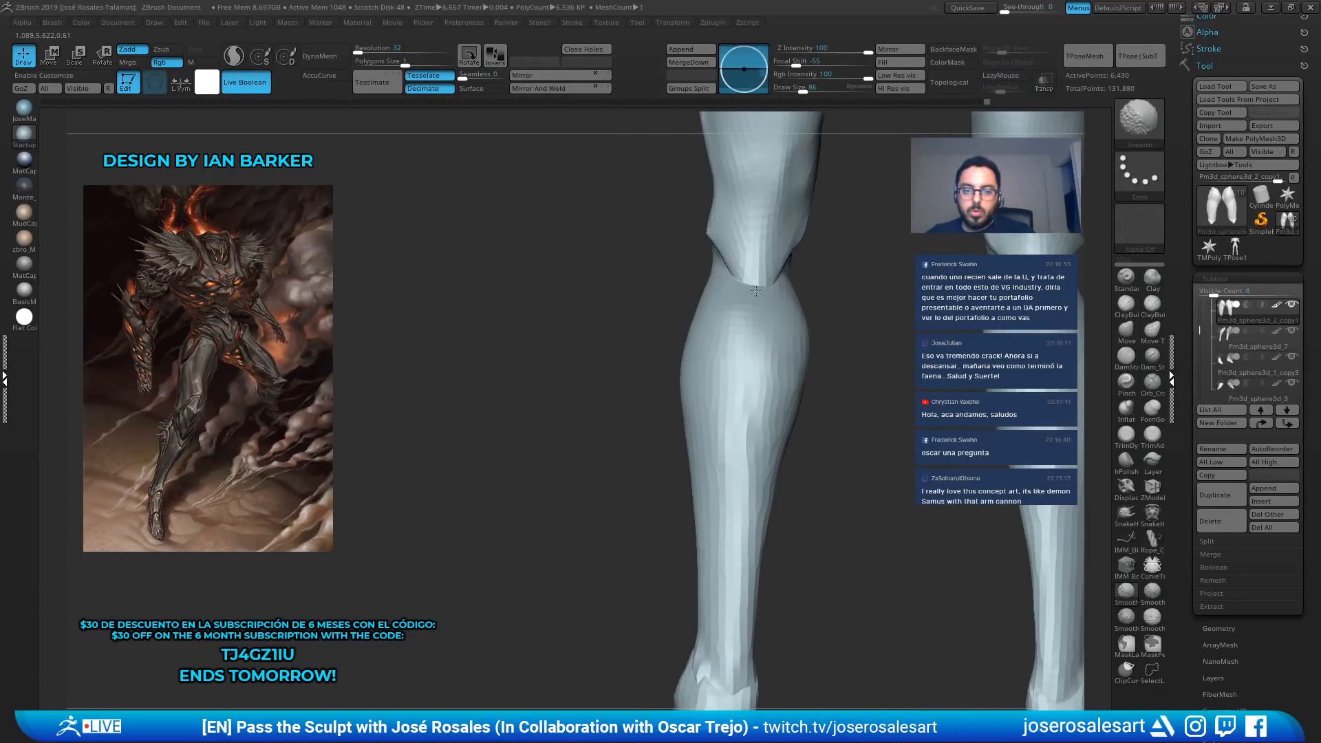
Examine the figure's overall proportions, then the hips, abdomen and chest up close
{"action": "mouse_move", "coordinate": [624, 265]}
{"action": "right_mouse_down"}
{"action": "mouse_move", "coordinate": [684, 249]}
{"action": "mouse_move", "coordinate": [676, 206]}
{"action": "mouse_move", "coordinate": [653, 310]}
{"action": "mouse_move", "coordinate": [630, 315]}
{"action": "right_mouse_up"}
{"action": "mouse_move", "coordinate": [629, 315]}
{"action": "right_mouse_down", "text": "ctrl"}
{"action": "mouse_move", "coordinate": [622, 273]}
{"action": "mouse_move", "coordinate": [661, 277]}
{"action": "mouse_move", "coordinate": [667, 318]}
{"action": "right_mouse_up", "text": "ctrl"}
{"action": "right_click_drag", "start_coordinate": [667, 318], "coordinate": [602, 299]}
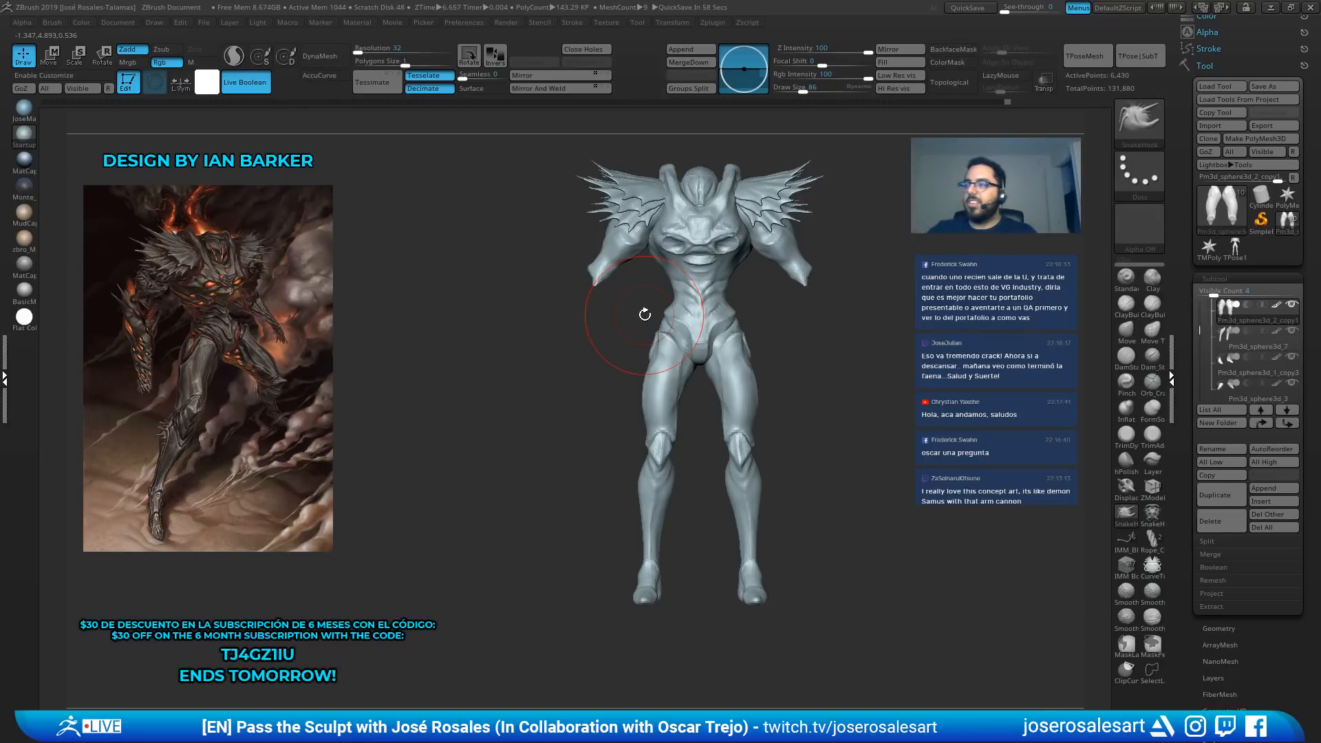
{"action": "mouse_move", "coordinate": [664, 297]}
{"action": "right_mouse_down", "text": "alt"}
{"action": "mouse_move", "coordinate": [640, 378]}
{"action": "mouse_move", "coordinate": [754, 358]}
{"action": "right_mouse_up", "text": "alt"}
{"action": "mouse_move", "coordinate": [750, 313]}
{"action": "right_mouse_down", "text": "ctrl"}
{"action": "mouse_move", "coordinate": [775, 354]}
{"action": "mouse_move", "coordinate": [674, 272]}
{"action": "right_mouse_up", "text": "ctrl"}
{"action": "right_click_drag", "start_coordinate": [674, 272], "coordinate": [622, 156], "text": "alt"}
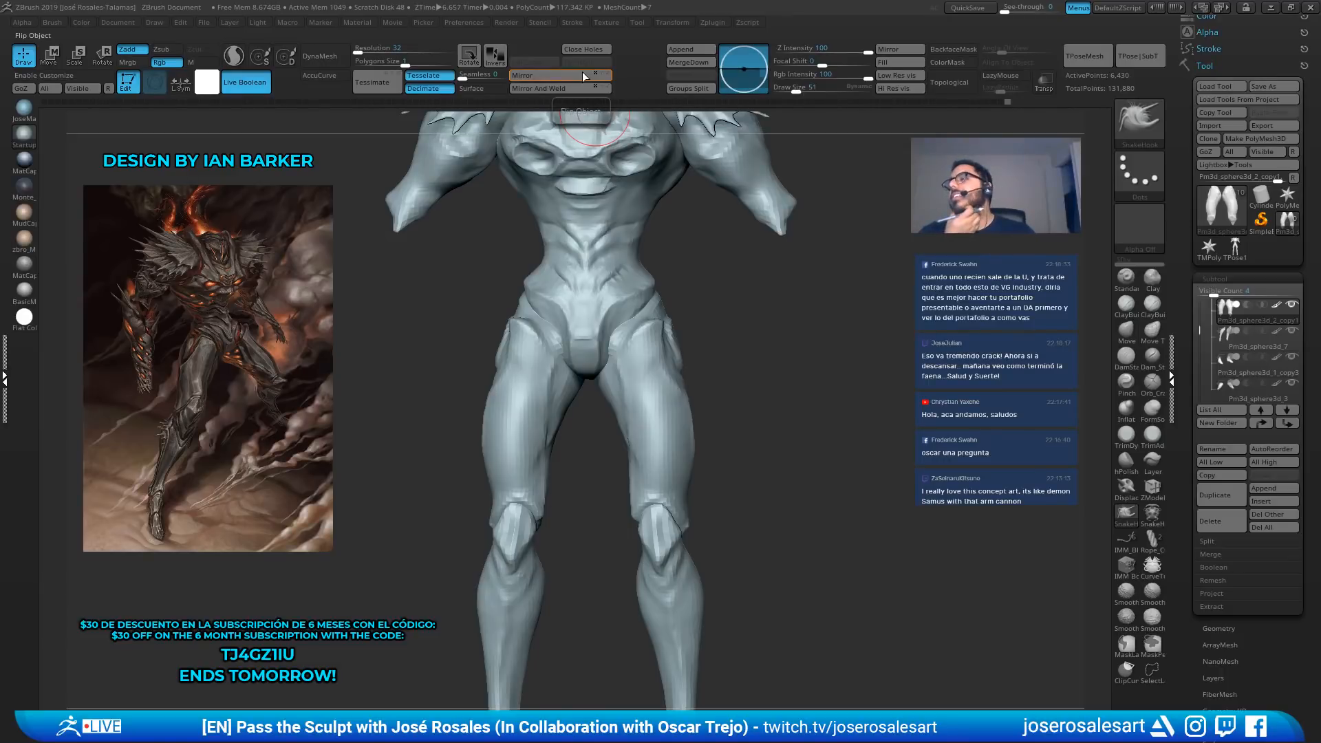
{"action": "left_click", "coordinate": [582, 74]}
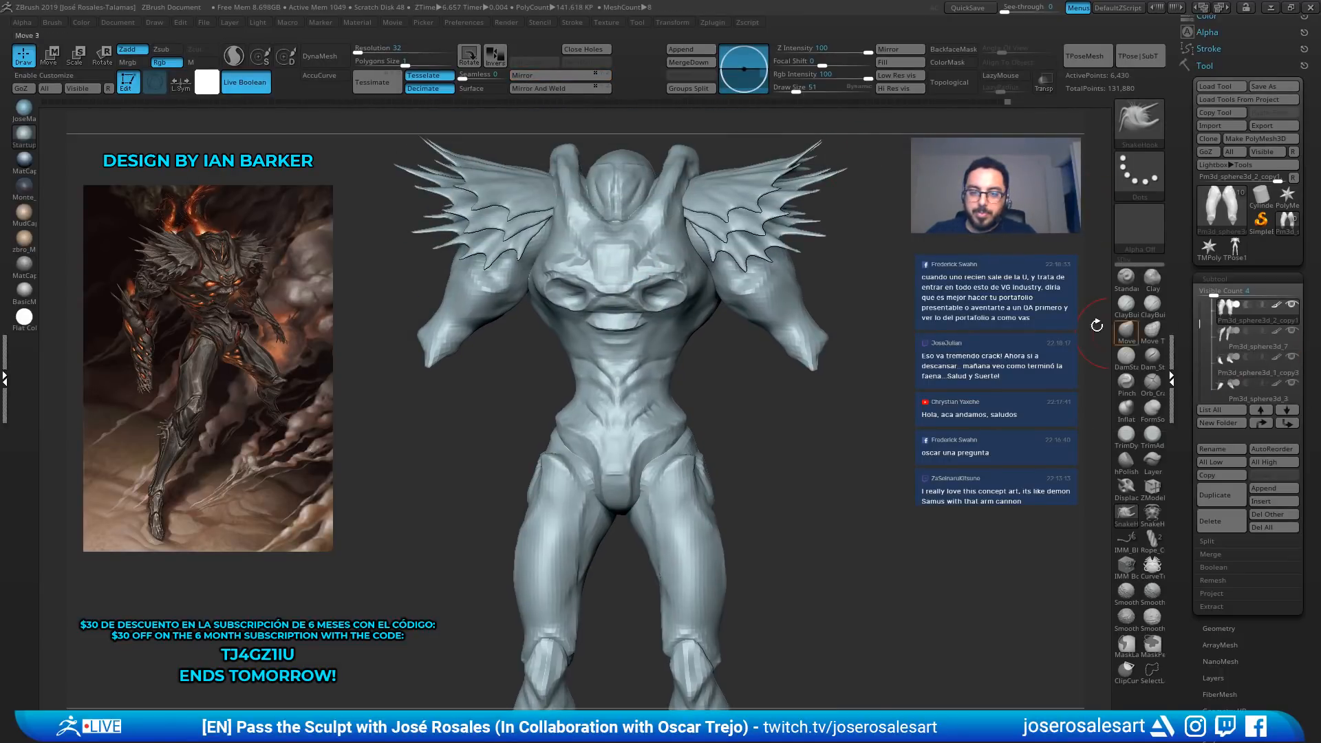
{"action": "right_click_drag", "start_coordinate": [868, 275], "coordinate": [844, 328], "text": "ctrl"}
{"action": "right_click_drag", "start_coordinate": [901, 258], "coordinate": [848, 311], "text": "alt"}
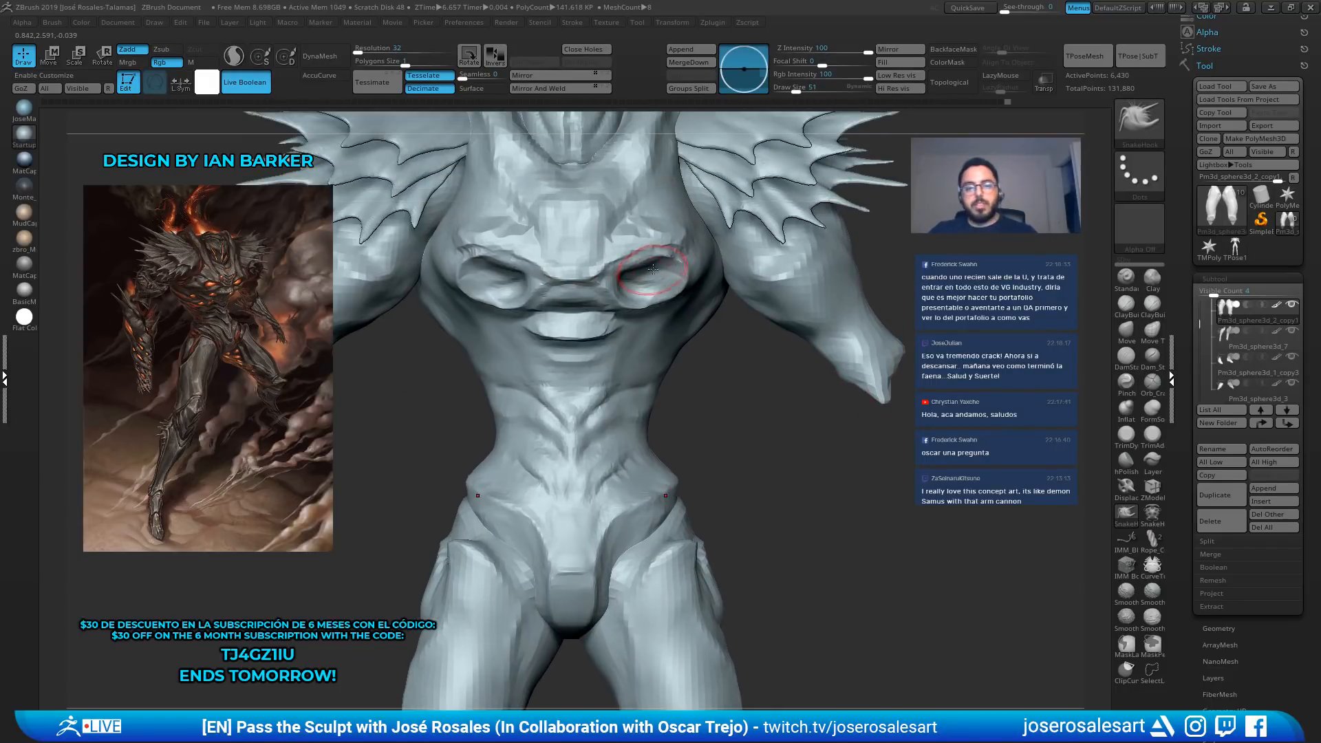
{"action": "mouse_move", "coordinate": [765, 291]}
{"action": "right_mouse_down"}
{"action": "mouse_move", "coordinate": [798, 303]}
{"action": "mouse_move", "coordinate": [772, 315]}
{"action": "right_mouse_up"}
{"action": "right_click_drag", "start_coordinate": [592, 220], "coordinate": [525, 270], "text": "ctrl"}
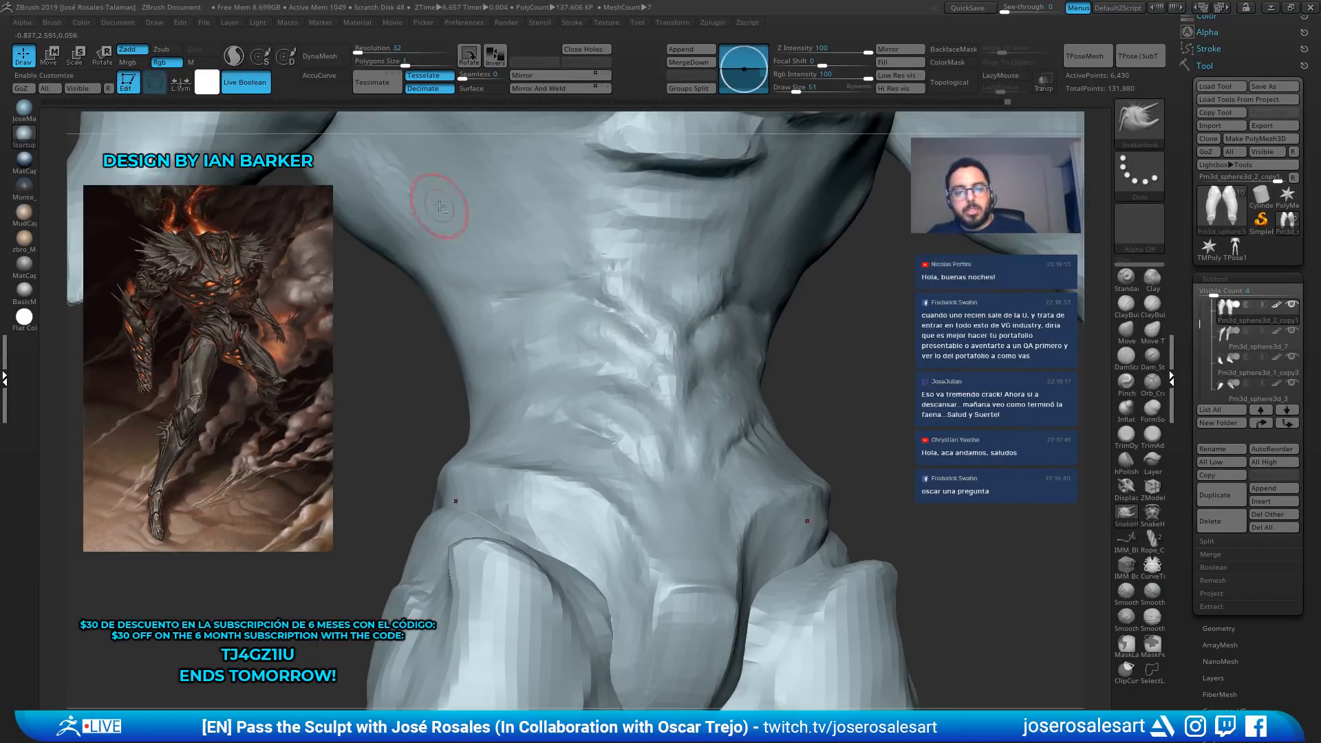
{"action": "right_click_drag", "start_coordinate": [440, 207], "coordinate": [543, 412], "text": "alt"}
{"action": "mouse_move", "coordinate": [570, 319]}
{"action": "right_mouse_down"}
{"action": "mouse_move", "coordinate": [597, 272]}
{"action": "mouse_move", "coordinate": [604, 306]}
{"action": "right_mouse_up"}
Select the samusChozoSuit_002 torso subtool and smooth the inside of the eye-like chest sockets
{"action": "left_click", "coordinate": [604, 306], "text": "alt"}
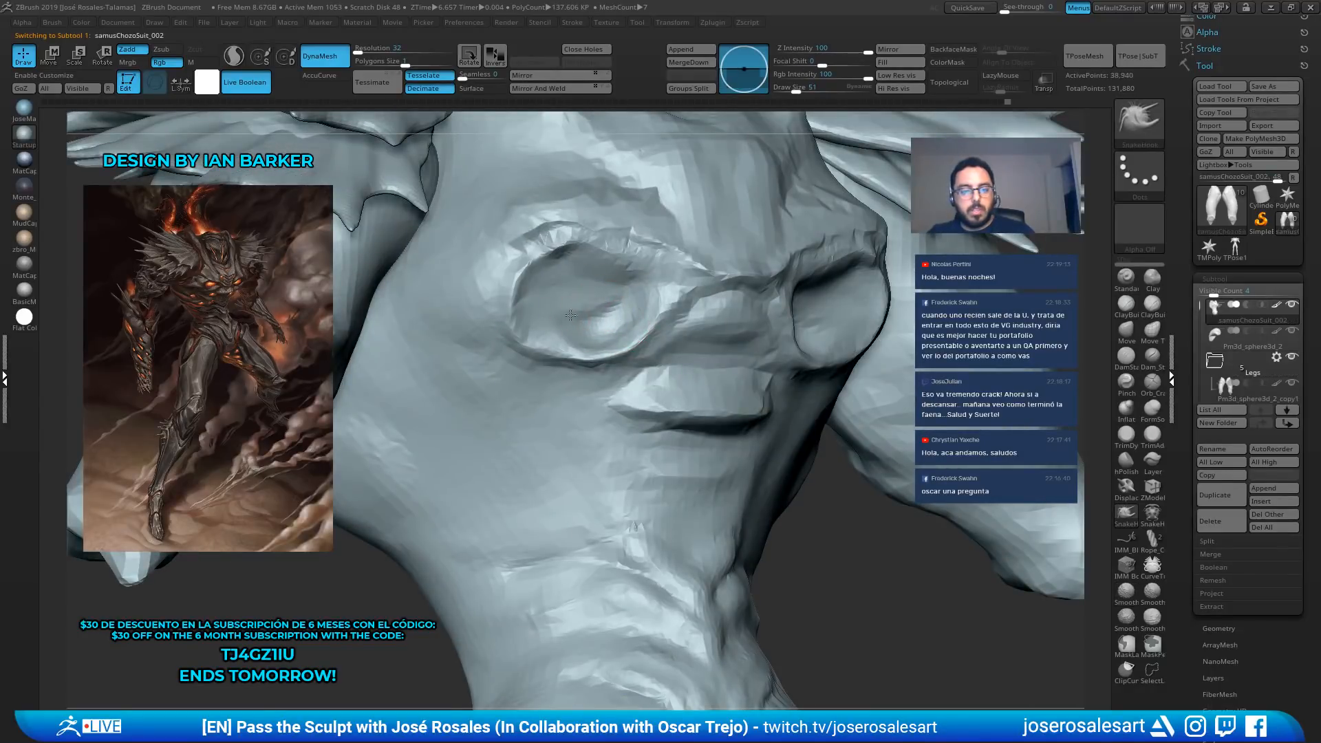
{"action": "left_click_drag", "start_coordinate": [604, 315], "coordinate": [566, 324], "text": "shift"}
{"action": "right_click_drag", "start_coordinate": [619, 320], "coordinate": [647, 275], "text": "ctrl"}
{"action": "right_click_drag", "start_coordinate": [674, 296], "coordinate": [624, 309]}
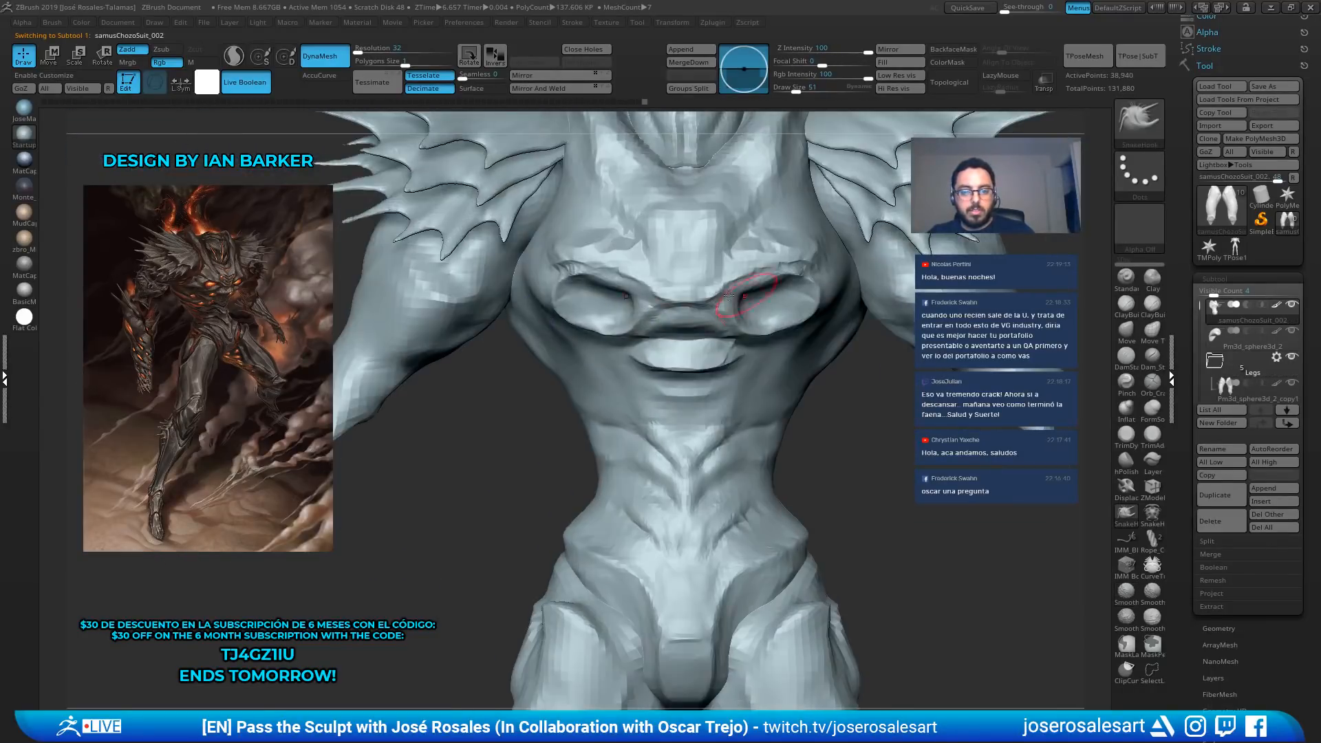
{"action": "right_click_drag", "start_coordinate": [729, 295], "coordinate": [750, 207], "text": "ctrl"}
{"action": "right_click_drag", "start_coordinate": [750, 206], "coordinate": [828, 150]}
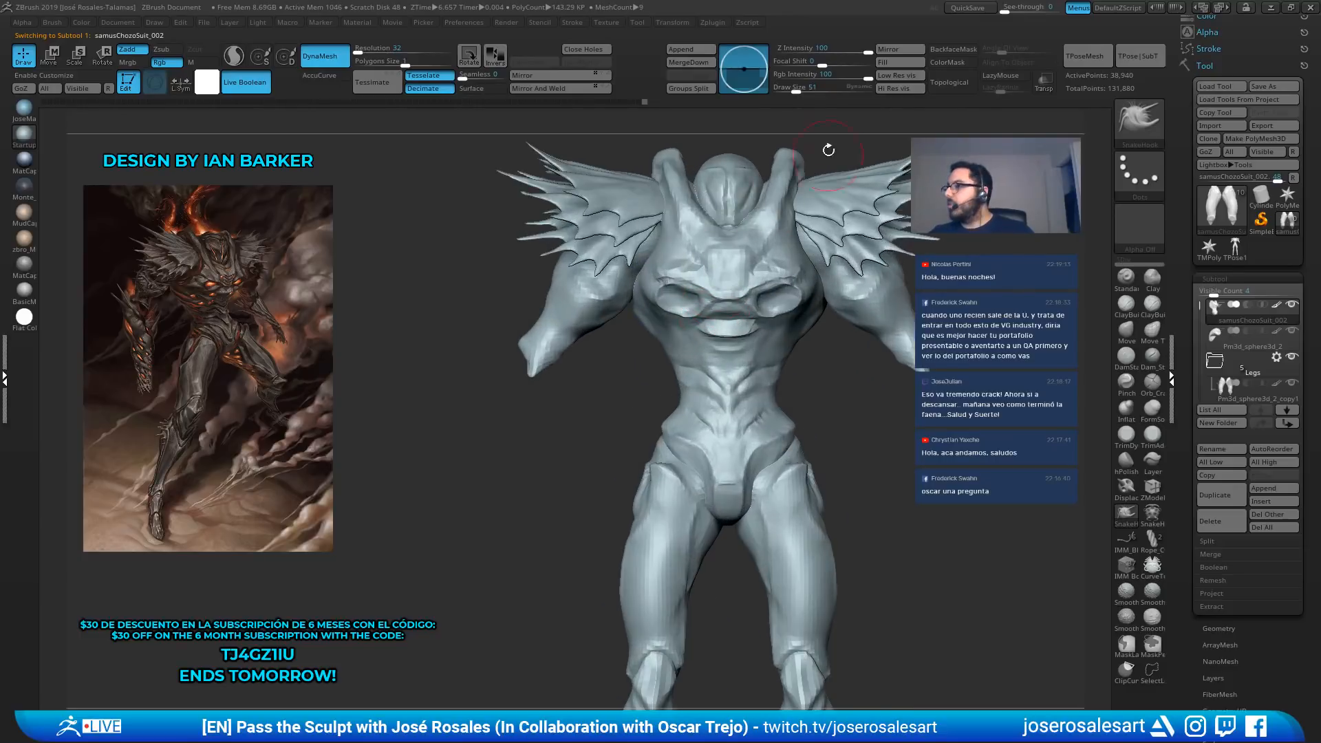
Build up the chest planes above the eye-like sockets with the ClayBuildup brush at size 51
{"action": "right_click_drag", "start_coordinate": [662, 249], "coordinate": [662, 303], "text": "ctrl"}
{"action": "right_click_drag", "start_coordinate": [662, 302], "coordinate": [669, 338], "text": "alt"}
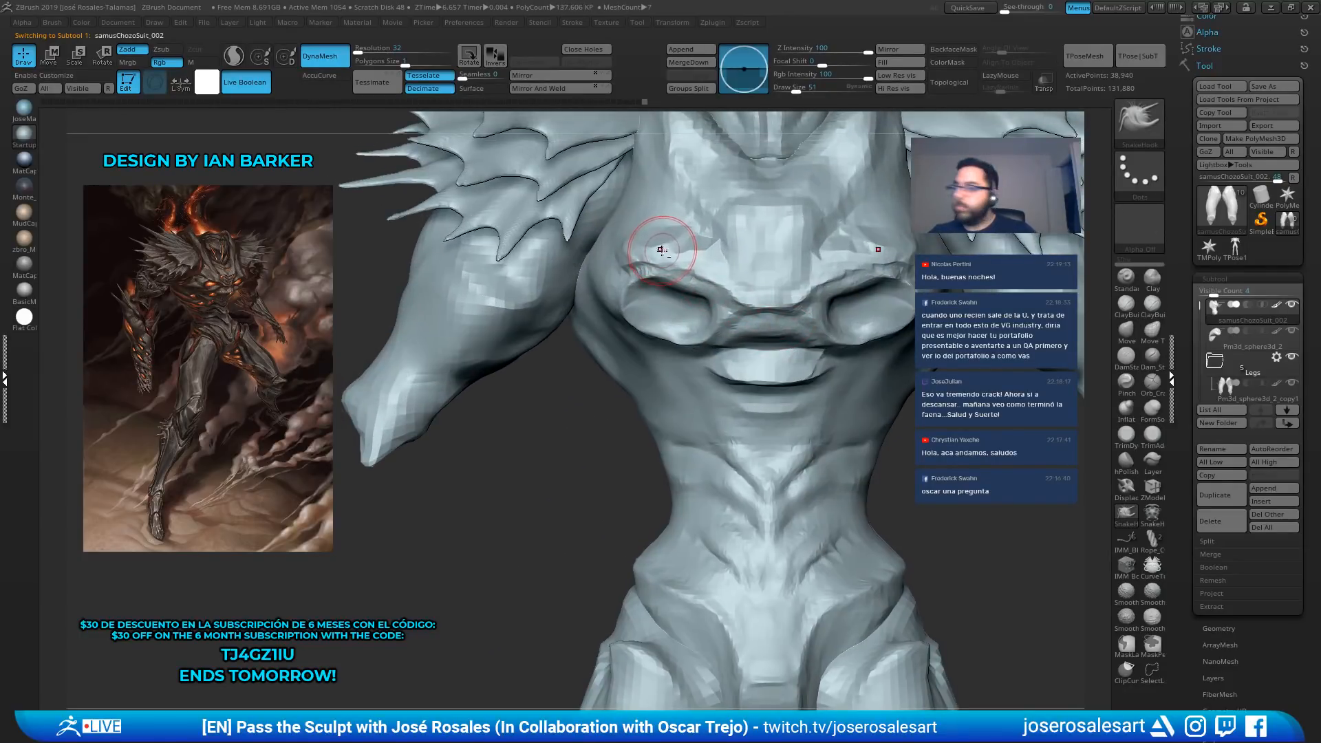
{"action": "key", "text": "1"}
{"action": "right_click_drag", "start_coordinate": [655, 247], "coordinate": [654, 275], "text": "ctrl"}
{"action": "mouse_move", "coordinate": [560, 238]}
{"action": "right_mouse_down"}
{"action": "mouse_move", "coordinate": [601, 231]}
{"action": "mouse_move", "coordinate": [606, 181]}
{"action": "mouse_move", "coordinate": [595, 209]}
{"action": "right_mouse_up"}
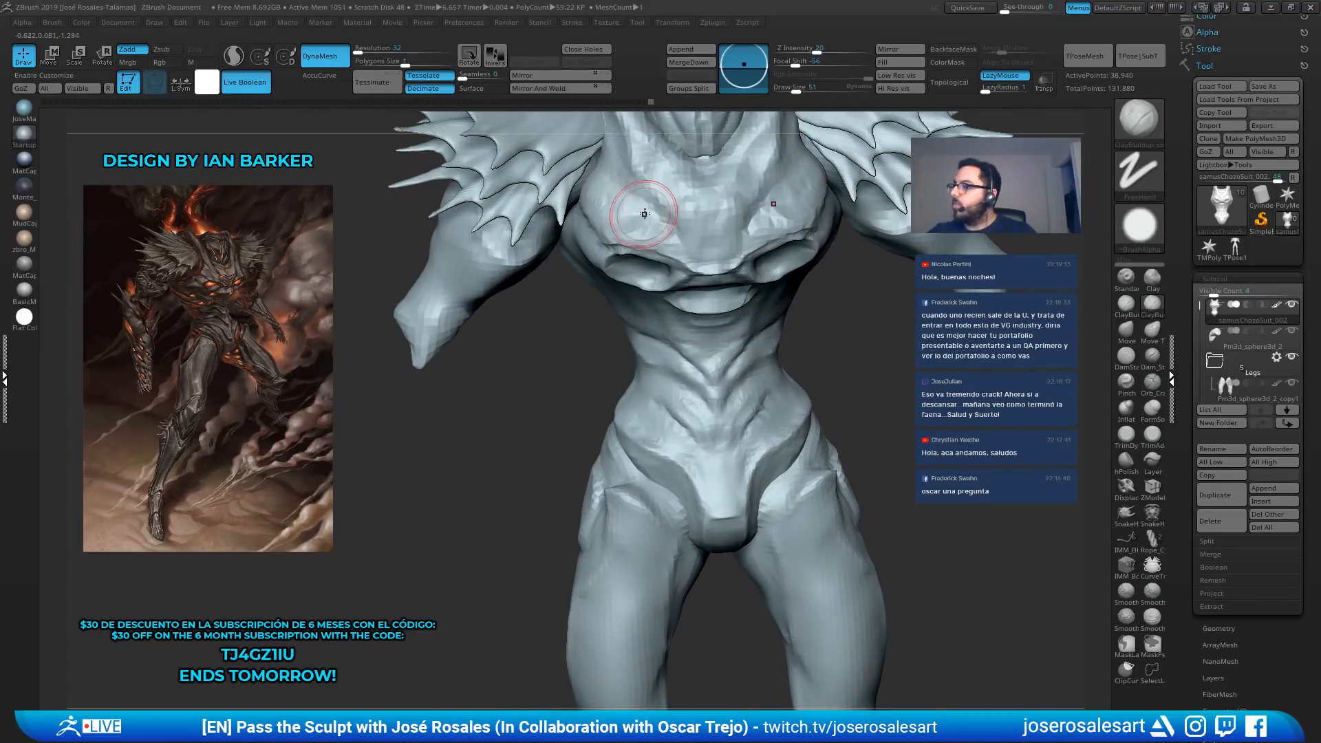
{"action": "mouse_move", "coordinate": [791, 196]}
{"action": "right_mouse_down"}
{"action": "mouse_move", "coordinate": [750, 192]}
{"action": "mouse_move", "coordinate": [839, 275]}
{"action": "mouse_move", "coordinate": [799, 337]}
{"action": "right_mouse_up"}
Define the torso's ridges with the inverted DamStandard brush at size 51, then smooth the strokes
{"action": "key", "text": "2"}
{"action": "mouse_move", "coordinate": [742, 218]}
{"action": "left_mouse_down", "text": "alt"}
{"action": "mouse_move", "coordinate": [789, 267]}
{"action": "mouse_move", "coordinate": [737, 326]}
{"action": "left_mouse_up", "text": "alt"}
{"action": "right_click_drag", "start_coordinate": [707, 355], "coordinate": [678, 303], "text": "ctrl"}
{"action": "right_click_drag", "start_coordinate": [678, 303], "coordinate": [791, 326]}
{"action": "left_click_drag", "start_coordinate": [481, 328], "coordinate": [545, 339], "text": "shift"}
{"action": "right_click_drag", "start_coordinate": [544, 339], "coordinate": [501, 319]}
{"action": "mouse_move", "coordinate": [750, 296]}
{"action": "right_mouse_down", "text": "ctrl"}
{"action": "mouse_move", "coordinate": [951, 222]}
{"action": "mouse_move", "coordinate": [860, 205]}
{"action": "right_mouse_up", "text": "ctrl"}
{"action": "mouse_move", "coordinate": [860, 205]}
{"action": "right_mouse_down"}
{"action": "mouse_move", "coordinate": [793, 217]}
{"action": "mouse_move", "coordinate": [835, 234]}
{"action": "mouse_move", "coordinate": [840, 252]}
{"action": "mouse_move", "coordinate": [871, 242]}
{"action": "mouse_move", "coordinate": [894, 257]}
{"action": "mouse_move", "coordinate": [913, 124]}
{"action": "right_mouse_up"}
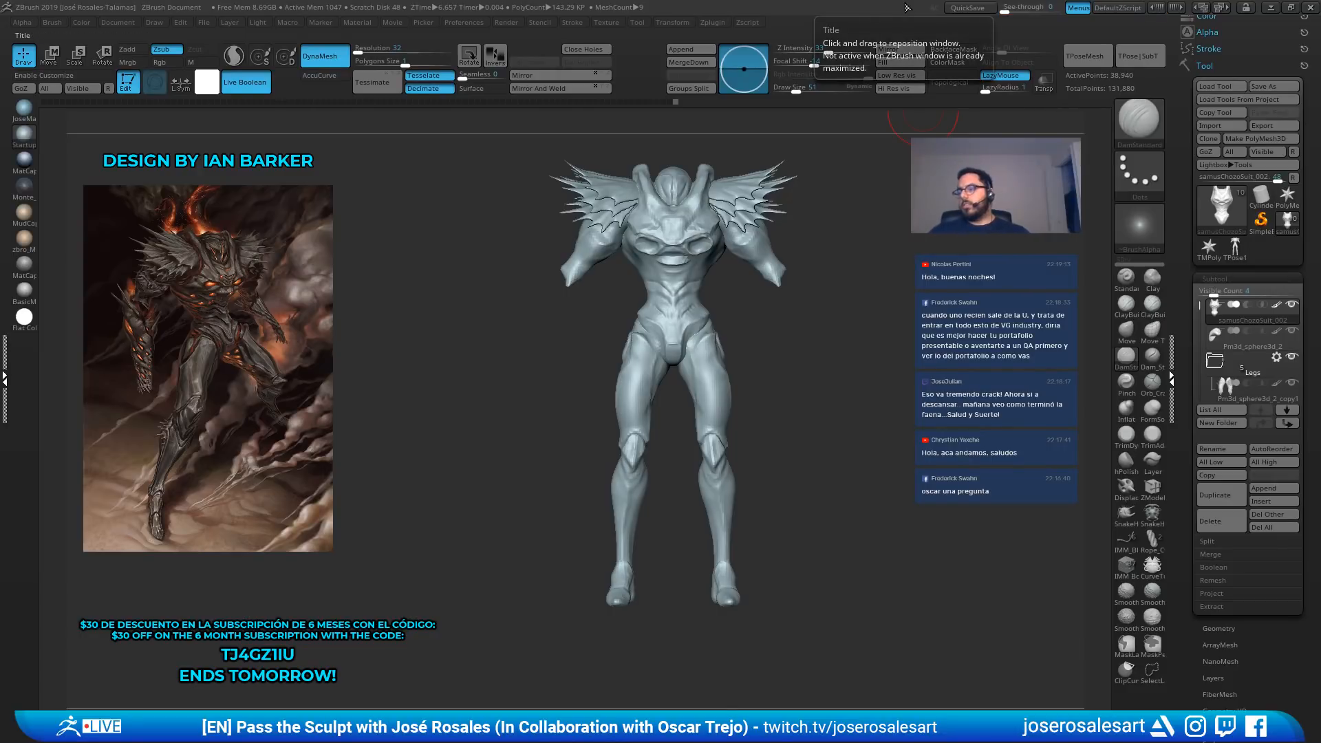
Create a combined low-resolution posing mesh of all the subtools with Transpose Master
{"action": "right_click_drag", "start_coordinate": [428, 172], "coordinate": [908, 177], "text": "ctrl"}
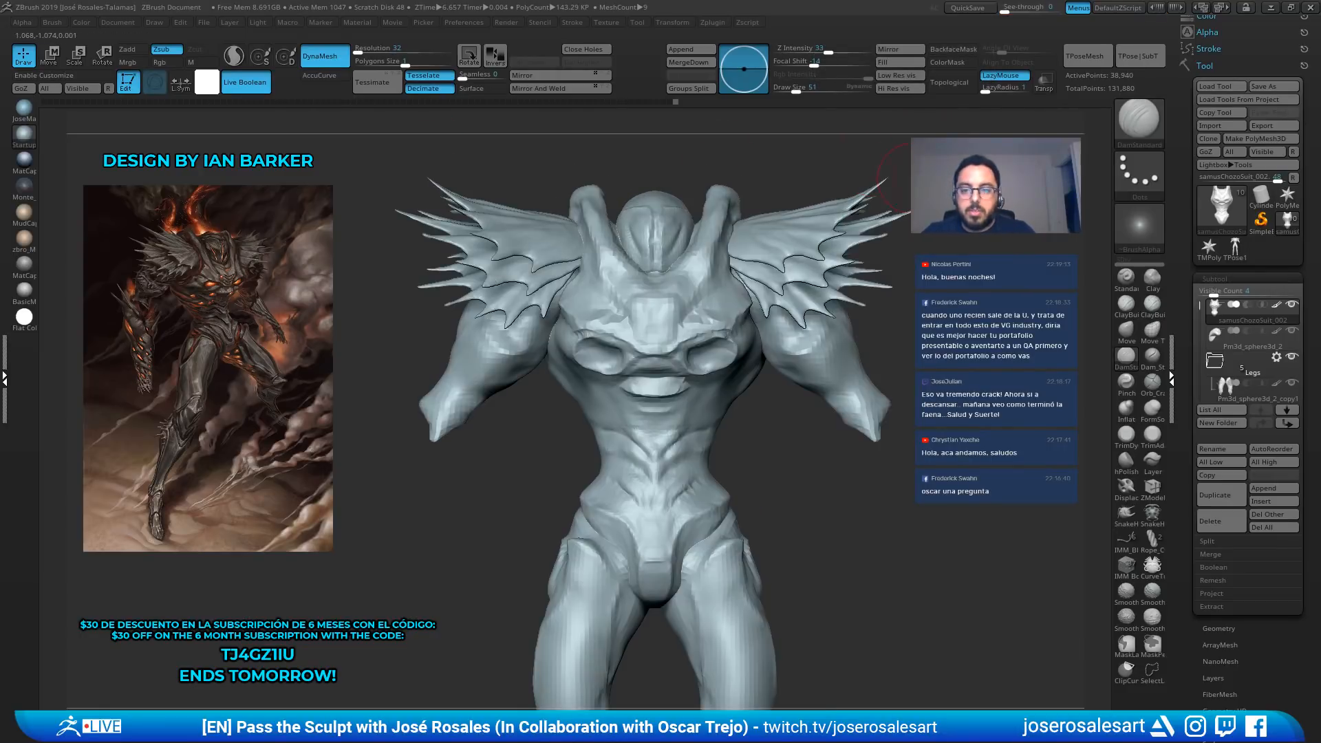
{"action": "left_click", "coordinate": [1105, 61]}
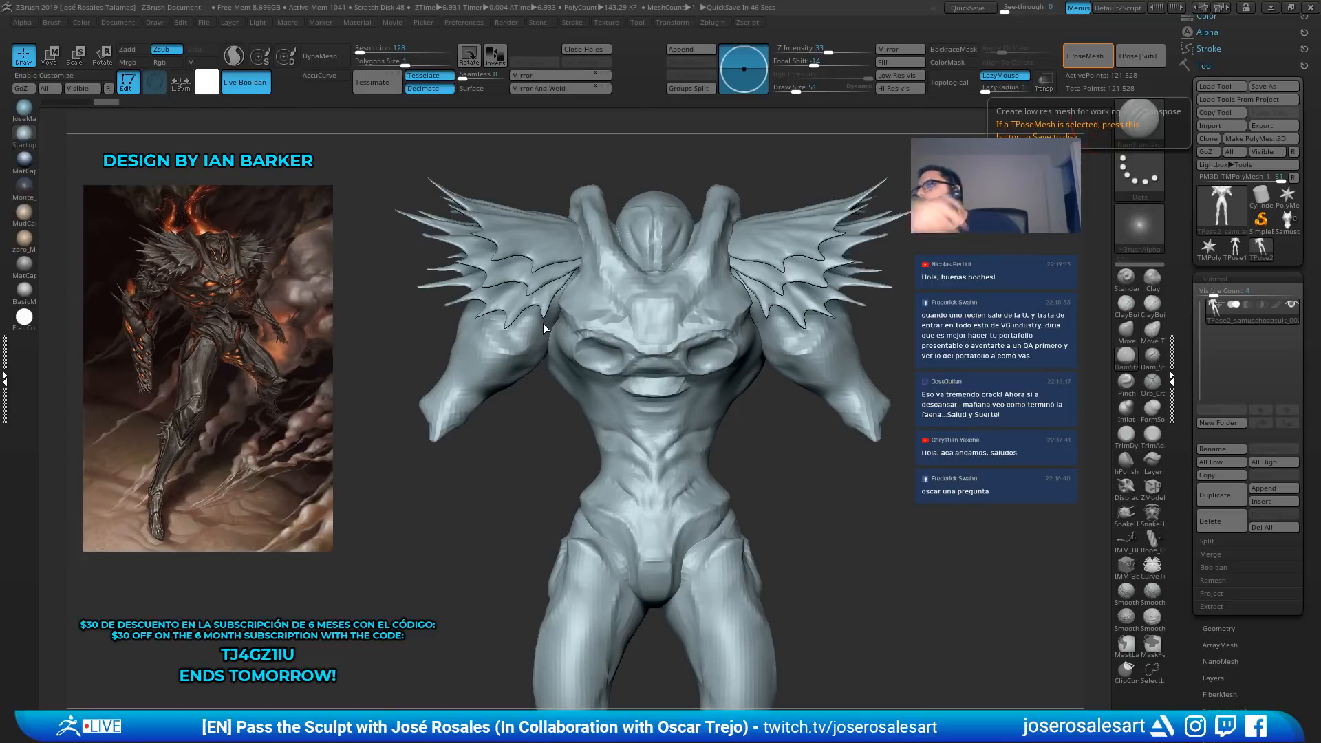
{"action": "mouse_move", "coordinate": [802, 385]}
{"action": "left_mouse_down"}
{"action": "mouse_move", "coordinate": [880, 411]}
{"action": "mouse_move", "coordinate": [887, 474]}
{"action": "left_mouse_up"}
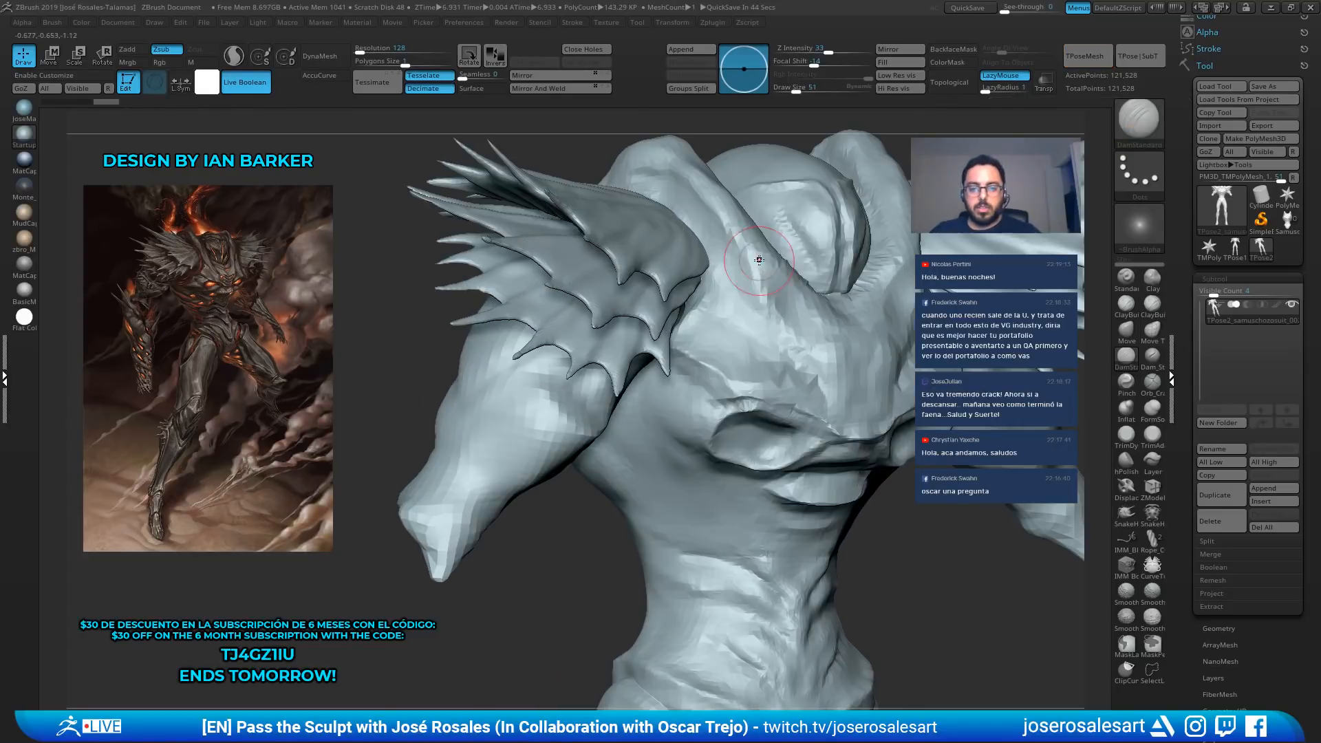
Smooth the crown of the head with the brush size set to 129
{"action": "key", "text": "s"}
{"action": "left_click_drag", "start_coordinate": [826, 229], "coordinate": [833, 229]}
{"action": "right_click_drag", "start_coordinate": [831, 214], "coordinate": [802, 292]}
{"action": "key", "text": "s"}
{"action": "left_click_drag", "start_coordinate": [811, 310], "coordinate": [819, 310]}
{"action": "mouse_move", "coordinate": [820, 302]}
{"action": "right_mouse_down"}
{"action": "mouse_move", "coordinate": [811, 247]}
{"action": "mouse_move", "coordinate": [809, 299]}
{"action": "right_mouse_up"}
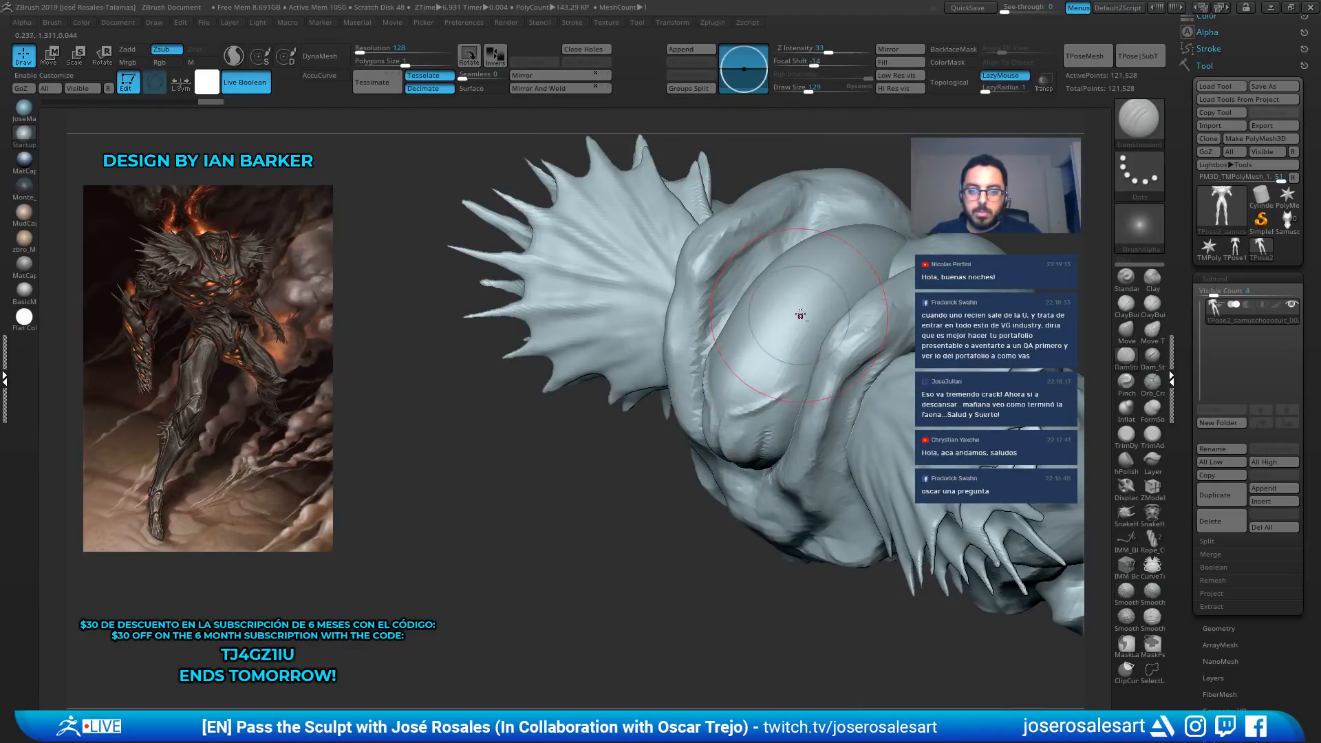
{"action": "right_click_drag", "start_coordinate": [802, 294], "coordinate": [789, 315]}
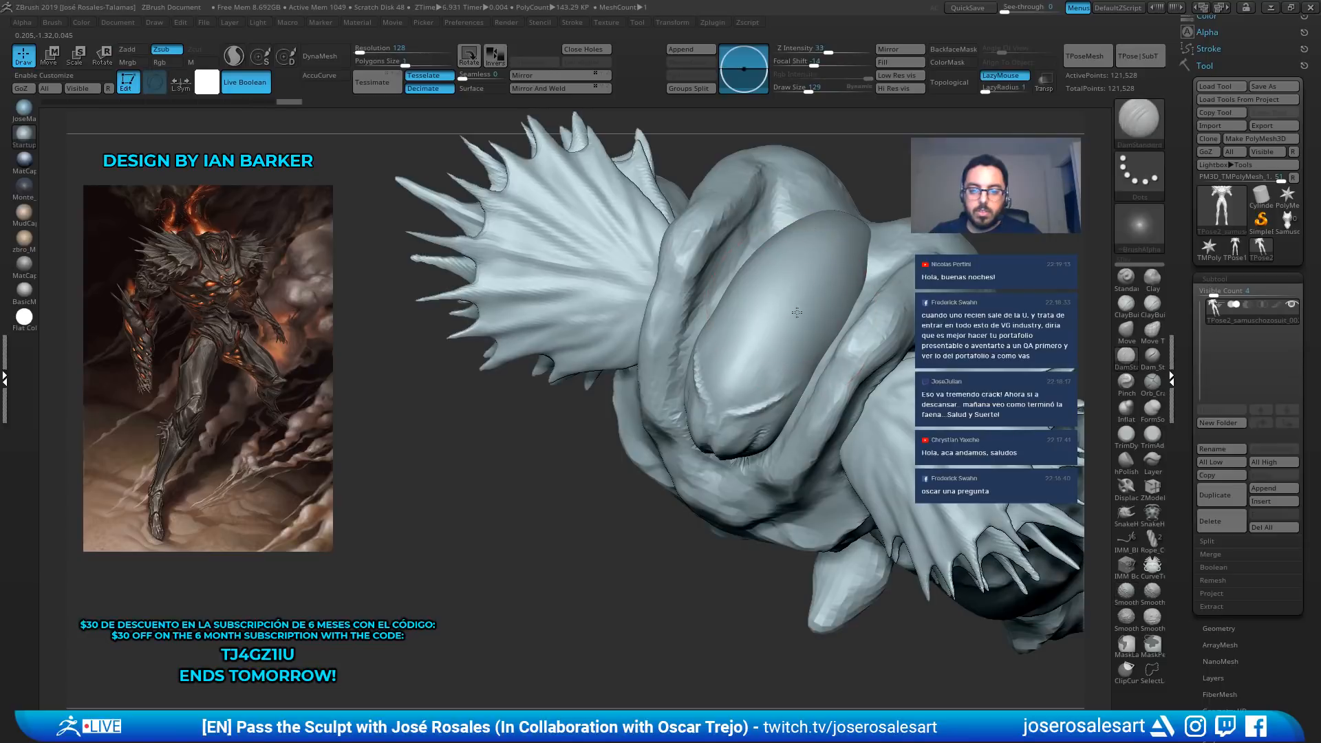
{"action": "mouse_move", "coordinate": [788, 314]}
{"action": "left_mouse_down", "text": "shift"}
{"action": "mouse_move", "coordinate": [768, 323]}
{"action": "mouse_move", "coordinate": [793, 270]}
{"action": "left_mouse_up", "text": "shift"}
Isolate the spiked shoulder pieces by polygroup, mask them completely and show the whole figure again
{"action": "mouse_move", "coordinate": [810, 339]}
{"action": "right_mouse_down"}
{"action": "mouse_move", "coordinate": [849, 265]}
{"action": "mouse_move", "coordinate": [722, 158]}
{"action": "right_mouse_up"}
{"action": "right_click_drag", "start_coordinate": [847, 306], "coordinate": [767, 331], "text": "alt"}
{"action": "right_click_drag", "start_coordinate": [664, 246], "coordinate": [760, 275], "text": "alt"}
{"action": "left_click", "coordinate": [744, 267], "text": "ctrl+shift"}
{"action": "left_click", "coordinate": [846, 258], "text": "ctrl+shift"}
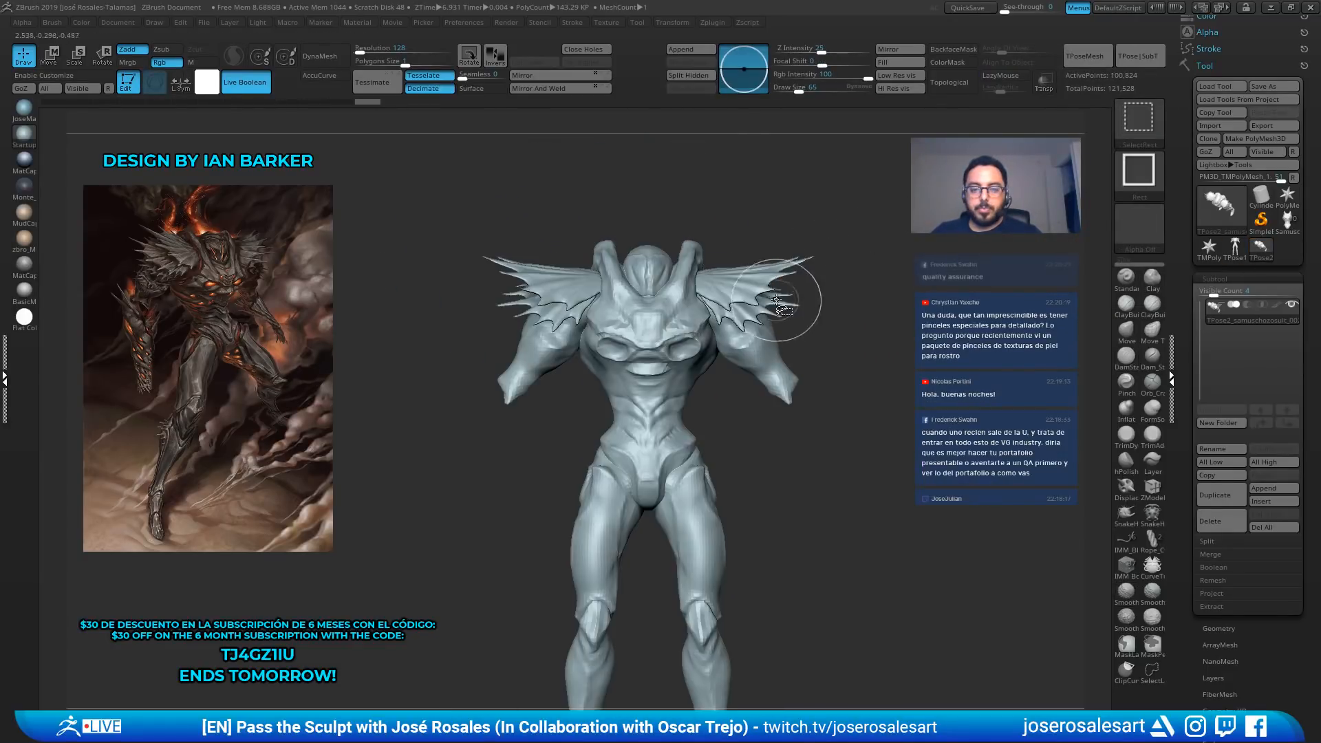
{"action": "left_click", "coordinate": [796, 280], "text": "ctrl+shift"}
{"action": "left_click_drag", "start_coordinate": [930, 181], "coordinate": [165, 452], "text": "ctrl"}
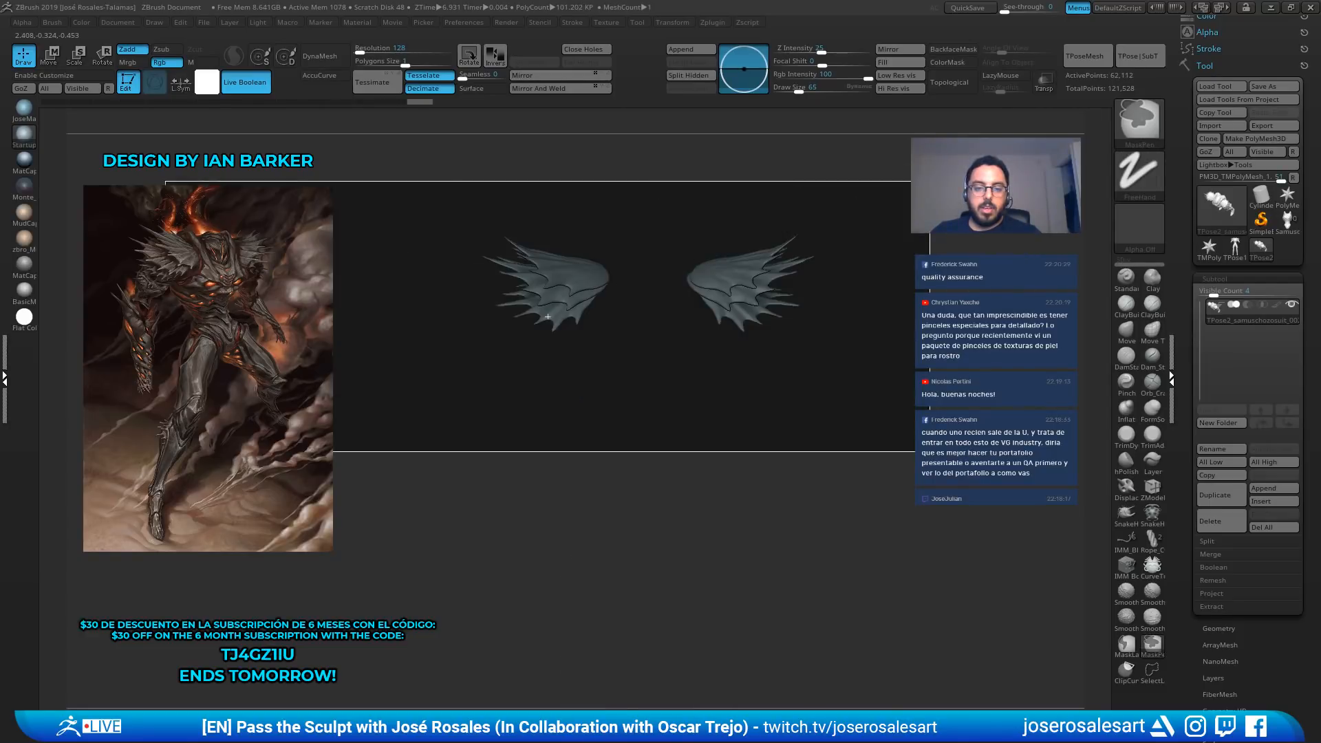
{"action": "left_click", "coordinate": [926, 285], "text": "ctrl+shift"}
Invert the mask so that only the spiked shoulder pieces remain editable
{"action": "right_click_drag", "start_coordinate": [867, 280], "coordinate": [907, 292], "text": "ctrl"}
{"action": "right_click_drag", "start_coordinate": [859, 212], "coordinate": [886, 184], "text": "alt"}
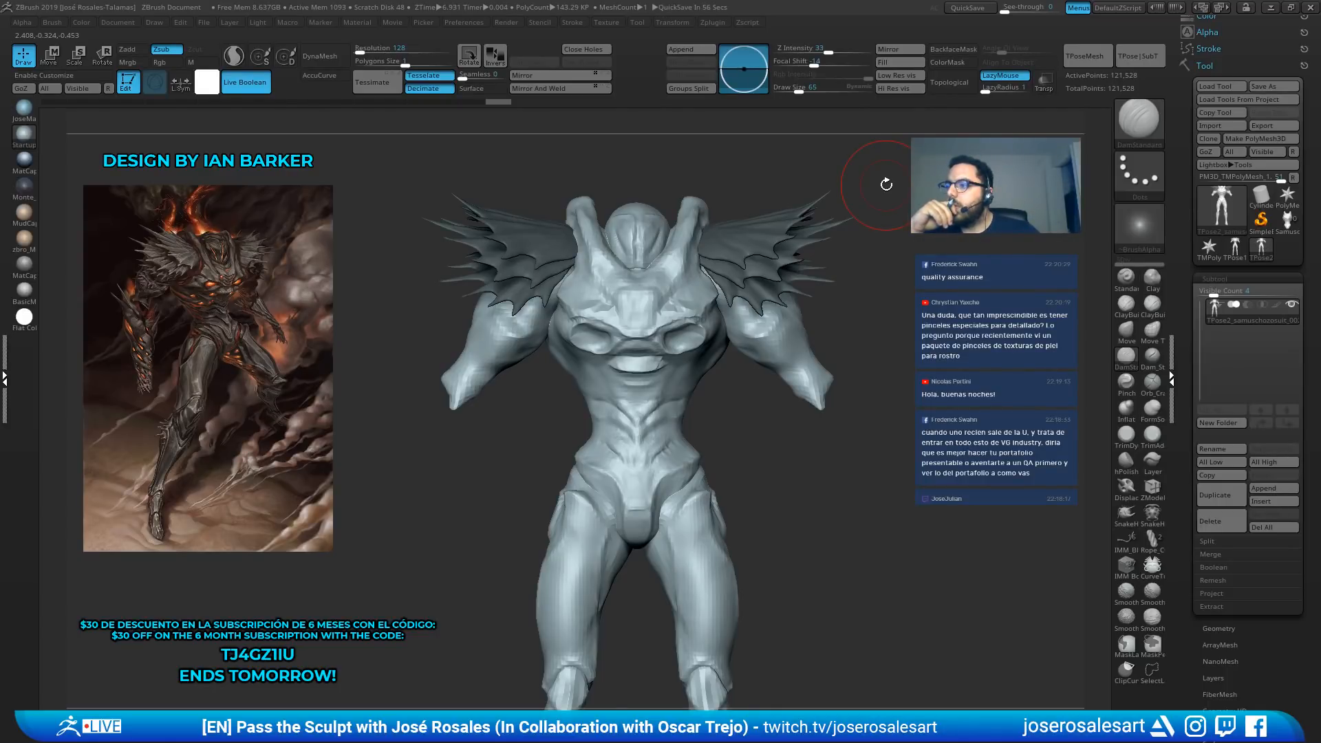
{"action": "left_click_drag", "start_coordinate": [886, 184], "coordinate": [989, 255]}
{"action": "left_click", "coordinate": [990, 254], "text": "ctrl"}
{"action": "left_click_drag", "start_coordinate": [857, 272], "coordinate": [888, 289], "text": "alt"}
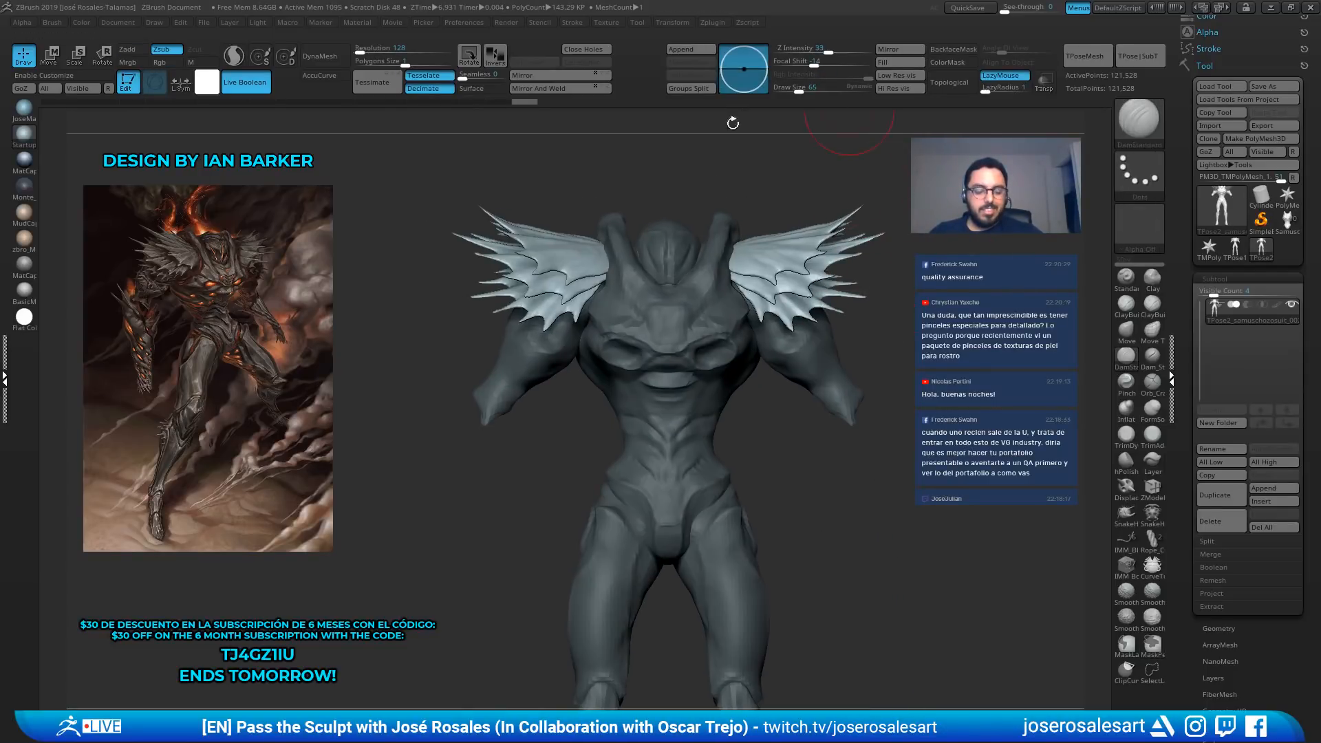
Scale the spiked shoulder pieces down slightly and adjust their placement with the transform gizmo
{"action": "key", "text": "r"}
{"action": "left_click_drag", "start_coordinate": [731, 121], "coordinate": [799, 230], "text": "shift"}
{"action": "left_click_drag", "start_coordinate": [742, 285], "coordinate": [743, 284]}
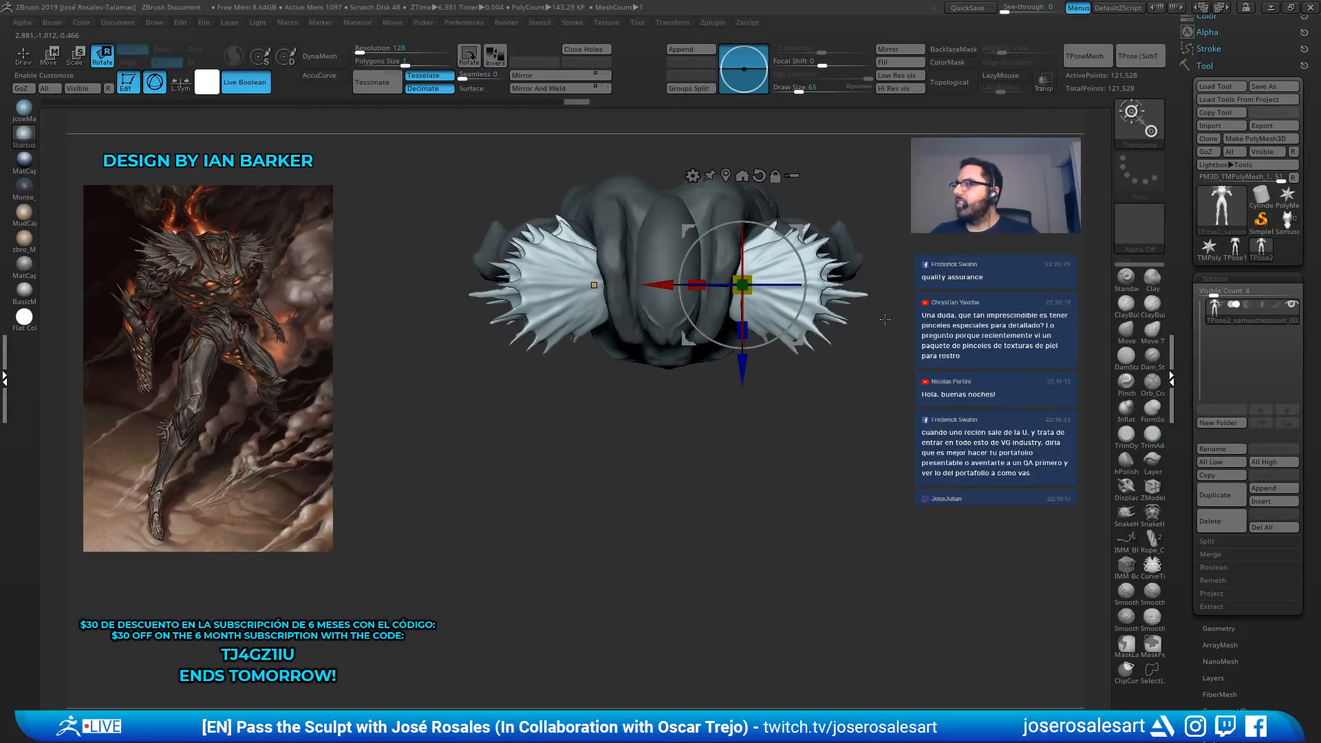
{"action": "left_click_drag", "start_coordinate": [930, 365], "coordinate": [934, 244], "text": "shift"}
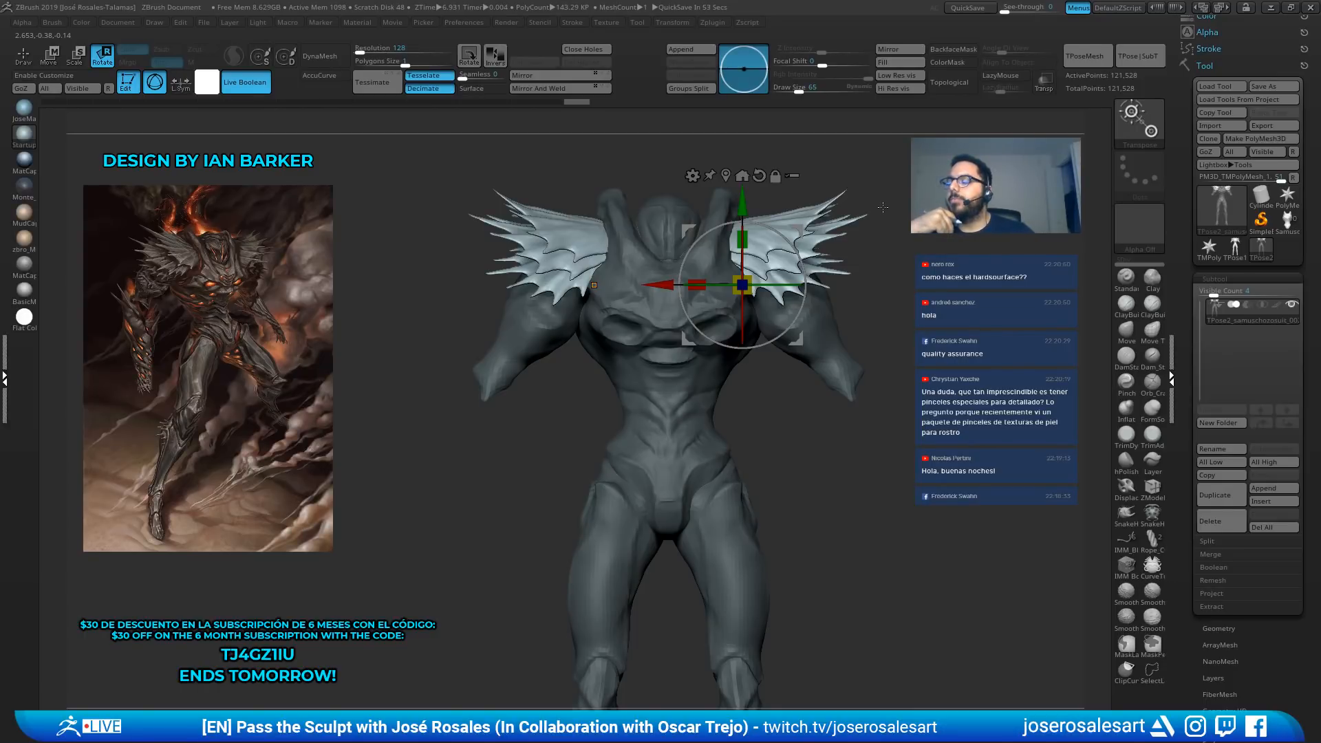
{"action": "right_click_drag", "start_coordinate": [618, 330], "coordinate": [692, 324]}
{"action": "right_click_drag", "start_coordinate": [692, 324], "coordinate": [747, 273], "text": "alt"}
{"action": "left_click_drag", "start_coordinate": [753, 235], "coordinate": [753, 242]}
{"action": "key", "text": "q"}
Scale the spiked shoulder pieces down further and adjust them along their vertical axis
{"action": "right_click_drag", "start_coordinate": [753, 242], "coordinate": [760, 279], "text": "ctrl"}
{"action": "mouse_move", "coordinate": [761, 279]}
{"action": "right_mouse_down", "text": "alt"}
{"action": "mouse_move", "coordinate": [877, 273]}
{"action": "mouse_move", "coordinate": [760, 279]}
{"action": "mouse_move", "coordinate": [912, 313]}
{"action": "right_mouse_up", "text": "alt"}
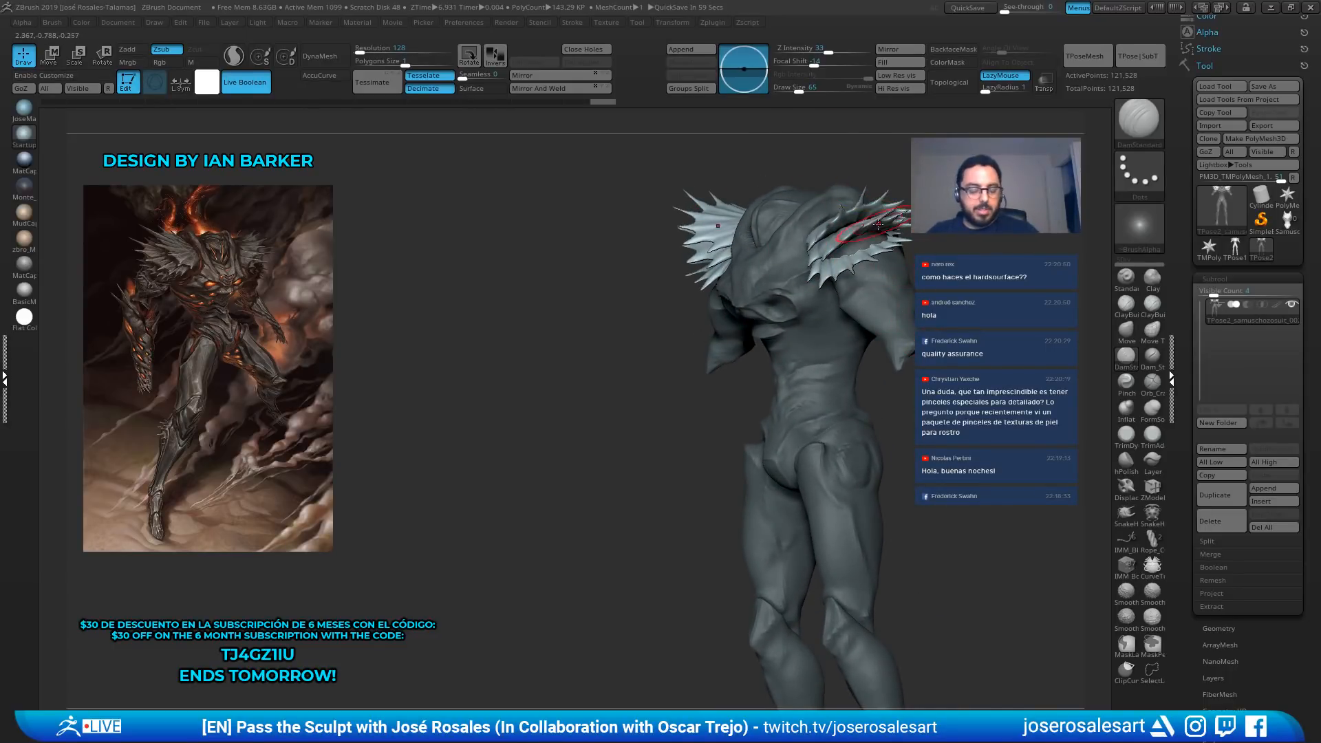
{"action": "mouse_move", "coordinate": [895, 304]}
{"action": "right_mouse_down"}
{"action": "mouse_move", "coordinate": [957, 199]}
{"action": "mouse_move", "coordinate": [853, 165]}
{"action": "right_mouse_up"}
{"action": "mouse_move", "coordinate": [853, 166]}
{"action": "right_mouse_down", "text": "ctrl"}
{"action": "mouse_move", "coordinate": [884, 269]}
{"action": "mouse_move", "coordinate": [696, 260]}
{"action": "mouse_move", "coordinate": [681, 426]}
{"action": "mouse_move", "coordinate": [826, 246]}
{"action": "right_mouse_up", "text": "ctrl"}
{"action": "mouse_move", "coordinate": [609, 275]}
{"action": "right_mouse_down", "text": "alt"}
{"action": "mouse_move", "coordinate": [774, 278]}
{"action": "mouse_move", "coordinate": [717, 296]}
{"action": "mouse_move", "coordinate": [819, 396]}
{"action": "mouse_move", "coordinate": [714, 349]}
{"action": "mouse_move", "coordinate": [695, 275]}
{"action": "right_mouse_up", "text": "alt"}
{"action": "mouse_move", "coordinate": [695, 275]}
{"action": "right_mouse_down"}
{"action": "mouse_move", "coordinate": [606, 323]}
{"action": "mouse_move", "coordinate": [760, 360]}
{"action": "mouse_move", "coordinate": [709, 344]}
{"action": "mouse_move", "coordinate": [673, 368]}
{"action": "mouse_move", "coordinate": [654, 292]}
{"action": "right_mouse_up"}
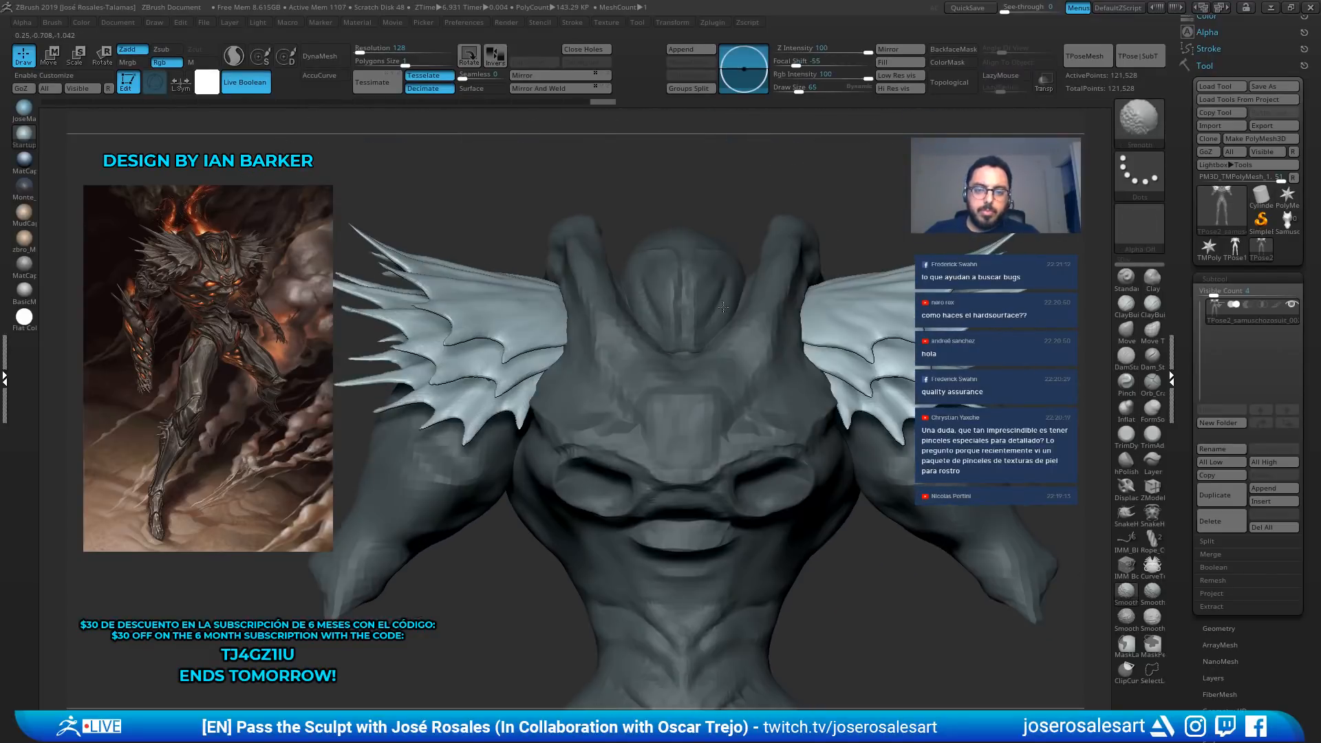
{"action": "mouse_move", "coordinate": [770, 385]}
{"action": "right_mouse_down", "text": "ctrl"}
{"action": "mouse_move", "coordinate": [761, 294]}
{"action": "mouse_move", "coordinate": [698, 283]}
{"action": "right_mouse_up", "text": "ctrl"}
{"action": "key", "text": "r"}
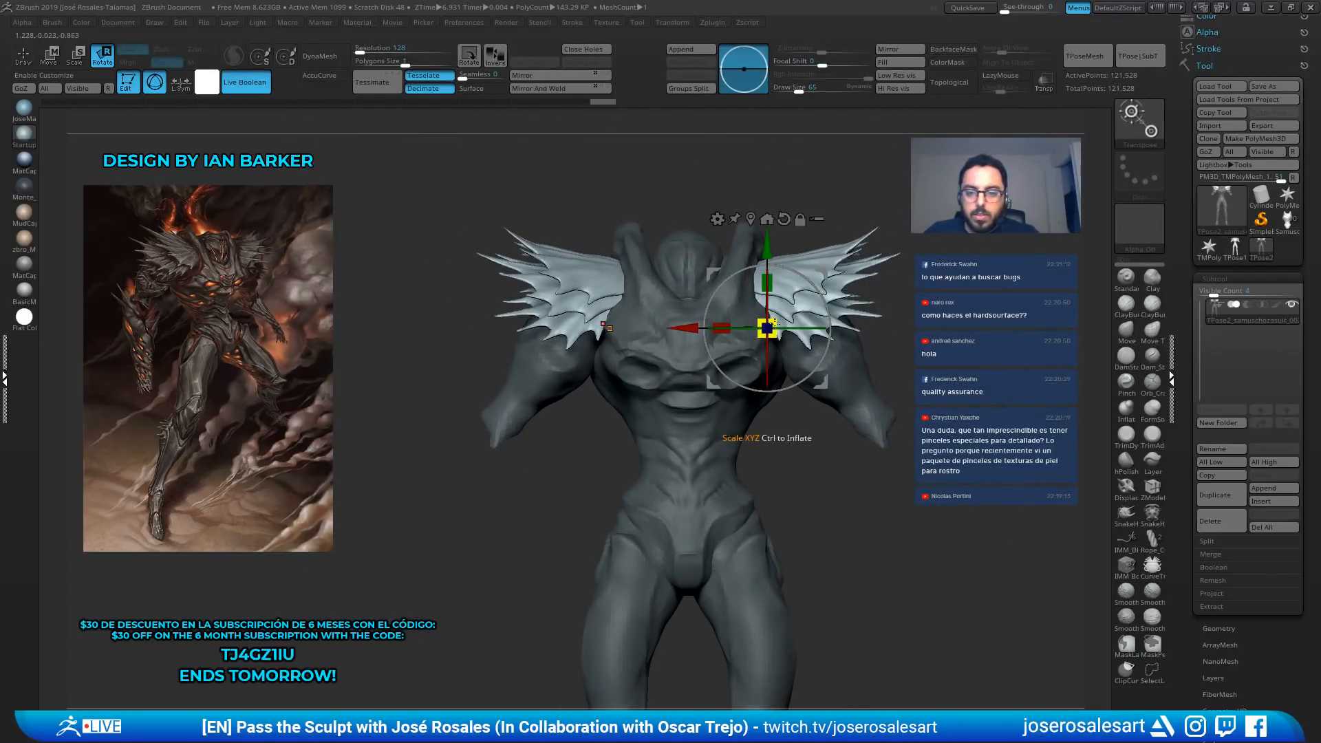
{"action": "left_click_drag", "start_coordinate": [772, 322], "coordinate": [767, 329]}
{"action": "left_click_drag", "start_coordinate": [765, 252], "coordinate": [766, 249]}
{"action": "right_click_drag", "start_coordinate": [819, 247], "coordinate": [859, 297], "text": "shift"}
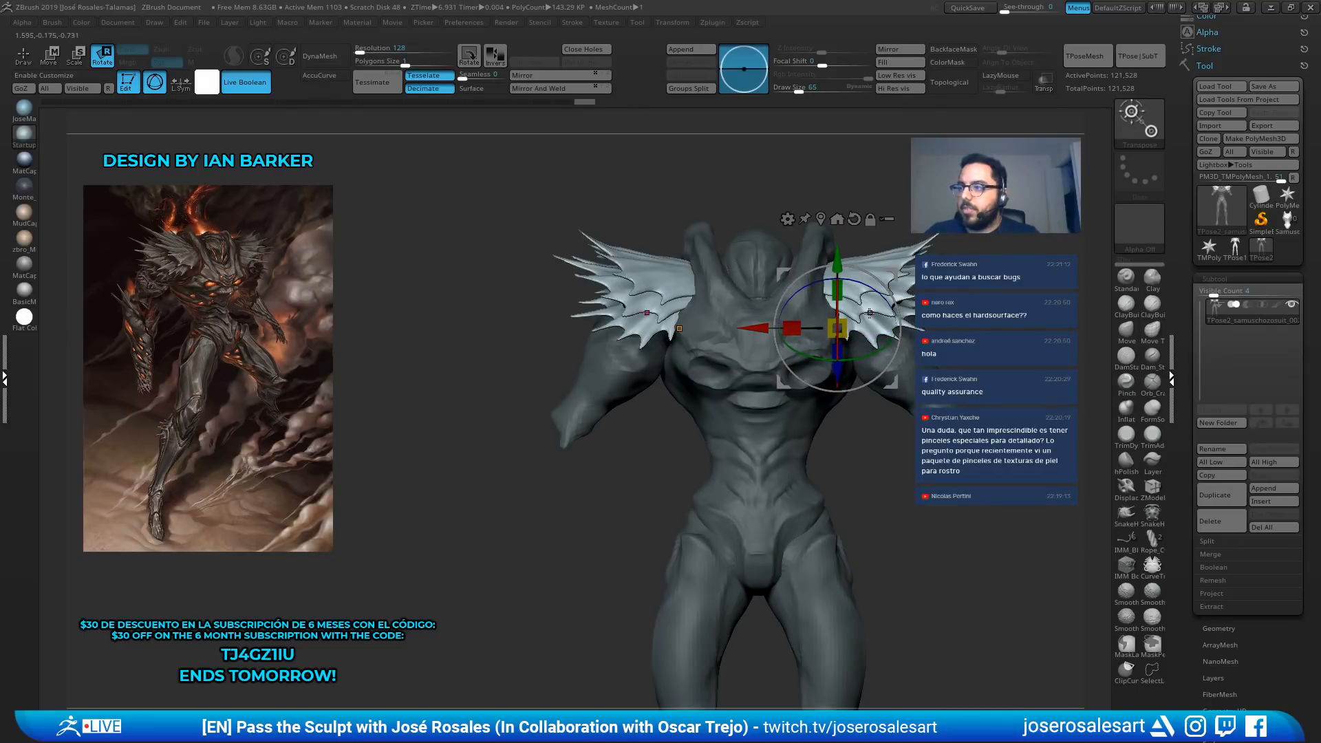
Raise the spiked shoulder pieces on the torso and rotate them slightly with the gizmo
{"action": "right_click_drag", "start_coordinate": [869, 245], "coordinate": [862, 290], "text": "shift"}
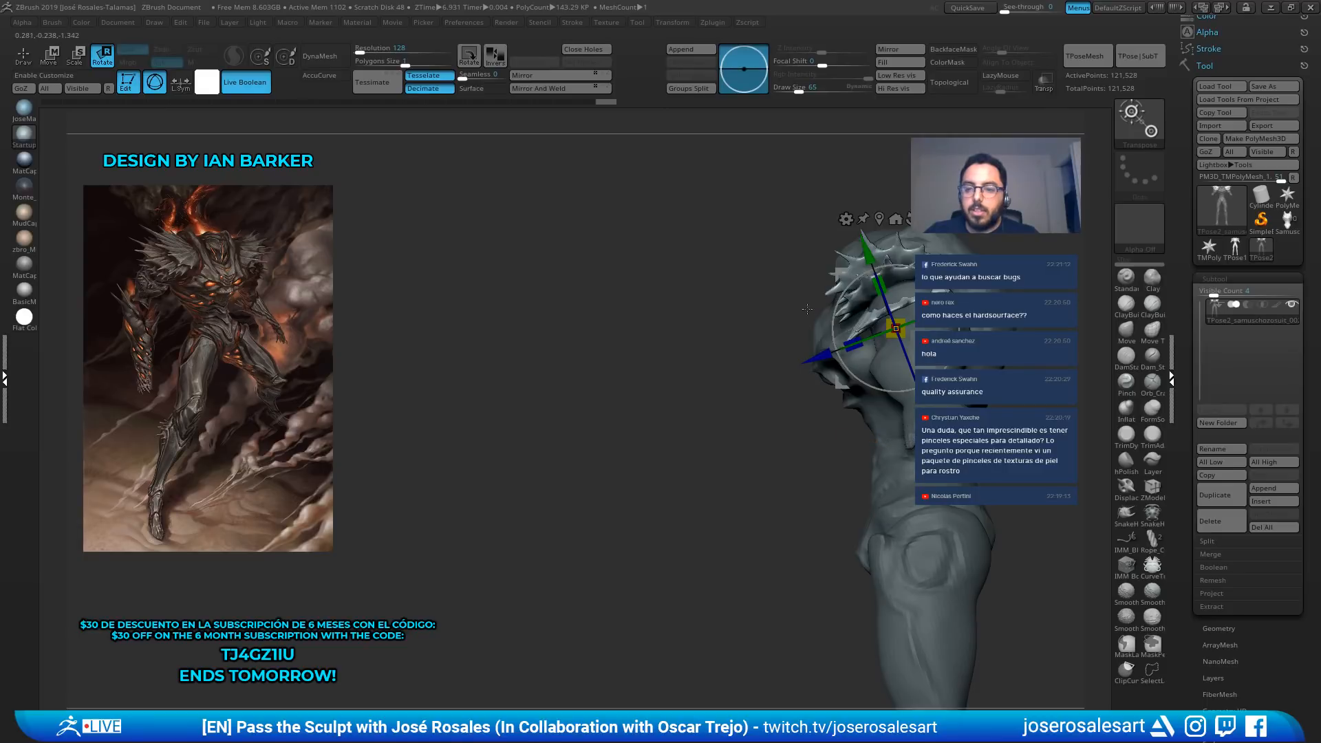
{"action": "right_click_drag", "start_coordinate": [807, 309], "coordinate": [895, 306], "text": "shift"}
{"action": "left_click_drag", "start_coordinate": [884, 261], "coordinate": [884, 234]}
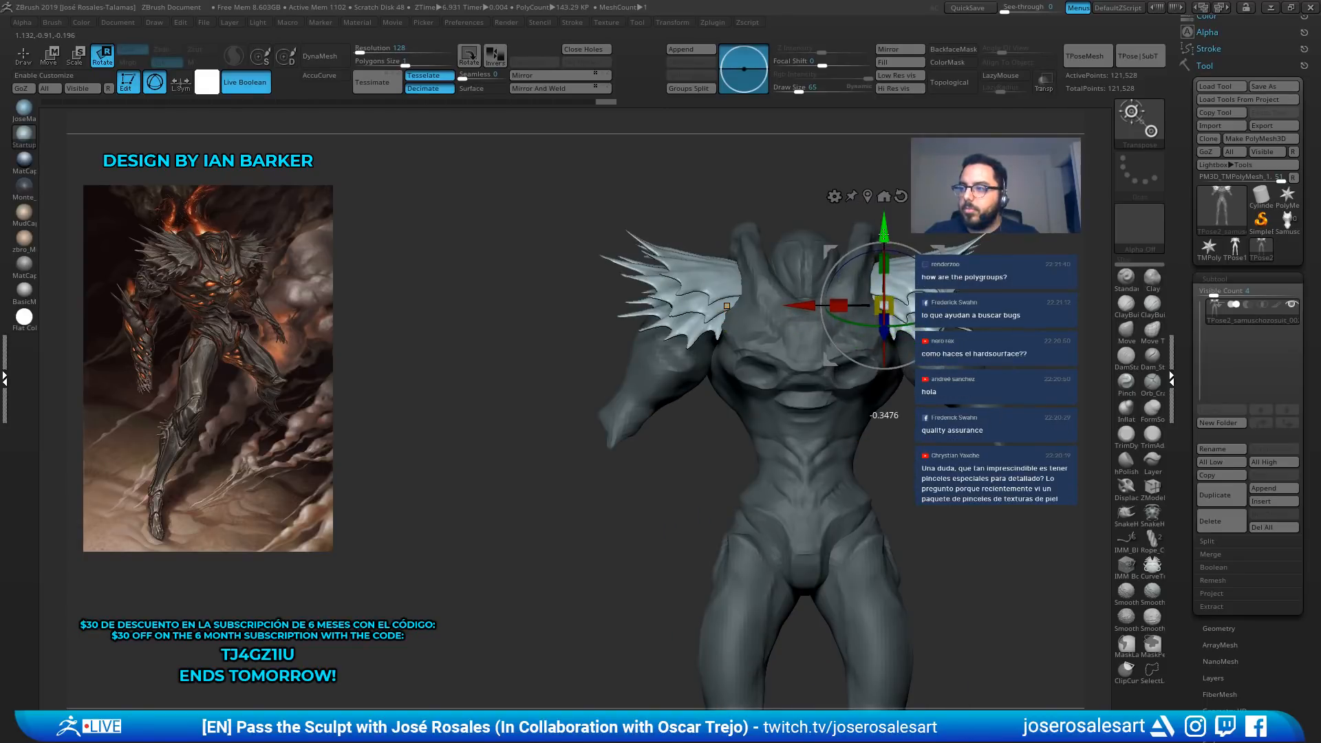
{"action": "mouse_move", "coordinate": [906, 252]}
{"action": "right_mouse_down", "text": "alt"}
{"action": "mouse_move", "coordinate": [924, 300]}
{"action": "mouse_move", "coordinate": [801, 371]}
{"action": "right_mouse_up", "text": "alt"}
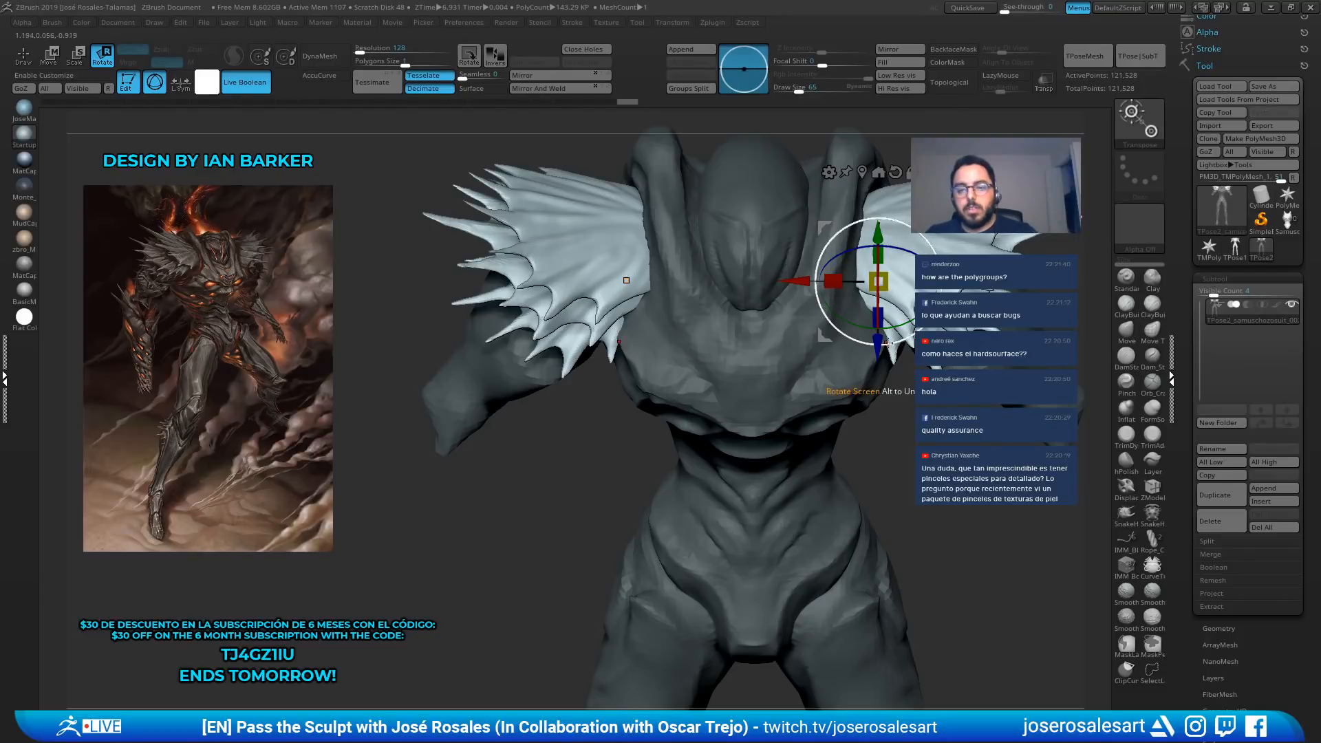
{"action": "left_click_drag", "start_coordinate": [910, 324], "coordinate": [915, 325]}
{"action": "right_click_drag", "start_coordinate": [929, 327], "coordinate": [935, 271]}
{"action": "key", "text": "q"}
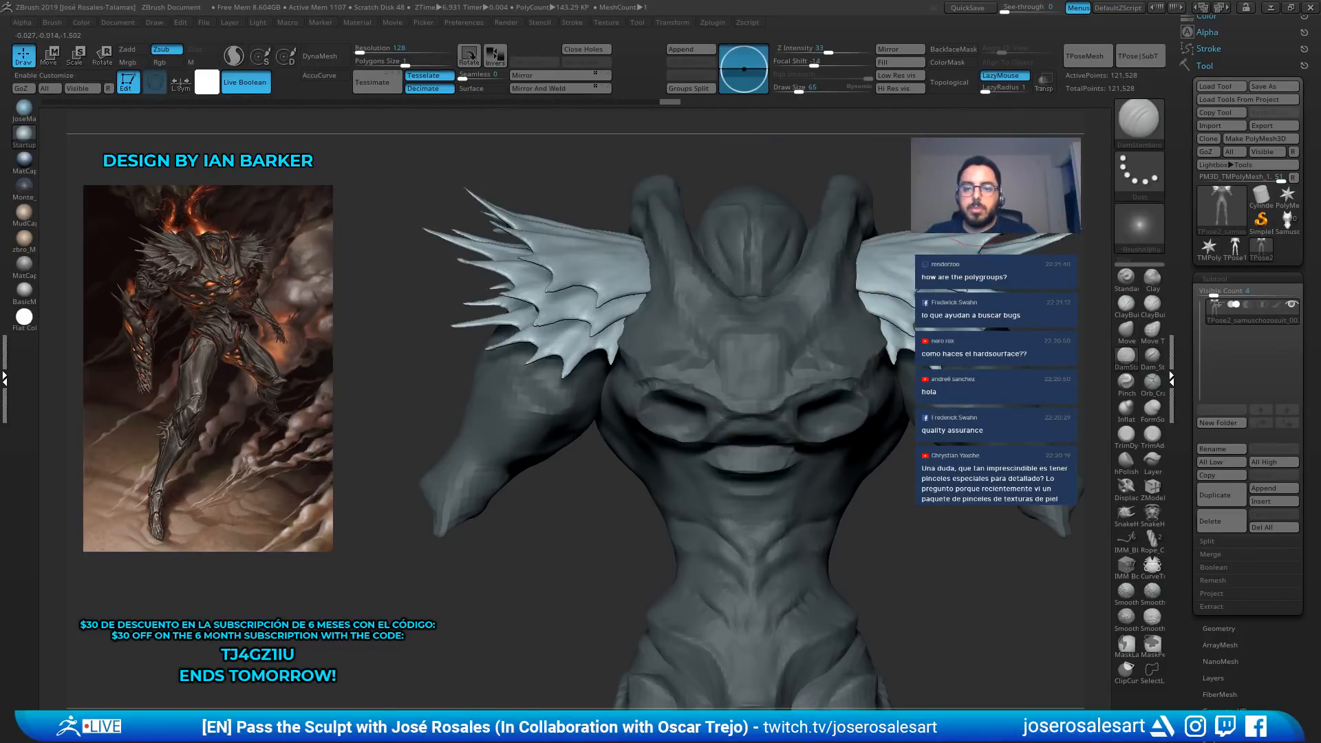
{"action": "mouse_move", "coordinate": [953, 337]}
{"action": "right_mouse_down", "text": "ctrl"}
{"action": "mouse_move", "coordinate": [963, 276]}
{"action": "mouse_move", "coordinate": [885, 337]}
{"action": "mouse_move", "coordinate": [878, 264]}
{"action": "mouse_move", "coordinate": [857, 260]}
{"action": "right_mouse_up", "text": "ctrl"}
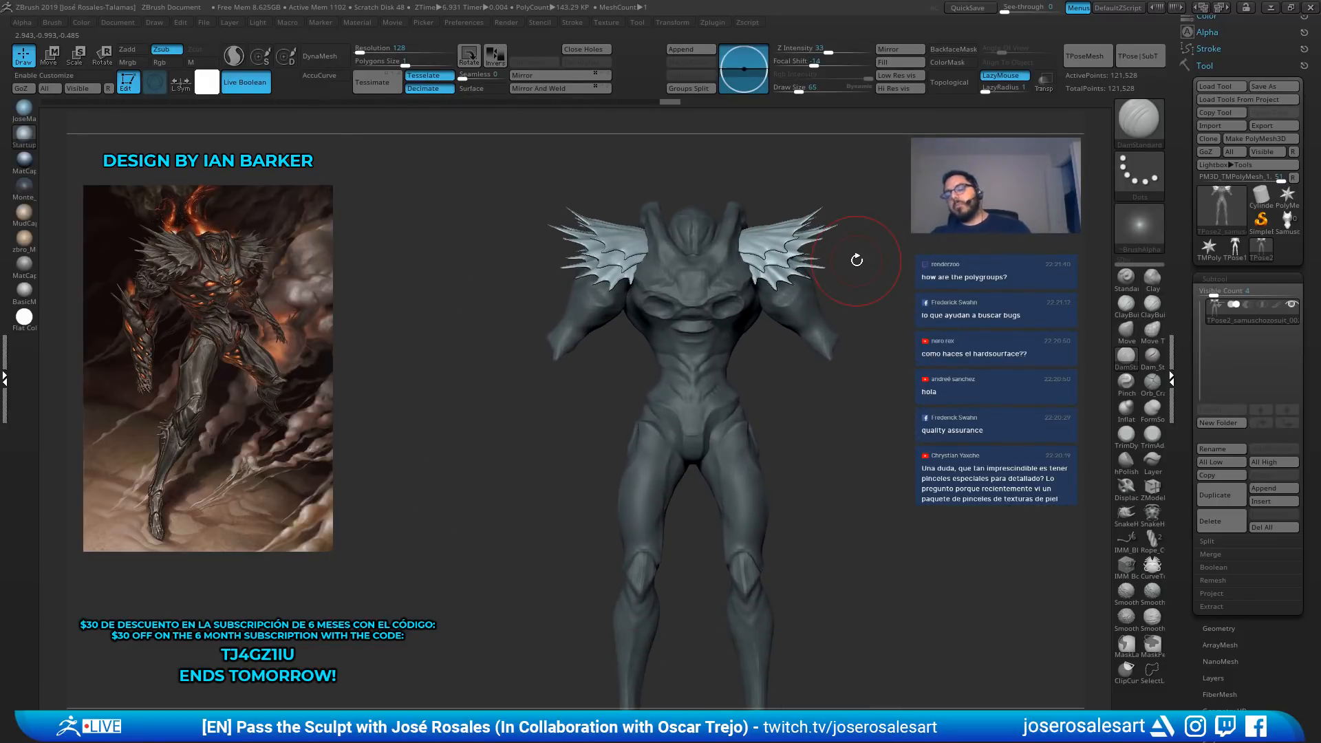
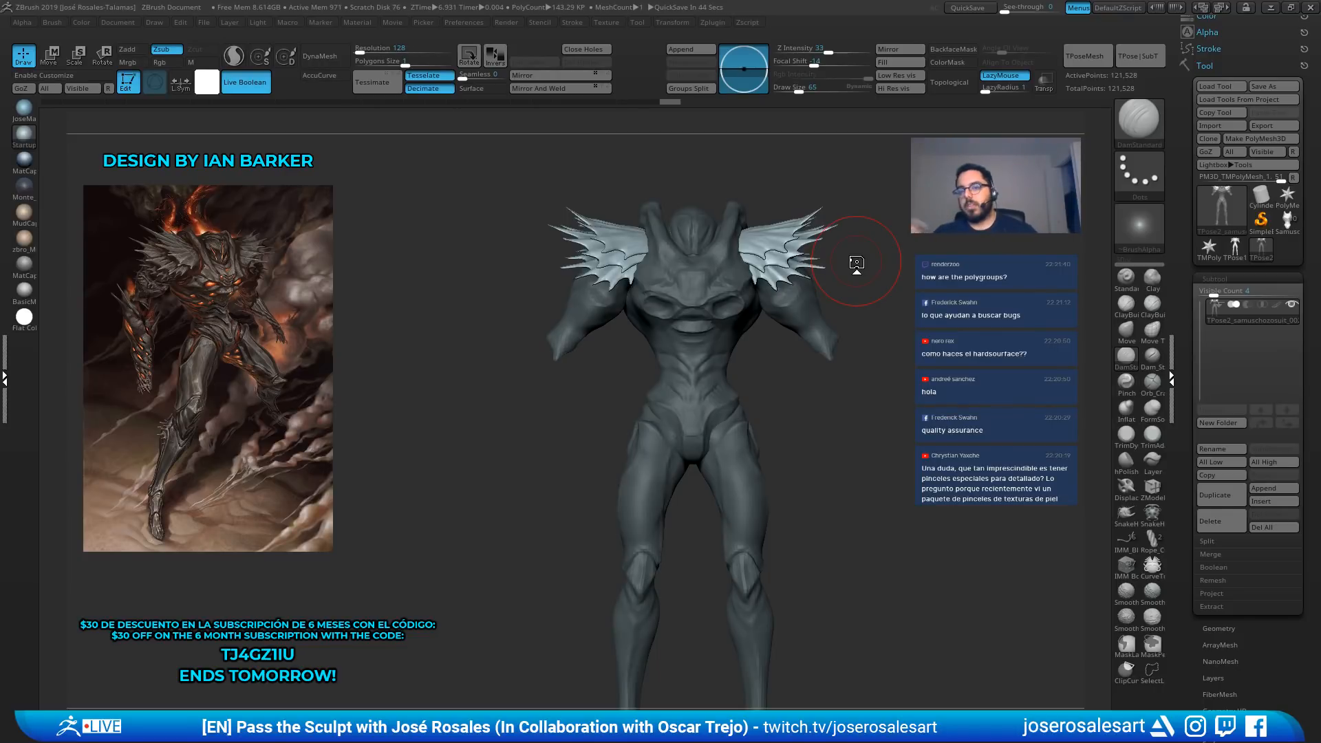
Fine-tune the uniform scale of the spiked shoulder pieces against the figure's overall proportions
{"action": "mouse_move", "coordinate": [545, 330]}
{"action": "right_mouse_down"}
{"action": "mouse_move", "coordinate": [588, 324]}
{"action": "mouse_move", "coordinate": [588, 358]}
{"action": "right_mouse_up"}
{"action": "mouse_move", "coordinate": [482, 309]}
{"action": "right_mouse_down"}
{"action": "mouse_move", "coordinate": [562, 280]}
{"action": "mouse_move", "coordinate": [744, 265]}
{"action": "right_mouse_up"}
{"action": "key", "text": "f"}
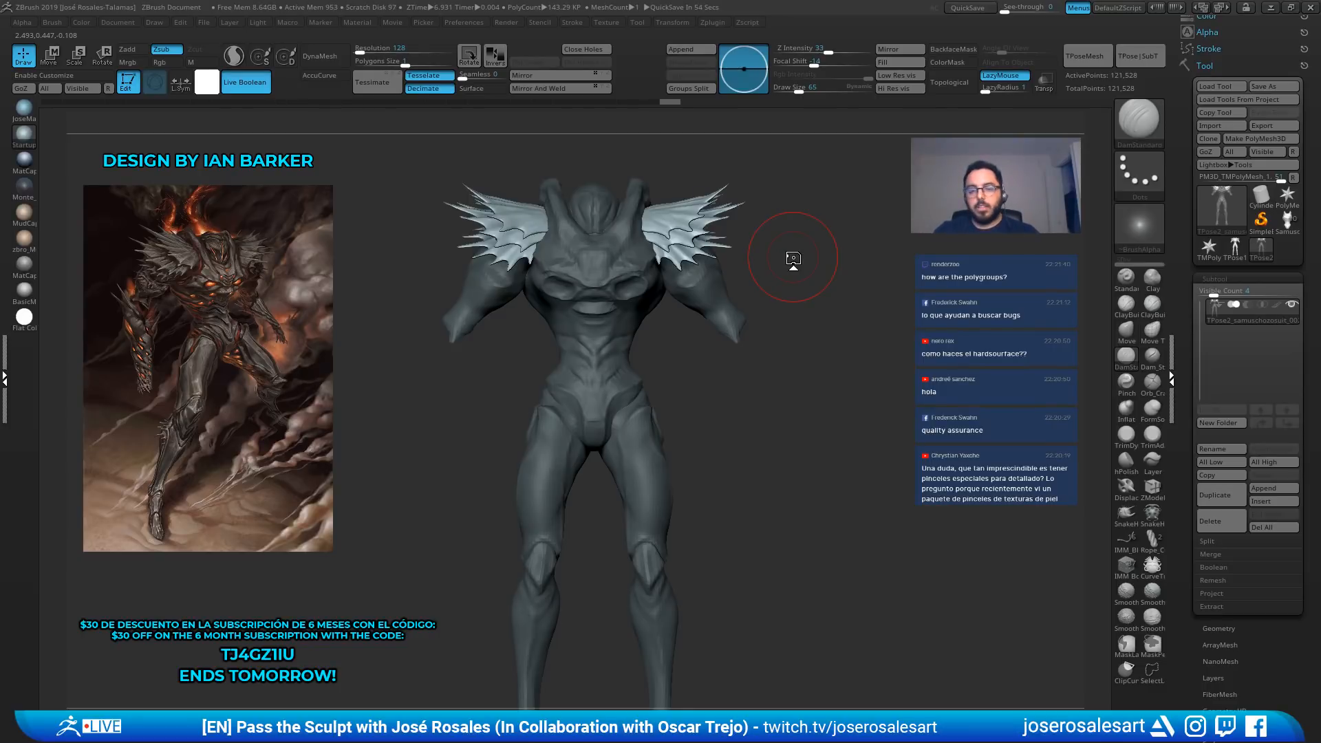
{"action": "right_click_drag", "start_coordinate": [762, 247], "coordinate": [819, 315], "text": "ctrl"}
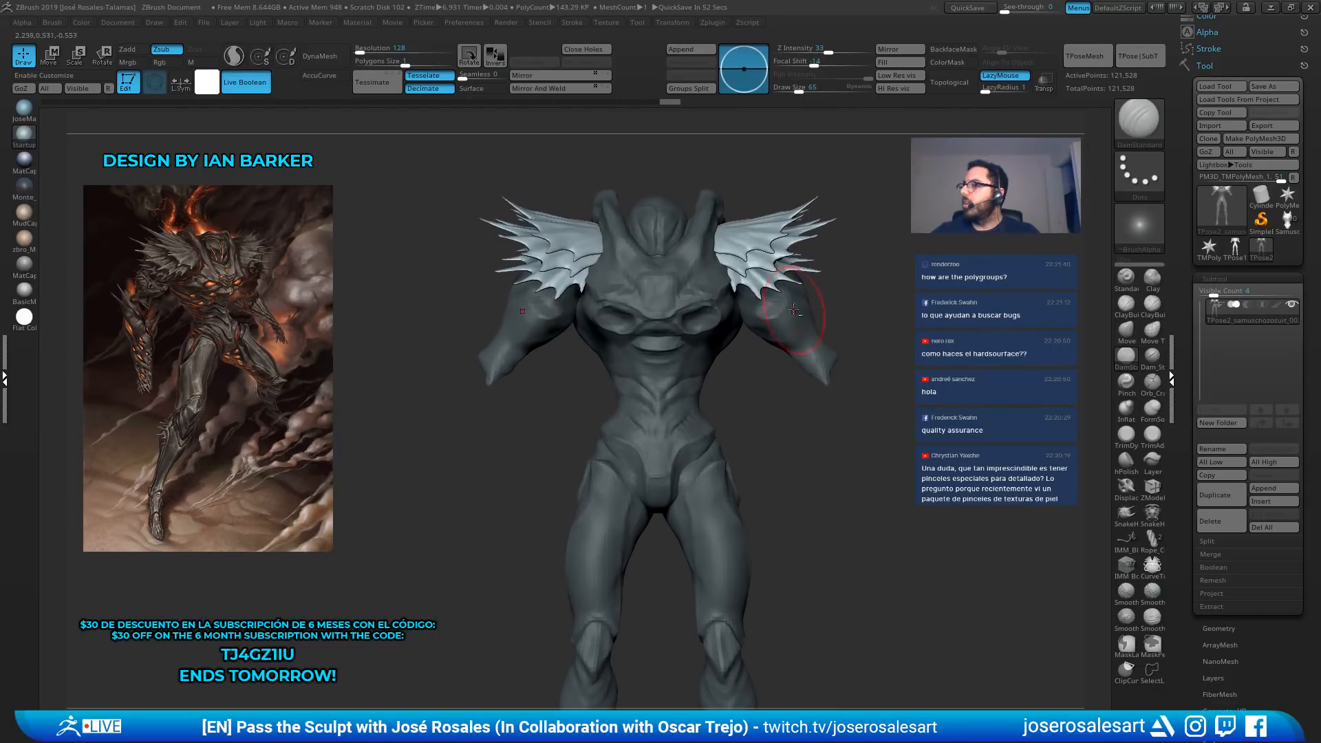
{"action": "right_click_drag", "start_coordinate": [571, 280], "coordinate": [576, 324], "text": "alt"}
{"action": "right_click_drag", "start_coordinate": [576, 323], "coordinate": [585, 256]}
{"action": "key", "text": "r"}
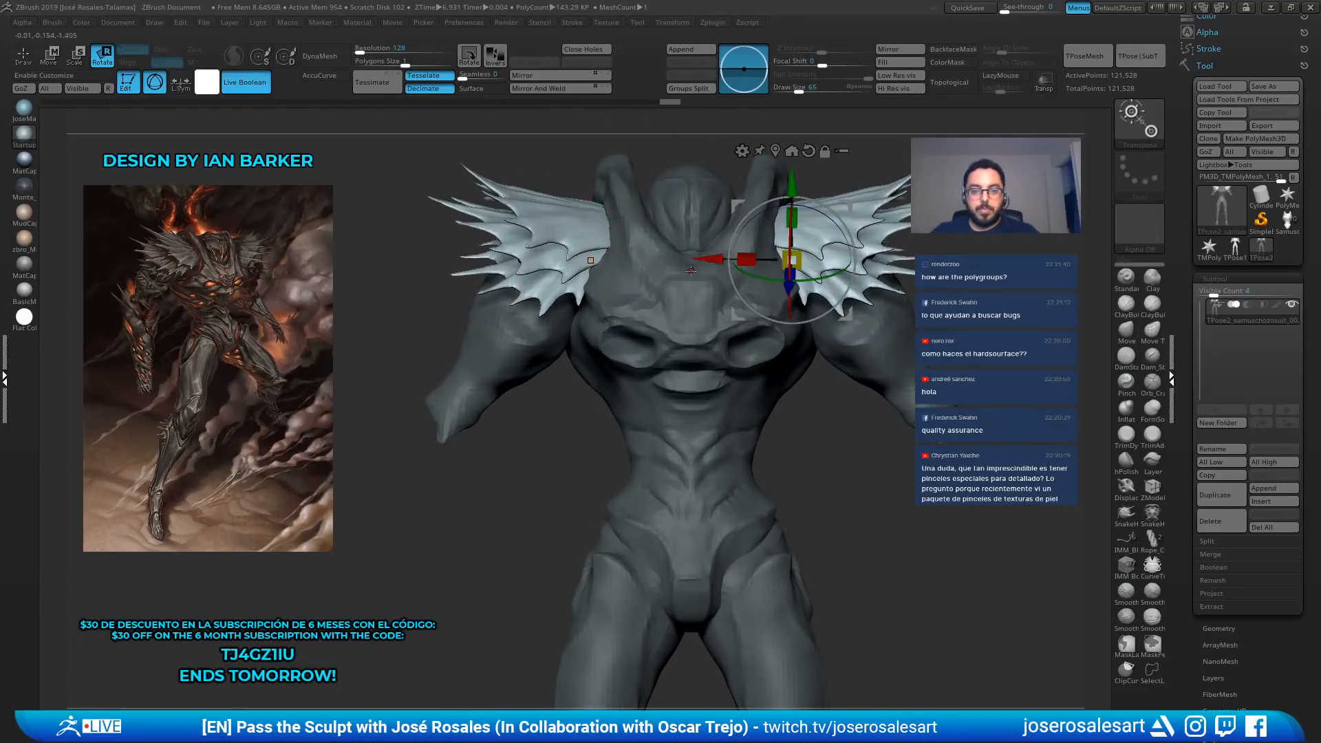
{"action": "left_click_drag", "start_coordinate": [791, 260], "coordinate": [790, 260]}
{"action": "key", "text": "q"}
{"action": "mouse_move", "coordinate": [855, 183]}
{"action": "right_mouse_down", "text": "ctrl"}
{"action": "mouse_move", "coordinate": [852, 157]}
{"action": "mouse_move", "coordinate": [873, 191]}
{"action": "mouse_move", "coordinate": [791, 192]}
{"action": "mouse_move", "coordinate": [825, 186]}
{"action": "mouse_move", "coordinate": [897, 279]}
{"action": "mouse_move", "coordinate": [864, 344]}
{"action": "right_mouse_up", "text": "ctrl"}
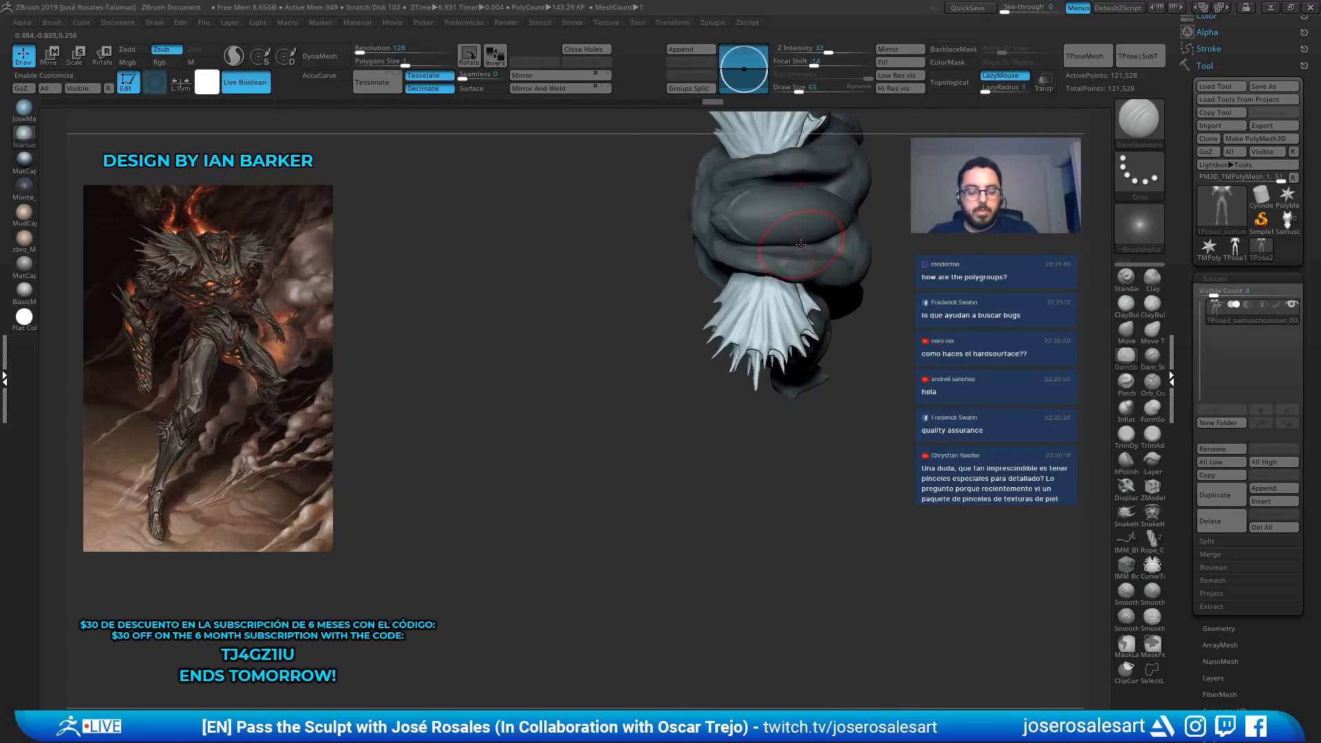
Rotate the spiked shoulder pieces to refine their angle as seen from above and from the side
{"action": "key", "text": "r"}
{"action": "left_click_drag", "start_coordinate": [716, 241], "coordinate": [708, 249]}
{"action": "mouse_move", "coordinate": [708, 249]}
{"action": "right_mouse_down", "text": "shift"}
{"action": "mouse_move", "coordinate": [713, 117]}
{"action": "mouse_move", "coordinate": [790, 333]}
{"action": "right_mouse_up", "text": "shift"}
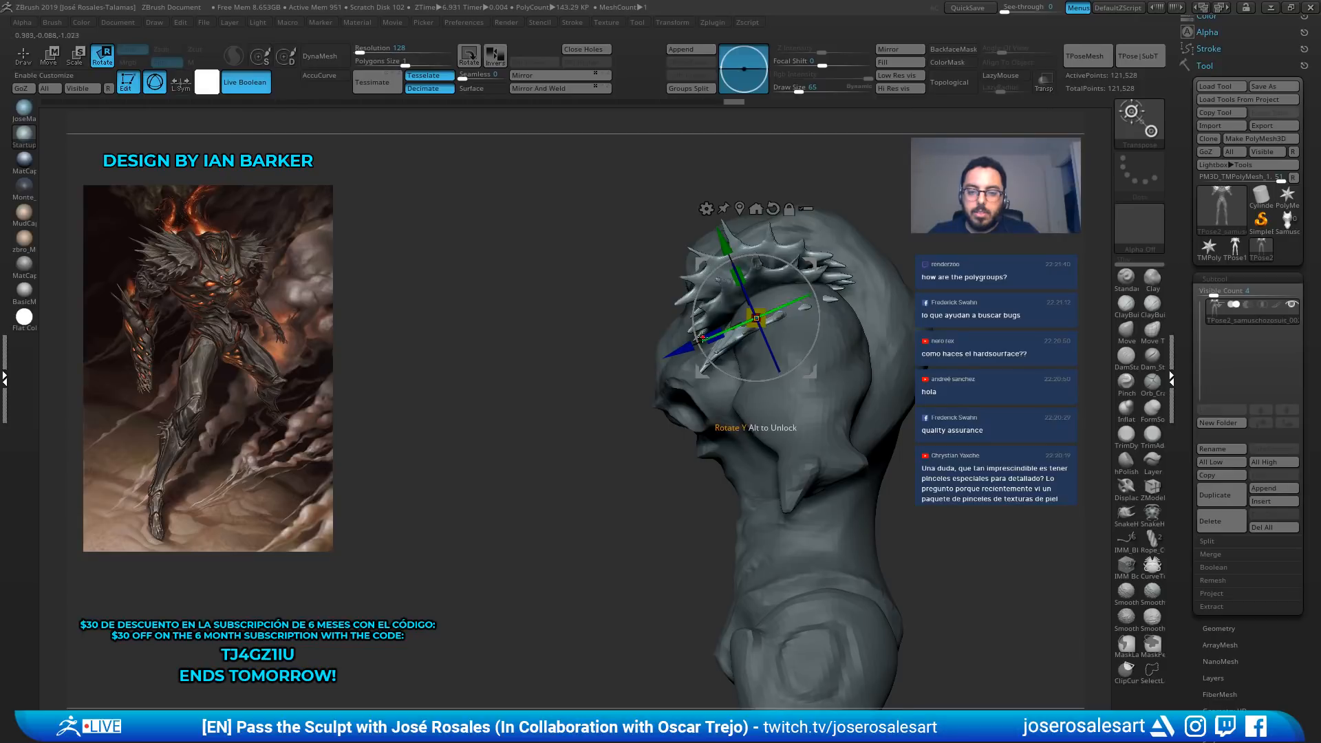
{"action": "left_click_drag", "start_coordinate": [709, 332], "coordinate": [708, 333]}
{"action": "key", "text": "q"}
{"action": "mouse_move", "coordinate": [708, 333]}
{"action": "right_mouse_down"}
{"action": "mouse_move", "coordinate": [750, 296]}
{"action": "mouse_move", "coordinate": [771, 440]}
{"action": "mouse_move", "coordinate": [719, 237]}
{"action": "mouse_move", "coordinate": [750, 175]}
{"action": "mouse_move", "coordinate": [819, 295]}
{"action": "mouse_move", "coordinate": [784, 248]}
{"action": "mouse_move", "coordinate": [865, 307]}
{"action": "mouse_move", "coordinate": [925, 251]}
{"action": "mouse_move", "coordinate": [938, 157]}
{"action": "right_mouse_up"}
Examine the shoulder pieces' fit on the figure from the front, from below and from above
{"action": "key", "text": "1"}
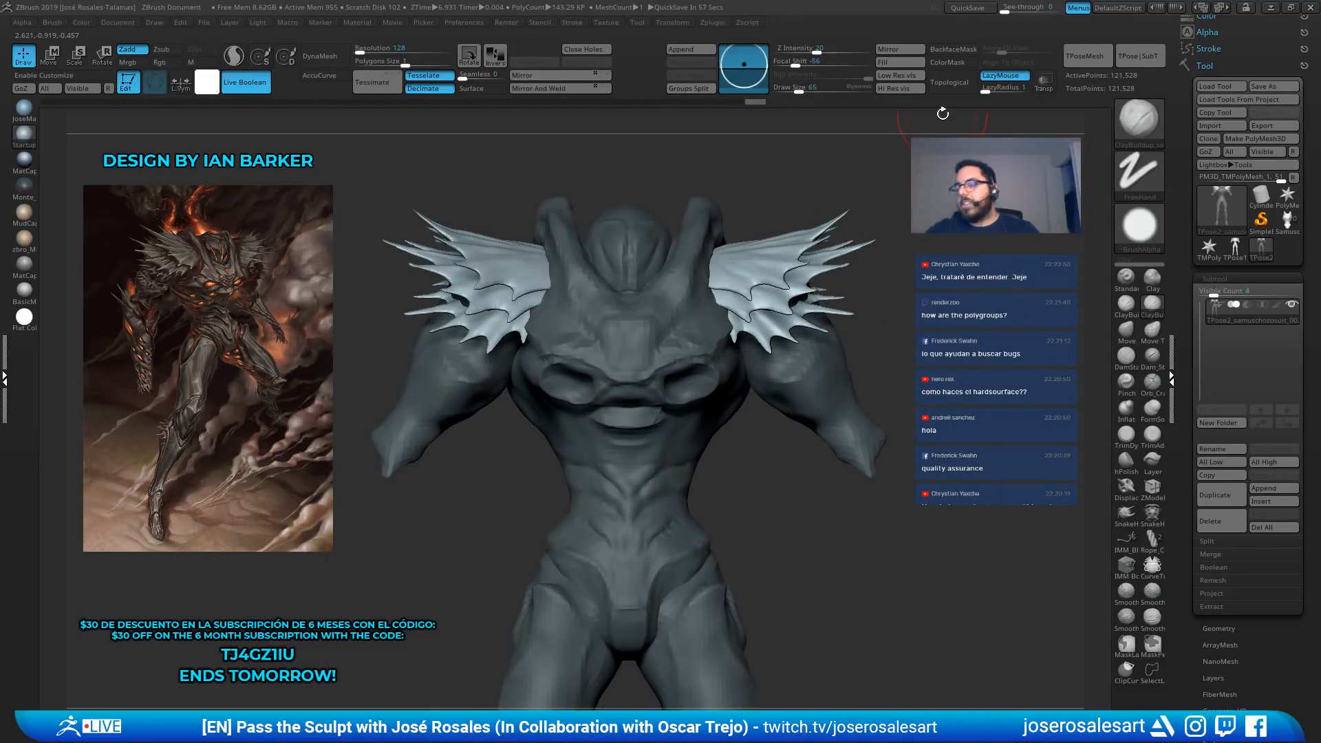
{"action": "right_click_drag", "start_coordinate": [671, 292], "coordinate": [715, 212]}
{"action": "right_click_drag", "start_coordinate": [694, 383], "coordinate": [682, 404]}
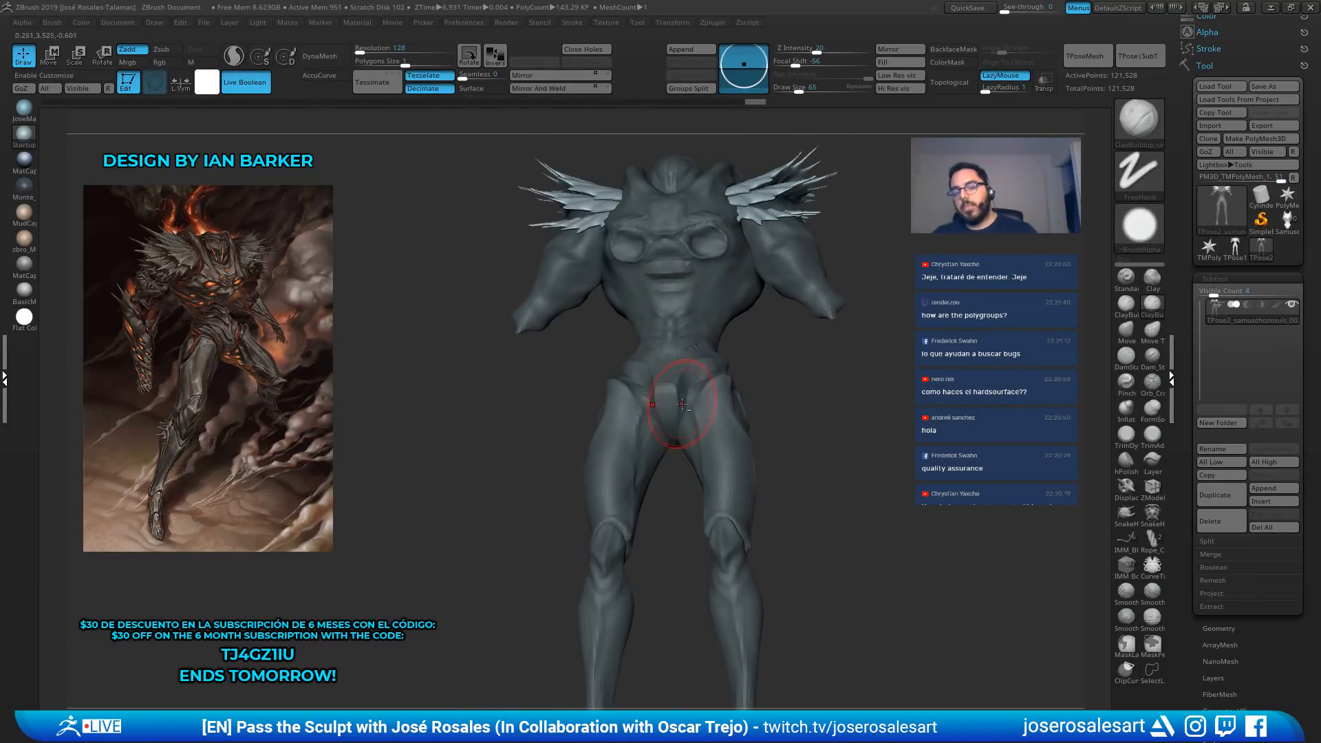
{"action": "right_click_drag", "start_coordinate": [730, 348], "coordinate": [884, 177], "text": "shift"}
{"action": "right_click_drag", "start_coordinate": [737, 165], "coordinate": [761, 276], "text": "alt"}
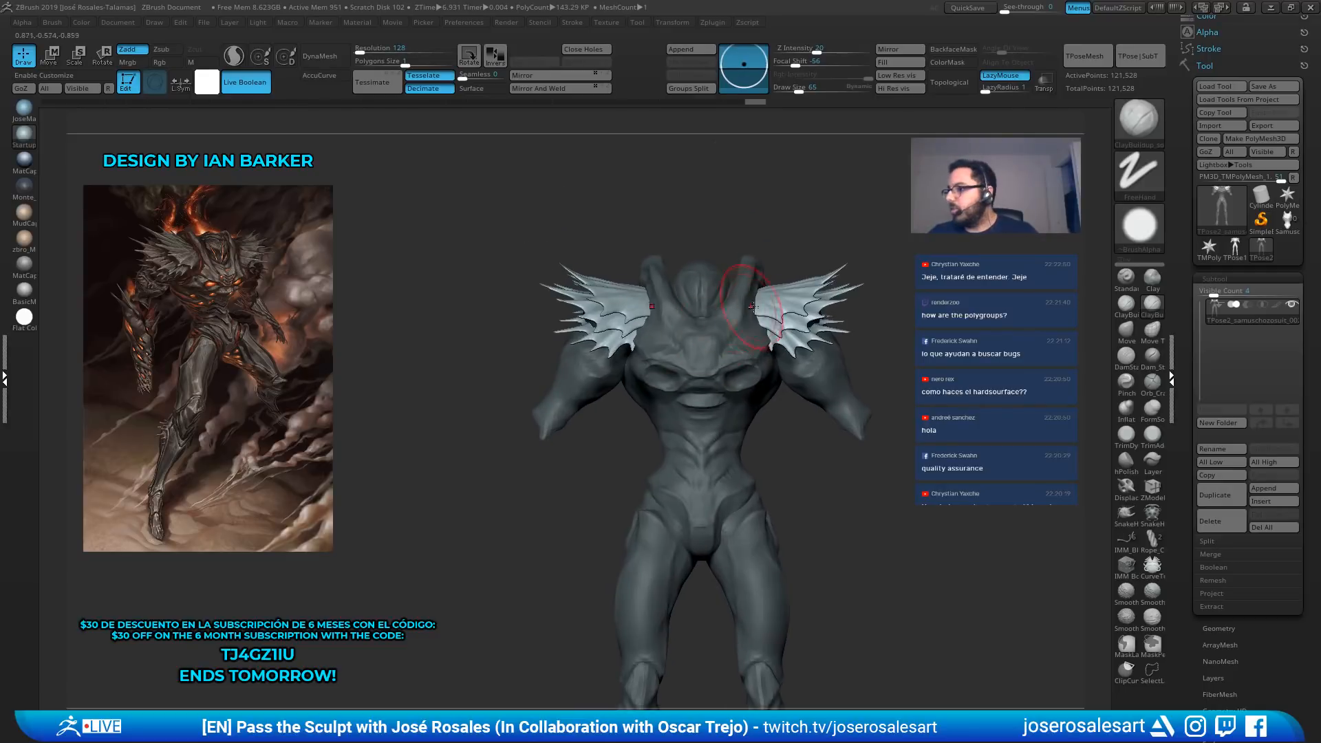
{"action": "mouse_move", "coordinate": [734, 327]}
{"action": "right_mouse_down"}
{"action": "mouse_move", "coordinate": [853, 282]}
{"action": "mouse_move", "coordinate": [789, 270]}
{"action": "mouse_move", "coordinate": [759, 431]}
{"action": "mouse_move", "coordinate": [748, 359]}
{"action": "right_mouse_up"}
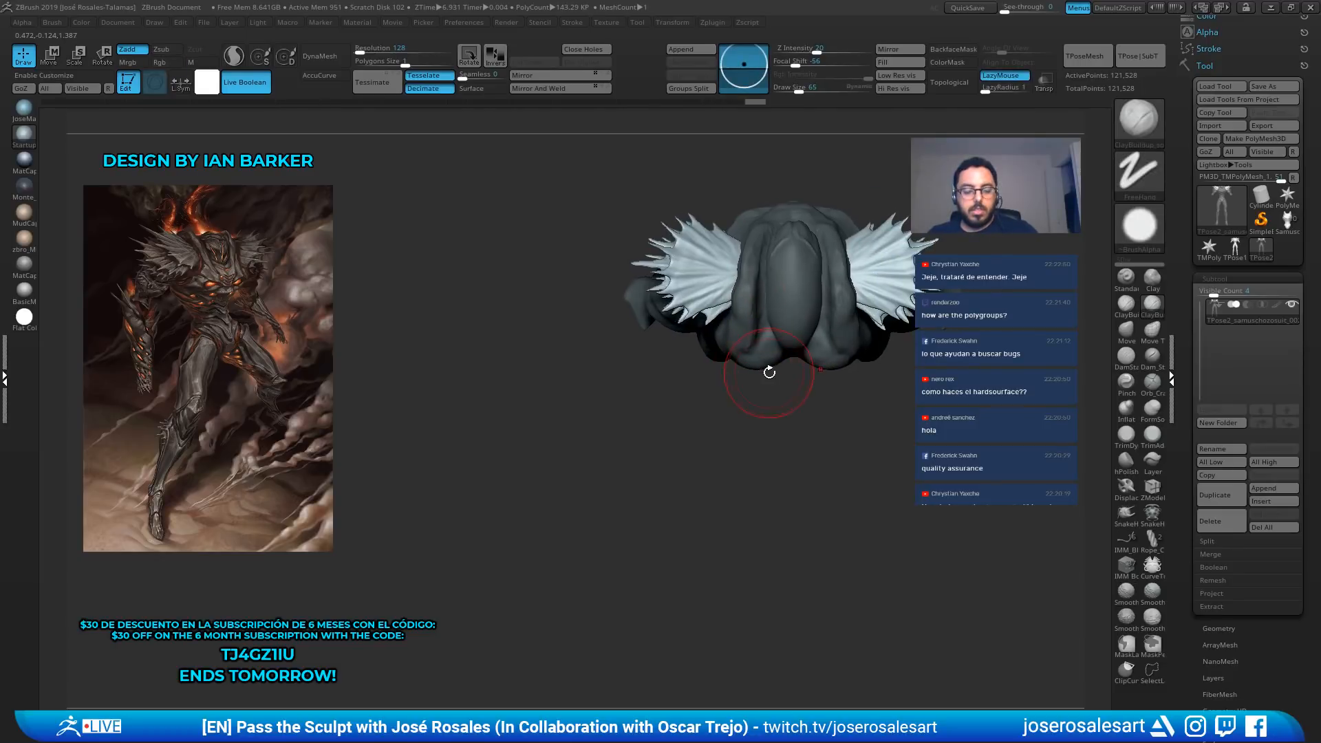
{"action": "key", "text": "w"}
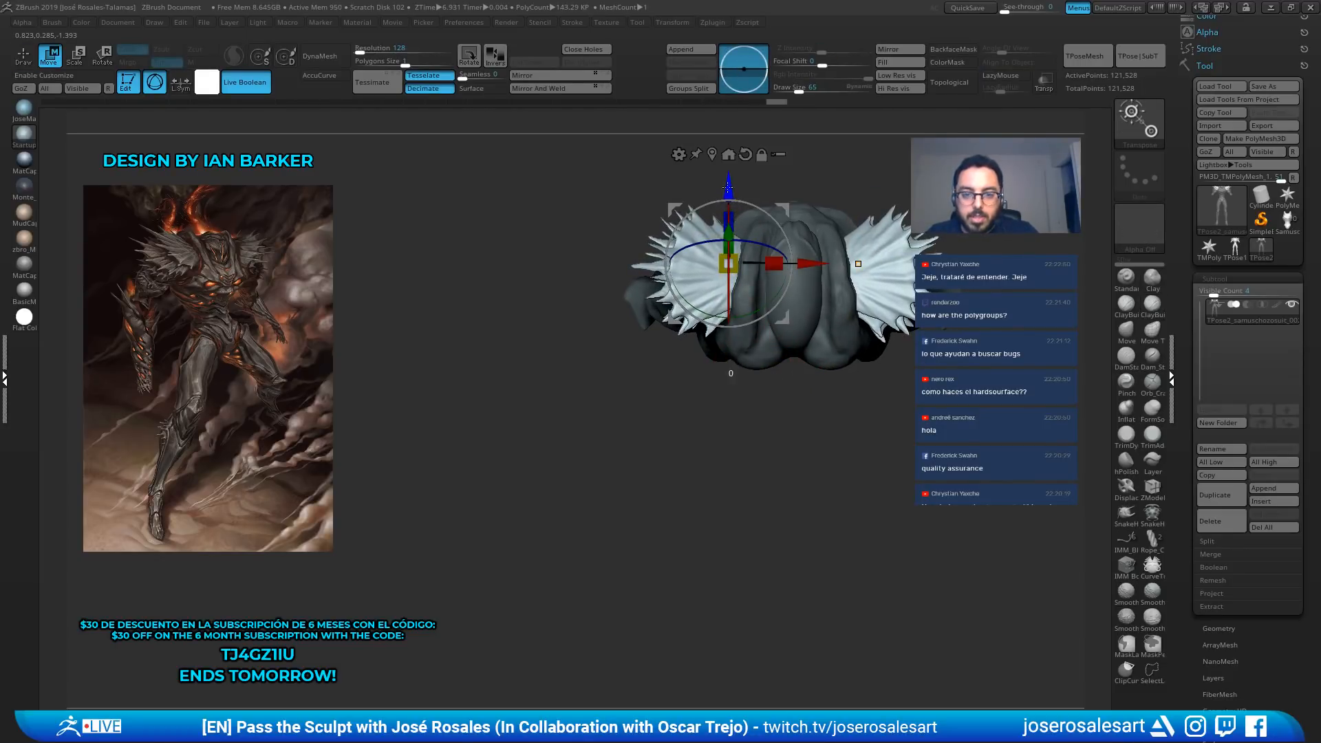
{"action": "key", "text": "q"}
Adjust the inner and lower edges of the spiked shoulder pieces with the SnakeHook brush, reducing its size to 114
{"action": "mouse_move", "coordinate": [850, 207]}
{"action": "right_mouse_down"}
{"action": "mouse_move", "coordinate": [837, 168]}
{"action": "mouse_move", "coordinate": [851, 214]}
{"action": "mouse_move", "coordinate": [902, 247]}
{"action": "mouse_move", "coordinate": [829, 288]}
{"action": "mouse_move", "coordinate": [669, 331]}
{"action": "right_mouse_up"}
{"action": "key", "text": "b"}
{"action": "key", "text": "s"}
{"action": "key", "text": "h"}
{"action": "key", "text": "s"}
{"action": "left_click_drag", "start_coordinate": [697, 349], "coordinate": [709, 349]}
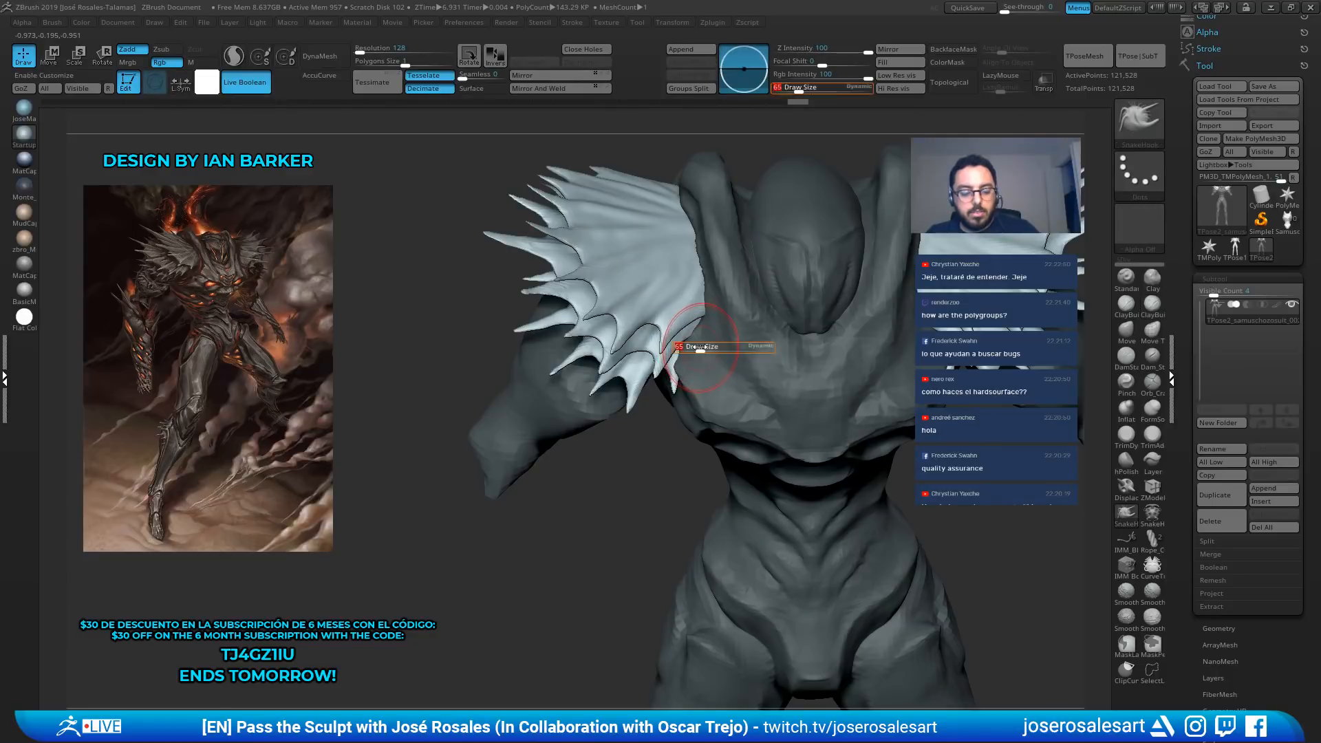
{"action": "right_click_drag", "start_coordinate": [708, 349], "coordinate": [702, 387]}
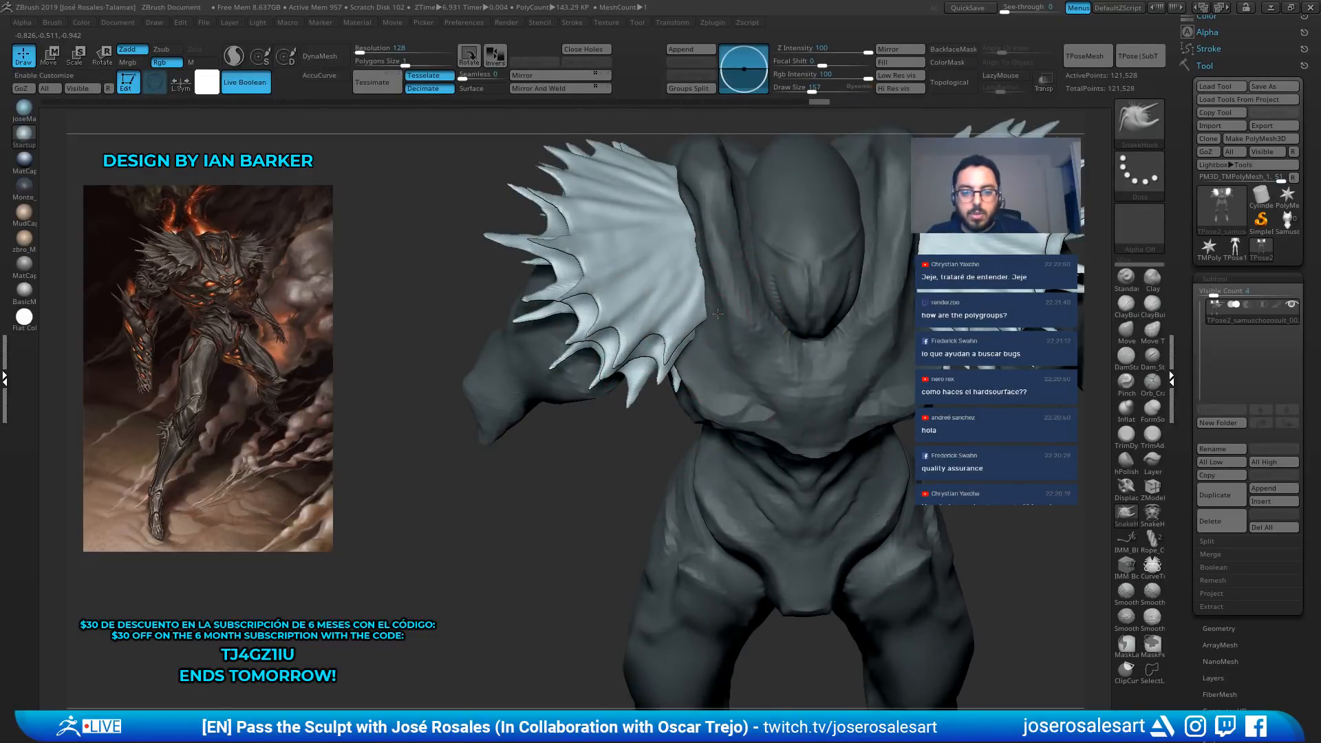
{"action": "left_click_drag", "start_coordinate": [718, 314], "coordinate": [715, 316]}
{"action": "key", "text": "s"}
{"action": "left_click_drag", "start_coordinate": [694, 331], "coordinate": [688, 332]}
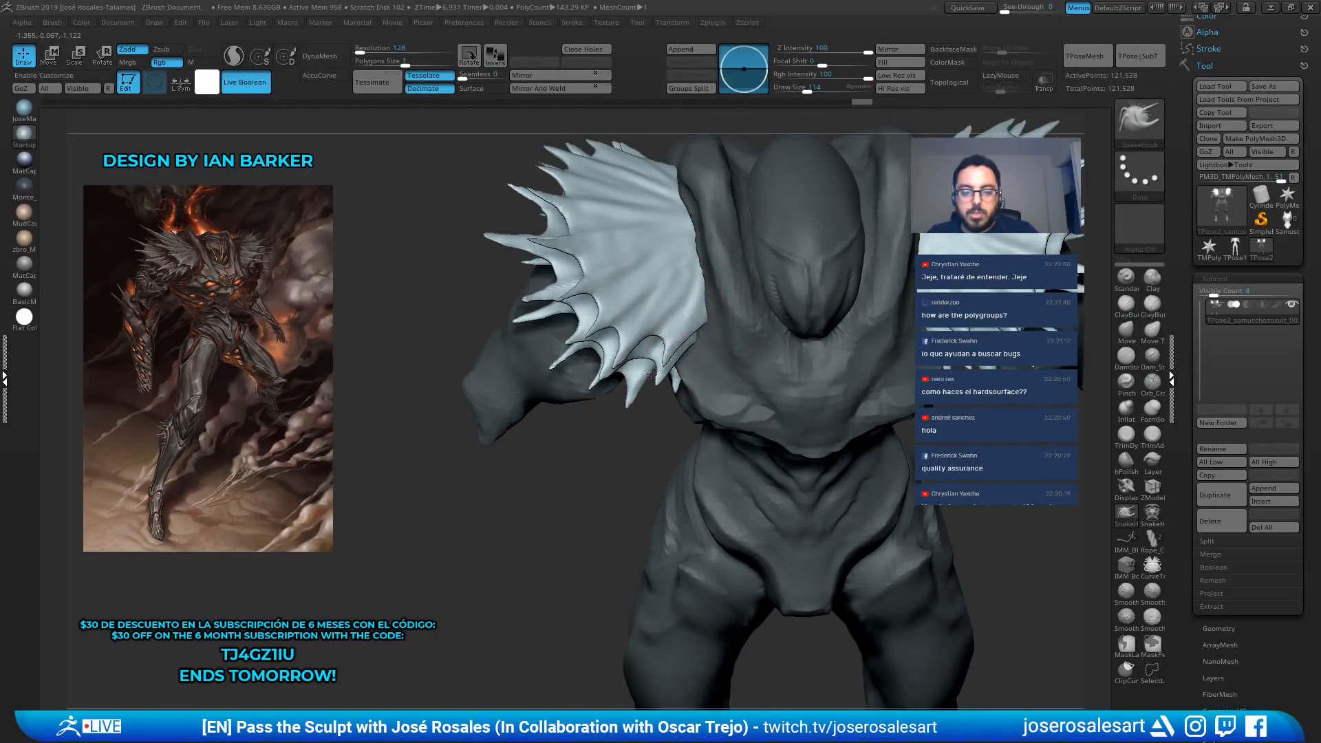
{"action": "mouse_move", "coordinate": [652, 373]}
{"action": "left_mouse_down"}
{"action": "mouse_move", "coordinate": [642, 394]}
{"action": "mouse_move", "coordinate": [655, 375]}
{"action": "left_mouse_up"}
Refine the lower spikes of the shoulder pieces with the SnakeHook brush, reducing its size to 30
{"action": "right_click_drag", "start_coordinate": [659, 375], "coordinate": [668, 353]}
{"action": "mouse_move", "coordinate": [669, 352]}
{"action": "right_mouse_down", "text": "ctrl"}
{"action": "mouse_move", "coordinate": [680, 331]}
{"action": "mouse_move", "coordinate": [593, 306]}
{"action": "right_mouse_up", "text": "ctrl"}
{"action": "key", "text": "s"}
{"action": "key", "text": "s"}
{"action": "left_click_drag", "start_coordinate": [753, 309], "coordinate": [742, 309]}
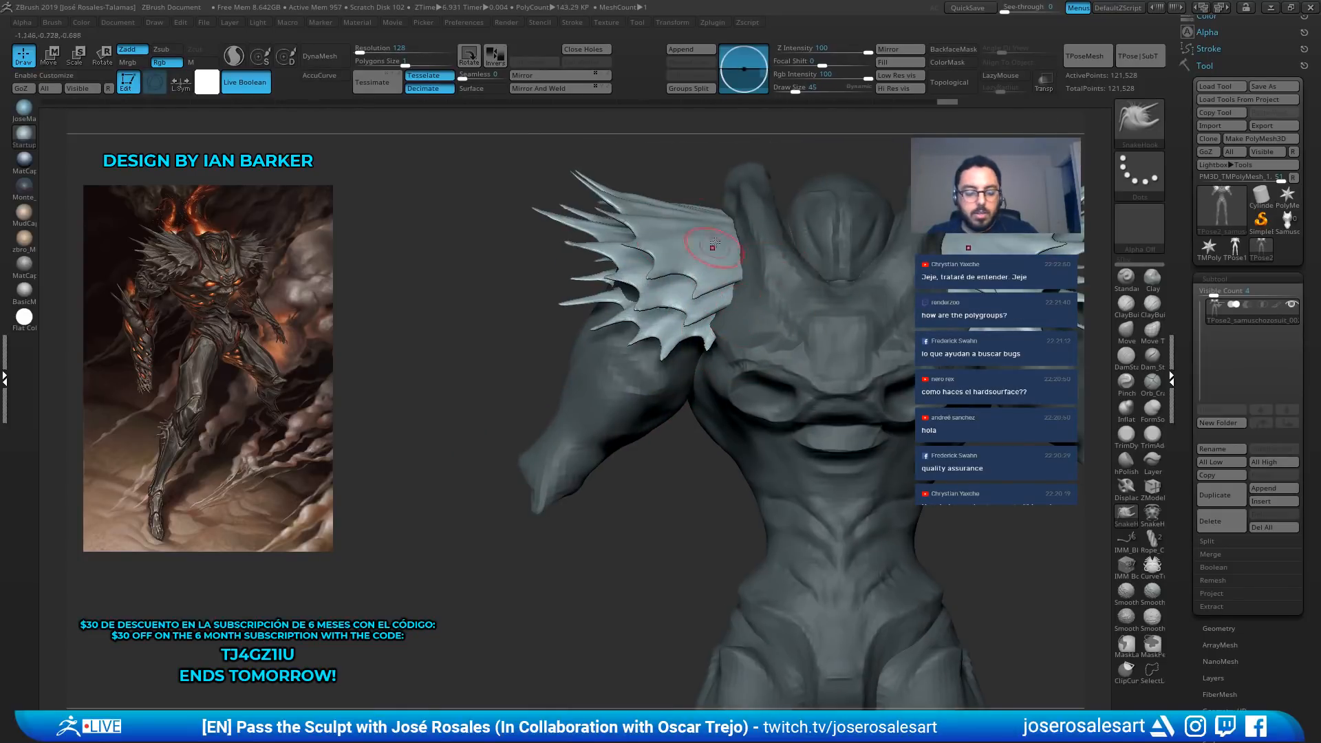
{"action": "right_click_drag", "start_coordinate": [714, 244], "coordinate": [690, 313]}
{"action": "key", "text": "s"}
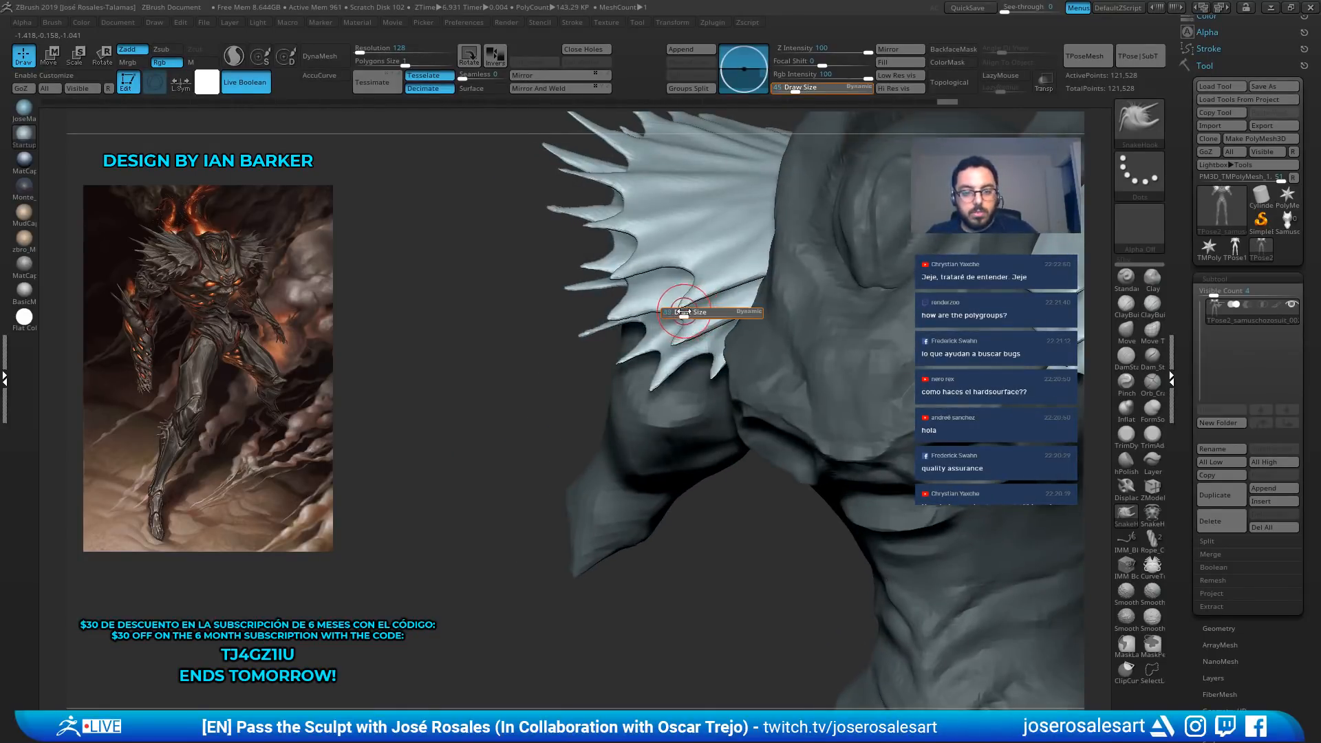
{"action": "left_click_drag", "start_coordinate": [684, 313], "coordinate": [679, 313]}
{"action": "left_click_drag", "start_coordinate": [677, 308], "coordinate": [650, 320]}
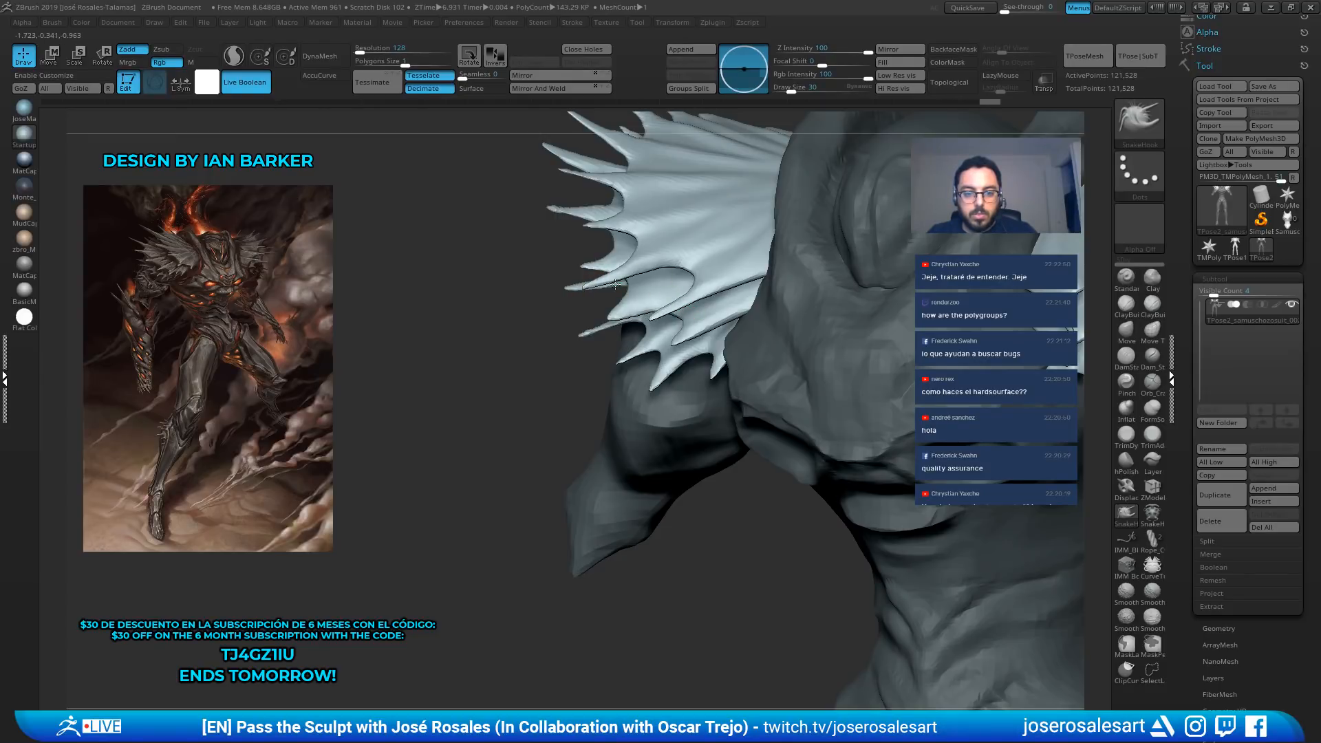
{"action": "right_click_drag", "start_coordinate": [615, 283], "coordinate": [647, 323]}
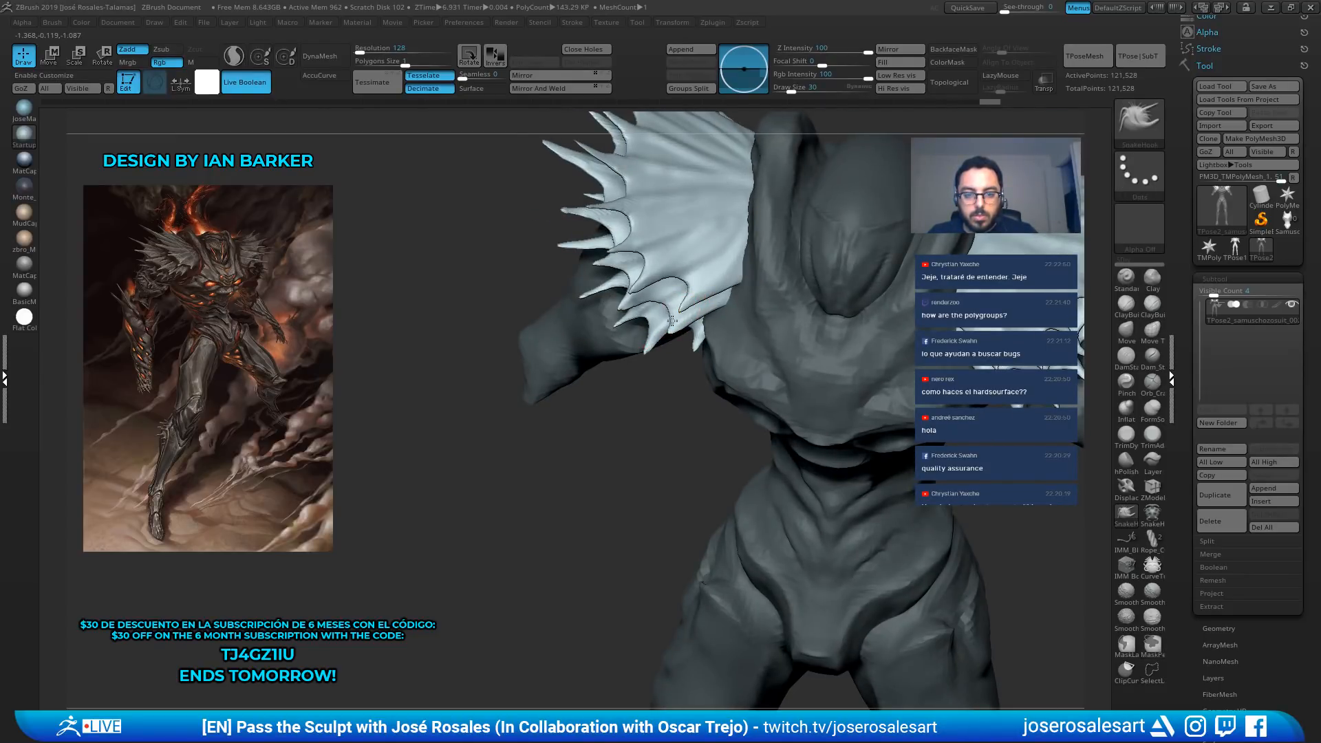
{"action": "left_click_drag", "start_coordinate": [673, 321], "coordinate": [651, 344]}
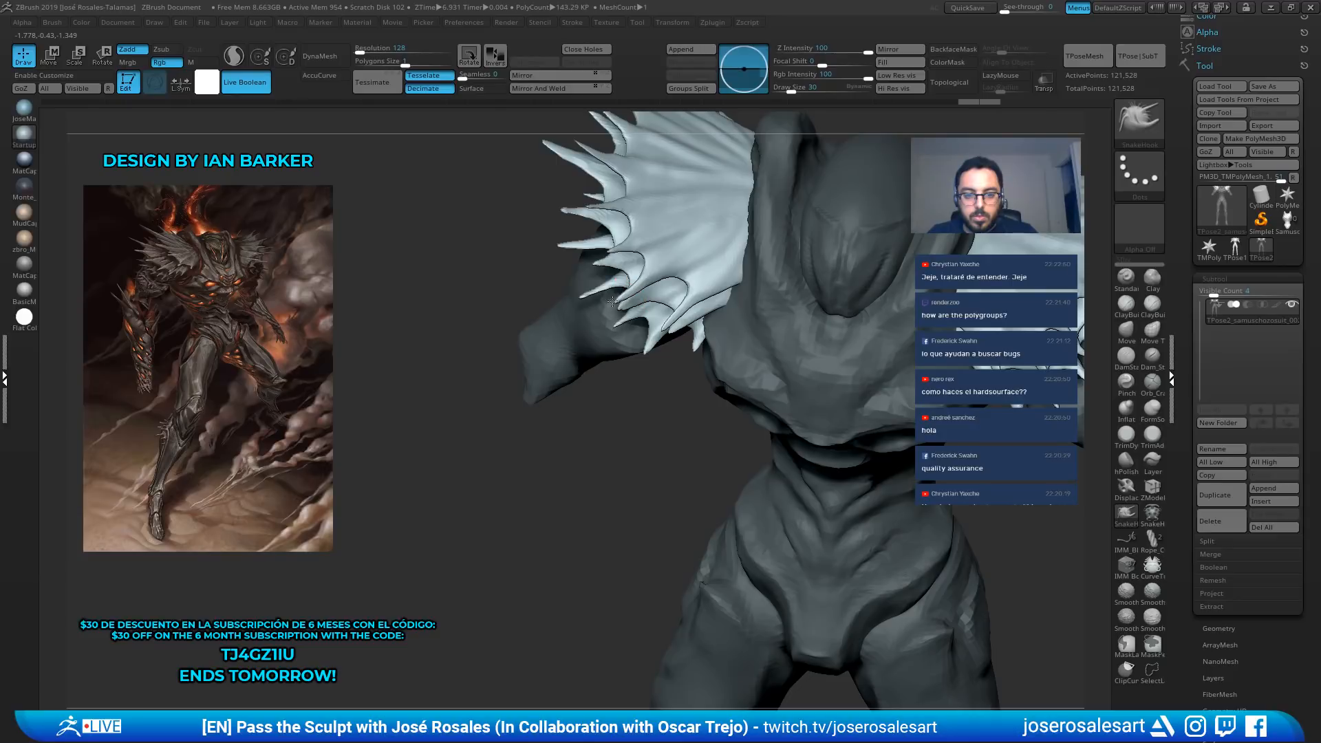
{"action": "right_click_drag", "start_coordinate": [605, 251], "coordinate": [684, 187]}
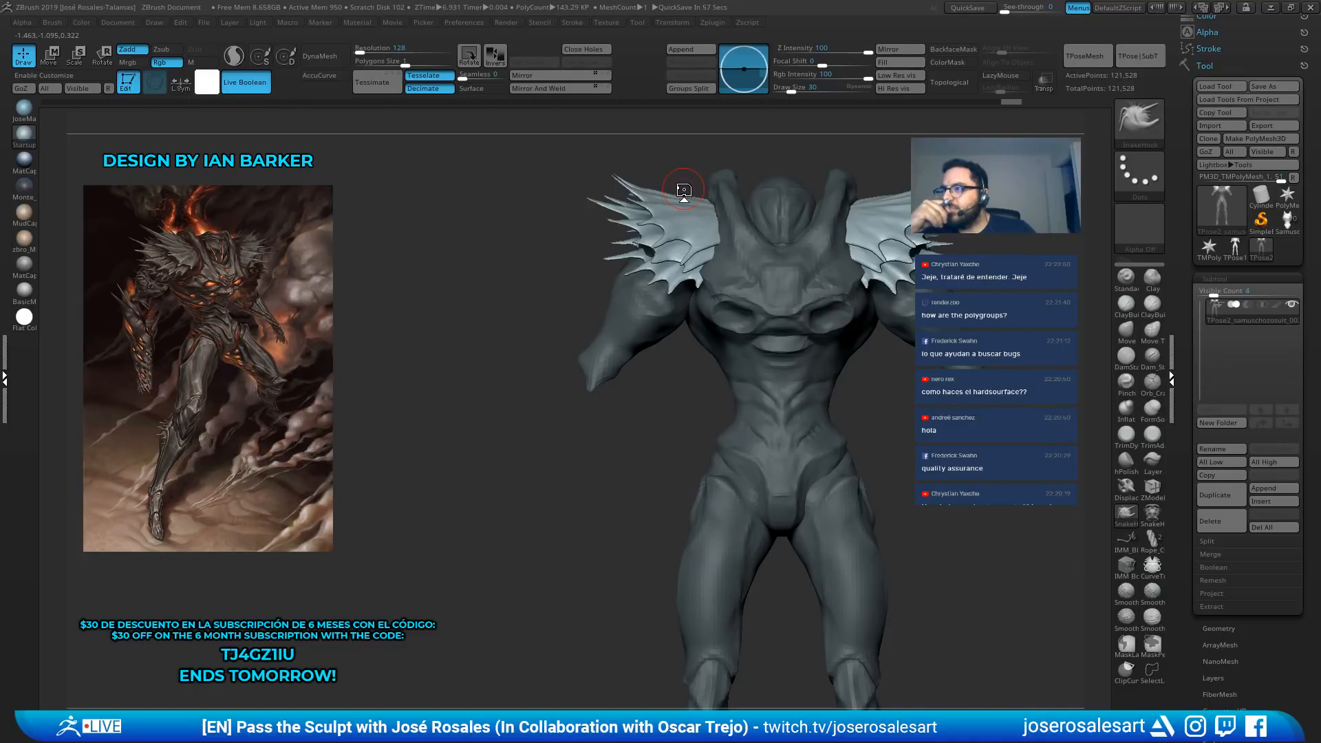
Undo the last three brush strokes on the spiked shoulder pieces
{"action": "mouse_move", "coordinate": [498, 250]}
{"action": "left_mouse_down"}
{"action": "mouse_move", "coordinate": [770, 254]}
{"action": "mouse_move", "coordinate": [784, 210]}
{"action": "left_mouse_up"}
{"action": "key", "text": "ctrl+z"}
{"action": "key", "text": "ctrl+z"}
{"action": "key", "text": "ctrl+z"}
{"action": "left_click_drag", "start_coordinate": [1052, 258], "coordinate": [713, 244]}
{"action": "key", "text": "1"}
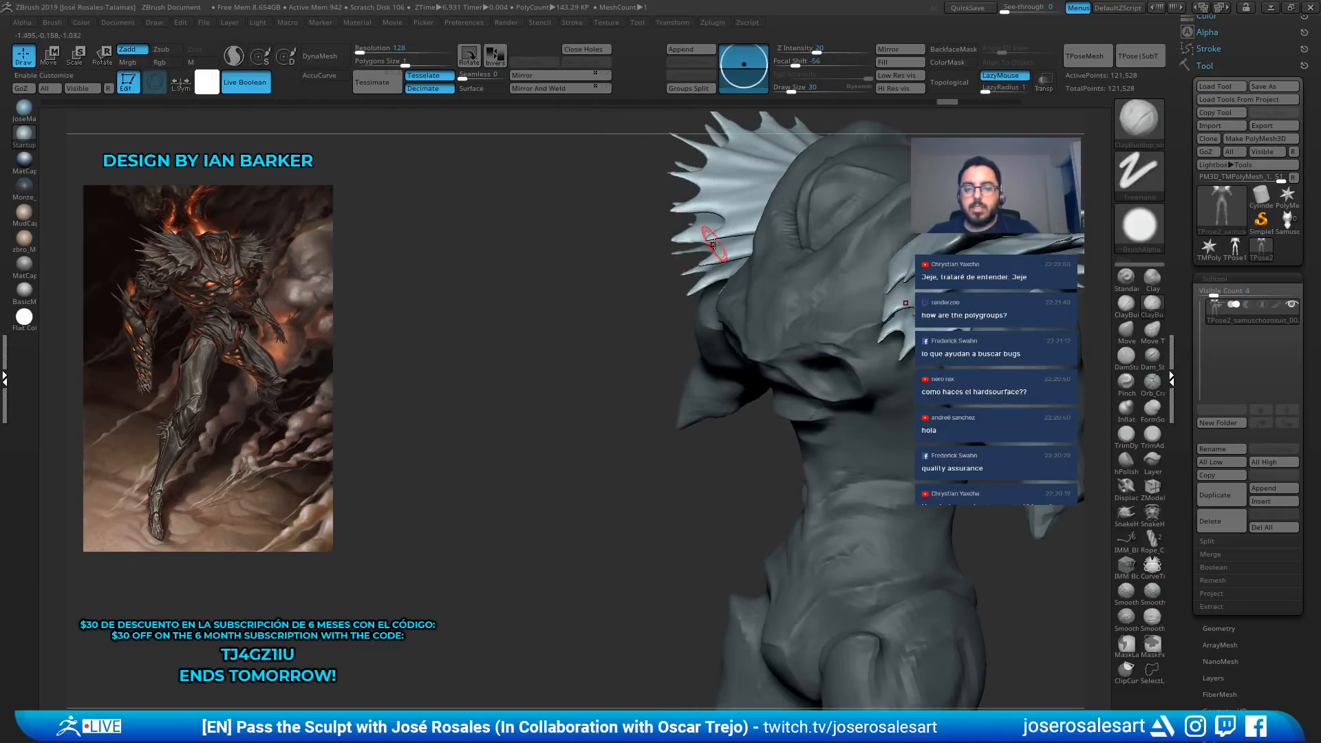
Switch to the Standard brush and check the spiked shoulder pieces from the front and from above
{"action": "mouse_move", "coordinate": [712, 244]}
{"action": "right_mouse_down", "text": "ctrl"}
{"action": "mouse_move", "coordinate": [716, 275]}
{"action": "mouse_move", "coordinate": [782, 217]}
{"action": "mouse_move", "coordinate": [734, 201]}
{"action": "right_mouse_up", "text": "ctrl"}
{"action": "mouse_move", "coordinate": [810, 167]}
{"action": "right_mouse_down"}
{"action": "mouse_move", "coordinate": [709, 265]}
{"action": "mouse_move", "coordinate": [662, 265]}
{"action": "right_mouse_up"}
{"action": "key", "text": "b"}
{"action": "key", "text": "s"}
{"action": "key", "text": "t"}
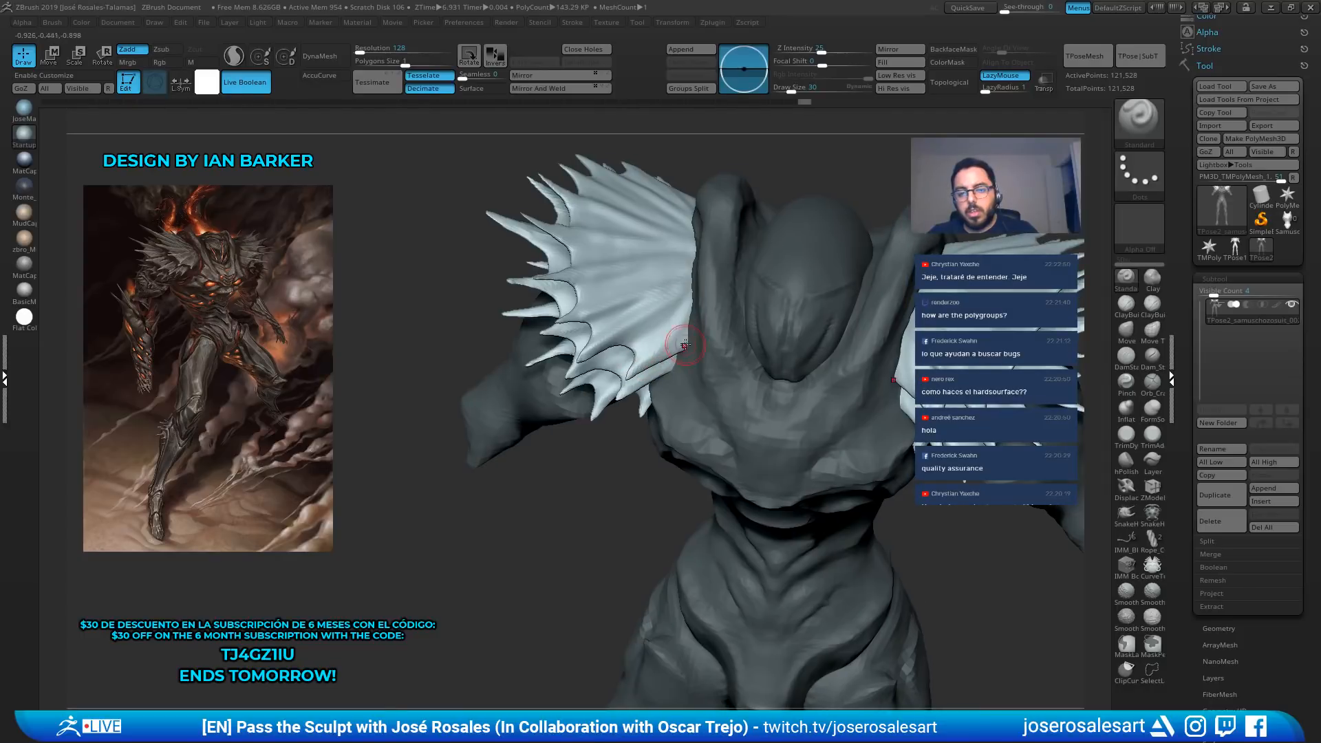
{"action": "mouse_move", "coordinate": [689, 340]}
{"action": "right_mouse_down"}
{"action": "mouse_move", "coordinate": [705, 330]}
{"action": "mouse_move", "coordinate": [740, 355]}
{"action": "right_mouse_up"}
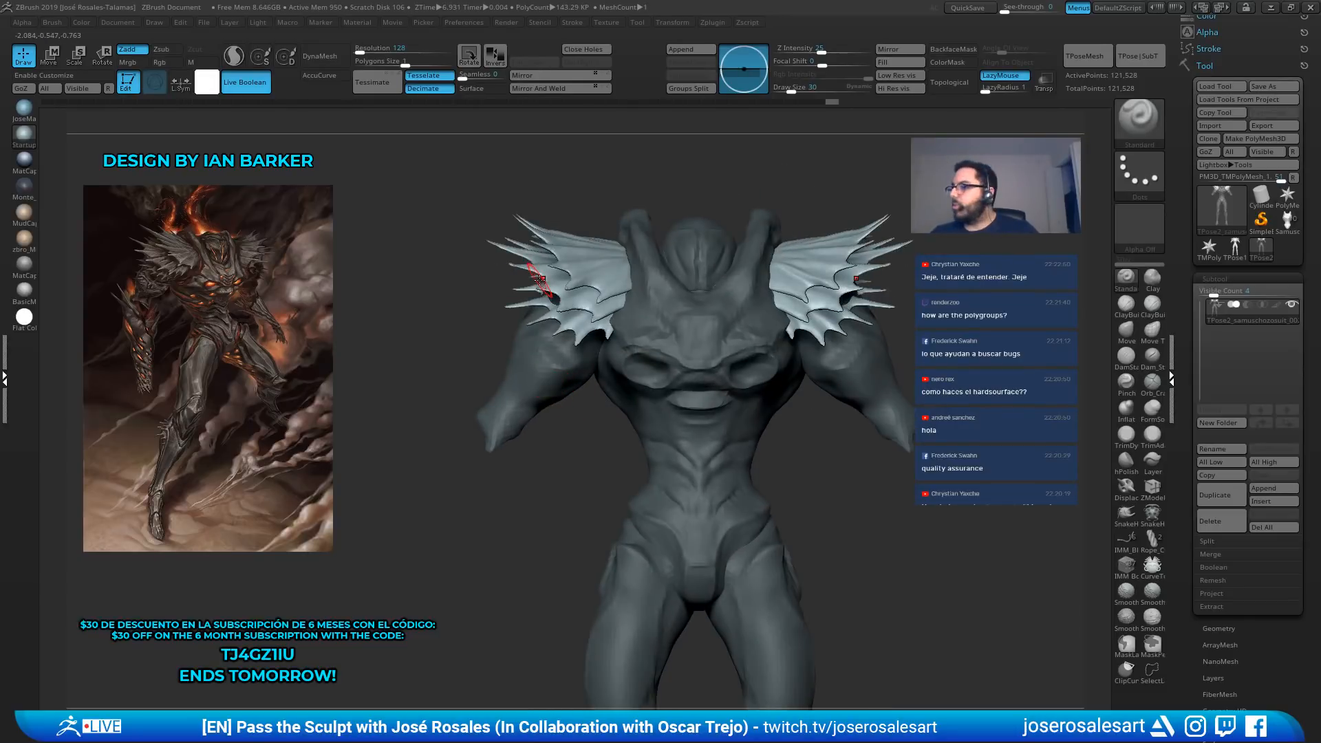
{"action": "right_click_drag", "start_coordinate": [519, 255], "coordinate": [591, 302]}
Enlarge the brush to size 124 and clear the mask from the whole figure
{"action": "key", "text": "s"}
{"action": "left_click_drag", "start_coordinate": [485, 324], "coordinate": [505, 323]}
{"action": "right_click_drag", "start_coordinate": [511, 317], "coordinate": [534, 259], "text": "ctrl"}
{"action": "mouse_move", "coordinate": [658, 302]}
{"action": "right_mouse_down"}
{"action": "mouse_move", "coordinate": [509, 309]}
{"action": "mouse_move", "coordinate": [473, 391]}
{"action": "right_mouse_up"}
{"action": "left_click_drag", "start_coordinate": [467, 358], "coordinate": [496, 388], "text": "ctrl"}
{"action": "right_click_drag", "start_coordinate": [681, 335], "coordinate": [653, 403], "text": "ctrl"}
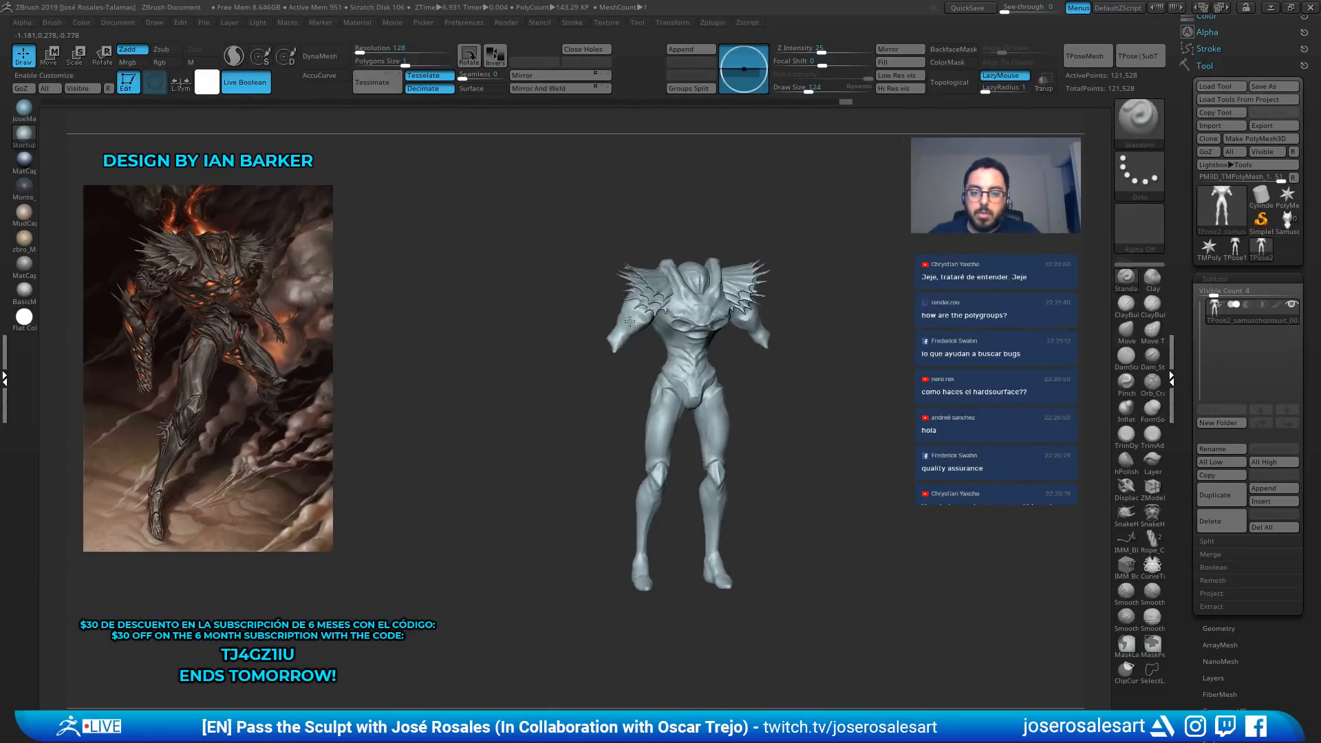
Set the brush size to 109, isolate the helmet, and mask everything on the figure except the helmet
{"action": "mouse_move", "coordinate": [640, 330]}
{"action": "right_mouse_down"}
{"action": "mouse_move", "coordinate": [679, 316]}
{"action": "mouse_move", "coordinate": [716, 254]}
{"action": "right_mouse_up"}
{"action": "key", "text": "s"}
{"action": "left_click_drag", "start_coordinate": [852, 335], "coordinate": [849, 336]}
{"action": "mouse_move", "coordinate": [829, 310]}
{"action": "right_mouse_down"}
{"action": "mouse_move", "coordinate": [788, 316]}
{"action": "mouse_move", "coordinate": [864, 304]}
{"action": "mouse_move", "coordinate": [850, 254]}
{"action": "mouse_move", "coordinate": [860, 226]}
{"action": "right_mouse_up"}
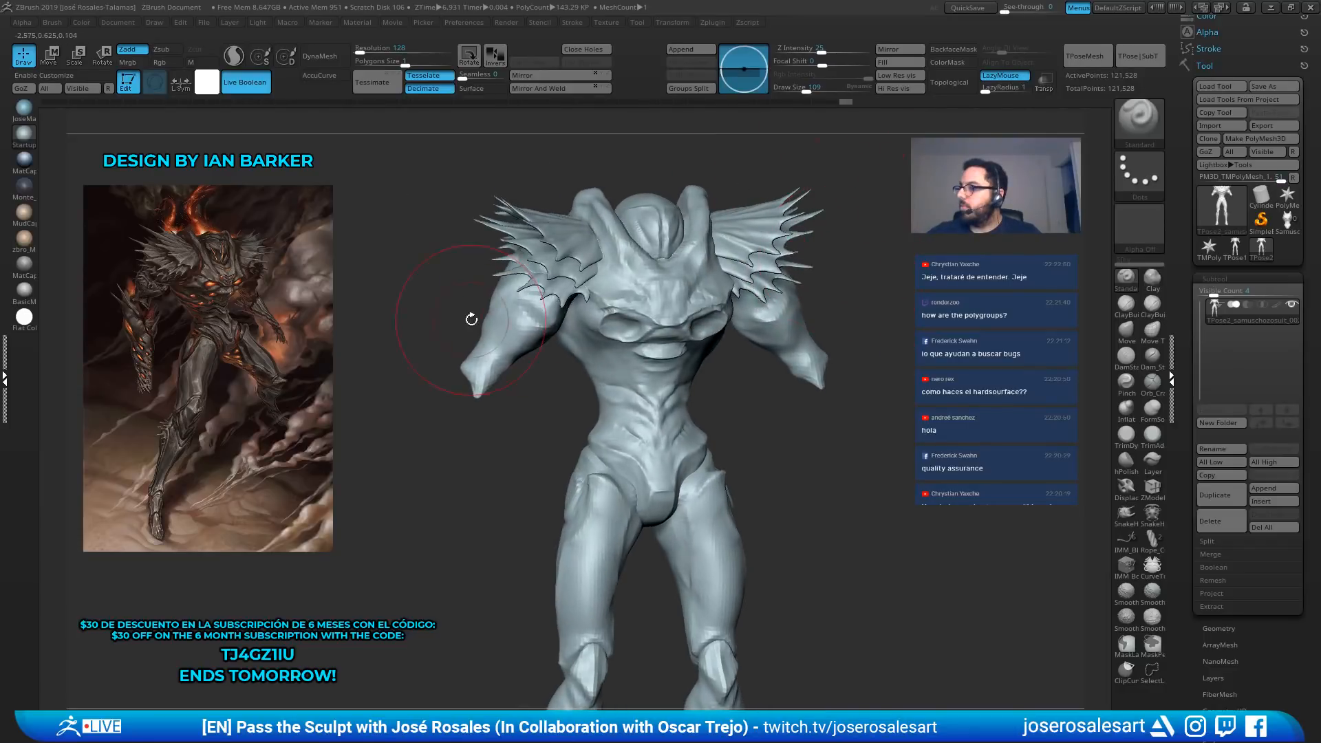
{"action": "right_click_drag", "start_coordinate": [645, 225], "coordinate": [690, 223], "text": "ctrl"}
{"action": "left_click", "coordinate": [660, 206], "text": "ctrl+shift"}
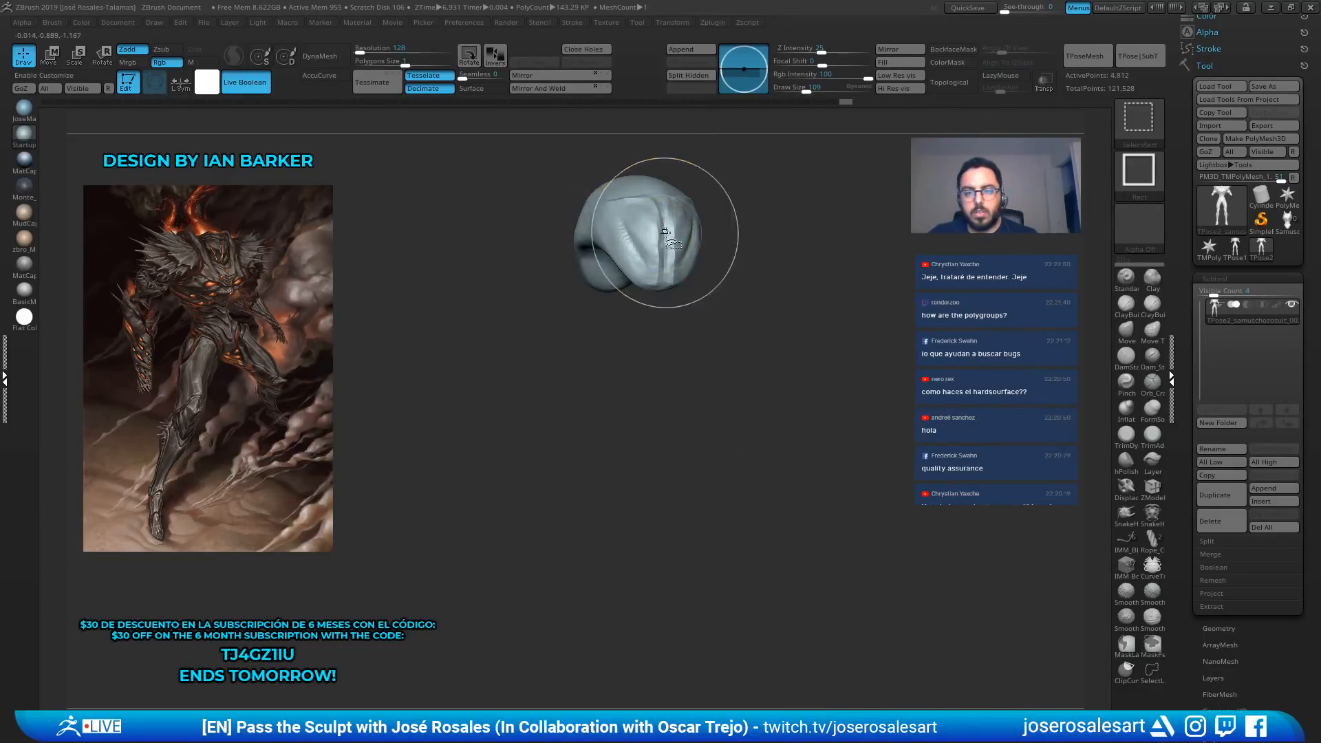
{"action": "left_click", "coordinate": [671, 277], "text": "ctrl+shift"}
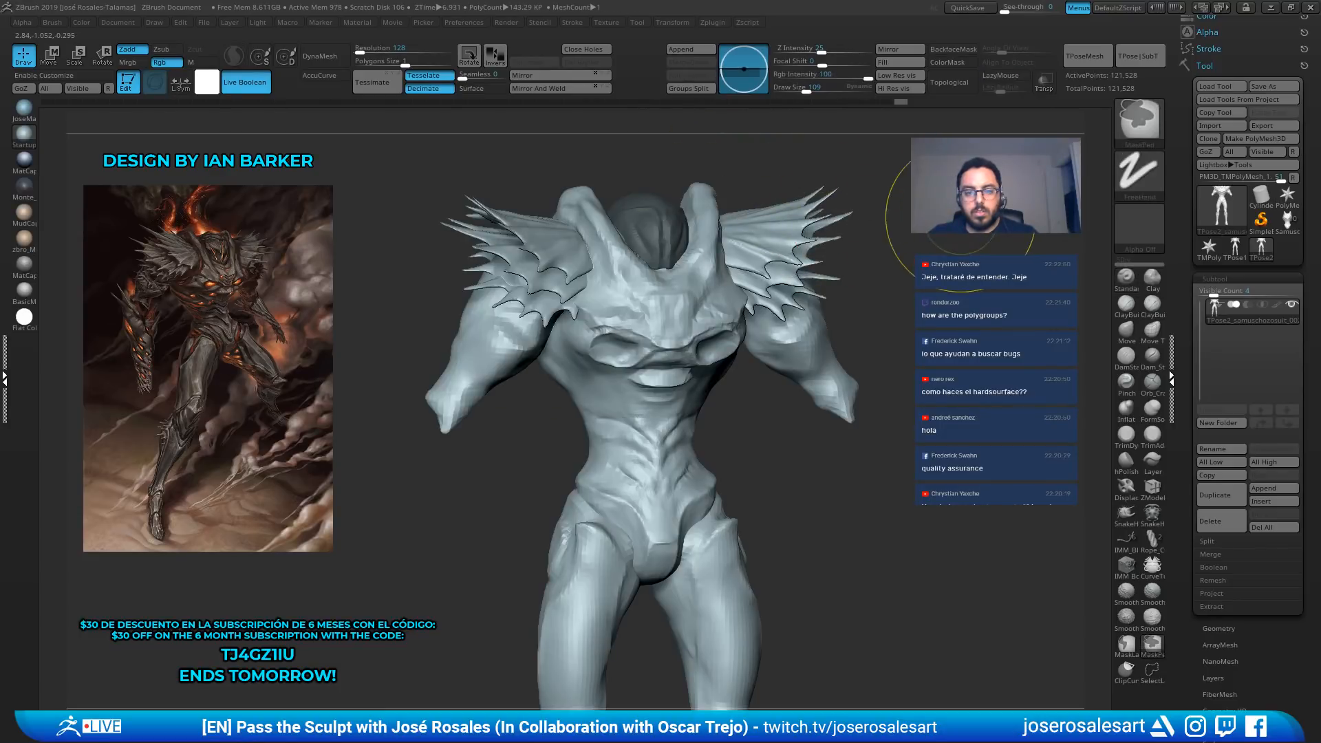
{"action": "left_click", "coordinate": [963, 209], "text": "ctrl"}
Centre the transform gizmo on the unmasked helmet and adjust the helmet's position in side view
{"action": "right_click_drag", "start_coordinate": [749, 210], "coordinate": [791, 244], "text": "alt"}
{"action": "key", "text": "r"}
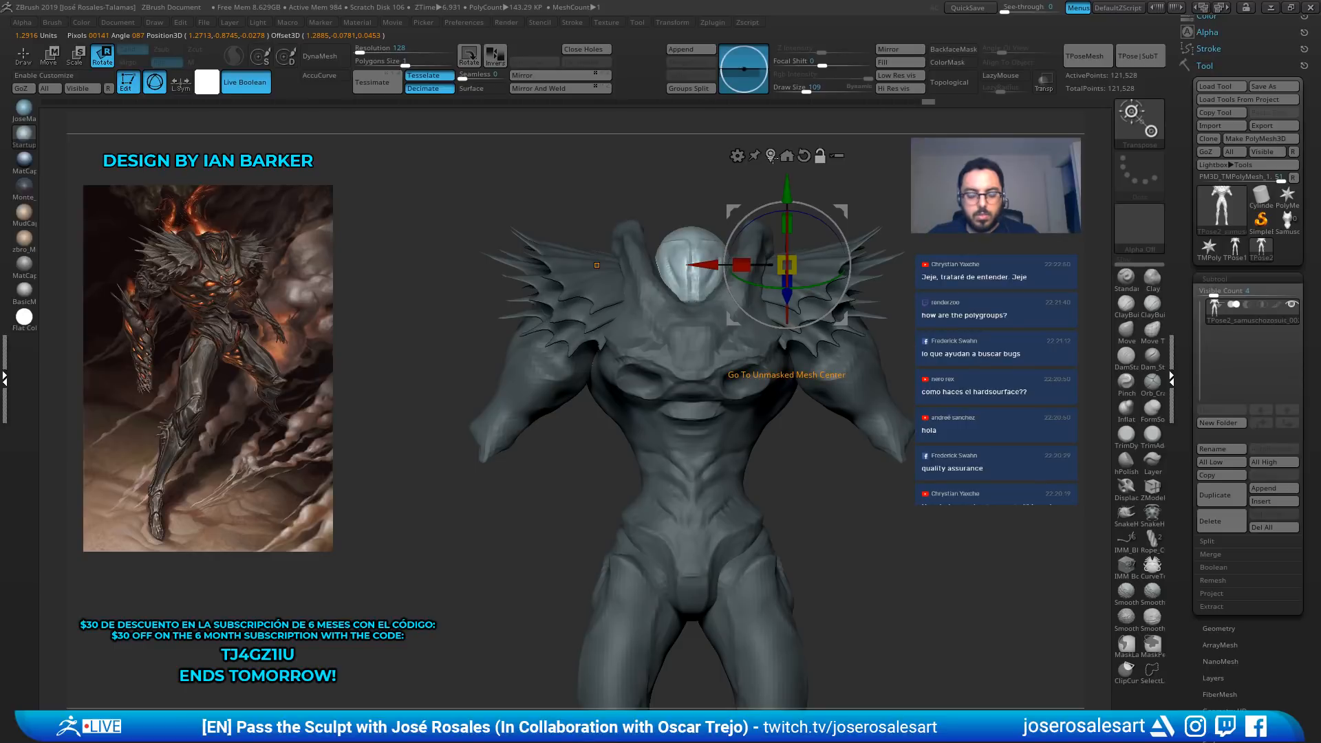
{"action": "left_click", "coordinate": [772, 157], "text": "alt"}
{"action": "mouse_move", "coordinate": [762, 166]}
{"action": "right_mouse_down", "text": "alt"}
{"action": "mouse_move", "coordinate": [723, 232]}
{"action": "mouse_move", "coordinate": [623, 270]}
{"action": "right_mouse_up", "text": "alt"}
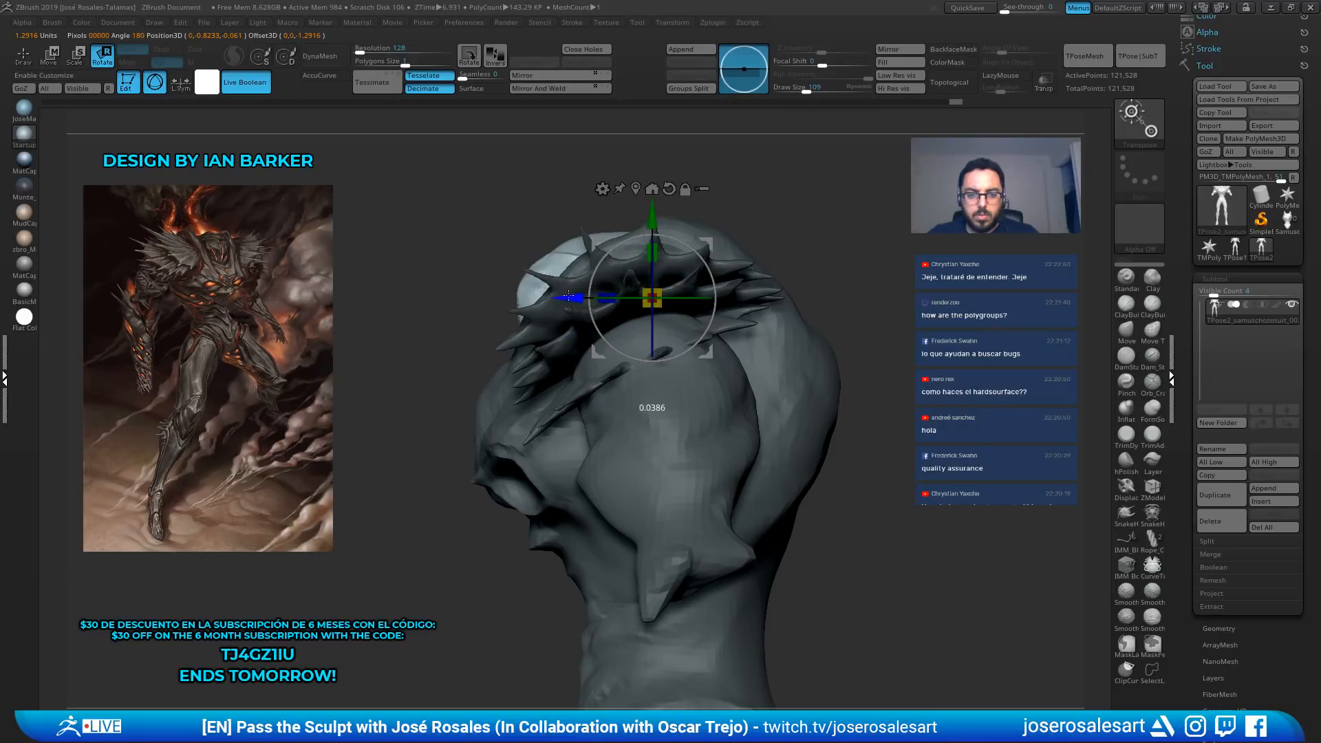
Return to draw mode with the brush size at 81 and check the helmet's placement from both sides
{"action": "mouse_move", "coordinate": [631, 198]}
{"action": "right_mouse_down"}
{"action": "mouse_move", "coordinate": [777, 241]}
{"action": "mouse_move", "coordinate": [780, 214]}
{"action": "mouse_move", "coordinate": [719, 216]}
{"action": "right_mouse_up"}
{"action": "key", "text": "q"}
{"action": "key", "text": "bracketleft"}
{"action": "key", "text": "bracketleft"}
{"action": "key", "text": "bracketleft"}
{"action": "mouse_move", "coordinate": [834, 264]}
{"action": "right_mouse_down", "text": "alt"}
{"action": "mouse_move", "coordinate": [825, 227]}
{"action": "mouse_move", "coordinate": [819, 256]}
{"action": "mouse_move", "coordinate": [866, 263]}
{"action": "mouse_move", "coordinate": [805, 266]}
{"action": "mouse_move", "coordinate": [877, 265]}
{"action": "right_mouse_up", "text": "alt"}
{"action": "right_click_drag", "start_coordinate": [877, 265], "coordinate": [868, 303], "text": "ctrl"}
{"action": "right_click_drag", "start_coordinate": [739, 275], "coordinate": [623, 285]}
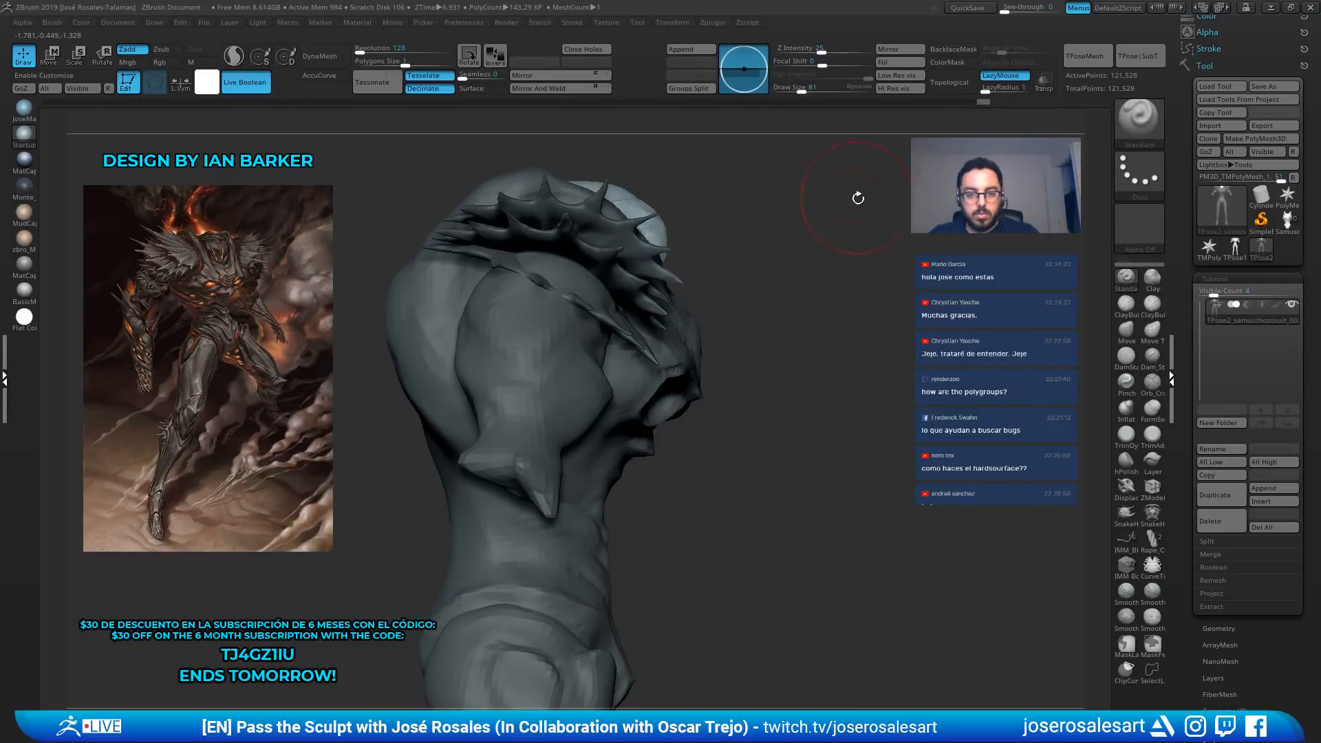
{"action": "right_click_drag", "start_coordinate": [858, 198], "coordinate": [858, 162], "text": "ctrl"}
{"action": "right_click_drag", "start_coordinate": [860, 165], "coordinate": [984, 200]}
Clear the mask and transfer the Transpose Master changes back to the individual subtools
{"action": "left_click_drag", "start_coordinate": [895, 227], "coordinate": [860, 268], "text": "ctrl"}
{"action": "mouse_move", "coordinate": [839, 292]}
{"action": "right_mouse_down", "text": "ctrl"}
{"action": "mouse_move", "coordinate": [830, 251]}
{"action": "mouse_move", "coordinate": [845, 241]}
{"action": "mouse_move", "coordinate": [851, 255]}
{"action": "right_mouse_up", "text": "ctrl"}
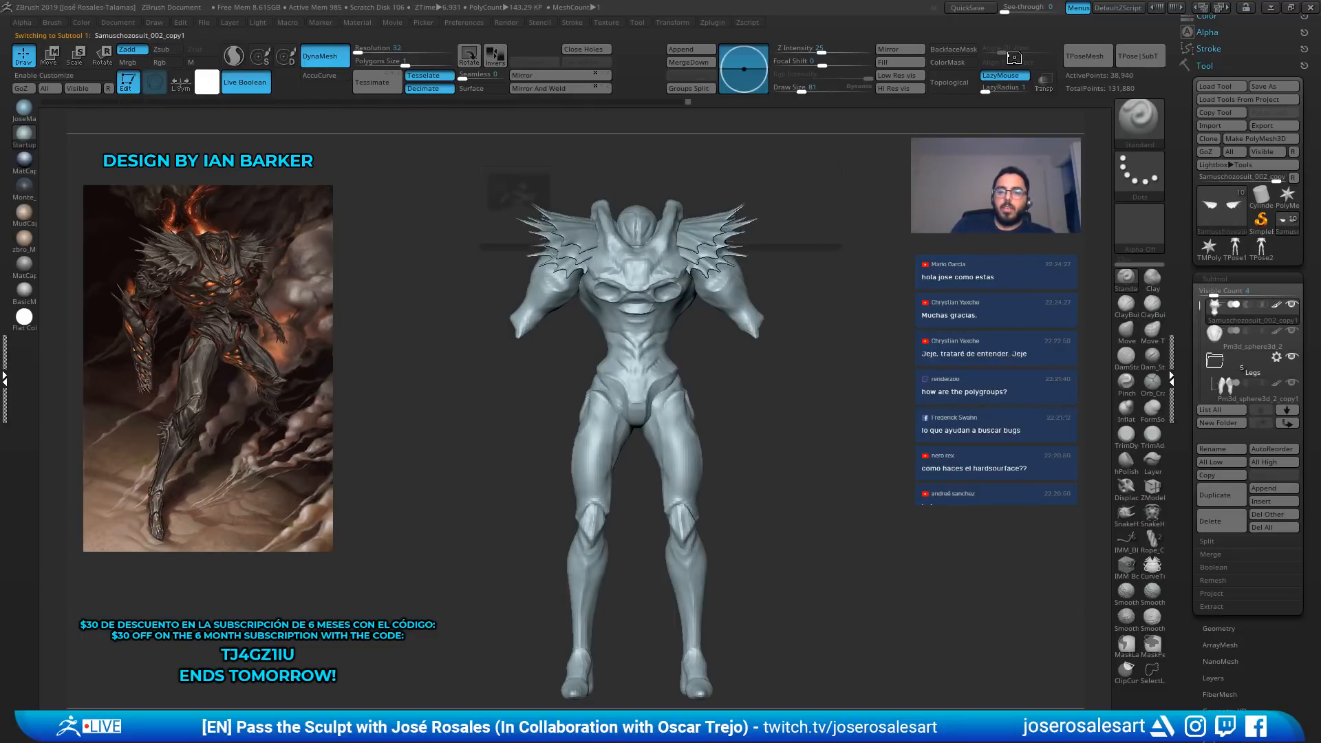
{"action": "right_click_drag", "start_coordinate": [918, 243], "coordinate": [871, 250], "text": "ctrl"}
Select the helmet subtool and examine how the helmet sits on the body from three-quarter and side views
{"action": "left_click", "coordinate": [787, 299], "text": "alt"}
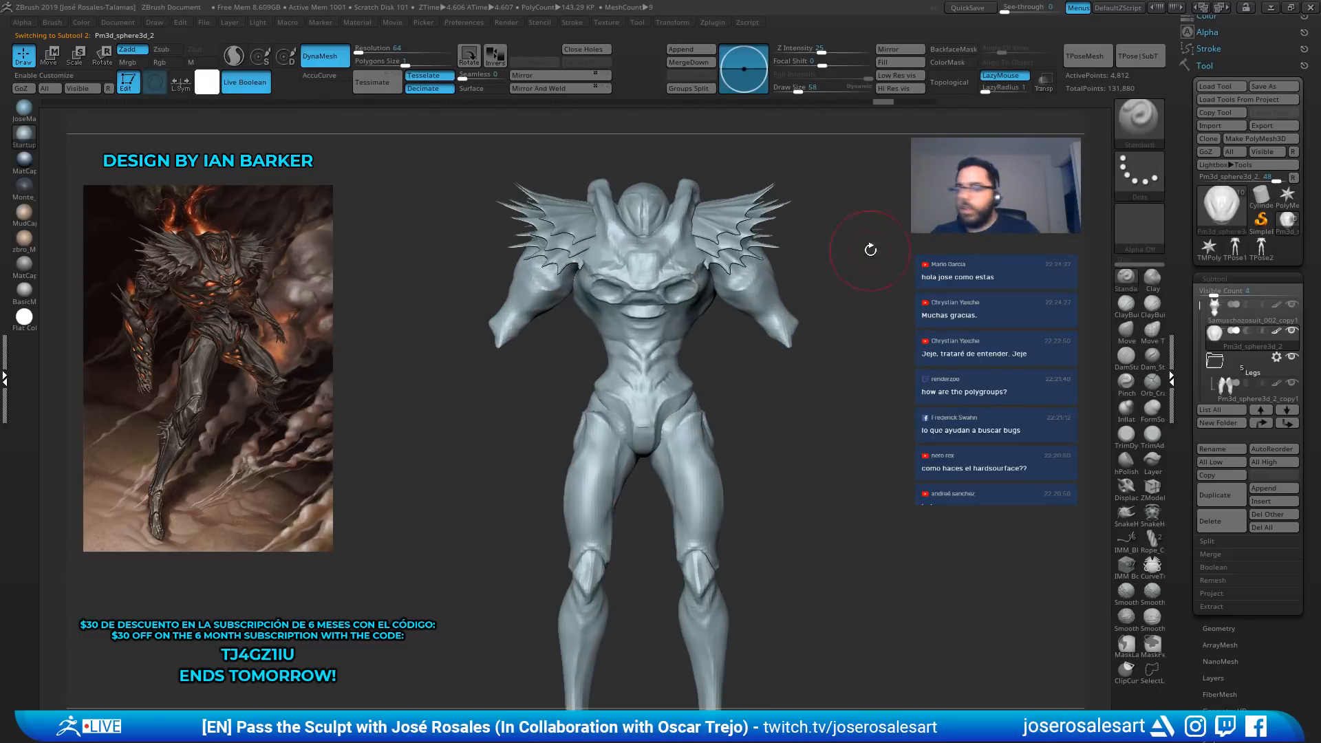
{"action": "right_click_drag", "start_coordinate": [733, 246], "coordinate": [1087, 189]}
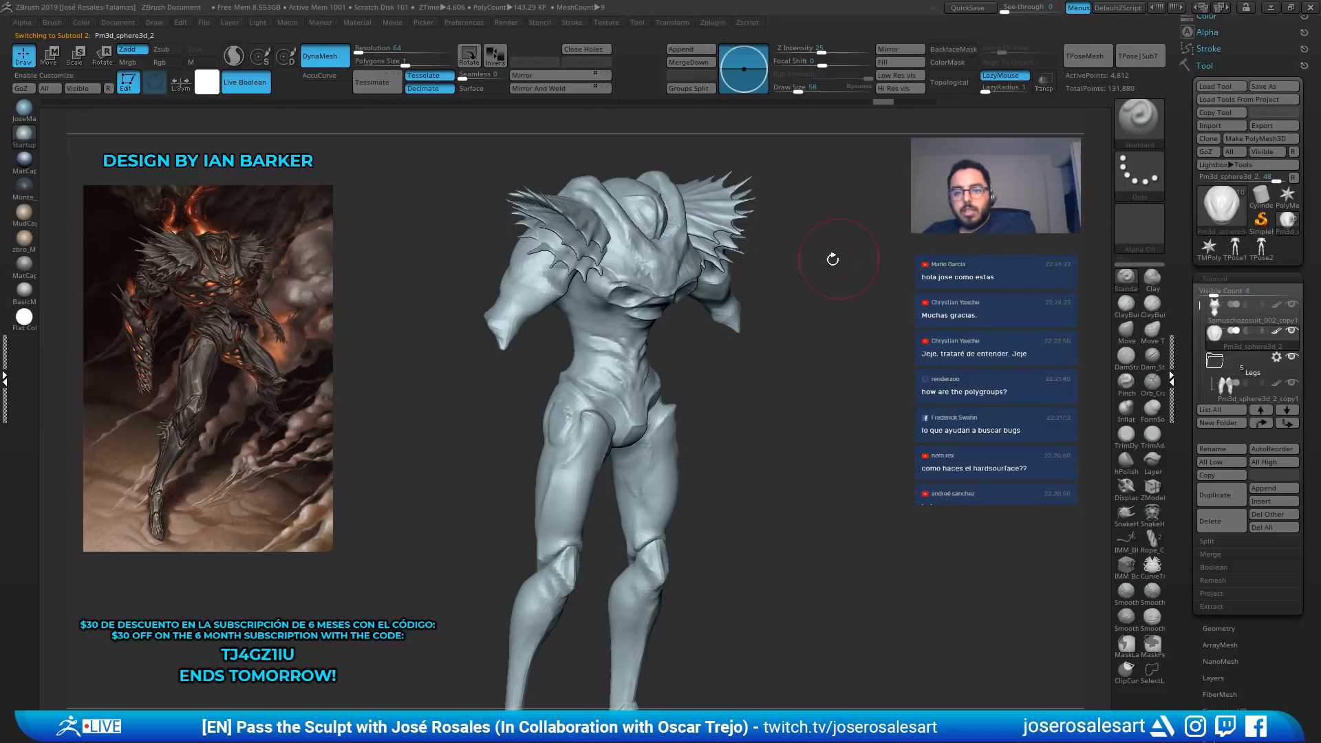
{"action": "right_click_drag", "start_coordinate": [832, 259], "coordinate": [478, 281]}
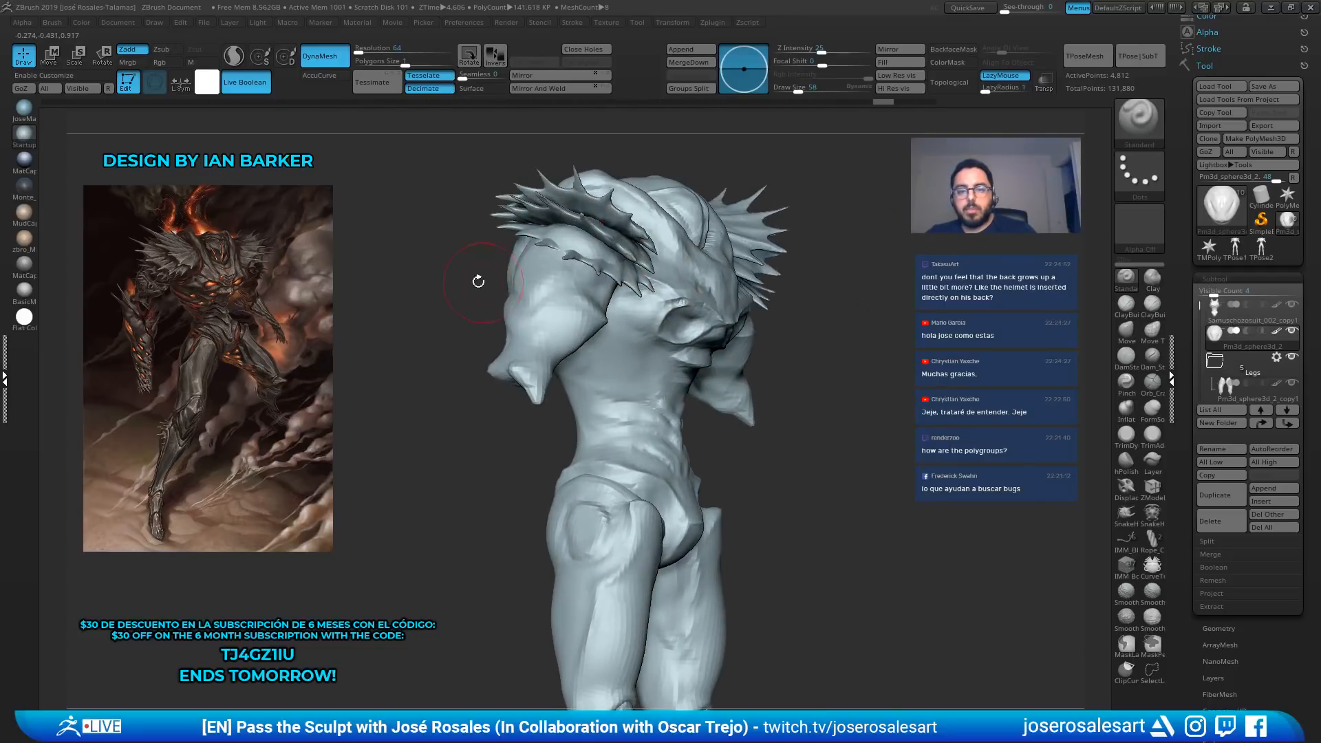
Select the arms subtool and inspect the arms in isolation and together with the rest of the figure
{"action": "left_click", "coordinate": [578, 278], "text": "alt"}
{"action": "right_click_drag", "start_coordinate": [571, 263], "coordinate": [701, 210]}
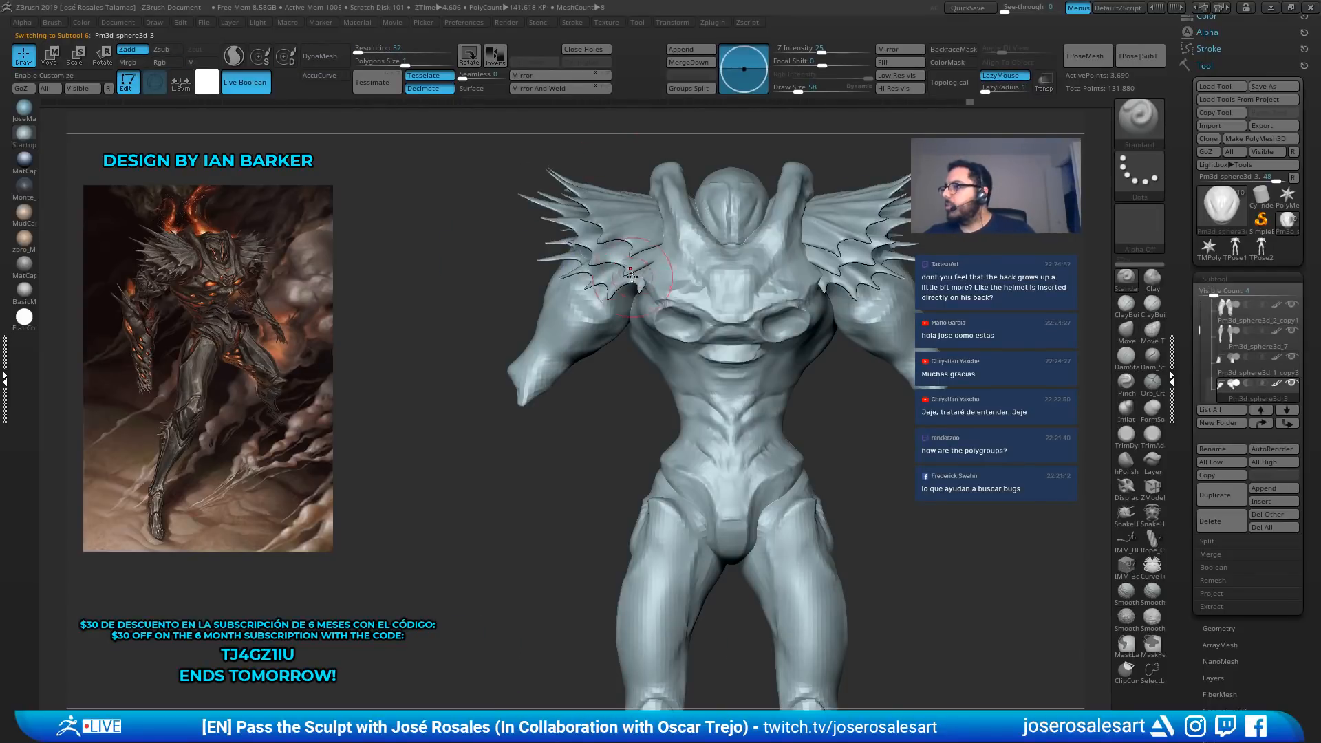
{"action": "mouse_move", "coordinate": [661, 254]}
{"action": "right_mouse_down"}
{"action": "mouse_move", "coordinate": [623, 248]}
{"action": "mouse_move", "coordinate": [663, 269]}
{"action": "mouse_move", "coordinate": [566, 241]}
{"action": "mouse_move", "coordinate": [500, 255]}
{"action": "mouse_move", "coordinate": [551, 275]}
{"action": "right_mouse_up"}
{"action": "right_click_drag", "start_coordinate": [551, 275], "coordinate": [534, 251], "text": "ctrl"}
{"action": "key", "text": "shift+s"}
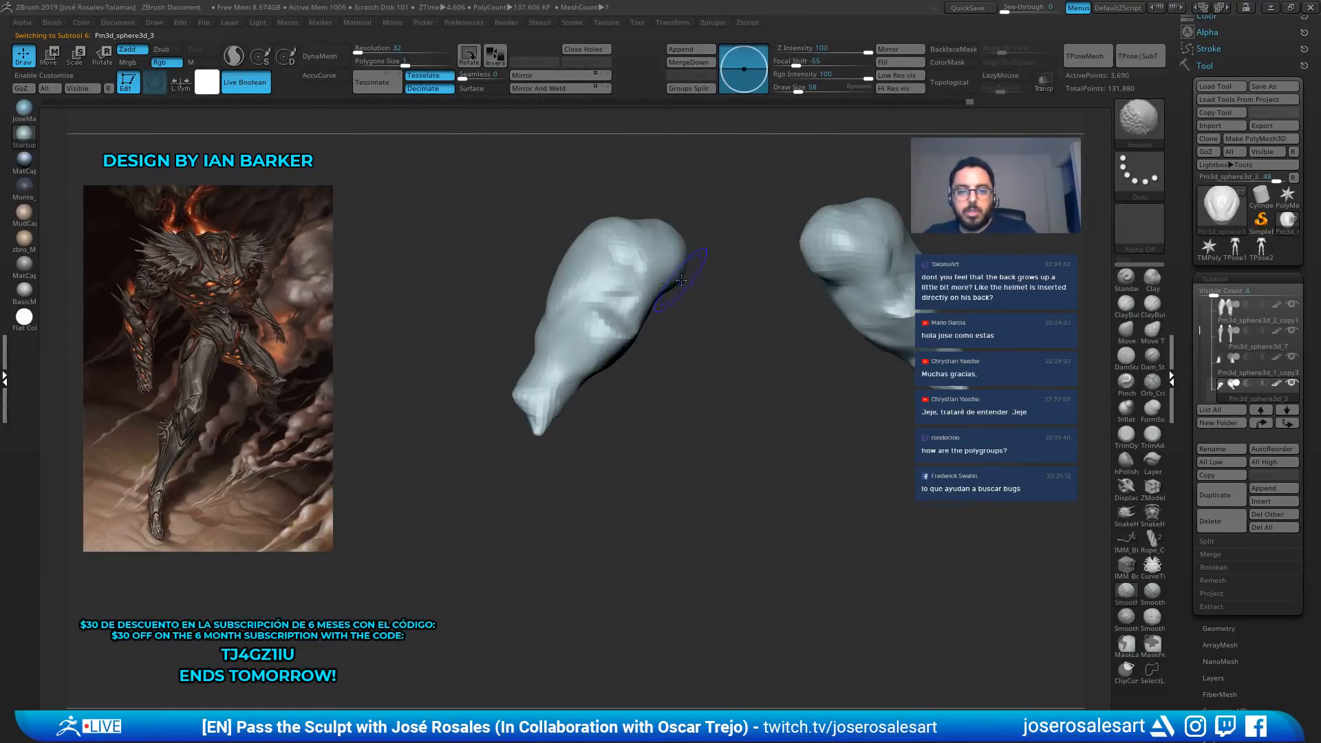
{"action": "key", "text": "shift+s"}
{"action": "mouse_move", "coordinate": [702, 281]}
{"action": "right_mouse_down", "text": "shift"}
{"action": "mouse_move", "coordinate": [659, 272]}
{"action": "mouse_move", "coordinate": [659, 256]}
{"action": "right_mouse_up", "text": "shift"}
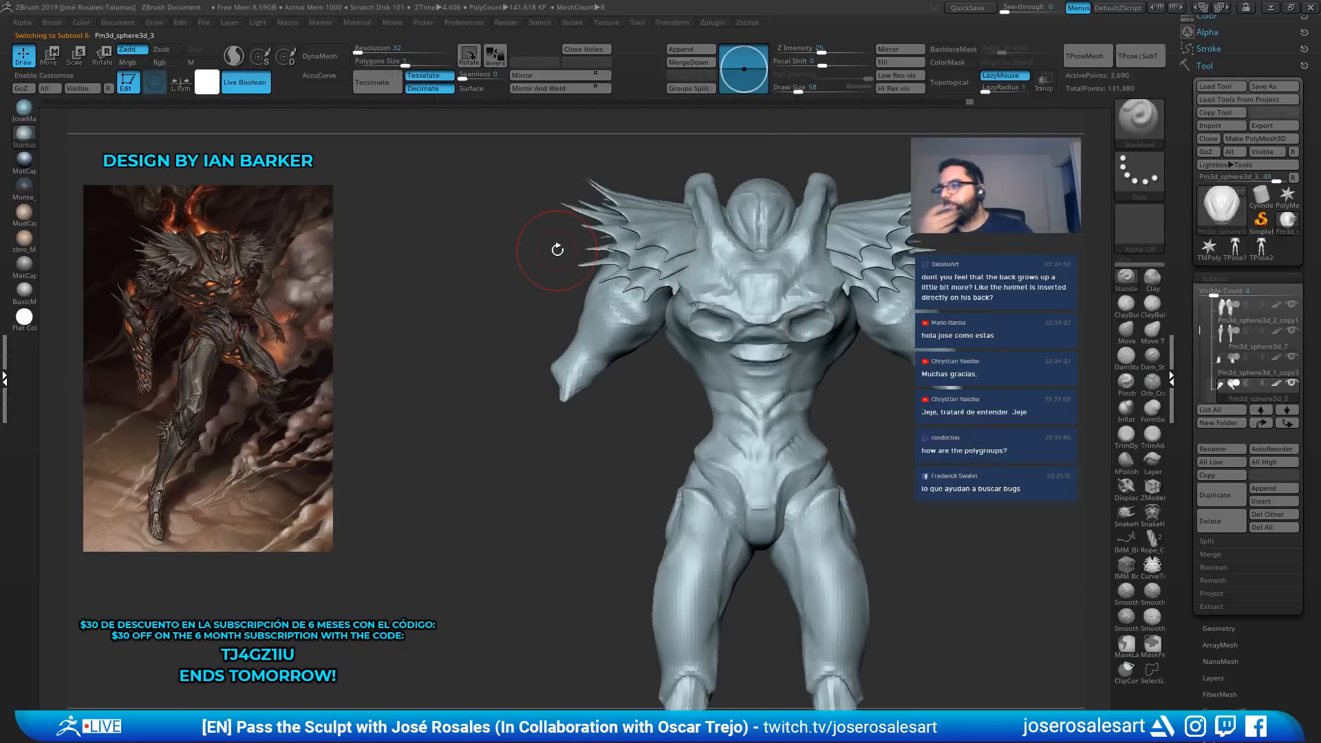
Select the torso subtool in back view and choose the ClayBuildup brush
{"action": "right_click_drag", "start_coordinate": [968, 350], "coordinate": [875, 179], "text": "alt"}
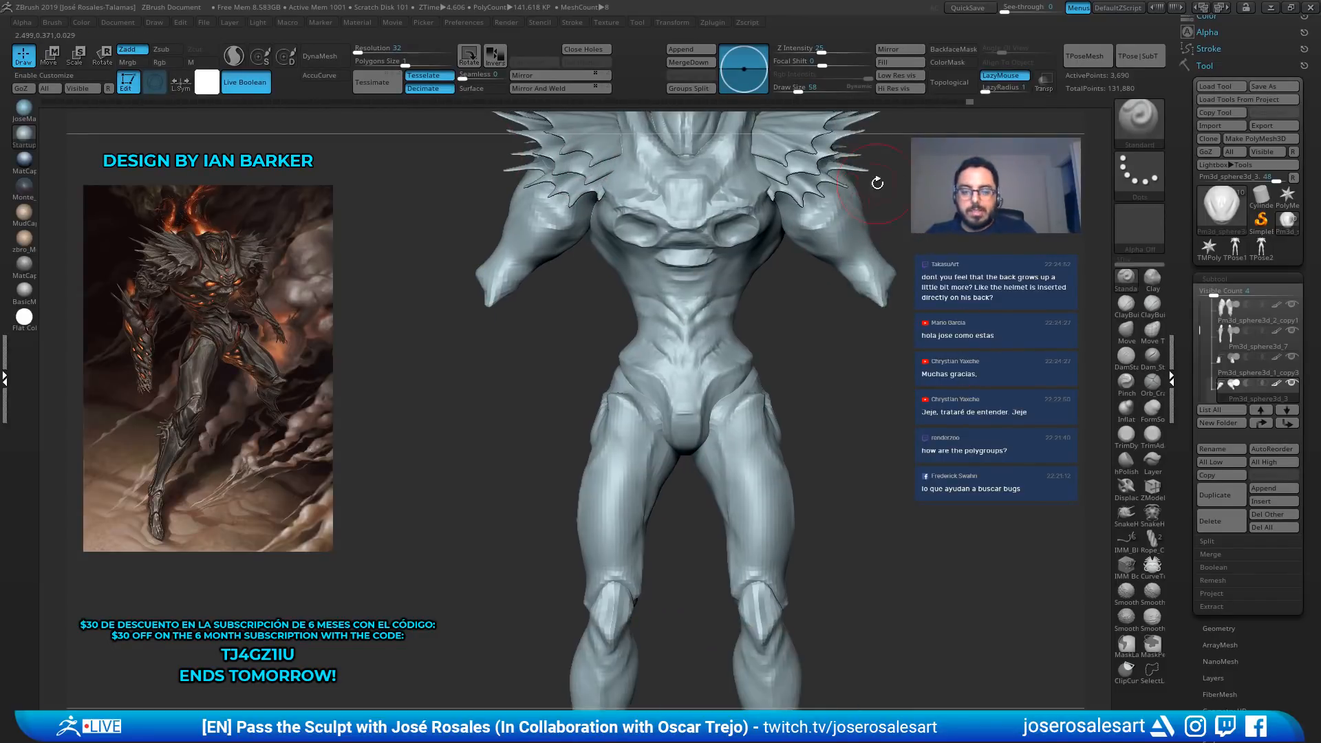
{"action": "mouse_move", "coordinate": [550, 406]}
{"action": "right_mouse_down", "text": "alt"}
{"action": "mouse_move", "coordinate": [811, 407]}
{"action": "mouse_move", "coordinate": [719, 288]}
{"action": "mouse_move", "coordinate": [822, 278]}
{"action": "mouse_move", "coordinate": [822, 337]}
{"action": "mouse_move", "coordinate": [874, 334]}
{"action": "mouse_move", "coordinate": [997, 254]}
{"action": "right_mouse_up", "text": "alt"}
{"action": "key", "text": "b"}
{"action": "key", "text": "c"}
{"action": "key", "text": "b"}
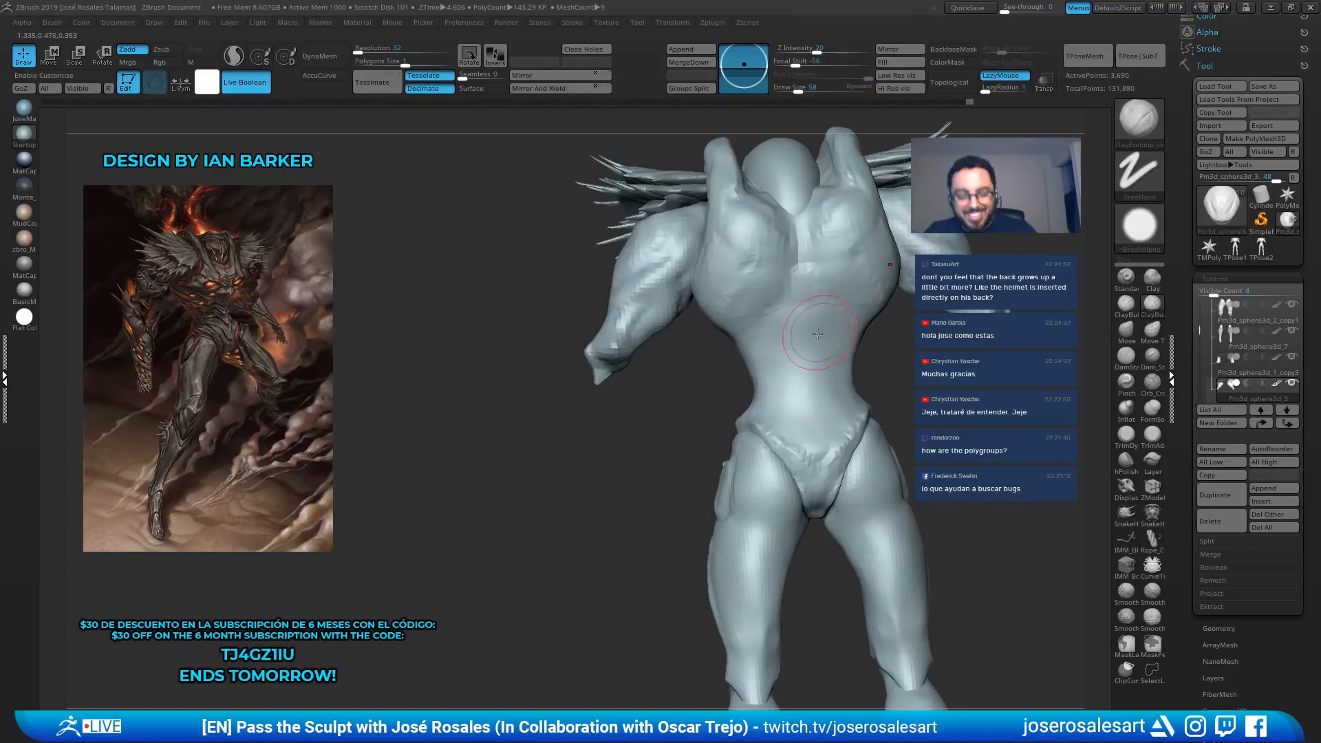
{"action": "key", "text": "b"}
{"action": "key", "text": "d"}
{"action": "key", "text": "s"}
{"action": "right_click_drag", "start_coordinate": [788, 344], "coordinate": [776, 320]}
{"action": "left_click", "coordinate": [744, 335], "text": "alt"}
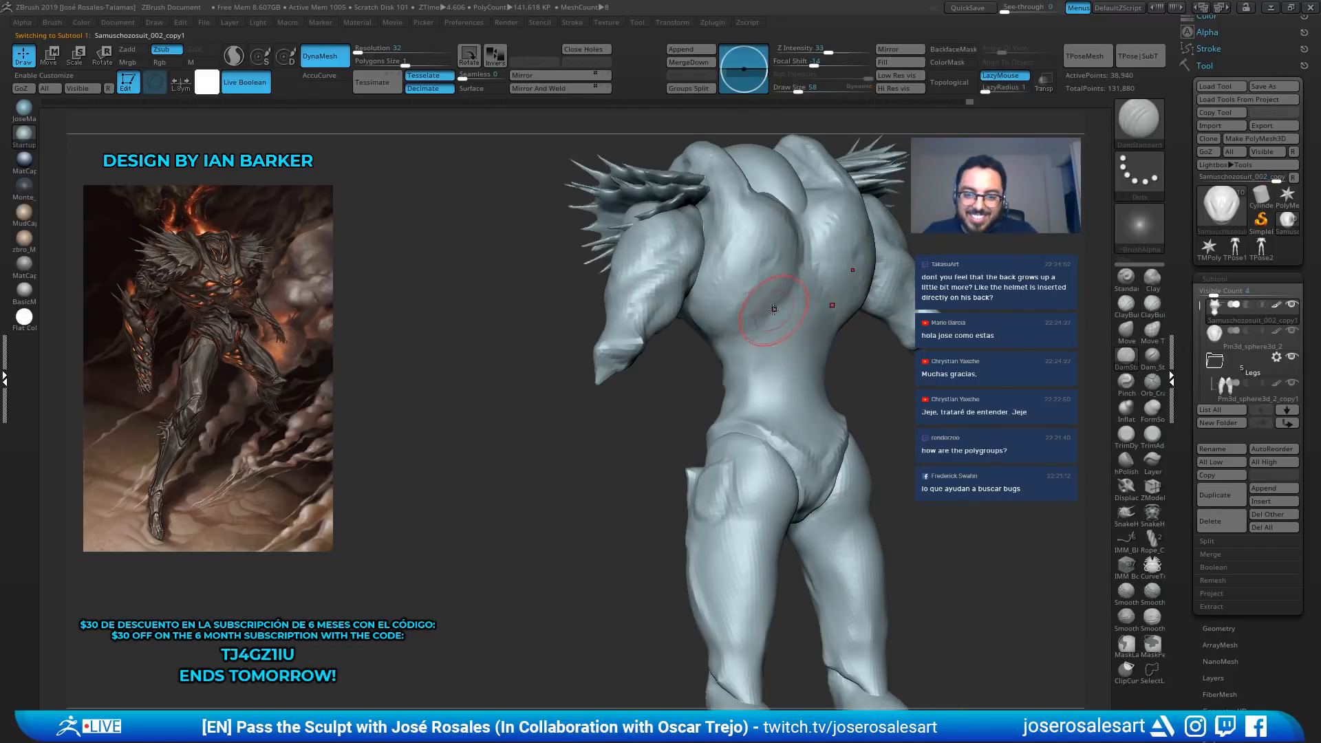
{"action": "key", "text": "b"}
{"action": "key", "text": "c"}
{"action": "key", "text": "b"}
Build up the muscle forms on the torso's lower back with the ClayBuildup brush at size 58
{"action": "mouse_move", "coordinate": [772, 315]}
{"action": "left_mouse_down"}
{"action": "mouse_move", "coordinate": [750, 300]}
{"action": "mouse_move", "coordinate": [770, 327]}
{"action": "left_mouse_up"}
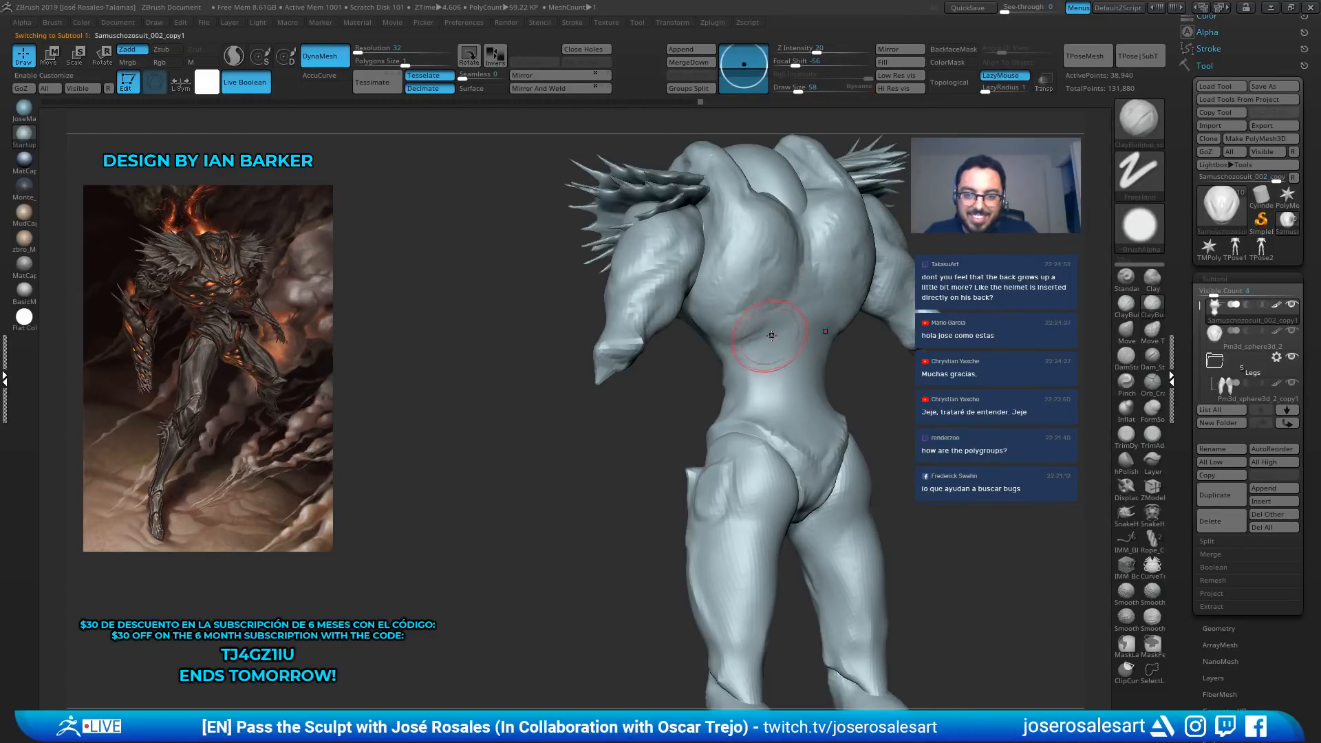
{"action": "right_click_drag", "start_coordinate": [772, 333], "coordinate": [729, 323]}
{"action": "left_click_drag", "start_coordinate": [764, 297], "coordinate": [770, 341]}
{"action": "right_click_drag", "start_coordinate": [787, 373], "coordinate": [803, 333]}
{"action": "left_click_drag", "start_coordinate": [802, 333], "coordinate": [769, 358]}
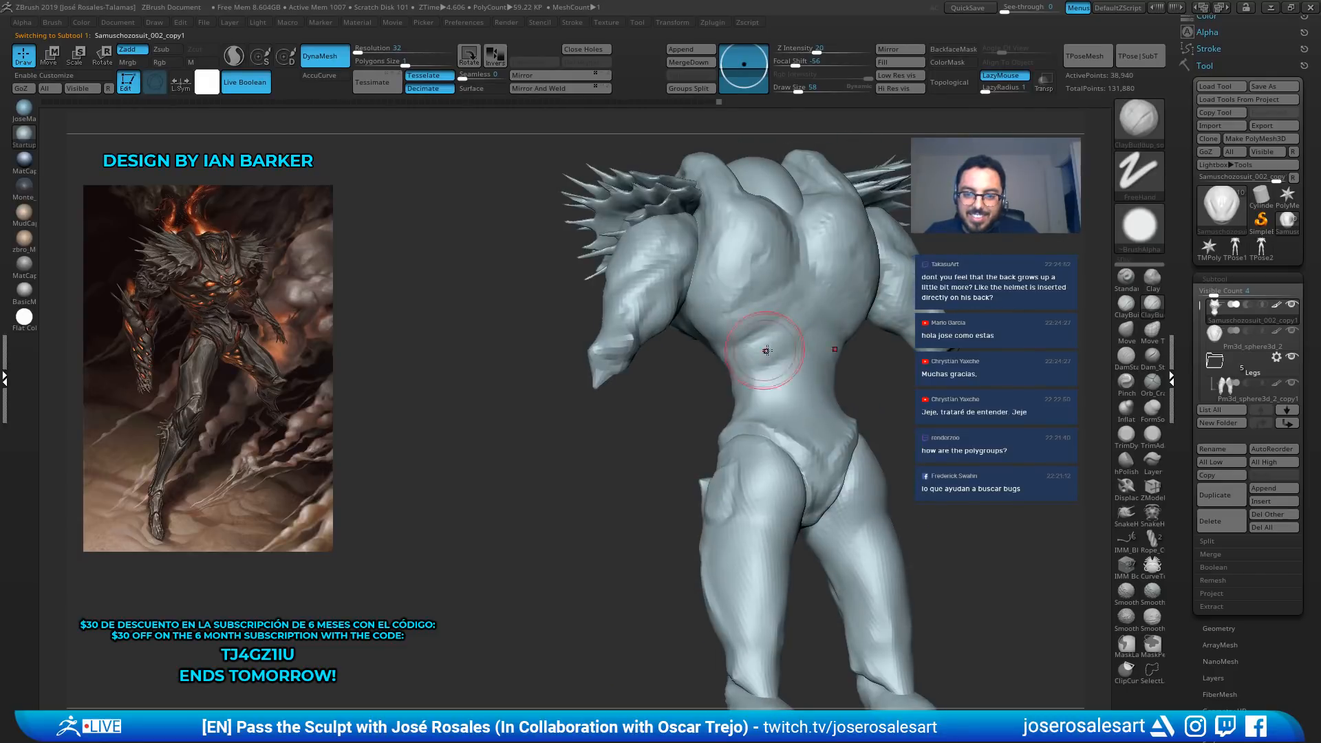
{"action": "mouse_move", "coordinate": [769, 359]}
{"action": "right_mouse_down"}
{"action": "mouse_move", "coordinate": [774, 378]}
{"action": "mouse_move", "coordinate": [727, 399]}
{"action": "right_mouse_up"}
{"action": "left_click_drag", "start_coordinate": [790, 368], "coordinate": [785, 390]}
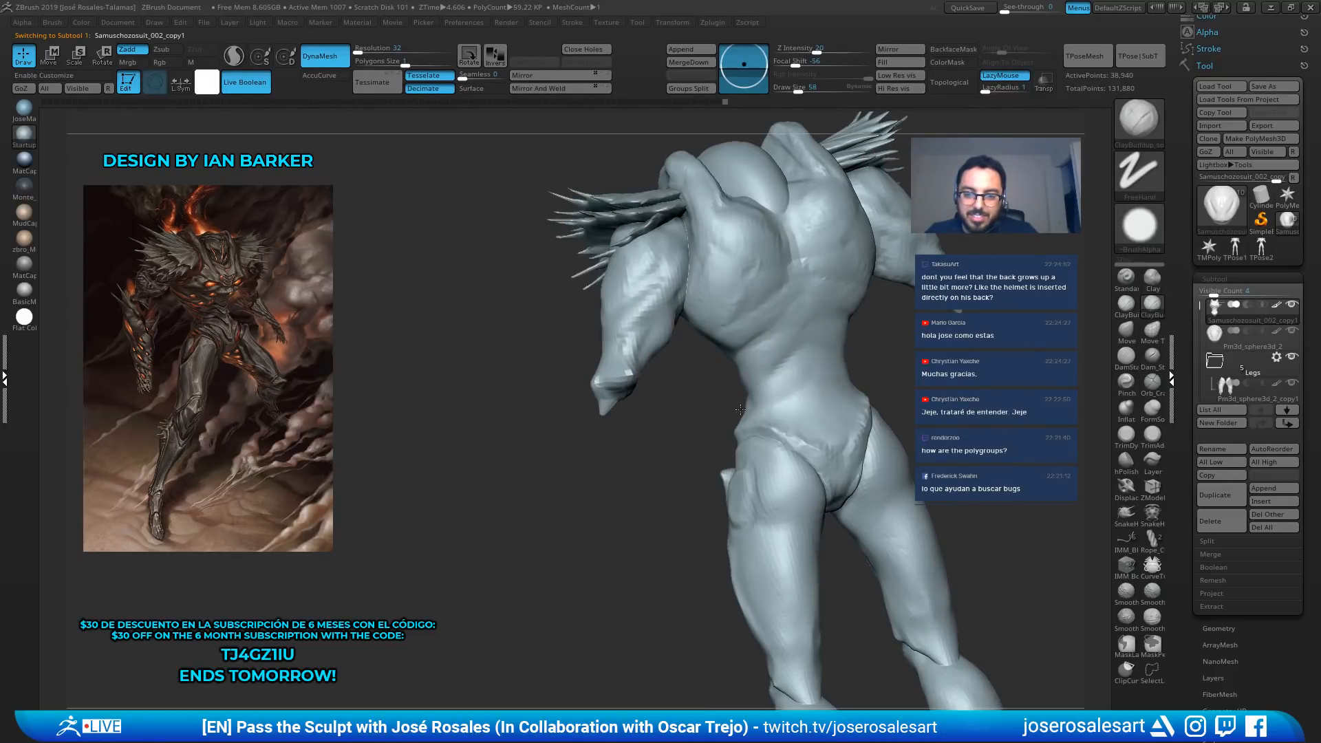
{"action": "right_click_drag", "start_coordinate": [741, 413], "coordinate": [765, 406]}
{"action": "left_click_drag", "start_coordinate": [763, 357], "coordinate": [747, 405]}
Check the waist, abdomen and hips from the front and from a three-quarter view
{"action": "right_click_drag", "start_coordinate": [773, 368], "coordinate": [840, 383]}
{"action": "key", "text": "ctrl"}
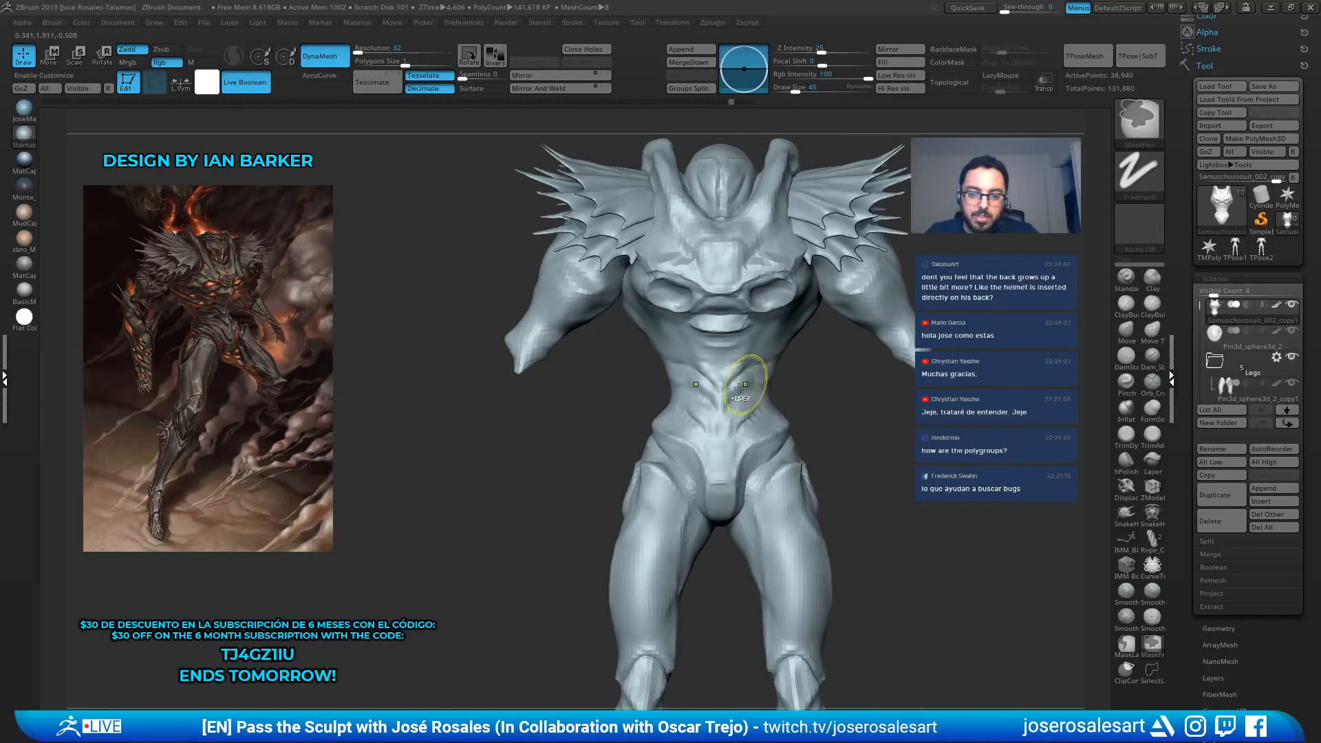
{"action": "mouse_move", "coordinate": [665, 407]}
{"action": "right_mouse_down"}
{"action": "mouse_move", "coordinate": [690, 407]}
{"action": "mouse_move", "coordinate": [669, 406]}
{"action": "right_mouse_up"}
{"action": "mouse_move", "coordinate": [668, 406]}
{"action": "right_mouse_down", "text": "ctrl"}
{"action": "mouse_move", "coordinate": [647, 406]}
{"action": "mouse_move", "coordinate": [671, 254]}
{"action": "right_mouse_up", "text": "ctrl"}
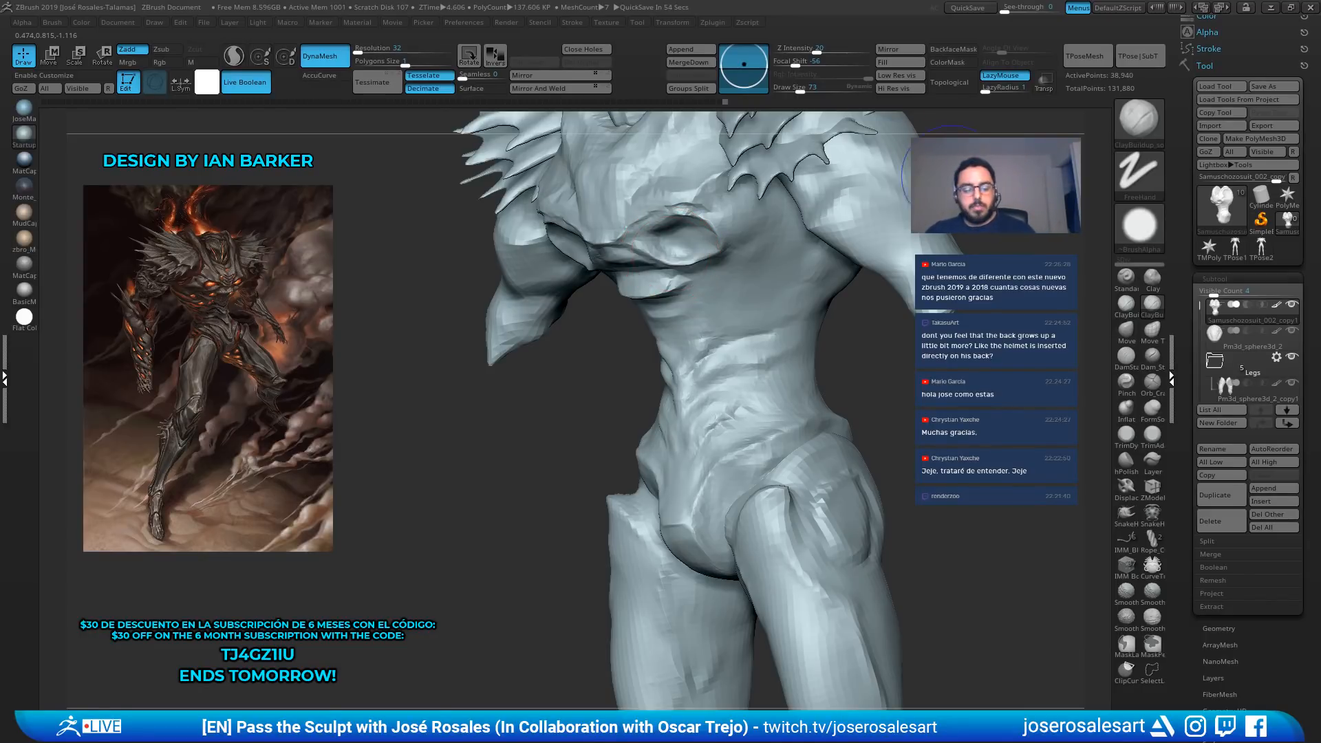
Turn on the polyframe display and select the thigh, shin, foot and knee subtools in turn to examine their polygroups
{"action": "key", "text": "shift+f"}
{"action": "mouse_move", "coordinate": [953, 176]}
{"action": "right_mouse_down"}
{"action": "mouse_move", "coordinate": [867, 172]}
{"action": "mouse_move", "coordinate": [823, 221]}
{"action": "mouse_move", "coordinate": [789, 146]}
{"action": "mouse_move", "coordinate": [722, 340]}
{"action": "right_mouse_up"}
{"action": "left_click", "coordinate": [710, 410], "text": "alt"}
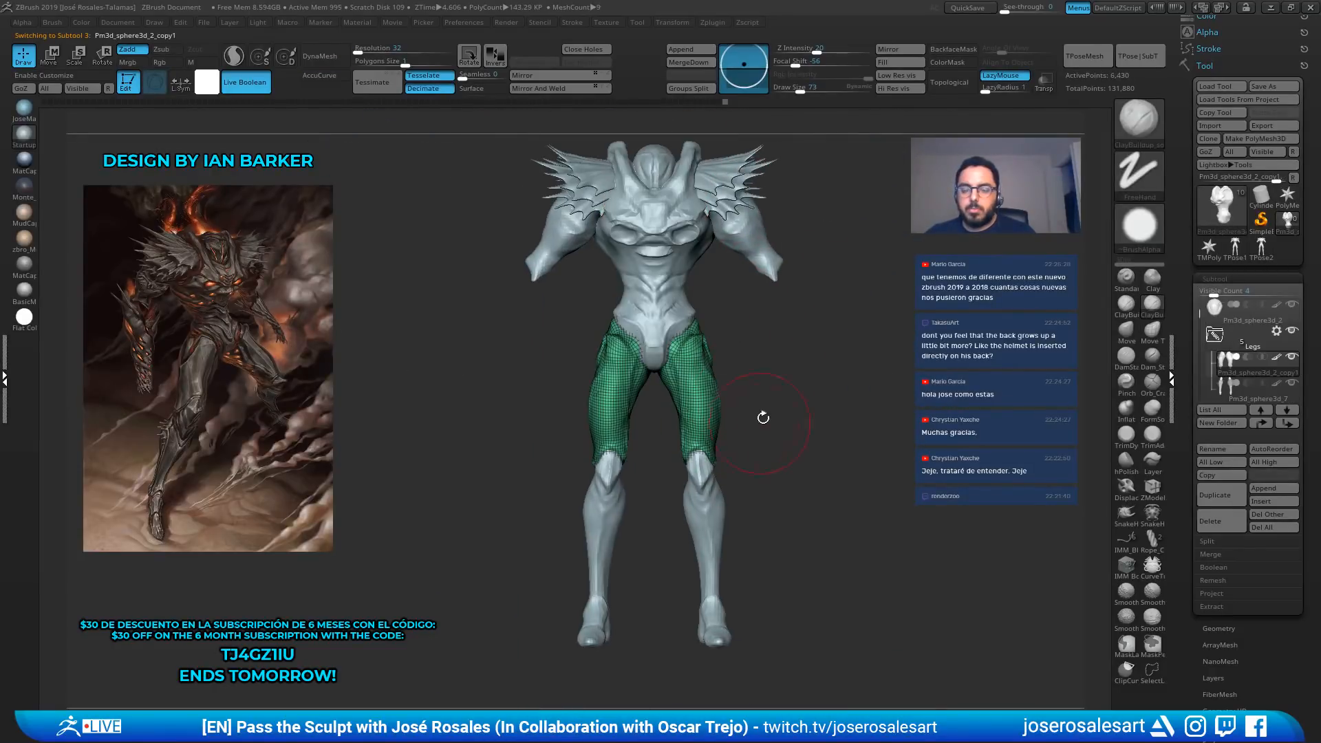
{"action": "right_click_drag", "start_coordinate": [829, 369], "coordinate": [807, 388]}
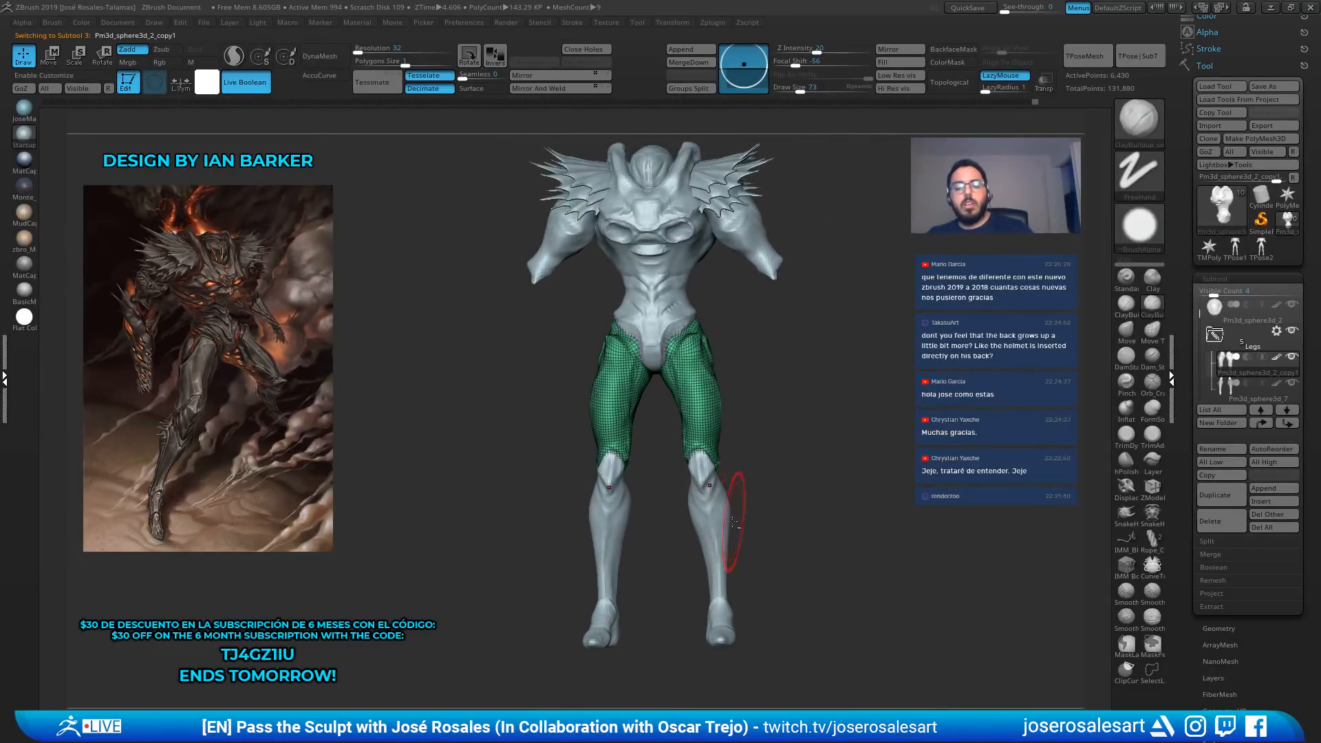
{"action": "left_click", "coordinate": [725, 523], "text": "alt"}
{"action": "right_click_drag", "start_coordinate": [735, 415], "coordinate": [712, 498]}
{"action": "left_click", "coordinate": [727, 611], "text": "alt"}
{"action": "left_click", "coordinate": [718, 572], "text": "alt"}
{"action": "right_click_drag", "start_coordinate": [748, 445], "coordinate": [719, 441]}
{"action": "left_click", "coordinate": [711, 452], "text": "alt"}
Select the torso, helmet and spiked shoulder subtools in turn to examine their polygroups
{"action": "left_click", "coordinate": [681, 359], "text": "alt"}
{"action": "right_click_drag", "start_coordinate": [709, 350], "coordinate": [747, 449], "text": "alt"}
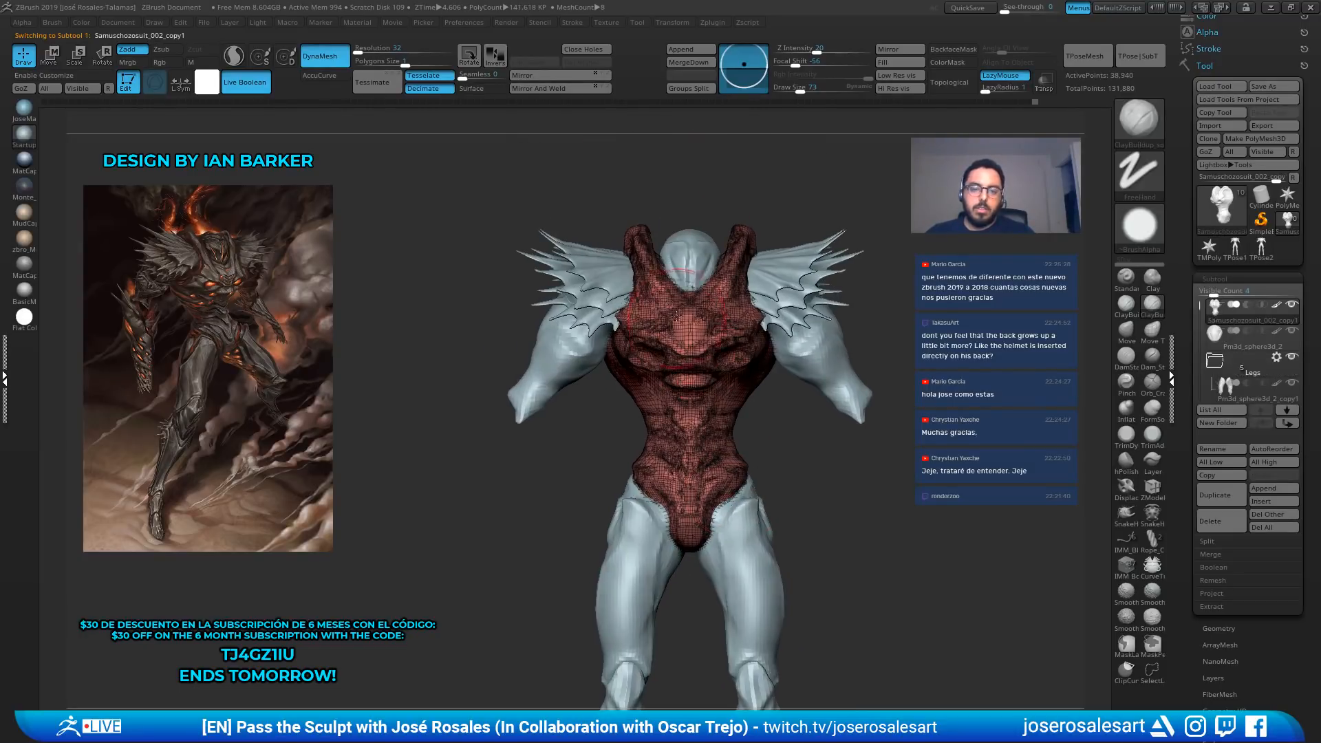
{"action": "left_click", "coordinate": [695, 265], "text": "alt"}
{"action": "right_click_drag", "start_coordinate": [765, 264], "coordinate": [812, 261]}
{"action": "left_click", "coordinate": [791, 272], "text": "alt"}
{"action": "left_click", "coordinate": [785, 280], "text": "alt"}
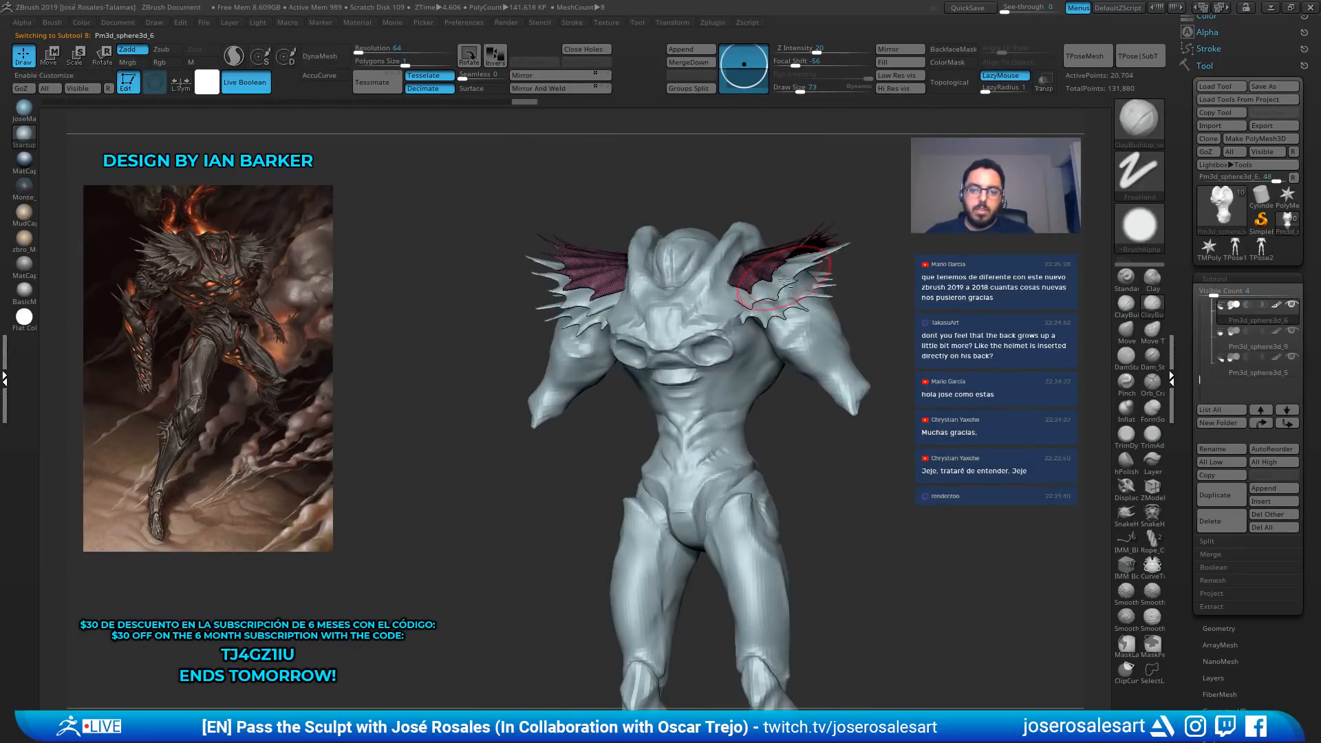
Select the upper arms subtool and rotate the arms slightly inward, closer to the torso
{"action": "left_click", "coordinate": [774, 295], "text": "alt"}
{"action": "left_click", "coordinate": [837, 357], "text": "alt"}
{"action": "right_click_drag", "start_coordinate": [837, 357], "coordinate": [791, 300], "text": "ctrl"}
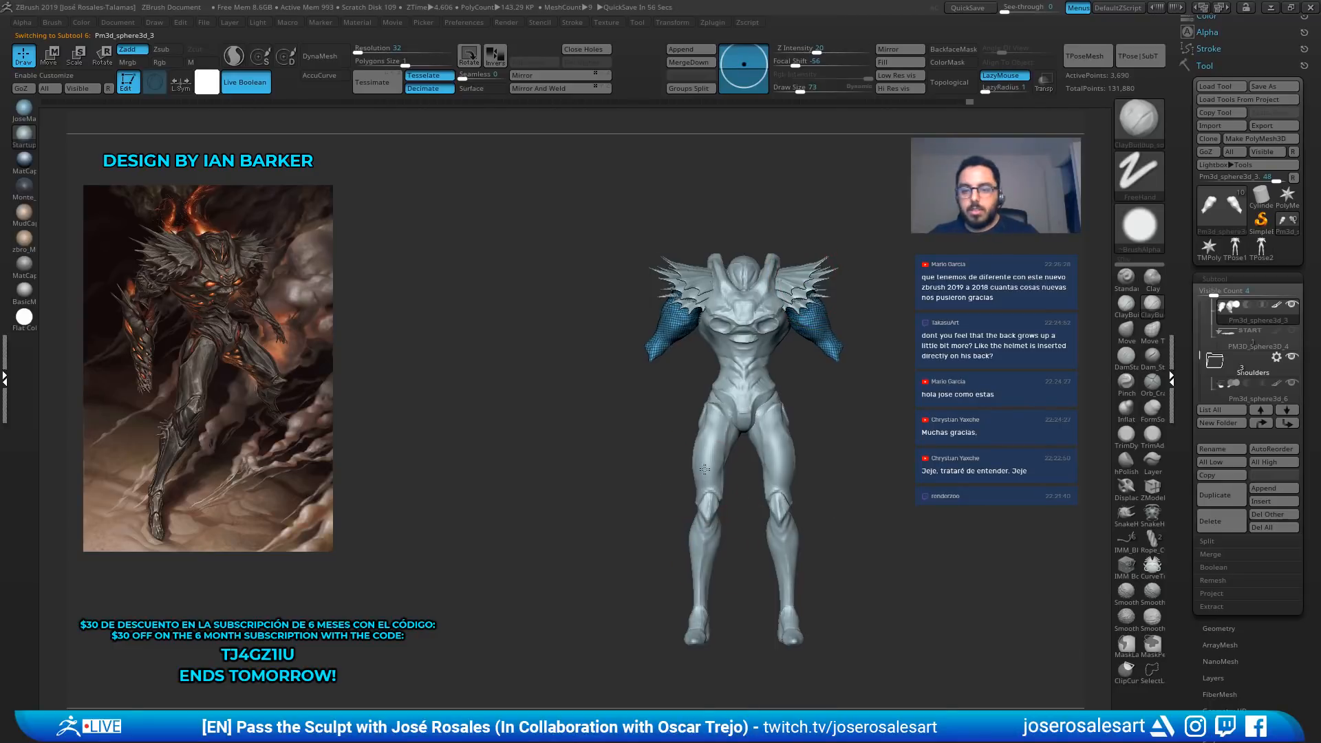
{"action": "right_click_drag", "start_coordinate": [605, 278], "coordinate": [643, 278], "text": "alt"}
{"action": "mouse_move", "coordinate": [642, 278]}
{"action": "right_mouse_down", "text": "ctrl"}
{"action": "mouse_move", "coordinate": [645, 259]}
{"action": "mouse_move", "coordinate": [653, 292]}
{"action": "right_mouse_up", "text": "ctrl"}
{"action": "key", "text": "r"}
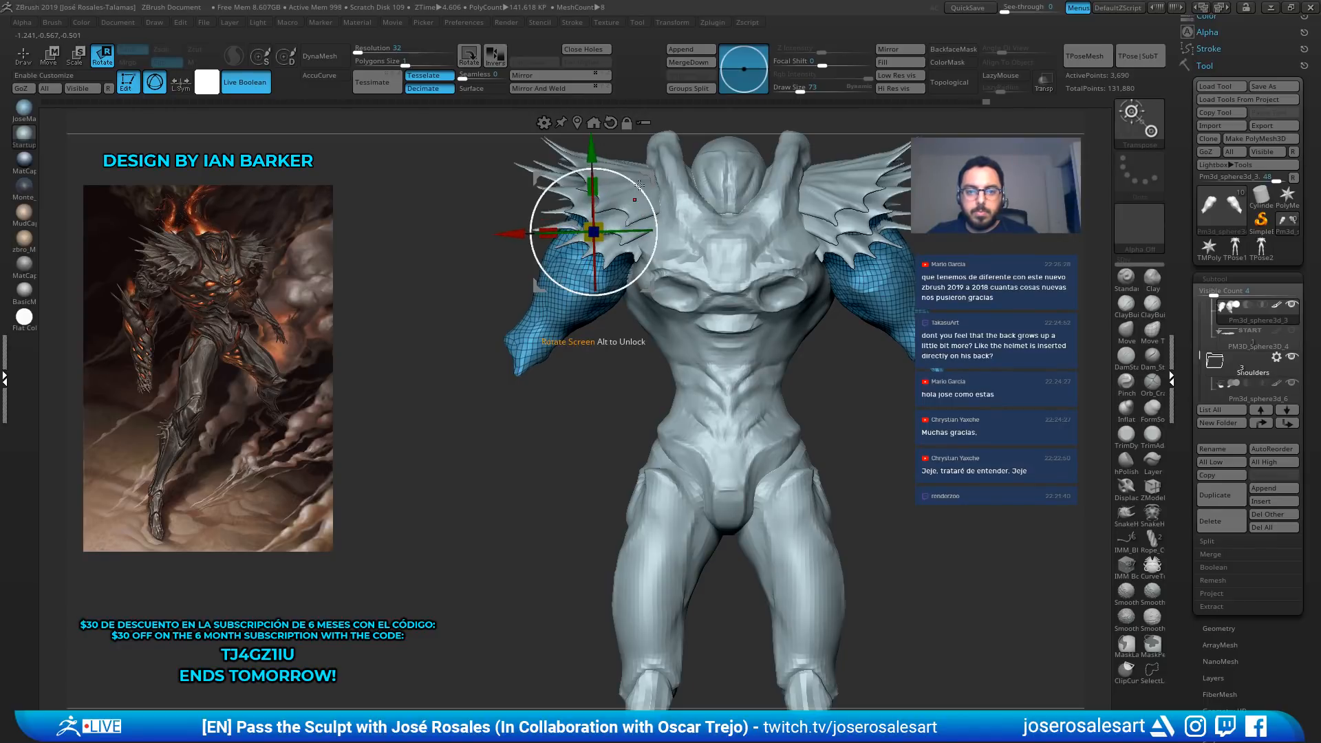
{"action": "left_click_drag", "start_coordinate": [640, 187], "coordinate": [657, 183]}
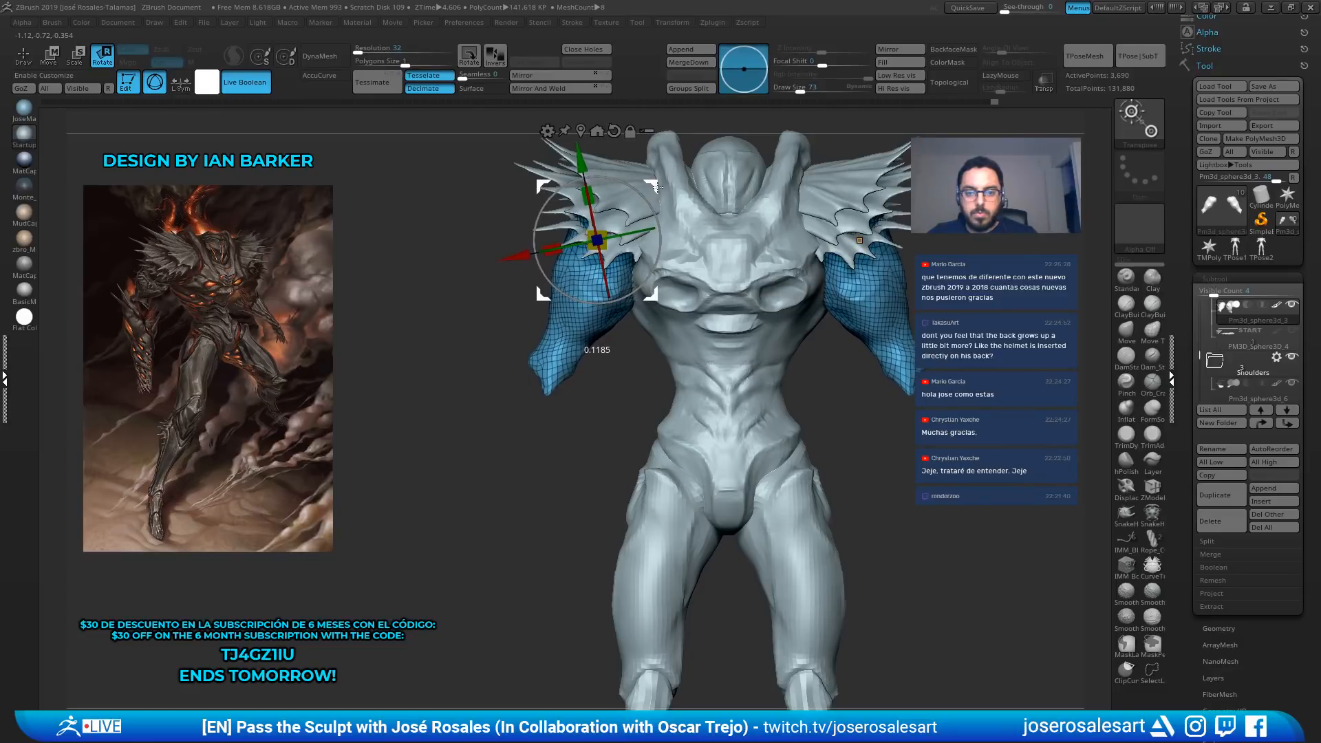
{"action": "key", "text": "q"}
Isolate the upper arms, turn off the polyframe display, and refine and smooth the surface of their inner side
{"action": "mouse_move", "coordinate": [691, 213]}
{"action": "right_mouse_down", "text": "ctrl"}
{"action": "mouse_move", "coordinate": [708, 283]}
{"action": "mouse_move", "coordinate": [595, 319]}
{"action": "mouse_move", "coordinate": [620, 336]}
{"action": "right_mouse_up", "text": "ctrl"}
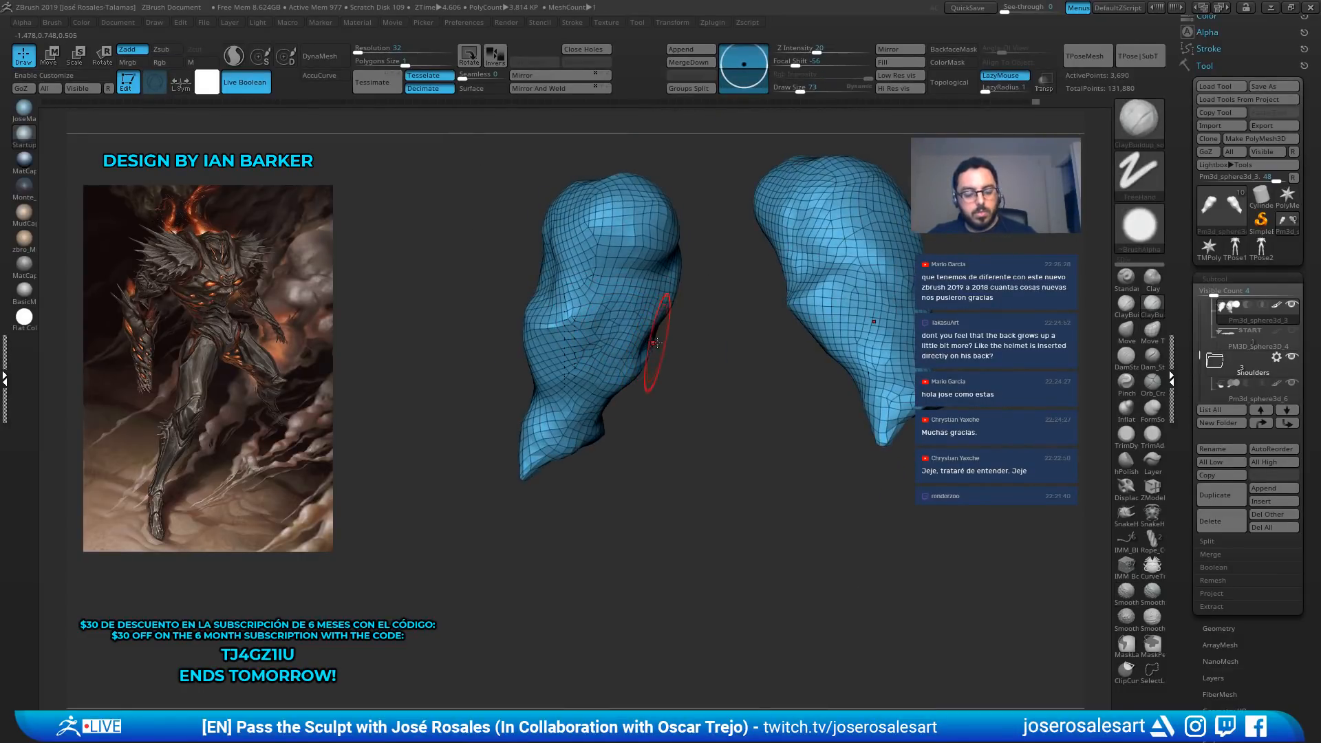
{"action": "key", "text": "shift+f"}
{"action": "mouse_move", "coordinate": [637, 337]}
{"action": "left_mouse_down", "text": "alt"}
{"action": "mouse_move", "coordinate": [619, 311]}
{"action": "mouse_move", "coordinate": [605, 347]}
{"action": "left_mouse_up", "text": "alt"}
{"action": "mouse_move", "coordinate": [619, 345]}
{"action": "right_mouse_down"}
{"action": "mouse_move", "coordinate": [687, 345]}
{"action": "mouse_move", "coordinate": [650, 351]}
{"action": "right_mouse_up"}
{"action": "mouse_move", "coordinate": [608, 321]}
{"action": "left_mouse_down", "text": "alt"}
{"action": "mouse_move", "coordinate": [593, 341]}
{"action": "mouse_move", "coordinate": [606, 337]}
{"action": "left_mouse_up", "text": "alt"}
{"action": "right_click_drag", "start_coordinate": [644, 320], "coordinate": [677, 331]}
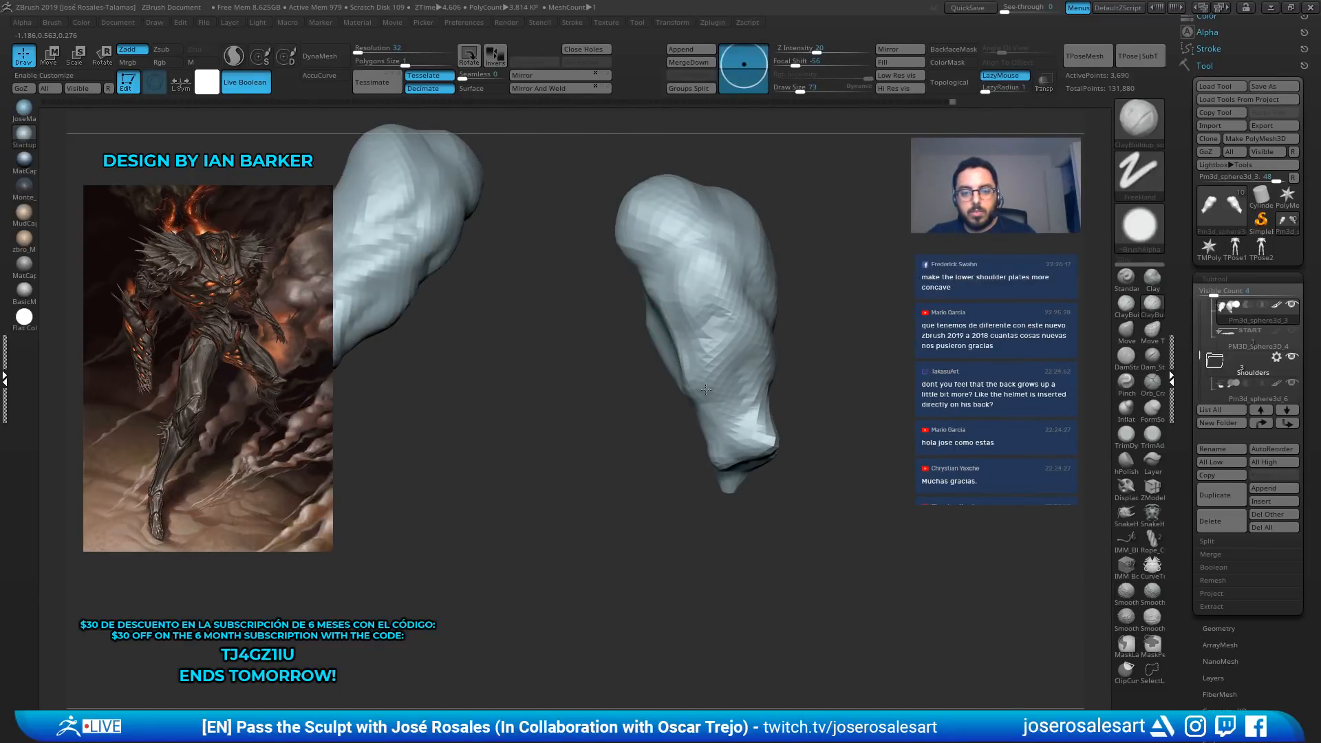
{"action": "right_click_drag", "start_coordinate": [706, 389], "coordinate": [692, 380]}
{"action": "left_click_drag", "start_coordinate": [676, 351], "coordinate": [709, 420]}
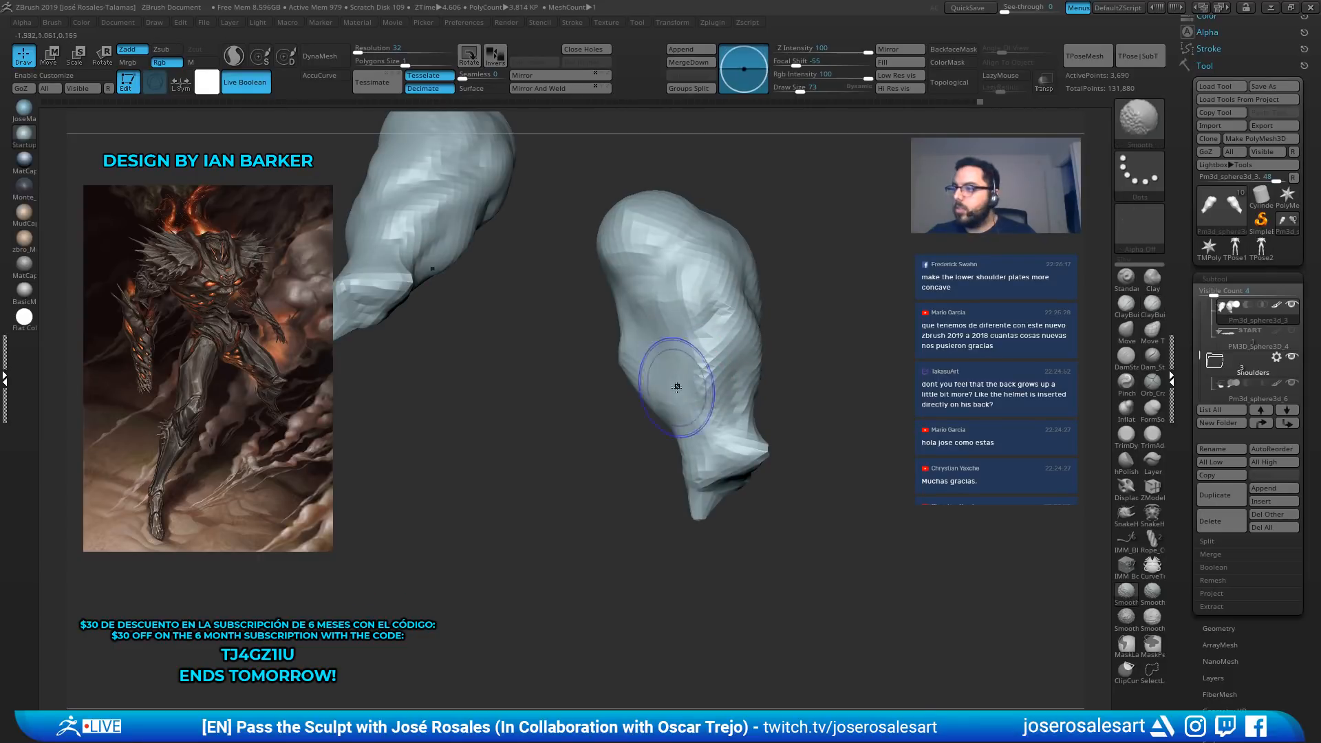
{"action": "mouse_move", "coordinate": [675, 386]}
{"action": "right_mouse_down", "text": "ctrl"}
{"action": "mouse_move", "coordinate": [654, 298]}
{"action": "mouse_move", "coordinate": [728, 307]}
{"action": "mouse_move", "coordinate": [689, 308]}
{"action": "mouse_move", "coordinate": [702, 280]}
{"action": "mouse_move", "coordinate": [790, 268]}
{"action": "mouse_move", "coordinate": [809, 286]}
{"action": "mouse_move", "coordinate": [750, 296]}
{"action": "mouse_move", "coordinate": [746, 324]}
{"action": "mouse_move", "coordinate": [828, 324]}
{"action": "mouse_move", "coordinate": [722, 240]}
{"action": "right_mouse_up", "text": "ctrl"}
{"action": "key", "text": "alt+shift+s"}
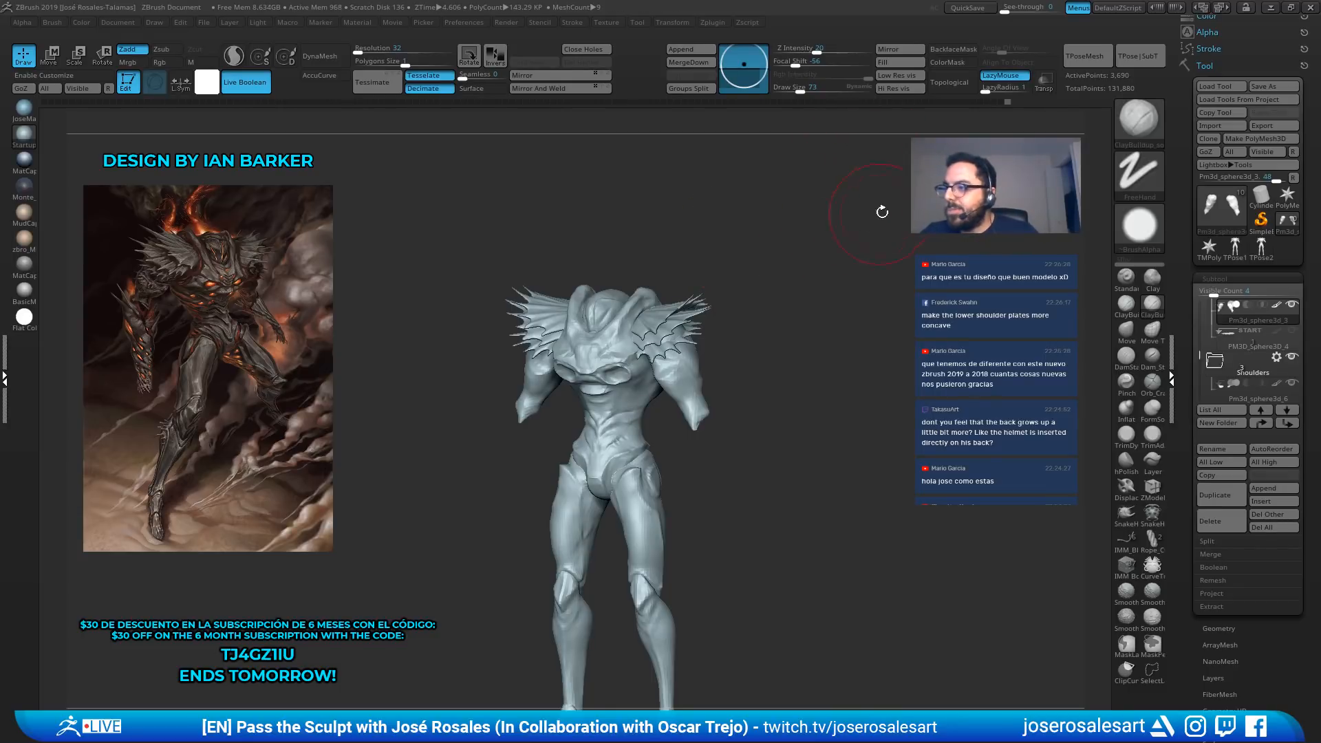
Check the full figure from the front and back, and select the rounded head piece that tapers down between the shoulder blades
{"action": "mouse_move", "coordinate": [882, 211]}
{"action": "left_mouse_down"}
{"action": "mouse_move", "coordinate": [604, 295]}
{"action": "mouse_move", "coordinate": [688, 323]}
{"action": "mouse_move", "coordinate": [799, 334]}
{"action": "mouse_move", "coordinate": [809, 113]}
{"action": "left_mouse_up"}
{"action": "mouse_move", "coordinate": [804, 293]}
{"action": "left_mouse_down"}
{"action": "mouse_move", "coordinate": [883, 303]}
{"action": "mouse_move", "coordinate": [847, 280]}
{"action": "mouse_move", "coordinate": [921, 256]}
{"action": "left_mouse_up"}
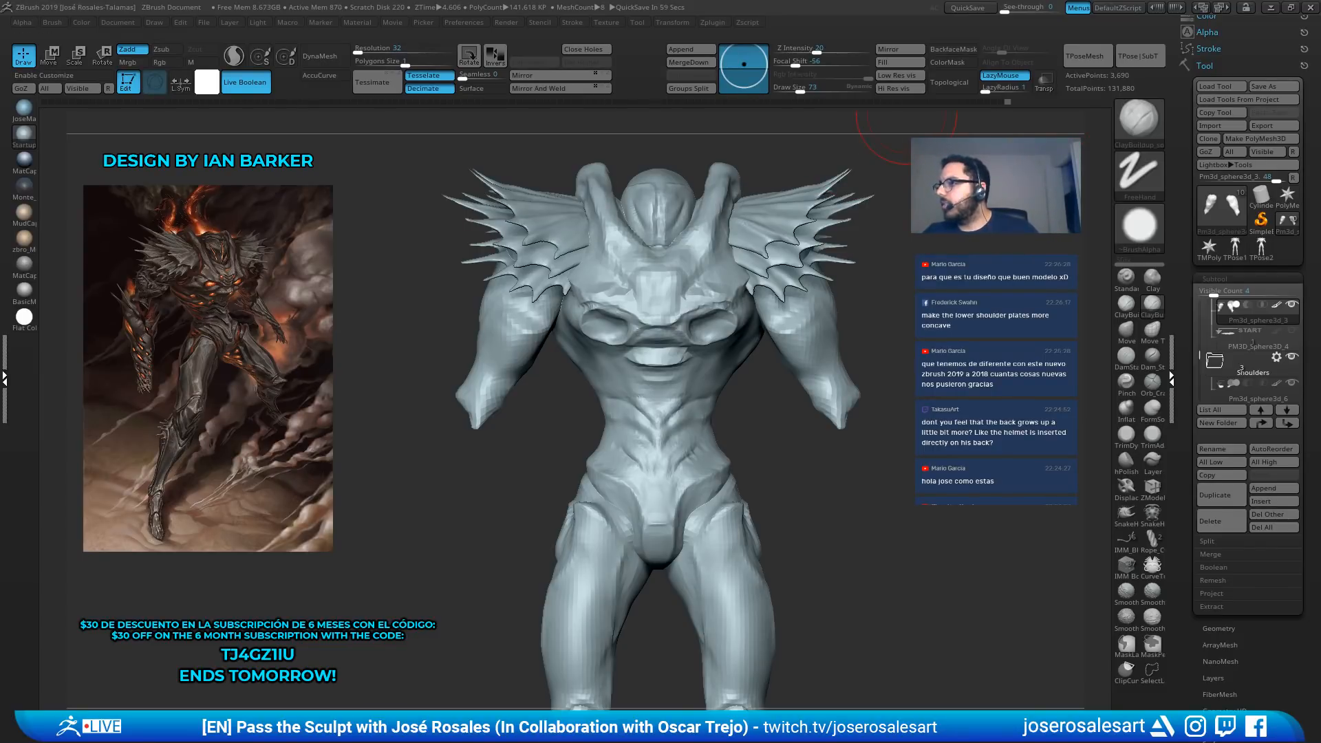
{"action": "right_click_drag", "start_coordinate": [624, 421], "coordinate": [660, 319]}
{"action": "left_click", "coordinate": [630, 357], "text": "alt"}
{"action": "key", "text": "shift+s"}
{"action": "key", "text": "shift+s"}
{"action": "key", "text": "shift+s"}
{"action": "mouse_move", "coordinate": [703, 461]}
{"action": "left_mouse_down"}
{"action": "mouse_move", "coordinate": [726, 430]}
{"action": "mouse_move", "coordinate": [716, 444]}
{"action": "left_mouse_up"}
{"action": "mouse_move", "coordinate": [715, 444]}
{"action": "right_mouse_down"}
{"action": "mouse_move", "coordinate": [702, 456]}
{"action": "mouse_move", "coordinate": [716, 440]}
{"action": "right_mouse_up"}
{"action": "mouse_move", "coordinate": [715, 441]}
{"action": "left_mouse_down", "text": "shift"}
{"action": "mouse_move", "coordinate": [693, 443]}
{"action": "mouse_move", "coordinate": [740, 427]}
{"action": "left_mouse_up", "text": "shift"}
{"action": "key", "text": "shift+s"}
{"action": "mouse_move", "coordinate": [768, 313]}
{"action": "right_mouse_down"}
{"action": "mouse_move", "coordinate": [686, 267]}
{"action": "mouse_move", "coordinate": [725, 253]}
{"action": "right_mouse_up"}
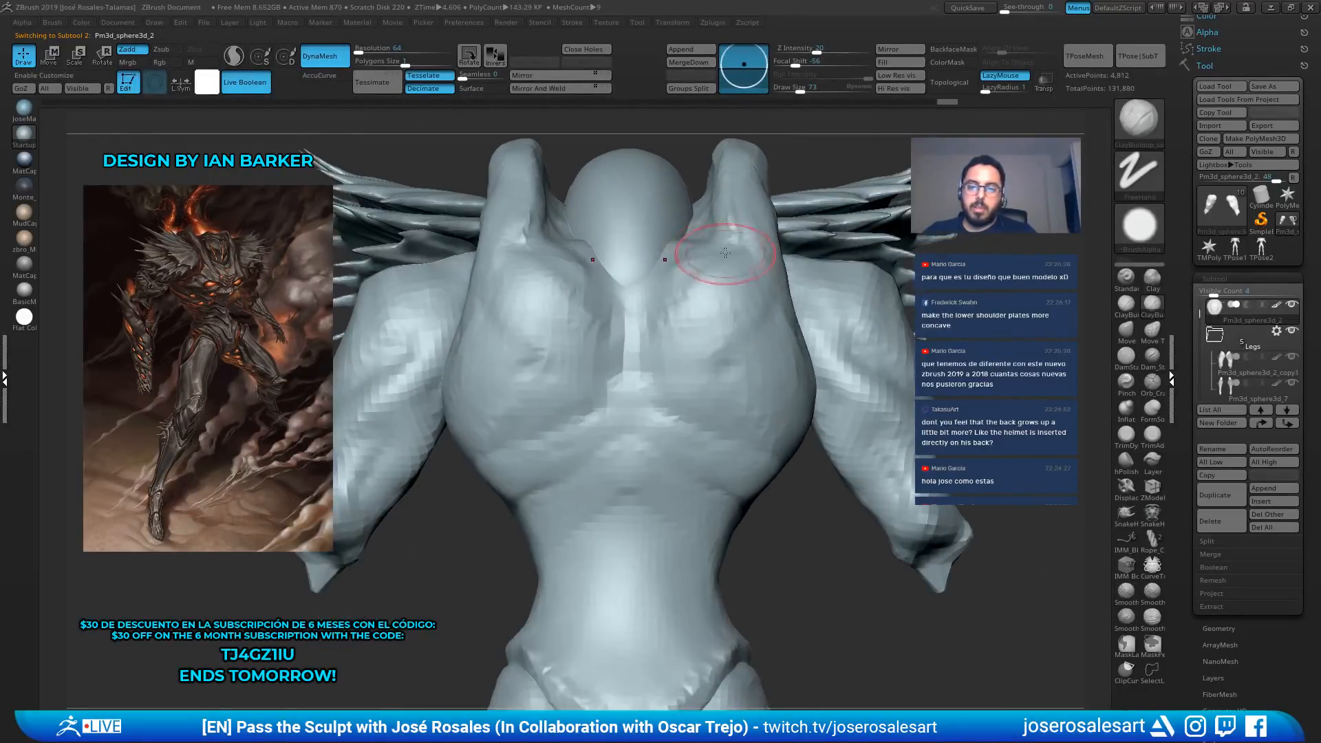
{"action": "left_click_drag", "start_coordinate": [701, 330], "coordinate": [696, 330]}
{"action": "mouse_move", "coordinate": [697, 282]}
{"action": "right_mouse_down", "text": "alt"}
{"action": "mouse_move", "coordinate": [677, 231]}
{"action": "mouse_move", "coordinate": [605, 256]}
{"action": "mouse_move", "coordinate": [561, 248]}
{"action": "mouse_move", "coordinate": [627, 229]}
{"action": "right_mouse_up", "text": "alt"}
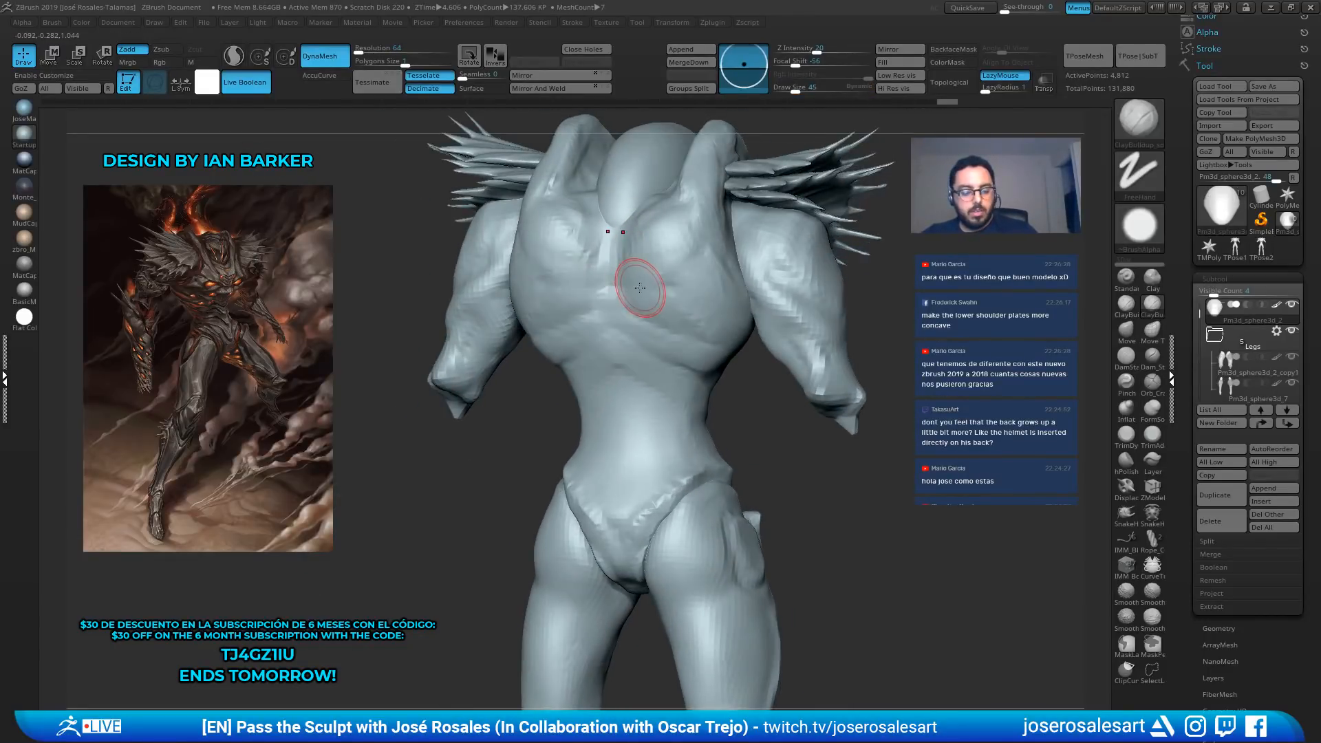
Pull the head piece's pointed lower end down the upper back with the SnakeHook brush and remesh it with DynaMesh
{"action": "key", "text": "b"}
{"action": "key", "text": "m"}
{"action": "key", "text": "v"}
{"action": "key", "text": "ctrl+z"}
{"action": "key", "text": "["}
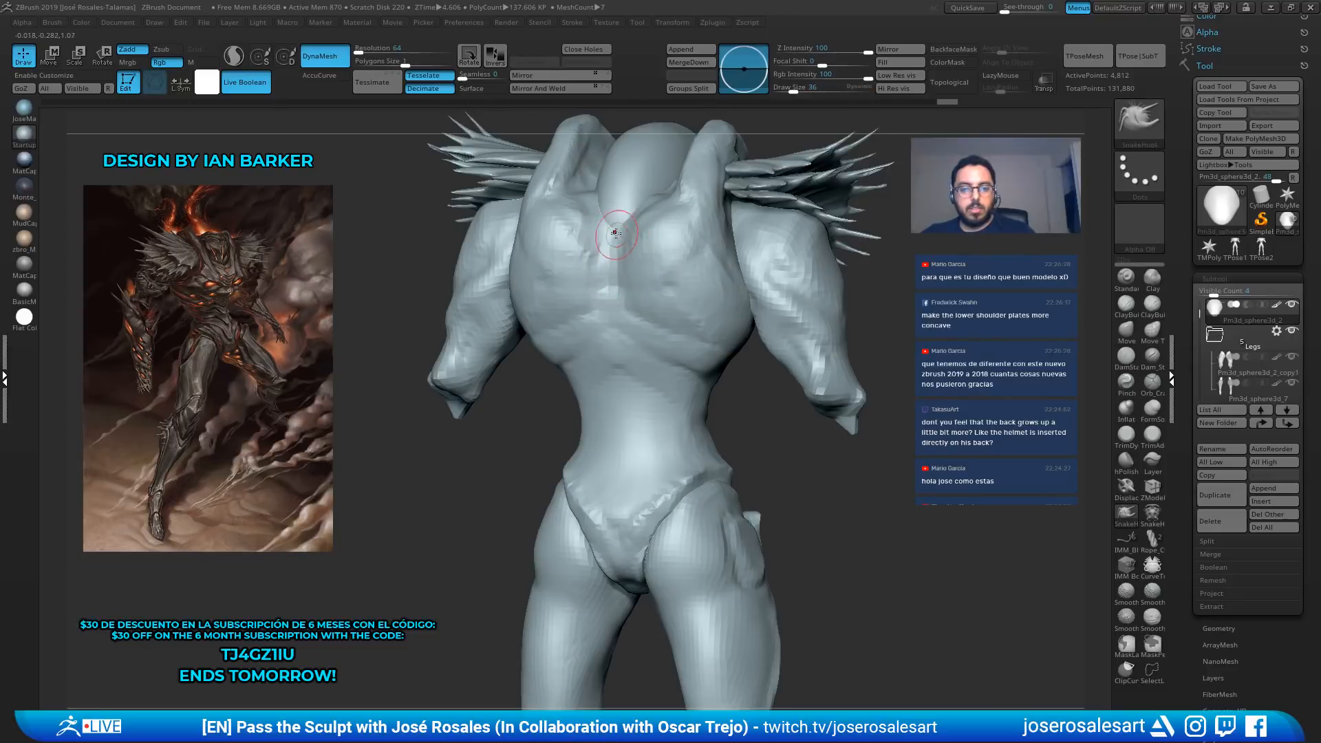
{"action": "left_click_drag", "start_coordinate": [611, 225], "coordinate": [614, 242]}
{"action": "key", "text": "ctrl+z"}
{"action": "right_click_drag", "start_coordinate": [625, 241], "coordinate": [597, 226]}
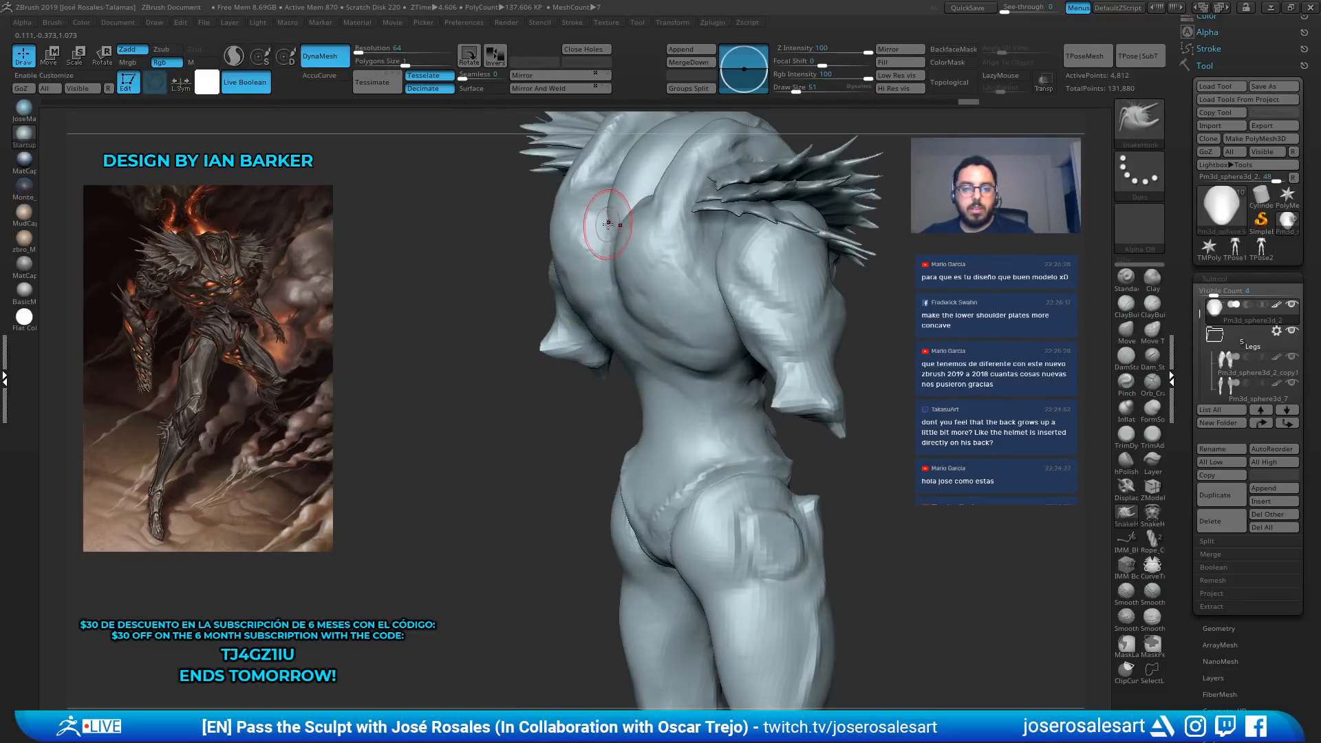
{"action": "left_click_drag", "start_coordinate": [603, 226], "coordinate": [608, 271]}
{"action": "key", "text": "ctrl+z"}
{"action": "left_click_drag", "start_coordinate": [611, 221], "coordinate": [607, 283]}
{"action": "left_click_drag", "start_coordinate": [414, 329], "coordinate": [383, 276], "text": "ctrl"}
Extend the head piece's tail down the spine to the lower back with SnakeHook and smooth the strip
{"action": "right_click_drag", "start_coordinate": [571, 264], "coordinate": [620, 269]}
{"action": "left_click_drag", "start_coordinate": [614, 267], "coordinate": [614, 236], "text": "shift"}
{"action": "right_click_drag", "start_coordinate": [614, 251], "coordinate": [642, 253]}
{"action": "left_click_drag", "start_coordinate": [608, 283], "coordinate": [606, 388]}
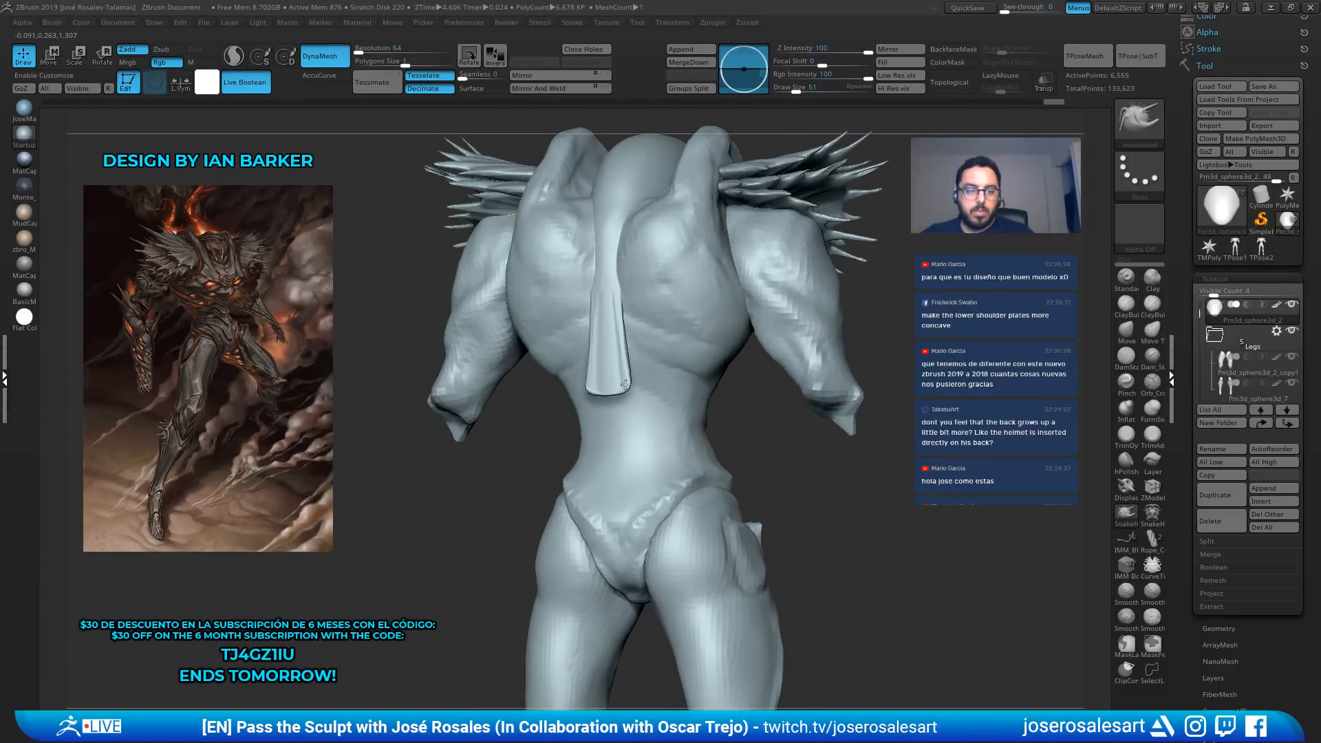
{"action": "mouse_move", "coordinate": [640, 383]}
{"action": "right_mouse_down"}
{"action": "mouse_move", "coordinate": [653, 354]}
{"action": "mouse_move", "coordinate": [629, 364]}
{"action": "mouse_move", "coordinate": [653, 394]}
{"action": "right_mouse_up"}
{"action": "left_click_drag", "start_coordinate": [647, 398], "coordinate": [640, 395]}
{"action": "mouse_move", "coordinate": [674, 394]}
{"action": "right_mouse_down"}
{"action": "mouse_move", "coordinate": [644, 389]}
{"action": "mouse_move", "coordinate": [685, 386]}
{"action": "mouse_move", "coordinate": [641, 364]}
{"action": "right_mouse_up"}
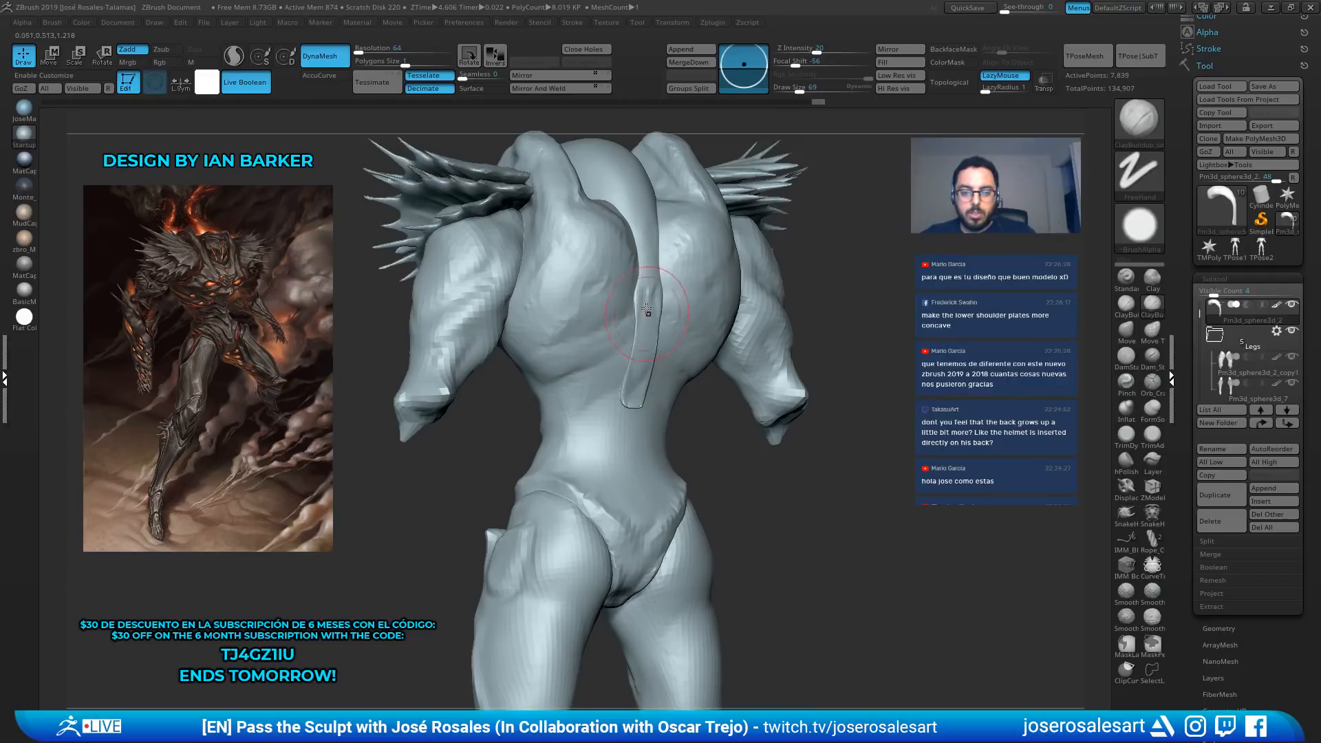
{"action": "mouse_move", "coordinate": [647, 355]}
{"action": "left_mouse_down", "text": "shift"}
{"action": "mouse_move", "coordinate": [654, 404]}
{"action": "mouse_move", "coordinate": [677, 355]}
{"action": "left_mouse_up", "text": "shift"}
Round off the spine strip's lower end with the Inflat and Smooth brushes and remesh it with DynaMesh
{"action": "key", "text": "b"}
{"action": "key", "text": "i"}
{"action": "key", "text": "n"}
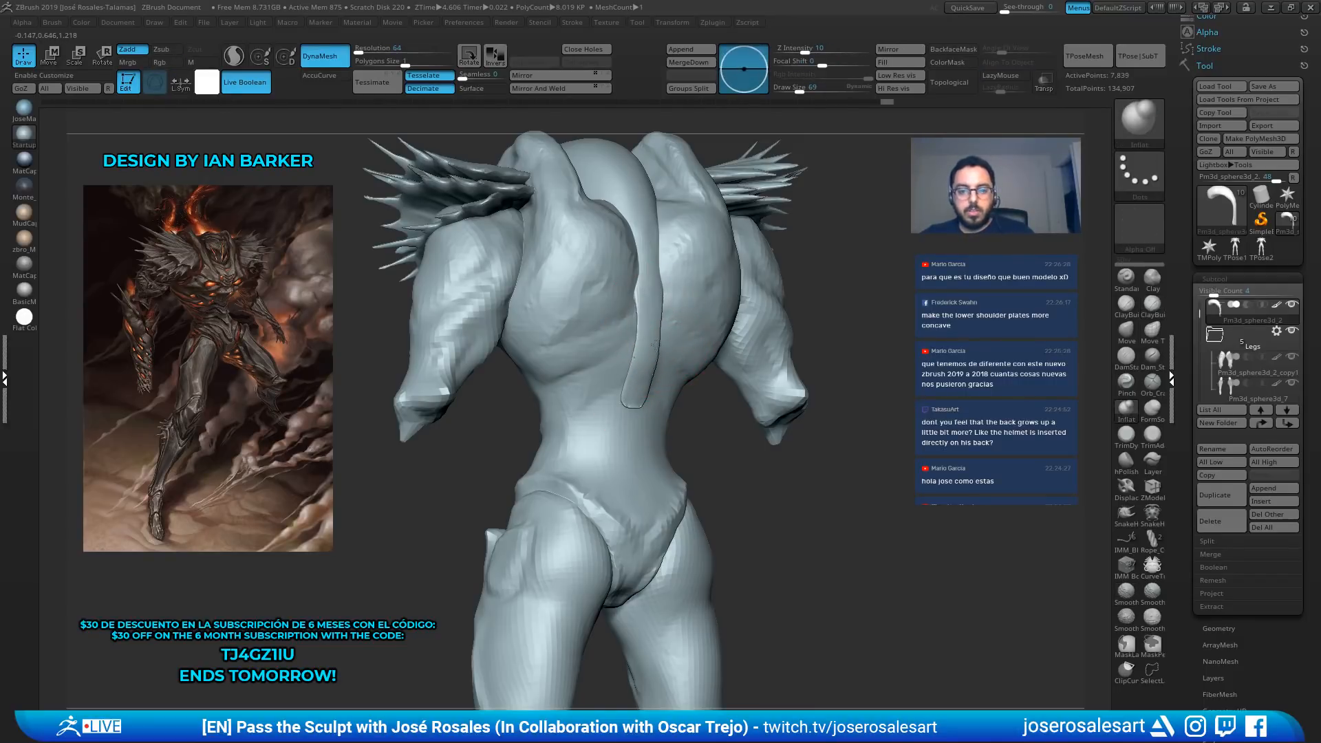
{"action": "right_click_drag", "start_coordinate": [640, 381], "coordinate": [579, 420]}
{"action": "left_click_drag", "start_coordinate": [447, 464], "coordinate": [476, 510], "text": "ctrl"}
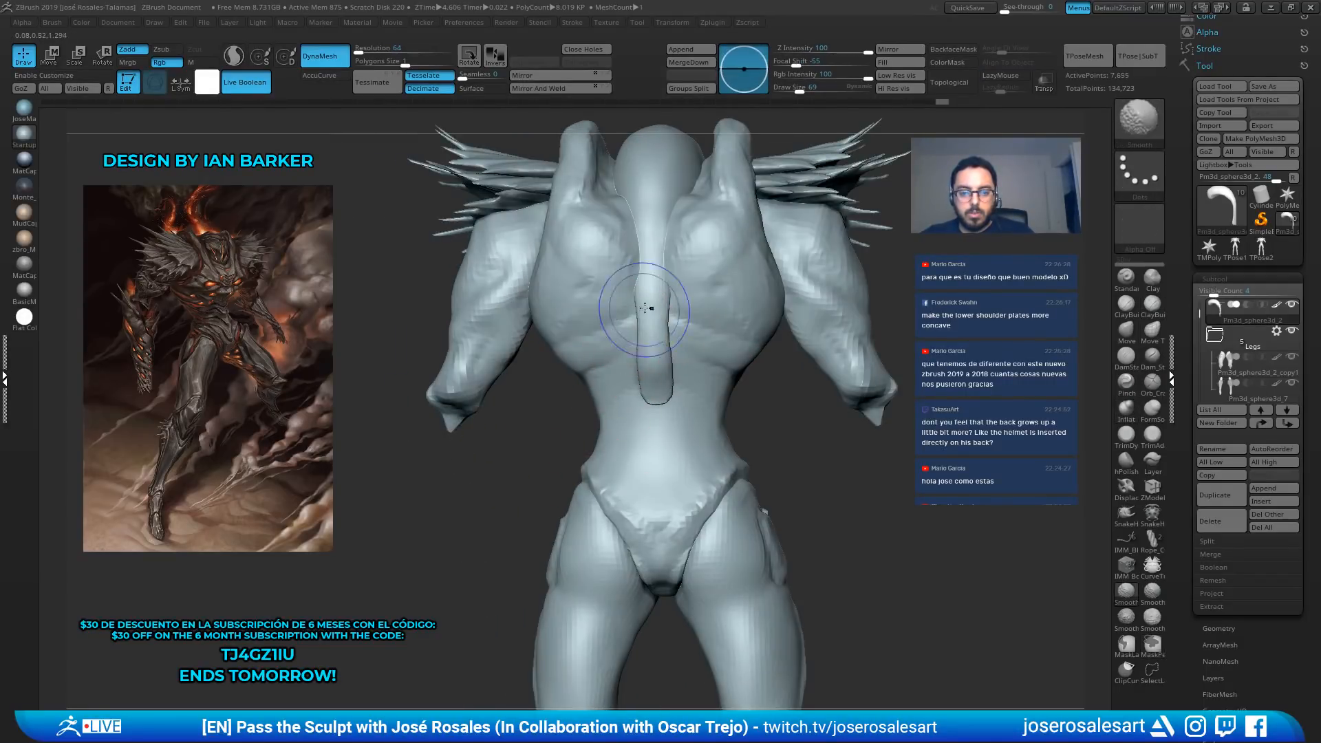
Pull the spine strip's lower end in against the back with SnakeHook at draw size 140 and smooth it
{"action": "right_click_drag", "start_coordinate": [660, 419], "coordinate": [527, 410]}
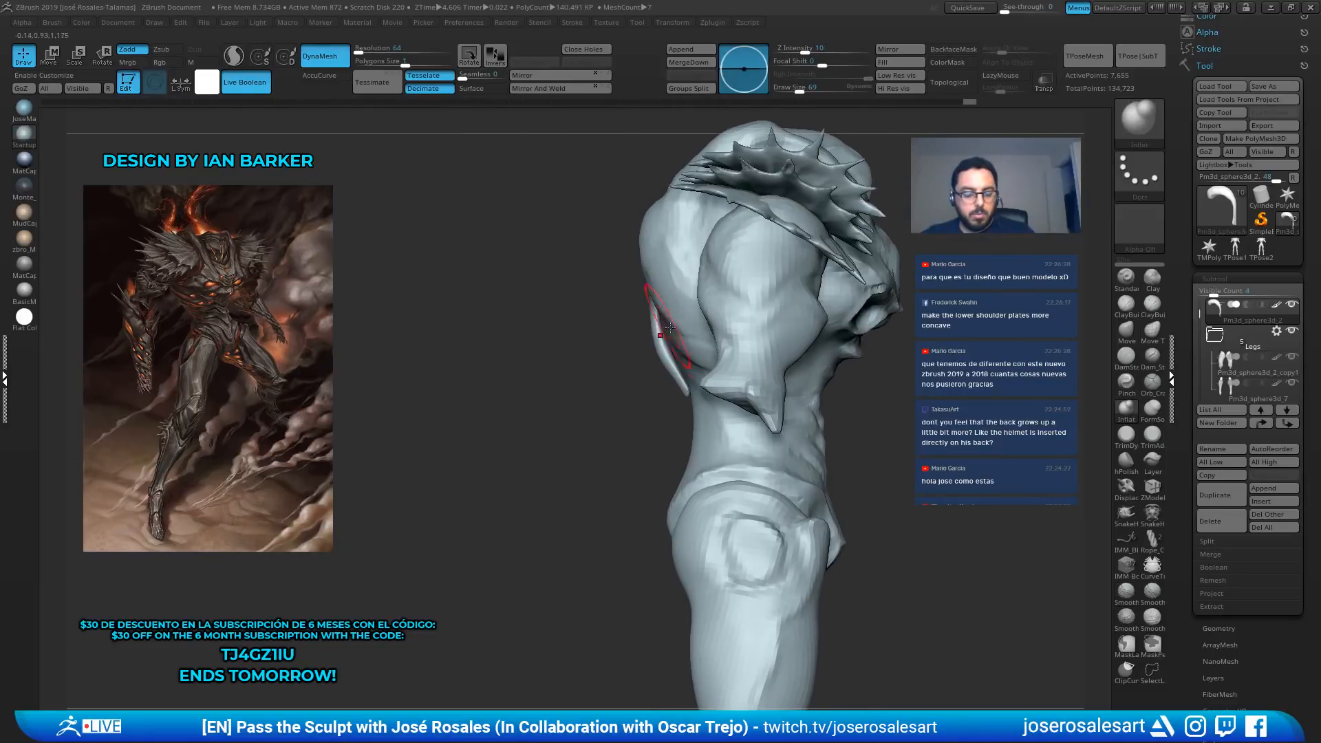
{"action": "key", "text": "b"}
{"action": "key", "text": "s"}
{"action": "key", "text": "h"}
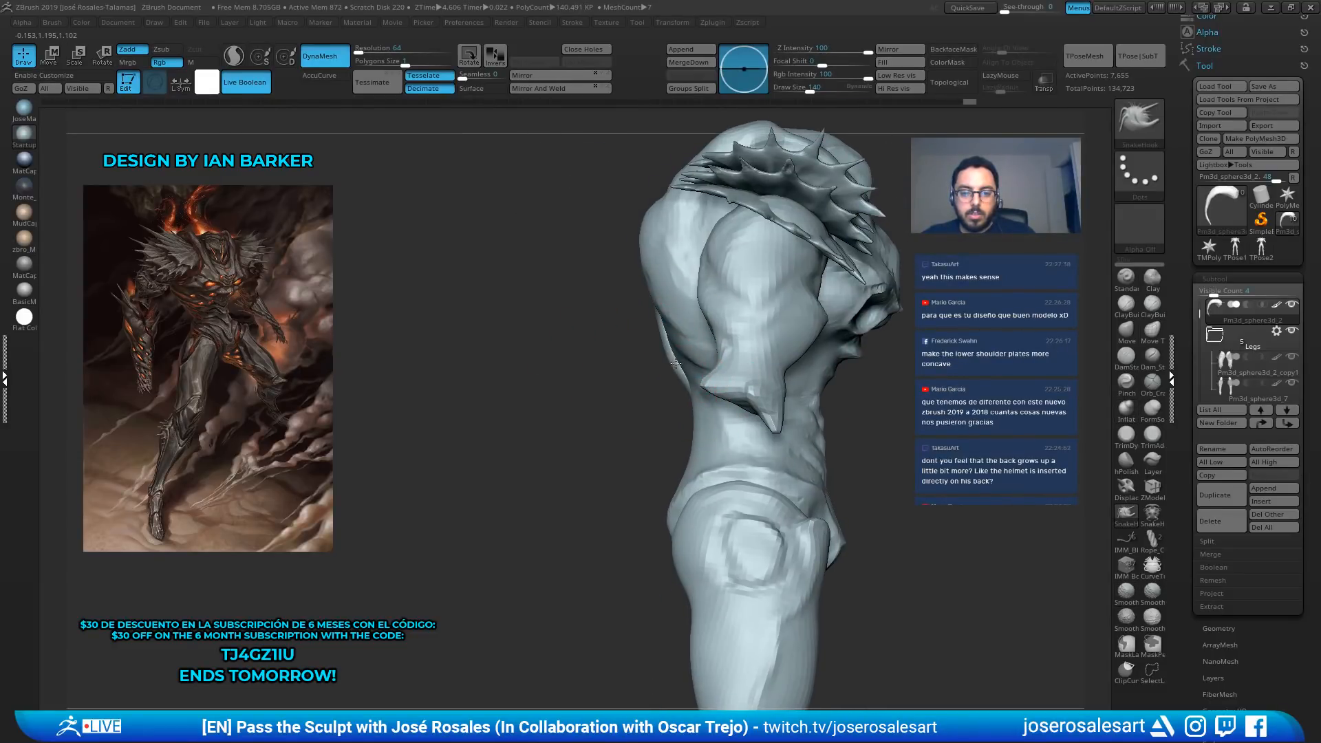
{"action": "left_click_drag", "start_coordinate": [695, 395], "coordinate": [672, 362]}
{"action": "key", "text": "s"}
{"action": "mouse_move", "coordinate": [650, 364]}
{"action": "right_mouse_down"}
{"action": "mouse_move", "coordinate": [729, 360]}
{"action": "mouse_move", "coordinate": [681, 297]}
{"action": "right_mouse_up"}
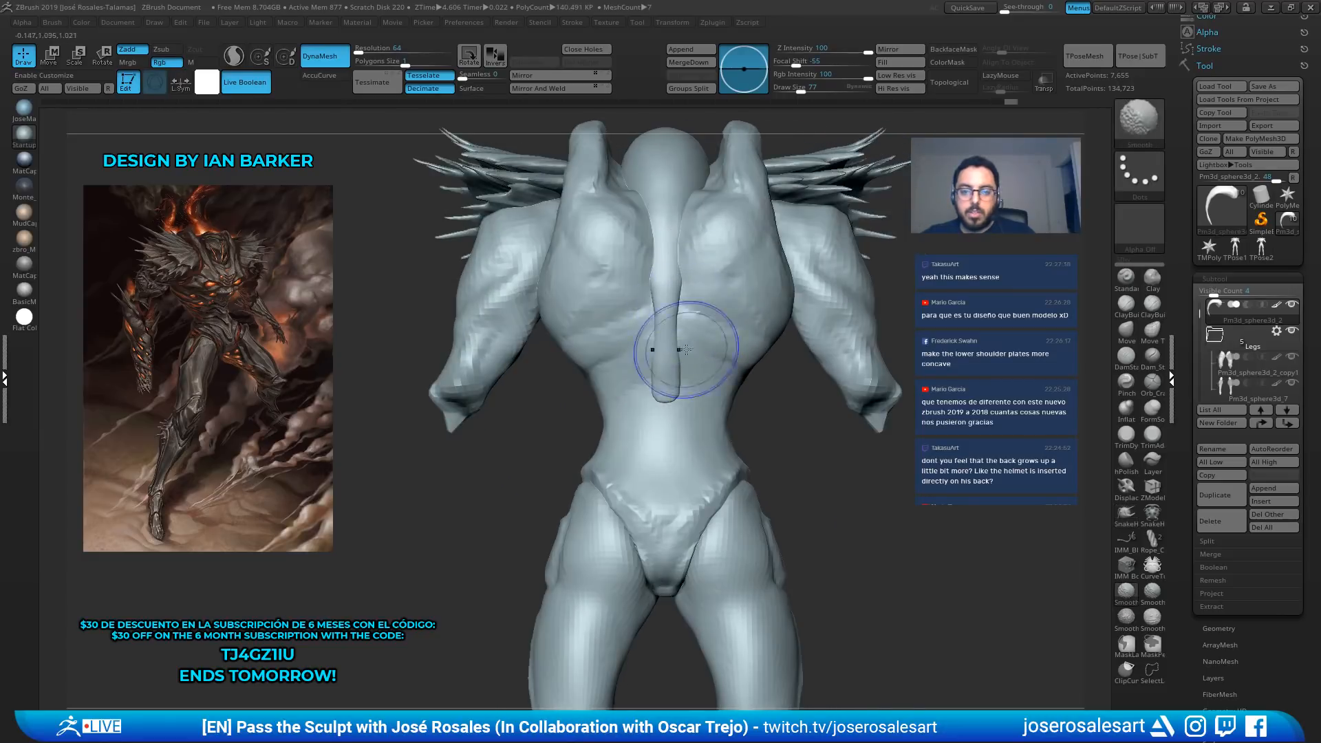
{"action": "mouse_move", "coordinate": [684, 355]}
{"action": "right_mouse_down"}
{"action": "mouse_move", "coordinate": [715, 360]}
{"action": "mouse_move", "coordinate": [865, 300]}
{"action": "mouse_move", "coordinate": [723, 343]}
{"action": "mouse_move", "coordinate": [662, 286]}
{"action": "right_mouse_up"}
{"action": "right_click_drag", "start_coordinate": [752, 391], "coordinate": [648, 272]}
Extend the spine strip down to the pelvis with SnakeHook at draw size 77, remeshing with DynaMesh and smoothing the tip
{"action": "right_click_drag", "start_coordinate": [674, 337], "coordinate": [710, 295]}
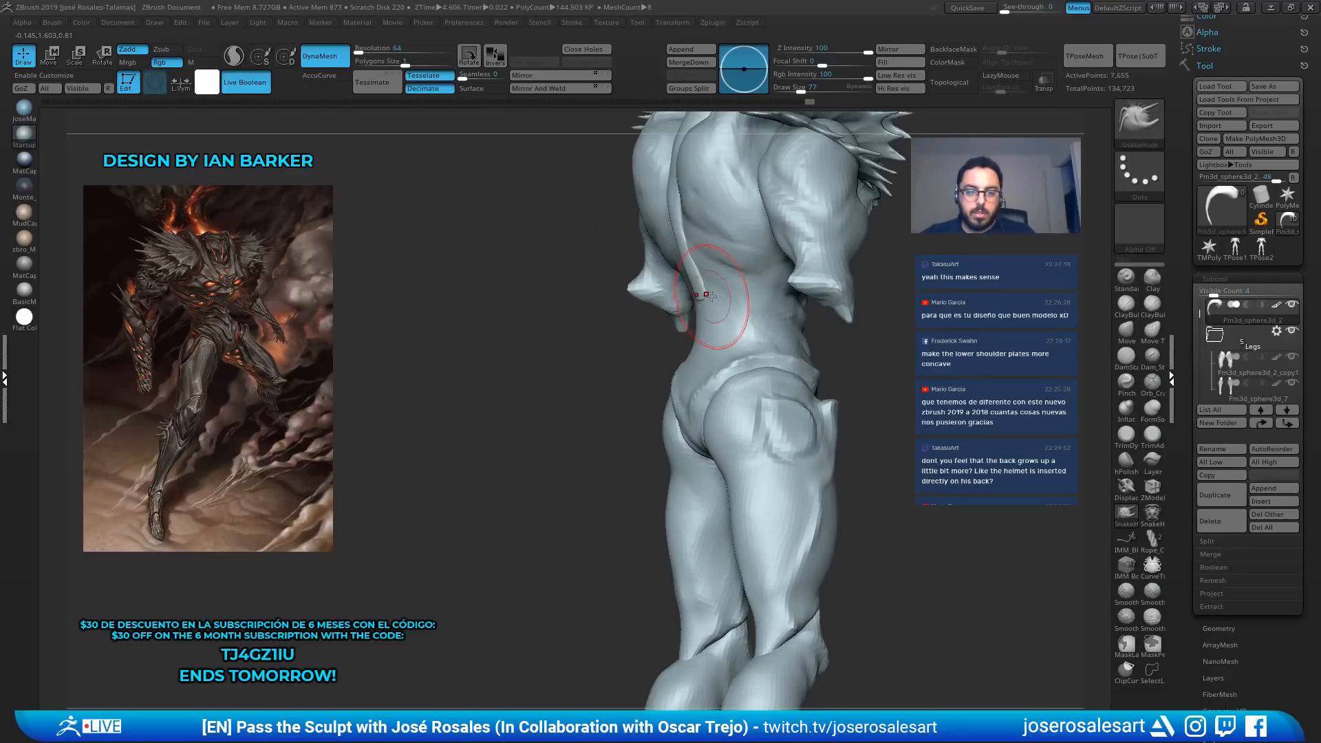
{"action": "left_click_drag", "start_coordinate": [532, 336], "coordinate": [563, 359], "text": "ctrl"}
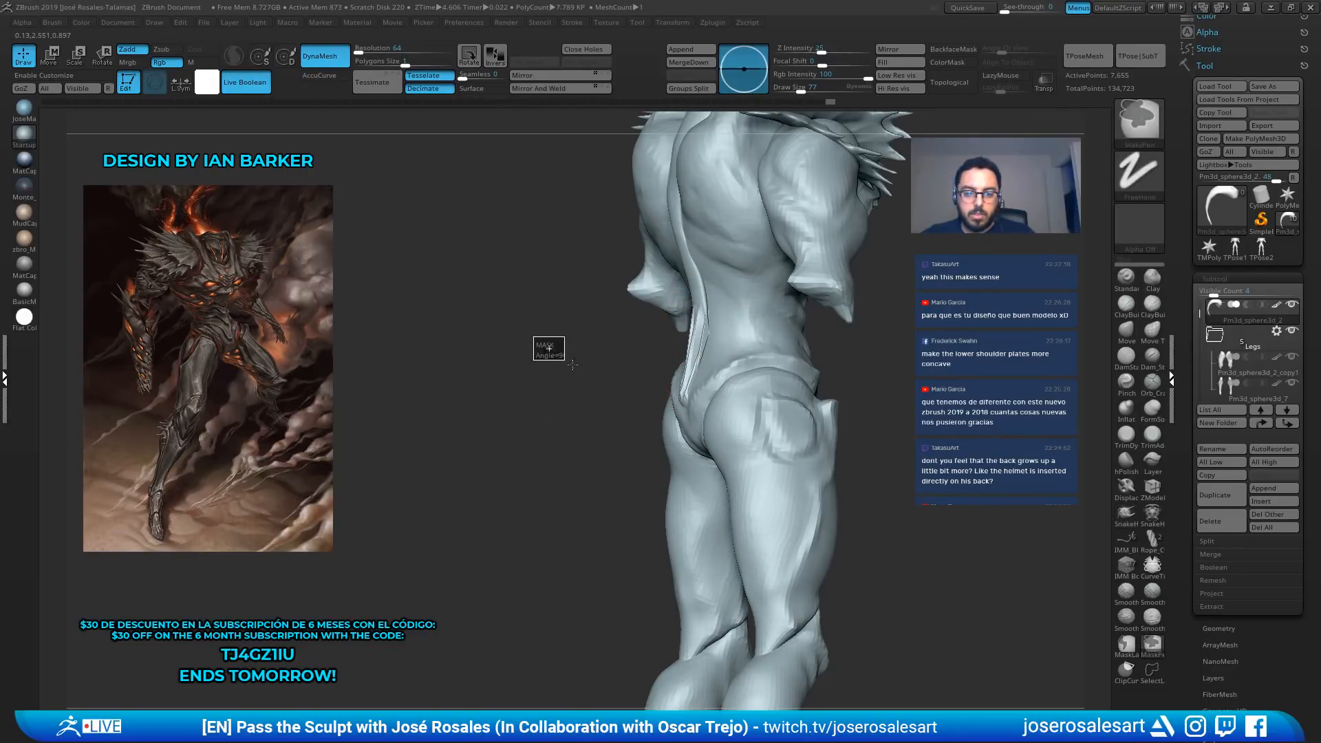
{"action": "right_click_drag", "start_coordinate": [578, 355], "coordinate": [657, 344]}
{"action": "left_click_drag", "start_coordinate": [688, 351], "coordinate": [693, 330]}
{"action": "left_click_drag", "start_coordinate": [585, 406], "coordinate": [611, 375], "text": "ctrl"}
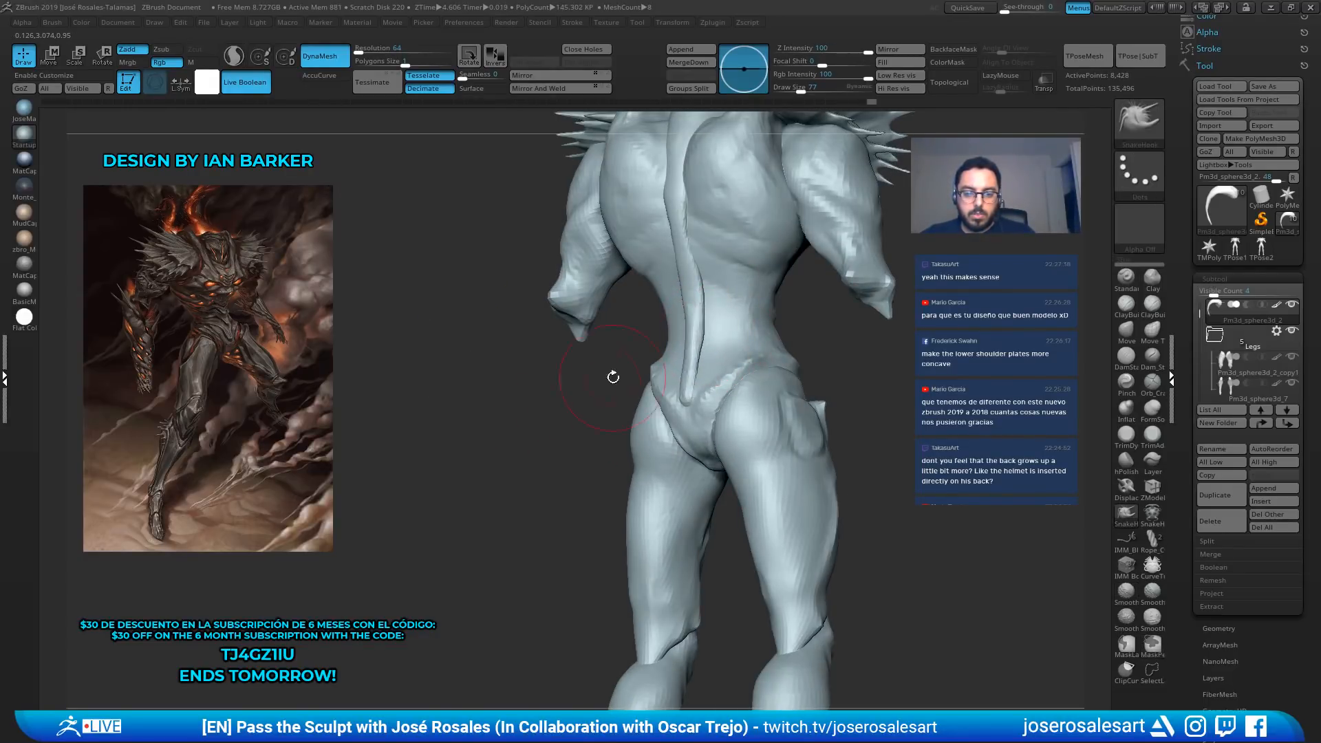
{"action": "left_click_drag", "start_coordinate": [690, 396], "coordinate": [692, 362], "text": "shift"}
{"action": "right_click_drag", "start_coordinate": [695, 356], "coordinate": [638, 351]}
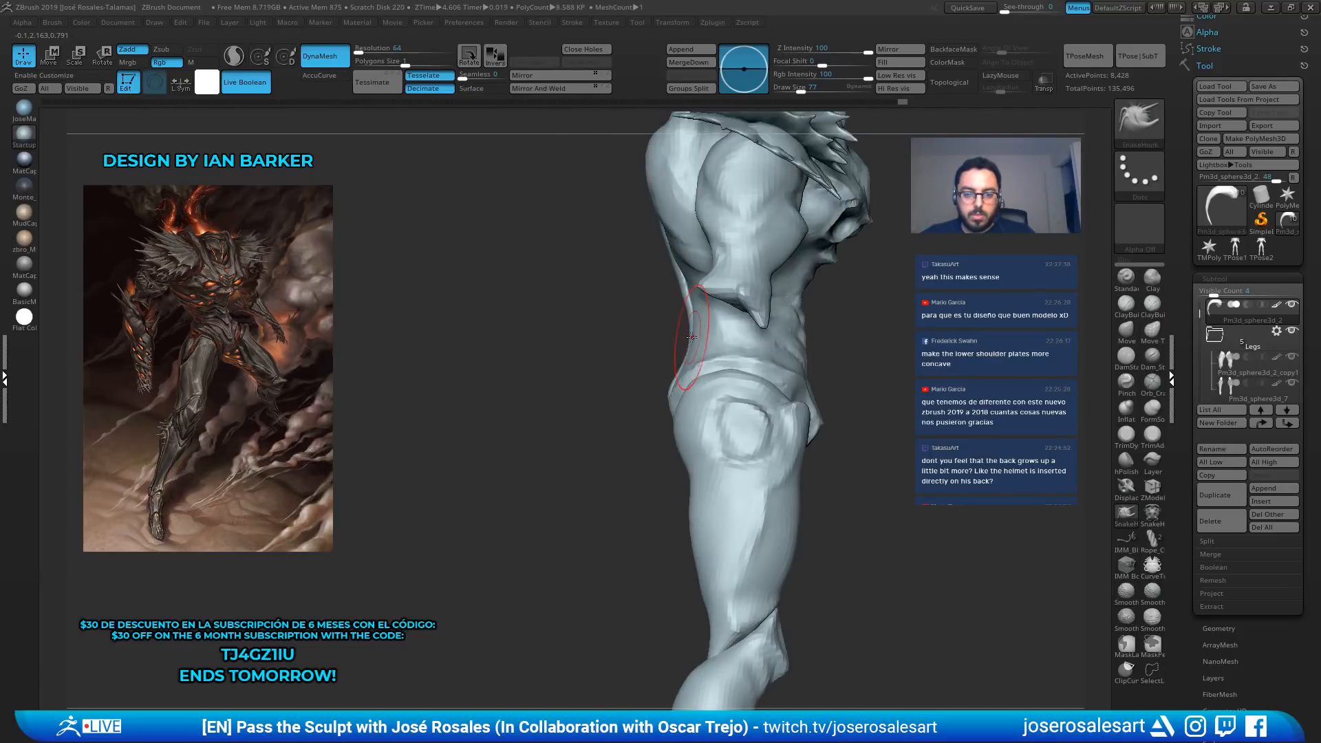
Check the figure from the front, select the upper arms subtool and reduce the SnakeHook draw size to 42
{"action": "mouse_move", "coordinate": [525, 319]}
{"action": "right_mouse_down", "text": "ctrl"}
{"action": "mouse_move", "coordinate": [571, 296]}
{"action": "mouse_move", "coordinate": [640, 302]}
{"action": "mouse_move", "coordinate": [757, 358]}
{"action": "mouse_move", "coordinate": [601, 325]}
{"action": "mouse_move", "coordinate": [550, 351]}
{"action": "right_mouse_up", "text": "ctrl"}
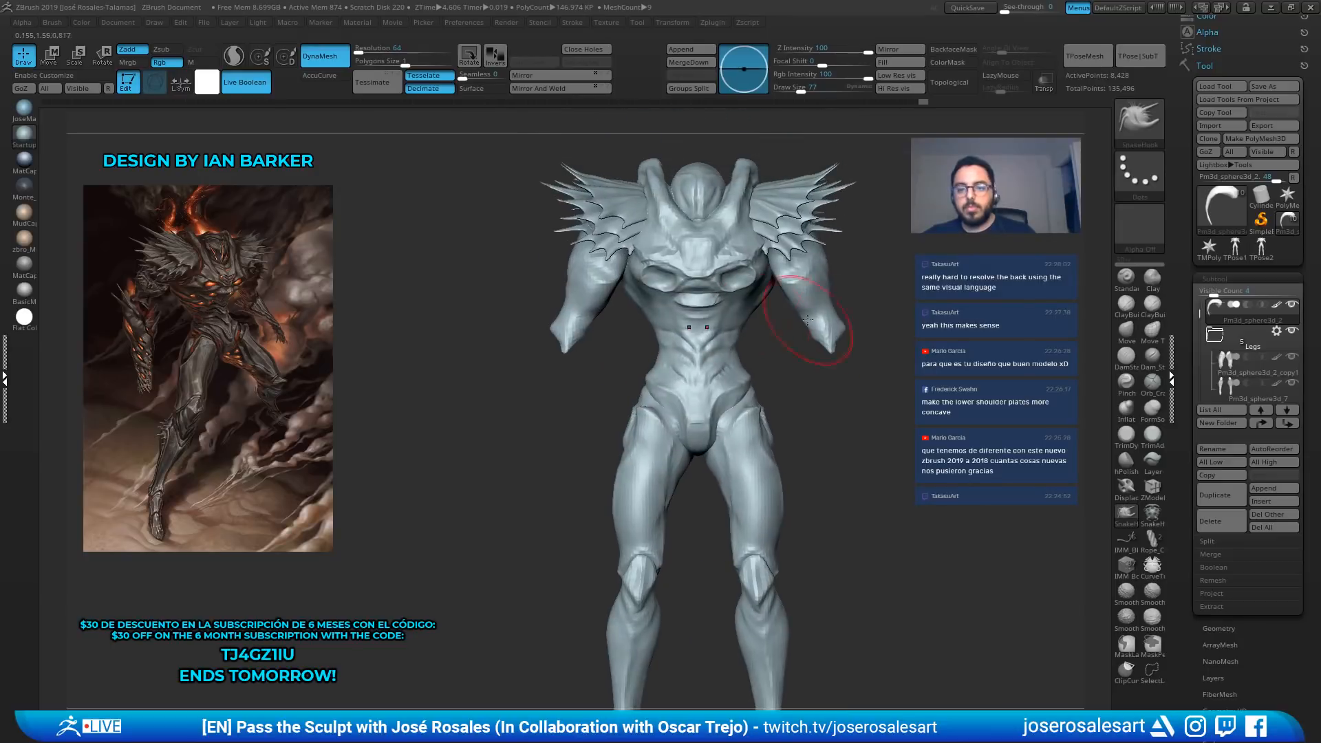
{"action": "right_click_drag", "start_coordinate": [847, 327], "coordinate": [771, 331]}
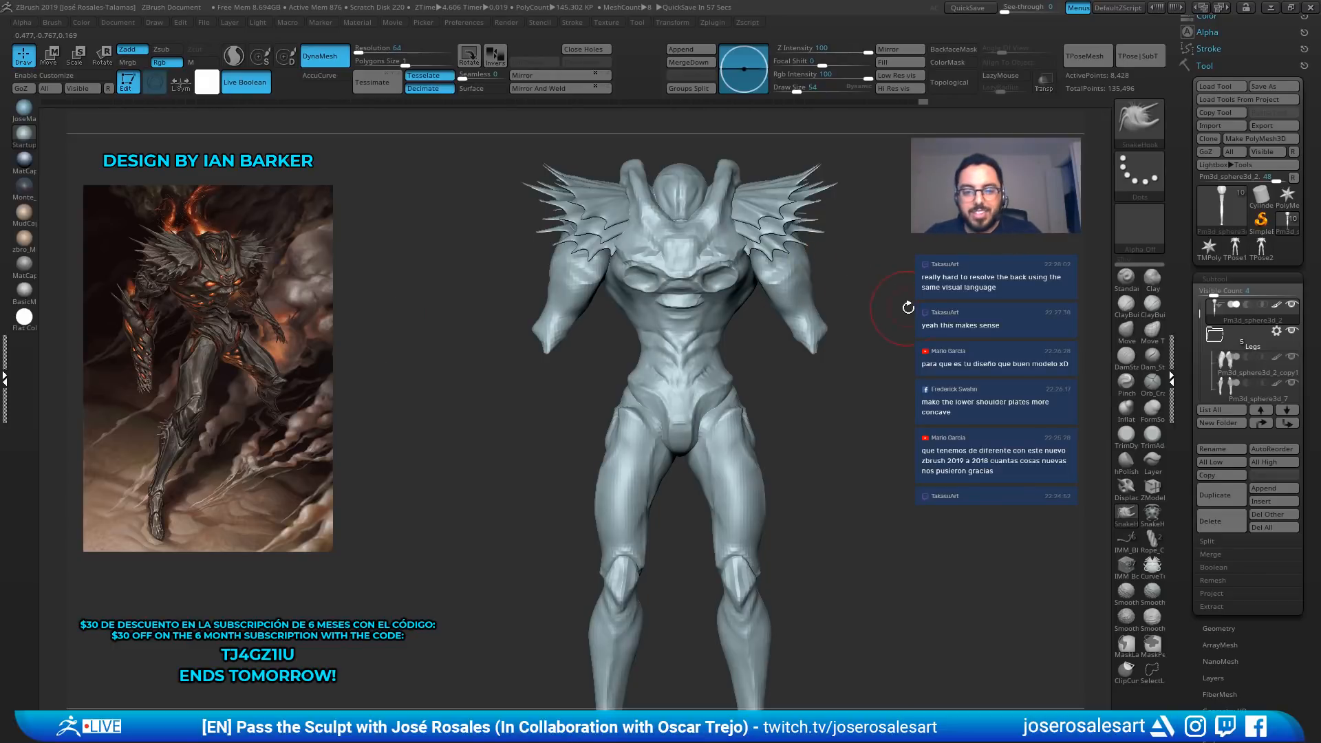
{"action": "right_click_drag", "start_coordinate": [908, 307], "coordinate": [877, 304], "text": "ctrl"}
{"action": "left_click", "coordinate": [835, 275], "text": "alt"}
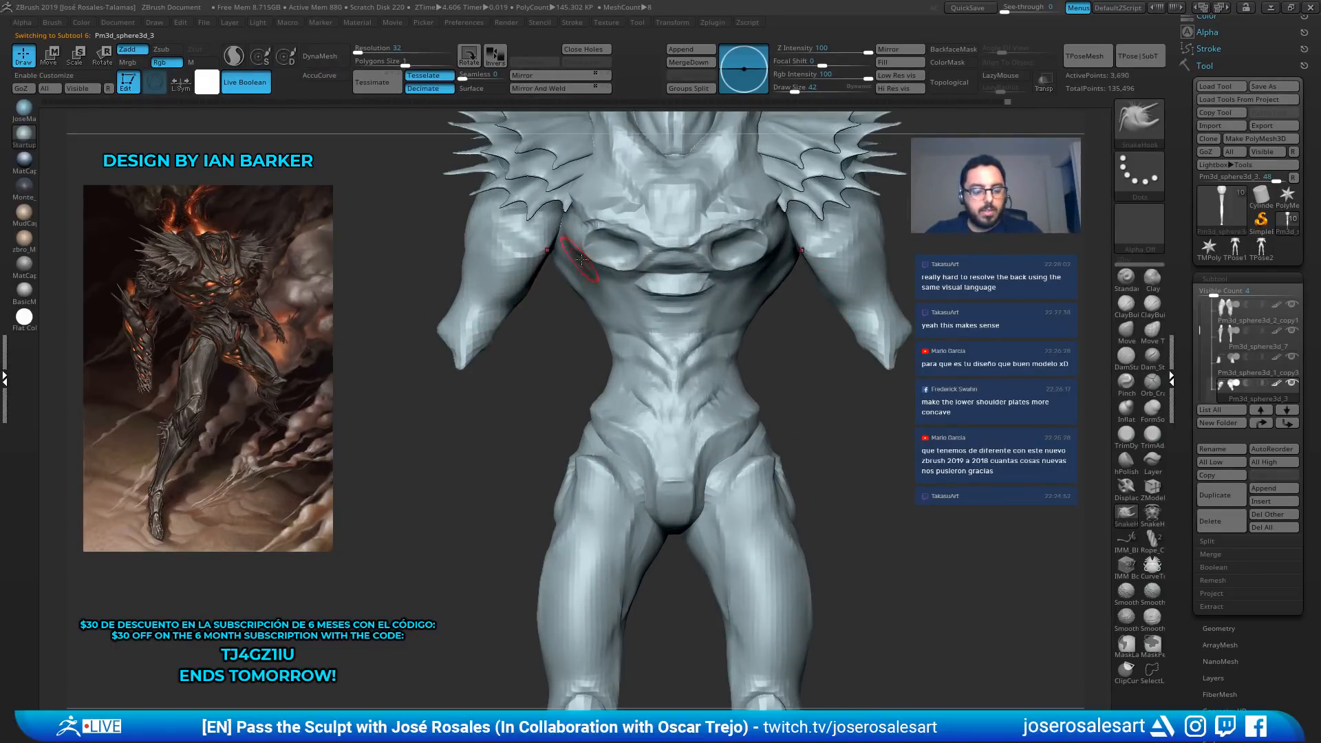
Make the torso subtool active and isolate it, with the ClayBuildup brush ready at draw size 54
{"action": "key", "text": "b"}
{"action": "key", "text": "d"}
{"action": "key", "text": "s"}
{"action": "mouse_move", "coordinate": [581, 259]}
{"action": "right_mouse_down"}
{"action": "mouse_move", "coordinate": [630, 258]}
{"action": "mouse_move", "coordinate": [592, 248]}
{"action": "right_mouse_up"}
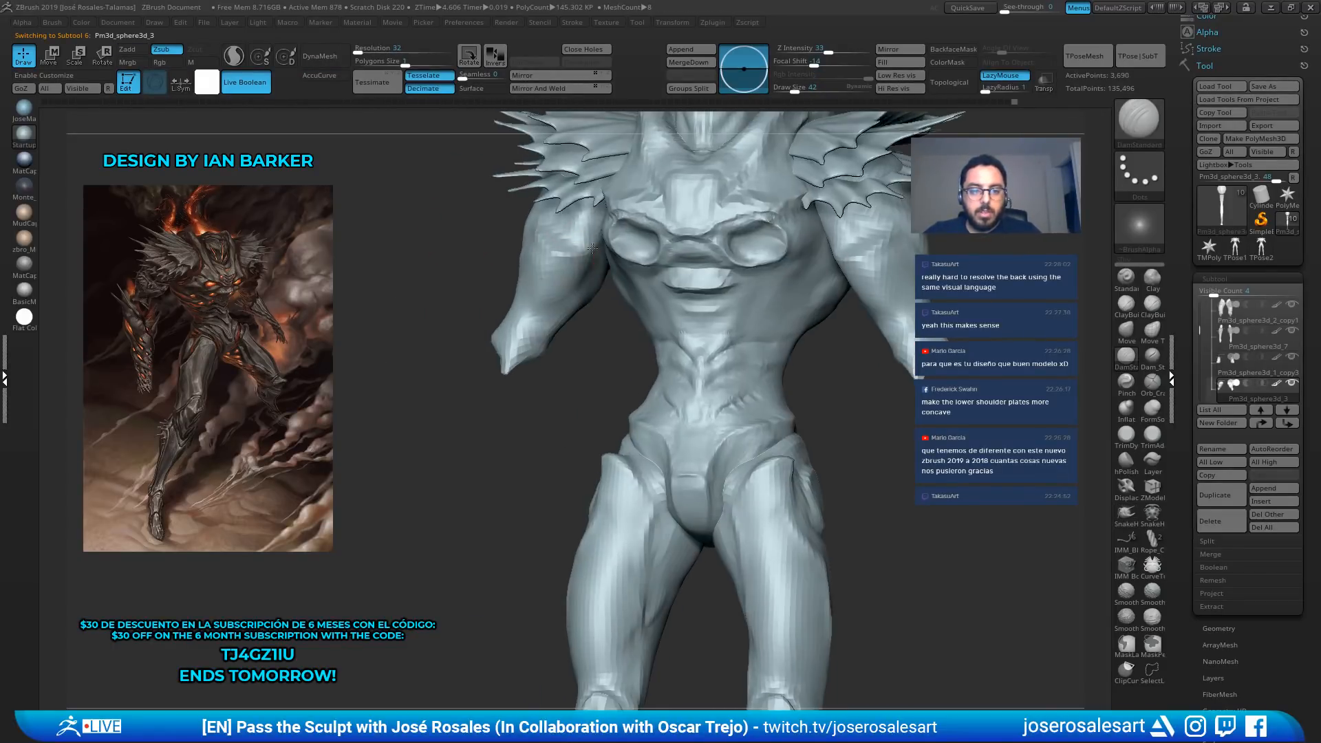
{"action": "mouse_move", "coordinate": [799, 269]}
{"action": "right_mouse_down"}
{"action": "mouse_move", "coordinate": [872, 277]}
{"action": "mouse_move", "coordinate": [816, 263]}
{"action": "mouse_move", "coordinate": [769, 297]}
{"action": "mouse_move", "coordinate": [785, 349]}
{"action": "mouse_move", "coordinate": [684, 348]}
{"action": "mouse_move", "coordinate": [719, 341]}
{"action": "right_mouse_up"}
{"action": "key", "text": "b"}
{"action": "key", "text": "c"}
{"action": "key", "text": "b"}
{"action": "key", "text": "bracketleft"}
{"action": "key", "text": "bracketright"}
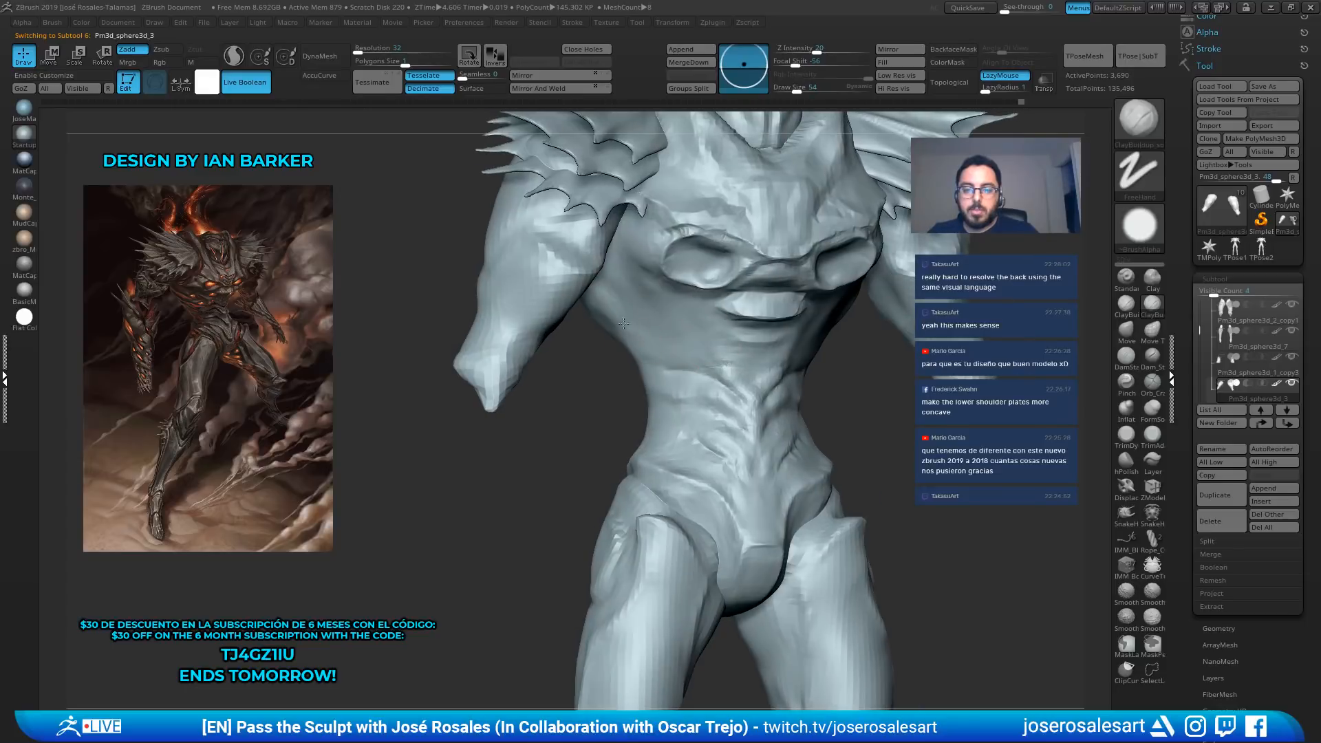
{"action": "left_click", "coordinate": [657, 324], "text": "alt"}
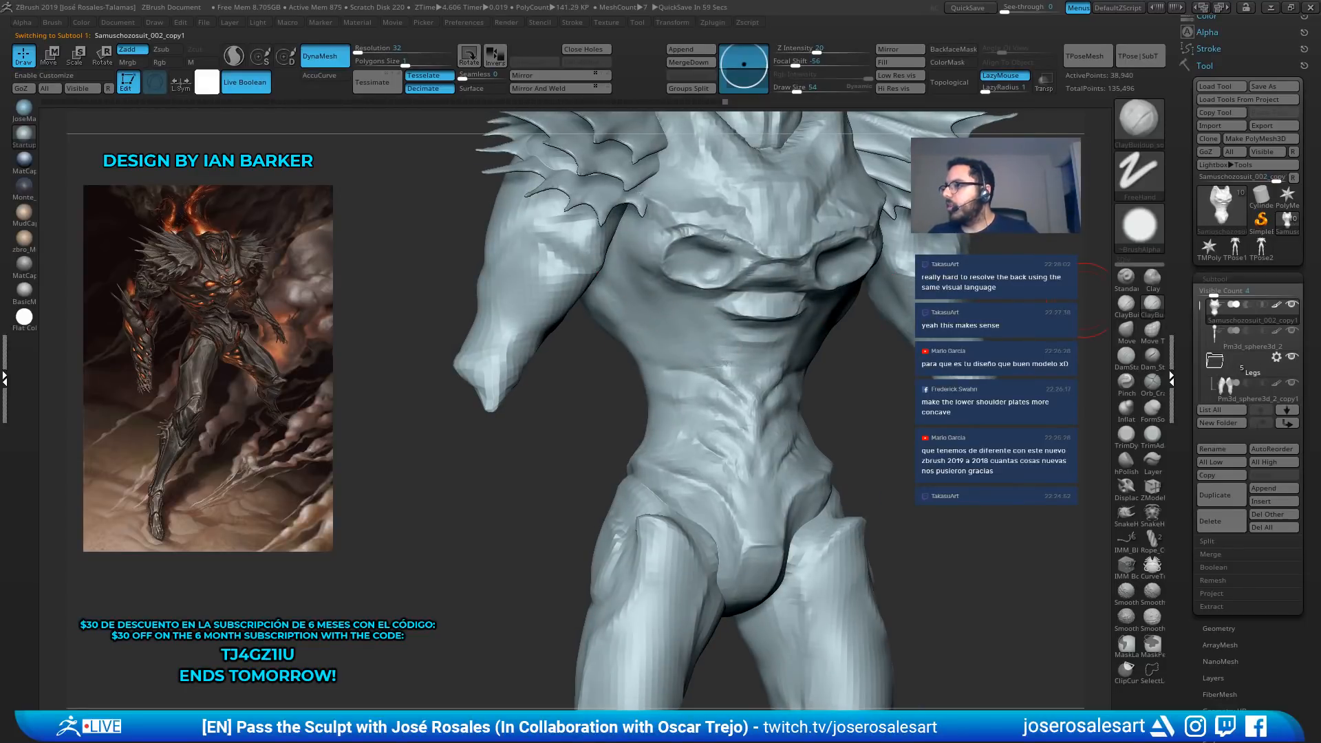
{"action": "mouse_move", "coordinate": [664, 350]}
{"action": "right_mouse_down"}
{"action": "mouse_move", "coordinate": [727, 362]}
{"action": "mouse_move", "coordinate": [681, 350]}
{"action": "mouse_move", "coordinate": [695, 351]}
{"action": "mouse_move", "coordinate": [609, 359]}
{"action": "right_mouse_up"}
{"action": "key", "text": "alt+s"}
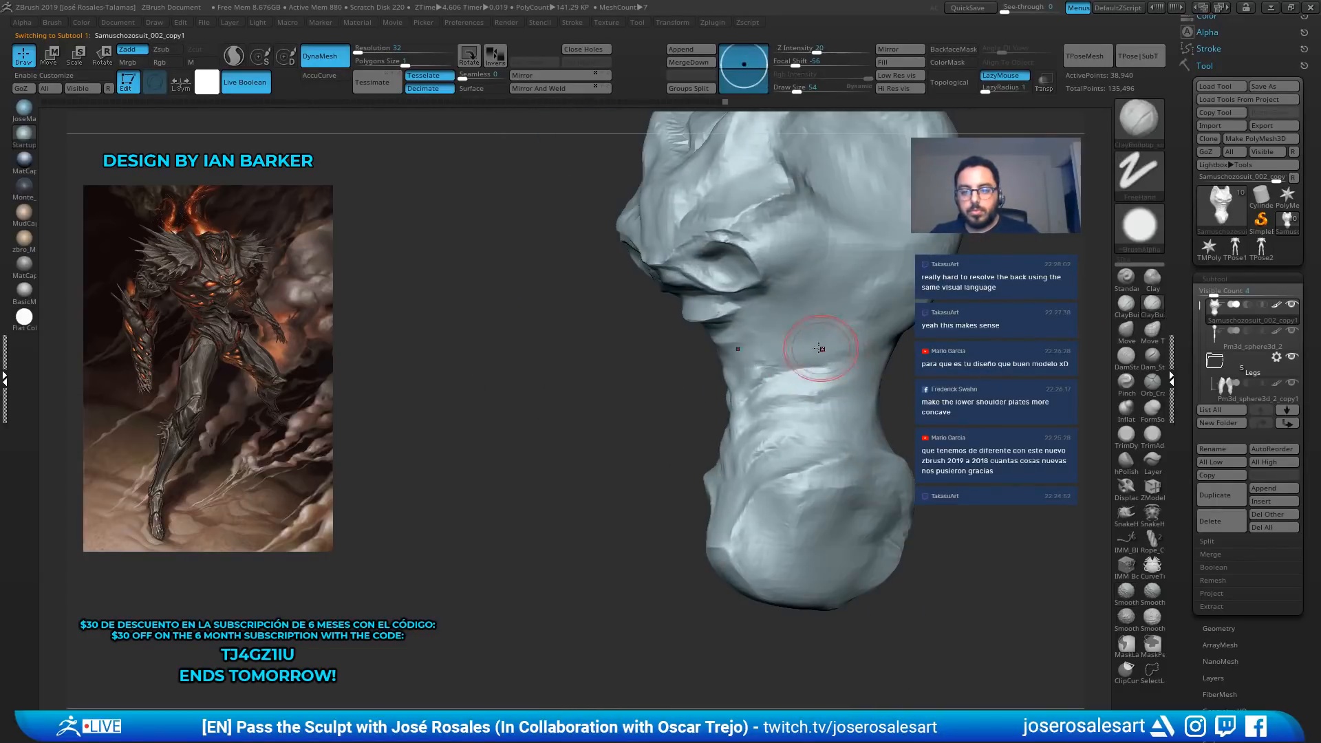
Carve creases across the side of the waist below the chest using the DamStandard brush, finishing with draw size 48
{"action": "right_click_drag", "start_coordinate": [820, 348], "coordinate": [860, 338]}
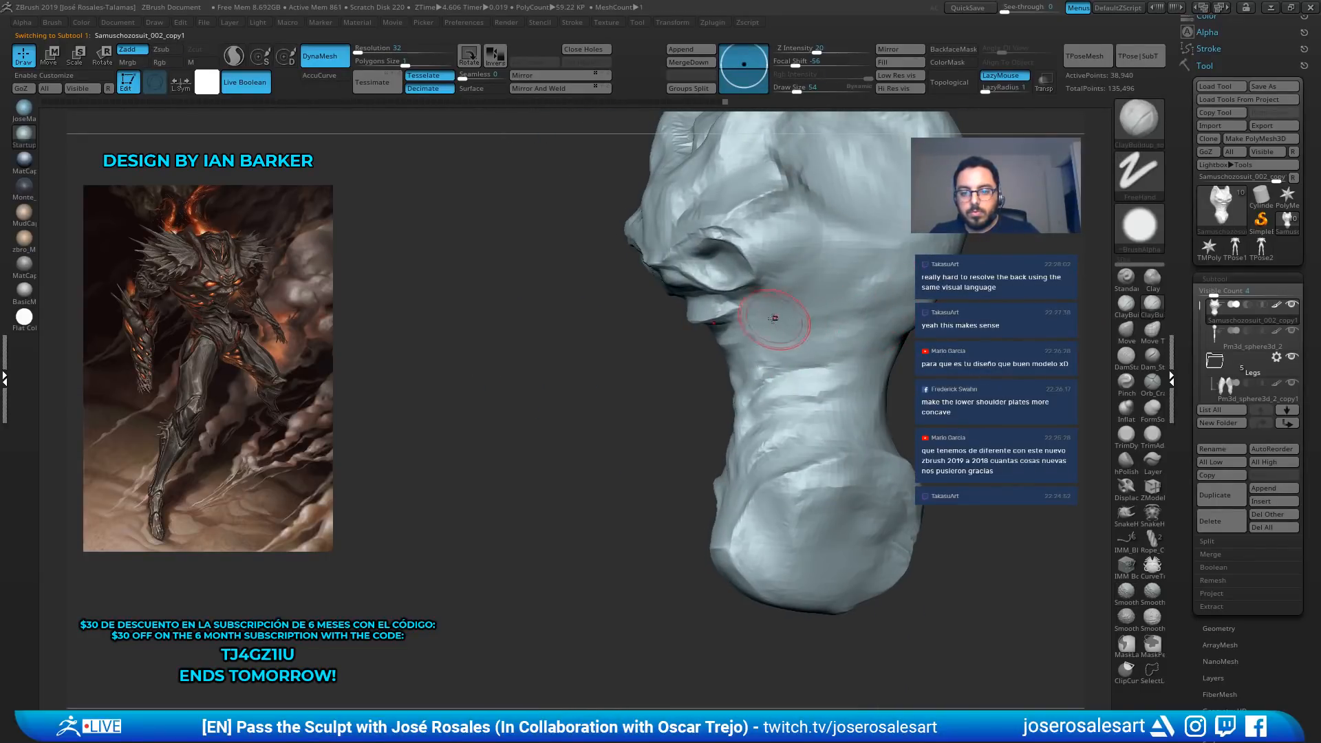
{"action": "key", "text": "b"}
{"action": "key", "text": "d"}
{"action": "key", "text": "s"}
{"action": "mouse_move", "coordinate": [781, 314]}
{"action": "left_mouse_down"}
{"action": "mouse_move", "coordinate": [856, 320]}
{"action": "mouse_move", "coordinate": [909, 300]}
{"action": "mouse_move", "coordinate": [816, 359]}
{"action": "mouse_move", "coordinate": [763, 372]}
{"action": "left_mouse_up"}
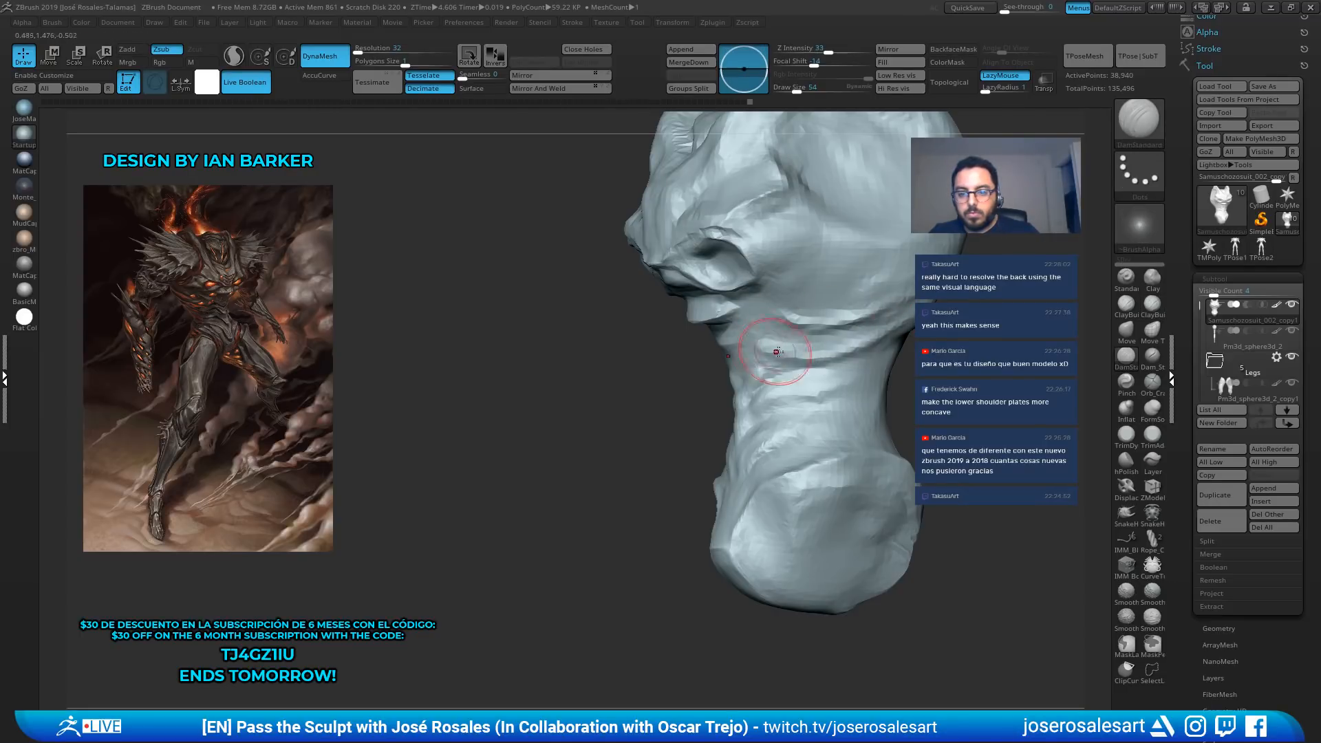
{"action": "right_click_drag", "start_coordinate": [609, 359], "coordinate": [690, 359]}
{"action": "key", "text": "s"}
{"action": "left_click", "coordinate": [688, 362]}
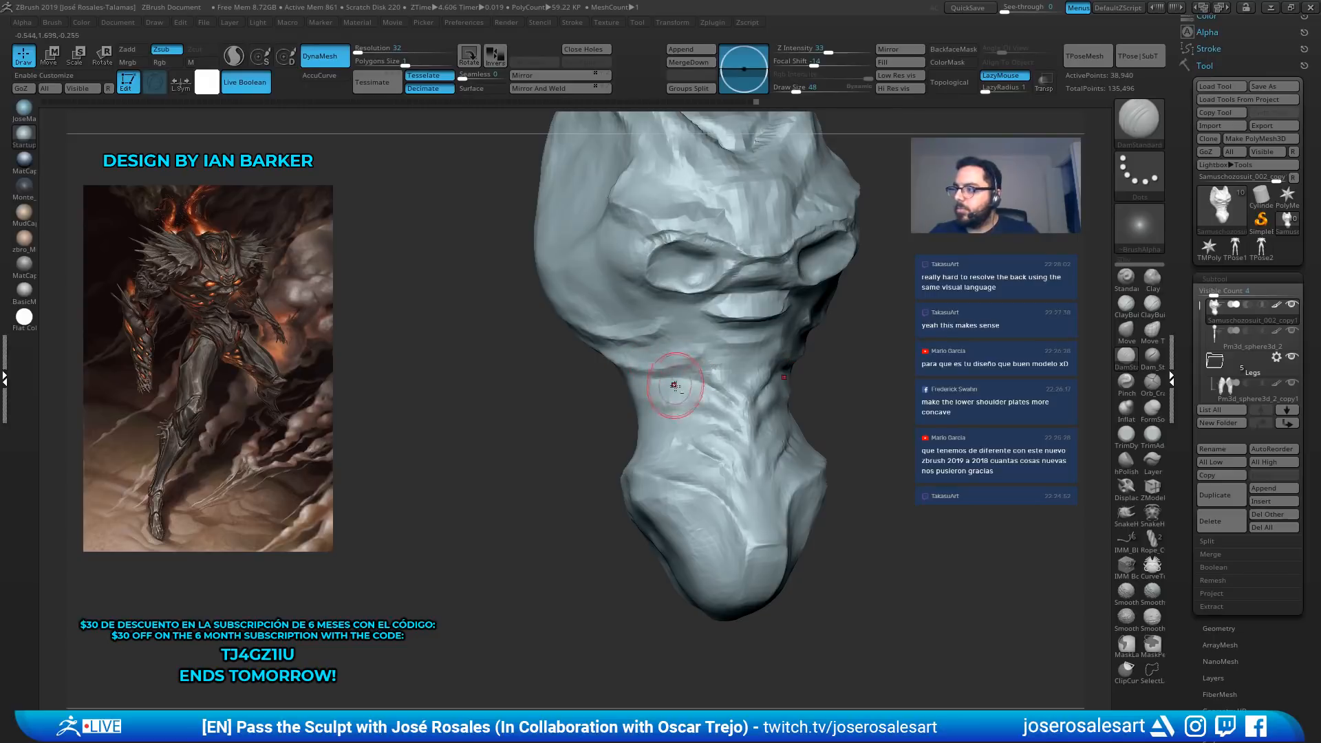
{"action": "mouse_move", "coordinate": [691, 383]}
{"action": "right_mouse_down"}
{"action": "mouse_move", "coordinate": [629, 411]}
{"action": "mouse_move", "coordinate": [715, 395]}
{"action": "mouse_move", "coordinate": [633, 406]}
{"action": "right_mouse_up"}
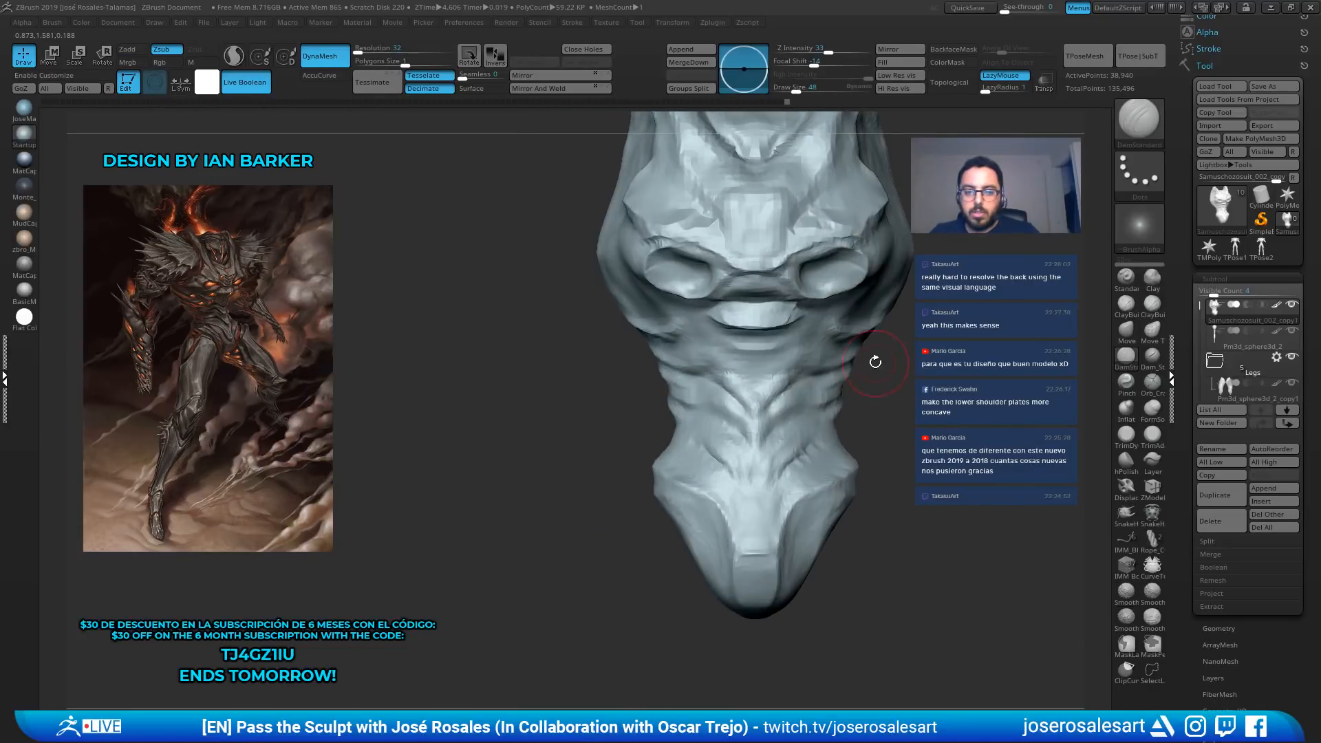
{"action": "right_click_drag", "start_coordinate": [875, 361], "coordinate": [856, 353]}
Build up diagonal muscle folds on the side of the waist toward the back with the ClayBuildup brush
{"action": "key", "text": "b"}
{"action": "key", "text": "c"}
{"action": "key", "text": "b"}
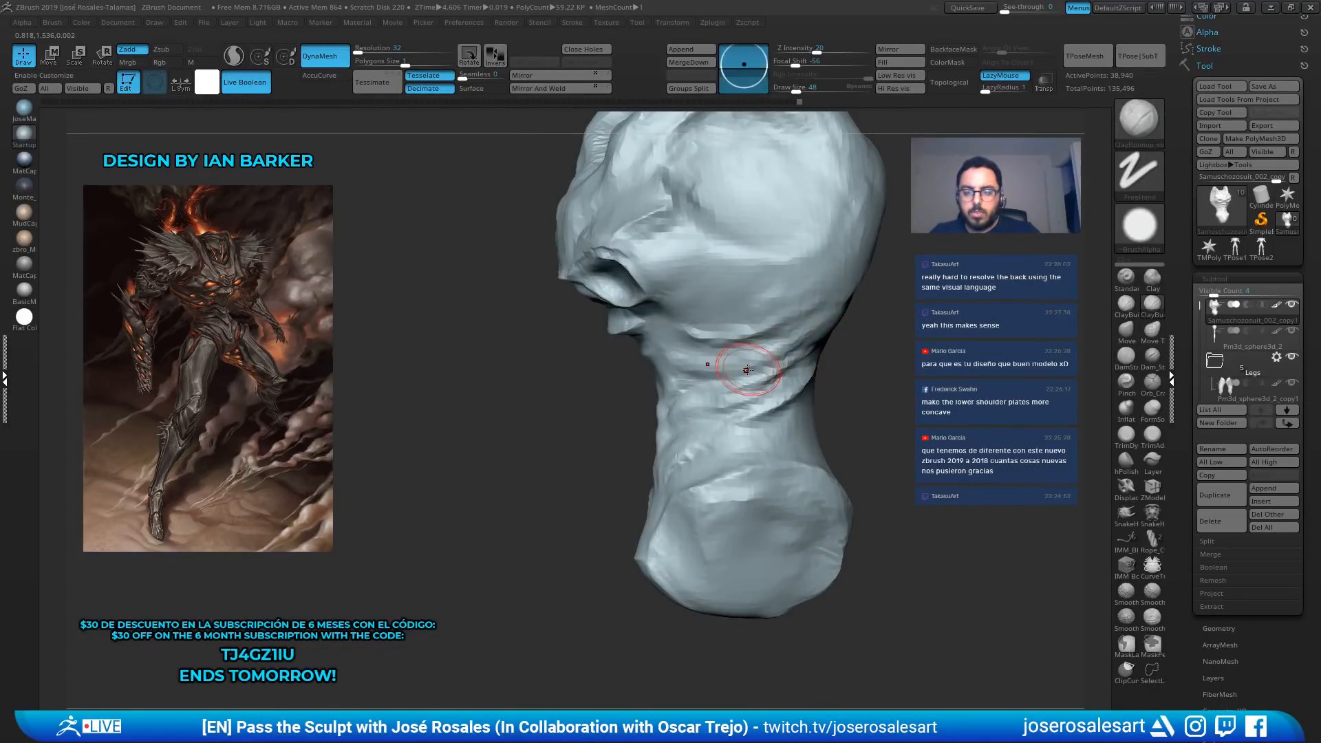
{"action": "left_click_drag", "start_coordinate": [748, 370], "coordinate": [791, 350]}
{"action": "left_click_drag", "start_coordinate": [739, 395], "coordinate": [783, 375]}
{"action": "mouse_move", "coordinate": [893, 370]}
{"action": "right_mouse_down"}
{"action": "mouse_move", "coordinate": [843, 375]}
{"action": "mouse_move", "coordinate": [875, 370]}
{"action": "right_mouse_up"}
Cut creases between the waist folds with the DamStandard brush at draw size 58
{"action": "key", "text": "bracketright"}
{"action": "key", "text": "b"}
{"action": "key", "text": "d"}
{"action": "key", "text": "s"}
{"action": "right_click_drag", "start_coordinate": [643, 351], "coordinate": [684, 356]}
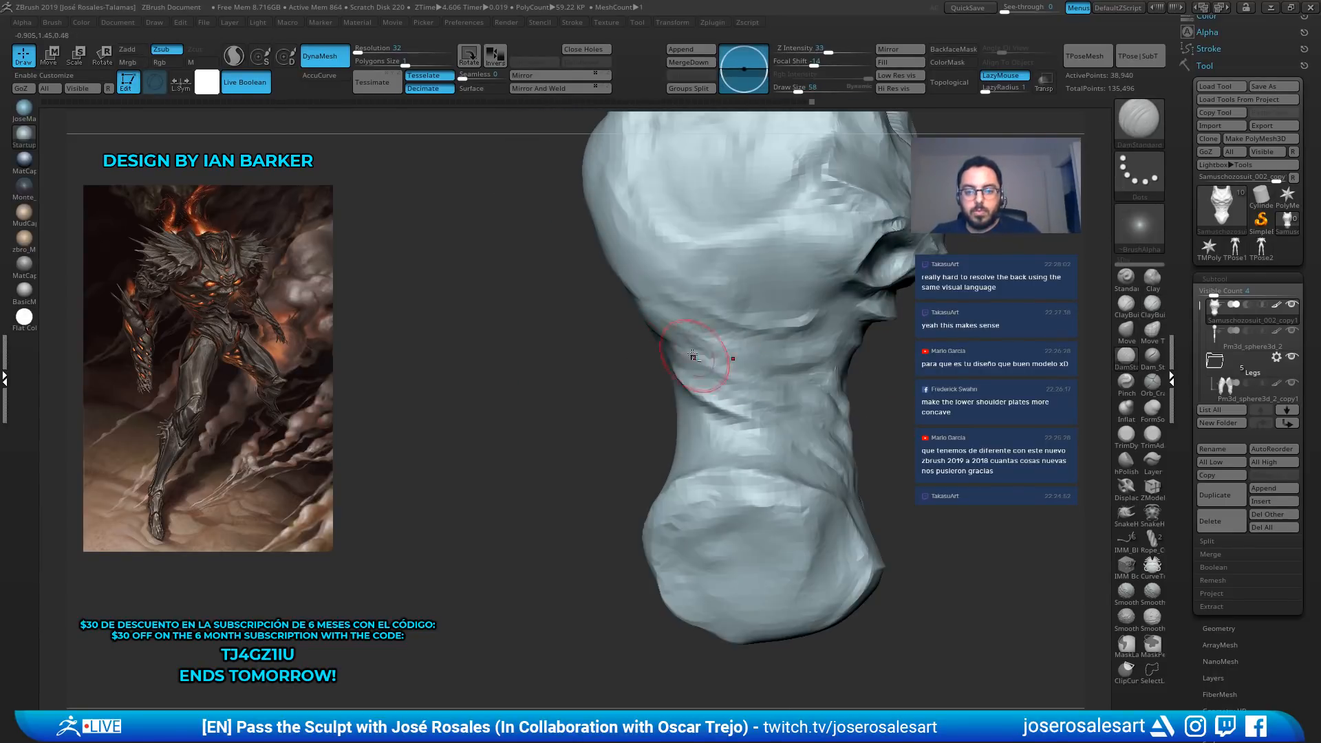
{"action": "left_click_drag", "start_coordinate": [693, 356], "coordinate": [801, 355]}
{"action": "left_click_drag", "start_coordinate": [722, 371], "coordinate": [756, 391]}
{"action": "right_click_drag", "start_coordinate": [819, 386], "coordinate": [774, 390]}
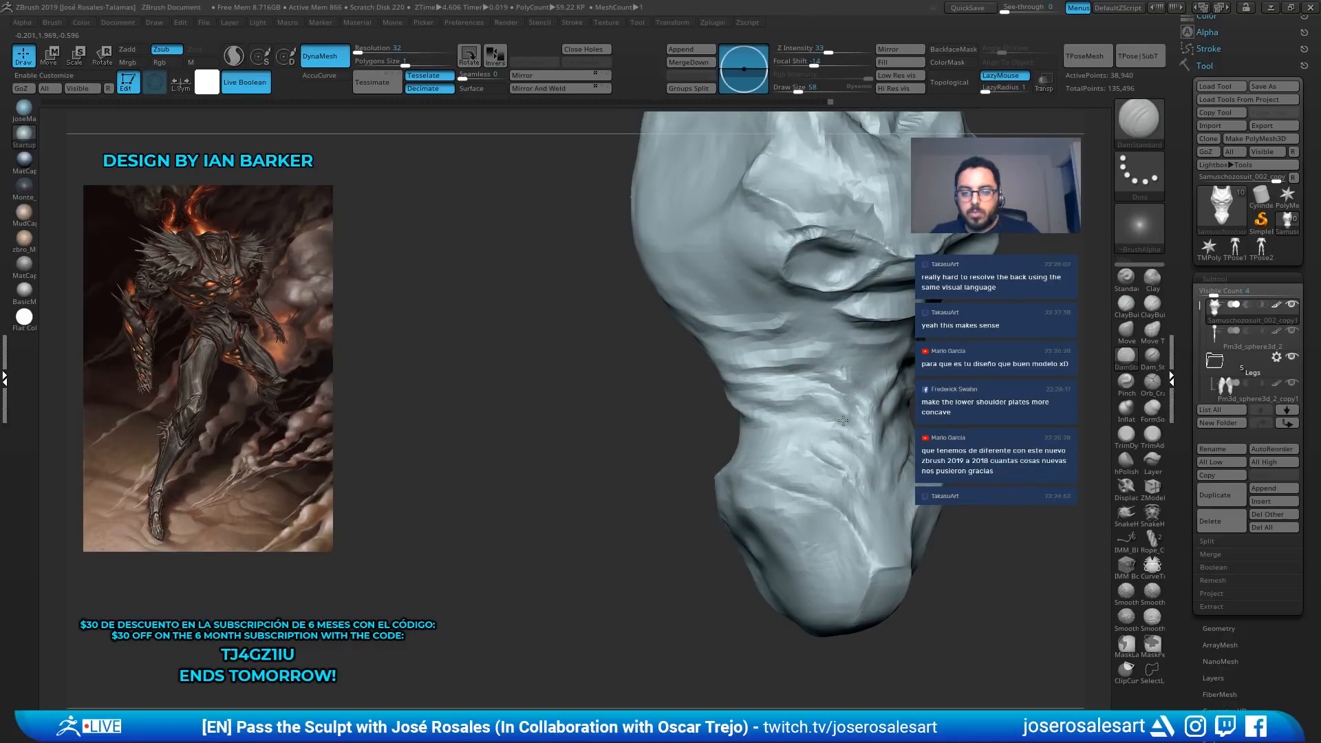
Define and smooth the creases running along the lower abdomen toward the pelvis with the DamStandard brush
{"action": "right_click_drag", "start_coordinate": [875, 477], "coordinate": [825, 407], "text": "alt"}
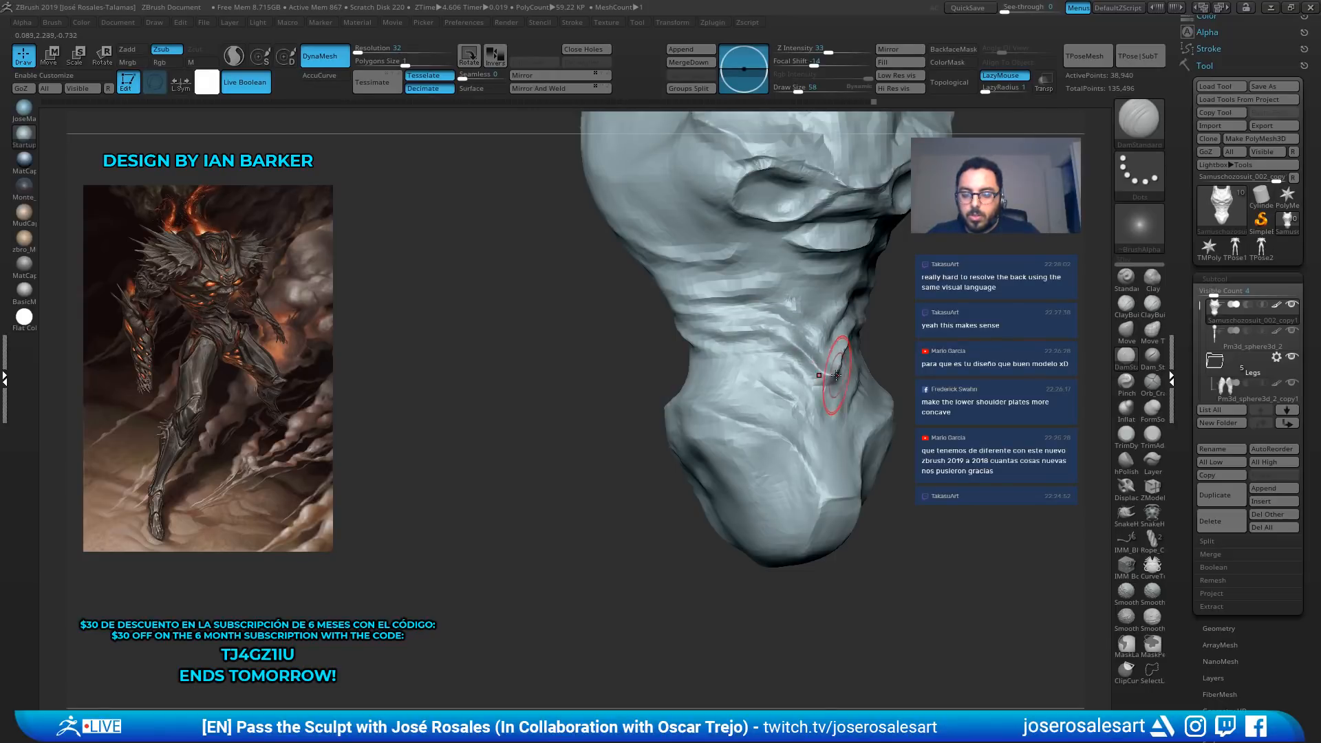
{"action": "key", "text": "bracketleft"}
{"action": "right_click_drag", "start_coordinate": [836, 375], "coordinate": [798, 370]}
{"action": "left_click_drag", "start_coordinate": [828, 357], "coordinate": [849, 360], "text": "shift"}
{"action": "mouse_move", "coordinate": [849, 360]}
{"action": "right_mouse_down"}
{"action": "mouse_move", "coordinate": [864, 359]}
{"action": "mouse_move", "coordinate": [853, 375]}
{"action": "mouse_move", "coordinate": [815, 368]}
{"action": "mouse_move", "coordinate": [857, 426]}
{"action": "right_mouse_up"}
{"action": "mouse_move", "coordinate": [857, 427]}
{"action": "right_mouse_down", "text": "ctrl"}
{"action": "mouse_move", "coordinate": [875, 385]}
{"action": "mouse_move", "coordinate": [791, 378]}
{"action": "mouse_move", "coordinate": [815, 368]}
{"action": "right_mouse_up", "text": "ctrl"}
{"action": "key", "text": "bracketright"}
{"action": "left_click_drag", "start_coordinate": [833, 357], "coordinate": [821, 344]}
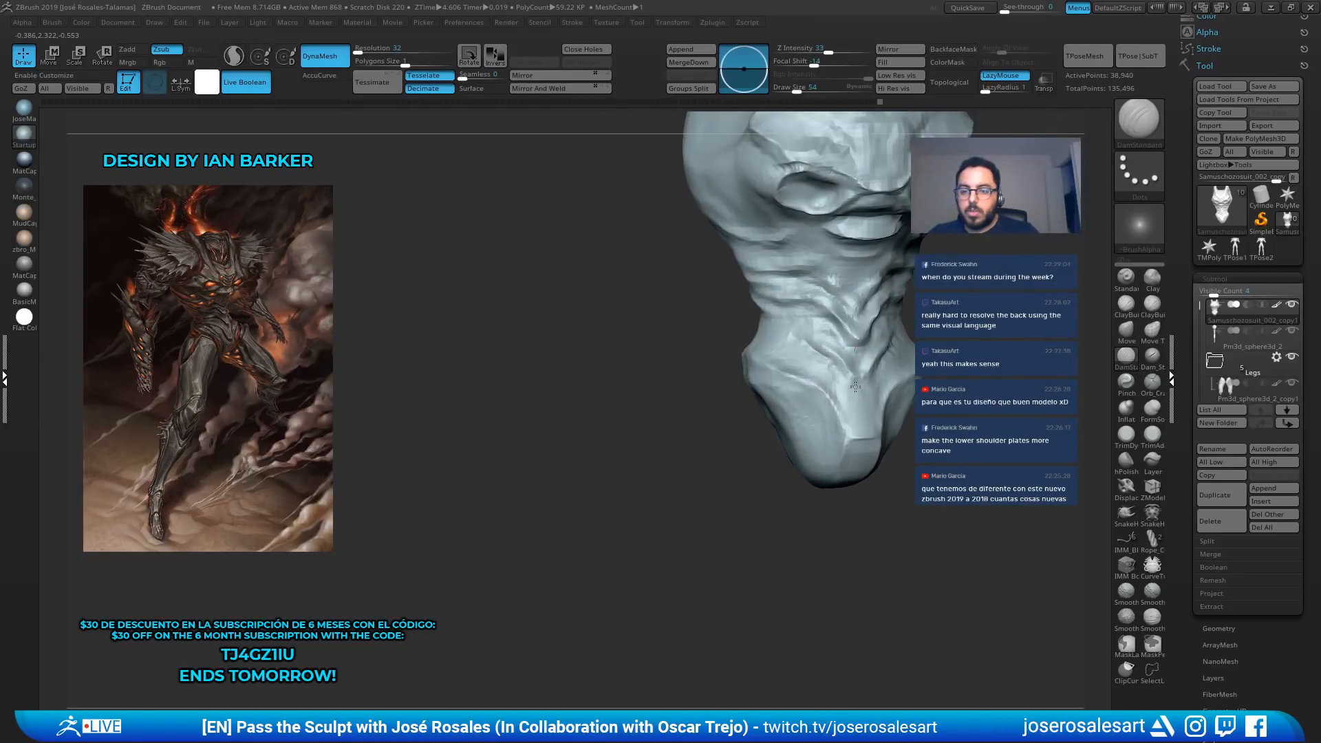
Show all subtools together again and reduce the brush draw size to 21
{"action": "mouse_move", "coordinate": [785, 333]}
{"action": "right_mouse_down"}
{"action": "mouse_move", "coordinate": [833, 275]}
{"action": "mouse_move", "coordinate": [734, 283]}
{"action": "mouse_move", "coordinate": [812, 283]}
{"action": "mouse_move", "coordinate": [870, 302]}
{"action": "right_mouse_up"}
{"action": "key", "text": "shift+alt+s"}
{"action": "mouse_move", "coordinate": [870, 303]}
{"action": "right_mouse_down", "text": "alt"}
{"action": "mouse_move", "coordinate": [882, 374]}
{"action": "mouse_move", "coordinate": [847, 356]}
{"action": "mouse_move", "coordinate": [881, 327]}
{"action": "mouse_move", "coordinate": [908, 399]}
{"action": "right_mouse_up", "text": "alt"}
{"action": "key", "text": "bracketleft"}
{"action": "key", "text": "bracketleft"}
{"action": "key", "text": "bracketleft"}
{"action": "right_click_drag", "start_coordinate": [908, 399], "coordinate": [855, 327], "text": "alt"}
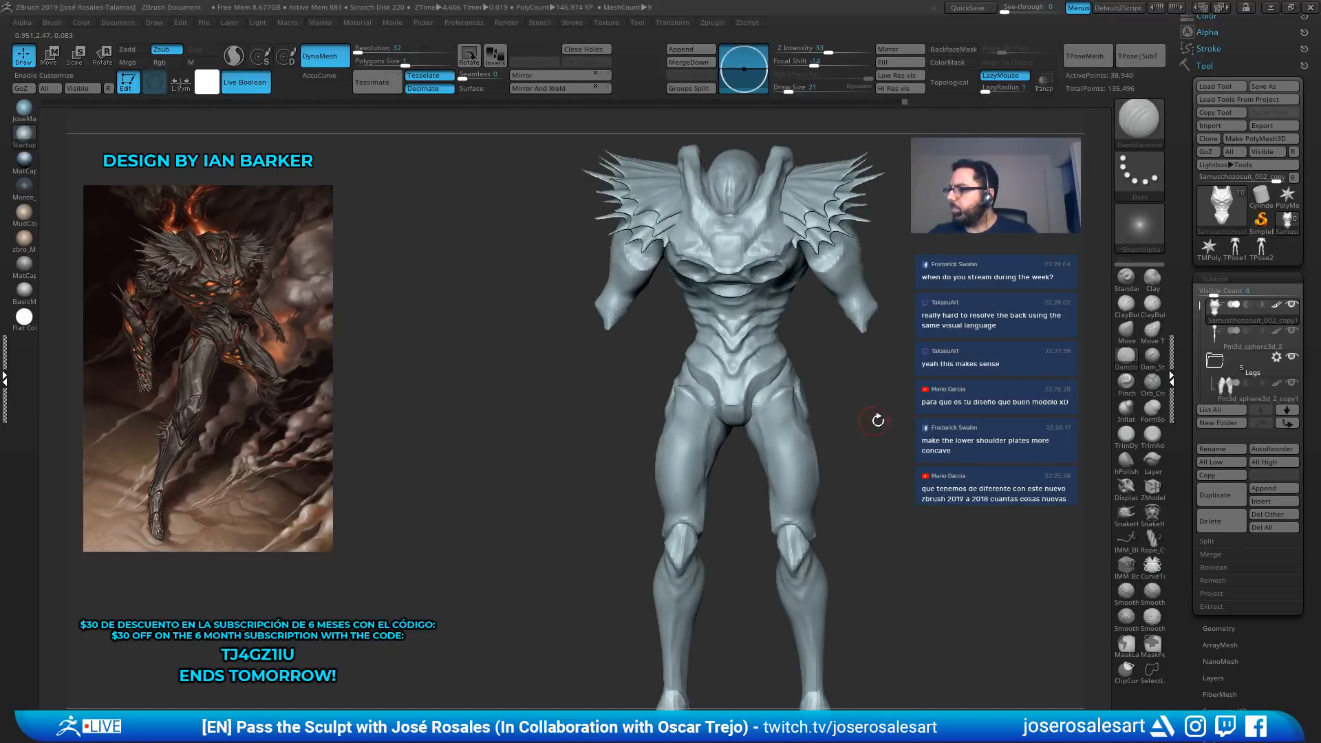
Inspect the legs, check the whole figure's silhouette with the Flat Color material, and restore the shaded material
{"action": "right_click_drag", "start_coordinate": [879, 420], "coordinate": [917, 326], "text": "alt"}
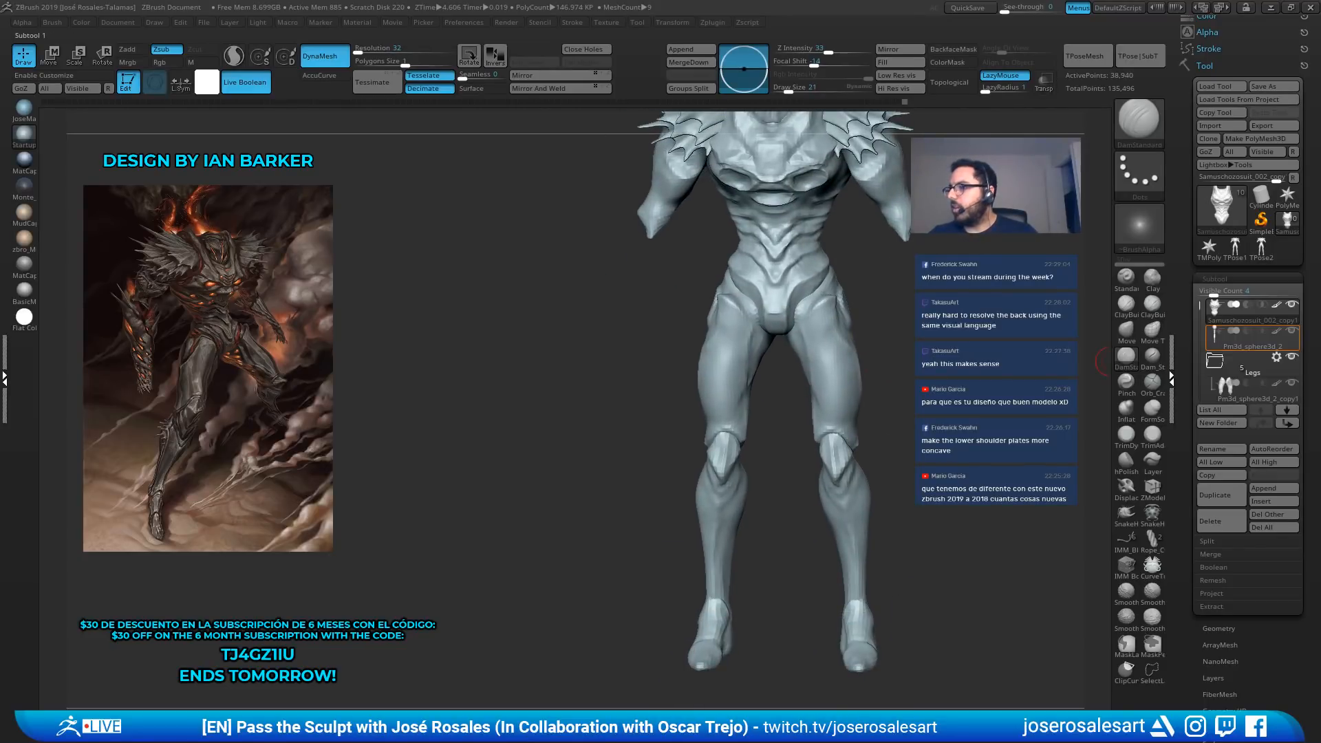
{"action": "mouse_move", "coordinate": [788, 344]}
{"action": "right_mouse_down"}
{"action": "mouse_move", "coordinate": [826, 366]}
{"action": "mouse_move", "coordinate": [818, 380]}
{"action": "mouse_move", "coordinate": [744, 390]}
{"action": "mouse_move", "coordinate": [739, 365]}
{"action": "mouse_move", "coordinate": [754, 420]}
{"action": "mouse_move", "coordinate": [785, 351]}
{"action": "right_mouse_up"}
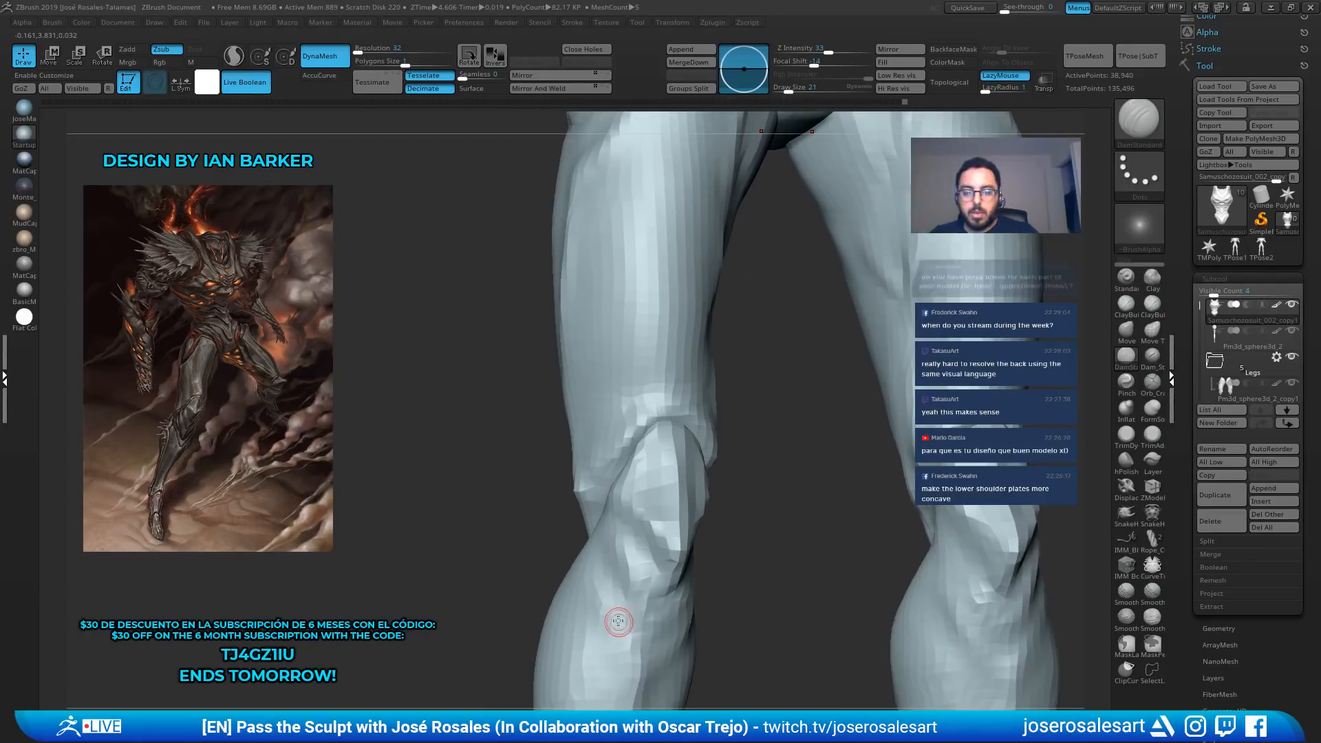
{"action": "right_click_drag", "start_coordinate": [783, 400], "coordinate": [810, 357], "text": "ctrl"}
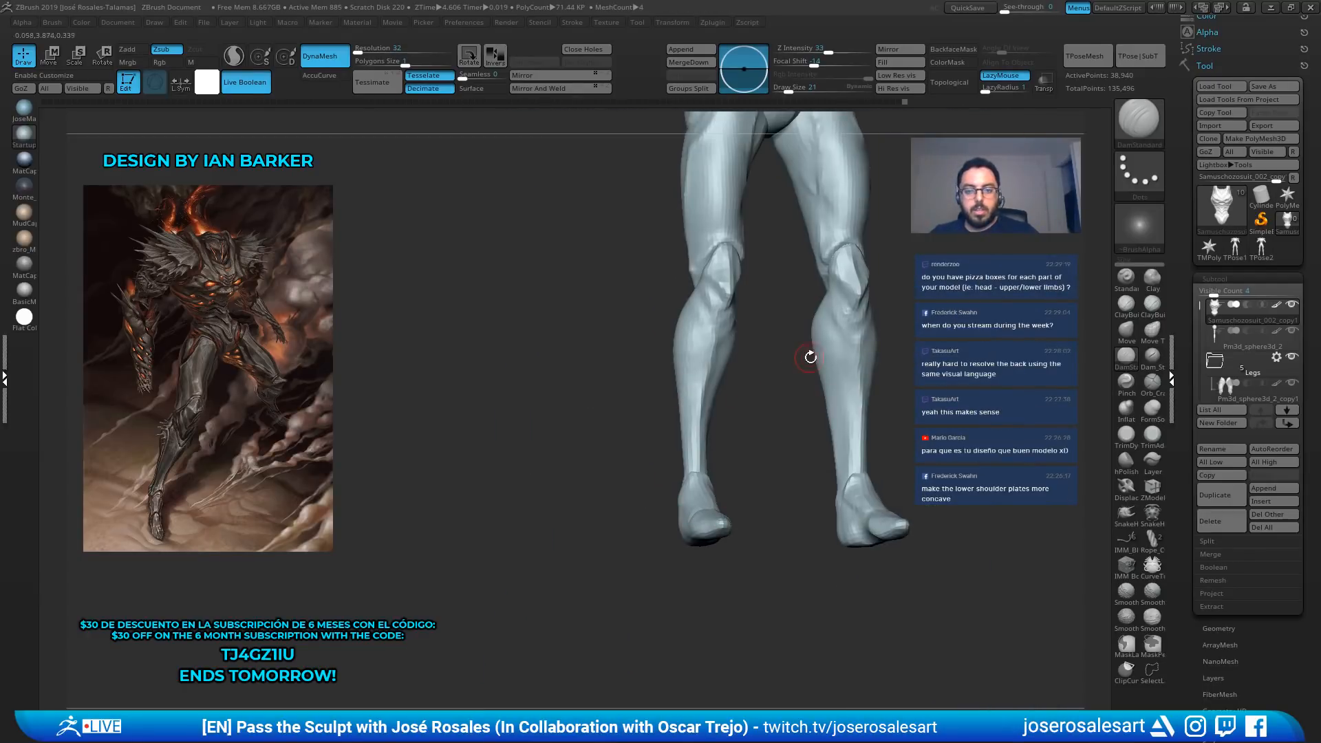
{"action": "left_click", "coordinate": [31, 329]}
{"action": "mouse_move", "coordinate": [430, 238]}
{"action": "right_mouse_down"}
{"action": "mouse_move", "coordinate": [398, 230]}
{"action": "mouse_move", "coordinate": [518, 215]}
{"action": "mouse_move", "coordinate": [454, 427]}
{"action": "mouse_move", "coordinate": [495, 361]}
{"action": "mouse_move", "coordinate": [372, 375]}
{"action": "mouse_move", "coordinate": [442, 378]}
{"action": "mouse_move", "coordinate": [617, 307]}
{"action": "right_mouse_up"}
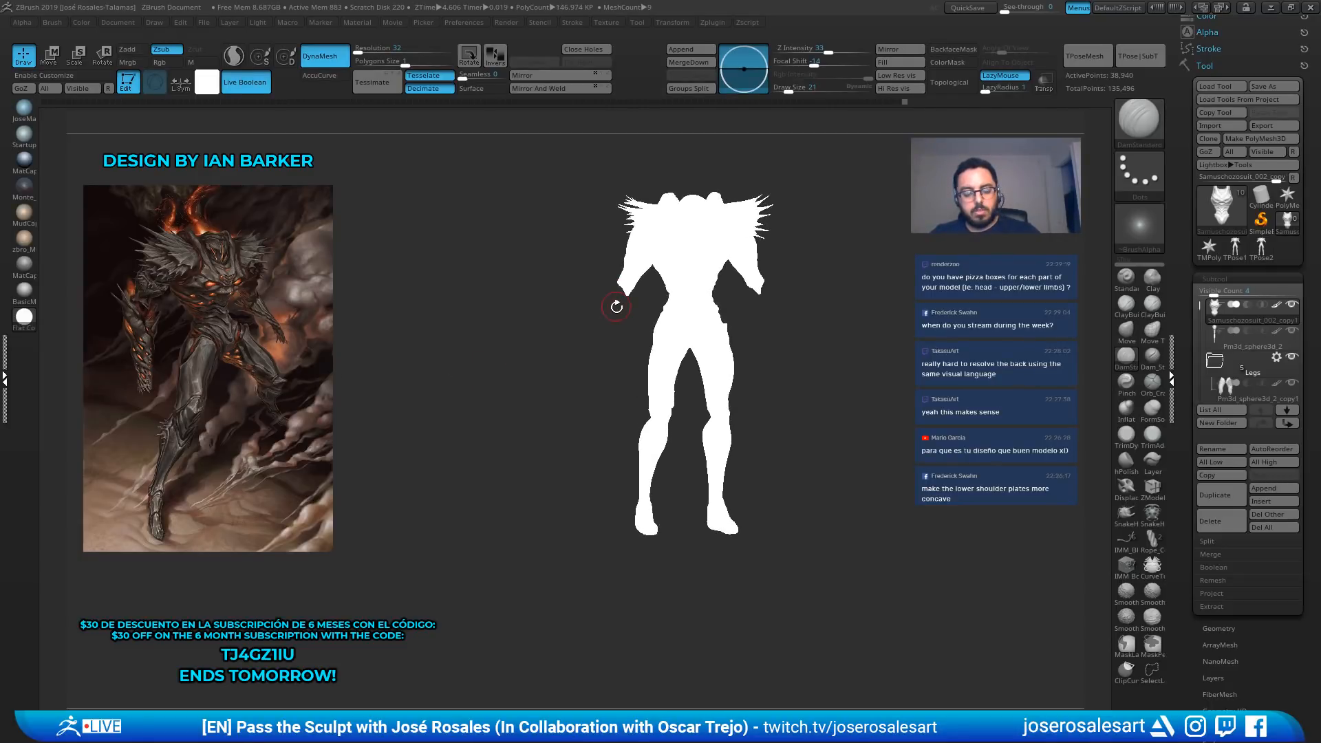
{"action": "left_click", "coordinate": [28, 139]}
{"action": "right_click_drag", "start_coordinate": [413, 215], "coordinate": [585, 251], "text": "shift"}
{"action": "right_click_drag", "start_coordinate": [585, 251], "coordinate": [554, 330], "text": "alt"}
{"action": "right_click_drag", "start_coordinate": [554, 330], "coordinate": [654, 346], "text": "ctrl"}
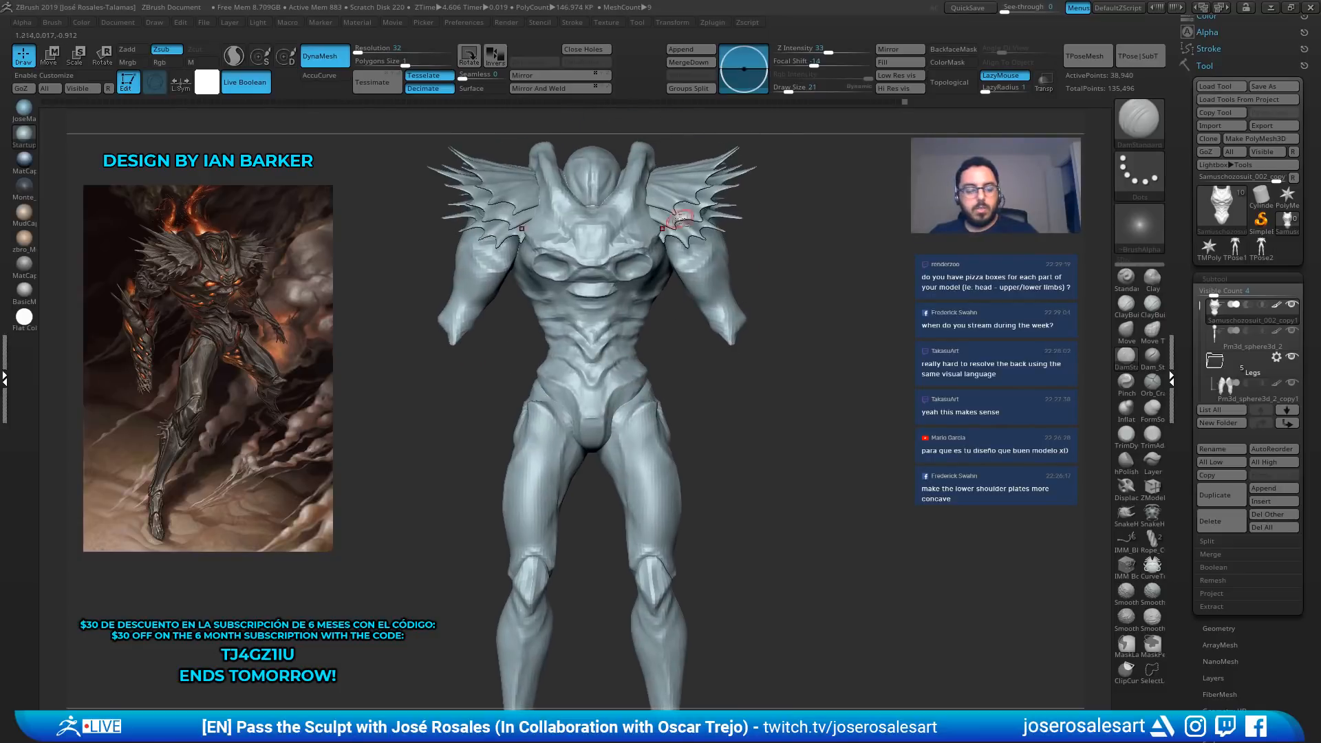
Append a sphere as a new subtool, undoing the accidental move of the torso
{"action": "left_click", "coordinate": [691, 50]}
{"action": "left_click", "coordinate": [417, 302]}
{"action": "key", "text": "f"}
{"action": "key", "text": "w"}
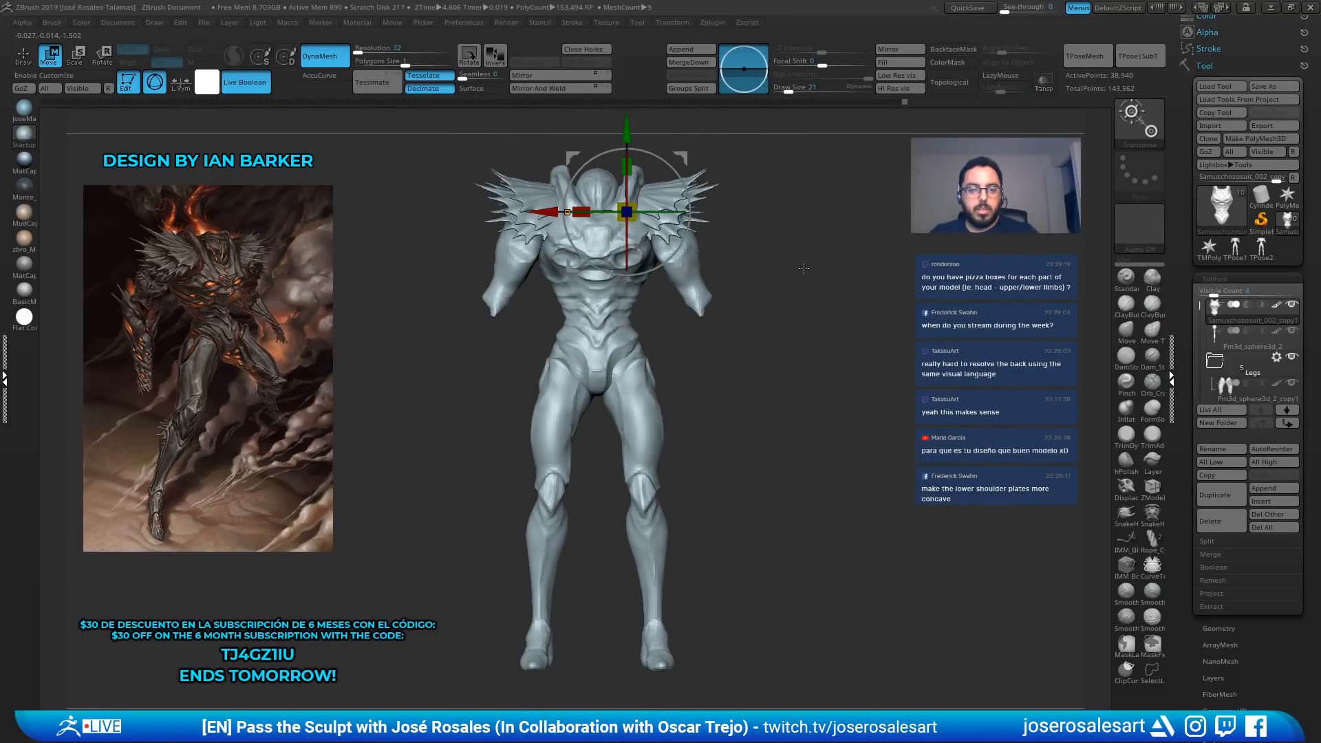
{"action": "left_click_drag", "start_coordinate": [624, 321], "coordinate": [717, 413]}
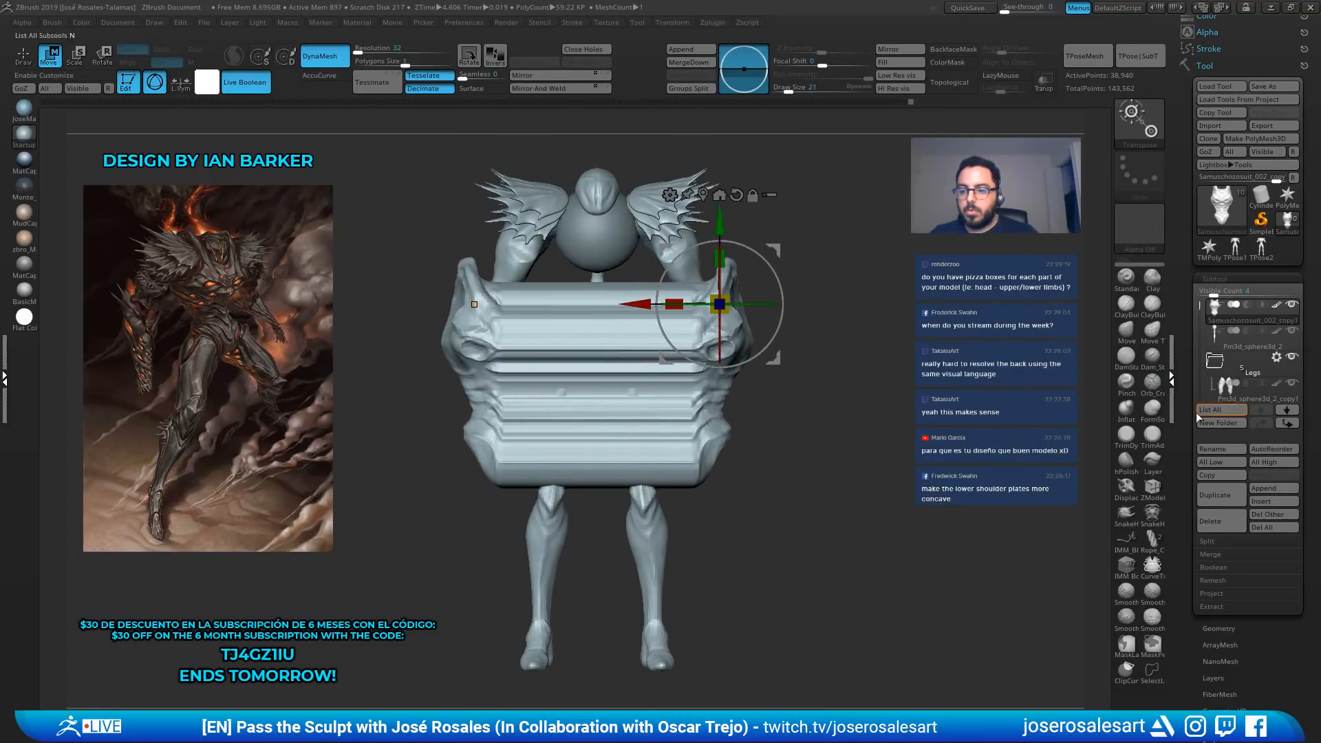
{"action": "key", "text": "ctrl+z"}
Select the new sphere subtool and move it out beside the figure's left forearm
{"action": "left_click_drag", "start_coordinate": [1200, 306], "coordinate": [1199, 381]}
{"action": "left_click", "coordinate": [1222, 368]}
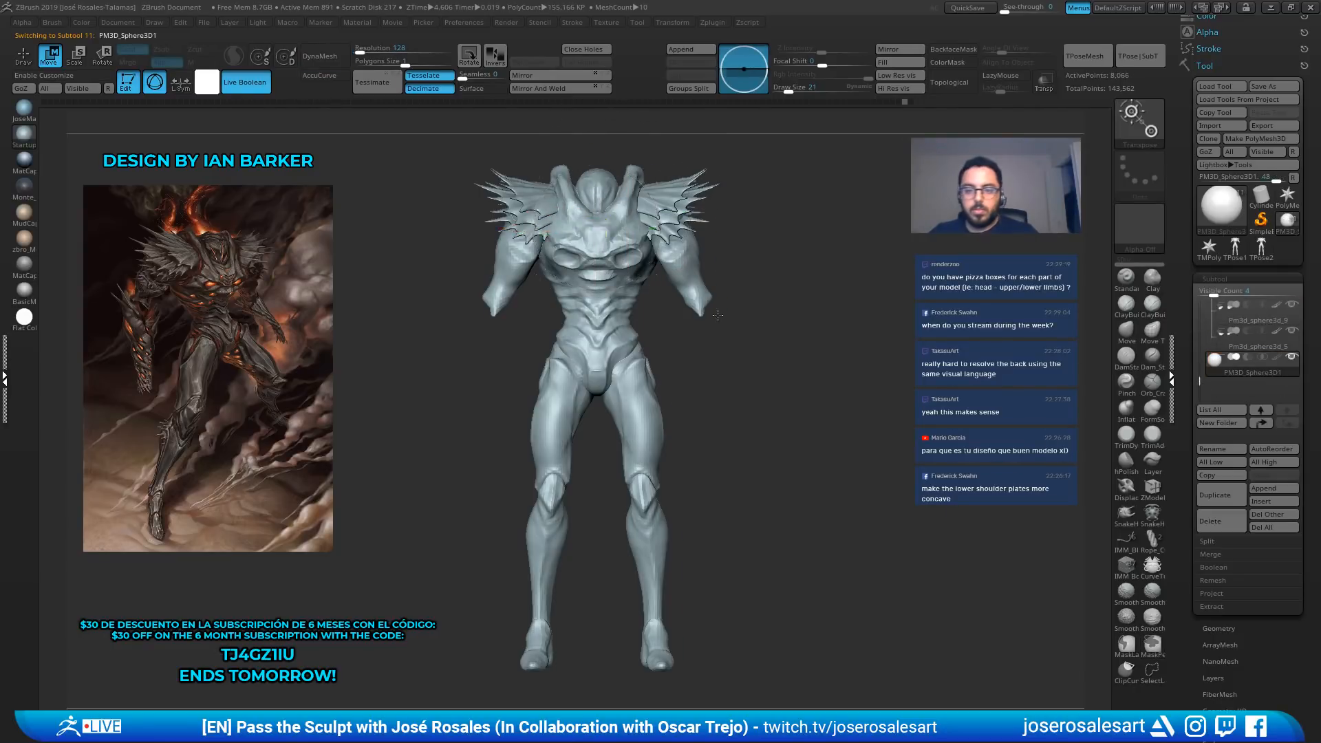
{"action": "left_click_drag", "start_coordinate": [717, 316], "coordinate": [763, 320], "text": "alt"}
{"action": "left_click_drag", "start_coordinate": [696, 177], "coordinate": [825, 256]}
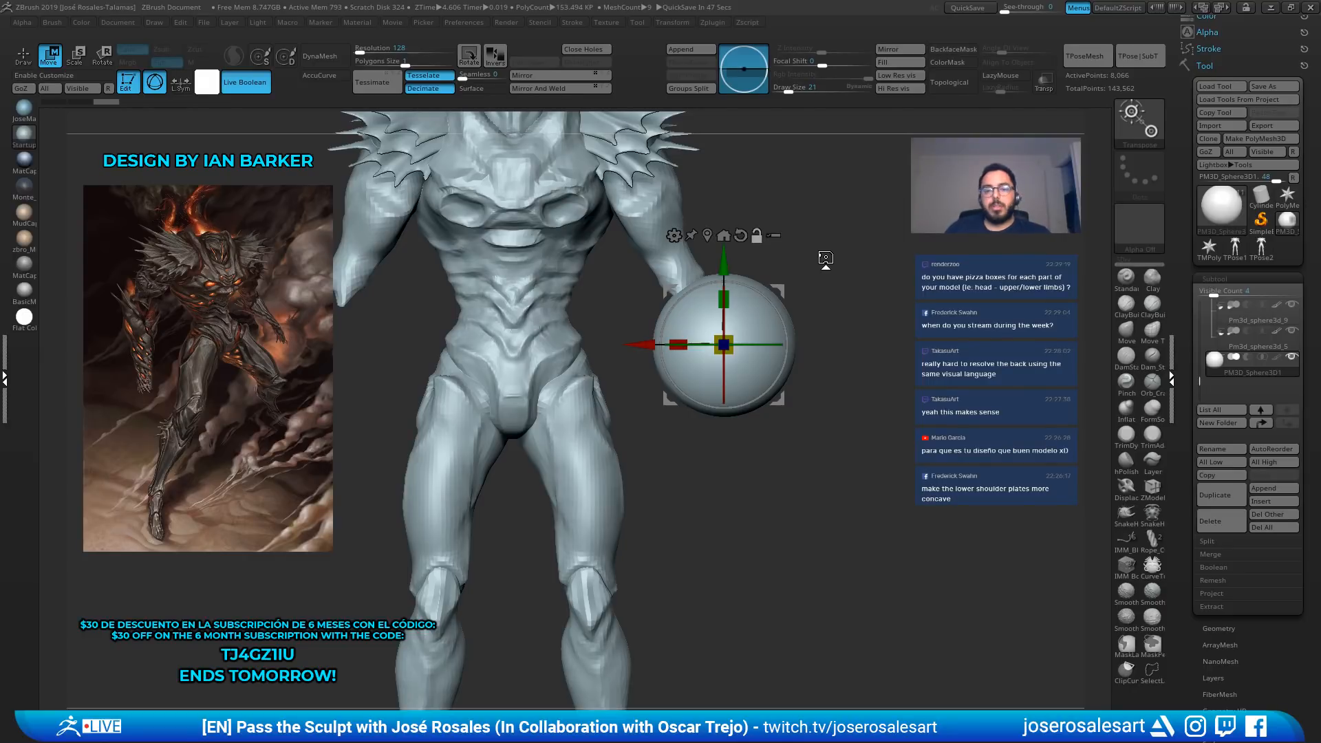
{"action": "mouse_move", "coordinate": [836, 282]}
{"action": "left_mouse_down", "text": "alt"}
{"action": "mouse_move", "coordinate": [848, 262]}
{"action": "mouse_move", "coordinate": [903, 287]}
{"action": "mouse_move", "coordinate": [860, 286]}
{"action": "left_mouse_up", "text": "alt"}
{"action": "left_click_drag", "start_coordinate": [861, 287], "coordinate": [762, 300], "text": "alt"}
{"action": "left_click_drag", "start_coordinate": [763, 301], "coordinate": [817, 254]}
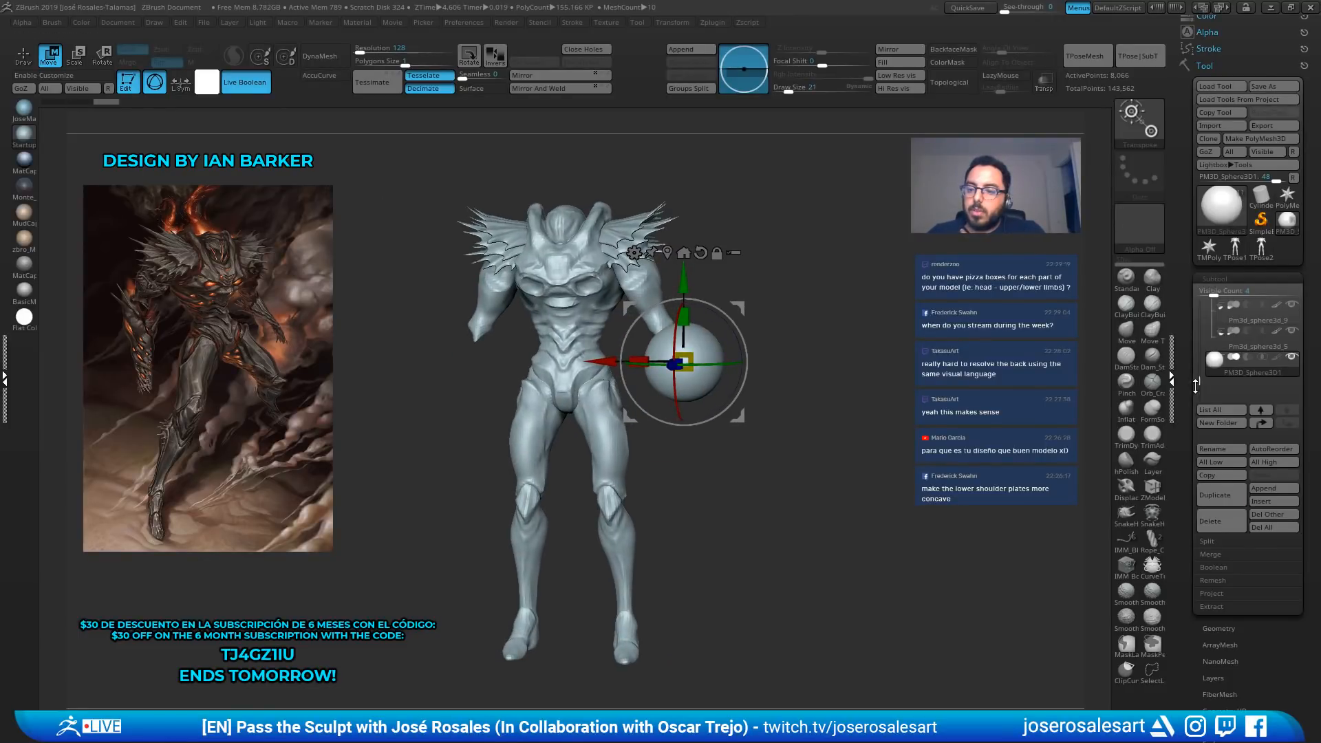
Examine the Shoulders folder in the subtool list and the figure with the sphere from the front and side
{"action": "left_click_drag", "start_coordinate": [1195, 385], "coordinate": [1199, 342]}
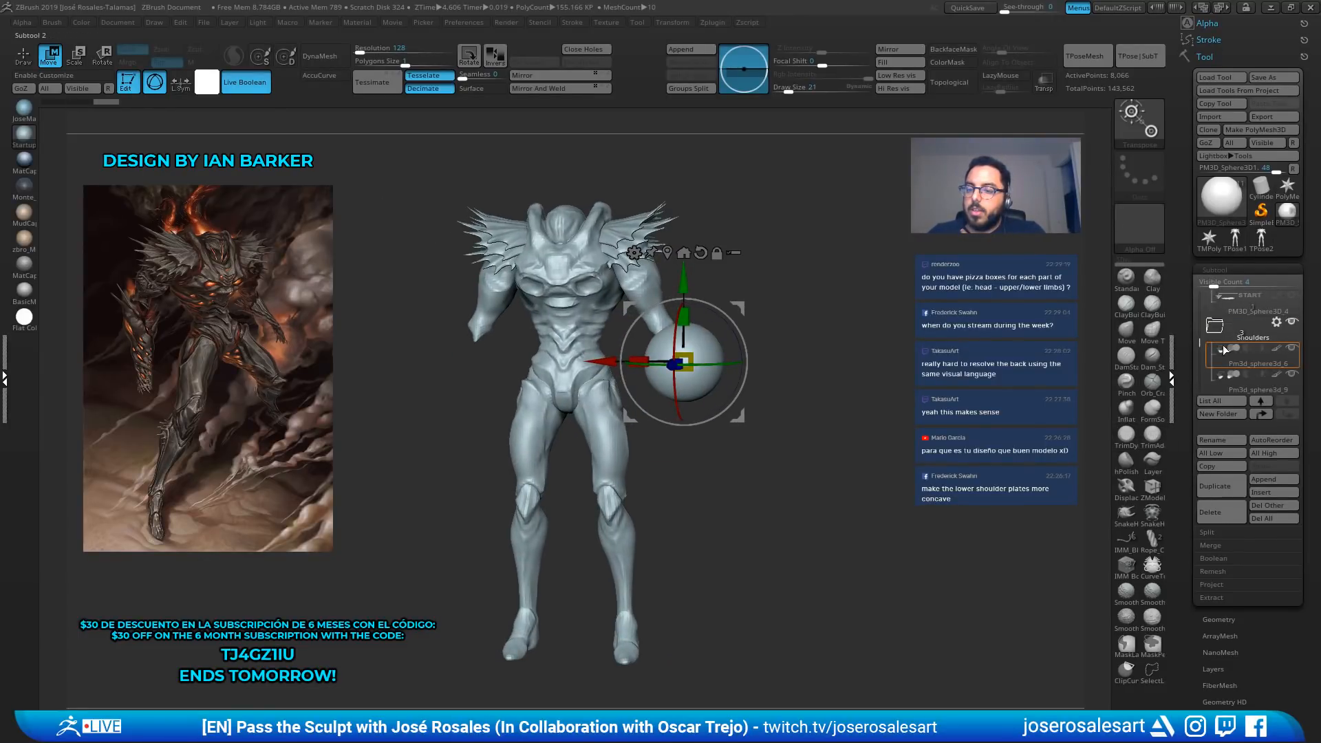
{"action": "left_click_drag", "start_coordinate": [798, 378], "coordinate": [715, 359]}
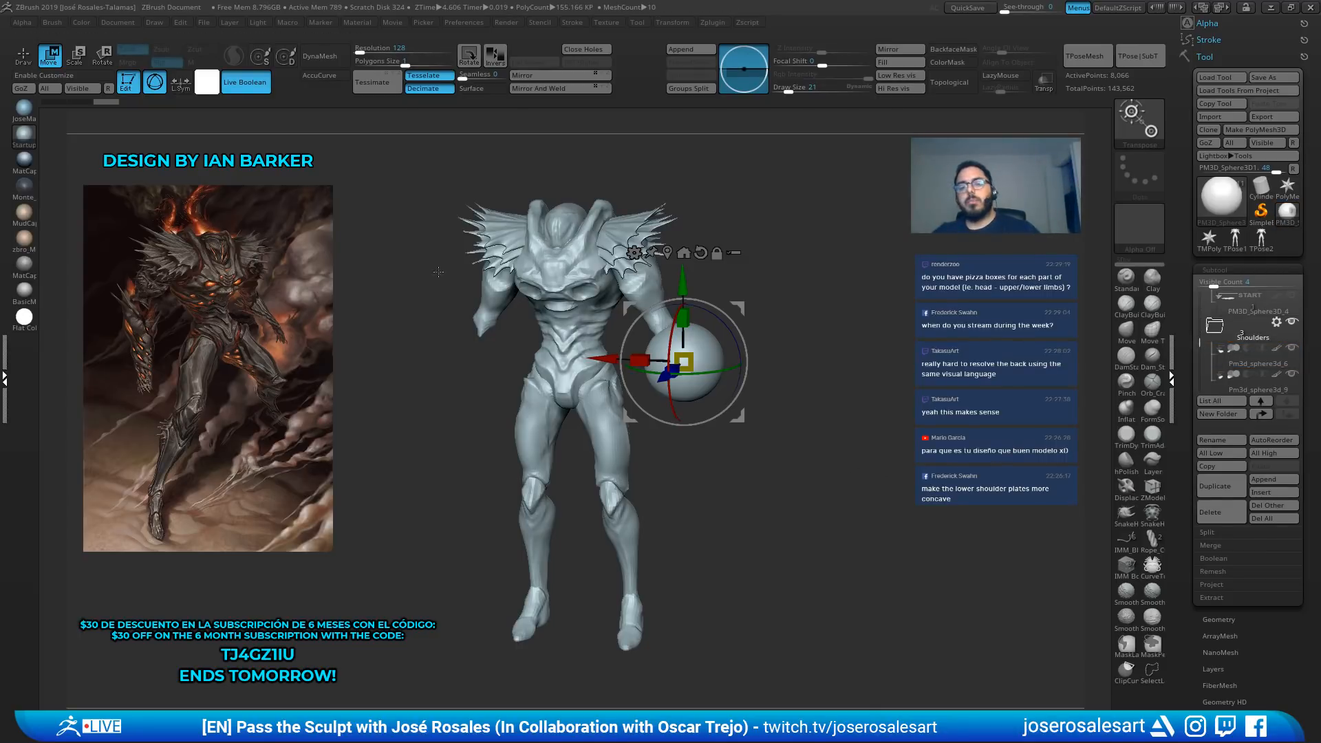
{"action": "left_click", "coordinate": [153, 24]}
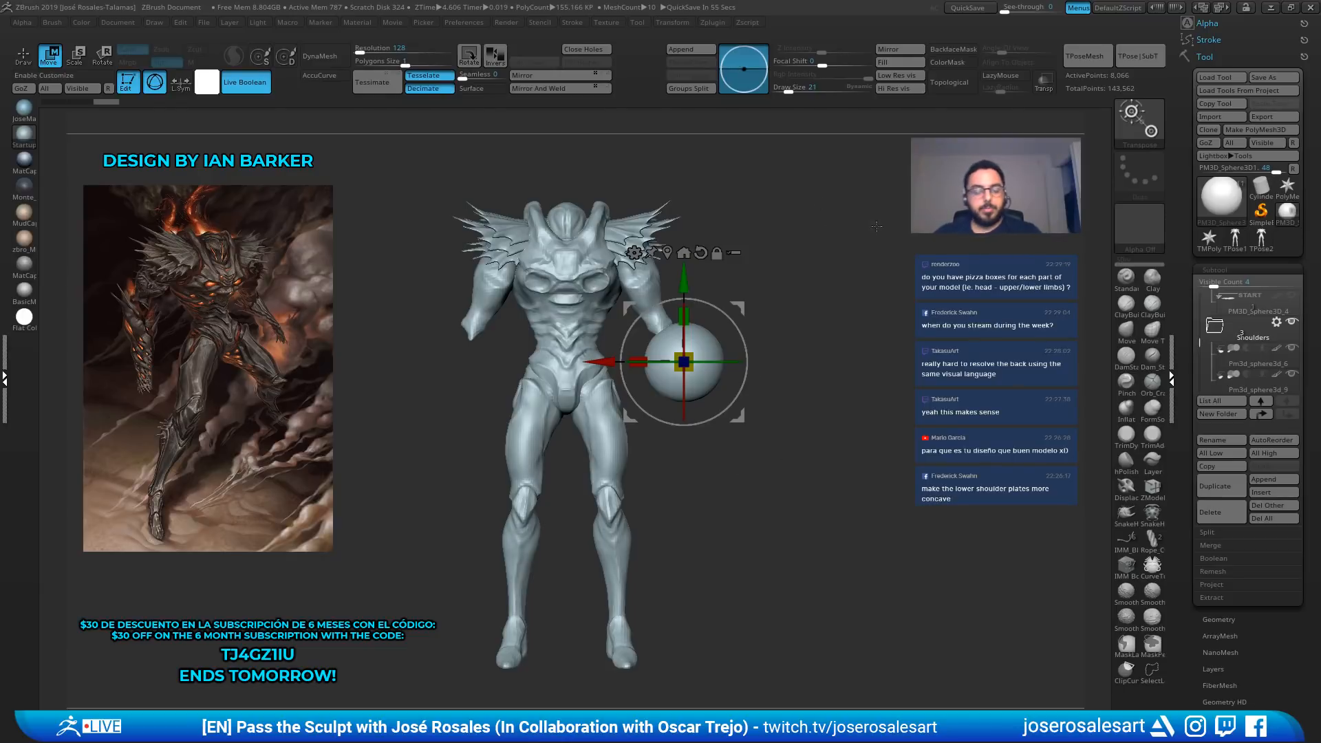
{"action": "key", "text": "q"}
{"action": "mouse_move", "coordinate": [823, 259]}
{"action": "left_mouse_down", "text": "alt"}
{"action": "mouse_move", "coordinate": [811, 239]}
{"action": "mouse_move", "coordinate": [829, 258]}
{"action": "left_mouse_up", "text": "alt"}
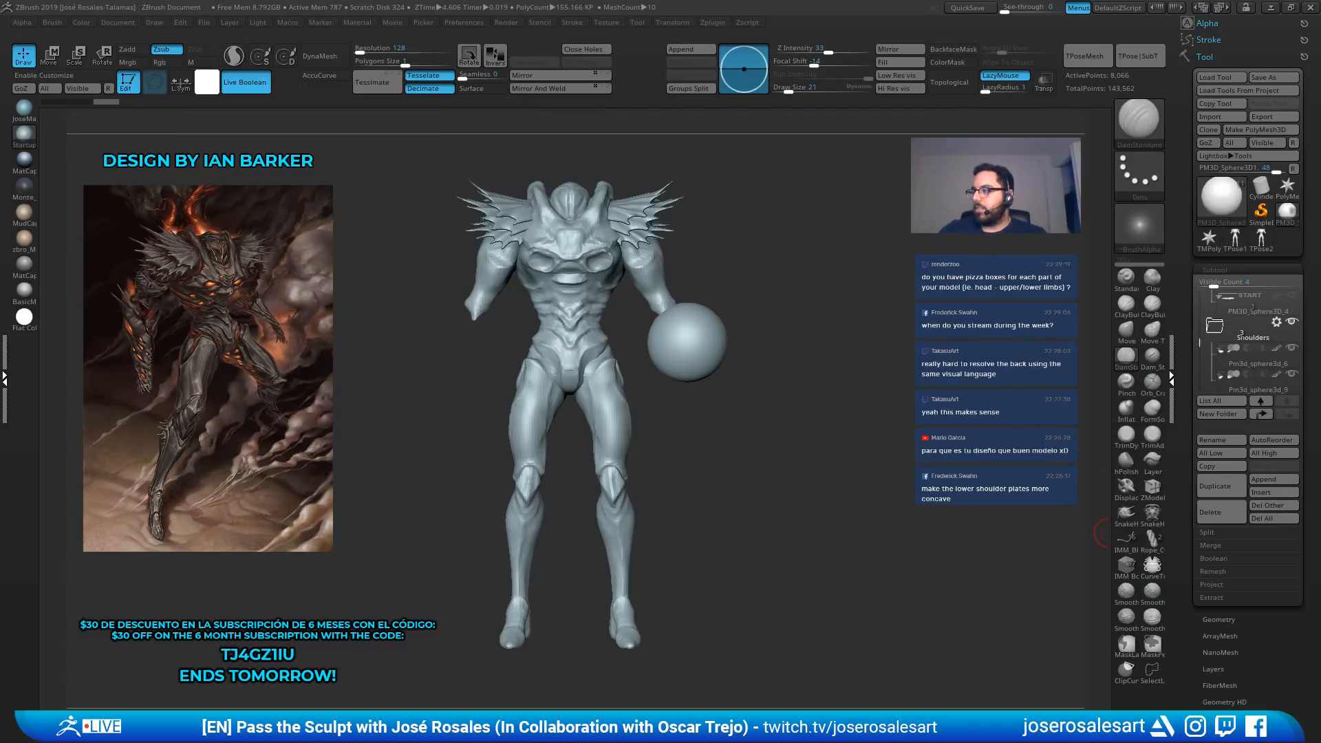
{"action": "right_click_drag", "start_coordinate": [692, 360], "coordinate": [722, 309]}
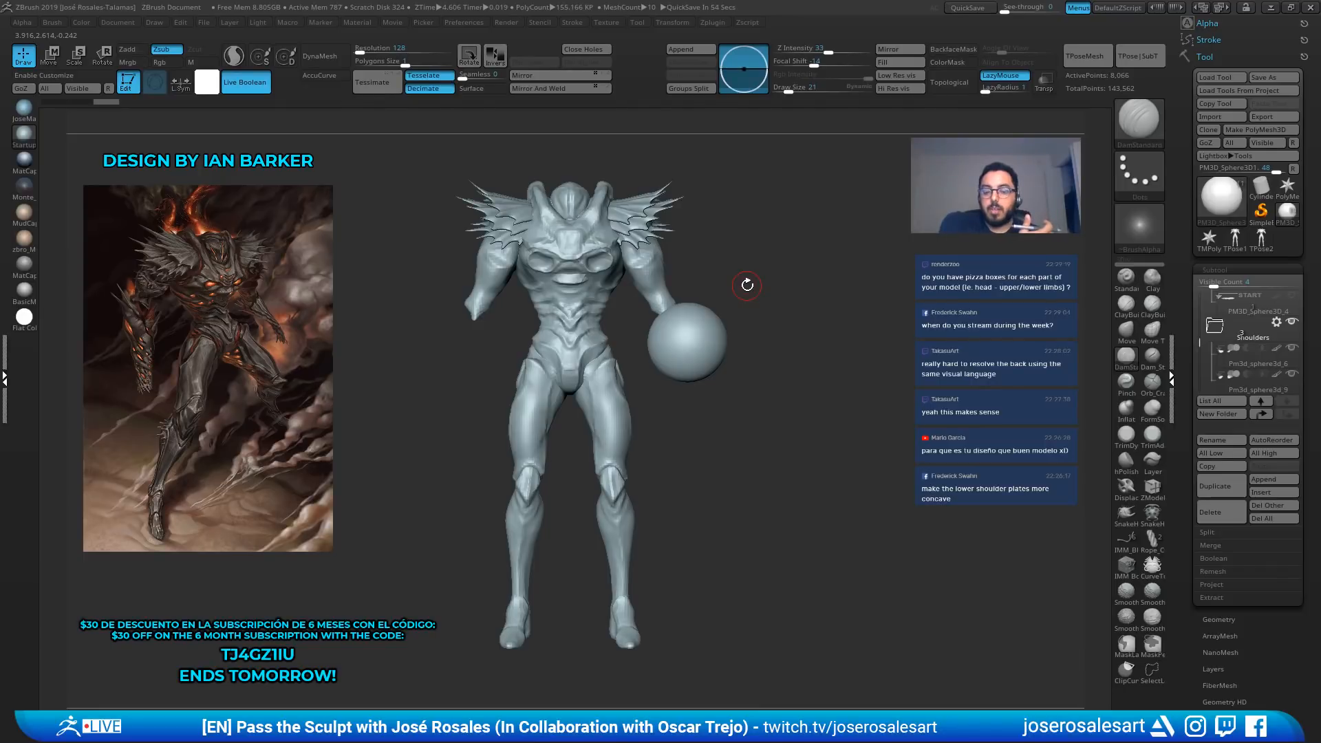
{"action": "right_click_drag", "start_coordinate": [565, 337], "coordinate": [516, 344]}
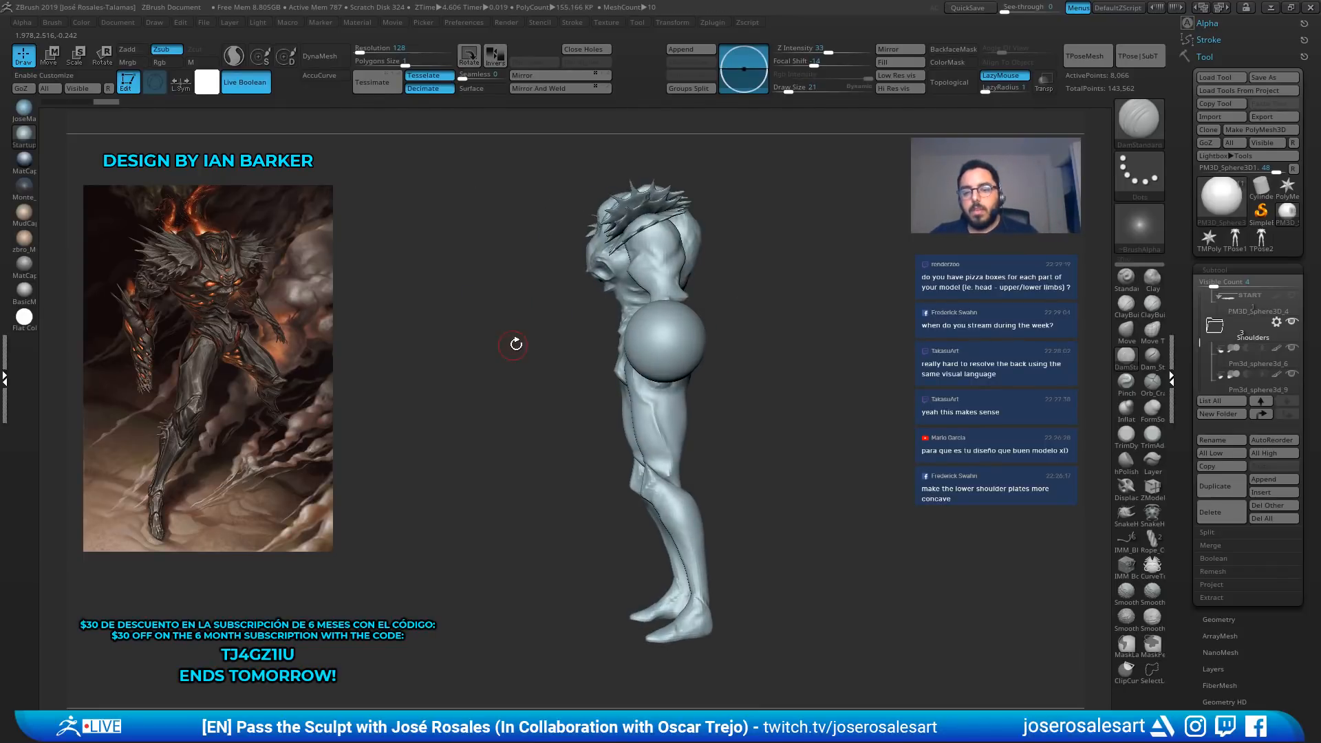
{"action": "right_click_drag", "start_coordinate": [733, 304], "coordinate": [884, 148]}
Try a black-and-white sketch render filter from LightBox on the figure, and replace it with Blueprint Sketch2.ZRP
{"action": "key", "text": "comma"}
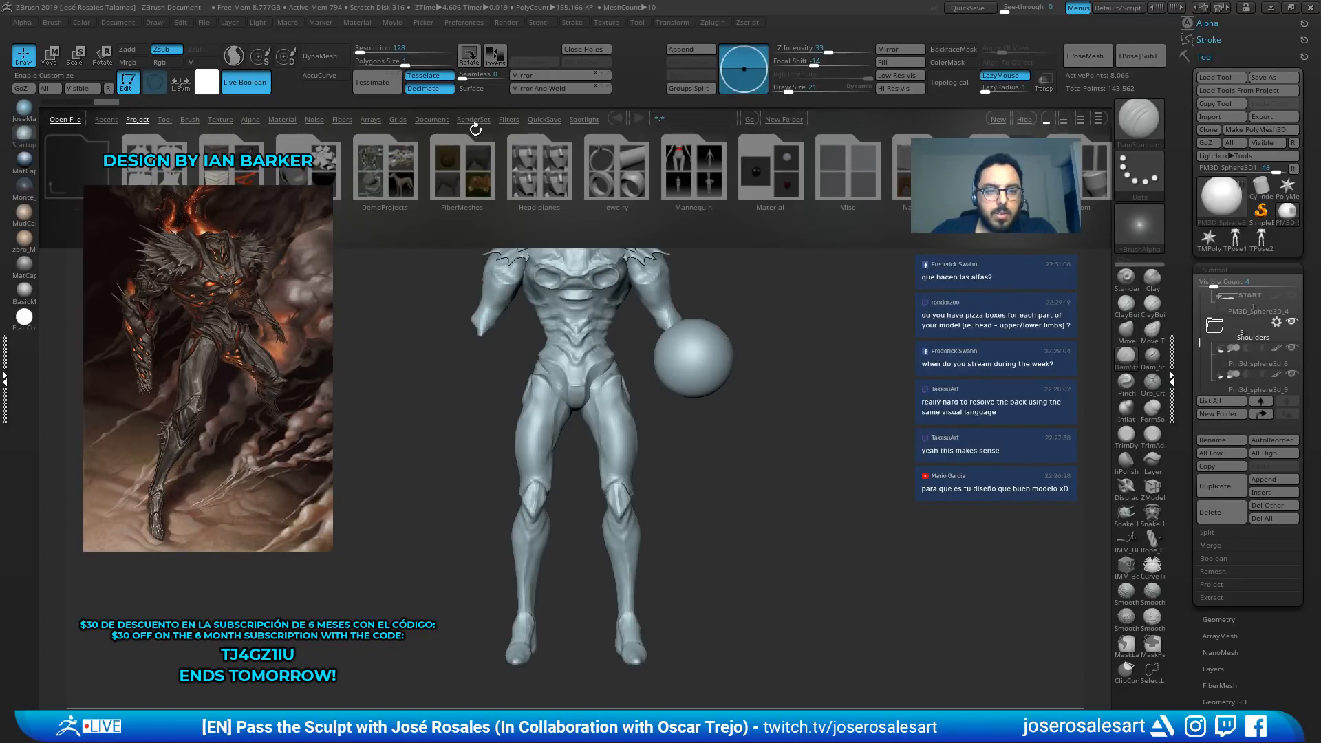
{"action": "left_click", "coordinate": [510, 122]}
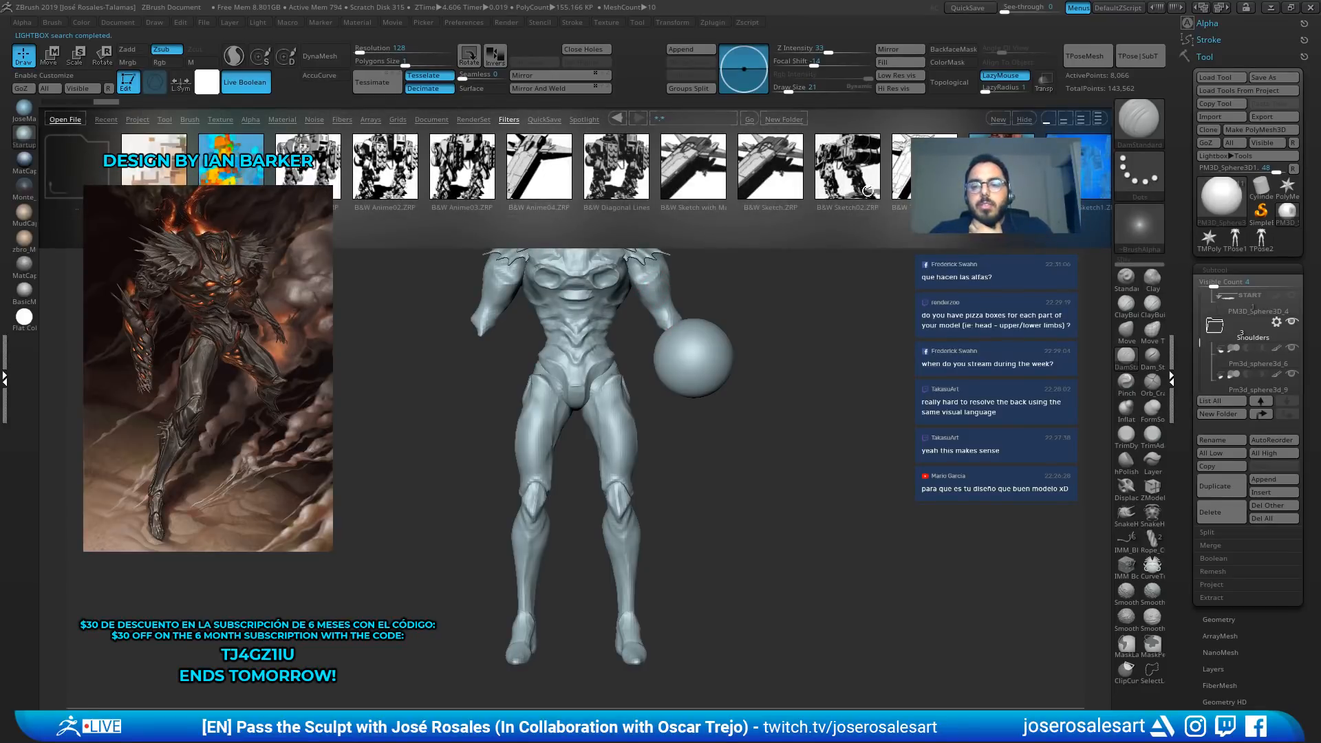
{"action": "double_click", "coordinate": [710, 176]}
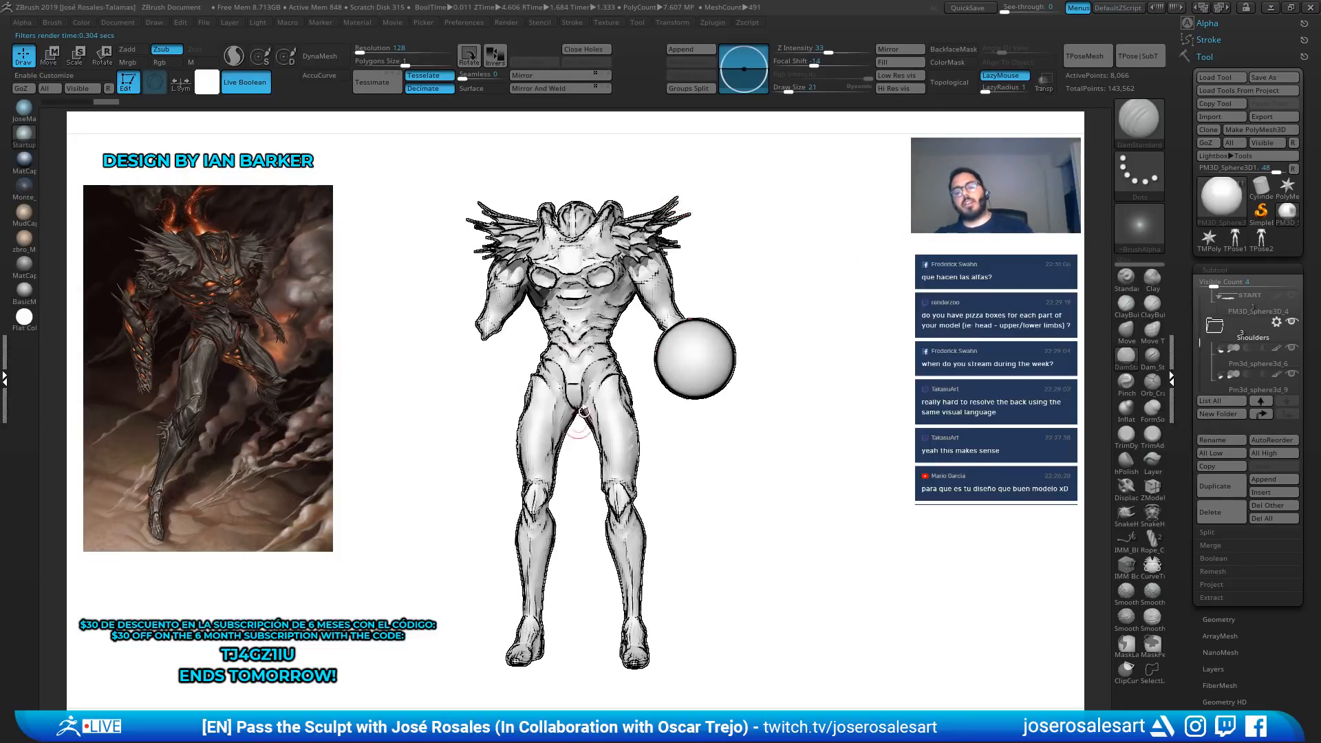
{"action": "key", "text": "n"}
{"action": "key", "text": "comma"}
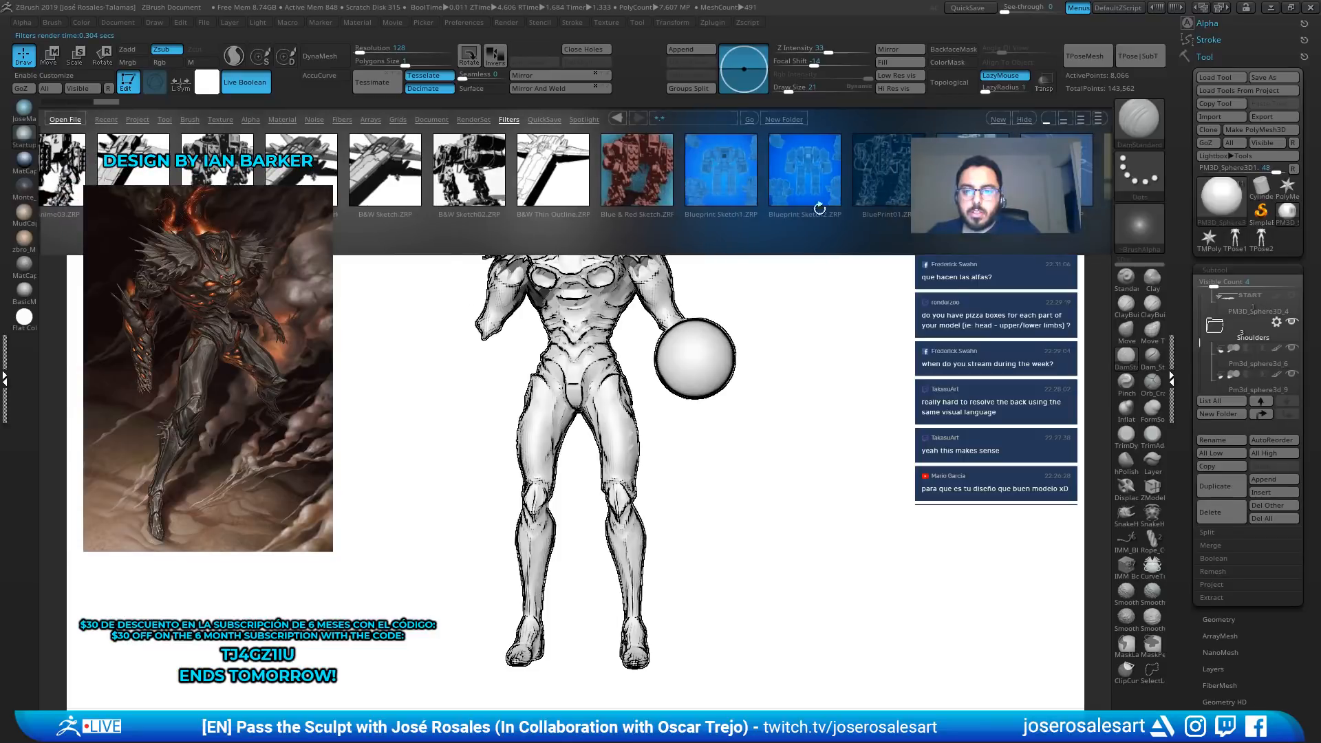
{"action": "double_click", "coordinate": [816, 201]}
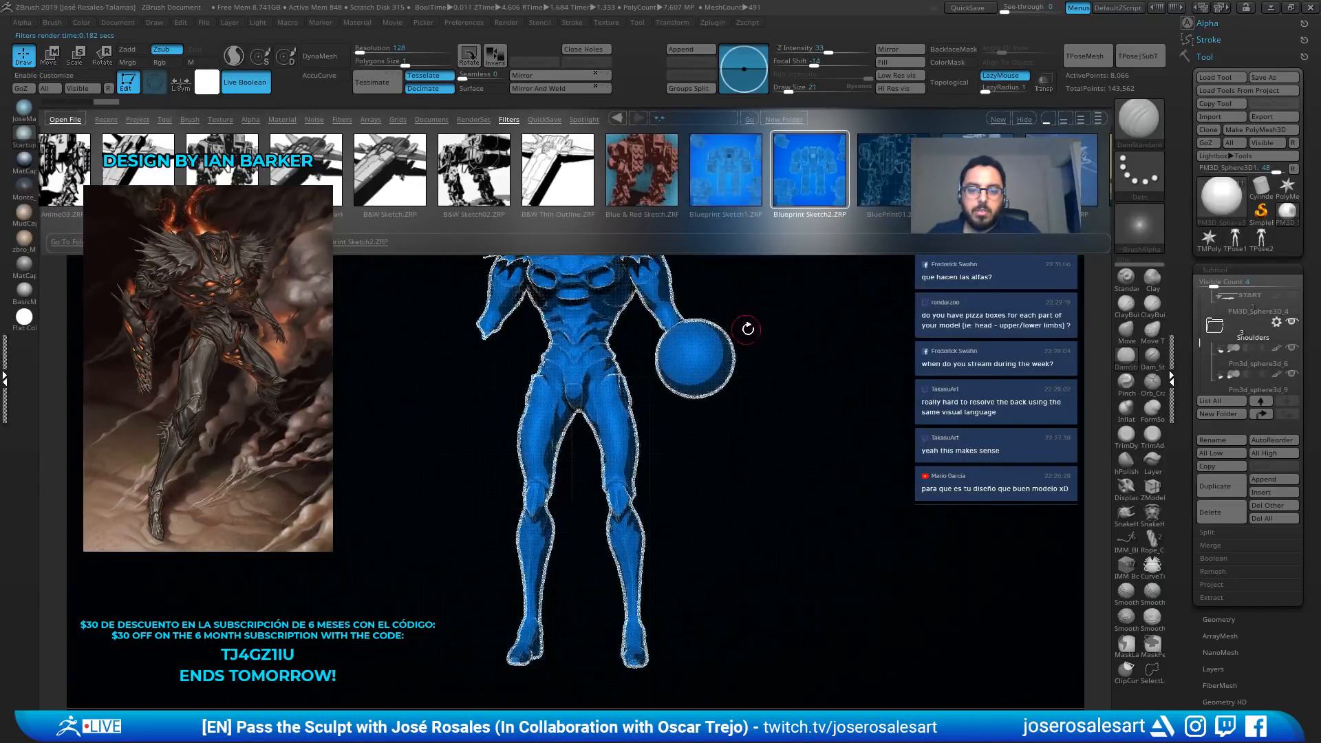
Try the ColoredPencils.ZRP render filter from LightBox on the figure, replace it with a comic-style filter, and return to the plain sculpt view
{"action": "key", "text": "comma"}
{"action": "key", "text": "comma"}
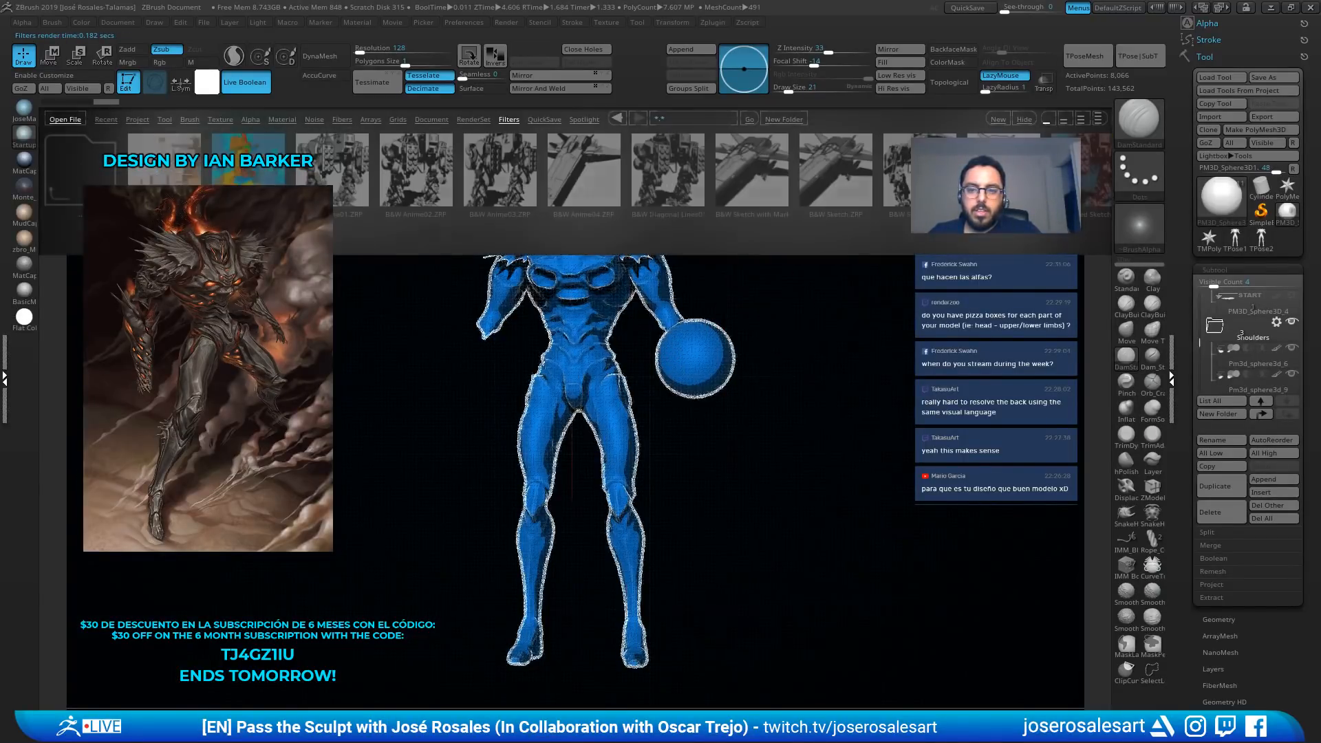
{"action": "left_click_drag", "start_coordinate": [653, 233], "coordinate": [484, 237]}
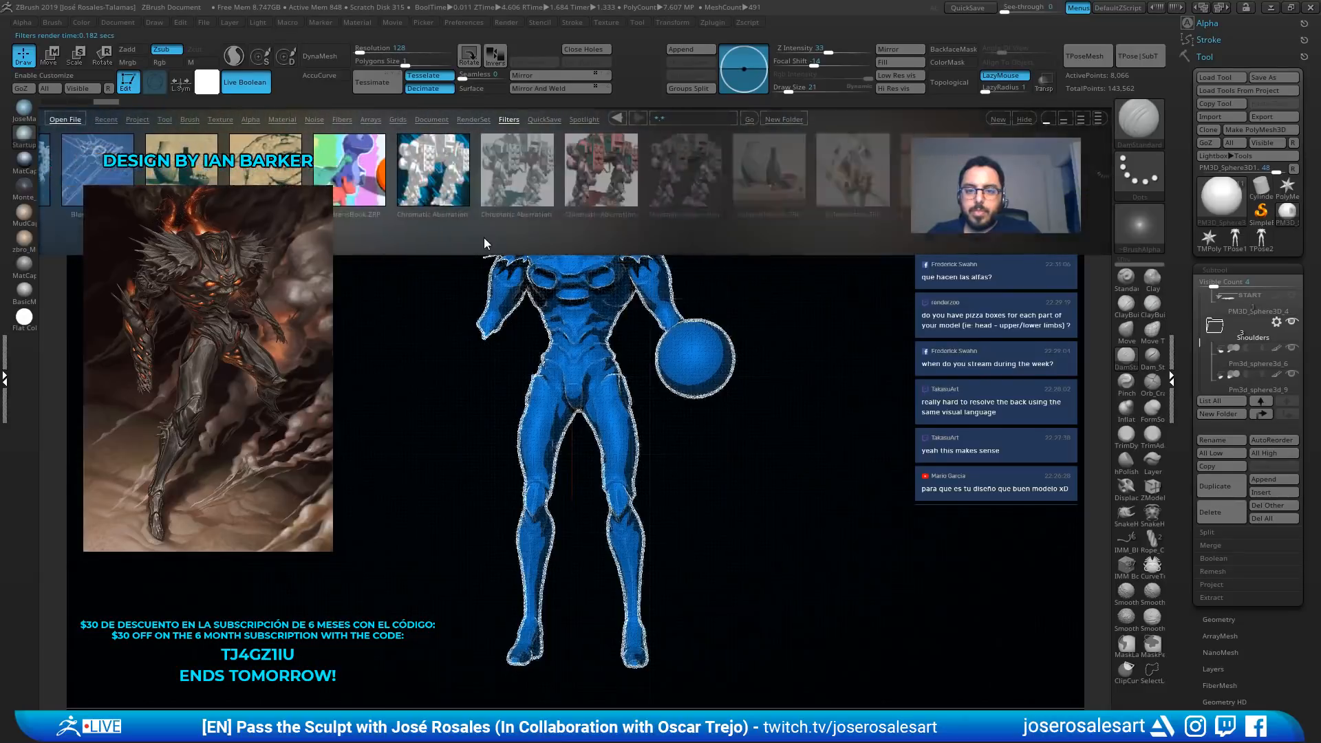
{"action": "double_click", "coordinate": [597, 190]}
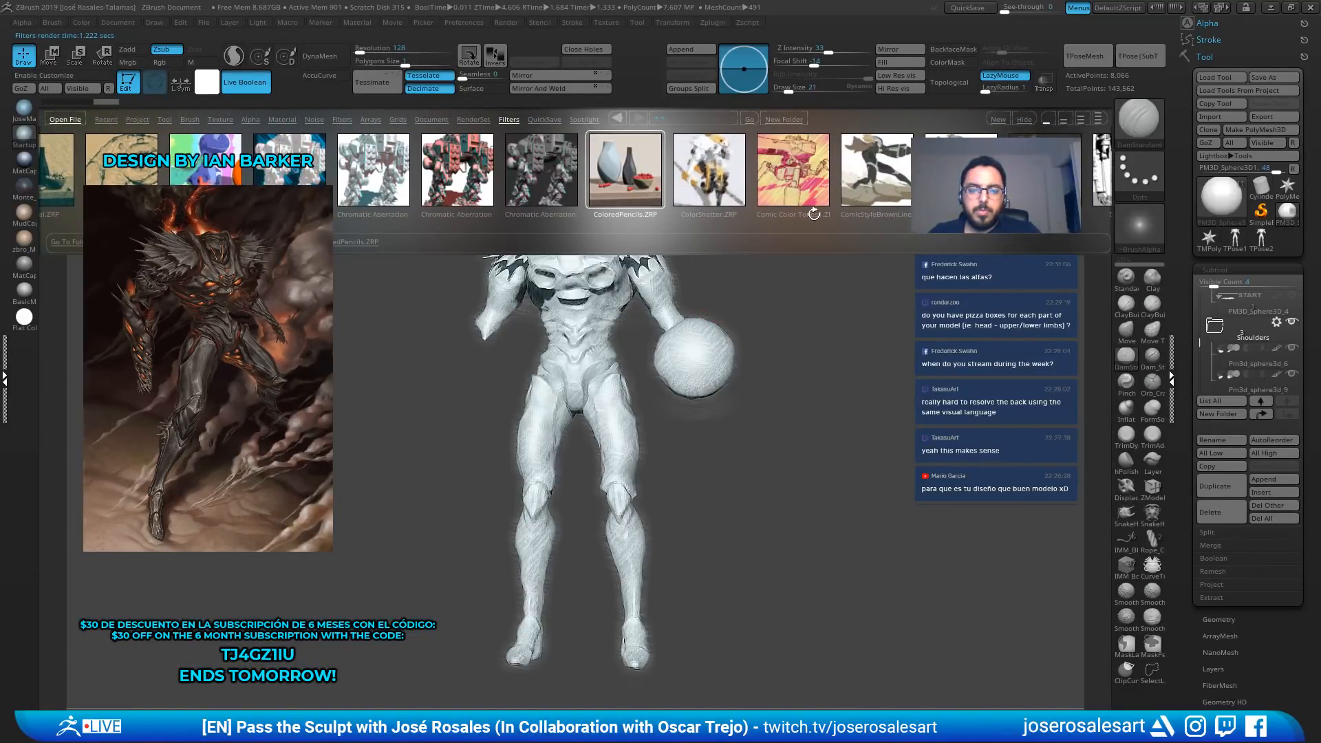
{"action": "left_click", "coordinate": [792, 266]}
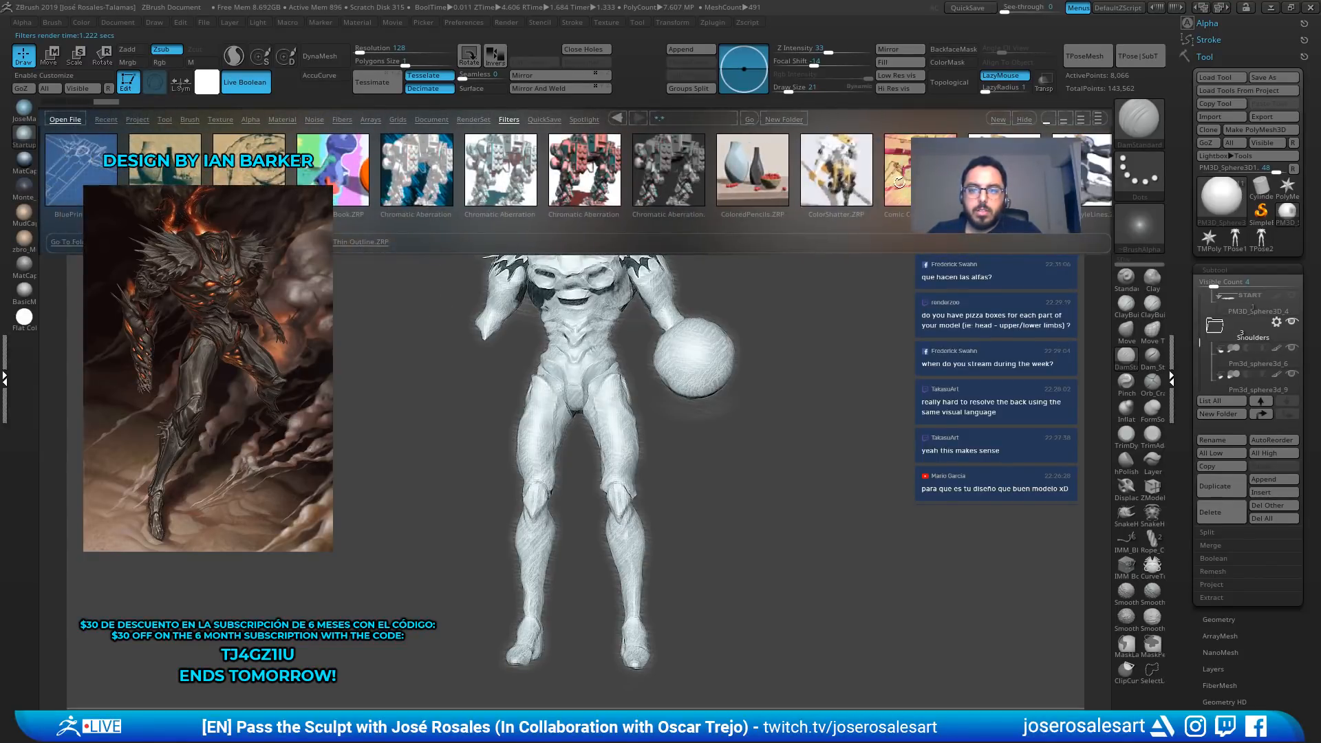
{"action": "double_click", "coordinate": [903, 187]}
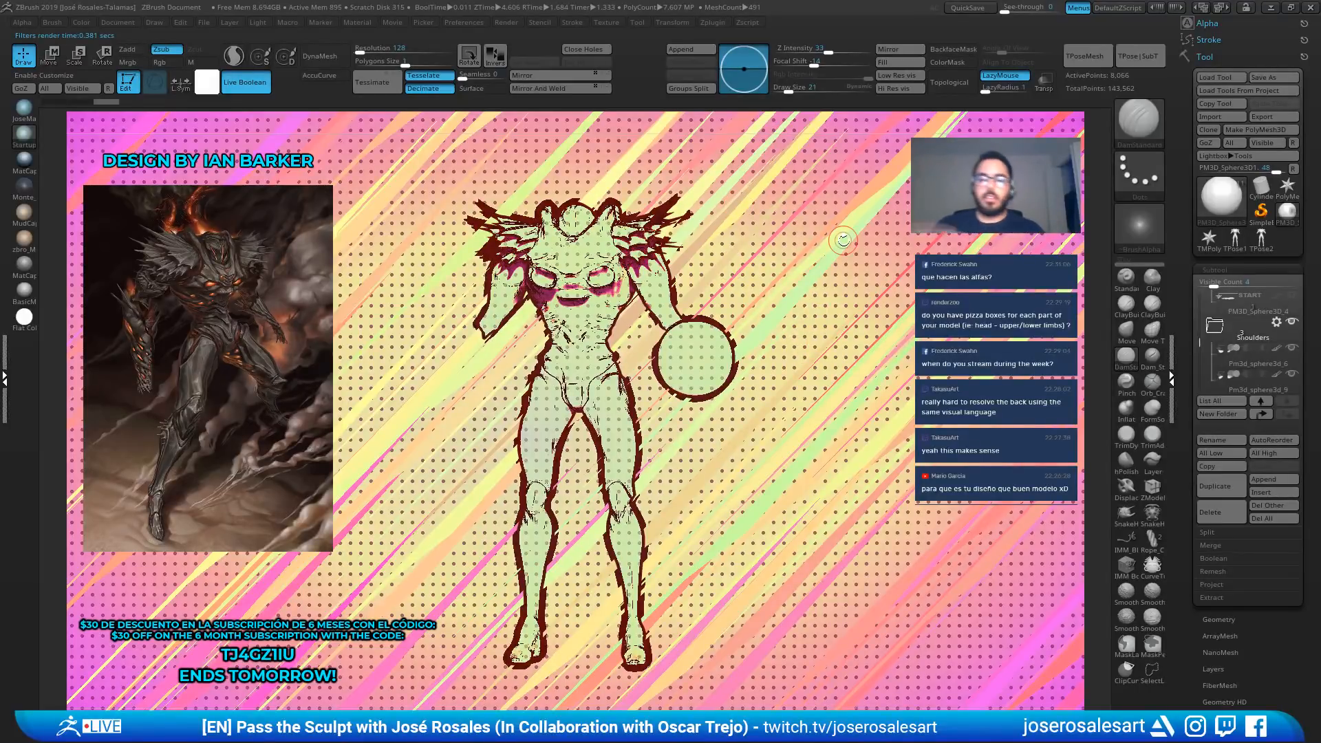
{"action": "mouse_move", "coordinate": [844, 240]}
{"action": "left_mouse_down"}
{"action": "mouse_move", "coordinate": [684, 262]}
{"action": "mouse_move", "coordinate": [690, 236]}
{"action": "mouse_move", "coordinate": [850, 231]}
{"action": "left_mouse_up"}
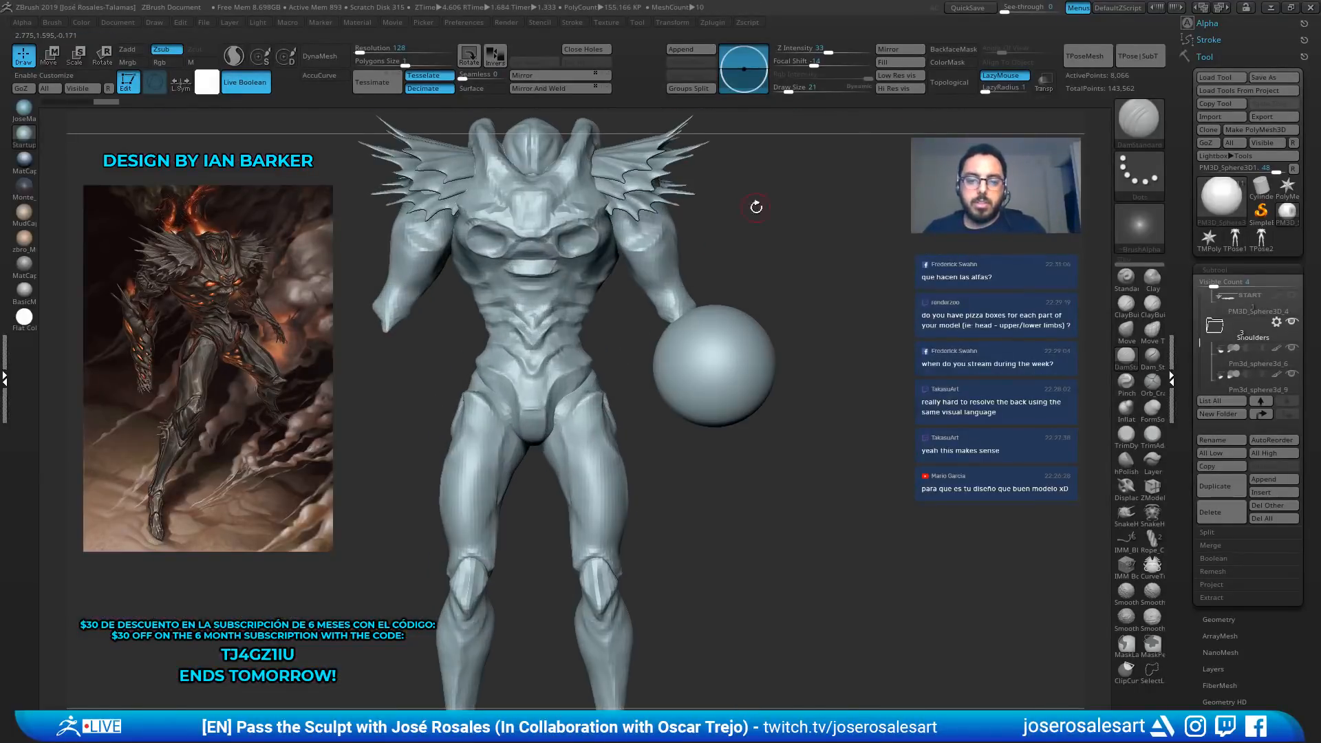
Remesh the sphere subtool with DynaMesh at a resolution of 32
{"action": "left_click_drag", "start_coordinate": [756, 207], "coordinate": [797, 200], "text": "alt"}
{"action": "mouse_move", "coordinate": [915, 217]}
{"action": "left_mouse_down"}
{"action": "mouse_move", "coordinate": [857, 240]}
{"action": "mouse_move", "coordinate": [901, 241]}
{"action": "mouse_move", "coordinate": [806, 297]}
{"action": "mouse_move", "coordinate": [772, 293]}
{"action": "mouse_move", "coordinate": [836, 289]}
{"action": "mouse_move", "coordinate": [849, 314]}
{"action": "mouse_move", "coordinate": [801, 320]}
{"action": "left_mouse_up"}
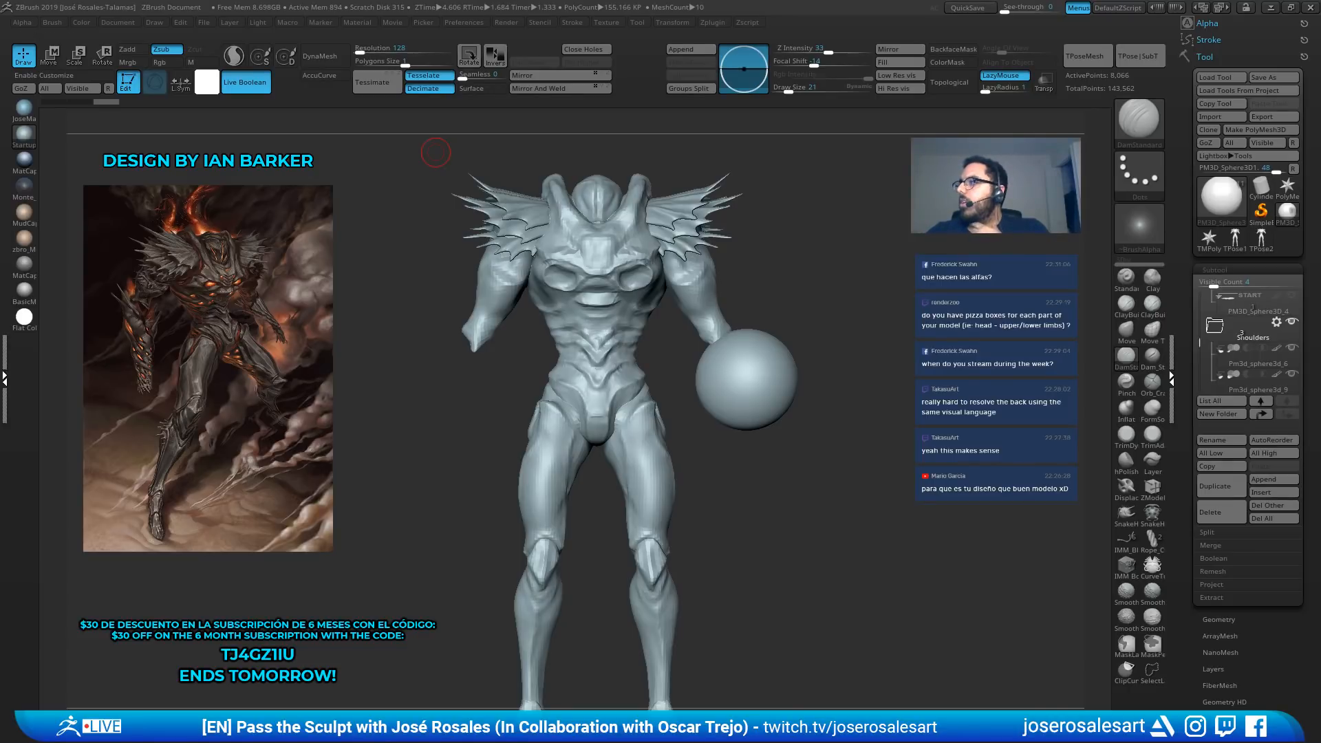
{"action": "mouse_move", "coordinate": [436, 152]}
{"action": "left_mouse_down"}
{"action": "mouse_move", "coordinate": [585, 206]}
{"action": "mouse_move", "coordinate": [482, 261]}
{"action": "mouse_move", "coordinate": [731, 301]}
{"action": "left_mouse_up"}
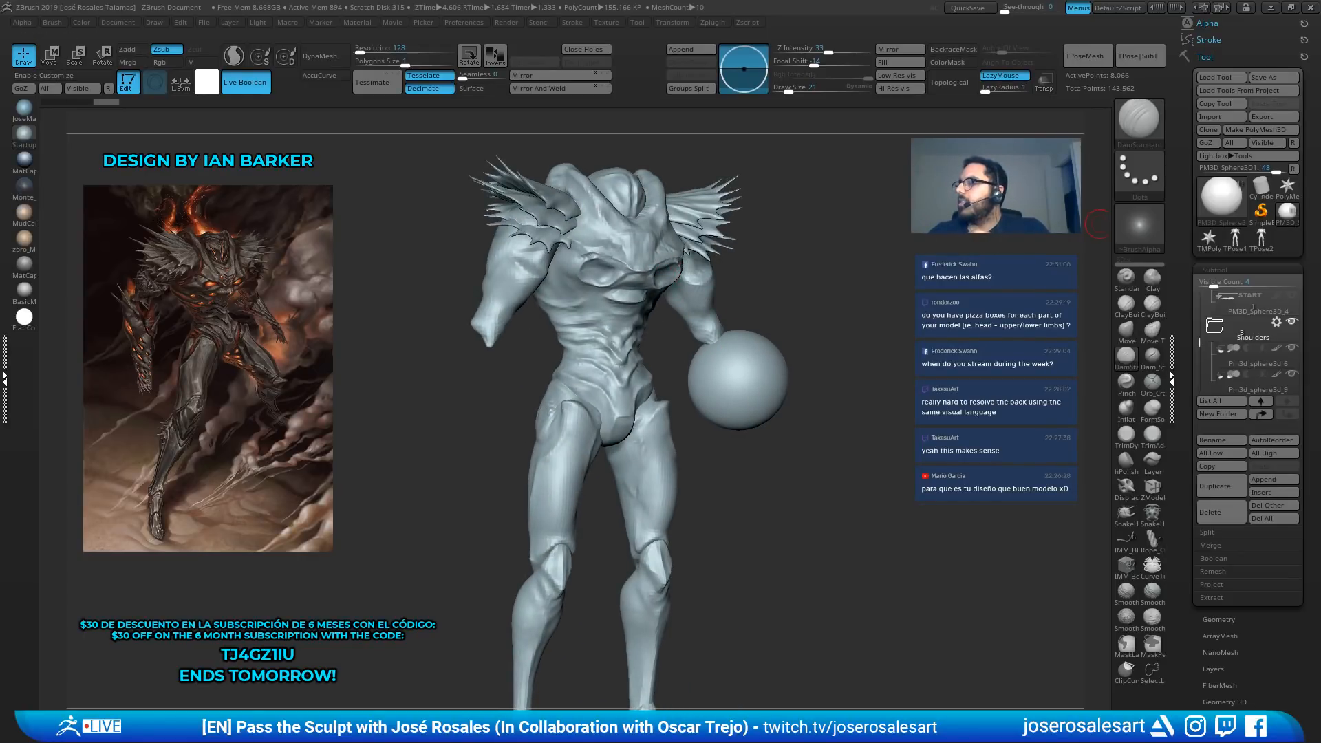
{"action": "mouse_move", "coordinate": [537, 157]}
{"action": "left_mouse_down"}
{"action": "mouse_move", "coordinate": [555, 206]}
{"action": "mouse_move", "coordinate": [526, 212]}
{"action": "left_mouse_up"}
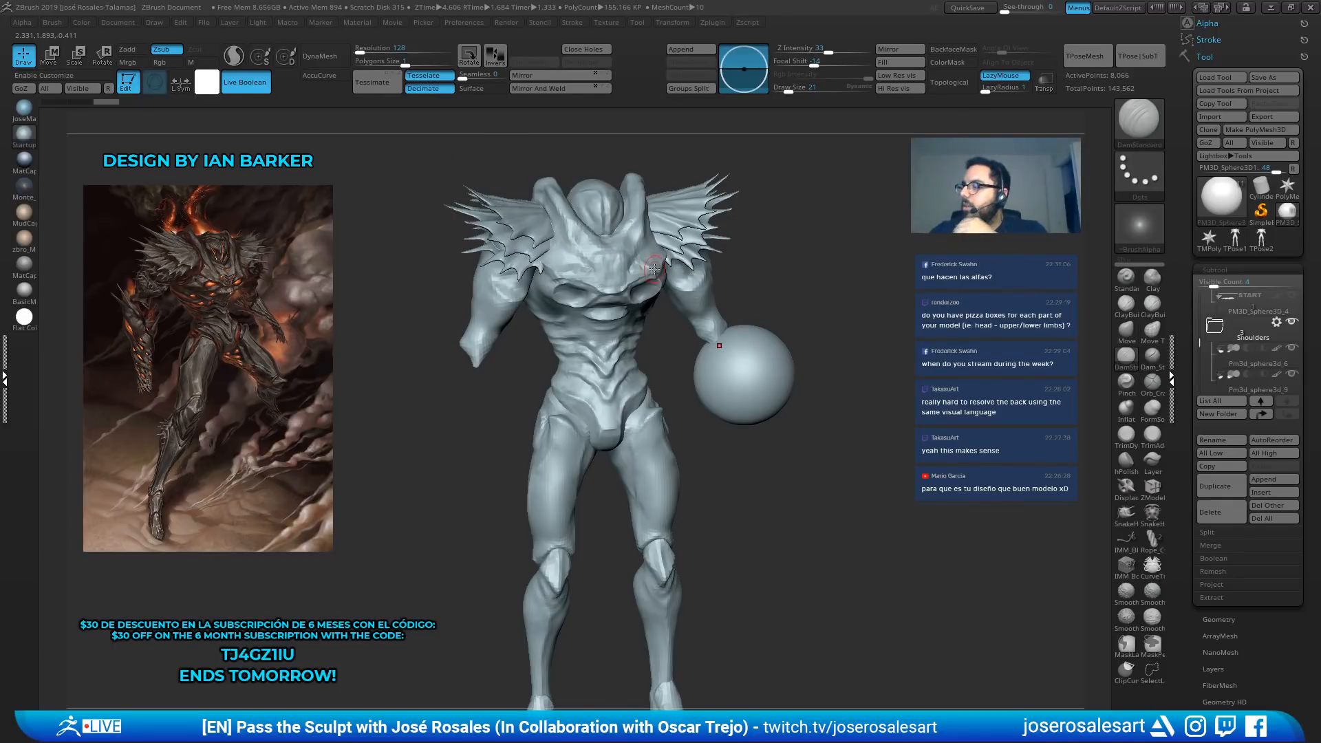
{"action": "mouse_move", "coordinate": [642, 305]}
{"action": "left_mouse_down"}
{"action": "mouse_move", "coordinate": [608, 355]}
{"action": "mouse_move", "coordinate": [654, 296]}
{"action": "left_mouse_up"}
{"action": "left_click_drag", "start_coordinate": [792, 334], "coordinate": [836, 344]}
{"action": "left_click", "coordinate": [384, 51]}
{"action": "type", "text": "32"}
{"action": "key", "text": "Return"}
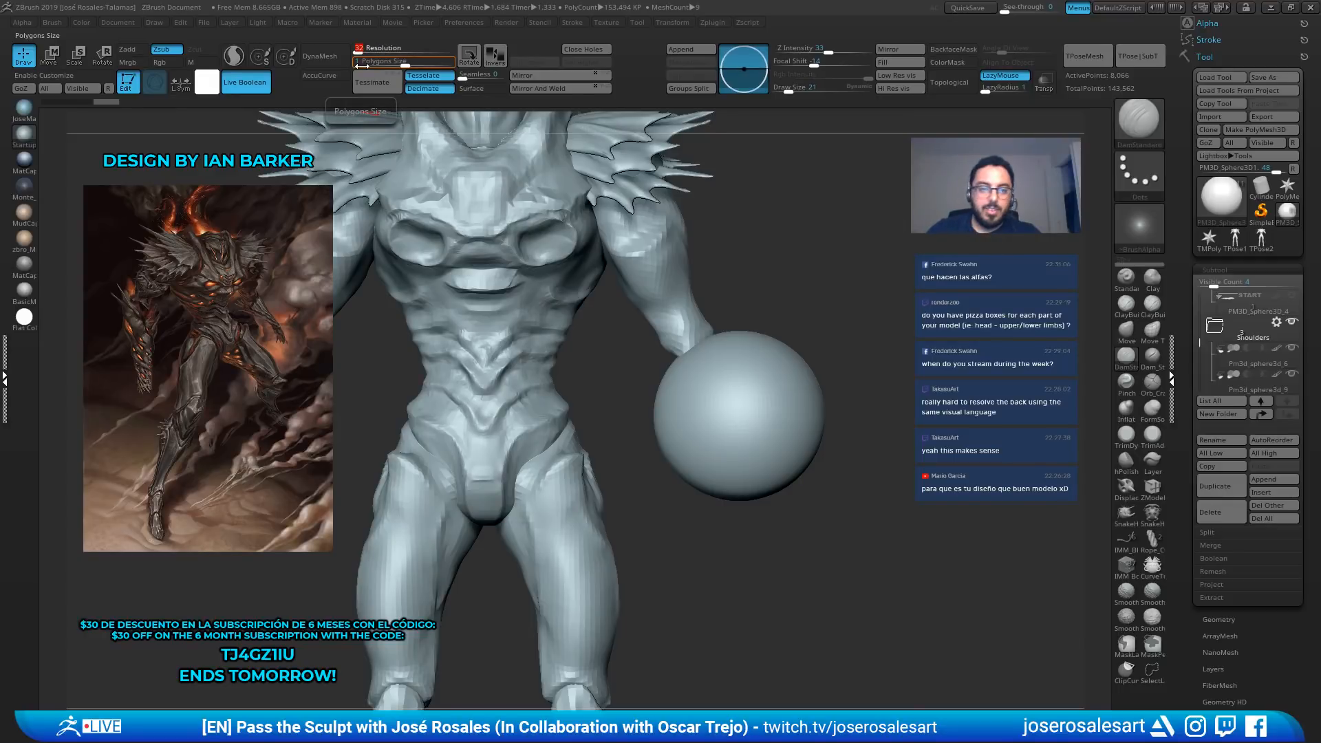
{"action": "left_click", "coordinate": [319, 56]}
{"action": "key", "text": "f"}
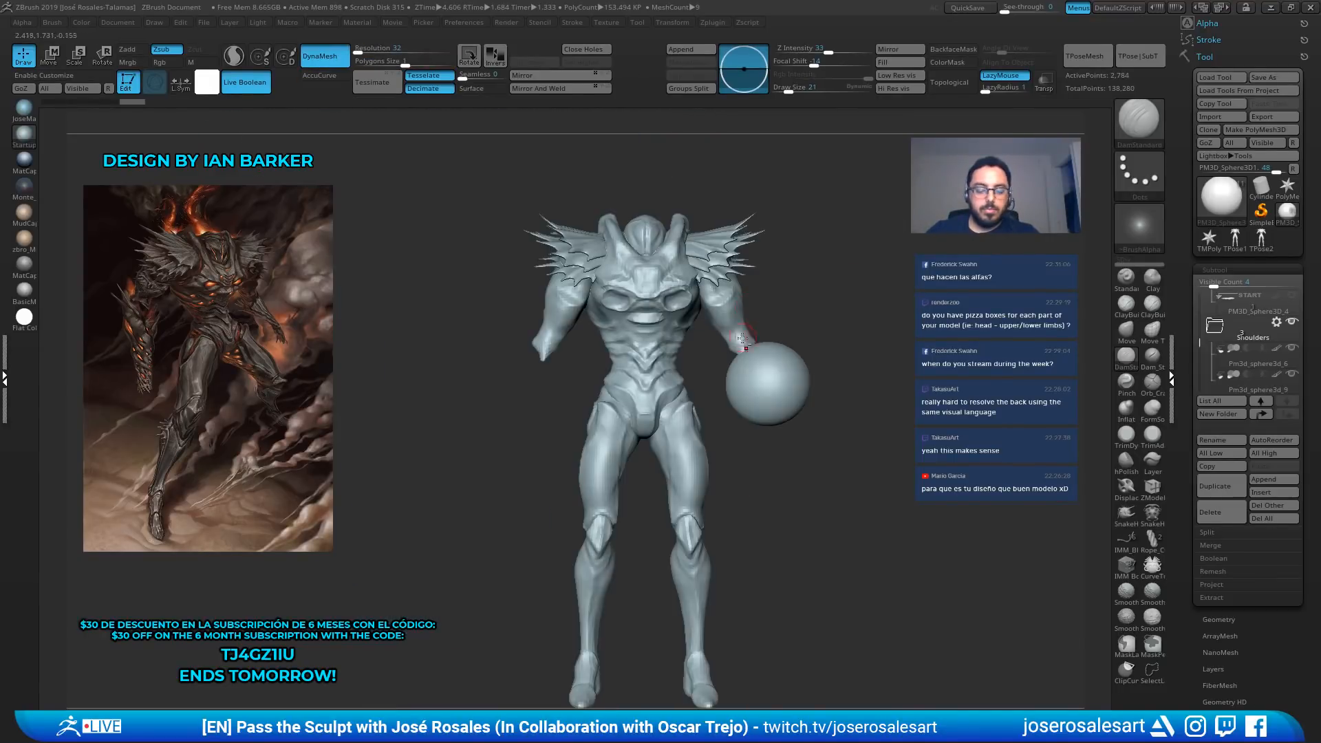
Scale the sphere down to roughly forearm width and place it at the end of the figure's left upper arm
{"action": "right_click_drag", "start_coordinate": [742, 338], "coordinate": [741, 311], "text": "alt"}
{"action": "key", "text": "r"}
{"action": "left_click_drag", "start_coordinate": [767, 357], "coordinate": [755, 357]}
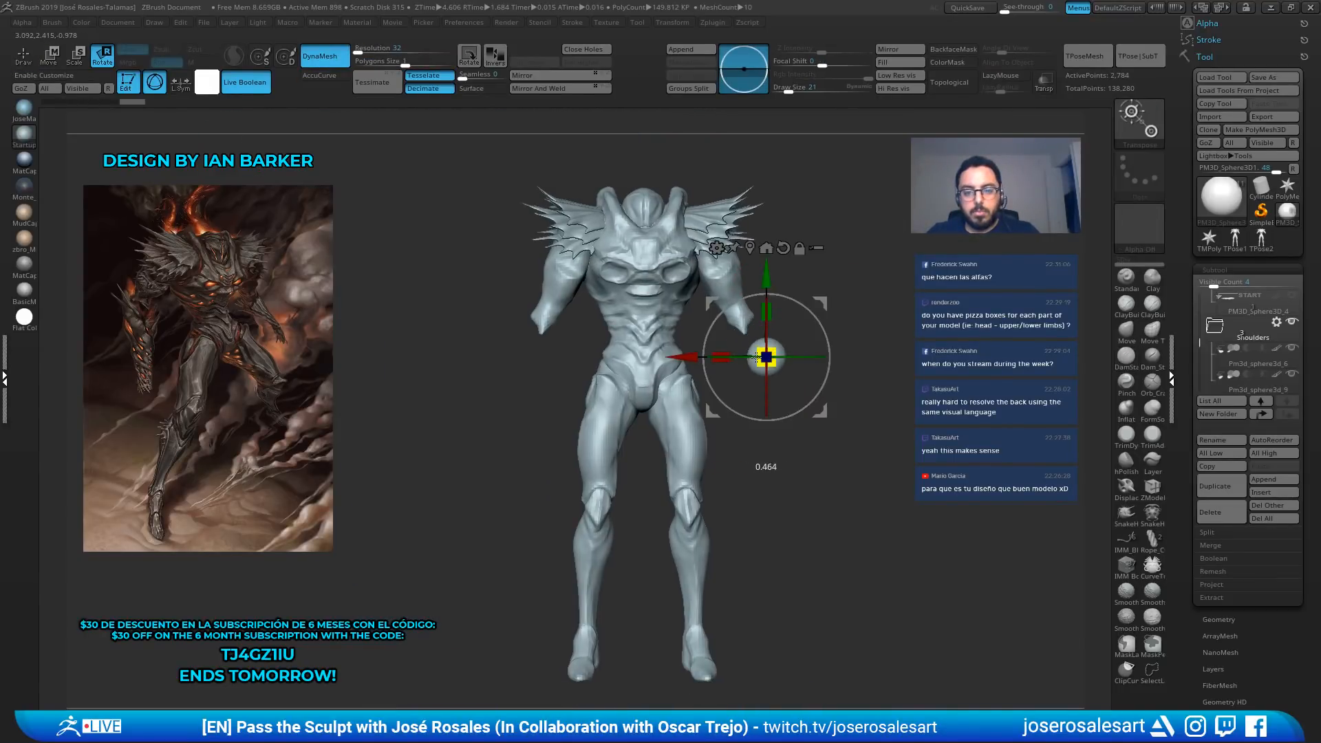
{"action": "right_click_drag", "start_coordinate": [757, 358], "coordinate": [771, 392], "text": "ctrl"}
{"action": "left_click_drag", "start_coordinate": [820, 304], "coordinate": [795, 278]}
{"action": "right_click_drag", "start_coordinate": [792, 277], "coordinate": [729, 265]}
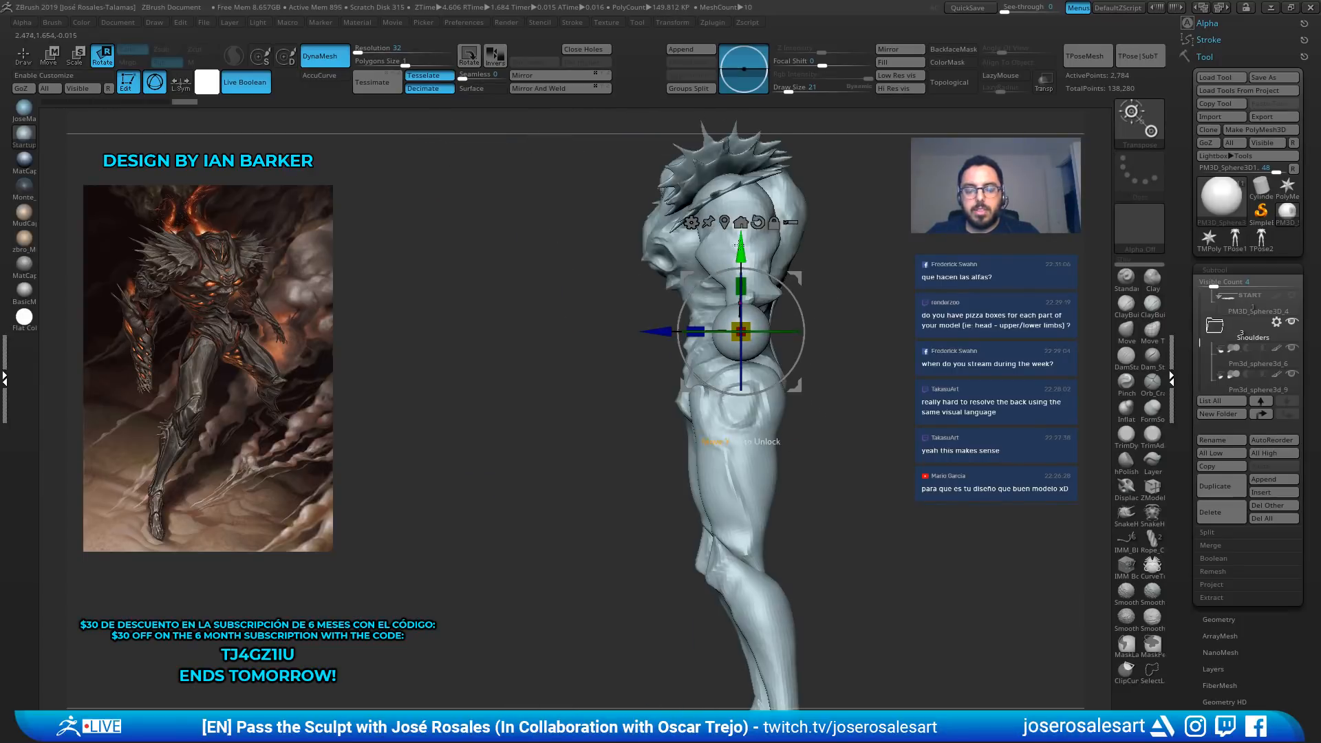
{"action": "left_click_drag", "start_coordinate": [659, 331], "coordinate": [680, 332]}
{"action": "right_click_drag", "start_coordinate": [778, 291], "coordinate": [884, 289]}
Select the torso subtool and carve symmetrical vertical grooves down the front of the rounded head
{"action": "left_click", "coordinate": [571, 138], "text": "alt"}
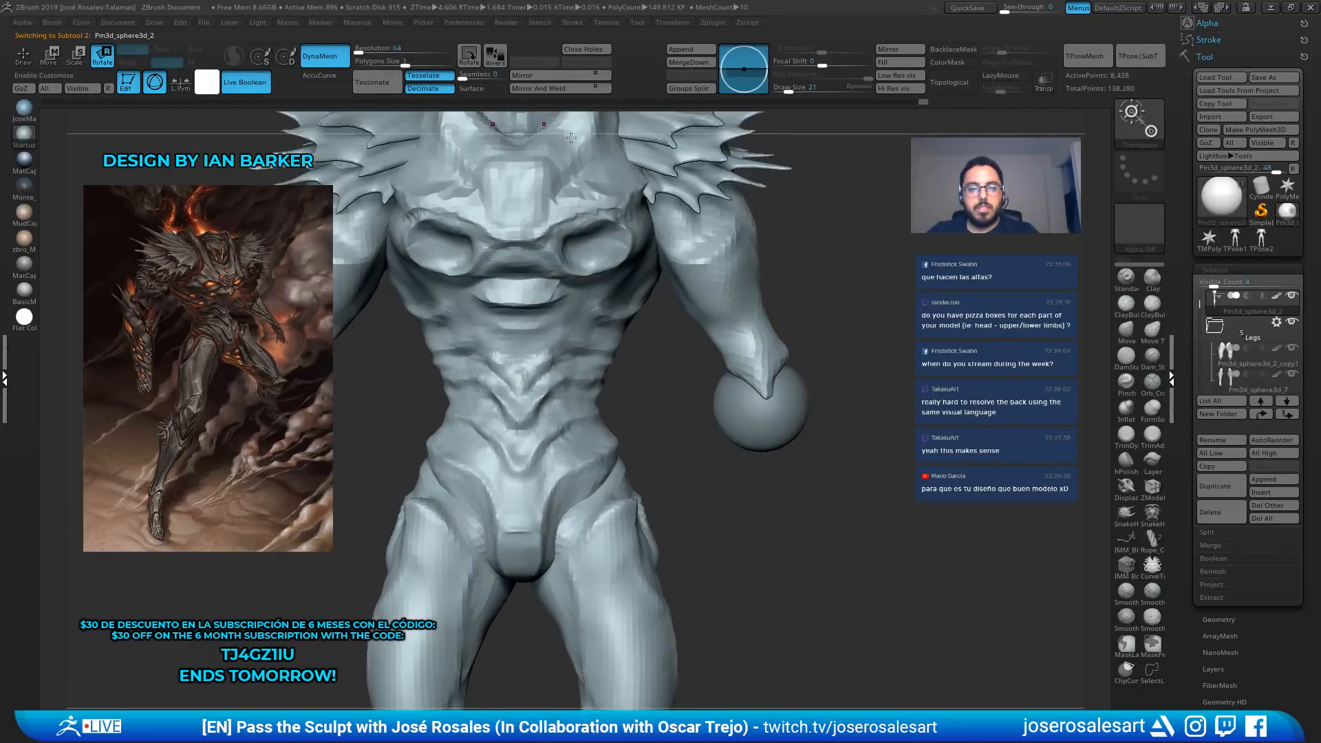
{"action": "mouse_move", "coordinate": [571, 138]}
{"action": "right_mouse_down", "text": "alt"}
{"action": "mouse_move", "coordinate": [678, 357]}
{"action": "mouse_move", "coordinate": [656, 284]}
{"action": "mouse_move", "coordinate": [657, 303]}
{"action": "mouse_move", "coordinate": [633, 295]}
{"action": "right_mouse_up", "text": "alt"}
{"action": "key", "text": "q"}
{"action": "right_click_drag", "start_coordinate": [633, 296], "coordinate": [581, 241], "text": "ctrl"}
{"action": "right_click_drag", "start_coordinate": [575, 351], "coordinate": [593, 315]}
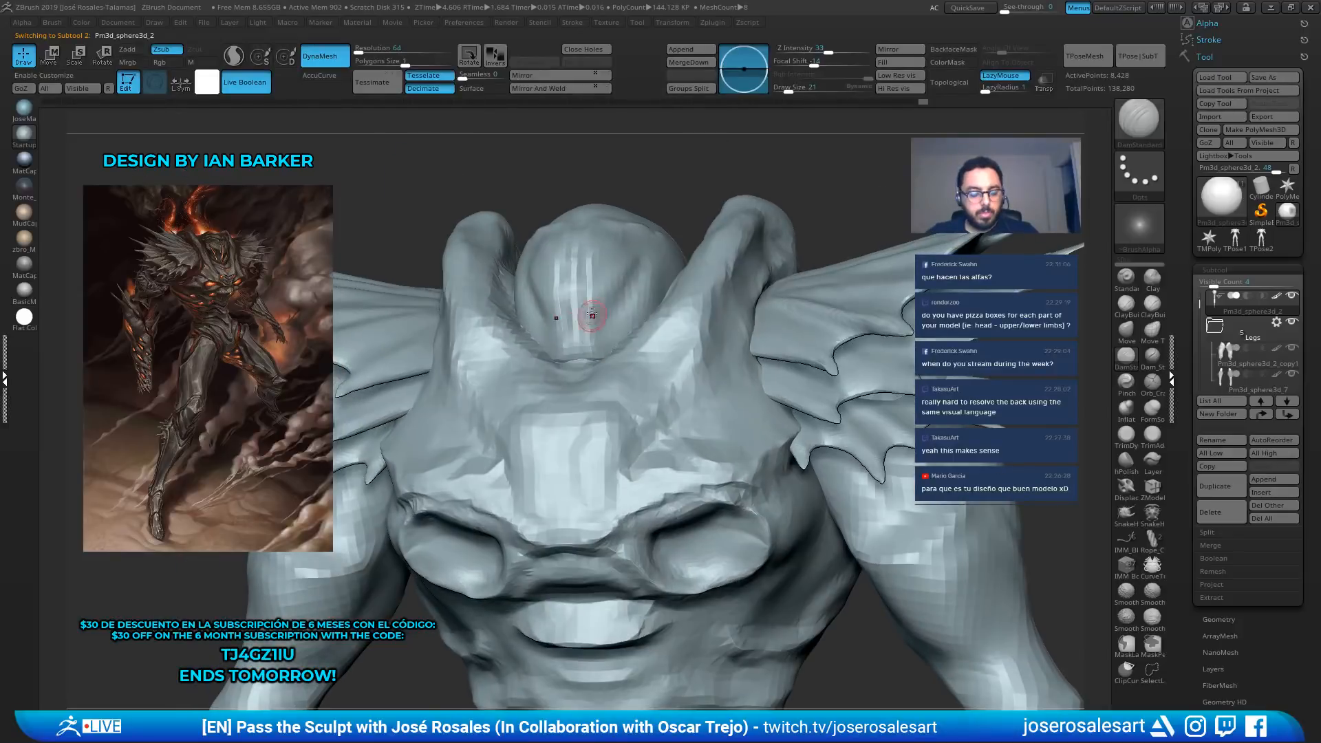
{"action": "left_click_drag", "start_coordinate": [574, 234], "coordinate": [577, 351]}
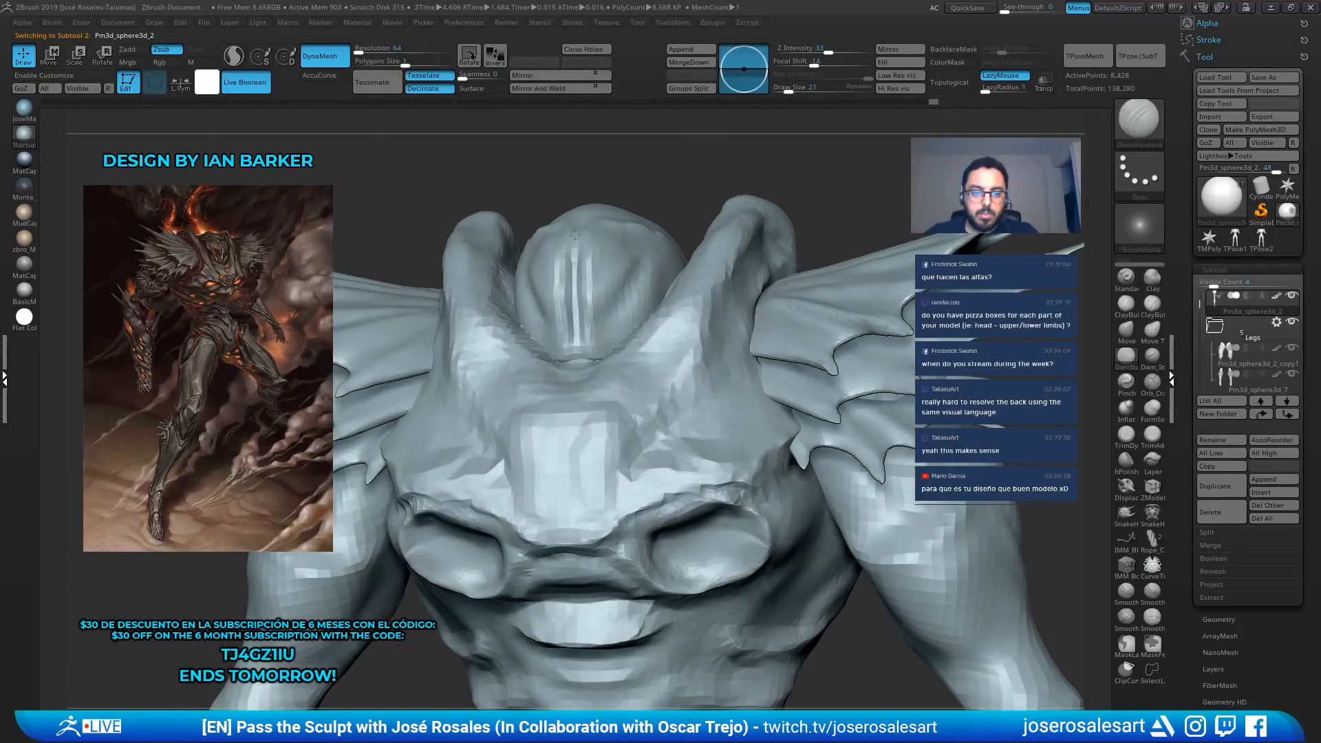
{"action": "left_click_drag", "start_coordinate": [639, 273], "coordinate": [608, 330]}
{"action": "right_click_drag", "start_coordinate": [622, 288], "coordinate": [585, 249], "text": "ctrl"}
{"action": "right_click_drag", "start_coordinate": [585, 249], "coordinate": [598, 257]}
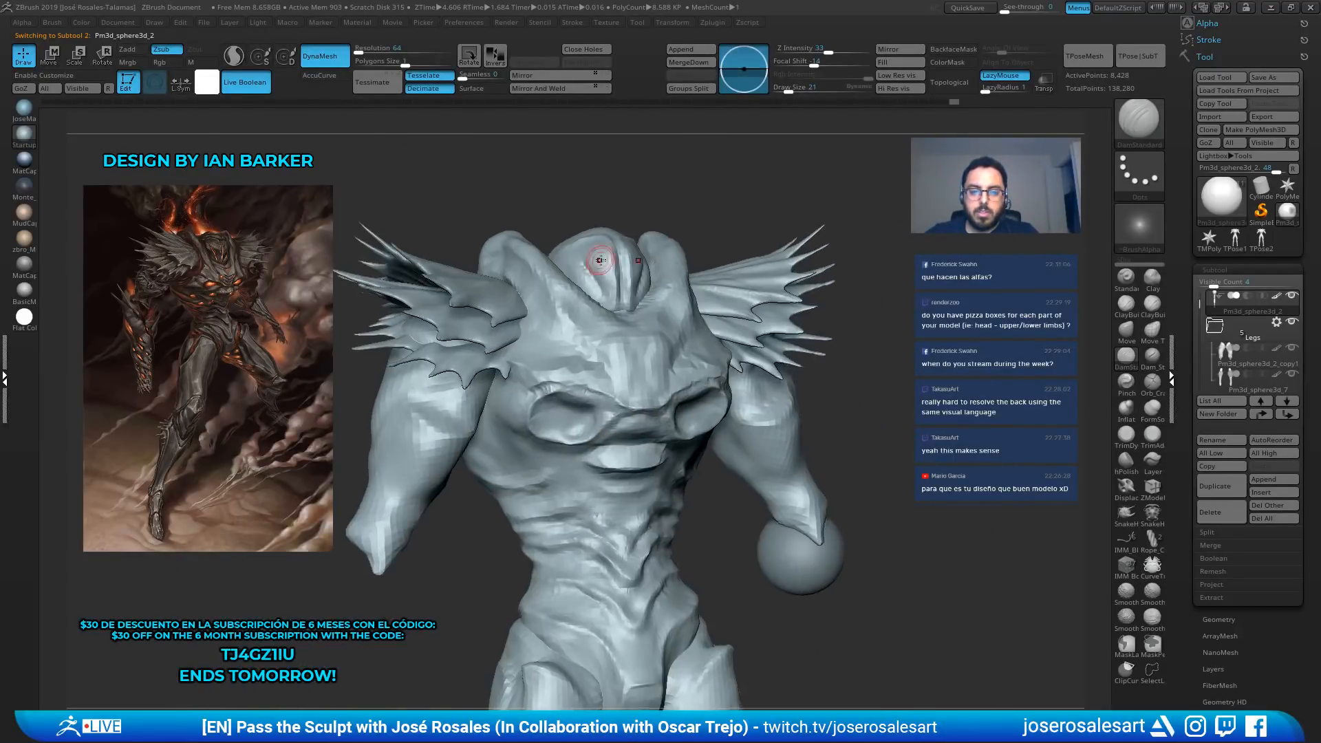
Select the sphere subtool at the left elbow and set the Move brush's draw size to 81
{"action": "mouse_move", "coordinate": [624, 318]}
{"action": "right_mouse_down", "text": "ctrl"}
{"action": "mouse_move", "coordinate": [598, 256]}
{"action": "mouse_move", "coordinate": [602, 316]}
{"action": "mouse_move", "coordinate": [671, 292]}
{"action": "mouse_move", "coordinate": [637, 289]}
{"action": "mouse_move", "coordinate": [578, 202]}
{"action": "right_mouse_up", "text": "ctrl"}
{"action": "right_click_drag", "start_coordinate": [678, 274], "coordinate": [592, 293]}
{"action": "right_click_drag", "start_coordinate": [676, 339], "coordinate": [662, 305], "text": "alt"}
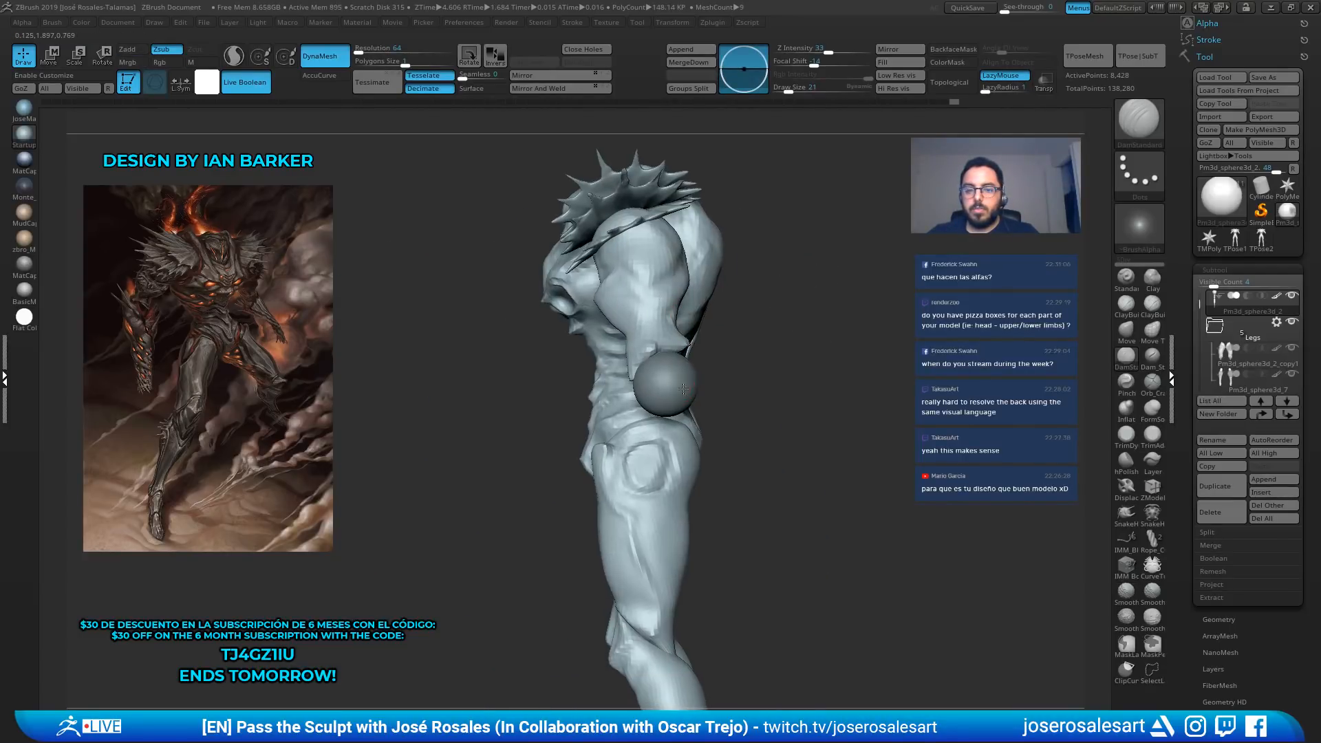
{"action": "left_click", "coordinate": [664, 378], "text": "alt"}
{"action": "right_click_drag", "start_coordinate": [664, 379], "coordinate": [646, 341], "text": "ctrl"}
{"action": "key", "text": "b"}
{"action": "key", "text": "m"}
{"action": "key", "text": "v"}
{"action": "mouse_move", "coordinate": [708, 416]}
{"action": "right_mouse_down"}
{"action": "mouse_move", "coordinate": [737, 419]}
{"action": "mouse_move", "coordinate": [744, 359]}
{"action": "mouse_move", "coordinate": [716, 345]}
{"action": "right_mouse_up"}
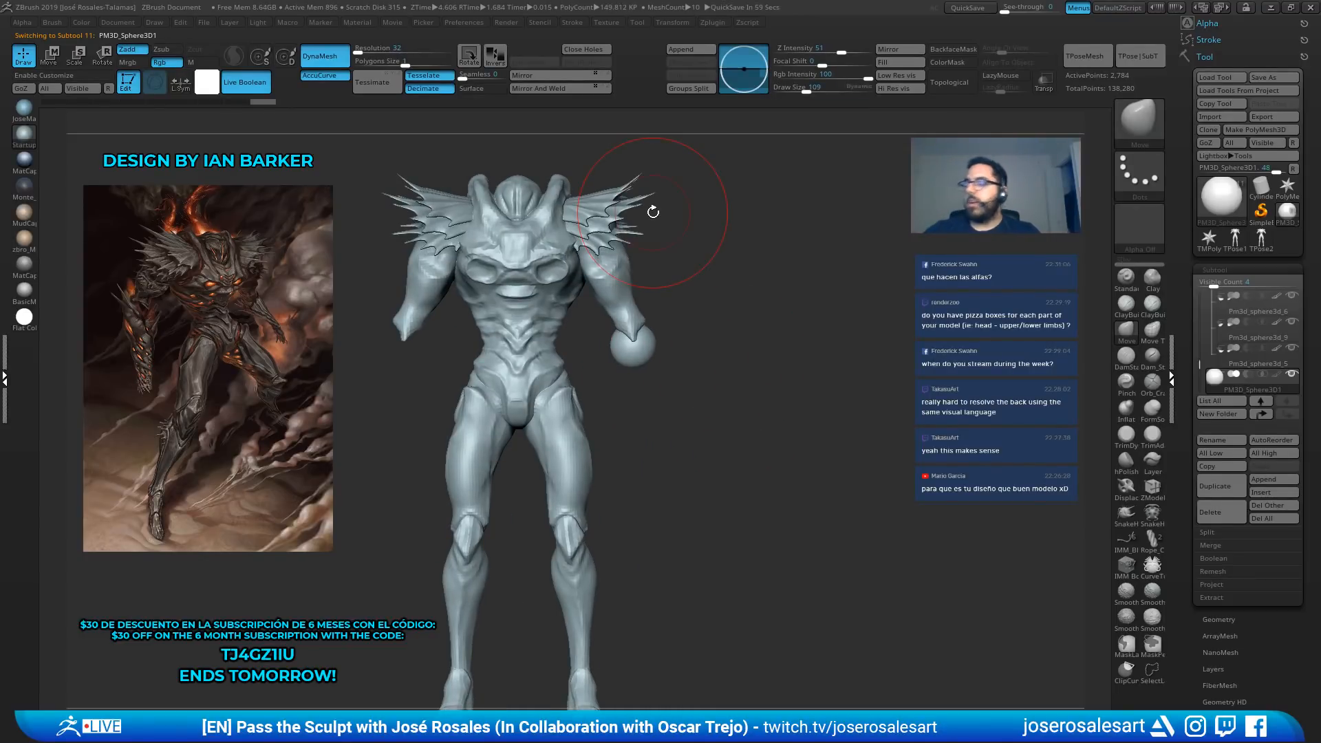
{"action": "right_click_drag", "start_coordinate": [539, 388], "coordinate": [515, 394]}
{"action": "key", "text": "s"}
{"action": "left_click_drag", "start_coordinate": [707, 394], "coordinate": [702, 394]}
{"action": "right_click_drag", "start_coordinate": [702, 394], "coordinate": [591, 328], "text": "ctrl"}
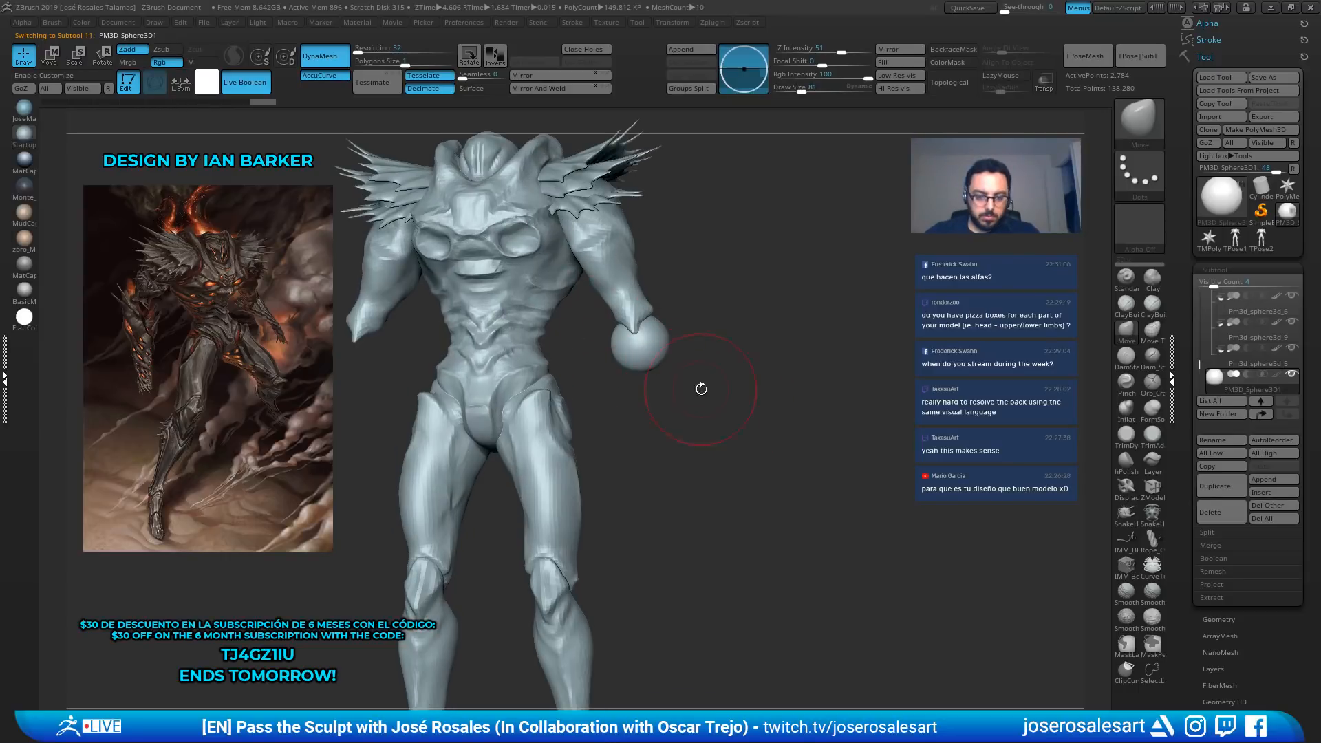
Stretch the sphere down and outward with the SnakeHook brush into a tapered forearm
{"action": "right_click_drag", "start_coordinate": [700, 387], "coordinate": [657, 365]}
{"action": "key", "text": "b"}
{"action": "key", "text": "s"}
{"action": "key", "text": "h"}
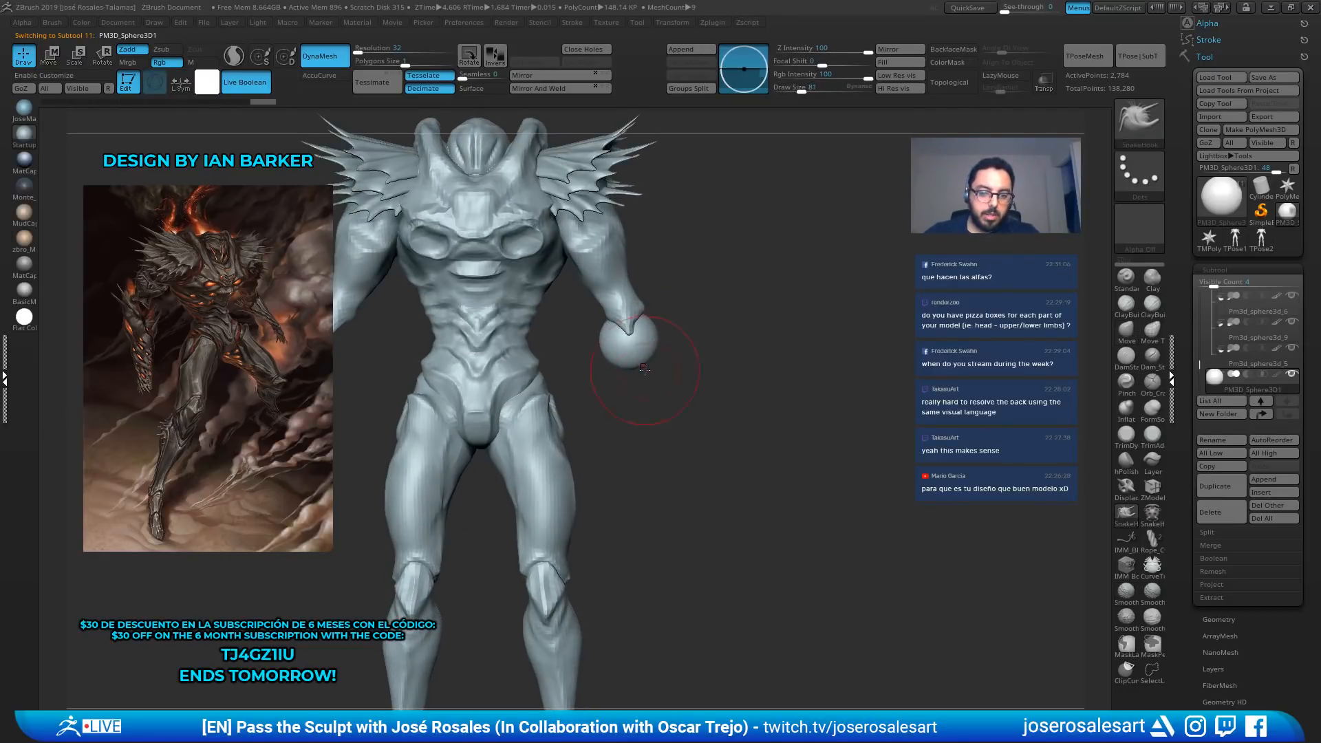
{"action": "left_click_drag", "start_coordinate": [635, 360], "coordinate": [666, 442]}
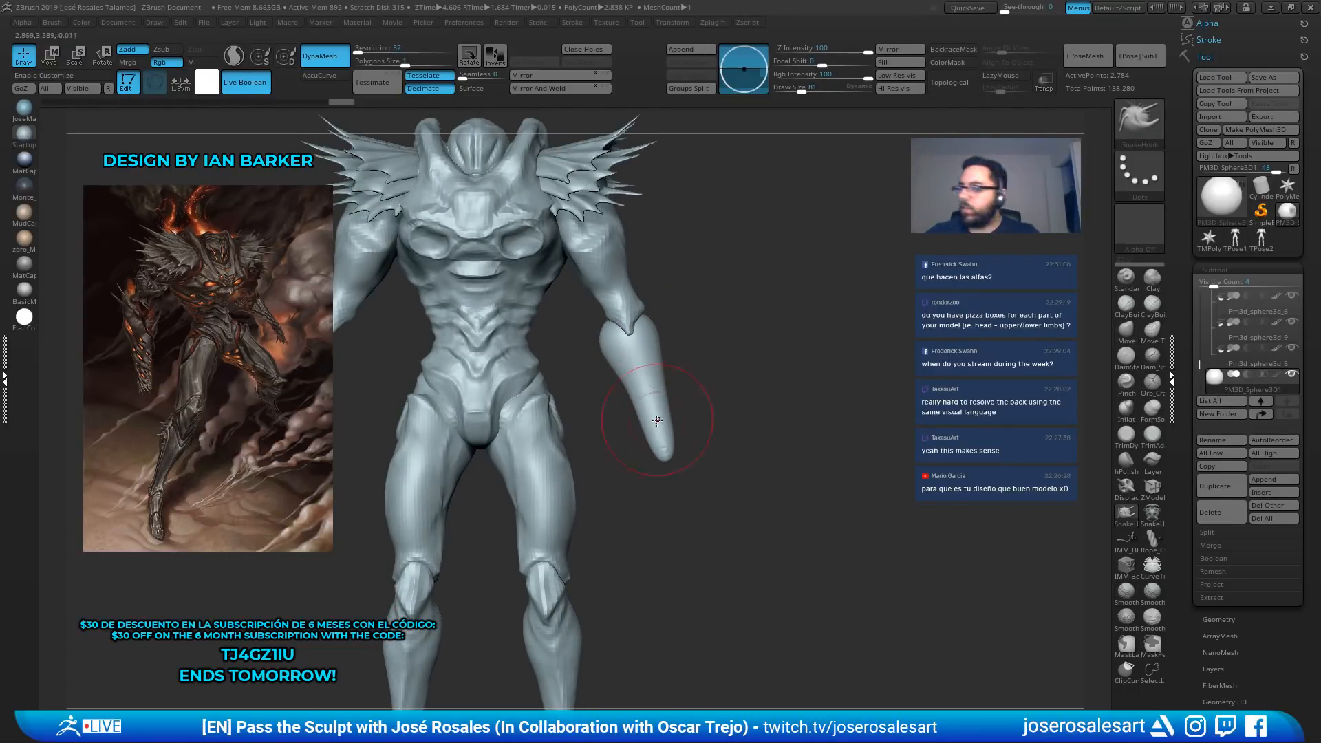
Smooth the new forearm, adjust its lower end in side view, and remesh it with DynaMesh
{"action": "right_click_drag", "start_coordinate": [672, 351], "coordinate": [686, 360], "text": "alt"}
{"action": "key", "text": "shift"}
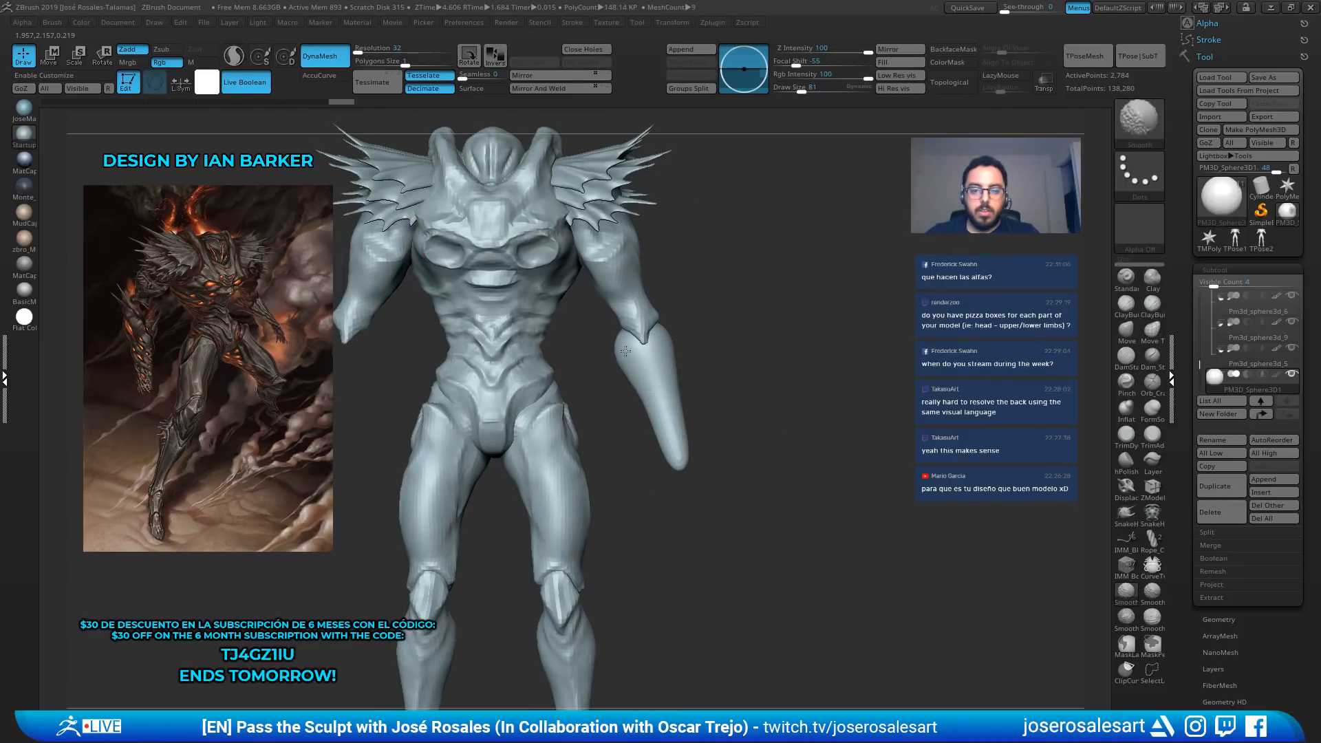
{"action": "left_click_drag", "start_coordinate": [650, 401], "coordinate": [671, 444], "text": "shift"}
{"action": "right_click_drag", "start_coordinate": [674, 417], "coordinate": [612, 415], "text": "shift"}
{"action": "left_click_drag", "start_coordinate": [682, 428], "coordinate": [653, 433]}
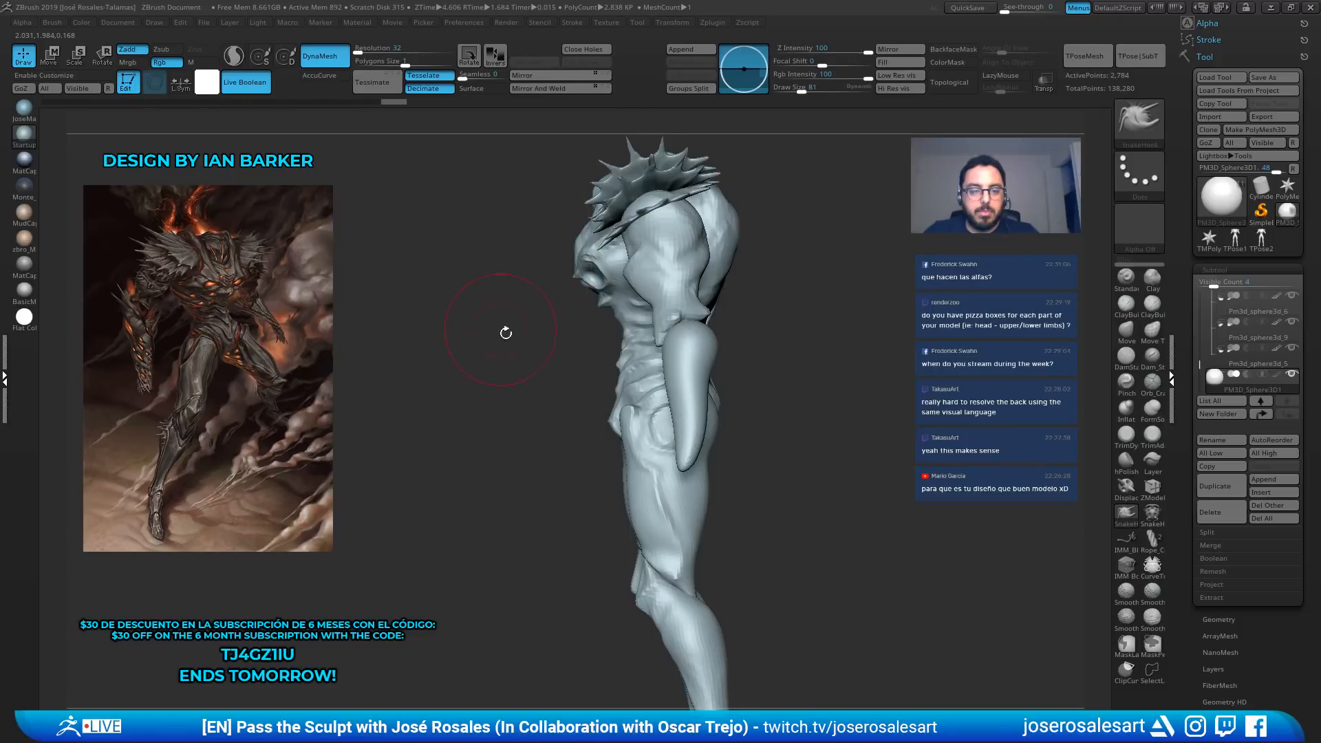
{"action": "left_click_drag", "start_coordinate": [468, 336], "coordinate": [416, 415], "text": "ctrl"}
{"action": "right_click_drag", "start_coordinate": [712, 399], "coordinate": [595, 393]}
{"action": "left_click_drag", "start_coordinate": [717, 343], "coordinate": [729, 356], "text": "shift"}
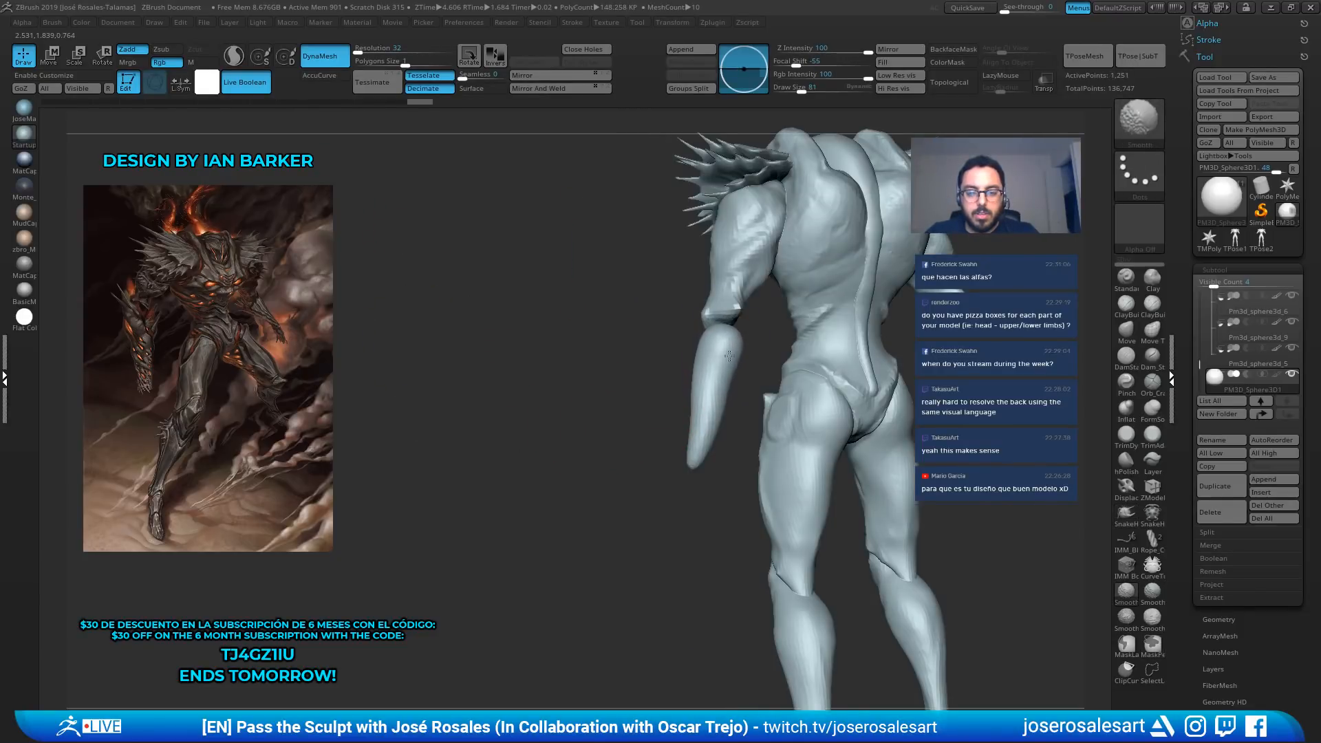
Build up volume along the upper and outer forearm with the ClayBuildup brush at draw size 73
{"action": "mouse_move", "coordinate": [729, 357]}
{"action": "right_mouse_down"}
{"action": "mouse_move", "coordinate": [812, 399]}
{"action": "mouse_move", "coordinate": [845, 387]}
{"action": "mouse_move", "coordinate": [821, 384]}
{"action": "right_mouse_up"}
{"action": "key", "text": "b"}
{"action": "key", "text": "c"}
{"action": "key", "text": "b"}
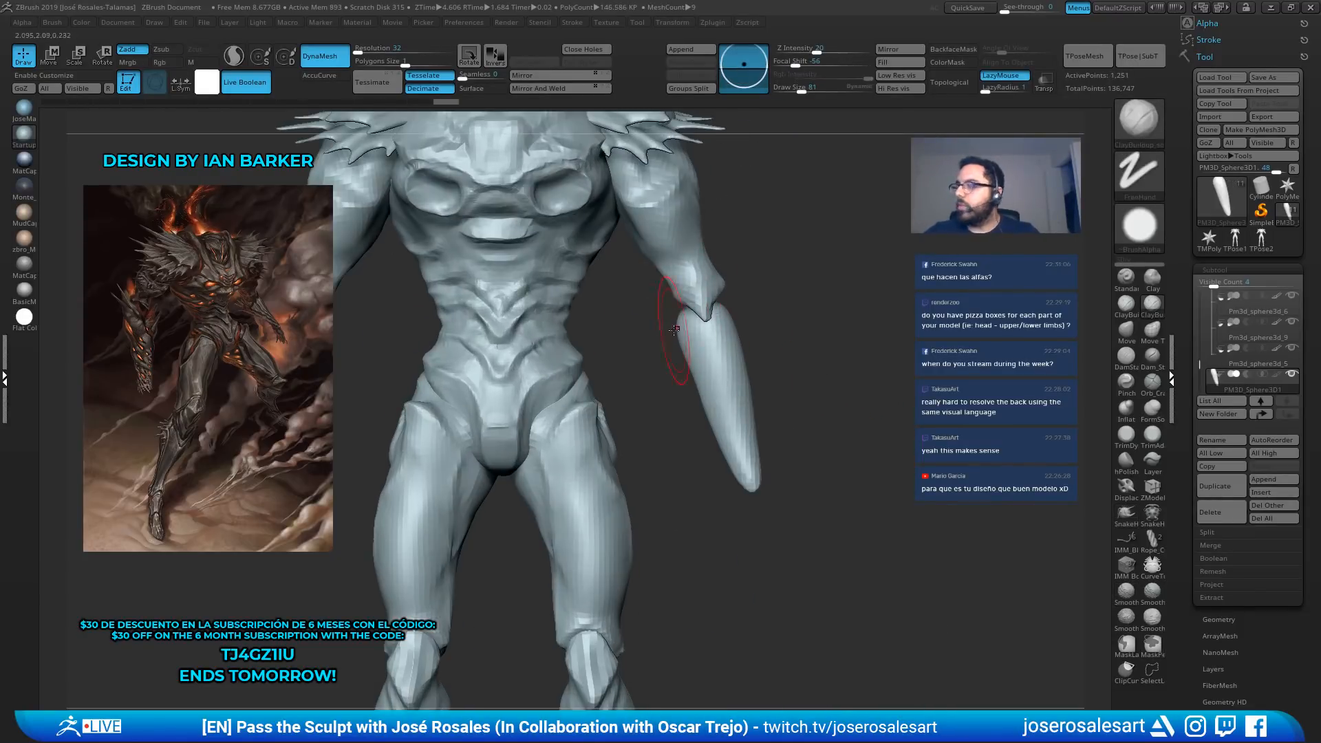
{"action": "key", "text": "["}
{"action": "right_click_drag", "start_coordinate": [699, 345], "coordinate": [743, 296]}
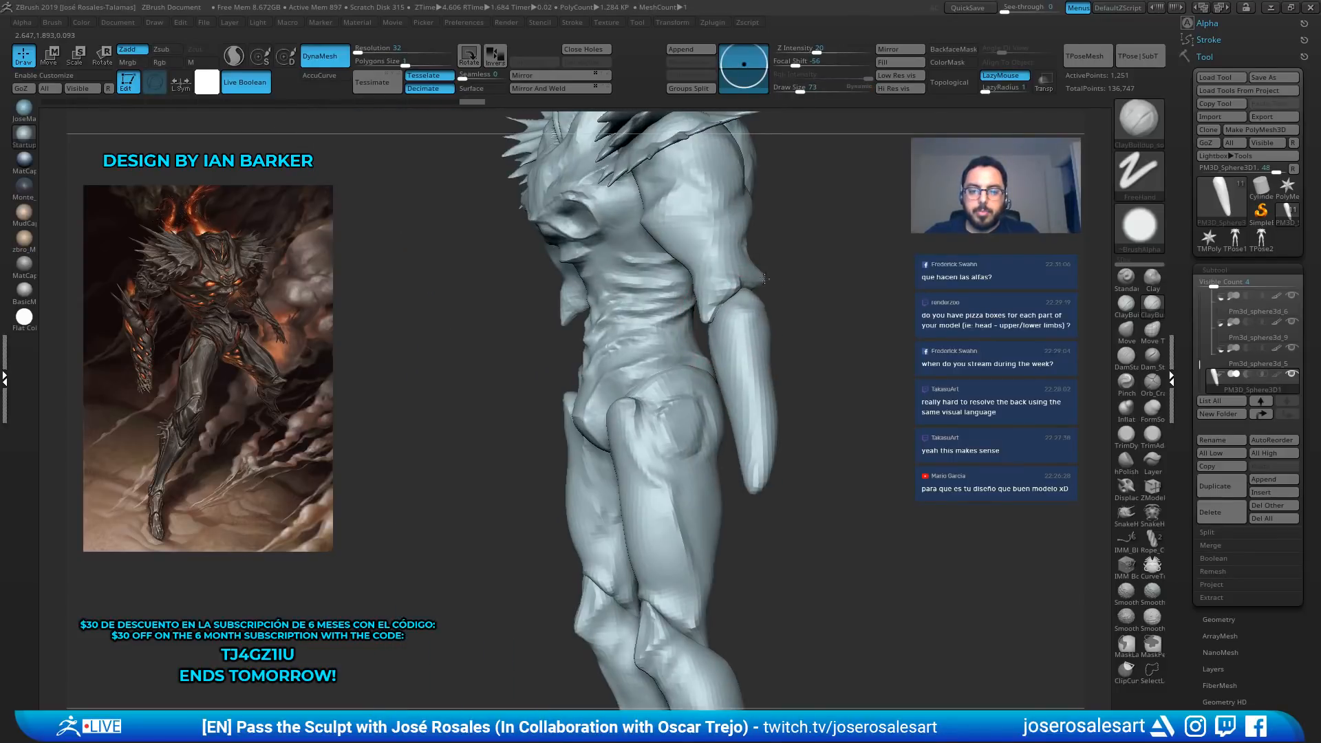
{"action": "left_click_drag", "start_coordinate": [754, 292], "coordinate": [746, 372]}
{"action": "right_click_drag", "start_coordinate": [826, 323], "coordinate": [767, 292]}
{"action": "mouse_move", "coordinate": [774, 289]}
{"action": "left_mouse_down"}
{"action": "mouse_move", "coordinate": [776, 350]}
{"action": "mouse_move", "coordinate": [751, 402]}
{"action": "left_mouse_up"}
{"action": "mouse_move", "coordinate": [805, 382]}
{"action": "right_mouse_down"}
{"action": "mouse_move", "coordinate": [778, 347]}
{"action": "mouse_move", "coordinate": [708, 323]}
{"action": "mouse_move", "coordinate": [662, 329]}
{"action": "right_mouse_up"}
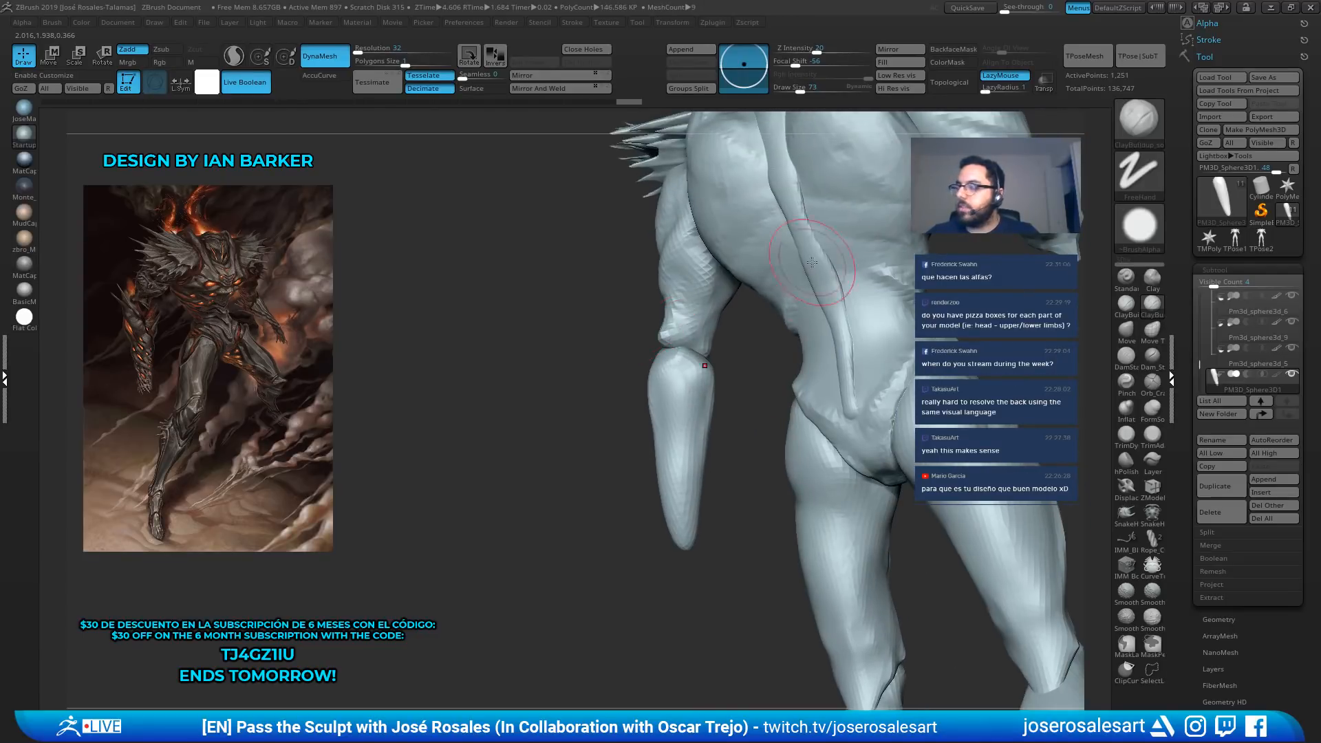
Adjust the forearm's silhouette from the front with an enlarged Move brush
{"action": "right_click_drag", "start_coordinate": [811, 262], "coordinate": [695, 475]}
{"action": "right_click_drag", "start_coordinate": [681, 564], "coordinate": [691, 389]}
{"action": "key", "text": "1"}
{"action": "key", "text": "s"}
{"action": "left_click_drag", "start_coordinate": [703, 412], "coordinate": [695, 415]}
{"action": "key", "text": "2"}
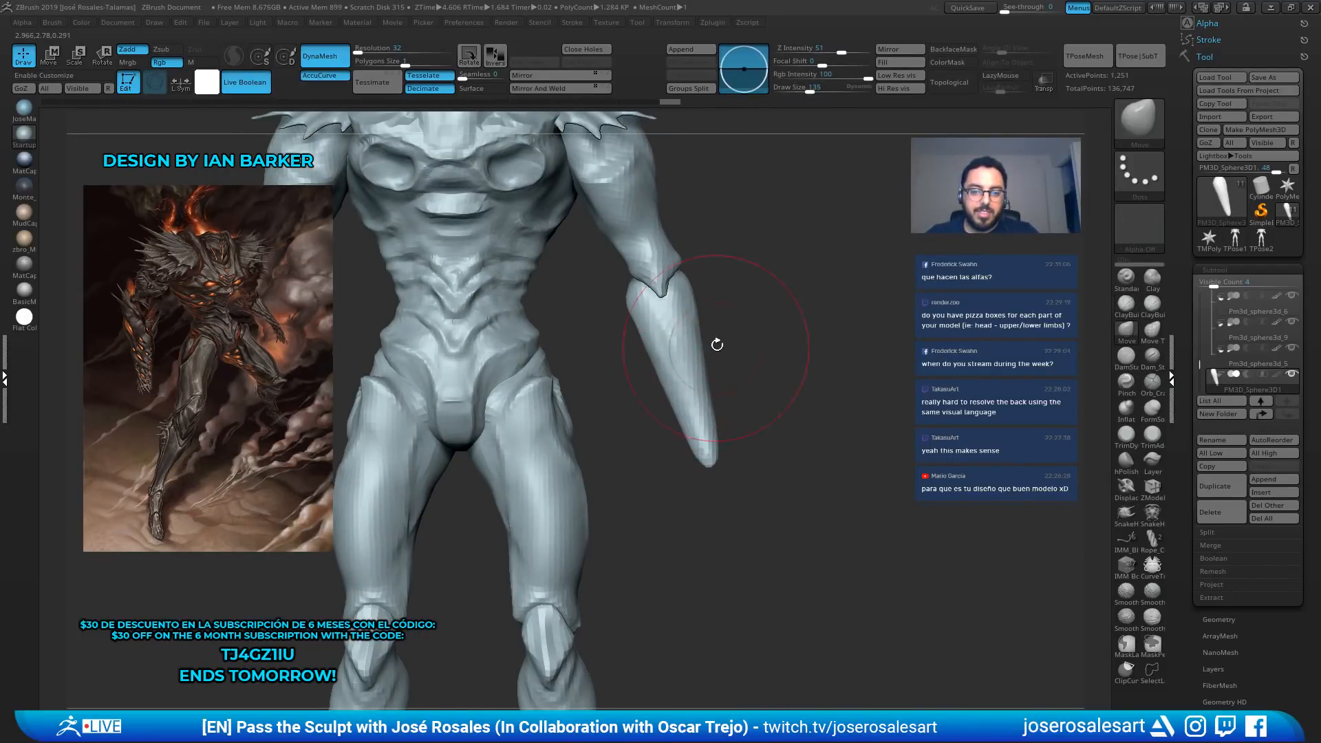
{"action": "right_click_drag", "start_coordinate": [714, 342], "coordinate": [661, 386]}
{"action": "right_click_drag", "start_coordinate": [660, 386], "coordinate": [673, 354], "text": "ctrl"}
{"action": "left_click_drag", "start_coordinate": [678, 354], "coordinate": [688, 355]}
Set the Move brush's draw size to 201 and push the lower forearm forward in side view
{"action": "key", "text": "s"}
{"action": "left_click_drag", "start_coordinate": [698, 375], "coordinate": [694, 375]}
{"action": "right_click_drag", "start_coordinate": [717, 385], "coordinate": [678, 382]}
{"action": "mouse_move", "coordinate": [678, 382]}
{"action": "right_mouse_down", "text": "ctrl"}
{"action": "mouse_move", "coordinate": [713, 406]}
{"action": "mouse_move", "coordinate": [739, 403]}
{"action": "right_mouse_up", "text": "ctrl"}
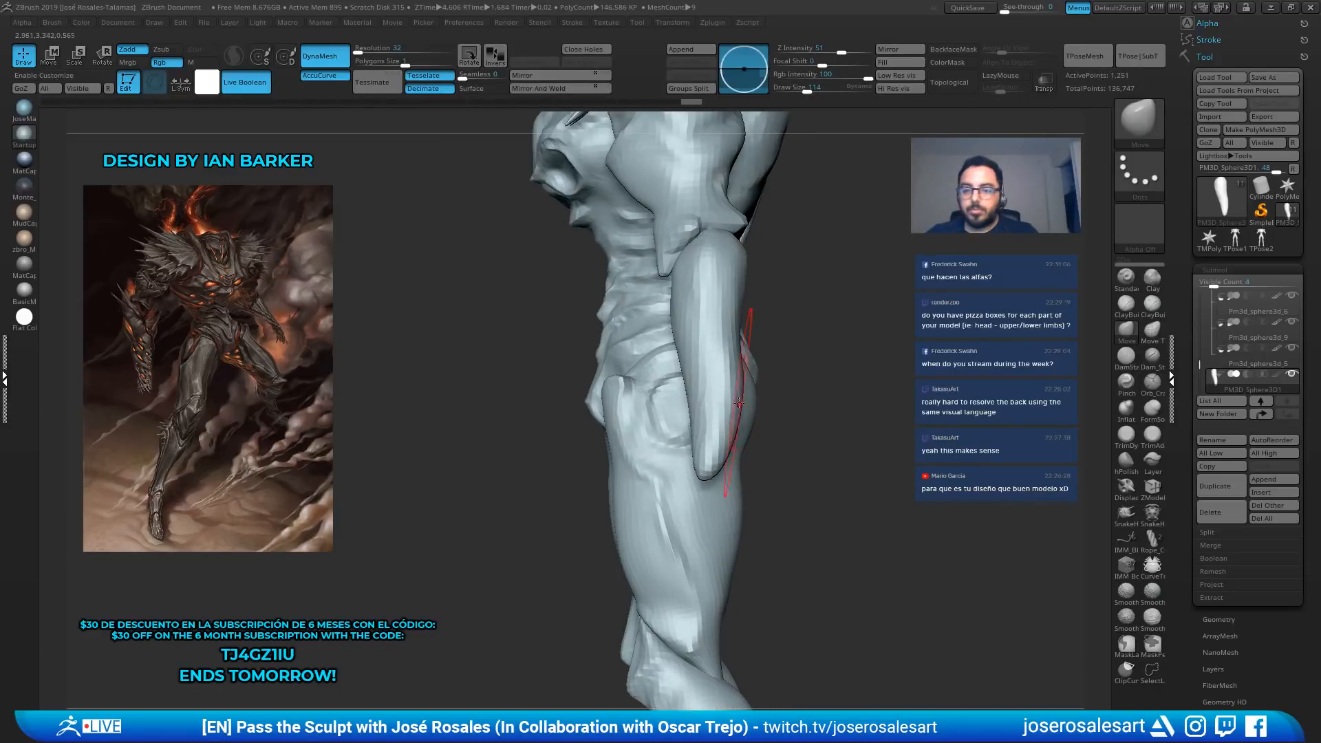
{"action": "key", "text": "s"}
{"action": "left_click_drag", "start_coordinate": [714, 425], "coordinate": [709, 440]}
{"action": "left_click_drag", "start_coordinate": [710, 434], "coordinate": [690, 419]}
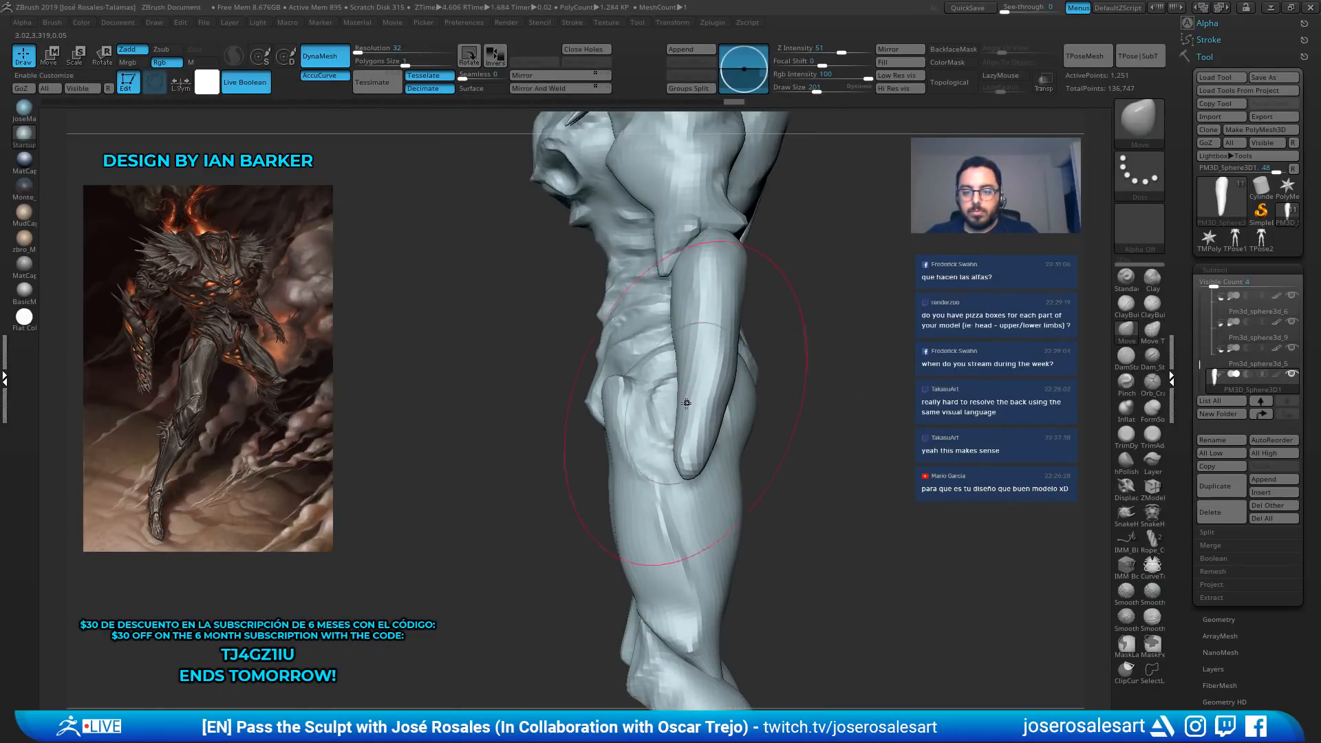
{"action": "right_click_drag", "start_coordinate": [652, 364], "coordinate": [648, 364], "text": "alt"}
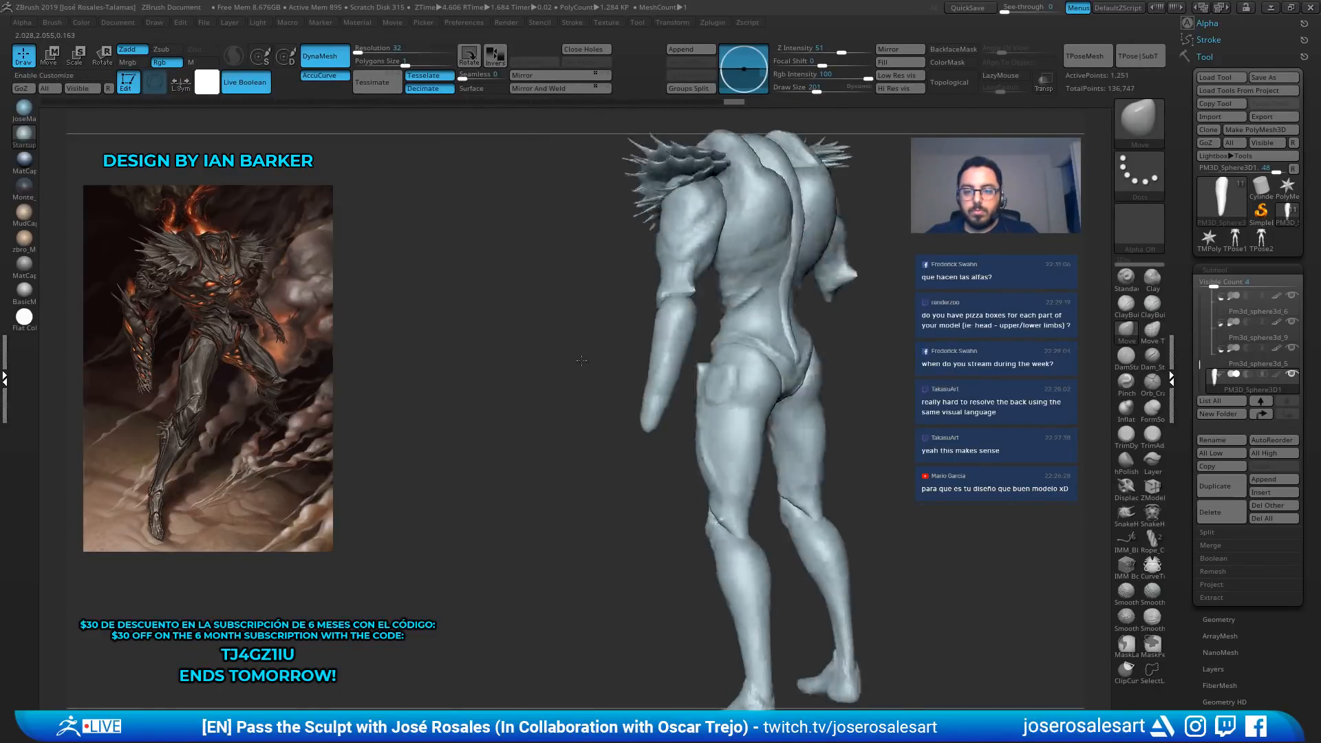
{"action": "mouse_move", "coordinate": [708, 341]}
{"action": "right_mouse_down"}
{"action": "mouse_move", "coordinate": [696, 399]}
{"action": "mouse_move", "coordinate": [650, 377]}
{"action": "right_mouse_up"}
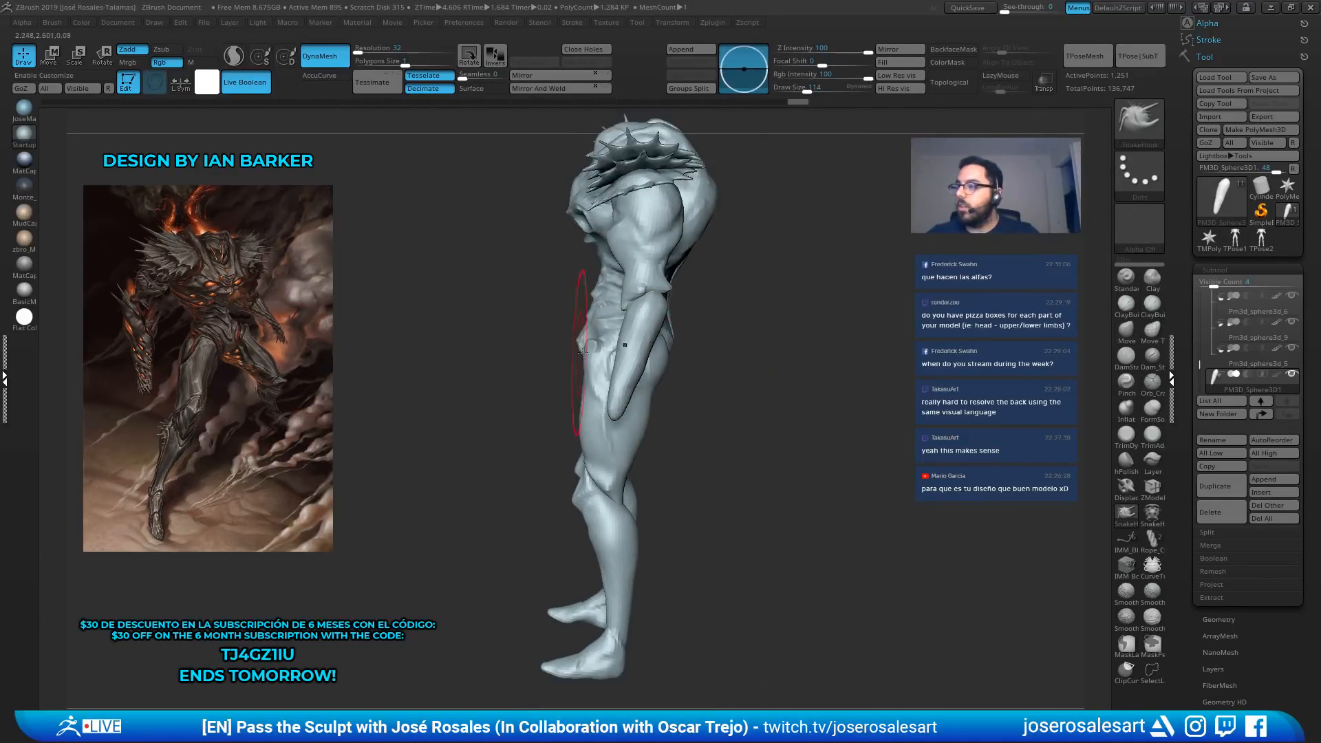
Set the SnakeHook brush's draw size to 114 with the forearm seen from the front
{"action": "right_click_drag", "start_coordinate": [756, 275], "coordinate": [819, 218]}
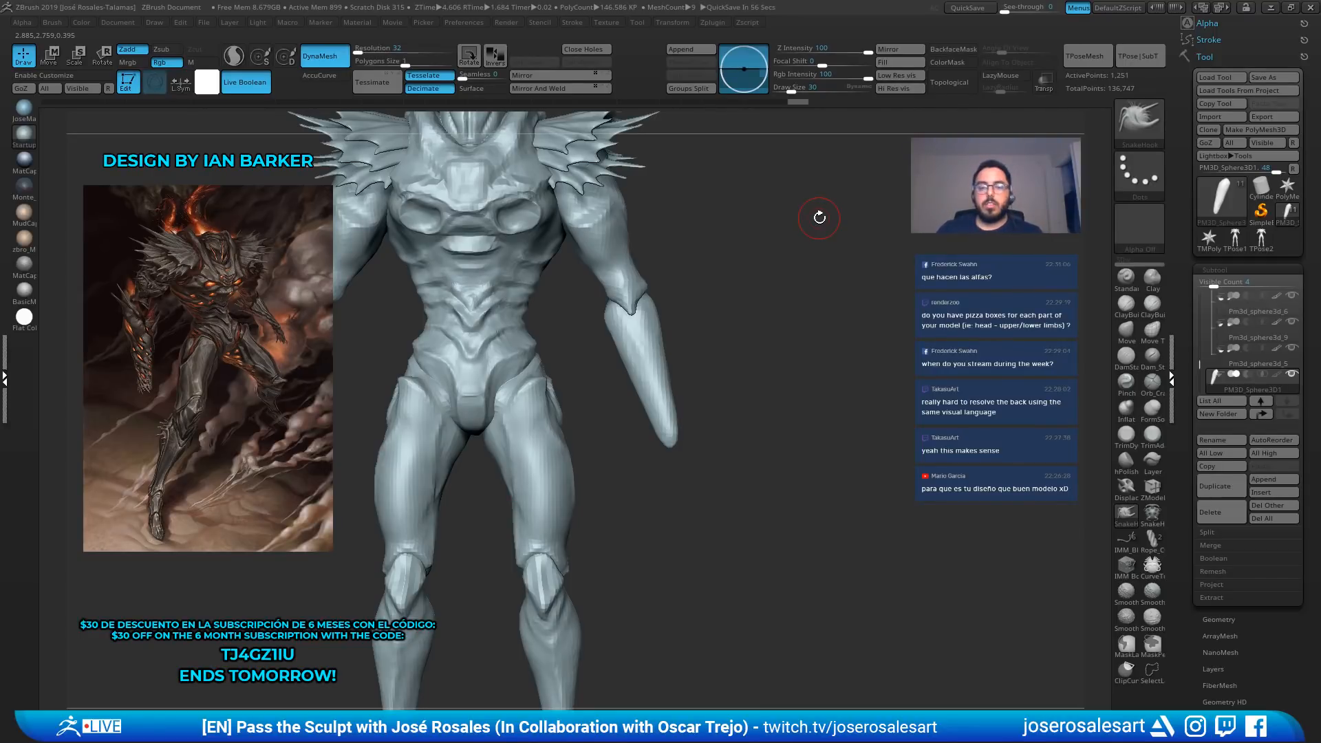
{"action": "left_click_drag", "start_coordinate": [765, 319], "coordinate": [834, 328], "text": "alt"}
{"action": "key", "text": "s"}
{"action": "left_click", "coordinate": [850, 328]}
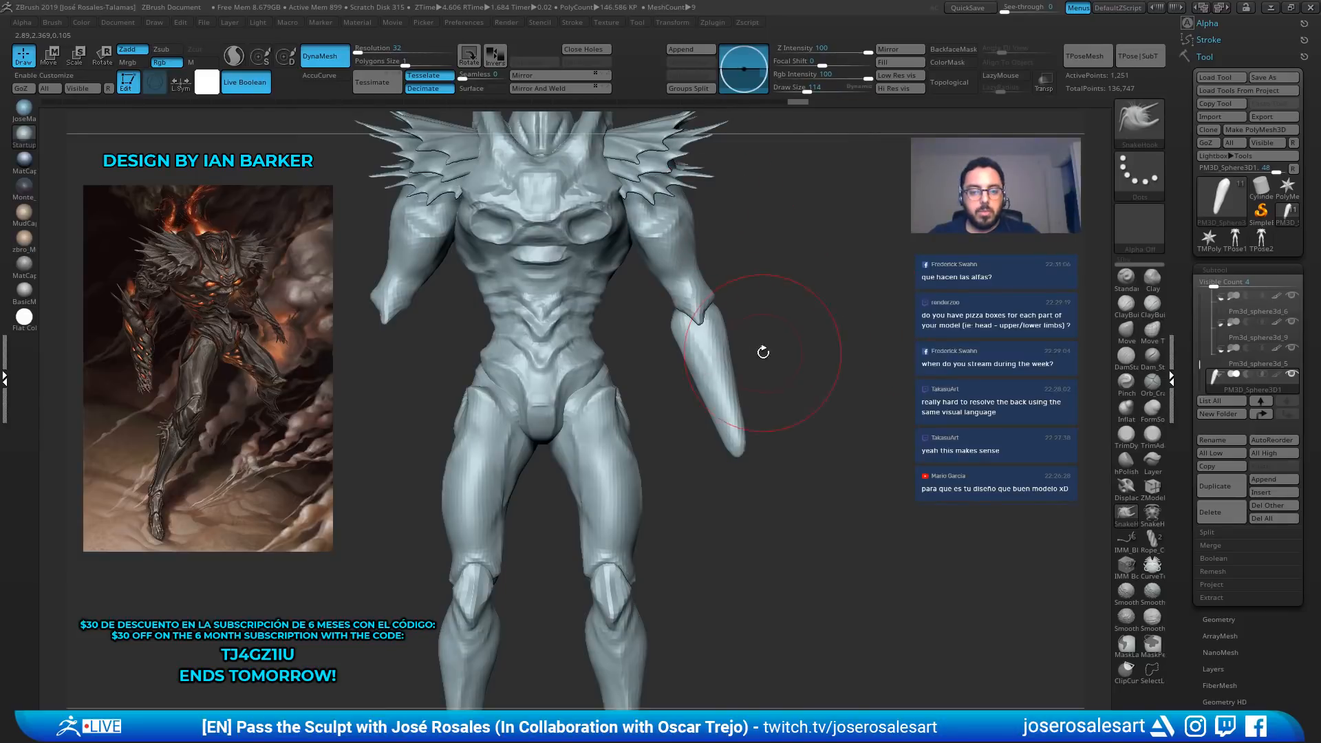
Rescale the forearm slightly with the scale gizmo and set the SnakeHook brush's draw size to 86
{"action": "key", "text": "e"}
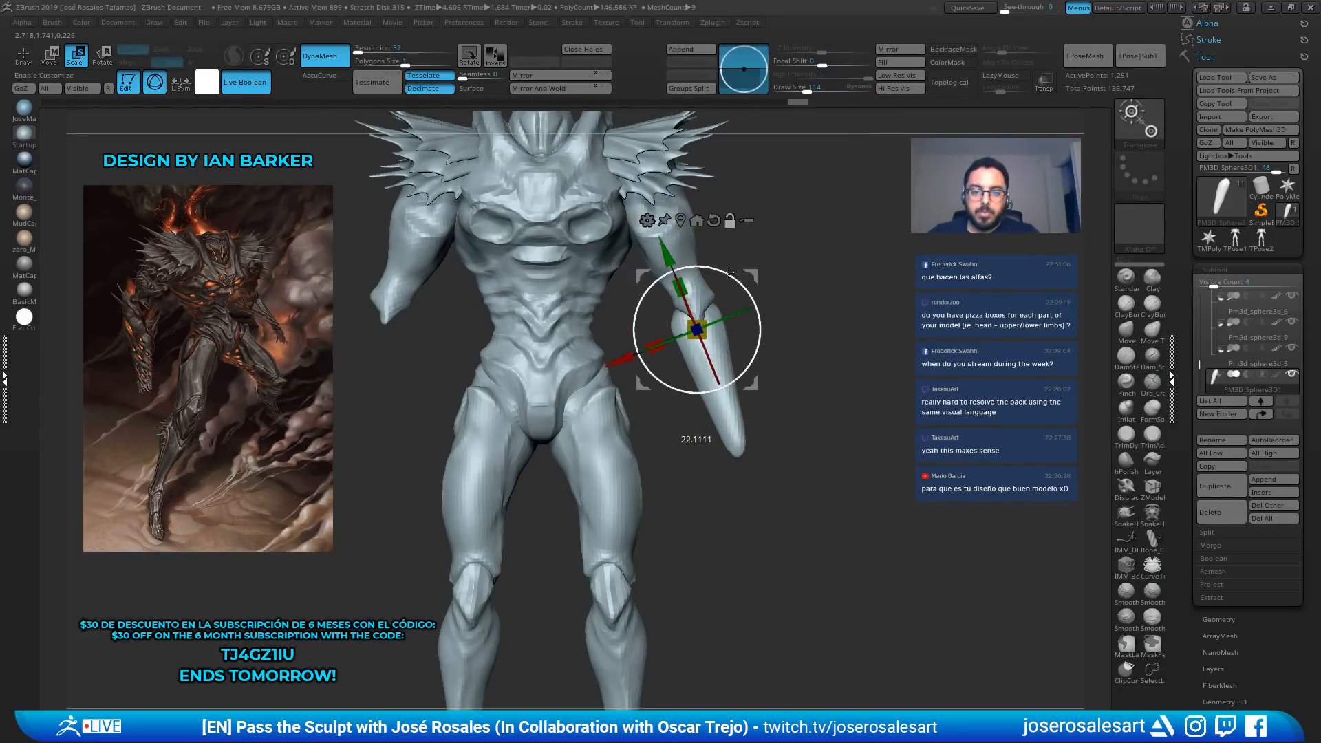
{"action": "left_click_drag", "start_coordinate": [725, 329], "coordinate": [734, 319]}
{"action": "left_click_drag", "start_coordinate": [809, 290], "coordinate": [720, 346]}
{"action": "key", "text": "w"}
{"action": "key", "text": "q"}
{"action": "mouse_move", "coordinate": [928, 245]}
{"action": "left_mouse_down", "text": "shift"}
{"action": "mouse_move", "coordinate": [895, 259]}
{"action": "mouse_move", "coordinate": [855, 319]}
{"action": "mouse_move", "coordinate": [903, 312]}
{"action": "left_mouse_up", "text": "shift"}
{"action": "key", "text": "s"}
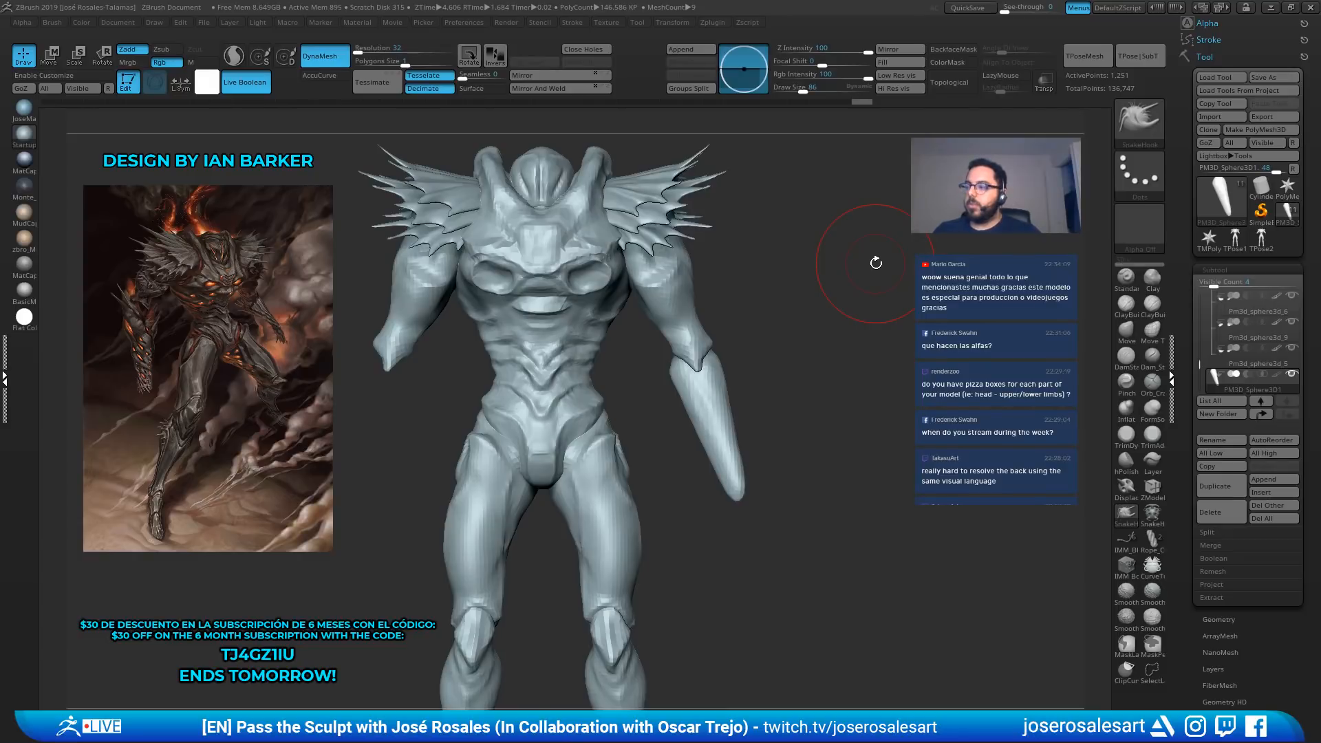
Build up the front of the forearm along its length with the ClayBuildup brush at draw size 69
{"action": "mouse_move", "coordinate": [477, 351]}
{"action": "left_mouse_down", "text": "alt"}
{"action": "mouse_move", "coordinate": [761, 280]}
{"action": "mouse_move", "coordinate": [706, 221]}
{"action": "left_mouse_up", "text": "alt"}
{"action": "key", "text": "b"}
{"action": "key", "text": "c"}
{"action": "key", "text": "b"}
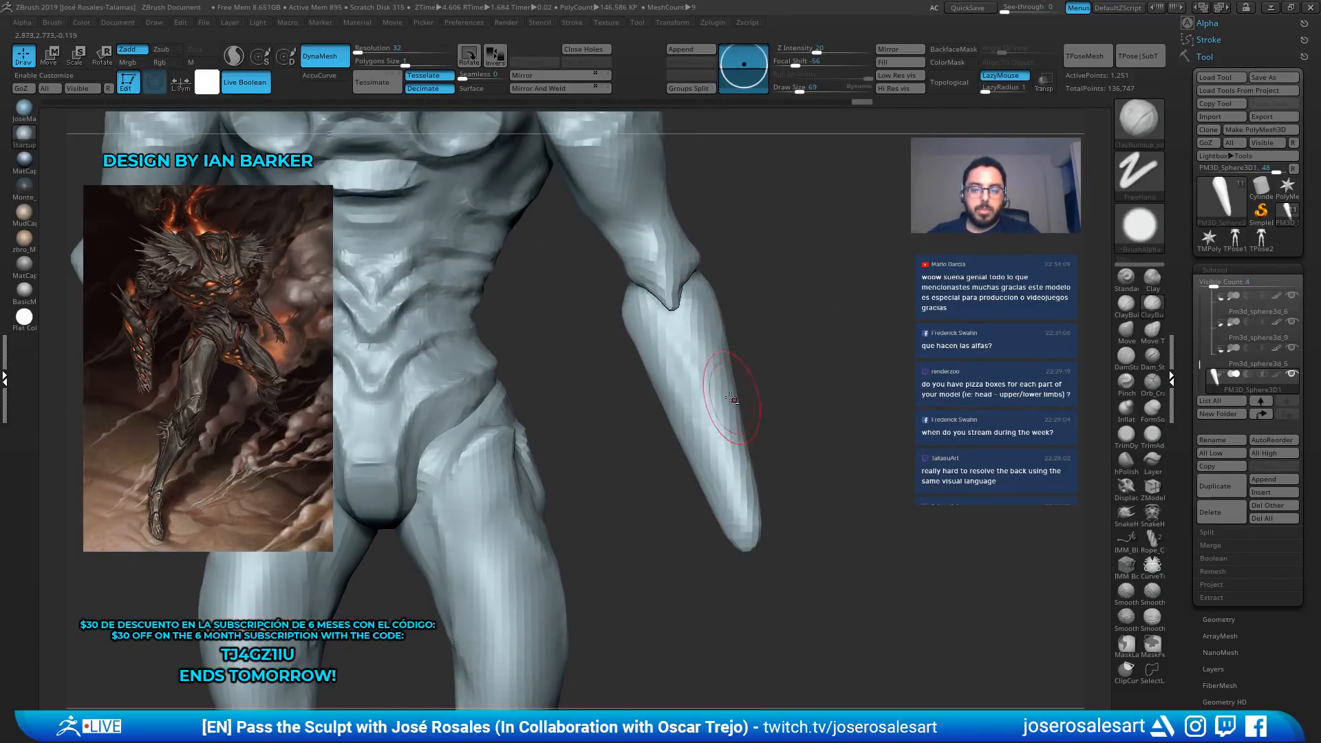
{"action": "left_click_drag", "start_coordinate": [662, 345], "coordinate": [712, 445]}
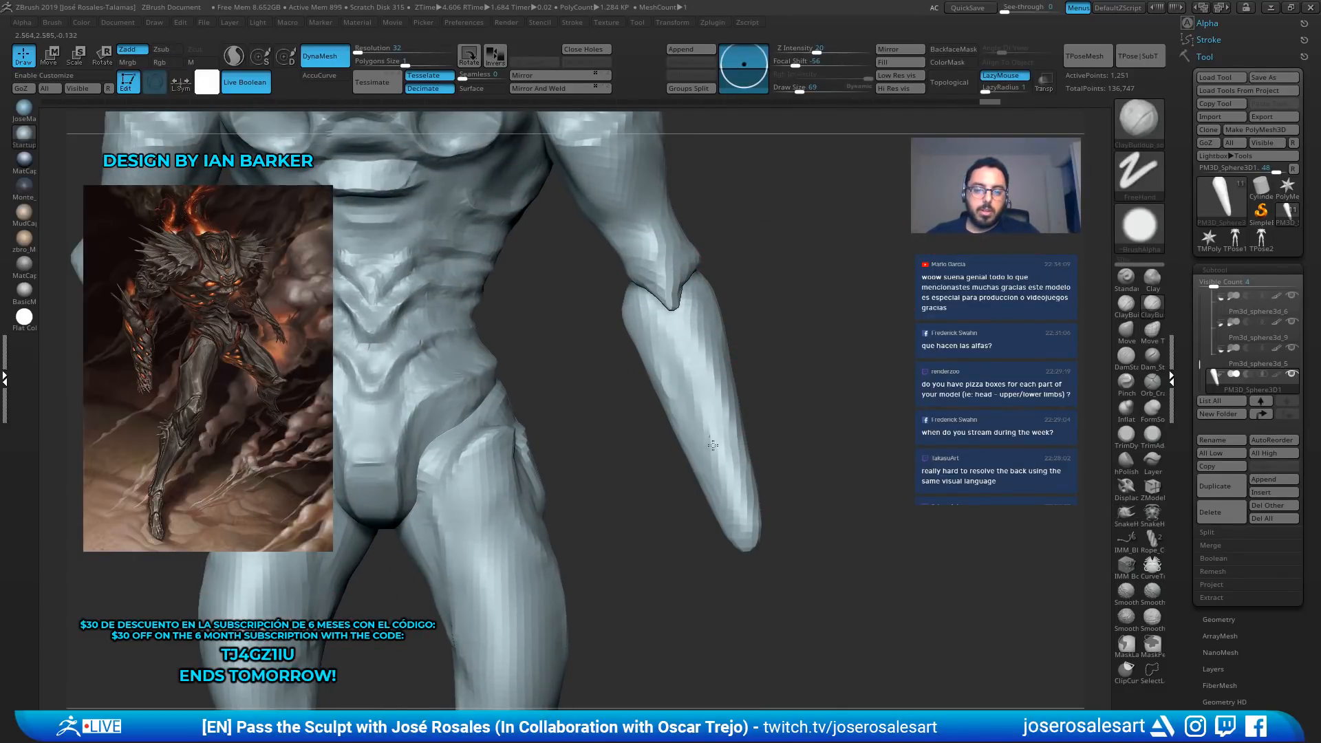
{"action": "left_click_drag", "start_coordinate": [802, 350], "coordinate": [777, 309], "text": "alt"}
{"action": "left_click_drag", "start_coordinate": [777, 330], "coordinate": [818, 333]}
Smooth the forearm surface from the front around to its outer side and back
{"action": "left_click_drag", "start_coordinate": [695, 384], "coordinate": [709, 430], "text": "shift"}
{"action": "left_click_drag", "start_coordinate": [791, 441], "coordinate": [757, 440]}
{"action": "left_click_drag", "start_coordinate": [709, 406], "coordinate": [721, 459], "text": "shift"}
{"action": "left_click_drag", "start_coordinate": [798, 440], "coordinate": [743, 427]}
{"action": "left_click_drag", "start_coordinate": [701, 358], "coordinate": [699, 418], "text": "shift"}
{"action": "left_click_drag", "start_coordinate": [798, 427], "coordinate": [743, 417]}
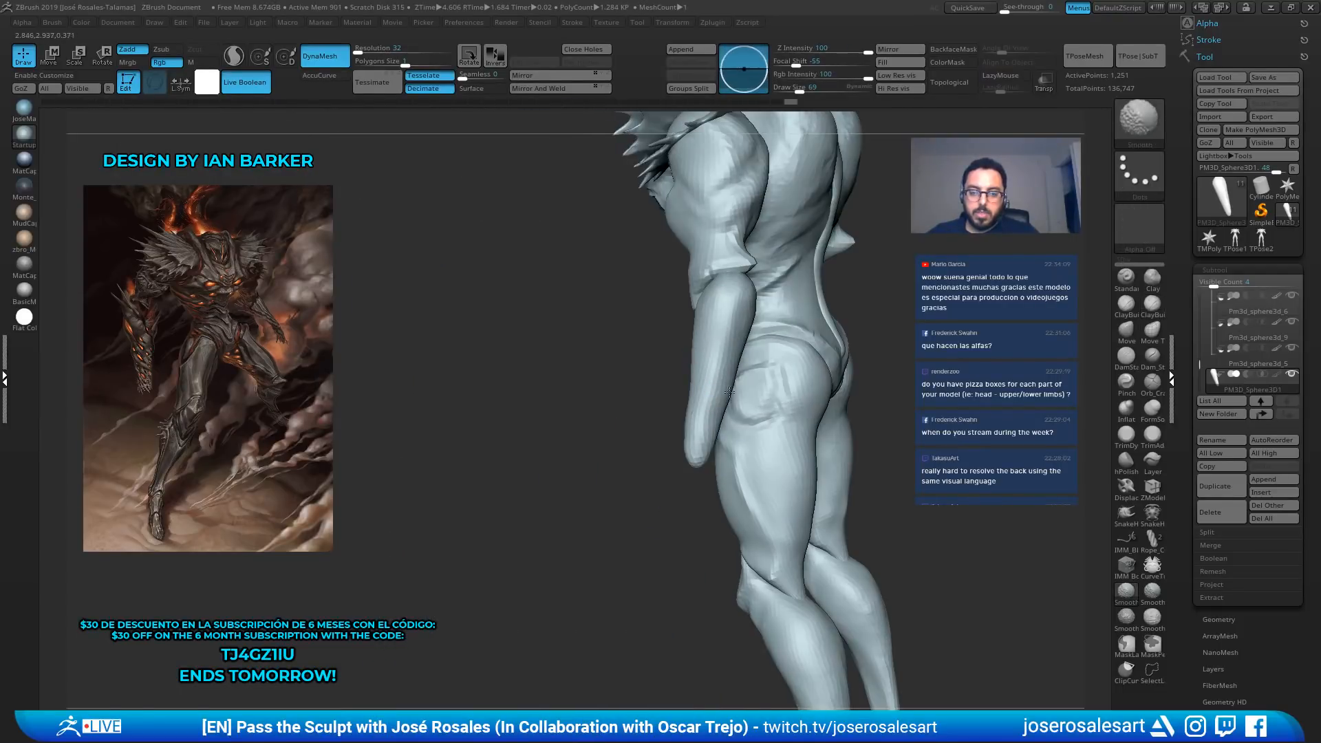
{"action": "left_click_drag", "start_coordinate": [722, 344], "coordinate": [702, 425], "text": "shift"}
Add a ClayBuildup stroke to the back of the upper forearm and compare it with the whole figure
{"action": "left_click_drag", "start_coordinate": [654, 330], "coordinate": [605, 316]}
{"action": "left_click_drag", "start_coordinate": [747, 310], "coordinate": [729, 372]}
{"action": "mouse_move", "coordinate": [667, 344]}
{"action": "left_mouse_down"}
{"action": "mouse_move", "coordinate": [640, 337]}
{"action": "mouse_move", "coordinate": [662, 317]}
{"action": "left_mouse_up"}
{"action": "mouse_move", "coordinate": [662, 316]}
{"action": "left_mouse_down", "text": "alt"}
{"action": "mouse_move", "coordinate": [640, 362]}
{"action": "mouse_move", "coordinate": [681, 359]}
{"action": "mouse_move", "coordinate": [646, 363]}
{"action": "left_mouse_up", "text": "alt"}
{"action": "left_click_drag", "start_coordinate": [757, 362], "coordinate": [692, 319], "text": "alt"}
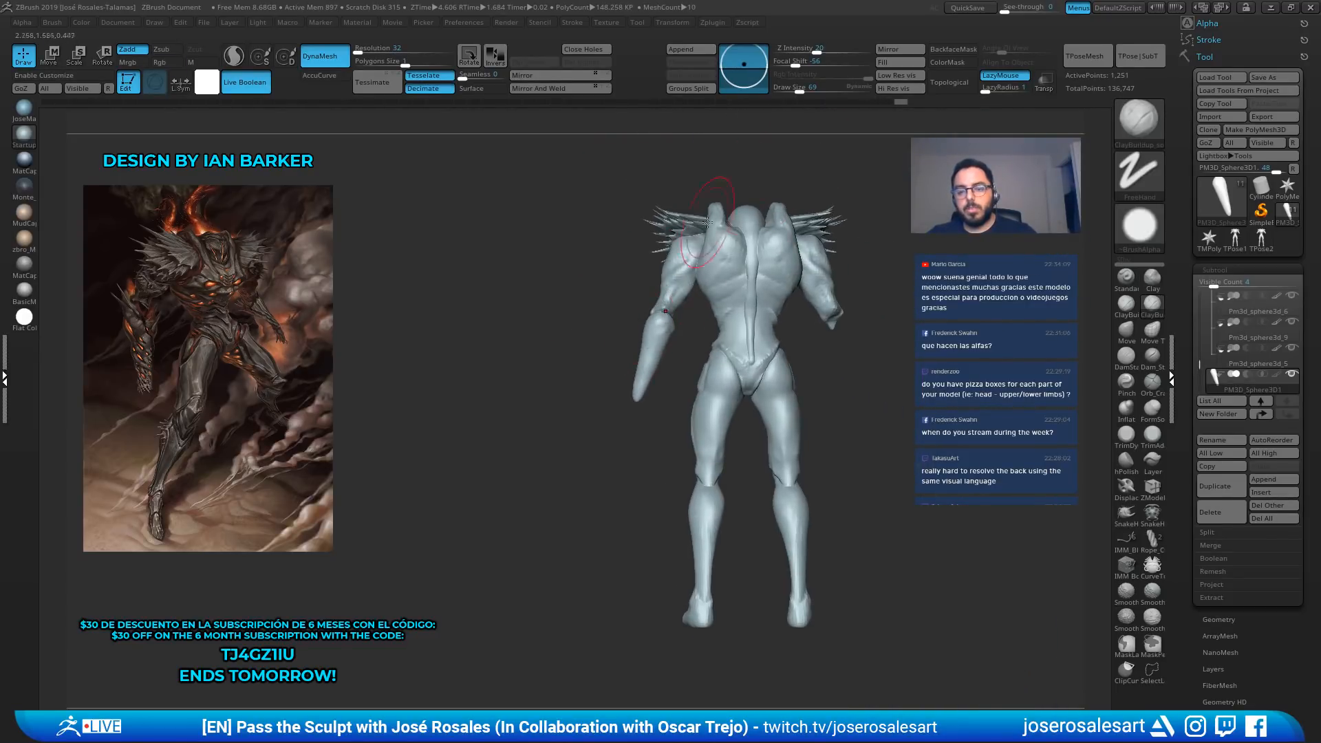
{"action": "left_click_drag", "start_coordinate": [613, 309], "coordinate": [876, 289]}
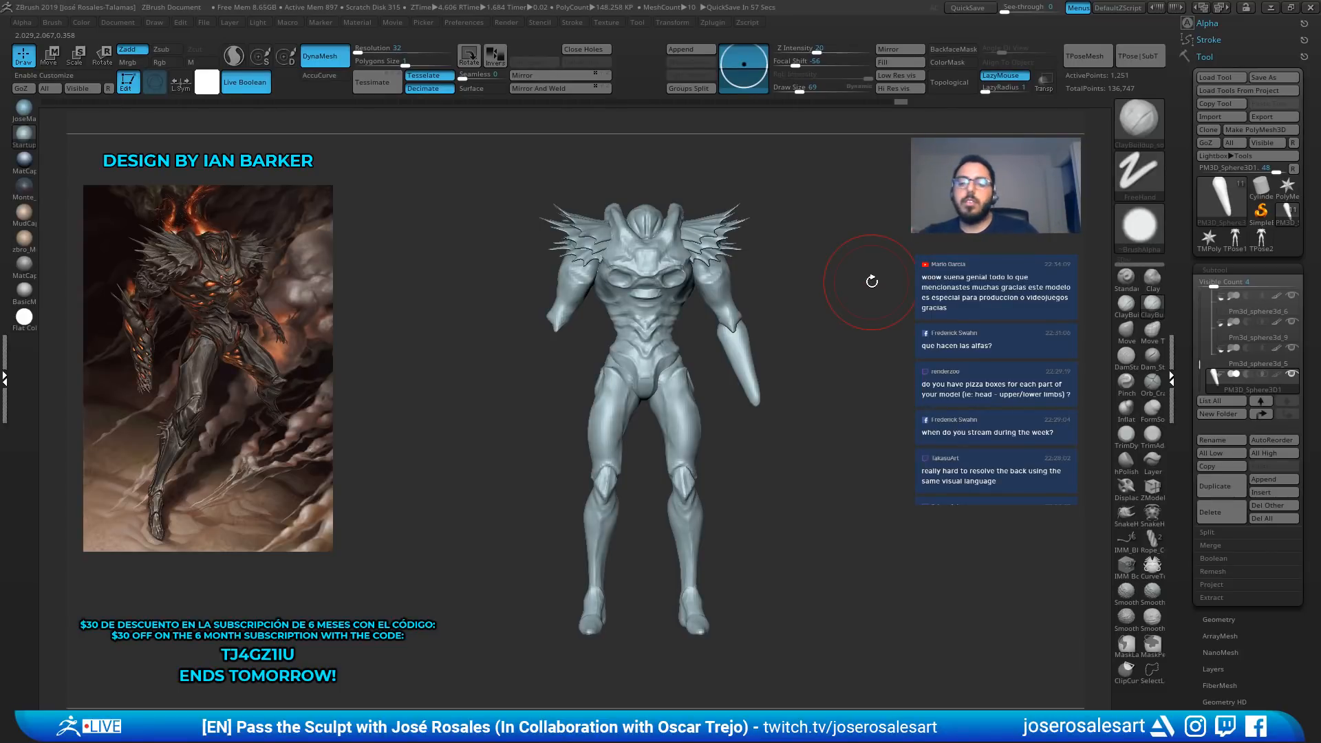
Carve down the inner front of the forearm with inverted ClayBuildup strokes and smooth the carved surface
{"action": "left_click_drag", "start_coordinate": [936, 246], "coordinate": [731, 328], "text": "alt"}
{"action": "left_click_drag", "start_coordinate": [685, 372], "coordinate": [749, 364], "text": "shift"}
{"action": "right_click_drag", "start_coordinate": [749, 364], "coordinate": [733, 365], "text": "ctrl"}
{"action": "right_click_drag", "start_coordinate": [733, 365], "coordinate": [690, 351]}
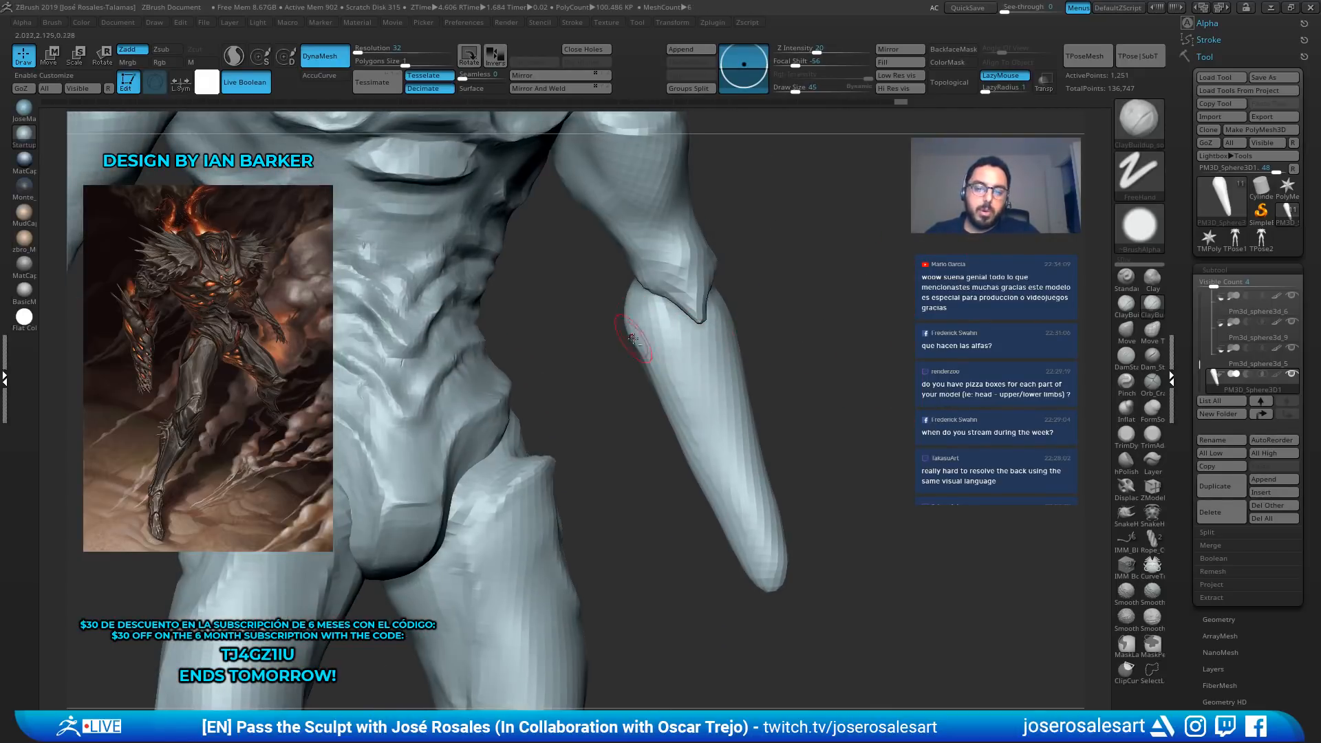
{"action": "mouse_move", "coordinate": [631, 338]}
{"action": "left_mouse_down", "text": "alt"}
{"action": "mouse_move", "coordinate": [662, 344]}
{"action": "mouse_move", "coordinate": [714, 463]}
{"action": "left_mouse_up", "text": "alt"}
{"action": "left_click_drag", "start_coordinate": [688, 410], "coordinate": [722, 485], "text": "alt"}
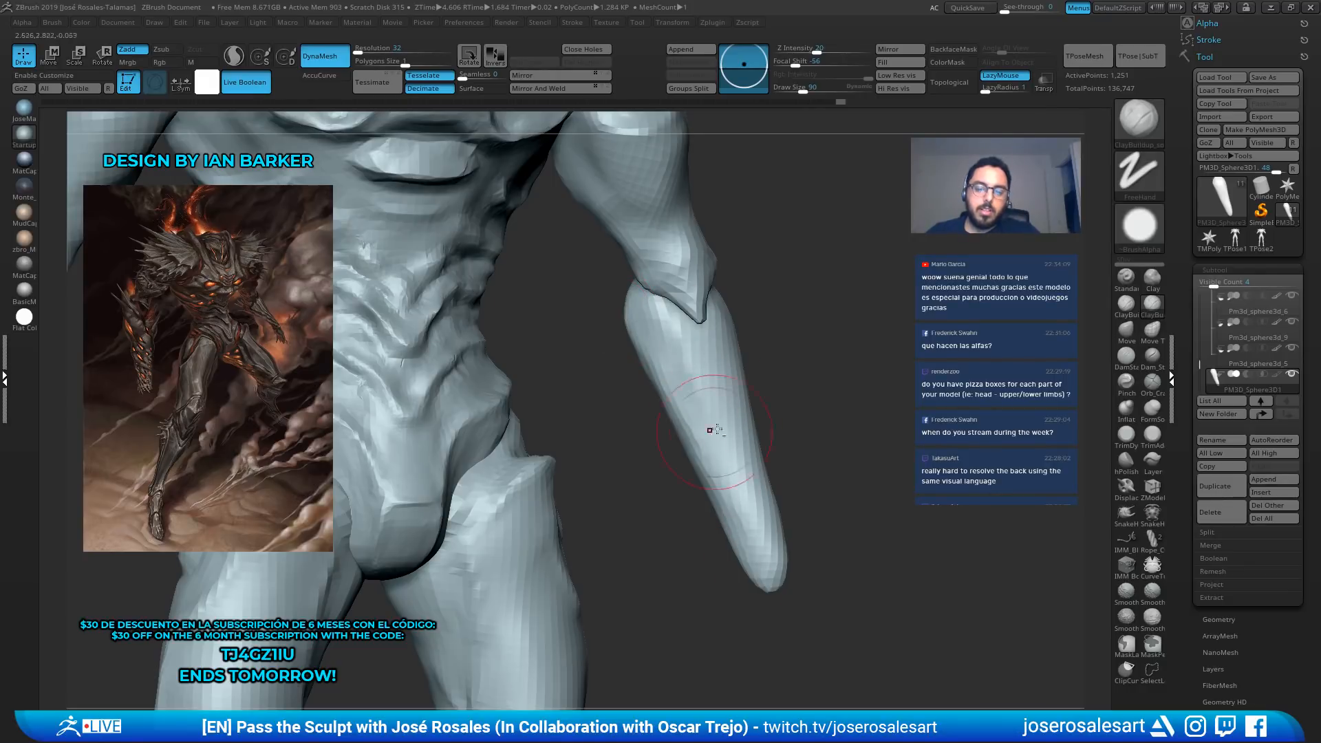
{"action": "right_click_drag", "start_coordinate": [710, 431], "coordinate": [750, 435]}
{"action": "right_click_drag", "start_coordinate": [750, 435], "coordinate": [746, 417], "text": "ctrl"}
{"action": "left_click_drag", "start_coordinate": [678, 385], "coordinate": [732, 507], "text": "shift"}
{"action": "mouse_move", "coordinate": [791, 440]}
{"action": "right_mouse_down"}
{"action": "mouse_move", "coordinate": [815, 416]}
{"action": "mouse_move", "coordinate": [836, 259]}
{"action": "right_mouse_up"}
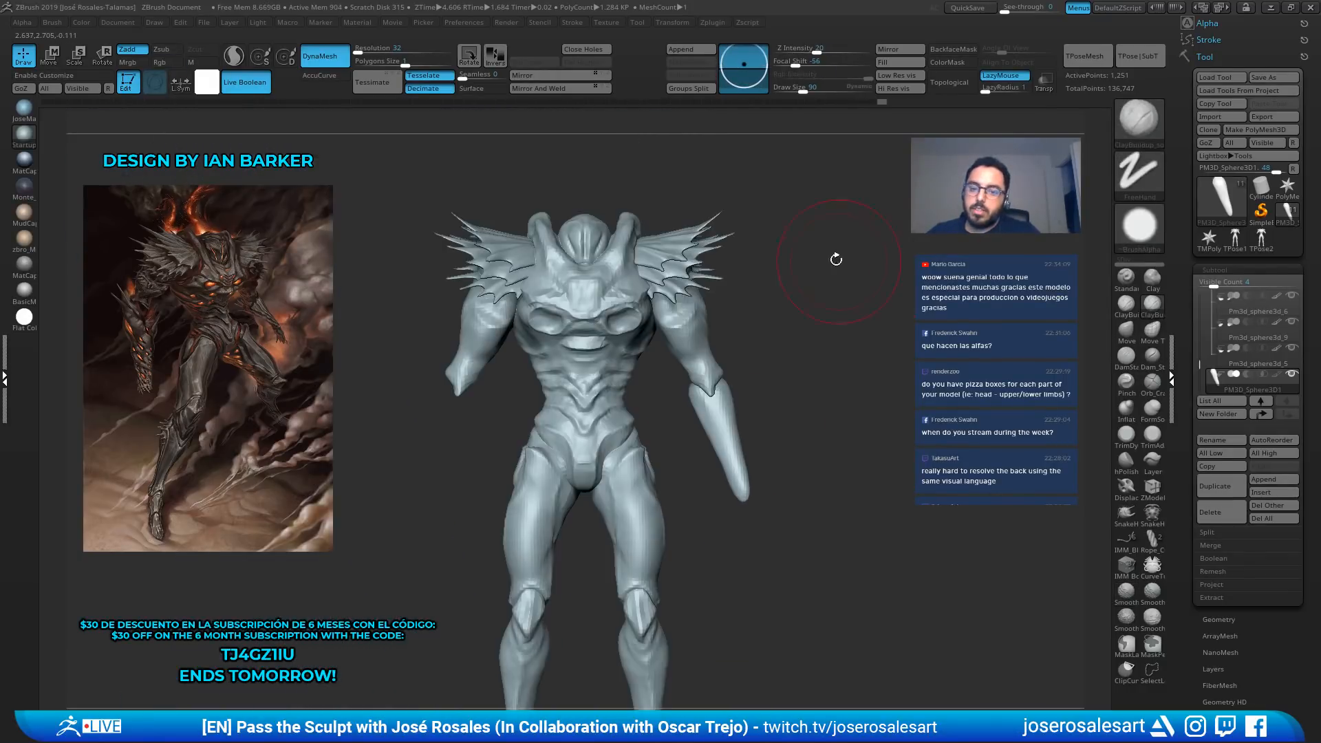
Build up the upper forearm below the elbow with ClayBuildup at draw size 42 and smooth the stroke
{"action": "mouse_move", "coordinate": [791, 386]}
{"action": "right_mouse_down", "text": "ctrl"}
{"action": "mouse_move", "coordinate": [826, 417]}
{"action": "mouse_move", "coordinate": [746, 381]}
{"action": "mouse_move", "coordinate": [765, 371]}
{"action": "mouse_move", "coordinate": [717, 377]}
{"action": "mouse_move", "coordinate": [722, 389]}
{"action": "mouse_move", "coordinate": [768, 343]}
{"action": "right_mouse_up", "text": "ctrl"}
{"action": "key", "text": "bracketleft"}
{"action": "key", "text": "s"}
{"action": "left_click_drag", "start_coordinate": [768, 343], "coordinate": [763, 343]}
{"action": "mouse_move", "coordinate": [767, 357]}
{"action": "right_mouse_down", "text": "ctrl"}
{"action": "mouse_move", "coordinate": [763, 339]}
{"action": "mouse_move", "coordinate": [722, 337]}
{"action": "right_mouse_up", "text": "ctrl"}
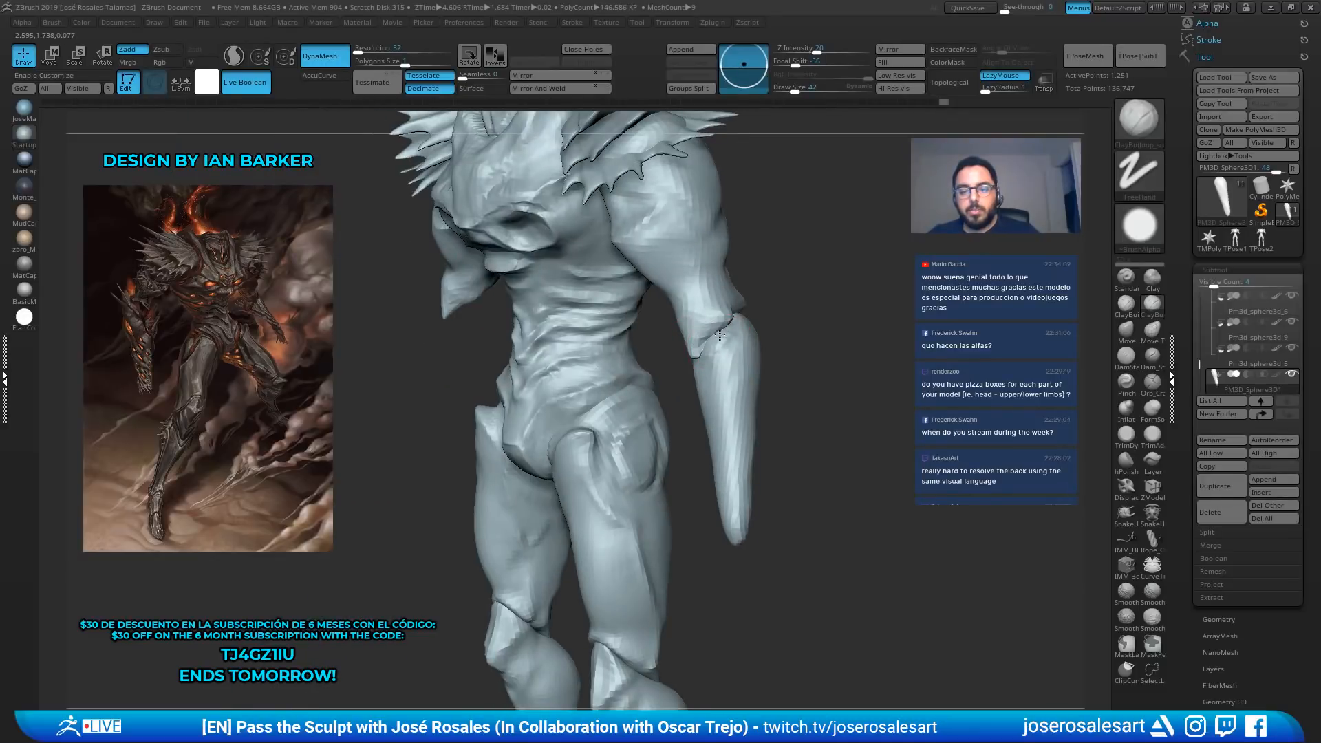
{"action": "left_click_drag", "start_coordinate": [719, 335], "coordinate": [716, 406]}
{"action": "right_click_drag", "start_coordinate": [763, 385], "coordinate": [712, 380]}
{"action": "left_click_drag", "start_coordinate": [731, 412], "coordinate": [734, 377], "text": "shift"}
{"action": "right_click_drag", "start_coordinate": [792, 375], "coordinate": [753, 364]}
Refine the forearm near the elbow with a short ClayBuildup stroke and smoothing, and raise the draw size to 81
{"action": "key", "text": "s"}
{"action": "left_click_drag", "start_coordinate": [754, 364], "coordinate": [761, 363]}
{"action": "mouse_move", "coordinate": [774, 363]}
{"action": "right_mouse_down"}
{"action": "mouse_move", "coordinate": [815, 355]}
{"action": "mouse_move", "coordinate": [757, 368]}
{"action": "right_mouse_up"}
{"action": "key", "text": "s"}
{"action": "left_click_drag", "start_coordinate": [757, 330], "coordinate": [752, 330]}
{"action": "mouse_move", "coordinate": [715, 330]}
{"action": "right_mouse_down"}
{"action": "mouse_move", "coordinate": [777, 327]}
{"action": "mouse_move", "coordinate": [722, 316]}
{"action": "mouse_move", "coordinate": [778, 320]}
{"action": "right_mouse_up"}
{"action": "mouse_move", "coordinate": [795, 292]}
{"action": "left_mouse_down"}
{"action": "mouse_move", "coordinate": [812, 302]}
{"action": "mouse_move", "coordinate": [807, 332]}
{"action": "left_mouse_up"}
{"action": "mouse_move", "coordinate": [771, 334]}
{"action": "right_mouse_down", "text": "ctrl"}
{"action": "mouse_move", "coordinate": [770, 309]}
{"action": "mouse_move", "coordinate": [740, 307]}
{"action": "right_mouse_up", "text": "ctrl"}
{"action": "left_click_drag", "start_coordinate": [802, 306], "coordinate": [787, 311], "text": "shift"}
{"action": "right_click_drag", "start_coordinate": [791, 276], "coordinate": [891, 251]}
{"action": "mouse_move", "coordinate": [743, 326]}
{"action": "right_mouse_down"}
{"action": "mouse_move", "coordinate": [802, 333]}
{"action": "mouse_move", "coordinate": [849, 309]}
{"action": "mouse_move", "coordinate": [743, 213]}
{"action": "right_mouse_up"}
{"action": "right_click_drag", "start_coordinate": [743, 214], "coordinate": [739, 201], "text": "shift"}
{"action": "right_click_drag", "start_coordinate": [840, 206], "coordinate": [867, 252], "text": "ctrl"}
{"action": "key", "text": "bracketright"}
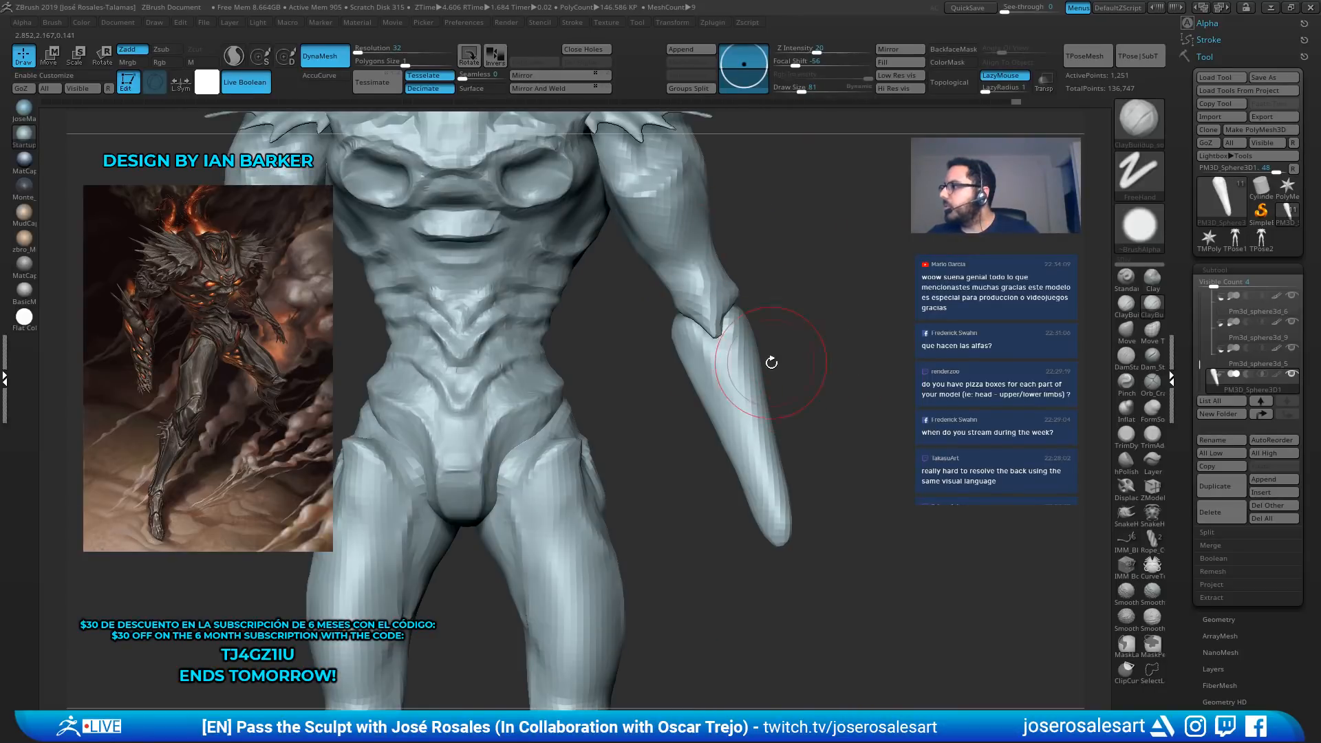
Set the DamStandard brush to draw size 58, switch to the upper arm subtool and smooth down its pointed elbow tip
{"action": "key", "text": "b"}
{"action": "key", "text": "d"}
{"action": "key", "text": "s"}
{"action": "key", "text": "s"}
{"action": "left_click_drag", "start_coordinate": [728, 351], "coordinate": [724, 351]}
{"action": "right_click_drag", "start_coordinate": [722, 323], "coordinate": [733, 352], "text": "ctrl"}
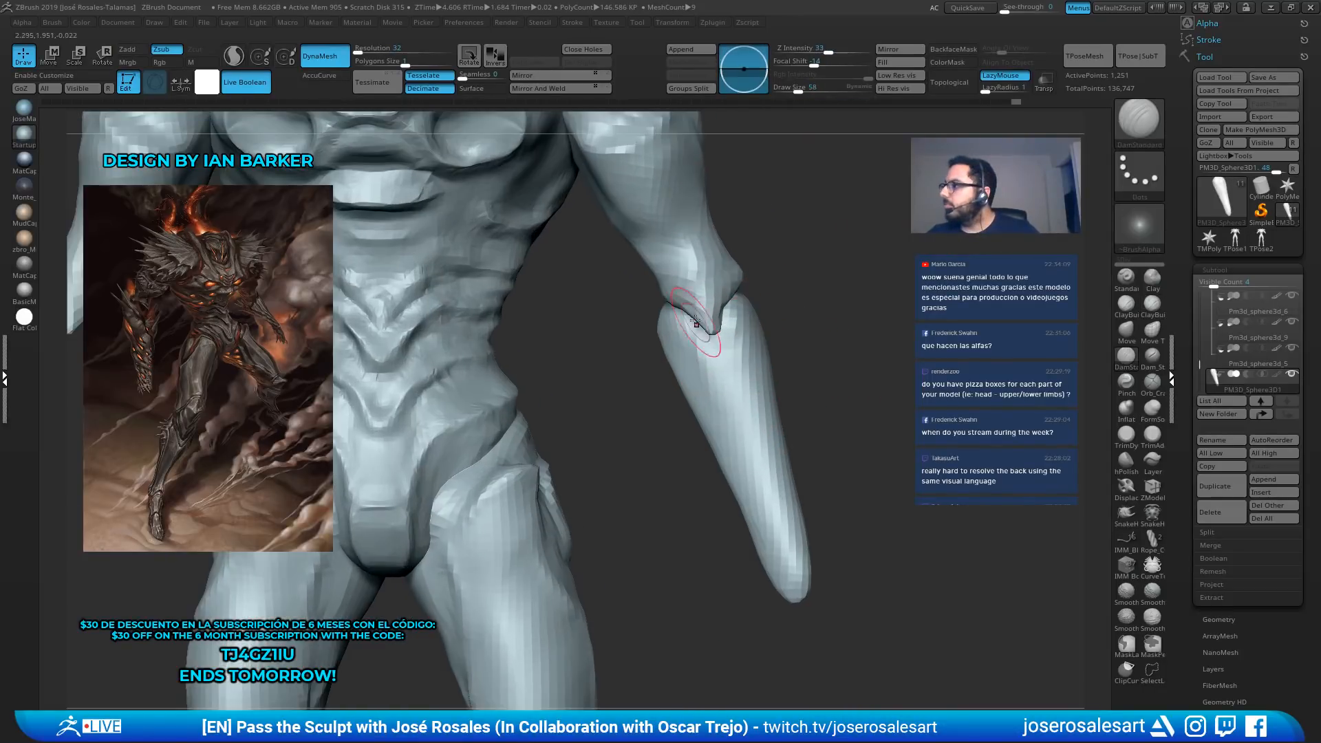
{"action": "left_click", "coordinate": [707, 317], "text": "alt"}
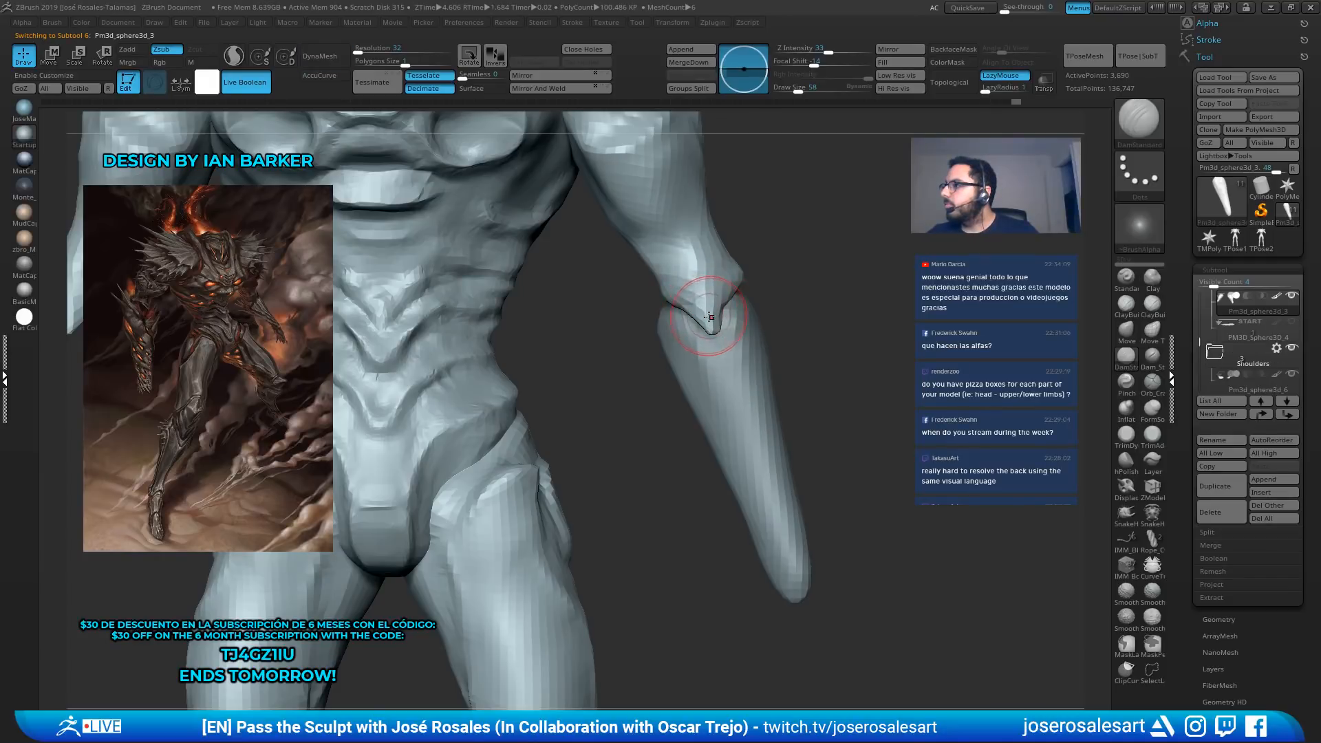
{"action": "right_click_drag", "start_coordinate": [708, 329], "coordinate": [819, 366], "text": "alt"}
{"action": "right_click_drag", "start_coordinate": [819, 366], "coordinate": [790, 324], "text": "ctrl"}
{"action": "left_click_drag", "start_coordinate": [798, 359], "coordinate": [800, 370], "text": "shift"}
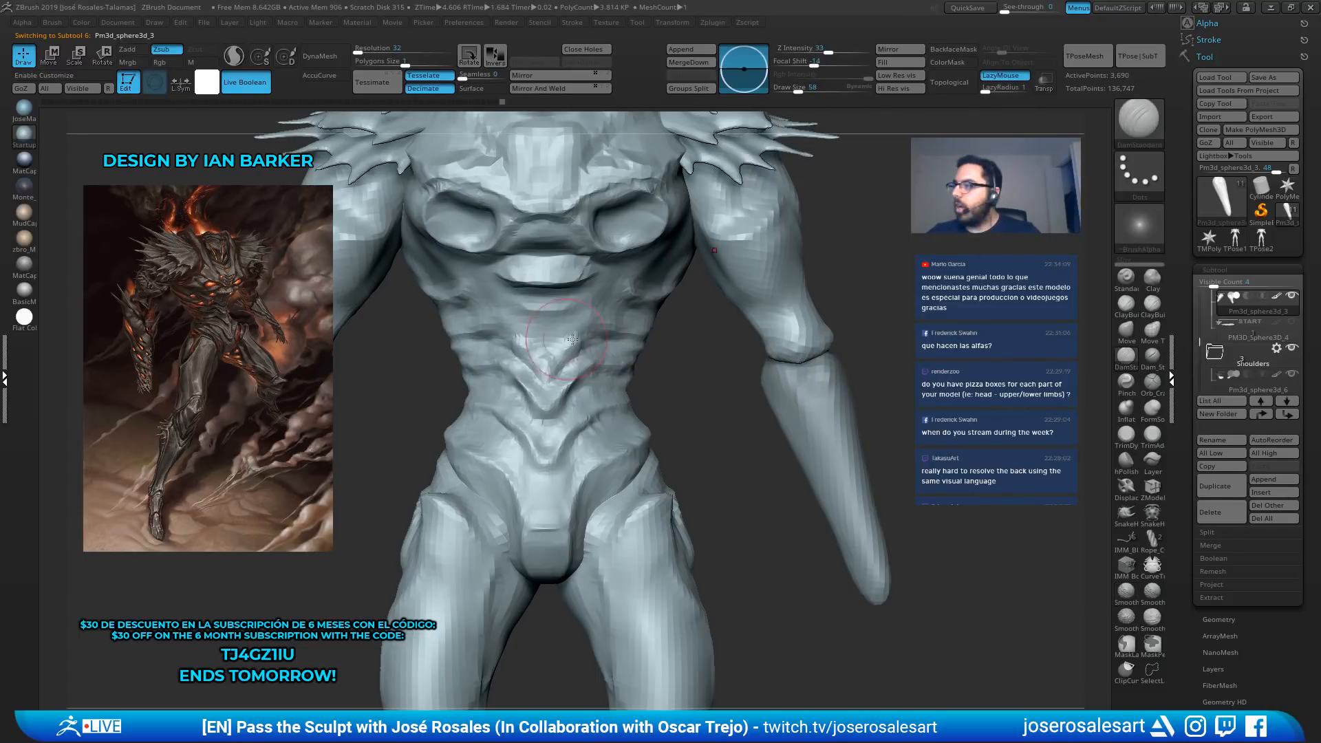
Reselect the forearm subtool and pull its elbow-end rim toward the upper arm with SnakeHook at draw size 58
{"action": "left_click", "coordinate": [824, 381], "text": "alt"}
{"action": "mouse_move", "coordinate": [901, 352]}
{"action": "right_mouse_down"}
{"action": "mouse_move", "coordinate": [801, 375]}
{"action": "mouse_move", "coordinate": [904, 321]}
{"action": "mouse_move", "coordinate": [887, 331]}
{"action": "right_mouse_up"}
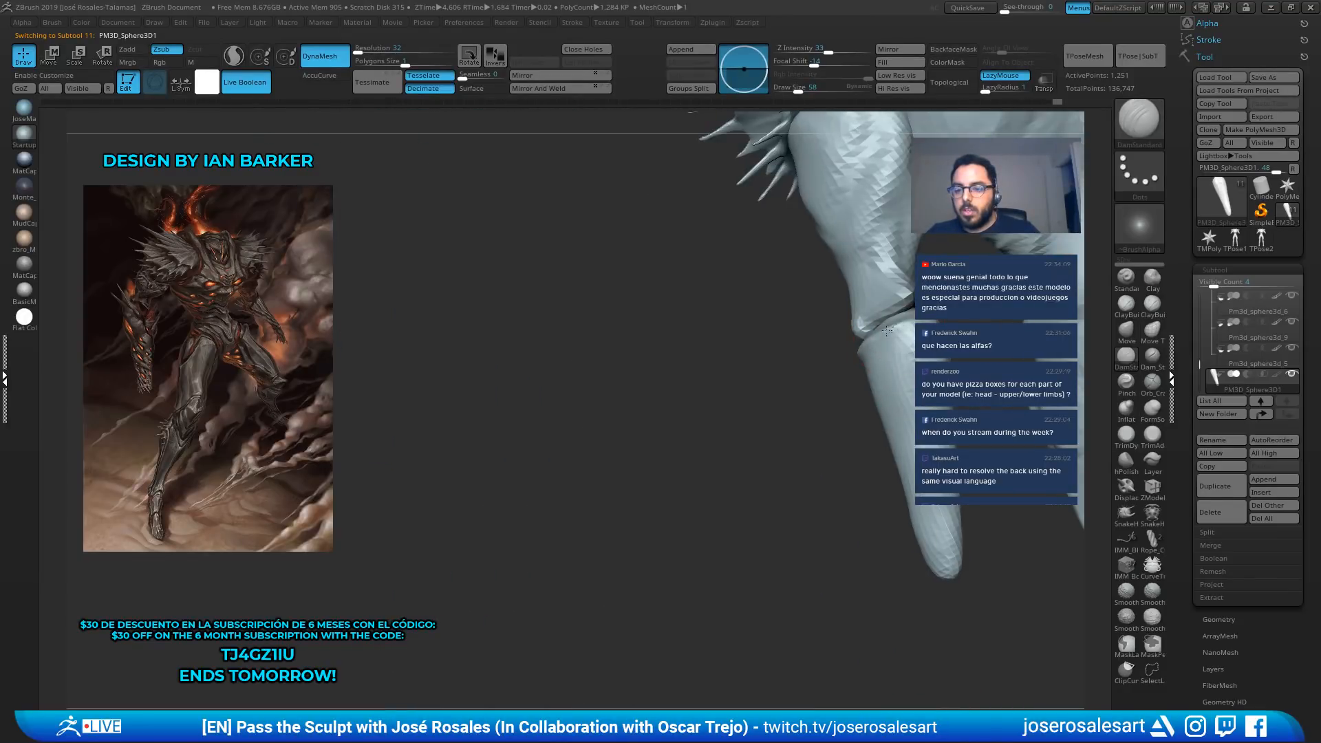
{"action": "mouse_move", "coordinate": [1286, 214]}
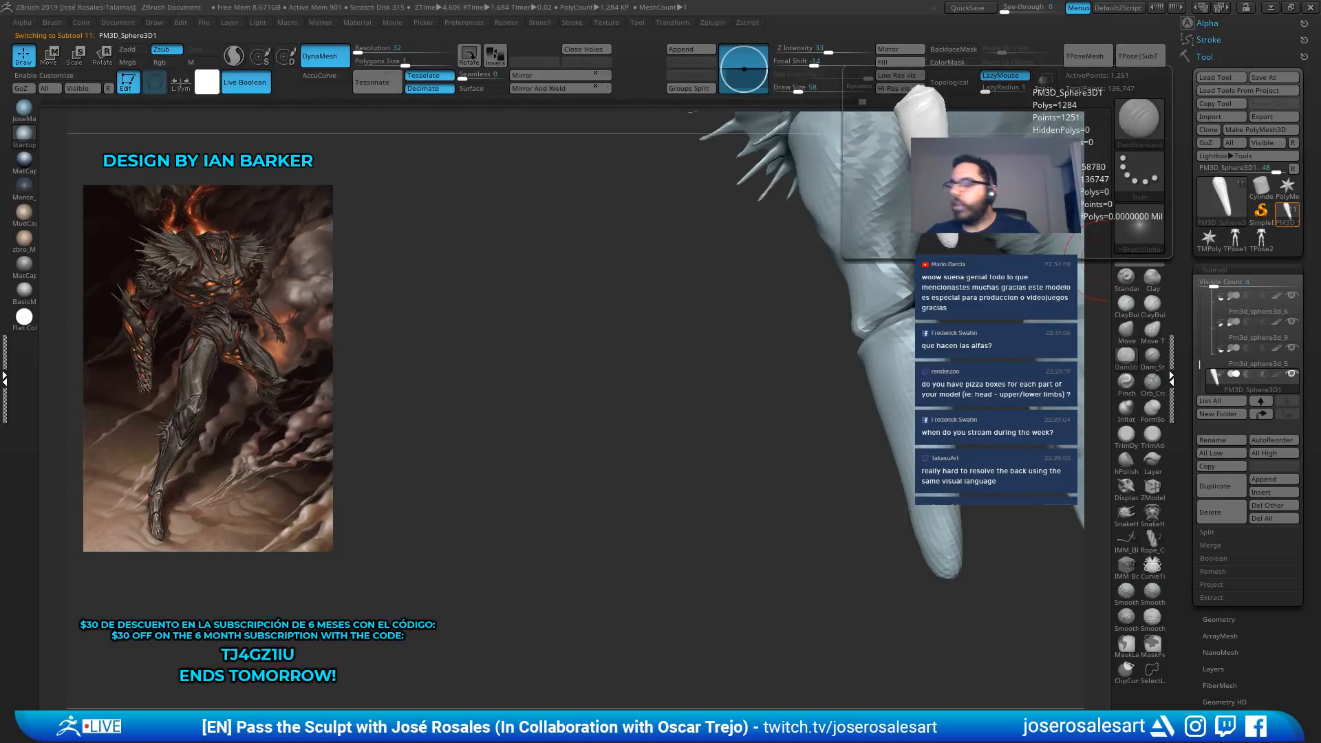
{"action": "right_click_drag", "start_coordinate": [901, 324], "coordinate": [707, 368]}
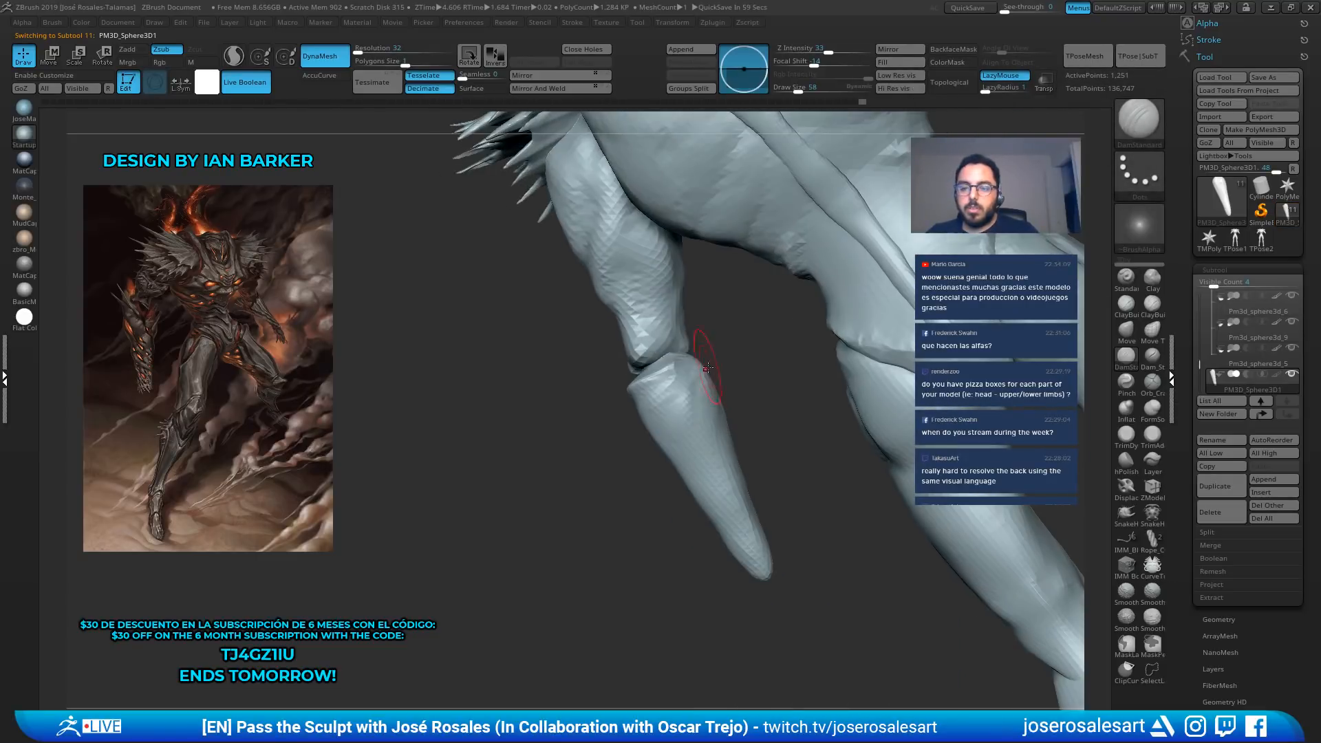
{"action": "right_click_drag", "start_coordinate": [623, 390], "coordinate": [641, 258]}
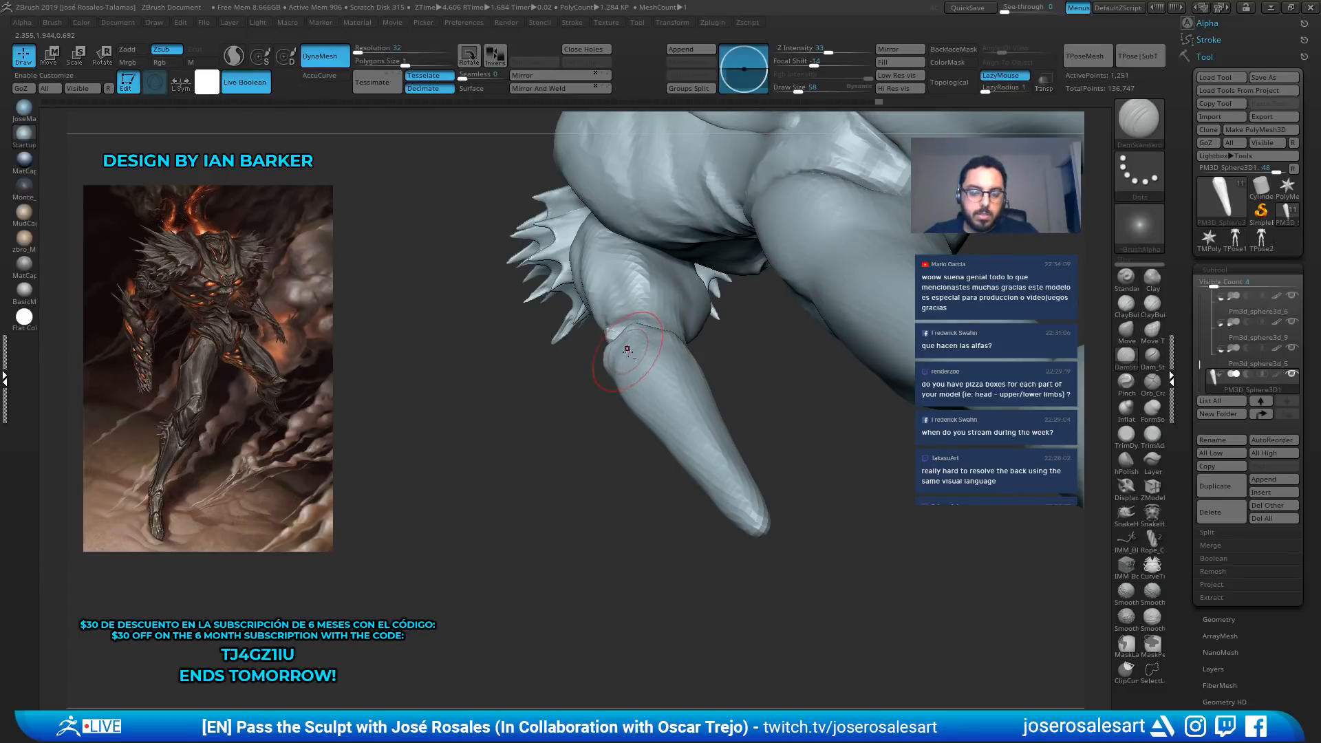
{"action": "key", "text": "b"}
{"action": "key", "text": "s"}
{"action": "key", "text": "h"}
{"action": "left_click_drag", "start_coordinate": [597, 354], "coordinate": [610, 340]}
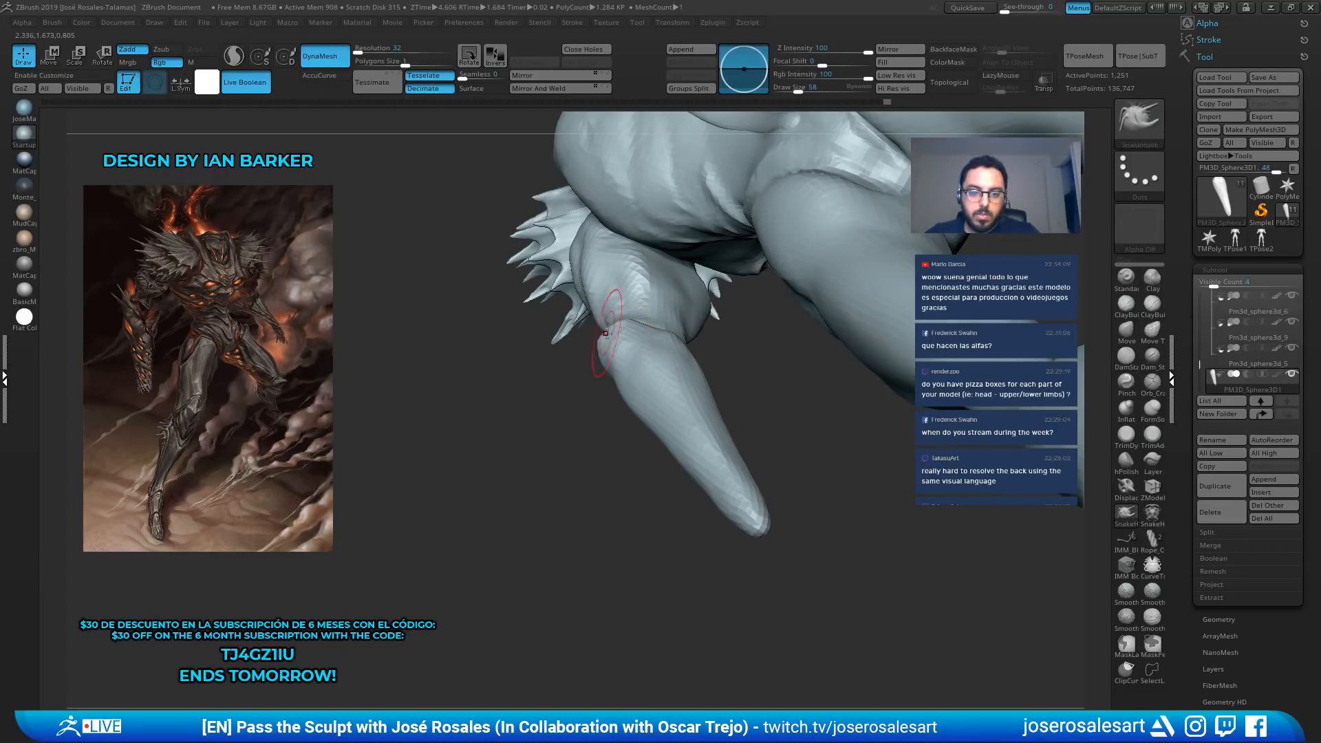
Smooth the elbow end of the forearm where it meets the upper arm
{"action": "right_click_drag", "start_coordinate": [611, 325], "coordinate": [650, 347]}
{"action": "left_click_drag", "start_coordinate": [640, 345], "coordinate": [622, 407], "text": "shift"}
{"action": "right_click_drag", "start_coordinate": [622, 407], "coordinate": [616, 496]}
{"action": "left_click_drag", "start_coordinate": [619, 354], "coordinate": [595, 373], "text": "shift"}
{"action": "right_click_drag", "start_coordinate": [595, 372], "coordinate": [694, 198]}
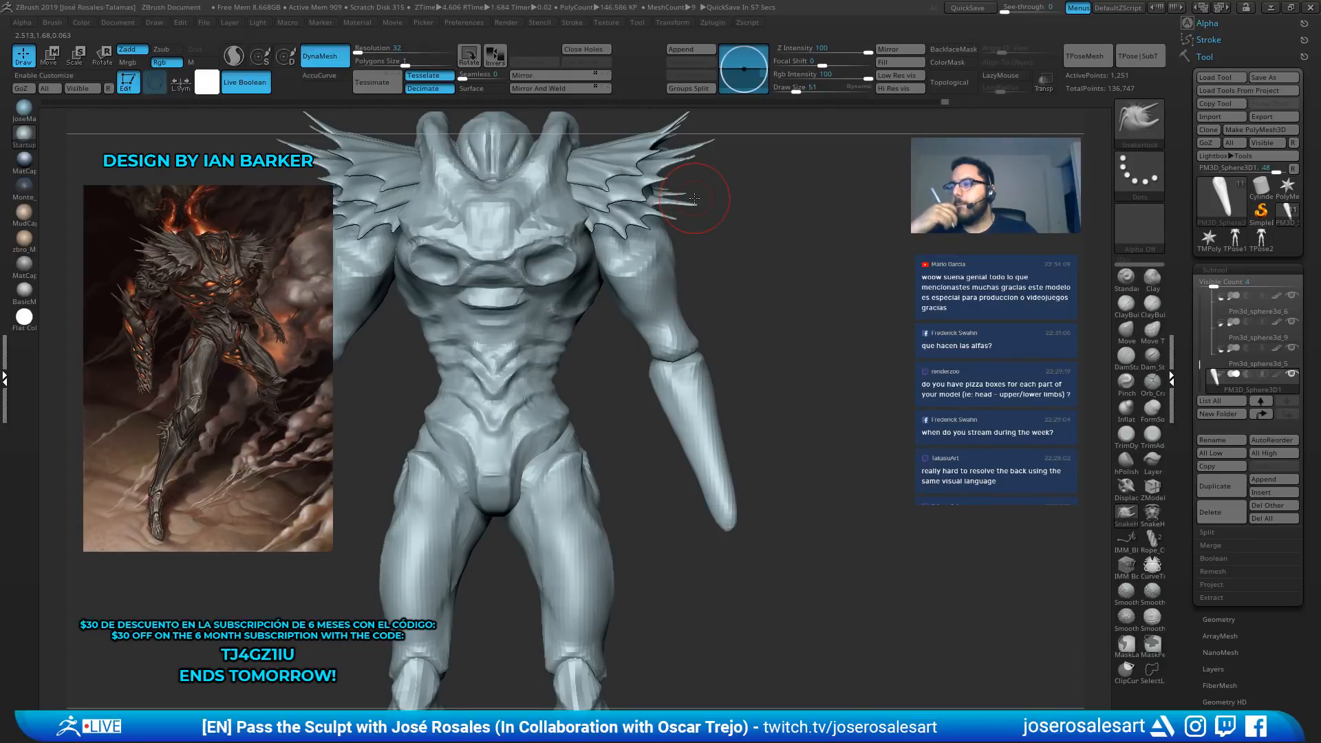
Push the forearm's inner edge below the elbow inward with SnakeHook and switch to the DamStandard brush
{"action": "right_click_drag", "start_coordinate": [562, 302], "coordinate": [808, 422], "text": "alt"}
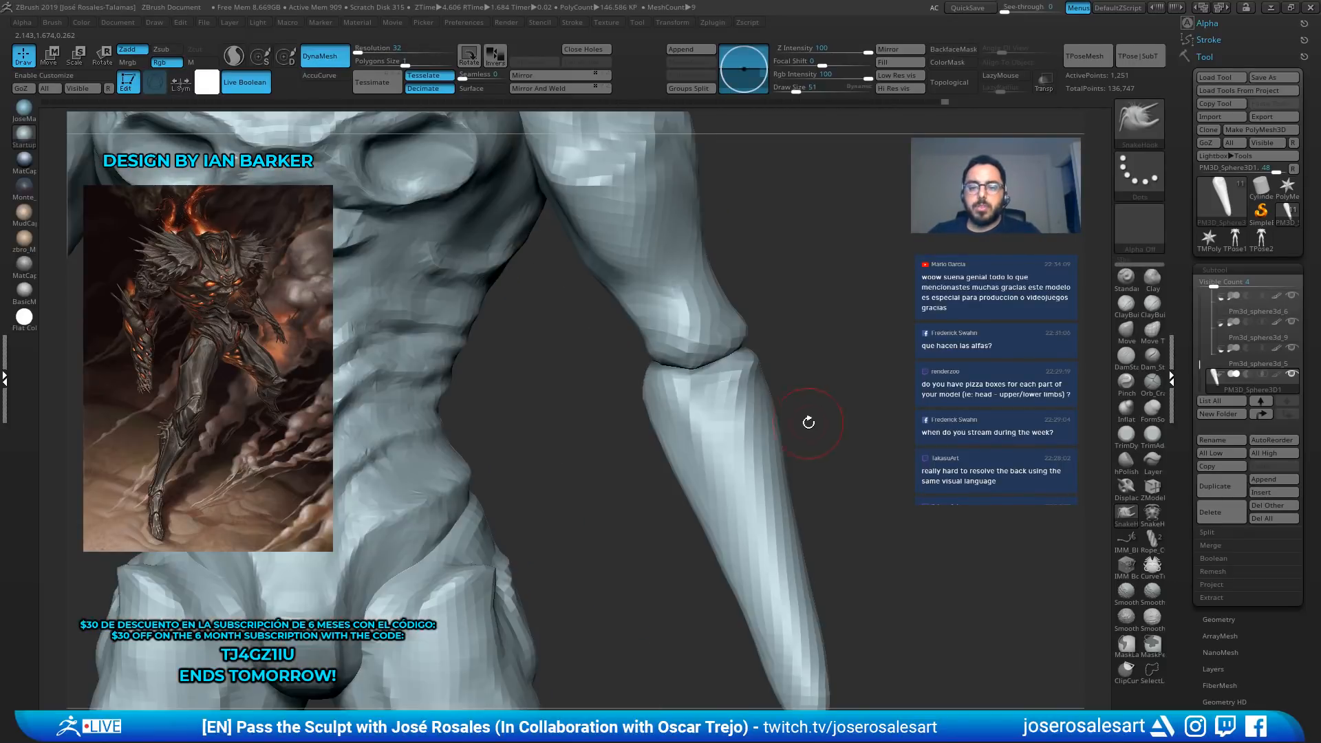
{"action": "mouse_move", "coordinate": [622, 403]}
{"action": "left_mouse_down"}
{"action": "mouse_move", "coordinate": [677, 371]}
{"action": "mouse_move", "coordinate": [710, 402]}
{"action": "left_mouse_up"}
{"action": "key", "text": "b"}
{"action": "key", "text": "c"}
{"action": "key", "text": "b"}
{"action": "key", "text": "b"}
{"action": "key", "text": "d"}
{"action": "key", "text": "s"}
{"action": "mouse_move", "coordinate": [715, 406]}
{"action": "right_mouse_down"}
{"action": "mouse_move", "coordinate": [771, 413]}
{"action": "mouse_move", "coordinate": [750, 379]}
{"action": "mouse_move", "coordinate": [818, 387]}
{"action": "right_mouse_up"}
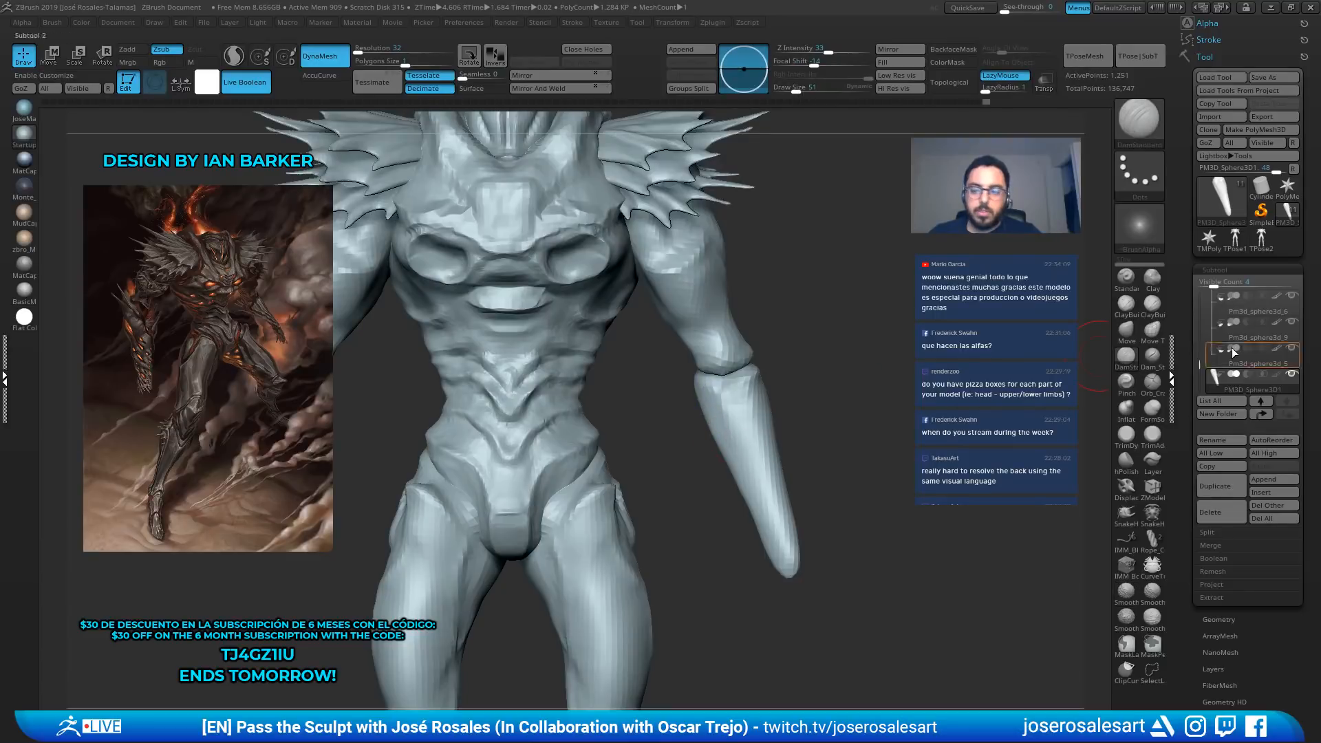
Build up the inner front of the upper forearm with a ClayBuildup stroke at draw size 58
{"action": "right_click_drag", "start_coordinate": [890, 318], "coordinate": [873, 265], "text": "ctrl"}
{"action": "right_click_drag", "start_coordinate": [874, 385], "coordinate": [823, 406]}
{"action": "mouse_move", "coordinate": [794, 286]}
{"action": "right_mouse_down"}
{"action": "mouse_move", "coordinate": [785, 292]}
{"action": "mouse_move", "coordinate": [812, 303]}
{"action": "right_mouse_up"}
{"action": "right_click_drag", "start_coordinate": [811, 303], "coordinate": [798, 413], "text": "ctrl"}
{"action": "key", "text": "b"}
{"action": "key", "text": "c"}
{"action": "key", "text": "b"}
{"action": "mouse_move", "coordinate": [696, 441]}
{"action": "right_mouse_down"}
{"action": "mouse_move", "coordinate": [744, 425]}
{"action": "mouse_move", "coordinate": [730, 425]}
{"action": "right_mouse_up"}
{"action": "left_click_drag", "start_coordinate": [664, 423], "coordinate": [695, 471]}
{"action": "mouse_move", "coordinate": [695, 471]}
{"action": "right_mouse_down", "text": "ctrl"}
{"action": "mouse_move", "coordinate": [678, 433]}
{"action": "mouse_move", "coordinate": [705, 444]}
{"action": "mouse_move", "coordinate": [671, 440]}
{"action": "mouse_move", "coordinate": [726, 419]}
{"action": "mouse_move", "coordinate": [837, 262]}
{"action": "right_mouse_up", "text": "ctrl"}
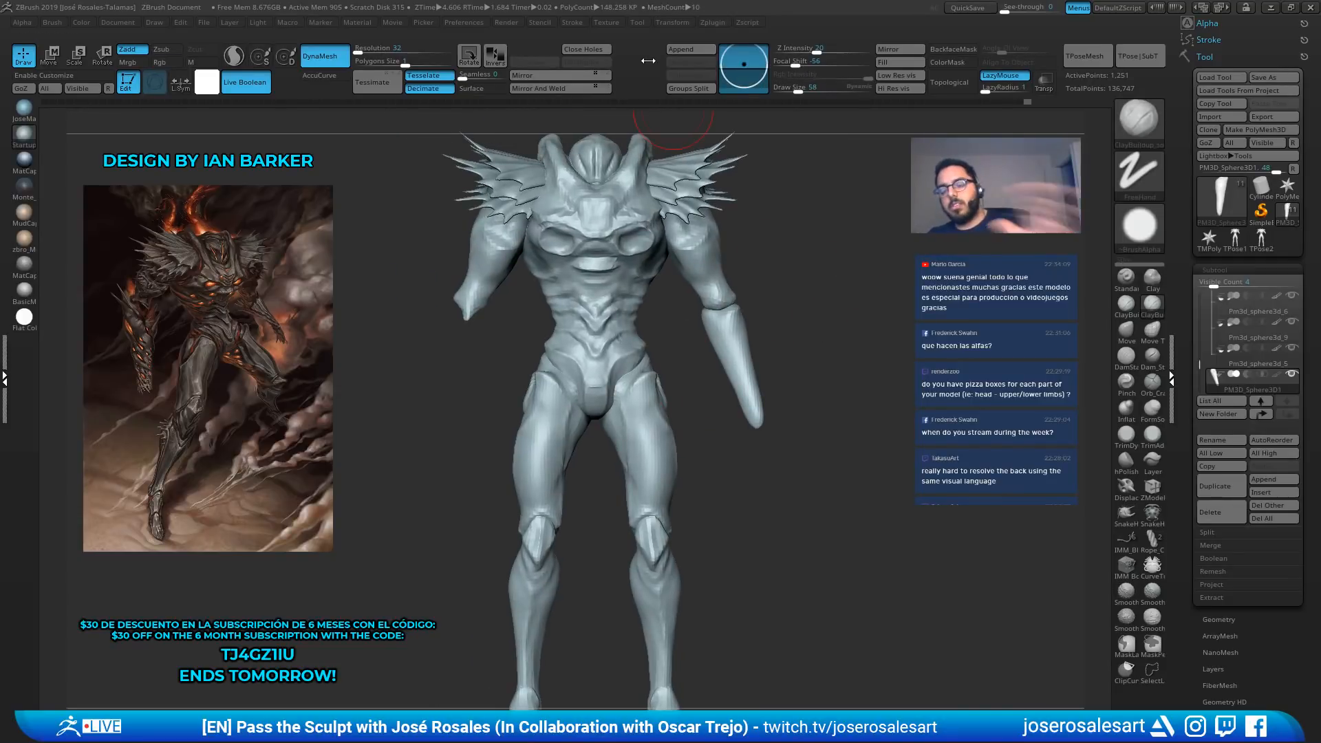
Examine how the figure is divided into subtools by selecting the torso, arm, head and thigh pieces in turn
{"action": "right_click_drag", "start_coordinate": [684, 360], "coordinate": [660, 330]}
{"action": "left_click", "coordinate": [680, 332], "text": "alt"}
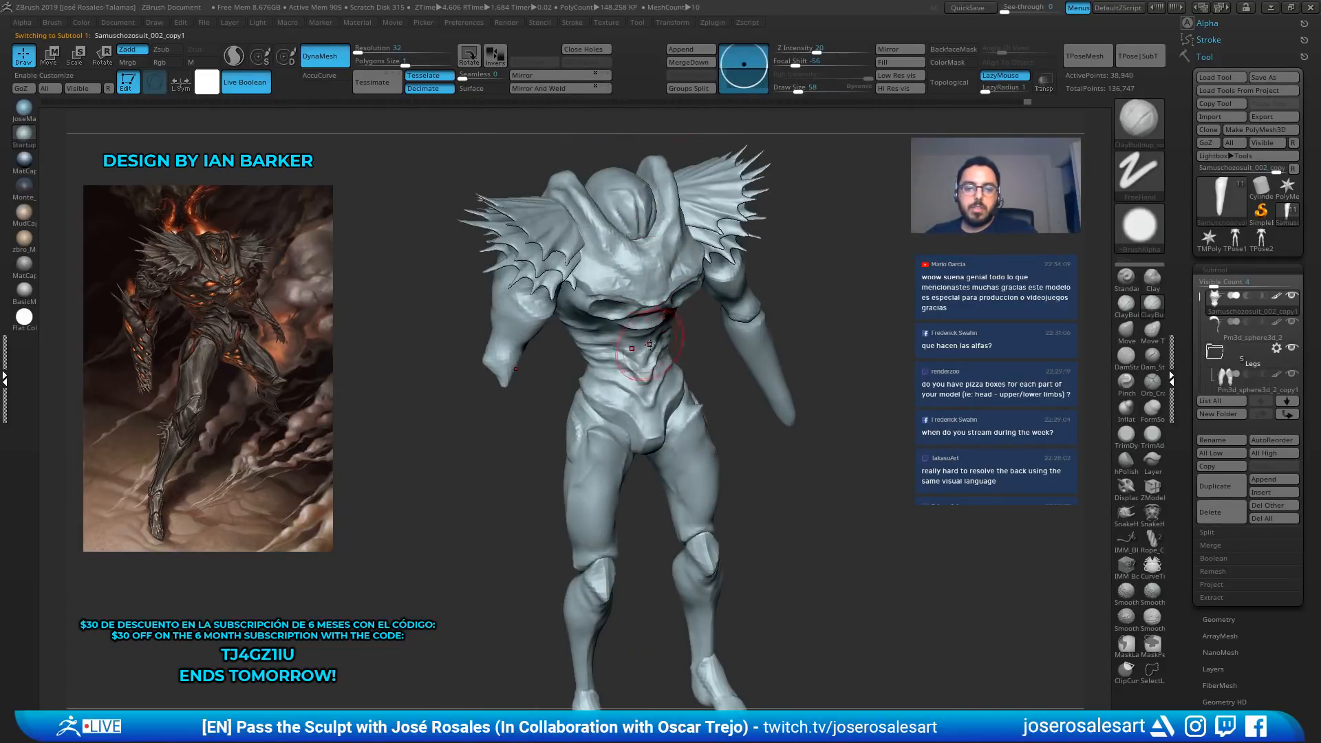
{"action": "left_click", "coordinate": [552, 318], "text": "alt"}
{"action": "left_click", "coordinate": [635, 214], "text": "alt"}
{"action": "left_click", "coordinate": [620, 269], "text": "alt"}
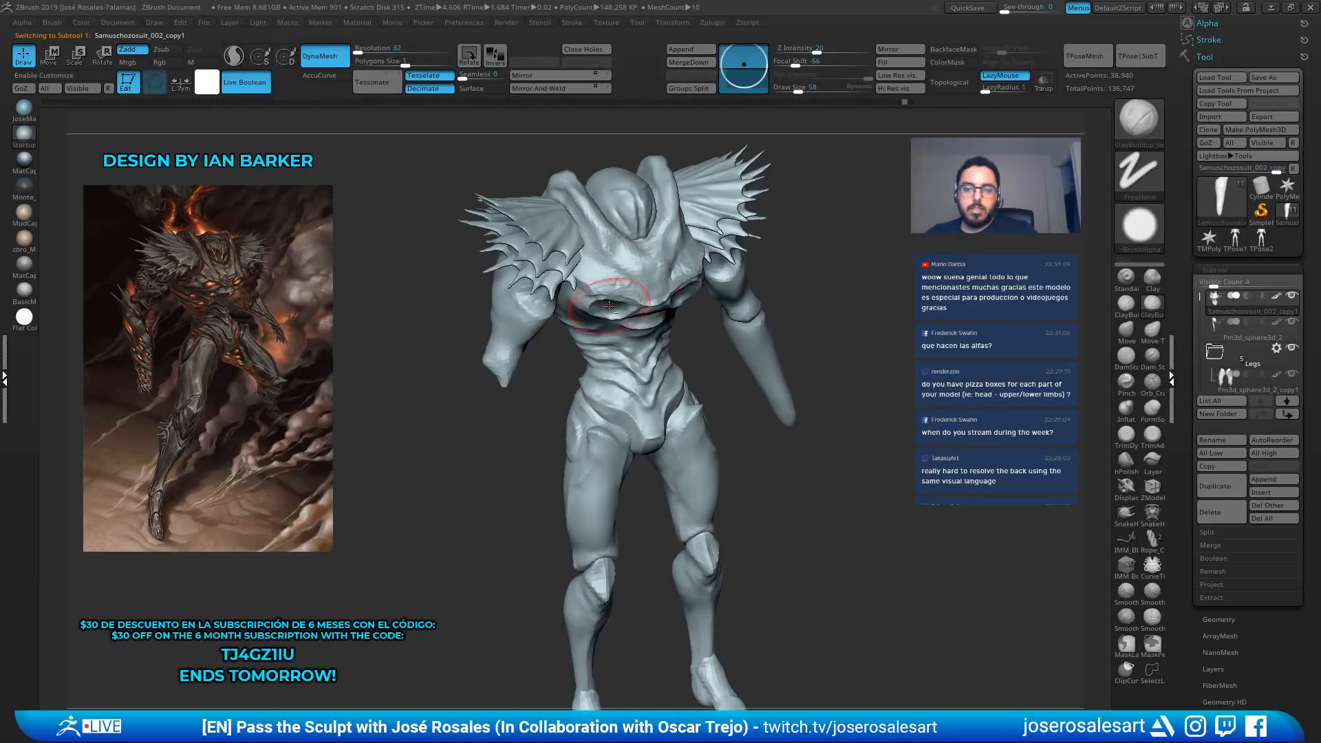
{"action": "left_click", "coordinate": [630, 224], "text": "alt"}
{"action": "key", "text": "shift+s"}
{"action": "key", "text": "shift+s"}
{"action": "left_click", "coordinate": [669, 301], "text": "alt"}
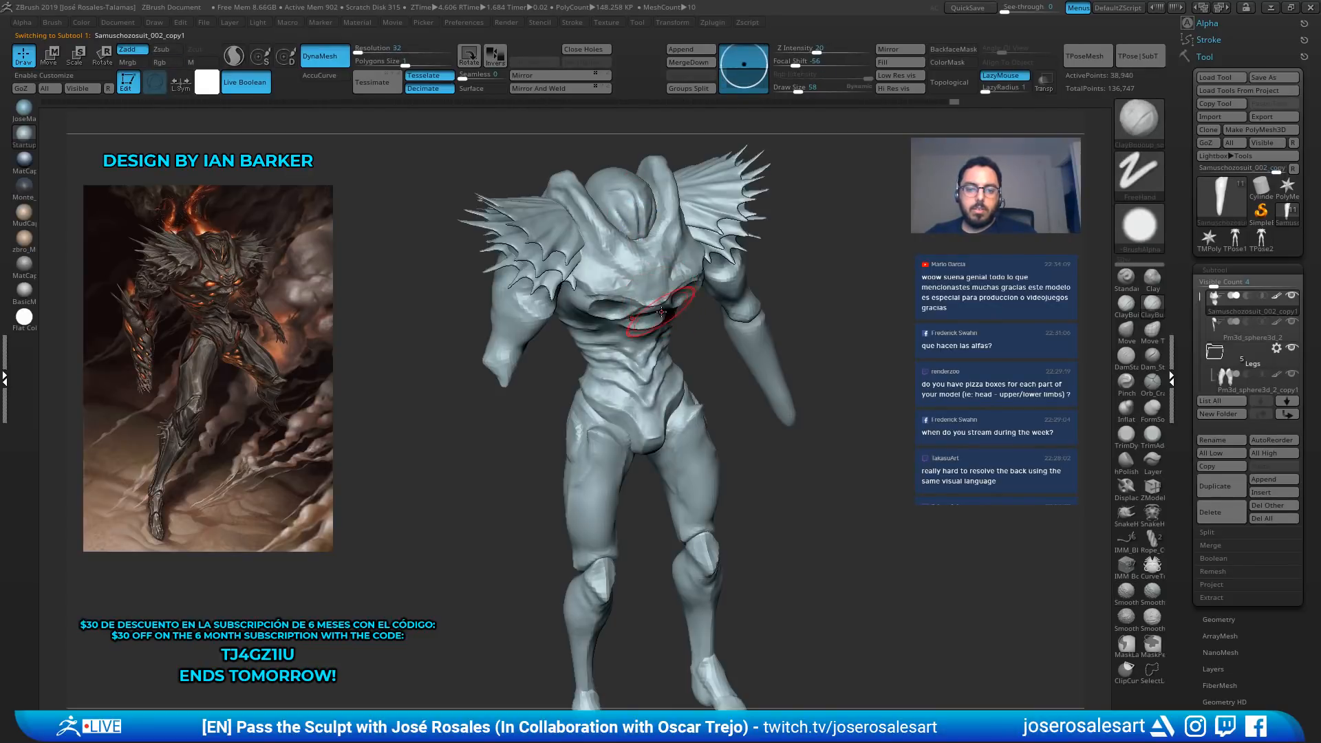
{"action": "key", "text": "shift+s"}
{"action": "key", "text": "shift+s"}
{"action": "left_click", "coordinate": [692, 462], "text": "alt"}
{"action": "key", "text": "shift+s"}
{"action": "key", "text": "shift+s"}
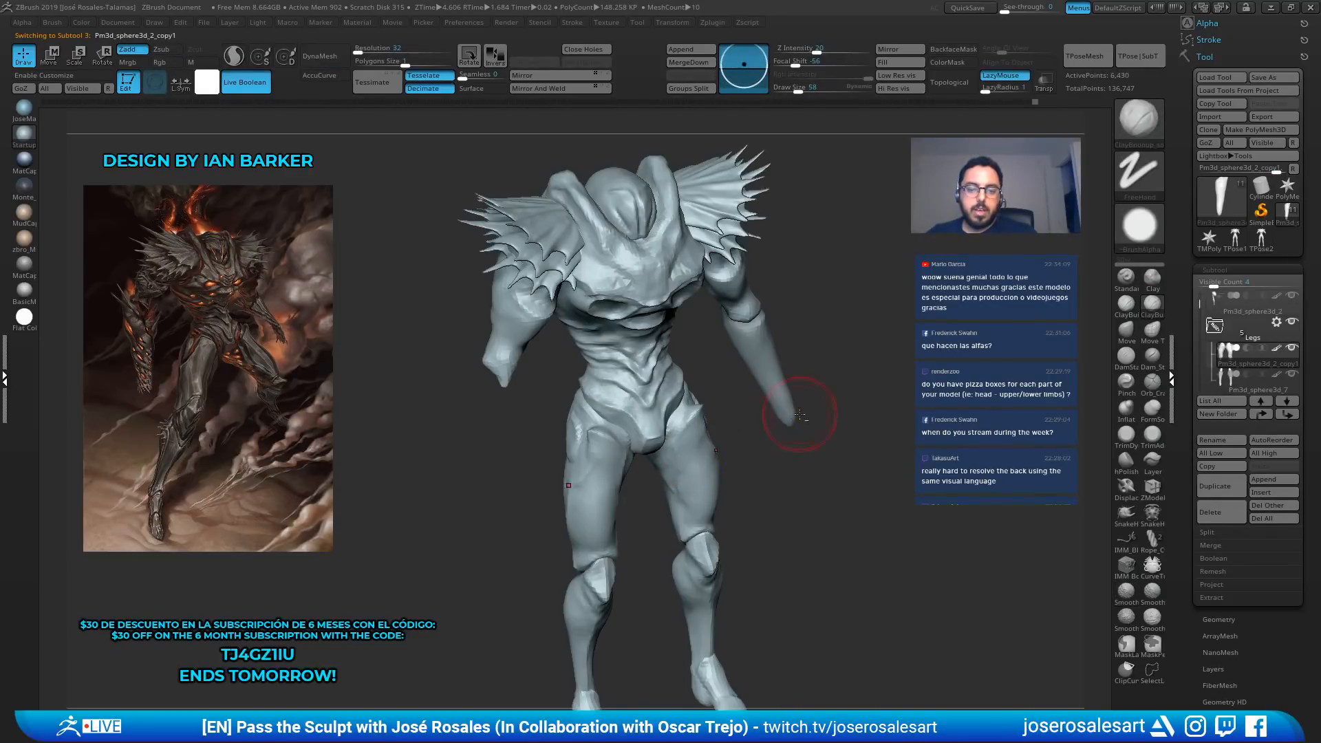
Reselect the forearm subtool and refine its form with the ClayBuildup brush at draw size 62
{"action": "right_click_drag", "start_coordinate": [799, 413], "coordinate": [826, 385]}
{"action": "right_click_drag", "start_coordinate": [826, 385], "coordinate": [804, 331], "text": "ctrl"}
{"action": "left_click", "coordinate": [805, 316], "text": "alt"}
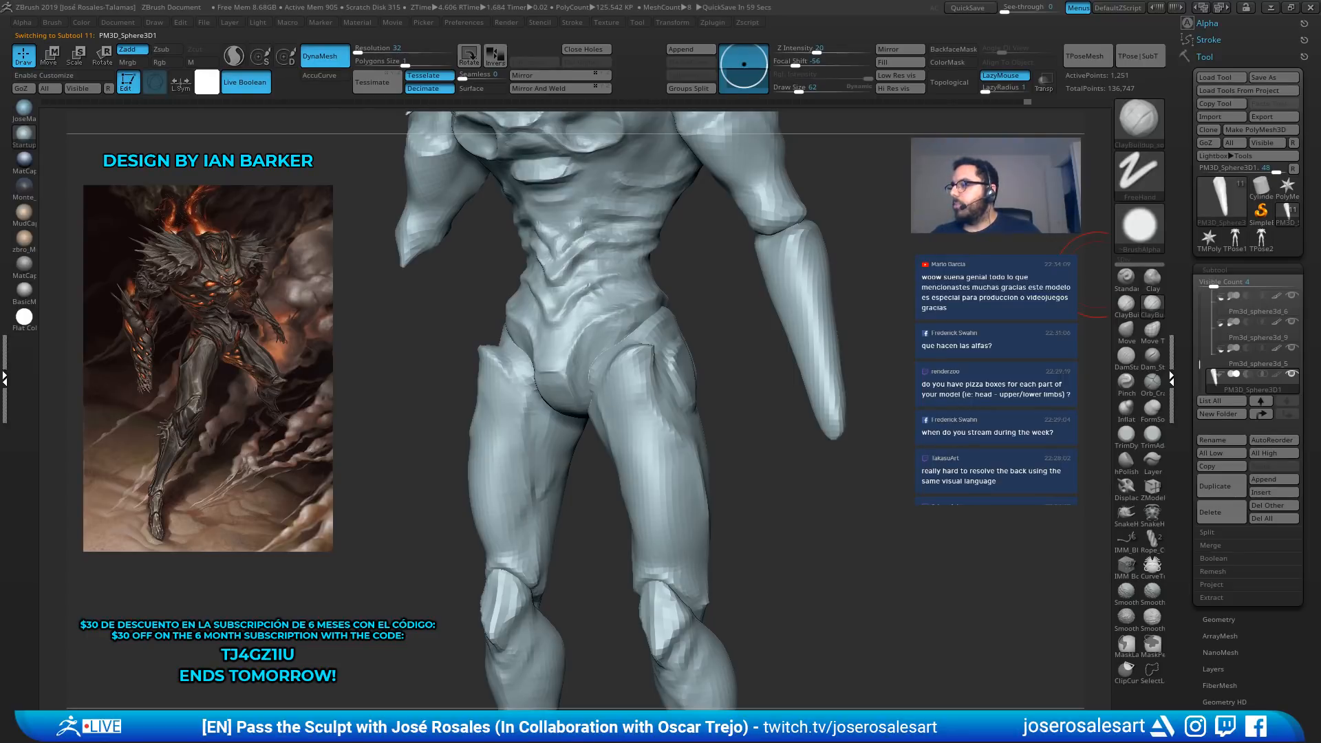
{"action": "right_click_drag", "start_coordinate": [536, 460], "coordinate": [636, 468]}
{"action": "right_click_drag", "start_coordinate": [637, 467], "coordinate": [640, 512], "text": "ctrl"}
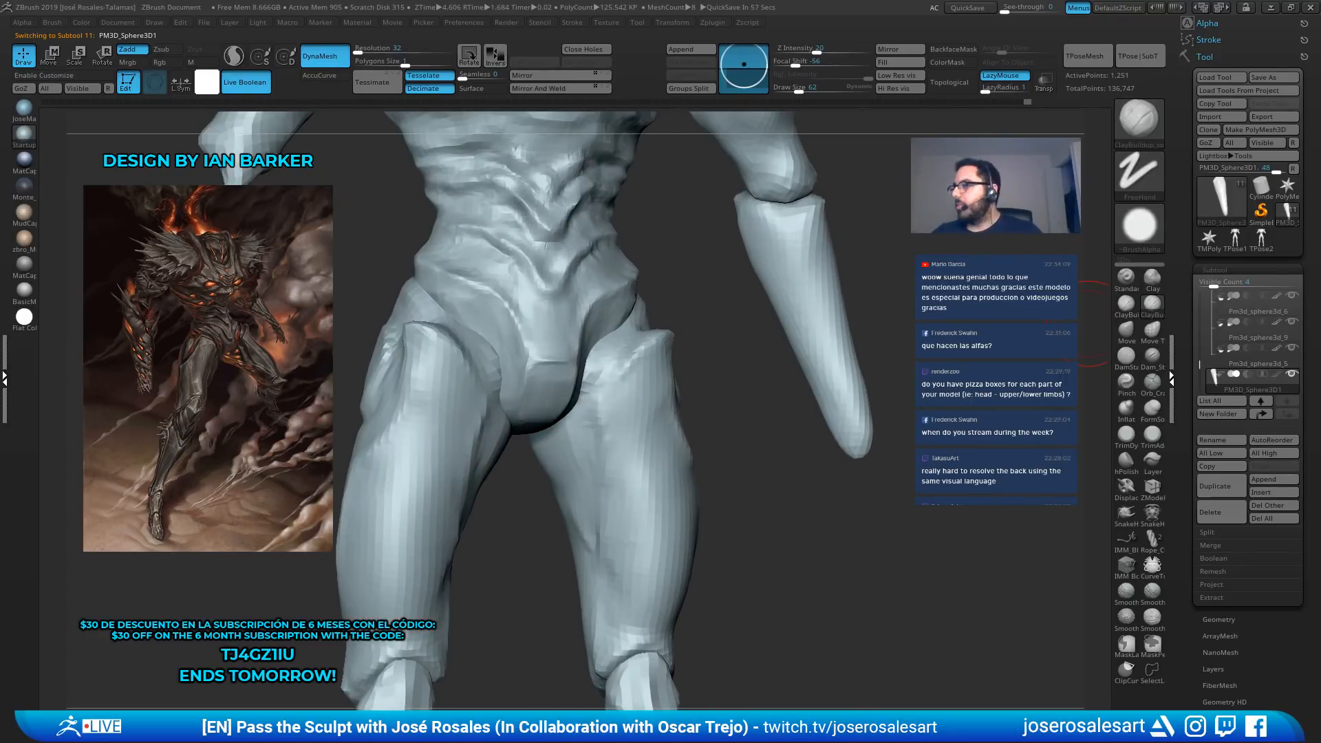
{"action": "right_click_drag", "start_coordinate": [593, 426], "coordinate": [628, 439]}
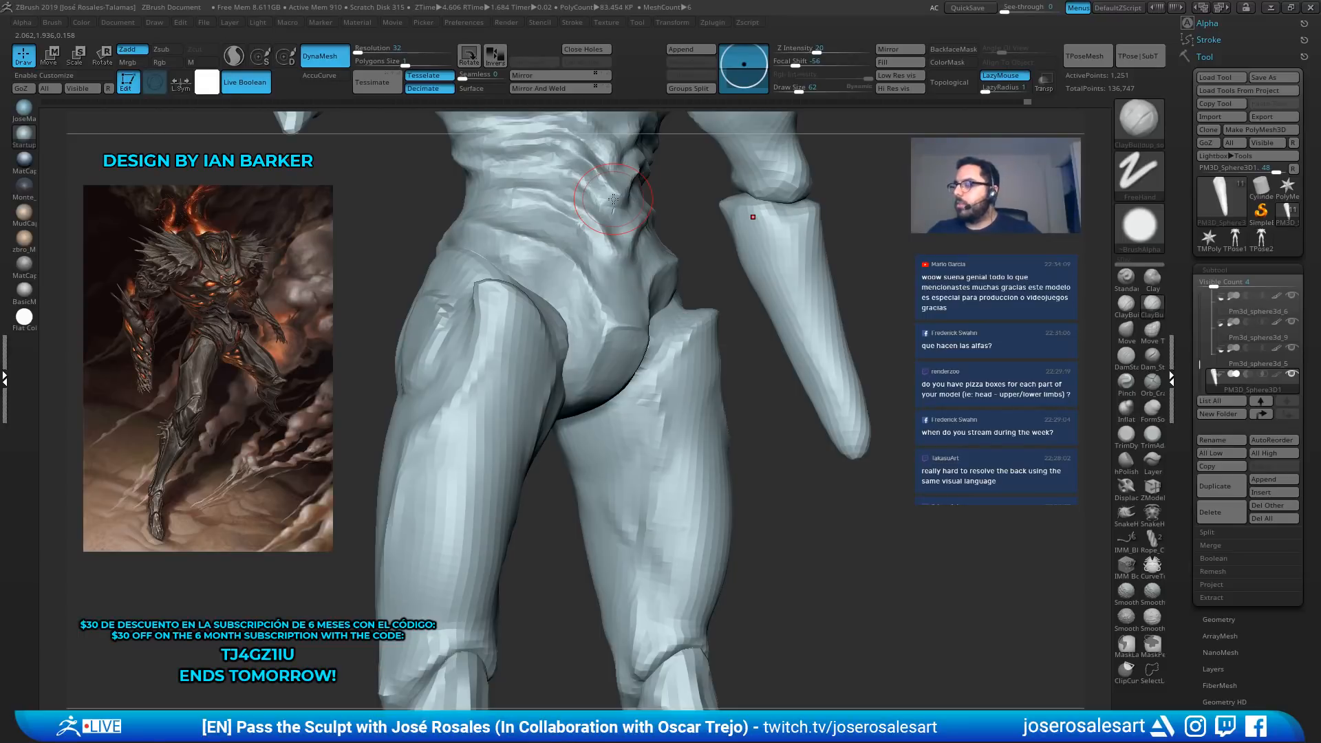
{"action": "mouse_move", "coordinate": [756, 383]}
{"action": "left_mouse_down"}
{"action": "mouse_move", "coordinate": [666, 376]}
{"action": "mouse_move", "coordinate": [674, 289]}
{"action": "left_mouse_up"}
{"action": "mouse_move", "coordinate": [825, 310]}
{"action": "left_mouse_down"}
{"action": "mouse_move", "coordinate": [764, 317]}
{"action": "mouse_move", "coordinate": [842, 333]}
{"action": "mouse_move", "coordinate": [831, 327]}
{"action": "left_mouse_up"}
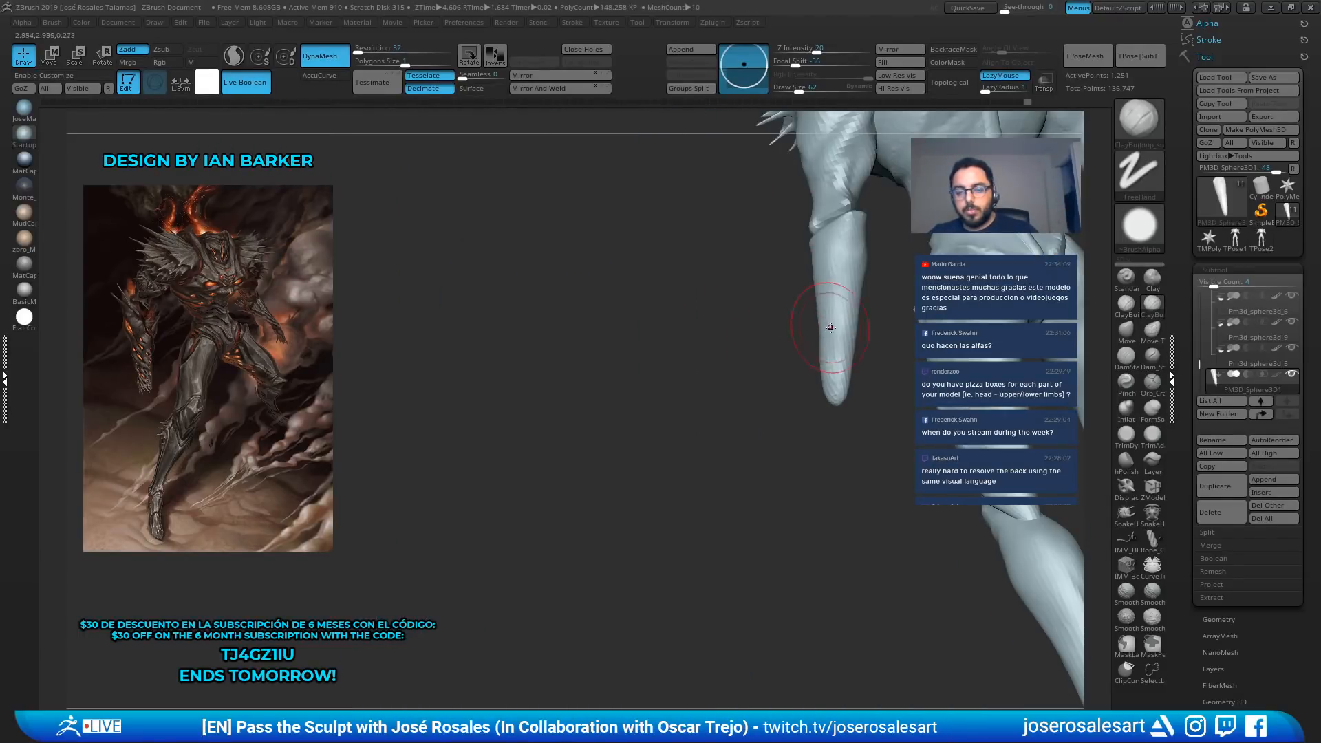
Examine the forearm's length and silhouette against the whole figure in side and front views
{"action": "key", "text": "f"}
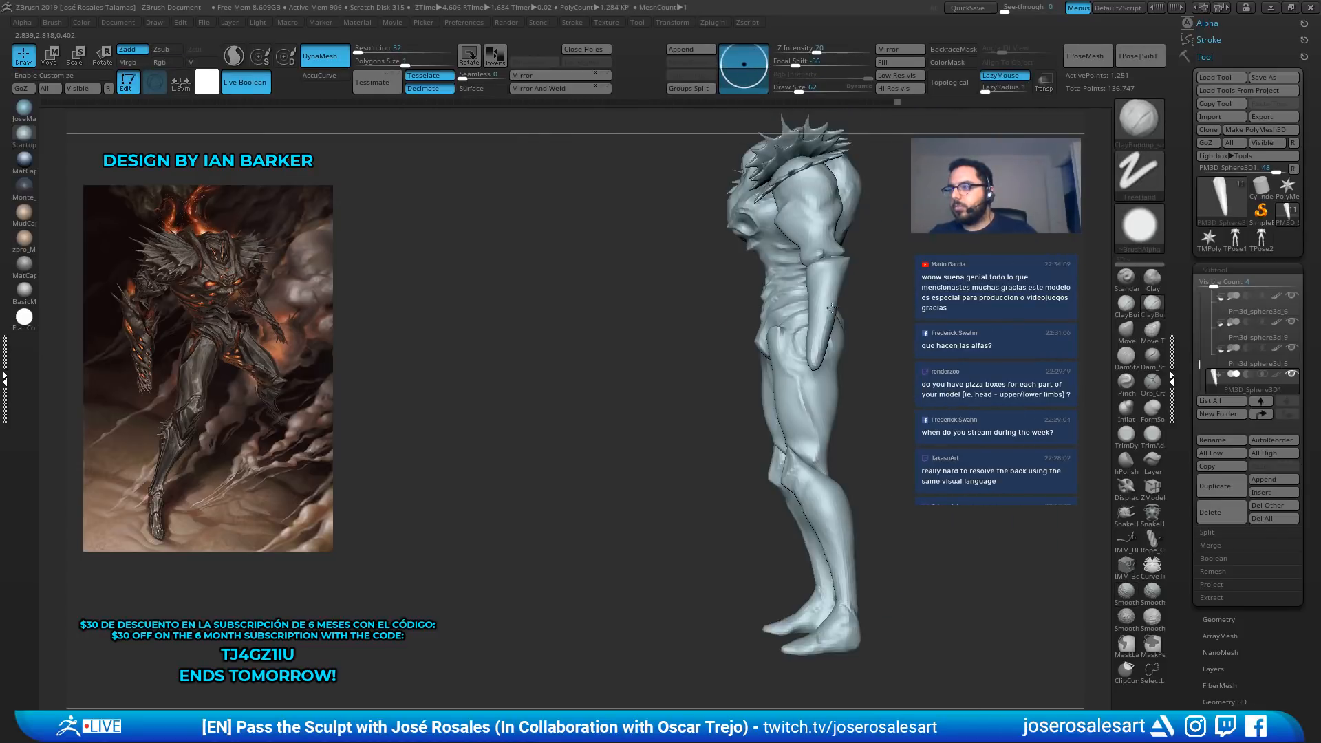
{"action": "right_click_drag", "start_coordinate": [832, 307], "coordinate": [812, 382], "text": "alt"}
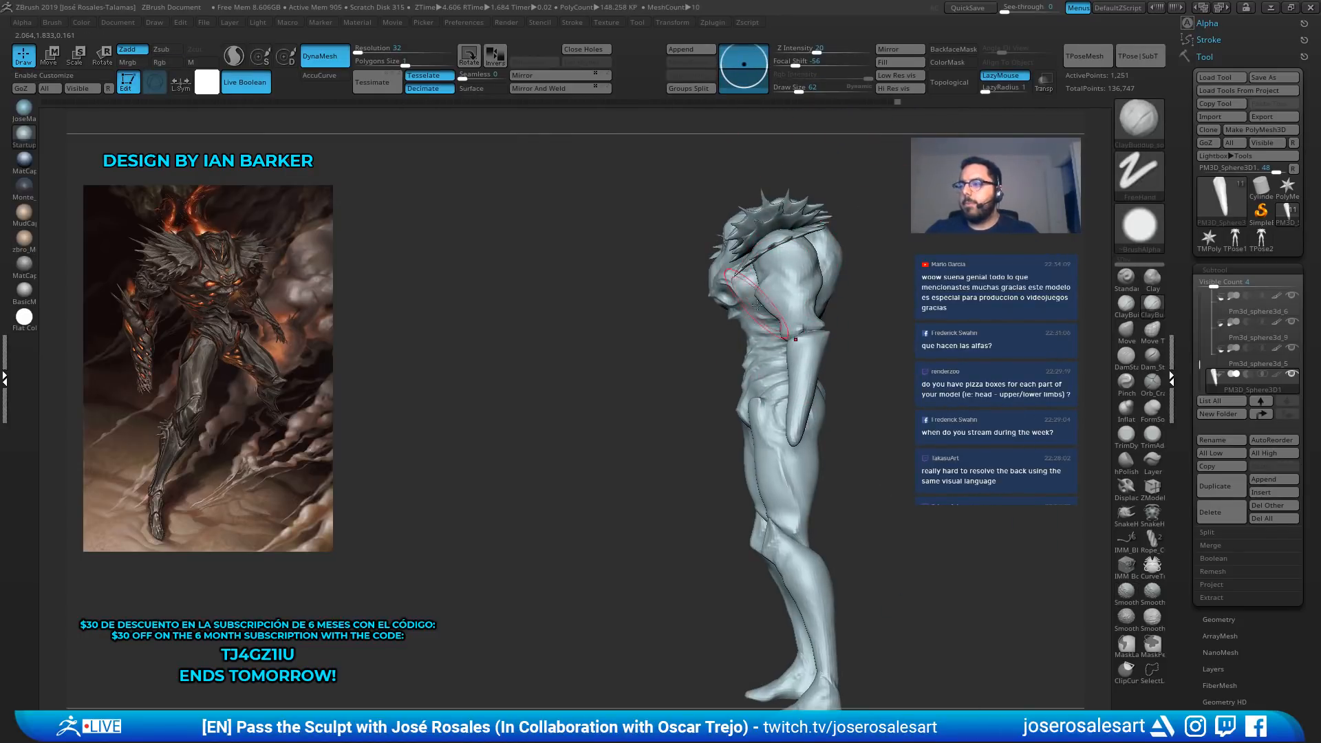
{"action": "right_click_drag", "start_coordinate": [757, 304], "coordinate": [844, 275]}
{"action": "right_click_drag", "start_coordinate": [844, 248], "coordinate": [844, 181], "text": "alt"}
{"action": "right_click_drag", "start_coordinate": [777, 305], "coordinate": [804, 364], "text": "ctrl"}
{"action": "mouse_move", "coordinate": [793, 315]}
{"action": "right_mouse_down"}
{"action": "mouse_move", "coordinate": [791, 365]}
{"action": "mouse_move", "coordinate": [691, 281]}
{"action": "mouse_move", "coordinate": [753, 377]}
{"action": "right_mouse_up"}
{"action": "key", "text": "shift"}
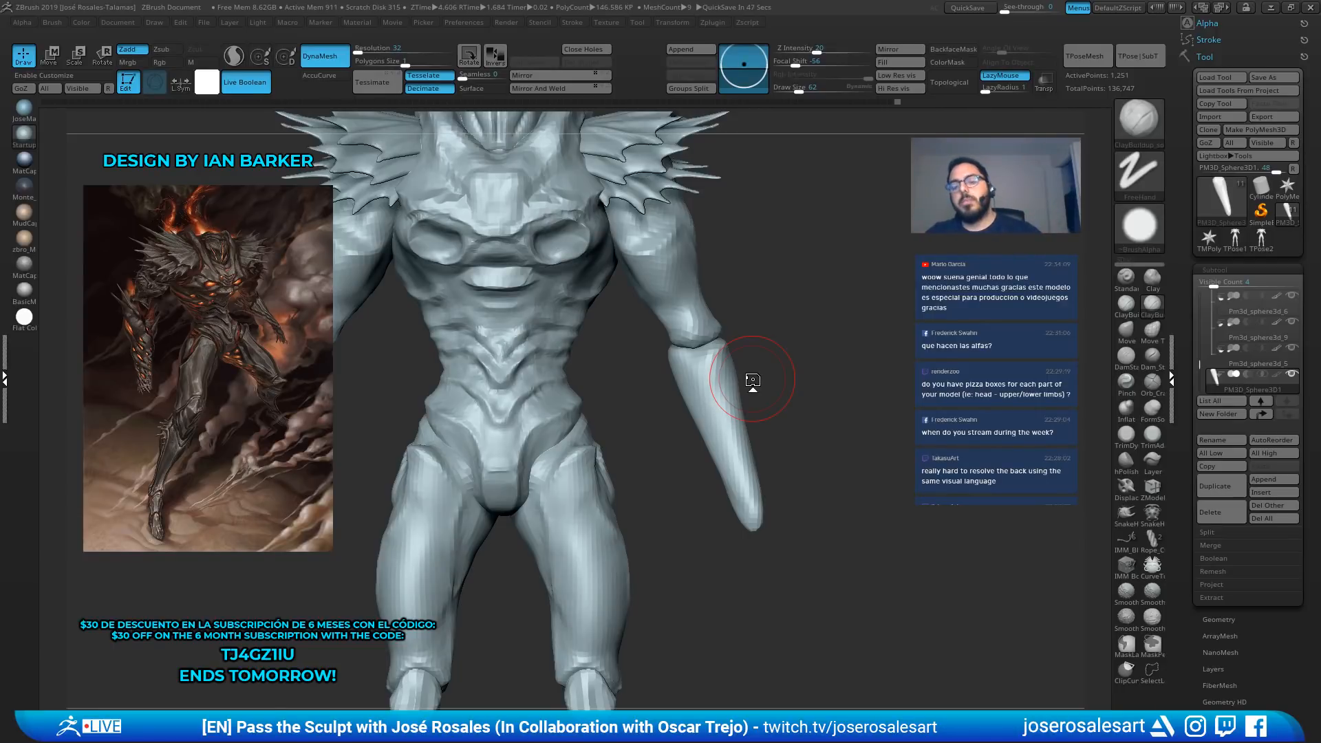
Examine the brush alphas available in the alpha library
{"action": "right_click_drag", "start_coordinate": [493, 372], "coordinate": [520, 321]}
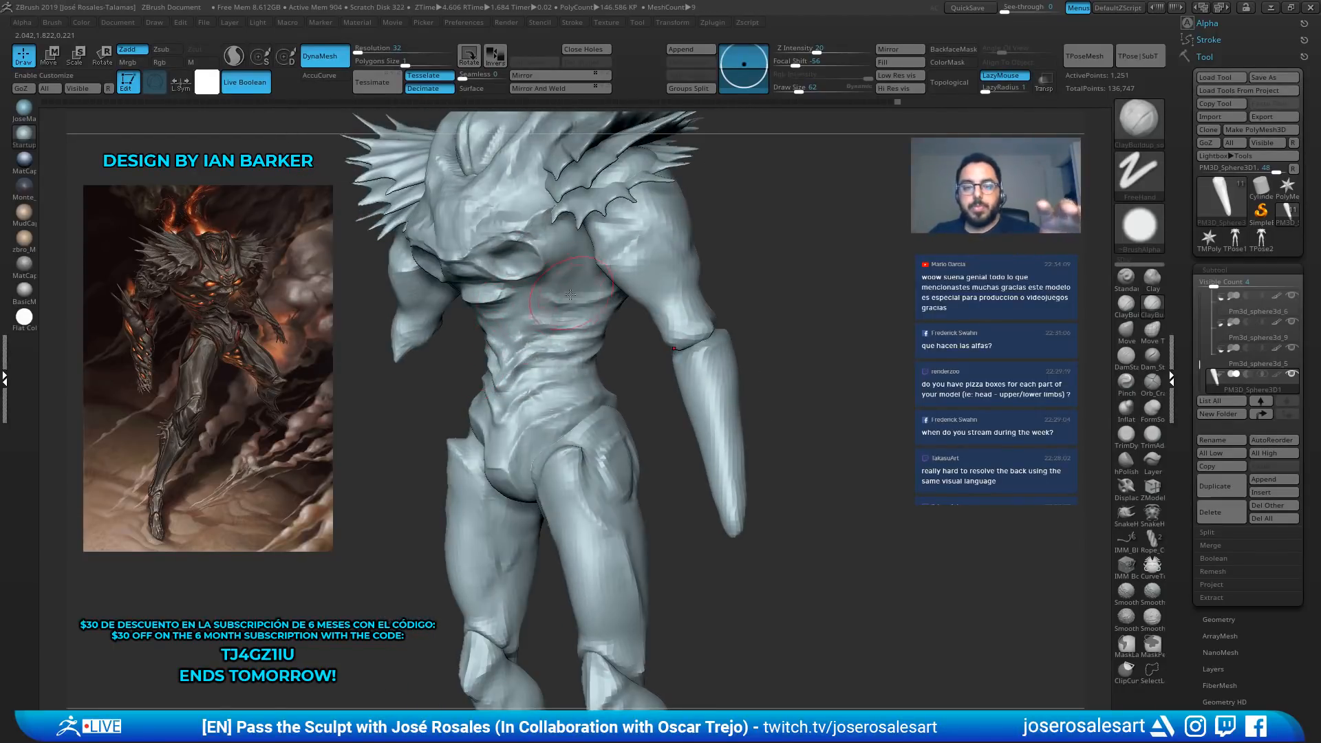
{"action": "mouse_move", "coordinate": [573, 300]}
{"action": "right_mouse_down"}
{"action": "mouse_move", "coordinate": [763, 295]}
{"action": "mouse_move", "coordinate": [857, 205]}
{"action": "right_mouse_up"}
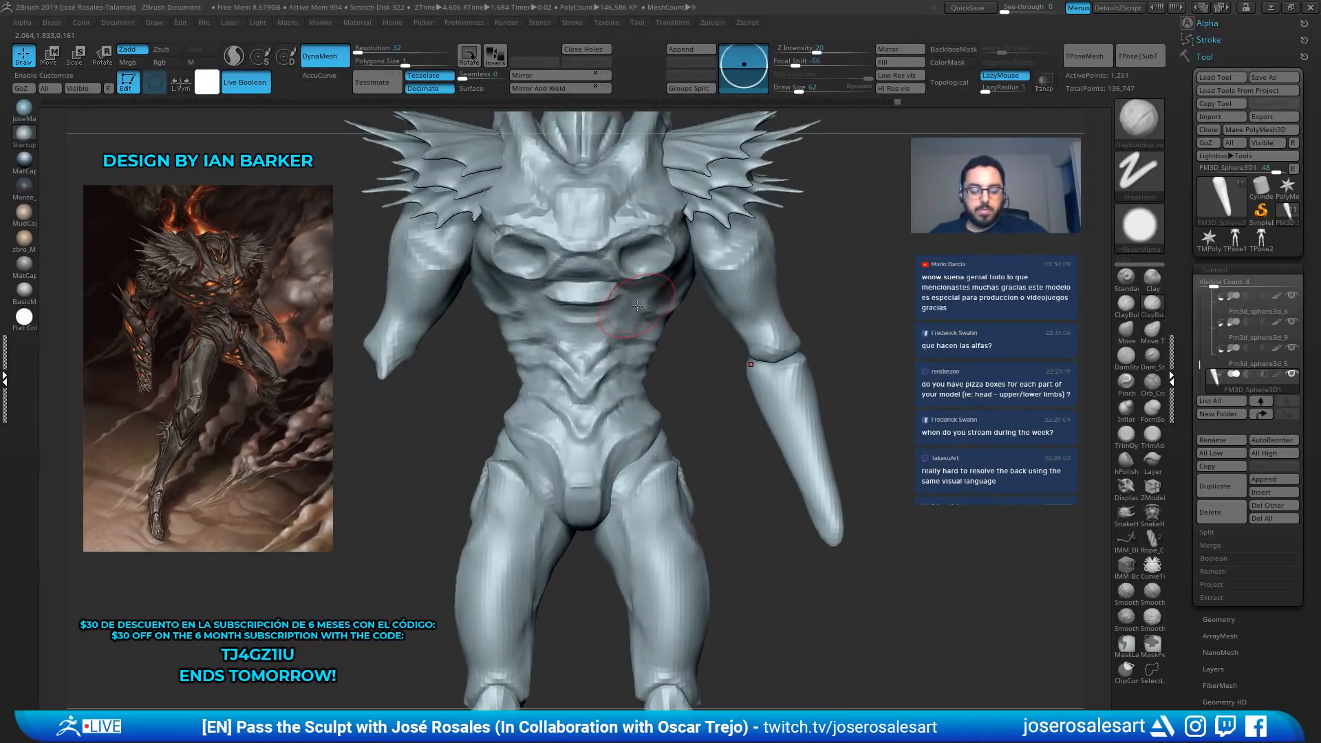
{"action": "left_click", "coordinate": [17, 23]}
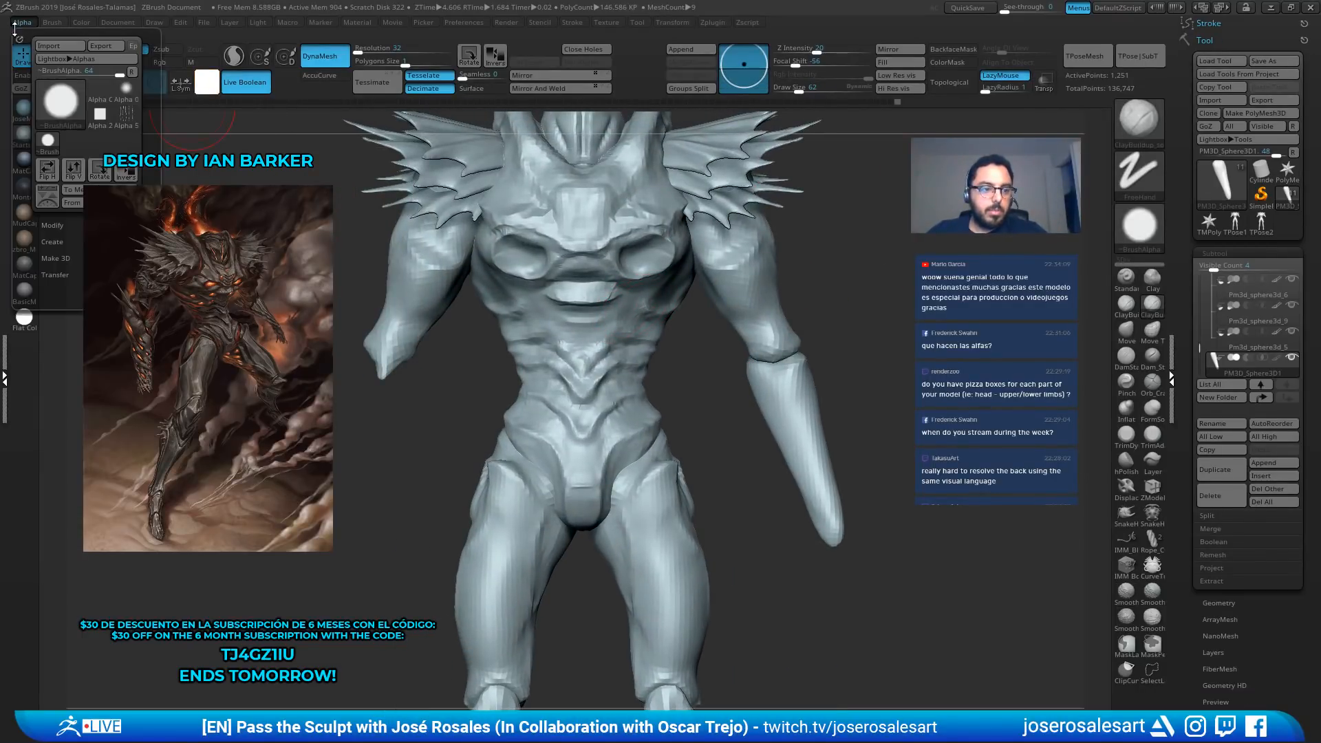
{"action": "left_click", "coordinate": [64, 115]}
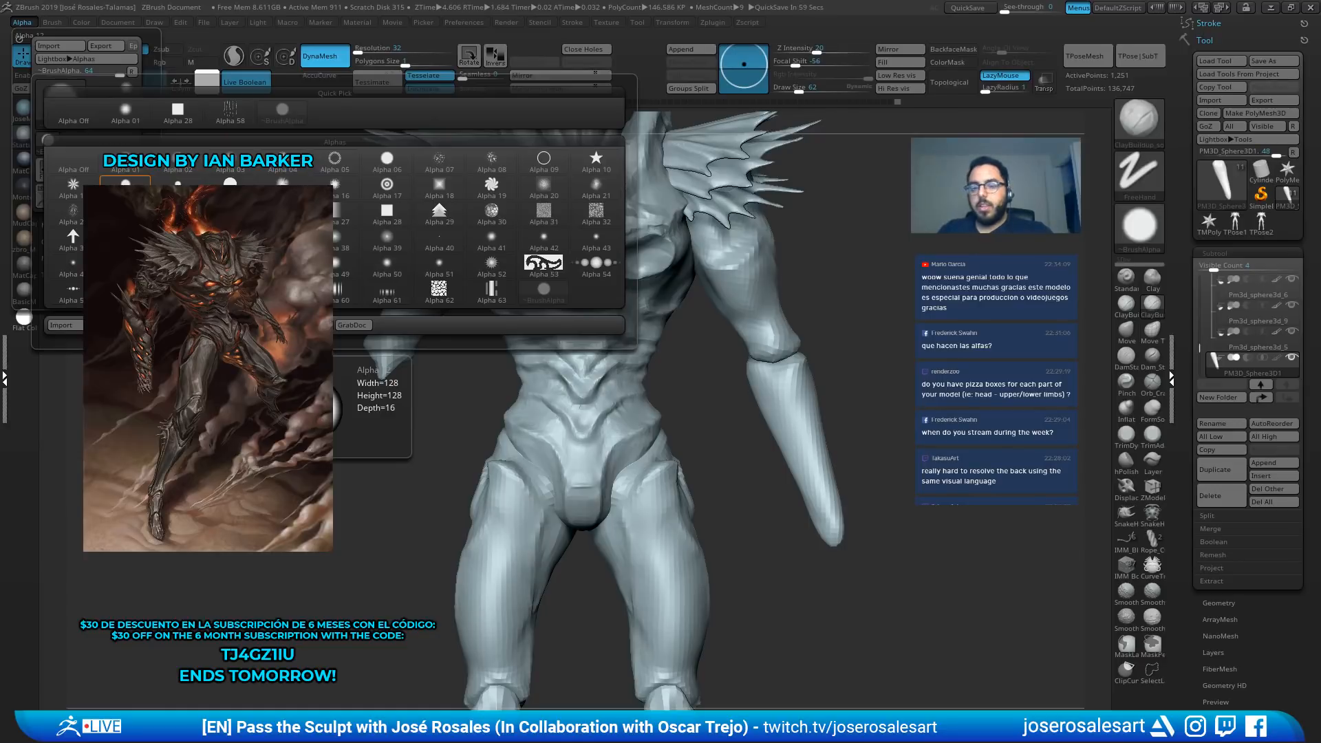
Set the brush draw size to 90 and examine the elbow joint and forearm closely from several angles
{"action": "left_click_drag", "start_coordinate": [710, 315], "coordinate": [761, 413]}
{"action": "right_click_drag", "start_coordinate": [761, 413], "coordinate": [682, 427], "text": "alt"}
{"action": "key", "text": "s"}
{"action": "left_click_drag", "start_coordinate": [664, 383], "coordinate": [667, 382]}
{"action": "right_click_drag", "start_coordinate": [669, 384], "coordinate": [655, 402]}
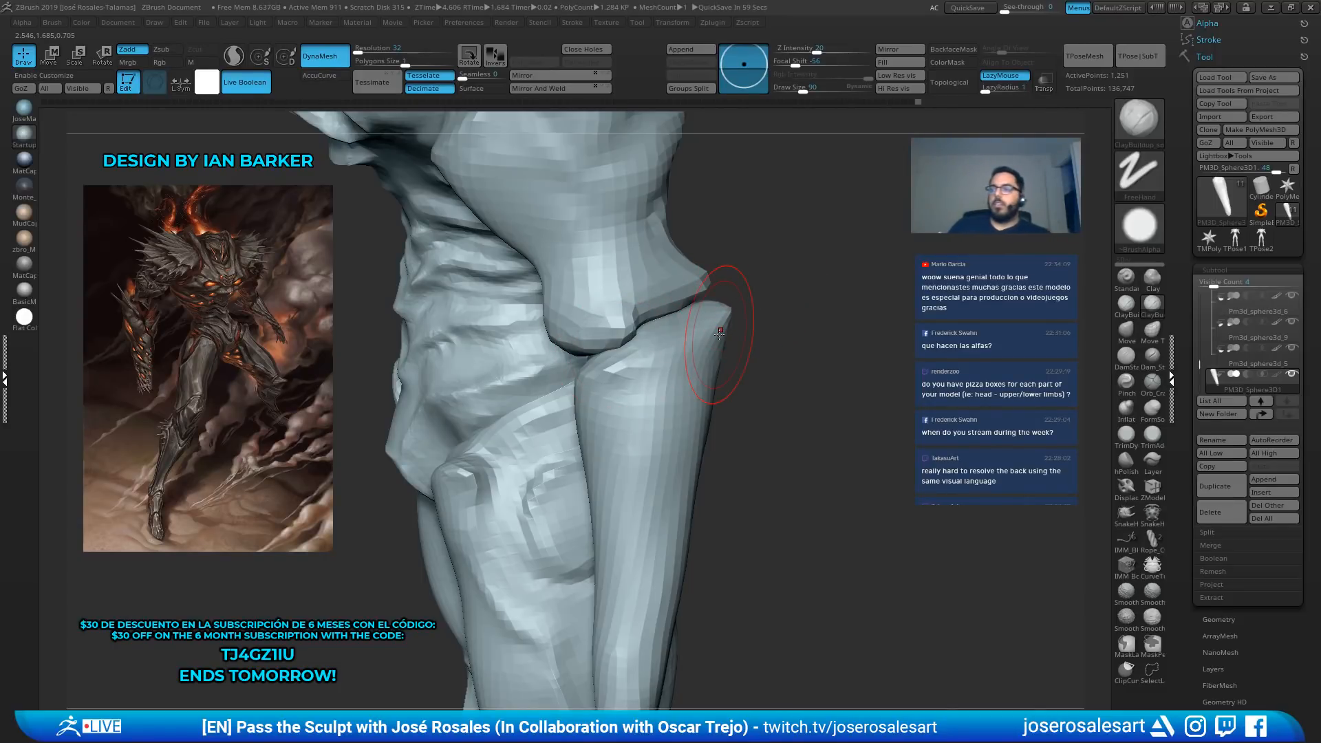
{"action": "right_click_drag", "start_coordinate": [720, 332], "coordinate": [489, 480], "text": "alt"}
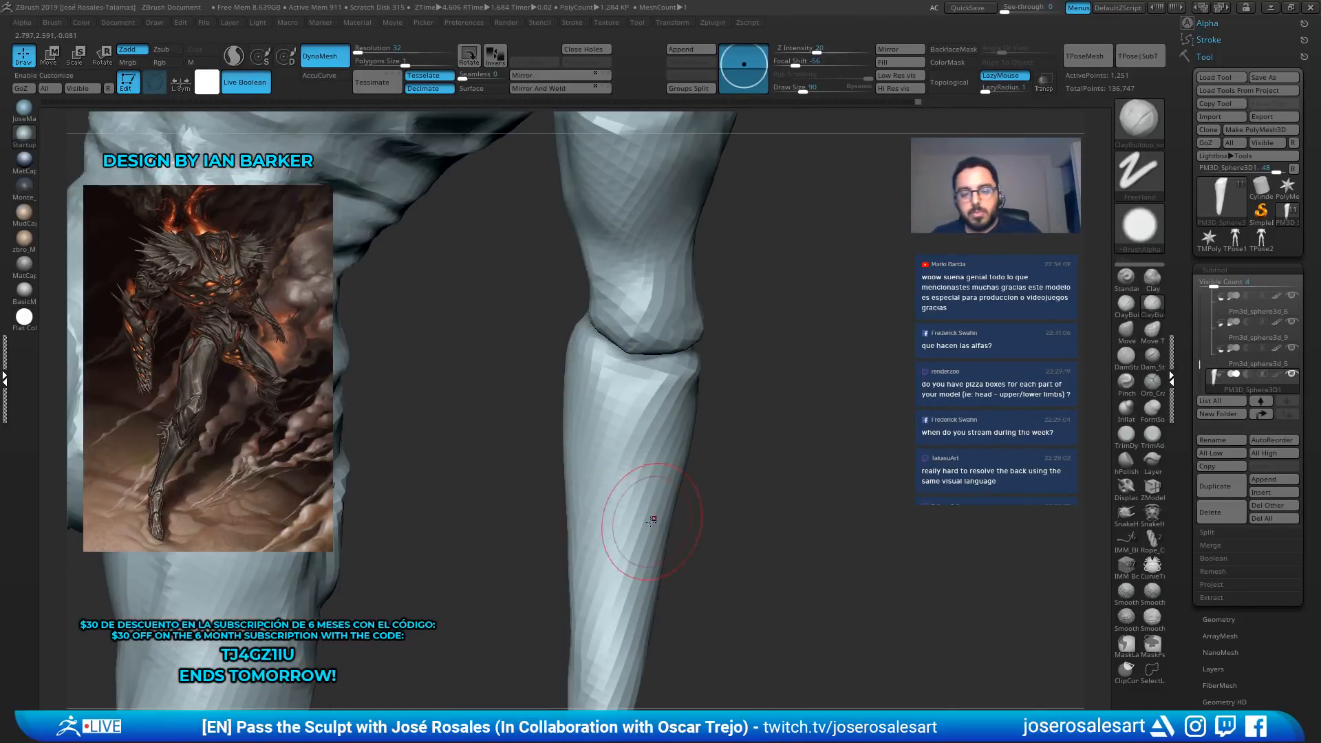
{"action": "right_click_drag", "start_coordinate": [693, 457], "coordinate": [685, 257]}
{"action": "right_click_drag", "start_coordinate": [627, 530], "coordinate": [673, 516], "text": "alt"}
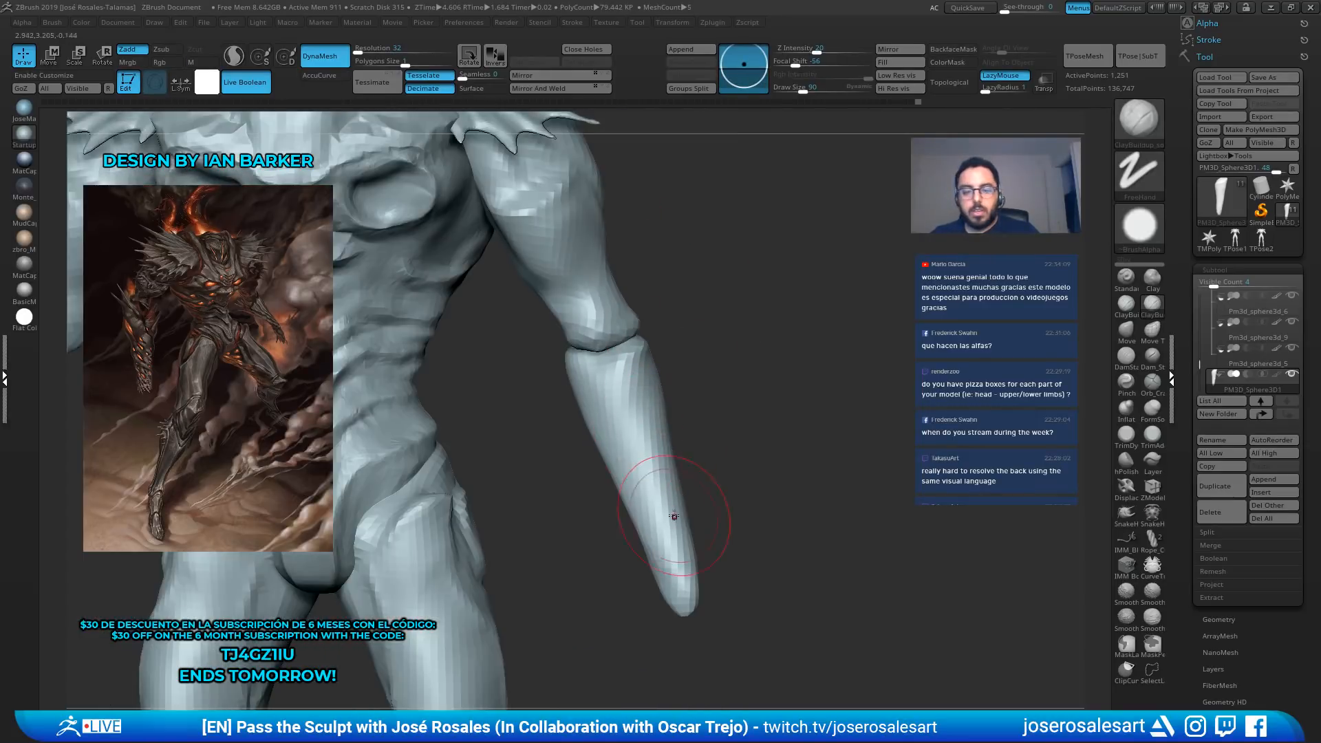
Bend the lower forearm into a slight curve with the Move brush at draw size 322, adjusting it in front and side views
{"action": "key", "text": "b"}
{"action": "key", "text": "m"}
{"action": "key", "text": "v"}
{"action": "left_click_drag", "start_coordinate": [654, 509], "coordinate": [683, 480]}
{"action": "mouse_move", "coordinate": [683, 479]}
{"action": "right_mouse_down"}
{"action": "mouse_move", "coordinate": [467, 478]}
{"action": "mouse_move", "coordinate": [543, 468]}
{"action": "right_mouse_up"}
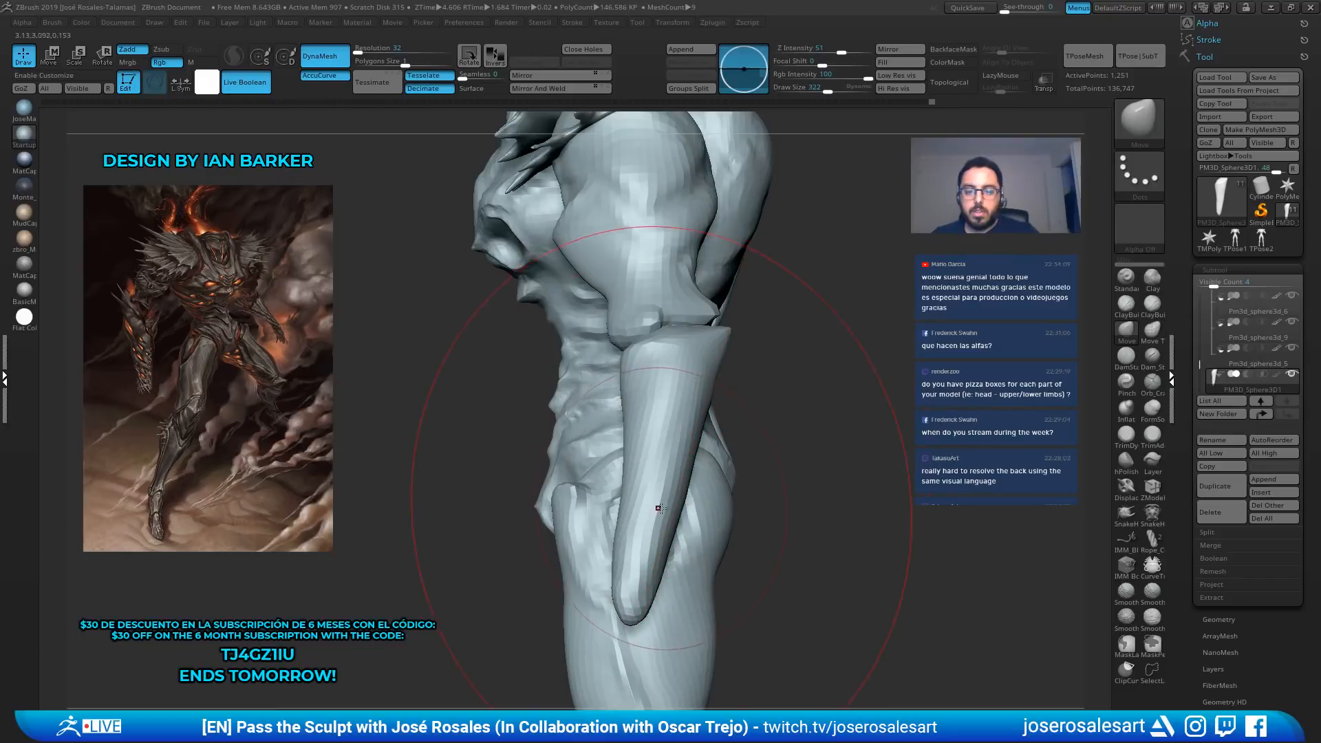
{"action": "mouse_move", "coordinate": [659, 510]}
{"action": "left_mouse_down"}
{"action": "mouse_move", "coordinate": [638, 515]}
{"action": "mouse_move", "coordinate": [644, 547]}
{"action": "left_mouse_up"}
{"action": "key", "text": "s"}
{"action": "right_click_drag", "start_coordinate": [644, 547], "coordinate": [723, 540]}
{"action": "right_click_drag", "start_coordinate": [722, 540], "coordinate": [763, 471], "text": "ctrl"}
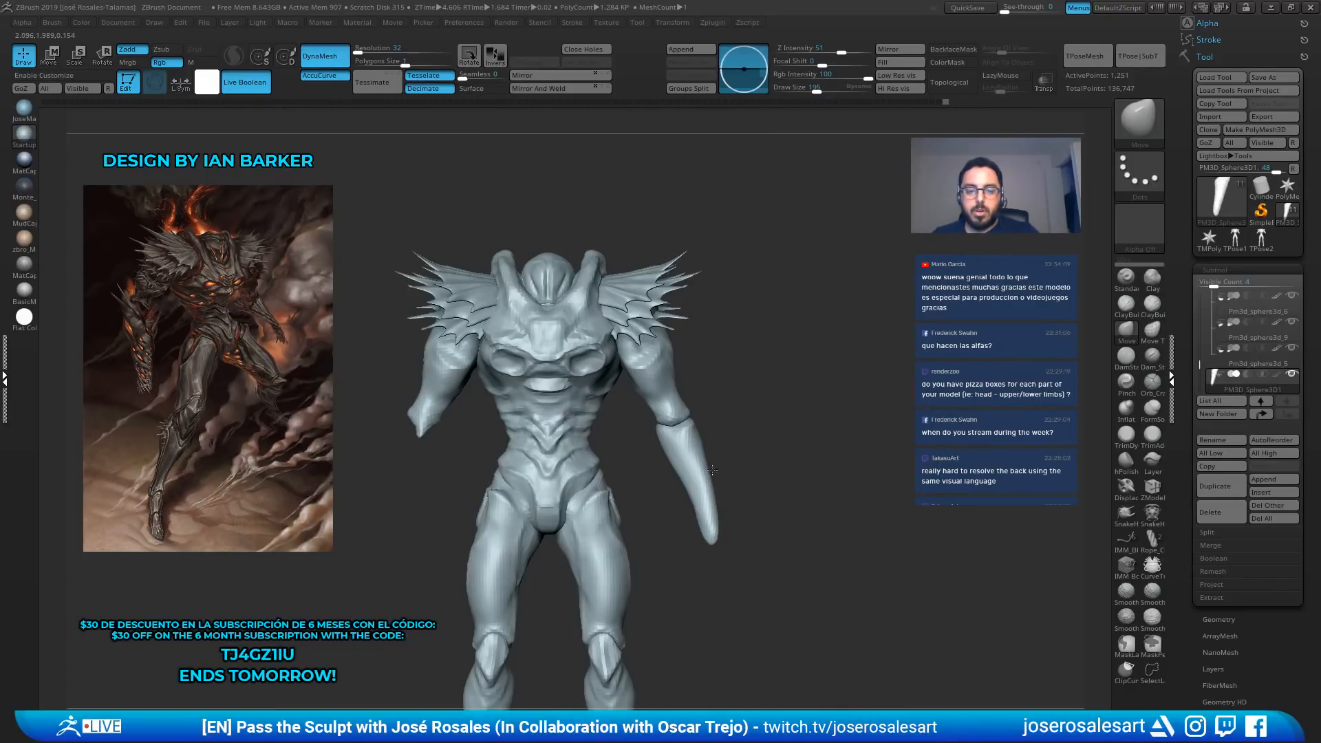
Build up the lower forearm near the wrist with ClayBuildup strokes at draw size 81
{"action": "key", "text": "s"}
{"action": "left_click_drag", "start_coordinate": [771, 470], "coordinate": [769, 469]}
{"action": "mouse_move", "coordinate": [764, 510]}
{"action": "right_mouse_down", "text": "alt"}
{"action": "mouse_move", "coordinate": [823, 531]}
{"action": "mouse_move", "coordinate": [825, 495]}
{"action": "right_mouse_up", "text": "alt"}
{"action": "key", "text": "1"}
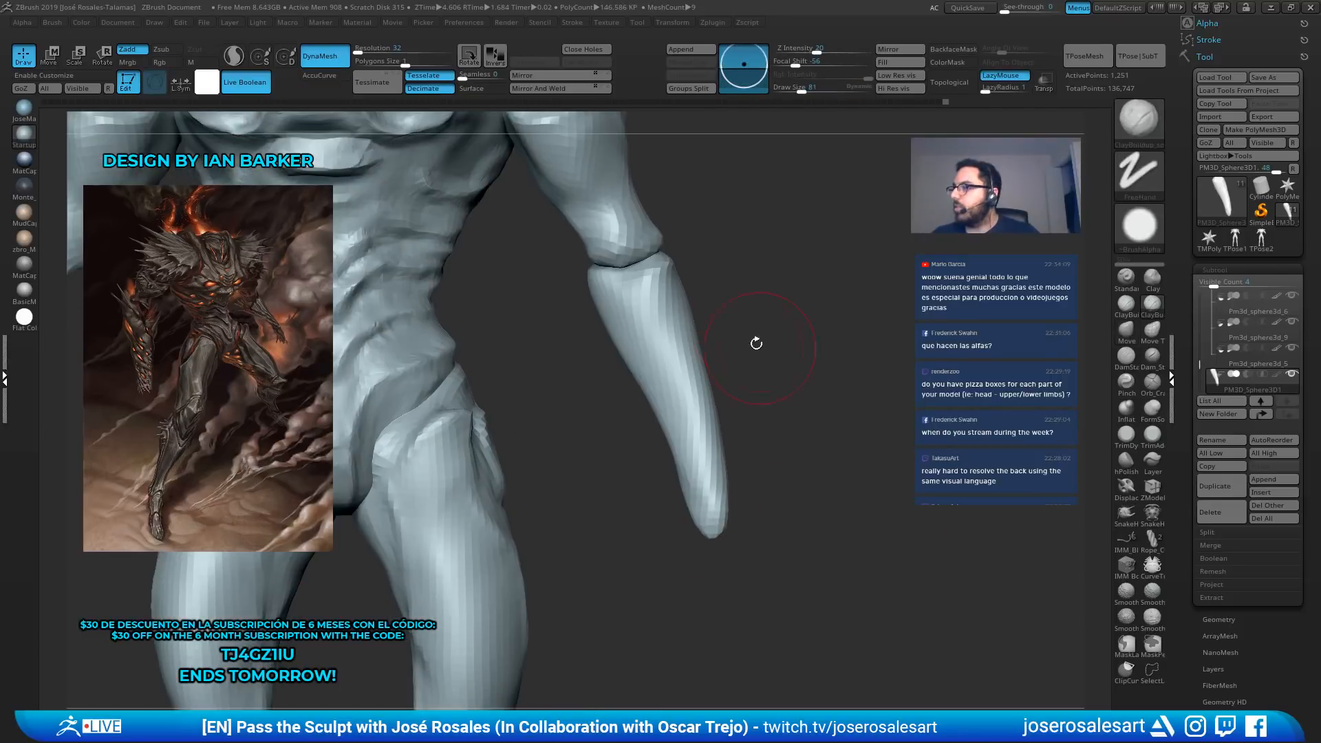
{"action": "right_click_drag", "start_coordinate": [668, 389], "coordinate": [691, 406]}
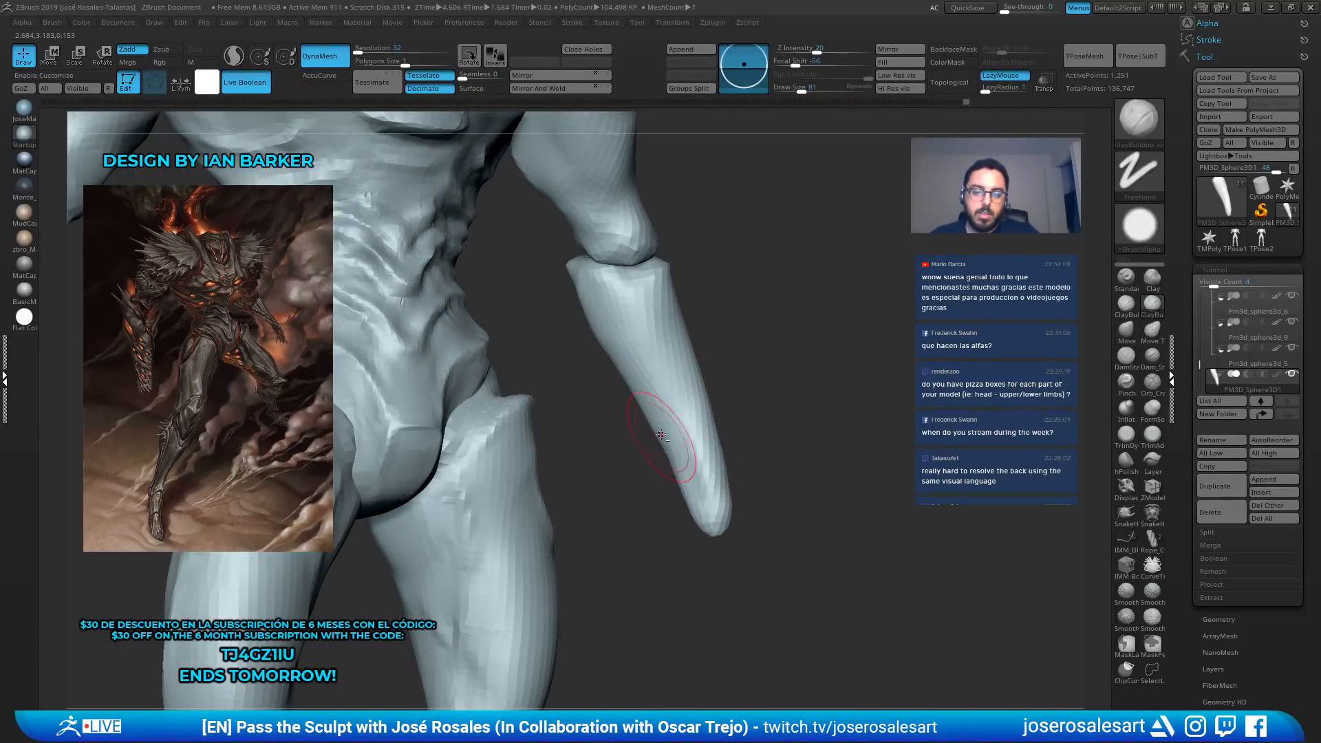
{"action": "left_click_drag", "start_coordinate": [688, 471], "coordinate": [700, 489]}
{"action": "left_click_drag", "start_coordinate": [692, 433], "coordinate": [702, 475]}
Smooth the middle of the forearm along its front and outer side
{"action": "right_click_drag", "start_coordinate": [722, 440], "coordinate": [688, 426]}
{"action": "left_click_drag", "start_coordinate": [688, 422], "coordinate": [657, 402], "text": "shift"}
{"action": "right_click_drag", "start_coordinate": [658, 413], "coordinate": [602, 416]}
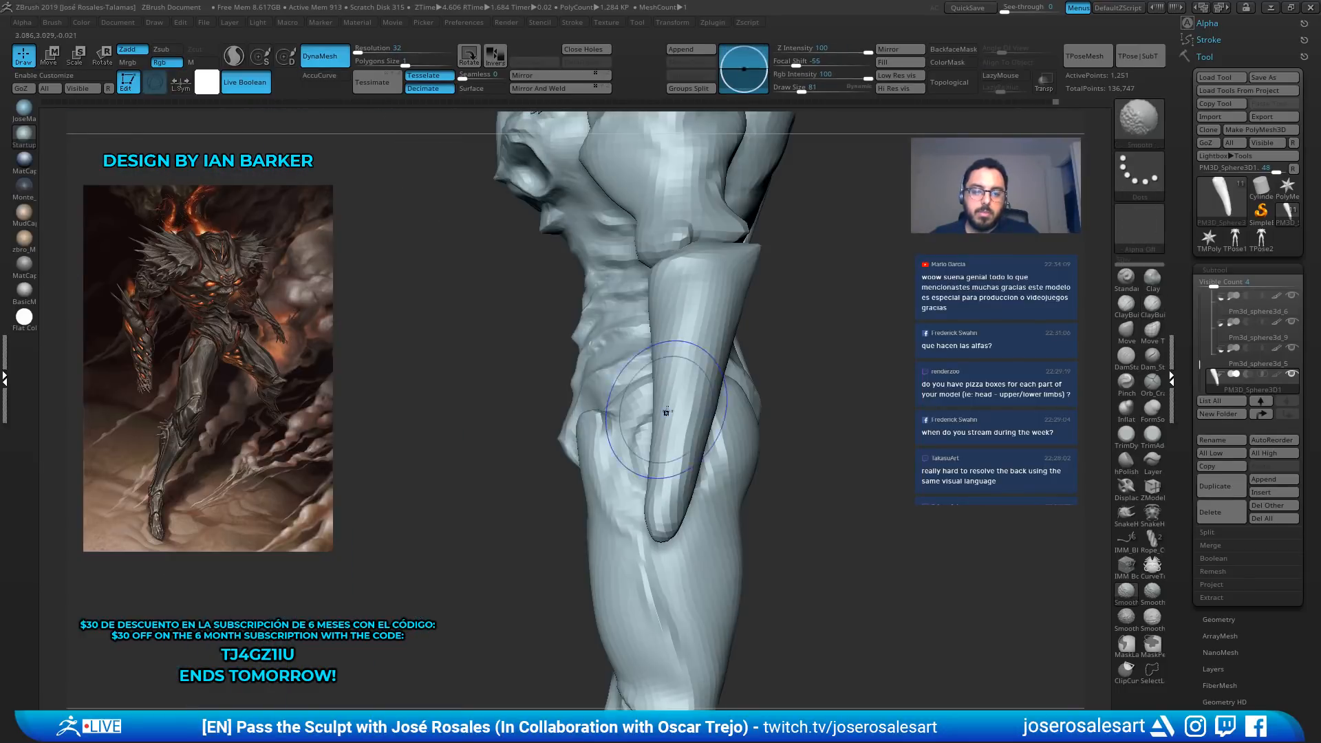
{"action": "left_click_drag", "start_coordinate": [666, 415], "coordinate": [654, 434], "text": "shift"}
Build up the back of the forearm with ClayBuildup strokes running from the elbow toward the wrist
{"action": "mouse_move", "coordinate": [660, 423]}
{"action": "right_mouse_down"}
{"action": "mouse_move", "coordinate": [575, 419]}
{"action": "mouse_move", "coordinate": [691, 354]}
{"action": "right_mouse_up"}
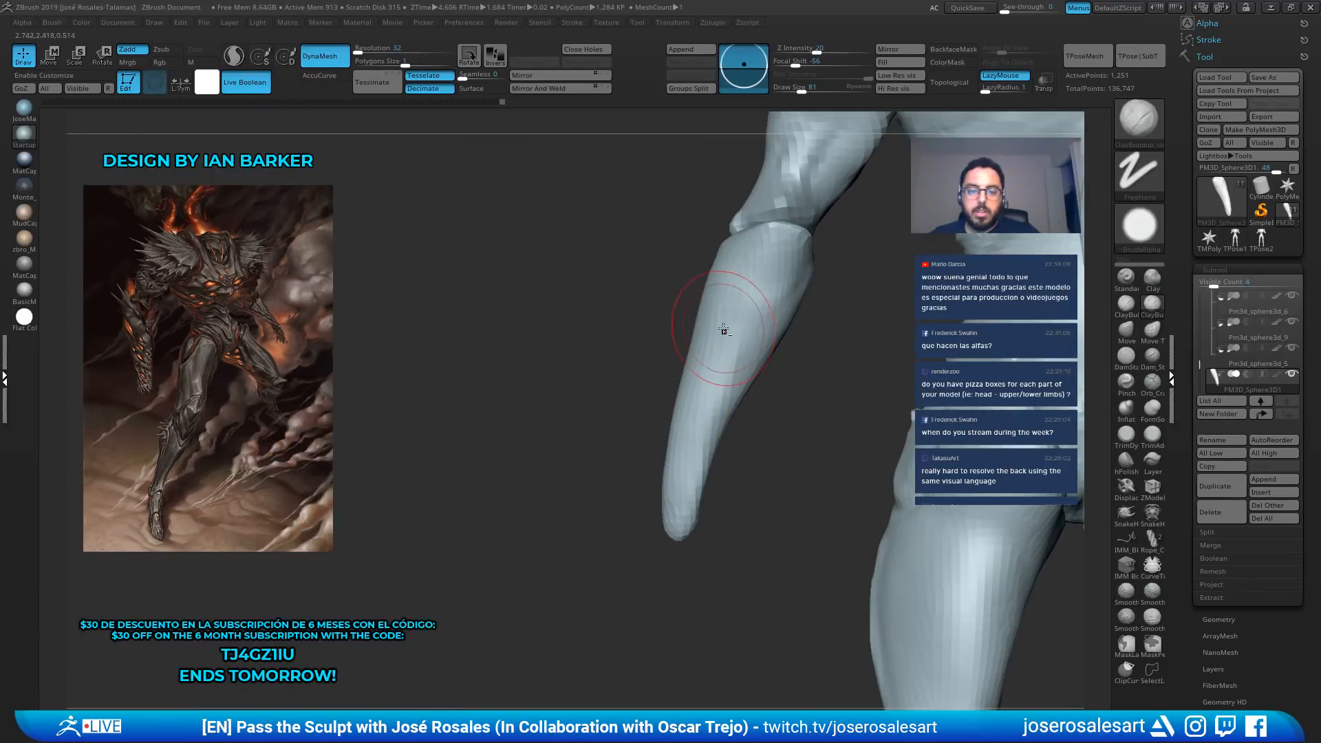
{"action": "left_click_drag", "start_coordinate": [696, 404], "coordinate": [691, 437]}
{"action": "left_click_drag", "start_coordinate": [759, 265], "coordinate": [701, 427]}
{"action": "right_click_drag", "start_coordinate": [835, 262], "coordinate": [749, 319]}
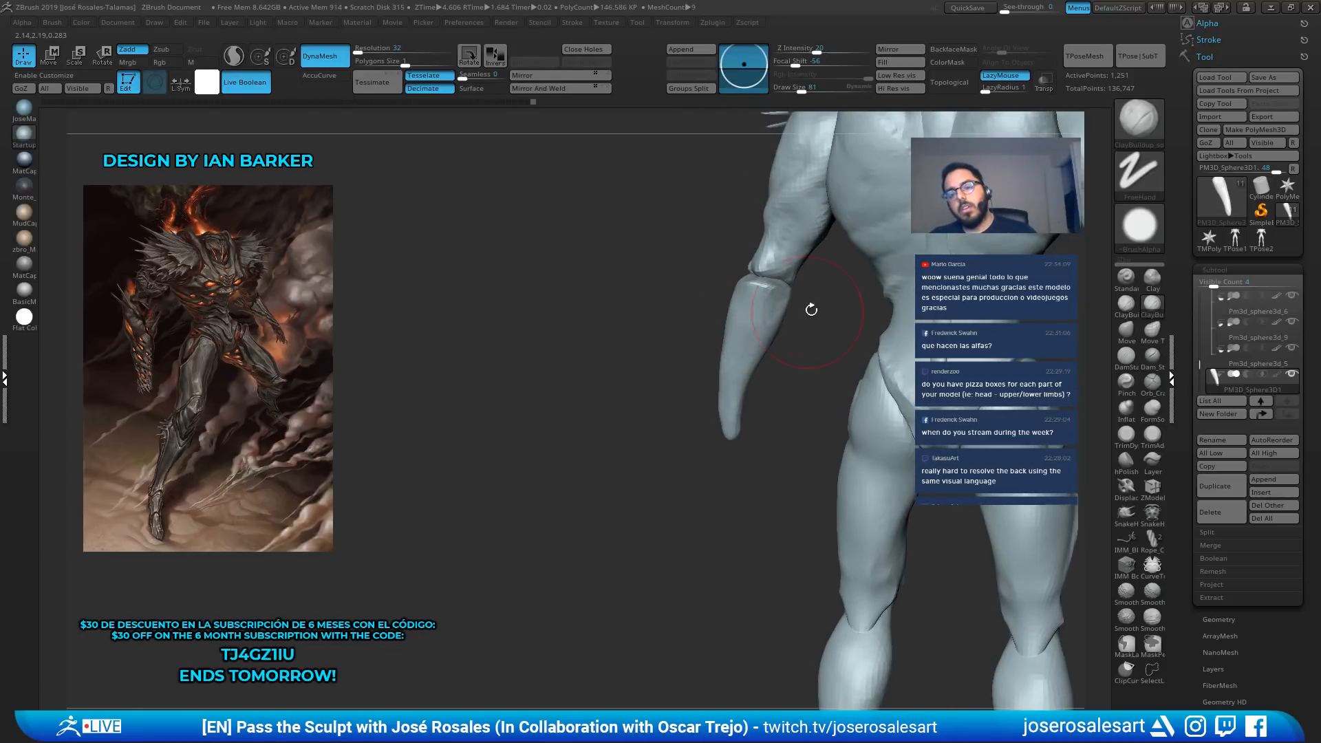
Smooth the front of the forearm at draw size 54, comparing its shape with the whole figure
{"action": "mouse_move", "coordinate": [811, 310]}
{"action": "left_mouse_down", "text": "alt"}
{"action": "mouse_move", "coordinate": [805, 261]}
{"action": "mouse_move", "coordinate": [743, 351]}
{"action": "mouse_move", "coordinate": [894, 362]}
{"action": "mouse_move", "coordinate": [916, 327]}
{"action": "left_mouse_up", "text": "alt"}
{"action": "key", "text": "s"}
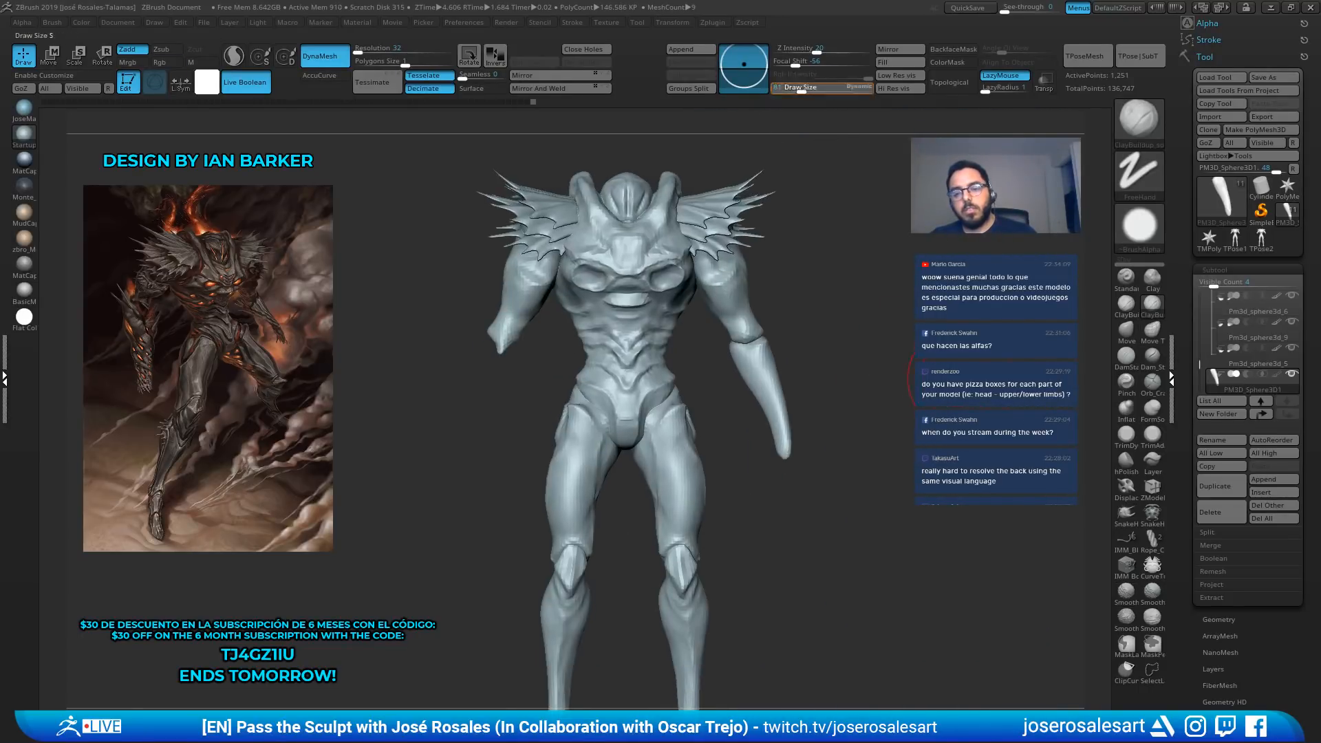
{"action": "left_click_drag", "start_coordinate": [915, 379], "coordinate": [910, 380]}
{"action": "left_click_drag", "start_coordinate": [887, 405], "coordinate": [858, 457], "text": "alt"}
{"action": "mouse_move", "coordinate": [792, 428]}
{"action": "left_mouse_down", "text": "shift"}
{"action": "mouse_move", "coordinate": [778, 400]}
{"action": "mouse_move", "coordinate": [807, 437]}
{"action": "left_mouse_up", "text": "shift"}
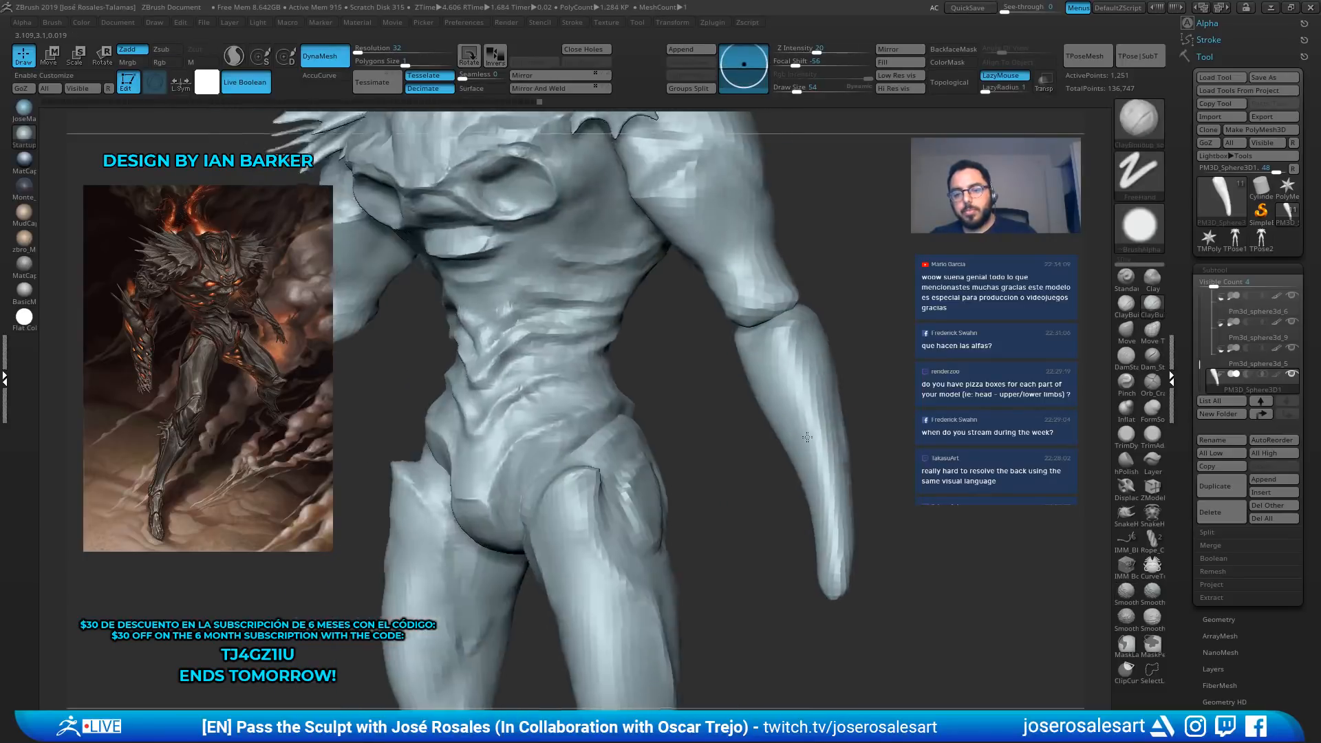
{"action": "right_click_drag", "start_coordinate": [807, 437], "coordinate": [807, 390]}
{"action": "right_click_drag", "start_coordinate": [775, 289], "coordinate": [806, 270]}
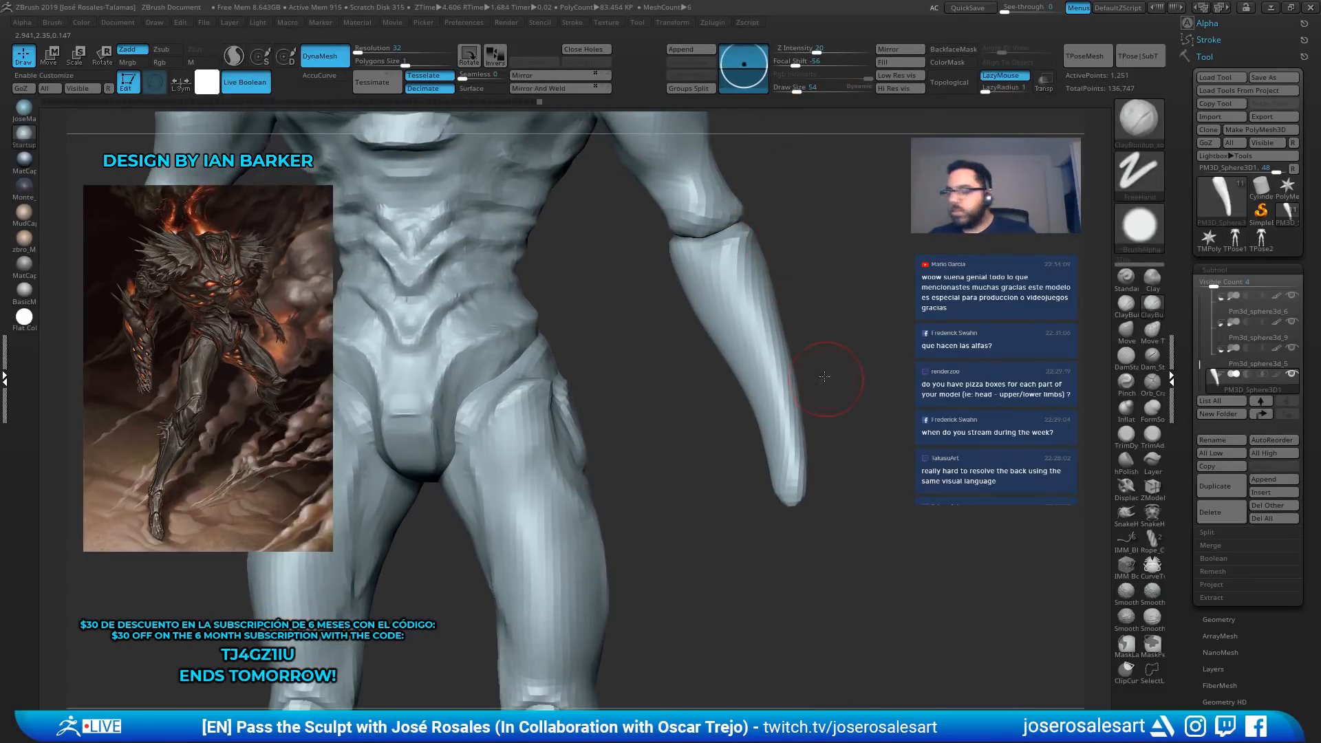
{"action": "right_click_drag", "start_coordinate": [825, 377], "coordinate": [836, 292]}
Insert the Hand mesh from the IMM BParts brush at the wrist end of the forearm
{"action": "key", "text": "b"}
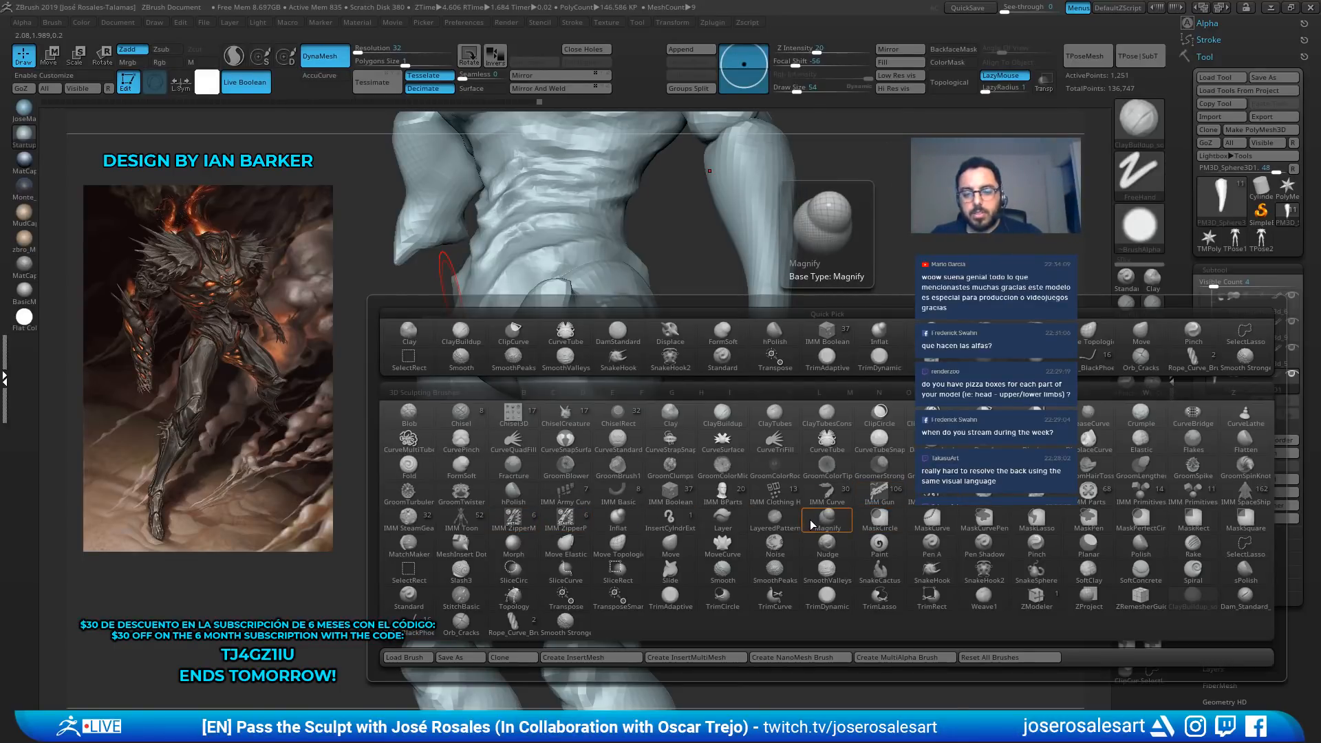
{"action": "left_click", "coordinate": [722, 491]}
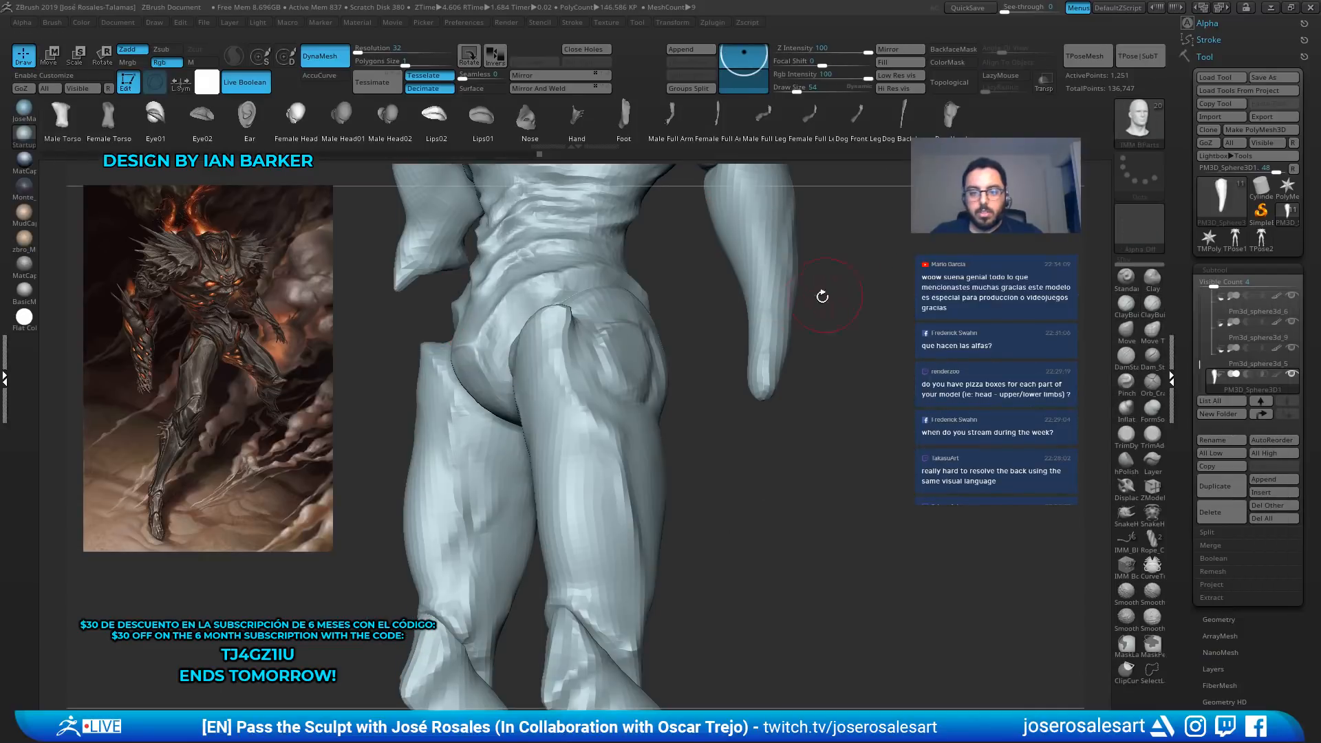
{"action": "left_click", "coordinate": [577, 122]}
{"action": "mouse_move", "coordinate": [838, 426]}
{"action": "left_mouse_down"}
{"action": "mouse_move", "coordinate": [828, 342]}
{"action": "mouse_move", "coordinate": [791, 296]}
{"action": "mouse_move", "coordinate": [853, 315]}
{"action": "mouse_move", "coordinate": [872, 305]}
{"action": "left_mouse_up"}
{"action": "mouse_move", "coordinate": [843, 358]}
{"action": "left_mouse_down"}
{"action": "mouse_move", "coordinate": [826, 481]}
{"action": "mouse_move", "coordinate": [880, 349]}
{"action": "mouse_move", "coordinate": [844, 417]}
{"action": "mouse_move", "coordinate": [798, 424]}
{"action": "mouse_move", "coordinate": [764, 364]}
{"action": "mouse_move", "coordinate": [740, 361]}
{"action": "left_mouse_up"}
Rotate and move the inserted hand in side view to align it with the forearm's wrist end
{"action": "key", "text": "w"}
{"action": "key", "text": "q"}
{"action": "left_click_drag", "start_coordinate": [815, 302], "coordinate": [756, 292], "text": "alt"}
{"action": "key", "text": "w"}
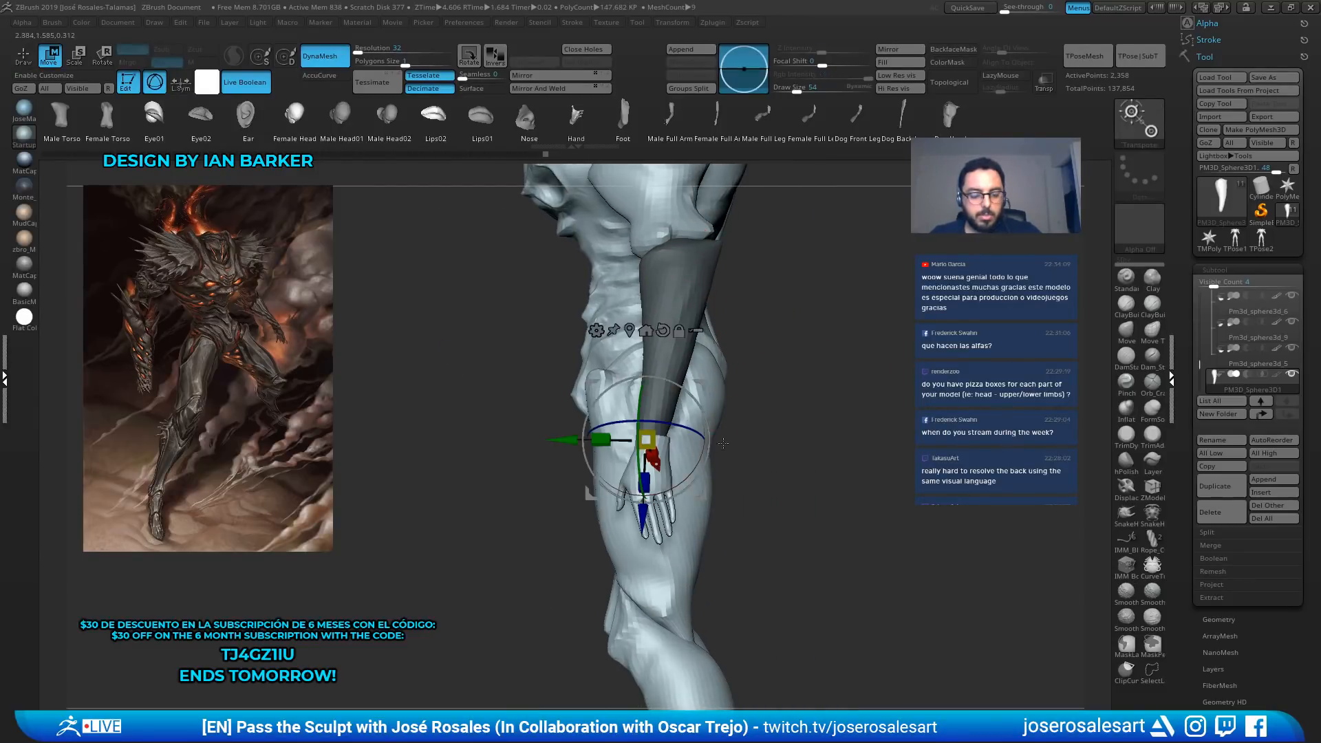
{"action": "right_click", "coordinate": [702, 385]}
{"action": "left_click_drag", "start_coordinate": [703, 385], "coordinate": [706, 424]}
{"action": "left_click_drag", "start_coordinate": [564, 431], "coordinate": [558, 430]}
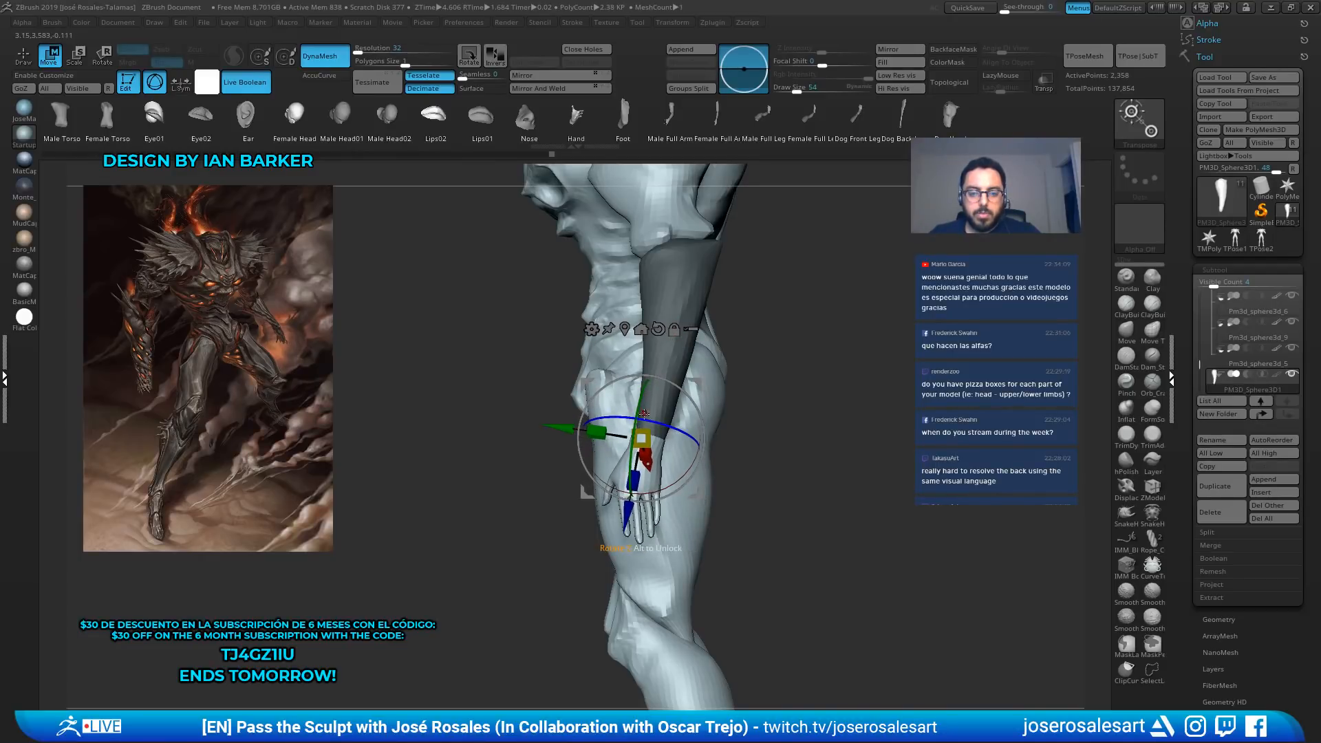
{"action": "left_click_drag", "start_coordinate": [698, 384], "coordinate": [696, 374]}
Fine-tune the hand's placement on the wrist with the gizmo from another angle
{"action": "key", "text": "q"}
{"action": "mouse_move", "coordinate": [772, 324]}
{"action": "left_mouse_down"}
{"action": "mouse_move", "coordinate": [832, 393]}
{"action": "mouse_move", "coordinate": [817, 401]}
{"action": "mouse_move", "coordinate": [796, 365]}
{"action": "left_mouse_up"}
{"action": "key", "text": "w"}
{"action": "left_click_drag", "start_coordinate": [771, 438], "coordinate": [770, 435]}
{"action": "key", "text": "q"}
{"action": "mouse_move", "coordinate": [891, 360]}
{"action": "left_mouse_down", "text": "alt"}
{"action": "mouse_move", "coordinate": [853, 323]}
{"action": "mouse_move", "coordinate": [817, 377]}
{"action": "mouse_move", "coordinate": [730, 378]}
{"action": "mouse_move", "coordinate": [811, 378]}
{"action": "mouse_move", "coordinate": [896, 430]}
{"action": "mouse_move", "coordinate": [784, 450]}
{"action": "left_mouse_up", "text": "alt"}
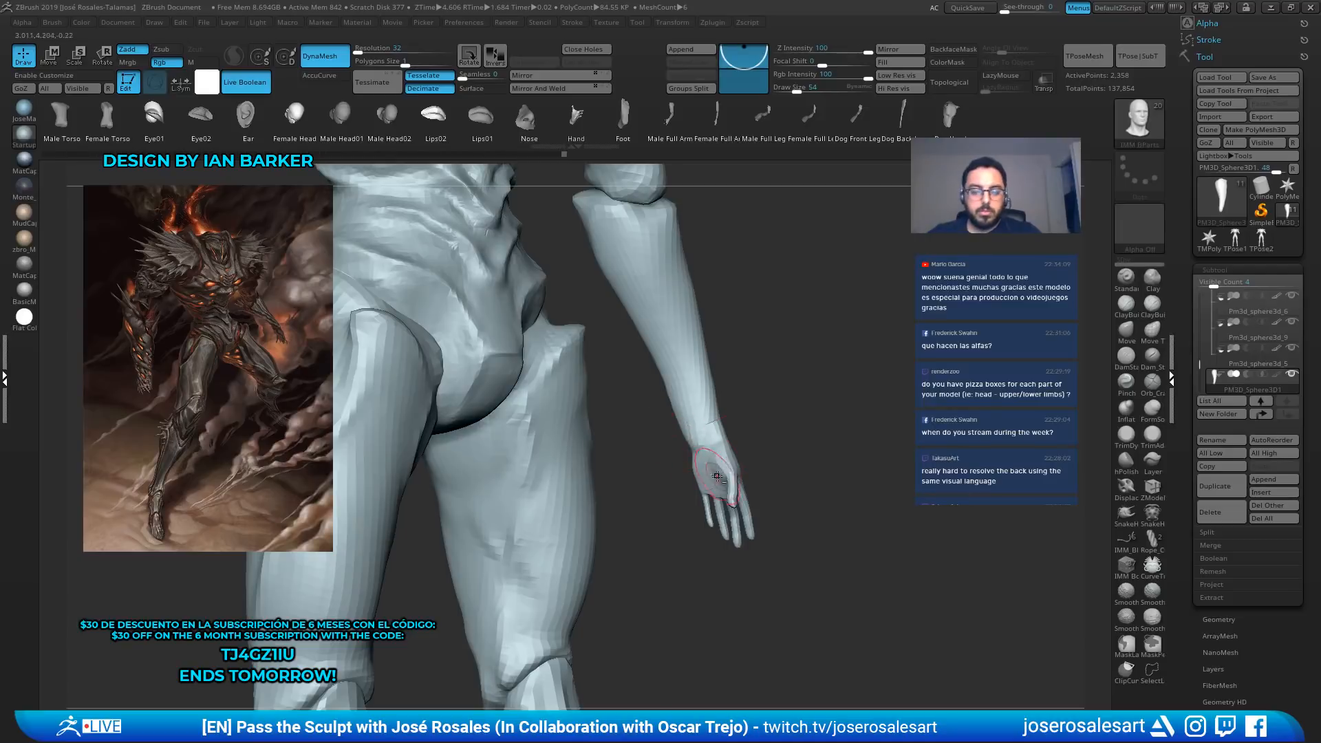
Restore the forearm mask, invert it to protect the hand, and refine the forearm's wrist end with ClayBuildup at draw size 69
{"action": "key", "text": "1"}
{"action": "key", "text": "ctrl+z"}
{"action": "left_click_drag", "start_coordinate": [746, 410], "coordinate": [738, 423]}
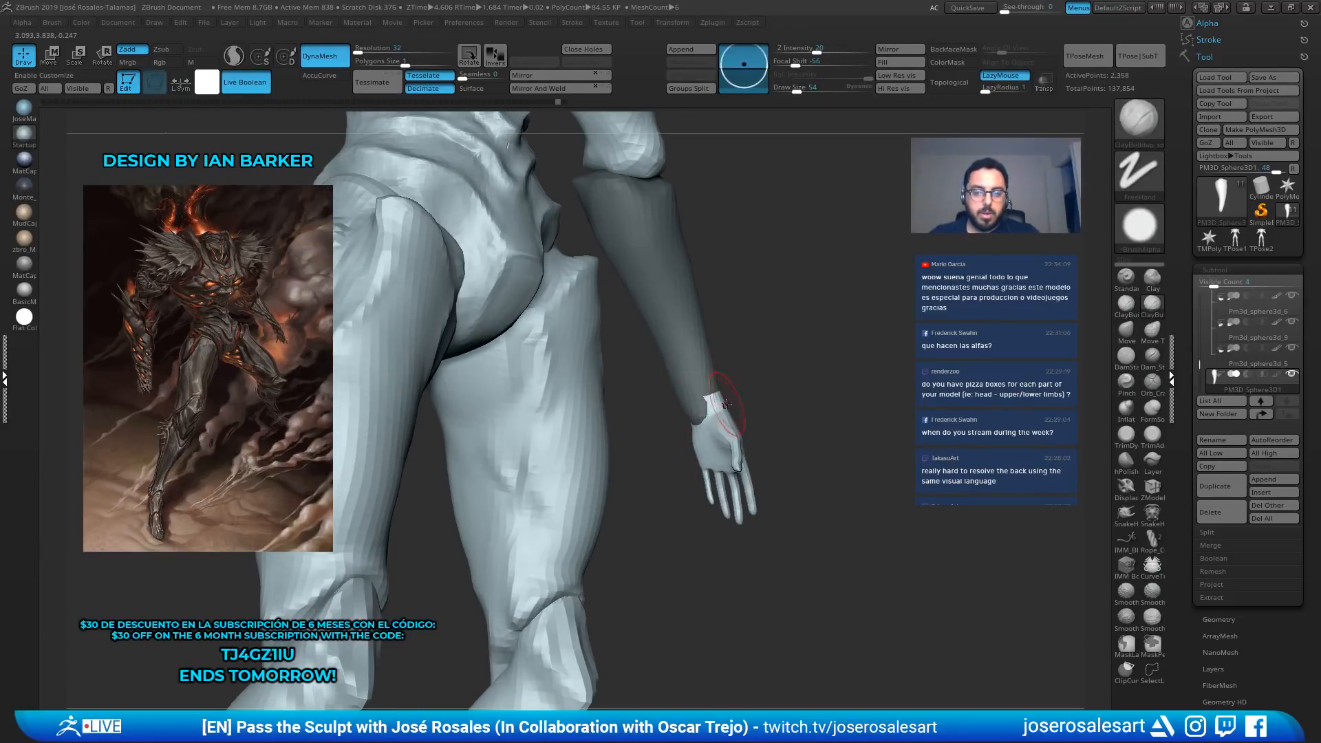
{"action": "left_click", "coordinate": [805, 370], "text": "ctrl"}
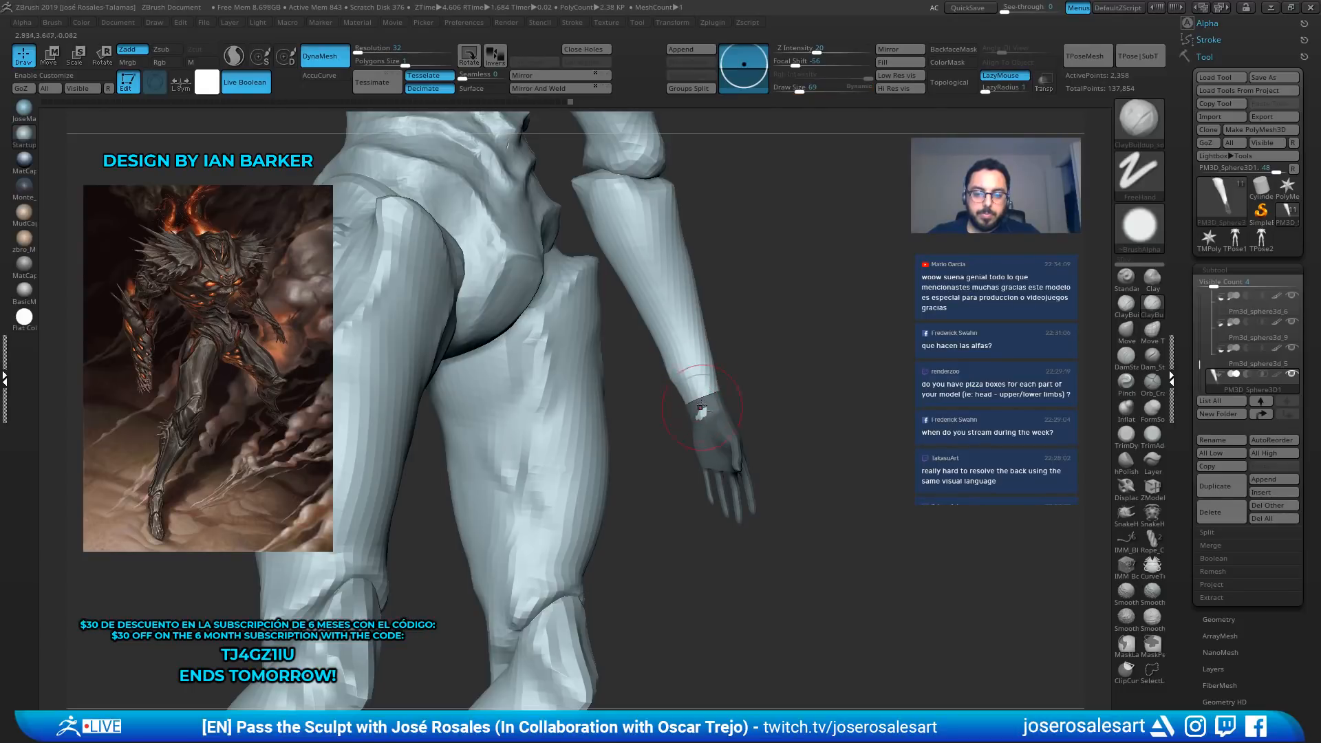
{"action": "mouse_move", "coordinate": [805, 365]}
{"action": "left_mouse_down"}
{"action": "mouse_move", "coordinate": [758, 348]}
{"action": "mouse_move", "coordinate": [706, 402]}
{"action": "mouse_move", "coordinate": [790, 436]}
{"action": "mouse_move", "coordinate": [745, 379]}
{"action": "mouse_move", "coordinate": [730, 435]}
{"action": "mouse_move", "coordinate": [746, 429]}
{"action": "mouse_move", "coordinate": [678, 443]}
{"action": "left_mouse_up"}
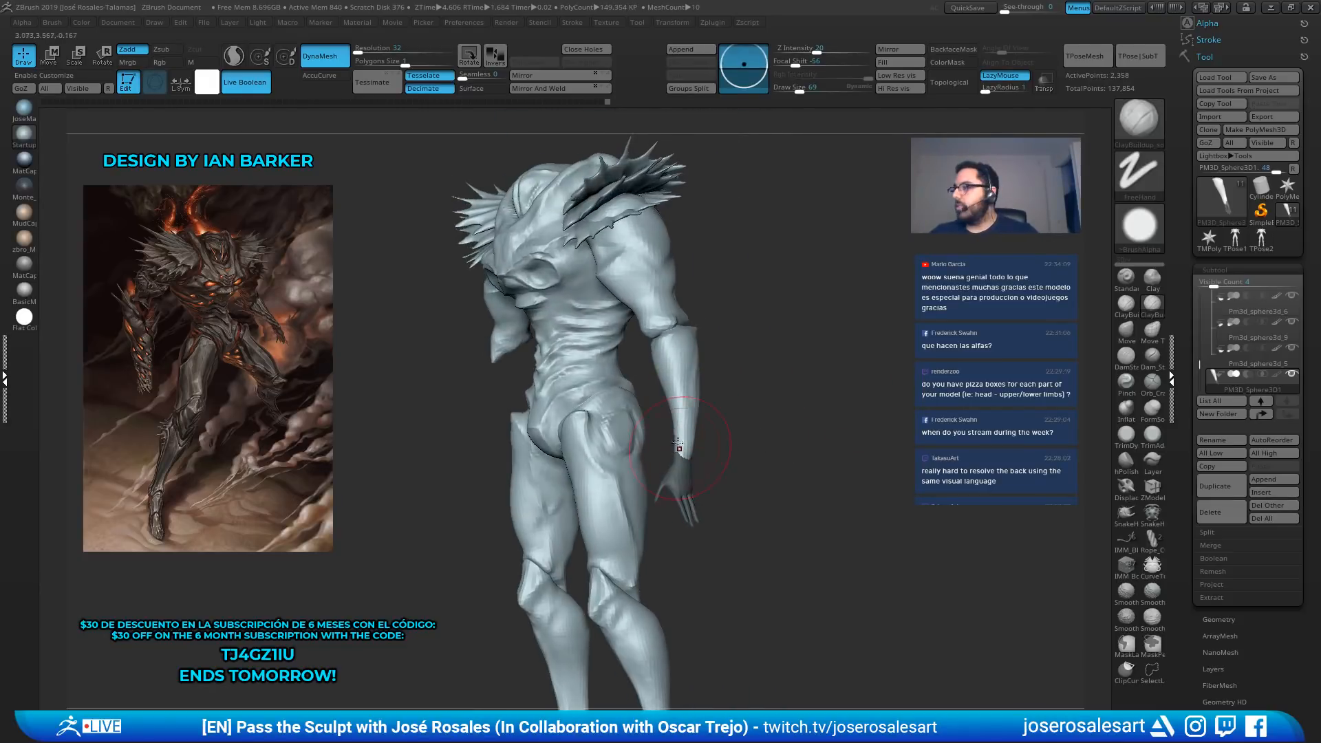
{"action": "mouse_move", "coordinate": [740, 409]}
{"action": "left_mouse_down"}
{"action": "mouse_move", "coordinate": [607, 448]}
{"action": "mouse_move", "coordinate": [619, 430]}
{"action": "mouse_move", "coordinate": [590, 433]}
{"action": "mouse_move", "coordinate": [649, 536]}
{"action": "mouse_move", "coordinate": [733, 524]}
{"action": "left_mouse_up"}
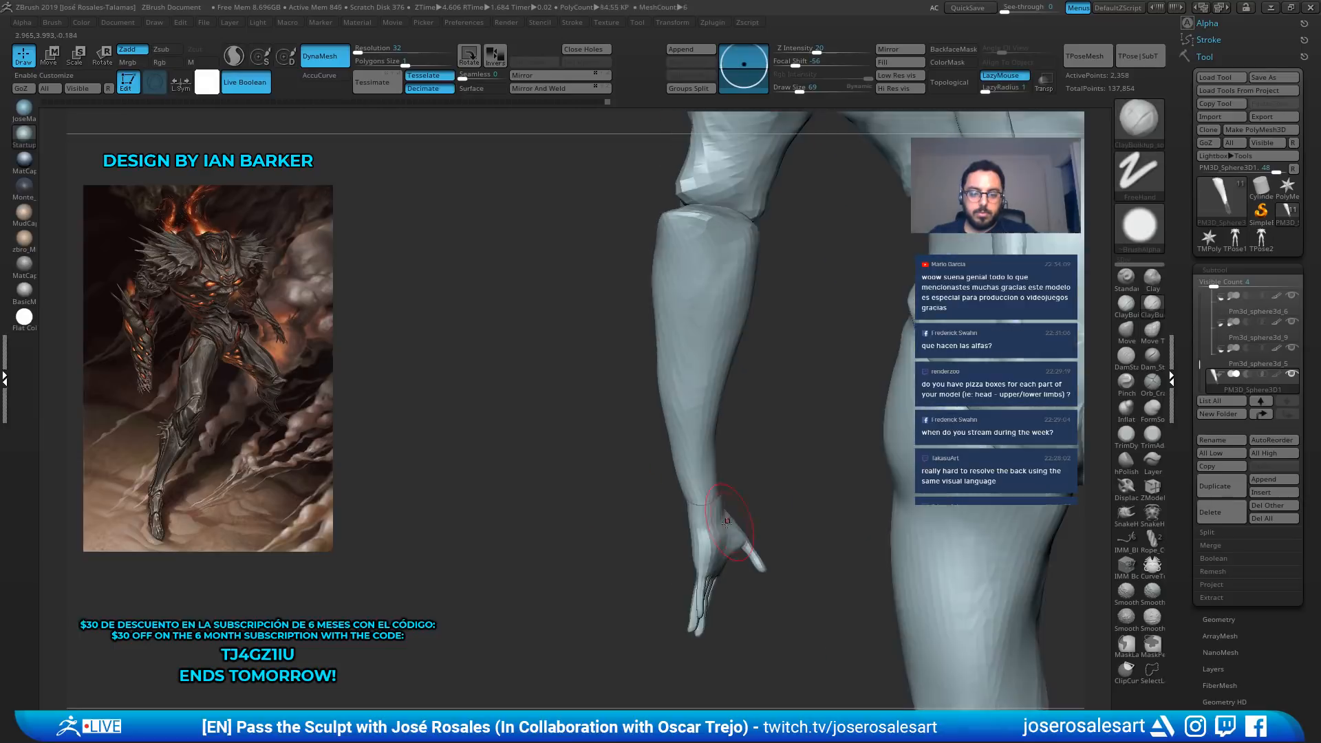
{"action": "left_click_drag", "start_coordinate": [599, 495], "coordinate": [673, 466]}
Separate the hand and forearm into individual subtools with Split To Similar Parts
{"action": "right_click_drag", "start_coordinate": [597, 439], "coordinate": [749, 315], "text": "alt"}
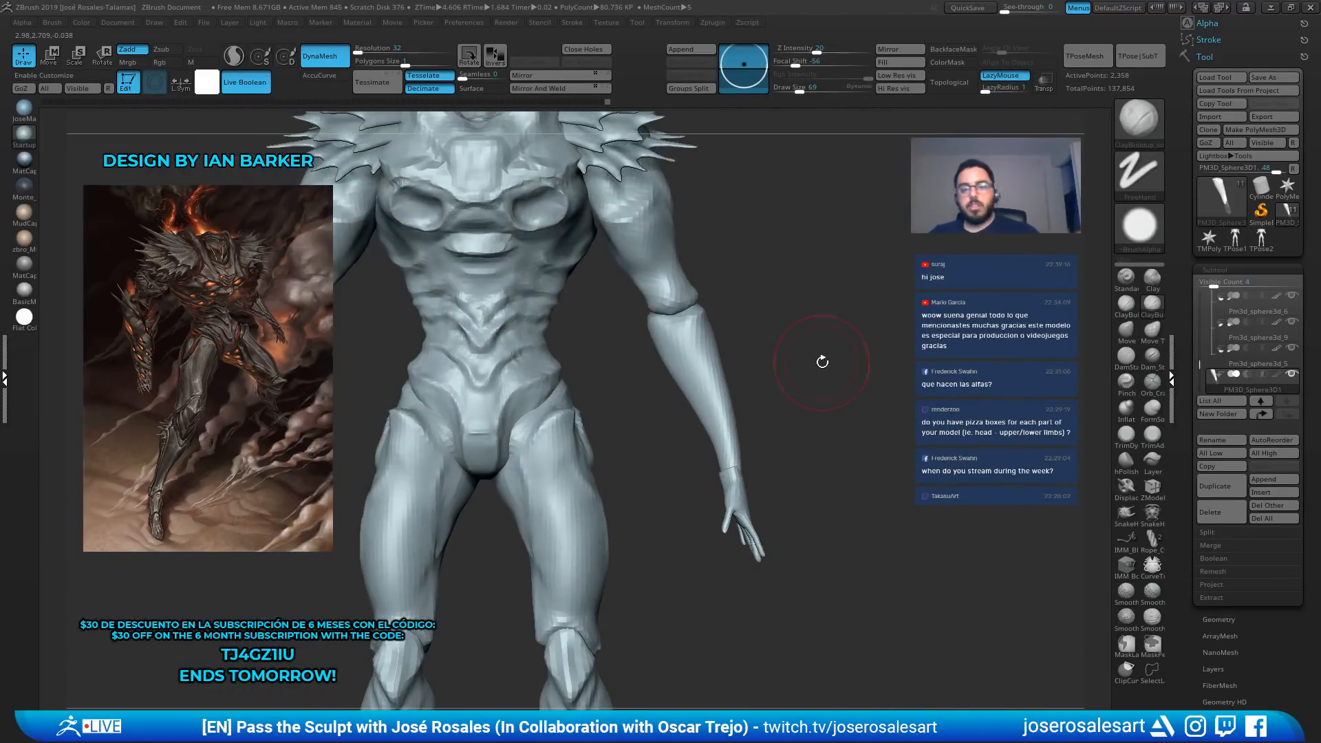
{"action": "right_click_drag", "start_coordinate": [822, 362], "coordinate": [798, 631]}
{"action": "right_click_drag", "start_coordinate": [719, 427], "coordinate": [867, 284]}
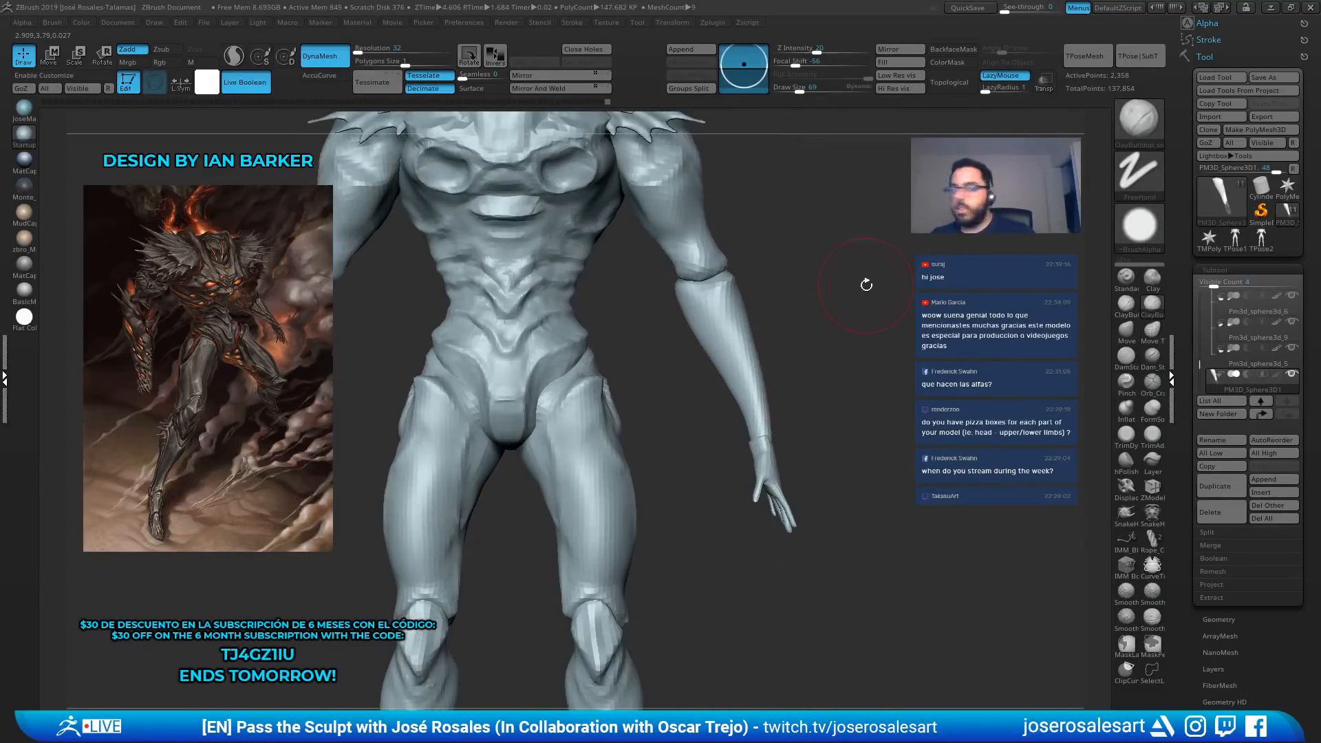
{"action": "right_click_drag", "start_coordinate": [831, 518], "coordinate": [784, 409]}
{"action": "right_click_drag", "start_coordinate": [820, 317], "coordinate": [792, 387]}
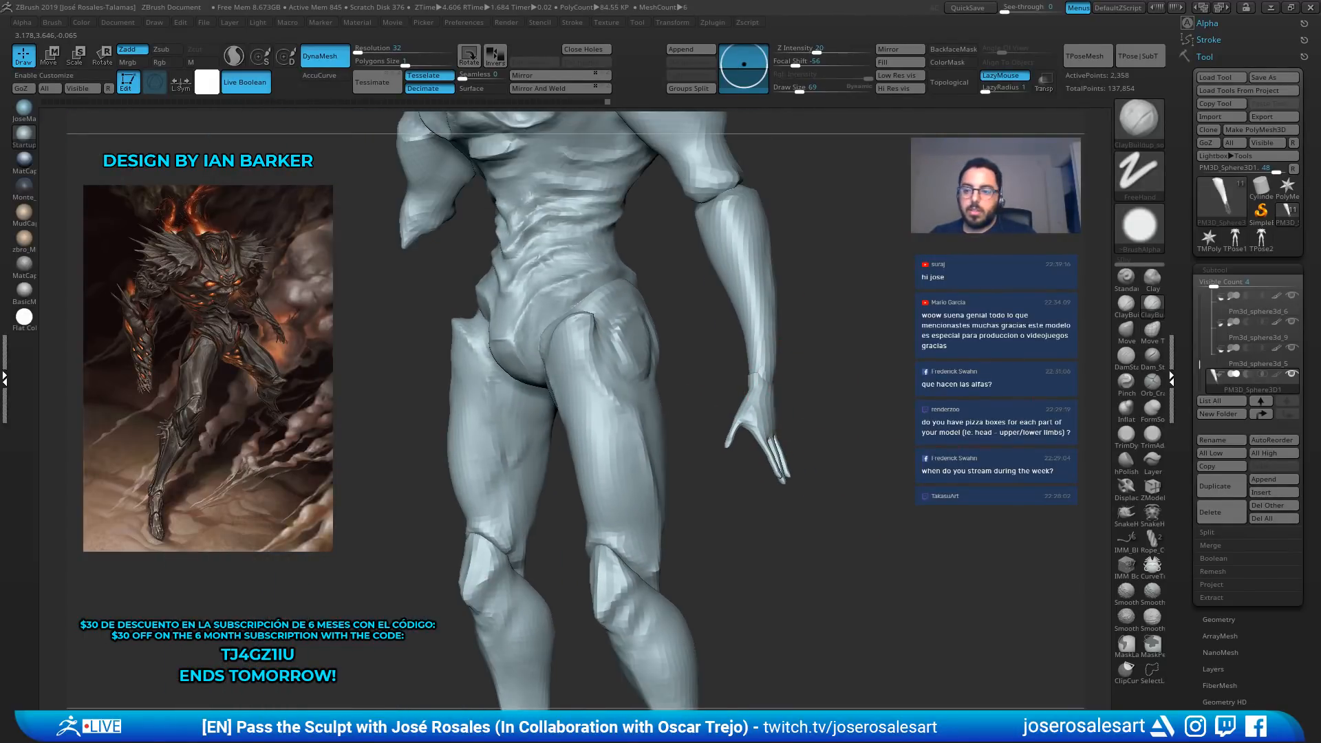
{"action": "left_click", "coordinate": [1212, 534]}
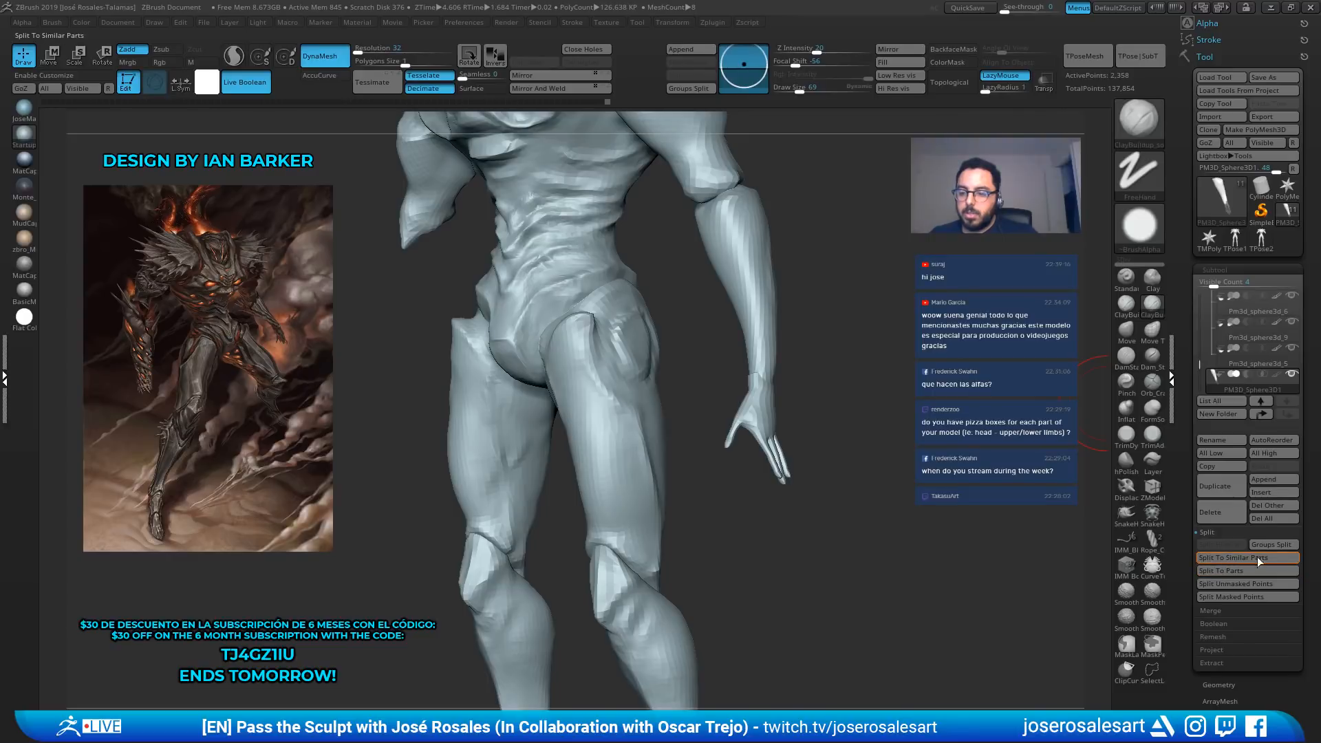
{"action": "left_click", "coordinate": [1257, 556]}
{"action": "left_click", "coordinate": [1070, 573]}
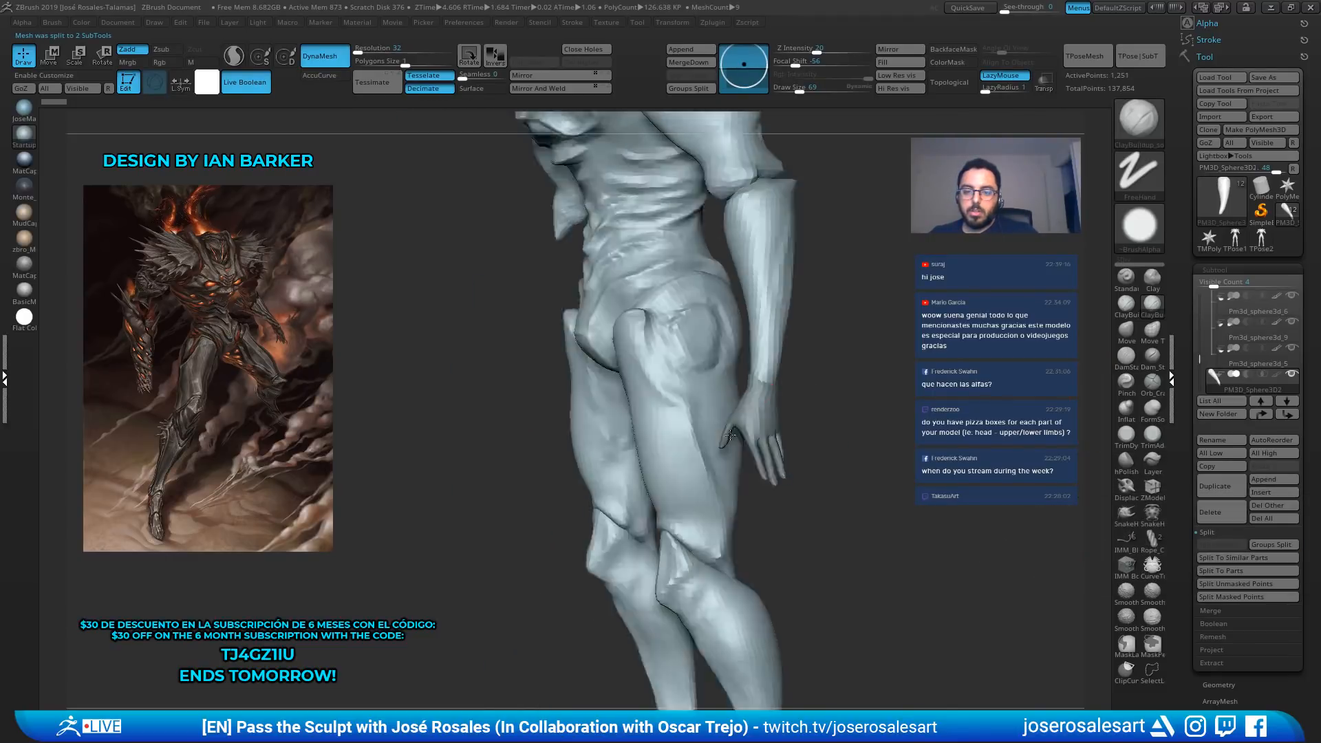
Compare the forearm with the whole figure and make the hand the active subtool
{"action": "right_click_drag", "start_coordinate": [730, 435], "coordinate": [912, 440]}
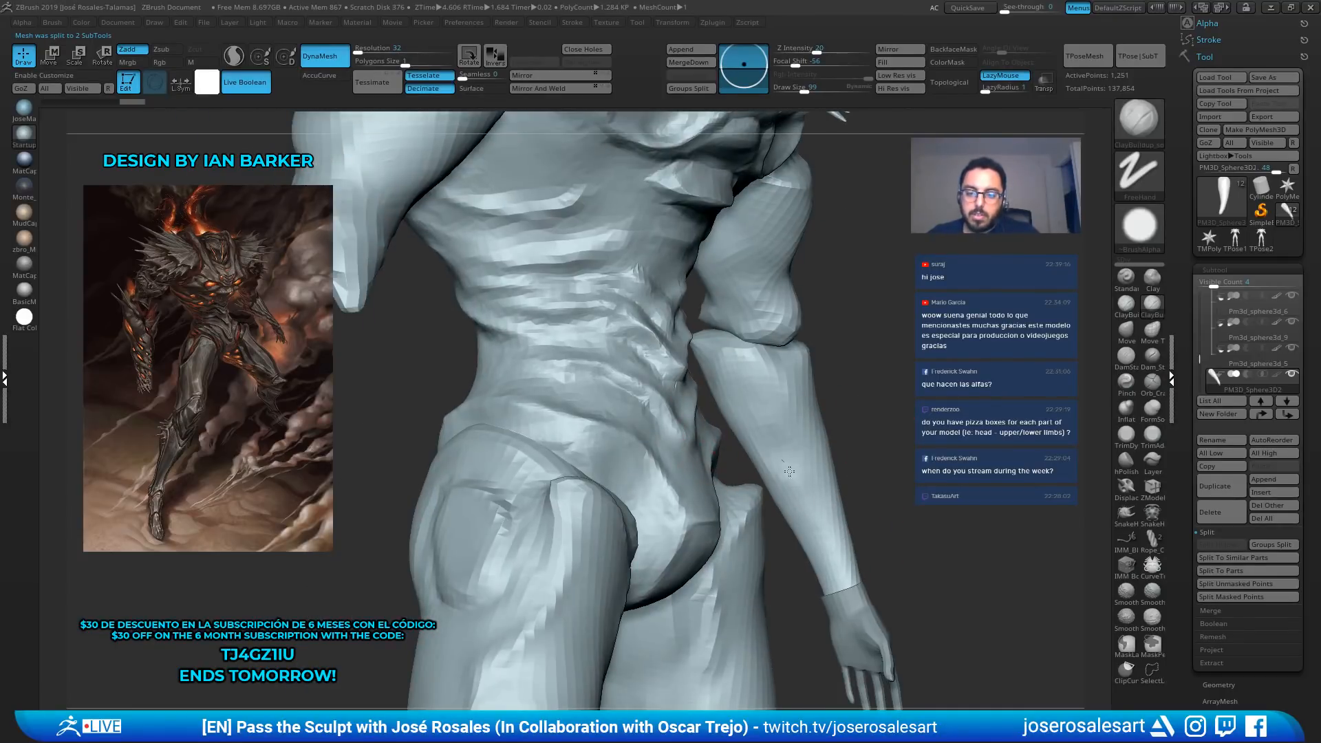
{"action": "right_click_drag", "start_coordinate": [798, 512], "coordinate": [797, 323], "text": "shift"}
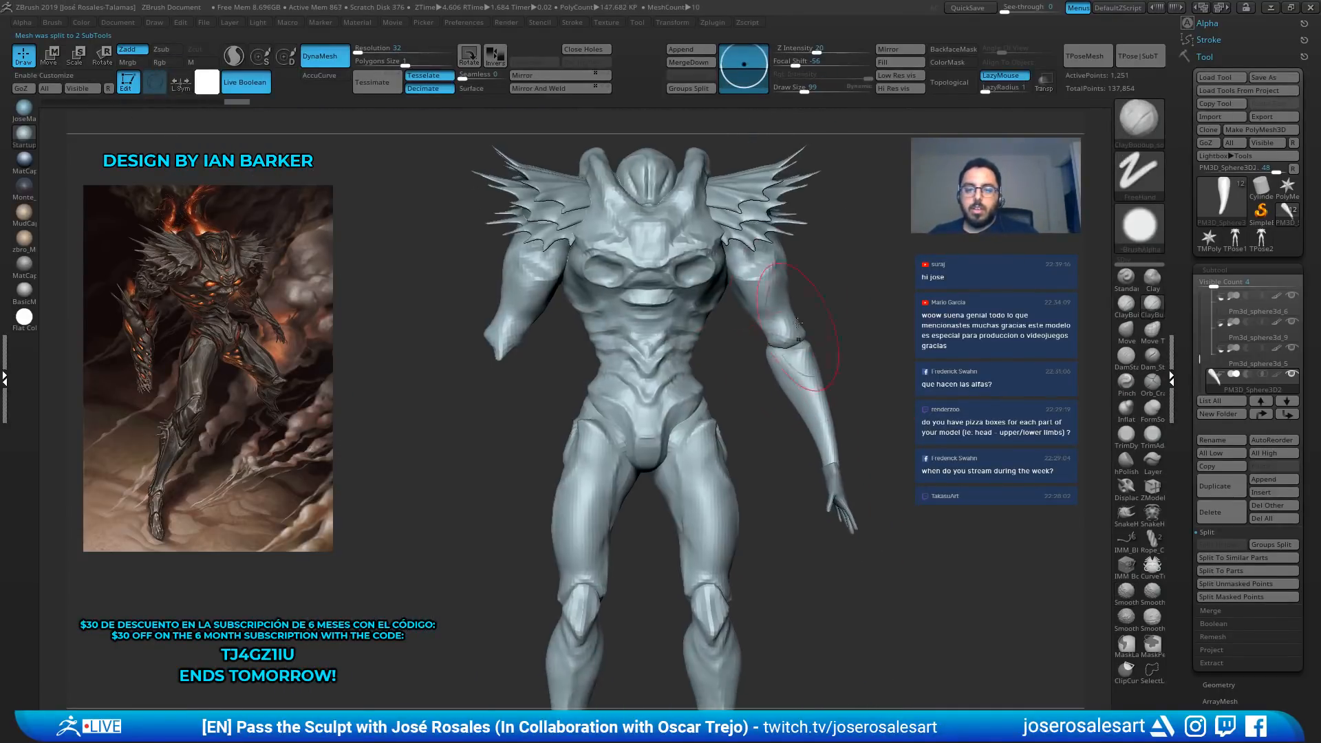
{"action": "key", "text": "n"}
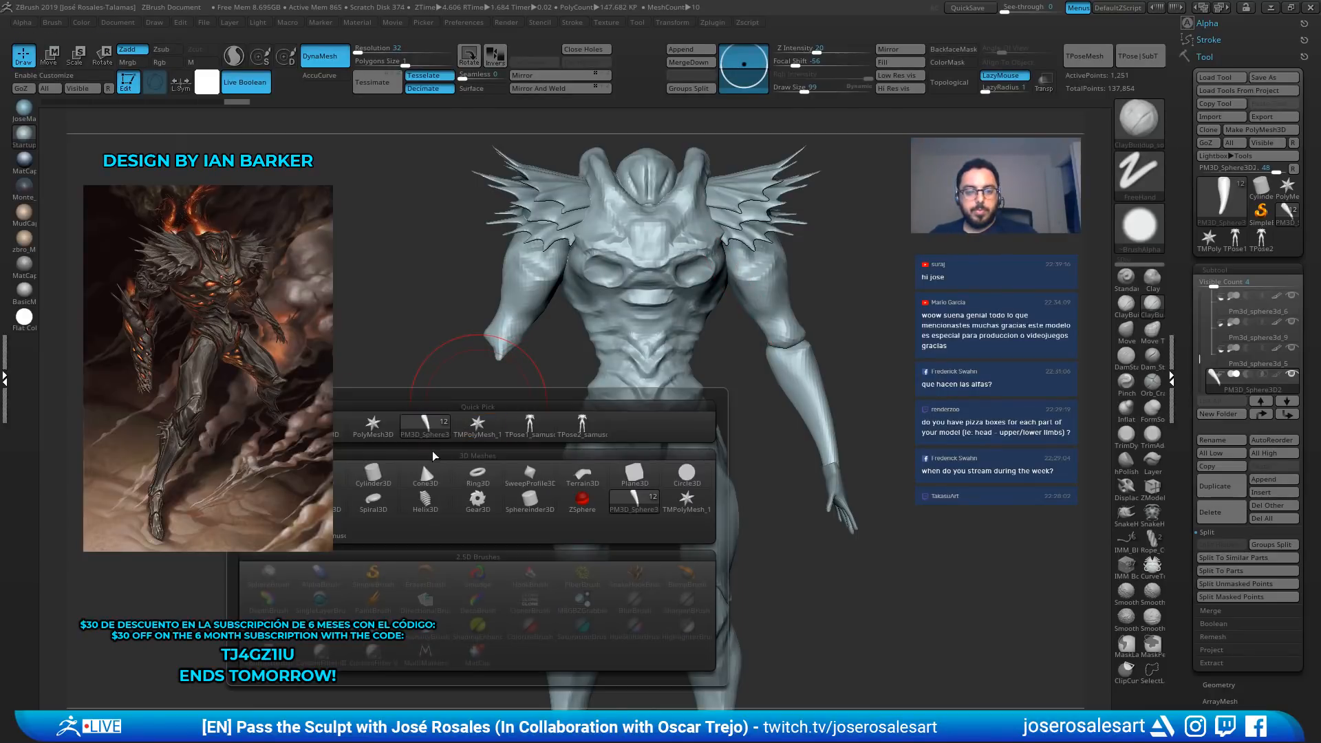
{"action": "right_click_drag", "start_coordinate": [876, 496], "coordinate": [774, 390], "text": "alt"}
{"action": "left_click", "coordinate": [741, 380], "text": "alt"}
Pull the finger knuckles outward with the SnakeHook brush at draw size 36 to bend the fingers
{"action": "right_click_drag", "start_coordinate": [839, 359], "coordinate": [795, 342], "text": "ctrl"}
{"action": "right_click_drag", "start_coordinate": [795, 341], "coordinate": [709, 379]}
{"action": "right_click_drag", "start_coordinate": [709, 378], "coordinate": [788, 399], "text": "ctrl"}
{"action": "key", "text": "b"}
{"action": "key", "text": "s"}
{"action": "key", "text": "h"}
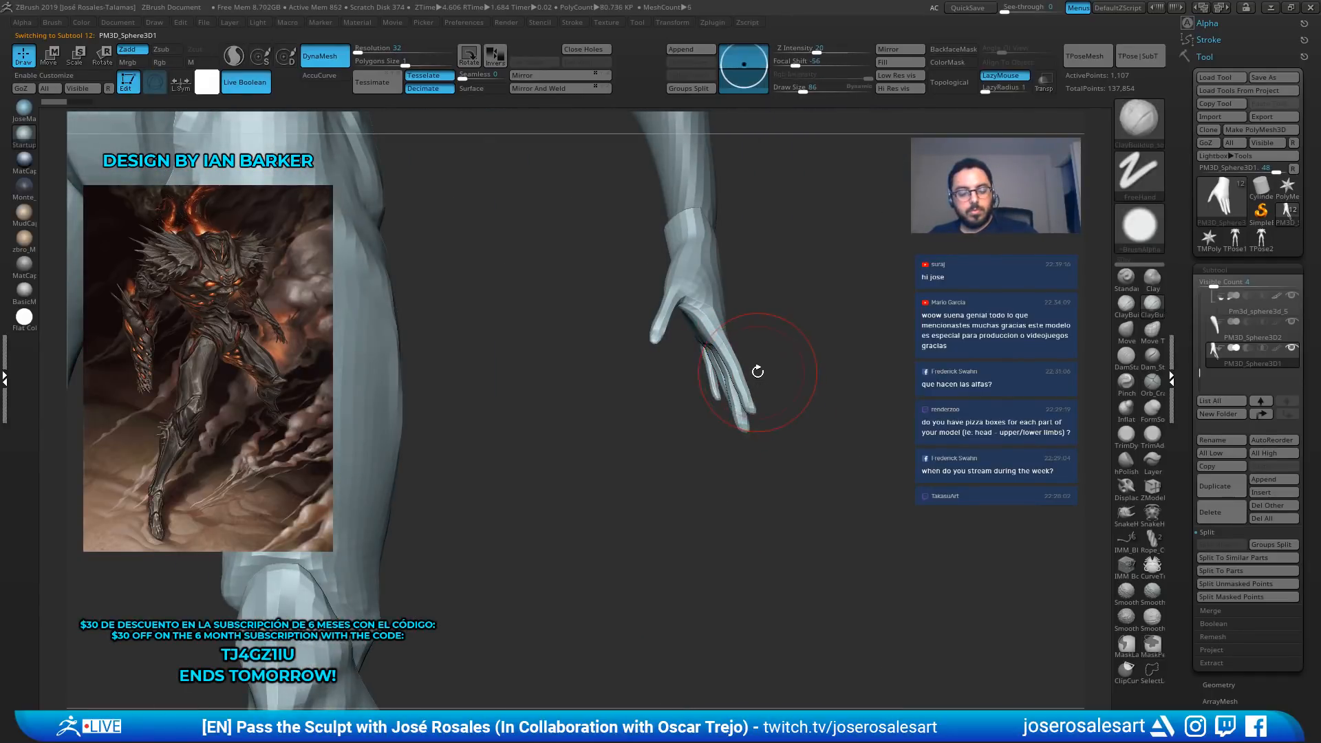
{"action": "key", "text": "s"}
{"action": "left_click_drag", "start_coordinate": [748, 366], "coordinate": [746, 366]}
{"action": "left_click_drag", "start_coordinate": [744, 356], "coordinate": [750, 351]}
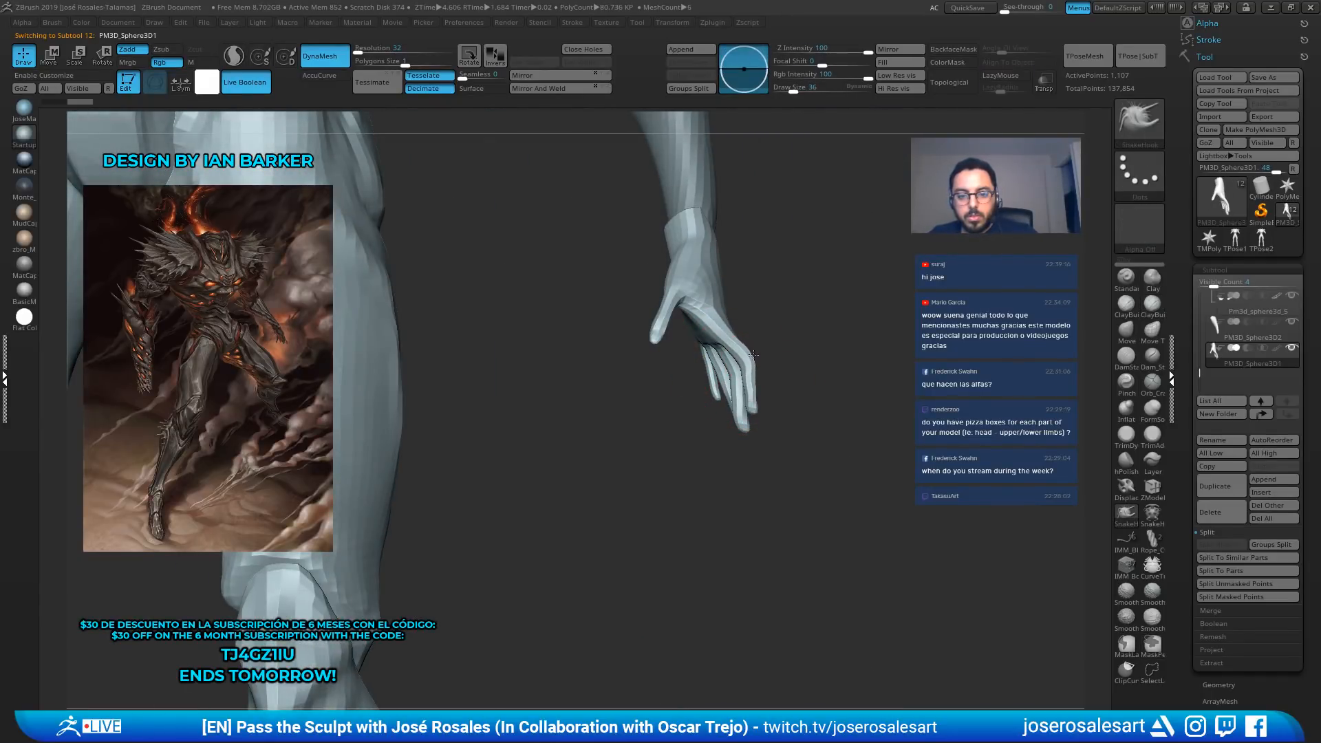
Remesh the hand with DynaMesh at resolution 128
{"action": "right_click_drag", "start_coordinate": [774, 362], "coordinate": [734, 339]}
{"action": "key", "text": "b"}
{"action": "key", "text": "c"}
{"action": "key", "text": "b"}
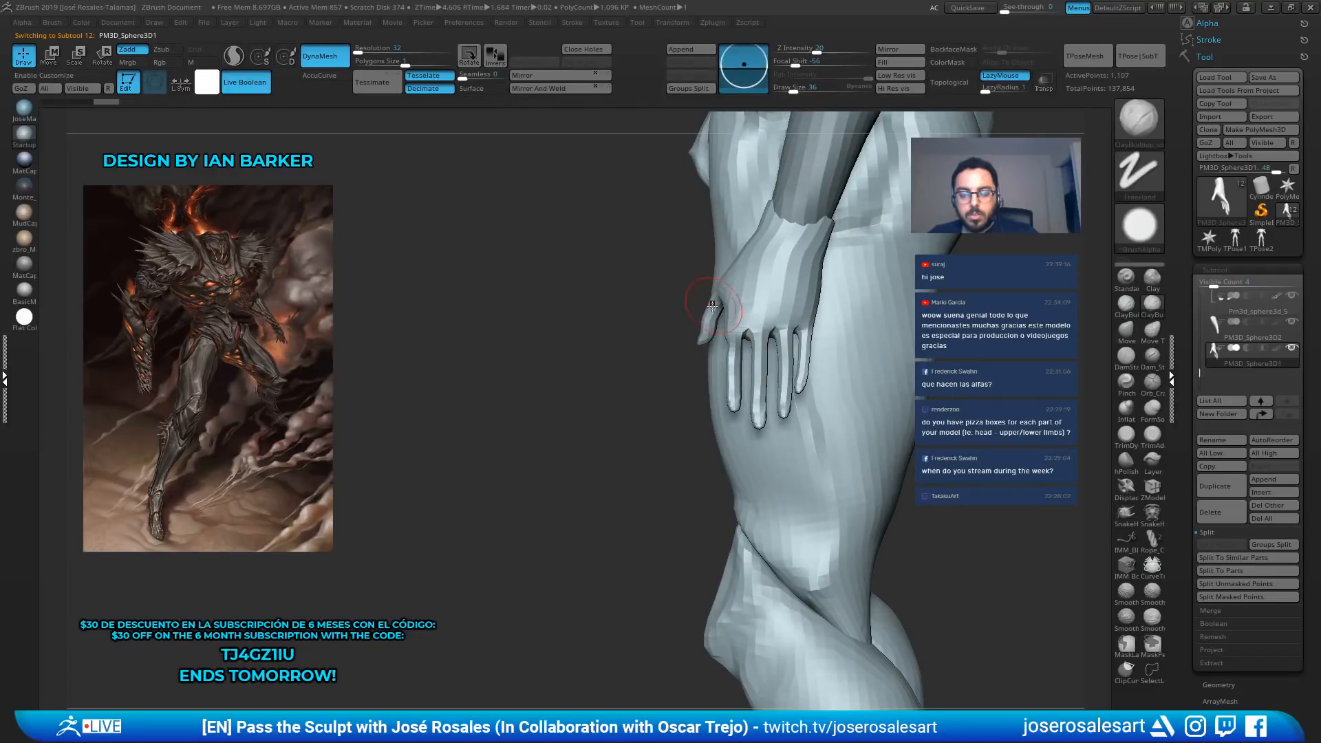
{"action": "left_click_drag", "start_coordinate": [712, 305], "coordinate": [722, 301]}
{"action": "right_click_drag", "start_coordinate": [722, 301], "coordinate": [727, 344], "text": "ctrl"}
{"action": "left_click", "coordinate": [402, 50]}
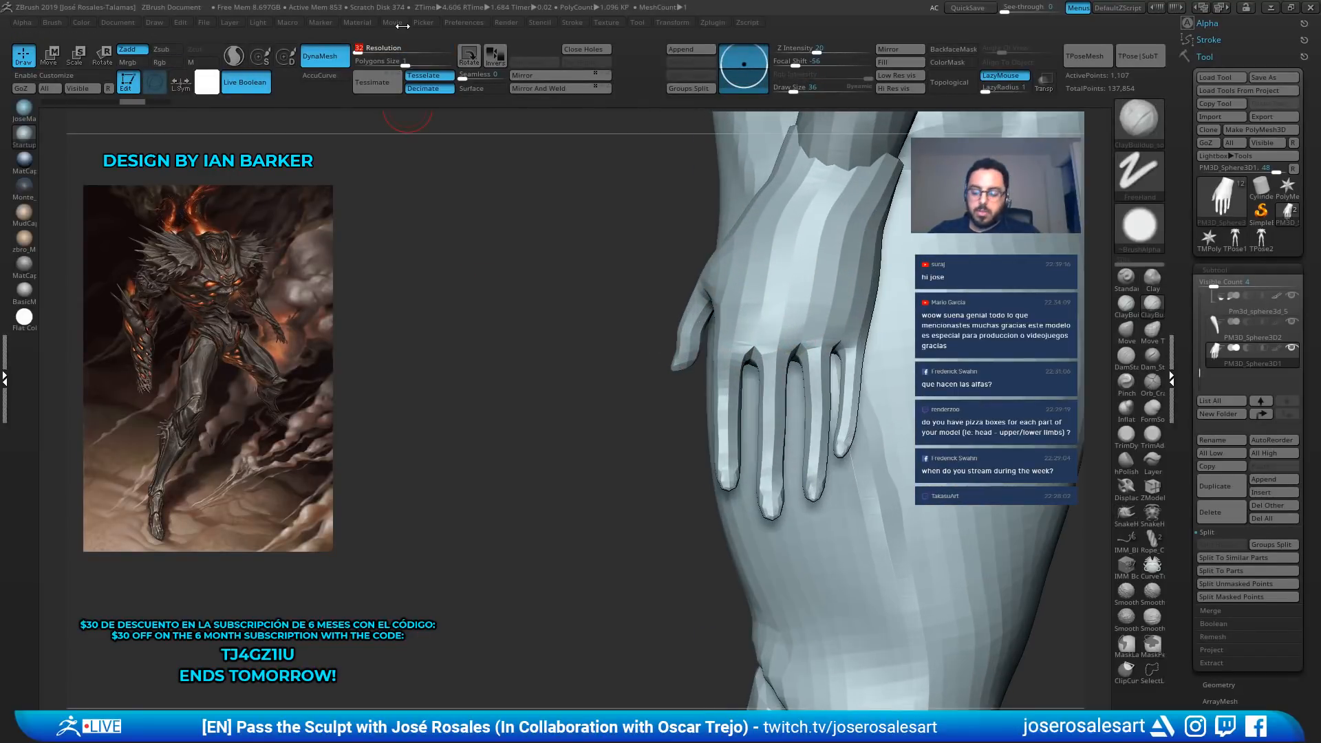
{"action": "type", "text": "128"}
{"action": "left_click_drag", "start_coordinate": [487, 277], "coordinate": [535, 389], "text": "ctrl"}
{"action": "right_click_drag", "start_coordinate": [595, 304], "coordinate": [641, 275]}
Build up the palm and finger forms of the remeshed hand with ClayBuildup at varying draw sizes
{"action": "key", "text": "]"}
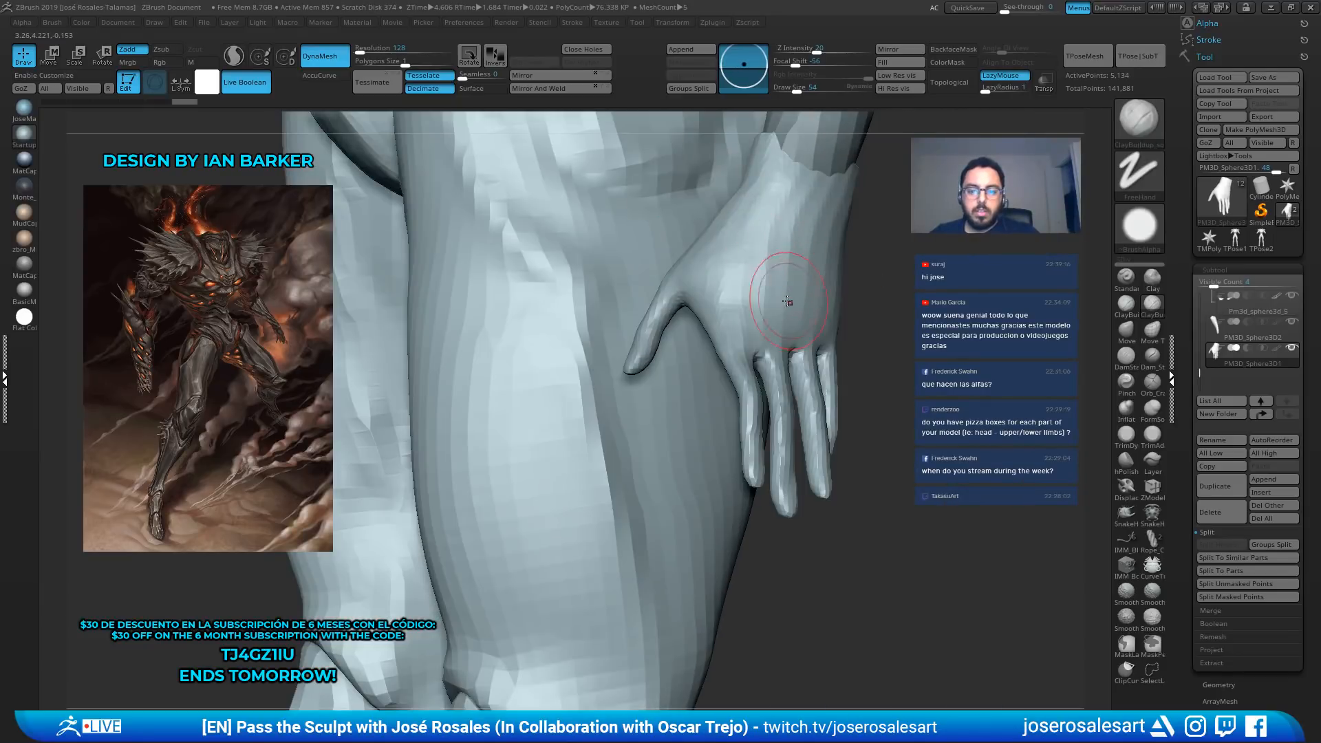
{"action": "mouse_move", "coordinate": [788, 300]}
{"action": "right_mouse_down"}
{"action": "mouse_move", "coordinate": [736, 347]}
{"action": "mouse_move", "coordinate": [858, 436]}
{"action": "right_mouse_up"}
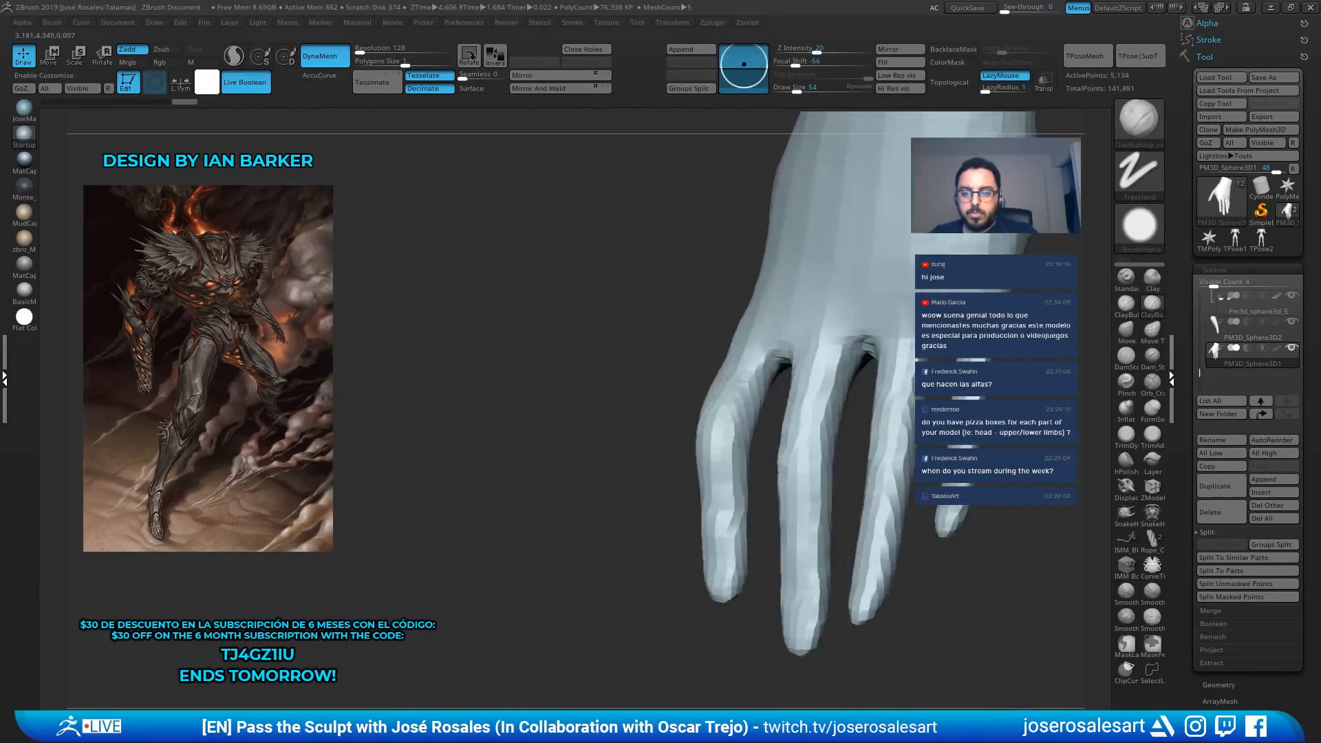
{"action": "mouse_move", "coordinate": [883, 335]}
{"action": "right_mouse_down"}
{"action": "mouse_move", "coordinate": [791, 344]}
{"action": "mouse_move", "coordinate": [868, 309]}
{"action": "right_mouse_up"}
{"action": "key", "text": "["}
{"action": "mouse_move", "coordinate": [716, 295]}
{"action": "right_mouse_down"}
{"action": "mouse_move", "coordinate": [791, 271]}
{"action": "mouse_move", "coordinate": [772, 218]}
{"action": "mouse_move", "coordinate": [663, 242]}
{"action": "mouse_move", "coordinate": [702, 276]}
{"action": "mouse_move", "coordinate": [654, 275]}
{"action": "right_mouse_up"}
{"action": "key", "text": "]"}
{"action": "key", "text": "]"}
{"action": "key", "text": "]"}
{"action": "key", "text": "["}
{"action": "key", "text": "["}
{"action": "key", "text": "["}
{"action": "mouse_move", "coordinate": [695, 256]}
{"action": "left_mouse_down"}
{"action": "mouse_move", "coordinate": [650, 282]}
{"action": "mouse_move", "coordinate": [698, 265]}
{"action": "left_mouse_up"}
{"action": "right_click_drag", "start_coordinate": [699, 265], "coordinate": [734, 242]}
{"action": "key", "text": "s"}
{"action": "left_click_drag", "start_coordinate": [738, 238], "coordinate": [719, 238]}
{"action": "mouse_move", "coordinate": [674, 252]}
{"action": "right_mouse_down"}
{"action": "mouse_move", "coordinate": [712, 269]}
{"action": "mouse_move", "coordinate": [694, 269]}
{"action": "mouse_move", "coordinate": [732, 310]}
{"action": "right_mouse_up"}
Thicken the hand's slender forms with the Inflat brush
{"action": "key", "text": "b"}
{"action": "key", "text": "i"}
{"action": "key", "text": "n"}
{"action": "mouse_move", "coordinate": [705, 367]}
{"action": "right_mouse_down"}
{"action": "mouse_move", "coordinate": [873, 452]}
{"action": "mouse_move", "coordinate": [878, 417]}
{"action": "right_mouse_up"}
Reshape the thumb using ClayBuildup, DamStandard and SnakeHook at draw size 73
{"action": "key", "text": "b"}
{"action": "key", "text": "c"}
{"action": "key", "text": "b"}
{"action": "key", "text": "b"}
{"action": "key", "text": "d"}
{"action": "key", "text": "s"}
{"action": "key", "text": "b"}
{"action": "key", "text": "s"}
{"action": "key", "text": "h"}
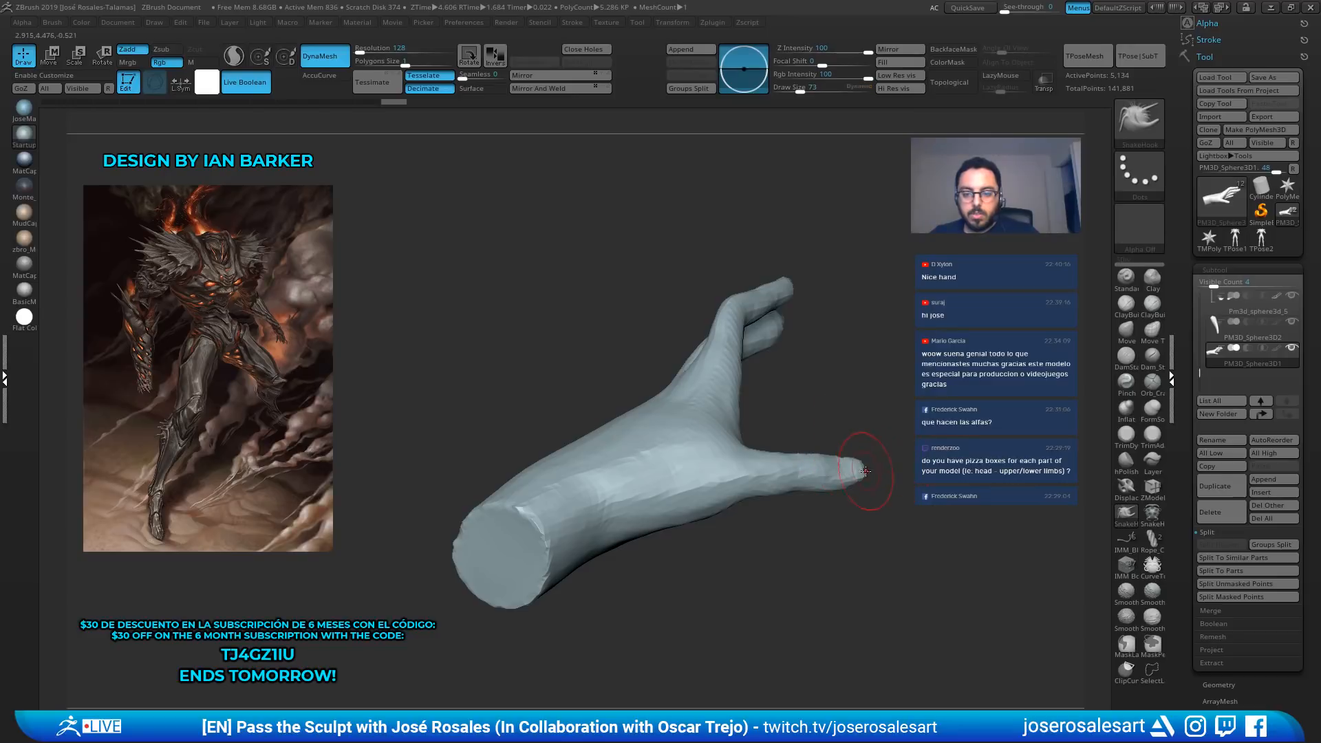
Add volume around the thumb and palm with a smaller ClayBuildup brush
{"action": "mouse_move", "coordinate": [875, 464]}
{"action": "right_mouse_down"}
{"action": "mouse_move", "coordinate": [837, 480]}
{"action": "mouse_move", "coordinate": [699, 492]}
{"action": "mouse_move", "coordinate": [795, 501]}
{"action": "mouse_move", "coordinate": [714, 416]}
{"action": "right_mouse_up"}
{"action": "key", "text": "b"}
{"action": "key", "text": "c"}
{"action": "key", "text": "b"}
{"action": "mouse_move", "coordinate": [743, 486]}
{"action": "right_mouse_down"}
{"action": "mouse_move", "coordinate": [720, 440]}
{"action": "mouse_move", "coordinate": [791, 463]}
{"action": "mouse_move", "coordinate": [684, 433]}
{"action": "right_mouse_up"}
{"action": "key", "text": "bracketleft"}
{"action": "key", "text": "bracketleft"}
{"action": "key", "text": "bracketleft"}
Carve creases into the web between thumb and index finger with DamStandard at draw size 45 and smooth them
{"action": "key", "text": "b"}
{"action": "key", "text": "d"}
{"action": "key", "text": "s"}
{"action": "mouse_move", "coordinate": [619, 411]}
{"action": "left_mouse_down"}
{"action": "mouse_move", "coordinate": [612, 402]}
{"action": "mouse_move", "coordinate": [614, 420]}
{"action": "left_mouse_up"}
{"action": "right_click_drag", "start_coordinate": [615, 427], "coordinate": [613, 392]}
{"action": "left_click_drag", "start_coordinate": [613, 392], "coordinate": [592, 405]}
{"action": "right_click_drag", "start_coordinate": [598, 402], "coordinate": [605, 381], "text": "ctrl"}
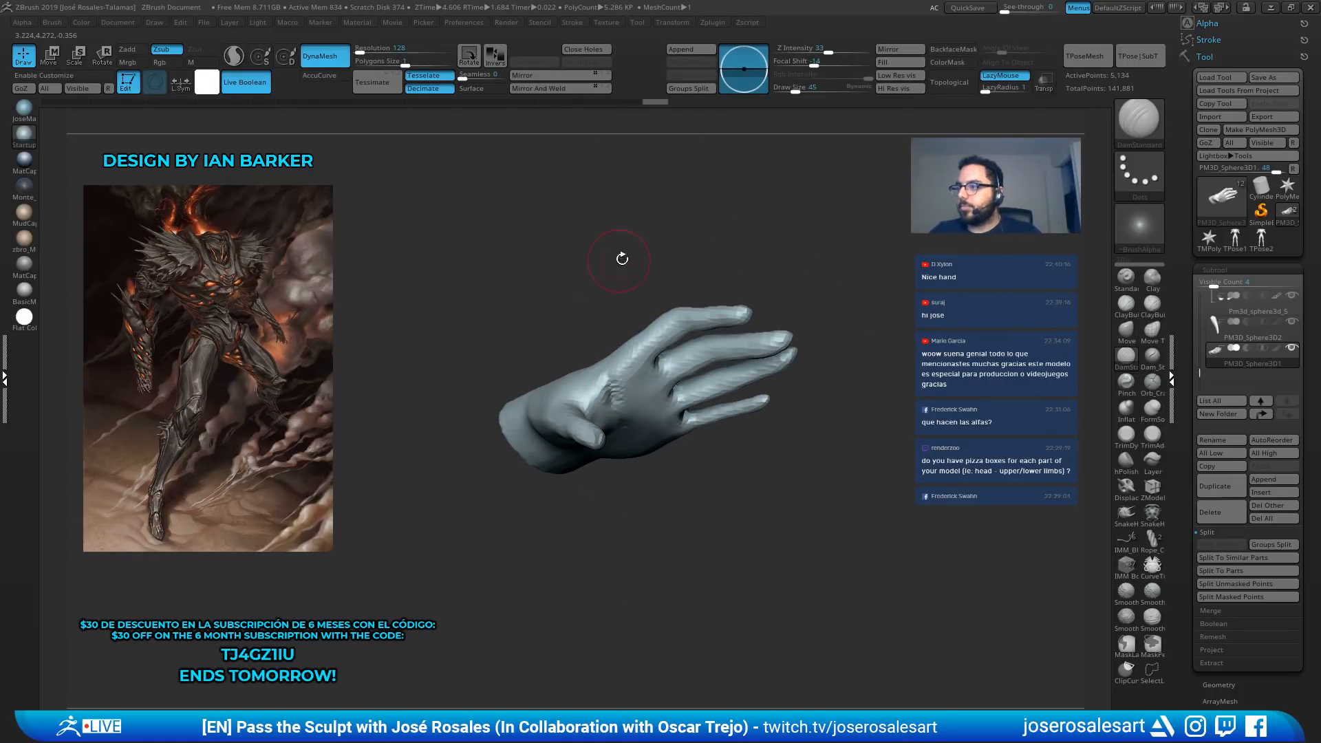
{"action": "right_click_drag", "start_coordinate": [626, 344], "coordinate": [619, 311]}
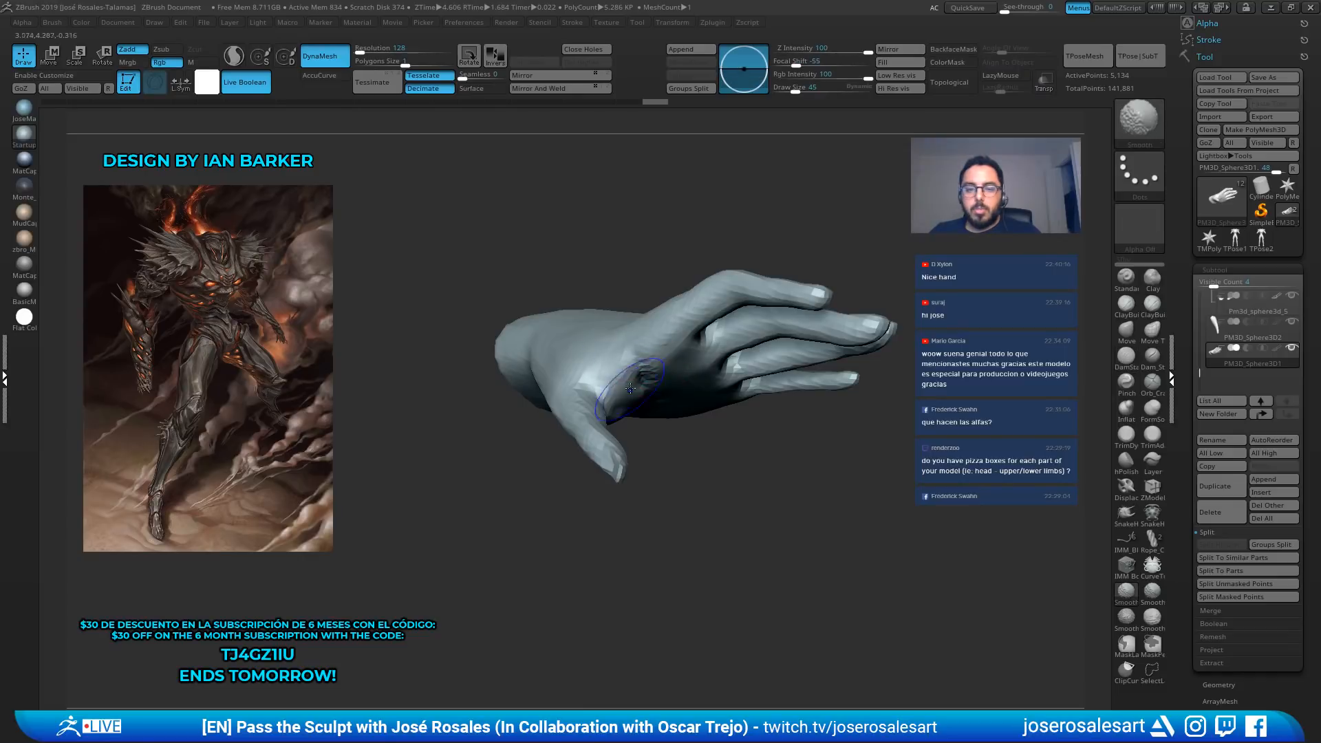
{"action": "right_click_drag", "start_coordinate": [658, 375], "coordinate": [622, 343]}
{"action": "mouse_move", "coordinate": [642, 408]}
{"action": "right_mouse_down"}
{"action": "mouse_move", "coordinate": [603, 359]}
{"action": "mouse_move", "coordinate": [643, 390]}
{"action": "mouse_move", "coordinate": [623, 403]}
{"action": "mouse_move", "coordinate": [602, 388]}
{"action": "mouse_move", "coordinate": [627, 420]}
{"action": "right_mouse_up"}
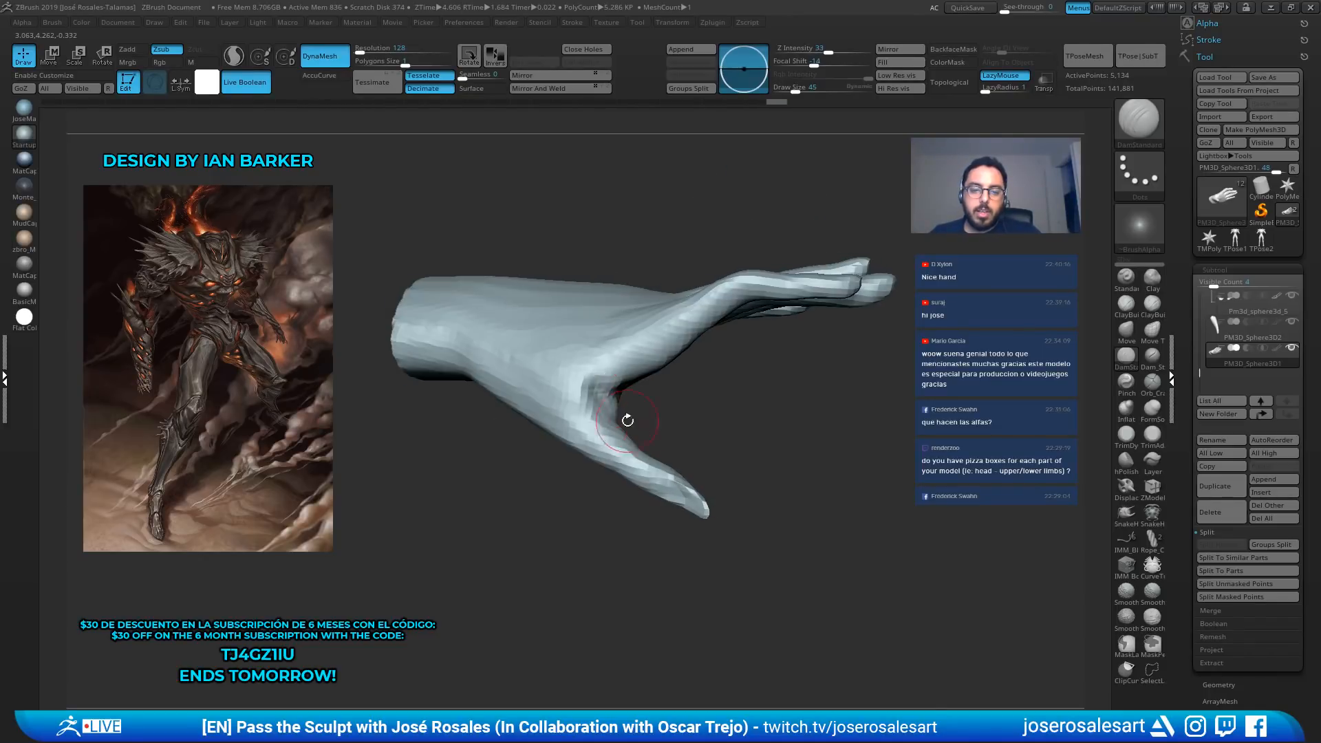
Carve further creases into the hand around the finger bases with DamStandard
{"action": "mouse_move", "coordinate": [568, 381]}
{"action": "right_mouse_down"}
{"action": "mouse_move", "coordinate": [599, 394]}
{"action": "mouse_move", "coordinate": [678, 366]}
{"action": "mouse_move", "coordinate": [707, 428]}
{"action": "mouse_move", "coordinate": [771, 432]}
{"action": "mouse_move", "coordinate": [693, 412]}
{"action": "mouse_move", "coordinate": [743, 378]}
{"action": "right_mouse_up"}
{"action": "left_click_drag", "start_coordinate": [743, 378], "coordinate": [772, 349]}
{"action": "left_click_drag", "start_coordinate": [723, 365], "coordinate": [756, 339]}
{"action": "mouse_move", "coordinate": [895, 282]}
{"action": "right_mouse_down", "text": "alt"}
{"action": "mouse_move", "coordinate": [754, 294]}
{"action": "mouse_move", "coordinate": [721, 406]}
{"action": "mouse_move", "coordinate": [748, 392]}
{"action": "mouse_move", "coordinate": [721, 299]}
{"action": "right_mouse_up", "text": "alt"}
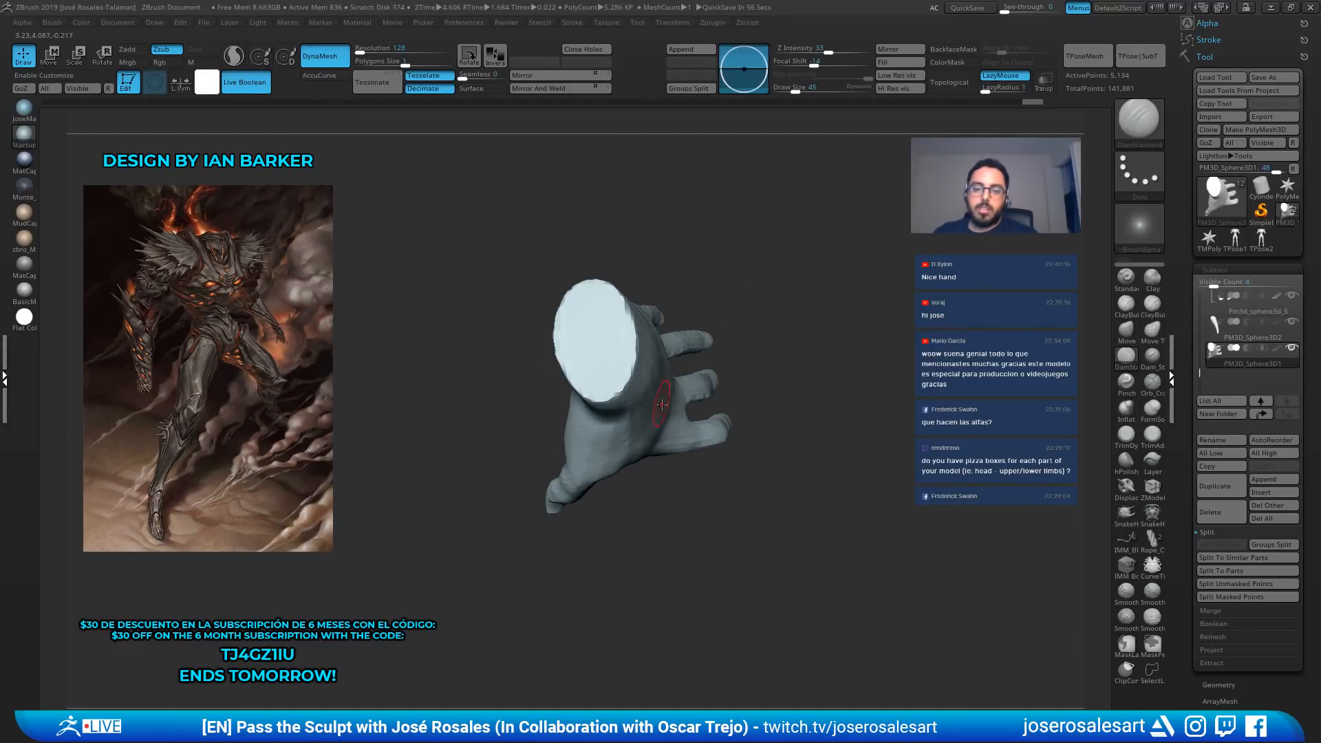
{"action": "right_click_drag", "start_coordinate": [586, 351], "coordinate": [688, 427]}
Show the whole model again and build up tendons on the back of the hand with ClayBuildup at draw size 33
{"action": "key", "text": "shift+s"}
{"action": "key", "text": "1"}
{"action": "mouse_move", "coordinate": [790, 318]}
{"action": "right_mouse_down", "text": "ctrl"}
{"action": "mouse_move", "coordinate": [619, 358]}
{"action": "mouse_move", "coordinate": [663, 383]}
{"action": "mouse_move", "coordinate": [522, 396]}
{"action": "right_mouse_up", "text": "ctrl"}
{"action": "right_click_drag", "start_coordinate": [522, 396], "coordinate": [571, 437], "text": "ctrl"}
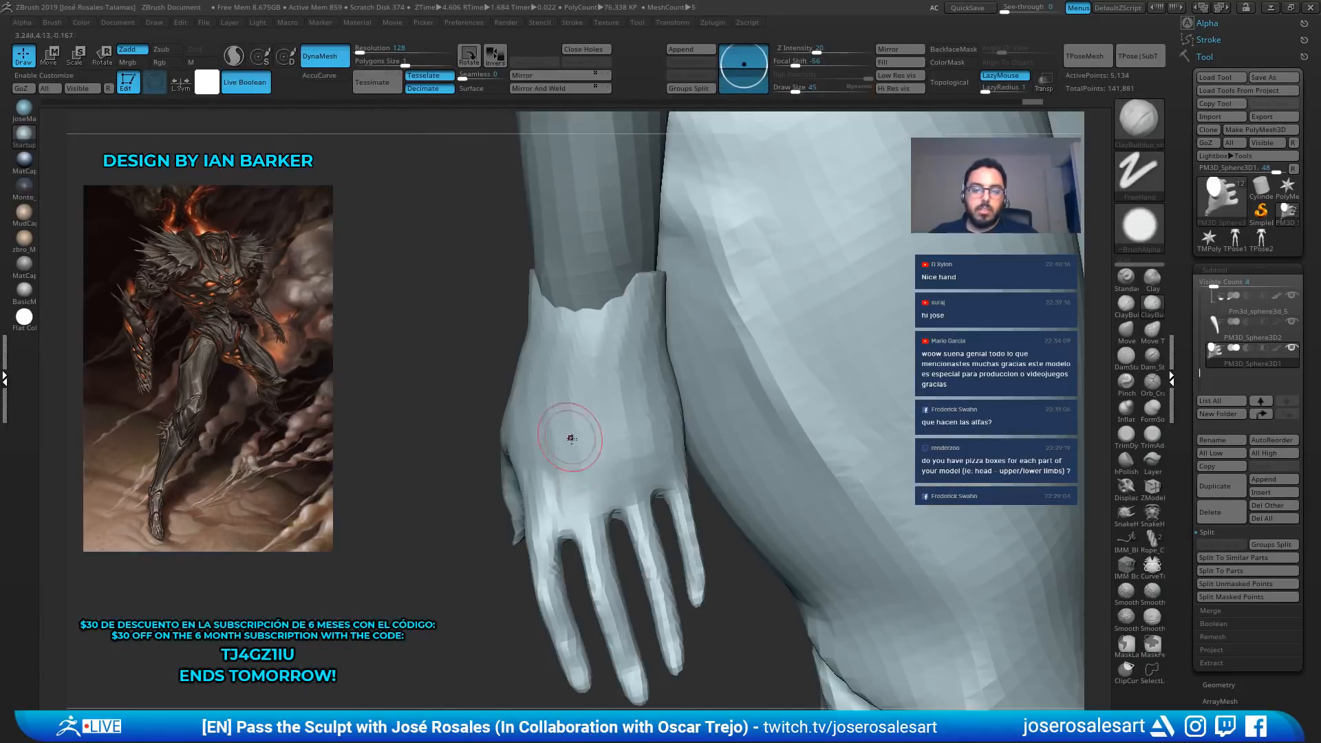
{"action": "key", "text": "s"}
{"action": "left_click", "coordinate": [576, 487]}
{"action": "left_click_drag", "start_coordinate": [591, 513], "coordinate": [584, 462]}
{"action": "right_click_drag", "start_coordinate": [584, 462], "coordinate": [540, 475]}
{"action": "mouse_move", "coordinate": [537, 505]}
{"action": "left_mouse_down"}
{"action": "mouse_move", "coordinate": [553, 413]}
{"action": "mouse_move", "coordinate": [554, 499]}
{"action": "mouse_move", "coordinate": [547, 447]}
{"action": "left_mouse_up"}
{"action": "right_click_drag", "start_coordinate": [591, 447], "coordinate": [540, 447]}
{"action": "left_click_drag", "start_coordinate": [545, 392], "coordinate": [540, 460]}
{"action": "right_click_drag", "start_coordinate": [539, 460], "coordinate": [585, 444]}
{"action": "left_click_drag", "start_coordinate": [536, 435], "coordinate": [532, 447]}
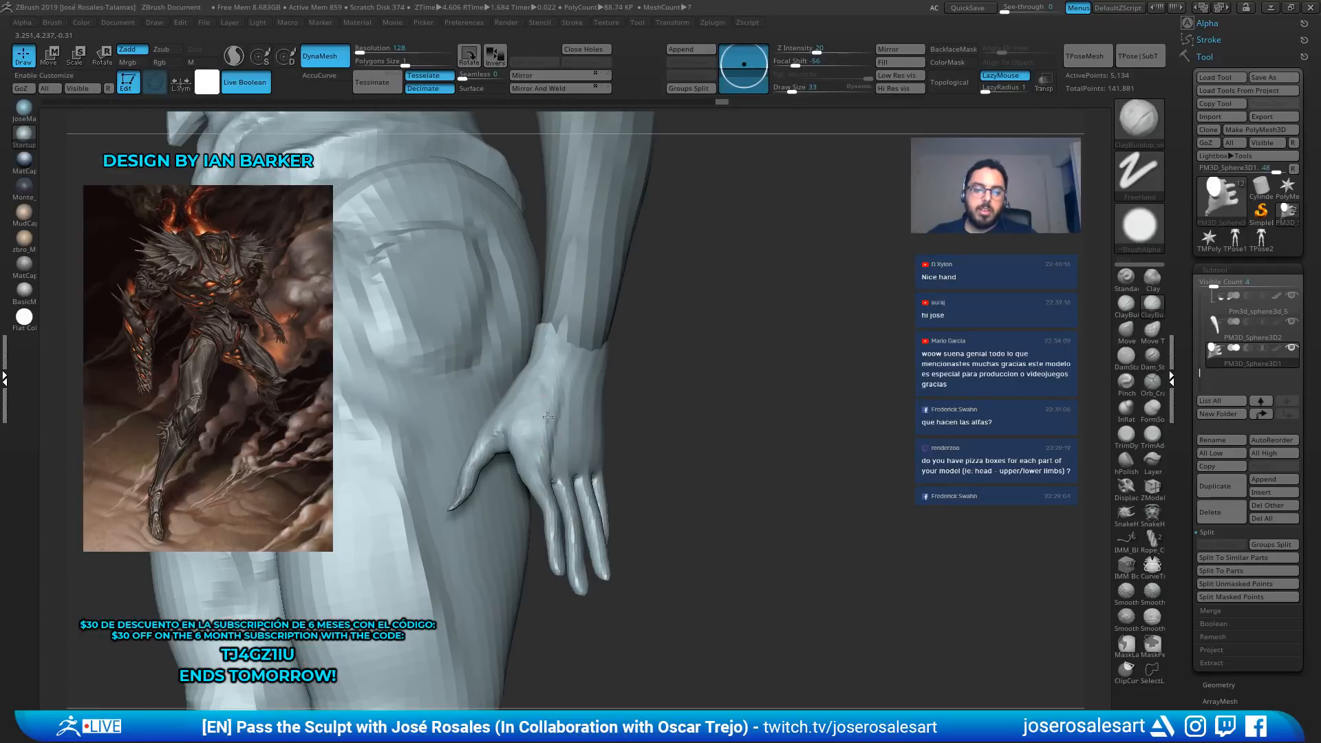
{"action": "left_click_drag", "start_coordinate": [541, 368], "coordinate": [540, 392]}
{"action": "mouse_move", "coordinate": [540, 413]}
{"action": "right_mouse_down", "text": "ctrl"}
{"action": "mouse_move", "coordinate": [499, 389]}
{"action": "mouse_move", "coordinate": [463, 399]}
{"action": "right_mouse_up", "text": "ctrl"}
{"action": "right_click_drag", "start_coordinate": [462, 399], "coordinate": [534, 463], "text": "ctrl"}
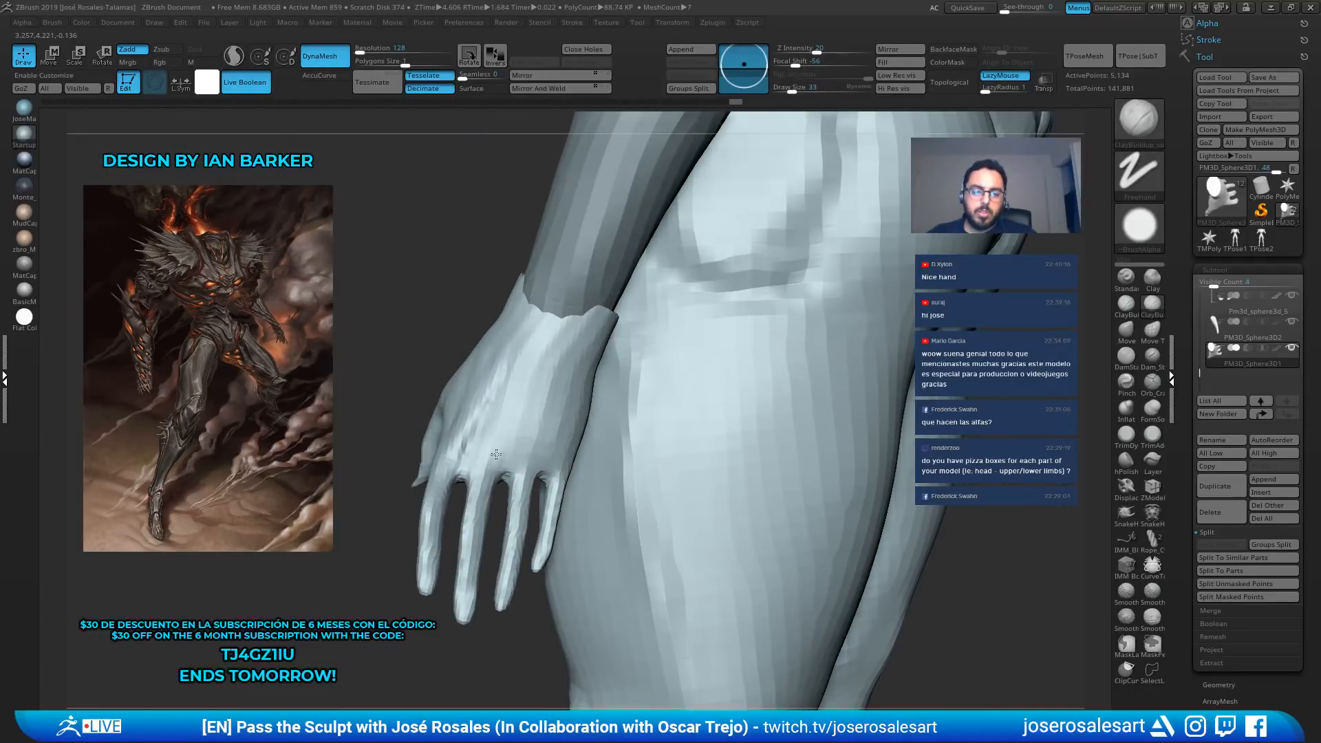
Activate the forearm, refine its wrist end around the hand joint with ClayBuildup, and make the hand active again
{"action": "right_click_drag", "start_coordinate": [859, 271], "coordinate": [750, 265]}
{"action": "right_click_drag", "start_coordinate": [750, 265], "coordinate": [635, 329], "text": "ctrl"}
{"action": "right_click_drag", "start_coordinate": [813, 361], "coordinate": [767, 481]}
{"action": "right_click_drag", "start_coordinate": [767, 482], "coordinate": [726, 441], "text": "alt"}
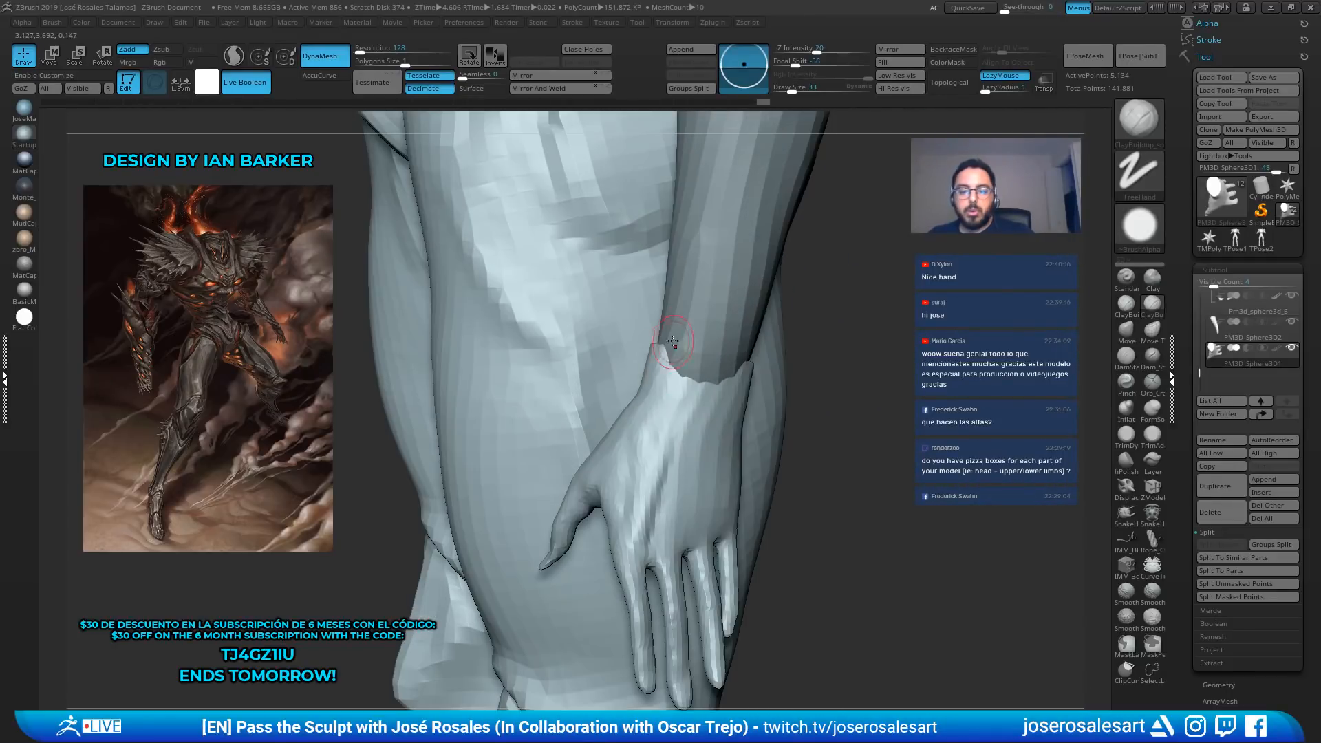
{"action": "left_click", "coordinate": [678, 322], "text": "alt"}
{"action": "right_click_drag", "start_coordinate": [677, 322], "coordinate": [723, 306]}
{"action": "right_click_drag", "start_coordinate": [698, 359], "coordinate": [715, 361]}
{"action": "right_click_drag", "start_coordinate": [716, 361], "coordinate": [751, 349], "text": "ctrl"}
{"action": "left_click", "coordinate": [783, 385], "text": "alt"}
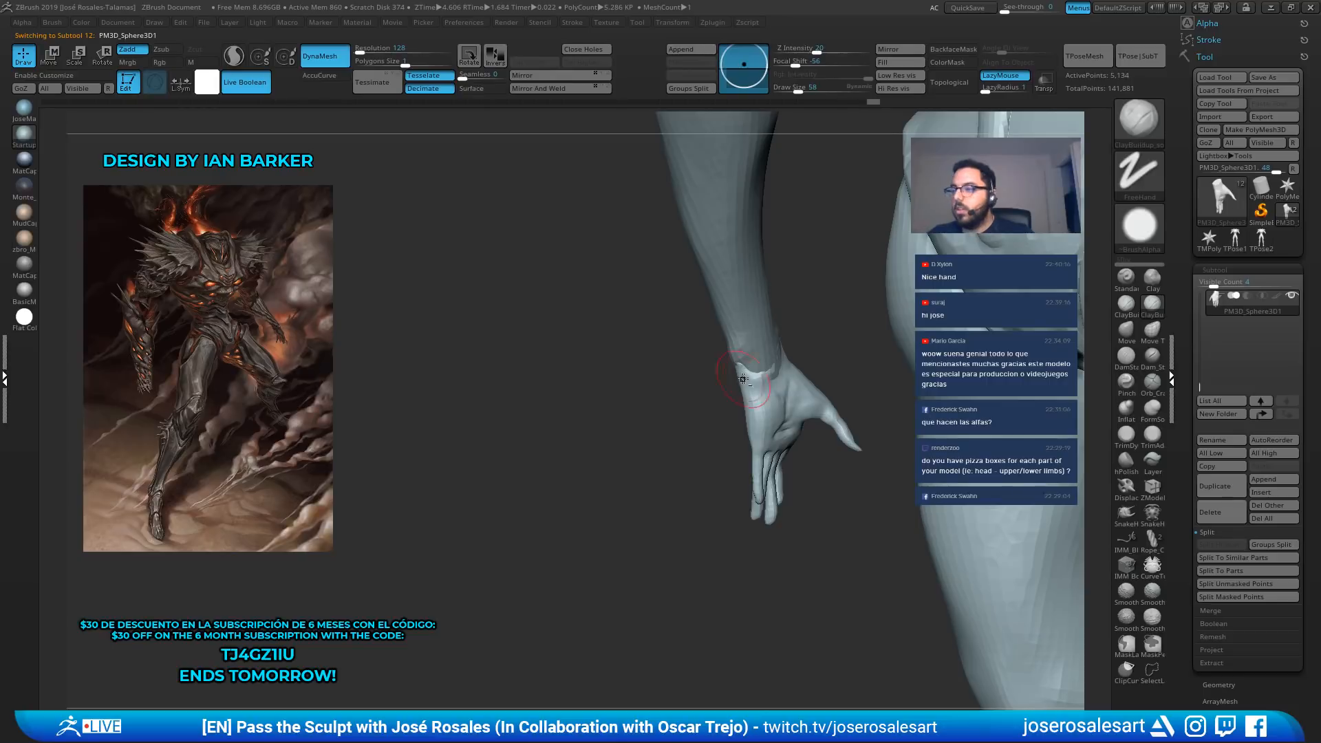
Blend the hand's wrist edge into the forearm from several angles with ClayBuildup at draw size 58
{"action": "right_click_drag", "start_coordinate": [743, 379], "coordinate": [661, 301]}
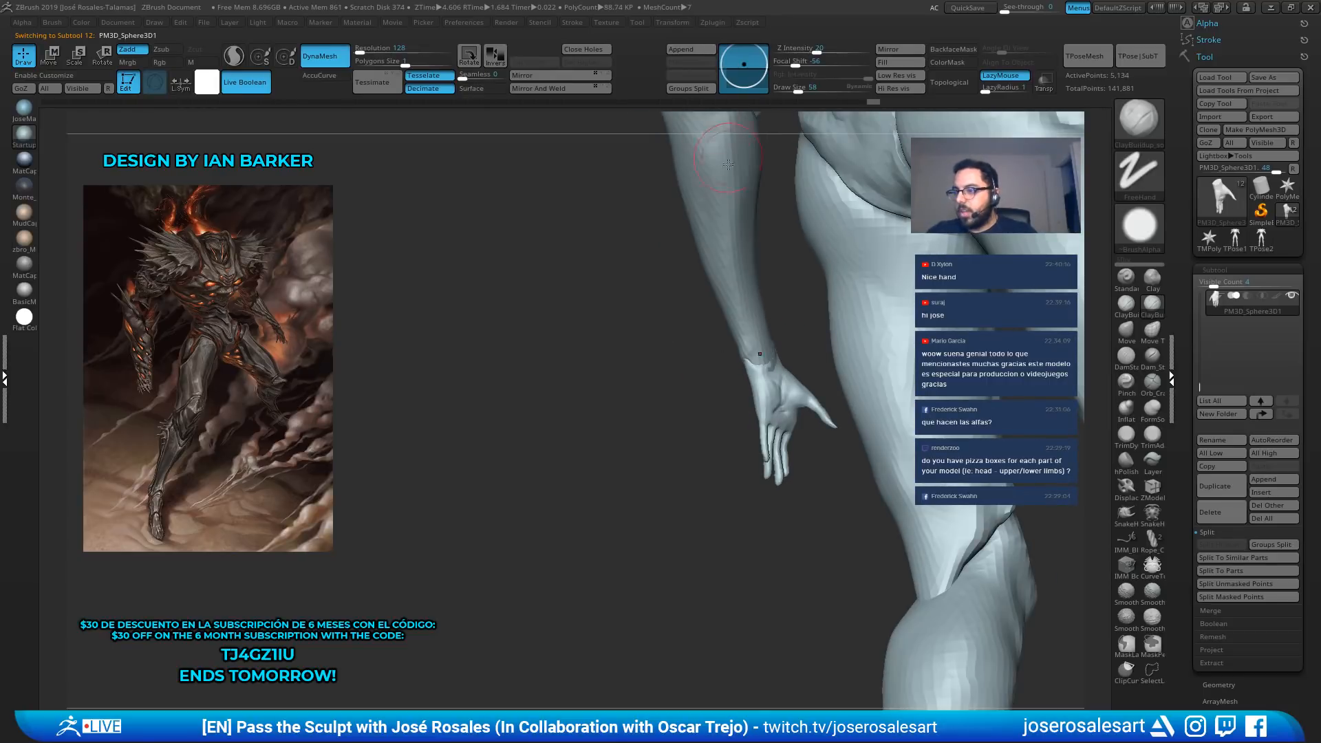
{"action": "right_click_drag", "start_coordinate": [801, 313], "coordinate": [791, 241]}
{"action": "right_click_drag", "start_coordinate": [768, 366], "coordinate": [536, 331]}
{"action": "mouse_move", "coordinate": [699, 365]}
{"action": "right_mouse_down"}
{"action": "mouse_move", "coordinate": [780, 363]}
{"action": "mouse_move", "coordinate": [747, 344]}
{"action": "mouse_move", "coordinate": [919, 347]}
{"action": "right_mouse_up"}
Accentuate the knuckles and tendons on the back of the hand with the Standard brush at draw size 33, smoothing between strokes
{"action": "key", "text": "s"}
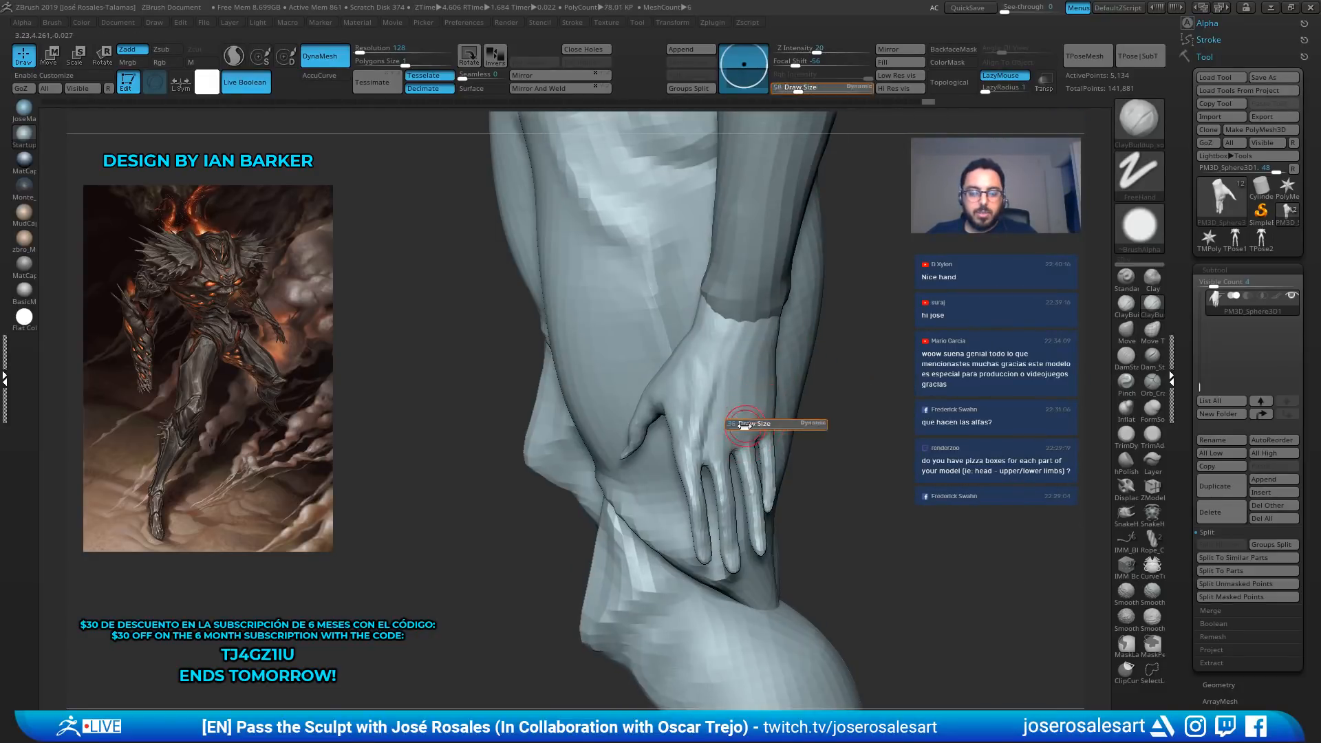
{"action": "left_click", "coordinate": [746, 426]}
{"action": "key", "text": "b"}
{"action": "key", "text": "s"}
{"action": "key", "text": "t"}
{"action": "right_click_drag", "start_coordinate": [710, 443], "coordinate": [640, 446]}
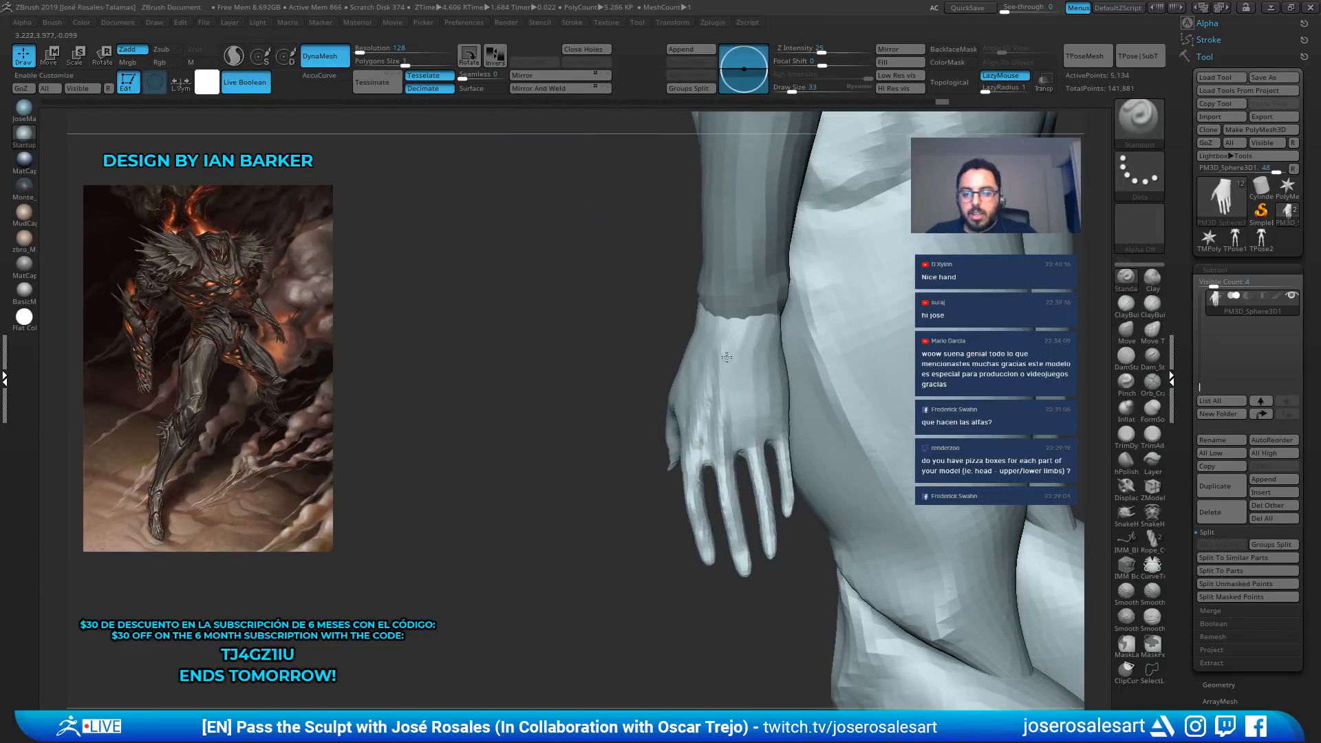
{"action": "right_click_drag", "start_coordinate": [742, 383], "coordinate": [747, 407]}
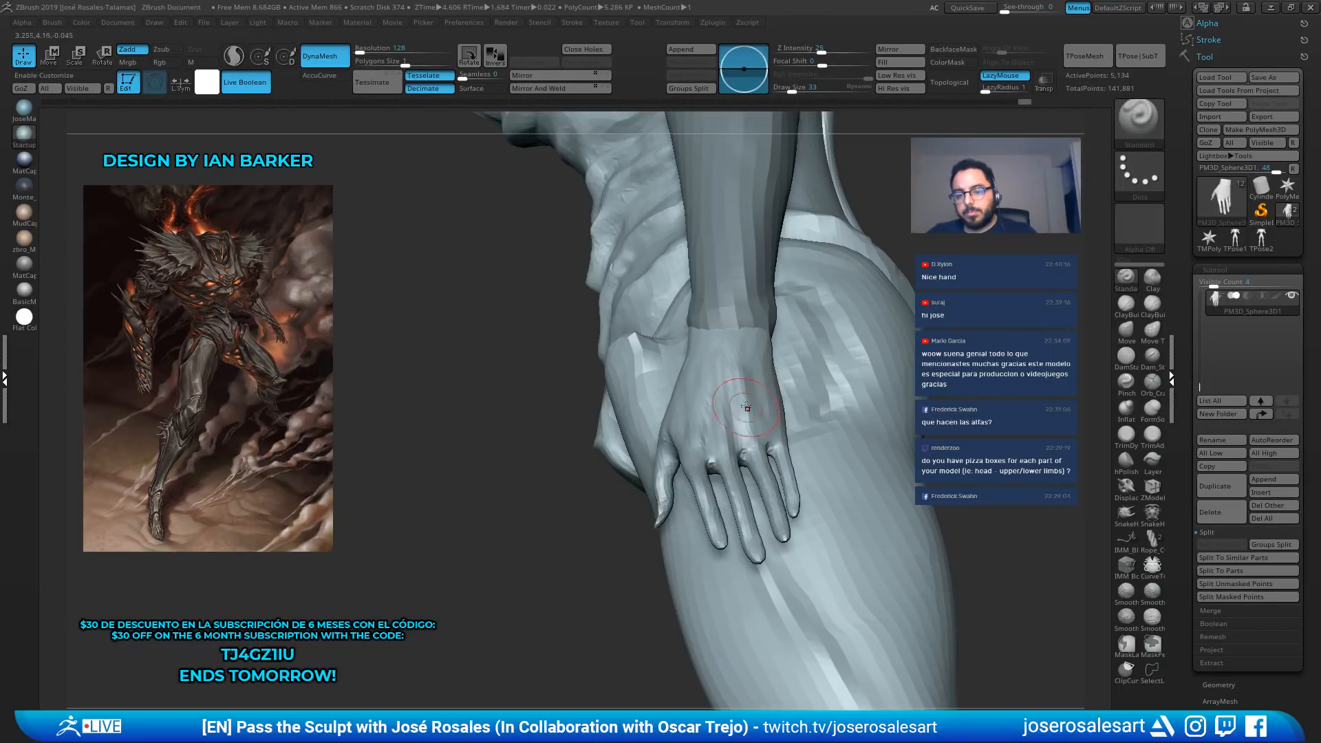
{"action": "left_click_drag", "start_coordinate": [739, 404], "coordinate": [748, 386]}
{"action": "right_click_drag", "start_coordinate": [749, 385], "coordinate": [682, 375]}
{"action": "mouse_move", "coordinate": [762, 392]}
{"action": "left_mouse_down"}
{"action": "mouse_move", "coordinate": [744, 347]}
{"action": "mouse_move", "coordinate": [760, 372]}
{"action": "left_mouse_up"}
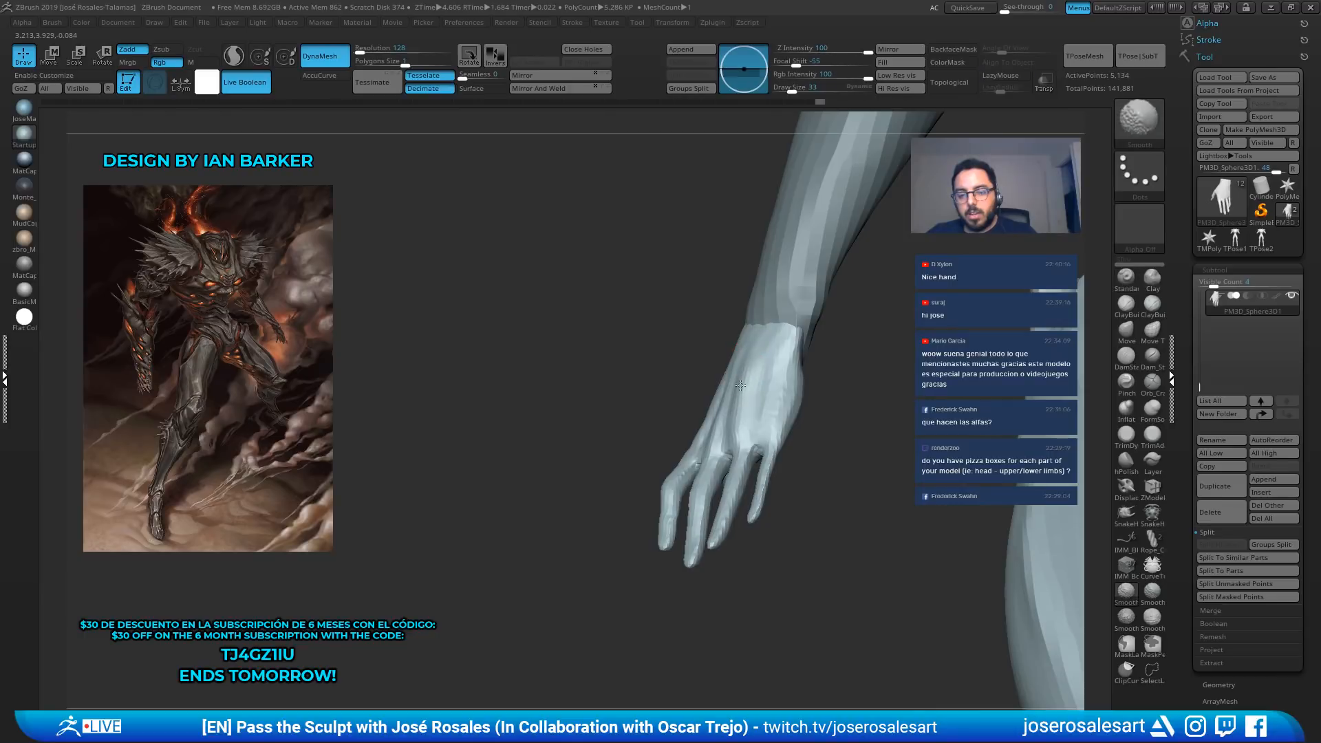
{"action": "mouse_move", "coordinate": [730, 476]}
{"action": "right_mouse_down"}
{"action": "mouse_move", "coordinate": [753, 500]}
{"action": "mouse_move", "coordinate": [750, 448]}
{"action": "right_mouse_up"}
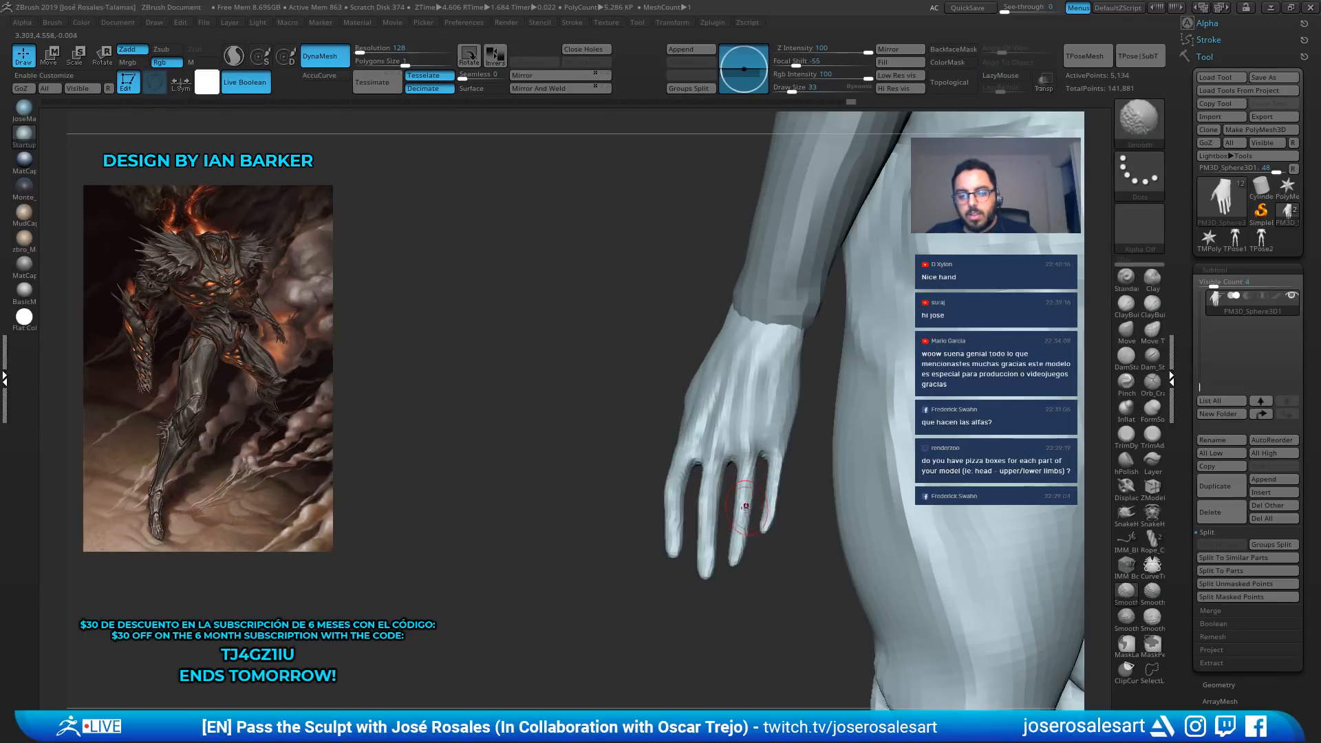
{"action": "mouse_move", "coordinate": [717, 521]}
{"action": "right_mouse_down"}
{"action": "mouse_move", "coordinate": [743, 358]}
{"action": "mouse_move", "coordinate": [764, 413]}
{"action": "right_mouse_up"}
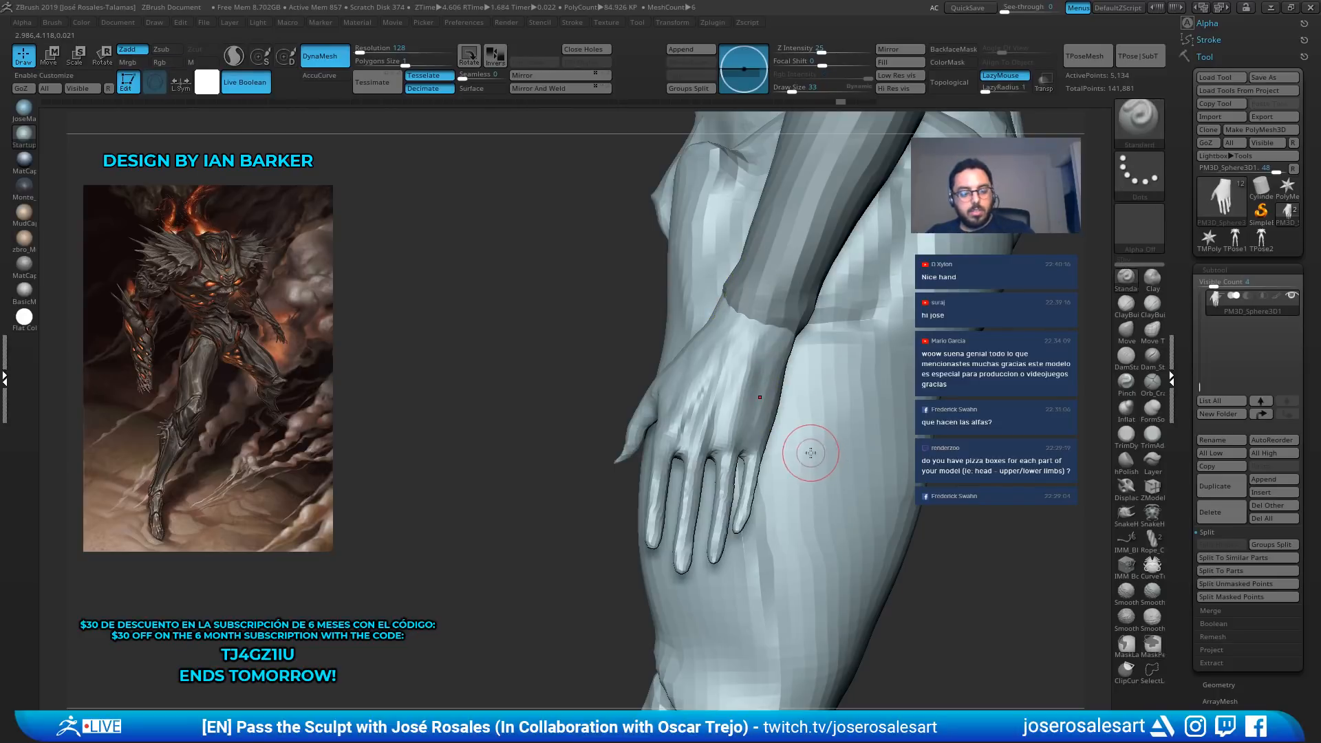
Refine the outer edge and back of the hand with ClayBuildup at draw size 26
{"action": "key", "text": "1"}
{"action": "key", "text": "s"}
{"action": "left_click_drag", "start_coordinate": [808, 451], "coordinate": [796, 448]}
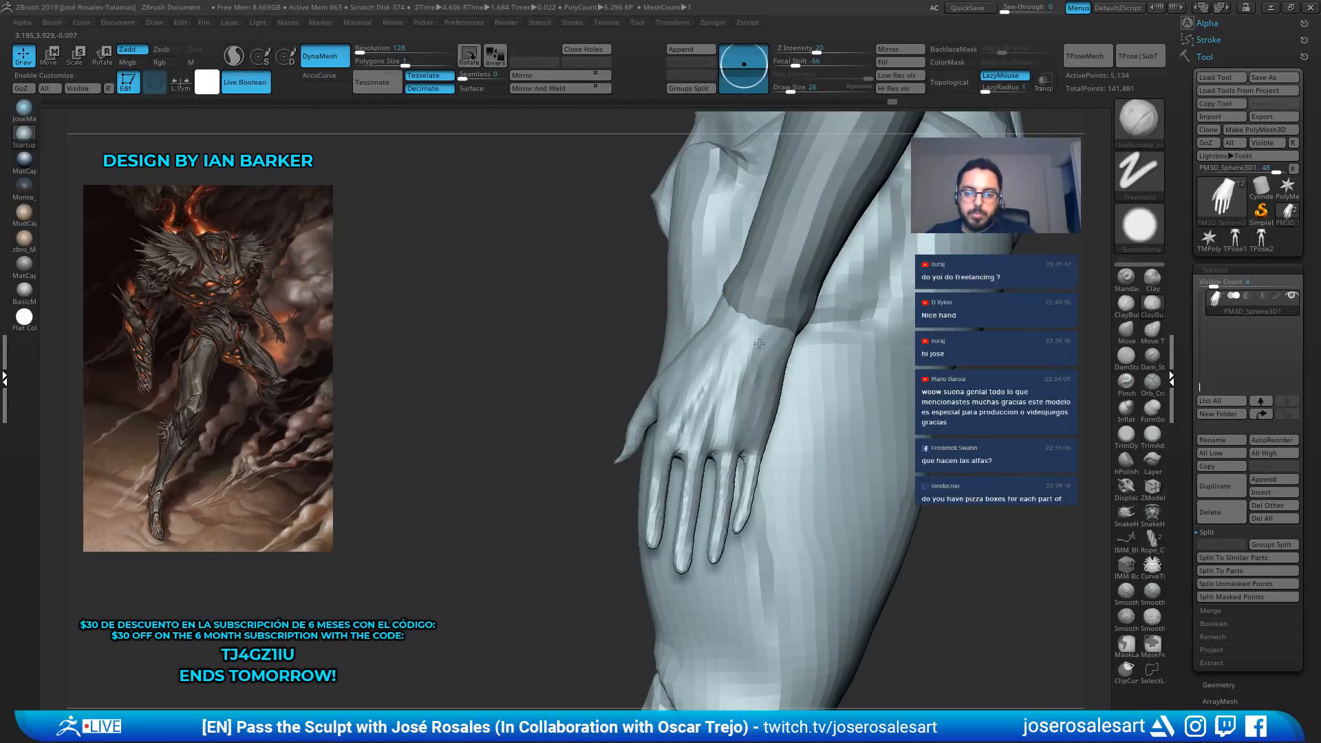
{"action": "right_click_drag", "start_coordinate": [774, 370], "coordinate": [750, 354]}
{"action": "right_click_drag", "start_coordinate": [720, 401], "coordinate": [767, 411]}
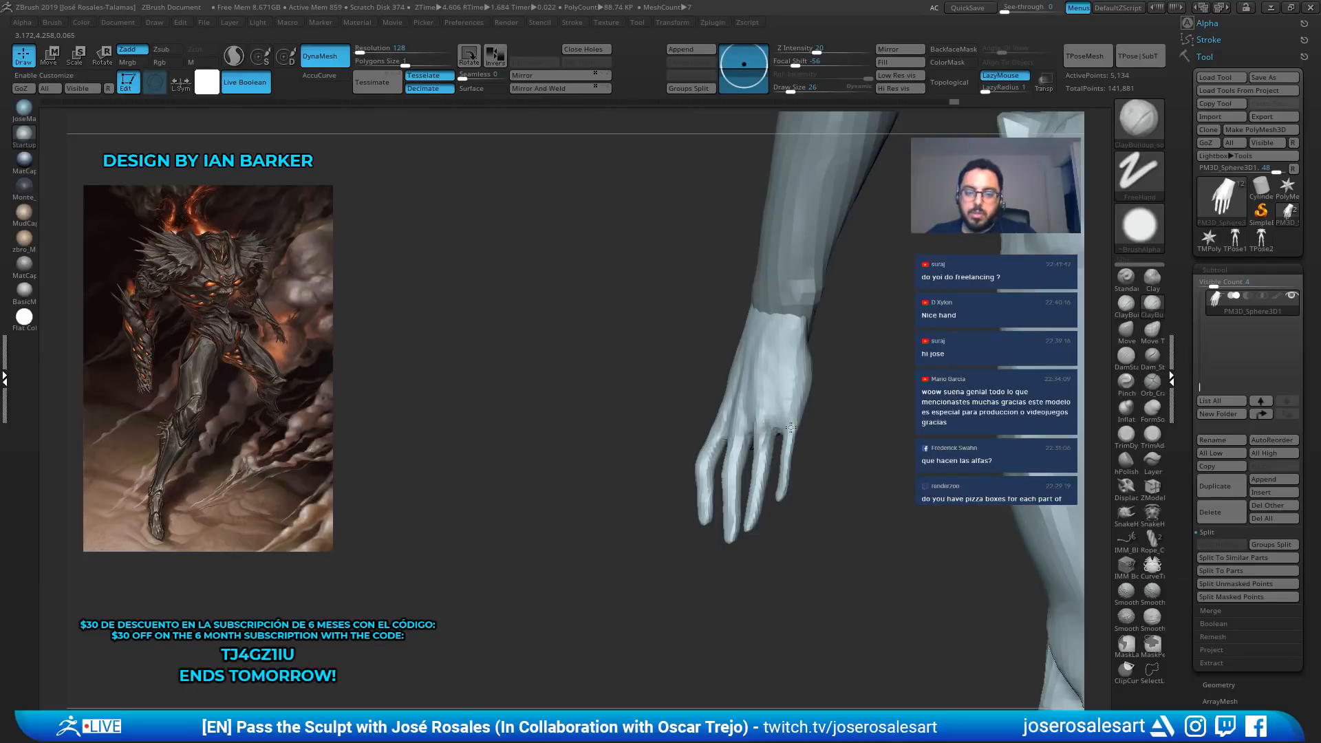
{"action": "right_click", "coordinate": [729, 491]}
{"action": "mouse_move", "coordinate": [723, 482]}
{"action": "right_mouse_down"}
{"action": "mouse_move", "coordinate": [705, 365]}
{"action": "mouse_move", "coordinate": [652, 319]}
{"action": "right_mouse_up"}
Thicken the little finger with the Inflat brush at draw size 86
{"action": "key", "text": "b"}
{"action": "key", "text": "i"}
{"action": "key", "text": "n"}
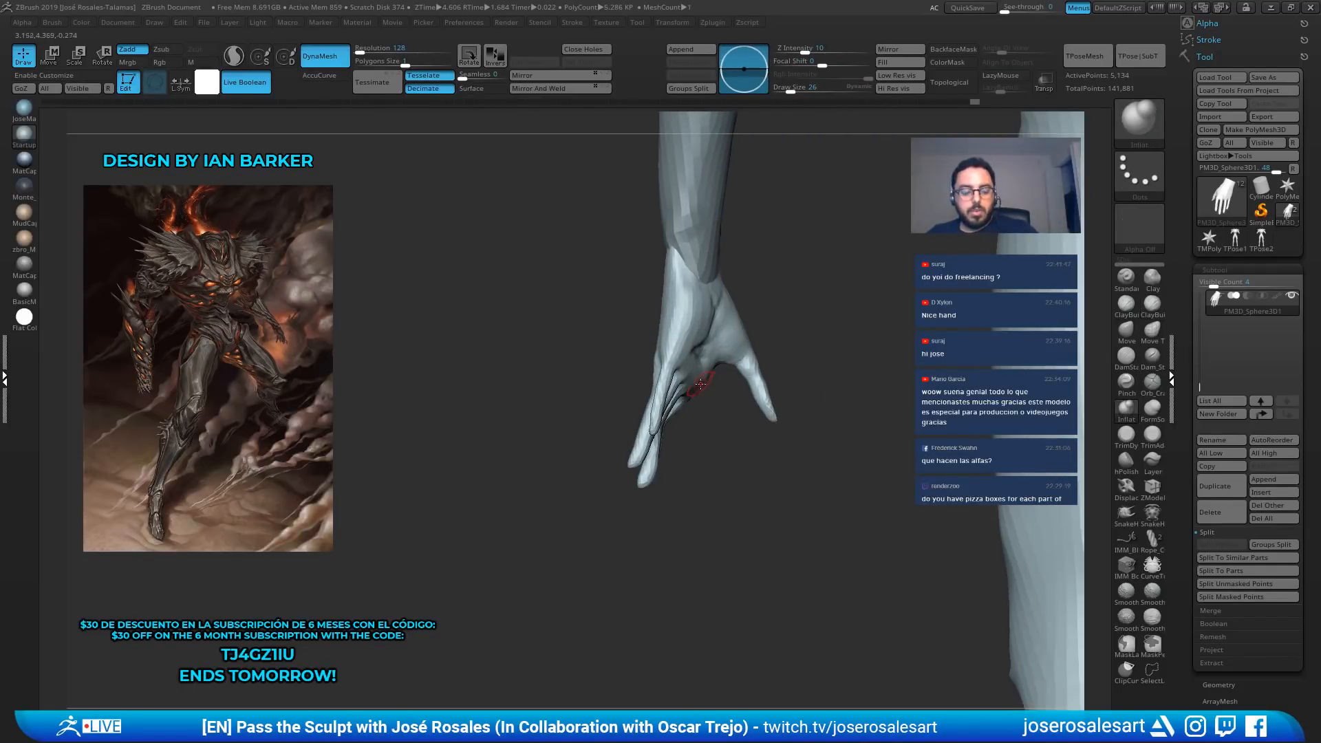
{"action": "key", "text": "s"}
{"action": "left_click_drag", "start_coordinate": [700, 384], "coordinate": [713, 384]}
{"action": "right_click_drag", "start_coordinate": [714, 384], "coordinate": [791, 368]}
{"action": "right_click_drag", "start_coordinate": [715, 330], "coordinate": [699, 377], "text": "ctrl"}
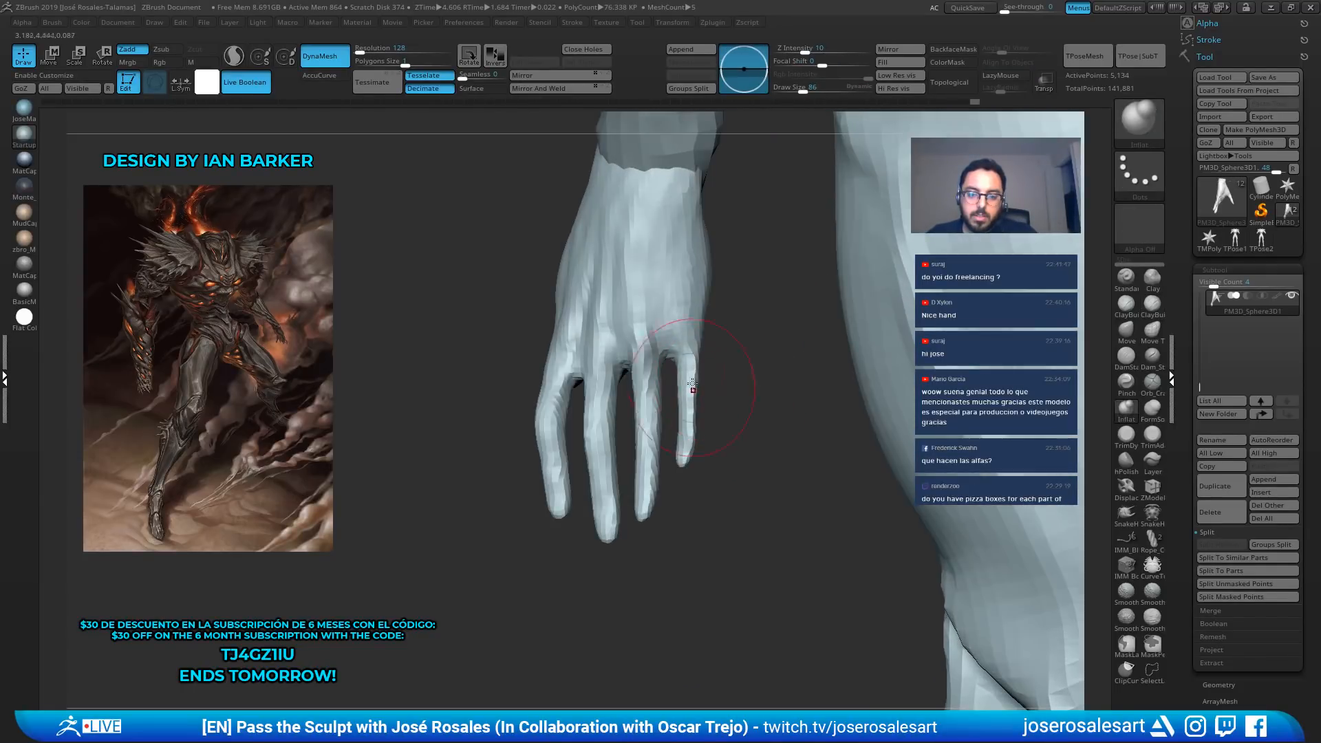
{"action": "left_click_drag", "start_coordinate": [692, 385], "coordinate": [686, 453]}
{"action": "left_click_drag", "start_coordinate": [679, 357], "coordinate": [683, 417]}
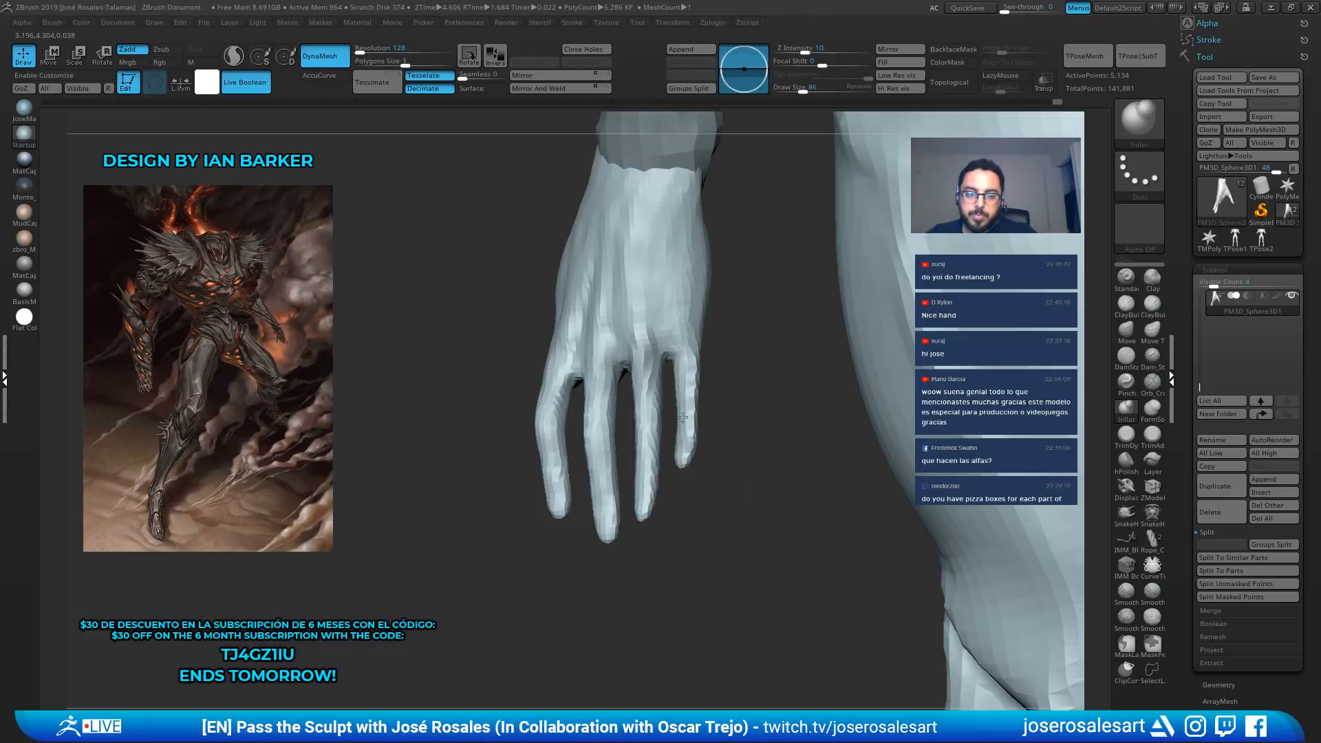
{"action": "key", "text": "s"}
Compare the hand with the whole figure and adjust its shape with the Move brush at draw size 81
{"action": "mouse_move", "coordinate": [728, 420]}
{"action": "right_mouse_down", "text": "ctrl"}
{"action": "mouse_move", "coordinate": [747, 367]}
{"action": "mouse_move", "coordinate": [669, 319]}
{"action": "mouse_move", "coordinate": [749, 312]}
{"action": "mouse_move", "coordinate": [835, 379]}
{"action": "mouse_move", "coordinate": [647, 244]}
{"action": "right_mouse_up", "text": "ctrl"}
{"action": "left_click", "coordinate": [725, 369]}
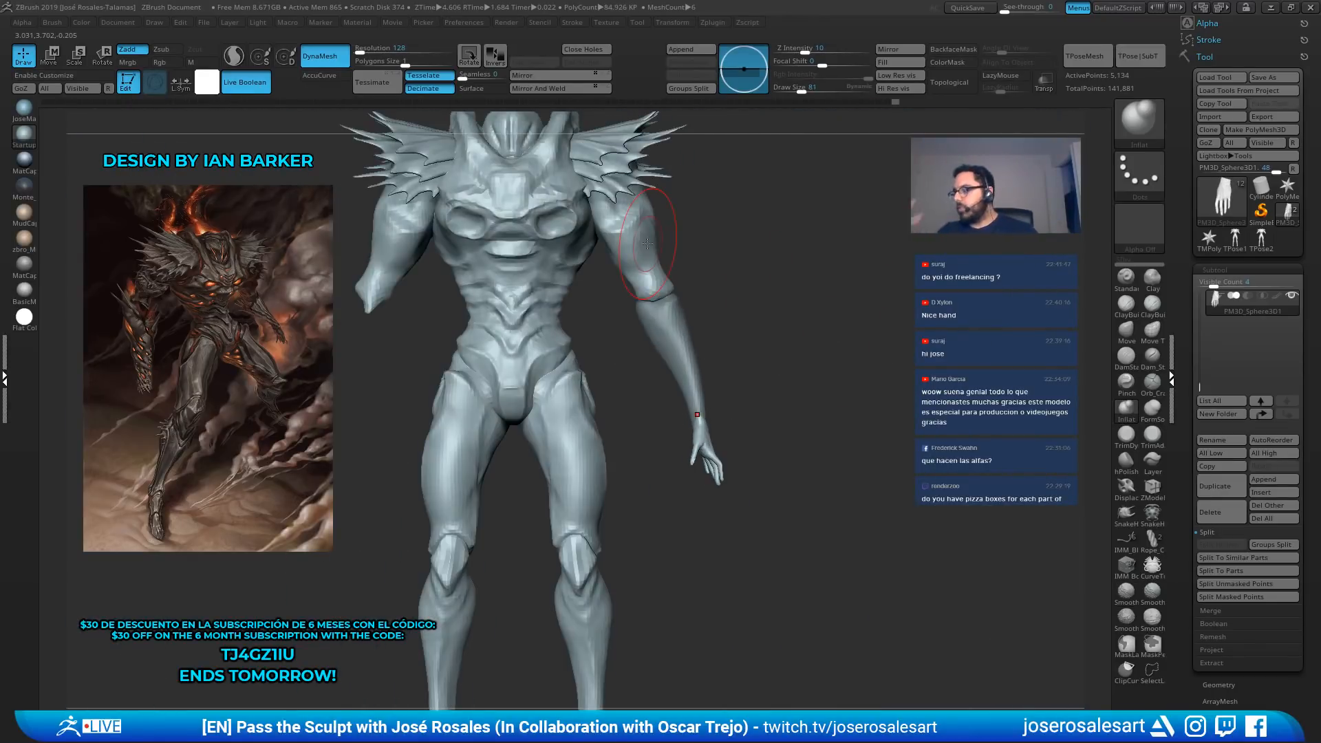
{"action": "mouse_move", "coordinate": [898, 456]}
{"action": "right_mouse_down", "text": "ctrl"}
{"action": "mouse_move", "coordinate": [719, 398]}
{"action": "mouse_move", "coordinate": [743, 432]}
{"action": "right_mouse_up", "text": "ctrl"}
{"action": "key", "text": "b"}
{"action": "key", "text": "m"}
{"action": "key", "text": "v"}
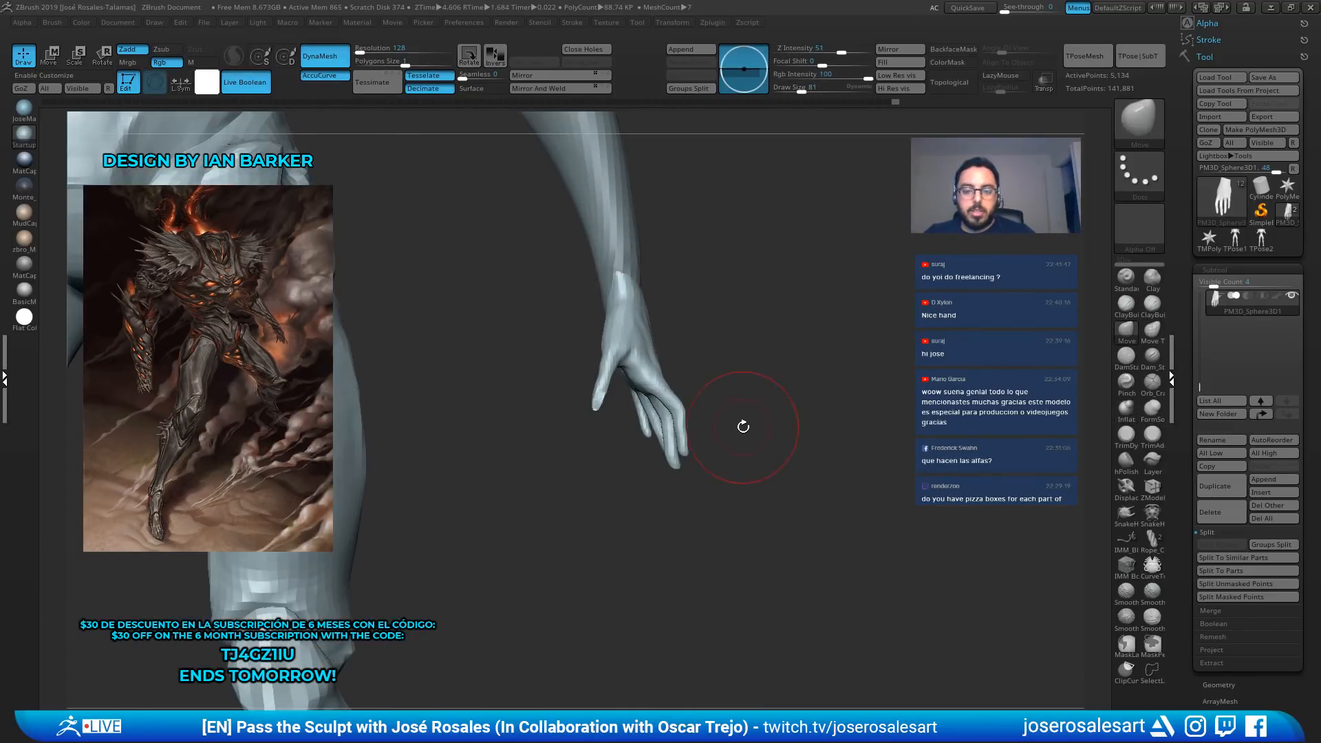
{"action": "left_click_drag", "start_coordinate": [727, 415], "coordinate": [625, 233]}
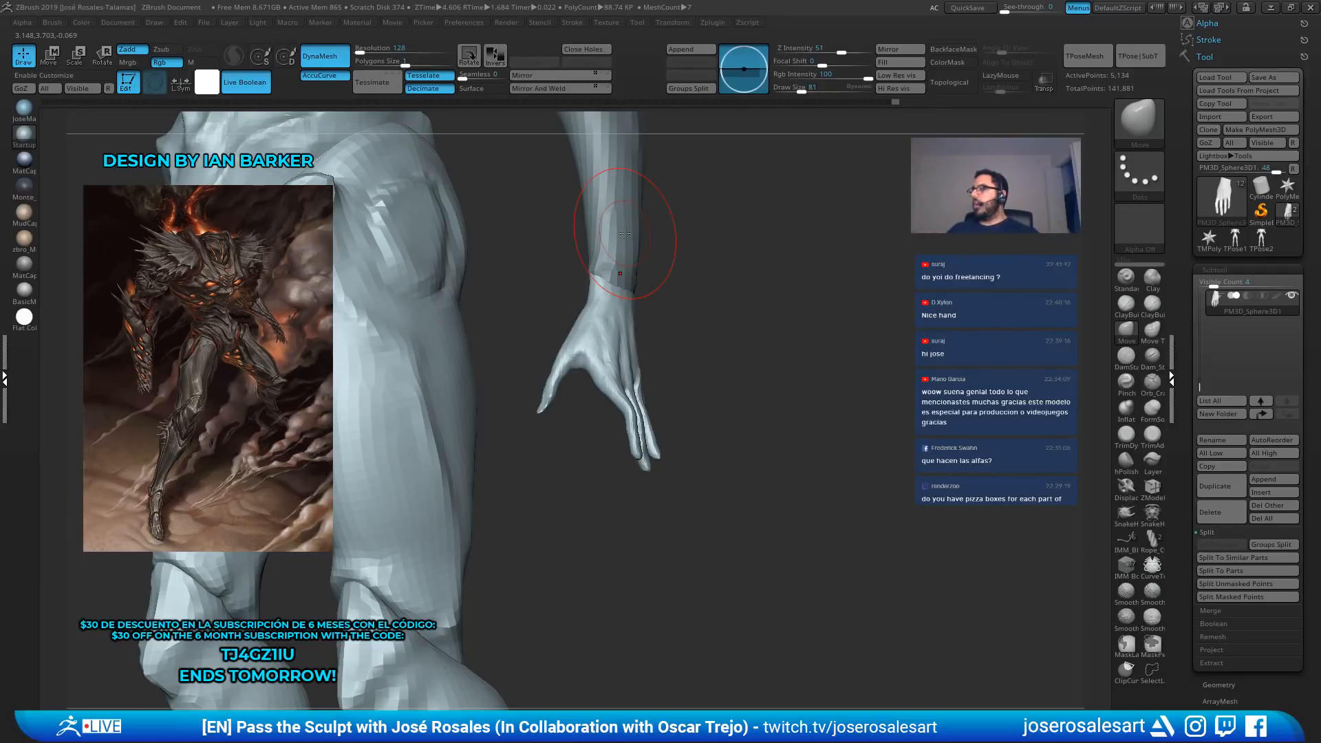
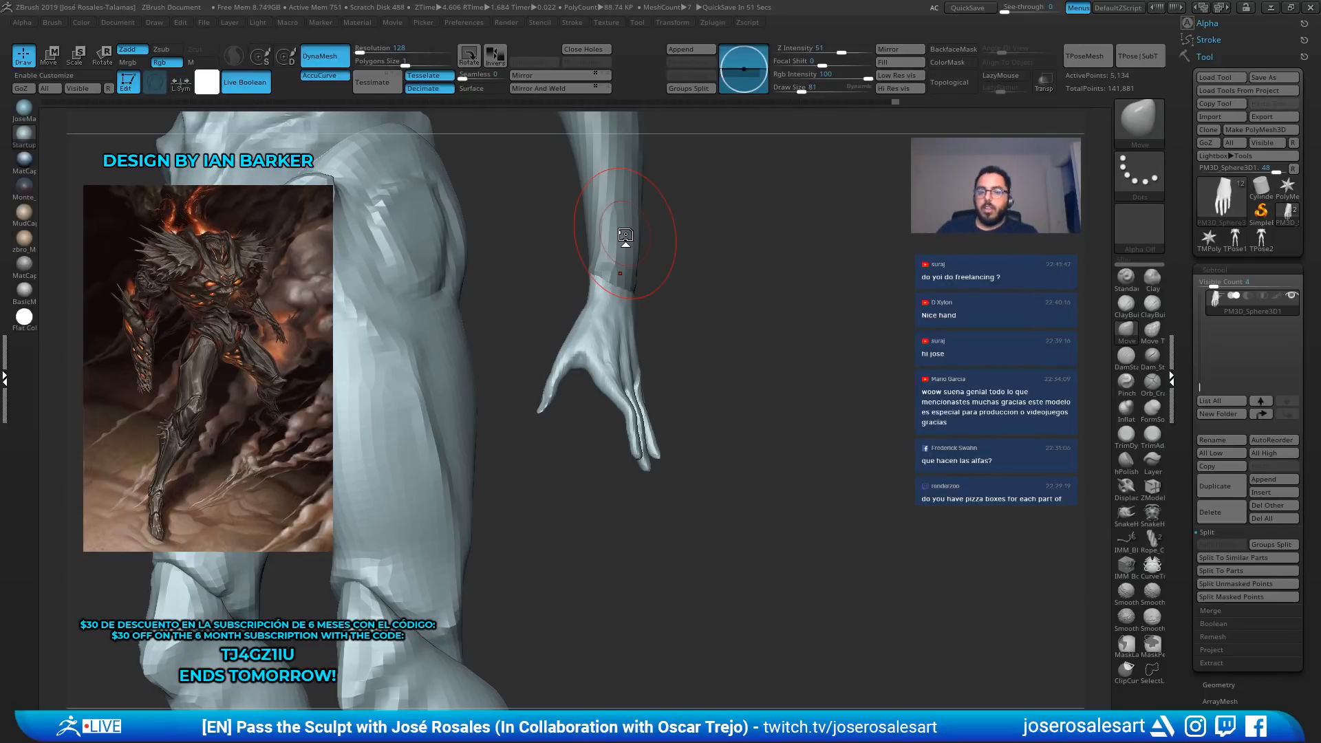
{"action": "left_click_drag", "start_coordinate": [526, 262], "coordinate": [492, 276]}
{"action": "mouse_move", "coordinate": [657, 308]}
{"action": "left_mouse_down"}
{"action": "mouse_move", "coordinate": [715, 304]}
{"action": "mouse_move", "coordinate": [703, 285]}
{"action": "mouse_move", "coordinate": [750, 280]}
{"action": "left_mouse_up"}
Activate the forearm and sculpt its wrist end with ClayBuildup at draw size 62
{"action": "key", "text": "b"}
{"action": "key", "text": "c"}
{"action": "key", "text": "b"}
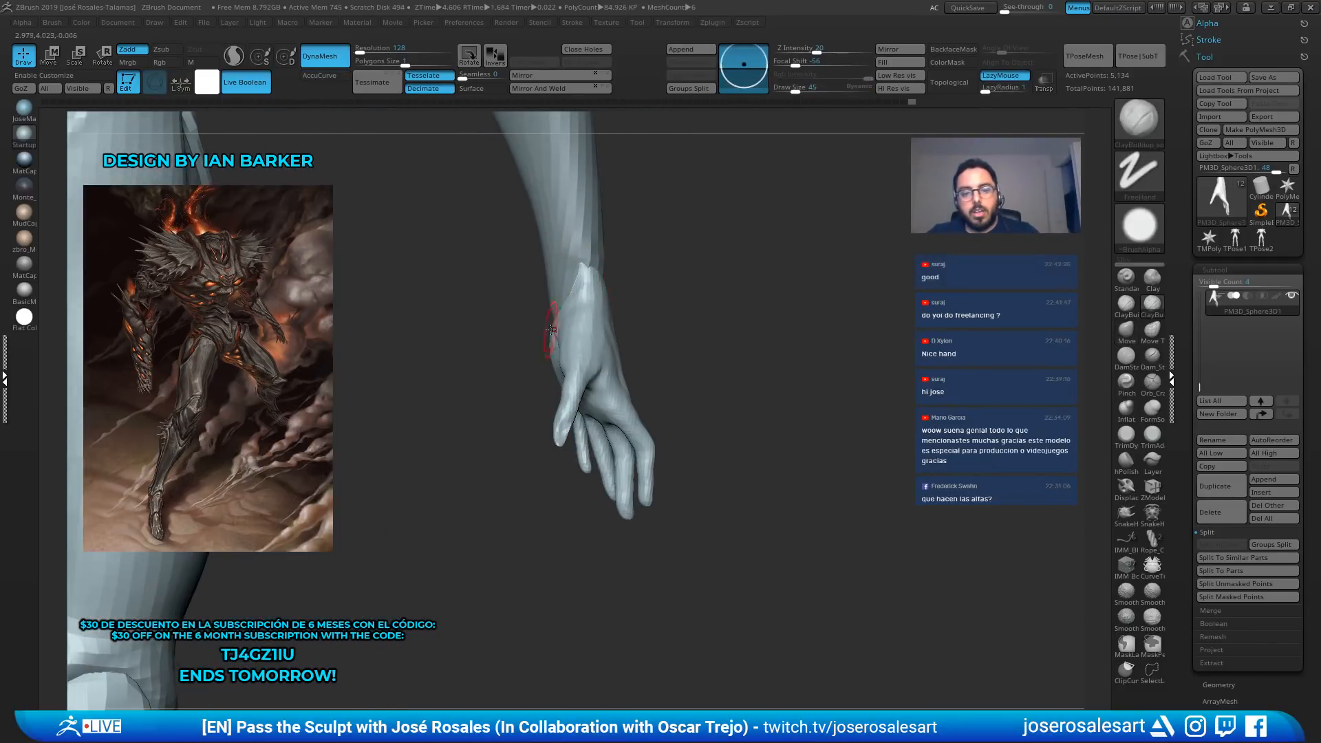
{"action": "left_click", "coordinate": [554, 285], "text": "alt"}
{"action": "mouse_move", "coordinate": [513, 289]}
{"action": "left_mouse_down"}
{"action": "mouse_move", "coordinate": [572, 286]}
{"action": "mouse_move", "coordinate": [549, 303]}
{"action": "mouse_move", "coordinate": [540, 292]}
{"action": "mouse_move", "coordinate": [568, 278]}
{"action": "mouse_move", "coordinate": [580, 287]}
{"action": "left_mouse_up"}
{"action": "key", "text": "s"}
{"action": "mouse_move", "coordinate": [612, 282]}
{"action": "left_mouse_down"}
{"action": "mouse_move", "coordinate": [559, 262]}
{"action": "mouse_move", "coordinate": [538, 293]}
{"action": "left_mouse_up"}
{"action": "right_click_drag", "start_coordinate": [560, 349], "coordinate": [522, 293]}
Make the hand active again and build up and smooth the palm side of the thumb with ClayBuildup
{"action": "left_click", "coordinate": [525, 389], "text": "alt"}
{"action": "right_click_drag", "start_coordinate": [525, 389], "coordinate": [677, 238]}
{"action": "left_click_drag", "start_coordinate": [680, 238], "coordinate": [695, 265]}
{"action": "left_click_drag", "start_coordinate": [640, 237], "coordinate": [611, 214], "text": "shift"}
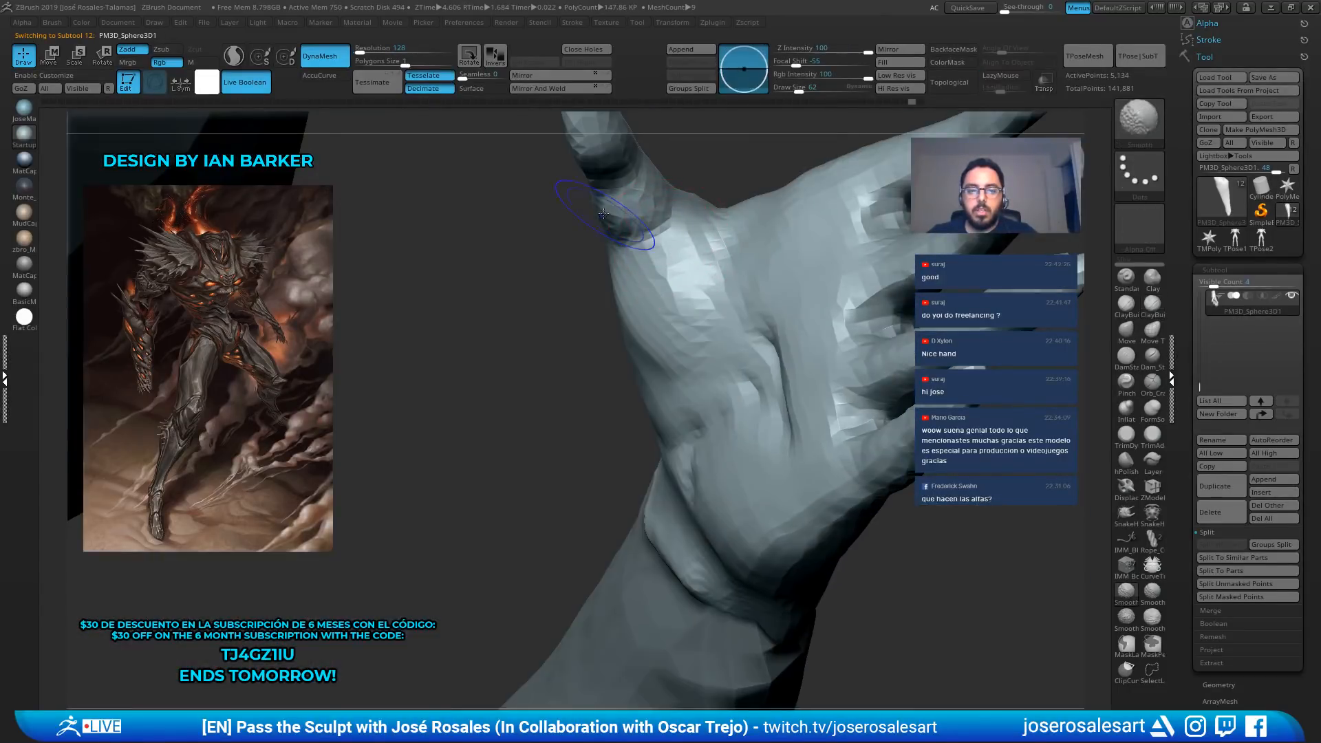
{"action": "right_click_drag", "start_coordinate": [606, 165], "coordinate": [625, 351], "text": "alt"}
{"action": "left_click_drag", "start_coordinate": [608, 300], "coordinate": [626, 346]}
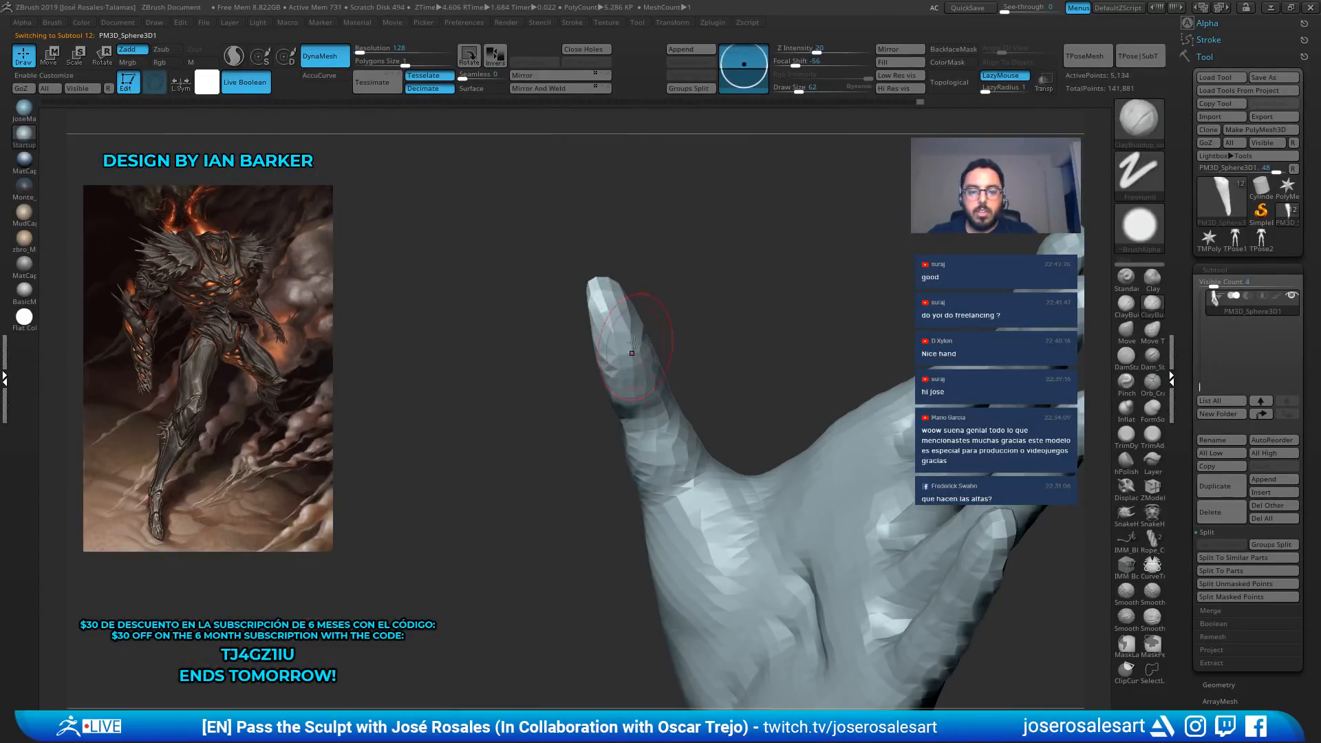
Turn on BackfaceMask, then build up and smooth the thumb tip with ClayBuildup at draw size 62
{"action": "mouse_move", "coordinate": [627, 347]}
{"action": "right_mouse_down"}
{"action": "mouse_move", "coordinate": [664, 280]}
{"action": "mouse_move", "coordinate": [678, 296]}
{"action": "right_mouse_up"}
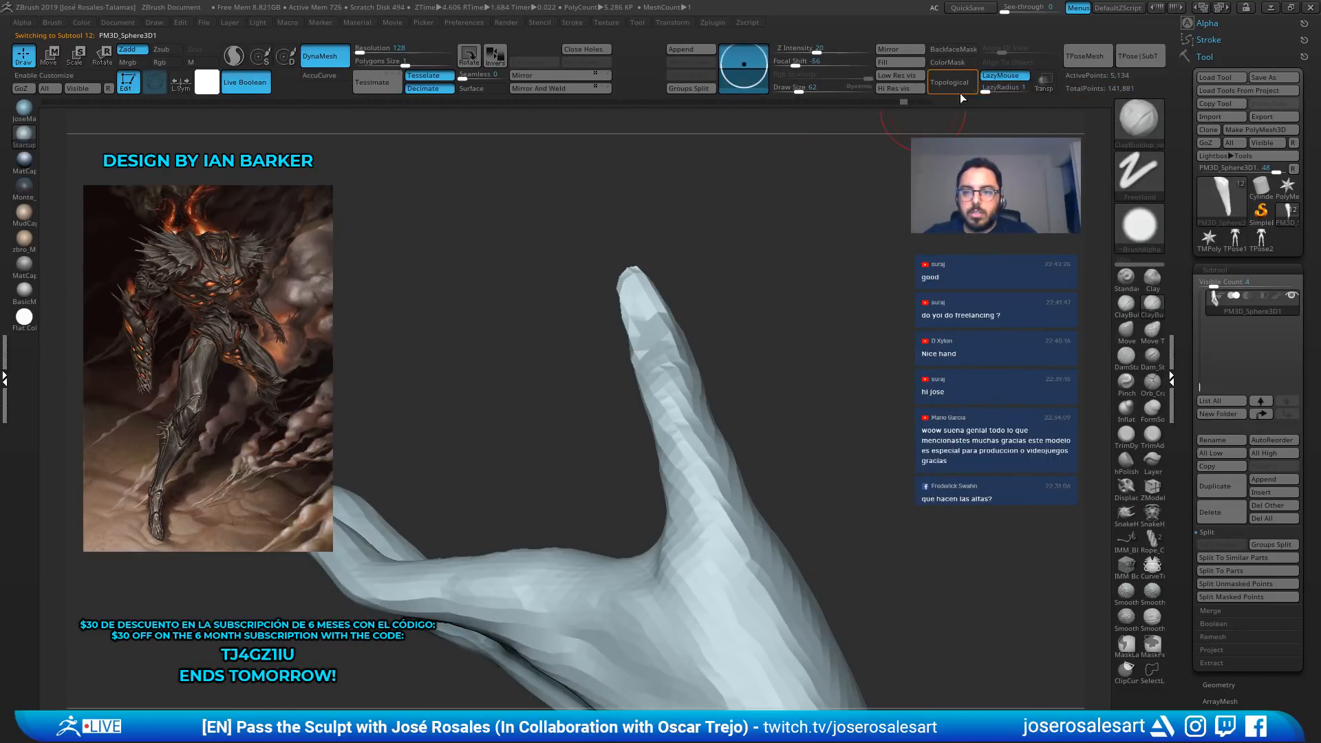
{"action": "left_click", "coordinate": [953, 49]}
{"action": "right_click_drag", "start_coordinate": [661, 323], "coordinate": [642, 297]}
{"action": "left_click_drag", "start_coordinate": [642, 297], "coordinate": [638, 332]}
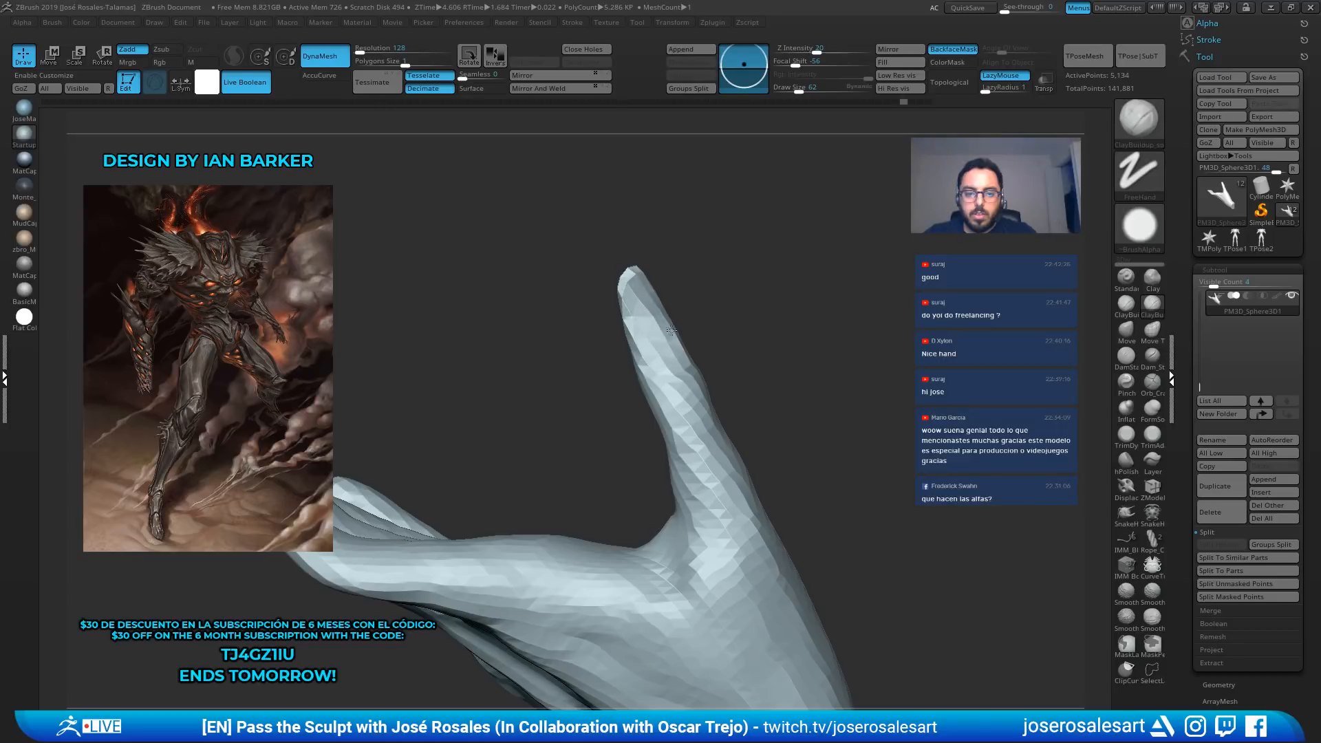
{"action": "right_click_drag", "start_coordinate": [678, 375], "coordinate": [624, 315]}
{"action": "left_click_drag", "start_coordinate": [634, 326], "coordinate": [644, 296], "text": "shift"}
{"action": "right_click_drag", "start_coordinate": [644, 295], "coordinate": [639, 278]}
{"action": "left_click_drag", "start_coordinate": [639, 278], "coordinate": [634, 296], "text": "shift"}
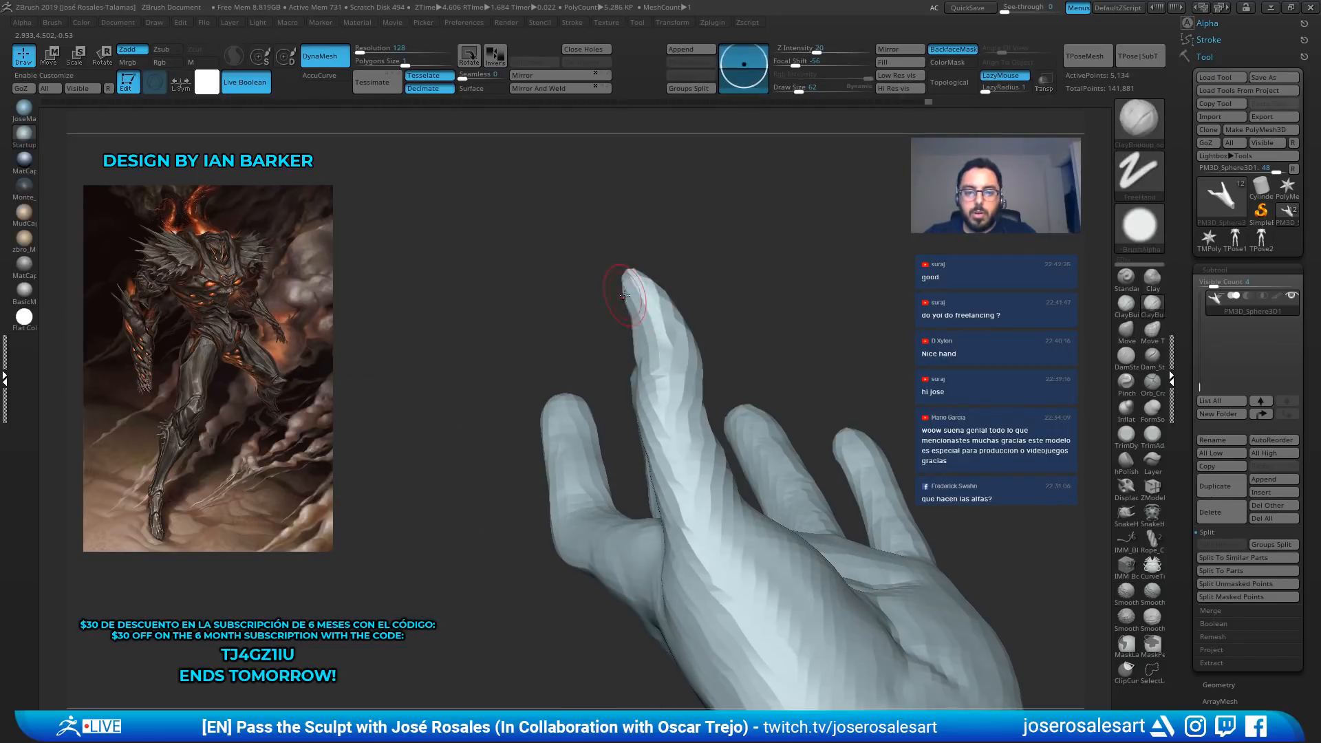
{"action": "right_click_drag", "start_coordinate": [619, 287], "coordinate": [637, 281]}
{"action": "left_click_drag", "start_coordinate": [637, 280], "coordinate": [645, 288], "text": "shift"}
{"action": "mouse_move", "coordinate": [650, 303]}
{"action": "right_mouse_down"}
{"action": "mouse_move", "coordinate": [611, 344]}
{"action": "mouse_move", "coordinate": [680, 296]}
{"action": "right_mouse_up"}
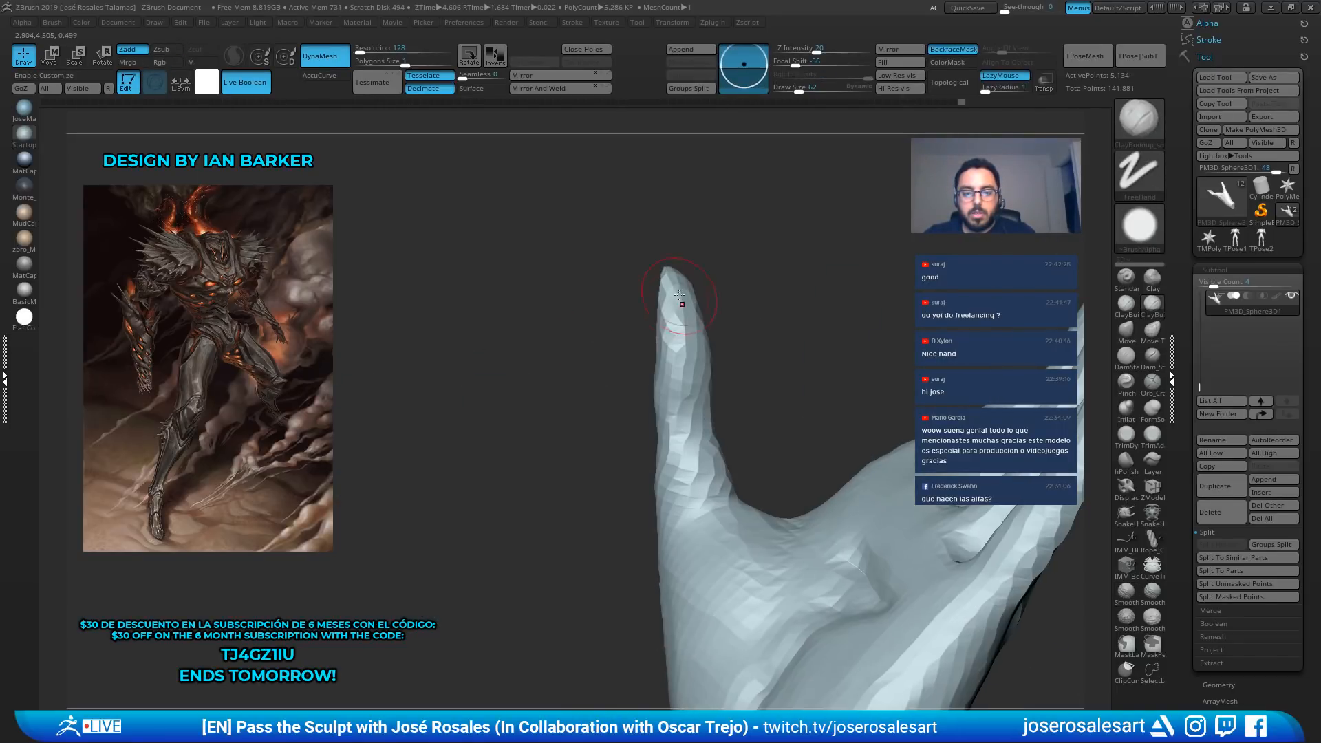
Reshape the fingers and the outer edge of the hand with the Move brush at draw size 81
{"action": "mouse_move", "coordinate": [696, 359]}
{"action": "right_mouse_down"}
{"action": "mouse_move", "coordinate": [709, 309]}
{"action": "mouse_move", "coordinate": [706, 403]}
{"action": "mouse_move", "coordinate": [709, 317]}
{"action": "mouse_move", "coordinate": [674, 307]}
{"action": "mouse_move", "coordinate": [681, 402]}
{"action": "mouse_move", "coordinate": [751, 426]}
{"action": "mouse_move", "coordinate": [736, 430]}
{"action": "right_mouse_up"}
{"action": "mouse_move", "coordinate": [736, 430]}
{"action": "right_mouse_down", "text": "ctrl"}
{"action": "mouse_move", "coordinate": [738, 382]}
{"action": "mouse_move", "coordinate": [813, 342]}
{"action": "mouse_move", "coordinate": [828, 375]}
{"action": "mouse_move", "coordinate": [684, 356]}
{"action": "mouse_move", "coordinate": [702, 349]}
{"action": "mouse_move", "coordinate": [728, 368]}
{"action": "right_mouse_up", "text": "ctrl"}
{"action": "key", "text": "b"}
{"action": "key", "text": "m"}
{"action": "key", "text": "v"}
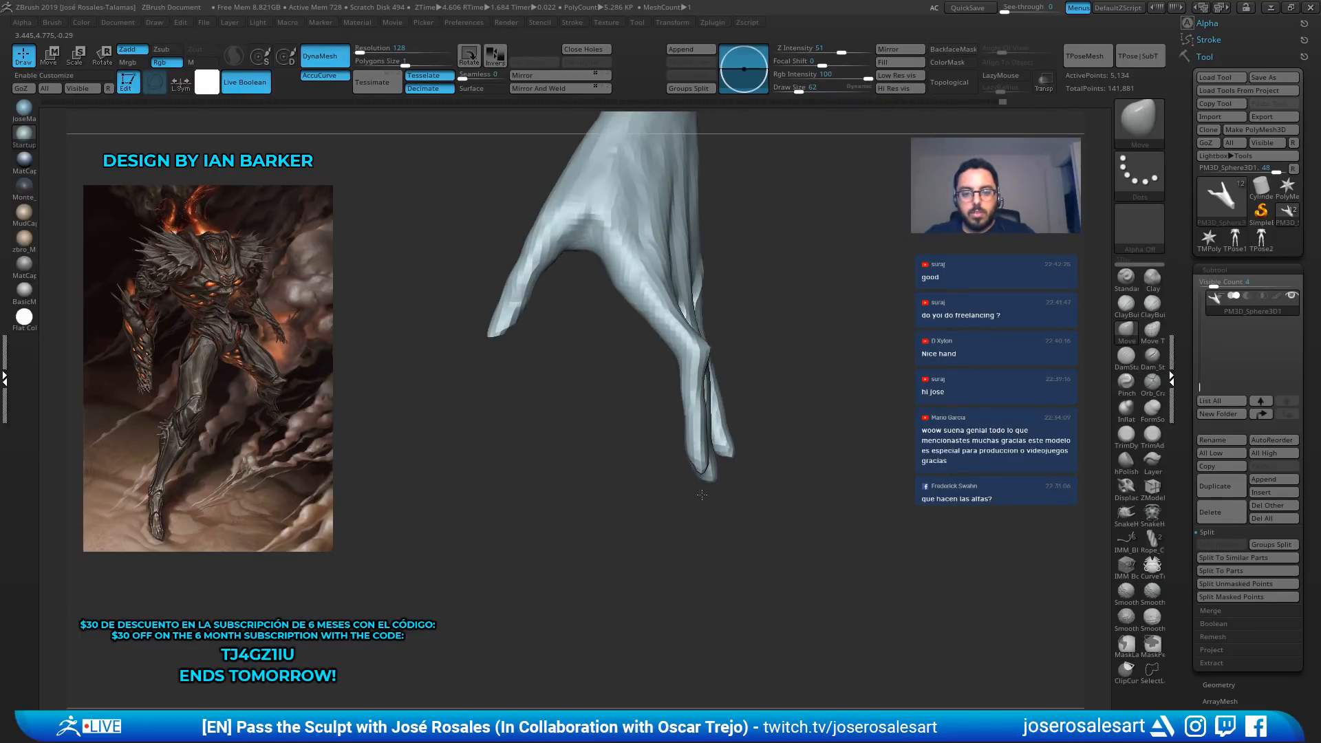
{"action": "mouse_move", "coordinate": [702, 494]}
{"action": "right_mouse_down"}
{"action": "mouse_move", "coordinate": [678, 386]}
{"action": "mouse_move", "coordinate": [624, 311]}
{"action": "mouse_move", "coordinate": [686, 354]}
{"action": "mouse_move", "coordinate": [813, 330]}
{"action": "right_mouse_up"}
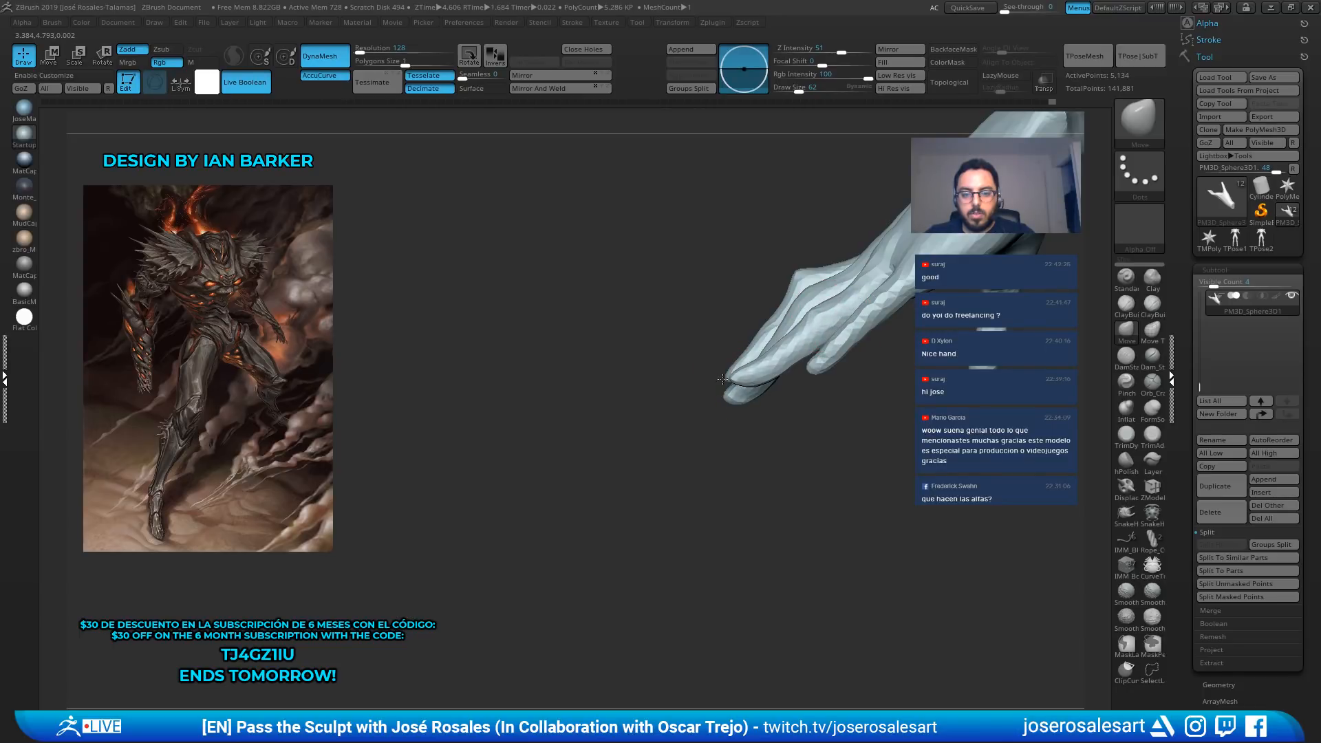
{"action": "key", "text": "s"}
{"action": "left_click_drag", "start_coordinate": [878, 283], "coordinate": [881, 269]}
{"action": "mouse_move", "coordinate": [881, 269]}
{"action": "right_mouse_down"}
{"action": "mouse_move", "coordinate": [928, 251]}
{"action": "mouse_move", "coordinate": [787, 250]}
{"action": "mouse_move", "coordinate": [959, 367]}
{"action": "mouse_move", "coordinate": [852, 197]}
{"action": "right_mouse_up"}
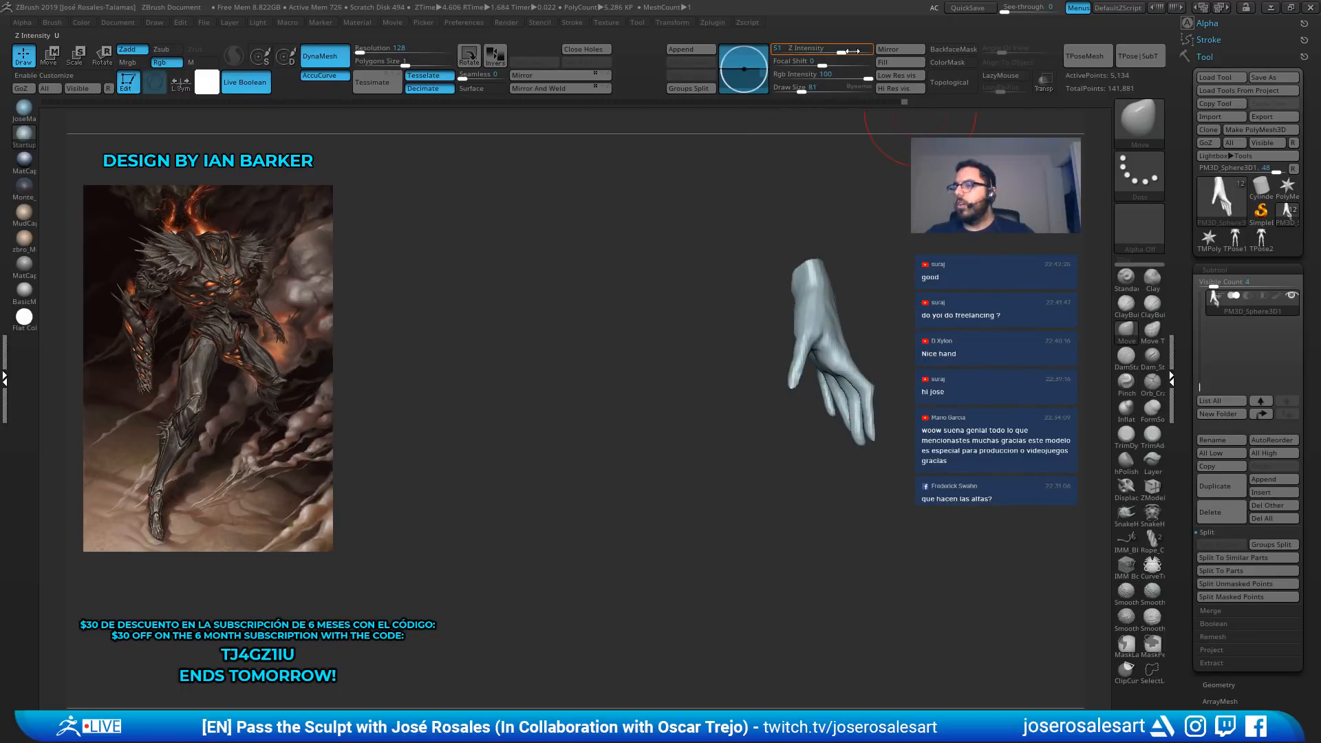
{"action": "mouse_move", "coordinate": [551, 369]}
{"action": "right_mouse_down"}
{"action": "mouse_move", "coordinate": [693, 383]}
{"action": "mouse_move", "coordinate": [809, 265]}
{"action": "mouse_move", "coordinate": [799, 350]}
{"action": "mouse_move", "coordinate": [887, 351]}
{"action": "mouse_move", "coordinate": [819, 286]}
{"action": "right_mouse_up"}
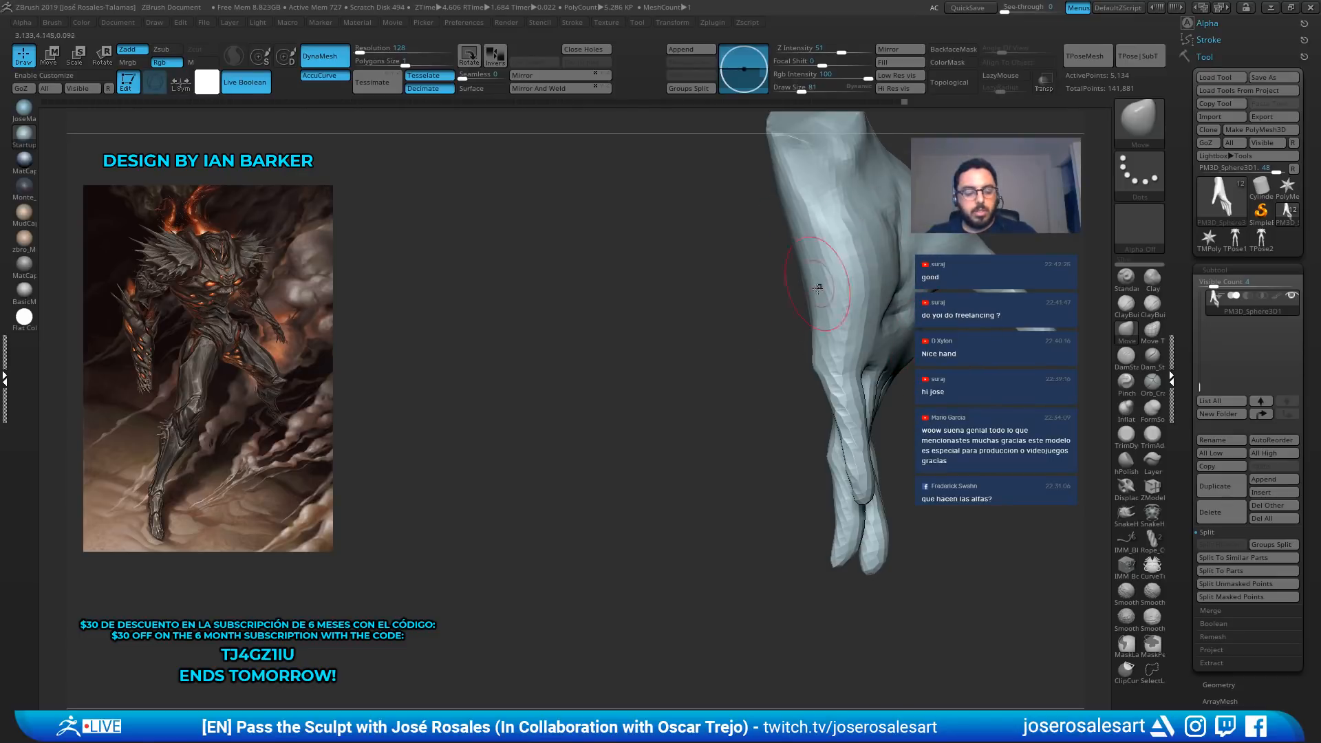
{"action": "key", "text": "s"}
{"action": "left_click_drag", "start_coordinate": [893, 324], "coordinate": [922, 324]}
{"action": "mouse_move", "coordinate": [922, 324]}
{"action": "right_mouse_down"}
{"action": "mouse_move", "coordinate": [887, 287]}
{"action": "mouse_move", "coordinate": [841, 294]}
{"action": "mouse_move", "coordinate": [914, 367]}
{"action": "mouse_move", "coordinate": [915, 385]}
{"action": "right_mouse_up"}
Build up and smooth the little-finger side and centre of the palm with ClayBuildup at draw size 95
{"action": "key", "text": "b"}
{"action": "key", "text": "c"}
{"action": "key", "text": "b"}
{"action": "key", "text": "["}
{"action": "key", "text": "["}
{"action": "key", "text": "["}
{"action": "key", "text": "["}
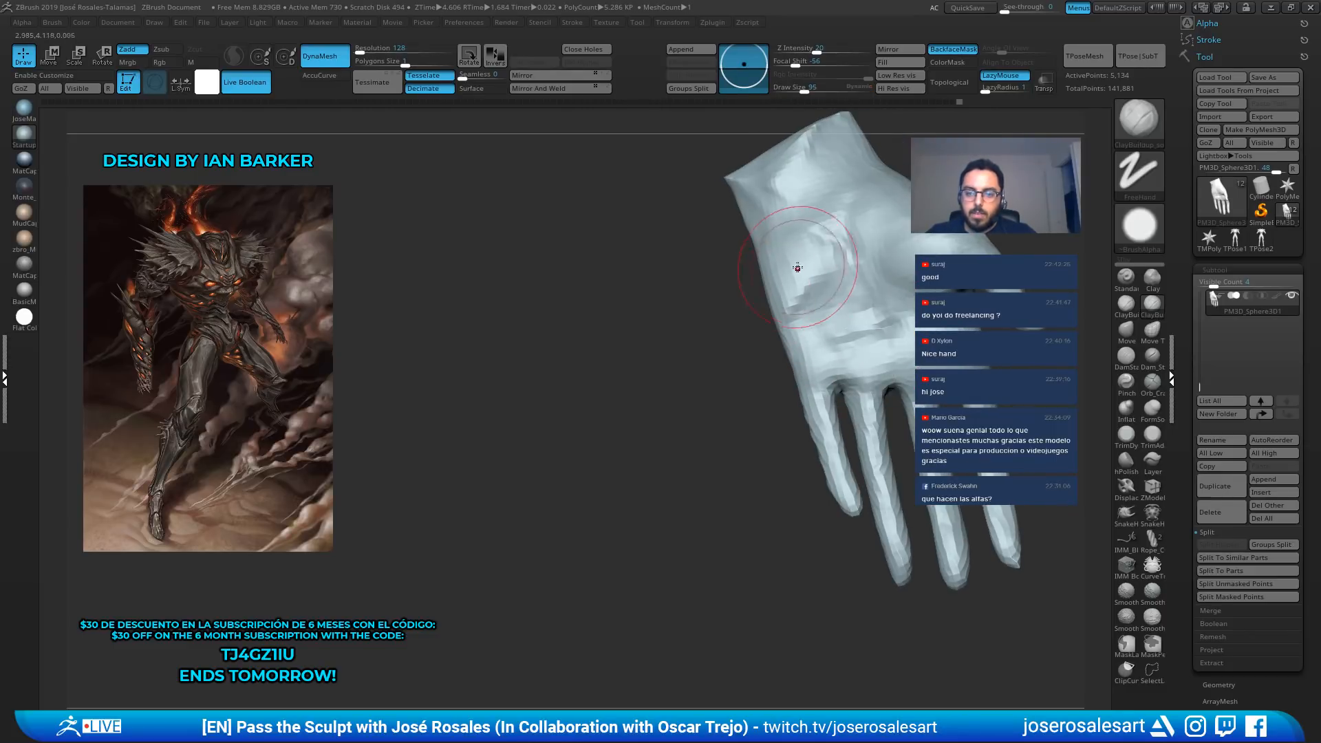
{"action": "right_click_drag", "start_coordinate": [783, 354], "coordinate": [840, 344]}
{"action": "left_click_drag", "start_coordinate": [788, 296], "coordinate": [774, 365], "text": "shift"}
{"action": "right_click_drag", "start_coordinate": [881, 310], "coordinate": [845, 304]}
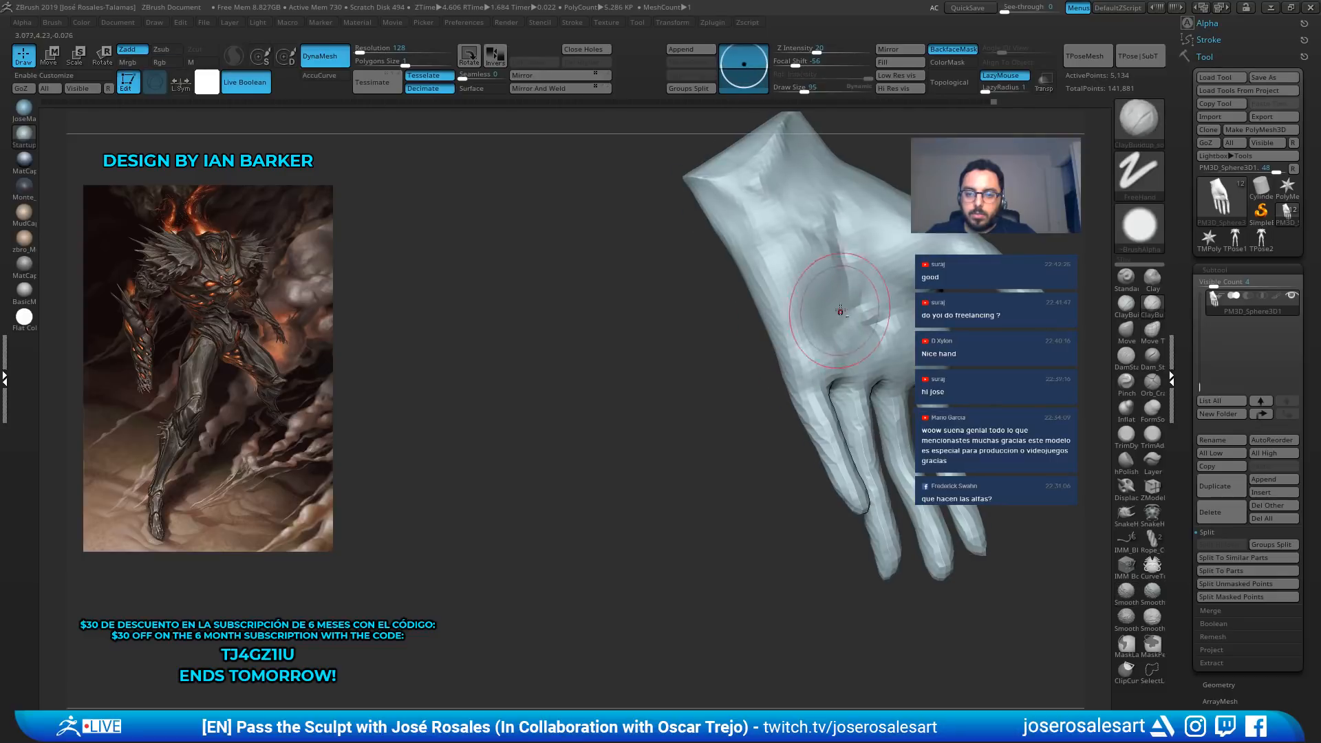
{"action": "left_click_drag", "start_coordinate": [842, 306], "coordinate": [899, 275]}
{"action": "right_click_drag", "start_coordinate": [894, 284], "coordinate": [843, 256], "text": "ctrl"}
{"action": "right_click_drag", "start_coordinate": [901, 300], "coordinate": [940, 236]}
Carve the creases of the palm and around the thumb base with DamStandard at draw size 48
{"action": "key", "text": "b"}
{"action": "key", "text": "d"}
{"action": "key", "text": "s"}
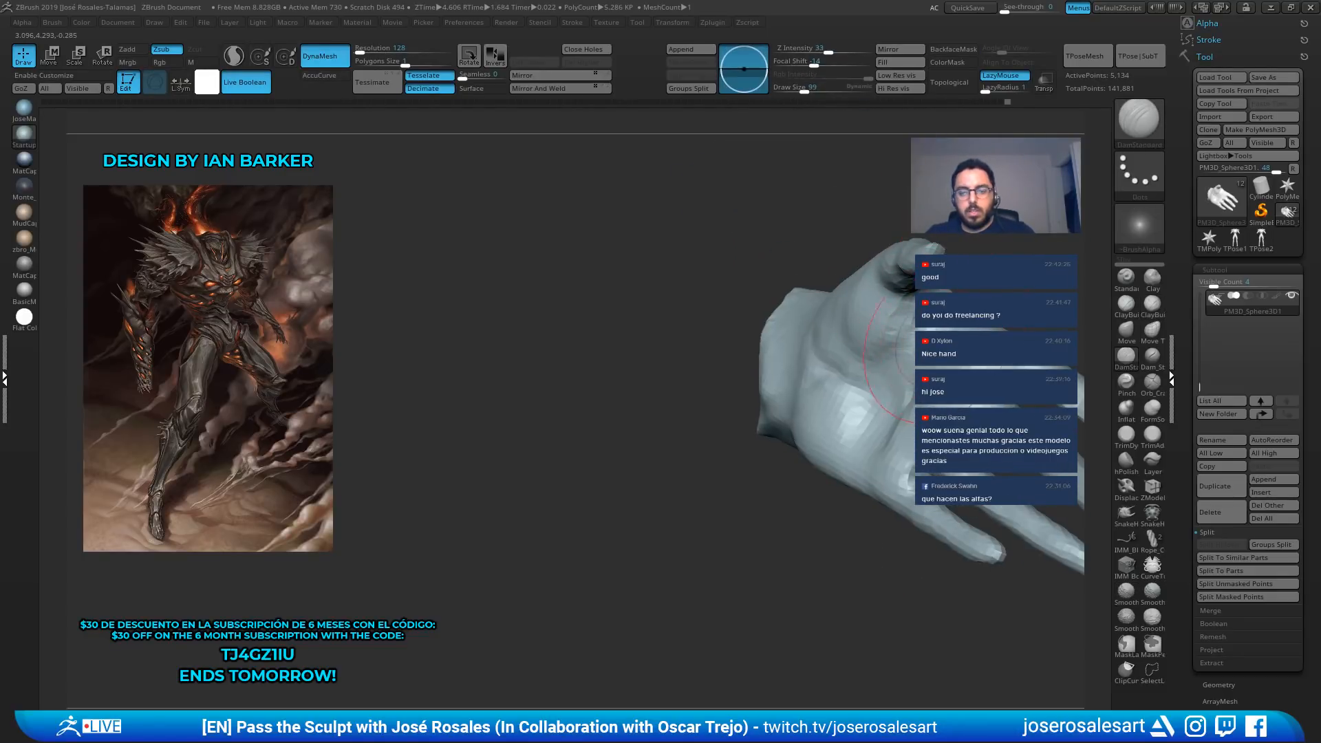
{"action": "right_click_drag", "start_coordinate": [866, 351], "coordinate": [886, 359]}
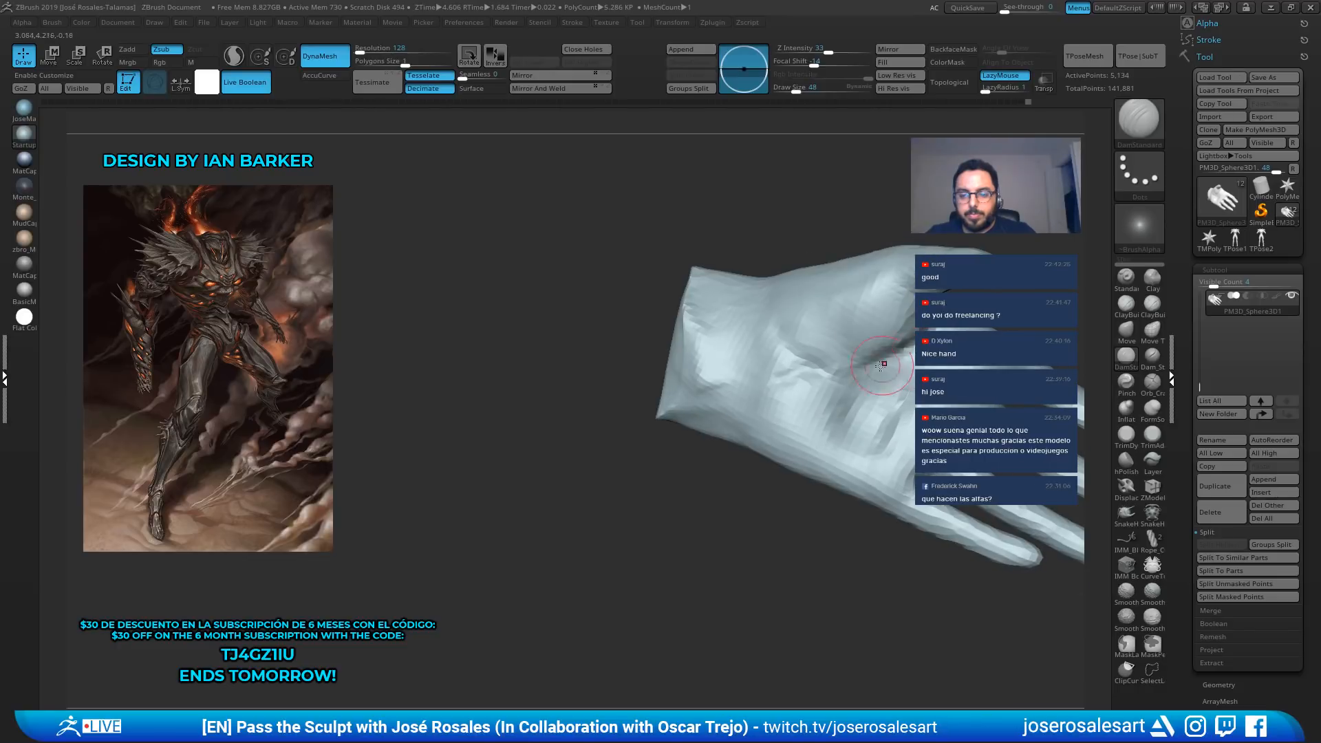
{"action": "mouse_move", "coordinate": [878, 377]}
{"action": "left_mouse_down"}
{"action": "mouse_move", "coordinate": [903, 354]}
{"action": "mouse_move", "coordinate": [840, 354]}
{"action": "left_mouse_up"}
{"action": "right_click_drag", "start_coordinate": [861, 350], "coordinate": [912, 300]}
{"action": "left_click_drag", "start_coordinate": [912, 300], "coordinate": [883, 342]}
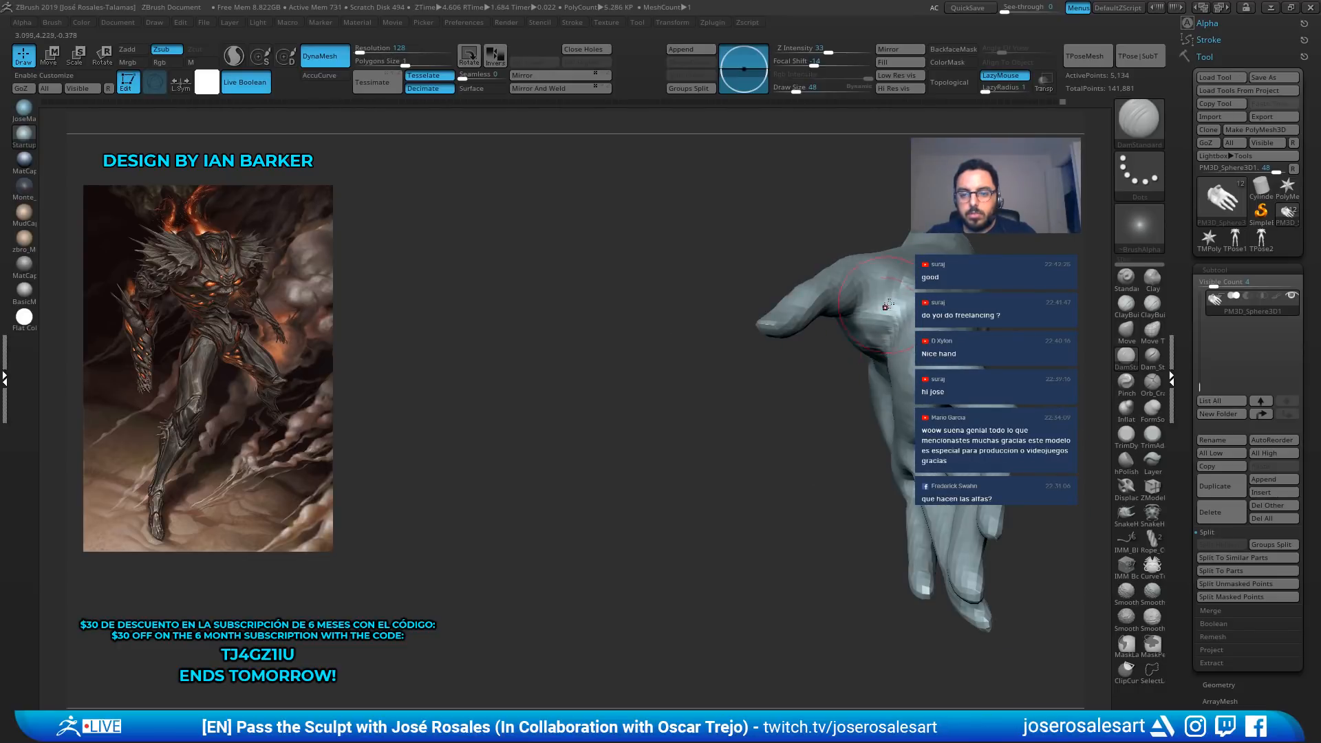
{"action": "mouse_move", "coordinate": [910, 339]}
{"action": "right_mouse_down"}
{"action": "mouse_move", "coordinate": [819, 413]}
{"action": "mouse_move", "coordinate": [719, 399]}
{"action": "mouse_move", "coordinate": [677, 328]}
{"action": "mouse_move", "coordinate": [627, 390]}
{"action": "mouse_move", "coordinate": [640, 385]}
{"action": "mouse_move", "coordinate": [628, 463]}
{"action": "mouse_move", "coordinate": [708, 386]}
{"action": "mouse_move", "coordinate": [696, 397]}
{"action": "mouse_move", "coordinate": [650, 323]}
{"action": "right_mouse_up"}
Build up the heel of the palm with ClayBuildup and deepen its central hollow with DamStandard at draw size 109
{"action": "key", "text": "b"}
{"action": "key", "text": "c"}
{"action": "key", "text": "b"}
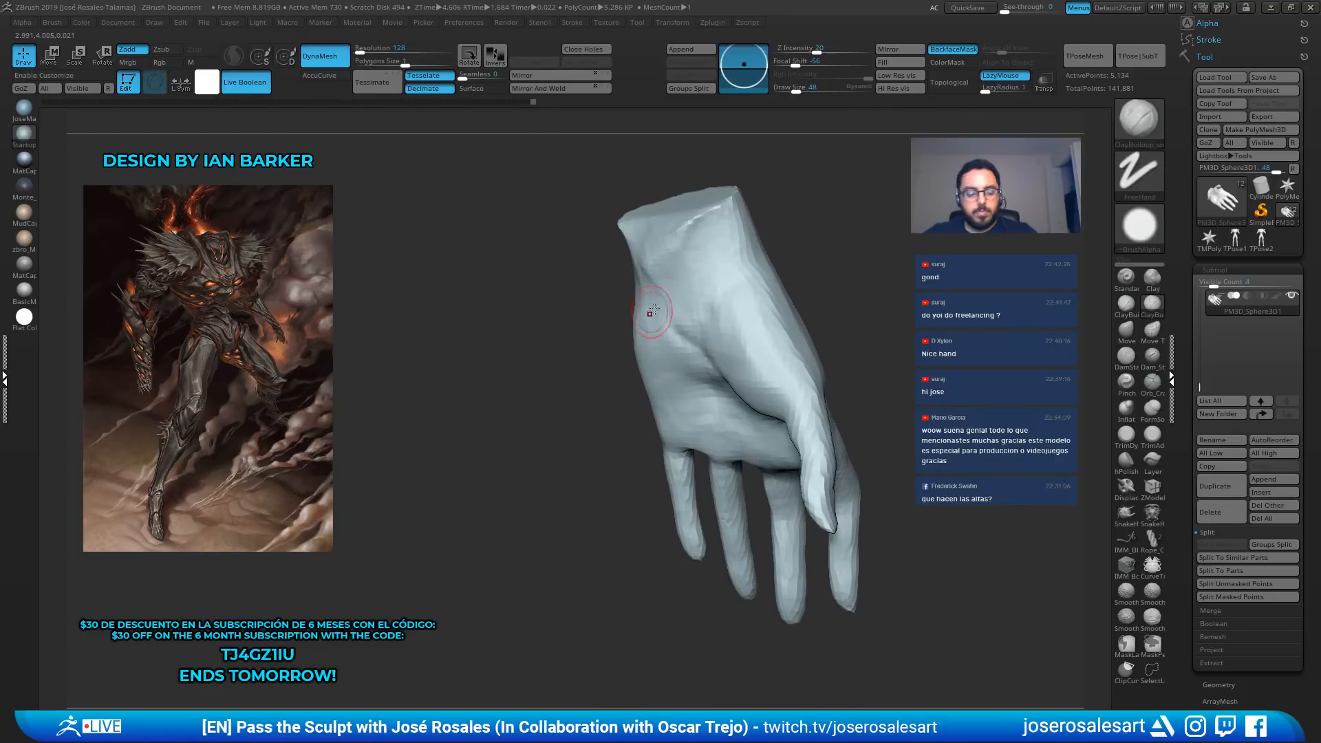
{"action": "key", "text": "b"}
{"action": "key", "text": "d"}
{"action": "key", "text": "s"}
{"action": "mouse_move", "coordinate": [768, 361]}
{"action": "right_mouse_down"}
{"action": "mouse_move", "coordinate": [681, 372]}
{"action": "mouse_move", "coordinate": [719, 330]}
{"action": "right_mouse_up"}
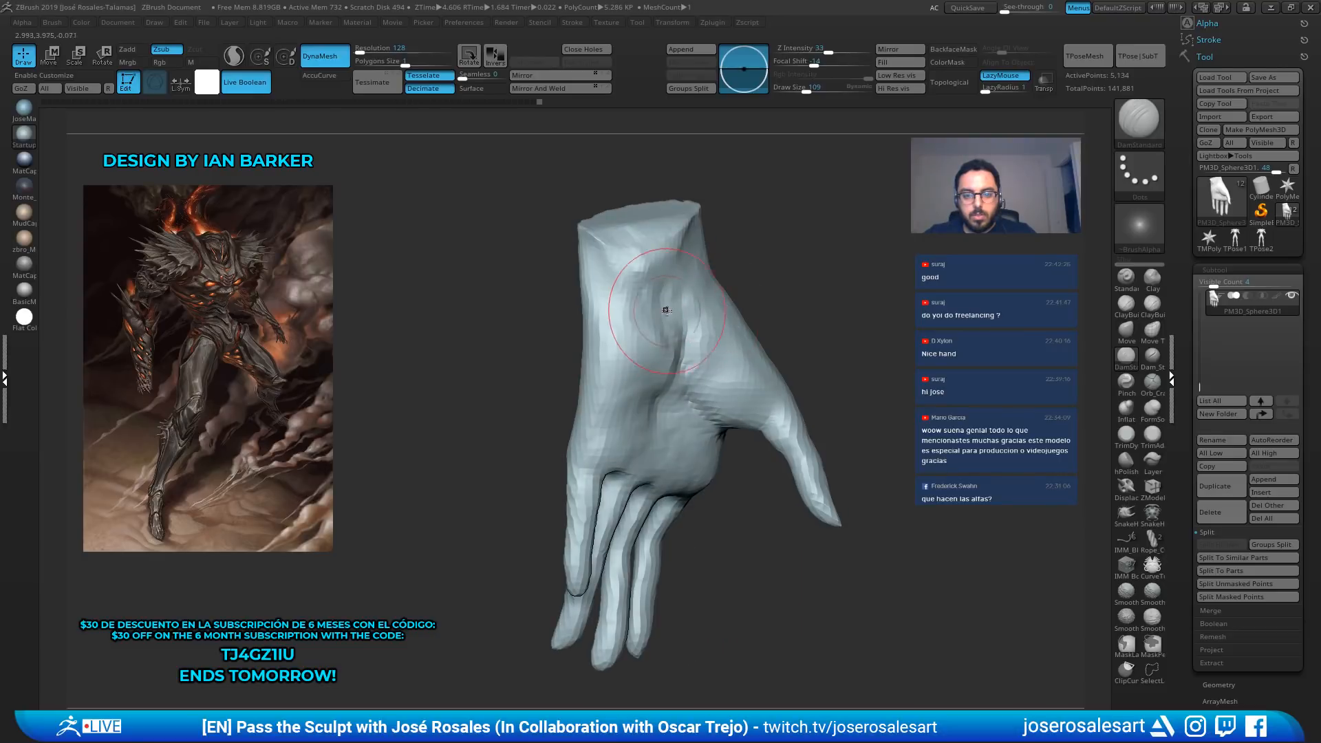
{"action": "mouse_move", "coordinate": [635, 383]}
{"action": "right_mouse_down"}
{"action": "mouse_move", "coordinate": [563, 428]}
{"action": "mouse_move", "coordinate": [667, 344]}
{"action": "mouse_move", "coordinate": [663, 378]}
{"action": "mouse_move", "coordinate": [693, 362]}
{"action": "mouse_move", "coordinate": [822, 390]}
{"action": "right_mouse_up"}
Sculpt thin tendons on the back of the hand with the Standard brush at draw size 21 and smooth them
{"action": "key", "text": "b"}
{"action": "key", "text": "s"}
{"action": "key", "text": "t"}
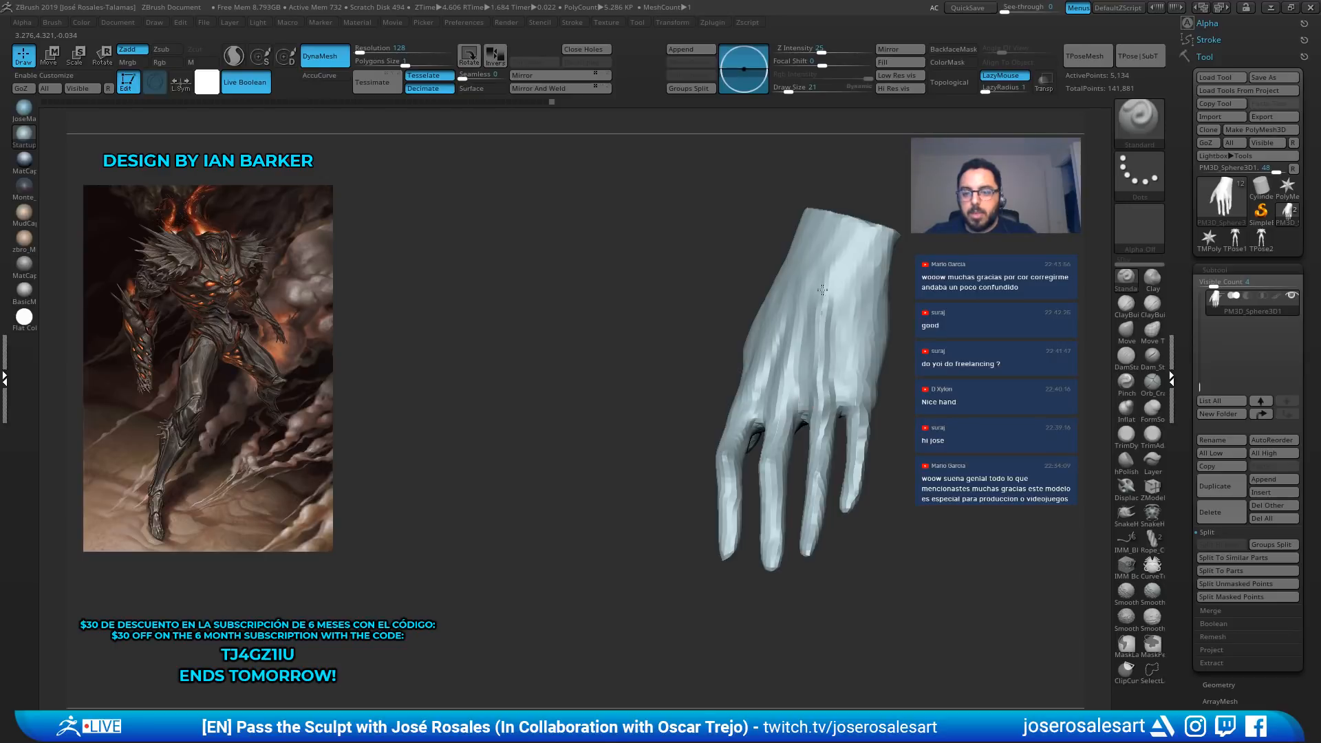
{"action": "key", "text": "shift"}
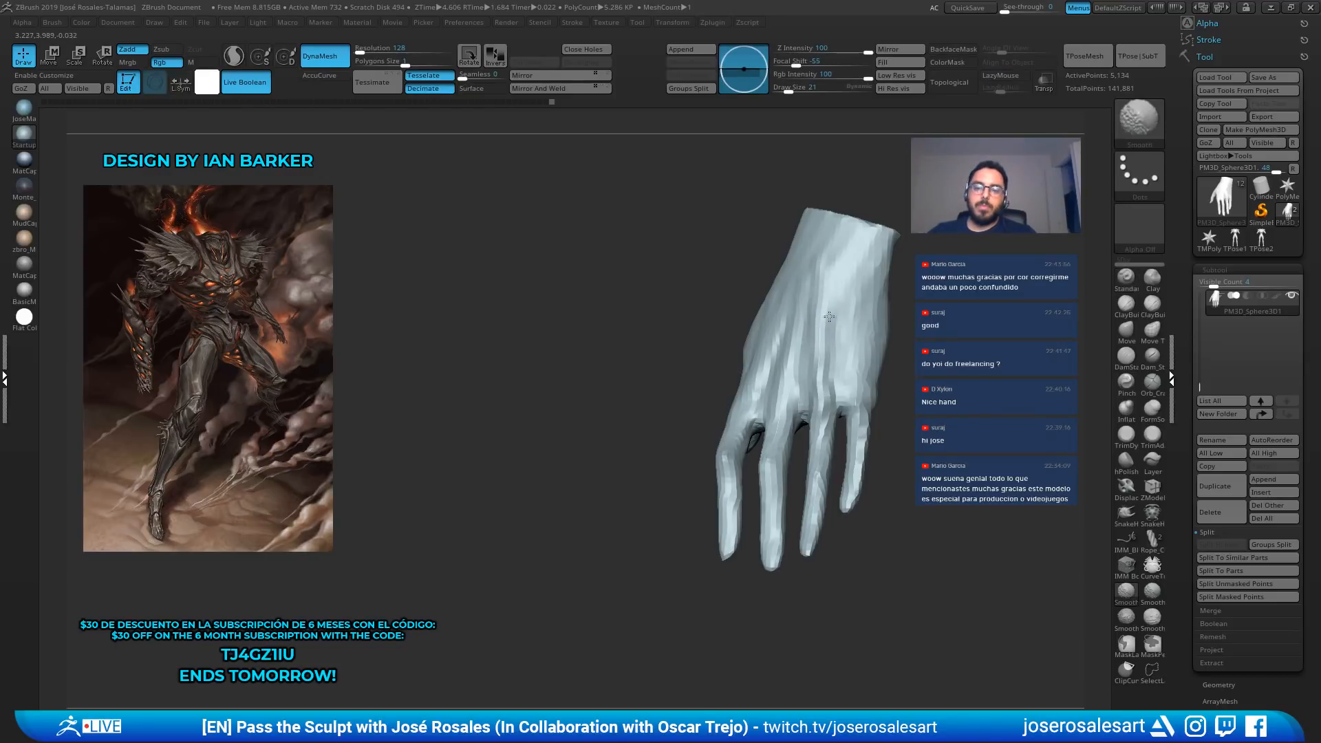
{"action": "right_click_drag", "start_coordinate": [829, 316], "coordinate": [798, 323]}
{"action": "right_click_drag", "start_coordinate": [825, 324], "coordinate": [720, 261], "text": "ctrl"}
Show the whole figure around the hand and adjust the hand's shape with the Move brush at draw size 54
{"action": "key", "text": "alt+shift+s"}
{"action": "key", "text": "b"}
{"action": "key", "text": "m"}
{"action": "key", "text": "v"}
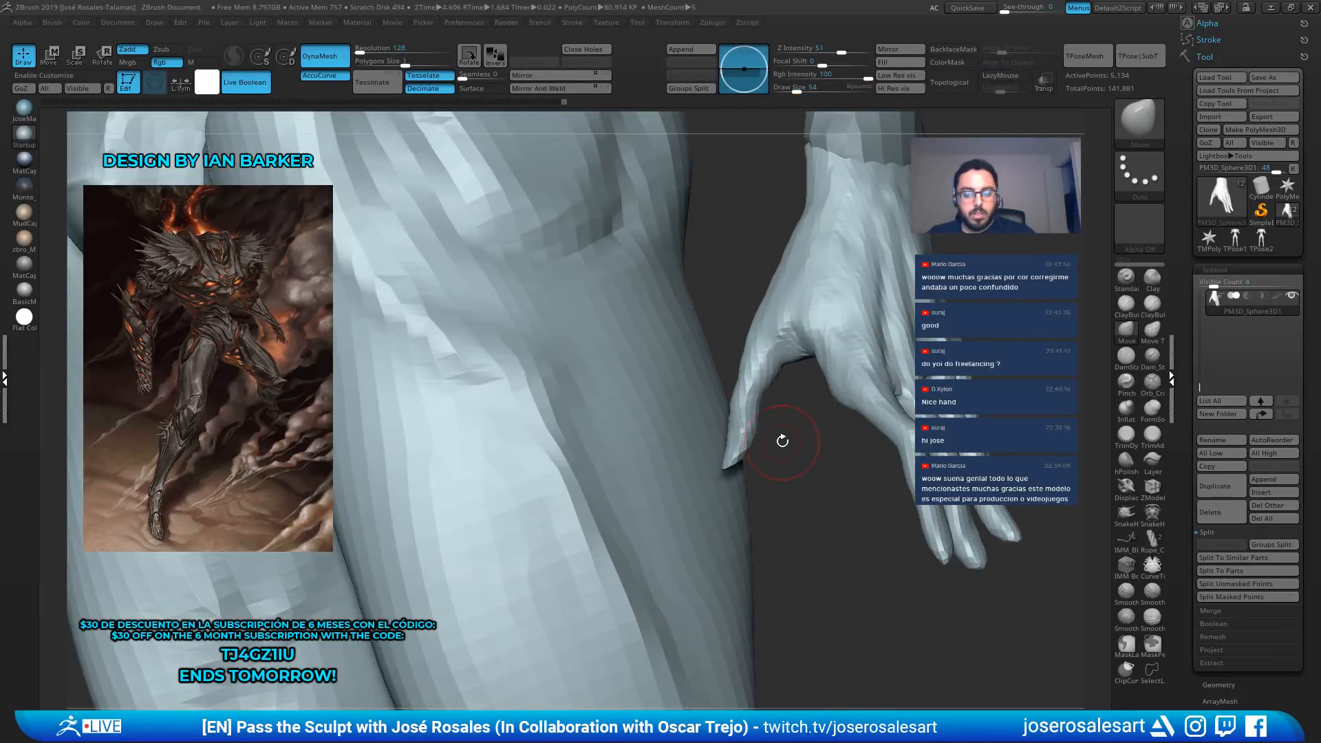
{"action": "right_click_drag", "start_coordinate": [714, 393], "coordinate": [826, 276]}
{"action": "right_click_drag", "start_coordinate": [826, 275], "coordinate": [519, 395], "text": "alt"}
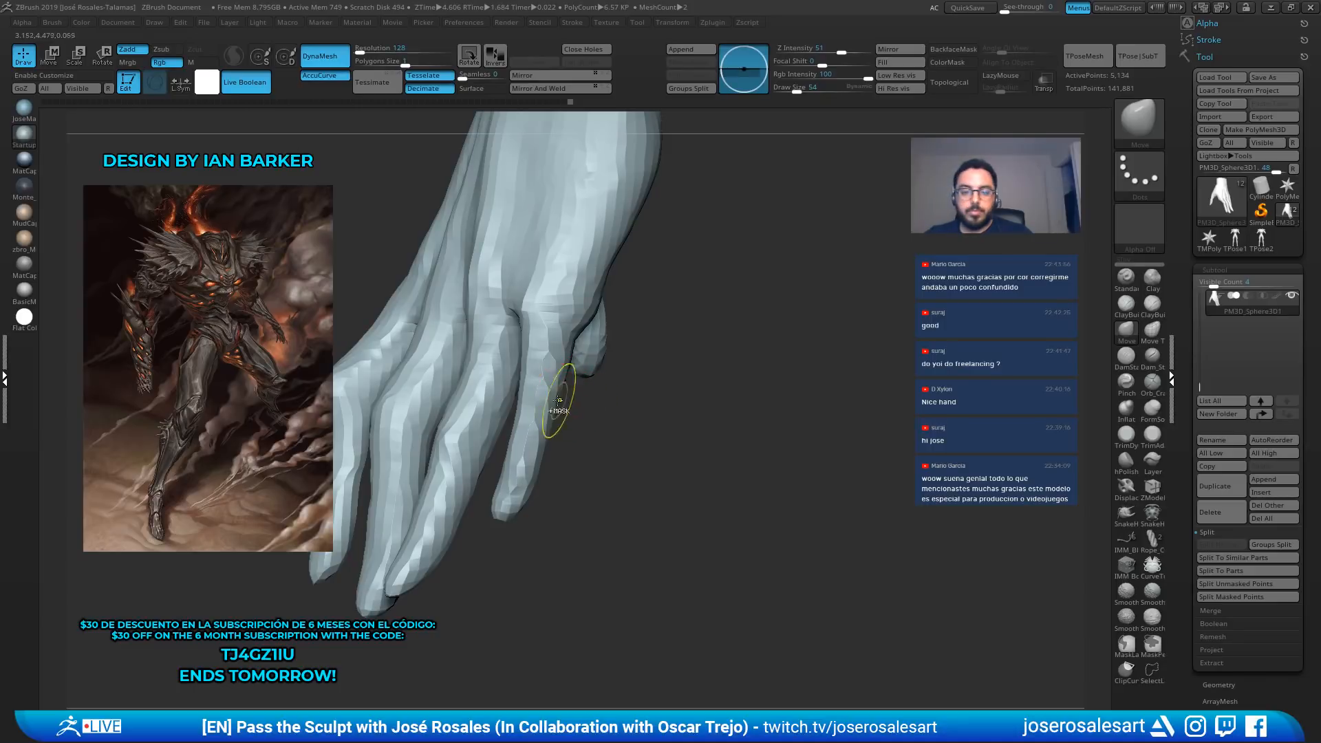
Mask the hand topologically from the little finger's knuckle, leaving only the little finger unmasked
{"action": "right_click_drag", "start_coordinate": [533, 351], "coordinate": [650, 358]}
{"action": "key", "text": "w"}
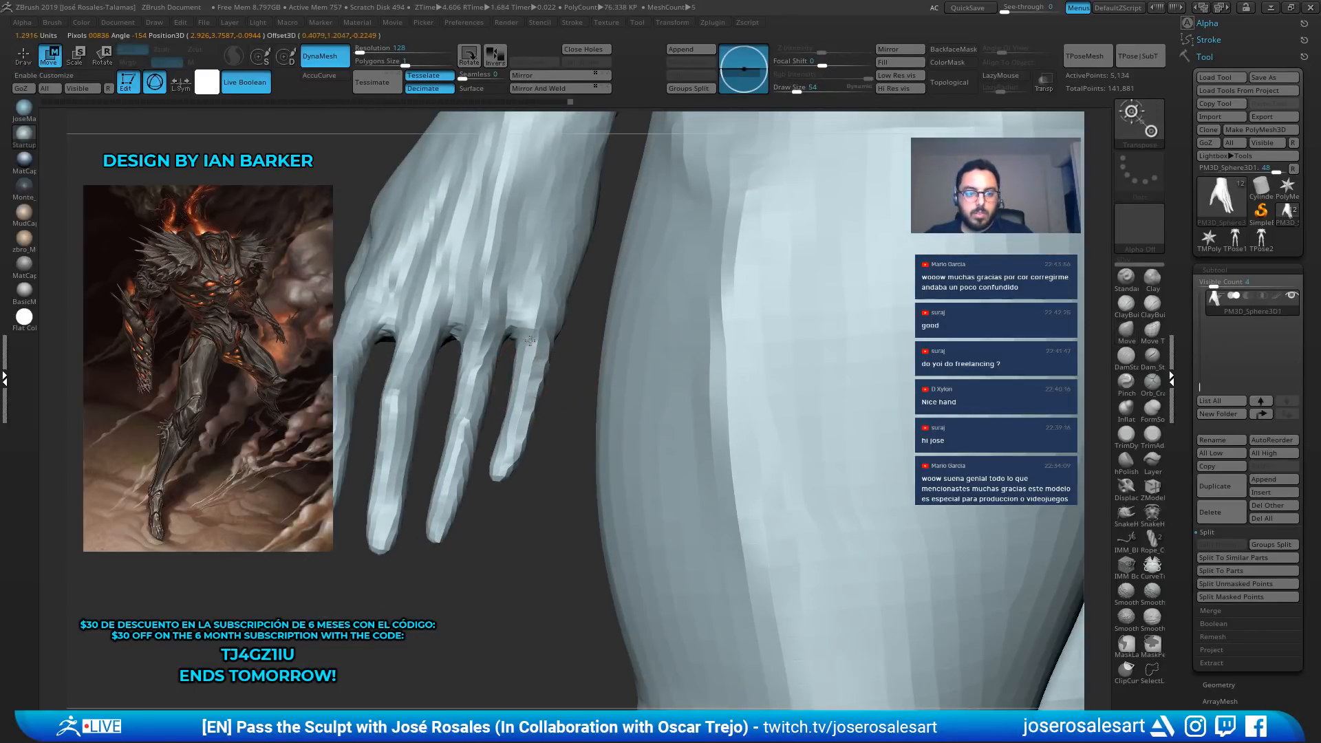
{"action": "left_click_drag", "start_coordinate": [530, 340], "coordinate": [530, 353], "text": "ctrl"}
{"action": "key", "text": "q"}
{"action": "right_click_drag", "start_coordinate": [550, 372], "coordinate": [688, 365]}
{"action": "right_click_drag", "start_coordinate": [688, 364], "coordinate": [660, 317], "text": "ctrl"}
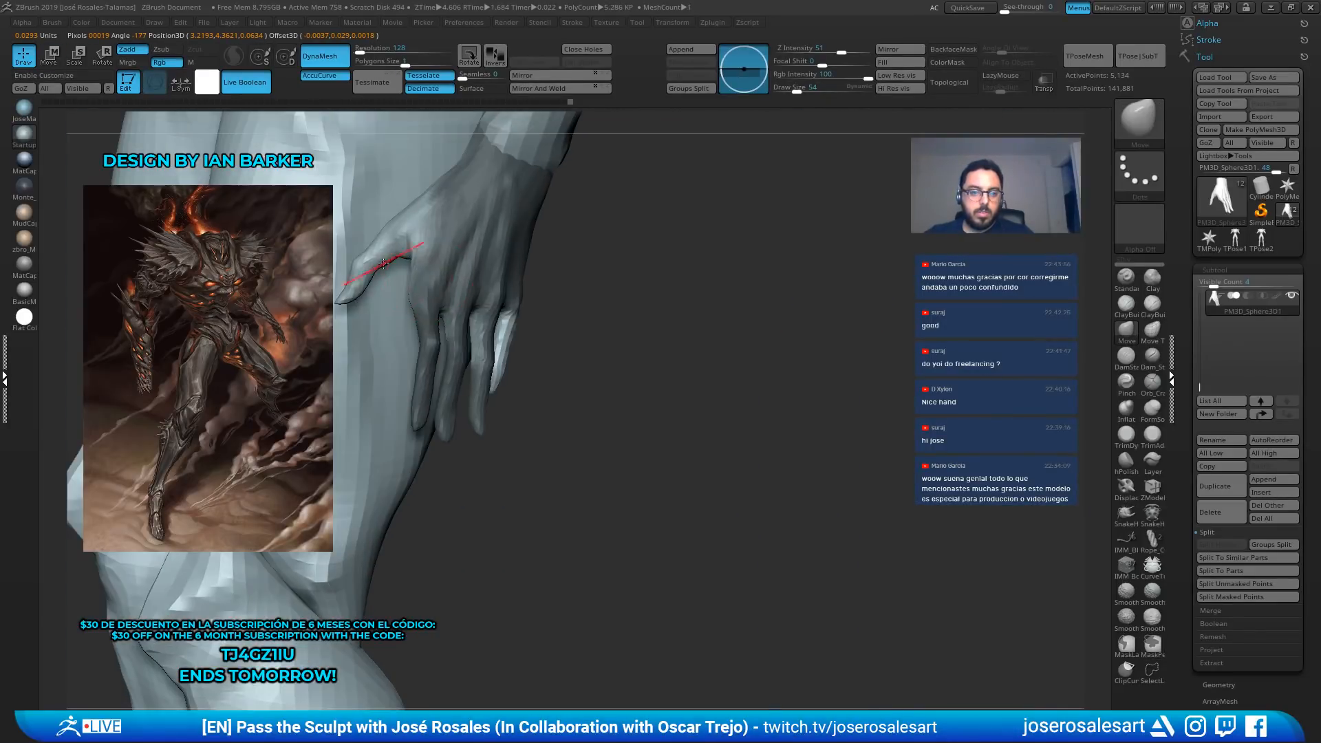
Paint over unmasked patches of the palm and neighbouring finger with the MaskPen brush at draw size 119
{"action": "mouse_move", "coordinate": [383, 264]}
{"action": "right_mouse_down", "text": "alt"}
{"action": "mouse_move", "coordinate": [490, 302]}
{"action": "mouse_move", "coordinate": [543, 296]}
{"action": "right_mouse_up", "text": "alt"}
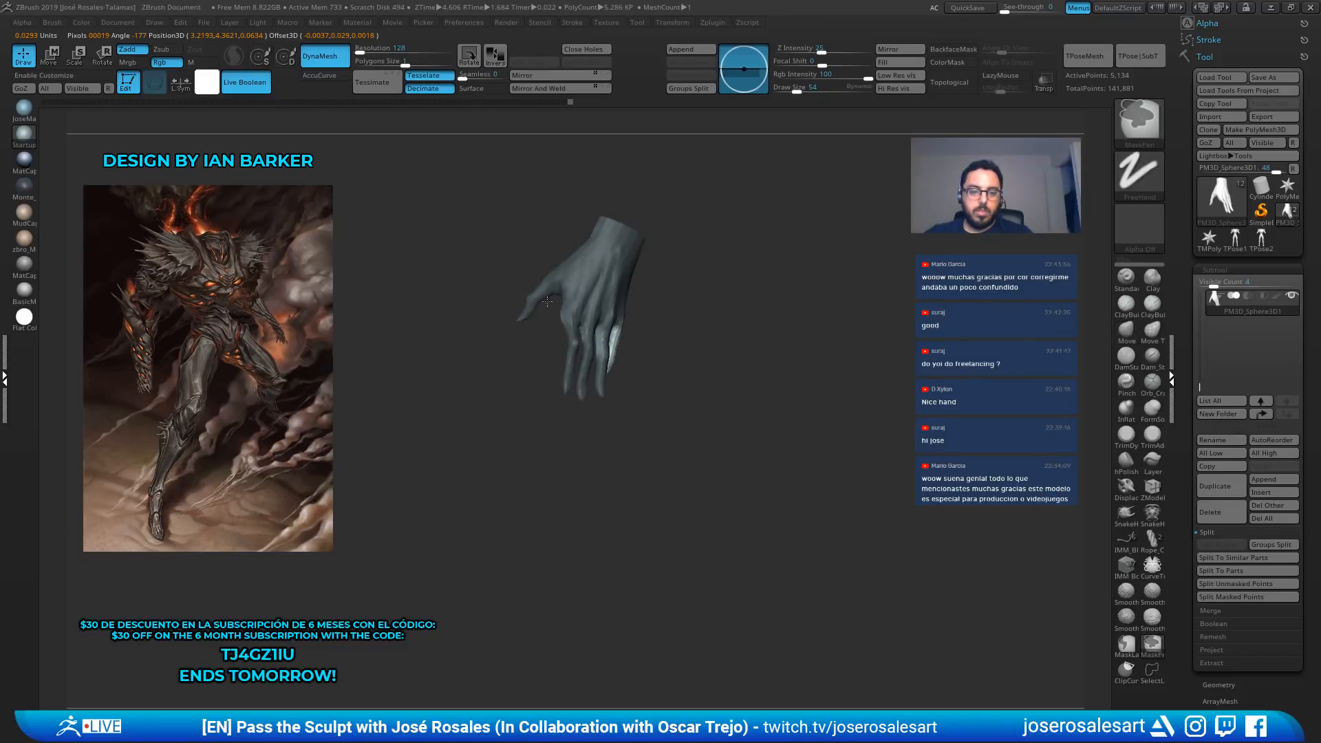
{"action": "mouse_move", "coordinate": [561, 417]}
{"action": "right_mouse_down"}
{"action": "mouse_move", "coordinate": [502, 324]}
{"action": "mouse_move", "coordinate": [533, 386]}
{"action": "mouse_move", "coordinate": [546, 208]}
{"action": "right_mouse_up"}
{"action": "left_click_drag", "start_coordinate": [719, 265], "coordinate": [711, 345], "text": "ctrl"}
{"action": "key", "text": "s"}
{"action": "left_click_drag", "start_coordinate": [717, 294], "coordinate": [729, 294]}
{"action": "mouse_move", "coordinate": [705, 199]}
{"action": "left_mouse_down", "text": "ctrl"}
{"action": "mouse_move", "coordinate": [637, 213]}
{"action": "mouse_move", "coordinate": [756, 210]}
{"action": "left_mouse_up", "text": "ctrl"}
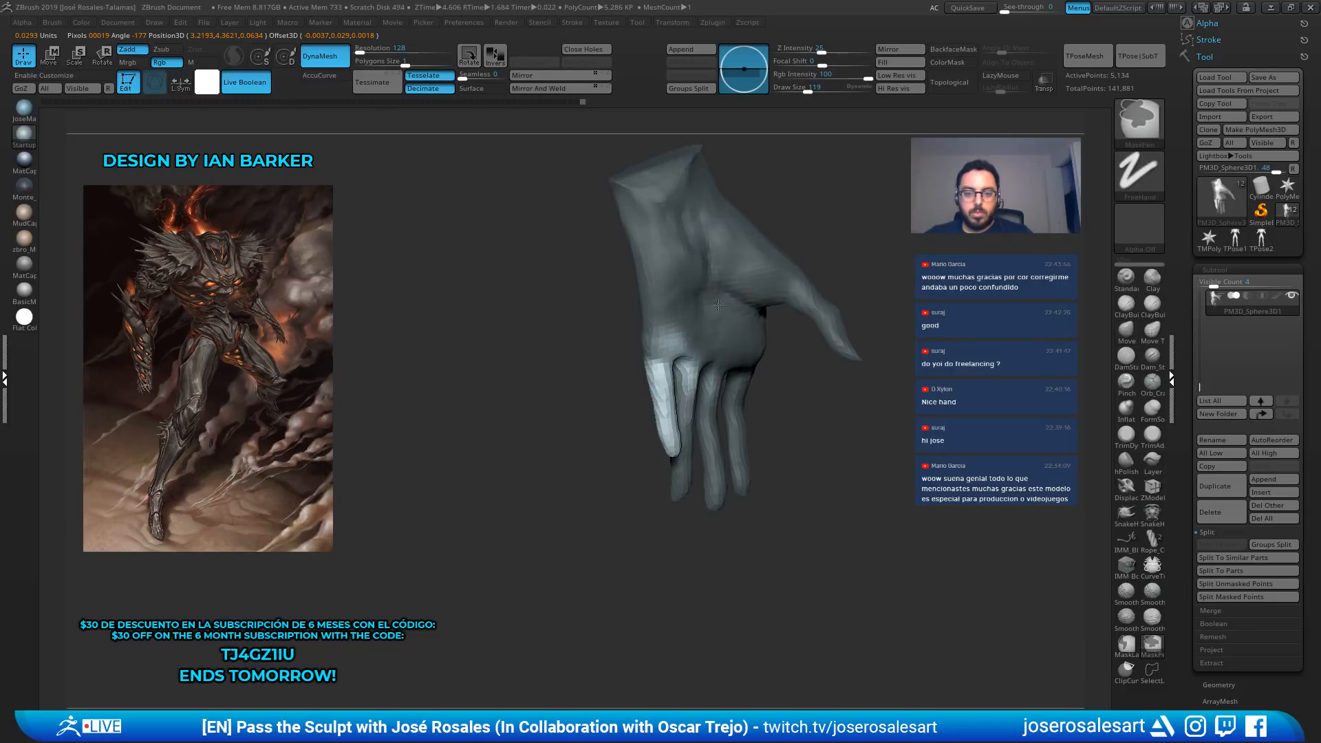
{"action": "left_click_drag", "start_coordinate": [718, 304], "coordinate": [678, 328], "text": "ctrl"}
{"action": "right_click_drag", "start_coordinate": [753, 344], "coordinate": [701, 354]}
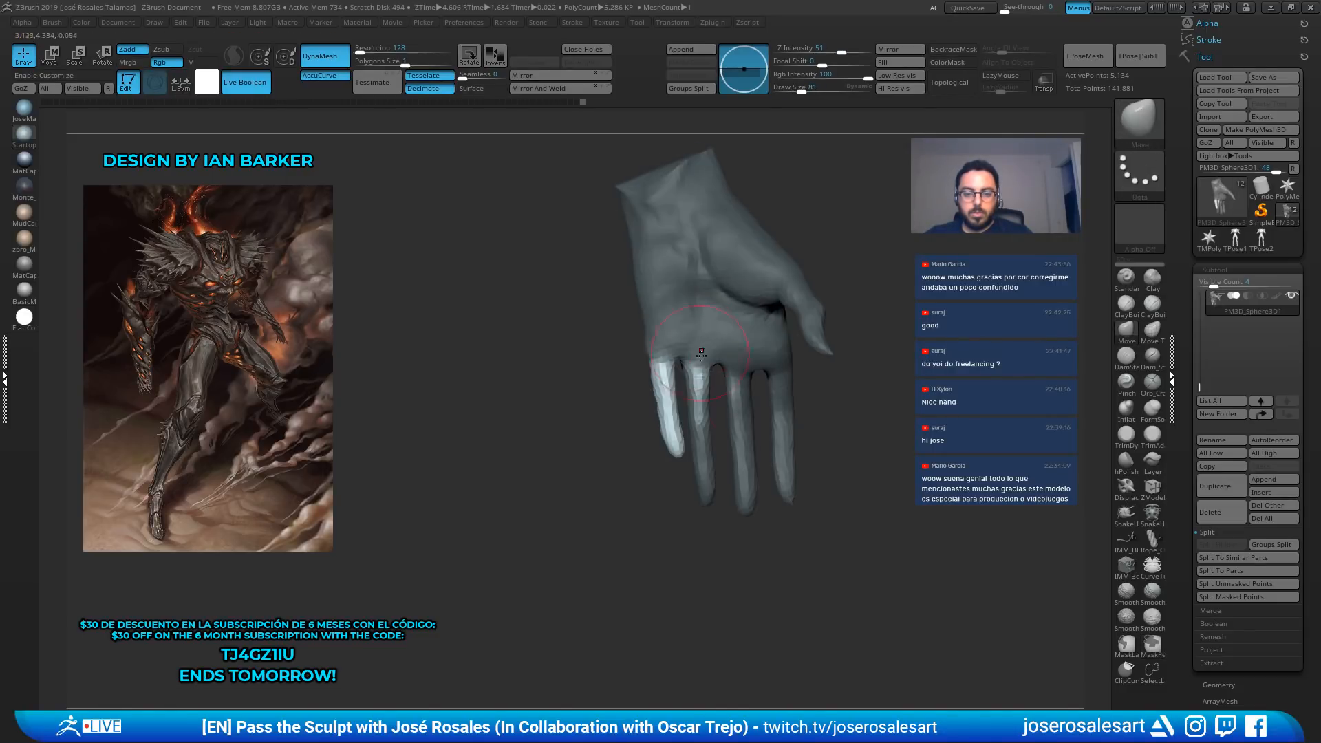
Switch the masking brush to MaskLasso and mask the remaining fingers beside the little finger
{"action": "left_click", "coordinate": [1139, 120], "text": "ctrl"}
{"action": "left_click", "coordinate": [366, 201]}
{"action": "mouse_move", "coordinate": [960, 554]}
{"action": "left_mouse_down", "text": "ctrl"}
{"action": "mouse_move", "coordinate": [798, 577]}
{"action": "mouse_move", "coordinate": [685, 499]}
{"action": "mouse_move", "coordinate": [677, 386]}
{"action": "mouse_move", "coordinate": [879, 425]}
{"action": "left_mouse_up", "text": "ctrl"}
{"action": "mouse_move", "coordinate": [870, 424]}
{"action": "right_mouse_down"}
{"action": "mouse_move", "coordinate": [767, 422]}
{"action": "mouse_move", "coordinate": [558, 385]}
{"action": "right_mouse_up"}
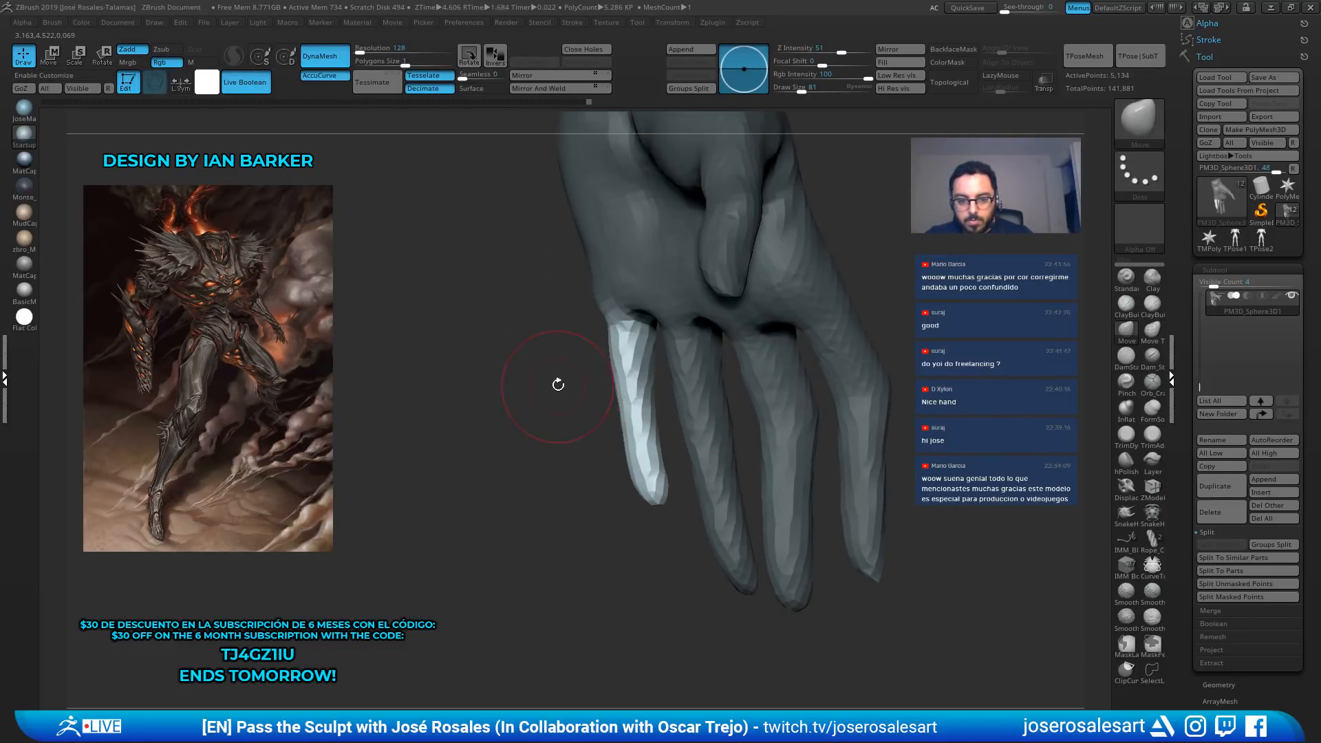
Unmask the little finger's base with the lasso and rotate the whole finger from its knuckle with the gizmo
{"action": "mouse_move", "coordinate": [554, 410]}
{"action": "left_mouse_down", "text": "ctrl+alt"}
{"action": "mouse_move", "coordinate": [593, 500]}
{"action": "mouse_move", "coordinate": [687, 475]}
{"action": "mouse_move", "coordinate": [668, 420]}
{"action": "mouse_move", "coordinate": [577, 402]}
{"action": "mouse_move", "coordinate": [578, 307]}
{"action": "mouse_move", "coordinate": [610, 334]}
{"action": "left_mouse_up", "text": "ctrl+alt"}
{"action": "right_click_drag", "start_coordinate": [610, 334], "coordinate": [653, 375], "text": "ctrl"}
{"action": "mouse_move", "coordinate": [654, 375]}
{"action": "right_mouse_down"}
{"action": "mouse_move", "coordinate": [737, 384]}
{"action": "mouse_move", "coordinate": [646, 337]}
{"action": "mouse_move", "coordinate": [657, 365]}
{"action": "right_mouse_up"}
{"action": "key", "text": "w"}
{"action": "left_click_drag", "start_coordinate": [582, 311], "coordinate": [599, 311], "text": "alt"}
{"action": "left_click_drag", "start_coordinate": [658, 289], "coordinate": [662, 286]}
{"action": "key", "text": "q"}
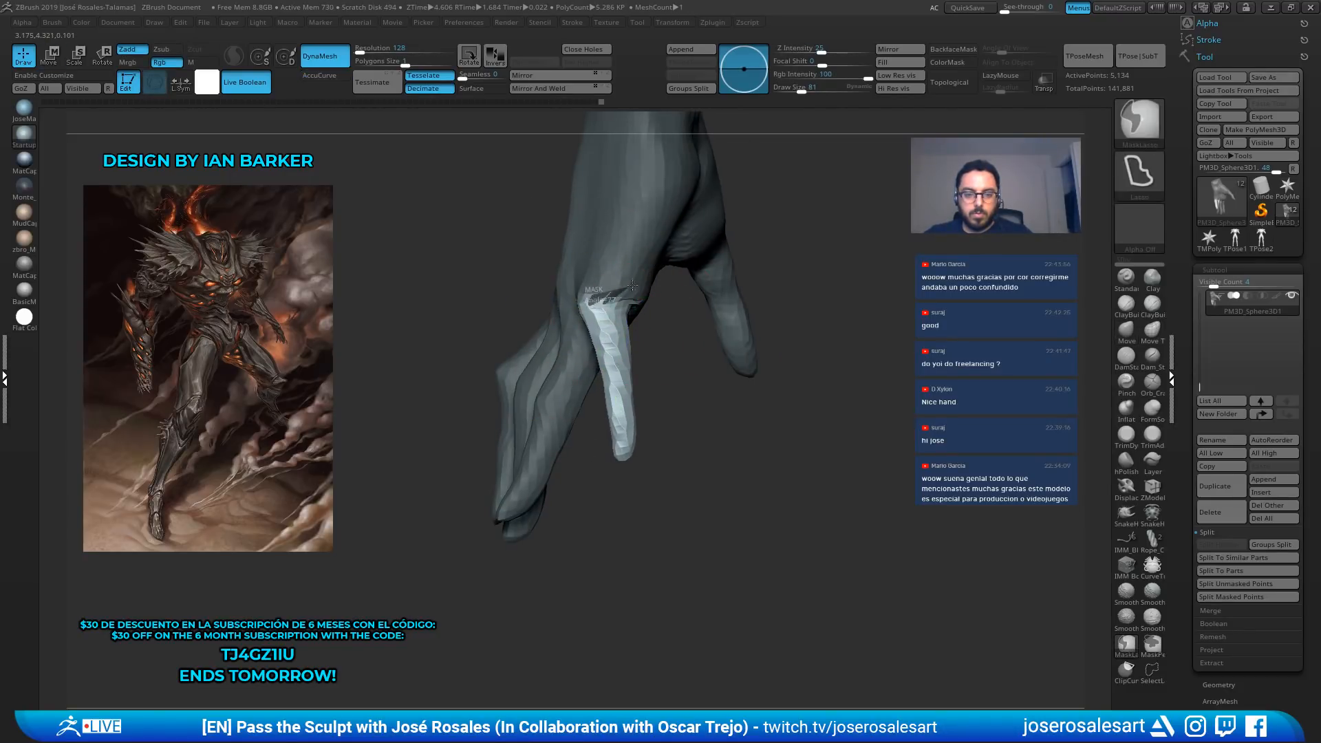
Mask the little finger's base segment with the lasso and bend its outer segments at the middle joint
{"action": "mouse_move", "coordinate": [539, 349]}
{"action": "left_mouse_down", "text": "ctrl"}
{"action": "mouse_move", "coordinate": [668, 323]}
{"action": "mouse_move", "coordinate": [687, 375]}
{"action": "left_mouse_up", "text": "ctrl"}
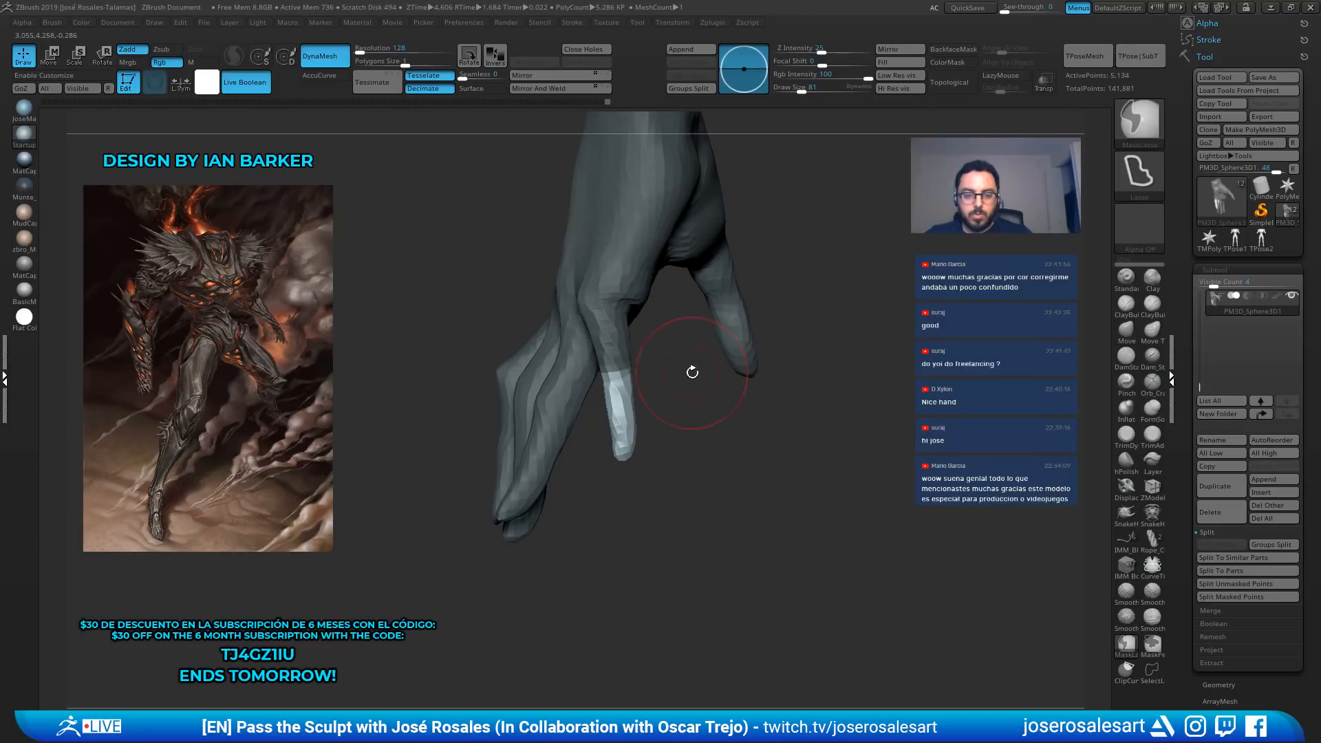
{"action": "key", "text": "w"}
{"action": "left_click_drag", "start_coordinate": [654, 257], "coordinate": [673, 319]}
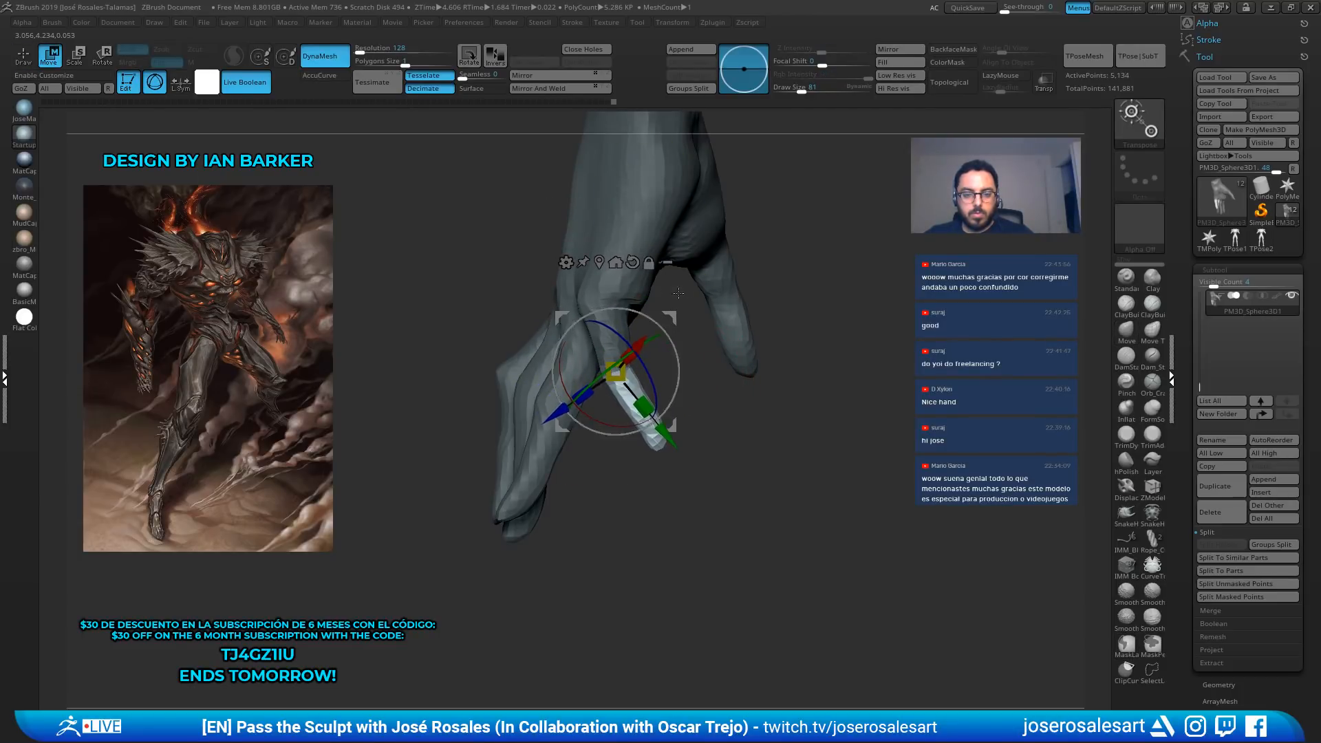
{"action": "key", "text": "q"}
Extend the mask down to the little finger's last joint and rotate the fingertip with the gizmo
{"action": "left_click_drag", "start_coordinate": [654, 416], "coordinate": [636, 265], "text": "ctrl"}
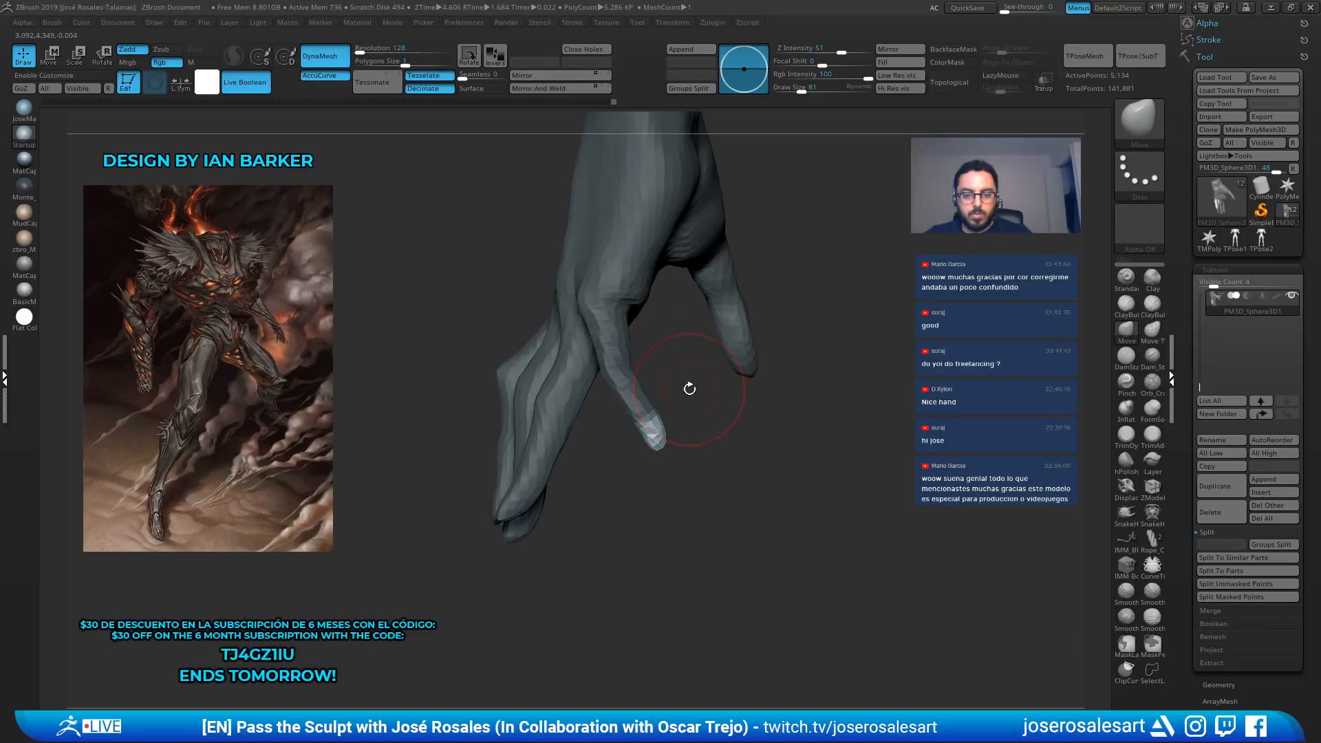
{"action": "key", "text": "w"}
{"action": "left_click_drag", "start_coordinate": [668, 311], "coordinate": [700, 359], "text": "alt"}
{"action": "mouse_move", "coordinate": [712, 419]}
{"action": "left_mouse_down"}
{"action": "mouse_move", "coordinate": [719, 365]}
{"action": "mouse_move", "coordinate": [704, 310]}
{"action": "left_mouse_up"}
{"action": "key", "text": "q"}
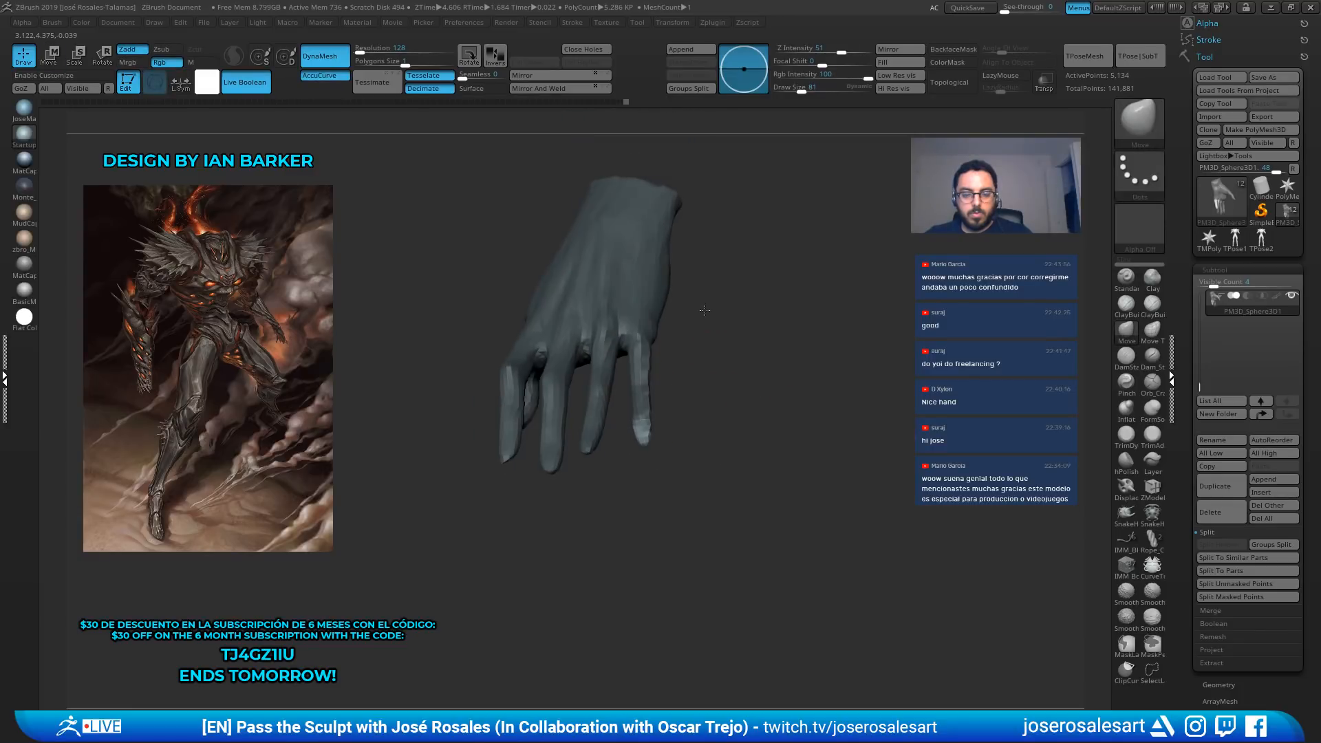
Unmask more of the little finger with the lasso and adjust its bend with the gizmo
{"action": "left_click_drag", "start_coordinate": [683, 416], "coordinate": [766, 445], "text": "alt"}
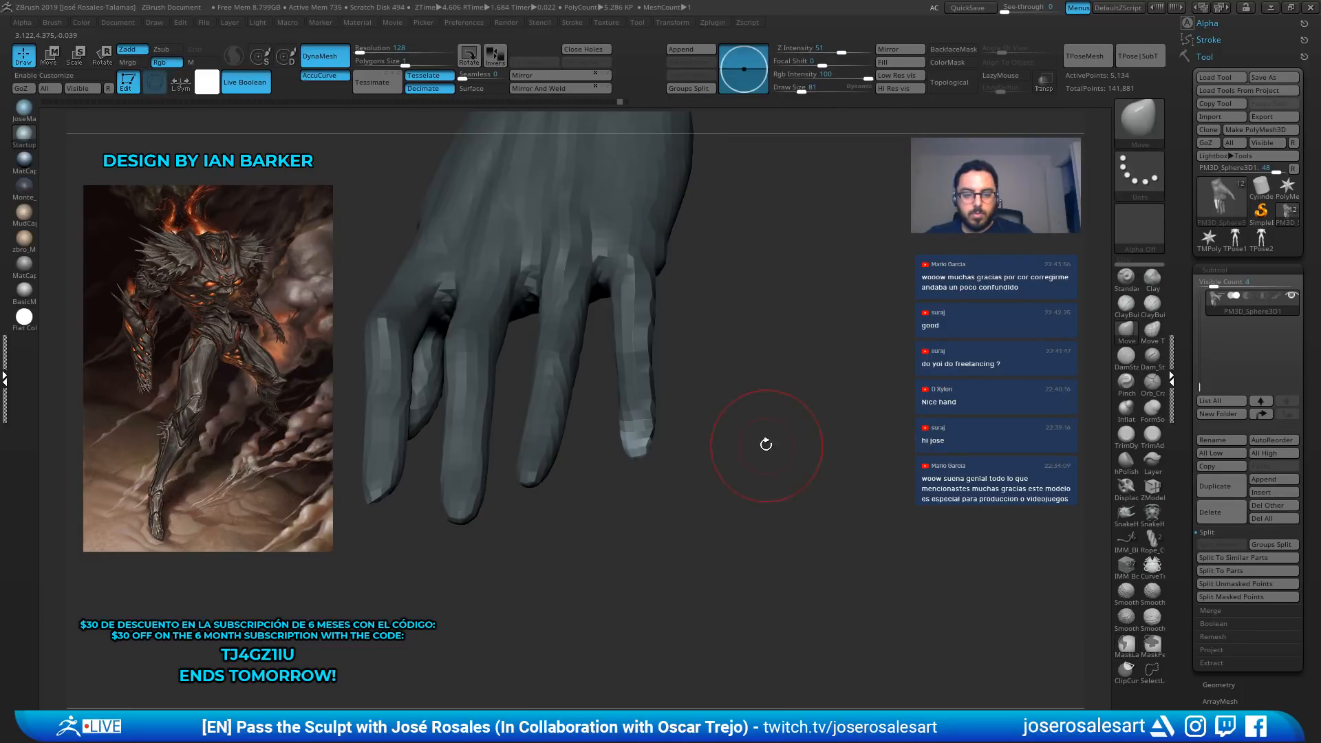
{"action": "left_click_drag", "start_coordinate": [748, 495], "coordinate": [632, 475], "text": "ctrl+alt+shift"}
{"action": "mouse_move", "coordinate": [596, 382]}
{"action": "left_mouse_down", "text": "ctrl+alt"}
{"action": "mouse_move", "coordinate": [695, 363]}
{"action": "mouse_move", "coordinate": [693, 412]}
{"action": "mouse_move", "coordinate": [594, 432]}
{"action": "mouse_move", "coordinate": [694, 434]}
{"action": "mouse_move", "coordinate": [727, 418]}
{"action": "mouse_move", "coordinate": [664, 378]}
{"action": "mouse_move", "coordinate": [662, 353]}
{"action": "left_mouse_up", "text": "ctrl+alt"}
{"action": "key", "text": "w"}
{"action": "mouse_move", "coordinate": [703, 311]}
{"action": "left_mouse_down"}
{"action": "mouse_move", "coordinate": [715, 323]}
{"action": "mouse_move", "coordinate": [631, 100]}
{"action": "mouse_move", "coordinate": [708, 490]}
{"action": "mouse_move", "coordinate": [645, 409]}
{"action": "left_mouse_up"}
{"action": "key", "text": "q"}
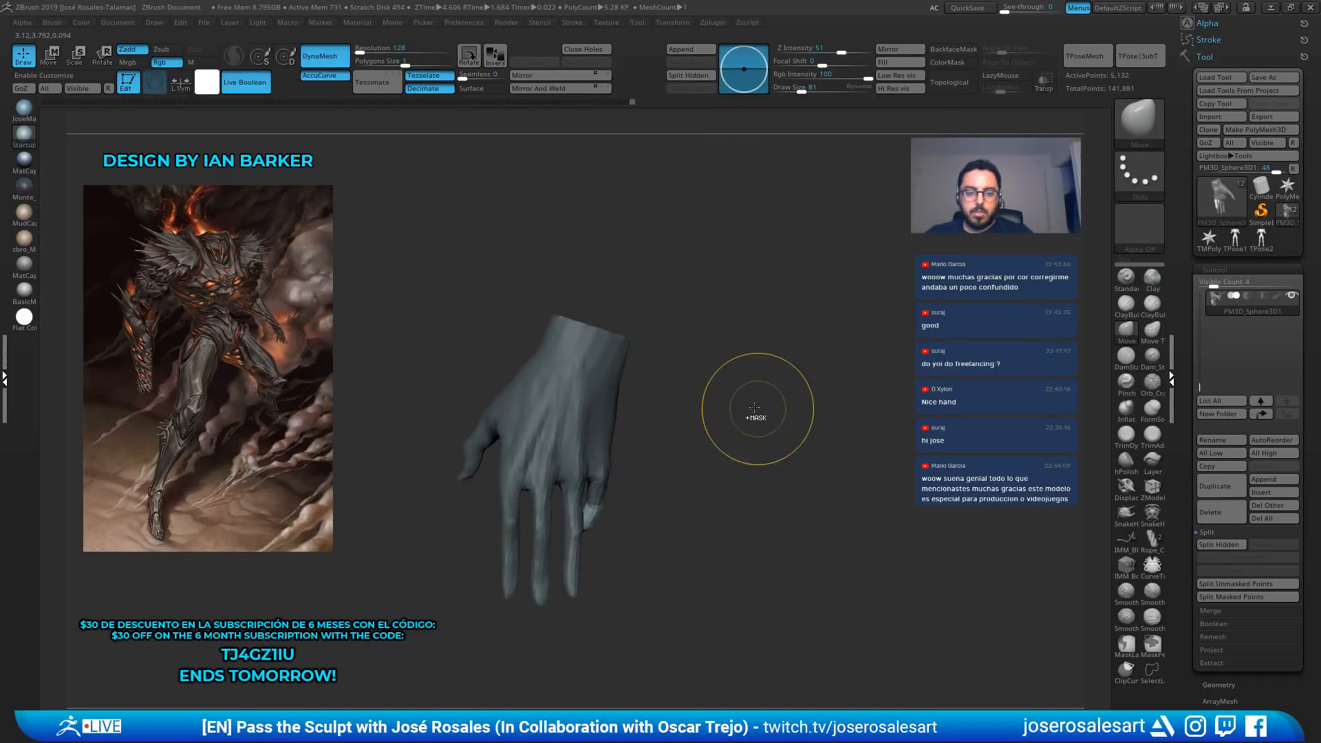
Clear the hand's mask and refine the bent little finger with ClayBuildup at draw size 42
{"action": "left_click_drag", "start_coordinate": [758, 410], "coordinate": [778, 452], "text": "ctrl"}
{"action": "mouse_move", "coordinate": [778, 452]}
{"action": "left_mouse_down"}
{"action": "mouse_move", "coordinate": [640, 453]}
{"action": "mouse_move", "coordinate": [596, 404]}
{"action": "mouse_move", "coordinate": [721, 411]}
{"action": "mouse_move", "coordinate": [662, 427]}
{"action": "left_mouse_up"}
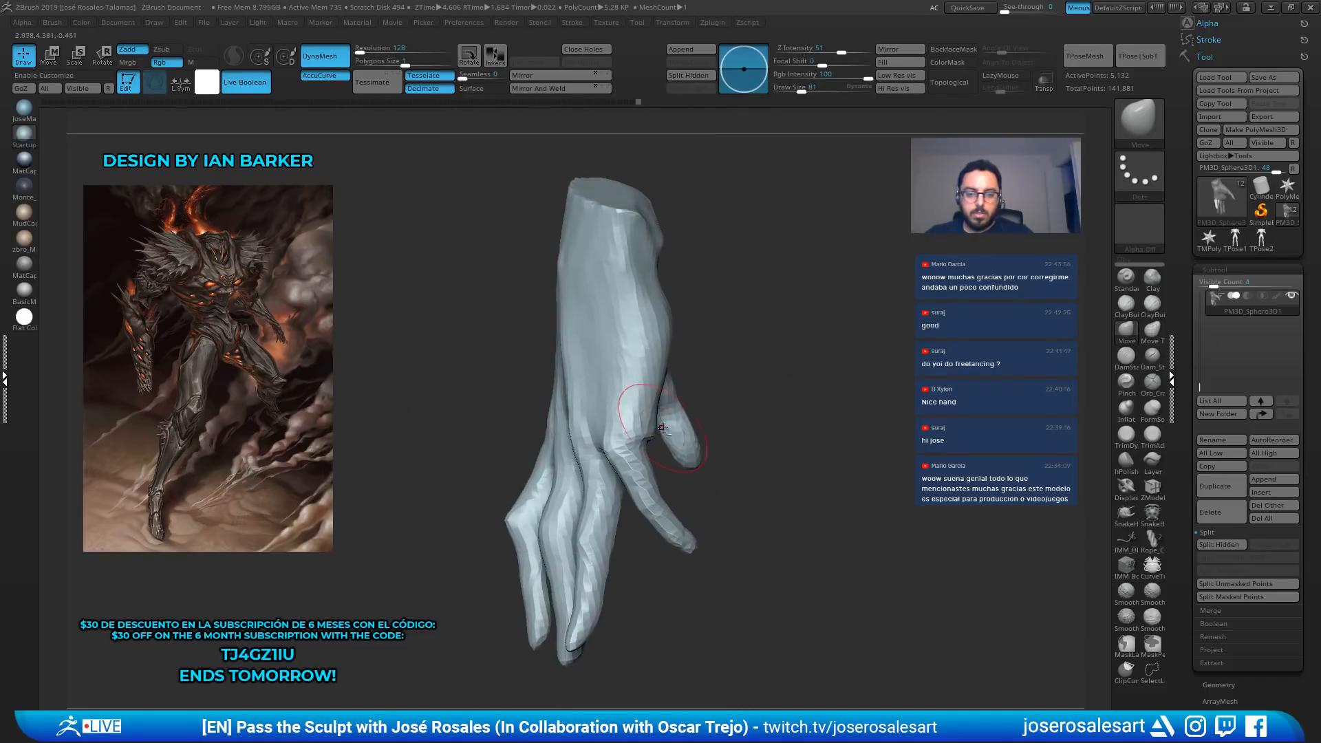
{"action": "mouse_move", "coordinate": [791, 460]}
{"action": "left_mouse_down"}
{"action": "mouse_move", "coordinate": [647, 441]}
{"action": "mouse_move", "coordinate": [648, 424]}
{"action": "mouse_move", "coordinate": [692, 433]}
{"action": "mouse_move", "coordinate": [668, 428]}
{"action": "mouse_move", "coordinate": [677, 421]}
{"action": "mouse_move", "coordinate": [708, 451]}
{"action": "mouse_move", "coordinate": [738, 447]}
{"action": "mouse_move", "coordinate": [690, 424]}
{"action": "left_mouse_up"}
{"action": "key", "text": "1"}
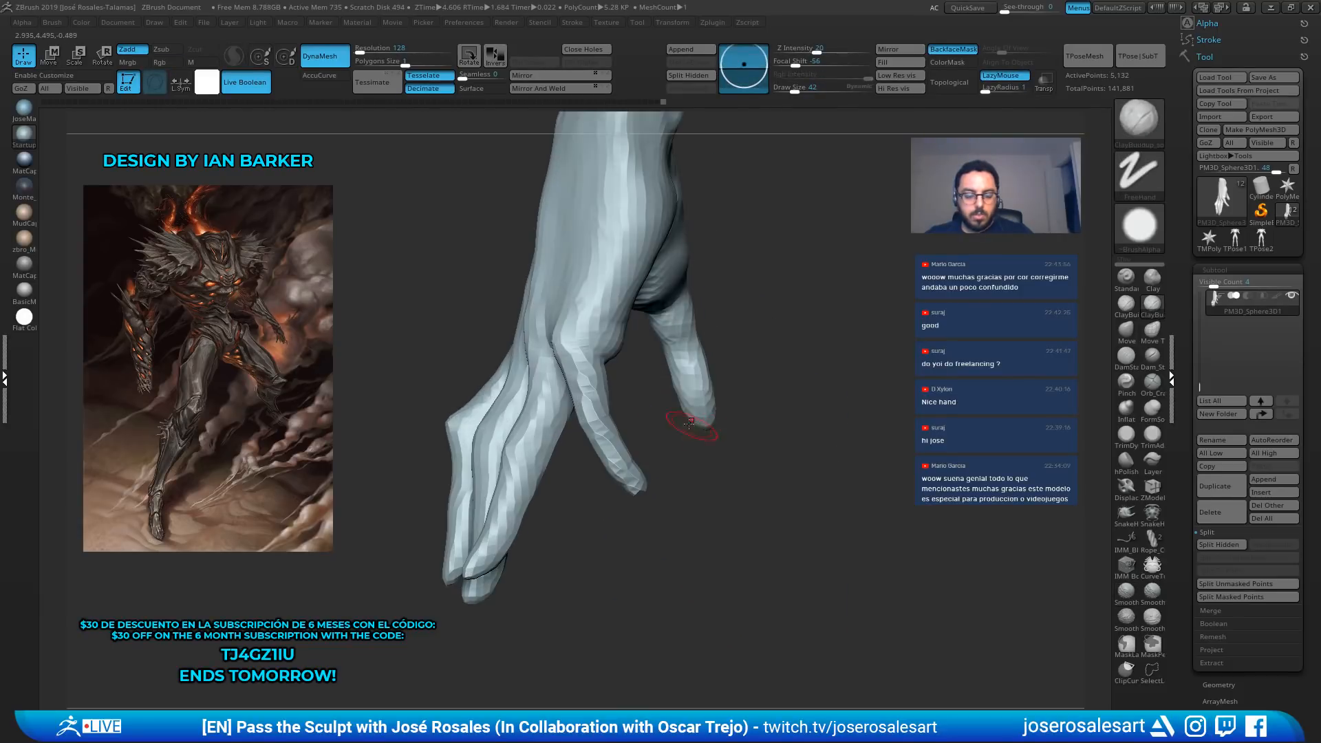
Reshape the fingers with the Move brush at draw size 54
{"action": "key", "text": "b"}
{"action": "key", "text": "m"}
{"action": "key", "text": "v"}
{"action": "key", "text": "s"}
{"action": "mouse_move", "coordinate": [581, 434]}
{"action": "left_mouse_down"}
{"action": "mouse_move", "coordinate": [557, 443]}
{"action": "mouse_move", "coordinate": [526, 378]}
{"action": "mouse_move", "coordinate": [556, 460]}
{"action": "mouse_move", "coordinate": [616, 477]}
{"action": "mouse_move", "coordinate": [621, 430]}
{"action": "left_mouse_up"}
{"action": "mouse_move", "coordinate": [621, 430]}
{"action": "left_mouse_down"}
{"action": "mouse_move", "coordinate": [509, 455]}
{"action": "mouse_move", "coordinate": [578, 457]}
{"action": "mouse_move", "coordinate": [551, 506]}
{"action": "left_mouse_up"}
{"action": "left_click_drag", "start_coordinate": [551, 505], "coordinate": [482, 502]}
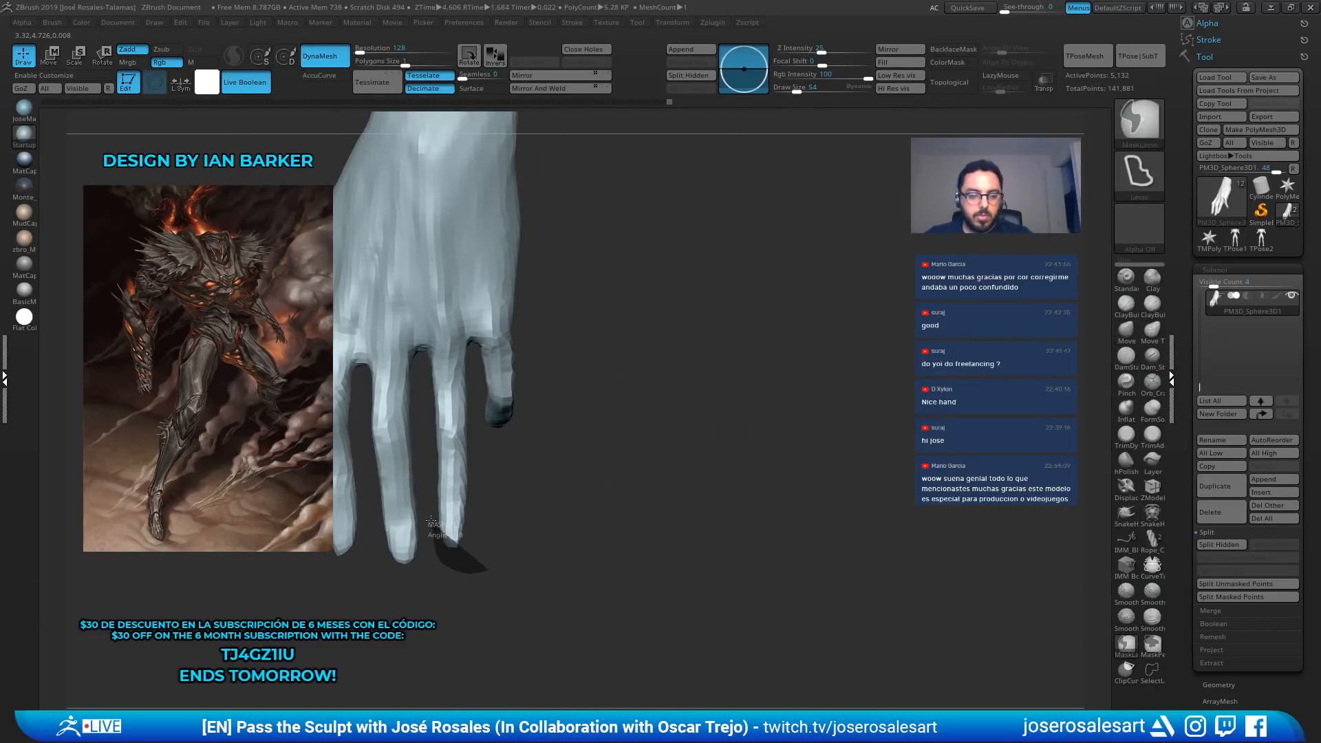
Mask everything except the ring finger with the lasso and bend the finger at its base with the gizmo
{"action": "mouse_move", "coordinate": [423, 375]}
{"action": "left_mouse_down", "text": "ctrl"}
{"action": "mouse_move", "coordinate": [441, 354]}
{"action": "mouse_move", "coordinate": [480, 357]}
{"action": "left_mouse_up", "text": "ctrl"}
{"action": "mouse_move", "coordinate": [489, 368]}
{"action": "right_mouse_down", "text": "ctrl"}
{"action": "mouse_move", "coordinate": [535, 440]}
{"action": "mouse_move", "coordinate": [390, 418]}
{"action": "mouse_move", "coordinate": [616, 463]}
{"action": "mouse_move", "coordinate": [619, 448]}
{"action": "mouse_move", "coordinate": [441, 385]}
{"action": "right_mouse_up", "text": "ctrl"}
{"action": "left_click", "coordinate": [636, 469], "text": "ctrl"}
{"action": "key", "text": "e"}
{"action": "left_click_drag", "start_coordinate": [579, 345], "coordinate": [536, 338], "text": "alt"}
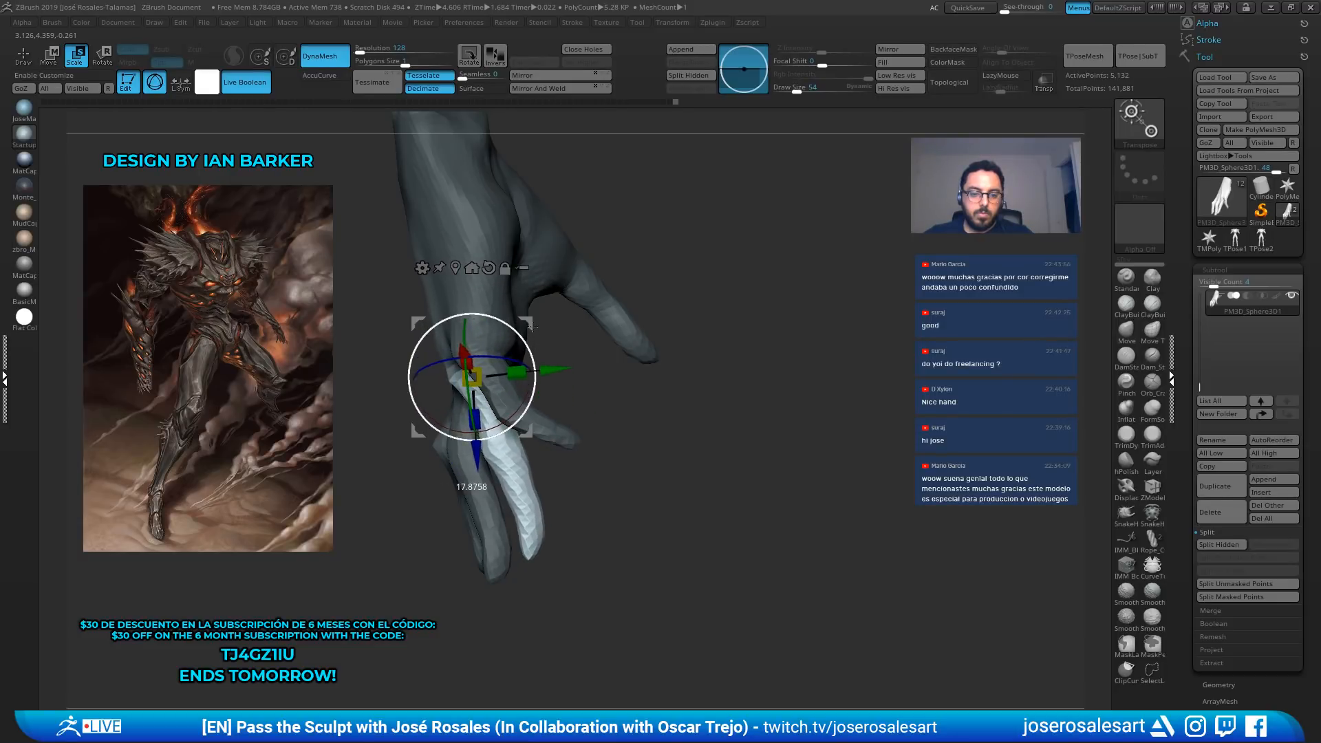
Extend the mask down to the ring finger's middle joint and rotate the outer finger segments with the gizmo
{"action": "key", "text": "q"}
{"action": "left_click_drag", "start_coordinate": [377, 341], "coordinate": [455, 441], "text": "ctrl"}
{"action": "left_click_drag", "start_coordinate": [536, 439], "coordinate": [538, 439], "text": "ctrl"}
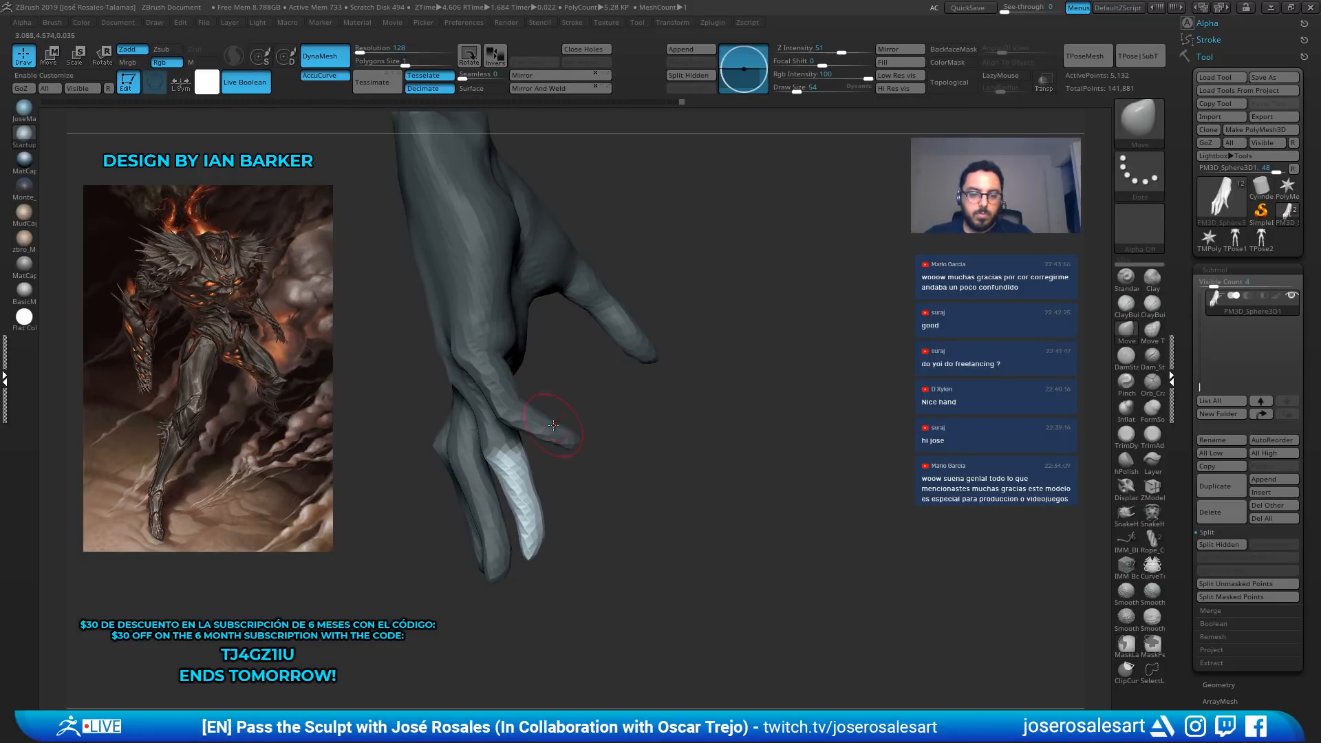
{"action": "key", "text": "e"}
{"action": "left_click_drag", "start_coordinate": [523, 324], "coordinate": [510, 364], "text": "alt"}
{"action": "mouse_move", "coordinate": [510, 363]}
{"action": "right_mouse_down"}
{"action": "mouse_move", "coordinate": [623, 337]}
{"action": "mouse_move", "coordinate": [514, 282]}
{"action": "mouse_move", "coordinate": [592, 284]}
{"action": "right_mouse_up"}
Clear the hand's mask and leave solo mode to show the hand together with the full character
{"action": "key", "text": "q"}
{"action": "left_click_drag", "start_coordinate": [780, 260], "coordinate": [833, 253], "text": "ctrl"}
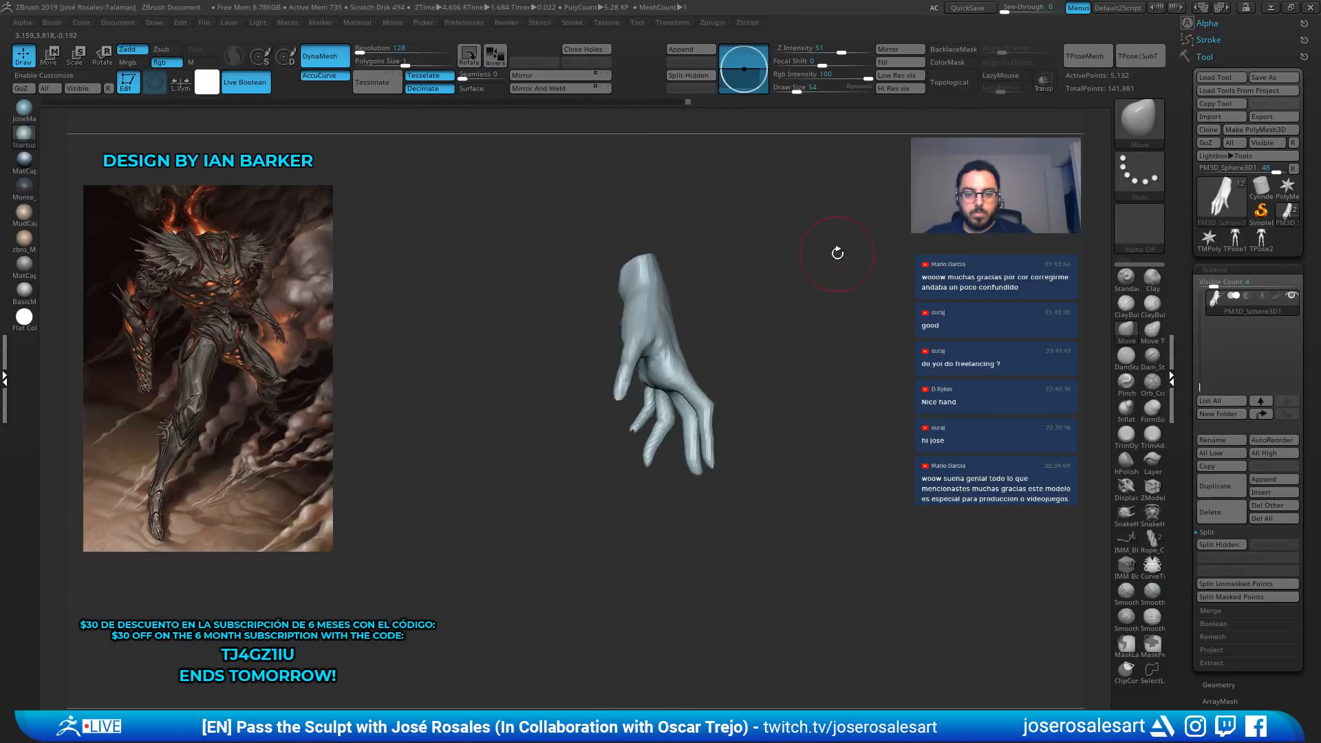
{"action": "right_click_drag", "start_coordinate": [837, 253], "coordinate": [818, 213], "text": "ctrl"}
{"action": "right_click_drag", "start_coordinate": [819, 213], "coordinate": [702, 237]}
{"action": "key", "text": "alt+s"}
{"action": "right_click_drag", "start_coordinate": [701, 238], "coordinate": [757, 289], "text": "alt"}
{"action": "mouse_move", "coordinate": [756, 289]}
{"action": "right_mouse_down", "text": "ctrl"}
{"action": "mouse_move", "coordinate": [798, 382]}
{"action": "mouse_move", "coordinate": [743, 327]}
{"action": "mouse_move", "coordinate": [571, 324]}
{"action": "mouse_move", "coordinate": [710, 420]}
{"action": "right_mouse_up", "text": "ctrl"}
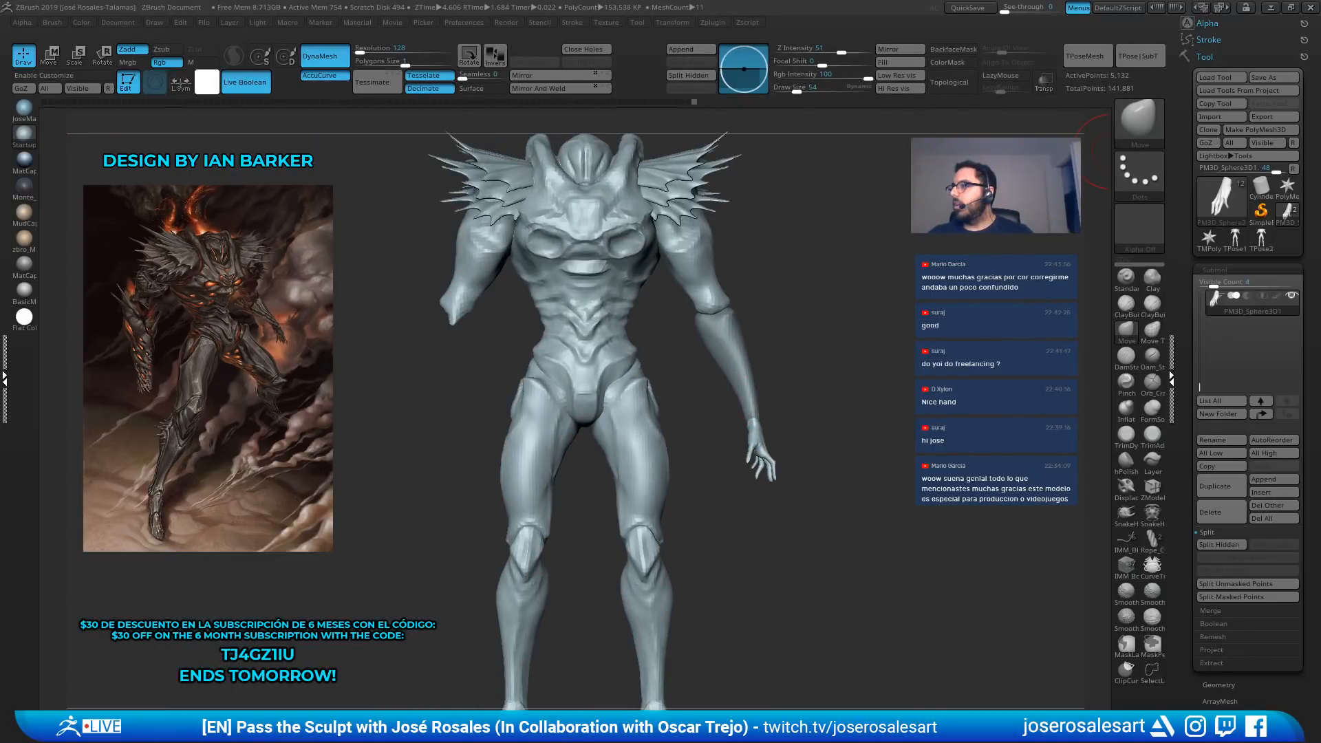
{"action": "right_click_drag", "start_coordinate": [780, 449], "coordinate": [789, 490], "text": "ctrl"}
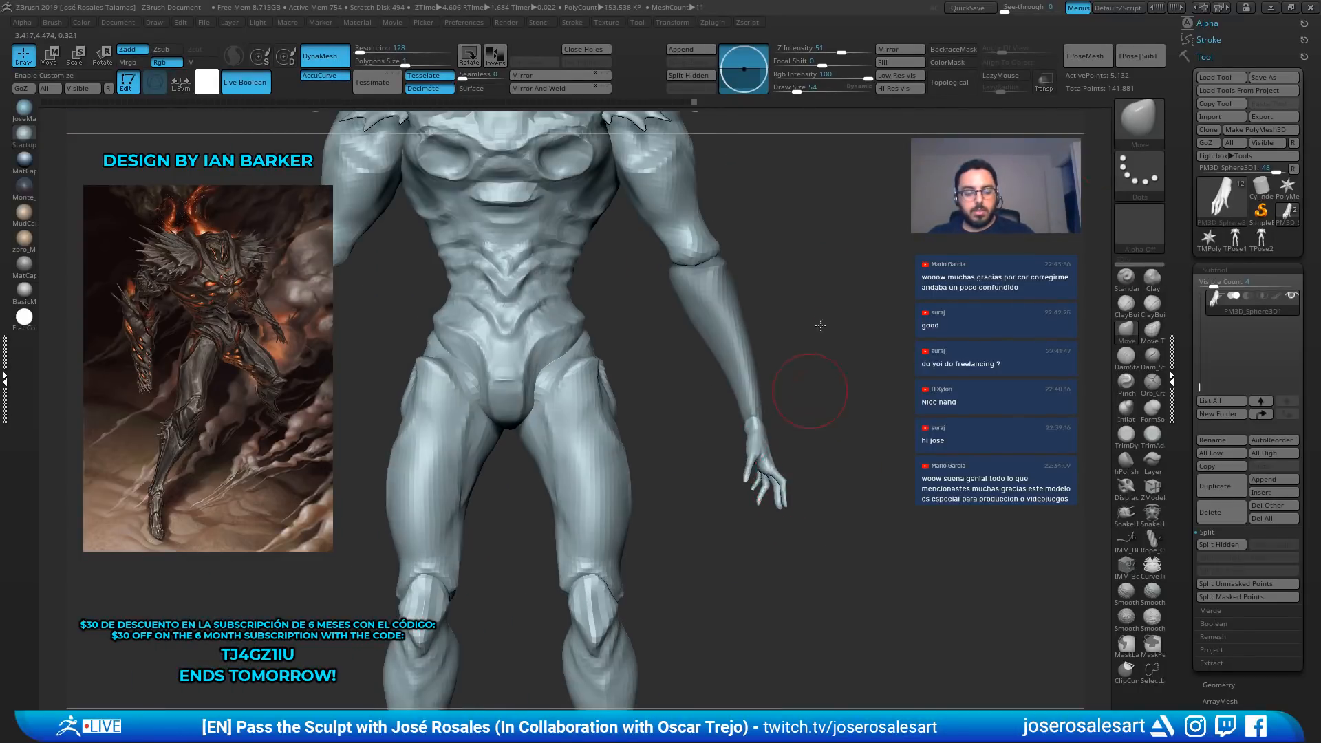
Adjust the hand's position and rotation with the gizmo to align it with the end of the forearm
{"action": "key", "text": "r"}
{"action": "mouse_move", "coordinate": [822, 413]}
{"action": "right_mouse_down"}
{"action": "mouse_move", "coordinate": [757, 420]}
{"action": "mouse_move", "coordinate": [798, 425]}
{"action": "right_mouse_up"}
{"action": "left_click_drag", "start_coordinate": [817, 430], "coordinate": [765, 389]}
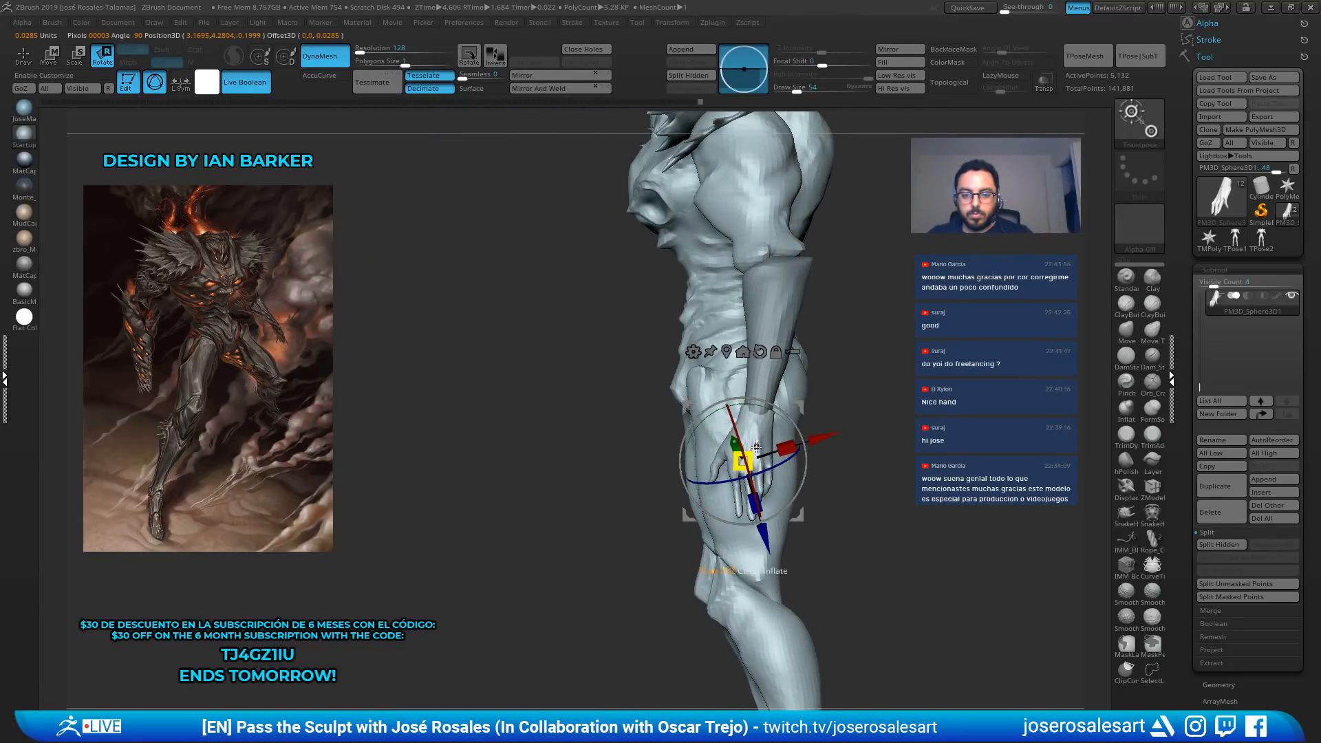
{"action": "right_click_drag", "start_coordinate": [756, 447], "coordinate": [791, 430], "text": "shift"}
{"action": "left_click_drag", "start_coordinate": [796, 407], "coordinate": [797, 409]}
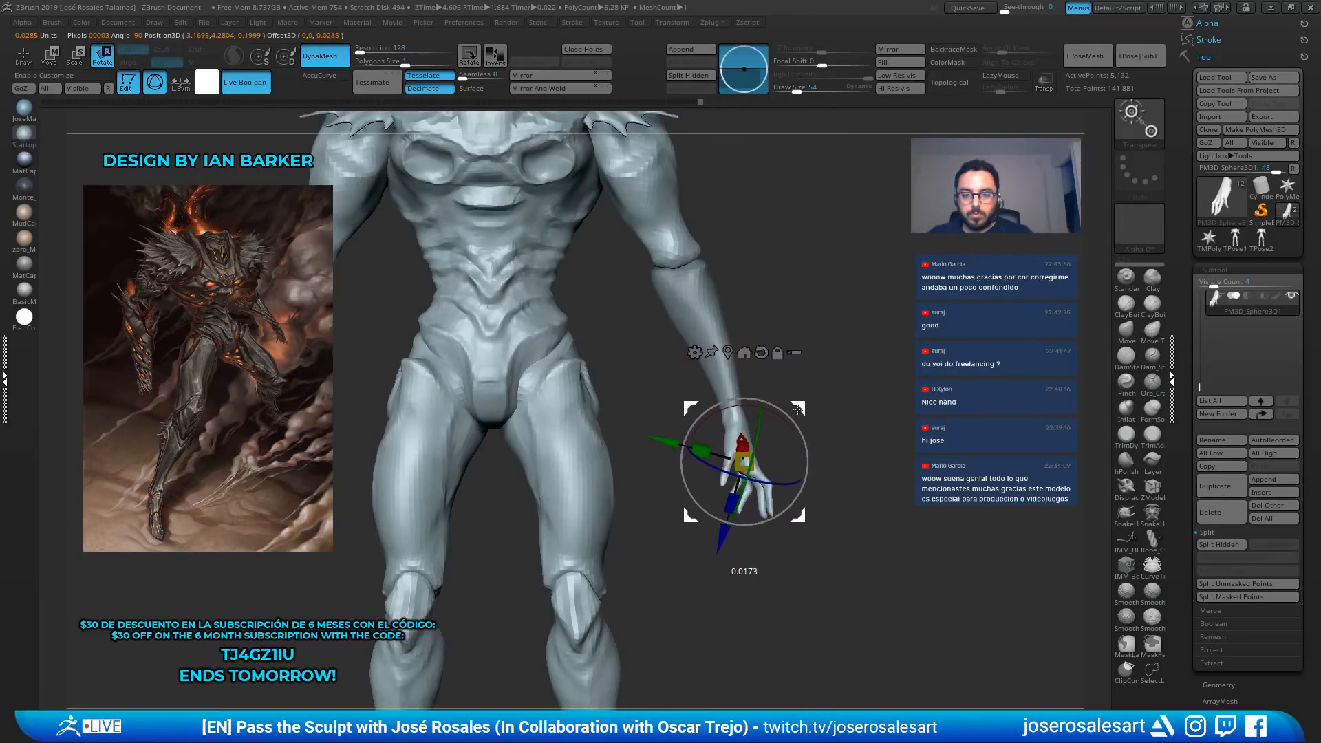
Nudge the hand along the gizmo's Y axis to fit the wrist against the forearm
{"action": "key", "text": "q"}
{"action": "mouse_move", "coordinate": [855, 362]}
{"action": "right_mouse_down"}
{"action": "mouse_move", "coordinate": [737, 360]}
{"action": "mouse_move", "coordinate": [789, 419]}
{"action": "mouse_move", "coordinate": [764, 422]}
{"action": "mouse_move", "coordinate": [775, 441]}
{"action": "right_mouse_up"}
{"action": "key", "text": "e"}
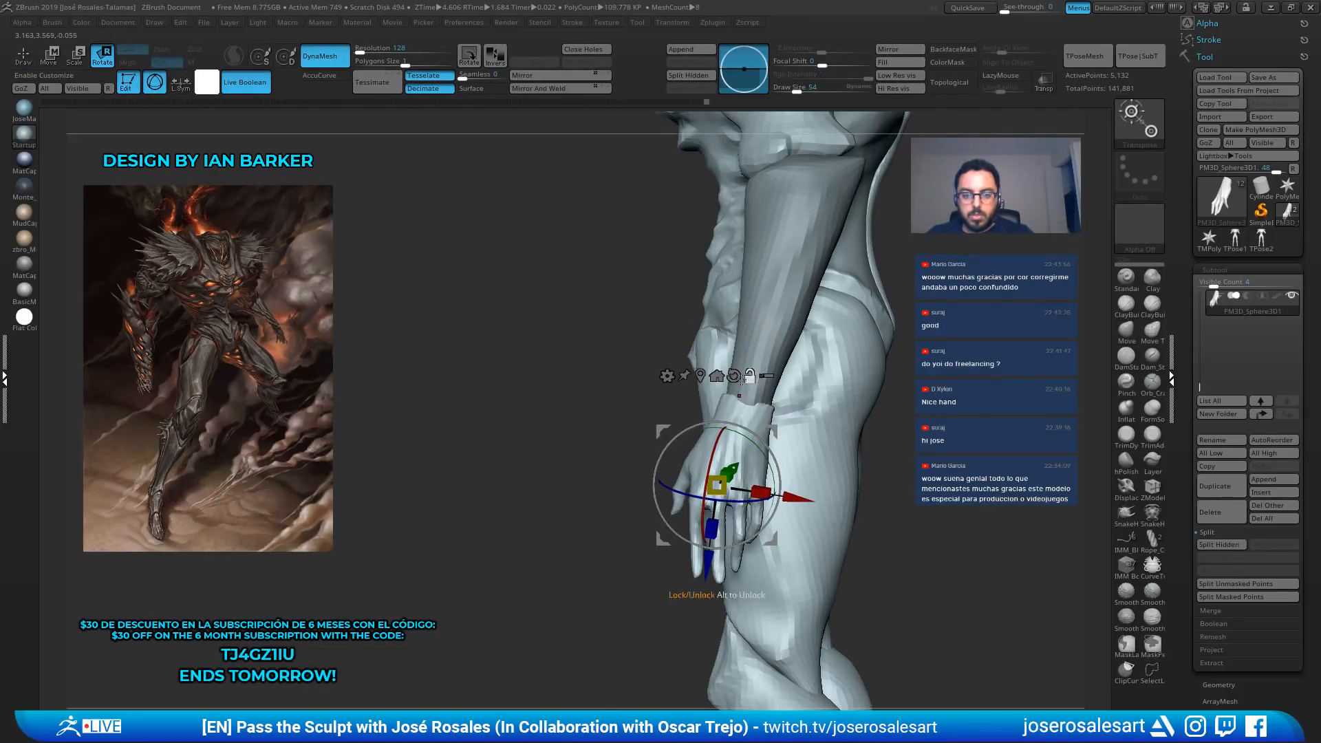
{"action": "right_click_drag", "start_coordinate": [746, 445], "coordinate": [736, 435]}
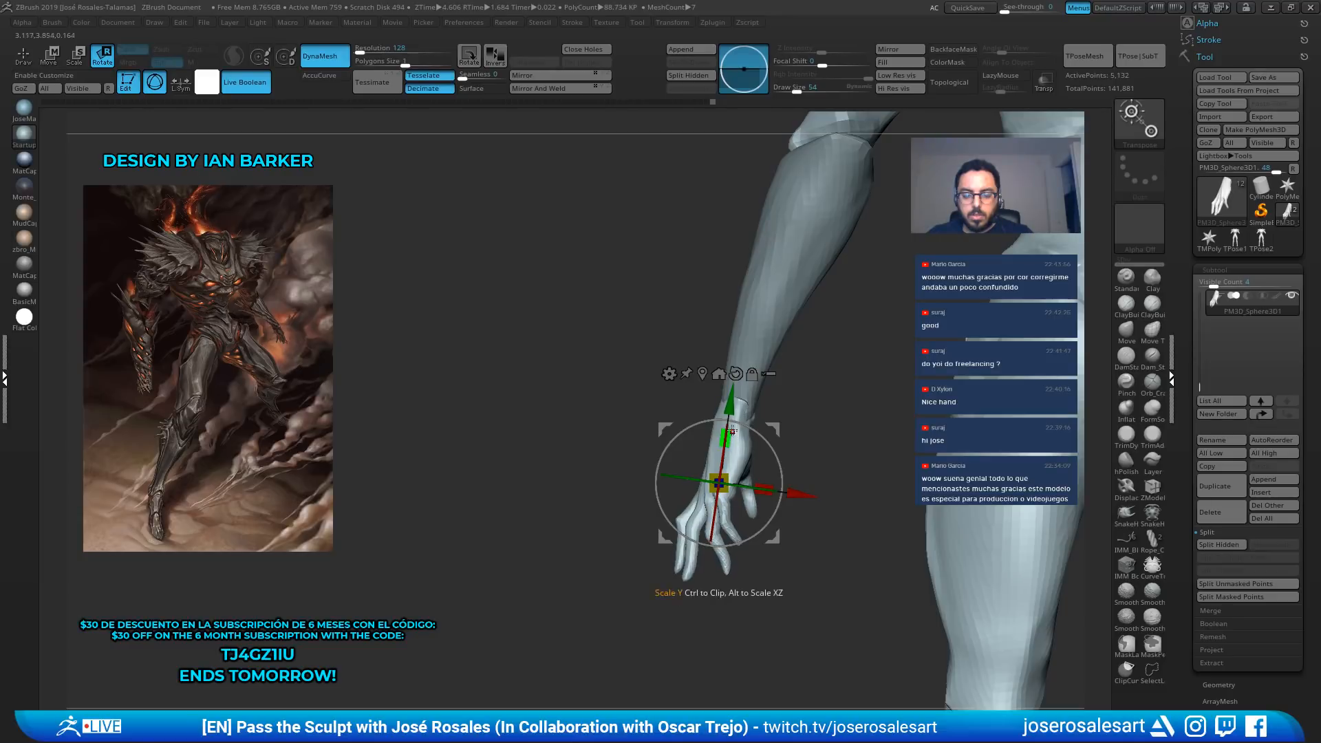
{"action": "left_click_drag", "start_coordinate": [733, 402], "coordinate": [734, 392]}
{"action": "mouse_move", "coordinate": [734, 393]}
{"action": "right_mouse_down"}
{"action": "mouse_move", "coordinate": [788, 404]}
{"action": "mouse_move", "coordinate": [793, 420]}
{"action": "right_mouse_up"}
{"action": "key", "text": "q"}
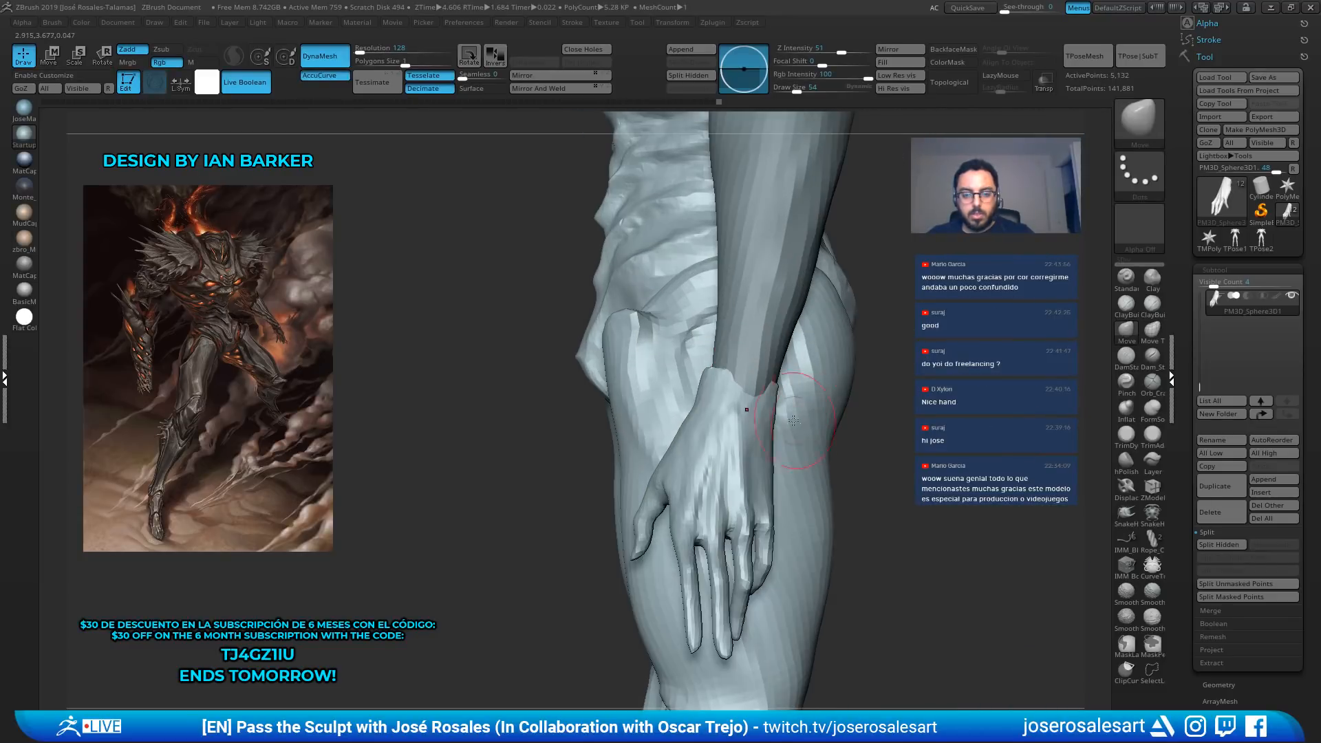
Build up the wrist area of the hand with ClayBuildup at draw size 58
{"action": "key", "text": "s"}
{"action": "mouse_move", "coordinate": [716, 409]}
{"action": "right_mouse_down"}
{"action": "mouse_move", "coordinate": [694, 392]}
{"action": "mouse_move", "coordinate": [721, 373]}
{"action": "mouse_move", "coordinate": [681, 392]}
{"action": "mouse_move", "coordinate": [617, 379]}
{"action": "mouse_move", "coordinate": [705, 382]}
{"action": "mouse_move", "coordinate": [631, 374]}
{"action": "right_mouse_up"}
{"action": "key", "text": "s"}
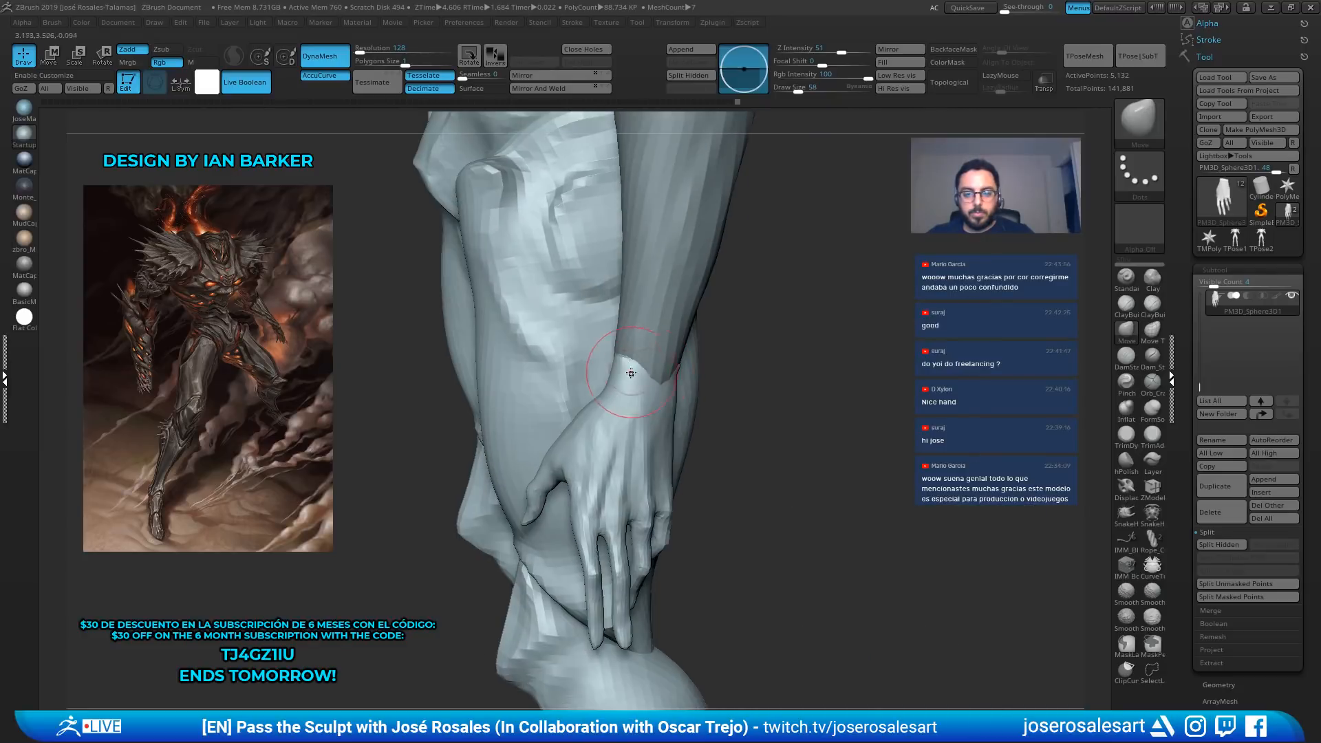
{"action": "key", "text": "2"}
{"action": "left_click_drag", "start_coordinate": [622, 380], "coordinate": [608, 395]}
{"action": "right_click_drag", "start_coordinate": [641, 400], "coordinate": [674, 371]}
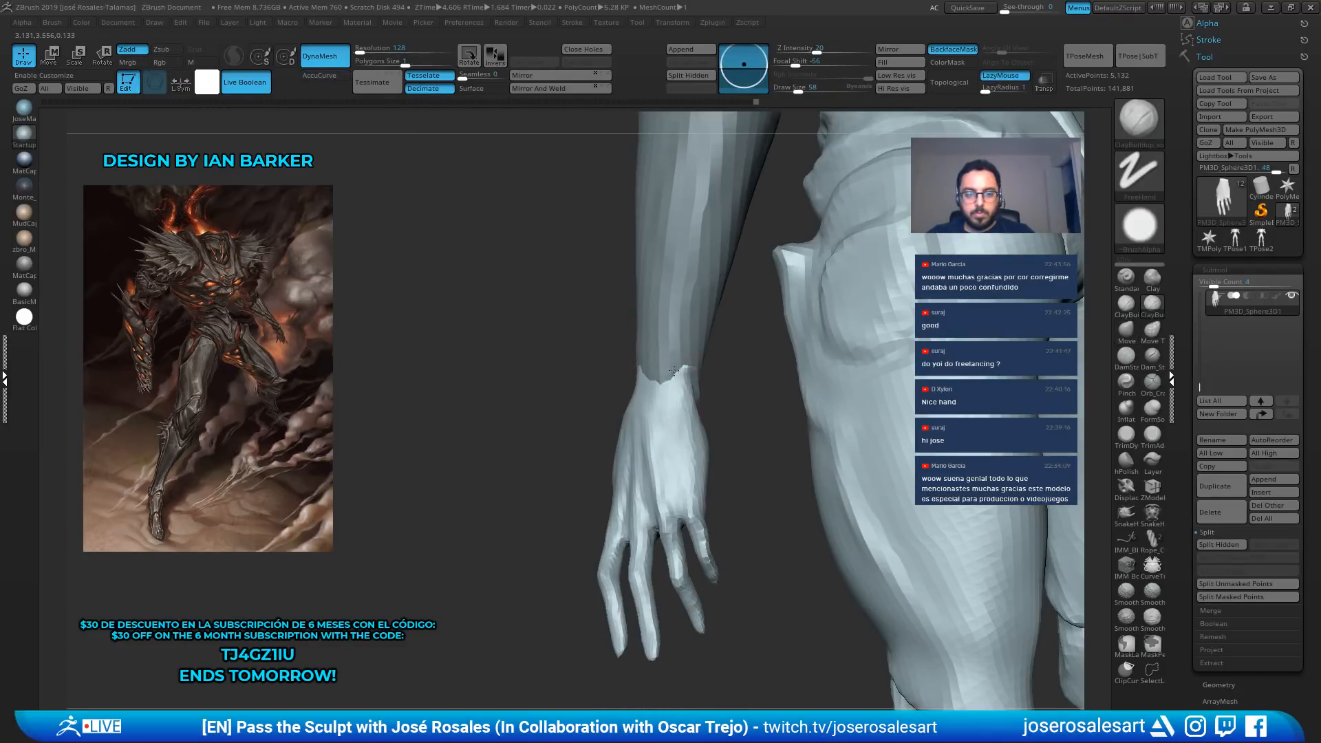
{"action": "mouse_move", "coordinate": [691, 449]}
{"action": "right_mouse_down"}
{"action": "mouse_move", "coordinate": [640, 373]}
{"action": "mouse_move", "coordinate": [658, 400]}
{"action": "right_mouse_up"}
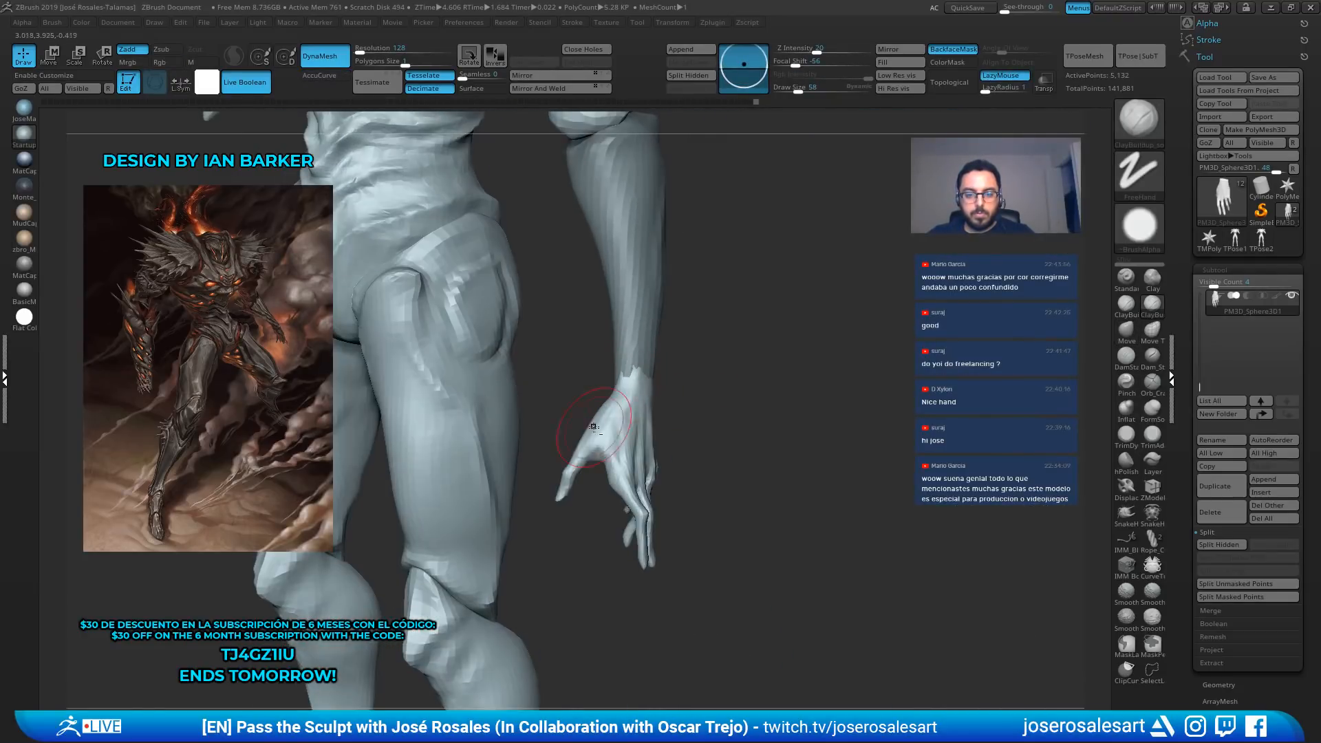
Select the forearm subtool and examine its shape from several sides
{"action": "mouse_move", "coordinate": [593, 427]}
{"action": "right_mouse_down"}
{"action": "mouse_move", "coordinate": [643, 413]}
{"action": "mouse_move", "coordinate": [636, 364]}
{"action": "mouse_move", "coordinate": [683, 379]}
{"action": "mouse_move", "coordinate": [708, 368]}
{"action": "right_mouse_up"}
{"action": "left_click", "coordinate": [700, 378], "text": "alt"}
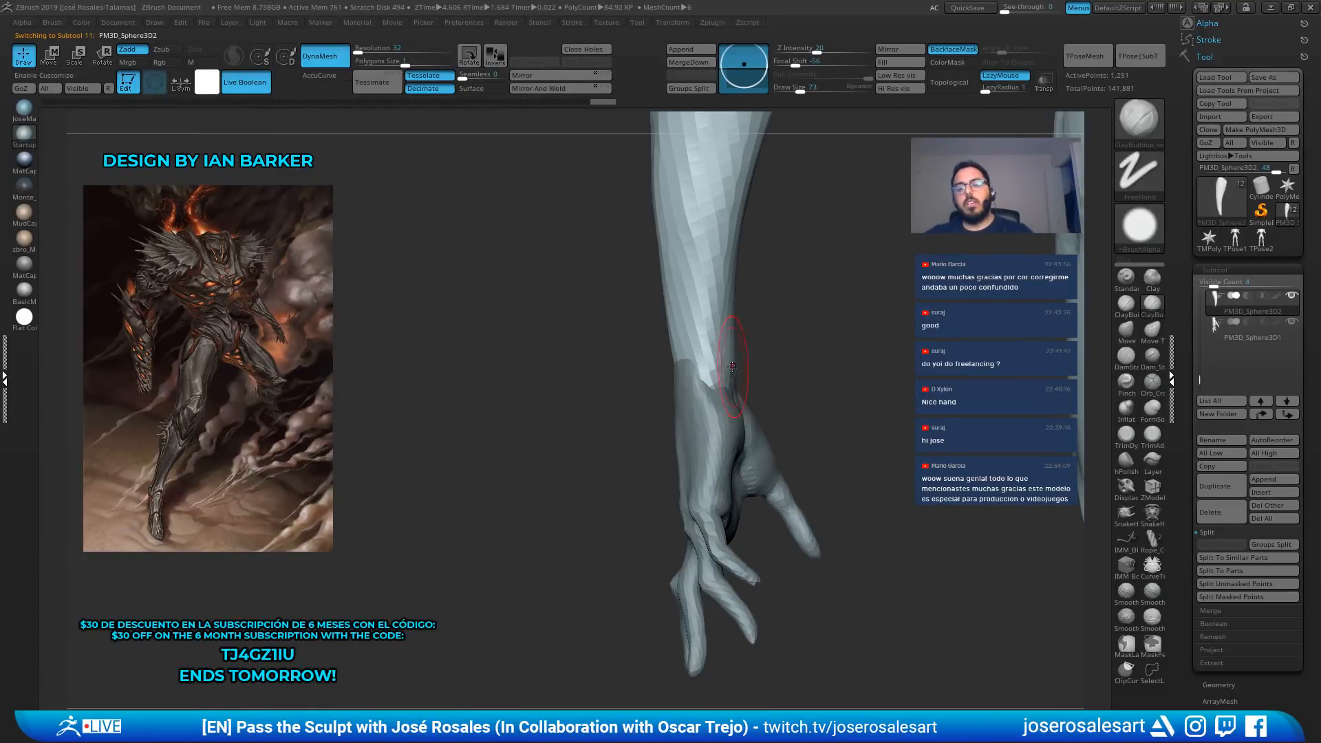
{"action": "mouse_move", "coordinate": [719, 392]}
{"action": "right_mouse_down", "text": "ctrl"}
{"action": "mouse_move", "coordinate": [731, 354]}
{"action": "mouse_move", "coordinate": [793, 333]}
{"action": "mouse_move", "coordinate": [814, 389]}
{"action": "mouse_move", "coordinate": [813, 368]}
{"action": "mouse_move", "coordinate": [758, 392]}
{"action": "mouse_move", "coordinate": [762, 377]}
{"action": "right_mouse_up", "text": "ctrl"}
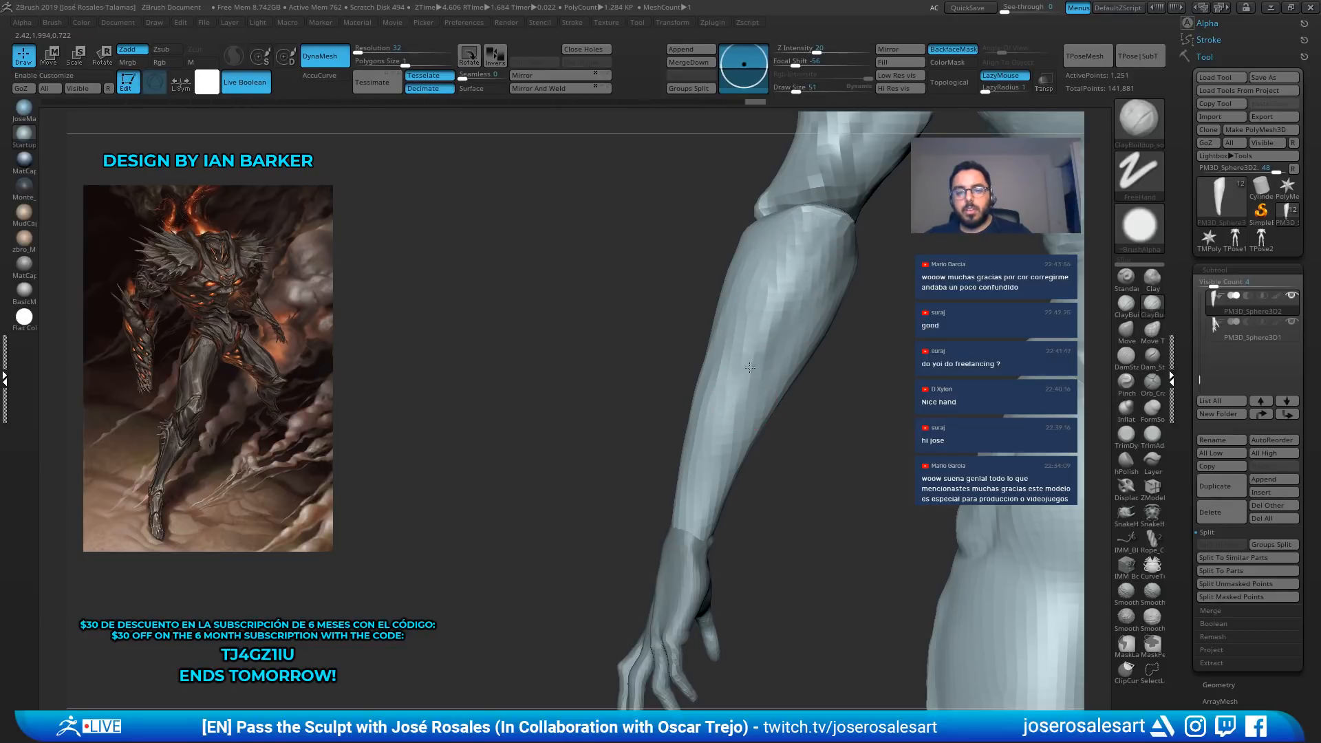
{"action": "mouse_move", "coordinate": [750, 377]}
{"action": "right_mouse_down", "text": "ctrl"}
{"action": "mouse_move", "coordinate": [660, 330]}
{"action": "mouse_move", "coordinate": [663, 272]}
{"action": "right_mouse_up", "text": "ctrl"}
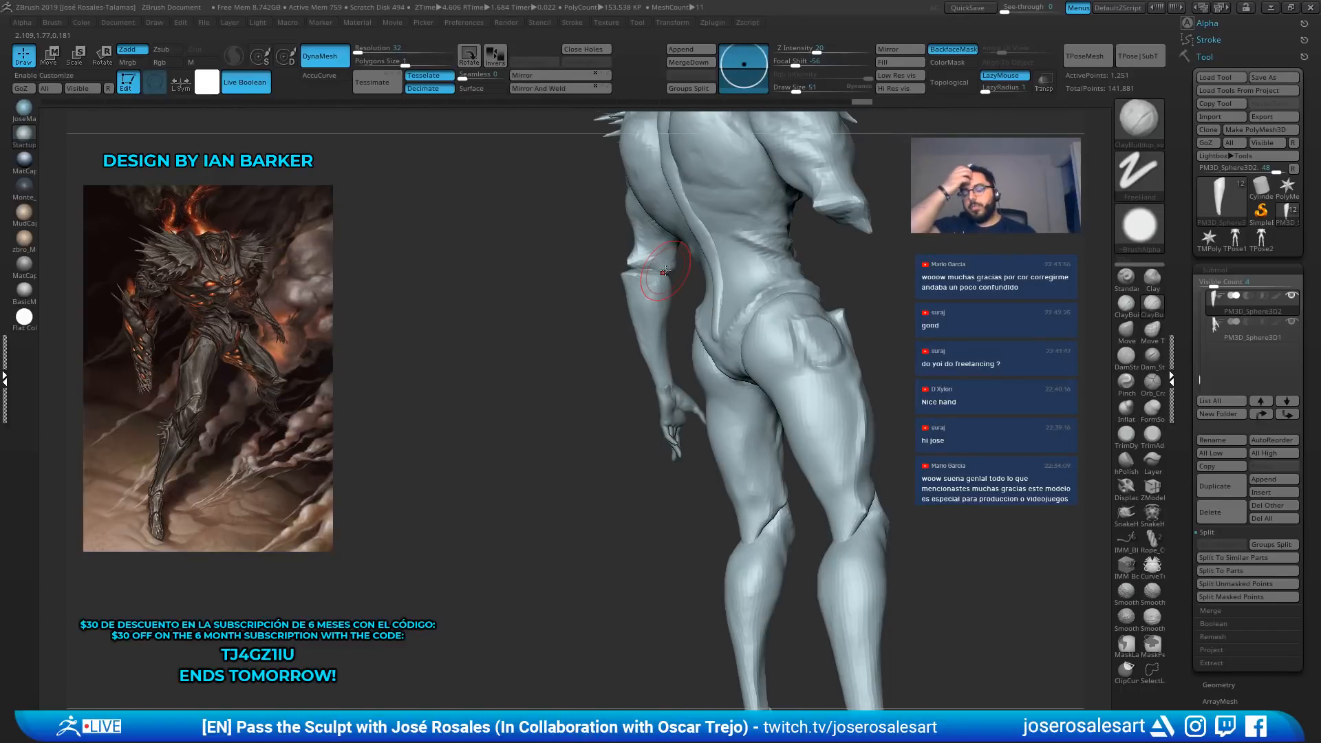
Select the thigh subtool and smooth the back of the thighs at draw size 69
{"action": "mouse_move", "coordinate": [688, 344]}
{"action": "right_mouse_down"}
{"action": "mouse_move", "coordinate": [776, 350]}
{"action": "mouse_move", "coordinate": [769, 315]}
{"action": "right_mouse_up"}
{"action": "left_click", "coordinate": [760, 345], "text": "alt"}
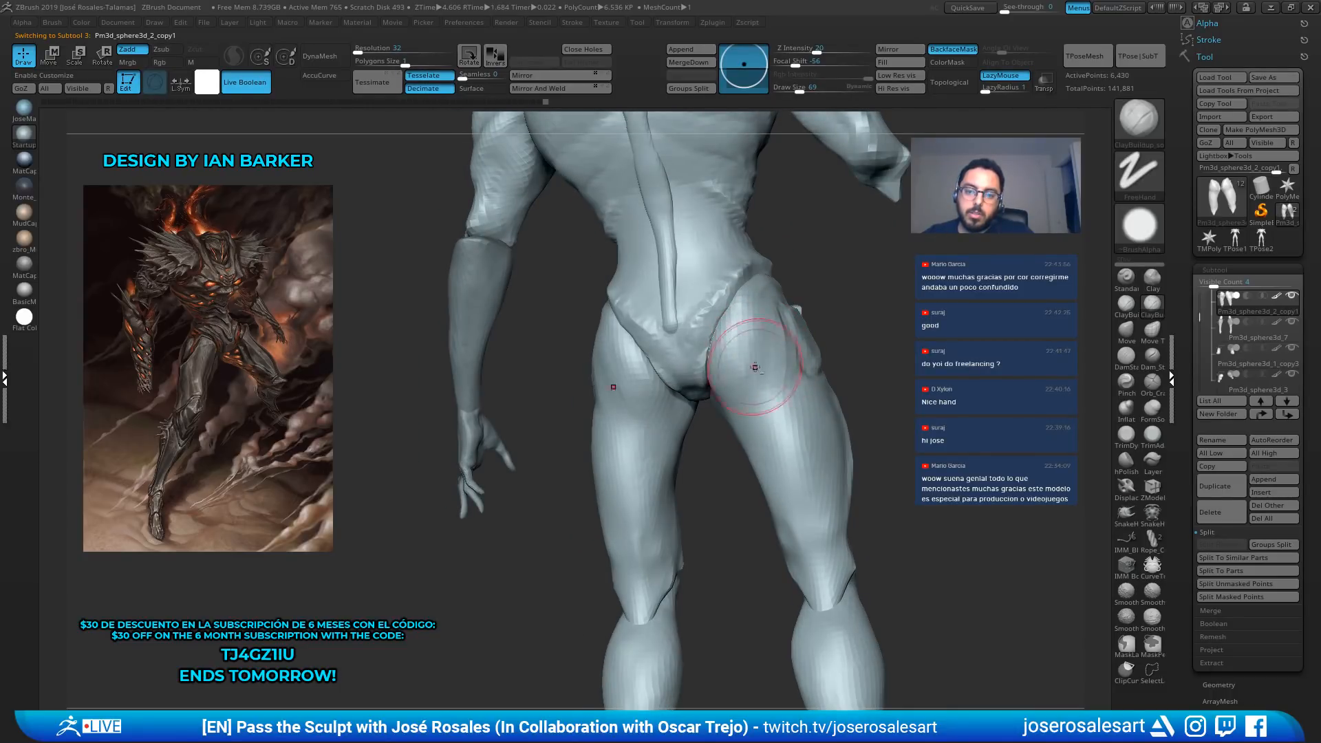
{"action": "left_click_drag", "start_coordinate": [770, 359], "coordinate": [771, 428], "text": "shift"}
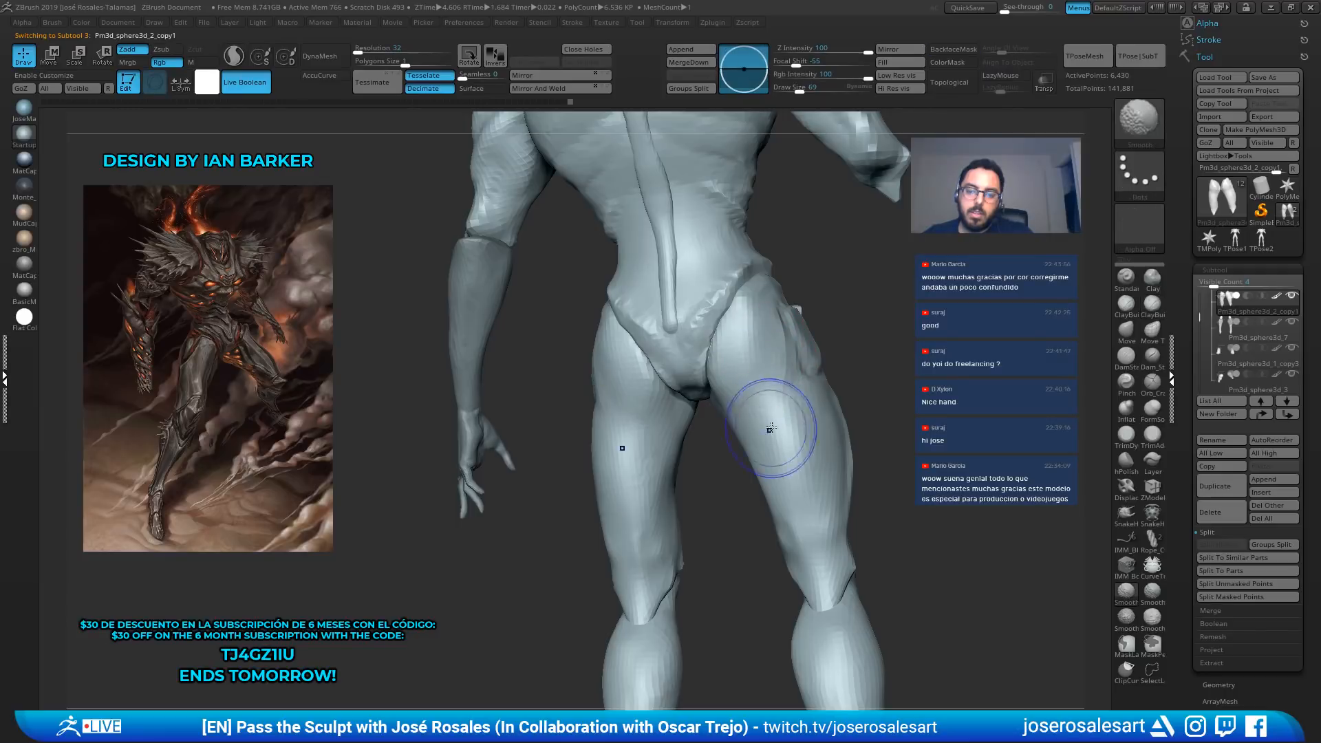
{"action": "right_click_drag", "start_coordinate": [860, 358], "coordinate": [857, 324], "text": "ctrl"}
{"action": "mouse_move", "coordinate": [857, 323]}
{"action": "right_mouse_down"}
{"action": "mouse_move", "coordinate": [819, 296]}
{"action": "mouse_move", "coordinate": [832, 227]}
{"action": "right_mouse_up"}
{"action": "right_click_drag", "start_coordinate": [833, 227], "coordinate": [821, 225]}
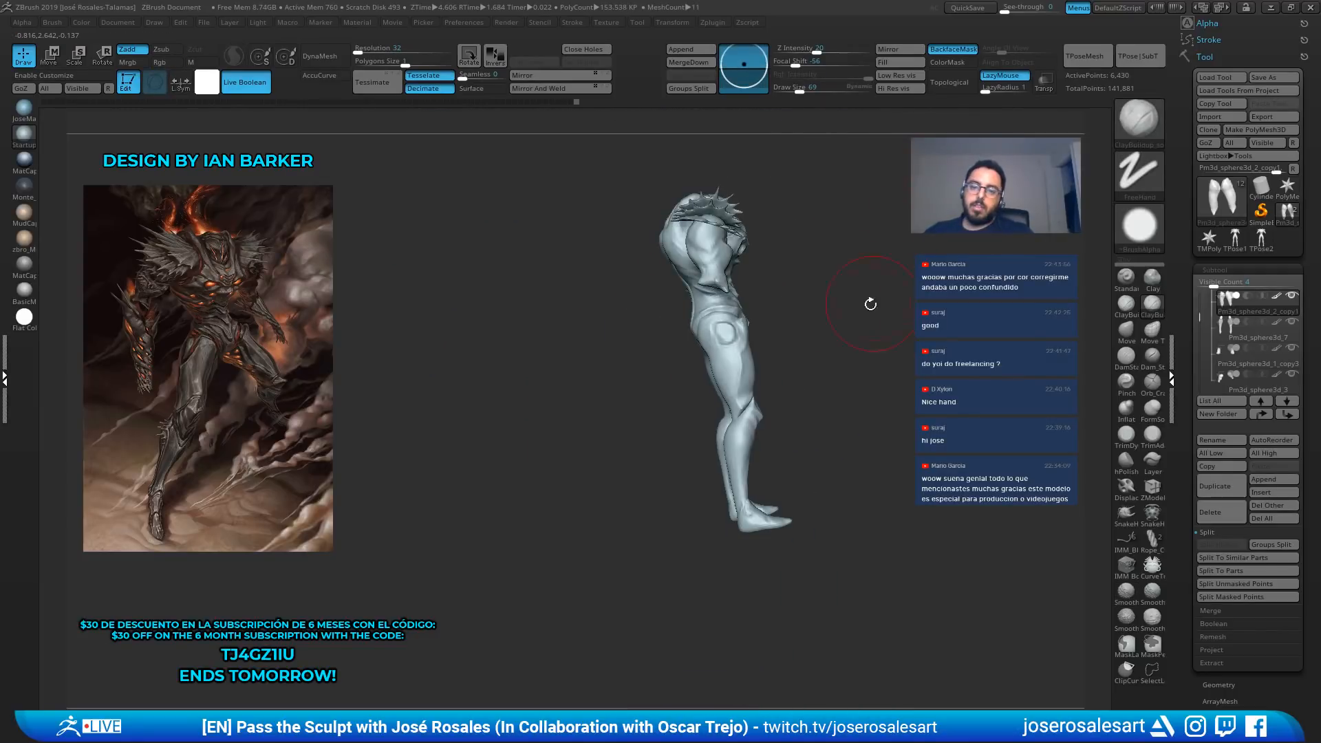
Select the hand subtool and mask the end of its wrist with the lasso
{"action": "mouse_move", "coordinate": [870, 304]}
{"action": "right_mouse_down"}
{"action": "mouse_move", "coordinate": [784, 357]}
{"action": "mouse_move", "coordinate": [838, 397]}
{"action": "right_mouse_up"}
{"action": "left_click", "coordinate": [870, 474], "text": "alt"}
{"action": "mouse_move", "coordinate": [894, 447]}
{"action": "right_mouse_down", "text": "alt"}
{"action": "mouse_move", "coordinate": [812, 402]}
{"action": "mouse_move", "coordinate": [849, 386]}
{"action": "mouse_move", "coordinate": [851, 418]}
{"action": "right_mouse_up", "text": "alt"}
{"action": "key", "text": "w"}
{"action": "key", "text": "q"}
{"action": "left_click_drag", "start_coordinate": [612, 335], "coordinate": [671, 379], "text": "ctrl"}
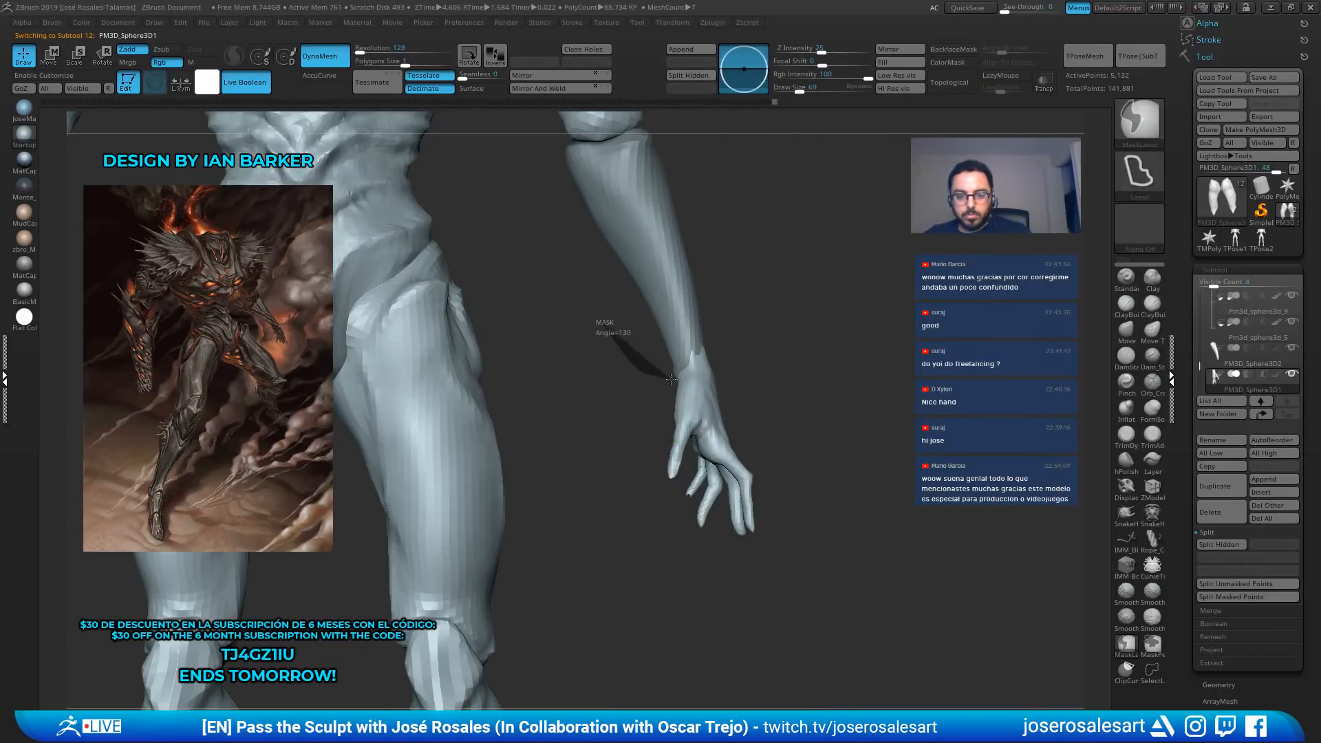
{"action": "left_click_drag", "start_coordinate": [708, 277], "coordinate": [709, 279], "text": "ctrl"}
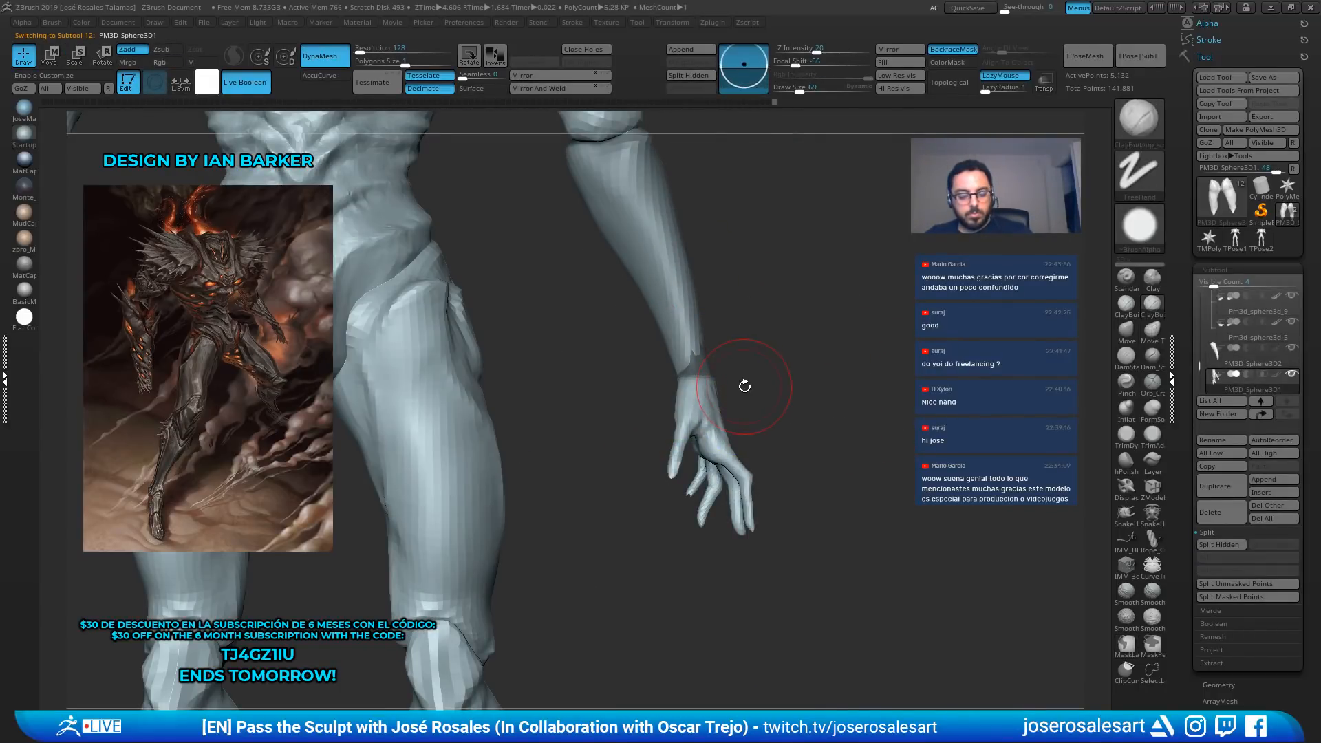
Rotate the unmasked hand about the wrist with the gizmo and clear the mask
{"action": "key", "text": "e"}
{"action": "mouse_move", "coordinate": [758, 366]}
{"action": "left_mouse_down"}
{"action": "mouse_move", "coordinate": [753, 335]}
{"action": "mouse_move", "coordinate": [759, 369]}
{"action": "left_mouse_up"}
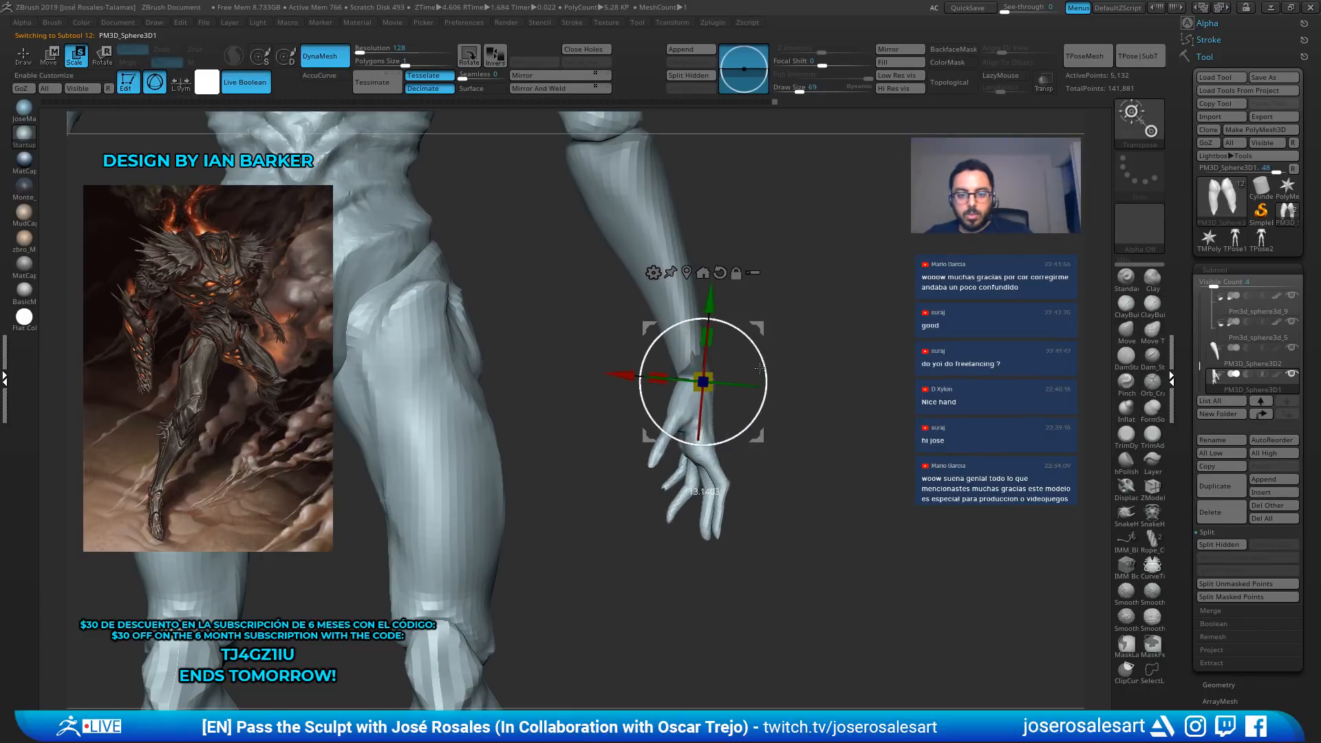
{"action": "key", "text": "q"}
{"action": "right_click_drag", "start_coordinate": [759, 368], "coordinate": [734, 322], "text": "ctrl"}
{"action": "left_click_drag", "start_coordinate": [734, 322], "coordinate": [888, 335], "text": "ctrl"}
Examine the whole figure's proportions and arm placement from the front and three-quarter views
{"action": "right_click_drag", "start_coordinate": [902, 336], "coordinate": [693, 287]}
{"action": "left_click_drag", "start_coordinate": [681, 290], "coordinate": [866, 272], "text": "shift"}
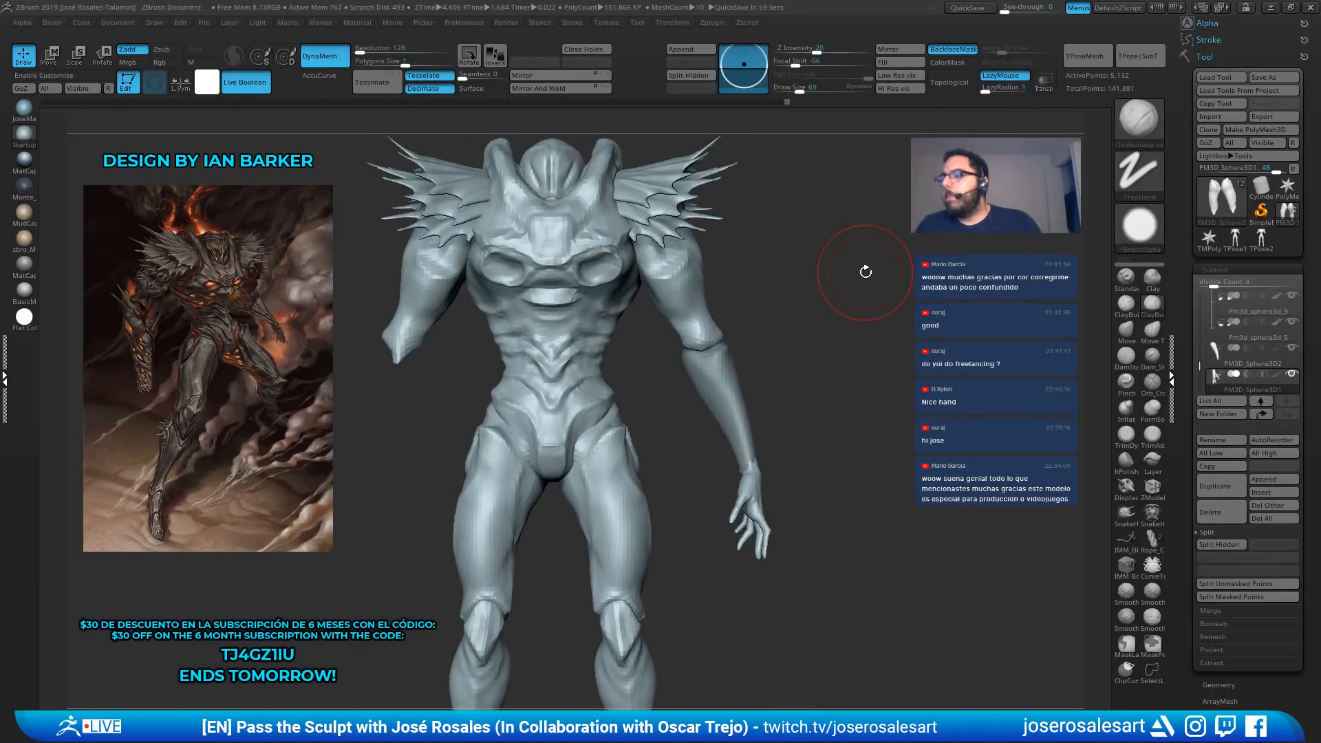
{"action": "mouse_move", "coordinate": [799, 295]}
{"action": "left_mouse_down", "text": "alt"}
{"action": "mouse_move", "coordinate": [777, 248]}
{"action": "mouse_move", "coordinate": [843, 295]}
{"action": "mouse_move", "coordinate": [792, 240]}
{"action": "mouse_move", "coordinate": [867, 249]}
{"action": "mouse_move", "coordinate": [858, 280]}
{"action": "mouse_move", "coordinate": [877, 249]}
{"action": "mouse_move", "coordinate": [896, 268]}
{"action": "left_mouse_up", "text": "alt"}
{"action": "key", "text": "bracketright"}
{"action": "key", "text": "bracketright"}
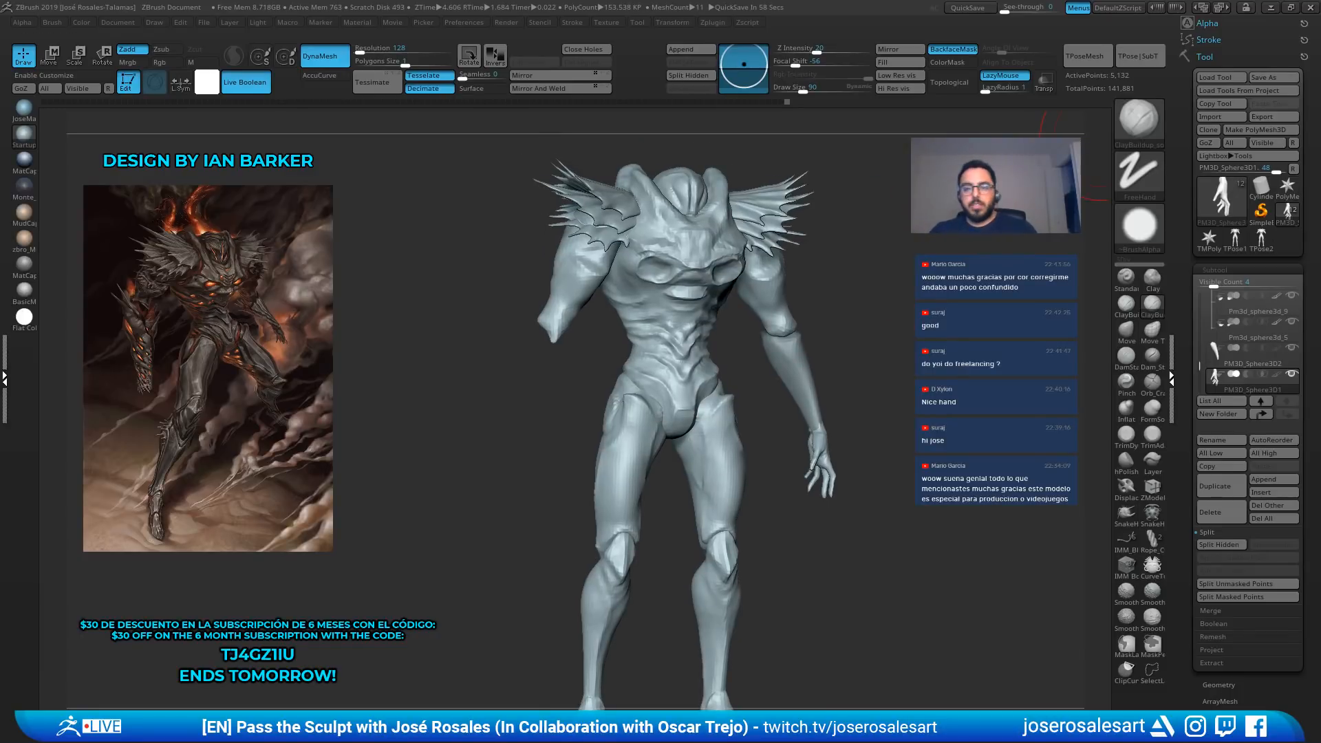
{"action": "left_click_drag", "start_coordinate": [888, 275], "coordinate": [923, 287]}
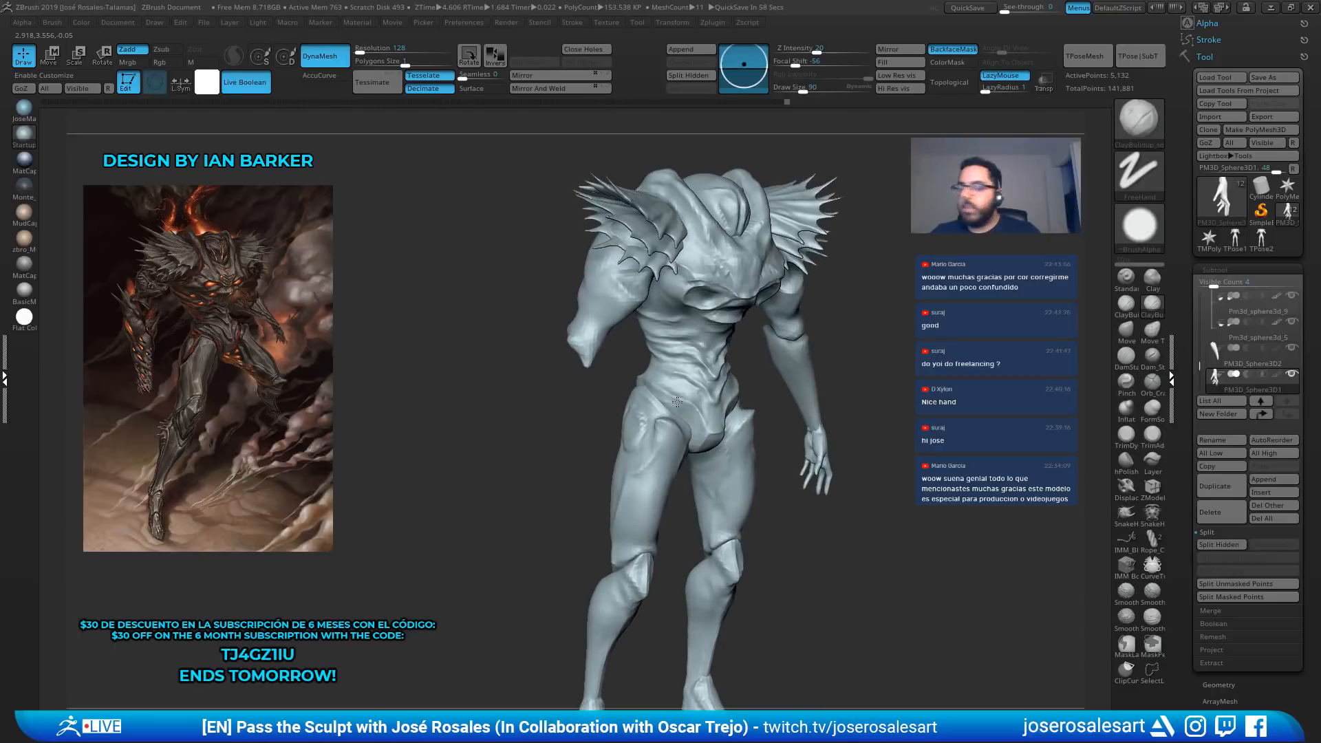
{"action": "mouse_move", "coordinate": [677, 402]}
{"action": "left_mouse_down"}
{"action": "mouse_move", "coordinate": [644, 380]}
{"action": "mouse_move", "coordinate": [723, 306]}
{"action": "mouse_move", "coordinate": [781, 322]}
{"action": "mouse_move", "coordinate": [718, 338]}
{"action": "mouse_move", "coordinate": [784, 332]}
{"action": "mouse_move", "coordinate": [761, 307]}
{"action": "left_mouse_up"}
{"action": "key", "text": "s"}
{"action": "left_click", "coordinate": [829, 337]}
{"action": "mouse_move", "coordinate": [826, 336]}
{"action": "left_mouse_down"}
{"action": "mouse_move", "coordinate": [730, 341]}
{"action": "mouse_move", "coordinate": [781, 347]}
{"action": "mouse_move", "coordinate": [796, 377]}
{"action": "left_mouse_up"}
{"action": "mouse_move", "coordinate": [637, 359]}
{"action": "left_mouse_down", "text": "alt"}
{"action": "mouse_move", "coordinate": [511, 329]}
{"action": "mouse_move", "coordinate": [562, 368]}
{"action": "left_mouse_up", "text": "alt"}
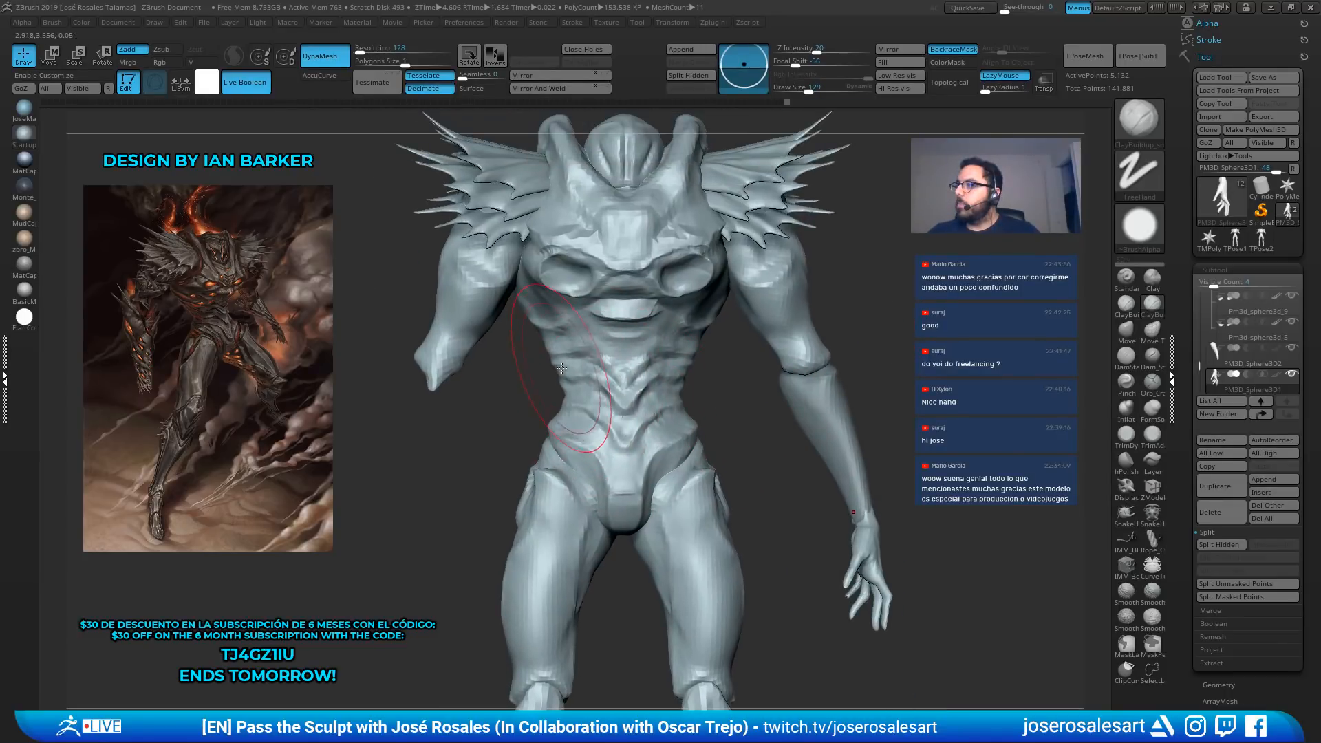
{"action": "mouse_move", "coordinate": [840, 301]}
{"action": "left_mouse_down", "text": "alt"}
{"action": "mouse_move", "coordinate": [861, 280]}
{"action": "mouse_move", "coordinate": [759, 260]}
{"action": "left_mouse_up", "text": "alt"}
{"action": "mouse_move", "coordinate": [787, 333]}
{"action": "left_mouse_down", "text": "alt"}
{"action": "mouse_move", "coordinate": [834, 215]}
{"action": "mouse_move", "coordinate": [724, 215]}
{"action": "left_mouse_up", "text": "alt"}
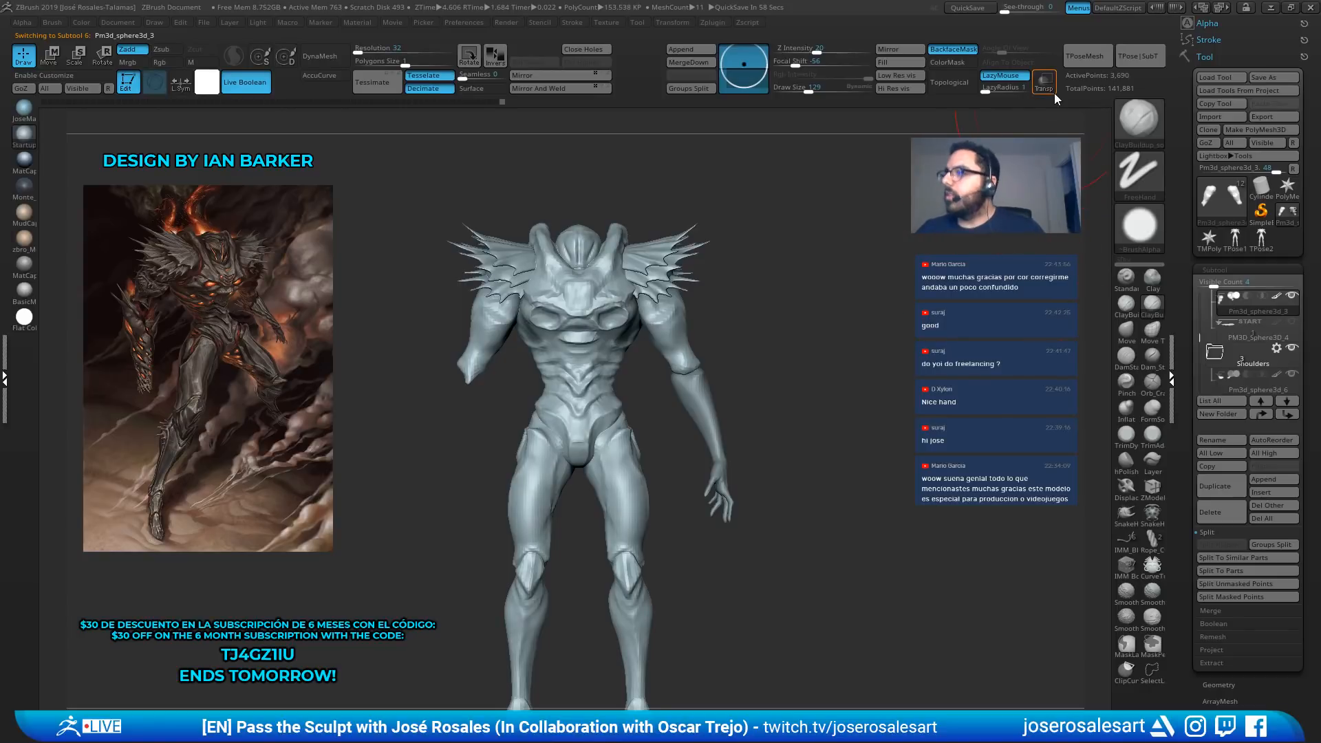
Create a Transpose Master mesh of the character and mask everything except the upper arms, forearm and hand
{"action": "left_click", "coordinate": [1106, 56]}
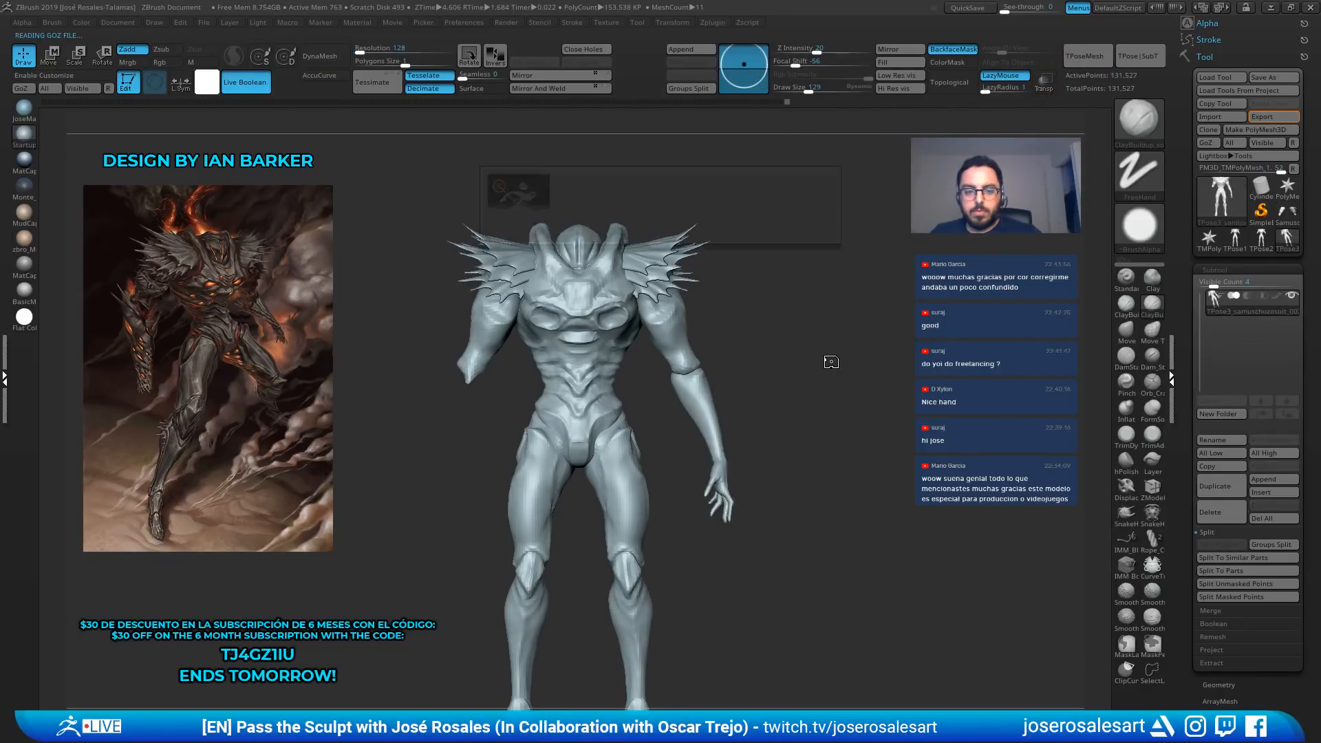
{"action": "left_click", "coordinate": [672, 346], "text": "ctrl+shift"}
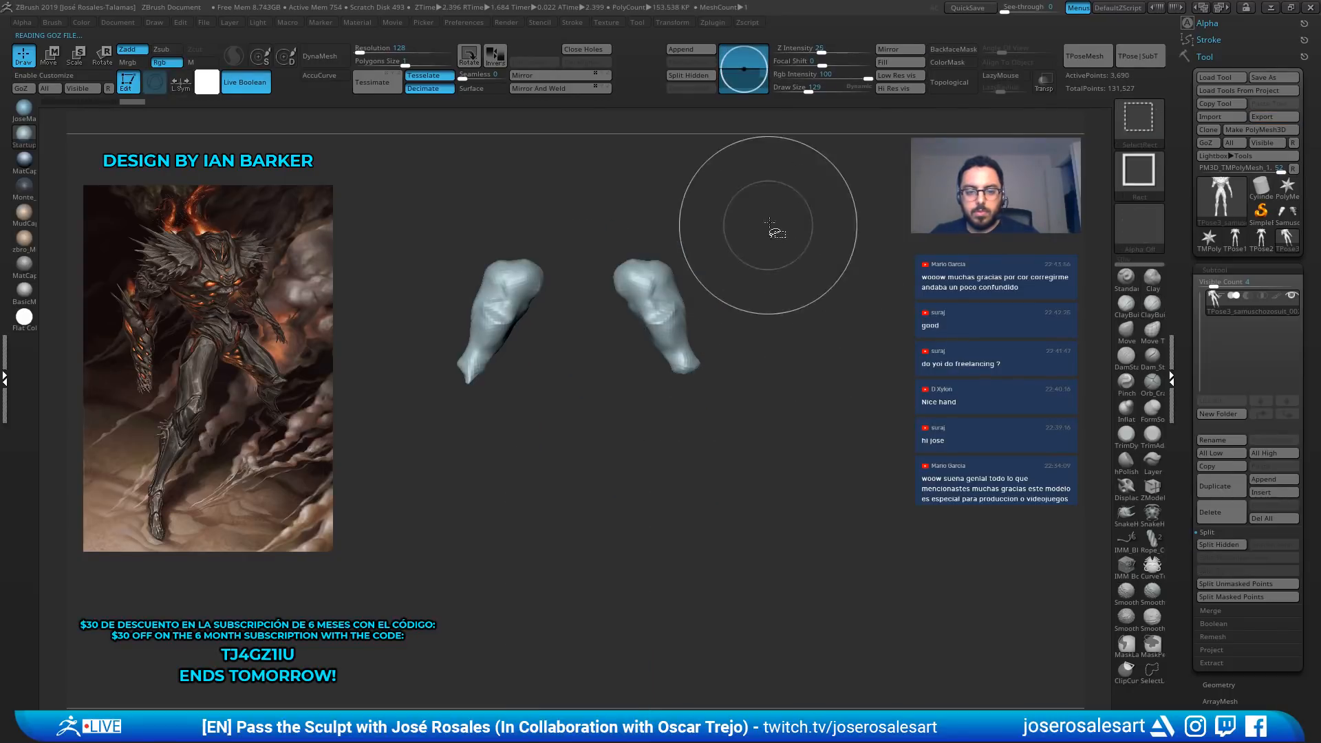
{"action": "mouse_move", "coordinate": [795, 197]}
{"action": "left_mouse_down", "text": "ctrl"}
{"action": "mouse_move", "coordinate": [361, 426]}
{"action": "mouse_move", "coordinate": [440, 494]}
{"action": "left_mouse_up", "text": "ctrl"}
{"action": "mouse_move", "coordinate": [654, 189]}
{"action": "left_mouse_down", "text": "ctrl"}
{"action": "mouse_move", "coordinate": [713, 467]}
{"action": "mouse_move", "coordinate": [821, 302]}
{"action": "mouse_move", "coordinate": [609, 316]}
{"action": "mouse_move", "coordinate": [798, 313]}
{"action": "left_mouse_up", "text": "ctrl"}
{"action": "left_click", "coordinate": [823, 299], "text": "ctrl+shift"}
{"action": "left_click", "coordinate": [703, 415], "text": "ctrl+shift"}
{"action": "left_click", "coordinate": [818, 388], "text": "ctrl+shift"}
{"action": "left_click", "coordinate": [725, 492], "text": "ctrl+shift"}
{"action": "left_click_drag", "start_coordinate": [785, 384], "coordinate": [784, 382], "text": "ctrl"}
{"action": "left_click", "coordinate": [855, 383], "text": "ctrl+shift"}
{"action": "left_click", "coordinate": [855, 384], "text": "ctrl"}
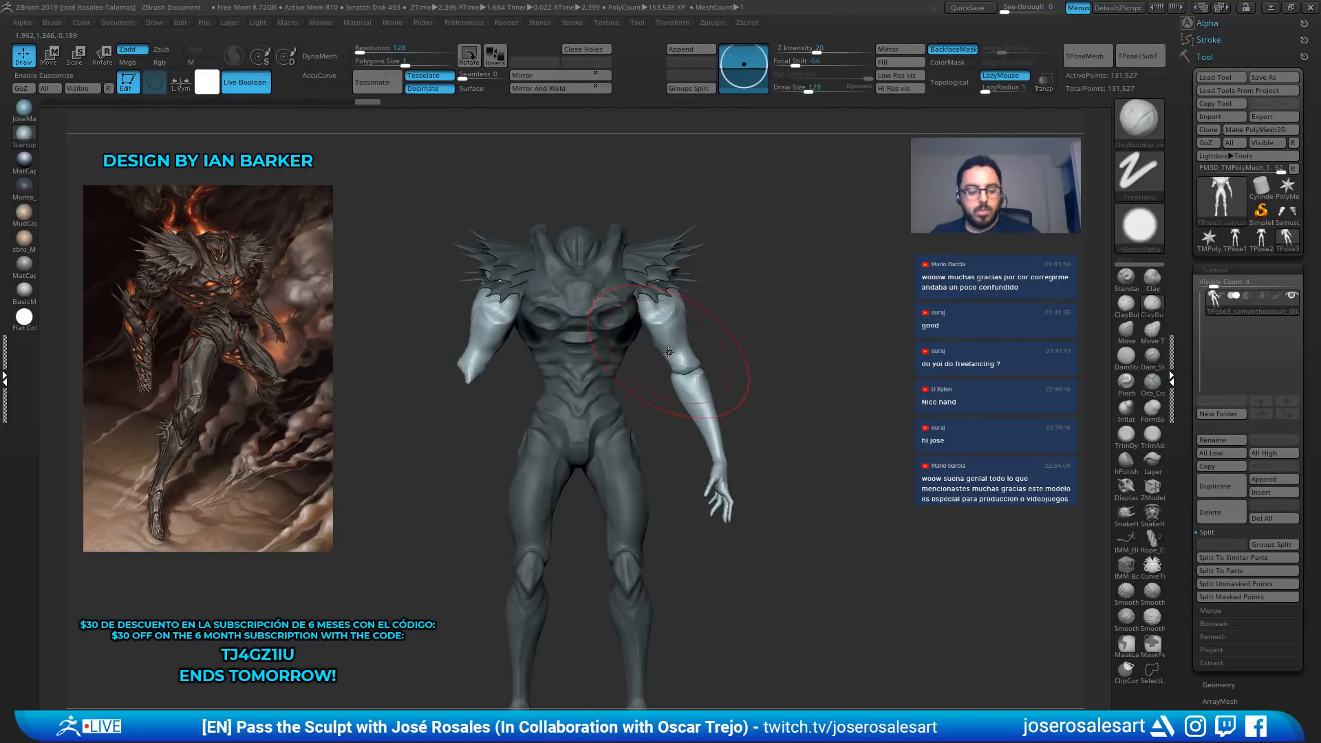
Place the gizmo on the unmasked arms and shift them slightly sideways along the X axis
{"action": "key", "text": "w"}
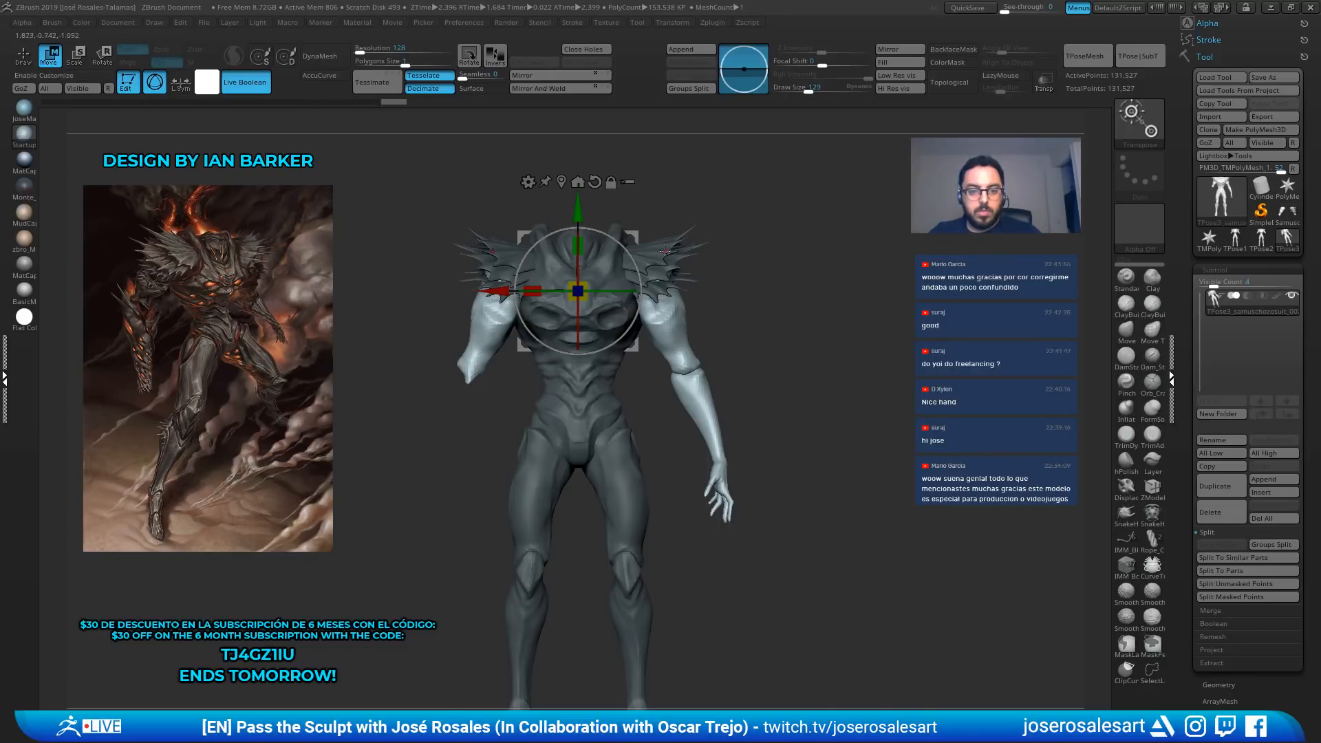
{"action": "left_click", "coordinate": [562, 183]}
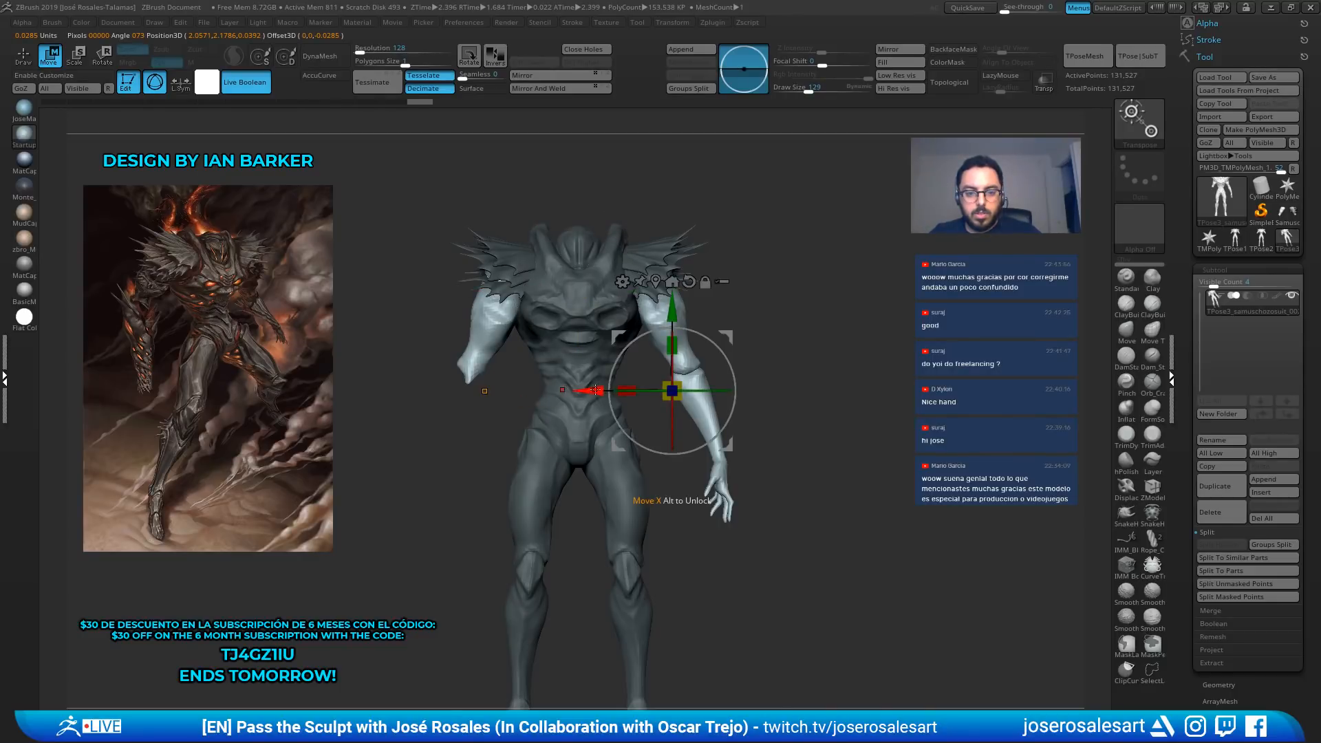
{"action": "left_click_drag", "start_coordinate": [595, 390], "coordinate": [601, 390]}
Invert the mask to protect the arms and isolate the torso of the transpose mesh
{"action": "key", "text": "q"}
{"action": "mouse_move", "coordinate": [791, 296]}
{"action": "left_mouse_down", "text": "alt"}
{"action": "mouse_move", "coordinate": [812, 331]}
{"action": "mouse_move", "coordinate": [590, 345]}
{"action": "mouse_move", "coordinate": [537, 365]}
{"action": "mouse_move", "coordinate": [679, 256]}
{"action": "left_mouse_up", "text": "alt"}
{"action": "left_click", "coordinate": [546, 375], "text": "ctrl"}
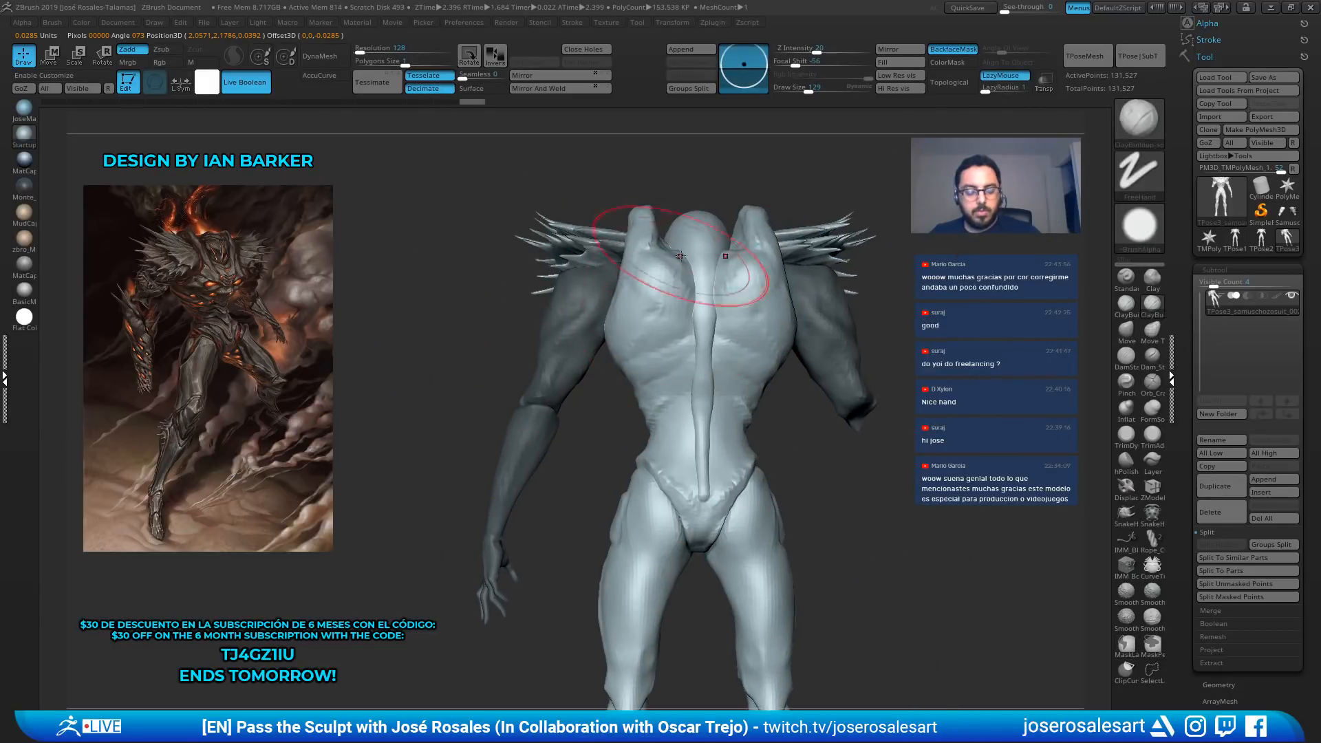
{"action": "left_click_drag", "start_coordinate": [621, 380], "coordinate": [901, 365]}
{"action": "left_click", "coordinate": [703, 370], "text": "ctrl+shift"}
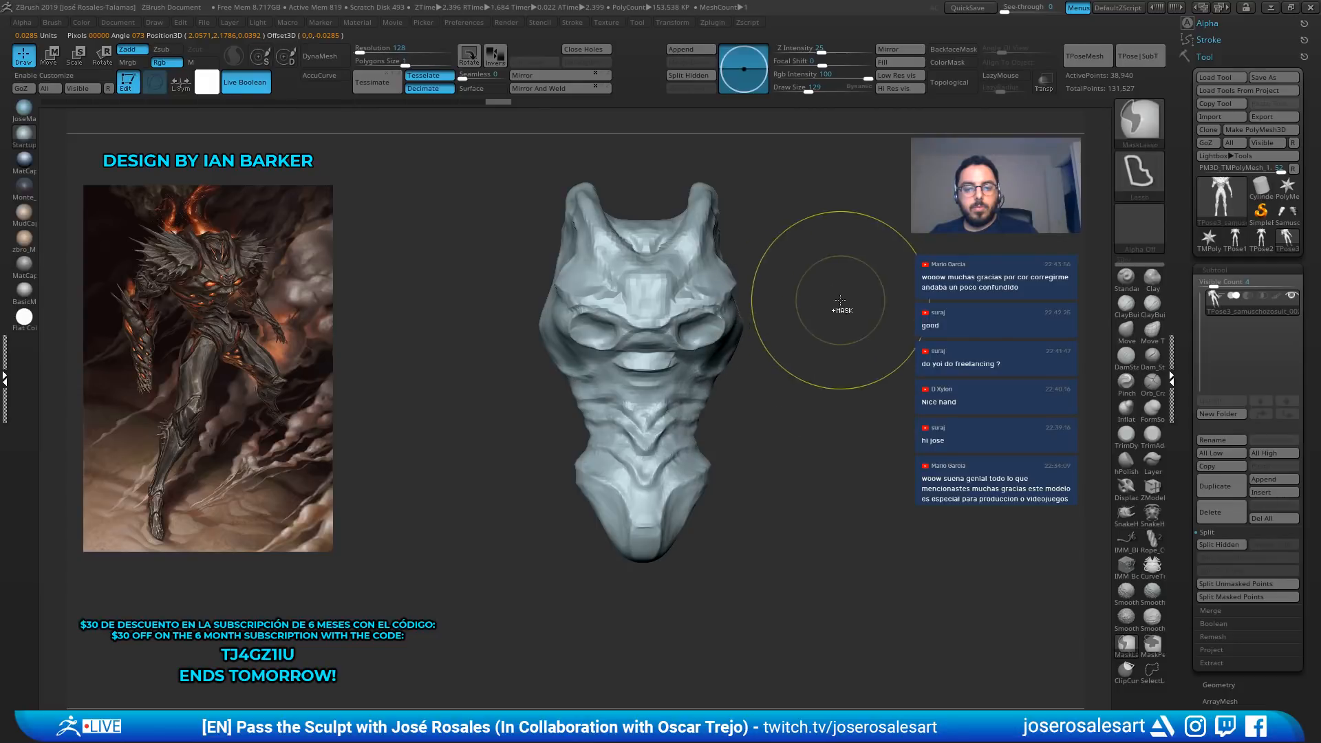
{"action": "left_click_drag", "start_coordinate": [542, 357], "coordinate": [685, 361]}
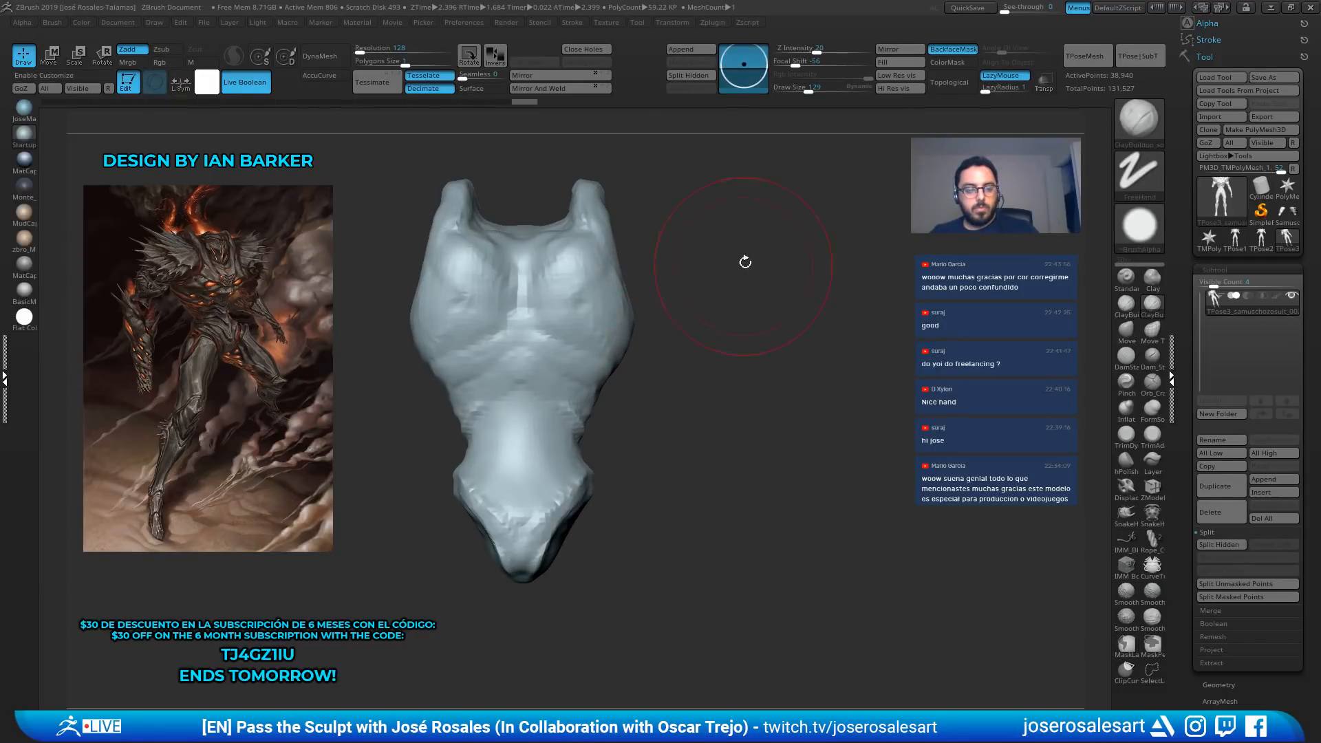
Mask the isolated torso, show the whole figure again, and invert the mask so only the torso is editable
{"action": "mouse_move", "coordinate": [741, 135]}
{"action": "left_mouse_down", "text": "ctrl"}
{"action": "mouse_move", "coordinate": [296, 244]}
{"action": "mouse_move", "coordinate": [849, 351]}
{"action": "mouse_move", "coordinate": [835, 324]}
{"action": "left_mouse_up", "text": "ctrl"}
{"action": "left_click", "coordinate": [813, 349], "text": "ctrl+shift"}
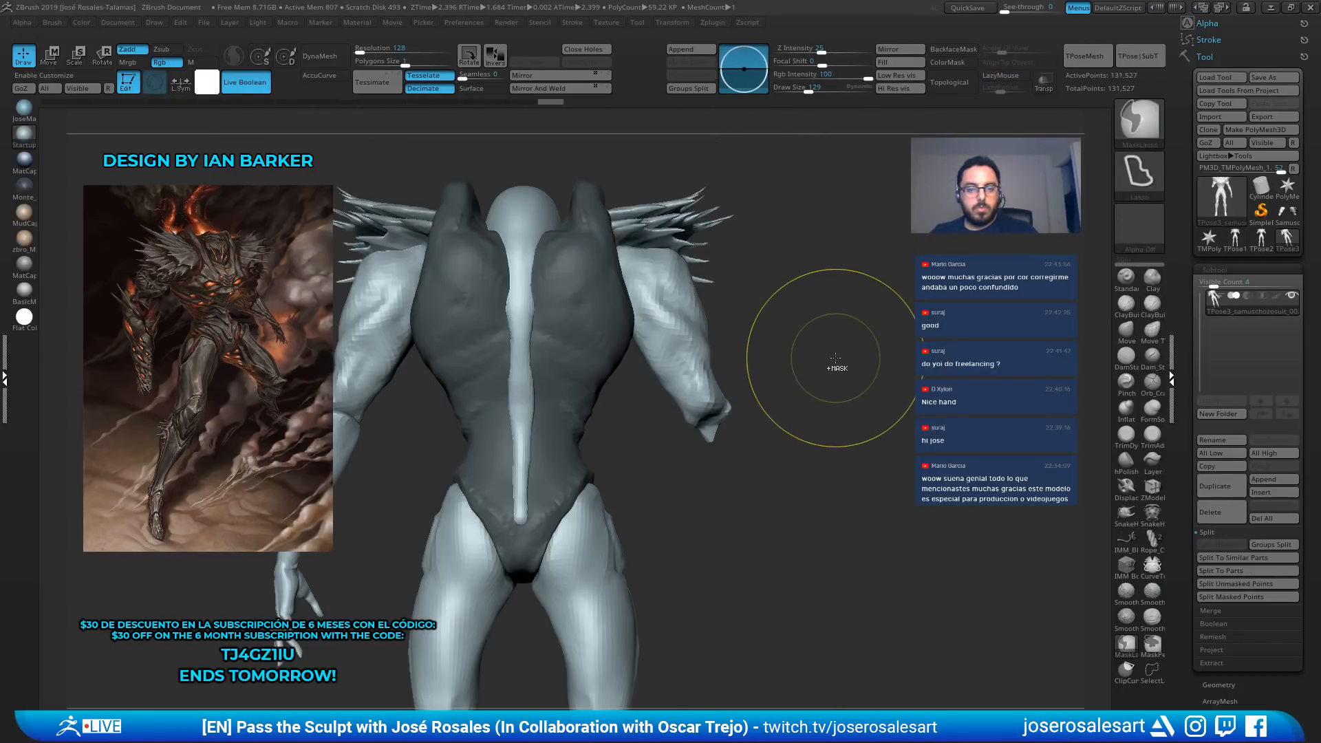
{"action": "left_click", "coordinate": [832, 364], "text": "ctrl"}
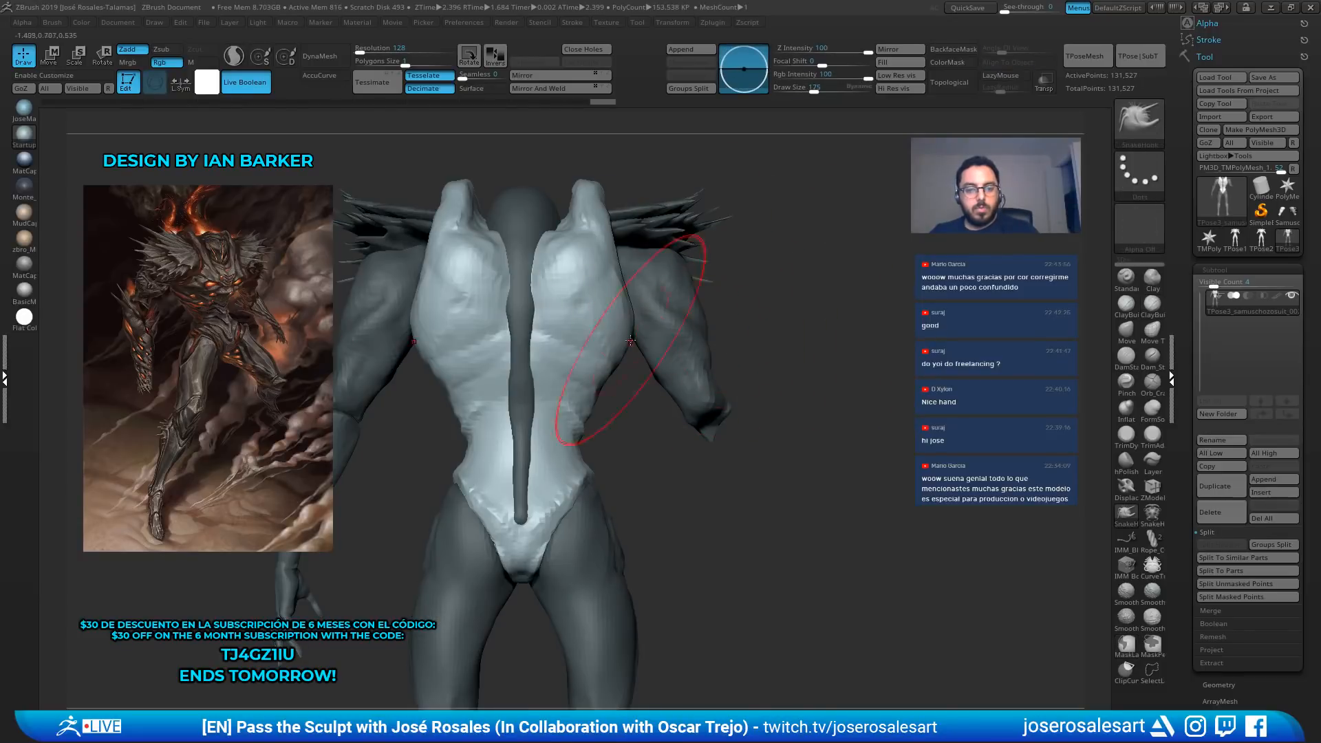
Pull the sides of the ribcage below the armpits with the SnakeHook brush, undoing the first attempts
{"action": "left_click_drag", "start_coordinate": [634, 331], "coordinate": [644, 329]}
{"action": "left_click_drag", "start_coordinate": [777, 344], "coordinate": [468, 352]}
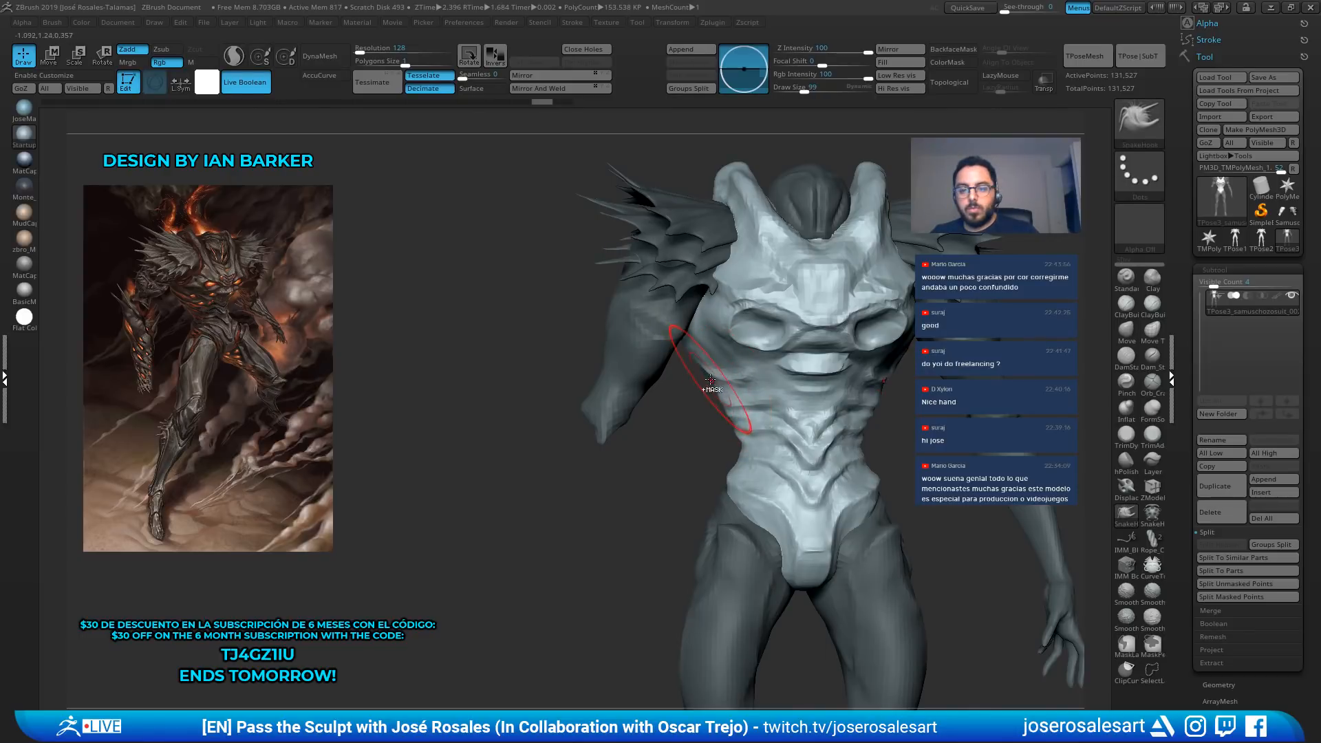
{"action": "key", "text": "ctrl+z"}
{"action": "key", "text": "ctrl+z"}
{"action": "right_click_drag", "start_coordinate": [740, 304], "coordinate": [714, 300]}
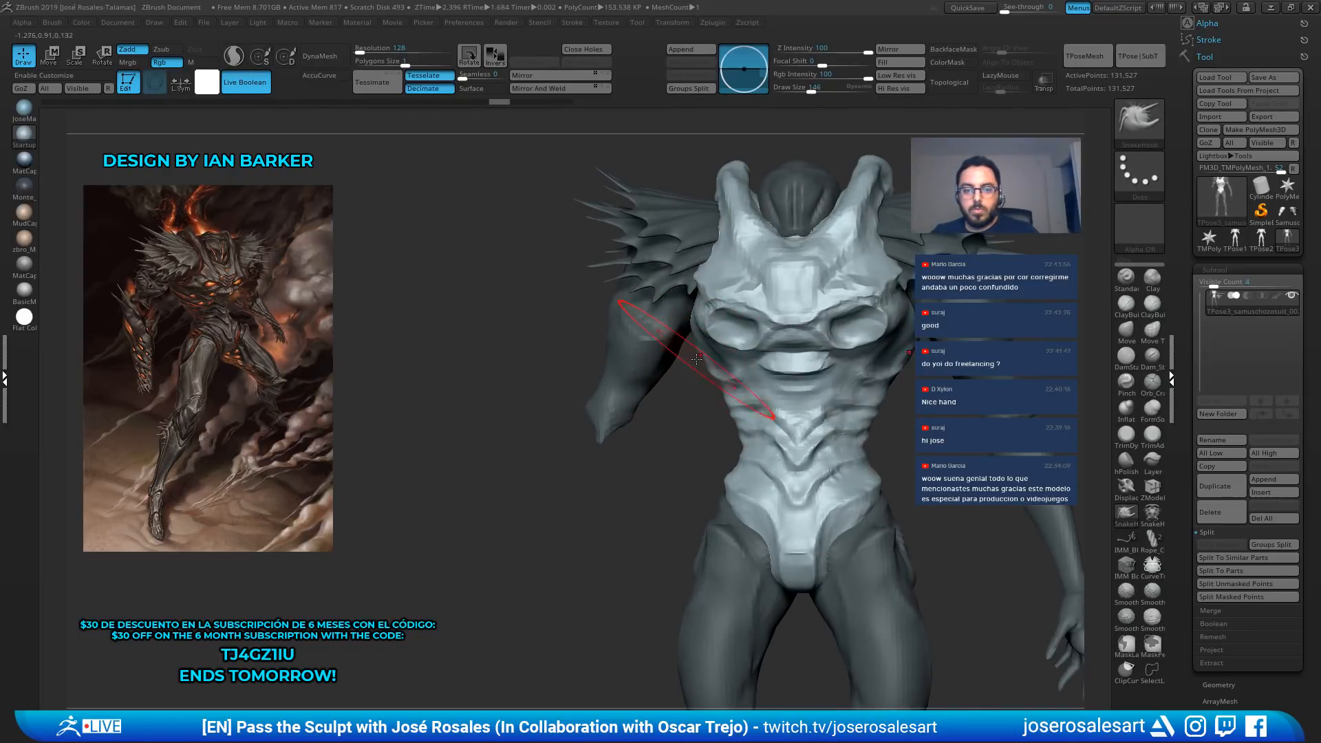
{"action": "right_click_drag", "start_coordinate": [695, 354], "coordinate": [703, 348]}
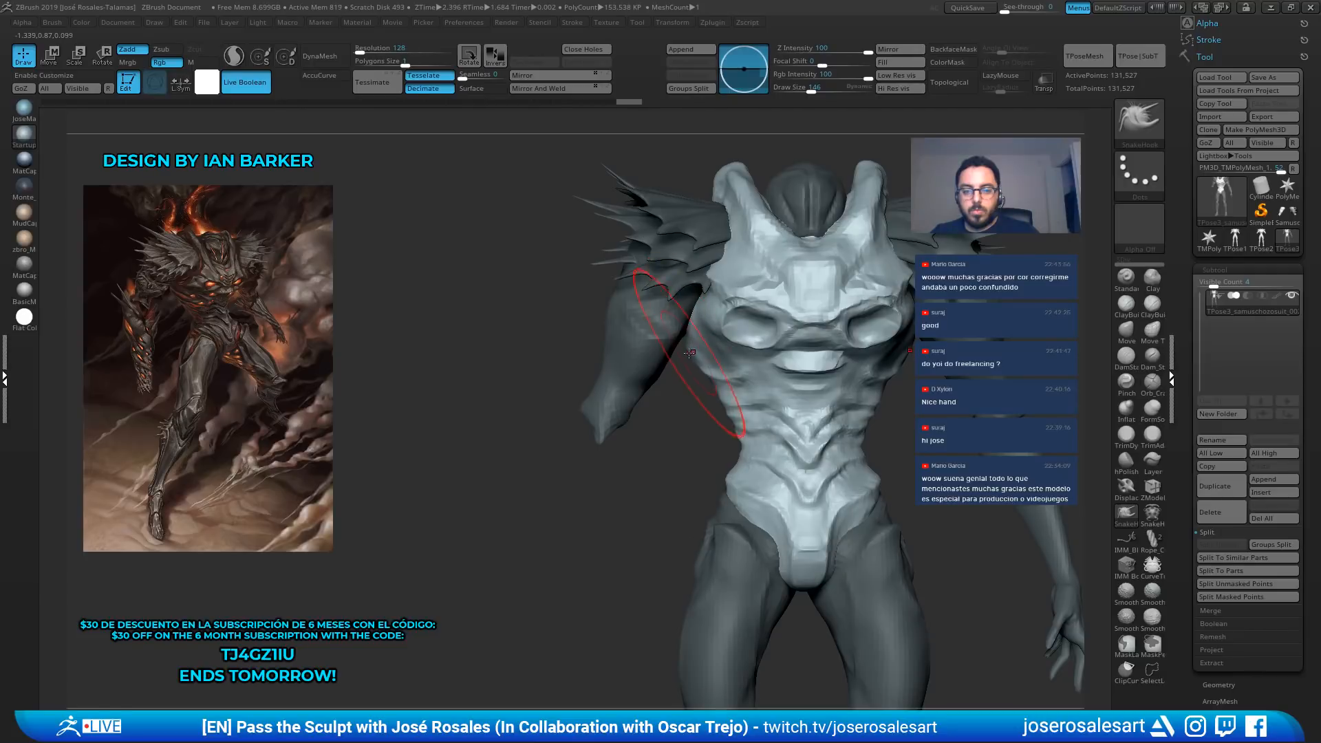
{"action": "key", "text": "bracketleft"}
{"action": "key", "text": "bracketleft"}
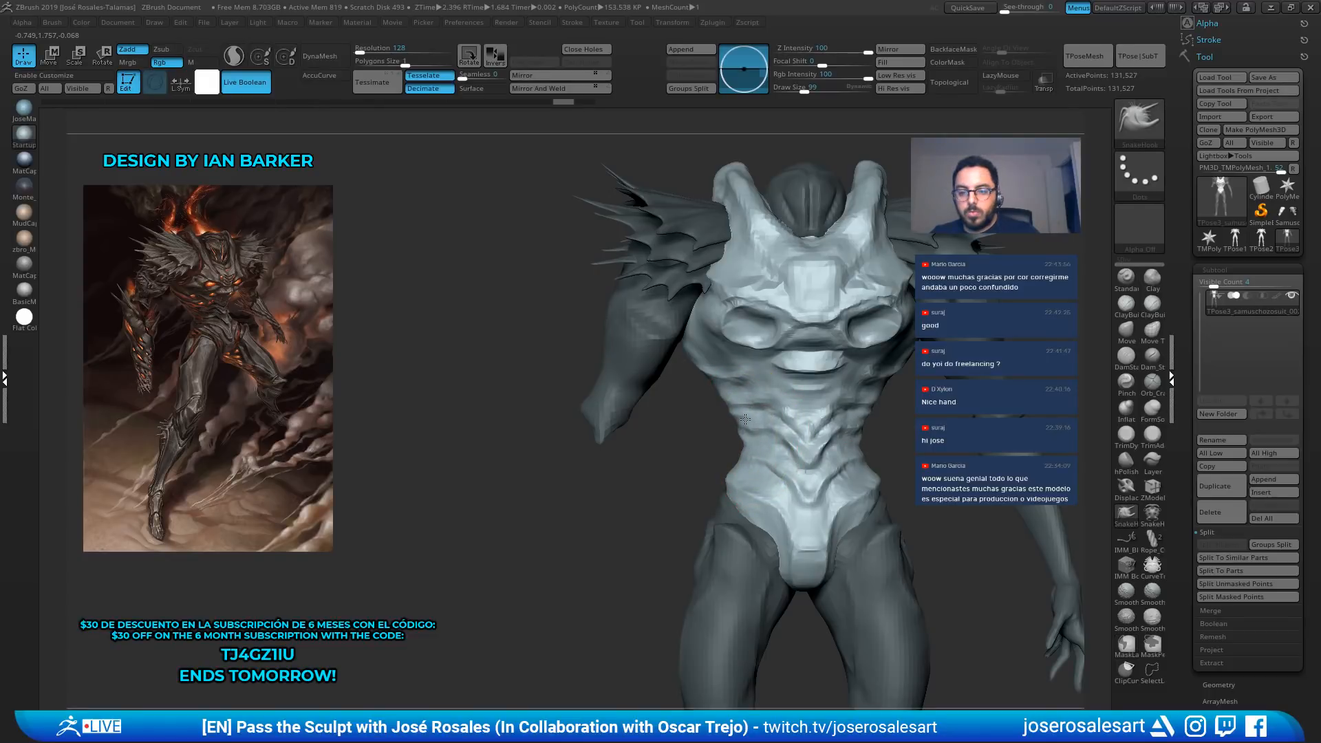
Refine the unmasked torso's back, from the ribcage down to the waist, with the ClayBuildup brush
{"action": "right_click_drag", "start_coordinate": [745, 419], "coordinate": [724, 380], "text": "alt"}
{"action": "mouse_move", "coordinate": [724, 380]}
{"action": "right_mouse_down", "text": "ctrl"}
{"action": "mouse_move", "coordinate": [720, 415]}
{"action": "mouse_move", "coordinate": [761, 365]}
{"action": "mouse_move", "coordinate": [758, 386]}
{"action": "mouse_move", "coordinate": [784, 388]}
{"action": "right_mouse_up", "text": "ctrl"}
{"action": "key", "text": "b"}
{"action": "key", "text": "c"}
{"action": "key", "text": "b"}
{"action": "right_click_drag", "start_coordinate": [537, 392], "coordinate": [566, 391]}
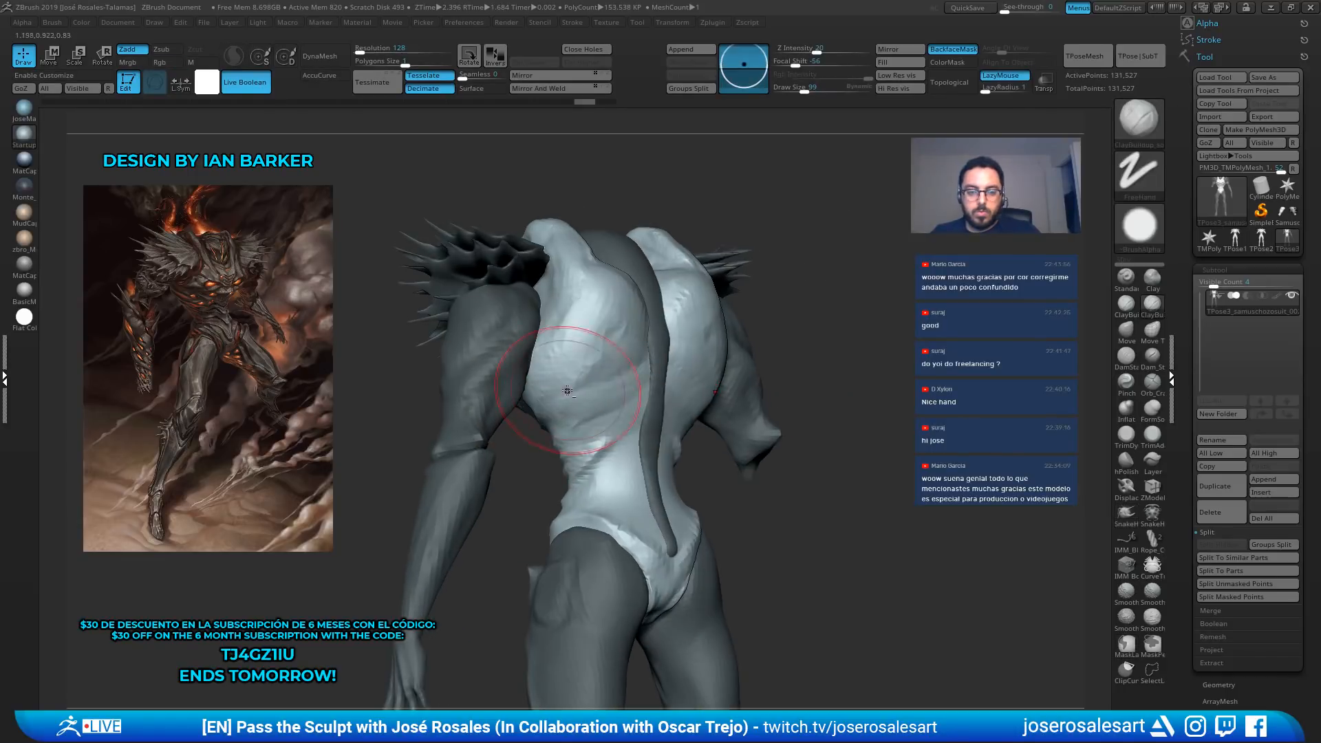
{"action": "right_click_drag", "start_coordinate": [598, 438], "coordinate": [591, 405]}
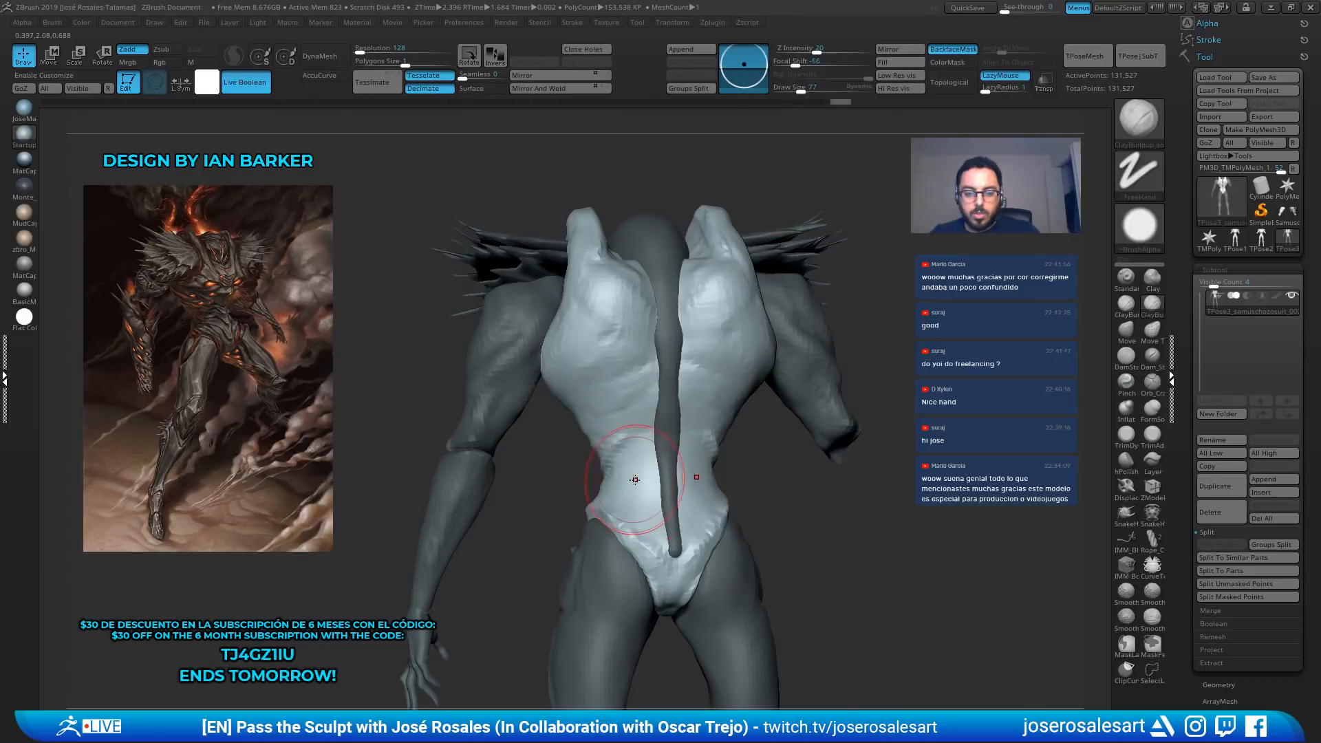
{"action": "mouse_move", "coordinate": [635, 480]}
{"action": "right_mouse_down"}
{"action": "mouse_move", "coordinate": [620, 471]}
{"action": "mouse_move", "coordinate": [700, 290]}
{"action": "right_mouse_up"}
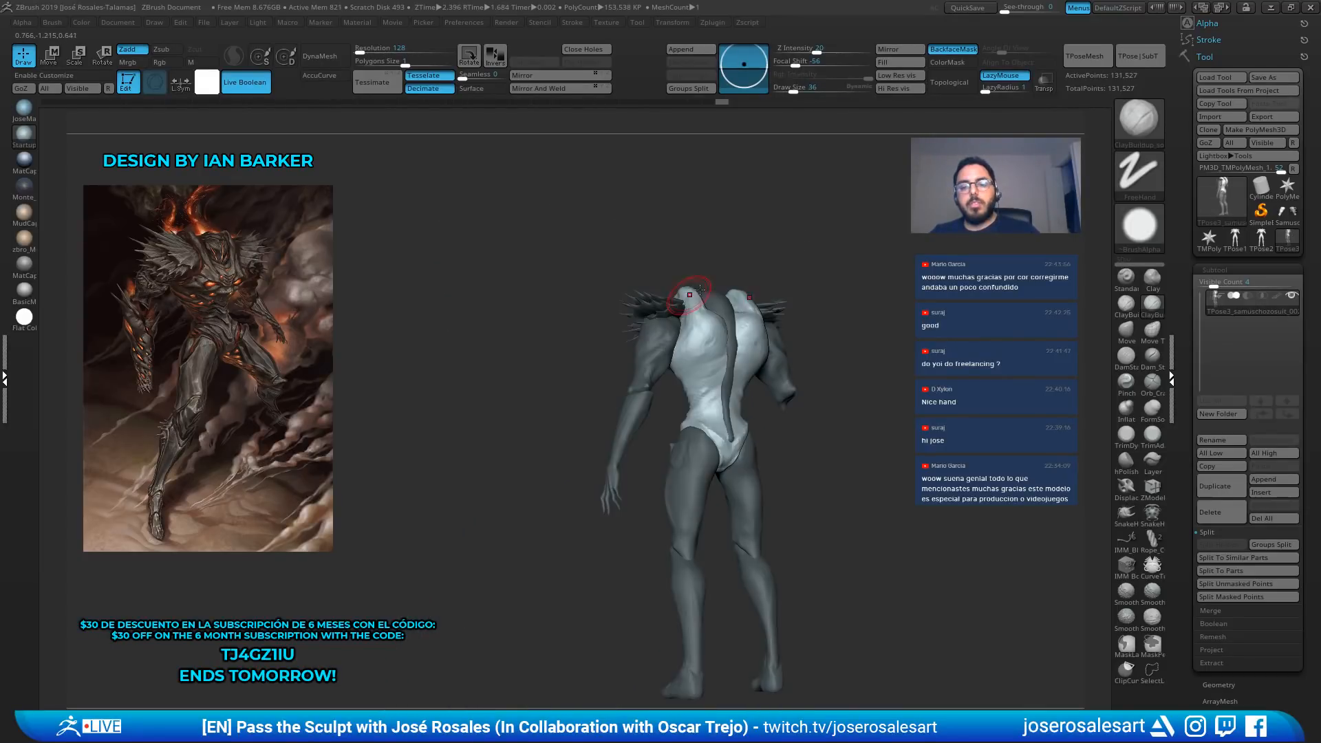
Clear the mask and transfer the Transpose Master changes back to the character's original subtools
{"action": "left_click_drag", "start_coordinate": [810, 338], "coordinate": [688, 482]}
{"action": "left_click_drag", "start_coordinate": [826, 371], "coordinate": [672, 383]}
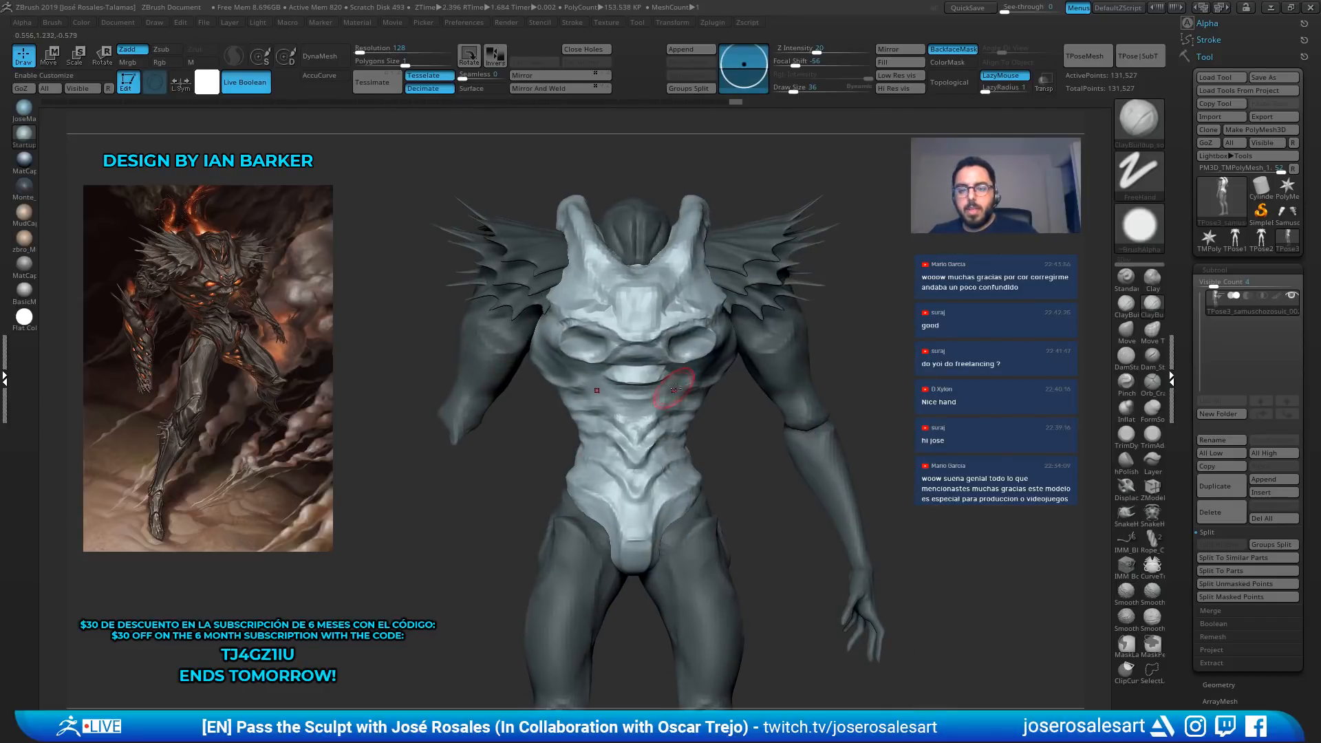
{"action": "mouse_move", "coordinate": [843, 334]}
{"action": "left_mouse_down", "text": "alt"}
{"action": "mouse_move", "coordinate": [759, 343]}
{"action": "mouse_move", "coordinate": [859, 348]}
{"action": "left_mouse_up", "text": "alt"}
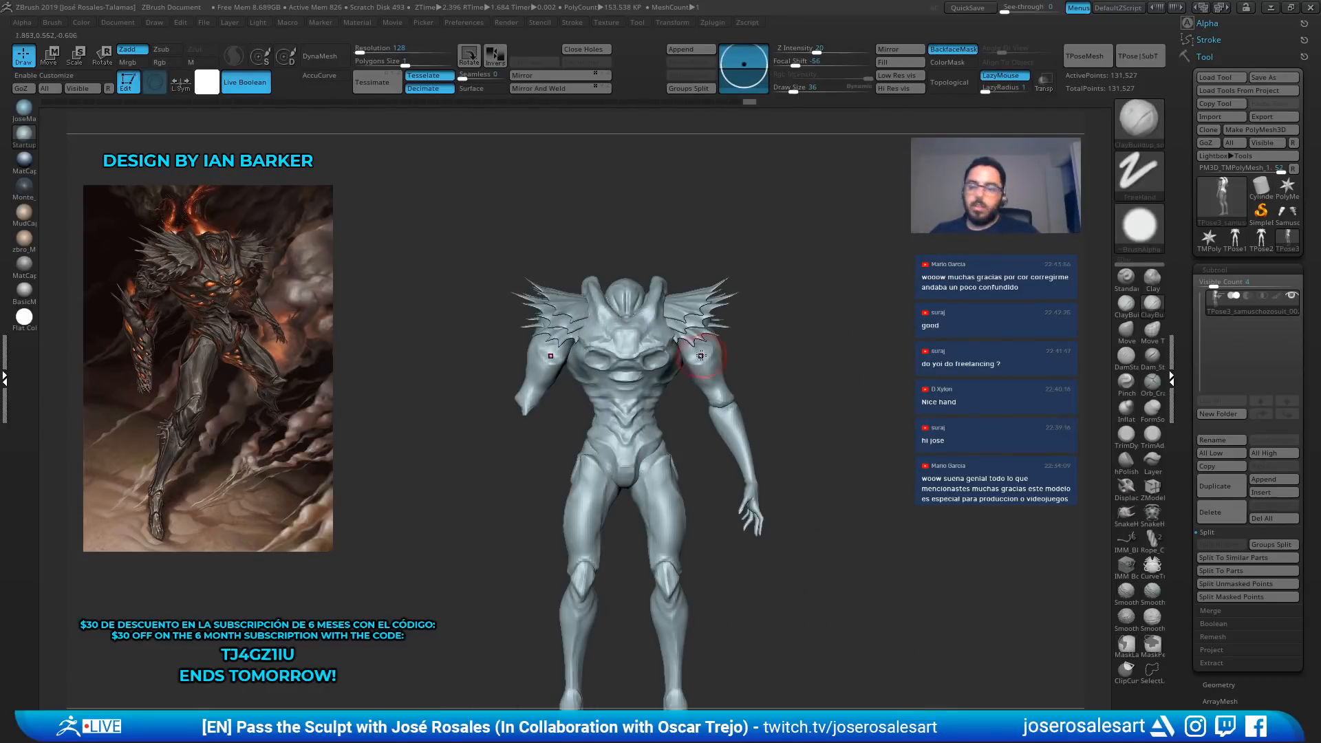
{"action": "mouse_move", "coordinate": [785, 275]}
{"action": "left_mouse_down", "text": "alt"}
{"action": "mouse_move", "coordinate": [803, 273]}
{"action": "mouse_move", "coordinate": [803, 291]}
{"action": "mouse_move", "coordinate": [750, 295]}
{"action": "mouse_move", "coordinate": [815, 292]}
{"action": "mouse_move", "coordinate": [792, 306]}
{"action": "mouse_move", "coordinate": [868, 314]}
{"action": "mouse_move", "coordinate": [857, 309]}
{"action": "left_mouse_up", "text": "alt"}
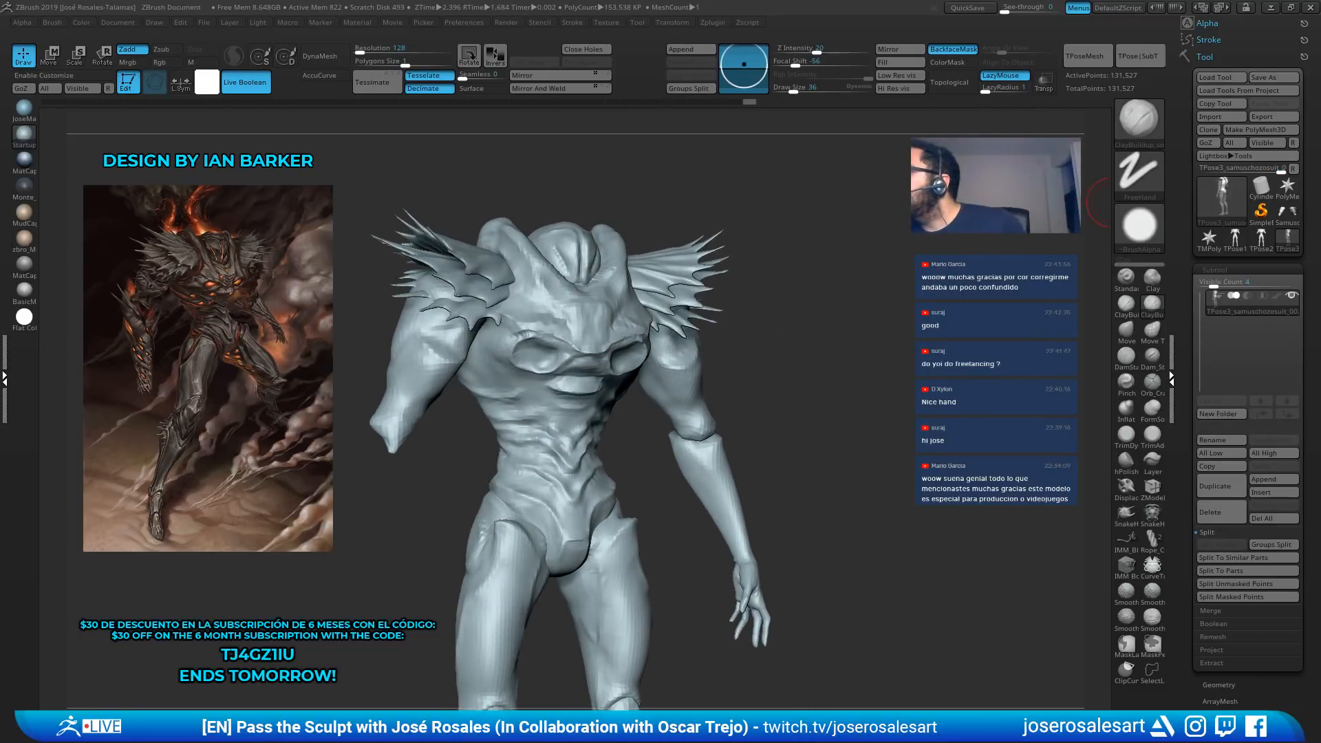
{"action": "left_click_drag", "start_coordinate": [665, 487], "coordinate": [678, 517], "text": "alt"}
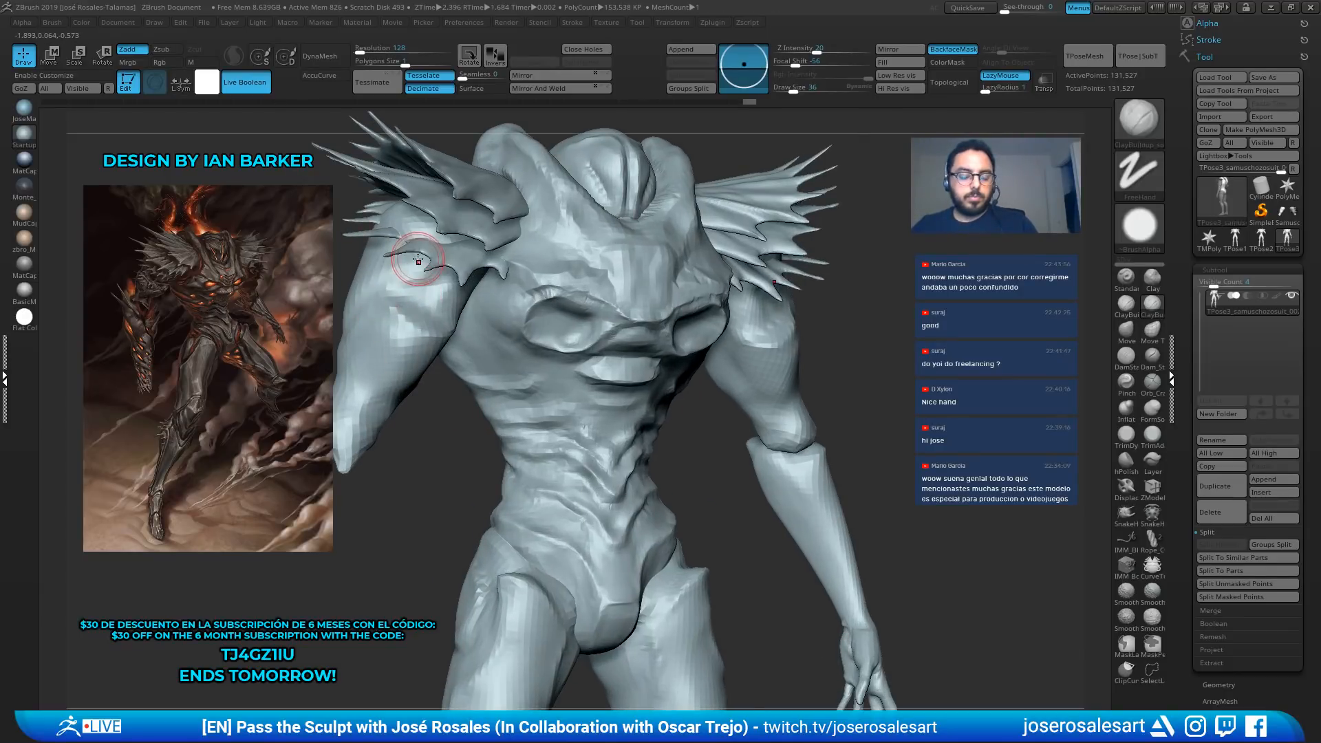
{"action": "key", "text": "d"}
{"action": "mouse_move", "coordinate": [853, 265]}
{"action": "left_mouse_down"}
{"action": "mouse_move", "coordinate": [709, 249]}
{"action": "mouse_move", "coordinate": [748, 213]}
{"action": "mouse_move", "coordinate": [849, 232]}
{"action": "mouse_move", "coordinate": [805, 256]}
{"action": "mouse_move", "coordinate": [731, 253]}
{"action": "mouse_move", "coordinate": [880, 234]}
{"action": "left_mouse_up"}
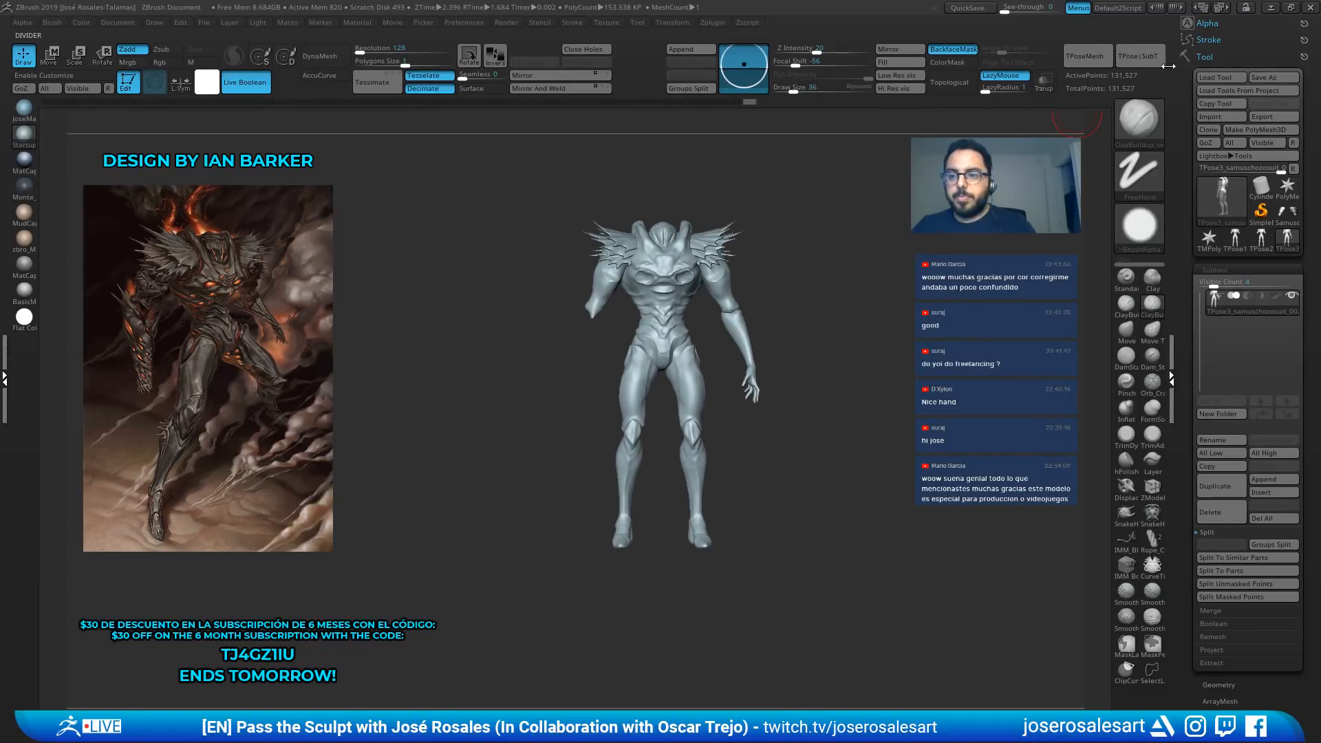
{"action": "left_click", "coordinate": [1140, 59]}
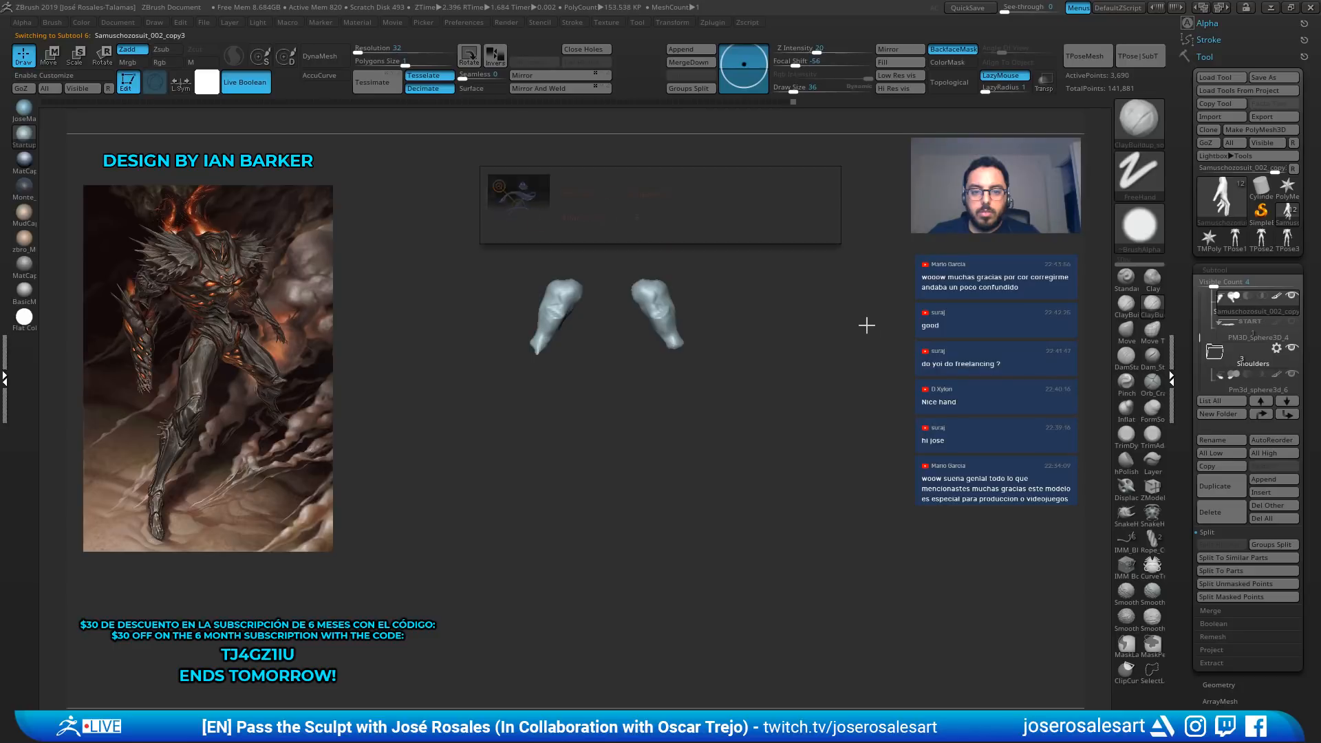
Select the hand subtool, reset its gizmo orientation, and set the sculpting brush's draw size to 58
{"action": "left_click_drag", "start_coordinate": [832, 250], "coordinate": [695, 395], "text": "alt"}
{"action": "left_click", "coordinate": [671, 413], "text": "alt"}
{"action": "key", "text": "w"}
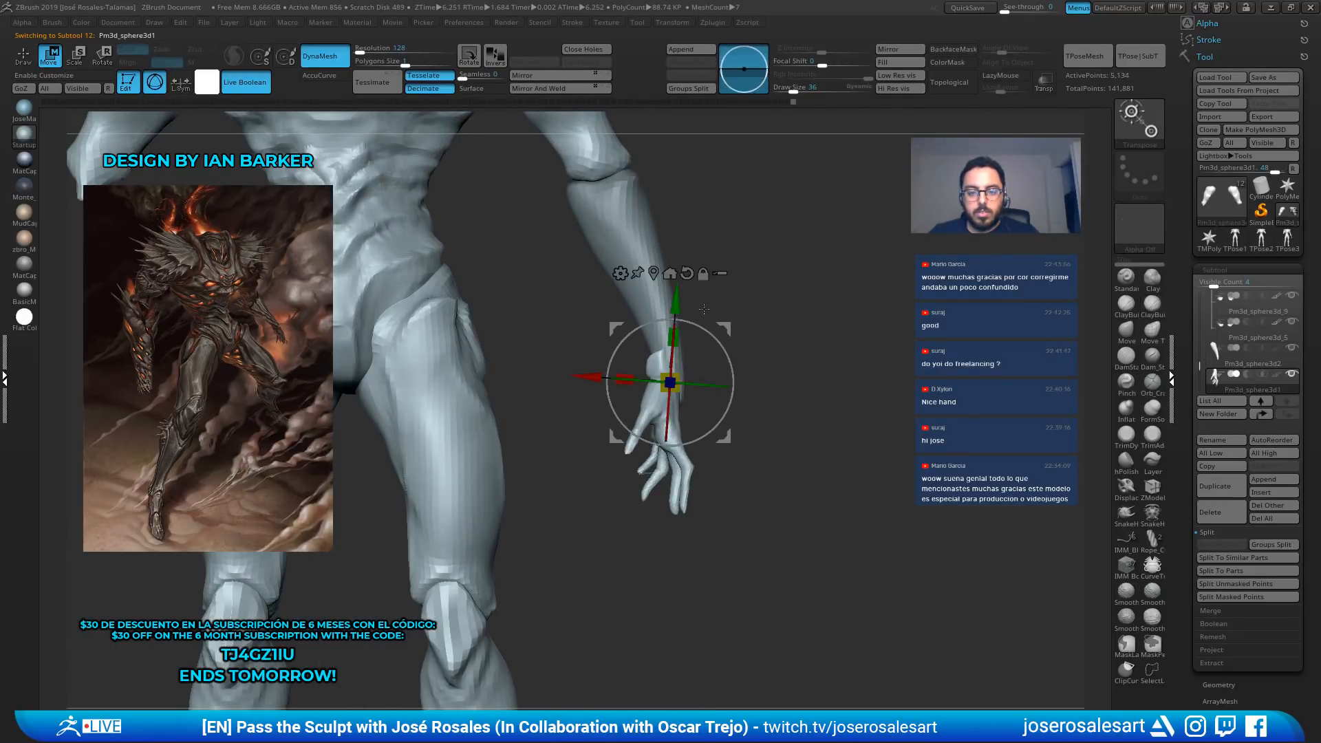
{"action": "left_click", "coordinate": [686, 274], "text": "alt"}
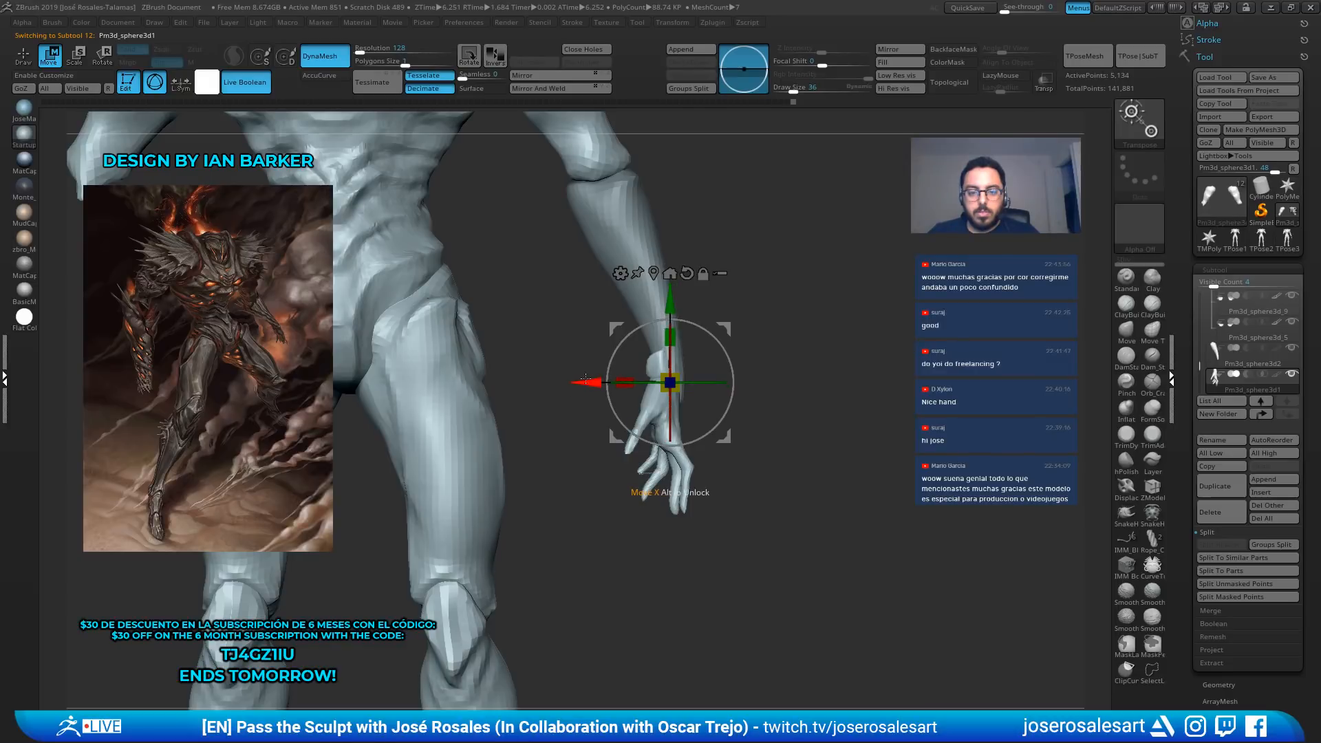
{"action": "key", "text": "q"}
{"action": "mouse_move", "coordinate": [849, 303]}
{"action": "left_mouse_down"}
{"action": "mouse_move", "coordinate": [674, 344]}
{"action": "mouse_move", "coordinate": [664, 372]}
{"action": "mouse_move", "coordinate": [654, 334]}
{"action": "mouse_move", "coordinate": [784, 333]}
{"action": "mouse_move", "coordinate": [708, 398]}
{"action": "mouse_move", "coordinate": [791, 346]}
{"action": "left_mouse_up"}
{"action": "mouse_move", "coordinate": [728, 380]}
{"action": "left_mouse_down", "text": "alt"}
{"action": "mouse_move", "coordinate": [714, 398]}
{"action": "mouse_move", "coordinate": [664, 399]}
{"action": "left_mouse_up", "text": "alt"}
{"action": "key", "text": "s"}
{"action": "left_click_drag", "start_coordinate": [592, 399], "coordinate": [682, 390]}
{"action": "key", "text": "shift"}
{"action": "mouse_move", "coordinate": [764, 385]}
{"action": "left_mouse_down"}
{"action": "mouse_move", "coordinate": [715, 386]}
{"action": "mouse_move", "coordinate": [769, 378]}
{"action": "mouse_move", "coordinate": [816, 324]}
{"action": "mouse_move", "coordinate": [714, 349]}
{"action": "mouse_move", "coordinate": [711, 260]}
{"action": "left_mouse_up"}
{"action": "left_click_drag", "start_coordinate": [784, 333], "coordinate": [801, 301]}
Append a sphere to the character as a new subtool and make it the active one
{"action": "key", "text": "F1"}
{"action": "left_click", "coordinate": [565, 397]}
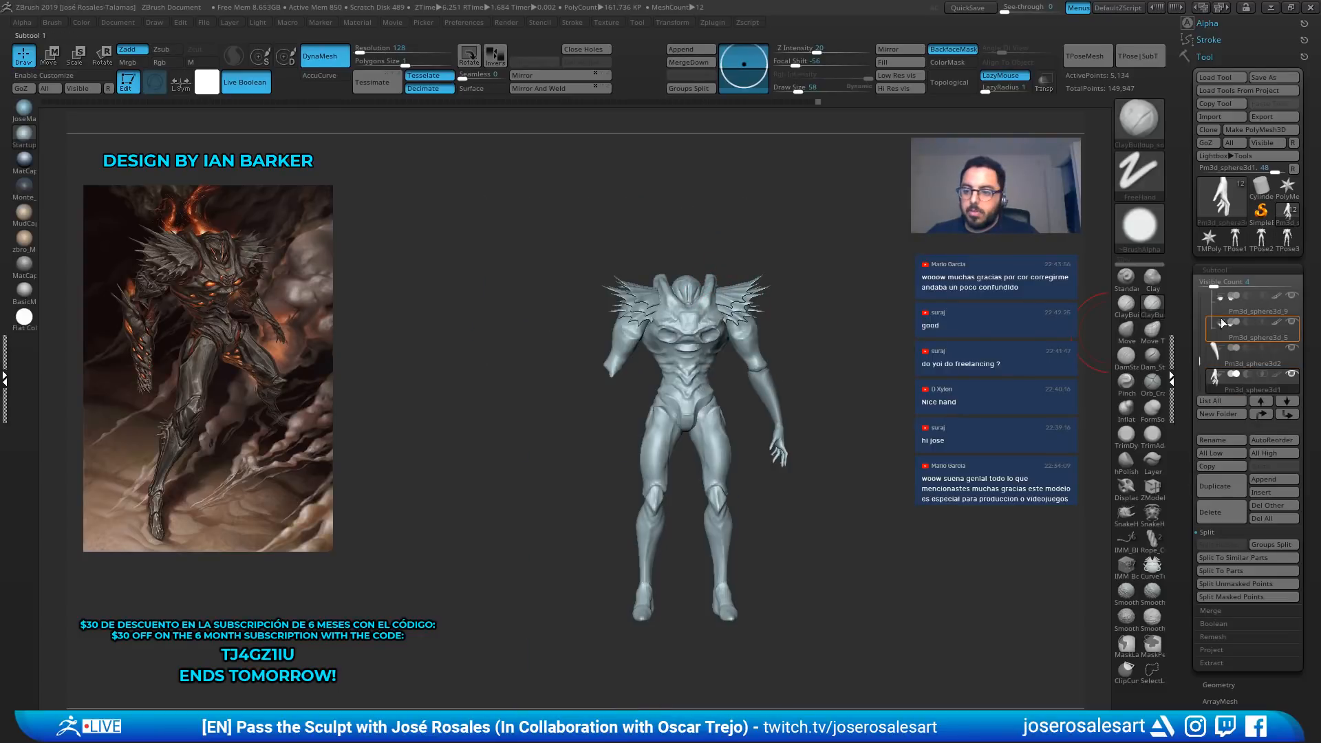
{"action": "left_click_drag", "start_coordinate": [1203, 361], "coordinate": [1203, 375]}
{"action": "left_click", "coordinate": [1218, 358]}
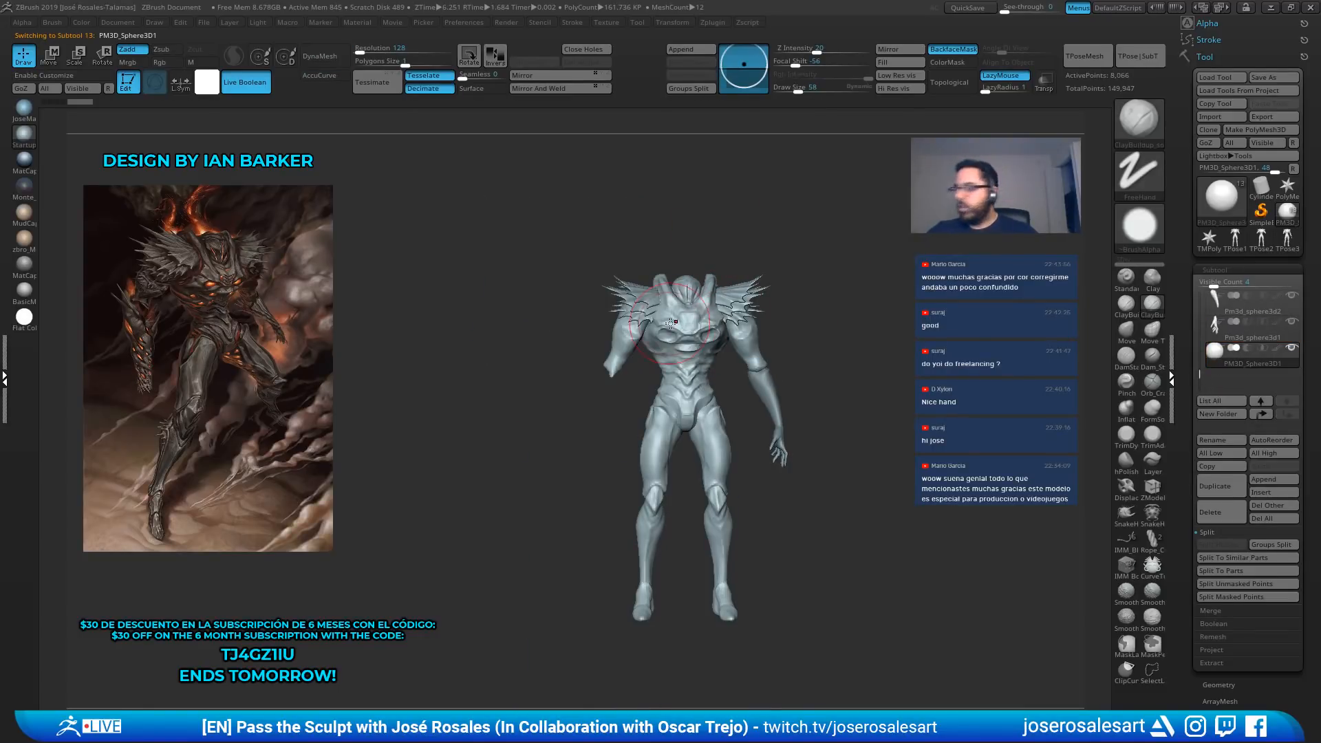
{"action": "left_click", "coordinate": [699, 306], "text": "alt"}
{"action": "left_click_drag", "start_coordinate": [1204, 335], "coordinate": [1203, 365]}
{"action": "left_click", "coordinate": [1216, 356]}
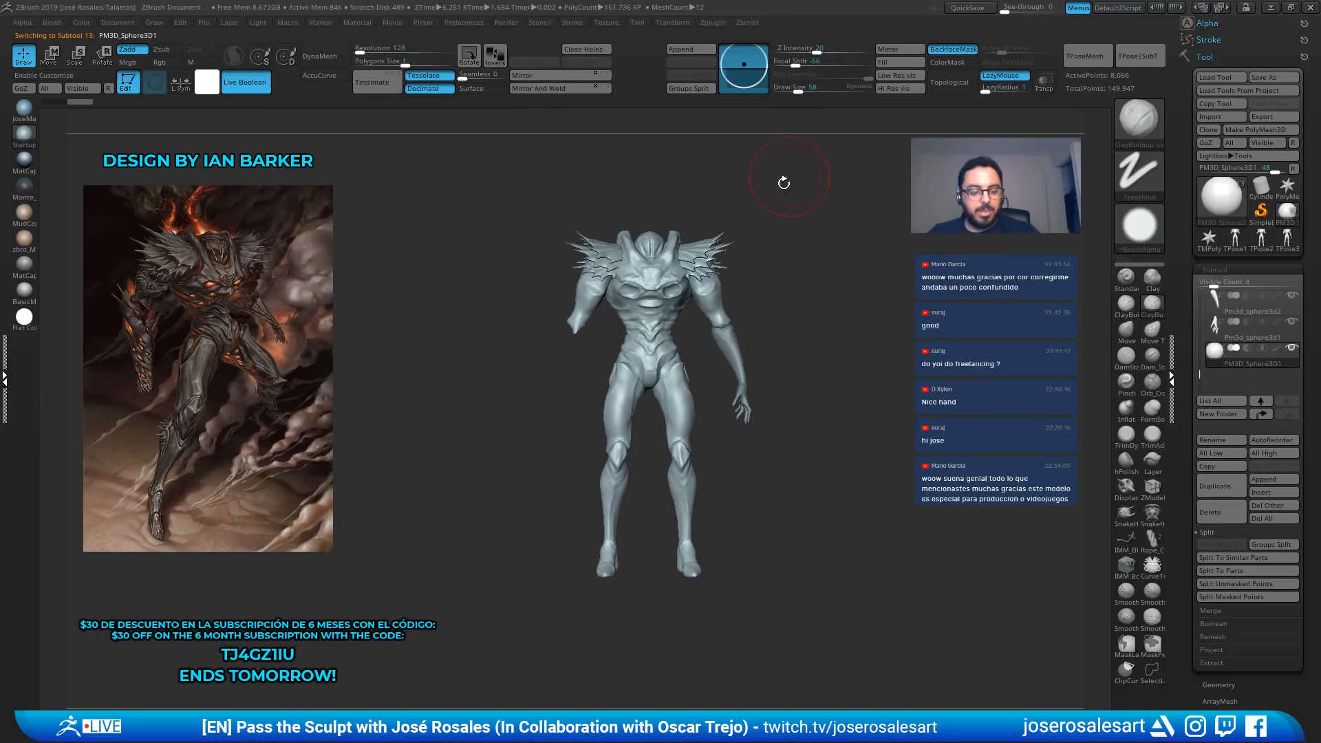
Move the sphere beneath the cut-off upper arm and stretch it vertically into a long forearm-sized ellipsoid
{"action": "key", "text": "w"}
{"action": "left_click_drag", "start_coordinate": [644, 284], "coordinate": [601, 294]}
{"action": "right_click_drag", "start_coordinate": [601, 295], "coordinate": [671, 356], "text": "ctrl"}
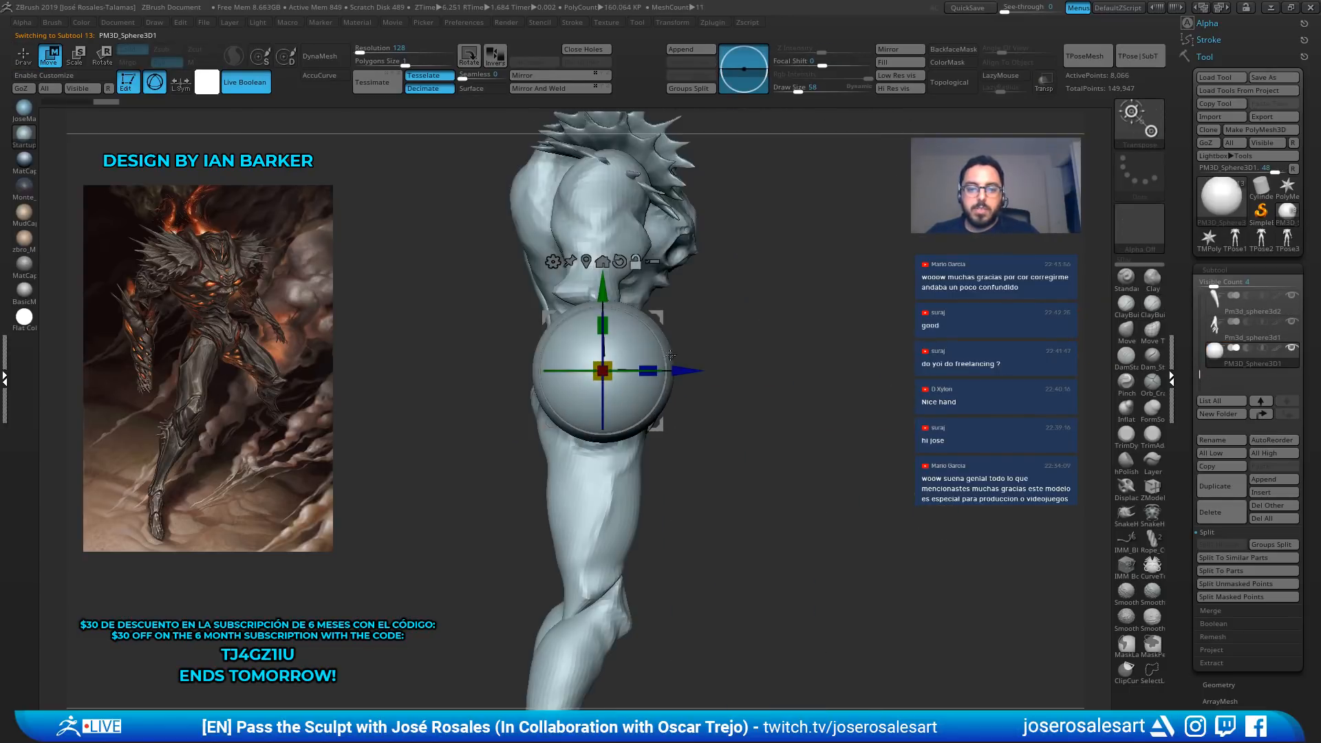
{"action": "left_click_drag", "start_coordinate": [611, 366], "coordinate": [603, 372]}
{"action": "right_click_drag", "start_coordinate": [640, 344], "coordinate": [602, 326]}
{"action": "right_click_drag", "start_coordinate": [603, 326], "coordinate": [579, 295], "text": "alt"}
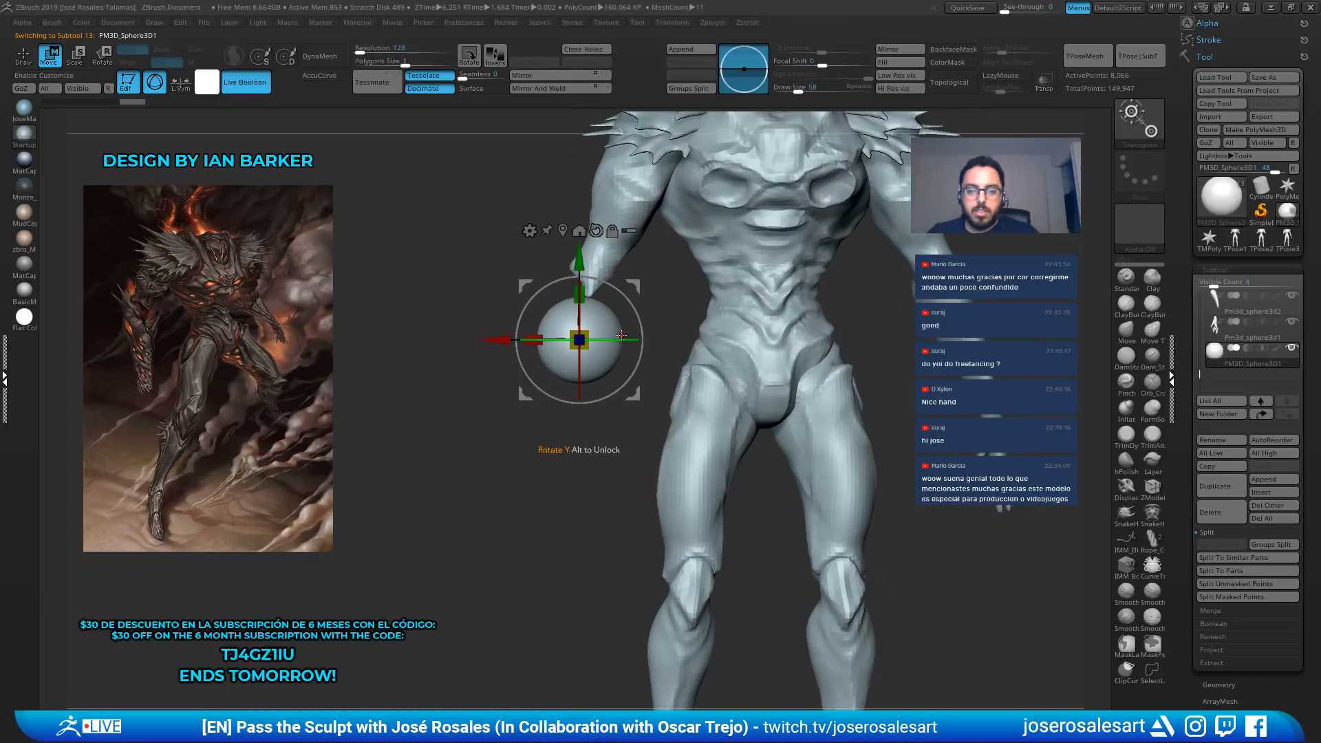
{"action": "left_click_drag", "start_coordinate": [580, 295], "coordinate": [584, 238]}
{"action": "right_click_drag", "start_coordinate": [586, 238], "coordinate": [572, 313], "text": "ctrl"}
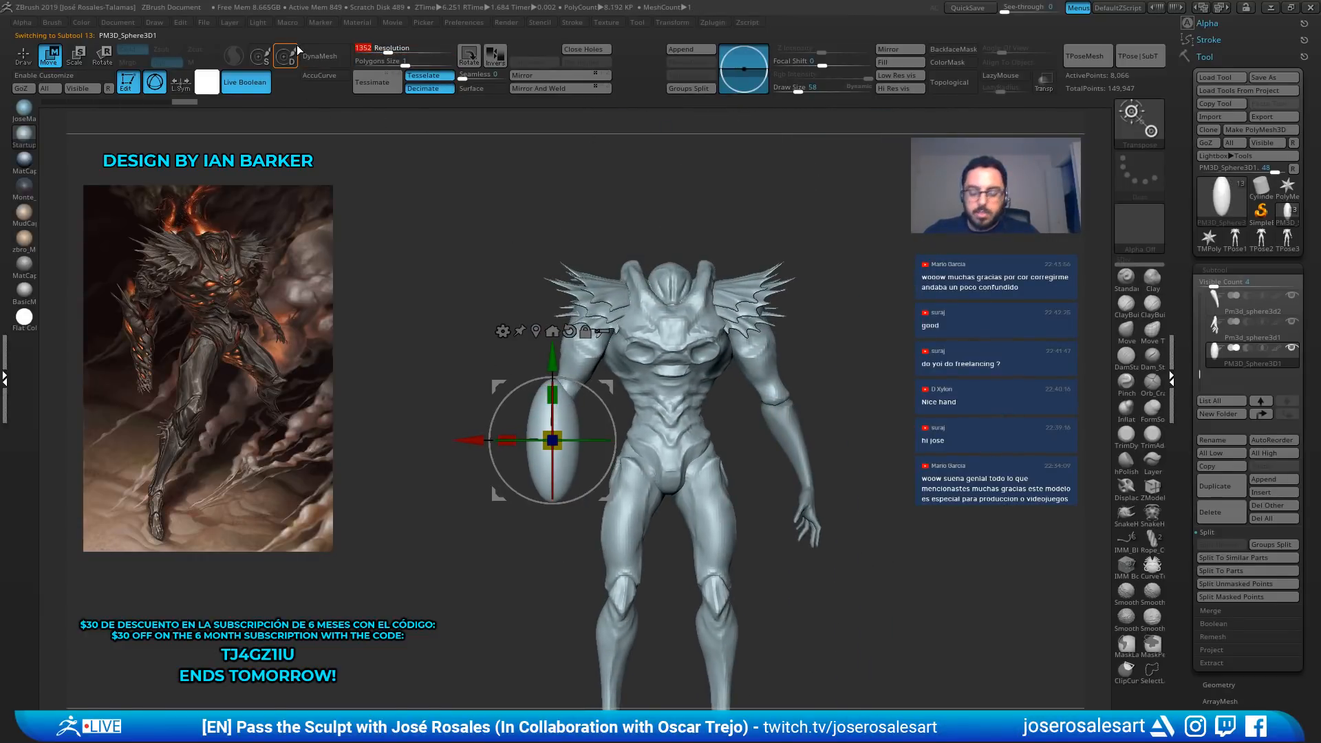
Convert the stretched ellipsoid to DynaMesh at a resolution of 64
{"action": "type", "text": "64"}
{"action": "key", "text": "Return"}
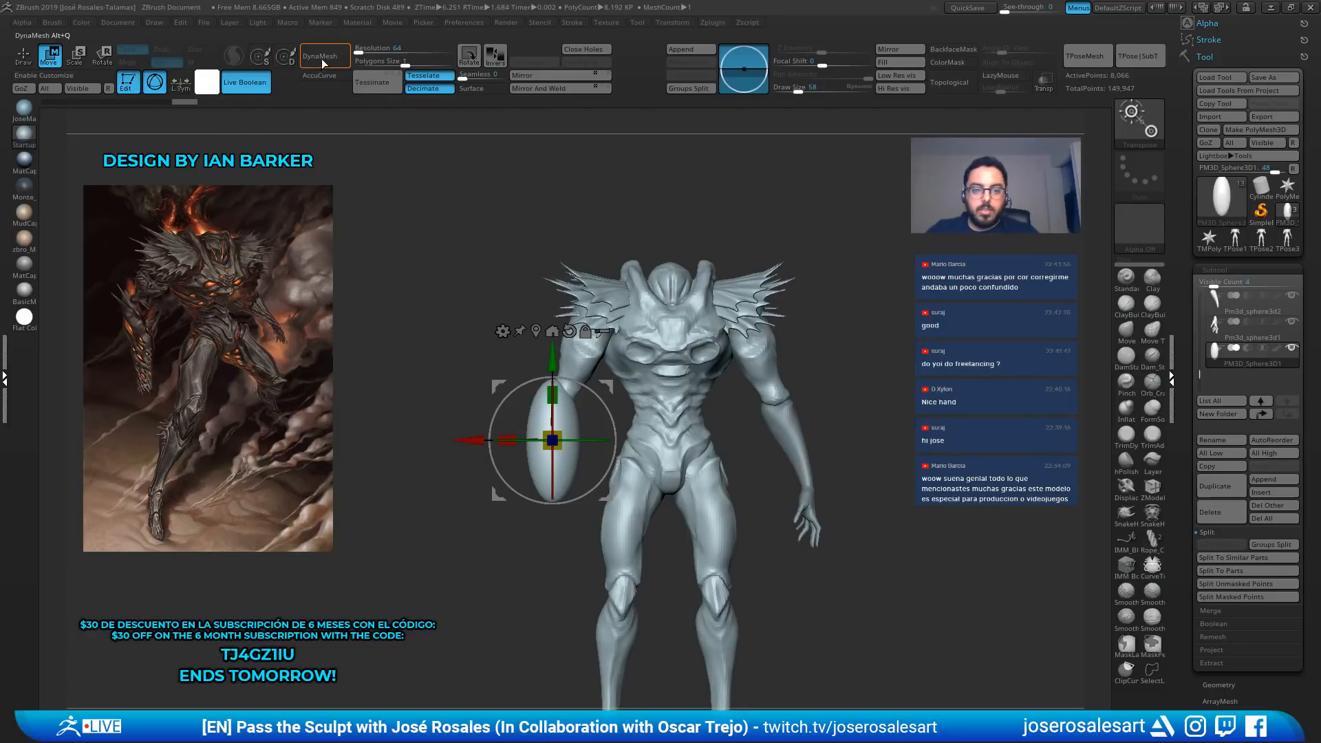
{"action": "left_click", "coordinate": [323, 64]}
{"action": "mouse_move", "coordinate": [455, 201]}
{"action": "right_mouse_down", "text": "alt"}
{"action": "mouse_move", "coordinate": [520, 282]}
{"action": "mouse_move", "coordinate": [563, 372]}
{"action": "mouse_move", "coordinate": [682, 373]}
{"action": "mouse_move", "coordinate": [619, 237]}
{"action": "mouse_move", "coordinate": [579, 224]}
{"action": "right_mouse_up", "text": "alt"}
{"action": "key", "text": "q"}
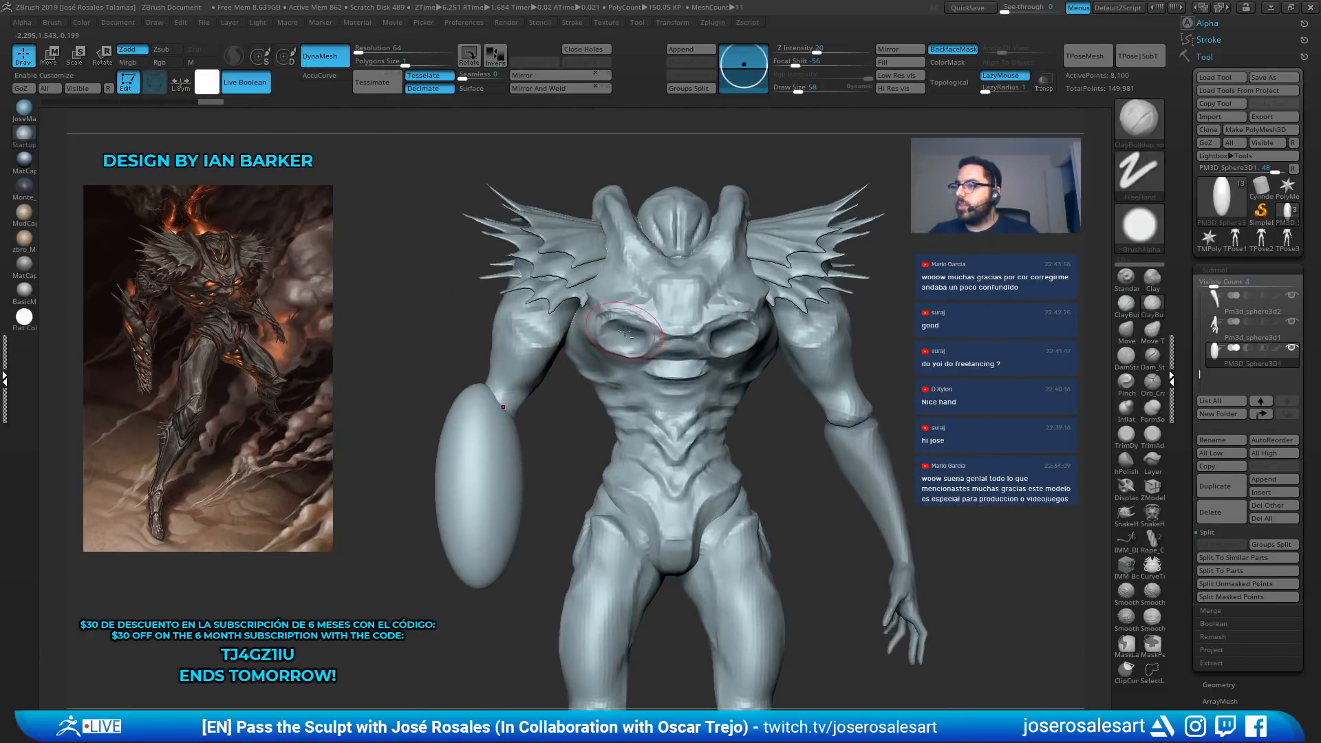
Scale the forearm ellipsoid narrower across its width to bring it closer to the upper arm's thickness
{"action": "right_click_drag", "start_coordinate": [625, 332], "coordinate": [511, 213], "text": "ctrl"}
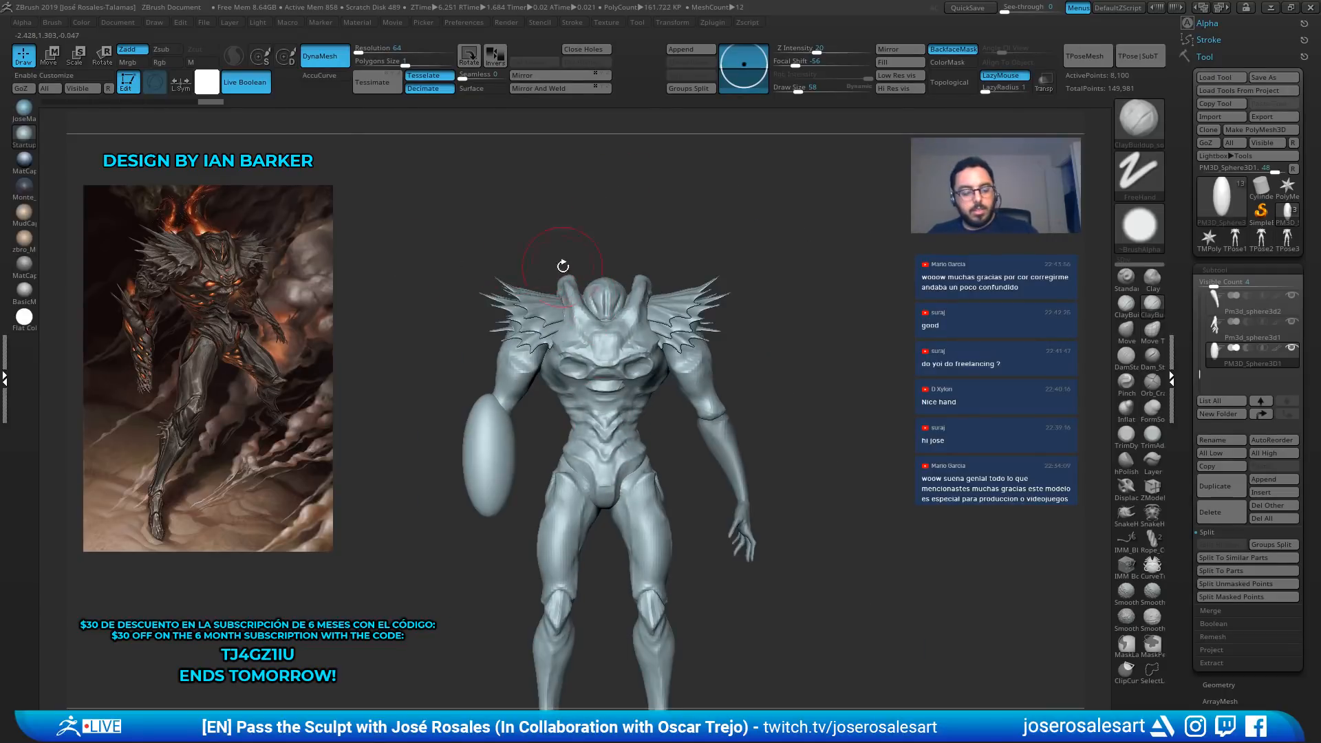
{"action": "key", "text": "r"}
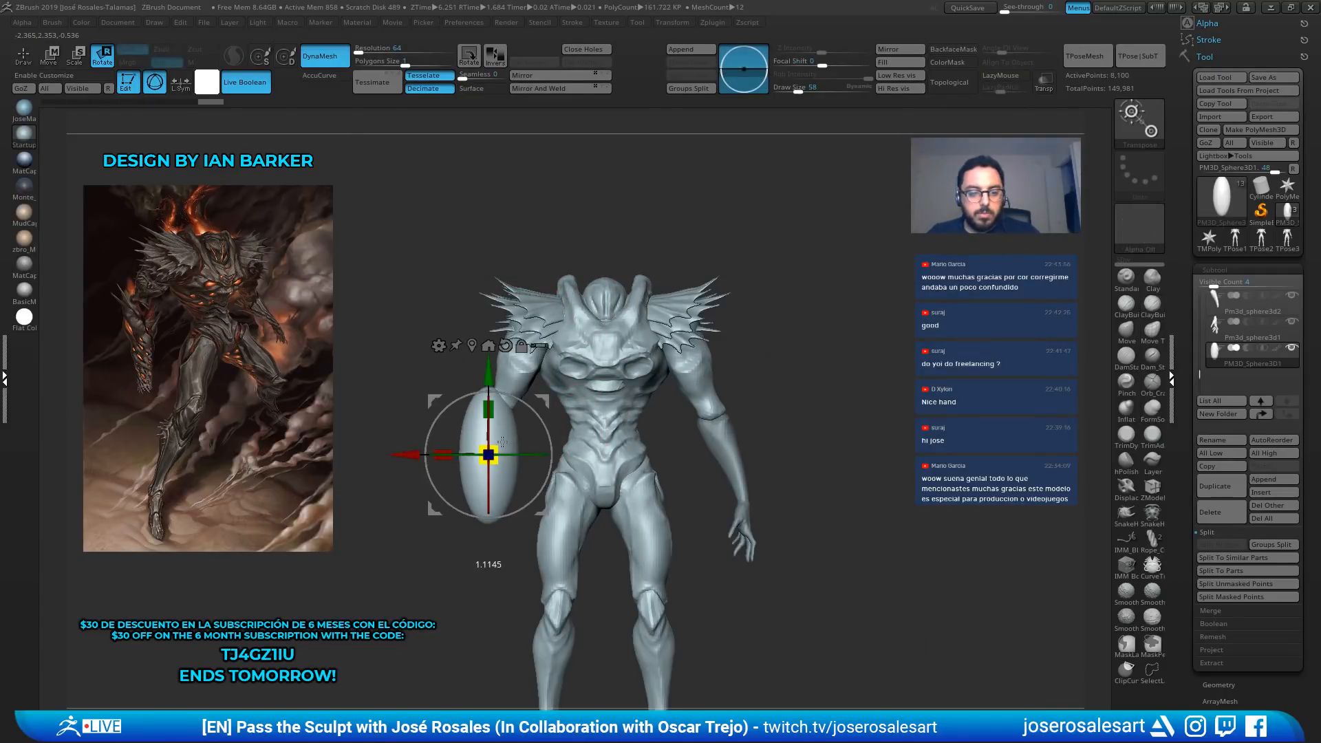
{"action": "right_click_drag", "start_coordinate": [523, 425], "coordinate": [534, 367], "text": "alt"}
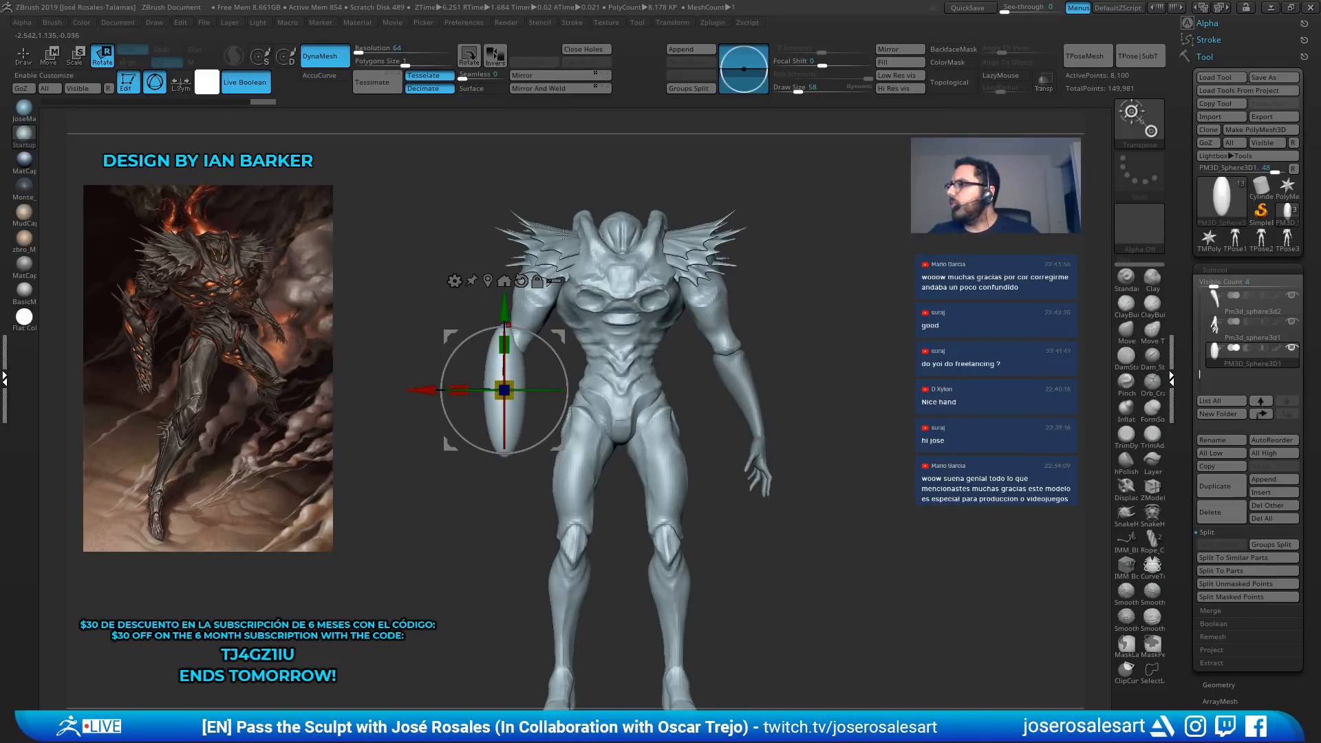
{"action": "key", "text": "q"}
{"action": "right_click_drag", "start_coordinate": [495, 353], "coordinate": [503, 392], "text": "alt"}
Tilt and position the forearm ellipsoid to follow the upper arm's line from the front and side
{"action": "key", "text": "w"}
{"action": "right_click_drag", "start_coordinate": [535, 318], "coordinate": [576, 372], "text": "ctrl"}
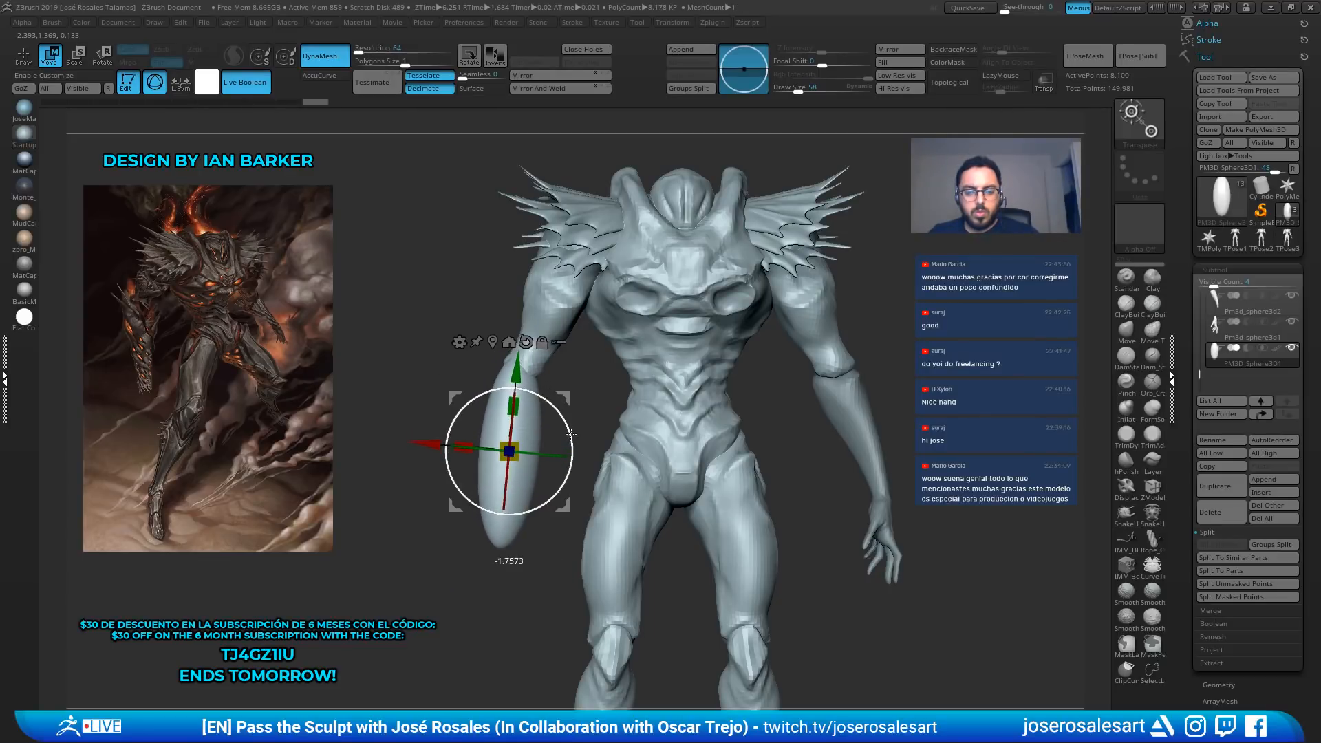
{"action": "key", "text": "q"}
{"action": "mouse_move", "coordinate": [592, 410]}
{"action": "right_mouse_down"}
{"action": "mouse_move", "coordinate": [417, 378]}
{"action": "mouse_move", "coordinate": [587, 417]}
{"action": "right_mouse_up"}
{"action": "key", "text": "e"}
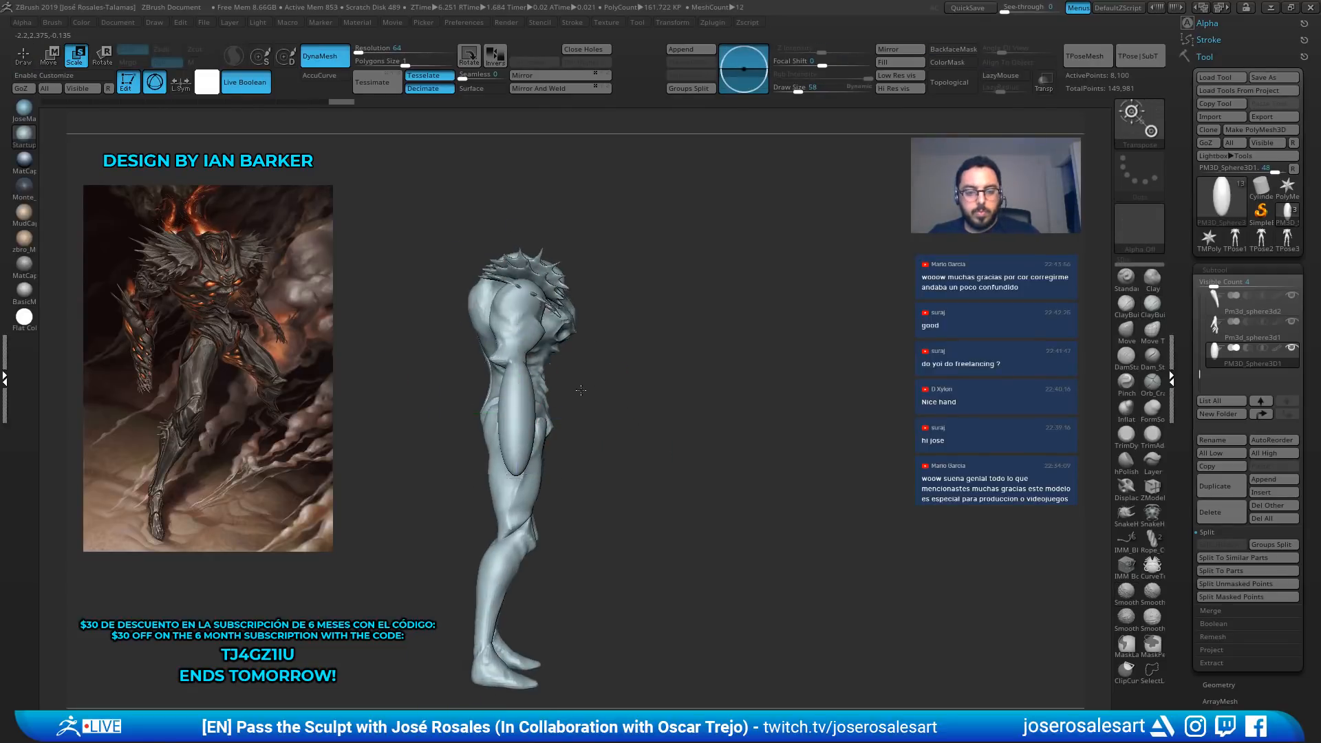
{"action": "mouse_move", "coordinate": [536, 344]}
{"action": "right_mouse_down", "text": "ctrl"}
{"action": "mouse_move", "coordinate": [568, 398]}
{"action": "mouse_move", "coordinate": [482, 344]}
{"action": "mouse_move", "coordinate": [530, 385]}
{"action": "mouse_move", "coordinate": [568, 326]}
{"action": "mouse_move", "coordinate": [551, 323]}
{"action": "right_mouse_up", "text": "ctrl"}
{"action": "key", "text": "q"}
Select the forearm above the finished hand and reshape its front and back contours with the Move brush
{"action": "key", "text": "s"}
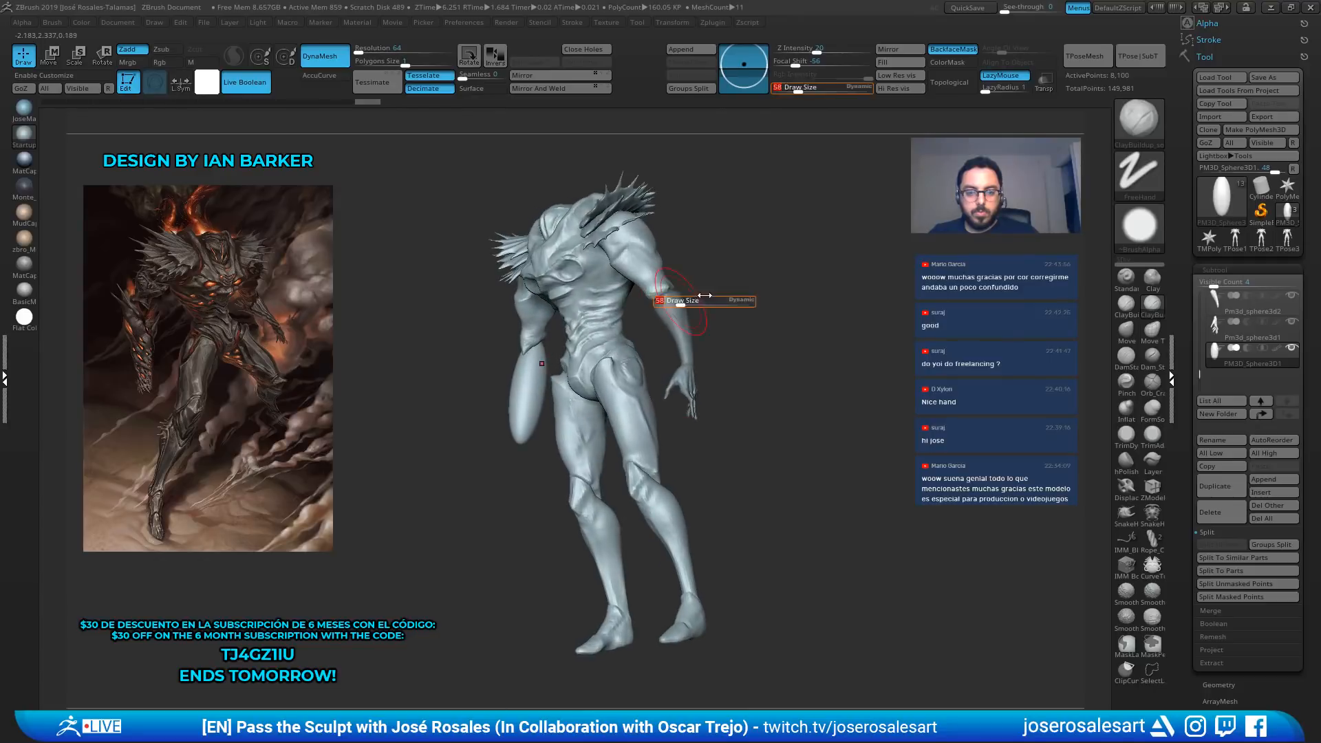
{"action": "right_click_drag", "start_coordinate": [692, 300], "coordinate": [654, 307]}
{"action": "key", "text": "s"}
{"action": "left_click_drag", "start_coordinate": [719, 299], "coordinate": [702, 301]}
{"action": "mouse_move", "coordinate": [712, 310]}
{"action": "right_mouse_down"}
{"action": "mouse_move", "coordinate": [678, 333]}
{"action": "mouse_move", "coordinate": [705, 346]}
{"action": "right_mouse_up"}
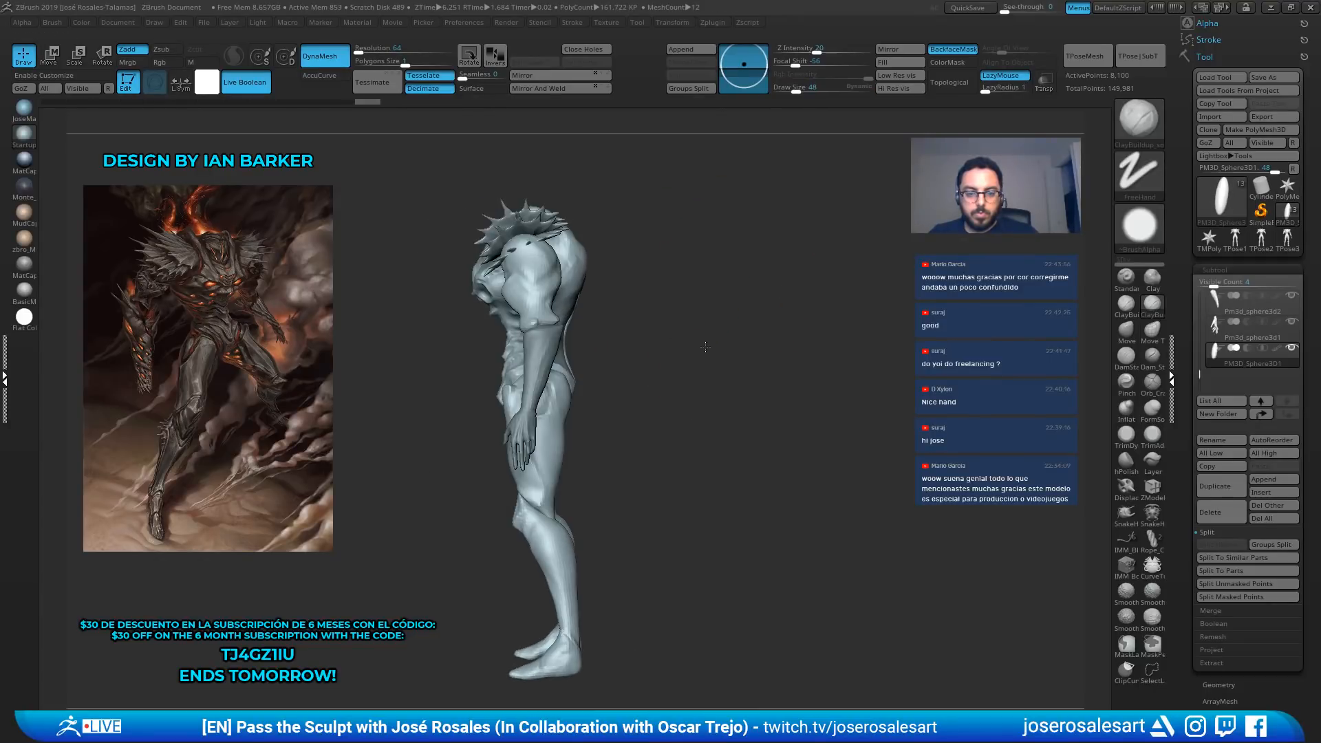
{"action": "mouse_move", "coordinate": [540, 324]}
{"action": "right_mouse_down", "text": "ctrl"}
{"action": "mouse_move", "coordinate": [551, 373]}
{"action": "mouse_move", "coordinate": [615, 384]}
{"action": "mouse_move", "coordinate": [553, 354]}
{"action": "mouse_move", "coordinate": [540, 367]}
{"action": "mouse_move", "coordinate": [528, 350]}
{"action": "right_mouse_up", "text": "ctrl"}
{"action": "left_click", "coordinate": [550, 370], "text": "alt"}
{"action": "key", "text": "b"}
{"action": "key", "text": "m"}
{"action": "key", "text": "v"}
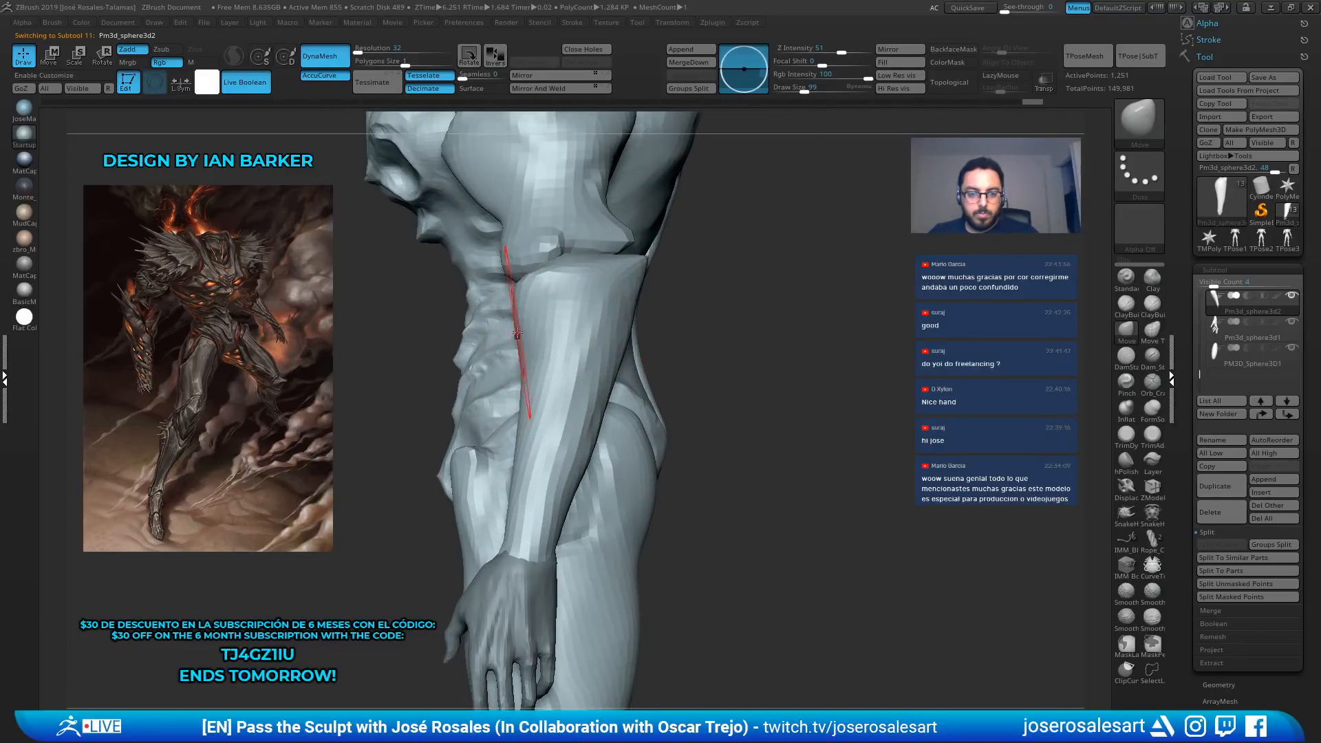
{"action": "left_click_drag", "start_coordinate": [522, 331], "coordinate": [521, 459]}
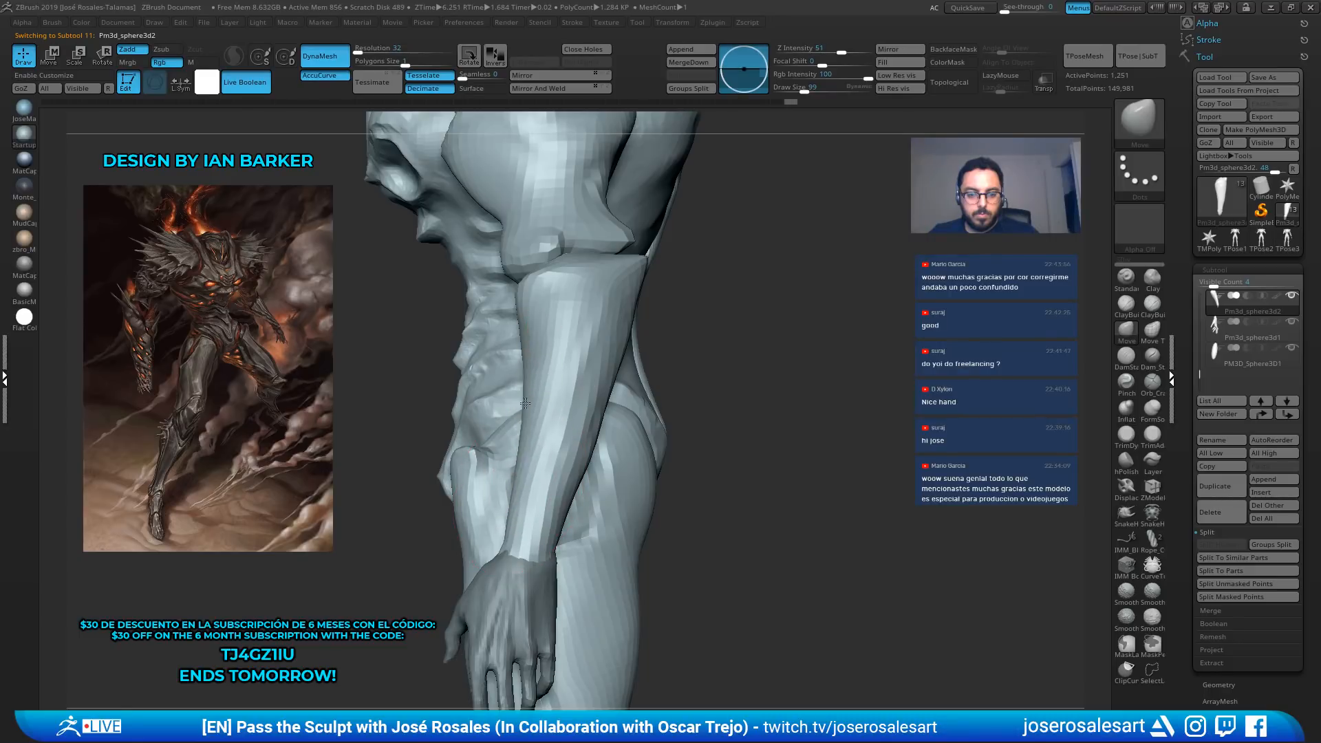
{"action": "key", "text": "bracketright"}
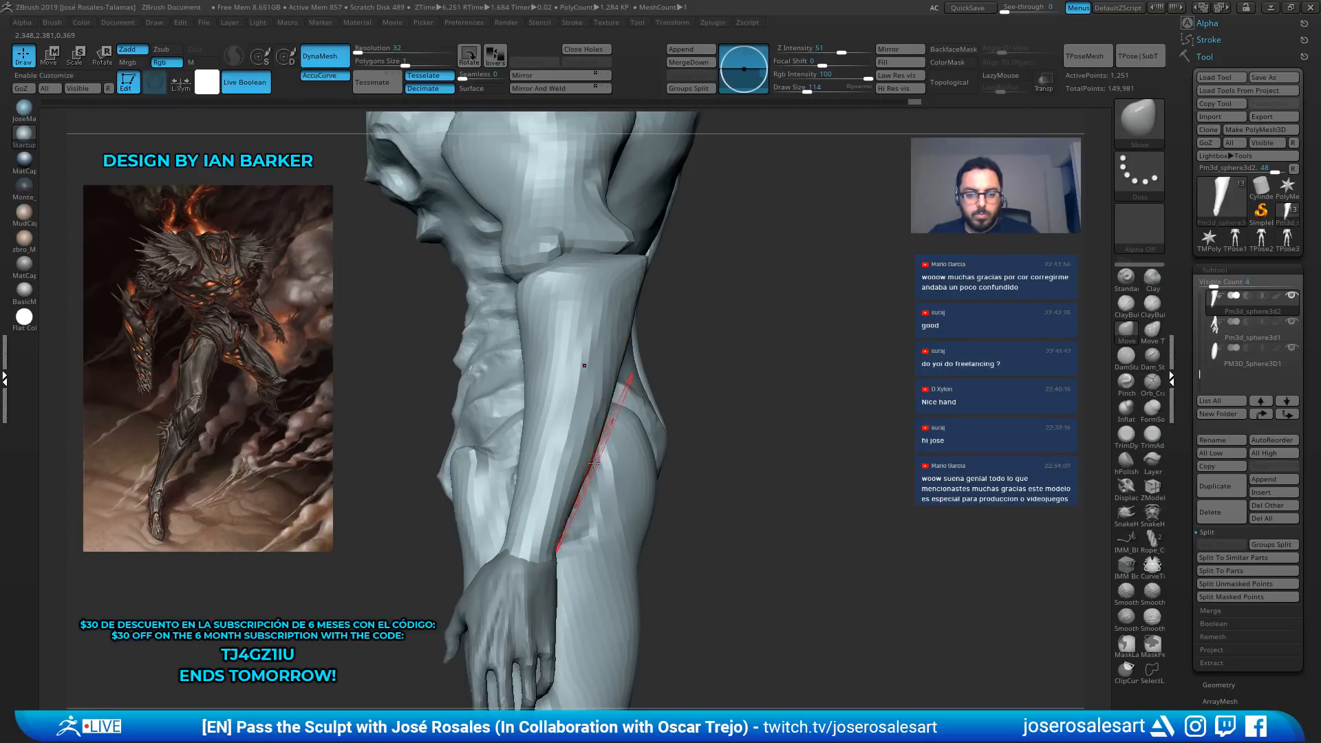
Examine the finished forearm and the overall arm proportions from the side and front against the concept
{"action": "right_click_drag", "start_coordinate": [597, 338], "coordinate": [603, 377], "text": "ctrl"}
{"action": "key", "text": "s"}
{"action": "left_click_drag", "start_coordinate": [603, 377], "coordinate": [596, 377]}
{"action": "mouse_move", "coordinate": [596, 377]}
{"action": "right_mouse_down"}
{"action": "mouse_move", "coordinate": [551, 386]}
{"action": "mouse_move", "coordinate": [528, 418]}
{"action": "mouse_move", "coordinate": [504, 369]}
{"action": "mouse_move", "coordinate": [536, 360]}
{"action": "right_mouse_up"}
{"action": "key", "text": "s"}
{"action": "left_click_drag", "start_coordinate": [537, 360], "coordinate": [529, 361]}
{"action": "mouse_move", "coordinate": [528, 360]}
{"action": "right_mouse_down"}
{"action": "mouse_move", "coordinate": [684, 399]}
{"action": "mouse_move", "coordinate": [684, 377]}
{"action": "right_mouse_up"}
{"action": "mouse_move", "coordinate": [684, 377]}
{"action": "right_mouse_down"}
{"action": "mouse_move", "coordinate": [789, 375]}
{"action": "mouse_move", "coordinate": [711, 341]}
{"action": "mouse_move", "coordinate": [766, 390]}
{"action": "mouse_move", "coordinate": [784, 364]}
{"action": "right_mouse_up"}
{"action": "key", "text": "s"}
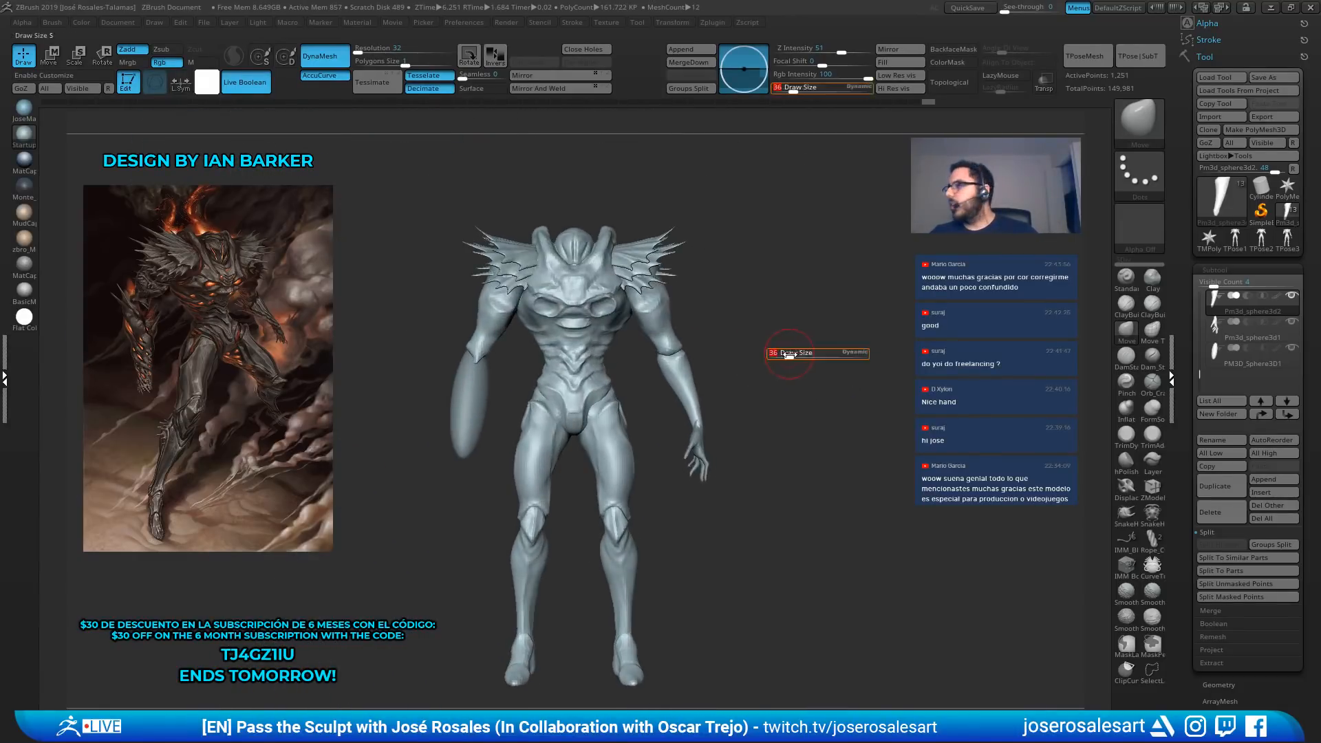
{"action": "left_click_drag", "start_coordinate": [786, 357], "coordinate": [792, 357]}
{"action": "right_click_drag", "start_coordinate": [757, 343], "coordinate": [799, 357], "text": "alt"}
{"action": "mouse_move", "coordinate": [568, 353]}
{"action": "right_mouse_down", "text": "ctrl"}
{"action": "mouse_move", "coordinate": [778, 386]}
{"action": "mouse_move", "coordinate": [855, 305]}
{"action": "right_mouse_up", "text": "ctrl"}
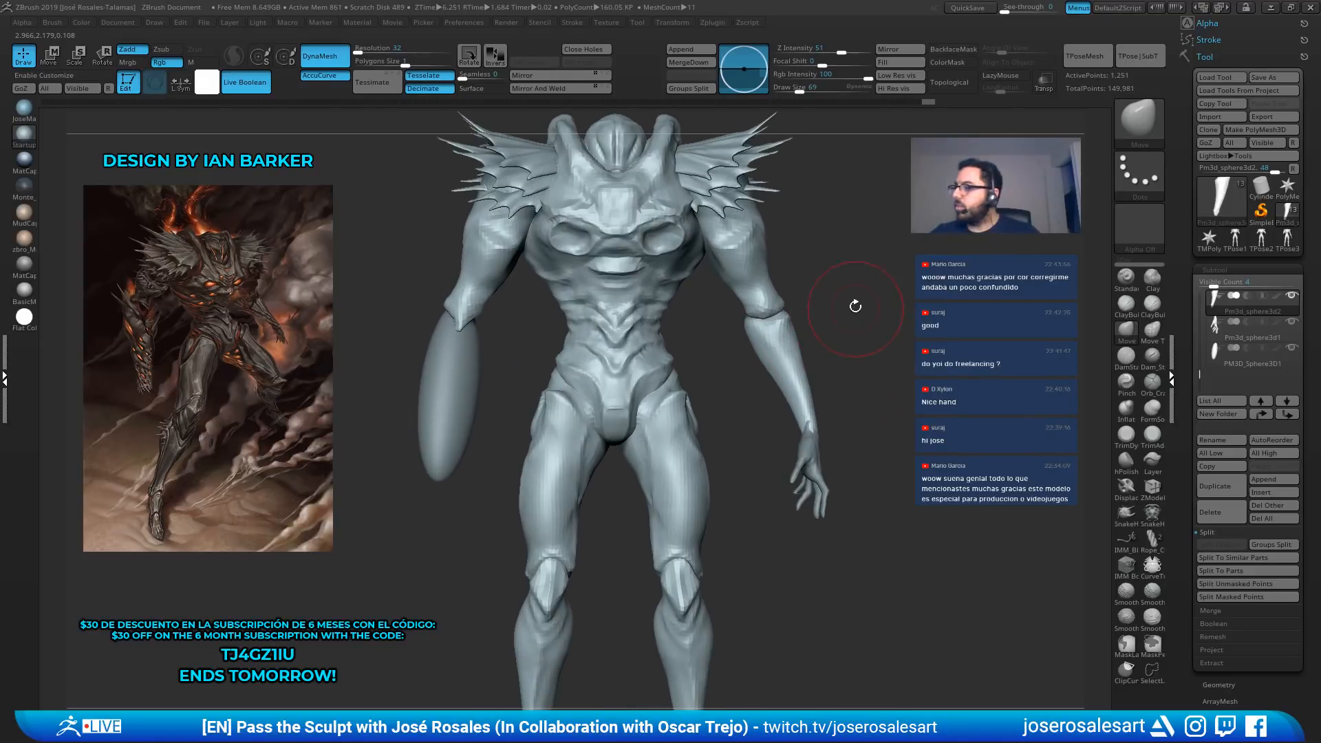
{"action": "right_click_drag", "start_coordinate": [771, 227], "coordinate": [716, 245]}
{"action": "mouse_move", "coordinate": [716, 245]}
{"action": "right_mouse_down", "text": "alt"}
{"action": "mouse_move", "coordinate": [742, 181]}
{"action": "mouse_move", "coordinate": [647, 329]}
{"action": "mouse_move", "coordinate": [704, 354]}
{"action": "right_mouse_up", "text": "alt"}
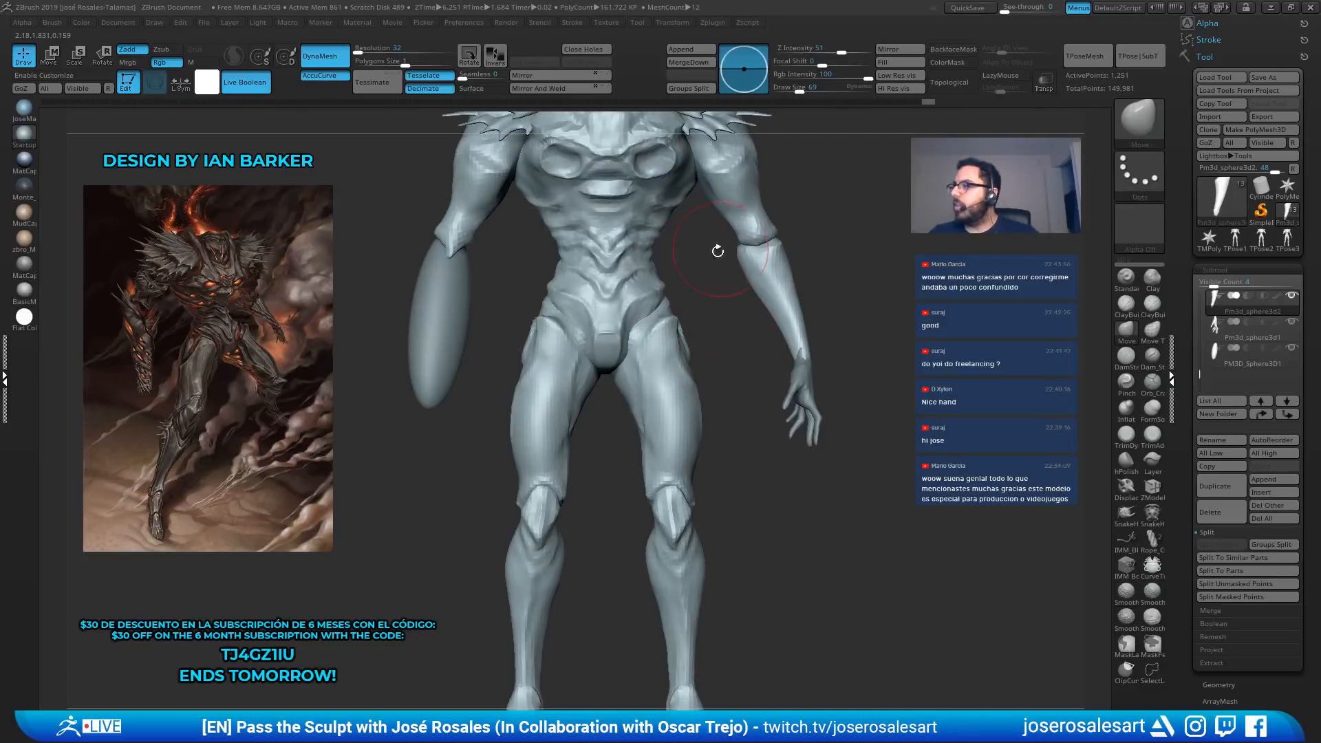
Select the lower legs and build up the shin's lower half with repeated vertical ClayBuildup strokes
{"action": "right_click_drag", "start_coordinate": [718, 251], "coordinate": [750, 423], "text": "ctrl"}
{"action": "right_click_drag", "start_coordinate": [750, 423], "coordinate": [734, 411]}
{"action": "mouse_move", "coordinate": [691, 521]}
{"action": "right_mouse_down", "text": "alt"}
{"action": "mouse_move", "coordinate": [719, 390]}
{"action": "mouse_move", "coordinate": [744, 493]}
{"action": "right_mouse_up", "text": "alt"}
{"action": "left_click", "coordinate": [715, 508], "text": "alt"}
{"action": "right_click_drag", "start_coordinate": [755, 442], "coordinate": [761, 401], "text": "alt"}
{"action": "right_click_drag", "start_coordinate": [760, 401], "coordinate": [761, 480], "text": "ctrl"}
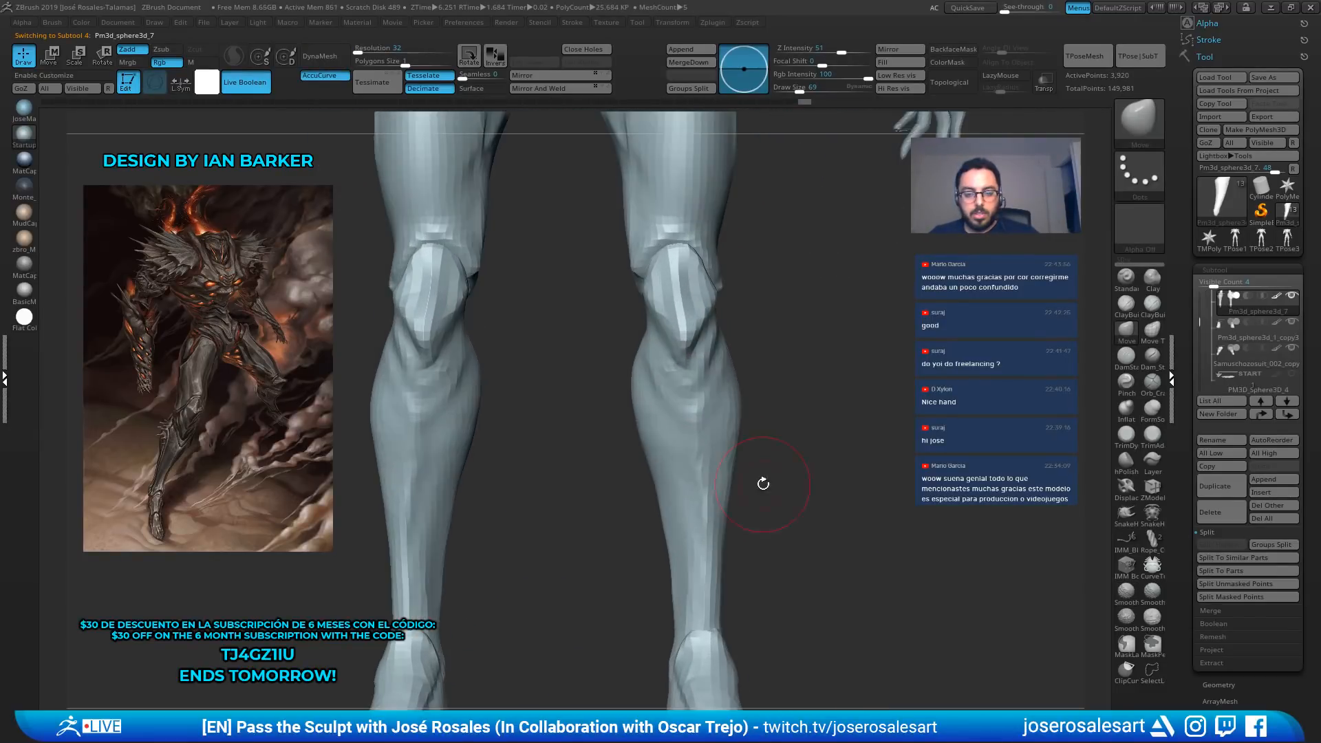
{"action": "right_click_drag", "start_coordinate": [645, 548], "coordinate": [639, 457], "text": "alt"}
{"action": "mouse_move", "coordinate": [446, 445]}
{"action": "right_mouse_down"}
{"action": "mouse_move", "coordinate": [385, 435]}
{"action": "mouse_move", "coordinate": [349, 455]}
{"action": "mouse_move", "coordinate": [418, 459]}
{"action": "right_mouse_up"}
{"action": "key", "text": "shift+s"}
{"action": "key", "text": "1"}
{"action": "mouse_move", "coordinate": [350, 434]}
{"action": "left_mouse_down"}
{"action": "mouse_move", "coordinate": [359, 554]}
{"action": "mouse_move", "coordinate": [371, 547]}
{"action": "left_mouse_up"}
{"action": "left_click_drag", "start_coordinate": [352, 413], "coordinate": [349, 557]}
{"action": "left_click_drag", "start_coordinate": [351, 454], "coordinate": [346, 555]}
{"action": "left_click_drag", "start_coordinate": [355, 444], "coordinate": [359, 547]}
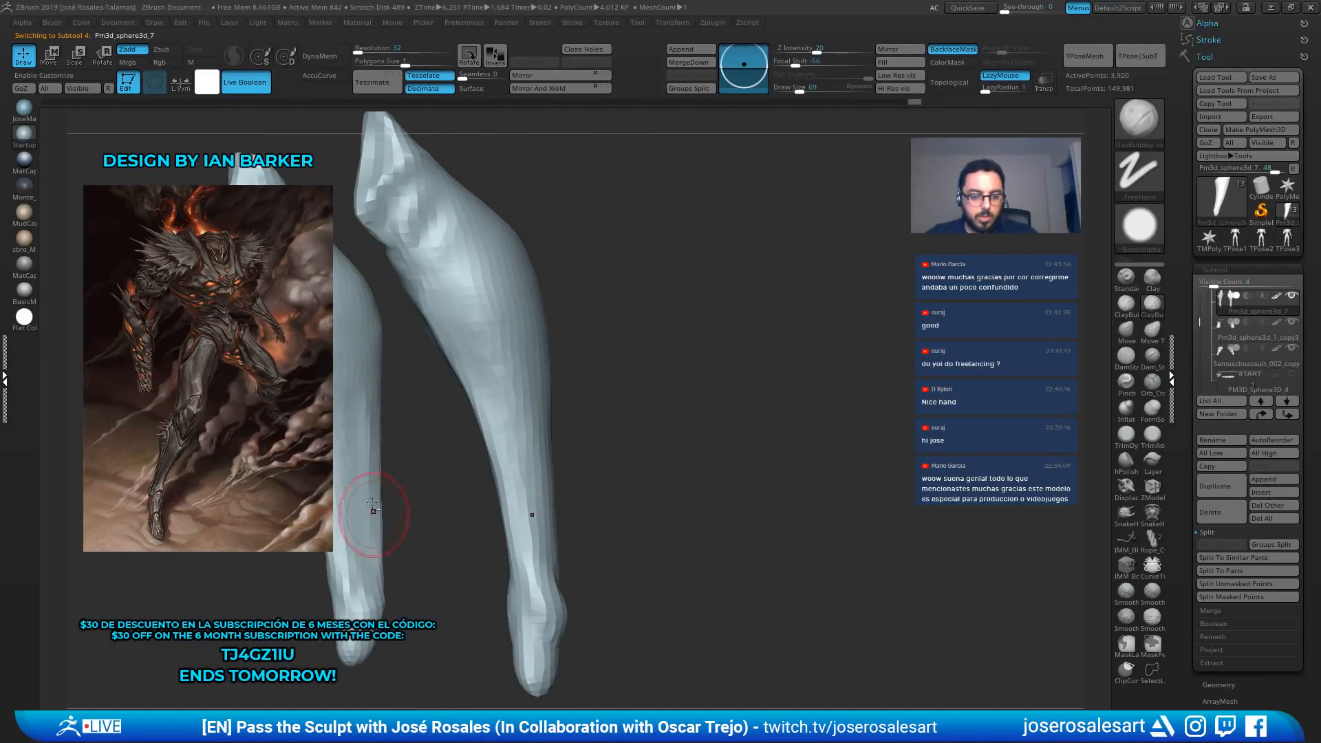
Add ClayBuildup strokes down the side and back of the lower leg toward the ankle
{"action": "right_click_drag", "start_coordinate": [364, 465], "coordinate": [427, 457]}
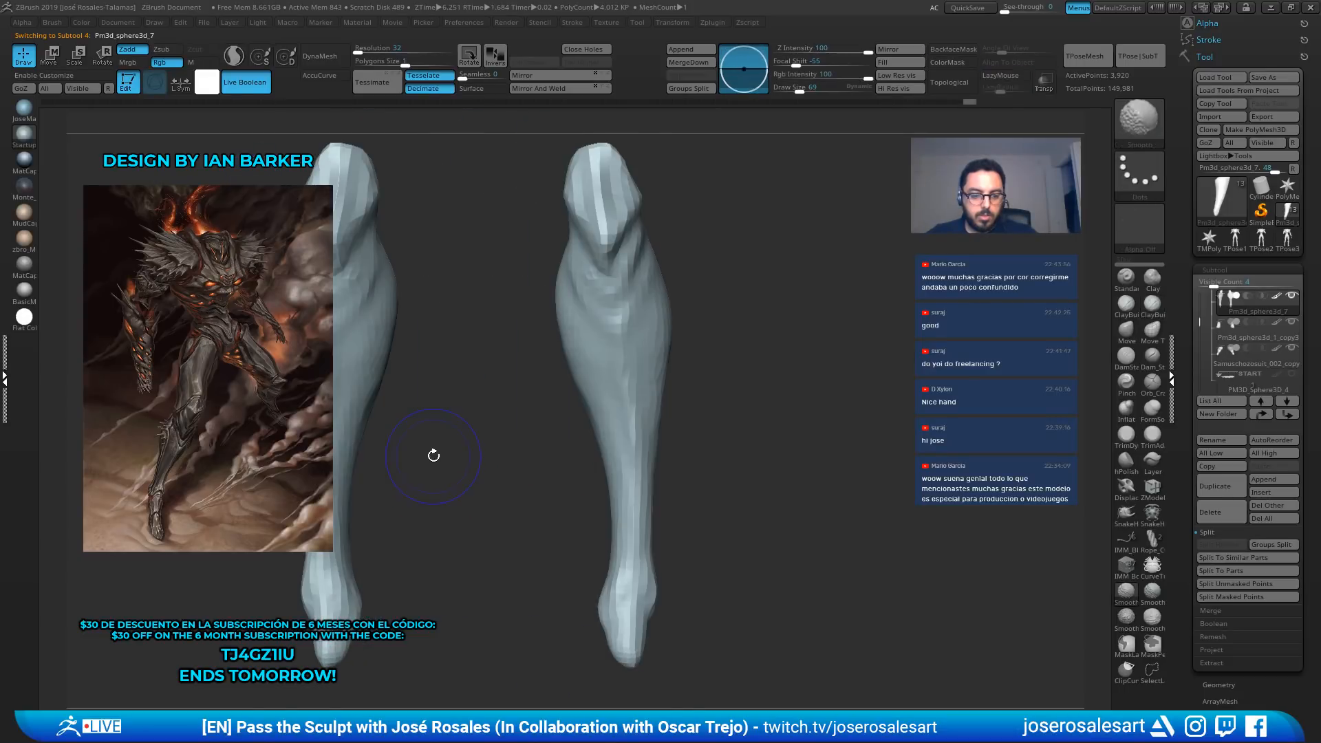
{"action": "key", "text": "shift+s"}
{"action": "right_click_drag", "start_coordinate": [543, 421], "coordinate": [566, 433]}
{"action": "right_click_drag", "start_coordinate": [565, 434], "coordinate": [525, 457], "text": "ctrl"}
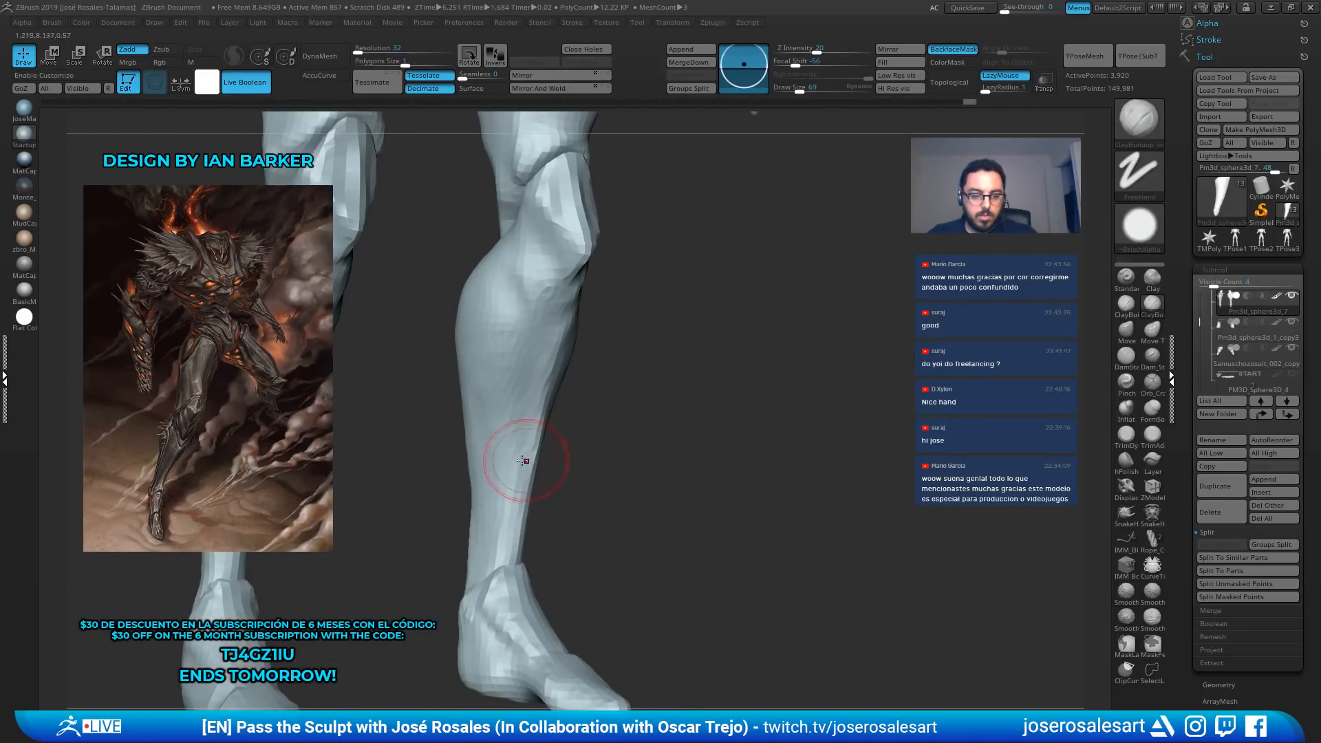
{"action": "left_click_drag", "start_coordinate": [497, 434], "coordinate": [482, 568]}
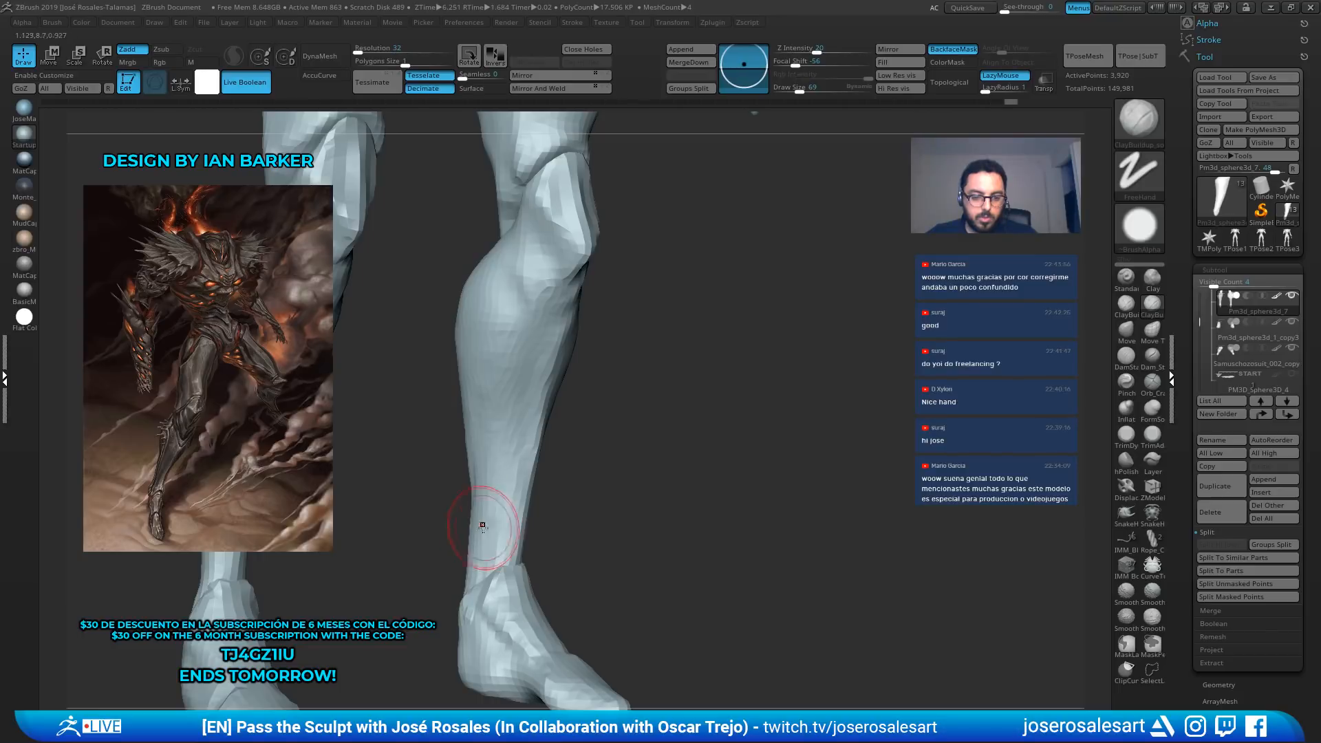
{"action": "right_click_drag", "start_coordinate": [483, 525], "coordinate": [469, 450]}
{"action": "left_click_drag", "start_coordinate": [471, 448], "coordinate": [467, 574]}
{"action": "left_click_drag", "start_coordinate": [474, 468], "coordinate": [471, 599]}
{"action": "mouse_move", "coordinate": [445, 596]}
{"action": "right_mouse_down"}
{"action": "mouse_move", "coordinate": [376, 483]}
{"action": "mouse_move", "coordinate": [468, 492]}
{"action": "right_mouse_up"}
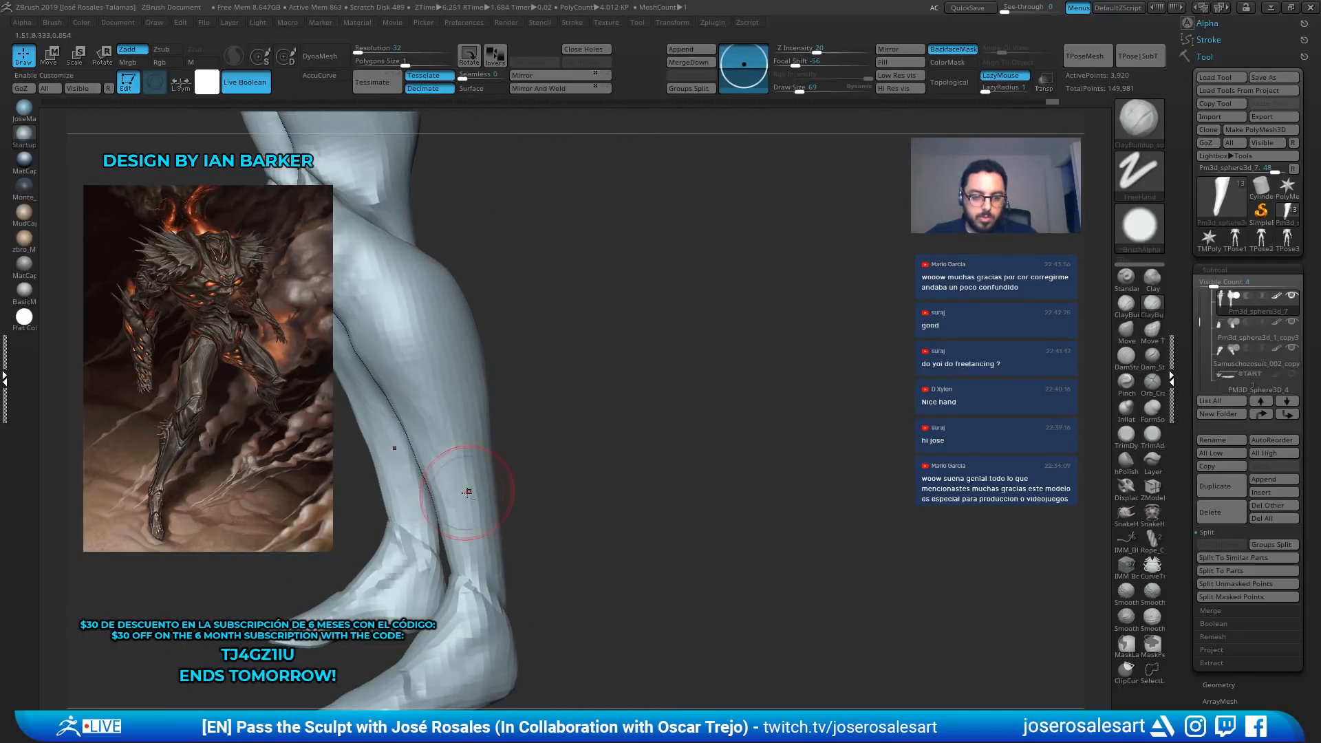
{"action": "left_click_drag", "start_coordinate": [475, 474], "coordinate": [476, 527]}
Select the feet and reshape the ankle where it meets the shin using a large SnakeHook brush
{"action": "mouse_move", "coordinate": [485, 509]}
{"action": "right_mouse_down"}
{"action": "mouse_move", "coordinate": [575, 433]}
{"action": "mouse_move", "coordinate": [578, 385]}
{"action": "right_mouse_up"}
{"action": "right_click_drag", "start_coordinate": [578, 386], "coordinate": [613, 452], "text": "alt"}
{"action": "mouse_move", "coordinate": [634, 406]}
{"action": "right_mouse_down", "text": "ctrl"}
{"action": "mouse_move", "coordinate": [564, 364]}
{"action": "mouse_move", "coordinate": [634, 450]}
{"action": "mouse_move", "coordinate": [654, 404]}
{"action": "mouse_move", "coordinate": [622, 309]}
{"action": "right_mouse_up", "text": "ctrl"}
{"action": "mouse_move", "coordinate": [590, 415]}
{"action": "right_mouse_down", "text": "ctrl"}
{"action": "mouse_move", "coordinate": [713, 587]}
{"action": "mouse_move", "coordinate": [686, 479]}
{"action": "right_mouse_up", "text": "ctrl"}
{"action": "left_click", "coordinate": [559, 503], "text": "alt"}
{"action": "right_click_drag", "start_coordinate": [568, 492], "coordinate": [605, 542], "text": "ctrl"}
{"action": "key", "text": "b"}
{"action": "key", "text": "s"}
{"action": "key", "text": "h"}
{"action": "key", "text": "s"}
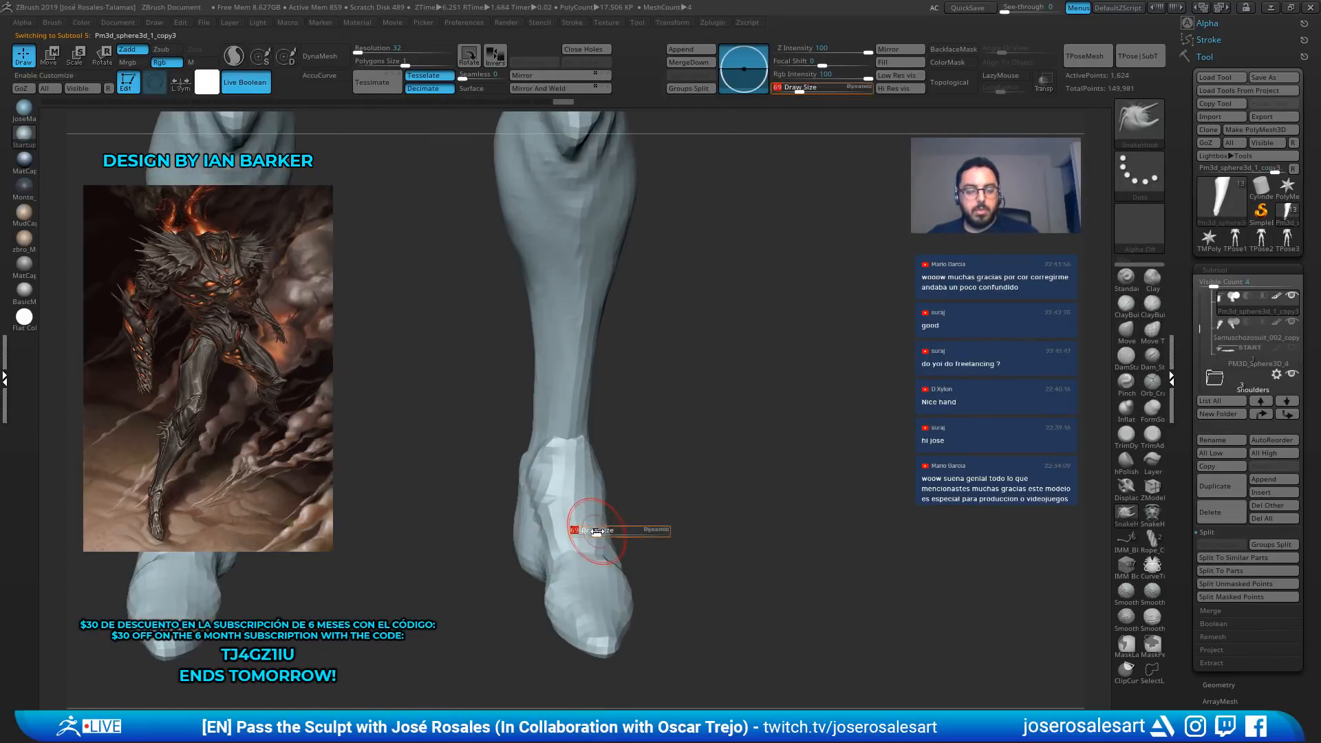
{"action": "left_click_drag", "start_coordinate": [595, 532], "coordinate": [608, 532]}
{"action": "mouse_move", "coordinate": [523, 475]}
{"action": "right_mouse_down"}
{"action": "mouse_move", "coordinate": [624, 490]}
{"action": "mouse_move", "coordinate": [590, 461]}
{"action": "right_mouse_up"}
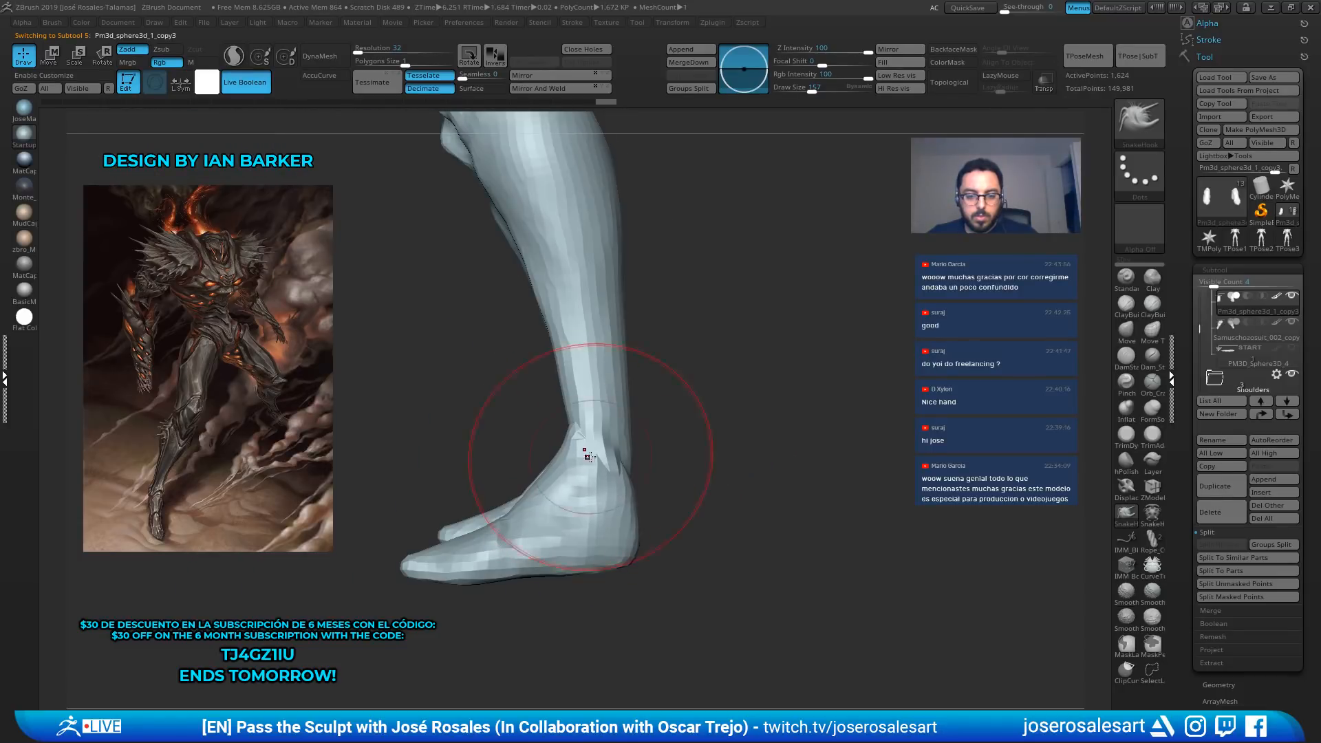
{"action": "right_click_drag", "start_coordinate": [643, 512], "coordinate": [635, 482], "text": "ctrl"}
{"action": "mouse_move", "coordinate": [635, 482]}
{"action": "right_mouse_down"}
{"action": "mouse_move", "coordinate": [664, 505]}
{"action": "mouse_move", "coordinate": [625, 525]}
{"action": "mouse_move", "coordinate": [641, 496]}
{"action": "right_mouse_up"}
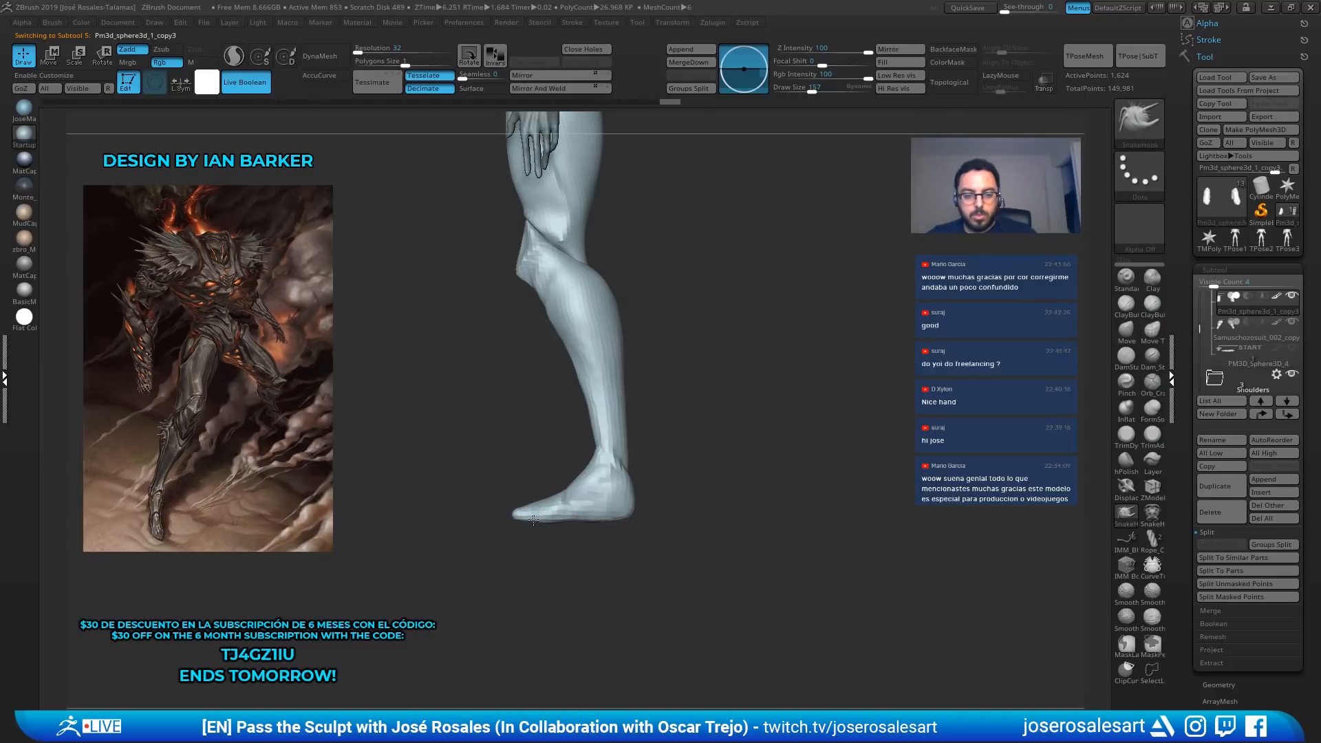
{"action": "right_click_drag", "start_coordinate": [549, 511], "coordinate": [573, 542], "text": "ctrl"}
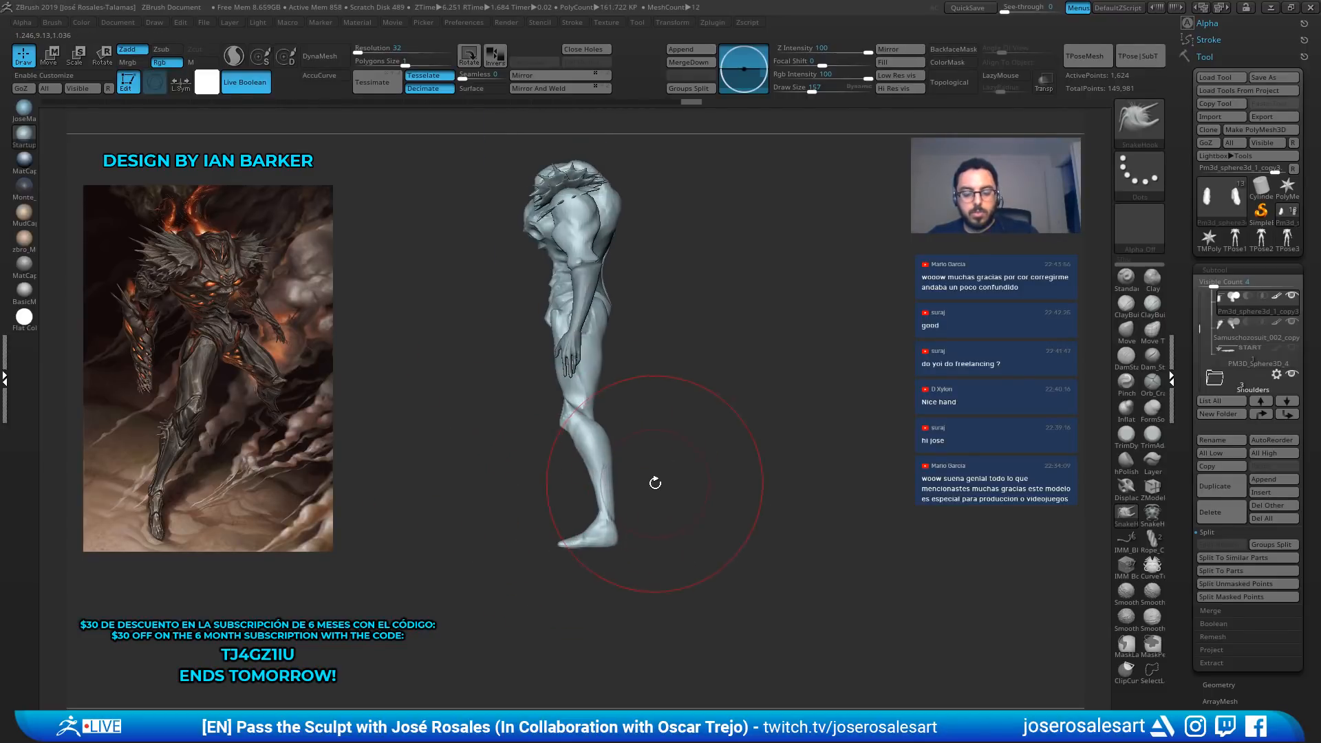
{"action": "mouse_move", "coordinate": [655, 483]}
{"action": "right_mouse_down"}
{"action": "mouse_move", "coordinate": [678, 518]}
{"action": "mouse_move", "coordinate": [670, 552]}
{"action": "right_mouse_up"}
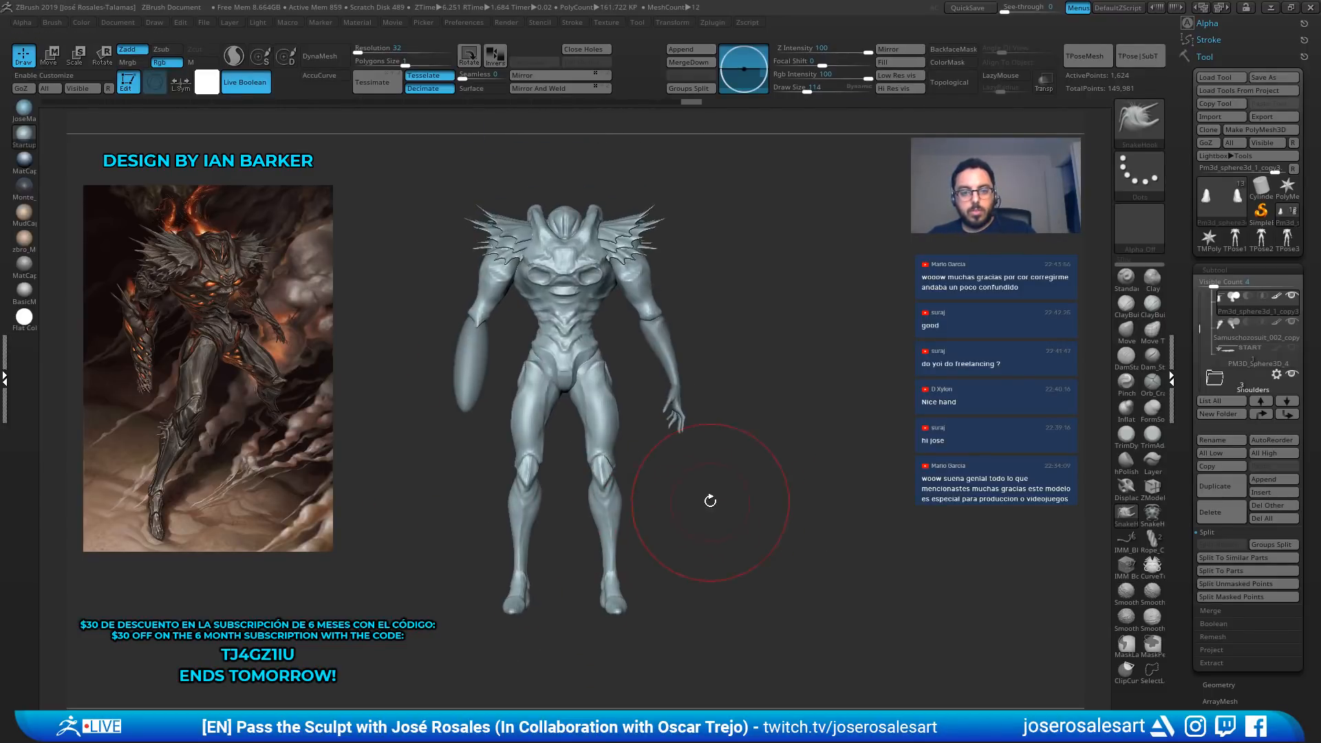
Select the new forearm ellipsoid and build up forms around its lower half with ClayBuildup strokes at size 42
{"action": "mouse_move", "coordinate": [710, 500]}
{"action": "right_mouse_down"}
{"action": "mouse_move", "coordinate": [687, 506]}
{"action": "mouse_move", "coordinate": [678, 461]}
{"action": "mouse_move", "coordinate": [584, 454]}
{"action": "right_mouse_up"}
{"action": "key", "text": "s"}
{"action": "left_click_drag", "start_coordinate": [718, 441], "coordinate": [710, 441]}
{"action": "mouse_move", "coordinate": [710, 441]}
{"action": "right_mouse_down", "text": "ctrl"}
{"action": "mouse_move", "coordinate": [706, 399]}
{"action": "mouse_move", "coordinate": [640, 358]}
{"action": "right_mouse_up", "text": "ctrl"}
{"action": "mouse_move", "coordinate": [639, 358]}
{"action": "right_mouse_down", "text": "alt"}
{"action": "mouse_move", "coordinate": [650, 460]}
{"action": "mouse_move", "coordinate": [575, 422]}
{"action": "mouse_move", "coordinate": [558, 430]}
{"action": "mouse_move", "coordinate": [647, 466]}
{"action": "mouse_move", "coordinate": [699, 380]}
{"action": "mouse_move", "coordinate": [660, 398]}
{"action": "right_mouse_up", "text": "alt"}
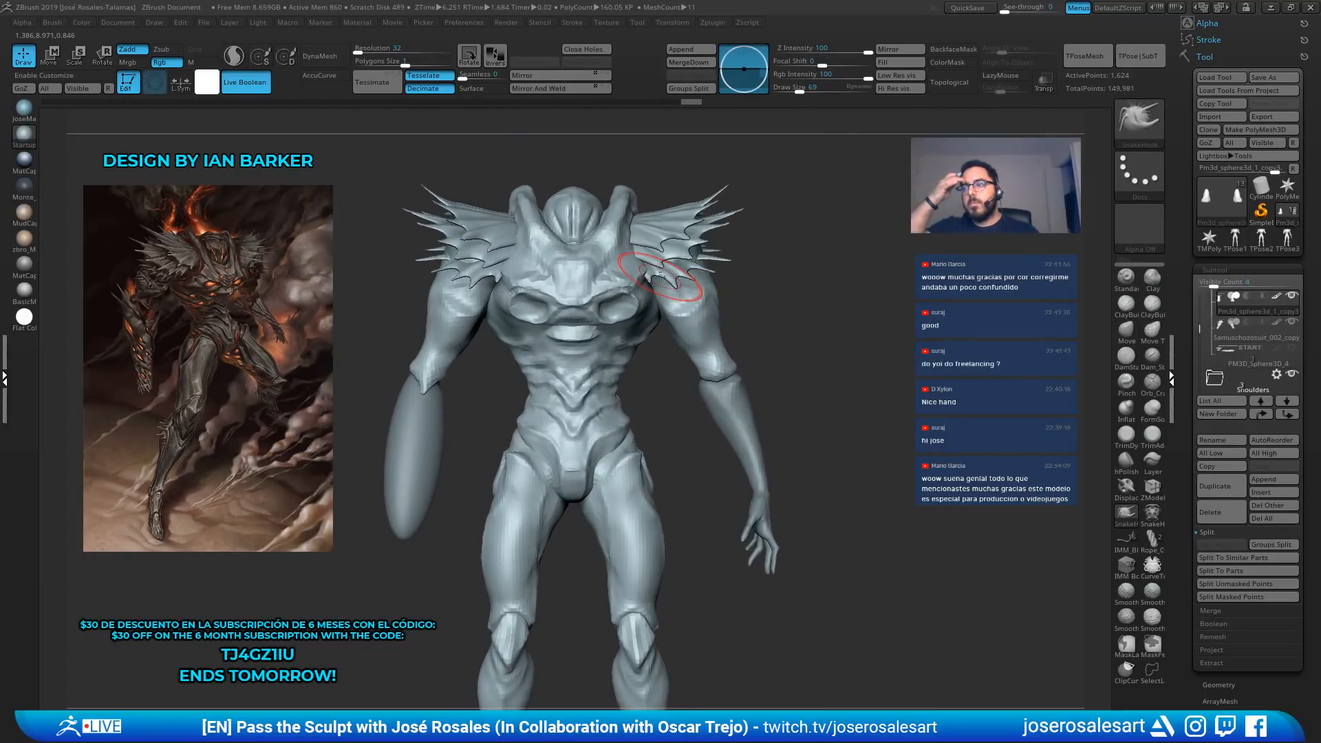
{"action": "left_click", "coordinate": [387, 478], "text": "alt"}
{"action": "right_click_drag", "start_coordinate": [387, 478], "coordinate": [407, 398], "text": "alt"}
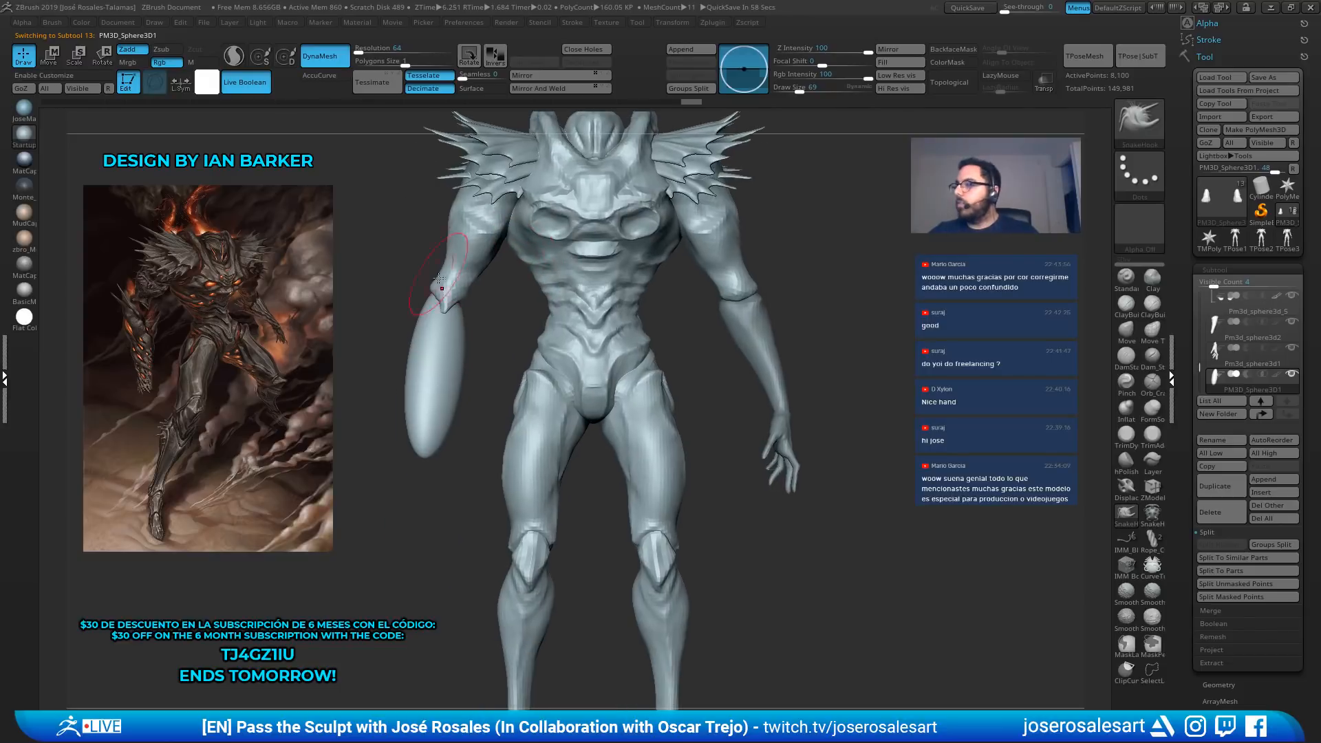
{"action": "key", "text": "b"}
{"action": "key", "text": "c"}
{"action": "key", "text": "b"}
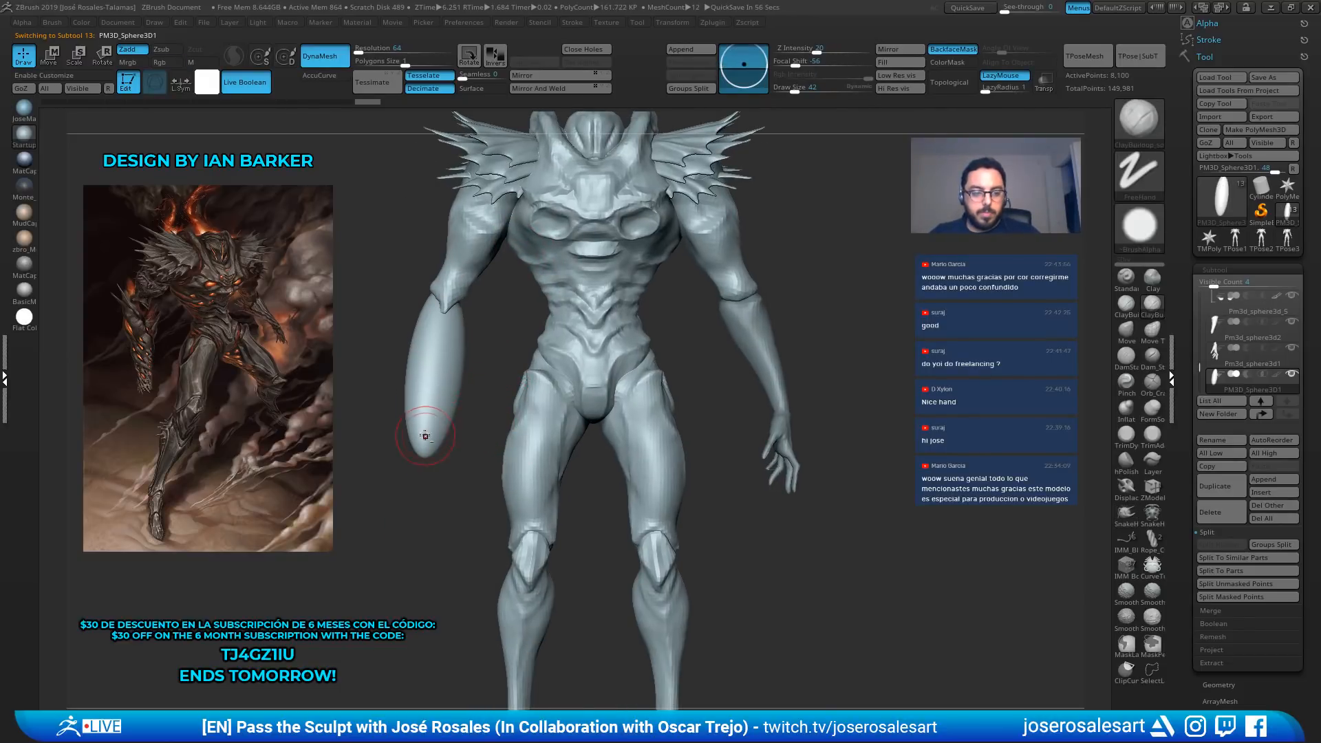
{"action": "right_click_drag", "start_coordinate": [410, 399], "coordinate": [422, 418]}
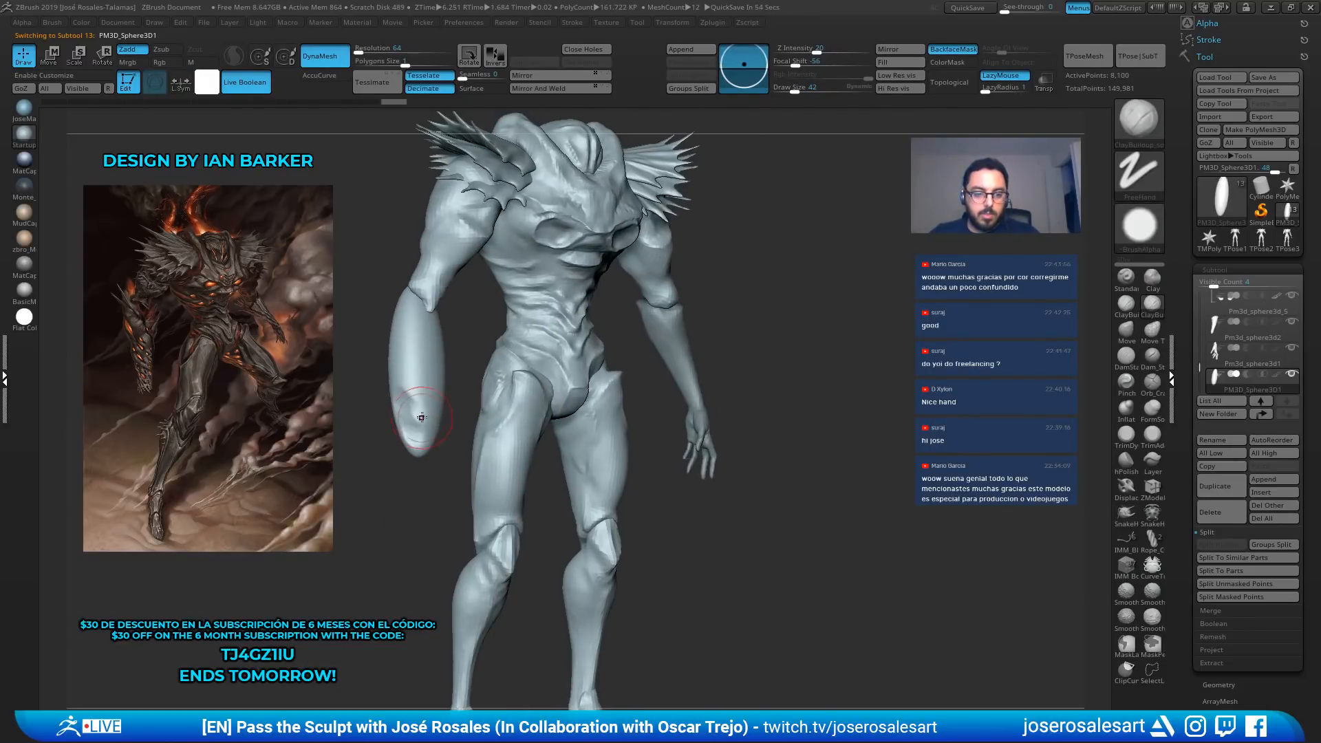
{"action": "mouse_move", "coordinate": [411, 364]}
{"action": "right_mouse_down"}
{"action": "mouse_move", "coordinate": [413, 350]}
{"action": "mouse_move", "coordinate": [361, 333]}
{"action": "right_mouse_up"}
{"action": "left_click_drag", "start_coordinate": [425, 377], "coordinate": [438, 440]}
{"action": "right_click_drag", "start_coordinate": [413, 413], "coordinate": [447, 410]}
{"action": "left_click_drag", "start_coordinate": [413, 386], "coordinate": [411, 425]}
{"action": "right_click_drag", "start_coordinate": [411, 426], "coordinate": [402, 408]}
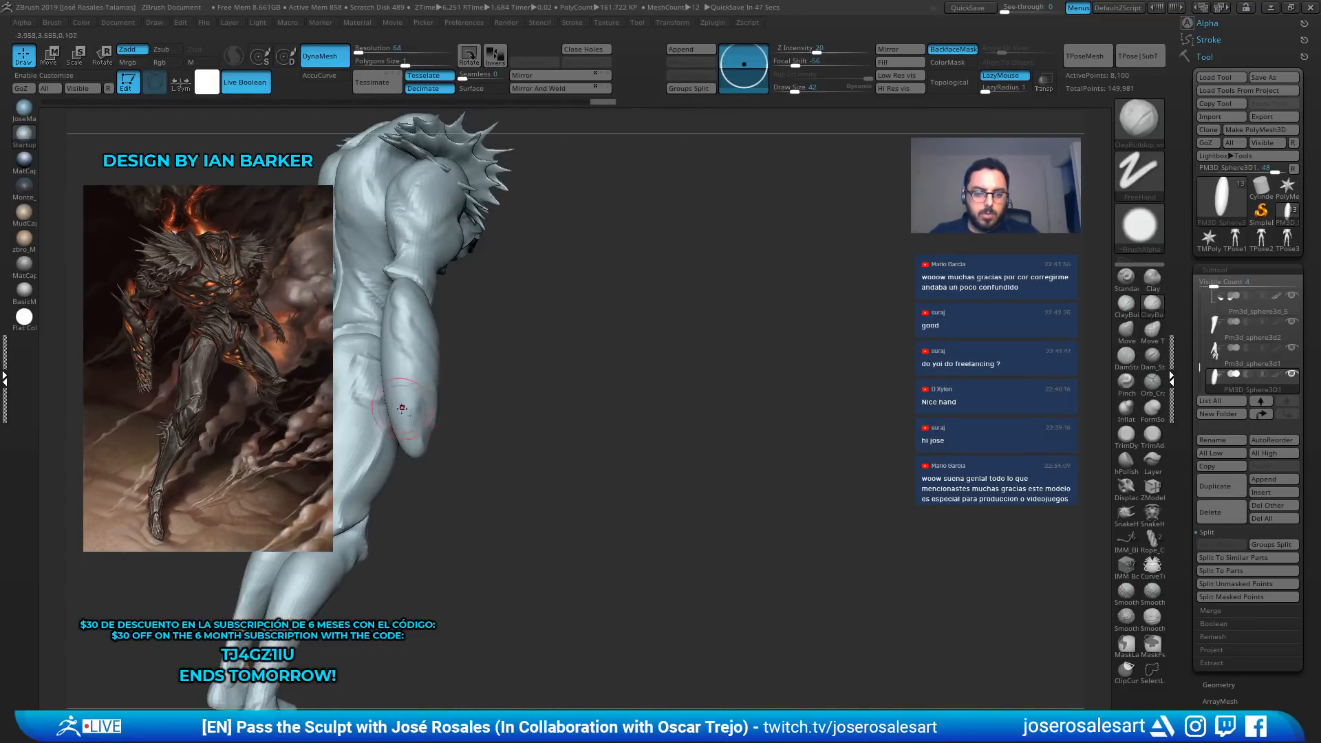
Pull the new forearm's upper contour into shape near the elbow with the SnakeHook brush
{"action": "key", "text": "b"}
{"action": "key", "text": "s"}
{"action": "key", "text": "h"}
{"action": "key", "text": "s"}
{"action": "left_click_drag", "start_coordinate": [448, 375], "coordinate": [439, 375]}
{"action": "mouse_move", "coordinate": [421, 365]}
{"action": "right_mouse_down"}
{"action": "mouse_move", "coordinate": [333, 333]}
{"action": "mouse_move", "coordinate": [426, 354]}
{"action": "mouse_move", "coordinate": [428, 320]}
{"action": "right_mouse_up"}
{"action": "left_click_drag", "start_coordinate": [453, 313], "coordinate": [440, 317]}
{"action": "mouse_move", "coordinate": [430, 311]}
{"action": "right_mouse_down"}
{"action": "mouse_move", "coordinate": [461, 310]}
{"action": "mouse_move", "coordinate": [406, 302]}
{"action": "mouse_move", "coordinate": [427, 323]}
{"action": "mouse_move", "coordinate": [386, 291]}
{"action": "right_mouse_up"}
Smooth the new forearm's top below the elbow and rebuild its DynaMesh topology
{"action": "key", "text": "b"}
{"action": "key", "text": "c"}
{"action": "key", "text": "b"}
{"action": "right_click_drag", "start_coordinate": [428, 347], "coordinate": [444, 307]}
{"action": "key", "text": "s"}
{"action": "left_click_drag", "start_coordinate": [444, 307], "coordinate": [436, 306]}
{"action": "right_click_drag", "start_coordinate": [436, 307], "coordinate": [447, 309], "text": "alt"}
{"action": "mouse_move", "coordinate": [440, 302]}
{"action": "left_mouse_down", "text": "shift"}
{"action": "mouse_move", "coordinate": [430, 277]}
{"action": "mouse_move", "coordinate": [441, 274]}
{"action": "left_mouse_up", "text": "shift"}
{"action": "mouse_move", "coordinate": [371, 303]}
{"action": "left_mouse_down", "text": "ctrl"}
{"action": "mouse_move", "coordinate": [387, 318]}
{"action": "mouse_move", "coordinate": [469, 294]}
{"action": "left_mouse_up", "text": "ctrl"}
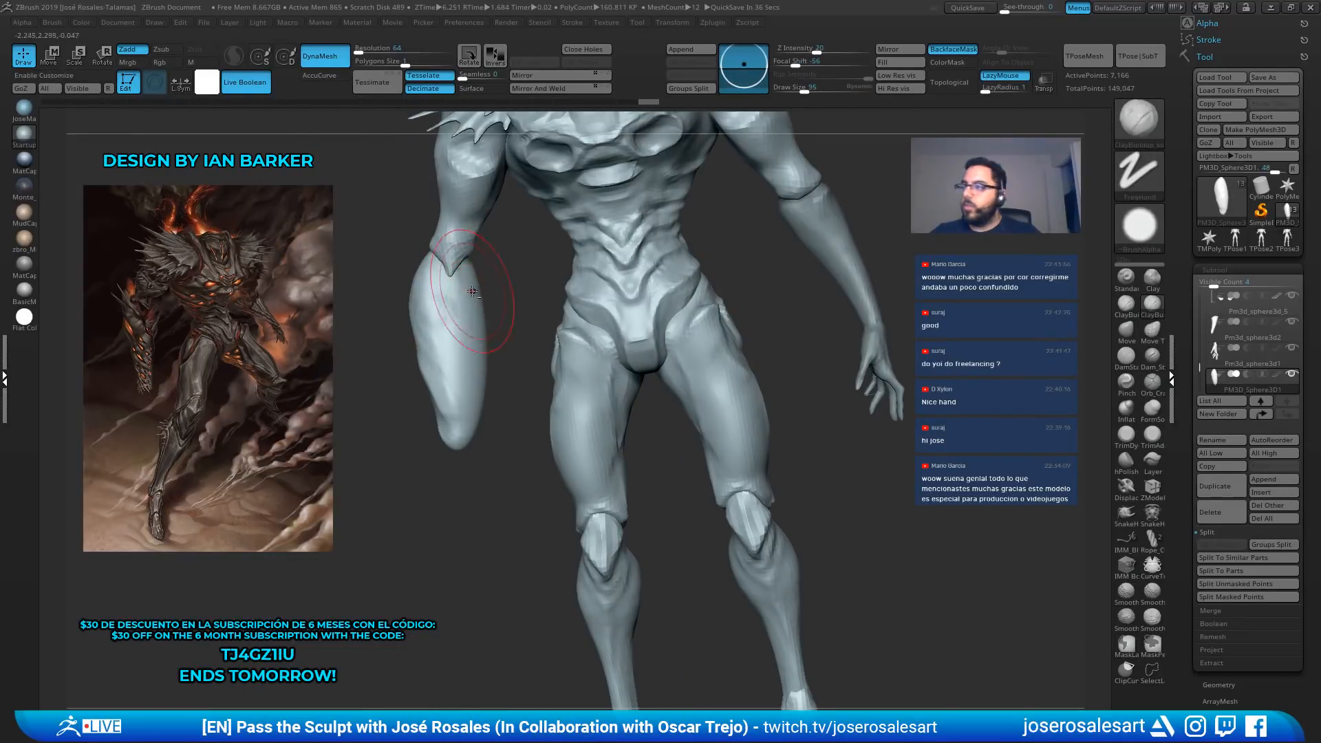
Build up the new forearm's inner side with a broad lengthwise ClayBuildup stroke
{"action": "right_click_drag", "start_coordinate": [472, 291], "coordinate": [489, 335]}
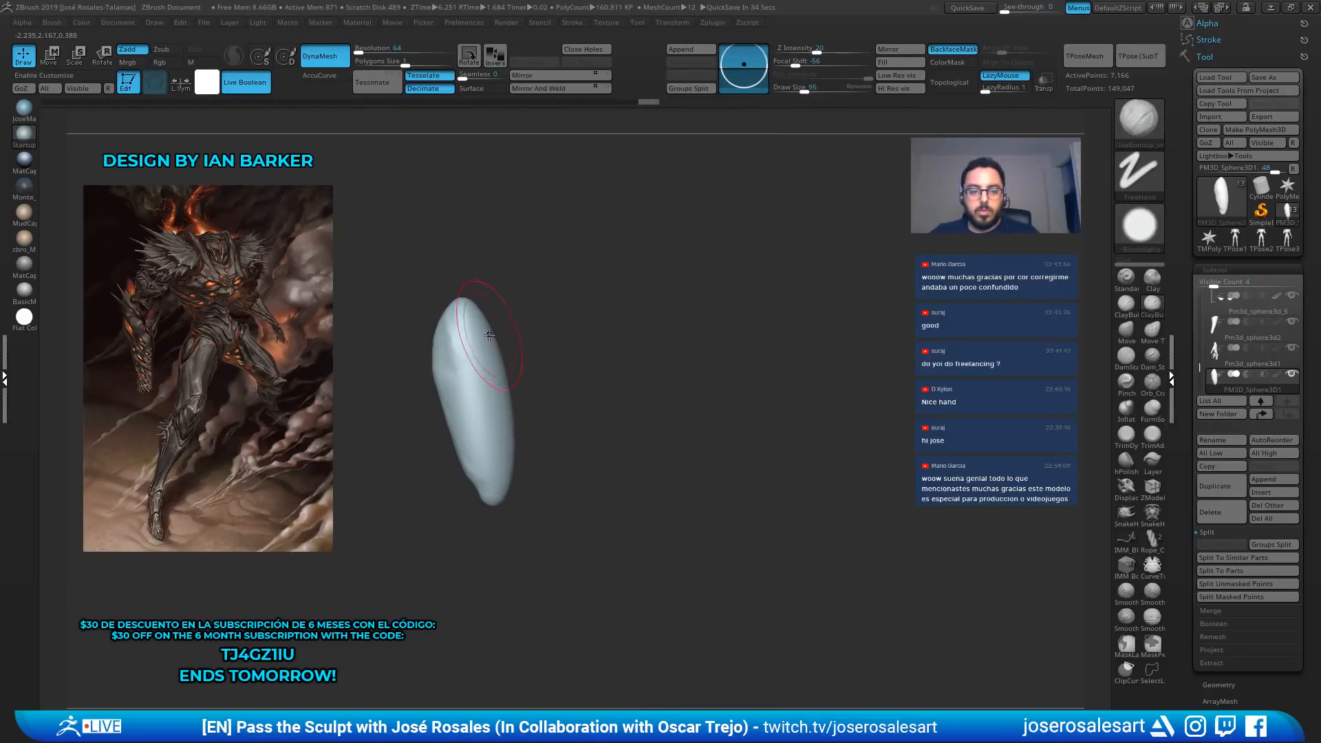
{"action": "left_click_drag", "start_coordinate": [489, 335], "coordinate": [485, 416]}
{"action": "right_click_drag", "start_coordinate": [505, 375], "coordinate": [527, 346], "text": "shift"}
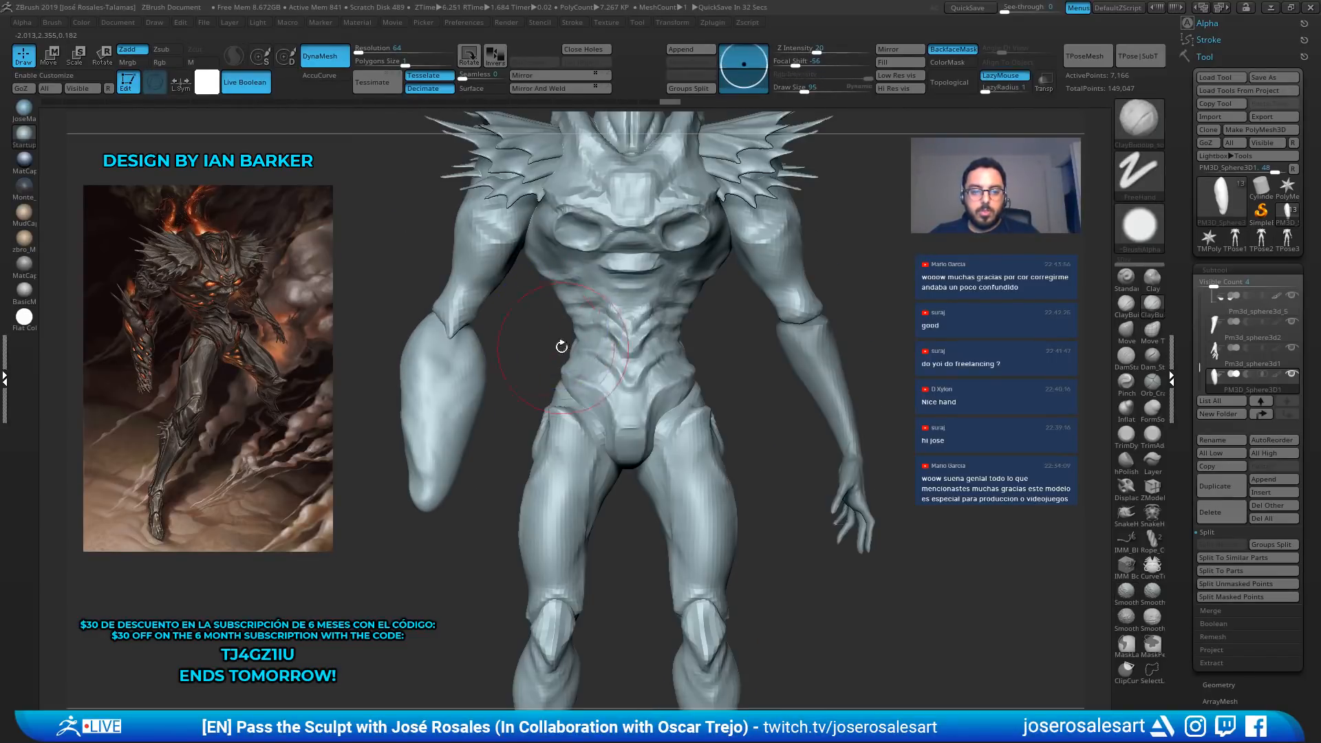
Scale the new forearm slightly narrower across its width with the gizmo
{"action": "key", "text": "f"}
{"action": "key", "text": "r"}
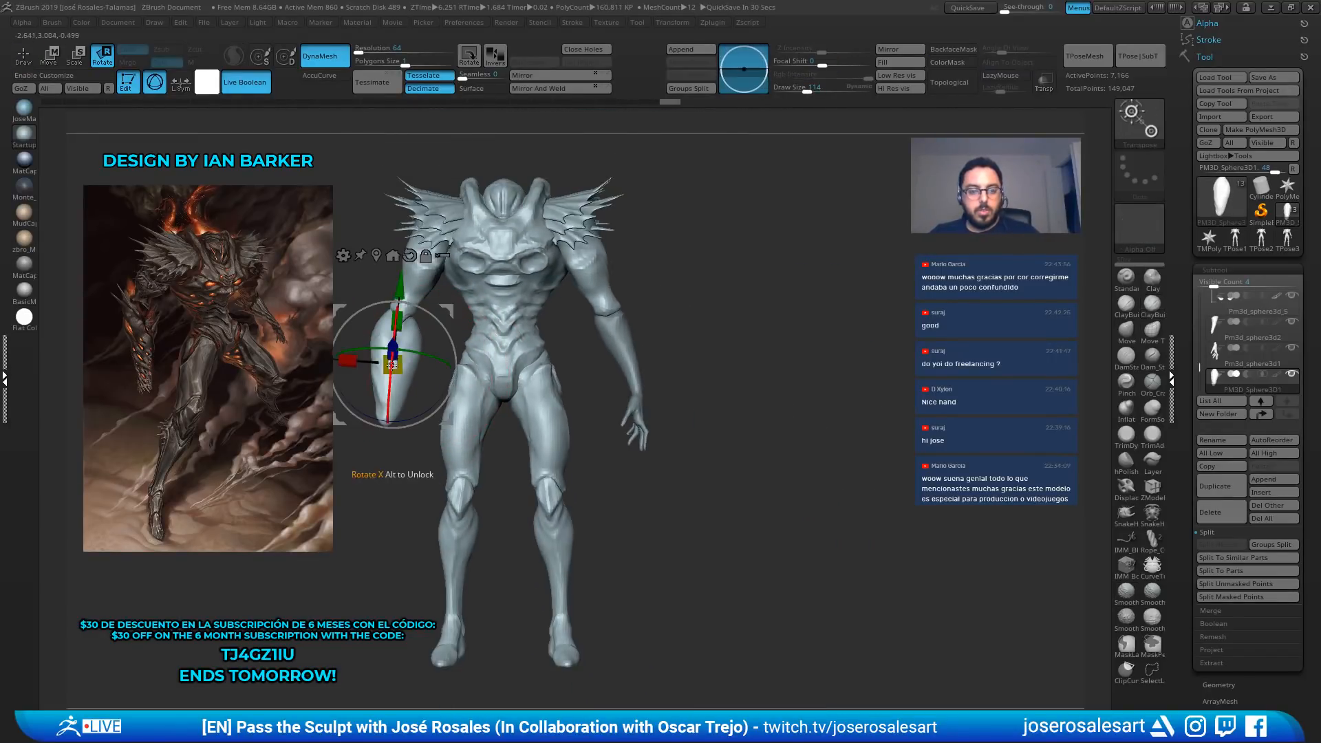
{"action": "left_click_drag", "start_coordinate": [348, 361], "coordinate": [357, 362]}
{"action": "key", "text": "q"}
Refine the new forearm's wrist end from below with a smaller ClayBuildup brush, and smooth it
{"action": "mouse_move", "coordinate": [467, 402]}
{"action": "right_mouse_down", "text": "ctrl"}
{"action": "mouse_move", "coordinate": [481, 454]}
{"action": "mouse_move", "coordinate": [448, 533]}
{"action": "mouse_move", "coordinate": [390, 485]}
{"action": "right_mouse_up", "text": "ctrl"}
{"action": "key", "text": "s"}
{"action": "key", "text": "s"}
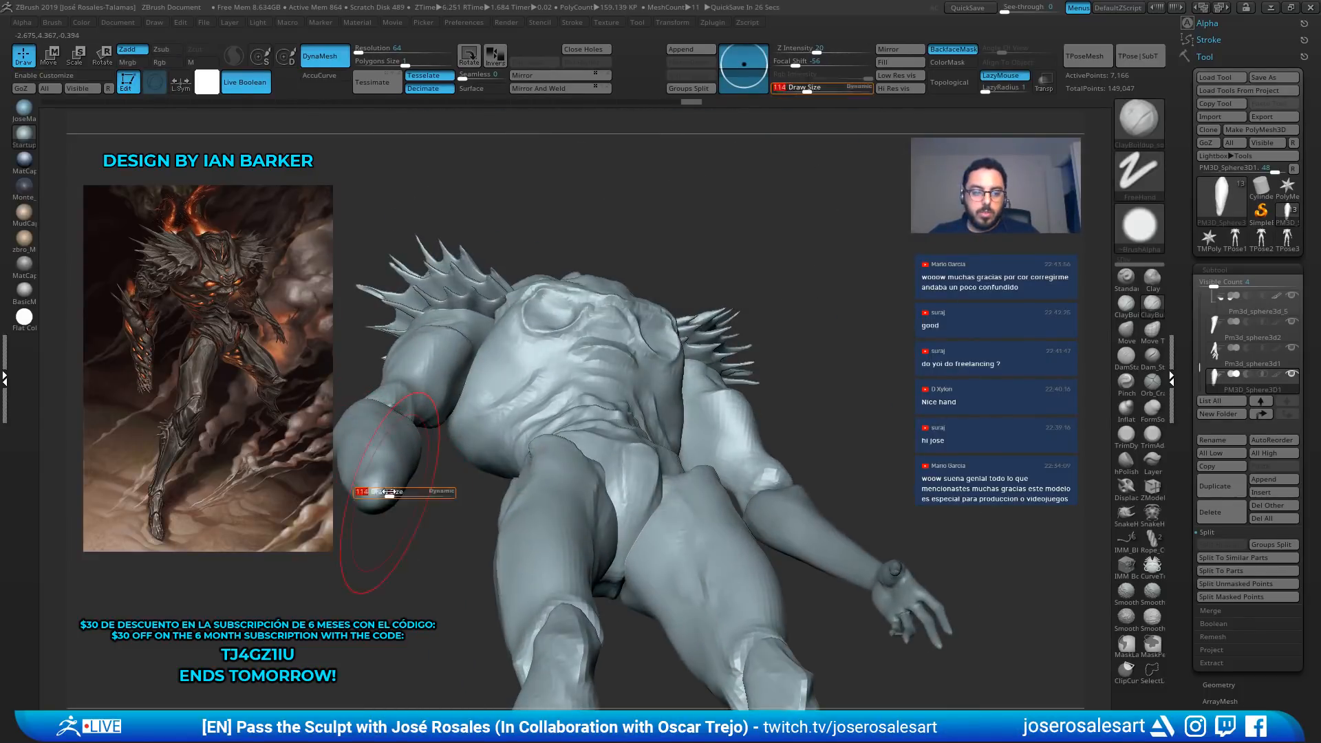
{"action": "left_click_drag", "start_coordinate": [390, 492], "coordinate": [378, 492]}
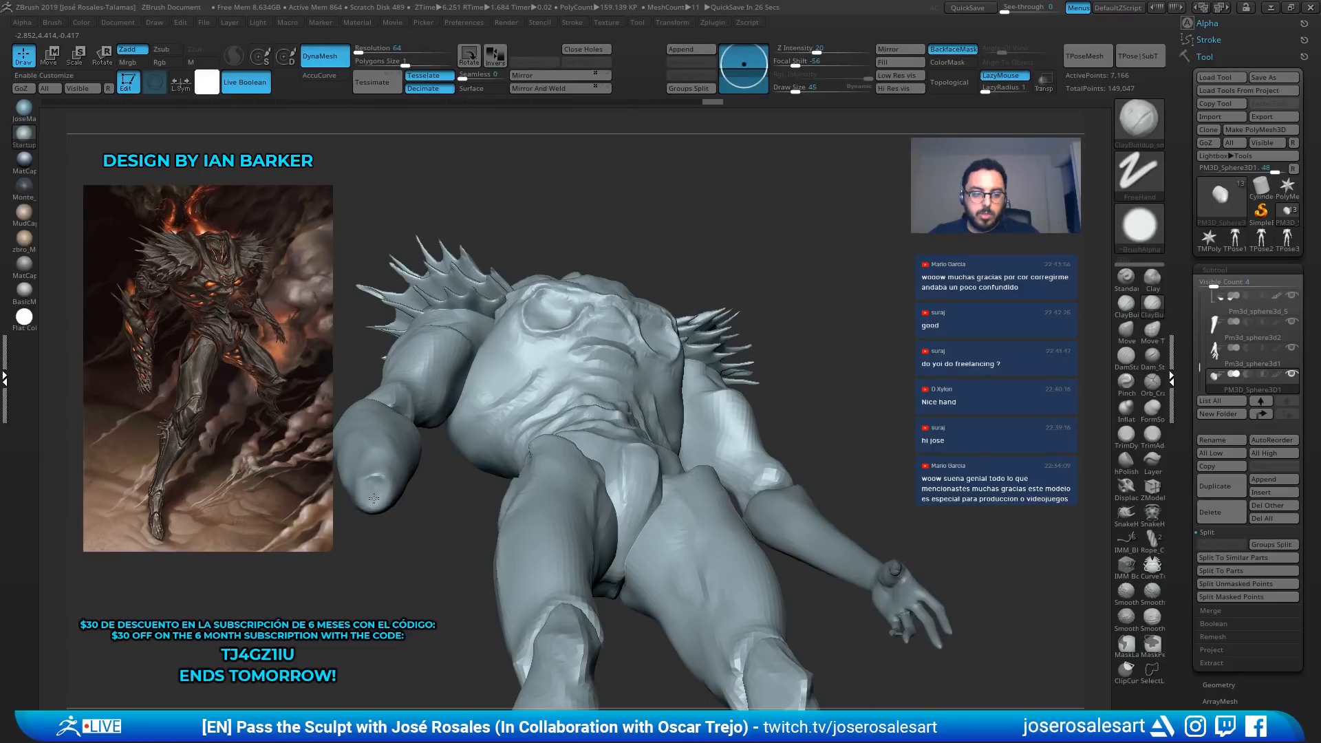
{"action": "right_click_drag", "start_coordinate": [373, 497], "coordinate": [390, 531]}
{"action": "key", "text": "s"}
{"action": "left_click_drag", "start_coordinate": [396, 486], "coordinate": [391, 486]}
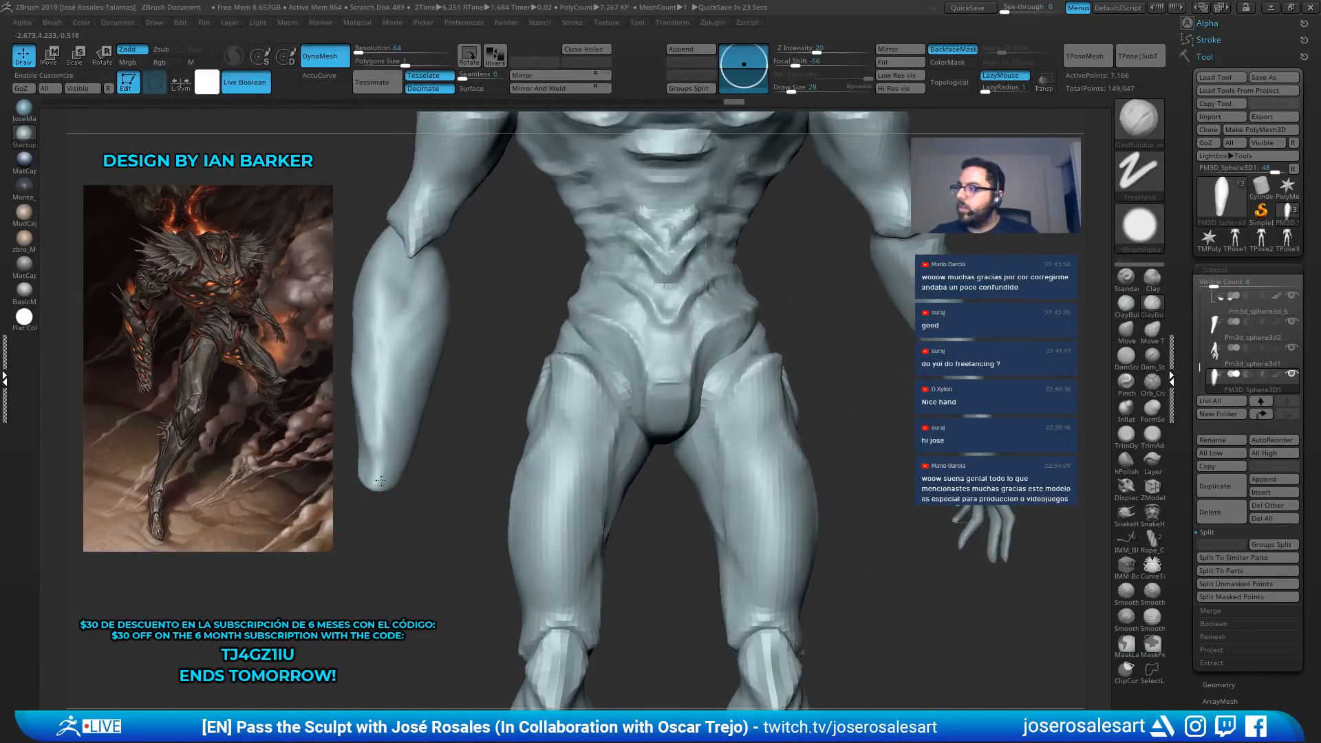
{"action": "right_click_drag", "start_coordinate": [440, 488], "coordinate": [540, 490]}
{"action": "left_click_drag", "start_coordinate": [377, 485], "coordinate": [416, 458], "text": "shift"}
Switch to the DamStandard brush at size 81 and work the new forearm's surface from several angles
{"action": "key", "text": "s"}
{"action": "mouse_move", "coordinate": [415, 455]}
{"action": "right_mouse_down"}
{"action": "mouse_move", "coordinate": [317, 418]}
{"action": "mouse_move", "coordinate": [319, 389]}
{"action": "mouse_move", "coordinate": [275, 386]}
{"action": "right_mouse_up"}
{"action": "key", "text": "b"}
{"action": "key", "text": "d"}
{"action": "key", "text": "s"}
{"action": "key", "text": "s"}
{"action": "left_click_drag", "start_coordinate": [277, 375], "coordinate": [287, 375]}
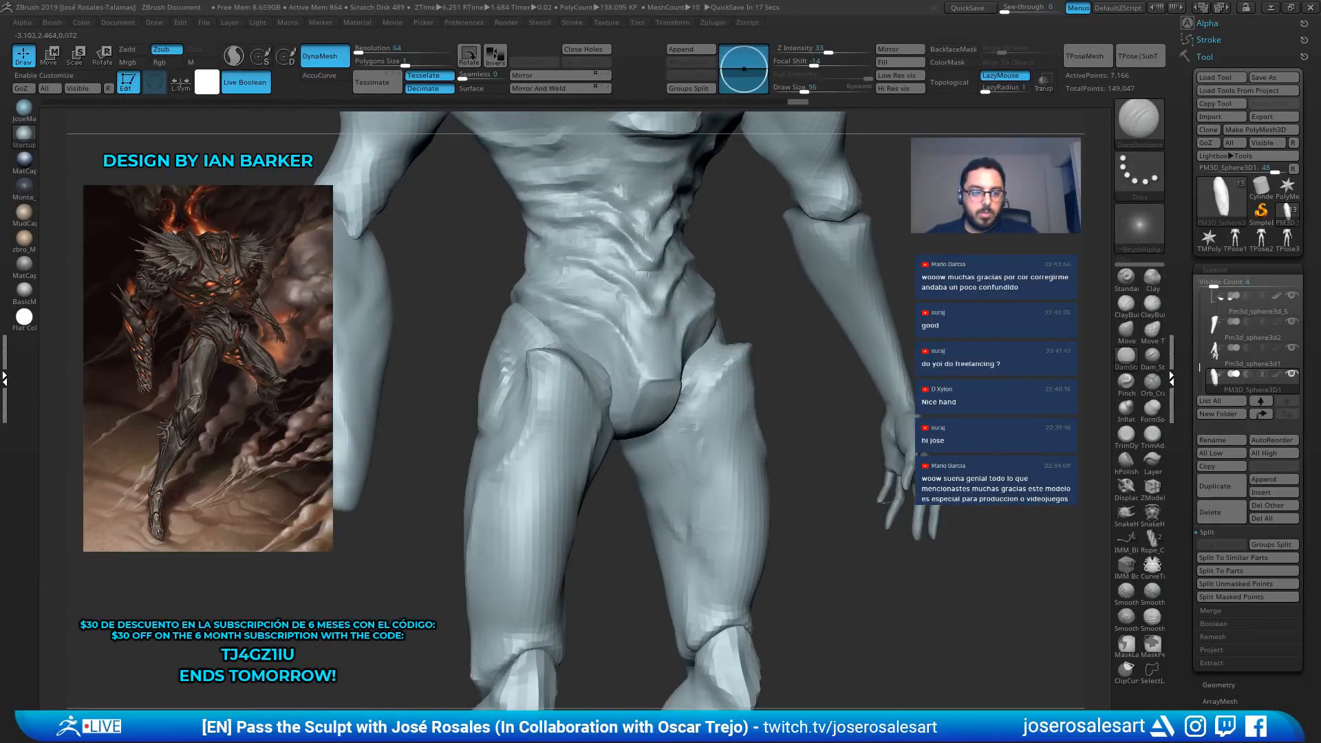
{"action": "right_click_drag", "start_coordinate": [343, 395], "coordinate": [413, 394]}
{"action": "right_click_drag", "start_coordinate": [413, 394], "coordinate": [306, 389], "text": "alt"}
{"action": "right_click_drag", "start_coordinate": [306, 388], "coordinate": [302, 375], "text": "ctrl"}
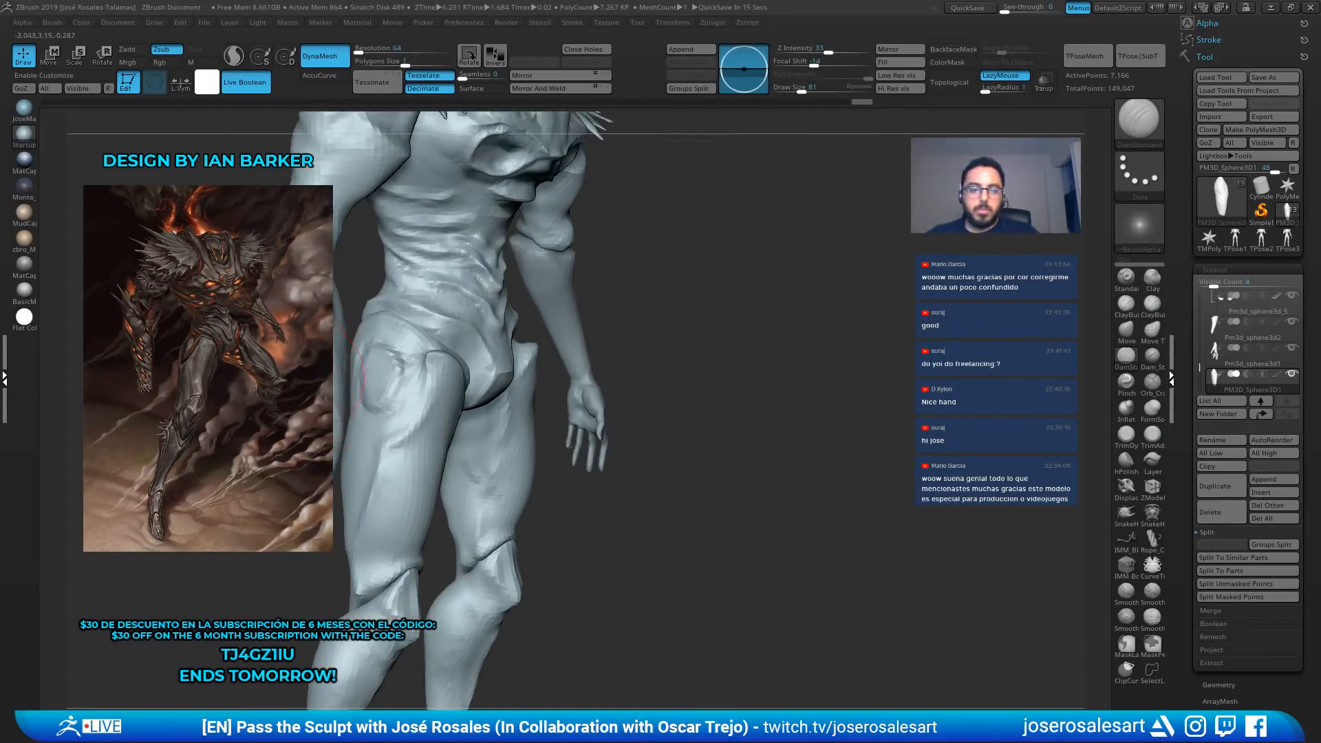
{"action": "mouse_move", "coordinate": [392, 405]}
{"action": "right_mouse_down"}
{"action": "mouse_move", "coordinate": [302, 420]}
{"action": "mouse_move", "coordinate": [349, 427]}
{"action": "mouse_move", "coordinate": [335, 404]}
{"action": "right_mouse_up"}
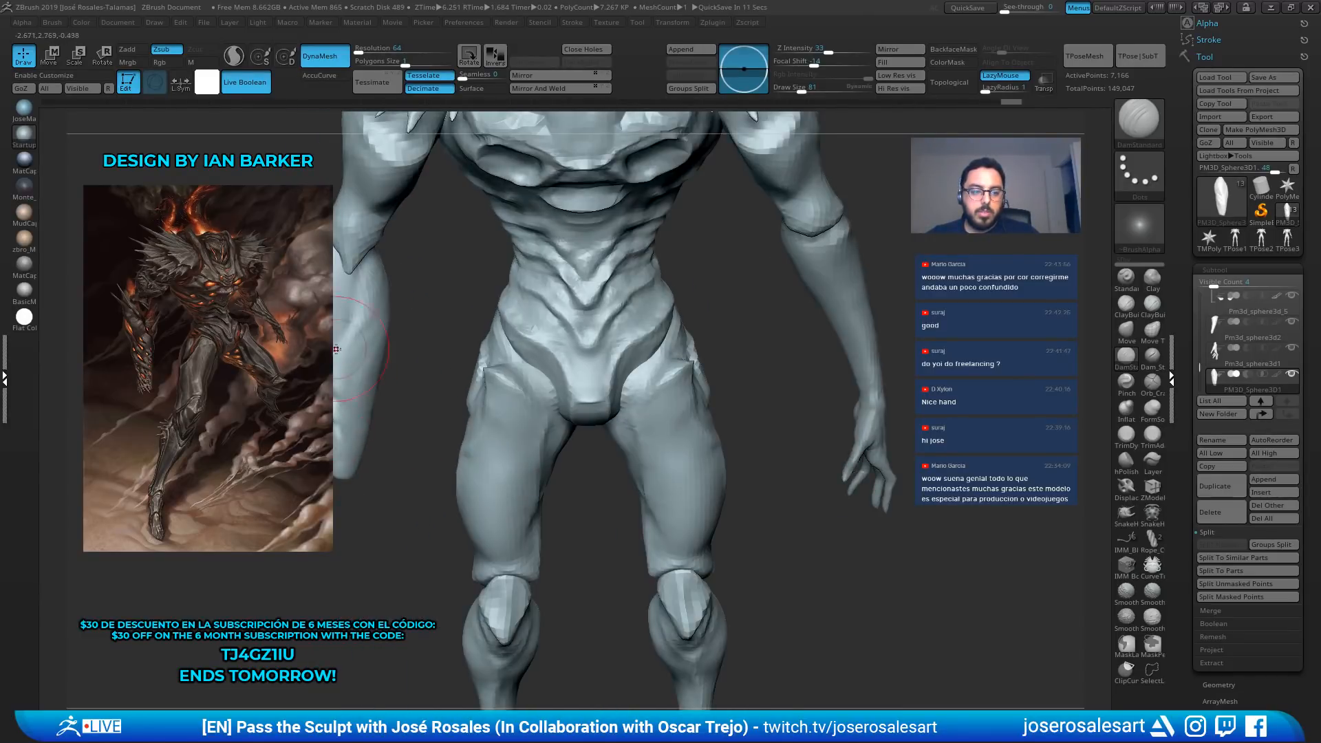
Pull several long, pointed spikes out of the forearm's elbow end with the SnakeHook brush at size 28
{"action": "mouse_move", "coordinate": [336, 349]}
{"action": "right_mouse_down"}
{"action": "mouse_move", "coordinate": [309, 353]}
{"action": "mouse_move", "coordinate": [362, 311]}
{"action": "mouse_move", "coordinate": [345, 348]}
{"action": "right_mouse_up"}
{"action": "key", "text": "b"}
{"action": "key", "text": "c"}
{"action": "key", "text": "b"}
{"action": "key", "text": "s"}
{"action": "key", "text": "b"}
{"action": "key", "text": "s"}
{"action": "key", "text": "h"}
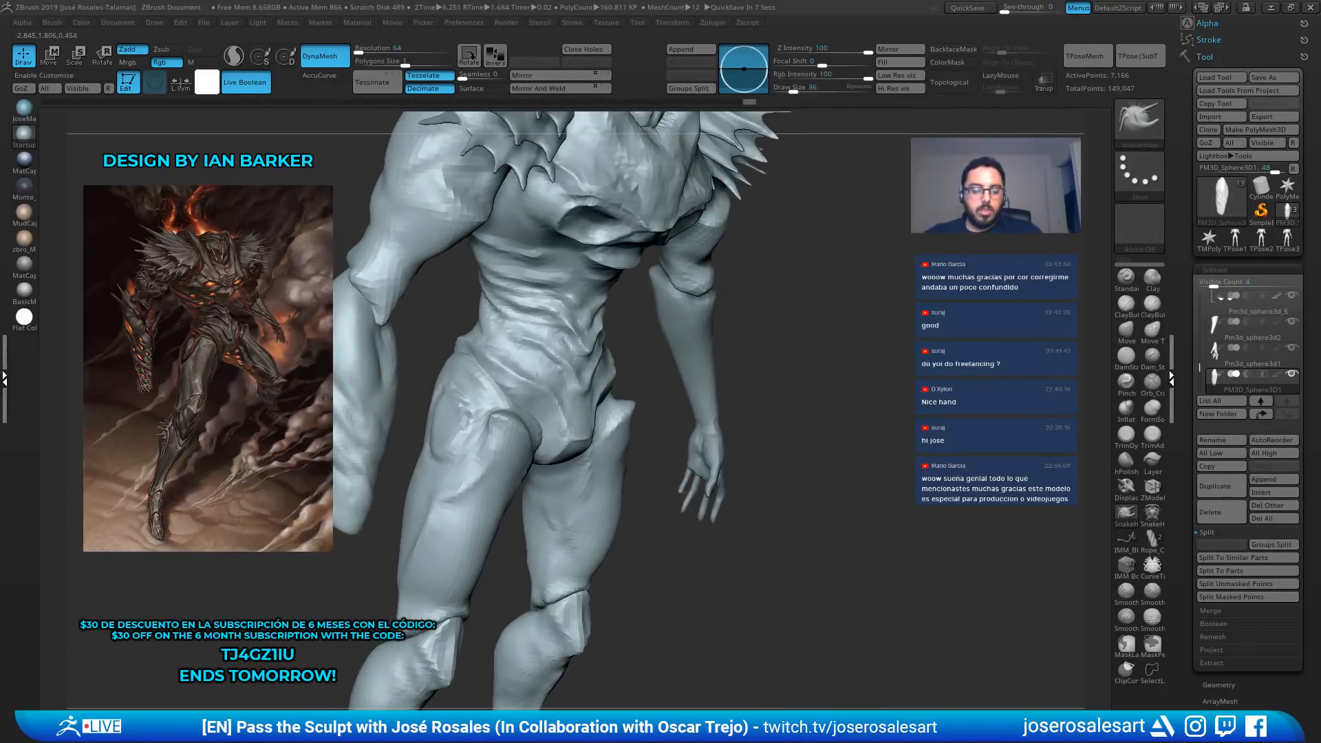
{"action": "key", "text": "s"}
{"action": "left_click_drag", "start_coordinate": [342, 349], "coordinate": [346, 349]}
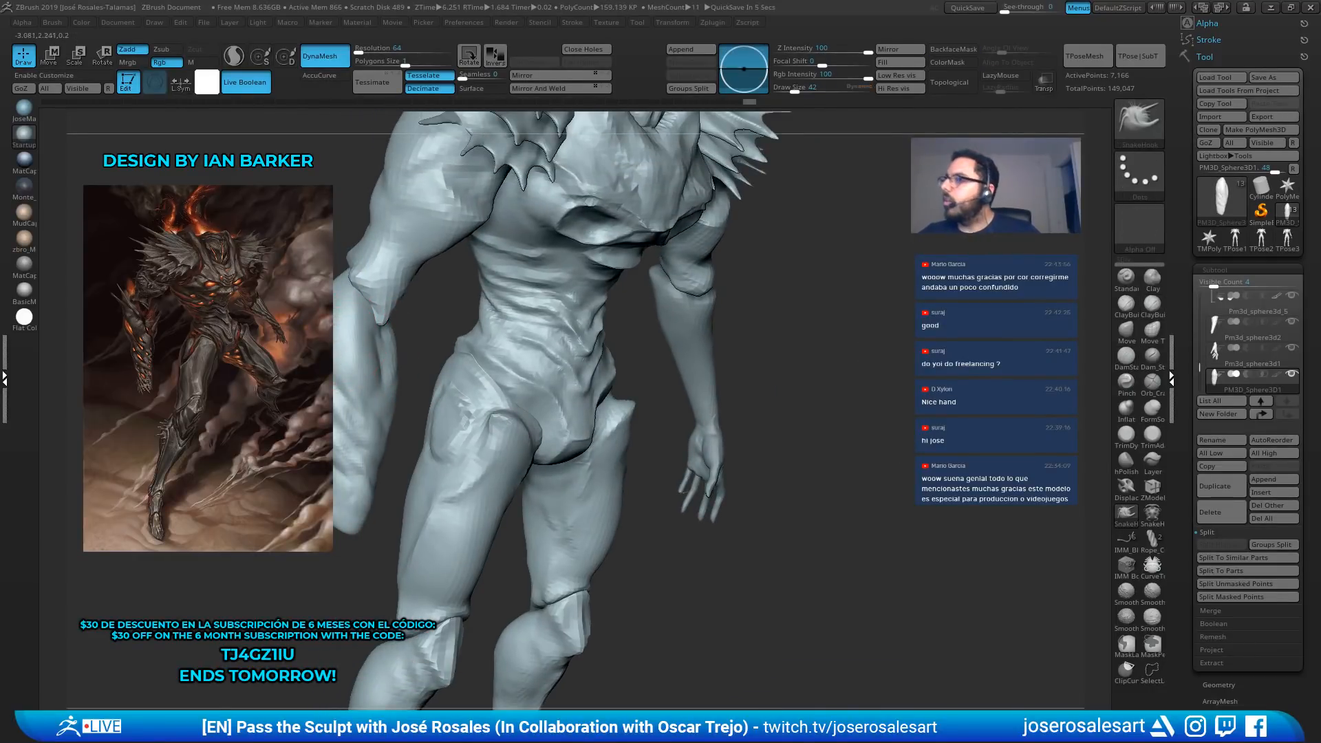
{"action": "right_click_drag", "start_coordinate": [328, 329], "coordinate": [358, 291]}
{"action": "key", "text": "s"}
{"action": "left_click_drag", "start_coordinate": [359, 291], "coordinate": [354, 291]}
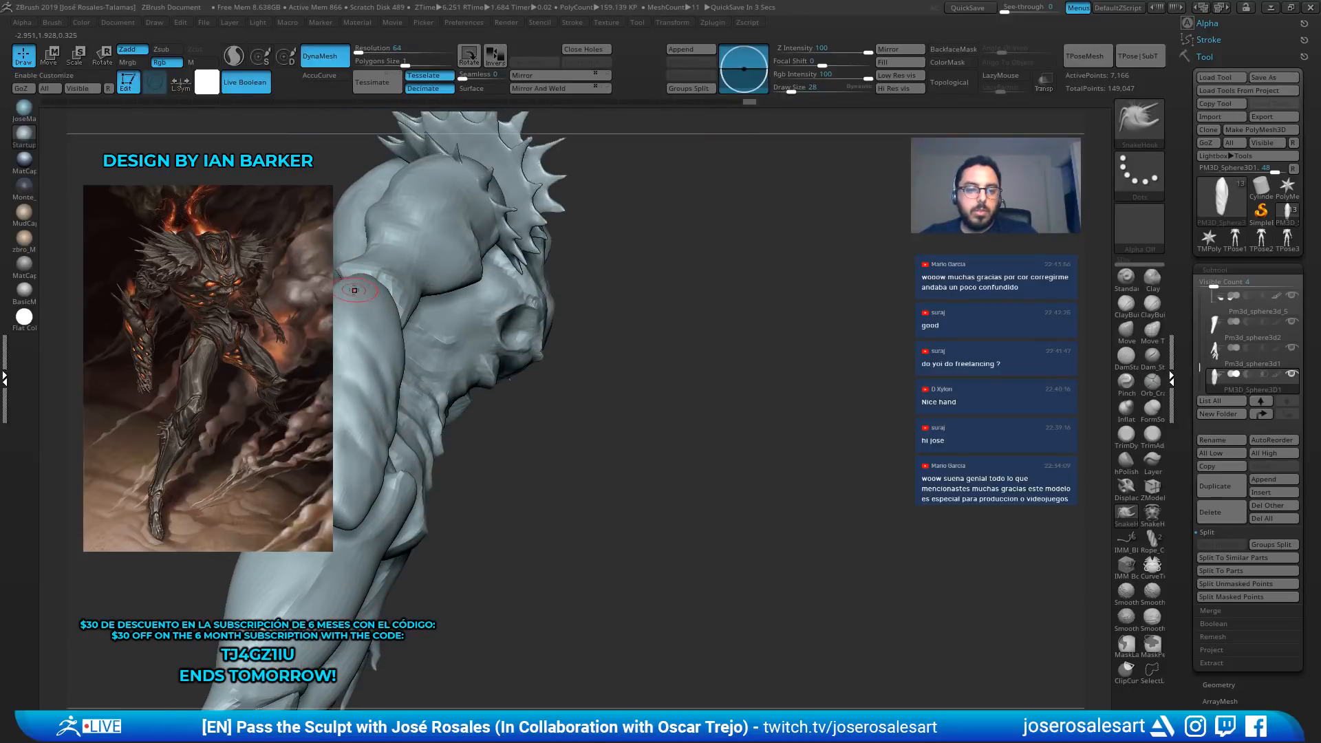
{"action": "left_click_drag", "start_coordinate": [348, 216], "coordinate": [350, 214]}
{"action": "right_click_drag", "start_coordinate": [350, 214], "coordinate": [326, 241]}
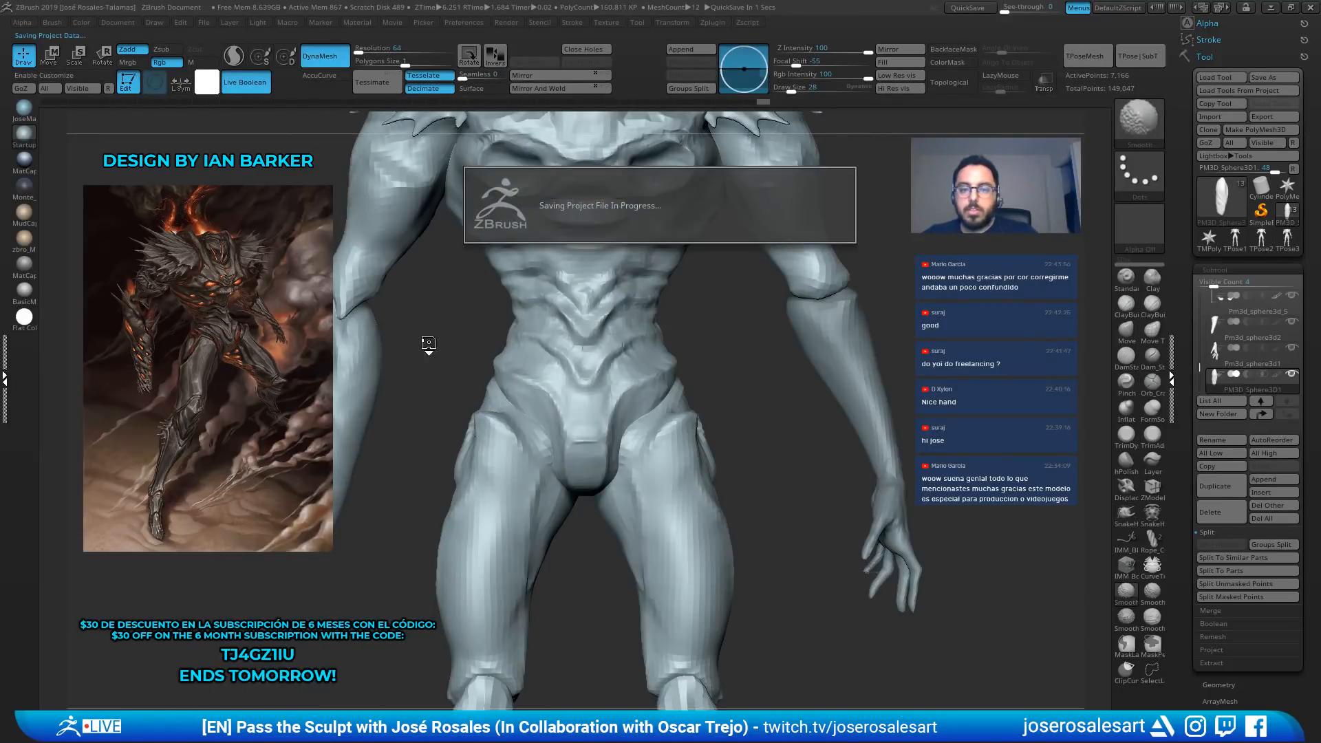
{"action": "mouse_move", "coordinate": [428, 344]}
{"action": "right_mouse_down"}
{"action": "mouse_move", "coordinate": [341, 313]}
{"action": "mouse_move", "coordinate": [365, 293]}
{"action": "mouse_move", "coordinate": [427, 311]}
{"action": "mouse_move", "coordinate": [434, 357]}
{"action": "mouse_move", "coordinate": [405, 347]}
{"action": "right_mouse_up"}
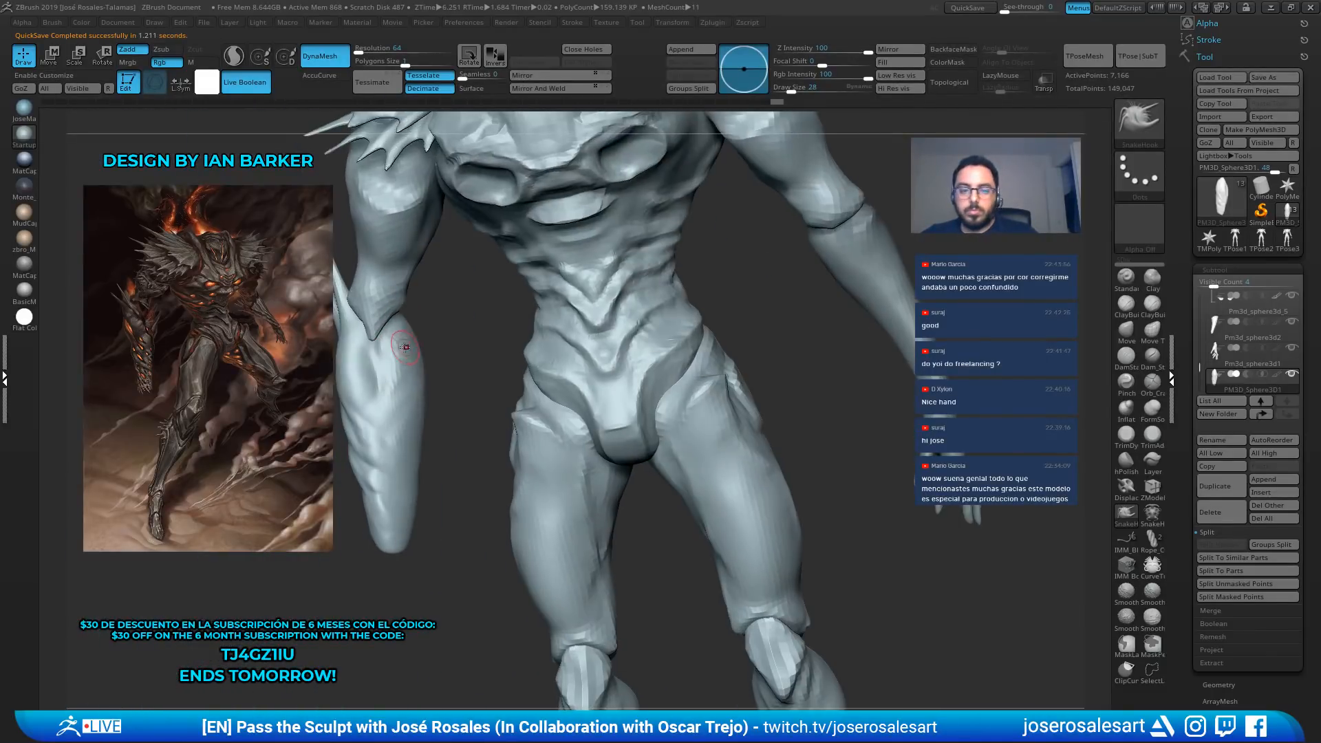
{"action": "mouse_move", "coordinate": [429, 298]}
{"action": "right_mouse_down"}
{"action": "mouse_move", "coordinate": [536, 227]}
{"action": "mouse_move", "coordinate": [538, 269]}
{"action": "mouse_move", "coordinate": [507, 321]}
{"action": "mouse_move", "coordinate": [440, 289]}
{"action": "right_mouse_up"}
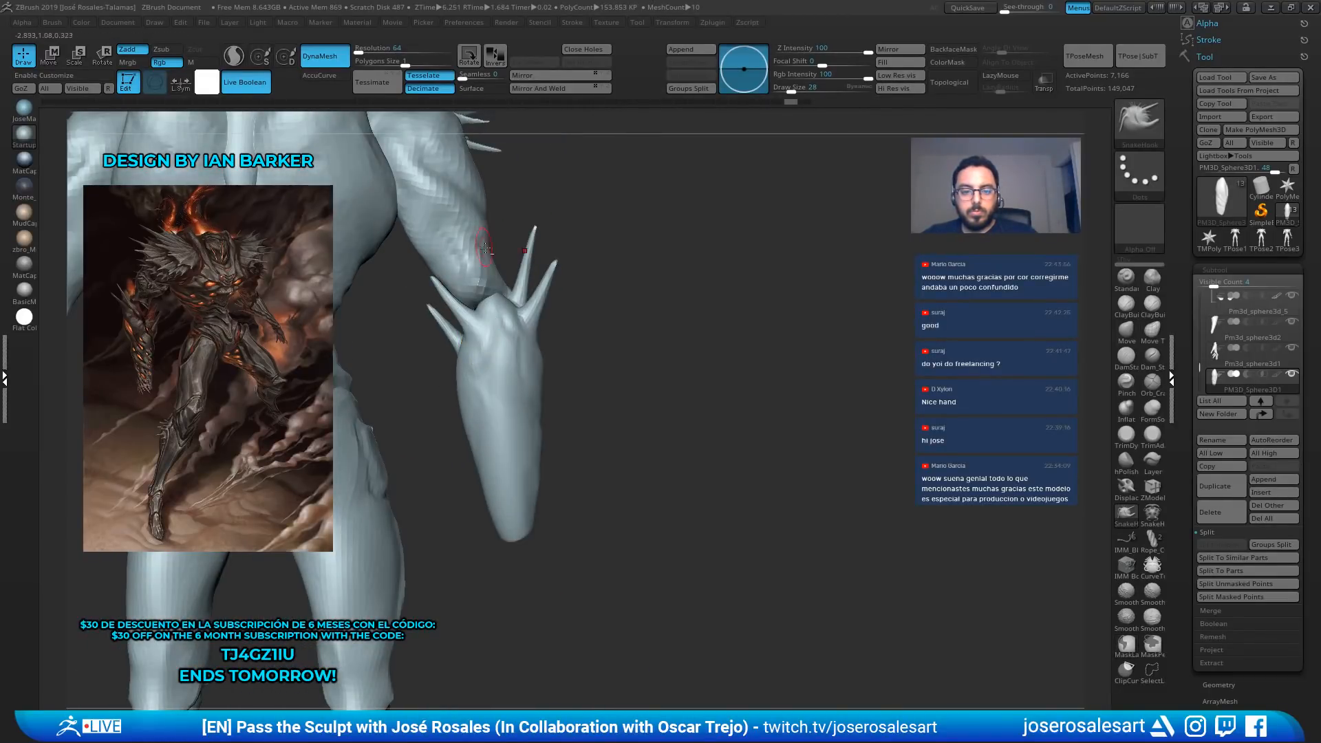
Build up the bases of the elbow spikes with the ClayBuildup brush at size 51, and remesh the forearm with DynaMesh
{"action": "key", "text": "b"}
{"action": "key", "text": "c"}
{"action": "key", "text": "b"}
{"action": "key", "text": "bracketright"}
{"action": "key", "text": "bracketright"}
{"action": "right_click_drag", "start_coordinate": [469, 358], "coordinate": [471, 339]}
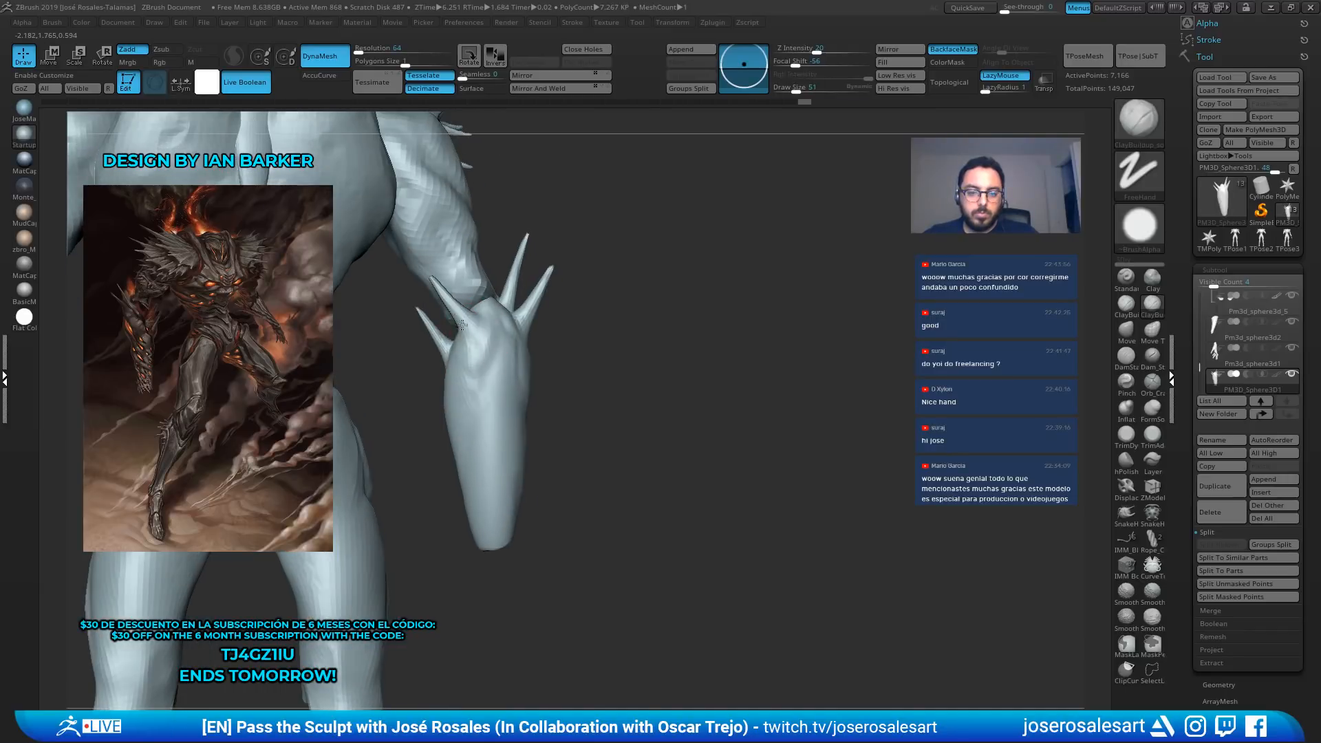
{"action": "left_click_drag", "start_coordinate": [462, 325], "coordinate": [465, 333]}
{"action": "left_click_drag", "start_coordinate": [641, 316], "coordinate": [674, 388], "text": "ctrl"}
Blend the spike bases into the remeshed forearm with further ClayBuildup strokes, raising the brush size to 65
{"action": "right_click_drag", "start_coordinate": [476, 311], "coordinate": [459, 323]}
{"action": "left_click_drag", "start_coordinate": [451, 312], "coordinate": [456, 322]}
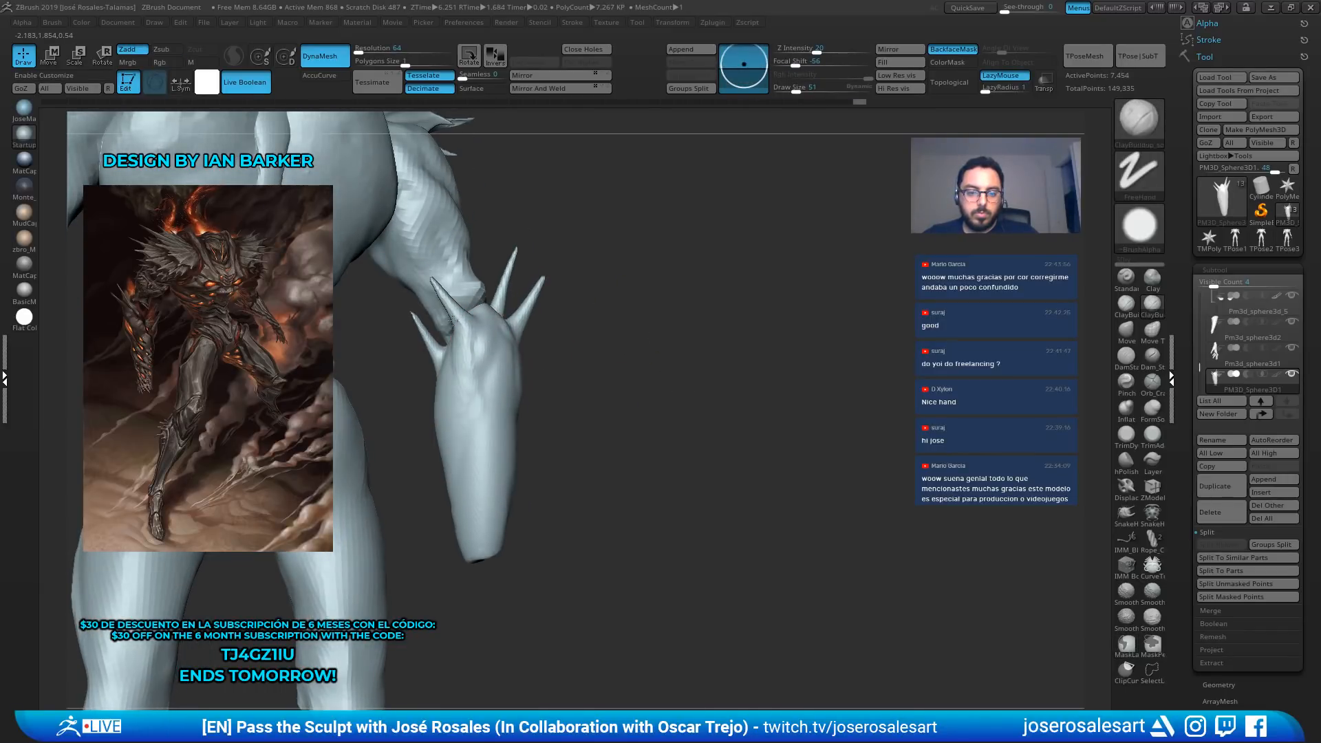
{"action": "right_click_drag", "start_coordinate": [459, 347], "coordinate": [630, 372]}
{"action": "mouse_move", "coordinate": [536, 426]}
{"action": "right_mouse_down", "text": "ctrl"}
{"action": "mouse_move", "coordinate": [513, 324]}
{"action": "mouse_move", "coordinate": [496, 396]}
{"action": "right_mouse_up", "text": "ctrl"}
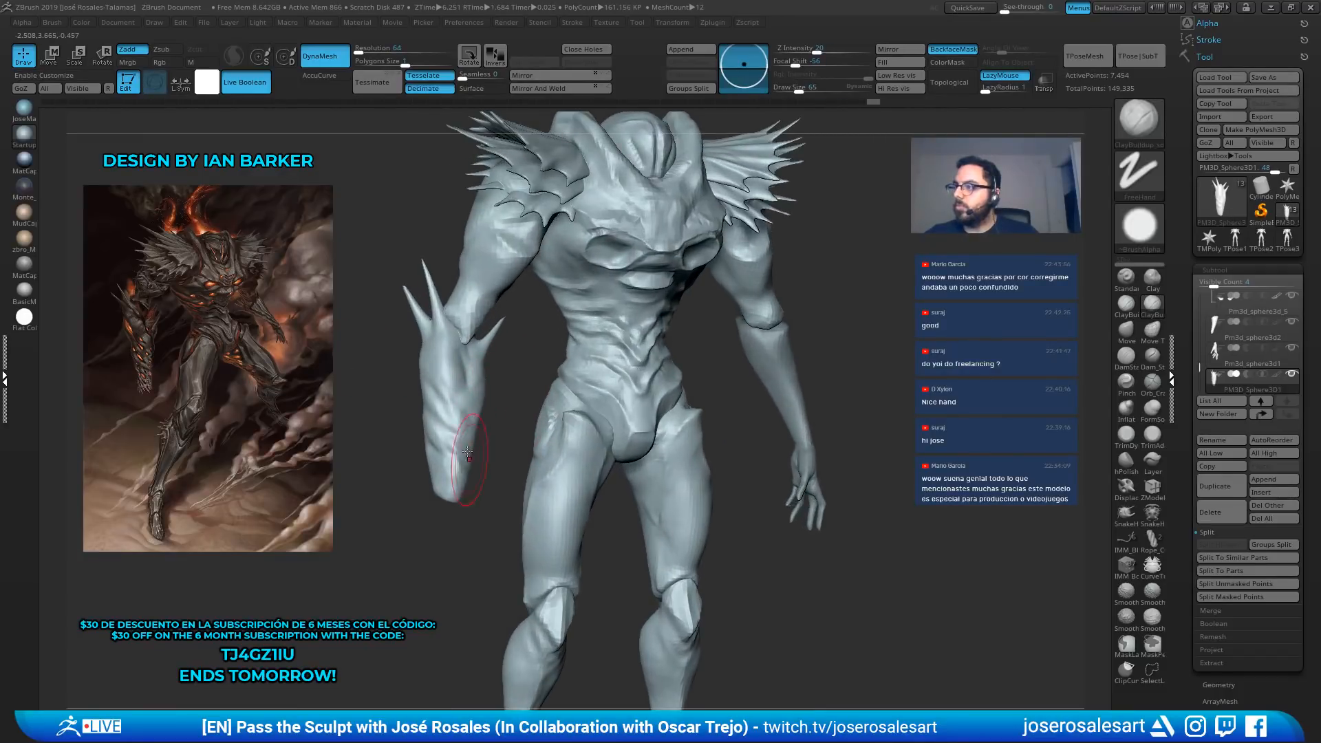
{"action": "right_click_drag", "start_coordinate": [468, 452], "coordinate": [442, 424]}
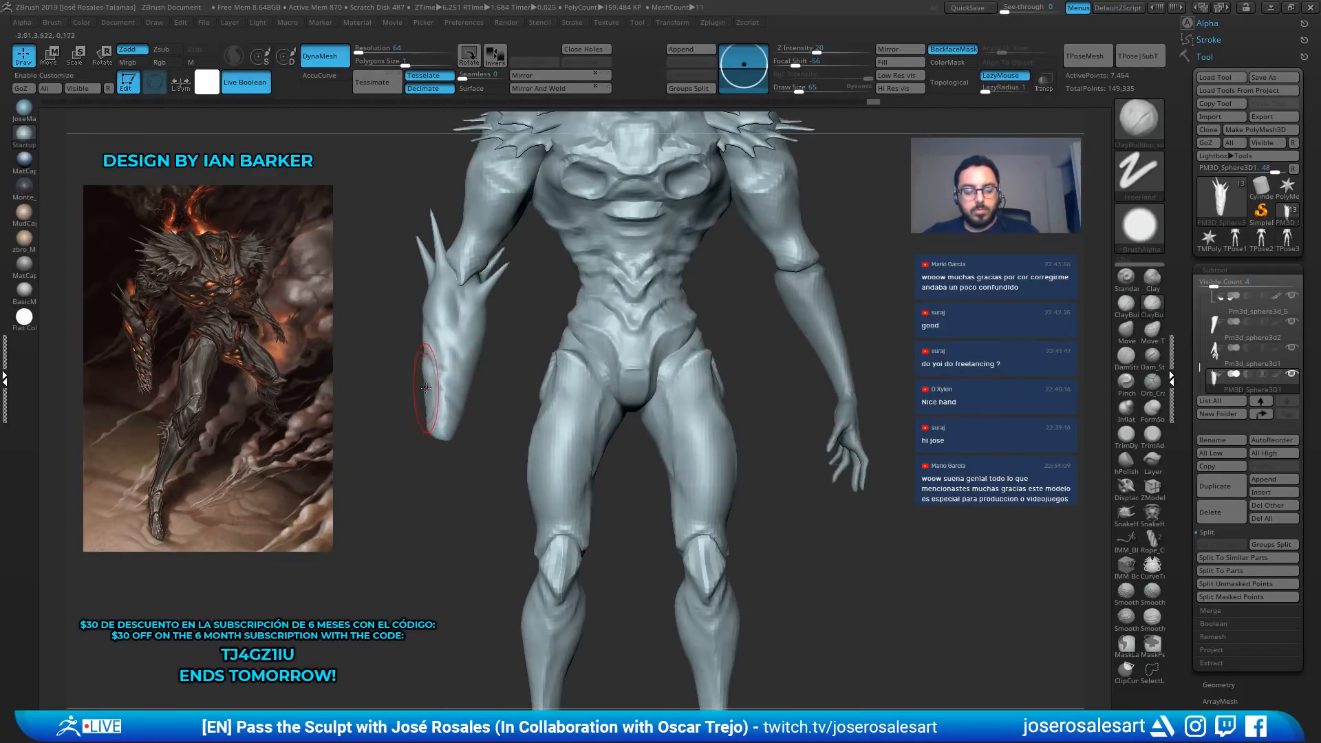
{"action": "right_click_drag", "start_coordinate": [427, 367], "coordinate": [428, 357]}
Work the lower forearm's surface with the Standard brush and the ClayBuildup brush at size 65
{"action": "key", "text": "b"}
{"action": "key", "text": "s"}
{"action": "key", "text": "t"}
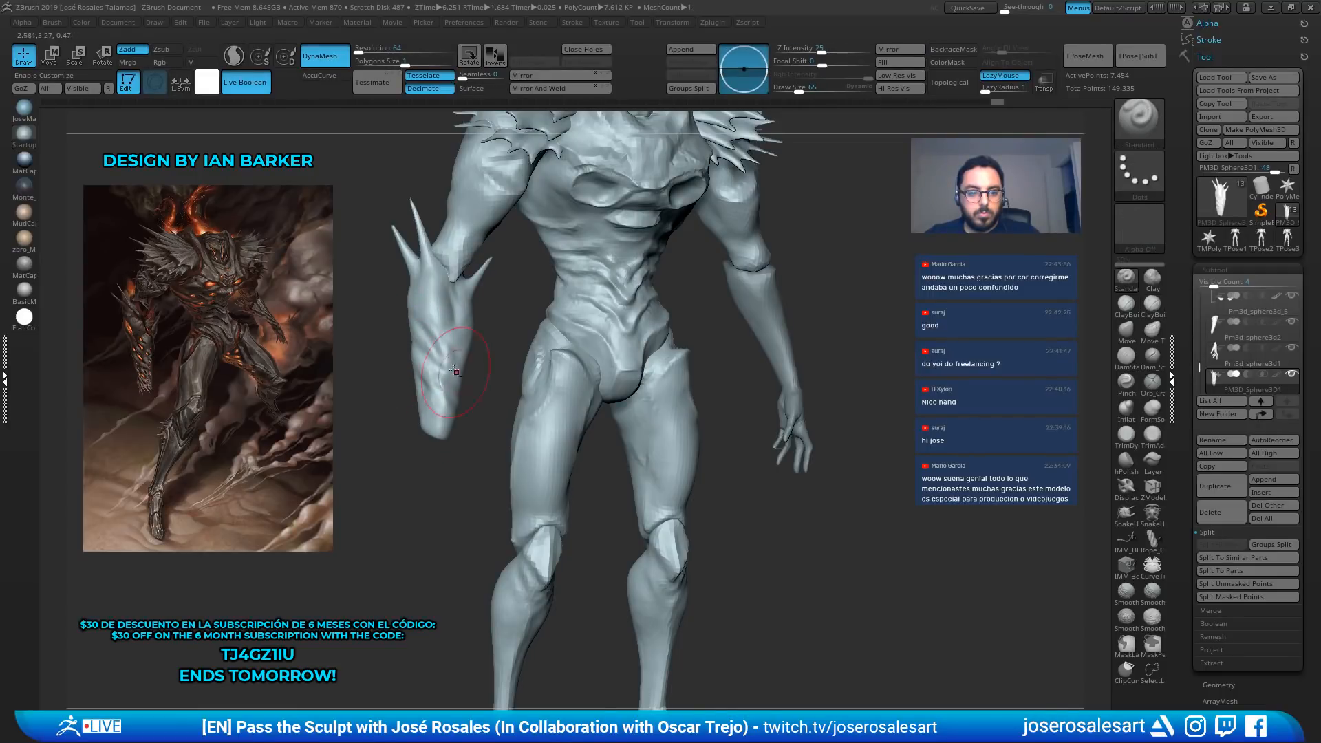
{"action": "key", "text": "b"}
{"action": "key", "text": "c"}
{"action": "key", "text": "b"}
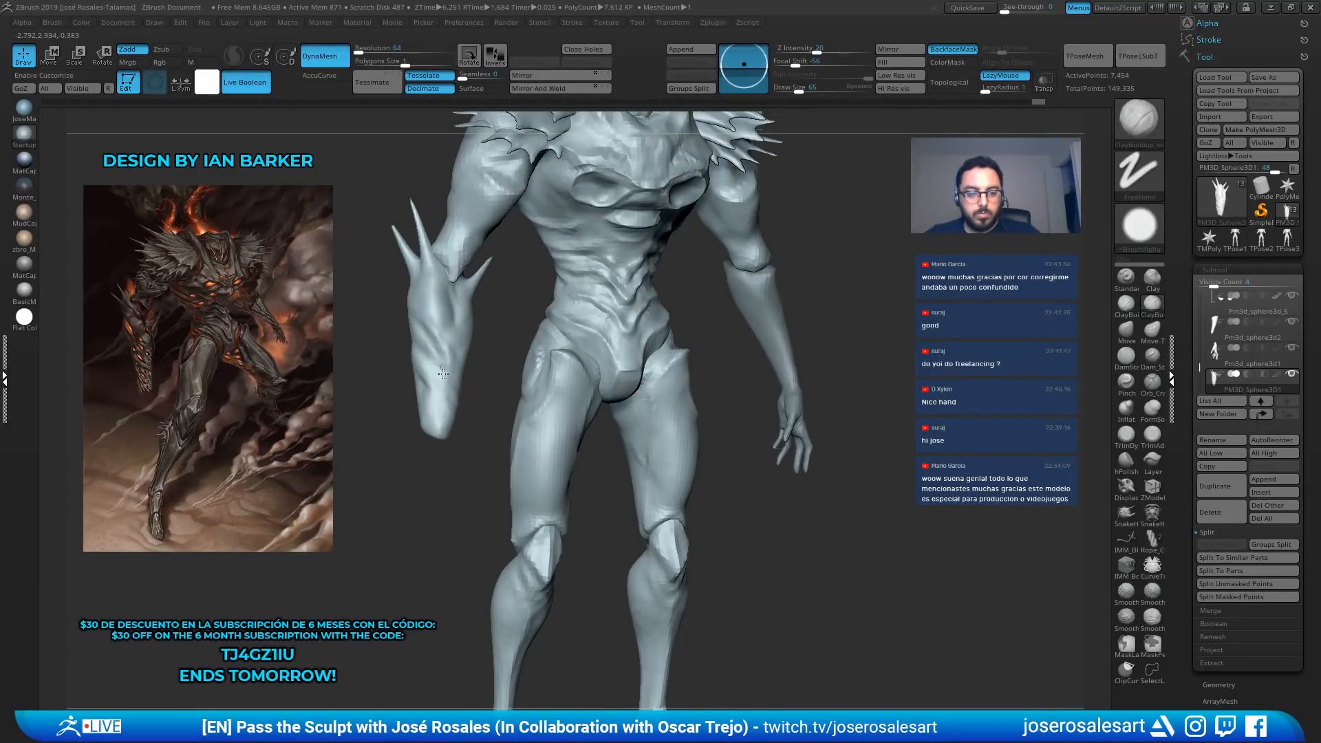
Shift the gizmo pivot up toward the elbow and scale the spiked forearm up uniformly by about 1.26
{"action": "mouse_move", "coordinate": [442, 372]}
{"action": "right_mouse_down"}
{"action": "mouse_move", "coordinate": [437, 337]}
{"action": "mouse_move", "coordinate": [416, 359]}
{"action": "mouse_move", "coordinate": [498, 387]}
{"action": "mouse_move", "coordinate": [488, 377]}
{"action": "mouse_move", "coordinate": [525, 319]}
{"action": "right_mouse_up"}
{"action": "key", "text": "r"}
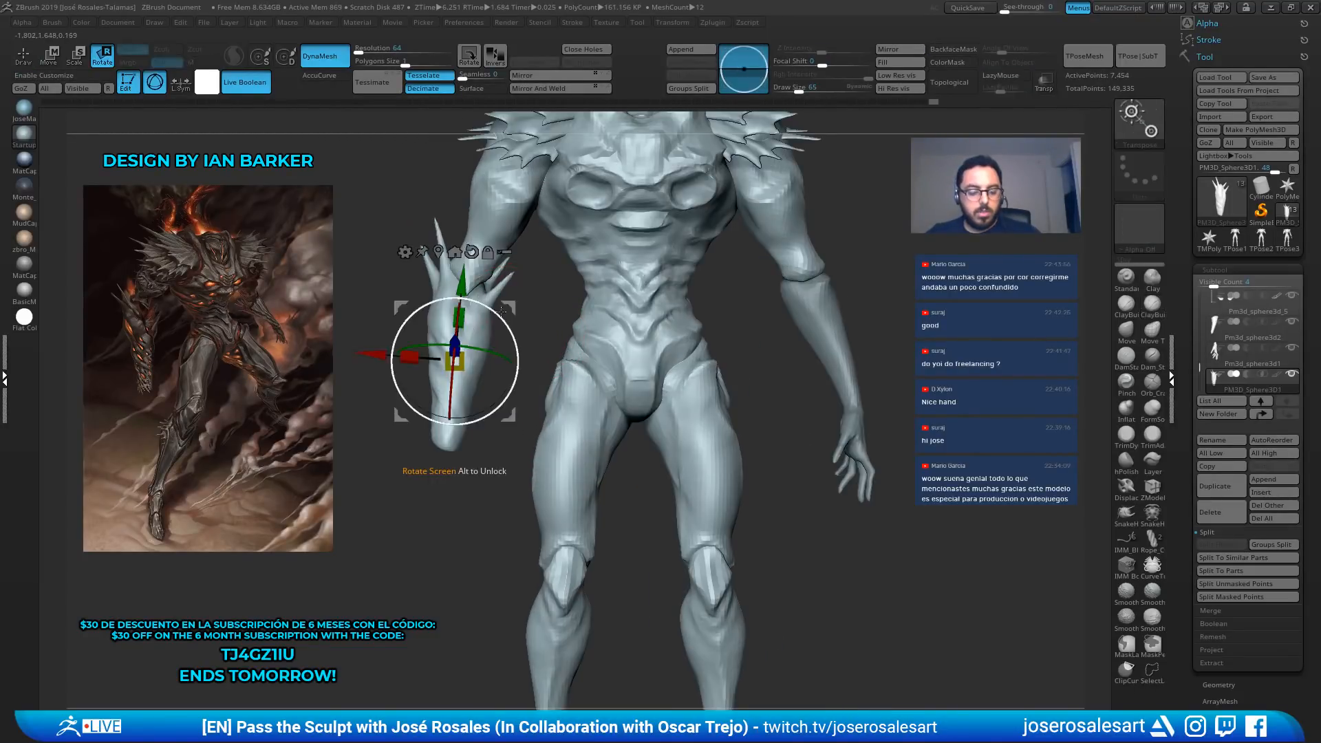
{"action": "left_click_drag", "start_coordinate": [466, 285], "coordinate": [494, 218]}
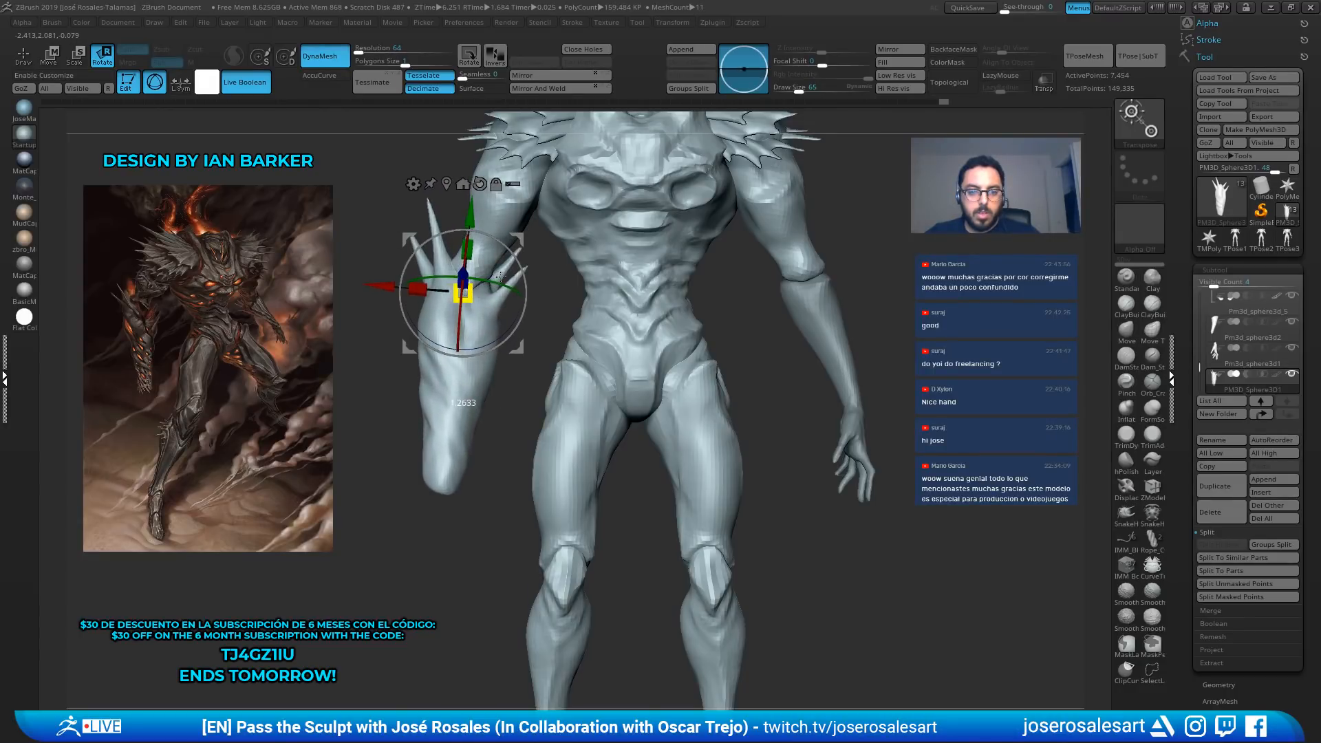
{"action": "key", "text": "q"}
Build up the outer and front muscle masses of the enlarged forearm with the ClayBuildup brush, starting at size 54
{"action": "mouse_move", "coordinate": [509, 275]}
{"action": "right_mouse_down", "text": "ctrl"}
{"action": "mouse_move", "coordinate": [543, 307]}
{"action": "mouse_move", "coordinate": [485, 299]}
{"action": "mouse_move", "coordinate": [591, 296]}
{"action": "mouse_move", "coordinate": [575, 294]}
{"action": "mouse_move", "coordinate": [692, 324]}
{"action": "mouse_move", "coordinate": [723, 318]}
{"action": "right_mouse_up", "text": "ctrl"}
{"action": "key", "text": "s"}
{"action": "left_click_drag", "start_coordinate": [735, 315], "coordinate": [738, 314]}
{"action": "mouse_move", "coordinate": [560, 277]}
{"action": "right_mouse_down", "text": "ctrl"}
{"action": "mouse_move", "coordinate": [542, 270]}
{"action": "mouse_move", "coordinate": [404, 335]}
{"action": "mouse_move", "coordinate": [394, 286]}
{"action": "right_mouse_up", "text": "ctrl"}
{"action": "right_click_drag", "start_coordinate": [393, 285], "coordinate": [453, 255]}
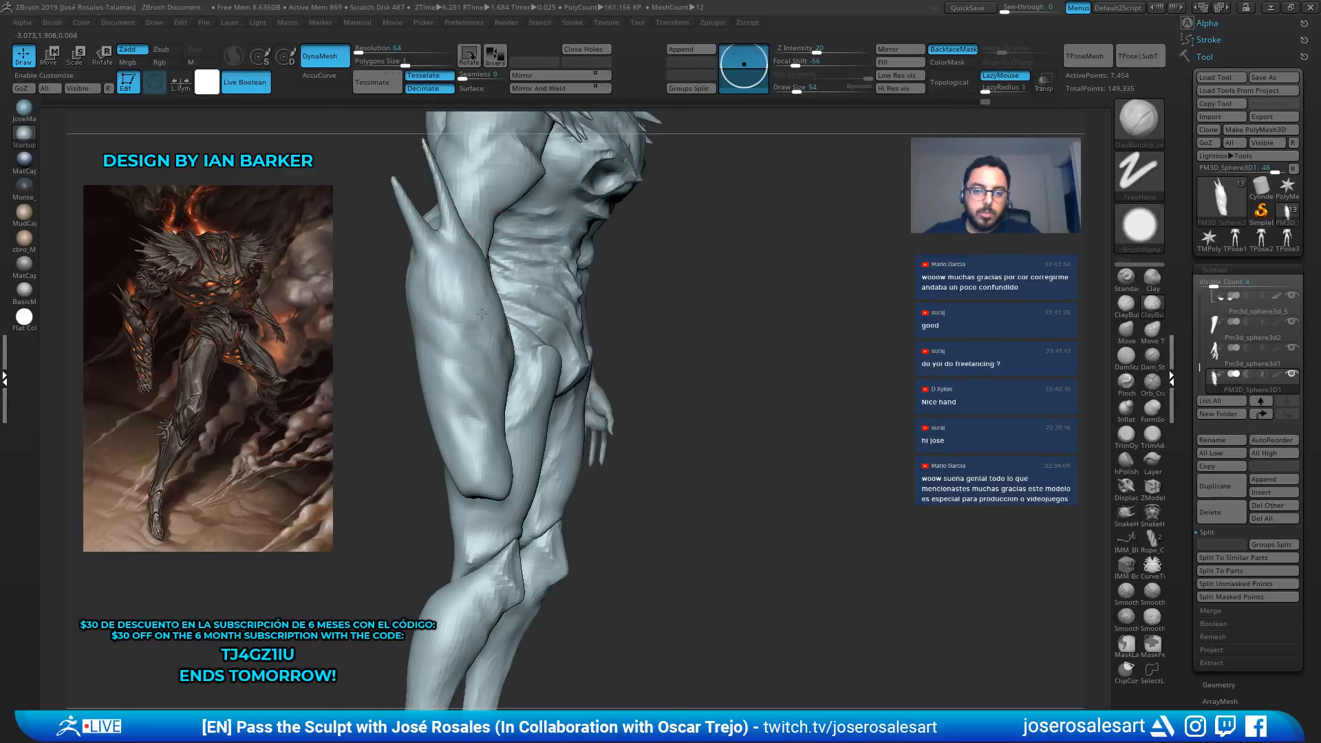
{"action": "right_click_drag", "start_coordinate": [481, 313], "coordinate": [466, 276]}
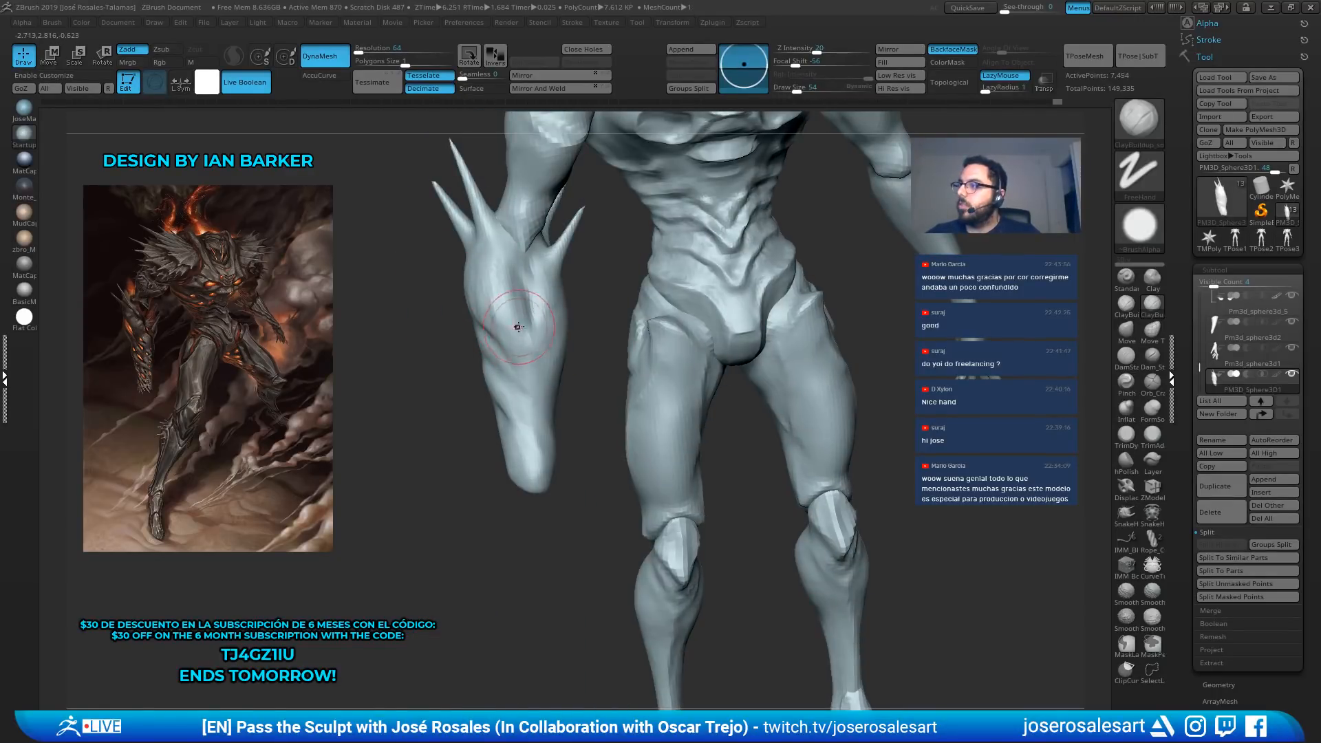
{"action": "right_click_drag", "start_coordinate": [518, 327], "coordinate": [427, 308]}
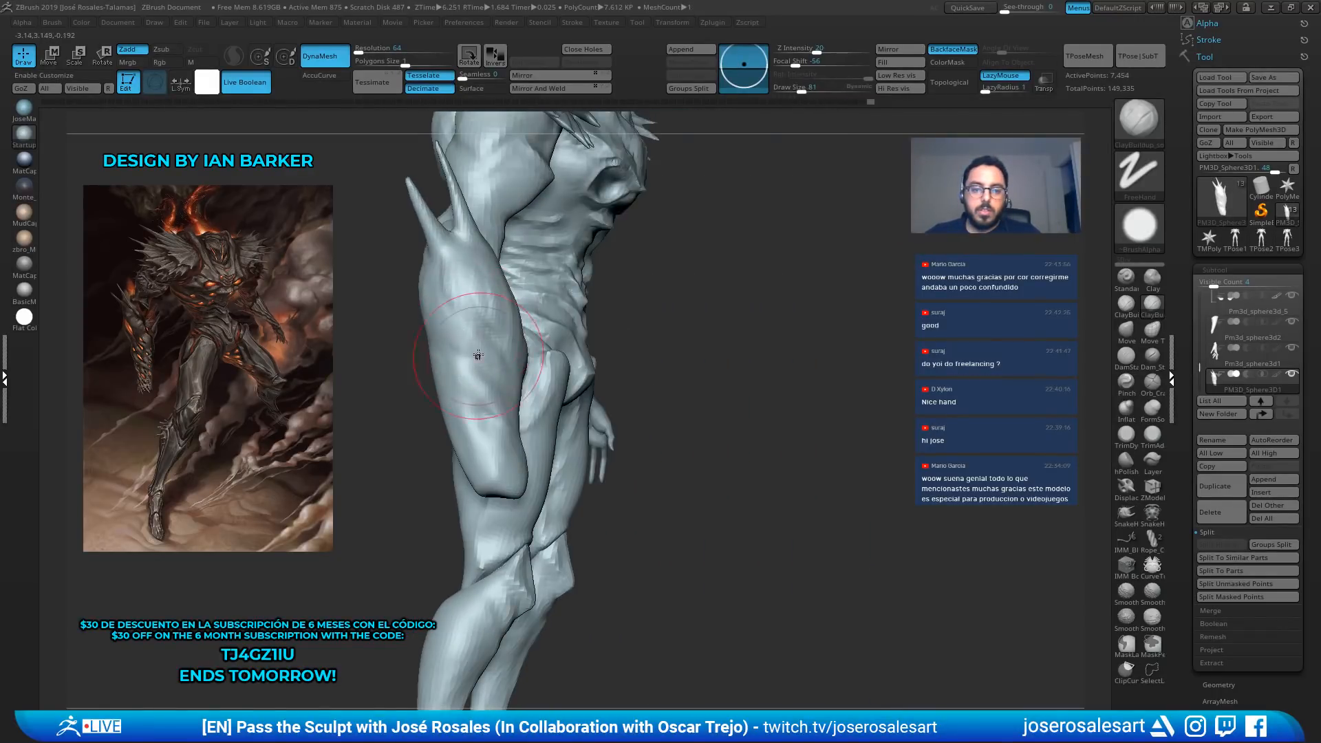
Carve diagonal creases across the forearm's outer side with the DamStandard brush at size 51
{"action": "mouse_move", "coordinate": [495, 367]}
{"action": "right_mouse_down"}
{"action": "mouse_move", "coordinate": [549, 366]}
{"action": "mouse_move", "coordinate": [491, 331]}
{"action": "right_mouse_up"}
{"action": "key", "text": "b"}
{"action": "key", "text": "d"}
{"action": "key", "text": "s"}
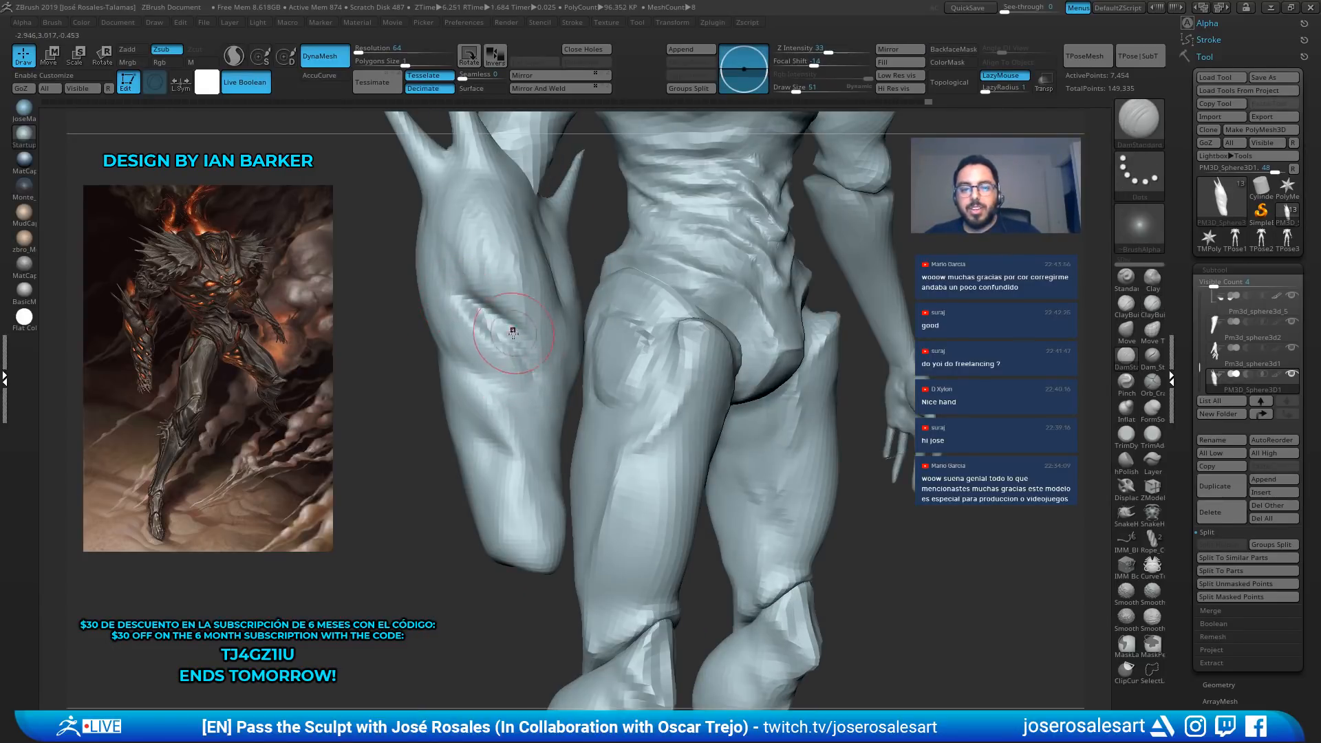
{"action": "right_click_drag", "start_coordinate": [457, 316], "coordinate": [583, 237]}
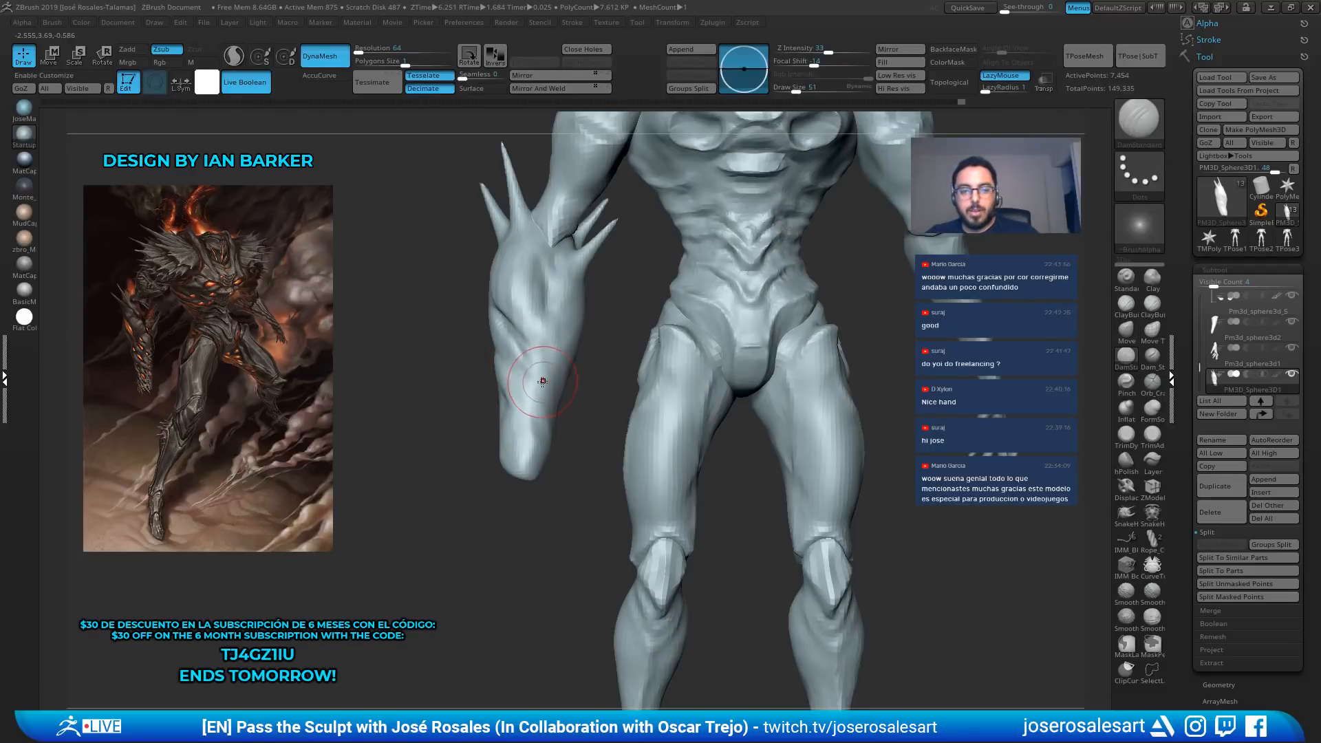
Build up twisting muscle forms on the forearm's back and lower part with the ClayBuildup brush at size 48, and smooth them
{"action": "mouse_move", "coordinate": [540, 375]}
{"action": "right_mouse_down", "text": "ctrl"}
{"action": "mouse_move", "coordinate": [526, 399]}
{"action": "mouse_move", "coordinate": [565, 393]}
{"action": "right_mouse_up", "text": "ctrl"}
{"action": "key", "text": "b"}
{"action": "key", "text": "c"}
{"action": "key", "text": "b"}
{"action": "mouse_move", "coordinate": [484, 356]}
{"action": "right_mouse_down", "text": "ctrl"}
{"action": "mouse_move", "coordinate": [444, 298]}
{"action": "mouse_move", "coordinate": [560, 361]}
{"action": "mouse_move", "coordinate": [544, 399]}
{"action": "mouse_move", "coordinate": [440, 441]}
{"action": "mouse_move", "coordinate": [453, 448]}
{"action": "mouse_move", "coordinate": [379, 368]}
{"action": "mouse_move", "coordinate": [386, 384]}
{"action": "right_mouse_up", "text": "ctrl"}
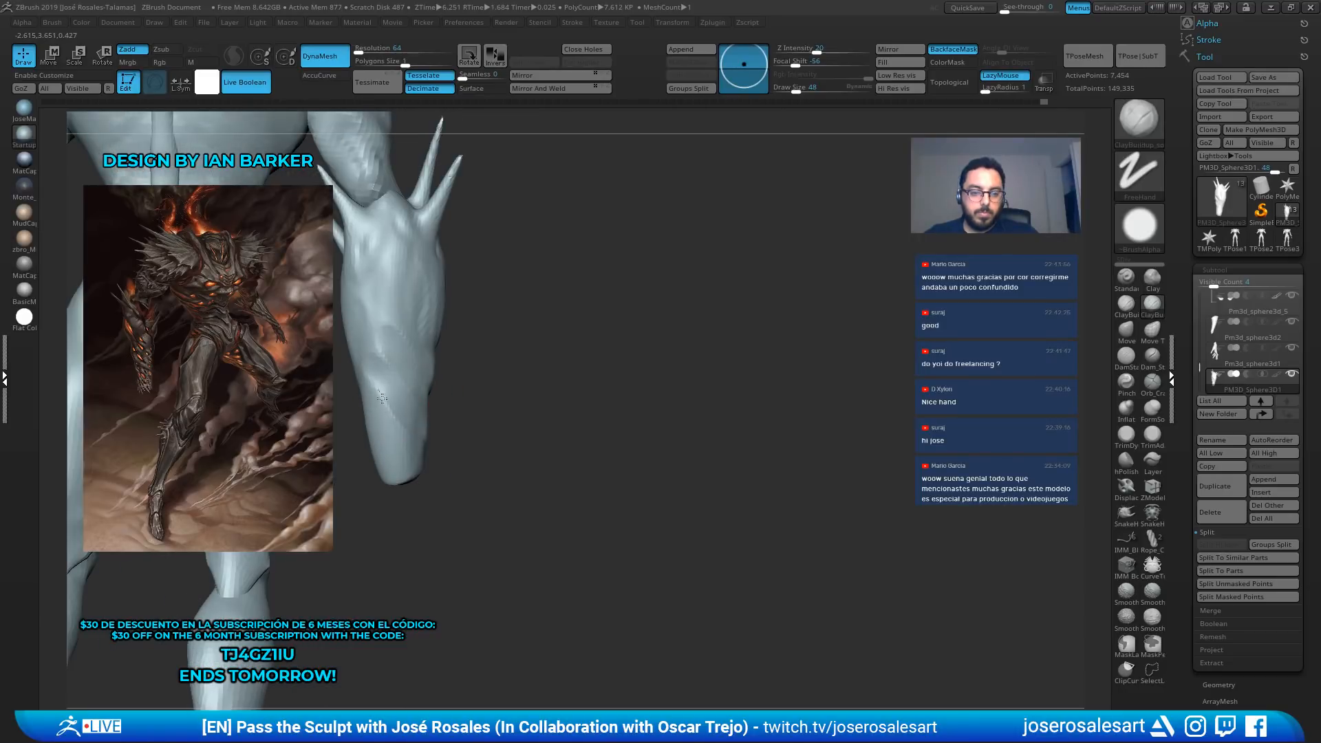
{"action": "left_click_drag", "start_coordinate": [361, 312], "coordinate": [386, 344]}
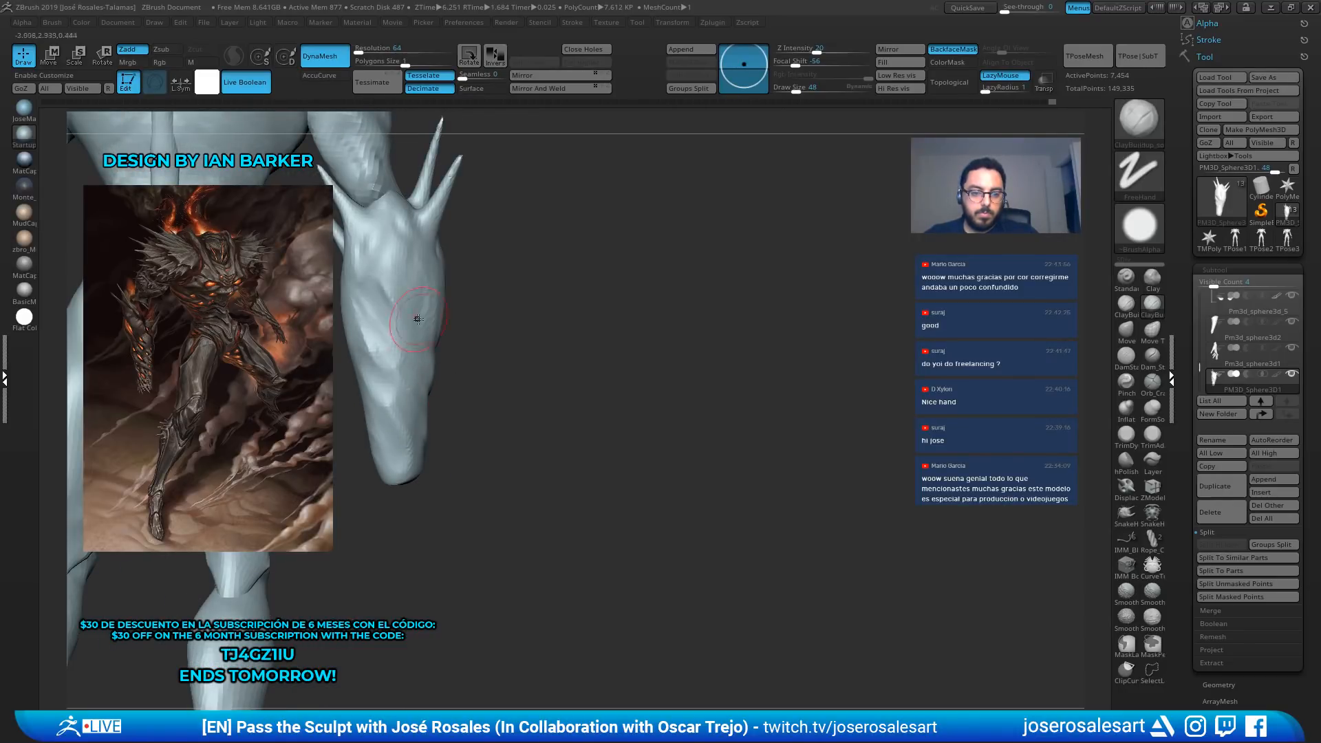
{"action": "right_click_drag", "start_coordinate": [418, 318], "coordinate": [352, 289]}
{"action": "mouse_move", "coordinate": [465, 365]}
{"action": "left_mouse_down", "text": "shift"}
{"action": "mouse_move", "coordinate": [476, 377]}
{"action": "mouse_move", "coordinate": [483, 359]}
{"action": "left_mouse_up", "text": "shift"}
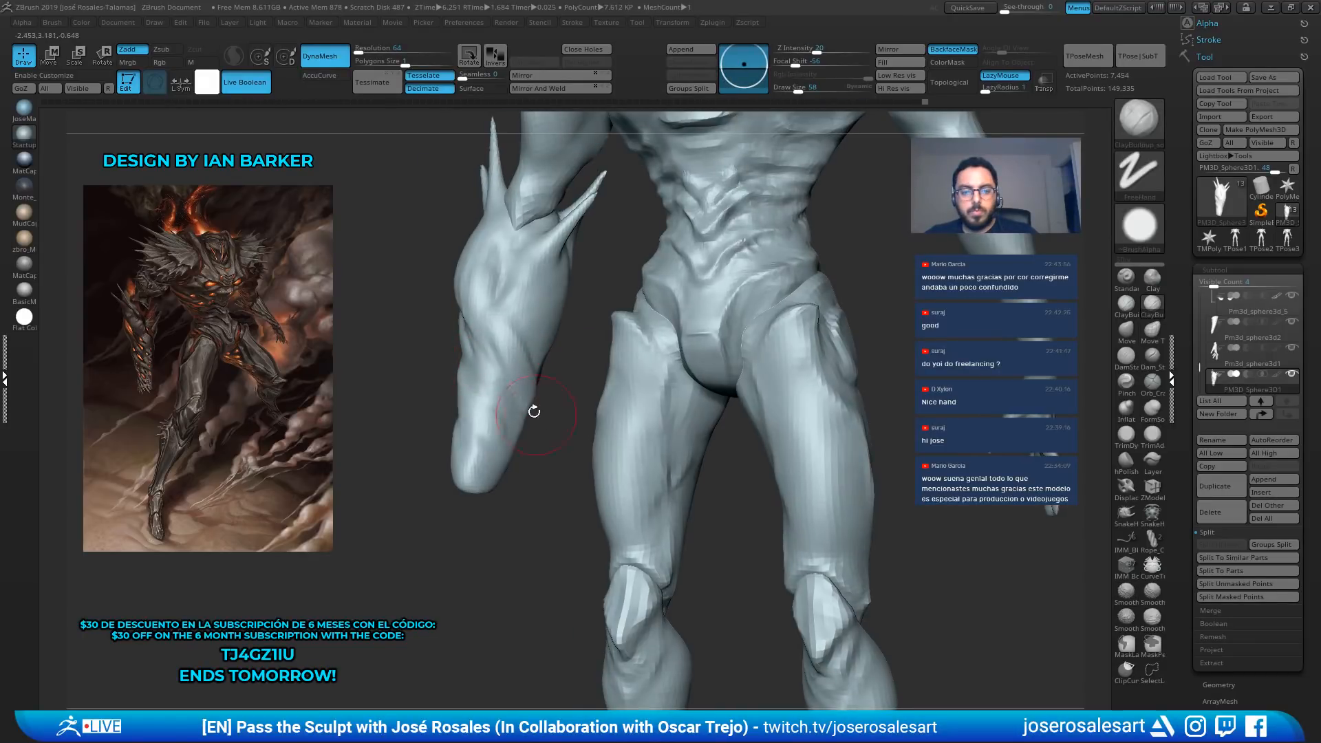
Isolate the forearm and adjust its overall silhouette with a large Move brush at size 201
{"action": "right_click_drag", "start_coordinate": [501, 459], "coordinate": [371, 434]}
{"action": "mouse_move", "coordinate": [502, 348]}
{"action": "right_mouse_down"}
{"action": "mouse_move", "coordinate": [481, 337]}
{"action": "mouse_move", "coordinate": [513, 320]}
{"action": "mouse_move", "coordinate": [496, 336]}
{"action": "right_mouse_up"}
{"action": "key", "text": "b"}
{"action": "key", "text": "m"}
{"action": "key", "text": "v"}
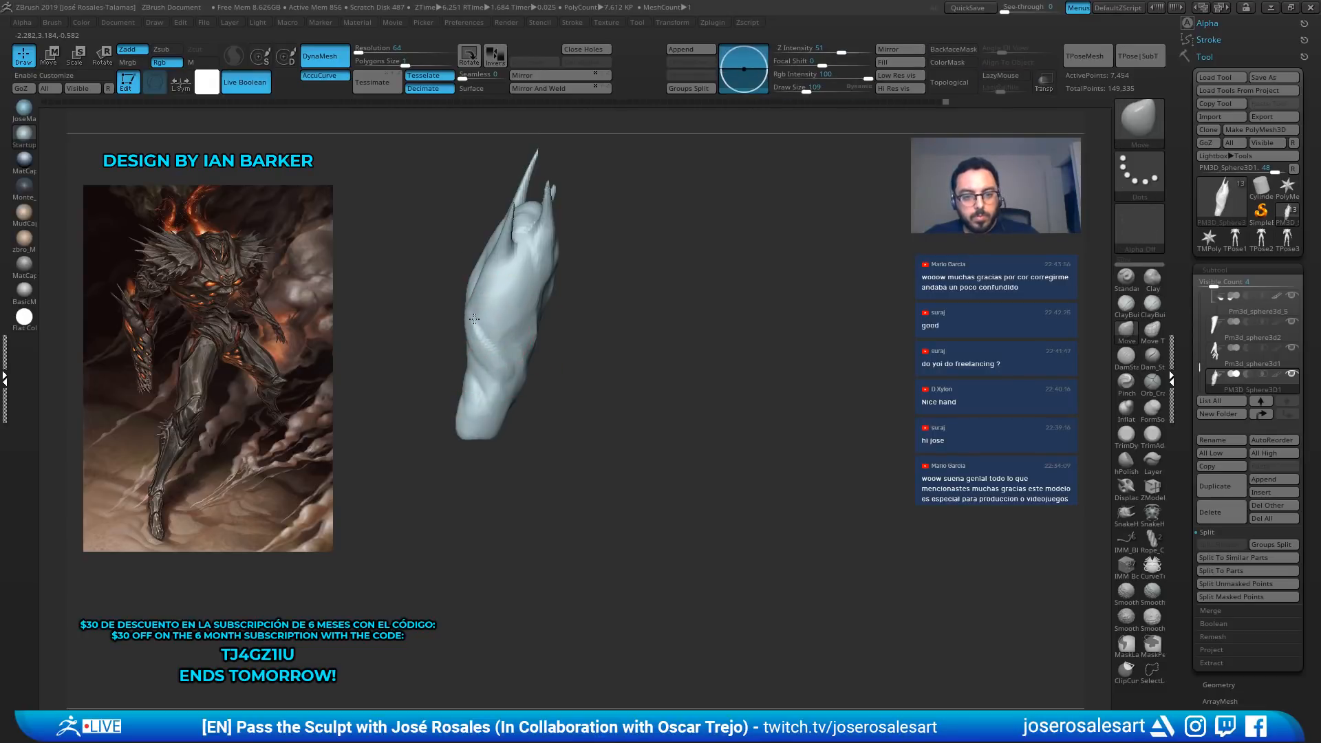
{"action": "key", "text": "s"}
{"action": "left_click", "coordinate": [558, 304]}
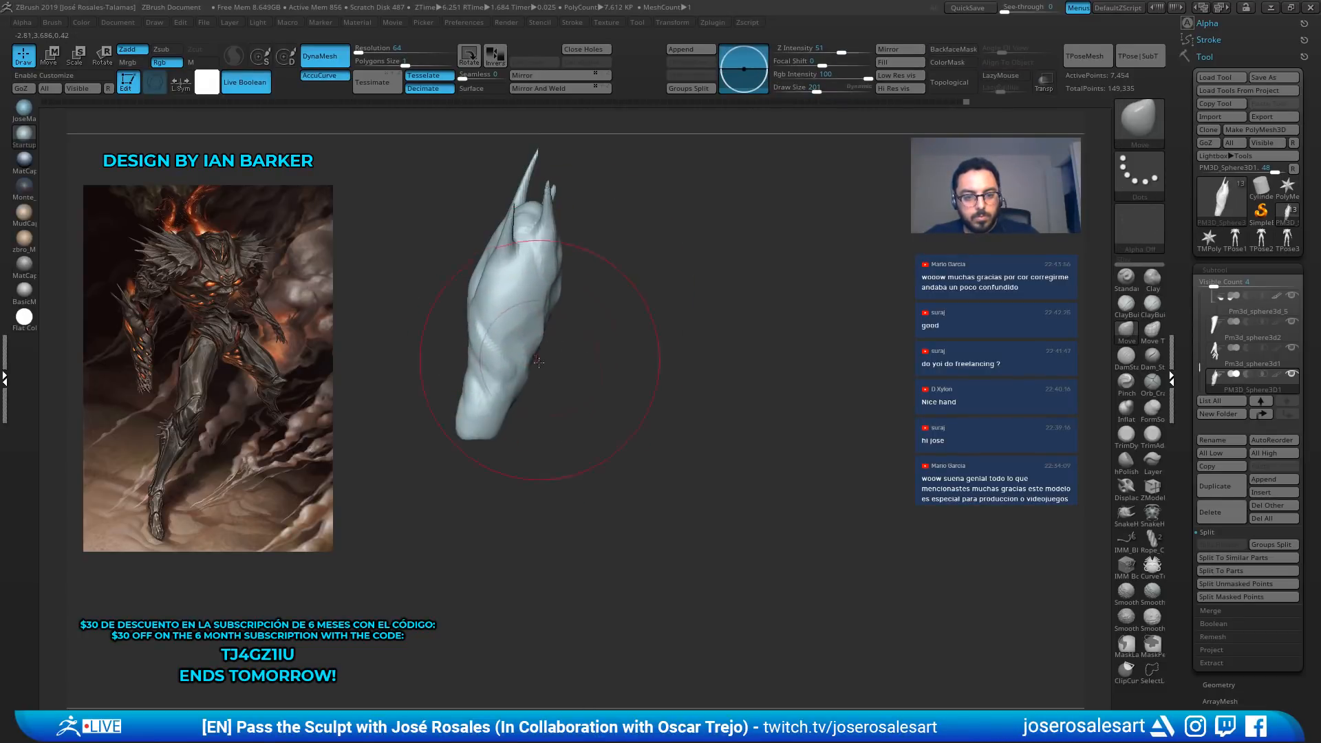
Add diagonal ridges along the isolated forearm with the ClayBuildup brush reduced to size 48
{"action": "key", "text": "b"}
{"action": "key", "text": "c"}
{"action": "key", "text": "b"}
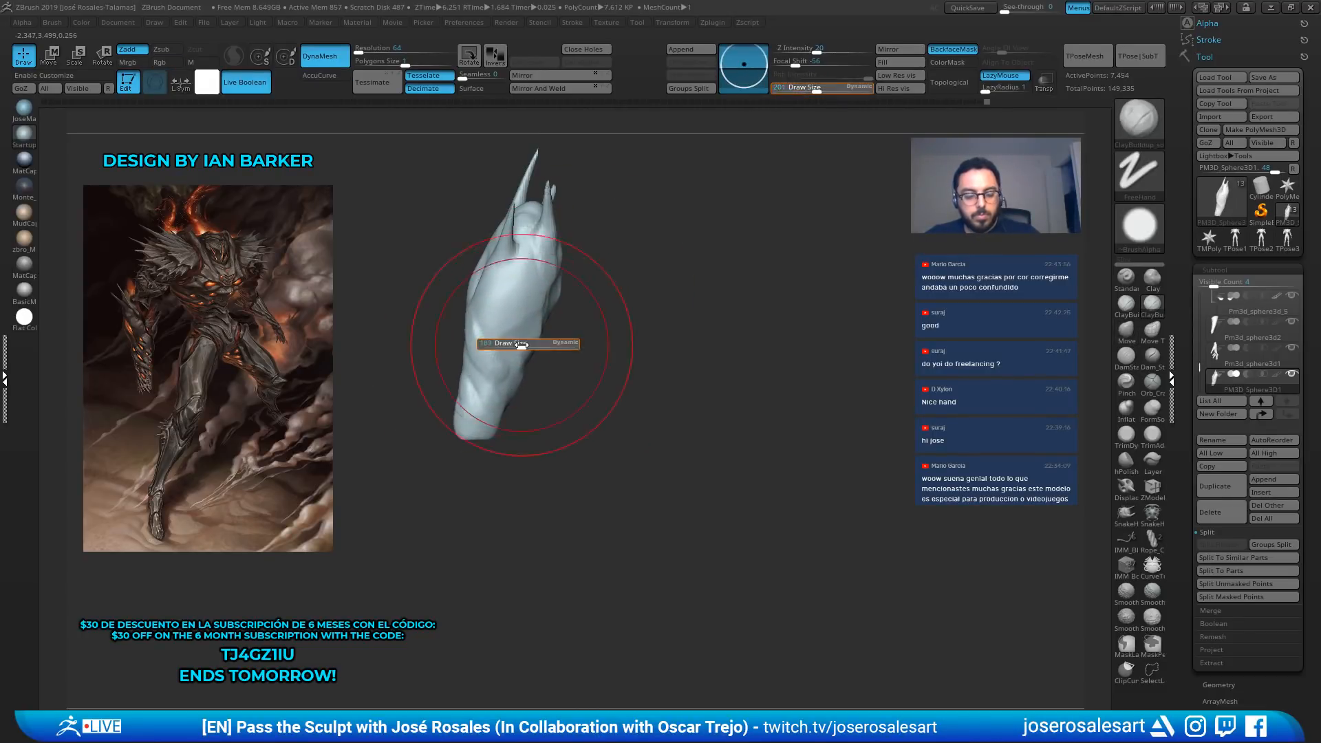
{"action": "right_click_drag", "start_coordinate": [513, 345], "coordinate": [466, 286]}
{"action": "key", "text": "bracketleft"}
{"action": "left_click_drag", "start_coordinate": [513, 296], "coordinate": [528, 337]}
{"action": "mouse_move", "coordinate": [528, 337]}
{"action": "right_mouse_down"}
{"action": "mouse_move", "coordinate": [543, 427]}
{"action": "mouse_move", "coordinate": [580, 406]}
{"action": "mouse_move", "coordinate": [514, 311]}
{"action": "mouse_move", "coordinate": [570, 325]}
{"action": "right_mouse_up"}
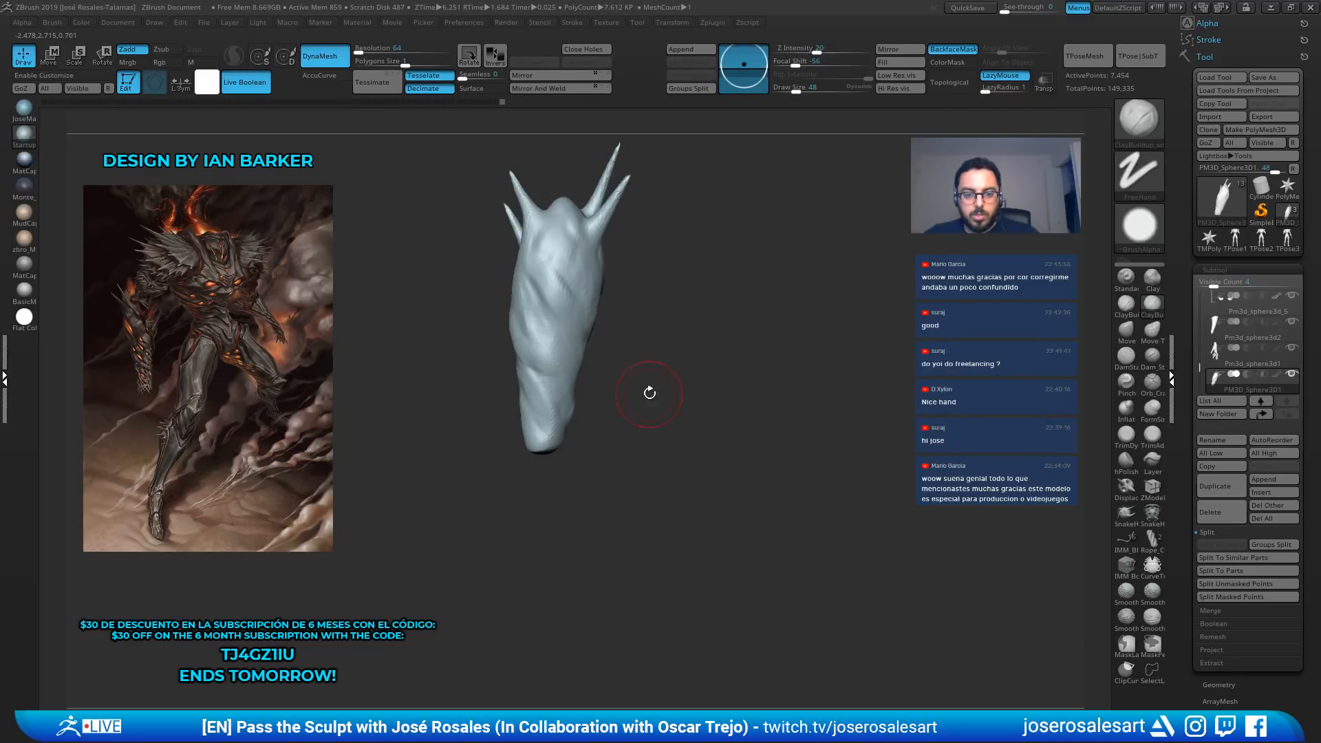
Cut the grooves between the forearm's ridges with the DamStandard brush at size 36, and bring back the full body
{"action": "mouse_move", "coordinate": [649, 392]}
{"action": "right_mouse_down"}
{"action": "mouse_move", "coordinate": [648, 357]}
{"action": "mouse_move", "coordinate": [578, 349]}
{"action": "mouse_move", "coordinate": [536, 309]}
{"action": "mouse_move", "coordinate": [486, 328]}
{"action": "mouse_move", "coordinate": [574, 292]}
{"action": "right_mouse_up"}
{"action": "key", "text": "b"}
{"action": "key", "text": "d"}
{"action": "key", "text": "s"}
{"action": "key", "text": "s"}
{"action": "left_click_drag", "start_coordinate": [534, 375], "coordinate": [530, 375]}
{"action": "mouse_move", "coordinate": [531, 375]}
{"action": "right_mouse_down", "text": "ctrl"}
{"action": "mouse_move", "coordinate": [518, 358]}
{"action": "mouse_move", "coordinate": [494, 362]}
{"action": "mouse_move", "coordinate": [525, 263]}
{"action": "mouse_move", "coordinate": [533, 306]}
{"action": "mouse_move", "coordinate": [492, 282]}
{"action": "mouse_move", "coordinate": [510, 313]}
{"action": "mouse_move", "coordinate": [501, 413]}
{"action": "mouse_move", "coordinate": [554, 392]}
{"action": "mouse_move", "coordinate": [570, 408]}
{"action": "mouse_move", "coordinate": [559, 408]}
{"action": "mouse_move", "coordinate": [593, 368]}
{"action": "mouse_move", "coordinate": [582, 385]}
{"action": "mouse_move", "coordinate": [608, 401]}
{"action": "mouse_move", "coordinate": [598, 428]}
{"action": "right_mouse_up", "text": "ctrl"}
{"action": "key", "text": "shift"}
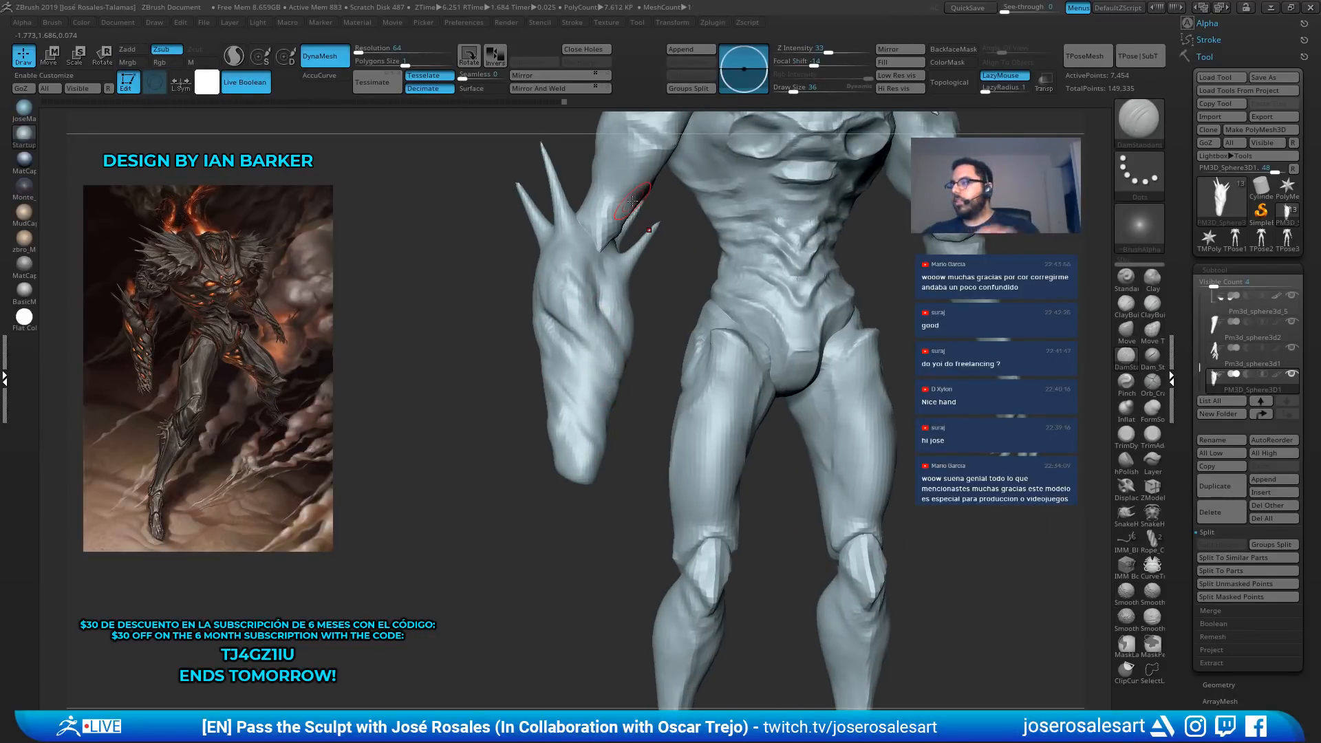
Adjust the spikes at the forearm's elbow end with the SnakeHook brush at size 36
{"action": "key", "text": "b"}
{"action": "key", "text": "s"}
{"action": "key", "text": "h"}
{"action": "right_click_drag", "start_coordinate": [489, 278], "coordinate": [542, 289]}
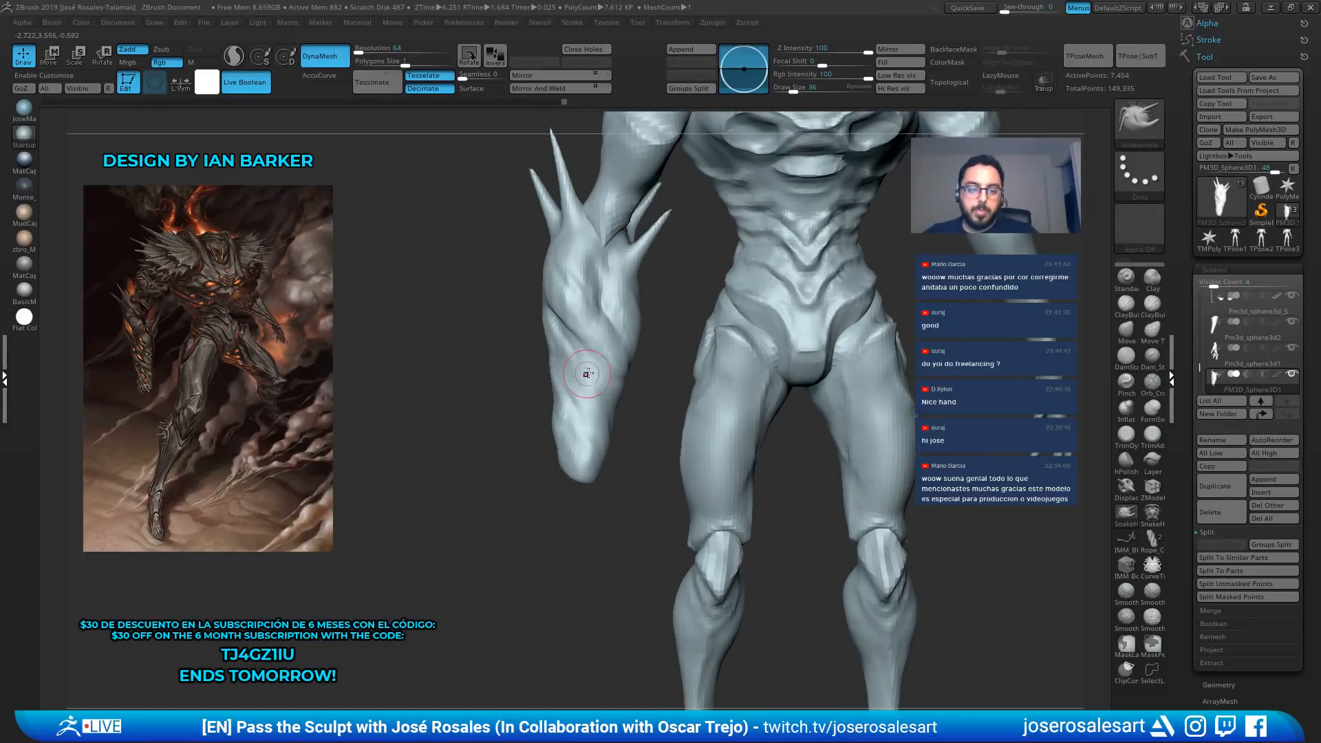
Sharpen the forearm's creases with the DamStandard brush and add small raised forms with the ClayBuildup brush at size 23
{"action": "key", "text": "b"}
{"action": "key", "text": "d"}
{"action": "key", "text": "s"}
{"action": "mouse_move", "coordinate": [580, 362]}
{"action": "right_mouse_down"}
{"action": "mouse_move", "coordinate": [592, 346]}
{"action": "mouse_move", "coordinate": [526, 347]}
{"action": "mouse_move", "coordinate": [605, 330]}
{"action": "mouse_move", "coordinate": [564, 336]}
{"action": "mouse_move", "coordinate": [535, 167]}
{"action": "right_mouse_up"}
{"action": "key", "text": "b"}
{"action": "key", "text": "c"}
{"action": "key", "text": "b"}
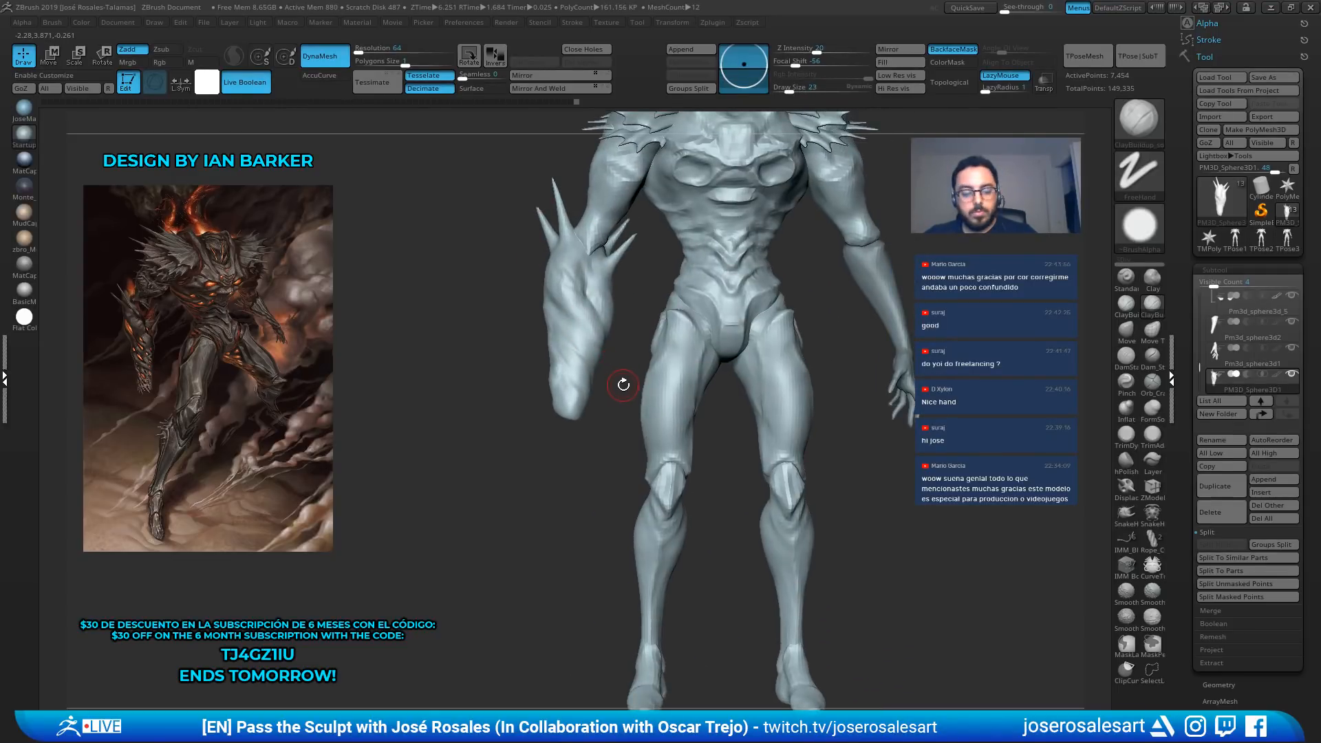
Swell the forearm's volumes with a broad Inflat brush at intensity 10
{"action": "key", "text": "b"}
{"action": "key", "text": "i"}
{"action": "key", "text": "n"}
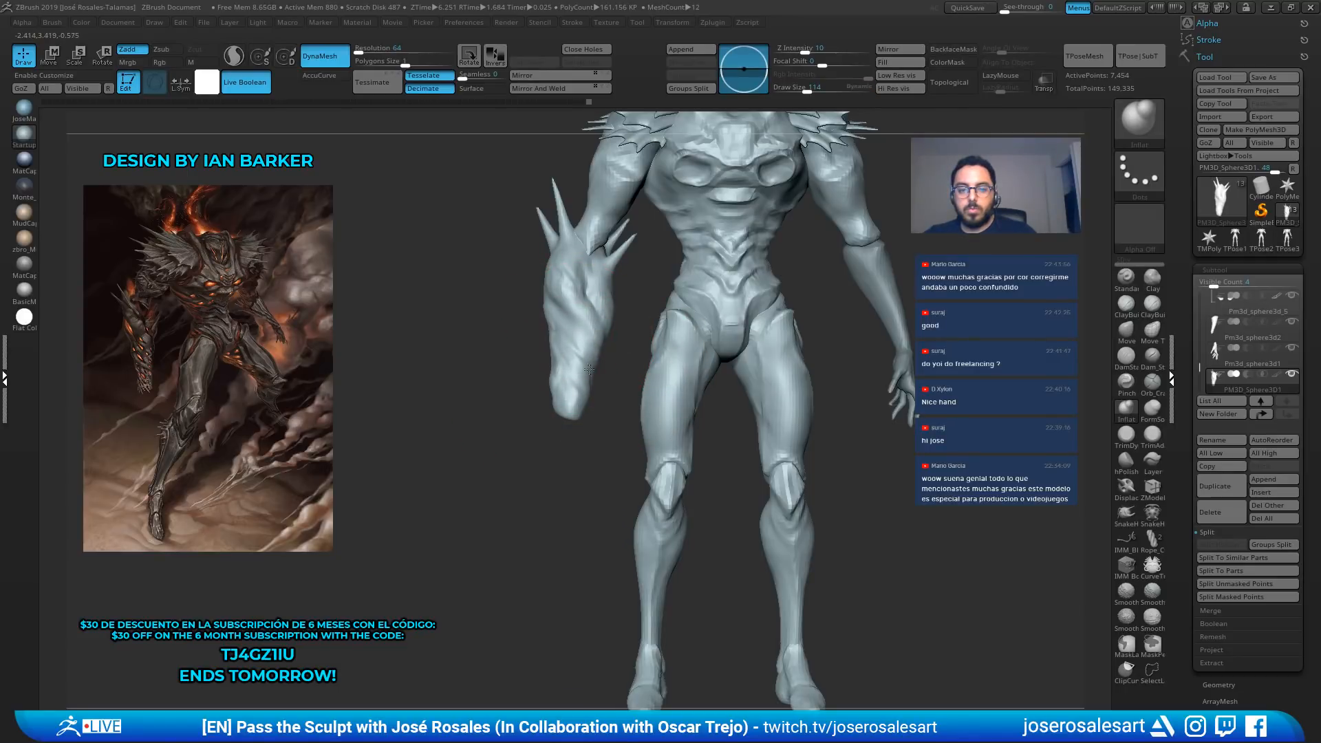
{"action": "mouse_move", "coordinate": [587, 398]}
{"action": "right_mouse_down"}
{"action": "mouse_move", "coordinate": [586, 367]}
{"action": "mouse_move", "coordinate": [552, 326]}
{"action": "mouse_move", "coordinate": [540, 371]}
{"action": "mouse_move", "coordinate": [520, 375]}
{"action": "mouse_move", "coordinate": [527, 316]}
{"action": "mouse_move", "coordinate": [554, 313]}
{"action": "mouse_move", "coordinate": [564, 337]}
{"action": "mouse_move", "coordinate": [566, 297]}
{"action": "mouse_move", "coordinate": [630, 349]}
{"action": "right_mouse_up"}
Stretch the forearm slightly along its length with the gizmo
{"action": "key", "text": "r"}
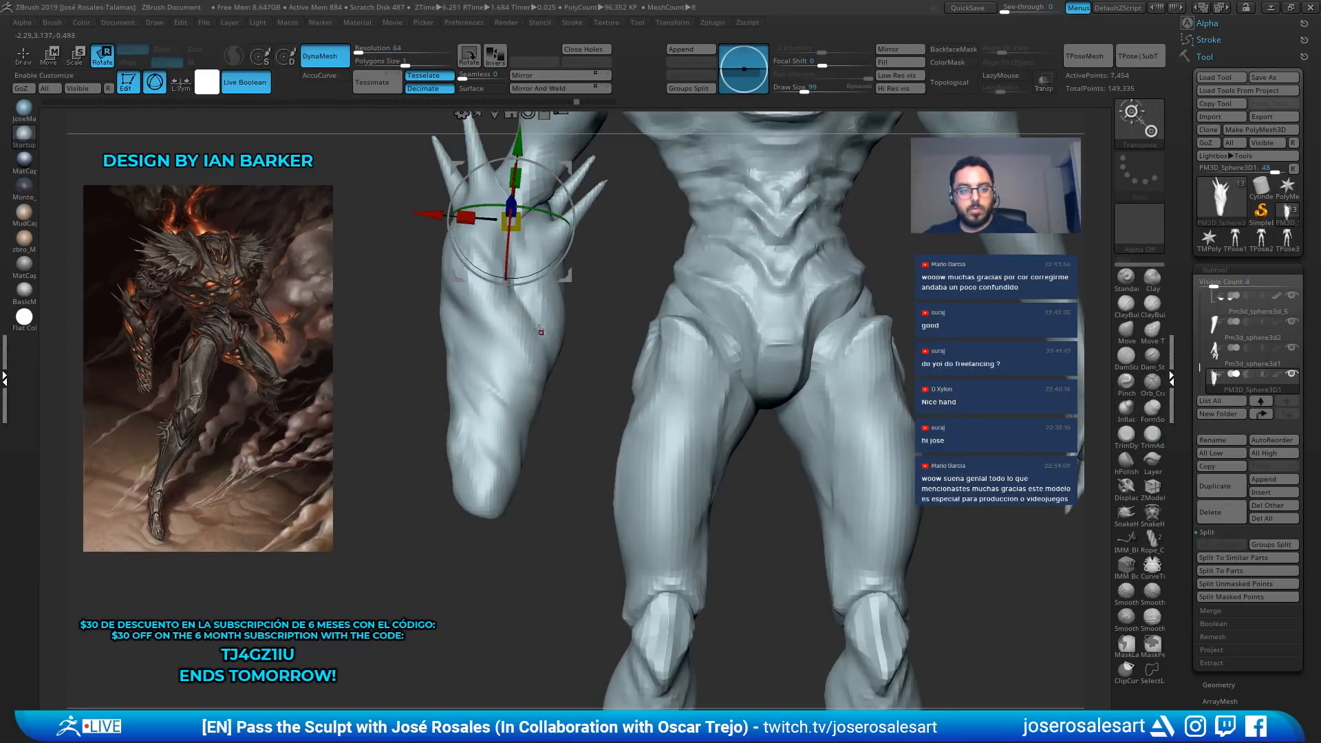
{"action": "mouse_move", "coordinate": [521, 172]}
{"action": "left_mouse_down"}
{"action": "mouse_move", "coordinate": [525, 243]}
{"action": "mouse_move", "coordinate": [506, 225]}
{"action": "left_mouse_up"}
{"action": "key", "text": "q"}
Build up the forearm's inner side with broad ClayBuildup strokes at size 77
{"action": "key", "text": "2"}
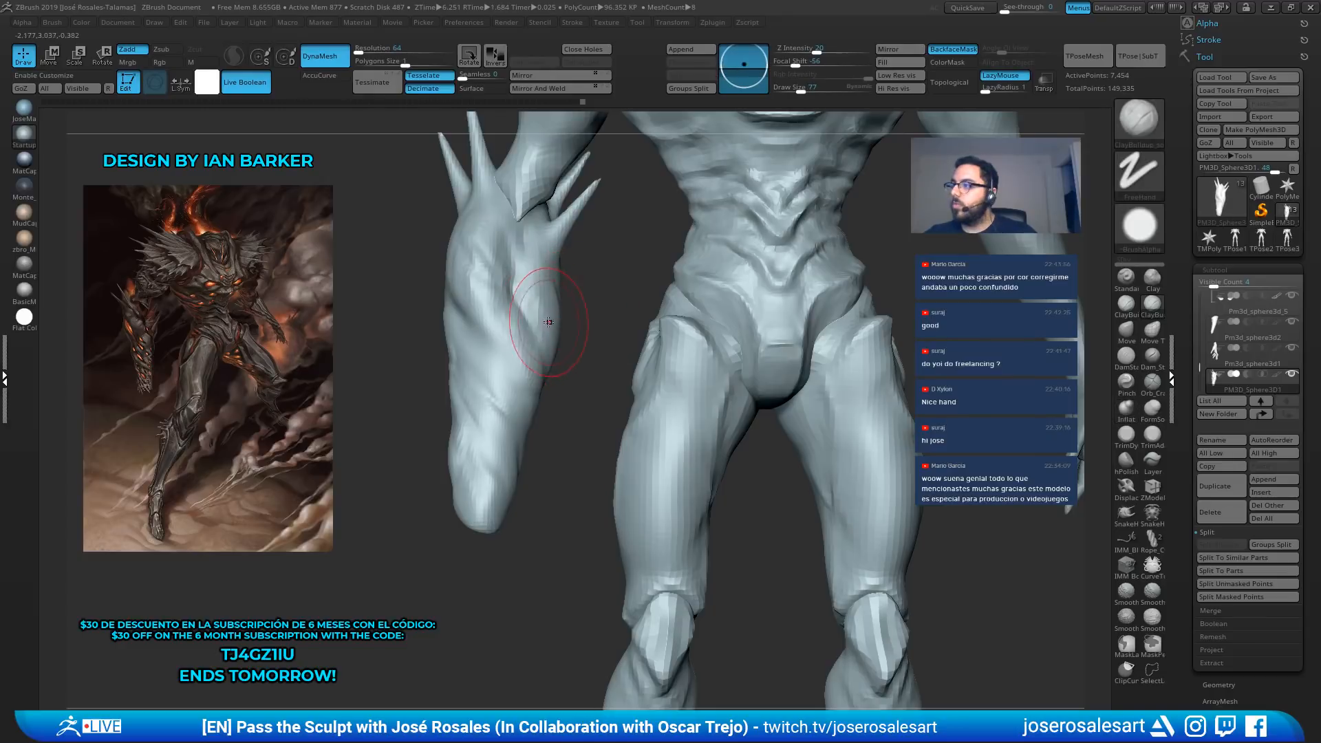
{"action": "left_click_drag", "start_coordinate": [548, 322], "coordinate": [398, 200]}
{"action": "right_click_drag", "start_coordinate": [505, 353], "coordinate": [534, 344]}
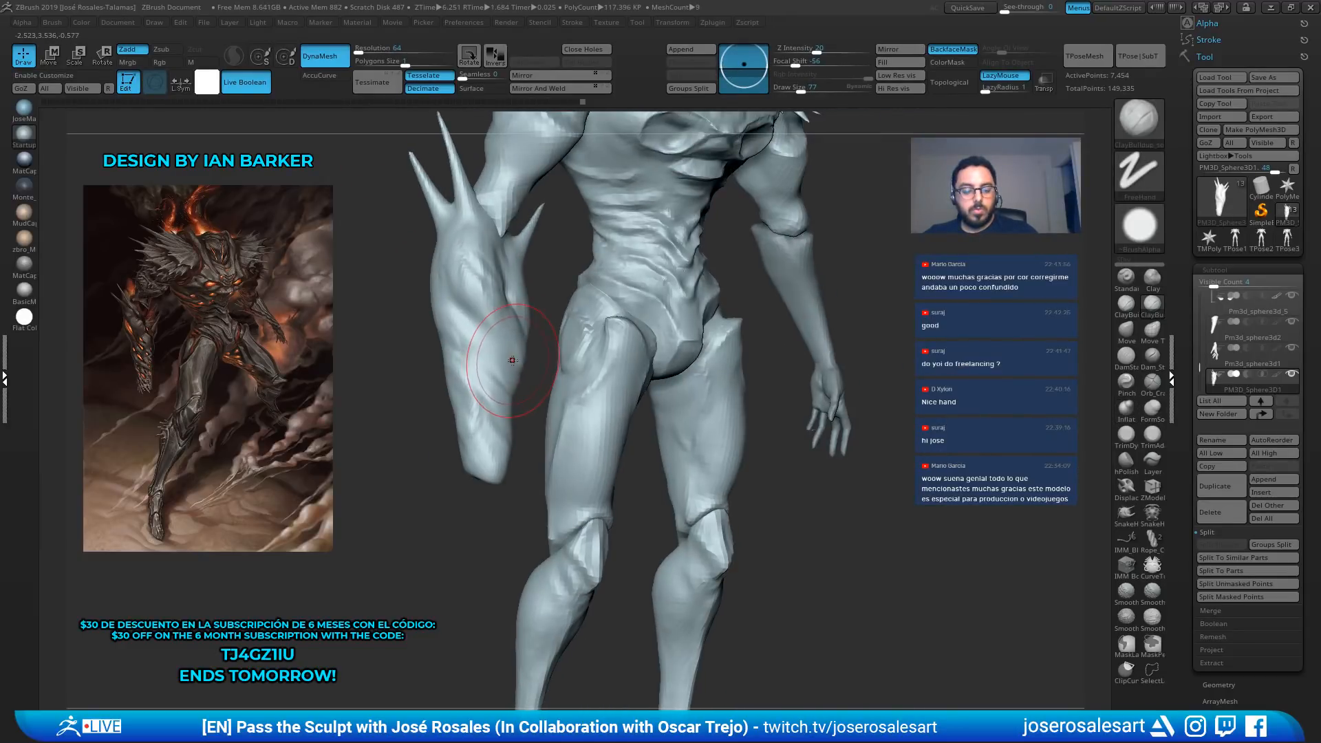
Refine the forearm's diagonal ridges and inner side with the Standard brush, first at size 21 and then at size 69
{"action": "key", "text": "1"}
{"action": "key", "text": "s"}
{"action": "left_click_drag", "start_coordinate": [506, 360], "coordinate": [499, 359]}
{"action": "mouse_move", "coordinate": [441, 322]}
{"action": "right_mouse_down"}
{"action": "mouse_move", "coordinate": [459, 316]}
{"action": "mouse_move", "coordinate": [474, 355]}
{"action": "mouse_move", "coordinate": [521, 394]}
{"action": "right_mouse_up"}
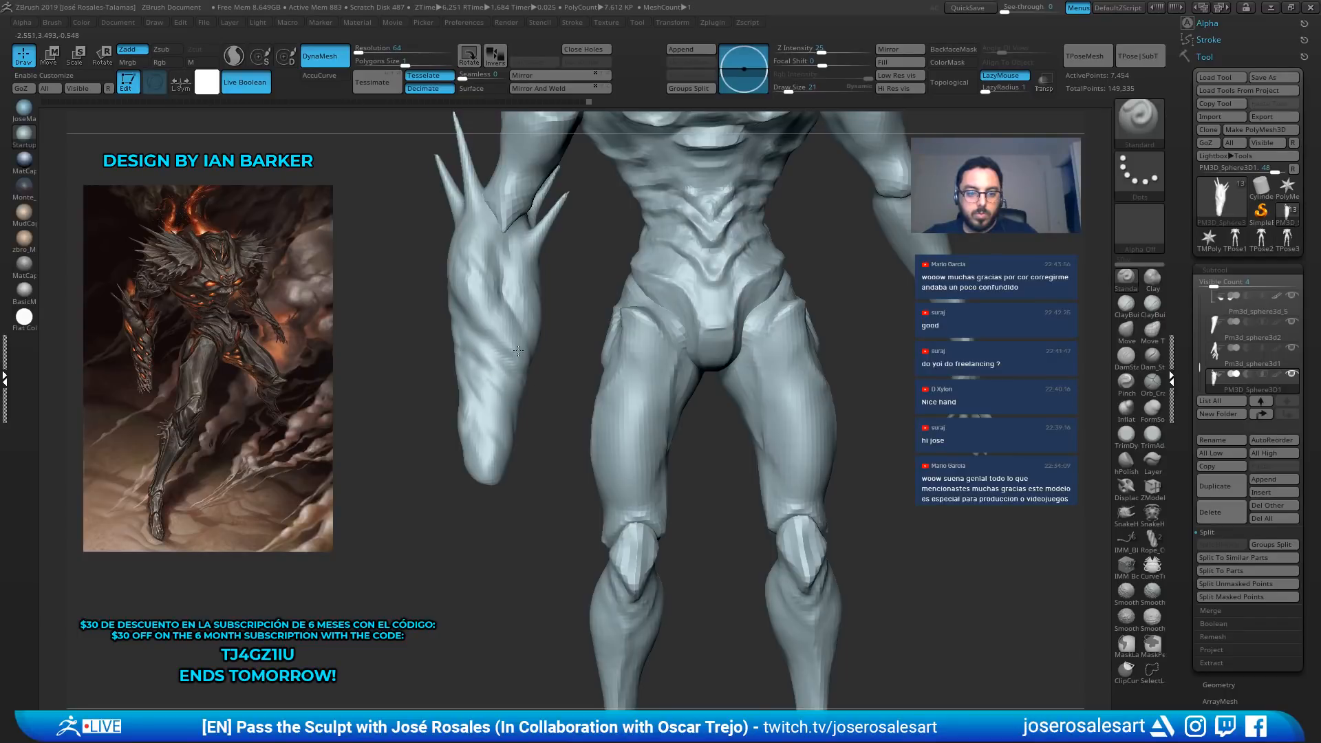
{"action": "key", "text": "s"}
{"action": "left_click_drag", "start_coordinate": [521, 356], "coordinate": [532, 357]}
{"action": "right_click_drag", "start_coordinate": [564, 358], "coordinate": [522, 352]}
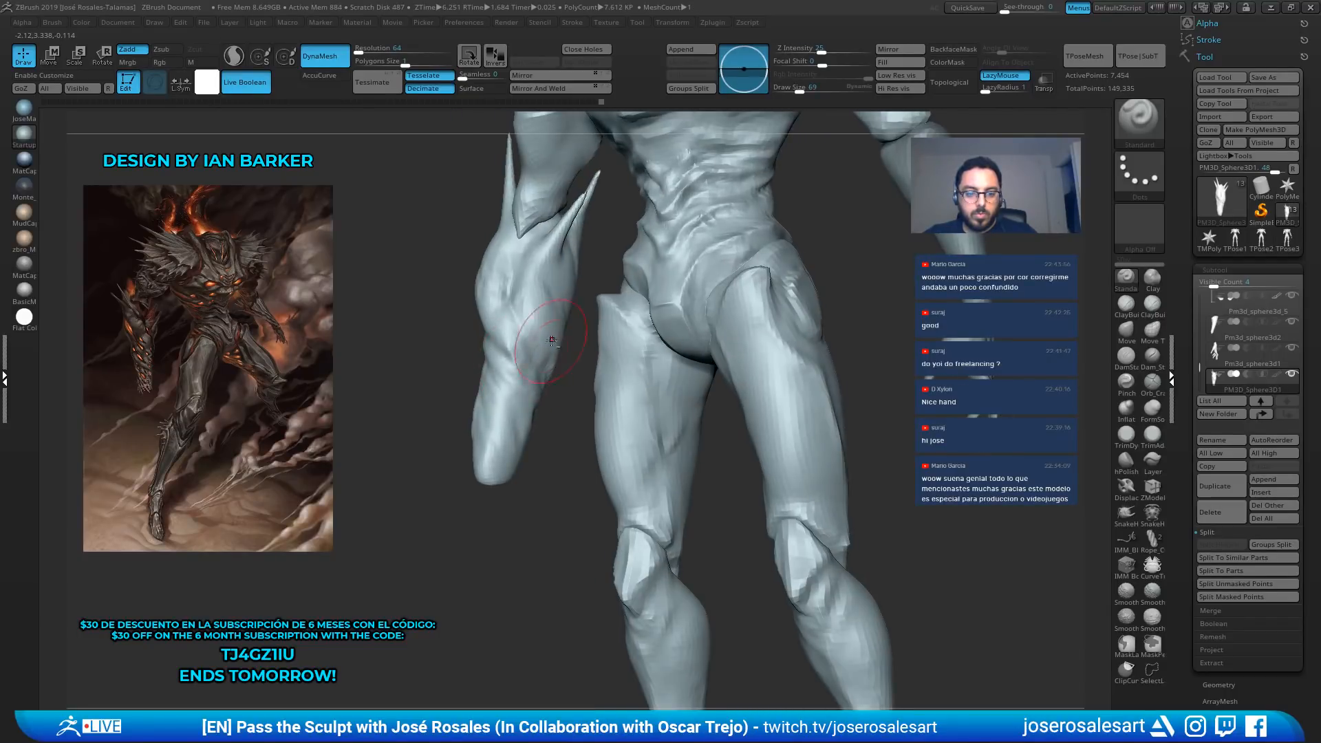
Touch up the forearm's lower end with the Standard brush, and build up its diagonal ridges with ClayBuildup at size 23
{"action": "right_click_drag", "start_coordinate": [513, 419], "coordinate": [474, 406]}
{"action": "left_click_drag", "start_coordinate": [472, 419], "coordinate": [490, 450]}
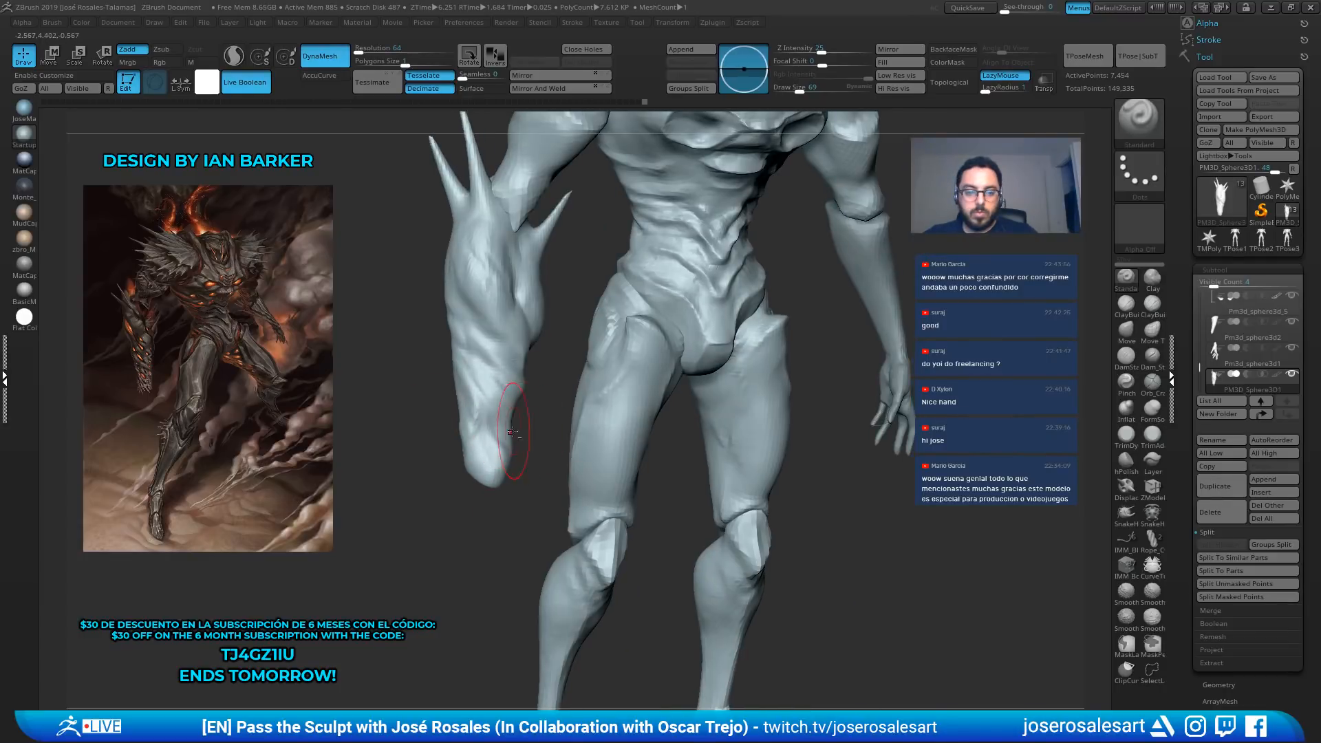
{"action": "key", "text": "b"}
{"action": "key", "text": "c"}
{"action": "key", "text": "b"}
{"action": "key", "text": "s"}
{"action": "right_click_drag", "start_coordinate": [514, 437], "coordinate": [506, 416]}
{"action": "key", "text": "s"}
{"action": "left_click_drag", "start_coordinate": [506, 416], "coordinate": [504, 416]}
{"action": "mouse_move", "coordinate": [489, 393]}
{"action": "left_mouse_down"}
{"action": "mouse_move", "coordinate": [524, 435]}
{"action": "mouse_move", "coordinate": [505, 420]}
{"action": "mouse_move", "coordinate": [513, 407]}
{"action": "mouse_move", "coordinate": [505, 419]}
{"action": "left_mouse_up"}
{"action": "key", "text": "s"}
{"action": "key", "text": "s"}
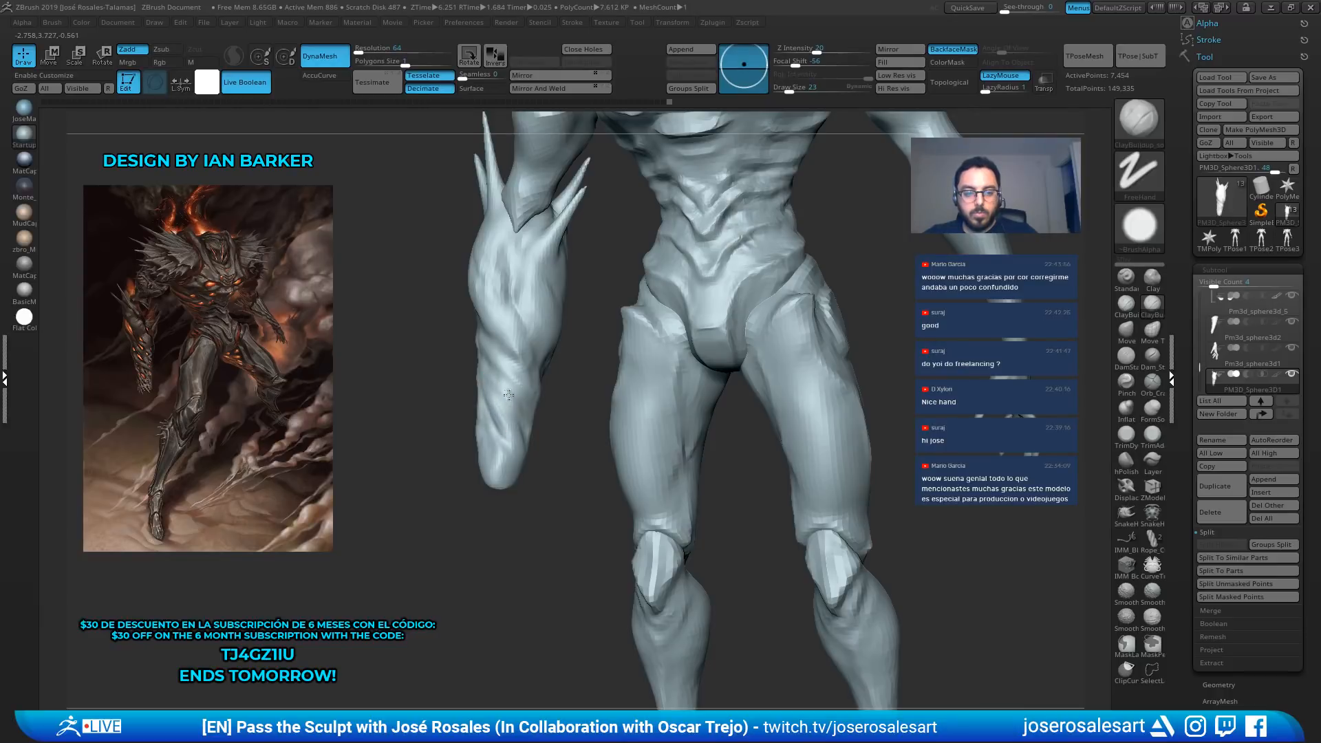
Select the upper arm piece above the spiked forearm and reshape its elbow end with the SnakeHook brush at size 45
{"action": "mouse_move", "coordinate": [519, 410]}
{"action": "right_mouse_down"}
{"action": "mouse_move", "coordinate": [532, 412]}
{"action": "mouse_move", "coordinate": [500, 475]}
{"action": "mouse_move", "coordinate": [489, 442]}
{"action": "mouse_move", "coordinate": [447, 452]}
{"action": "mouse_move", "coordinate": [422, 352]}
{"action": "right_mouse_up"}
{"action": "mouse_move", "coordinate": [392, 423]}
{"action": "right_mouse_down"}
{"action": "mouse_move", "coordinate": [491, 383]}
{"action": "mouse_move", "coordinate": [547, 296]}
{"action": "mouse_move", "coordinate": [518, 259]}
{"action": "mouse_move", "coordinate": [551, 264]}
{"action": "mouse_move", "coordinate": [599, 213]}
{"action": "mouse_move", "coordinate": [593, 194]}
{"action": "mouse_move", "coordinate": [701, 216]}
{"action": "mouse_move", "coordinate": [689, 264]}
{"action": "right_mouse_up"}
{"action": "left_click", "coordinate": [570, 251], "text": "alt"}
{"action": "mouse_move", "coordinate": [561, 249]}
{"action": "right_mouse_down"}
{"action": "mouse_move", "coordinate": [580, 238]}
{"action": "mouse_move", "coordinate": [554, 236]}
{"action": "right_mouse_up"}
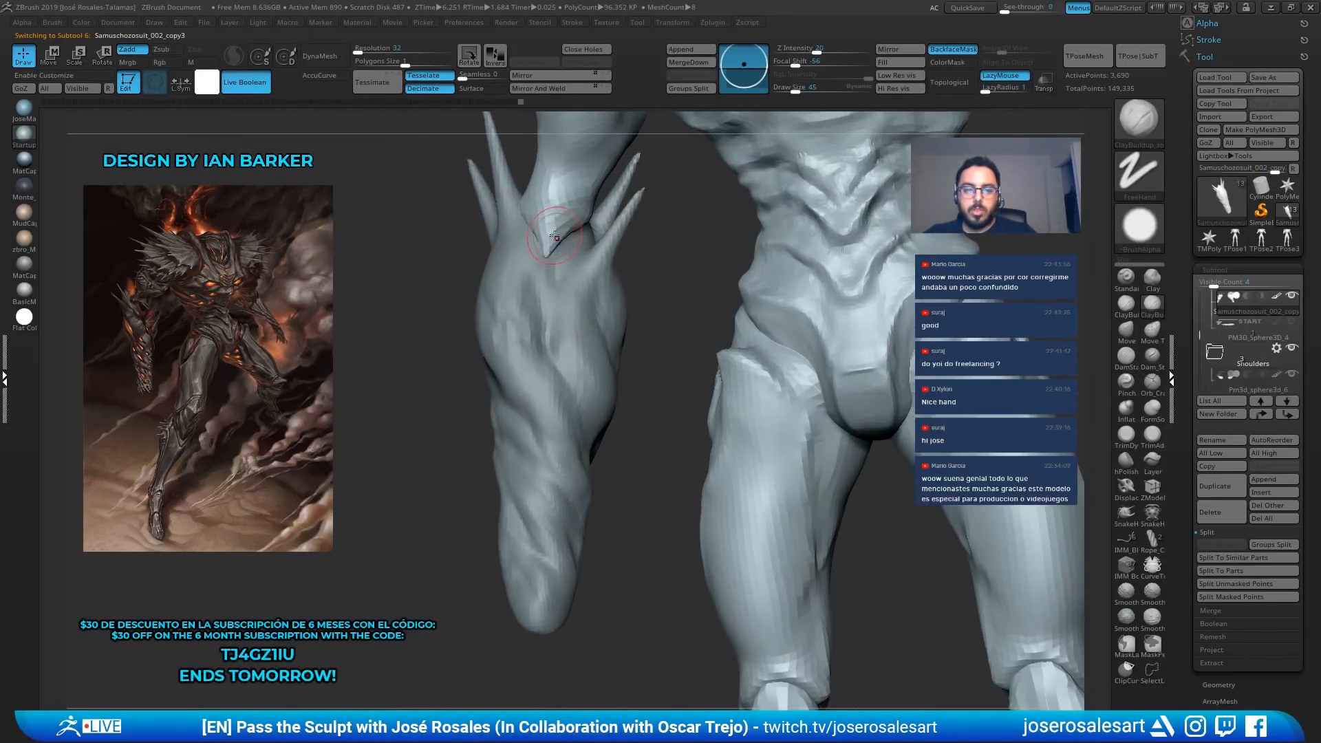
{"action": "mouse_move", "coordinate": [590, 190]}
{"action": "right_mouse_down"}
{"action": "mouse_move", "coordinate": [577, 227]}
{"action": "mouse_move", "coordinate": [551, 237]}
{"action": "mouse_move", "coordinate": [543, 364]}
{"action": "mouse_move", "coordinate": [596, 347]}
{"action": "right_mouse_up"}
{"action": "key", "text": "b"}
{"action": "key", "text": "s"}
{"action": "key", "text": "h"}
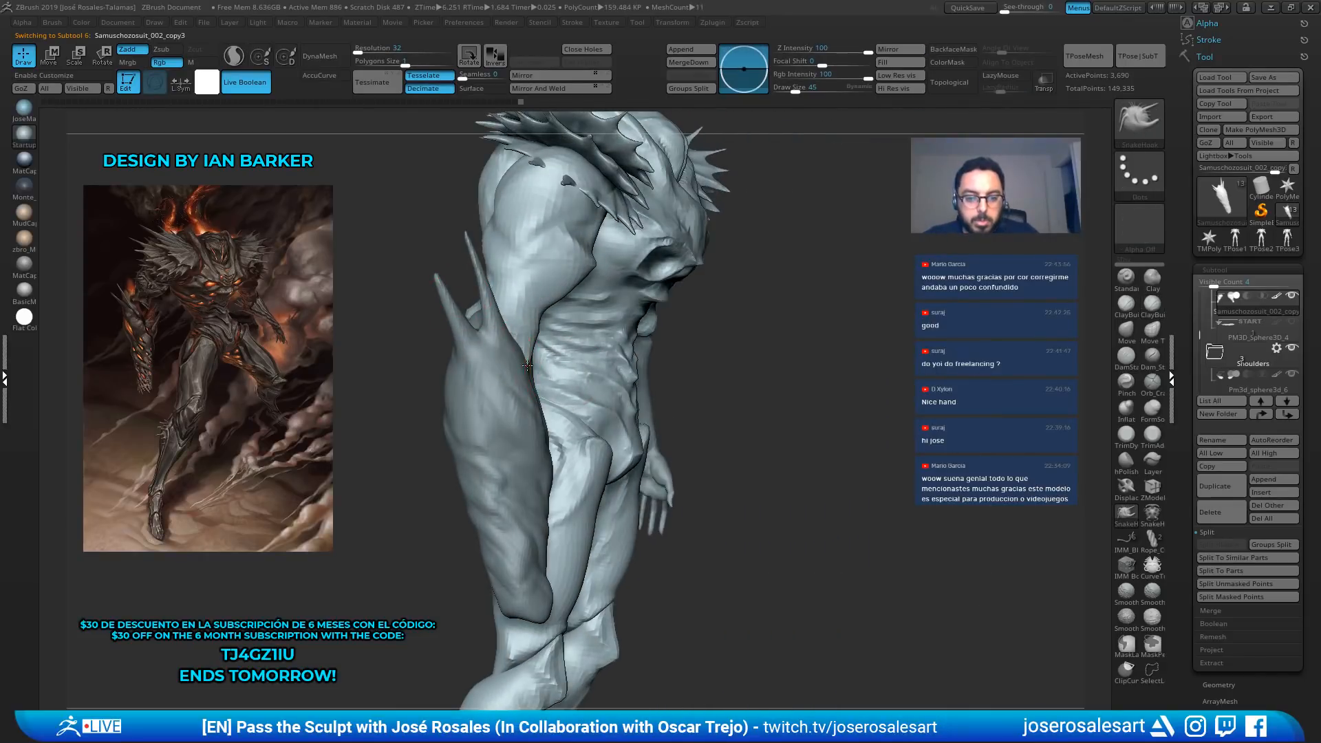
{"action": "key", "text": "shift+s"}
{"action": "mouse_move", "coordinate": [535, 363]}
{"action": "right_mouse_down"}
{"action": "mouse_move", "coordinate": [559, 360]}
{"action": "mouse_move", "coordinate": [461, 330]}
{"action": "mouse_move", "coordinate": [639, 337]}
{"action": "right_mouse_up"}
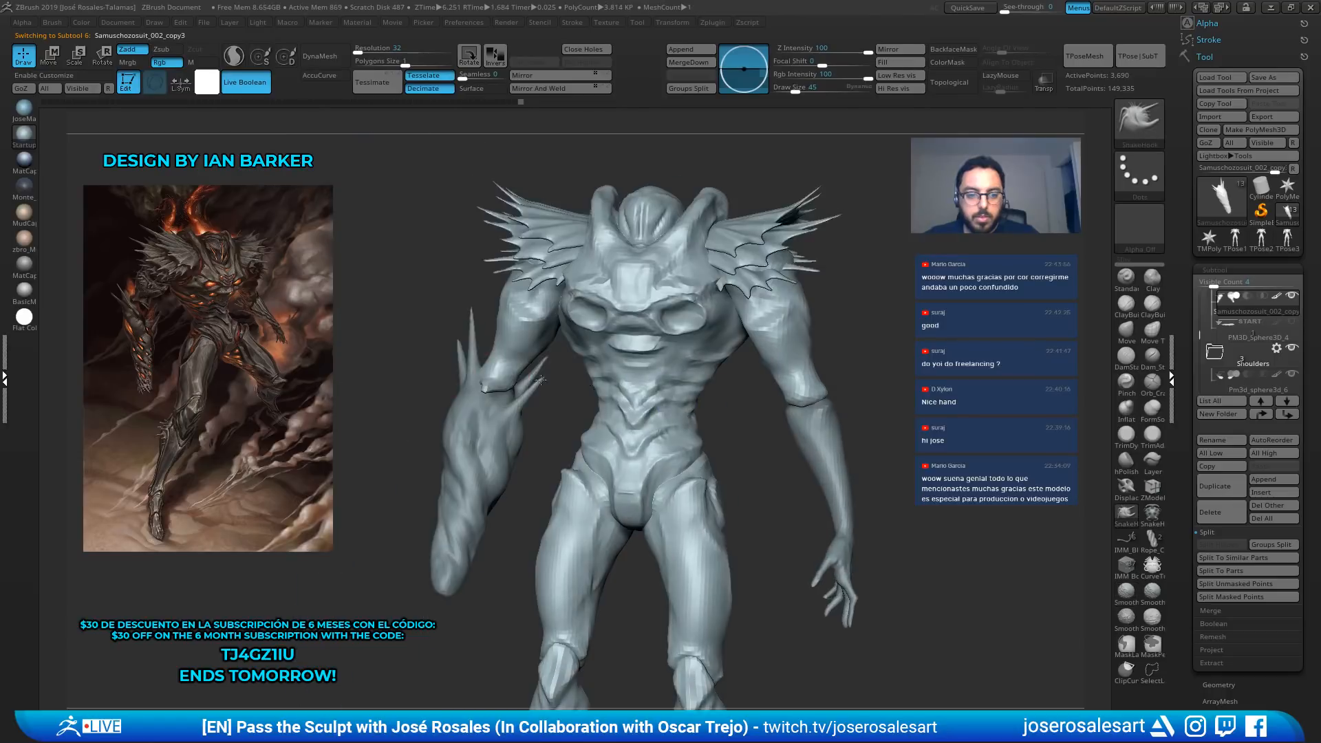
{"action": "right_click_drag", "start_coordinate": [482, 330], "coordinate": [469, 390], "text": "ctrl"}
{"action": "left_click_drag", "start_coordinate": [441, 416], "coordinate": [448, 427], "text": "shift"}
{"action": "mouse_move", "coordinate": [448, 427]}
{"action": "right_mouse_down"}
{"action": "mouse_move", "coordinate": [406, 443]}
{"action": "mouse_move", "coordinate": [388, 482]}
{"action": "mouse_move", "coordinate": [441, 416]}
{"action": "right_mouse_up"}
Select the forearm piece again and carve creases below the elbow with the DamStandard brush at size 45
{"action": "left_click", "coordinate": [458, 490], "text": "alt"}
{"action": "key", "text": "b"}
{"action": "key", "text": "c"}
{"action": "key", "text": "b"}
{"action": "mouse_move", "coordinate": [458, 490]}
{"action": "right_mouse_down"}
{"action": "mouse_move", "coordinate": [497, 478]}
{"action": "mouse_move", "coordinate": [443, 477]}
{"action": "mouse_move", "coordinate": [423, 461]}
{"action": "mouse_move", "coordinate": [446, 451]}
{"action": "right_mouse_up"}
{"action": "key", "text": "b"}
{"action": "key", "text": "d"}
{"action": "key", "text": "s"}
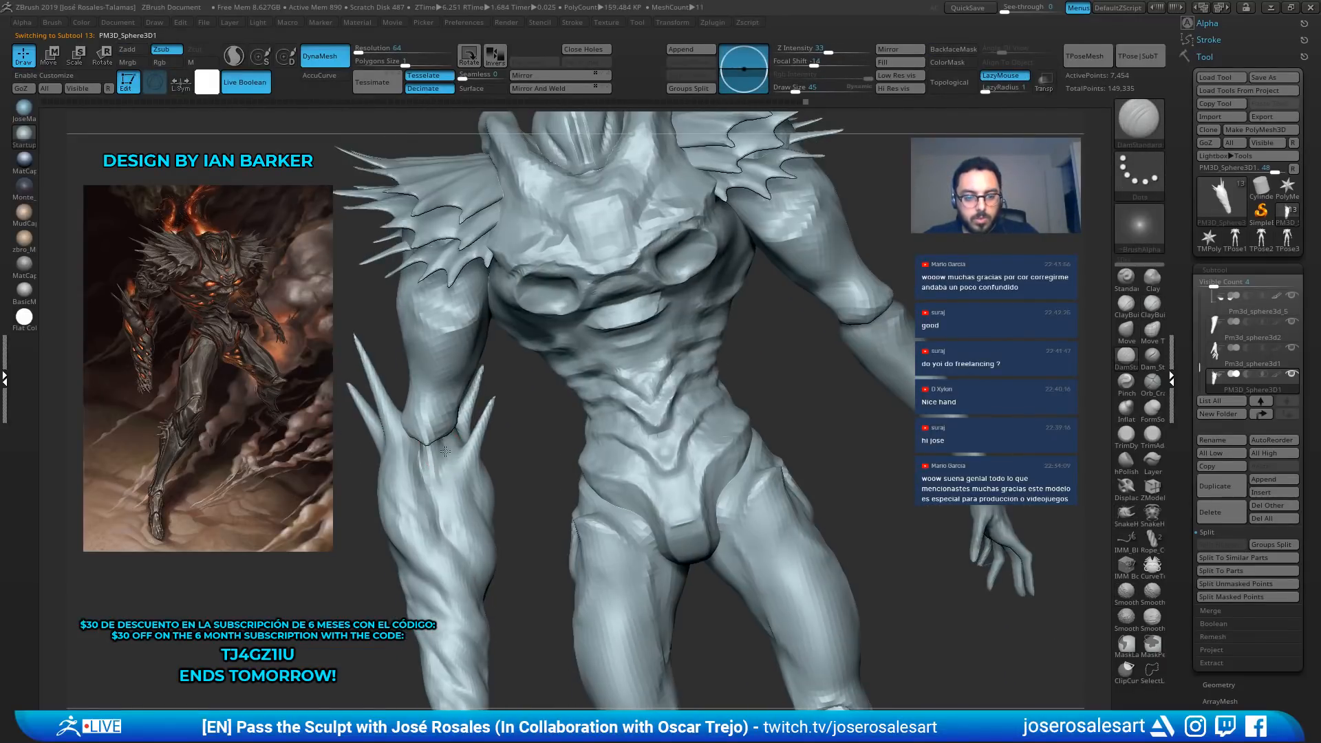
Isolate the forearm, build up and smooth its upper end between the elbow spikes with ClayBuildup at size 45, and show all parts again
{"action": "key", "text": "b"}
{"action": "key", "text": "c"}
{"action": "key", "text": "b"}
{"action": "key", "text": "ctrl+shift+s"}
{"action": "mouse_move", "coordinate": [441, 501]}
{"action": "right_mouse_down", "text": "ctrl"}
{"action": "mouse_move", "coordinate": [408, 420]}
{"action": "mouse_move", "coordinate": [446, 415]}
{"action": "right_mouse_up", "text": "ctrl"}
{"action": "key", "text": "shift"}
{"action": "left_click_drag", "start_coordinate": [433, 434], "coordinate": [440, 413], "text": "shift"}
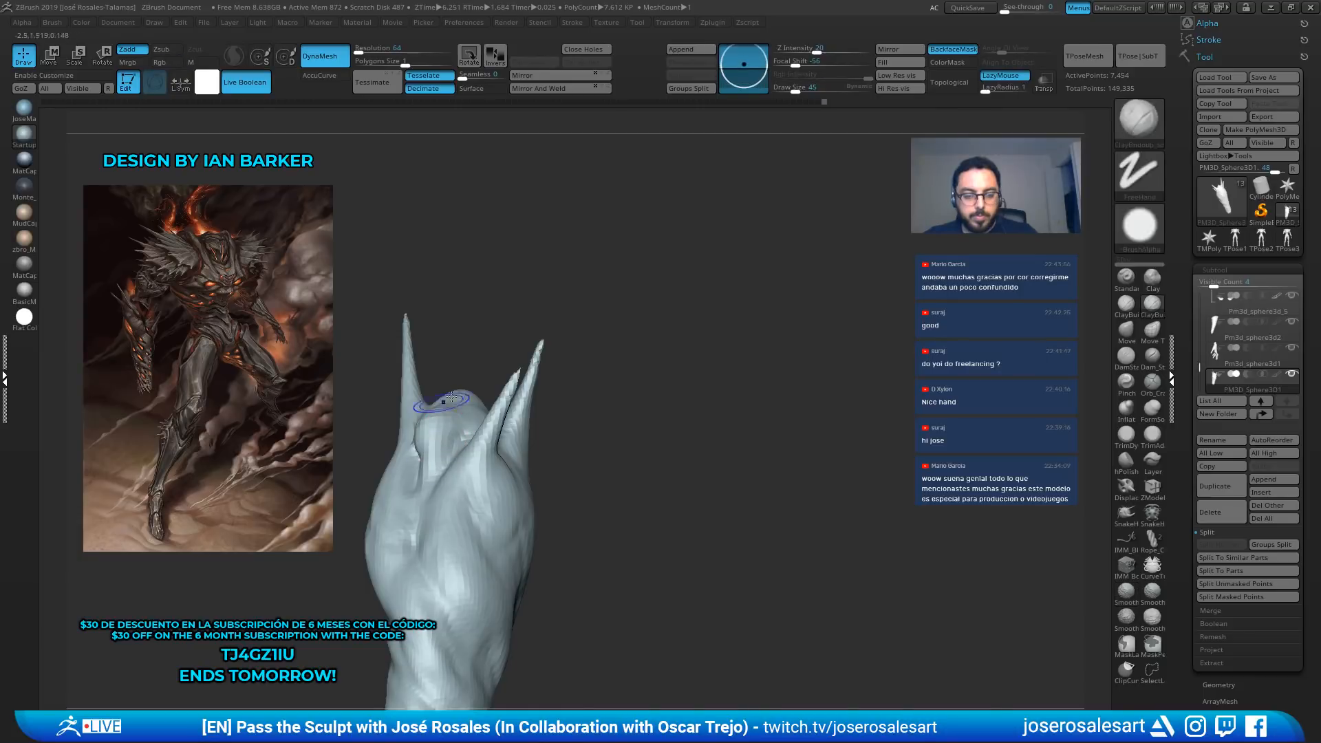
{"action": "key", "text": "ctrl+shift+s"}
{"action": "mouse_move", "coordinate": [442, 401]}
{"action": "right_mouse_down", "text": "ctrl"}
{"action": "mouse_move", "coordinate": [445, 350]}
{"action": "mouse_move", "coordinate": [505, 353]}
{"action": "mouse_move", "coordinate": [498, 373]}
{"action": "mouse_move", "coordinate": [555, 371]}
{"action": "mouse_move", "coordinate": [528, 369]}
{"action": "mouse_move", "coordinate": [550, 365]}
{"action": "mouse_move", "coordinate": [567, 267]}
{"action": "right_mouse_up", "text": "ctrl"}
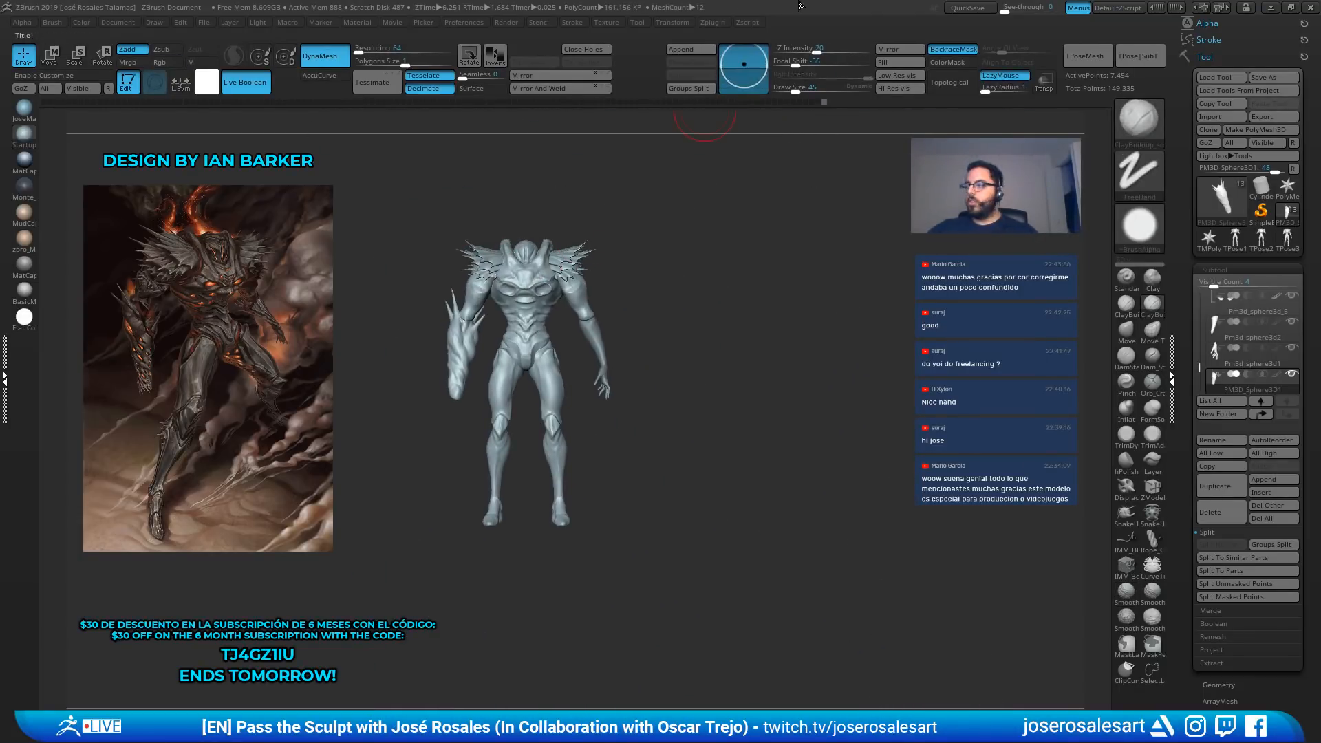
Adjust the forearm's outer and inner contours near the wrist with the SnakeHook brush at size 129
{"action": "right_click_drag", "start_coordinate": [582, 397], "coordinate": [624, 474], "text": "alt"}
{"action": "right_click_drag", "start_coordinate": [623, 475], "coordinate": [657, 512], "text": "alt"}
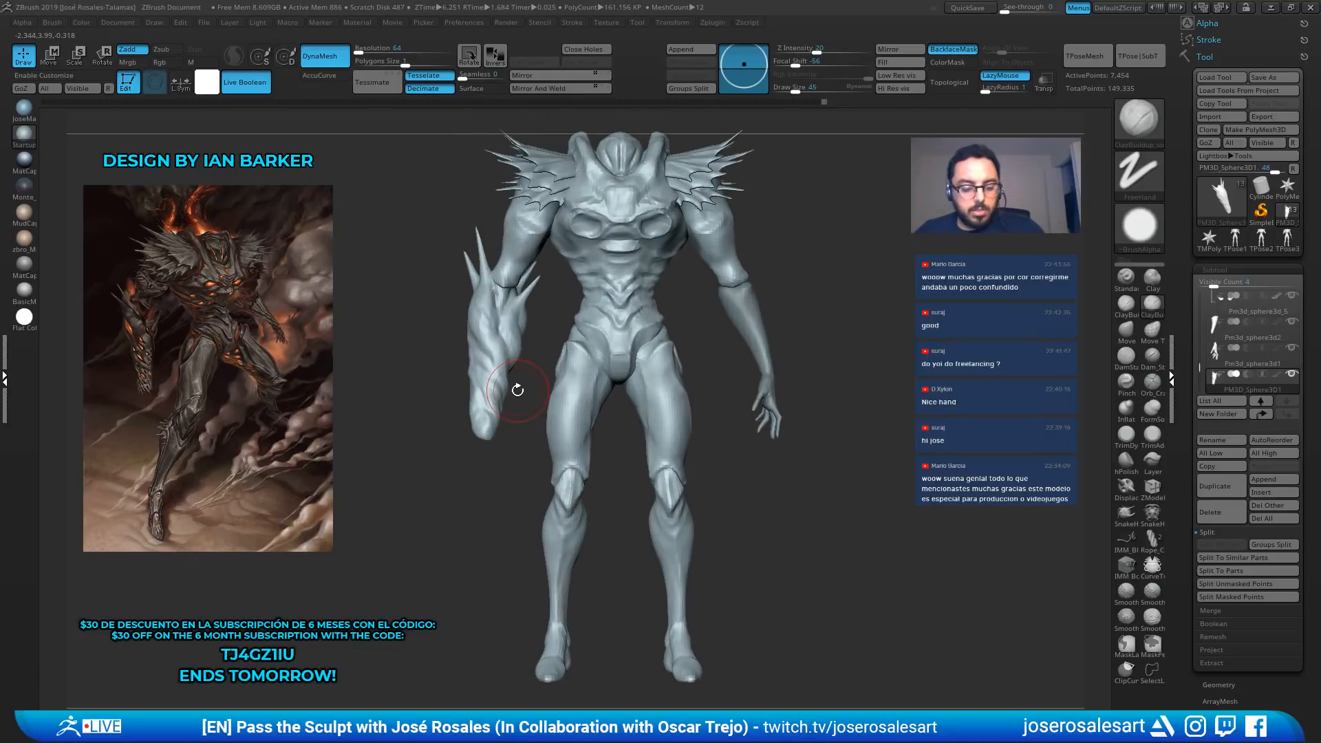
{"action": "key", "text": "b"}
{"action": "key", "text": "s"}
{"action": "key", "text": "h"}
{"action": "key", "text": "s"}
{"action": "left_click_drag", "start_coordinate": [475, 401], "coordinate": [505, 404]}
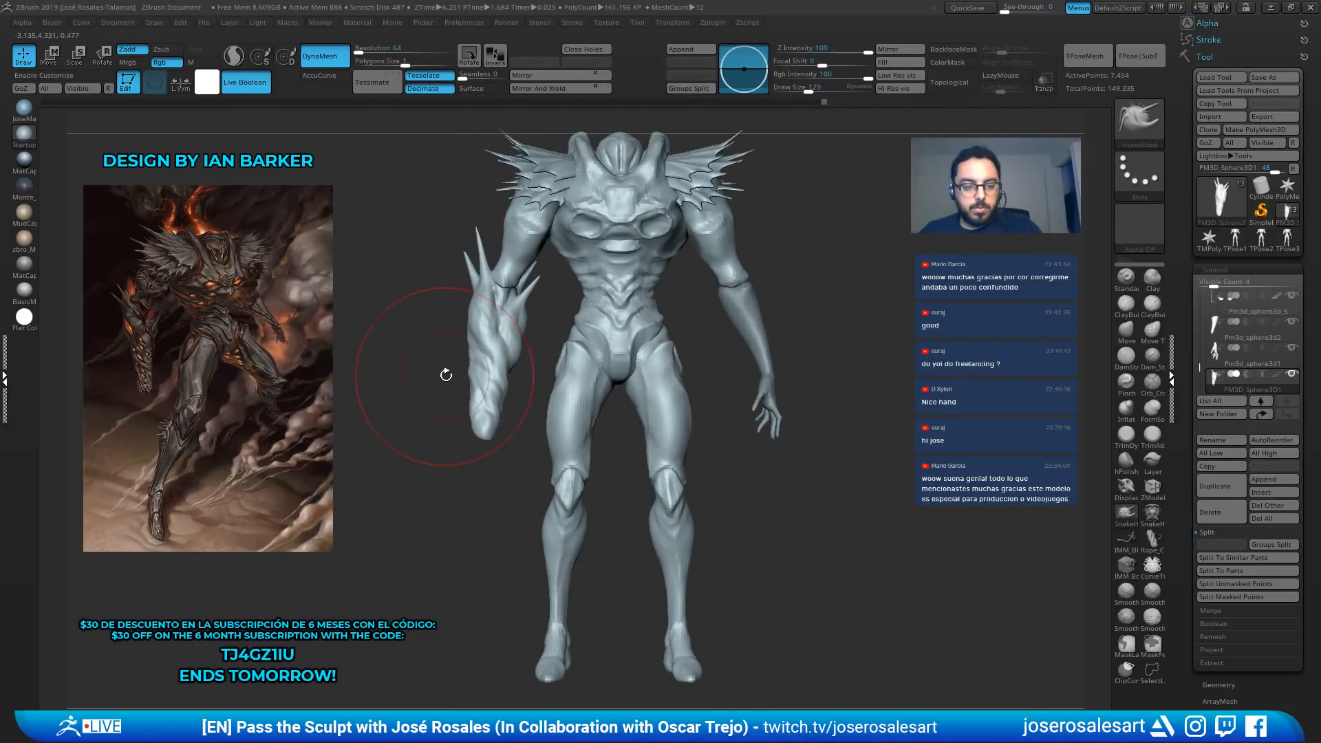
{"action": "right_click_drag", "start_coordinate": [445, 374], "coordinate": [464, 379], "text": "alt"}
{"action": "right_click_drag", "start_coordinate": [464, 379], "coordinate": [468, 403], "text": "ctrl"}
{"action": "left_click_drag", "start_coordinate": [455, 301], "coordinate": [460, 303]}
{"action": "left_click_drag", "start_coordinate": [454, 377], "coordinate": [460, 377]}
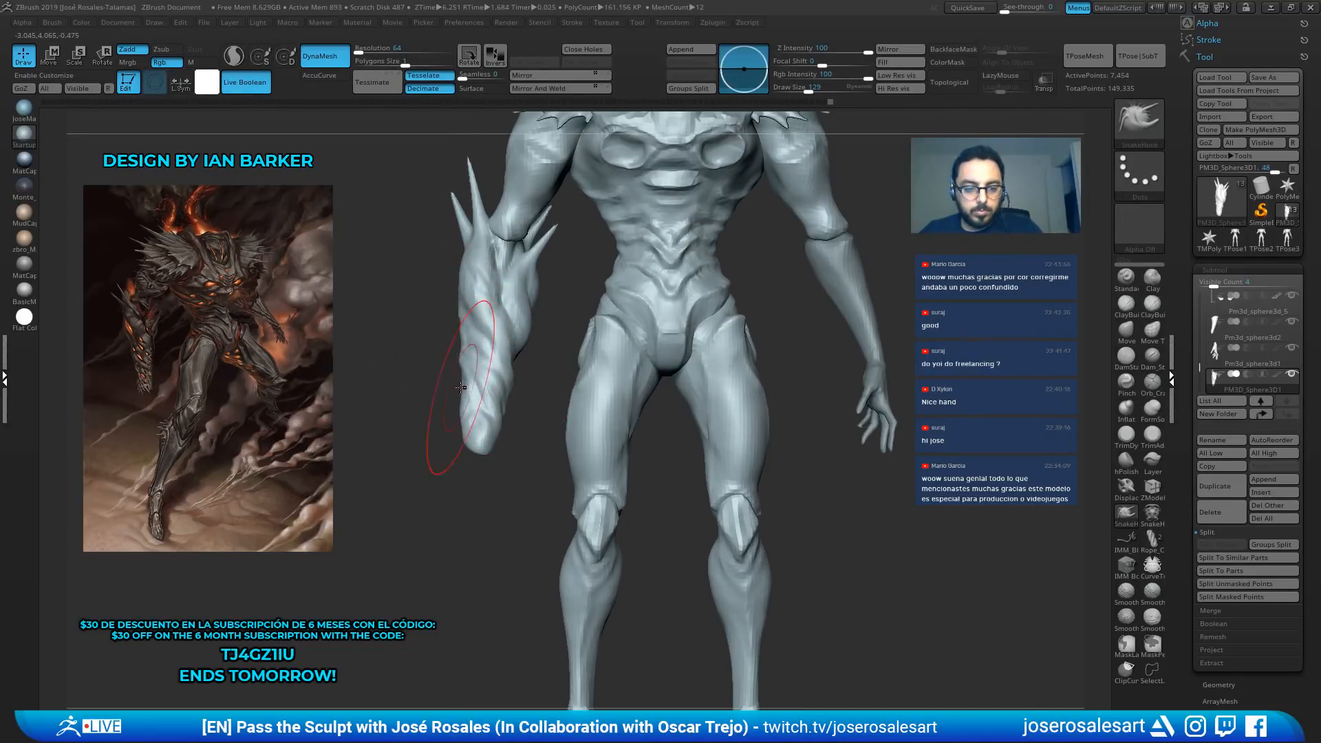
{"action": "left_click_drag", "start_coordinate": [515, 410], "coordinate": [503, 407]}
Reshape the forearm's side profile with broad SnakeHook strokes along its lower half
{"action": "right_click_drag", "start_coordinate": [503, 408], "coordinate": [531, 393], "text": "ctrl"}
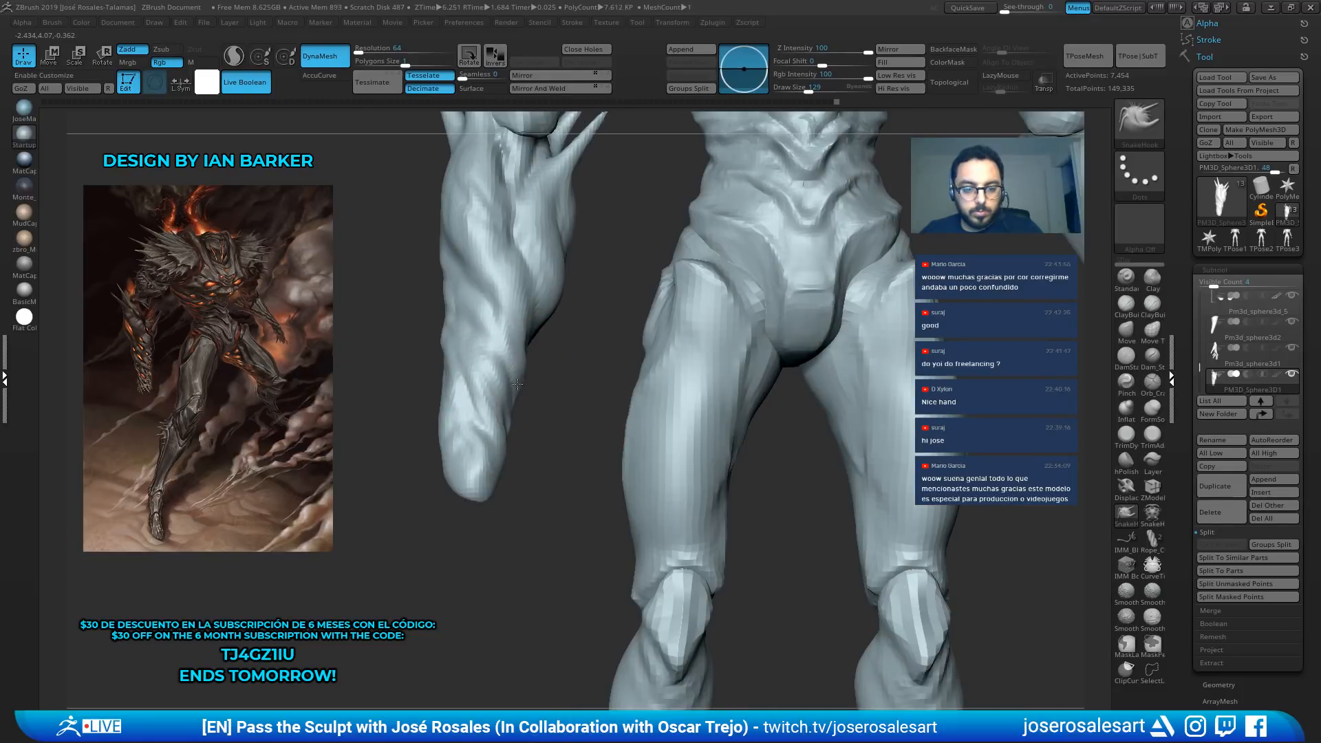
{"action": "mouse_move", "coordinate": [485, 444]}
{"action": "right_mouse_down"}
{"action": "mouse_move", "coordinate": [526, 365]}
{"action": "mouse_move", "coordinate": [413, 427]}
{"action": "right_mouse_up"}
{"action": "right_click", "coordinate": [412, 427]}
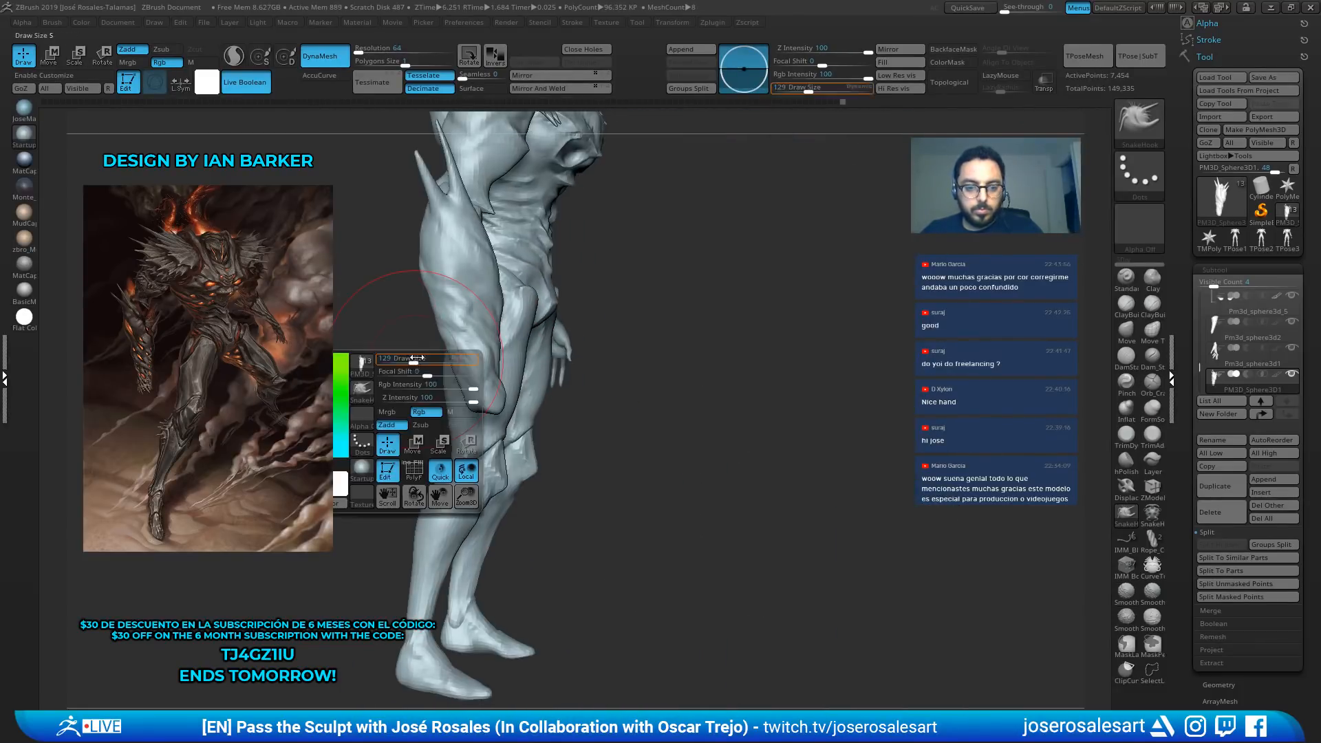
{"action": "key", "text": "shift+alt+s"}
{"action": "right_click_drag", "start_coordinate": [528, 295], "coordinate": [496, 365]}
{"action": "left_click_drag", "start_coordinate": [495, 365], "coordinate": [529, 372]}
{"action": "mouse_move", "coordinate": [578, 392]}
{"action": "right_mouse_down", "text": "ctrl"}
{"action": "mouse_move", "coordinate": [624, 417]}
{"action": "mouse_move", "coordinate": [605, 410]}
{"action": "right_mouse_up", "text": "ctrl"}
{"action": "left_click_drag", "start_coordinate": [605, 410], "coordinate": [545, 362]}
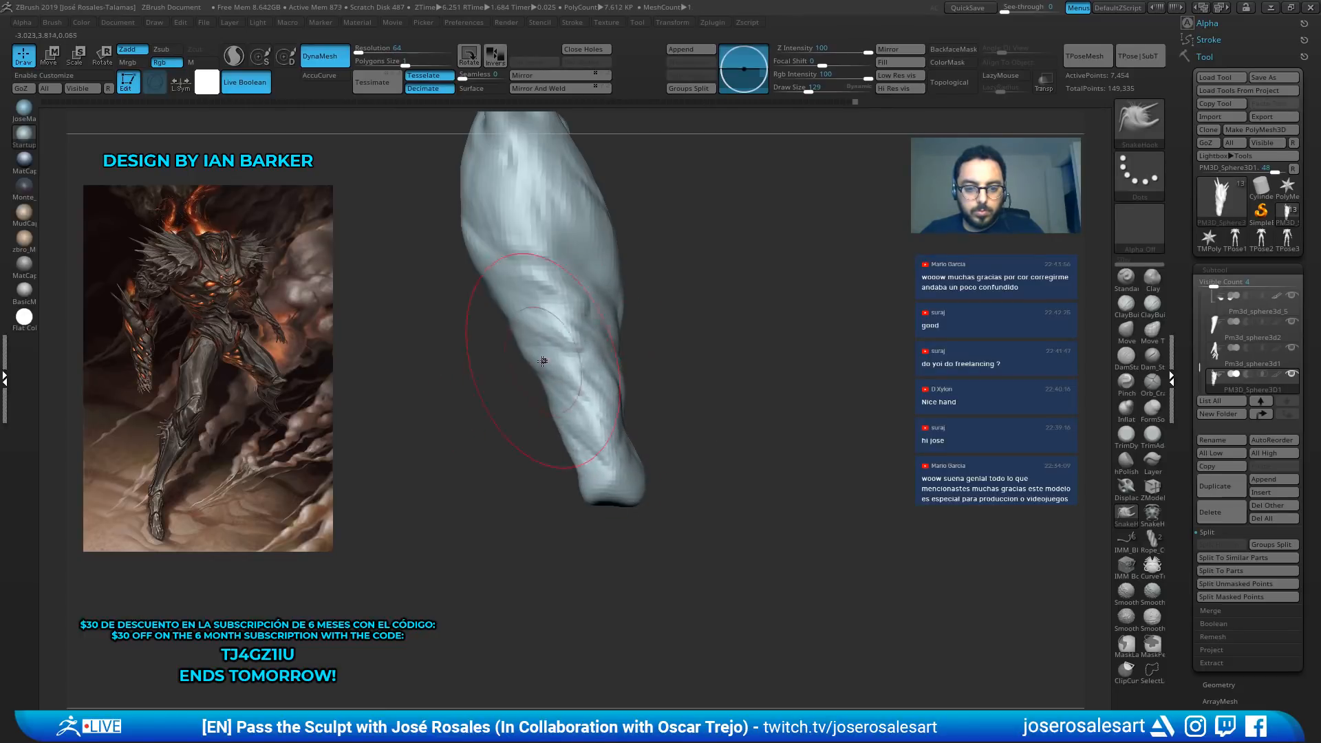
Build up the forearm's wrist end and diagonal ridges with ClayBuildup, first at size 51 and then at size 58
{"action": "right_click_drag", "start_coordinate": [545, 363], "coordinate": [662, 448]}
{"action": "key", "text": "b"}
{"action": "key", "text": "c"}
{"action": "key", "text": "b"}
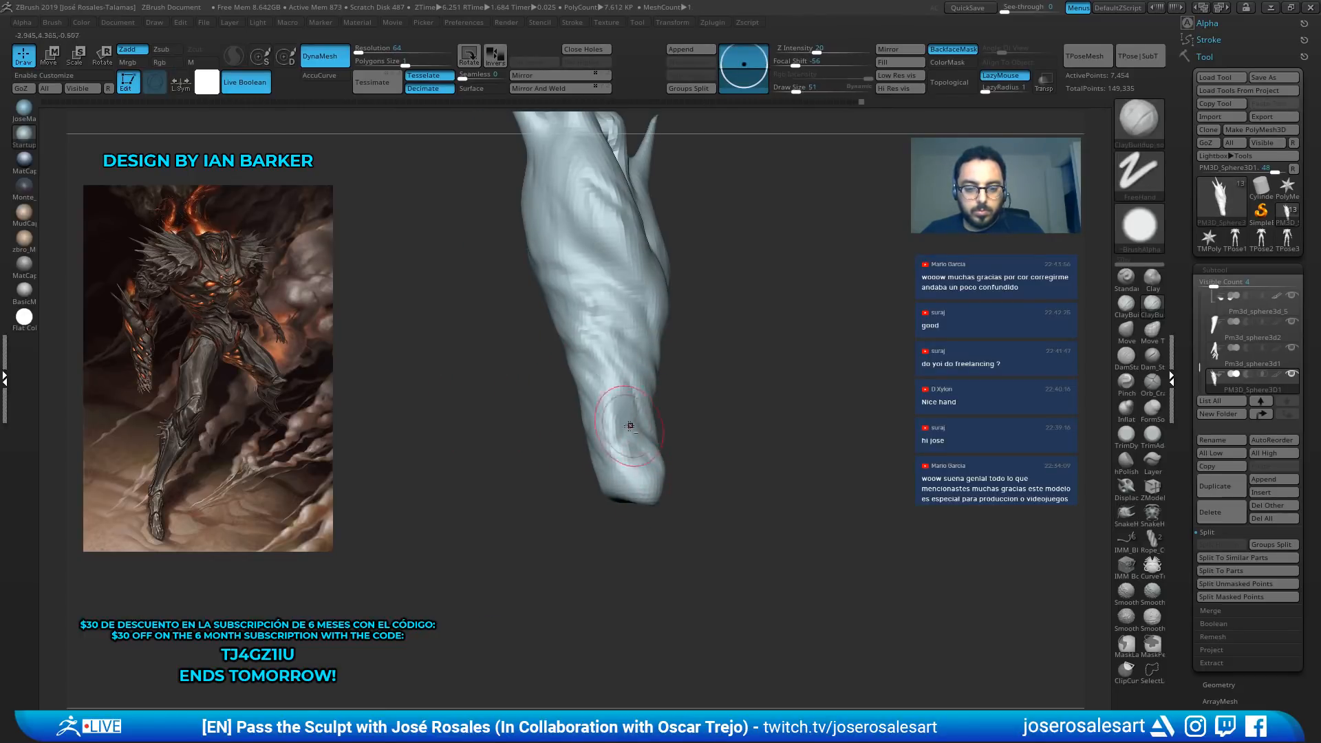
{"action": "right_click_drag", "start_coordinate": [672, 478], "coordinate": [669, 492]}
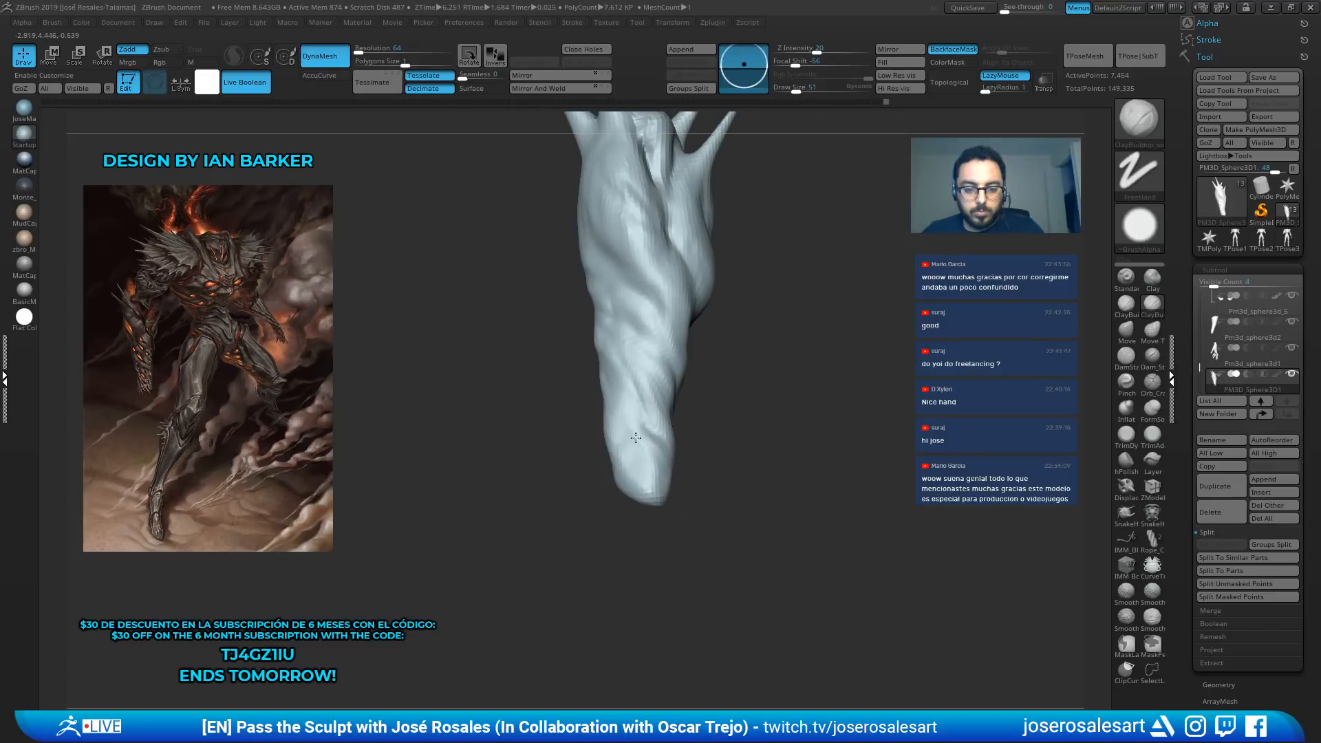
{"action": "right_click_drag", "start_coordinate": [636, 438], "coordinate": [746, 390]}
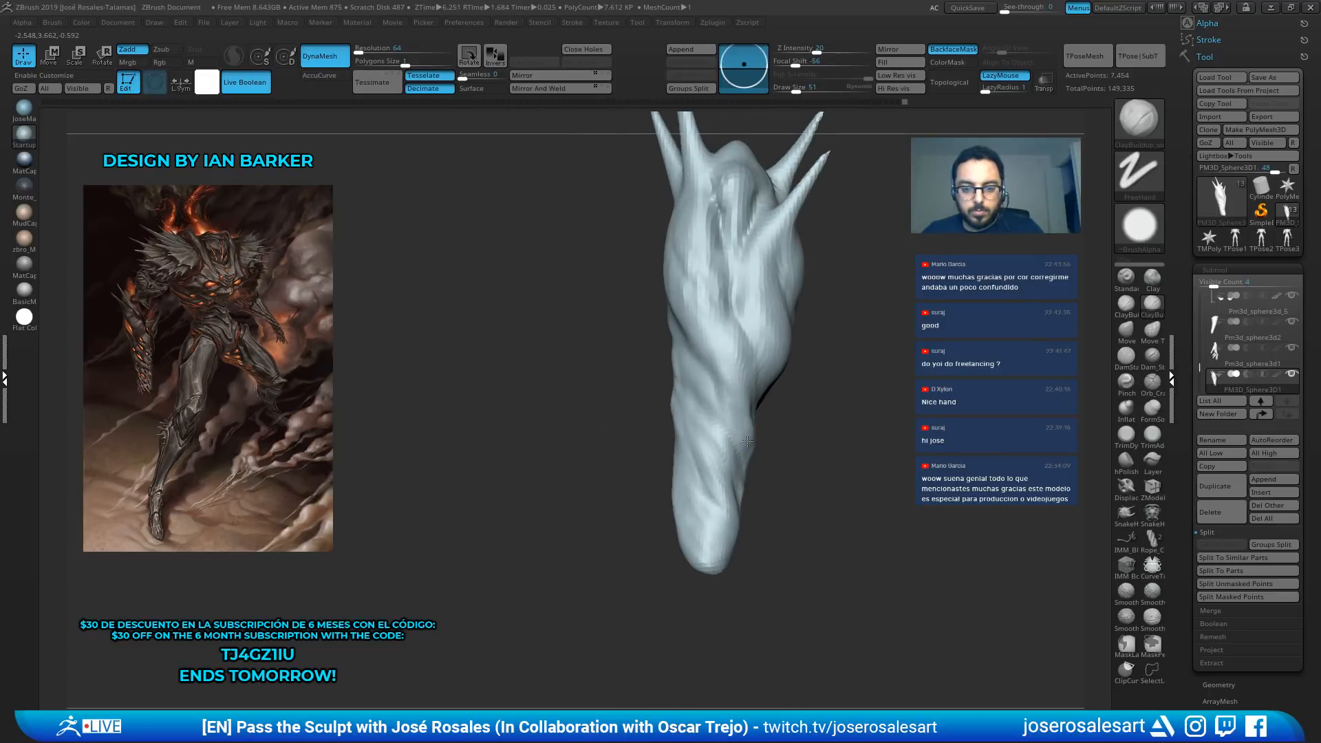
{"action": "mouse_move", "coordinate": [733, 544]}
{"action": "right_mouse_down"}
{"action": "mouse_move", "coordinate": [707, 524]}
{"action": "mouse_move", "coordinate": [770, 460]}
{"action": "right_mouse_up"}
{"action": "left_click_drag", "start_coordinate": [749, 451], "coordinate": [722, 424]}
{"action": "key", "text": "s"}
{"action": "mouse_move", "coordinate": [723, 424]}
{"action": "right_mouse_down"}
{"action": "mouse_move", "coordinate": [695, 384]}
{"action": "mouse_move", "coordinate": [706, 447]}
{"action": "right_mouse_up"}
{"action": "mouse_move", "coordinate": [772, 505]}
{"action": "right_mouse_down"}
{"action": "mouse_move", "coordinate": [826, 519]}
{"action": "mouse_move", "coordinate": [774, 445]}
{"action": "mouse_move", "coordinate": [802, 450]}
{"action": "mouse_move", "coordinate": [782, 438]}
{"action": "mouse_move", "coordinate": [814, 487]}
{"action": "mouse_move", "coordinate": [853, 467]}
{"action": "mouse_move", "coordinate": [860, 436]}
{"action": "mouse_move", "coordinate": [803, 443]}
{"action": "mouse_move", "coordinate": [798, 492]}
{"action": "right_mouse_up"}
{"action": "key", "text": "alt+s"}
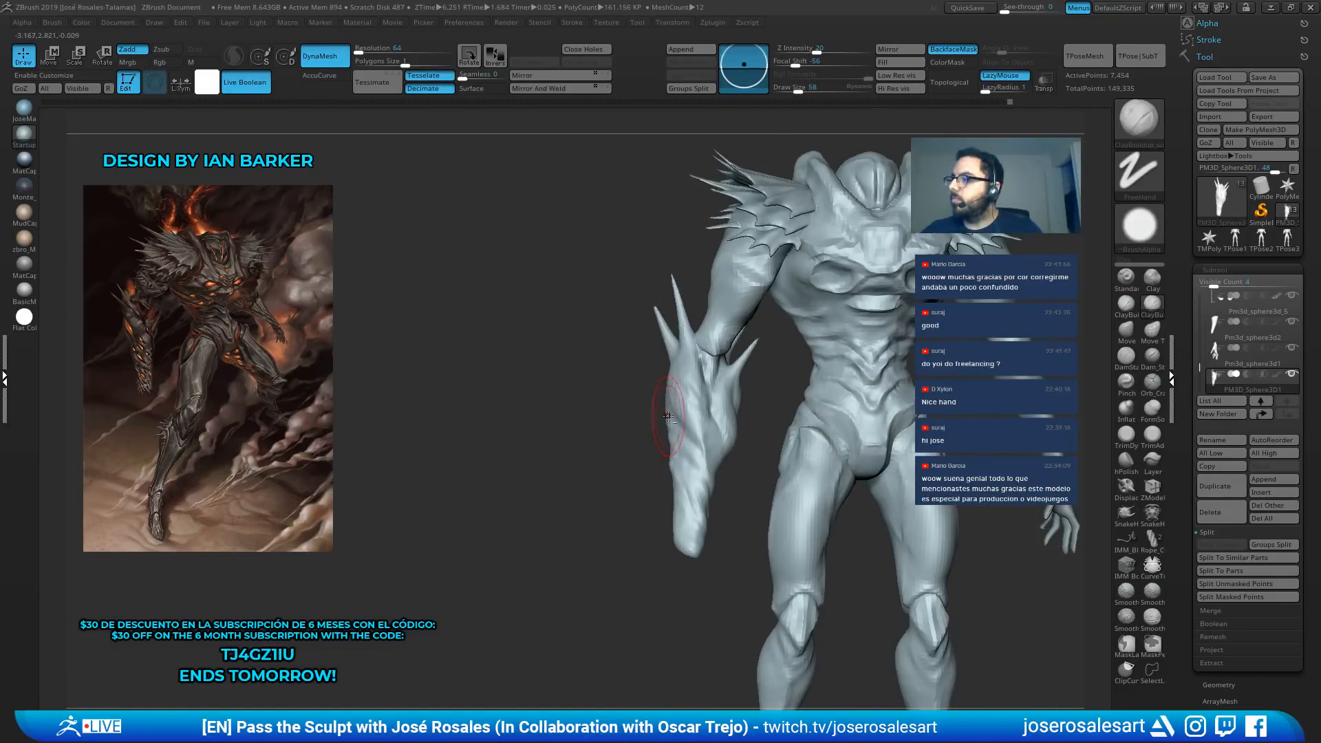
Blend the forearm's ridges with the Smooth brush at size 58 and save the project
{"action": "mouse_move", "coordinate": [704, 417]}
{"action": "right_mouse_down"}
{"action": "mouse_move", "coordinate": [740, 421]}
{"action": "mouse_move", "coordinate": [733, 457]}
{"action": "right_mouse_up"}
{"action": "right_click_drag", "start_coordinate": [700, 410], "coordinate": [649, 424]}
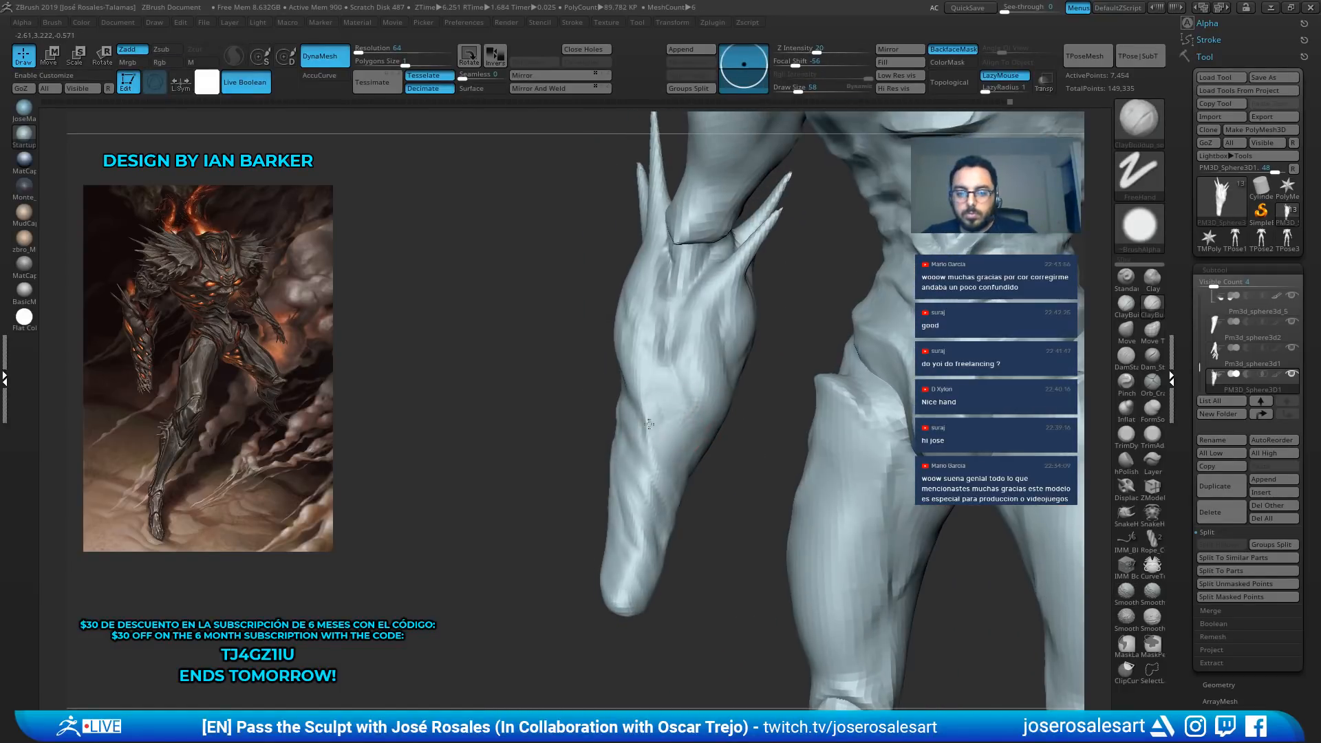
{"action": "mouse_move", "coordinate": [702, 476]}
{"action": "right_mouse_down", "text": "ctrl"}
{"action": "mouse_move", "coordinate": [692, 406]}
{"action": "mouse_move", "coordinate": [581, 396]}
{"action": "mouse_move", "coordinate": [578, 368]}
{"action": "mouse_move", "coordinate": [574, 416]}
{"action": "right_mouse_up", "text": "ctrl"}
{"action": "mouse_move", "coordinate": [581, 333]}
{"action": "right_mouse_down"}
{"action": "mouse_move", "coordinate": [561, 332]}
{"action": "mouse_move", "coordinate": [562, 369]}
{"action": "mouse_move", "coordinate": [623, 315]}
{"action": "right_mouse_up"}
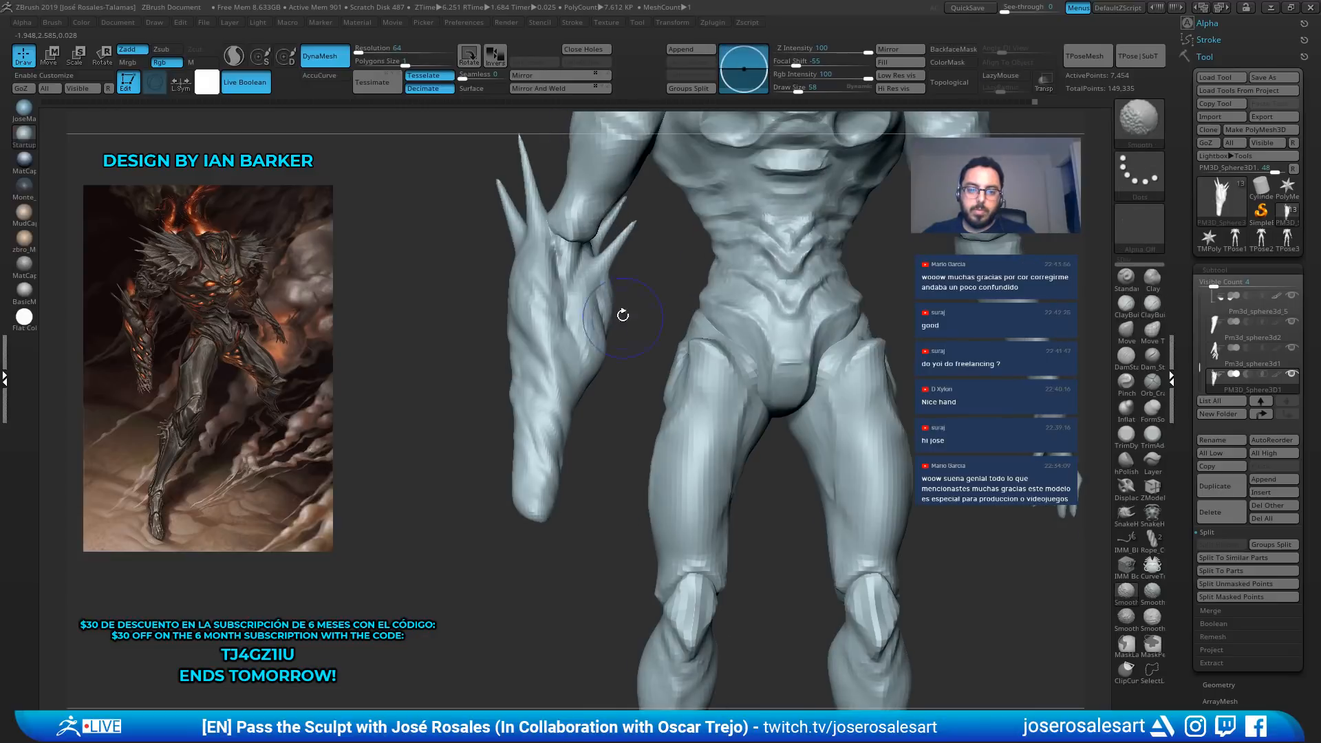
{"action": "right_click_drag", "start_coordinate": [543, 371], "coordinate": [522, 306], "text": "ctrl"}
{"action": "right_click_drag", "start_coordinate": [842, 130], "coordinate": [863, 127]}
{"action": "right_click_drag", "start_coordinate": [863, 127], "coordinate": [832, 289], "text": "alt"}
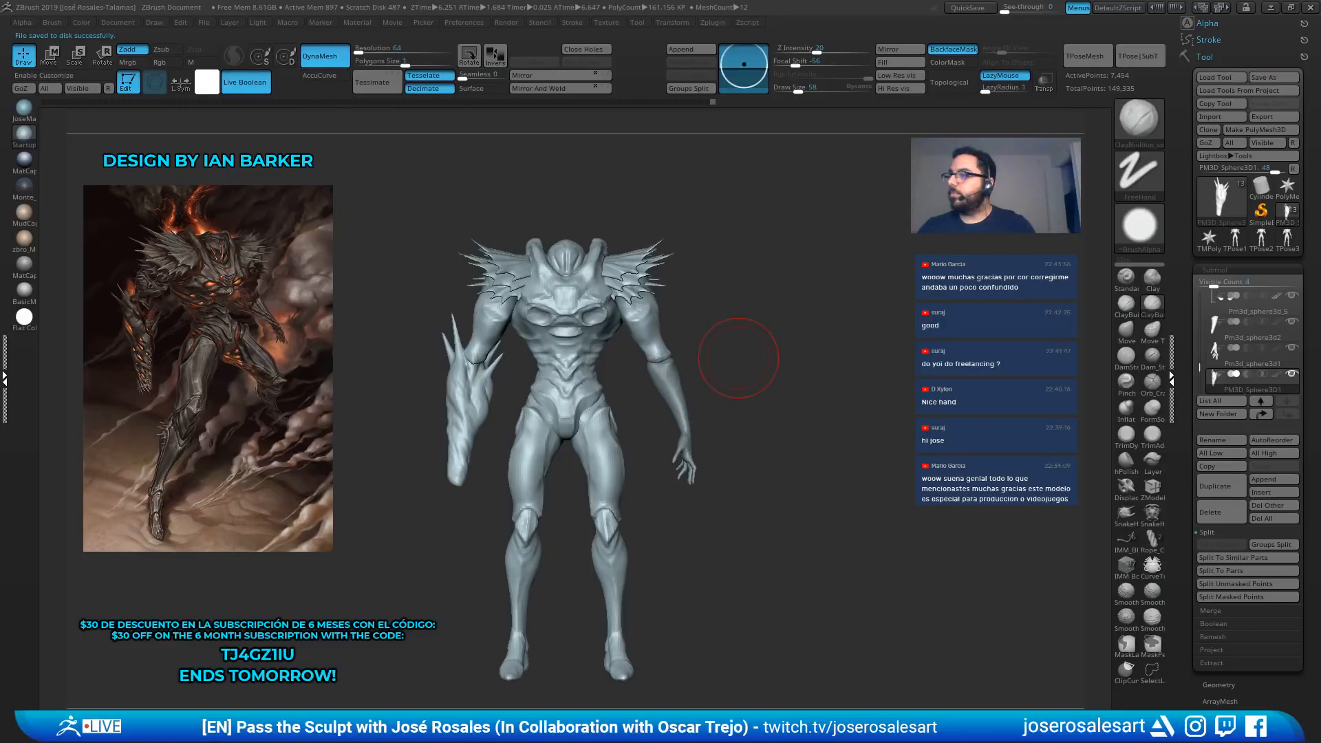
{"action": "mouse_move", "coordinate": [738, 358]}
{"action": "left_mouse_down"}
{"action": "mouse_move", "coordinate": [583, 378]}
{"action": "mouse_move", "coordinate": [584, 292]}
{"action": "left_mouse_up"}
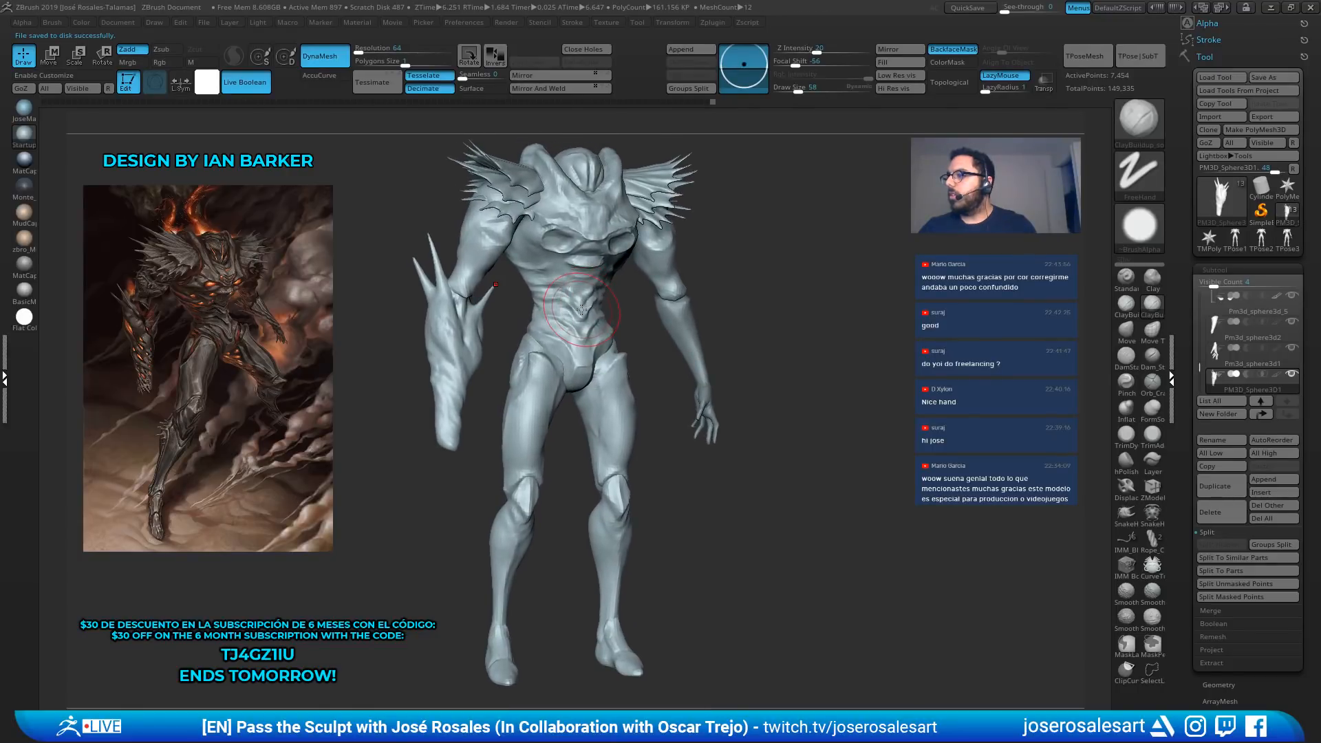
{"action": "mouse_move", "coordinate": [575, 313]}
{"action": "right_mouse_down"}
{"action": "mouse_move", "coordinate": [597, 308]}
{"action": "mouse_move", "coordinate": [560, 330]}
{"action": "right_mouse_up"}
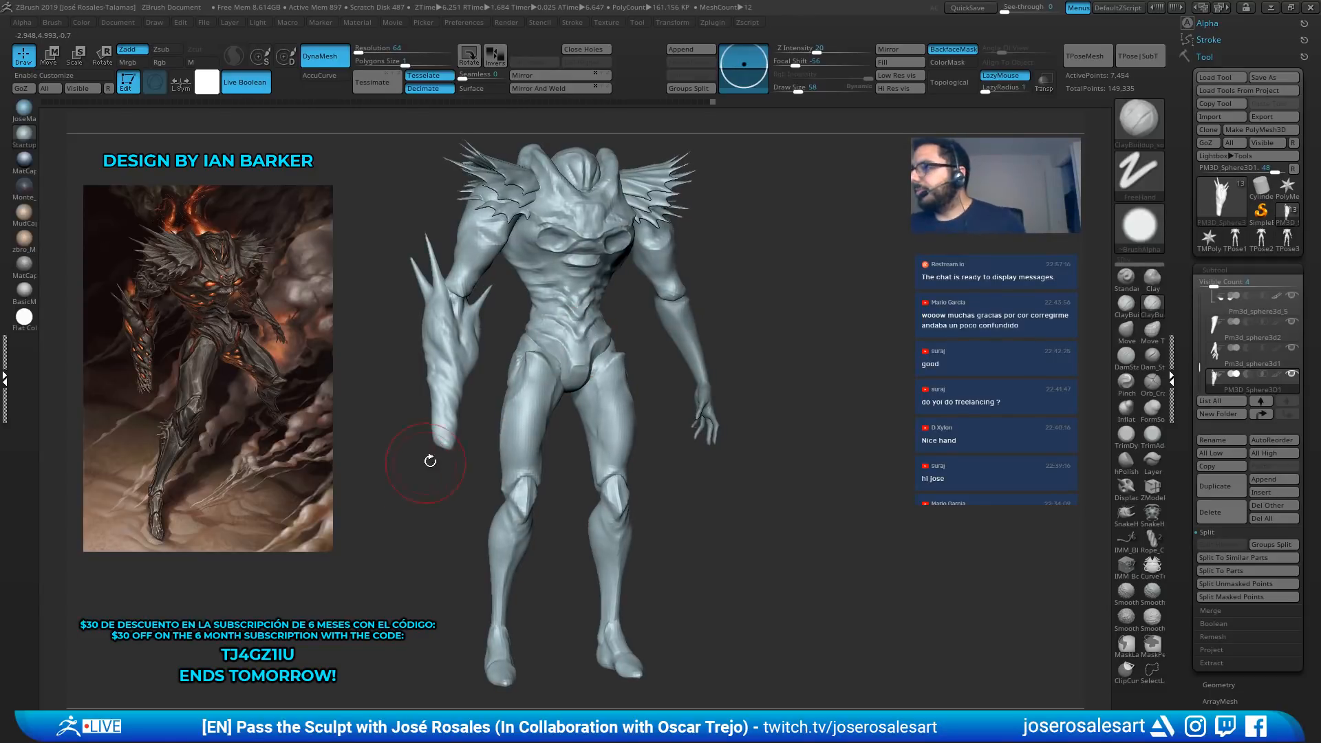